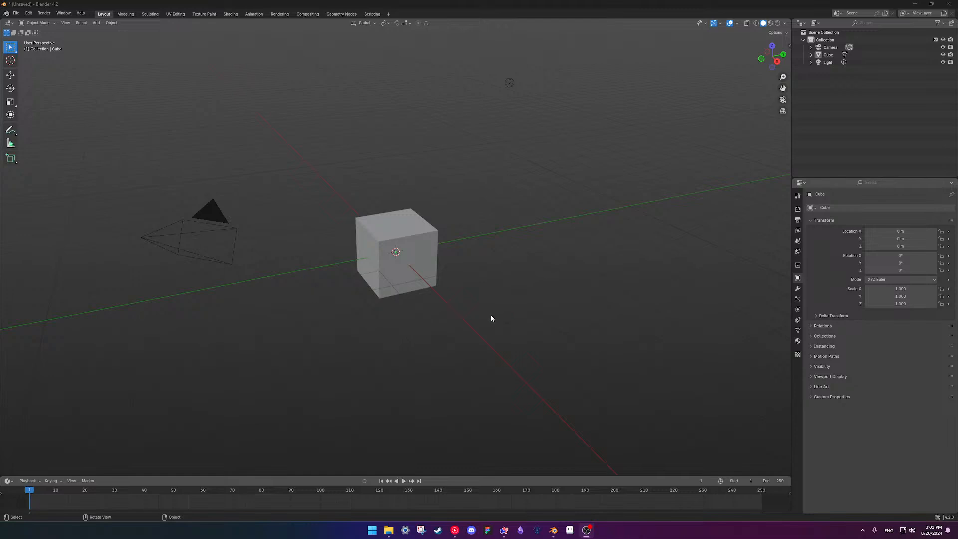
# Delete the default cube from the scene.
pyautogui.click(429, 255)
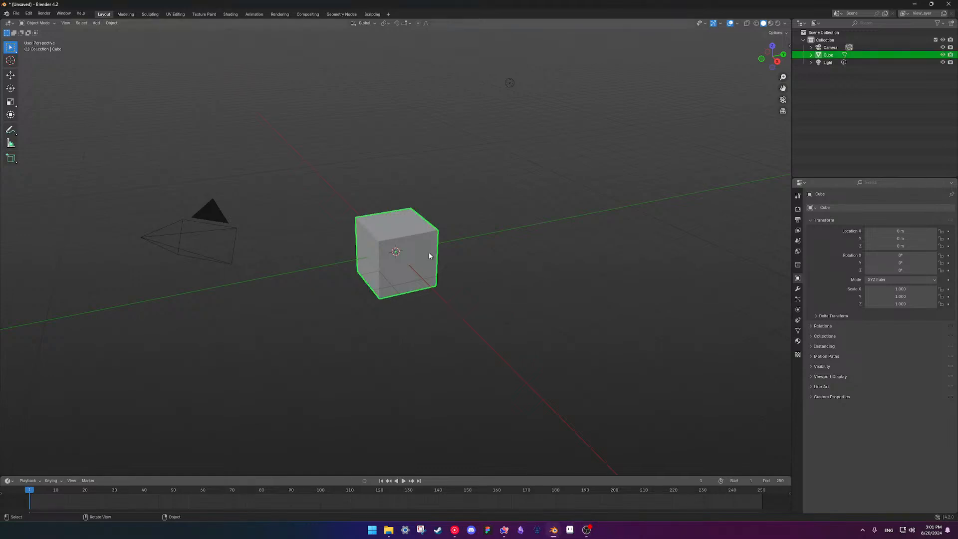
pyautogui.rightClick(512, 281)
pyautogui.press('Delete')
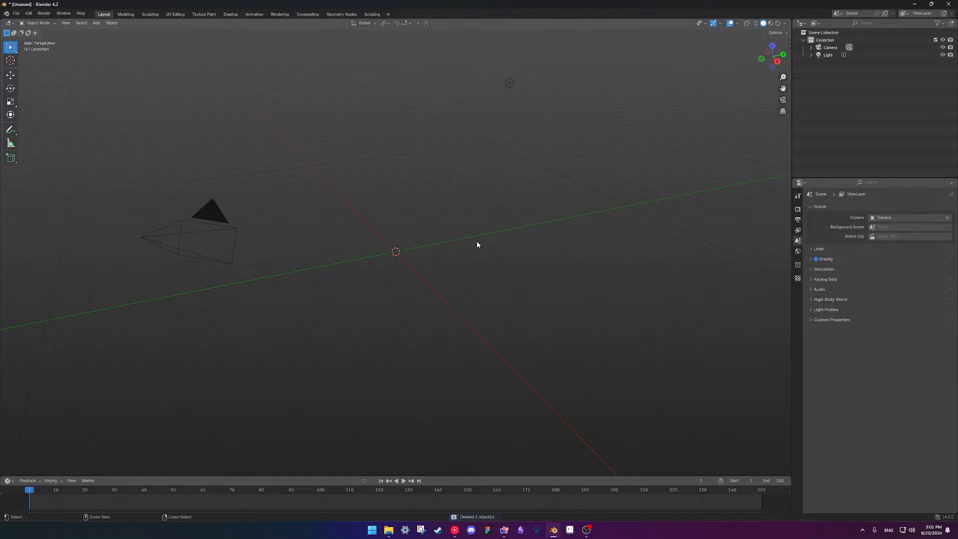
# Save the scene in the 02_Blender Scenes folder as Poltergeist_Layout.blend, overwriting the existing file.
pyautogui.hotkey('ctrl', 's')
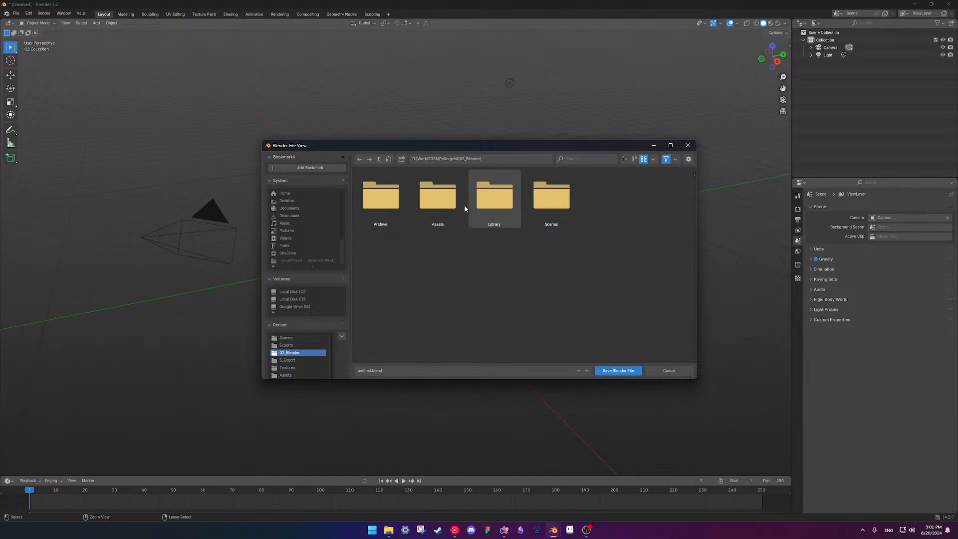
pyautogui.click(552, 202)
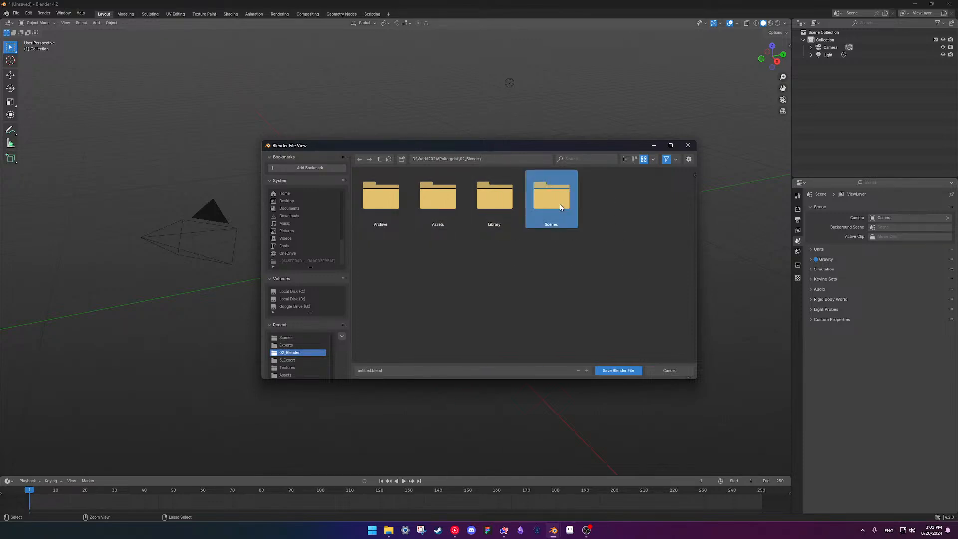
pyautogui.doubleClick(553, 205)
pyautogui.click(384, 205)
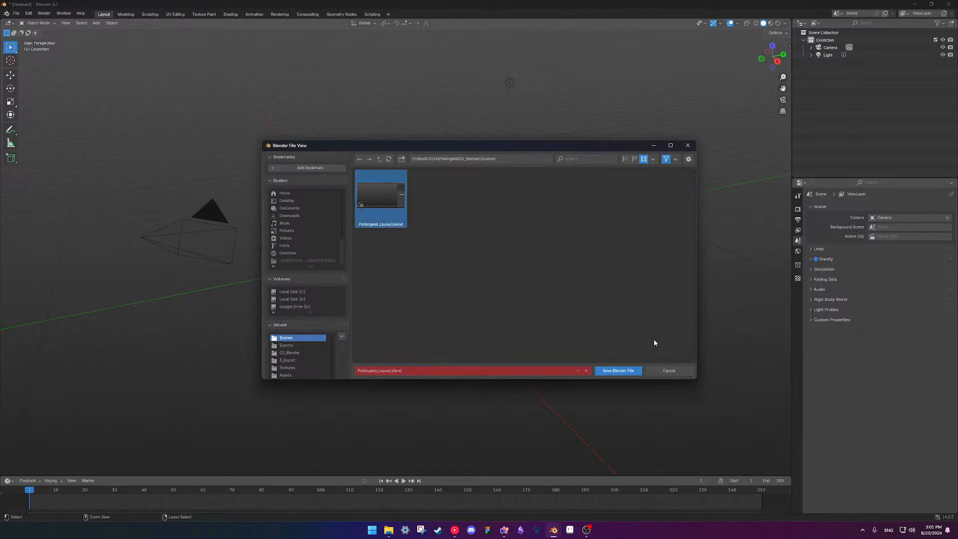
pyautogui.click(623, 372)
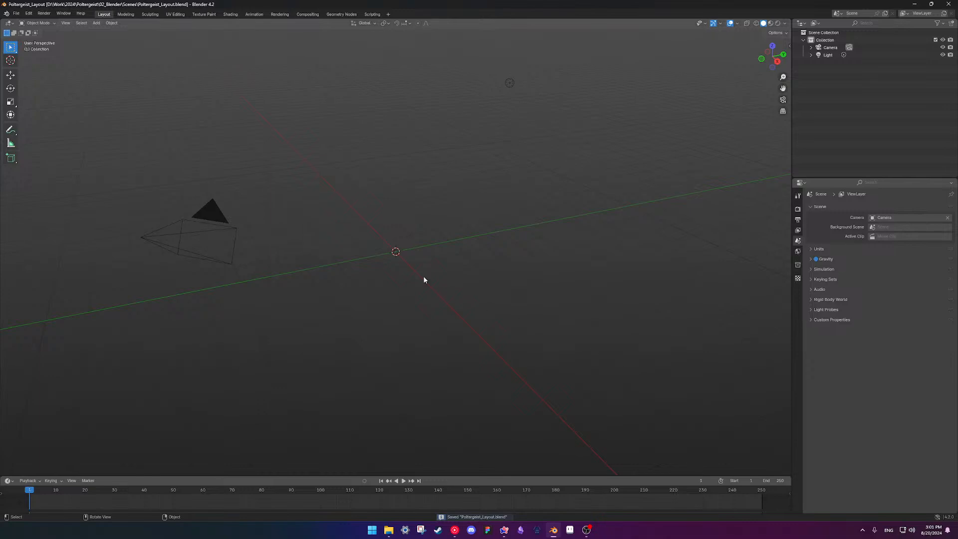
pyautogui.rightClick(519, 247)
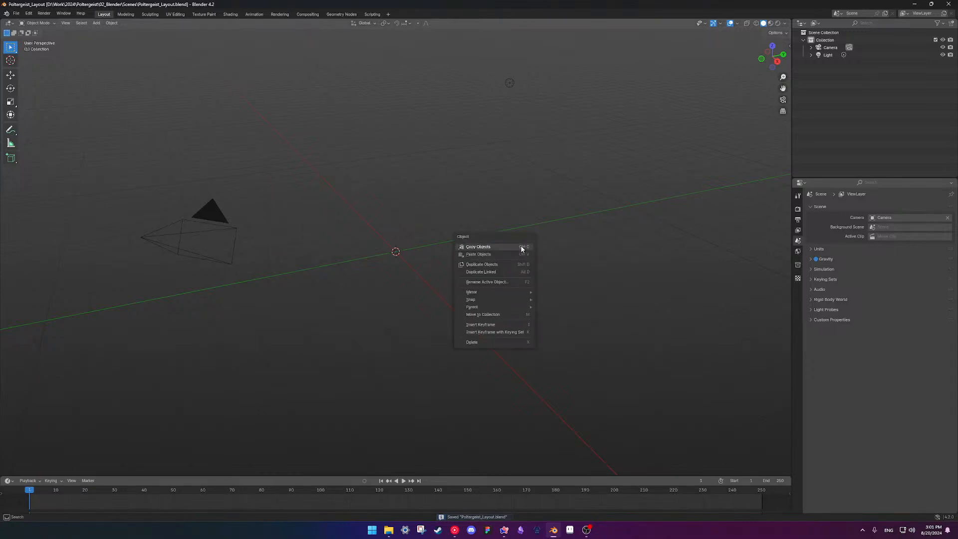
pyautogui.rightClick(273, 242)
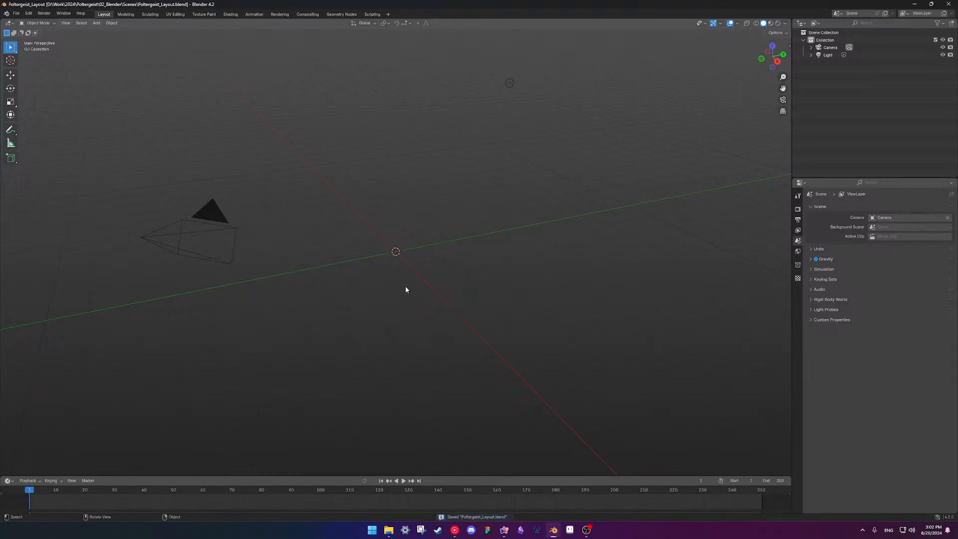
pyautogui.moveTo(440, 260); pyautogui.dragTo(424, 287, button='middle')
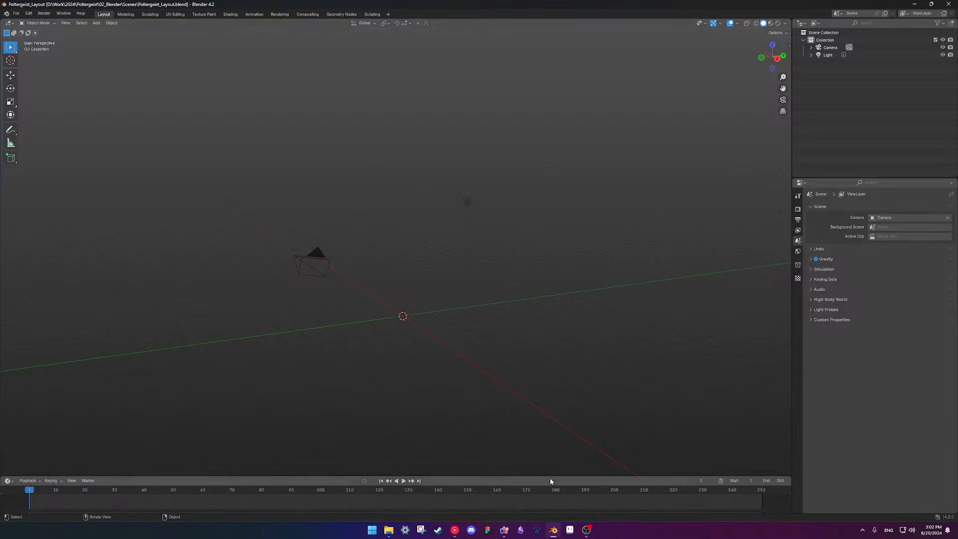
# Launch NoLimits 2, and switch to Aseprite to open the recent texture file Fahrenheit.png.
pyautogui.click(536, 531)
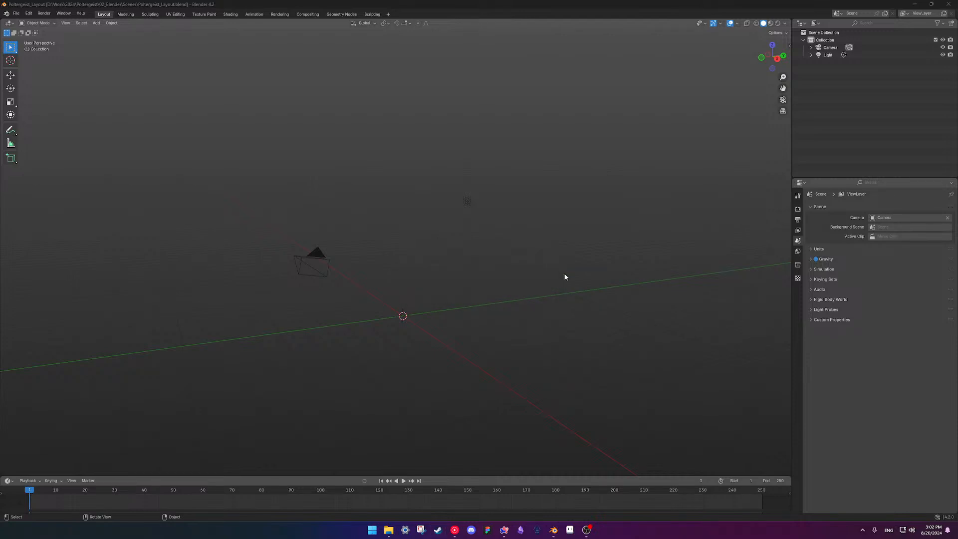
pyautogui.click(570, 529)
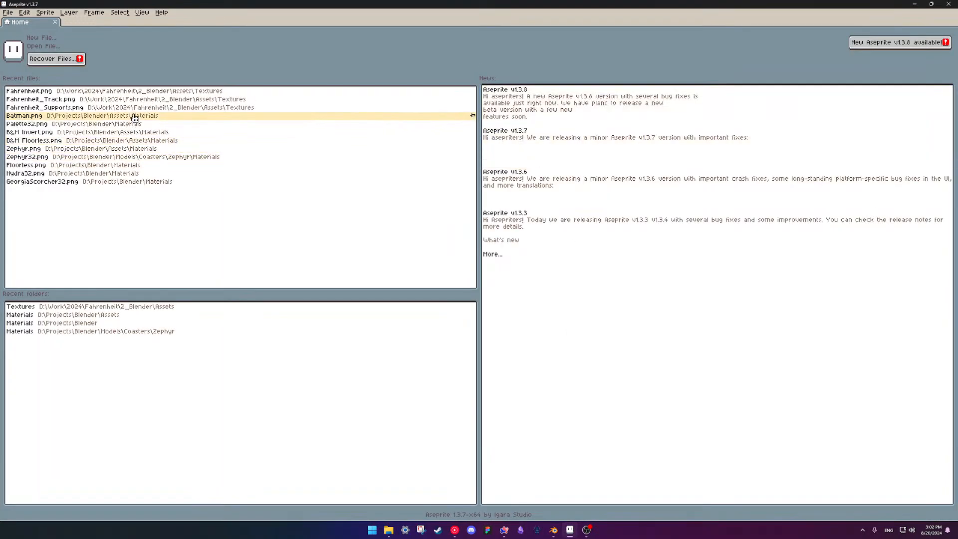
pyautogui.click(98, 94)
pyautogui.scroll(5, 582, 212)
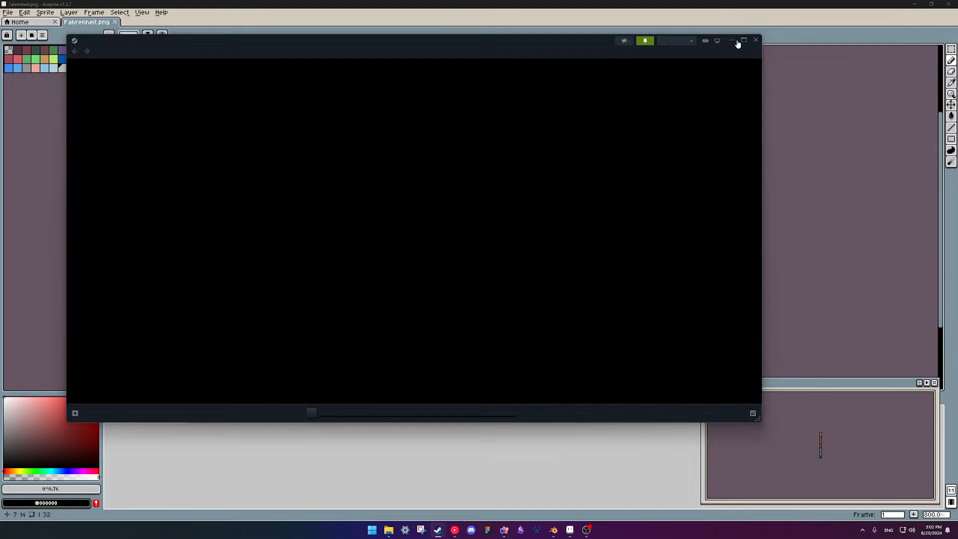
# Close the Steam window and open the park Poltergeist_12_Supports in the NoLimits 2 editor.
pyautogui.click(753, 40)
pyautogui.click(540, 79)
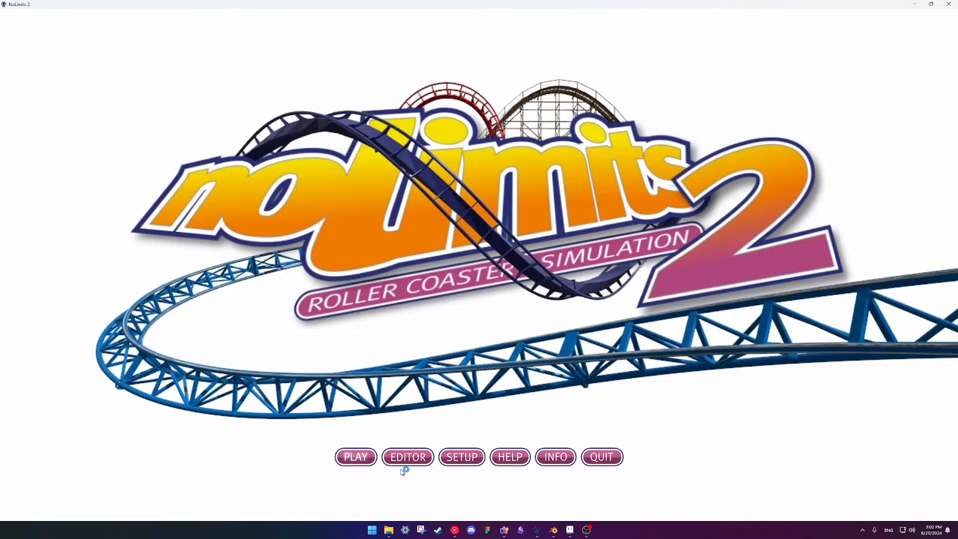
pyautogui.click(407, 457)
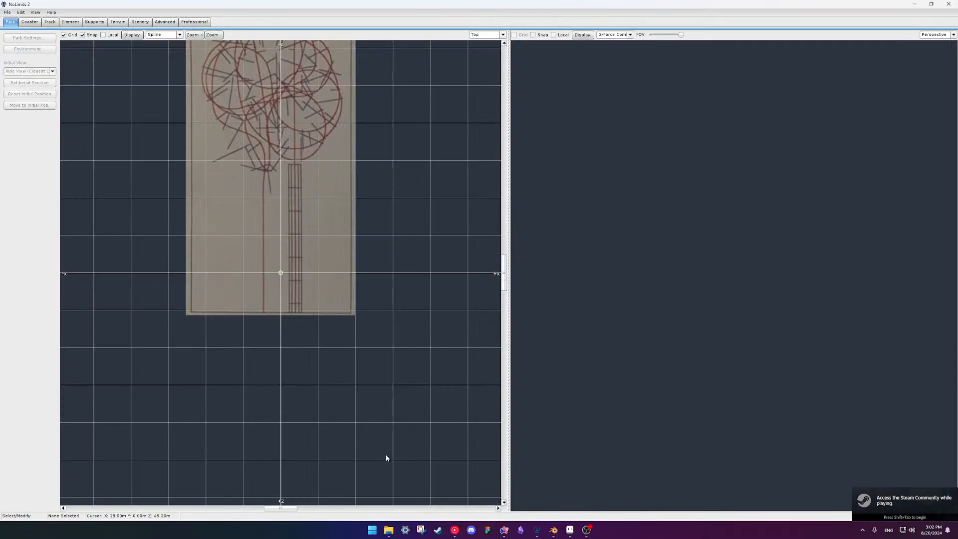
pyautogui.click(8, 12)
pyautogui.click(23, 29)
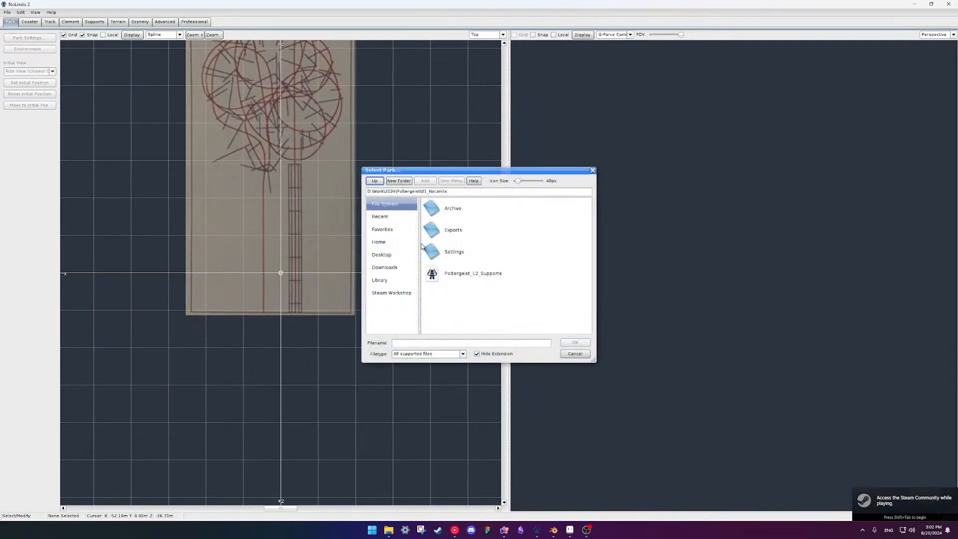
pyautogui.doubleClick(480, 280)
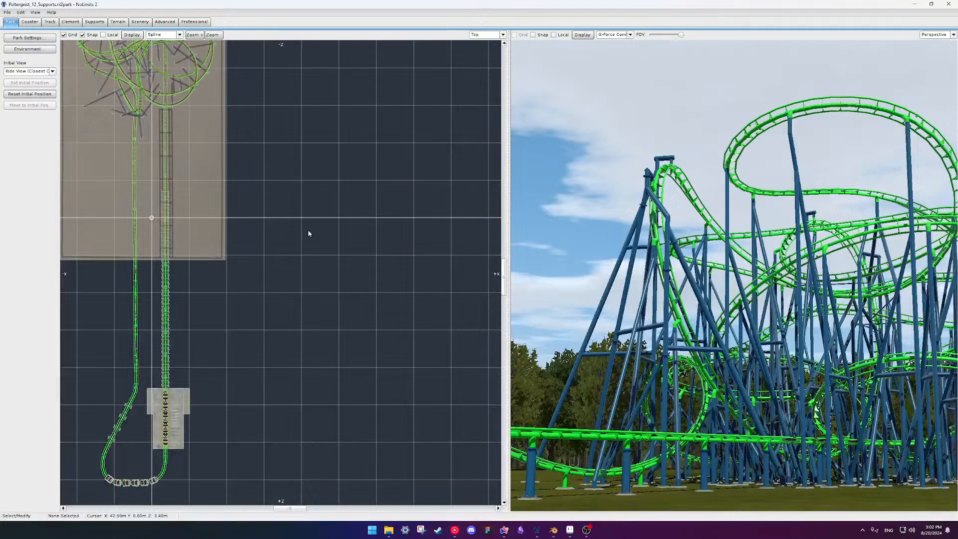
# Examine the coaster's looping track and support layout in the top view.
pyautogui.rightClick(321, 230)
pyautogui.click(420, 163)
pyautogui.rightClick(197, 142)
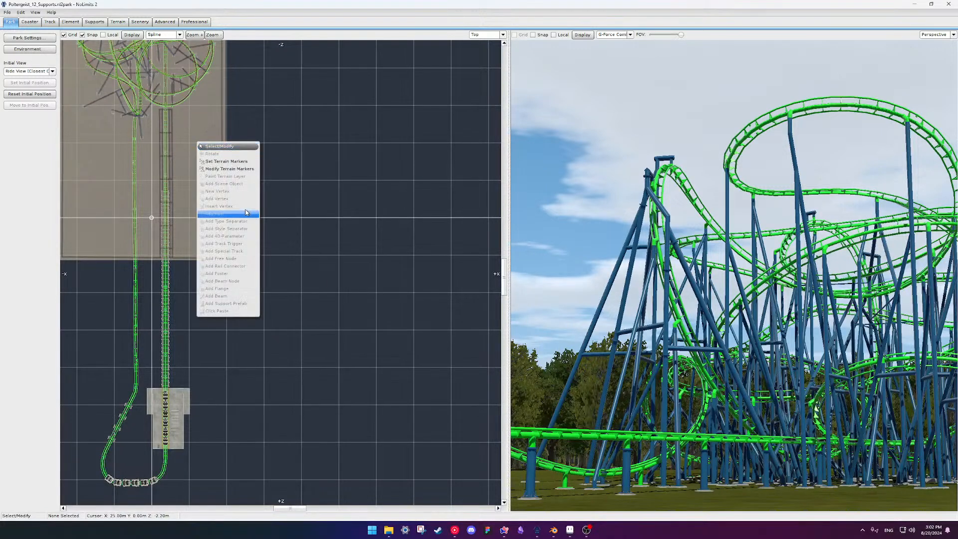
pyautogui.click(233, 133)
pyautogui.moveTo(237, 135); pyautogui.dragTo(411, 317, button='middle')
pyautogui.scroll(4, 399, 279)
pyautogui.moveTo(378, 142); pyautogui.dragTo(305, 272, button='middle')
pyautogui.scroll(-1, 306, 273)
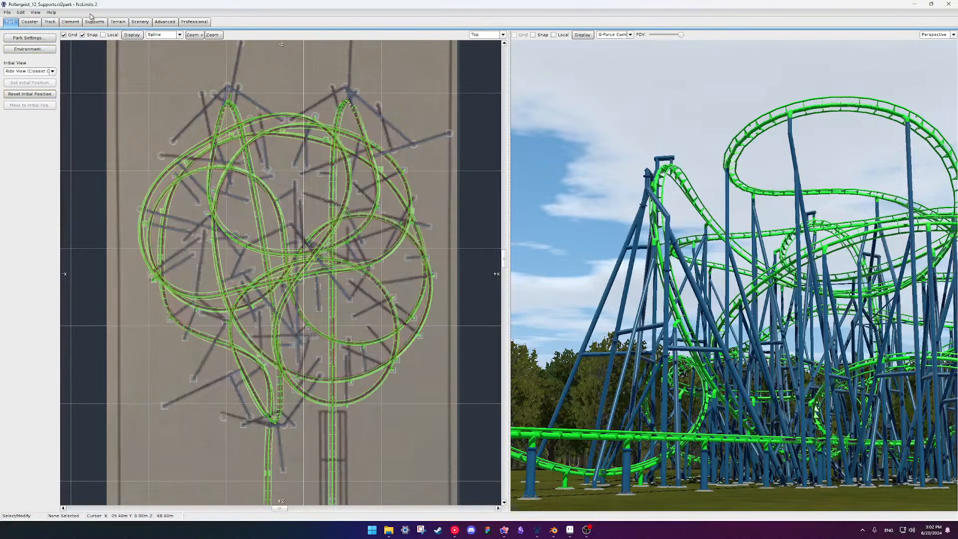
# Make Poltergeist_Track the current coaster.
pyautogui.click(51, 71)
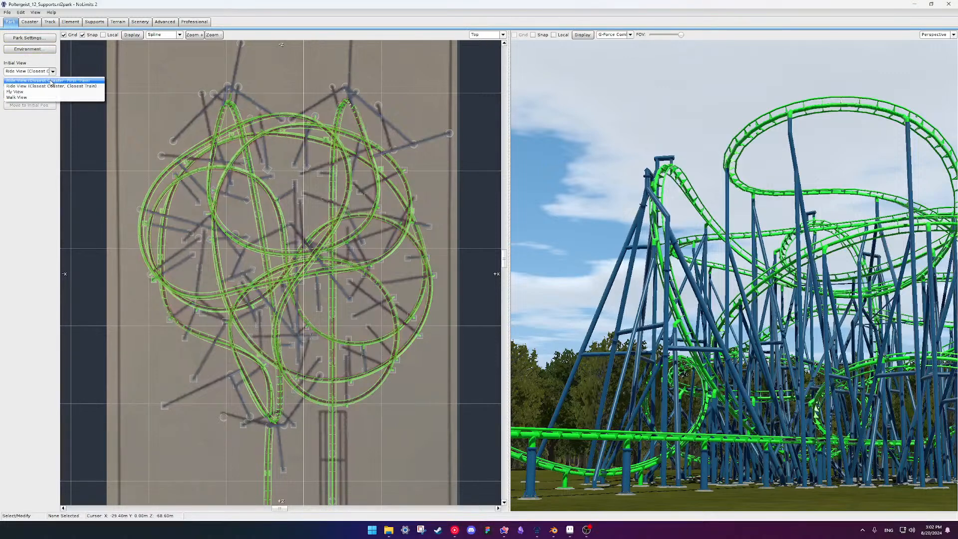
pyautogui.click(31, 23)
pyautogui.click(52, 72)
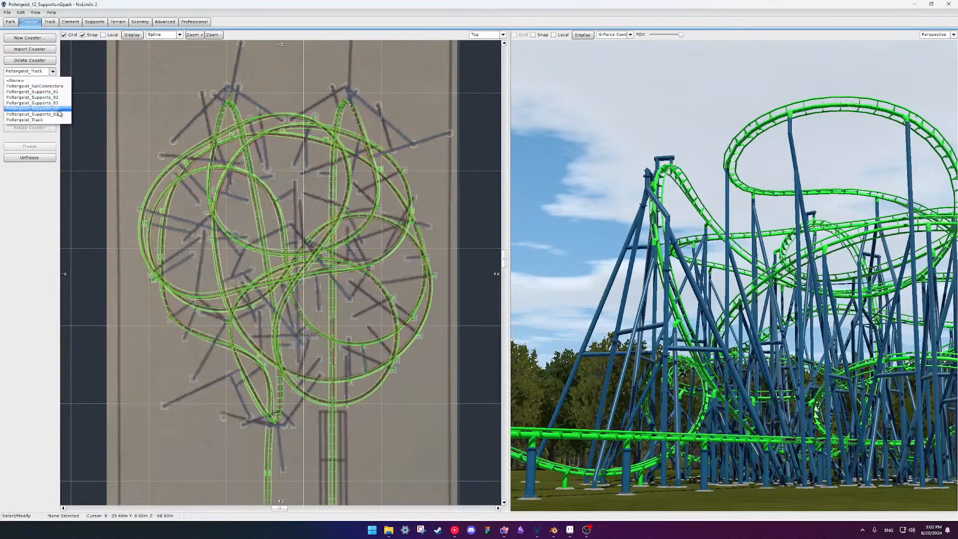
pyautogui.click(29, 123)
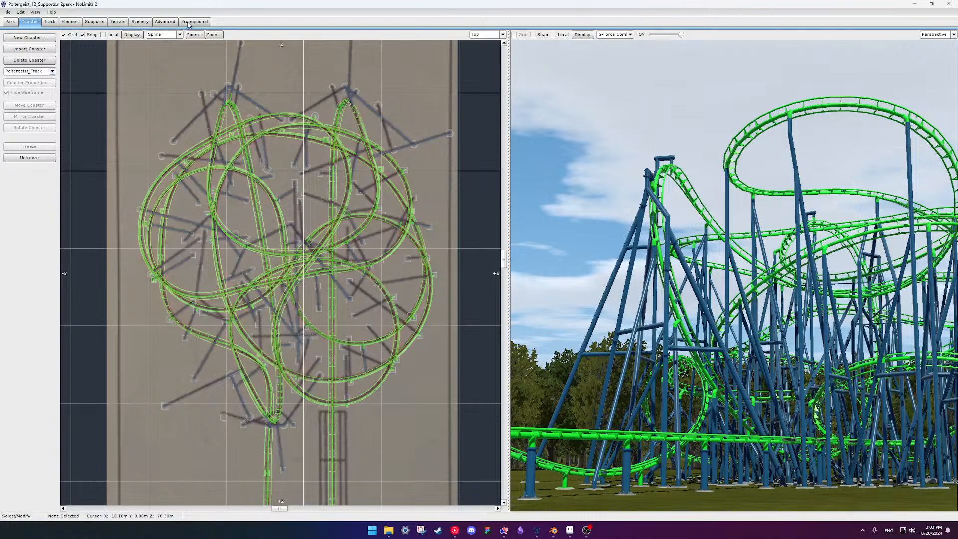
# Export the track spline with the Center of Rails type to Poltergeist_Spline.csv in the 01_NoLimits Exports folder, overwriting the existing file.
pyautogui.click(194, 22)
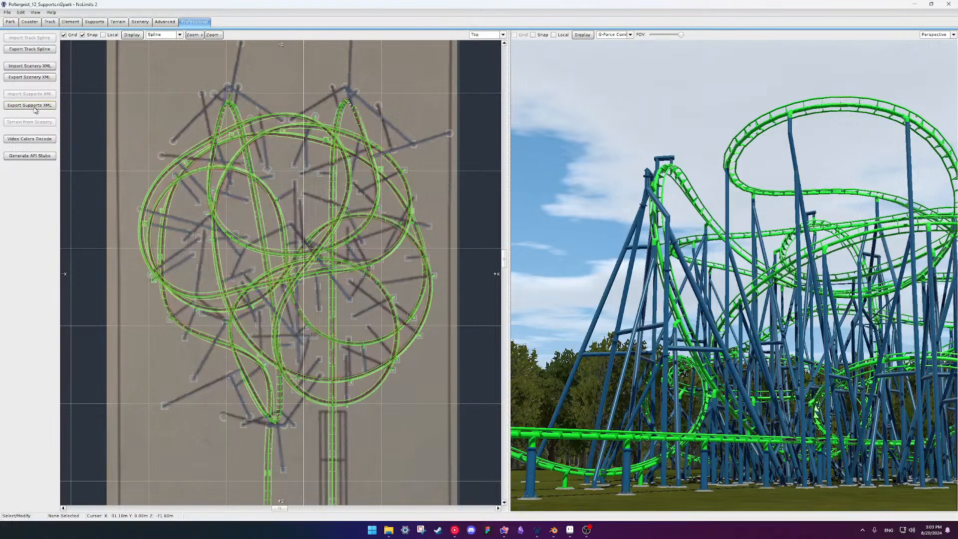
pyautogui.click(38, 50)
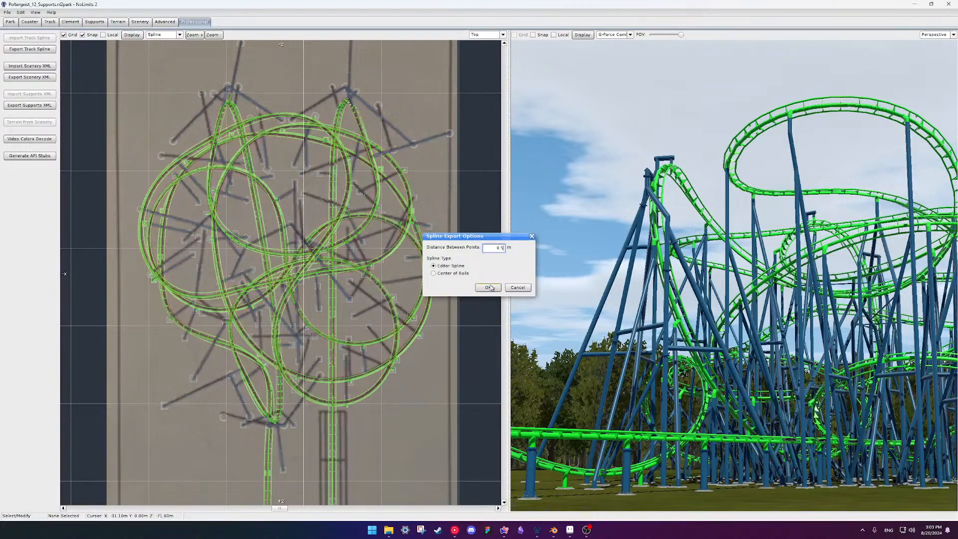
pyautogui.click(449, 273)
pyautogui.click(488, 288)
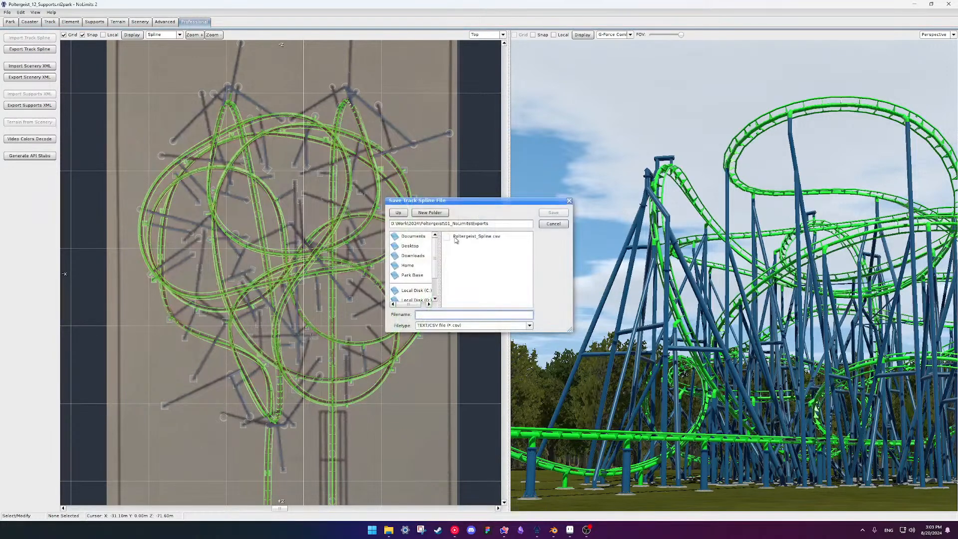
pyautogui.click(398, 212)
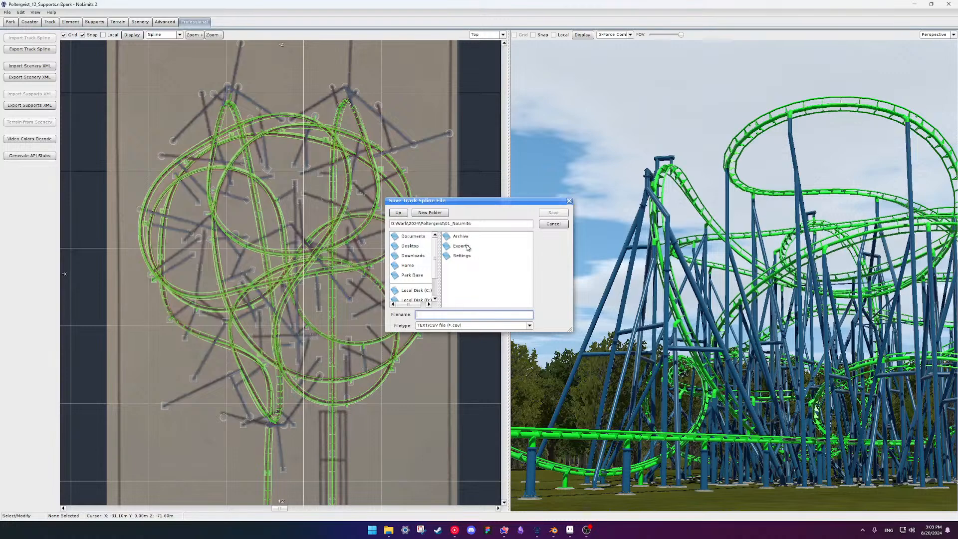
pyautogui.doubleClick(462, 246)
pyautogui.click(486, 235)
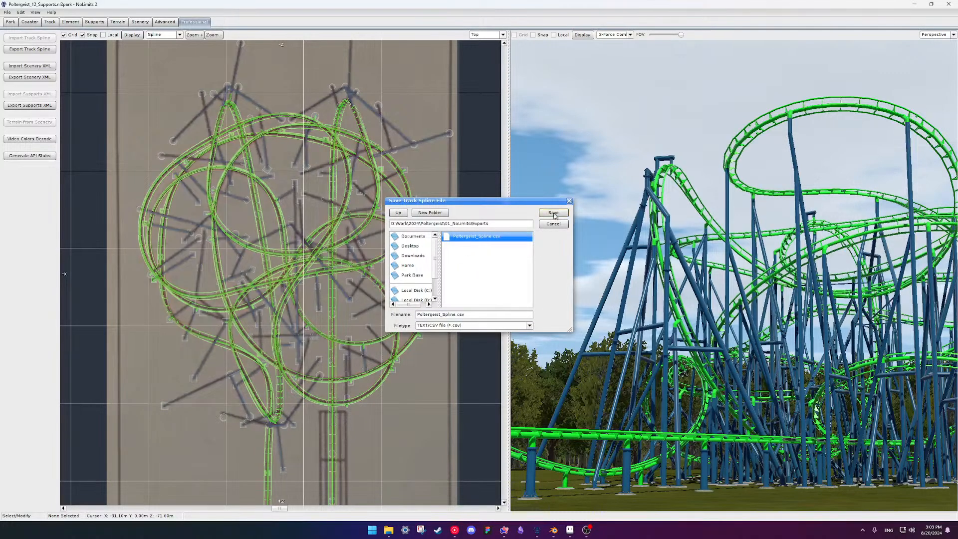
pyautogui.click(552, 213)
pyautogui.click(461, 276)
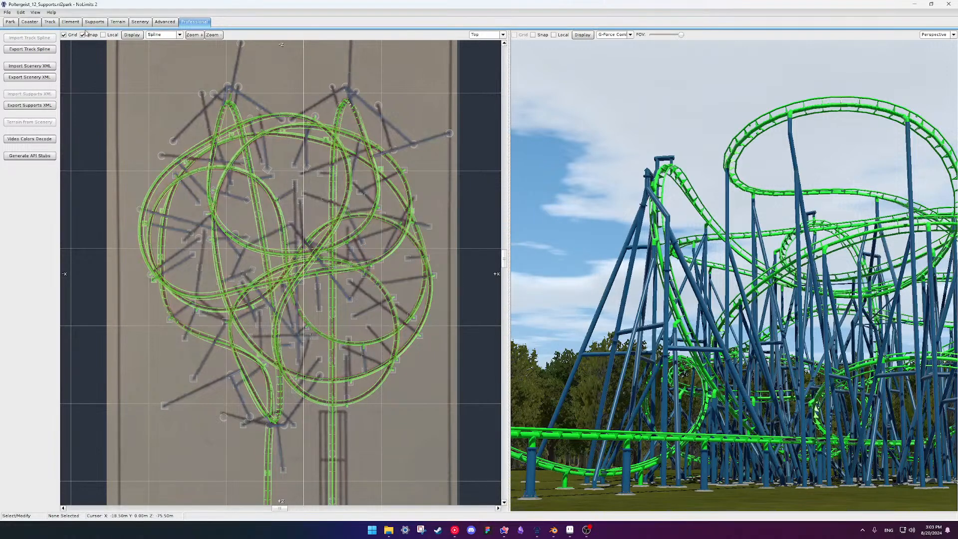
# Select the Poltergeist_Supports_01 coaster and export its supports as Poltergeist_Supports_01_supports.xml.
pyautogui.click(30, 22)
pyautogui.click(37, 70)
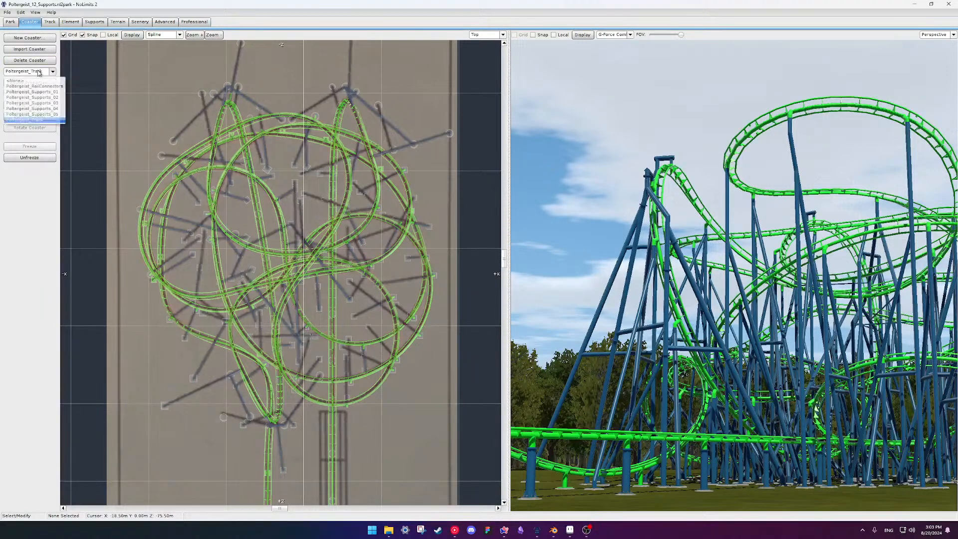
pyautogui.click(48, 97)
pyautogui.click(192, 22)
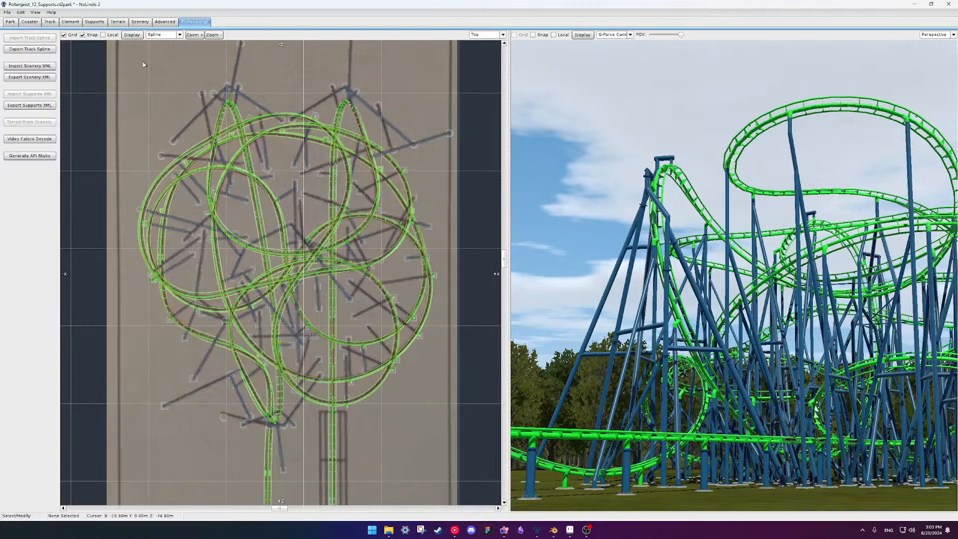
pyautogui.click(45, 105)
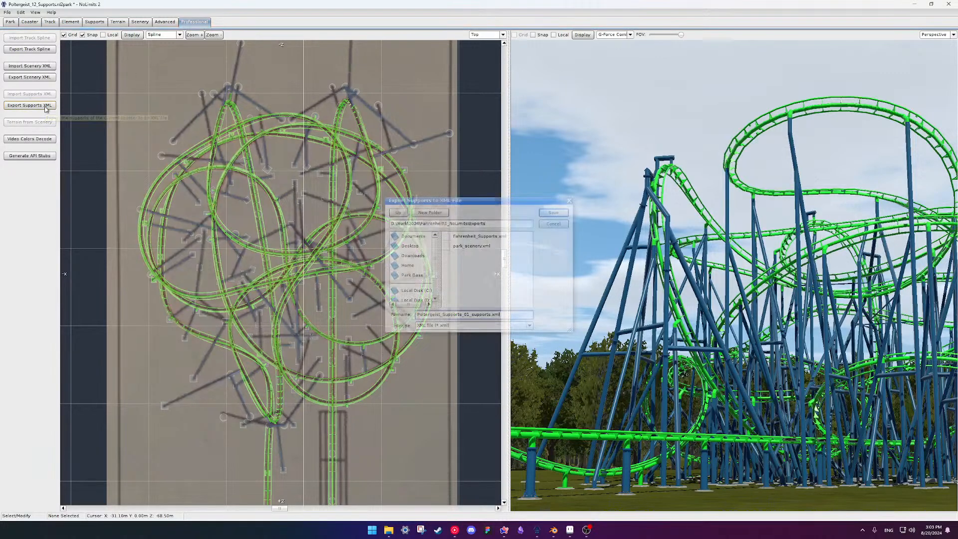
pyautogui.click(554, 213)
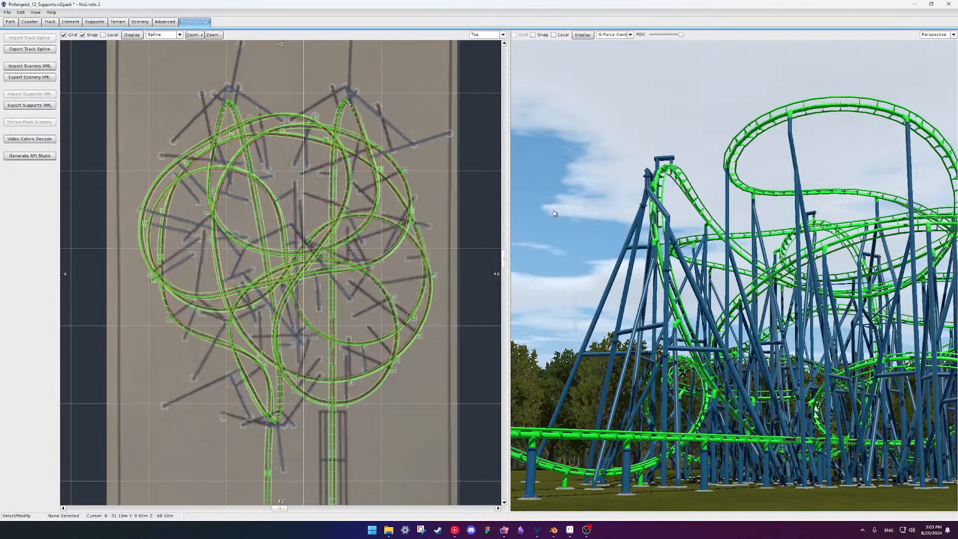
# Select the Poltergeist_Supports_02 coaster and export its supports as Poltergeist_Supports_02_supports.xml.
pyautogui.click(30, 22)
pyautogui.click(39, 72)
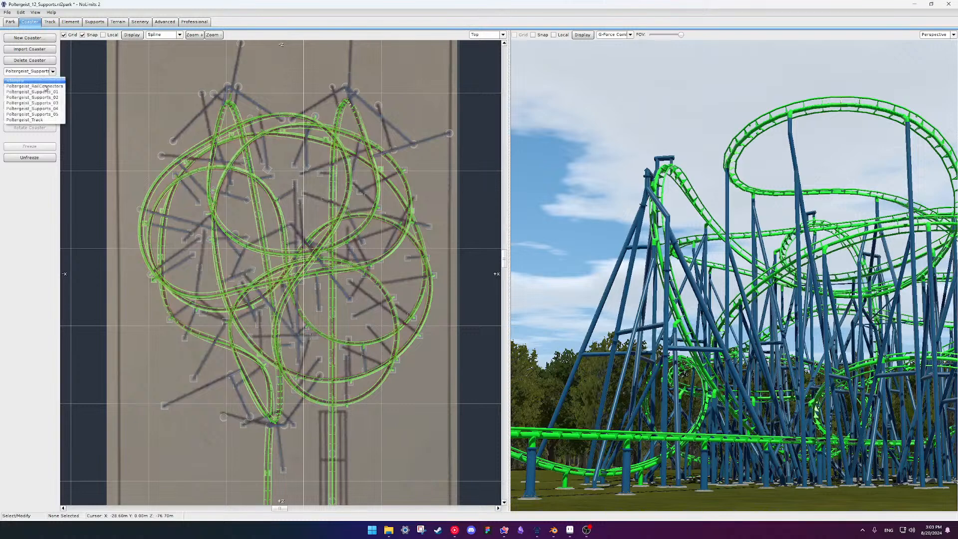
pyautogui.click(50, 104)
pyautogui.click(193, 22)
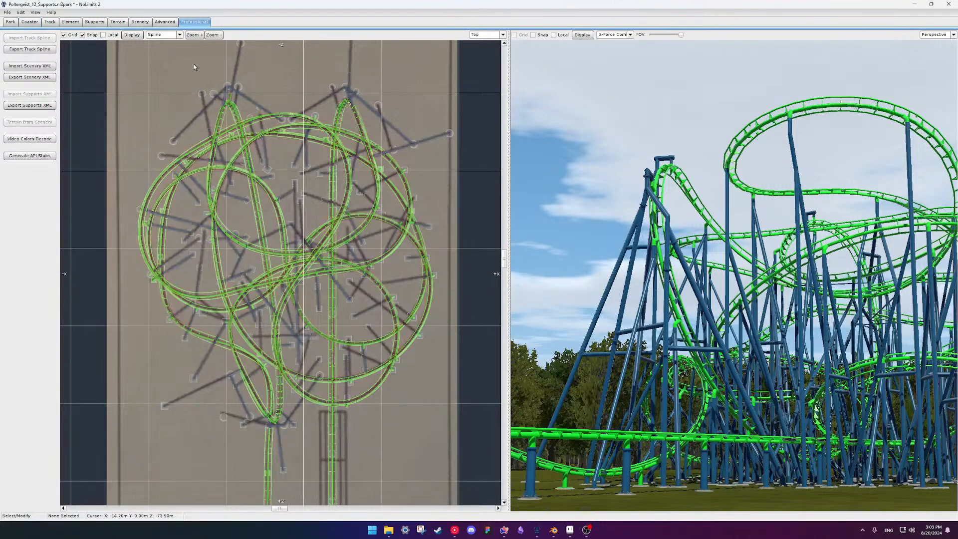
pyautogui.click(30, 106)
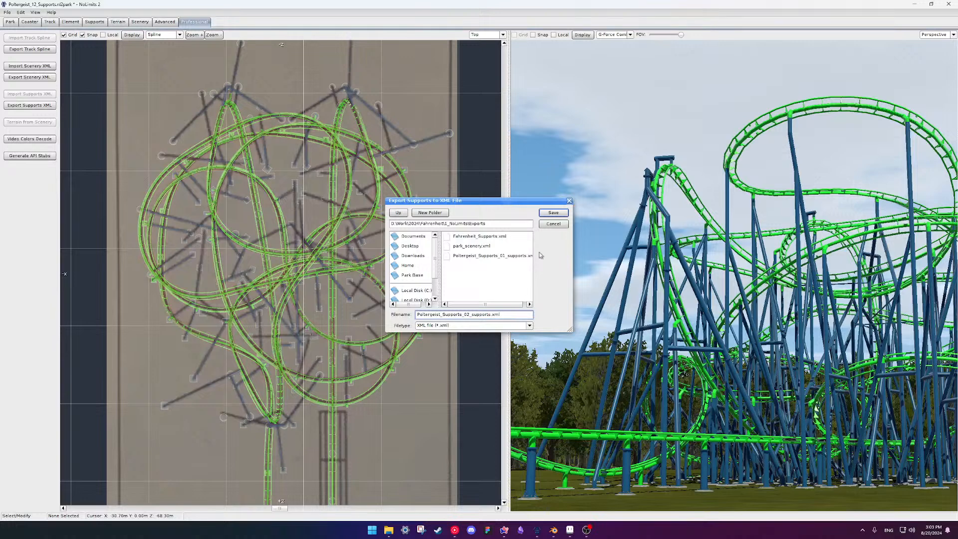
pyautogui.click(553, 213)
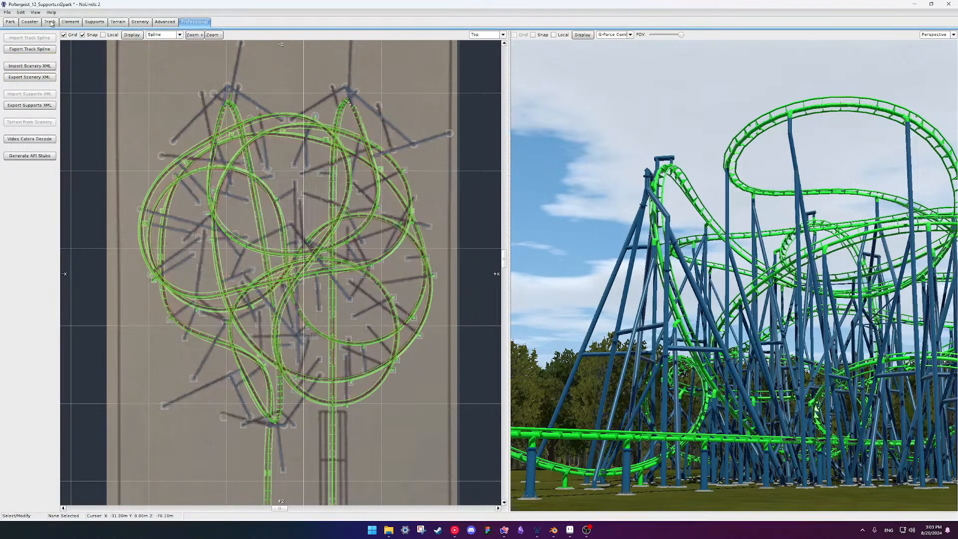
# Select the Poltergeist_Supports_03 coaster and export its supports as Poltergeist_Supports_03_supports.xml.
pyautogui.click(29, 23)
pyautogui.click(40, 73)
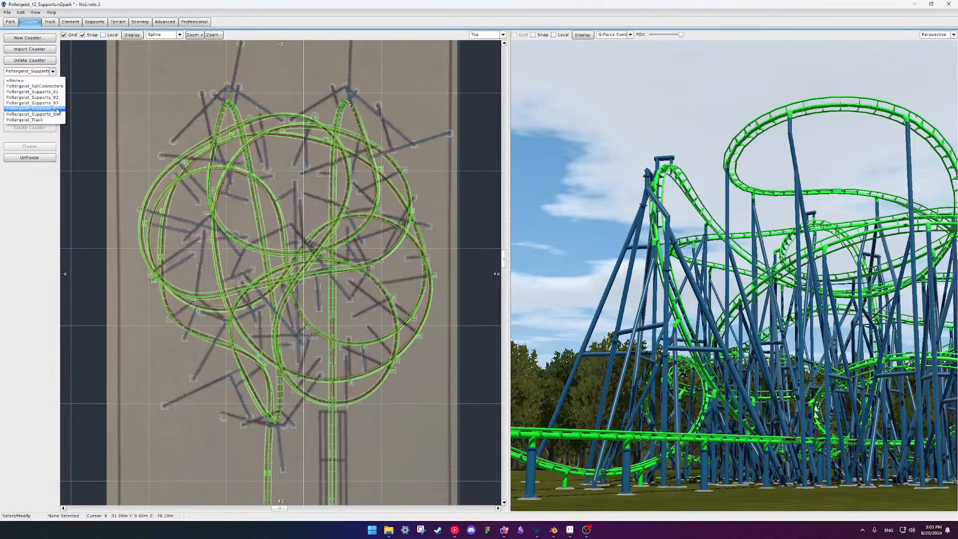
pyautogui.click(57, 108)
pyautogui.click(194, 21)
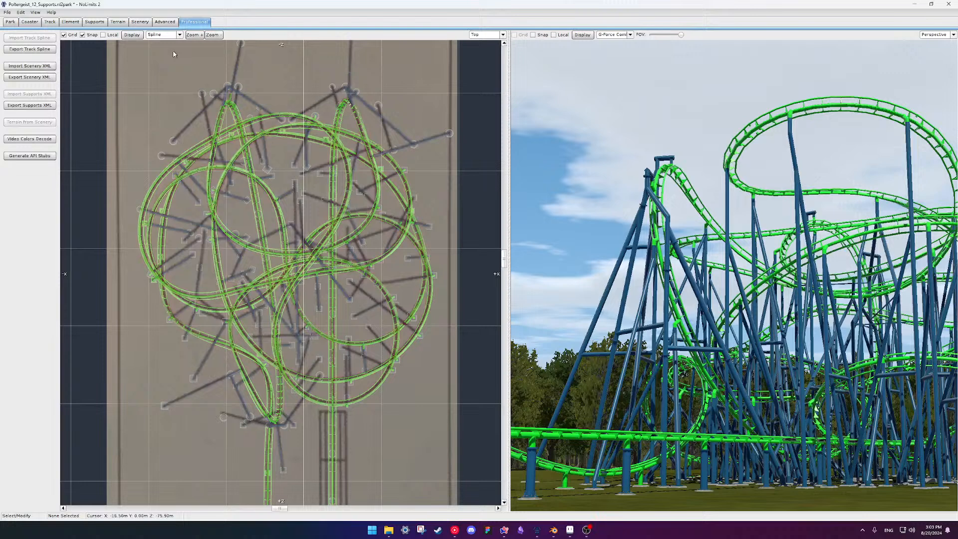
pyautogui.click(29, 105)
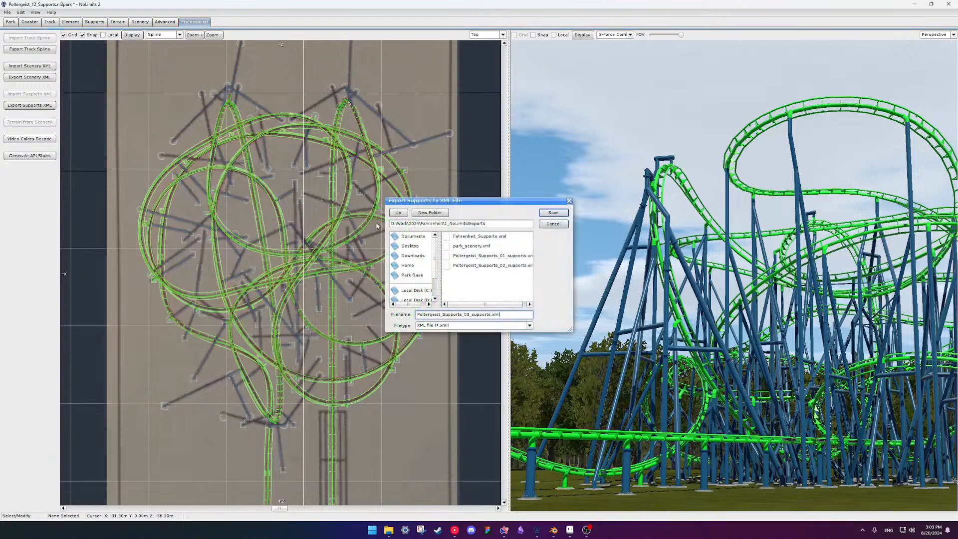
pyautogui.click(553, 212)
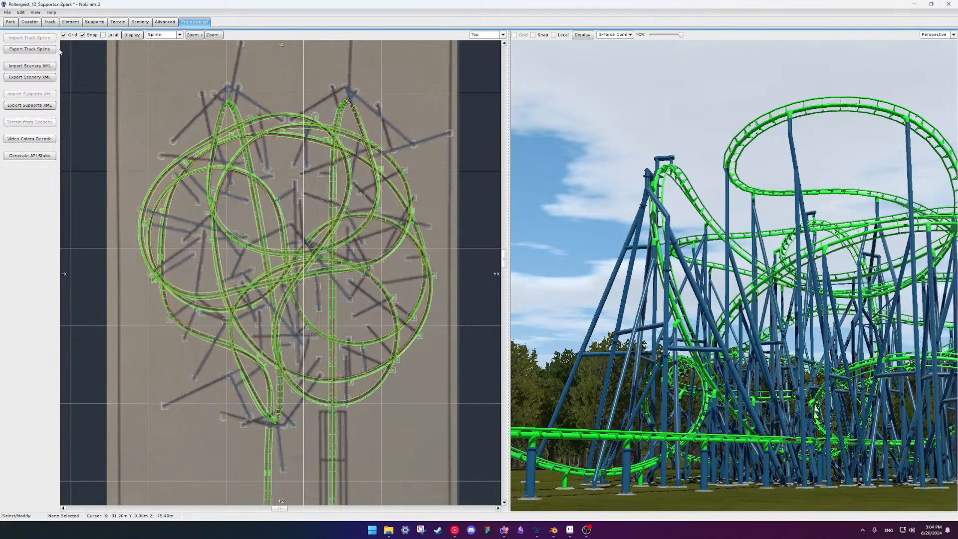
# Select the Poltergeist_Supports_04 coaster and export its supports as Poltergeist_Supports_04_supports.xml.
pyautogui.click(30, 22)
pyautogui.click(52, 72)
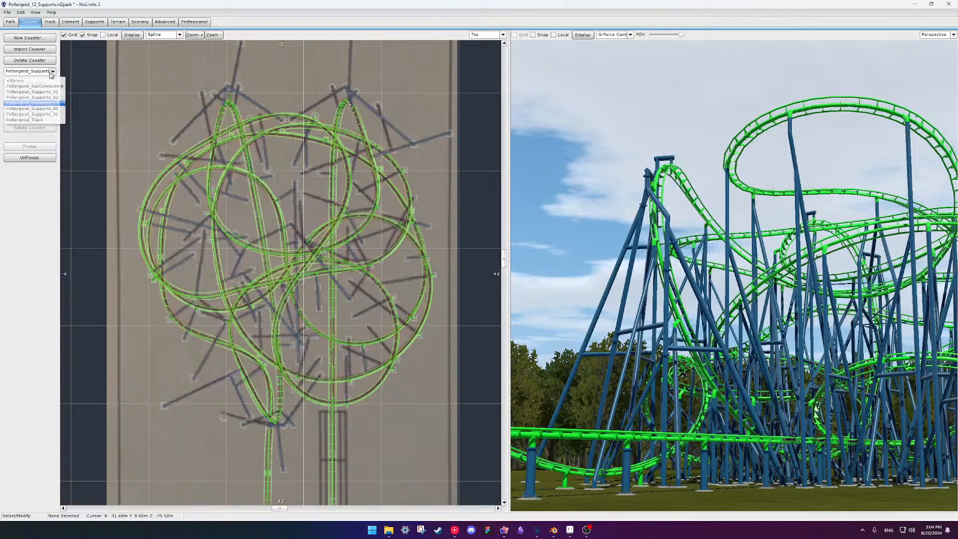
pyautogui.click(58, 109)
pyautogui.click(194, 22)
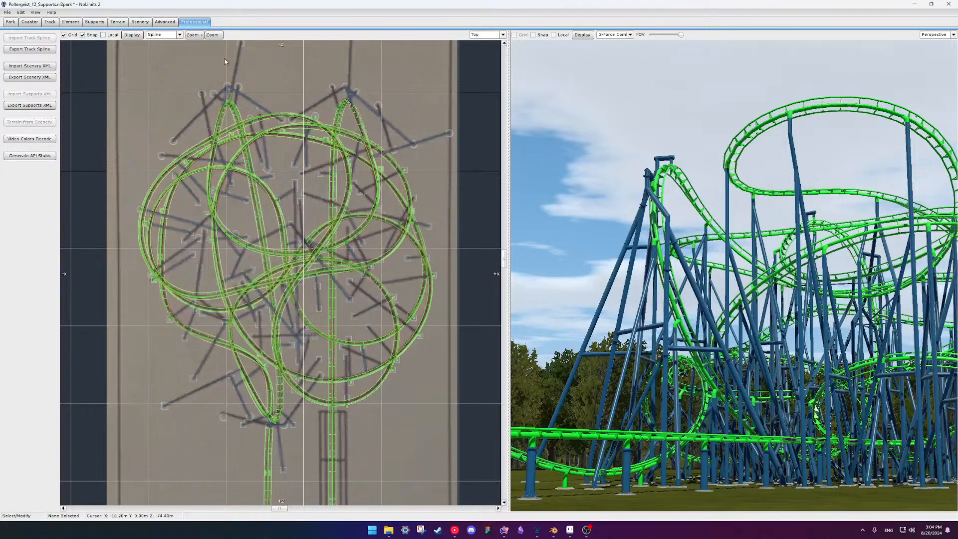
pyautogui.click(50, 107)
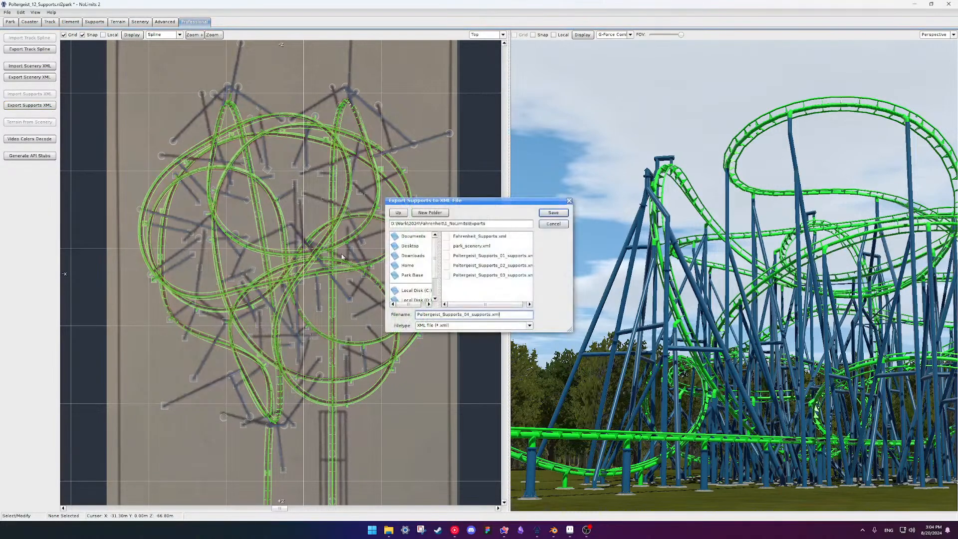
pyautogui.click(542, 215)
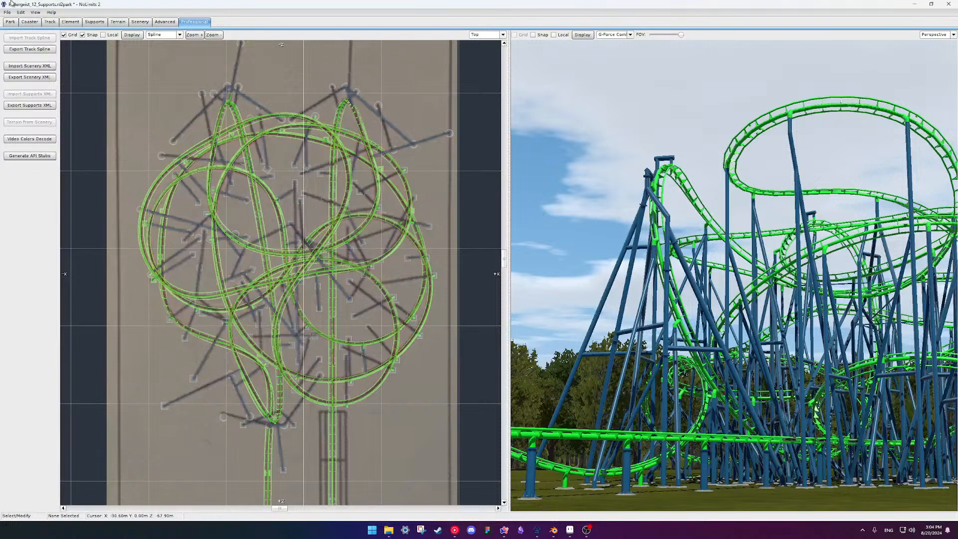
# Select the Poltergeist_Supports_05 coaster and export its supports as Poltergeist_Supports_05_supports.xml.
pyautogui.click(30, 22)
pyautogui.click(45, 72)
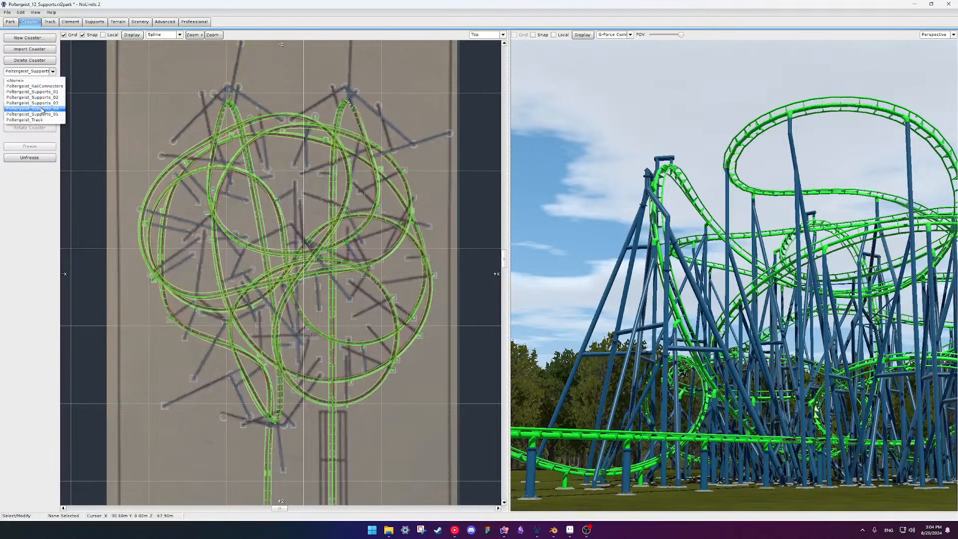
pyautogui.click(44, 113)
pyautogui.click(194, 22)
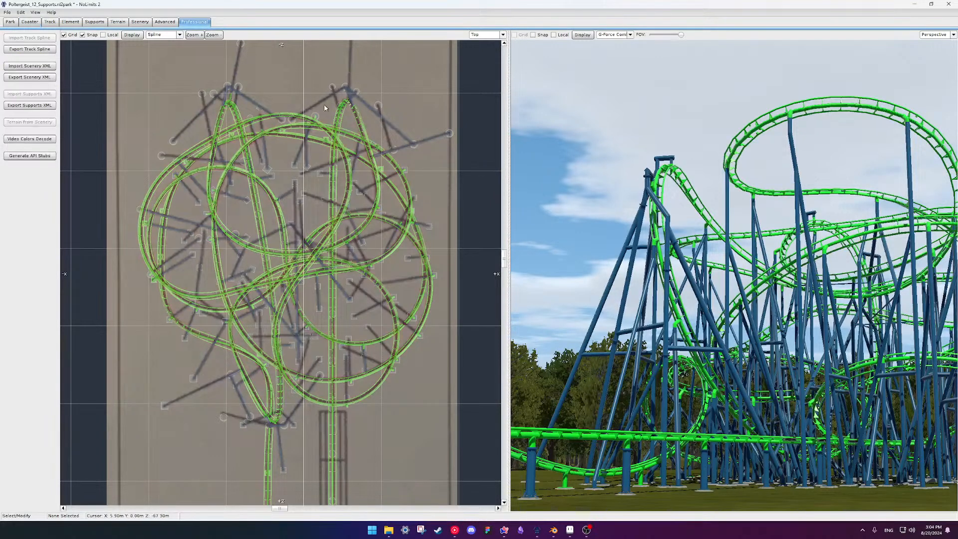
pyautogui.click(29, 106)
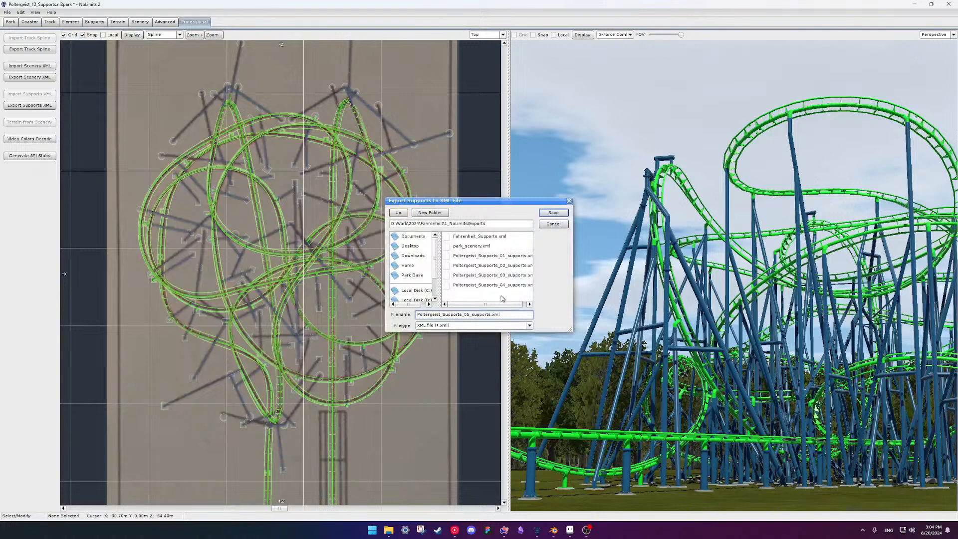
pyautogui.click(553, 212)
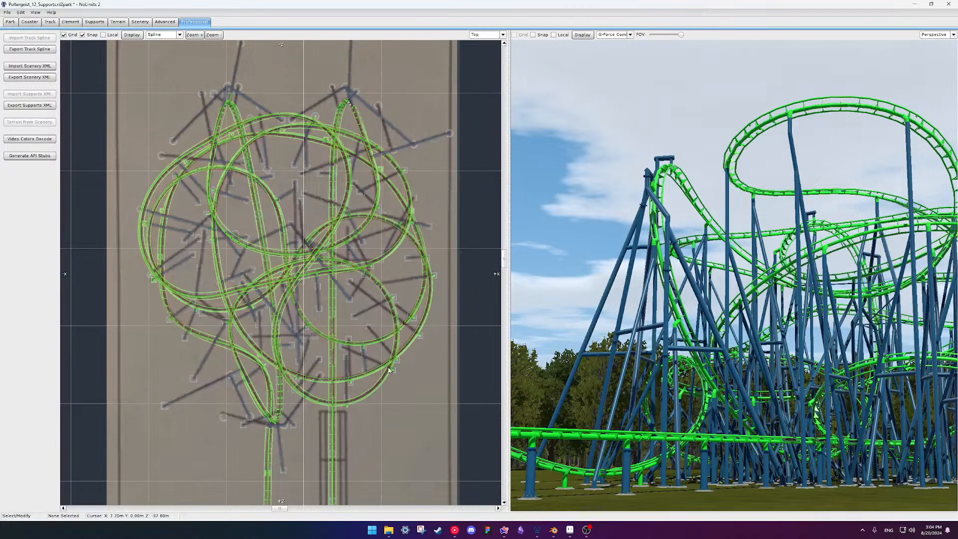
# Switch to Blender, add a new collection named Imports to the Poltergeist_Layout scene and save the file.
pyautogui.click(554, 531)
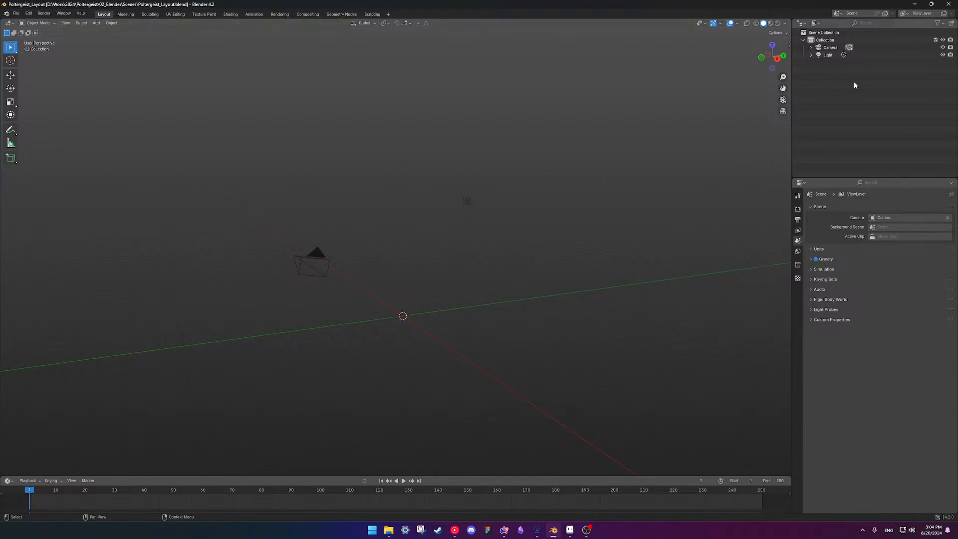
pyautogui.click(803, 40)
pyautogui.rightClick(814, 58)
pyautogui.click(806, 57)
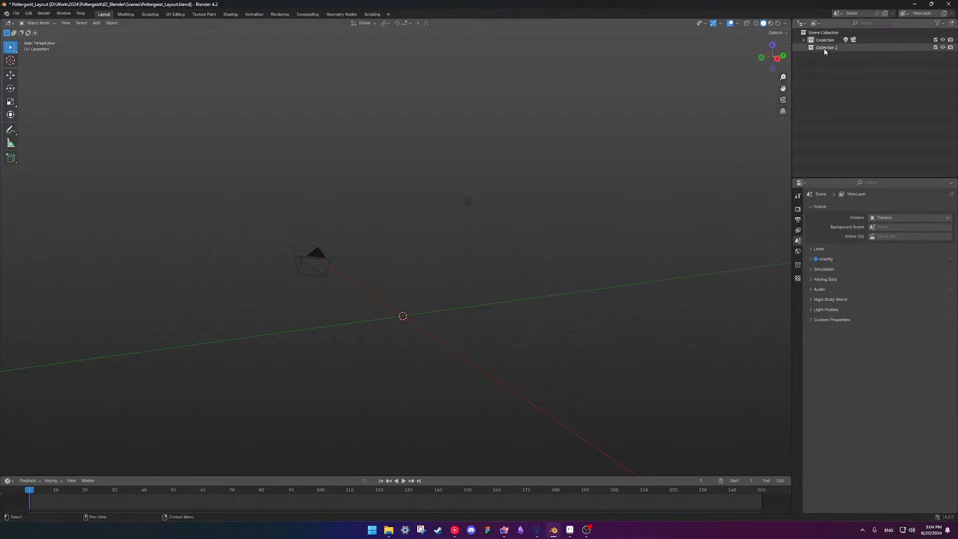
pyautogui.doubleClick(825, 48)
pyautogui.press('BackSpace')
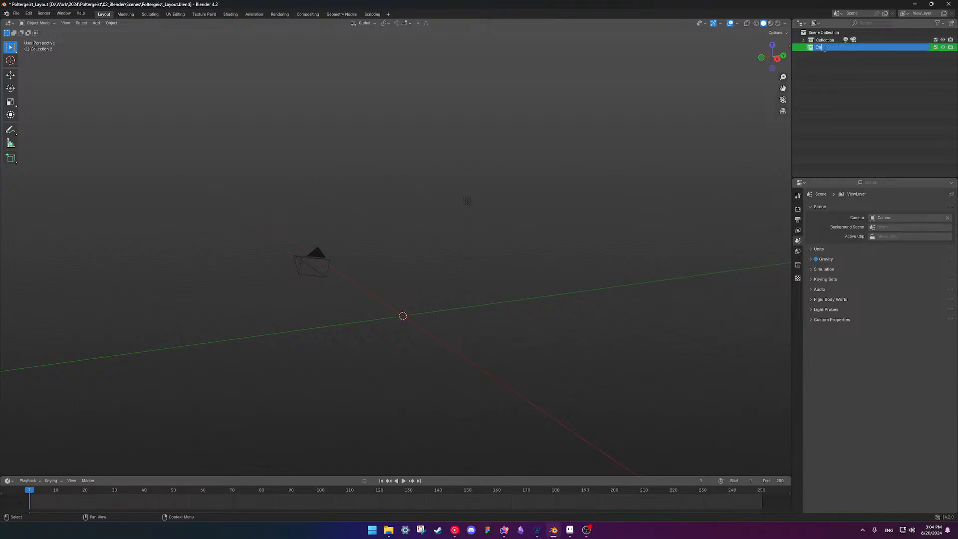
pyautogui.write('Imports')
pyautogui.press('Return')
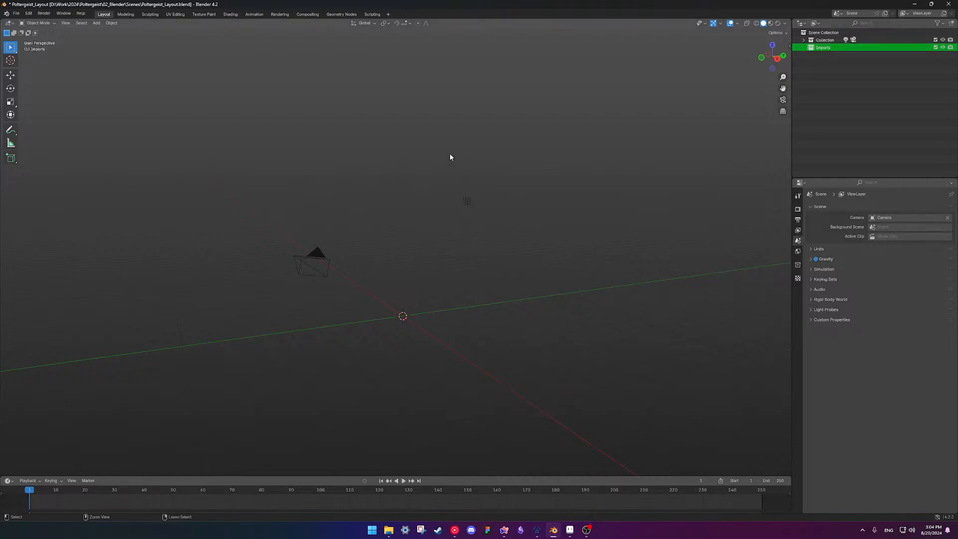
pyautogui.hotkey('ctrl', 's')
# Import Poltergeist_Spline.csv from the 01_NoLimits Exports folder as NoLimits 2 Professional Track Data into the Imports collection.
pyautogui.click(16, 13)
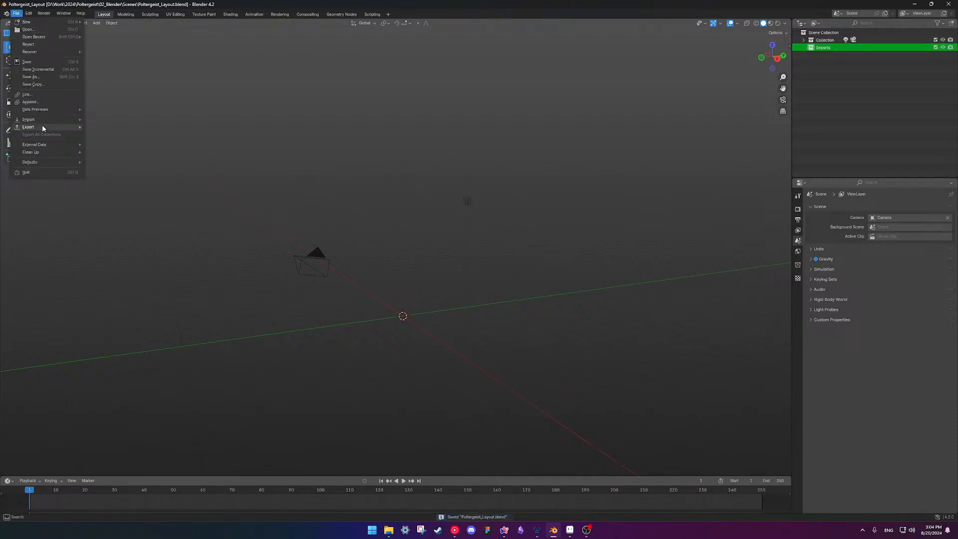
pyautogui.moveTo(45, 119)
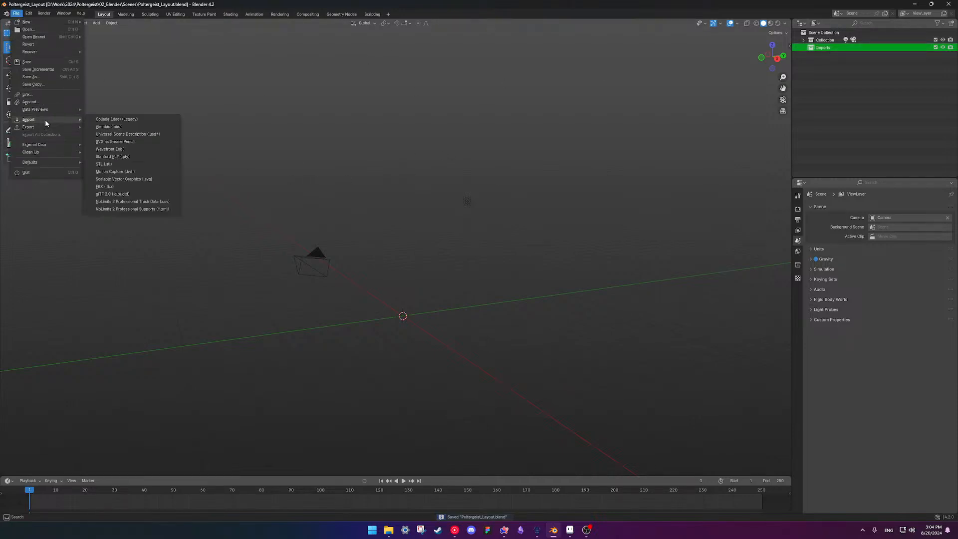
pyautogui.click(132, 201)
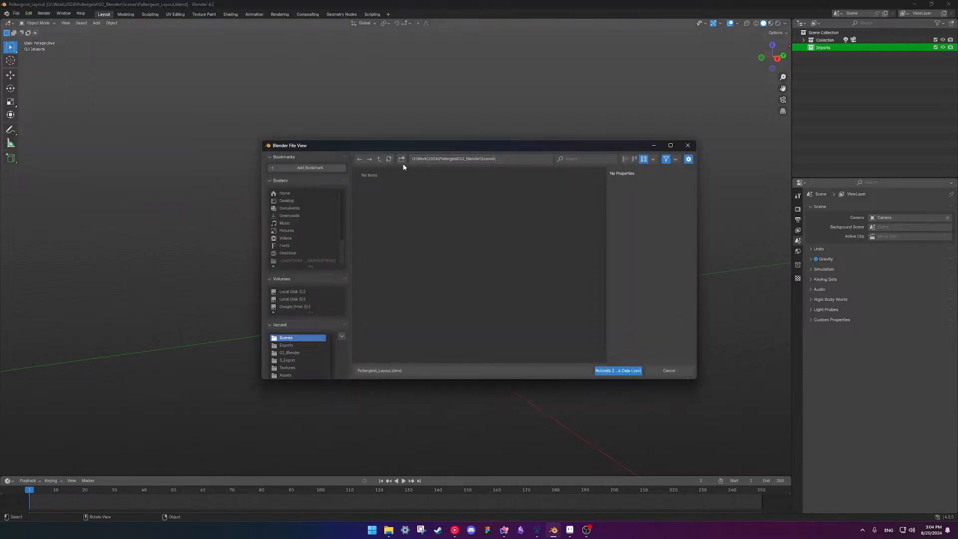
pyautogui.doubleClick(379, 159)
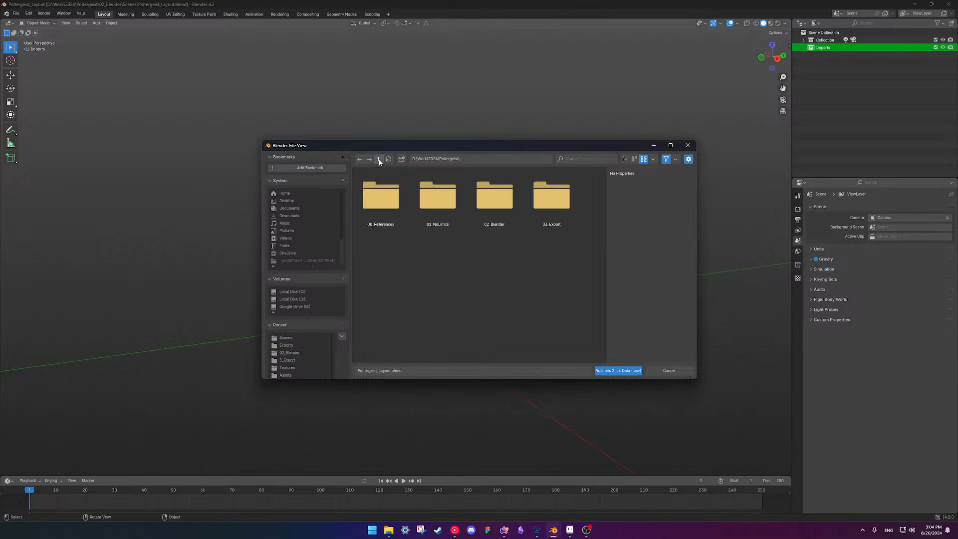
pyautogui.doubleClick(462, 202)
pyautogui.doubleClick(448, 223)
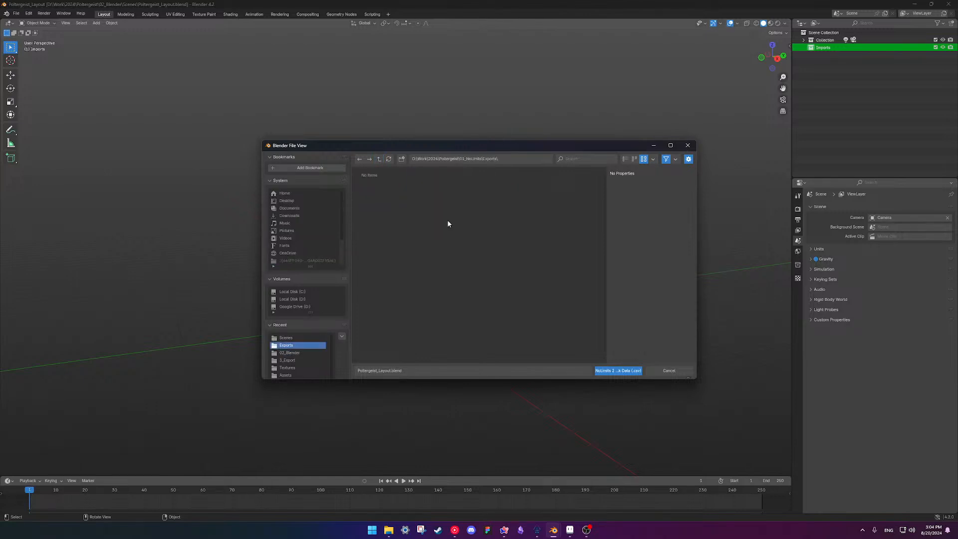
pyautogui.click(379, 199)
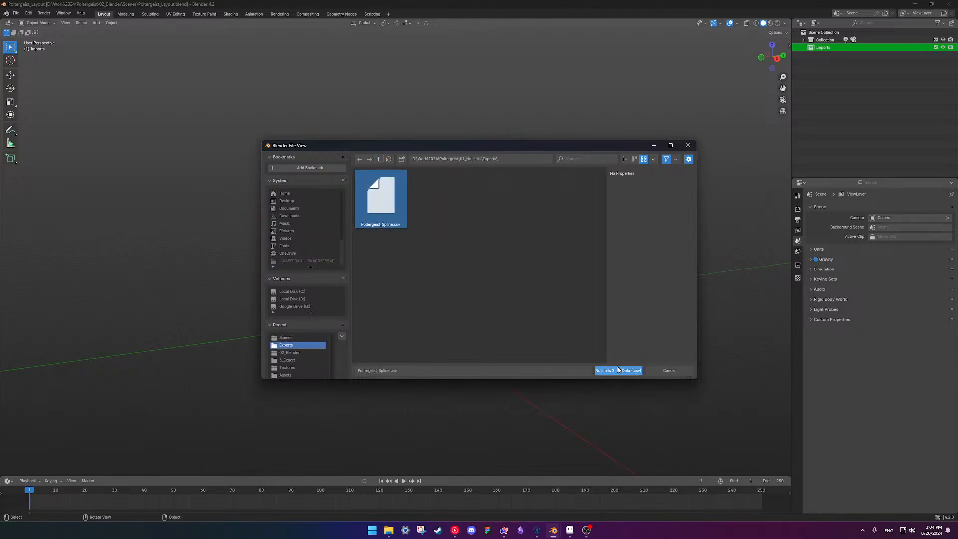
pyautogui.click(618, 370)
pyautogui.scroll(-5, 519, 293)
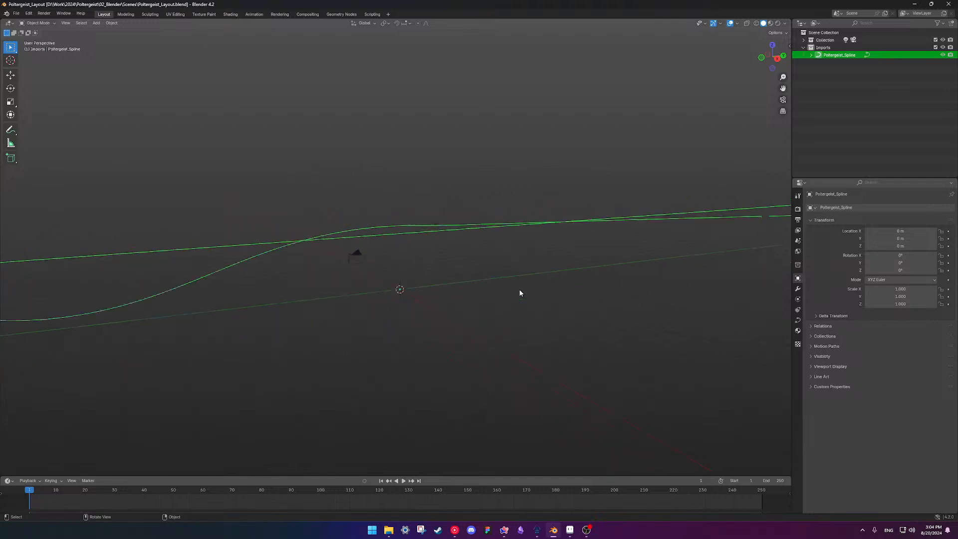
pyautogui.scroll(3, 519, 293)
pyautogui.moveTo(519, 293); pyautogui.dragTo(480, 276, button='middle')
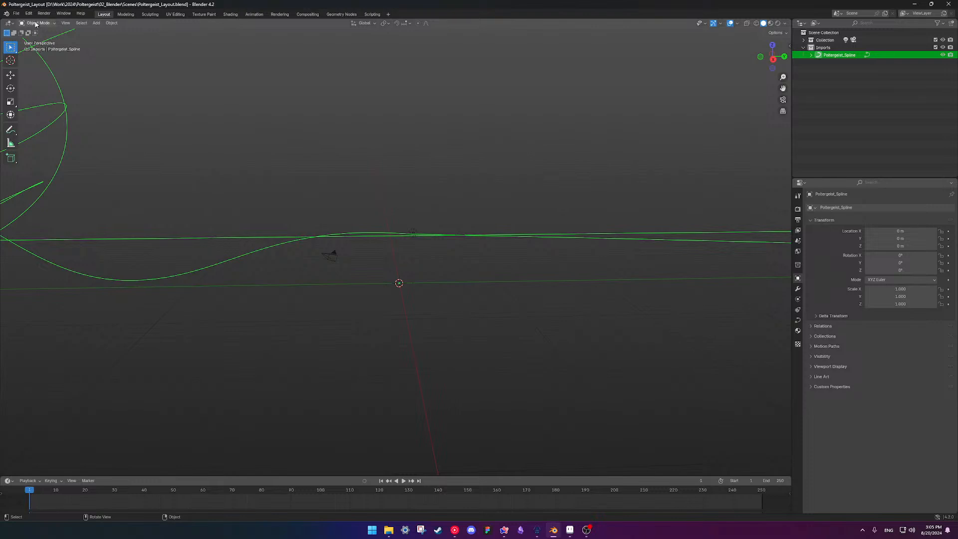
# Start a NoLimits 2 Professional Supports import and browse to the Poltergeist project's 01_NoLimits Exports folder.
pyautogui.click(16, 13)
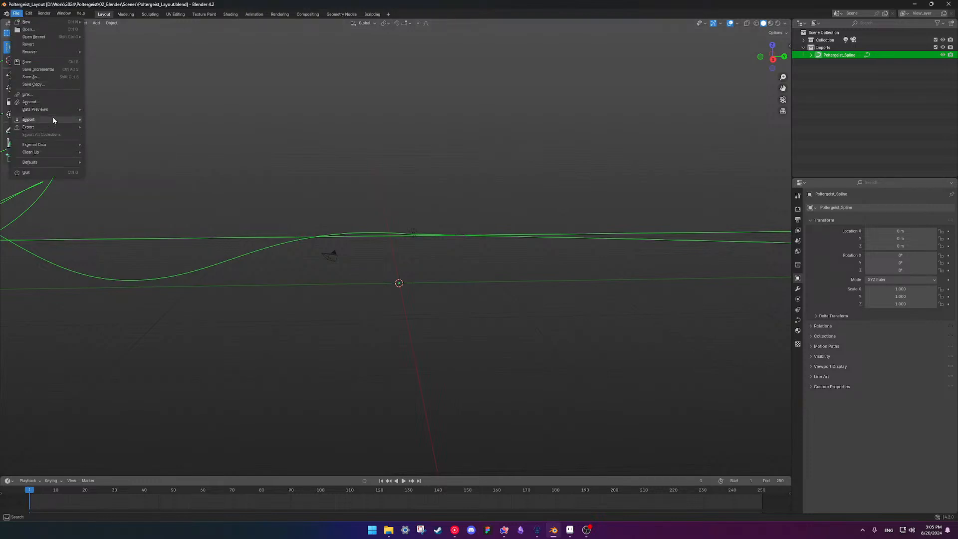
pyautogui.moveTo(78, 119)
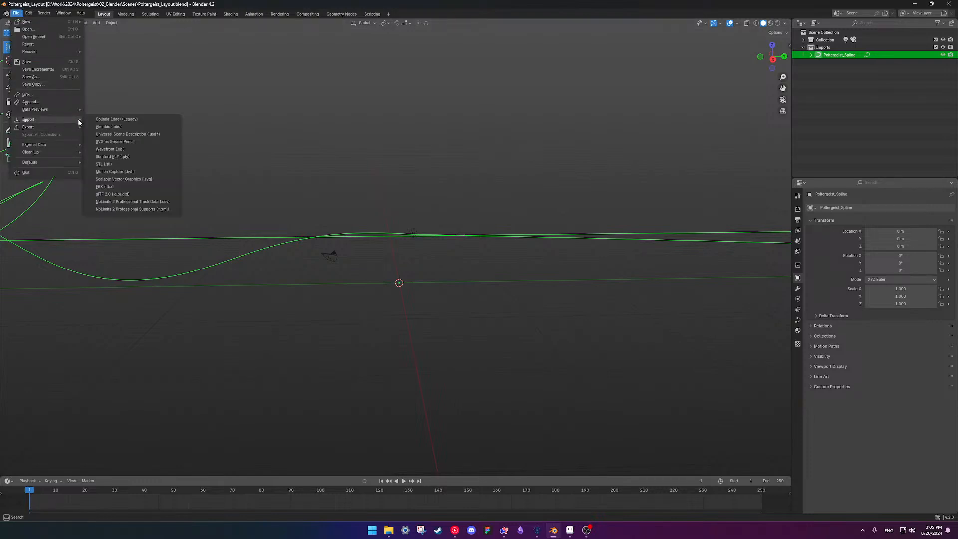
pyautogui.click(173, 209)
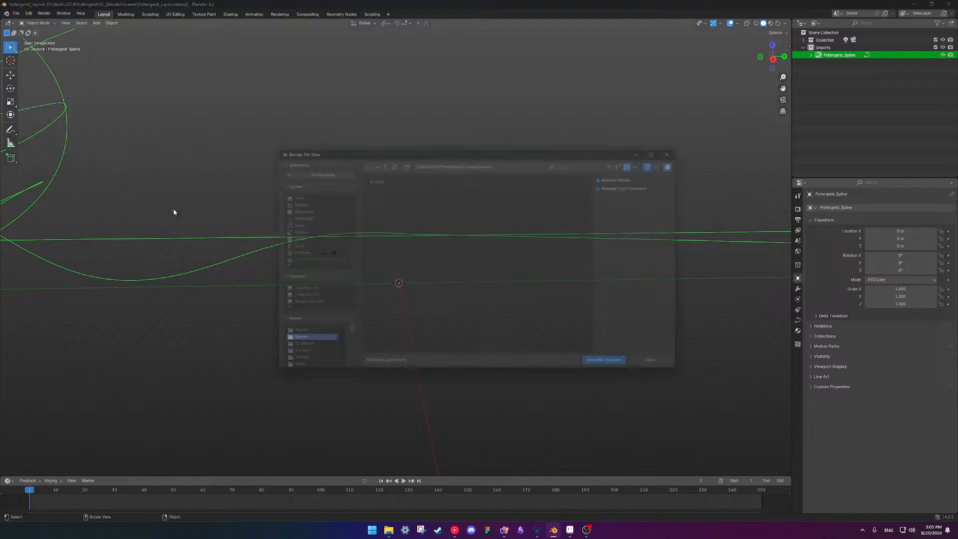
pyautogui.click(379, 159)
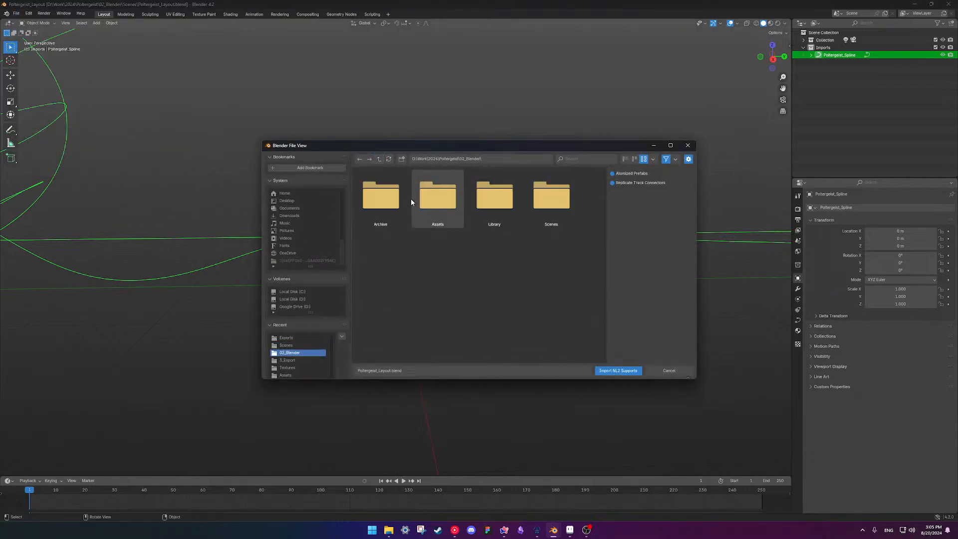
pyautogui.click(379, 159)
pyautogui.click(439, 200)
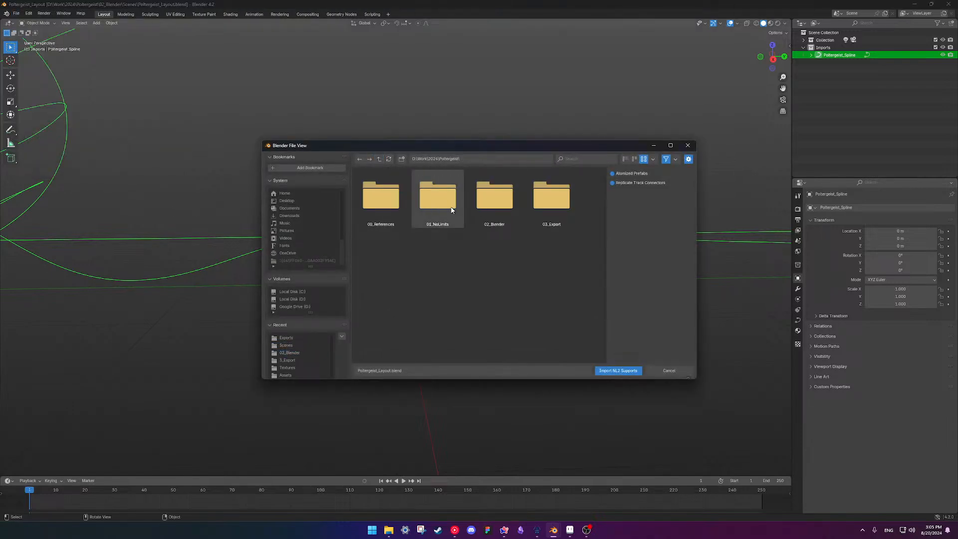
pyautogui.doubleClick(445, 208)
pyautogui.click(445, 211)
pyautogui.doubleClick(445, 210)
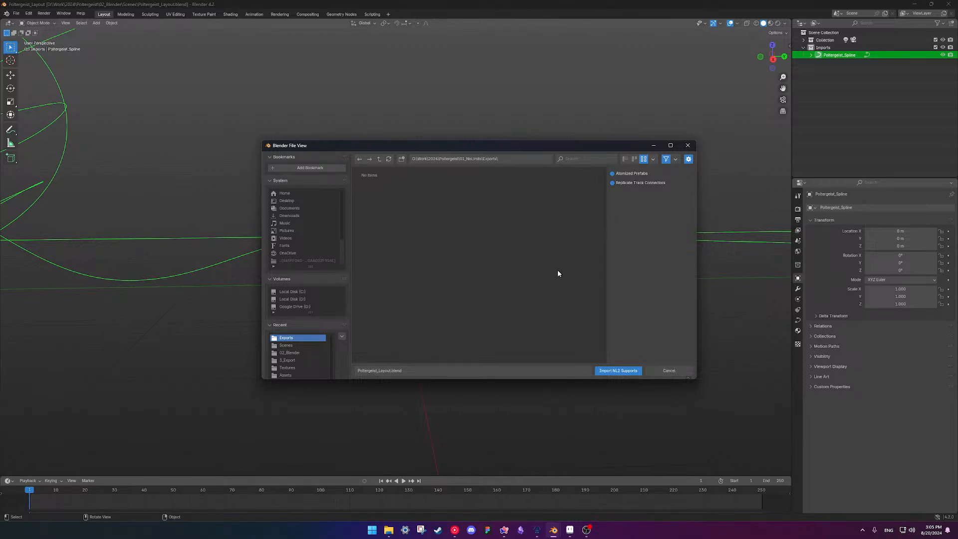
# Switch to File Explorer and open the Poltergeist project's 01_NoLimits Exports folder to look for the exported support files.
pyautogui.hotkey('alt', 'Tab')
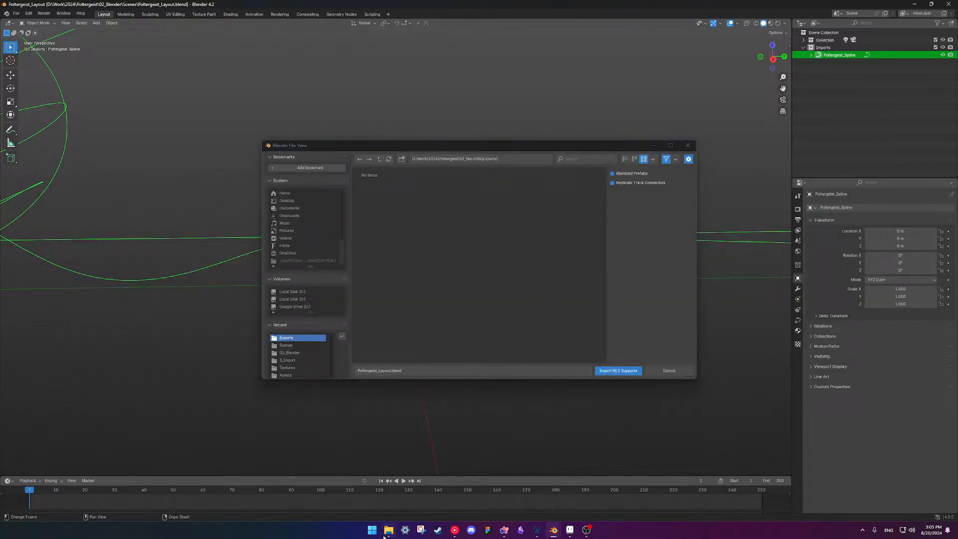
pyautogui.click(388, 530)
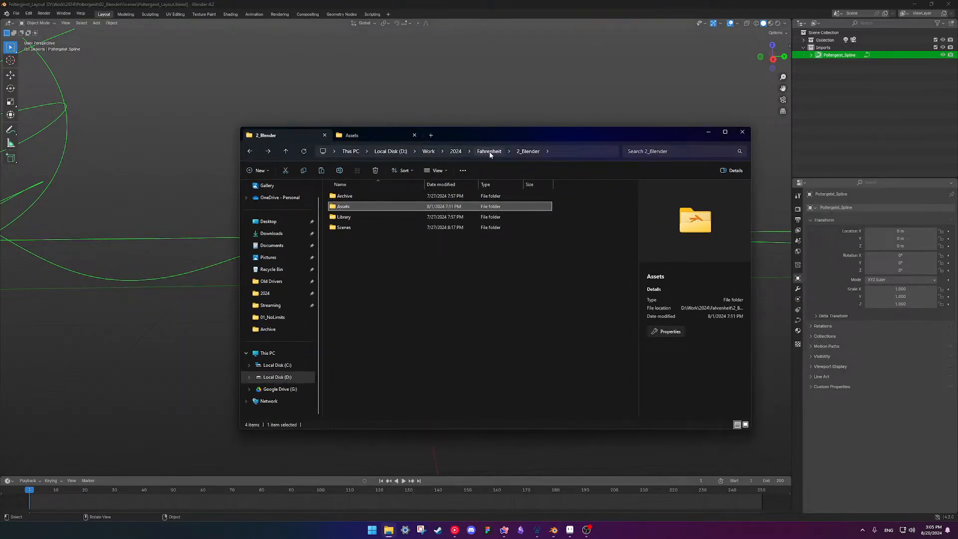
pyautogui.click(360, 135)
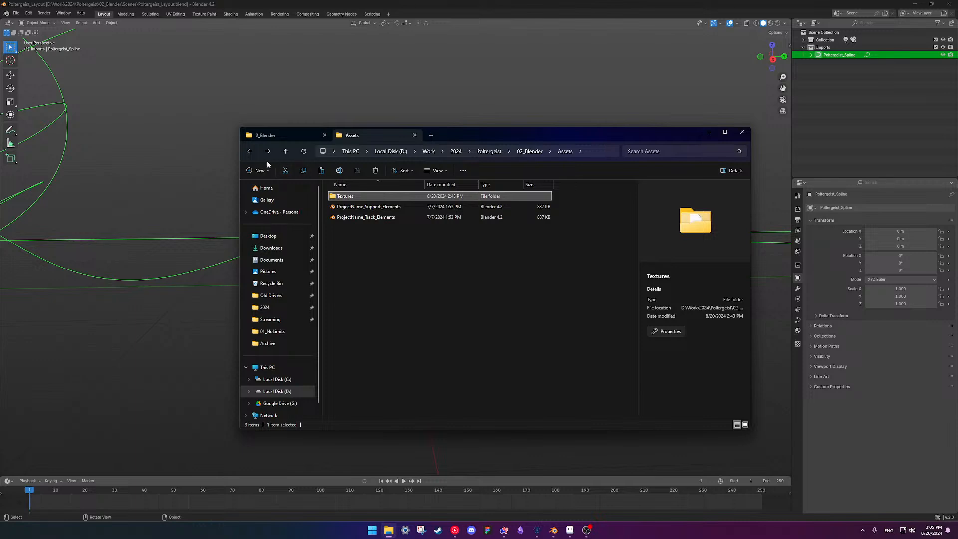
pyautogui.click(251, 152)
pyautogui.click(479, 153)
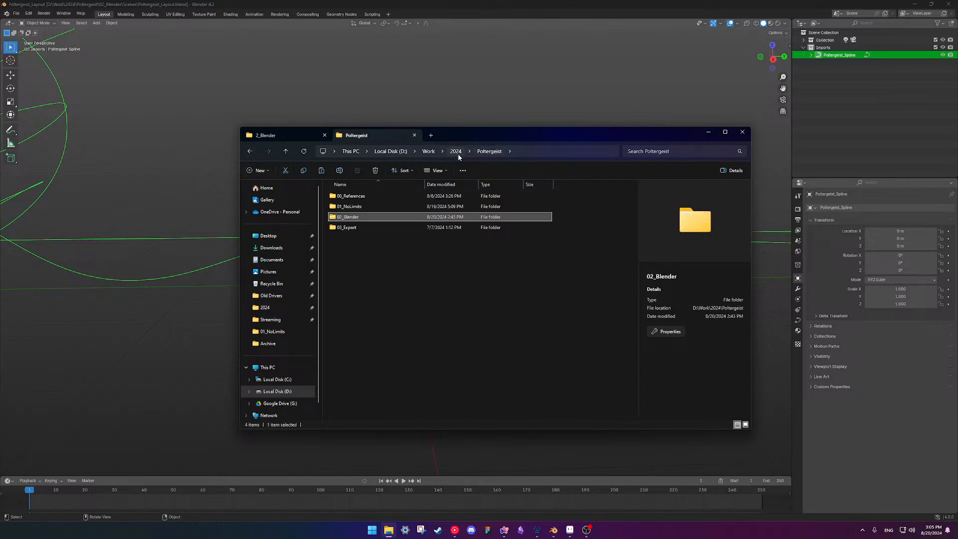
pyautogui.doubleClick(375, 206)
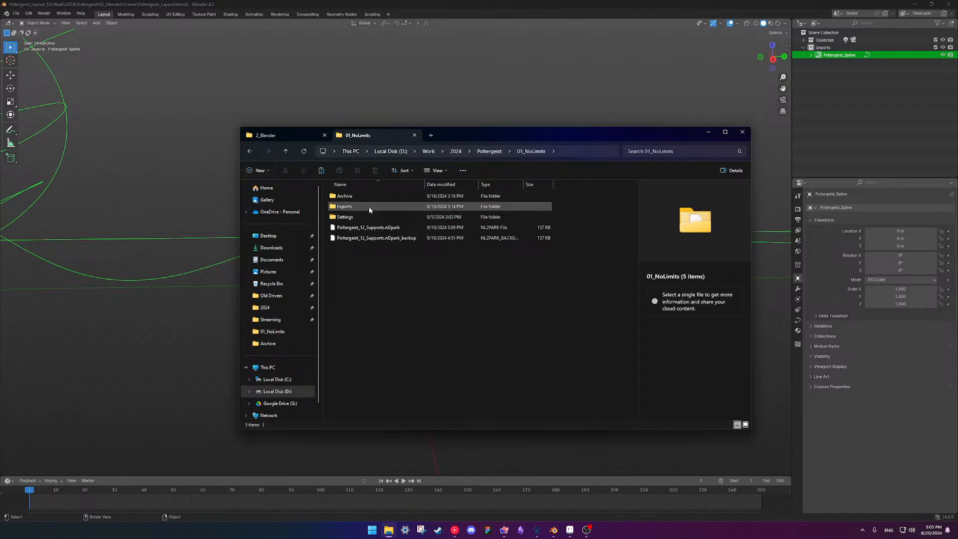
pyautogui.doubleClick(369, 206)
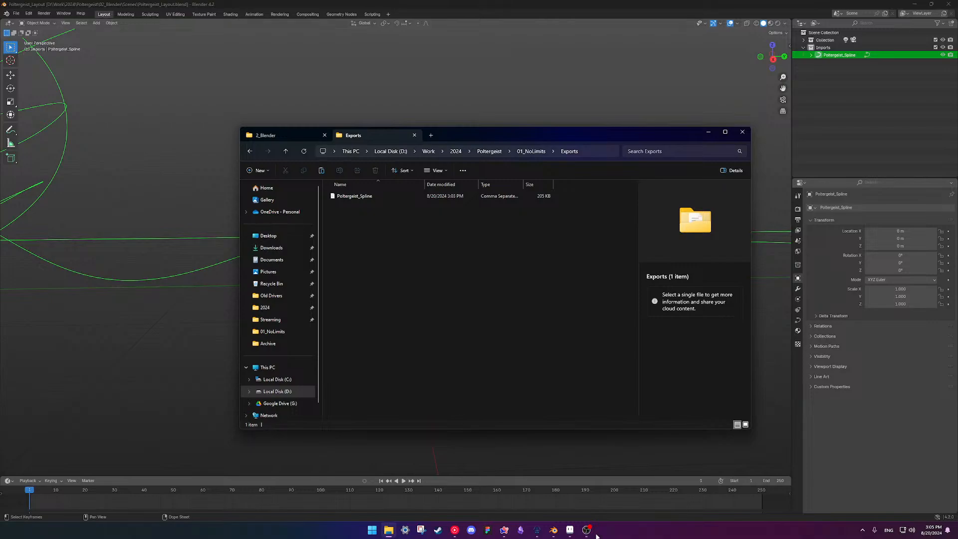
# Switch to NoLimits 2 and check which folder the supports XML export saves to, without exporting again.
pyautogui.click(537, 530)
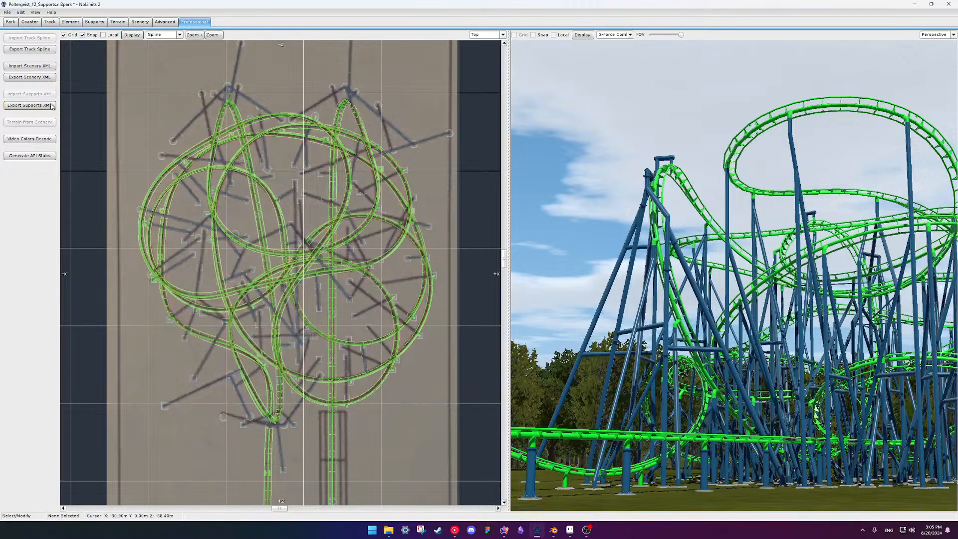
pyautogui.click(31, 106)
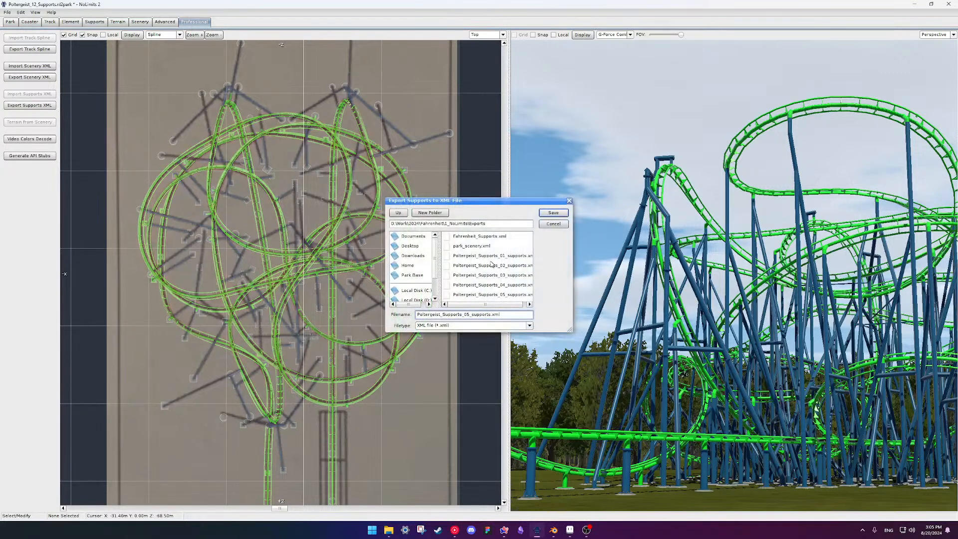
pyautogui.click(542, 223)
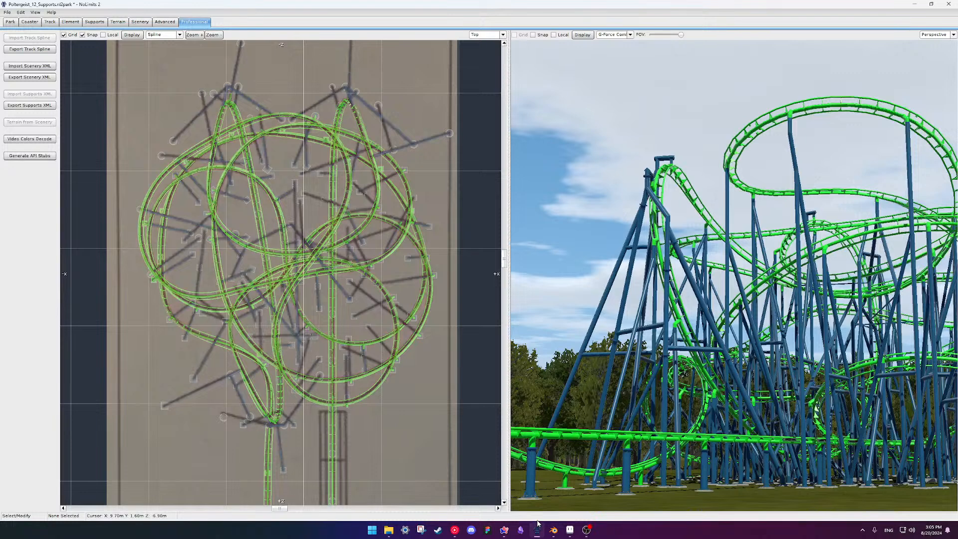
# In File Explorer, transfer the five Poltergeist_Supports XML files from Fahrenheit's 1_NoLimits Exports folder to Poltergeist's 01_NoLimits Exports folder.
pyautogui.click(389, 528)
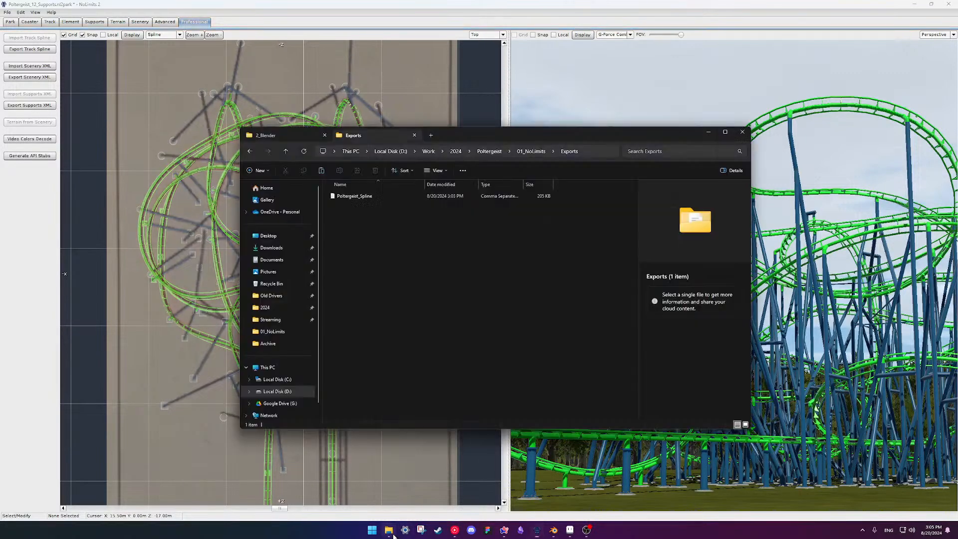
pyautogui.hotkey('ctrl', 'Tab')
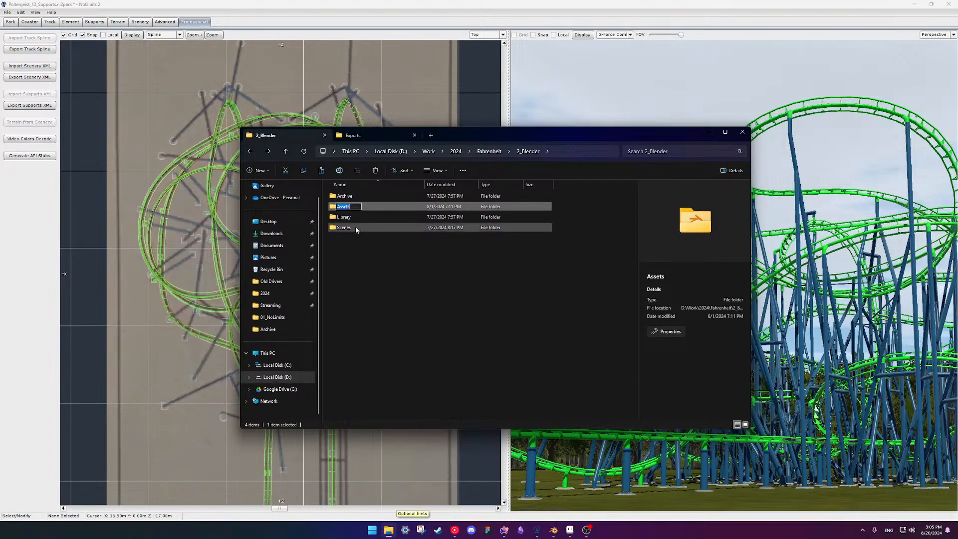
pyautogui.click(353, 234)
pyautogui.click(250, 151)
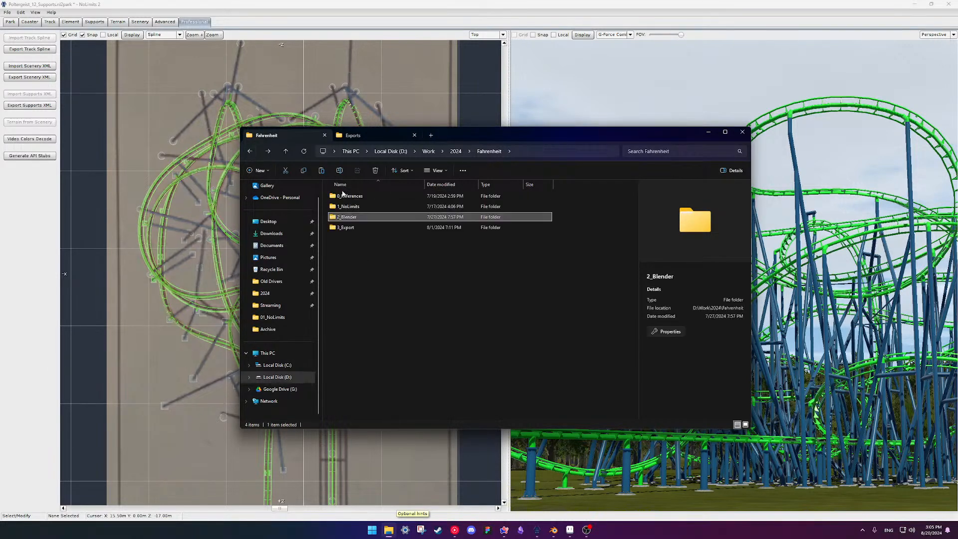
pyautogui.doubleClick(362, 207)
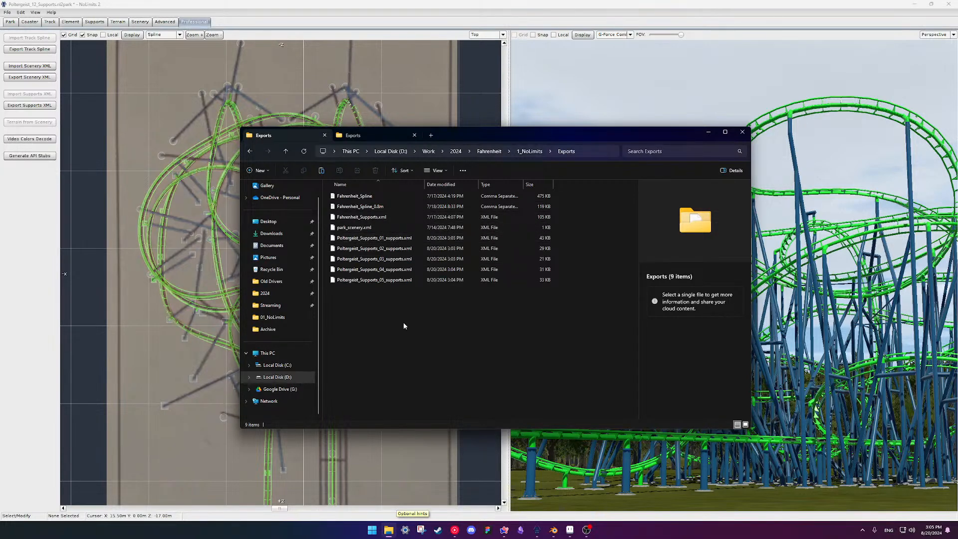
pyautogui.moveTo(410, 340); pyautogui.dragTo(405, 240)
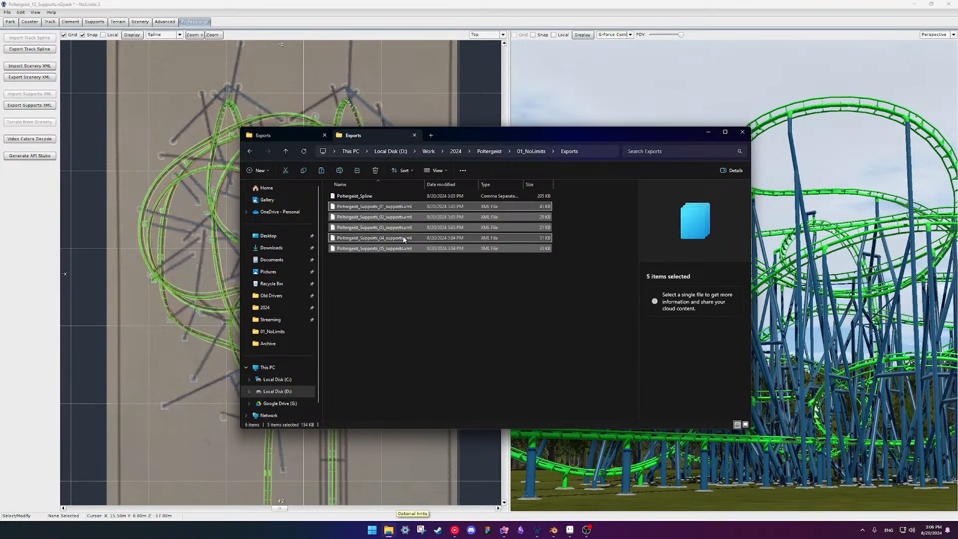
pyautogui.click(412, 302)
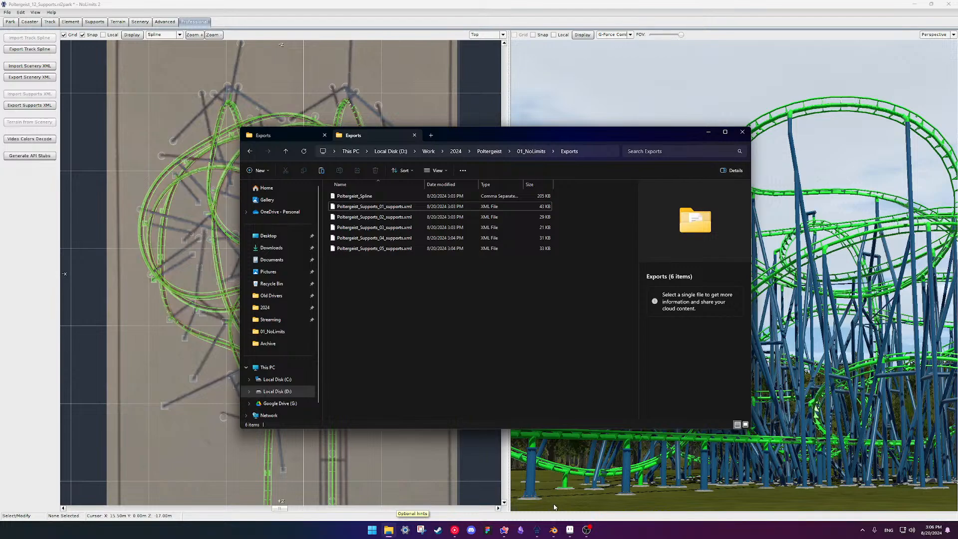
# Return to Blender's supports import dialog, refresh the Exports folder and try to import all five Poltergeist_Supports XML files at once.
pyautogui.moveTo(554, 530)
pyautogui.moveTo(562, 496)
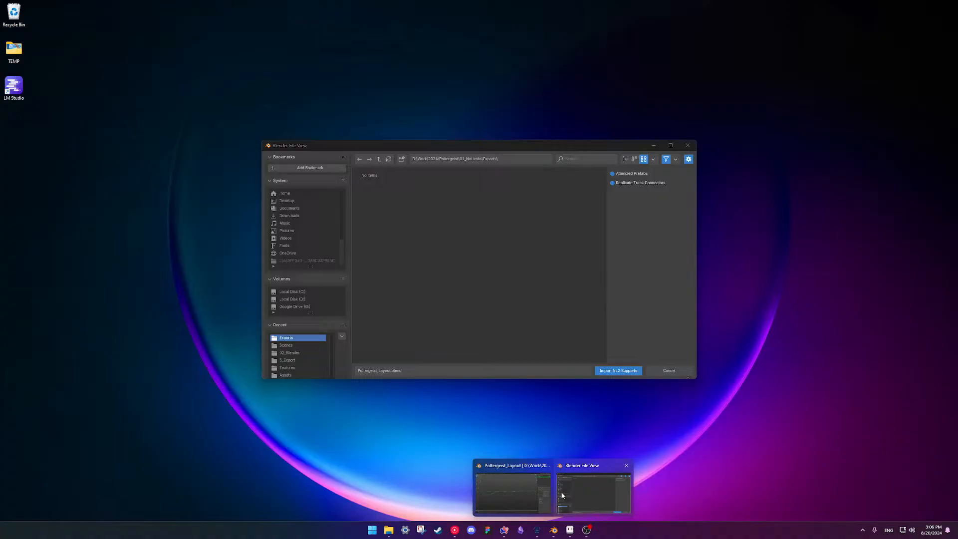
pyautogui.click(591, 487)
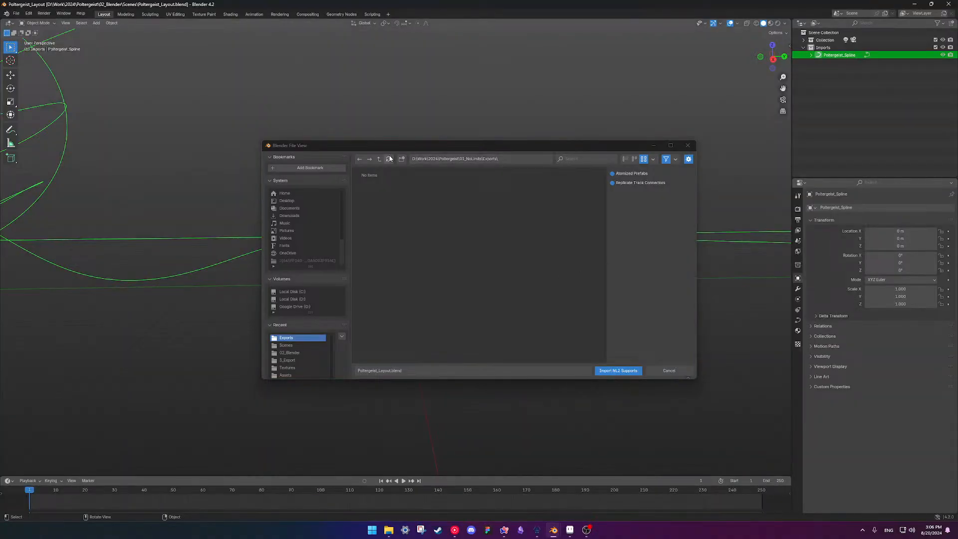
pyautogui.click(390, 159)
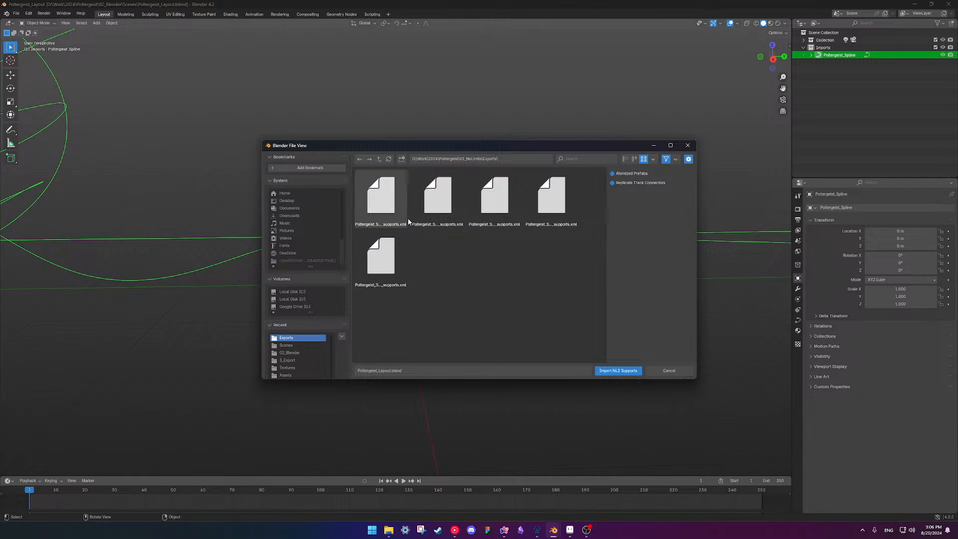
pyautogui.moveTo(565, 279); pyautogui.dragTo(373, 200)
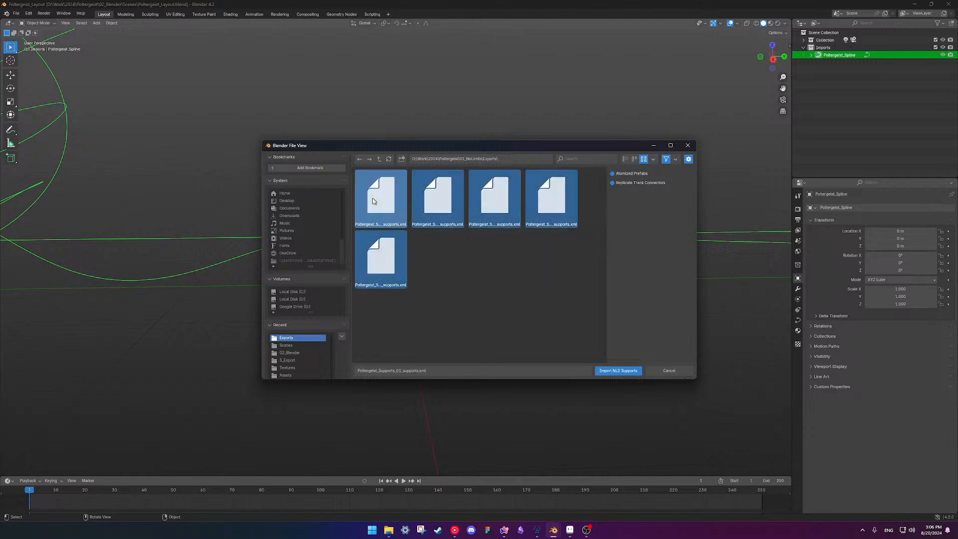
pyautogui.click(609, 371)
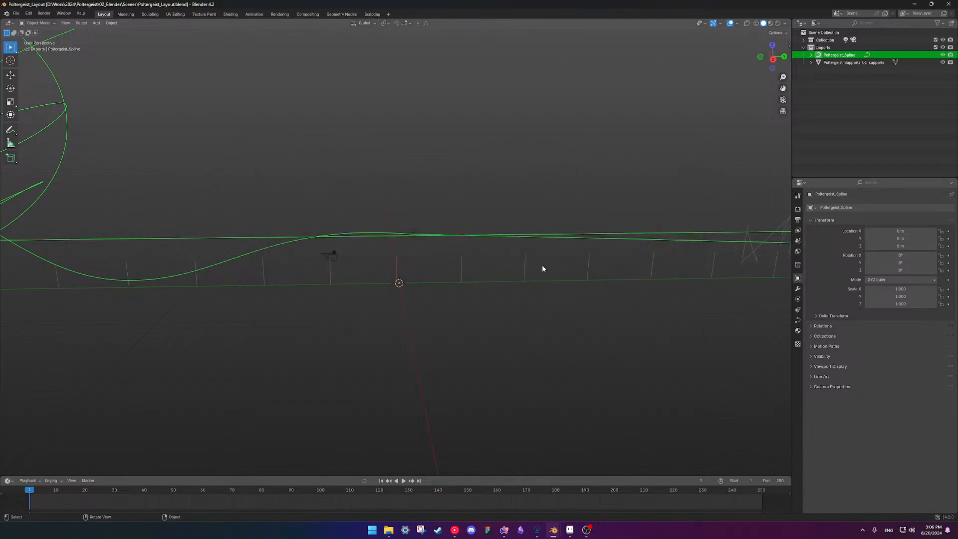
# Examine the imported Poltergeist_Supports_01_supports object and its mesh data beside the track spline, and leave it deselected.
pyautogui.moveTo(522, 265); pyautogui.dragTo(750, 155, button='middle')
pyautogui.click(592, 241)
pyautogui.click(810, 62)
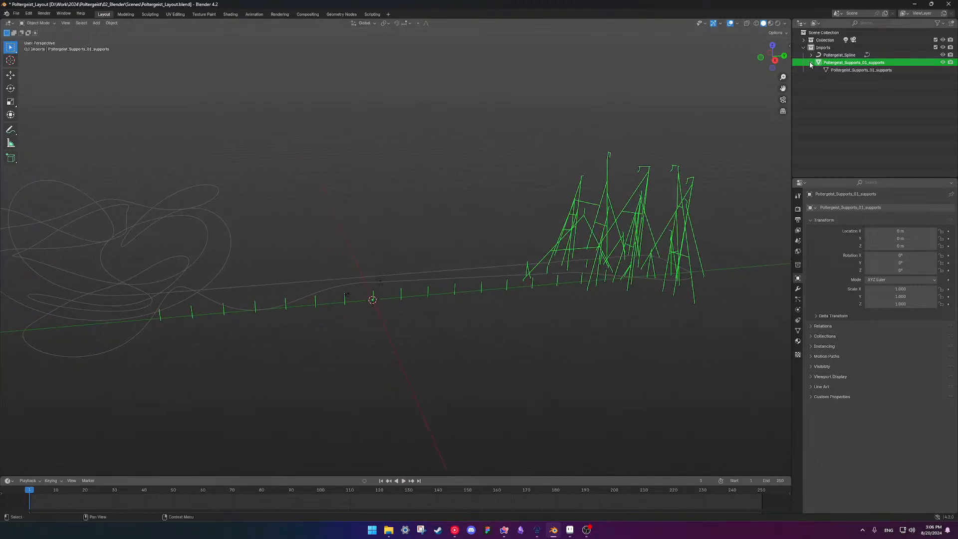
pyautogui.click(838, 70)
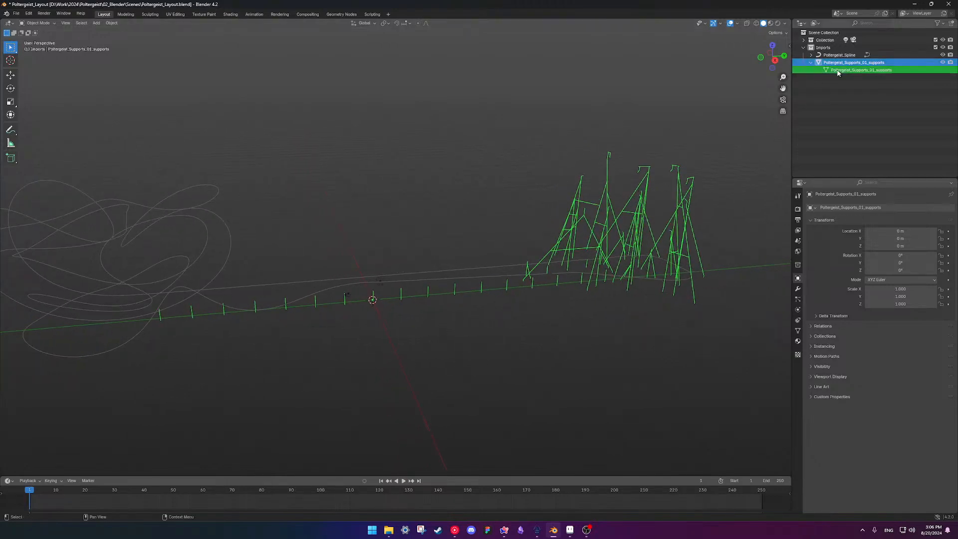
pyautogui.moveTo(588, 269); pyautogui.dragTo(469, 272, button='middle')
pyautogui.click(469, 271)
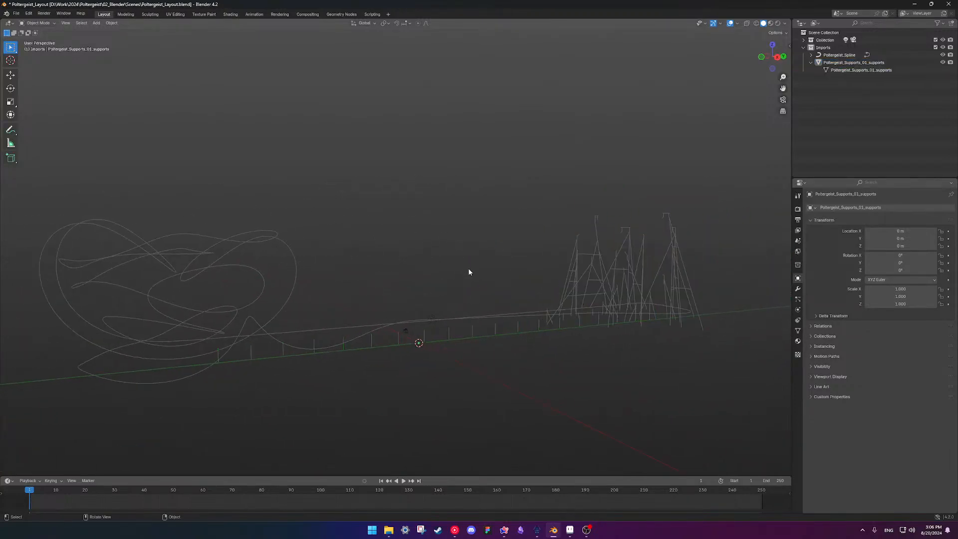
# Import Poltergeist_Supports_02_supports.xml as NoLimits 2 Professional Supports into the Imports collection.
pyautogui.click(16, 13)
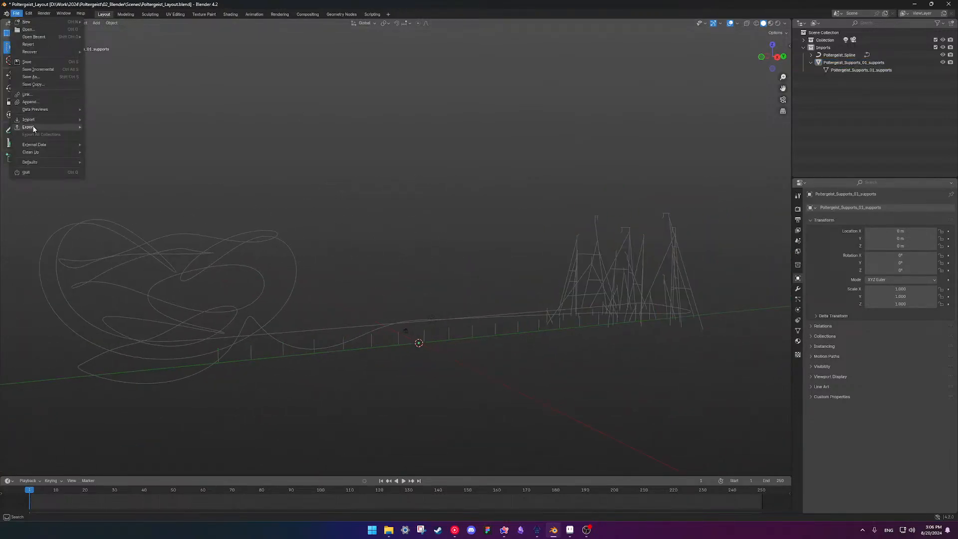
pyautogui.moveTo(38, 125)
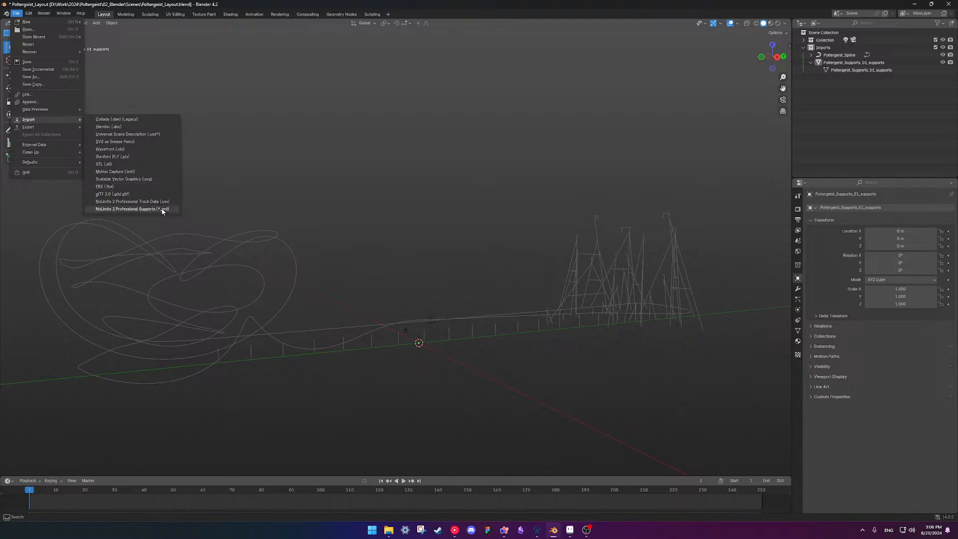
pyautogui.click(162, 209)
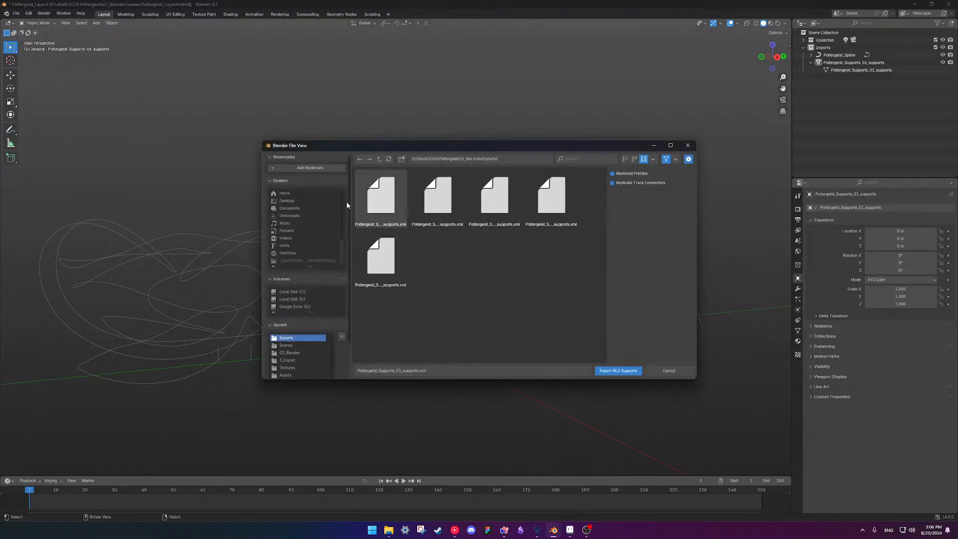
pyautogui.click(379, 206)
pyautogui.click(435, 204)
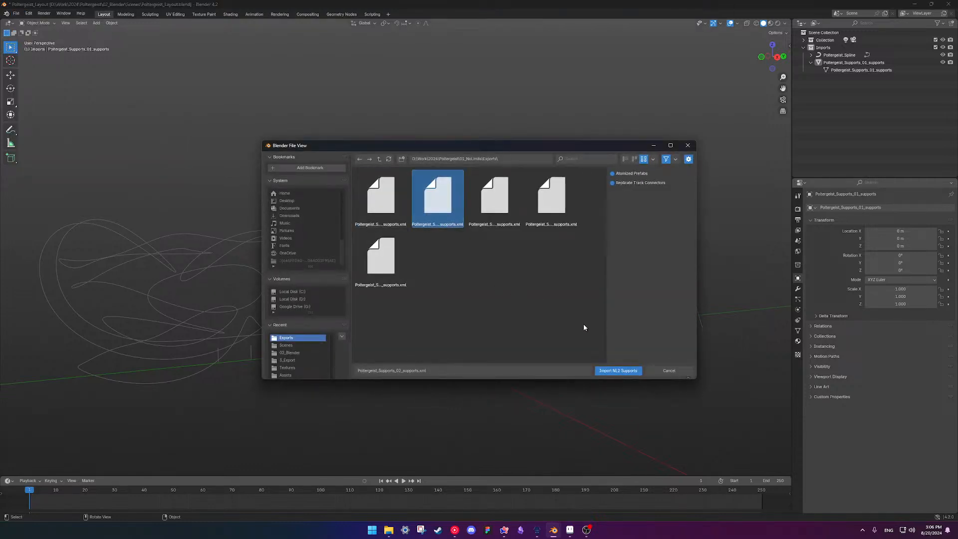
pyautogui.click(618, 371)
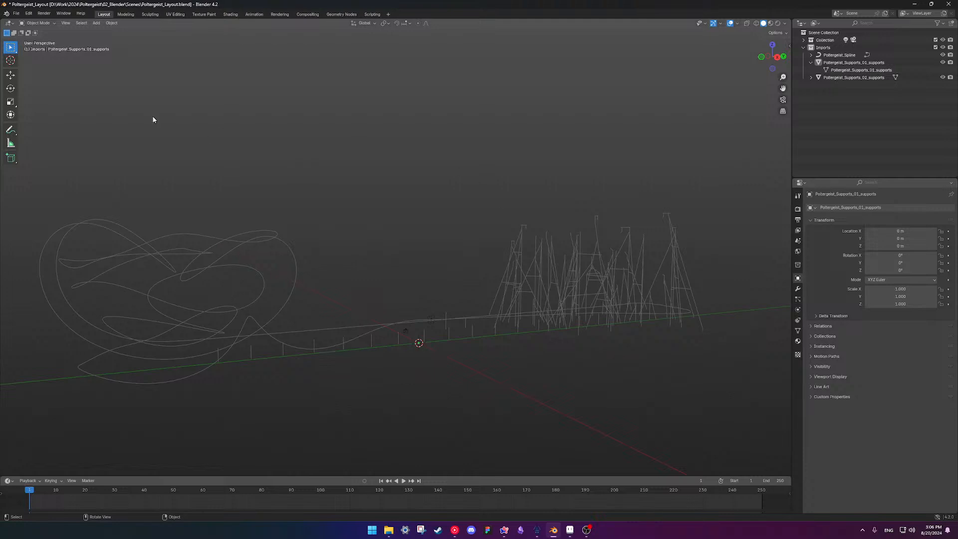
# Import Poltergeist_Supports_03_supports.xml as NoLimits 2 Professional Supports into the Imports collection.
pyautogui.click(17, 13)
pyautogui.moveTo(40, 120)
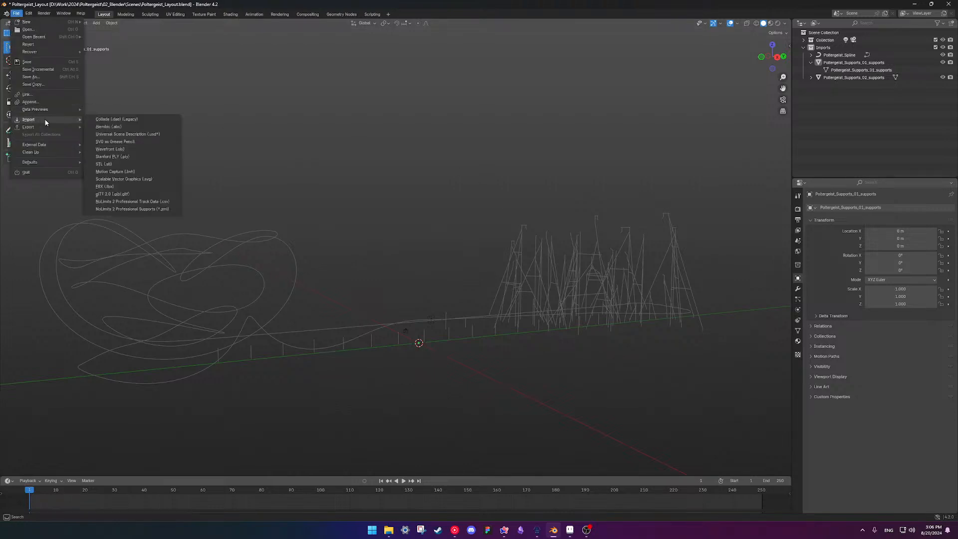
pyautogui.click(162, 210)
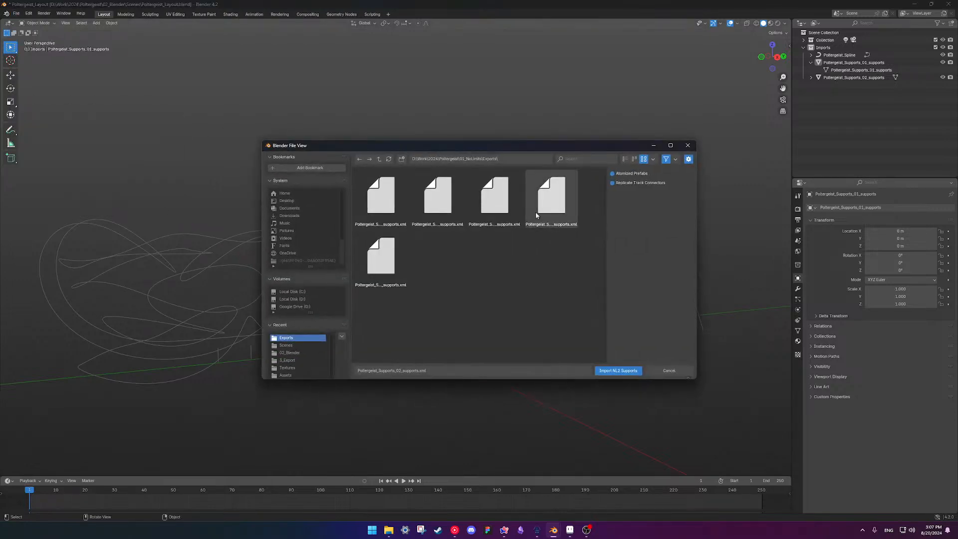
pyautogui.click(494, 200)
pyautogui.click(624, 370)
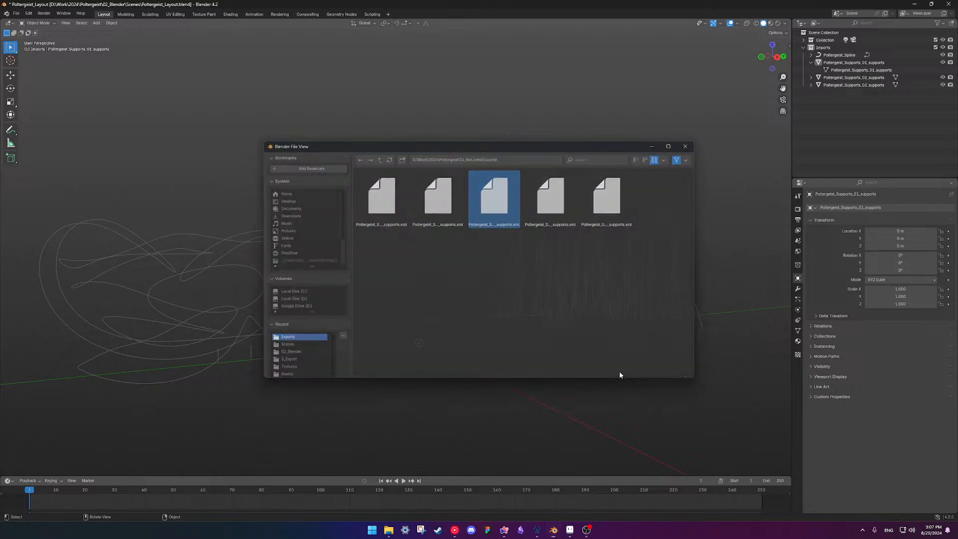
# Import Poltergeist_Supports_04_supports.xml as NoLimits 2 Professional Supports into the Imports collection.
pyautogui.click(16, 13)
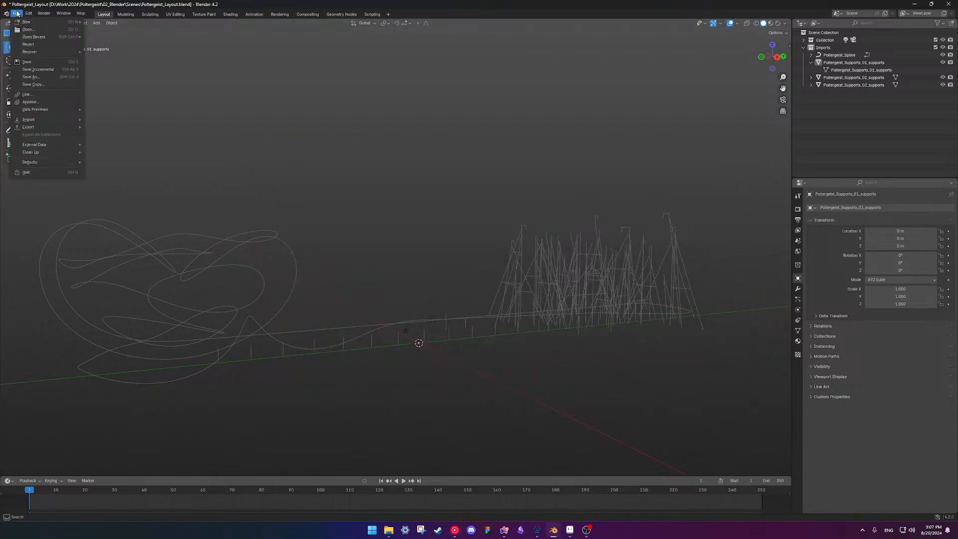
pyautogui.moveTo(52, 120)
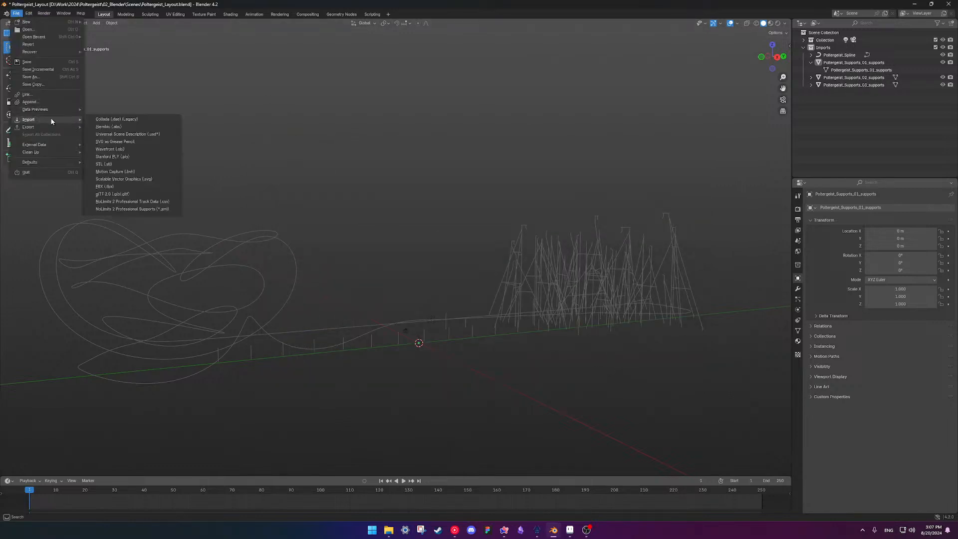
pyautogui.click(142, 209)
pyautogui.click(629, 372)
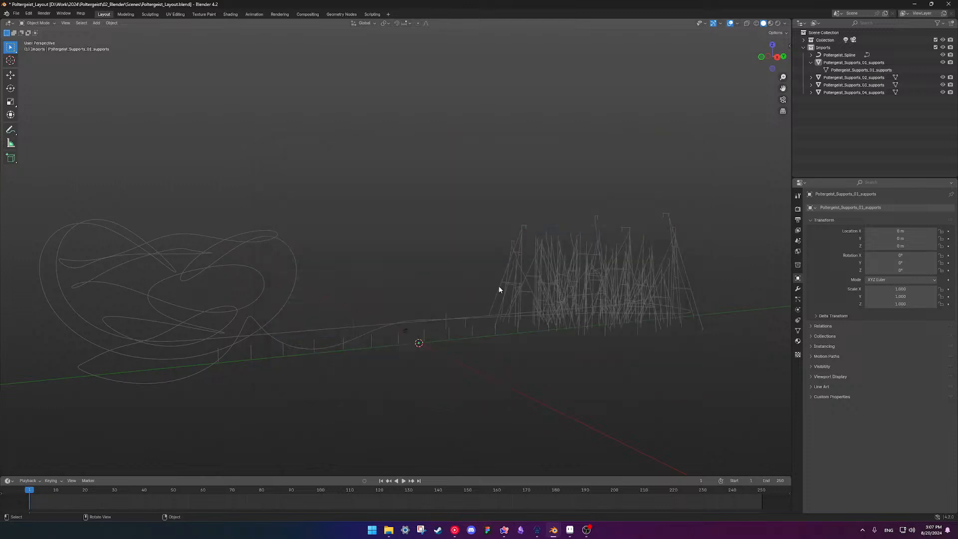
# Import Poltergeist_Supports_05_supports.xml as NoLimits 2 Professional Supports into the Imports collection.
pyautogui.click(16, 13)
pyautogui.moveTo(36, 119)
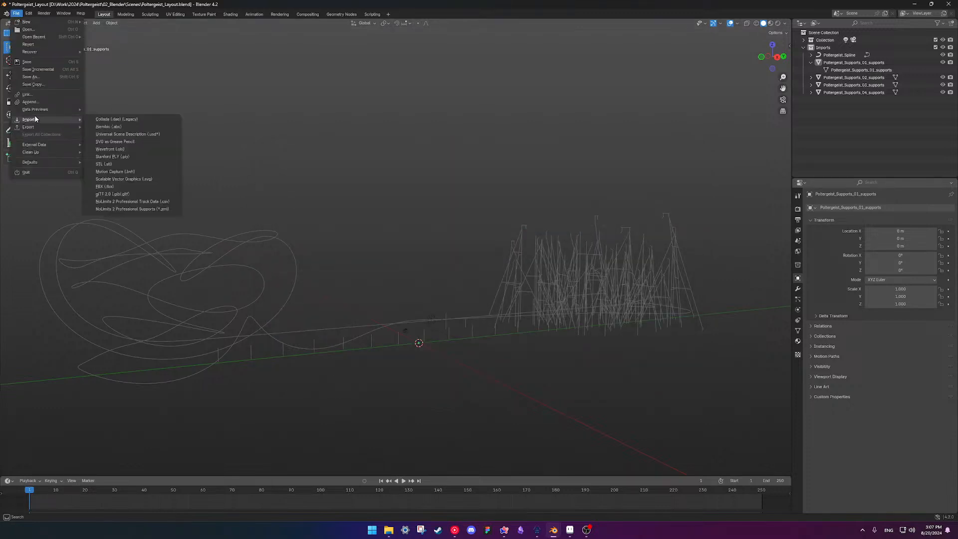
pyautogui.click(135, 210)
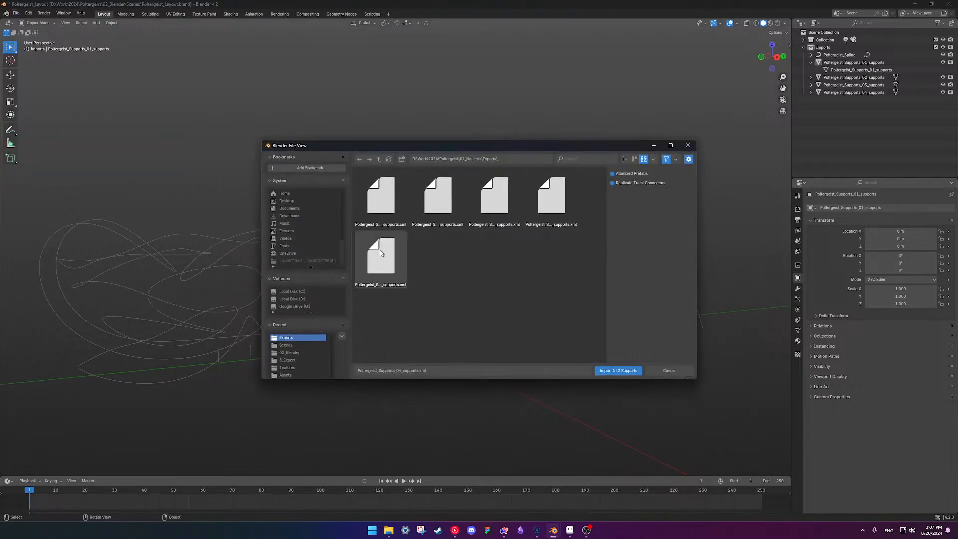
pyautogui.click(625, 372)
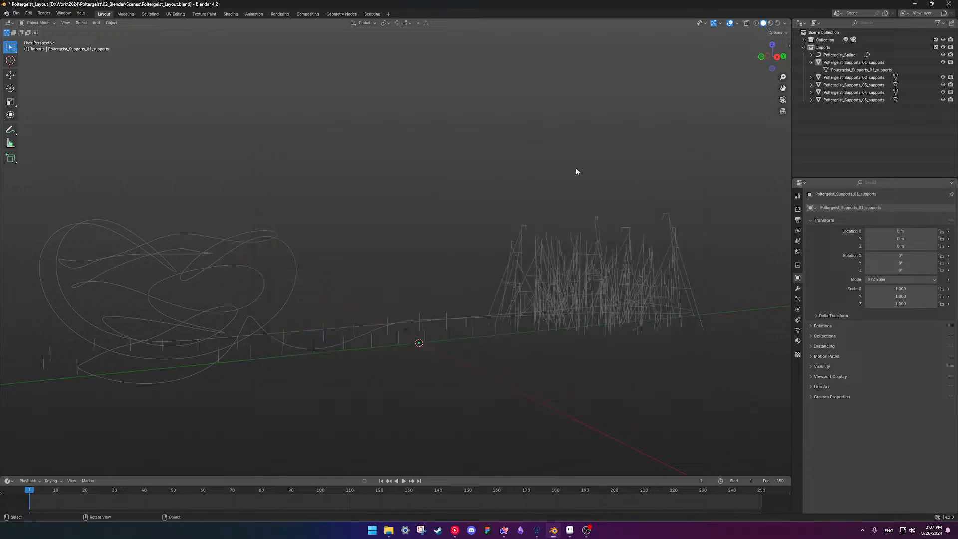
# Collapse the Poltergeist_Supports_01_supports hierarchy, select that object and display its transform values beside the scene.
pyautogui.moveTo(552, 208); pyautogui.dragTo(539, 227, button='middle')
pyautogui.scroll(1, 591, 287)
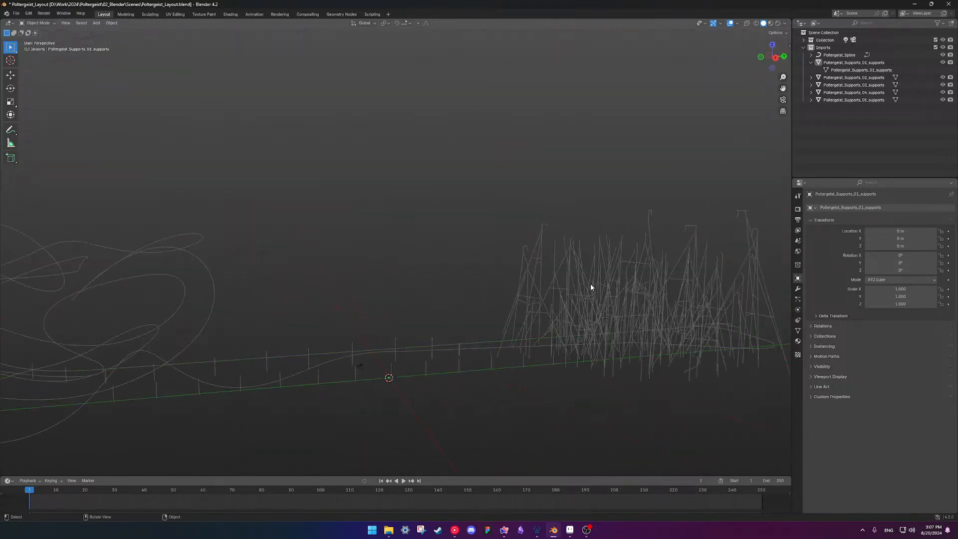
pyautogui.click(811, 62)
pyautogui.click(840, 63)
pyautogui.moveTo(423, 201); pyautogui.dragTo(436, 259, button='middle')
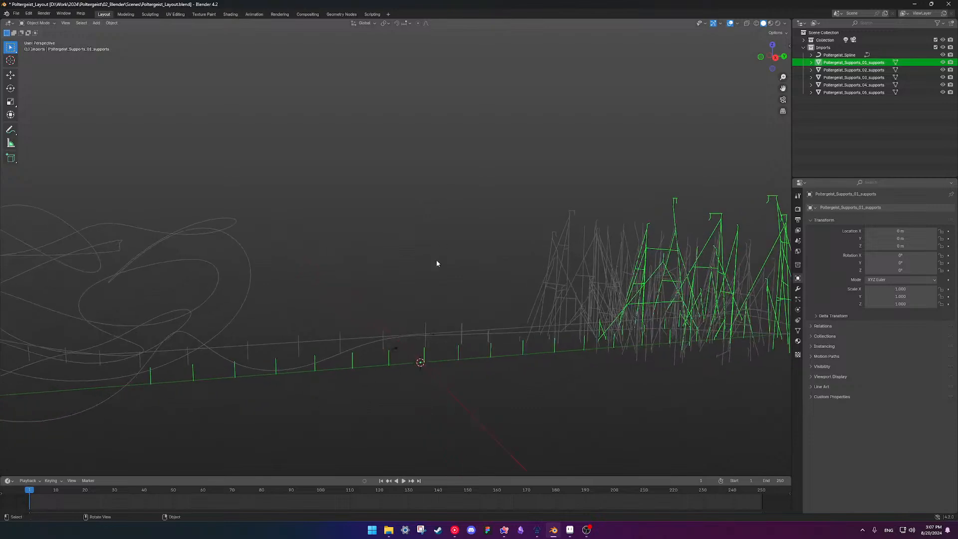
pyautogui.press('n')
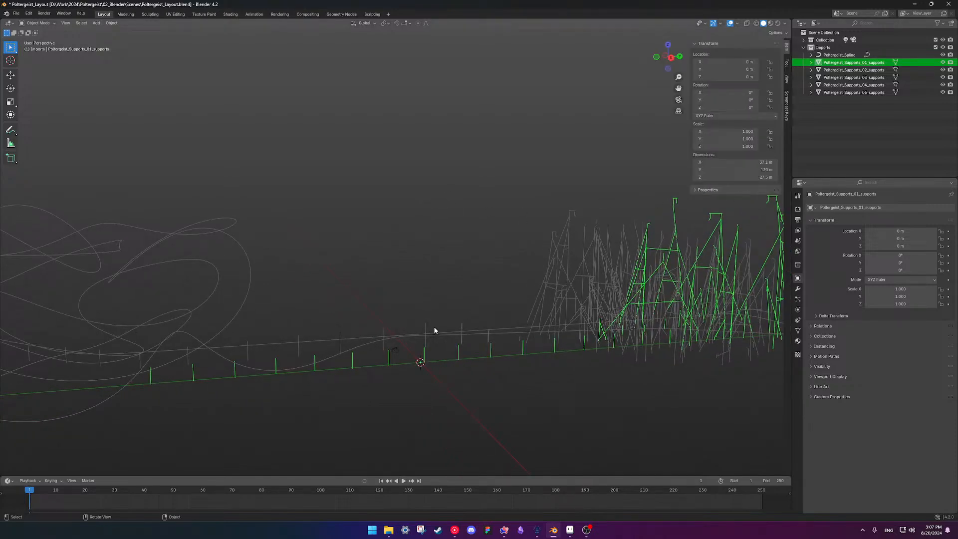
# Set the Z rotation of Poltergeist_Spline to 180° and deselect it.
pyautogui.click(418, 339)
pyautogui.scroll(-4, 453, 316)
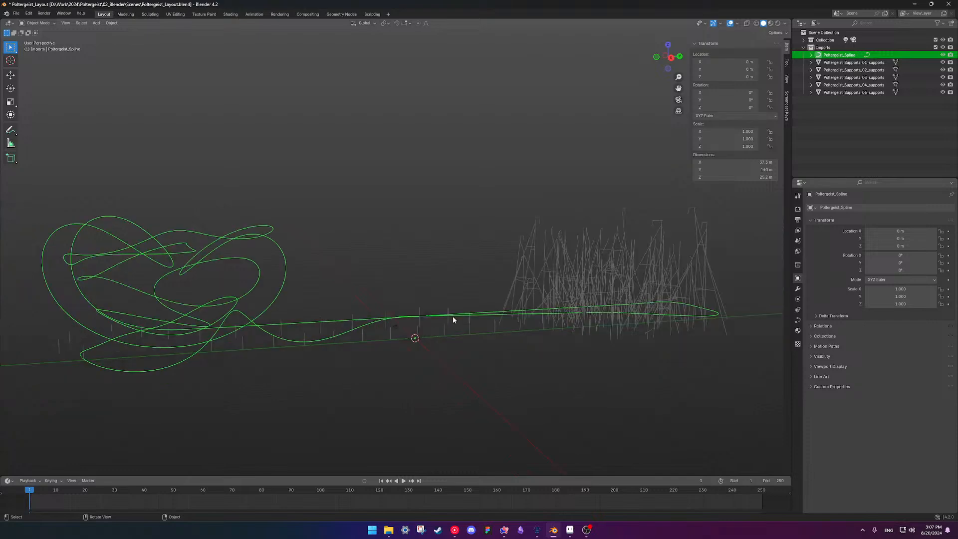
pyautogui.moveTo(481, 256); pyautogui.dragTo(448, 281, button='middle')
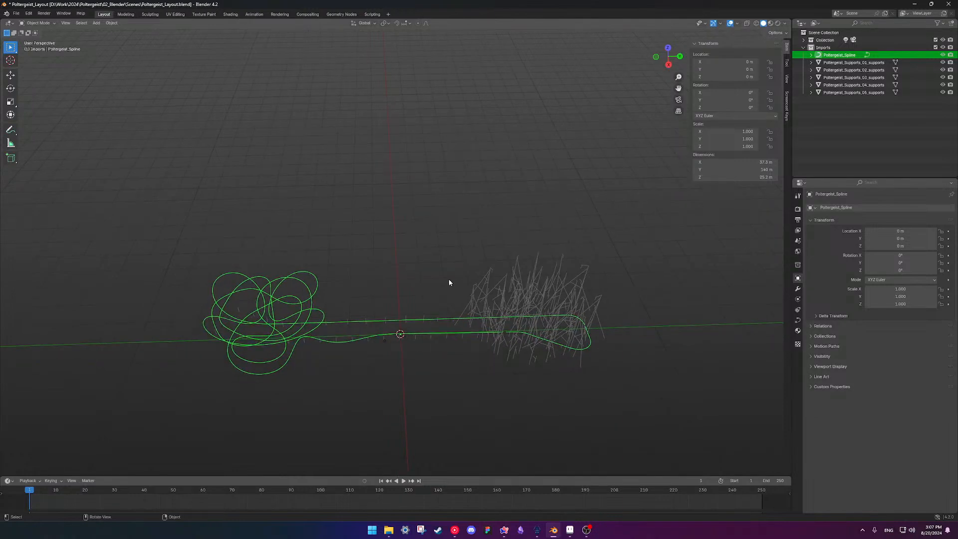
pyautogui.scroll(1, 457, 308)
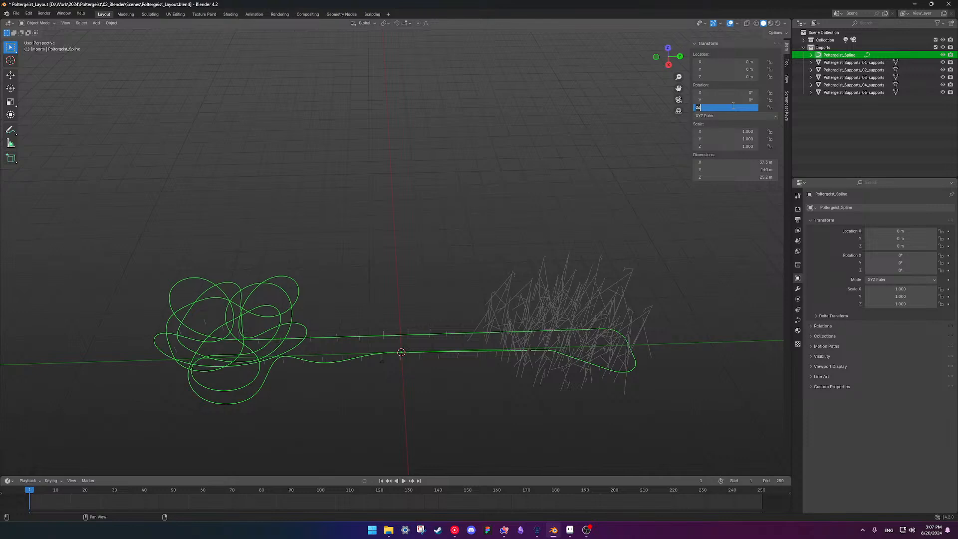
pyautogui.press('Return')
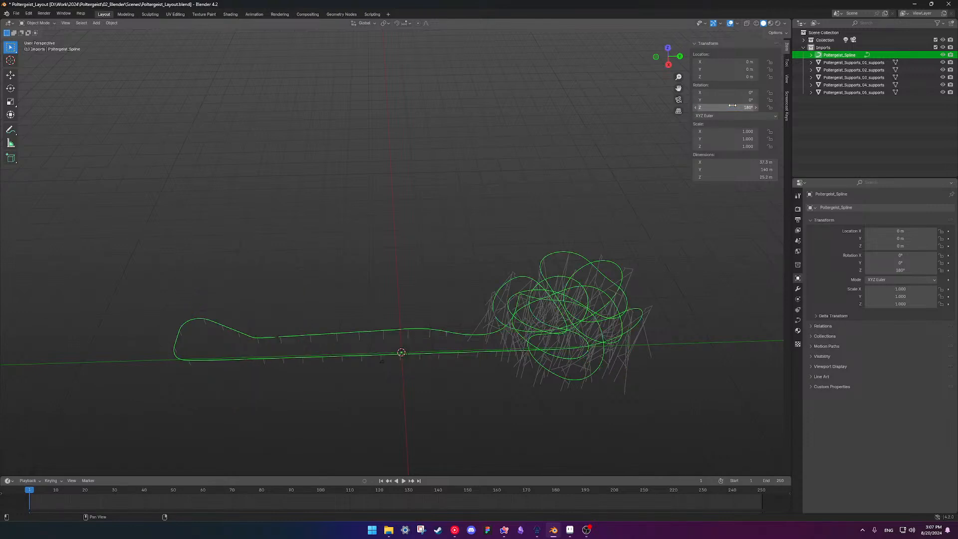
pyautogui.click(468, 205)
# Delete the selected vertices of the two overlapping supports beside the straight track from Poltergeist_Supports_03_supports.
pyautogui.keyDown('shift'); pyautogui.moveTo(485, 298); pyautogui.dragTo(544, 174, button='middle'); pyautogui.keyUp('shift')
pyautogui.moveTo(523, 199); pyautogui.dragTo(427, 261, button='middle')
pyautogui.scroll(6, 370, 282)
pyautogui.keyDown('shift'); pyautogui.moveTo(369, 283); pyautogui.dragTo(543, 190, button='middle'); pyautogui.keyUp('shift')
pyautogui.scroll(4, 314, 360)
pyautogui.moveTo(314, 361); pyautogui.dragTo(363, 358, button='middle')
pyautogui.click(336, 347)
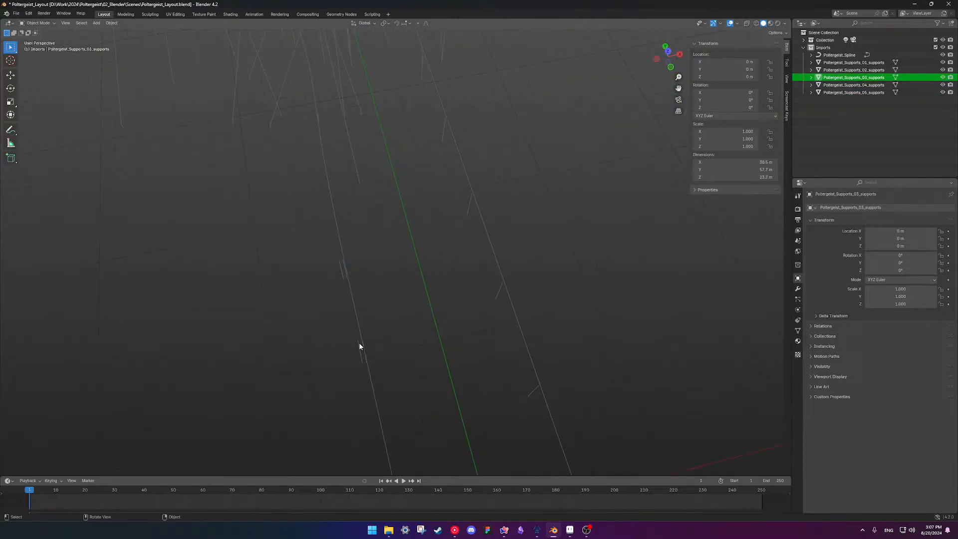
pyautogui.moveTo(344, 317); pyautogui.dragTo(407, 243, button='middle')
pyautogui.press('Tab')
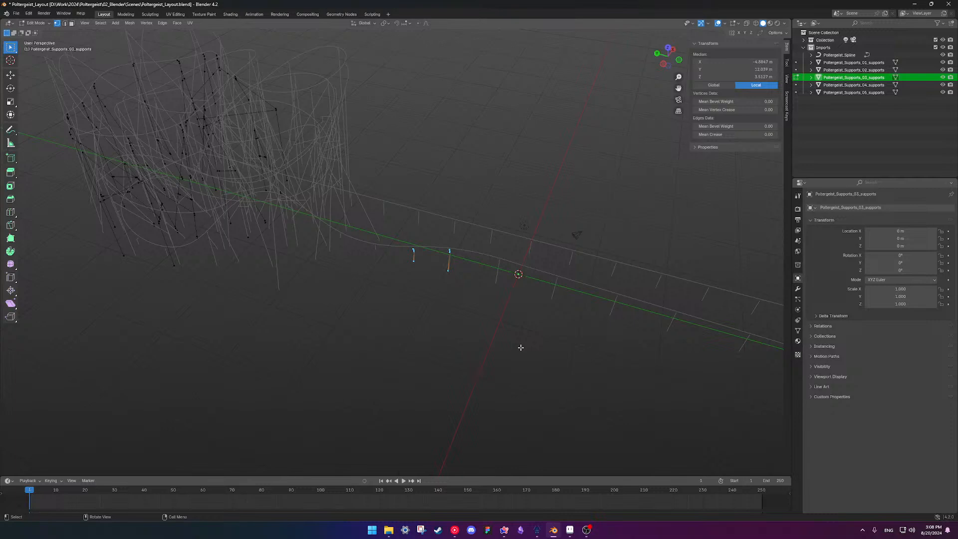
pyautogui.press('x')
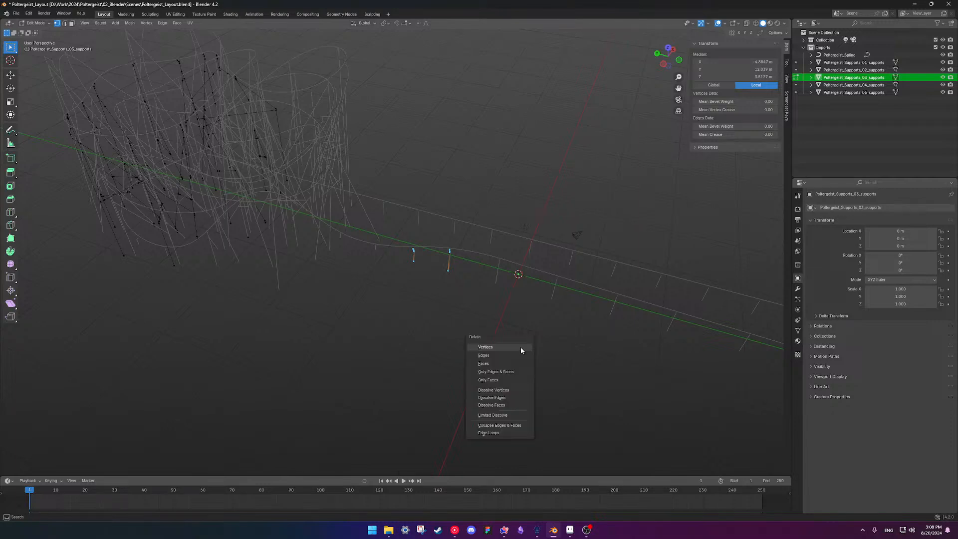
pyautogui.click(521, 350)
# Delete the leftover vertices of the two overlapping straight-track supports in Poltergeist_Supports_03_supports and return to Object Mode.
pyautogui.moveTo(459, 295); pyautogui.dragTo(451, 285, button='middle')
pyautogui.moveTo(396, 203); pyautogui.dragTo(456, 280)
pyautogui.press('x')
pyautogui.click(477, 290)
pyautogui.moveTo(456, 276); pyautogui.dragTo(443, 234, button='middle')
pyautogui.moveTo(443, 208); pyautogui.dragTo(574, 359)
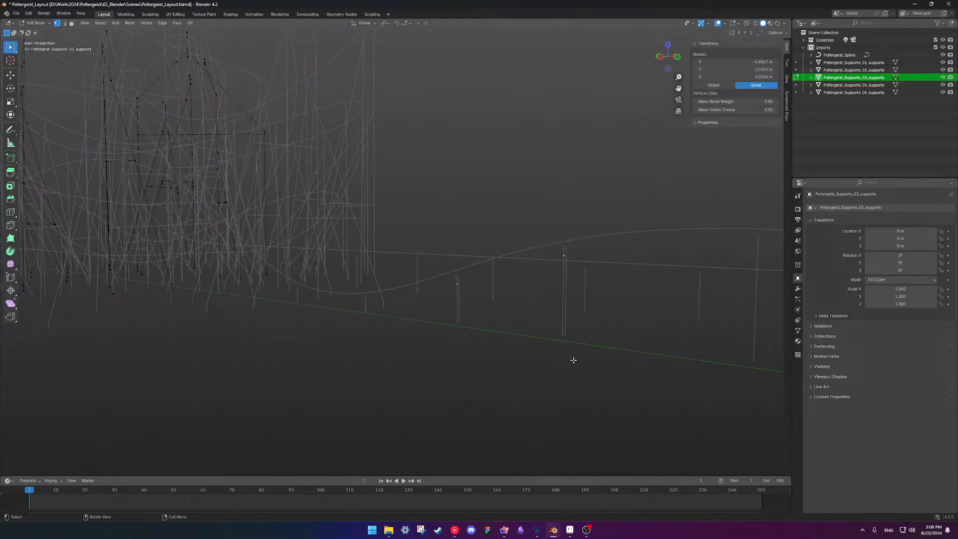
pyautogui.press('x')
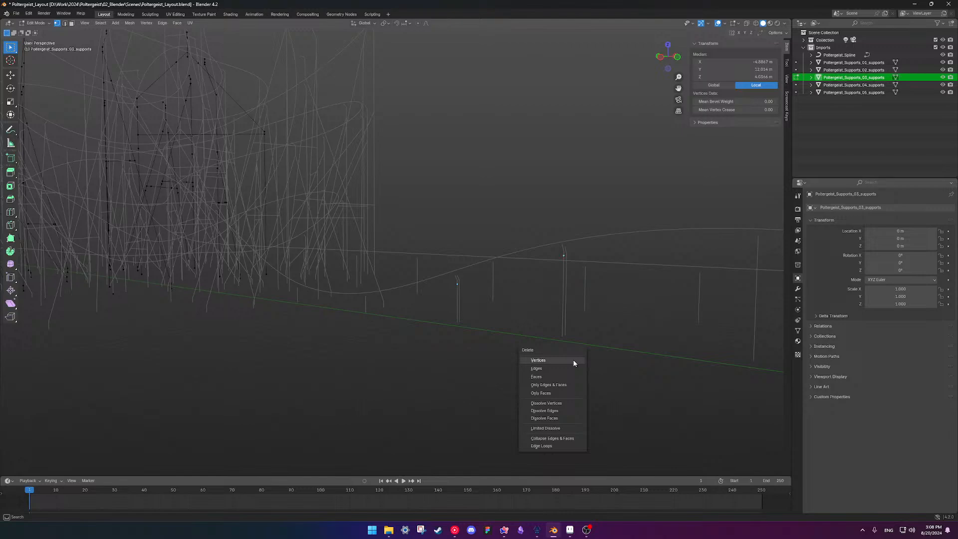
pyautogui.click(574, 360)
pyautogui.press('Tab')
# Delete the vertices of the same two overlapping straight-track supports from Poltergeist_Supports_04_supports, using wireframe shading, and leave Edit Mode.
pyautogui.moveTo(527, 282); pyautogui.dragTo(565, 279, button='middle')
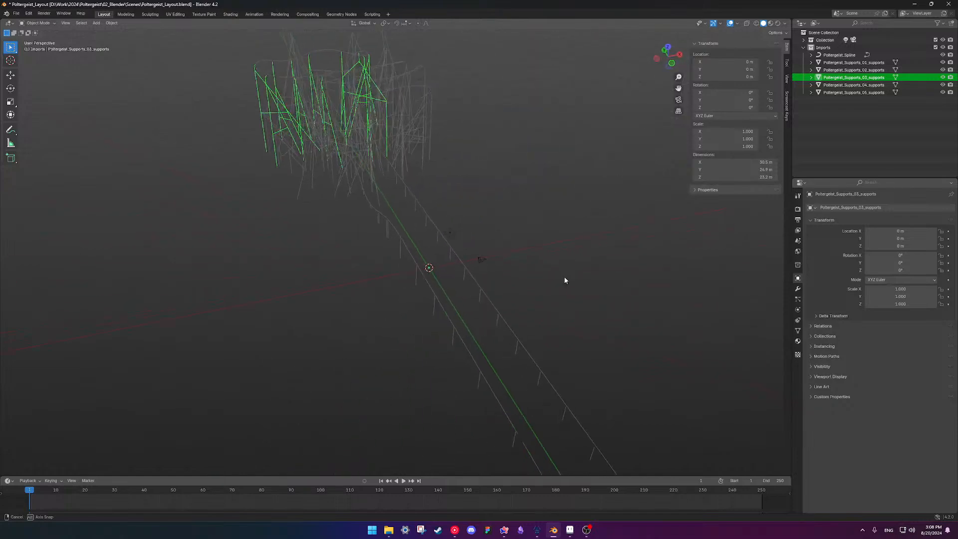
pyautogui.scroll(4, 335, 242)
pyautogui.keyDown('shift'); pyautogui.moveTo(383, 219); pyautogui.dragTo(389, 307, button='middle'); pyautogui.keyUp('shift')
pyautogui.click(393, 281)
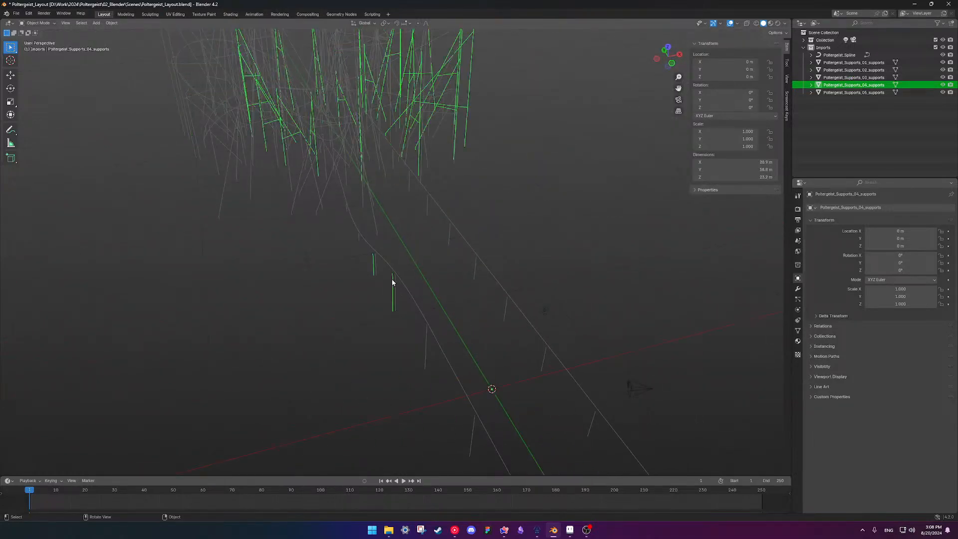
pyautogui.press('Tab')
pyautogui.moveTo(340, 232); pyautogui.dragTo(437, 360)
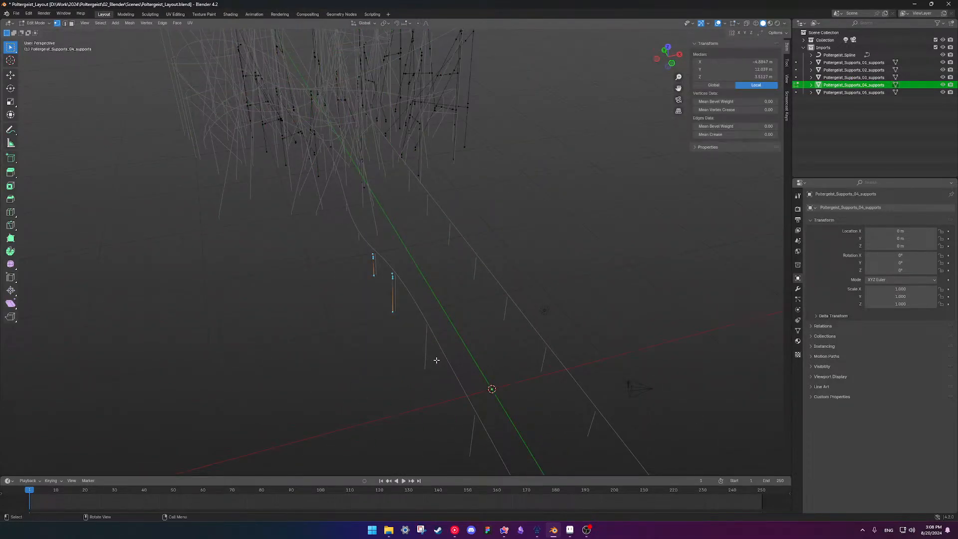
pyautogui.moveTo(349, 269); pyautogui.dragTo(450, 339)
pyautogui.click(450, 340)
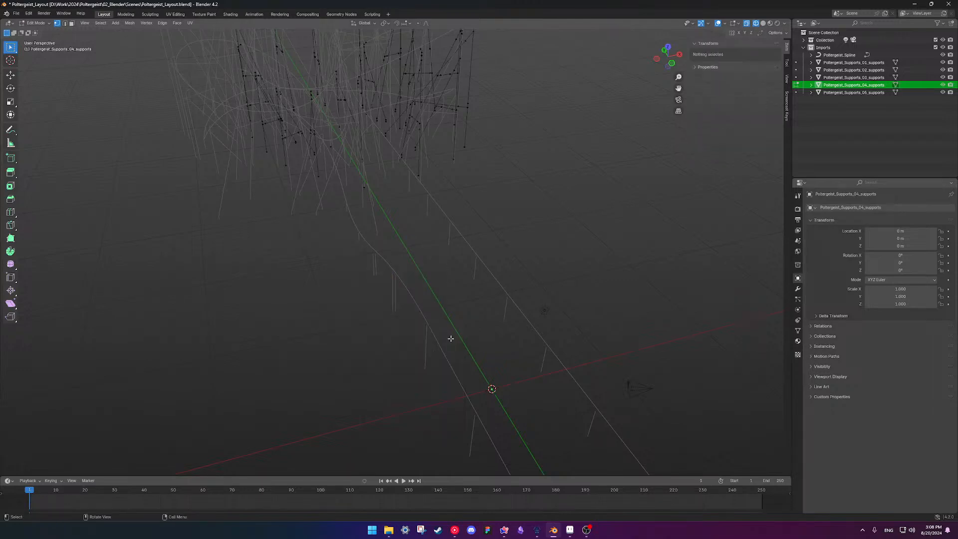
pyautogui.press('Tab')
# Check the whole Poltergeist_Supports_04_supports mesh in Edit Mode and delete the loose vertex near the support bases.
pyautogui.press('KP_Decimal')
pyautogui.keyDown('shift'); pyautogui.moveTo(514, 360); pyautogui.dragTo(430, 299, button='middle'); pyautogui.keyUp('shift')
pyautogui.moveTo(430, 299); pyautogui.dragTo(469, 277, button='middle')
pyautogui.keyDown('shift'); pyautogui.moveTo(393, 282); pyautogui.dragTo(513, 327, button='middle'); pyautogui.keyUp('shift')
pyautogui.scroll(3, 512, 329)
pyautogui.moveTo(511, 365); pyautogui.dragTo(402, 285, button='middle')
pyautogui.press('Tab')
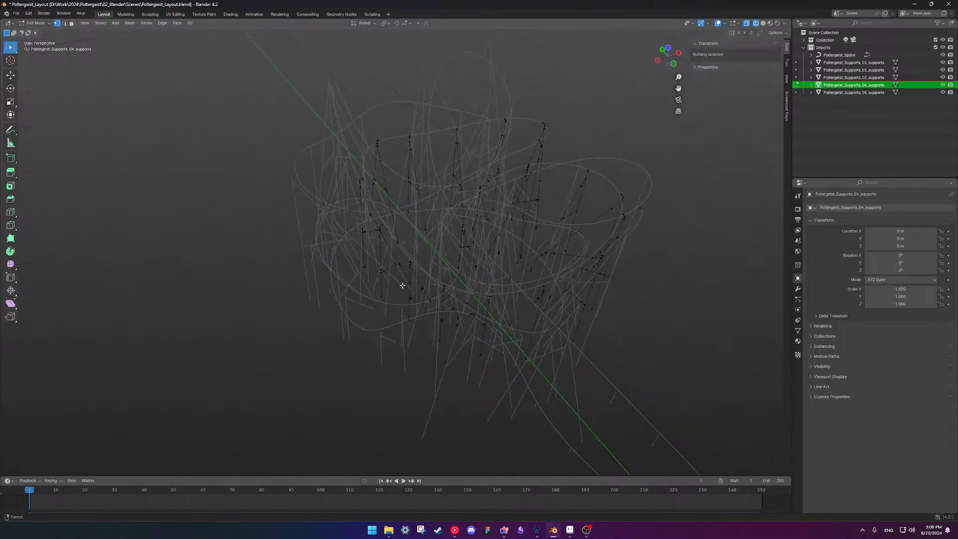
pyautogui.press('a')
pyautogui.moveTo(543, 294); pyautogui.dragTo(473, 304, button='middle')
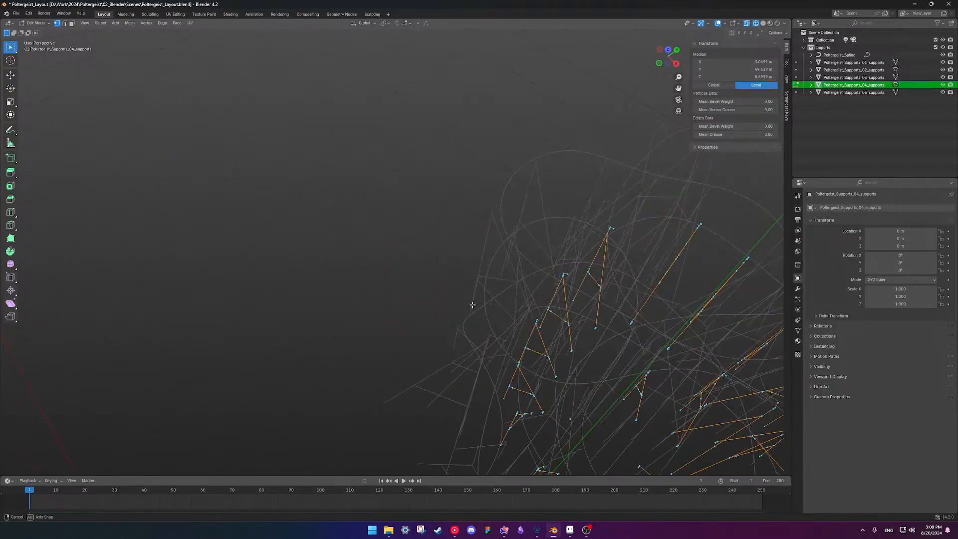
pyautogui.scroll(-3, 473, 303)
pyautogui.keyDown('shift'); pyautogui.moveTo(529, 391); pyautogui.dragTo(459, 343, button='middle'); pyautogui.keyUp('shift')
pyautogui.scroll(4, 459, 343)
pyautogui.scroll(1, 460, 344)
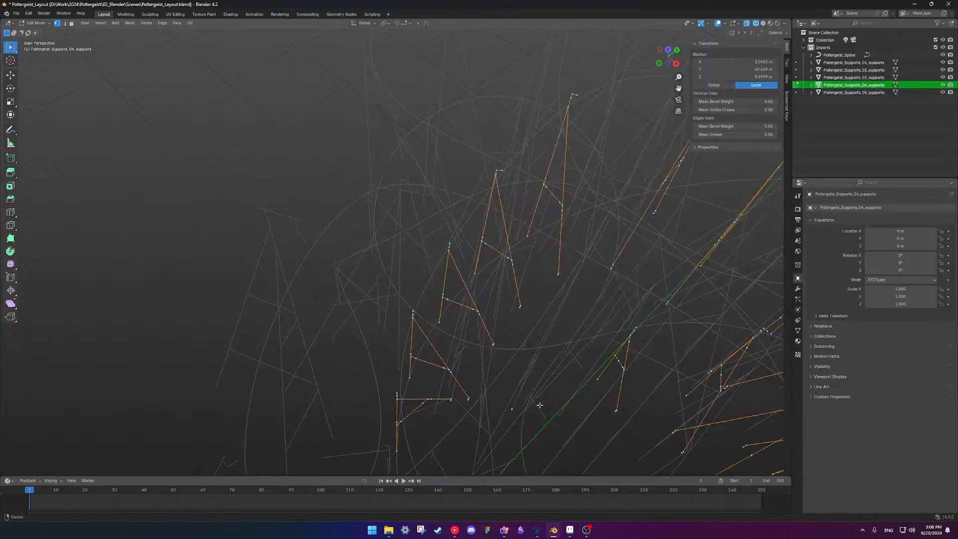
pyautogui.keyDown('shift'); pyautogui.moveTo(539, 404); pyautogui.dragTo(410, 331, button='middle'); pyautogui.keyUp('shift')
pyautogui.moveTo(551, 453); pyautogui.dragTo(519, 444, button='middle')
pyautogui.click(459, 417)
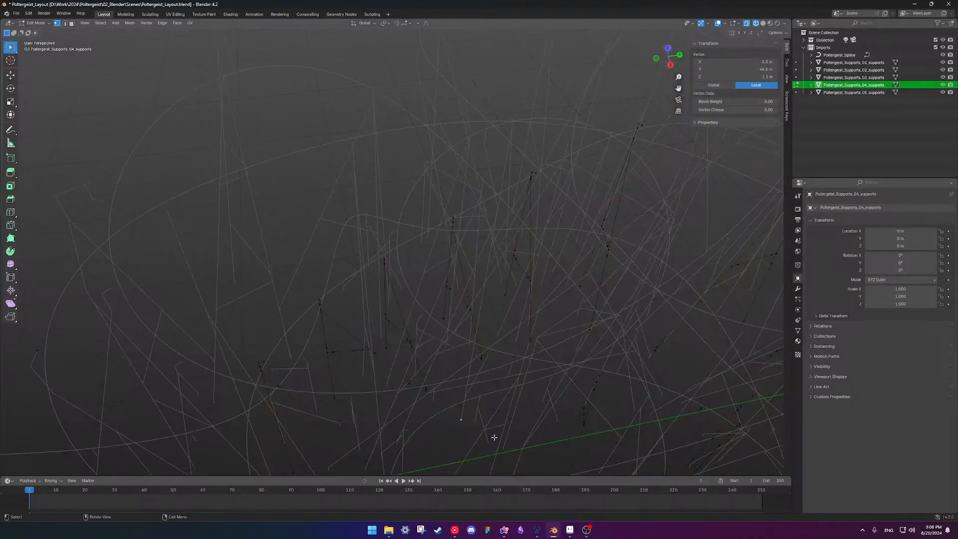
pyautogui.scroll(-6, 489, 429)
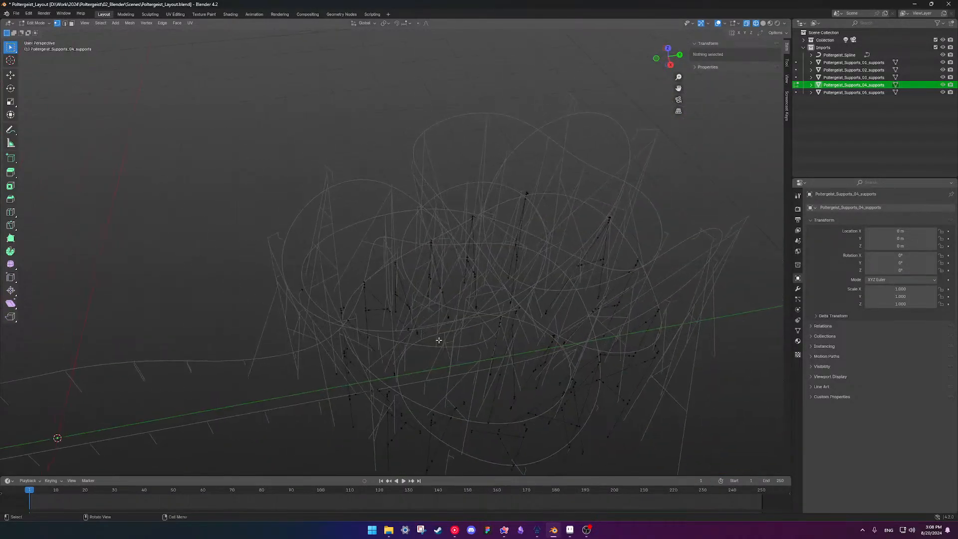
pyautogui.press('Tab')
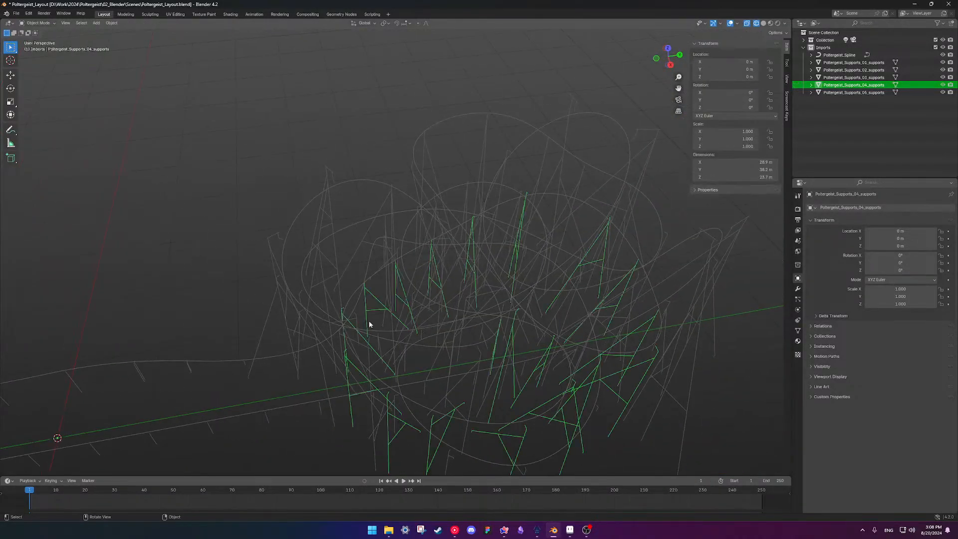
# Examine all vertices and edges of Poltergeist_Supports_01_supports in Edit Mode for stray geometry.
pyautogui.click(854, 62)
pyautogui.press('Tab')
pyautogui.scroll(-3, 541, 261)
pyautogui.press('a')
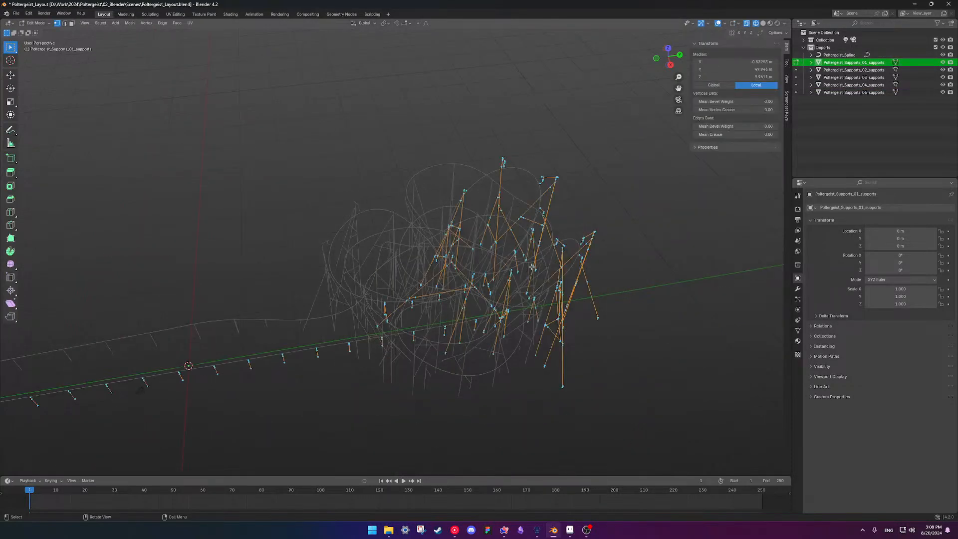
pyautogui.moveTo(532, 267); pyautogui.dragTo(468, 271, button='middle')
pyautogui.press('Tab')
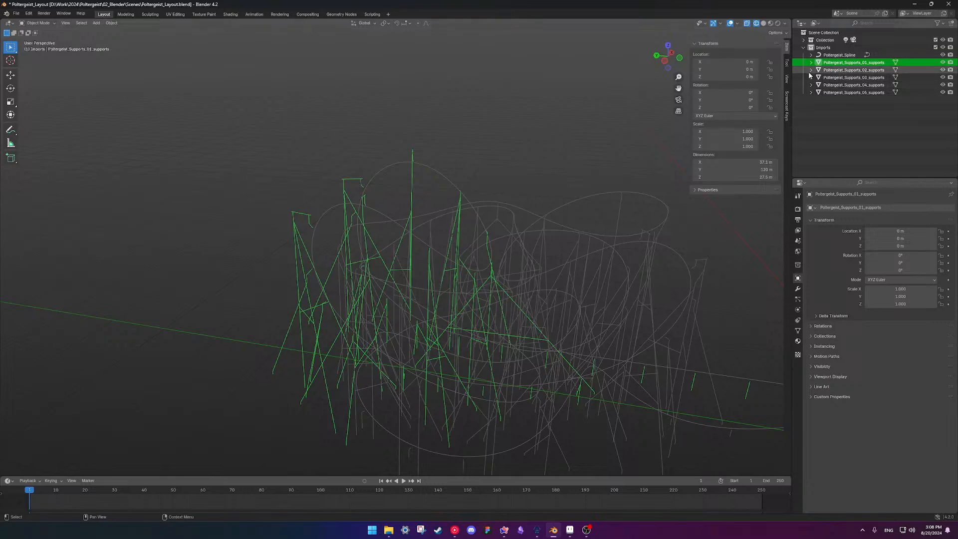
# Examine all vertices and edges of Poltergeist_Supports_02_supports in Edit Mode for stray geometry.
pyautogui.click(848, 70)
pyautogui.press('Tab')
pyautogui.moveTo(574, 271); pyautogui.dragTo(497, 286, button='middle')
pyautogui.press('a')
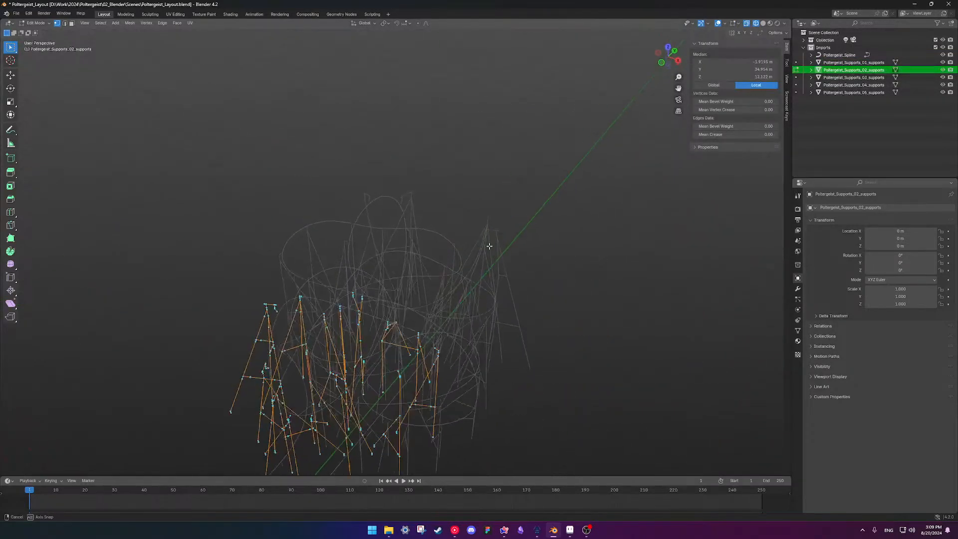
pyautogui.moveTo(549, 223); pyautogui.dragTo(610, 269, button='middle')
pyautogui.keyDown('shift'); pyautogui.moveTo(439, 240); pyautogui.dragTo(304, 243, button='middle'); pyautogui.keyUp('shift')
pyautogui.moveTo(279, 244); pyautogui.dragTo(353, 256, button='middle')
pyautogui.scroll(3, 365, 297)
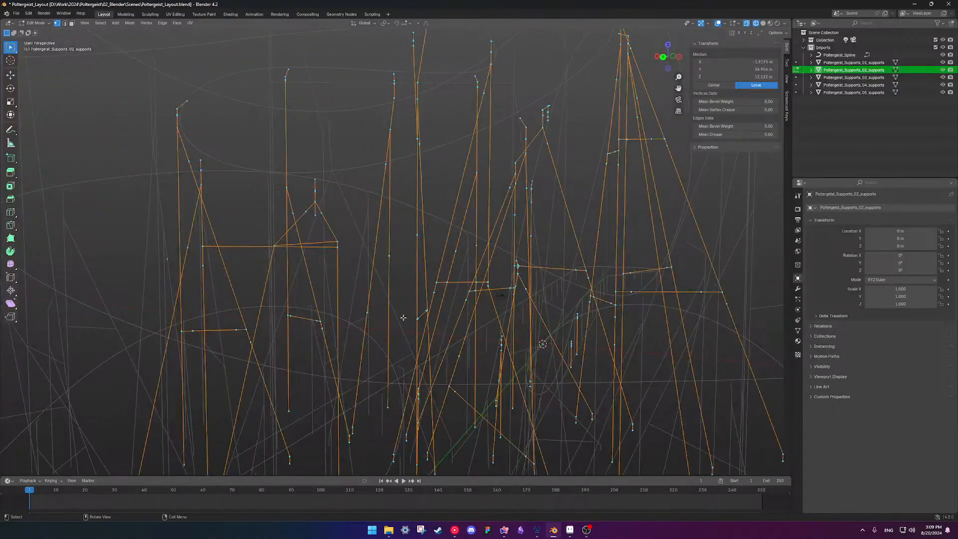
pyautogui.moveTo(403, 318); pyautogui.dragTo(427, 288, button='middle')
pyautogui.press('Tab')
# Check the Poltergeist_Supports_03_supports mesh in Edit Mode and delete the loose vertex below the outer supports.
pyautogui.moveTo(398, 219); pyautogui.dragTo(409, 210, button='middle')
pyautogui.click(873, 76)
pyautogui.press('Tab')
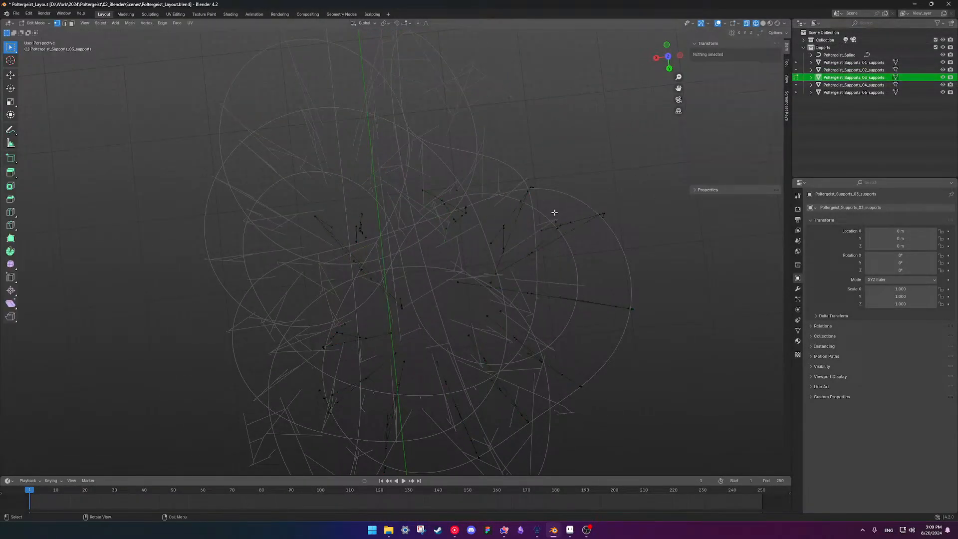
pyautogui.press('a')
pyautogui.moveTo(554, 214); pyautogui.dragTo(363, 178, button='middle')
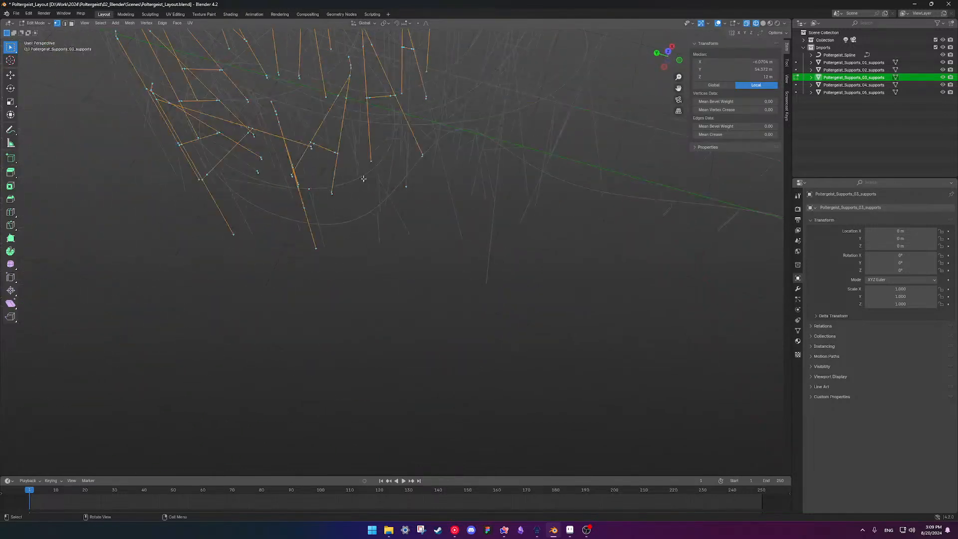
pyautogui.moveTo(423, 205); pyautogui.dragTo(423, 205)
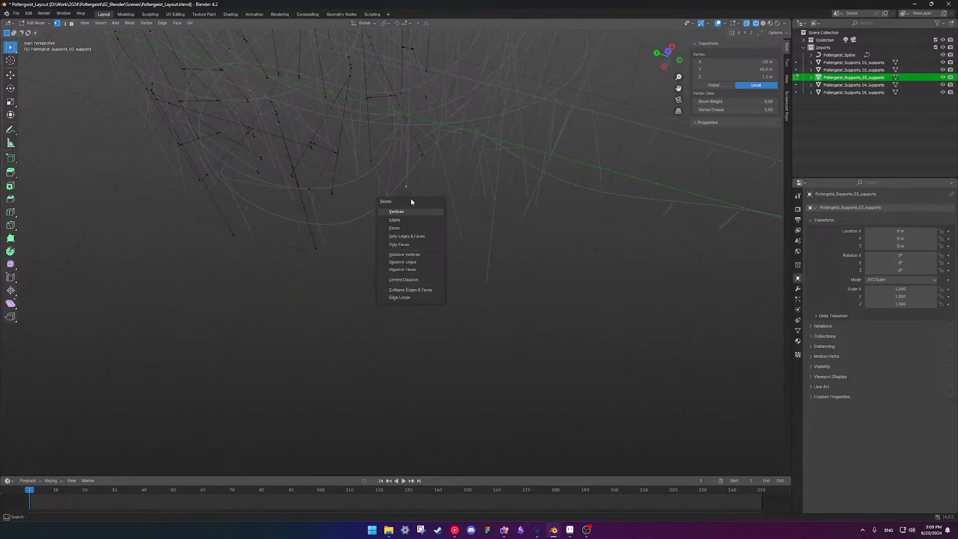
# Delete the small isolated group of vertices between the support legs in Poltergeist_Supports_03_supports.
pyautogui.press('a')
pyautogui.moveTo(410, 192); pyautogui.dragTo(352, 268, button='middle')
pyautogui.scroll(2, 331, 306)
pyautogui.moveTo(328, 312); pyautogui.dragTo(321, 323, button='middle')
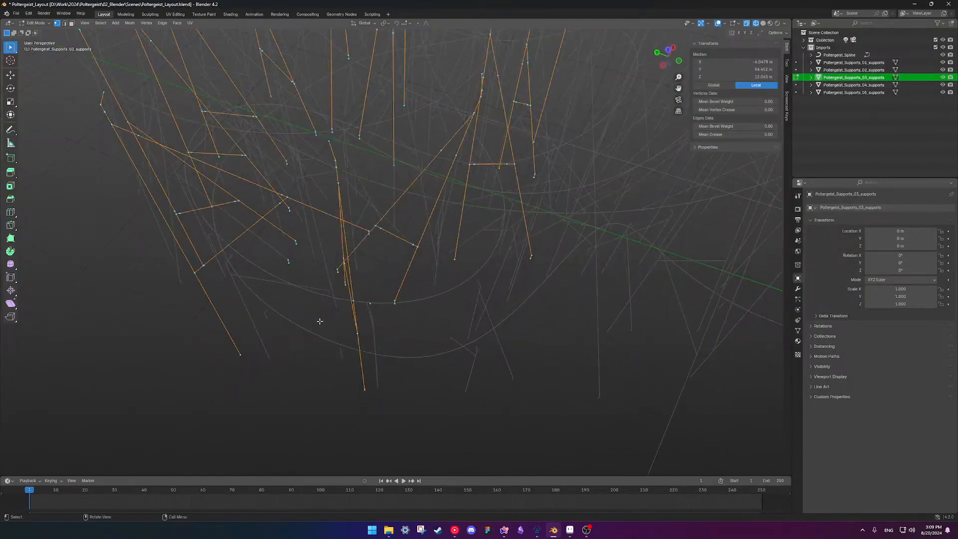
pyautogui.click(320, 323)
pyautogui.moveTo(275, 255); pyautogui.dragTo(299, 283)
pyautogui.press('x')
pyautogui.click(300, 283)
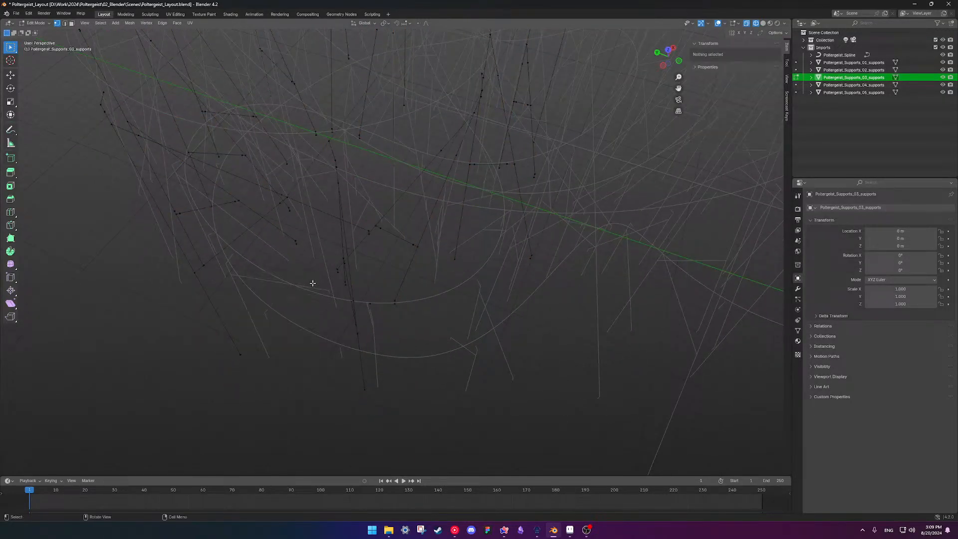
# Delete the stray vertex near the lower track curve in Poltergeist_Supports_03_supports.
pyautogui.press('a')
pyautogui.moveTo(332, 268); pyautogui.dragTo(384, 336, button='middle')
pyautogui.click(383, 330)
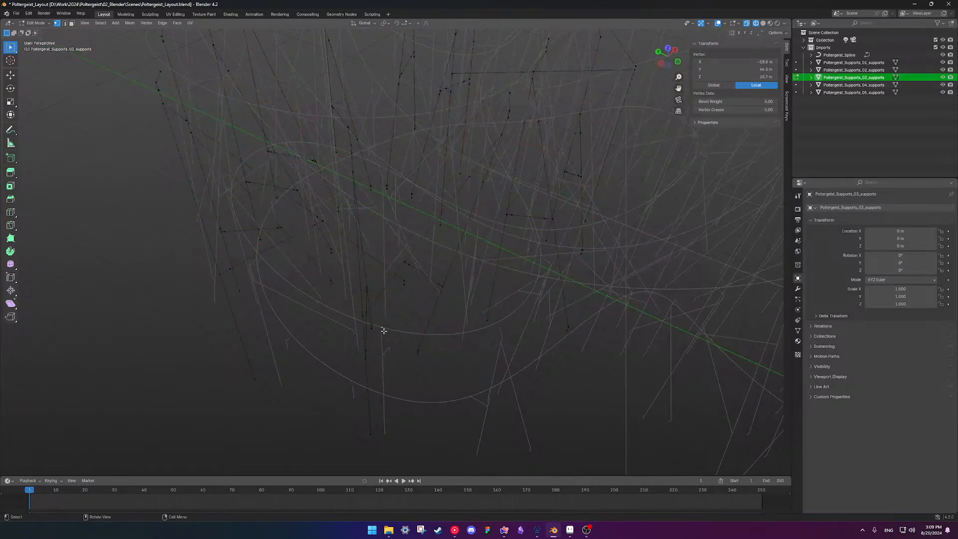
pyautogui.click(382, 328)
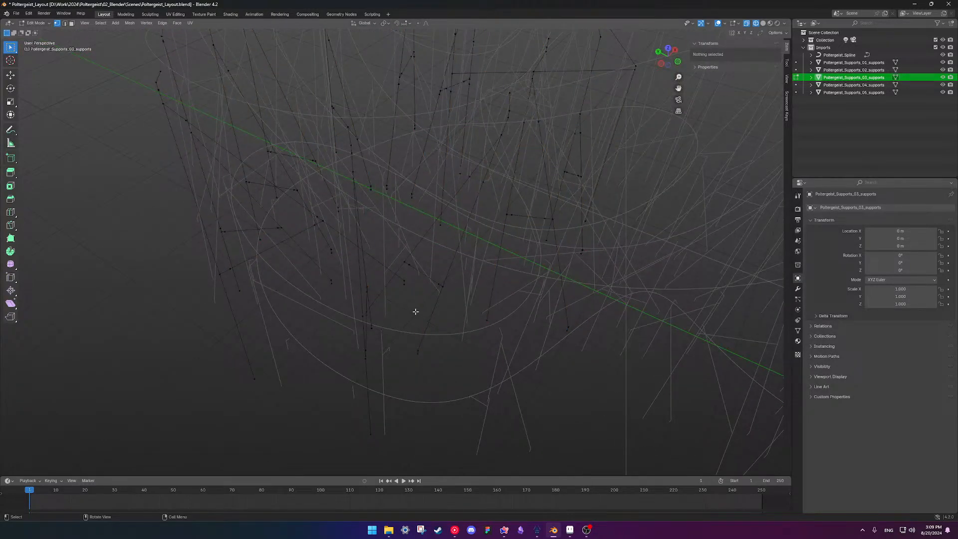
# Examine the complete Poltergeist_Supports_03_supports mesh from several angles for remaining loose vertices, and leave Edit Mode.
pyautogui.press('a')
pyautogui.moveTo(413, 310); pyautogui.dragTo(443, 324, button='middle')
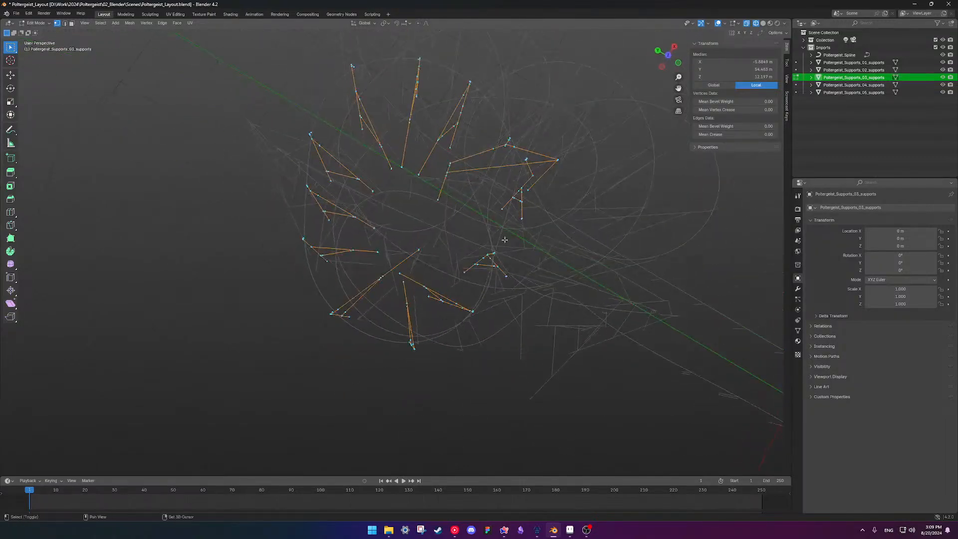
pyautogui.keyDown('shift'); pyautogui.moveTo(445, 272); pyautogui.dragTo(481, 165, button='middle'); pyautogui.keyUp('shift')
pyautogui.keyDown('ctrl'); pyautogui.moveTo(480, 204); pyautogui.dragTo(484, 265, button='middle'); pyautogui.keyUp('ctrl')
pyautogui.keyDown('ctrl'); pyautogui.moveTo(483, 202); pyautogui.dragTo(375, 290, button='middle'); pyautogui.keyUp('ctrl')
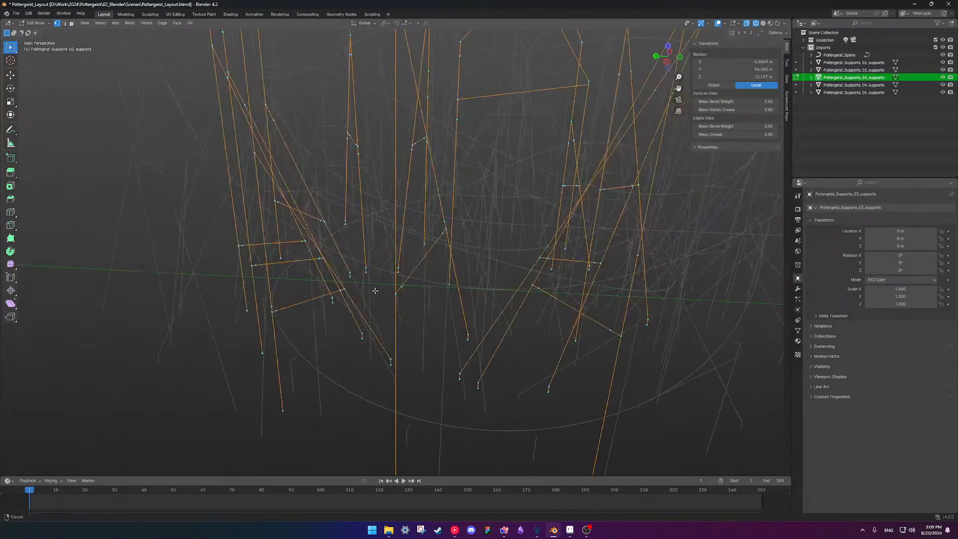
pyautogui.moveTo(436, 249)
pyautogui.keyDown('ctrl'); pyautogui.mouseDown(button='middle')
pyautogui.moveTo(457, 202)
pyautogui.moveTo(447, 280)
pyautogui.moveTo(421, 261)
pyautogui.moveTo(445, 265)
pyautogui.mouseUp(button='middle'); pyautogui.keyUp('ctrl')
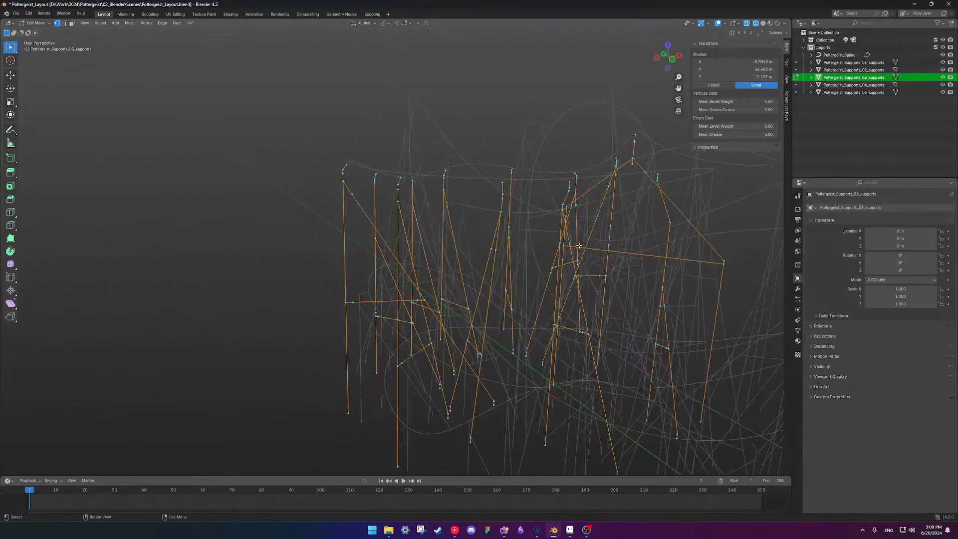
pyautogui.keyDown('shift'); pyautogui.moveTo(620, 274); pyautogui.dragTo(464, 218, button='middle'); pyautogui.keyUp('shift')
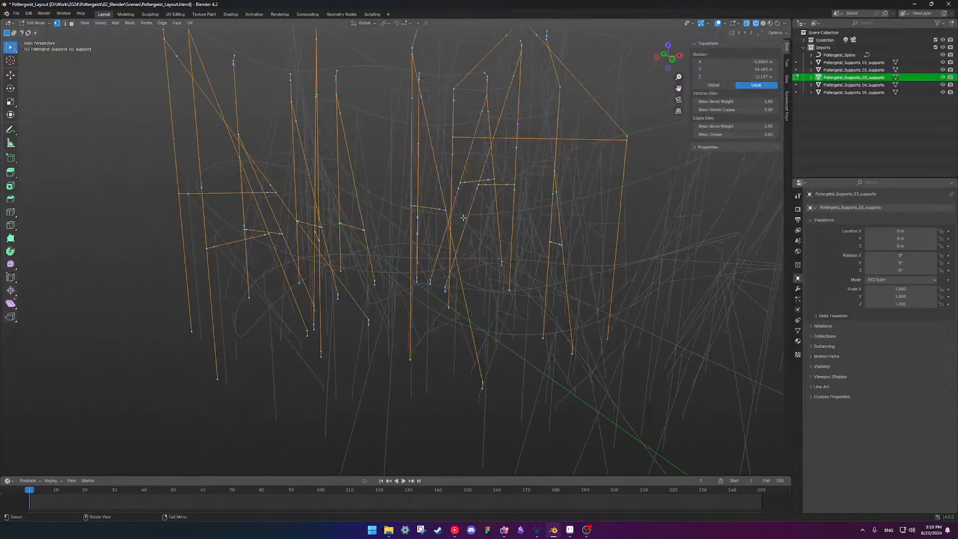
pyautogui.scroll(7, 541, 268)
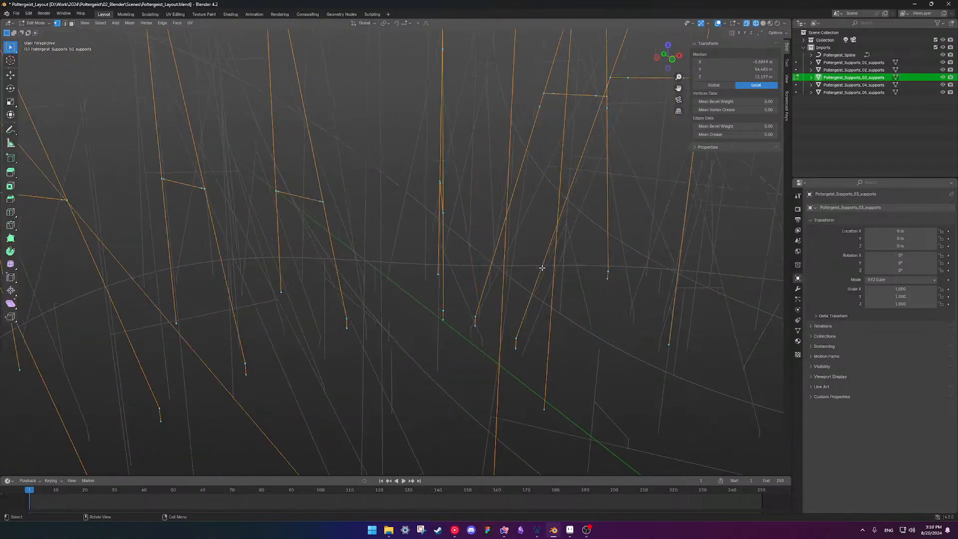
pyautogui.scroll(-6, 542, 268)
pyautogui.keyDown('shift'); pyautogui.moveTo(542, 268); pyautogui.dragTo(543, 327, button='middle'); pyautogui.keyUp('shift')
pyautogui.keyDown('shift'); pyautogui.moveTo(521, 244); pyautogui.dragTo(525, 307, button='middle'); pyautogui.keyUp('shift')
pyautogui.press('Tab')
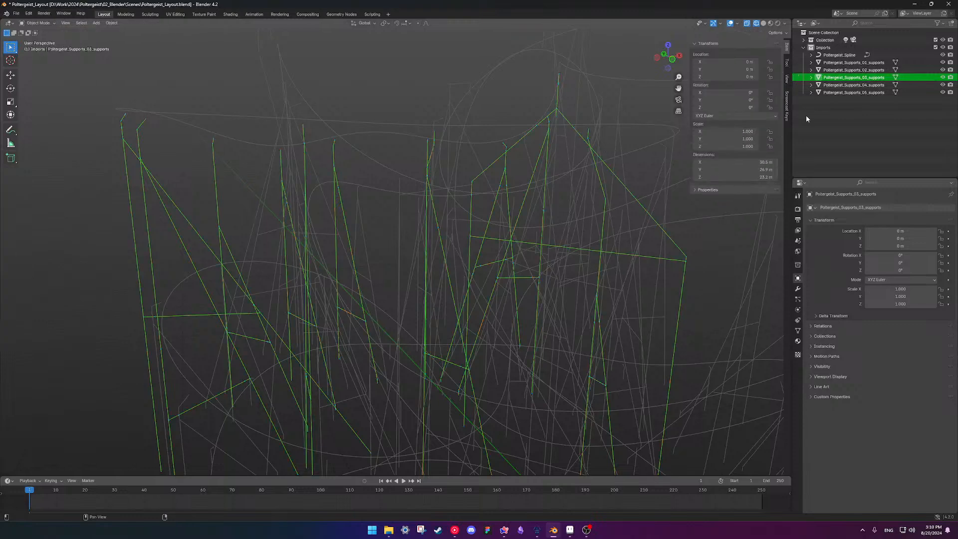
# Examine all vertices and edges of Poltergeist_Supports_04_supports in Edit Mode for stray geometry.
pyautogui.click(847, 86)
pyautogui.moveTo(447, 218); pyautogui.dragTo(459, 241, button='middle')
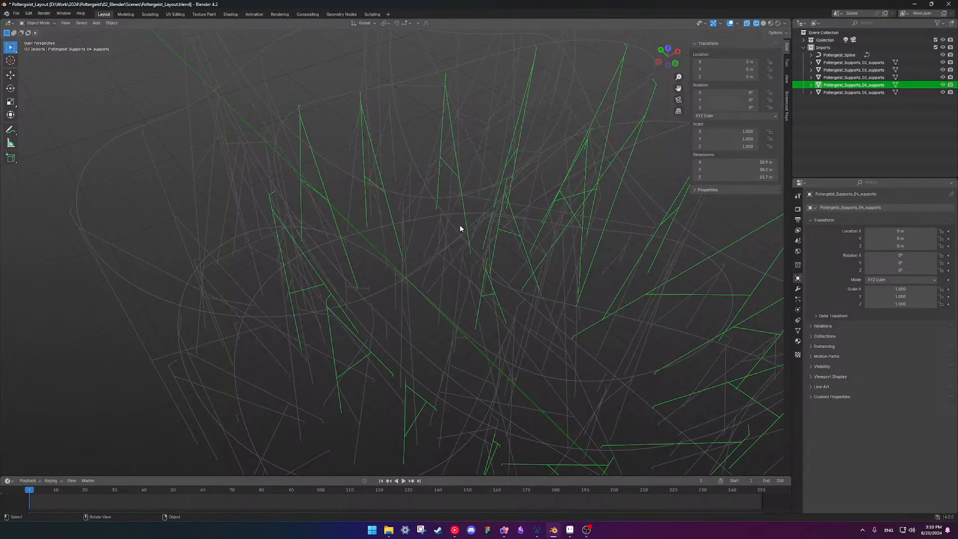
pyautogui.press('Tab')
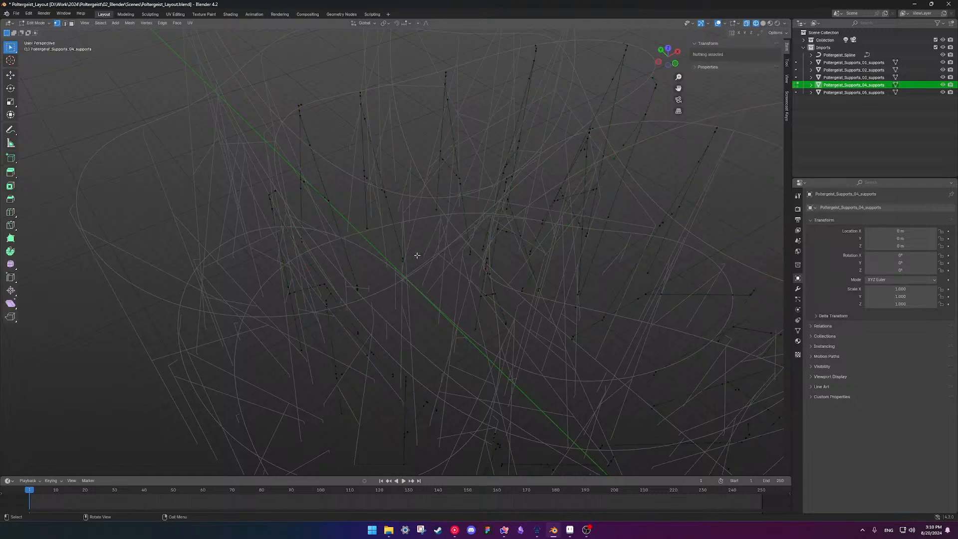
pyautogui.press('a')
pyautogui.moveTo(439, 260); pyautogui.dragTo(402, 191, button='middle')
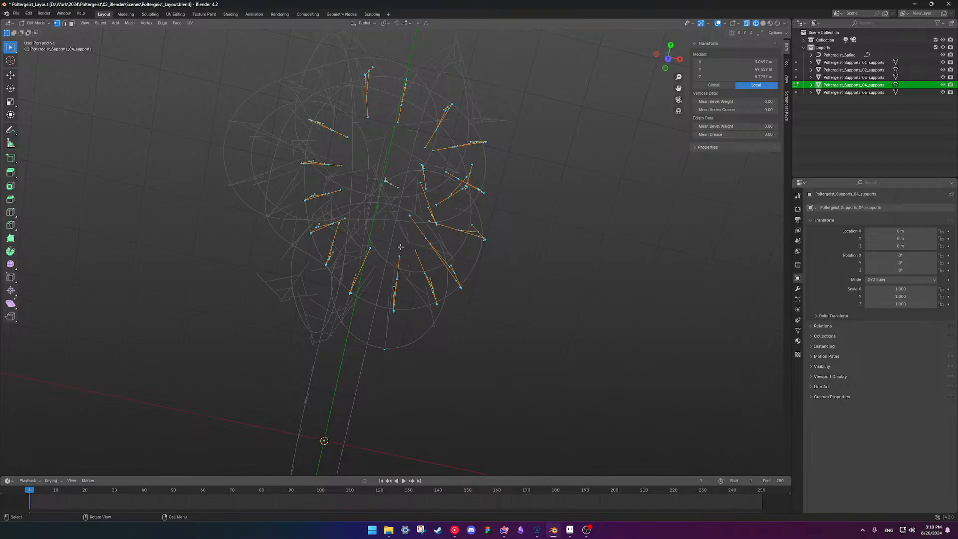
pyautogui.moveTo(361, 192); pyautogui.dragTo(440, 233, button='middle')
pyautogui.moveTo(480, 216); pyautogui.dragTo(586, 227, button='middle')
pyautogui.moveTo(486, 237); pyautogui.dragTo(521, 257, button='middle')
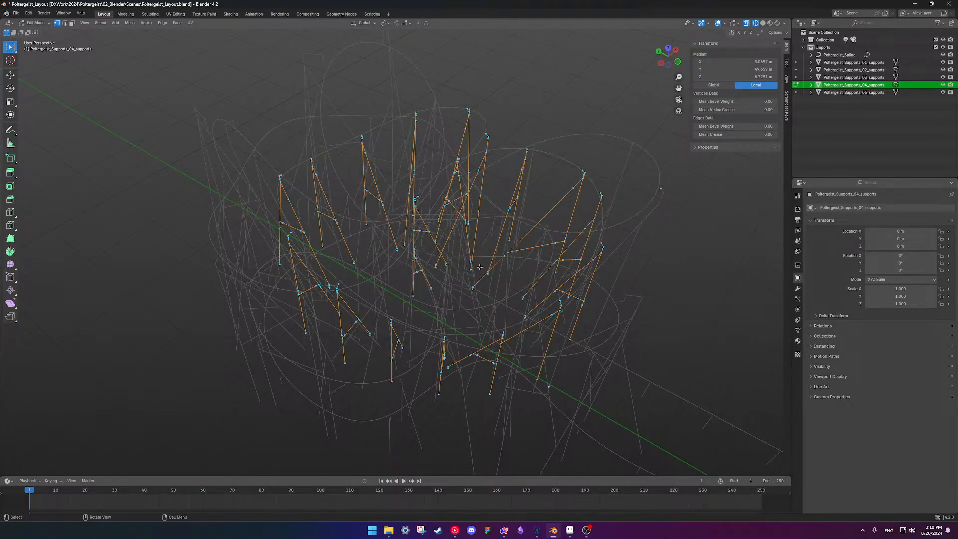
pyautogui.moveTo(480, 266); pyautogui.dragTo(452, 256, button='middle')
pyautogui.scroll(-2, 452, 270)
pyautogui.moveTo(453, 296); pyautogui.dragTo(393, 306, button='middle')
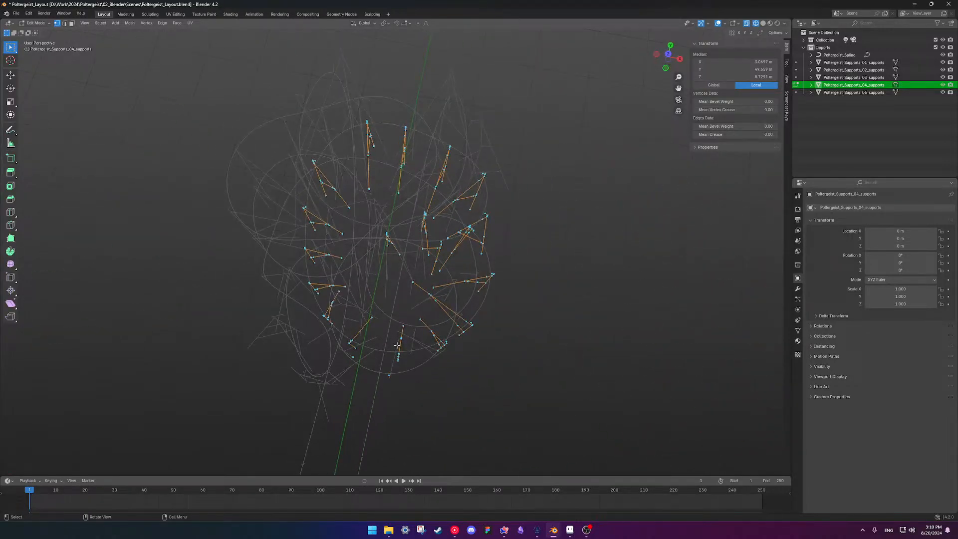
pyautogui.moveTo(398, 345); pyautogui.dragTo(536, 255, button='middle')
# Delete the two loose vertices in Poltergeist_Supports_04_supports, one on the high loop and one low among the supports, and leave Edit Mode.
pyautogui.click(524, 118)
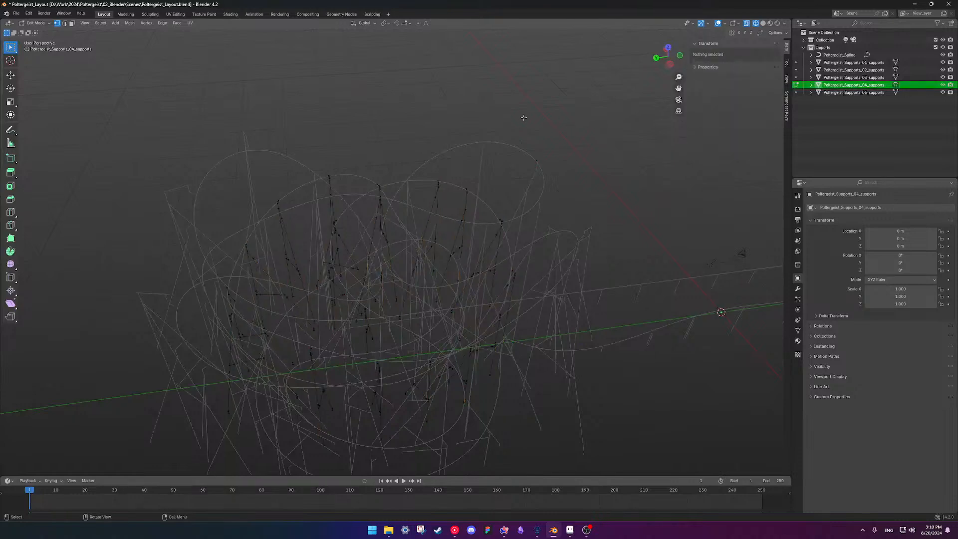
pyautogui.moveTo(524, 118); pyautogui.dragTo(552, 175)
pyautogui.press('x')
pyautogui.click(540, 174)
pyautogui.moveTo(562, 244); pyautogui.dragTo(380, 296, button='middle')
pyautogui.click(462, 387)
pyautogui.press('x')
pyautogui.click(475, 387)
pyautogui.press('a')
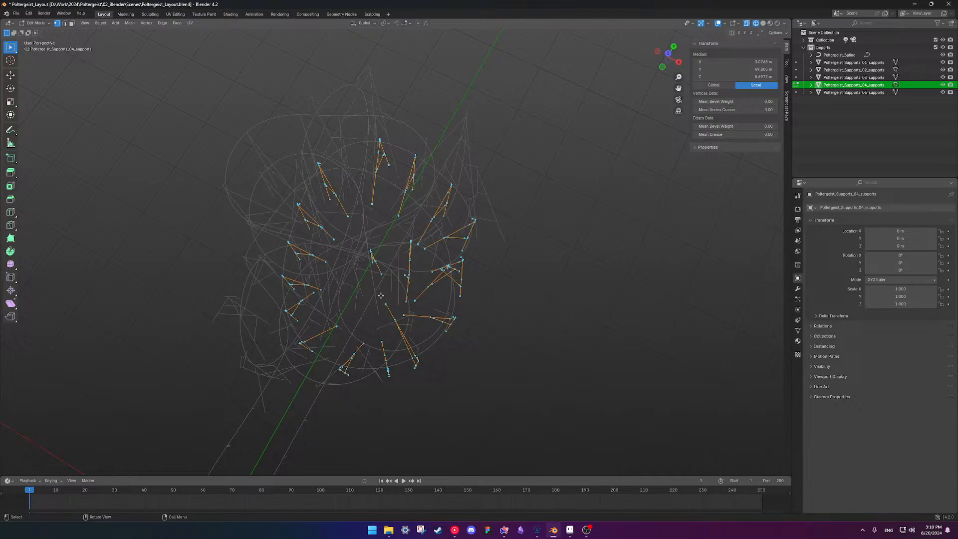
pyautogui.moveTo(380, 295); pyautogui.dragTo(618, 187, button='middle')
pyautogui.press('Tab')
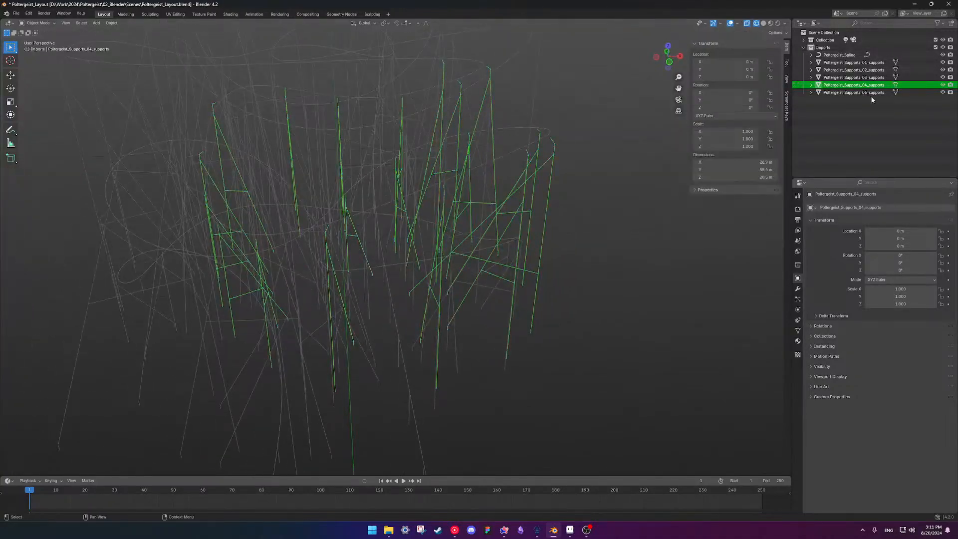
# Examine the Poltergeist_Supports_05_supports mesh in Edit Mode, and check its supports along the long straight and turnaround in Object Mode.
pyautogui.click(854, 92)
pyautogui.press('Tab')
pyautogui.moveTo(513, 203); pyautogui.dragTo(341, 258, button='middle')
pyautogui.keyDown('shift'); pyautogui.moveTo(363, 217); pyautogui.dragTo(564, 267, button='middle'); pyautogui.keyUp('shift')
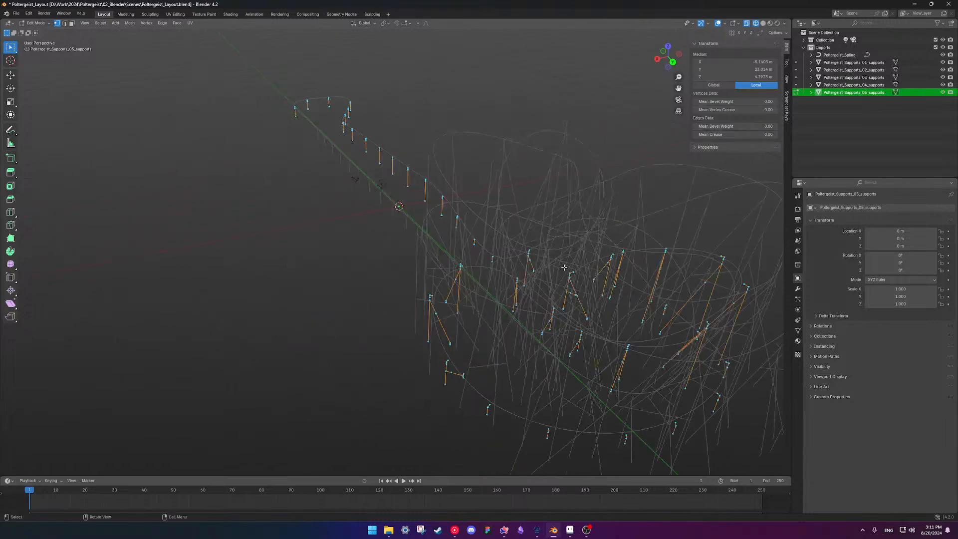
pyautogui.press('Tab')
pyautogui.moveTo(369, 281); pyautogui.dragTo(474, 258, button='middle')
pyautogui.keyDown('shift'); pyautogui.moveTo(317, 260); pyautogui.dragTo(561, 197, button='middle'); pyautogui.keyUp('shift')
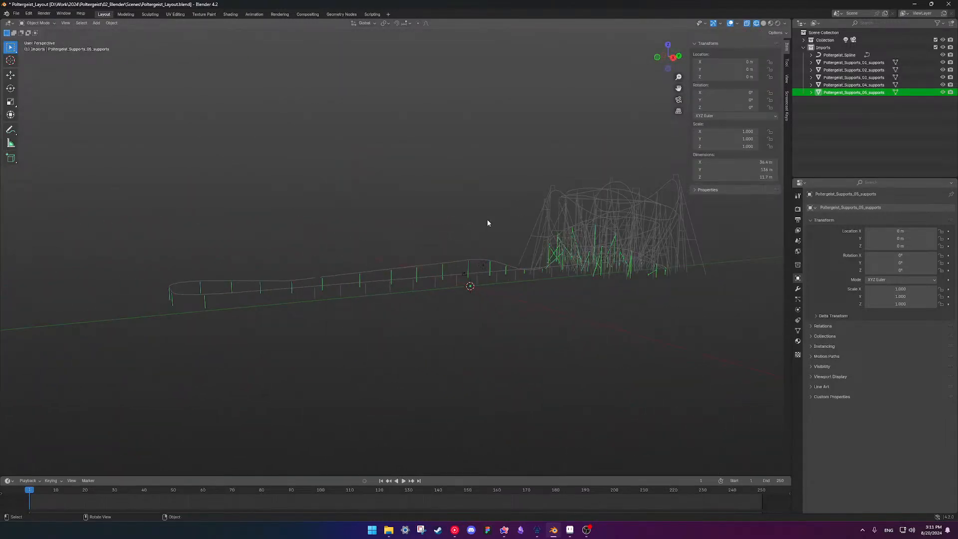
pyautogui.moveTo(488, 223); pyautogui.dragTo(310, 276, button='middle')
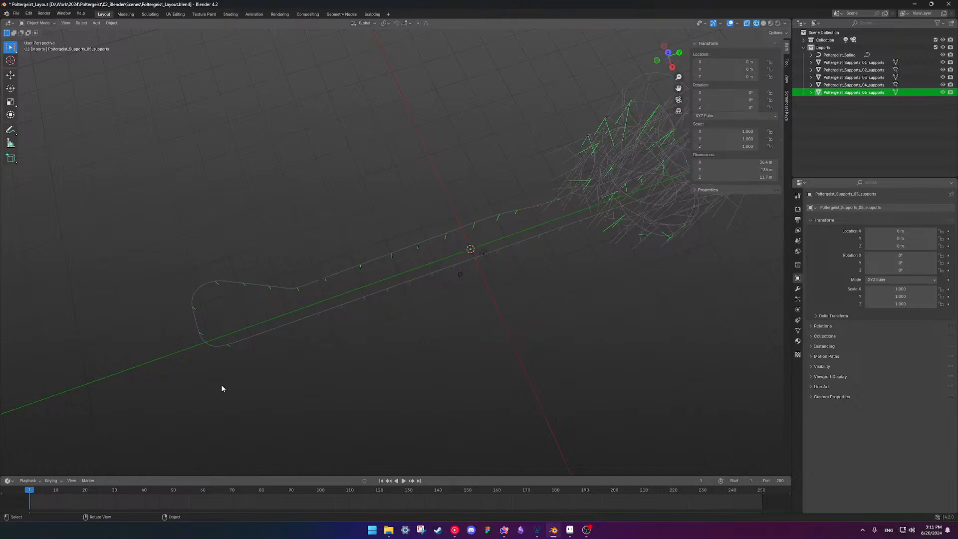
pyautogui.keyDown('shift'); pyautogui.moveTo(381, 276); pyautogui.dragTo(451, 246, button='middle'); pyautogui.keyUp('shift')
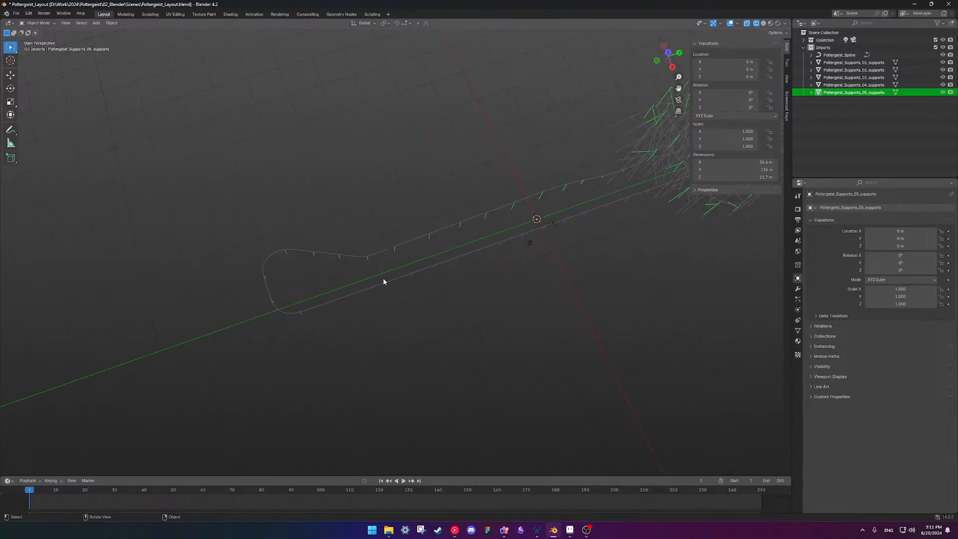
pyautogui.moveTo(481, 321); pyautogui.dragTo(337, 259, button='middle')
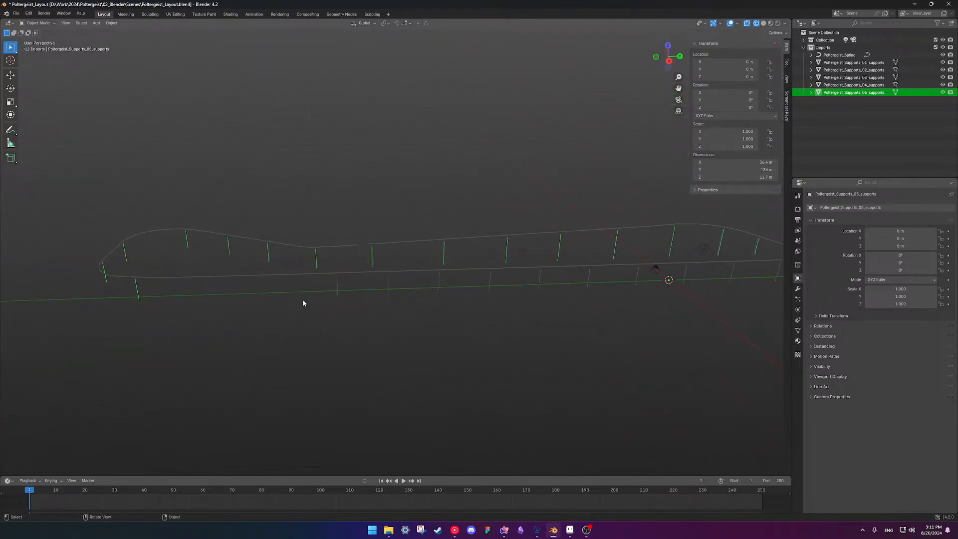
# Delete one control point on the lower straight of Poltergeist_Spline, between the turnaround and the first straight support.
pyautogui.click(303, 271)
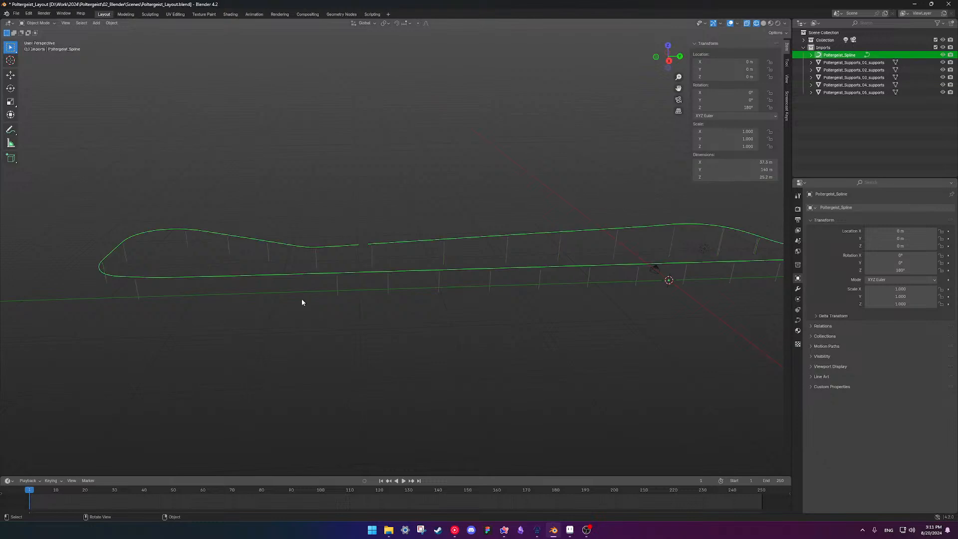
pyautogui.press('Tab')
pyautogui.scroll(5, 336, 263)
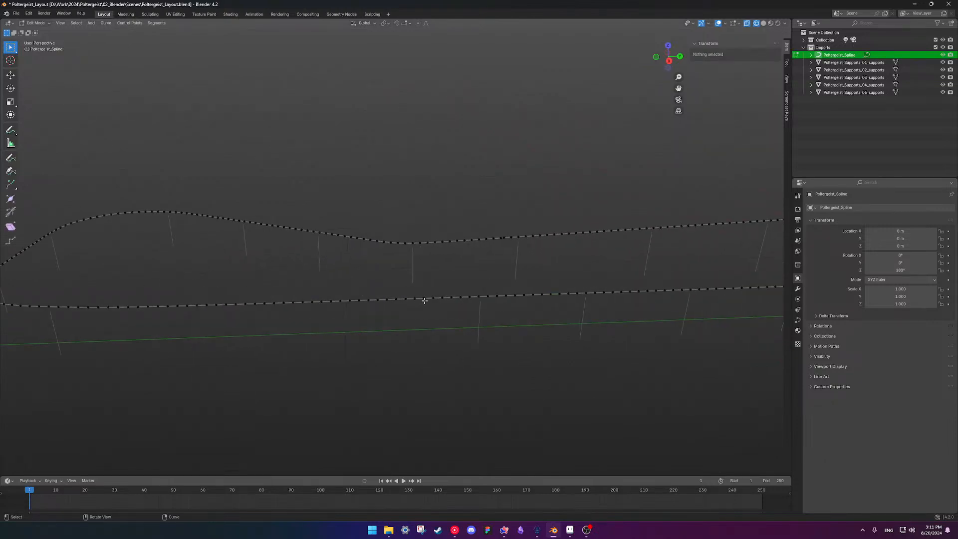
pyautogui.click(424, 299)
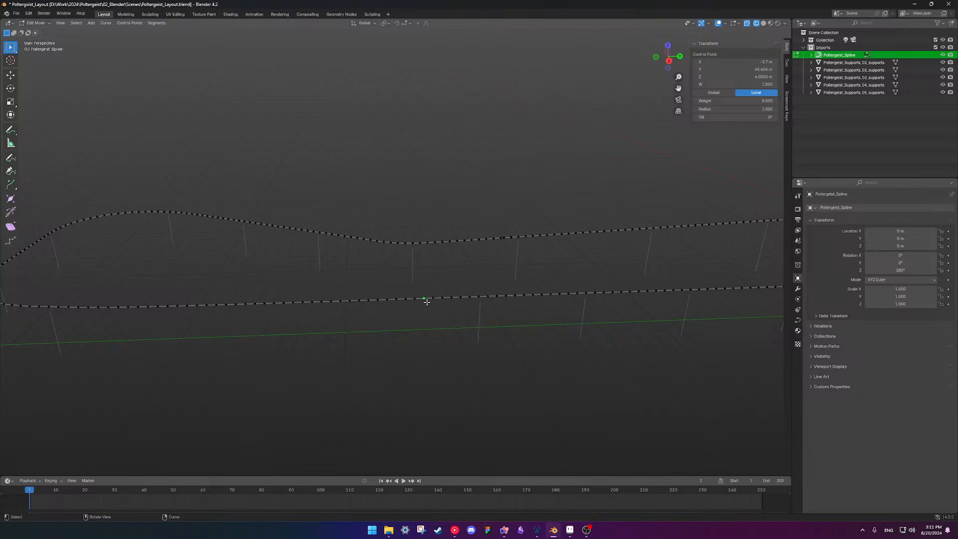
pyautogui.press('x')
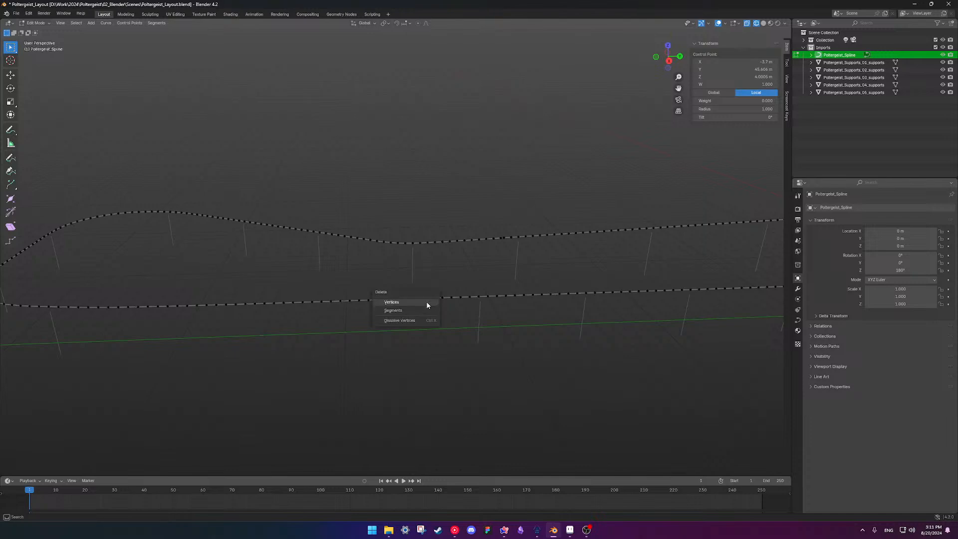
pyautogui.click(428, 303)
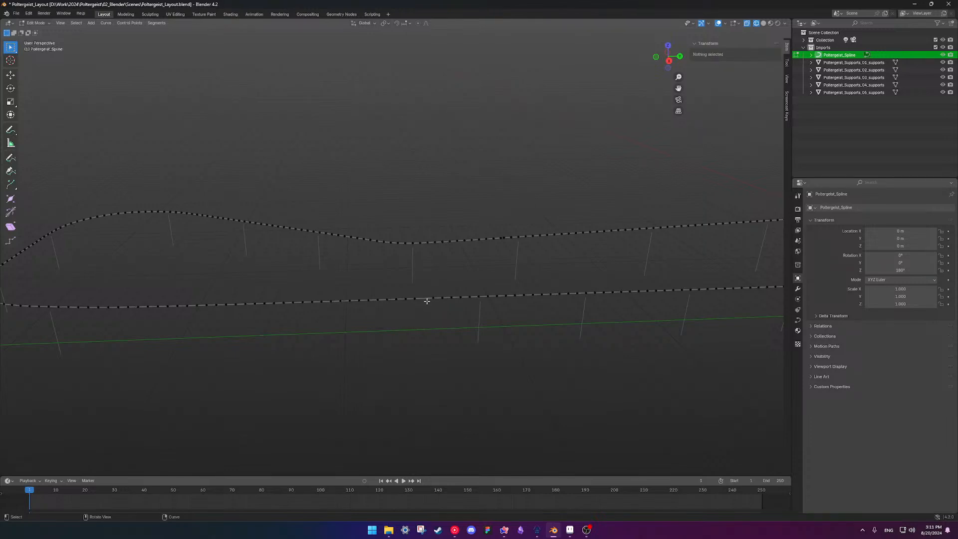
# Delete the segment between two adjacent control points on the spline's lower straight.
pyautogui.click(424, 299)
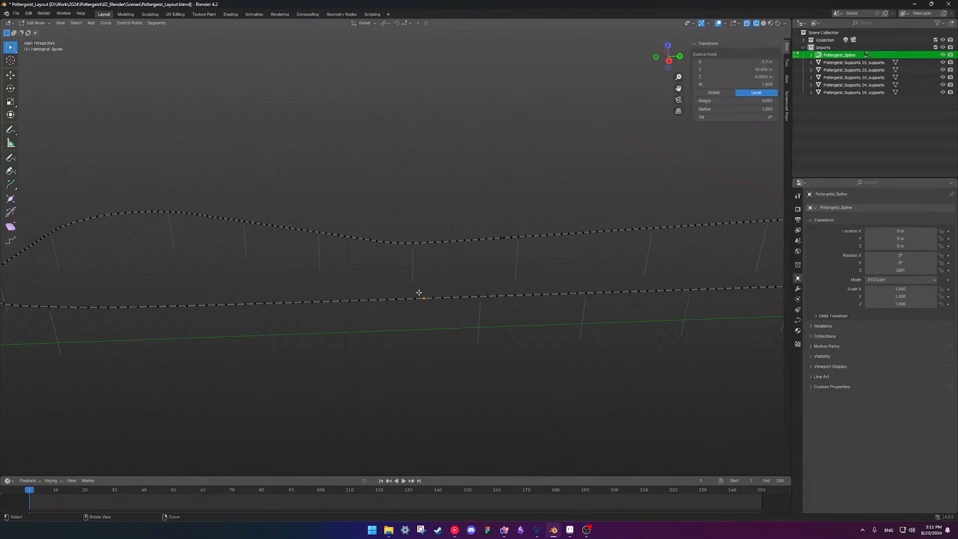
pyautogui.keyDown('shift'); pyautogui.click(425, 298); pyautogui.keyUp('shift')
pyautogui.press('x')
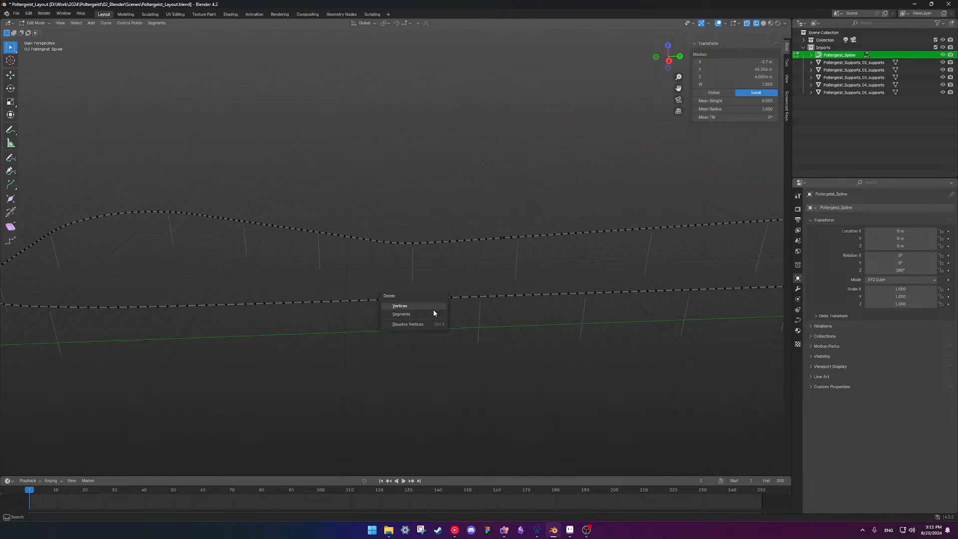
pyautogui.click(432, 313)
# Check the control points on the spline's upper run and at the lower-straight cut, and leave Edit Mode with nothing selected.
pyautogui.click(502, 237)
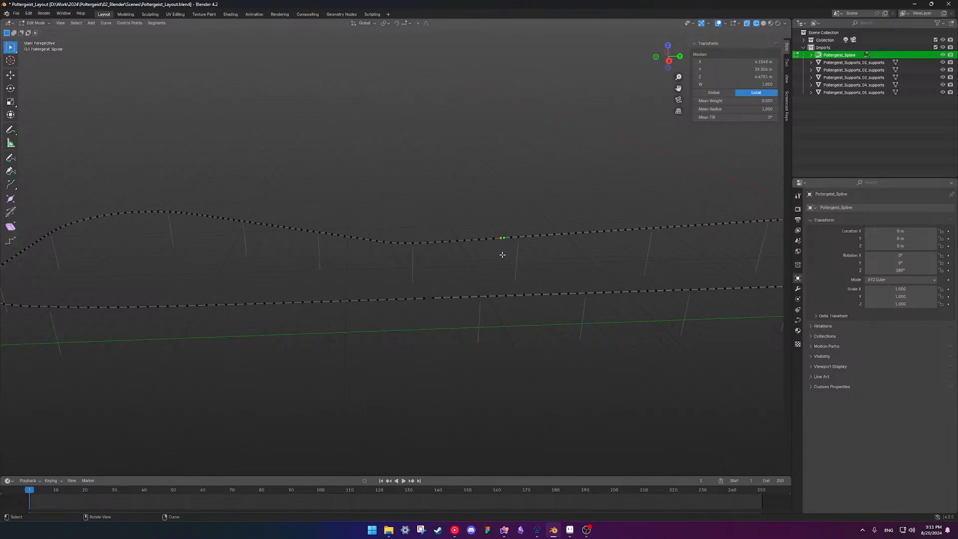
pyautogui.click(425, 299)
pyautogui.press('x')
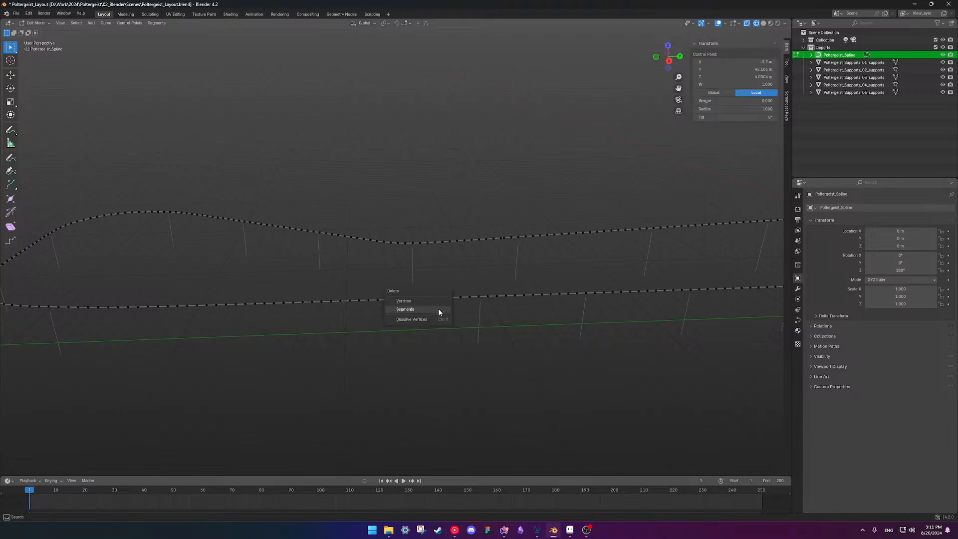
pyautogui.rightClick(502, 378)
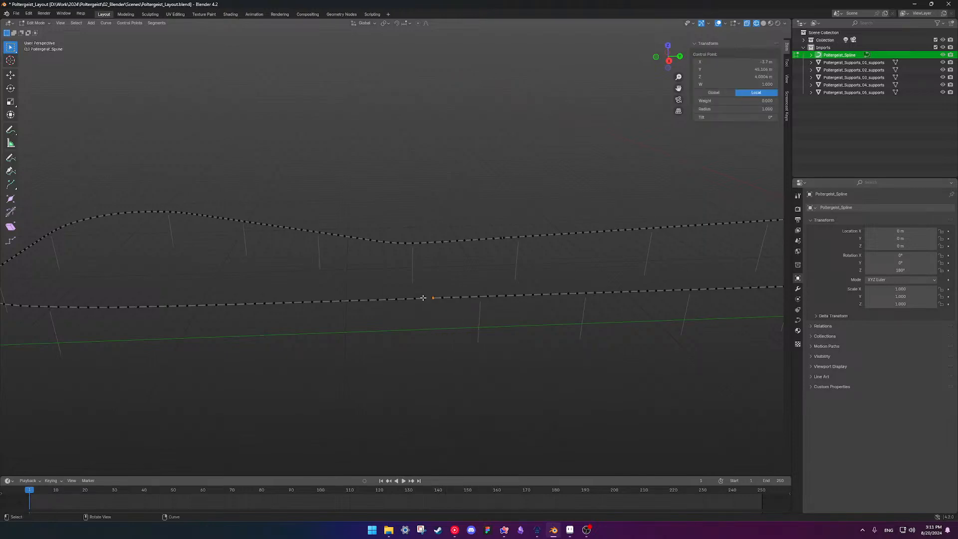
pyautogui.moveTo(419, 283); pyautogui.dragTo(435, 312)
pyautogui.press('Tab')
pyautogui.click(437, 313)
# Examine the whole track layout, and inspect Poltergeist_Spline highlighted among the supports.
pyautogui.scroll(-5, 438, 312)
pyautogui.keyDown('shift'); pyautogui.moveTo(535, 262); pyautogui.dragTo(462, 279, button='middle'); pyautogui.keyUp('shift')
pyautogui.keyDown('shift'); pyautogui.moveTo(372, 286); pyautogui.dragTo(338, 287, button='middle'); pyautogui.keyUp('shift')
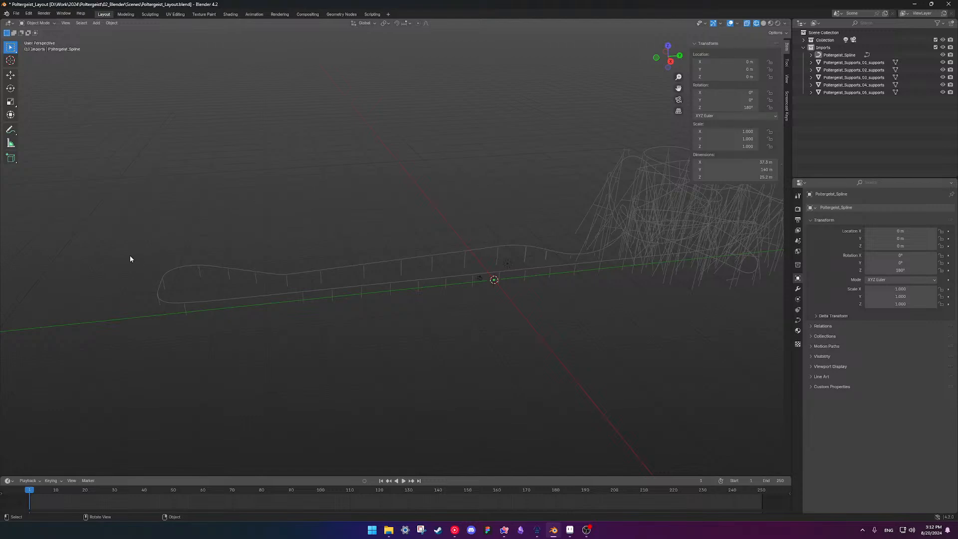
pyautogui.keyDown('shift'); pyautogui.moveTo(562, 256); pyautogui.dragTo(417, 289, button='middle'); pyautogui.keyUp('shift')
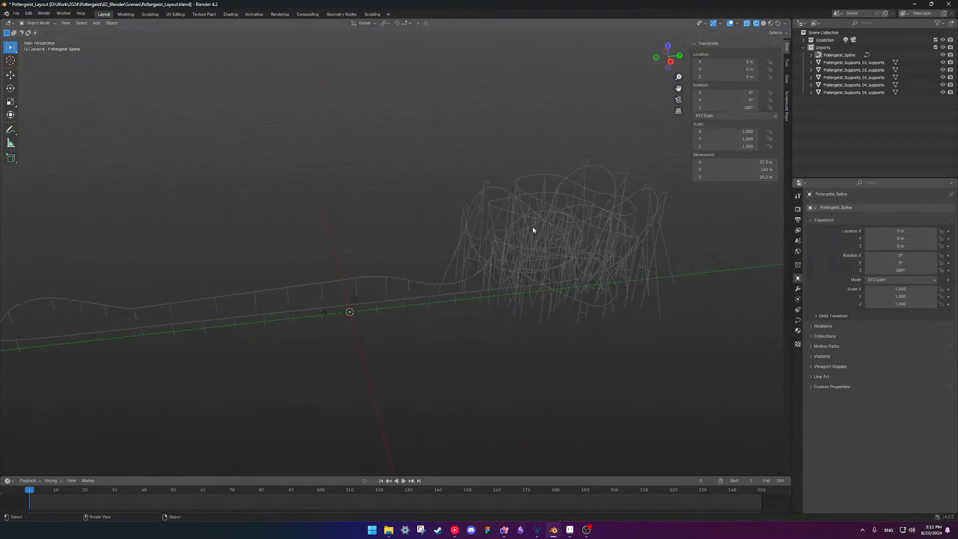
pyautogui.moveTo(532, 226); pyautogui.dragTo(518, 295, button='middle')
pyautogui.scroll(4, 517, 299)
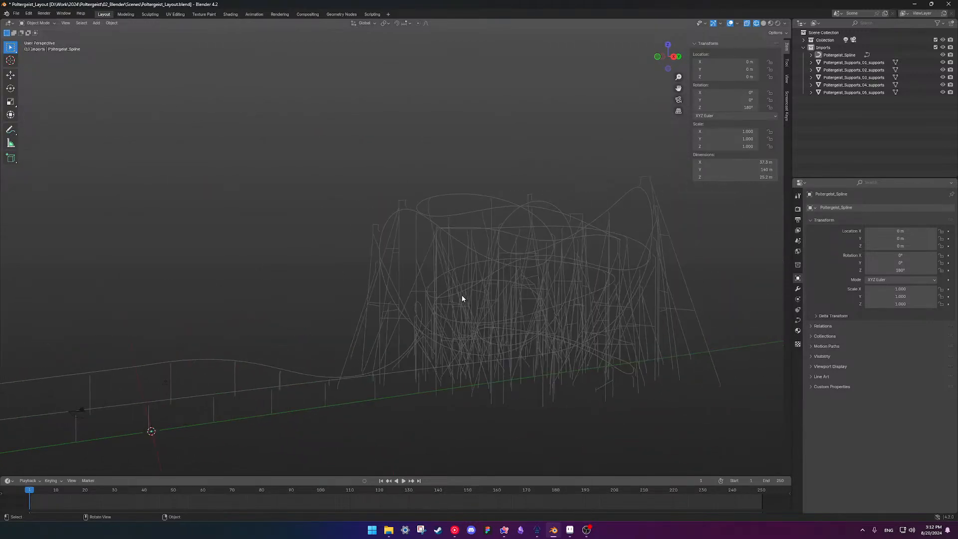
pyautogui.click(421, 327)
pyautogui.moveTo(421, 321); pyautogui.dragTo(458, 329, button='middle')
pyautogui.keyDown('shift'); pyautogui.moveTo(527, 254); pyautogui.dragTo(569, 261, button='middle'); pyautogui.keyUp('shift')
pyautogui.scroll(3, 549, 295)
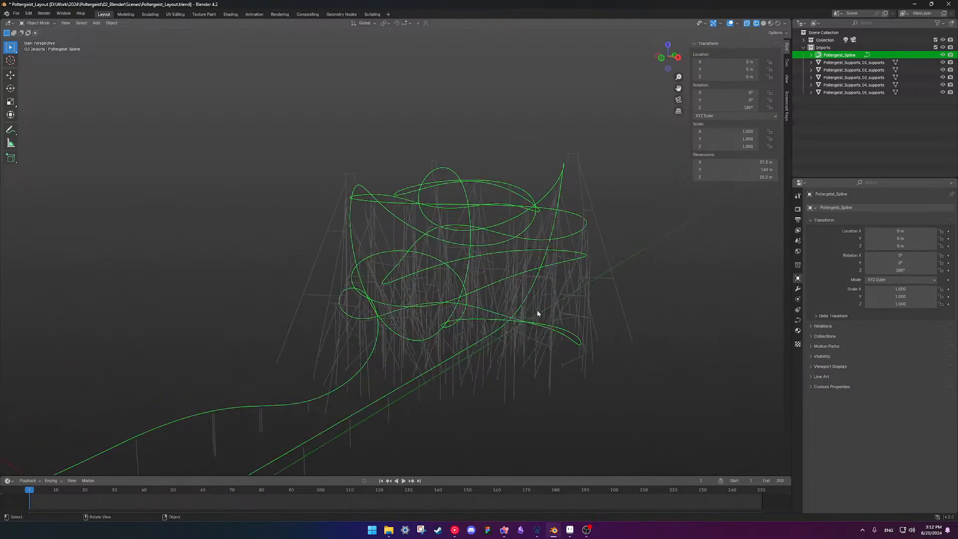
# Batch rename the five support objects in Imports with a case-sensitive Find/Replace that replaces "_supports" with nothing.
pyautogui.click(847, 114)
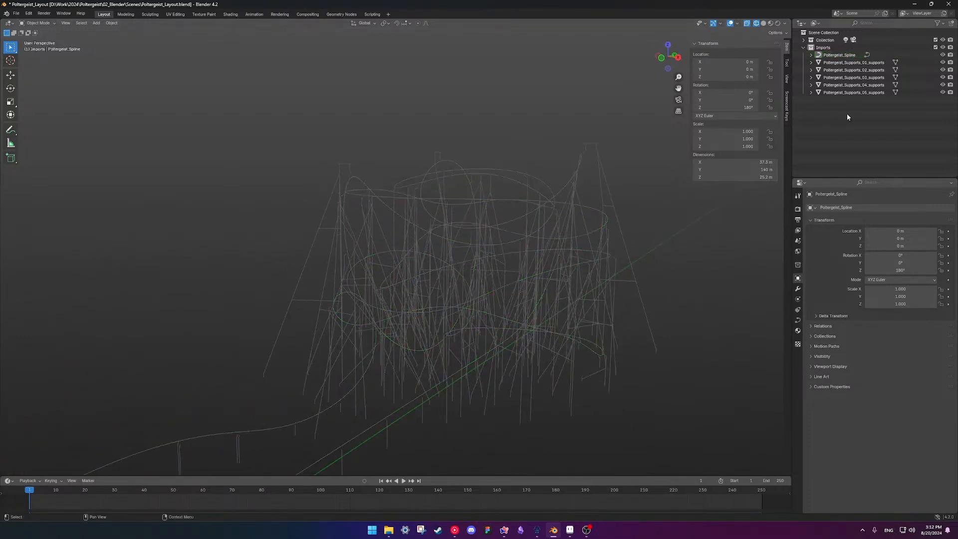
pyautogui.click(802, 47)
pyautogui.click(803, 48)
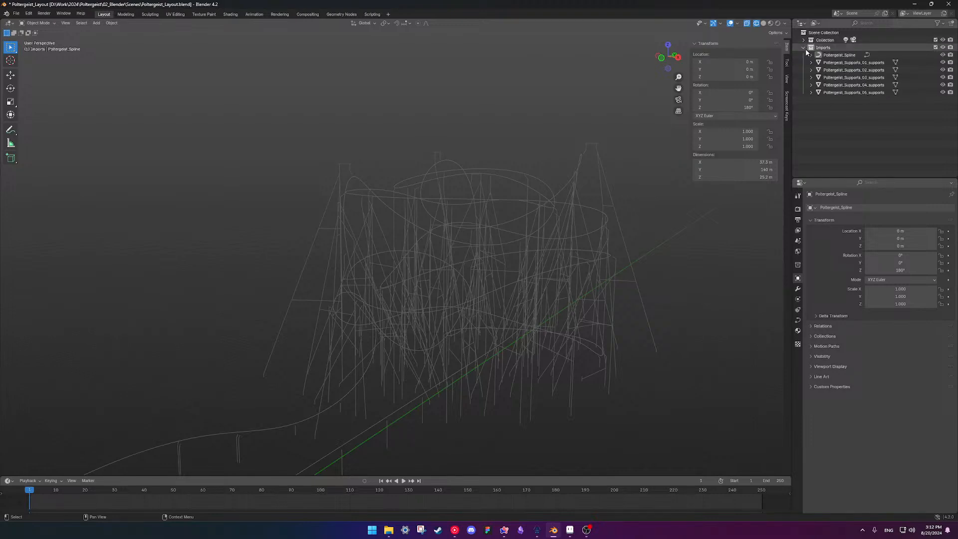
pyautogui.click(878, 62)
pyautogui.keyDown('ctrl'); pyautogui.click(878, 92); pyautogui.keyUp('ctrl')
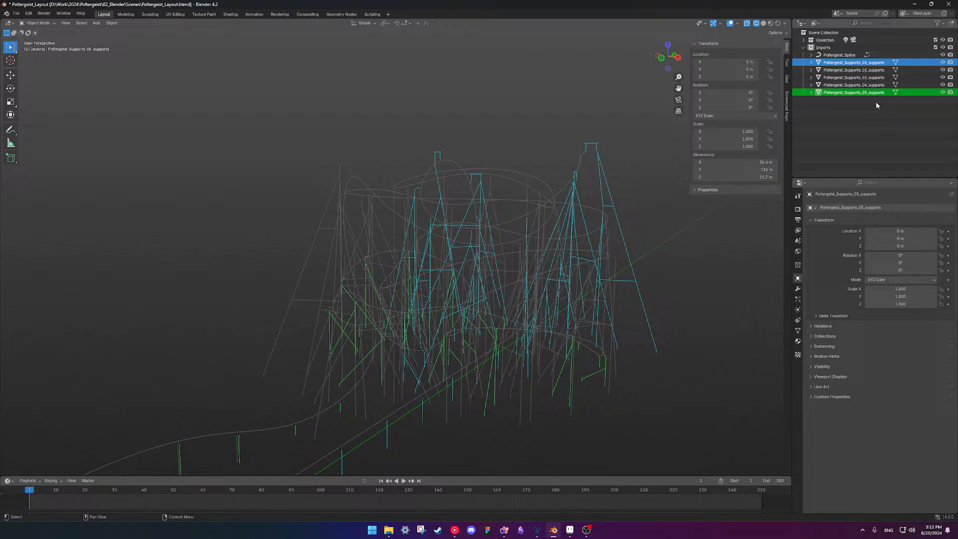
pyautogui.keyDown('shift'); pyautogui.click(879, 65); pyautogui.keyUp('shift')
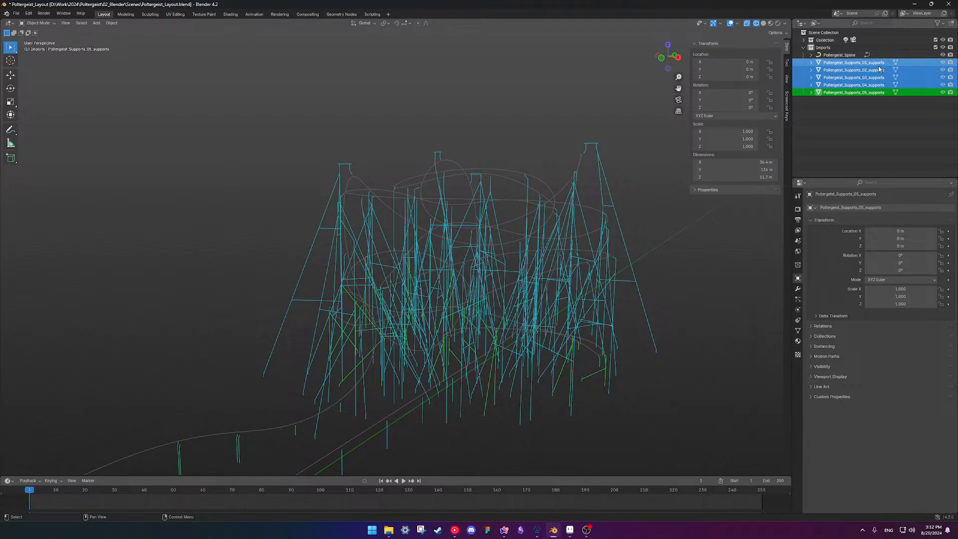
pyautogui.hotkey('ctrl', 'F2')
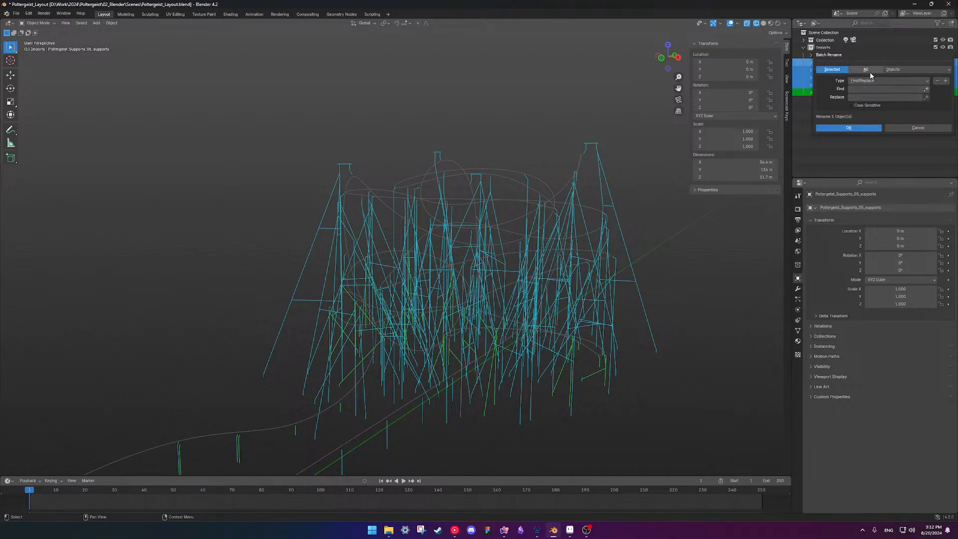
pyautogui.click(868, 90)
pyautogui.click(856, 106)
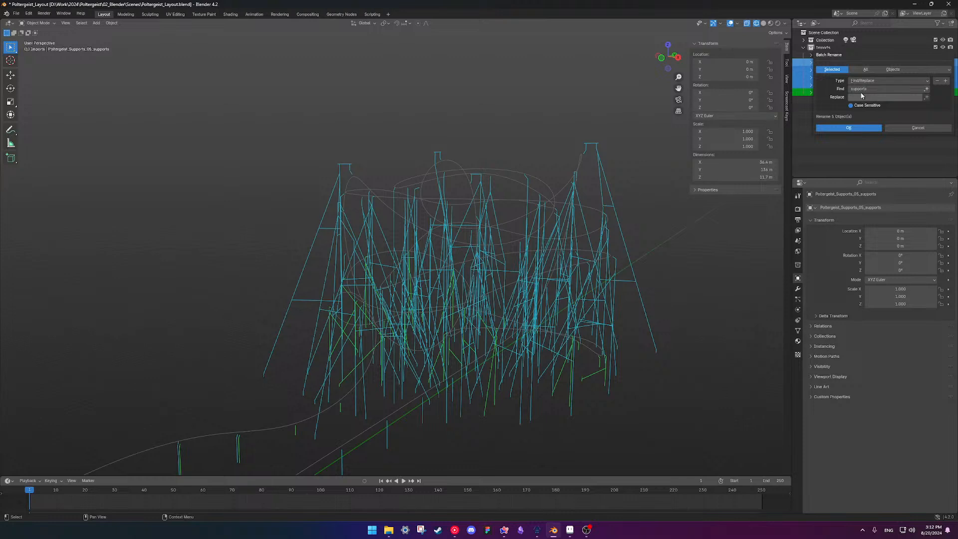
pyautogui.click(856, 88)
pyautogui.click(852, 90)
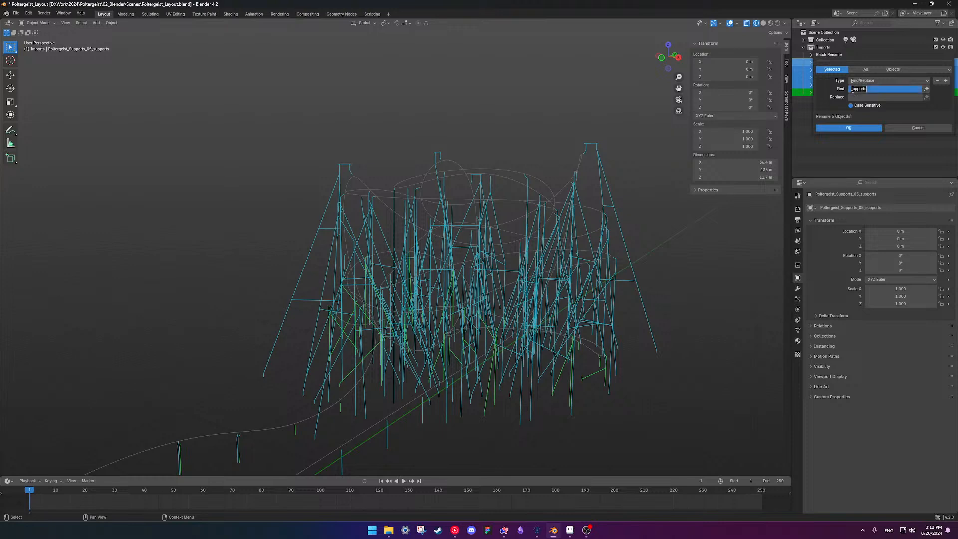
pyautogui.write('_s')
pyautogui.press('Tab')
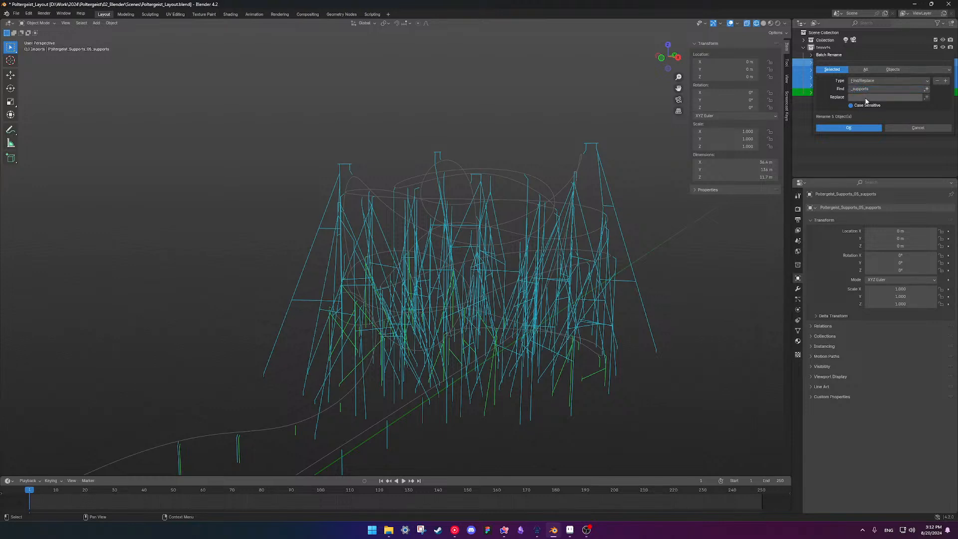
pyautogui.click(859, 128)
pyautogui.click(890, 127)
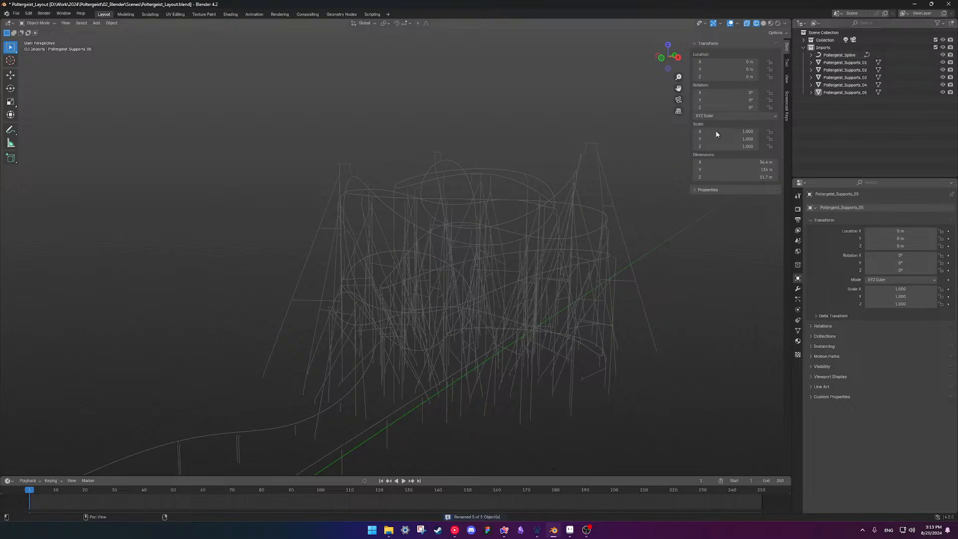
# Look over the track and support layout and save Poltergeist_Layout.blend.
pyautogui.moveTo(519, 232); pyautogui.dragTo(472, 142, button='middle')
pyautogui.scroll(-2, 446, 192)
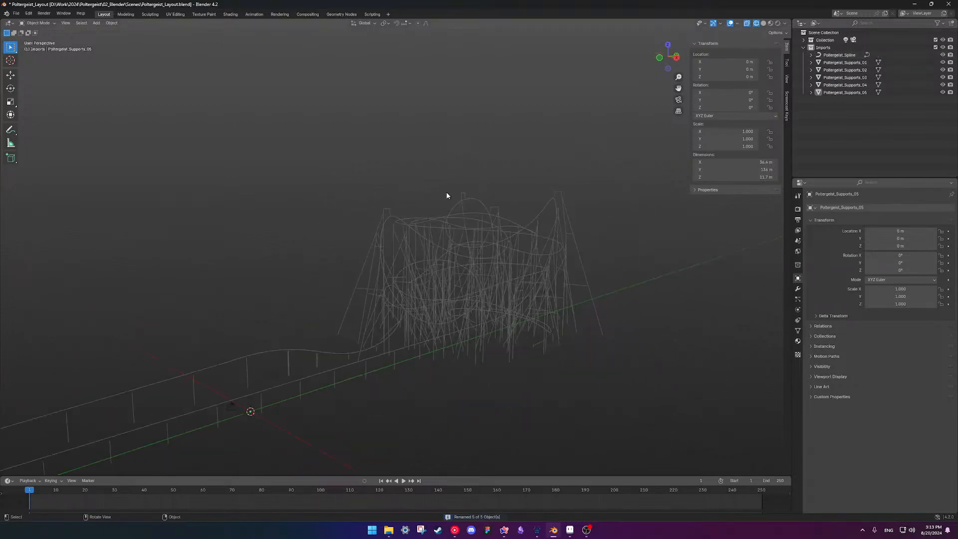
pyautogui.moveTo(453, 204); pyautogui.dragTo(427, 237, button='middle')
pyautogui.hotkey('ctrl', 's')
pyautogui.scroll(3, 504, 230)
pyautogui.scroll(-2, 427, 237)
pyautogui.keyDown('shift'); pyautogui.moveTo(502, 192); pyautogui.dragTo(451, 203, button='middle'); pyautogui.keyUp('shift')
pyautogui.hotkey('ctrl', 's')
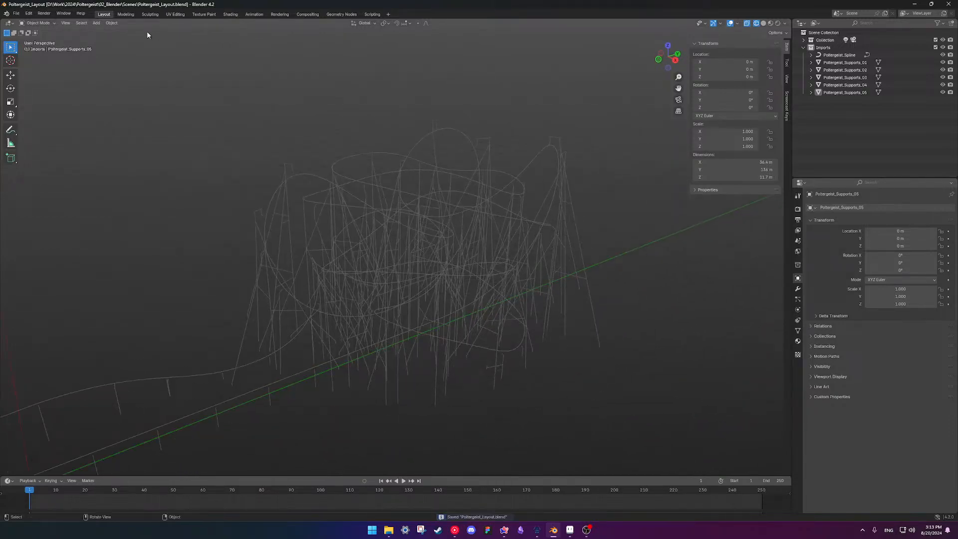
pyautogui.moveTo(255, 162); pyautogui.dragTo(186, 143, button='middle')
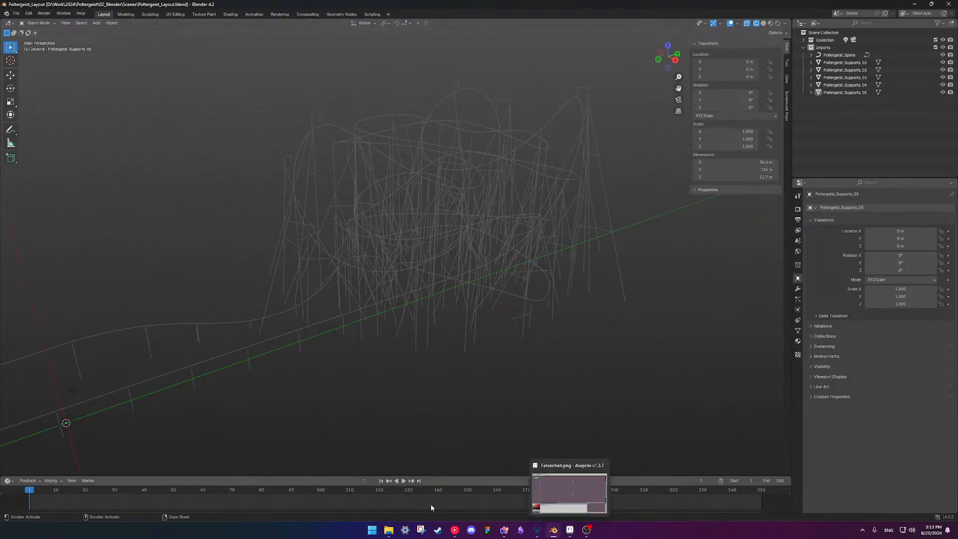
# Switch to File Explorer, close the spare Exports window tab, and browse to the Assets folder in Poltergeist\02_Blender.
pyautogui.click(388, 530)
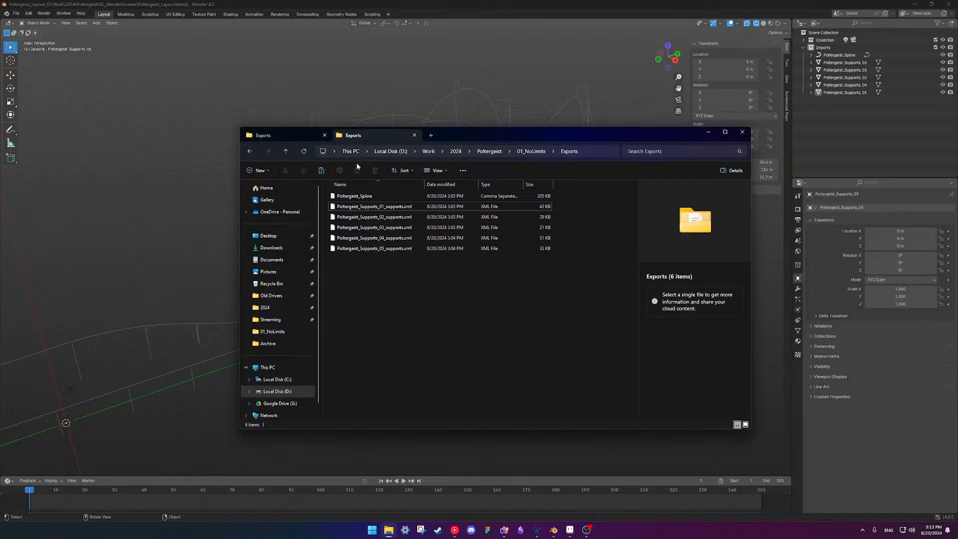
pyautogui.click(325, 136)
pyautogui.click(250, 151)
pyautogui.click(250, 152)
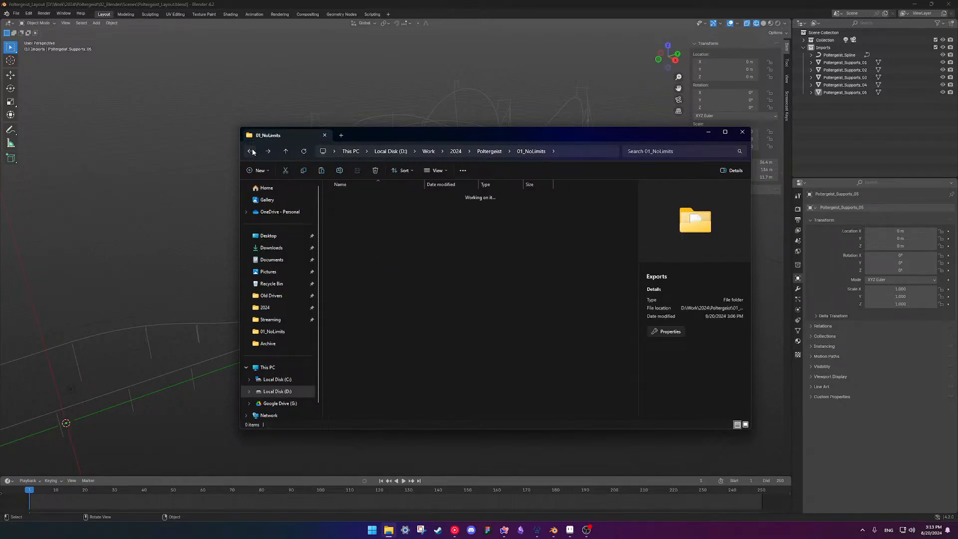
pyautogui.click(364, 216)
pyautogui.doubleClick(364, 217)
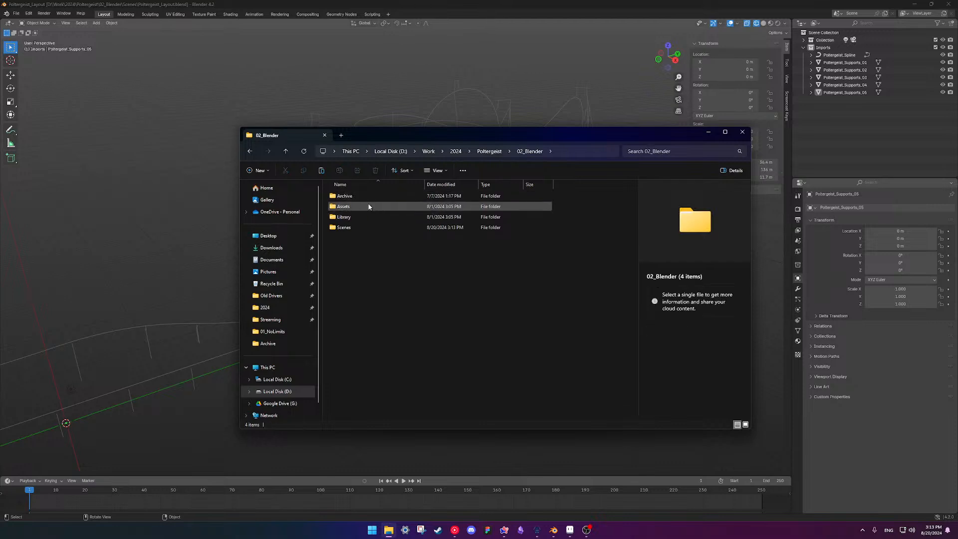
pyautogui.click(367, 206)
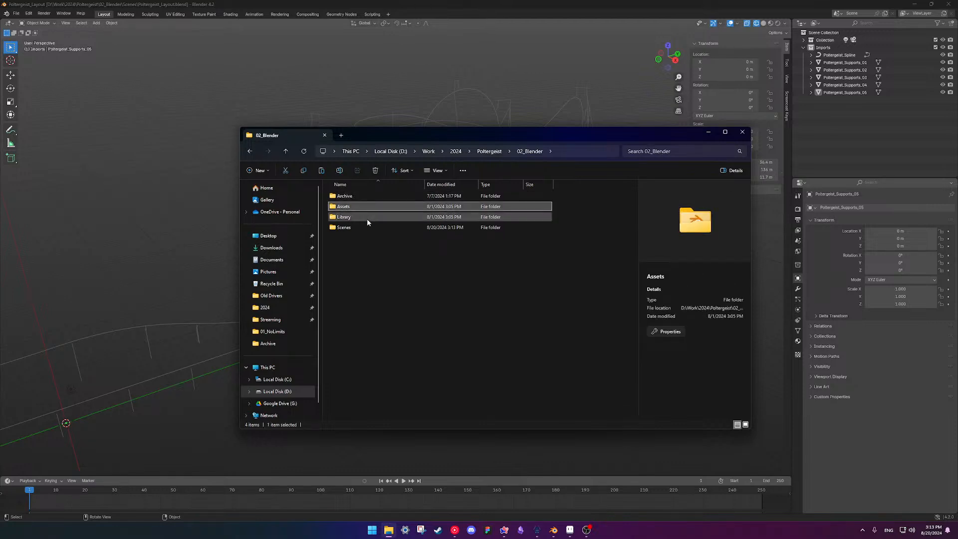
pyautogui.doubleClick(367, 218)
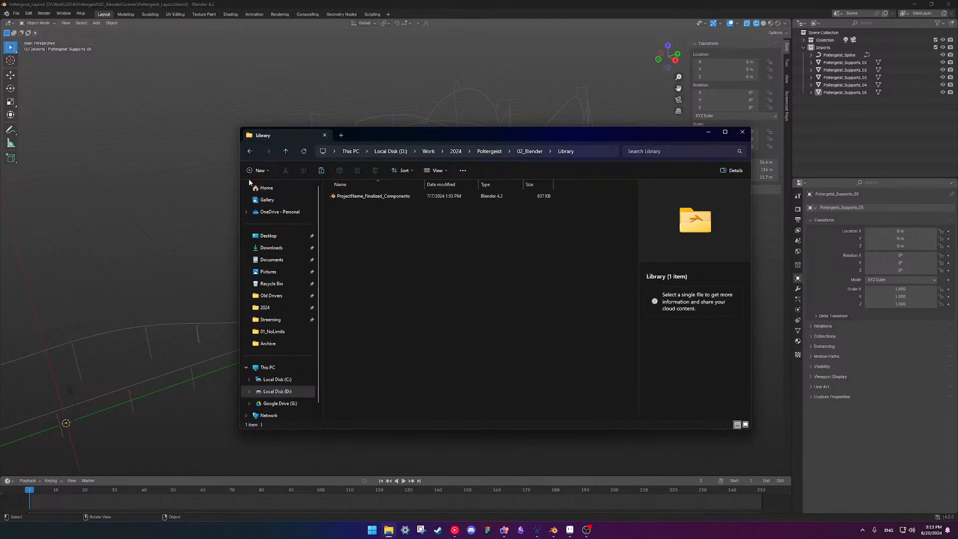
pyautogui.click(249, 151)
pyautogui.doubleClick(367, 207)
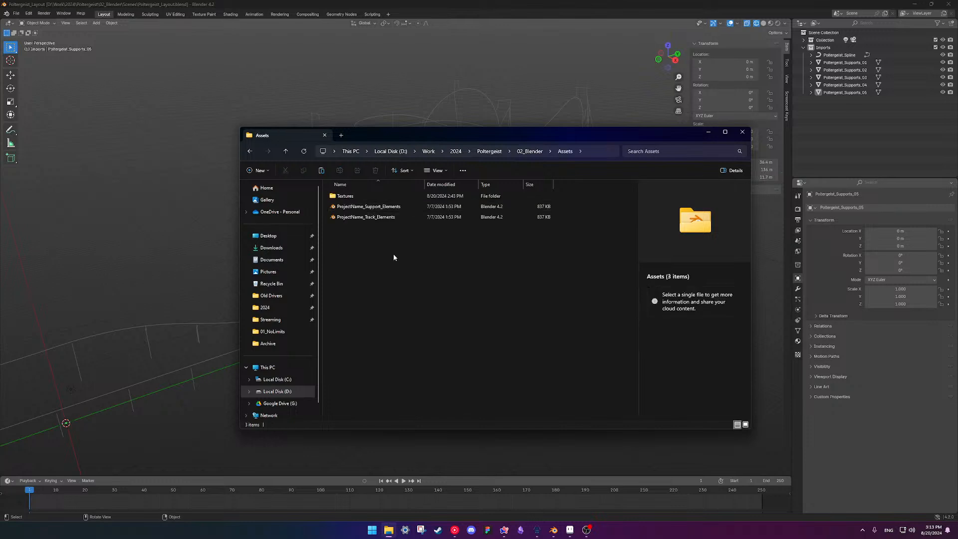
# Rename ProjectName_Track_Elements as Poltergeist_Track_Elements and open it in Blender.
pyautogui.click(396, 218)
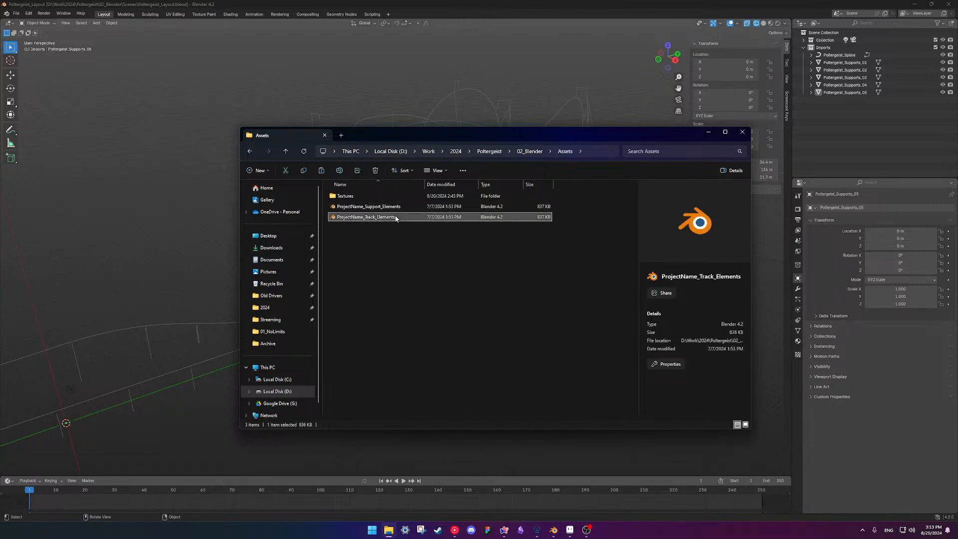
pyautogui.click(362, 220)
pyautogui.moveTo(360, 218); pyautogui.dragTo(344, 218)
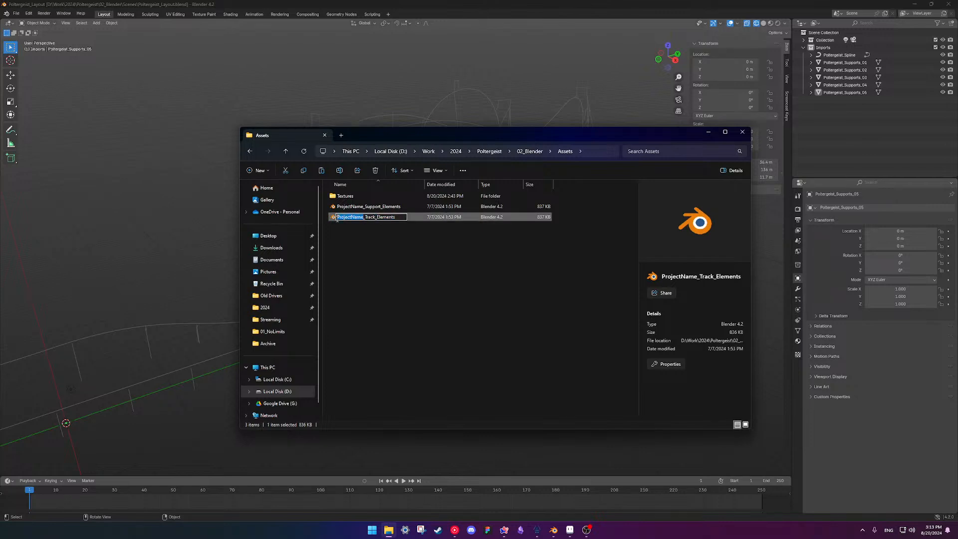
pyautogui.write('Poltergeist')
pyautogui.press('Return')
pyautogui.click(392, 256)
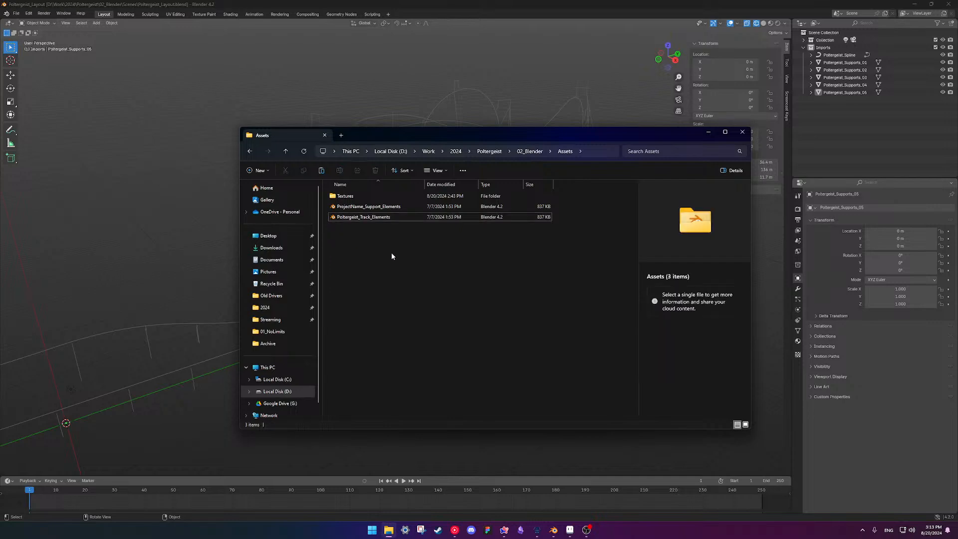
pyautogui.click(373, 218)
pyautogui.doubleClick(372, 217)
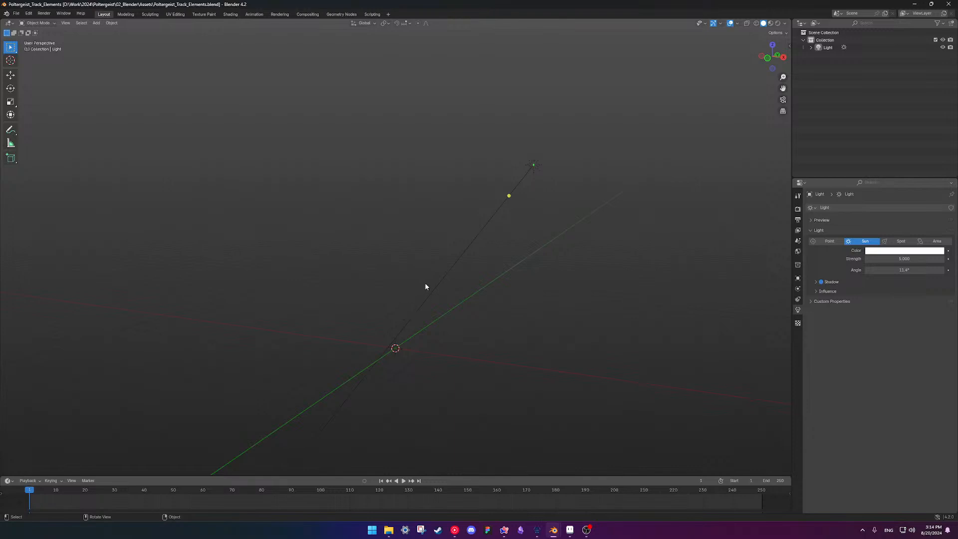
# Add a cube mesh at the world origin.
pyautogui.moveTo(433, 230); pyautogui.dragTo(504, 315, button='middle')
pyautogui.moveTo(524, 288); pyautogui.dragTo(419, 317, button='middle')
pyautogui.moveTo(546, 301); pyautogui.dragTo(442, 318, button='middle')
pyautogui.hotkey('shift', 'a')
pyautogui.moveTo(441, 321)
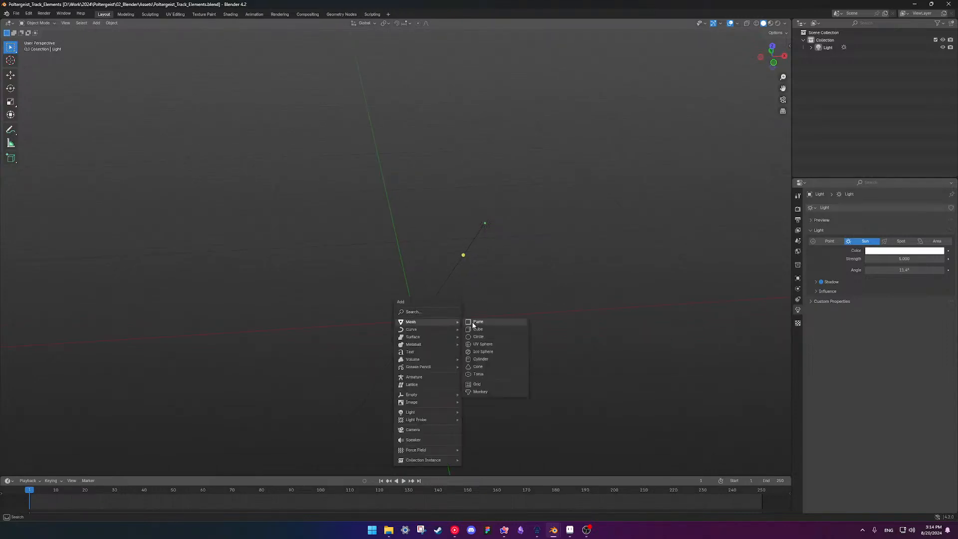
pyautogui.click(490, 330)
# Cut a centred loop through the cube across the X axis and delete the vertices of its negative-X half.
pyautogui.press('Tab')
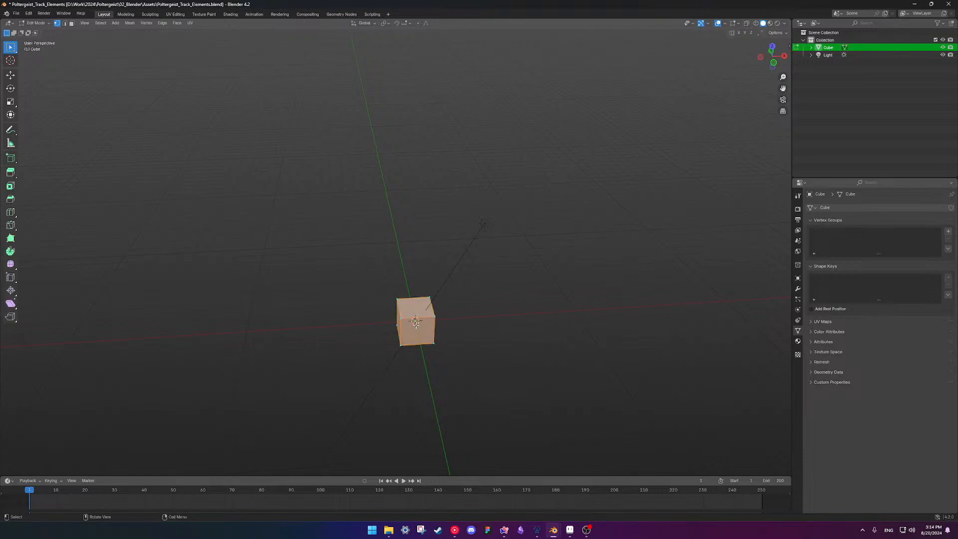
pyautogui.hotkey('ctrl', 'r')
pyautogui.click(417, 308)
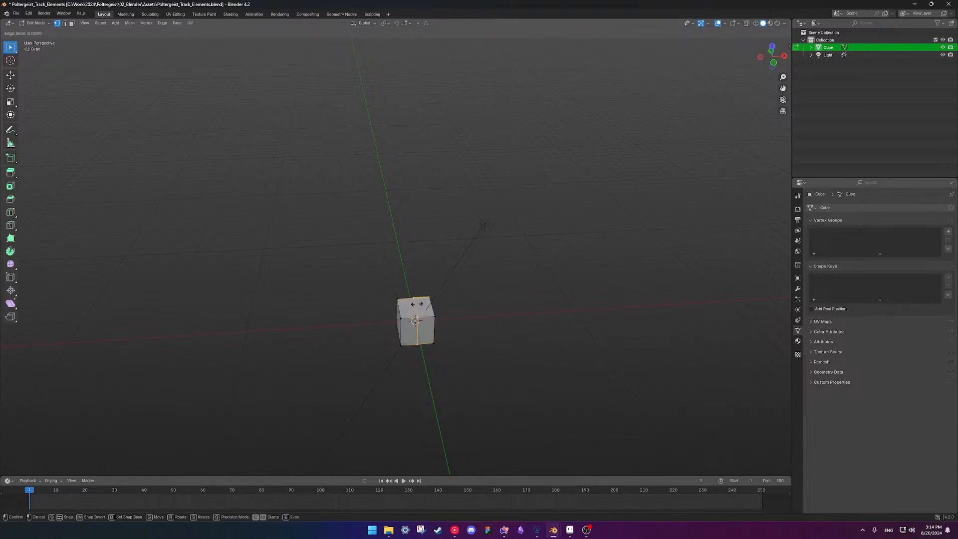
pyautogui.rightClick(417, 305)
pyautogui.moveTo(386, 295); pyautogui.dragTo(406, 353)
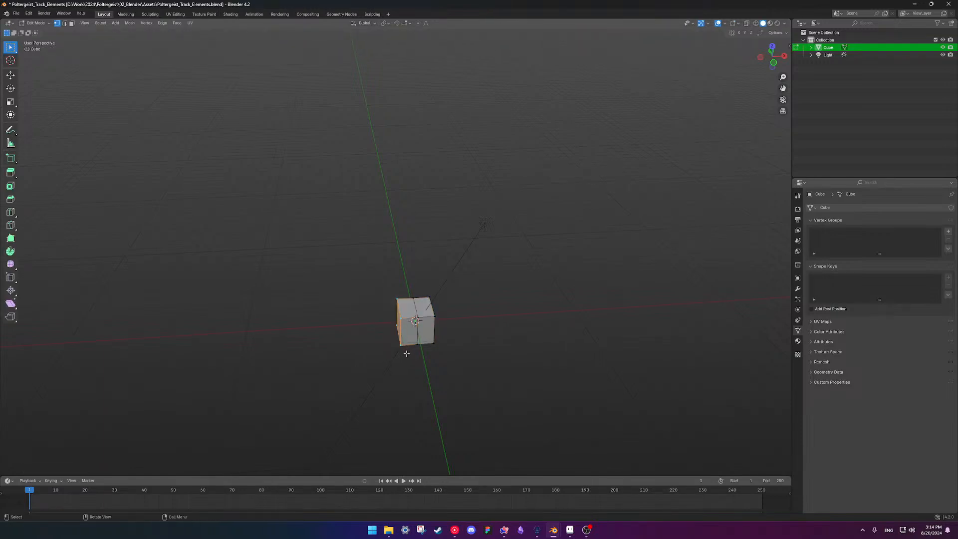
pyautogui.press('x')
pyautogui.click(407, 354)
pyautogui.press('Tab')
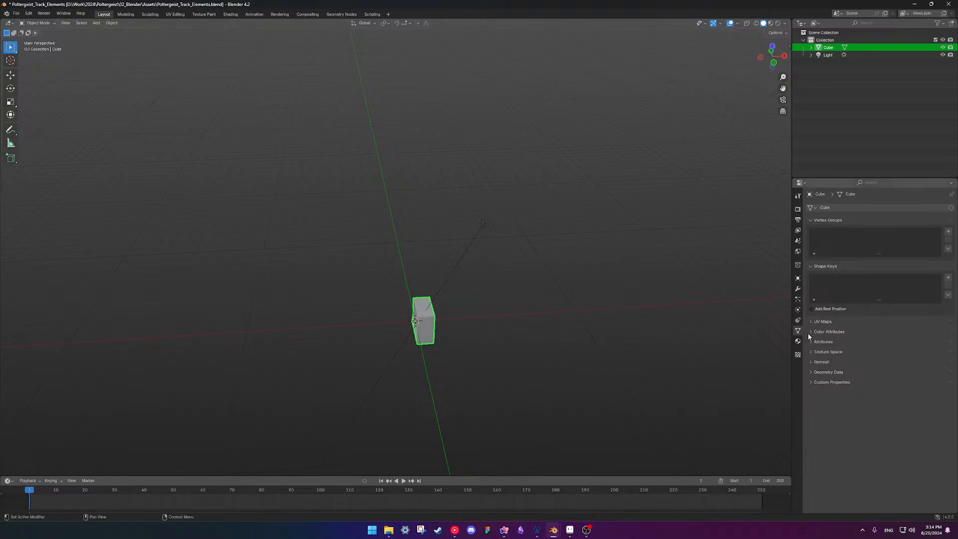
# Add a Mirror modifier on the X axis to the half cube.
pyautogui.click(798, 288)
pyautogui.click(846, 209)
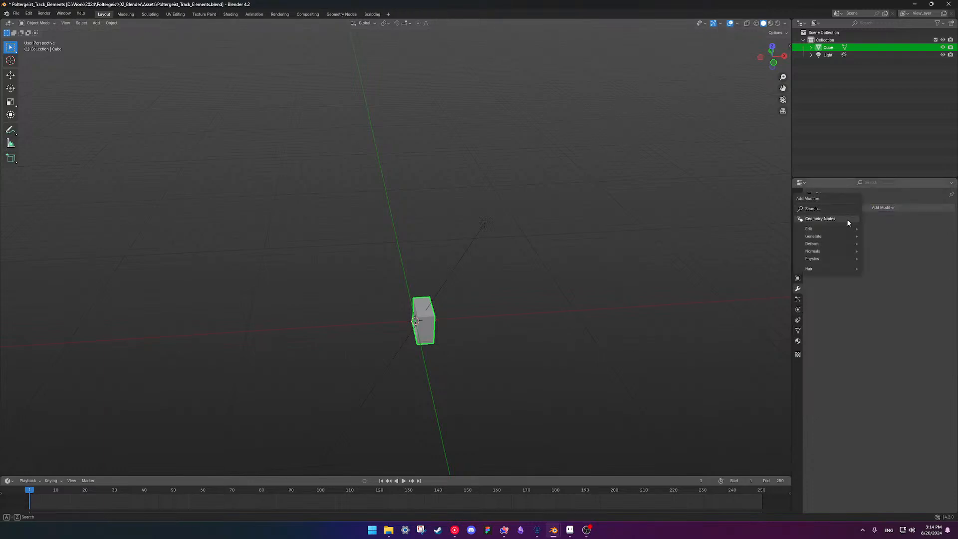
pyautogui.moveTo(846, 232)
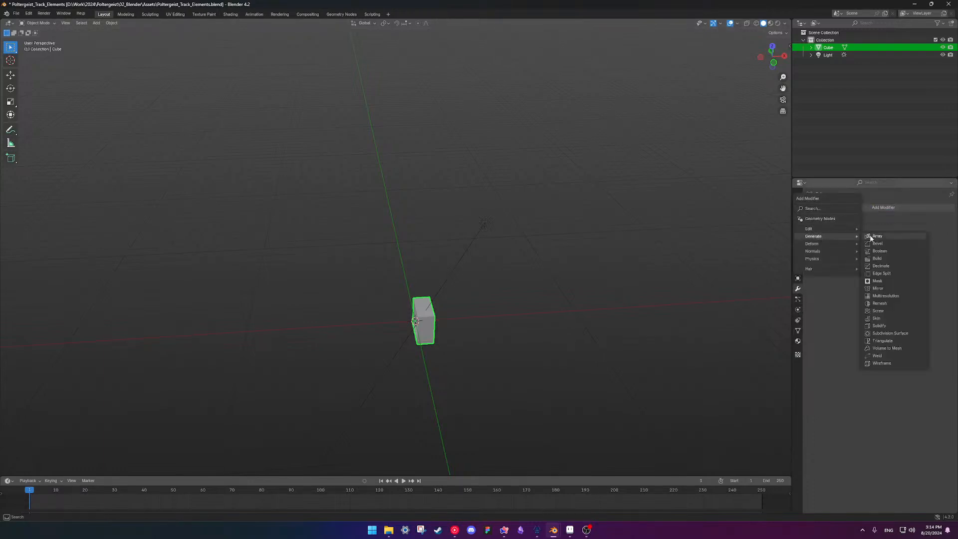
pyautogui.click(883, 289)
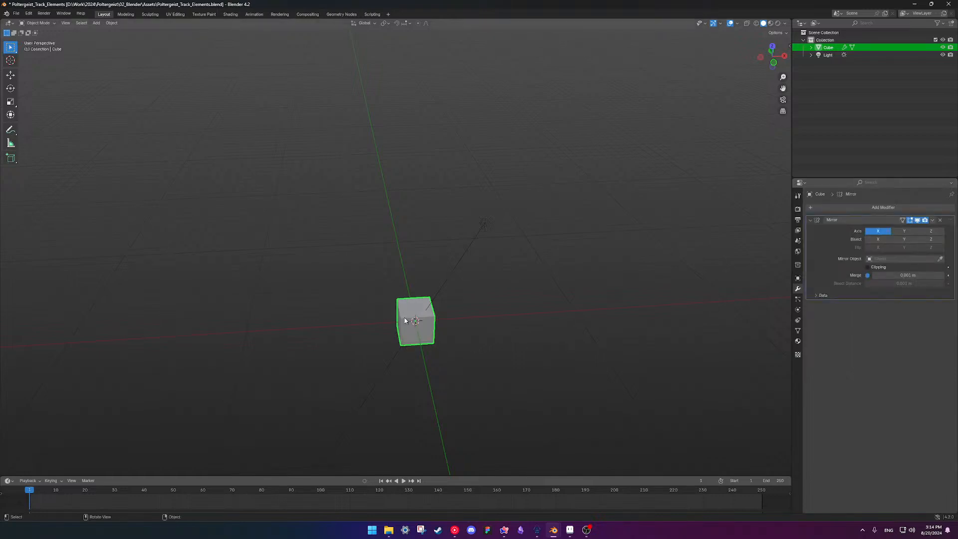
# Inspect the mirrored cube's editable half in X-ray Edit Mode, and delete the cube from the scene.
pyautogui.moveTo(374, 302); pyautogui.dragTo(420, 273, button='middle')
pyautogui.press('Tab')
pyautogui.moveTo(487, 298); pyautogui.dragTo(486, 279, button='middle')
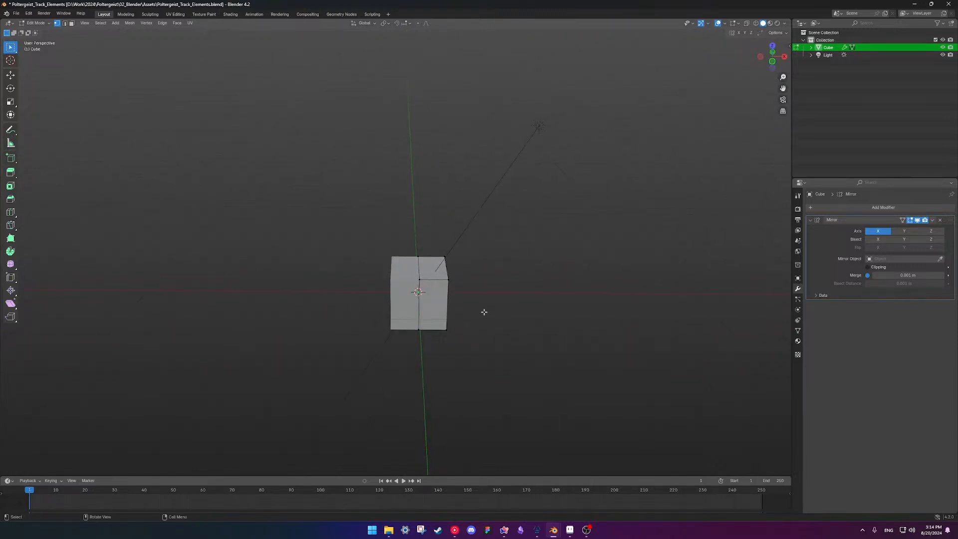
pyautogui.hotkey('alt', 'z')
pyautogui.moveTo(376, 201); pyautogui.dragTo(497, 344)
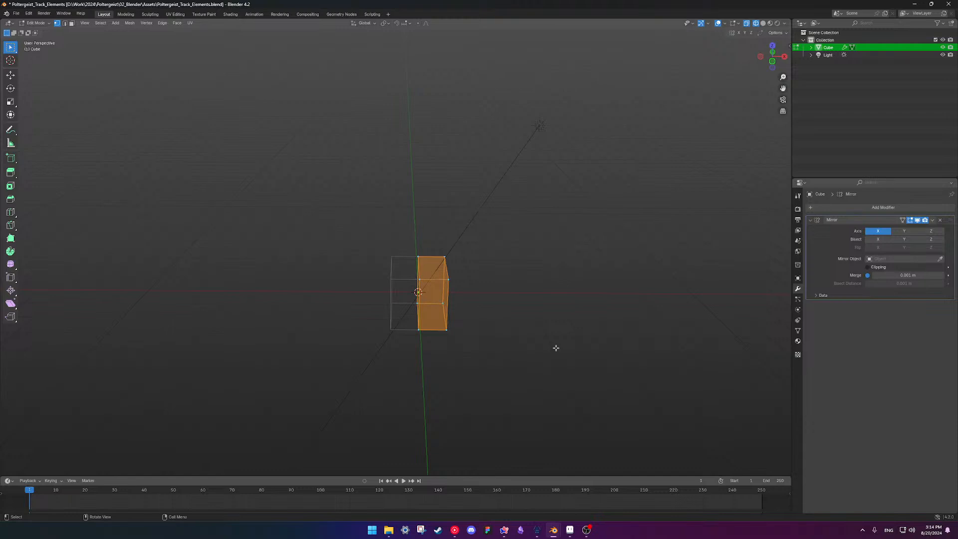
pyautogui.press('Tab')
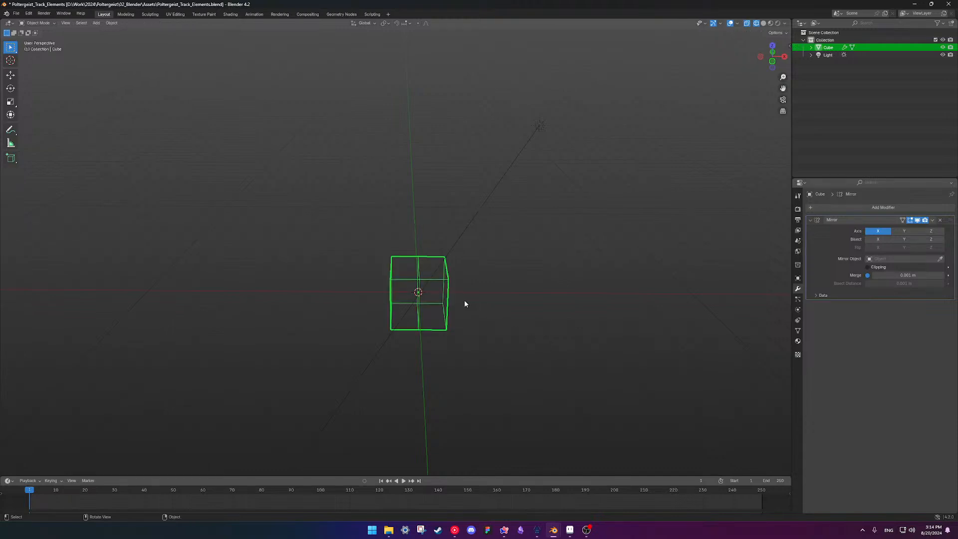
pyautogui.press('x')
pyautogui.click(464, 301)
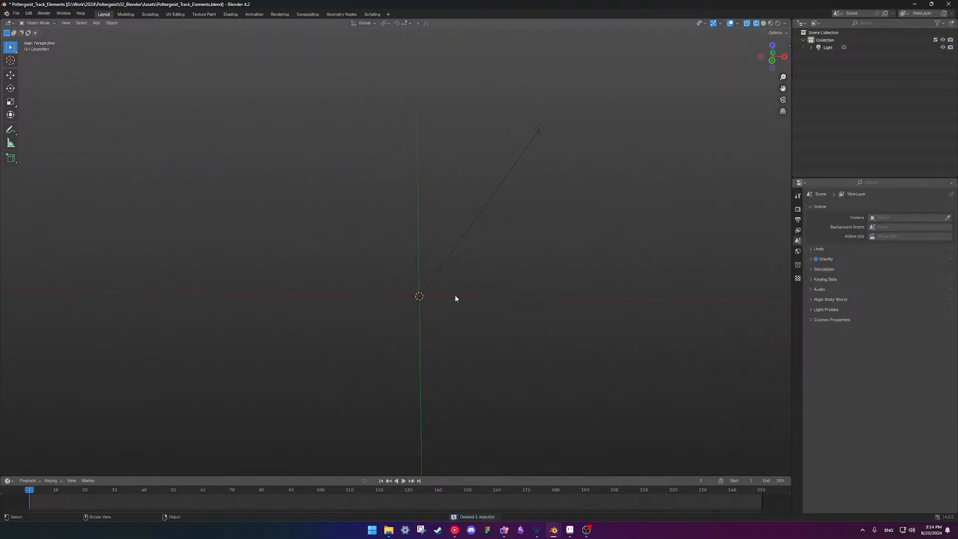
pyautogui.moveTo(455, 299); pyautogui.dragTo(431, 297, button='middle')
pyautogui.hotkey('shift', 'a')
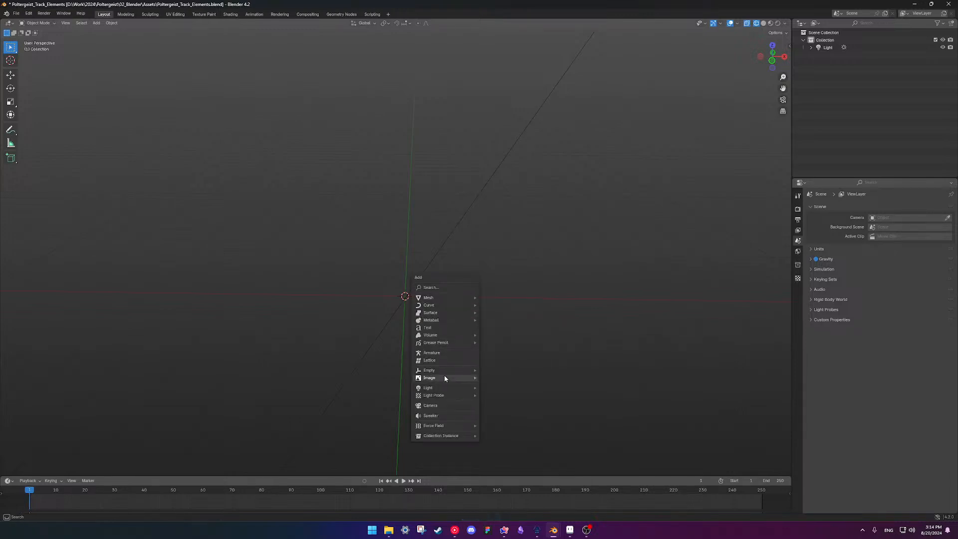
pyautogui.moveTo(451, 371)
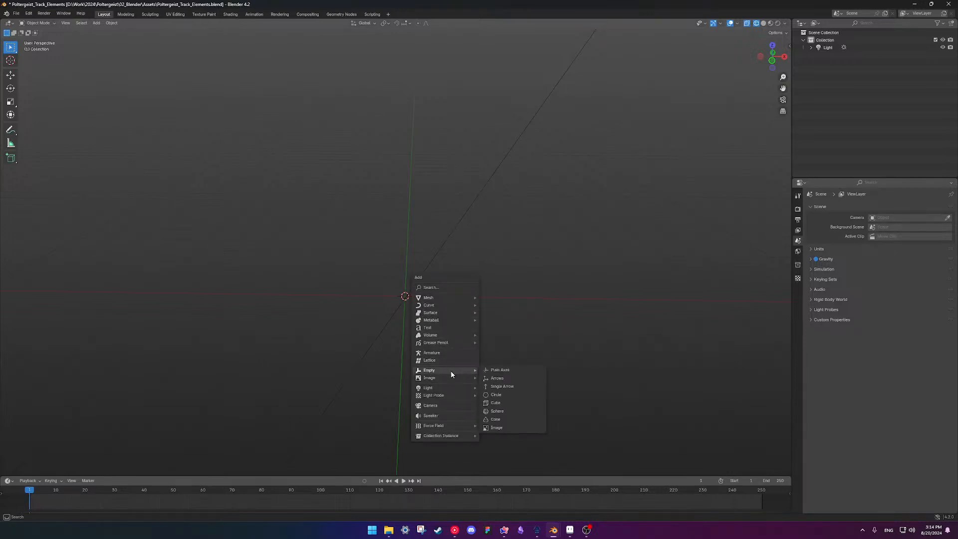
pyautogui.moveTo(452, 295)
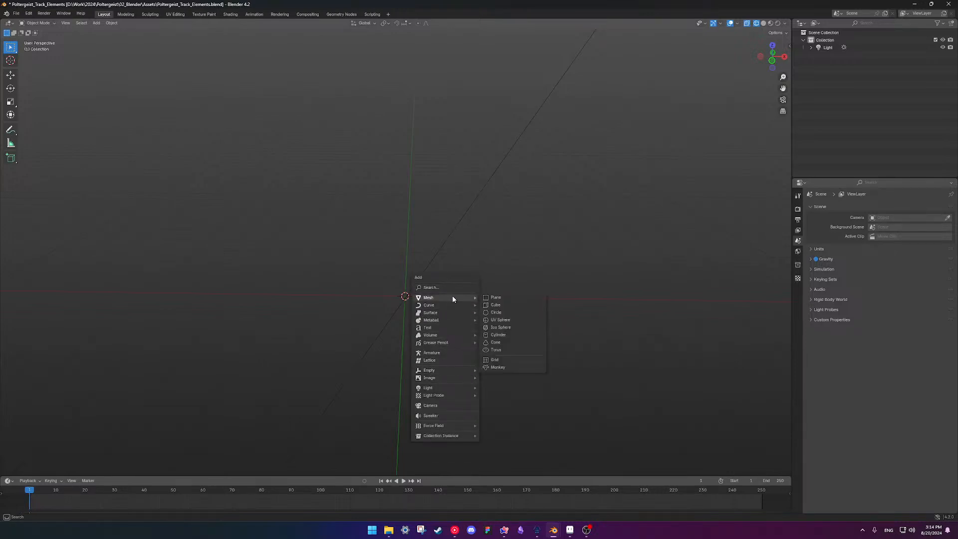
pyautogui.click(512, 337)
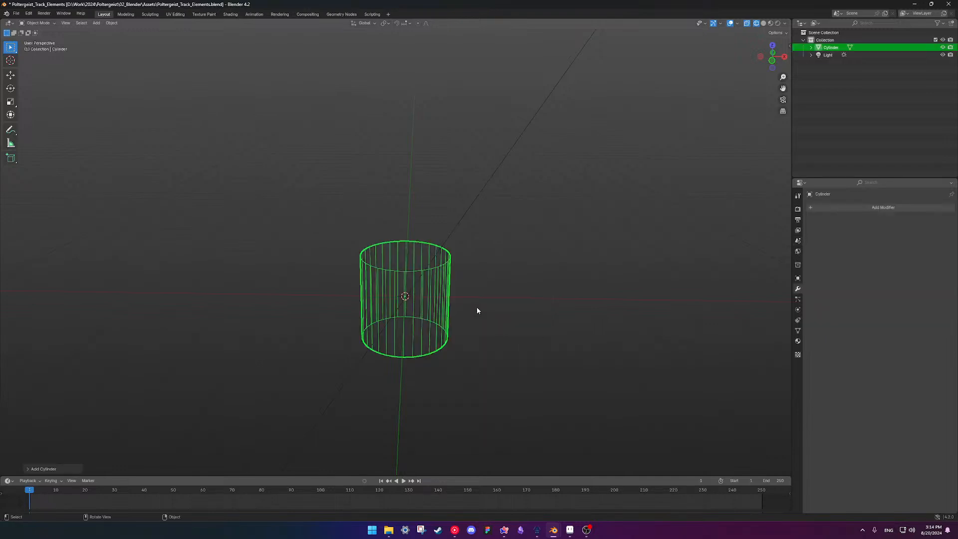
pyautogui.hotkey('shift', 'z')
pyautogui.press('Tab')
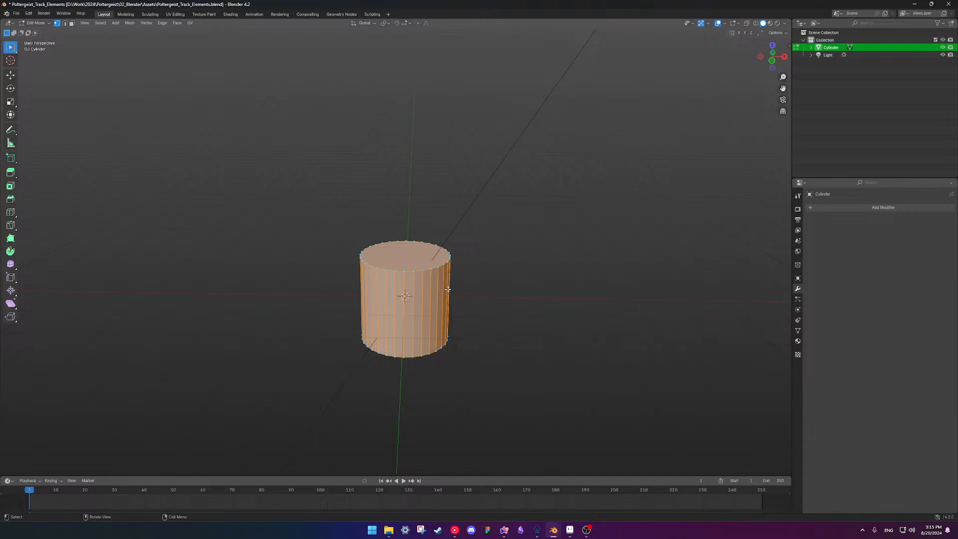
pyautogui.press('Tab')
pyautogui.press('Delete')
pyautogui.hotkey('shift', 's')
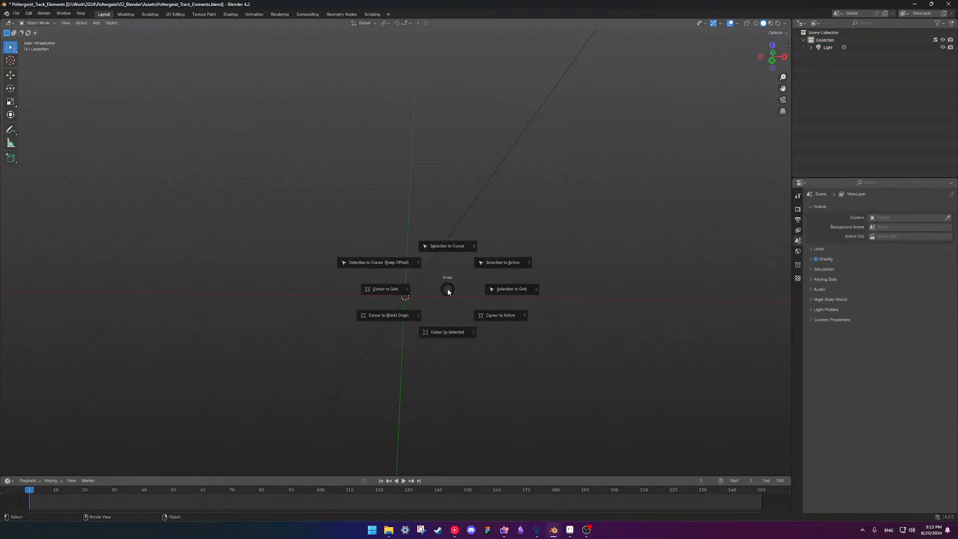
pyautogui.press('Escape')
# Add a cylinder mesh at the world origin with 16 vertices.
pyautogui.hotkey('shift', 'a')
pyautogui.moveTo(447, 289)
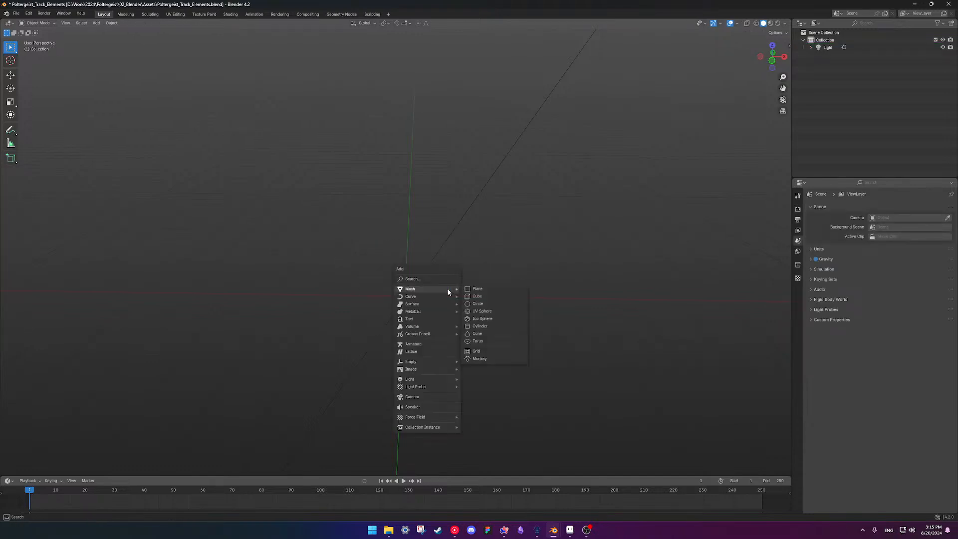
pyautogui.click(487, 326)
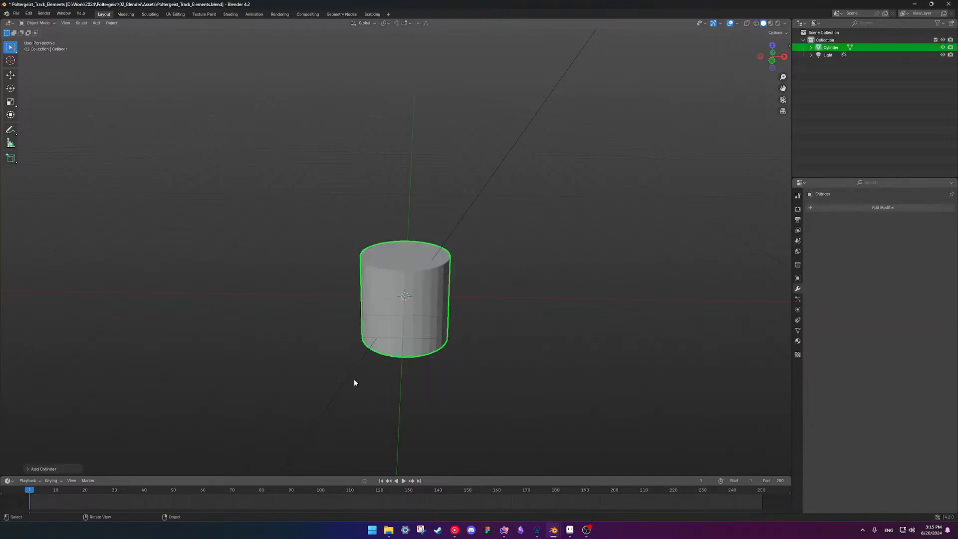
pyautogui.click(31, 471)
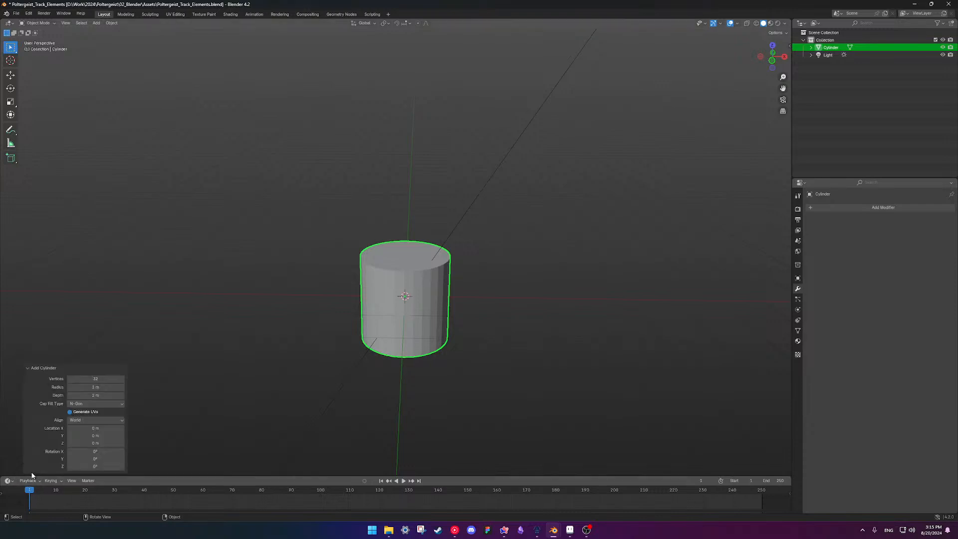
pyautogui.click(106, 378)
pyautogui.press('BackSpace')
pyautogui.write('16')
pyautogui.press('Return')
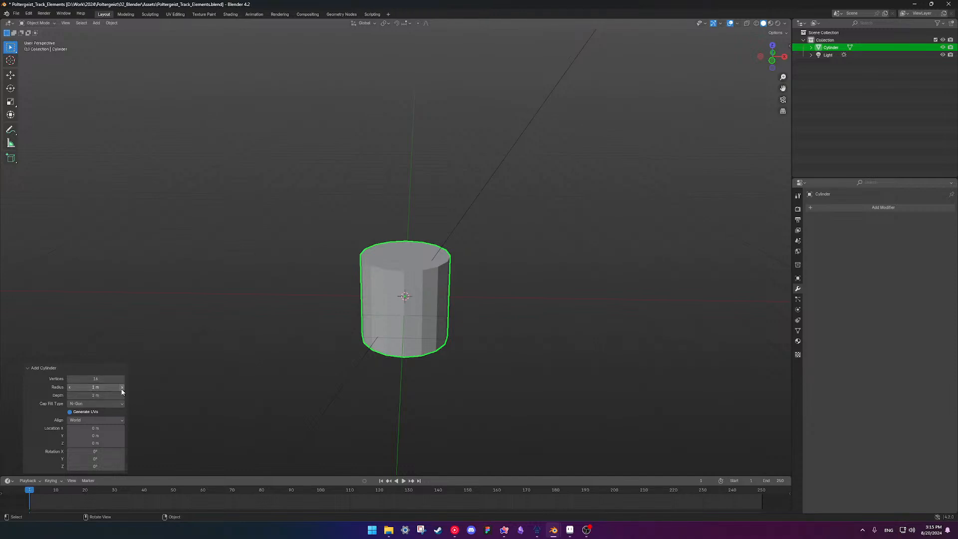
# Set the new cylinder's radius to 0.05 m, its depth to 1 m and its X rotation to 90°.
pyautogui.click(103, 389)
pyautogui.write('0.05')
pyautogui.press('Return')
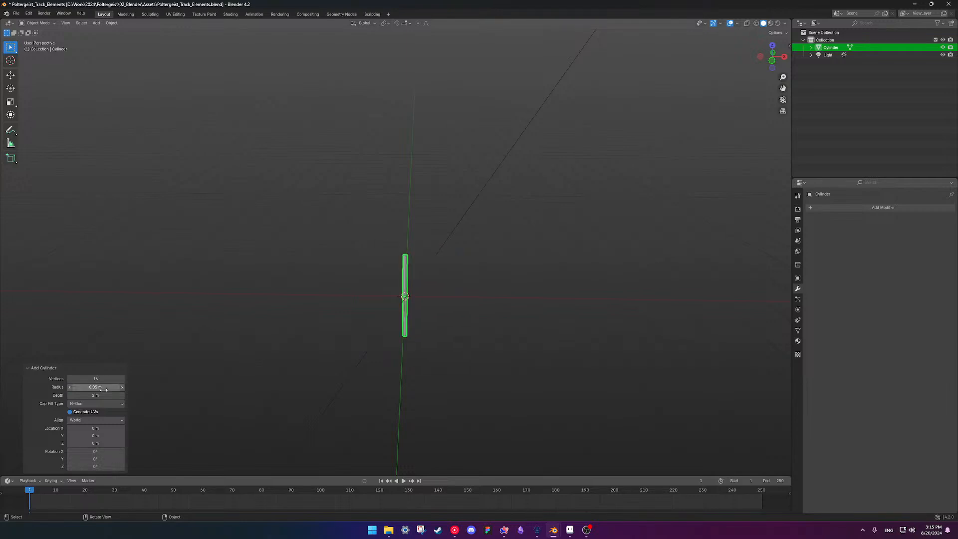
pyautogui.click(105, 396)
pyautogui.write('1')
pyautogui.press('Return')
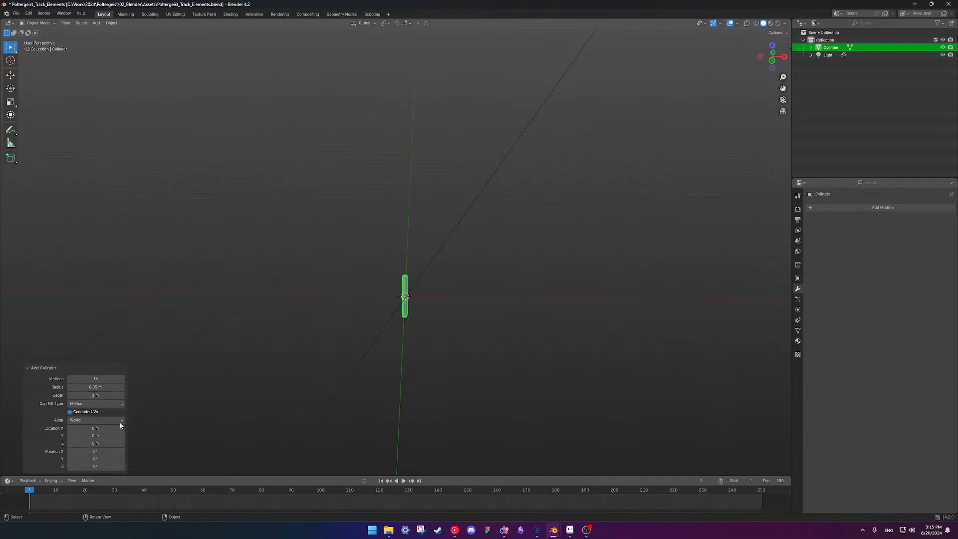
pyautogui.click(100, 452)
pyautogui.write('90')
pyautogui.press('Return')
# Enter Edit Mode on the cylinder and delete the cap face at its negative-Y end.
pyautogui.press('Tab')
pyautogui.scroll(4, 439, 327)
pyautogui.keyDown('shift'); pyautogui.moveTo(444, 329); pyautogui.dragTo(426, 246, button='middle'); pyautogui.keyUp('shift')
pyautogui.scroll(4, 410, 327)
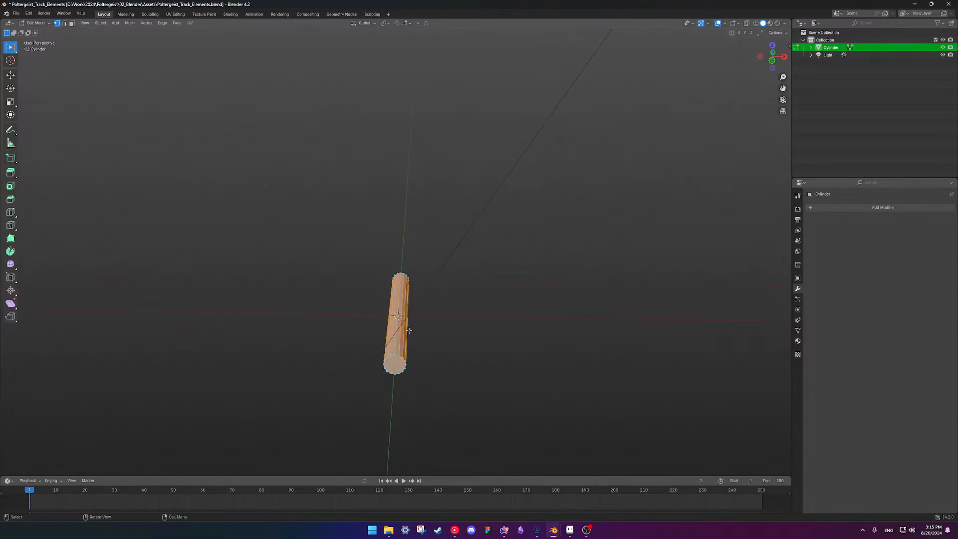
pyautogui.scroll(4, 426, 361)
pyautogui.keyDown('shift'); pyautogui.moveTo(422, 334); pyautogui.dragTo(430, 229, button='middle'); pyautogui.keyUp('shift')
pyautogui.click(433, 389)
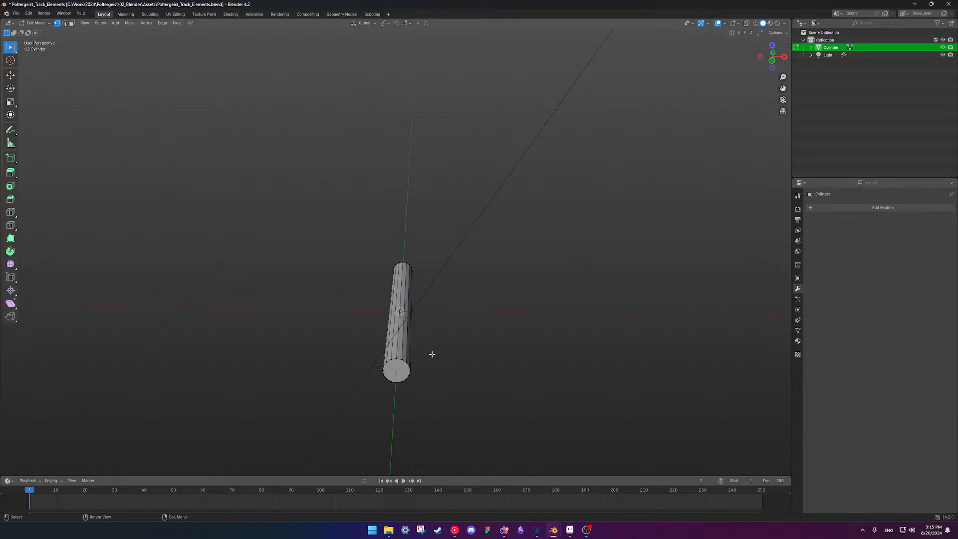
pyautogui.moveTo(420, 335); pyautogui.dragTo(453, 291, button='middle')
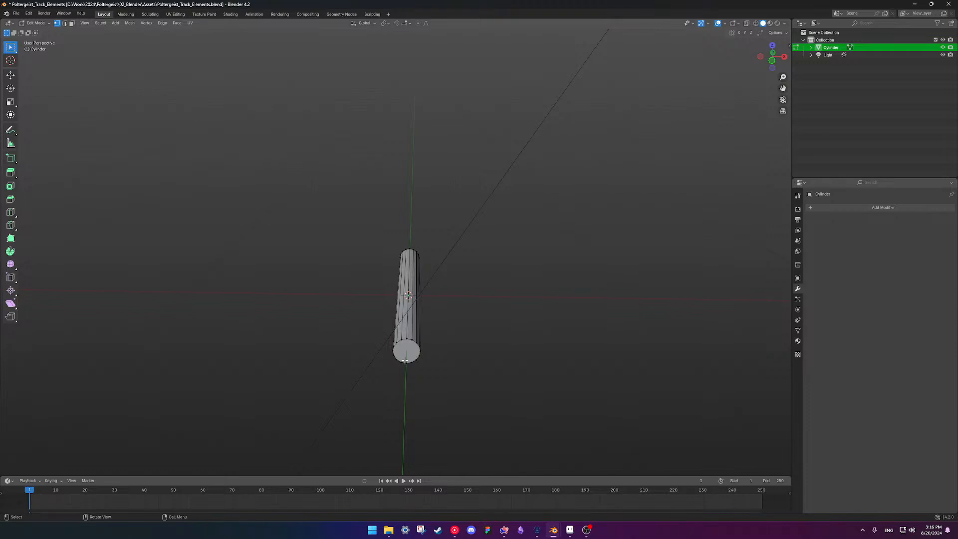
pyautogui.press('KP_1')
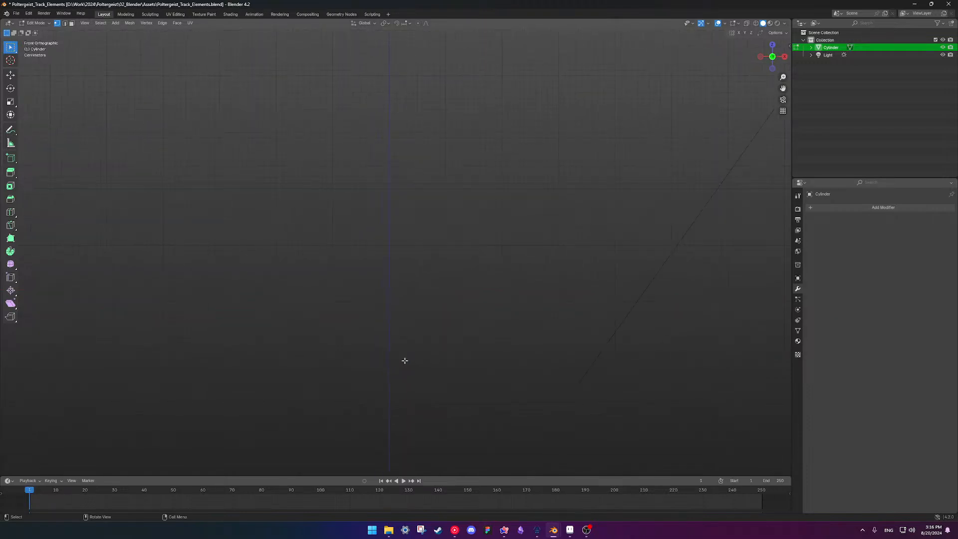
pyautogui.moveTo(404, 360); pyautogui.dragTo(438, 271, button='middle')
pyautogui.press('2')
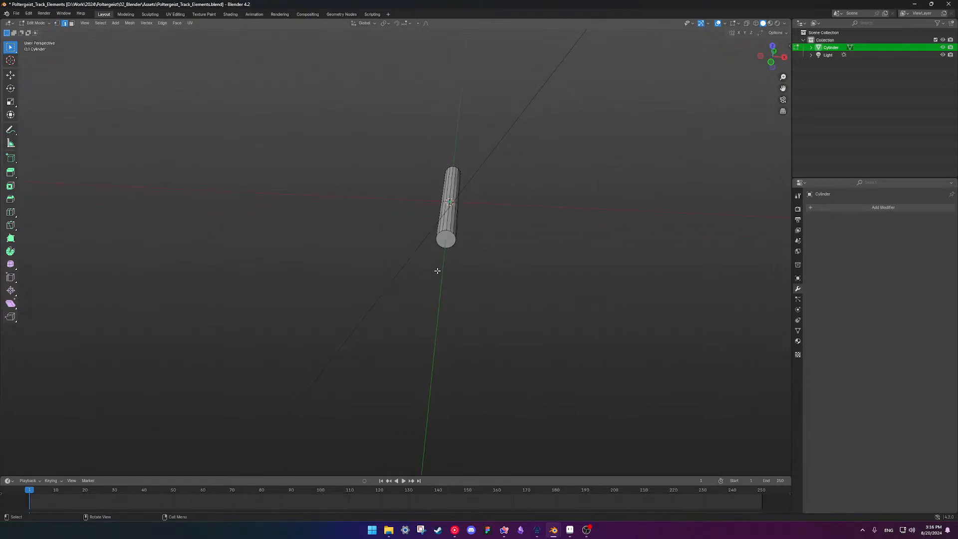
pyautogui.press('3')
pyautogui.click(451, 245)
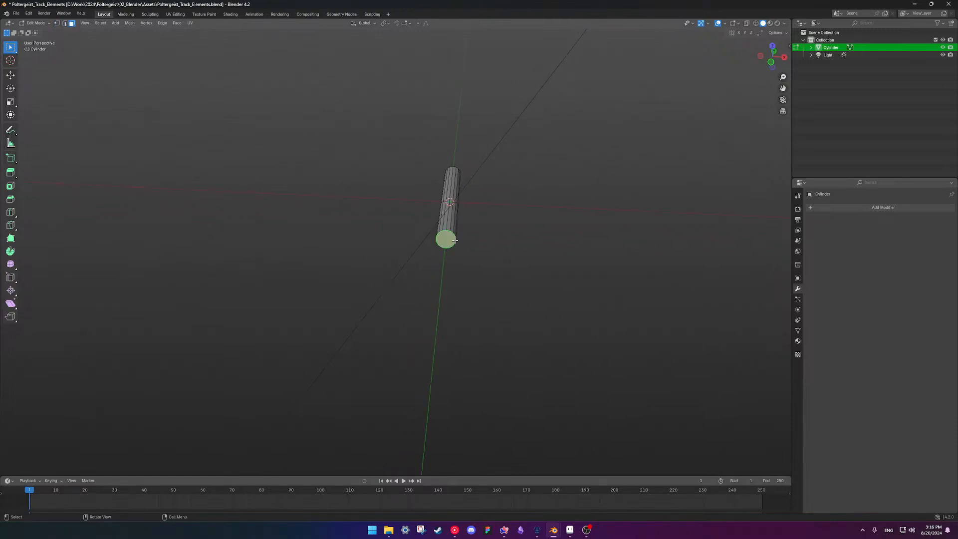
pyautogui.keyDown('shift'); pyautogui.moveTo(478, 172); pyautogui.dragTo(466, 205, button='middle'); pyautogui.keyUp('shift')
pyautogui.moveTo(466, 206); pyautogui.dragTo(458, 210, button='middle')
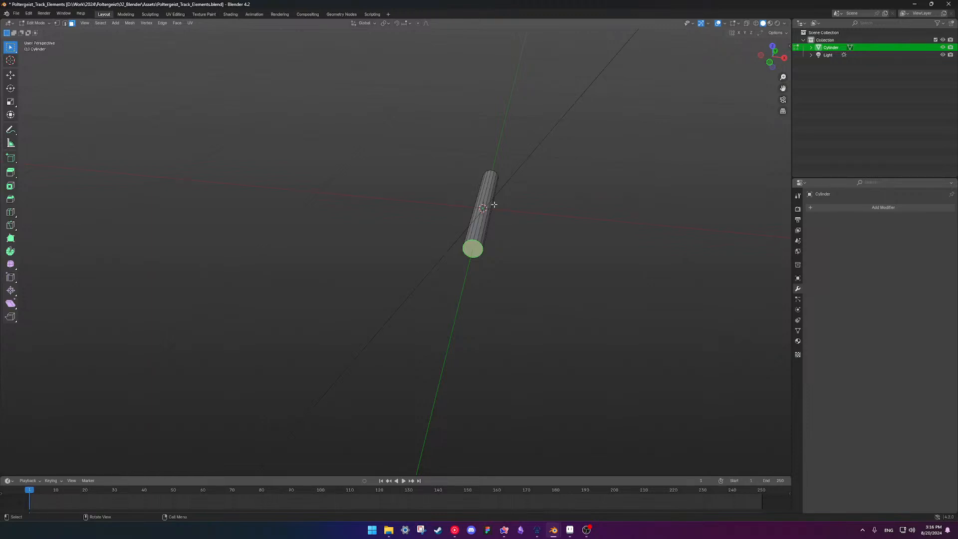
pyautogui.press('x')
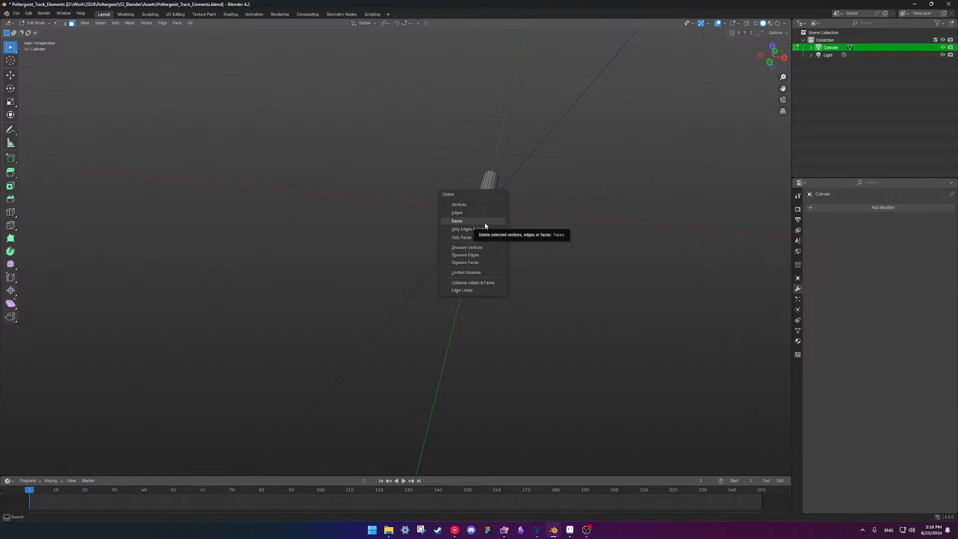
pyautogui.click(484, 223)
# Delete the cap face at the cylinder's positive-Y end.
pyautogui.moveTo(502, 182); pyautogui.dragTo(532, 205, button='middle')
pyautogui.moveTo(288, 165); pyautogui.dragTo(464, 307)
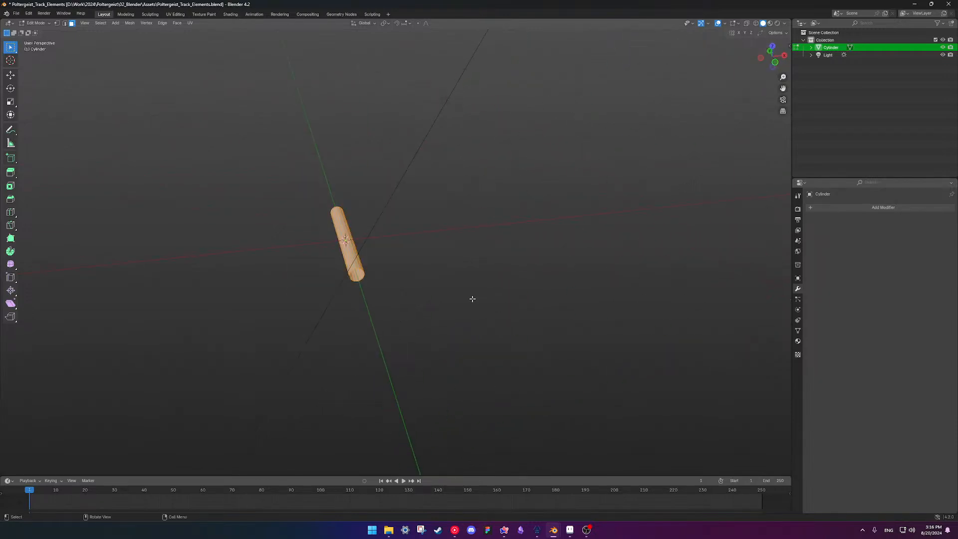
pyautogui.press('KP_Decimal')
pyautogui.moveTo(447, 288); pyautogui.dragTo(287, 189, button='middle')
pyautogui.click(528, 302)
pyautogui.click(459, 304)
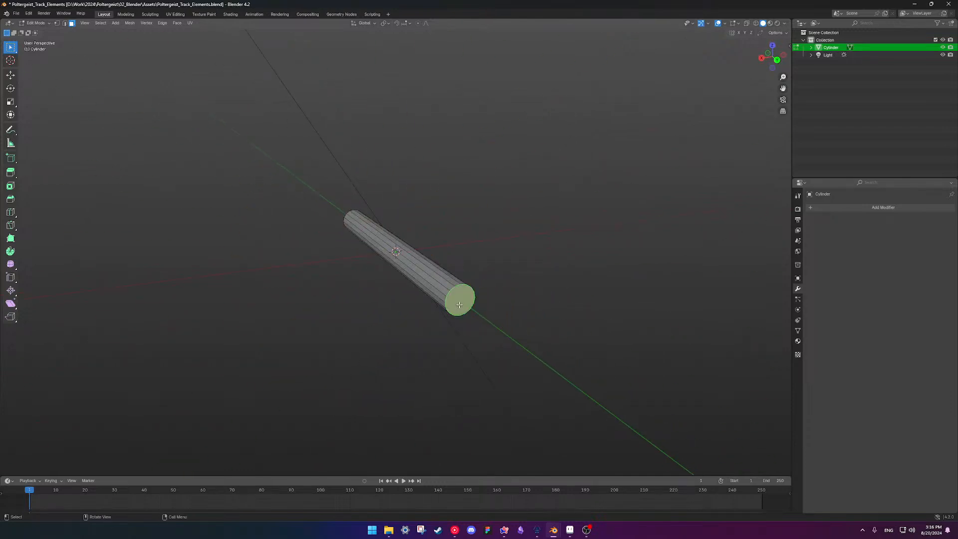
pyautogui.press('KP_Decimal')
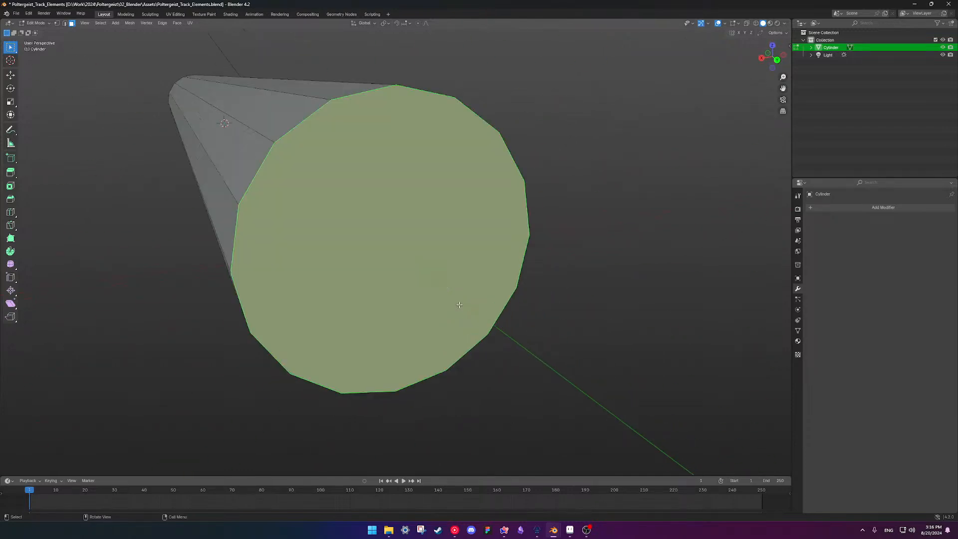
pyautogui.press('x')
pyautogui.click(446, 261)
# Examine the open-ended tube from several angles with its whole mesh selected.
pyautogui.scroll(-8, 435, 269)
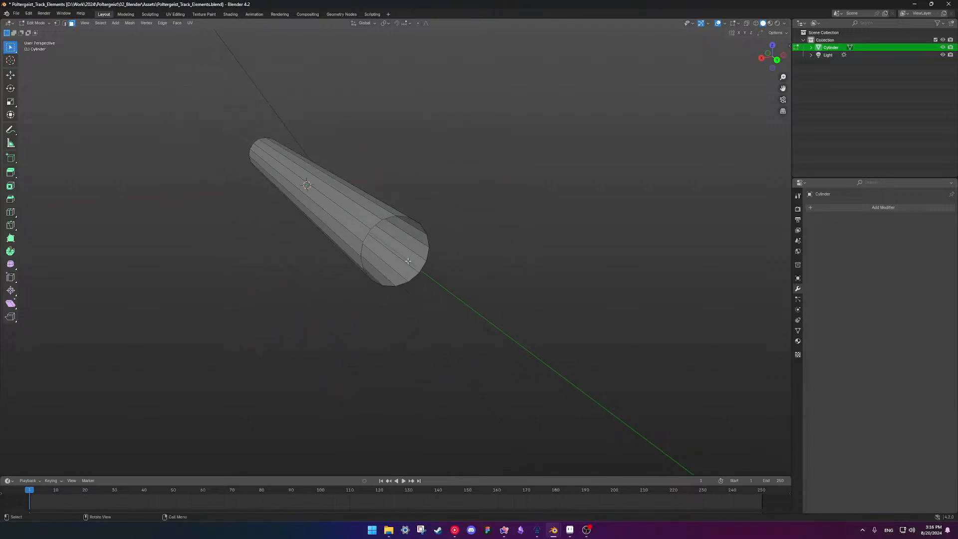
pyautogui.moveTo(311, 176); pyautogui.dragTo(500, 215, button='middle')
pyautogui.keyDown('shift'); pyautogui.moveTo(507, 271); pyautogui.dragTo(474, 273, button='middle'); pyautogui.keyUp('shift')
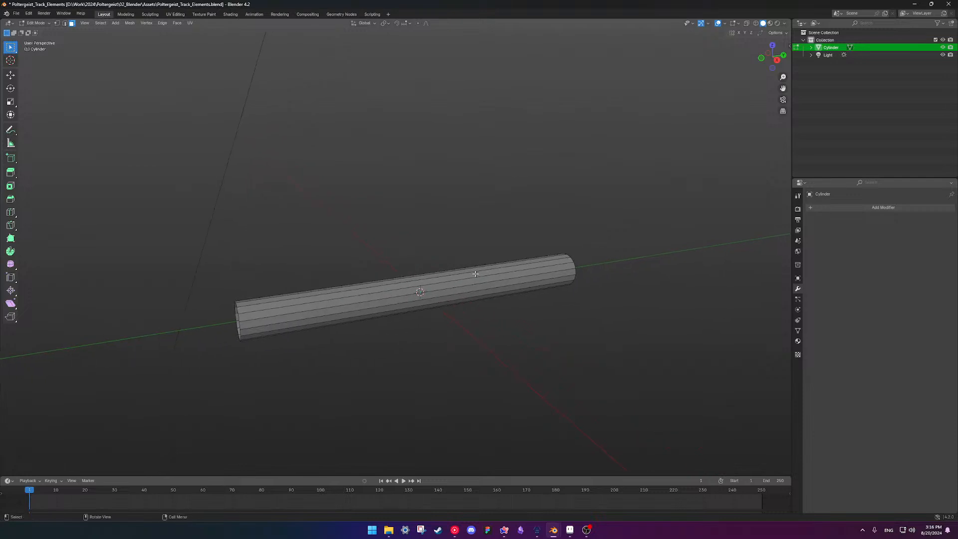
pyautogui.scroll(-3, 402, 259)
pyautogui.moveTo(402, 259); pyautogui.dragTo(274, 186, button='middle')
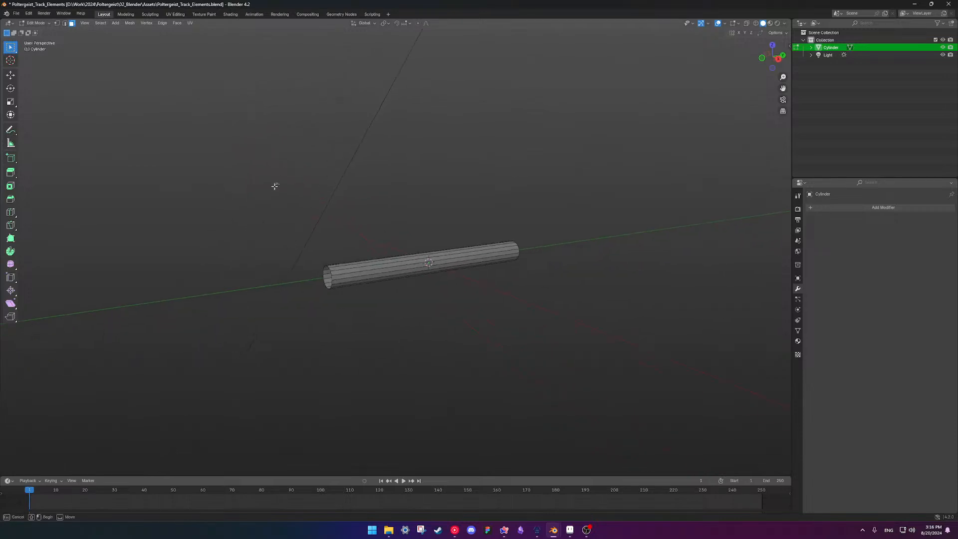
pyautogui.press('a')
pyautogui.moveTo(592, 274); pyautogui.dragTo(643, 265, button='middle')
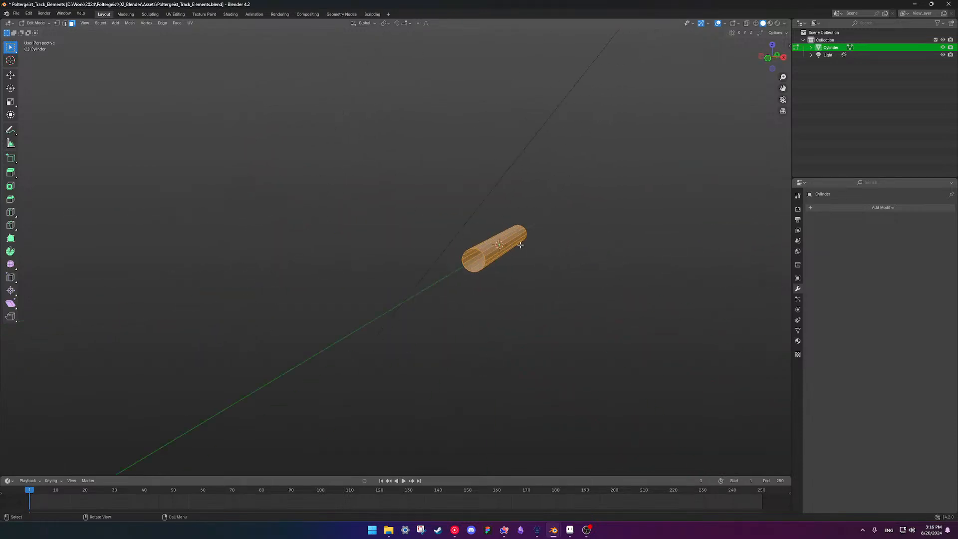
pyautogui.scroll(5, 539, 270)
pyautogui.moveTo(539, 270); pyautogui.dragTo(591, 279, button='middle')
pyautogui.scroll(-4, 591, 279)
pyautogui.scroll(1, 590, 278)
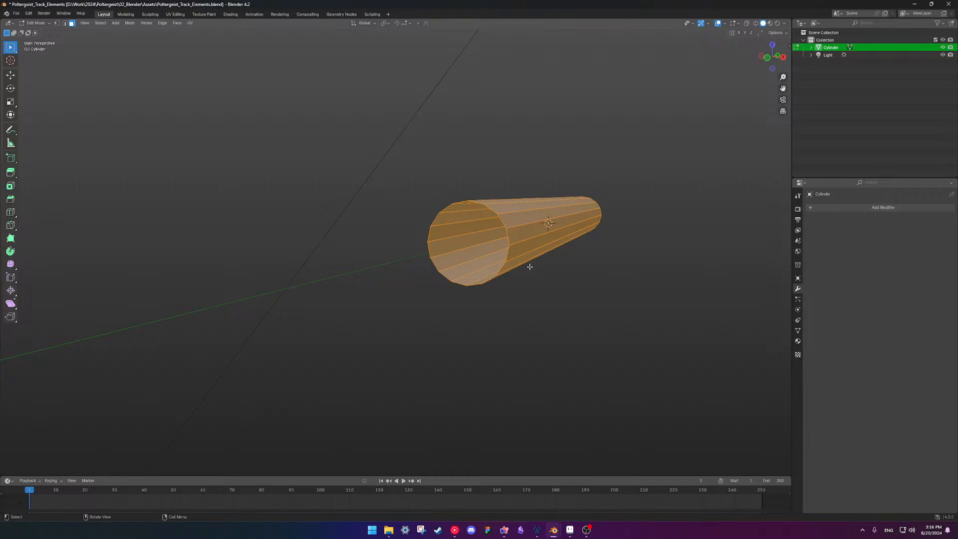
# Cut one centred loop around the middle of the tube, with no slide.
pyautogui.moveTo(530, 267); pyautogui.dragTo(356, 289, button='middle')
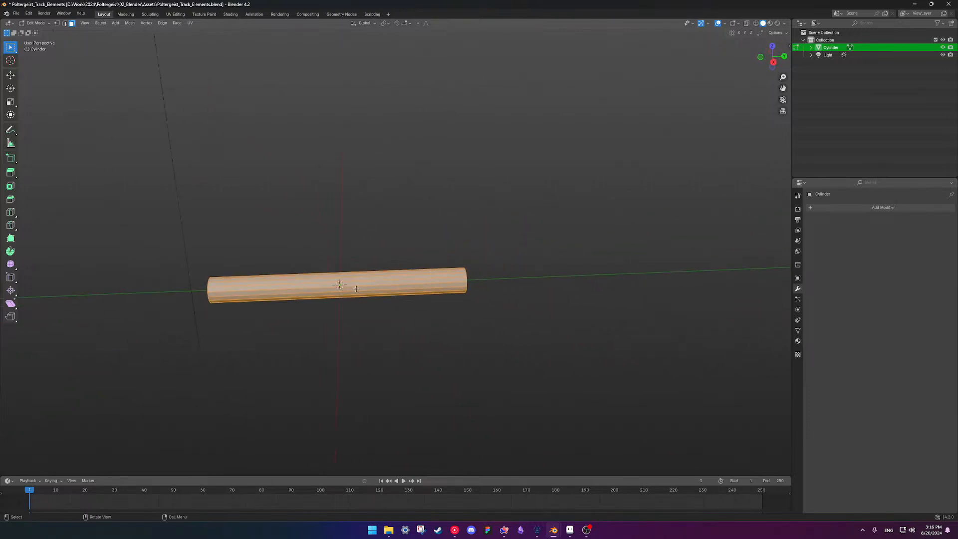
pyautogui.hotkey('ctrl', 'r')
pyautogui.click(356, 289)
pyautogui.rightClick(265, 289)
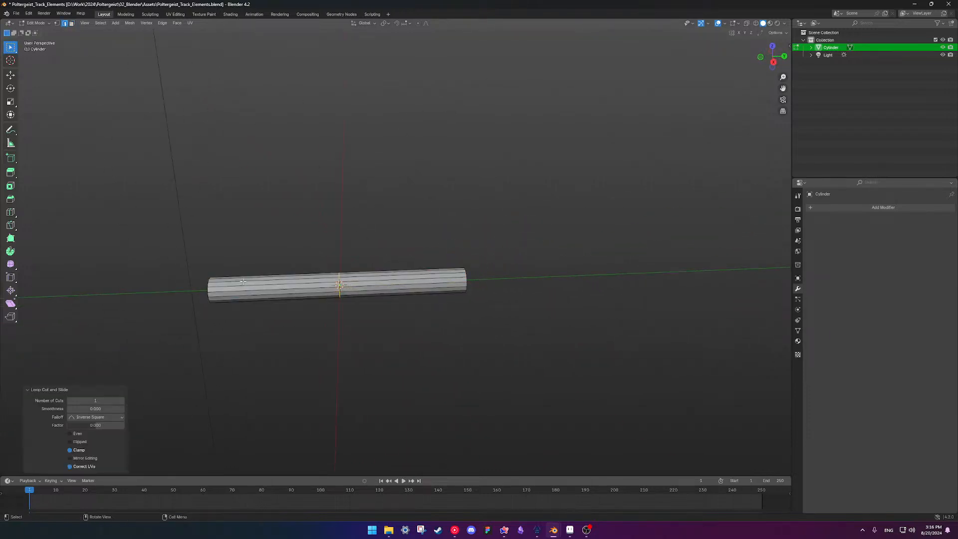
# Delete the end vertices of the tube's negative-Y half, selecting them through the mesh in X-ray.
pyautogui.press('1')
pyautogui.press('a')
pyautogui.hotkey('alt', 'z')
pyautogui.moveTo(130, 250); pyautogui.dragTo(246, 348)
pyautogui.press('x')
pyautogui.press('Escape')
pyautogui.press('x')
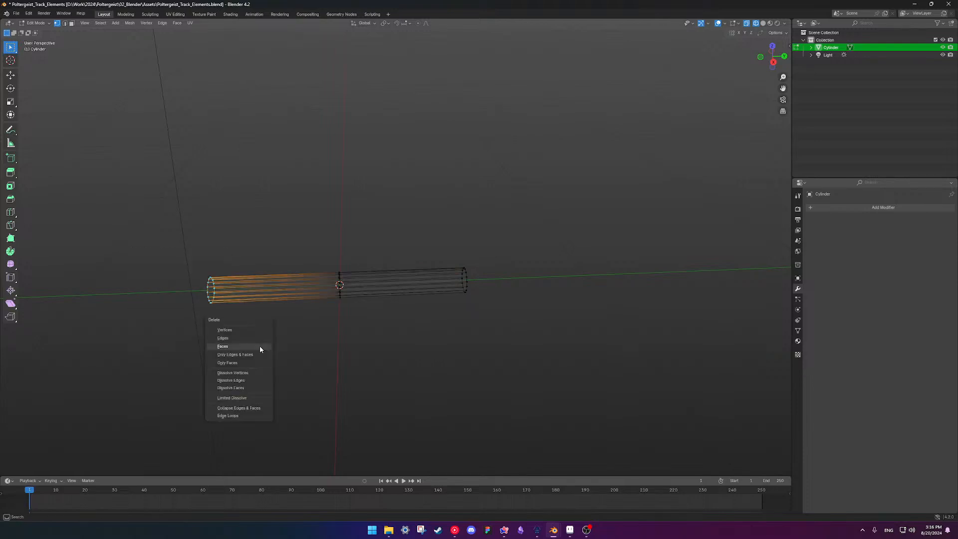
pyautogui.click(261, 331)
# Move the tube's selected end vertices to a median Y of 1 m in global coordinates, and clear the selection.
pyautogui.moveTo(386, 302); pyautogui.dragTo(473, 319, button='middle')
pyautogui.press('Tab')
pyautogui.press('Tab')
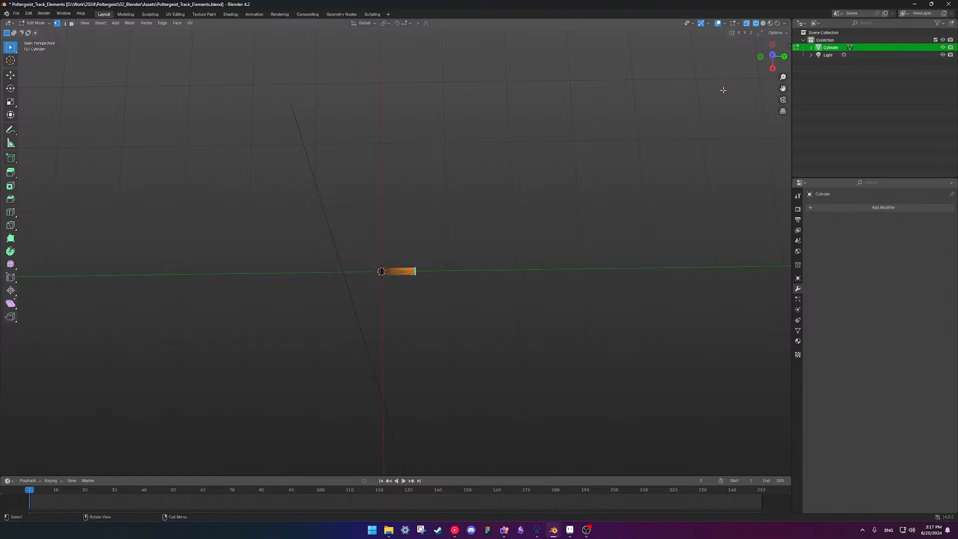
pyautogui.press('n')
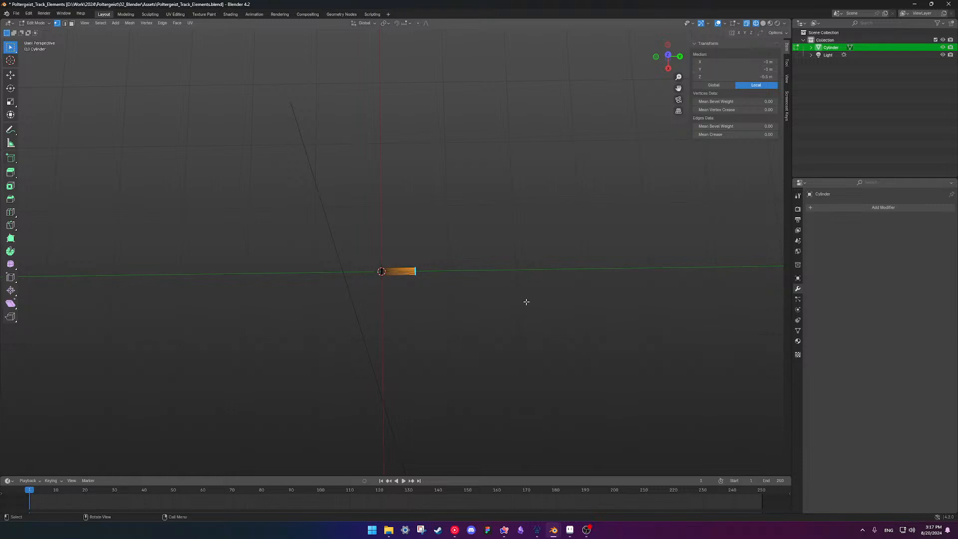
pyautogui.moveTo(525, 302); pyautogui.dragTo(428, 320, button='middle')
pyautogui.click(705, 86)
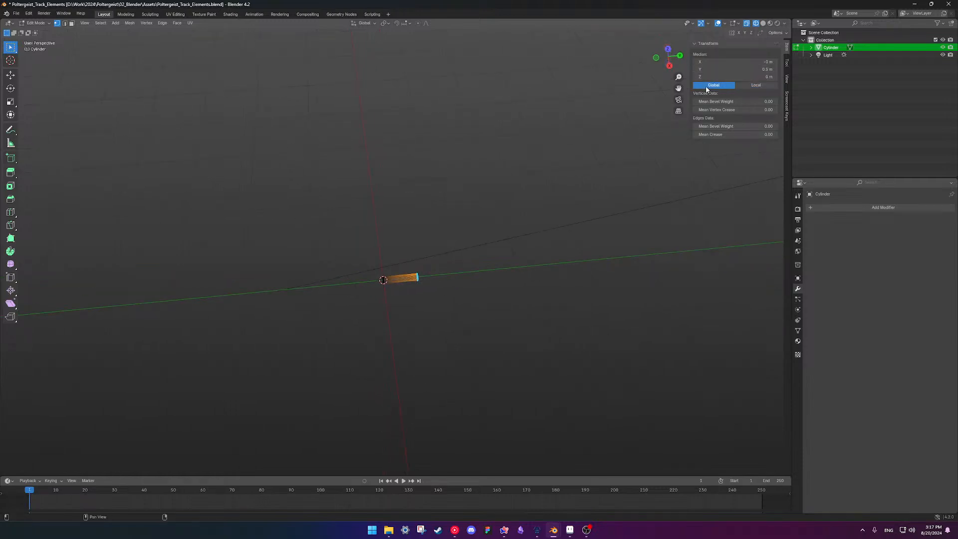
pyautogui.doubleClick(730, 69)
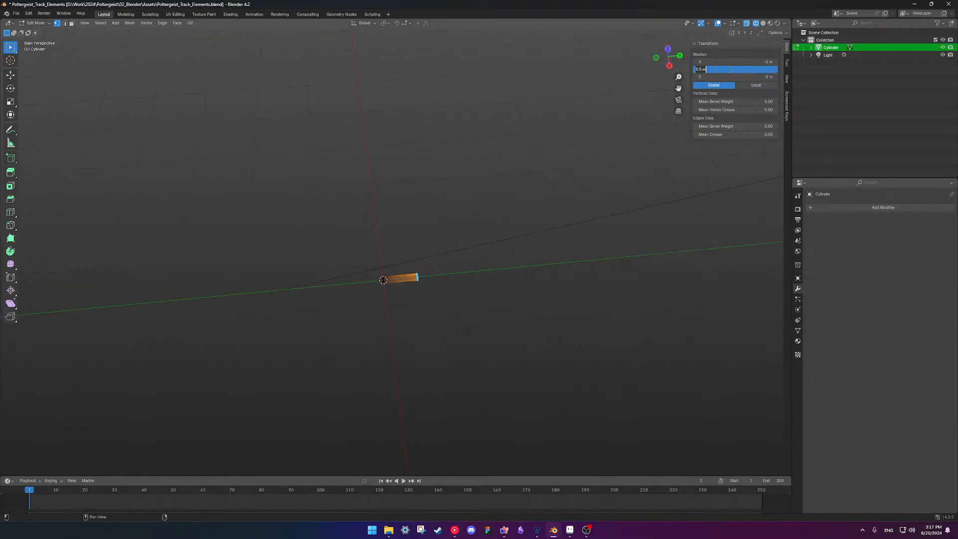
pyautogui.write('1')
pyautogui.press('Return')
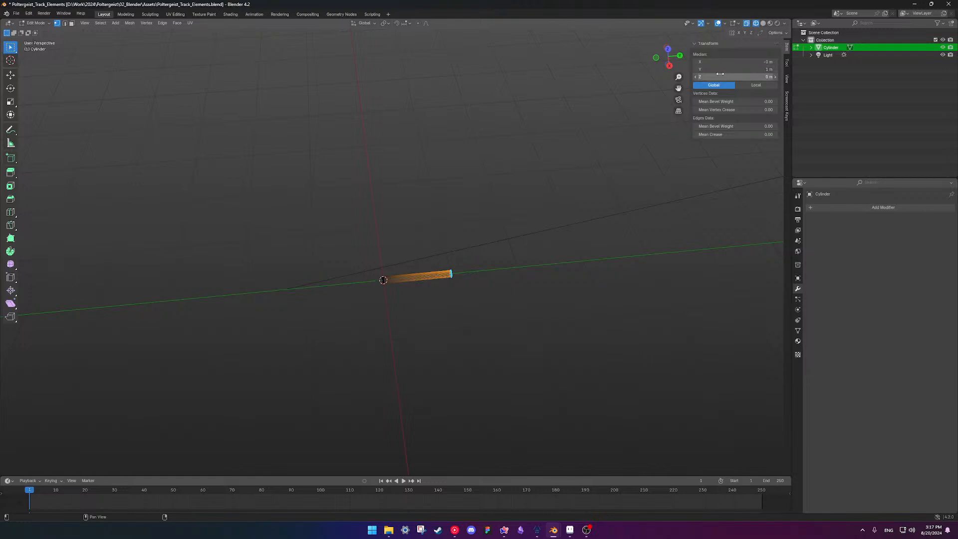
pyautogui.click(614, 263)
# Return the viewport to solid shading and cut three loops across the tube, one at its middle and one centred in each half.
pyautogui.moveTo(372, 338)
pyautogui.keyDown('shift'); pyautogui.mouseDown(button='middle')
pyautogui.moveTo(372, 307)
pyautogui.moveTo(335, 293)
pyautogui.moveTo(342, 312)
pyautogui.moveTo(389, 289)
pyautogui.moveTo(368, 286)
pyautogui.moveTo(396, 248)
pyautogui.moveTo(429, 242)
pyautogui.moveTo(434, 278)
pyautogui.moveTo(419, 304)
pyautogui.moveTo(445, 276)
pyautogui.moveTo(445, 254)
pyautogui.moveTo(341, 283)
pyautogui.moveTo(449, 286)
pyautogui.moveTo(475, 274)
pyautogui.moveTo(529, 315)
pyautogui.moveTo(478, 314)
pyautogui.moveTo(445, 294)
pyautogui.mouseUp(button='middle'); pyautogui.keyUp('shift')
pyautogui.hotkey('shift', 'z')
pyautogui.scroll(5, 462, 295)
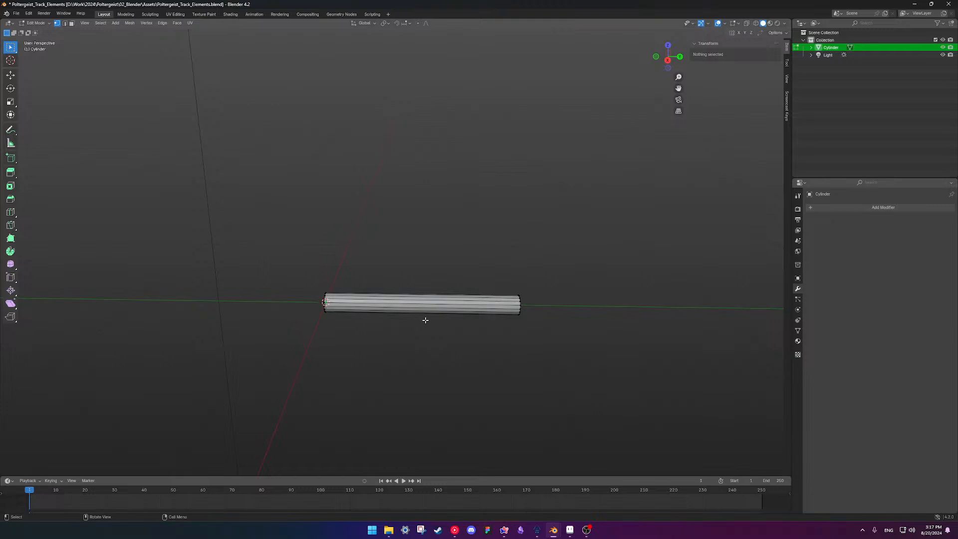
pyautogui.hotkey('ctrl', 'r')
pyautogui.click(428, 310)
pyautogui.hotkey('ctrl', 'r')
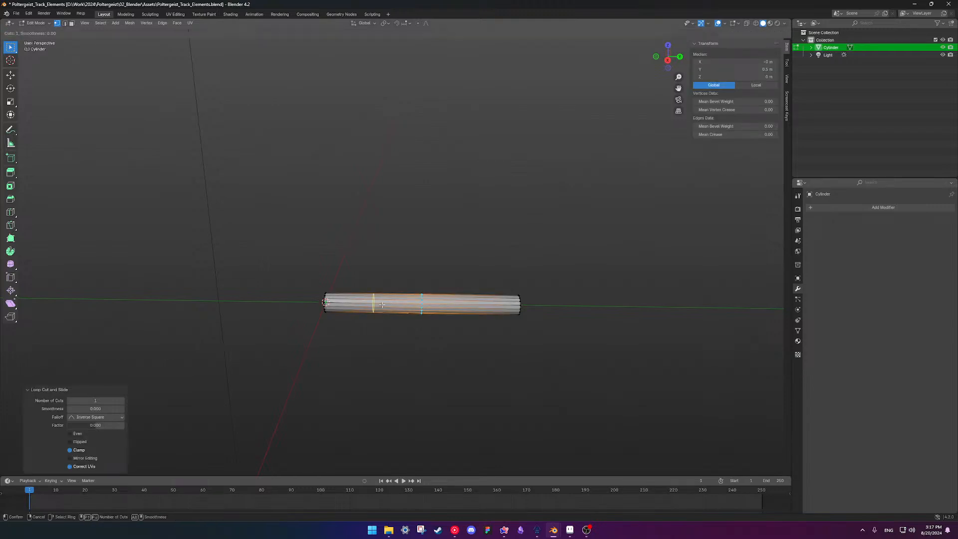
pyautogui.click(381, 304)
pyautogui.hotkey('ctrl', 'r')
pyautogui.click(459, 308)
pyautogui.click(466, 245)
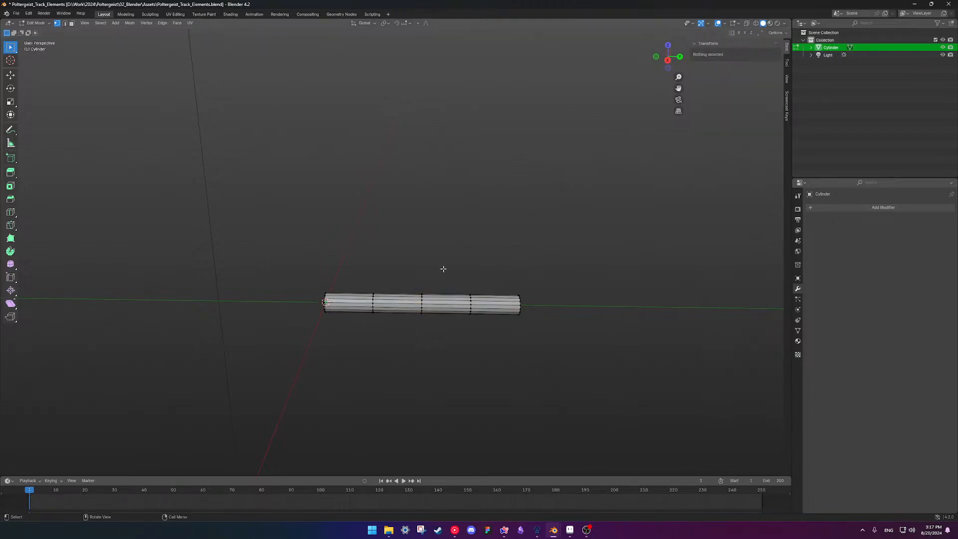
# Examine the segmented tube from several angles in Material Preview shading.
pyautogui.moveTo(326, 349); pyautogui.dragTo(417, 336, button='middle')
pyautogui.scroll(3, 419, 337)
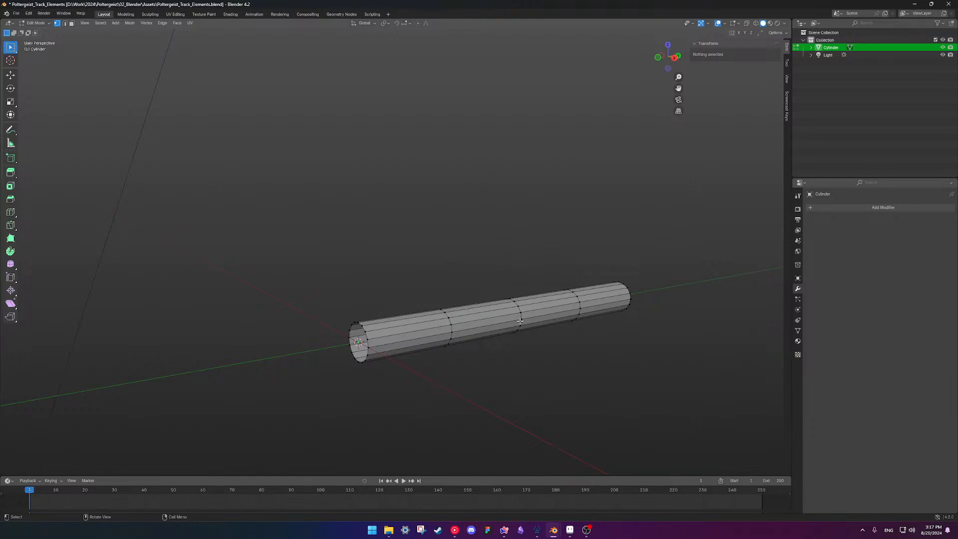
pyautogui.moveTo(520, 322); pyautogui.dragTo(567, 257, button='middle')
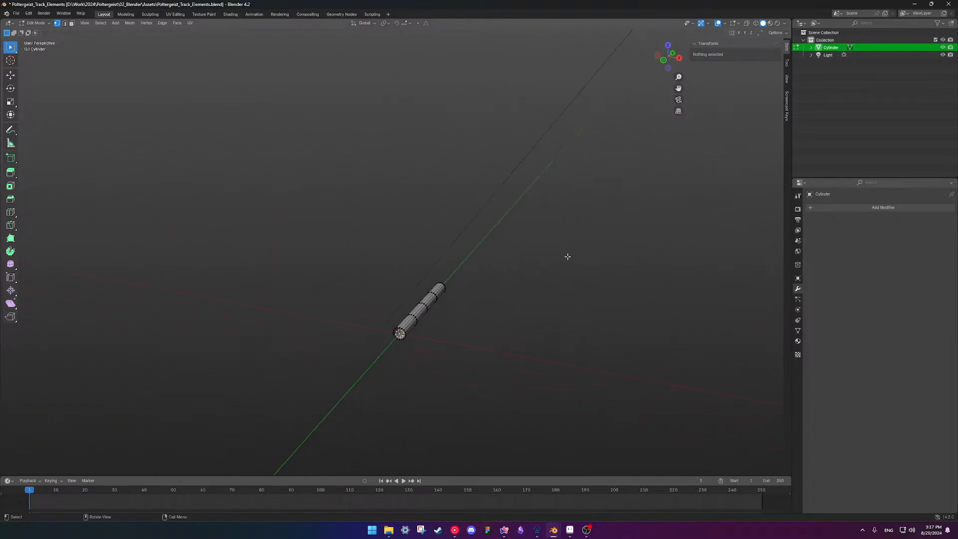
pyautogui.moveTo(617, 235)
pyautogui.mouseDown(button='middle')
pyautogui.moveTo(496, 336)
pyautogui.moveTo(407, 291)
pyautogui.moveTo(464, 301)
pyautogui.moveTo(430, 296)
pyautogui.mouseUp(button='middle')
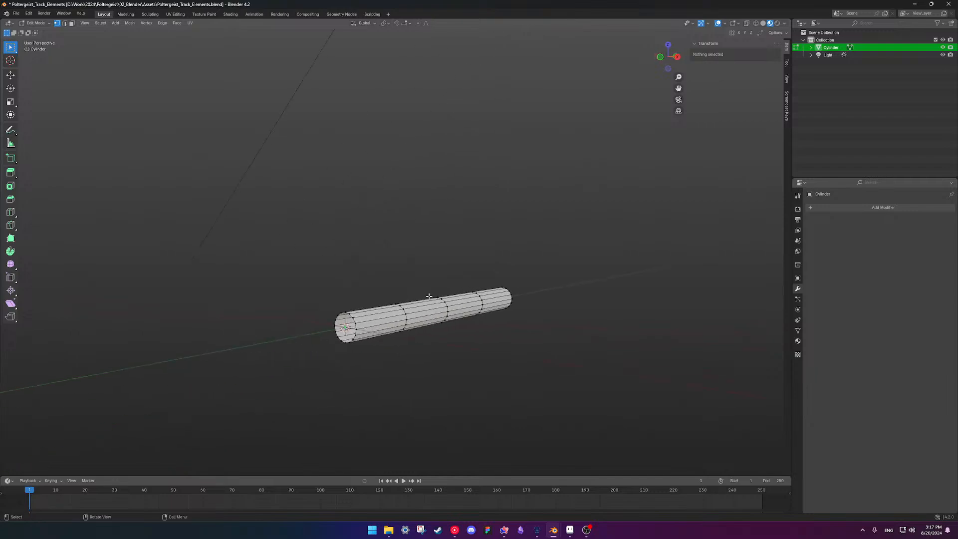
pyautogui.scroll(3, 453, 344)
pyautogui.keyDown('shift'); pyautogui.moveTo(453, 343); pyautogui.dragTo(465, 287, button='middle'); pyautogui.keyUp('shift')
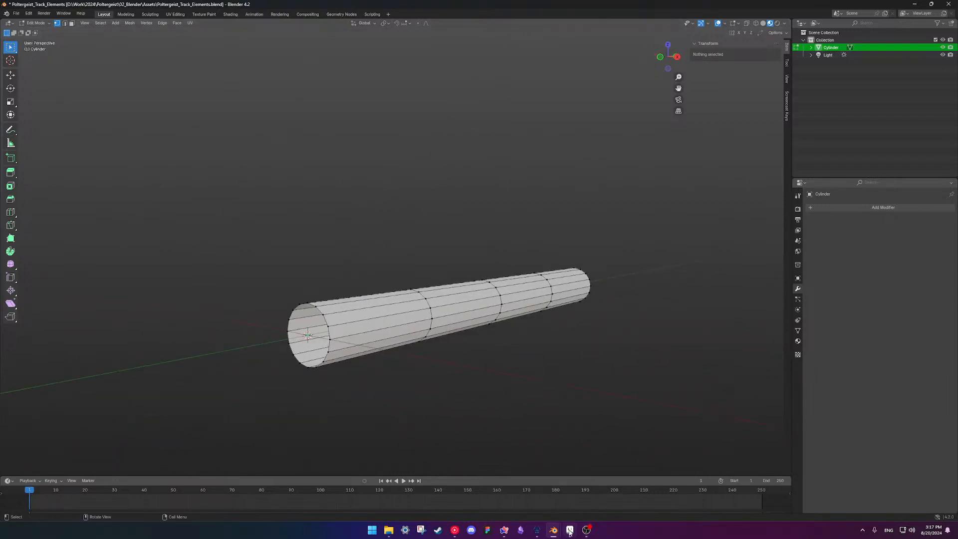
# Switch to Aseprite and widen the canvas of Fahrenheit.png to 32 px, keeping the colour strip centred.
pyautogui.click(570, 531)
pyautogui.moveTo(376, 124); pyautogui.dragTo(283, 148, button='middle')
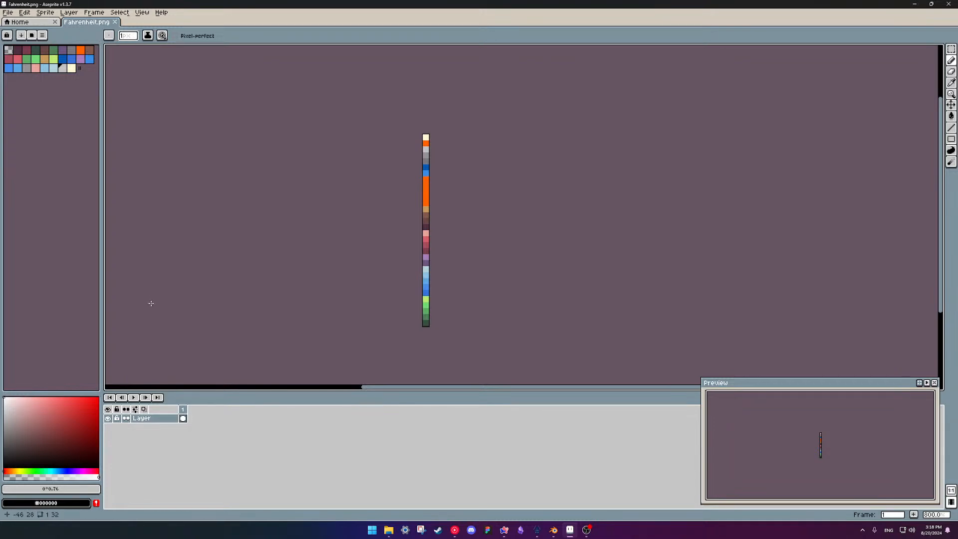
pyautogui.click(94, 13)
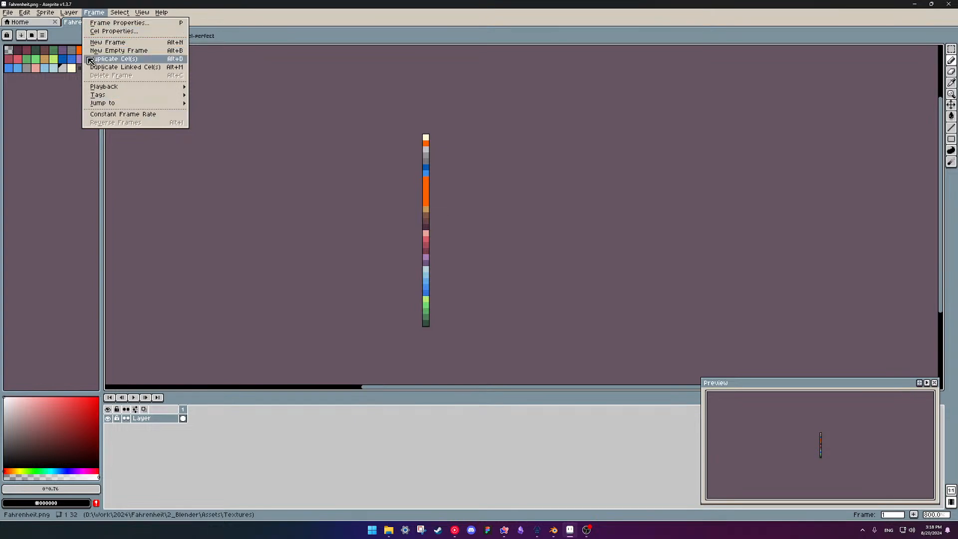
pyautogui.moveTo(59, 12)
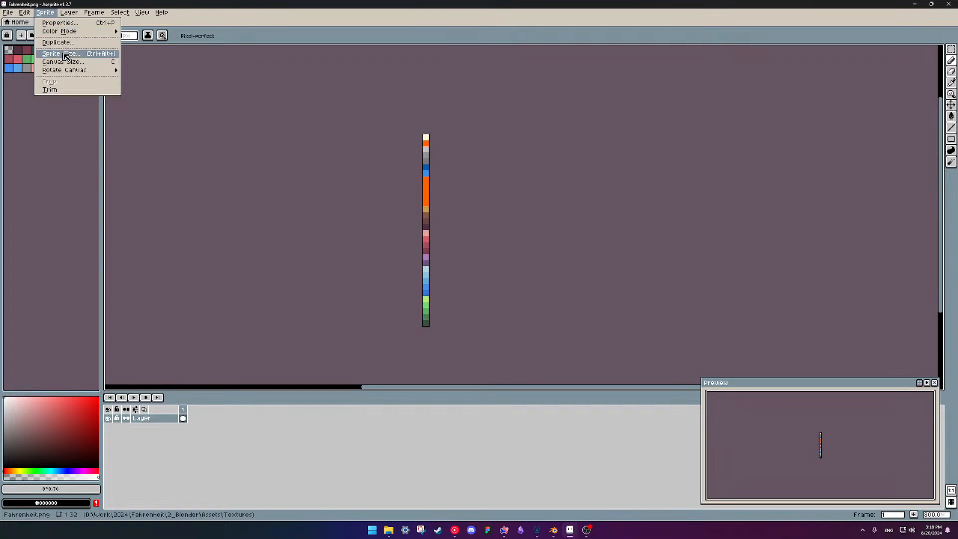
pyautogui.click(75, 63)
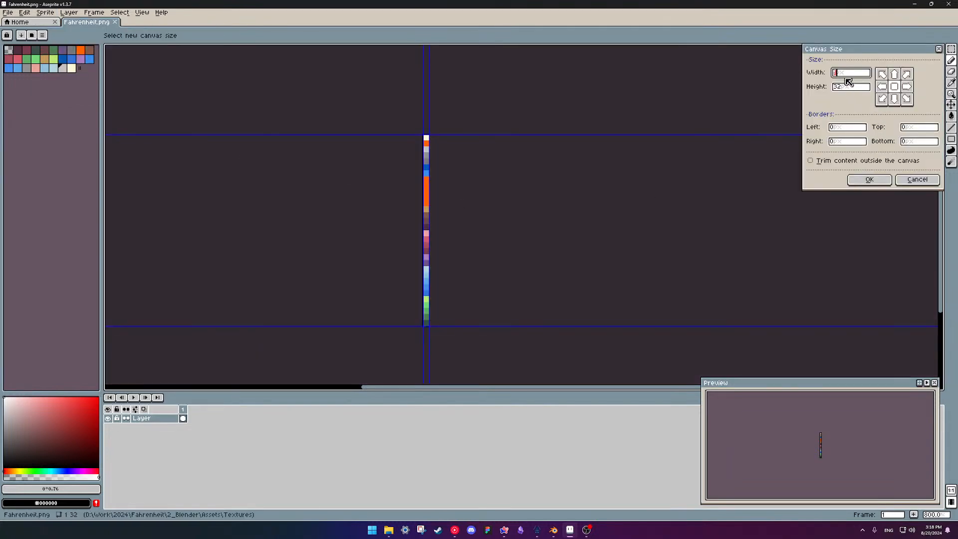
pyautogui.write('32')
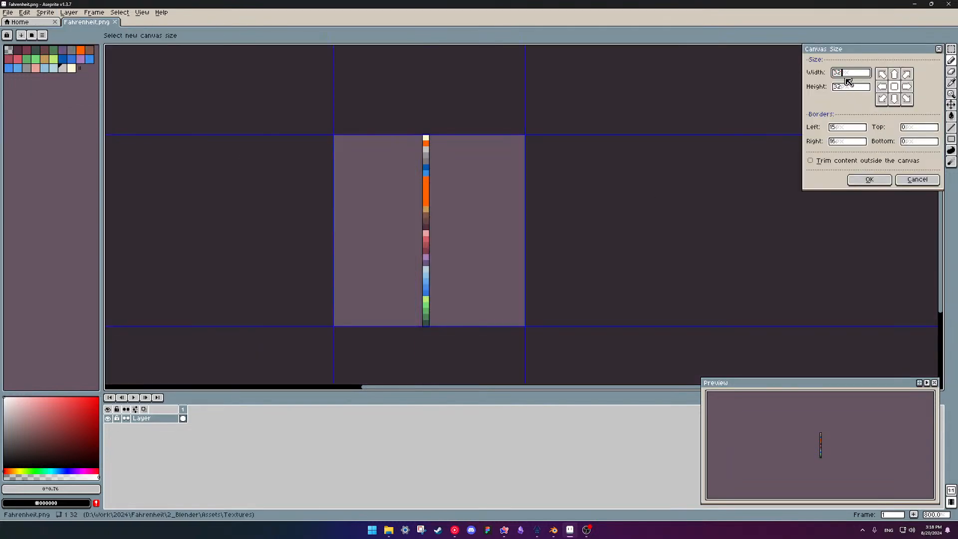
pyautogui.click(875, 180)
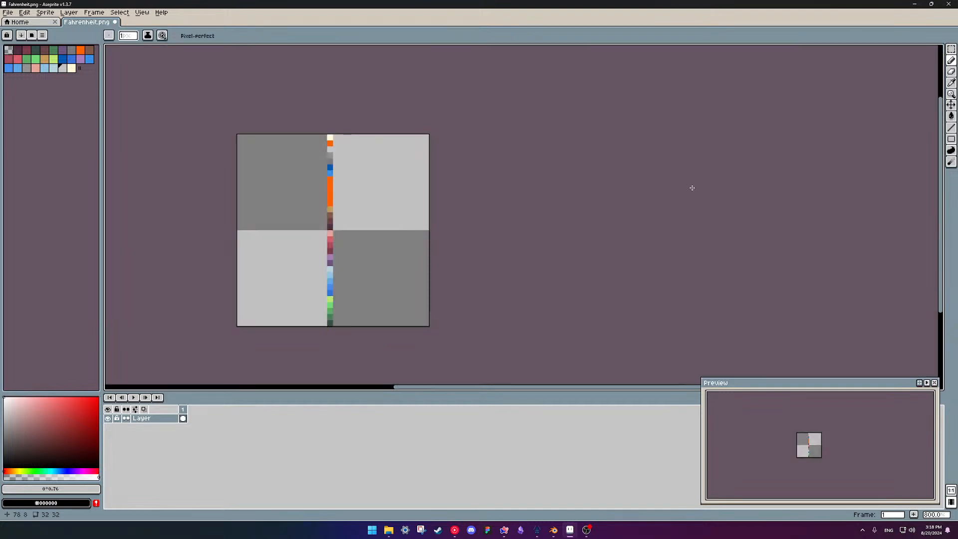
# Sample the mid green from the colour strip and paint the canvas's upper-left quadrant with a 5 px brush.
pyautogui.moveTo(377, 193); pyautogui.dragTo(454, 176, button='middle')
pyautogui.scroll(2, 453, 196)
pyautogui.scroll(-1, 451, 197)
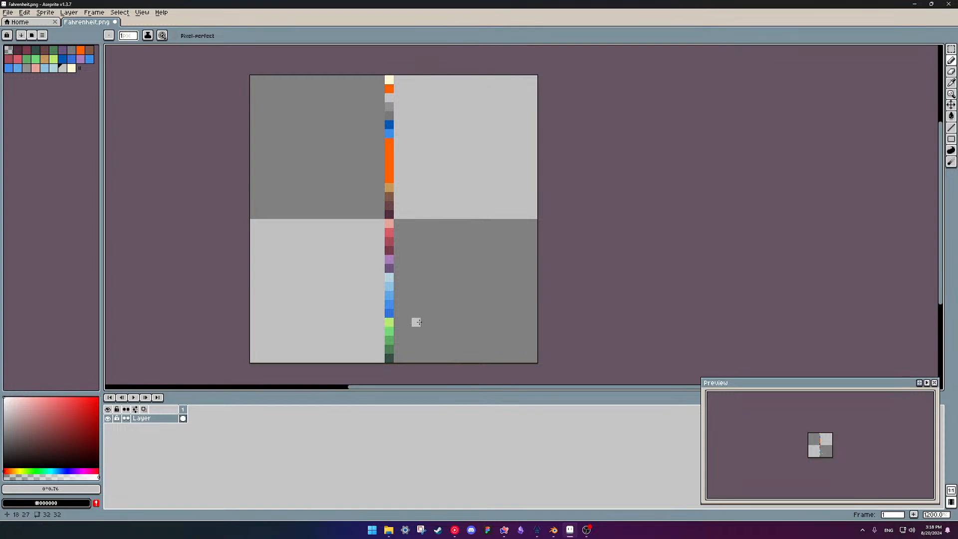
pyautogui.keyDown('alt'); pyautogui.click(391, 331); pyautogui.keyUp('alt')
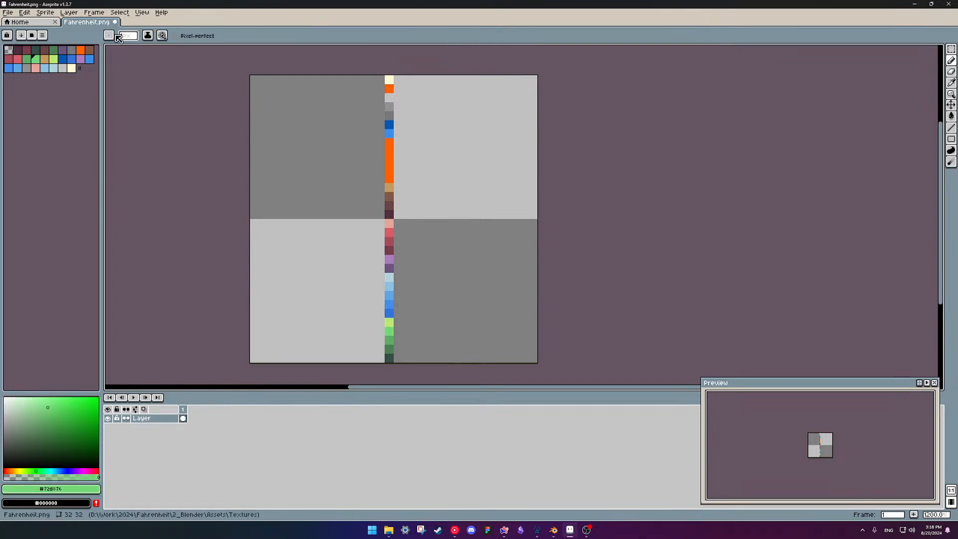
pyautogui.click(129, 35)
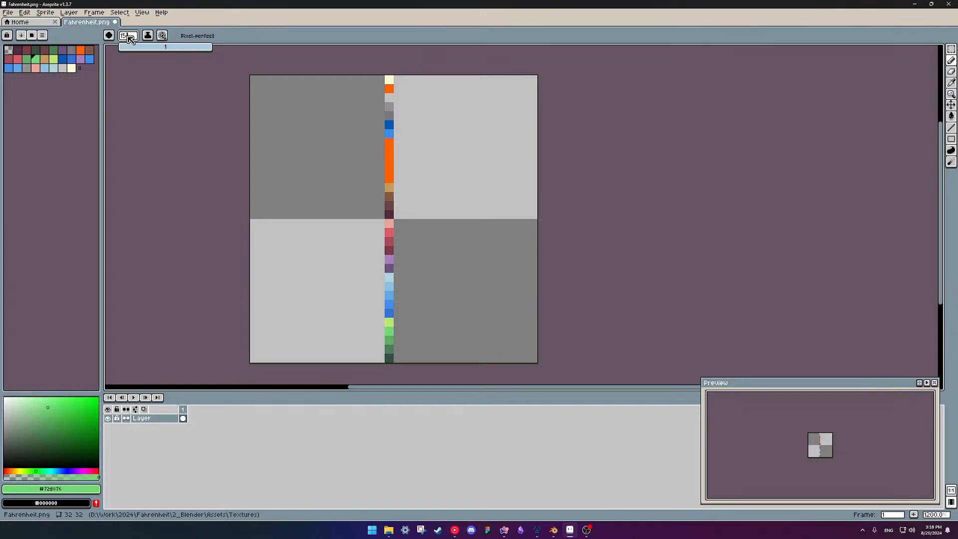
pyautogui.press('Return')
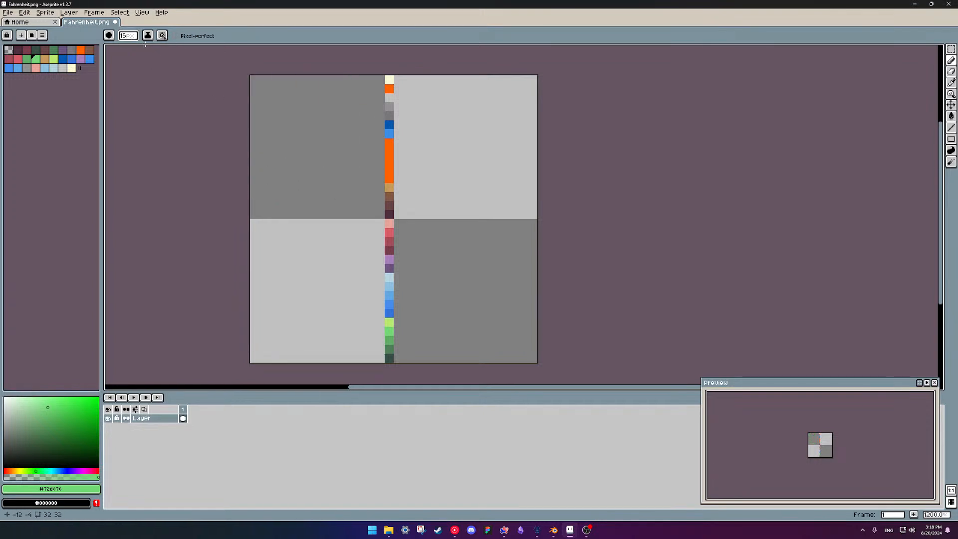
pyautogui.click(129, 37)
pyautogui.write('5')
pyautogui.press('Return')
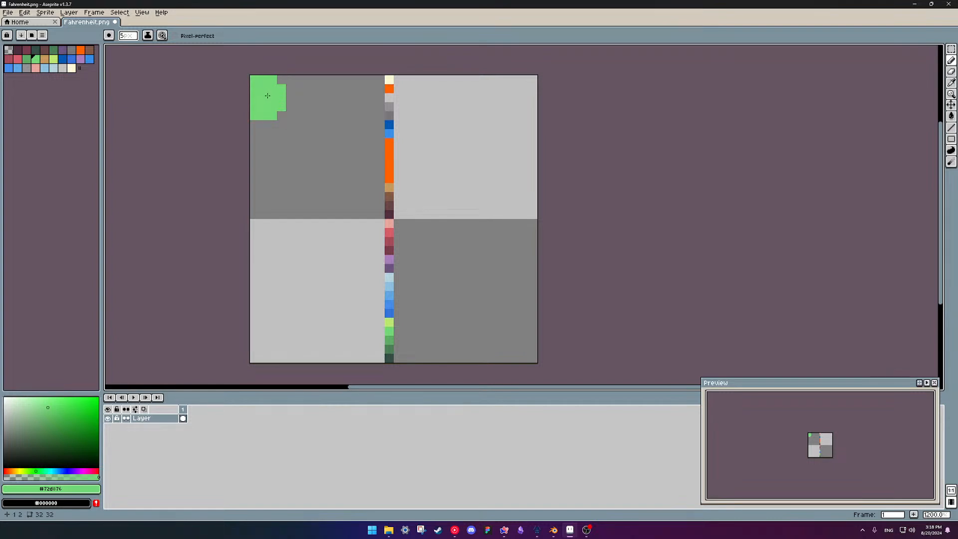
pyautogui.moveTo(265, 95)
pyautogui.mouseDown()
pyautogui.moveTo(359, 93)
pyautogui.moveTo(365, 191)
pyautogui.moveTo(286, 195)
pyautogui.moveTo(263, 127)
pyautogui.moveTo(330, 130)
pyautogui.mouseUp()
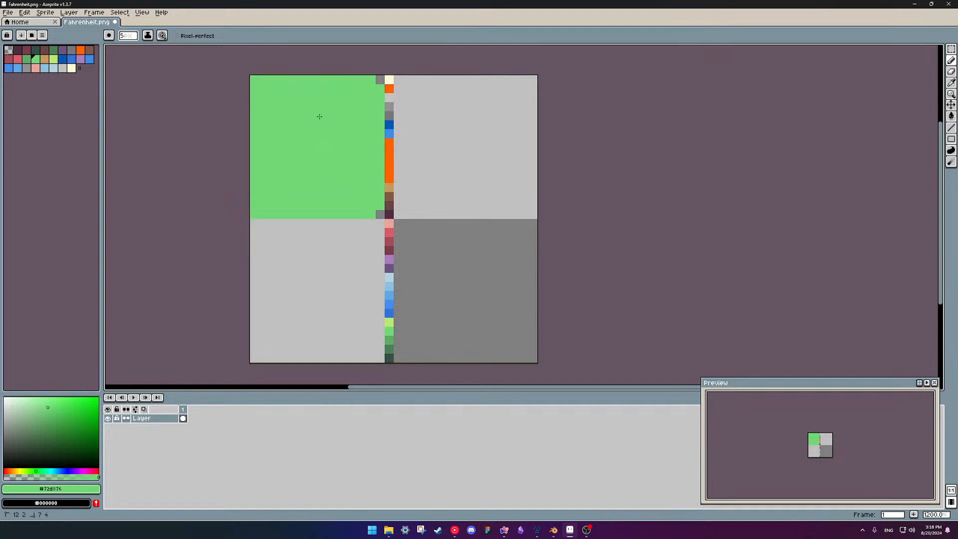
# Paint the missed corner pixels and the upper half of the colour strip green with a 1 px brush.
pyautogui.click(127, 37)
pyautogui.write('1')
pyautogui.press('Return')
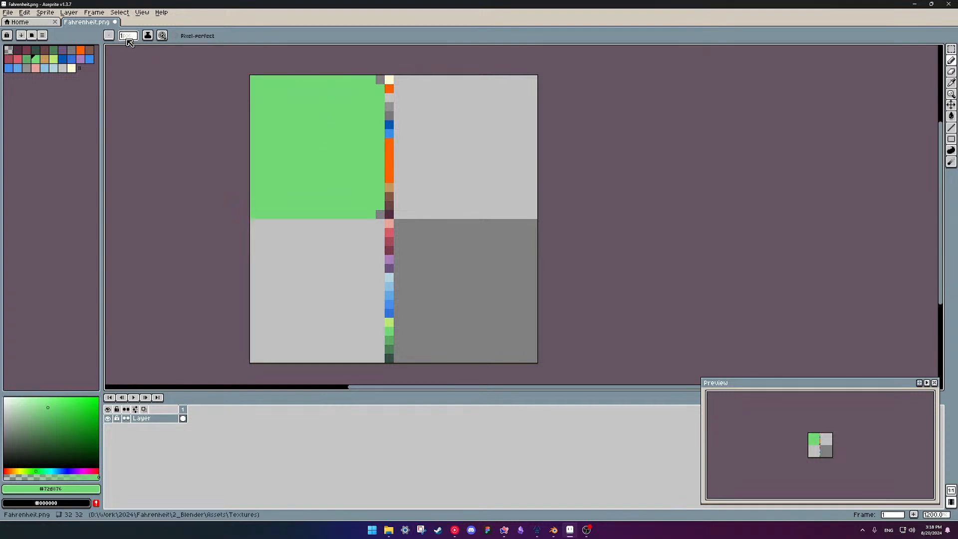
pyautogui.click(380, 79)
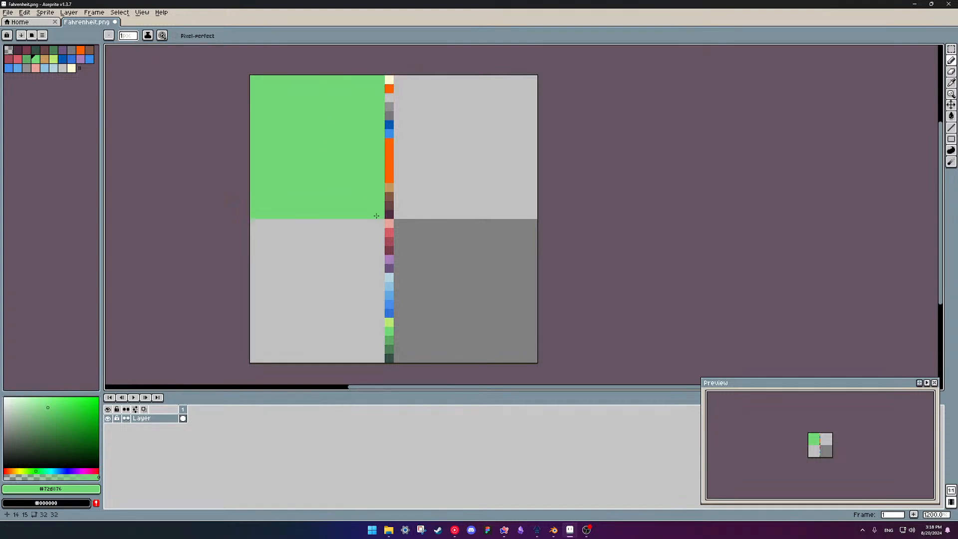
pyautogui.click(392, 252)
pyautogui.moveTo(390, 85); pyautogui.dragTo(389, 152)
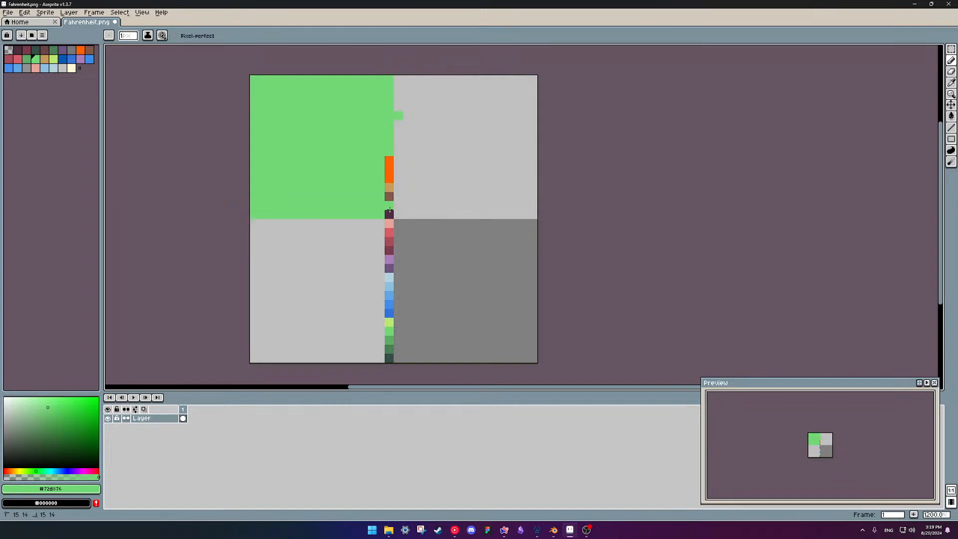
pyautogui.moveTo(389, 213); pyautogui.dragTo(388, 164)
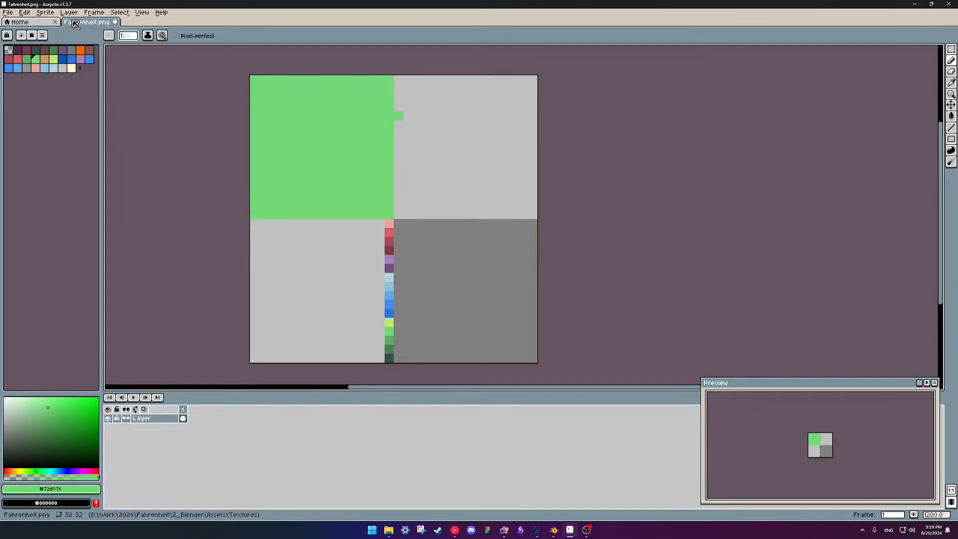
# Select the 17 x 16 px area at the canvas's upper right and fill it with the same green.
pyautogui.click(951, 49)
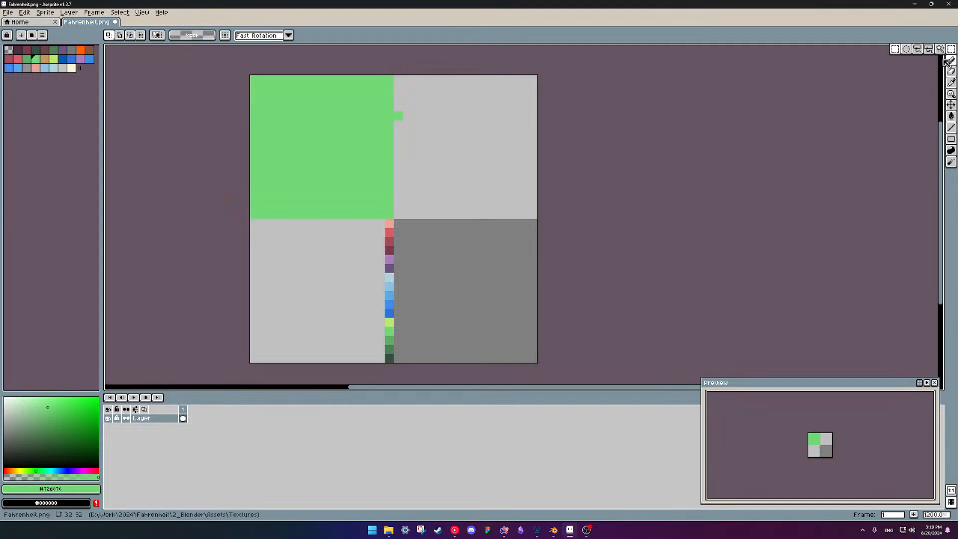
pyautogui.moveTo(389, 80); pyautogui.dragTo(537, 218)
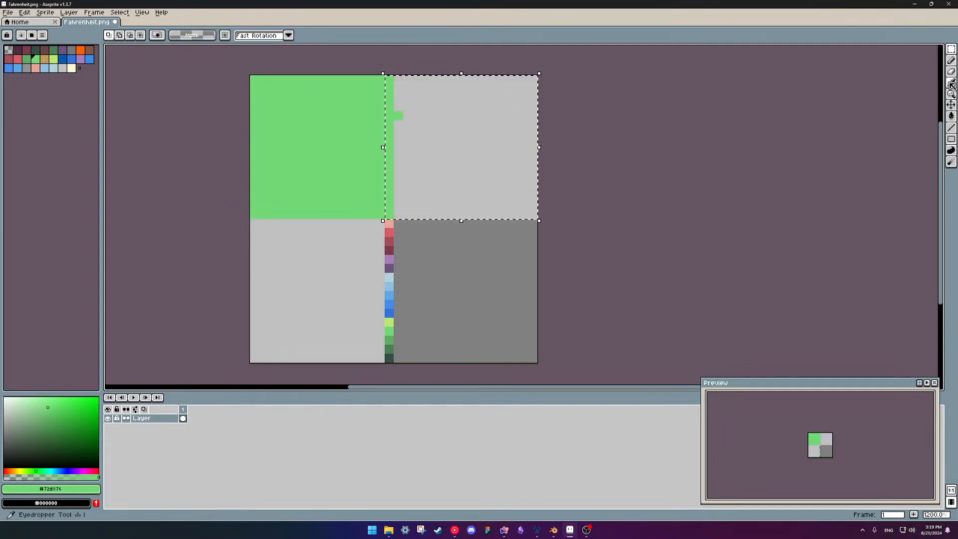
pyautogui.click(951, 116)
pyautogui.click(424, 150)
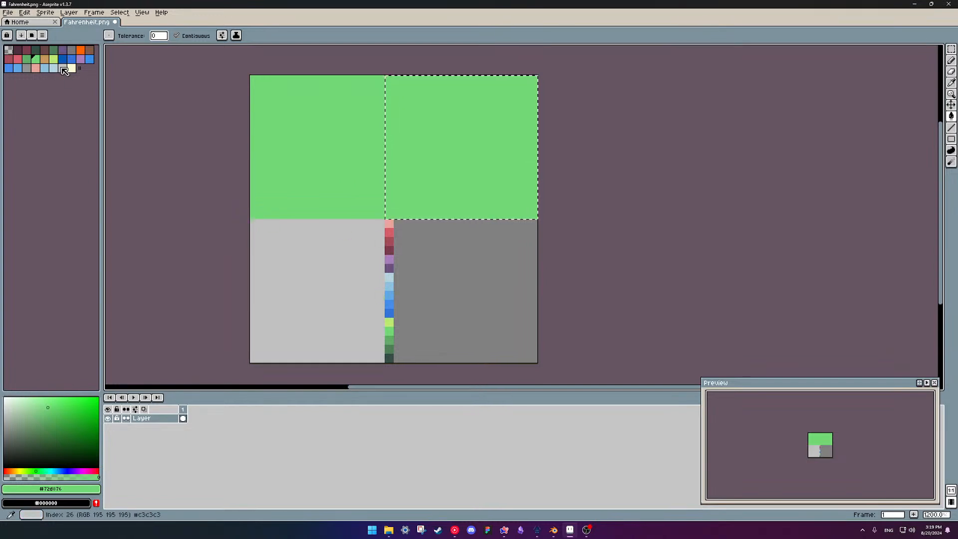
# Try filling the selected upper-right area with the palette's dark grey, and undo the fill.
pyautogui.click(62, 68)
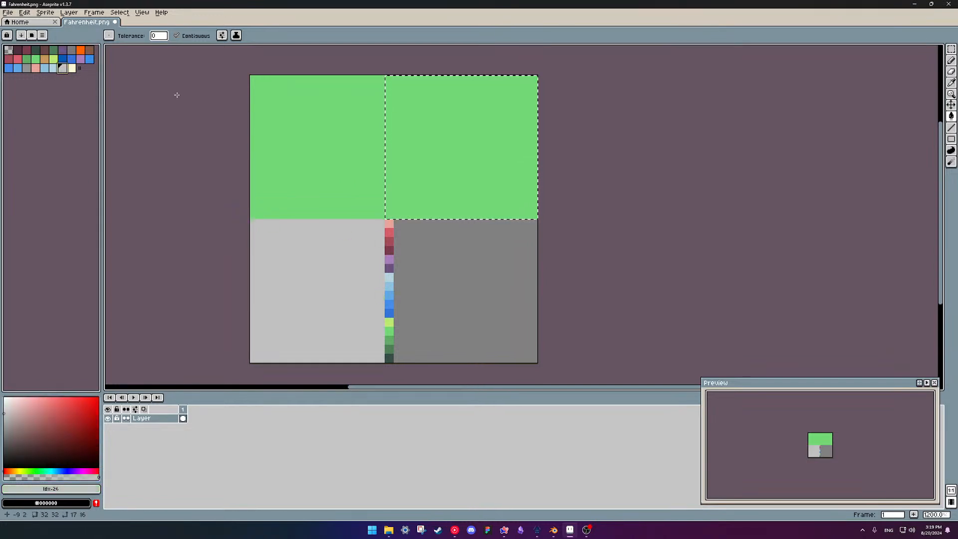
pyautogui.click(71, 50)
pyautogui.click(389, 78)
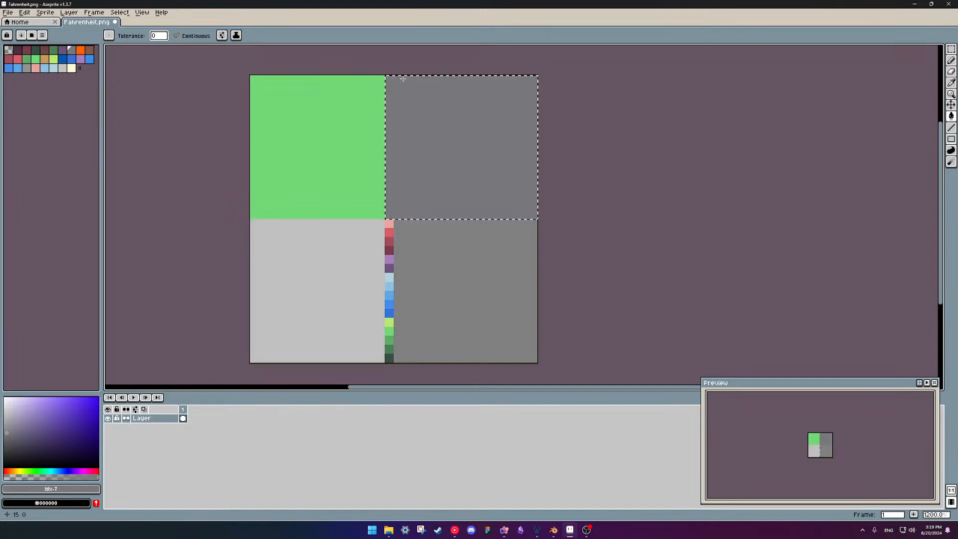
pyautogui.hotkey('ctrl', 'z')
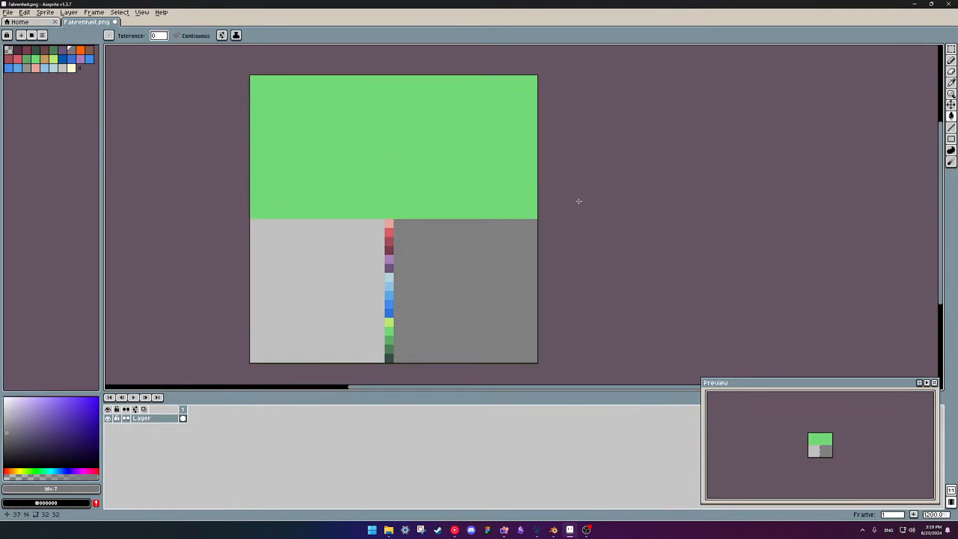
# Try a 1 px grey pencil line along the right half of the canvas's top row, and undo it.
pyautogui.press('b')
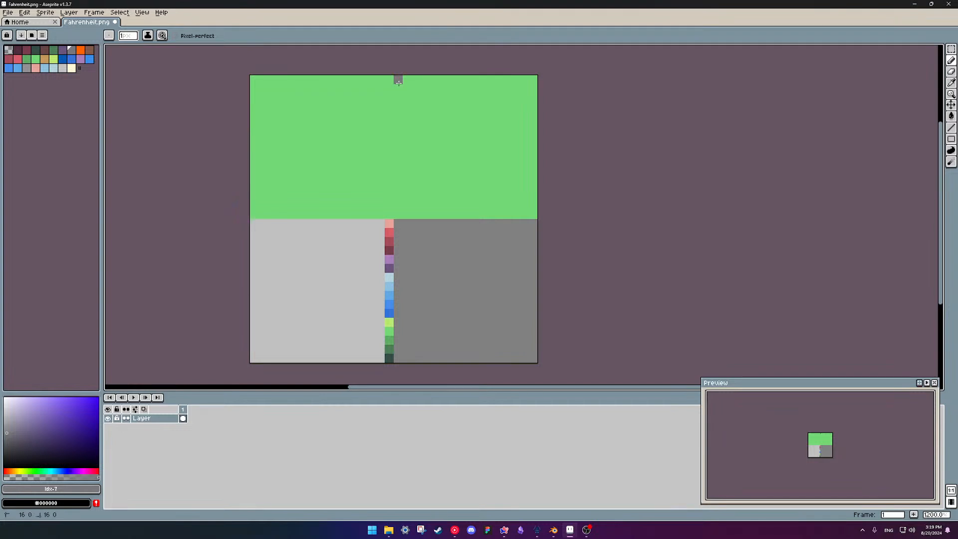
pyautogui.moveTo(399, 82); pyautogui.dragTo(530, 79)
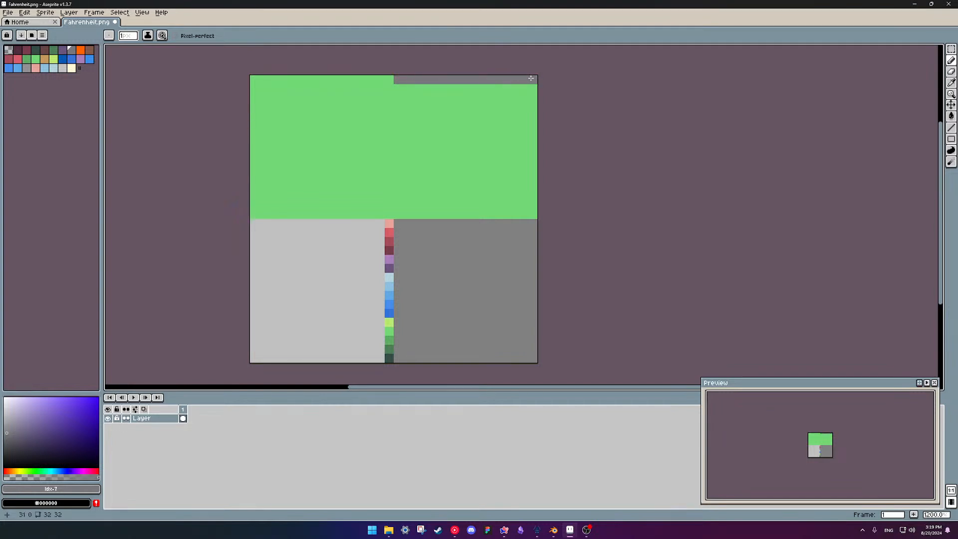
pyautogui.press('v')
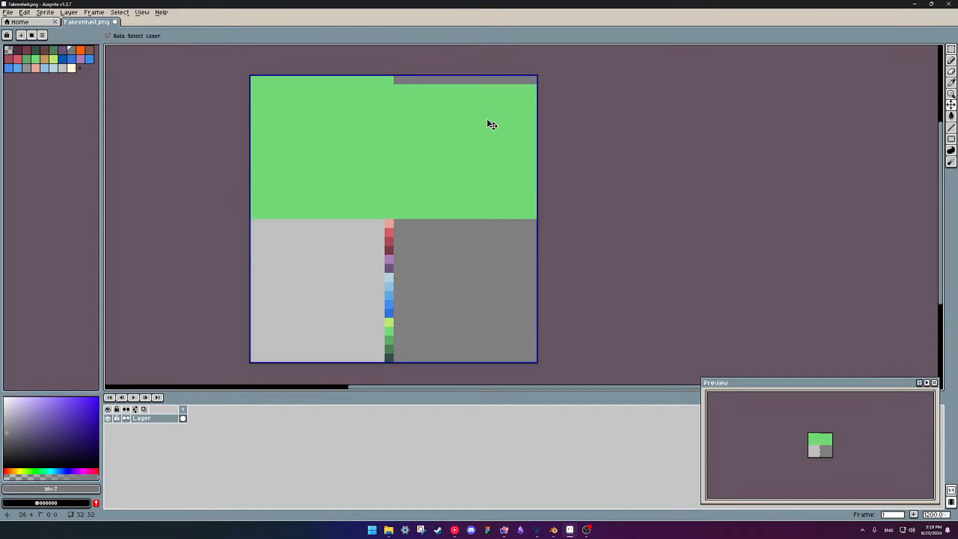
pyautogui.hotkey('ctrl', 'z')
# Draw a 1 px grey pencil line across the full width of the canvas's top row, undoing a misplaced second-row line.
pyautogui.press('b')
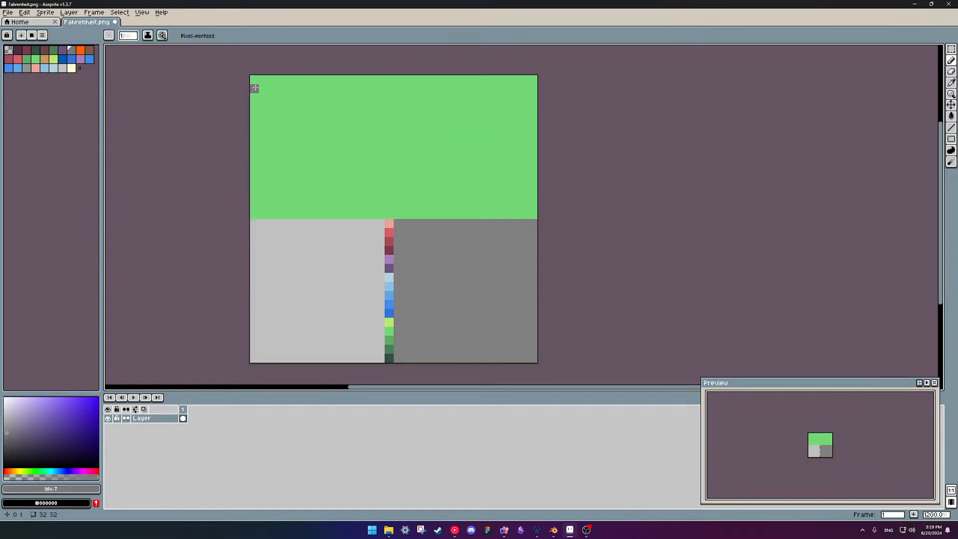
pyautogui.moveTo(255, 89); pyautogui.dragTo(523, 89)
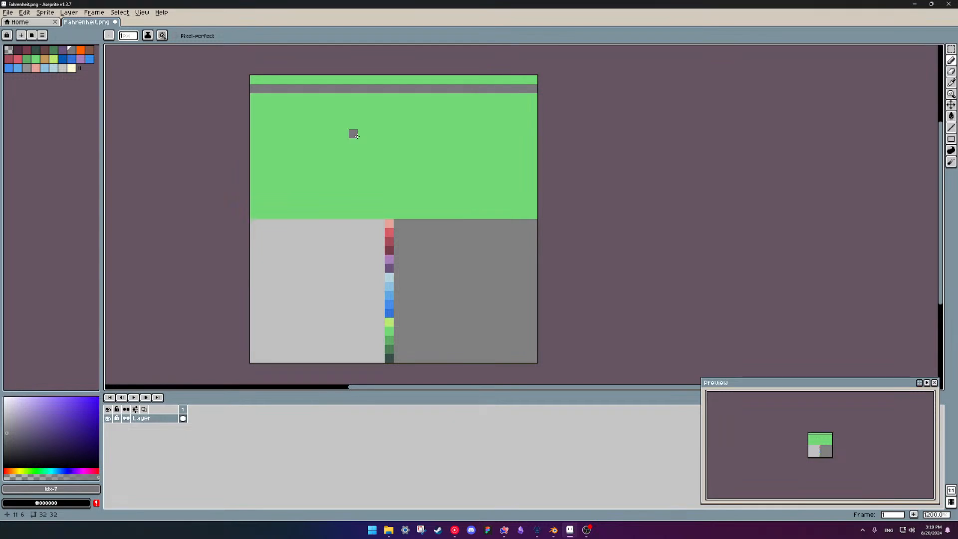
pyautogui.hotkey('ctrl', 'z')
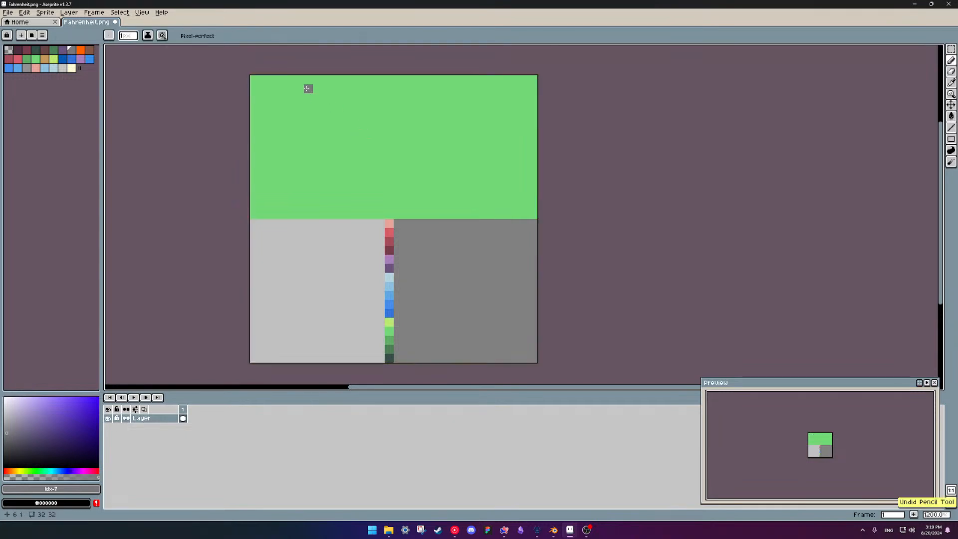
pyautogui.moveTo(255, 80); pyautogui.dragTo(533, 80)
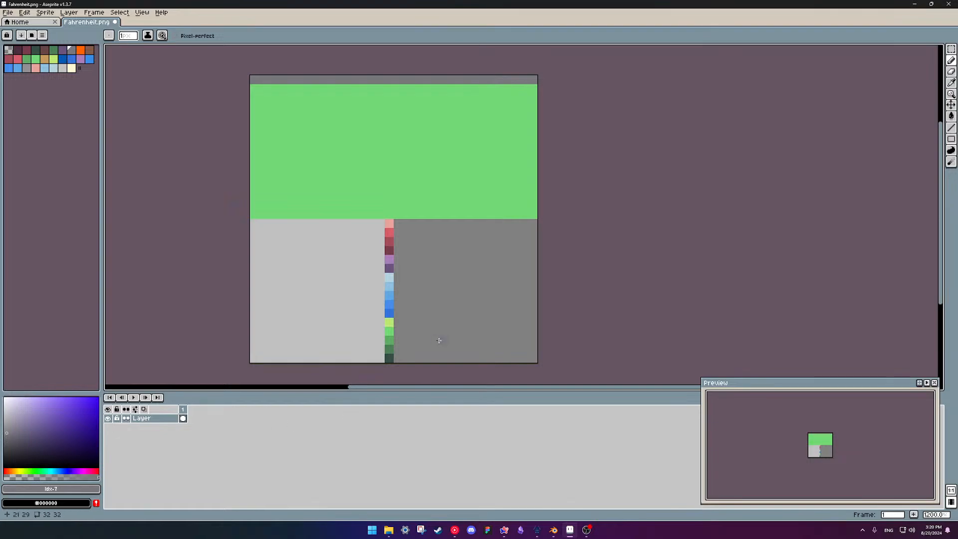
# Switch to NoLimits 2, show the coaster commands, and check the editor preferences without changing them.
pyautogui.click(538, 528)
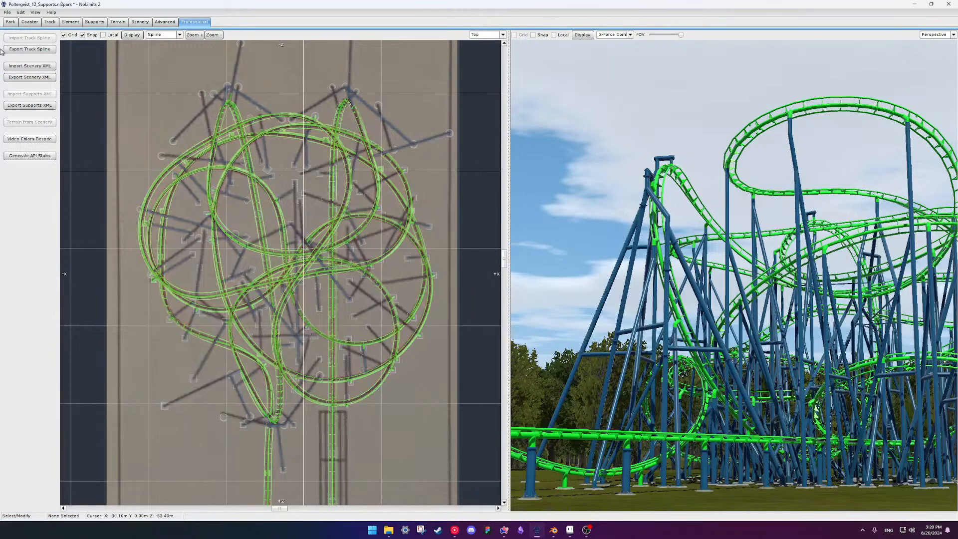
pyautogui.click(30, 22)
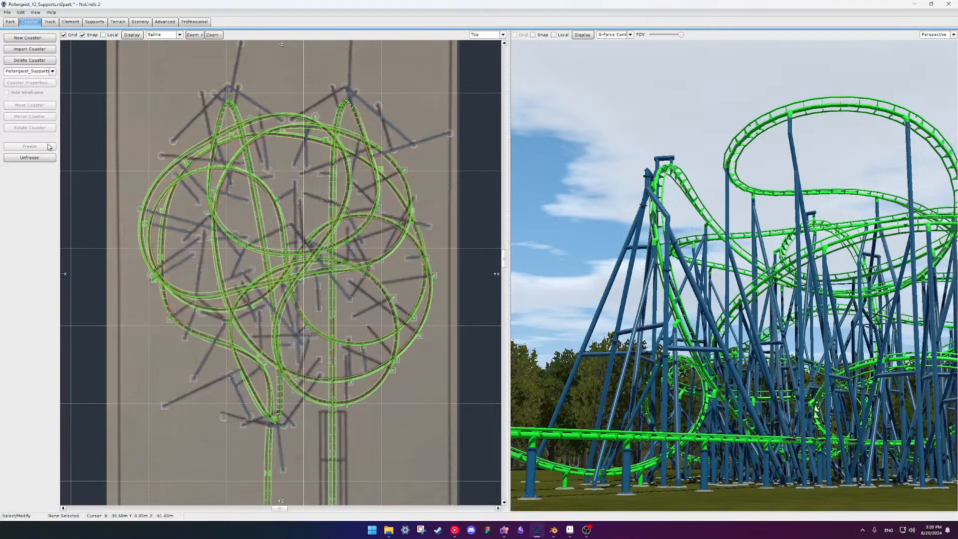
pyautogui.click(8, 13)
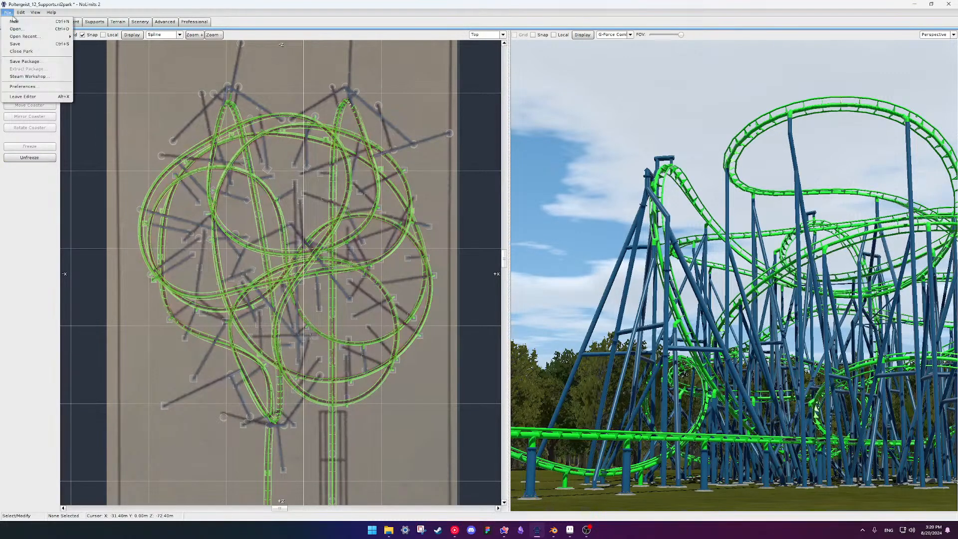
pyautogui.click(36, 87)
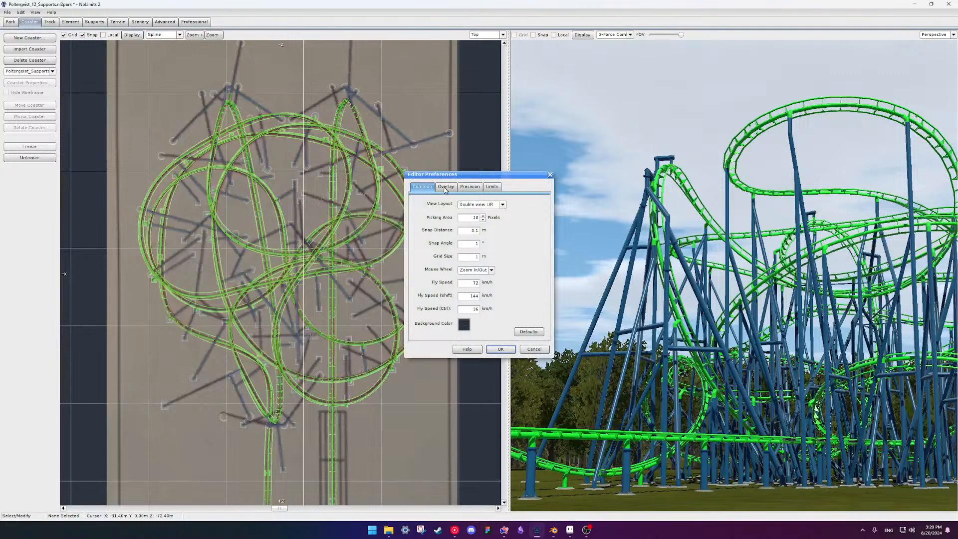
pyautogui.click(549, 174)
pyautogui.click(7, 12)
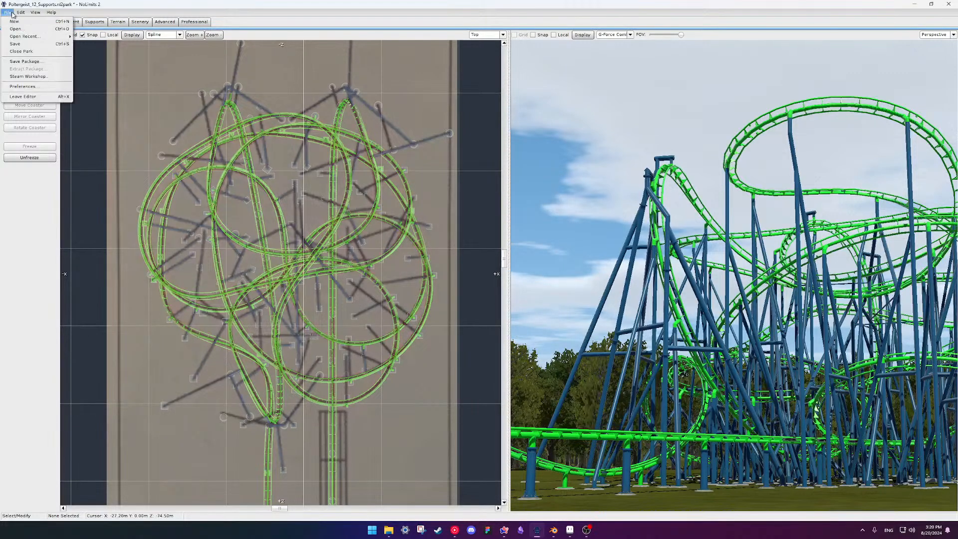
pyautogui.moveTo(21, 12)
pyautogui.click(72, 51)
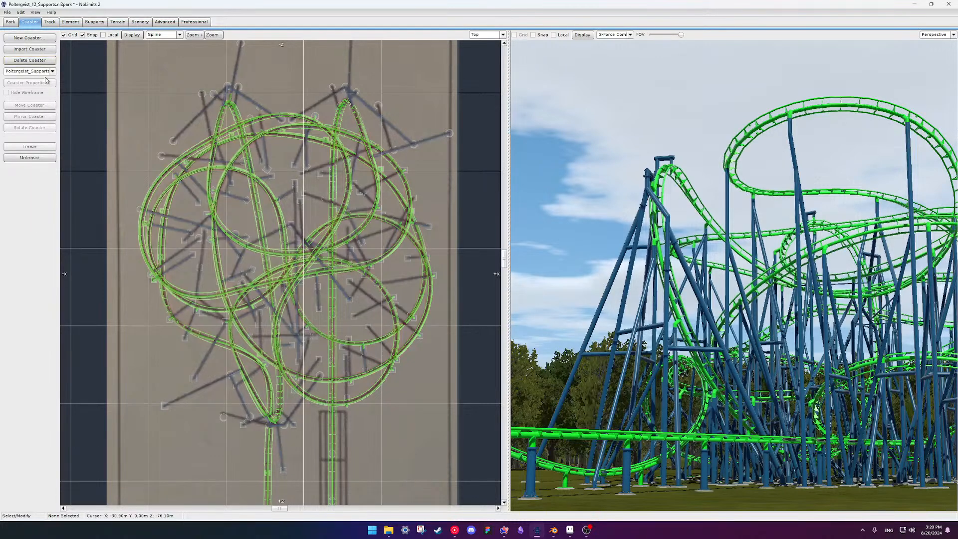
# Unfreeze the Poltergeist supports coaster, examine the RGB values of its blue colour in the coaster properties, and return to Aseprite.
pyautogui.click(46, 157)
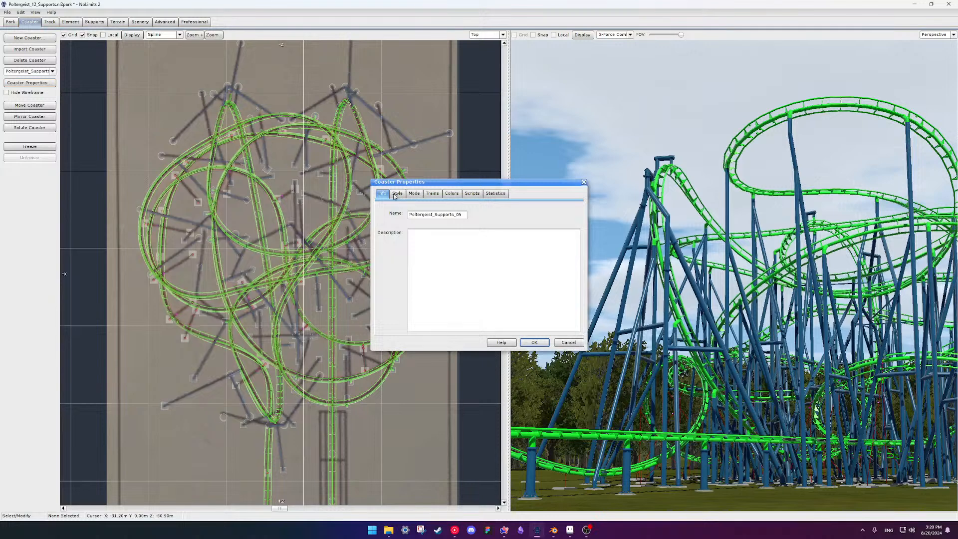
pyautogui.click(450, 193)
pyautogui.click(470, 220)
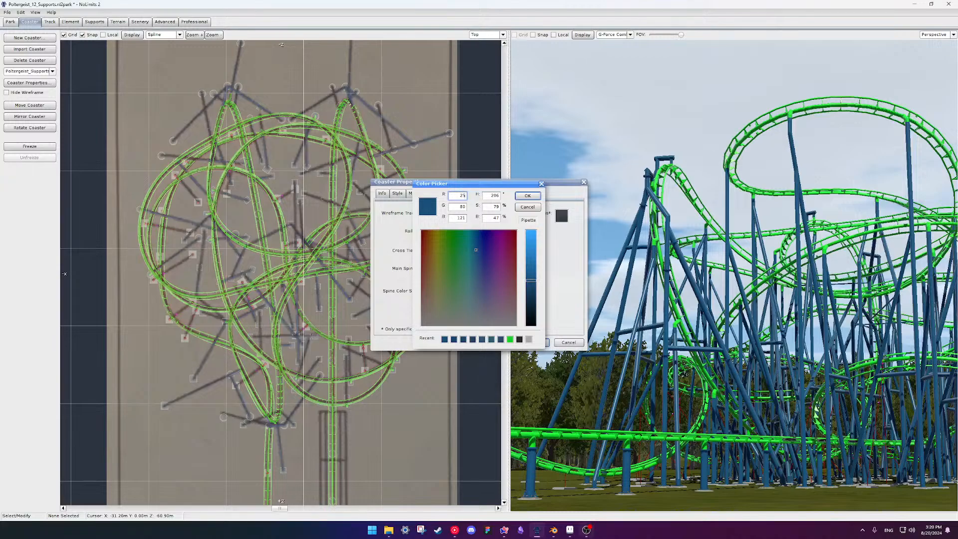
pyautogui.click(590, 501)
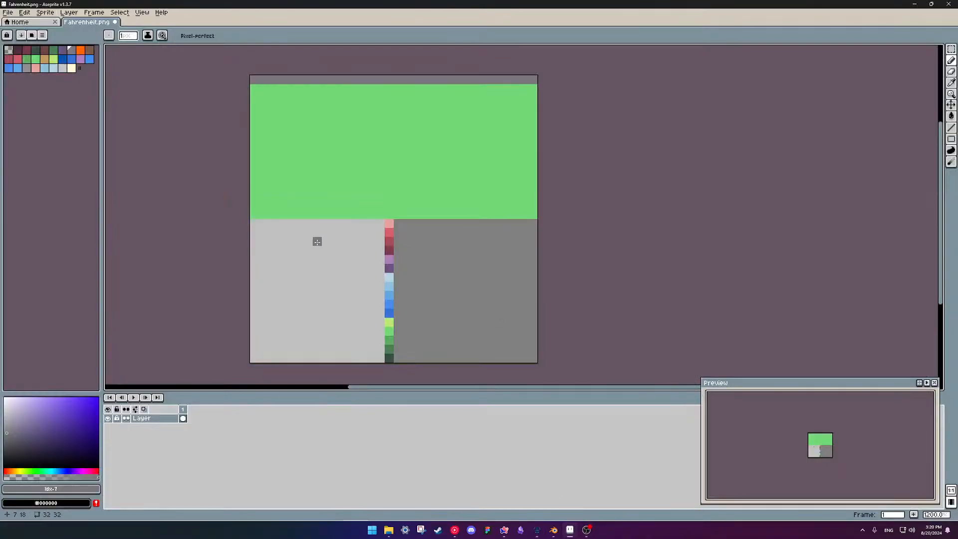
# Try setting the background colour in HSL with hue 25, saturation 80 and lightness 100.
pyautogui.click(52, 502)
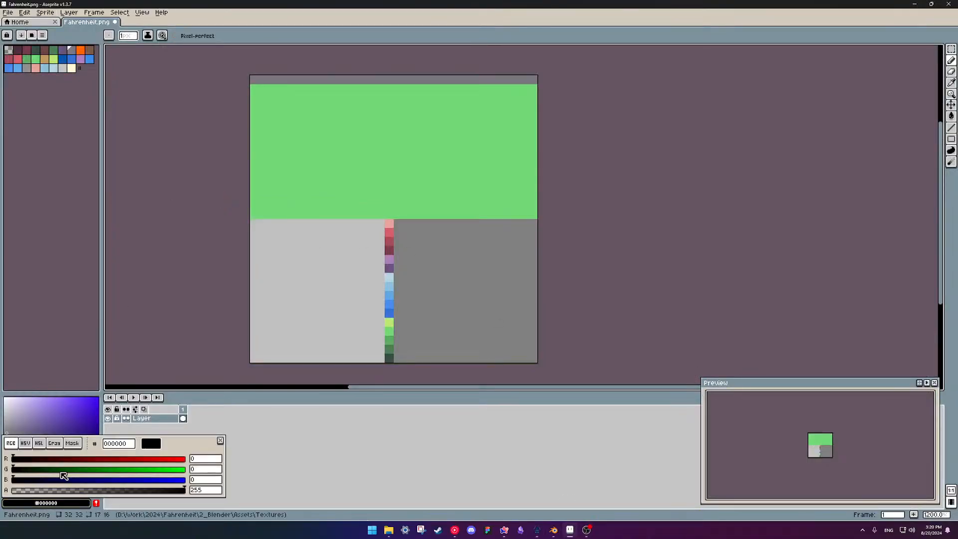
pyautogui.click(35, 444)
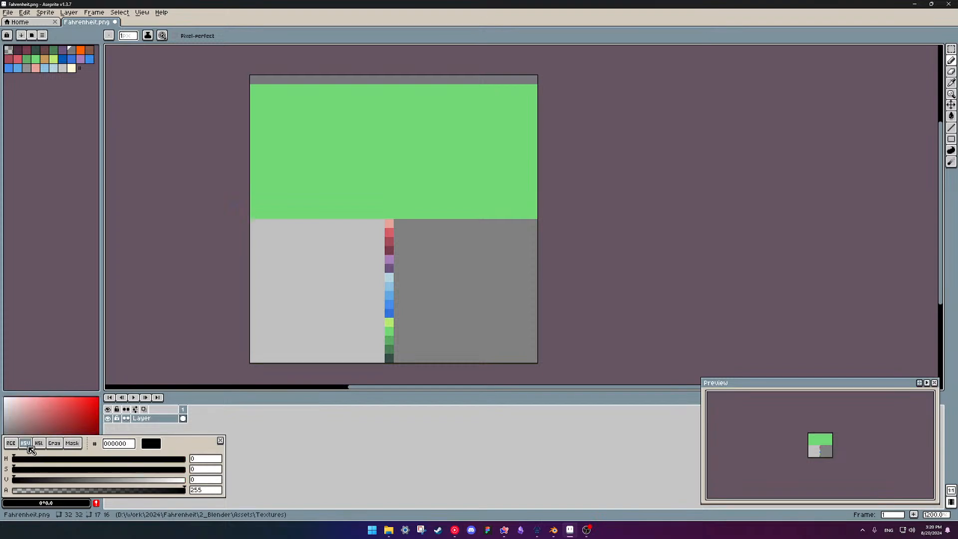
pyautogui.click(209, 459)
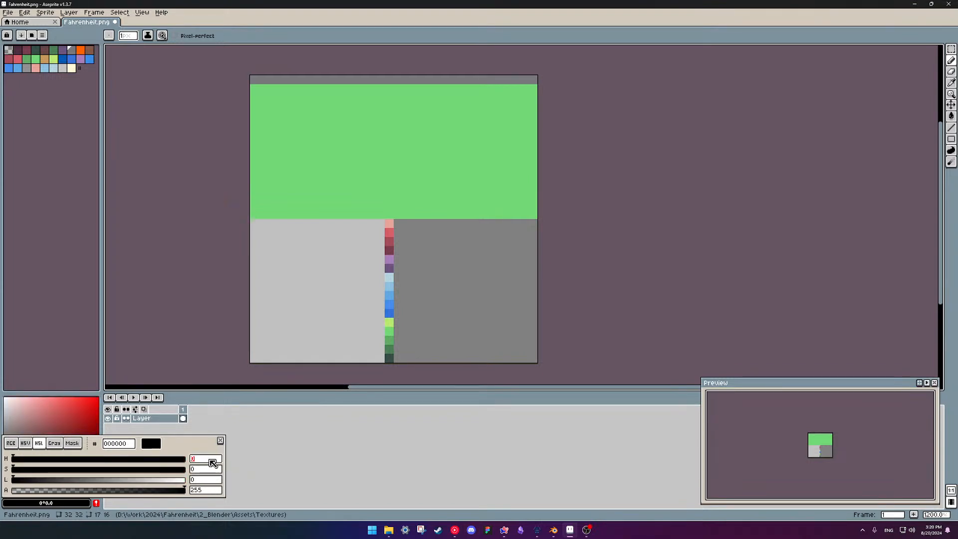
pyautogui.write('25')
pyautogui.click(209, 470)
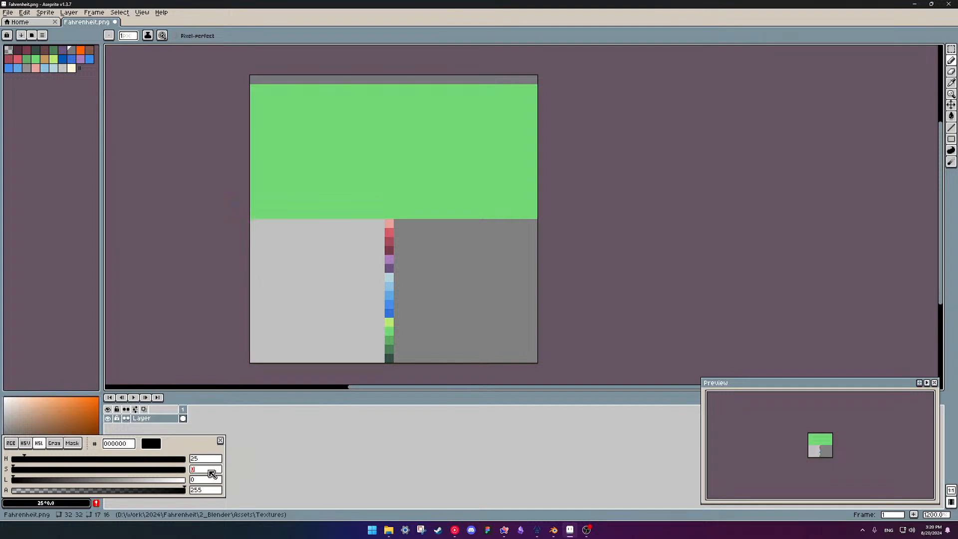
pyautogui.write('80')
pyautogui.click(204, 480)
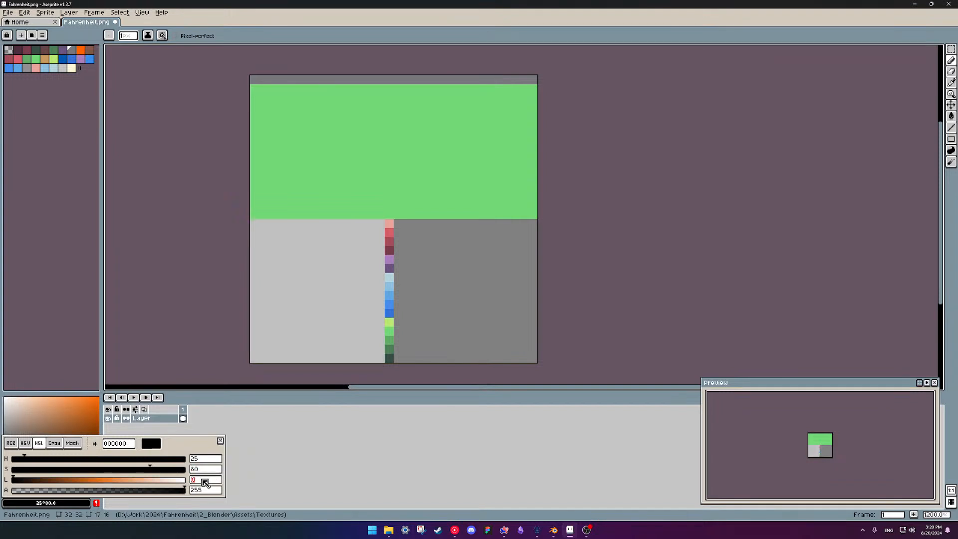
pyautogui.write('100')
pyautogui.press('Return')
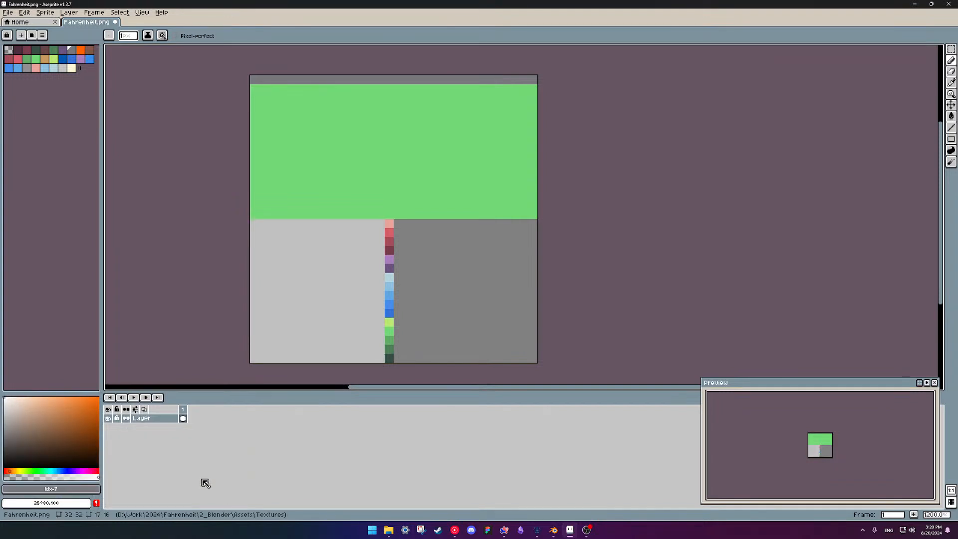
# Try setting the background colour in HSV with hue 25, saturation 80 and value 121.
pyautogui.click(47, 503)
pyautogui.click(56, 444)
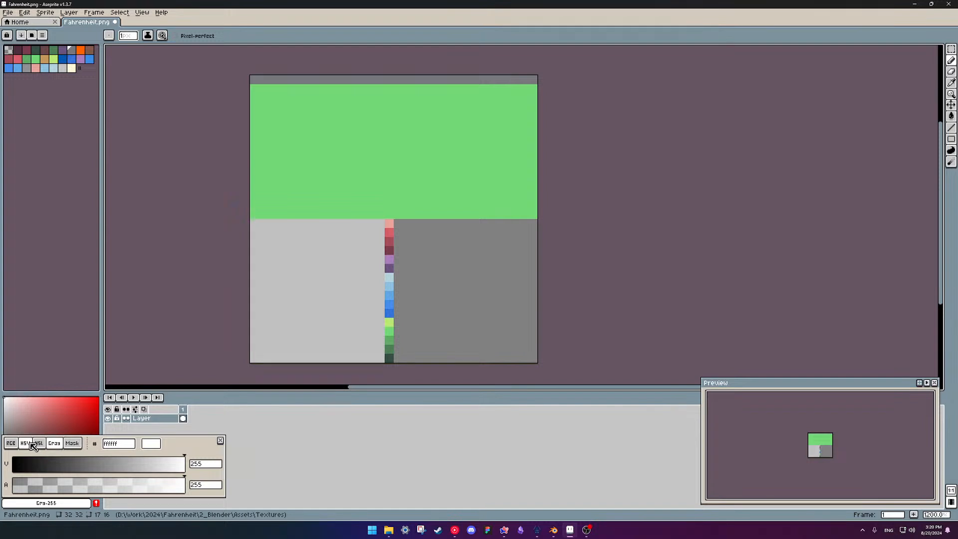
pyautogui.click(25, 443)
pyautogui.click(211, 460)
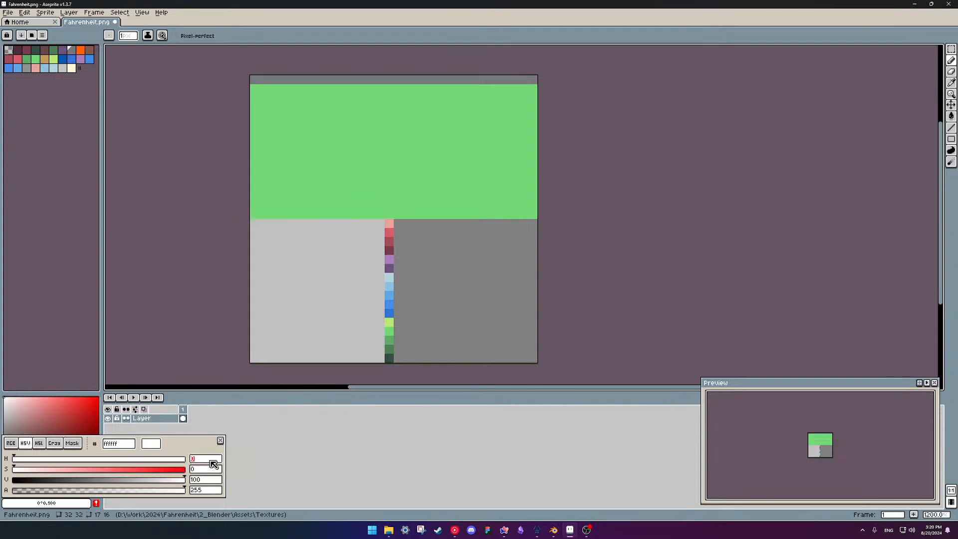
pyautogui.write('25')
pyautogui.click(214, 470)
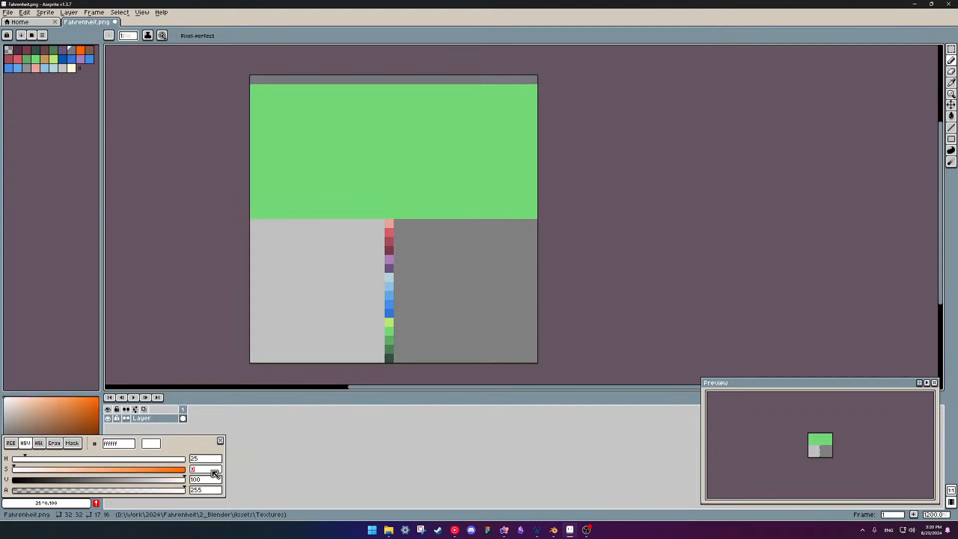
pyautogui.write('80')
pyautogui.click(213, 479)
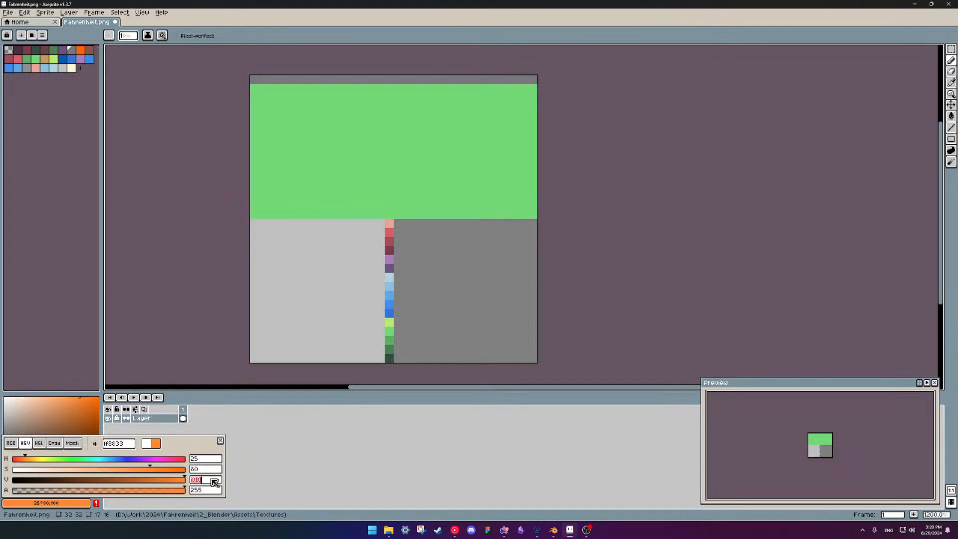
pyautogui.write('121')
pyautogui.press('Return')
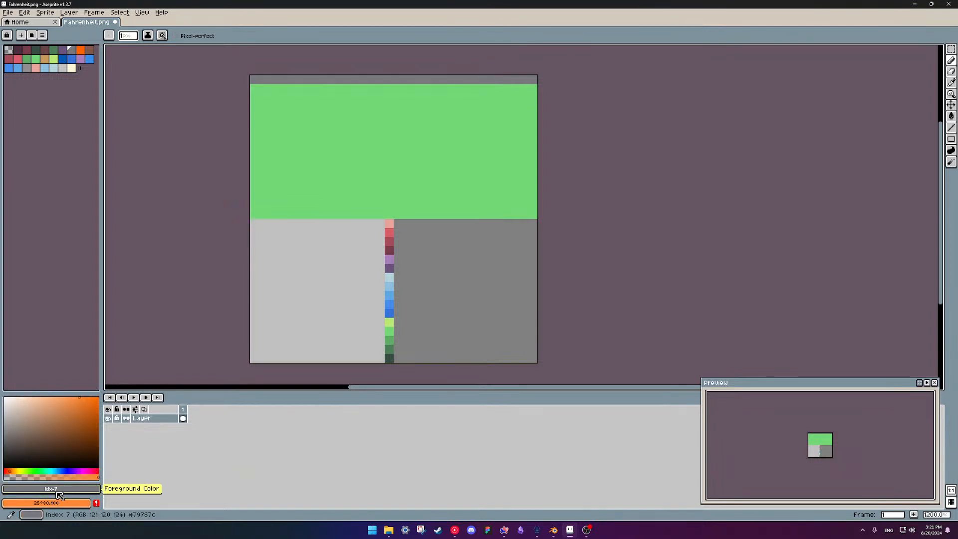
# Recheck the blue in NoLimits 2, and set Aseprite's background colour in RGB mode to 25, 80, 121.
pyautogui.hotkey('alt', 'Tab')
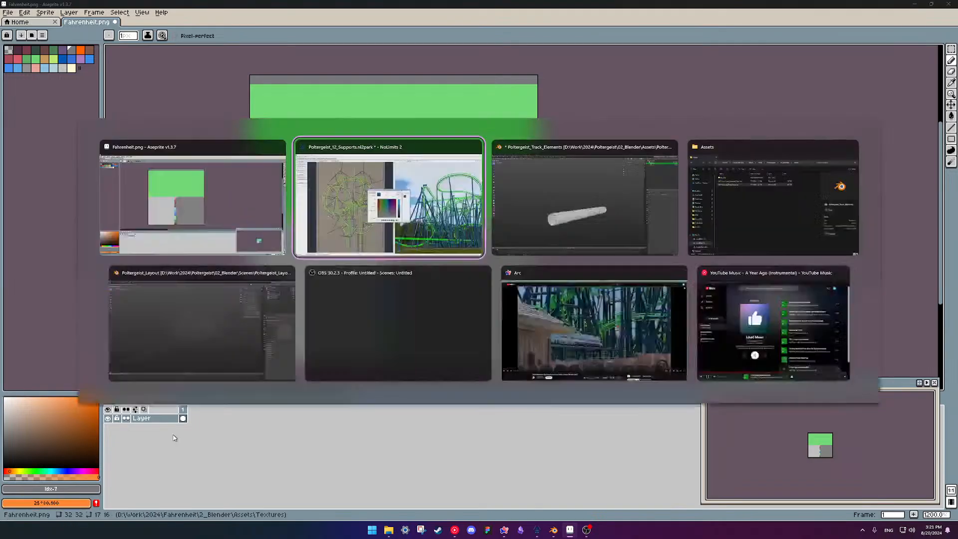
pyautogui.hotkey('alt', 'Tab')
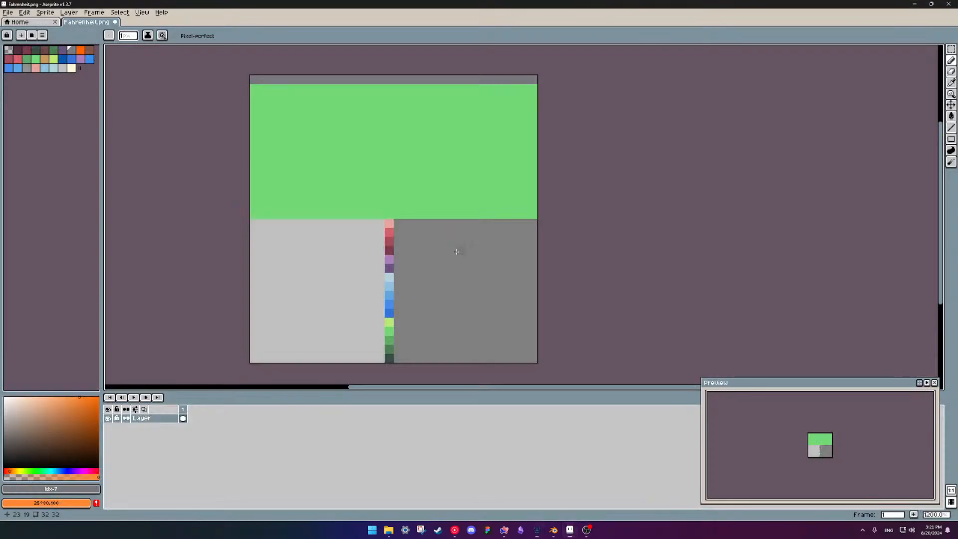
pyautogui.click(93, 502)
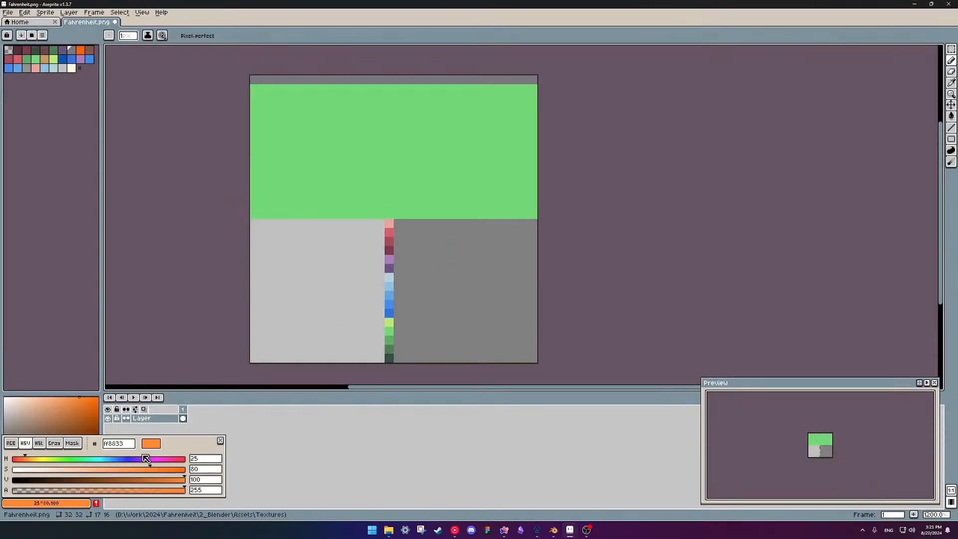
pyautogui.click(11, 443)
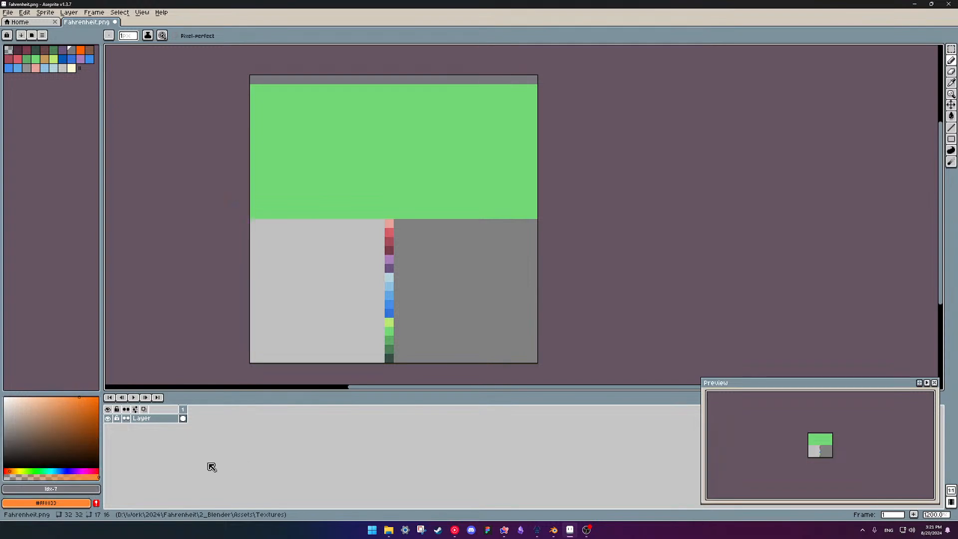
pyautogui.click(55, 502)
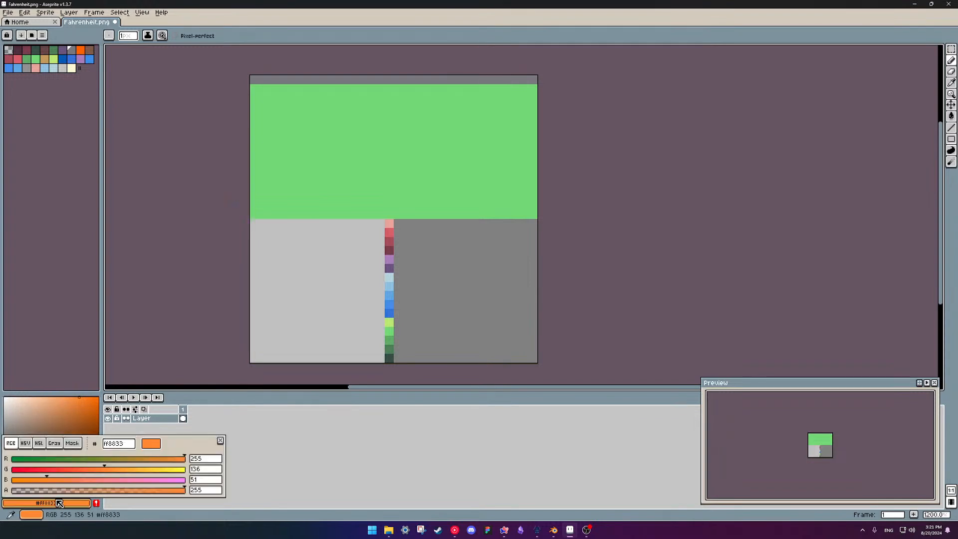
pyautogui.click(200, 459)
pyautogui.write('25')
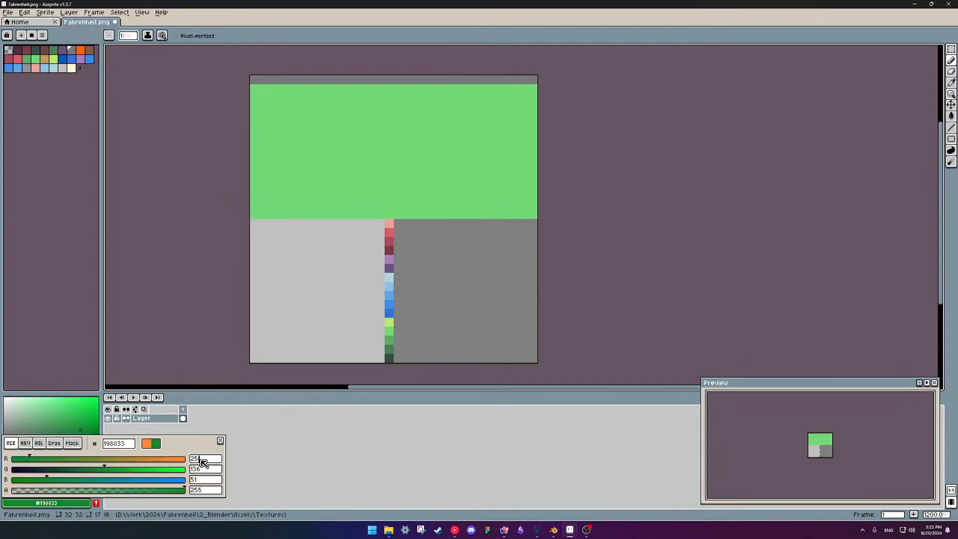
pyautogui.click(203, 469)
pyautogui.write('80')
pyautogui.click(205, 480)
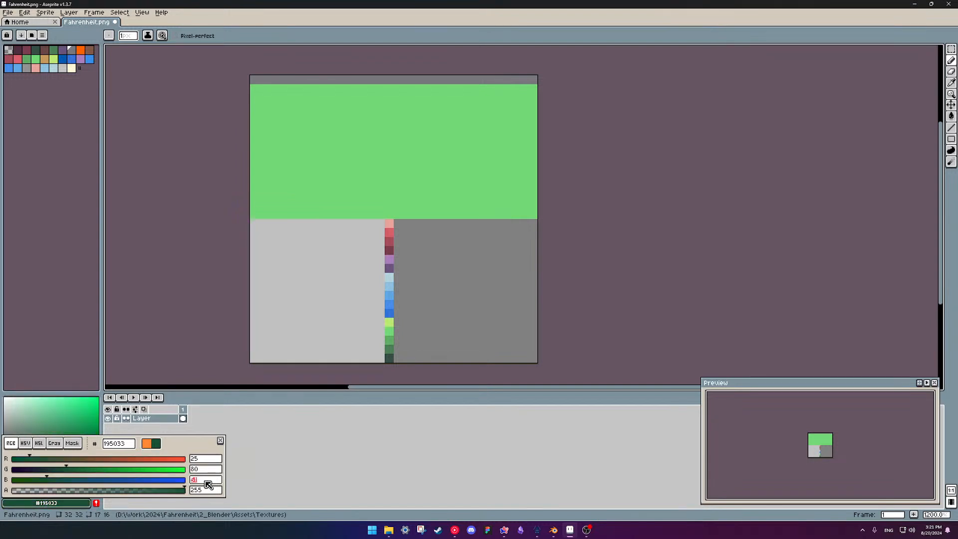
pyautogui.write('121')
pyautogui.press('Return')
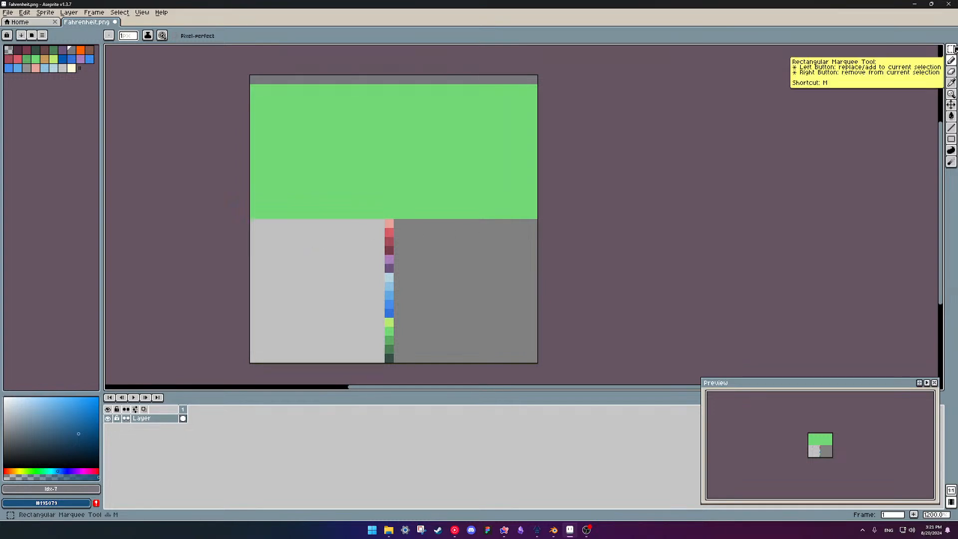
# Select the lower half of the 32 x 32 canvas and add the RGB 25, 80, 121 blue to the palette.
pyautogui.press('m')
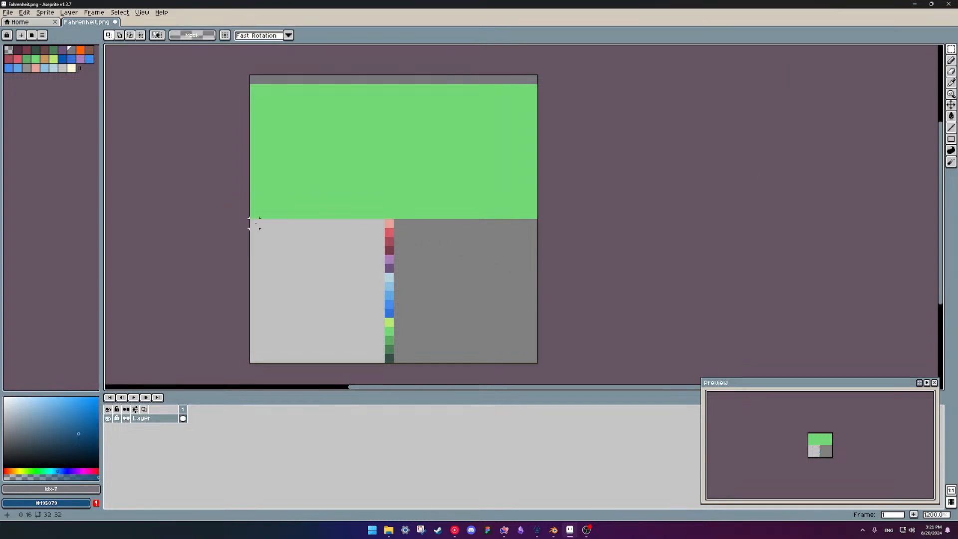
pyautogui.moveTo(249, 219); pyautogui.dragTo(539, 364)
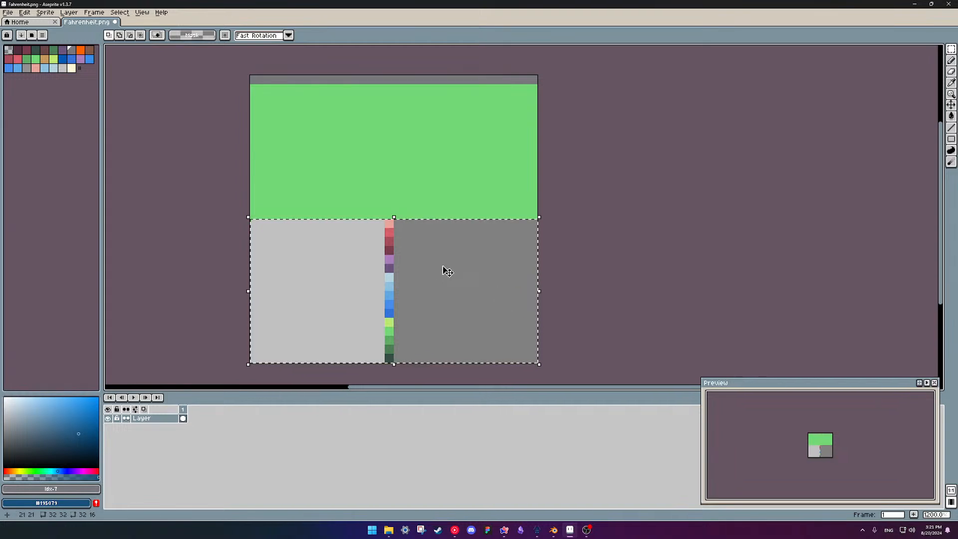
pyautogui.press('g')
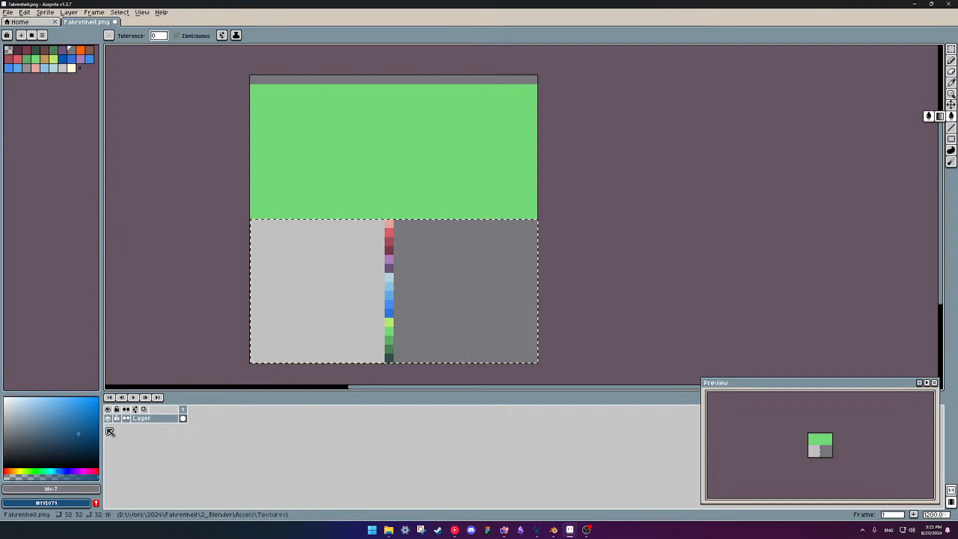
pyautogui.click(56, 504)
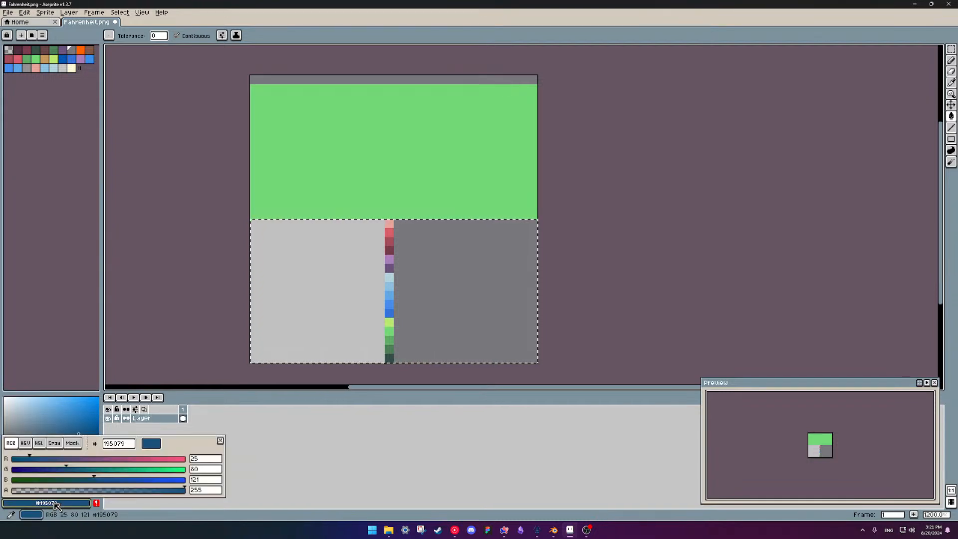
pyautogui.click(96, 504)
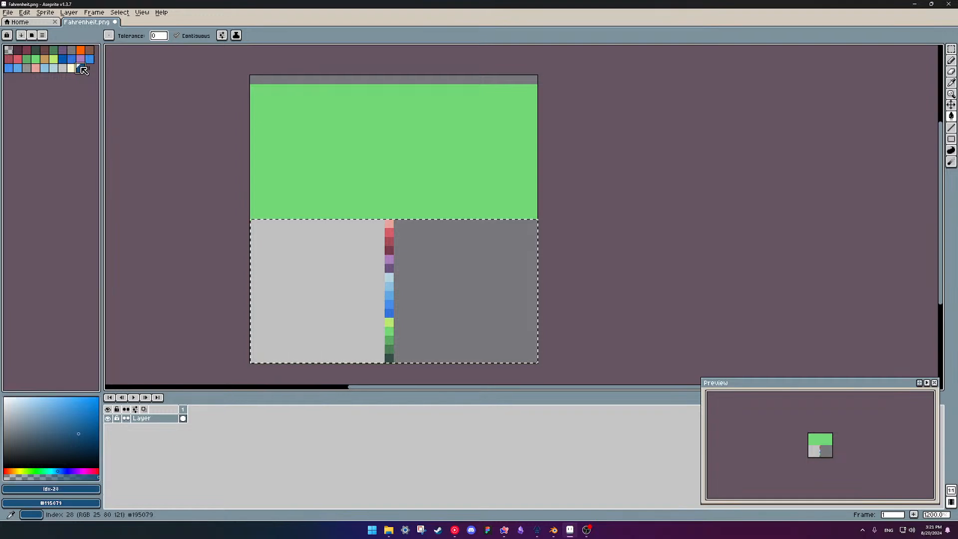
# Fill the selected lower half with the blue, paint over the remaining coloured strip in its middle, and save the texture.
pyautogui.click(436, 289)
pyautogui.click(374, 282)
pyautogui.click(389, 276)
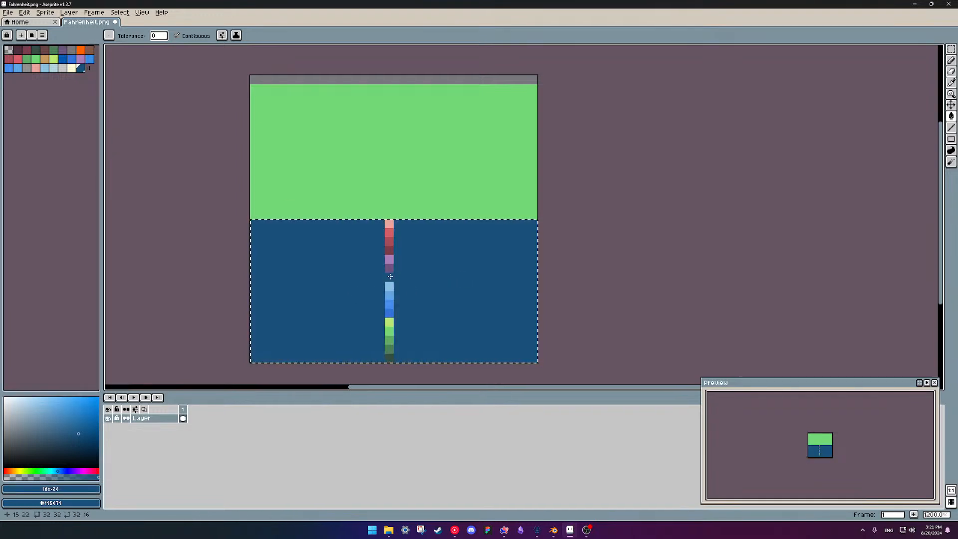
pyautogui.click(389, 225)
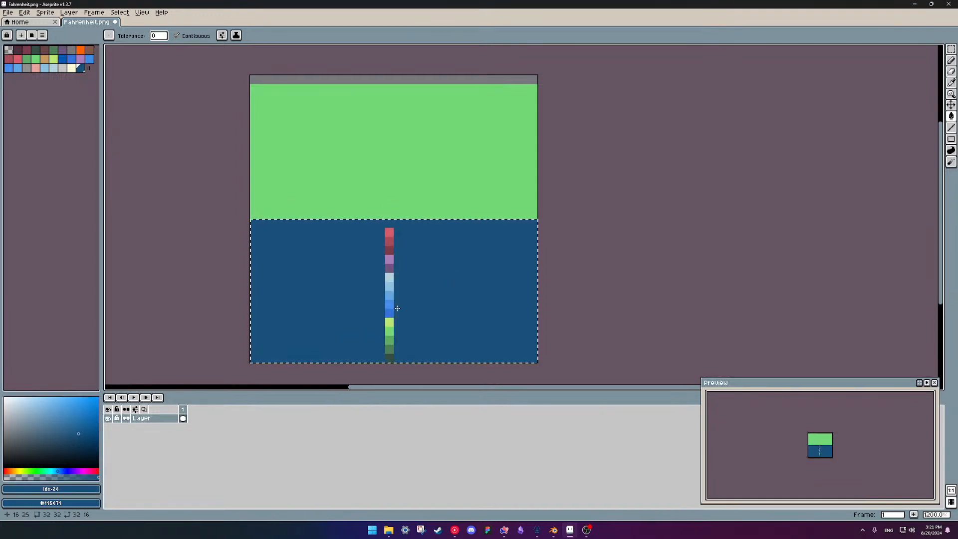
pyautogui.press('b')
pyautogui.moveTo(390, 233); pyautogui.dragTo(396, 289)
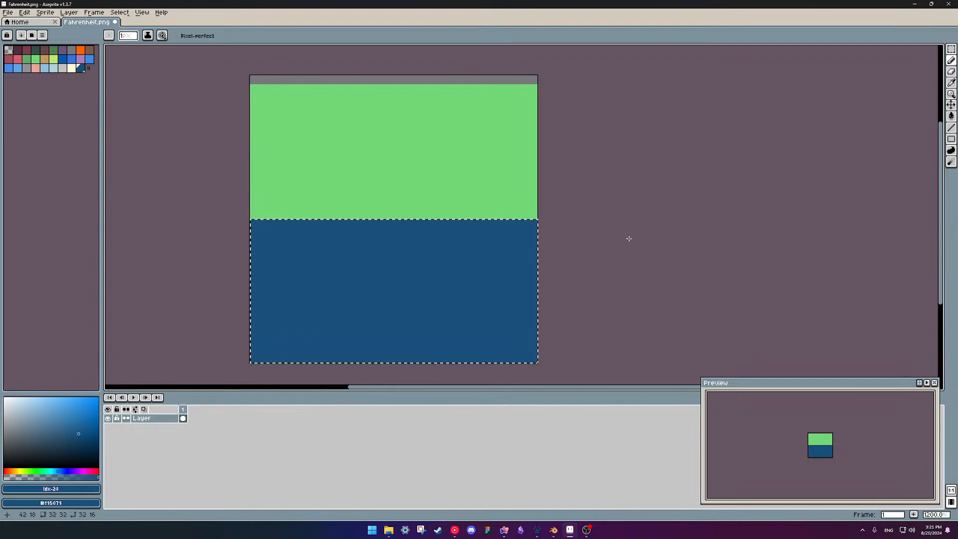
pyautogui.hotkey('ctrl', 's')
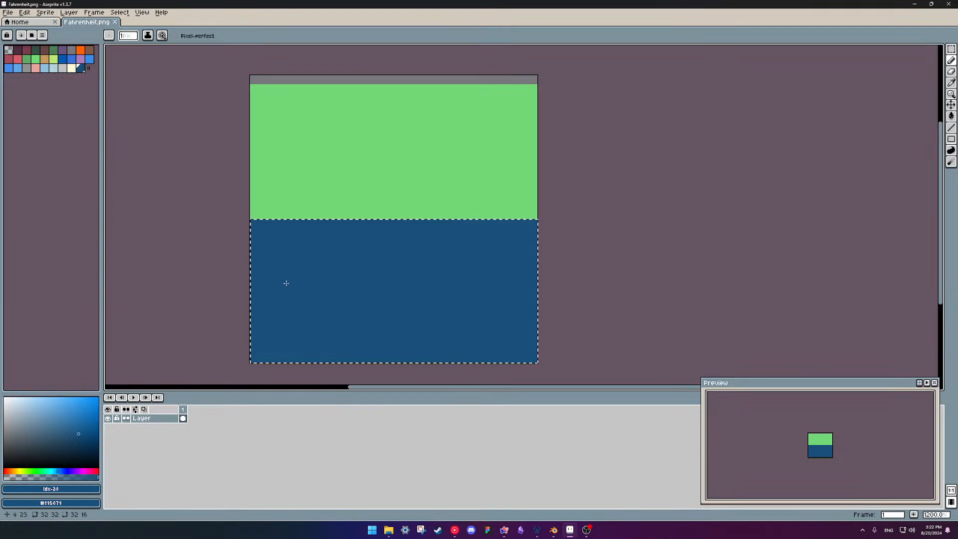
# Switch to YouTube Music, start the Stream Playlist, and return to Aseprite.
pyautogui.click(454, 531)
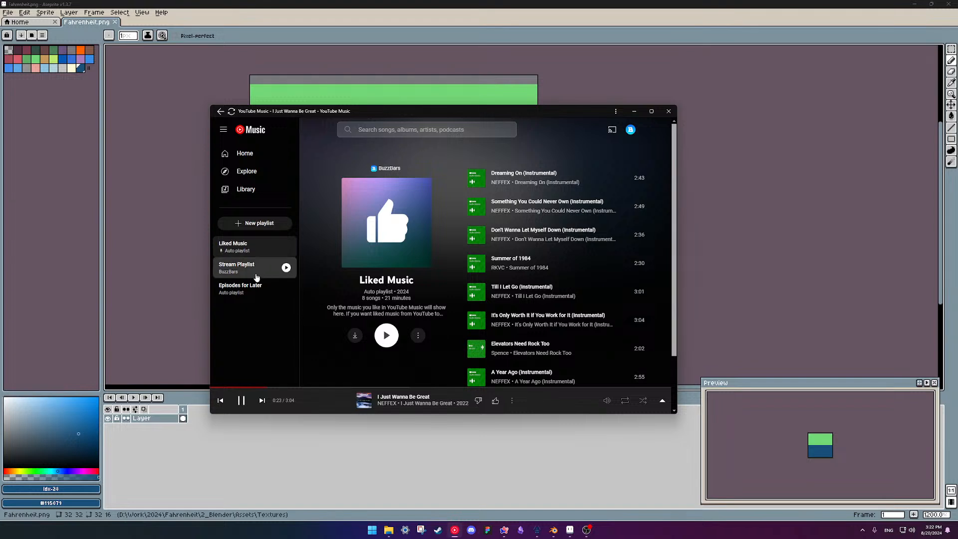
pyautogui.click(285, 268)
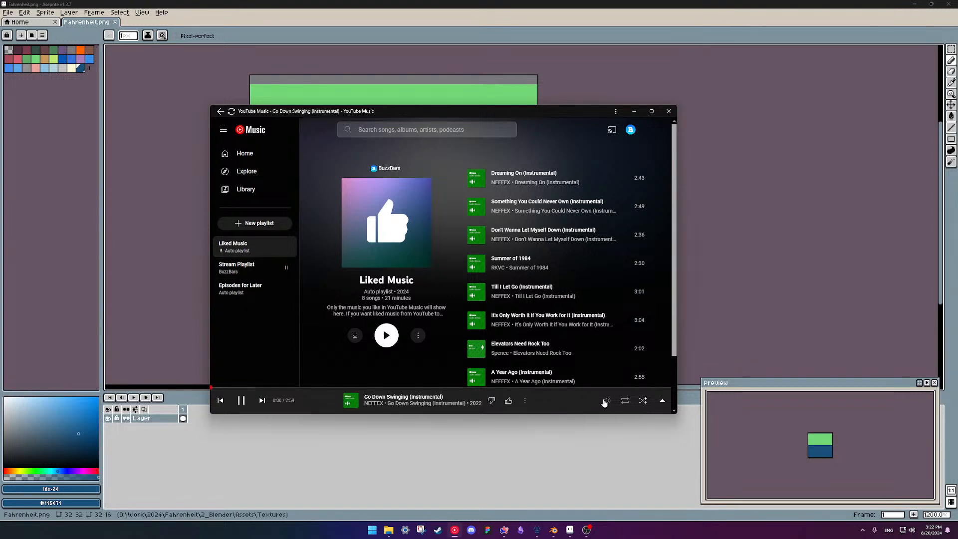
pyautogui.click(233, 468)
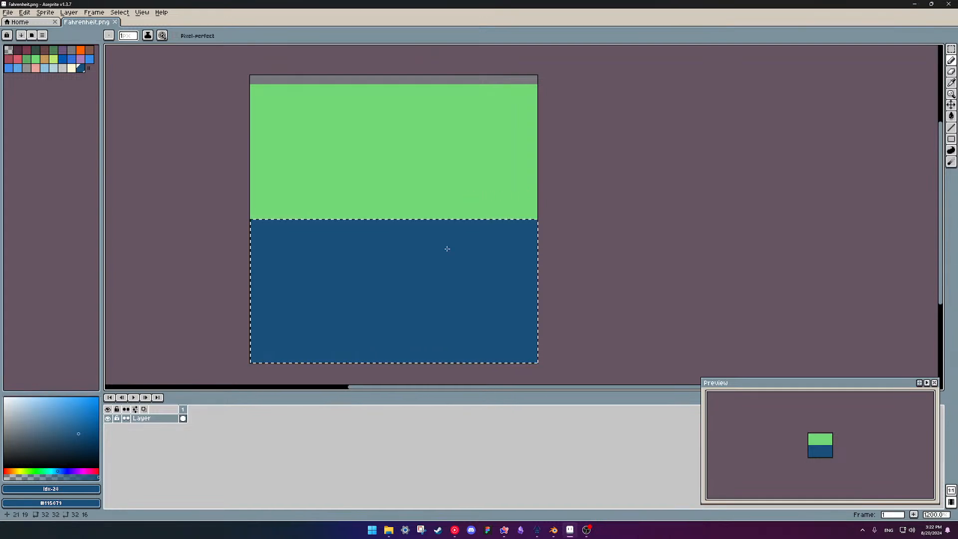
# Reselect the blue lower half and fill it with a darker blue, HSV 205, 76, 30.
pyautogui.click(613, 211)
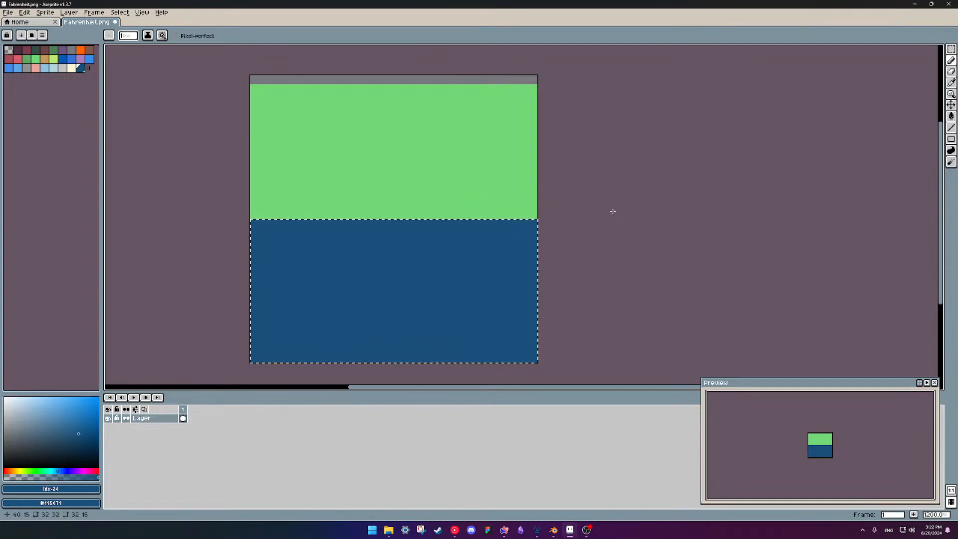
pyautogui.press('m')
pyautogui.hotkey('ctrl', 'd')
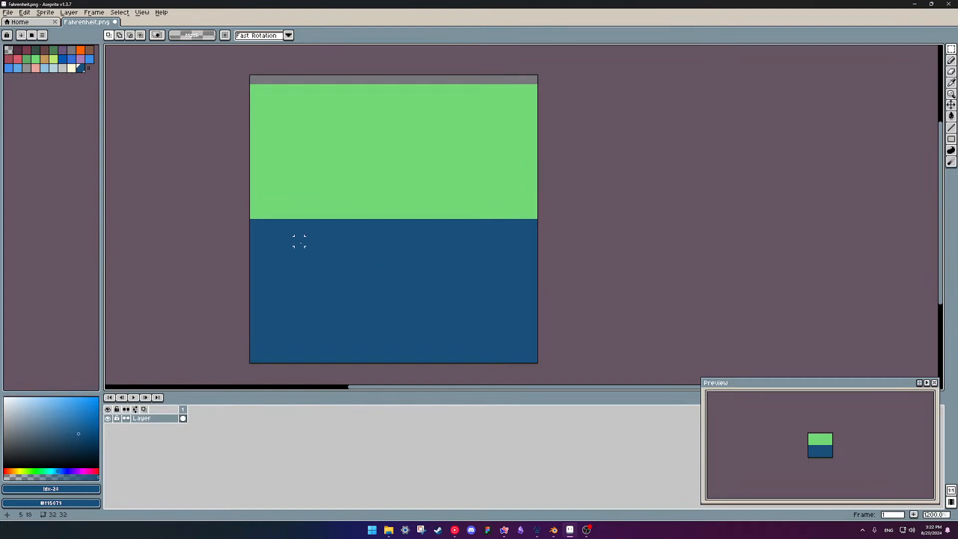
pyautogui.moveTo(254, 223); pyautogui.dragTo(530, 360)
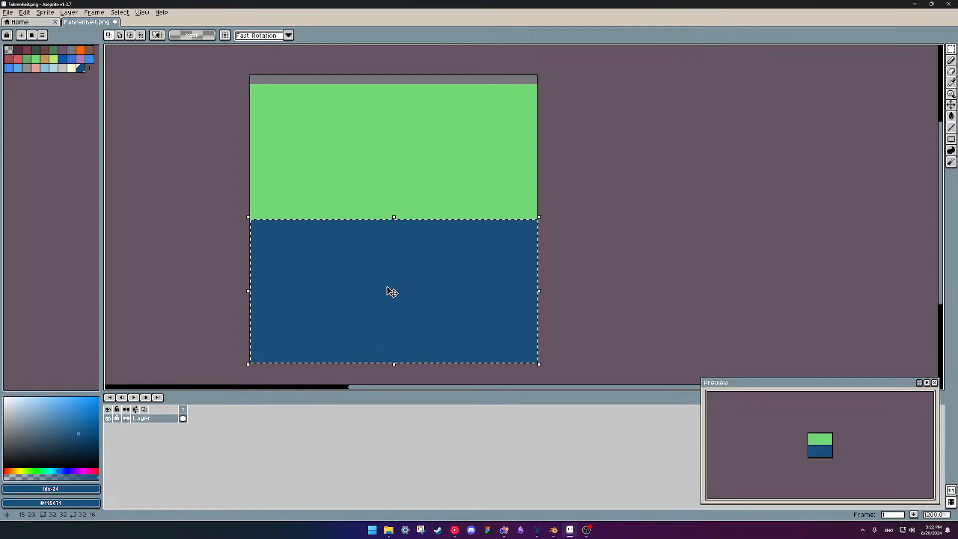
pyautogui.press('g')
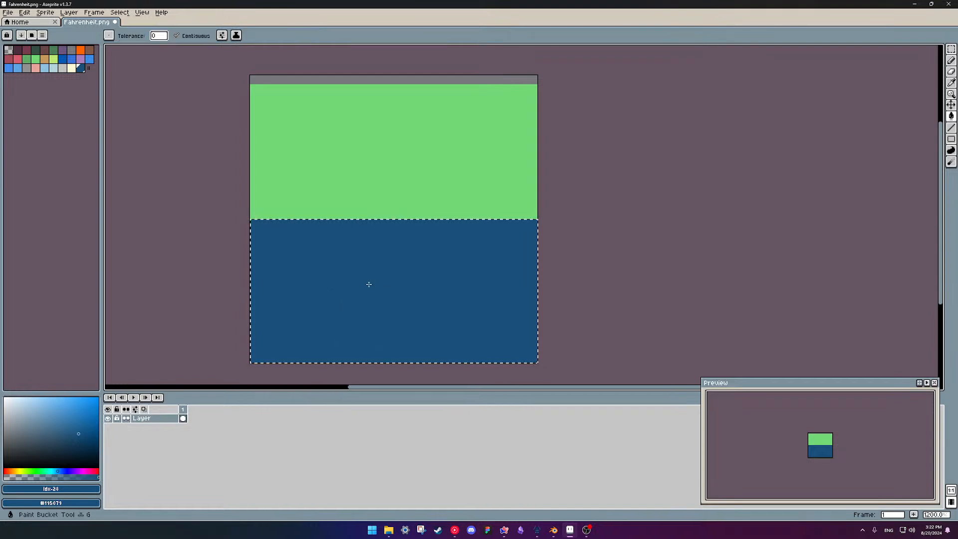
pyautogui.click(79, 443)
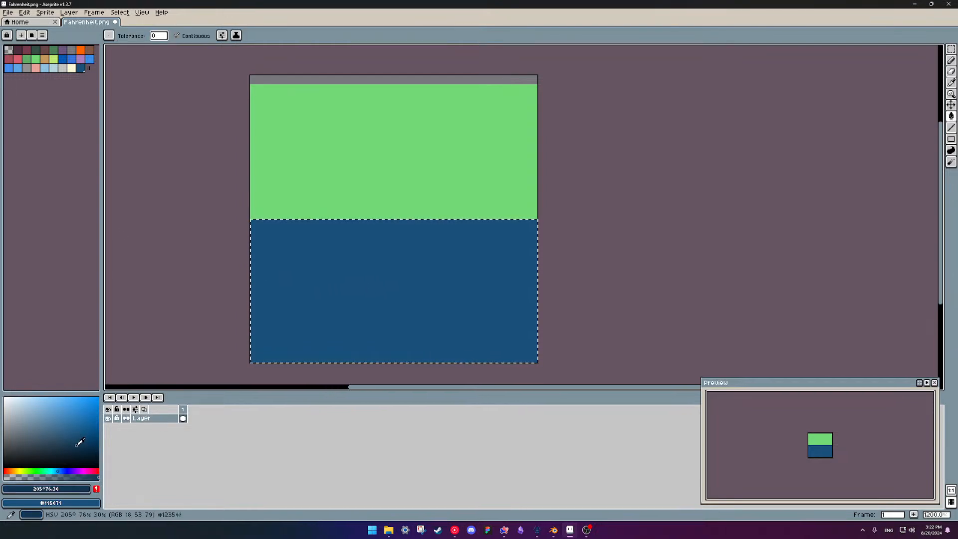
pyautogui.click(342, 293)
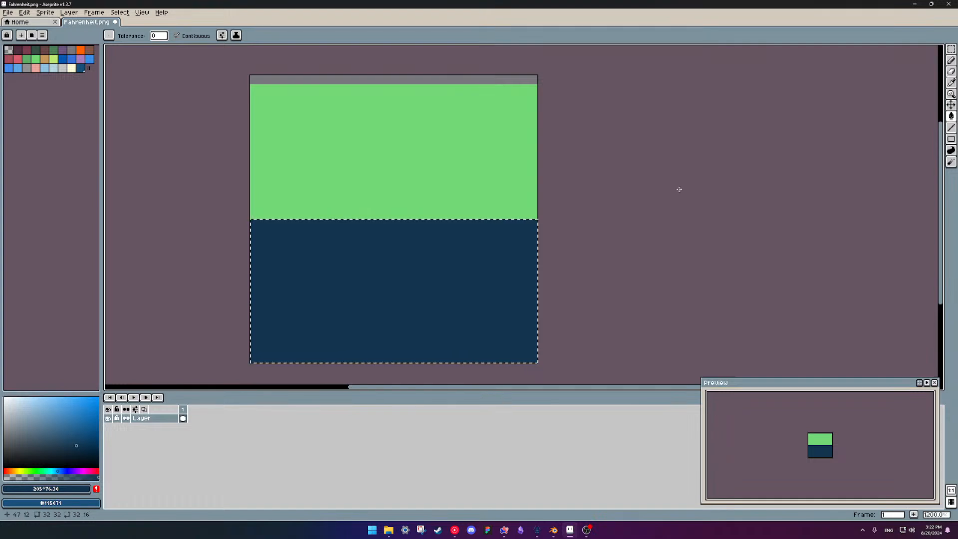
# Select the entire 32 x 32 canvas with the Rectangular Marquee tool.
pyautogui.press('m')
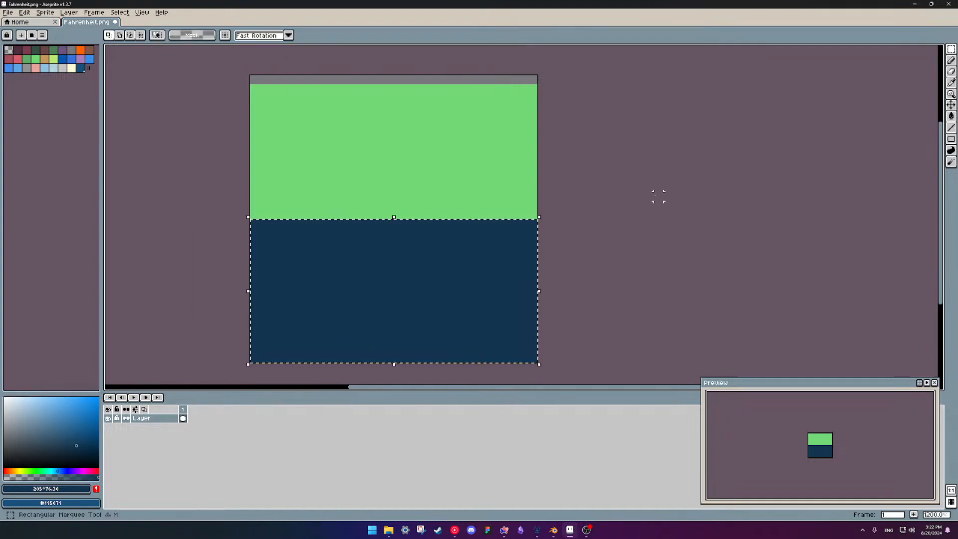
pyautogui.click(7, 12)
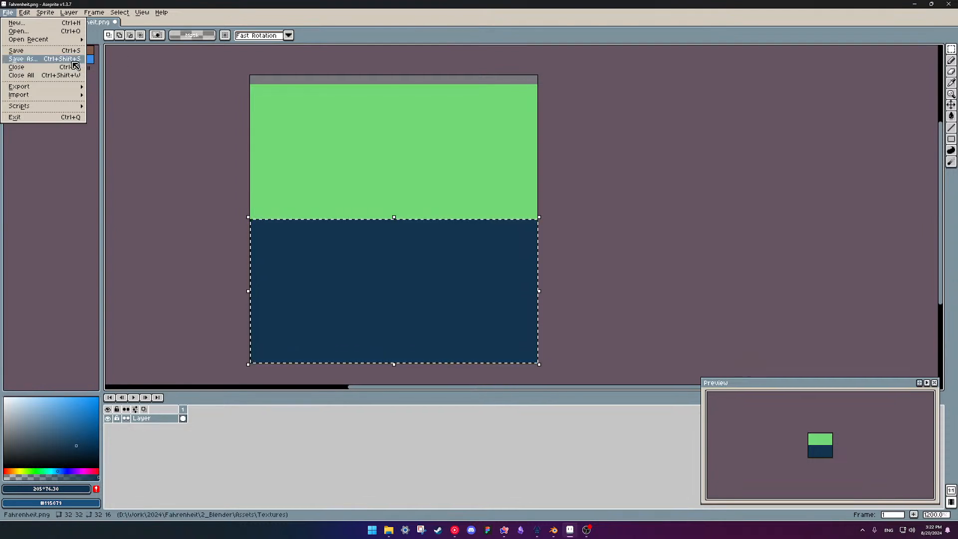
pyautogui.click(245, 169)
pyautogui.moveTo(254, 80); pyautogui.dragTo(535, 367)
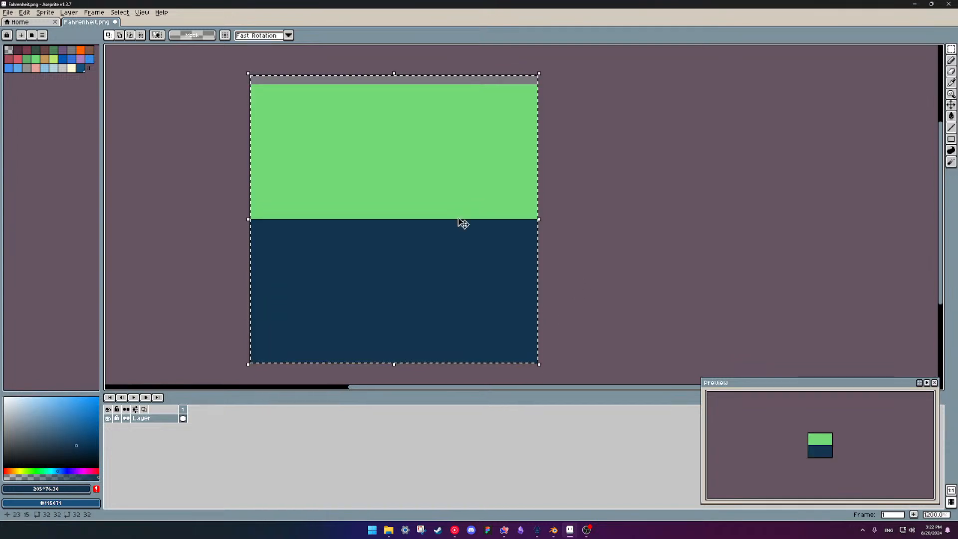
# Undo all edits back to the original one-pixel-wide palette strip and save Fahrenheit.png in that state.
pyautogui.hotkey('ctrl', 'z')
pyautogui.hotkey('ctrl', 'z')
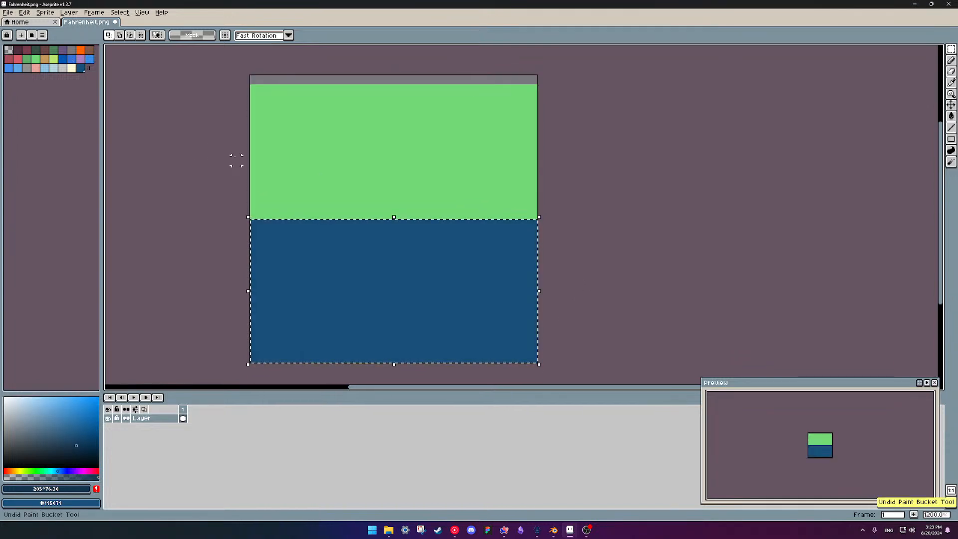
pyautogui.hotkey('ctrl', 'z')
pyautogui.hotkey('ctrl', 'z')
pyautogui.hotkey('ctrl', 'z')
pyautogui.hotkey('ctrl', 'z')
pyautogui.hotkey('ctrl', 'z')
pyautogui.hotkey('ctrl', 'z')
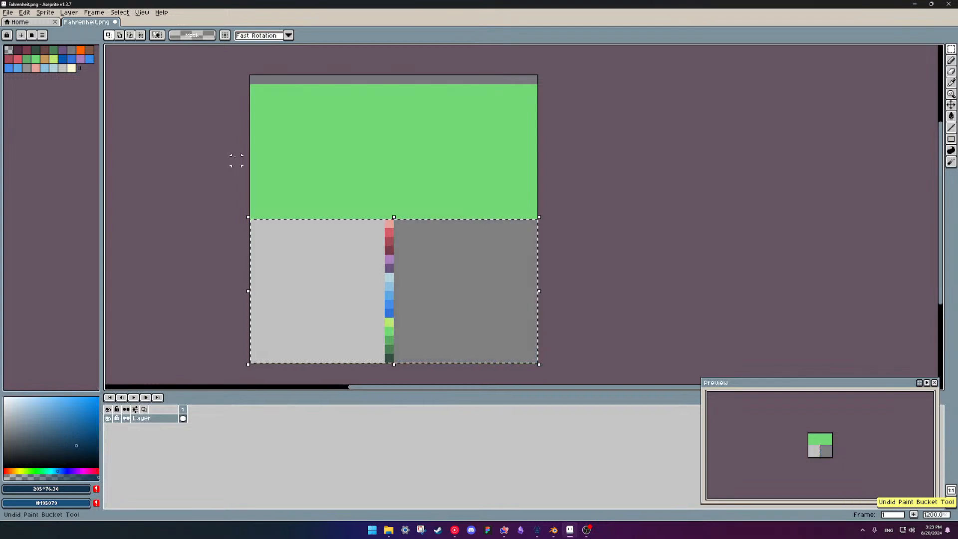
pyautogui.hotkey('ctrl', 'z')
pyautogui.hotkey('ctrl', 'z')
pyautogui.hotkey('ctrl', 'z')
pyautogui.hotkey('ctrl', 'z')
pyautogui.hotkey('ctrl', 'z')
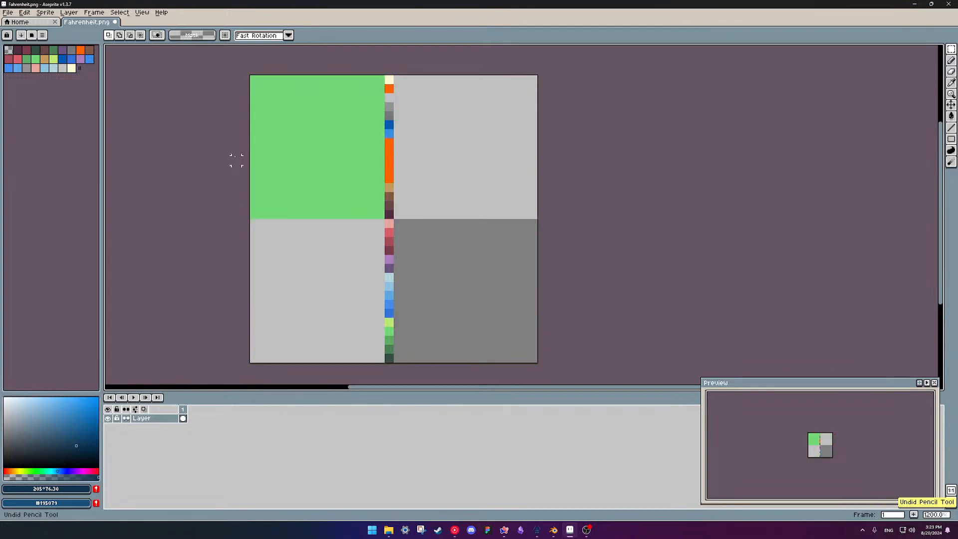
pyautogui.hotkey('ctrl', 'z')
pyautogui.hotkey('ctrl', 'z')
pyautogui.hotkey('ctrl', 'z')
pyautogui.hotkey('ctrl', 'z')
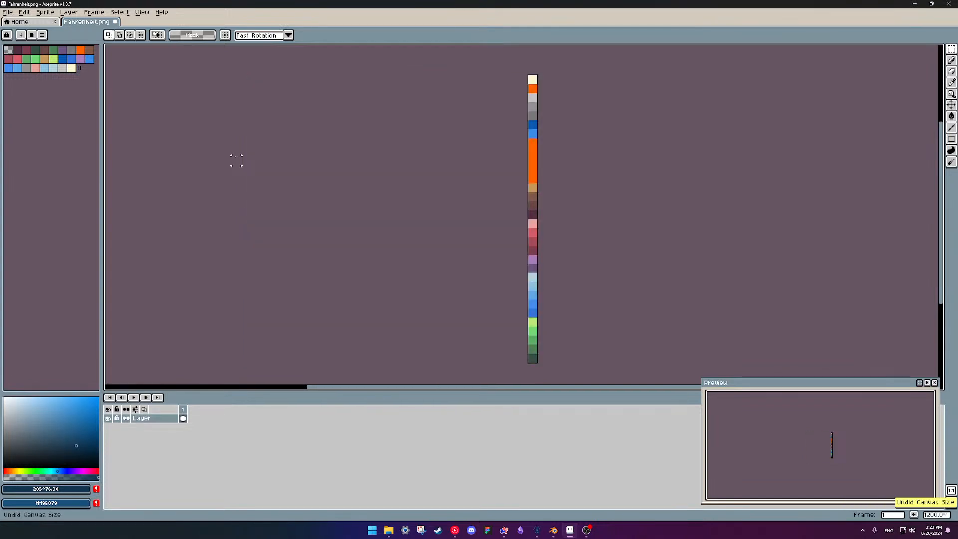
pyautogui.hotkey('ctrl', 's')
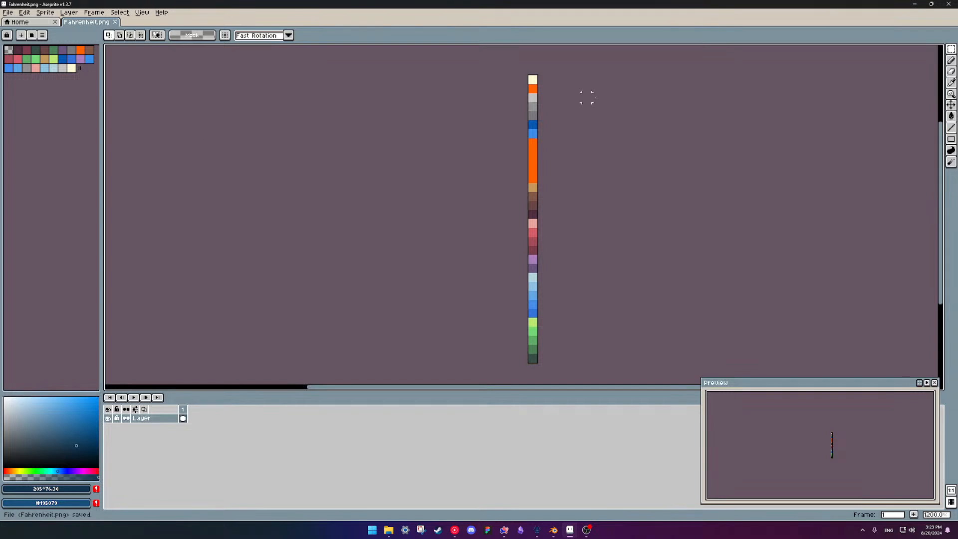
# Redo all the undone edits up to the green and dark blue layout with the full-canvas selection.
pyautogui.hotkey('ctrl', 'y')
pyautogui.hotkey('ctrl', 'y')
pyautogui.hotkey('ctrl', 'y')
pyautogui.hotkey('ctrl', 'y')
pyautogui.hotkey('ctrl', 'y')
pyautogui.hotkey('ctrl', 'y')
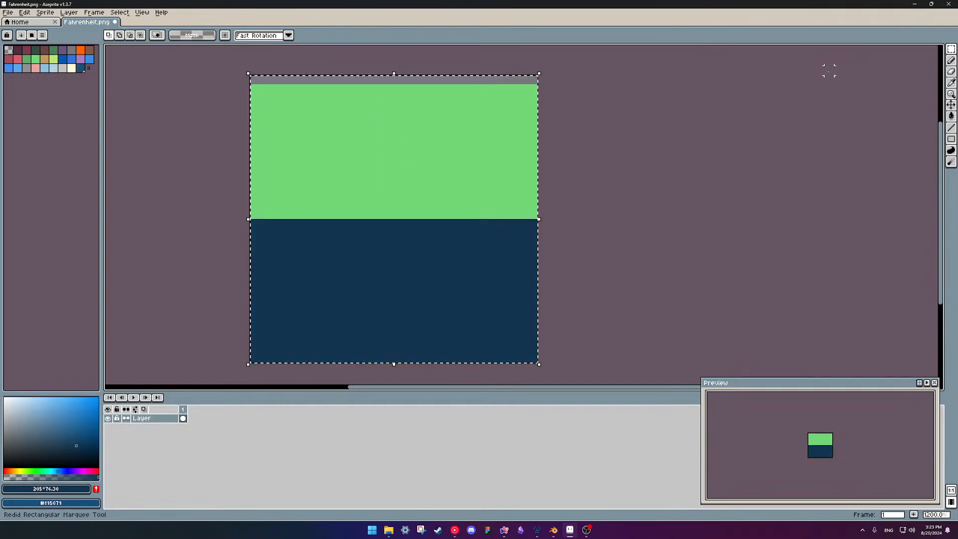
# Save the texture under the name Poltergeist in the Poltergeist project's 02_Blender/Assets/Textures folder.
pyautogui.click(8, 12)
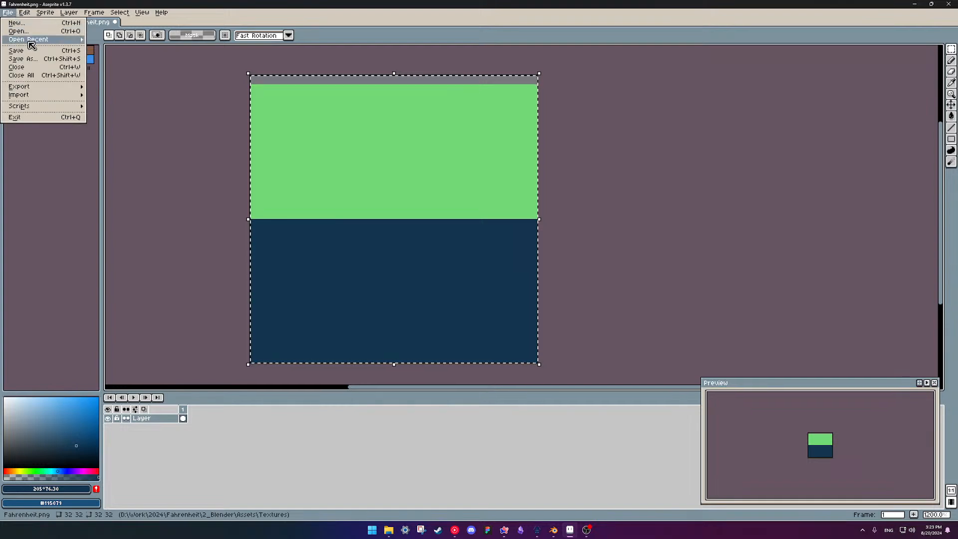
pyautogui.click(35, 60)
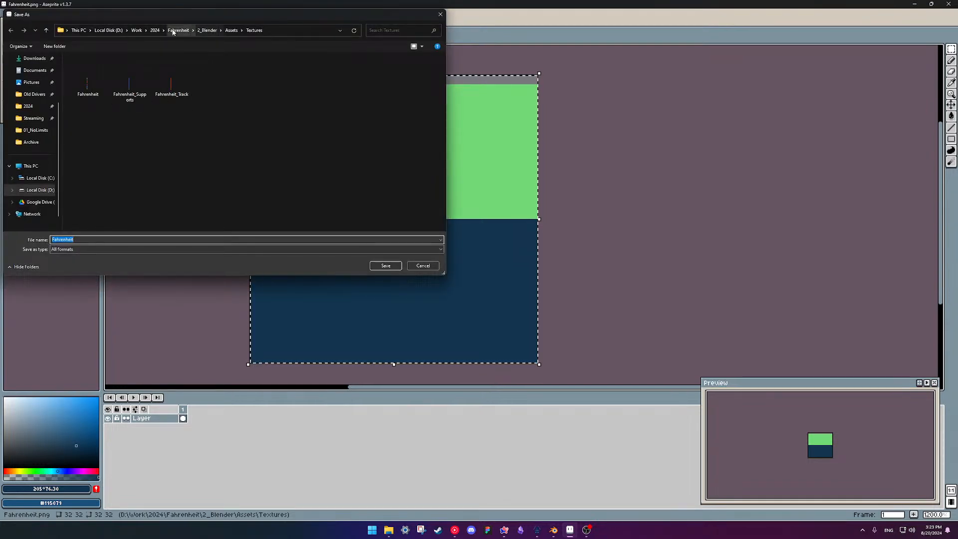
pyautogui.click(155, 30)
pyautogui.doubleClick(108, 90)
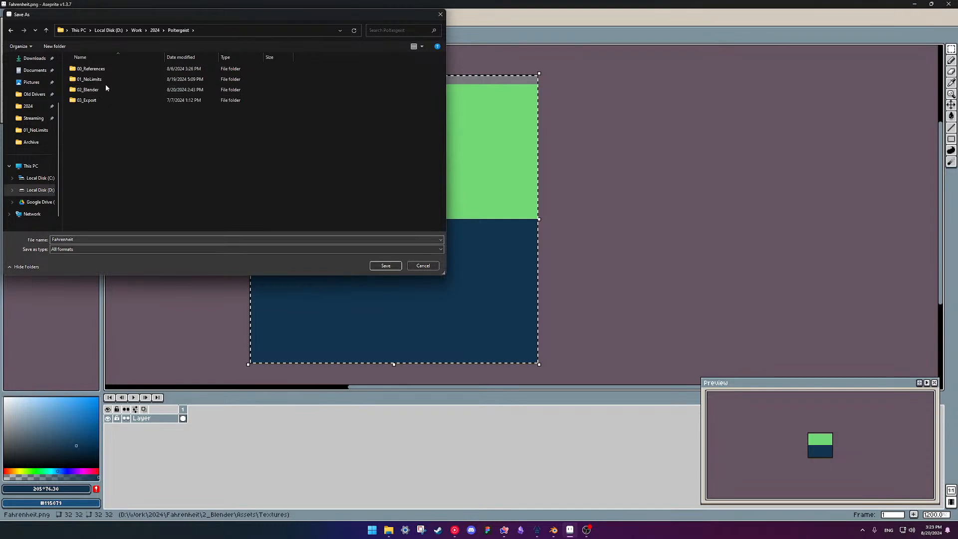
pyautogui.doubleClick(103, 89)
pyautogui.doubleClick(98, 78)
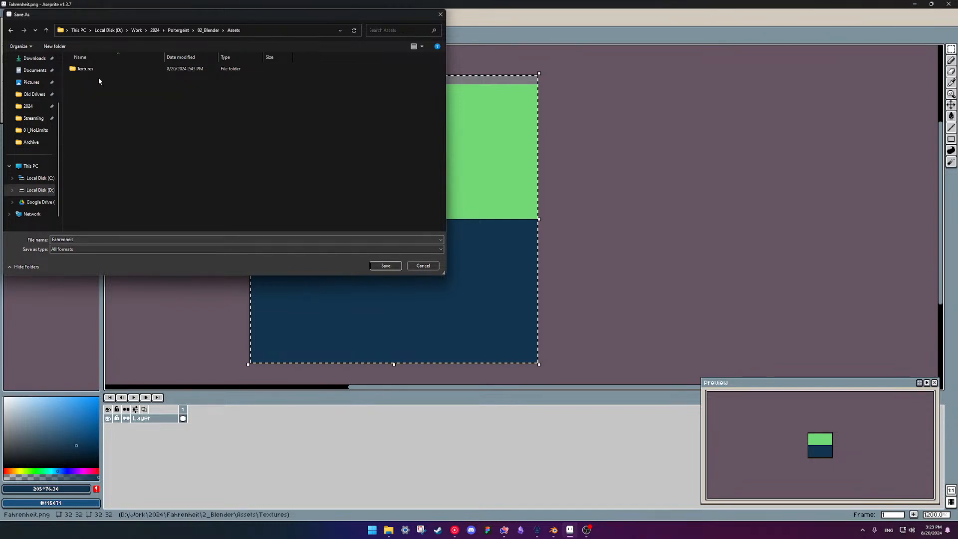
pyautogui.doubleClick(84, 239)
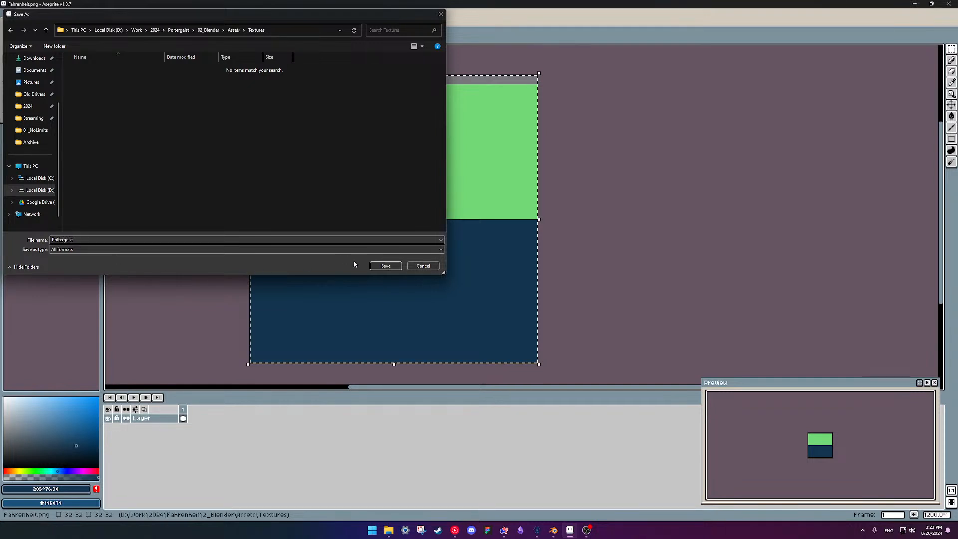
pyautogui.click(386, 265)
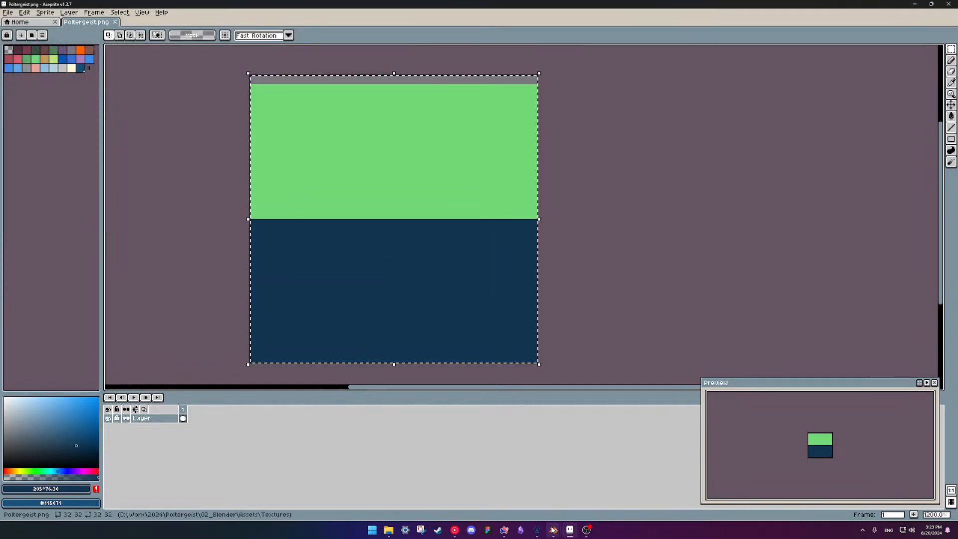
# Switch to the Blender track elements file and give the cylinder a new material named Poltergeist.
pyautogui.moveTo(553, 530)
pyautogui.click(587, 489)
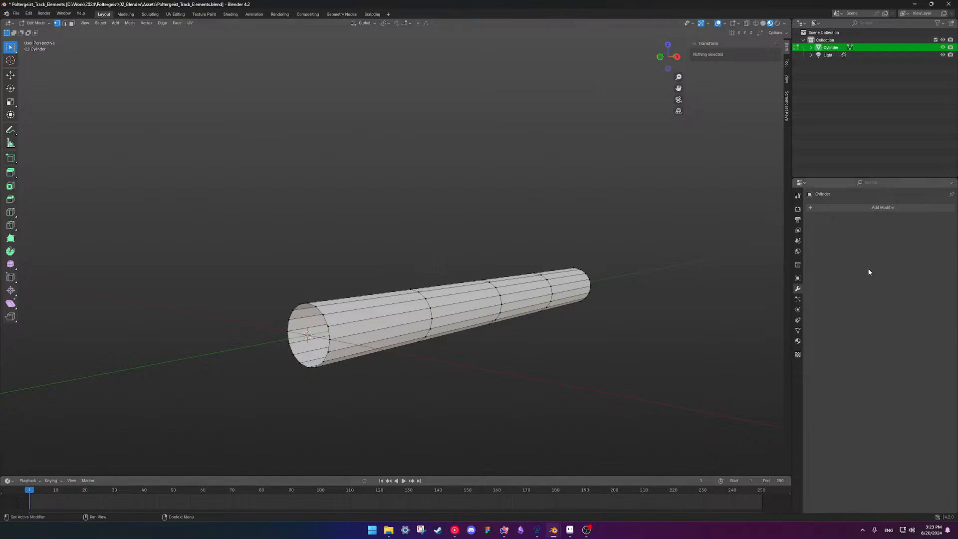
pyautogui.moveTo(525, 220); pyautogui.dragTo(527, 232, button='middle')
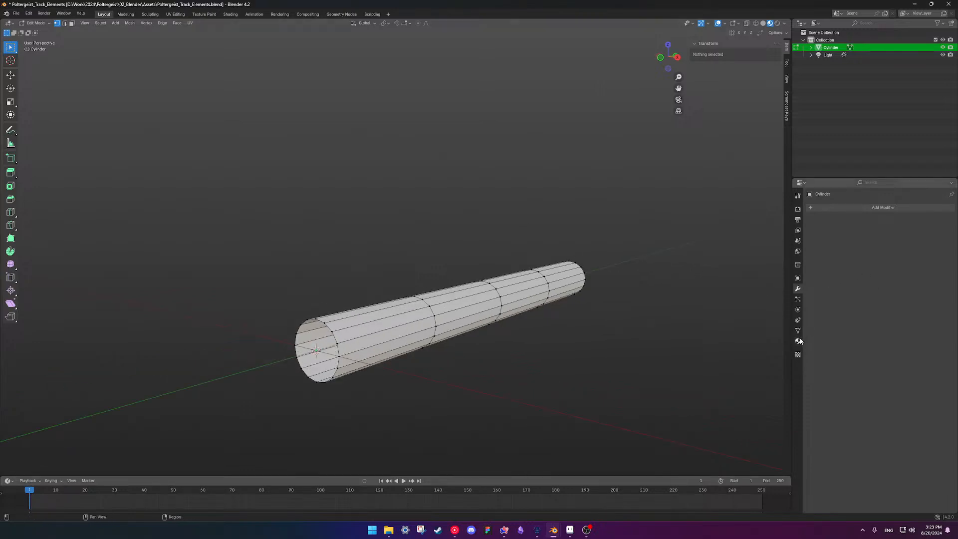
pyautogui.click(798, 342)
pyautogui.click(833, 239)
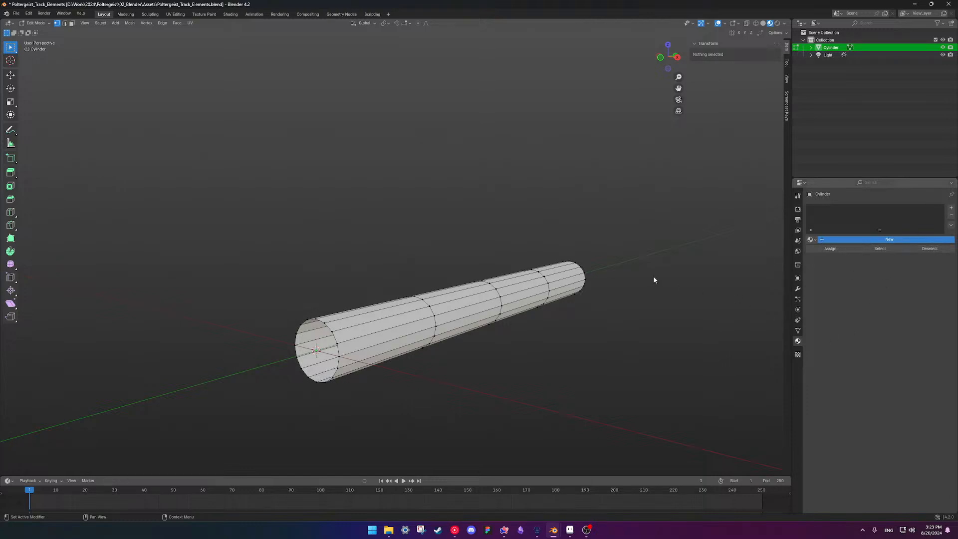
pyautogui.moveTo(654, 276); pyautogui.dragTo(544, 238, button='middle')
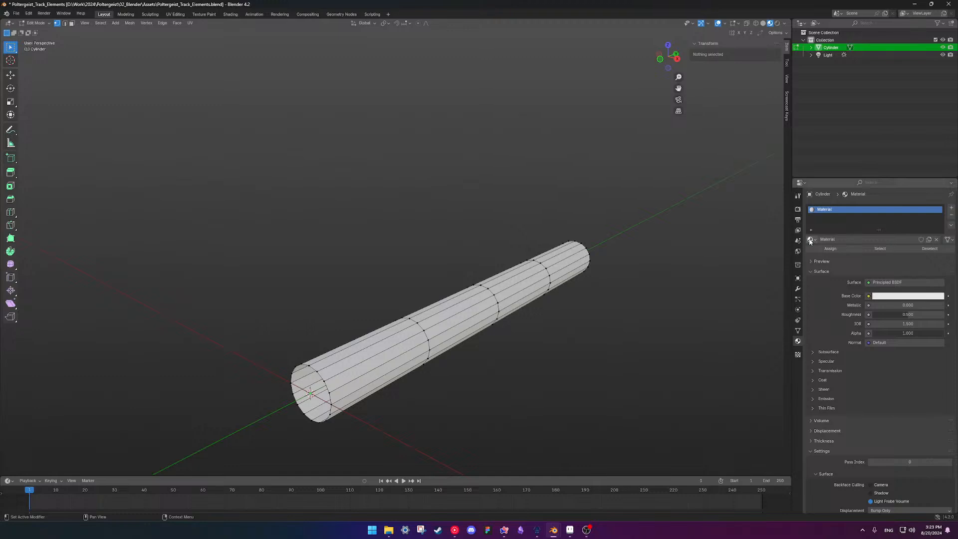
pyautogui.doubleClick(823, 209)
pyautogui.write('Pol')
# Set the material's base colour to an Image Texture and load Poltergeist.png from the Assets/Textures folder.
pyautogui.click(907, 294)
pyautogui.click(869, 296)
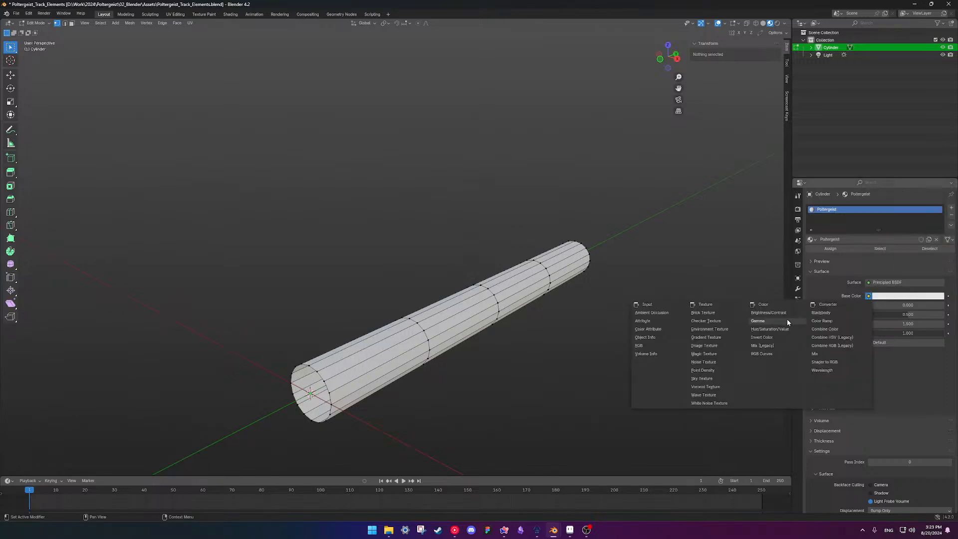
pyautogui.click(709, 344)
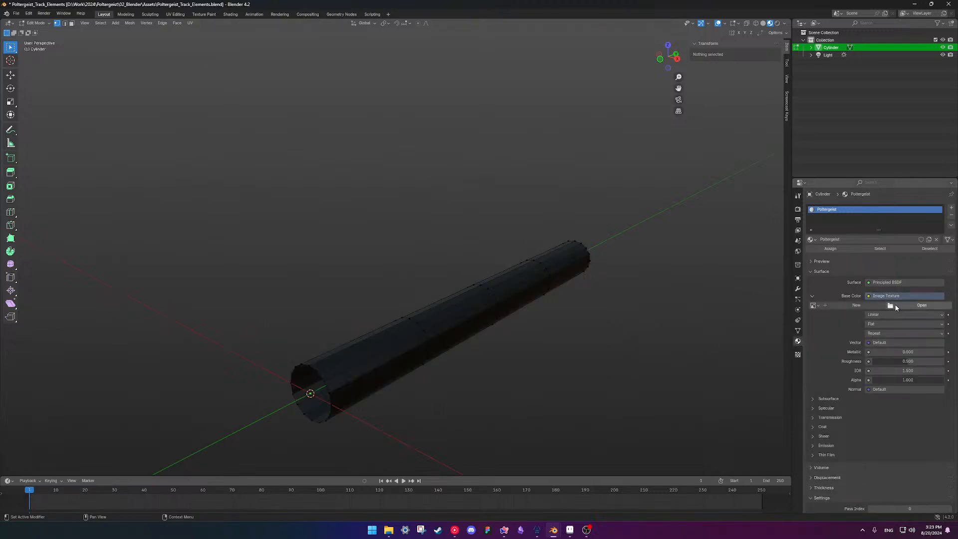
pyautogui.click(841, 306)
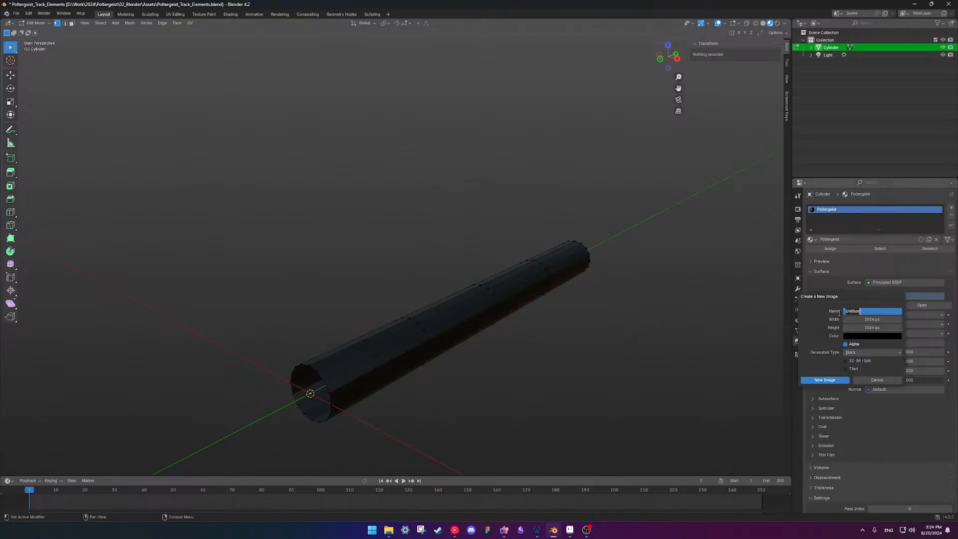
pyautogui.click(921, 305)
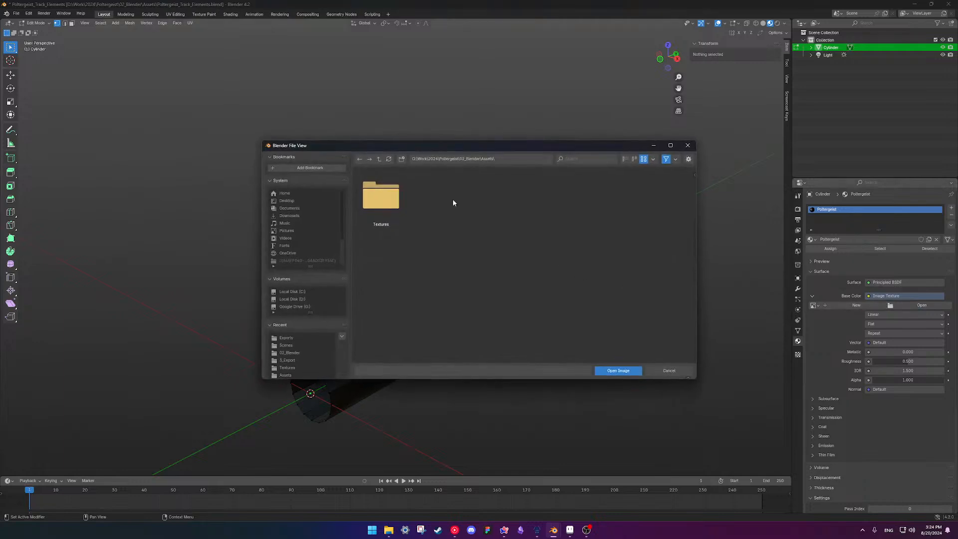
pyautogui.doubleClick(399, 191)
pyautogui.click(435, 199)
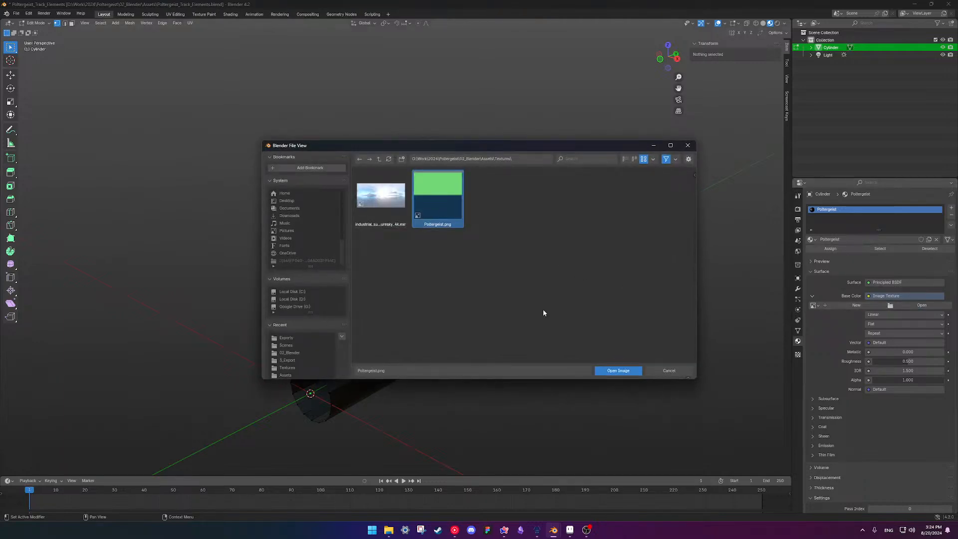
pyautogui.click(618, 370)
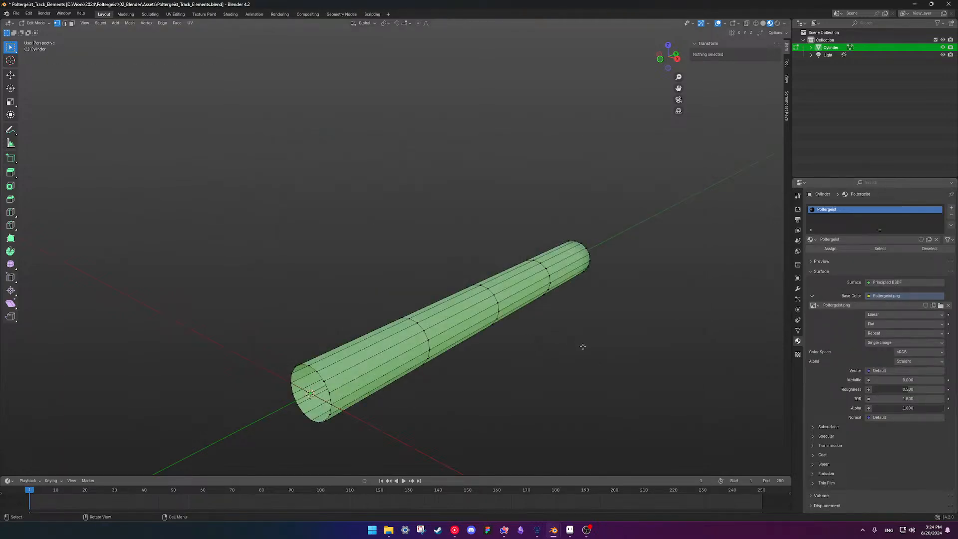
# Select one lengthwise edge loop running along the whole cylinder and mark it as a seam.
pyautogui.moveTo(490, 341); pyautogui.dragTo(471, 309, button='middle')
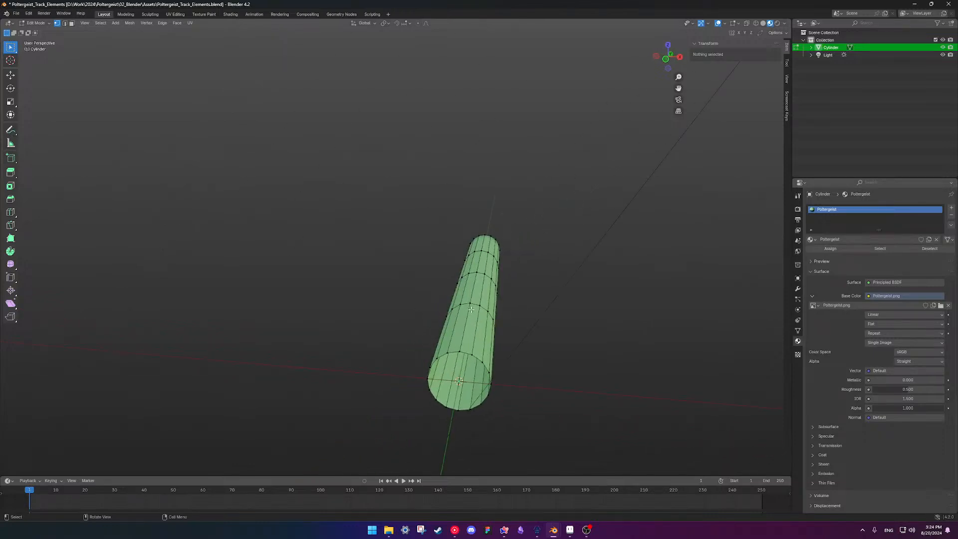
pyautogui.keyDown('alt'); pyautogui.click(469, 317); pyautogui.keyUp('alt')
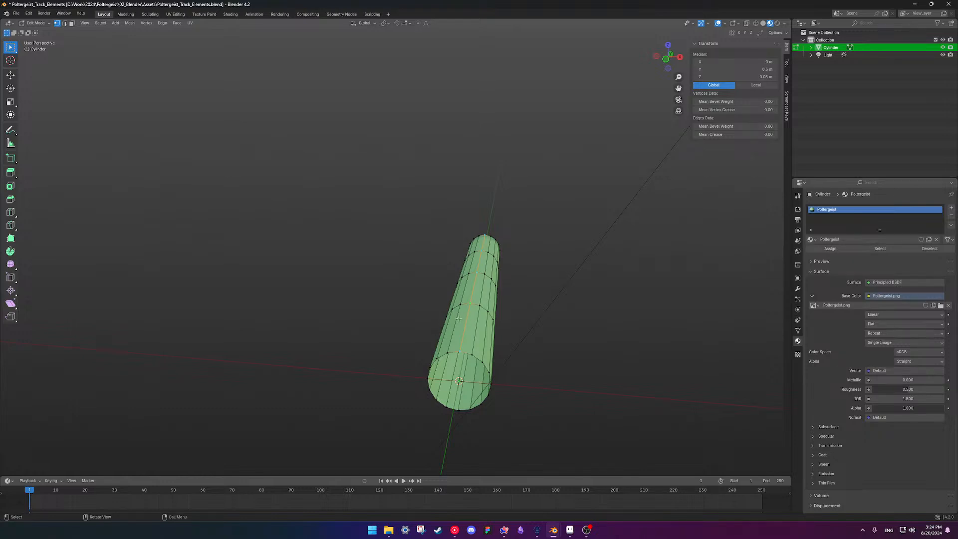
pyautogui.keyDown('alt'); pyautogui.click(457, 318); pyautogui.keyUp('alt')
pyautogui.moveTo(472, 303); pyautogui.dragTo(449, 289, button='middle')
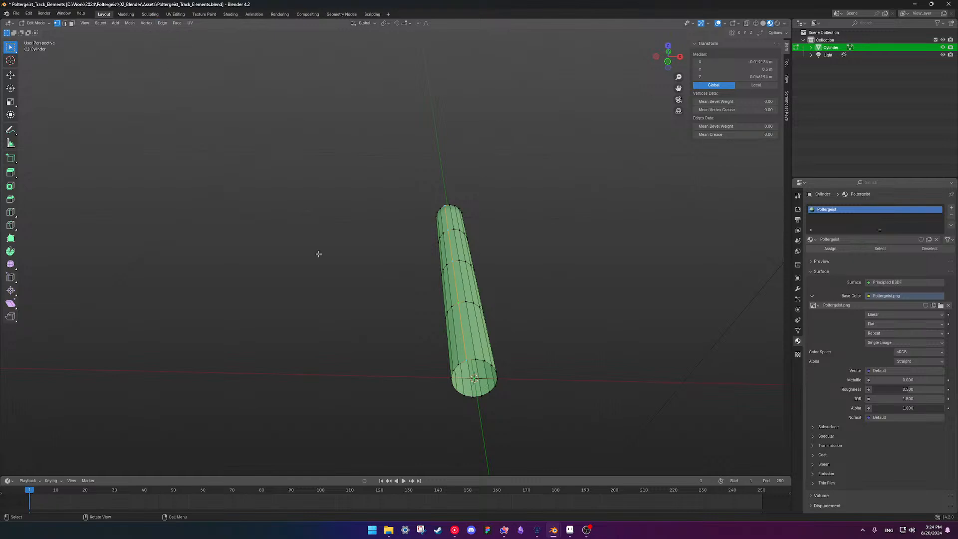
pyautogui.hotkey('ctrl', 'e')
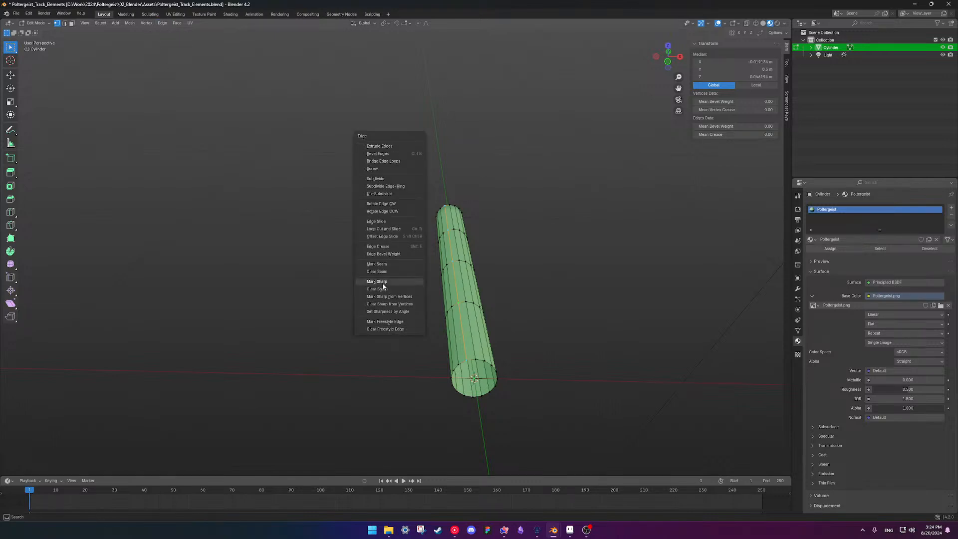
pyautogui.click(397, 265)
pyautogui.moveTo(397, 265); pyautogui.dragTo(434, 257, button='middle')
# Split the 3D viewport vertically into two areas and turn the new area into a UV Editor.
pyautogui.moveTo(1, 19); pyautogui.dragTo(331, 27)
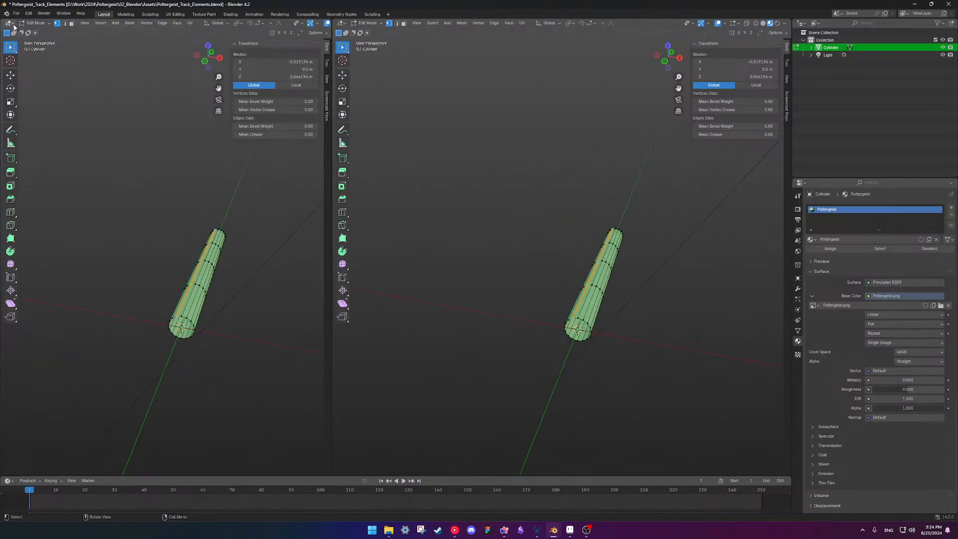
pyautogui.click(10, 23)
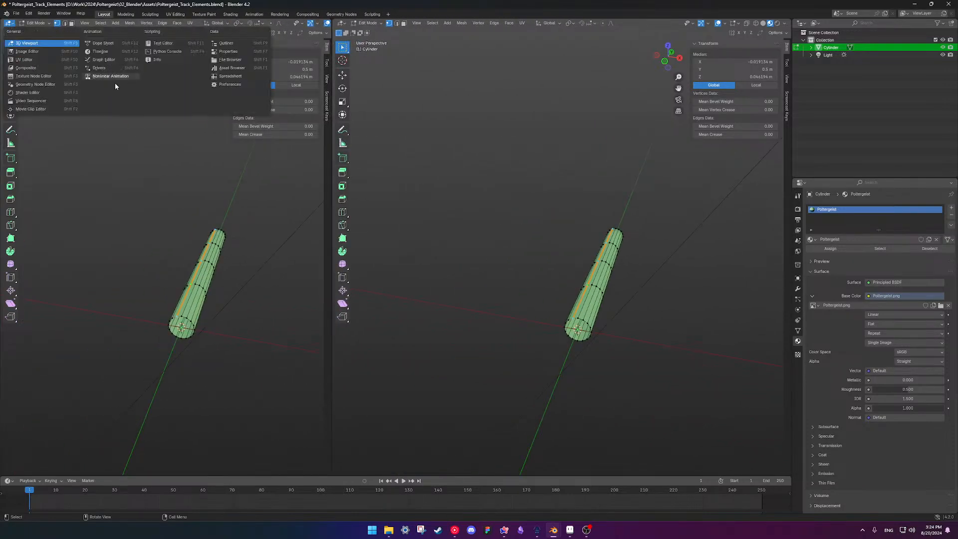
pyautogui.click(37, 58)
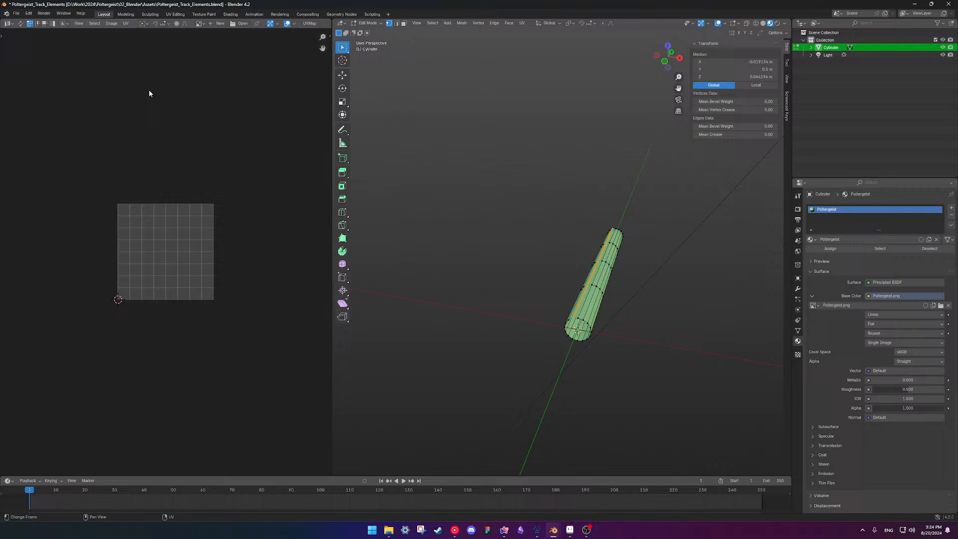
# Display the Poltergeist.png texture behind the UVs and select the whole cylinder mesh with all its UVs.
pyautogui.click(200, 24)
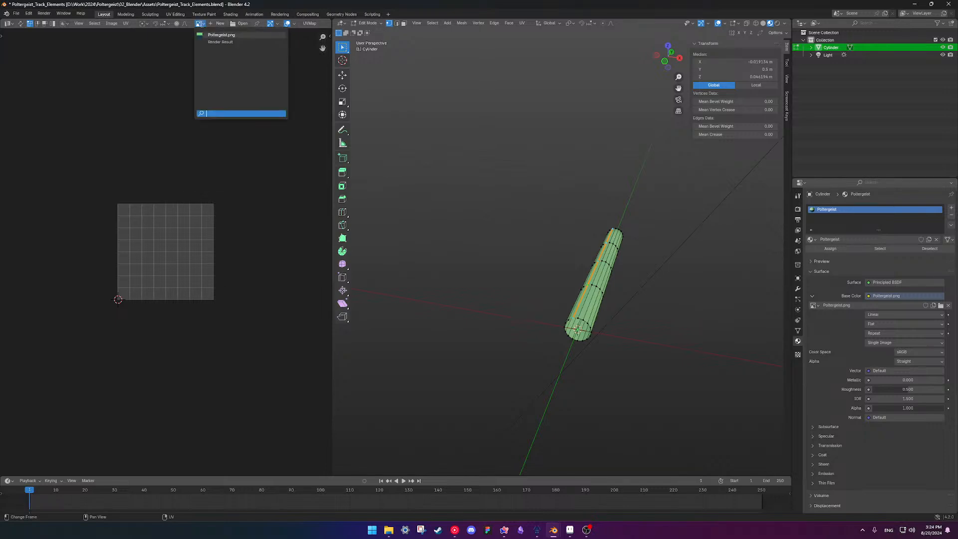
pyautogui.click(222, 38)
pyautogui.scroll(13, 169, 218)
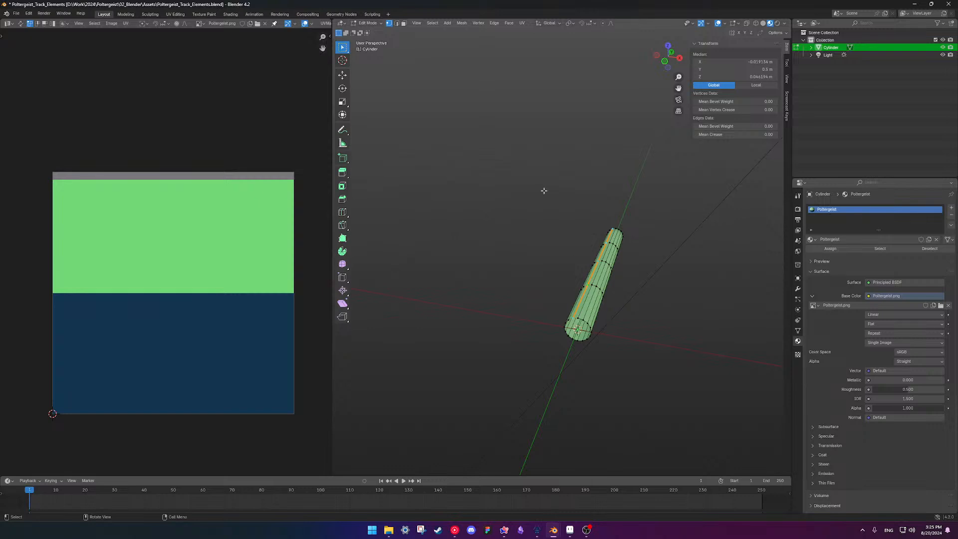
pyautogui.press('a')
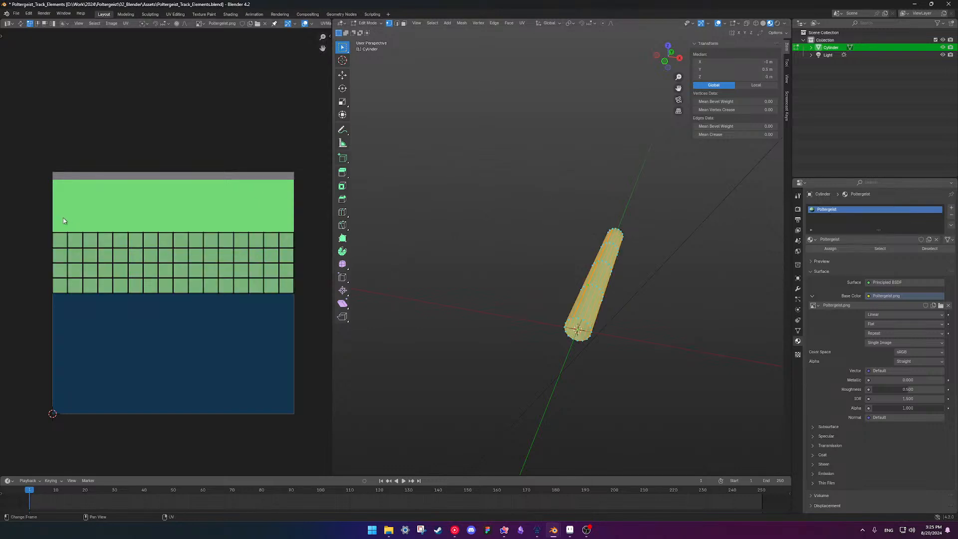
pyautogui.moveTo(33, 211); pyautogui.dragTo(314, 329)
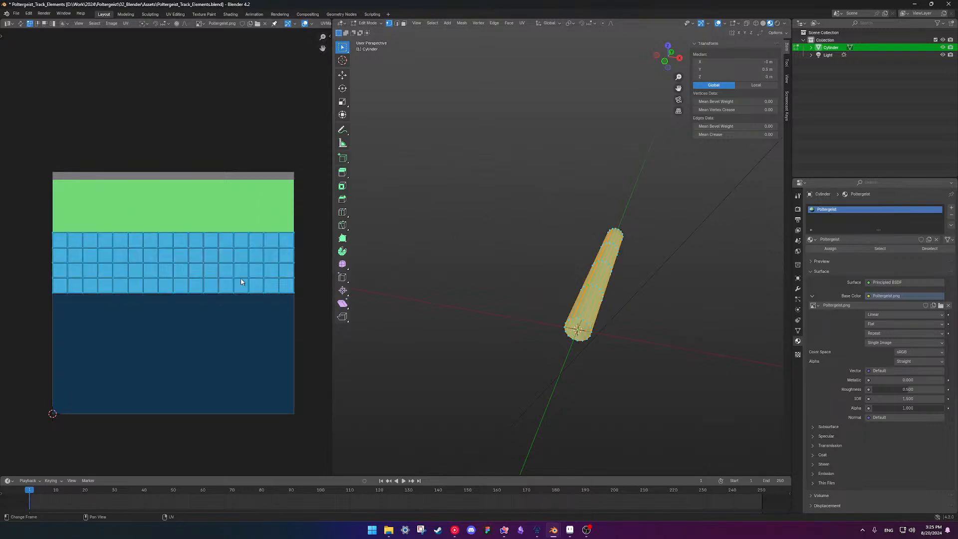
pyautogui.press('g')
pyautogui.press('y')
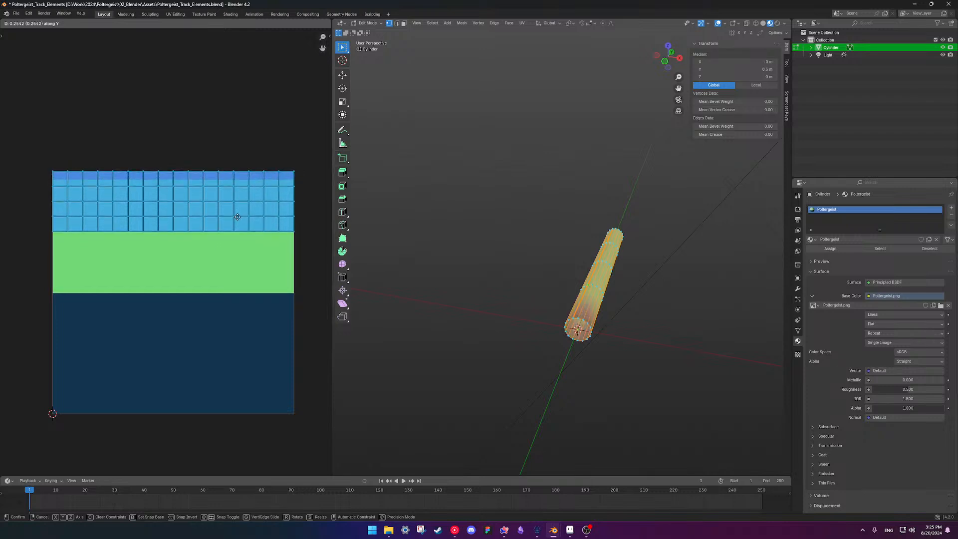
pyautogui.press('Escape')
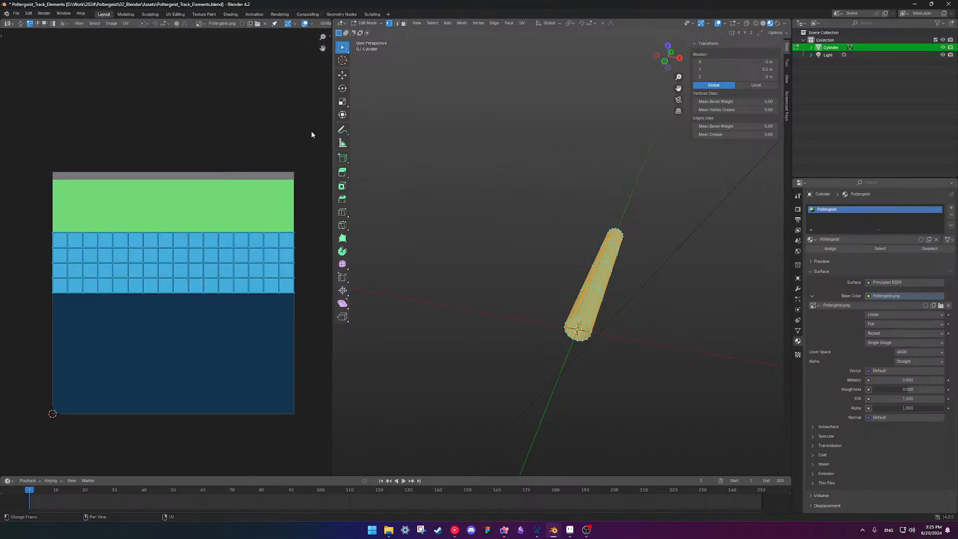
# Rotate the cylinder's UVs by 90°, shrink them to a narrow strip and place them at the texture's upper-left corner.
pyautogui.press('n')
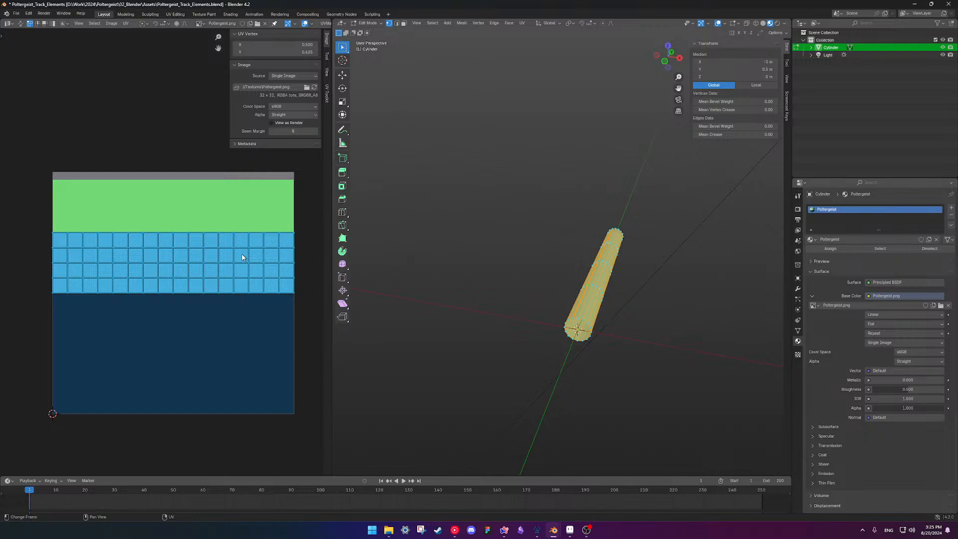
pyautogui.write('r90')
pyautogui.press('Return')
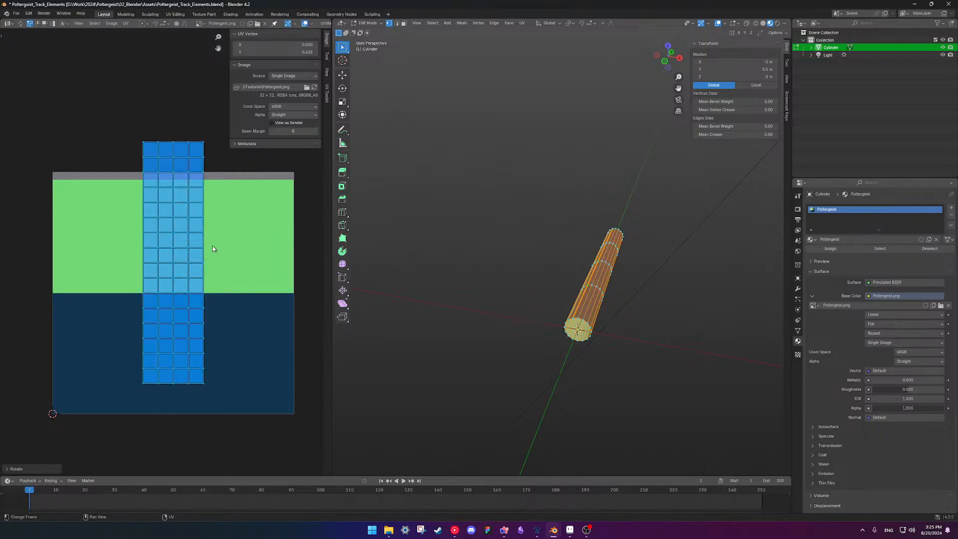
pyautogui.press('s')
pyautogui.click(188, 253)
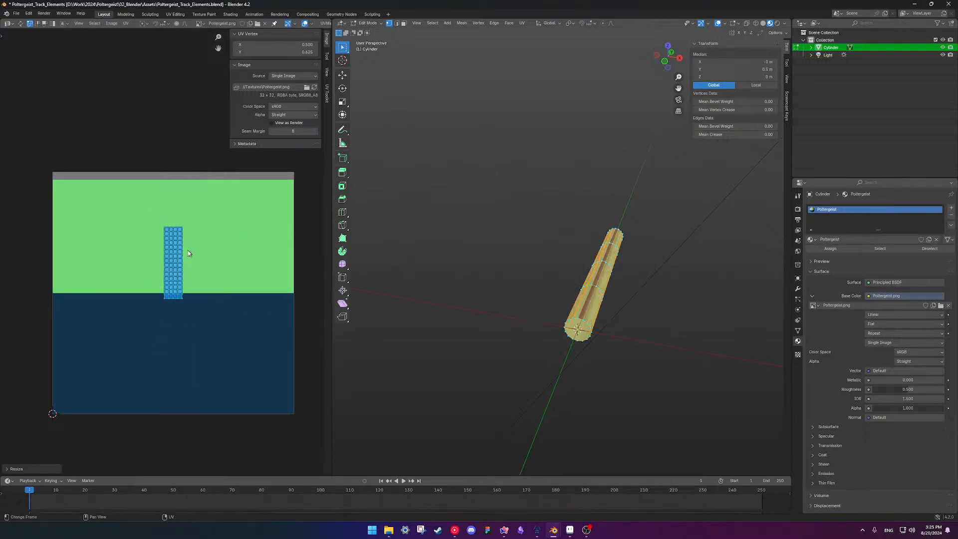
pyautogui.press('g')
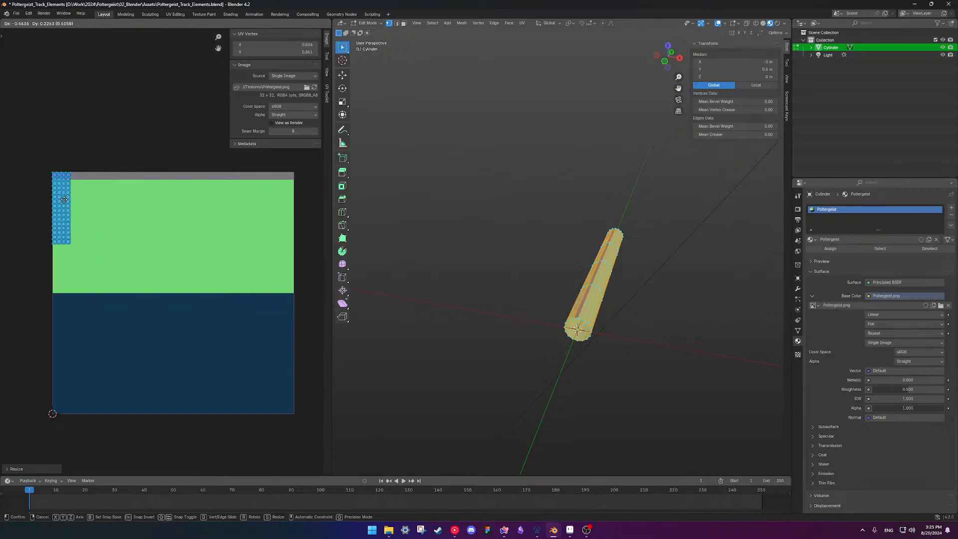
pyautogui.click(65, 201)
# Nudge the whole UV strip slightly so it fits just inside the texture's upper-left corner.
pyautogui.scroll(4, 623, 339)
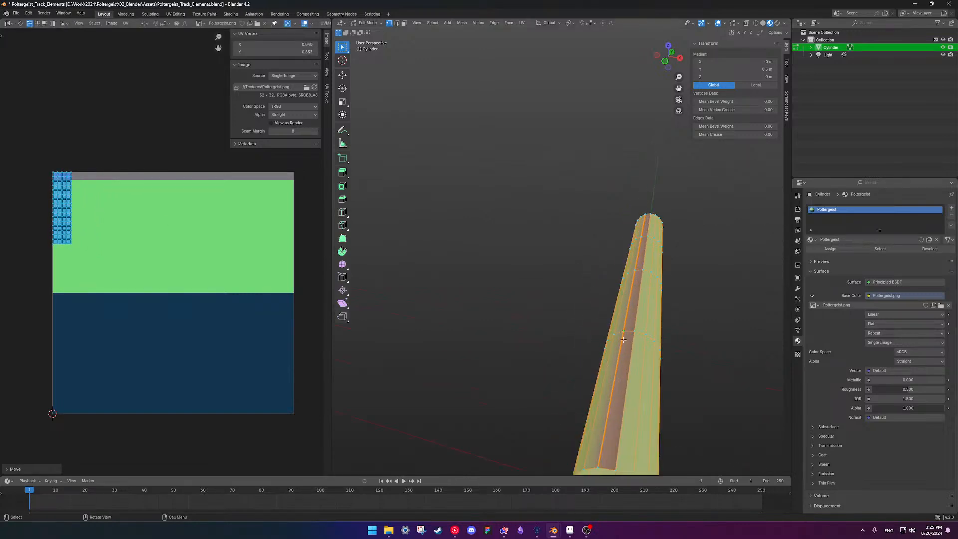
pyautogui.moveTo(623, 340); pyautogui.dragTo(611, 303, button='middle')
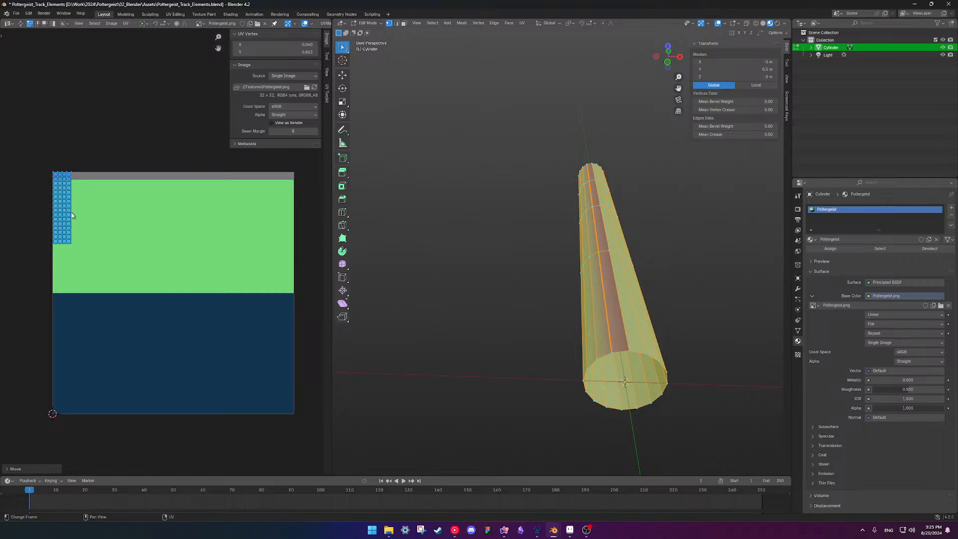
pyautogui.moveTo(90, 214); pyautogui.dragTo(212, 269, button='middle')
pyautogui.scroll(8, 119, 241)
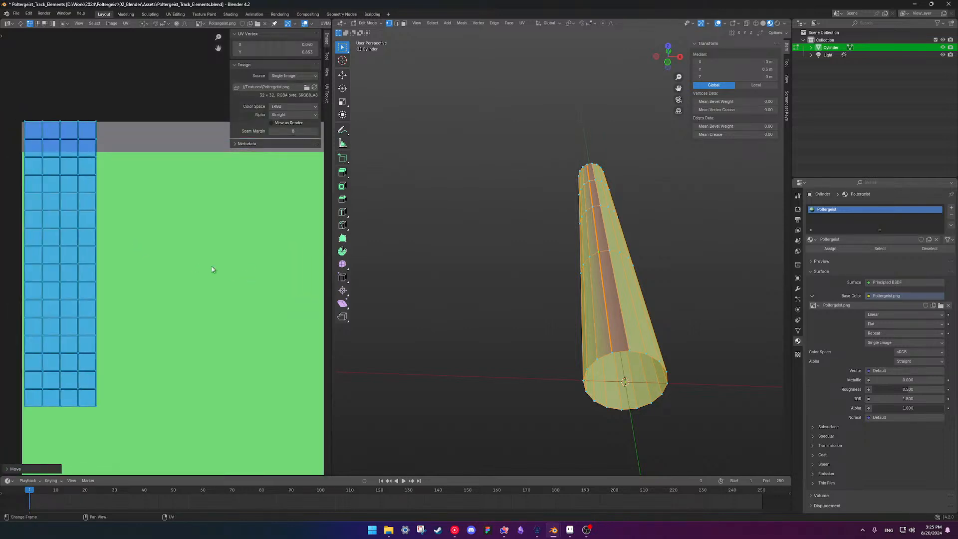
pyautogui.scroll(-1, 163, 252)
pyautogui.moveTo(76, 216); pyautogui.dragTo(71, 233)
pyautogui.moveTo(17, 133); pyautogui.dragTo(160, 417)
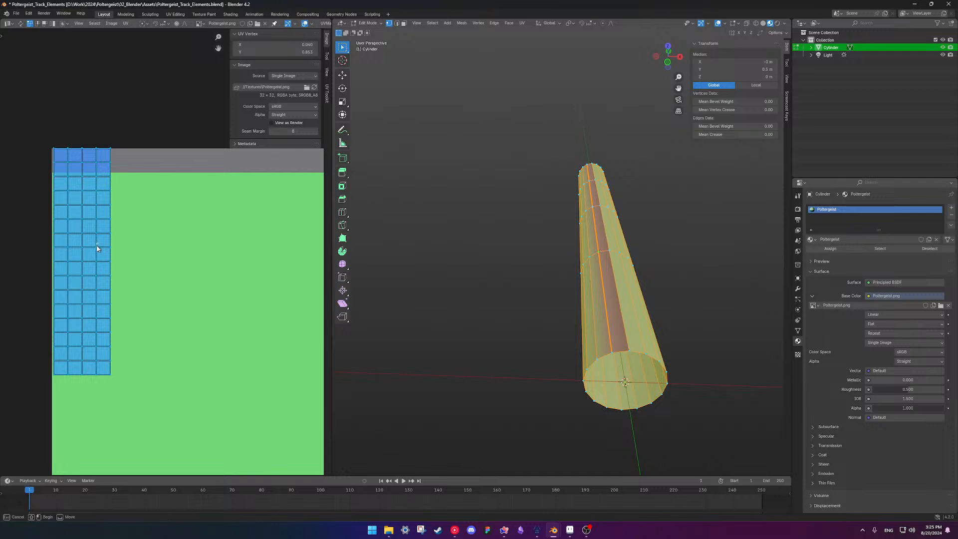
pyautogui.click(97, 248)
pyautogui.moveTo(20, 133); pyautogui.dragTo(144, 424)
pyautogui.press('g')
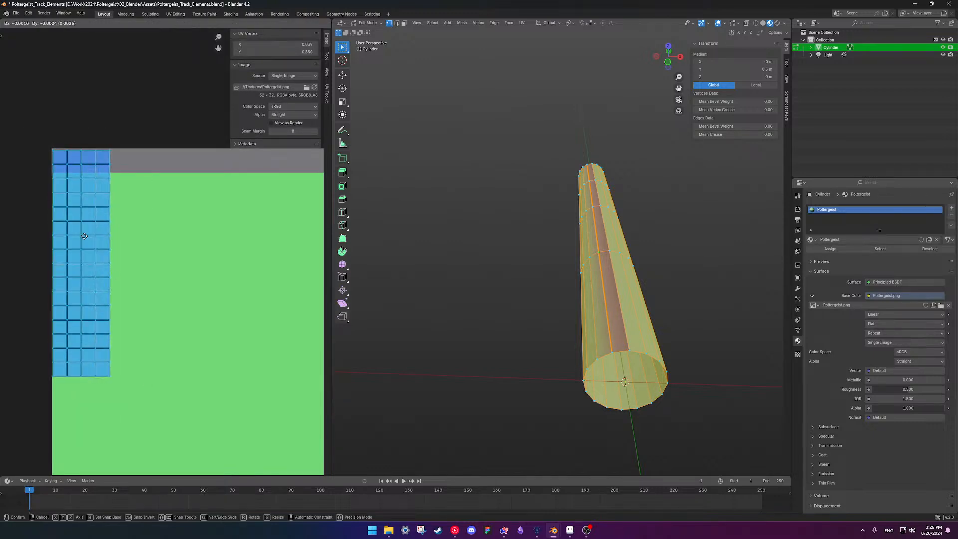
pyautogui.click(86, 239)
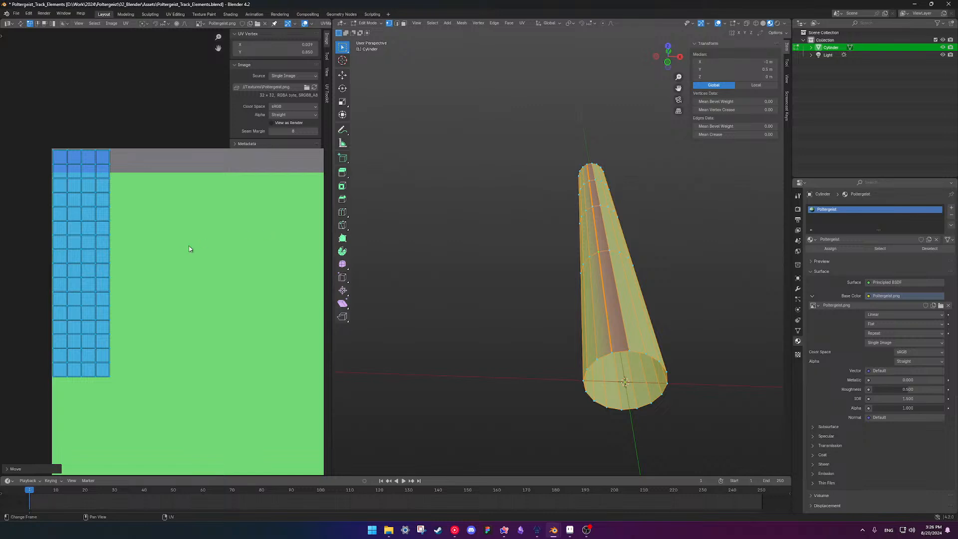
# Select the two uppermost rows of the UV strip and squash them along Y to about half their height.
pyautogui.click(108, 225)
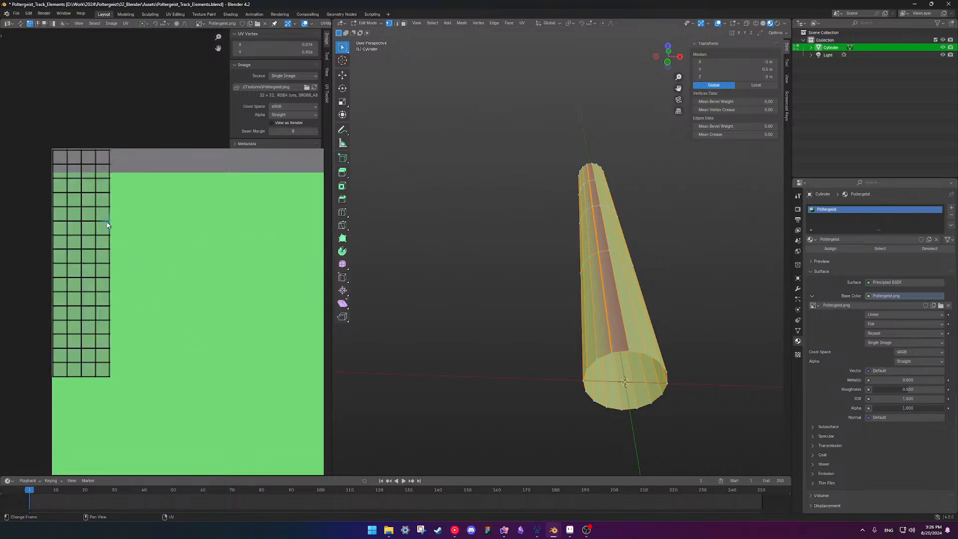
pyautogui.moveTo(33, 132); pyautogui.dragTo(125, 179)
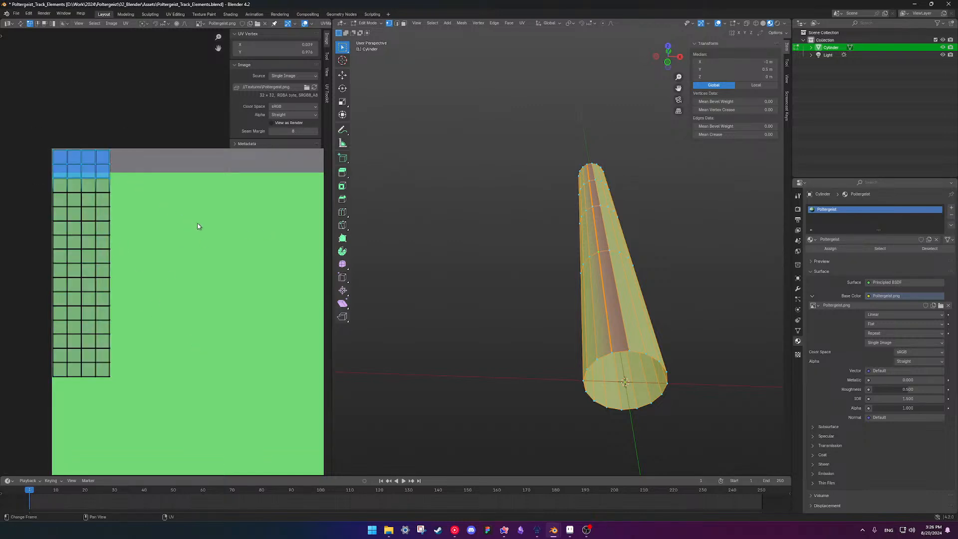
pyautogui.press('s')
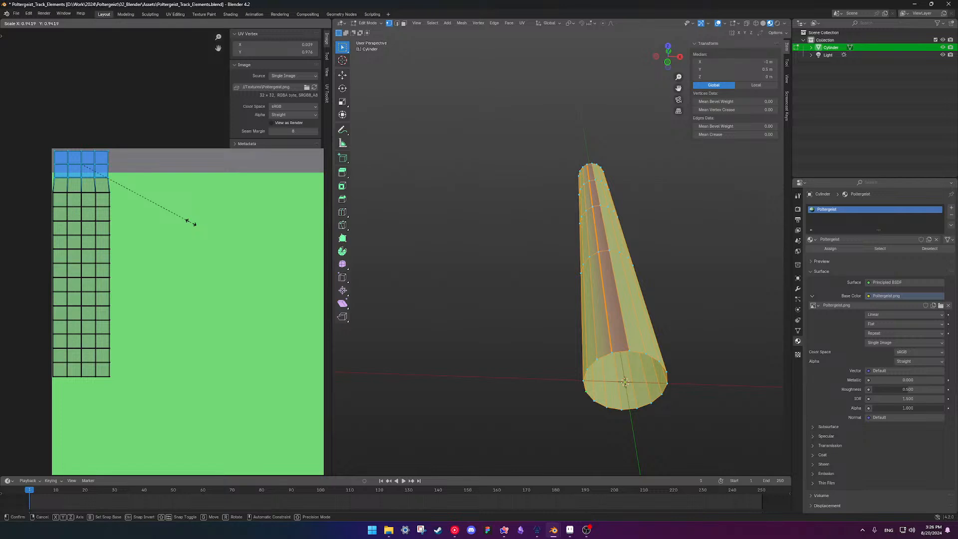
pyautogui.press('y')
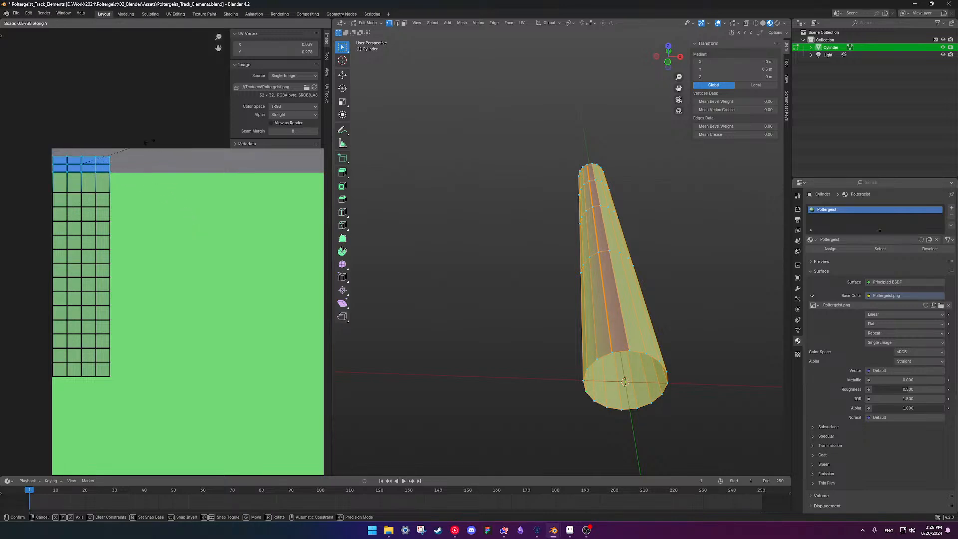
pyautogui.click(149, 155)
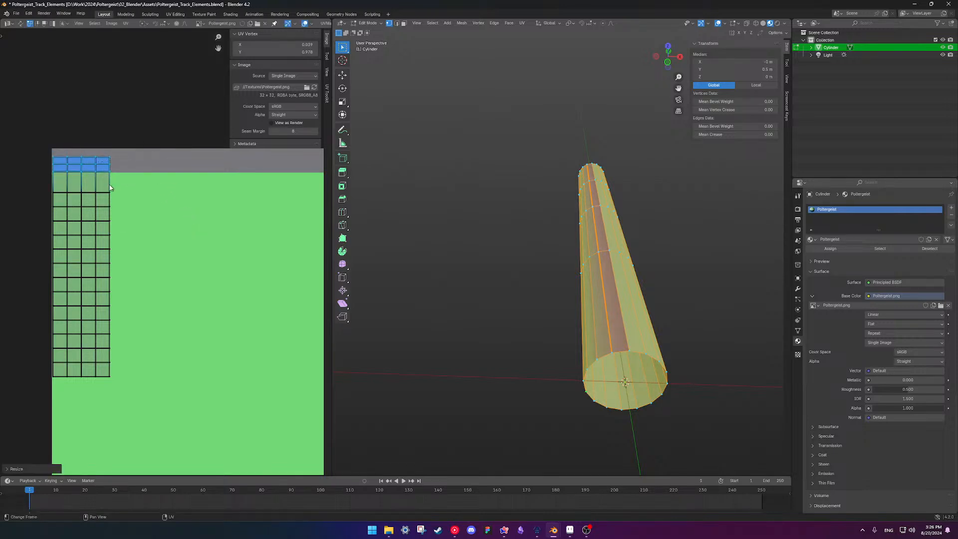
pyautogui.press('g')
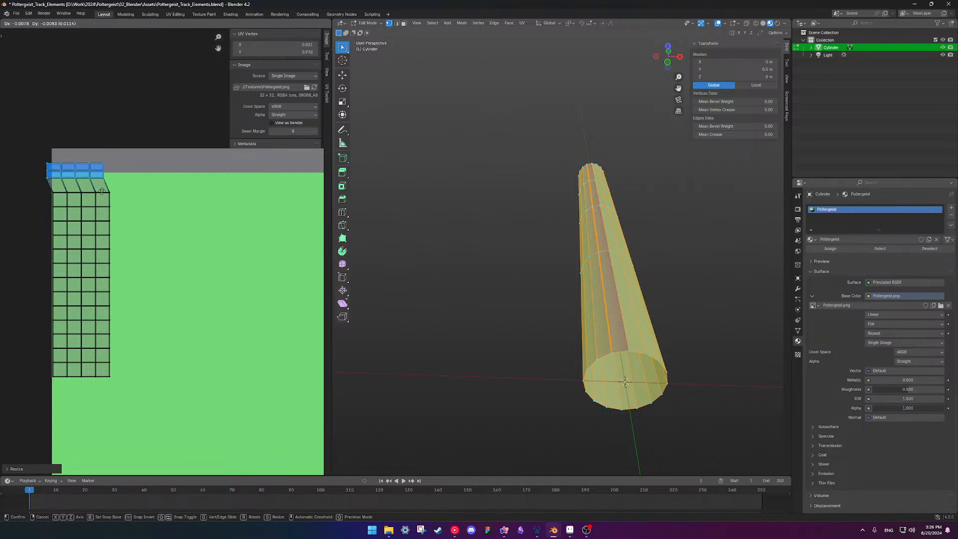
pyautogui.rightClick(108, 184)
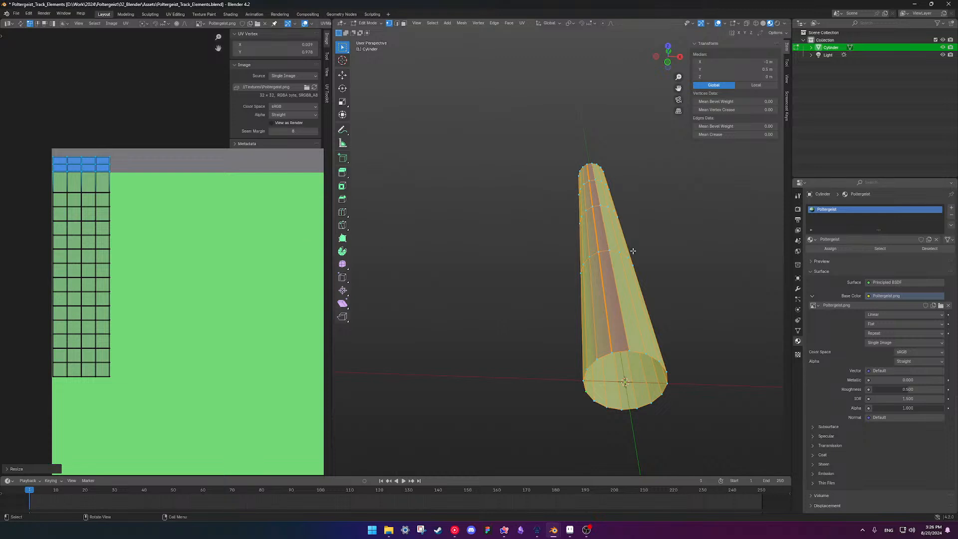
# Unwrap the cylinder again with the Angle Based method and select all the resulting UVs.
pyautogui.scroll(-5, 570, 245)
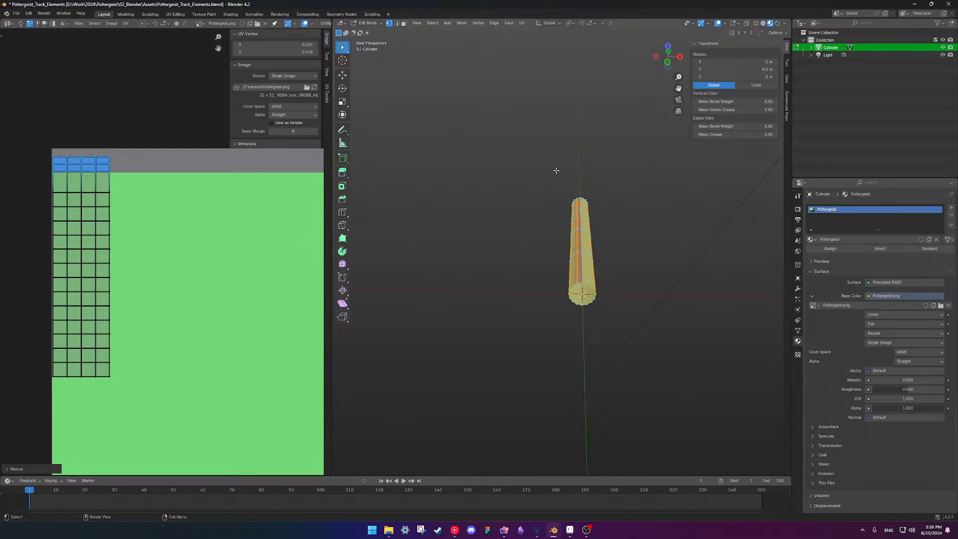
pyautogui.press('u')
pyautogui.click(540, 171)
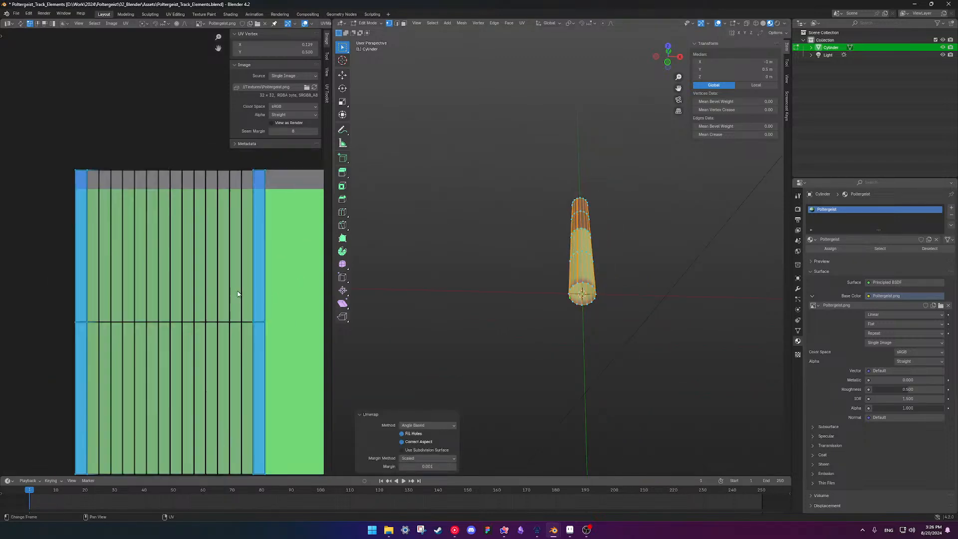
pyautogui.scroll(-4, 238, 294)
pyautogui.moveTo(64, 119); pyautogui.dragTo(216, 320)
pyautogui.press('s')
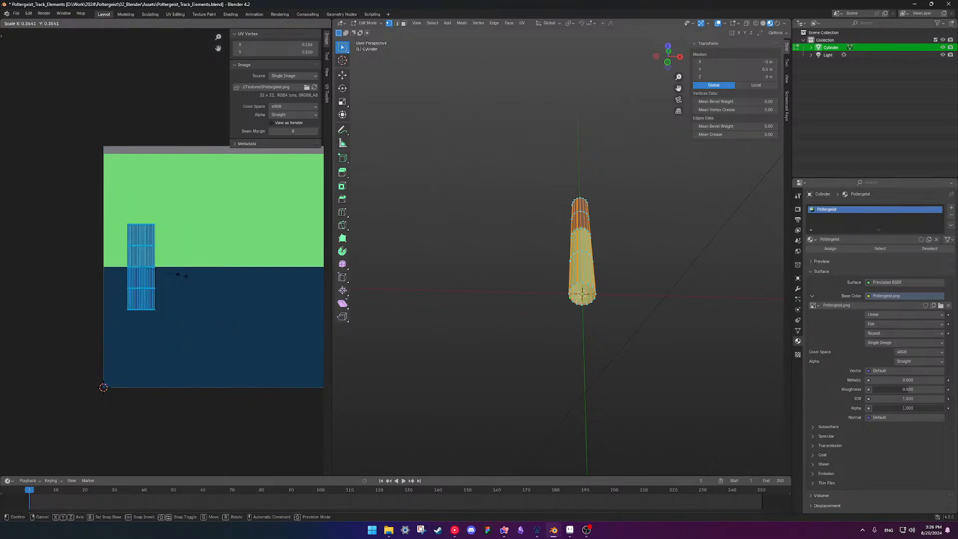
pyautogui.click(154, 276)
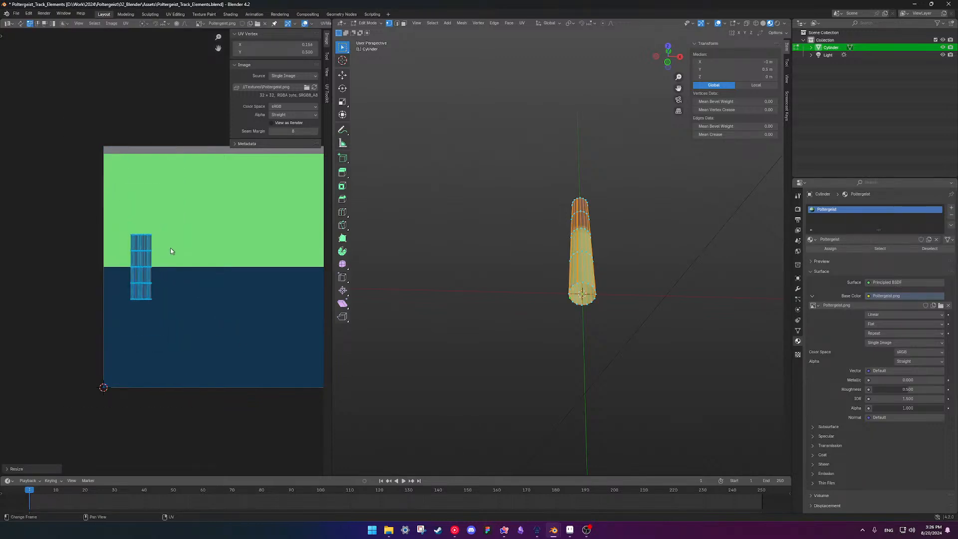
pyautogui.hotkey('ctrl', 'z')
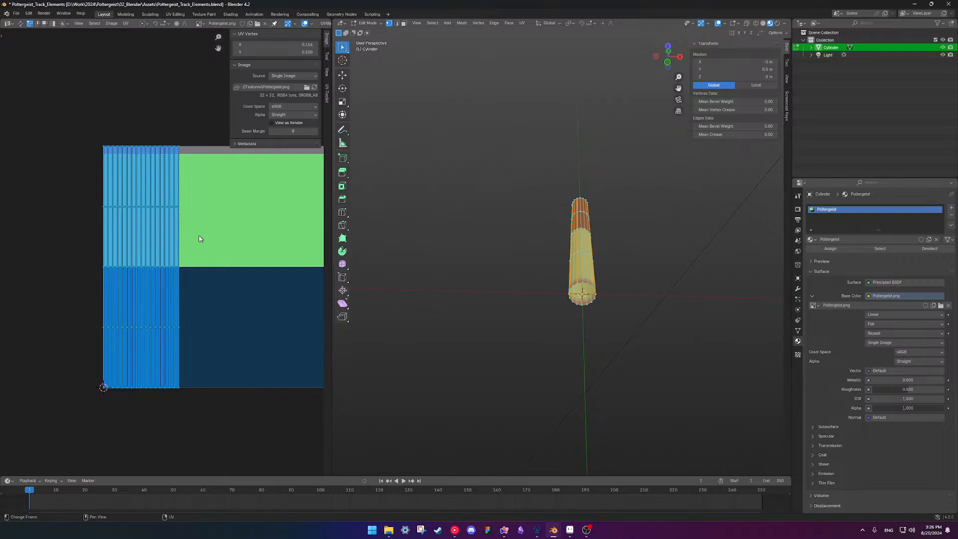
# Rotate all the UVs by 90° and move them over the grey and green bands along the texture's upper edge.
pyautogui.write('r90')
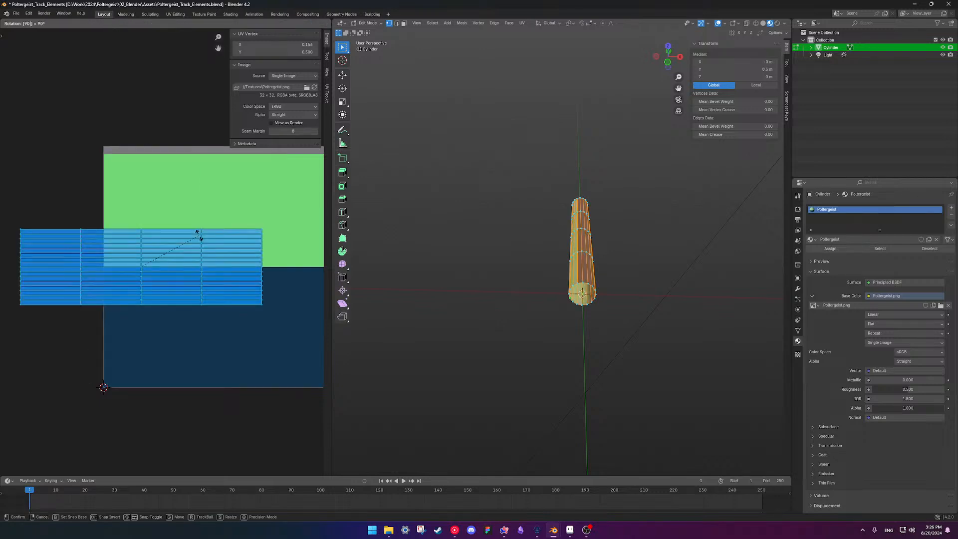
pyautogui.press('Return')
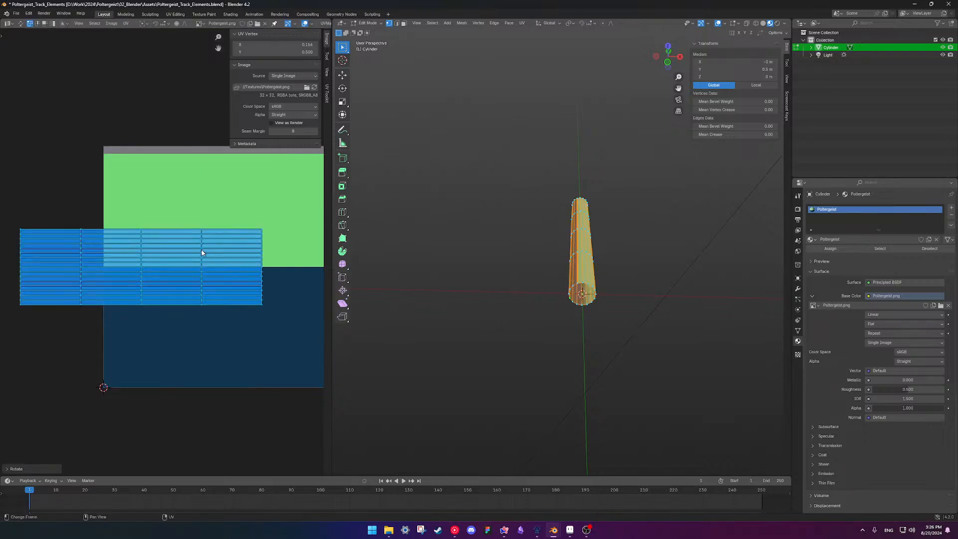
pyautogui.moveTo(202, 253); pyautogui.dragTo(160, 269, button='middle')
pyautogui.press('g')
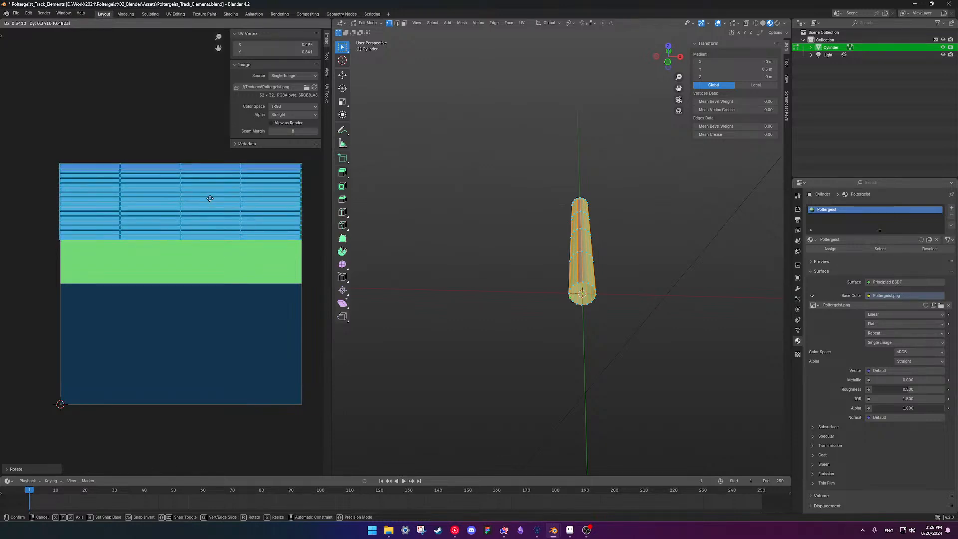
pyautogui.click(210, 198)
# Scale all the UVs down slightly and move them inside the texture, with the uppermost rows over the grey band.
pyautogui.scroll(4, 274, 196)
pyautogui.moveTo(274, 196); pyautogui.dragTo(307, 288, button='middle')
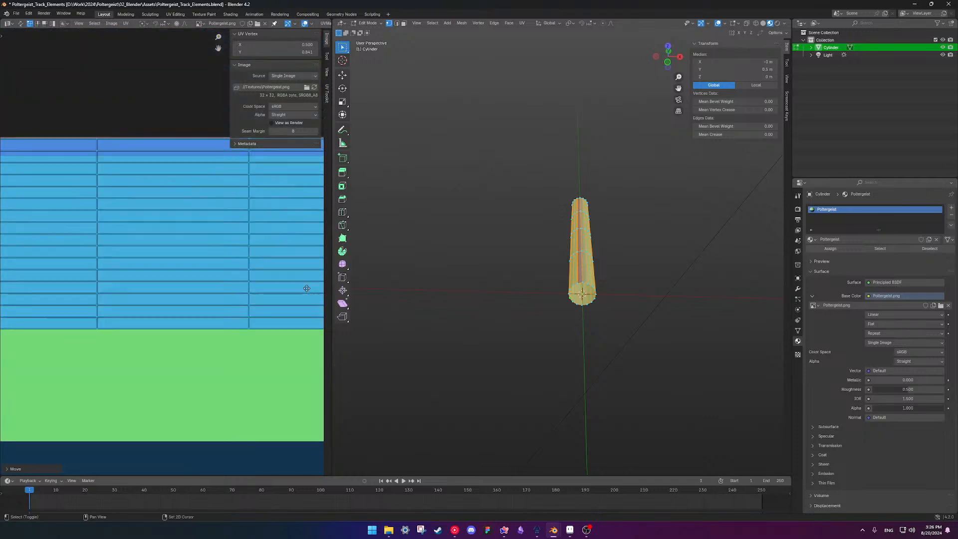
pyautogui.scroll(-6, 227, 295)
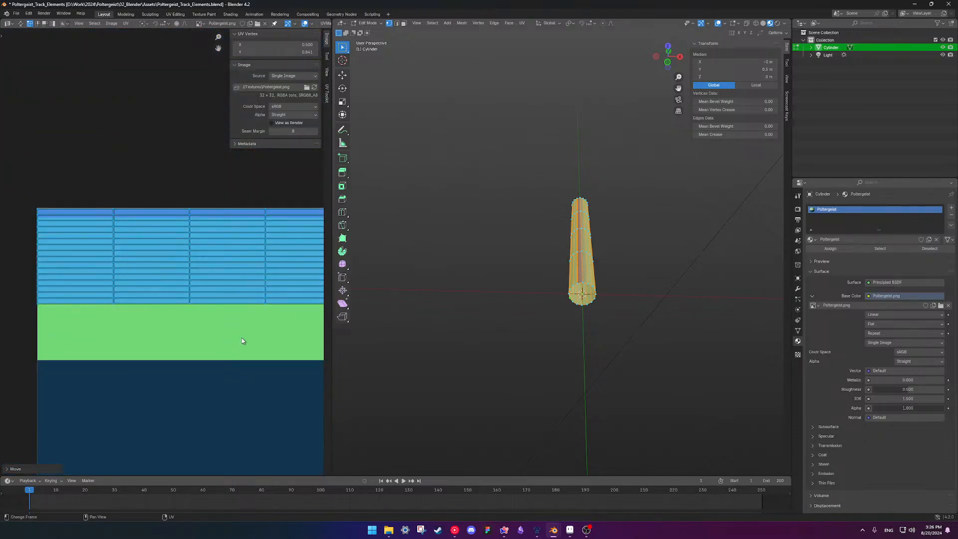
pyautogui.press('s')
pyautogui.click(219, 280)
pyautogui.press('g')
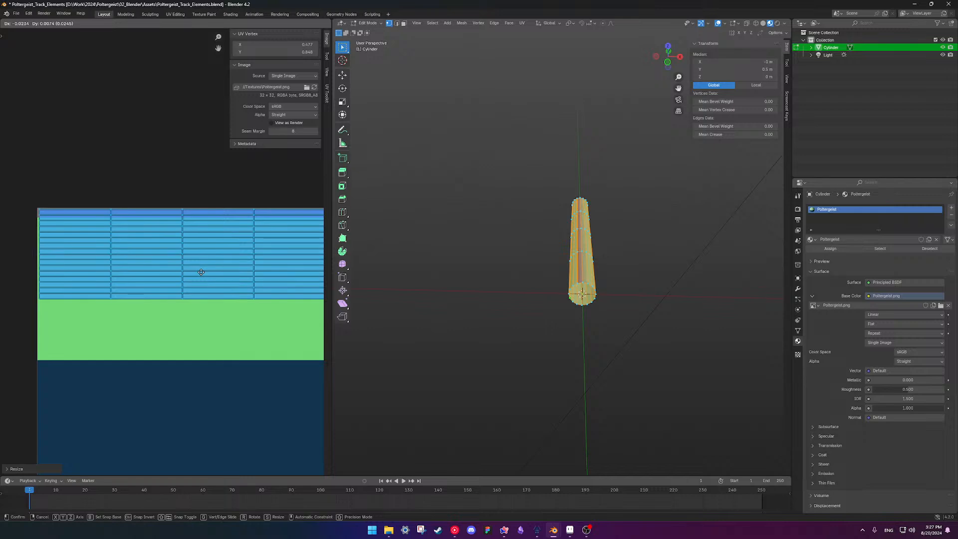
pyautogui.click(201, 272)
pyautogui.moveTo(216, 280); pyautogui.dragTo(209, 308, button='middle')
pyautogui.press('g')
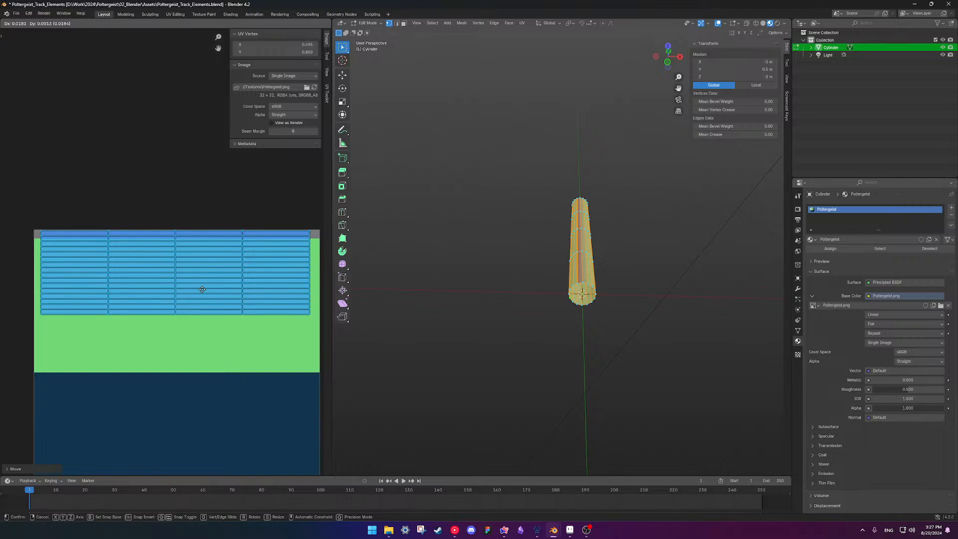
pyautogui.click(204, 293)
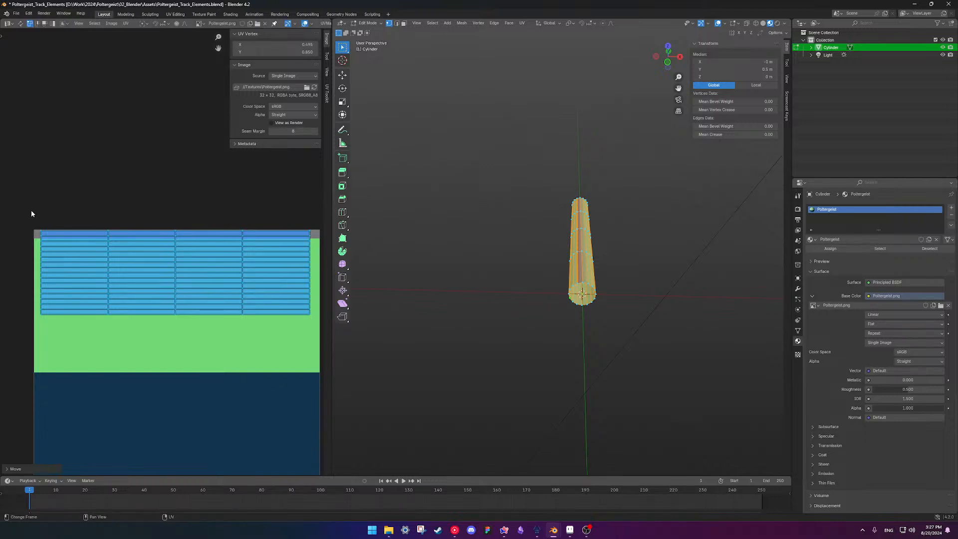
# Select all the UVs, shrink them uniformly a little more and move them up to the texture's upper edge.
pyautogui.moveTo(31, 211); pyautogui.dragTo(315, 343)
pyautogui.press('s')
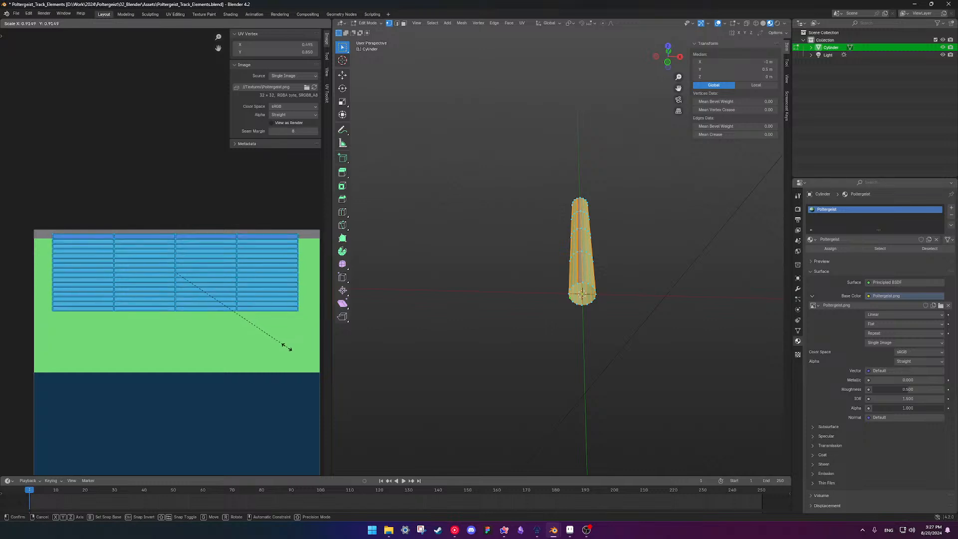
pyautogui.click(282, 349)
pyautogui.press('g')
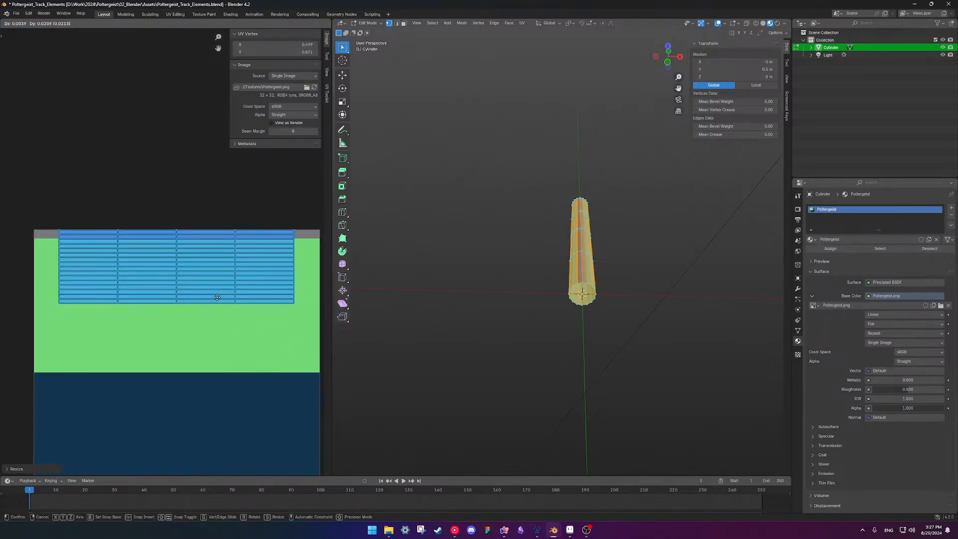
pyautogui.click(218, 297)
# Shrink the UV block once more so its rows get narrower relative to the grey band.
pyautogui.scroll(3, 217, 295)
pyautogui.moveTo(210, 231); pyautogui.dragTo(199, 269, button='middle')
pyautogui.scroll(-3, 201, 279)
pyautogui.scroll(-1, 203, 288)
pyautogui.press('s')
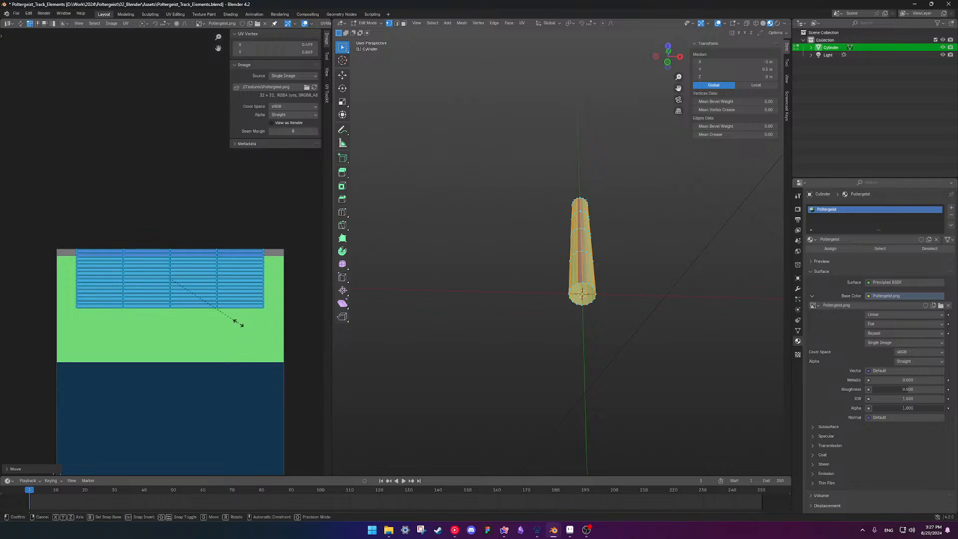
pyautogui.click(218, 302)
# Move the UV block up along Y until its two uppermost rows cover the grey band, and deselect the UVs.
pyautogui.scroll(5, 218, 301)
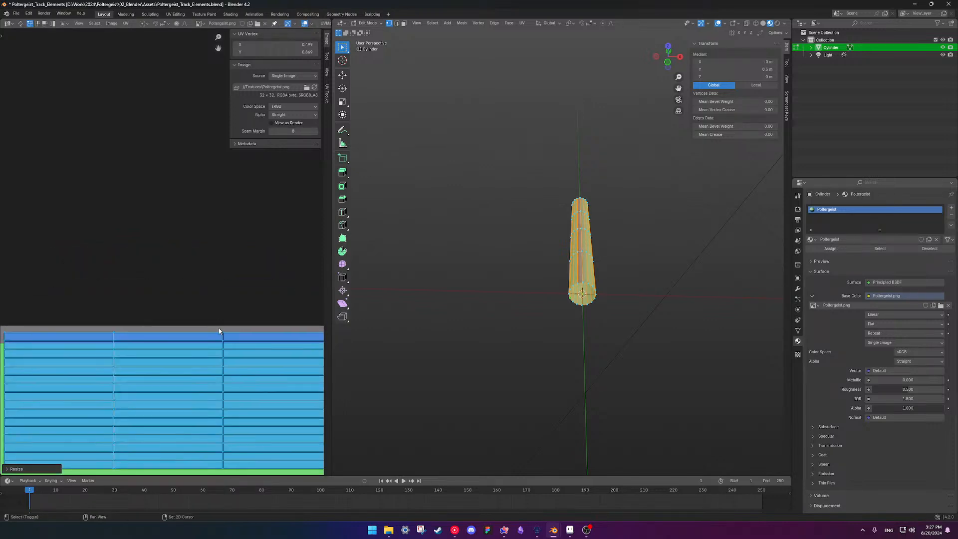
pyautogui.press('g')
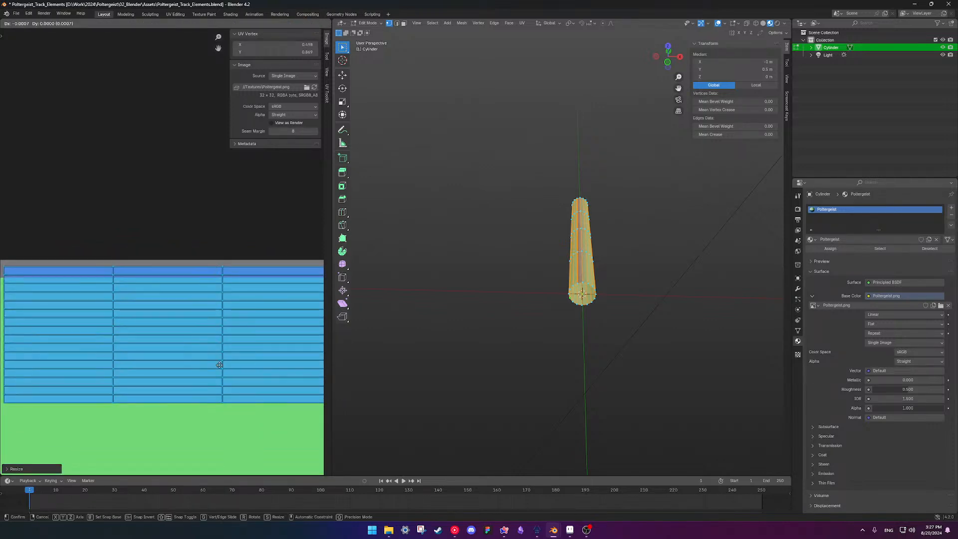
pyautogui.press('y')
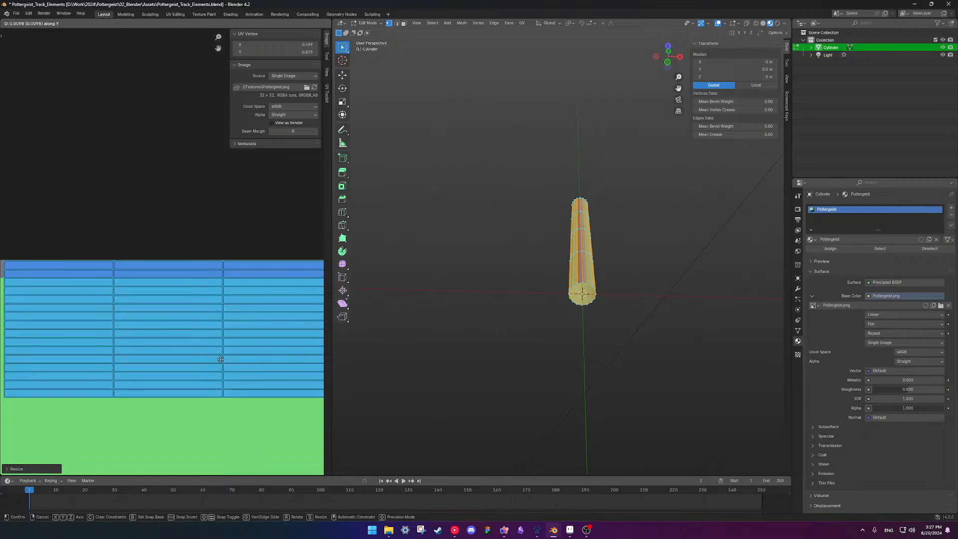
pyautogui.click(221, 361)
pyautogui.moveTo(241, 327); pyautogui.dragTo(204, 340, button='middle')
pyautogui.click(189, 228)
pyautogui.scroll(-4, 221, 306)
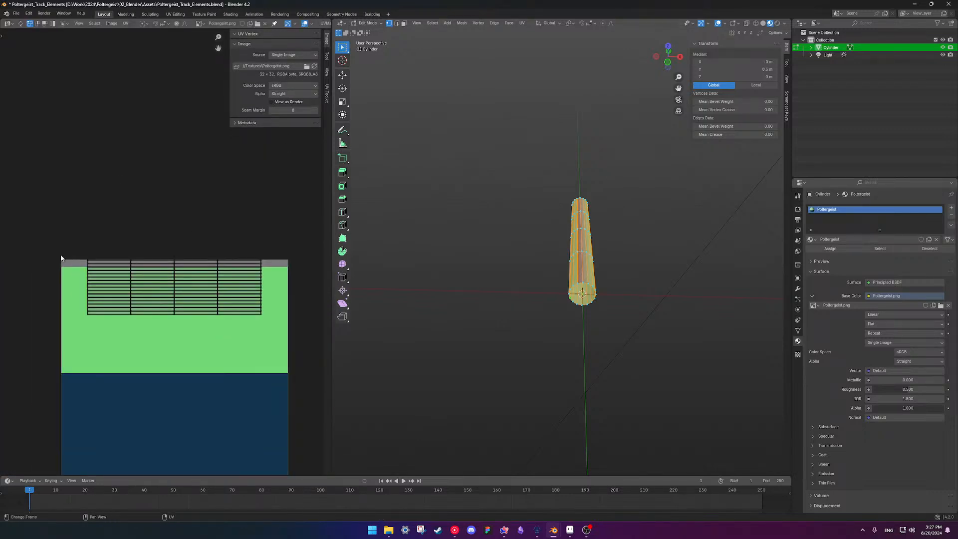
# Set the Poltergeist.png base colour texture's interpolation to Closest.
pyautogui.keyDown('shift'); pyautogui.moveTo(607, 232); pyautogui.dragTo(577, 258, button='middle'); pyautogui.keyUp('shift')
pyautogui.scroll(4, 475, 246)
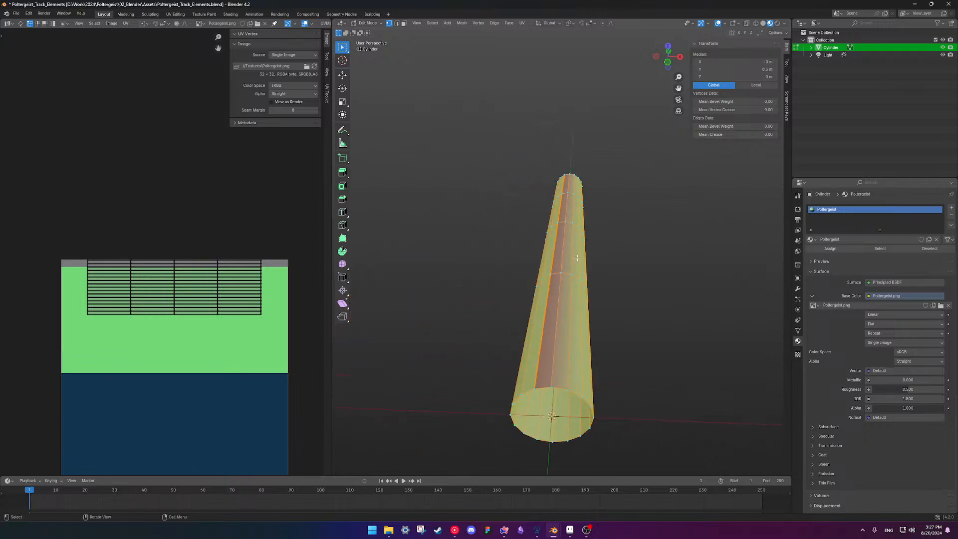
pyautogui.click(893, 313)
pyautogui.click(887, 341)
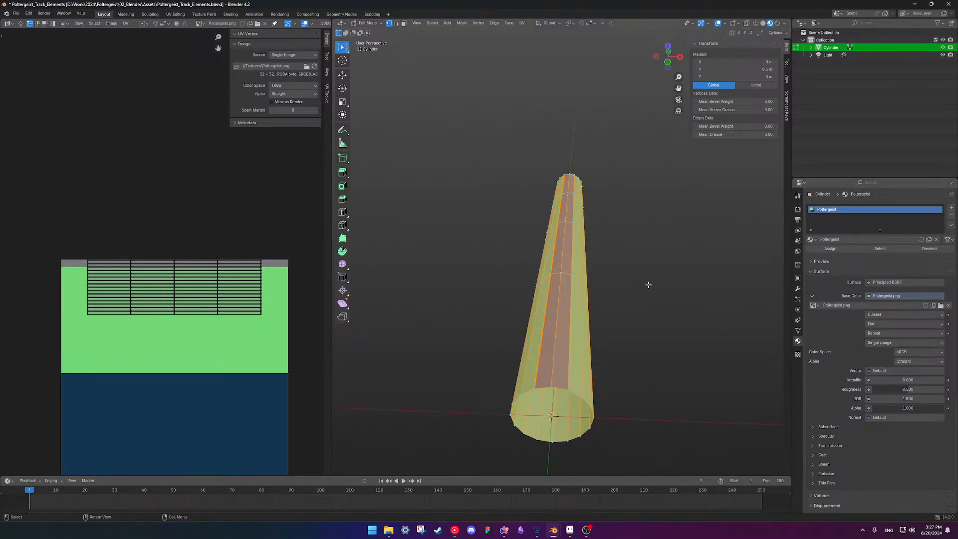
# Return the cylinder to Object Mode and apply Shade Smooth to it.
pyautogui.press('Tab')
pyautogui.scroll(-5, 650, 265)
pyautogui.moveTo(650, 265); pyautogui.dragTo(573, 278, button='middle')
pyautogui.click(573, 277)
pyautogui.rightClick(573, 277)
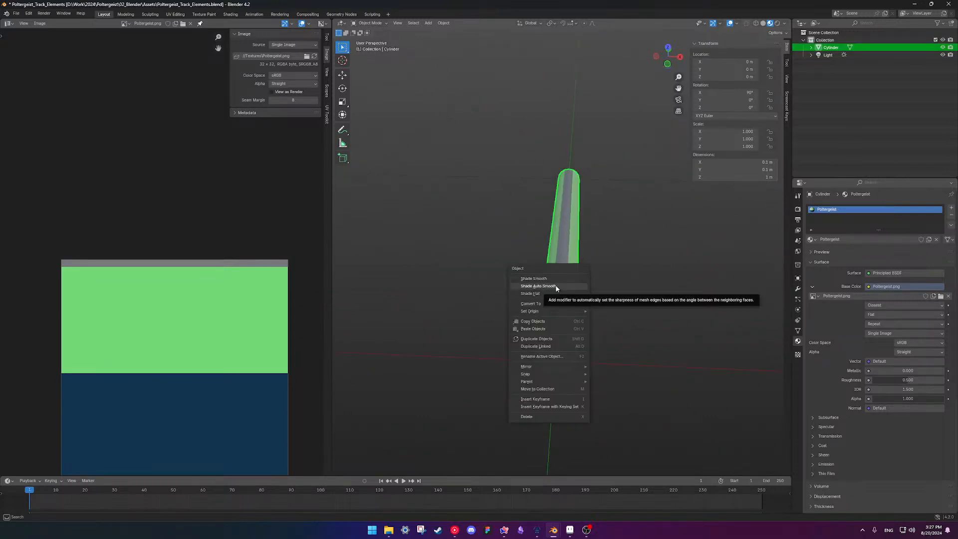
pyautogui.click(558, 278)
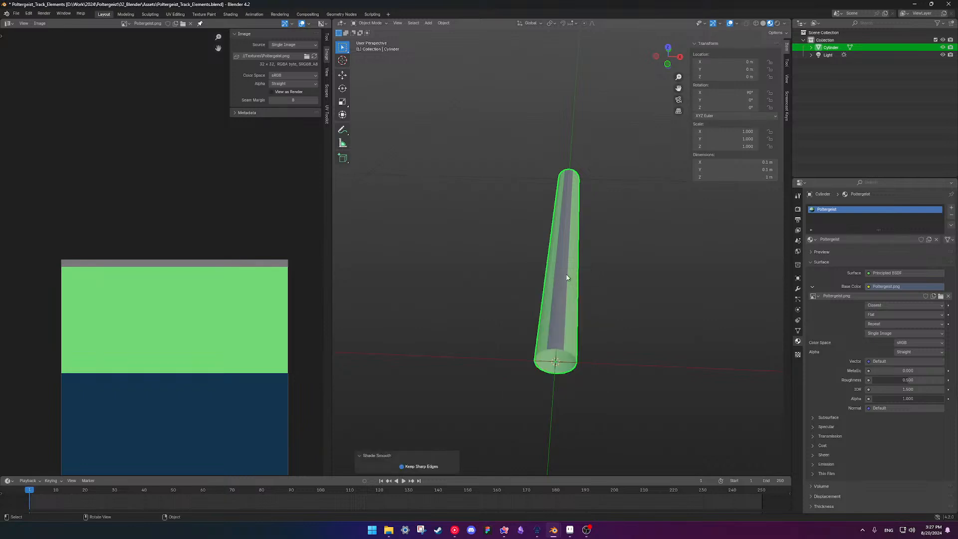
# Deselect the cylinder and examine its smooth shading and the grey and green colour areas from several angles.
pyautogui.moveTo(558, 279); pyautogui.dragTo(526, 234, button='middle')
pyautogui.click(526, 235)
pyautogui.scroll(3, 479, 281)
pyautogui.moveTo(478, 283); pyautogui.dragTo(580, 276, button='middle')
pyautogui.scroll(-4, 478, 261)
pyautogui.scroll(4, 510, 290)
pyautogui.scroll(-3, 580, 274)
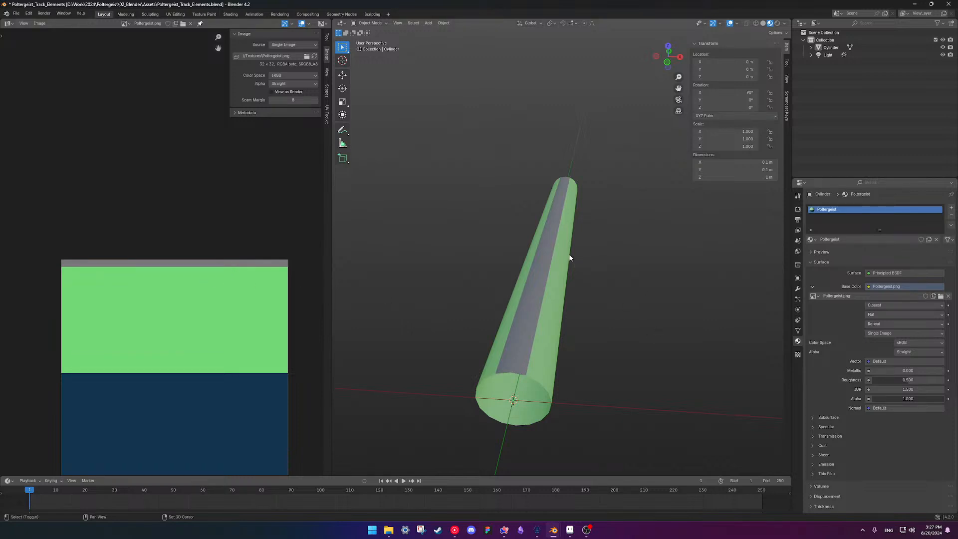
pyautogui.moveTo(569, 258); pyautogui.dragTo(551, 261, button='middle')
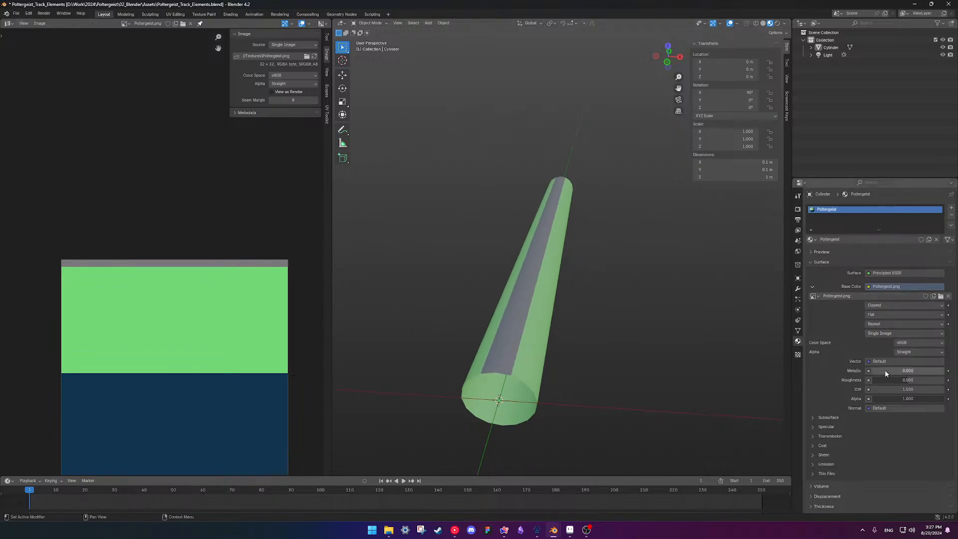
# Set the Poltergeist material's roughness to 0.2.
pyautogui.click(893, 380)
pyautogui.write('0.2')
pyautogui.press('Return')
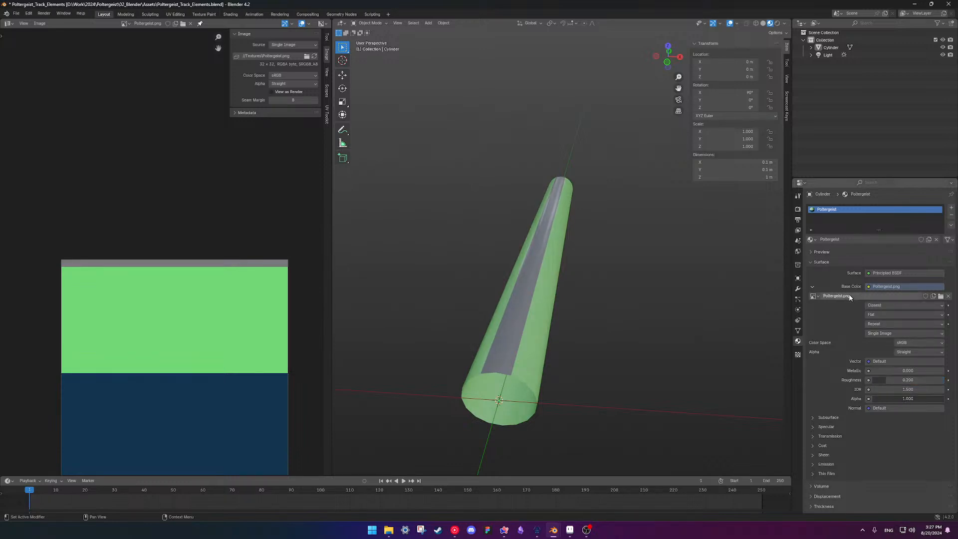
# Select the sun light and check the scene briefly in rendered shading, returning to material preview.
pyautogui.click(828, 55)
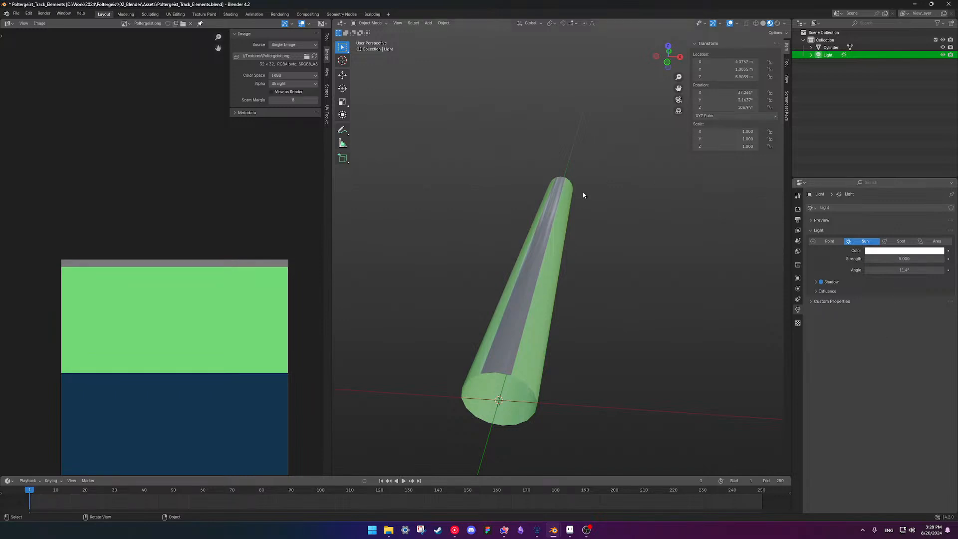
pyautogui.scroll(-10, 563, 215)
pyautogui.moveTo(568, 198); pyautogui.dragTo(523, 214, button='middle')
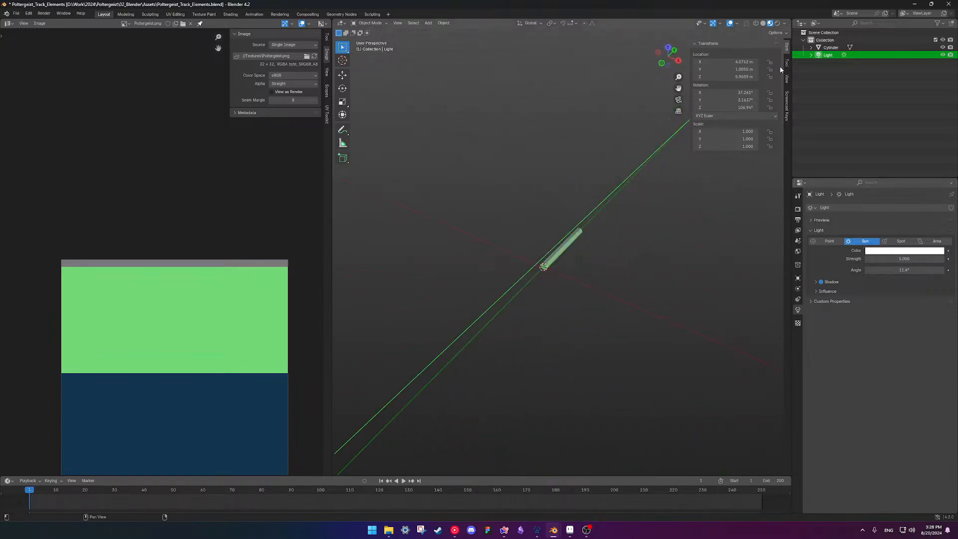
pyautogui.click(776, 24)
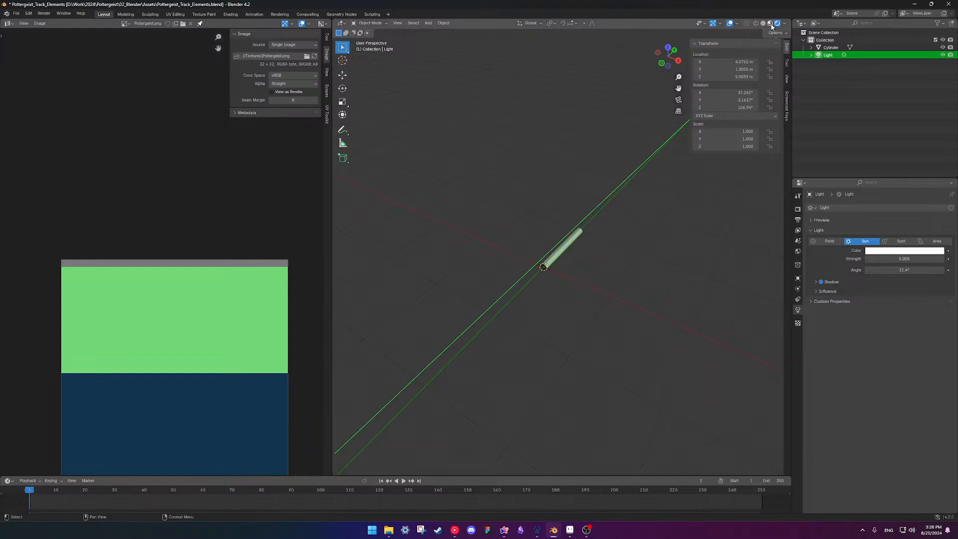
pyautogui.click(769, 24)
pyautogui.scroll(3, 642, 280)
pyautogui.moveTo(641, 280)
pyautogui.mouseDown(button='middle')
pyautogui.moveTo(609, 263)
pyautogui.moveTo(711, 246)
pyautogui.mouseUp(button='middle')
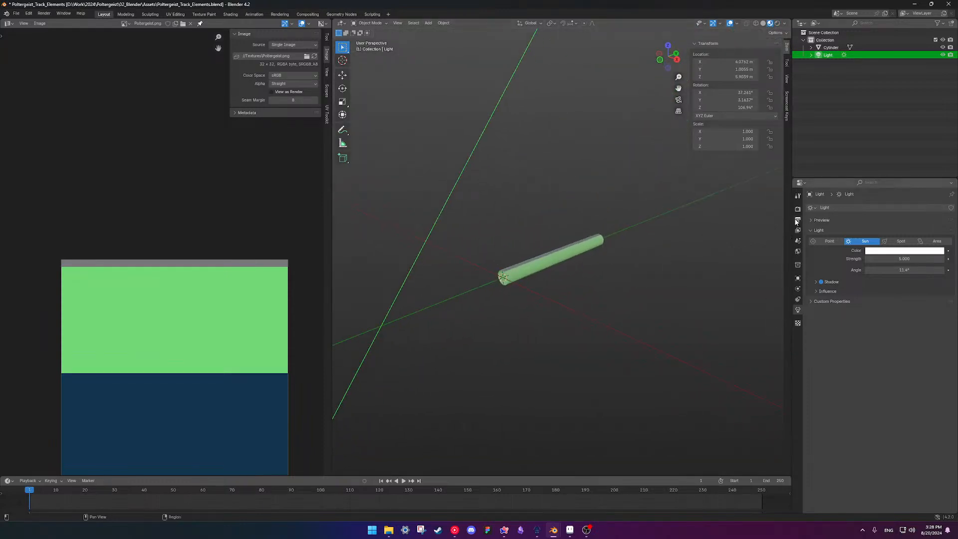
# Add an Environment Texture to the world's background colour and load industrial_sunset_puresky_4k.exr from the Textures folder.
pyautogui.click(798, 252)
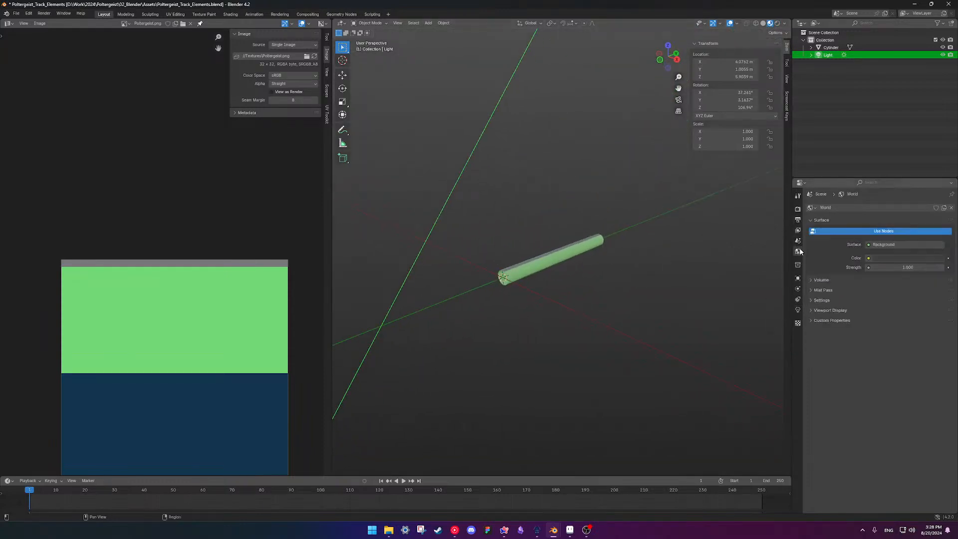
pyautogui.click(869, 258)
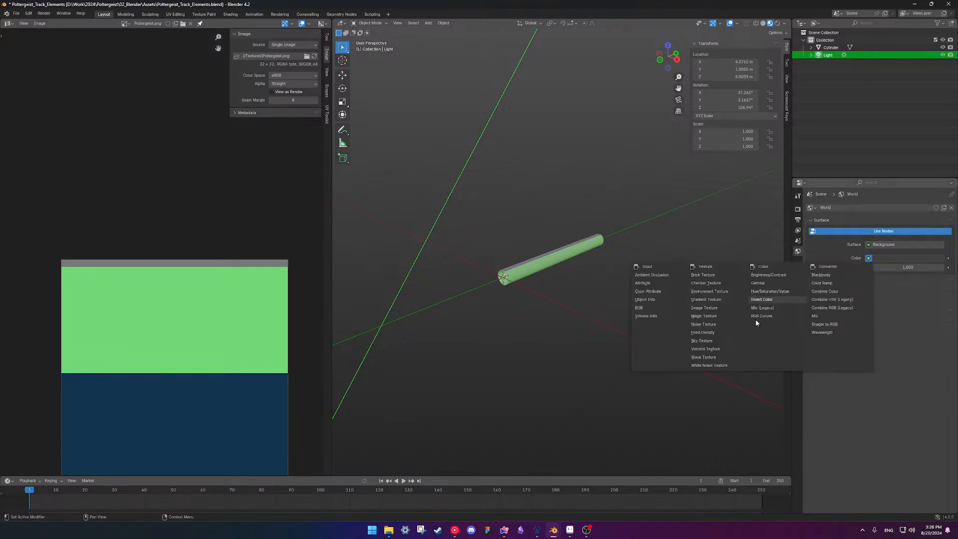
pyautogui.click(714, 293)
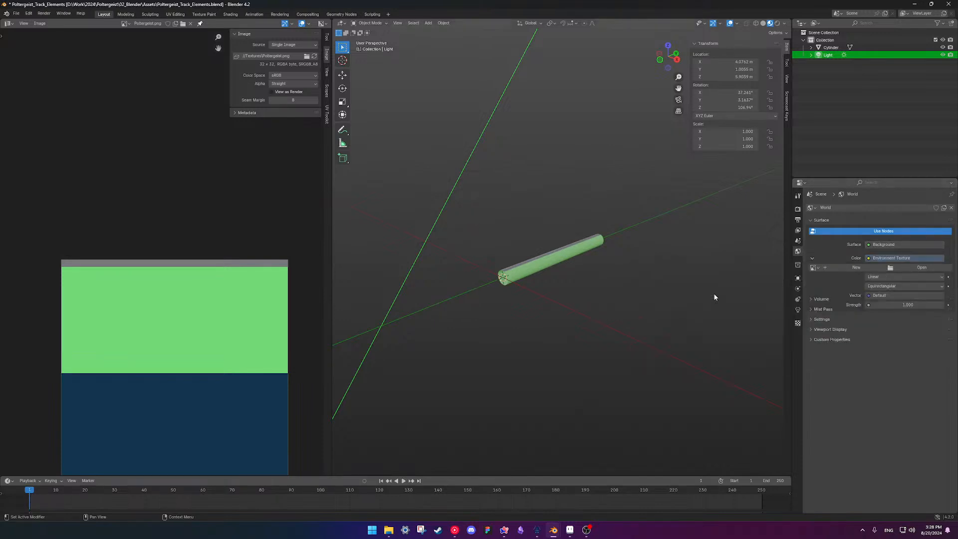
pyautogui.click(922, 267)
pyautogui.doubleClick(384, 197)
pyautogui.click(400, 207)
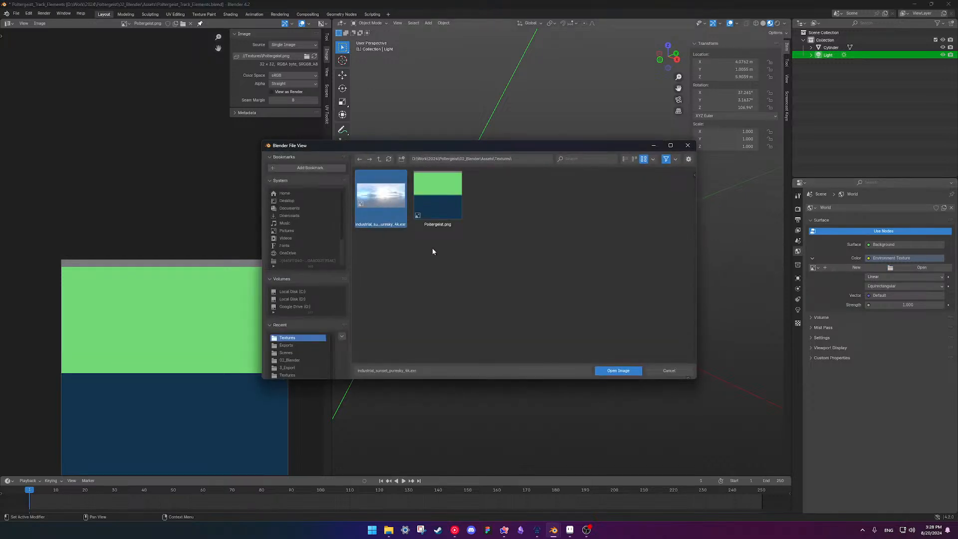
pyautogui.click(629, 372)
pyautogui.moveTo(609, 373); pyautogui.dragTo(739, 9, button='middle')
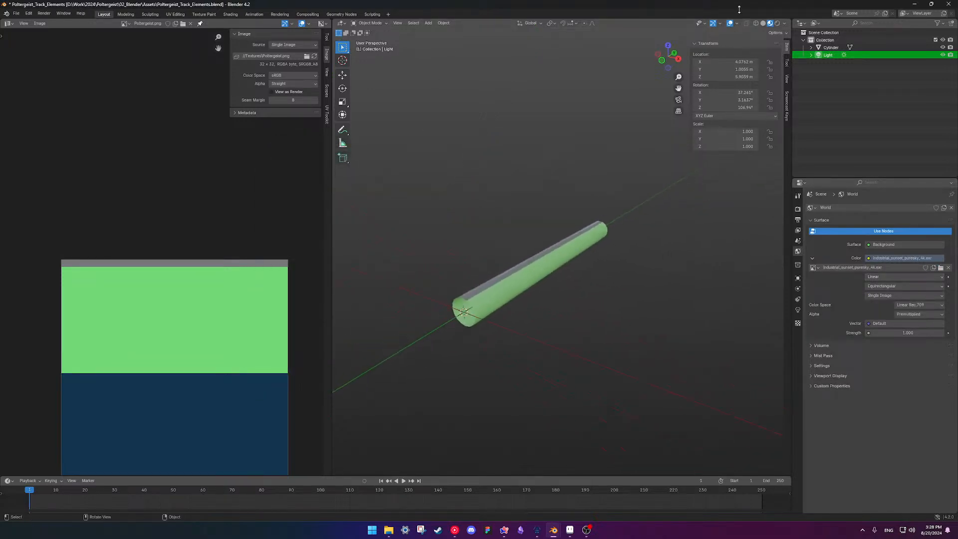
# Switch the viewport to rendered shading and turn off Scene World in its lighting options.
pyautogui.click(777, 23)
pyautogui.click(783, 24)
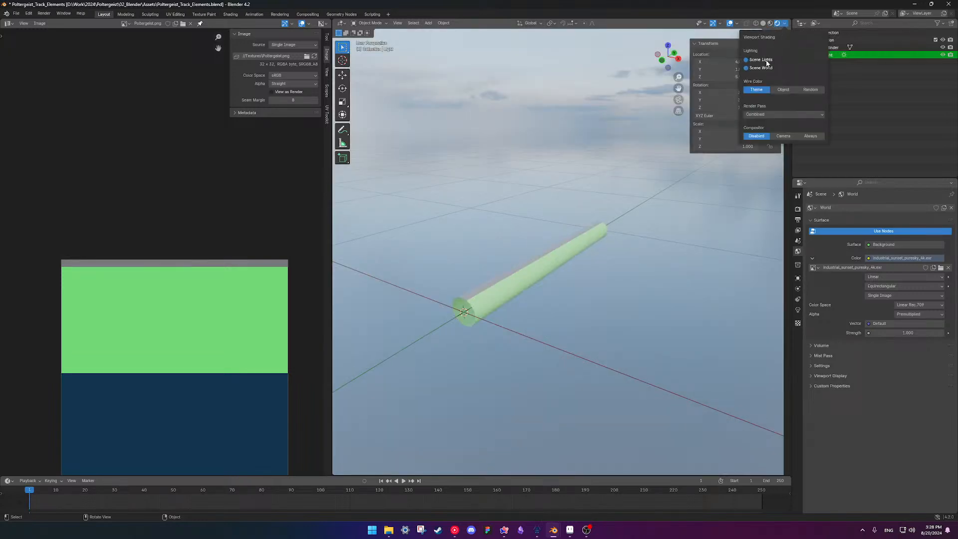
pyautogui.click(746, 68)
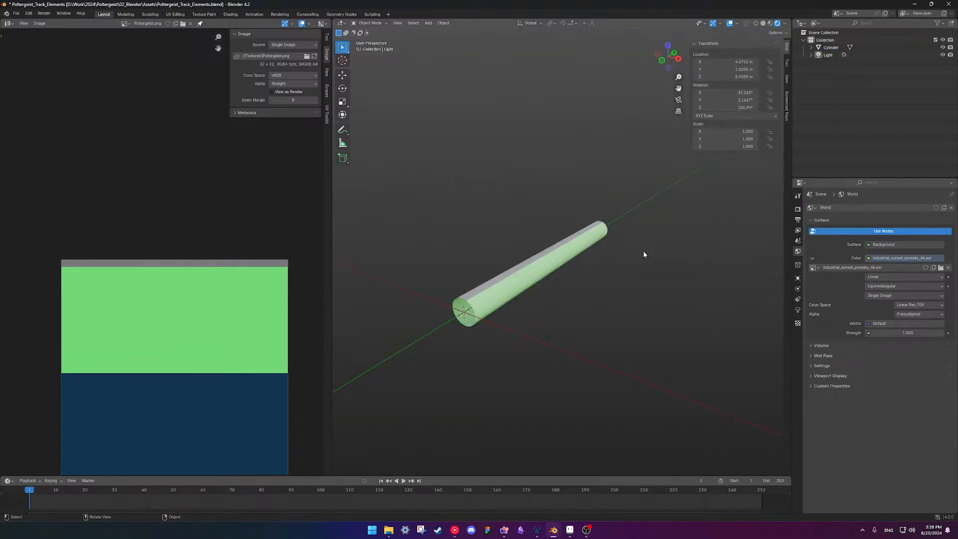
pyautogui.moveTo(642, 251); pyautogui.dragTo(543, 261, button='middle')
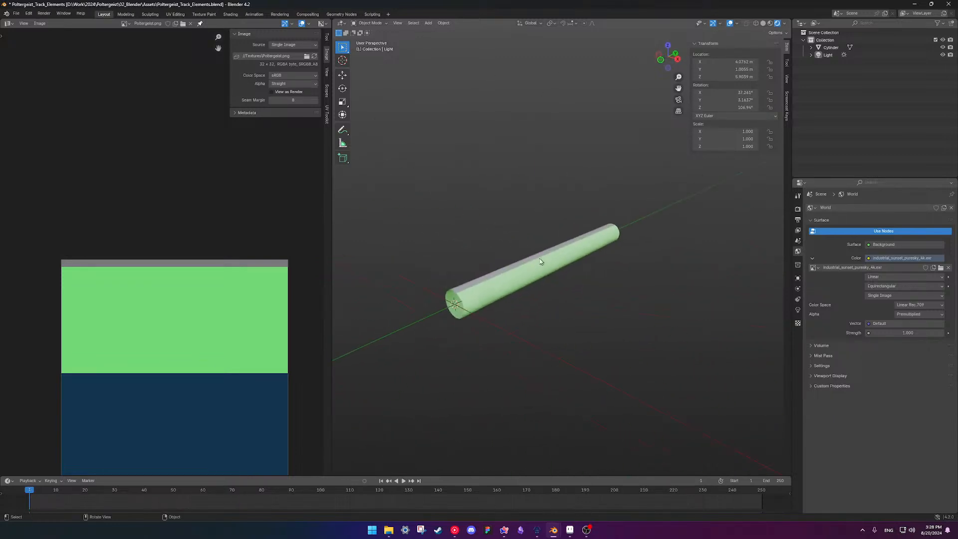
# Select the cylinder and rename it Rails.
pyautogui.scroll(-2, 545, 259)
pyautogui.click(549, 257)
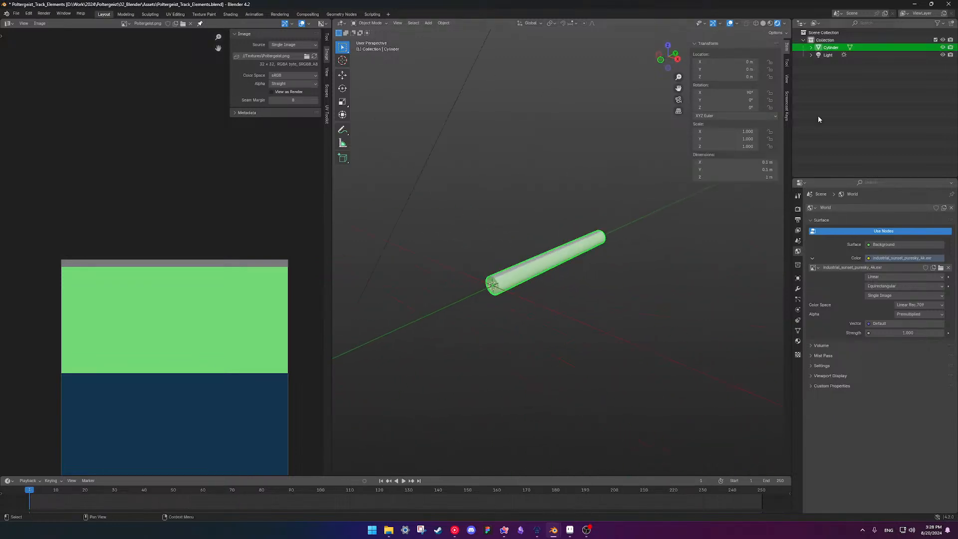
pyautogui.doubleClick(831, 48)
pyautogui.write('Rails')
pyautogui.press('Return')
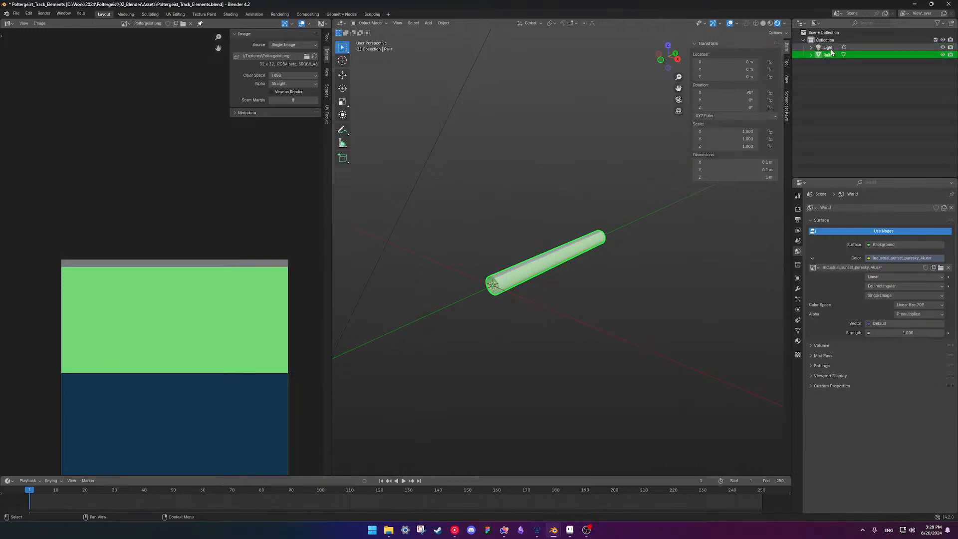
# Enter edit mode on the Rails object, select its whole mesh and move it 0.9 m along the X axis.
pyautogui.moveTo(509, 234); pyautogui.dragTo(579, 272, button='middle')
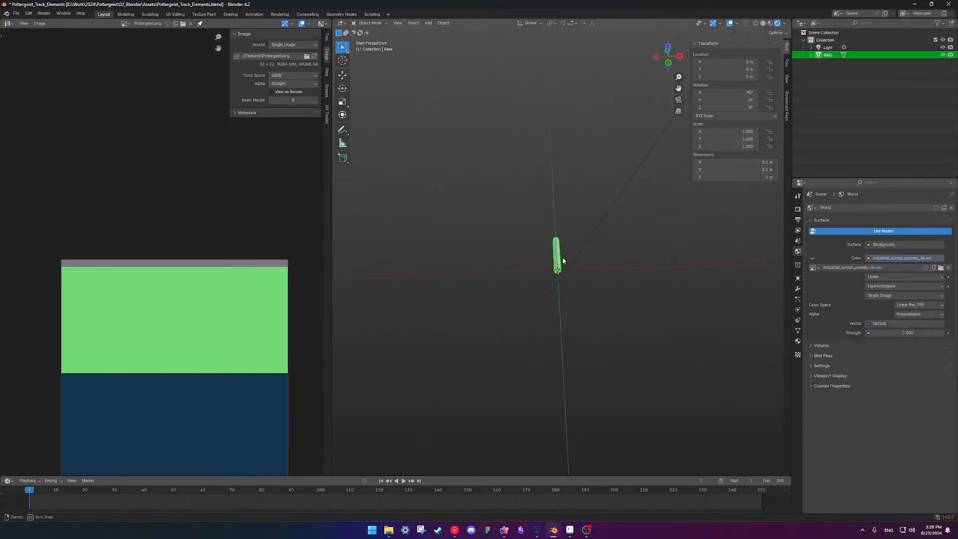
pyautogui.press('Tab')
pyautogui.press('a')
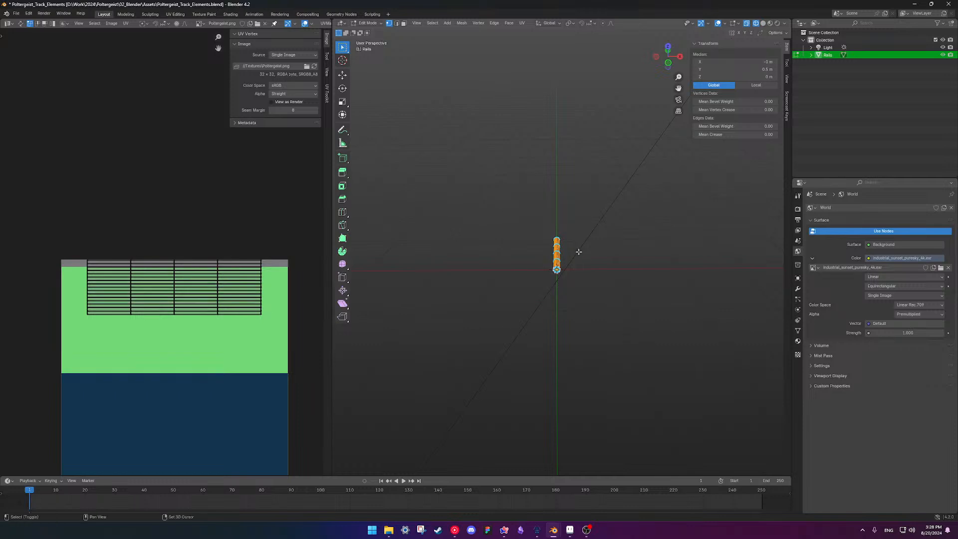
pyautogui.moveTo(507, 193); pyautogui.dragTo(476, 304, button='middle')
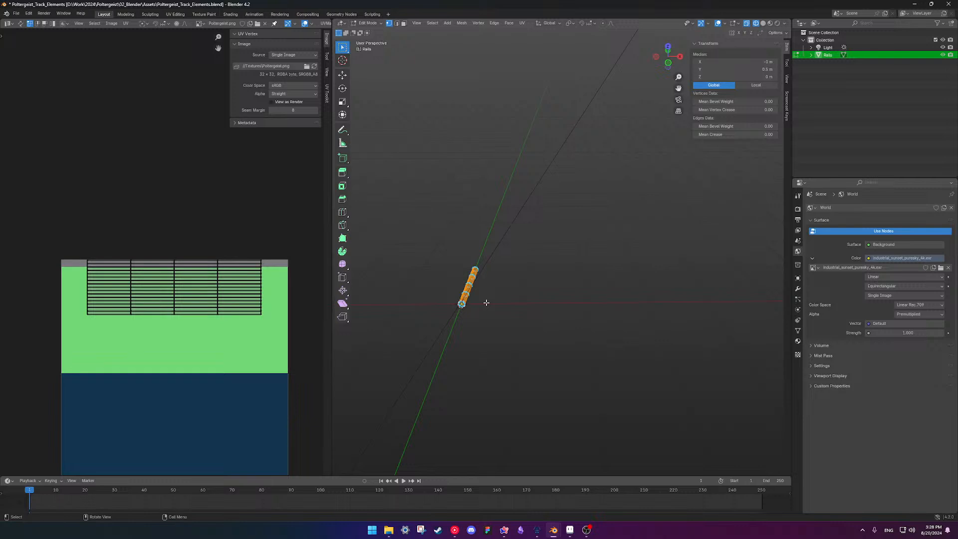
pyautogui.press('g')
pyautogui.rightClick(507, 296)
pyautogui.press('g')
pyautogui.press('x')
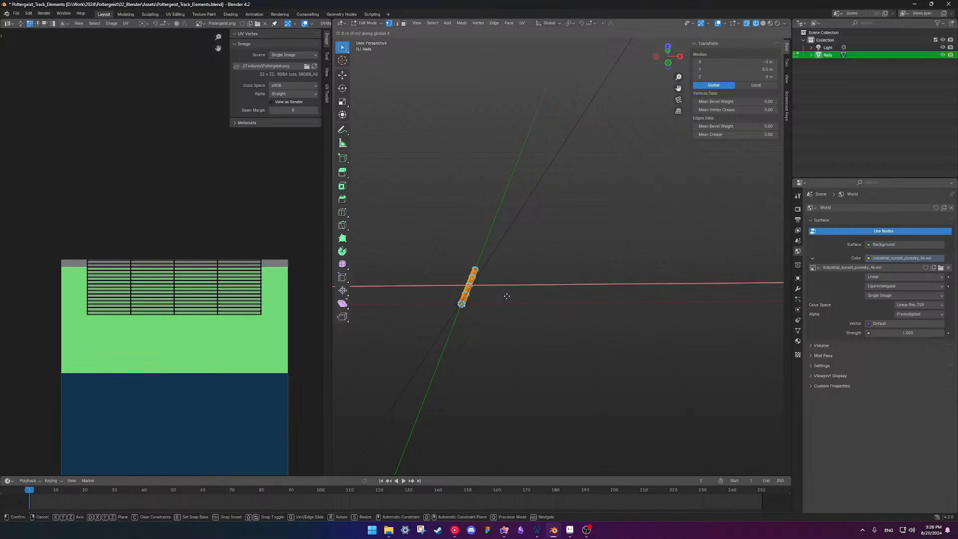
pyautogui.write('.9')
pyautogui.press('Return')
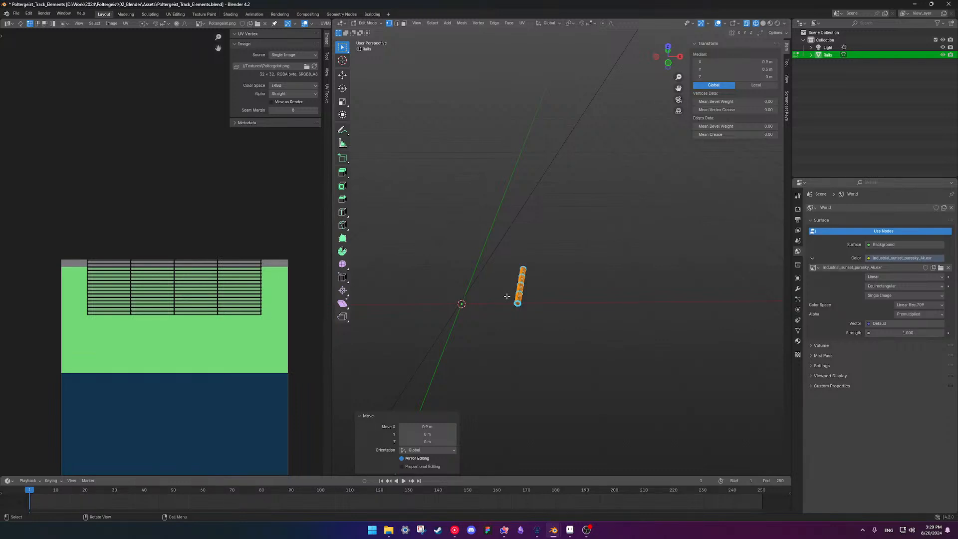
# Examine the moved rail's position relative to the world origin, keeping the whole mesh selected.
pyautogui.keyDown('shift'); pyautogui.moveTo(486, 274); pyautogui.dragTo(552, 302, button='middle'); pyautogui.keyUp('shift')
pyautogui.scroll(5, 564, 268)
pyautogui.moveTo(552, 302)
pyautogui.mouseDown(button='middle')
pyautogui.moveTo(540, 278)
pyautogui.moveTo(549, 280)
pyautogui.moveTo(542, 289)
pyautogui.mouseUp(button='middle')
pyautogui.scroll(-4, 547, 275)
pyautogui.moveTo(543, 290); pyautogui.dragTo(614, 315, button='middle')
pyautogui.click(535, 256)
pyautogui.press('a')
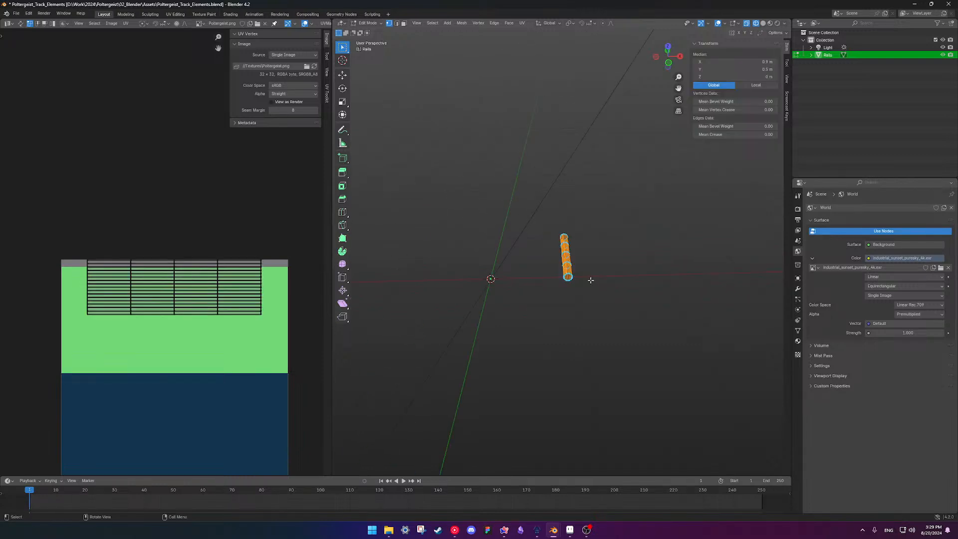
pyautogui.moveTo(587, 275); pyautogui.dragTo(636, 282, button='middle')
# Return to object mode, add a Mirror modifier on the X axis to Rails and deselect the object.
pyautogui.press('Tab')
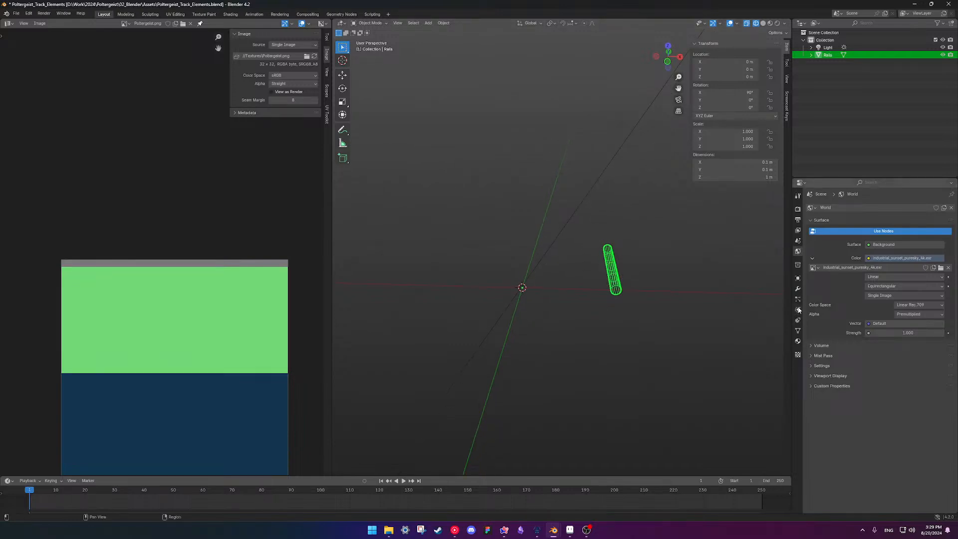
pyautogui.click(797, 289)
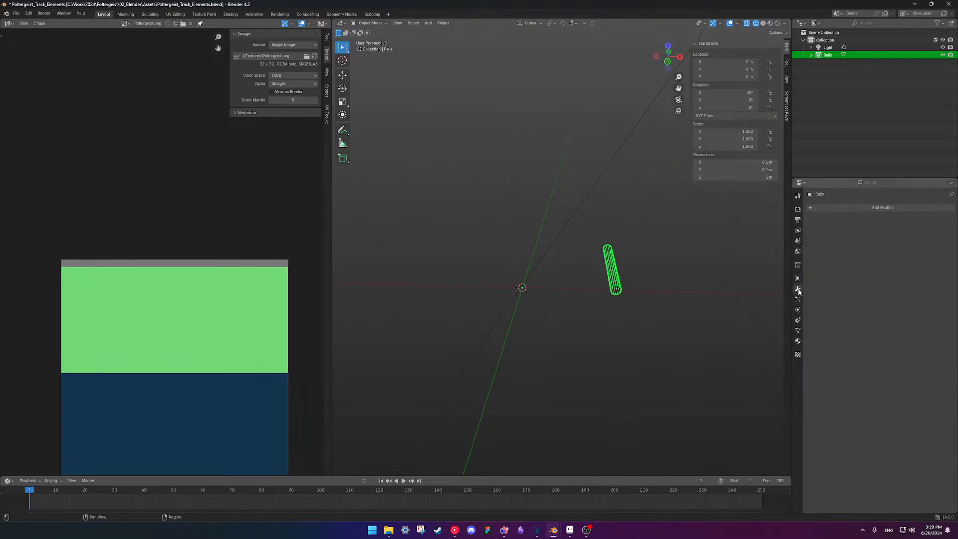
pyautogui.click(833, 209)
pyautogui.moveTo(827, 214)
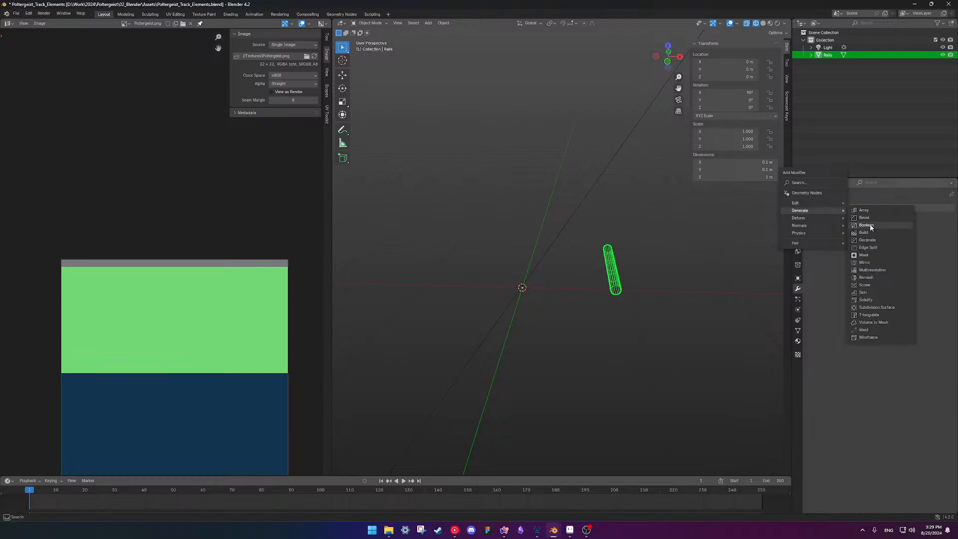
pyautogui.click(867, 262)
pyautogui.click(563, 317)
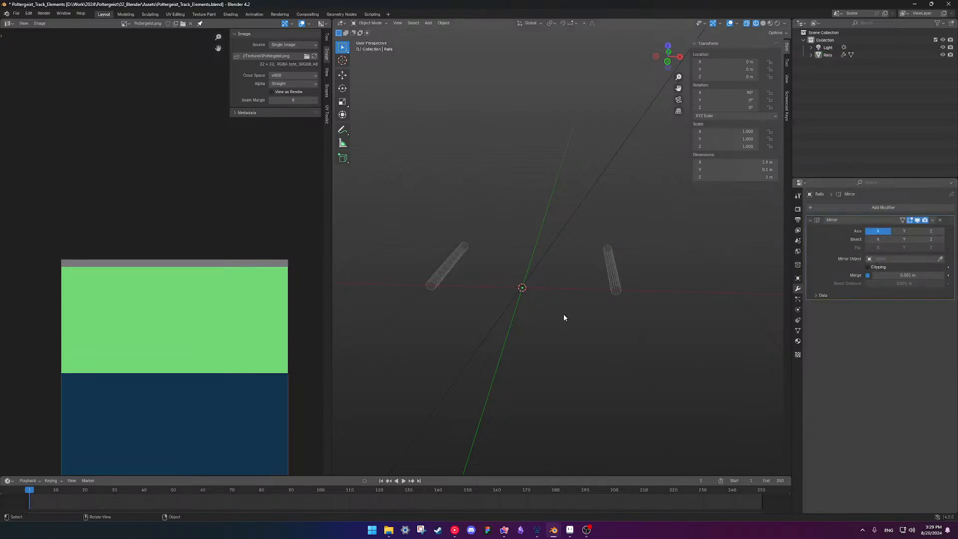
# Switch the viewport from wireframe back to rendered shading and save the file.
pyautogui.press('ctrl')
pyautogui.press('ctrl')
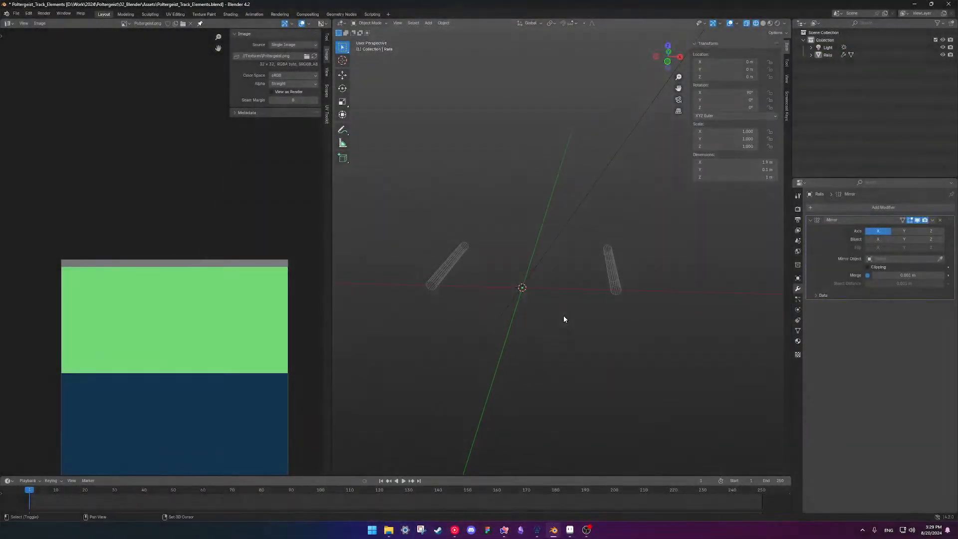
pyautogui.hotkey('shift', 'z')
pyautogui.scroll(-5, 564, 315)
pyautogui.moveTo(567, 271)
pyautogui.keyDown('shift'); pyautogui.mouseDown(button='middle')
pyautogui.moveTo(556, 313)
pyautogui.moveTo(693, 315)
pyautogui.moveTo(573, 306)
pyautogui.moveTo(571, 342)
pyautogui.moveTo(595, 380)
pyautogui.moveTo(564, 398)
pyautogui.moveTo(582, 414)
pyautogui.moveTo(571, 370)
pyautogui.mouseUp(button='middle'); pyautogui.keyUp('shift')
pyautogui.scroll(3, 571, 342)
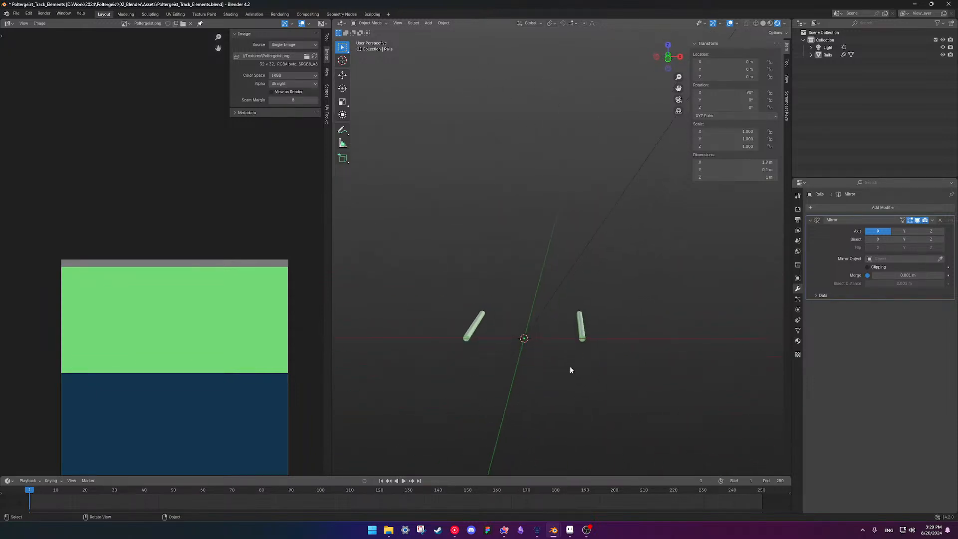
pyautogui.hotkey('ctrl', 's')
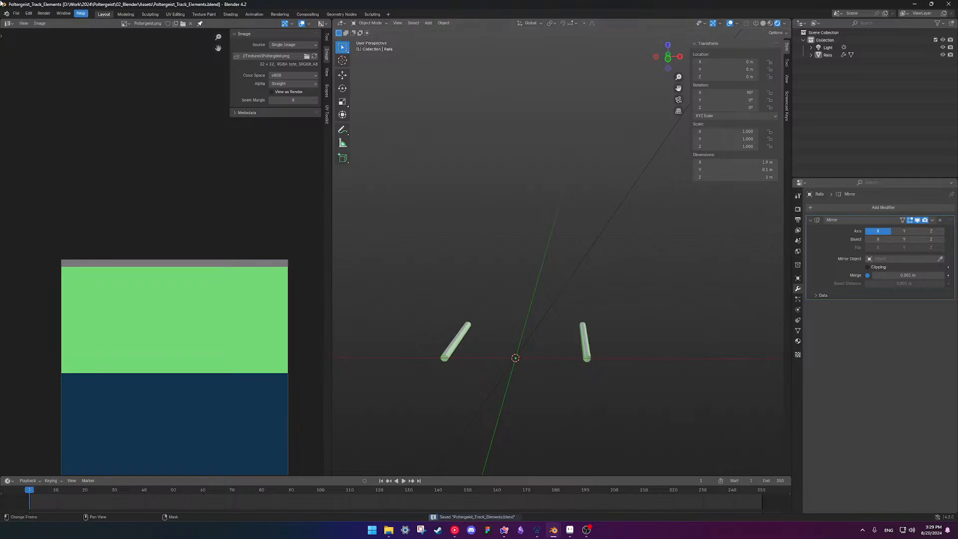
pyautogui.click(7, 14)
pyautogui.click(16, 13)
pyautogui.moveTo(39, 119)
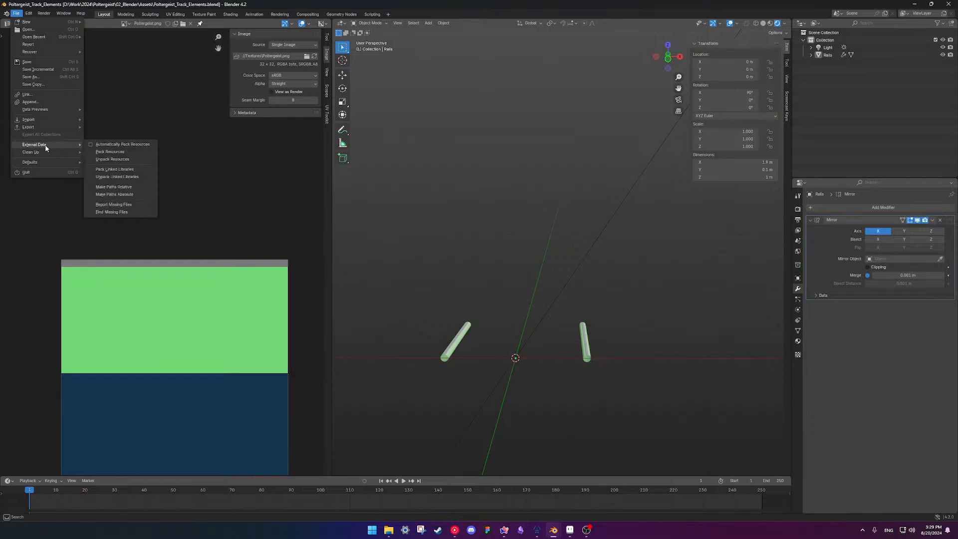
pyautogui.click(42, 95)
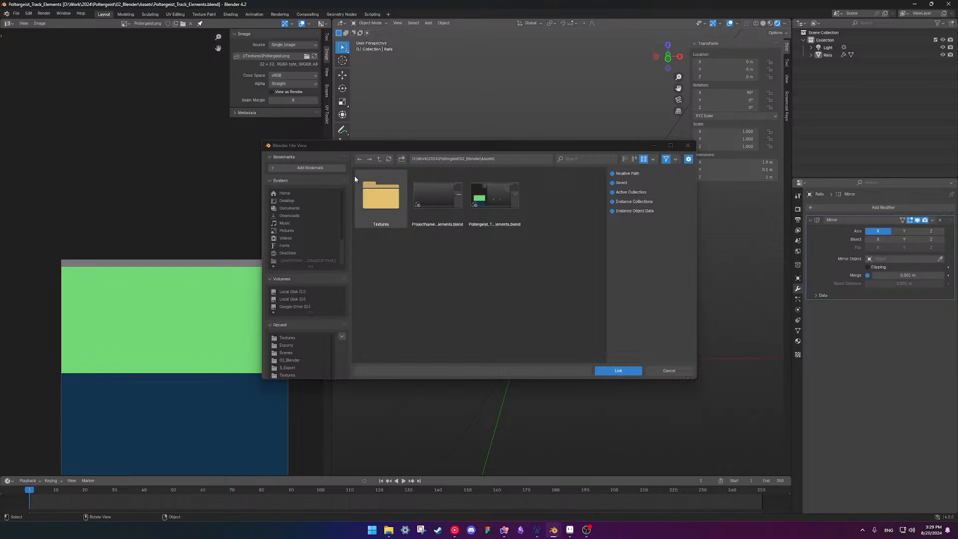
pyautogui.click(668, 370)
# Start appending from another file and browse to the Fahrenheit project's 2_Blender Assets folder.
pyautogui.click(17, 13)
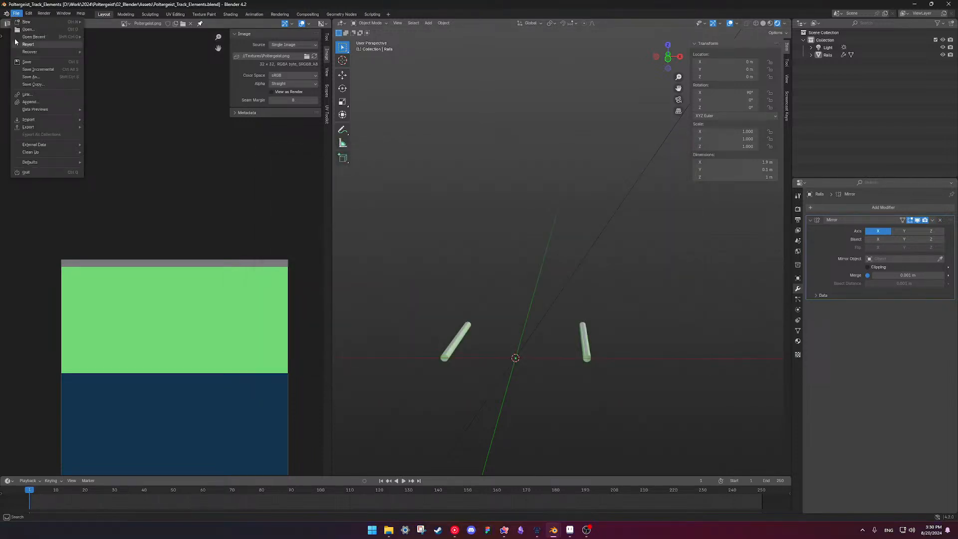
pyautogui.click(40, 103)
pyautogui.click(379, 158)
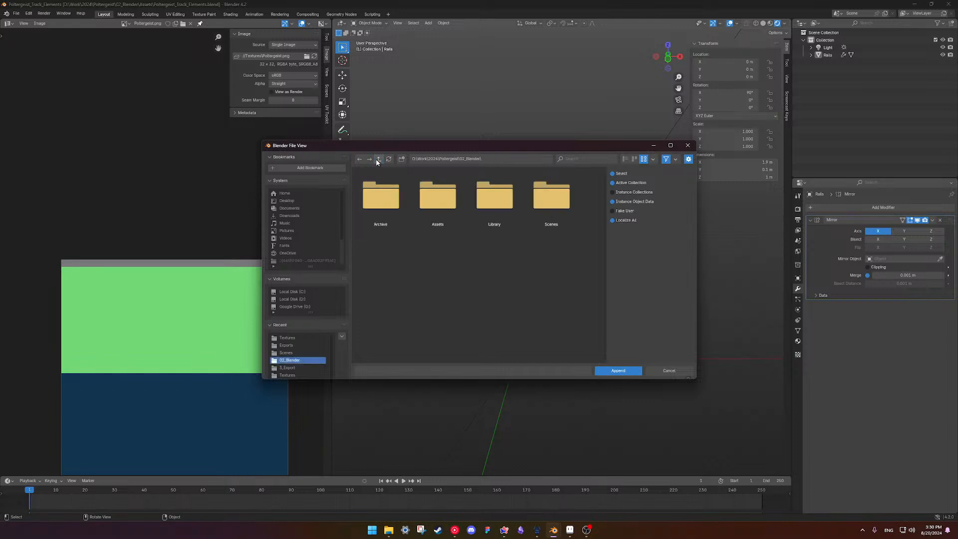
pyautogui.click(378, 158)
pyautogui.click(378, 159)
pyautogui.doubleClick(435, 207)
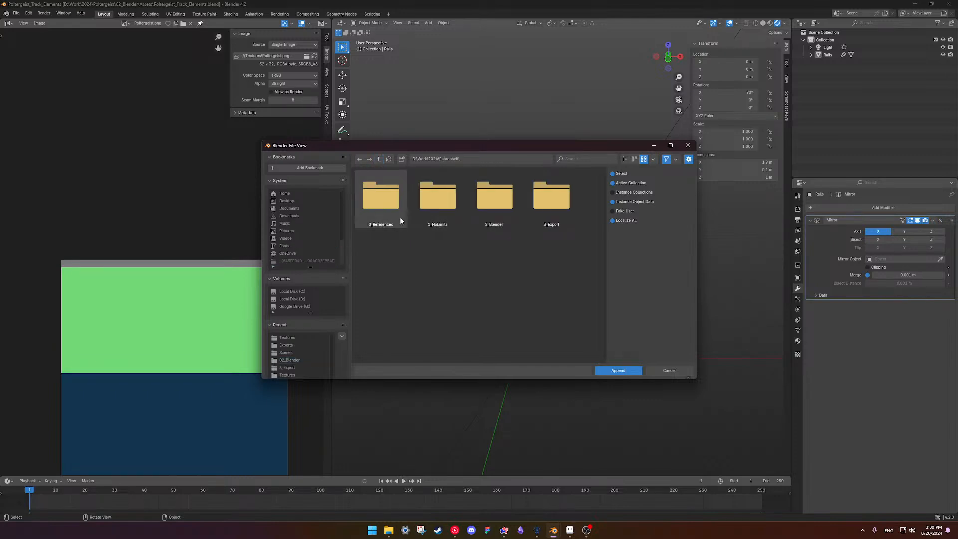
pyautogui.doubleClick(493, 212)
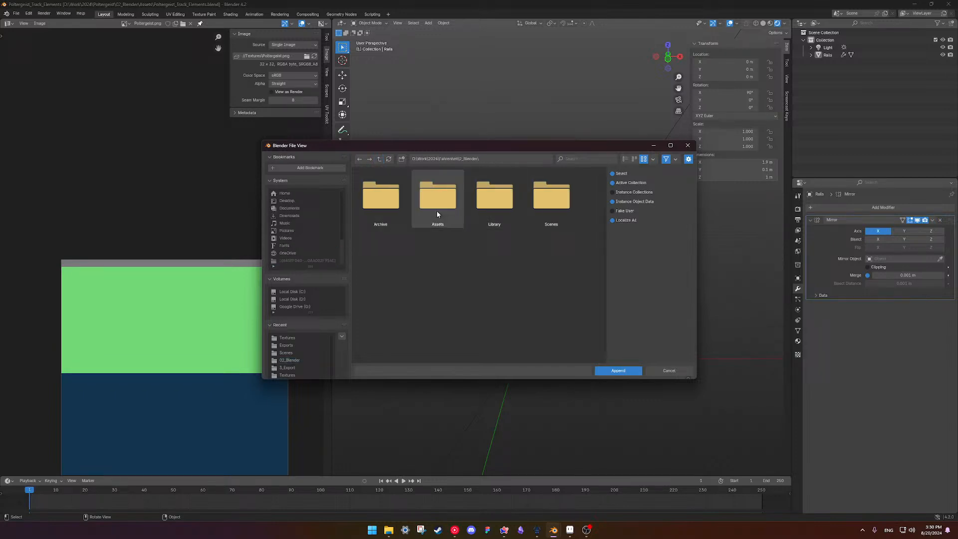
pyautogui.doubleClick(496, 209)
pyautogui.click(379, 159)
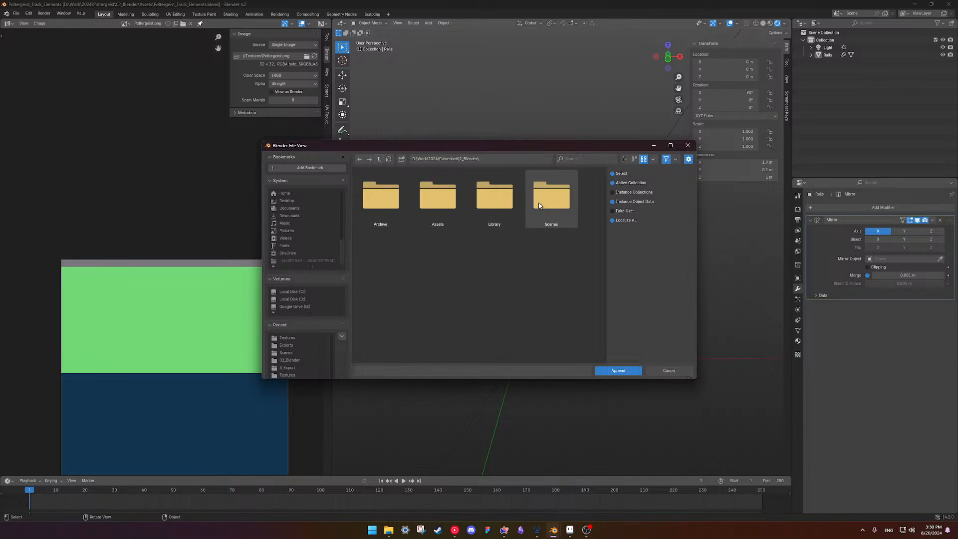
pyautogui.doubleClick(437, 197)
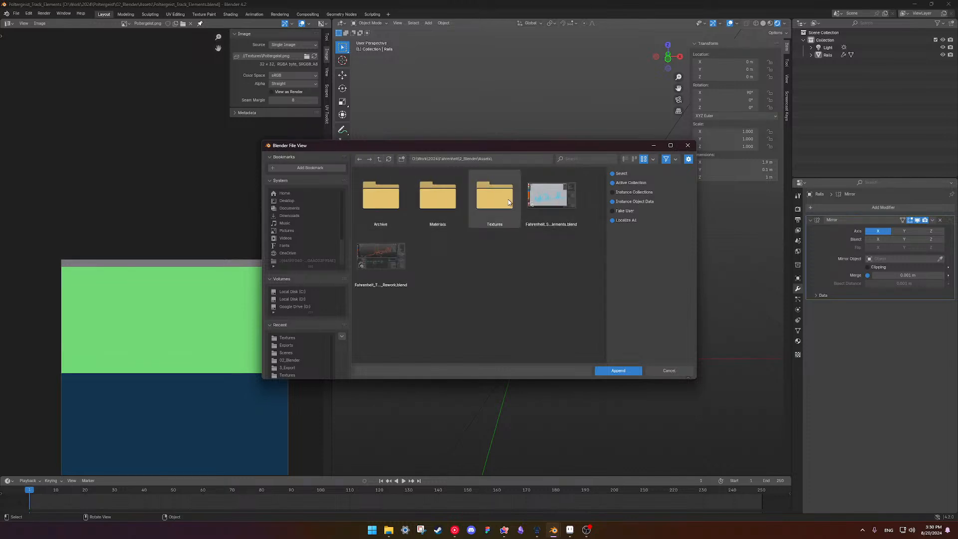
# Open the Fahrenheit geometry nodes rework blend file and enter its Object category.
pyautogui.doubleClick(382, 256)
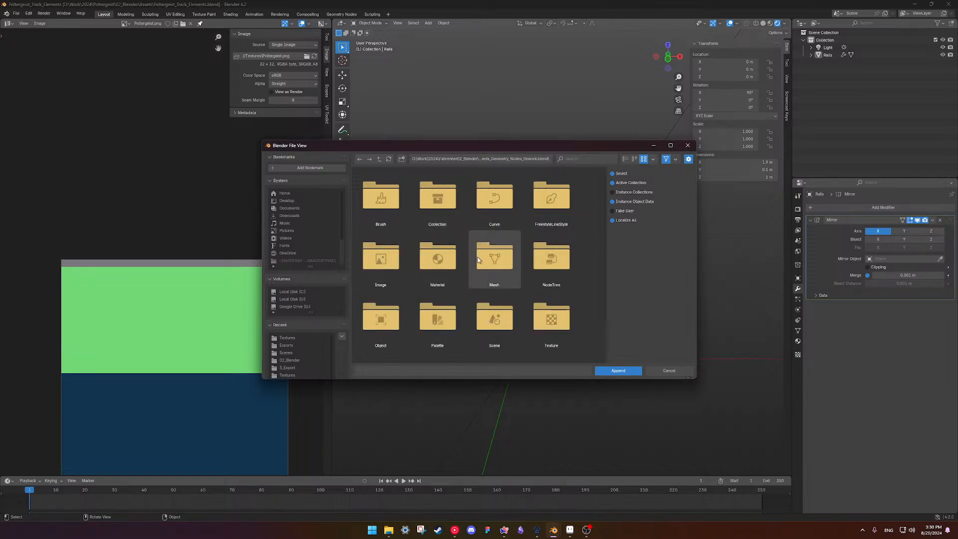
pyautogui.scroll(-2, 548, 212)
pyautogui.scroll(-1, 549, 213)
pyautogui.doubleClick(384, 267)
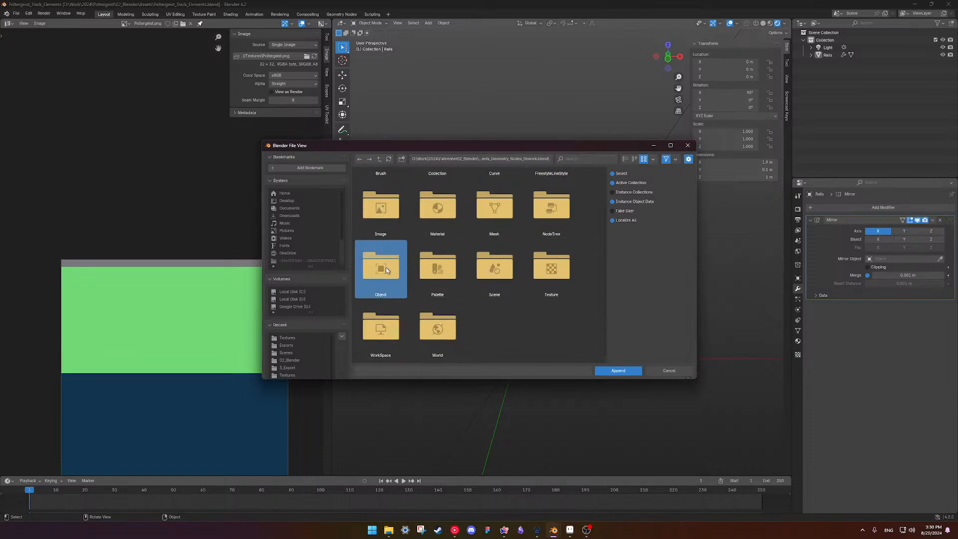
# Select Track_Rails in the object list and try adding Track_Crosstie to the selection.
pyautogui.scroll(-5, 527, 244)
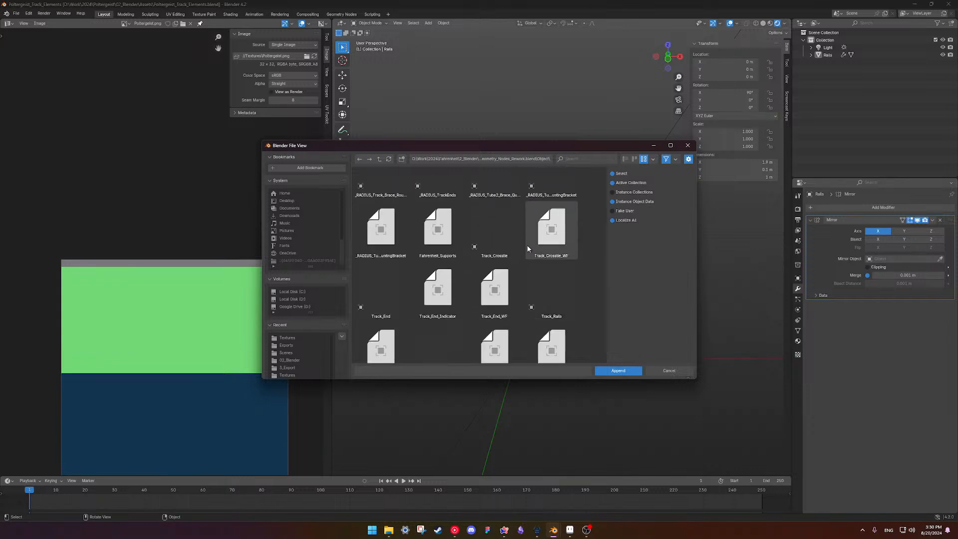
pyautogui.scroll(-1, 527, 244)
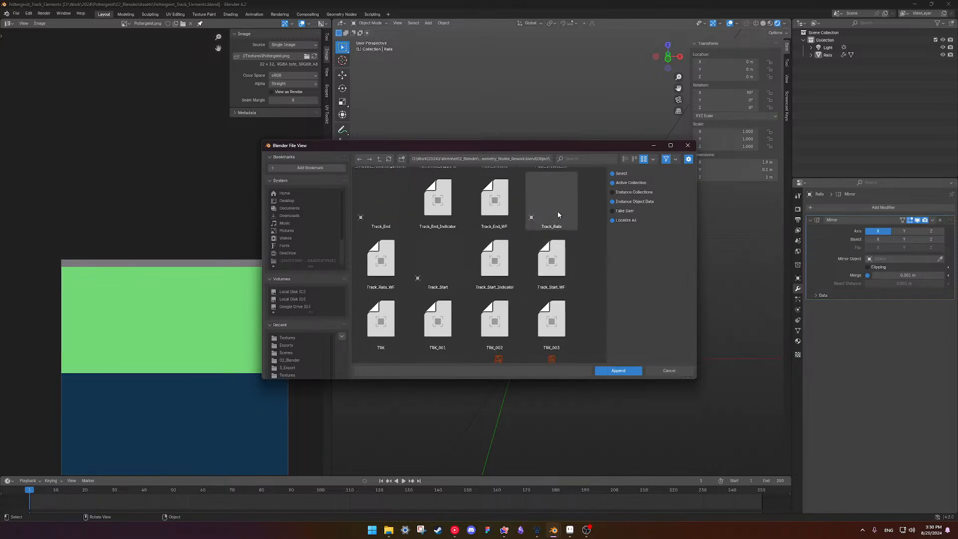
pyautogui.click(558, 215)
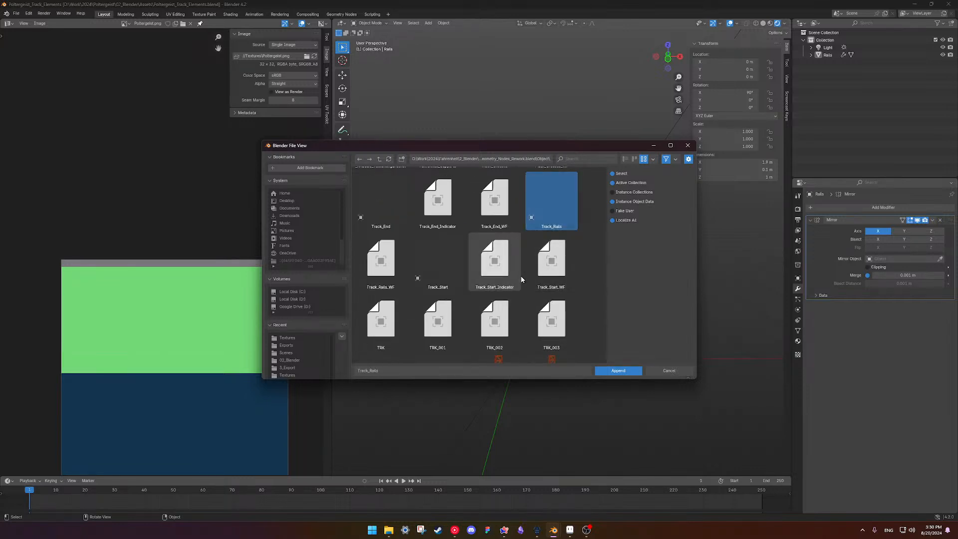
pyautogui.scroll(2, 521, 279)
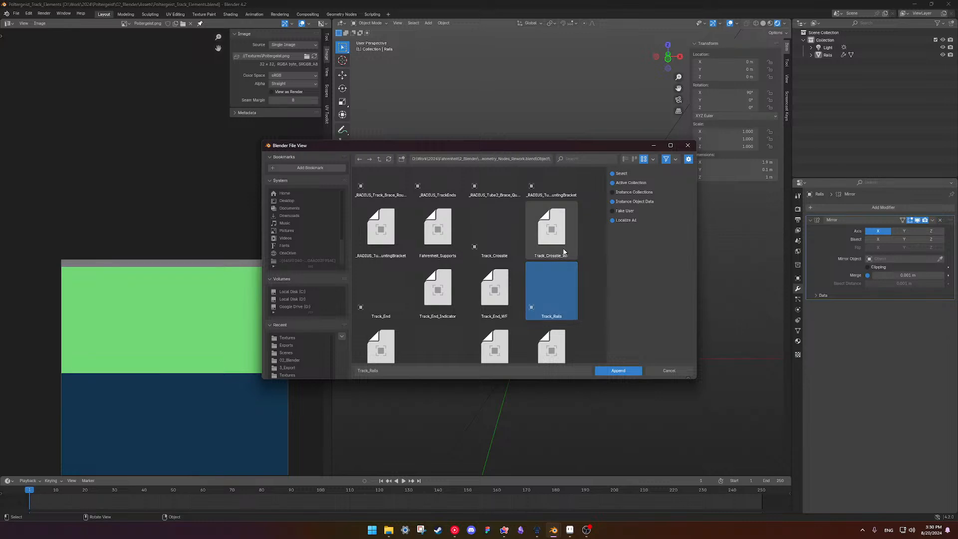
pyautogui.scroll(-5, 504, 270)
pyautogui.scroll(5, 504, 270)
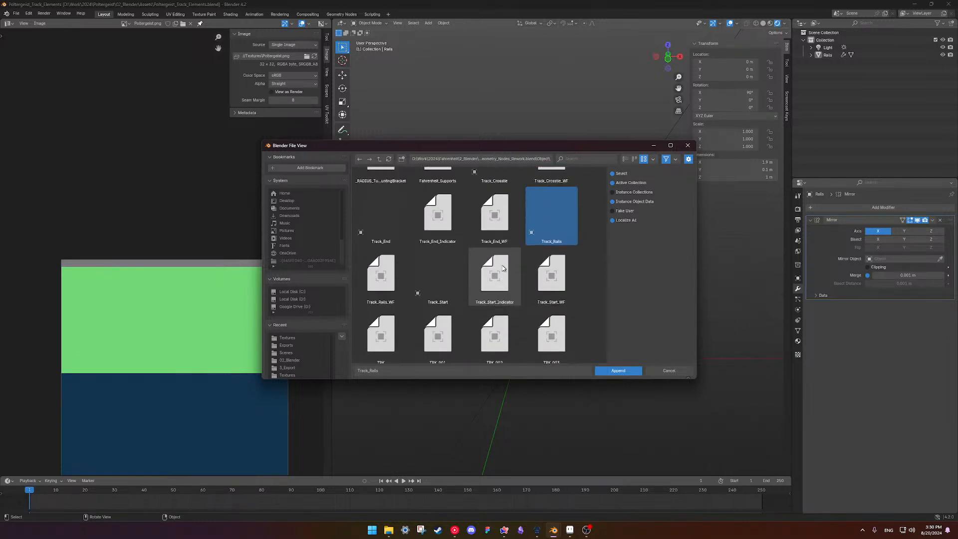
pyautogui.keyDown('ctrl'); pyautogui.click(505, 225); pyautogui.keyUp('ctrl')
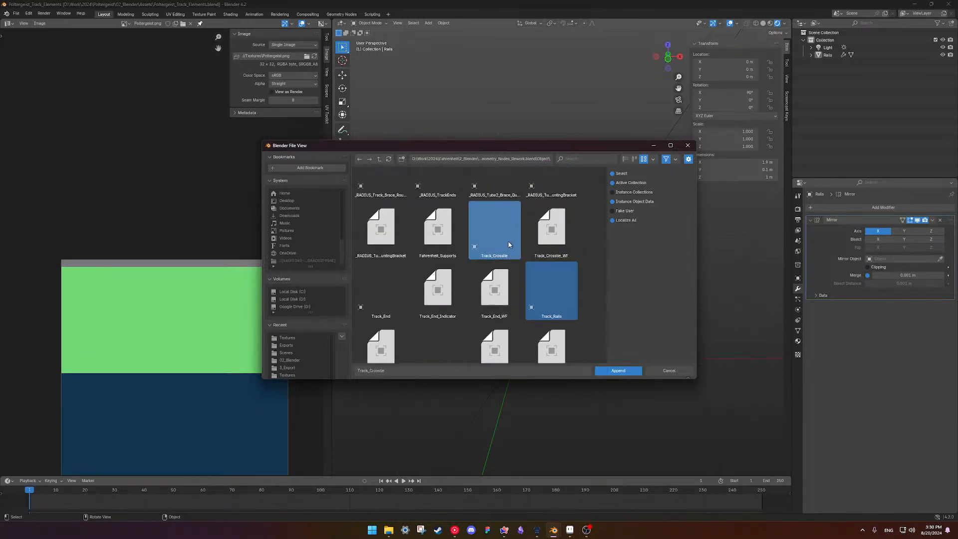
pyautogui.keyDown('ctrl'); pyautogui.click(509, 246); pyautogui.keyUp('ctrl')
pyautogui.scroll(-3, 518, 262)
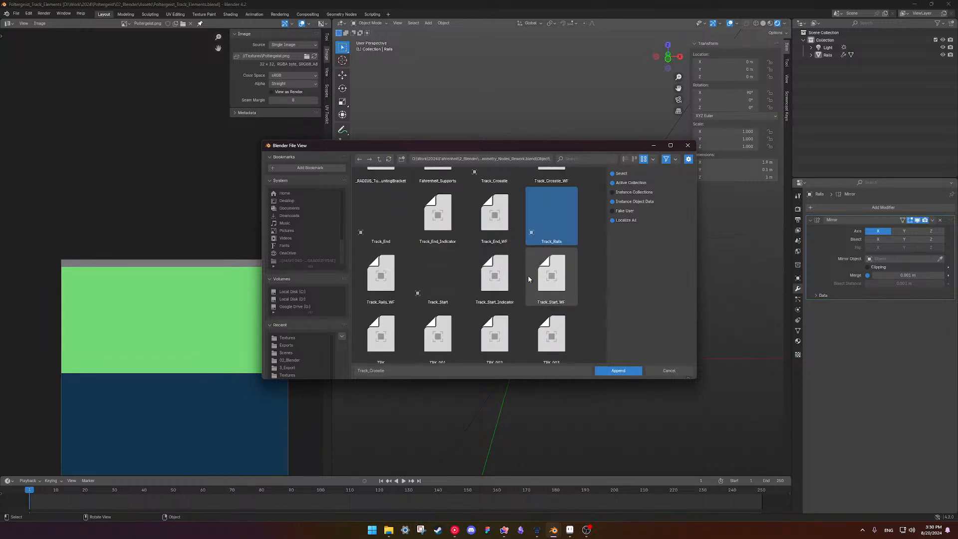
pyautogui.scroll(4, 521, 273)
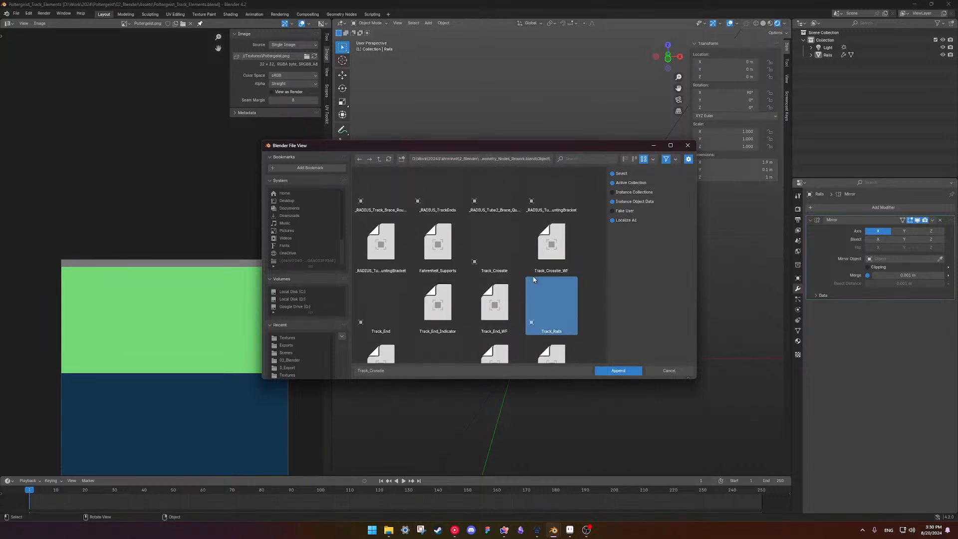
# Append the TRK_004 track object from the Fahrenheit blend file's object list.
pyautogui.scroll(-4, 504, 270)
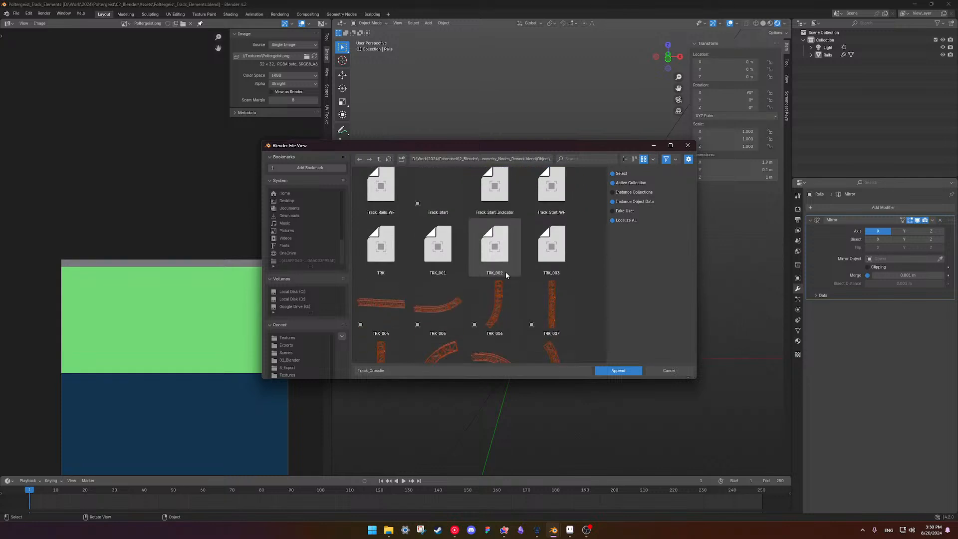
pyautogui.scroll(-2, 576, 262)
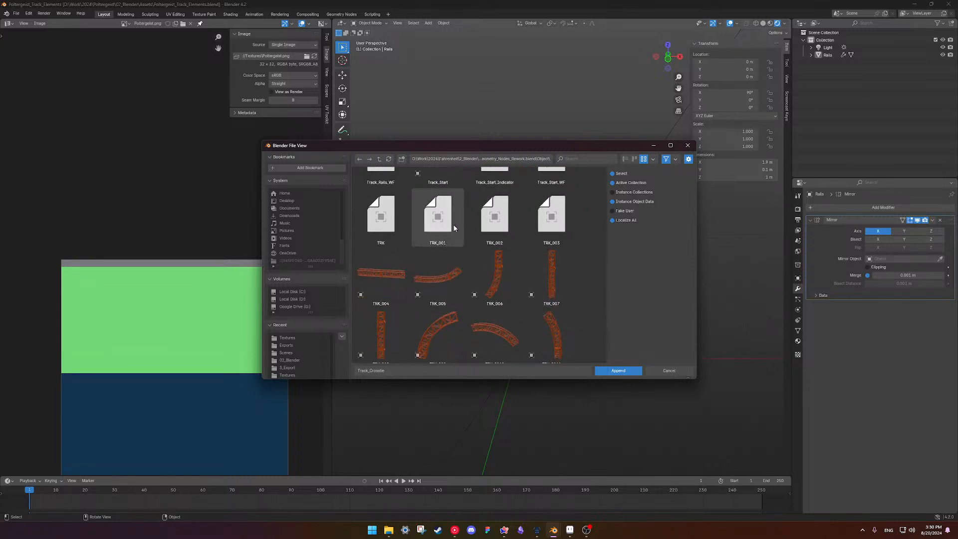
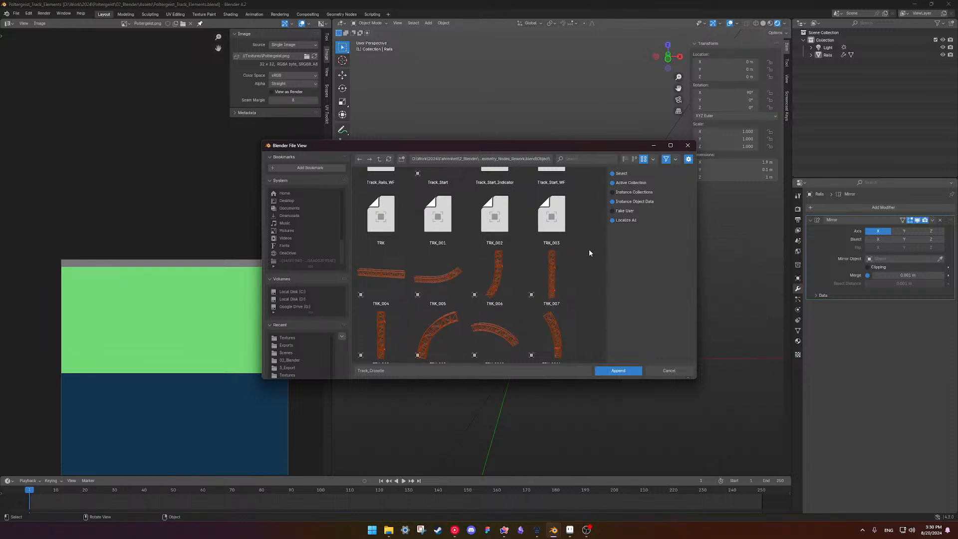
pyautogui.click(552, 215)
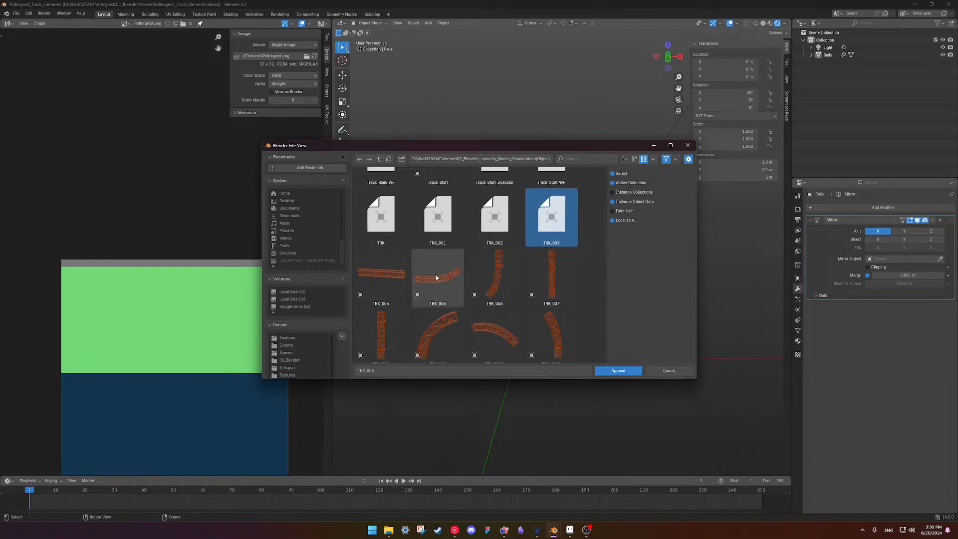
pyautogui.scroll(-5, 435, 277)
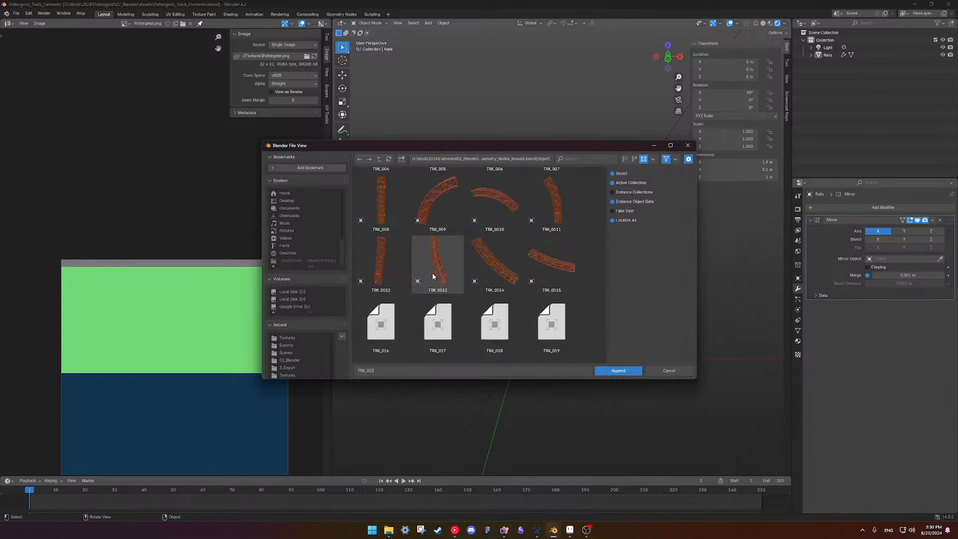
pyautogui.scroll(3, 433, 276)
pyautogui.click(382, 259)
pyautogui.scroll(-3, 512, 260)
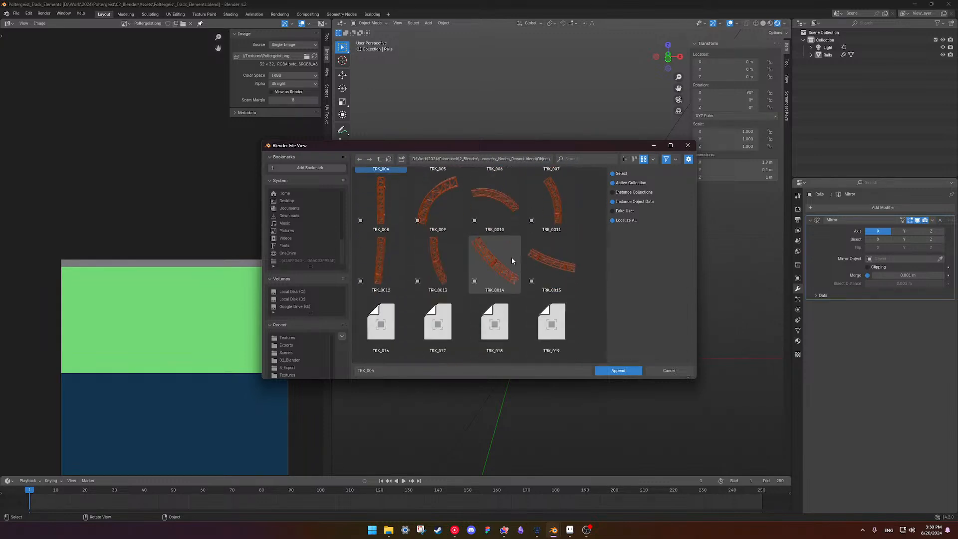
pyautogui.scroll(-2, 512, 260)
pyautogui.click(618, 371)
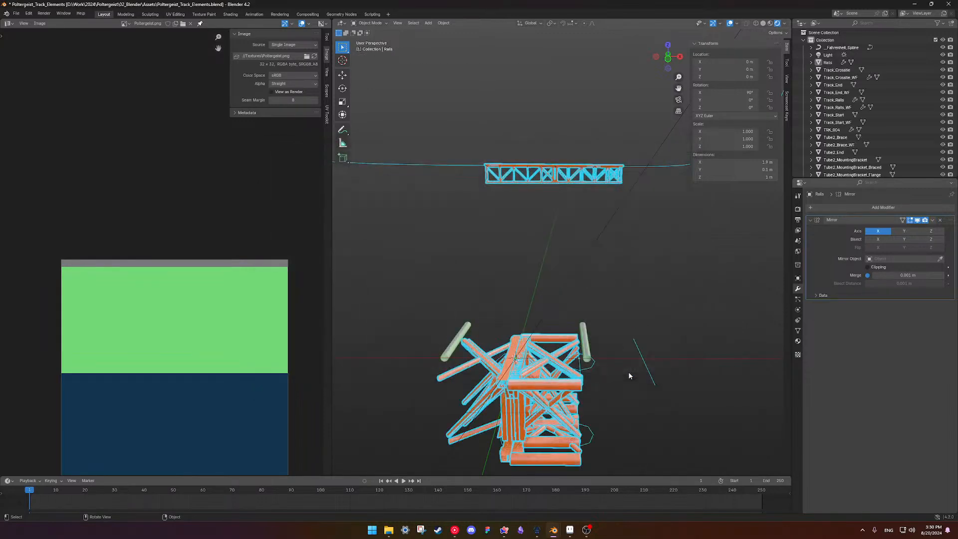
# Remove the Curve modifier from TRK_004 and set its track generator's Unit Start to -2.
pyautogui.scroll(-4, 599, 303)
pyautogui.moveTo(596, 297); pyautogui.dragTo(461, 227, button='middle')
pyautogui.click(452, 203)
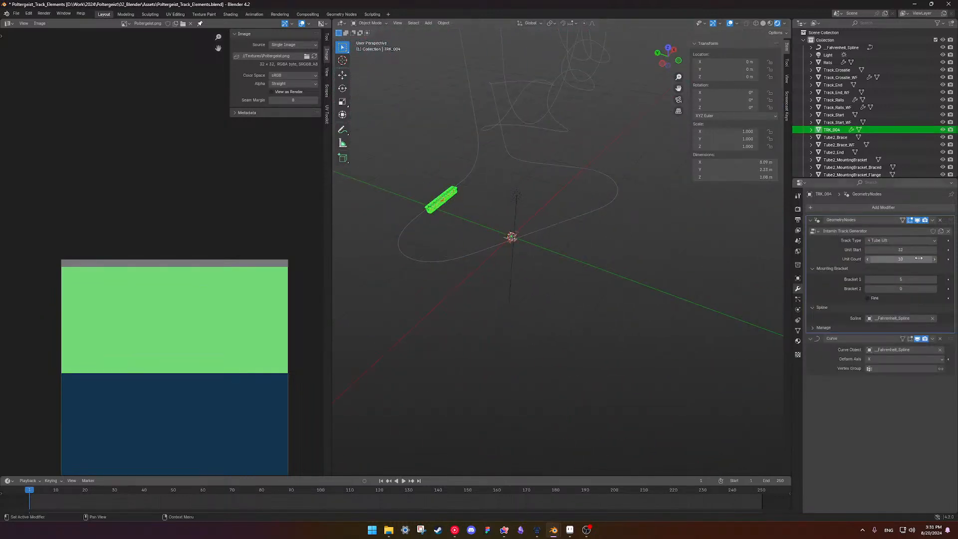
pyautogui.click(940, 339)
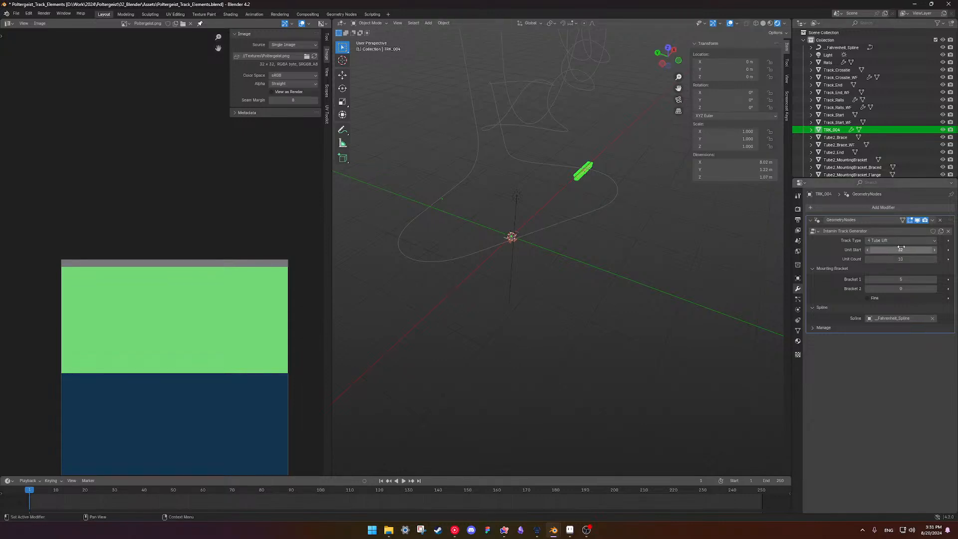
pyautogui.moveTo(911, 250); pyautogui.dragTo(902, 249)
# Delete the appended Fahrenheit spline object from the scene.
pyautogui.click(606, 209)
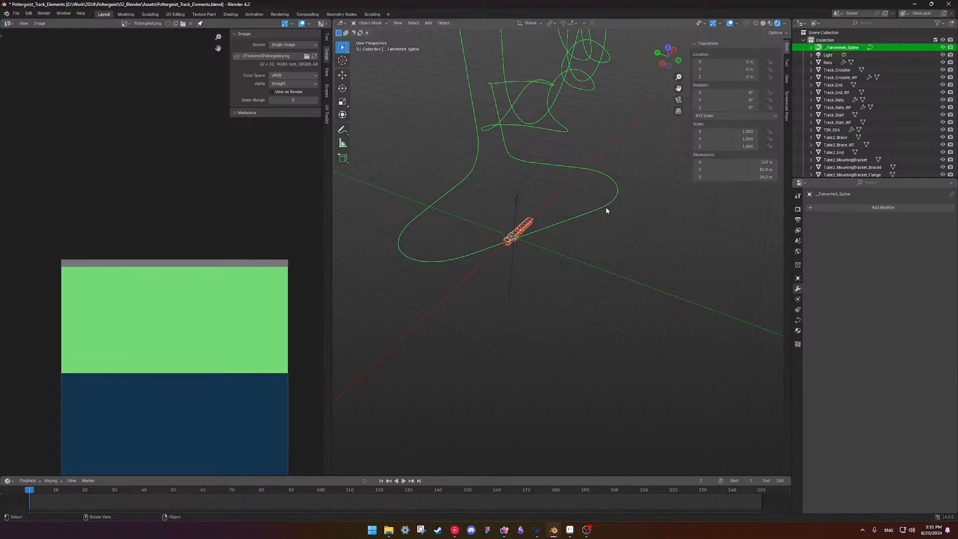
pyautogui.press('x')
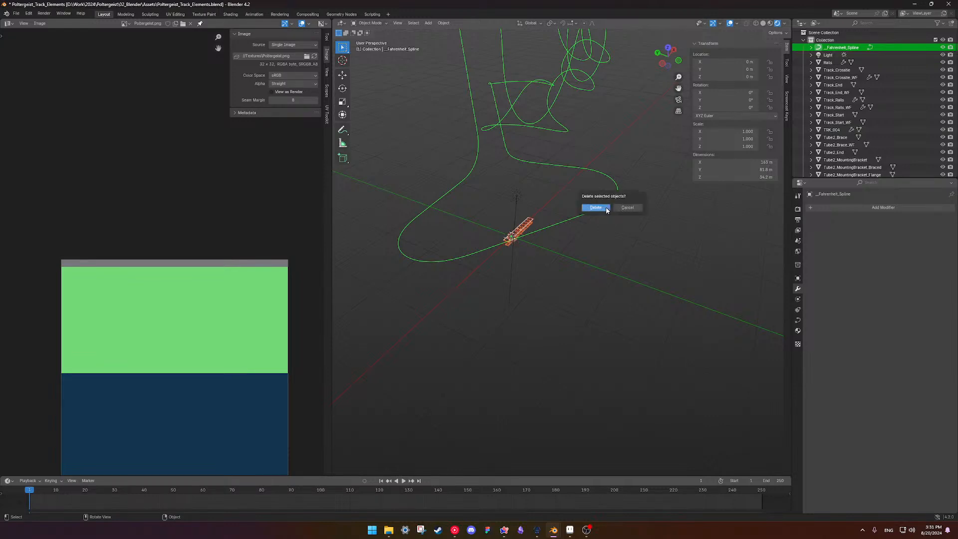
pyautogui.click(605, 208)
# Rotate the TRK_004 track piece 90° about the global Z axis.
pyautogui.scroll(3, 507, 220)
pyautogui.moveTo(507, 224); pyautogui.dragTo(591, 210, button='middle')
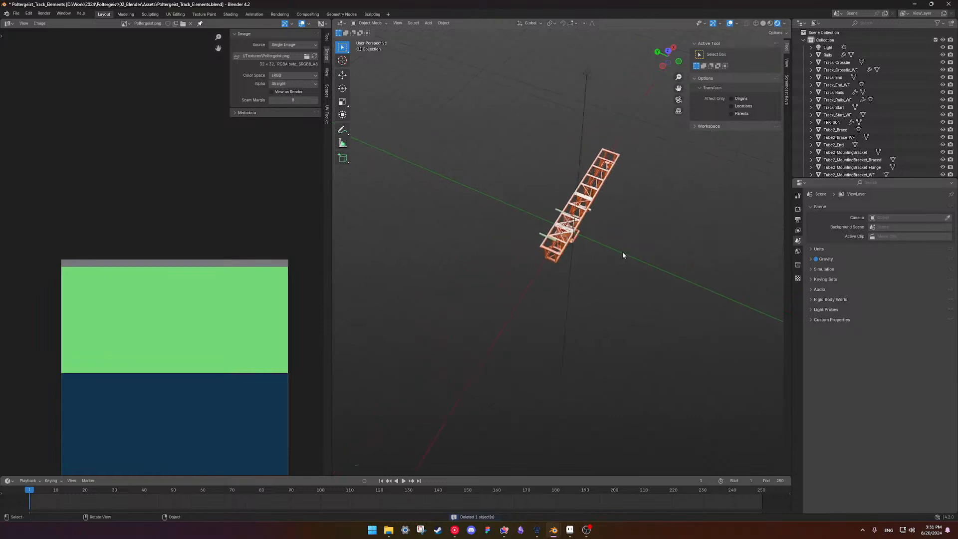
pyautogui.scroll(2, 621, 252)
pyautogui.click(594, 208)
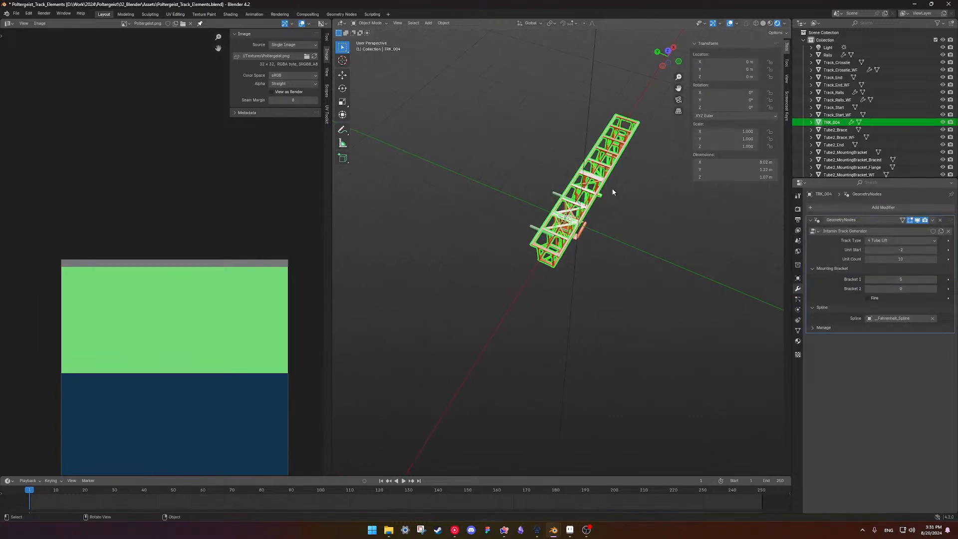
pyautogui.press('r')
pyautogui.write('z')
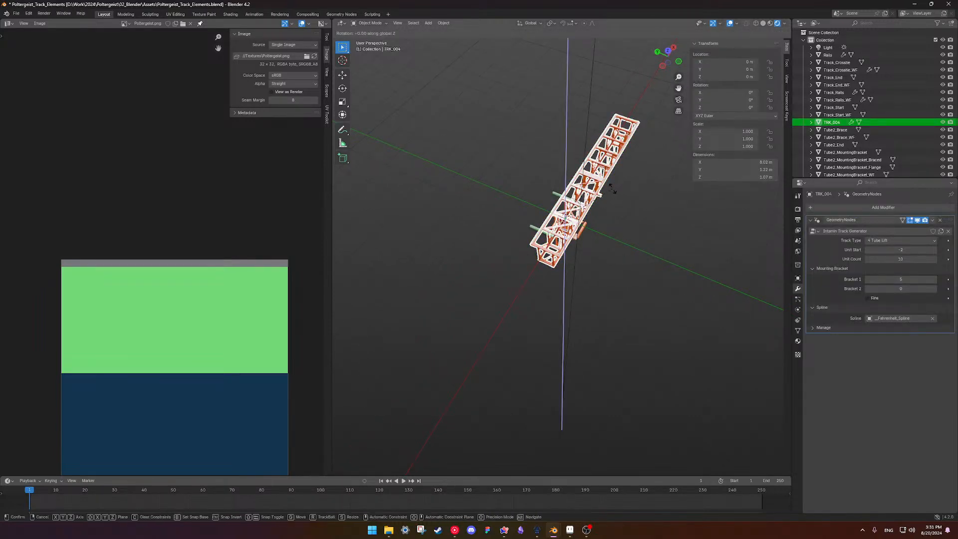
pyautogui.write('90')
pyautogui.press('Return')
# Examine the spacing, thickness and top colour of the Poltergeist rails against the appended TRK_004 track.
pyautogui.moveTo(612, 187); pyautogui.dragTo(591, 221, button='middle')
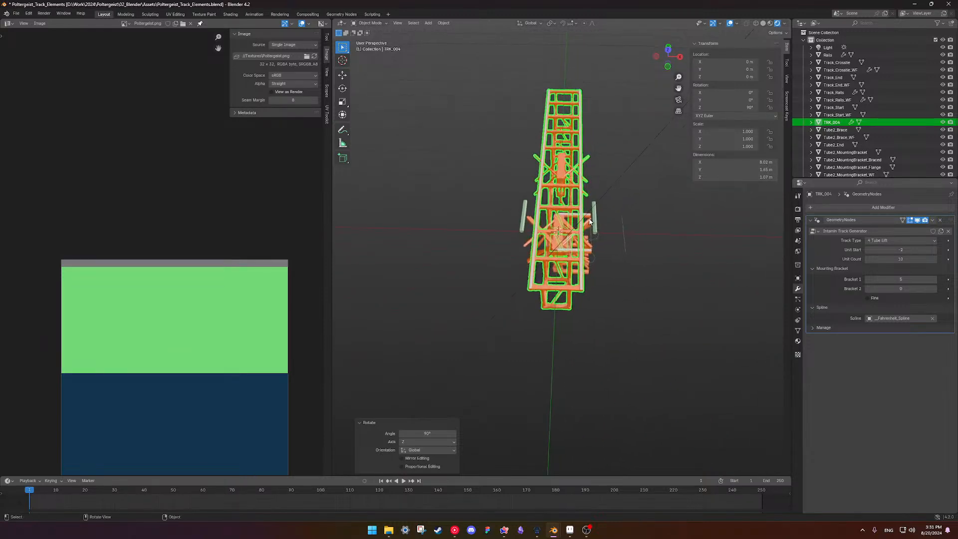
pyautogui.click(594, 221)
pyautogui.scroll(1, 599, 231)
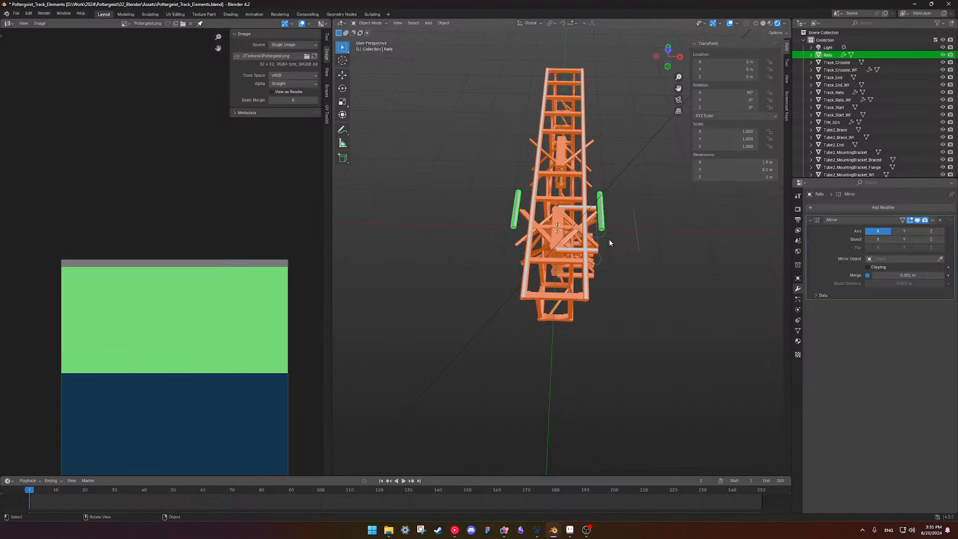
pyautogui.scroll(3, 599, 232)
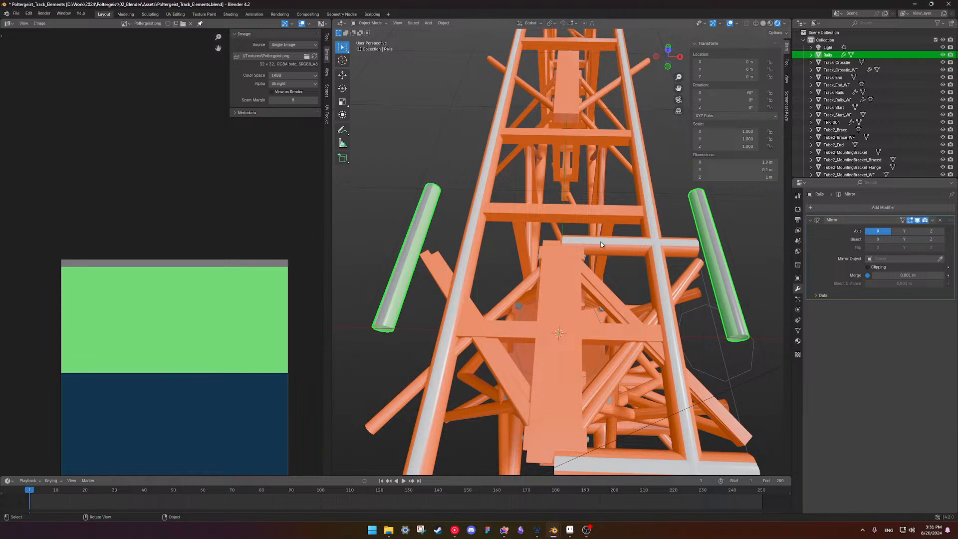
pyautogui.scroll(-4, 593, 284)
pyautogui.moveTo(594, 285); pyautogui.dragTo(551, 277, button='middle')
pyautogui.scroll(7, 574, 244)
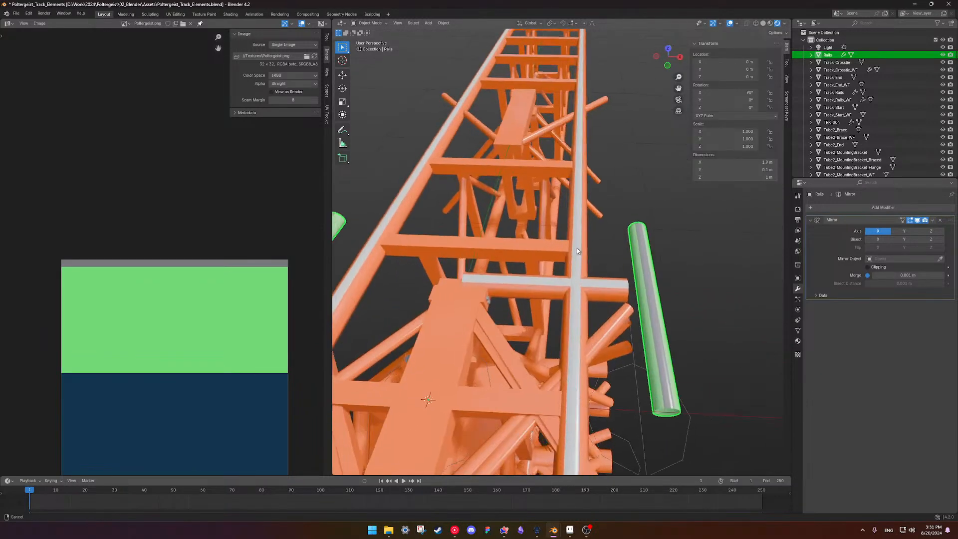
pyautogui.keyDown('shift'); pyautogui.moveTo(576, 248); pyautogui.dragTo(677, 217, button='middle'); pyautogui.keyUp('shift')
pyautogui.scroll(-4, 600, 245)
pyautogui.moveTo(600, 244); pyautogui.dragTo(537, 335, button='middle')
pyautogui.scroll(-3, 675, 241)
pyautogui.scroll(6, 521, 323)
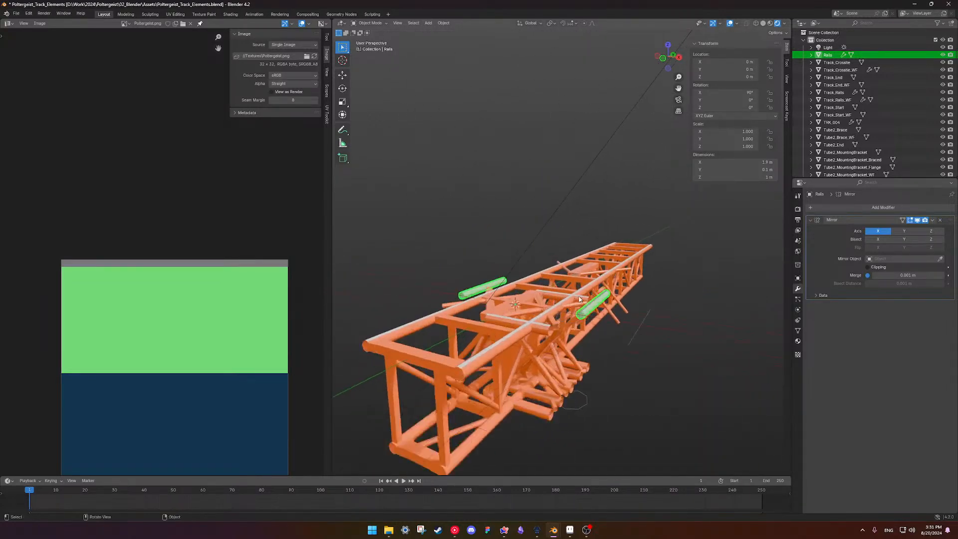
pyautogui.moveTo(541, 322); pyautogui.dragTo(637, 263, button='middle')
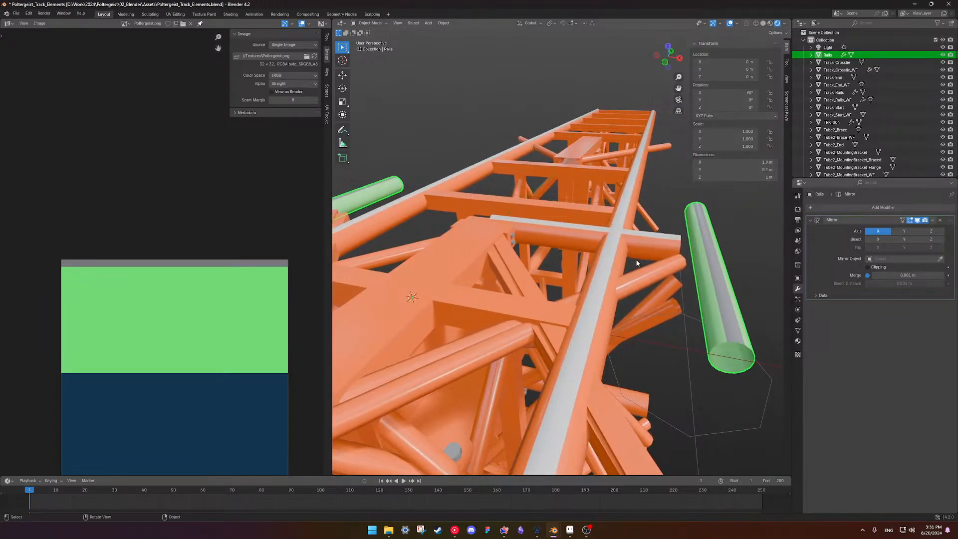
pyautogui.hotkey('alt', 'Tab')
pyautogui.hotkey('alt', 'Tab')
pyautogui.moveTo(663, 254); pyautogui.dragTo(628, 272, button='middle')
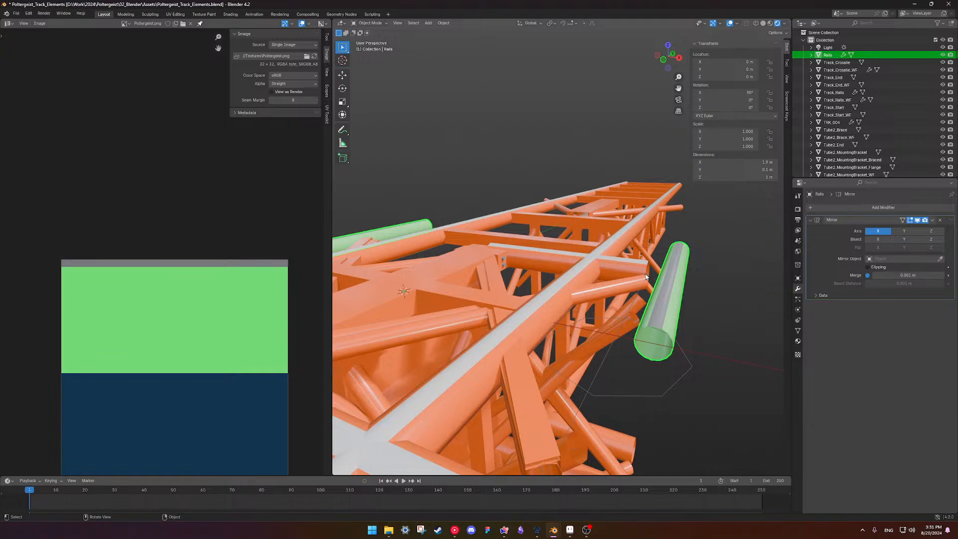
# Switch to Aseprite, select the whole Poltergeist.png canvas and ready the Pencil tool with the pale grey palette colour.
pyautogui.click(570, 530)
pyautogui.hotkey('ctrl', 'a')
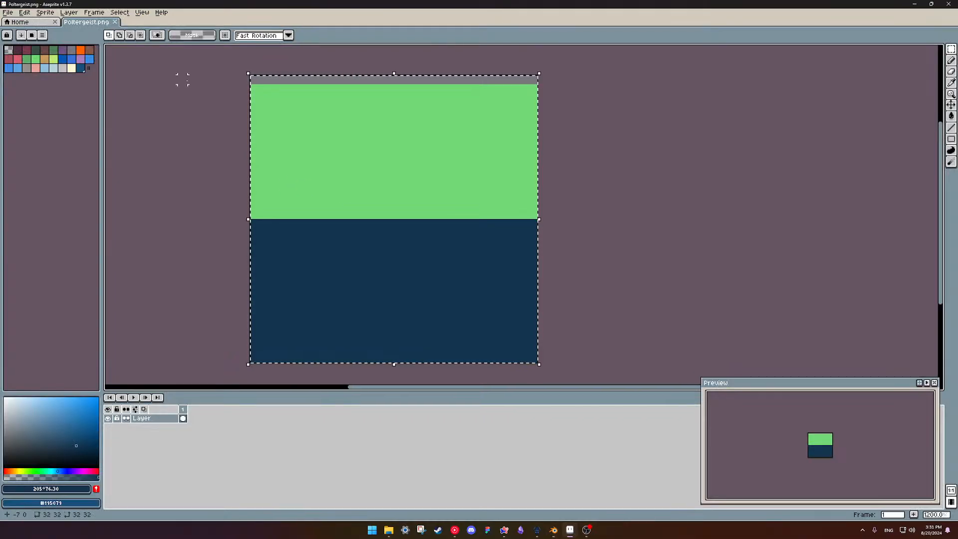
pyautogui.click(62, 68)
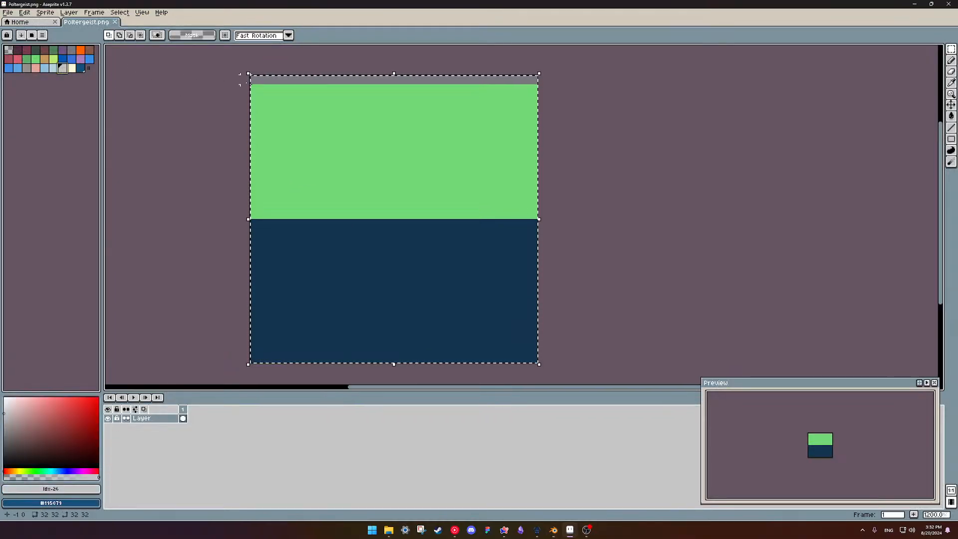
pyautogui.press('b')
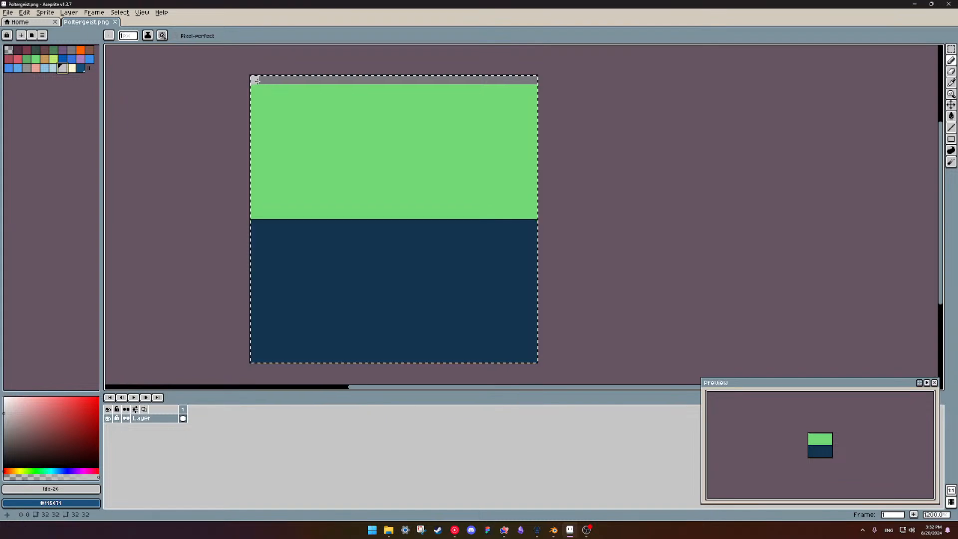
# Undo the trial stroke, repaint the texture's grey top row near-white (hue 157°, saturation 5, value 91) and save Poltergeist.png.
pyautogui.moveTo(252, 80); pyautogui.dragTo(324, 81)
pyautogui.hotkey('ctrl', 'z')
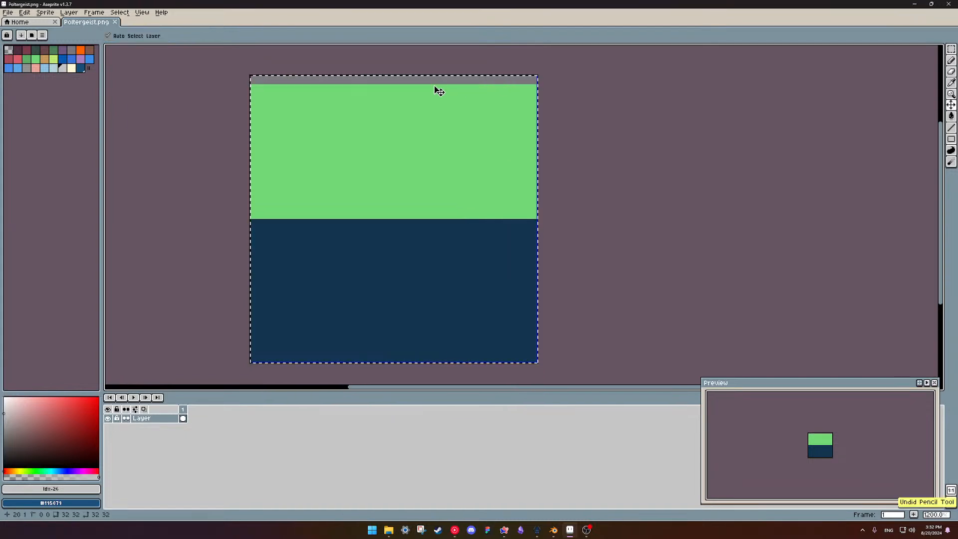
pyautogui.click(44, 471)
pyautogui.click(9, 405)
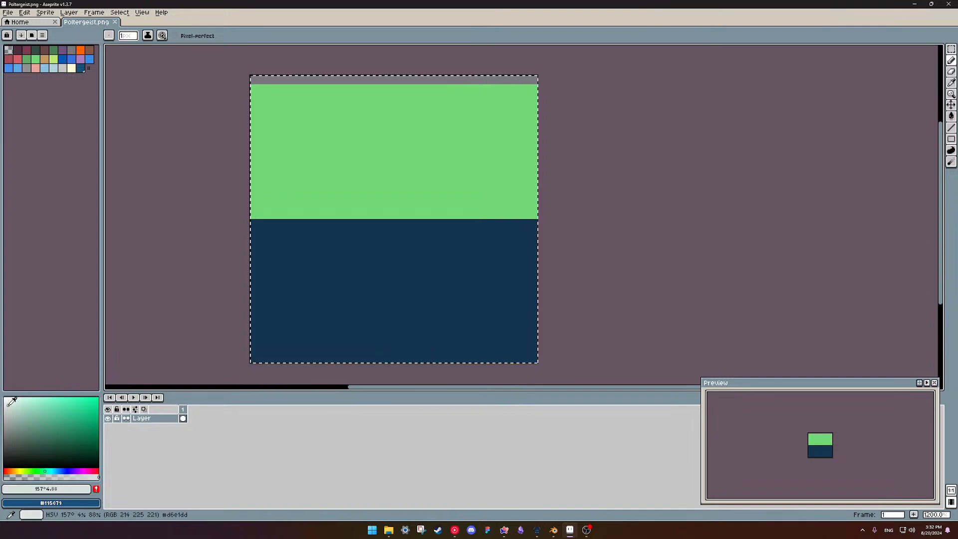
pyautogui.click(9, 403)
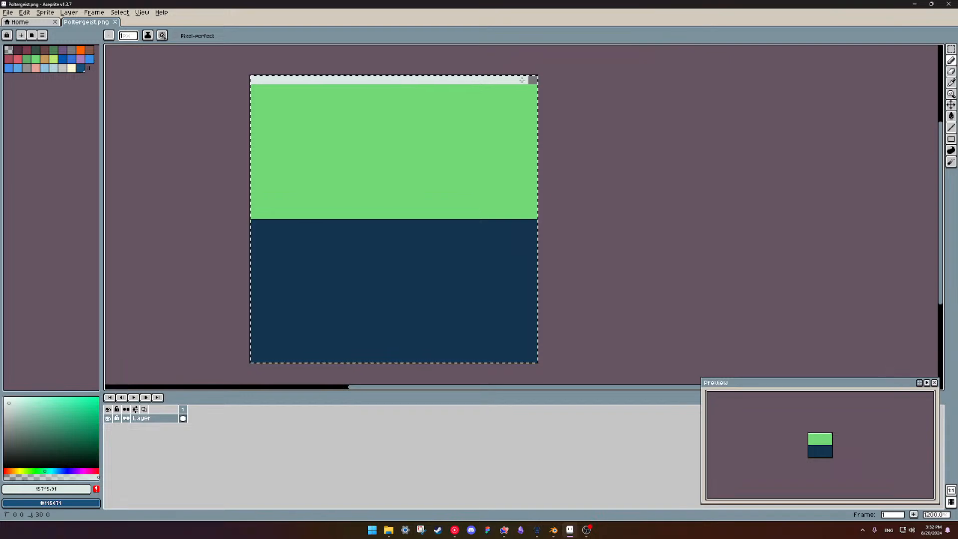
pyautogui.hotkey('ctrl', 's')
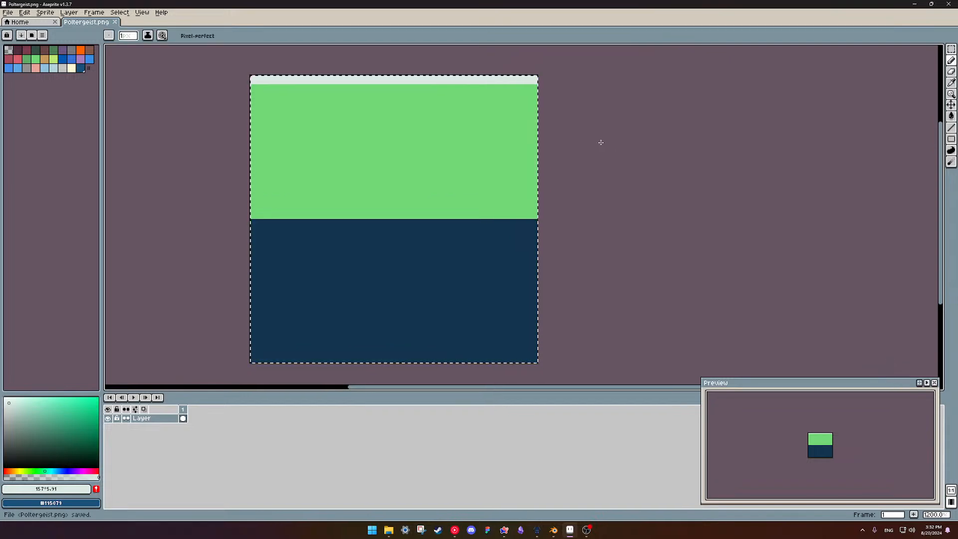
# Switch back to Blender and reload Poltergeist.png from the Textures folder as the rail material's base colour image.
pyautogui.hotkey('alt', 'Tab')
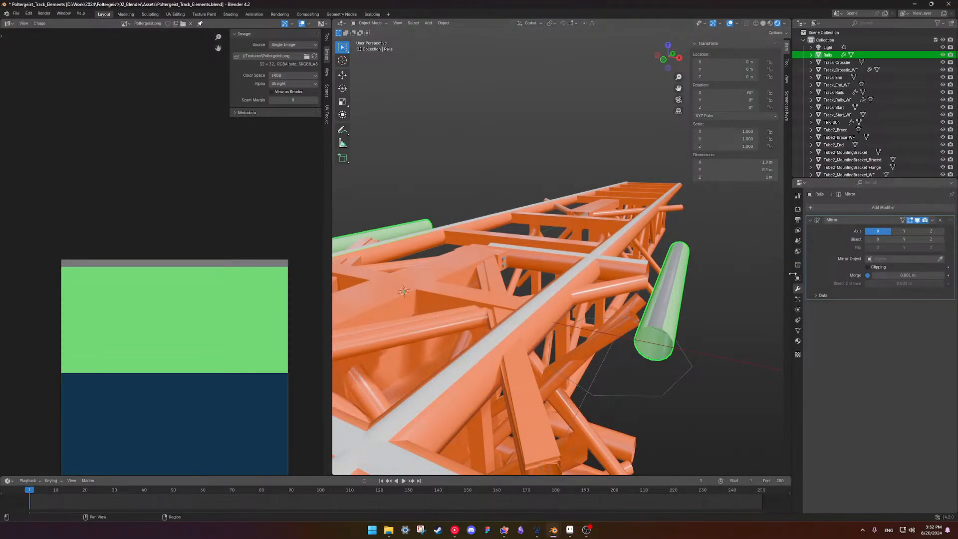
pyautogui.click(798, 341)
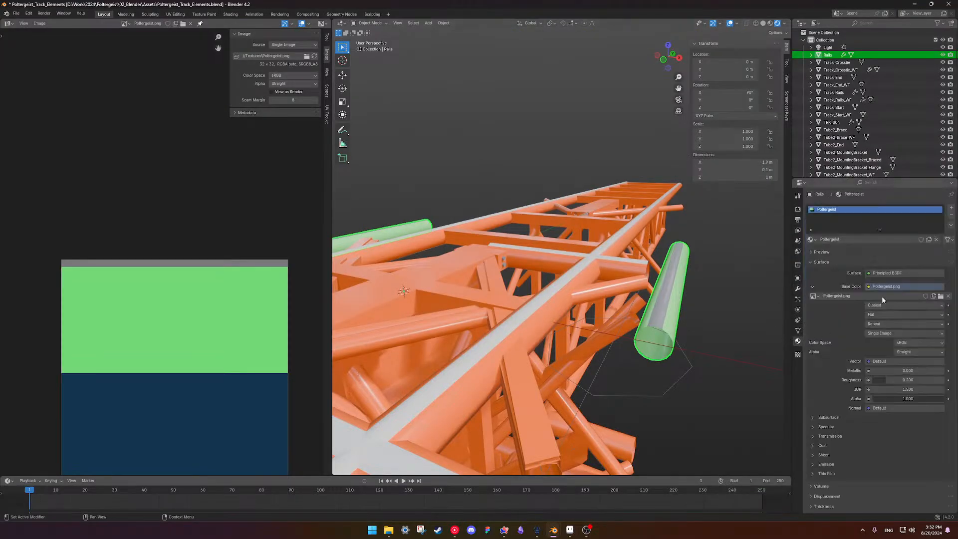
pyautogui.click(947, 296)
pyautogui.click(921, 296)
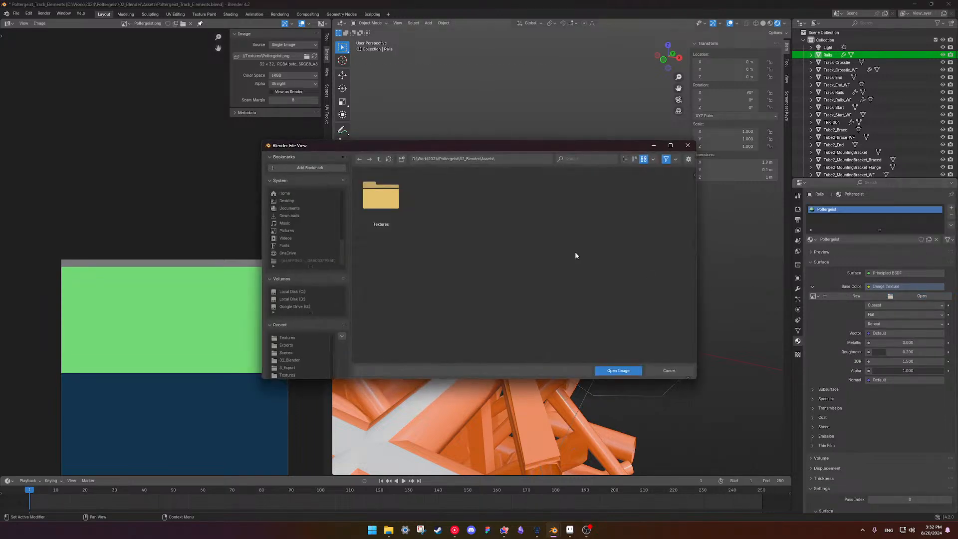
pyautogui.doubleClick(383, 197)
pyautogui.doubleClick(428, 210)
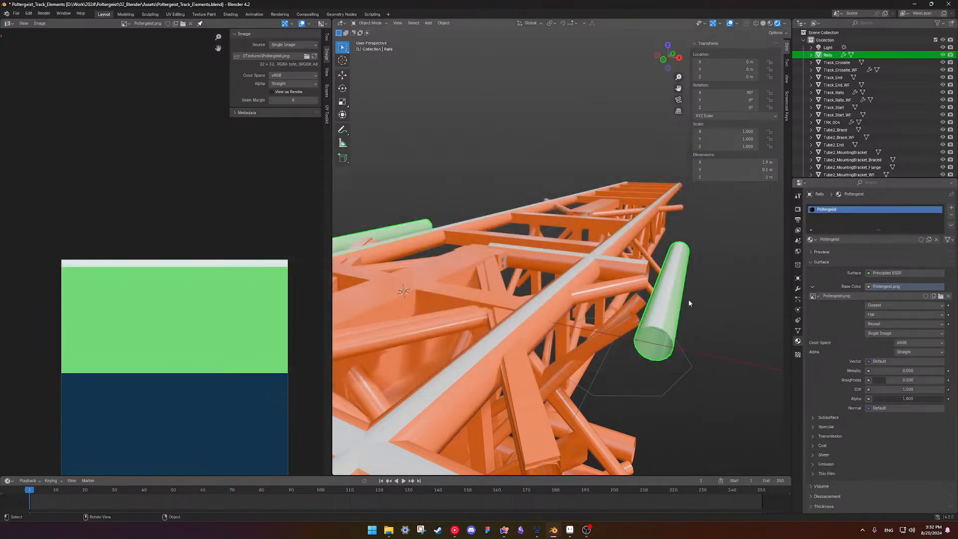
# Compare the recoloured rails with the TRK_004 track, checking TRK_004's rail ends and its mesh in Edit Mode.
pyautogui.moveTo(710, 235); pyautogui.dragTo(642, 241, button='middle')
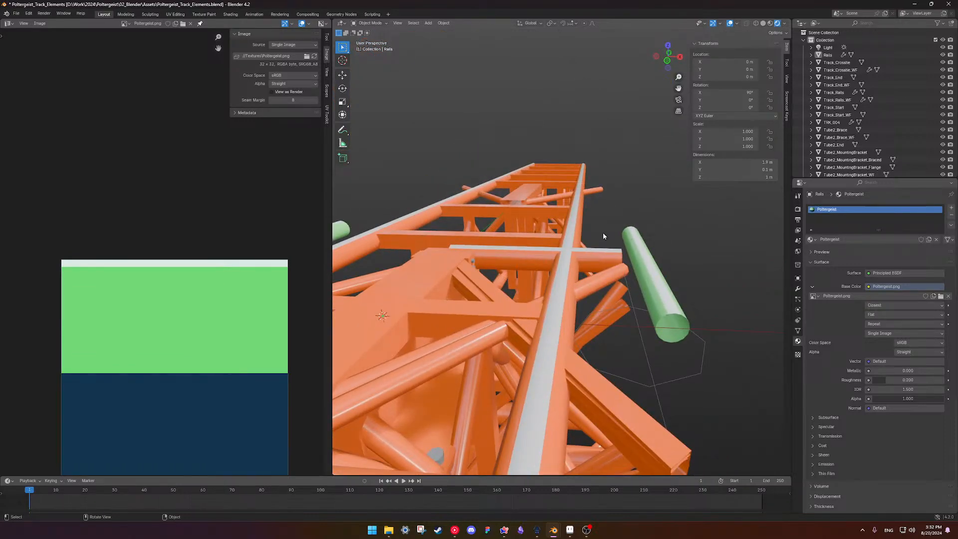
pyautogui.scroll(-5, 581, 244)
pyautogui.moveTo(585, 225); pyautogui.dragTo(669, 337, button='middle')
pyautogui.click(624, 319)
pyautogui.click(670, 338)
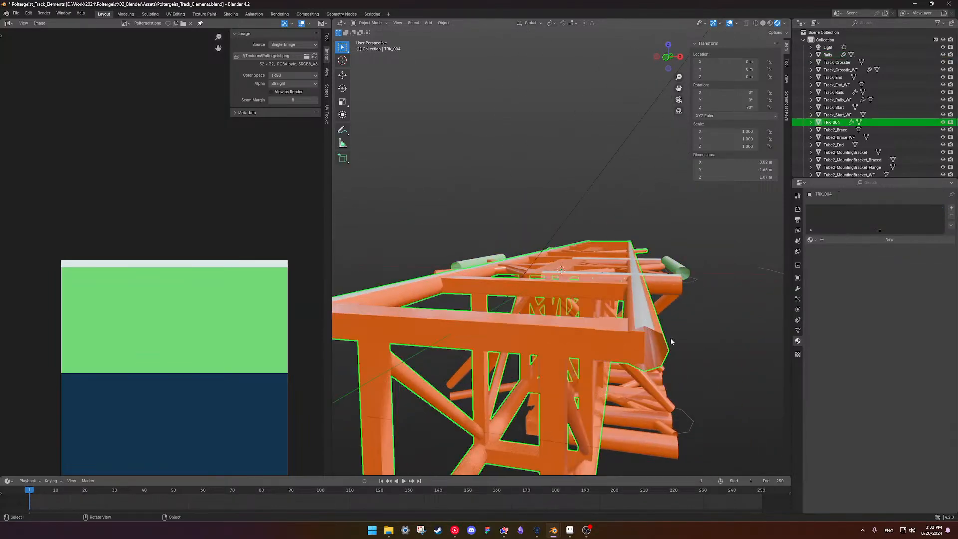
pyautogui.press('Tab')
pyautogui.press('Tab')
pyautogui.press('Tab')
pyautogui.press('Tab')
pyautogui.scroll(-5, 647, 324)
pyautogui.moveTo(628, 310); pyautogui.dragTo(527, 309, button='middle')
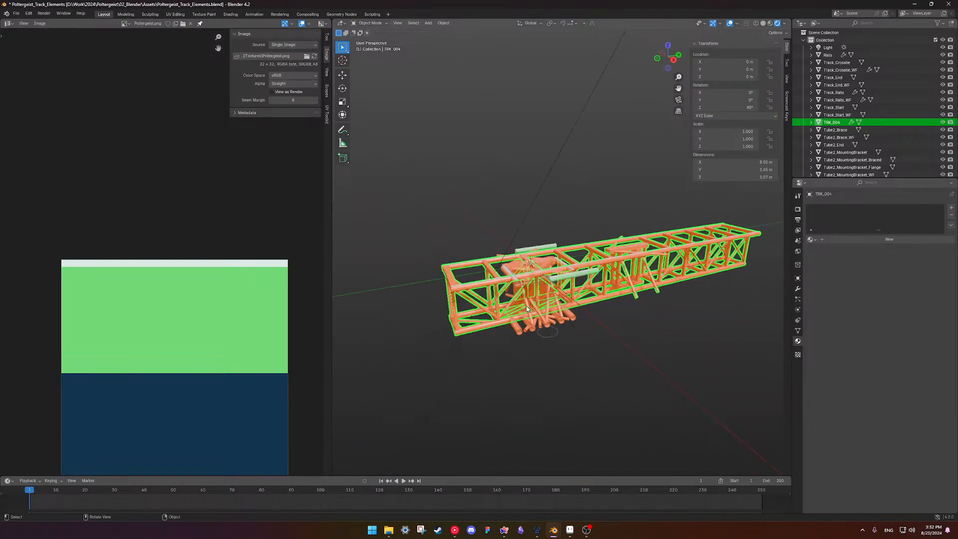
# Make the instances of TRK_004 real and inspect the separated TRK_004.001 bracing piece.
pyautogui.rightClick(477, 295)
pyautogui.hotkey('ctrl', 'a')
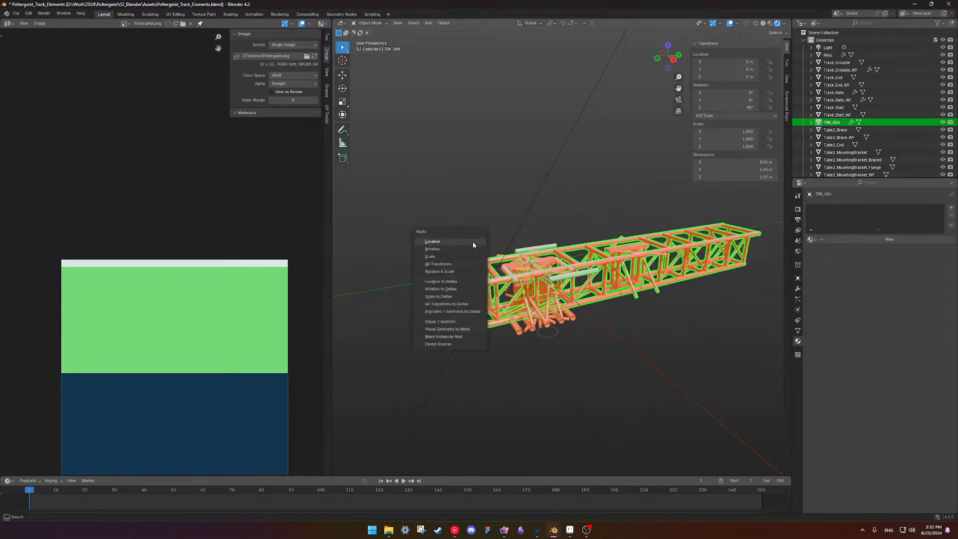
pyautogui.click(458, 336)
pyautogui.click(473, 283)
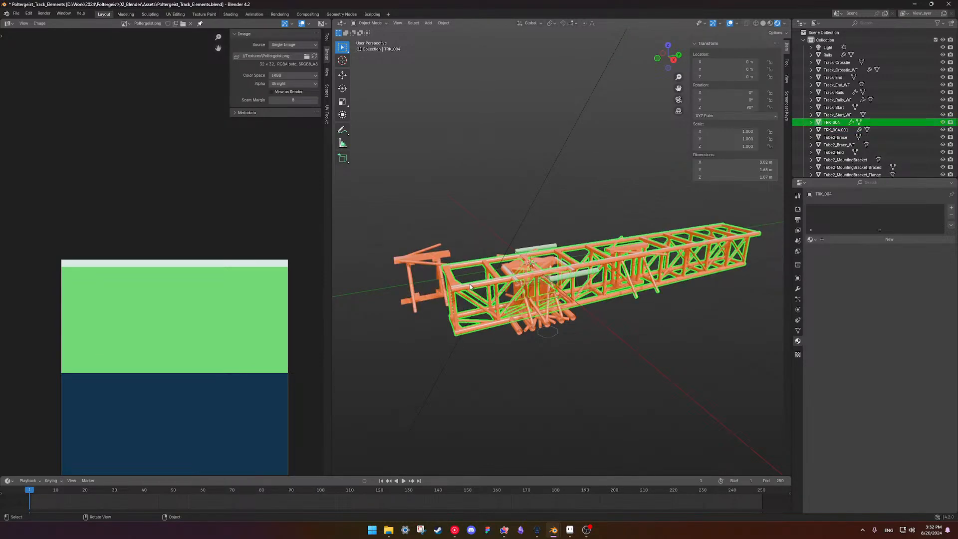
pyautogui.moveTo(473, 283); pyautogui.dragTo(608, 289, button='middle')
pyautogui.click(521, 269)
pyautogui.press('Tab')
pyautogui.press('Tab')
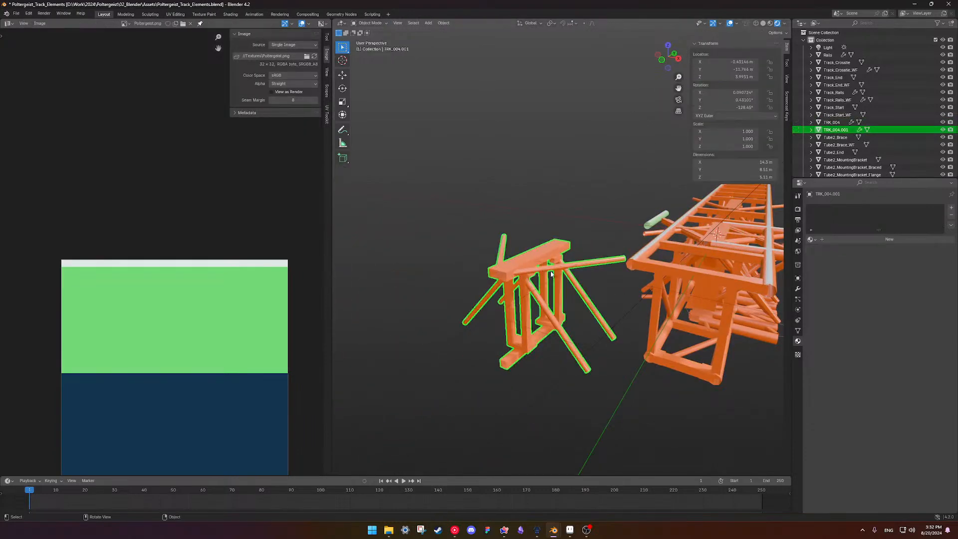
# Convert the TRK_004 track object to a mesh and check its geometry in Edit Mode.
pyautogui.scroll(-5, 676, 268)
pyautogui.moveTo(675, 268); pyautogui.dragTo(568, 288, button='middle')
pyautogui.click(568, 288)
pyautogui.rightClick(568, 288)
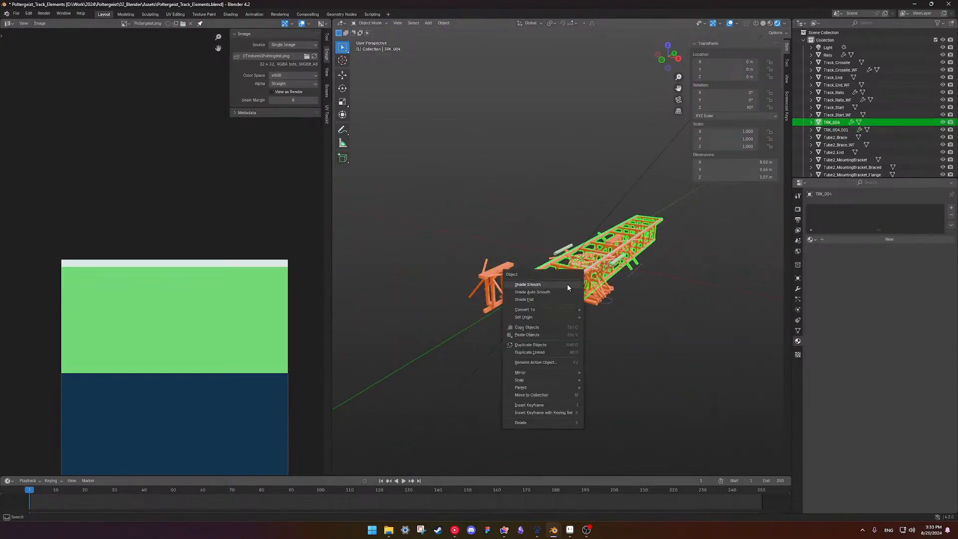
pyautogui.moveTo(553, 309)
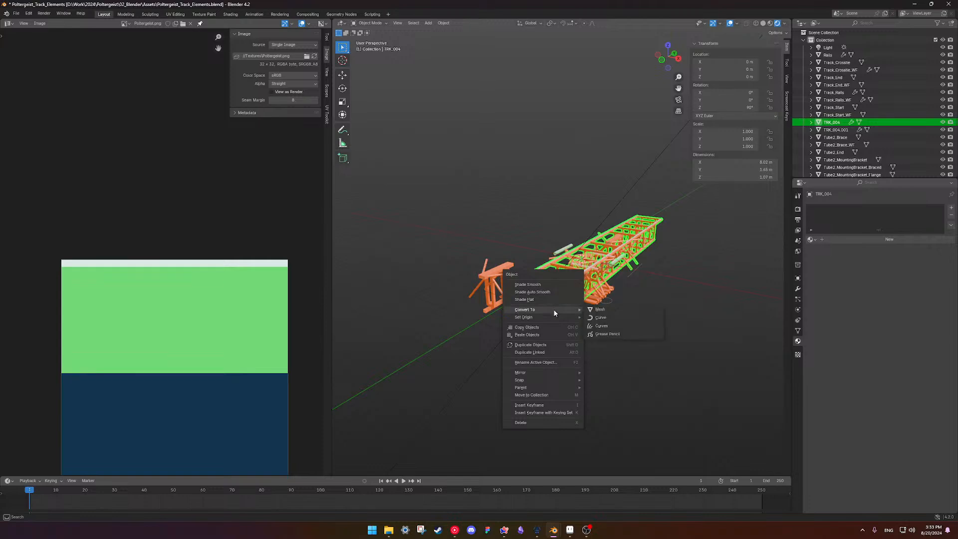
pyautogui.click(609, 311)
pyautogui.press('Tab')
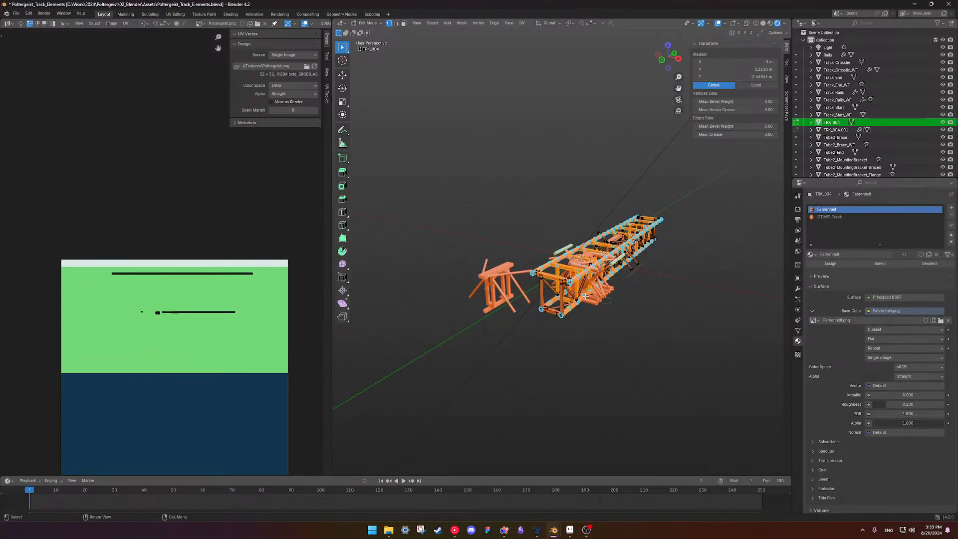
pyautogui.scroll(2, 585, 296)
pyautogui.press('Tab')
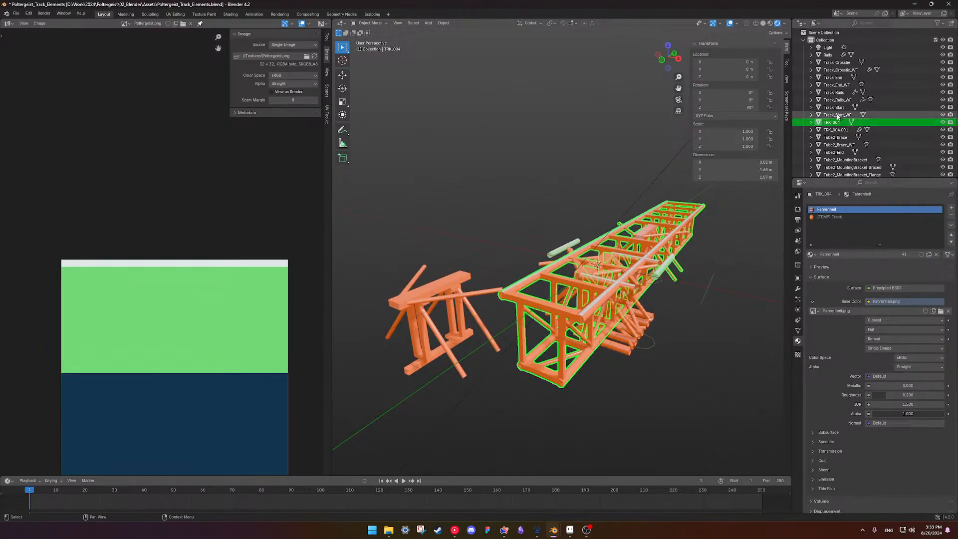
# Delete the leftover Fahrenheit objects from Track_Crosstie through Track_Start_WF.
pyautogui.click(837, 114)
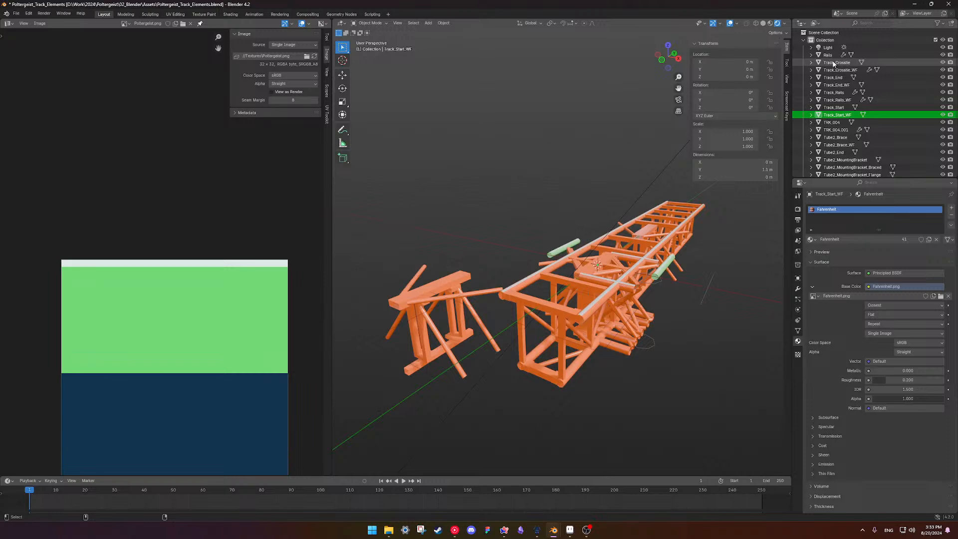
pyautogui.keyDown('ctrl'); pyautogui.click(834, 64); pyautogui.keyUp('ctrl')
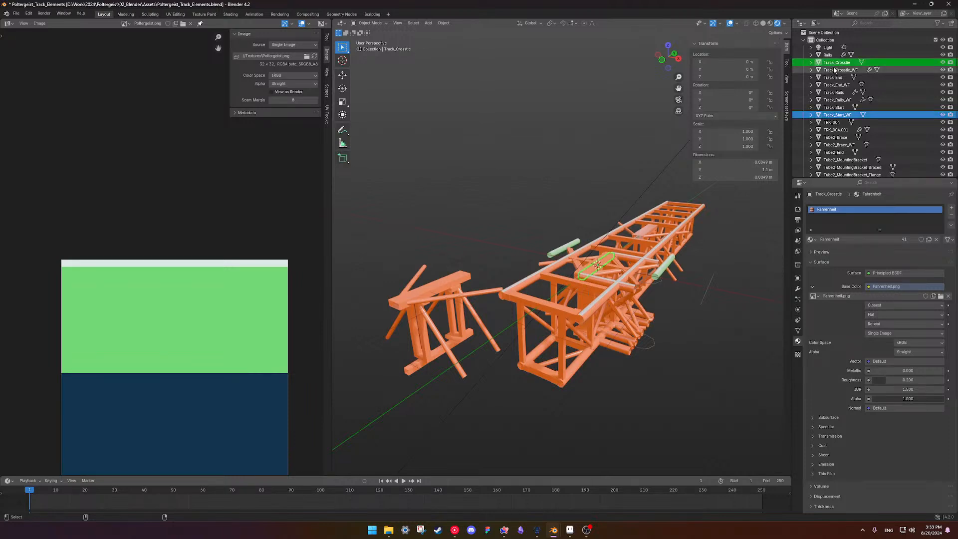
pyautogui.click(834, 63)
pyautogui.keyDown('shift'); pyautogui.click(838, 115); pyautogui.keyUp('shift')
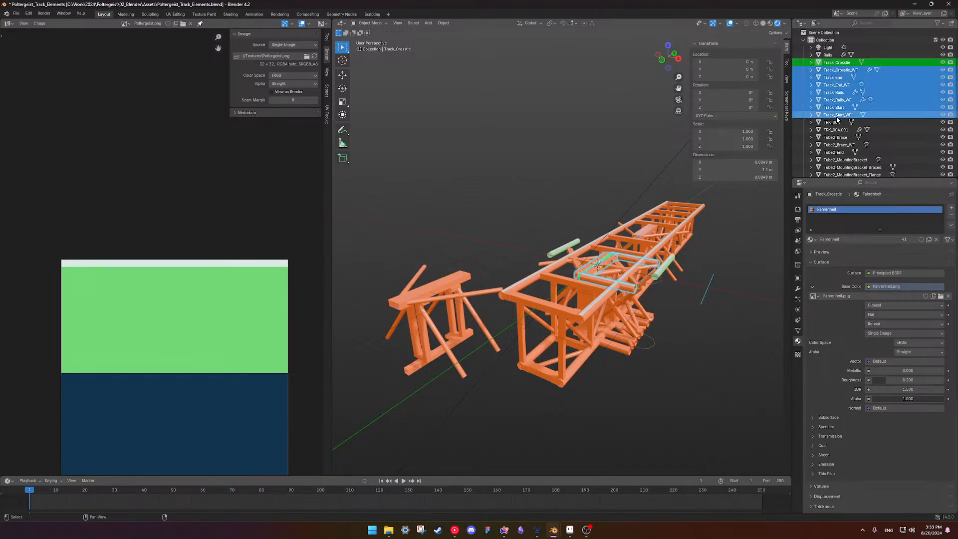
pyautogui.press('Delete')
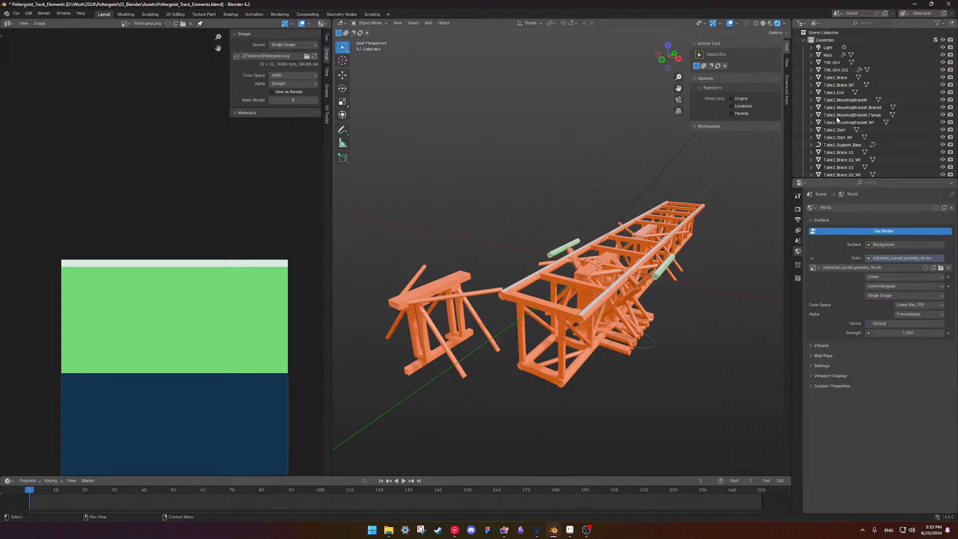
# Delete TRK_004.001 and every object listed after it through Tube4_Start_WF, keeping Rails and TRK_004.
pyautogui.click(832, 62)
pyautogui.click(833, 70)
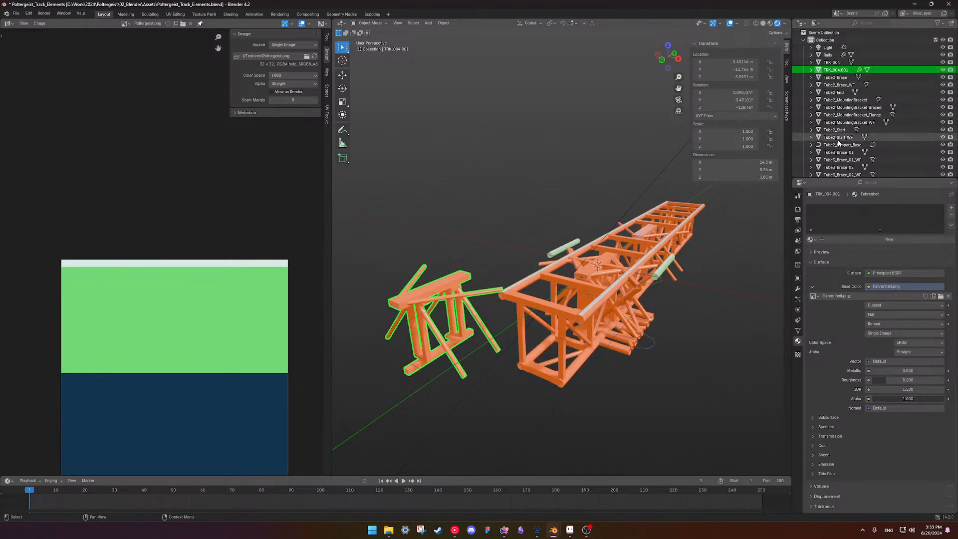
pyautogui.scroll(-5, 839, 144)
pyautogui.scroll(-10, 839, 144)
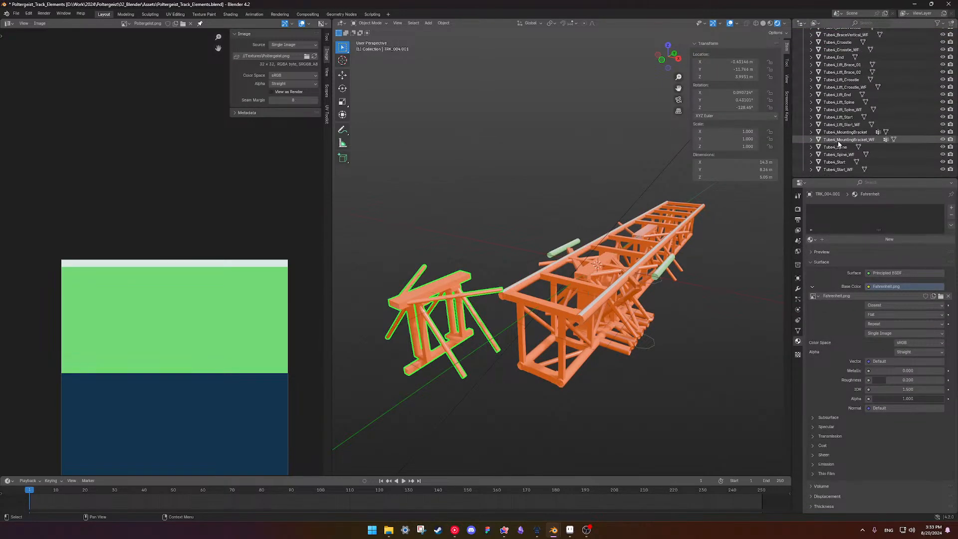
pyautogui.keyDown('shift'); pyautogui.click(838, 170); pyautogui.keyUp('shift')
pyautogui.press('Delete')
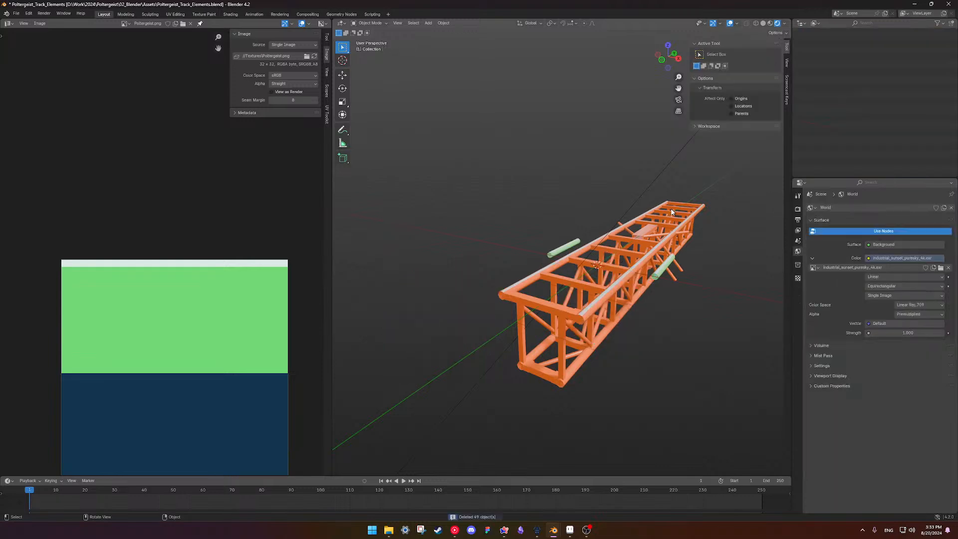
# Examine a vertex on TRK_004's near rail end in Edit Mode to read its coordinates.
pyautogui.click(575, 325)
pyautogui.press('Tab')
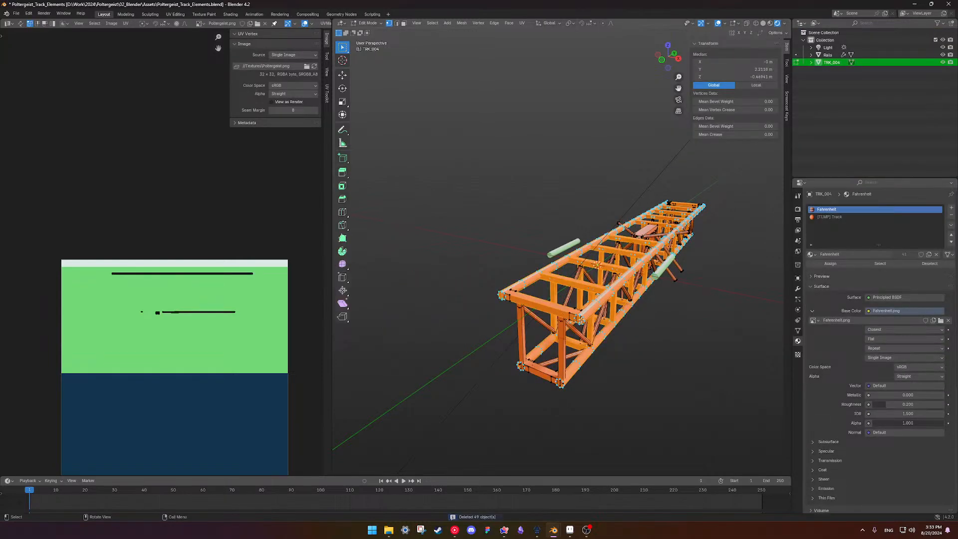
pyautogui.scroll(10, 580, 319)
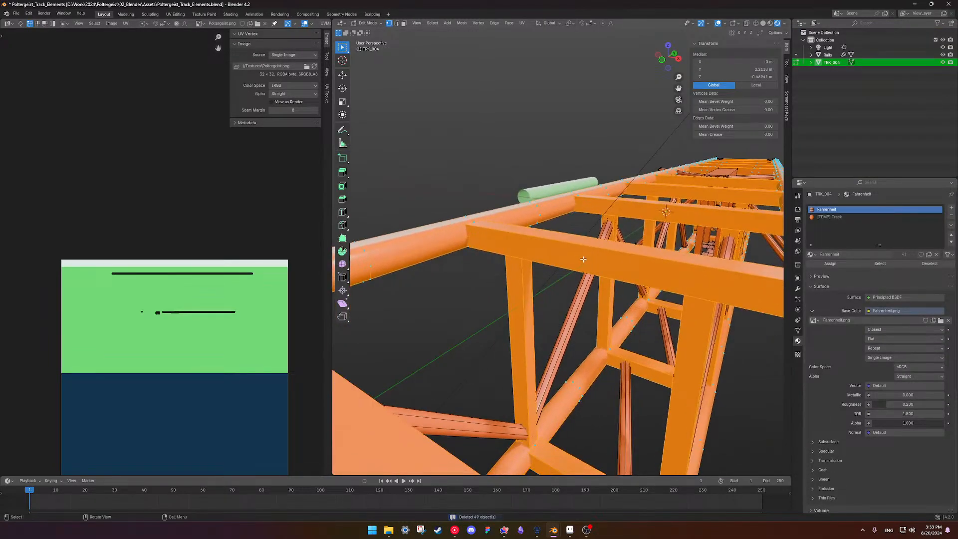
pyautogui.scroll(-6, 582, 259)
pyautogui.moveTo(582, 259); pyautogui.dragTo(573, 279, button='middle')
pyautogui.scroll(3, 573, 278)
pyautogui.scroll(-1, 573, 279)
pyautogui.click(683, 297)
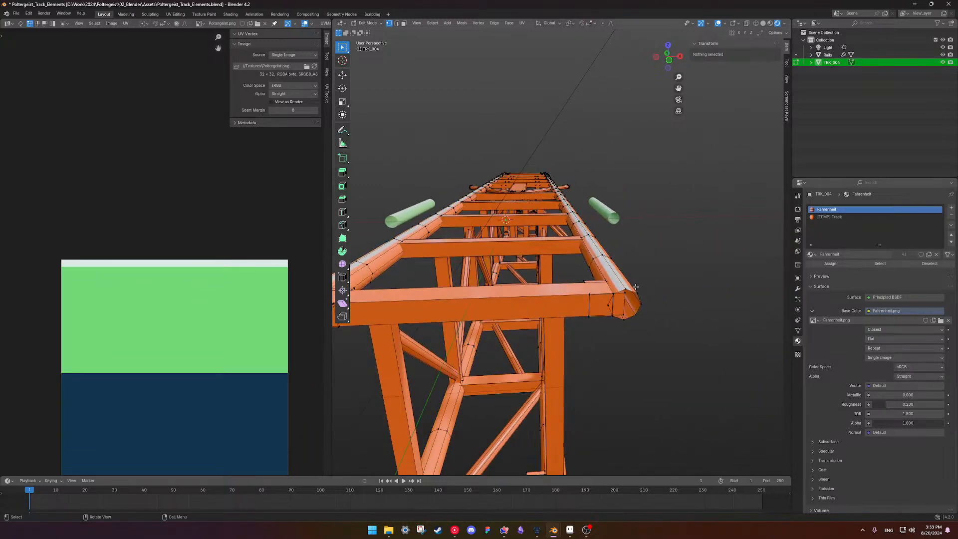
pyautogui.click(629, 301)
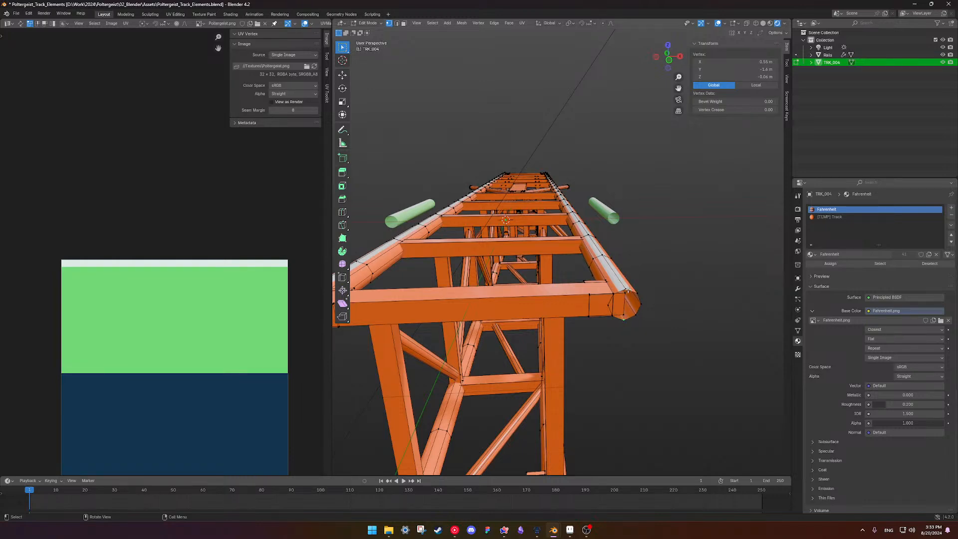
# Switch mesh editing to the Rails object and scale its whole tube mesh by 1.2 in front view.
pyautogui.moveTo(597, 220); pyautogui.dragTo(574, 216, button='middle')
pyautogui.hotkey('alt', 'q')
pyautogui.press('KP_1')
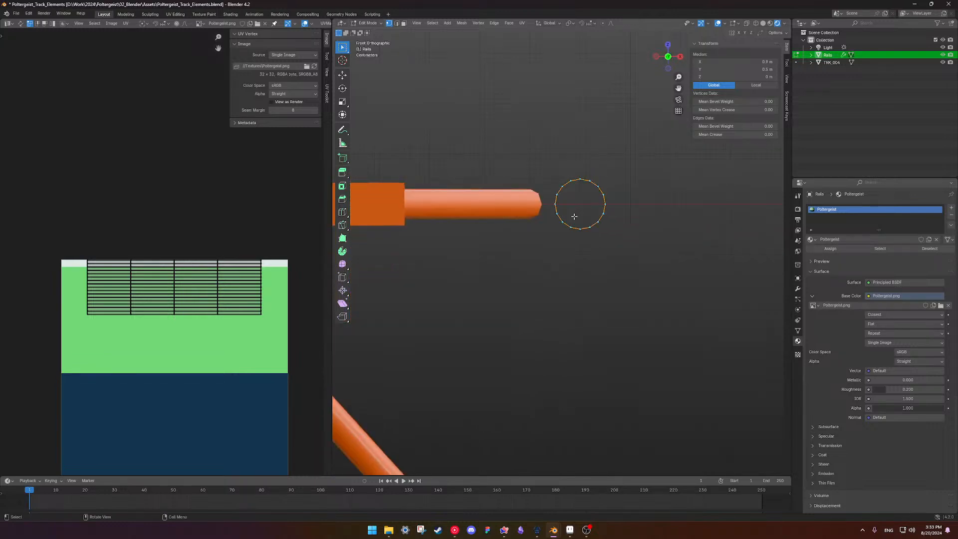
pyautogui.scroll(6, 605, 201)
pyautogui.keyDown('shift'); pyautogui.moveTo(614, 169); pyautogui.dragTo(537, 291, button='middle'); pyautogui.keyUp('shift')
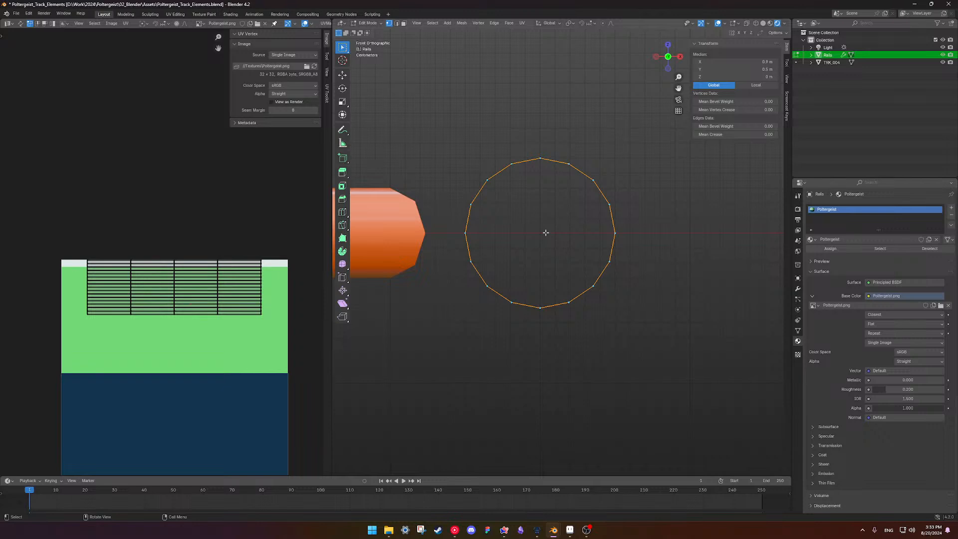
pyautogui.press('s')
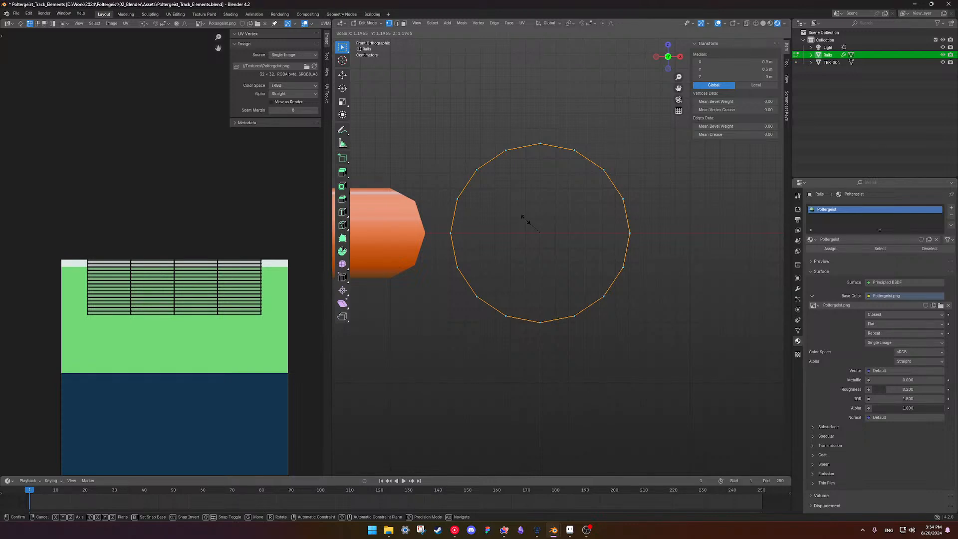
pyautogui.write('1.2')
pyautogui.press('Return')
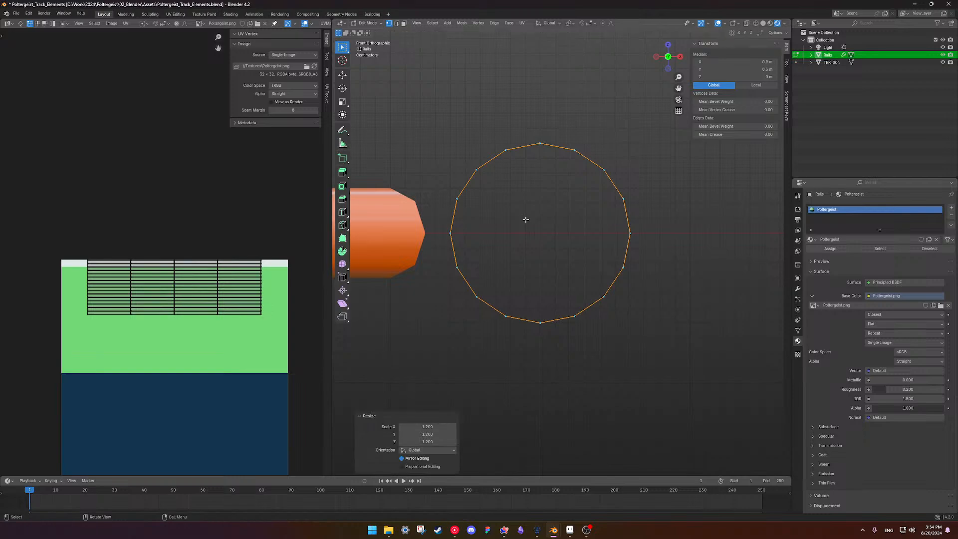
# Check the height of the rail tube's uppermost vertex and compare the thickened rails with TRK_004.
pyautogui.click(548, 213)
pyautogui.click(542, 146)
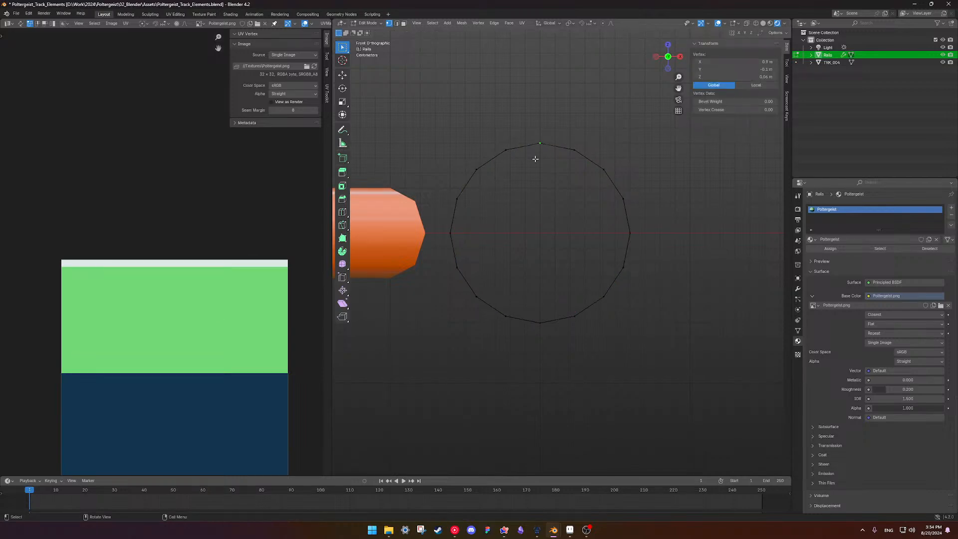
pyautogui.moveTo(532, 157); pyautogui.dragTo(561, 257, button='middle')
pyautogui.scroll(-5, 507, 205)
pyautogui.press('Tab')
pyautogui.scroll(-5, 611, 249)
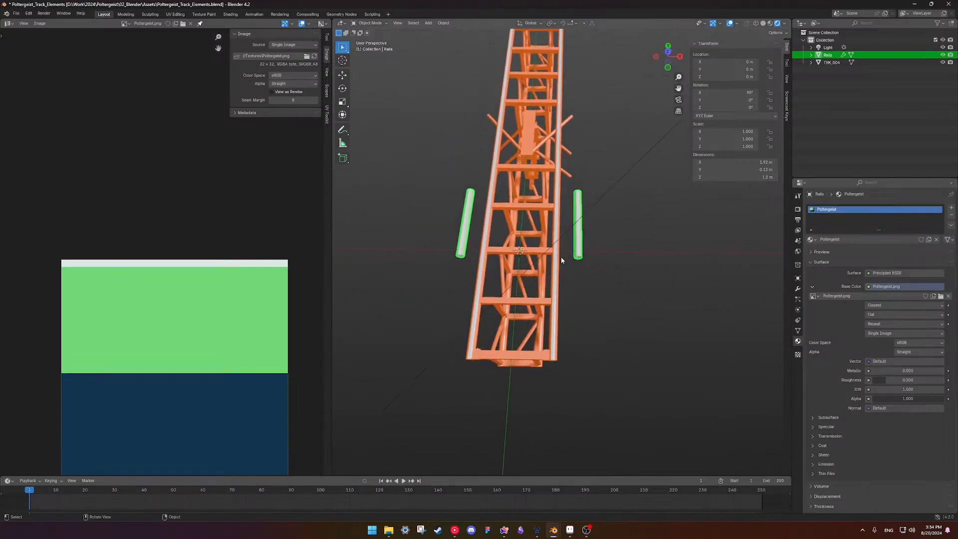
# Select all vertices of the Rails tube in Edit Mode using wireframe shading.
pyautogui.press('Tab')
pyautogui.moveTo(567, 179); pyautogui.dragTo(617, 277)
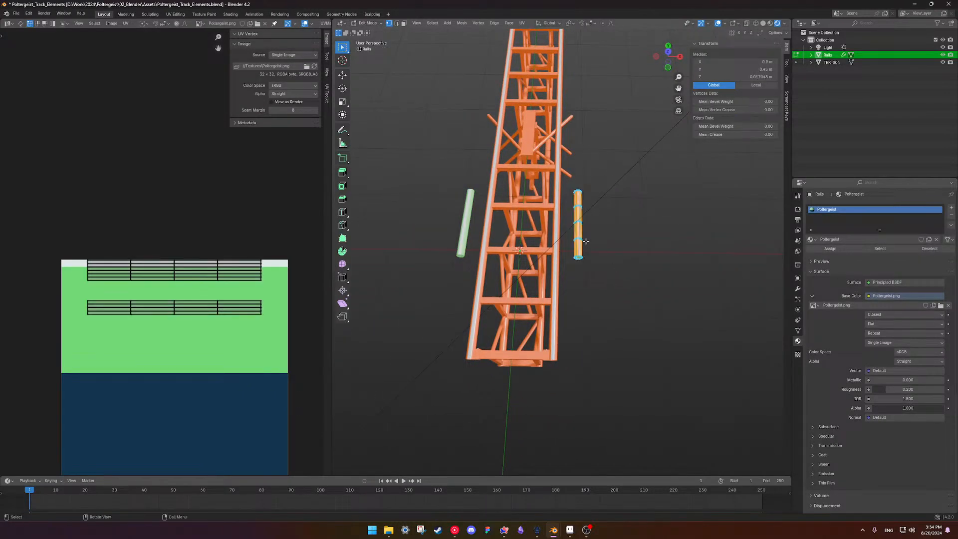
pyautogui.moveTo(586, 242)
pyautogui.mouseDown(button='middle')
pyautogui.moveTo(589, 257)
pyautogui.moveTo(579, 241)
pyautogui.moveTo(637, 177)
pyautogui.moveTo(631, 207)
pyautogui.moveTo(642, 160)
pyautogui.moveTo(590, 254)
pyautogui.mouseUp(button='middle')
pyautogui.hotkey('shift', 'z')
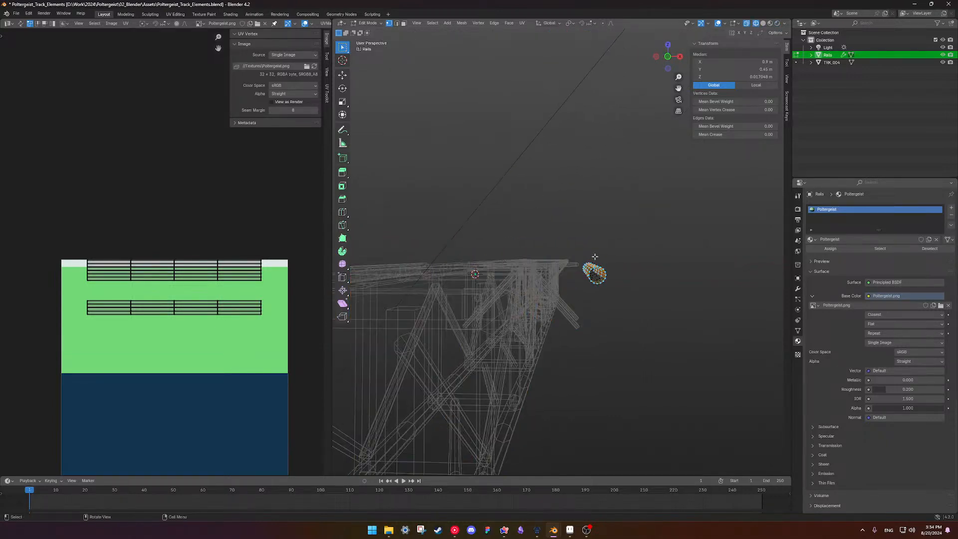
pyautogui.moveTo(570, 230); pyautogui.dragTo(660, 353)
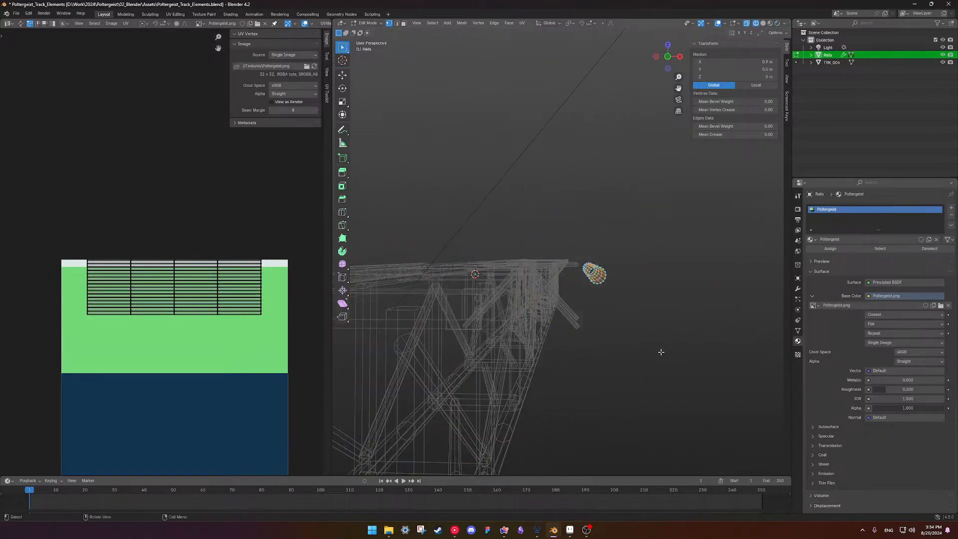
# Try setting the rail's global median Y to 0.3 m, and undo it.
pyautogui.click(735, 68)
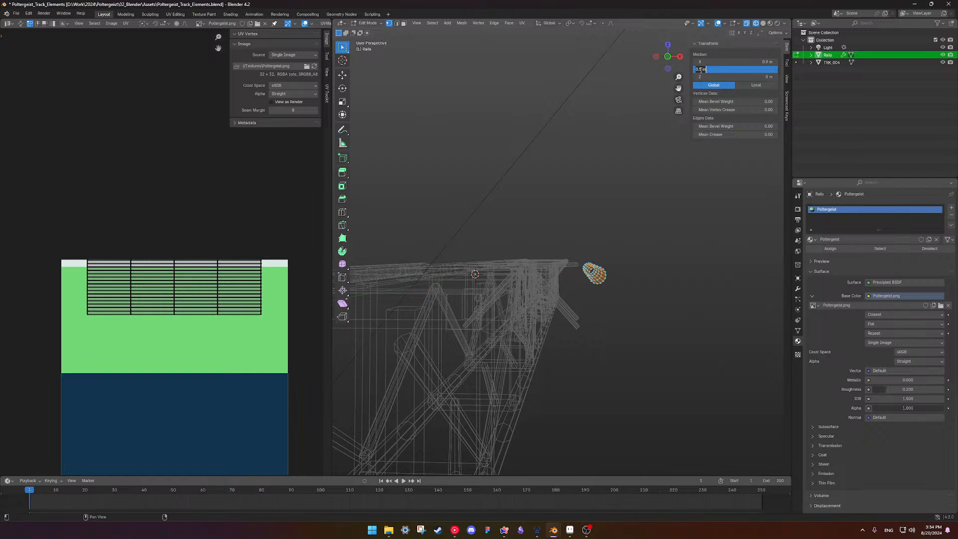
pyautogui.write('0.3')
pyautogui.press('Return')
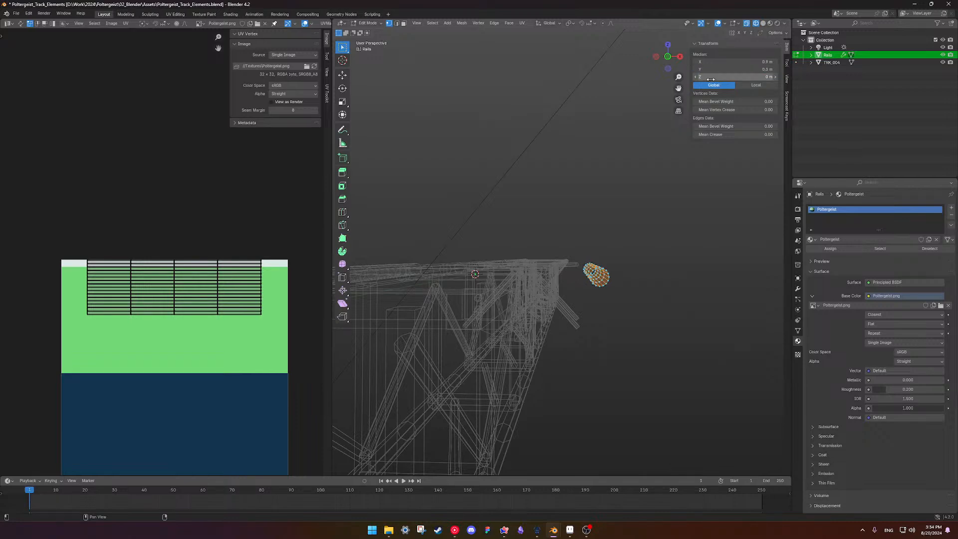
pyautogui.hotkey('ctrl', 'z')
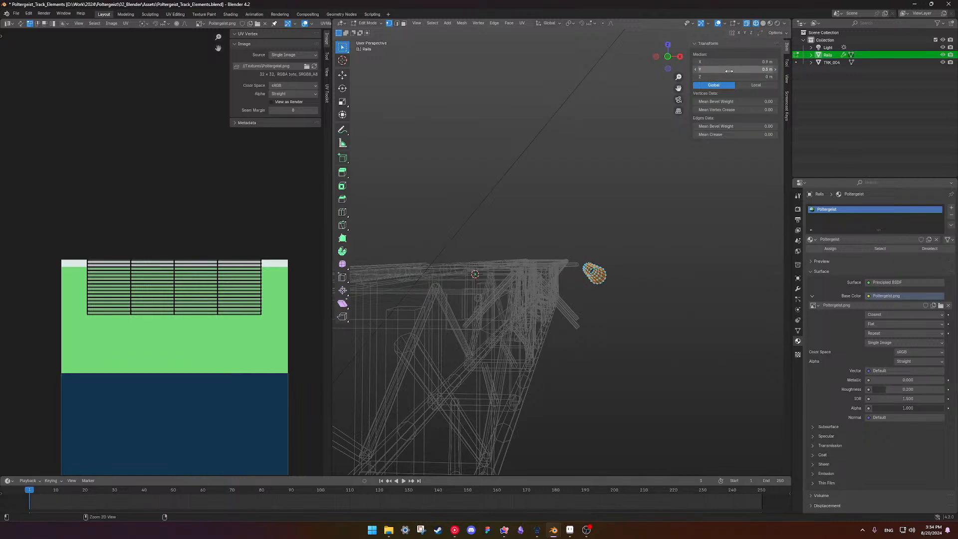
# Set the selected rail's global median X to 0.3 m.
pyautogui.moveTo(509, 226); pyautogui.dragTo(511, 254, button='middle')
pyautogui.click(720, 62)
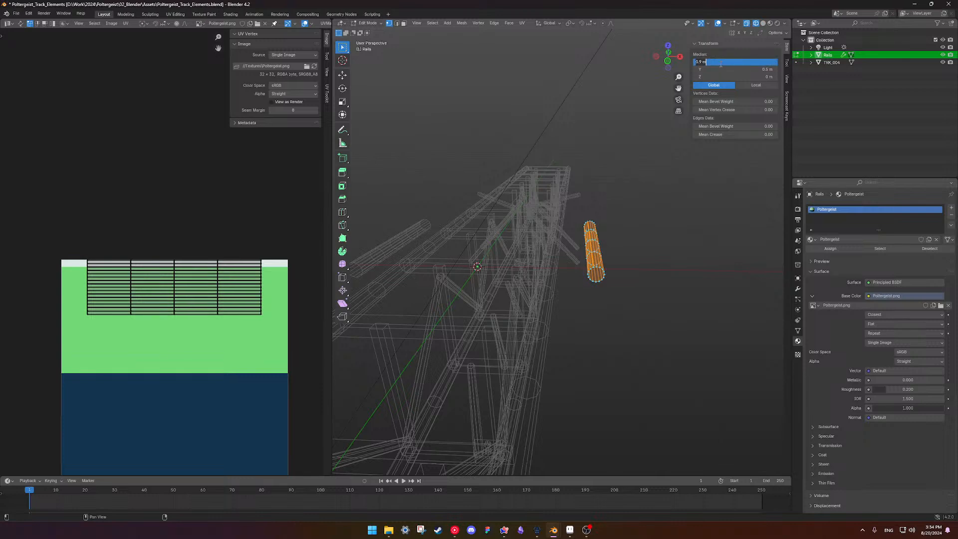
pyautogui.click(706, 63)
pyautogui.press('Delete')
pyautogui.write('3')
pyautogui.press('Return')
pyautogui.keyDown('shift'); pyautogui.moveTo(511, 192); pyautogui.dragTo(542, 205, button='middle'); pyautogui.keyUp('shift')
# Set the selected rail's global median X to 0.5 m.
pyautogui.click(724, 61)
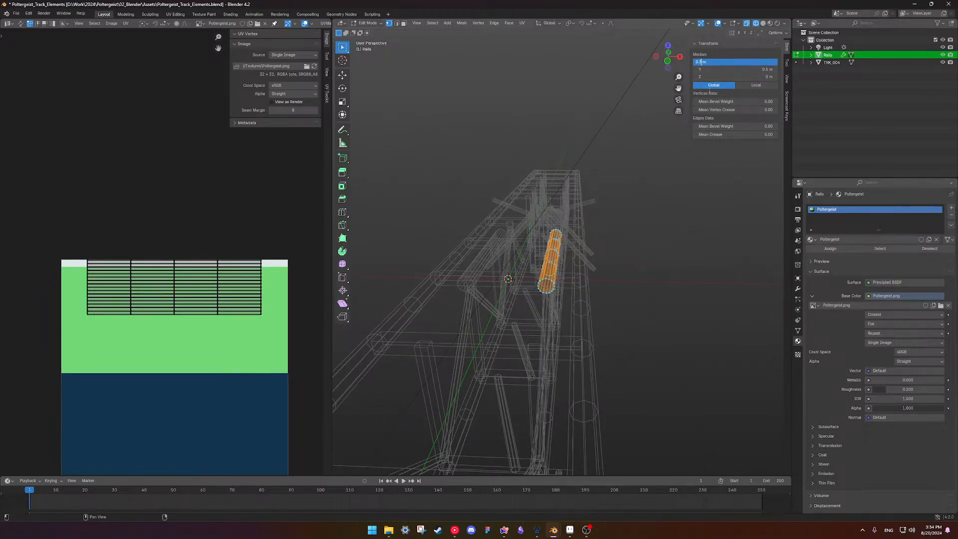
pyautogui.press('Return')
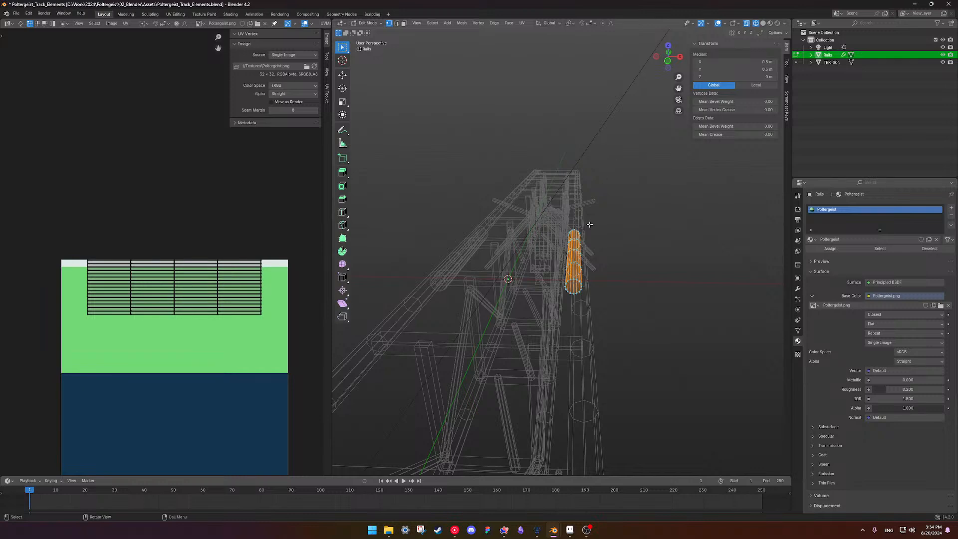
pyautogui.keyDown('shift'); pyautogui.moveTo(580, 206); pyautogui.dragTo(595, 207, button='middle'); pyautogui.keyUp('shift')
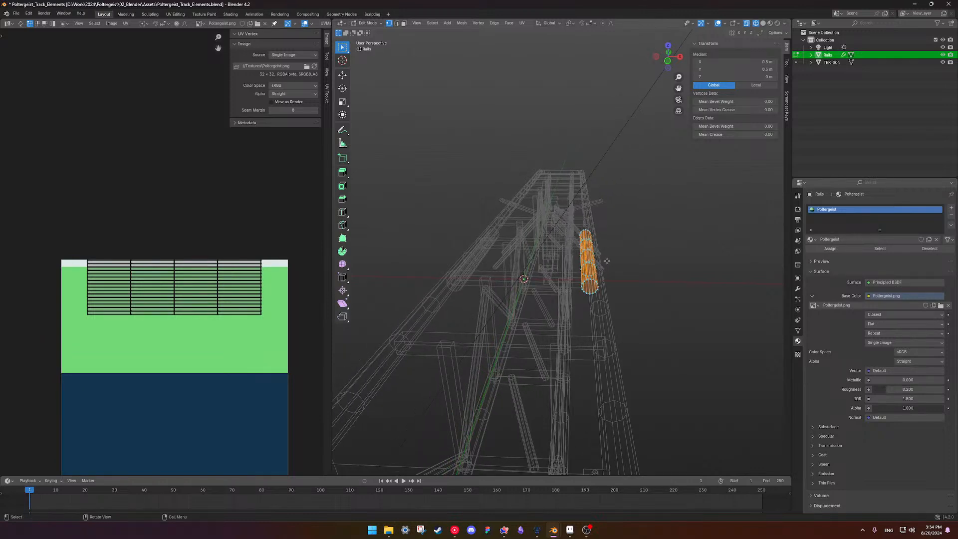
# Set the selected rail's global median X to 0.6 m and compare the mirrored rails with TRK_004 in rendered shading.
pyautogui.click(750, 60)
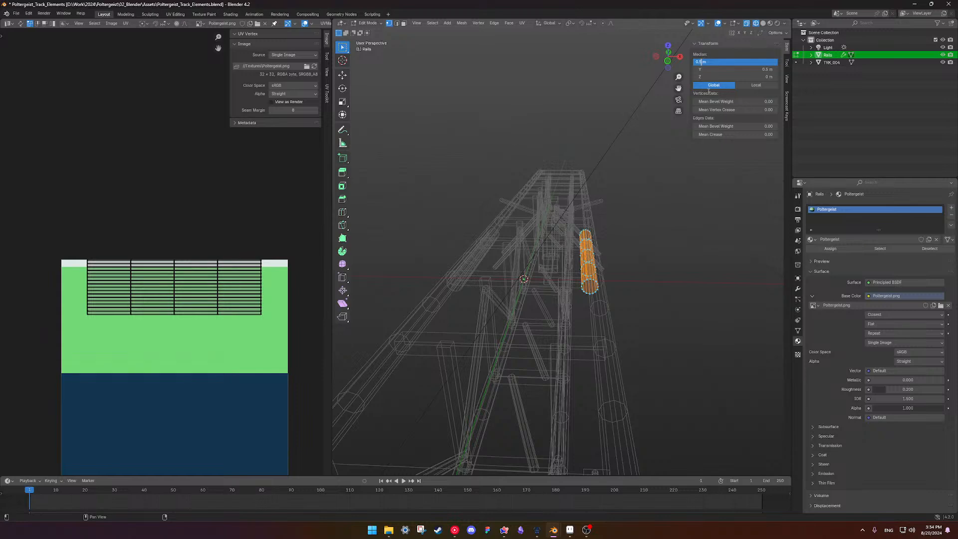
pyautogui.press('Return')
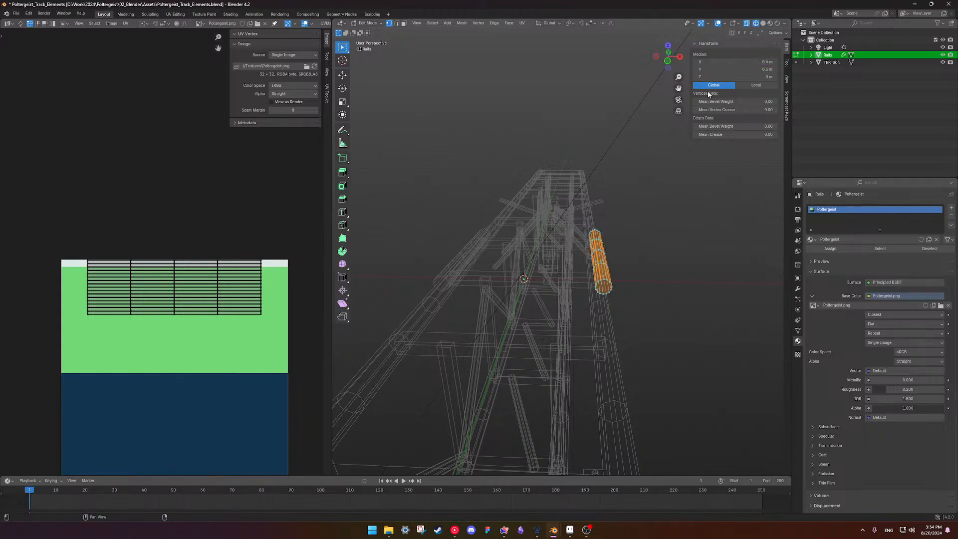
pyautogui.press('Tab')
pyautogui.hotkey('shift', 'z')
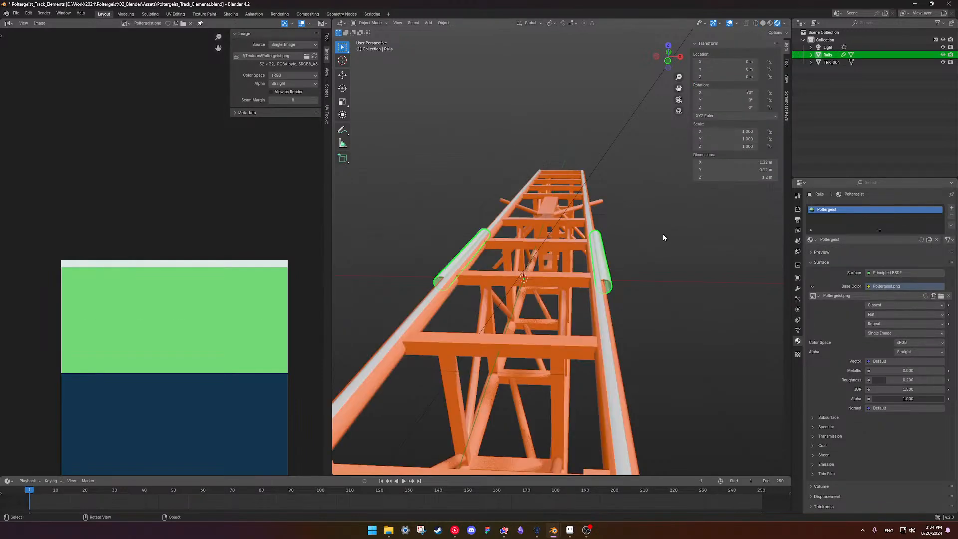
pyautogui.moveTo(662, 237)
pyautogui.mouseDown(button='middle')
pyautogui.moveTo(645, 197)
pyautogui.moveTo(639, 212)
pyautogui.moveTo(566, 223)
pyautogui.moveTo(579, 131)
pyautogui.moveTo(567, 166)
pyautogui.moveTo(439, 185)
pyautogui.moveTo(499, 237)
pyautogui.moveTo(517, 223)
pyautogui.moveTo(530, 229)
pyautogui.moveTo(492, 250)
pyautogui.mouseUp(button='middle')
pyautogui.click(639, 213)
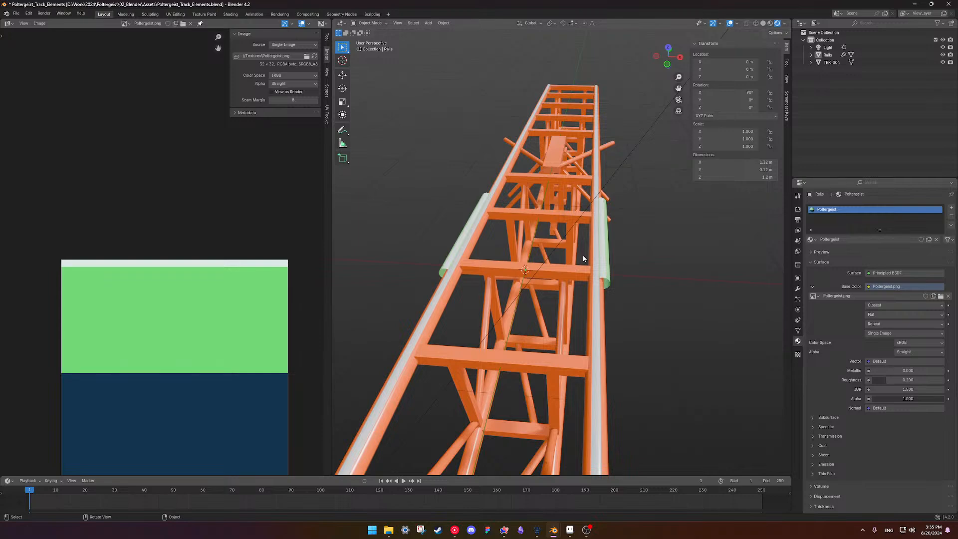
pyautogui.scroll(-3, 582, 253)
pyautogui.scroll(6, 583, 252)
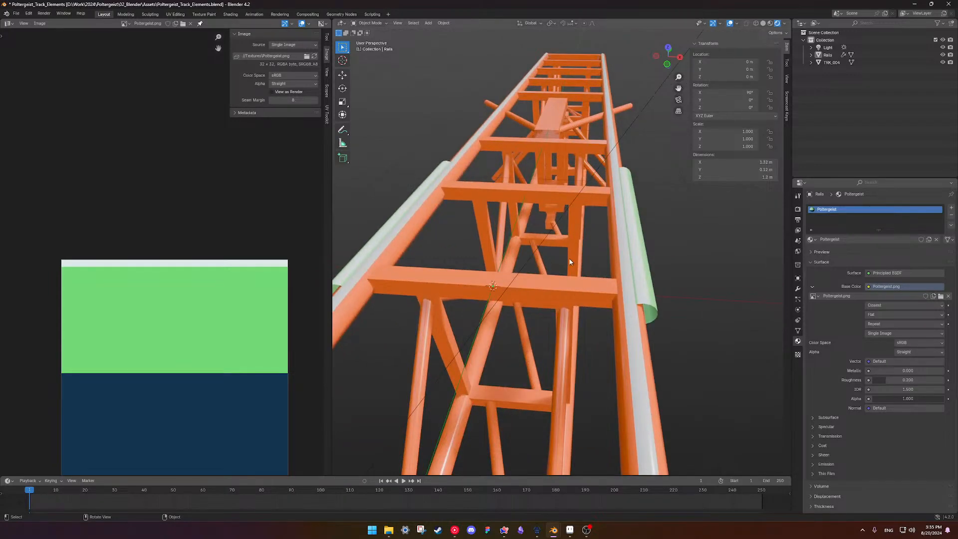
pyautogui.keyDown('shift'); pyautogui.moveTo(571, 262); pyautogui.dragTo(633, 230, button='middle'); pyautogui.keyUp('shift')
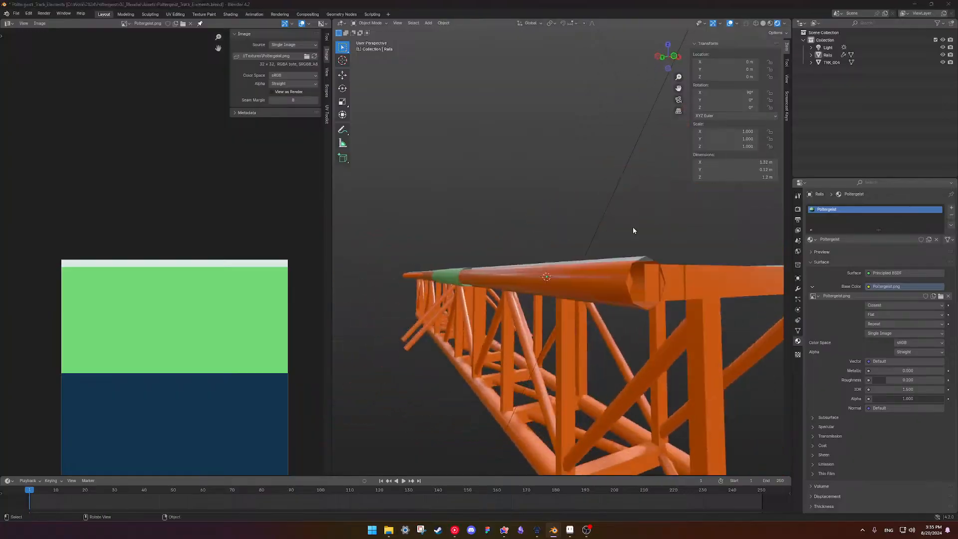
# Switch to the YouTube off-ride video of Poltergeist and examine the track's rails and spine at 1:52 and 2:40.
pyautogui.hotkey('alt', 'Tab')
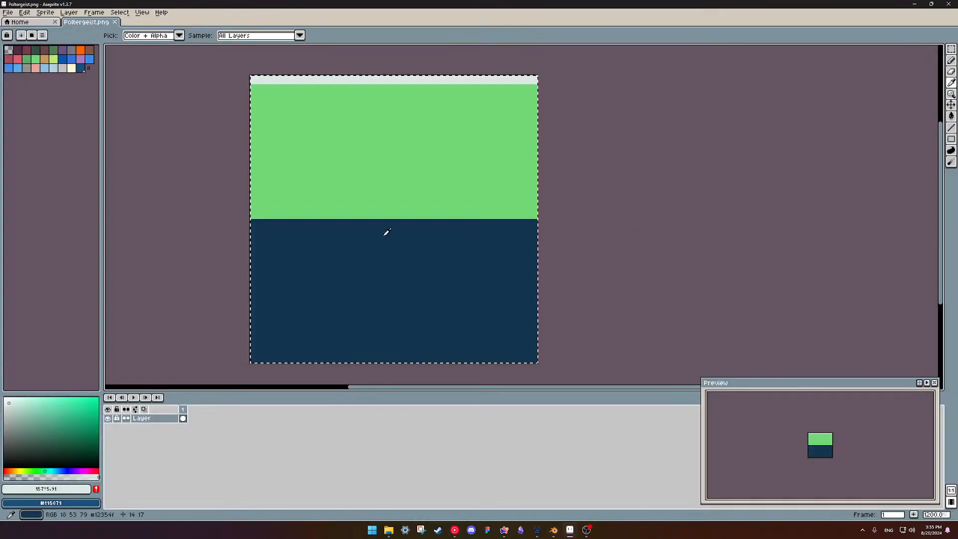
pyautogui.click(504, 532)
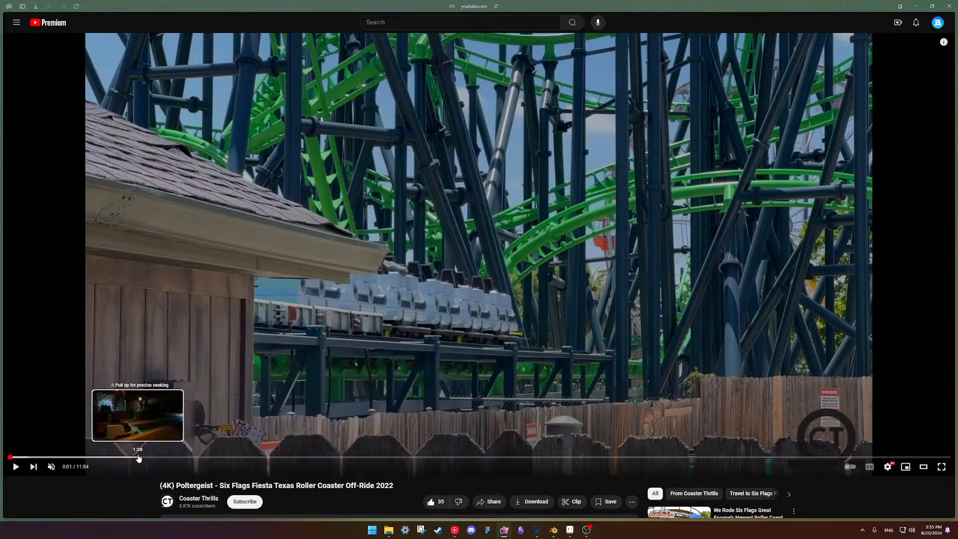
pyautogui.click(156, 457)
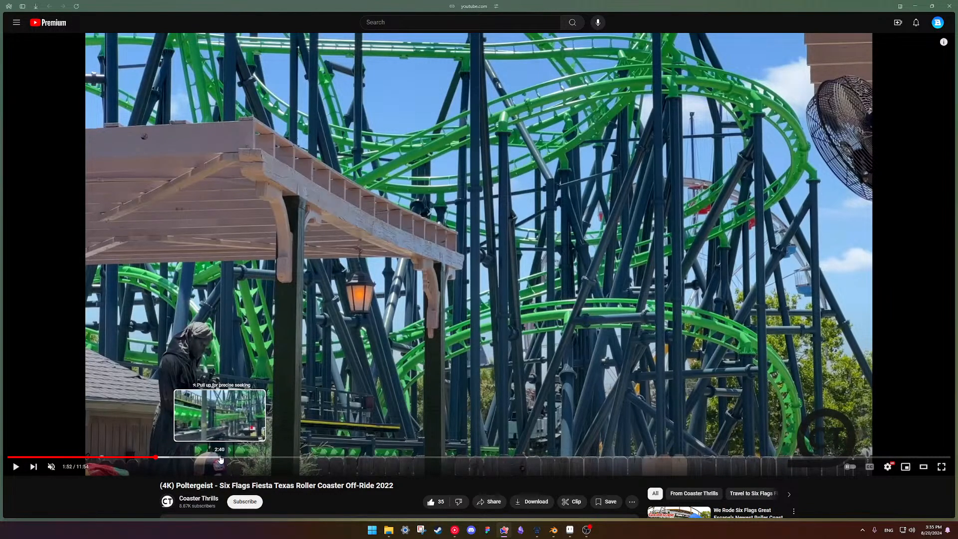
pyautogui.click(219, 457)
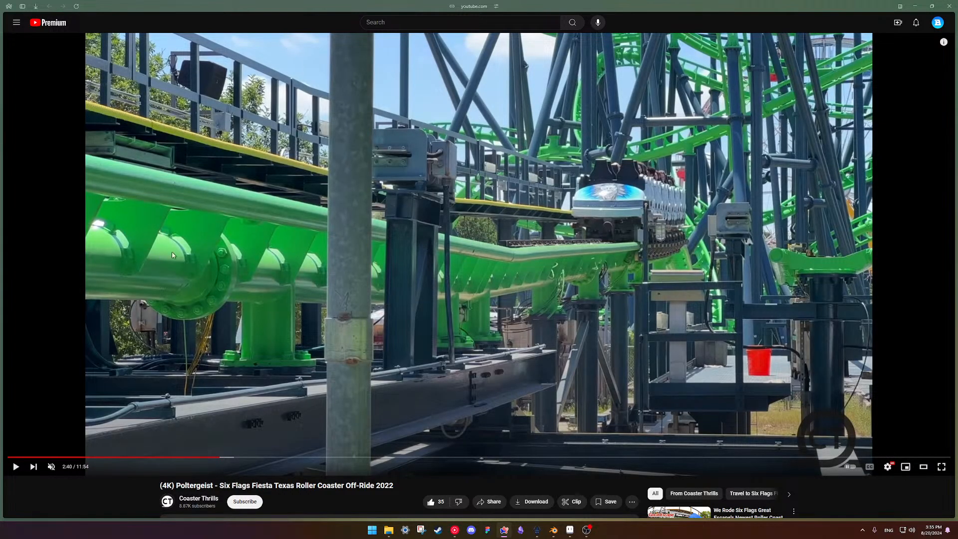
pyautogui.hotkey('alt', 'Tab')
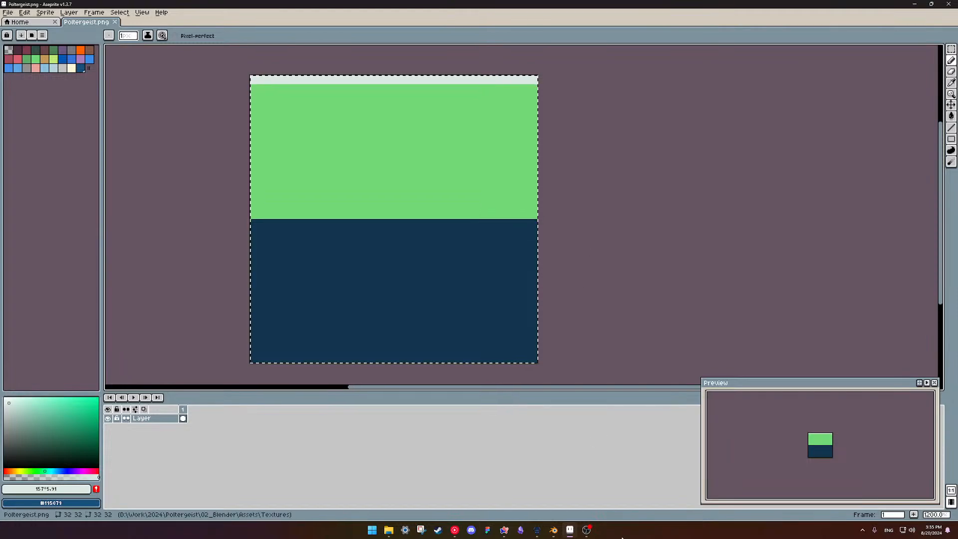
pyautogui.hotkey('alt', 'Tab')
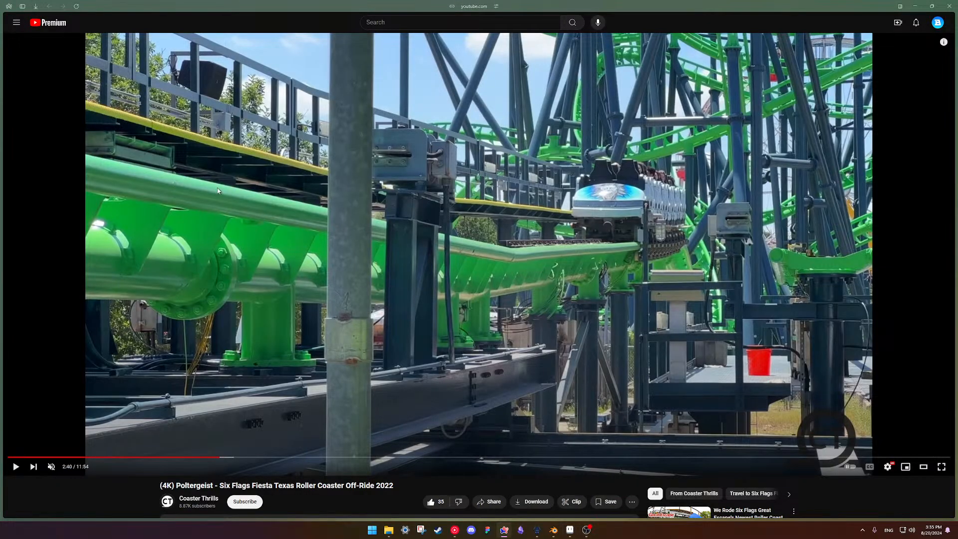
pyautogui.hotkey('alt', 'Tab')
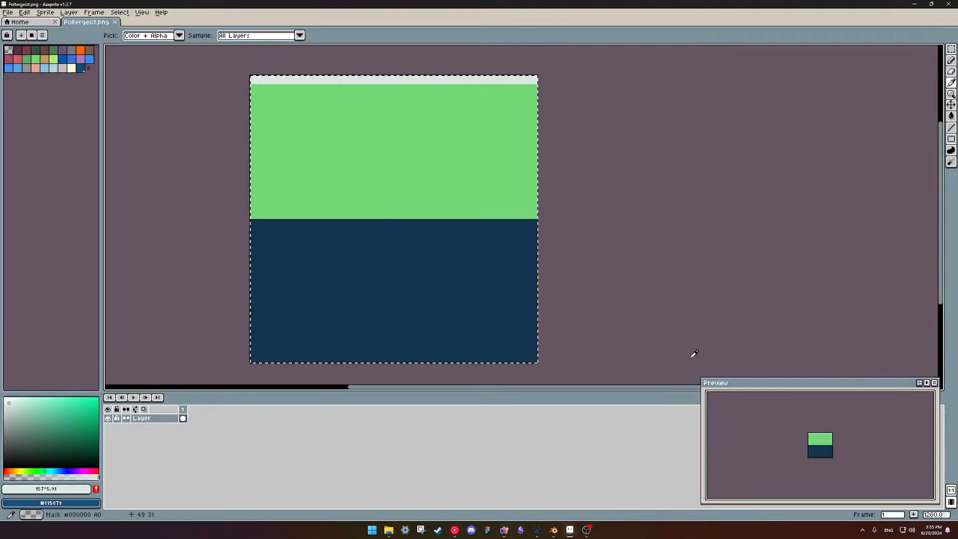
# Switch back to Blender and close the window with the Poltergeist_Layout file.
pyautogui.moveTo(555, 532)
pyautogui.click(594, 491)
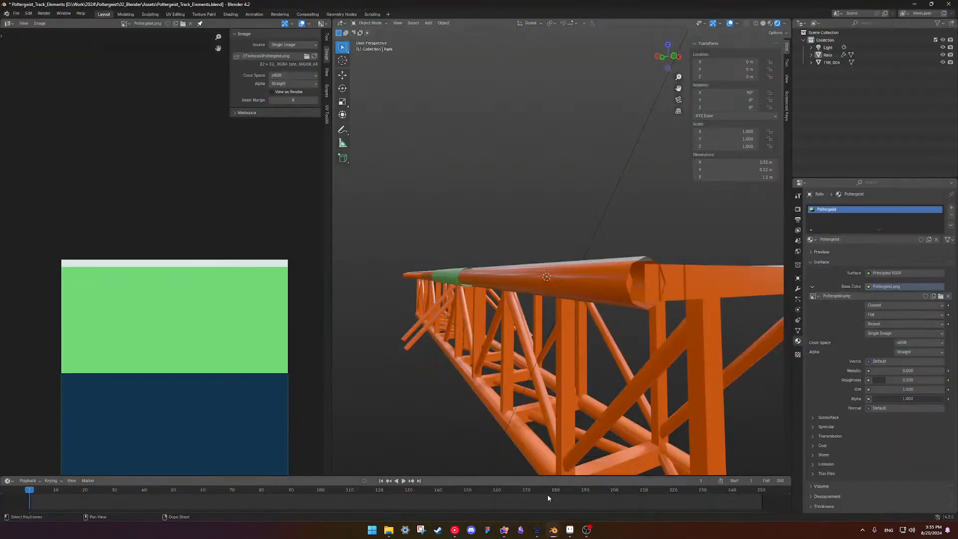
pyautogui.click(521, 483)
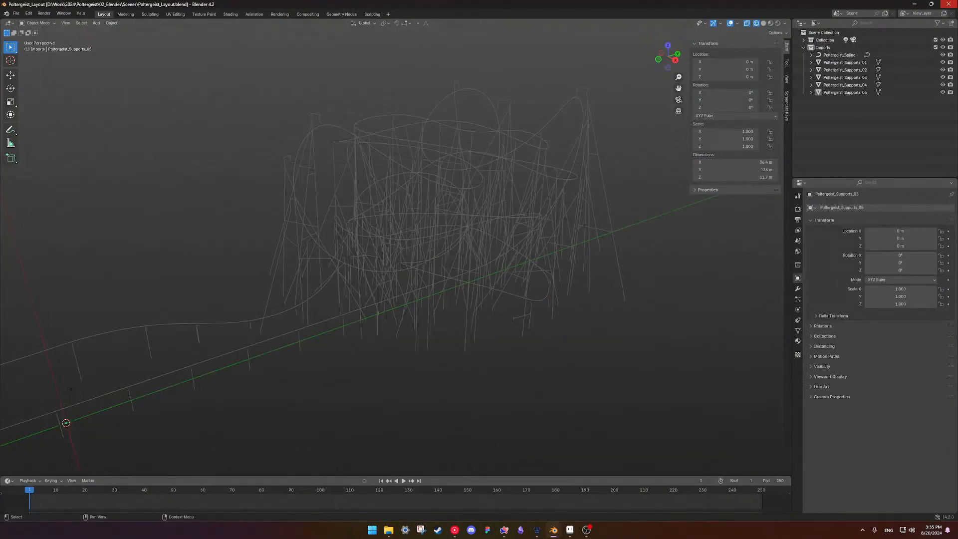
pyautogui.click(949, 3)
# Duplicate the whole Rails mesh in place and separate the copy into its own object.
pyautogui.moveTo(540, 232); pyautogui.dragTo(658, 265, button='middle')
pyautogui.click(628, 250)
pyautogui.press('Tab')
pyautogui.scroll(-5, 618, 251)
pyautogui.press('a')
pyautogui.hotkey('shift', 'd')
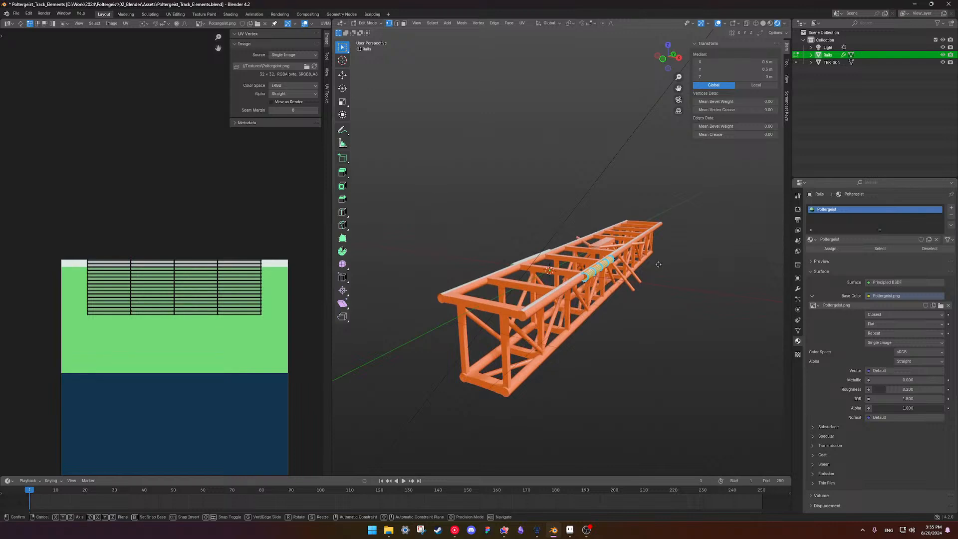
pyautogui.rightClick(658, 264)
pyautogui.press('p')
pyautogui.click(658, 264)
pyautogui.press('Tab')
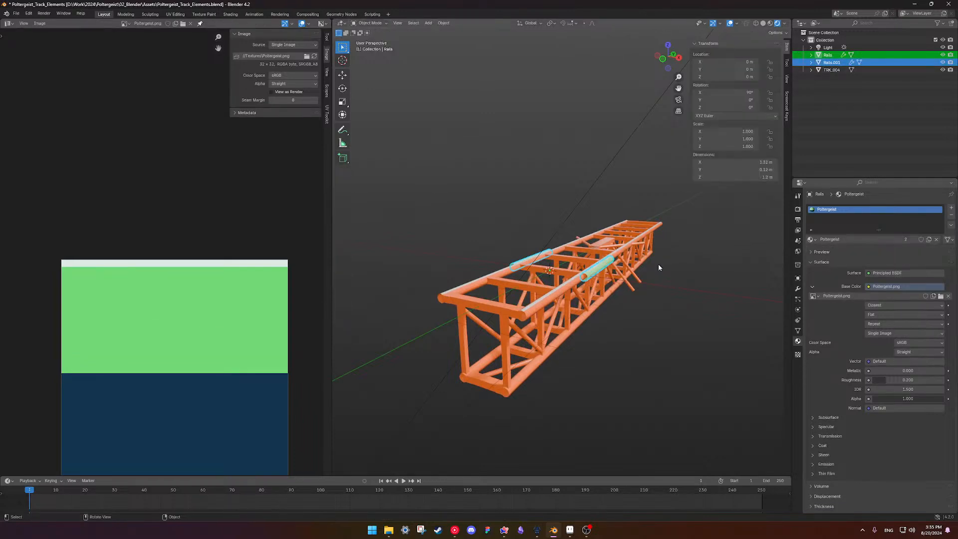
# Rename the separated rail copy to Spine.
pyautogui.click(831, 63)
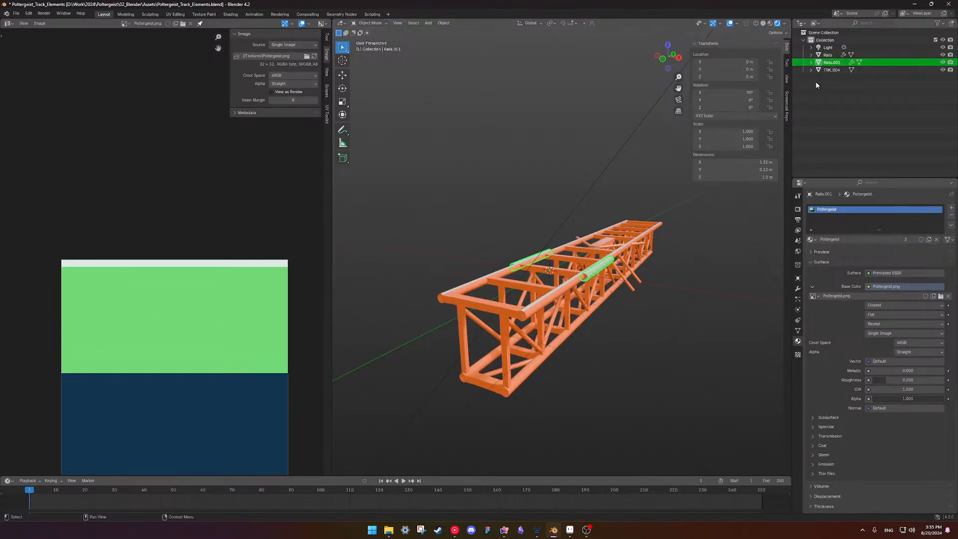
pyautogui.doubleClick(831, 63)
pyautogui.write('Sp')
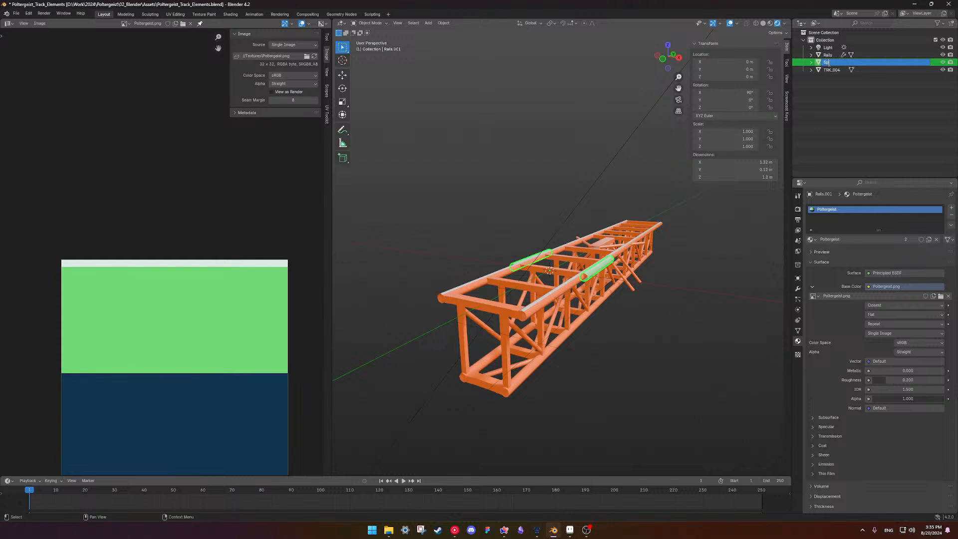
pyautogui.write('ine')
pyautogui.press('Return')
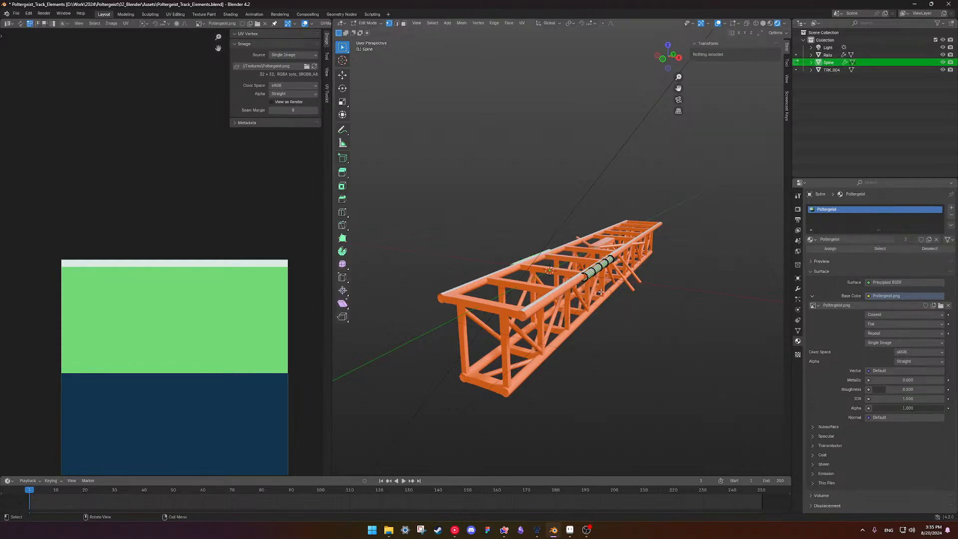
# Select the entire Spine tube in Edit Mode and move it -0.6 m along X onto the track's centre line.
pyautogui.moveTo(632, 319); pyautogui.dragTo(629, 296, button='middle')
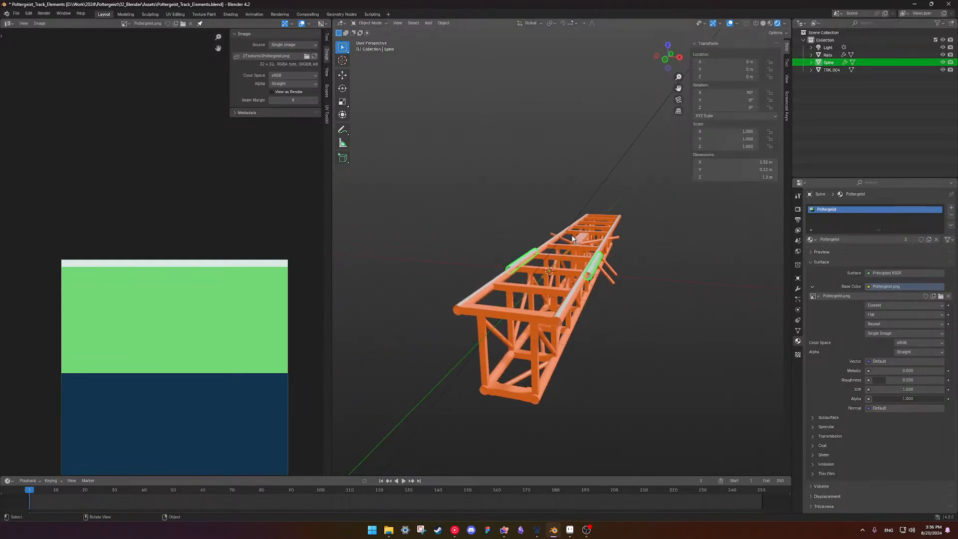
pyautogui.press('Tab')
pyautogui.press('l')
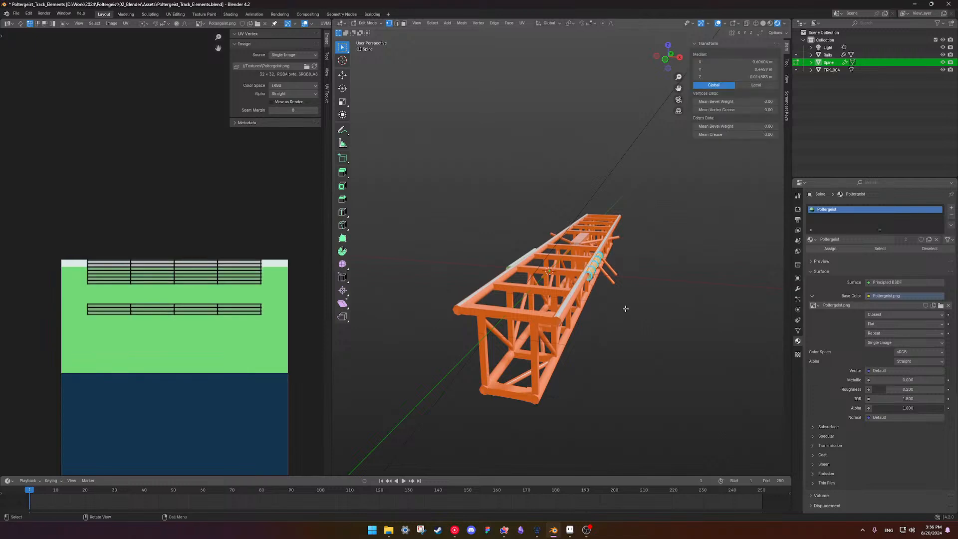
pyautogui.moveTo(626, 309); pyautogui.dragTo(657, 298, button='middle')
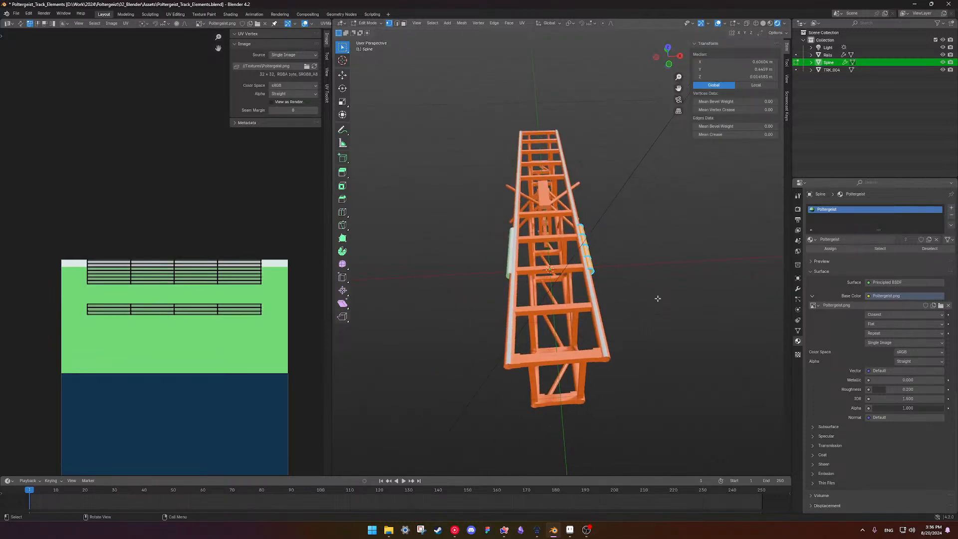
pyautogui.hotkey('ctrl', 'l')
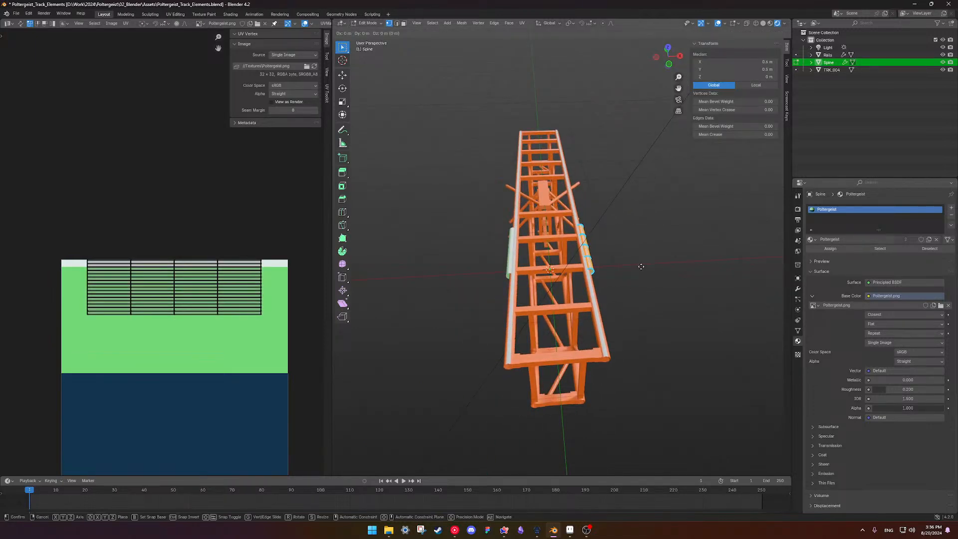
pyautogui.press('g')
pyautogui.press('x')
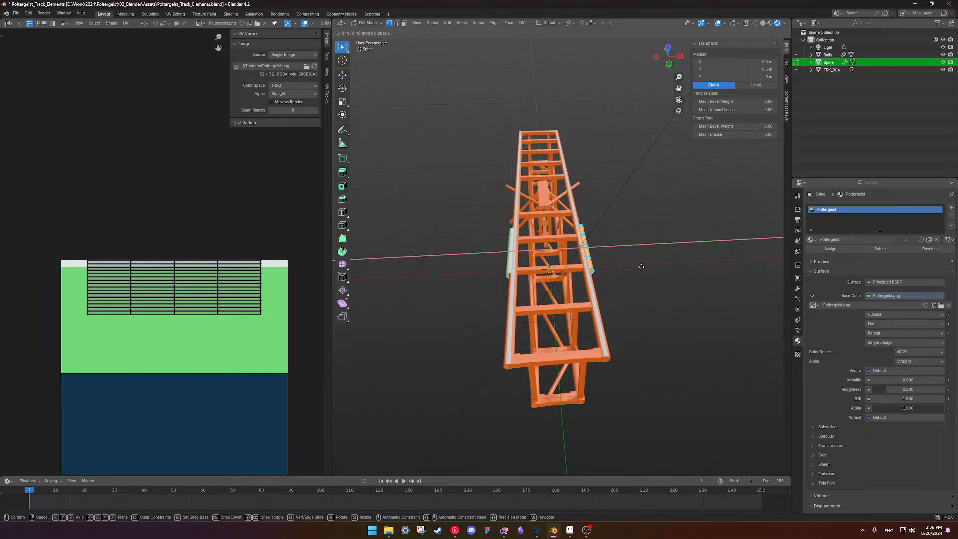
pyautogui.write('-0.3')
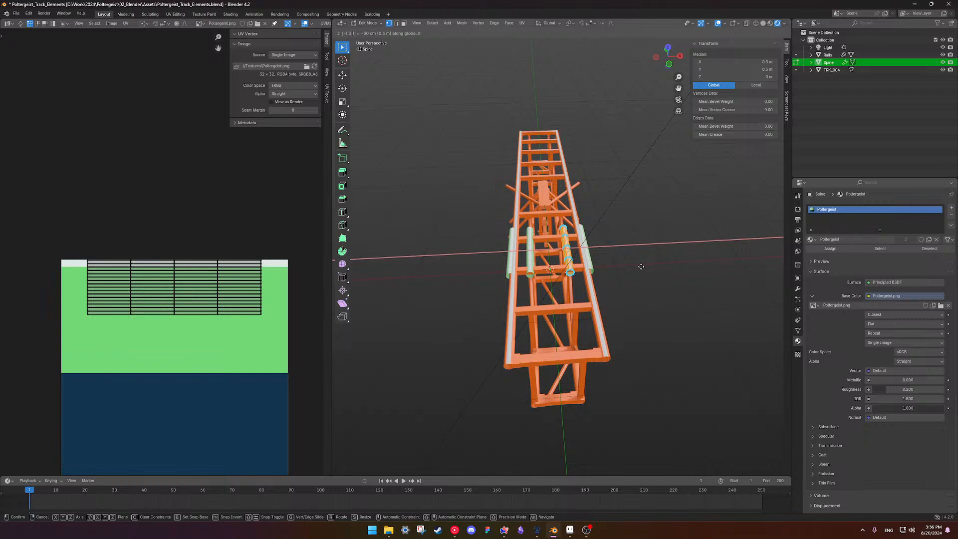
pyautogui.press('BackSpace')
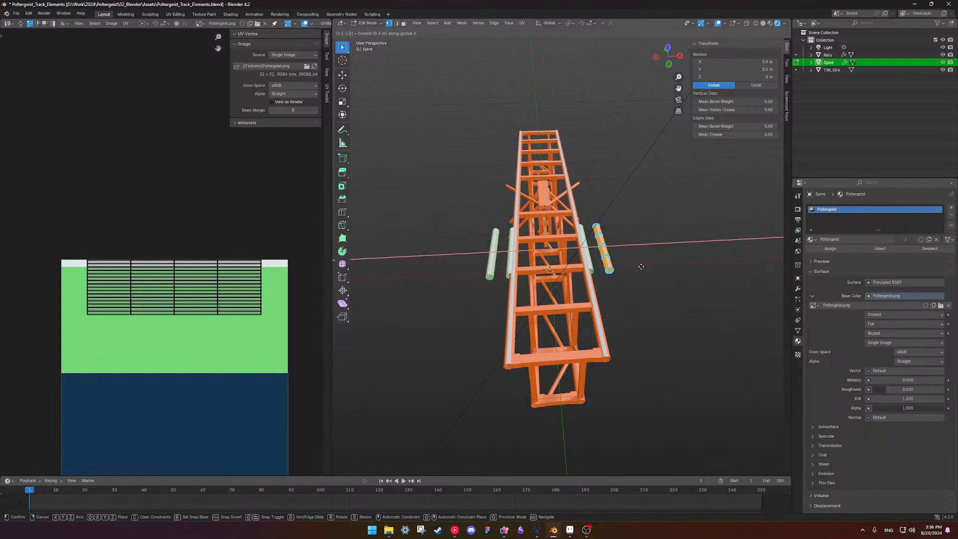
pyautogui.write('6')
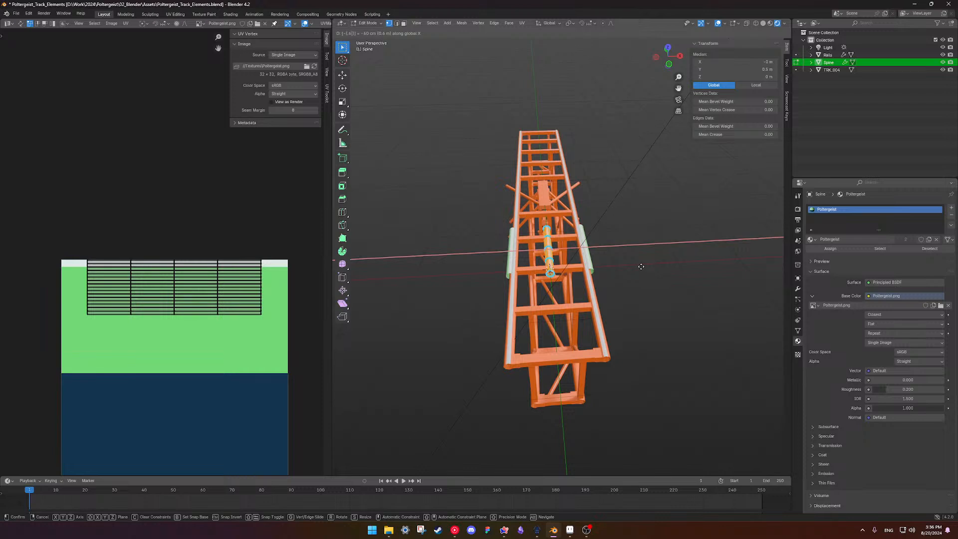
pyautogui.press('Return')
# Delete the Spine tube's vertices on the negative X side of the mirror axis, using a front wireframe view.
pyautogui.press('KP_Decimal')
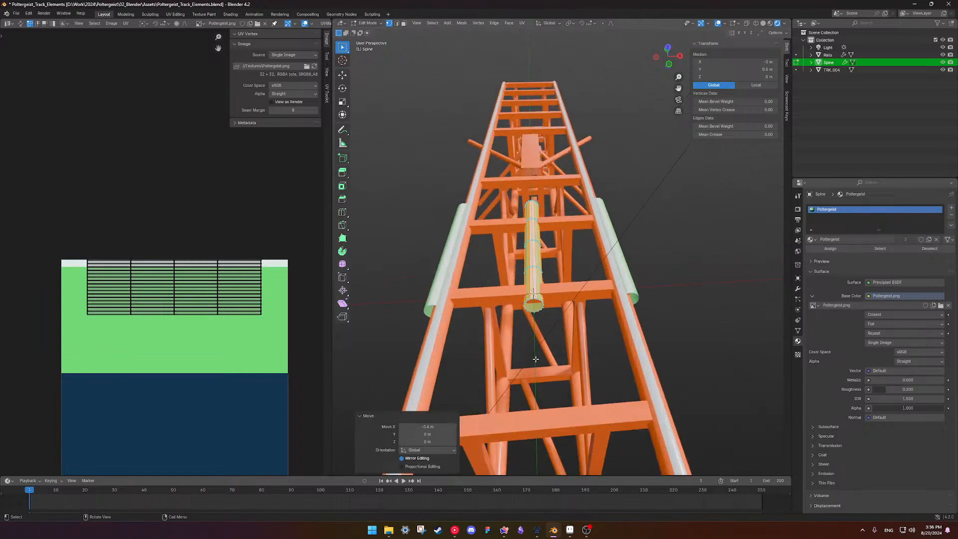
pyautogui.press('KP_1')
pyautogui.hotkey('shift', 'z')
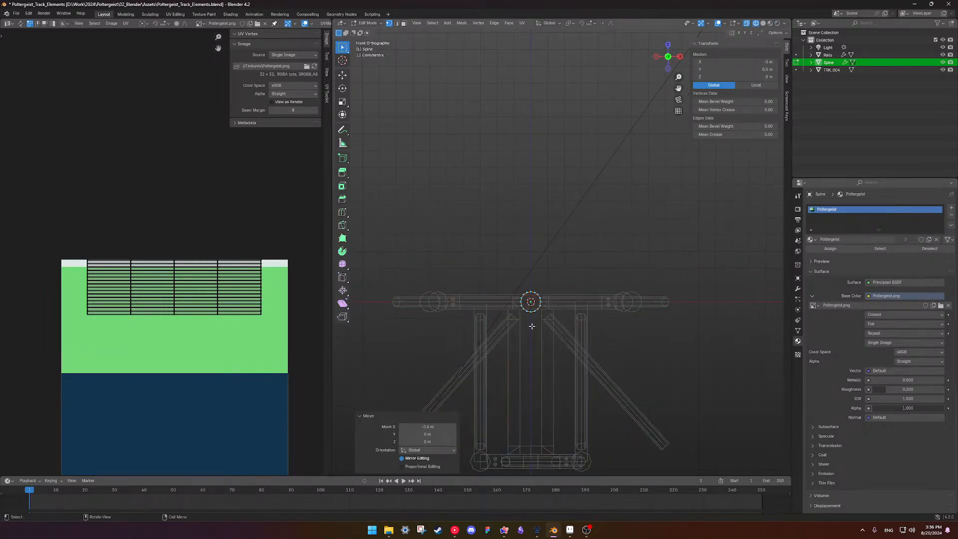
pyautogui.scroll(6, 531, 319)
pyautogui.moveTo(471, 200); pyautogui.dragTo(522, 317)
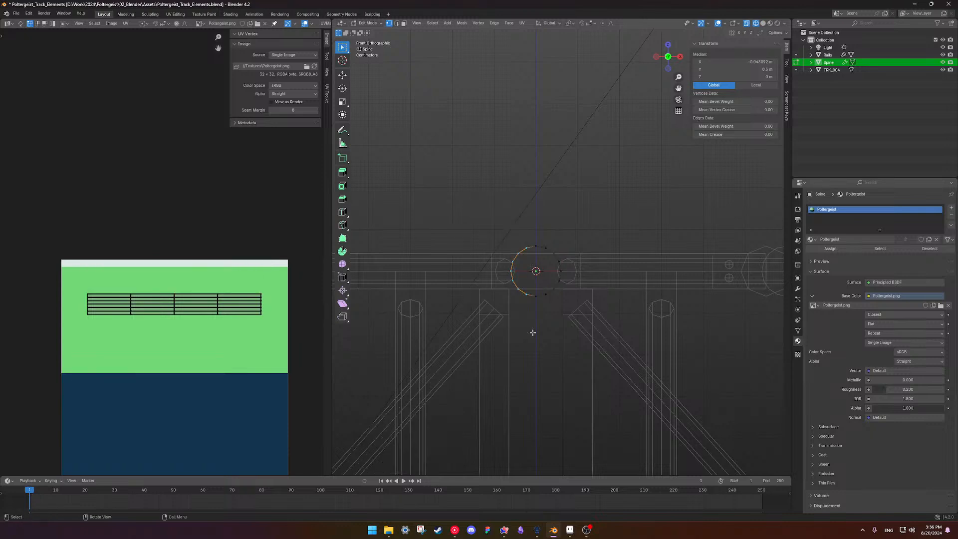
pyautogui.press('x')
pyautogui.click(531, 331)
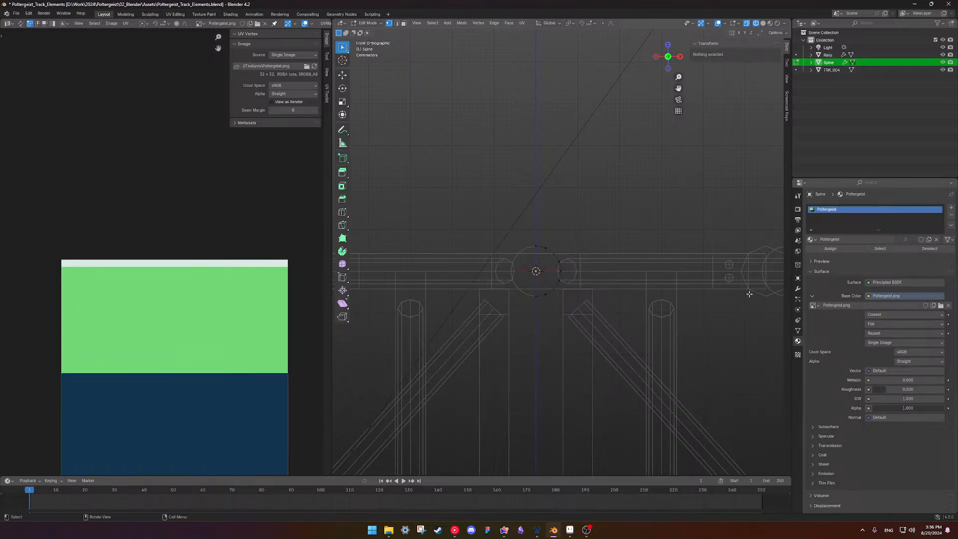
# Lower the entire Spine tube along Z in Edit Mode and set its median Z to -0.5 m.
pyautogui.press('Tab')
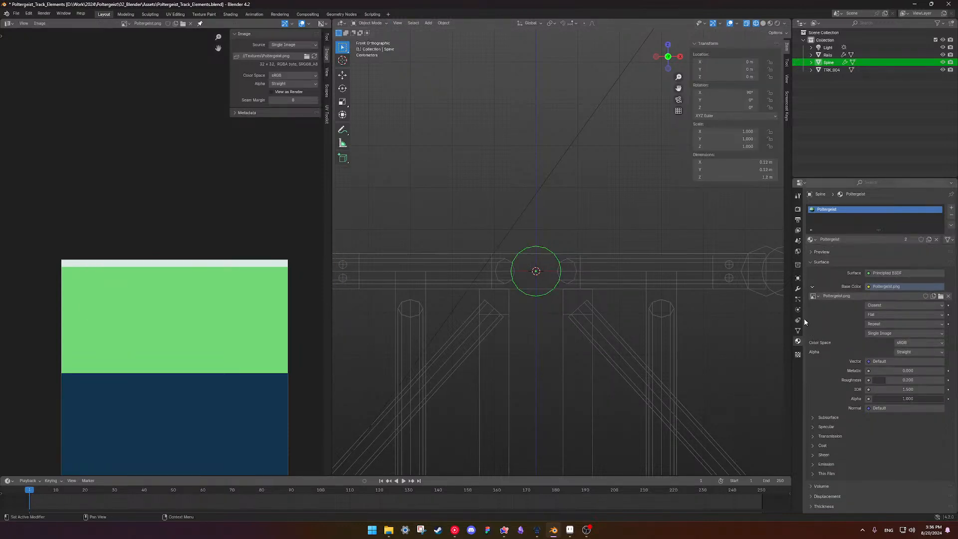
pyautogui.click(798, 289)
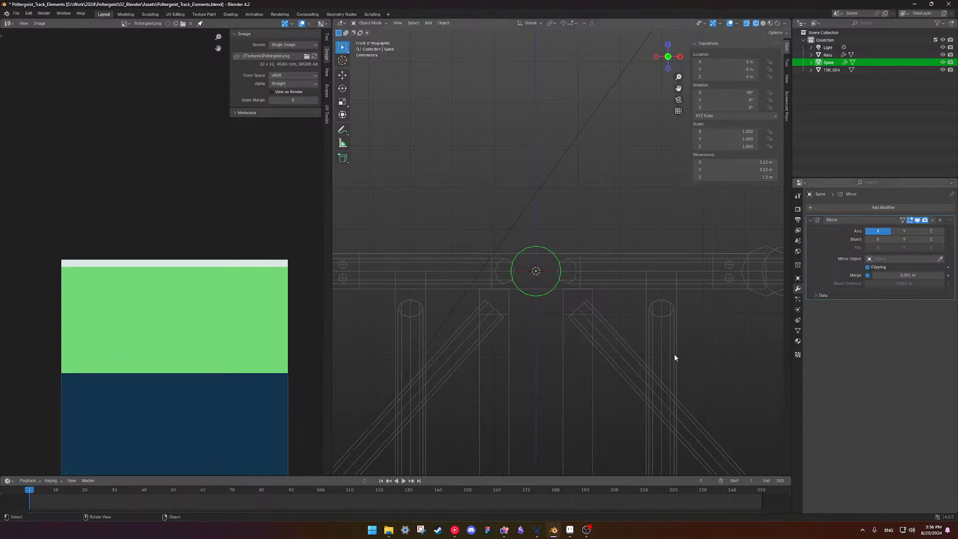
pyautogui.scroll(-5, 544, 253)
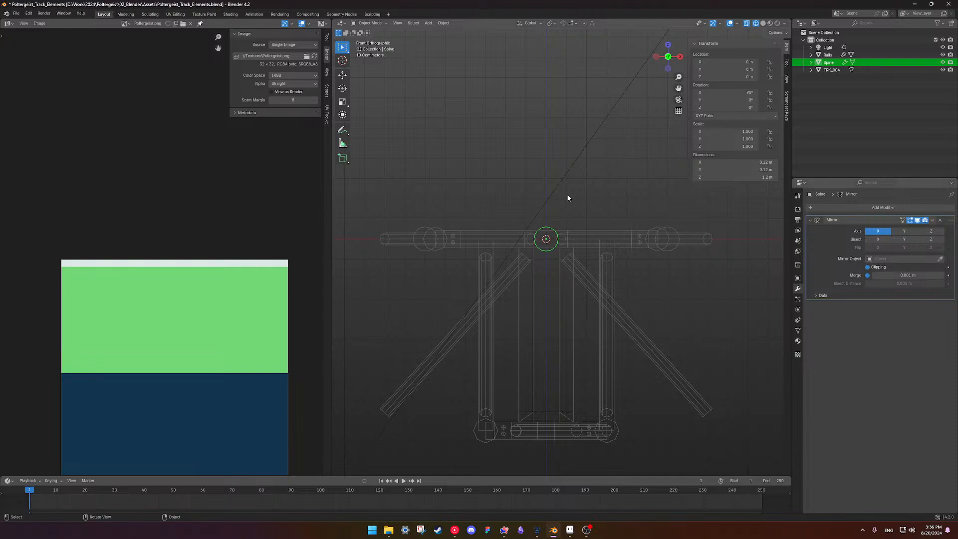
pyautogui.press('Tab')
pyautogui.press('a')
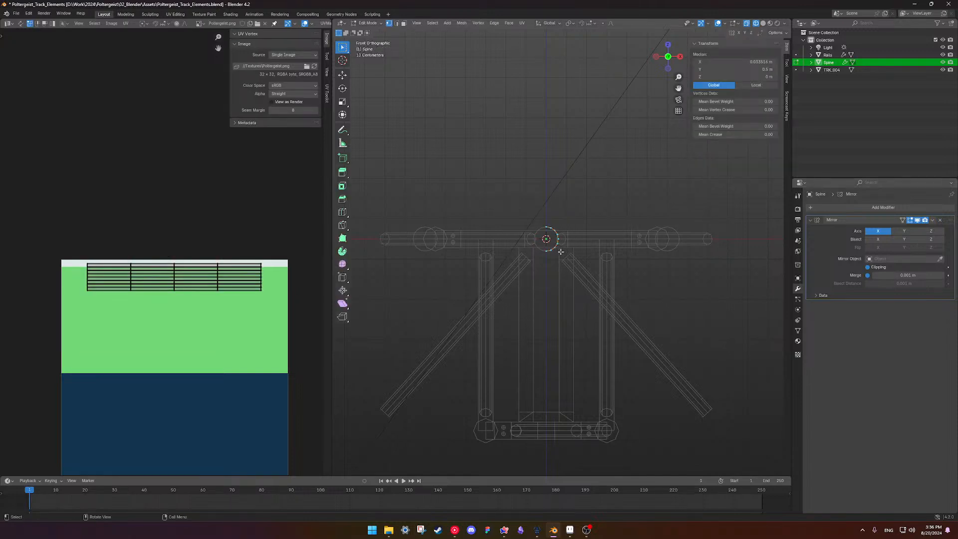
pyautogui.press('g')
pyautogui.press('z')
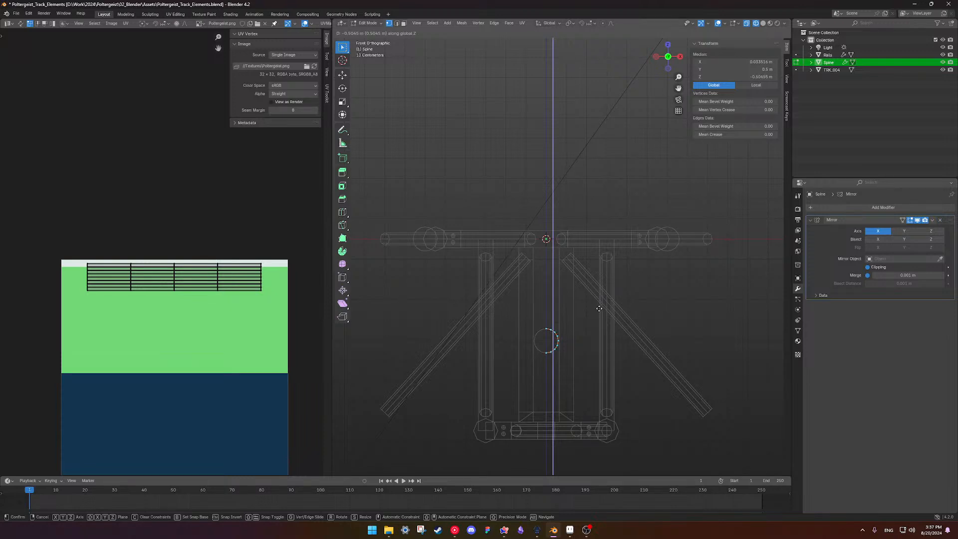
pyautogui.click(600, 309)
pyautogui.click(748, 77)
pyautogui.moveTo(722, 76); pyautogui.dragTo(704, 77)
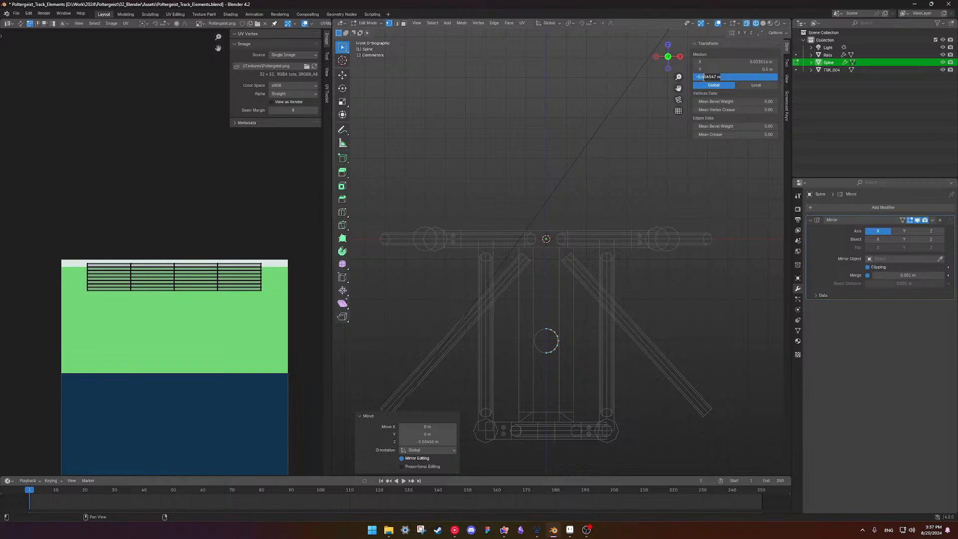
pyautogui.write('5')
pyautogui.press('Return')
pyautogui.keyDown('shift'); pyautogui.moveTo(604, 369); pyautogui.dragTo(626, 173, button='middle'); pyautogui.keyUp('shift')
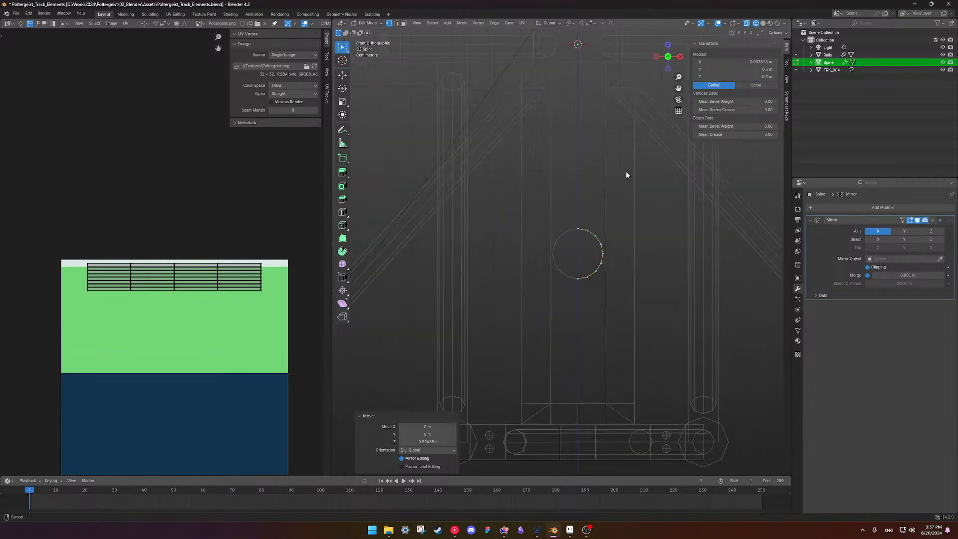
pyautogui.scroll(3, 646, 259)
pyautogui.keyDown('shift'); pyautogui.moveTo(645, 259); pyautogui.dragTo(593, 231, button='middle'); pyautogui.keyUp('shift')
pyautogui.scroll(-2, 575, 234)
pyautogui.scroll(-2, 574, 230)
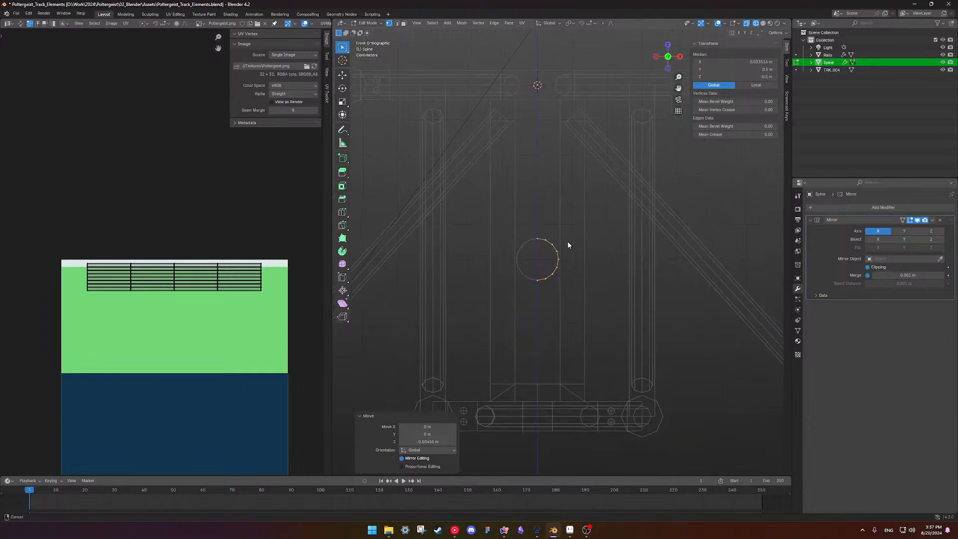
pyautogui.press('s')
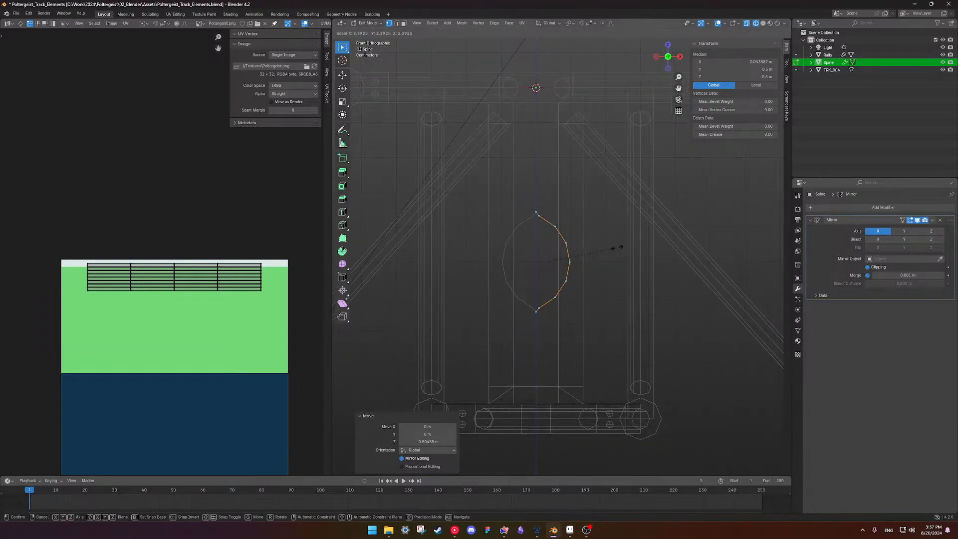
pyautogui.rightClick(614, 248)
# Convert the Spine object to a mesh so that its Mirror modifier is applied.
pyautogui.press('Tab')
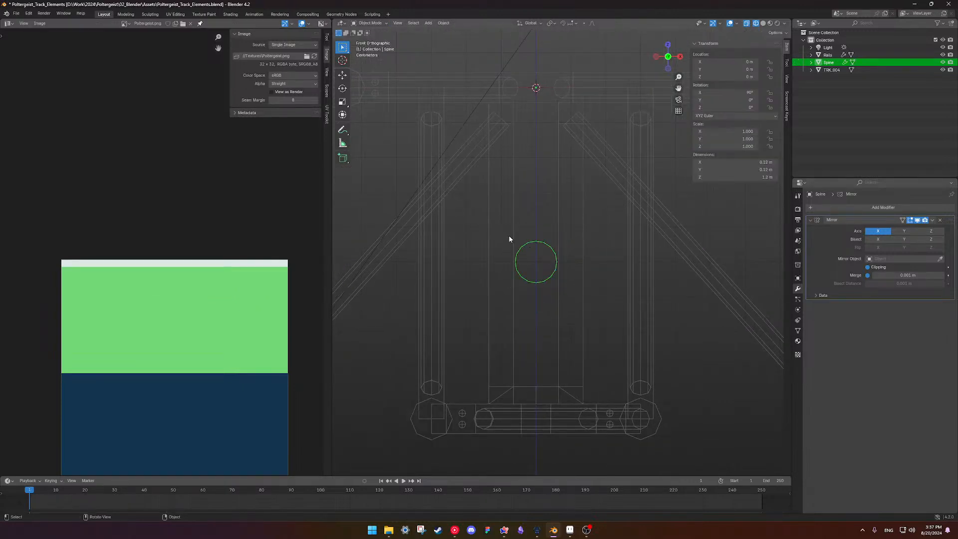
pyautogui.rightClick(530, 249)
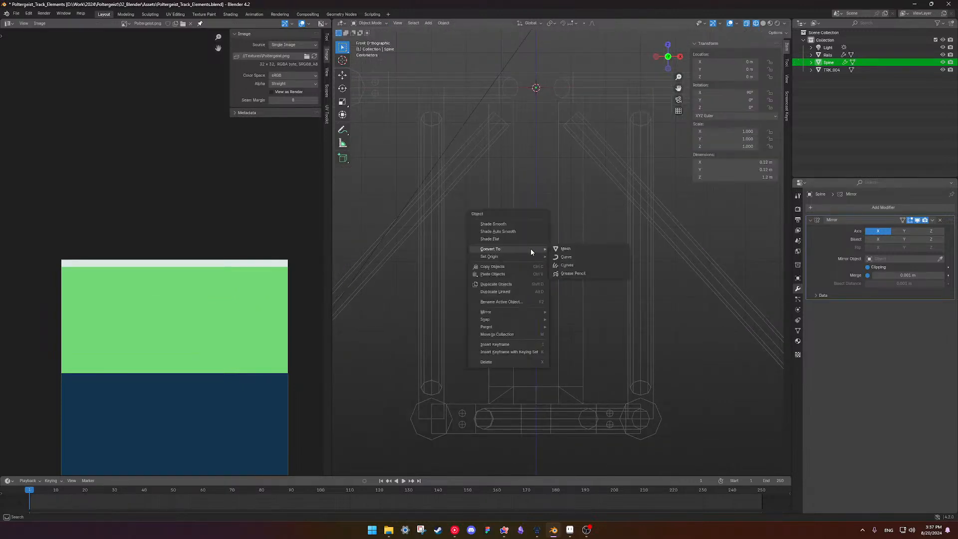
pyautogui.click(556, 250)
# Scale the Spine's whole geometry uniformly by 3.3 in Edit Mode.
pyautogui.press('Tab')
pyautogui.press('s')
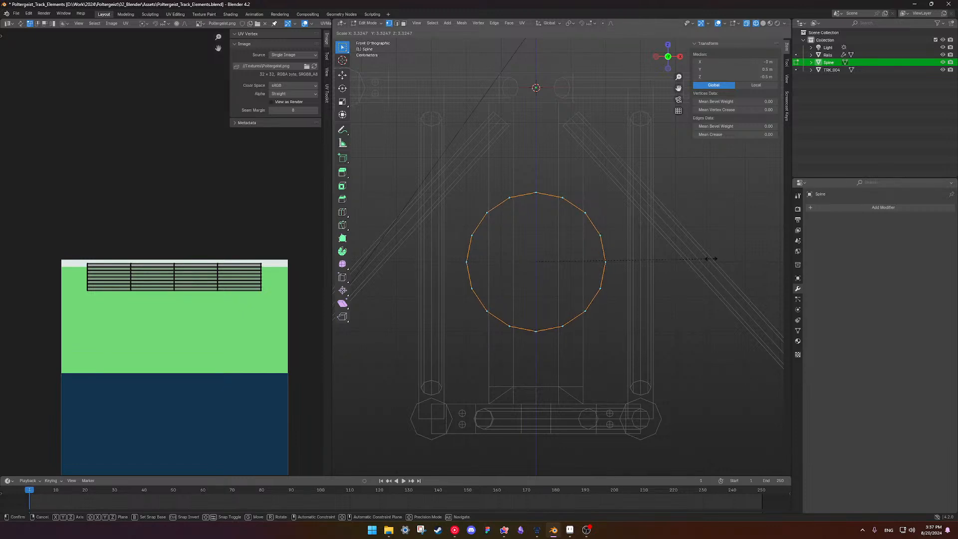
pyautogui.write('3.3')
pyautogui.press('Return')
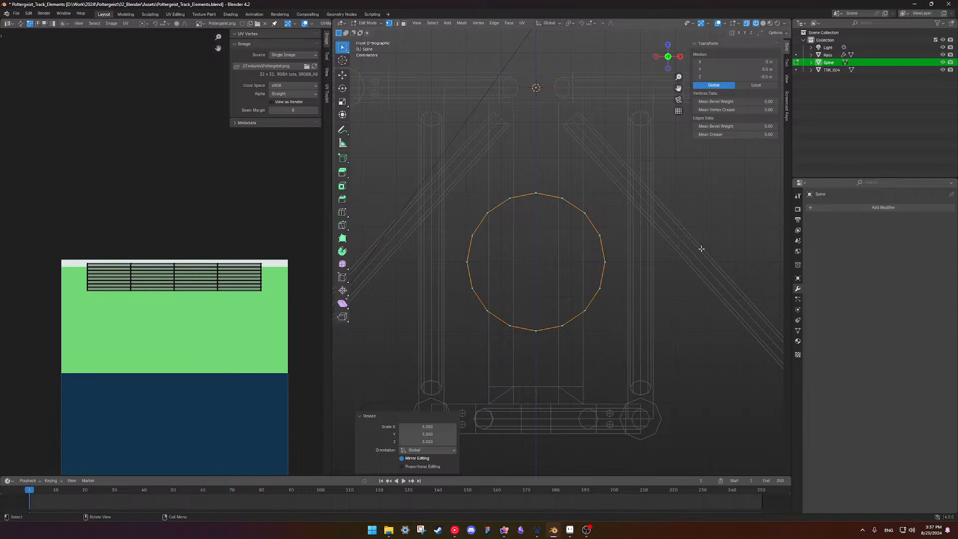
pyautogui.click(563, 255)
# Hide the TRK_004 reference object and switch the viewport from wireframe to textured shading.
pyautogui.moveTo(563, 255); pyautogui.dragTo(591, 290, button='middle')
pyautogui.press('Tab')
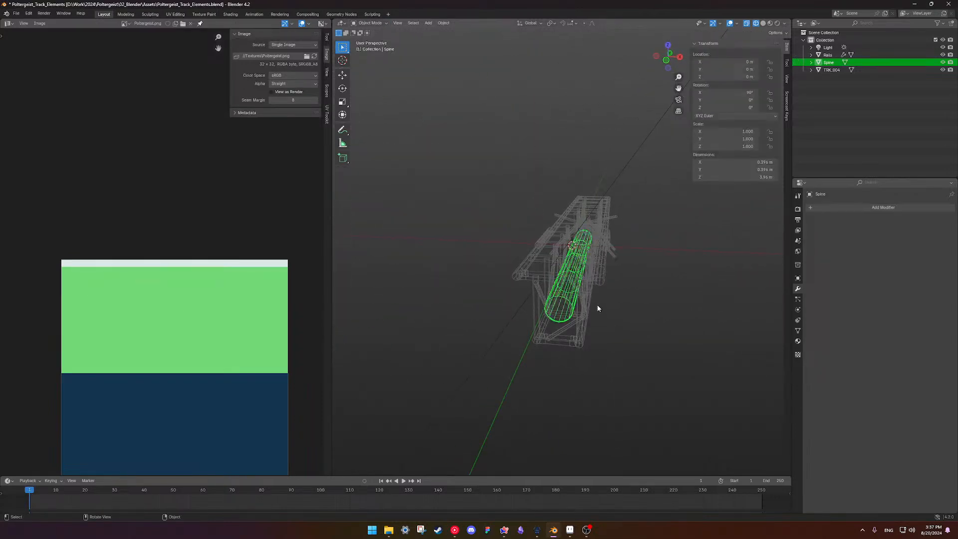
pyautogui.click(589, 301)
pyautogui.press('h')
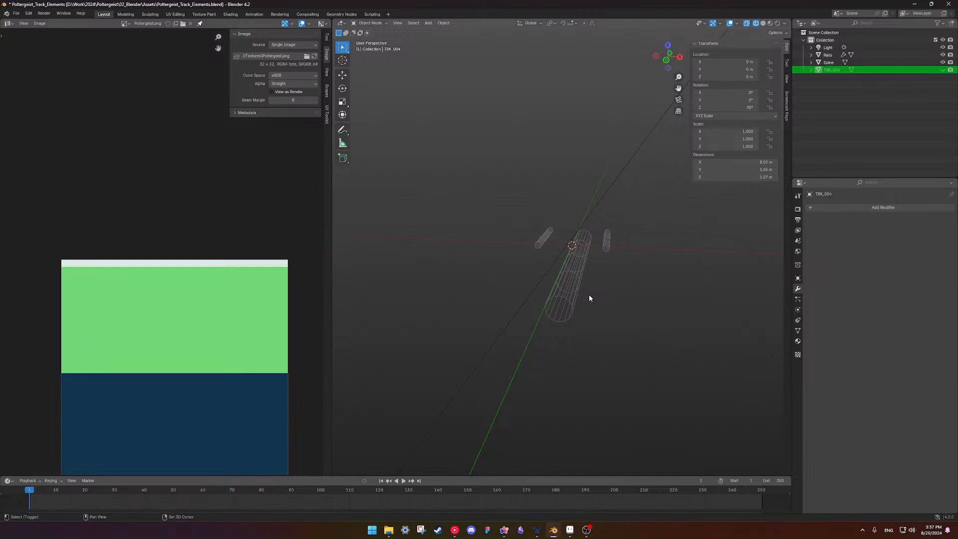
pyautogui.hotkey('shift', 'z')
pyautogui.moveTo(588, 294); pyautogui.dragTo(528, 245, button='middle')
pyautogui.moveTo(608, 274)
pyautogui.keyDown('shift'); pyautogui.mouseDown(button='middle')
pyautogui.moveTo(559, 262)
pyautogui.moveTo(618, 271)
pyautogui.mouseUp(button='middle'); pyautogui.keyUp('shift')
# Delete the Spine's outermost vertex loop at its negative Y end, selecting through the mesh in wireframe.
pyautogui.click(560, 263)
pyautogui.press('Tab')
pyautogui.scroll(3, 617, 271)
pyautogui.scroll(-4, 618, 272)
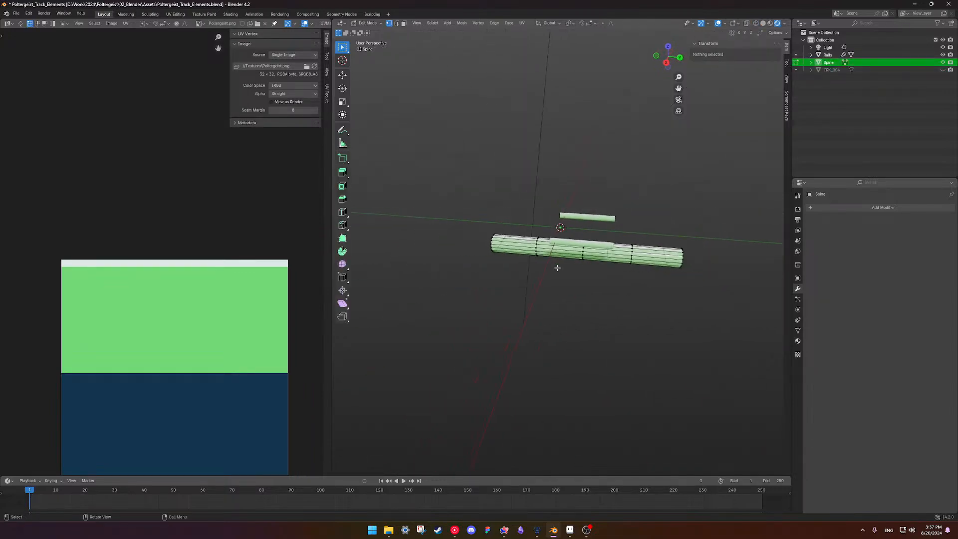
pyautogui.hotkey('shift', 'z')
pyautogui.moveTo(484, 217); pyautogui.dragTo(521, 299)
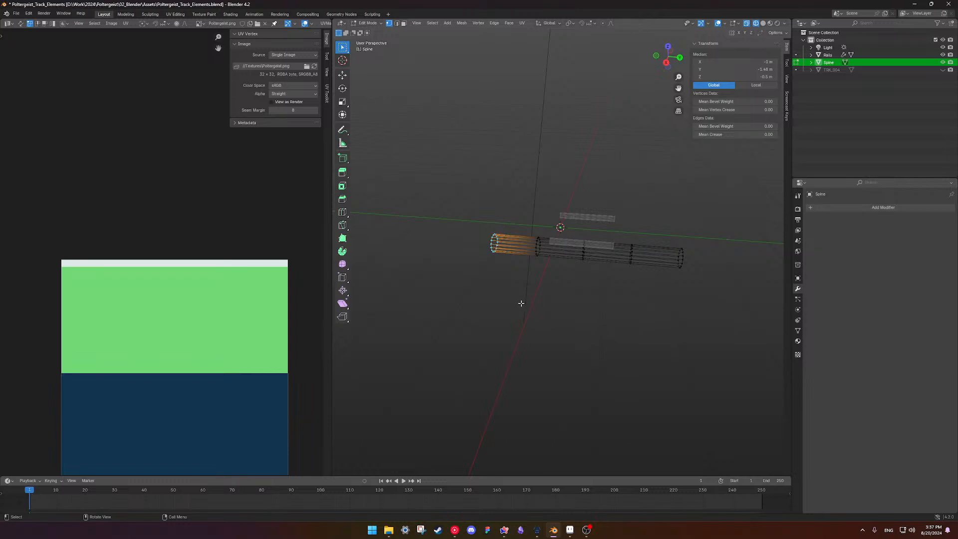
pyautogui.press('x')
pyautogui.click(520, 303)
# Delete the two outermost vertex loops at the Spine's positive Y end.
pyautogui.moveTo(641, 242); pyautogui.dragTo(746, 323)
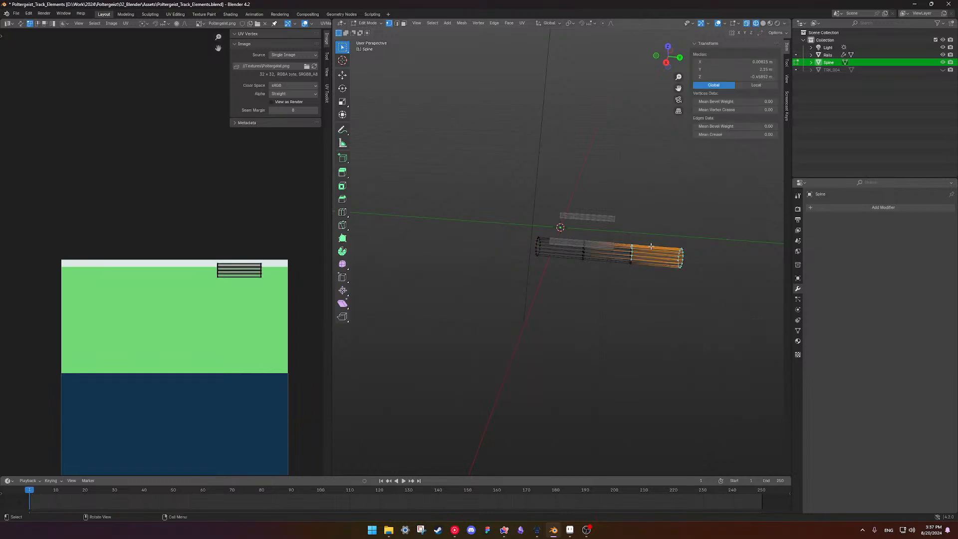
pyautogui.moveTo(615, 215); pyautogui.dragTo(748, 336)
pyautogui.press('x')
pyautogui.click(736, 335)
# Set the Spine's negative Y end loop to Y 0 m and its opposite end loop to Y 1 m.
pyautogui.keyDown('shift'); pyautogui.moveTo(575, 315); pyautogui.dragTo(618, 280, button='middle'); pyautogui.keyUp('shift')
pyautogui.scroll(4, 601, 327)
pyautogui.moveTo(487, 223); pyautogui.dragTo(523, 294)
pyautogui.click(719, 69)
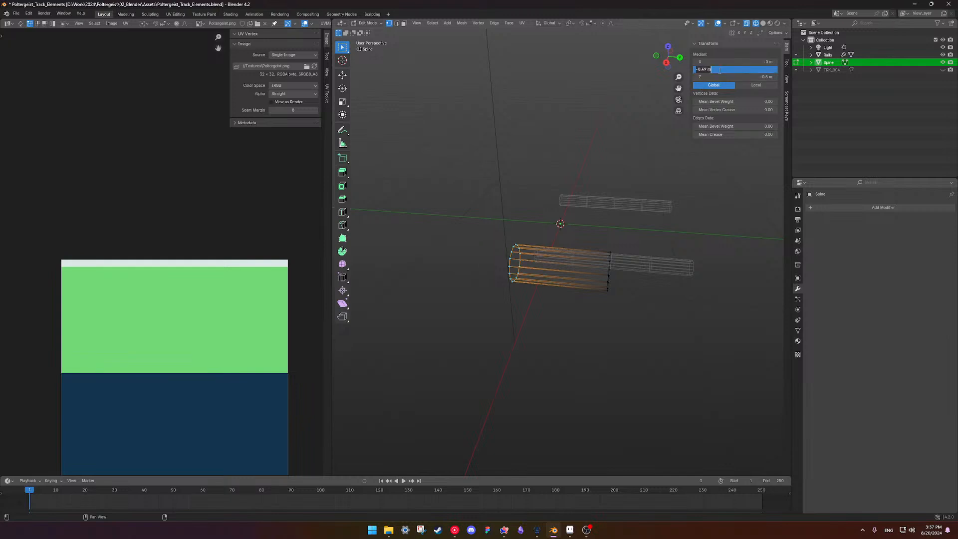
pyautogui.write('0')
pyautogui.press('Return')
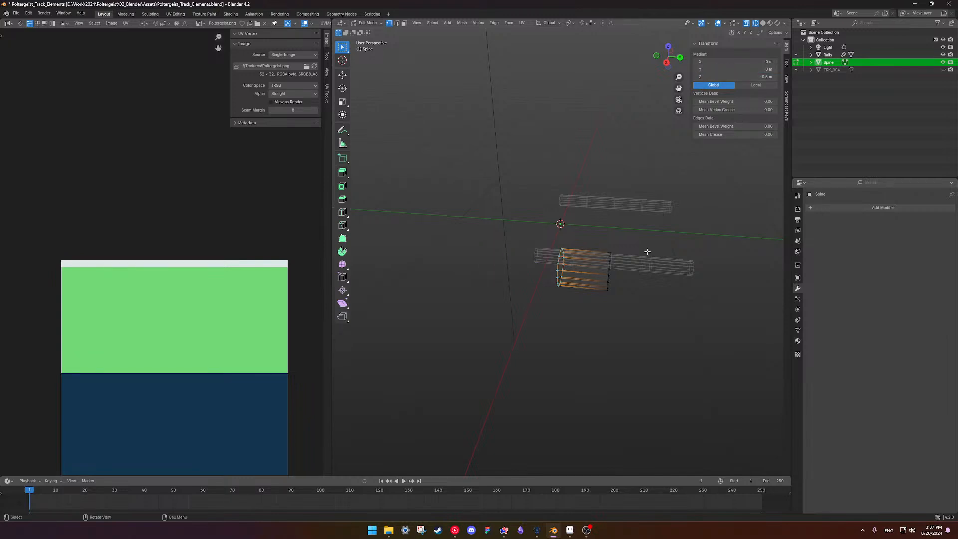
pyautogui.keyDown('alt'); pyautogui.click(609, 272); pyautogui.keyUp('alt')
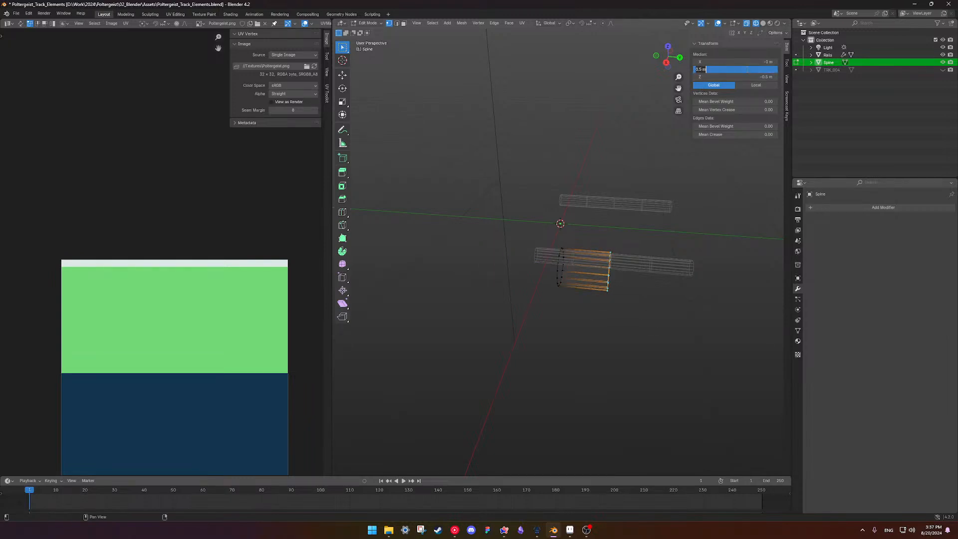
pyautogui.write('1')
pyautogui.press('Return')
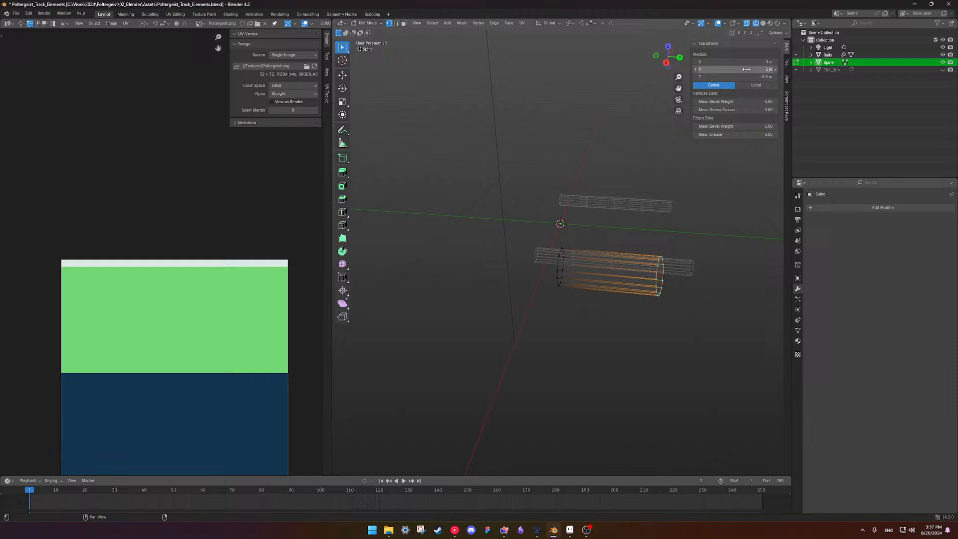
pyautogui.click(719, 326)
# Select the whole linked Spine mesh and move its UV island to the lower-left corner of the texture's green area.
pyautogui.moveTo(576, 280)
pyautogui.mouseDown(button='middle')
pyautogui.moveTo(652, 240)
pyautogui.moveTo(679, 240)
pyautogui.mouseUp(button='middle')
pyautogui.hotkey('shift', 'z')
pyautogui.scroll(-2, 617, 260)
pyautogui.scroll(-3, 616, 260)
pyautogui.scroll(4, 585, 252)
pyautogui.moveTo(564, 250); pyautogui.dragTo(508, 249, button='middle')
pyautogui.scroll(4, 507, 248)
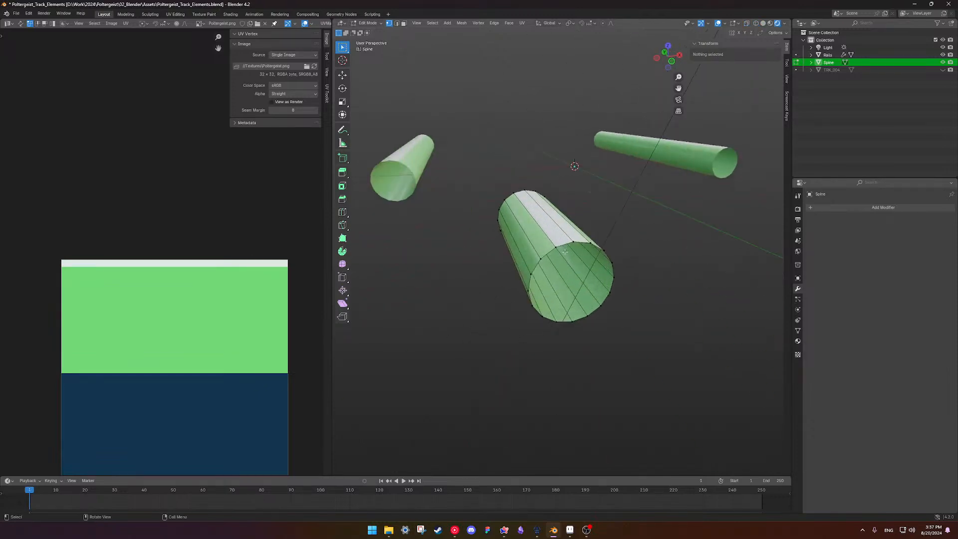
pyautogui.click(558, 239)
pyautogui.hotkey('ctrl', 'l')
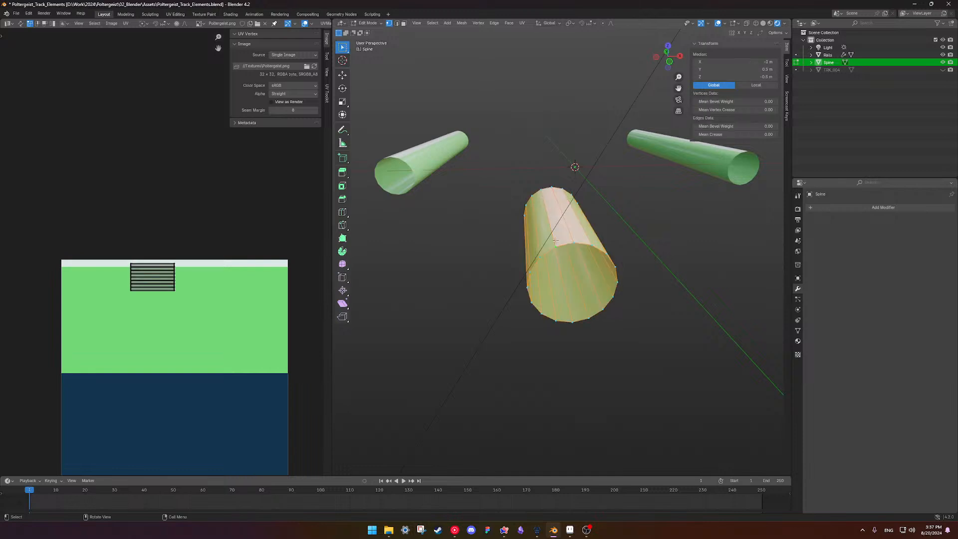
pyautogui.scroll(-2, 178, 313)
pyautogui.moveTo(123, 254); pyautogui.dragTo(175, 281)
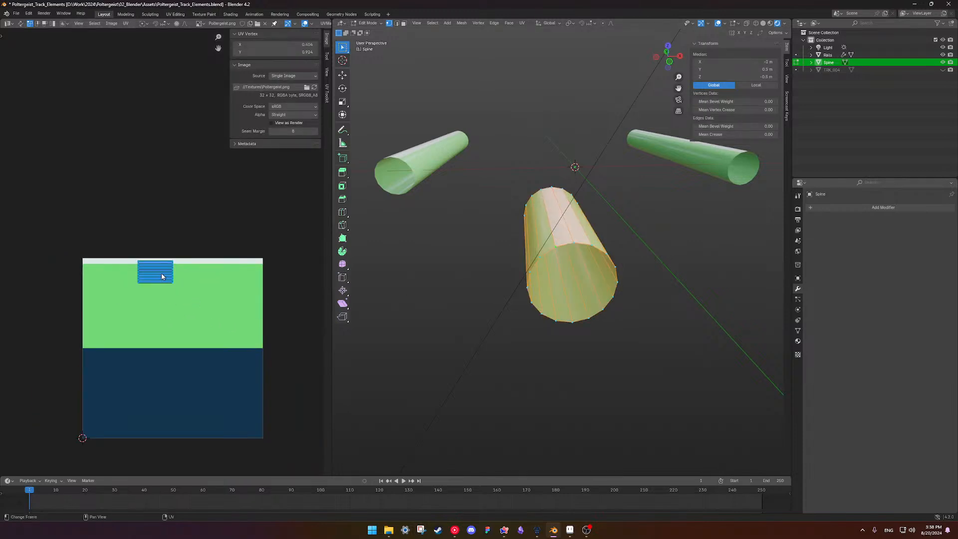
pyautogui.press('g')
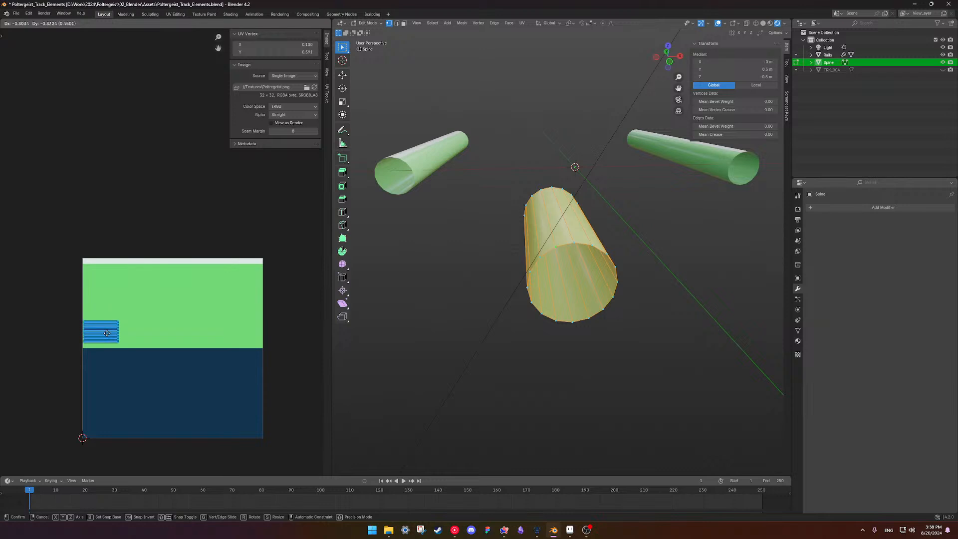
pyautogui.click(106, 332)
# Add the Rails to the Spine selection and enter Edit Mode on both with all geometry selected.
pyautogui.press('Tab')
pyautogui.moveTo(499, 271); pyautogui.dragTo(537, 270, button='middle')
pyautogui.keyDown('shift'); pyautogui.click(514, 218); pyautogui.keyUp('shift')
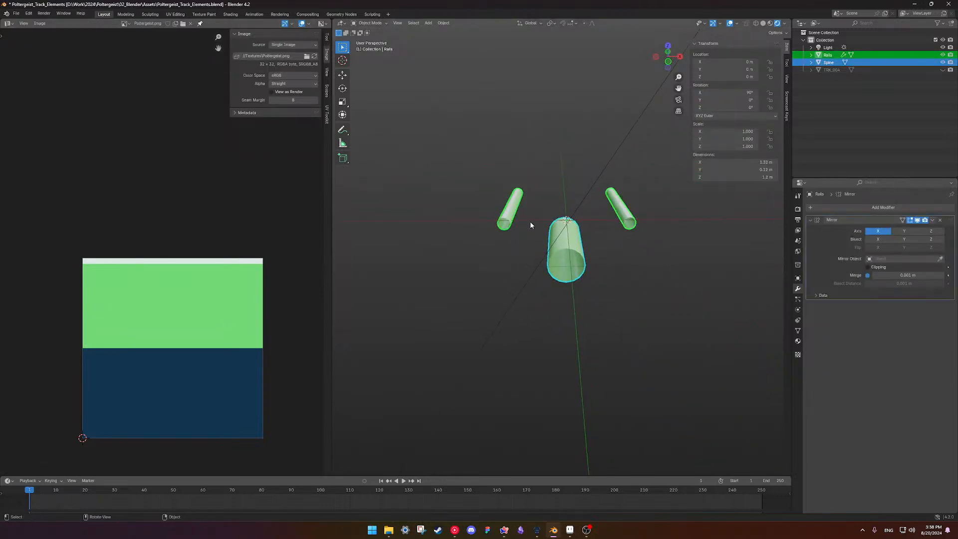
pyautogui.press('Tab')
pyautogui.press('a')
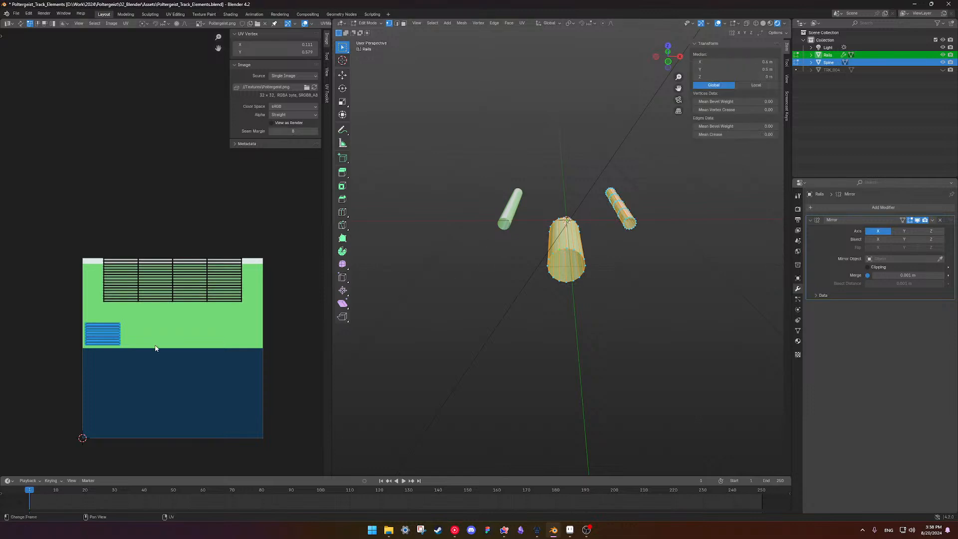
# Scale the large Rails UV island along X to span the full width of the texture.
pyautogui.scroll(5, 168, 254)
pyautogui.keyDown('shift'); pyautogui.moveTo(156, 340); pyautogui.dragTo(235, 231, button='middle'); pyautogui.keyUp('shift')
pyautogui.scroll(-3, 235, 232)
pyautogui.keyDown('shift'); pyautogui.moveTo(233, 284); pyautogui.dragTo(153, 249, button='middle'); pyautogui.keyUp('shift')
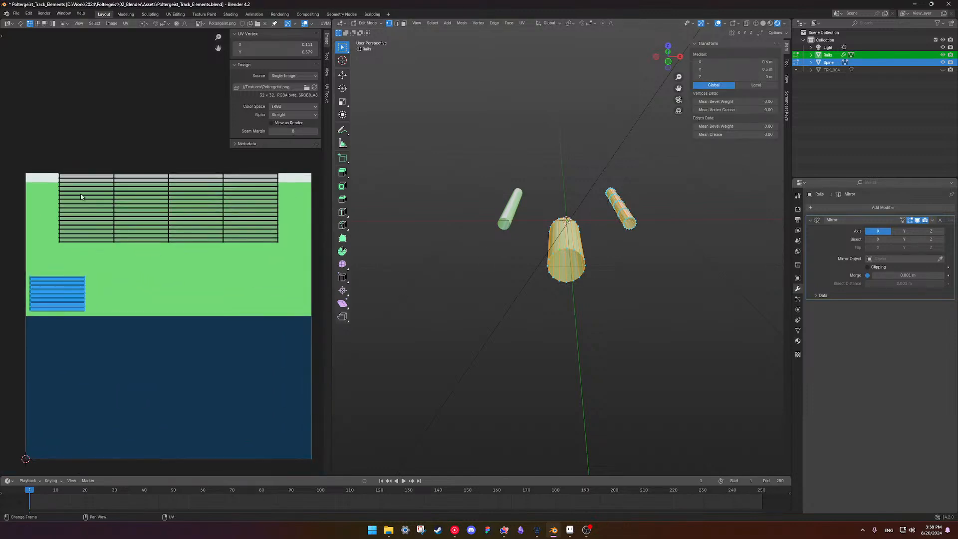
pyautogui.moveTo(26, 139); pyautogui.dragTo(299, 243)
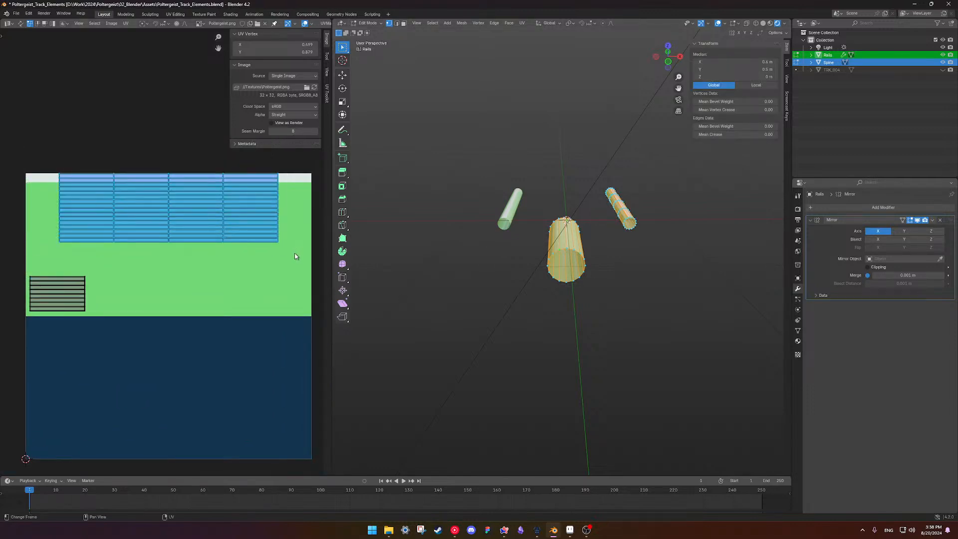
pyautogui.press('s')
pyautogui.press('x')
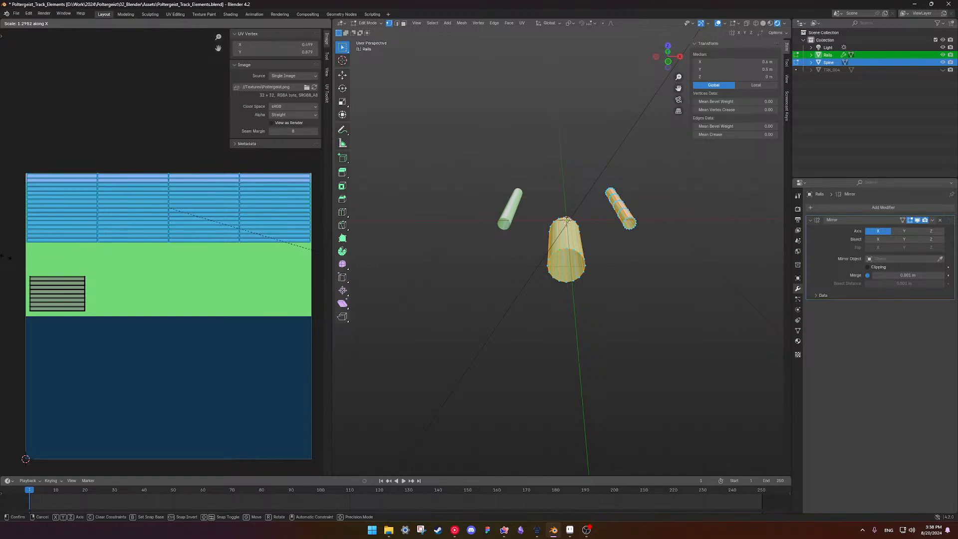
pyautogui.click(1, 256)
pyautogui.click(160, 269)
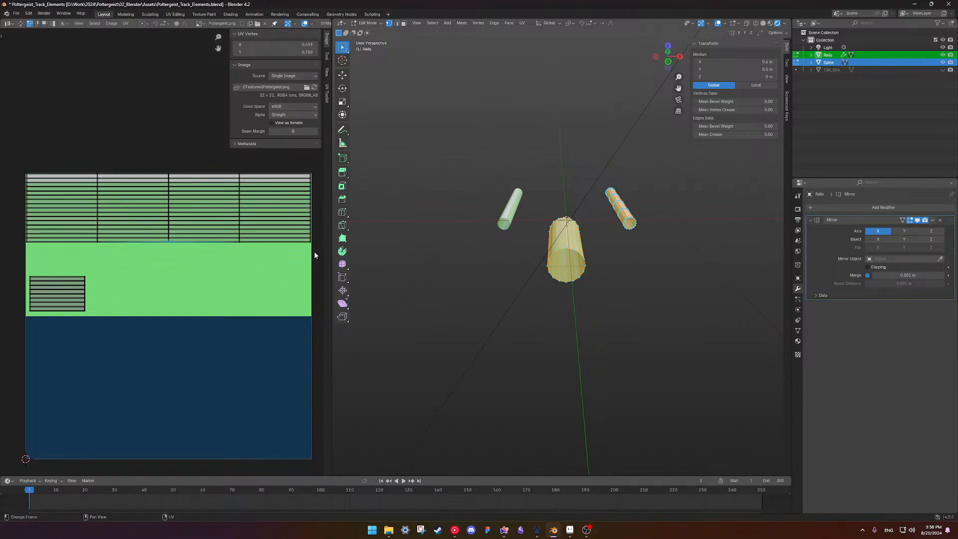
# Select the Rails UV rows below the white strip and flatten them along Y into a thin band on the green area.
pyautogui.moveTo(184, 201); pyautogui.dragTo(14, 190)
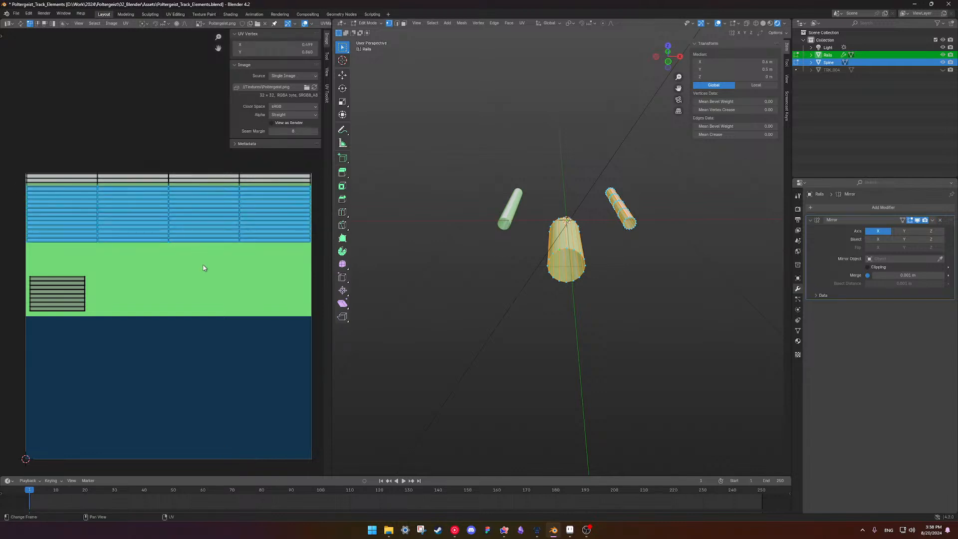
pyautogui.press('s')
pyautogui.press('y')
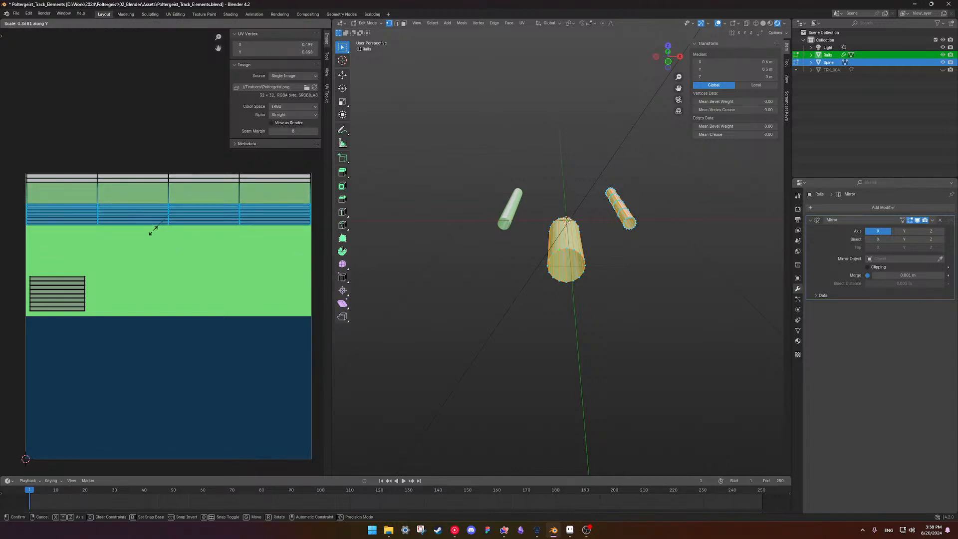
pyautogui.click(178, 216)
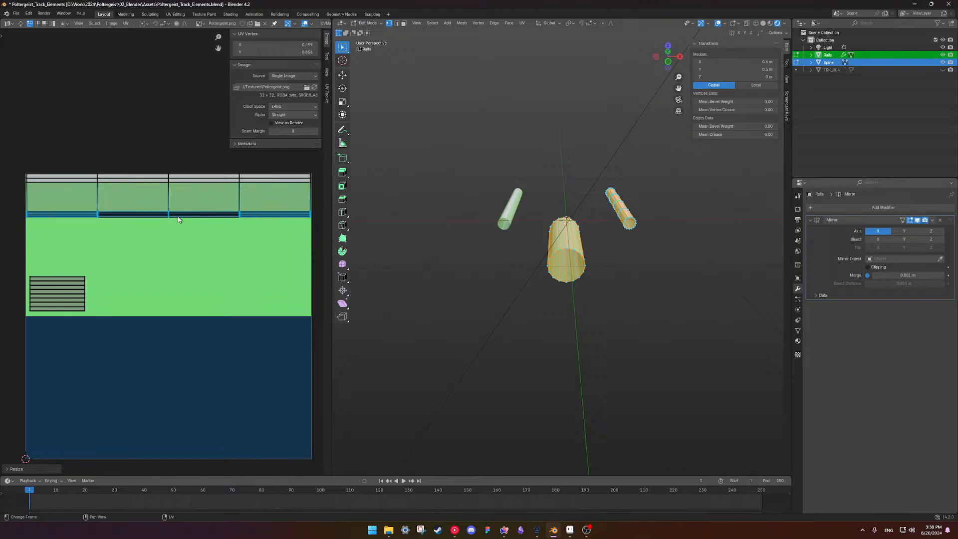
# Move the flattened Rails UV band up along Y to just below the rows on the white strip, then deselect it.
pyautogui.press('g')
pyautogui.press('y')
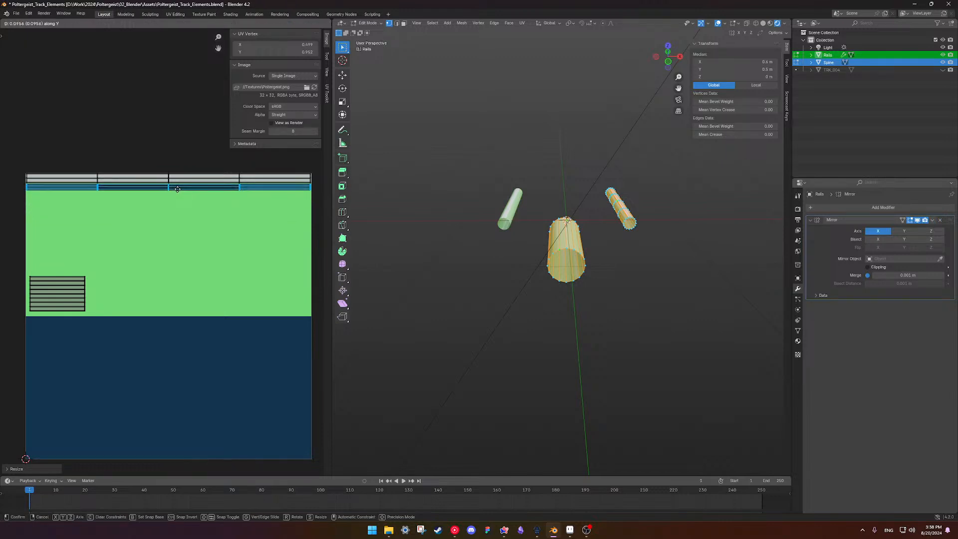
pyautogui.click(177, 189)
pyautogui.scroll(3, 220, 270)
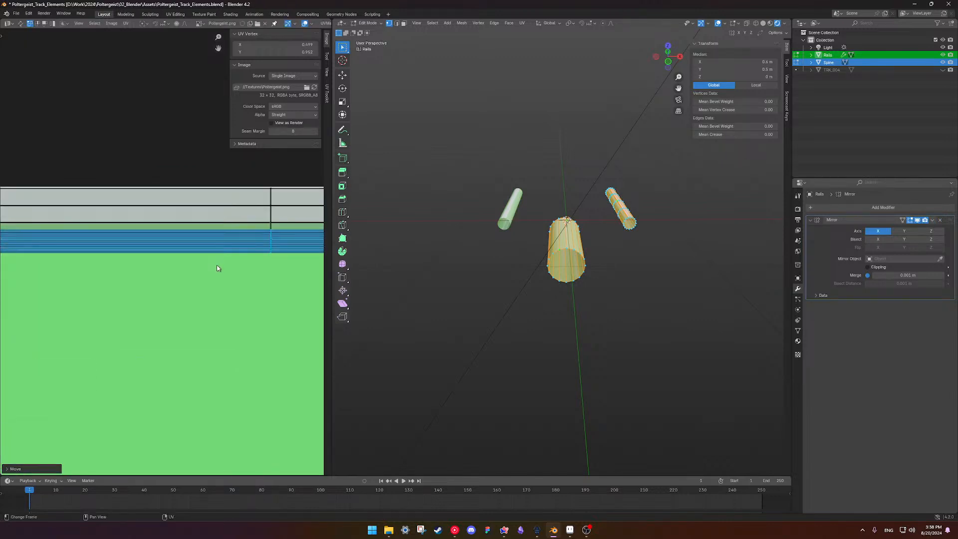
pyautogui.scroll(5, 230, 242)
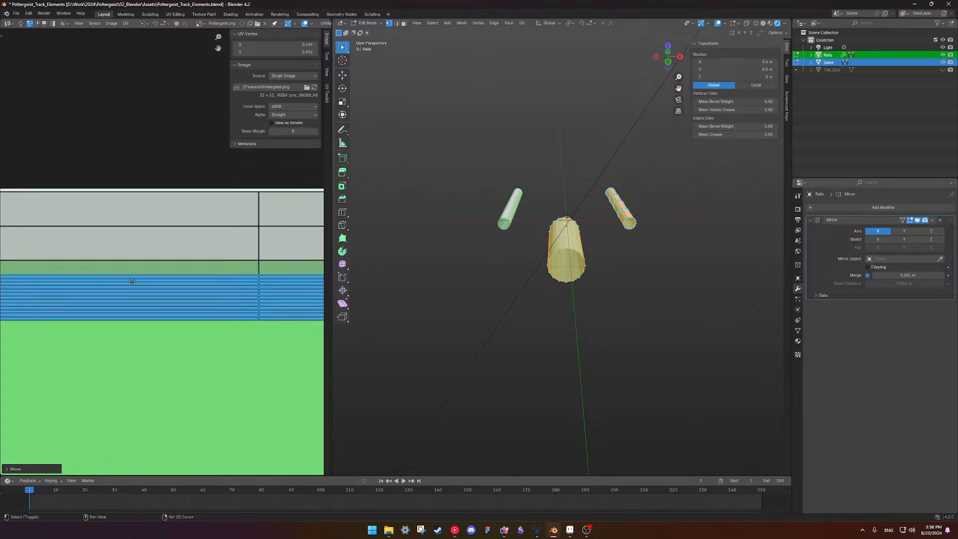
pyautogui.press('g')
pyautogui.press('y')
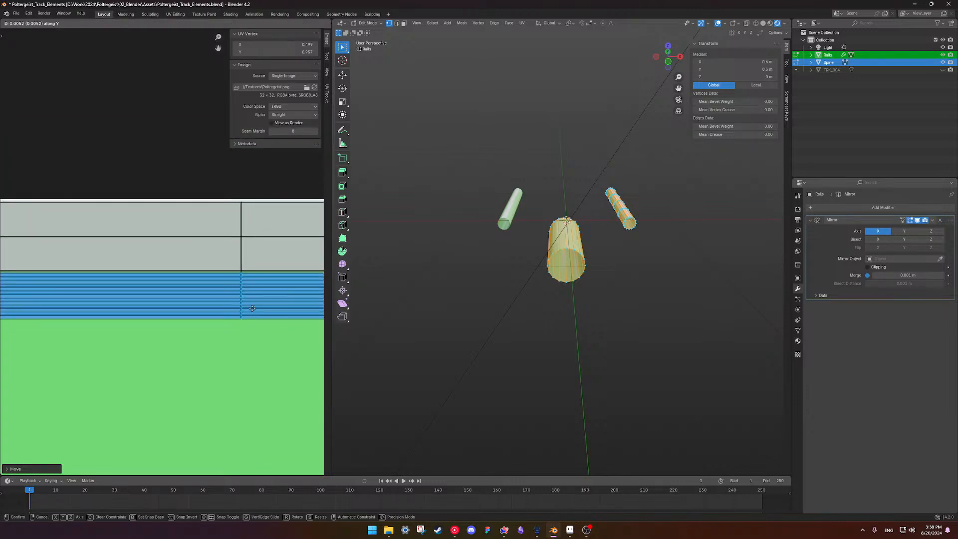
pyautogui.click(245, 339)
pyautogui.scroll(-7, 245, 340)
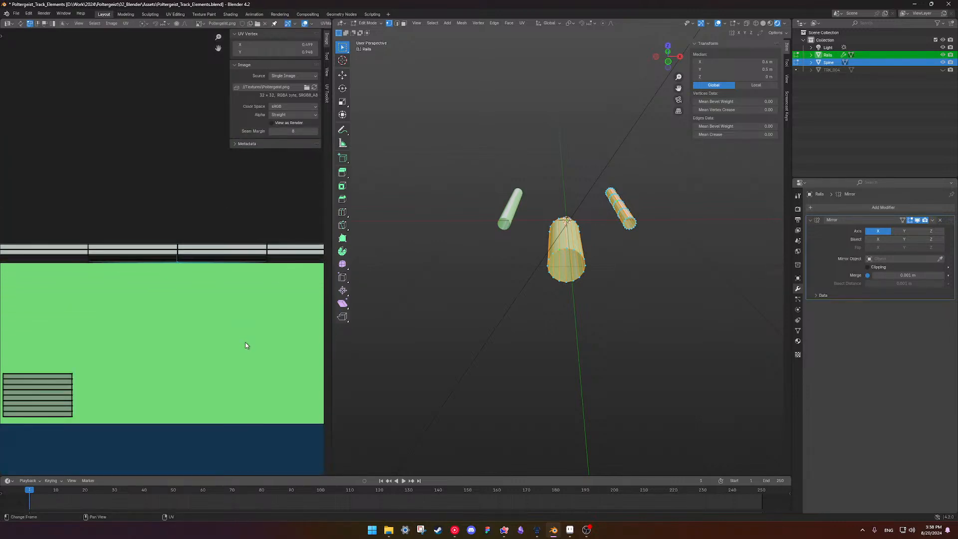
pyautogui.click(220, 312)
# Select the whole Spine UV island and move it to the upper-left corner of the green area, beneath the Rails band.
pyautogui.scroll(6, 201, 299)
pyautogui.keyDown('shift'); pyautogui.moveTo(199, 298); pyautogui.dragTo(274, 235, button='middle'); pyautogui.keyUp('shift')
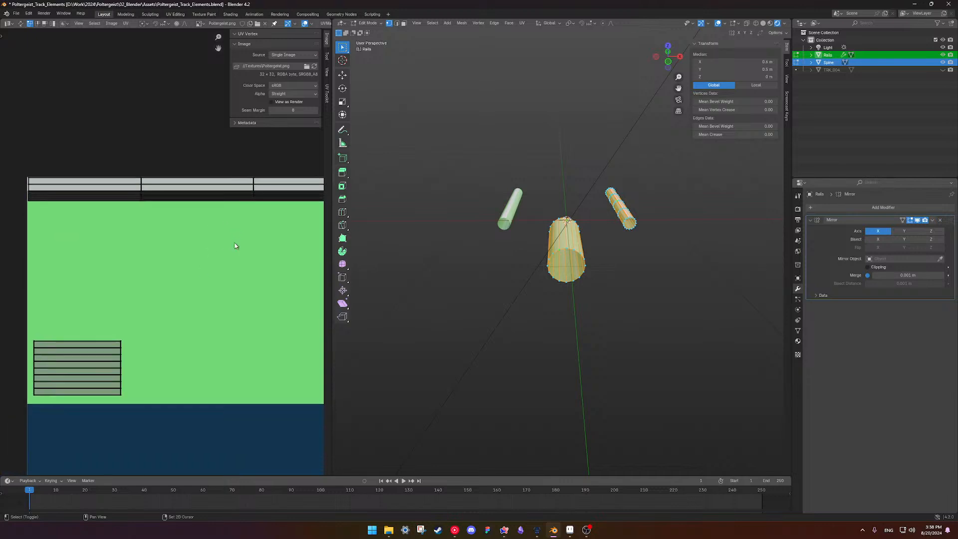
pyautogui.scroll(-3, 184, 300)
pyautogui.moveTo(184, 300); pyautogui.dragTo(153, 293, button='middle')
pyautogui.moveTo(46, 268); pyautogui.dragTo(164, 321)
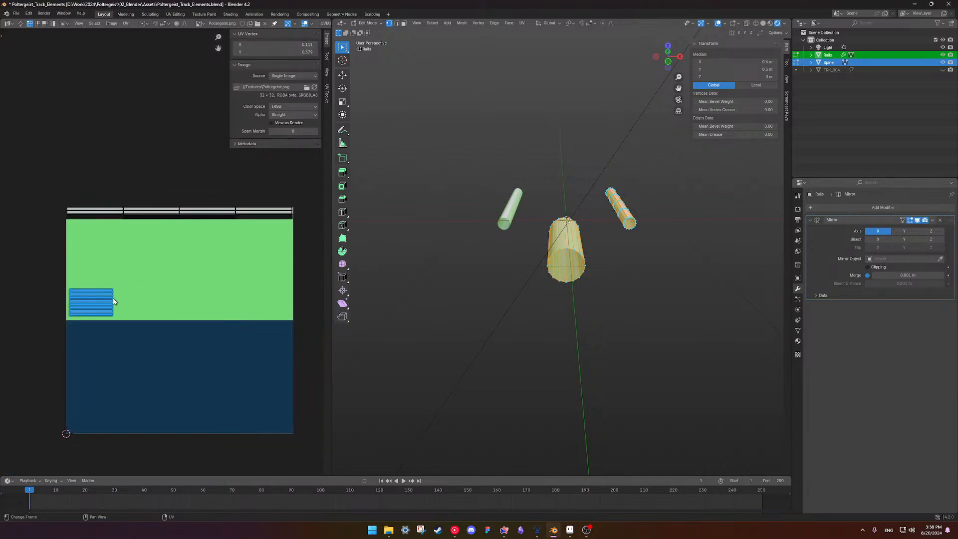
pyautogui.press('g')
pyautogui.press('y')
pyautogui.click(113, 232)
pyautogui.scroll(4, 174, 254)
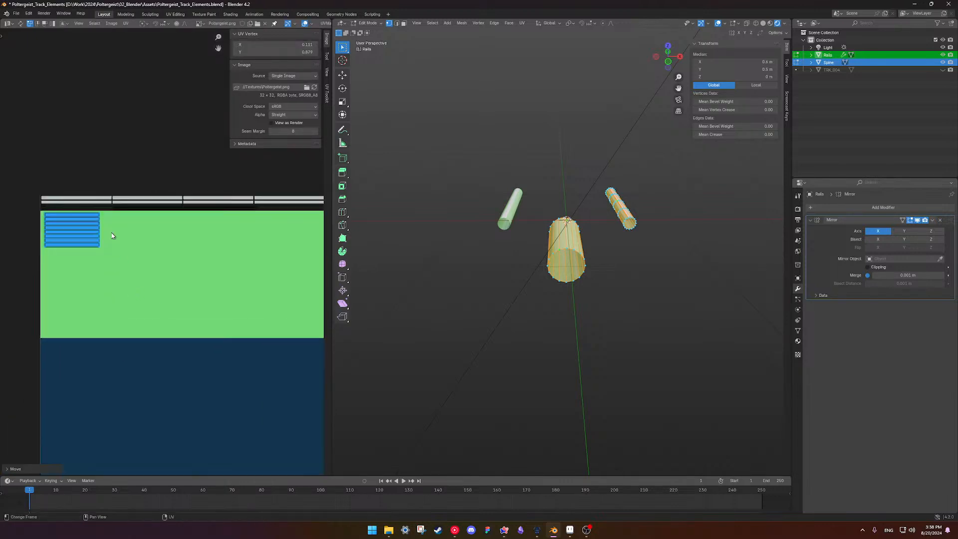
pyautogui.moveTo(47, 245); pyautogui.dragTo(122, 265, button='middle')
pyautogui.press('g')
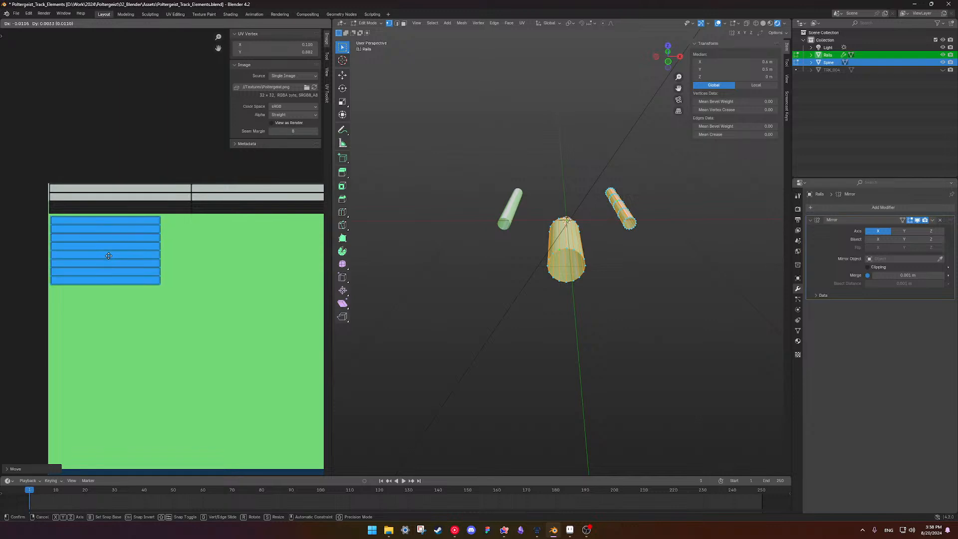
pyautogui.click(108, 256)
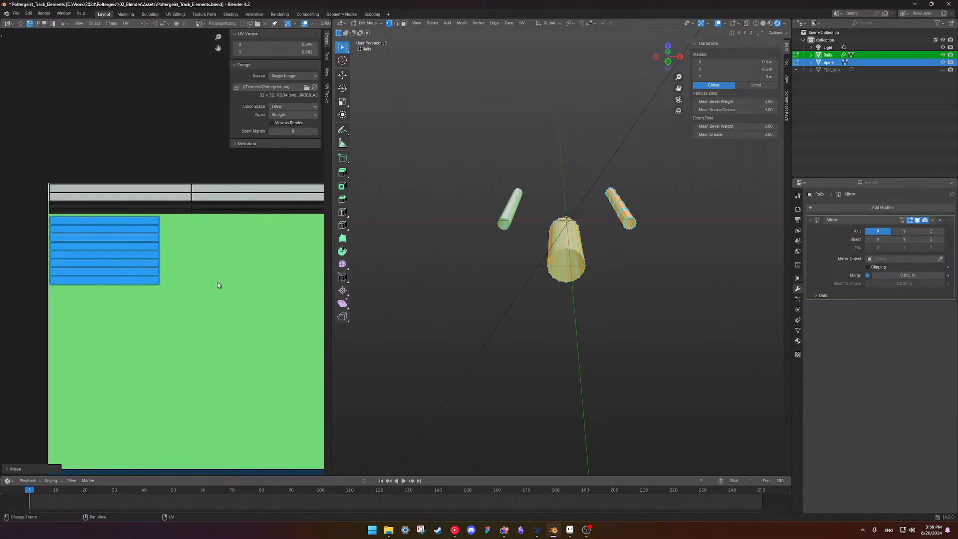
# Stretch the Spine UV island across the texture by moving its right-end vertices along X to the right border.
pyautogui.scroll(-3, 217, 283)
pyautogui.moveTo(227, 266); pyautogui.dragTo(57, 253, button='middle')
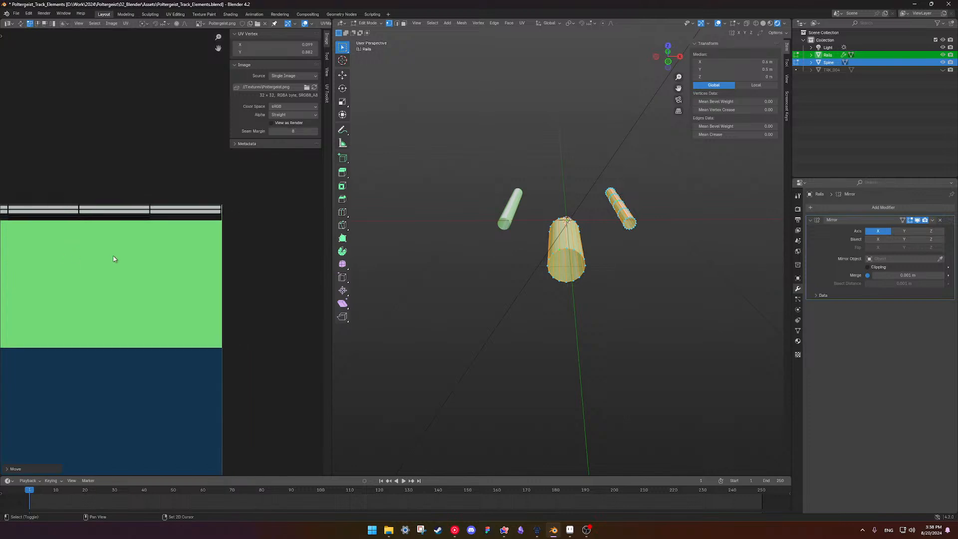
pyautogui.moveTo(115, 257); pyautogui.dragTo(195, 260, button='middle')
pyautogui.scroll(-1, 210, 264)
pyautogui.moveTo(105, 278); pyautogui.dragTo(90, 249)
pyautogui.keyDown('ctrl'); pyautogui.moveTo(37, 220); pyautogui.dragTo(54, 266); pyautogui.keyUp('ctrl')
pyautogui.press('g')
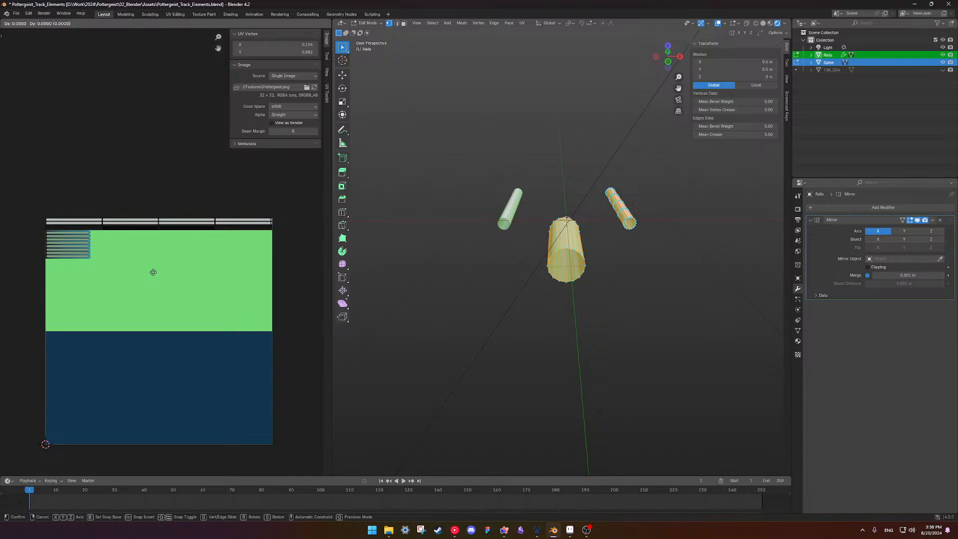
pyautogui.press('x')
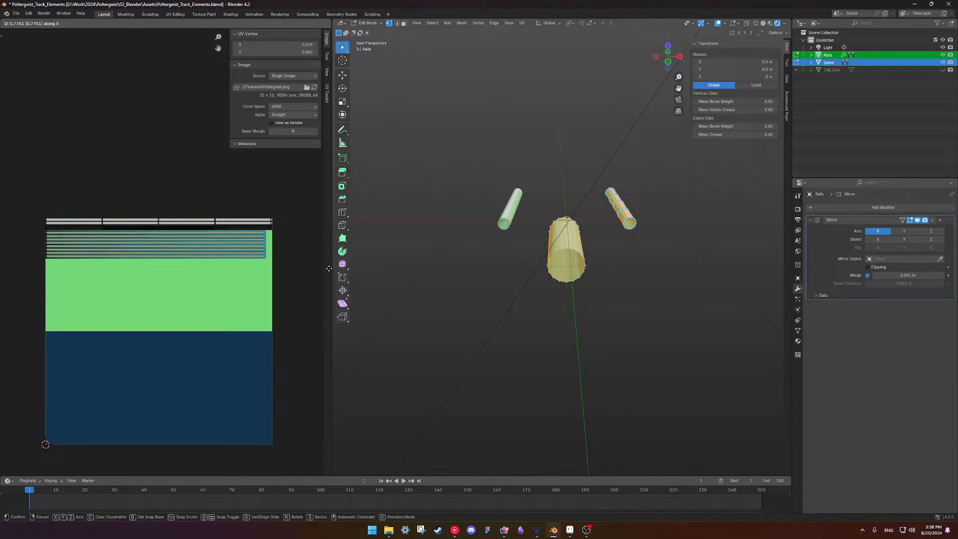
pyautogui.click(9, 273)
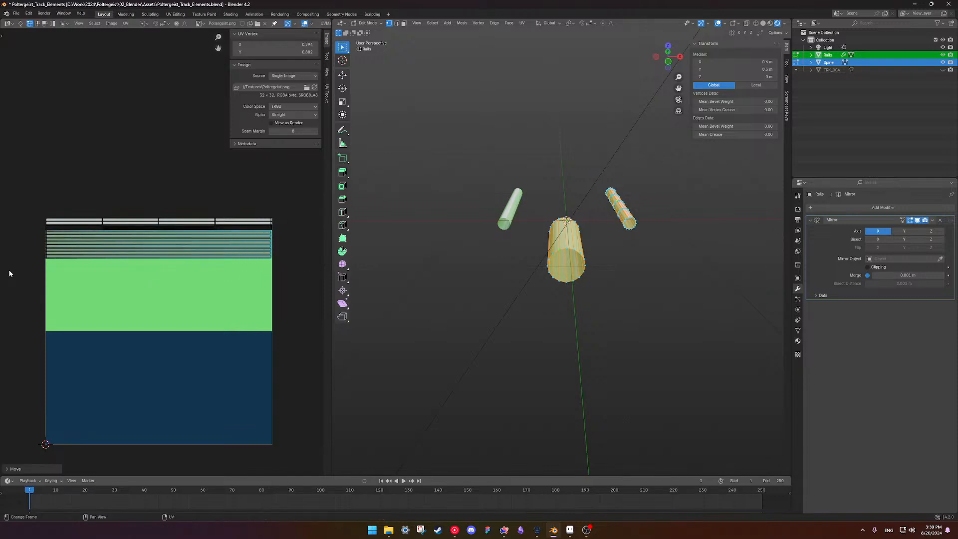
pyautogui.scroll(2, 120, 276)
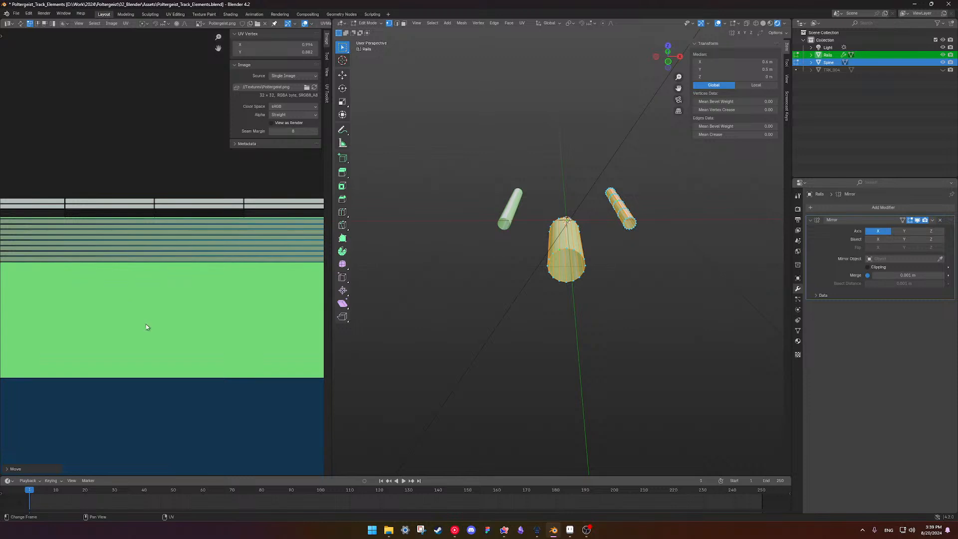
pyautogui.moveTo(146, 327); pyautogui.dragTo(122, 358, button='middle')
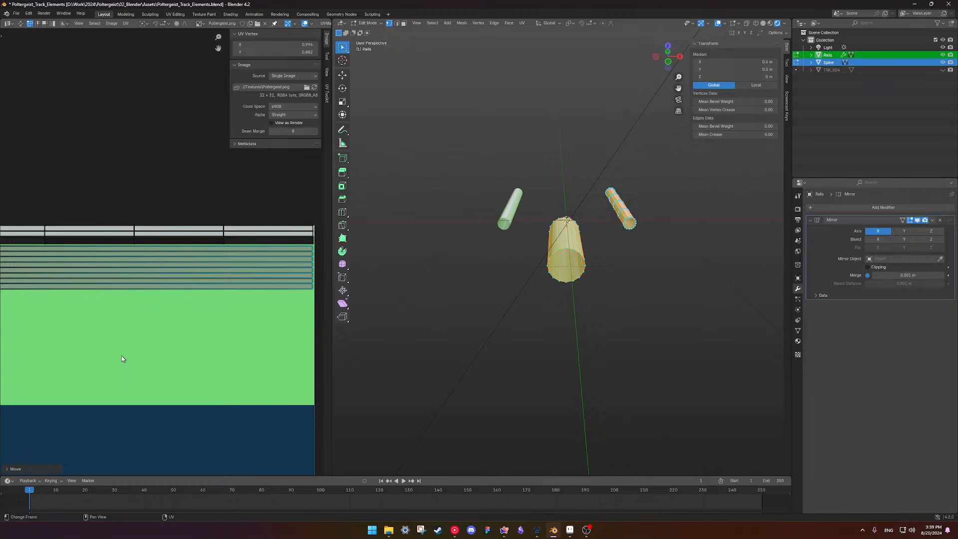
pyautogui.click(121, 355)
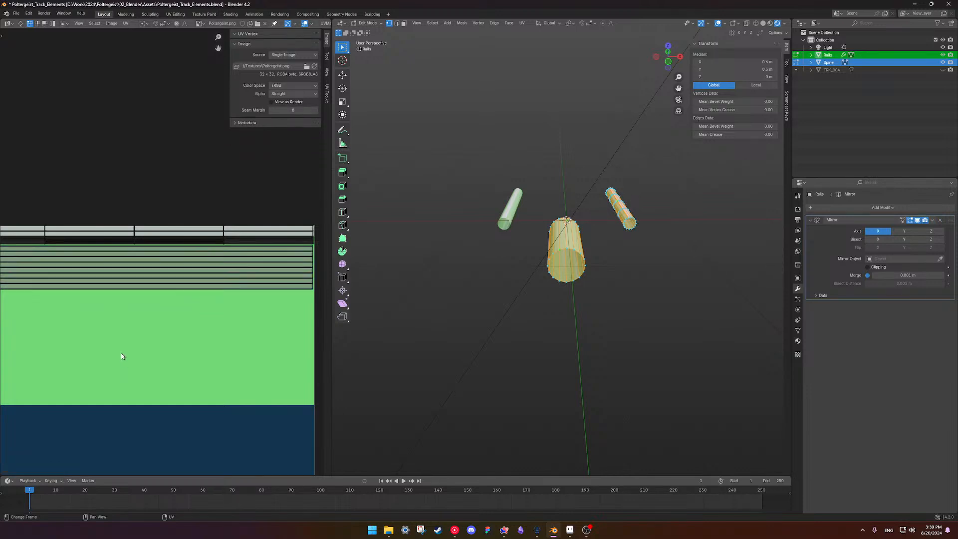
pyautogui.keyDown('shift'); pyautogui.moveTo(146, 233); pyautogui.dragTo(201, 226, button='middle'); pyautogui.keyUp('shift')
pyautogui.scroll(-1, 192, 223)
pyautogui.keyDown('shift'); pyautogui.moveTo(241, 311); pyautogui.dragTo(214, 272, button='middle'); pyautogui.keyUp('shift')
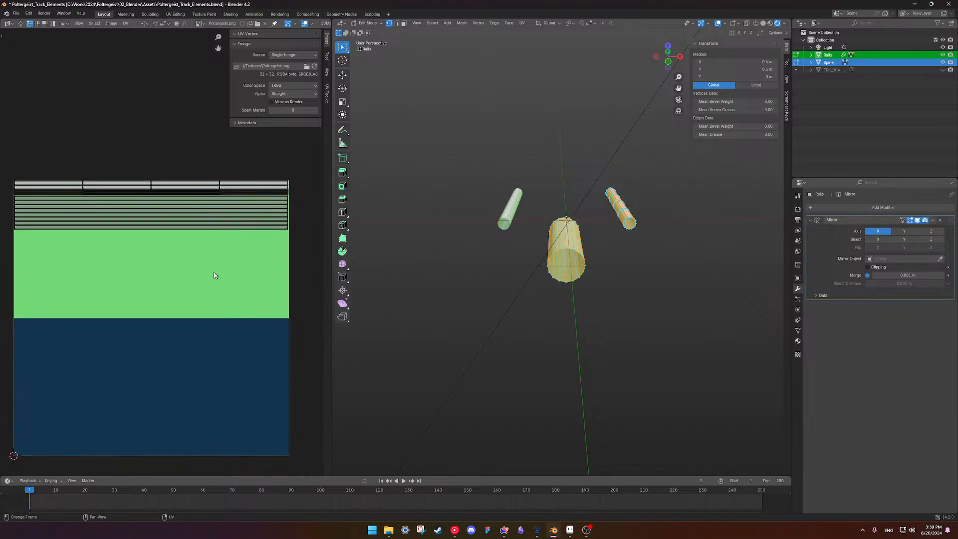
# Return Rails and Spine to Object Mode and deselect both objects.
pyautogui.click(646, 257)
pyautogui.keyDown('ctrl'); pyautogui.moveTo(648, 256); pyautogui.dragTo(688, 241, button='middle'); pyautogui.keyUp('ctrl')
pyautogui.press('Tab')
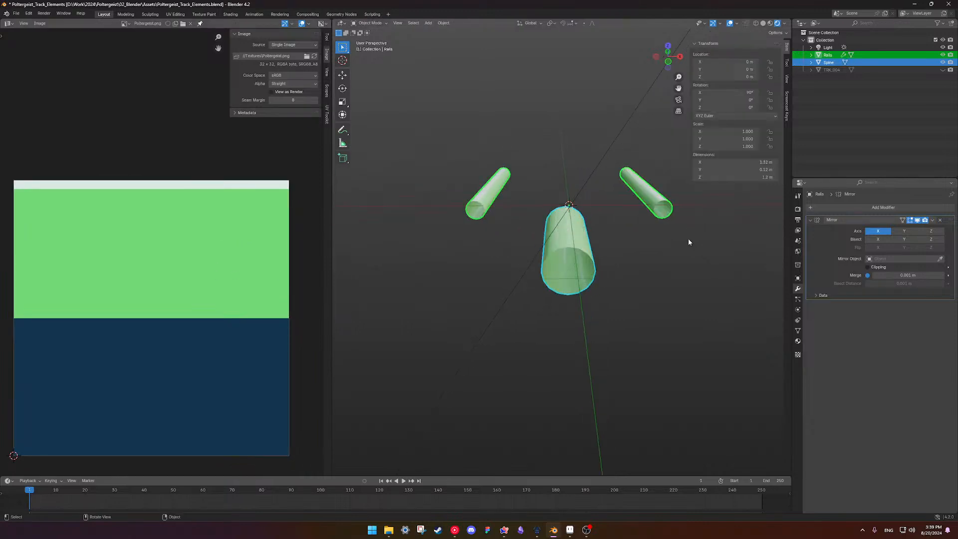
pyautogui.click(688, 240)
pyautogui.moveTo(638, 189); pyautogui.dragTo(660, 294, button='middle')
pyautogui.scroll(5, 649, 285)
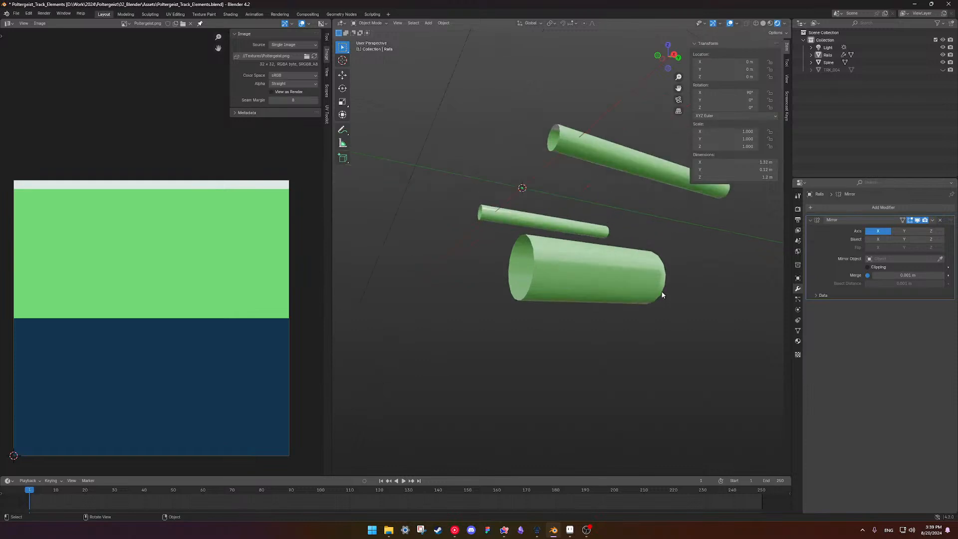
# Examine the Spine tube's mesh, open ends and shading beside the rails, and leave it deselected in Object Mode.
pyautogui.moveTo(630, 265); pyautogui.dragTo(620, 271, button='middle')
pyautogui.click(621, 272)
pyautogui.press('Tab')
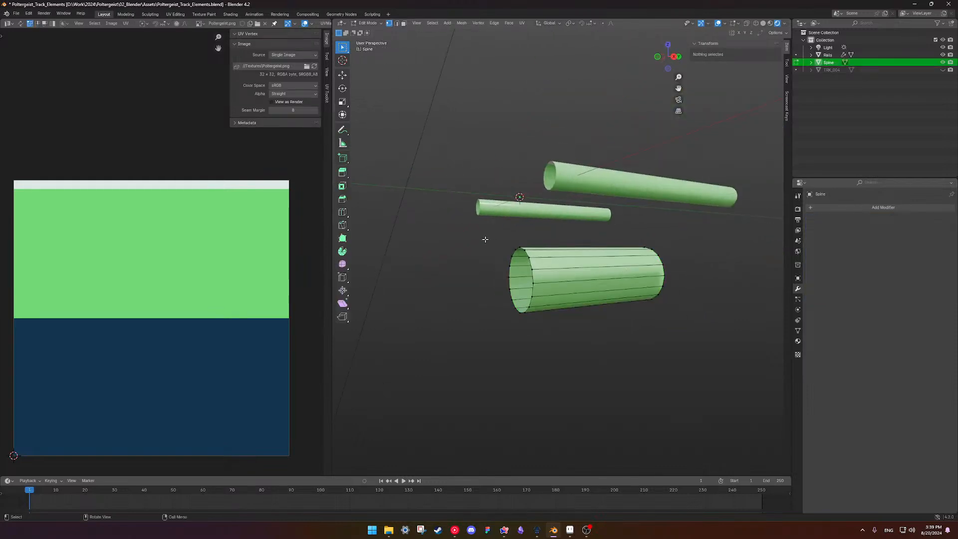
pyautogui.moveTo(485, 240); pyautogui.dragTo(573, 336)
pyautogui.moveTo(612, 277); pyautogui.dragTo(682, 299, button='middle')
pyautogui.click(721, 280)
pyautogui.scroll(1, 628, 270)
pyautogui.scroll(3, 628, 270)
pyautogui.press('Tab')
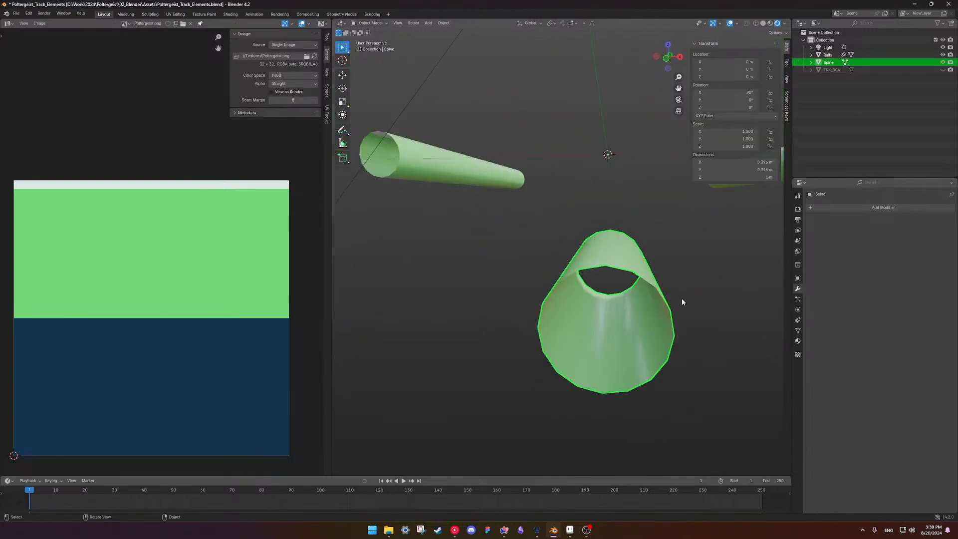
pyautogui.scroll(-5, 682, 299)
pyautogui.press('Tab')
pyautogui.press('a')
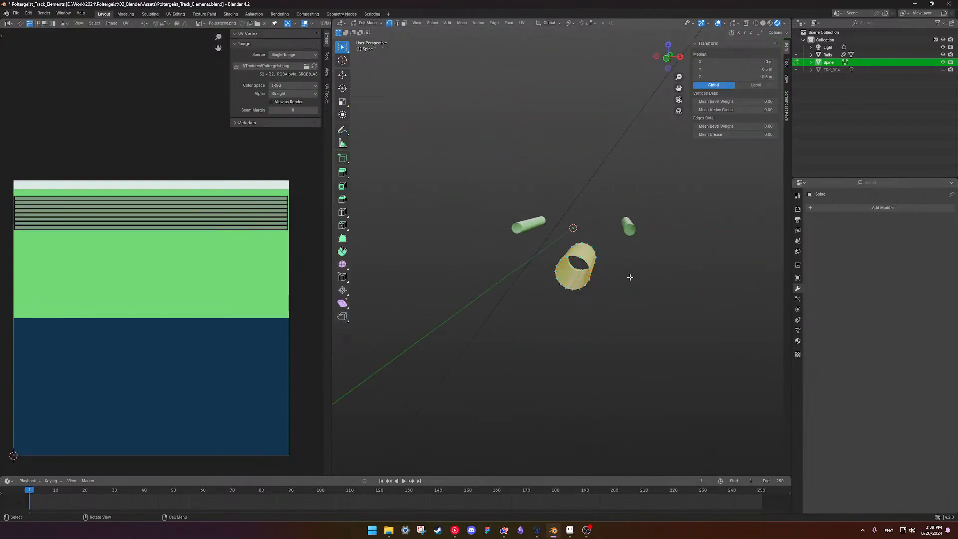
pyautogui.press('Tab')
pyautogui.hotkey('alt', 'a')
pyautogui.scroll(4, 630, 279)
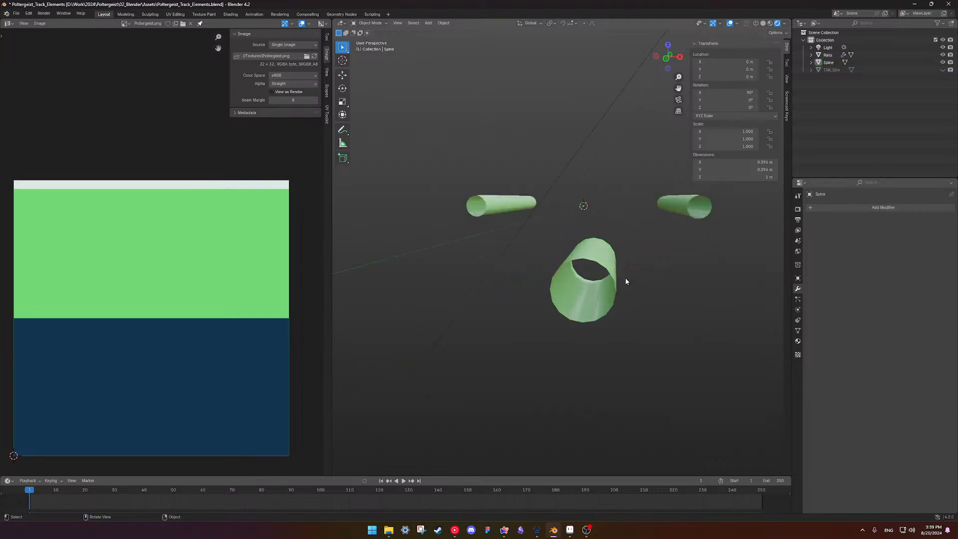
pyautogui.moveTo(653, 291); pyautogui.dragTo(519, 253, button='middle')
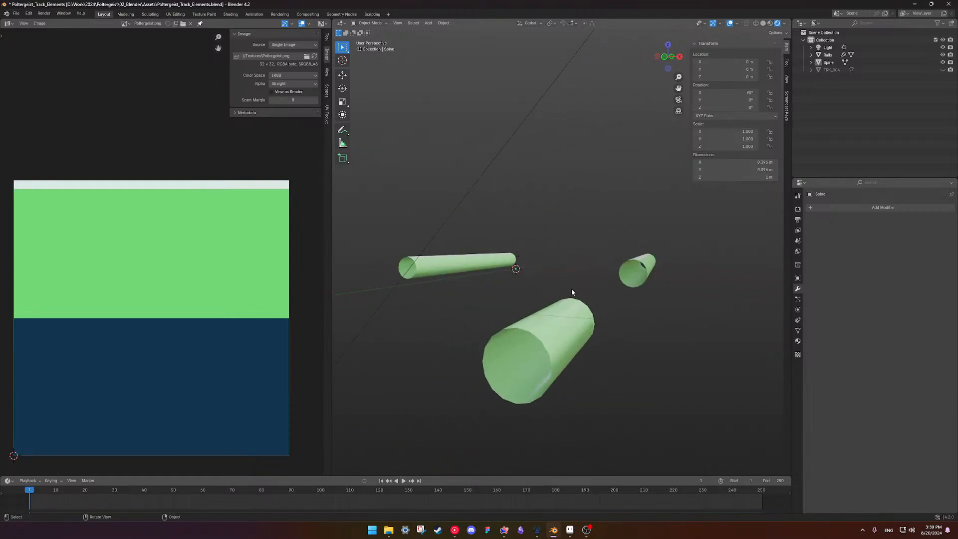
pyautogui.moveTo(572, 291); pyautogui.dragTo(522, 300, button='middle')
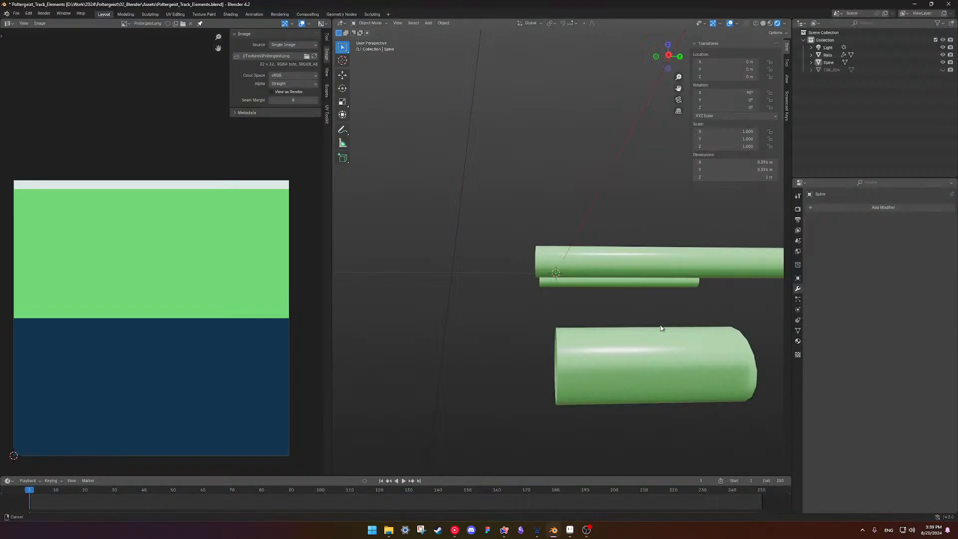
pyautogui.moveTo(661, 328); pyautogui.dragTo(632, 262, button='middle')
# Switch to the Arc browser and pause the Poltergeist front seat on-ride POV video at 0:14 to study the track.
pyautogui.hotkey('alt', 'Tab')
pyautogui.hotkey('alt', 'Tab')
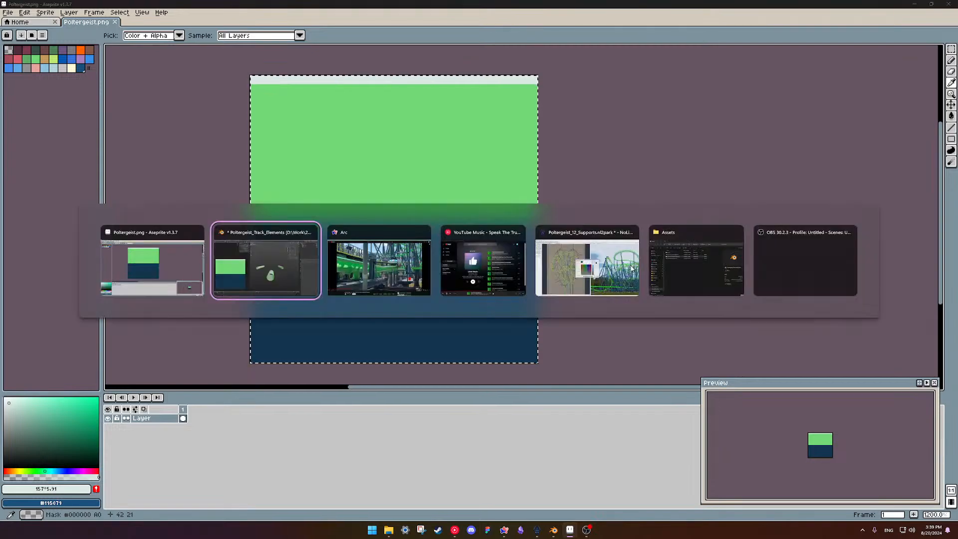
pyautogui.click(369, 275)
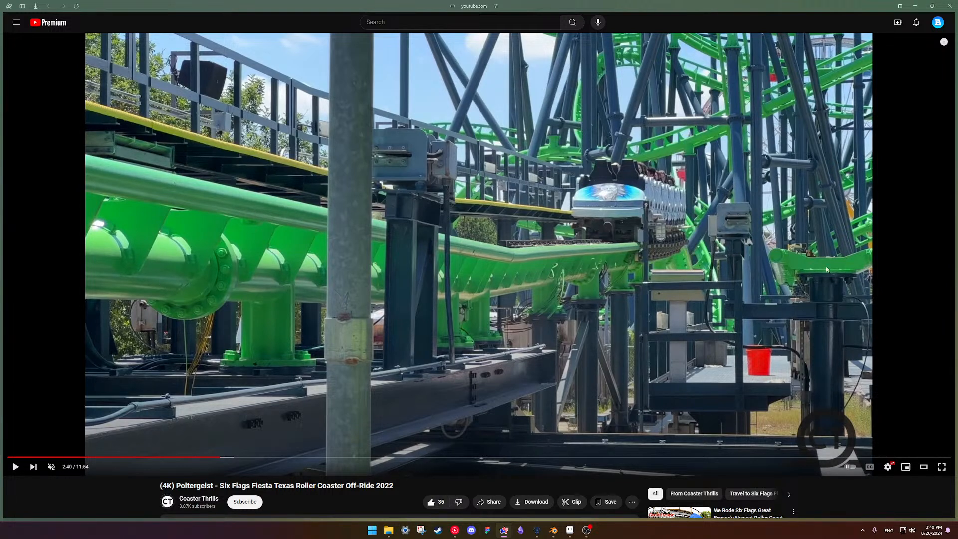
pyautogui.moveTo(15, 302)
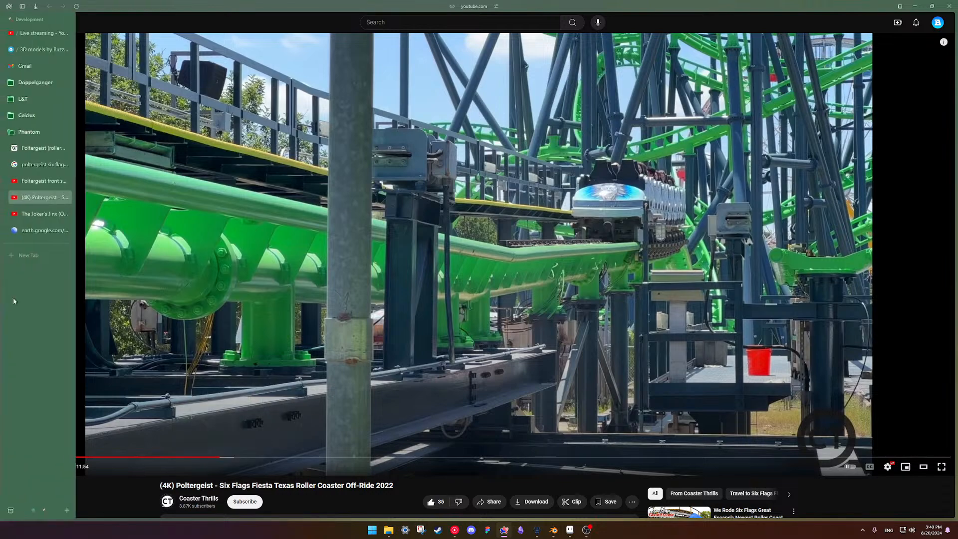
pyautogui.click(29, 180)
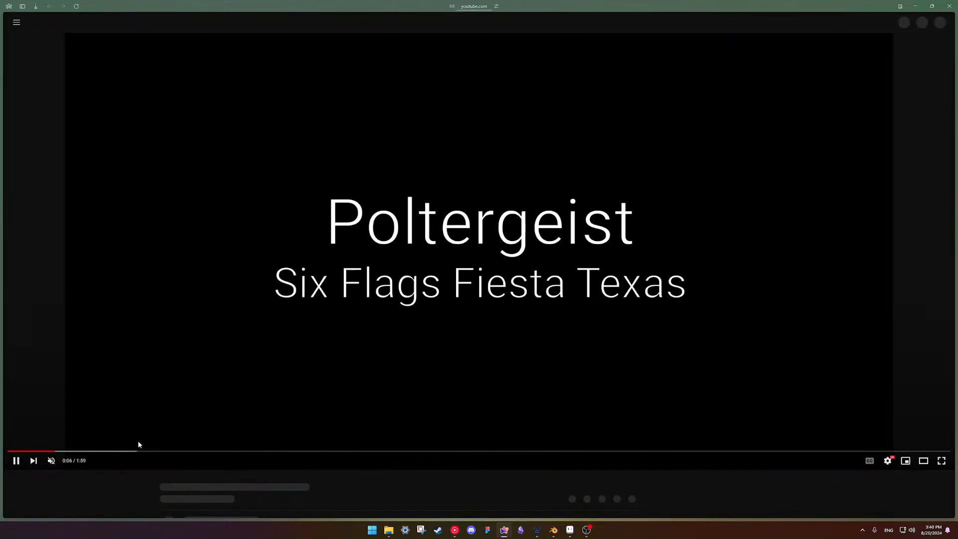
pyautogui.click(103, 452)
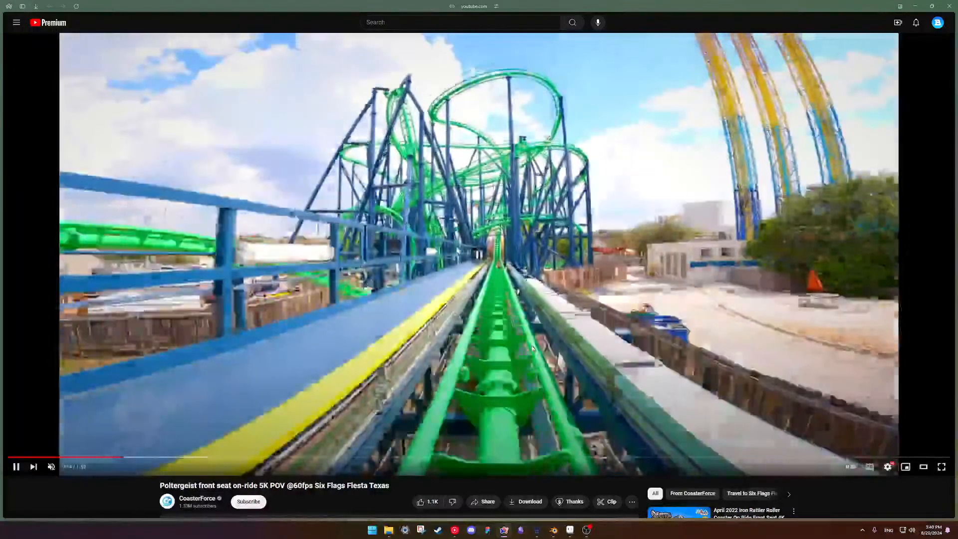
pyautogui.click(532, 349)
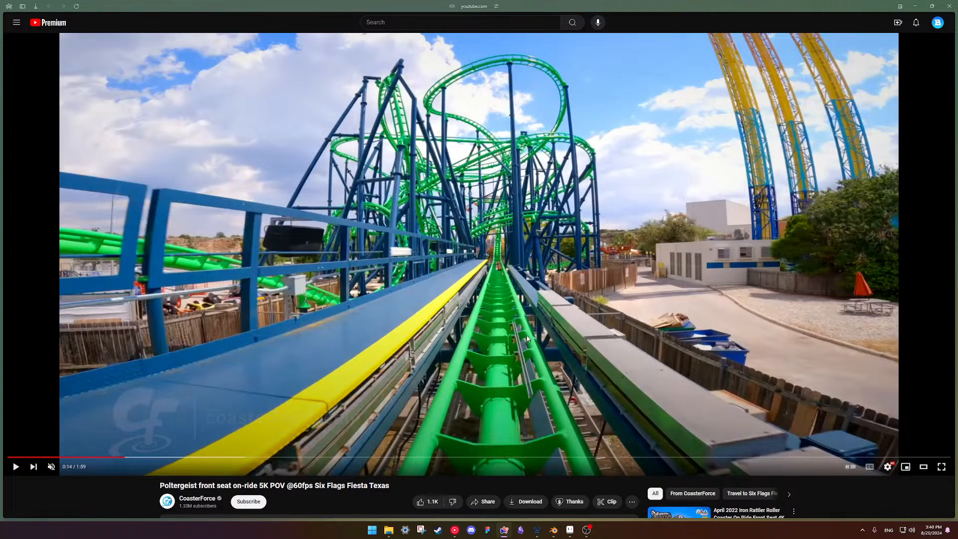
# Switch back to the track elements scene in Blender.
pyautogui.hotkey('alt', 'Tab')
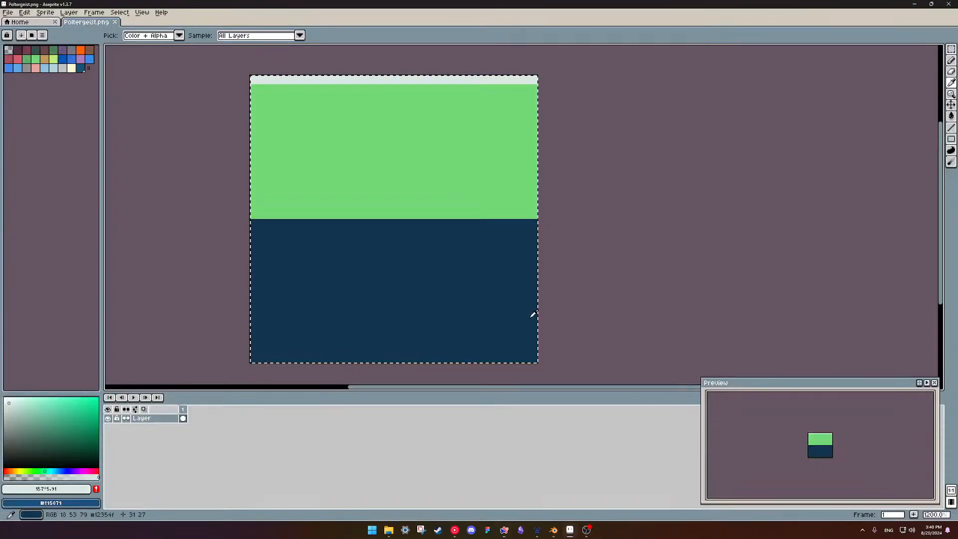
pyautogui.hotkey('alt', 'Tab')
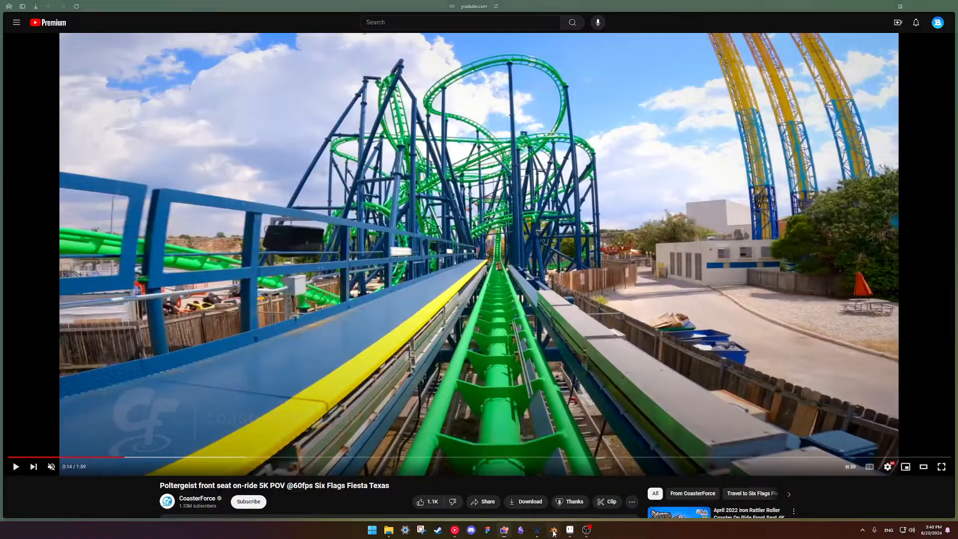
pyautogui.click(554, 531)
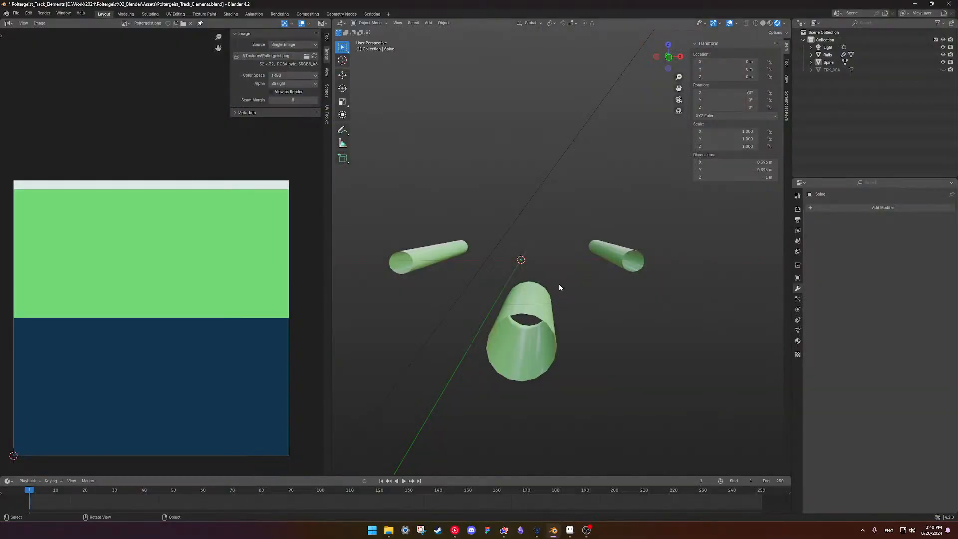
# Widen the 3D viewport and add a 2 m plane mesh at the world origin between the rails.
pyautogui.moveTo(568, 289); pyautogui.dragTo(549, 298, button='middle')
pyautogui.scroll(-1, 222, 242)
pyautogui.moveTo(221, 243); pyautogui.dragTo(203, 175, button='middle')
pyautogui.moveTo(327, 249); pyautogui.dragTo(243, 248)
pyautogui.scroll(2, 461, 335)
pyautogui.moveTo(461, 335); pyautogui.dragTo(479, 368, button='middle')
pyautogui.hotkey('shift', 'a')
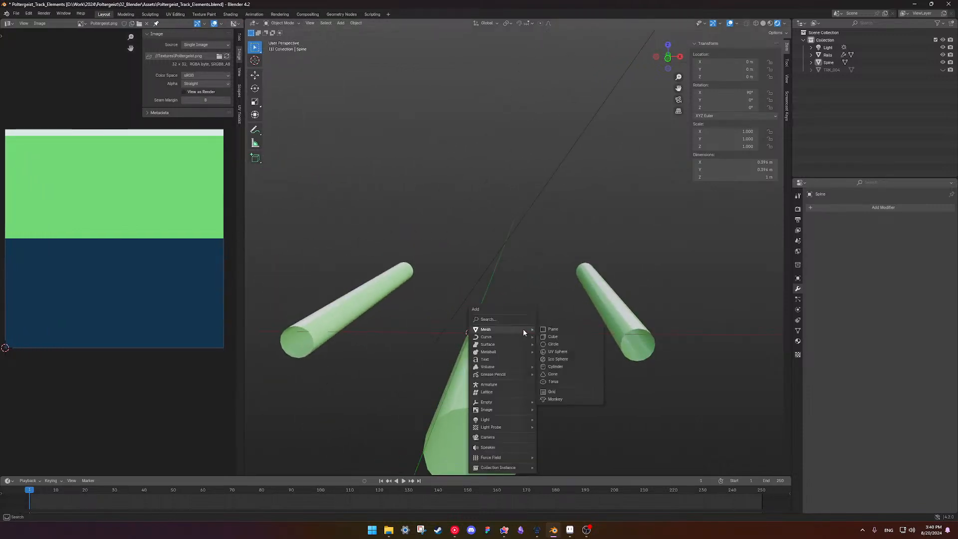
pyautogui.click(562, 330)
pyautogui.scroll(-4, 514, 341)
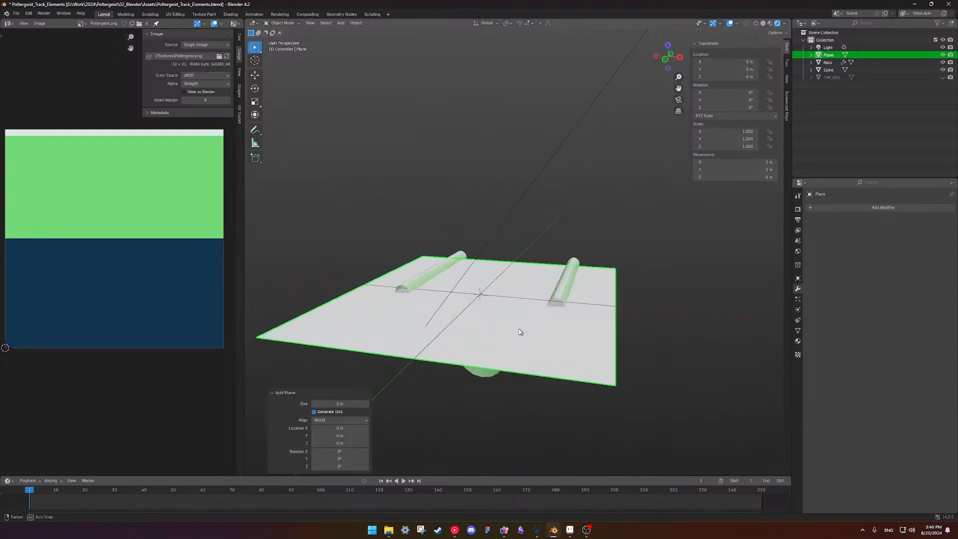
# Enter Edit Mode on the plane and rotate its geometry 90° about the X axis so it stands upright.
pyautogui.press('Tab')
pyautogui.scroll(-2, 520, 333)
pyautogui.moveTo(520, 333); pyautogui.dragTo(568, 295, button='middle')
pyautogui.write('rx90')
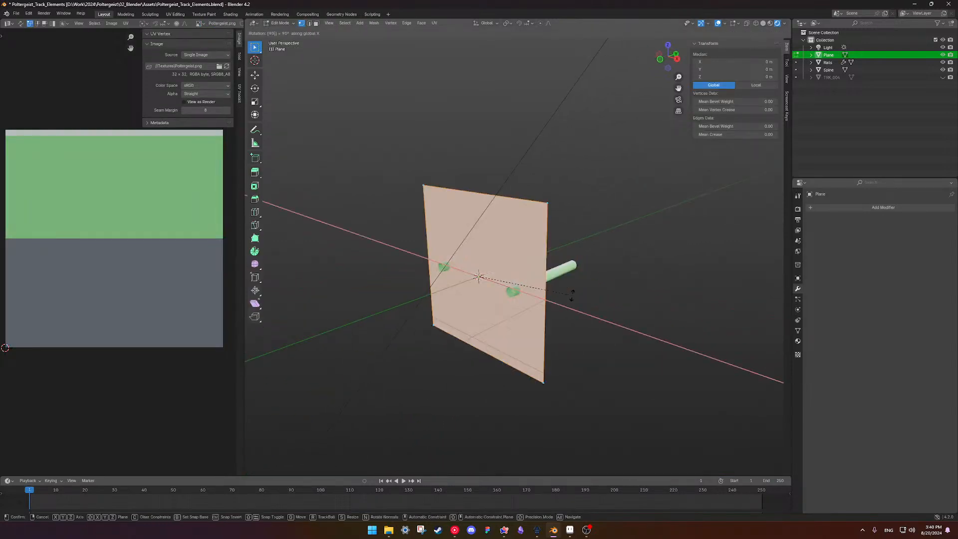
pyautogui.press('Return')
# Set the Y position of the plane geometry's median to 0.5 m along the track.
pyautogui.moveTo(471, 272); pyautogui.dragTo(563, 291, button='middle')
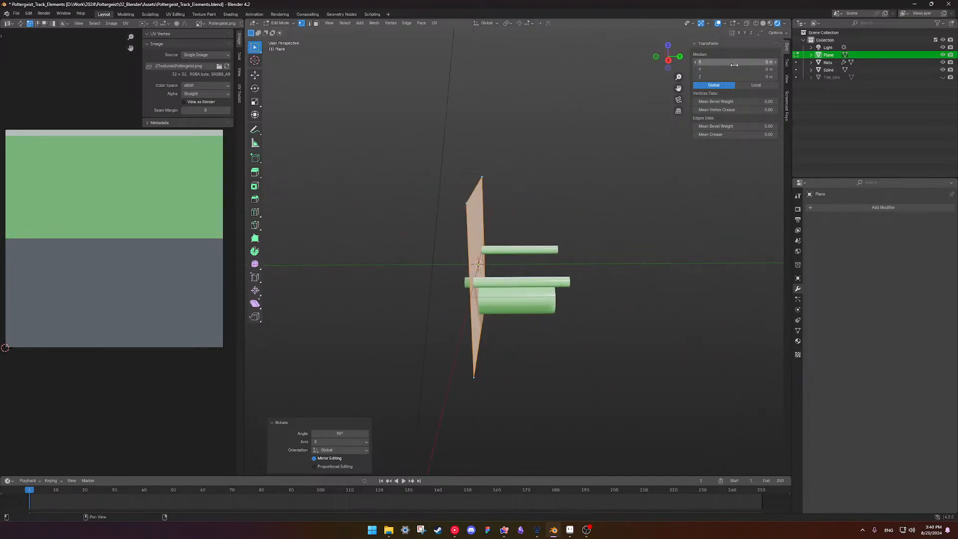
pyautogui.click(734, 68)
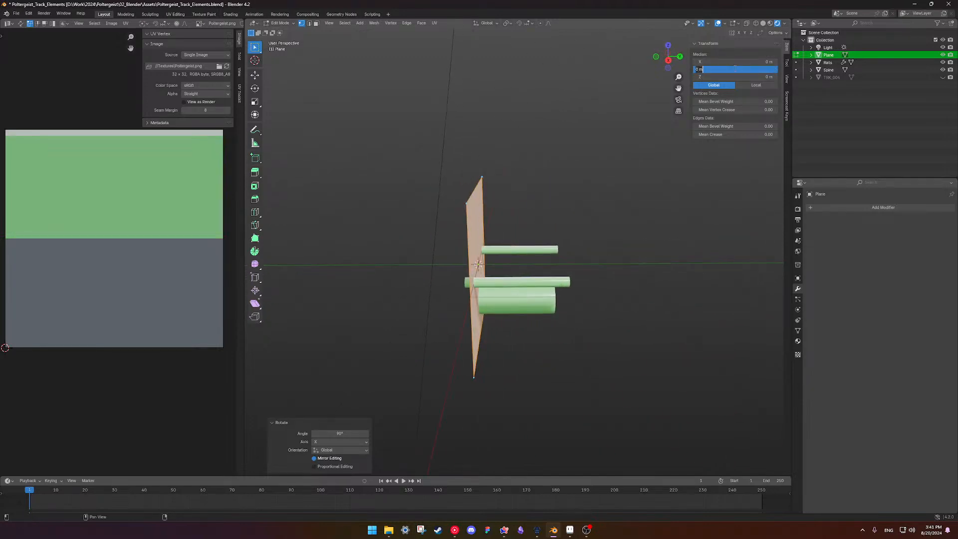
pyautogui.write('0.5')
pyautogui.press('Return')
# Switch to the front wireframe view and select the two lower vertices of the upright plane.
pyautogui.moveTo(573, 304); pyautogui.dragTo(637, 221, button='middle')
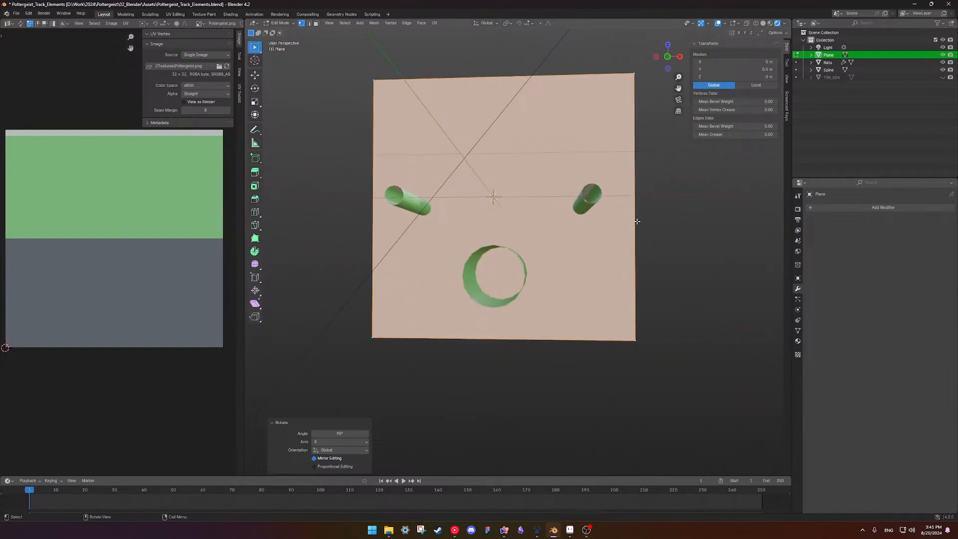
pyautogui.press('KP_1')
pyautogui.scroll(1, 581, 302)
pyautogui.hotkey('shift', 'z')
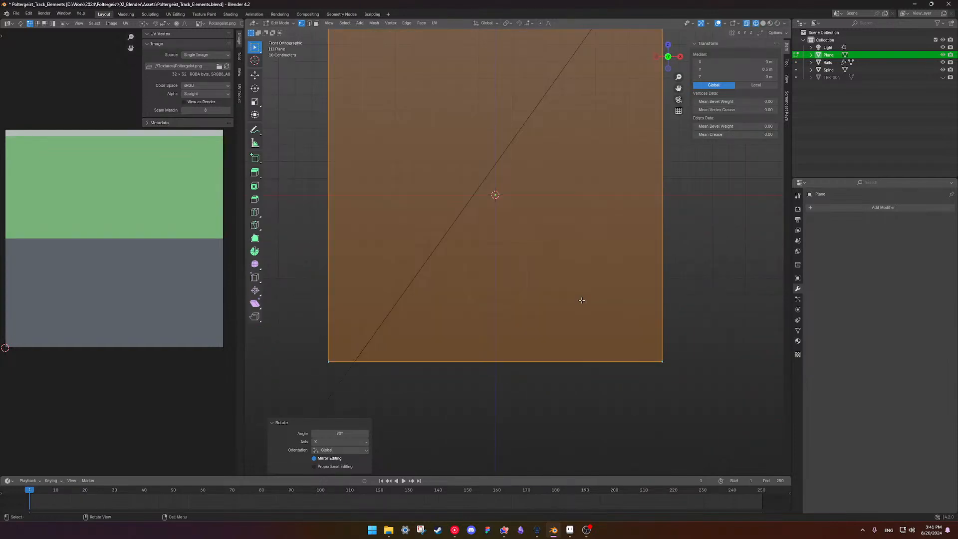
pyautogui.moveTo(304, 327); pyautogui.dragTo(686, 384)
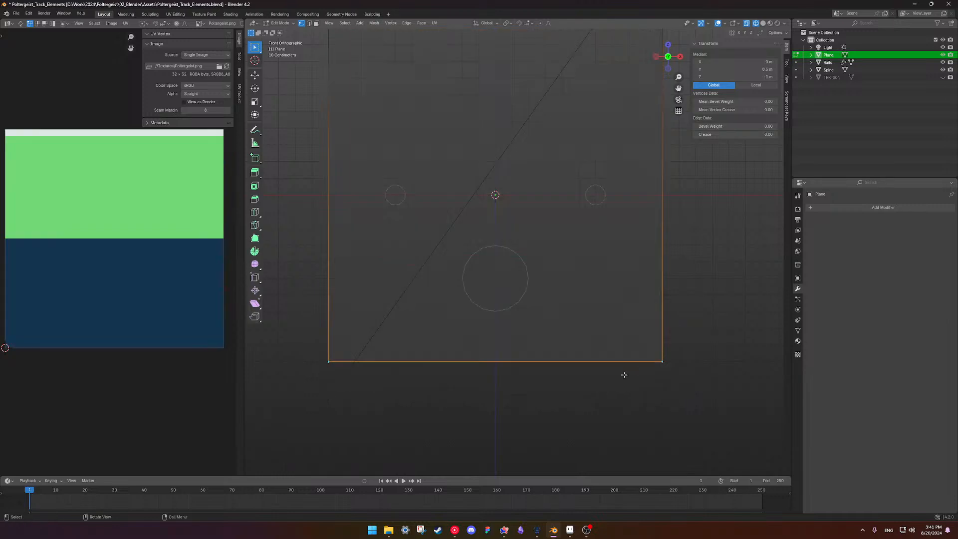
pyautogui.press('g')
pyautogui.press('z')
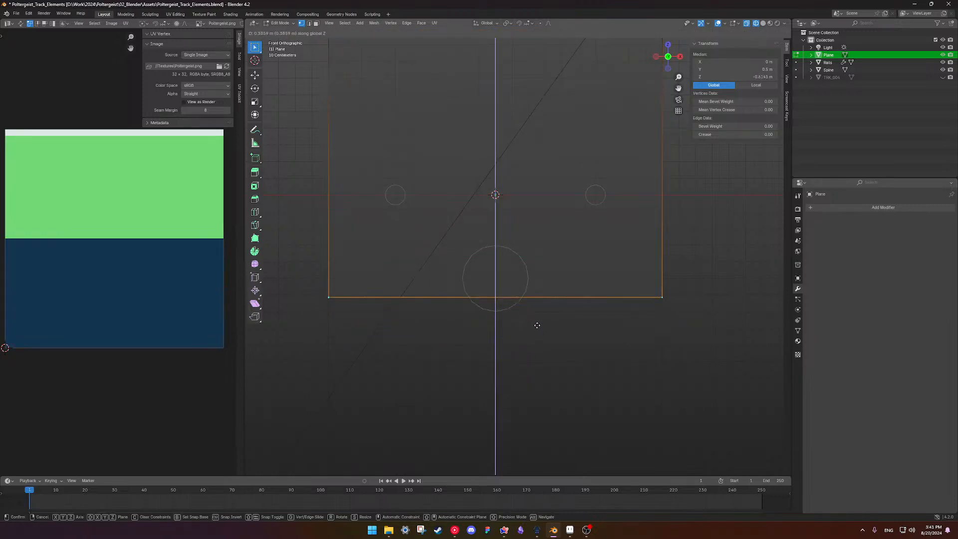
pyautogui.rightClick(528, 279)
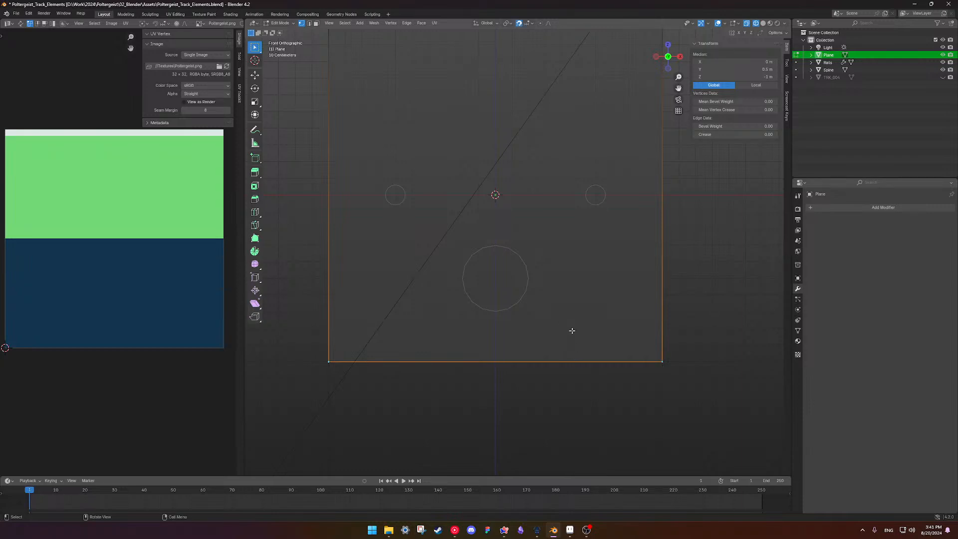
# Raise the plane's bottom edge 0.5 m along Z with increment snapping, onto the centre of the spine circle.
pyautogui.press('g')
pyautogui.press('z')
pyautogui.click(529, 250)
pyautogui.scroll(1, 519, 250)
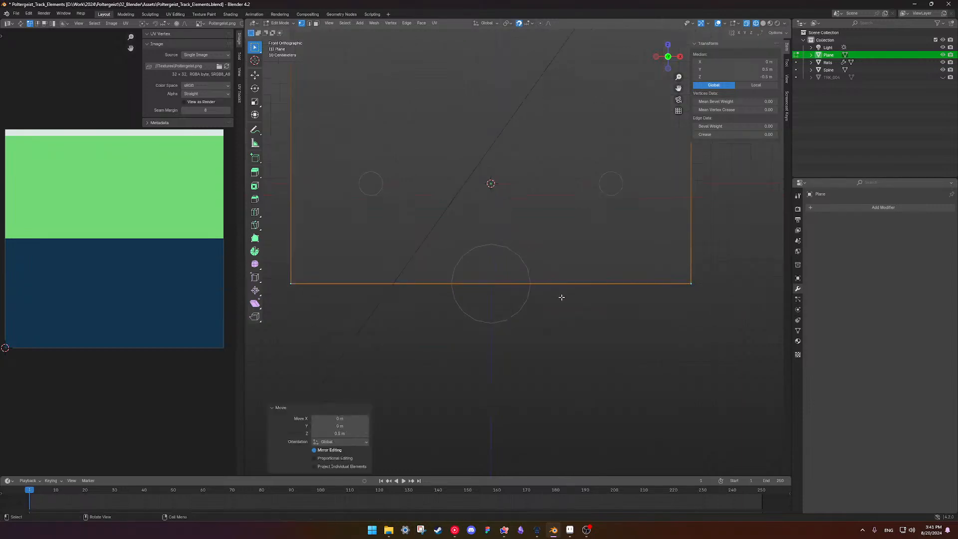
pyautogui.scroll(5, 564, 304)
pyautogui.scroll(-7, 574, 334)
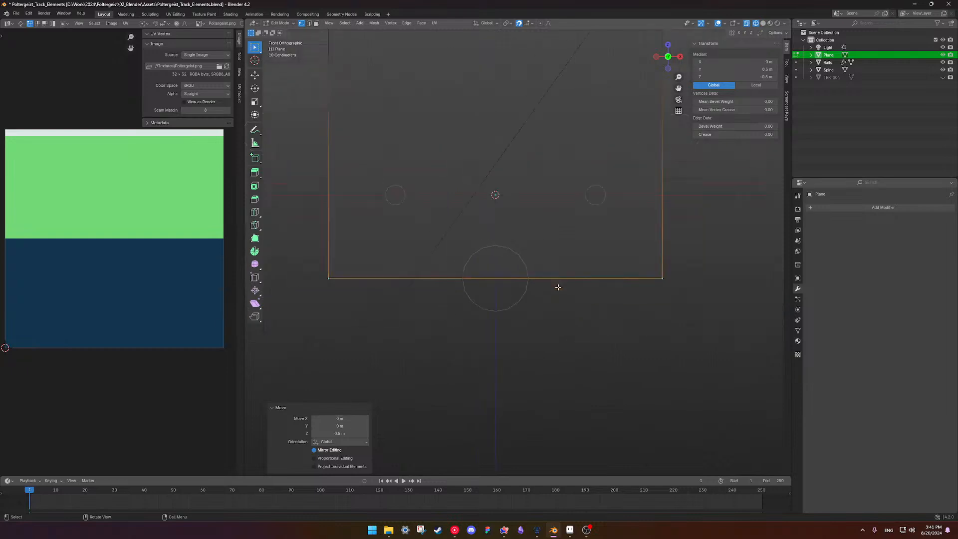
# Scale the plane's bottom edge by about 0.233 so it is slightly wider than the spine circle.
pyautogui.scroll(-2, 558, 288)
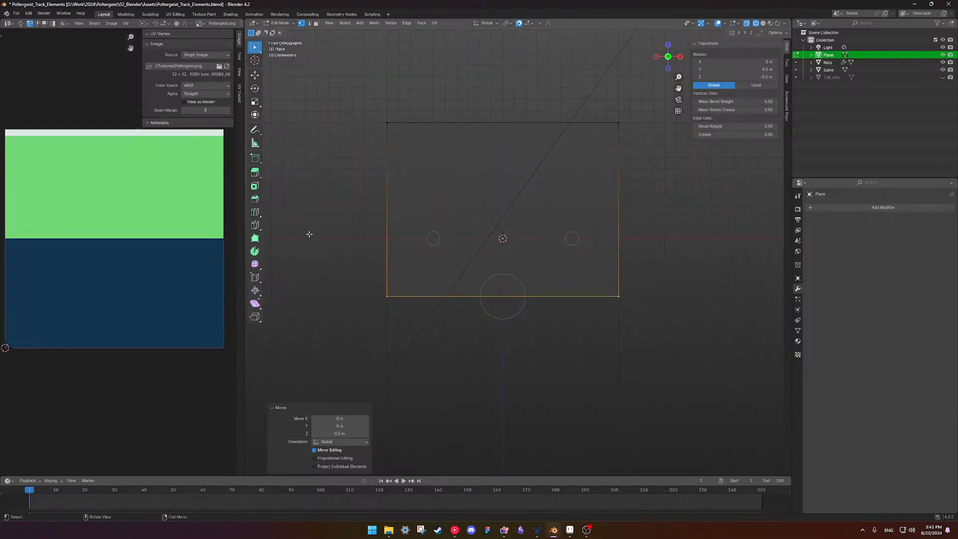
pyautogui.moveTo(313, 268); pyautogui.dragTo(653, 331)
pyautogui.press('s')
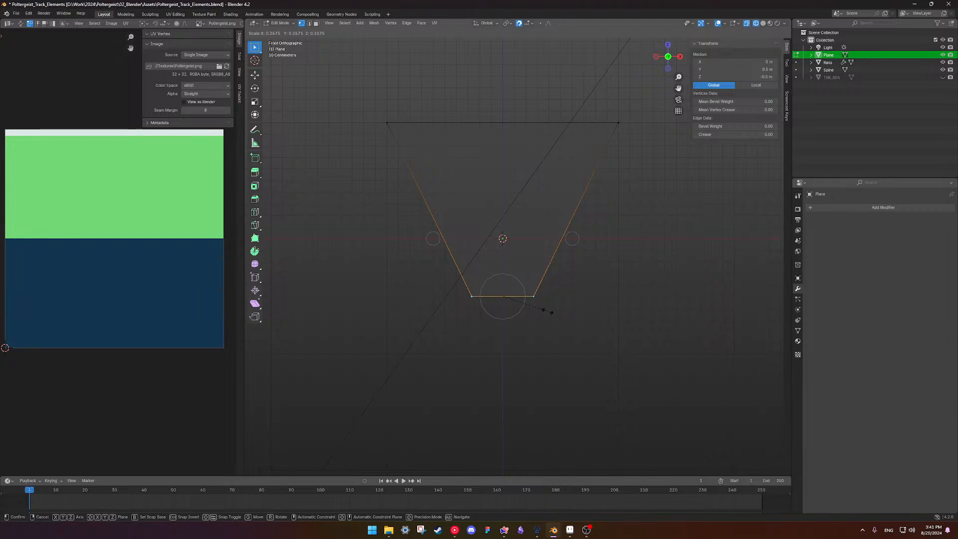
pyautogui.click(541, 312)
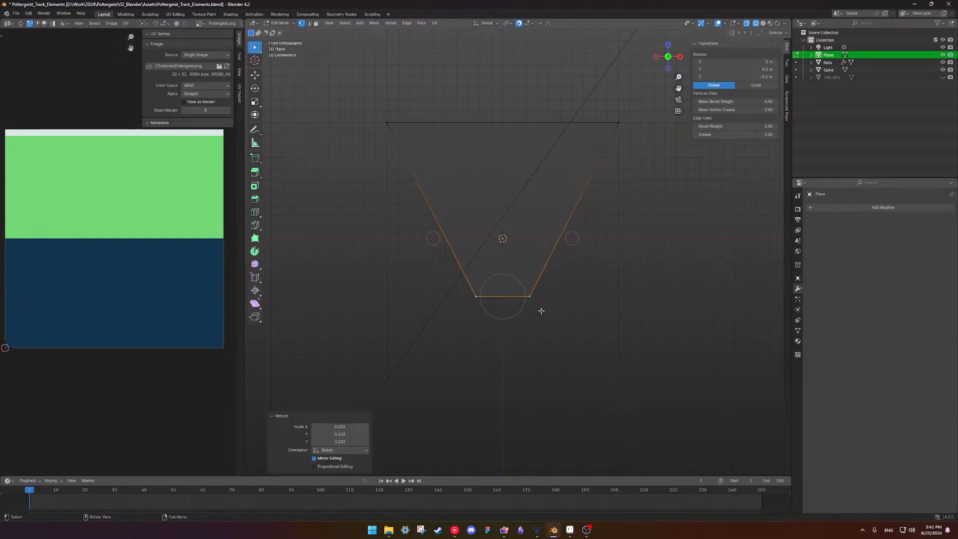
# Select the plane's top edge and lower it 1 m along Z to the height of the rail centres.
pyautogui.keyDown('shift'); pyautogui.scroll(1, 550, 236); pyautogui.keyUp('shift')
pyautogui.moveTo(353, 103); pyautogui.dragTo(623, 155)
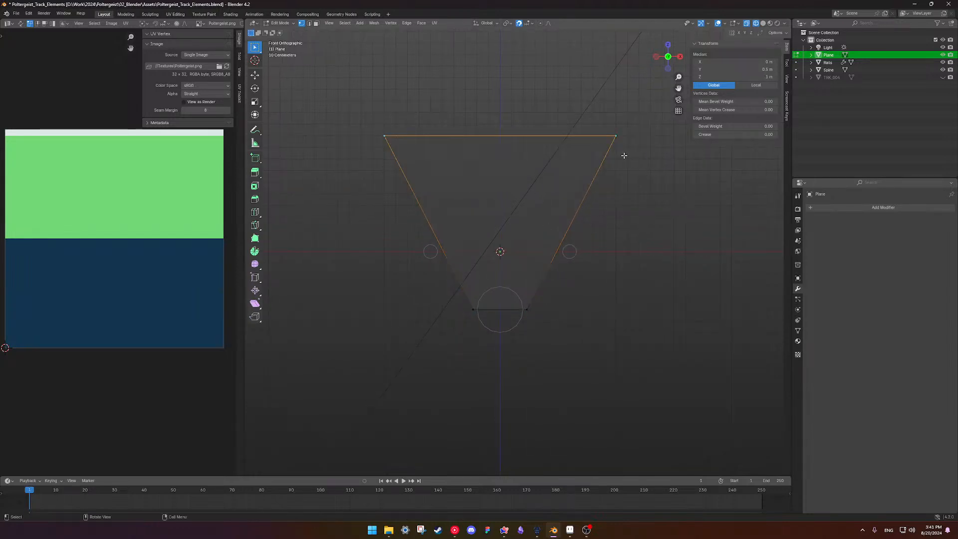
pyautogui.press('g')
pyautogui.press('z')
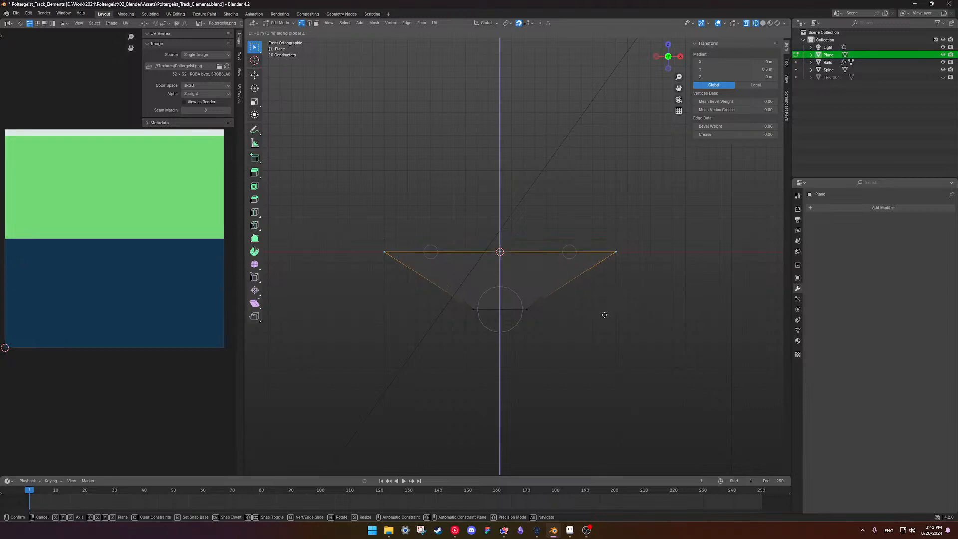
pyautogui.click(604, 314)
# Scale the plane's top edge by about 0.516 so its ends stop just inside the rails.
pyautogui.scroll(6, 604, 315)
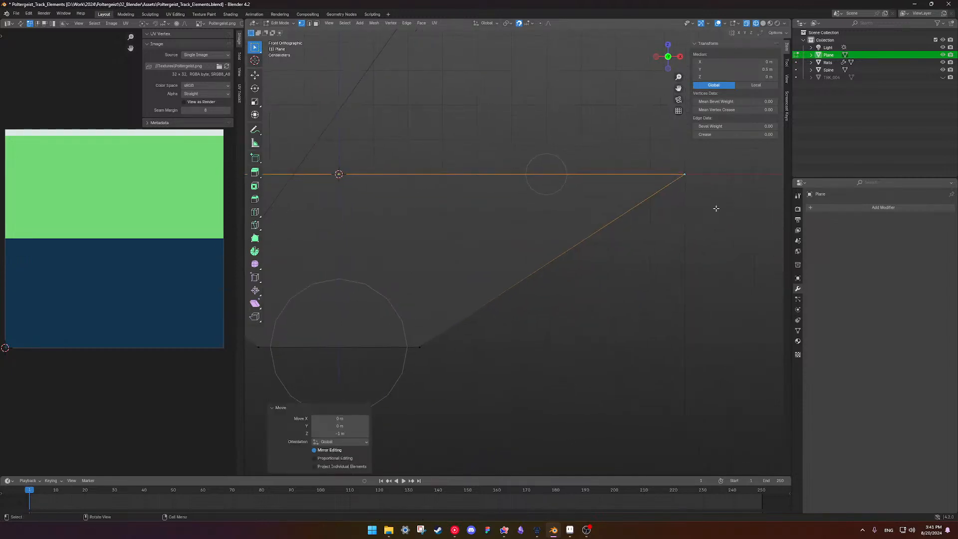
pyautogui.press('s')
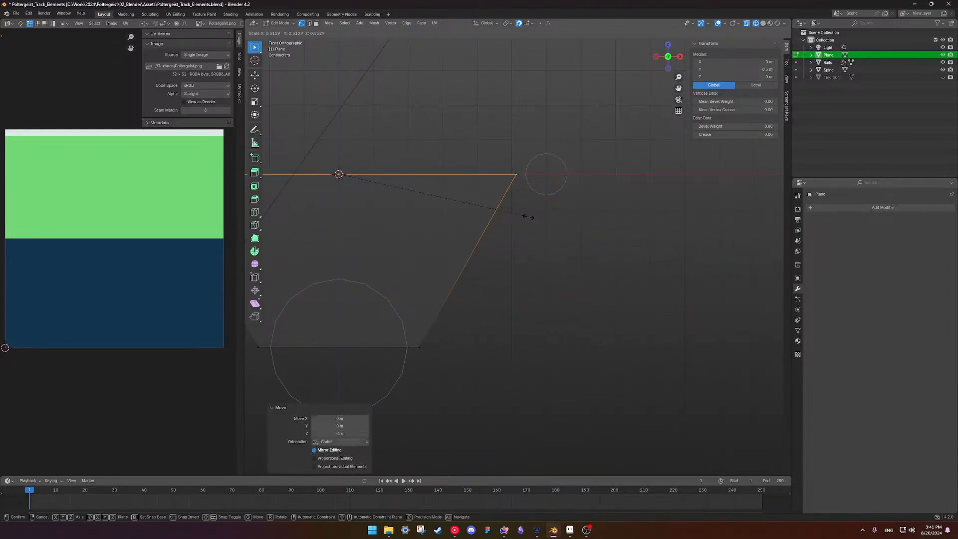
pyautogui.click(528, 217)
# Set the snap target to Vertex and lower the top edge about 0.042 m along Z onto a lower rail vertex's height.
pyautogui.keyDown('shift'); pyautogui.moveTo(524, 216); pyautogui.dragTo(564, 225, button='middle'); pyautogui.keyUp('shift')
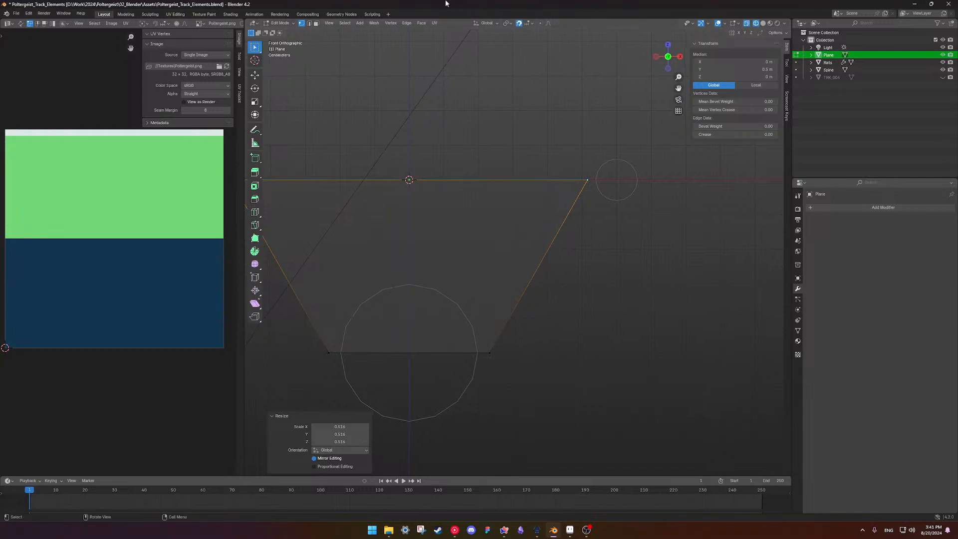
pyautogui.click(530, 24)
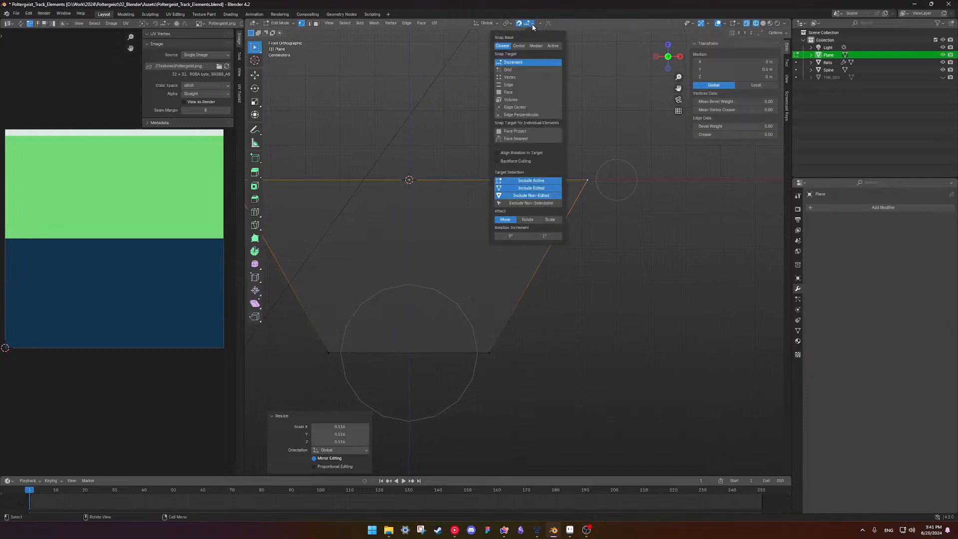
pyautogui.click(520, 77)
pyautogui.press('g')
pyautogui.press('z')
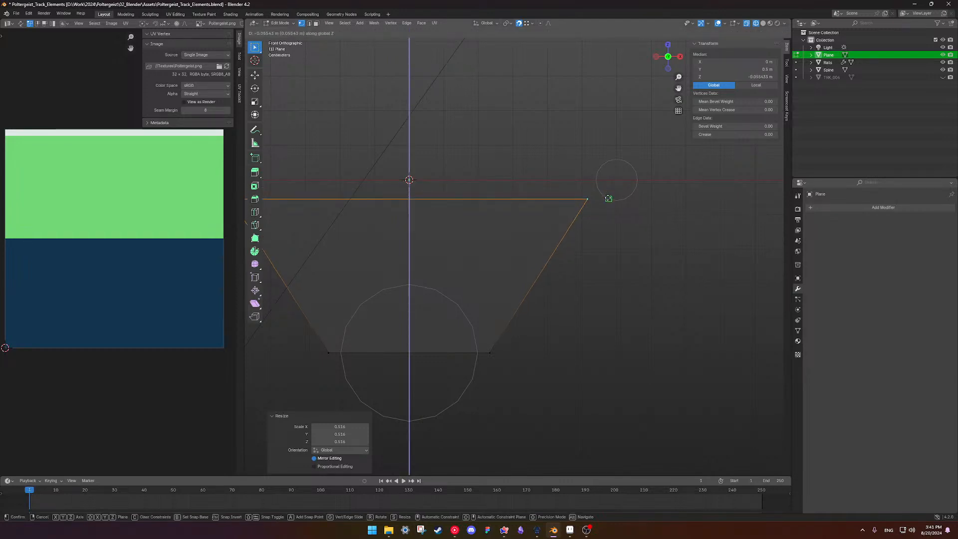
pyautogui.click(603, 195)
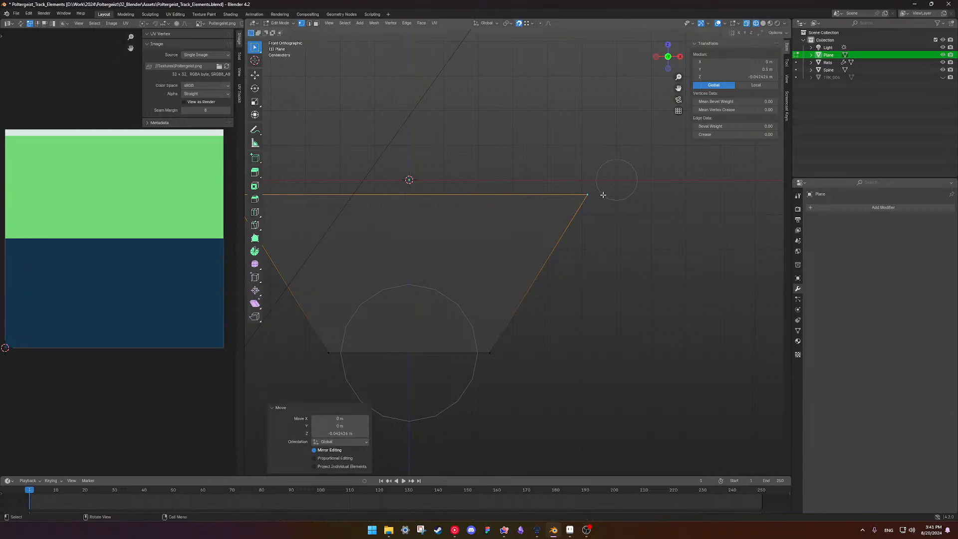
# Delete the top edge between the plane's two upper vertices, keeping the vertices and the sloping sides.
pyautogui.keyDown('shift'); pyautogui.moveTo(585, 210); pyautogui.dragTo(562, 221, button='middle'); pyautogui.keyUp('shift')
pyautogui.moveTo(561, 190); pyautogui.dragTo(573, 219)
pyautogui.scroll(3, 573, 218)
pyautogui.keyDown('shift'); pyautogui.moveTo(590, 209); pyautogui.dragTo(570, 210, button='middle'); pyautogui.keyUp('shift')
pyautogui.scroll(-2, 472, 202)
pyautogui.scroll(-3, 472, 201)
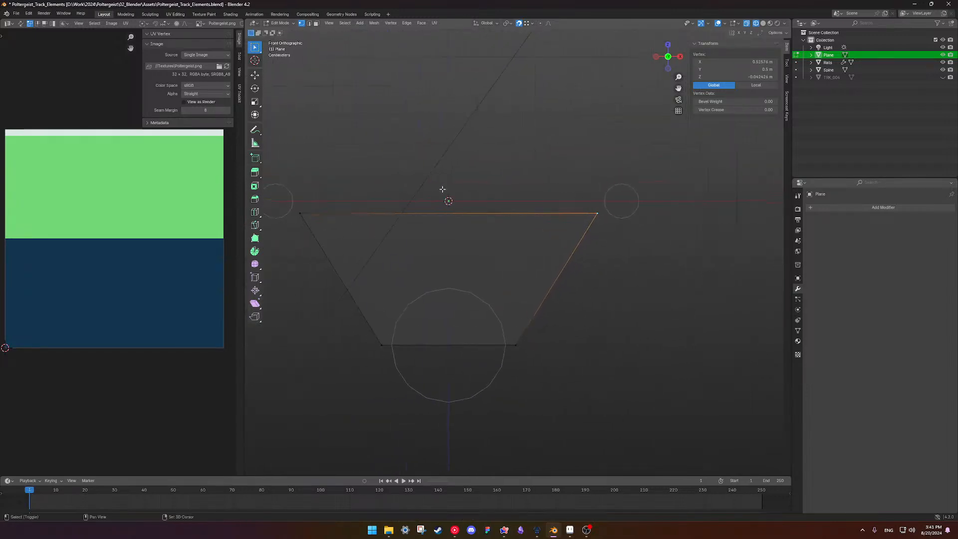
pyautogui.keyDown('shift'); pyautogui.click(336, 219); pyautogui.keyUp('shift')
pyautogui.press('x')
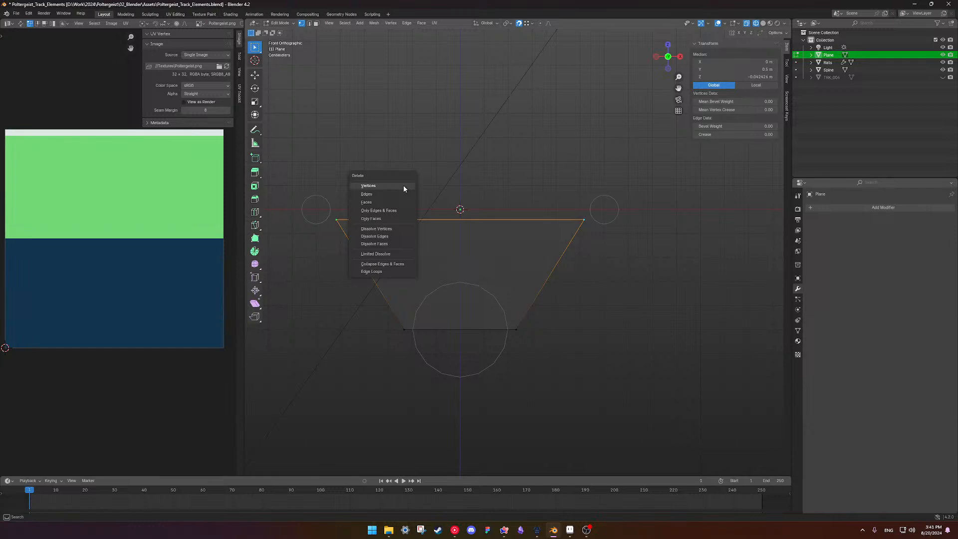
pyautogui.click(403, 194)
# Extrude the outline's upper right vertex about 0.042 m along X, snapping it to the rail's inner lower vertex.
pyautogui.keyDown('shift'); pyautogui.moveTo(596, 231); pyautogui.dragTo(523, 233, button='middle'); pyautogui.keyUp('shift')
pyautogui.scroll(2, 524, 233)
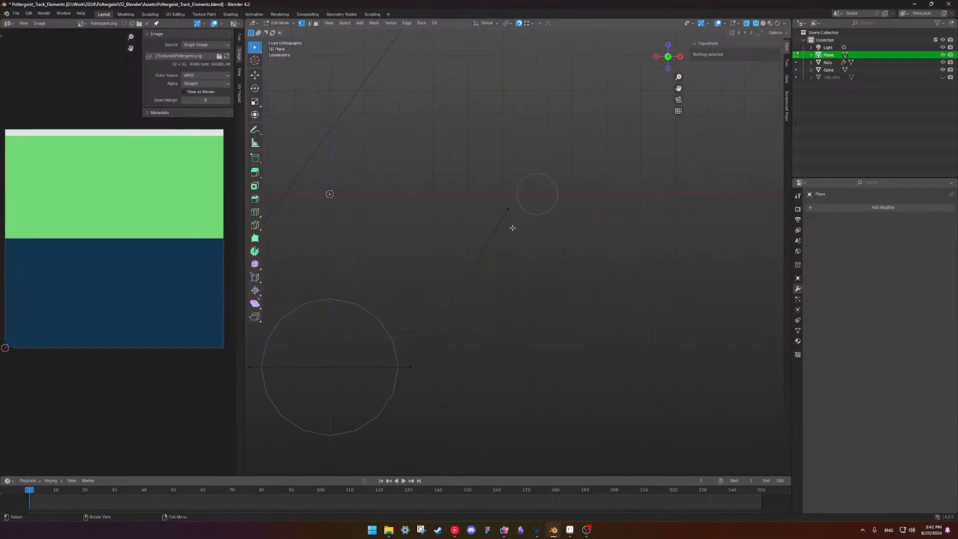
pyautogui.click(508, 213)
pyautogui.press('g')
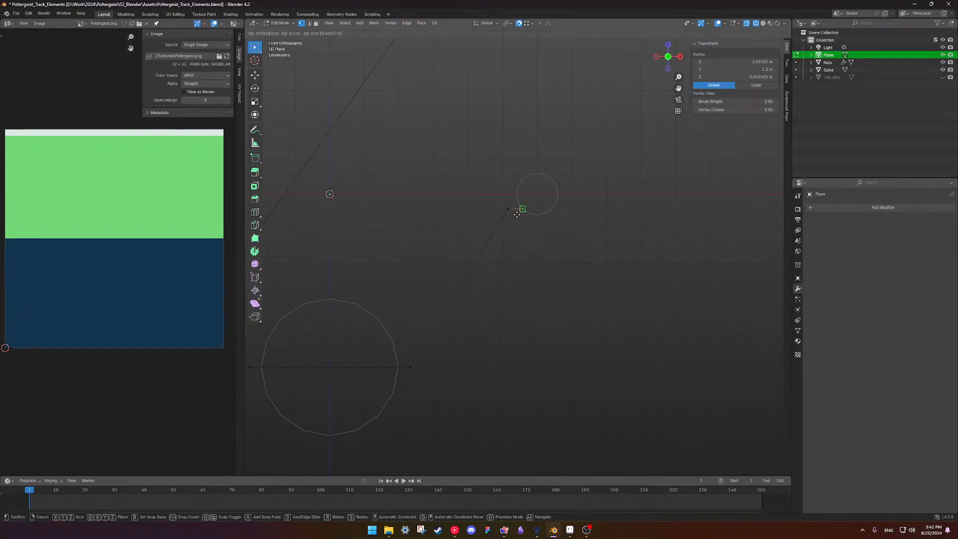
pyautogui.click(522, 207)
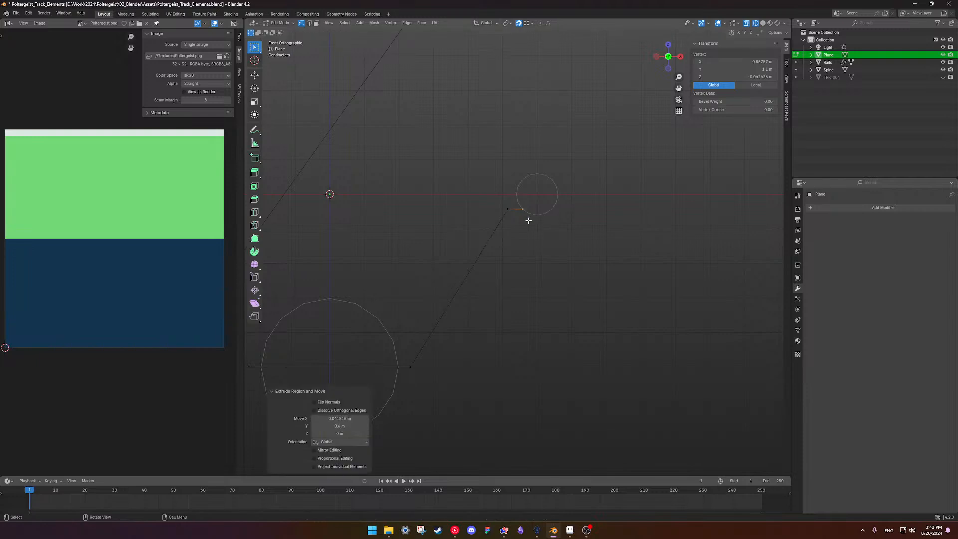
# Move the corner vertex between the sloping side and the short rail segment about 0.019 m along X toward the rail.
pyautogui.scroll(5, 526, 216)
pyautogui.scroll(-2, 564, 190)
pyautogui.hotkey('ctrl', 'z')
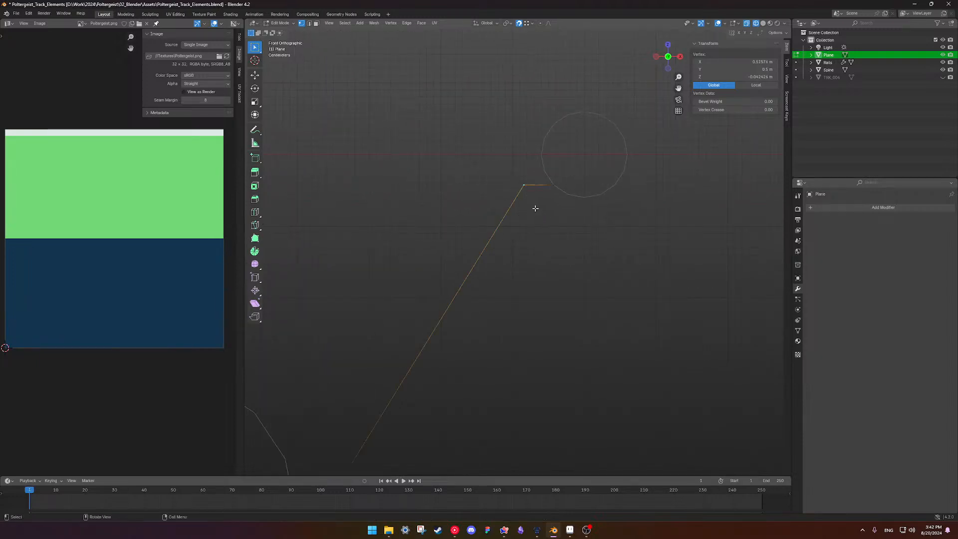
pyautogui.press('g')
pyautogui.press('z')
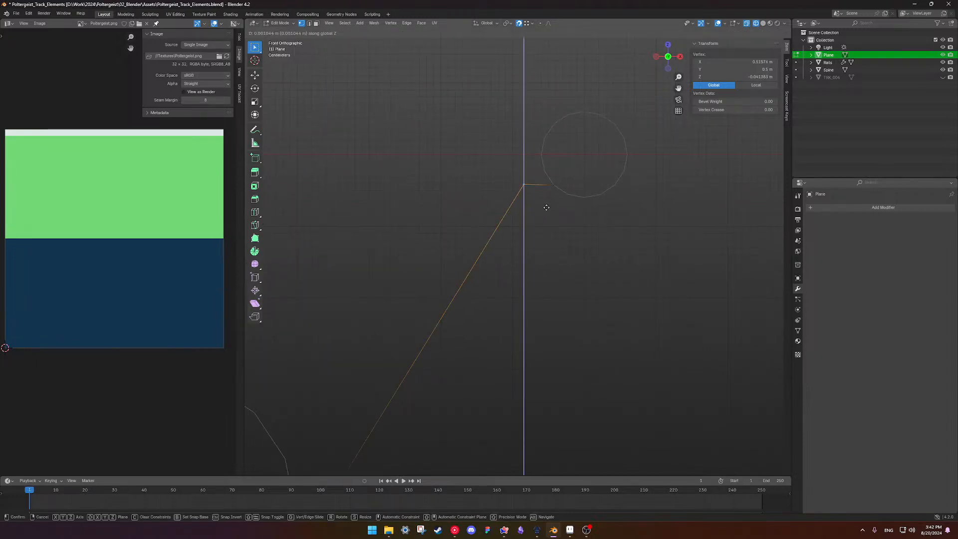
pyautogui.press('x')
pyautogui.click(518, 207)
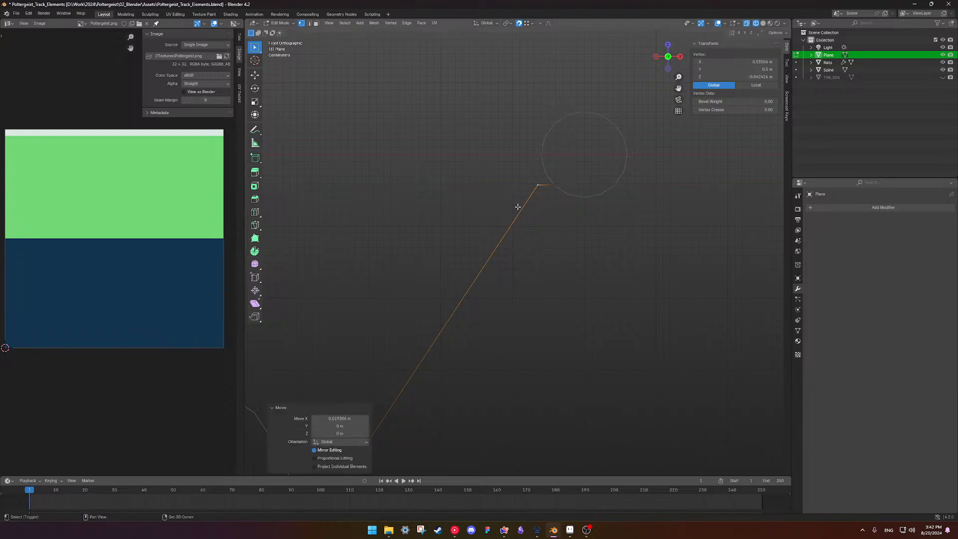
# Select the outline's two bottom vertices and subdivide the edge between them to add a midpoint inside the spine.
pyautogui.keyDown('shift'); pyautogui.moveTo(518, 206); pyautogui.dragTo(600, 187, button='middle'); pyautogui.keyUp('shift')
pyautogui.click(554, 189)
pyautogui.scroll(-6, 501, 209)
pyautogui.keyDown('shift'); pyautogui.moveTo(500, 209); pyautogui.dragTo(531, 182, button='middle'); pyautogui.keyUp('shift')
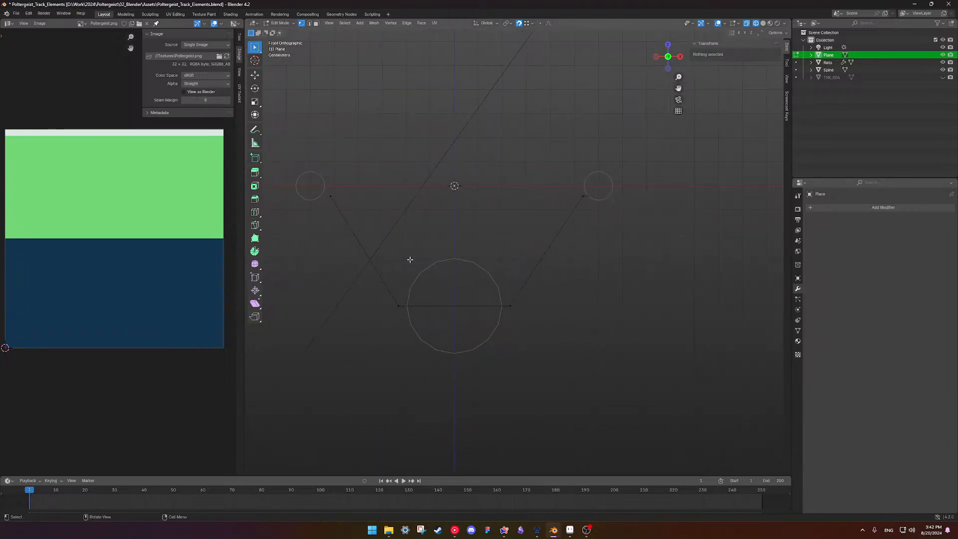
pyautogui.moveTo(310, 160); pyautogui.dragTo(406, 335)
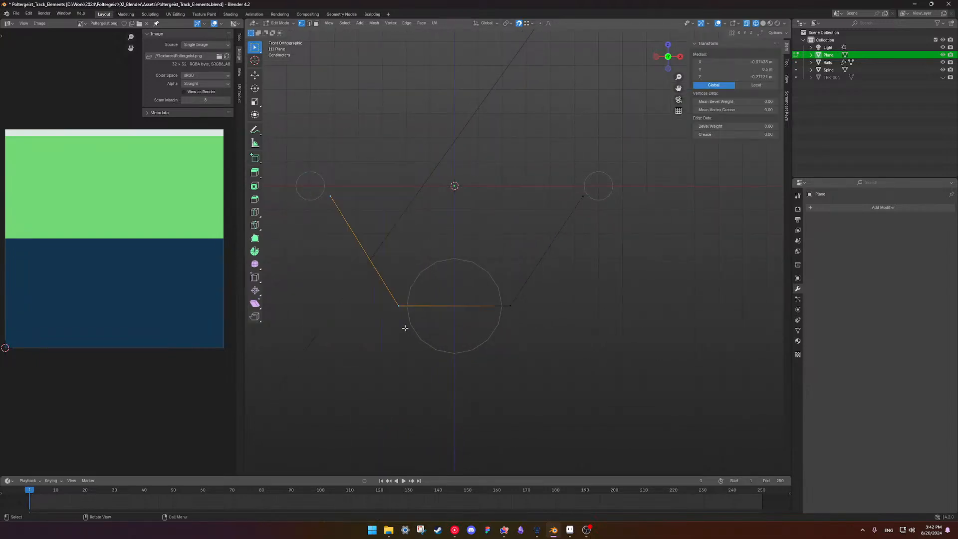
pyautogui.keyDown('shift'); pyautogui.click(511, 307); pyautogui.keyUp('shift')
pyautogui.rightClick(513, 310)
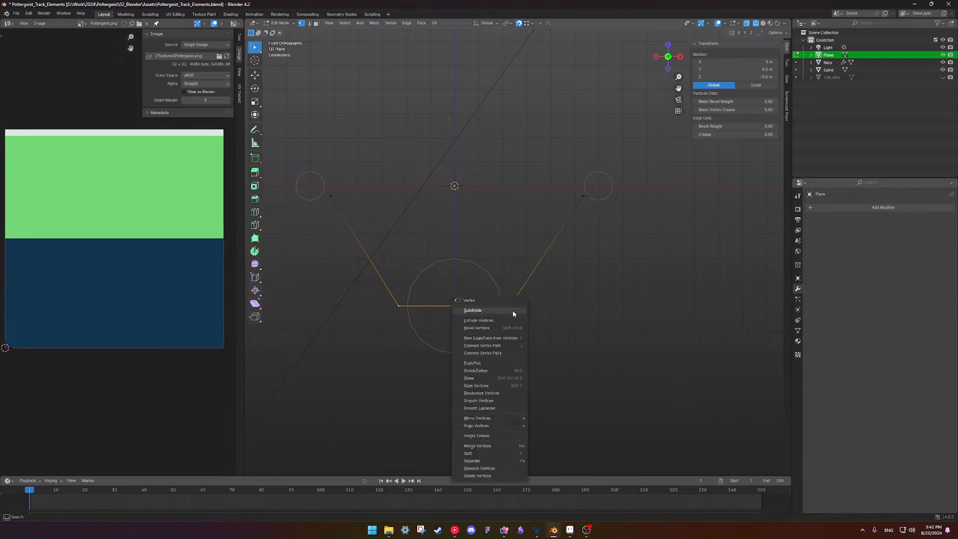
pyautogui.click(477, 315)
# Delete the left half of the crosstie outline, including its upper and lower left vertices.
pyautogui.moveTo(282, 134); pyautogui.dragTo(409, 348)
pyautogui.press('x')
pyautogui.click(409, 348)
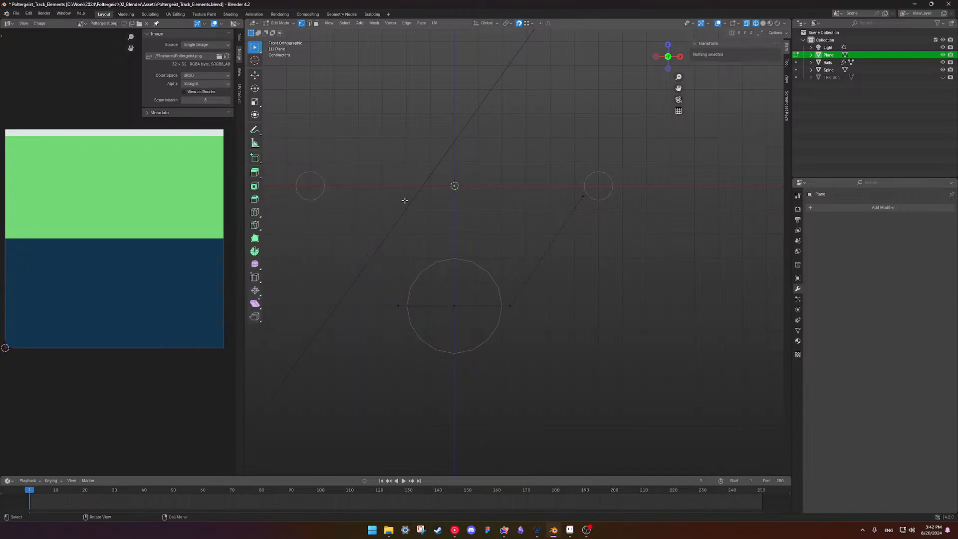
# Delete the leftover lower vertex of the crosstie outline on the left side of the spine.
pyautogui.press('x')
pyautogui.moveTo(391, 294); pyautogui.dragTo(415, 324)
pyautogui.press('x')
pyautogui.moveTo(385, 267); pyautogui.dragTo(432, 346)
pyautogui.press('x')
pyautogui.click(432, 346)
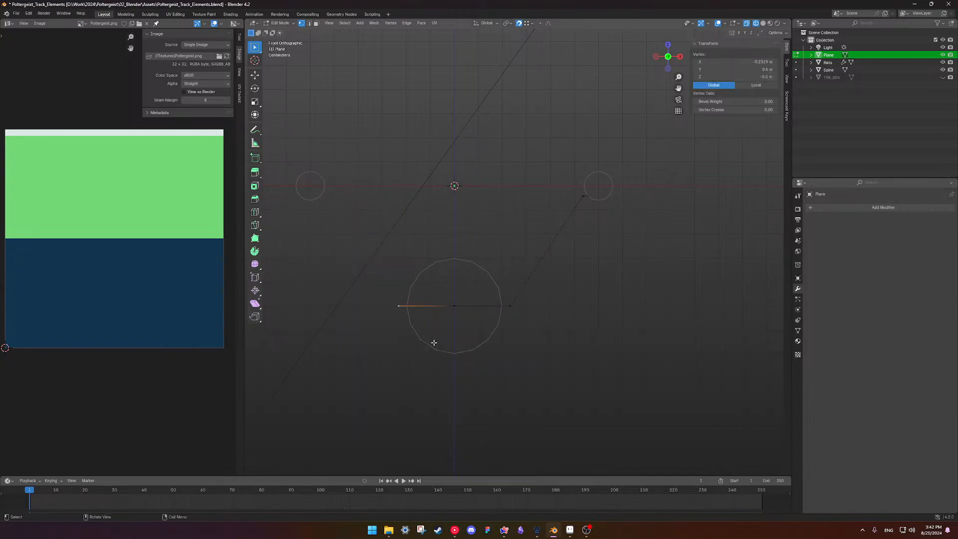
pyautogui.press('x')
pyautogui.click(402, 299)
# Add a Mirror modifier on the X axis to the half crosstie outline.
pyautogui.moveTo(426, 96); pyautogui.dragTo(511, 231)
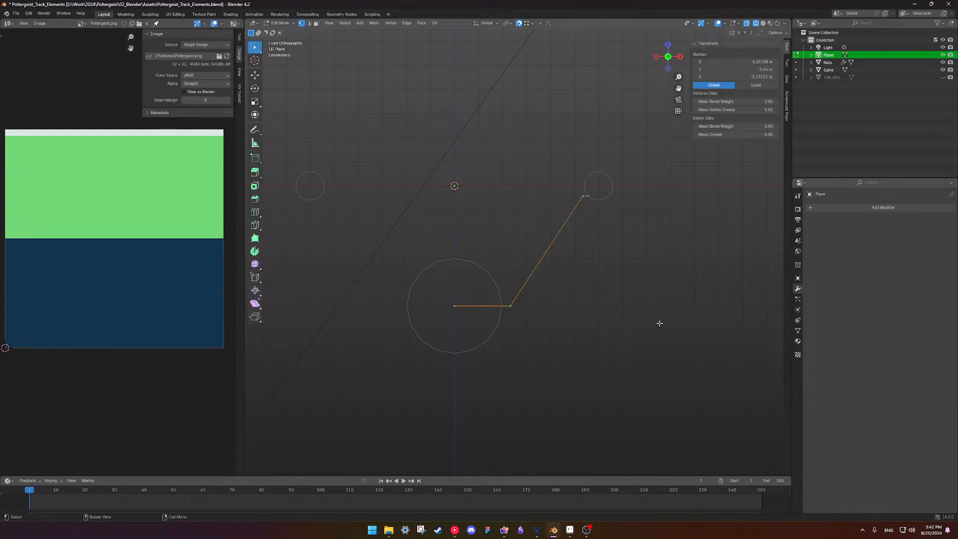
pyautogui.click(841, 208)
pyautogui.moveTo(829, 206)
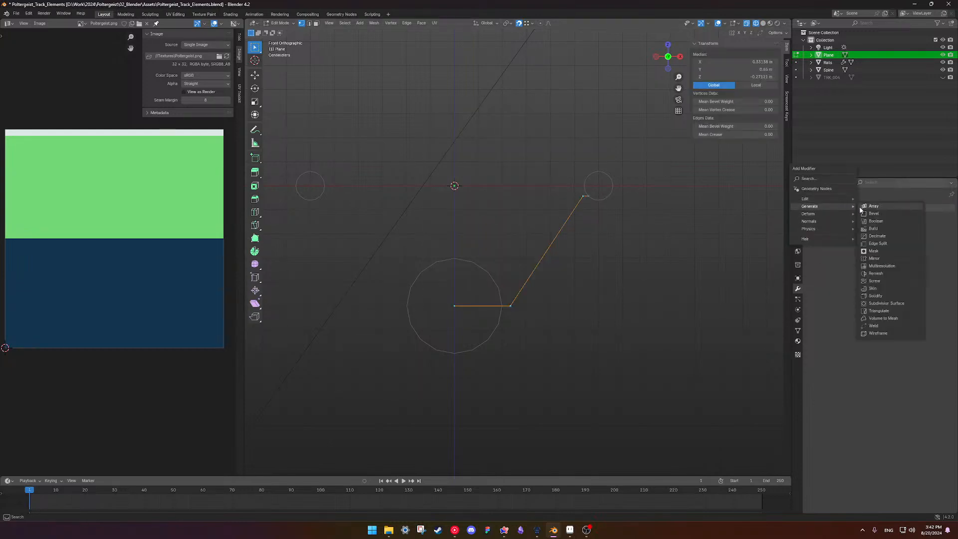
pyautogui.click(881, 259)
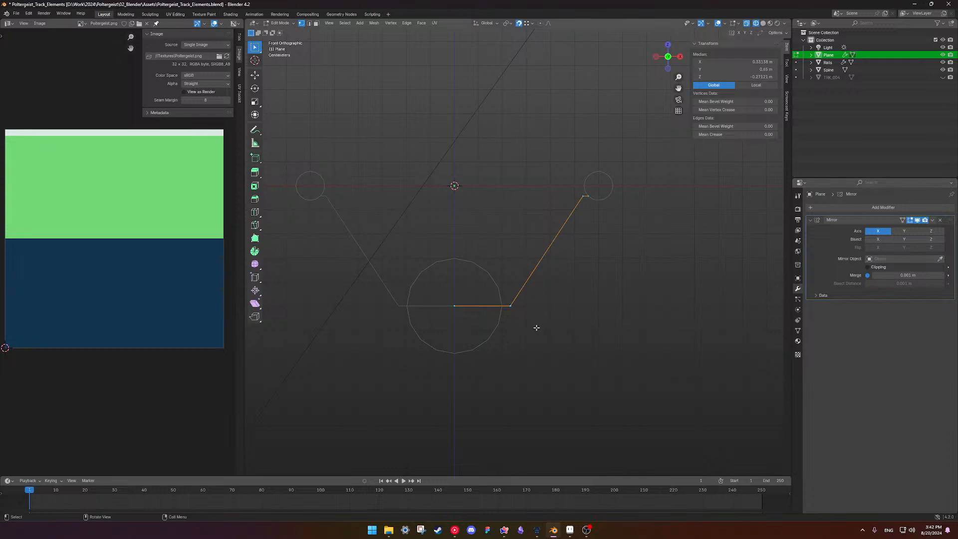
pyautogui.click(562, 314)
# Select the whole half outline and duplicate it about 0.07 m upward along Z.
pyautogui.keyDown('shift'); pyautogui.moveTo(597, 191); pyautogui.dragTo(602, 198, button='middle'); pyautogui.keyUp('shift')
pyautogui.keyDown('shift'); pyautogui.moveTo(580, 272); pyautogui.dragTo(586, 275, button='middle'); pyautogui.keyUp('shift')
pyautogui.scroll(3, 587, 274)
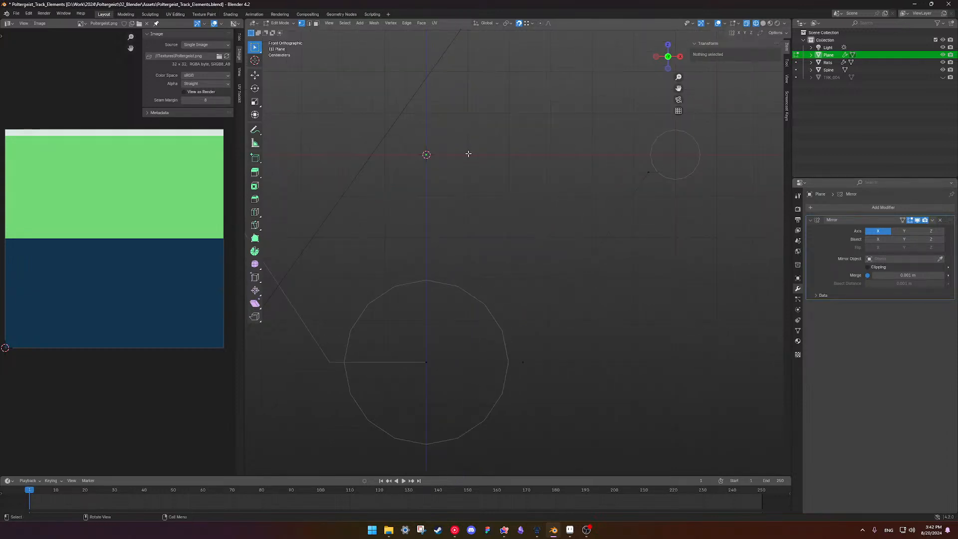
pyautogui.moveTo(455, 153); pyautogui.dragTo(677, 372)
pyautogui.keyDown('shift'); pyautogui.click(426, 362); pyautogui.keyUp('shift')
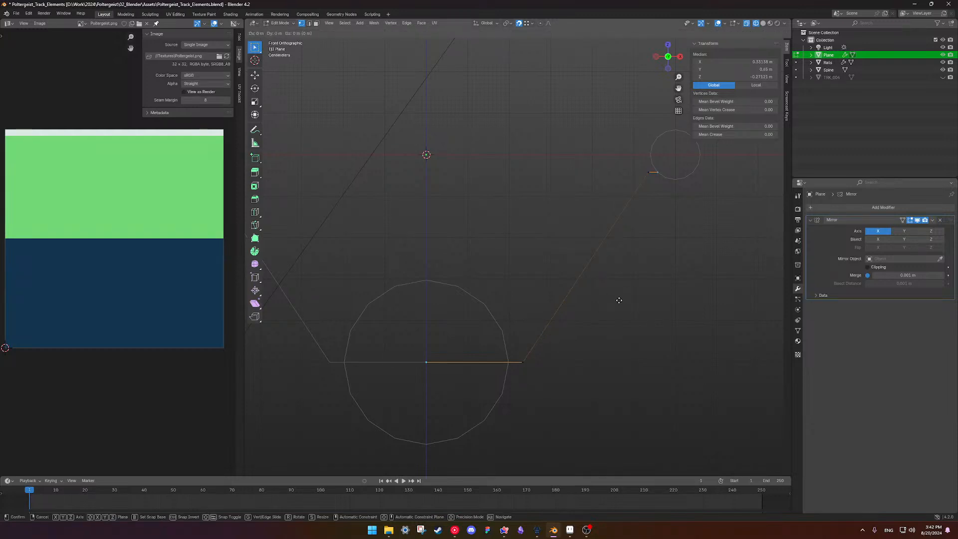
pyautogui.press('g')
pyautogui.press('z')
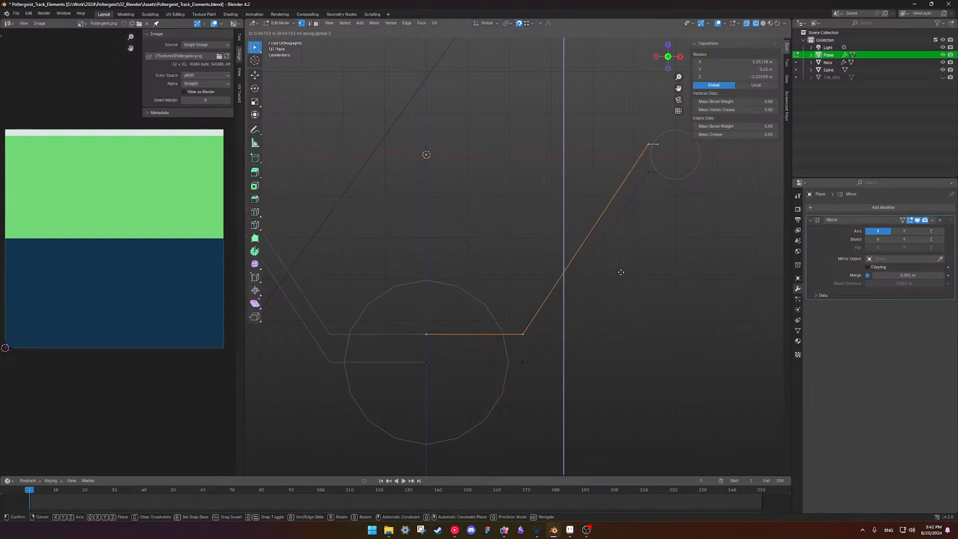
pyautogui.click(621, 270)
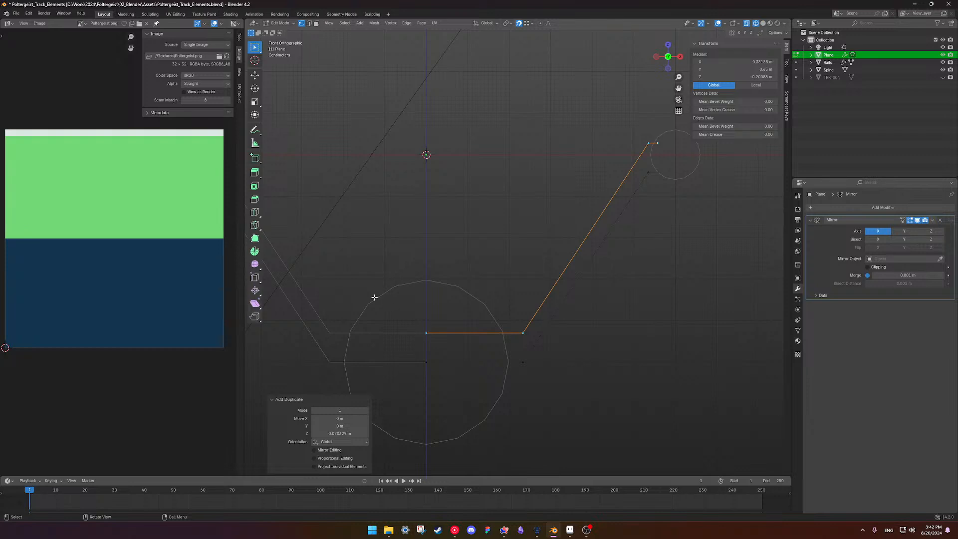
# Raise the duplicated outline's two lower vertices about 0.362 m along Z to form the crosstie's upper edge.
pyautogui.moveTo(374, 297); pyautogui.dragTo(534, 344)
pyautogui.press('g')
pyautogui.press('z')
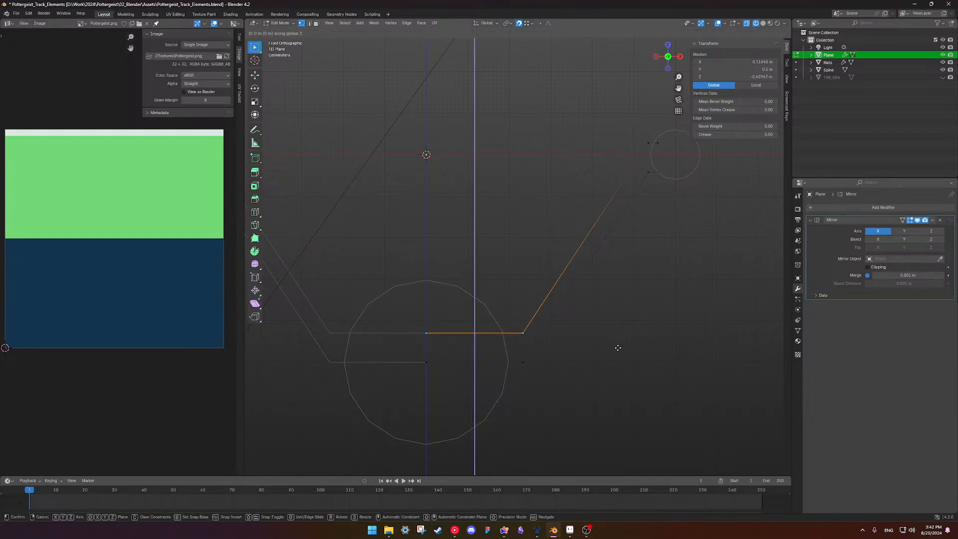
pyautogui.click(600, 197)
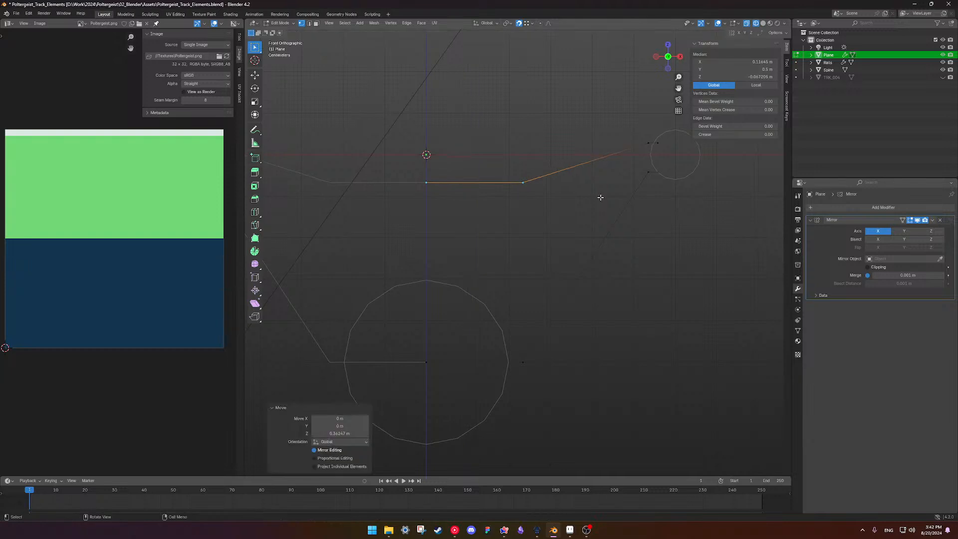
# Check the crosstie shape in the reference footage, then duplicate the upper outline's horizontal edge about 0.15 m lower, between it and the spine.
pyautogui.moveTo(611, 234); pyautogui.dragTo(582, 246, button='middle')
pyautogui.hotkey('alt', 'Tab')
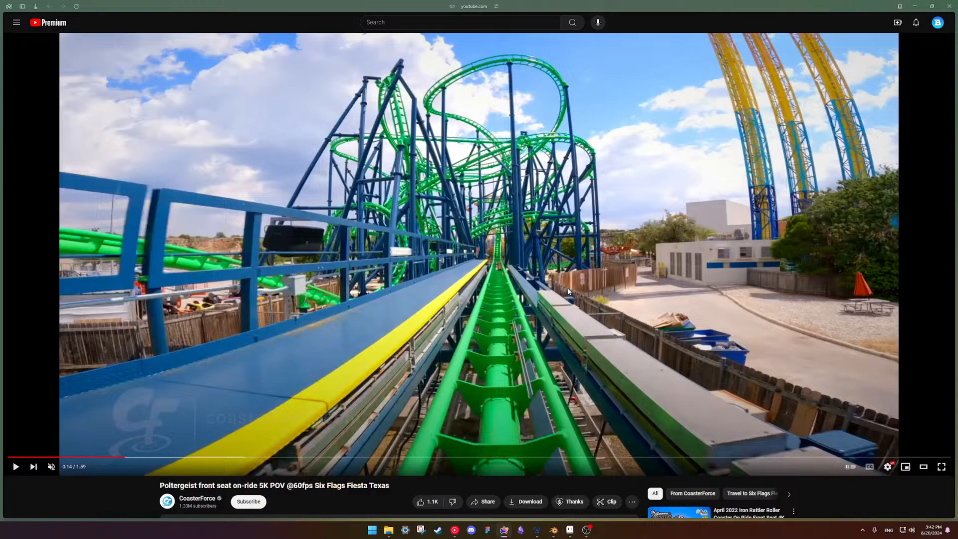
pyautogui.hotkey('alt', 'Tab')
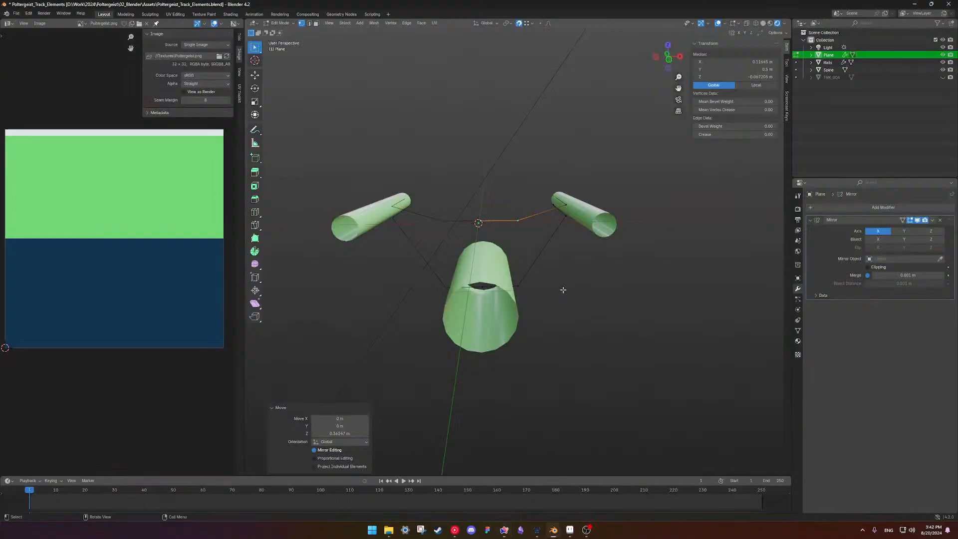
pyautogui.moveTo(508, 272)
pyautogui.mouseDown(button='middle')
pyautogui.moveTo(476, 266)
pyautogui.moveTo(499, 267)
pyautogui.moveTo(503, 252)
pyautogui.mouseUp(button='middle')
pyautogui.hotkey('shift', 'z')
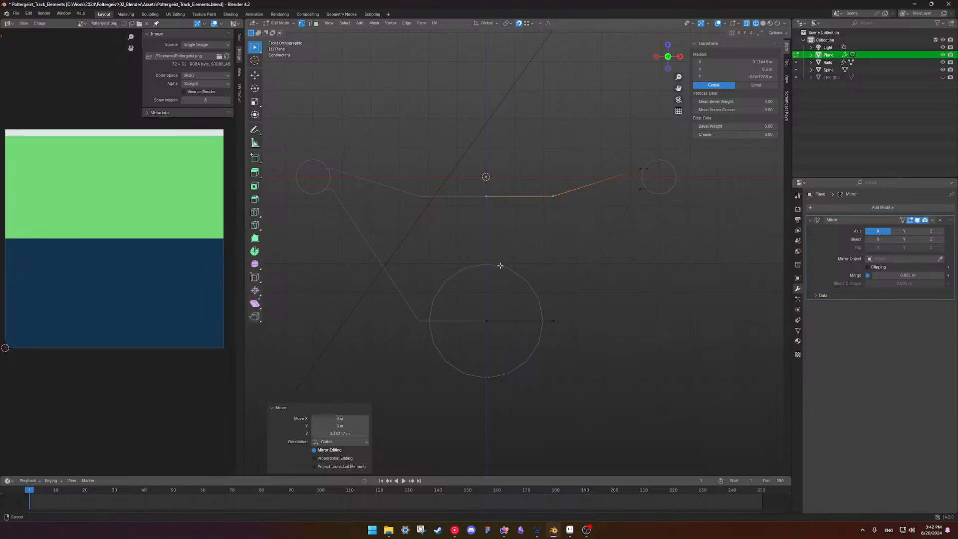
pyautogui.scroll(2, 489, 244)
pyautogui.moveTo(456, 155); pyautogui.dragTo(587, 187)
pyautogui.hotkey('alt', 'Tab')
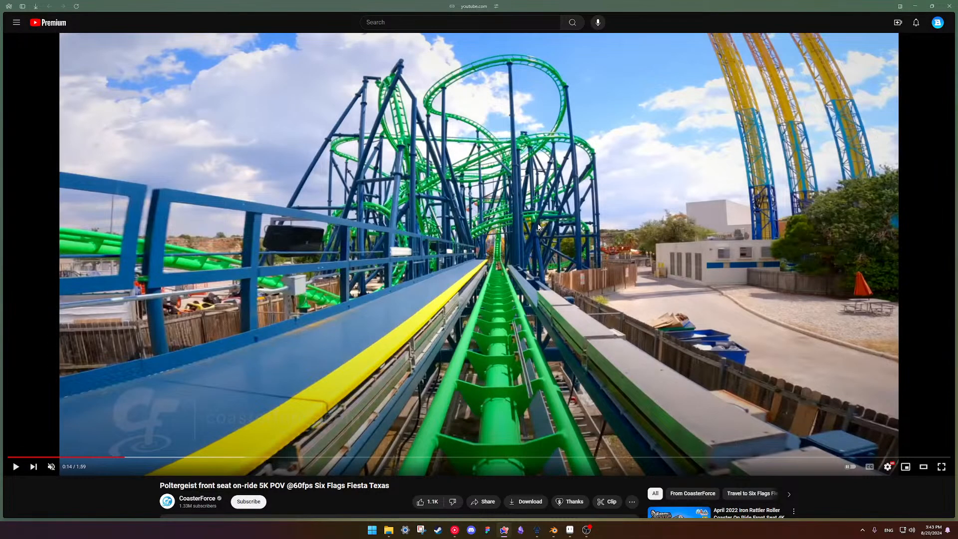
pyautogui.hotkey('alt', 'Tab')
pyautogui.press('g')
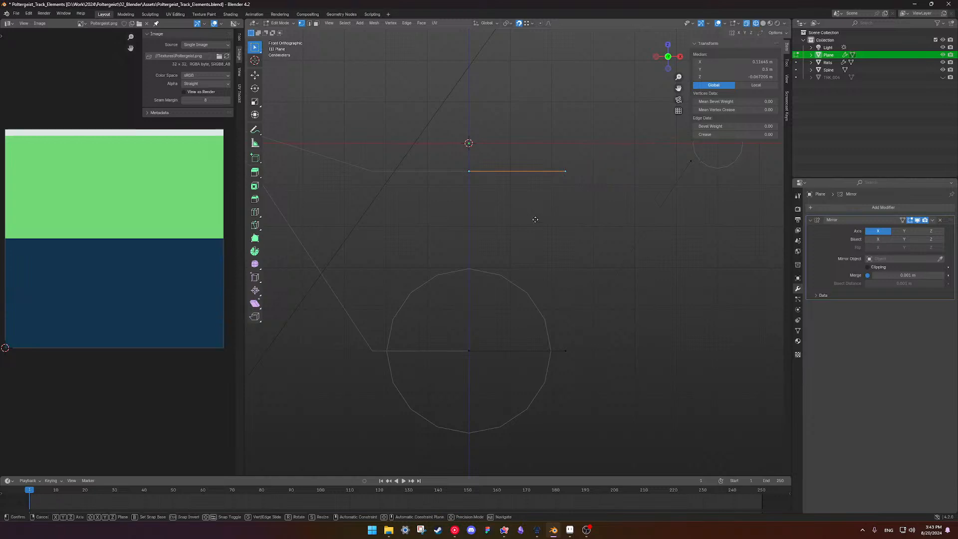
pyautogui.click(548, 281)
# Move the duplicated edge's two end vertices so it becomes a short sloping edge just outside the spine's upper right.
pyautogui.click(492, 247)
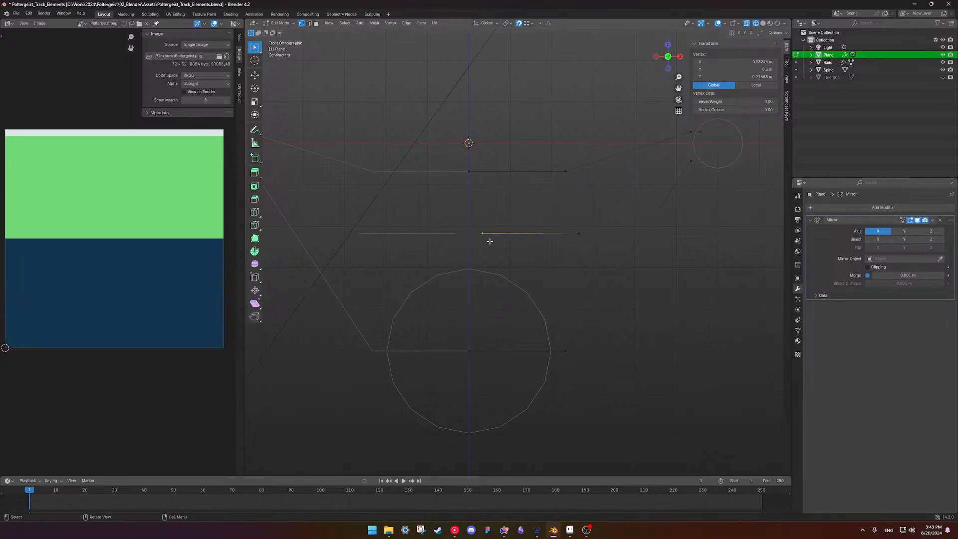
pyautogui.press('g')
pyautogui.click(517, 261)
pyautogui.click(578, 233)
pyautogui.press('g')
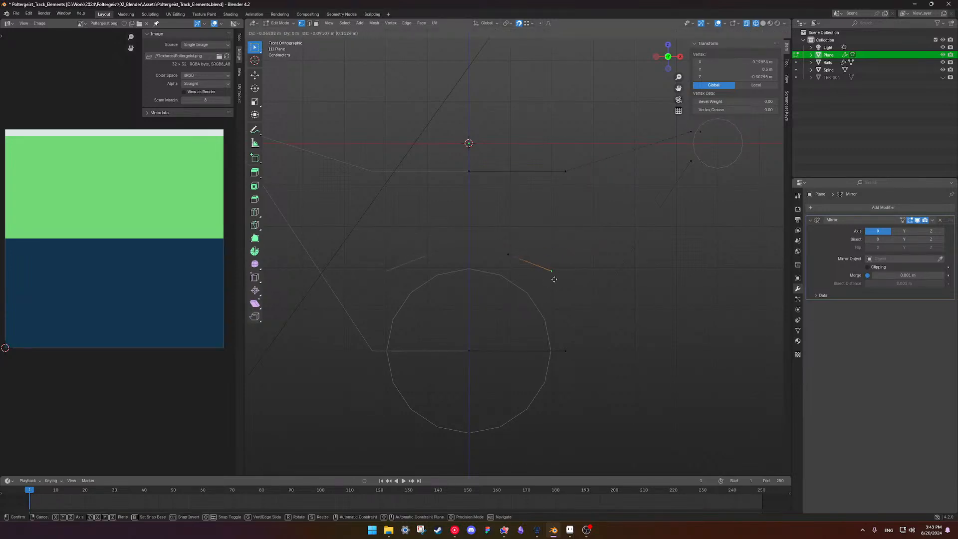
pyautogui.click(554, 293)
pyautogui.click(508, 254)
pyautogui.press('g')
pyautogui.click(524, 269)
pyautogui.click(552, 286)
pyautogui.press('g')
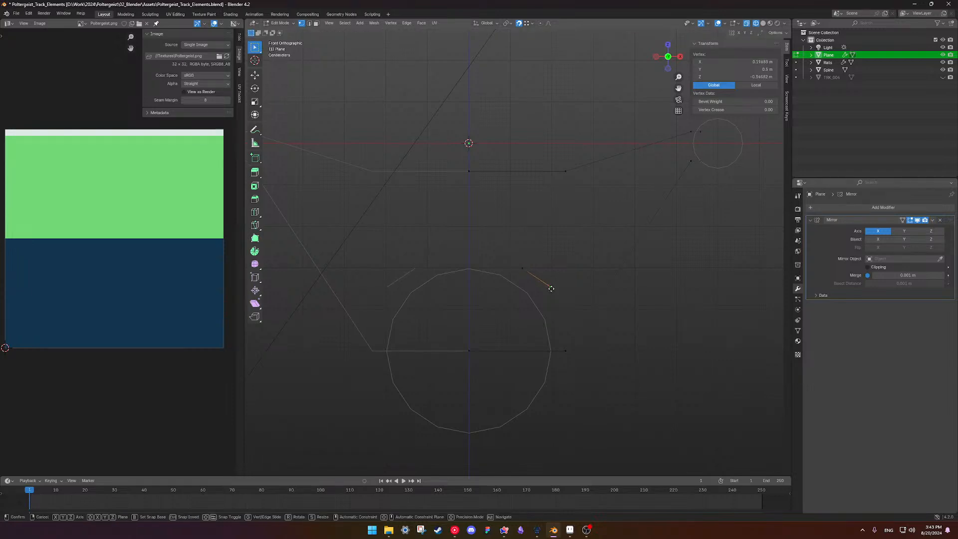
pyautogui.click(549, 291)
# Extrude both ends of the short sloping edge inward, snapping each new vertex to a nearby spine vertex.
pyautogui.click(523, 269)
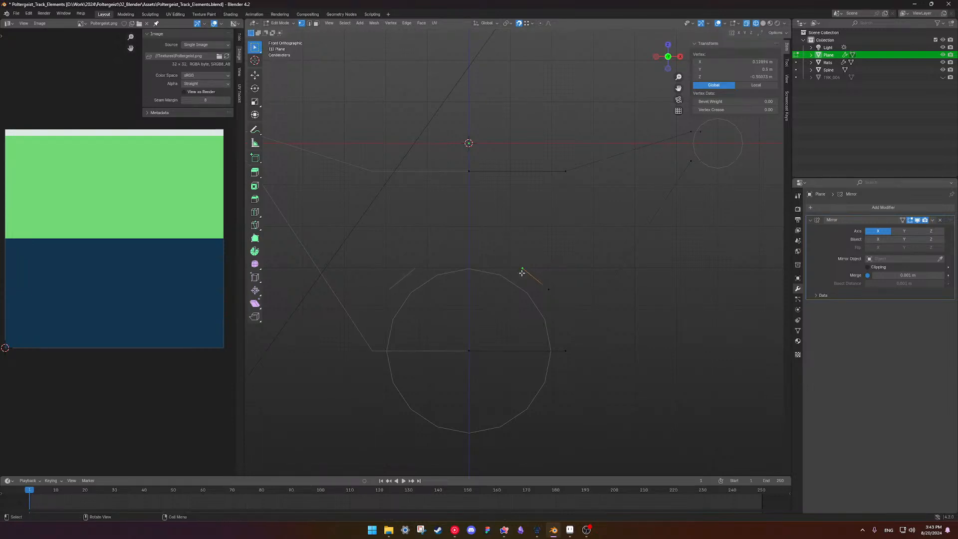
pyautogui.press('g')
pyautogui.click(549, 291)
pyautogui.click(550, 294)
pyautogui.press('e')
pyautogui.click(545, 314)
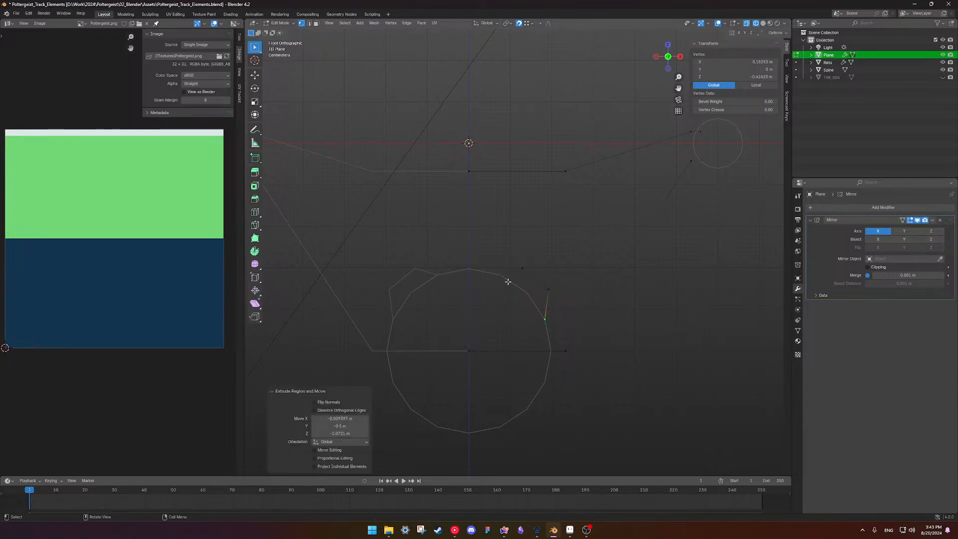
# Compare with the reference footage and nudge the sloping edge's two corner vertices slightly closer to the spine.
pyautogui.hotkey('alt', 'Tab')
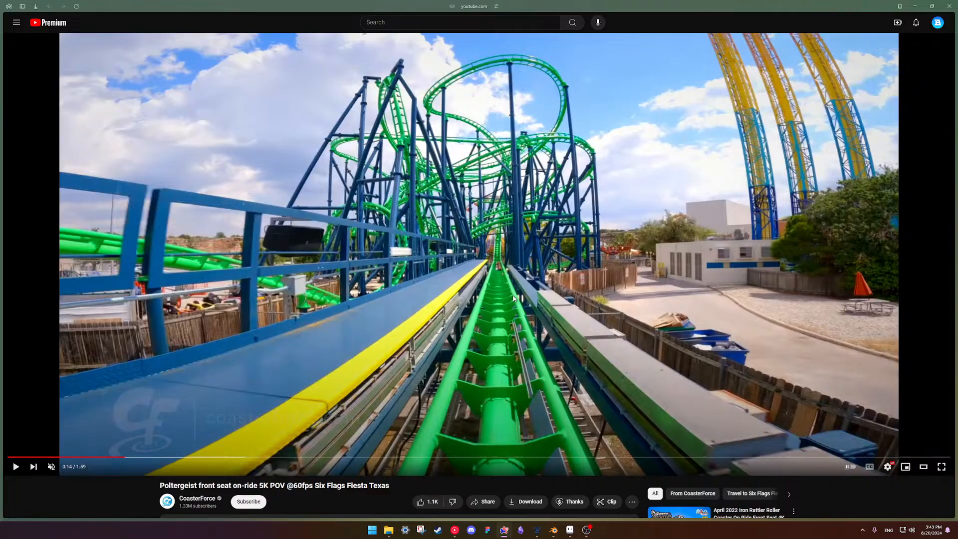
pyautogui.hotkey('alt', 'Tab')
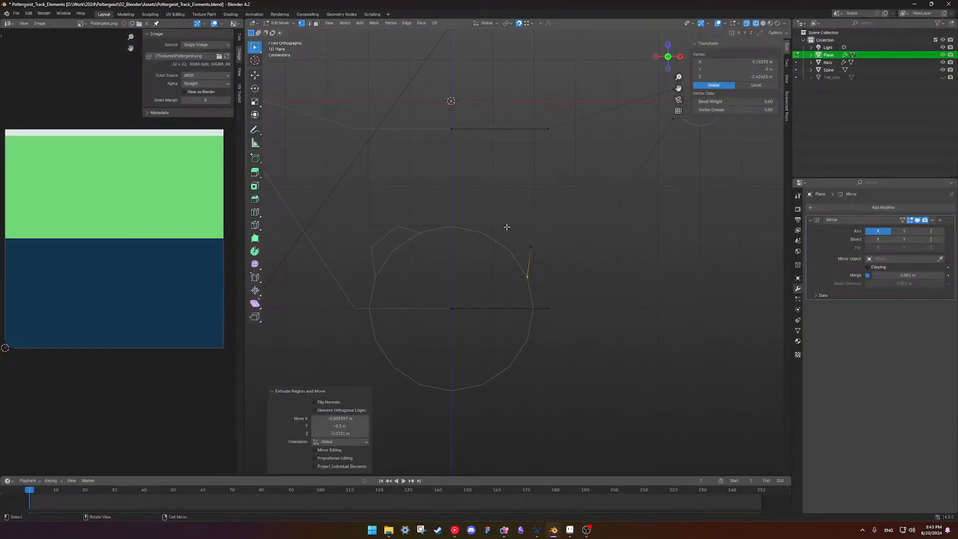
pyautogui.click(507, 227)
pyautogui.press('g')
pyautogui.click(512, 229)
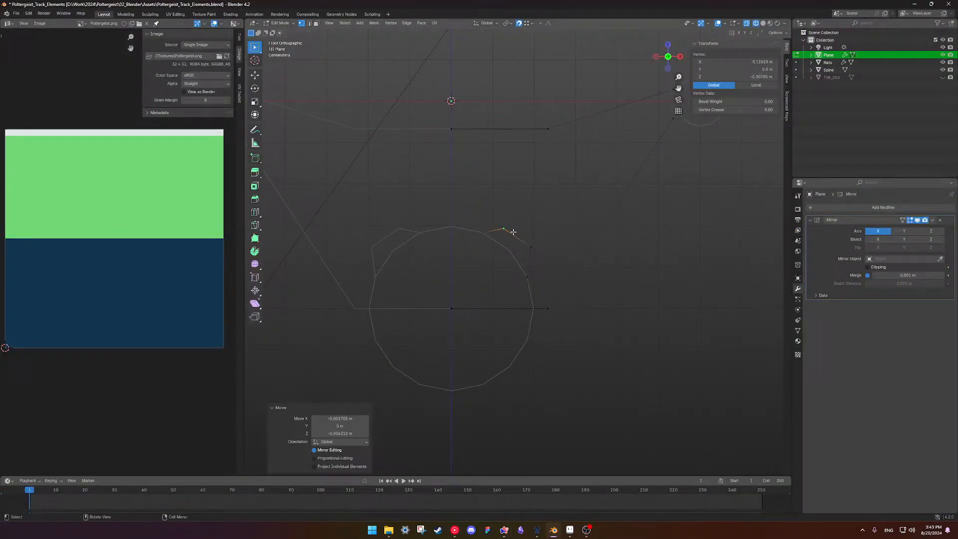
pyautogui.click(538, 253)
pyautogui.press('g')
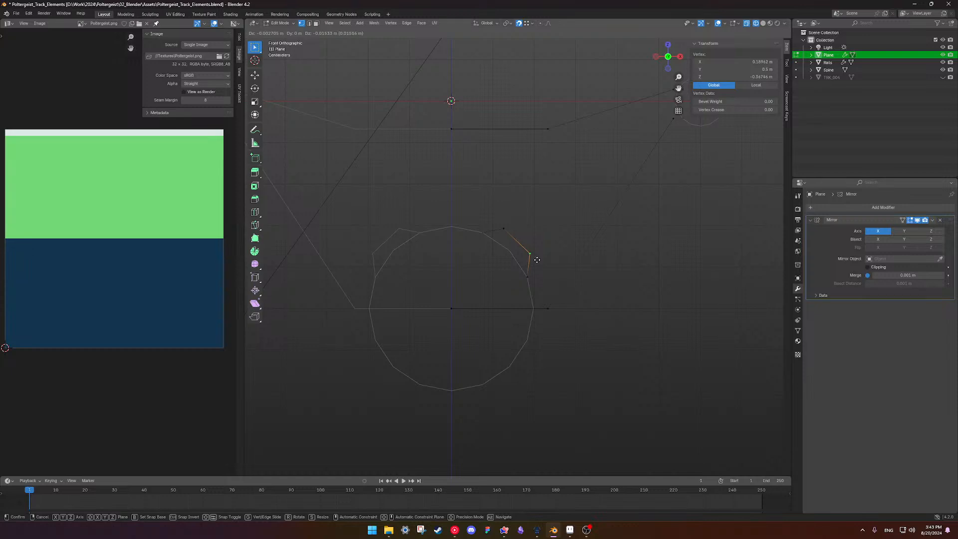
pyautogui.click(537, 260)
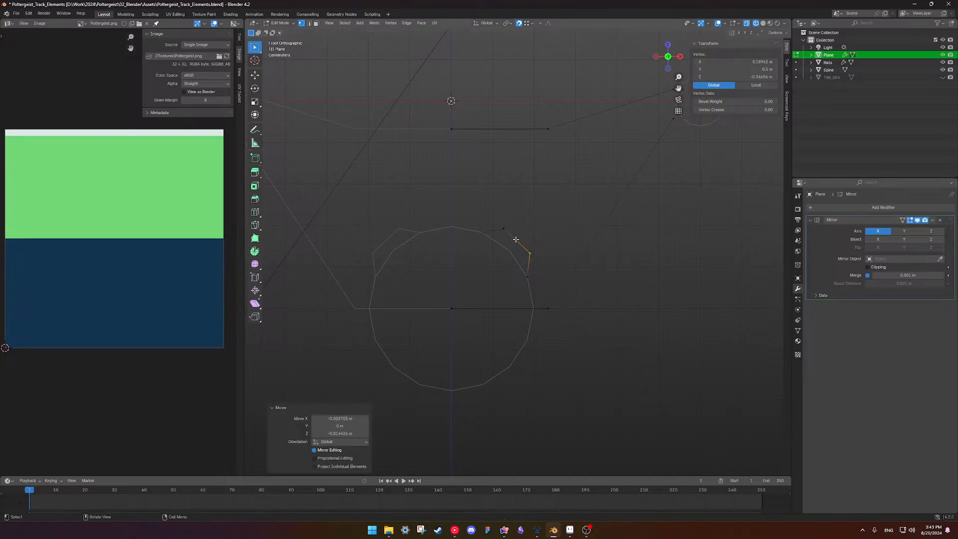
pyautogui.click(503, 229)
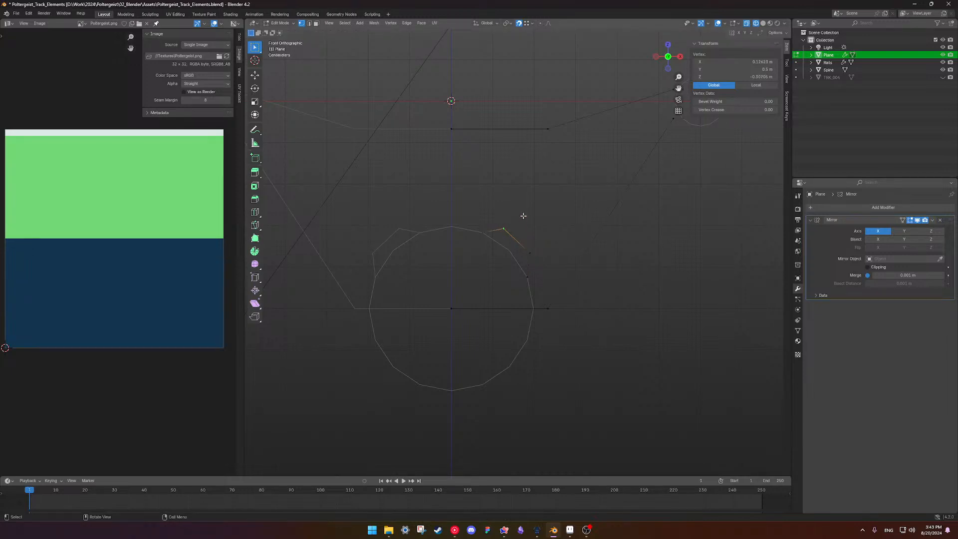
pyautogui.press('g')
pyautogui.click(525, 218)
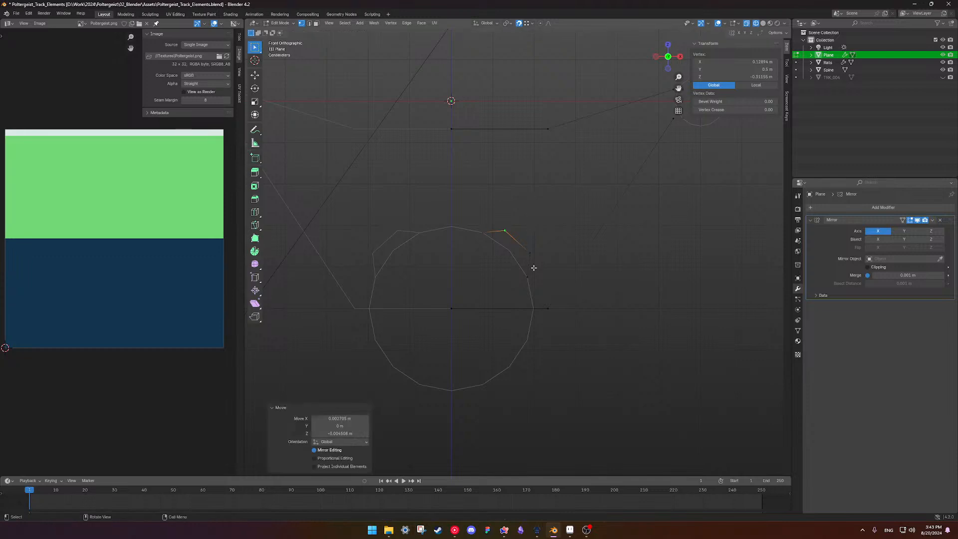
pyautogui.click(555, 250)
# Extrude the upper outline's centre vertex about 0.235 m down, snapping it to the spine's topmost vertex.
pyautogui.scroll(-2, 535, 248)
pyautogui.keyDown('shift'); pyautogui.moveTo(523, 239); pyautogui.dragTo(522, 241, button='middle'); pyautogui.keyUp('shift')
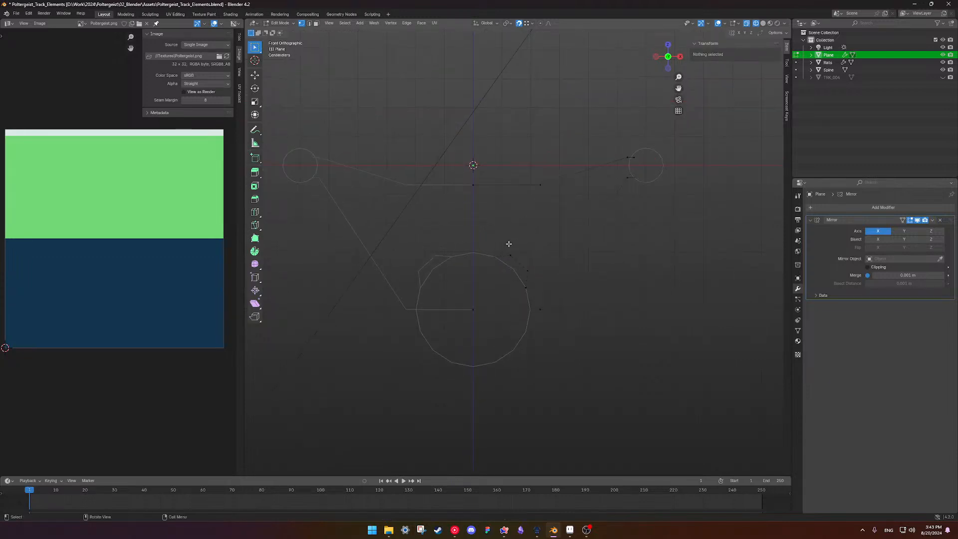
pyautogui.click(475, 199)
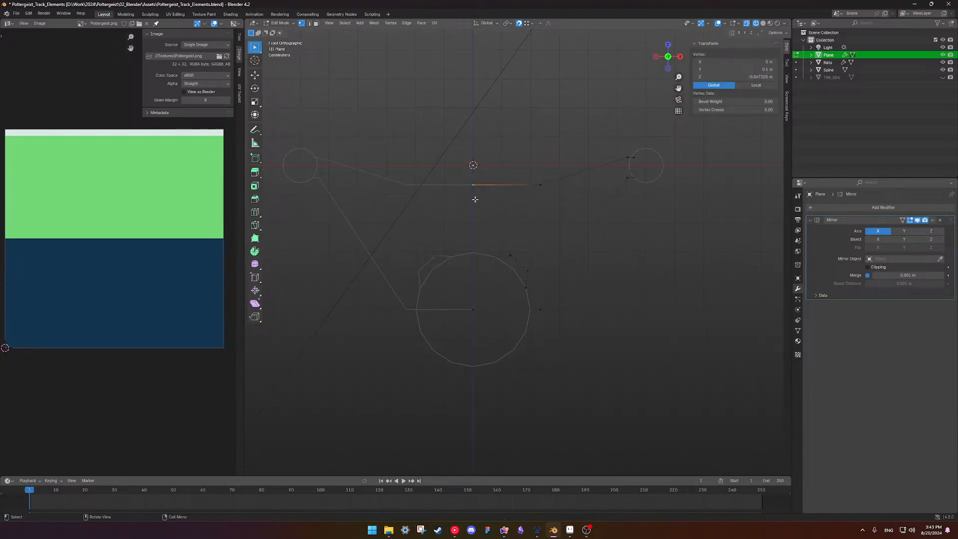
pyautogui.press('g')
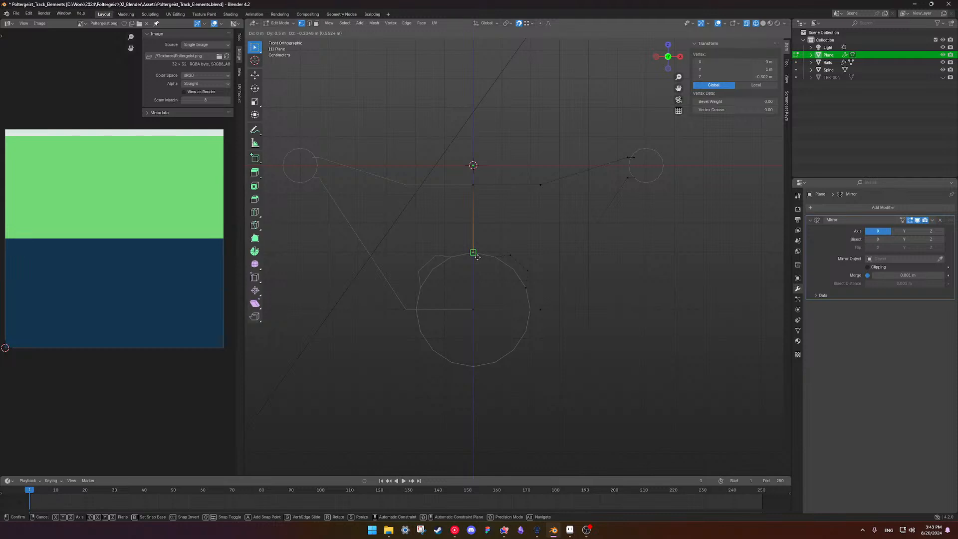
pyautogui.click(475, 269)
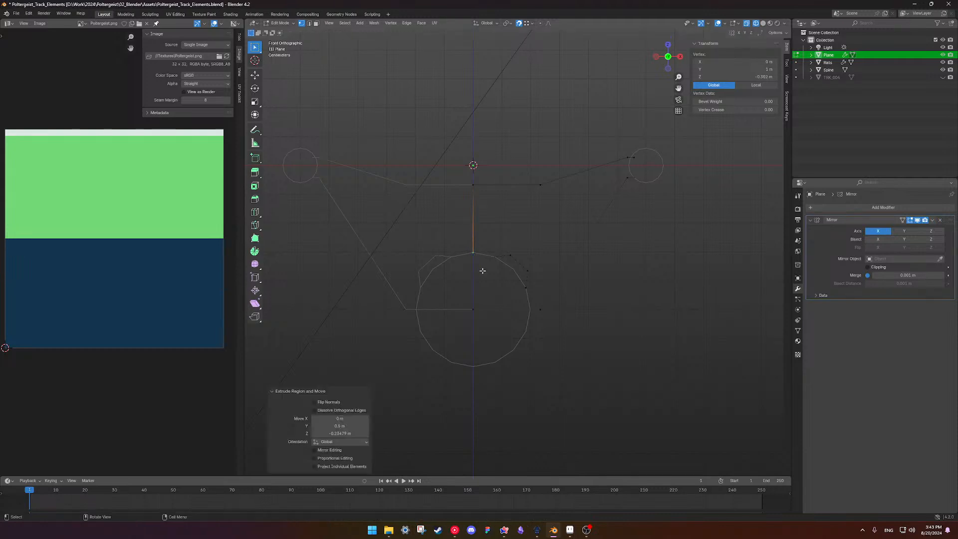
# Connect the vertex on the spine's top to the small bracket's inner vertex with an edge.
pyautogui.scroll(5, 482, 272)
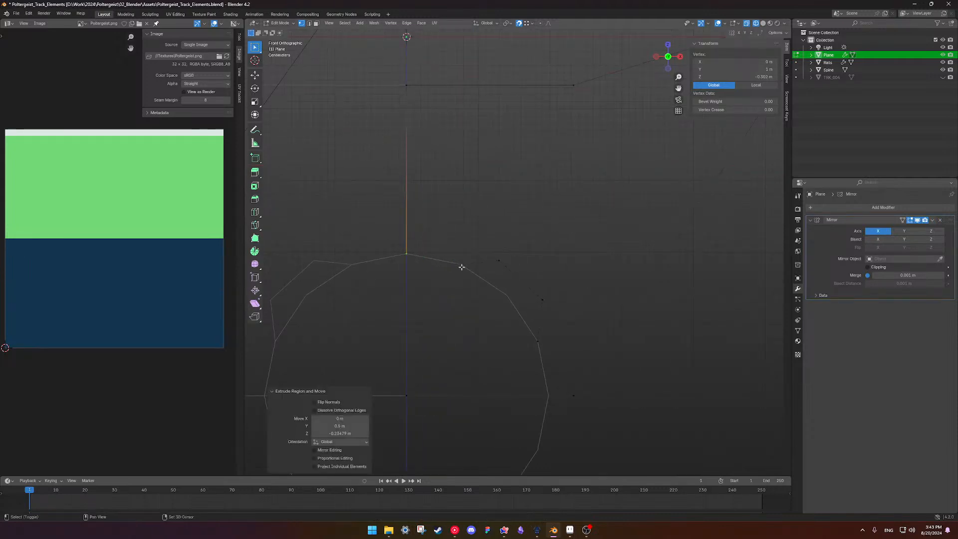
pyautogui.keyDown('shift'); pyautogui.click(463, 264); pyautogui.keyUp('shift')
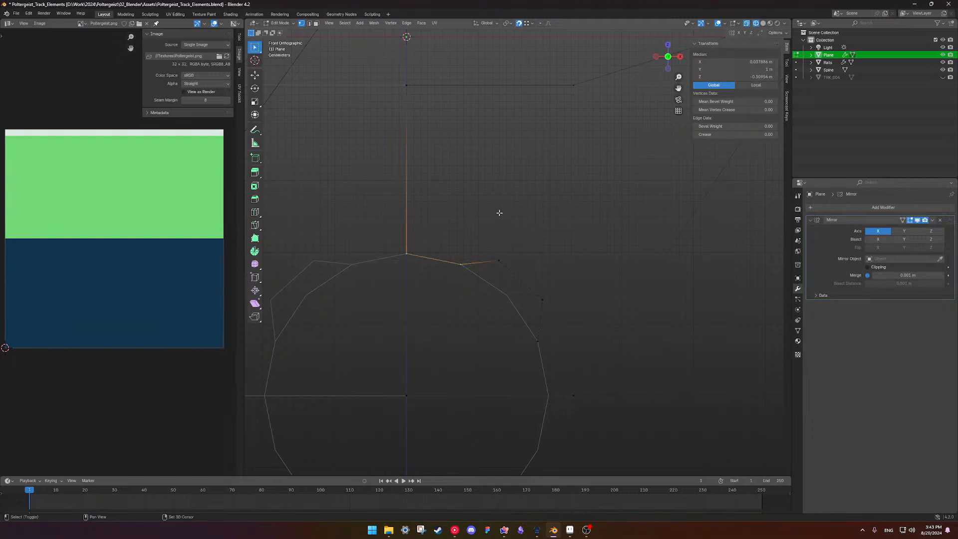
pyautogui.keyDown('shift'); pyautogui.moveTo(499, 212); pyautogui.dragTo(483, 218, button='middle'); pyautogui.keyUp('shift')
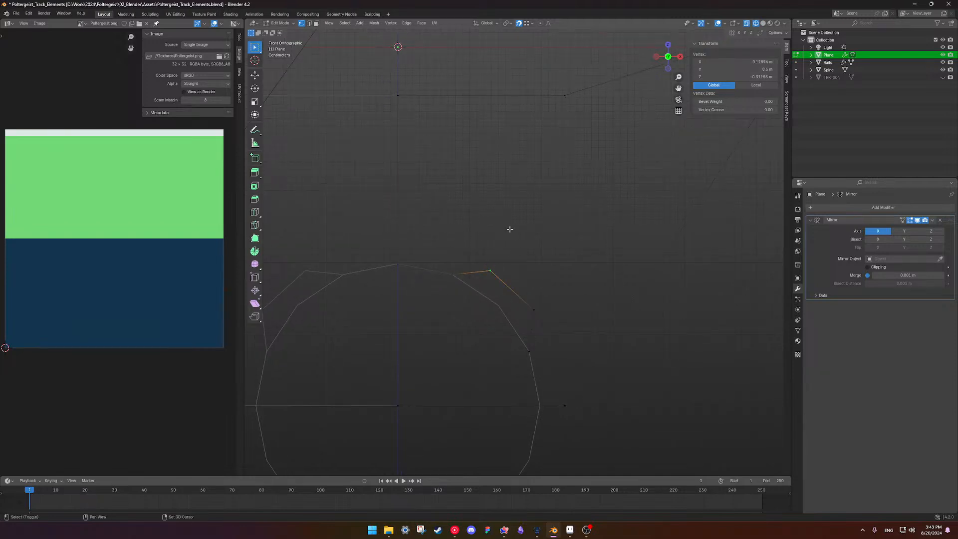
pyautogui.keyDown('shift'); pyautogui.moveTo(492, 228); pyautogui.dragTo(462, 205, button='middle'); pyautogui.keyUp('shift')
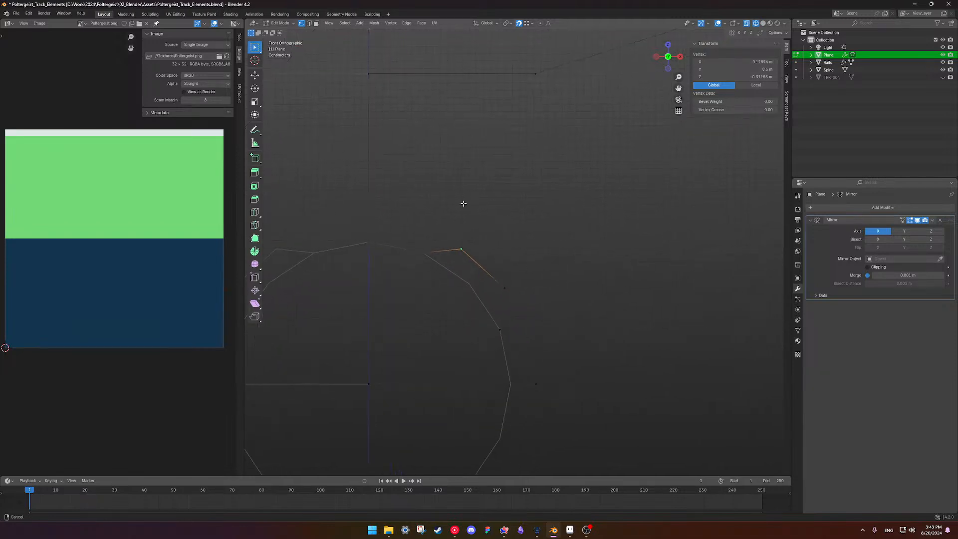
# Try to connect the vertex on the spine's top to the upper outline's bend vertex.
pyautogui.click(378, 79)
pyautogui.click(374, 233)
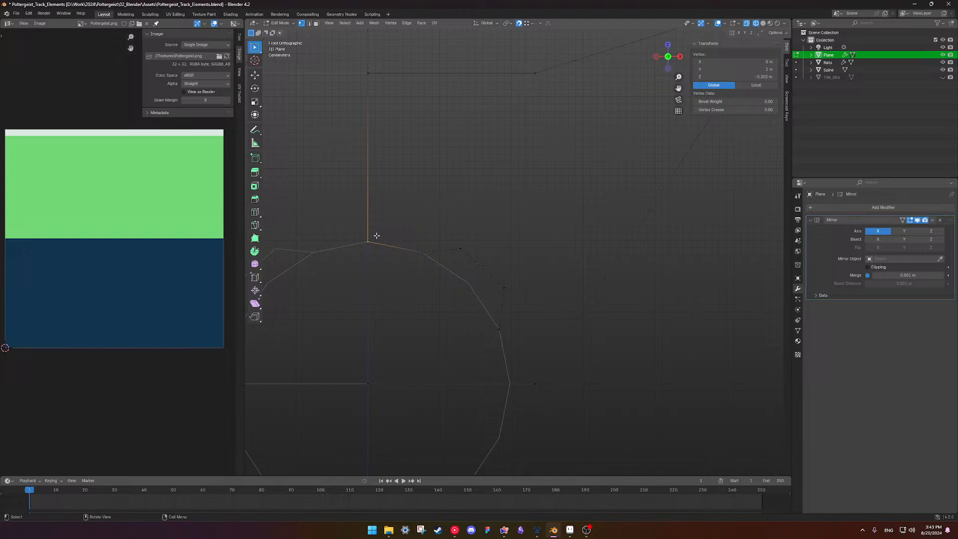
pyautogui.keyDown('shift'); pyautogui.click(522, 84); pyautogui.keyUp('shift')
pyautogui.press('j')
pyautogui.scroll(-5, 553, 252)
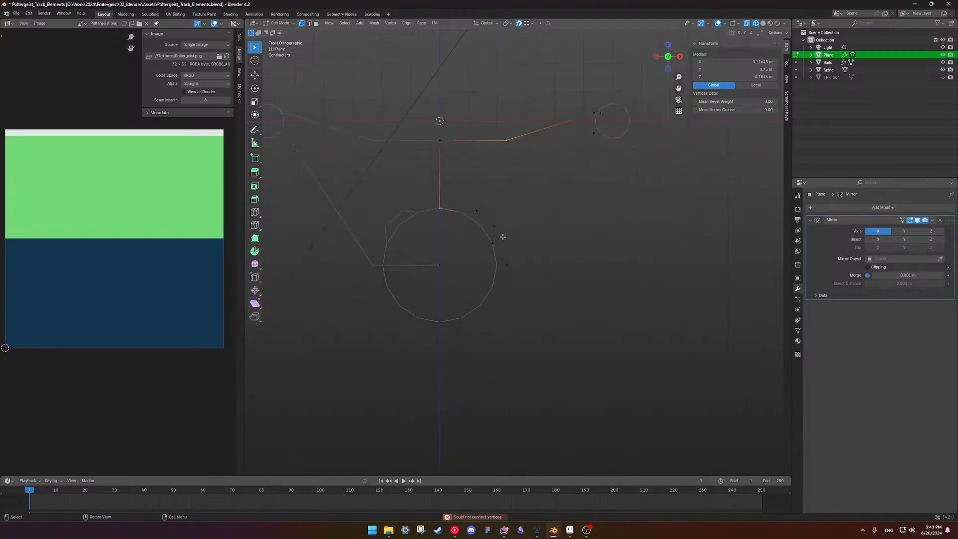
# Snap the lower edge's inner vertex from the centreline onto the spine's side and join it to the bracket's lower vertex with an edge.
pyautogui.click(499, 245)
pyautogui.scroll(4, 501, 247)
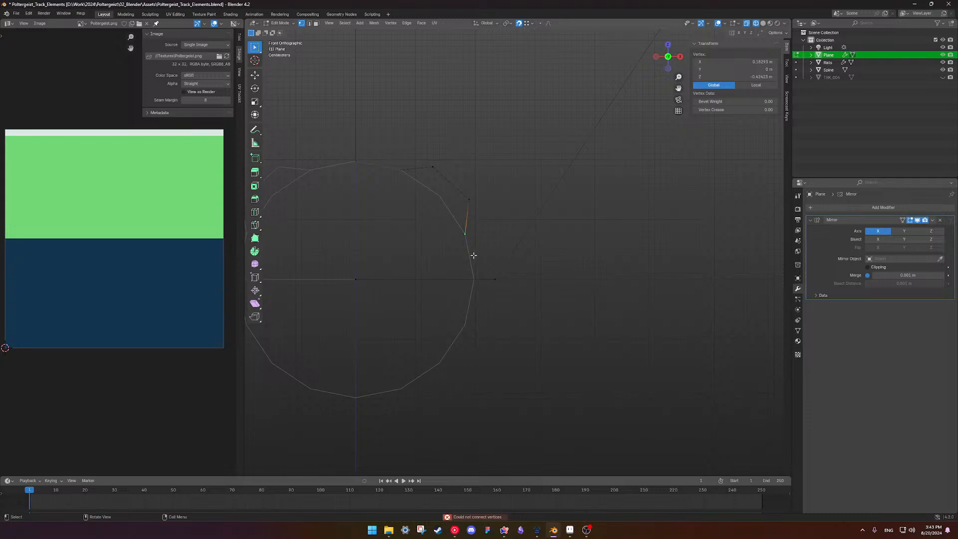
pyautogui.keyDown('shift'); pyautogui.click(363, 285); pyautogui.keyUp('shift')
pyautogui.click(374, 287)
pyautogui.click(356, 281)
pyautogui.press('g')
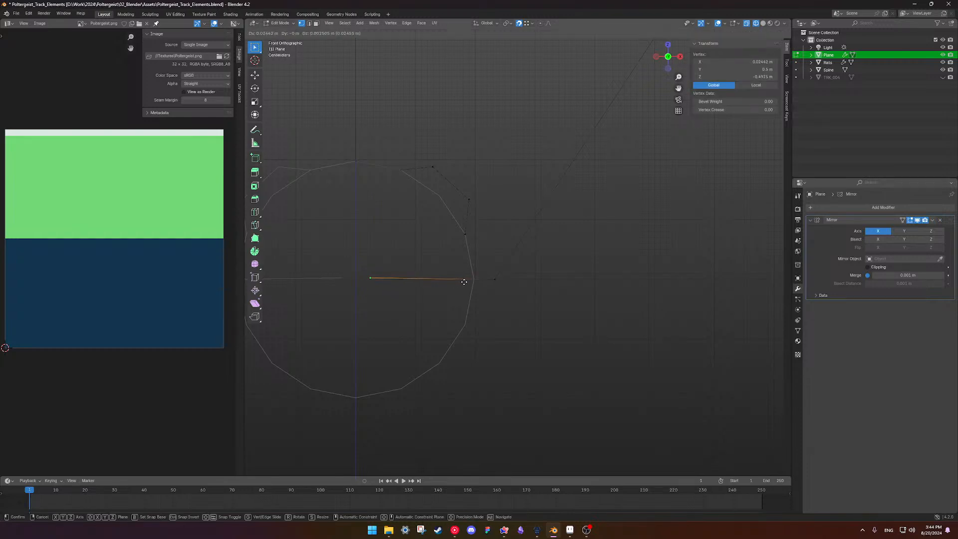
pyautogui.click(476, 279)
pyautogui.keyDown('shift'); pyautogui.click(466, 233); pyautogui.keyUp('shift')
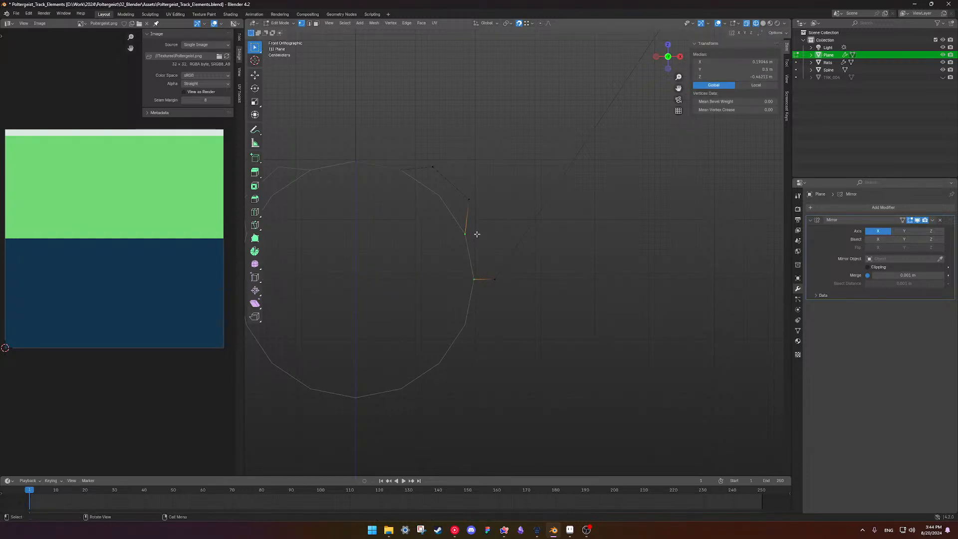
pyautogui.scroll(-5, 493, 260)
pyautogui.keyDown('shift'); pyautogui.moveTo(493, 260); pyautogui.dragTo(484, 279, button='middle'); pyautogui.keyUp('shift')
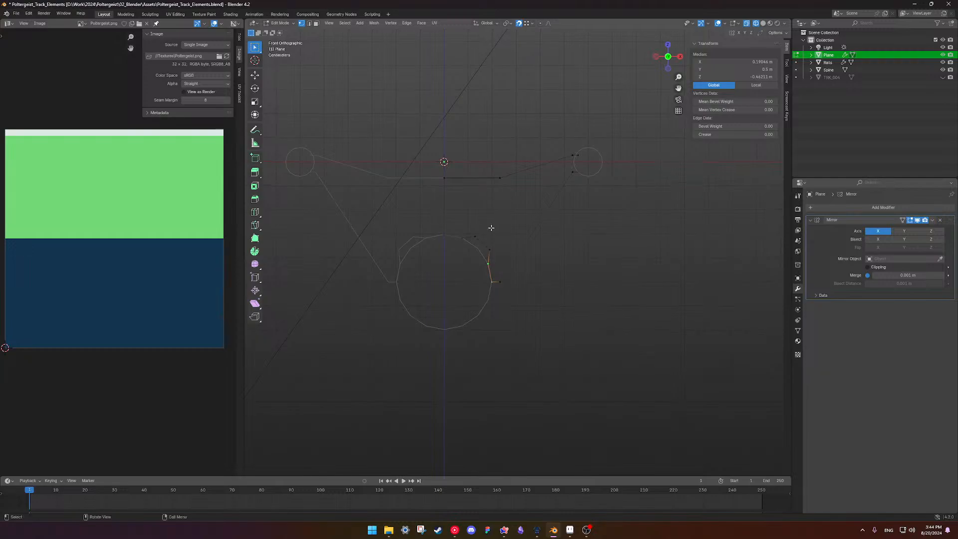
# Check the crosstie's shape where it meets the spine in the off-ride reference video.
pyautogui.hotkey('alt', 'Tab')
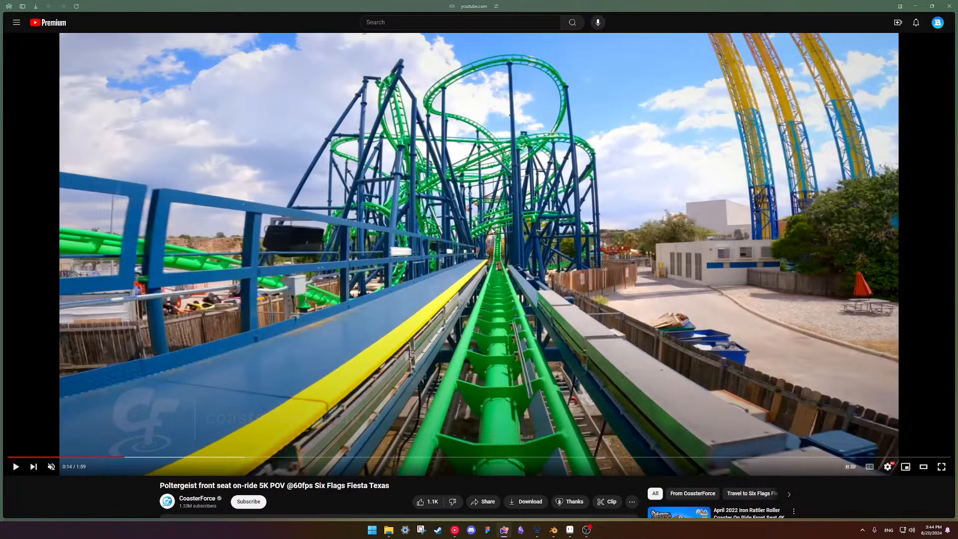
pyautogui.click(35, 197)
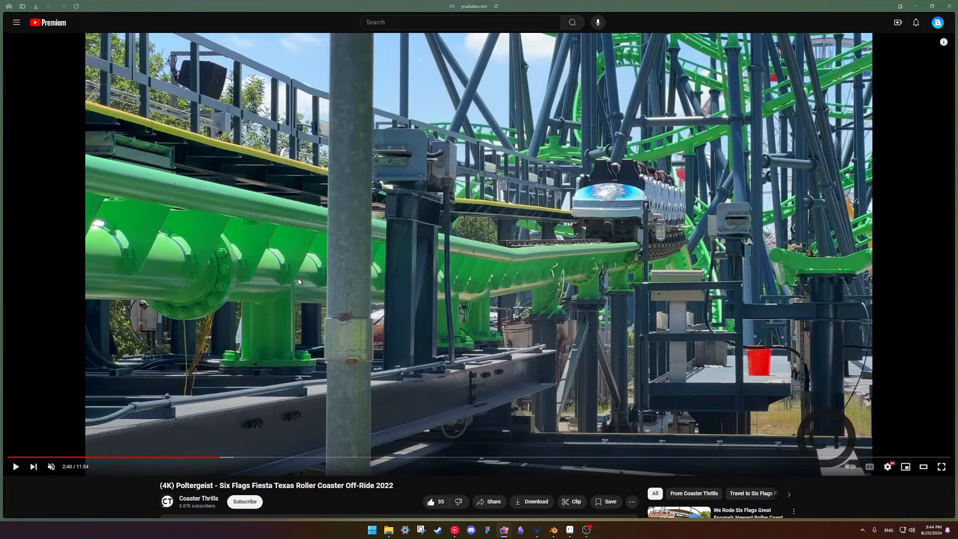
pyautogui.hotkey('alt', 'Tab')
pyautogui.scroll(7, 476, 286)
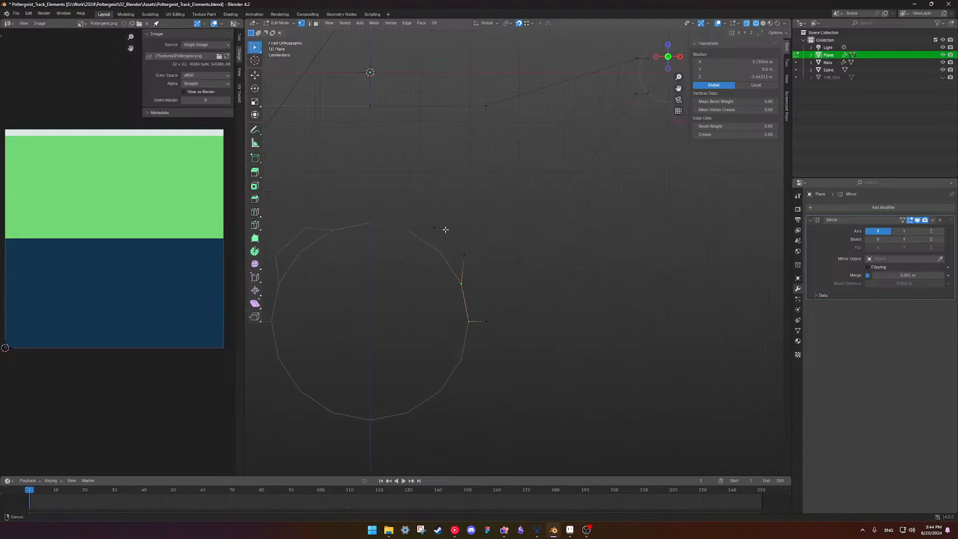
pyautogui.scroll(-6, 415, 265)
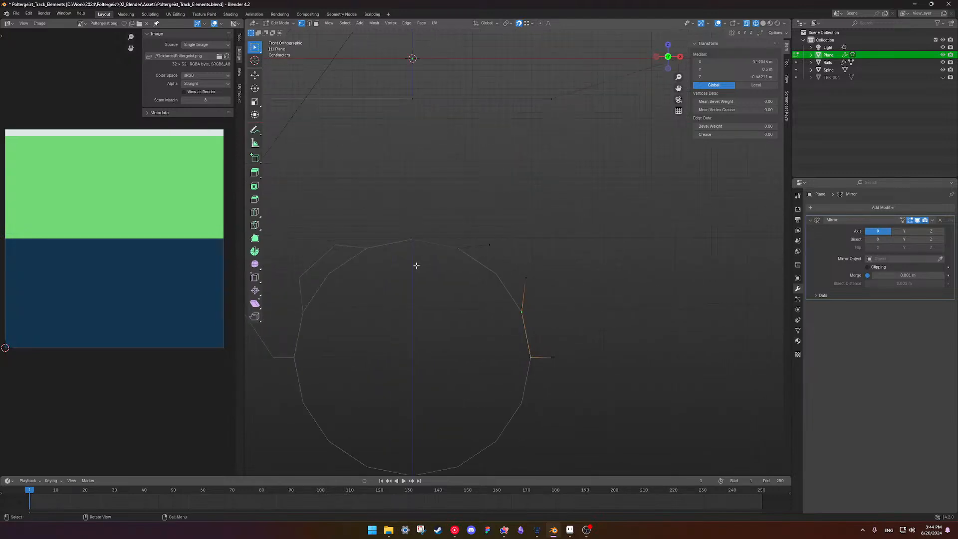
pyautogui.scroll(-1, 519, 249)
# Join the outline's upper and lower end vertices inside the rail with an edge.
pyautogui.click(573, 185)
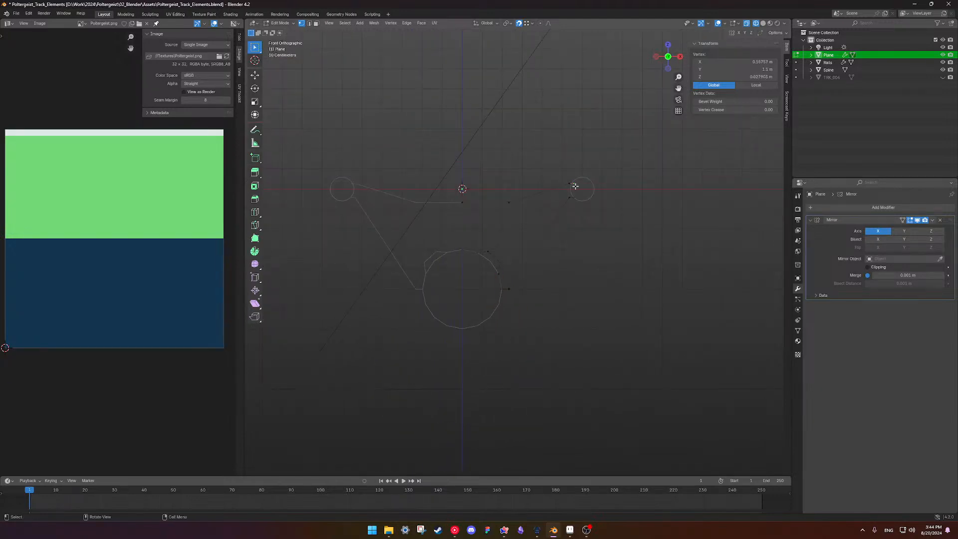
pyautogui.keyDown('shift'); pyautogui.click(571, 196); pyautogui.keyUp('shift')
pyautogui.press('f')
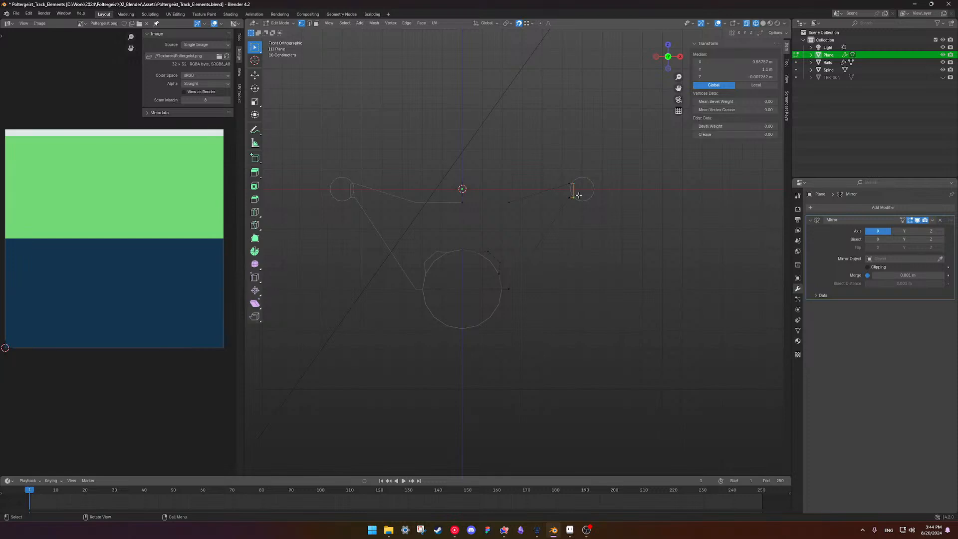
# Try to fill the closed half outline of the crosstie with a face, and undo the fill.
pyautogui.moveTo(429, 140); pyautogui.dragTo(591, 321)
pyautogui.press('f')
pyautogui.hotkey('alt', 'a')
pyautogui.scroll(5, 547, 265)
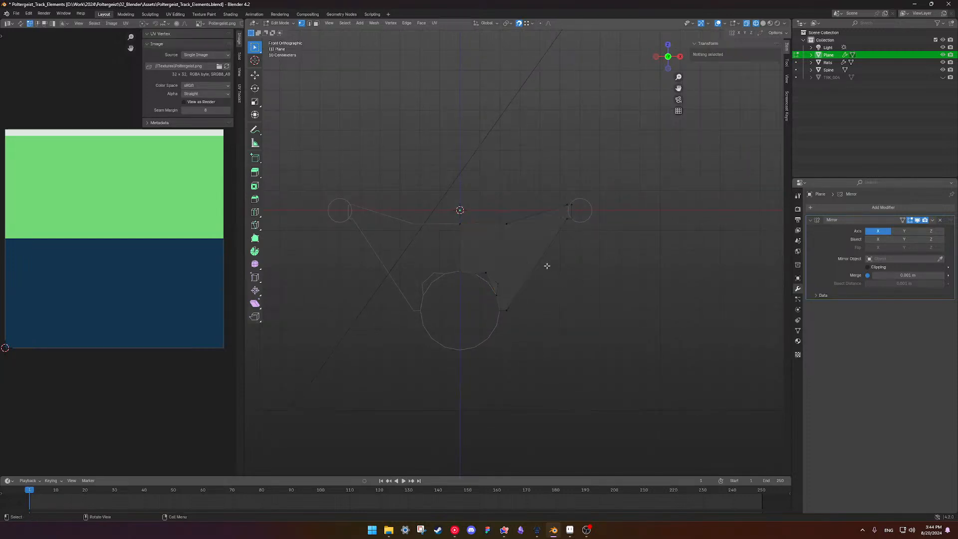
pyautogui.hotkey('ctrl', 'z')
pyautogui.hotkey('ctrl', 'z')
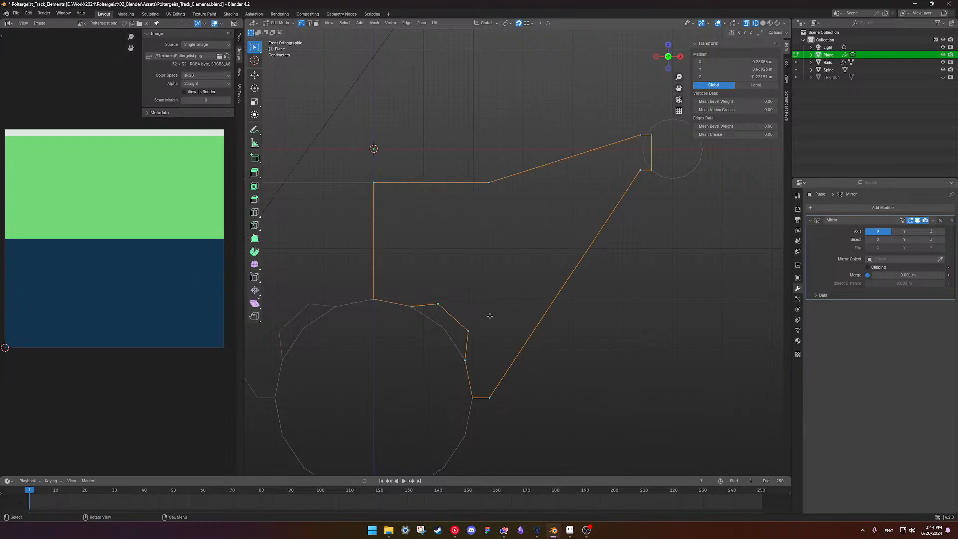
# Select the entire half outline between the spine and the rail and fill it with a single face.
pyautogui.click(445, 303)
pyautogui.moveTo(328, 134); pyautogui.dragTo(671, 444)
pyautogui.scroll(-2, 511, 204)
pyautogui.moveTo(353, 140); pyautogui.dragTo(651, 372)
pyautogui.press('f')
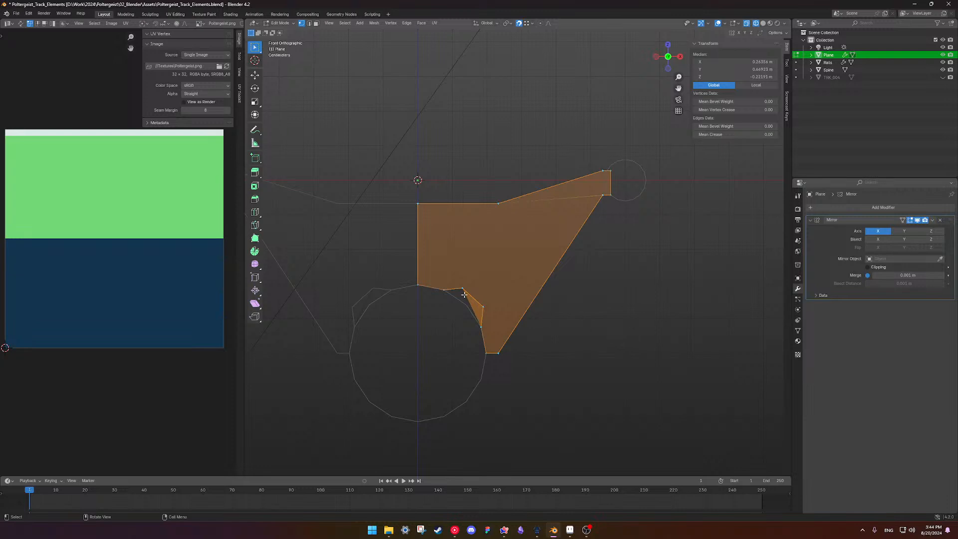
# Select the small bracket's inner vertex on the spine together with the upper edge's bend vertex.
pyautogui.click(442, 282)
pyautogui.keyDown('shift'); pyautogui.click(495, 205); pyautogui.keyUp('shift')
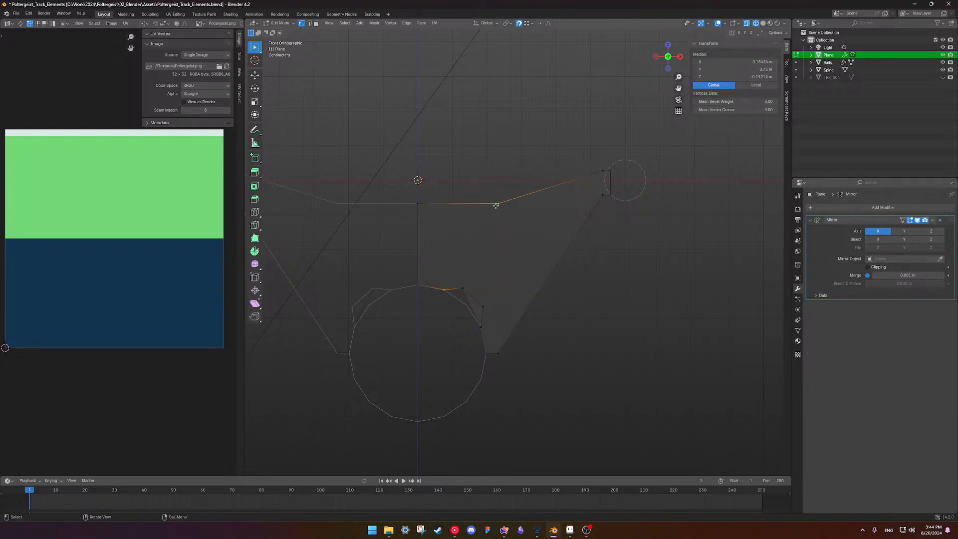
# Connect the tie's top bend vertex to the first spine-rim vertex and to the first raised vertex beside it.
pyautogui.press('f')
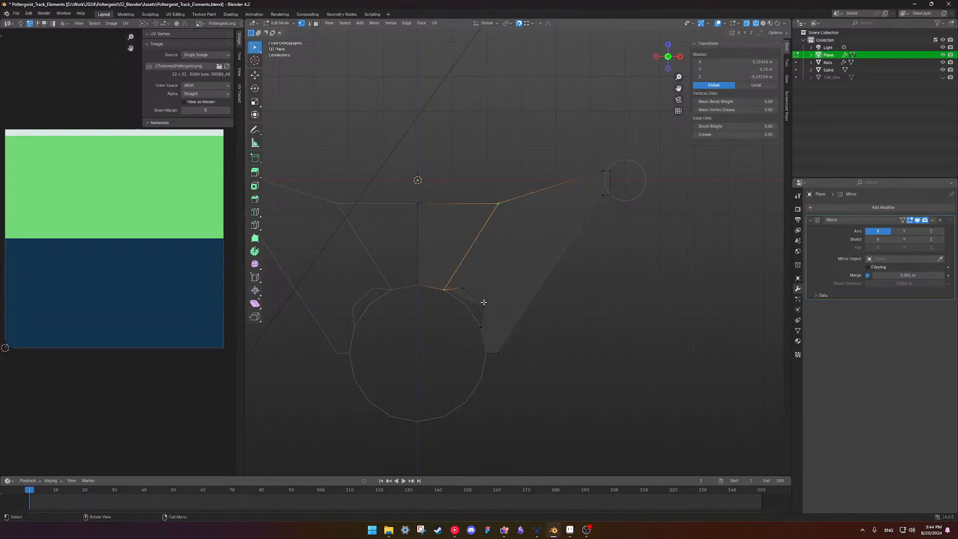
pyautogui.click(496, 208)
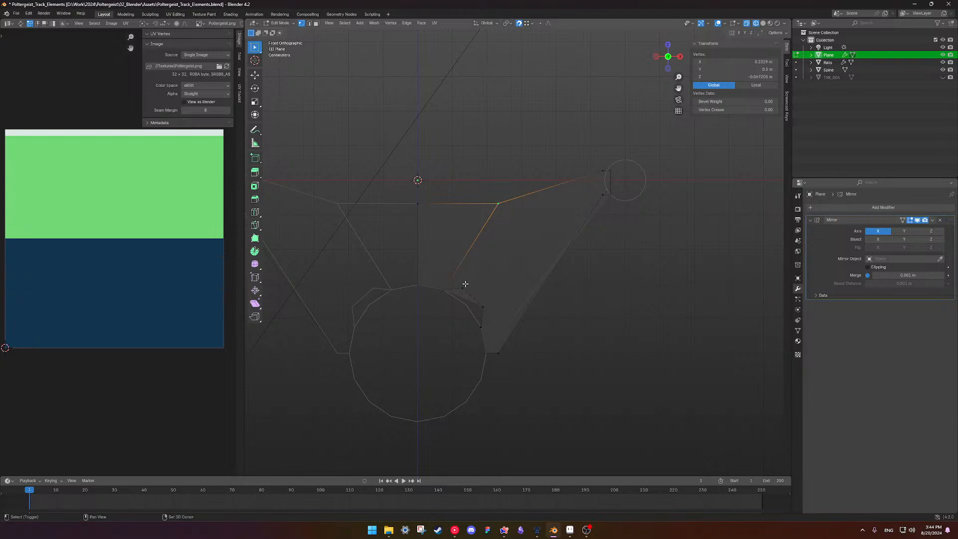
pyautogui.keyDown('shift'); pyautogui.click(464, 283); pyautogui.keyUp('shift')
pyautogui.press('f')
# Try to connect the remaining outline vertices beside the spine to the top bend vertex and the rail-side vertices.
pyautogui.click(485, 305)
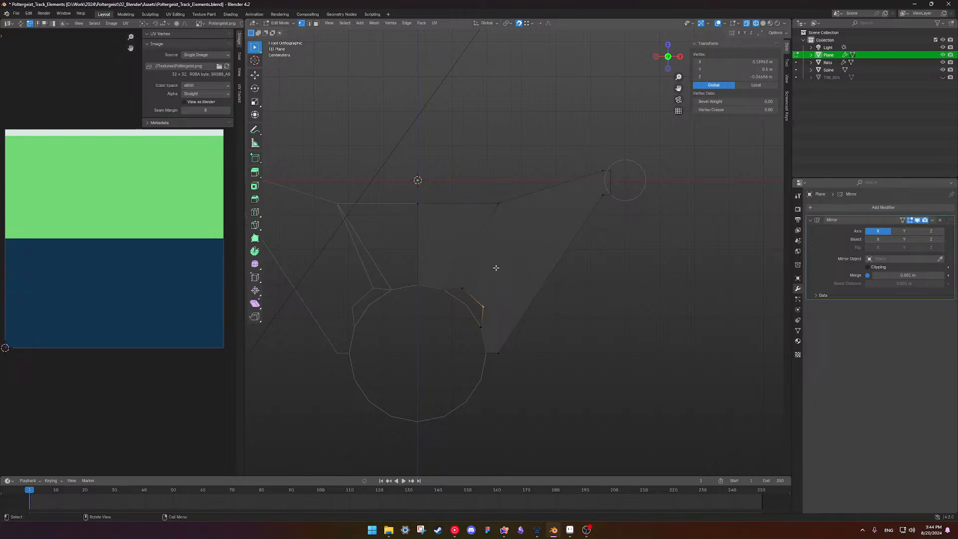
pyautogui.keyDown('shift'); pyautogui.click(499, 211); pyautogui.keyUp('shift')
pyautogui.press('f')
pyautogui.click(483, 325)
pyautogui.click(603, 172)
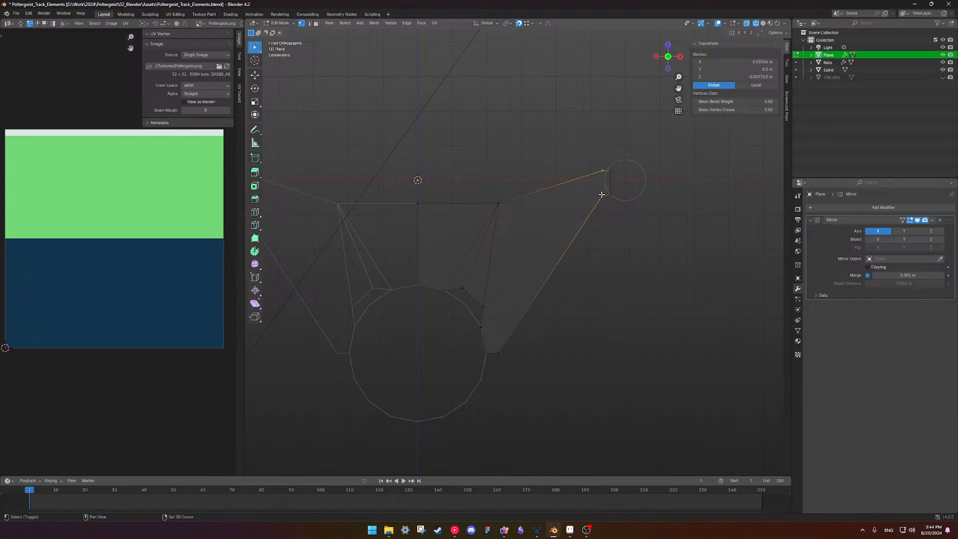
pyautogui.keyDown('shift'); pyautogui.click(601, 194); pyautogui.keyUp('shift')
pyautogui.click(485, 306)
pyautogui.keyDown('shift'); pyautogui.click(602, 195); pyautogui.keyUp('shift')
pyautogui.click(616, 274)
pyautogui.scroll(-4, 552, 329)
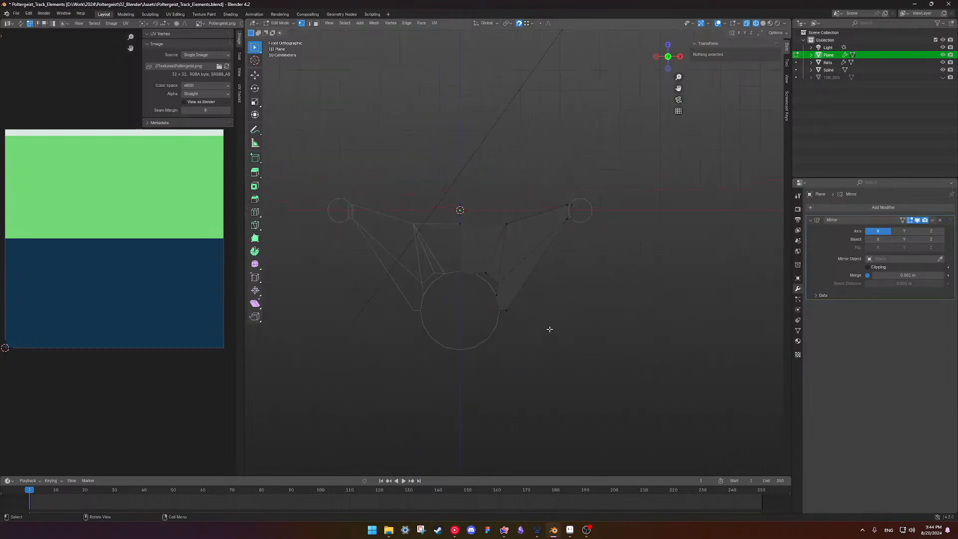
pyautogui.scroll(6, 543, 317)
pyautogui.keyDown('shift'); pyautogui.moveTo(498, 302); pyautogui.dragTo(506, 297, button='middle'); pyautogui.keyUp('shift')
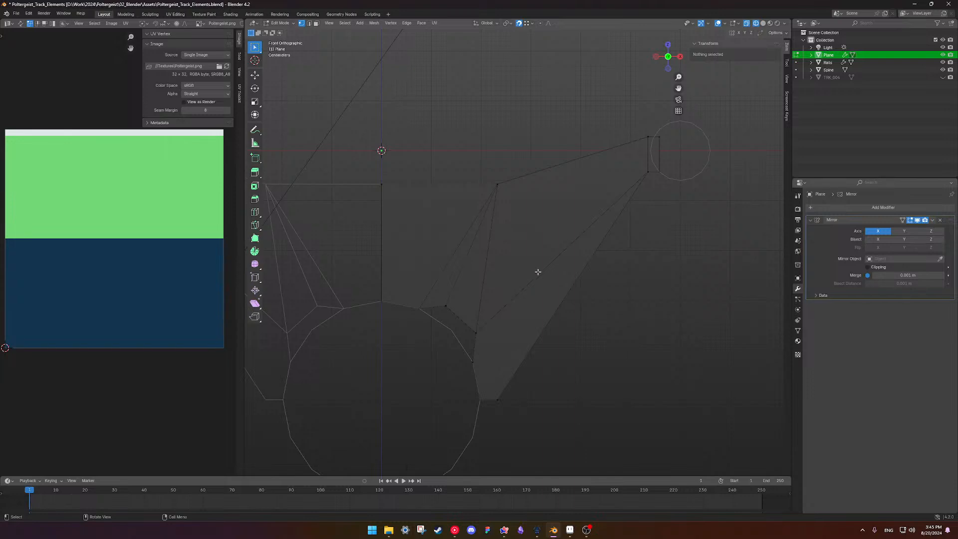
# Undo the latest connecting edges, keeping only the two edges from the top bend vertex to the first spine-side vertices.
pyautogui.hotkey('ctrl', 'z')
pyautogui.hotkey('ctrl', 'z')
pyautogui.hotkey('ctrl', 'z')
pyautogui.hotkey('ctrl', 'z')
pyautogui.hotkey('ctrl', 'z')
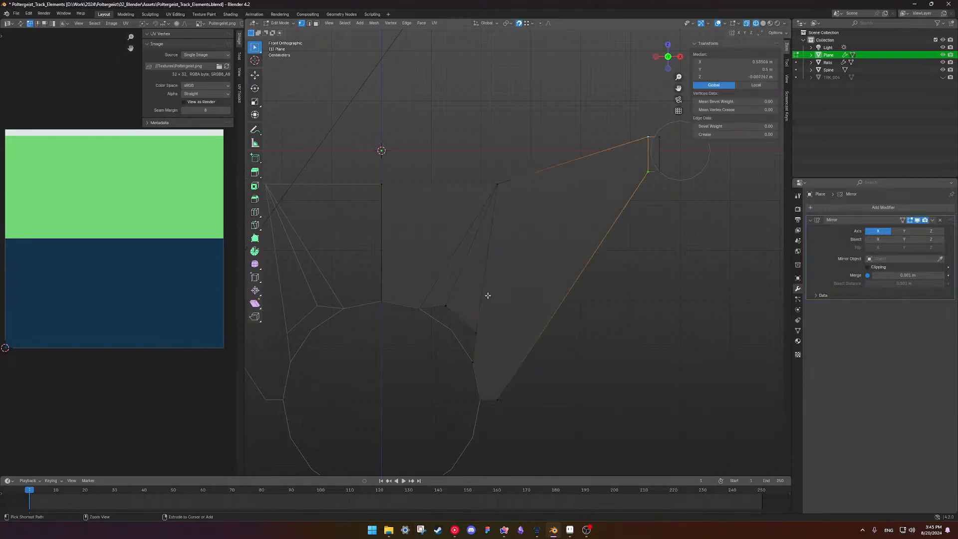
pyautogui.hotkey('ctrl', 'z')
pyautogui.hotkey('ctrl', 'z')
pyautogui.hotkey('ctrl', 'z')
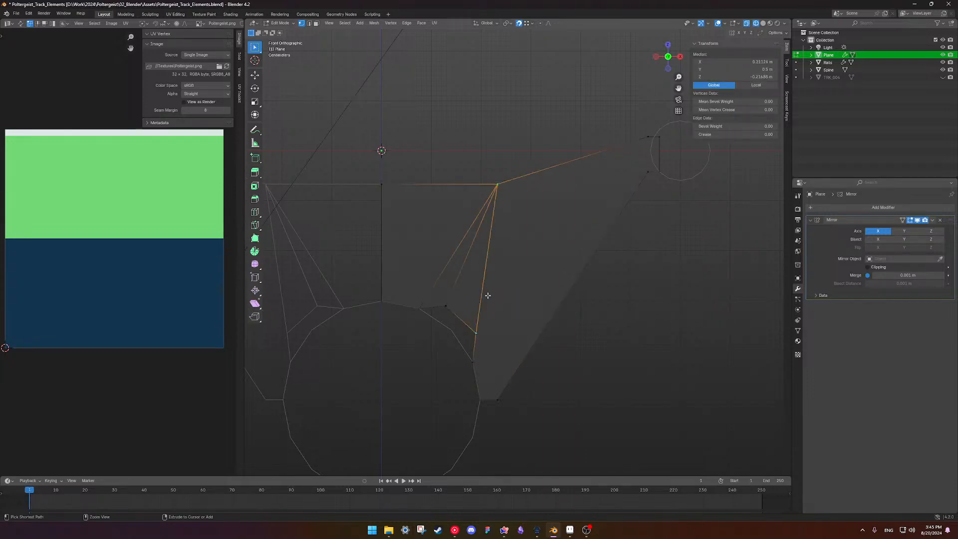
pyautogui.hotkey('ctrl', 'z')
# Connect the first raised spine-side vertex to the upper rail-side vertex, and the second raised vertex to the lower rail-side vertex.
pyautogui.click(458, 306)
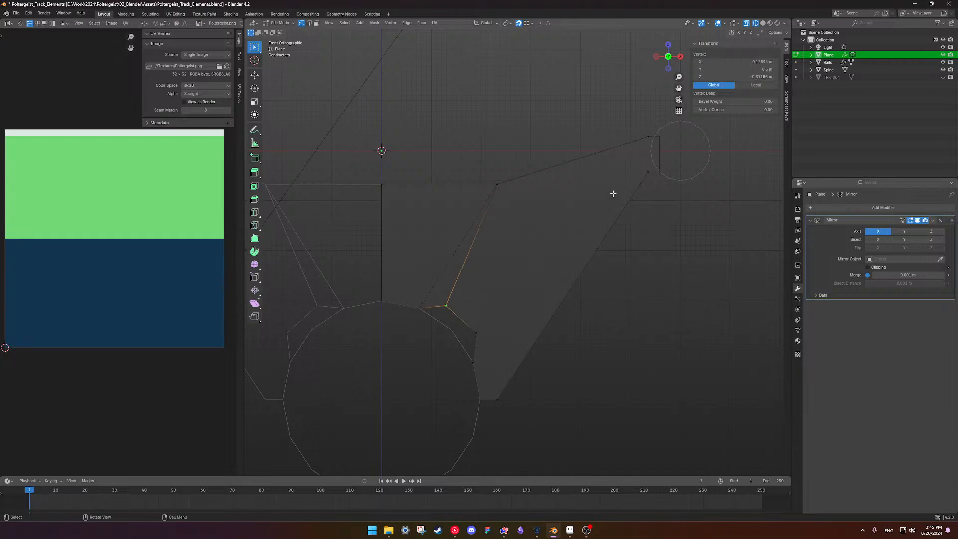
pyautogui.keyDown('shift'); pyautogui.click(646, 144); pyautogui.keyUp('shift')
pyautogui.press('j')
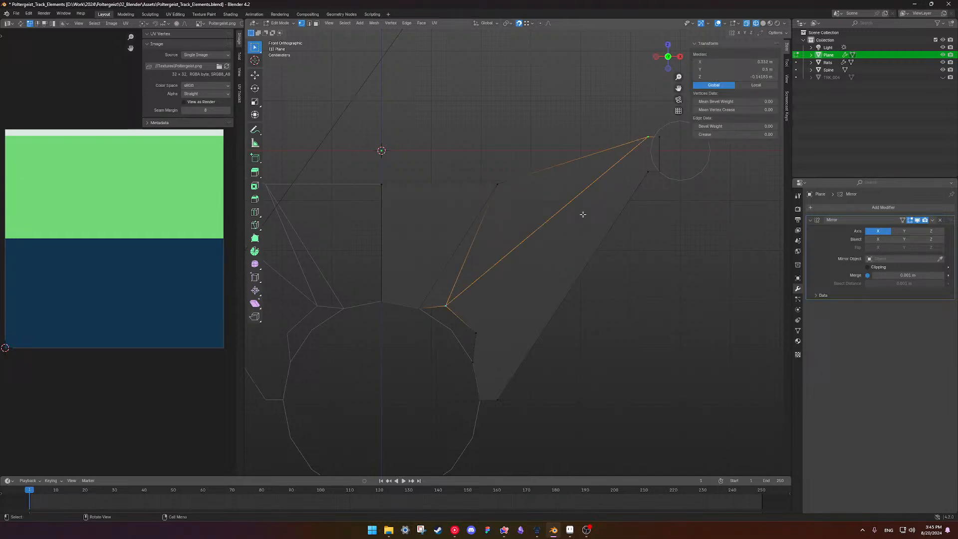
pyautogui.click(480, 328)
pyautogui.keyDown('shift'); pyautogui.click(647, 174); pyautogui.keyUp('shift')
pyautogui.press('j')
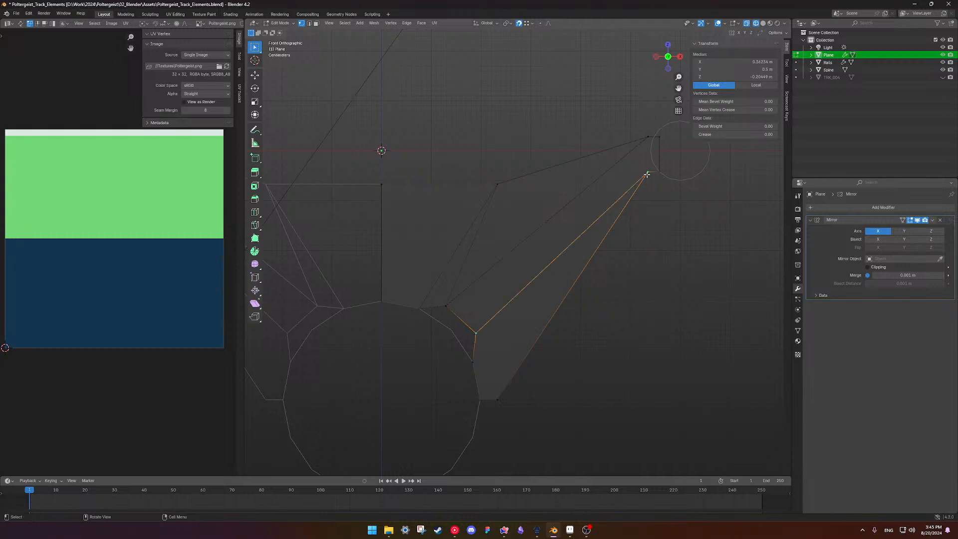
# Join the upper and lower rail-side vertices with a vertical edge and clear the selection.
pyautogui.click(647, 173)
pyautogui.keyDown('shift'); pyautogui.click(649, 143); pyautogui.keyUp('shift')
pyautogui.press('j')
pyautogui.hotkey('alt', 'a')
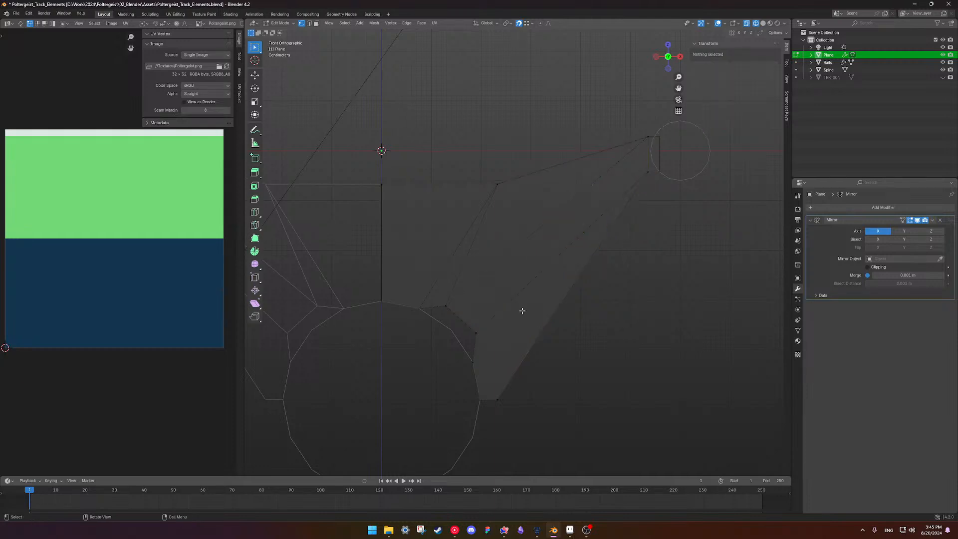
# Try to connect the spine-rim vertex below the second raised vertex to the lower rail-side vertex.
pyautogui.click(473, 360)
pyautogui.keyDown('shift'); pyautogui.click(647, 175); pyautogui.keyUp('shift')
pyautogui.press('j')
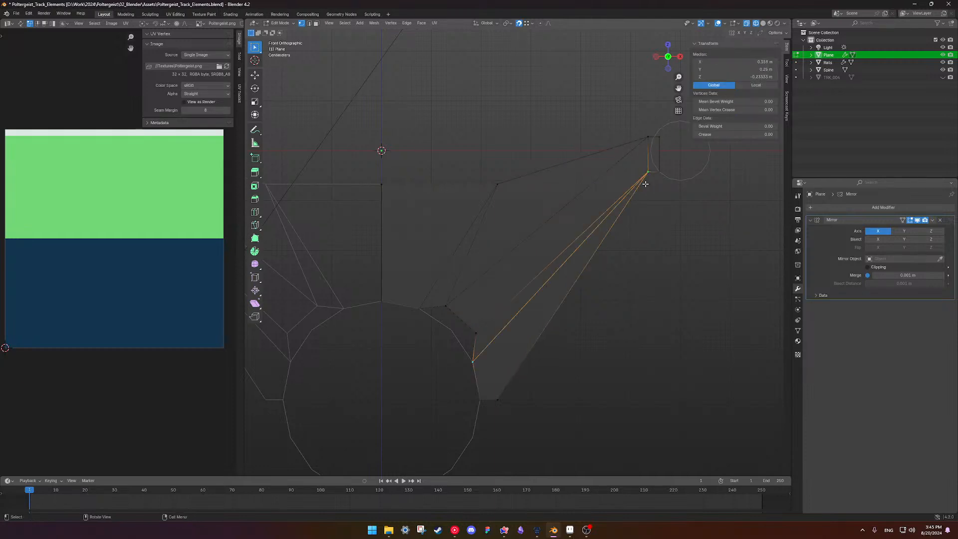
pyautogui.hotkey('alt', 'a')
pyautogui.scroll(-4, 479, 295)
pyautogui.scroll(4, 480, 296)
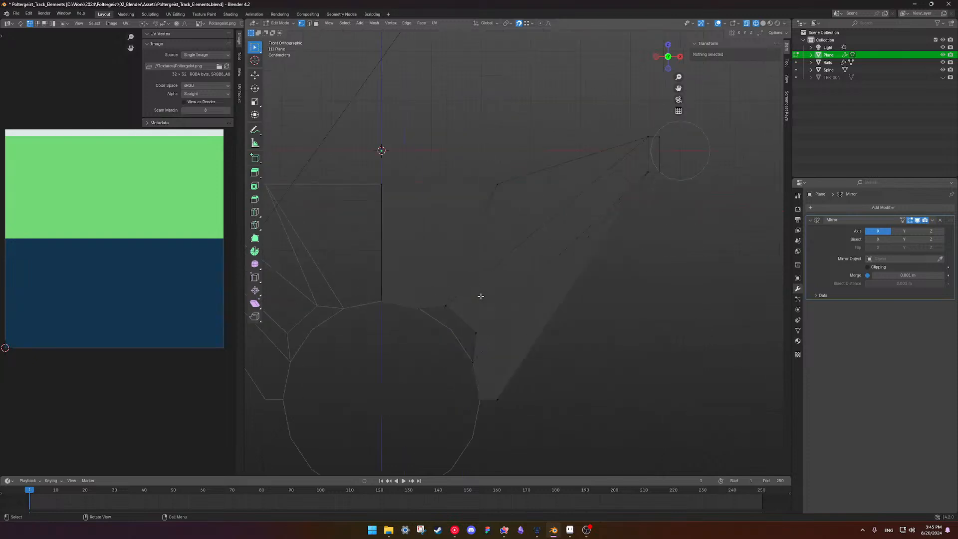
pyautogui.keyDown('ctrl'); pyautogui.click(537, 280); pyautogui.keyUp('ctrl')
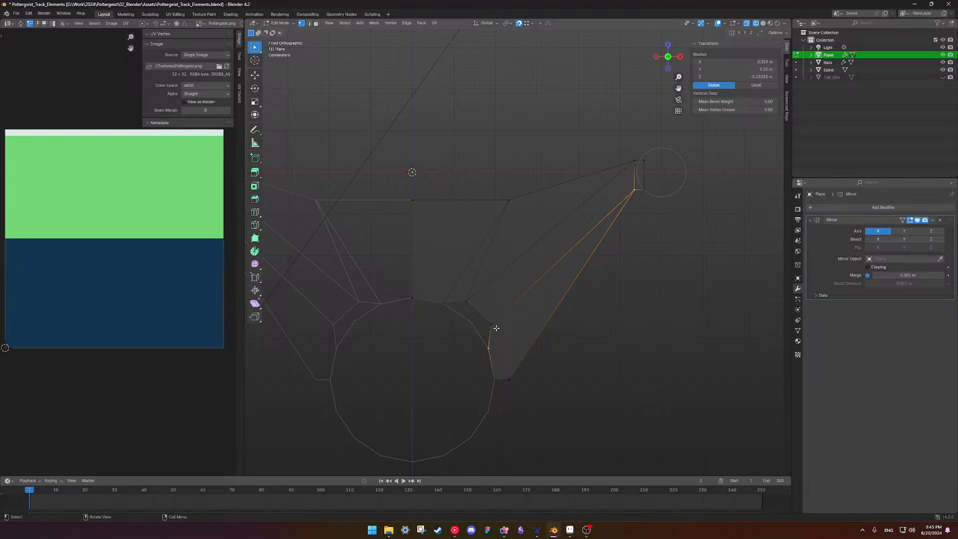
# Connect the second raised spine-side vertex to the tie's lower outer corner vertex.
pyautogui.click(495, 327)
pyautogui.keyDown('shift'); pyautogui.click(510, 382); pyautogui.keyUp('shift')
pyautogui.press('j')
pyautogui.click(561, 366)
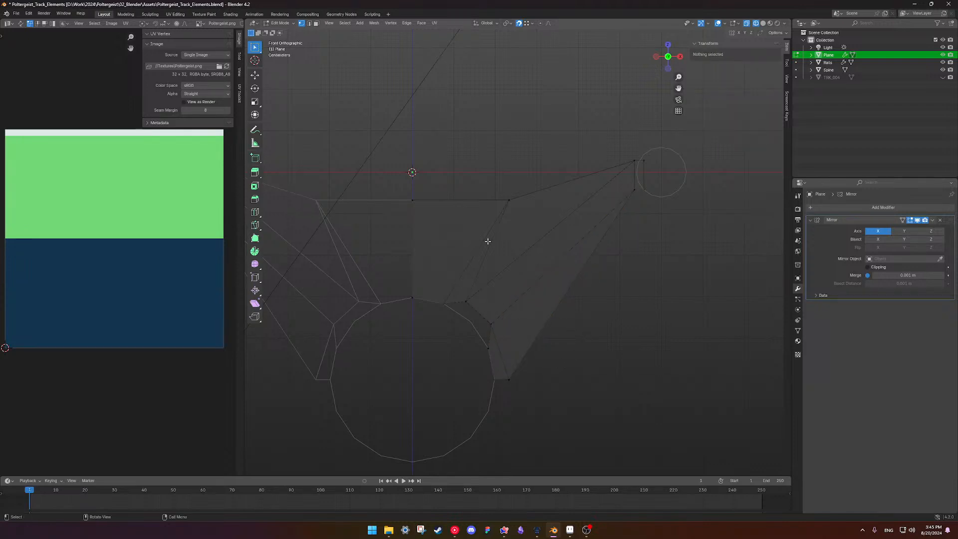
# Delete the edge between the top bend vertex and the first spine-rim vertex.
pyautogui.press('3')
pyautogui.click(463, 272)
pyautogui.press('2')
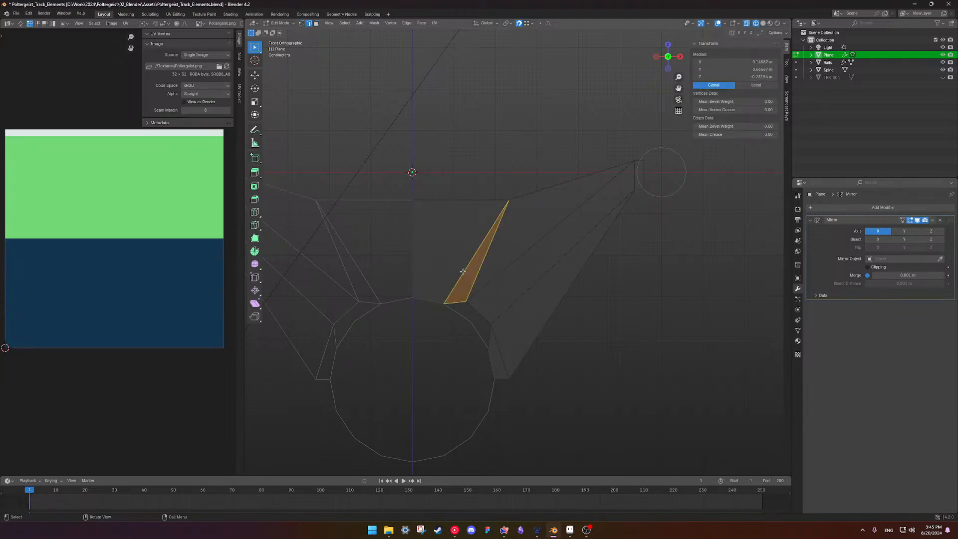
pyautogui.click(463, 272)
pyautogui.press('x')
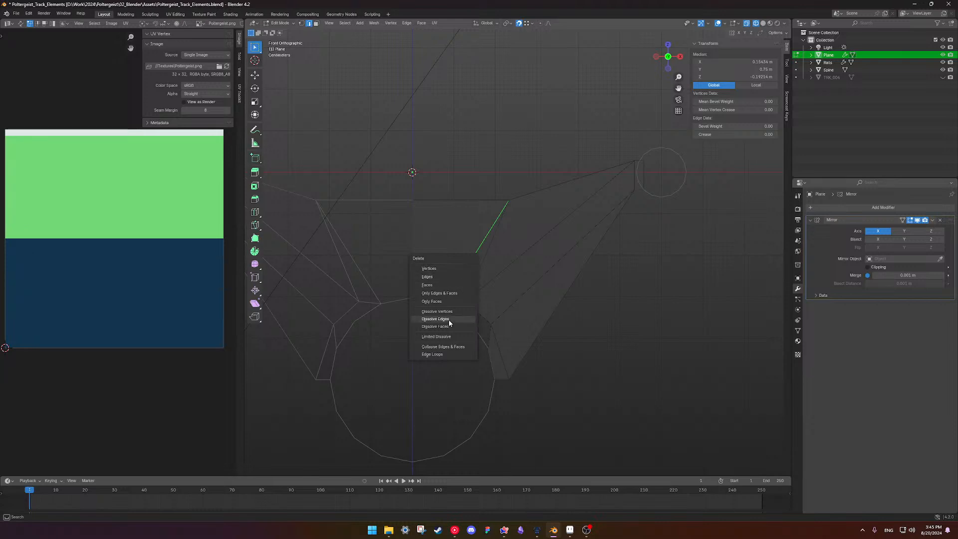
pyautogui.click(449, 318)
pyautogui.click(464, 298)
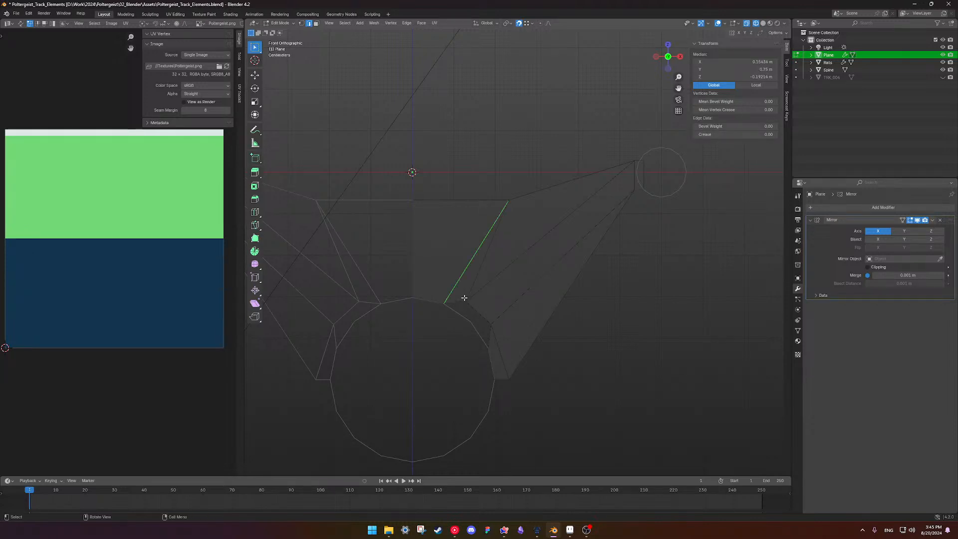
pyautogui.press('x')
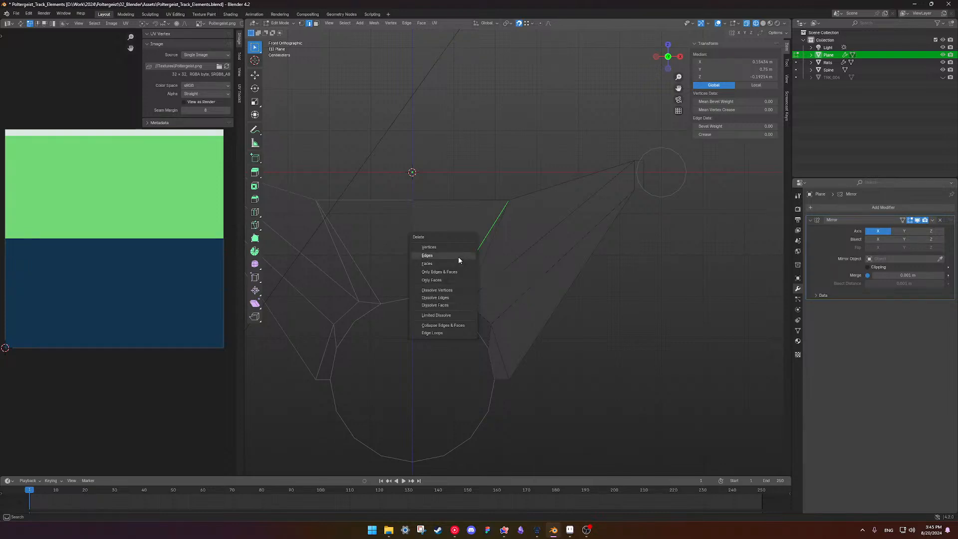
pyautogui.click(459, 255)
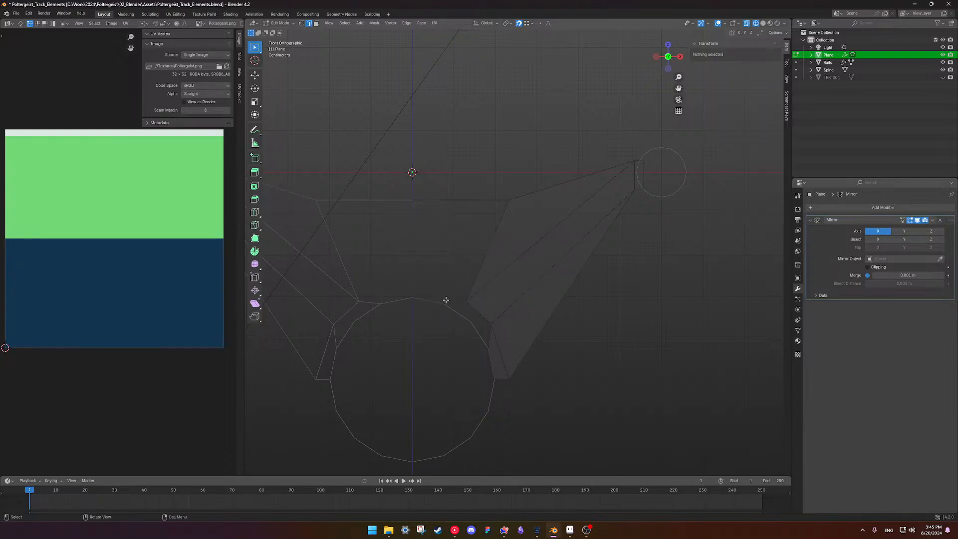
# Fill the gap above the spine with a face and split it diagonally from the top centre vertex to the first raised vertex.
pyautogui.press('1')
pyautogui.moveTo(374, 62); pyautogui.dragTo(478, 310)
pyautogui.keyDown('shift'); pyautogui.click(507, 200); pyautogui.keyUp('shift')
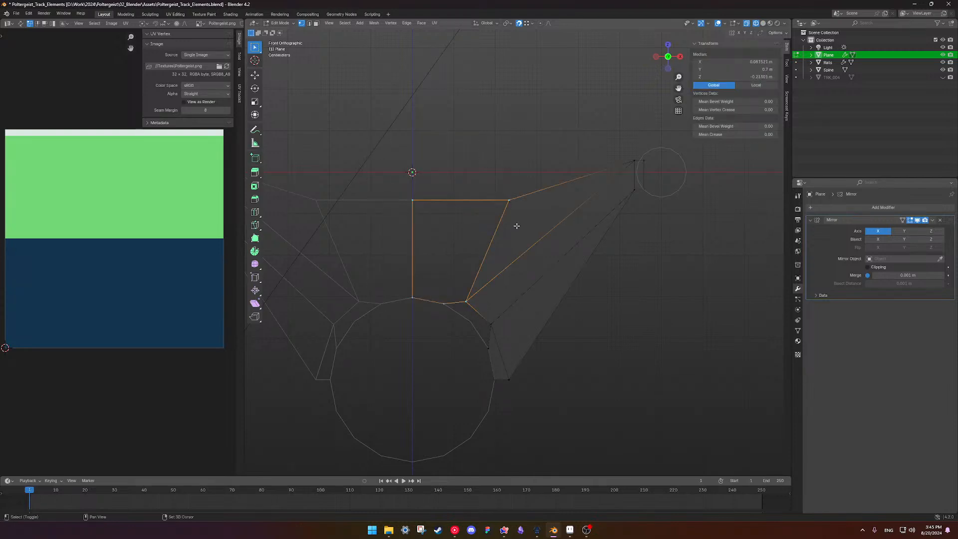
pyautogui.click(467, 302)
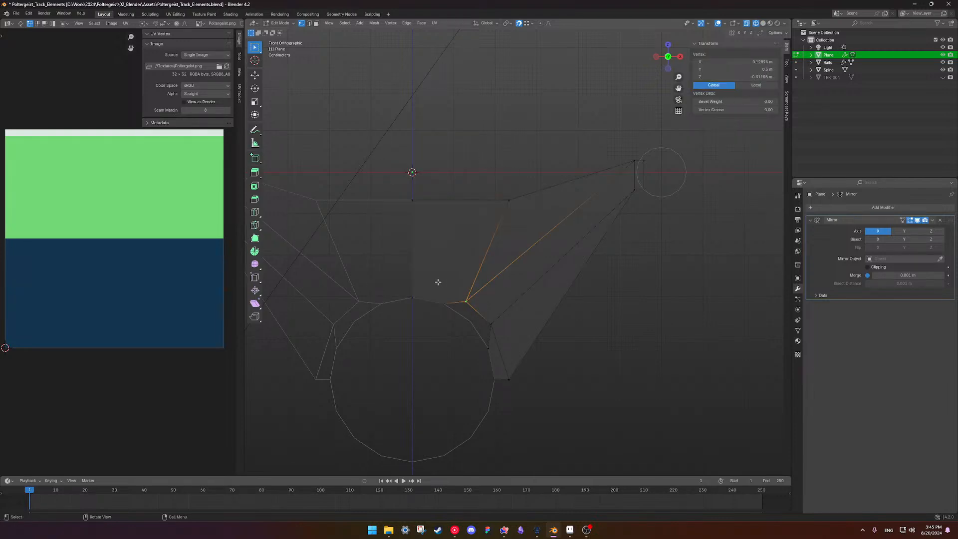
pyautogui.keyDown('shift'); pyautogui.click(422, 214); pyautogui.keyUp('shift')
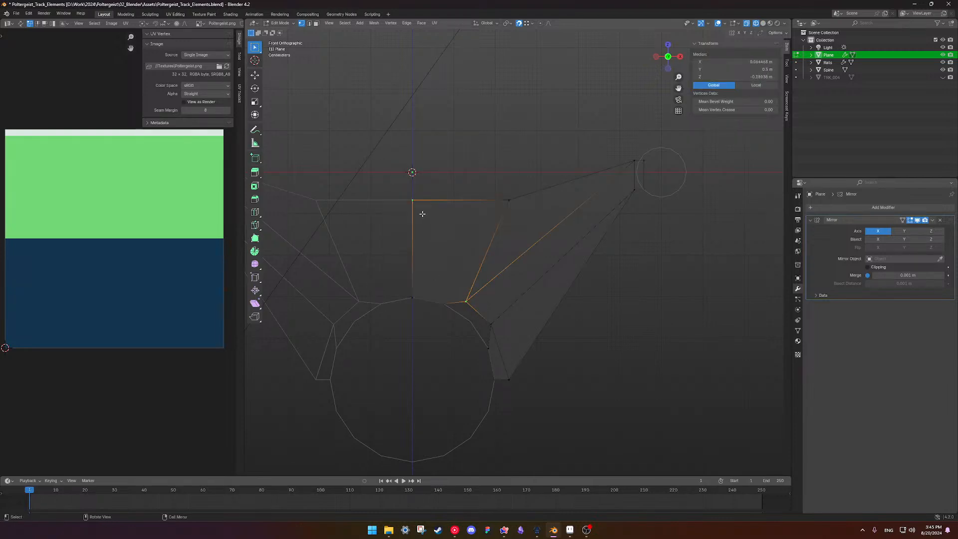
pyautogui.click(647, 313)
# Try to flatten the whole linked tie mesh by scaling it to 0 along the Y axis.
pyautogui.scroll(-5, 514, 316)
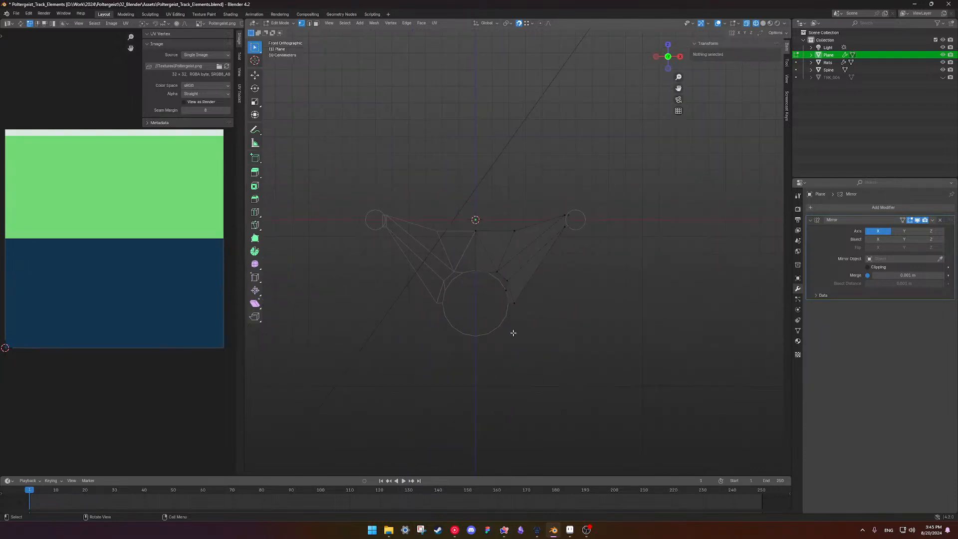
pyautogui.moveTo(527, 301); pyautogui.dragTo(409, 302, button='middle')
pyautogui.click(338, 300)
pyautogui.scroll(-2, 425, 301)
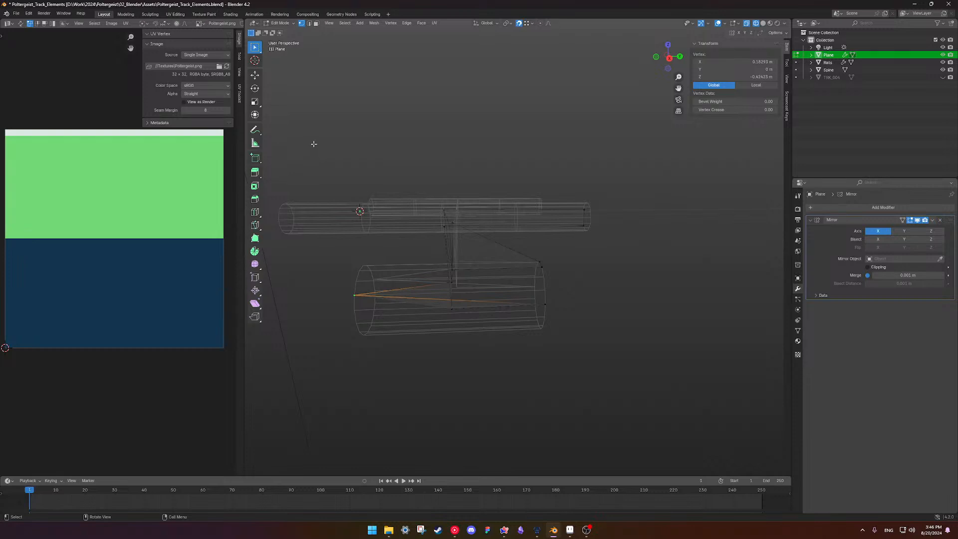
pyautogui.scroll(-2, 370, 202)
pyautogui.moveTo(375, 211)
pyautogui.mouseDown(button='middle')
pyautogui.moveTo(379, 268)
pyautogui.moveTo(382, 222)
pyautogui.mouseUp(button='middle')
pyautogui.press('q')
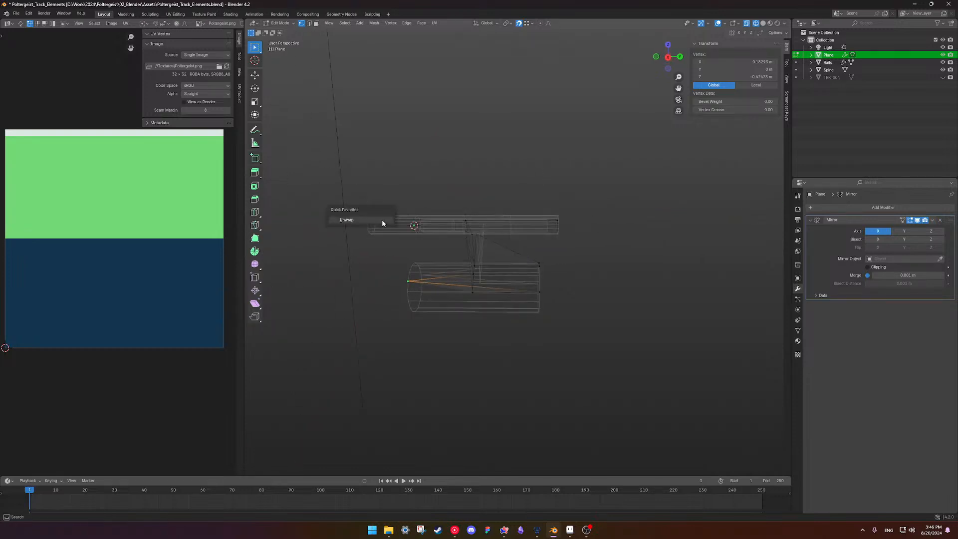
pyautogui.hotkey('ctrl', 'l')
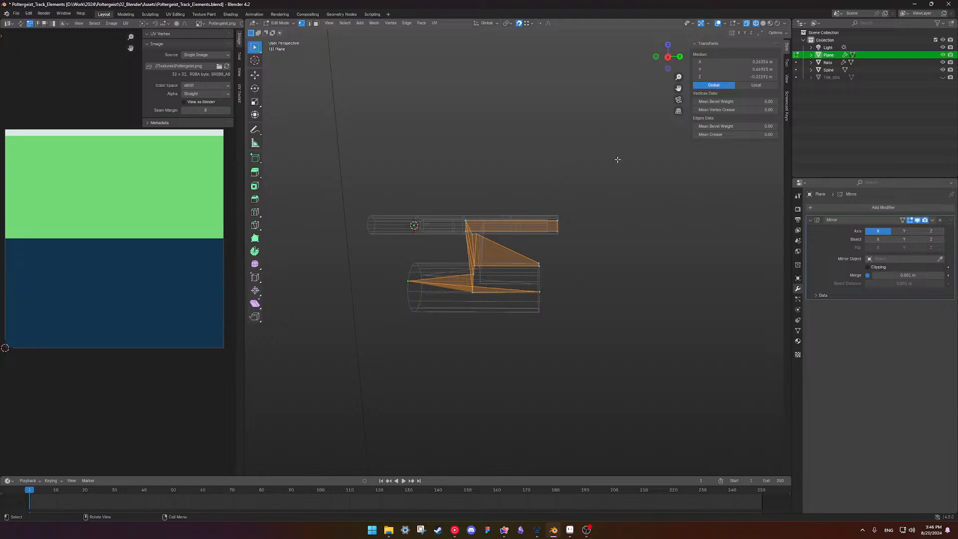
pyautogui.press('s')
pyautogui.press('x')
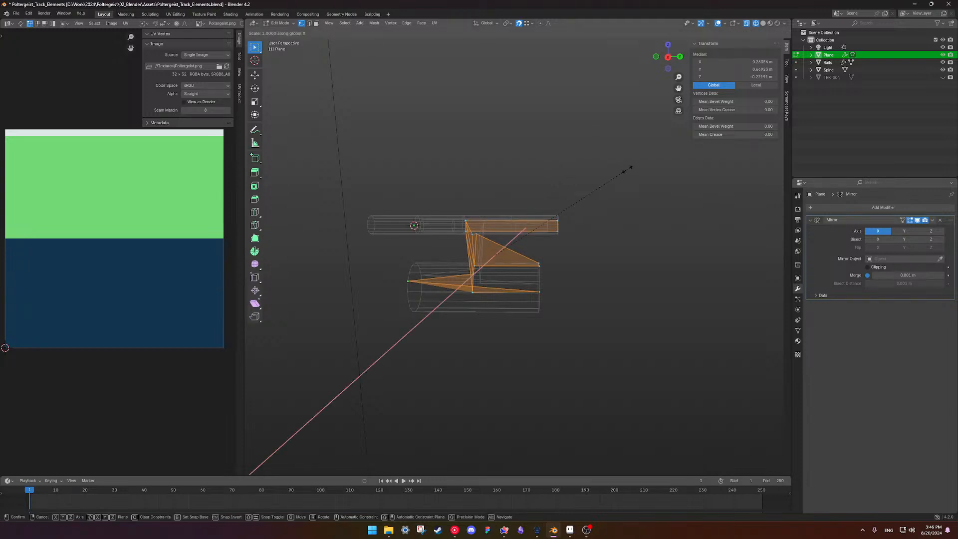
pyautogui.press('y')
pyautogui.press('0')
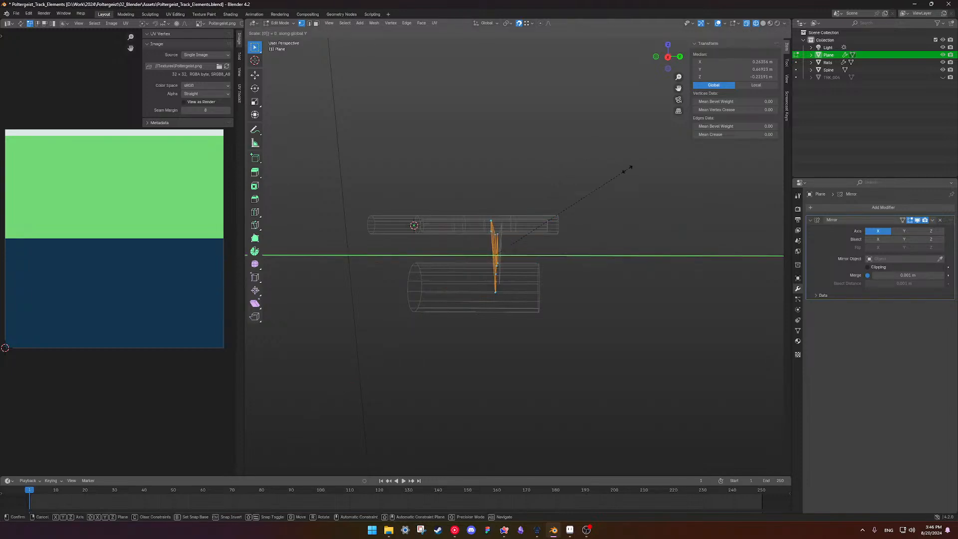
pyautogui.rightClick(628, 169)
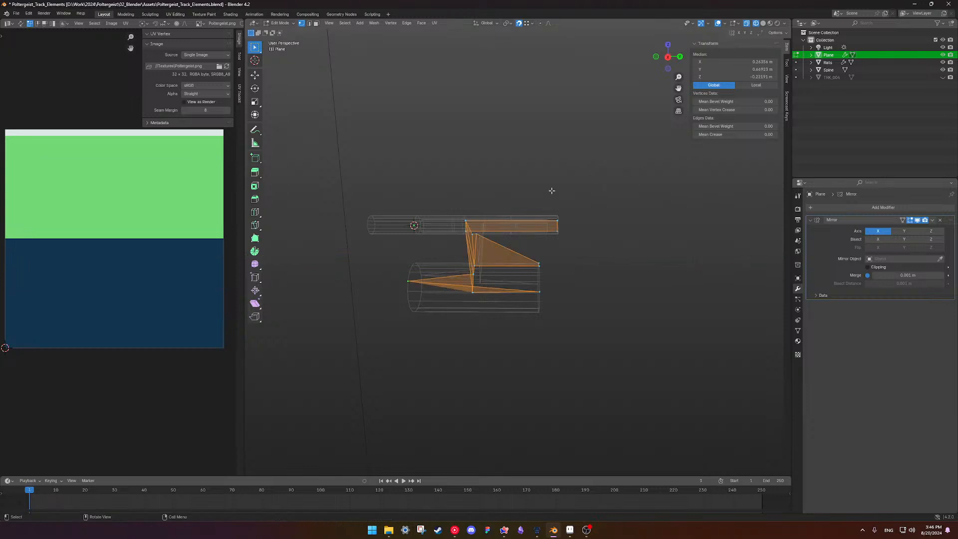
# Place the 3D cursor on the tie's central plane and select the whole linked tie mesh.
pyautogui.scroll(-2, 551, 191)
pyautogui.keyDown('shift'); pyautogui.moveTo(536, 201); pyautogui.dragTo(531, 222, button='middle'); pyautogui.keyUp('shift')
pyautogui.moveTo(530, 223); pyautogui.dragTo(490, 259, button='middle')
pyautogui.click(496, 243)
pyautogui.hotkey('ctrl', 'l')
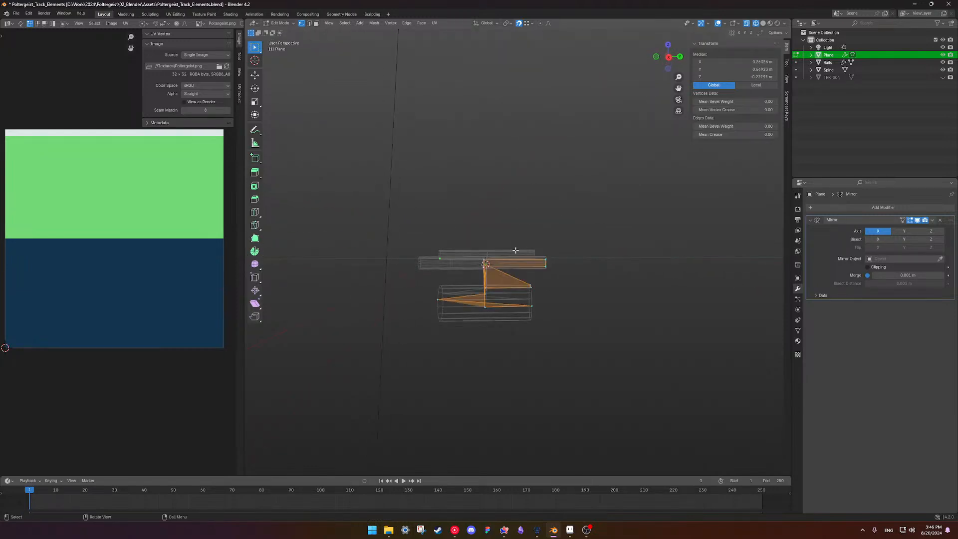
# Try to flatten the selected tie mesh with a Y scale of 0 about the median point.
pyautogui.press('s')
pyautogui.press('y')
pyautogui.press('0')
pyautogui.press('Return')
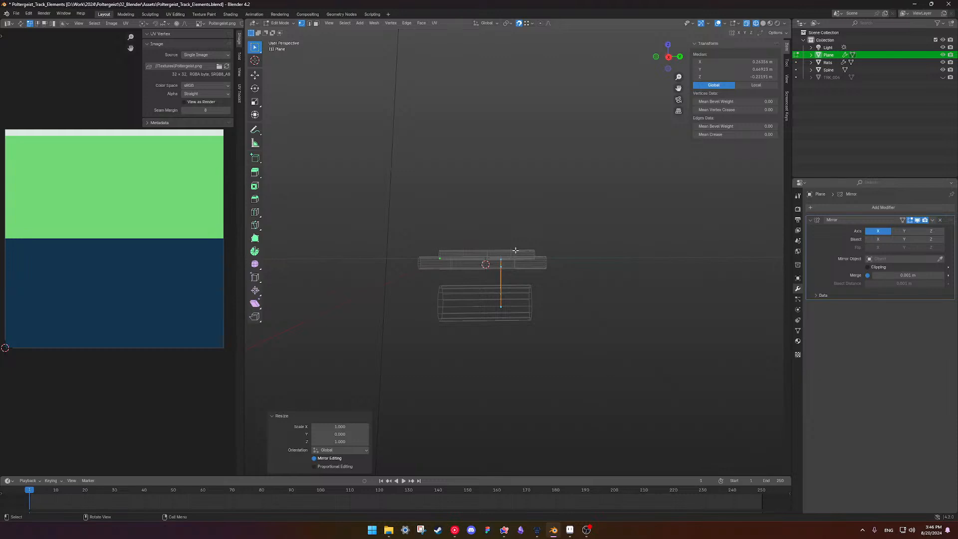
pyautogui.hotkey('ctrl', 'z')
# Set the transform pivot point to 3D Cursor.
pyautogui.click(507, 23)
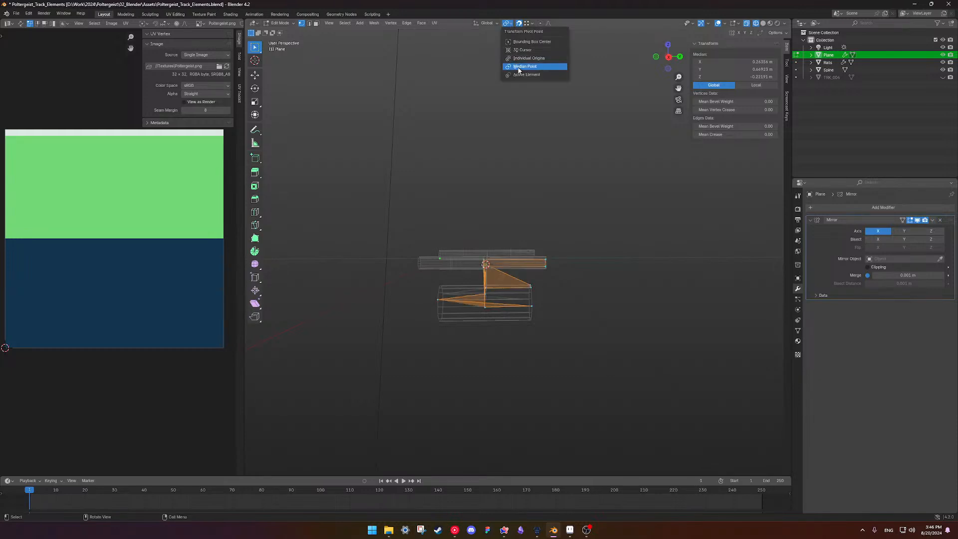
pyautogui.click(522, 50)
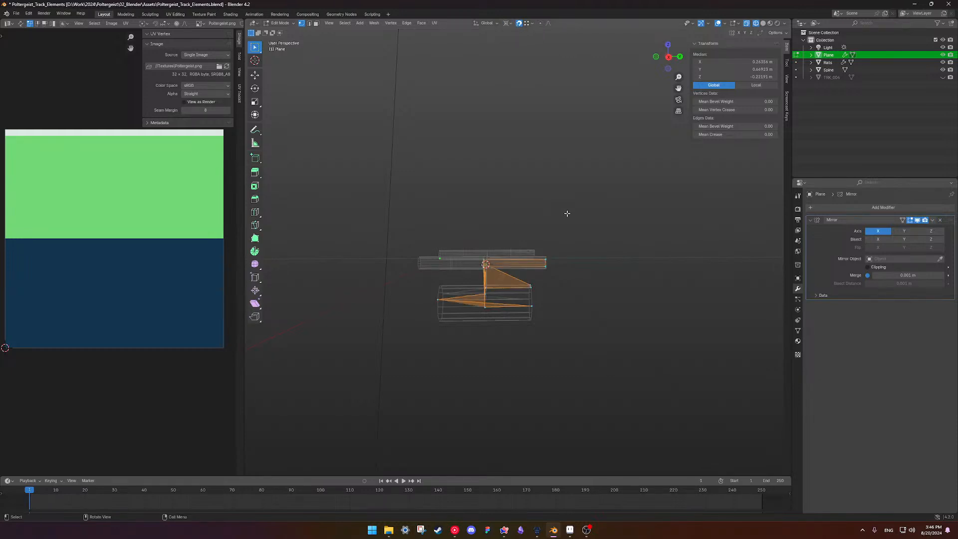
# Flatten the selected tie mesh with a Y scale of 0 about the 3D cursor and check it from the front.
pyautogui.press('s')
pyautogui.press('y')
pyautogui.press('0')
pyautogui.press('Return')
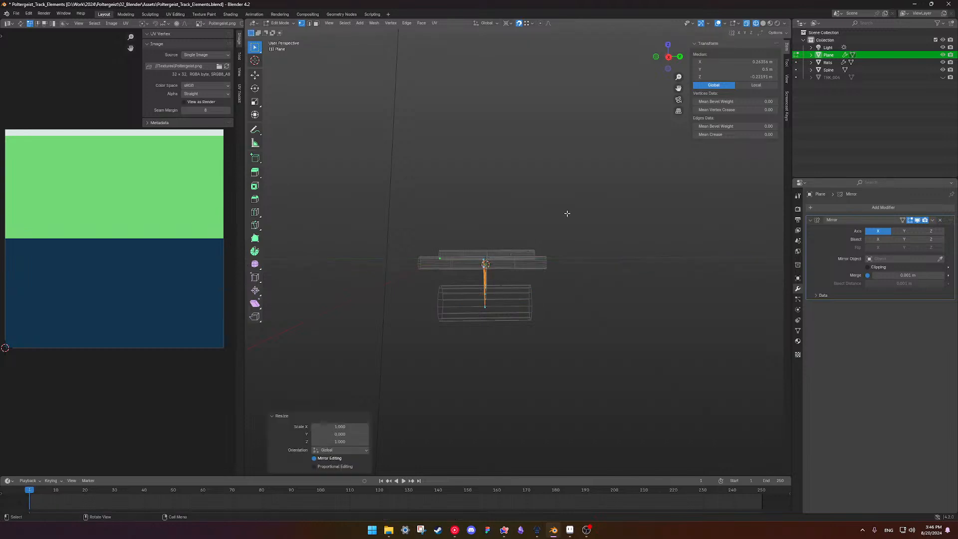
pyautogui.moveTo(462, 269); pyautogui.dragTo(515, 239, button='middle')
pyautogui.scroll(4, 586, 323)
pyautogui.press('KP_1')
pyautogui.scroll(2, 451, 297)
pyautogui.click(642, 315)
pyautogui.scroll(3, 556, 253)
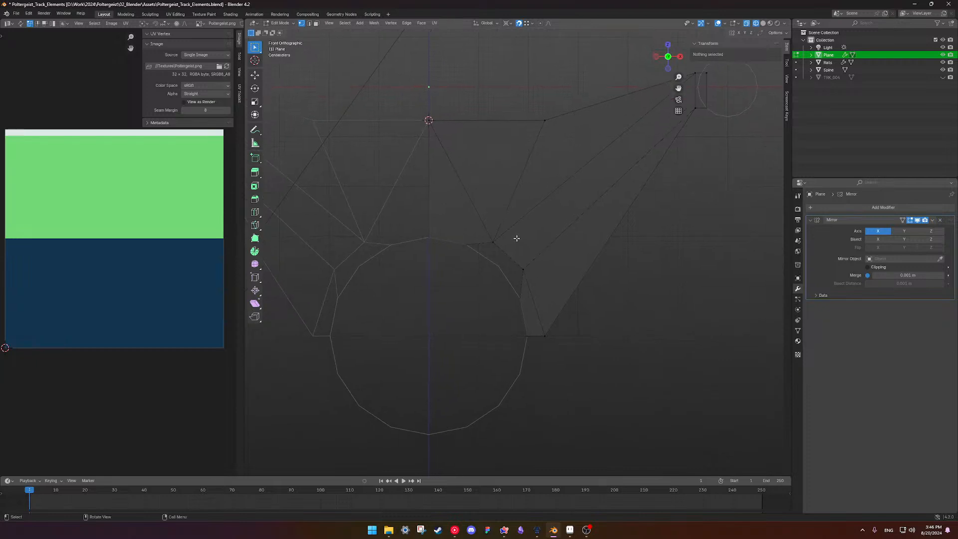
# Try to dissolve the two diagonal edges running from the spine's upper contact vertex to the tie's centre and the rail.
pyautogui.scroll(-1, 517, 237)
pyautogui.scroll(-1, 534, 200)
pyautogui.keyDown('shift'); pyautogui.moveTo(538, 186); pyautogui.dragTo(518, 210, button='middle'); pyautogui.keyUp('shift')
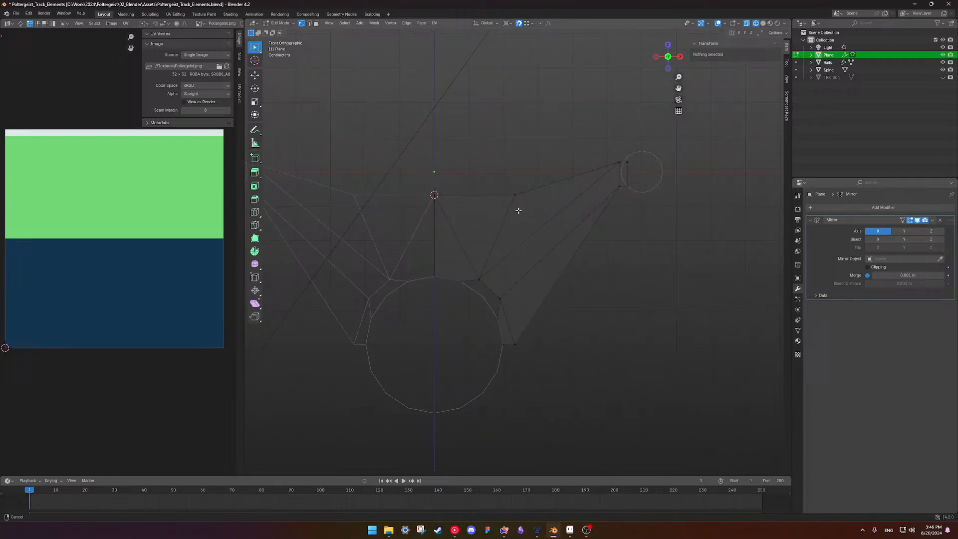
pyautogui.click(470, 274)
pyautogui.click(458, 280)
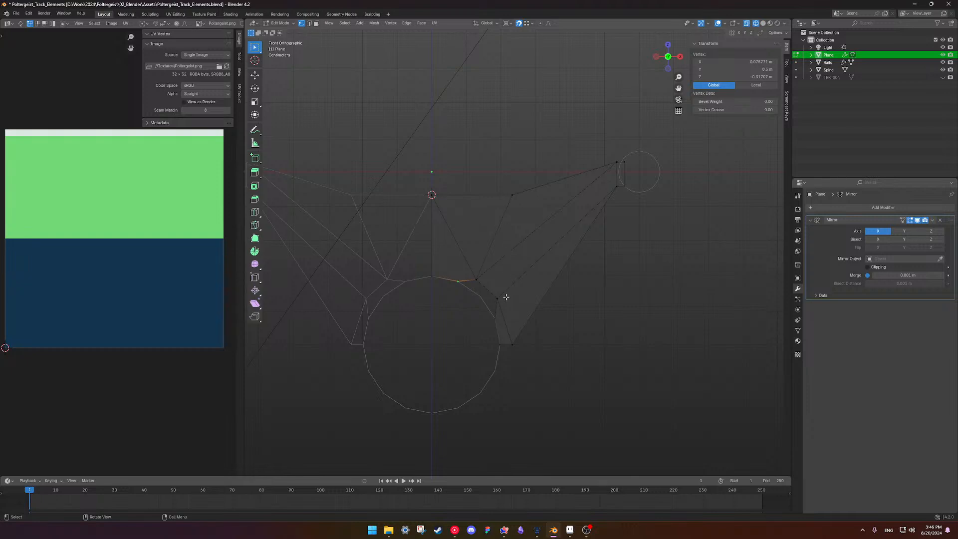
pyautogui.click(463, 243)
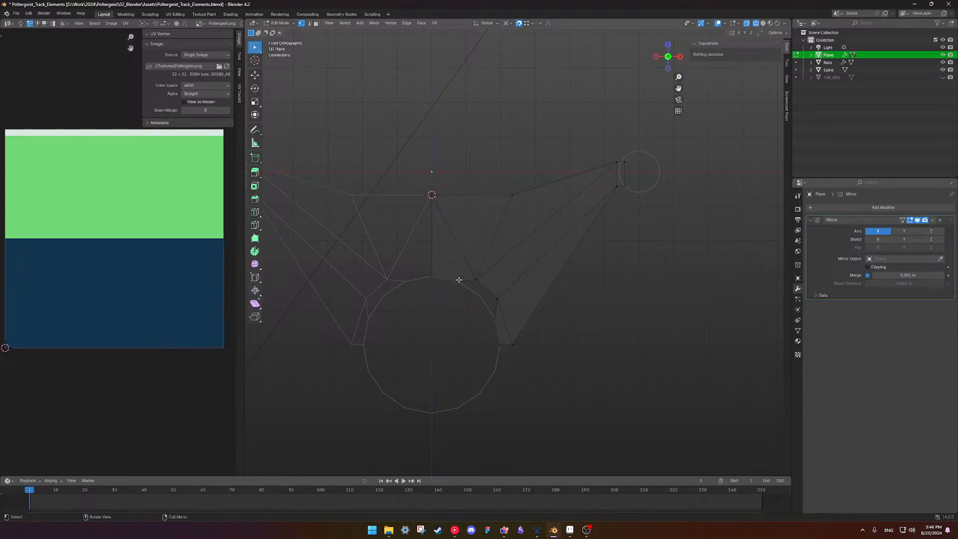
pyautogui.click(462, 258)
pyautogui.click(463, 256)
pyautogui.press('2')
pyautogui.click(462, 256)
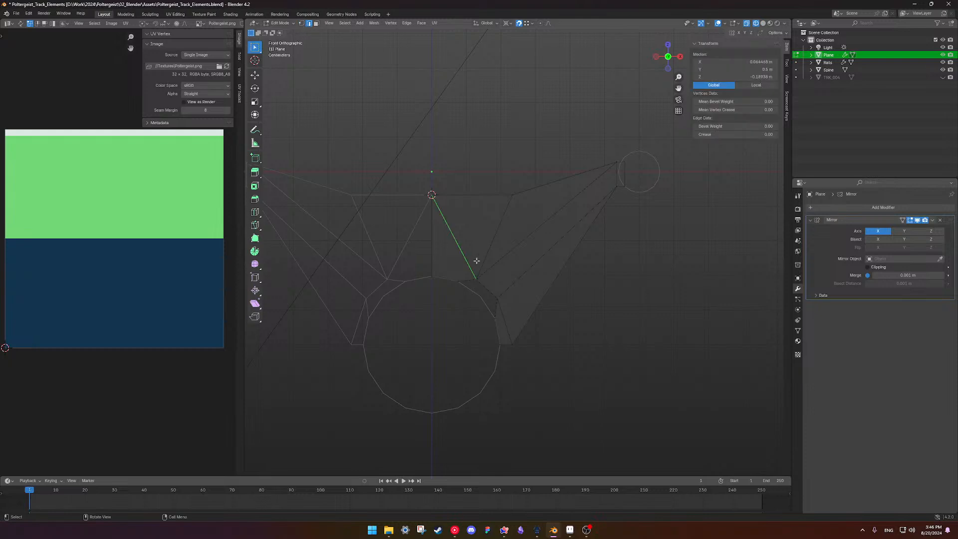
pyautogui.keyDown('ctrl'); pyautogui.click(513, 251); pyautogui.keyUp('ctrl')
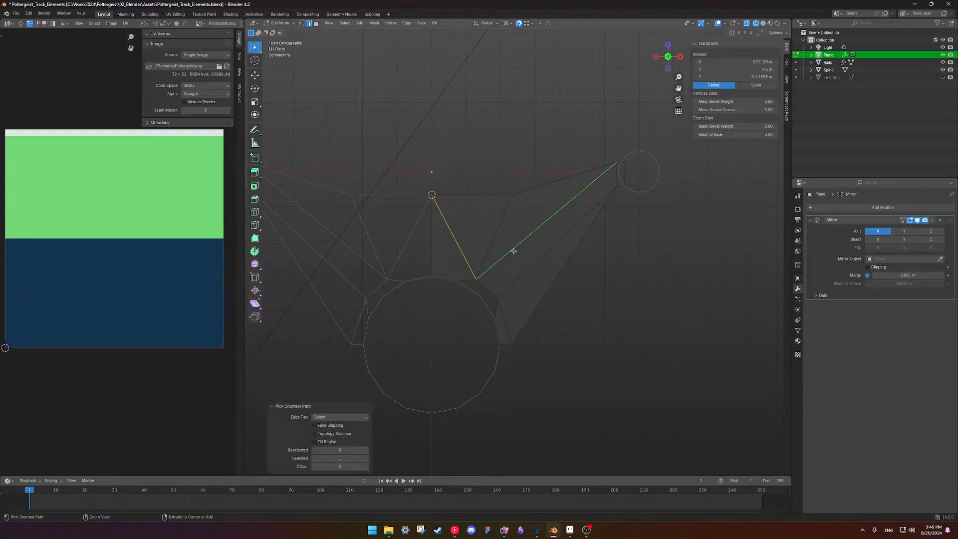
pyautogui.press('x')
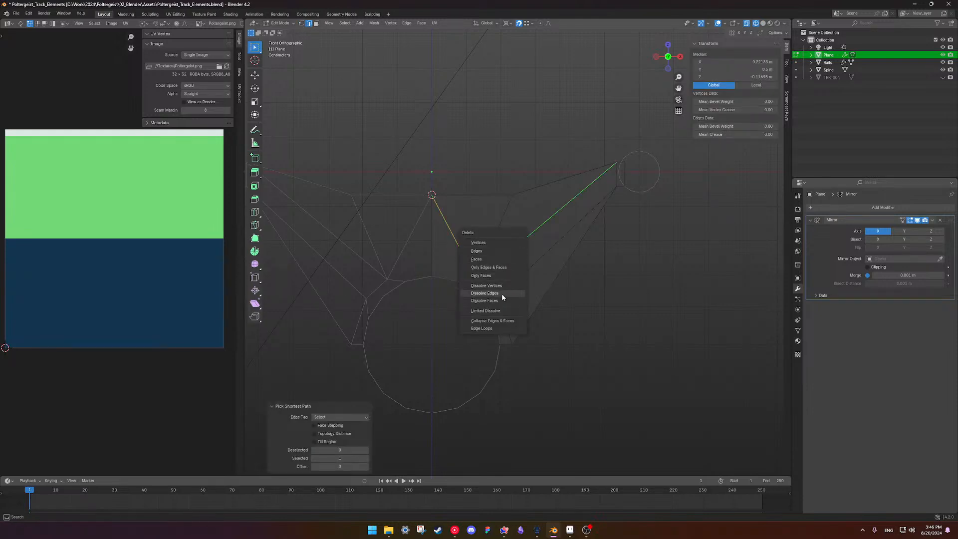
pyautogui.click(501, 294)
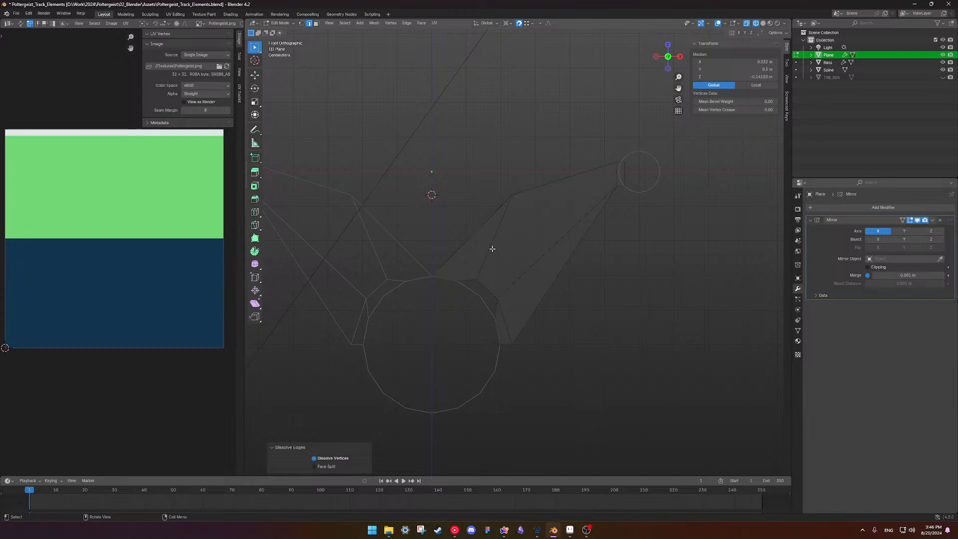
pyautogui.hotkey('ctrl', 'z')
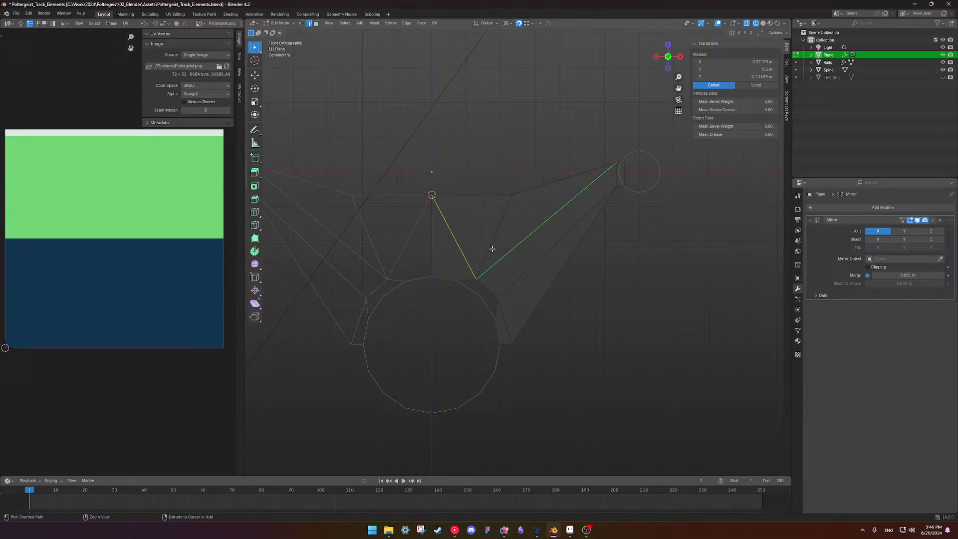
# Enable Clipping on the tie's Mirror modifier.
pyautogui.click(468, 256)
pyautogui.moveTo(418, 178); pyautogui.dragTo(470, 271)
pyautogui.click(870, 267)
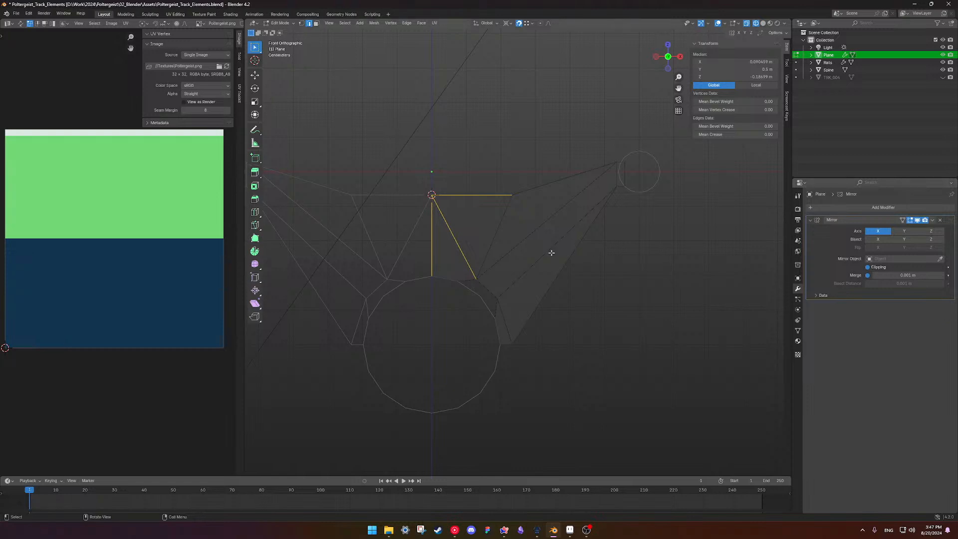
# Delete the two diagonal edges meeting at the spine's upper contact vertex, undoing a repeated attempt to dissolve them.
pyautogui.click(471, 241)
pyautogui.keyDown('shift'); pyautogui.click(509, 256); pyautogui.keyUp('shift')
pyautogui.press('x')
pyautogui.click(513, 260)
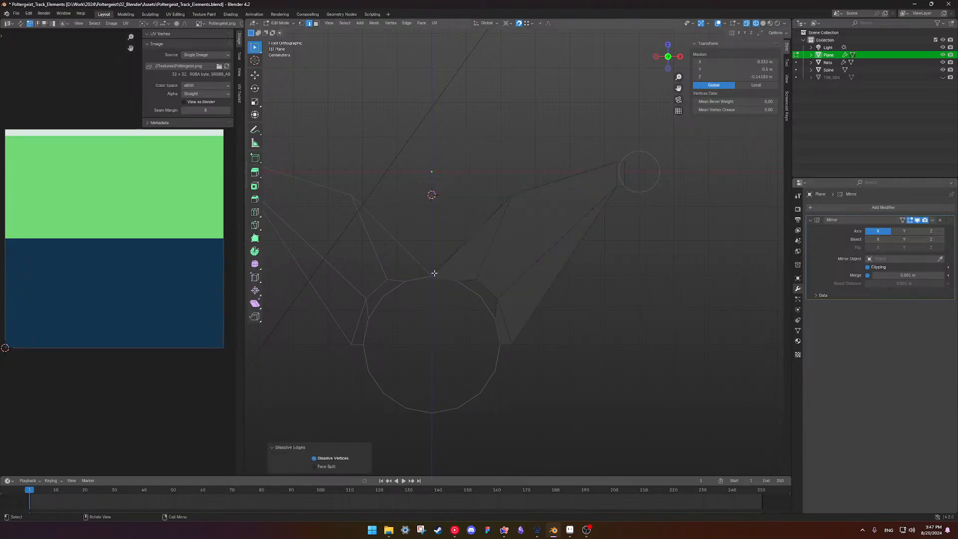
pyautogui.hotkey('ctrl', 'z')
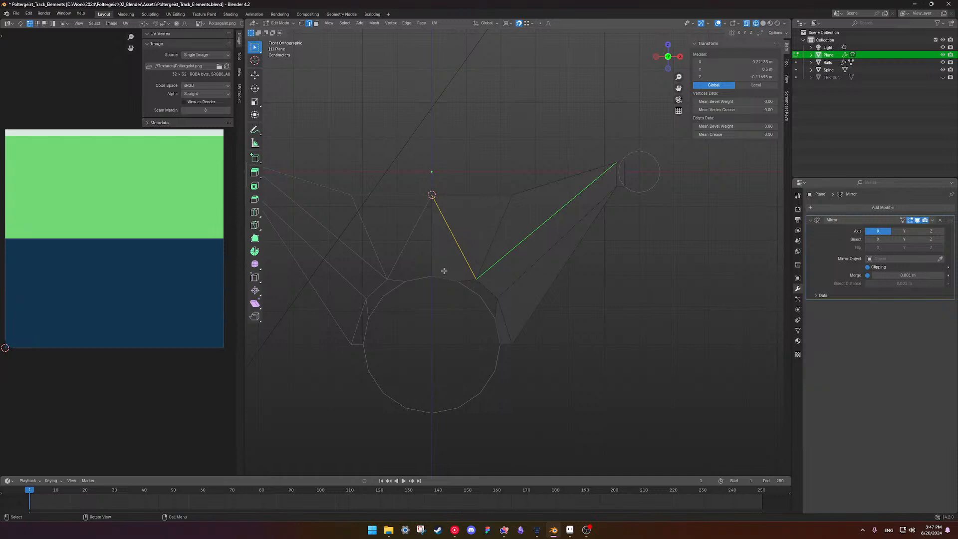
pyautogui.press('x')
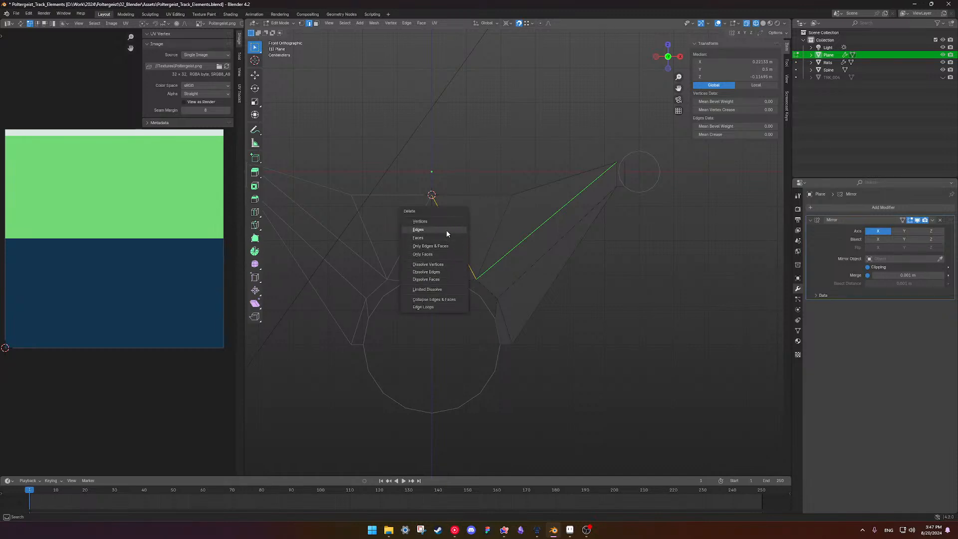
pyautogui.click(447, 229)
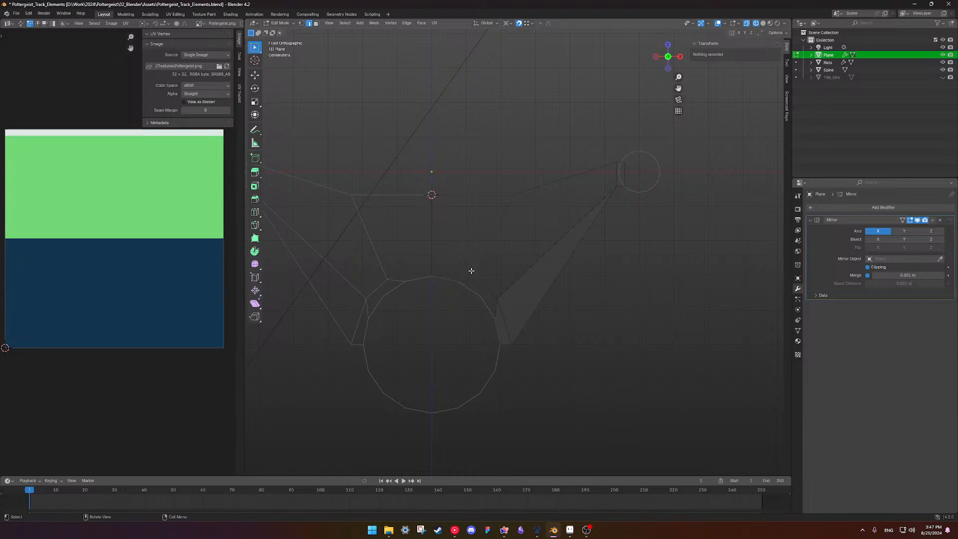
# Fill the central opening above the spine with a face from the surrounding vertices, including the tie's upper corner.
pyautogui.press('1')
pyautogui.moveTo(429, 160); pyautogui.dragTo(487, 278)
pyautogui.keyDown('shift'); pyautogui.click(511, 195); pyautogui.keyUp('shift')
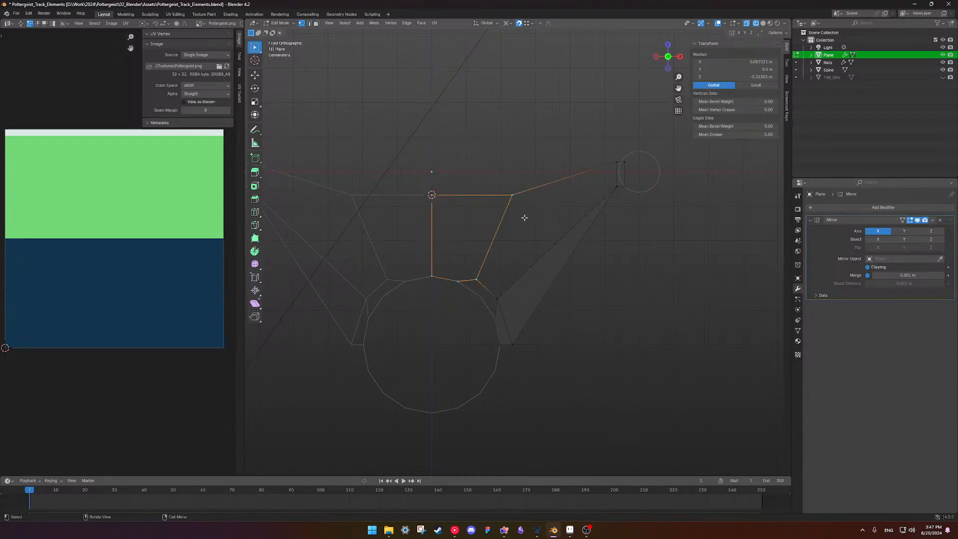
pyautogui.press('f')
# Fill the opening between the tie's upper corner, the spine-side vertices and the rail end with a face.
pyautogui.moveTo(482, 150); pyautogui.dragTo(512, 304)
pyautogui.keyDown('shift'); pyautogui.click(487, 283); pyautogui.keyUp('shift')
pyautogui.keyDown('shift'); pyautogui.moveTo(581, 148); pyautogui.dragTo(621, 202); pyautogui.keyUp('shift')
pyautogui.press('f')
pyautogui.click(640, 248)
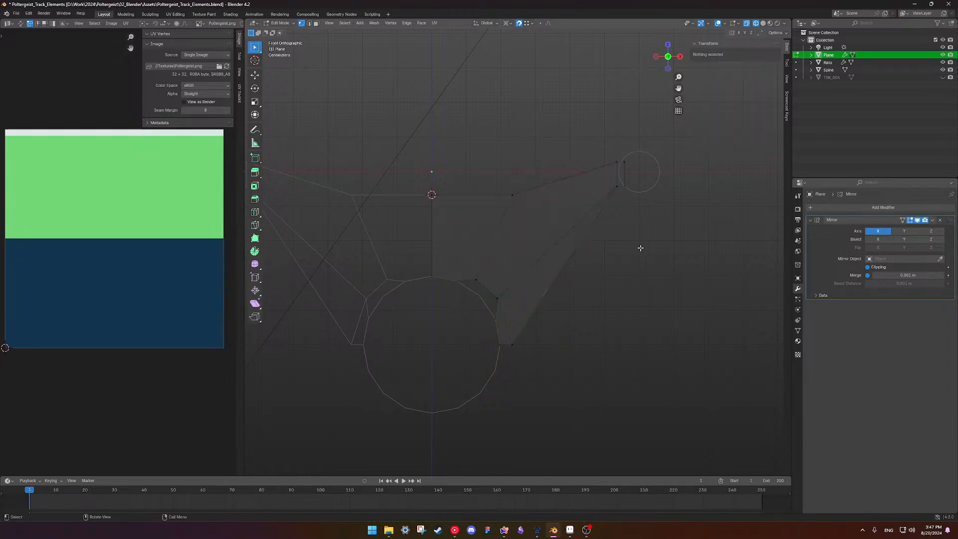
# Connect the tie's upper corner vertex with edges to the spine-side vertices on either side of the existing edge.
pyautogui.click(461, 279)
pyautogui.click(512, 199)
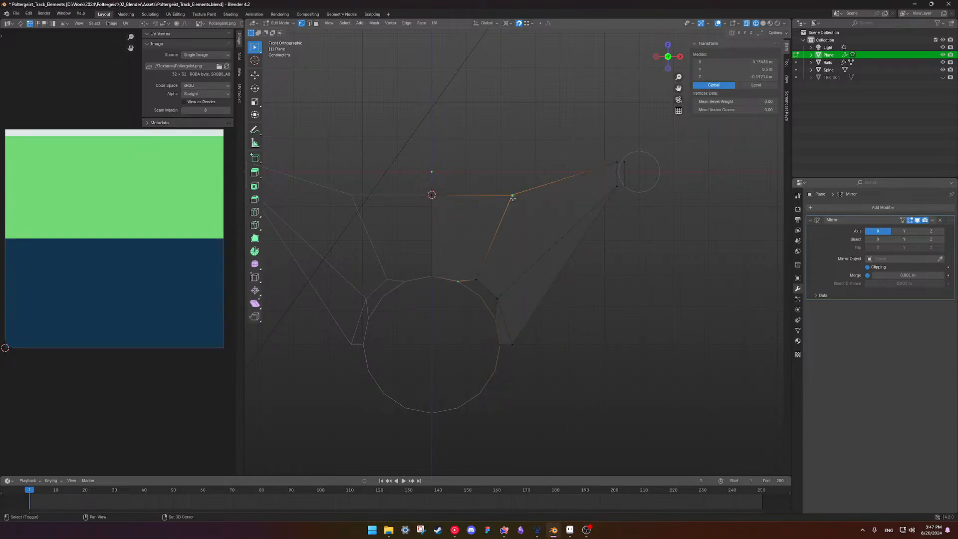
pyautogui.keyDown('shift'); pyautogui.click(498, 298); pyautogui.keyUp('shift')
pyautogui.press('f')
pyautogui.click(618, 291)
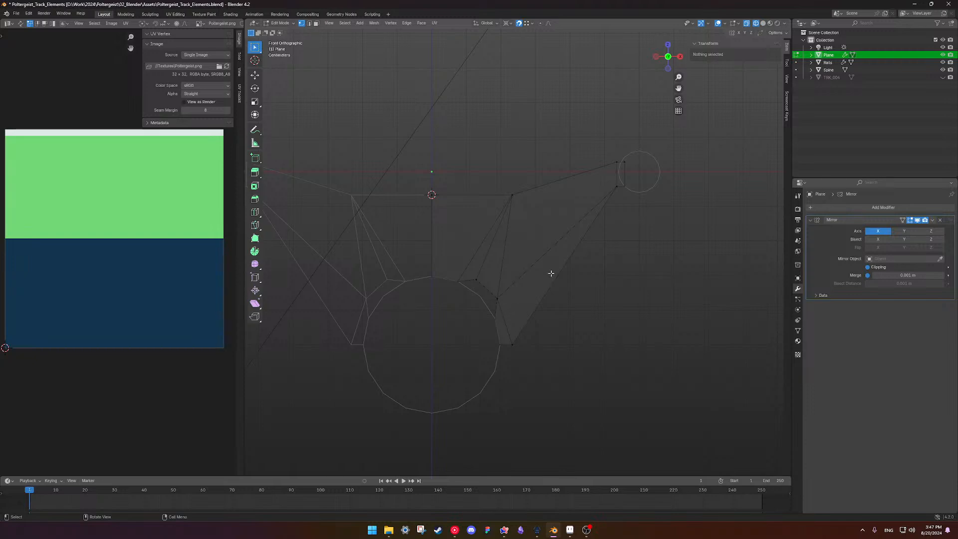
# Delete the slanted edge beside the spine at the lower end of the tie.
pyautogui.click(505, 325)
pyautogui.press('2')
pyautogui.click(505, 324)
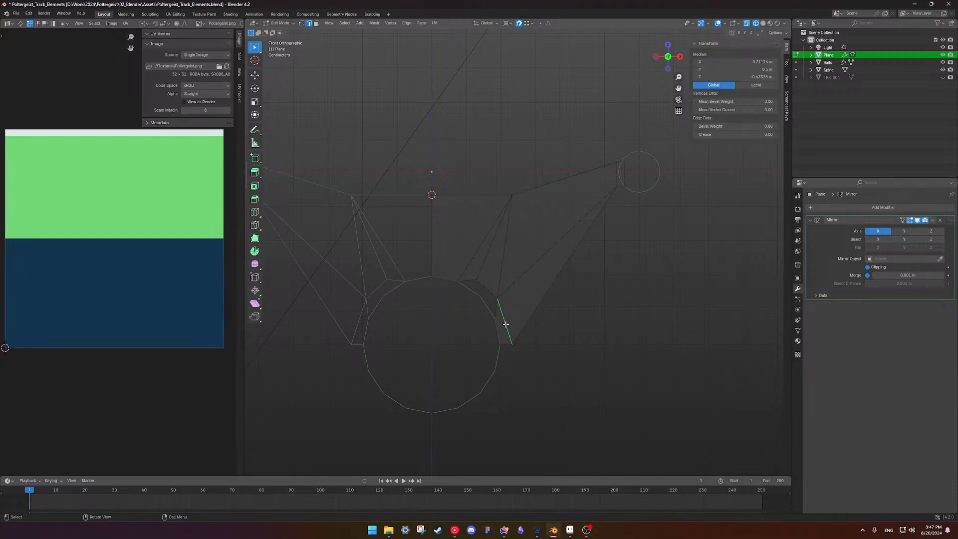
pyautogui.press('x')
pyautogui.click(505, 324)
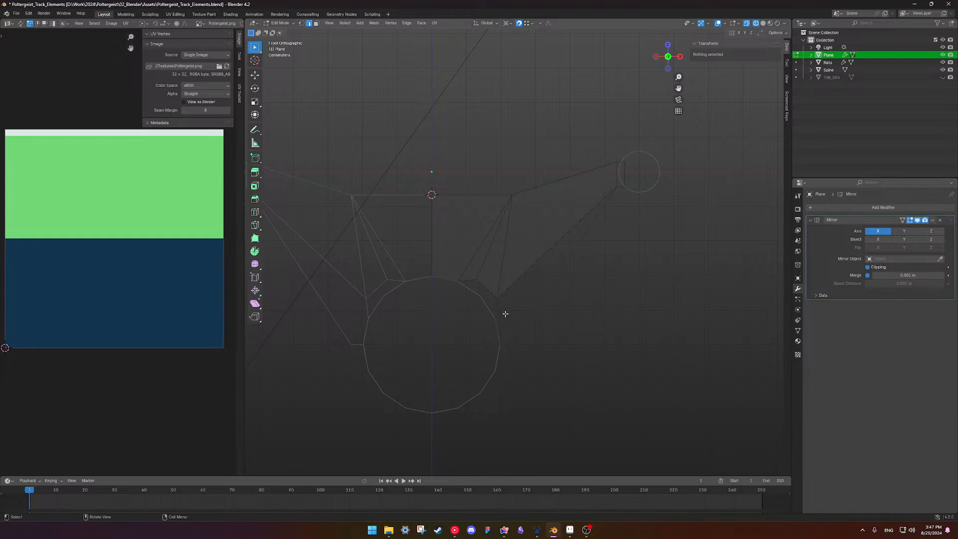
# Fill the lower opening between the spine and the rail with one face from its boundary edges.
pyautogui.click(501, 304)
pyautogui.keyDown('shift'); pyautogui.click(512, 297); pyautogui.keyUp('shift')
pyautogui.keyDown('shift'); pyautogui.click(521, 330); pyautogui.keyUp('shift')
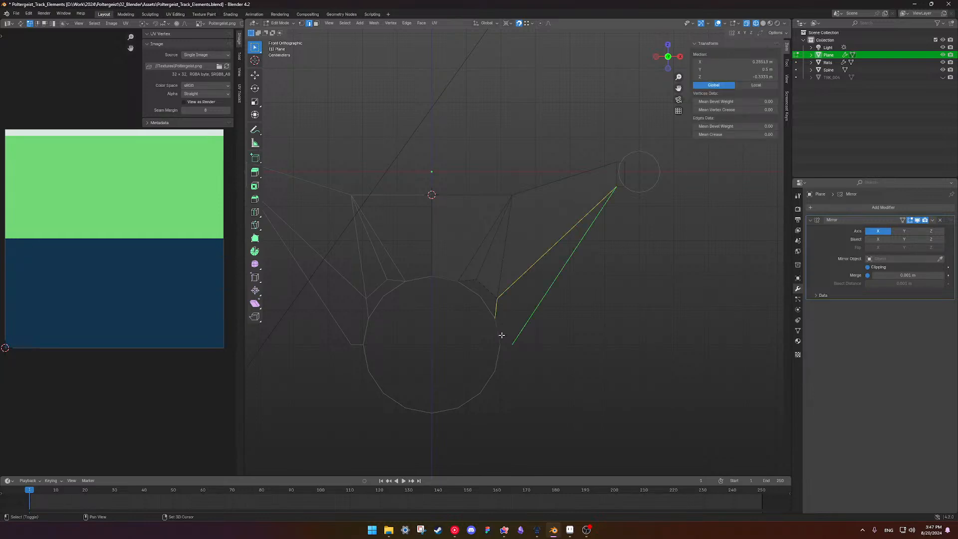
pyautogui.keyDown('shift'); pyautogui.click(502, 335); pyautogui.keyUp('shift')
pyautogui.press('f')
pyautogui.press('x')
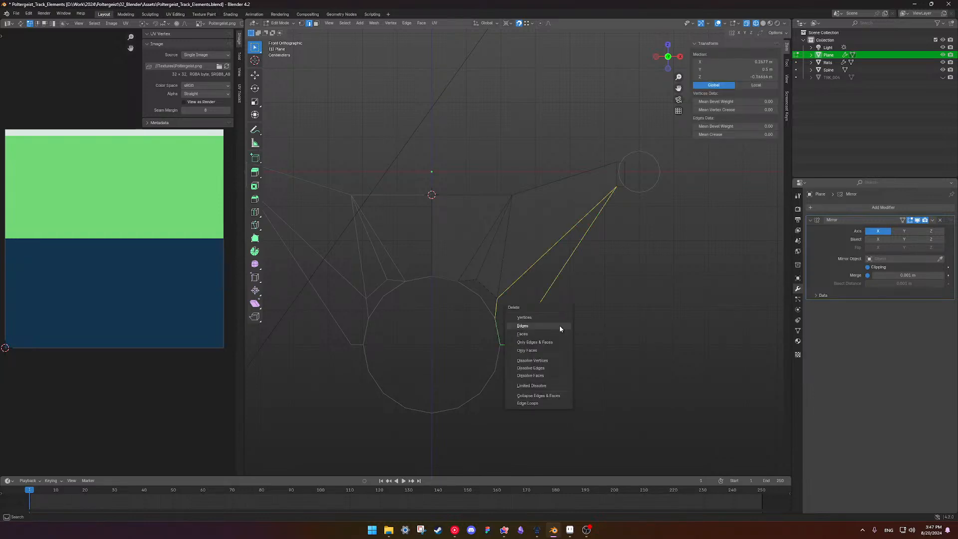
pyautogui.press('f')
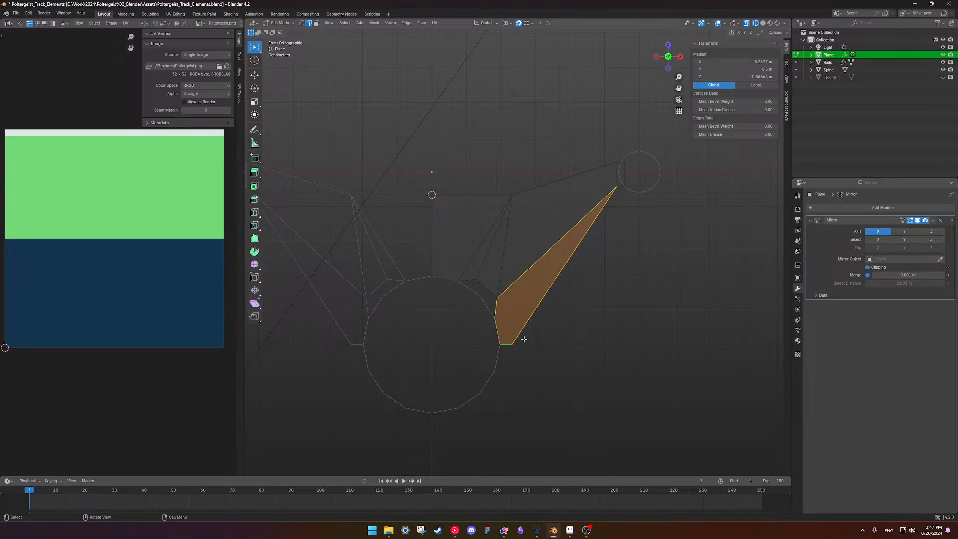
# Connect the lowest vertex touching the spine to the lower rail-side vertex with an edge.
pyautogui.press('1')
pyautogui.click(497, 322)
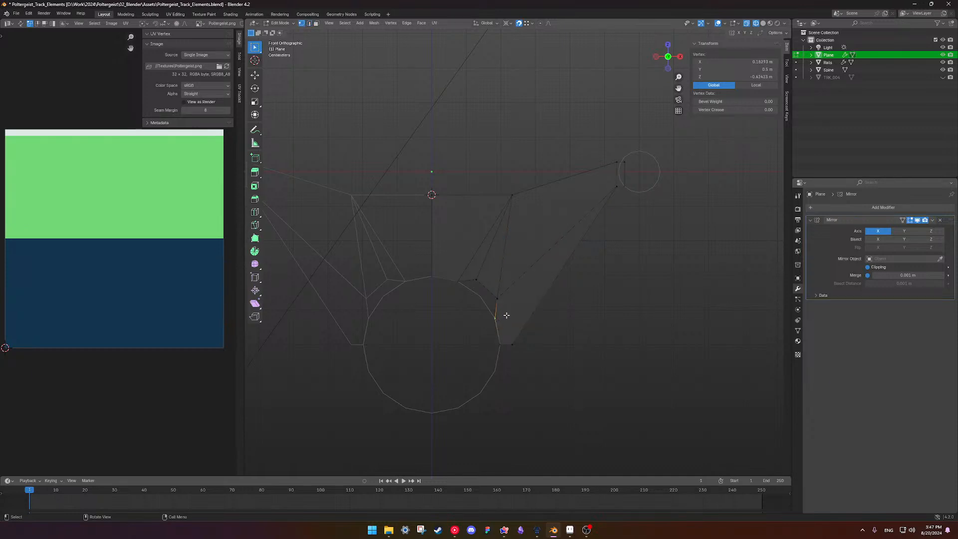
pyautogui.click(501, 344)
pyautogui.keyDown('shift'); pyautogui.click(616, 187); pyautogui.keyUp('shift')
pyautogui.click(636, 270)
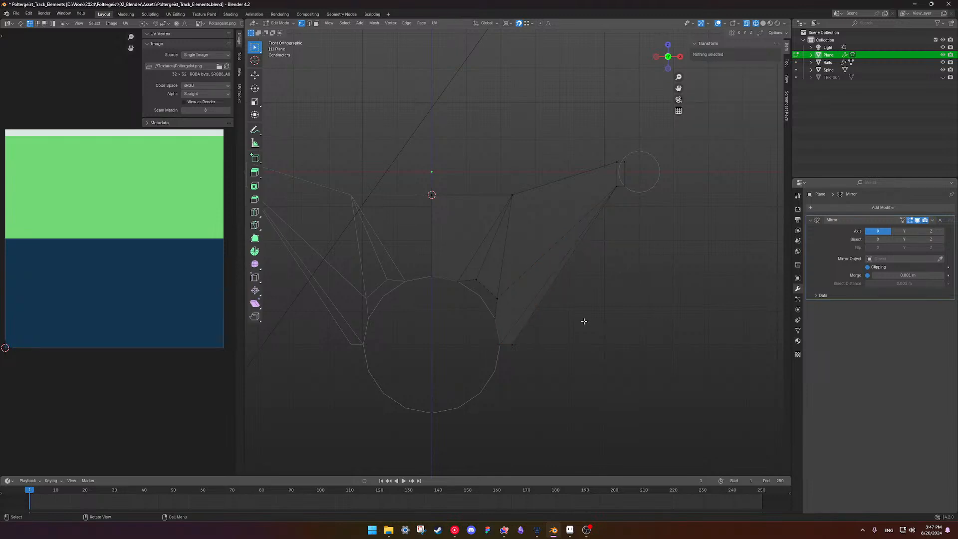
# Connect the lower rail-side vertex to the spine contact vertex just above the lowest one.
pyautogui.scroll(-5, 583, 321)
pyautogui.hotkey('ctrl', 'z')
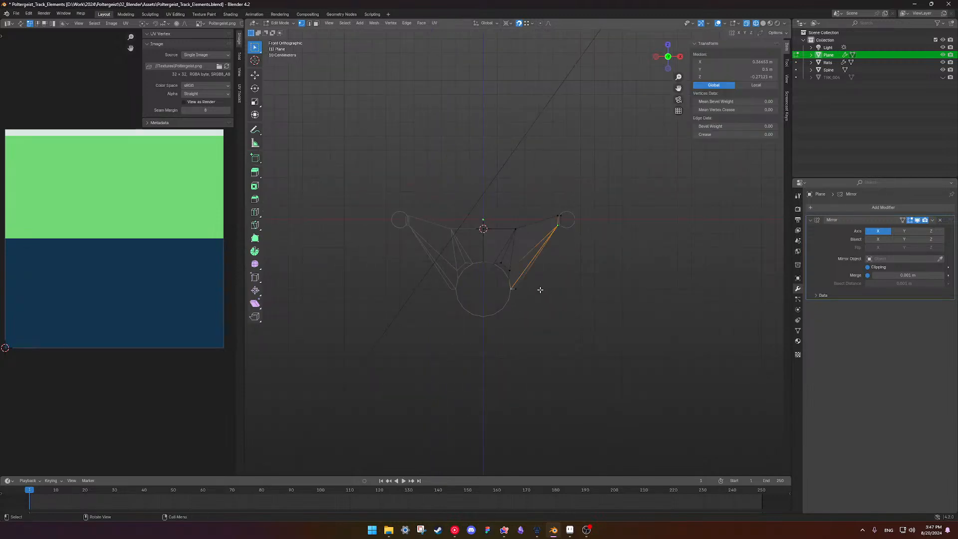
pyautogui.click(557, 224)
pyautogui.keyDown('shift'); pyautogui.click(514, 276); pyautogui.keyUp('shift')
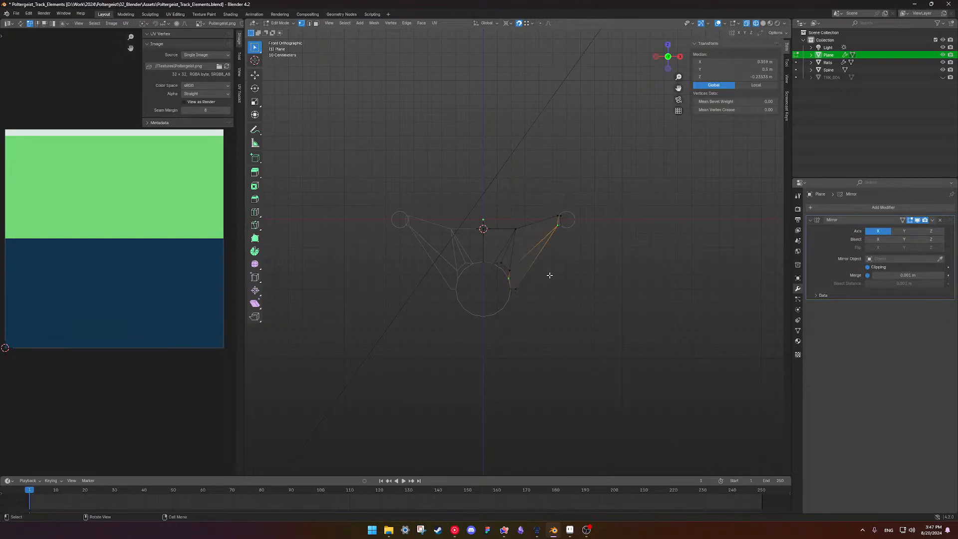
pyautogui.click(597, 292)
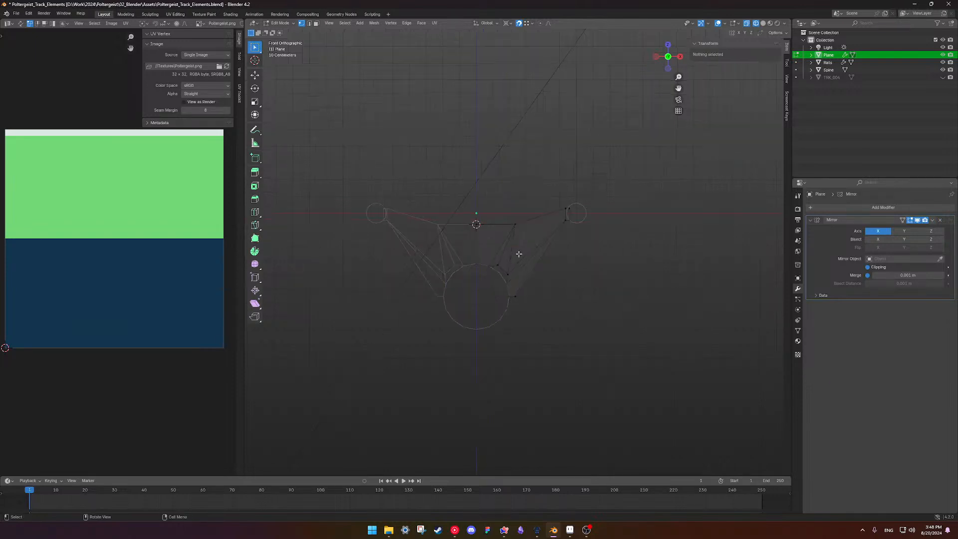
# Extrude the whole tie mesh 0.01 m along the Y axis and return to Object Mode.
pyautogui.scroll(5, 524, 274)
pyautogui.scroll(-3, 537, 314)
pyautogui.moveTo(542, 271); pyautogui.dragTo(503, 267, button='middle')
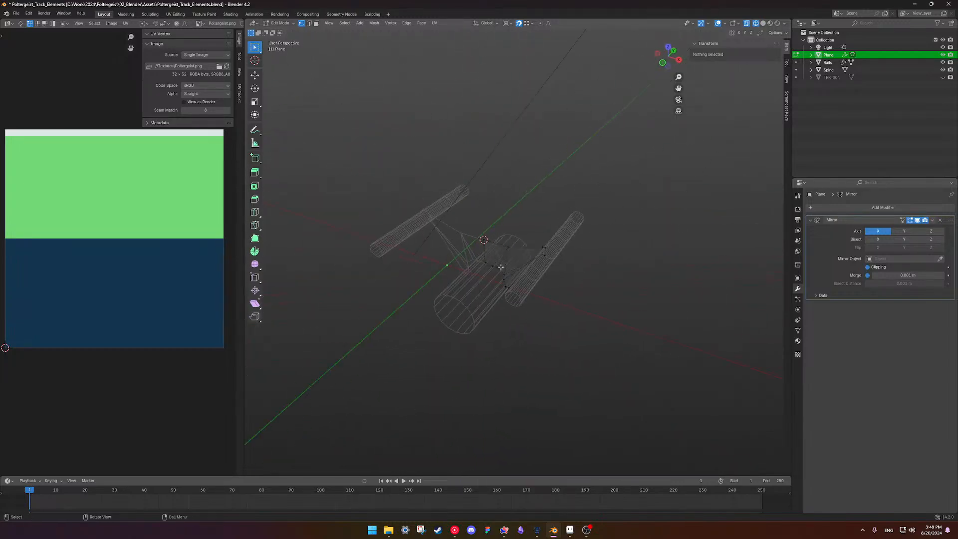
pyautogui.moveTo(426, 200); pyautogui.dragTo(684, 359)
pyautogui.scroll(6, 630, 292)
pyautogui.moveTo(607, 289); pyautogui.dragTo(522, 252, button='middle')
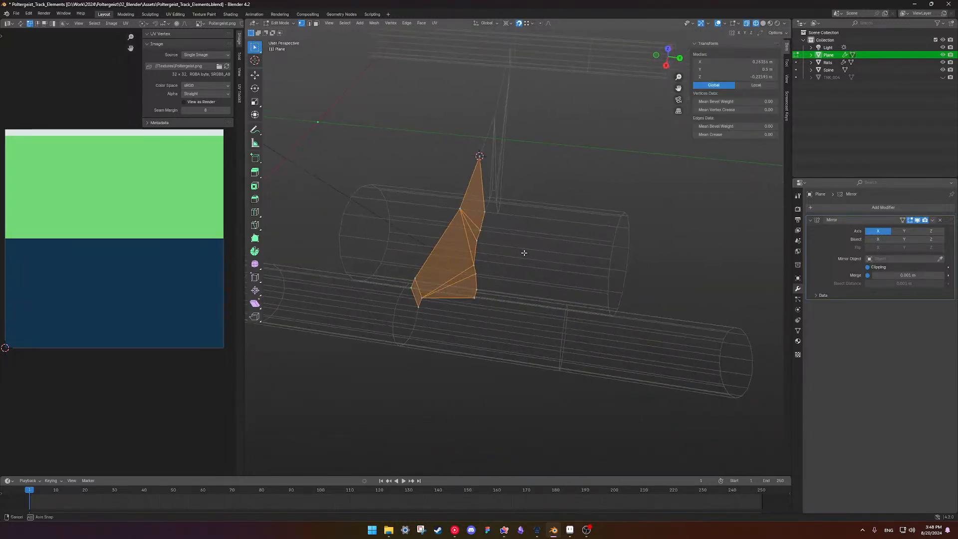
pyautogui.write('gy')
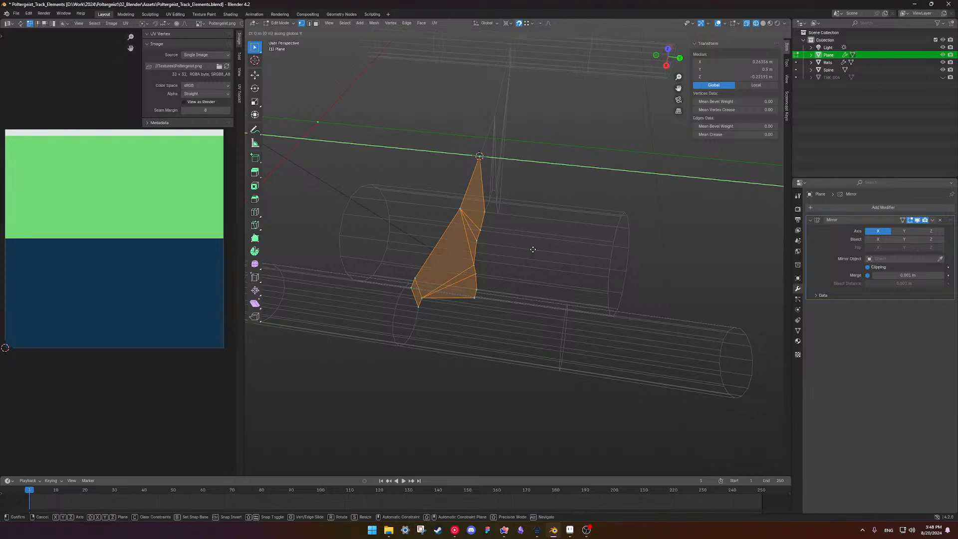
pyautogui.write('.05')
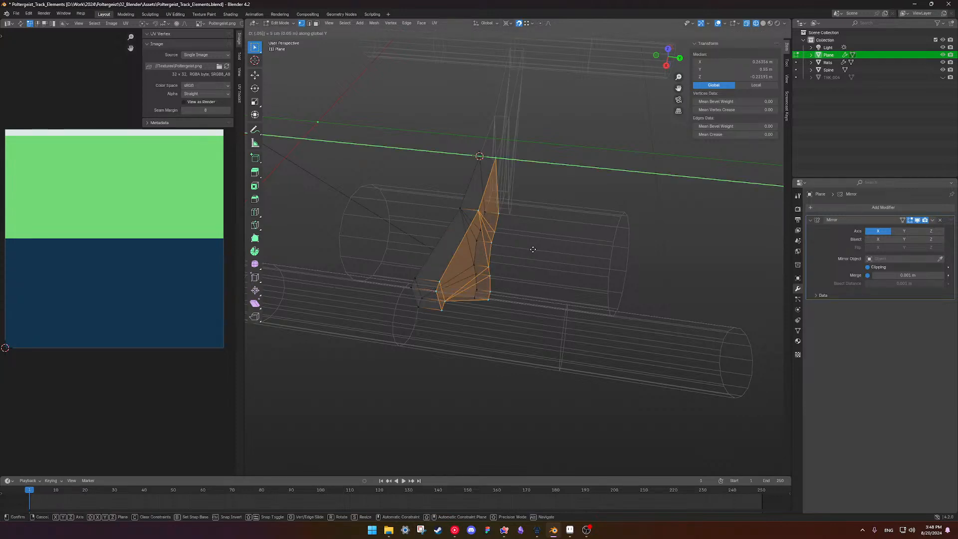
pyautogui.press('BackSpace')
pyautogui.write('05')
pyautogui.press('BackSpace')
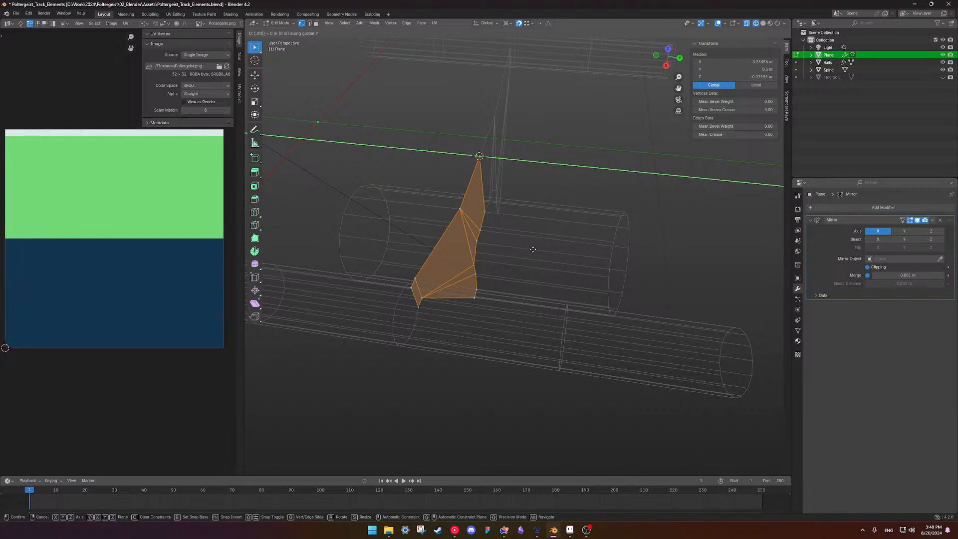
pyautogui.press('BackSpace')
pyautogui.press('Return')
pyautogui.press('Tab')
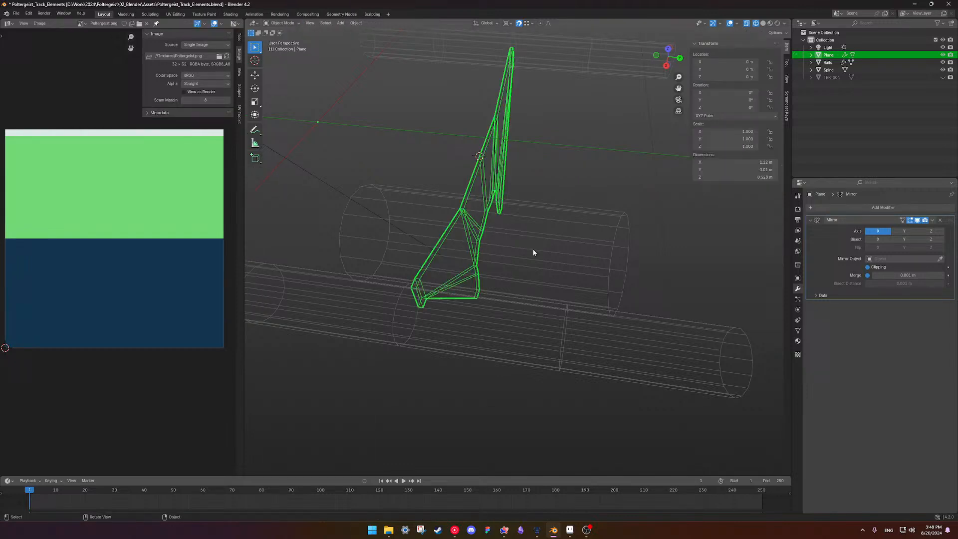
# Deselect the tie, save the file and switch the viewport from wireframe to rendered shading.
pyautogui.click(558, 194)
pyautogui.scroll(-5, 558, 197)
pyautogui.hotkey('ctrl', 's')
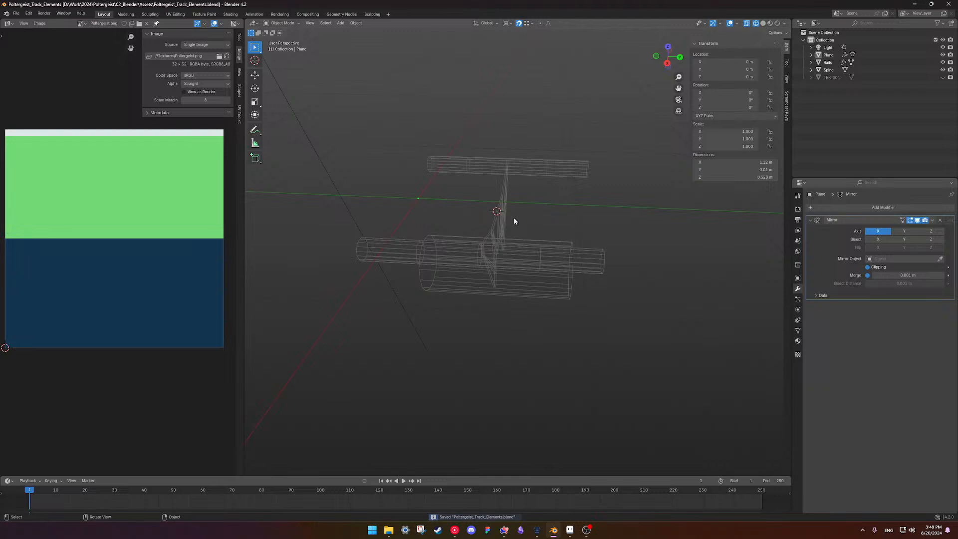
pyautogui.hotkey('shift', 'z')
pyautogui.moveTo(534, 217)
pyautogui.mouseDown(button='middle')
pyautogui.moveTo(695, 174)
pyautogui.moveTo(732, 150)
pyautogui.moveTo(779, 178)
pyautogui.moveTo(641, 191)
pyautogui.moveTo(531, 238)
pyautogui.mouseUp(button='middle')
# Assign the existing Poltergeist material to the tie.
pyautogui.click(531, 238)
pyautogui.scroll(5, 499, 257)
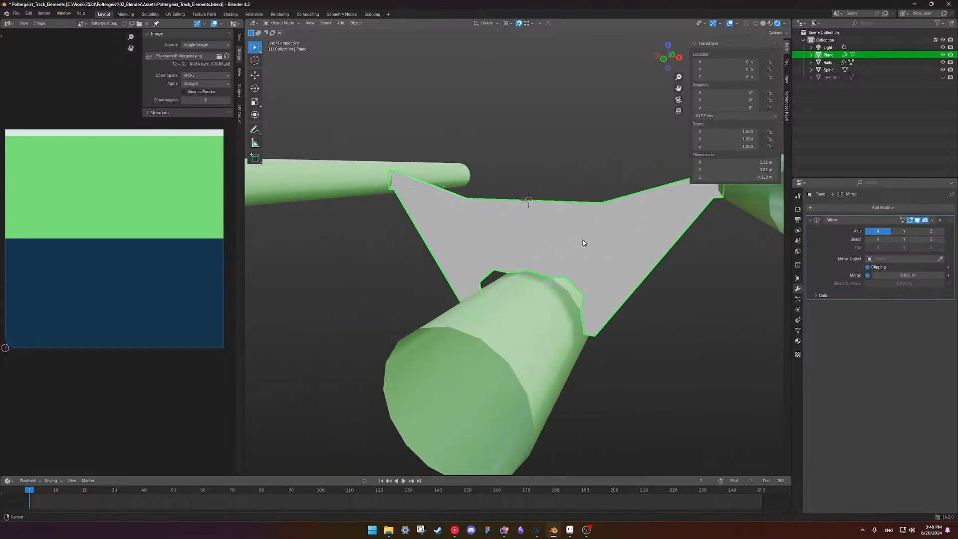
pyautogui.scroll(-1, 585, 240)
pyautogui.moveTo(590, 242); pyautogui.dragTo(574, 264, button='middle')
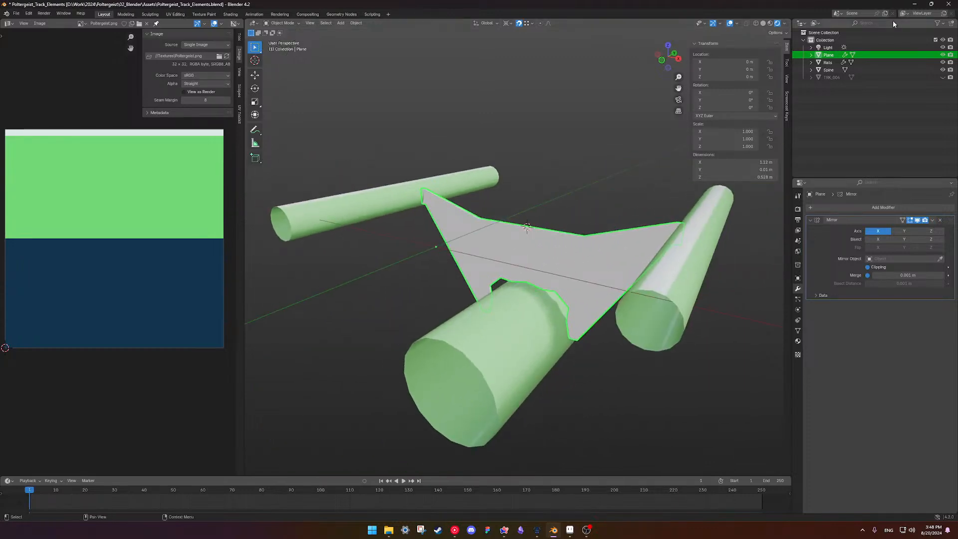
pyautogui.click(798, 341)
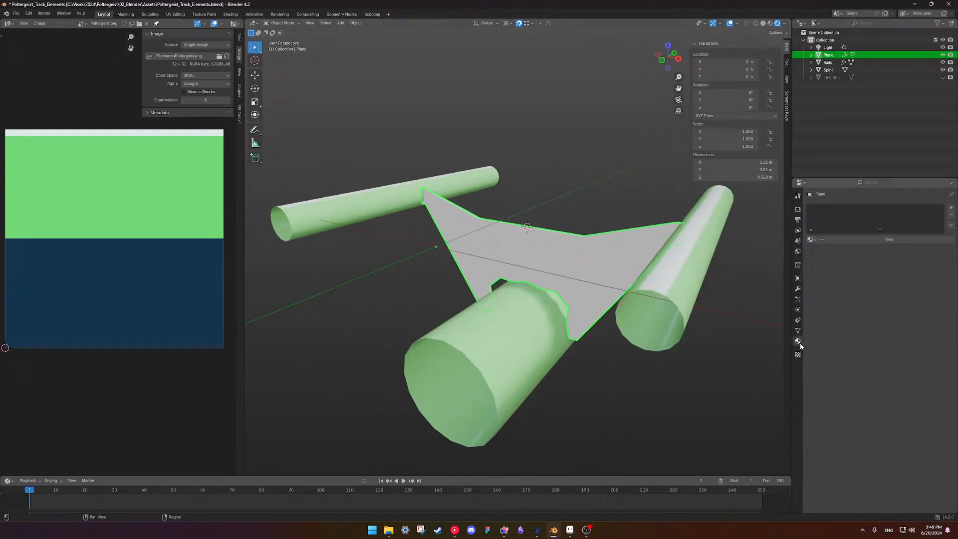
pyautogui.click(812, 239)
pyautogui.click(836, 265)
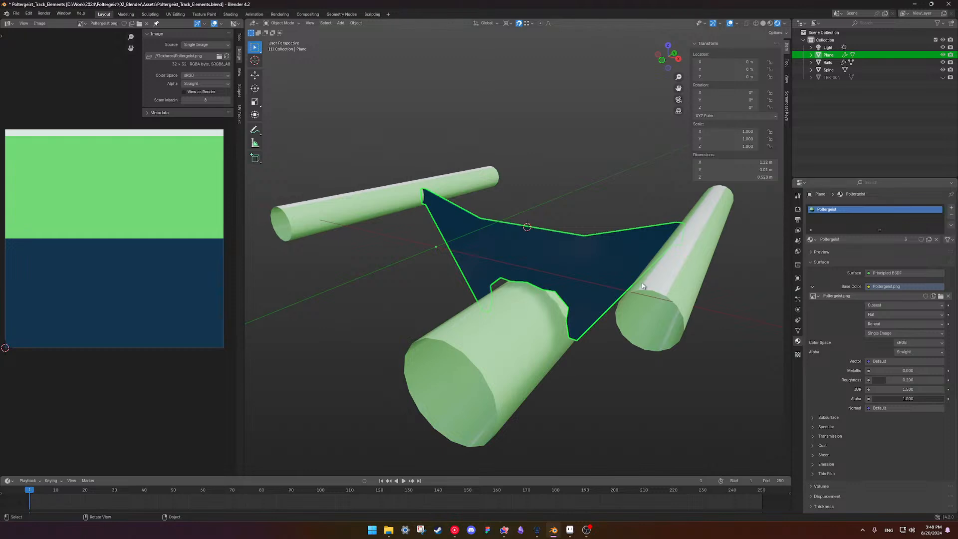
# Select the tie's whole linked mesh in Edit Mode and unwrap it with Project from View in front view.
pyautogui.scroll(-4, 579, 274)
pyautogui.press('Tab')
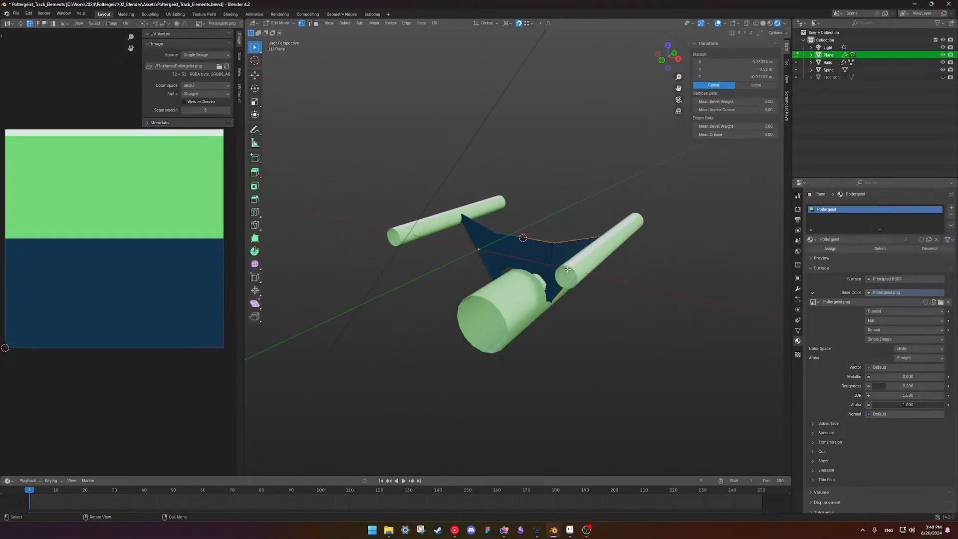
pyautogui.moveTo(567, 269); pyautogui.dragTo(463, 257, button='middle')
pyautogui.scroll(6, 533, 273)
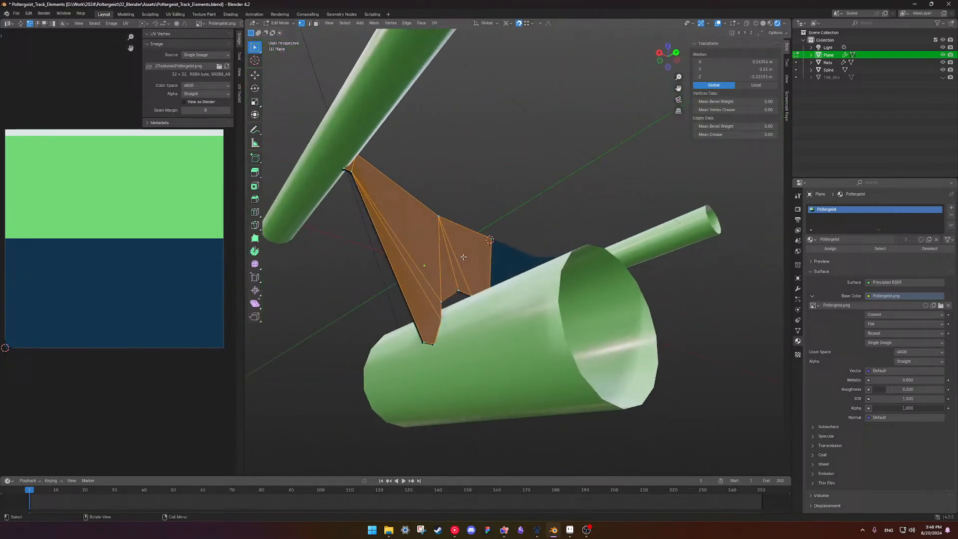
pyautogui.click(347, 174)
pyautogui.keyDown('ctrl'); pyautogui.click(437, 342); pyautogui.keyUp('ctrl')
pyautogui.moveTo(437, 342); pyautogui.dragTo(570, 337, button='middle')
pyautogui.press('KP_1')
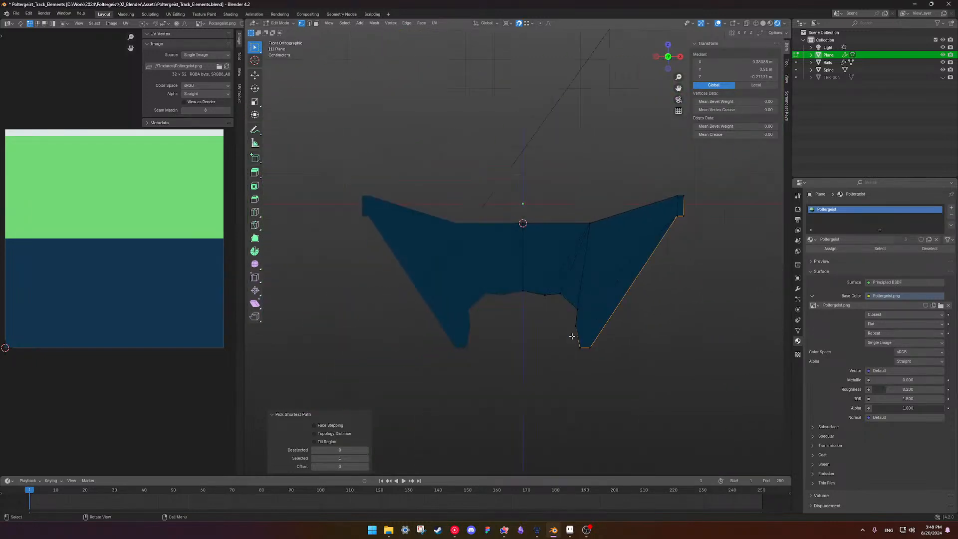
pyautogui.hotkey('ctrl', 'l')
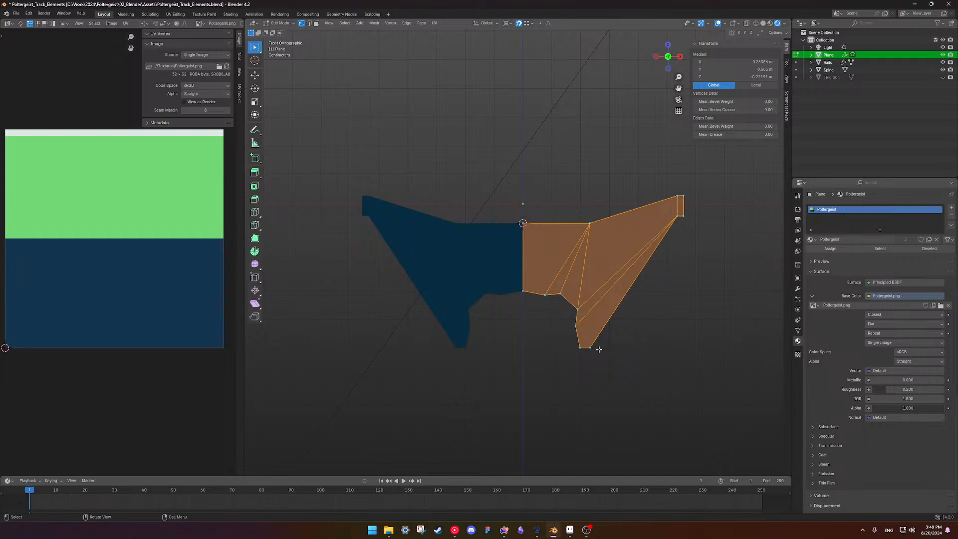
pyautogui.press('u')
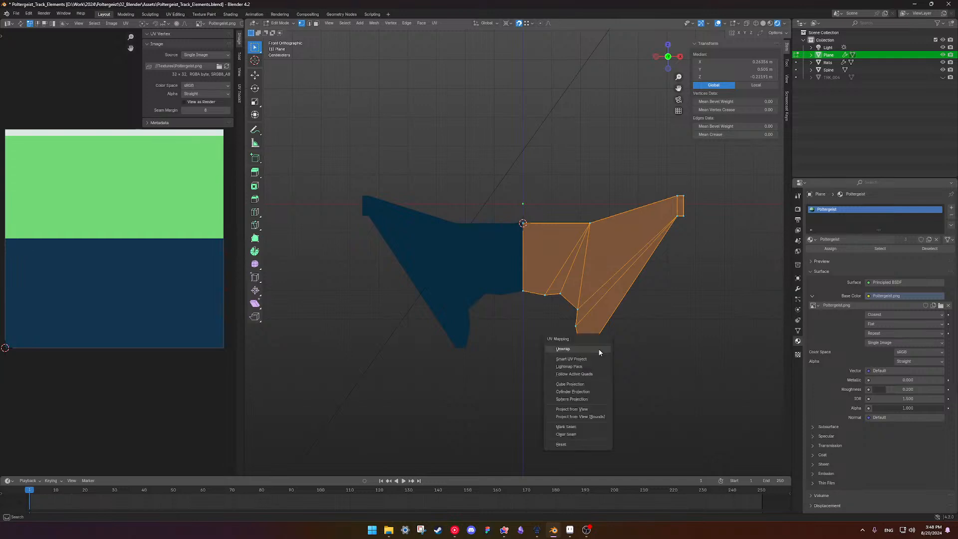
pyautogui.click(595, 411)
# Open all track objects together in Edit Mode with all geometry selected, then select the tie's UV island.
pyautogui.scroll(-1, 130, 251)
pyautogui.moveTo(93, 241); pyautogui.dragTo(186, 287)
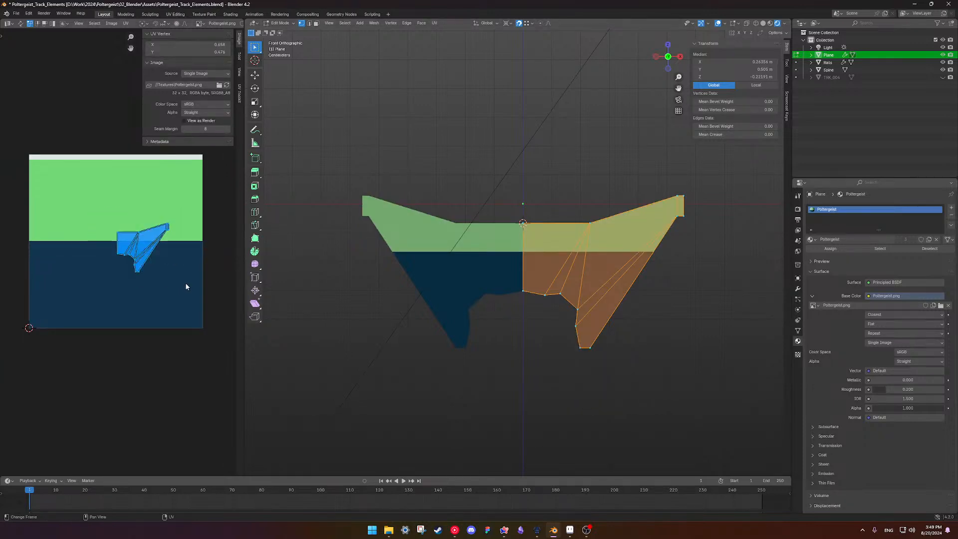
pyautogui.press('Tab')
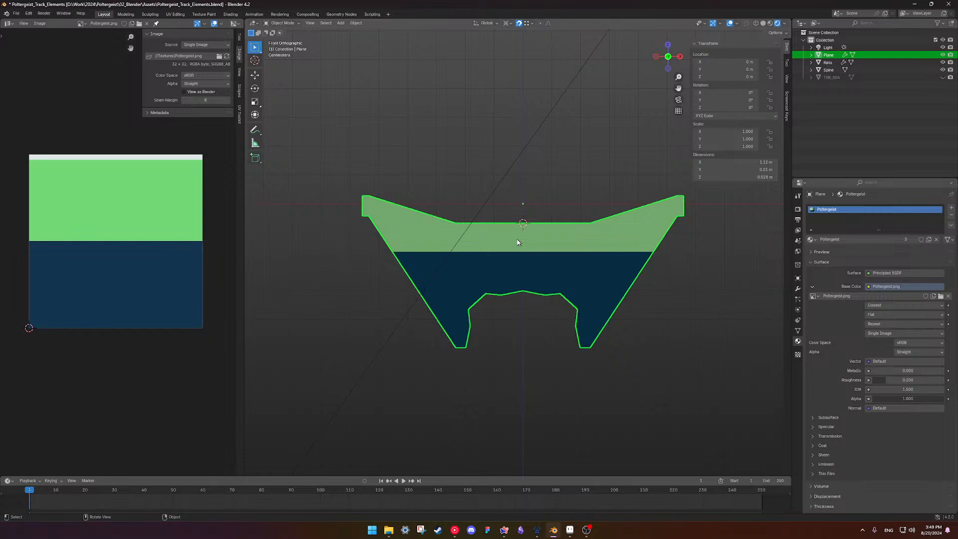
pyautogui.press('Tab')
pyautogui.press('Tab')
pyautogui.press('a')
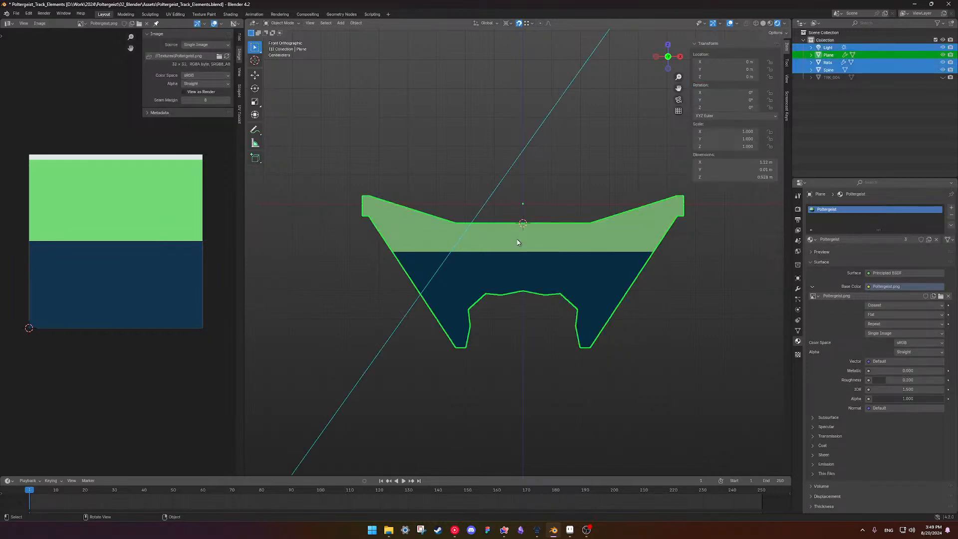
pyautogui.press('Tab')
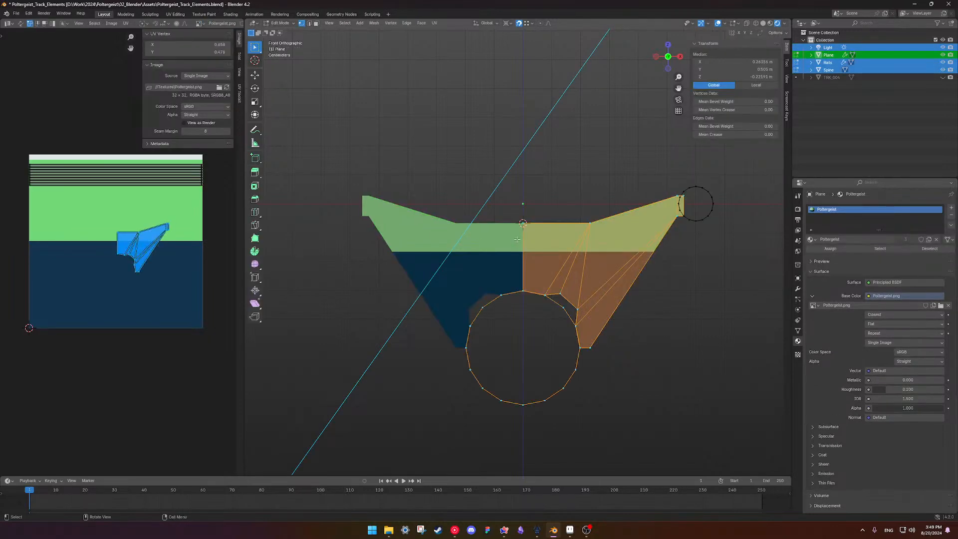
pyautogui.press('a')
pyautogui.moveTo(53, 201); pyautogui.dragTo(224, 303)
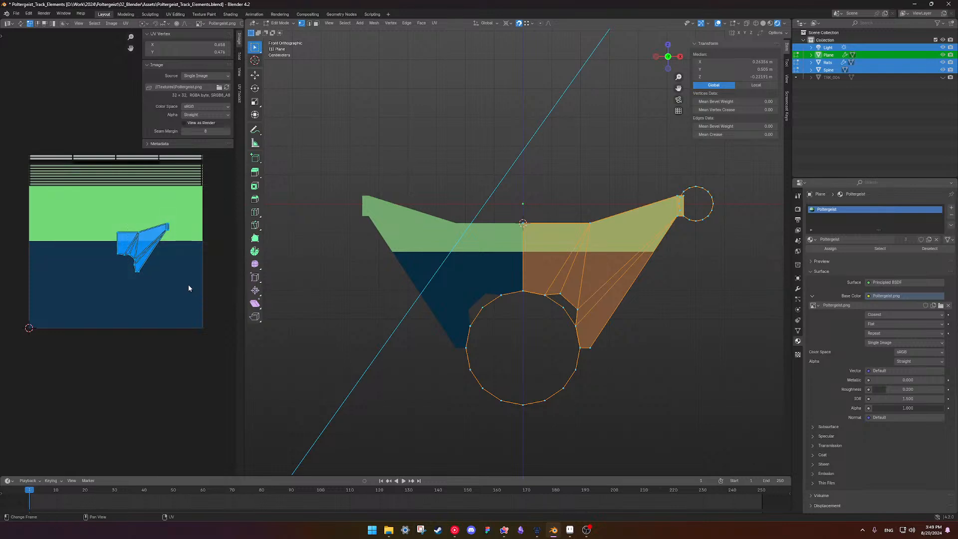
# Move the tie's UV island into the texture's green band below the rail and spine UVs and return to Object Mode.
pyautogui.press('g')
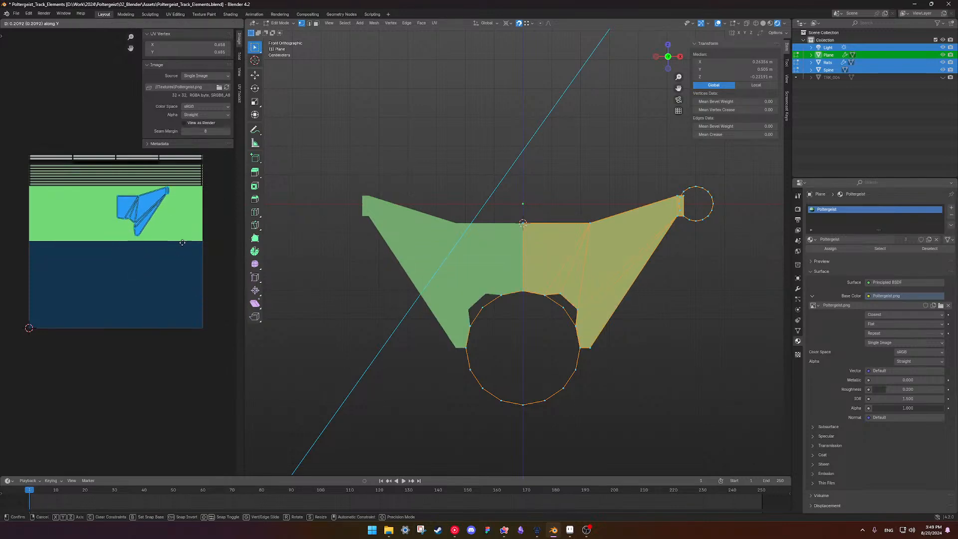
pyautogui.click(183, 248)
pyautogui.press('g')
pyautogui.press('y')
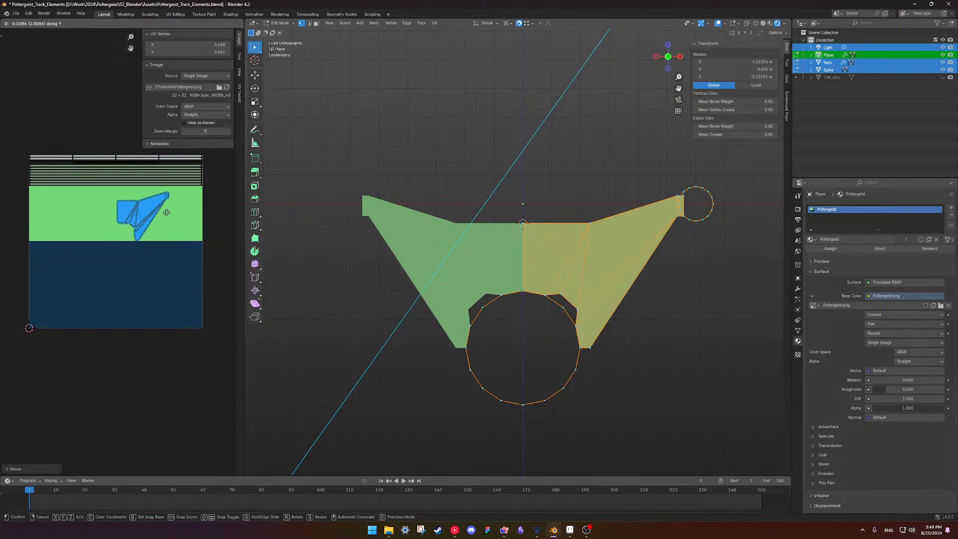
pyautogui.press('x')
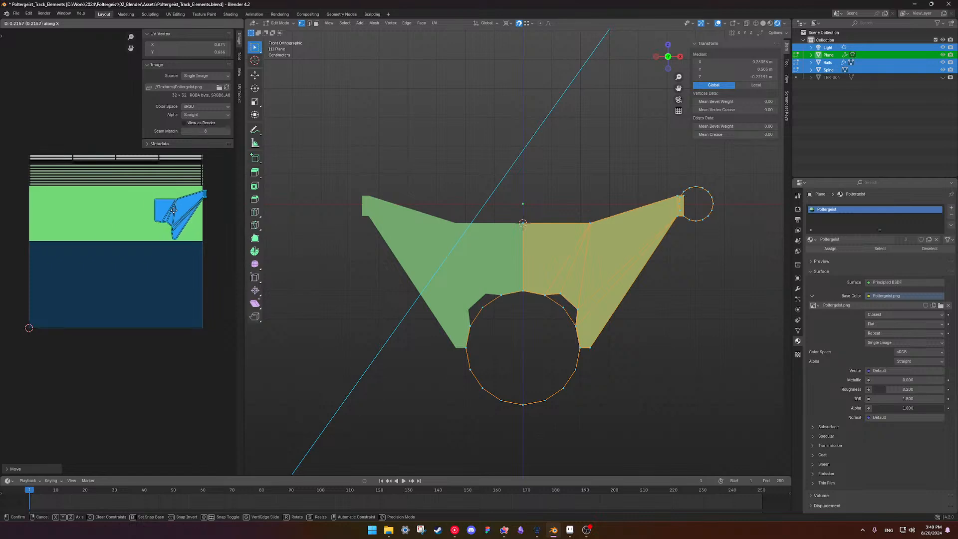
pyautogui.click(163, 210)
pyautogui.press('Tab')
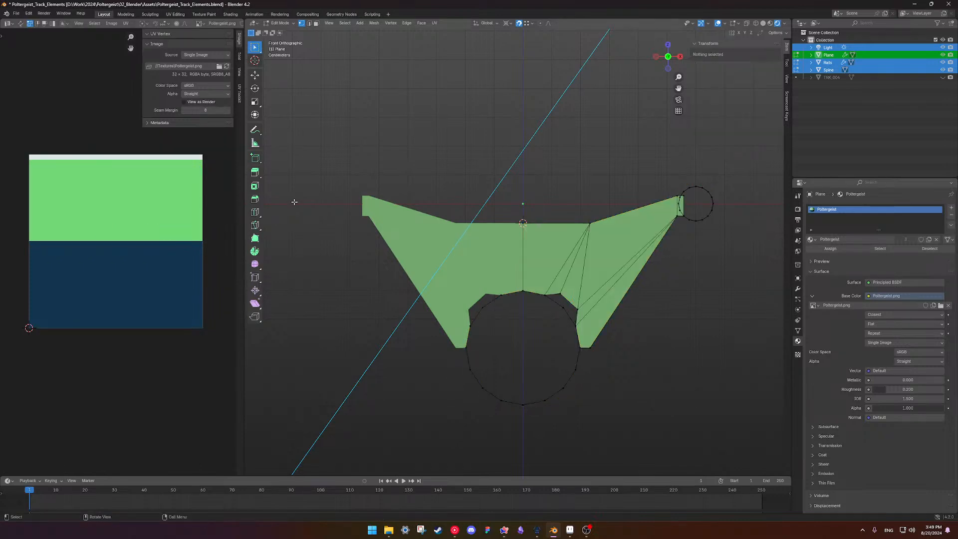
pyautogui.moveTo(574, 225); pyautogui.dragTo(426, 233, button='middle')
pyautogui.hotkey('alt', 'a')
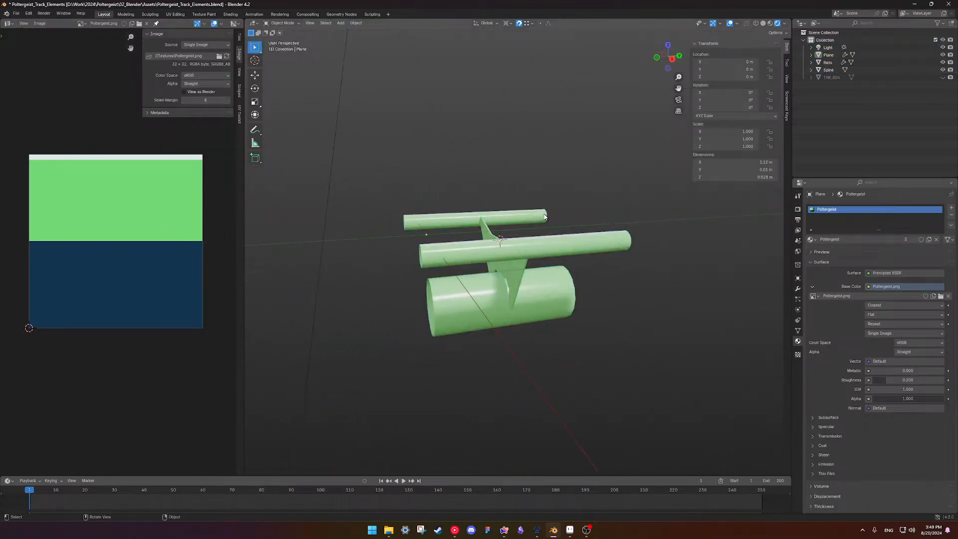
# Examine the textured track piece and compare it with the Poltergeist coaster reference video in the browser.
pyautogui.moveTo(544, 214); pyautogui.dragTo(560, 275, button='middle')
pyautogui.scroll(4, 561, 275)
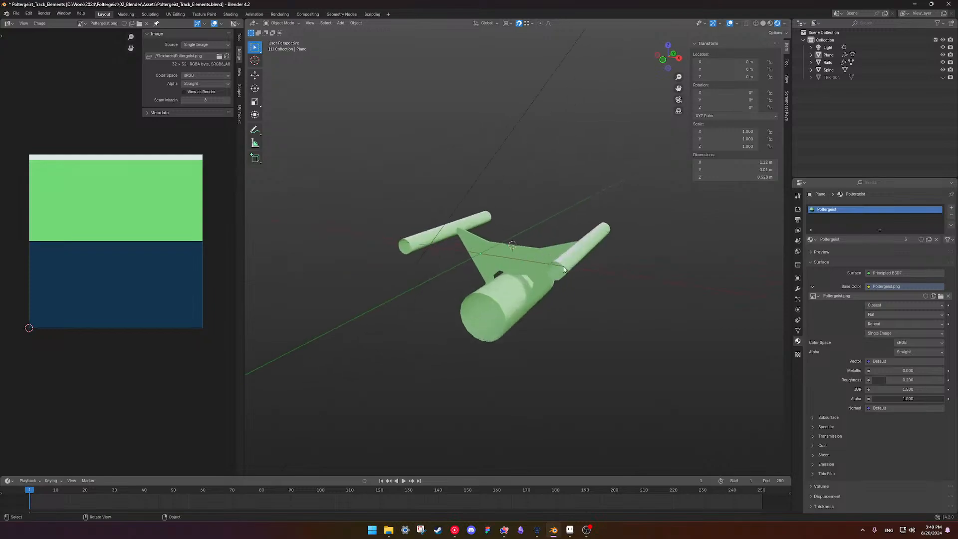
pyautogui.hotkey('alt', 'Tab')
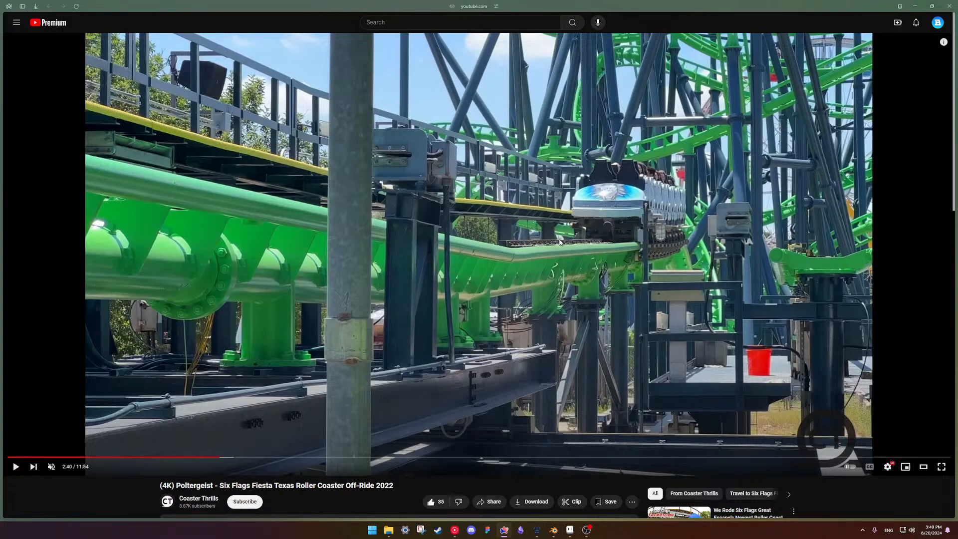
pyautogui.hotkey('alt', 'Tab')
pyautogui.moveTo(647, 208); pyautogui.dragTo(613, 273, button='middle')
pyautogui.scroll(-5, 521, 271)
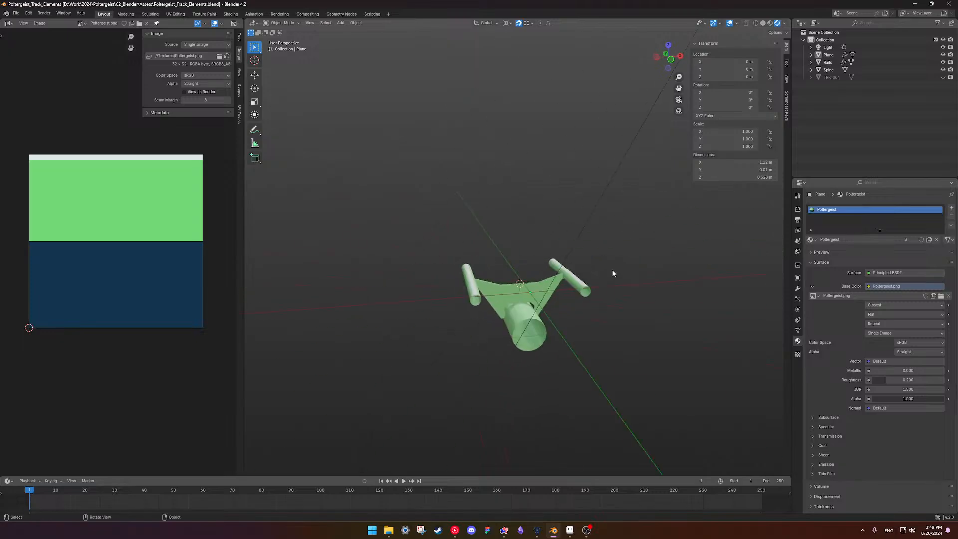
pyautogui.hotkey('alt', 'Tab')
pyautogui.hotkey('alt', 'Tab')
pyautogui.scroll(4, 585, 333)
pyautogui.scroll(-2, 586, 333)
# Select the tie, spine and rails together and duplicate them in place.
pyautogui.moveTo(585, 334); pyautogui.dragTo(527, 313, button='middle')
pyautogui.click(527, 309)
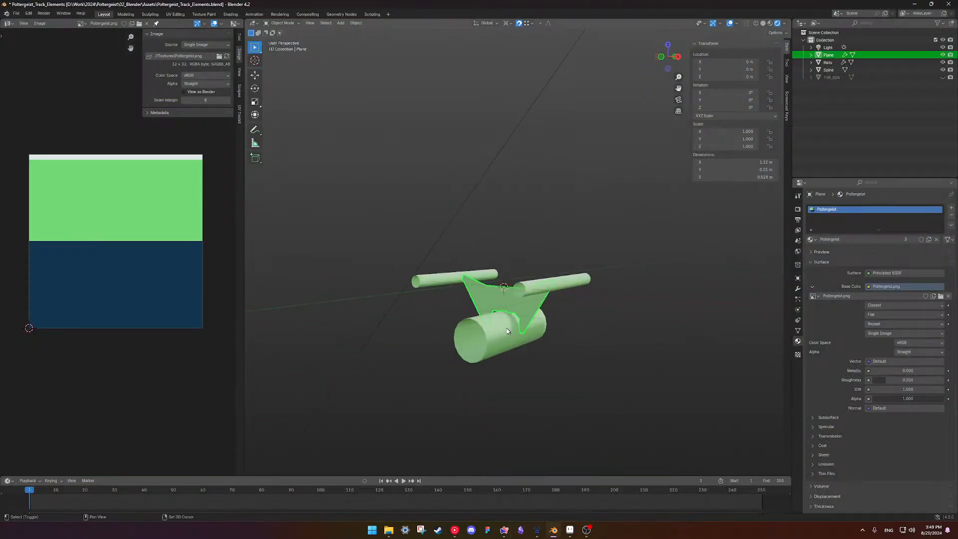
pyautogui.keyDown('shift'); pyautogui.click(513, 330); pyautogui.keyUp('shift')
pyautogui.keyDown('shift'); pyautogui.click(549, 286); pyautogui.keyUp('shift')
pyautogui.hotkey('shift', 'd')
pyautogui.press('Escape')
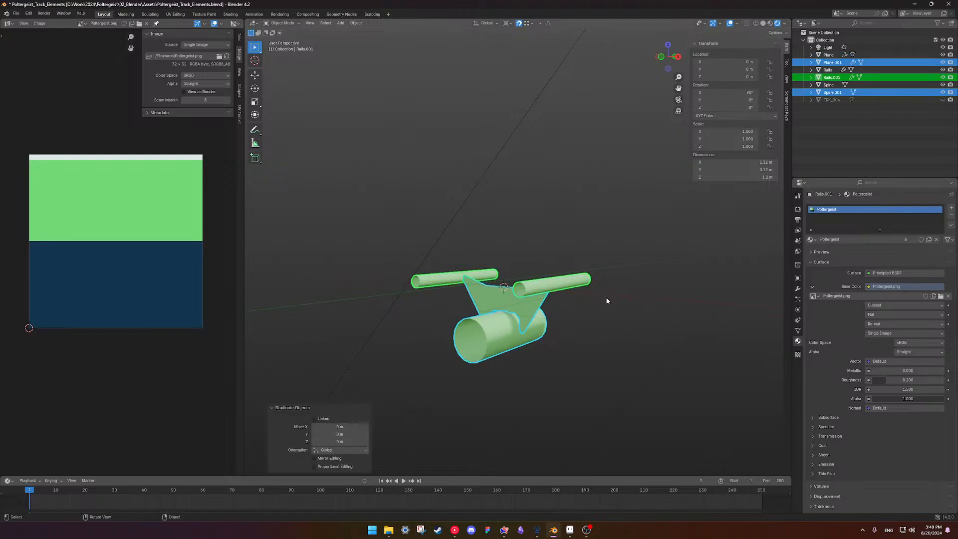
# Convert the duplicated tie, spine and rails to meshes and join them into one object.
pyautogui.rightClick(607, 301)
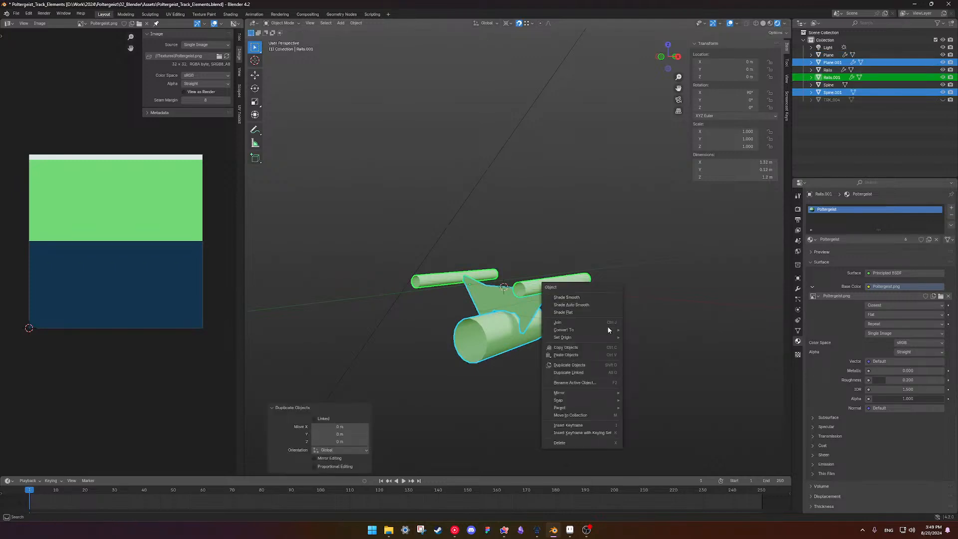
pyautogui.moveTo(608, 329)
pyautogui.click(639, 331)
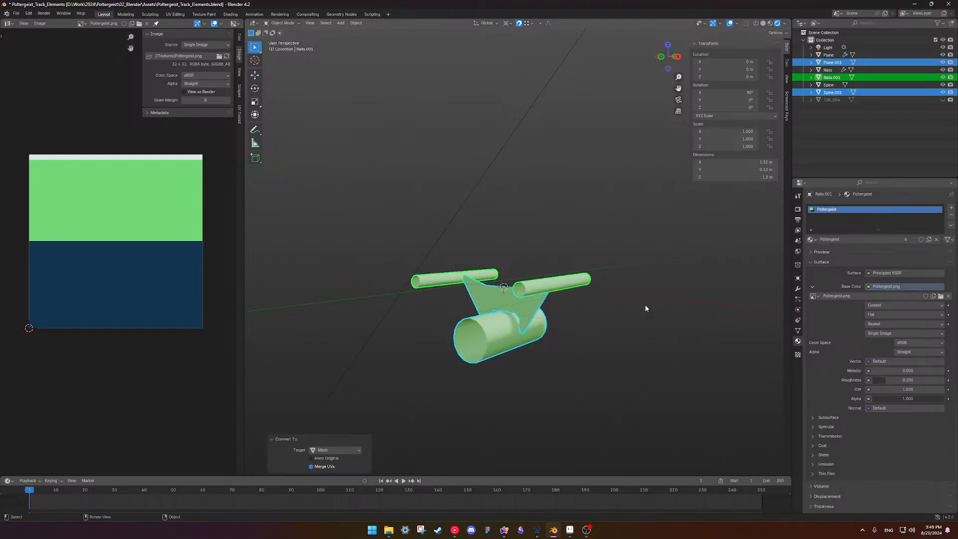
pyautogui.hotkey('ctrl', 'j')
# Rename the joined object POL_TrackPiece and save the file.
pyautogui.doubleClick(828, 70)
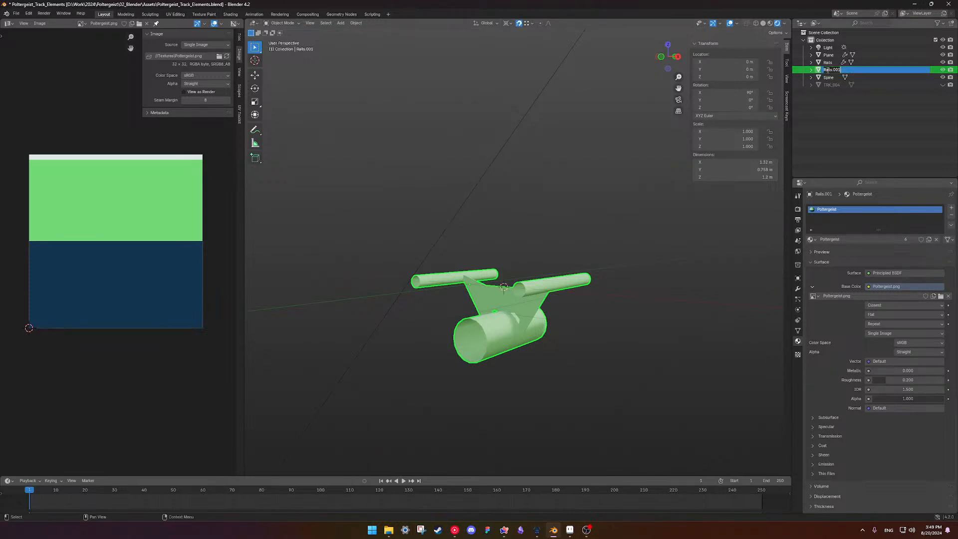
pyautogui.write('POL_Track_Piece')
pyautogui.press('Return')
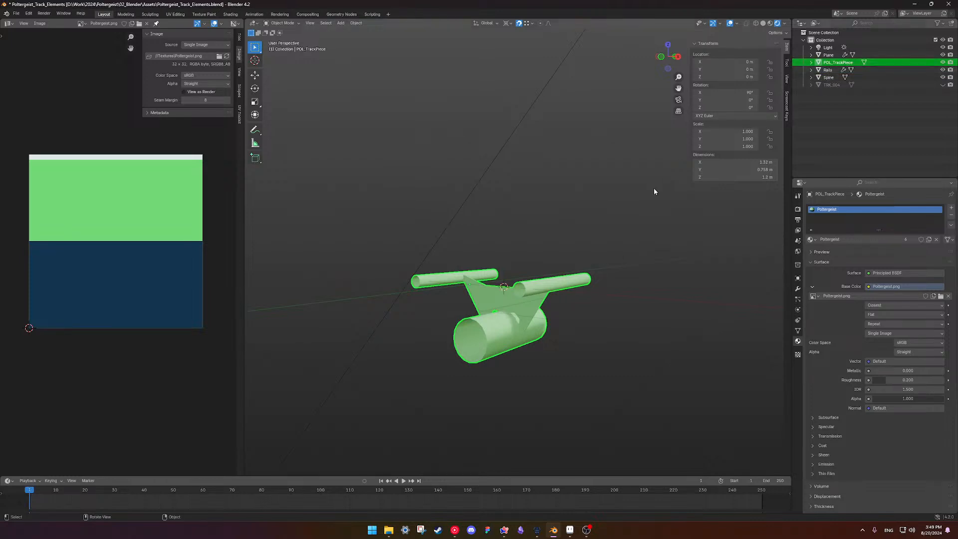
pyautogui.scroll(4, 538, 231)
pyautogui.scroll(-2, 549, 230)
pyautogui.keyDown('shift'); pyautogui.moveTo(554, 229); pyautogui.dragTo(628, 228, button='middle'); pyautogui.keyUp('shift')
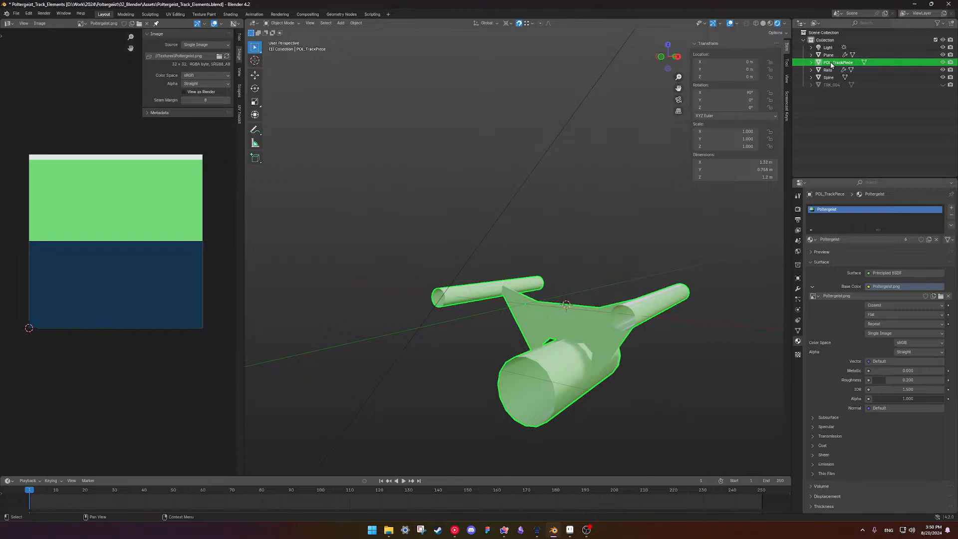
pyautogui.hotkey('ctrl', 's')
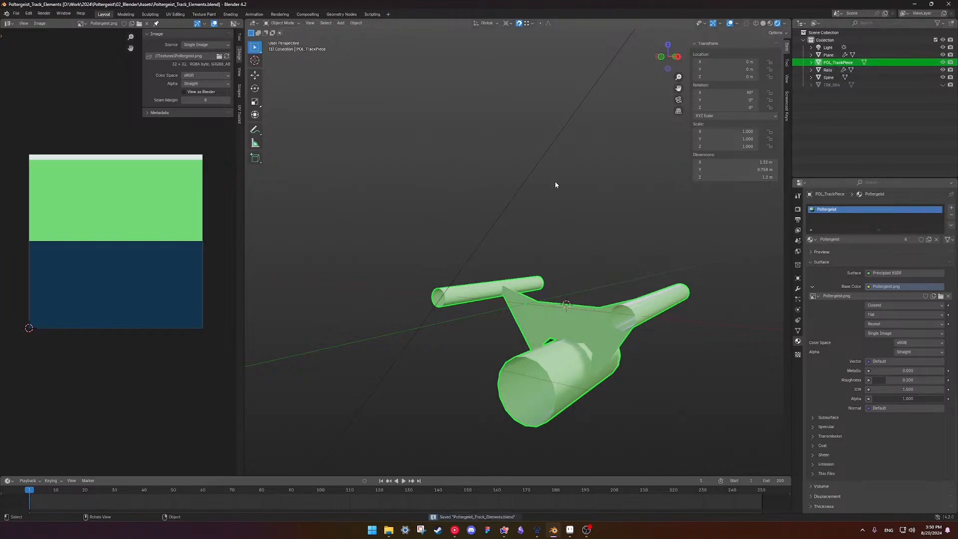
# Open the recent file Poltergeist_Layout.blend and view the layout spline near the origin.
pyautogui.keyDown('shift'); pyautogui.moveTo(556, 183); pyautogui.dragTo(529, 206, button='middle'); pyautogui.keyUp('shift')
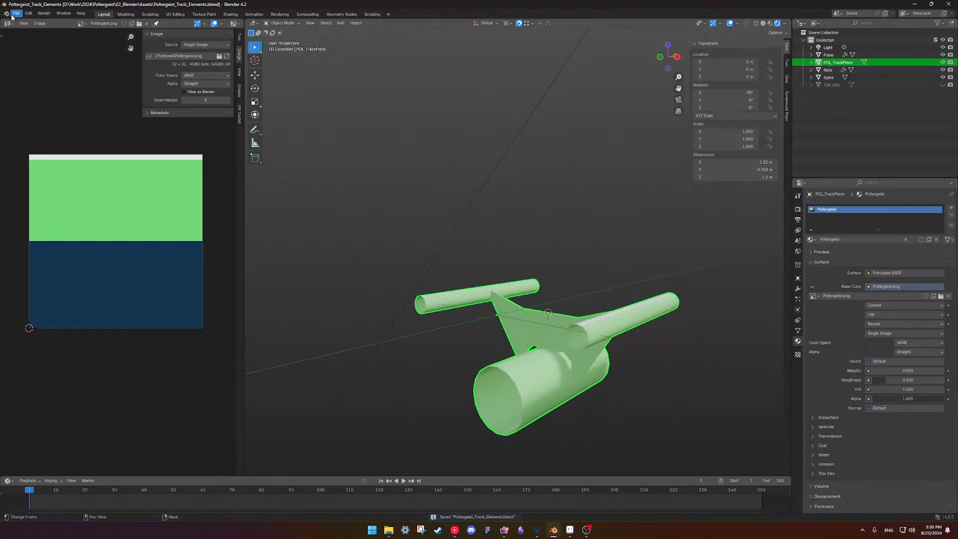
pyautogui.click(16, 14)
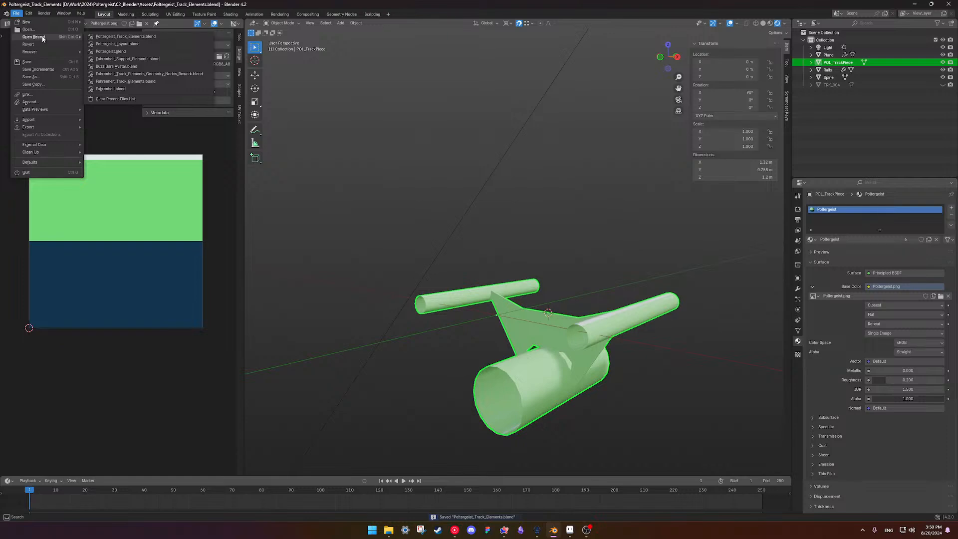
pyautogui.click(120, 44)
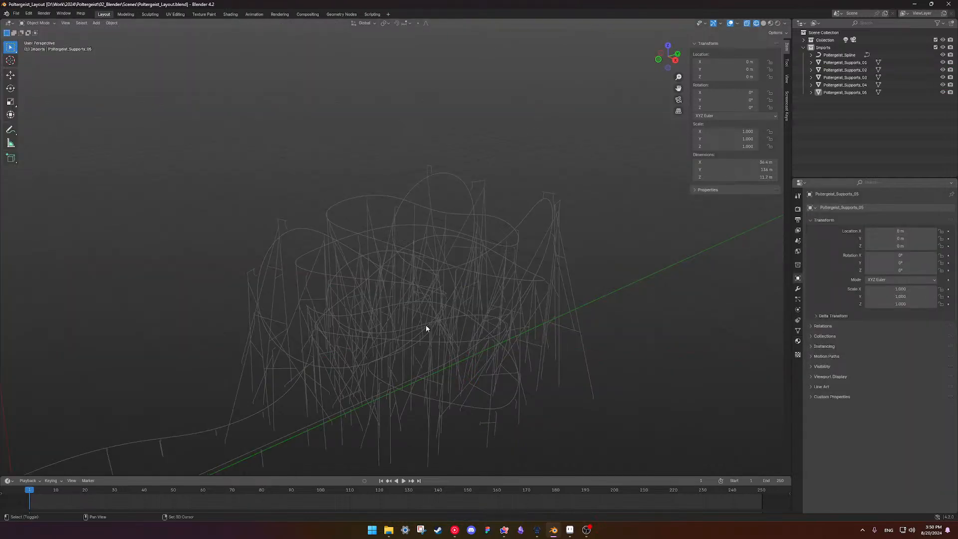
pyautogui.scroll(8, 332, 374)
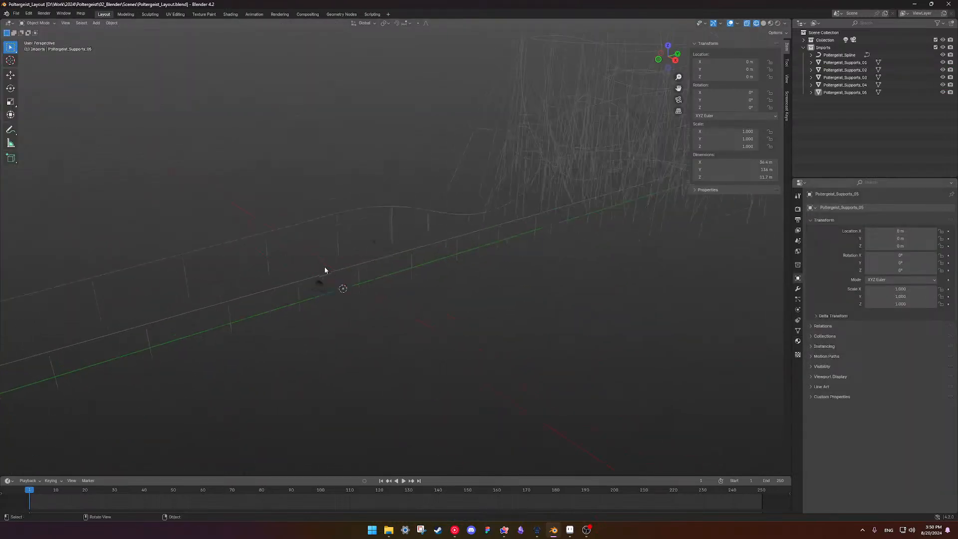
# Collapse the Imports collection in the outliner.
pyautogui.moveTo(324, 270); pyautogui.dragTo(444, 320, button='middle')
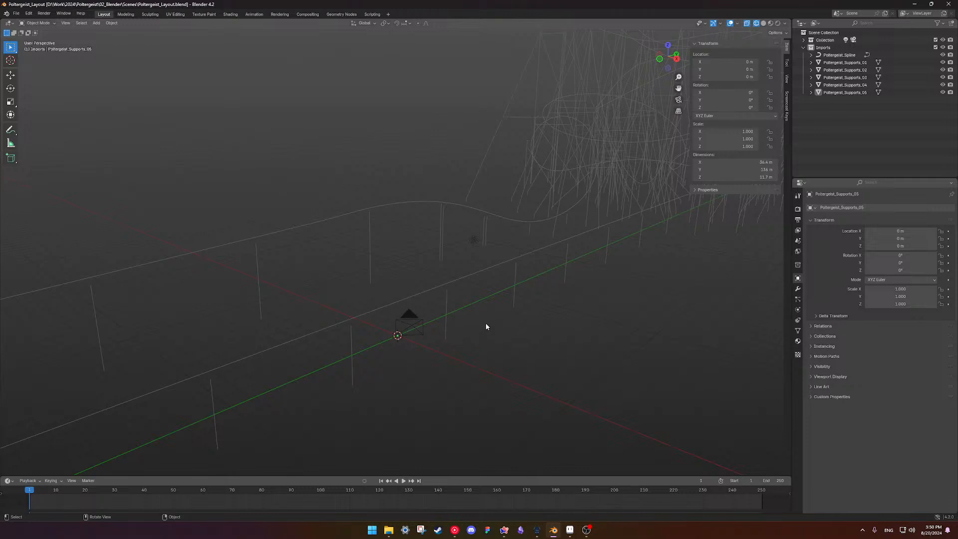
pyautogui.moveTo(486, 327); pyautogui.dragTo(507, 310, button='middle')
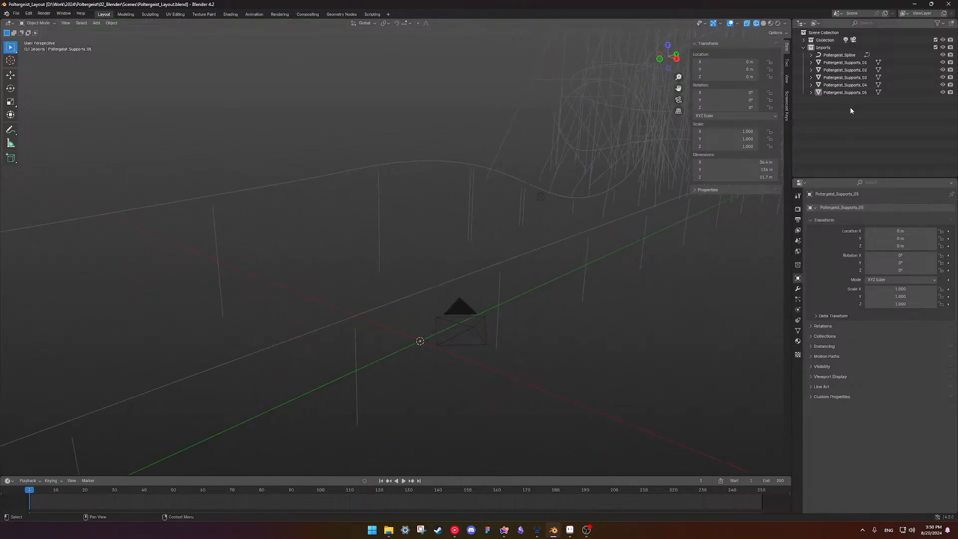
pyautogui.click(803, 48)
pyautogui.moveTo(451, 329); pyautogui.dragTo(487, 320, button='middle')
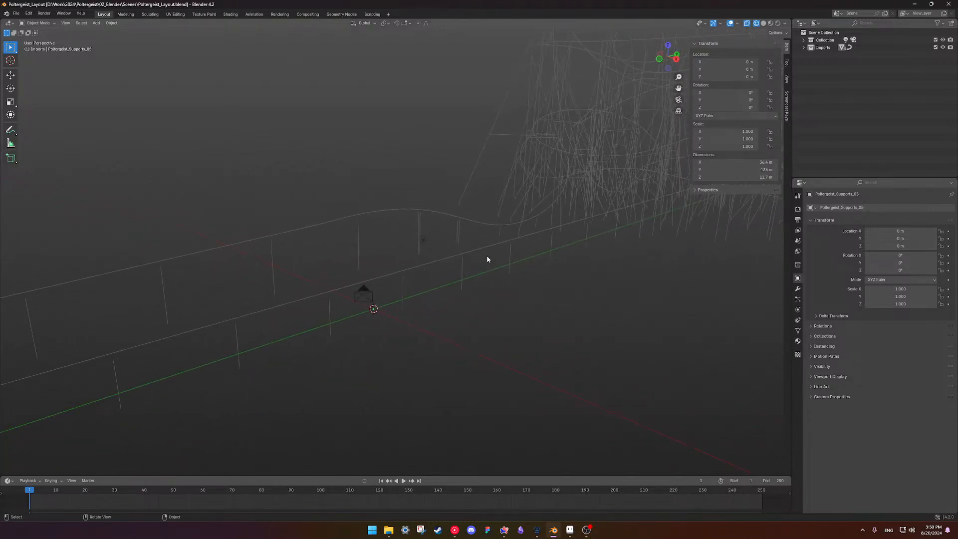
pyautogui.click(17, 13)
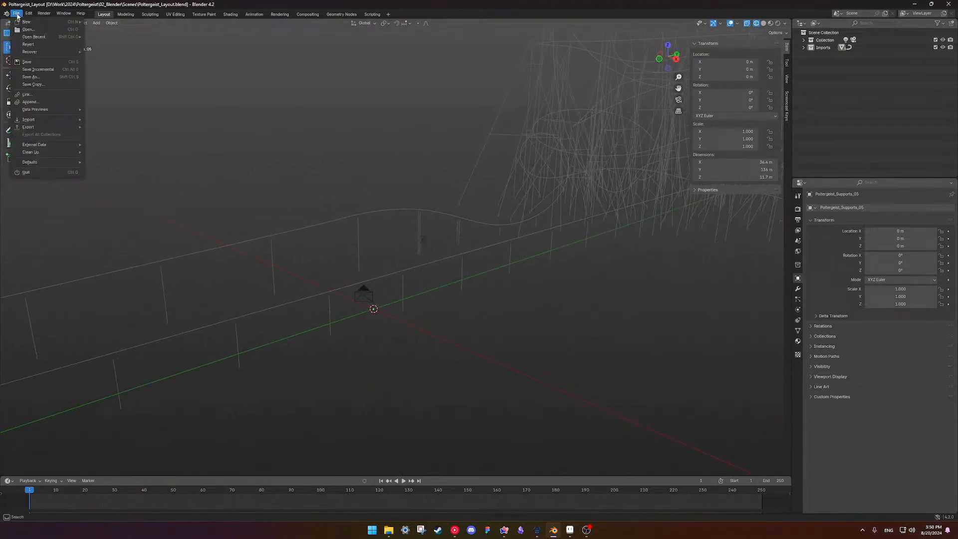
pyautogui.click(49, 95)
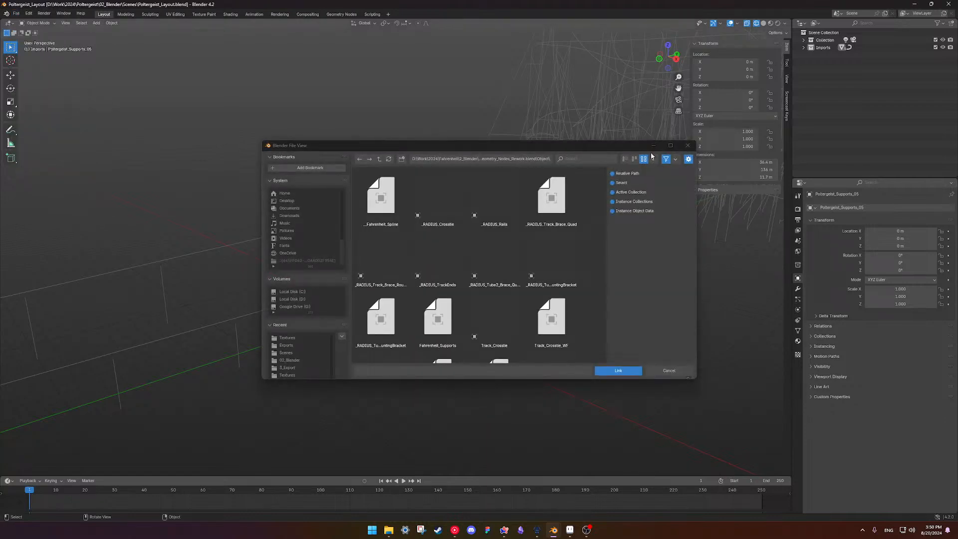
pyautogui.click(688, 145)
# Start an Append and browse to Poltergeist_Track_Elements.blend in the Poltergeist project's 02_Blender Assets folder.
pyautogui.click(17, 13)
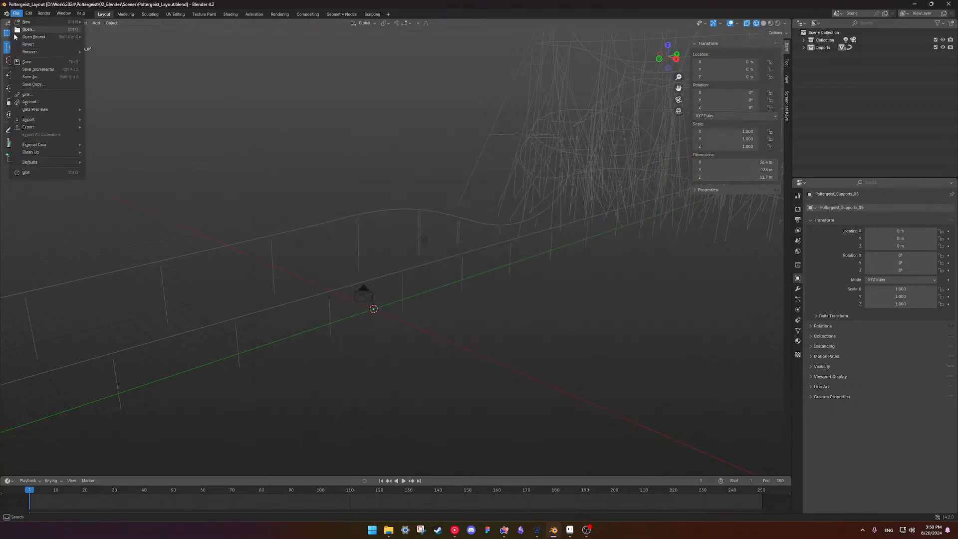
pyautogui.click(30, 102)
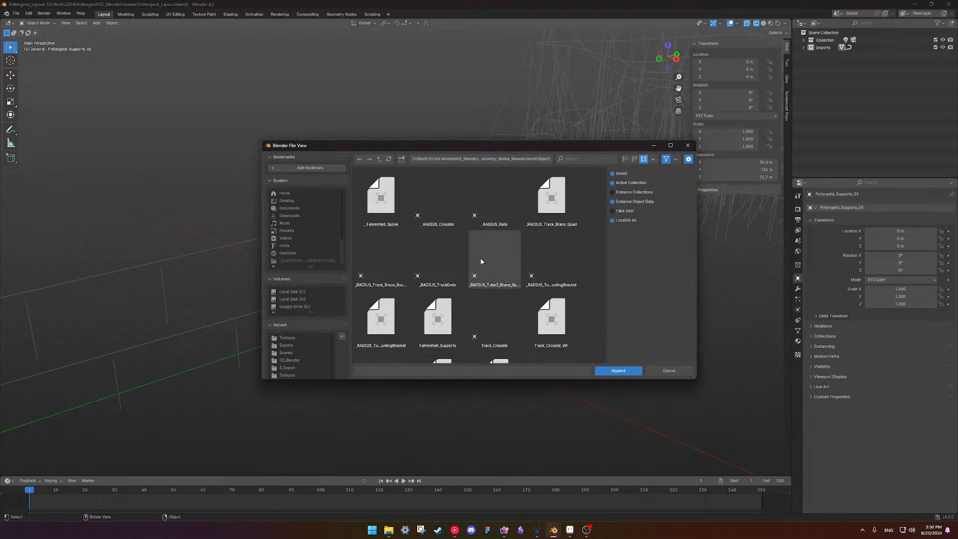
pyautogui.click(378, 159)
pyautogui.click(379, 158)
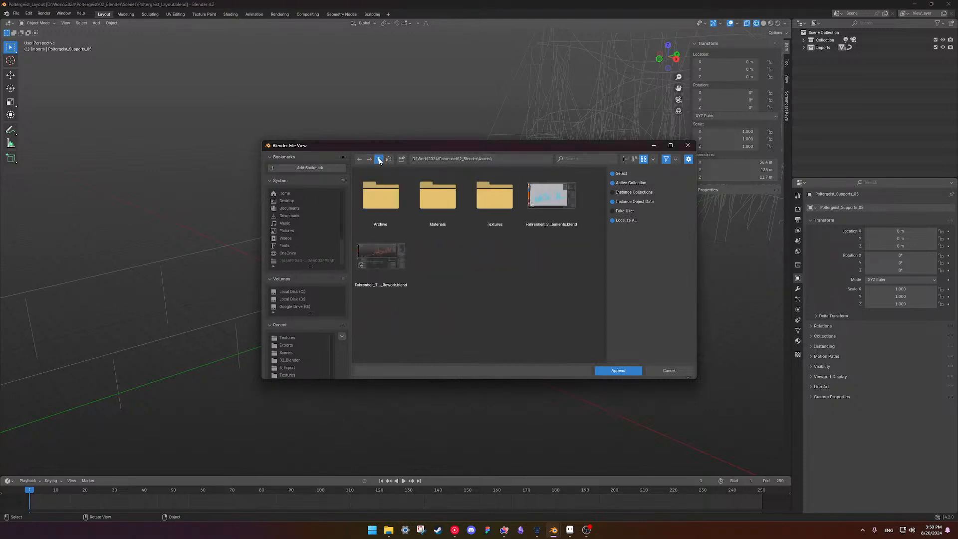
pyautogui.click(379, 159)
pyautogui.click(379, 159)
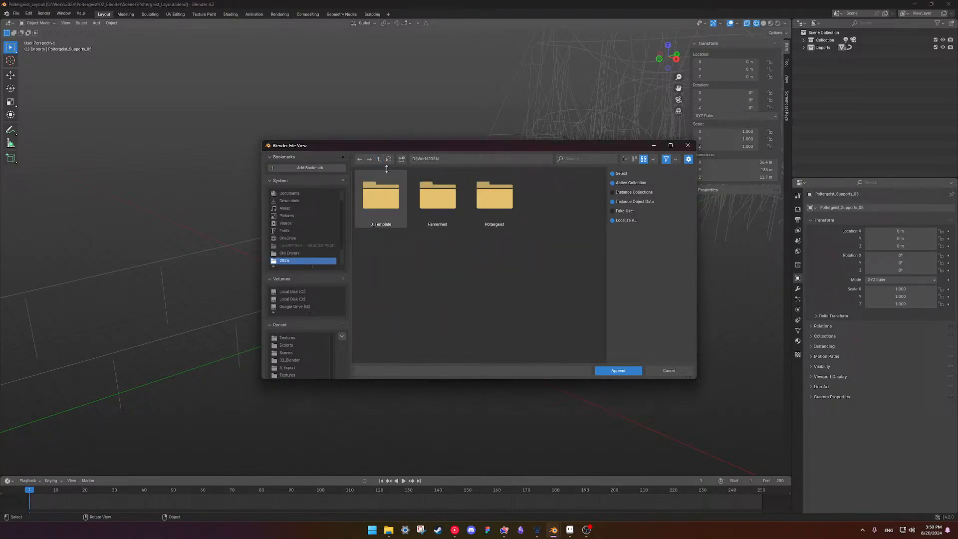
pyautogui.doubleClick(487, 213)
pyautogui.doubleClick(478, 210)
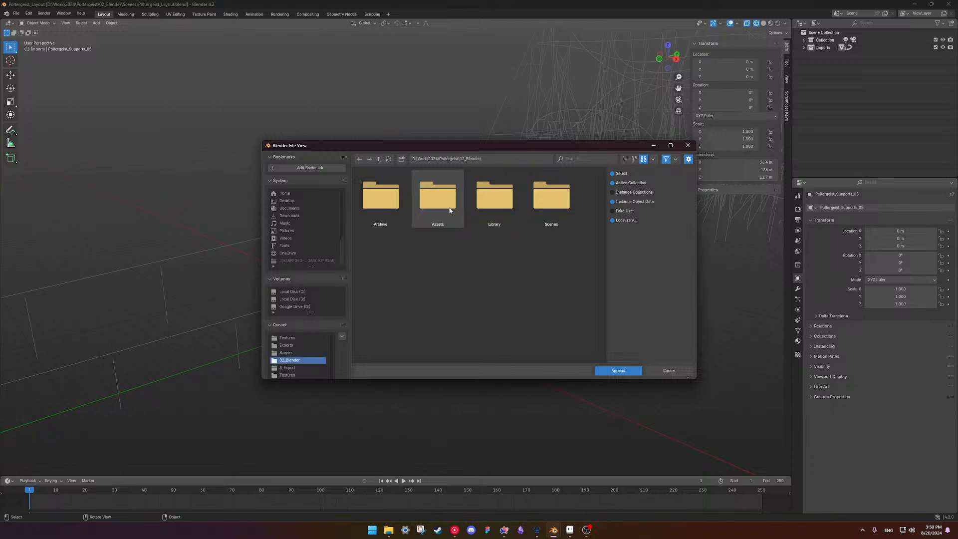
pyautogui.doubleClick(397, 205)
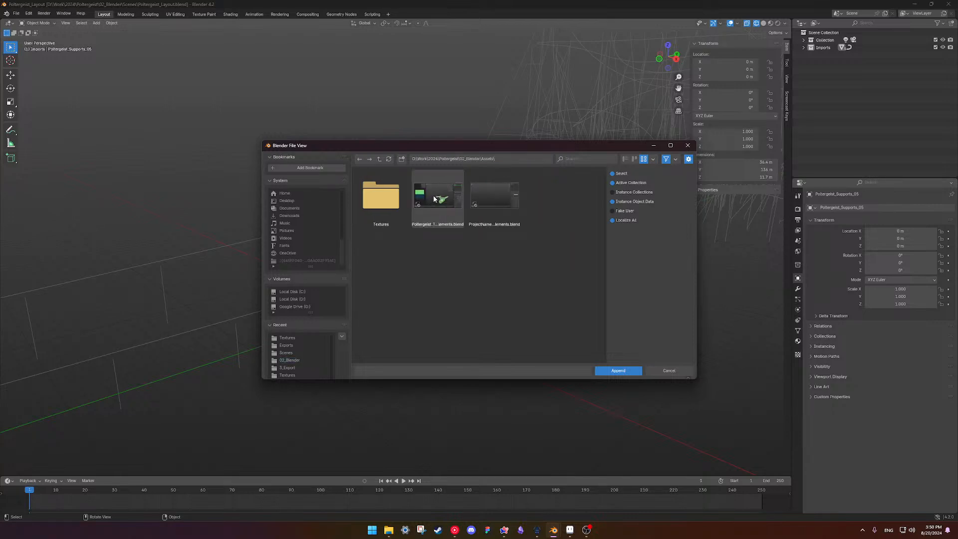
pyautogui.doubleClick(434, 198)
# Append the POL_TrackPiece object from the track elements file into the layout scene.
pyautogui.scroll(-2, 443, 300)
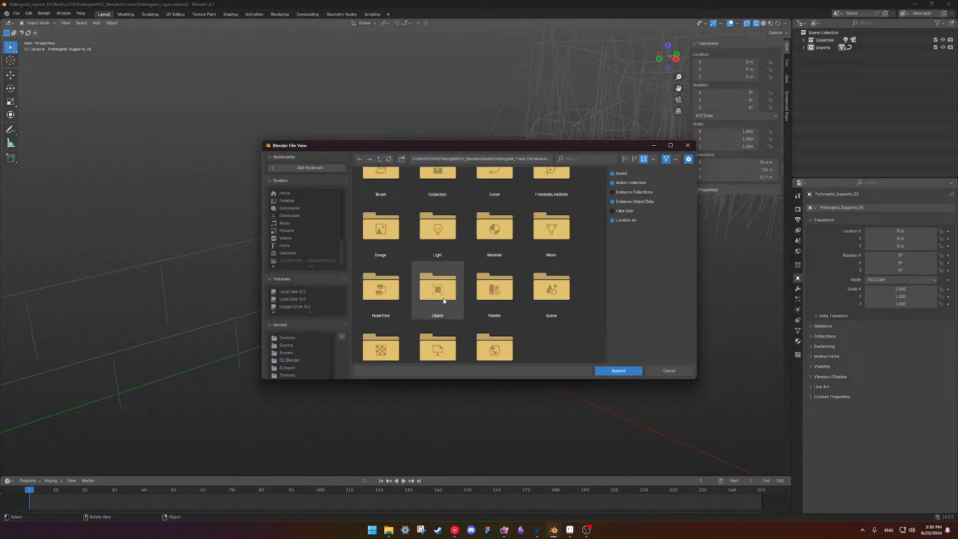
pyautogui.doubleClick(444, 300)
pyautogui.scroll(-5, 499, 284)
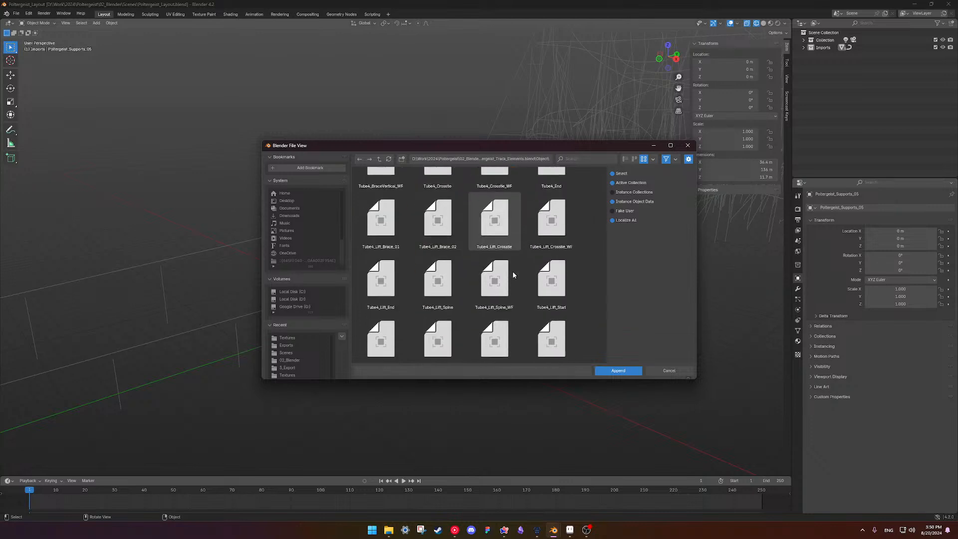
pyautogui.scroll(5, 521, 274)
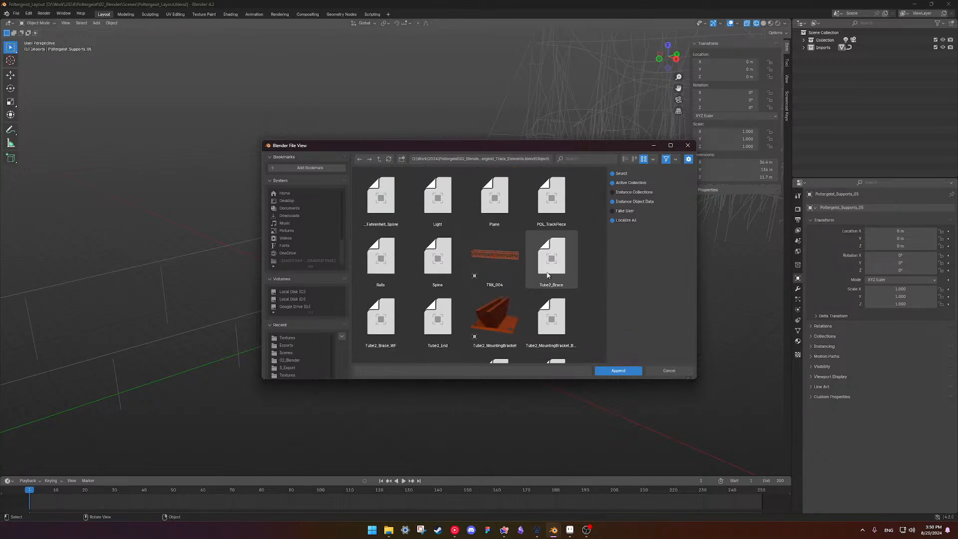
pyautogui.click(562, 220)
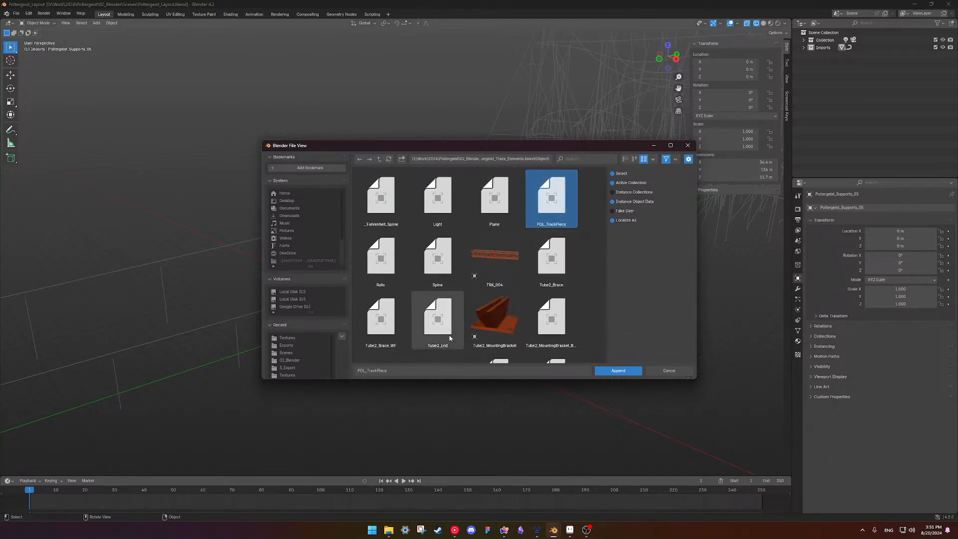
pyautogui.click(630, 370)
# Enable the Statistics overlay in the viewport.
pyautogui.scroll(5, 399, 333)
pyautogui.scroll(-3, 390, 342)
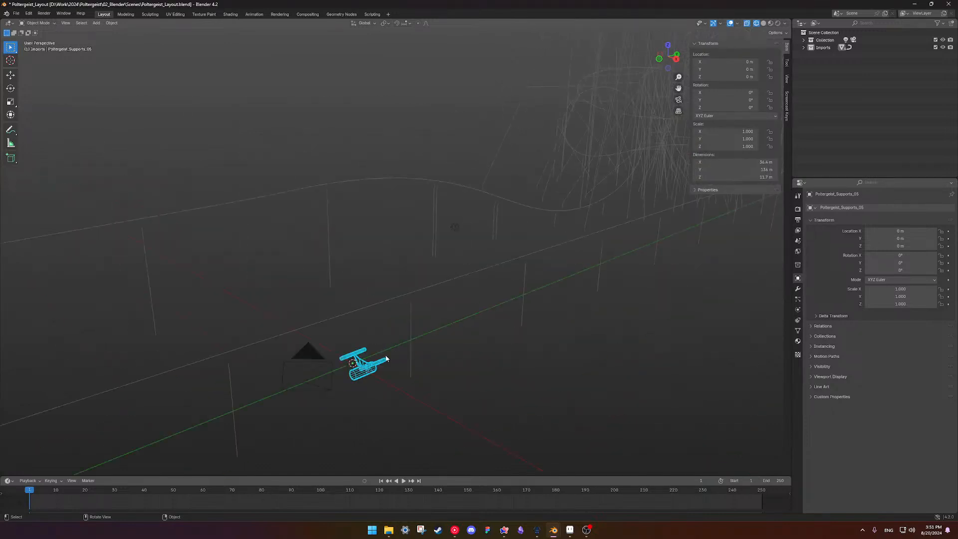
pyautogui.keyDown('shift'); pyautogui.moveTo(390, 341); pyautogui.dragTo(430, 325, button='middle'); pyautogui.keyUp('shift')
pyautogui.scroll(3, 457, 316)
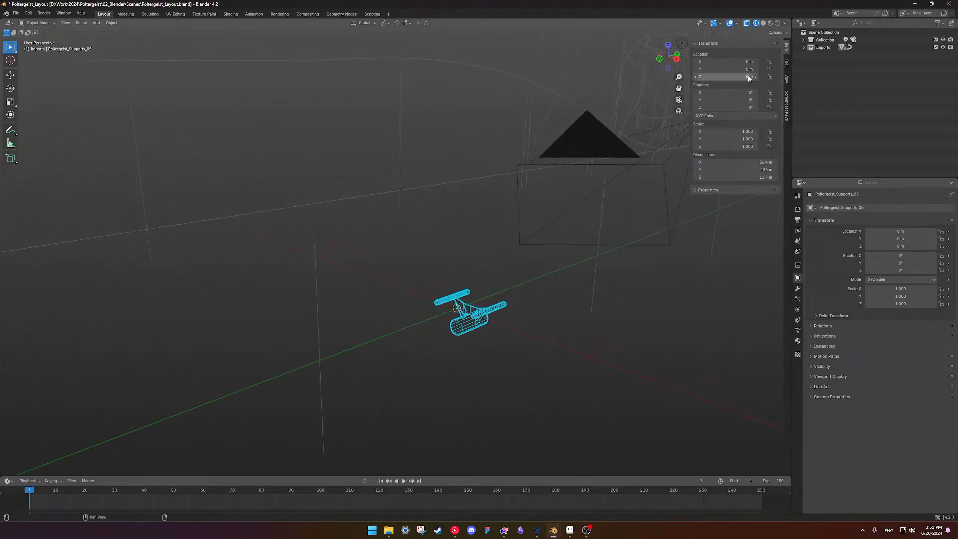
pyautogui.click(785, 23)
pyautogui.click(738, 23)
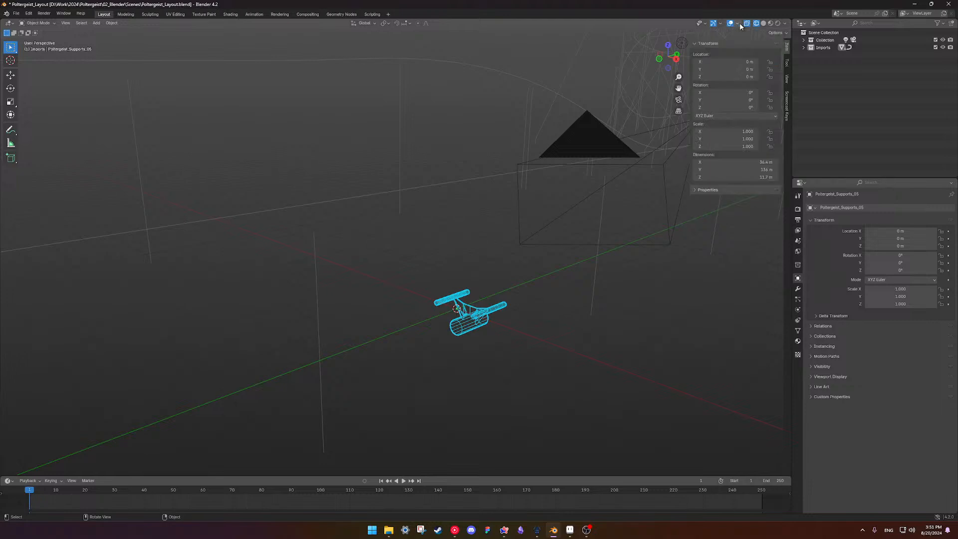
pyautogui.click(696, 84)
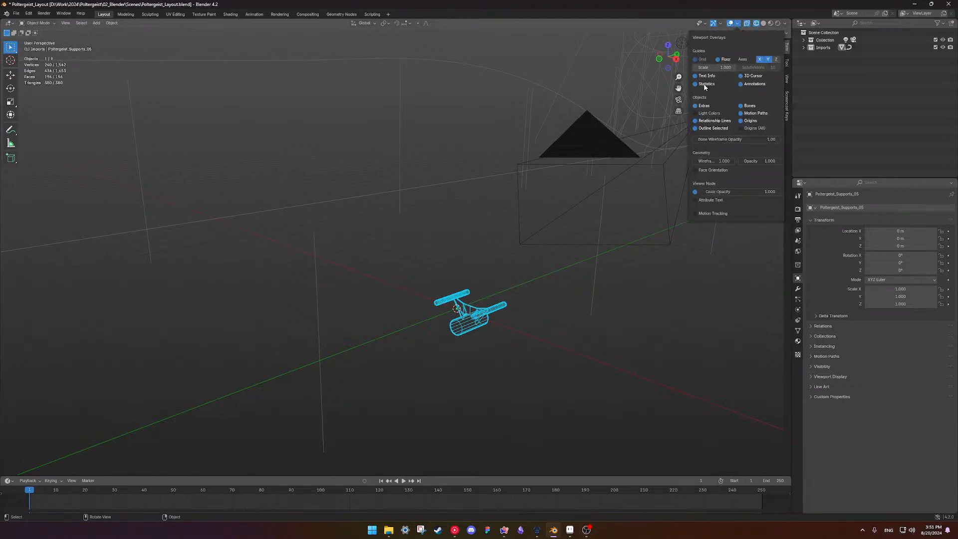
# Select the appended track piece, expand the Imports collection and add an Array modifier to the piece.
pyautogui.scroll(-3, 471, 304)
pyautogui.moveTo(475, 305); pyautogui.dragTo(403, 296, button='middle')
pyautogui.scroll(5, 405, 314)
pyautogui.click(403, 296)
pyautogui.scroll(-7, 402, 295)
pyautogui.keyDown('shift'); pyautogui.moveTo(402, 257); pyautogui.dragTo(412, 283, button='middle'); pyautogui.keyUp('shift')
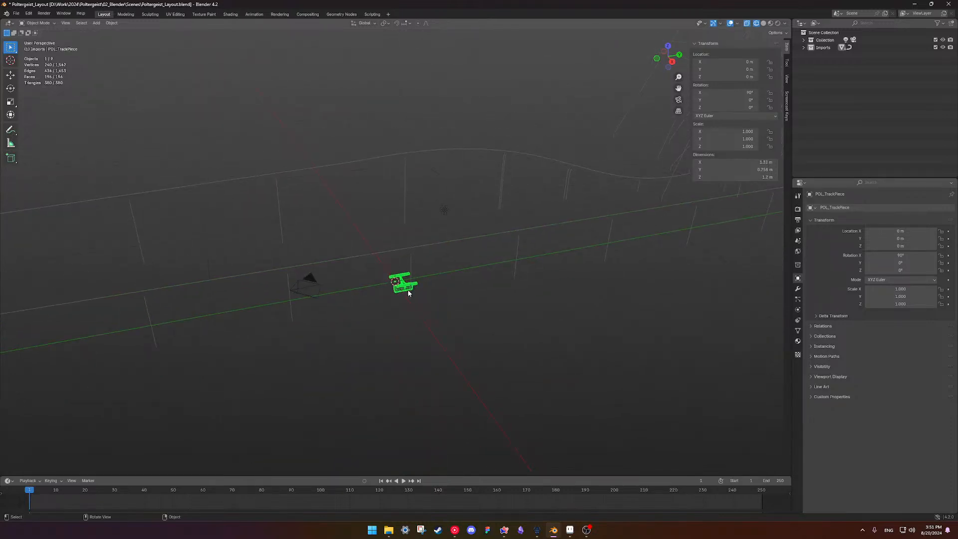
pyautogui.scroll(3, 408, 293)
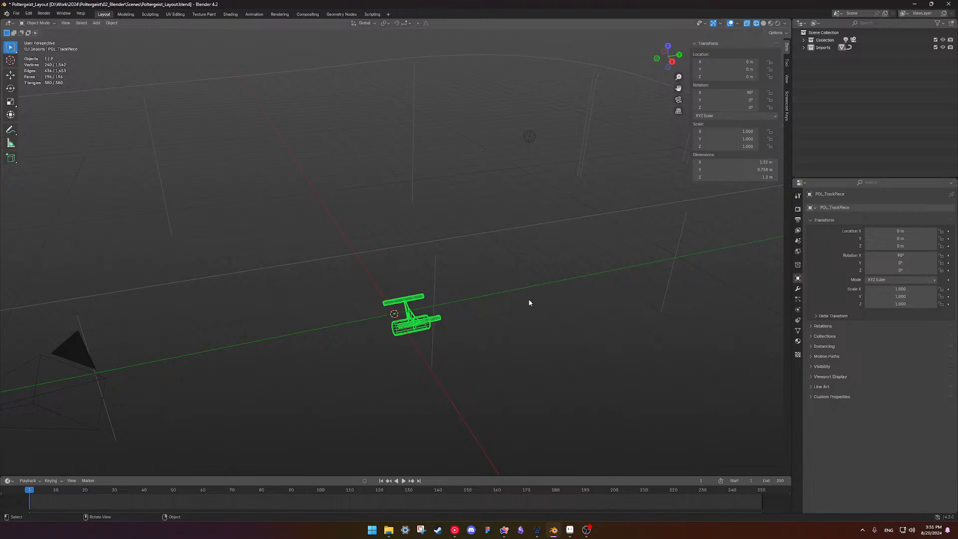
pyautogui.click(803, 48)
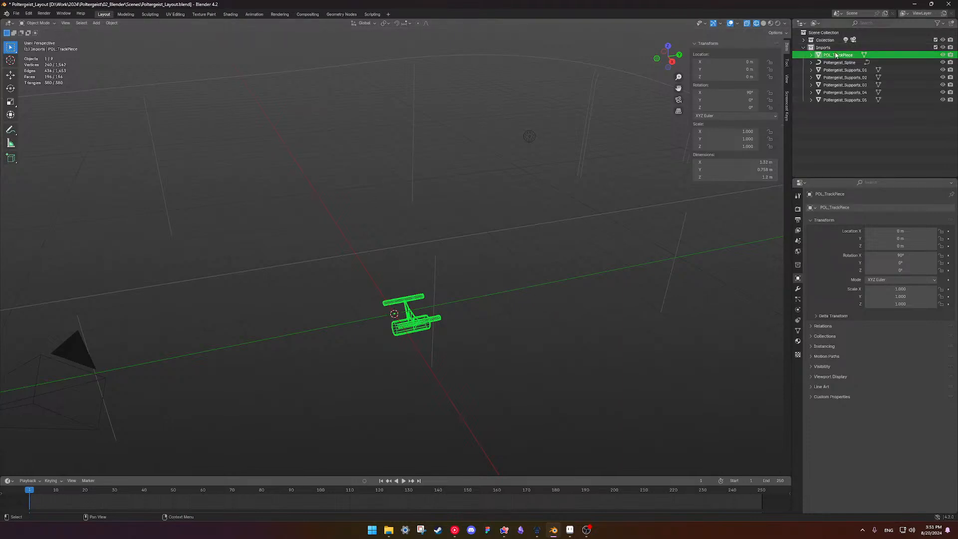
pyautogui.click(797, 289)
pyautogui.click(848, 207)
pyautogui.moveTo(848, 209)
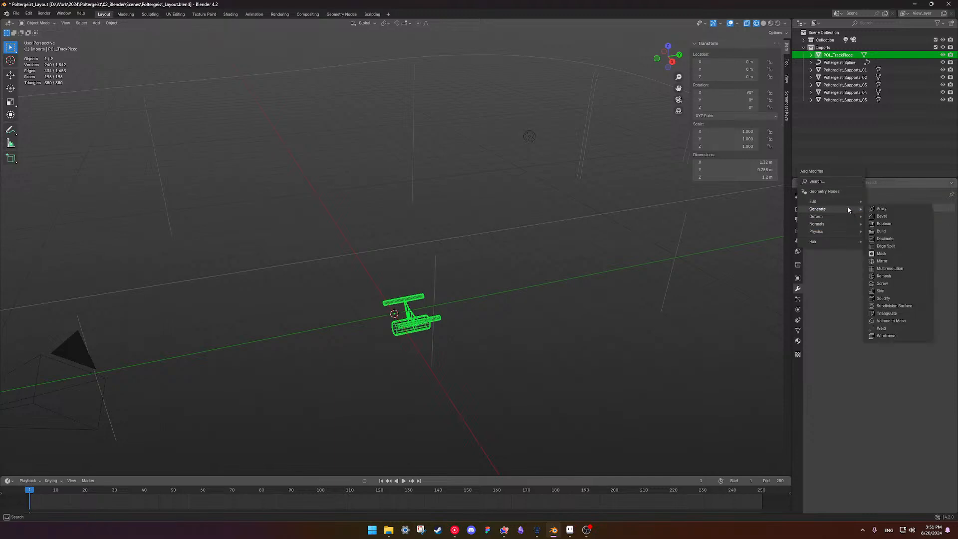
pyautogui.click(887, 209)
# Add a Curve modifier to the track piece with Poltergeist_Spline as its curve object.
pyautogui.click(864, 207)
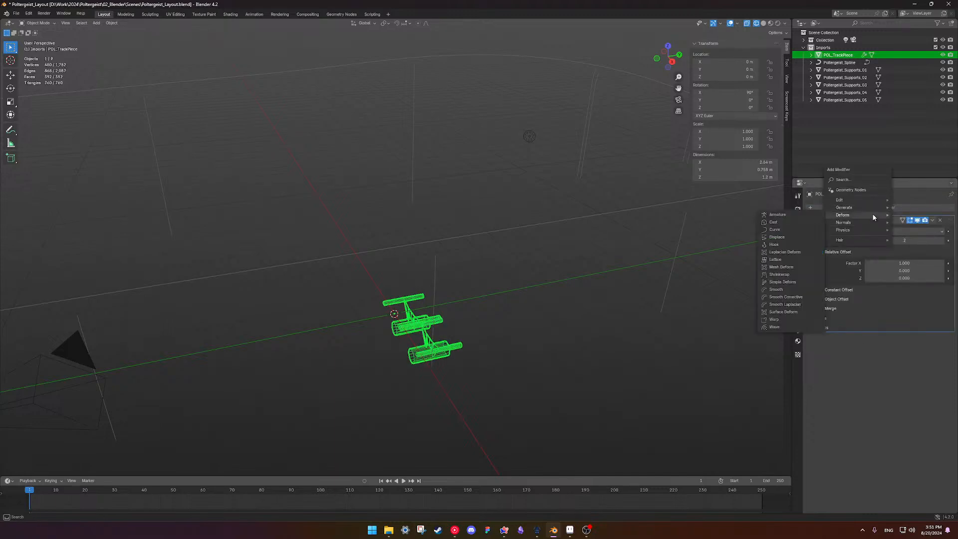
pyautogui.click(792, 230)
pyautogui.keyDown('shift'); pyautogui.moveTo(784, 366); pyautogui.dragTo(641, 311, button='middle'); pyautogui.keyUp('shift')
pyautogui.keyDown('shift'); pyautogui.moveTo(362, 310); pyautogui.dragTo(404, 331, button='middle'); pyautogui.keyUp('shift')
pyautogui.click(896, 348)
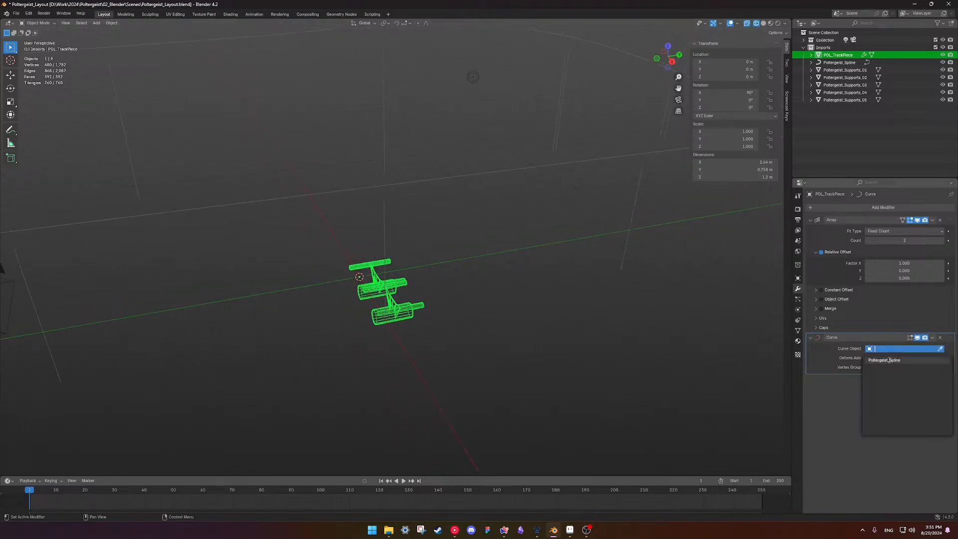
pyautogui.click(888, 362)
# Deselect everything, switch the viewport to solid shading and inspect how the arrayed track pieces deform along the spline.
pyautogui.scroll(-10, 420, 280)
pyautogui.keyDown('shift'); pyautogui.moveTo(167, 297); pyautogui.dragTo(495, 264, button='middle'); pyautogui.keyUp('shift')
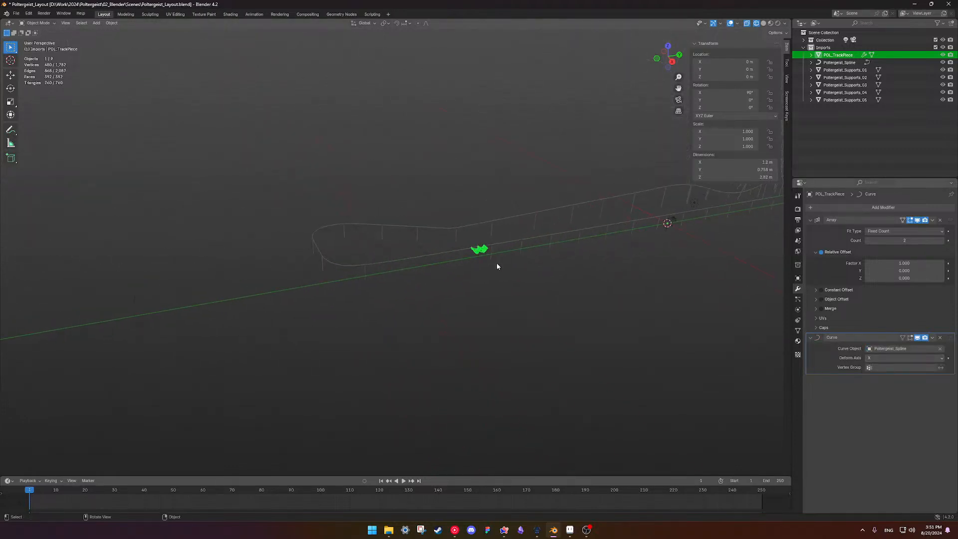
pyautogui.scroll(7, 519, 275)
pyautogui.scroll(3, 520, 280)
pyautogui.keyDown('shift'); pyautogui.moveTo(698, 255); pyautogui.dragTo(460, 299, button='middle'); pyautogui.keyUp('shift')
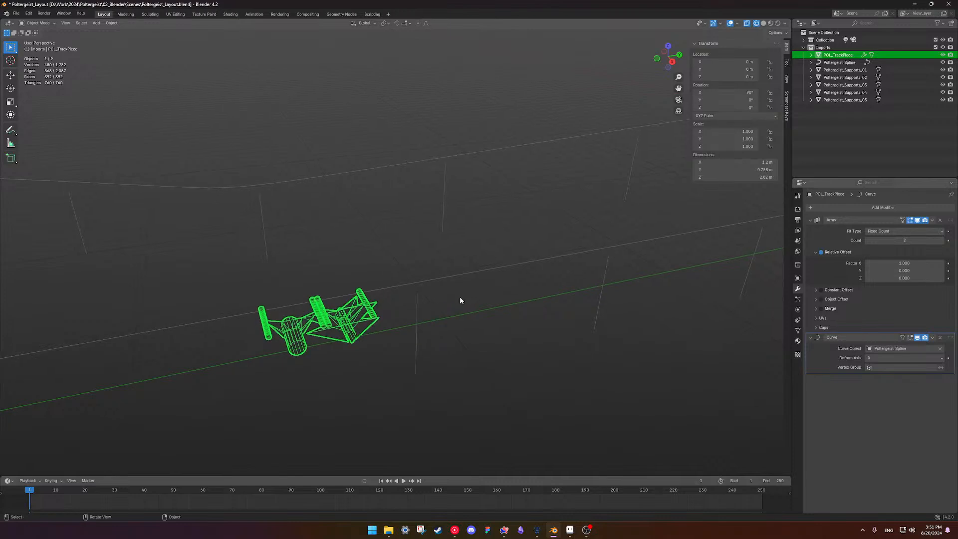
pyautogui.click(376, 366)
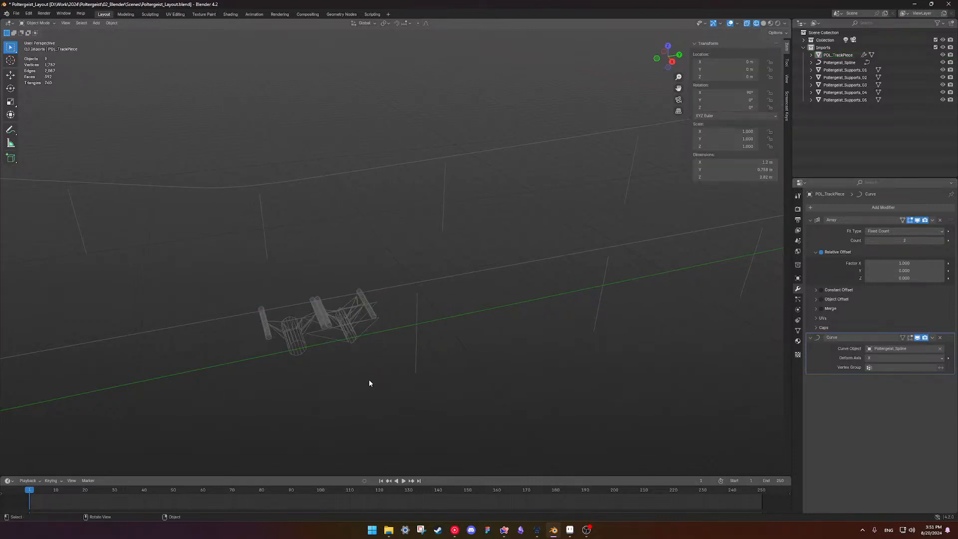
pyautogui.hotkey('shift', 'z')
pyautogui.scroll(7, 328, 344)
pyautogui.moveTo(328, 341); pyautogui.dragTo(214, 251, button='middle')
pyautogui.scroll(-4, 332, 343)
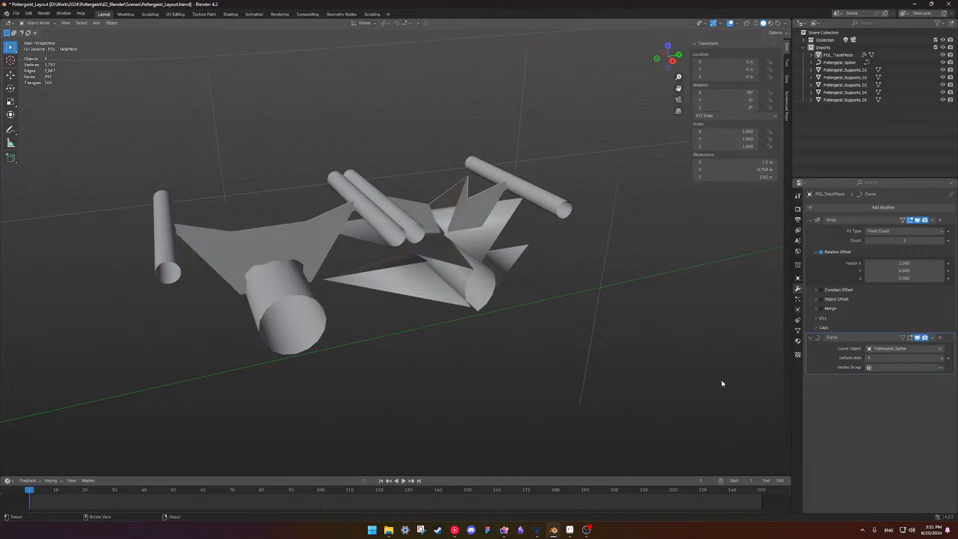
# Set the Array modifier's count to 1 and save the layout file.
pyautogui.moveTo(884, 241)
pyautogui.mouseDown()
pyautogui.moveTo(898, 241)
pyautogui.moveTo(883, 241)
pyautogui.mouseUp()
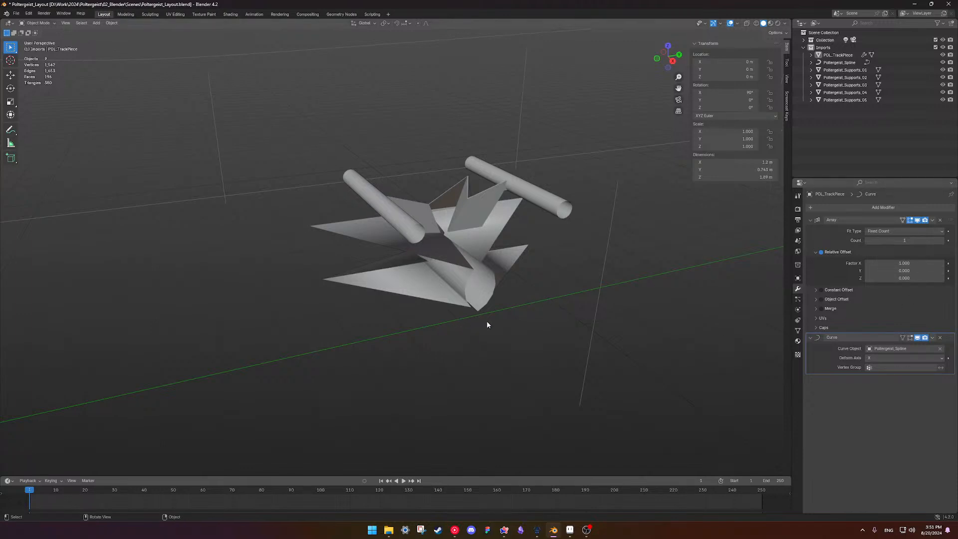
pyautogui.hotkey('ctrl', 's')
pyautogui.scroll(-10, 488, 320)
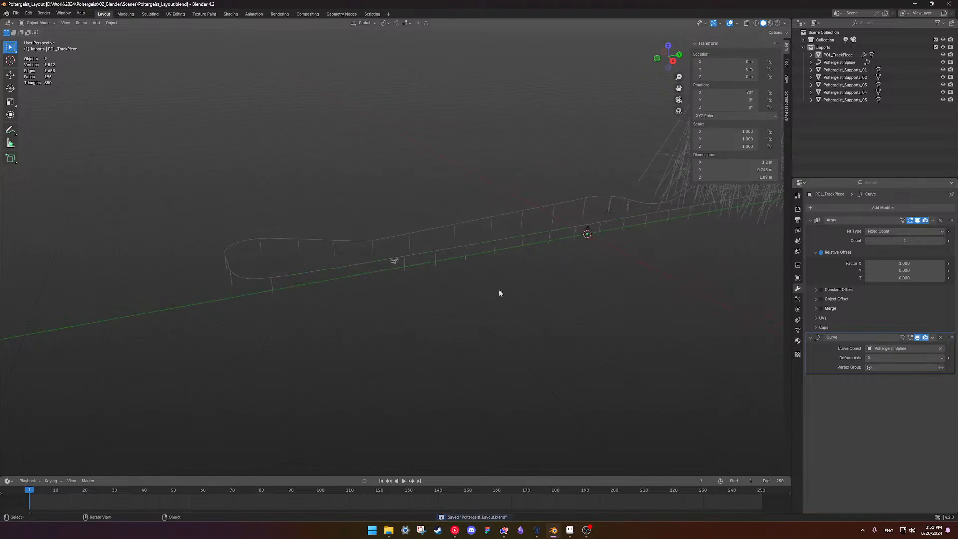
pyautogui.scroll(5, 379, 303)
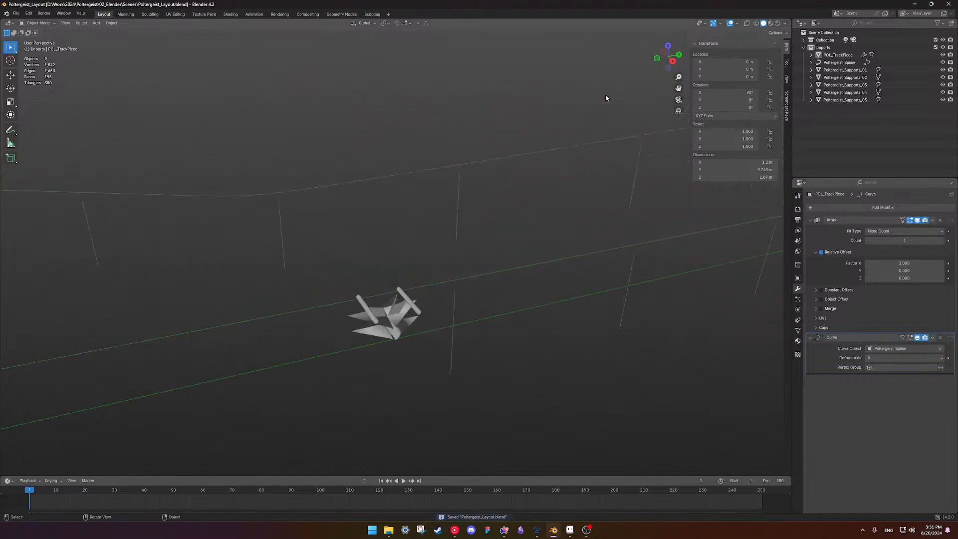
# Switch the viewport to rendered shading and look over the track piece and layout.
pyautogui.click(777, 24)
pyautogui.keyDown('shift'); pyautogui.moveTo(405, 320); pyautogui.dragTo(447, 278, button='middle'); pyautogui.keyUp('shift')
pyautogui.keyDown('shift'); pyautogui.moveTo(527, 207); pyautogui.dragTo(417, 268, button='middle'); pyautogui.keyUp('shift')
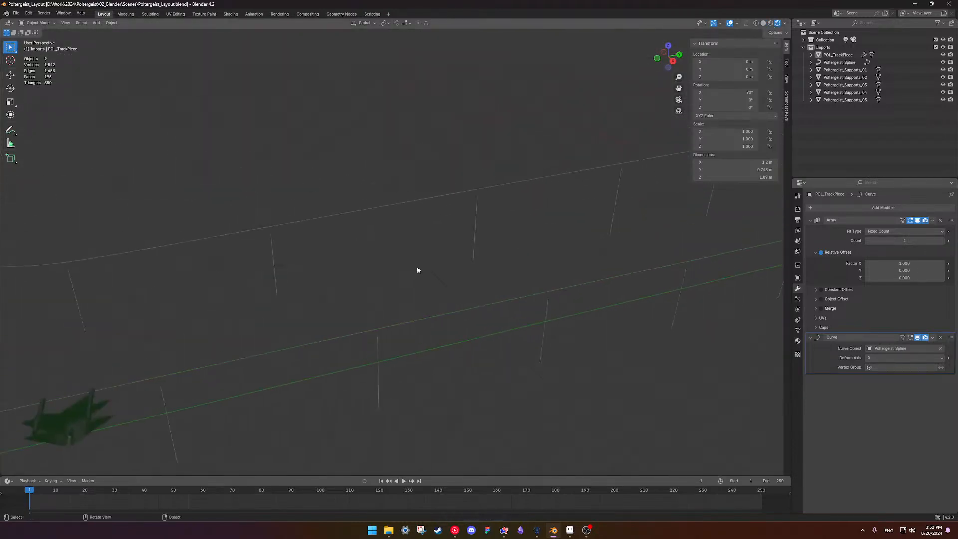
pyautogui.scroll(-8, 417, 270)
# Change the scene's point light to a Sun light with a strength of 5.
pyautogui.click(571, 224)
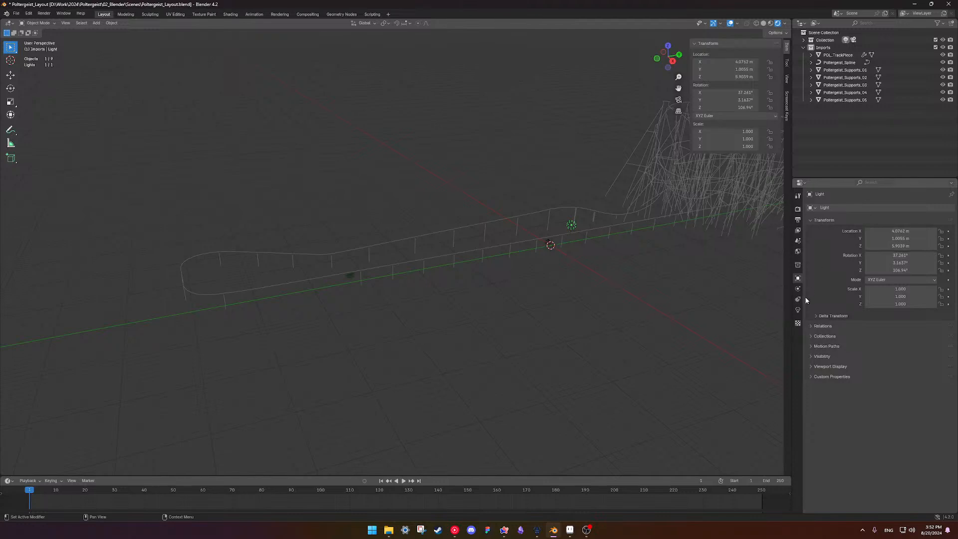
pyautogui.click(797, 309)
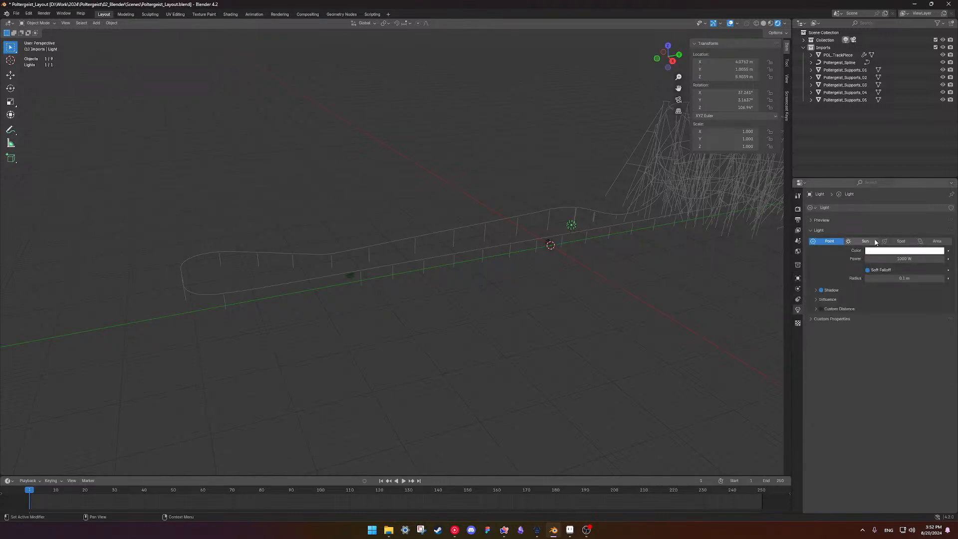
pyautogui.click(863, 242)
pyautogui.doubleClick(904, 259)
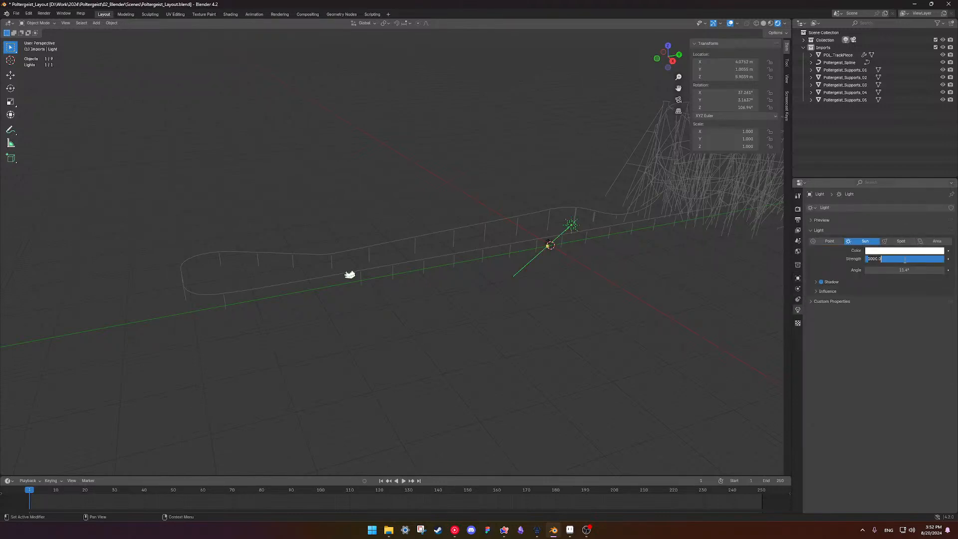
pyautogui.write('5')
pyautogui.press('Return')
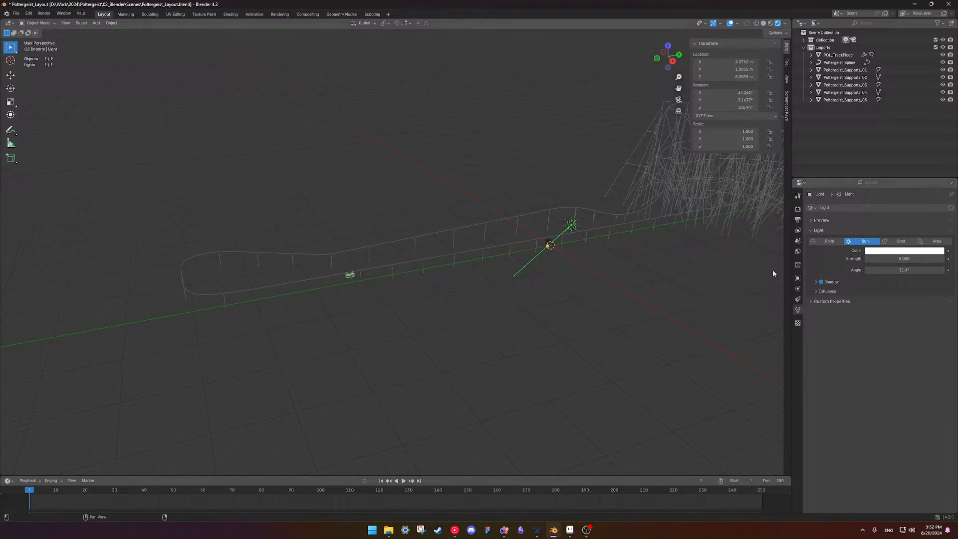
# Re-aim the sun light from the top and perspective views so it shines on the track piece from another angle.
pyautogui.press('KP_7')
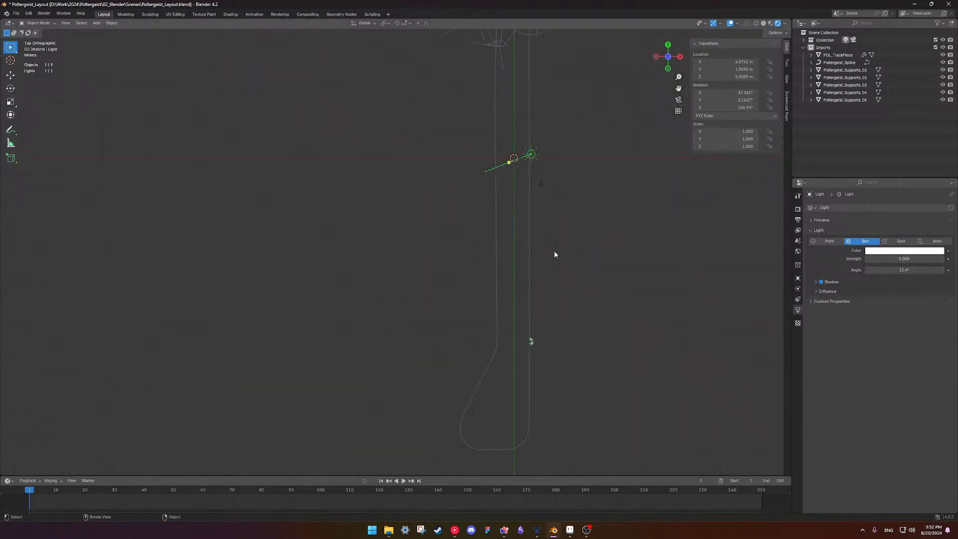
pyautogui.moveTo(512, 161); pyautogui.dragTo(539, 189)
pyautogui.moveTo(539, 190); pyautogui.dragTo(567, 172, button='middle')
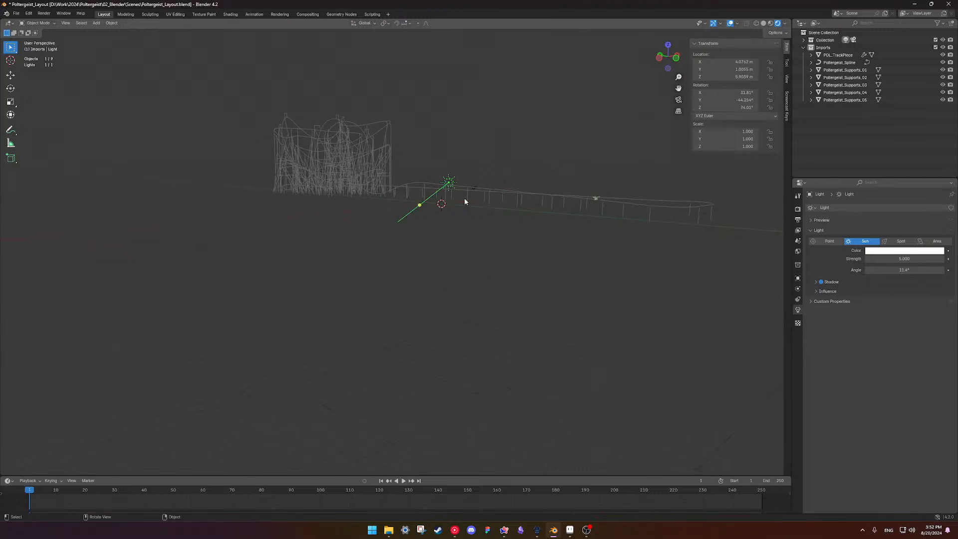
pyautogui.moveTo(422, 205); pyautogui.dragTo(442, 198)
pyautogui.moveTo(442, 197); pyautogui.dragTo(399, 196, button='middle')
pyautogui.scroll(7, 378, 249)
pyautogui.keyDown('shift'); pyautogui.moveTo(378, 249); pyautogui.dragTo(434, 287, button='middle'); pyautogui.keyUp('shift')
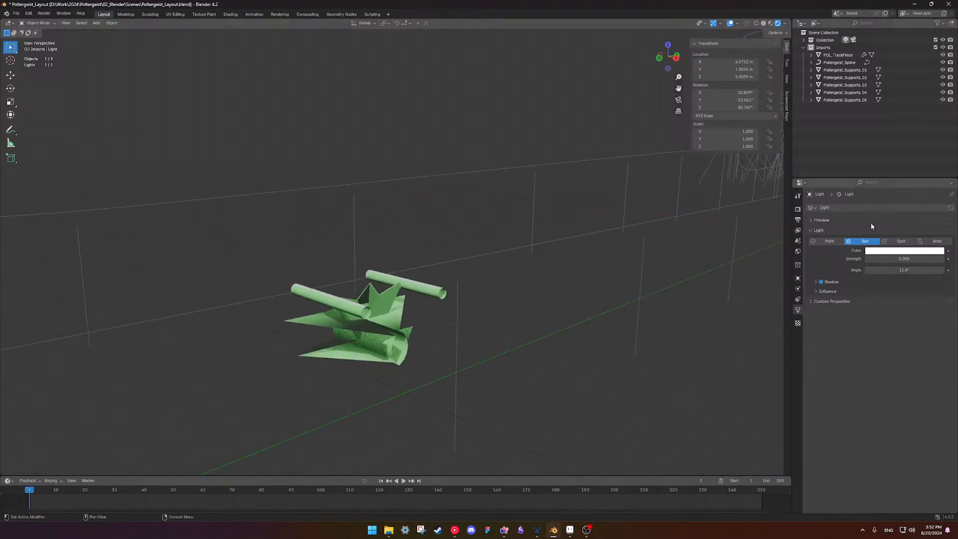
# Use an Environment Texture for the world background color.
pyautogui.click(798, 220)
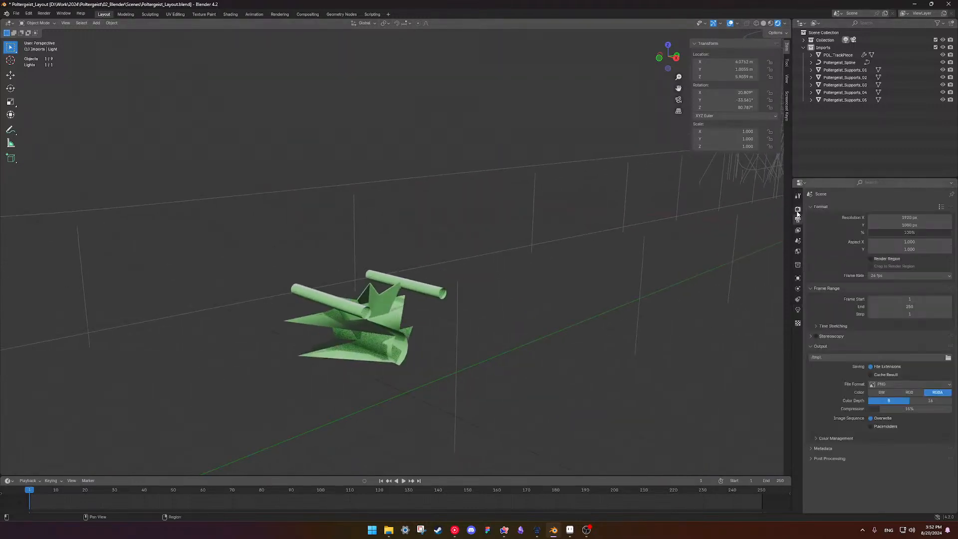
pyautogui.click(796, 210)
pyautogui.click(899, 208)
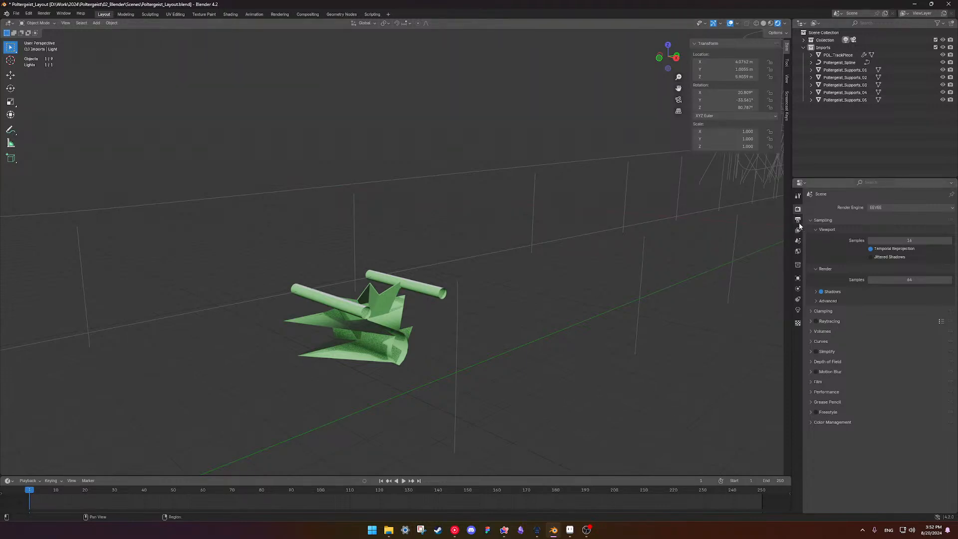
pyautogui.click(798, 251)
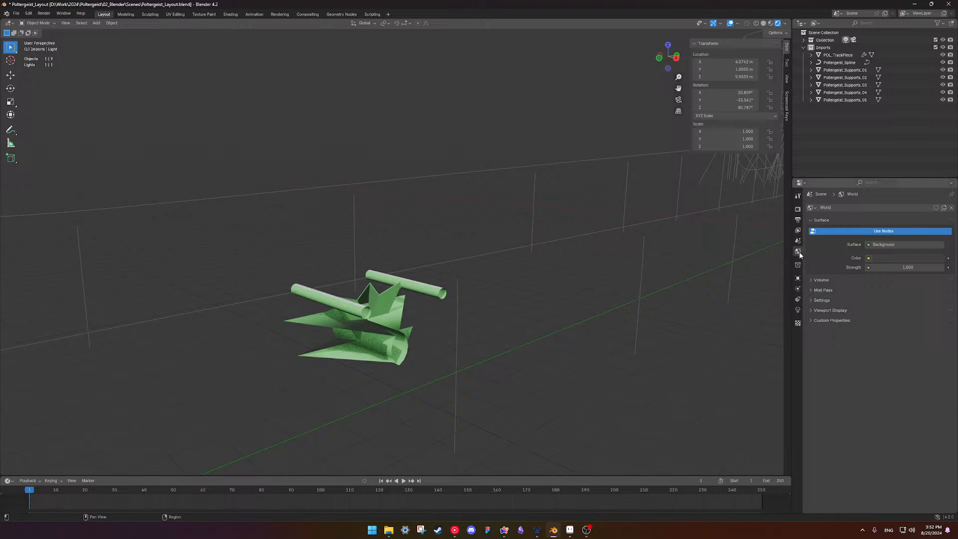
pyautogui.click(868, 258)
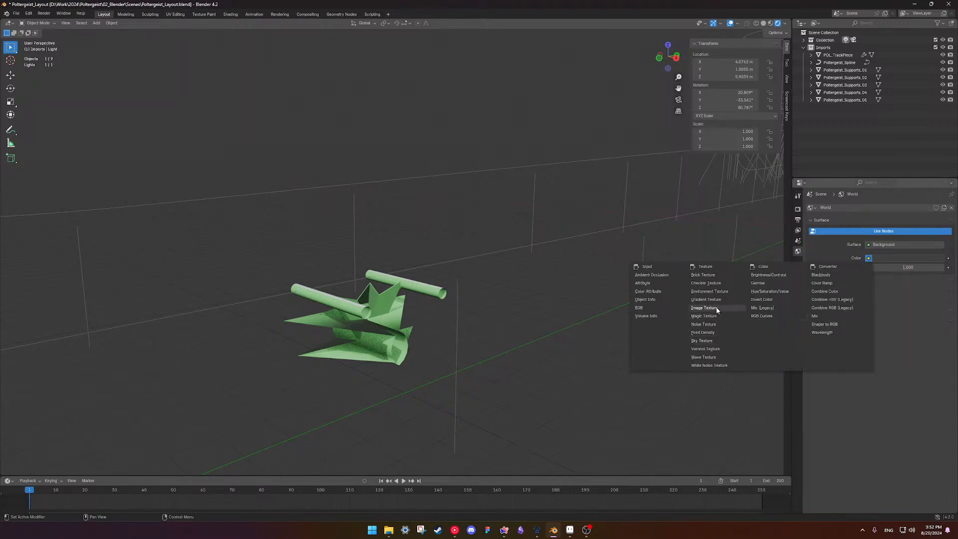
pyautogui.click(719, 292)
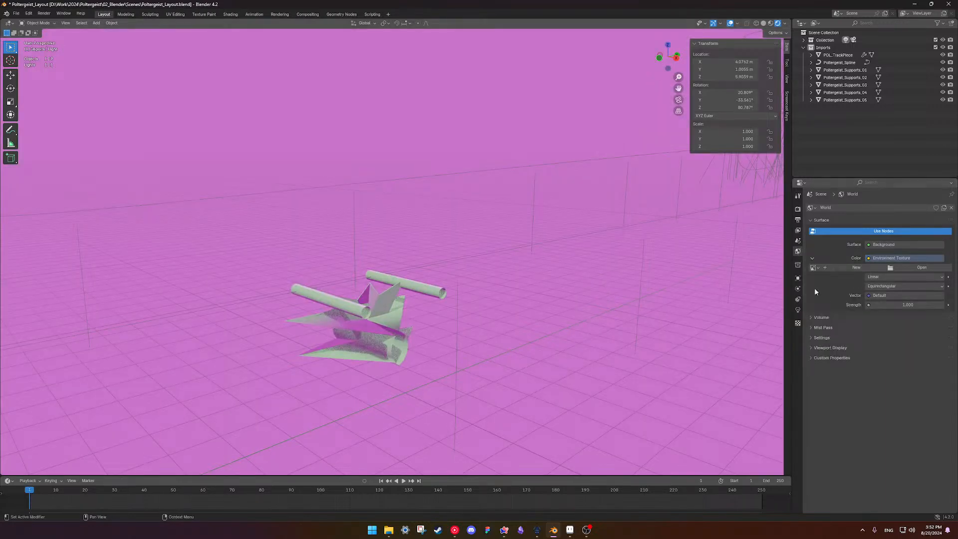
# Load industrial_sunset_puresky_4k.exr from the Textures folder under Assets as the world's environment image.
pyautogui.click(899, 268)
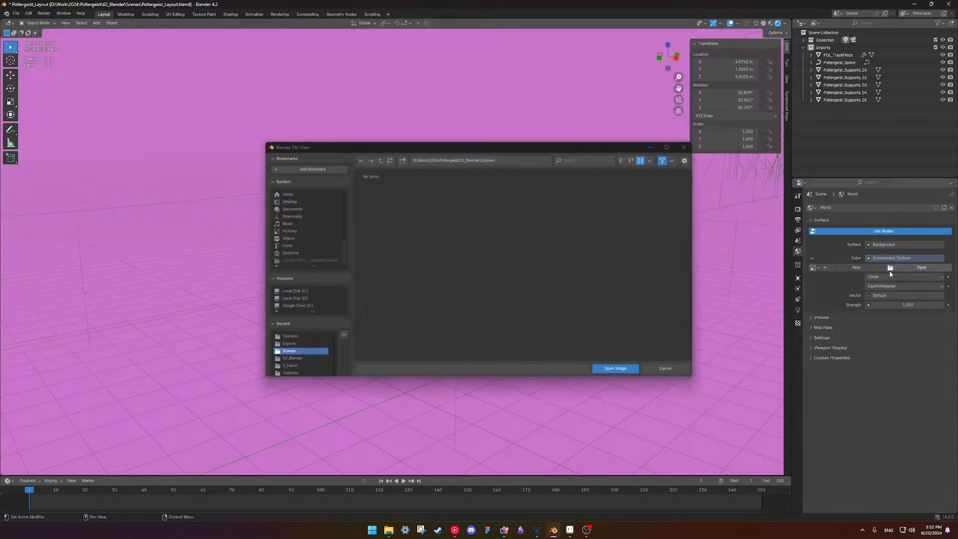
pyautogui.click(378, 159)
pyautogui.doubleClick(437, 197)
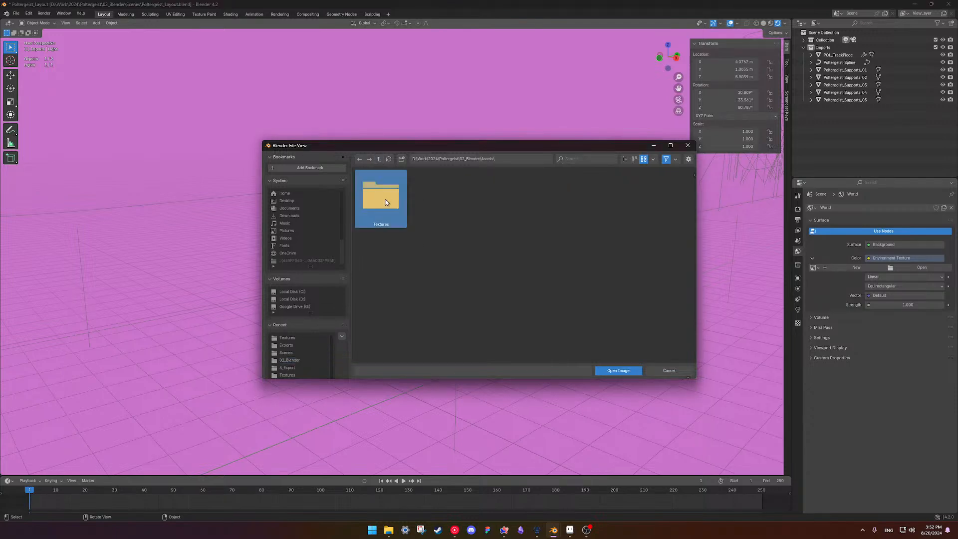
pyautogui.doubleClick(386, 201)
pyautogui.click(617, 370)
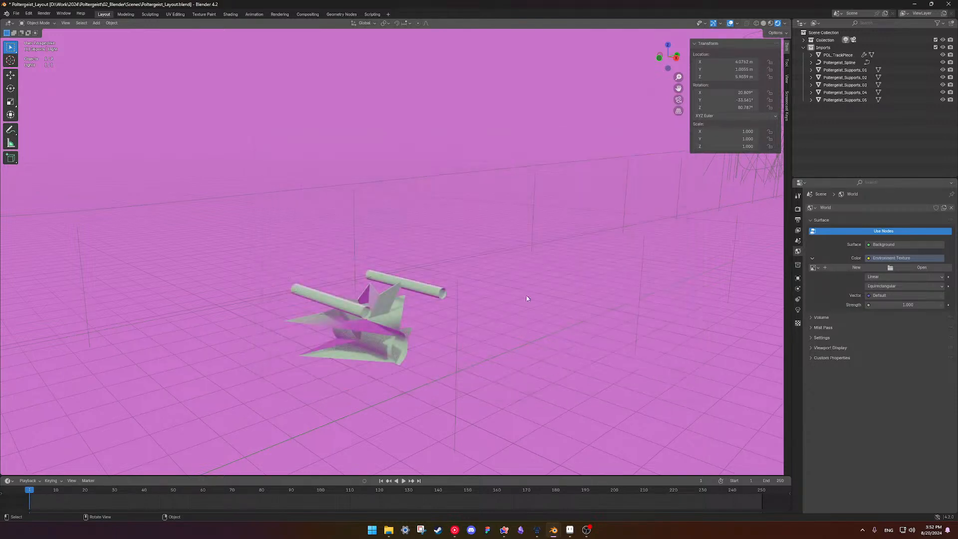
# Turn off the scene world in the viewport's rendered shading.
pyautogui.click(786, 23)
pyautogui.click(762, 69)
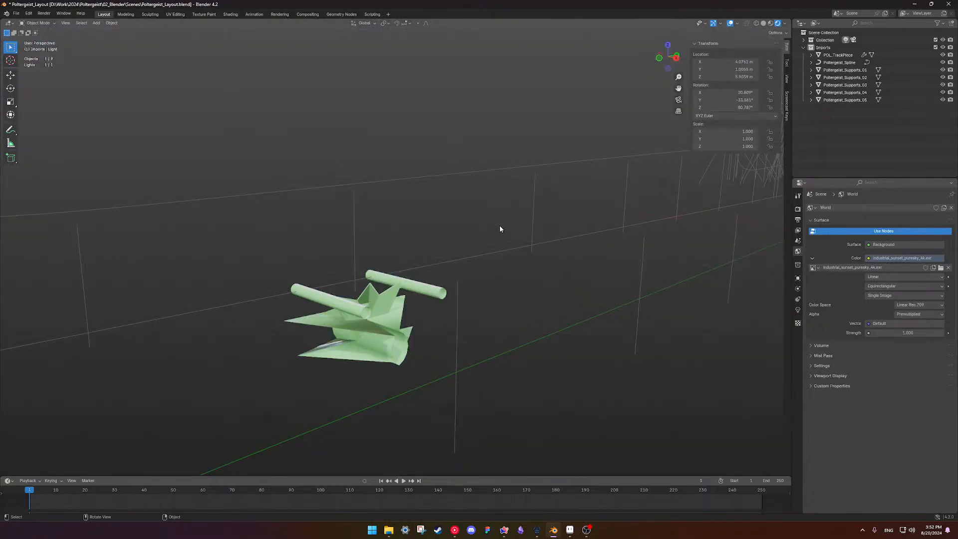
pyautogui.moveTo(501, 229); pyautogui.dragTo(395, 329, button='middle')
# Select POL_TrackPiece and remove its Curve modifier.
pyautogui.click(130, 330)
pyautogui.press('KP_Decimal')
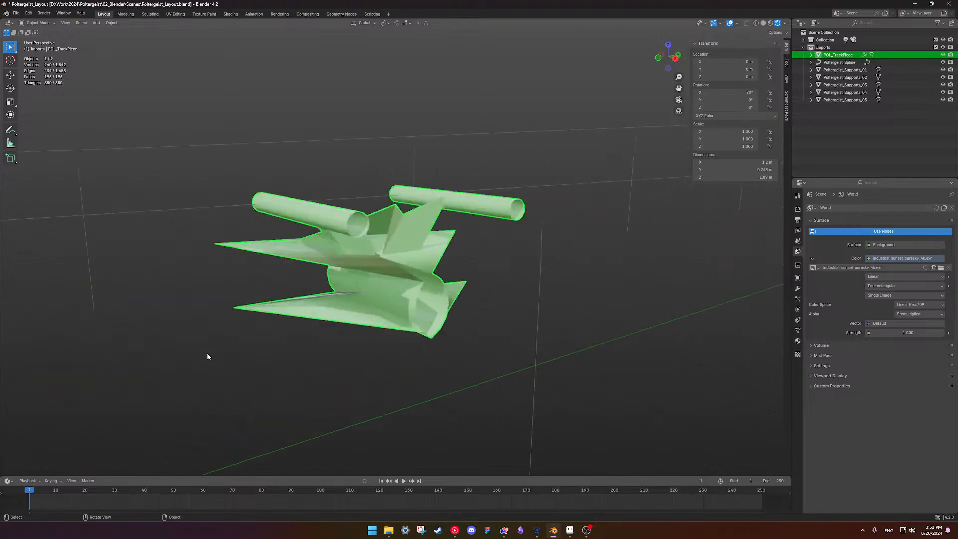
pyautogui.doubleClick(830, 55)
pyautogui.press('Return')
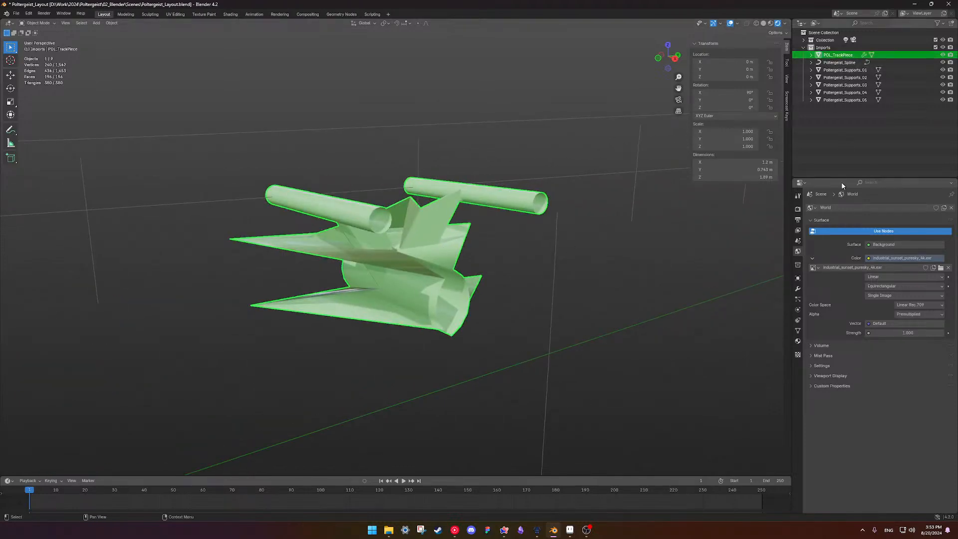
pyautogui.click(797, 288)
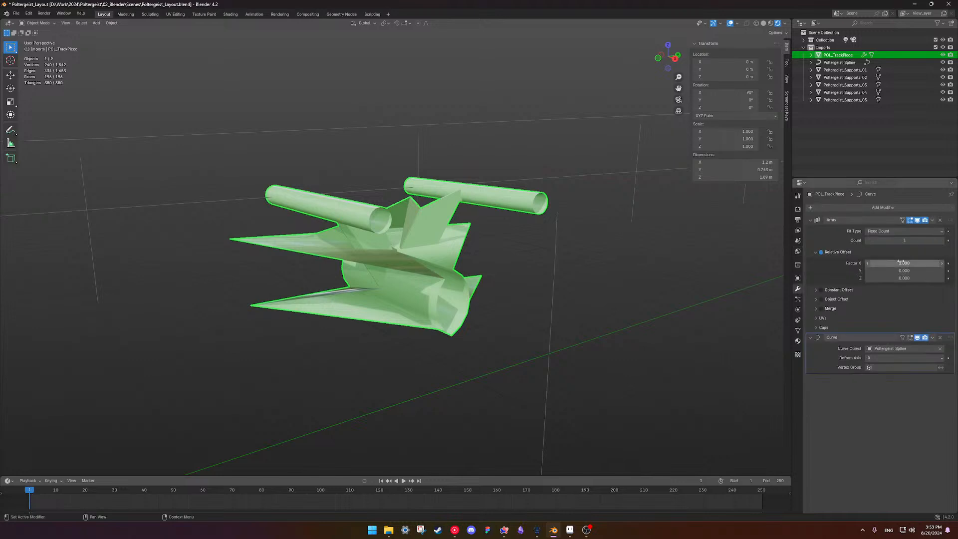
pyautogui.moveTo(951, 333); pyautogui.dragTo(953, 298)
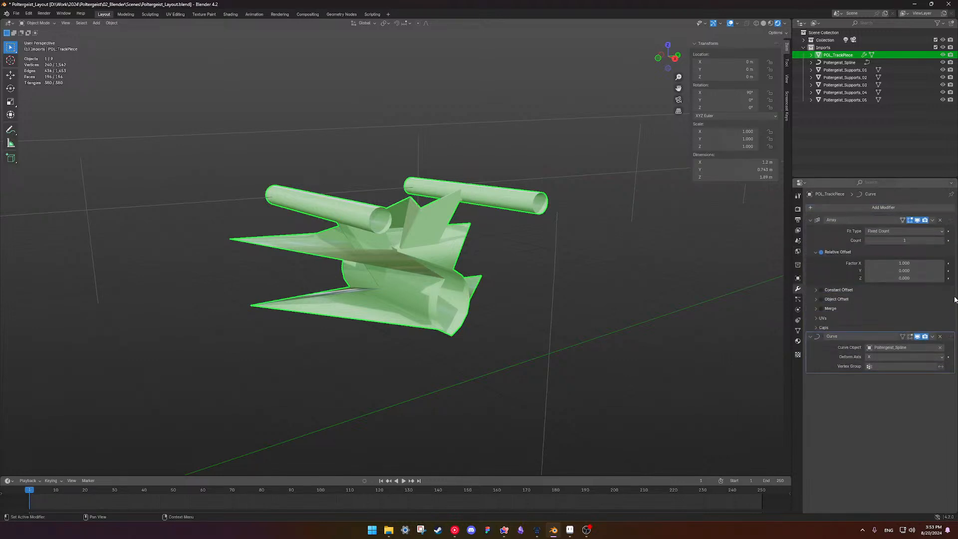
pyautogui.click(940, 336)
# Inspect the track piece without curve deformation and its position relative to the spline and world origin.
pyautogui.scroll(-2, 631, 230)
pyautogui.keyDown('shift'); pyautogui.moveTo(630, 230); pyautogui.dragTo(629, 249, button='middle'); pyautogui.keyUp('shift')
pyautogui.scroll(-4, 629, 252)
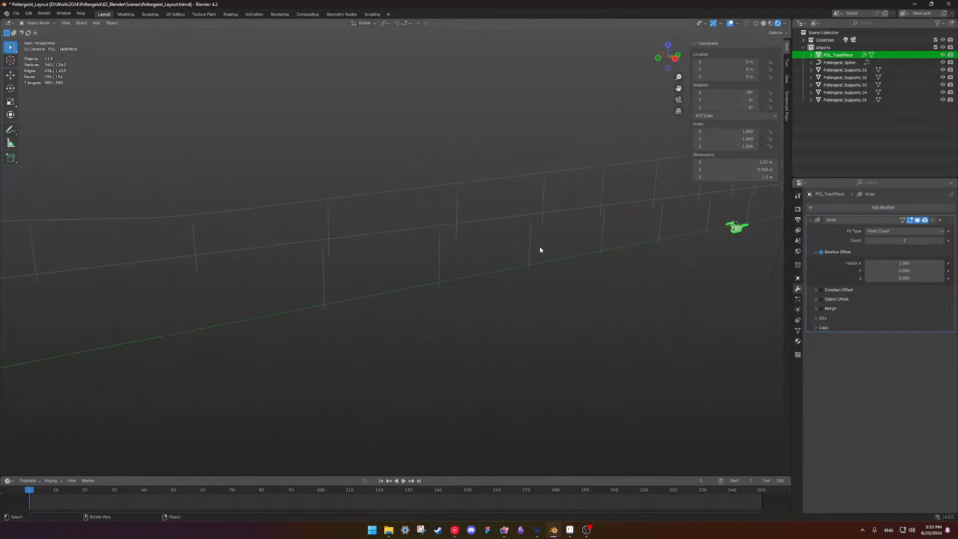
pyautogui.press('KP_Decimal')
pyautogui.moveTo(549, 242); pyautogui.dragTo(453, 203, button='middle')
pyautogui.scroll(-4, 453, 203)
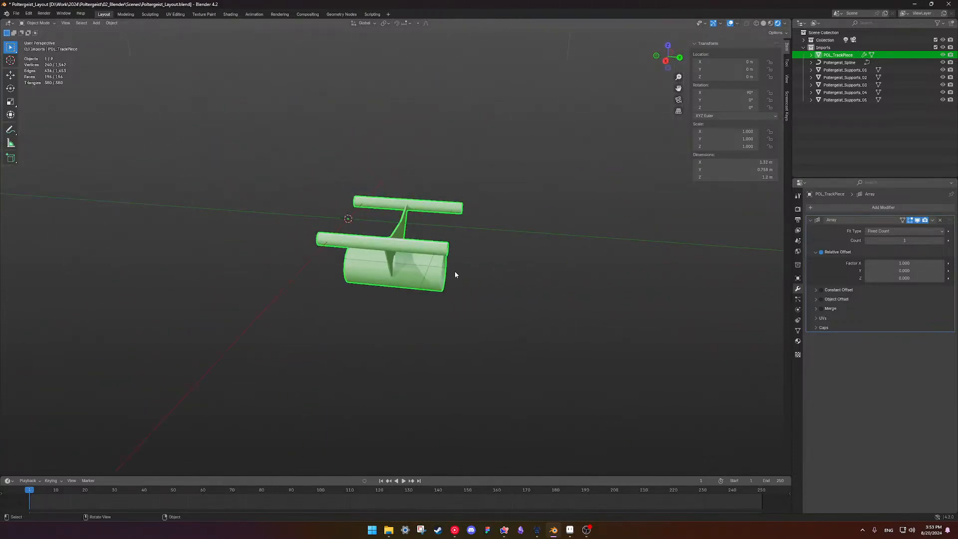
pyautogui.moveTo(429, 272); pyautogui.dragTo(479, 228, button='middle')
pyautogui.scroll(-3, 504, 218)
# Add a new Curve modifier to POL_TrackPiece and assign Poltergeist_Spline as its curve object.
pyautogui.click(878, 207)
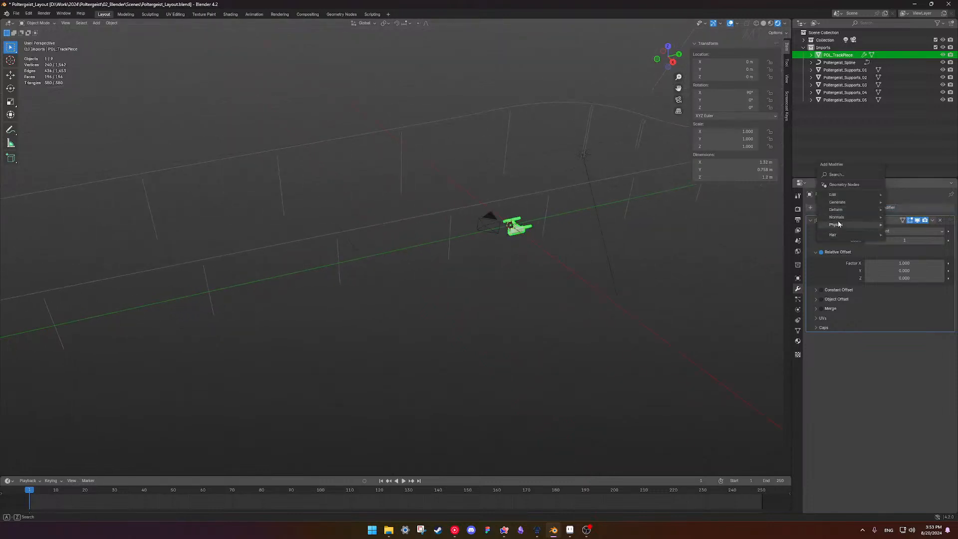
pyautogui.moveTo(846, 209)
pyautogui.click(906, 225)
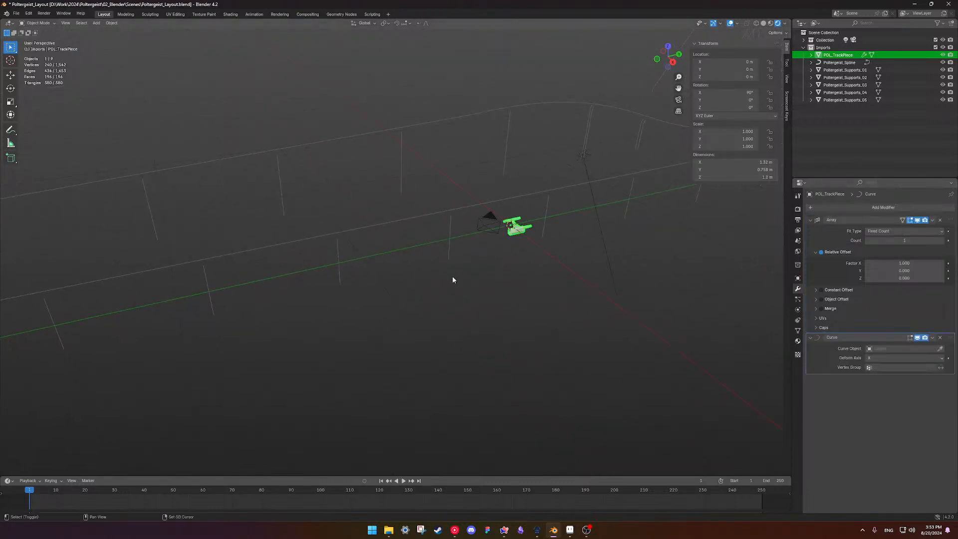
pyautogui.moveTo(452, 275); pyautogui.dragTo(489, 272, button='middle')
pyautogui.click(901, 348)
pyautogui.click(893, 358)
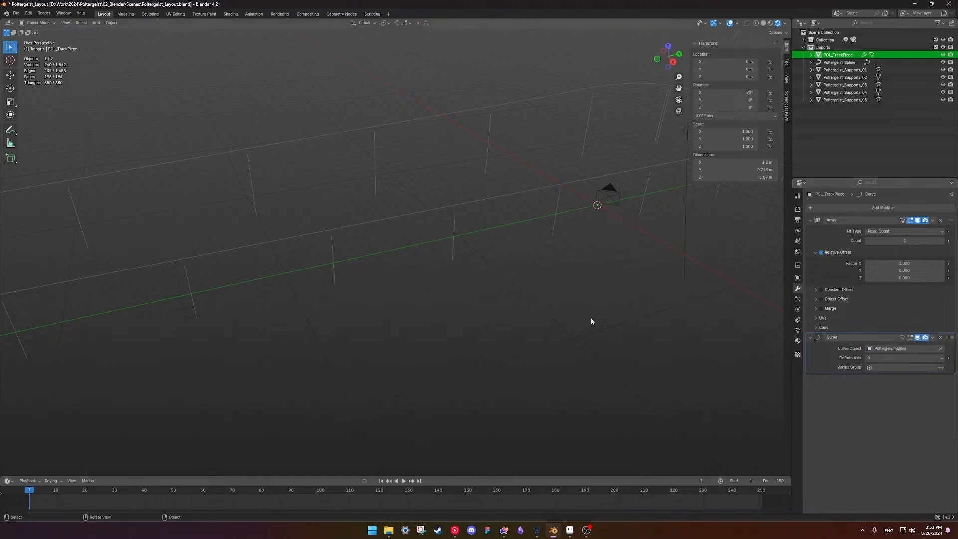
# Try the Curve modifier's deform axis on Y, -Y and -X, and set it back to X.
pyautogui.keyDown('shift'); pyautogui.moveTo(242, 289); pyautogui.dragTo(531, 223, button='middle'); pyautogui.keyUp('shift')
pyautogui.scroll(10, 531, 223)
pyautogui.moveTo(466, 232)
pyautogui.keyDown('shift'); pyautogui.mouseDown(button='middle')
pyautogui.moveTo(548, 202)
pyautogui.moveTo(451, 234)
pyautogui.mouseUp(button='middle'); pyautogui.keyUp('shift')
pyautogui.scroll(-3, 548, 202)
pyautogui.scroll(-5, 451, 237)
pyautogui.click(894, 357)
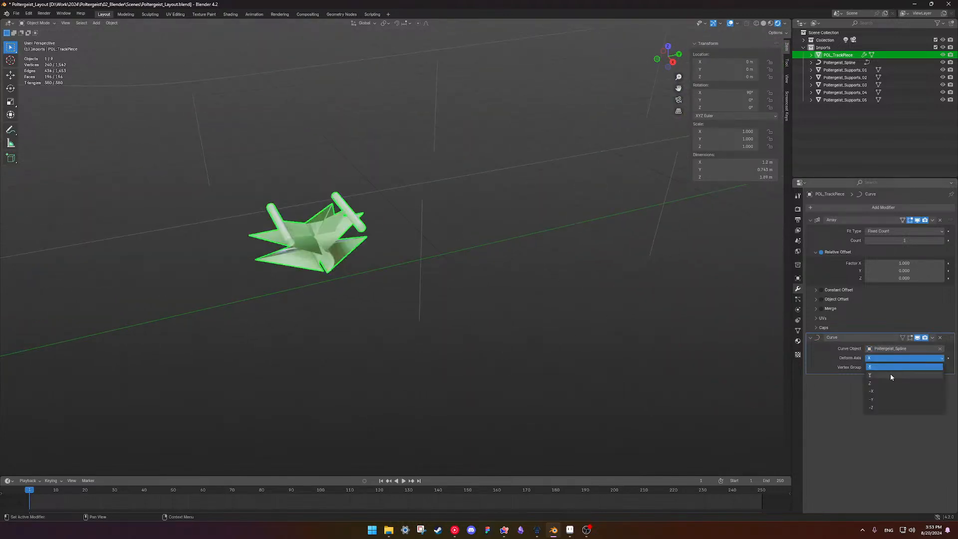
pyautogui.click(890, 374)
pyautogui.moveTo(327, 212)
pyautogui.mouseDown(button='middle')
pyautogui.moveTo(339, 211)
pyautogui.moveTo(329, 210)
pyautogui.mouseUp(button='middle')
pyautogui.click(896, 358)
pyautogui.click(889, 362)
pyautogui.click(889, 360)
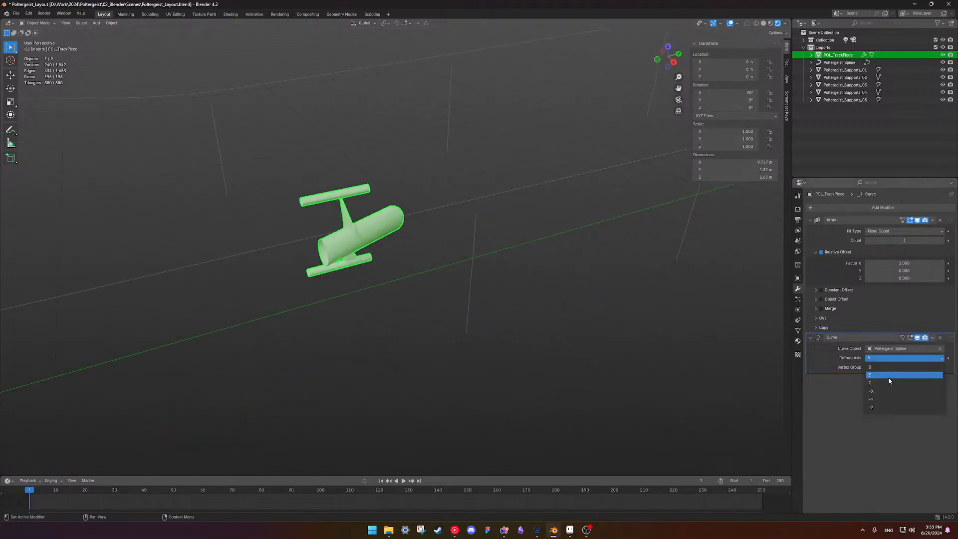
pyautogui.click(885, 397)
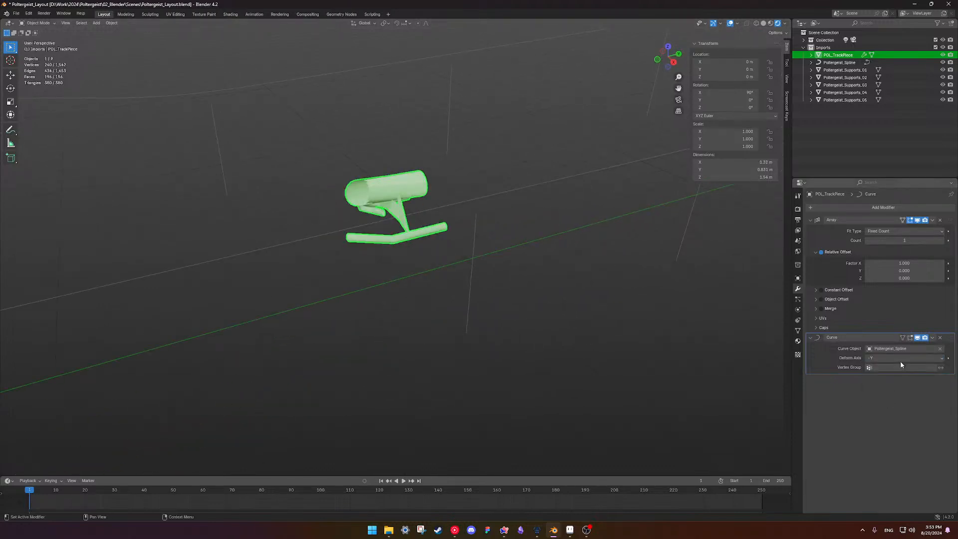
pyautogui.click(900, 359)
pyautogui.click(876, 391)
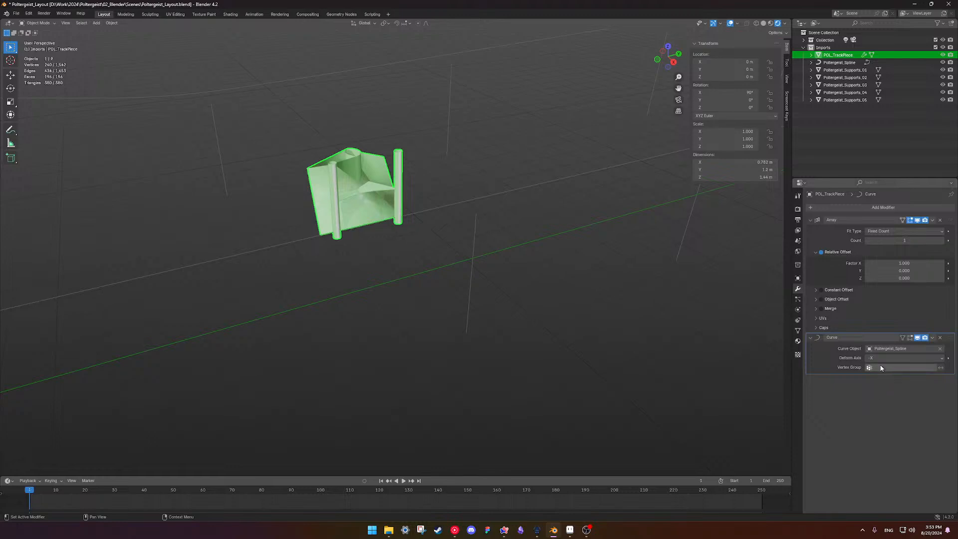
pyautogui.click(882, 358)
pyautogui.click(882, 367)
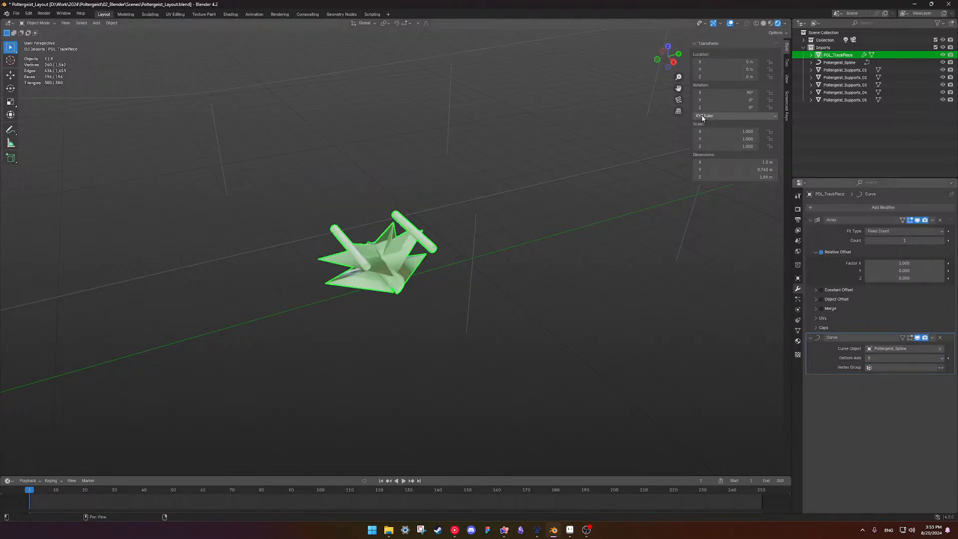
# Try an X rotation of 0° on the track piece and undo it.
pyautogui.click(721, 93)
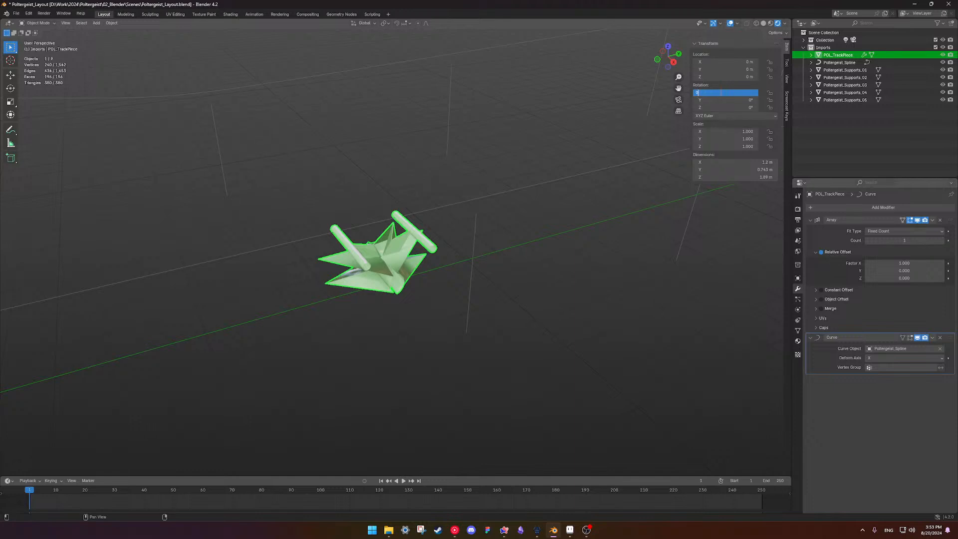
pyautogui.write('0')
pyautogui.press('Return')
pyautogui.hotkey('ctrl', 'z')
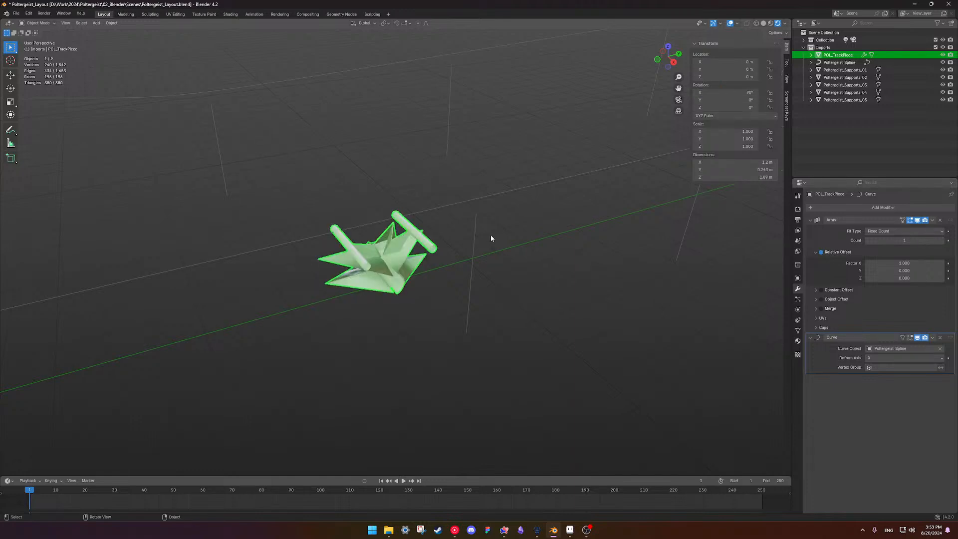
pyautogui.moveTo(887, 240)
pyautogui.mouseDown()
pyautogui.moveTo(918, 240)
pyautogui.moveTo(870, 240)
pyautogui.mouseUp()
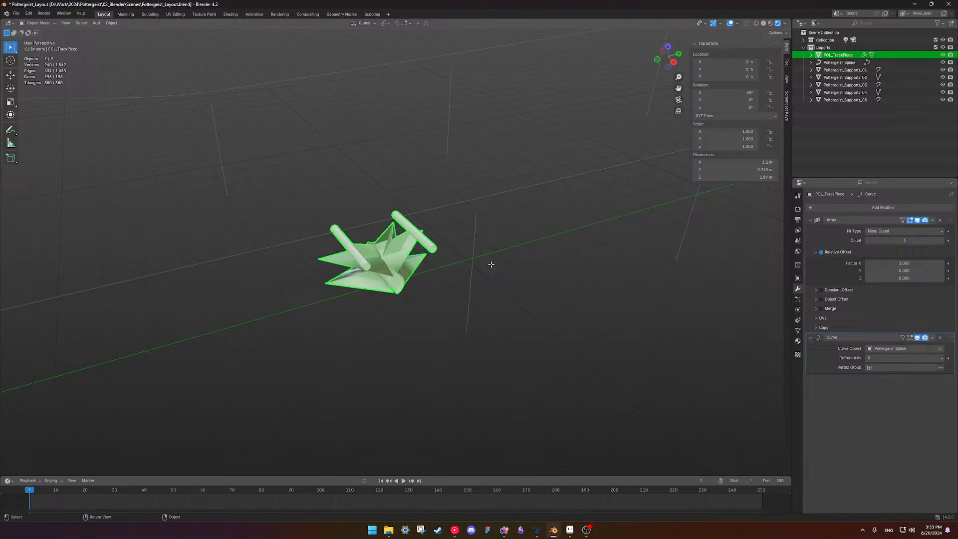
# Switch the direction of the Poltergeist_Spline curve in edit mode and return to object mode.
pyautogui.click(491, 197)
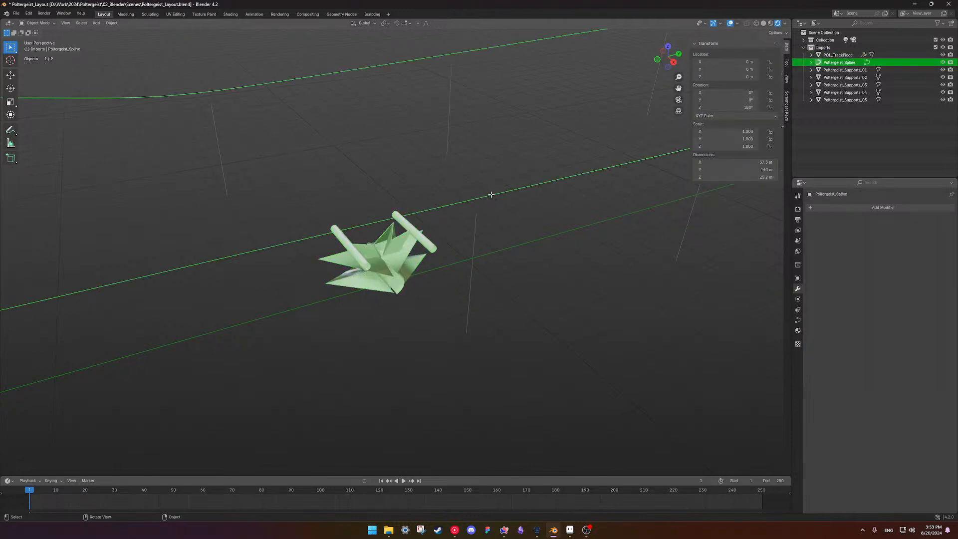
pyautogui.press('Tab')
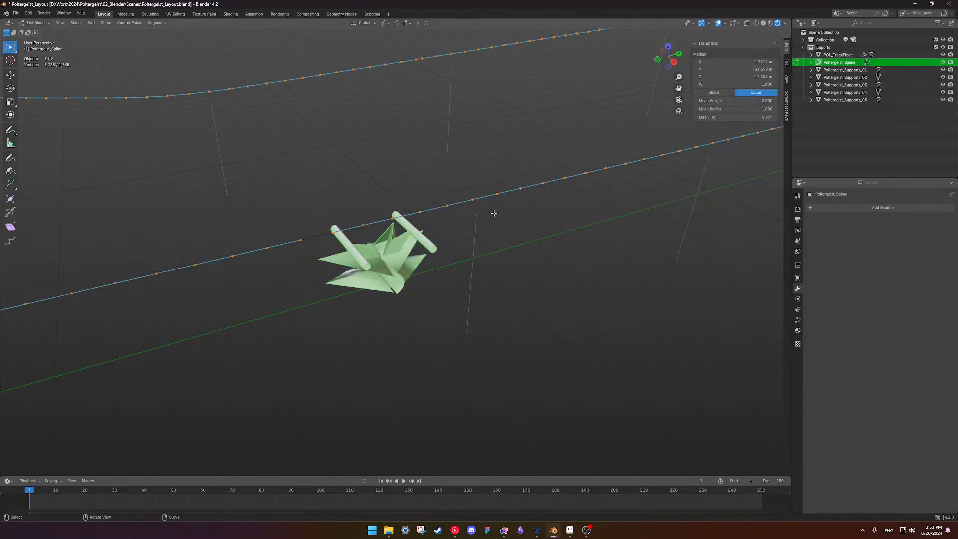
pyautogui.rightClick(494, 213)
pyautogui.moveTo(477, 291)
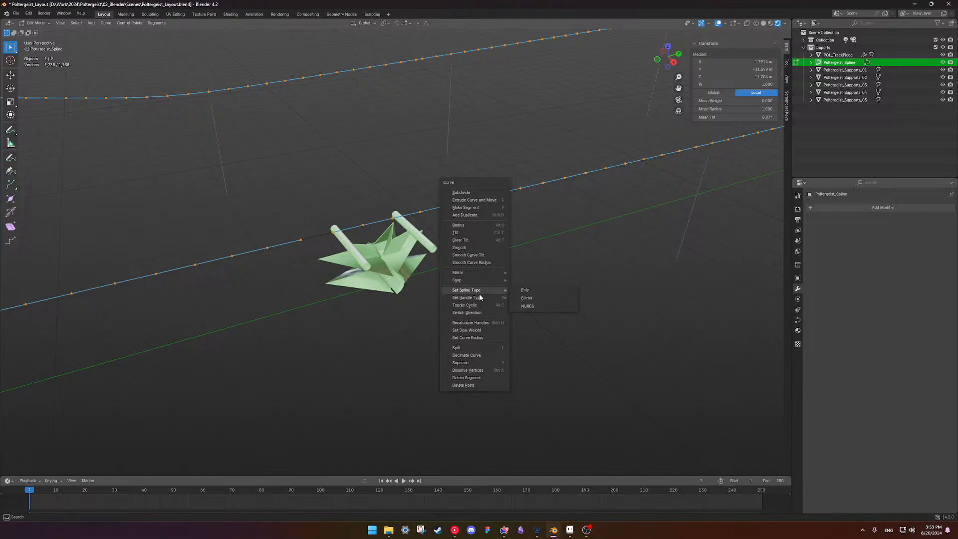
pyautogui.click(725, 23)
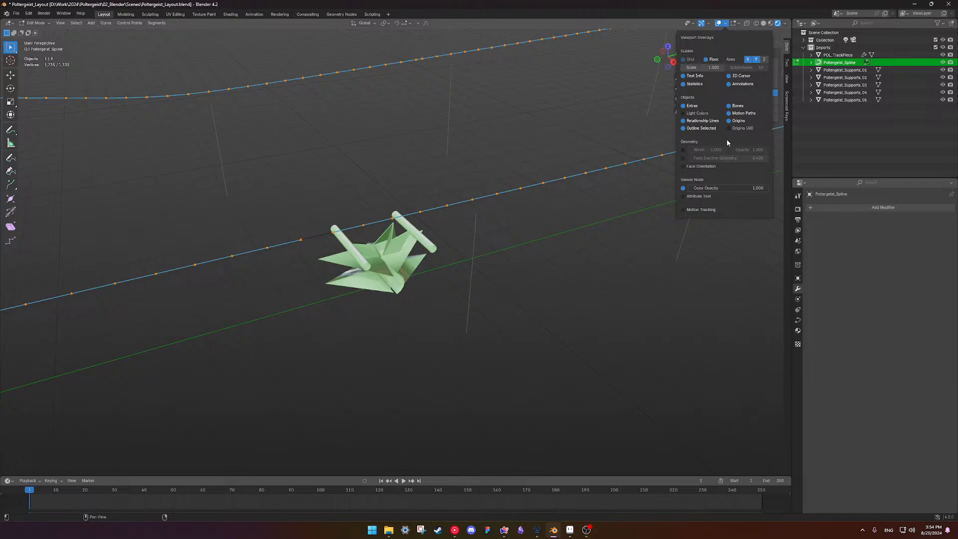
pyautogui.moveTo(732, 25)
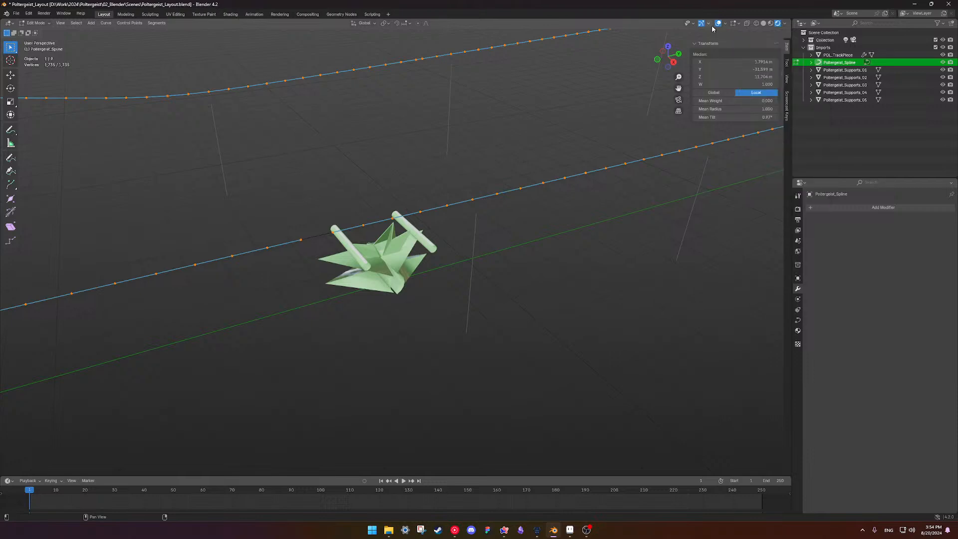
pyautogui.rightClick(414, 230)
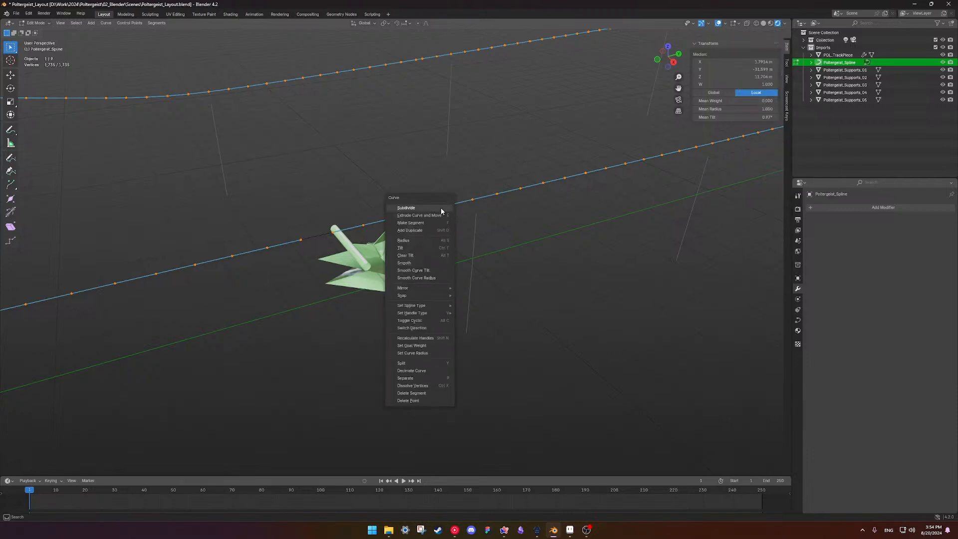
pyautogui.click(412, 328)
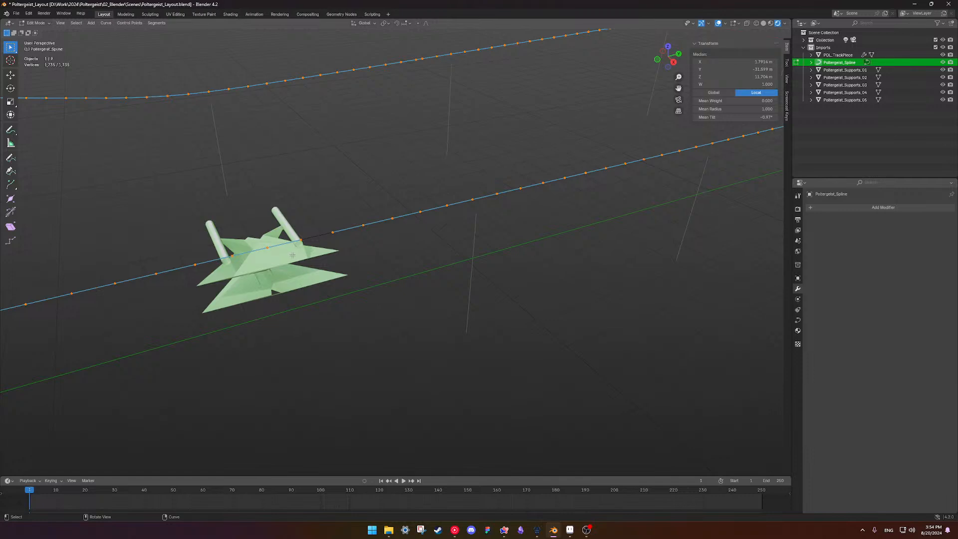
pyautogui.press('Tab')
# Set the Array count on POL_TrackPiece to 7 and save the layout file.
pyautogui.click(290, 279)
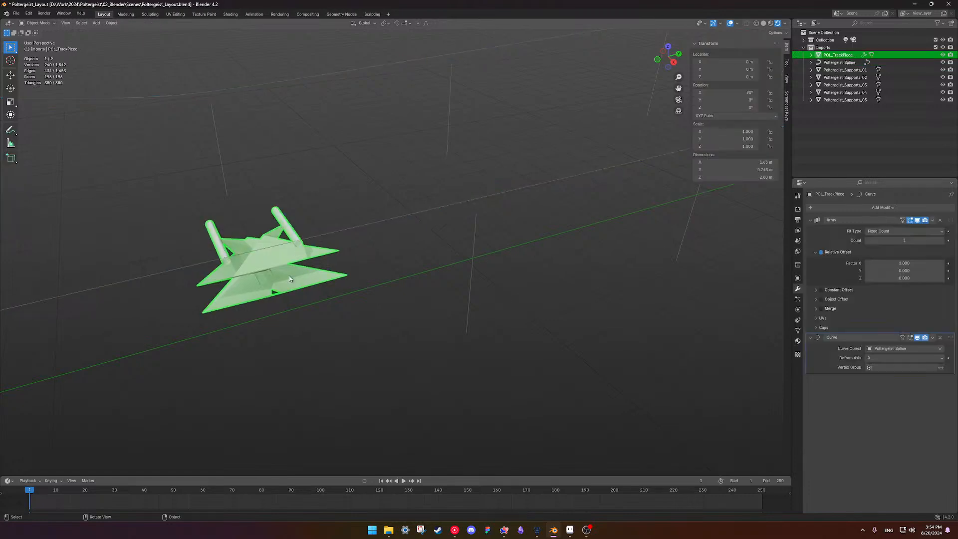
pyautogui.moveTo(887, 241)
pyautogui.mouseDown()
pyautogui.moveTo(918, 241)
pyautogui.moveTo(897, 241)
pyautogui.mouseUp()
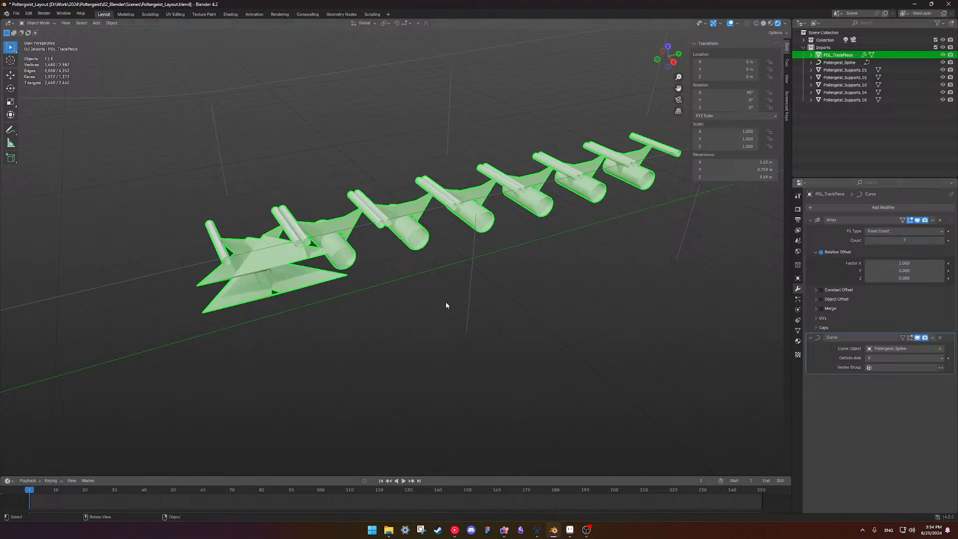
pyautogui.click(529, 281)
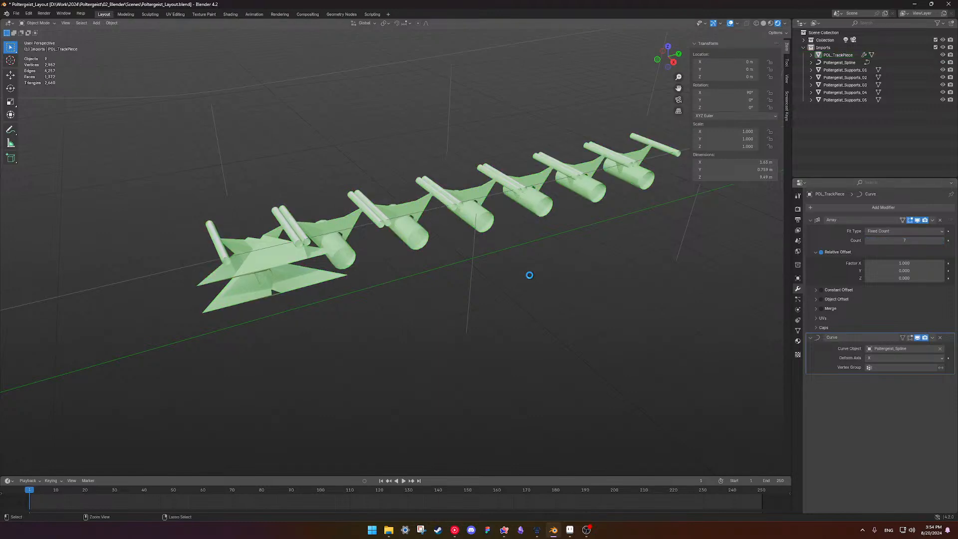
pyautogui.hotkey('ctrl', 's')
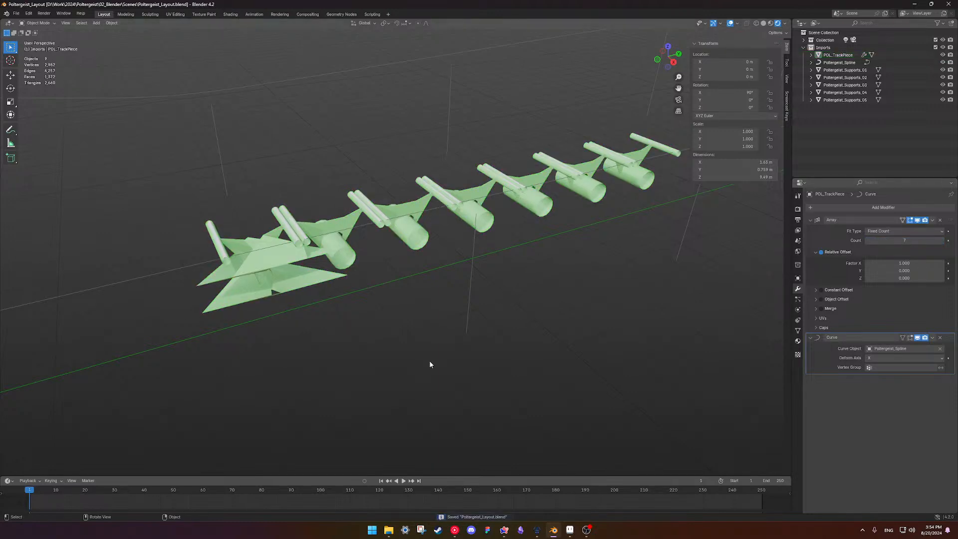
# Open the recent file Poltergeist_Track_Elements.blend.
pyautogui.click(16, 14)
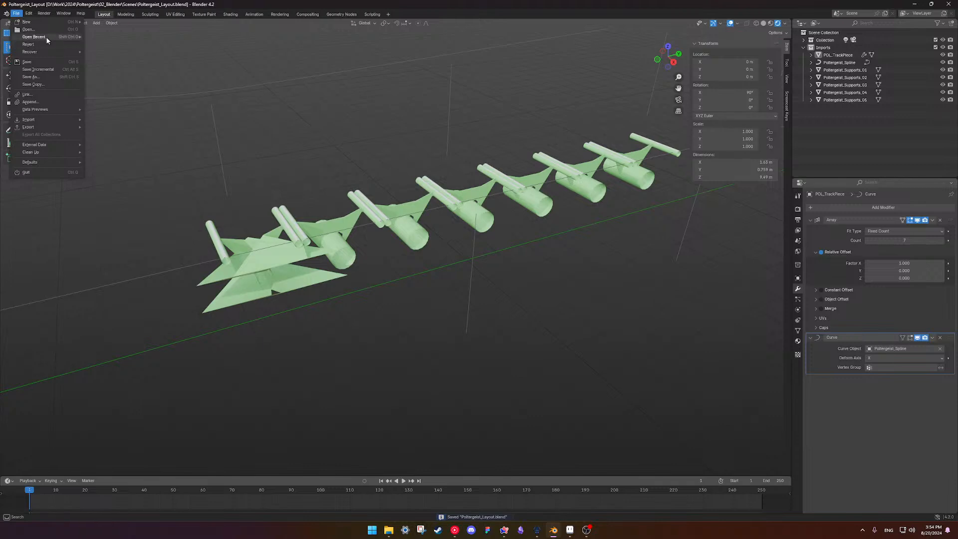
pyautogui.moveTo(46, 37)
pyautogui.click(142, 46)
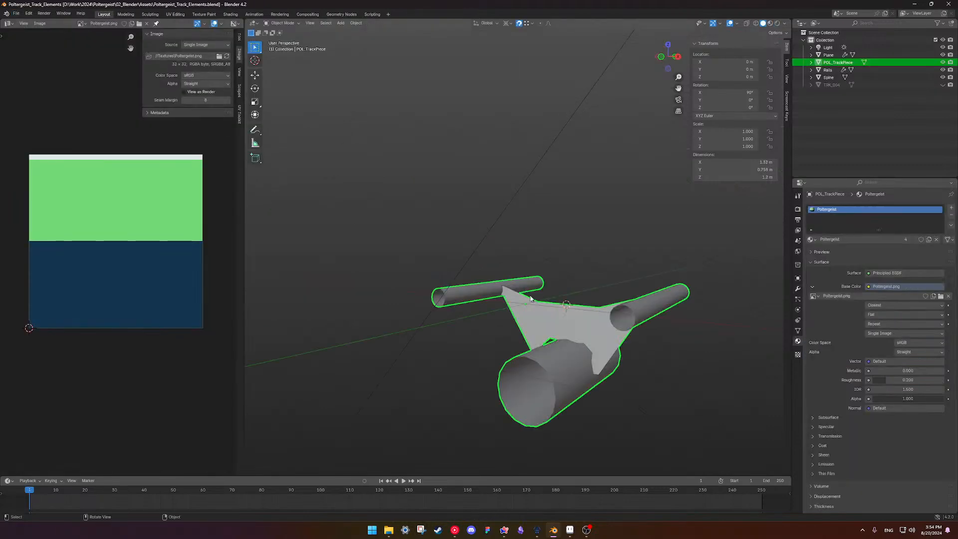
# Apply all transforms to POL_TrackPiece in the track elements file and save it.
pyautogui.moveTo(519, 279); pyautogui.dragTo(546, 293, button='middle')
pyautogui.press('Tab')
pyautogui.press('Tab')
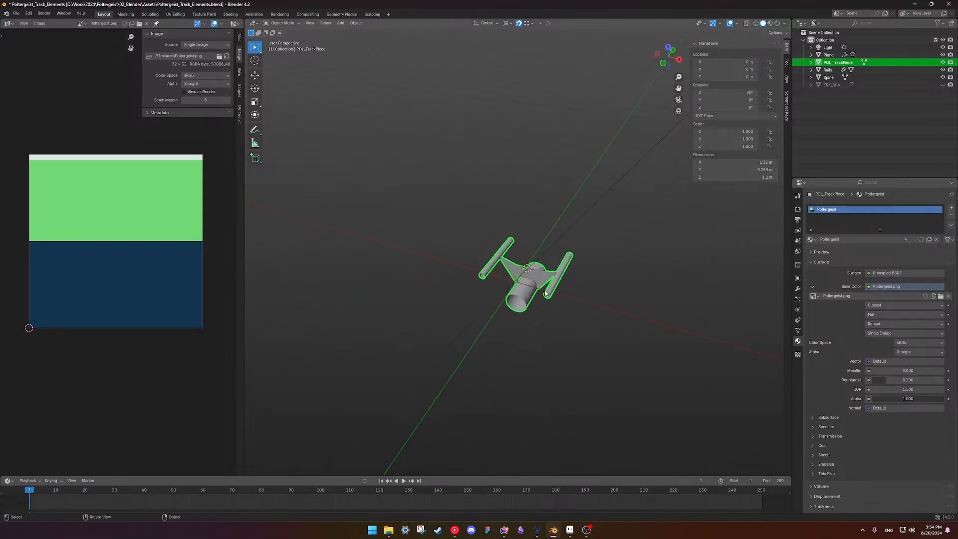
pyautogui.press('Tab')
pyautogui.press('a')
pyautogui.press('Tab')
pyautogui.hotkey('ctrl', 'a')
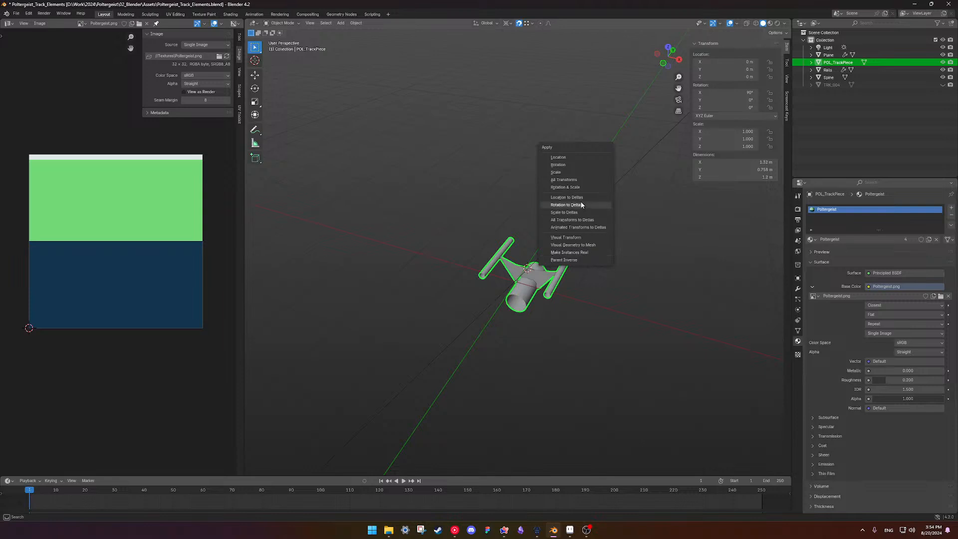
pyautogui.click(581, 180)
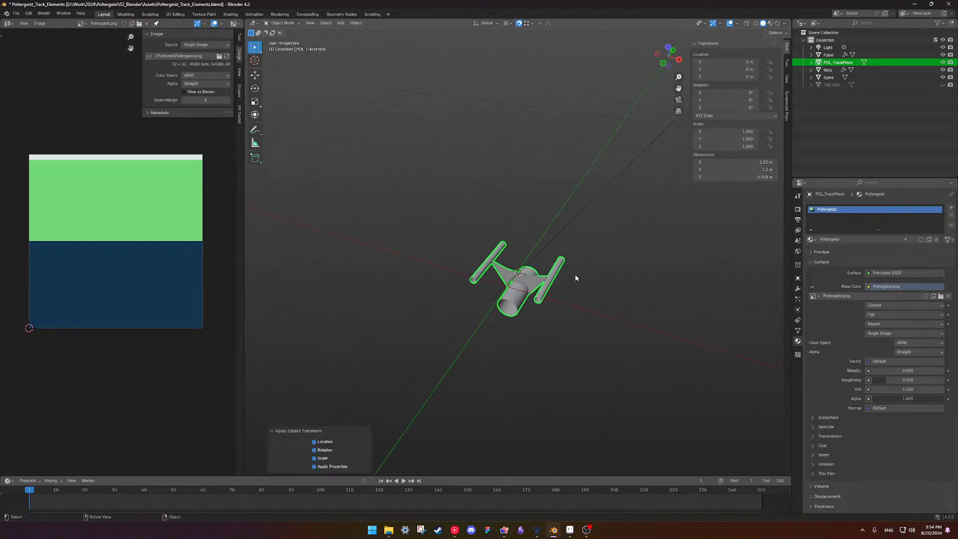
pyautogui.hotkey('ctrl', 's')
# Reopen the recent file Poltergeist_Layout.blend.
pyautogui.click(16, 13)
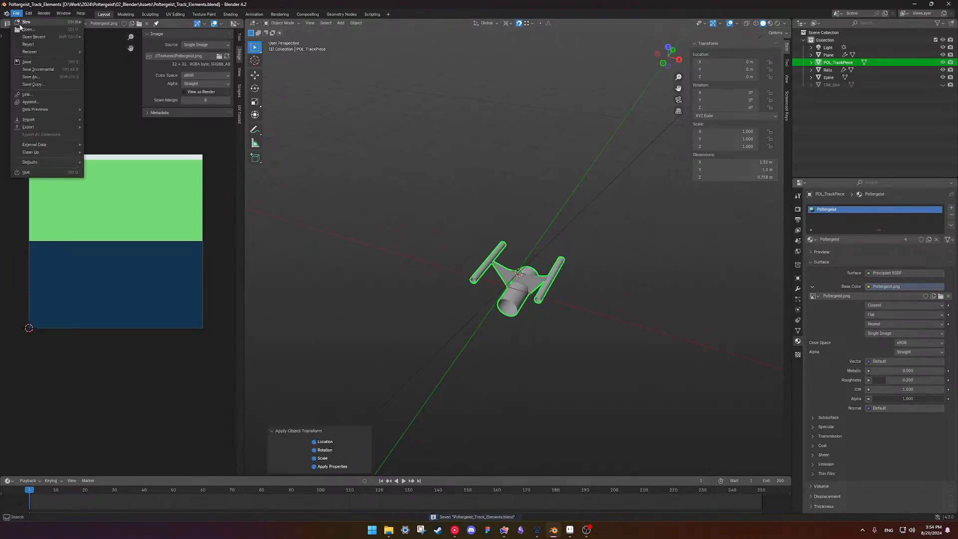
pyautogui.moveTo(38, 40)
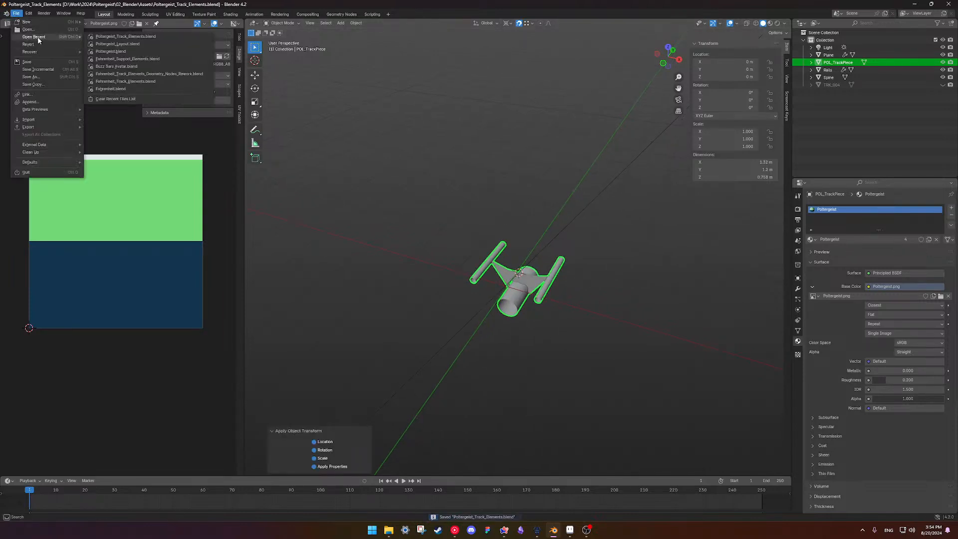
pyautogui.click(136, 45)
# Try deleting the arrayed track piece from the layout scene and undo the deletion.
pyautogui.click(411, 236)
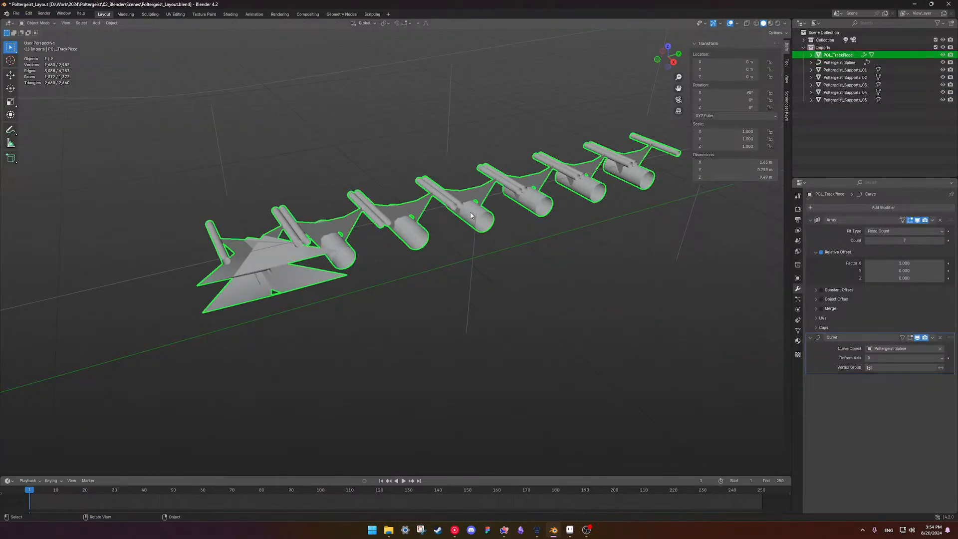
pyautogui.press('Delete')
pyautogui.scroll(-5, 469, 215)
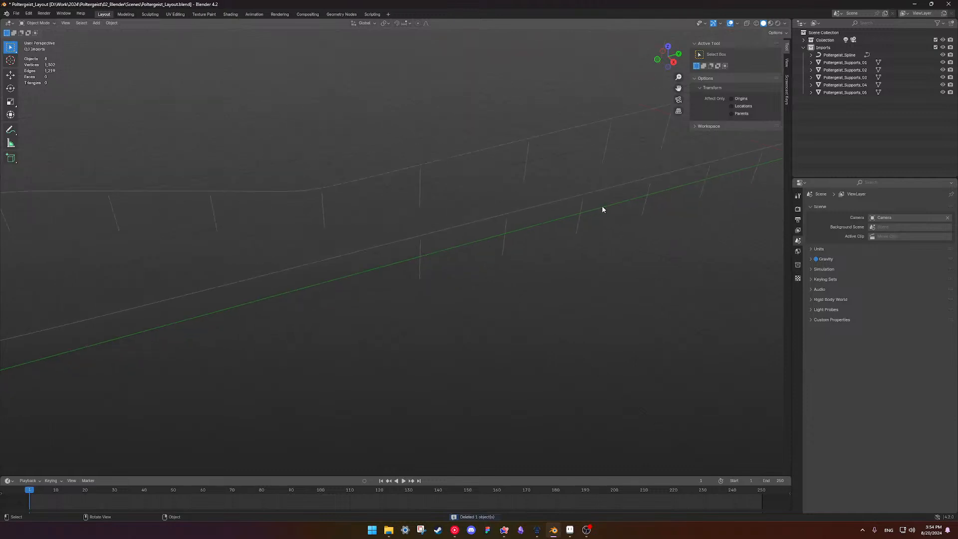
pyautogui.keyDown('shift'); pyautogui.moveTo(601, 206); pyautogui.dragTo(513, 198, button='middle'); pyautogui.keyUp('shift')
pyautogui.hotkey('ctrl', 'z')
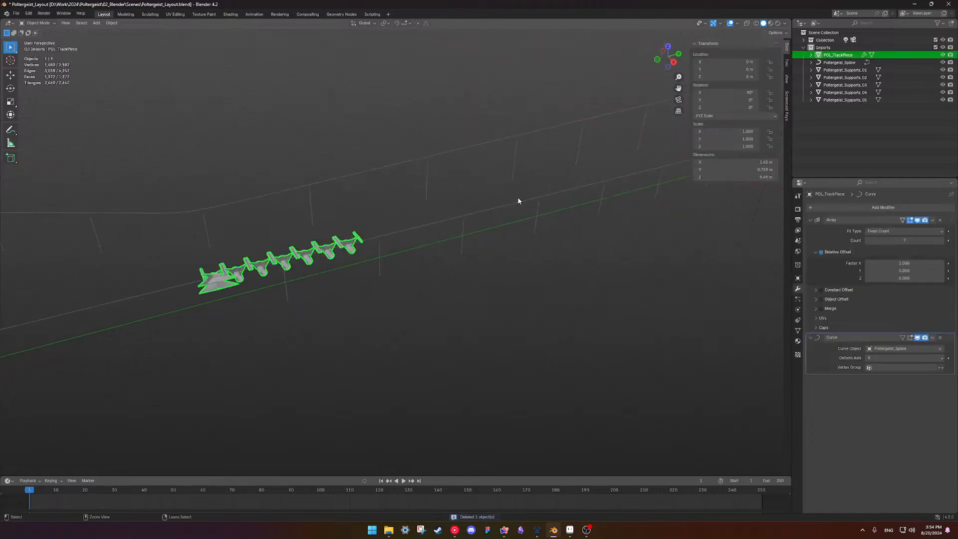
# Remove the Curve and Array modifiers from POL_TrackPiece and apply its object transforms.
pyautogui.click(940, 337)
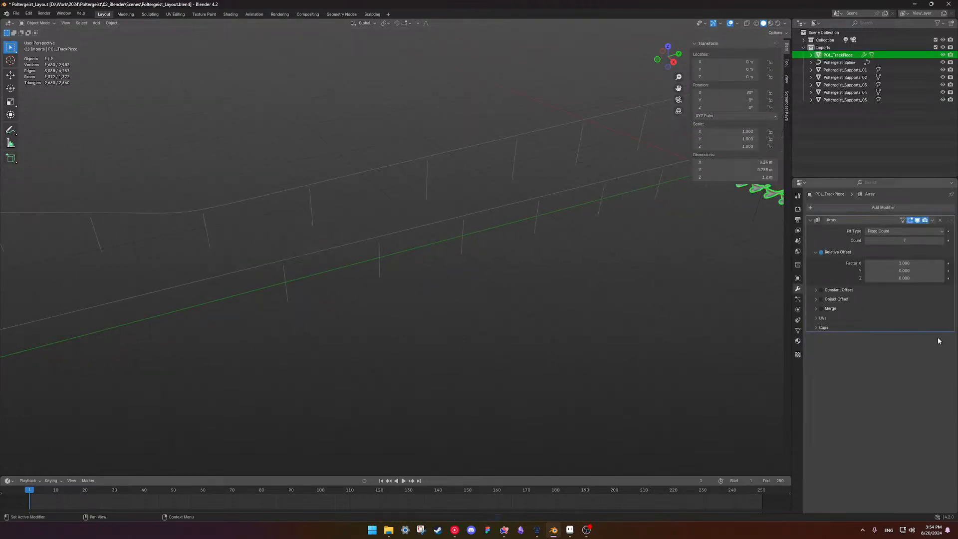
pyautogui.click(940, 219)
pyautogui.press('KP_Decimal')
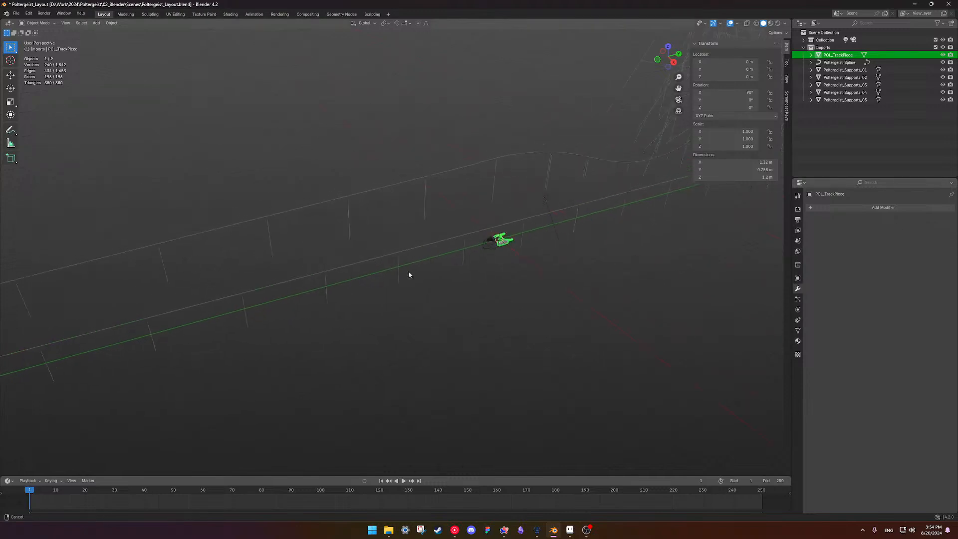
pyautogui.scroll(5, 481, 271)
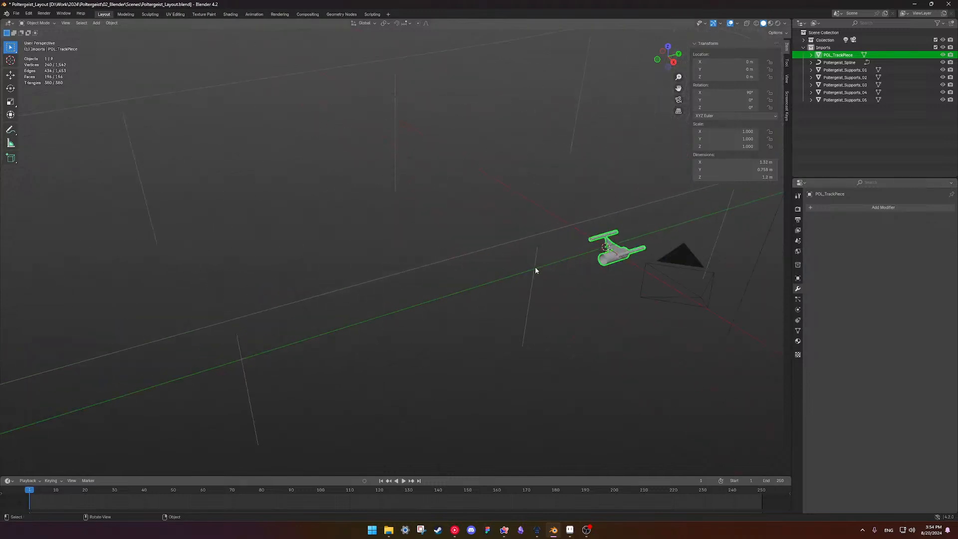
pyautogui.hotkey('ctrl', 'a')
pyautogui.click(570, 272)
pyautogui.scroll(-5, 523, 260)
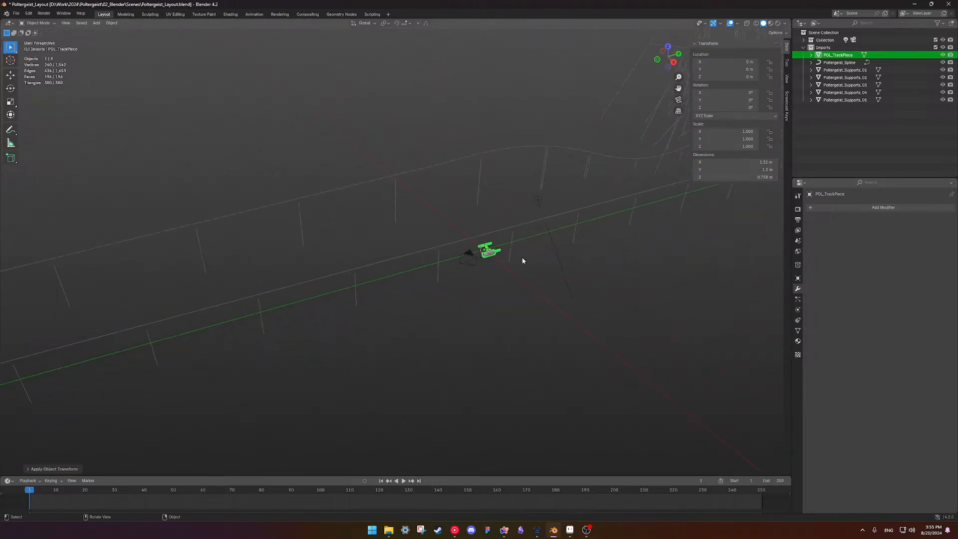
# Add a new Array modifier to POL_TrackPiece.
pyautogui.click(864, 207)
pyautogui.moveTo(855, 205)
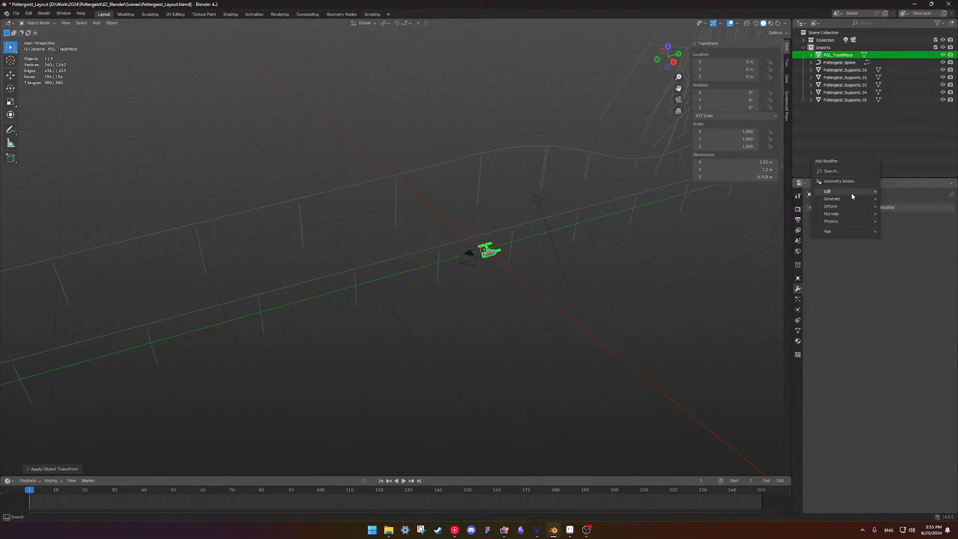
pyautogui.click(907, 200)
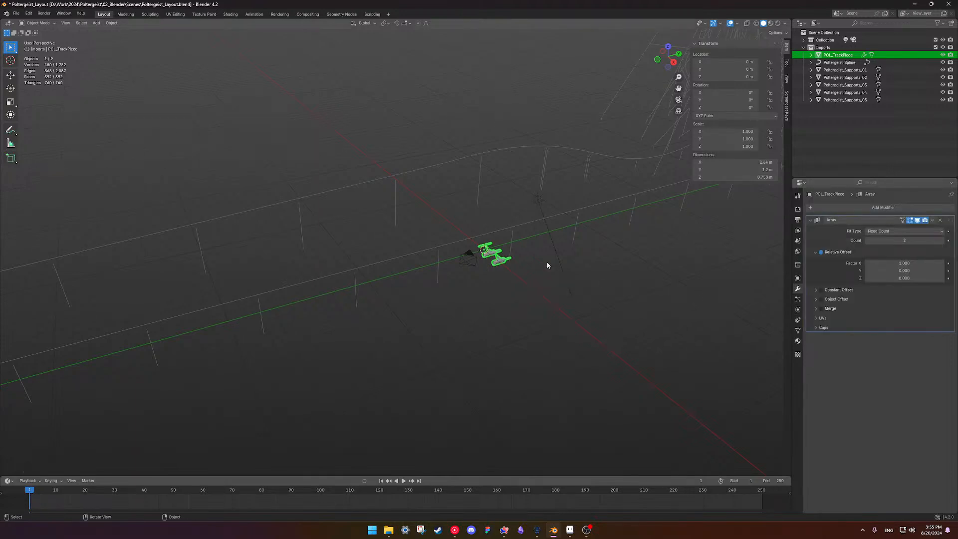
pyautogui.scroll(4, 548, 262)
pyautogui.keyDown('shift'); pyautogui.moveTo(608, 265); pyautogui.dragTo(475, 295, button='middle'); pyautogui.keyUp('shift')
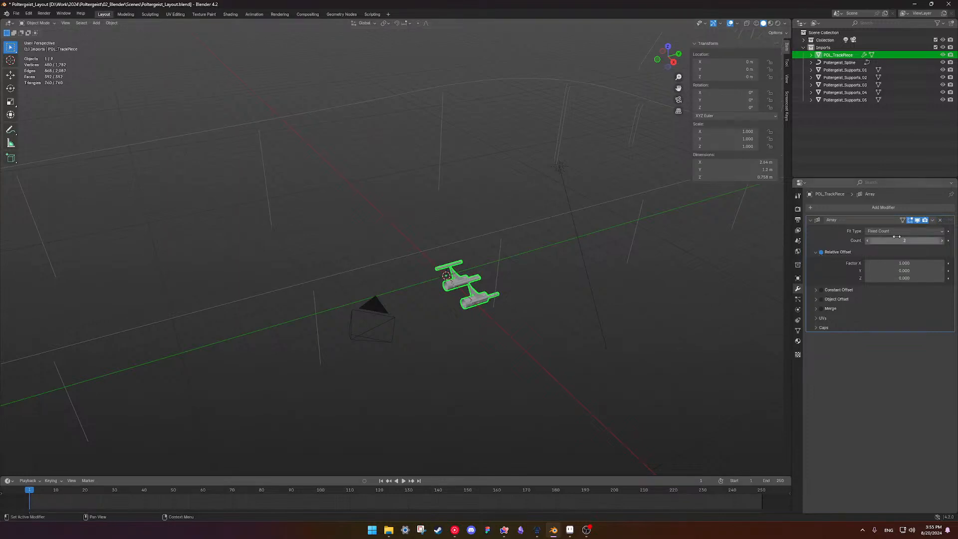
# Add a Curve modifier to POL_TrackPiece with Poltergeist_Spline as its curve object and examine the deformed pieces.
pyautogui.click(888, 207)
pyautogui.moveTo(877, 223)
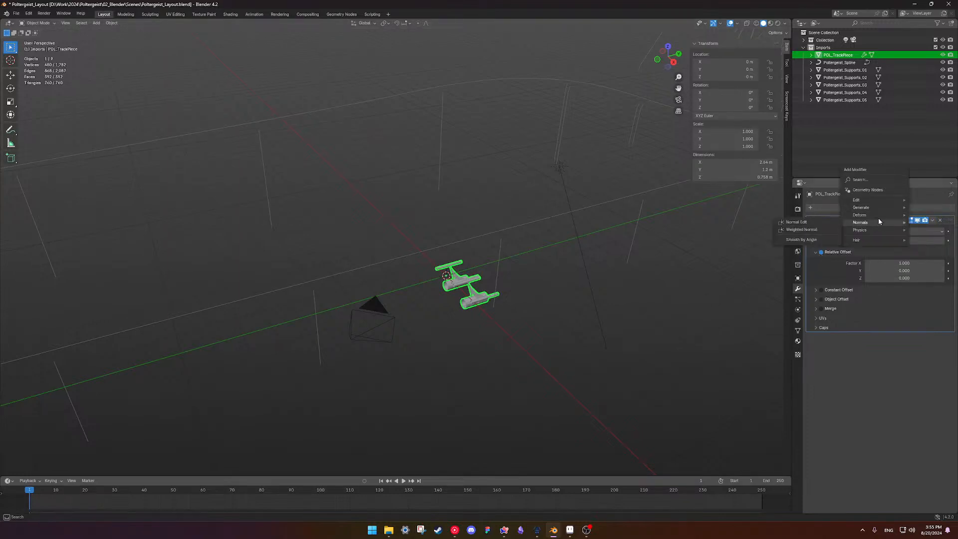
pyautogui.click(809, 229)
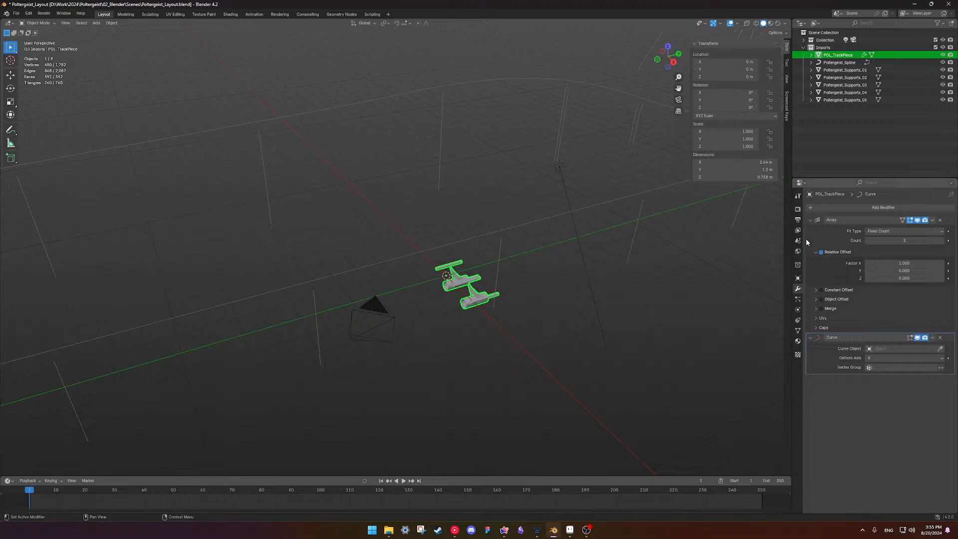
pyautogui.click(917, 348)
pyautogui.click(893, 359)
pyautogui.moveTo(421, 337); pyautogui.dragTo(664, 207, button='middle')
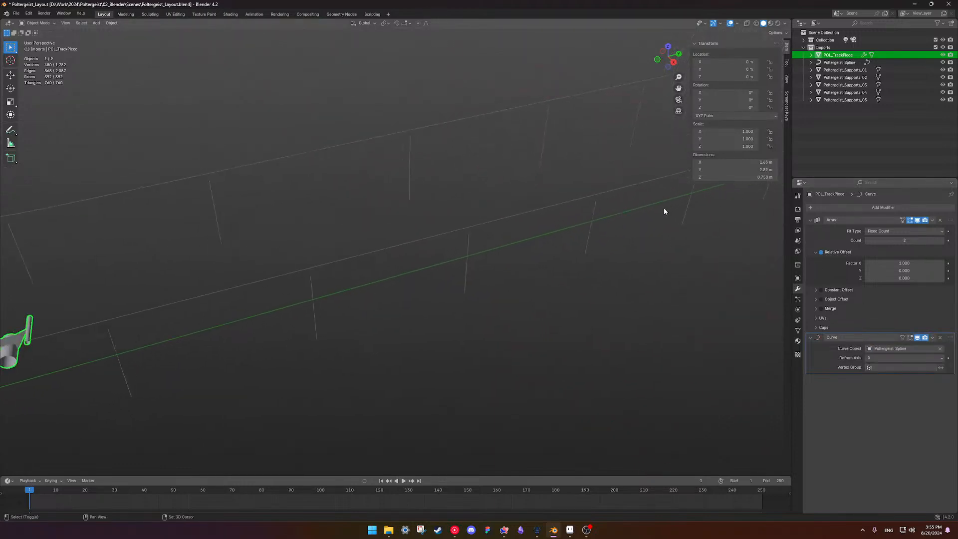
pyautogui.keyDown('shift'); pyautogui.moveTo(130, 310); pyautogui.dragTo(501, 225, button='middle'); pyautogui.keyUp('shift')
pyautogui.keyDown('shift'); pyautogui.moveTo(447, 257); pyautogui.dragTo(445, 280, button='middle'); pyautogui.keyUp('shift')
pyautogui.scroll(8, 445, 280)
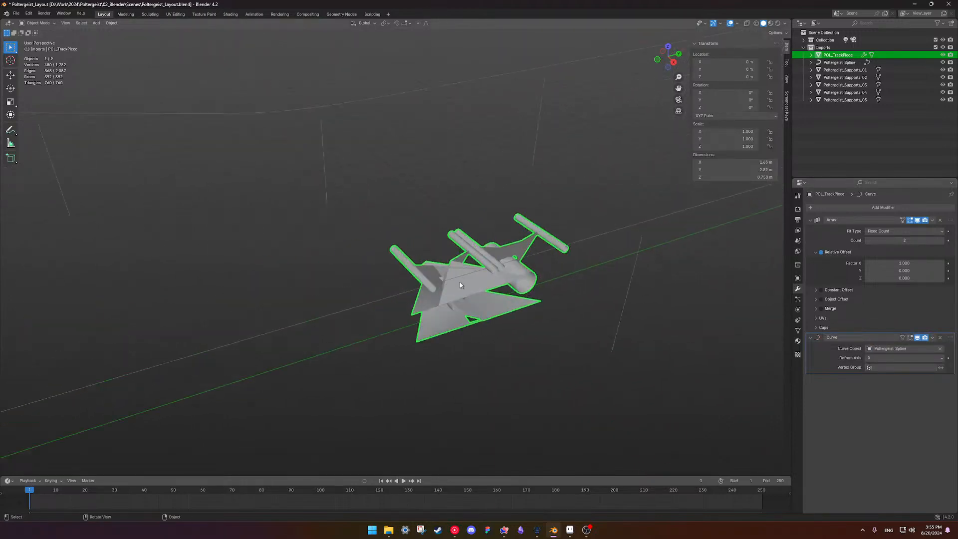
pyautogui.scroll(-5, 511, 315)
pyautogui.keyDown('shift'); pyautogui.moveTo(624, 295); pyautogui.dragTo(550, 305, button='middle'); pyautogui.keyUp('shift')
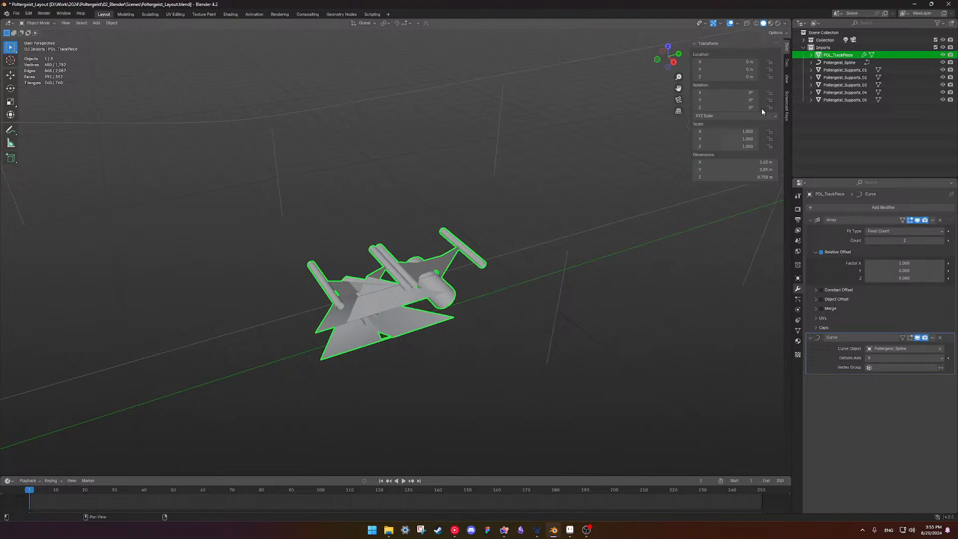
# Set the track piece's Z rotation to -90°.
pyautogui.moveTo(728, 92)
pyautogui.mouseDown()
pyautogui.moveTo(755, 93)
pyautogui.moveTo(722, 100)
pyautogui.moveTo(751, 107)
pyautogui.moveTo(718, 107)
pyautogui.mouseUp()
pyautogui.hotkey('ctrl', 'z')
pyautogui.hotkey('ctrl', 'z')
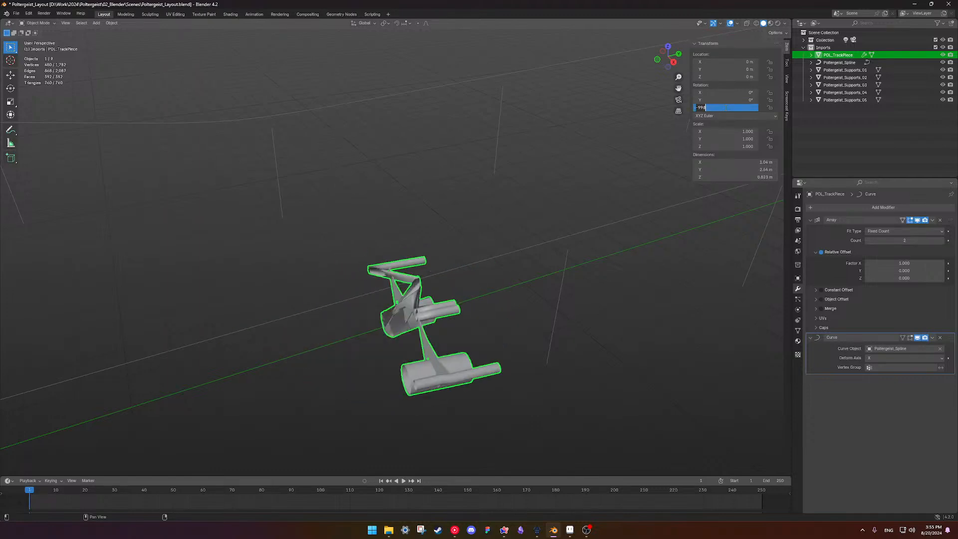
pyautogui.write('-90')
pyautogui.press('Return')
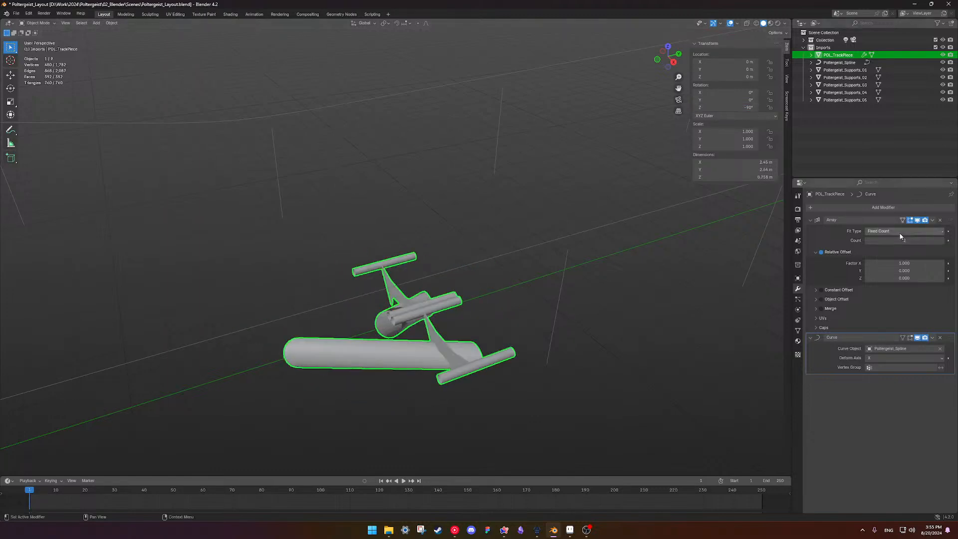
# Set the track piece's Array relative offset to 0 in X, 1 in Y and 0 in Z.
pyautogui.moveTo(904, 240)
pyautogui.mouseDown()
pyautogui.moveTo(918, 240)
pyautogui.moveTo(896, 240)
pyautogui.mouseUp()
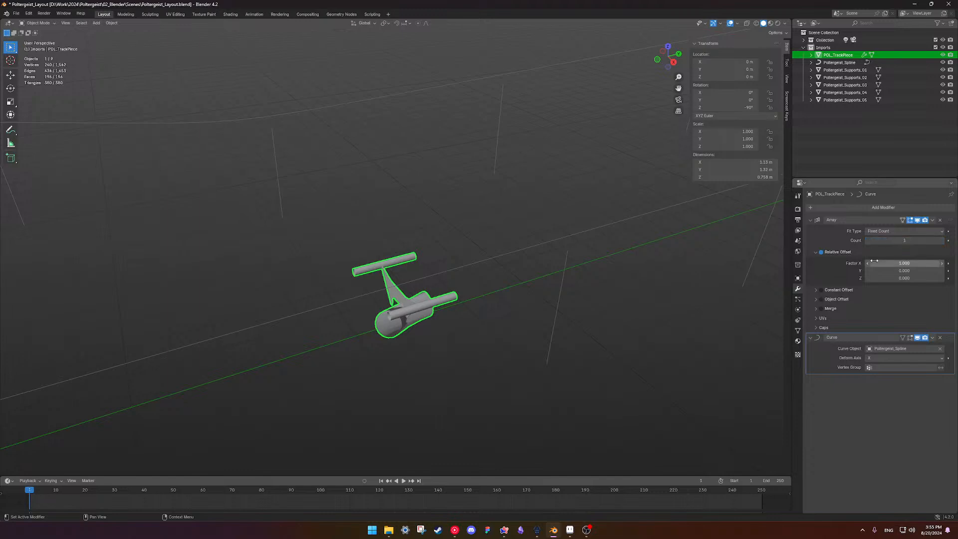
pyautogui.moveTo(904, 278)
pyautogui.mouseDown()
pyautogui.moveTo(916, 278)
pyautogui.moveTo(902, 278)
pyautogui.mouseUp()
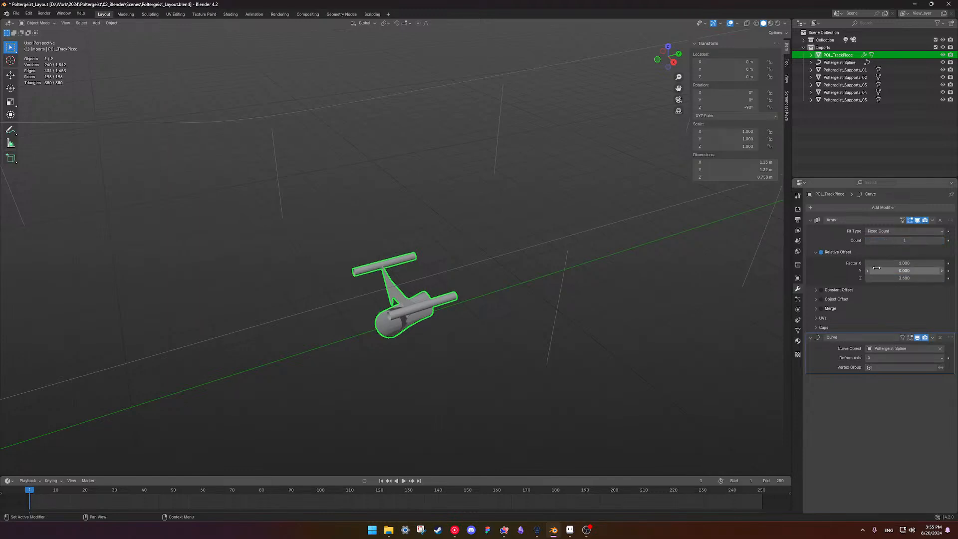
pyautogui.moveTo(904, 241); pyautogui.dragTo(892, 278)
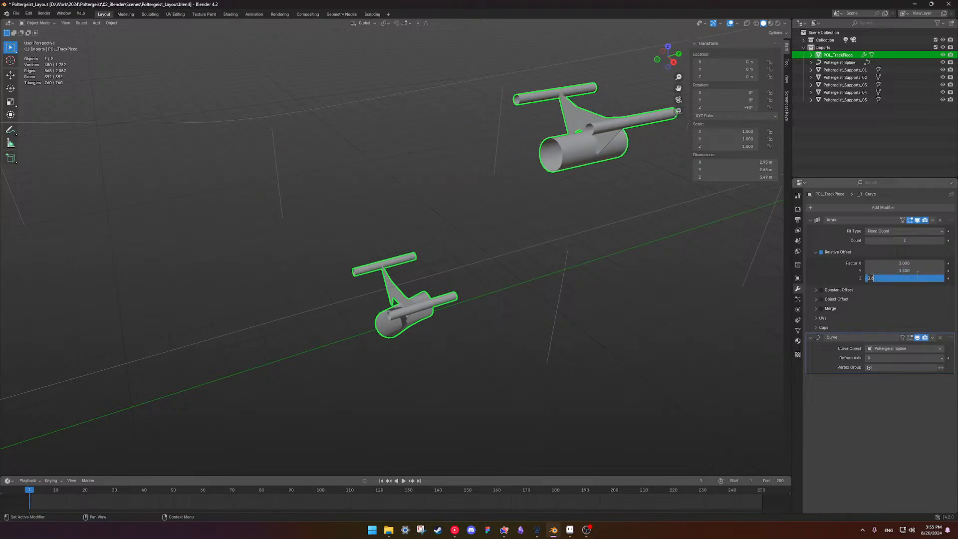
pyautogui.click(914, 271)
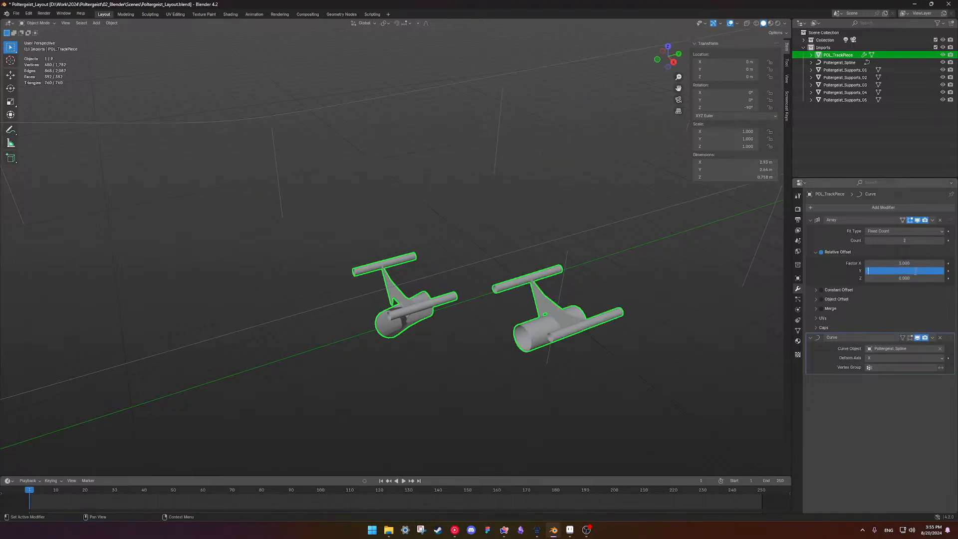
pyautogui.write('0.0')
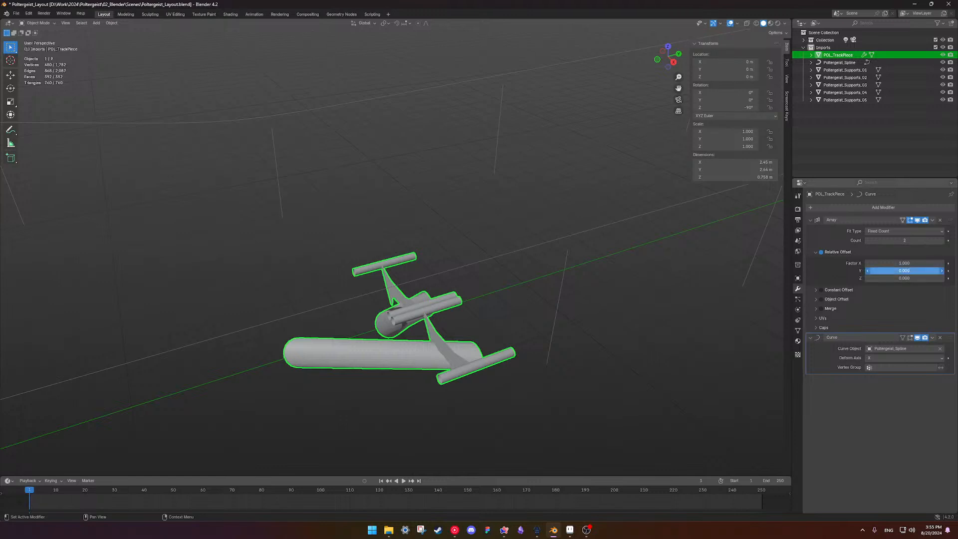
pyautogui.press('Return')
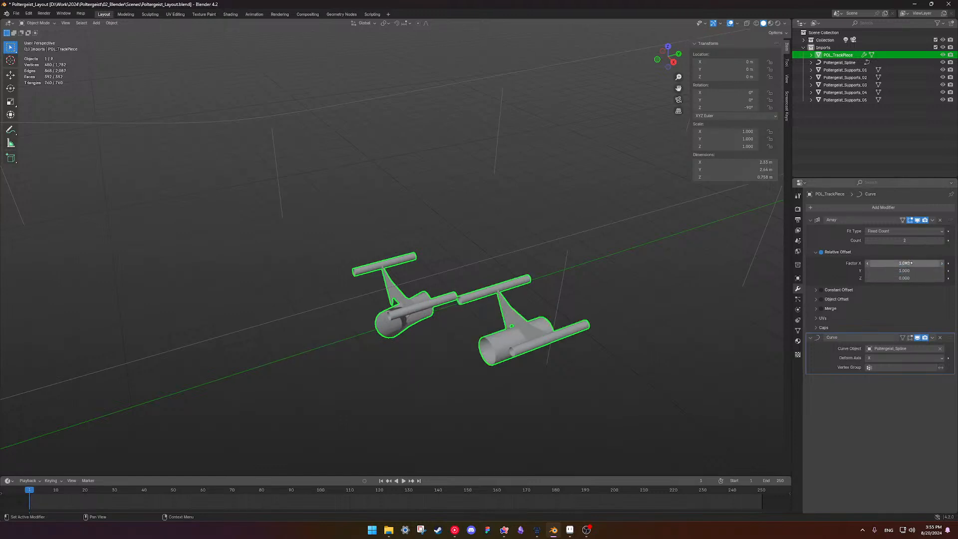
pyautogui.write('0')
pyautogui.press('Return')
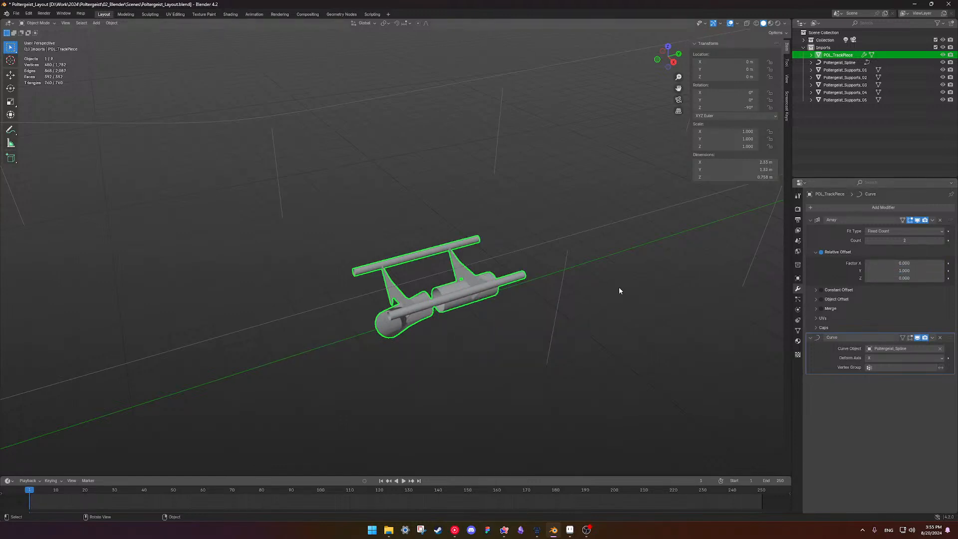
# Change the Array modifier's fit type to Fit Curve with Poltergeist_Spline as its curve.
pyautogui.moveTo(618, 286); pyautogui.dragTo(382, 269, button='middle')
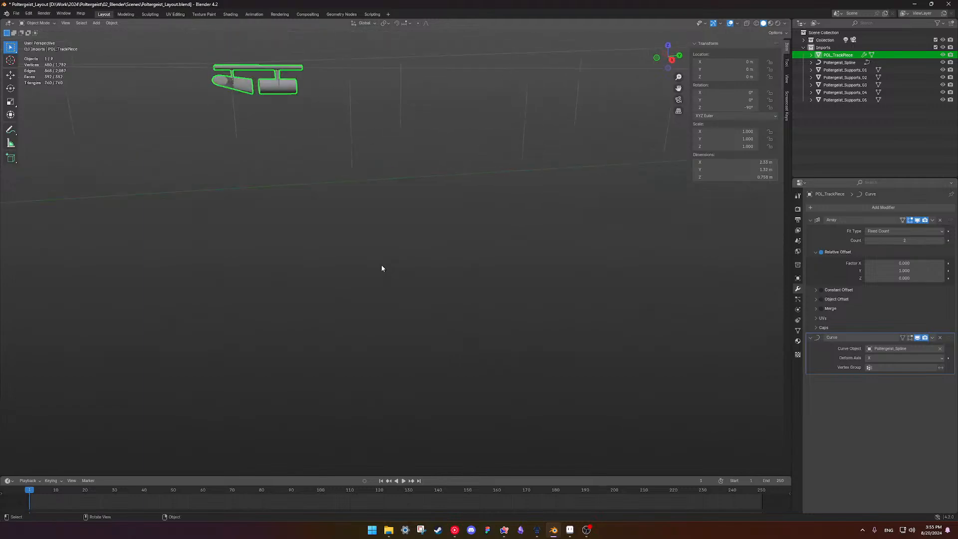
pyautogui.keyDown('shift'); pyautogui.moveTo(464, 151); pyautogui.dragTo(462, 218, button='middle'); pyautogui.keyUp('shift')
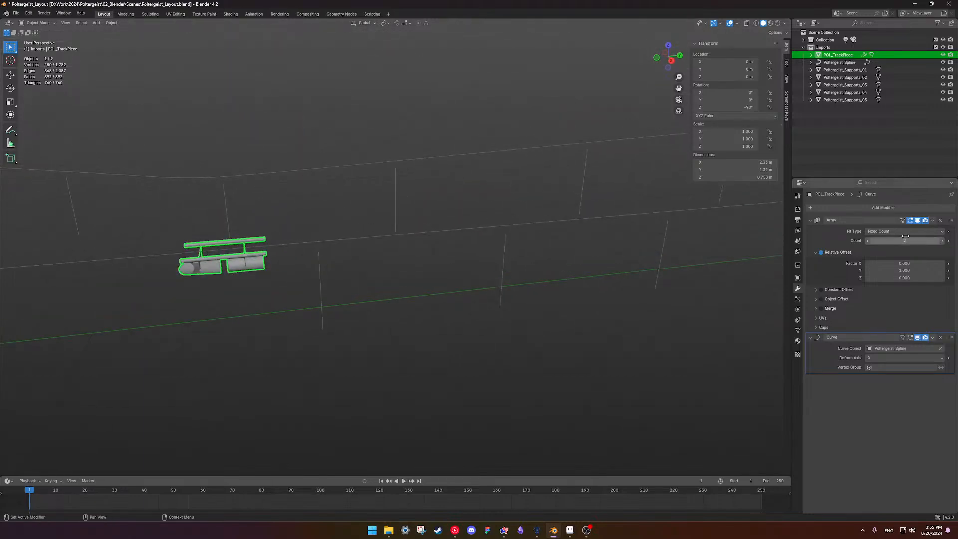
pyautogui.click(938, 231)
pyautogui.click(893, 255)
pyautogui.click(893, 241)
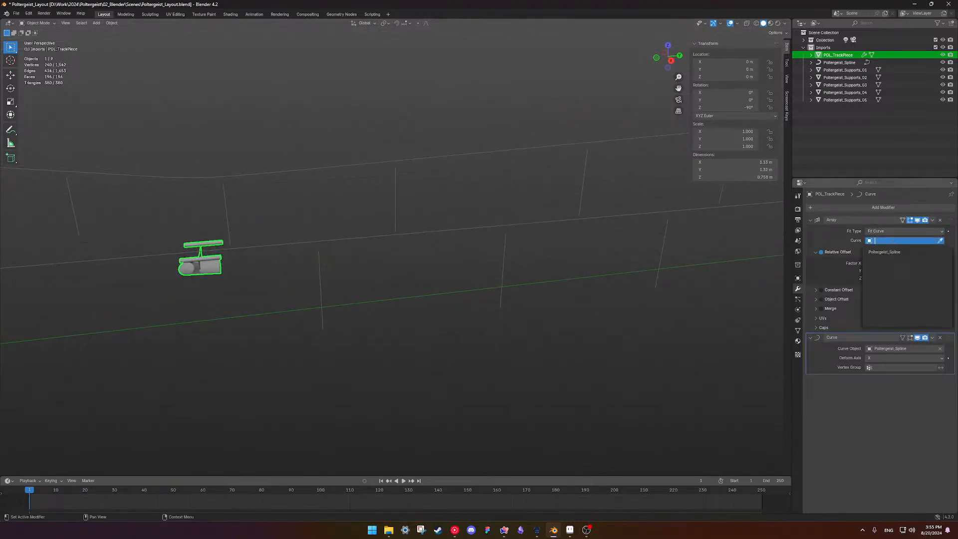
pyautogui.click(893, 255)
pyautogui.scroll(-1, 598, 250)
pyautogui.click(523, 278)
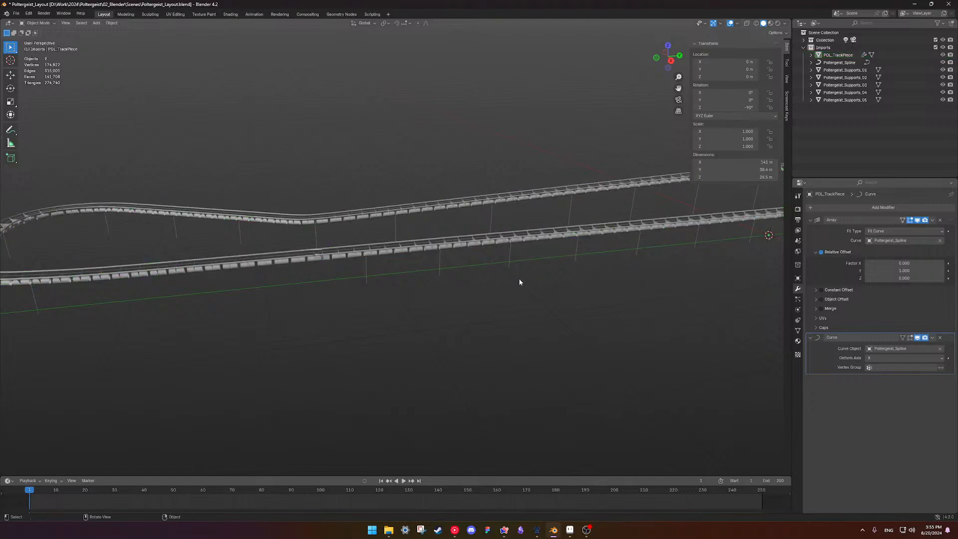
# Reduce the Array's relative Y offset to 0.8 to close the gaps between the track pieces.
pyautogui.scroll(7, 492, 277)
pyautogui.moveTo(494, 249); pyautogui.dragTo(453, 241, button='middle')
pyautogui.moveTo(904, 270); pyautogui.dragTo(885, 270)
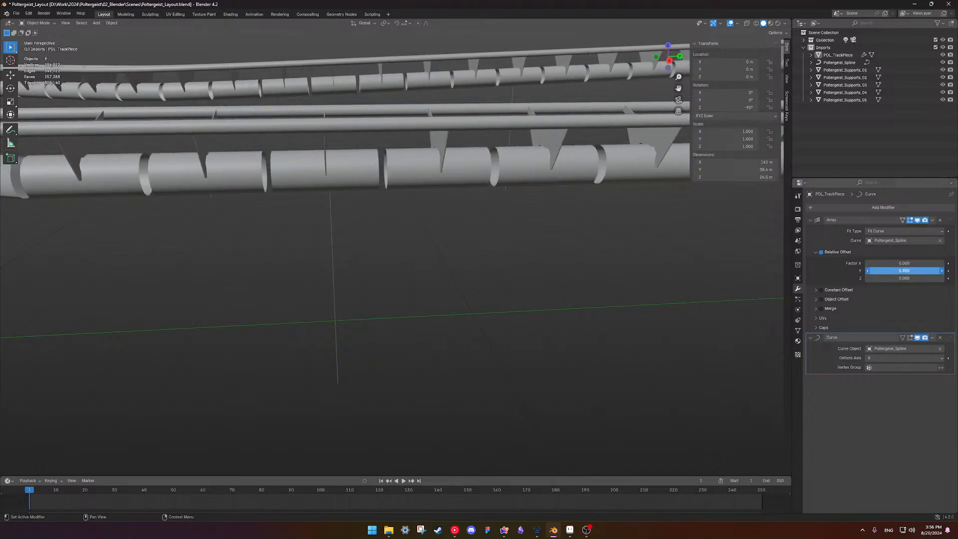
pyautogui.click(904, 271)
pyautogui.write('0.9')
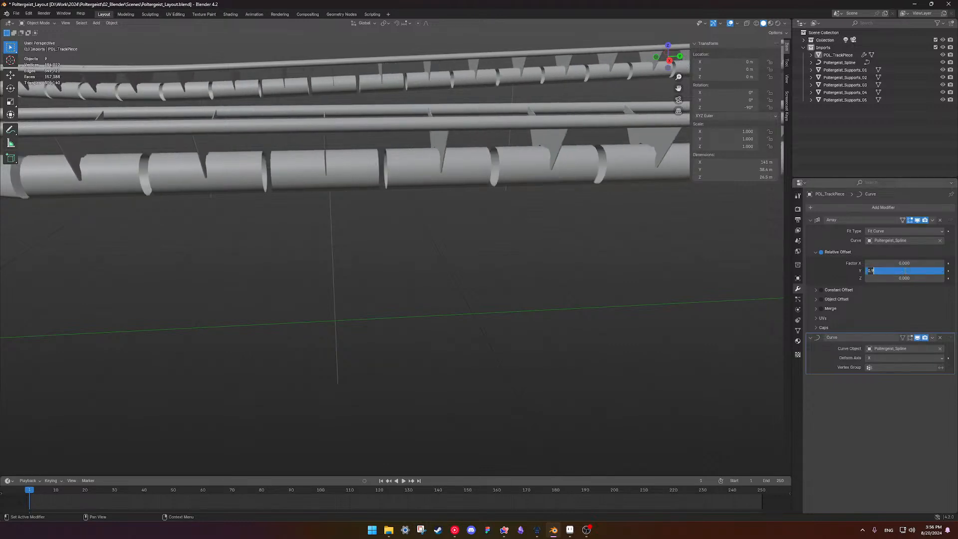
pyautogui.press('Return')
# Examine the arrayed track around the whole coaster layout and save the file.
pyautogui.scroll(-12, 704, 318)
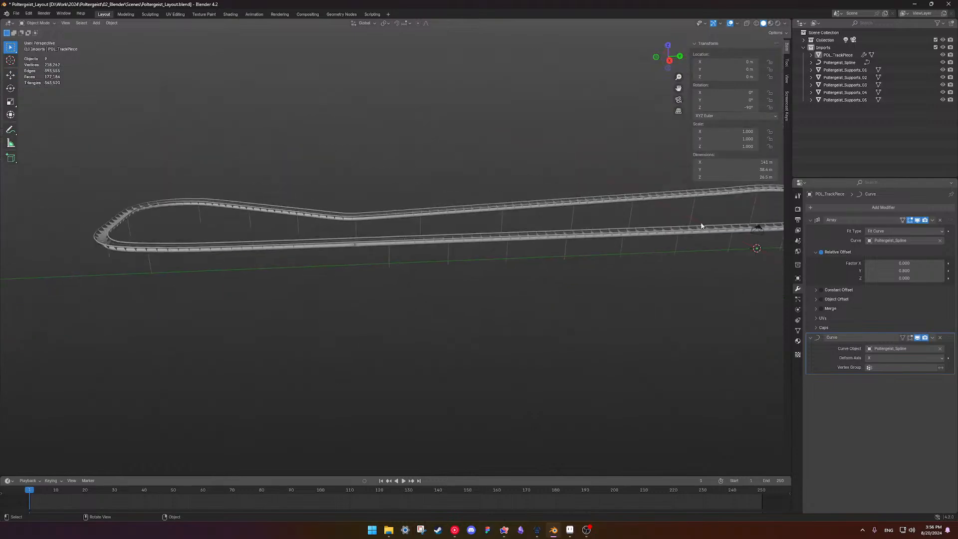
pyautogui.moveTo(415, 225); pyautogui.dragTo(622, 169, button='middle')
pyautogui.scroll(6, 461, 263)
pyautogui.moveTo(461, 263); pyautogui.dragTo(523, 144, button='middle')
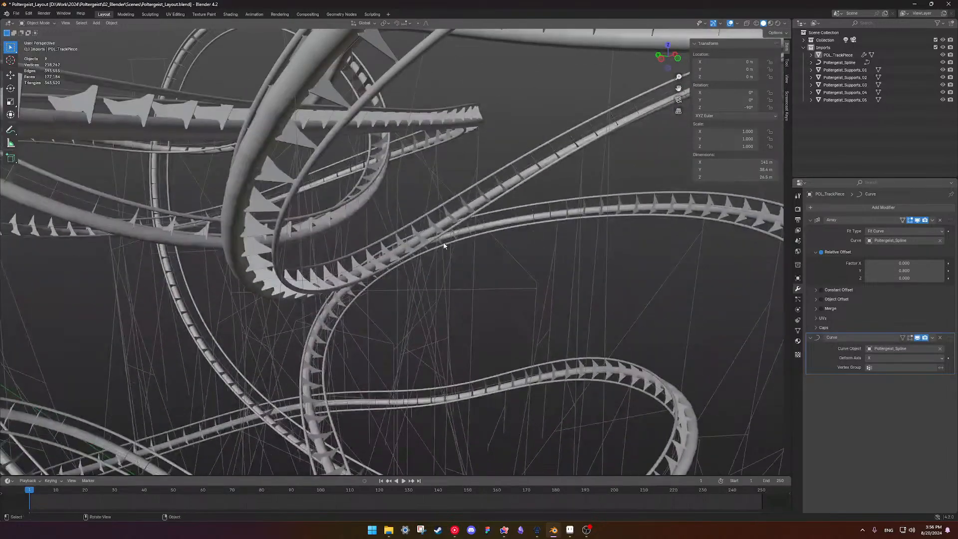
pyautogui.moveTo(438, 262); pyautogui.dragTo(421, 233, button='middle')
pyautogui.scroll(-5, 405, 257)
pyautogui.hotkey('ctrl', 's')
# Select the scene camera and set its rotation to 90° in X, 0° in Y and 0° in Z.
pyautogui.click(415, 214)
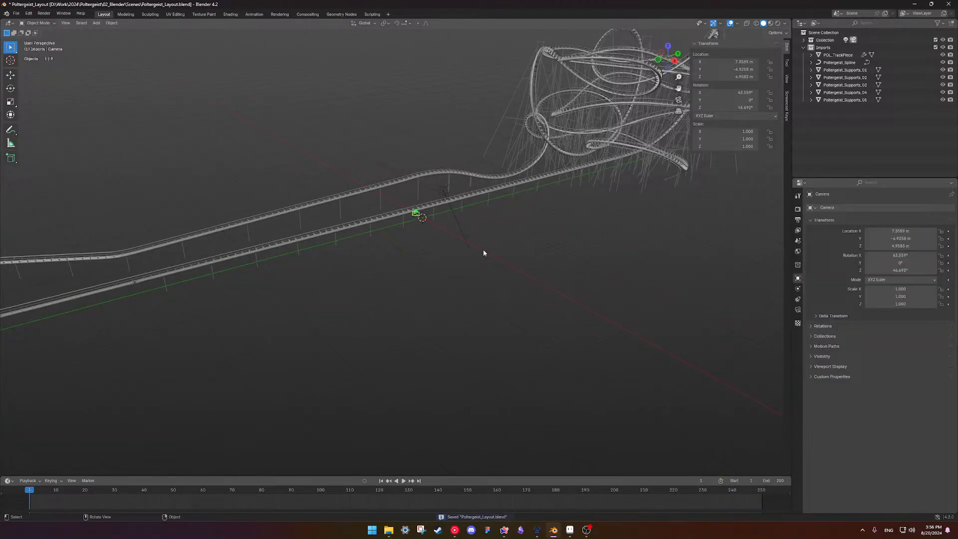
pyautogui.keyDown('shift'); pyautogui.moveTo(578, 202); pyautogui.dragTo(506, 276, button='middle'); pyautogui.keyUp('shift')
pyautogui.keyDown('shift'); pyautogui.moveTo(260, 257); pyautogui.dragTo(259, 286, button='middle'); pyautogui.keyUp('shift')
pyautogui.scroll(7, 468, 266)
pyautogui.scroll(3, 259, 287)
pyautogui.moveTo(723, 92); pyautogui.dragTo(723, 107)
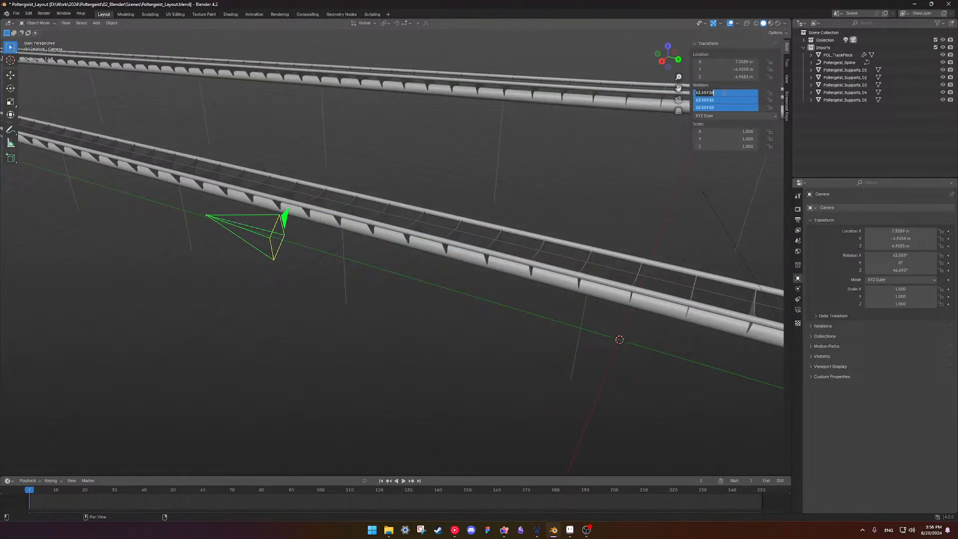
pyautogui.write('0')
pyautogui.press('Return')
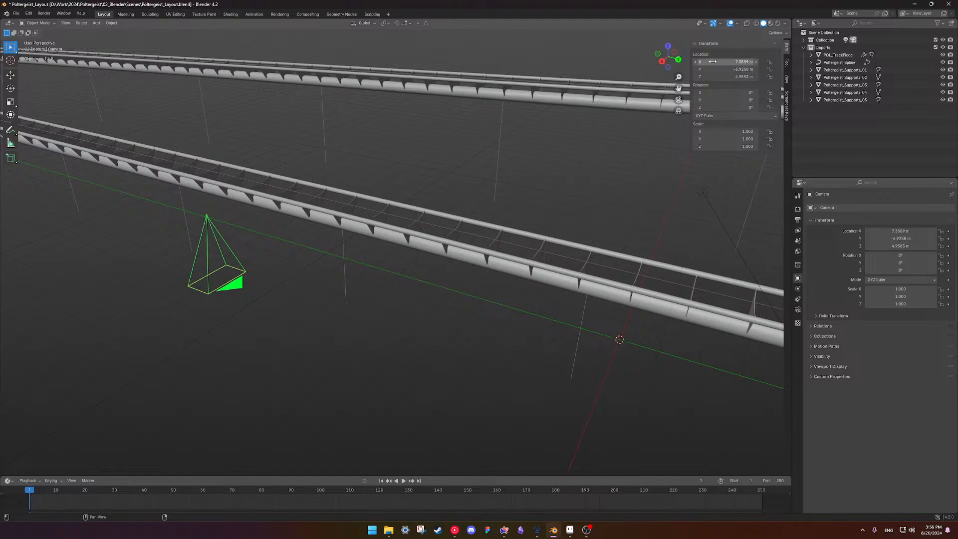
pyautogui.click(719, 94)
pyautogui.write('90')
pyautogui.press('Return')
# Add a Follow Path constraint to the camera with Poltergeist_Spline as its target.
pyautogui.scroll(-8, 274, 203)
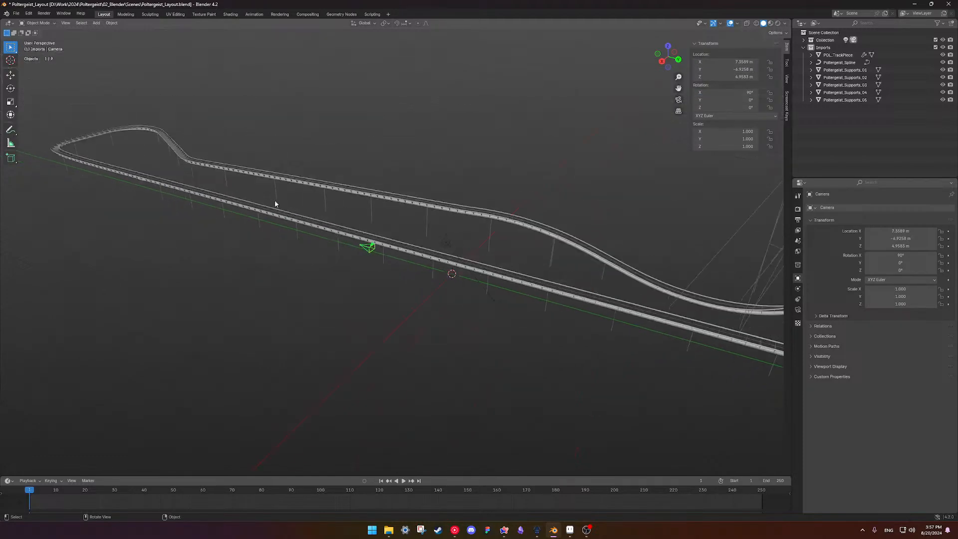
pyautogui.moveTo(515, 240); pyautogui.dragTo(724, 290, button='middle')
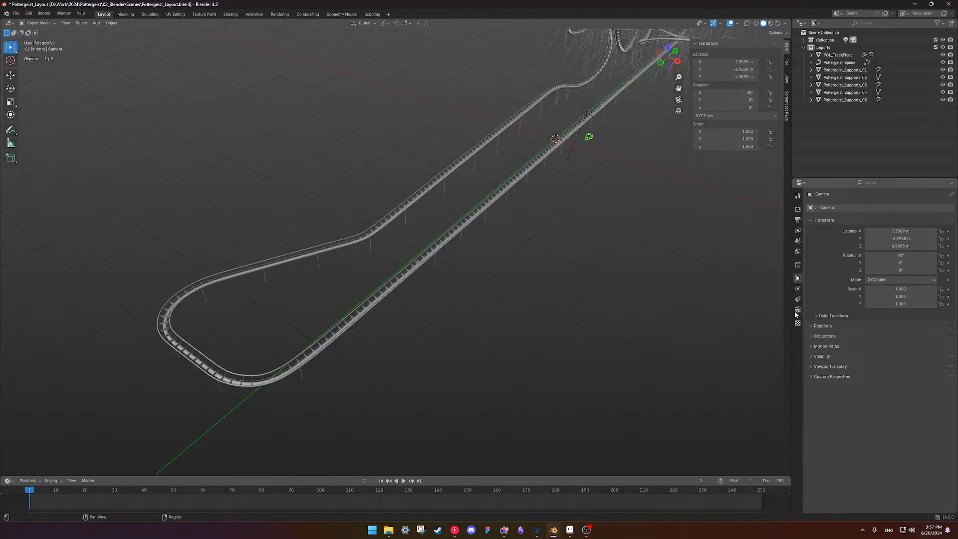
pyautogui.click(798, 289)
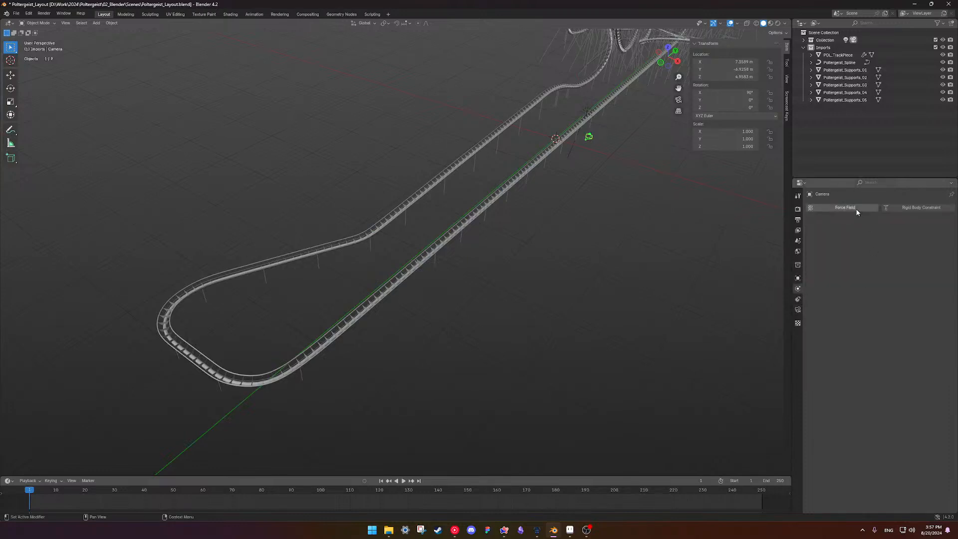
pyautogui.click(884, 207)
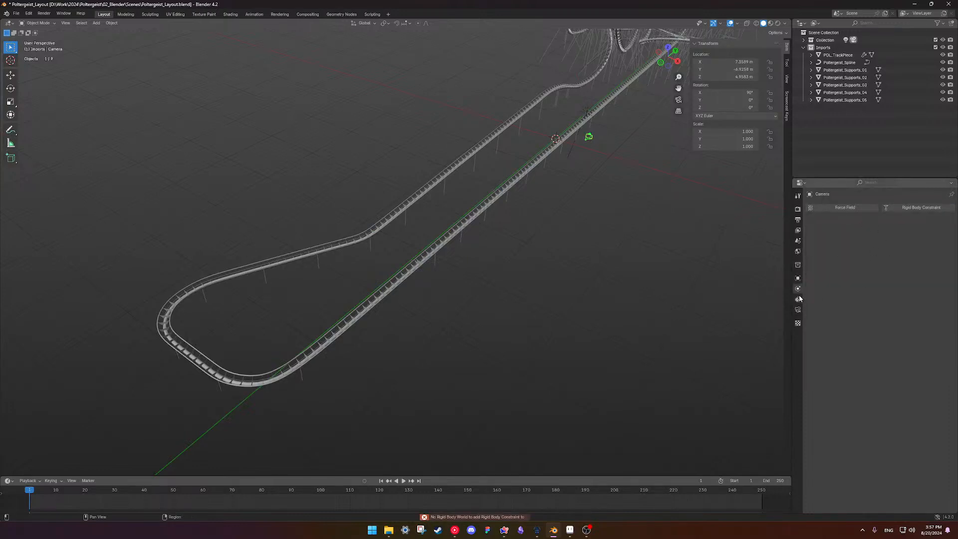
pyautogui.click(798, 299)
pyautogui.click(869, 207)
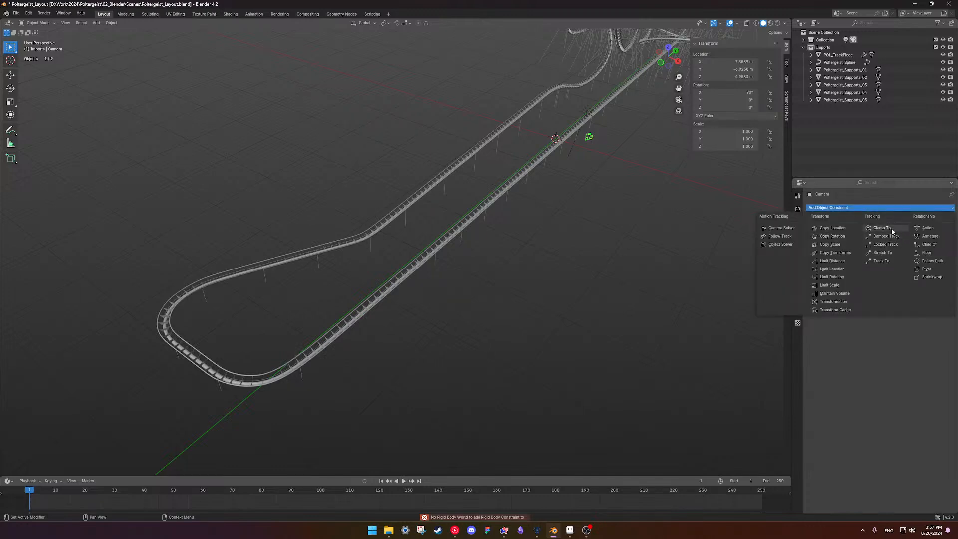
pyautogui.click(939, 261)
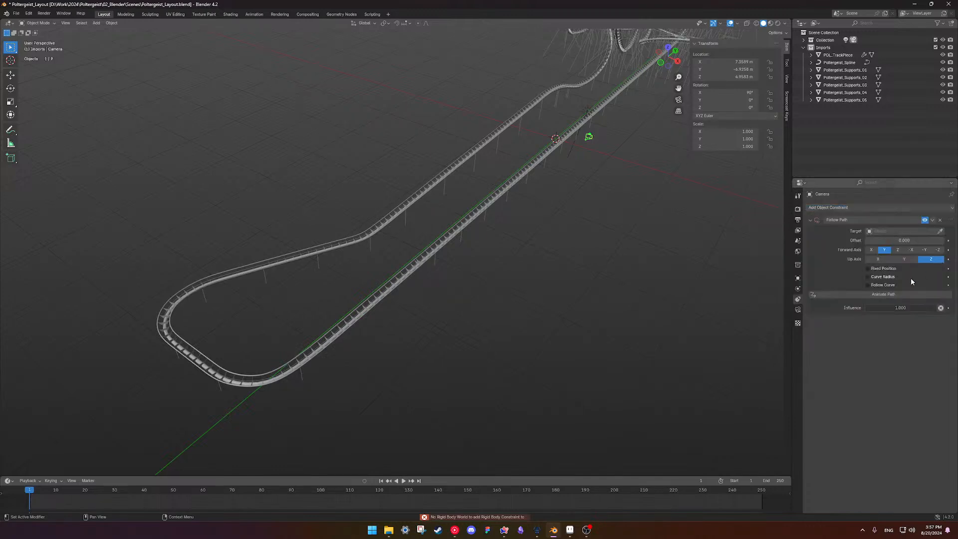
pyautogui.click(885, 233)
pyautogui.click(893, 240)
# Set the camera's X, Y and Z location to 0 m.
pyautogui.moveTo(600, 221); pyautogui.dragTo(640, 163, button='middle')
pyautogui.moveTo(712, 62); pyautogui.dragTo(712, 77)
pyautogui.write('0')
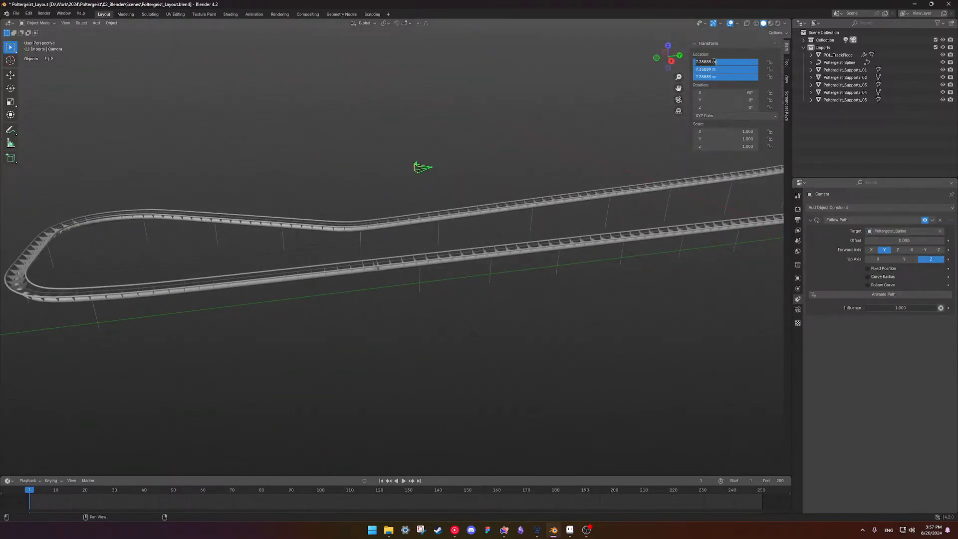
pyautogui.press('Return')
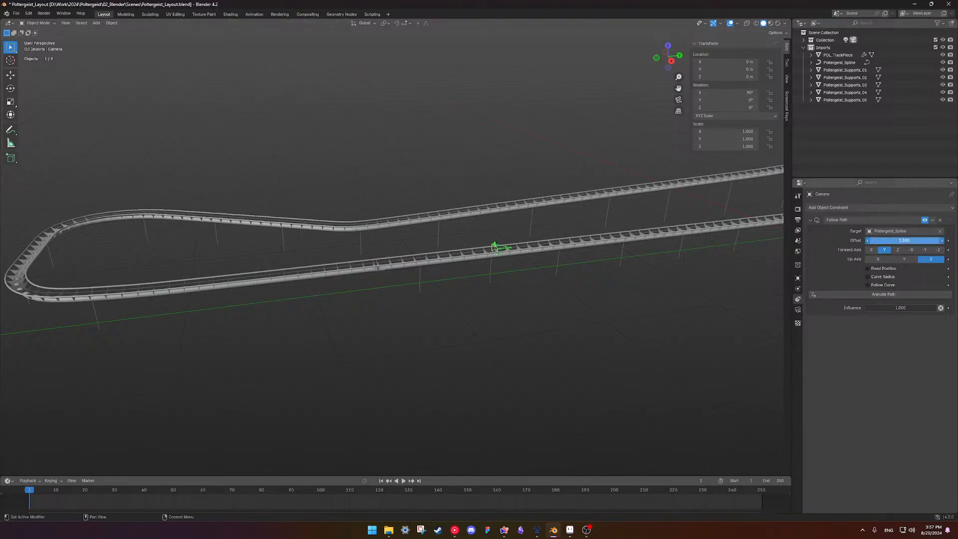
# Try a different offset and up axis in the camera's Follow Path constraint.
pyautogui.moveTo(904, 240); pyautogui.dragTo(913, 240)
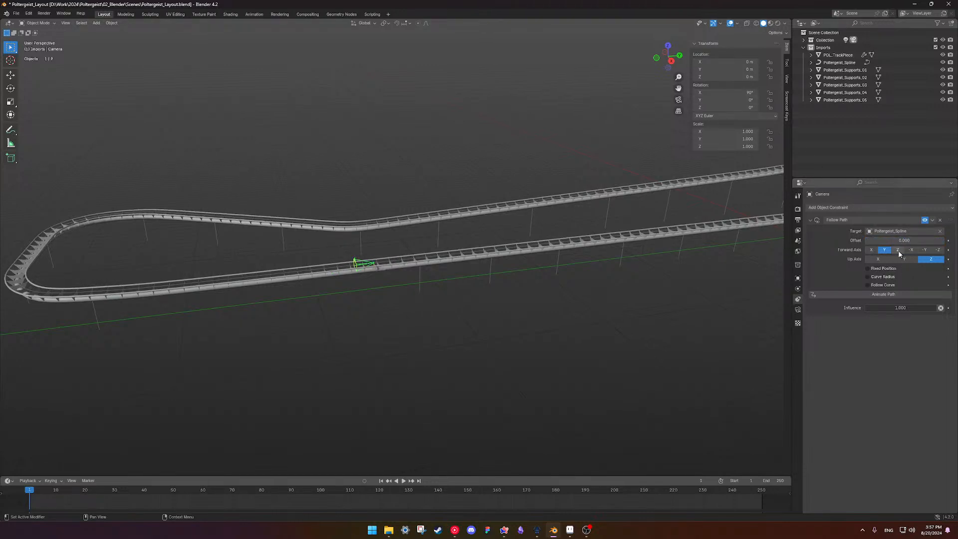
pyautogui.click(904, 259)
pyautogui.scroll(4, 280, 300)
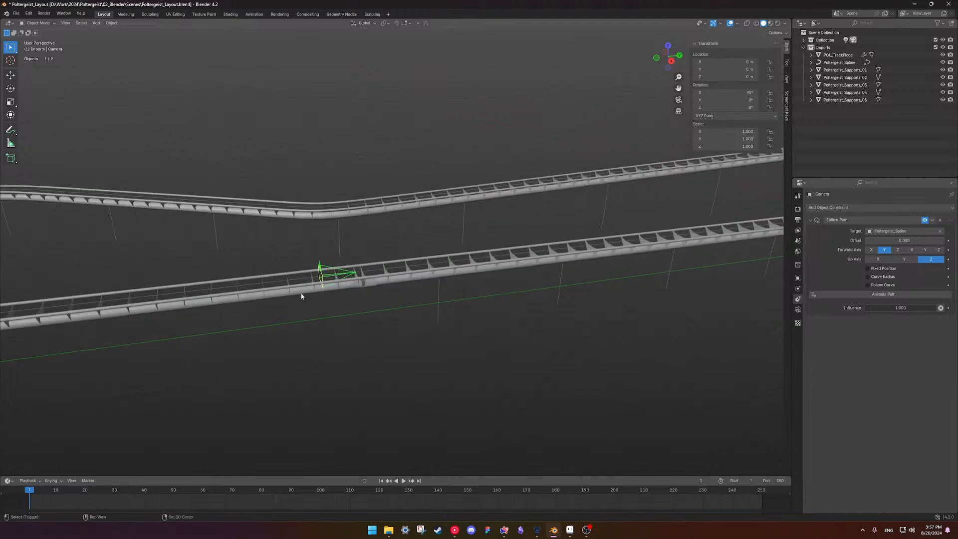
# Try an X rotation of 0° on the camera and restore it to 90°.
pyautogui.doubleClick(703, 93)
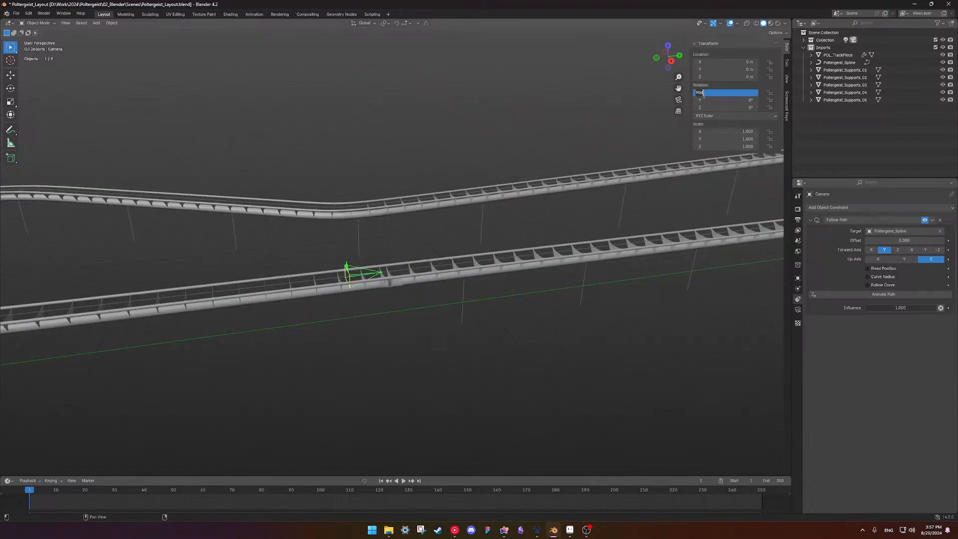
pyautogui.write('0')
pyautogui.press('Return')
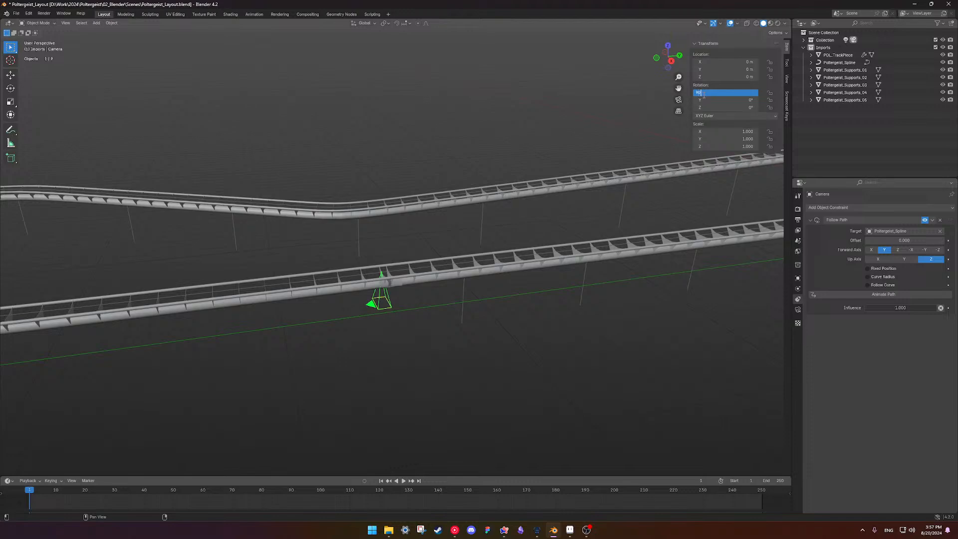
pyautogui.press('Return')
# Set the camera's Z rotation to 180°.
pyautogui.doubleClick(715, 108)
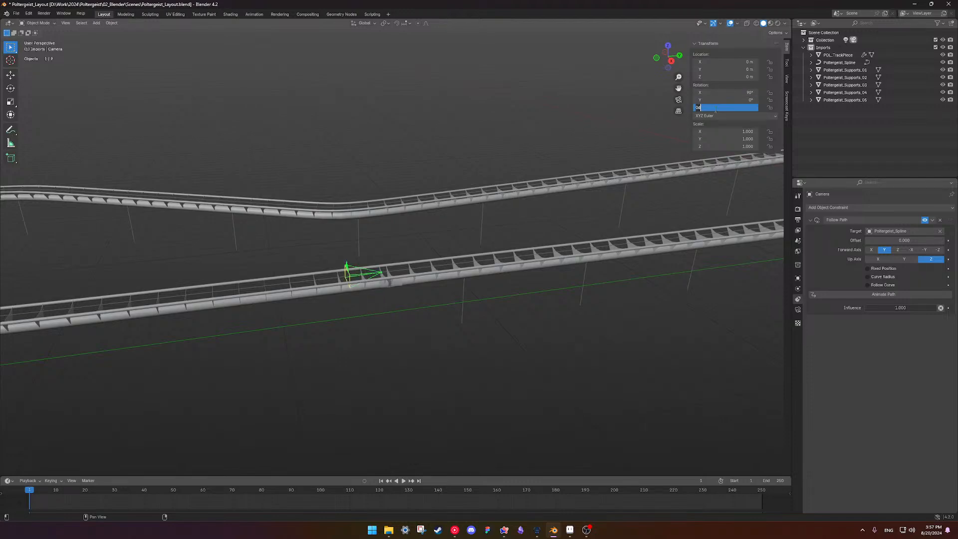
pyautogui.write('180')
pyautogui.press('Return')
# Raise the camera above the track to a Z location of 0.82 m and save the file.
pyautogui.moveTo(411, 227); pyautogui.dragTo(502, 253, button='middle')
pyautogui.scroll(-1, 502, 251)
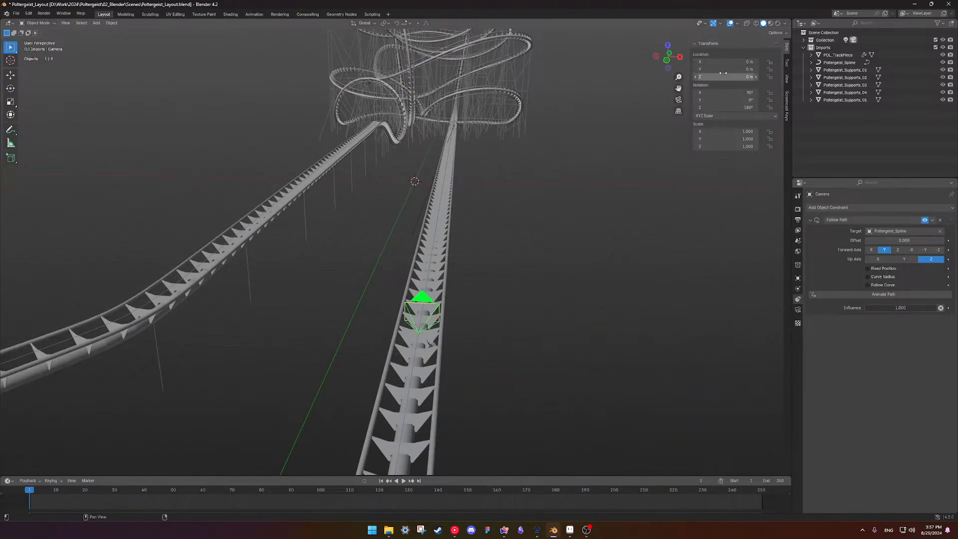
pyautogui.moveTo(726, 77); pyautogui.dragTo(744, 77)
pyautogui.click(534, 313)
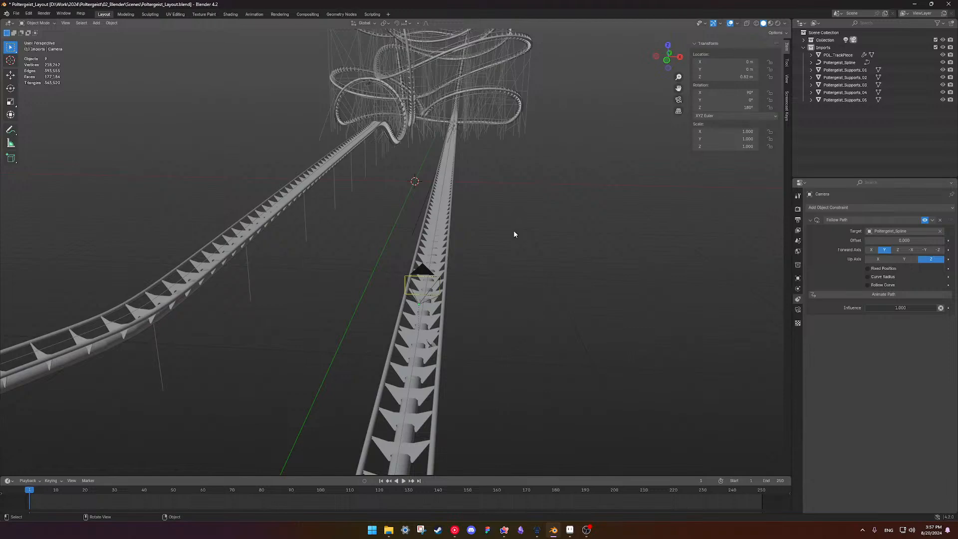
pyautogui.moveTo(514, 233); pyautogui.dragTo(419, 297, button='middle')
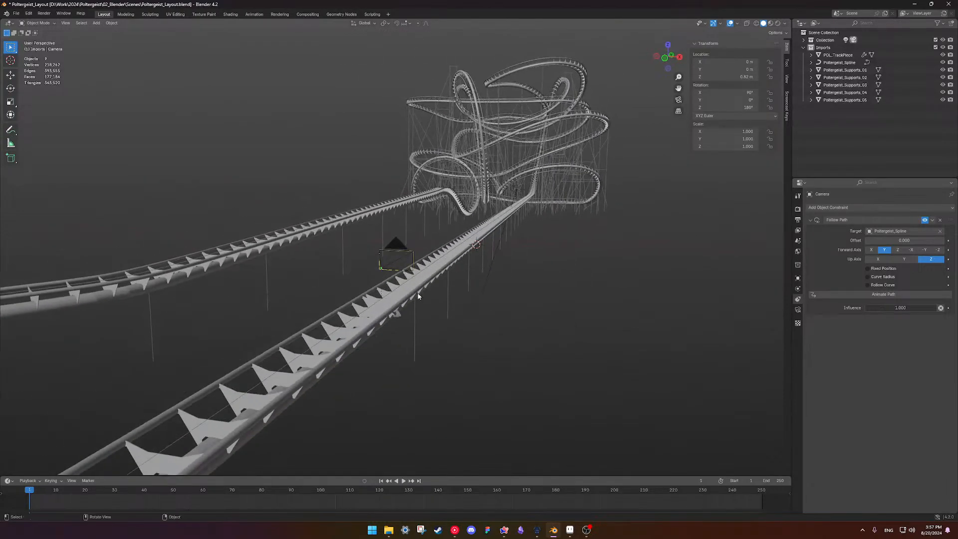
pyautogui.hotkey('ctrl', 's')
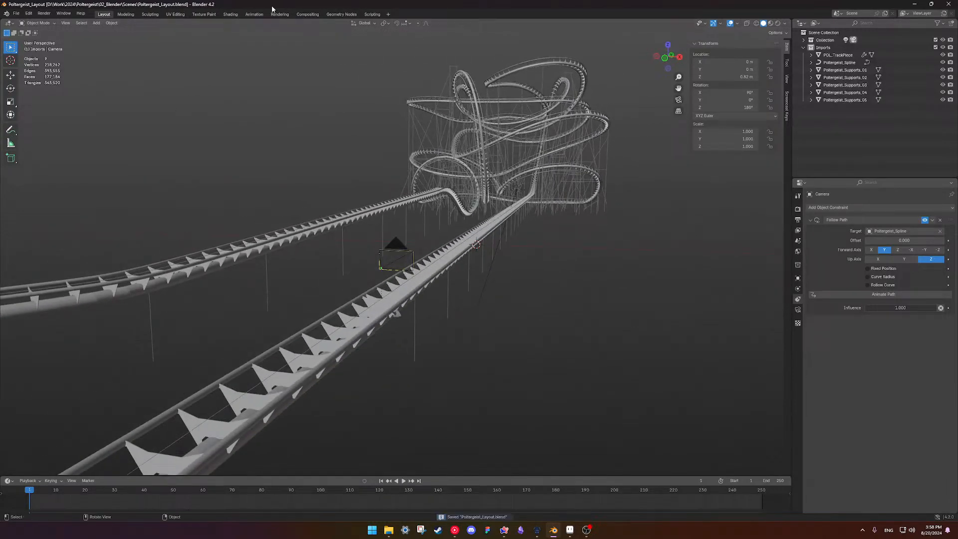
# Look through the camera along the track at close zoom and scrub around the first frame of the timeline.
pyautogui.click(44, 24)
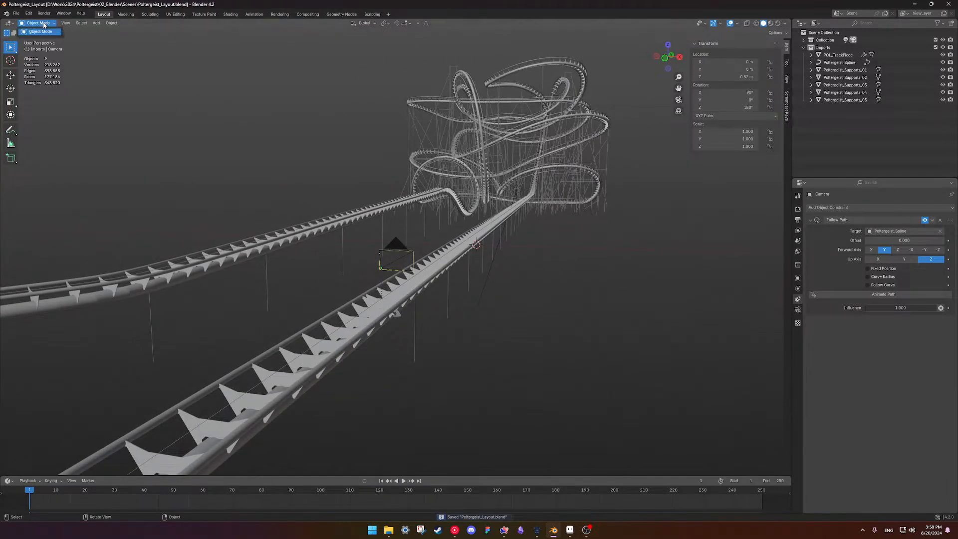
pyautogui.click(9, 23)
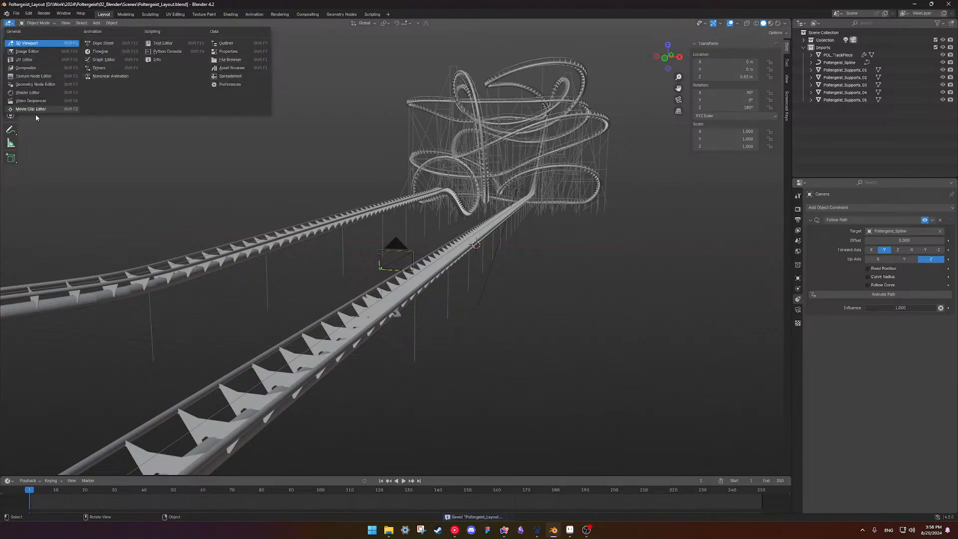
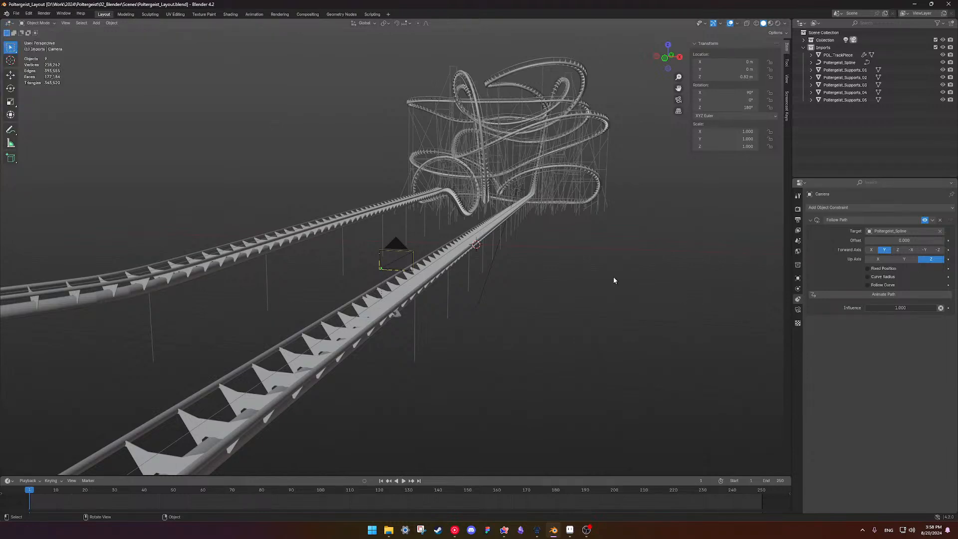
pyautogui.press('KP_0')
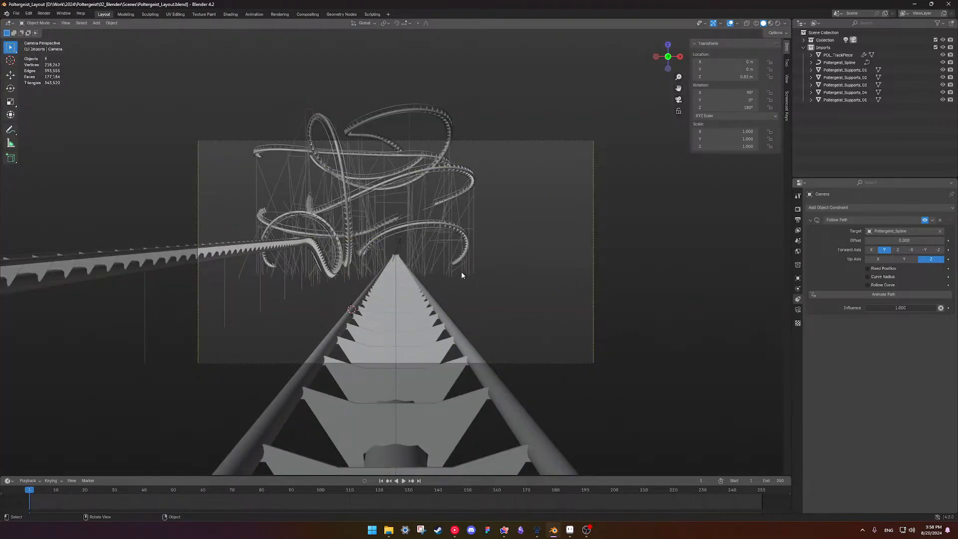
pyautogui.scroll(4, 471, 271)
pyautogui.rightClick(480, 296)
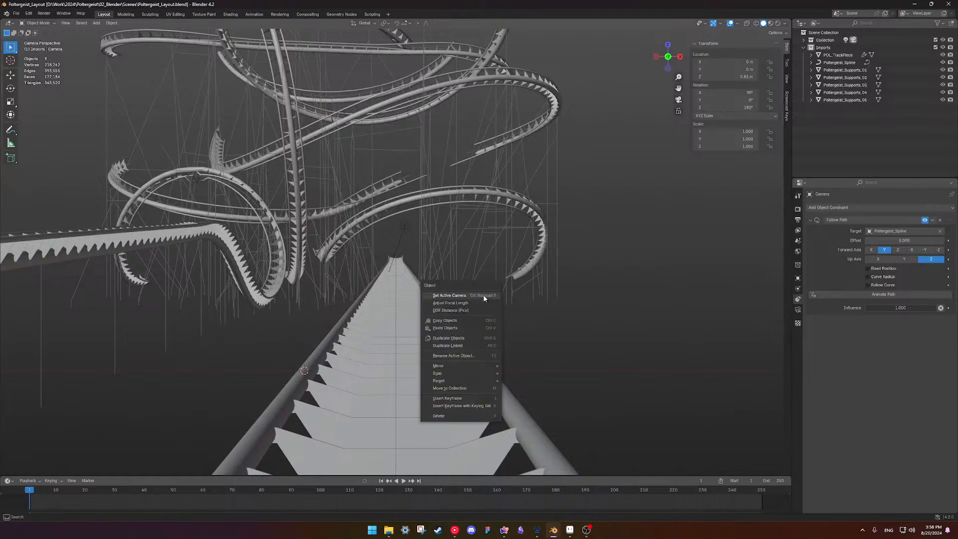
pyautogui.rightClick(496, 290)
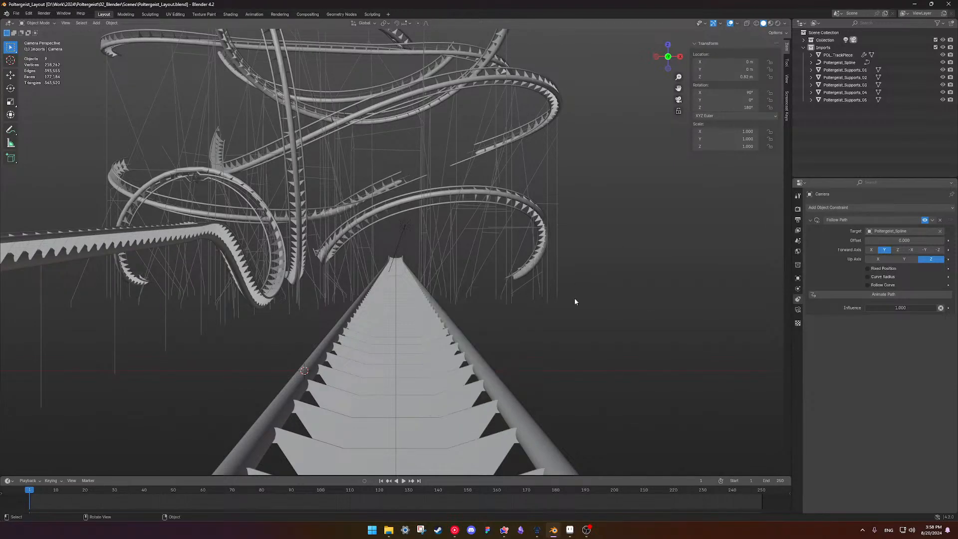
pyautogui.moveTo(511, 306); pyautogui.dragTo(509, 307, button='middle')
pyautogui.press('KP_0')
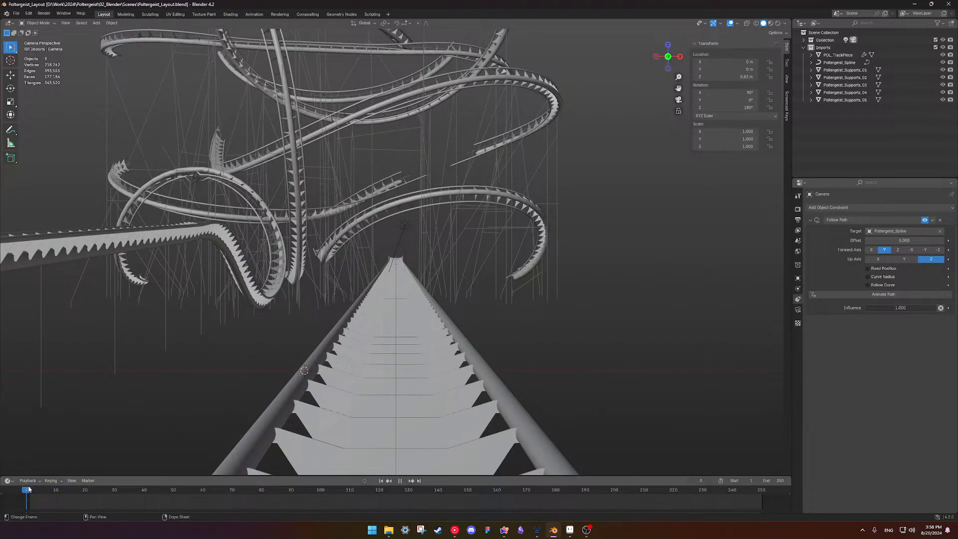
pyautogui.moveTo(28, 490); pyautogui.dragTo(30, 489)
# Enable Curve Radius and Follow Curve in the camera's Follow Path constraint and test its offset along the spline.
pyautogui.moveTo(877, 240); pyautogui.dragTo(925, 236)
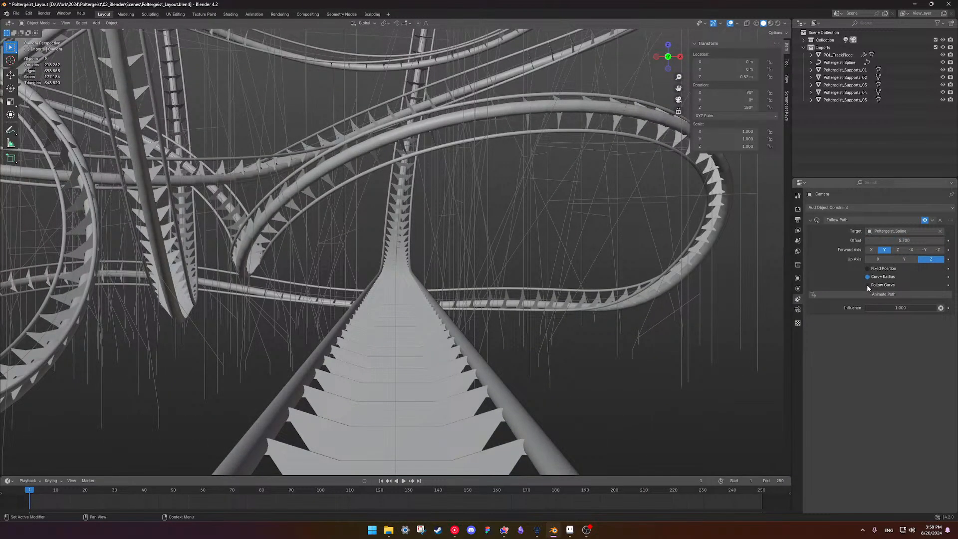
pyautogui.click(868, 284)
pyautogui.moveTo(879, 241)
pyautogui.mouseDown()
pyautogui.moveTo(939, 241)
pyautogui.moveTo(849, 241)
pyautogui.moveTo(860, 241)
pyautogui.mouseUp()
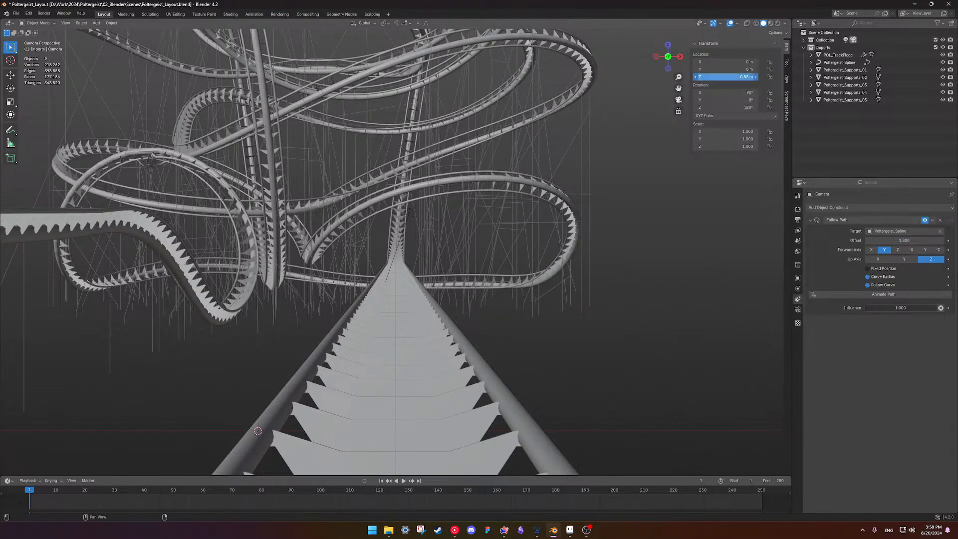
# Raise the camera to a Z location of 0.89 m and tilt it to an X rotation of 91°.
pyautogui.moveTo(736, 77); pyautogui.dragTo(739, 76)
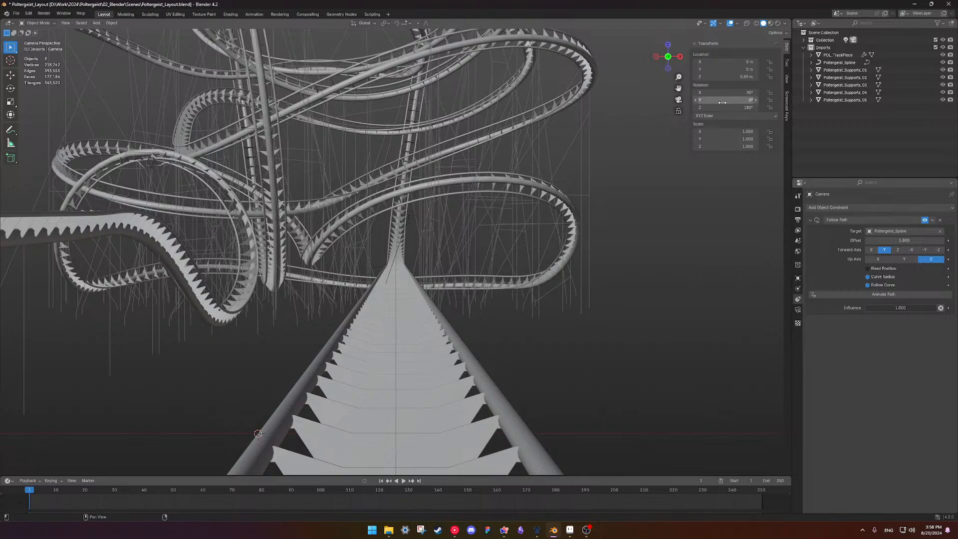
pyautogui.moveTo(726, 92)
pyautogui.mouseDown()
pyautogui.moveTo(743, 92)
pyautogui.moveTo(734, 93)
pyautogui.mouseUp()
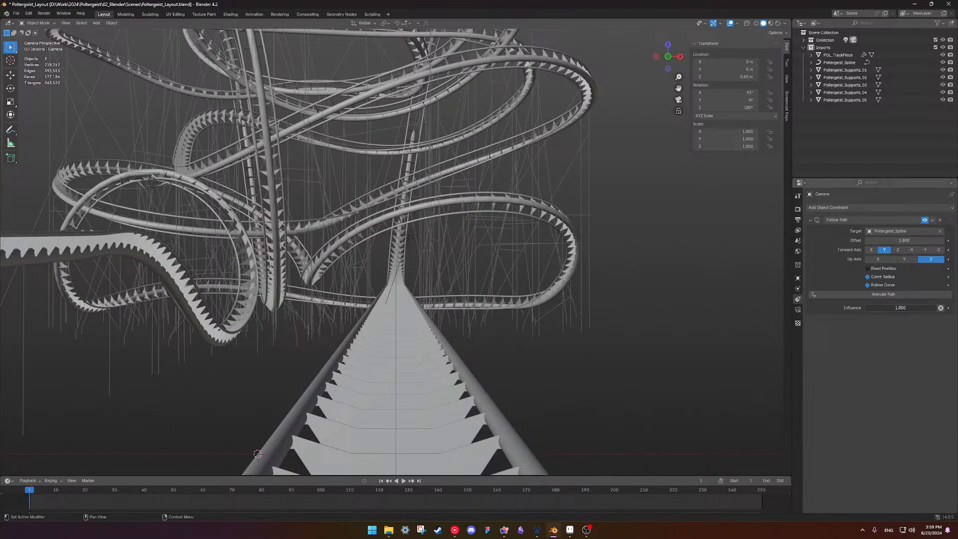
pyautogui.press('Return')
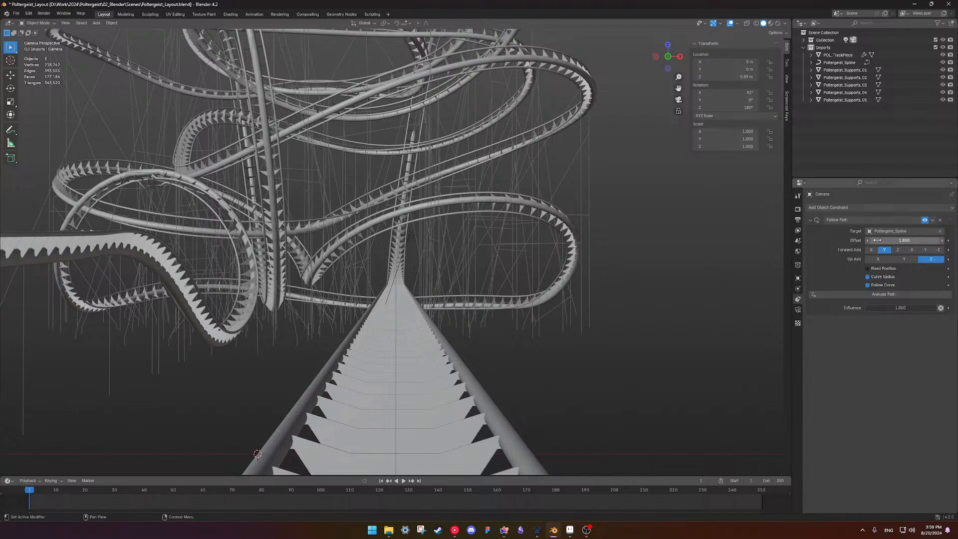
# Display the viewport in Rendered shading and widen the camera lens to a focal length of 27 mm.
pyautogui.moveTo(877, 240)
pyautogui.mouseDown()
pyautogui.moveTo(946, 240)
pyautogui.moveTo(871, 240)
pyautogui.moveTo(880, 240)
pyautogui.mouseUp()
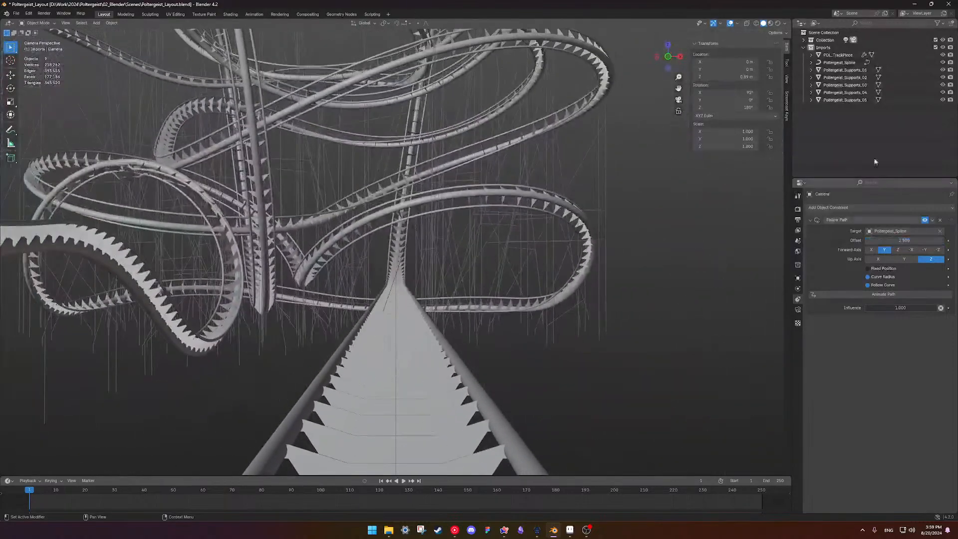
pyautogui.click(777, 24)
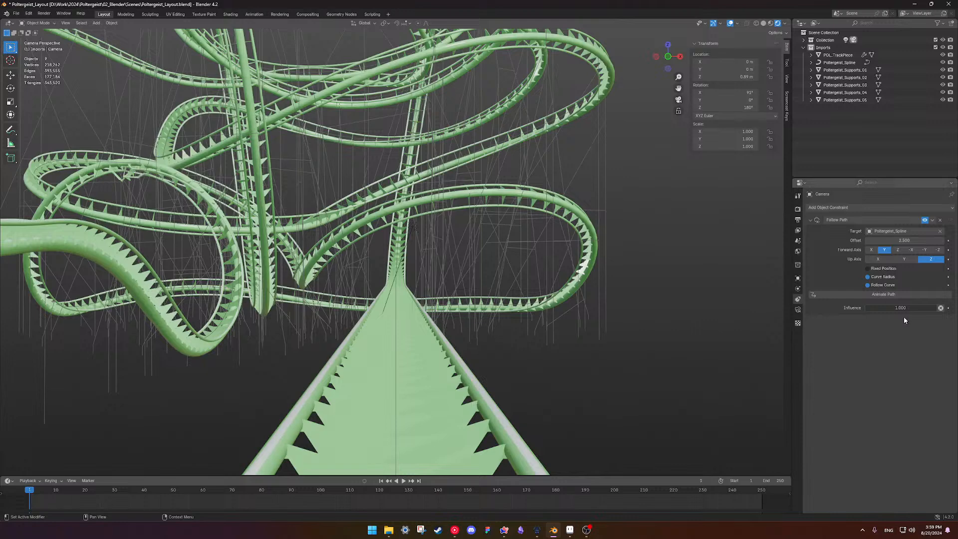
pyautogui.click(798, 220)
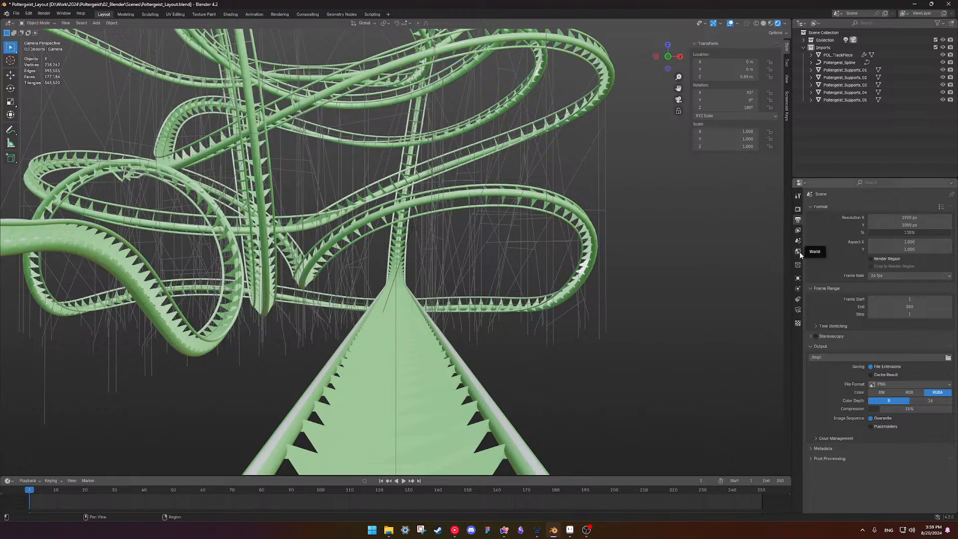
pyautogui.click(798, 310)
pyautogui.moveTo(912, 243); pyautogui.dragTo(873, 243)
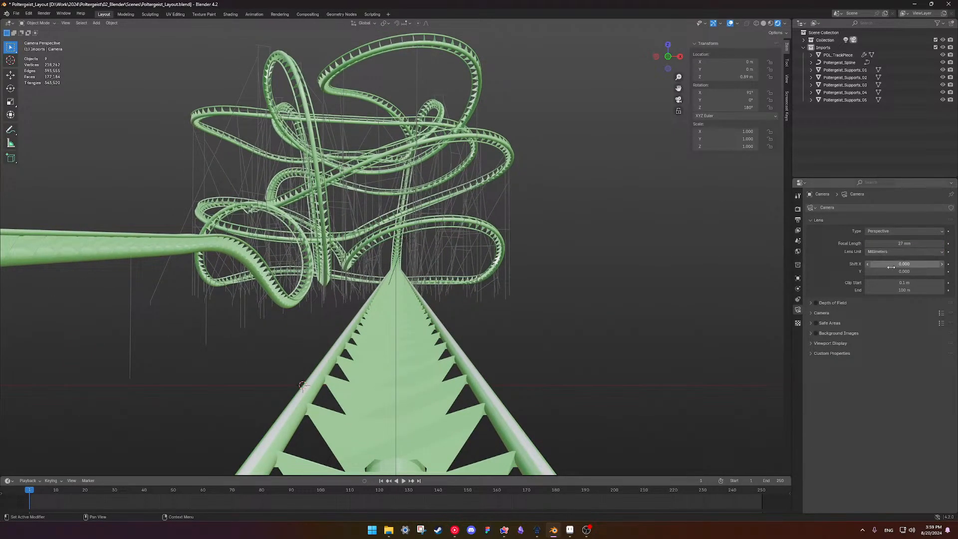
# Move the camera to a steeper part of the spline with the Follow Path offset and set its focal length to 13 mm.
pyautogui.click(798, 288)
pyautogui.click(798, 300)
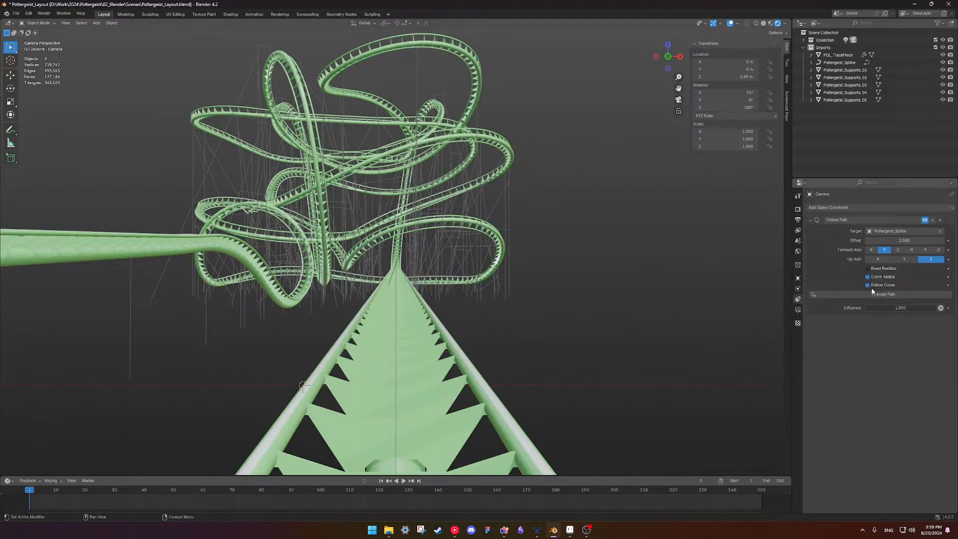
pyautogui.moveTo(904, 240); pyautogui.dragTo(879, 244)
pyautogui.click(798, 309)
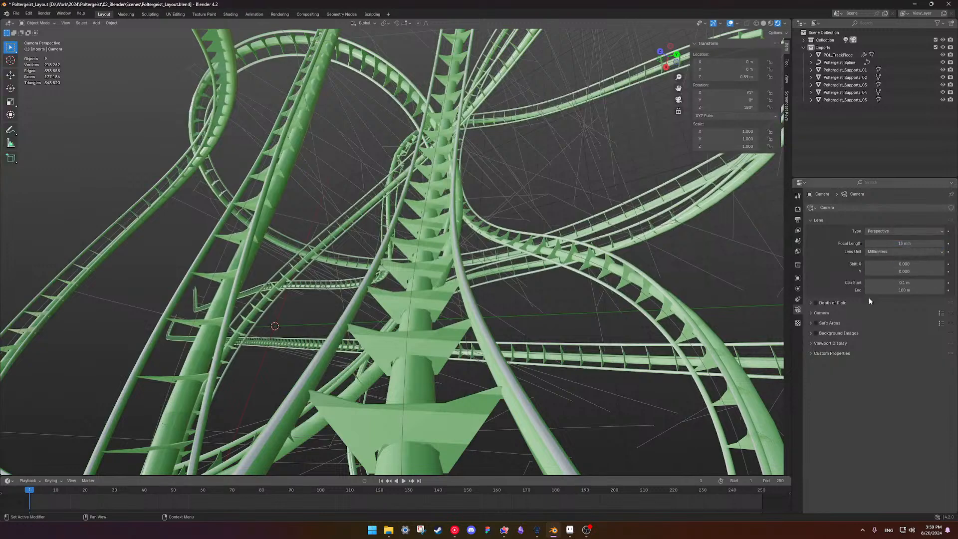
# Run the camera along the rest of the spline to a Follow Path offset of about 87.9.
pyautogui.click(799, 289)
pyautogui.click(798, 298)
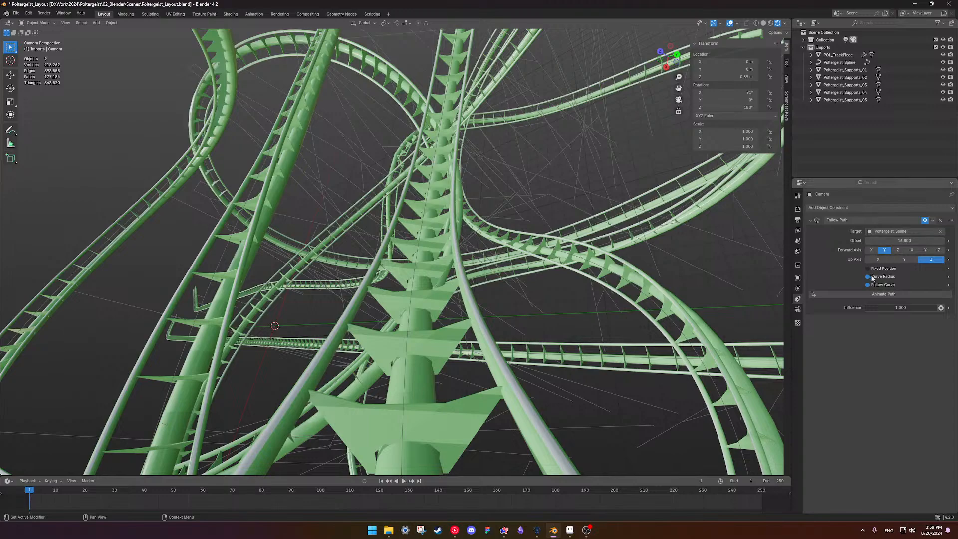
pyautogui.moveTo(893, 240); pyautogui.dragTo(956, 240)
pyautogui.moveTo(904, 240); pyautogui.dragTo(929, 240)
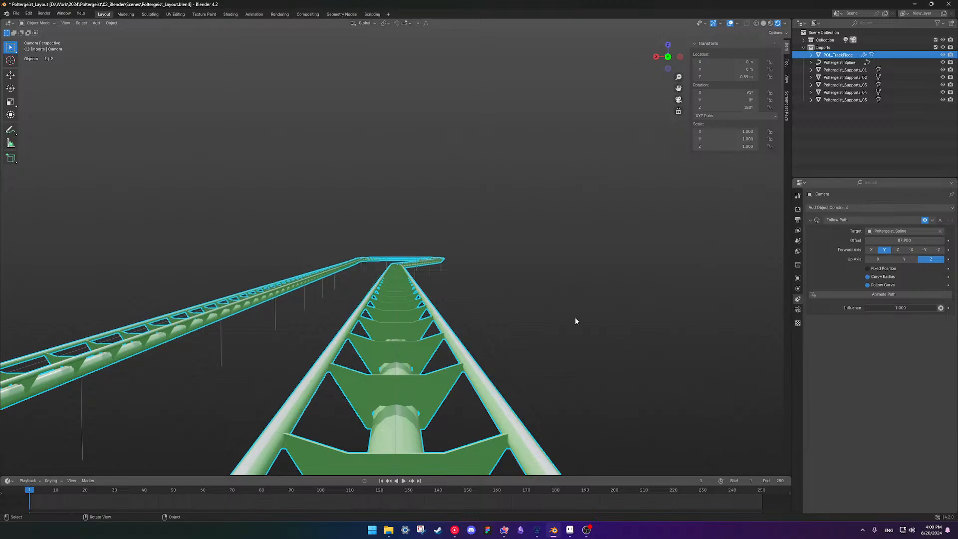
# Switch to the browser's front-seat on-ride video of Poltergeist, compare it with the camera view, and return to Blender.
pyautogui.hotkey('alt', 'Tab')
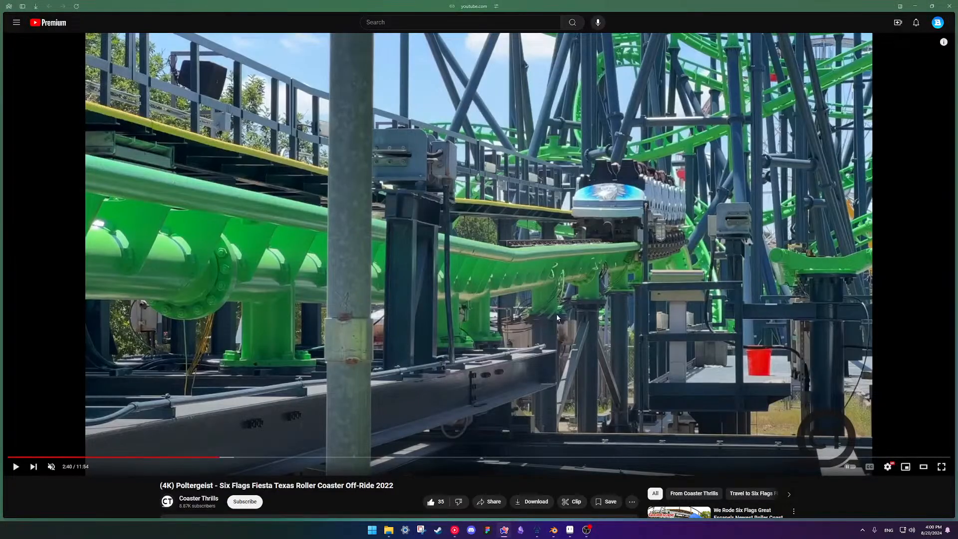
pyautogui.moveTo(2, 185)
pyautogui.click(35, 183)
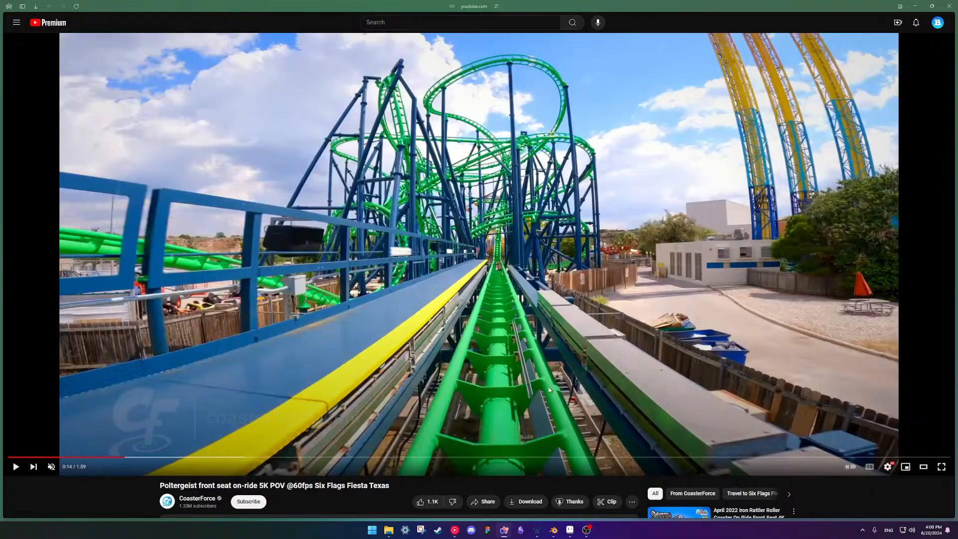
pyautogui.hotkey('alt', 'Tab')
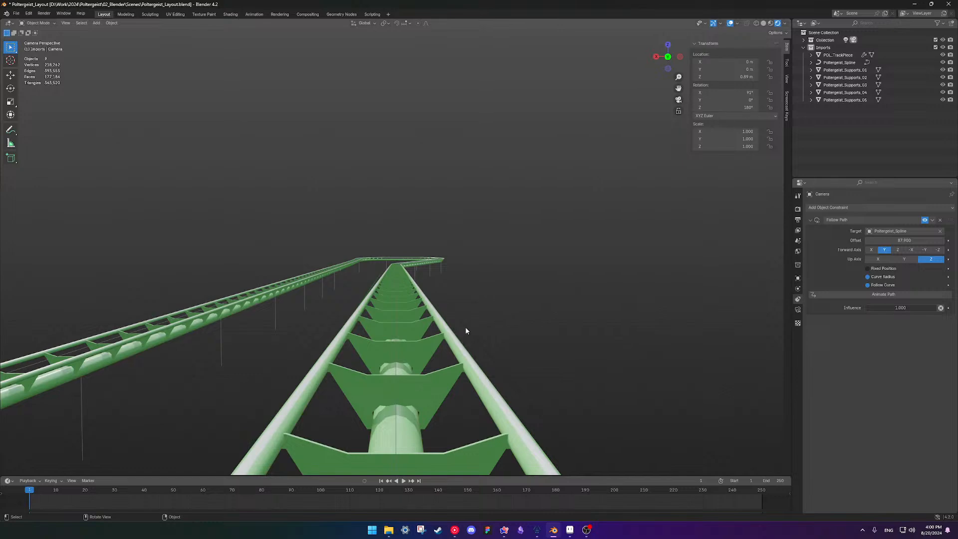
pyautogui.scroll(-4, 521, 320)
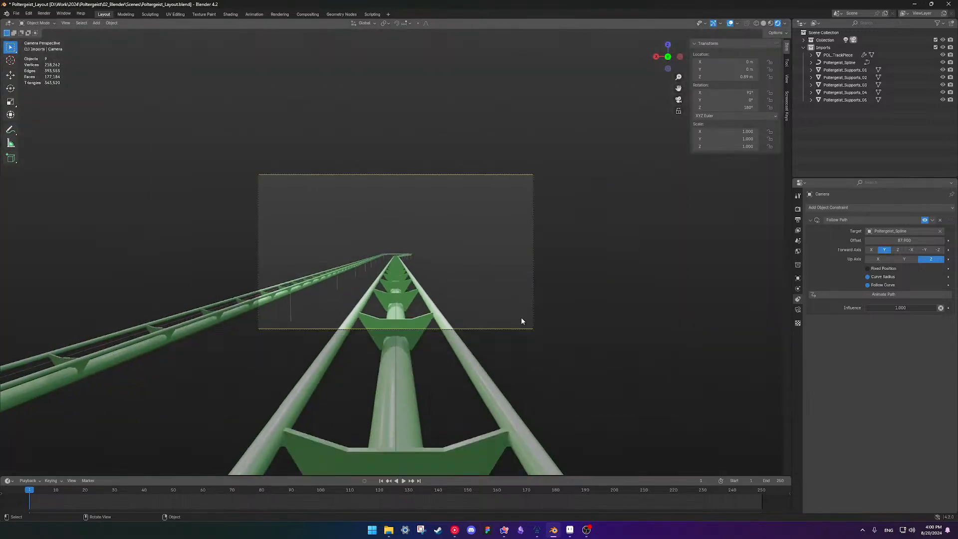
pyautogui.scroll(-2, 522, 321)
pyautogui.scroll(8, 522, 320)
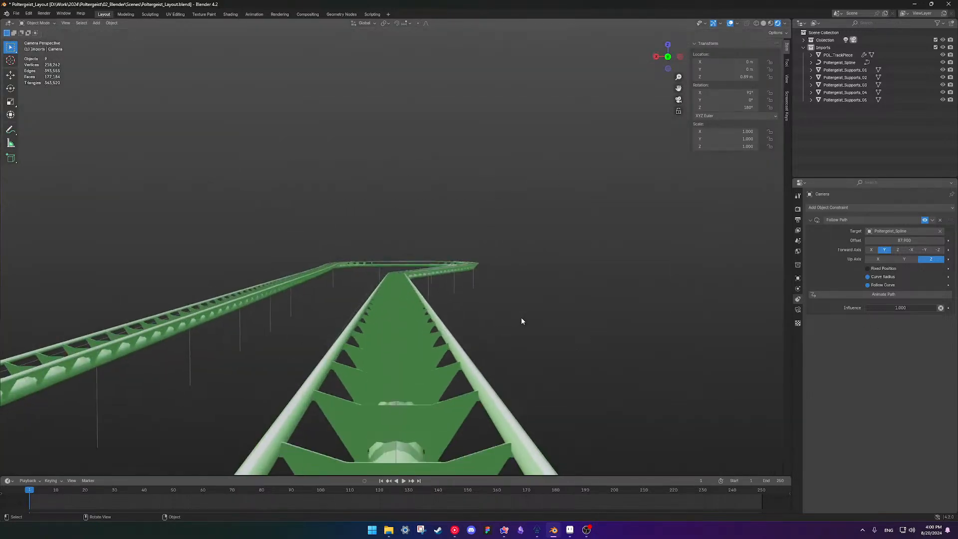
pyautogui.scroll(-6, 521, 321)
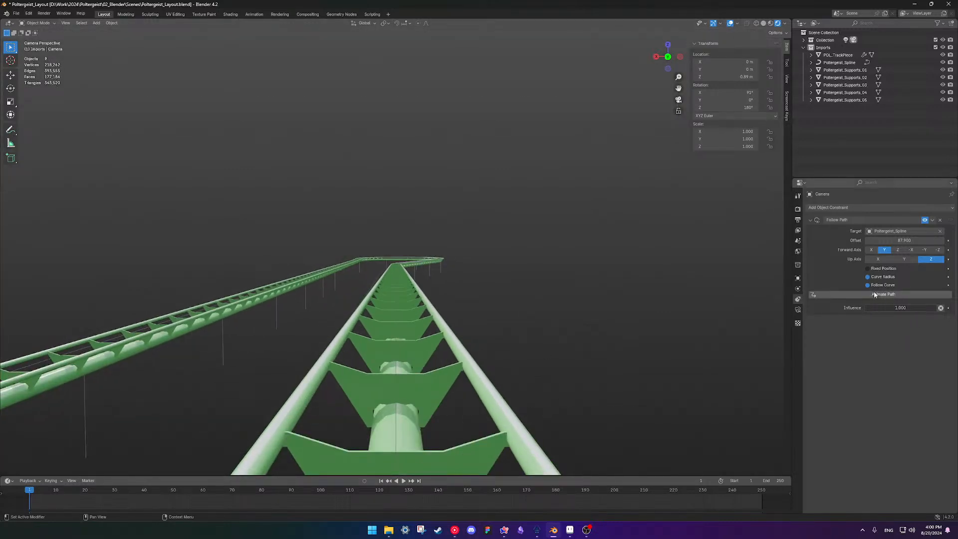
# Animate the camera's path from the Follow Path constraint, preview the motion, and return to the first frame.
pyautogui.click(888, 295)
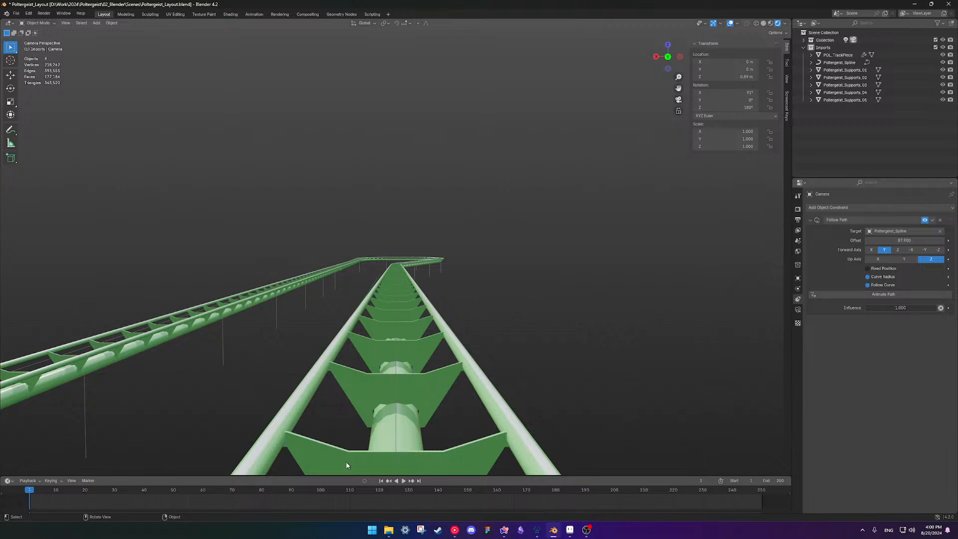
pyautogui.press('space')
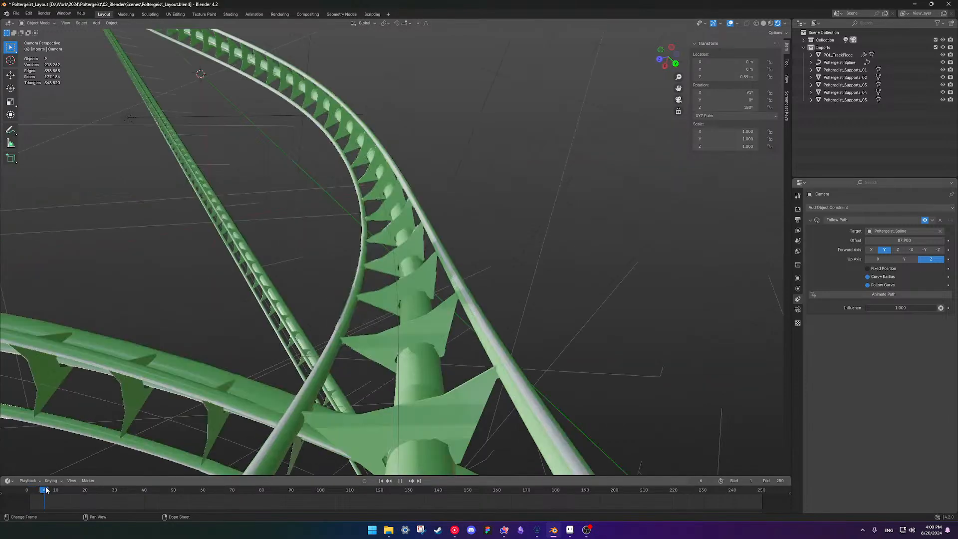
pyautogui.moveTo(32, 490); pyautogui.dragTo(27, 491)
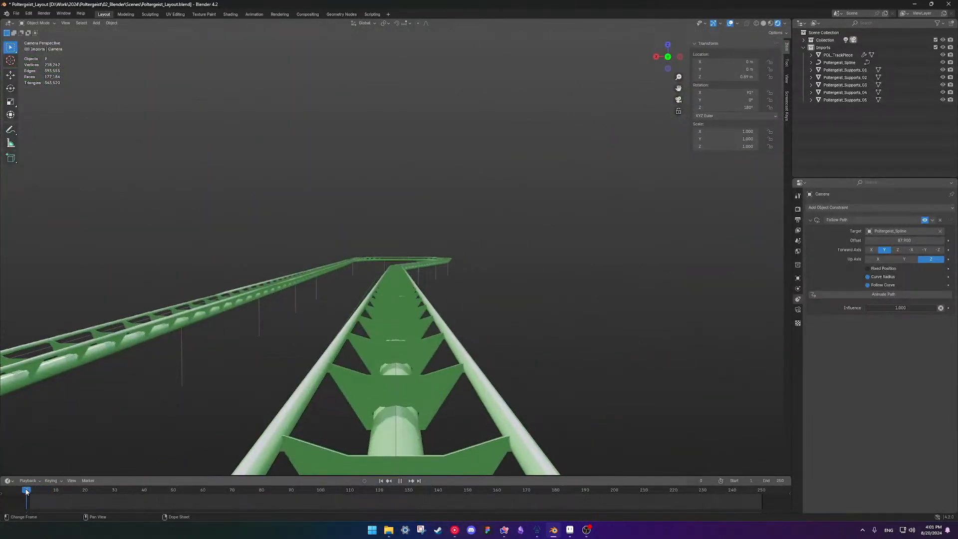
pyautogui.press('space')
pyautogui.hotkey('shift', 'Left')
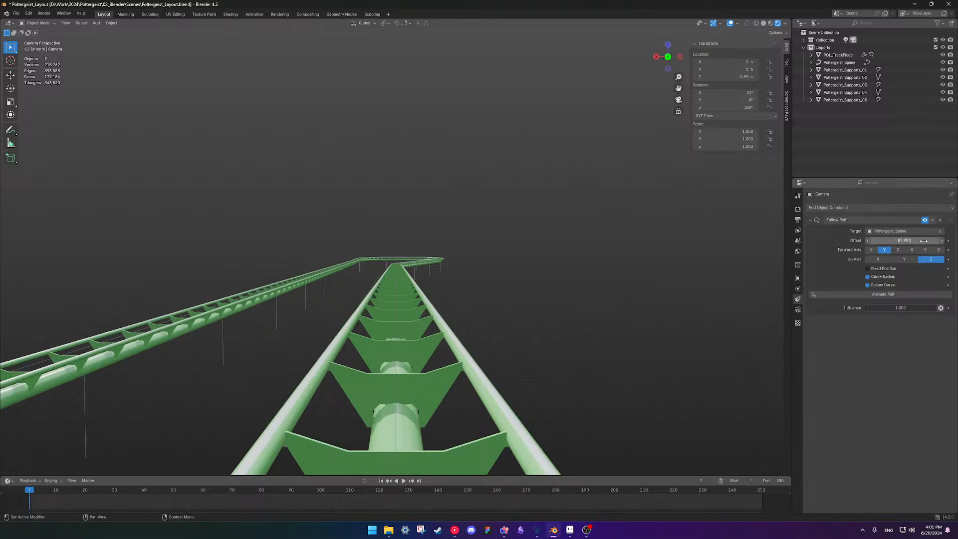
# Reset the offset of the camera's Follow Path constraint to 0.
pyautogui.moveTo(923, 241); pyautogui.dragTo(888, 240)
pyautogui.doubleClick(932, 240)
pyautogui.write('0')
pyautogui.press('Return')
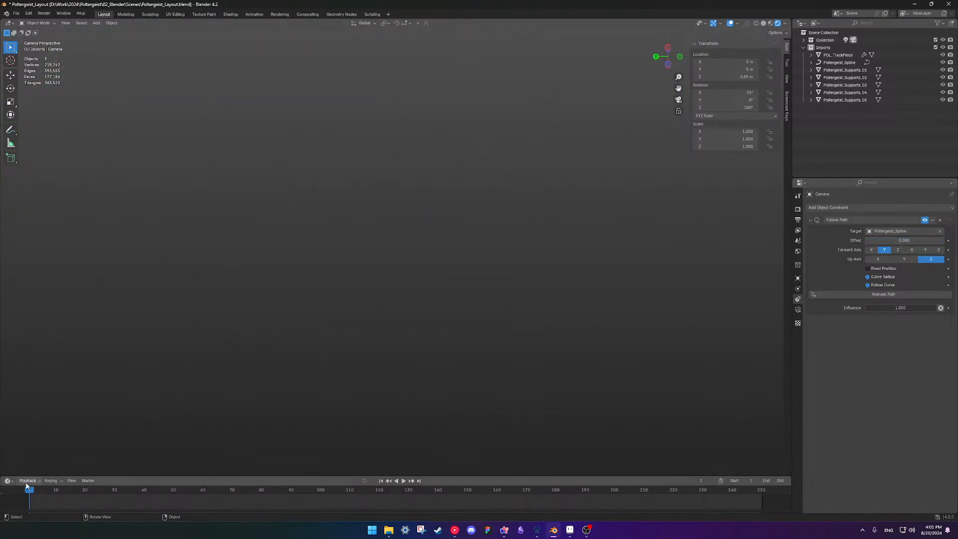
# Scrub back to the start of the timeline and play the first part of the camera ride.
pyautogui.press('space')
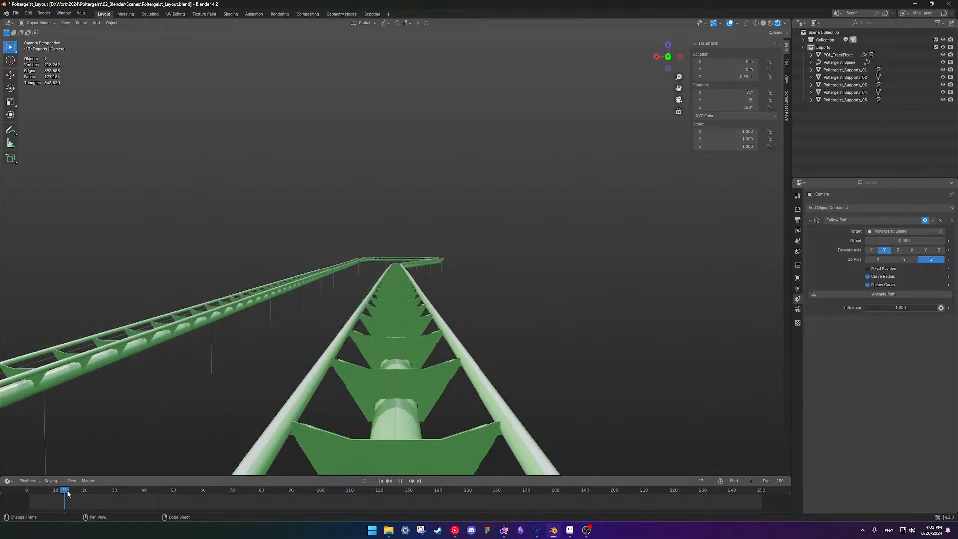
pyautogui.moveTo(83, 493); pyautogui.dragTo(32, 494)
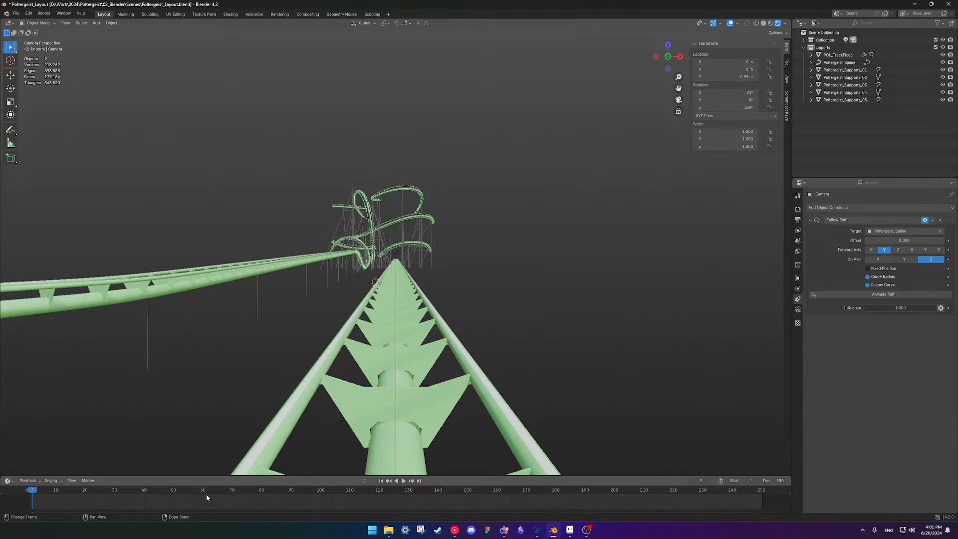
pyautogui.click(400, 481)
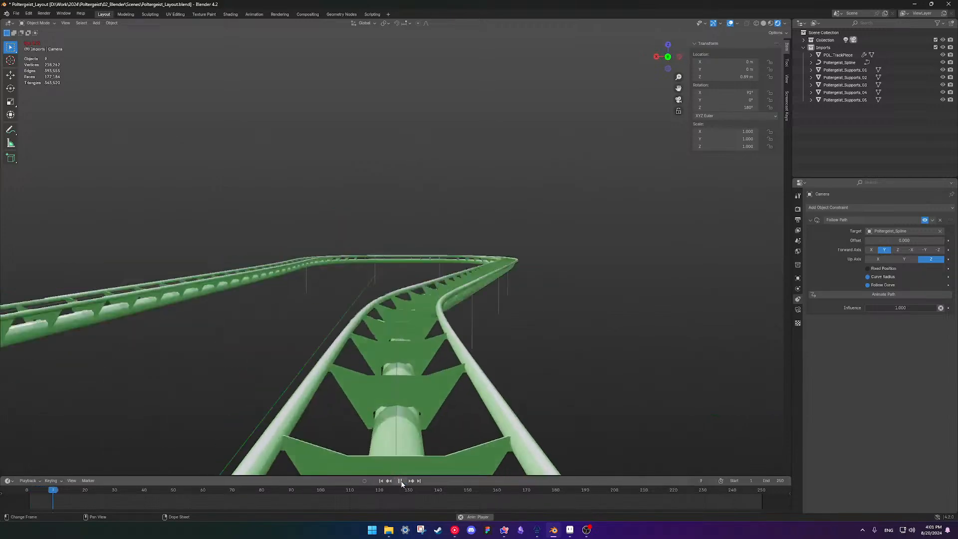
pyautogui.click(400, 482)
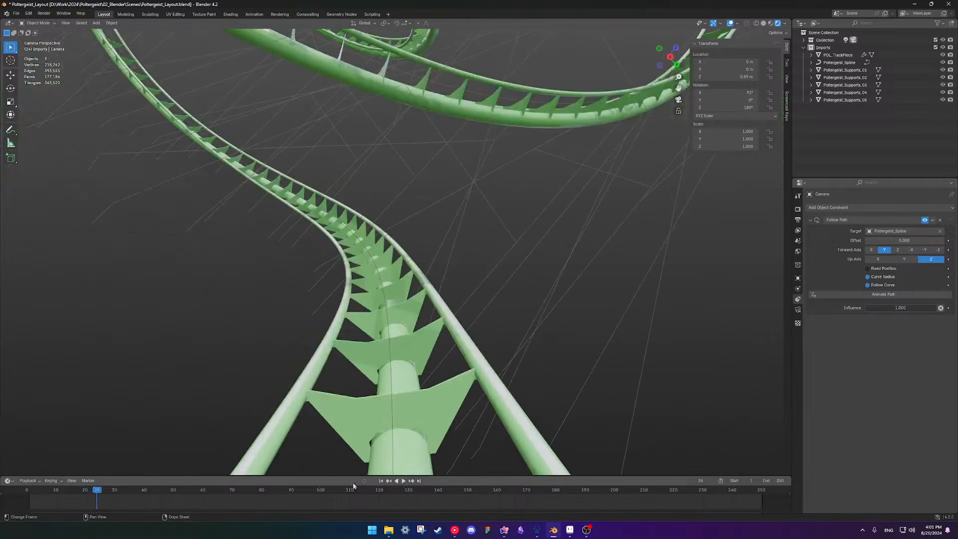
# Jump between the first and last frames of the camera ride and briefly play its opening to check the start position.
pyautogui.click(381, 481)
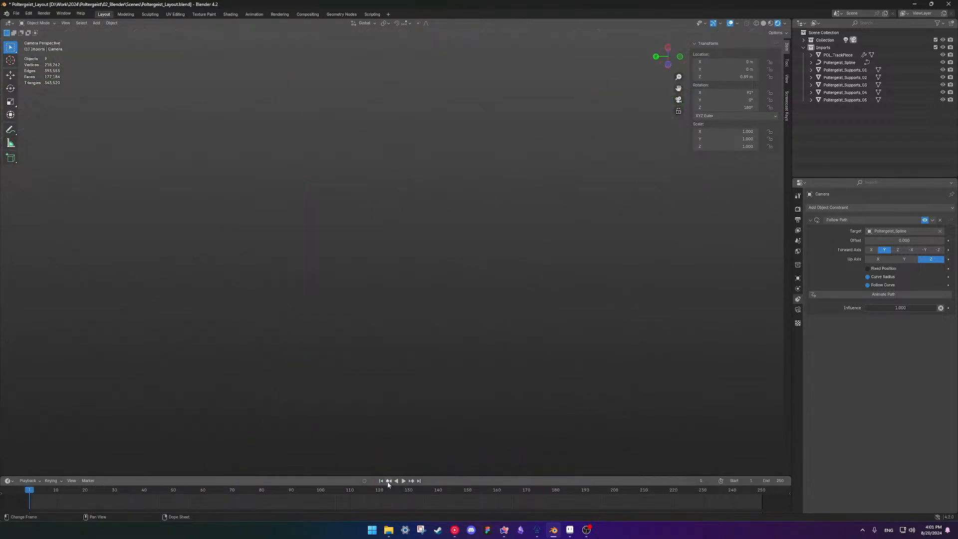
pyautogui.click(389, 480)
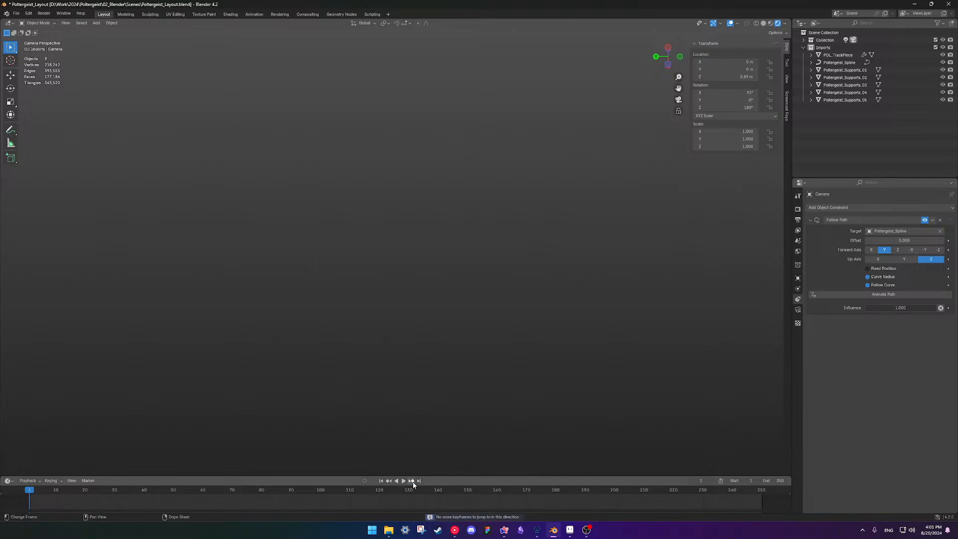
pyautogui.click(411, 482)
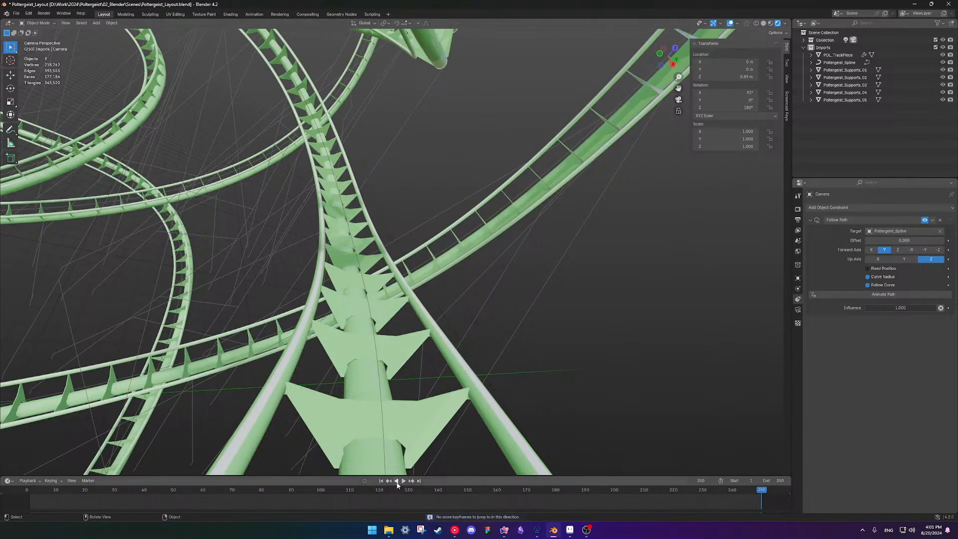
pyautogui.click(381, 481)
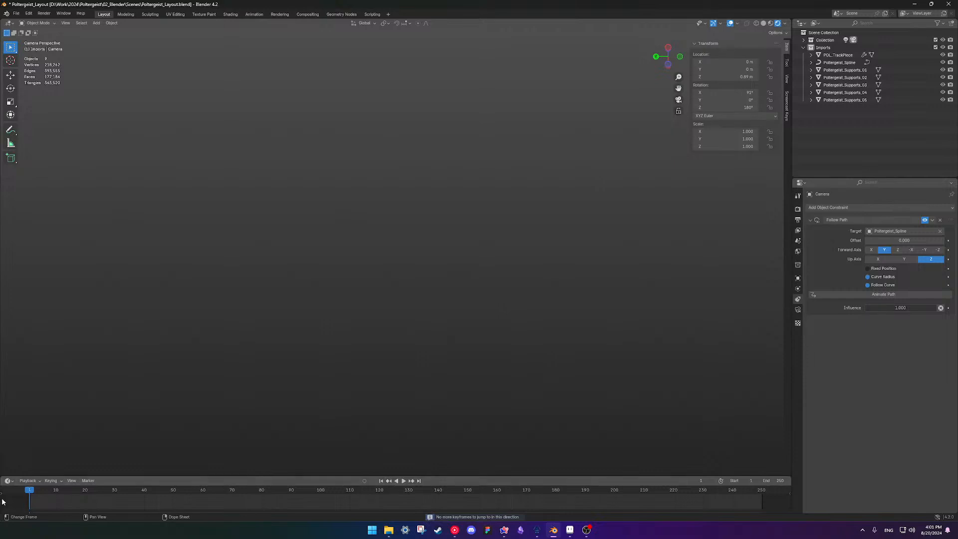
pyautogui.press('space')
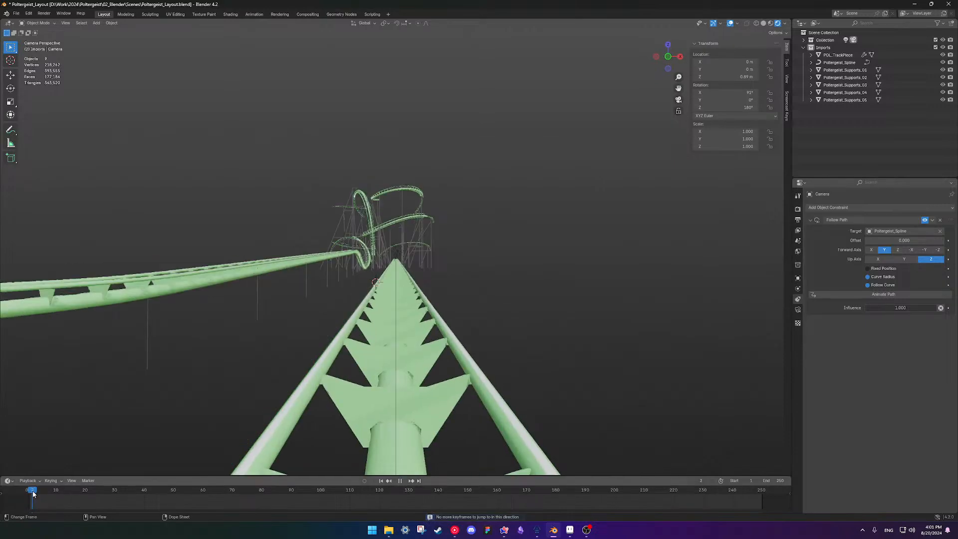
pyautogui.press('space')
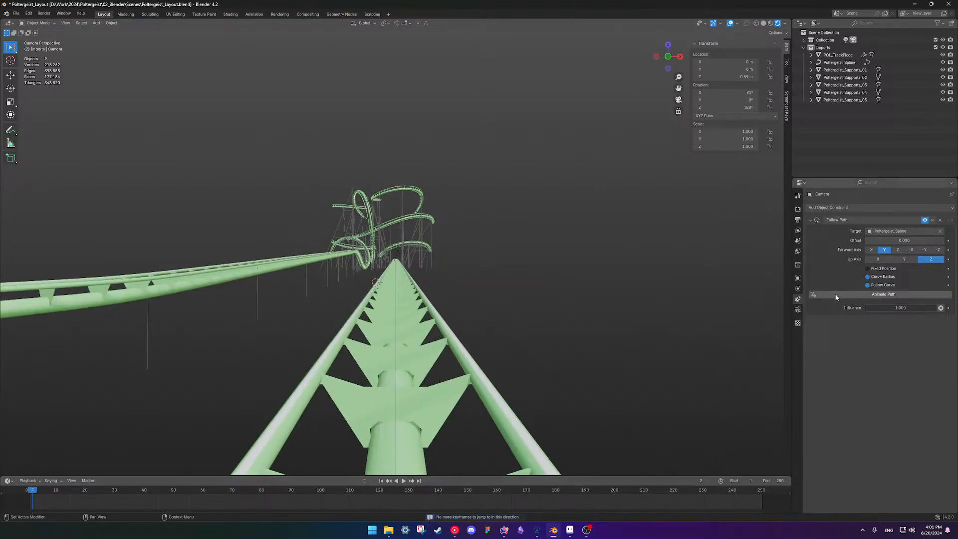
pyautogui.click(30, 492)
pyautogui.press('space')
pyautogui.press('space')
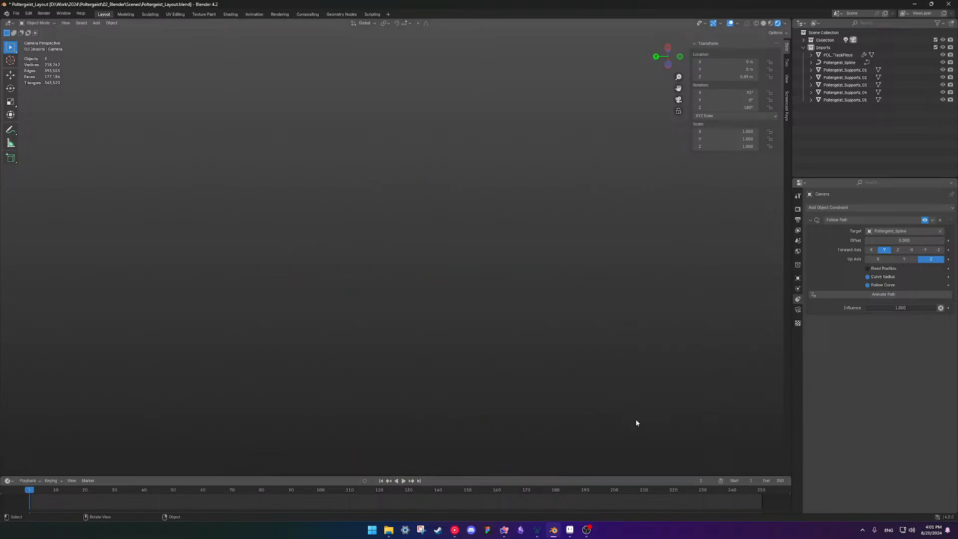
# Try to animate the camera's path again from its Follow Path constraint and replay the opening frames.
pyautogui.click(883, 294)
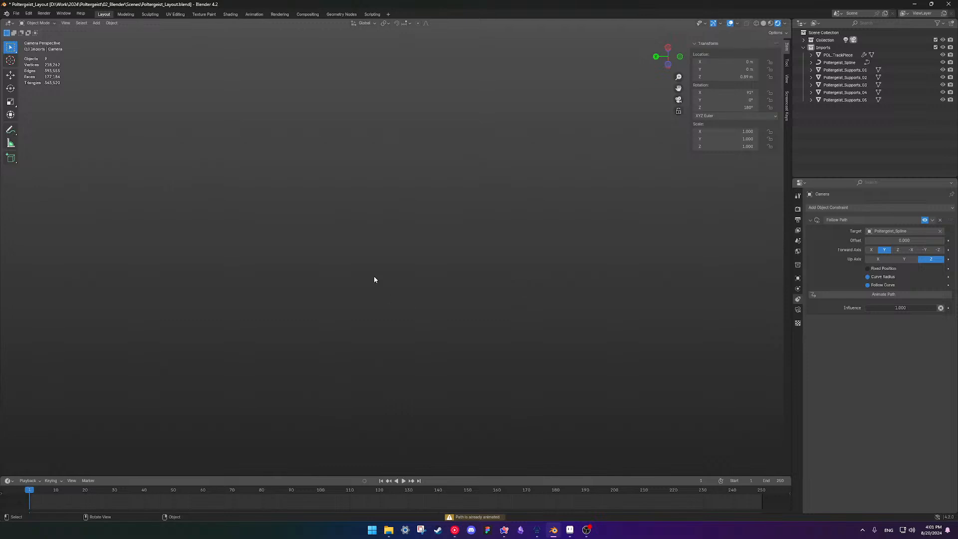
pyautogui.scroll(-7, 374, 277)
pyautogui.scroll(2, 374, 277)
pyautogui.scroll(-4, 375, 278)
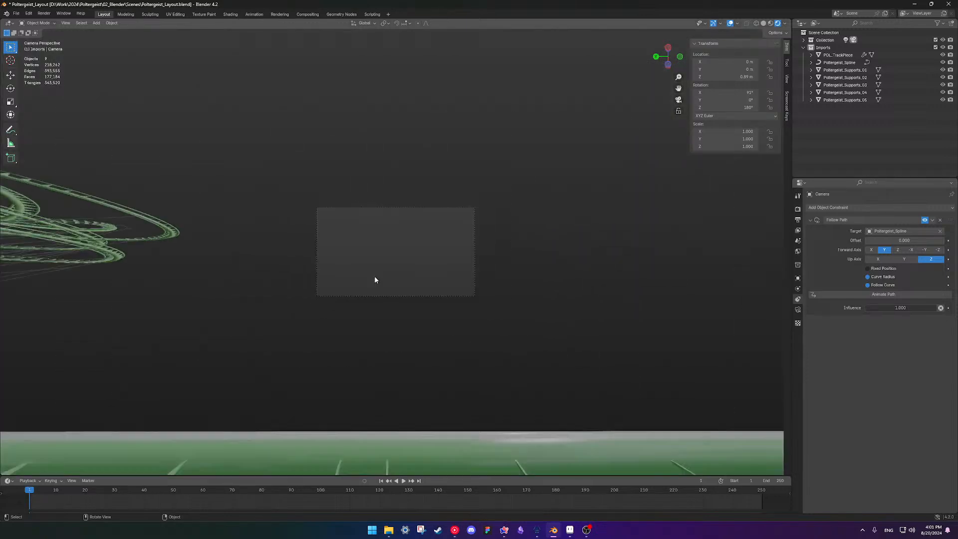
pyautogui.scroll(-1, 376, 280)
pyautogui.scroll(9, 376, 280)
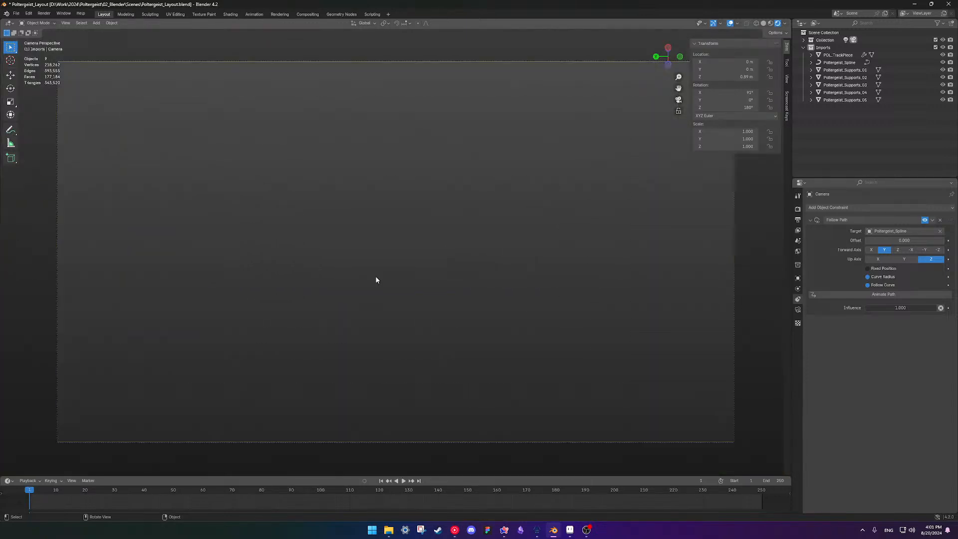
pyautogui.scroll(2, 376, 280)
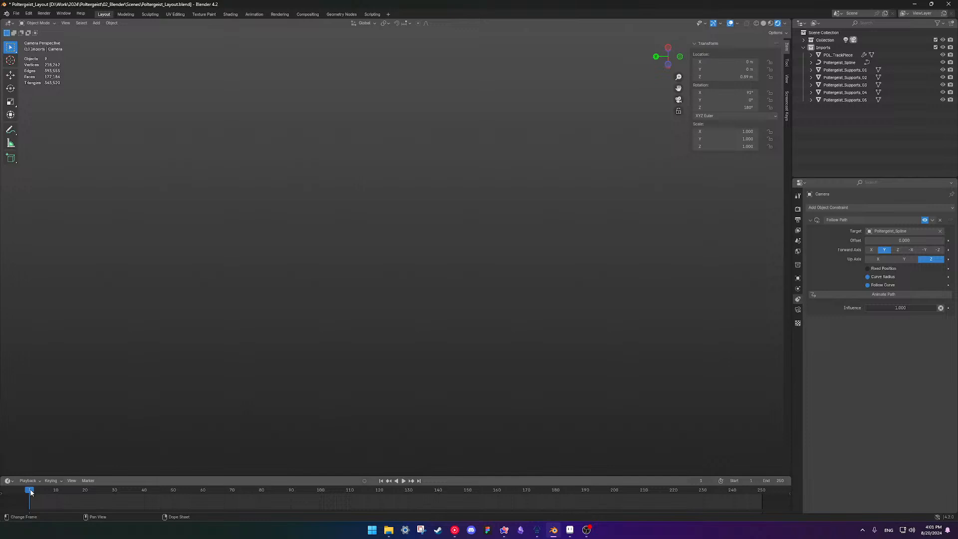
pyautogui.press('space')
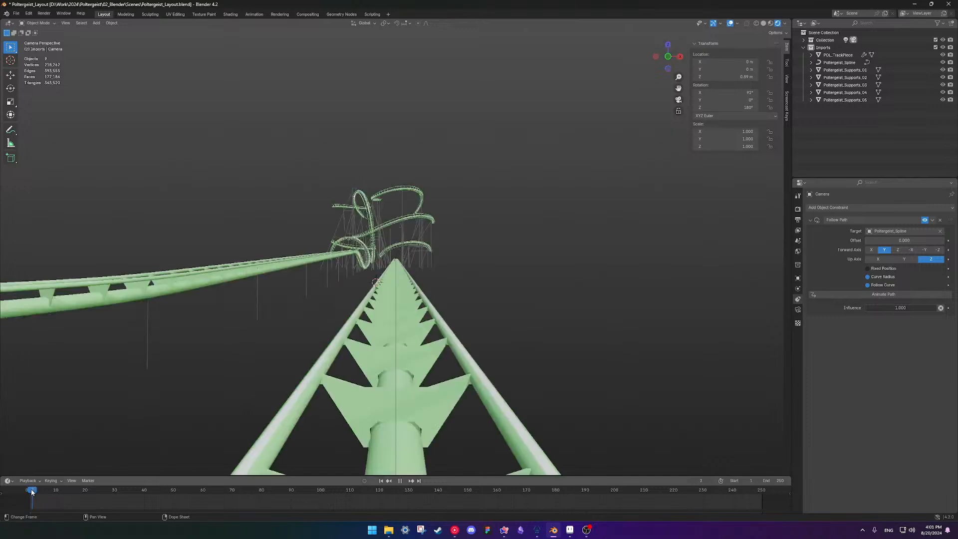
pyautogui.press('space')
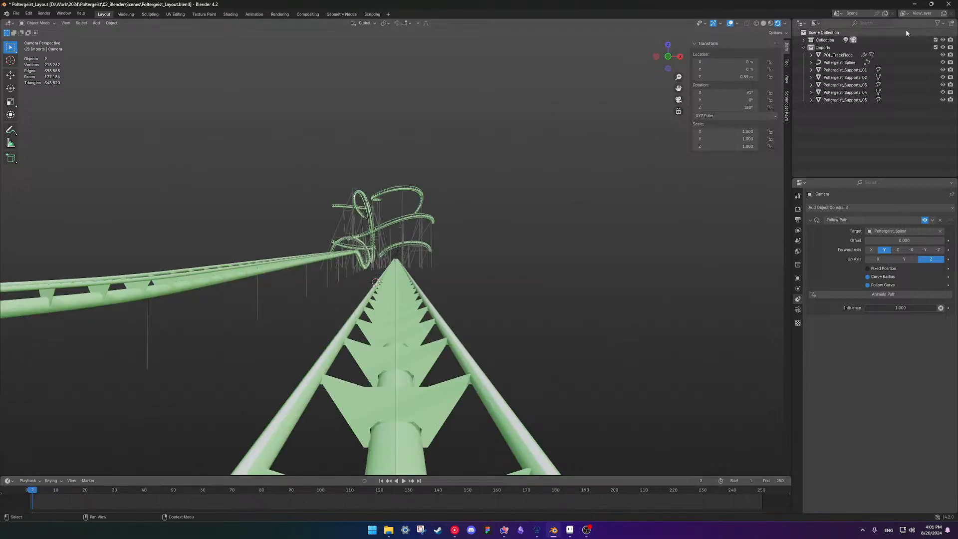
# Switch the direction of the Poltergeist_Spline curve in Edit Mode and return to Object Mode.
pyautogui.click(850, 64)
pyautogui.press('Tab')
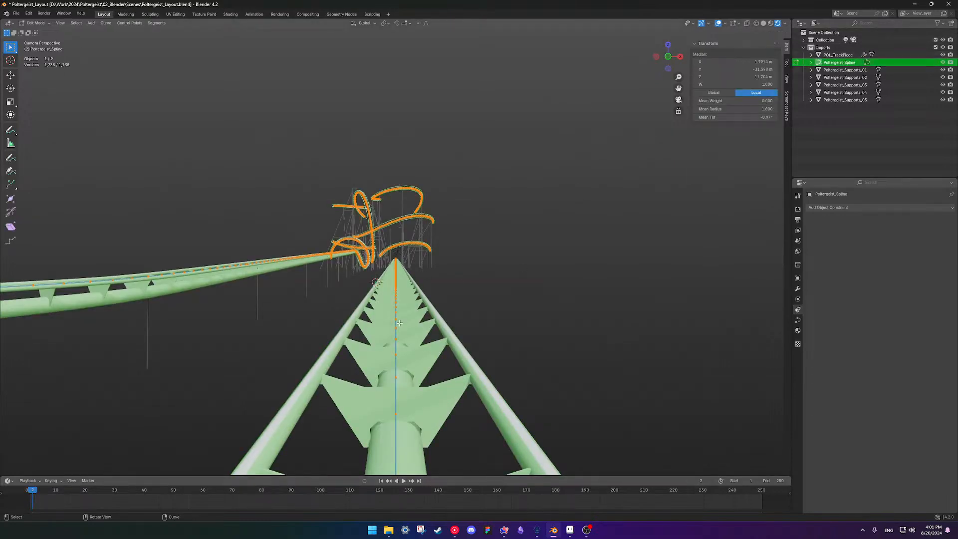
pyautogui.rightClick(399, 323)
pyautogui.click(395, 329)
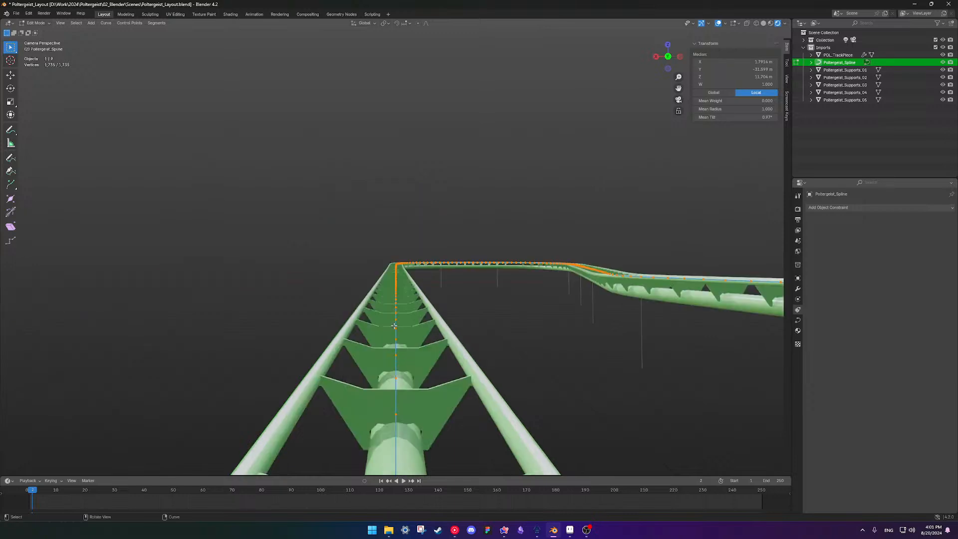
pyautogui.press('Tab')
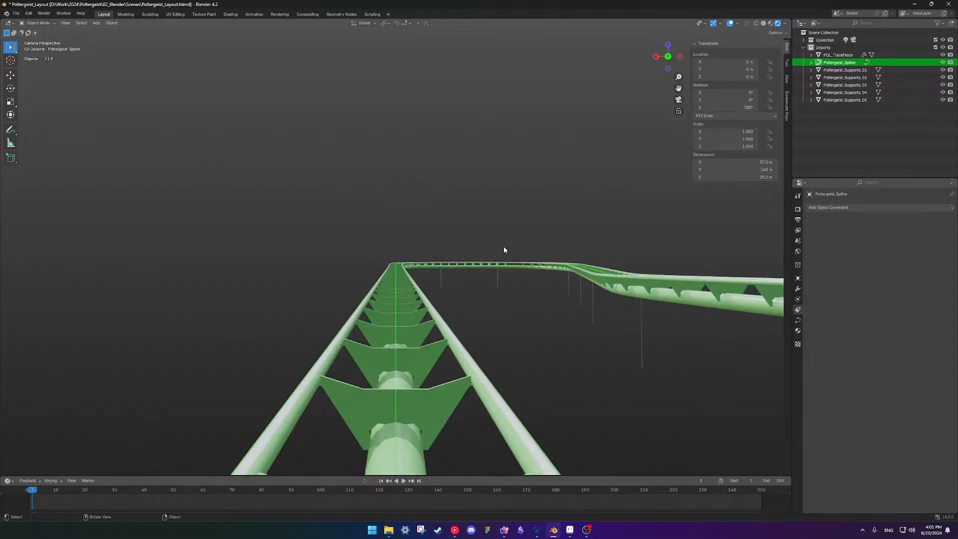
# Try a Z rotation of 0° on the Poltergeist_Spline object, inspect the track, and undo the rotation.
pyautogui.click(728, 107)
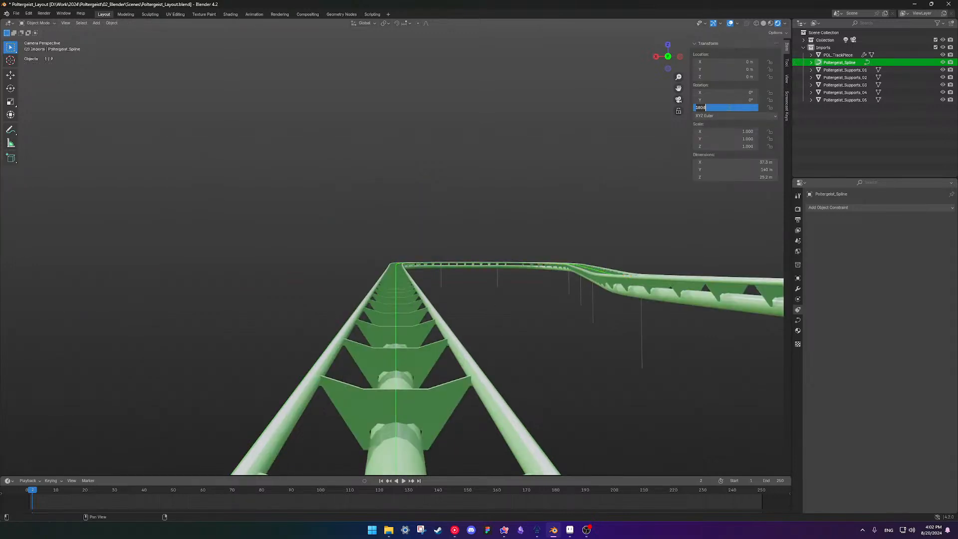
pyautogui.write('0')
pyautogui.press('Return')
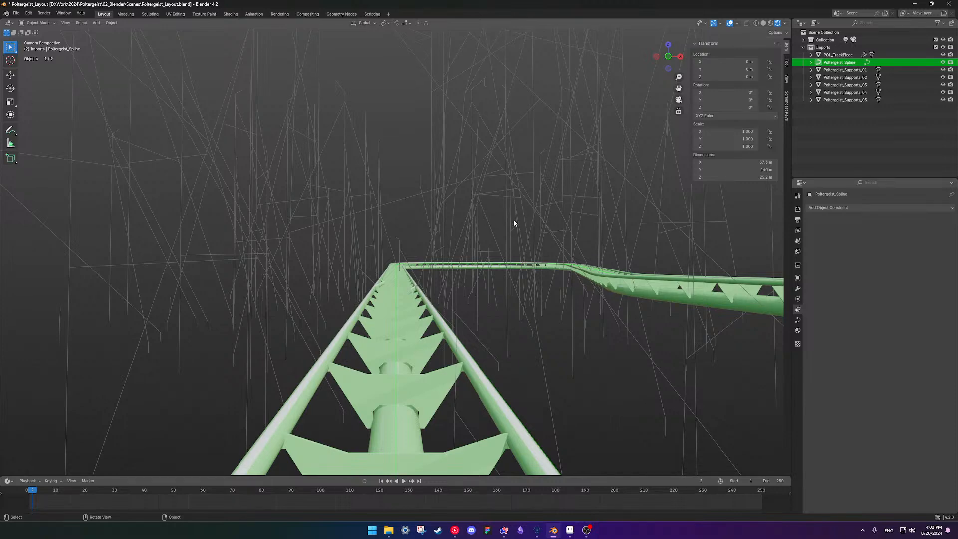
pyautogui.moveTo(514, 223); pyautogui.dragTo(684, 226, button='middle')
pyautogui.hotkey('ctrl', 'z')
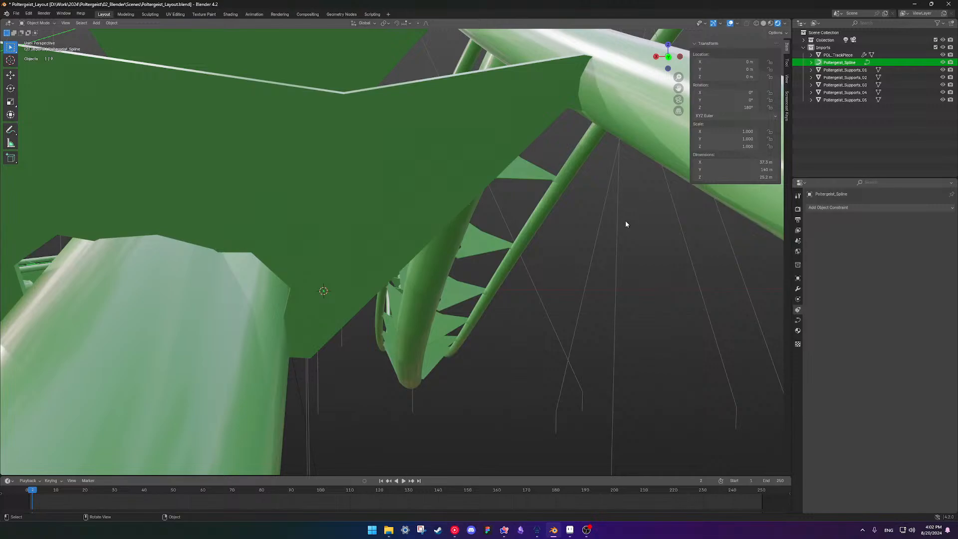
# Locate and select the camera on the track, set its Z rotation to 0°, and look through it.
pyautogui.moveTo(530, 227); pyautogui.dragTo(560, 226, button='middle')
pyautogui.scroll(-10, 399, 225)
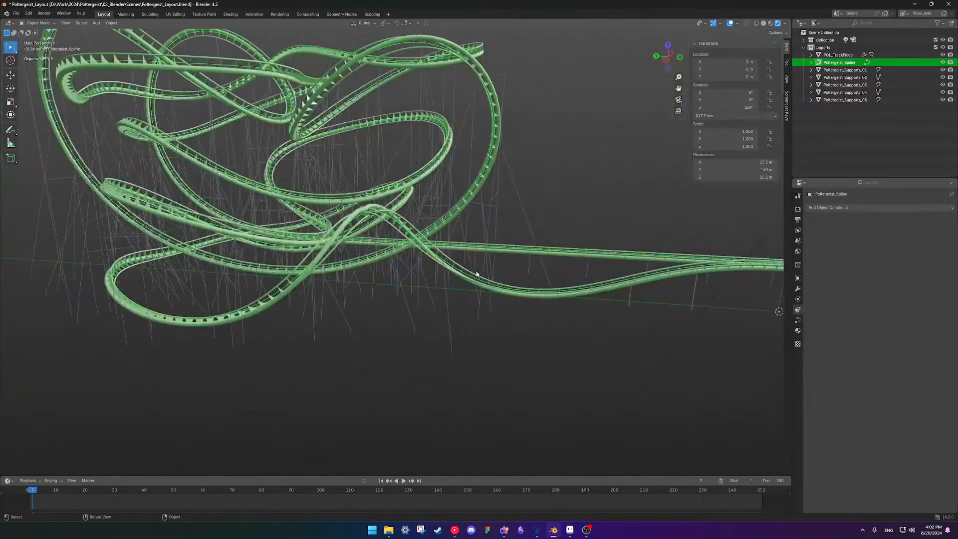
pyautogui.press('a')
pyautogui.moveTo(668, 225); pyautogui.dragTo(406, 220, button='middle')
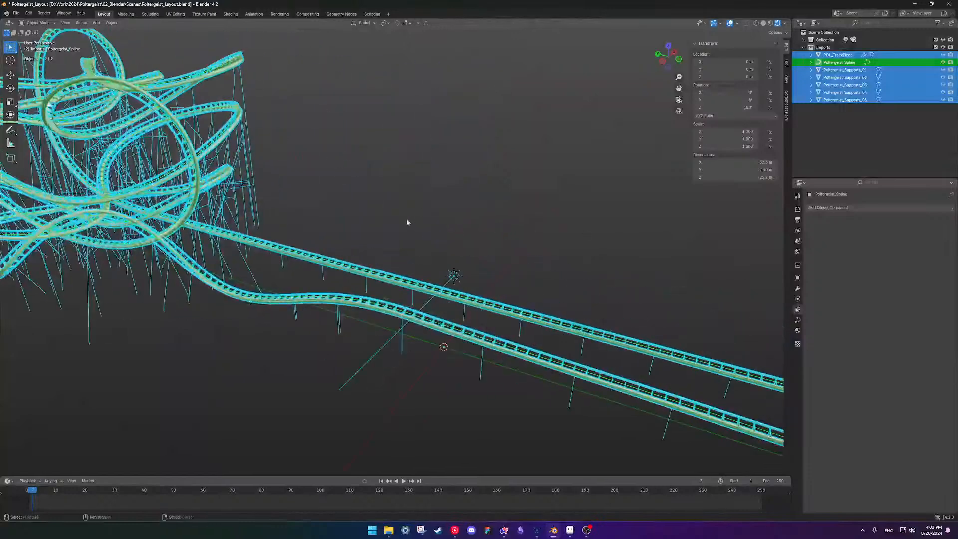
pyautogui.keyDown('shift'); pyautogui.moveTo(617, 291); pyautogui.dragTo(384, 174, button='middle'); pyautogui.keyUp('shift')
pyautogui.click(559, 217)
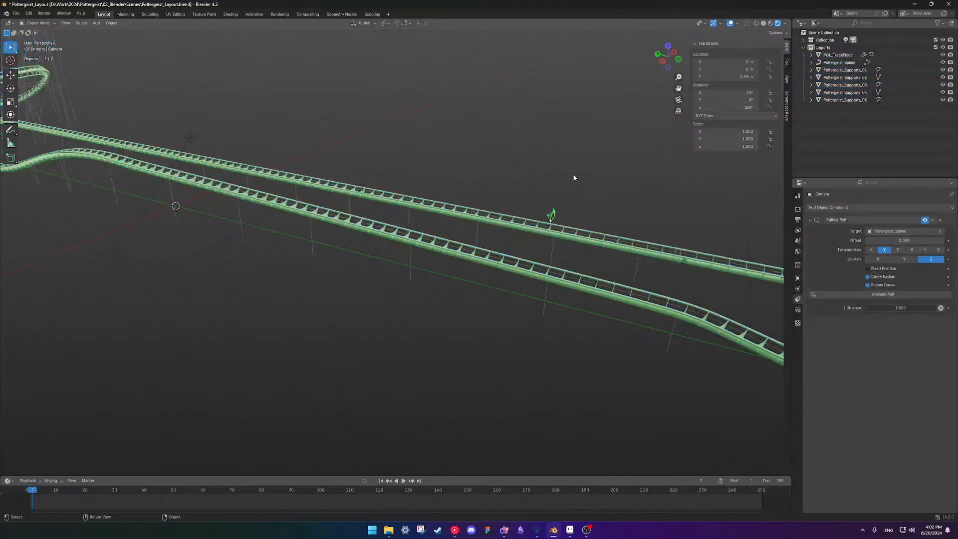
pyautogui.click(739, 107)
pyautogui.write('0')
pyautogui.press('Return')
pyautogui.press('KP_0')
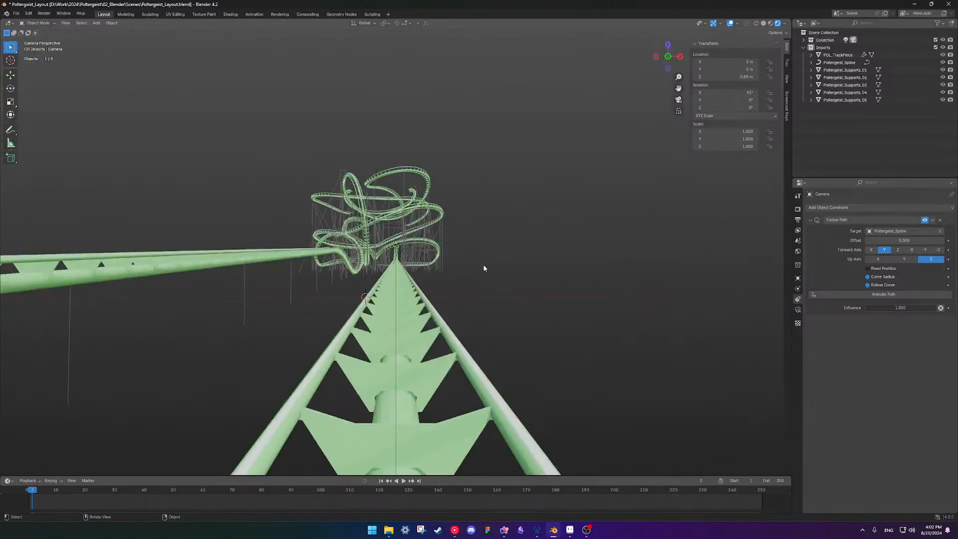
# Play the ride through the camera, and scrub back to frame 48.
pyautogui.click(403, 481)
pyautogui.click(400, 481)
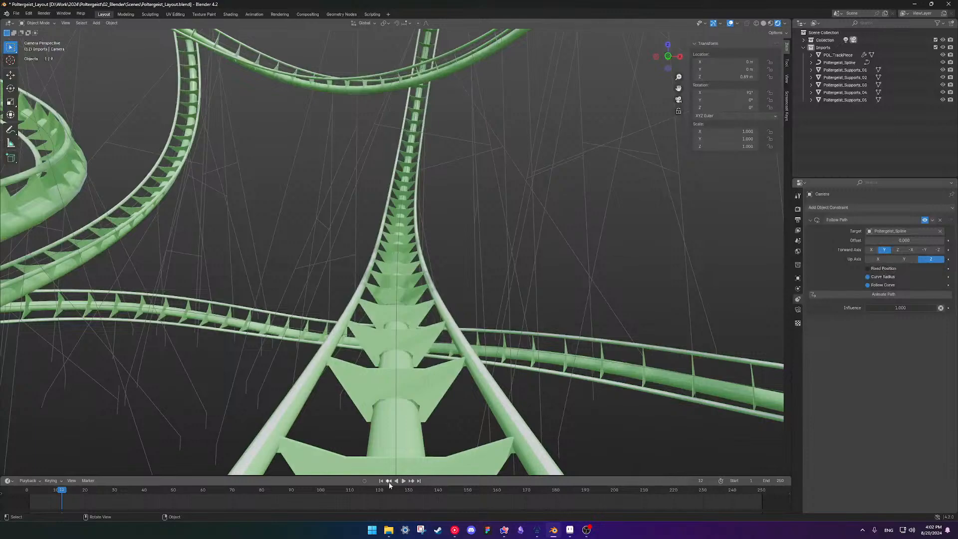
pyautogui.press('space')
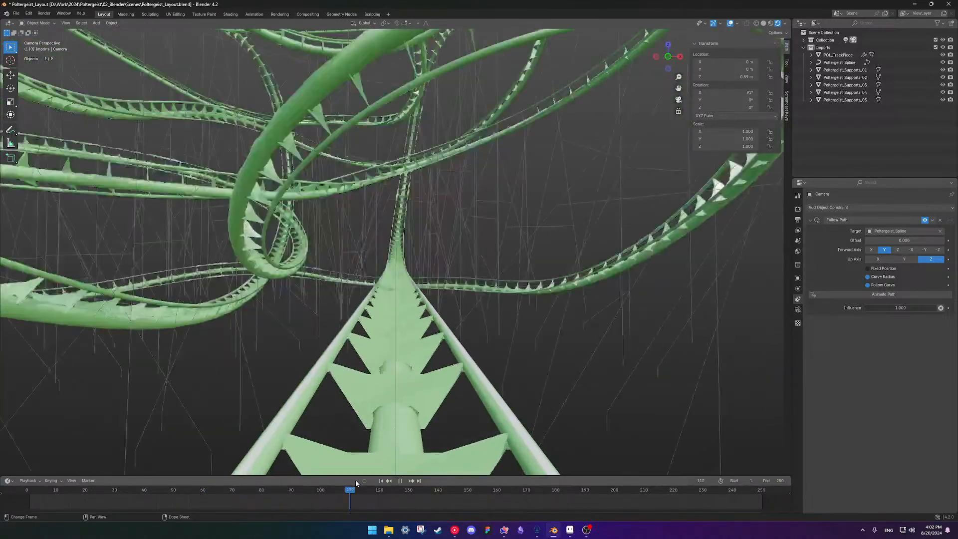
pyautogui.moveTo(338, 485); pyautogui.dragTo(168, 484)
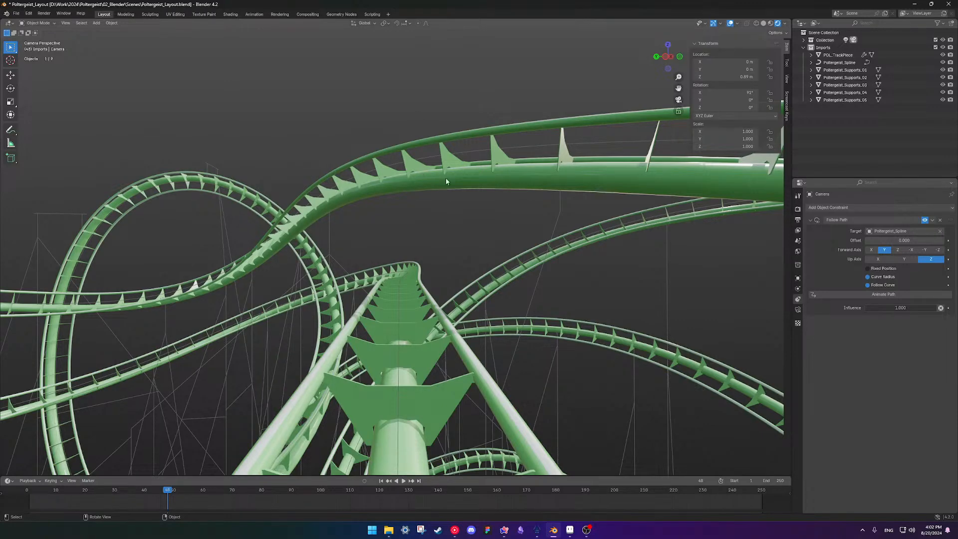
# Switch to the browser's on-ride video, pause it at 0:36, compare that shot with the camera view, and return to Blender.
pyautogui.hotkey('alt', 'Tab')
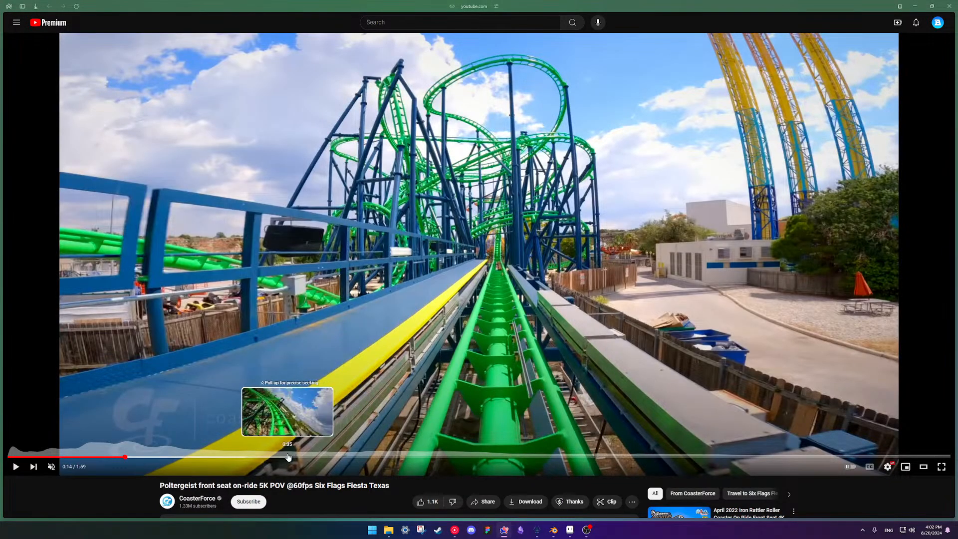
pyautogui.click(294, 456)
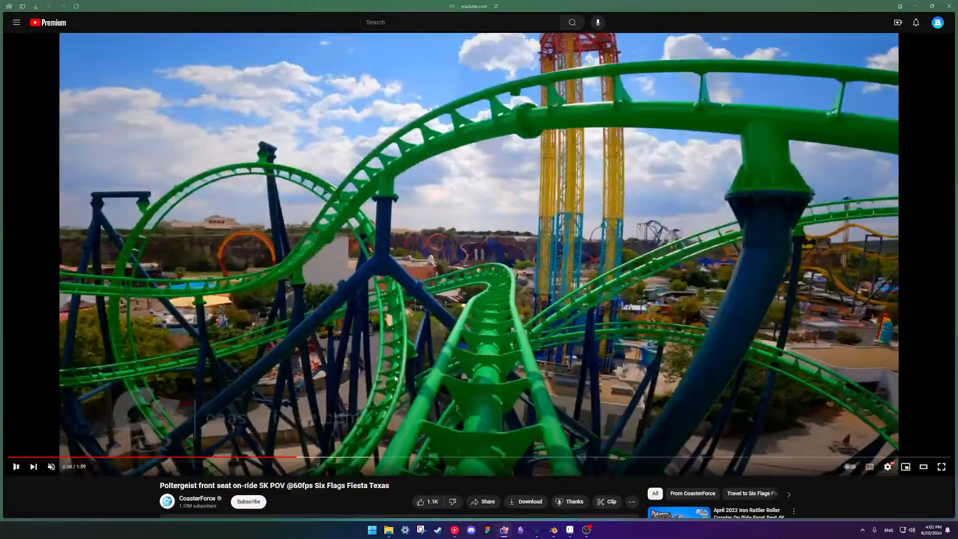
pyautogui.click(392, 380)
pyautogui.hotkey('alt', 'Tab')
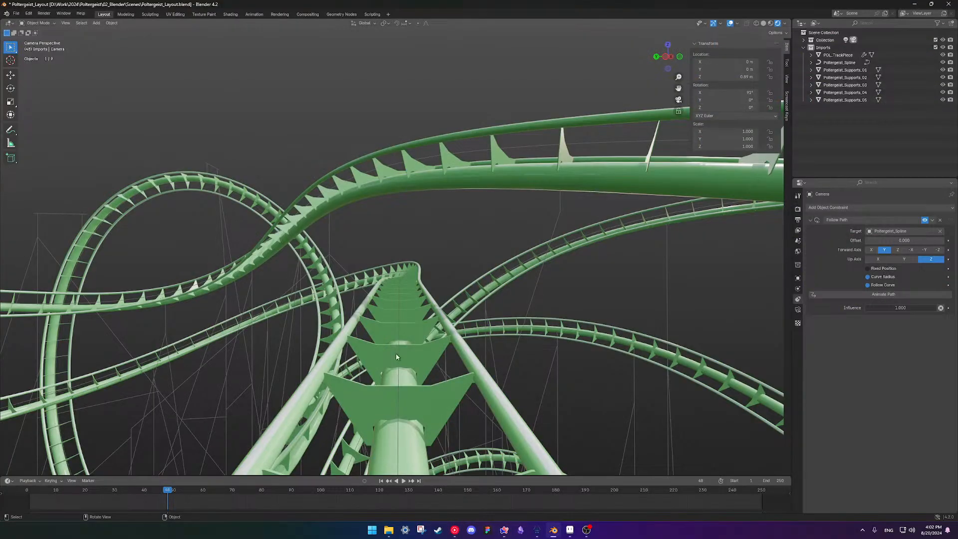
pyautogui.hotkey('alt', 'Tab')
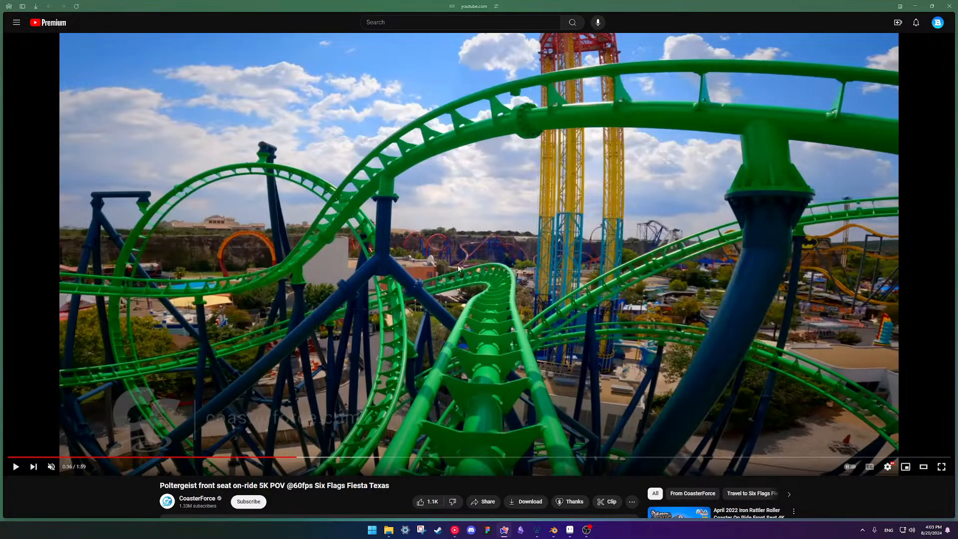
pyautogui.hotkey('alt', 'Tab')
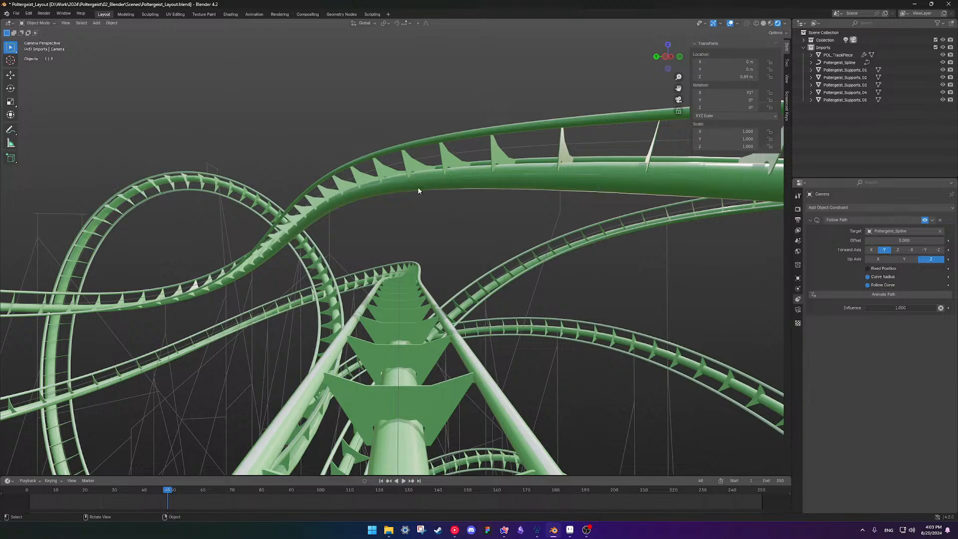
# Enable Scene World lighting for the rendered viewport shading.
pyautogui.click(784, 24)
pyautogui.click(764, 68)
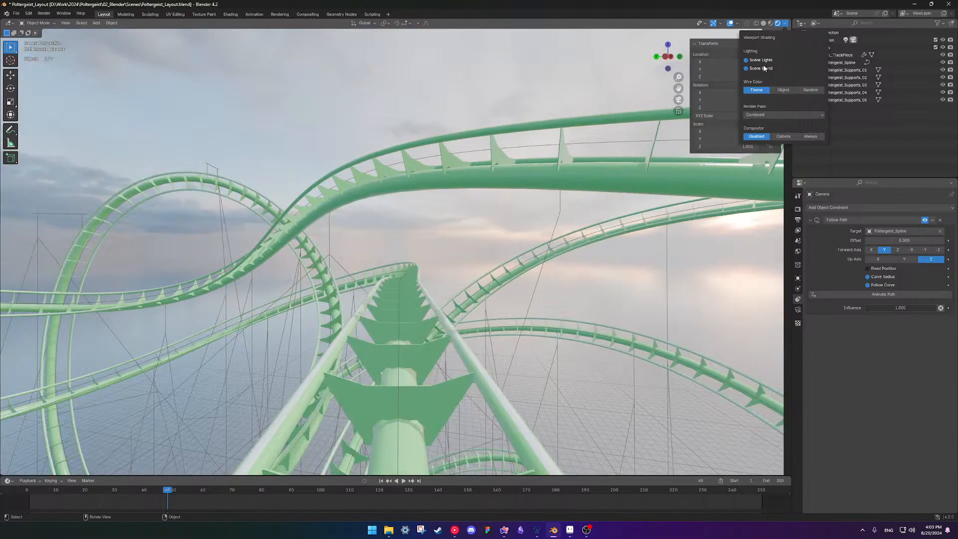
# Compare the camera view against the sky background with the browser's on-ride video again, and resume the ride playback in Blender.
pyautogui.hotkey('alt', 'Tab')
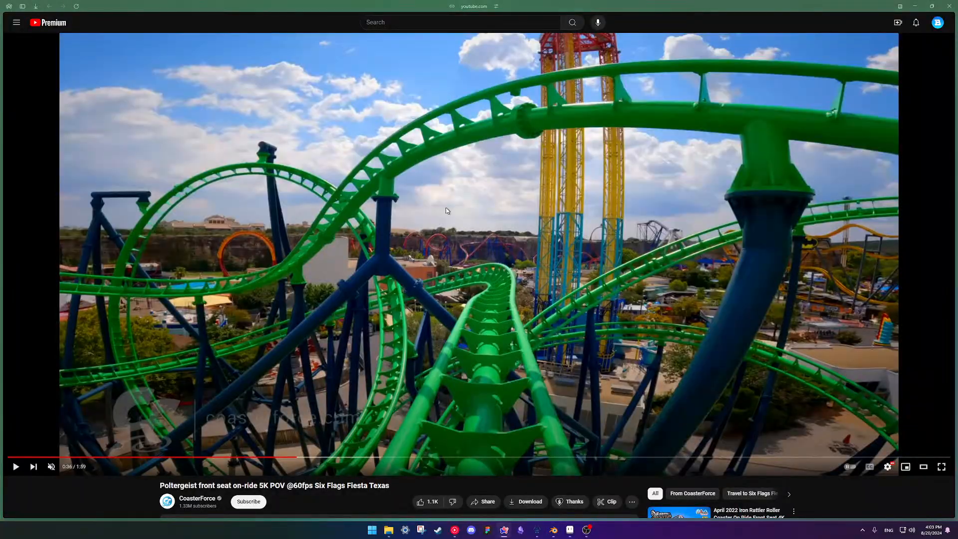
pyautogui.hotkey('alt', 'Tab')
pyautogui.hotkey('alt', 'Tab')
pyautogui.hotkey('alt', 'Tab')
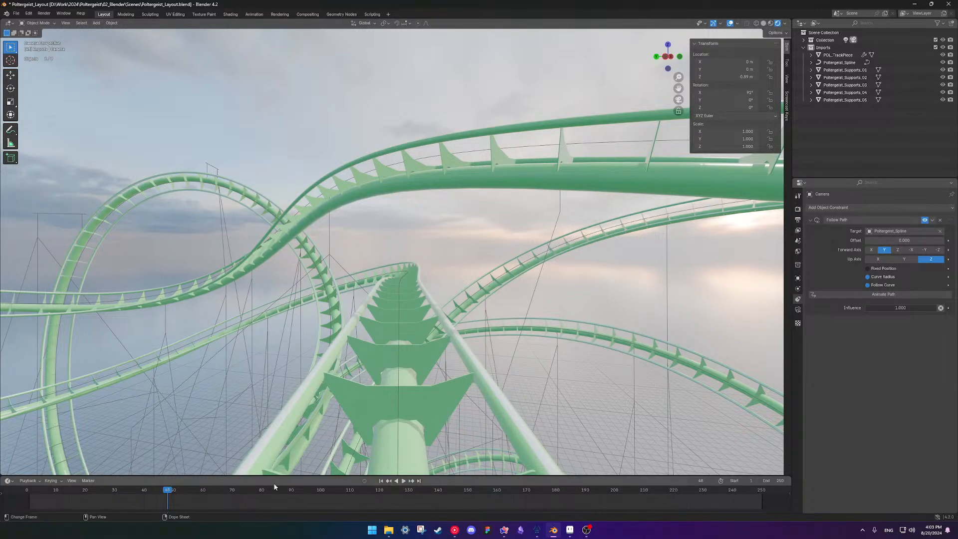
pyautogui.press('space')
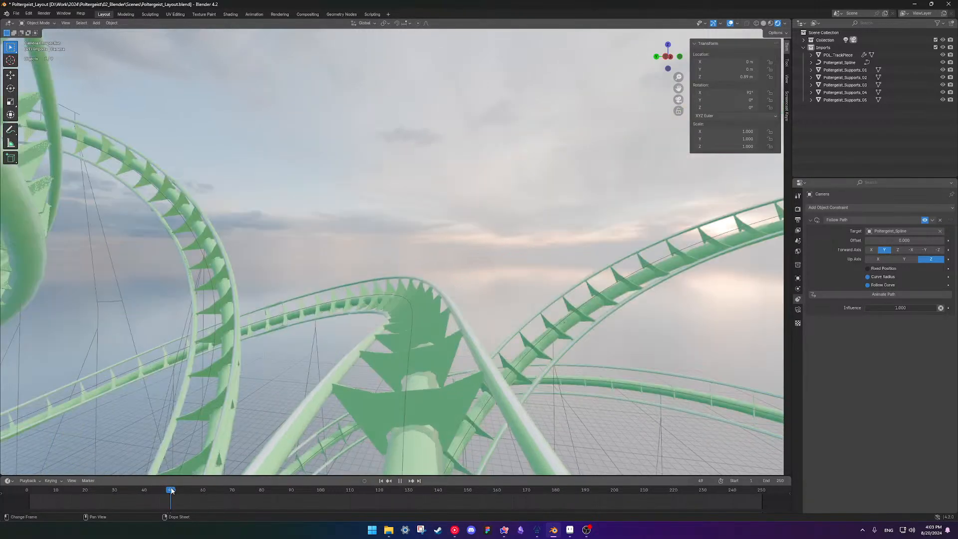
# Scrub the ride back to about frame 47 and stop the camera playback.
pyautogui.moveTo(172, 491); pyautogui.dragTo(166, 490)
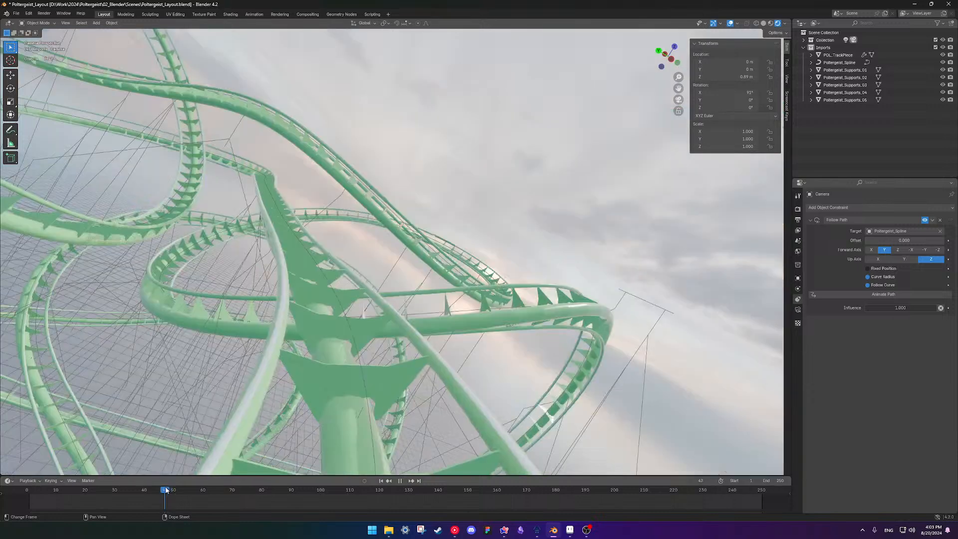
pyautogui.press('space')
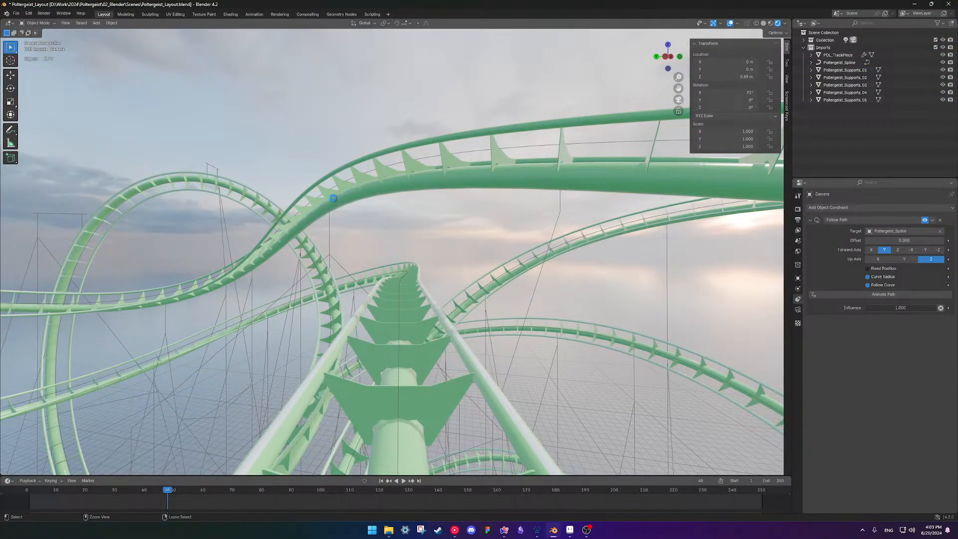
# Save the layout scene and open the recent file Poltergeist_Track_Elements.blend.
pyautogui.hotkey('ctrl', 's')
pyautogui.click(16, 13)
pyautogui.moveTo(42, 34)
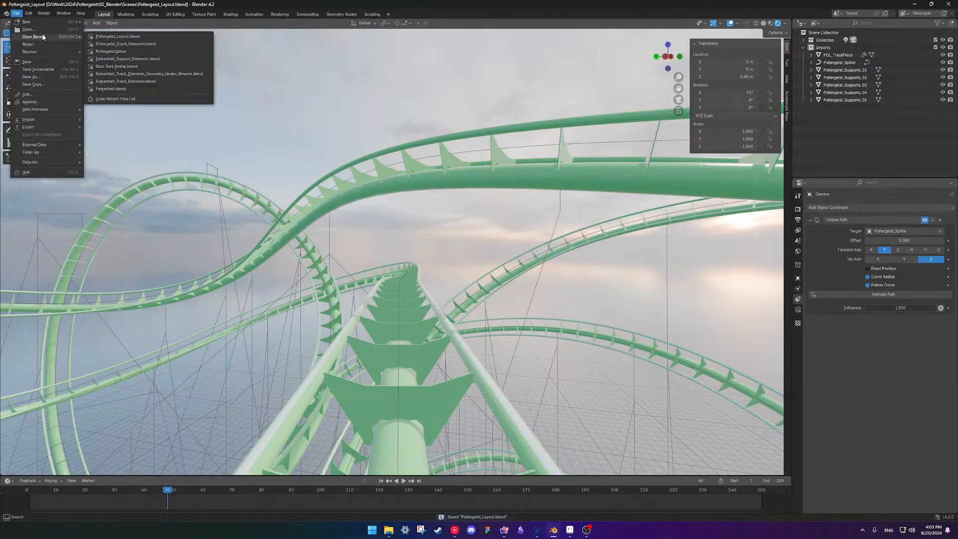
pyautogui.click(127, 45)
# Examine in front view how the crosstie of POL_TrackPiece meets the rail, with its mesh open for editing and nothing selected.
pyautogui.scroll(5, 548, 305)
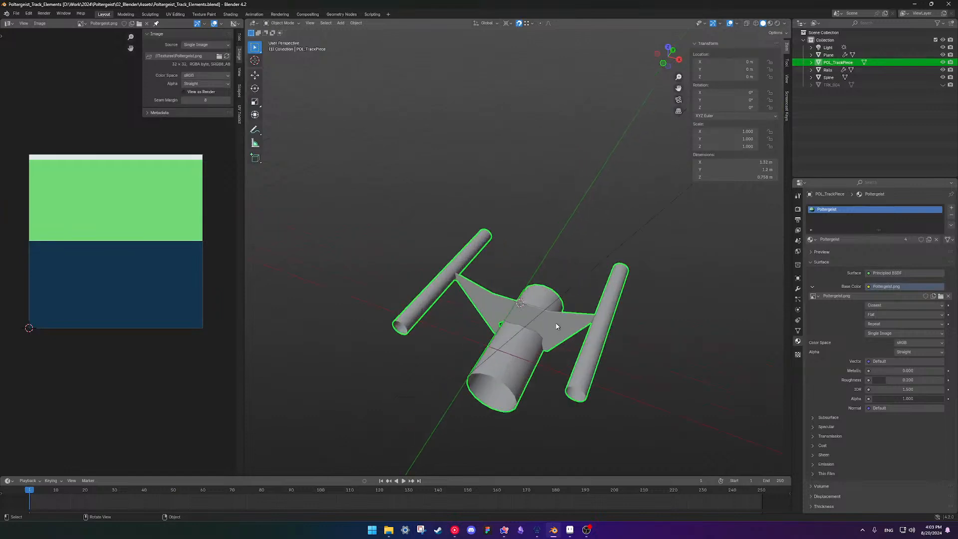
pyautogui.moveTo(502, 352); pyautogui.dragTo(482, 301, button='middle')
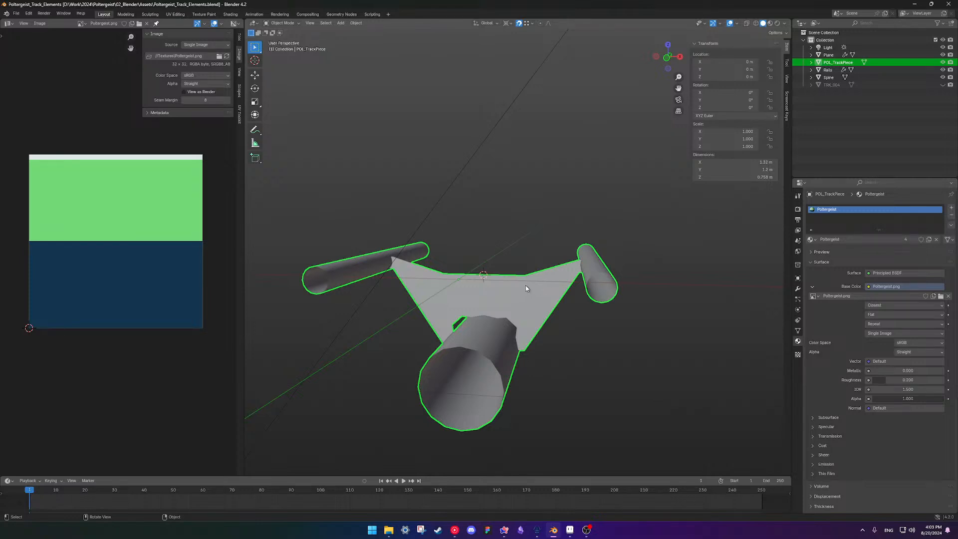
pyautogui.moveTo(525, 286); pyautogui.dragTo(558, 258, button='middle')
pyautogui.press('Tab')
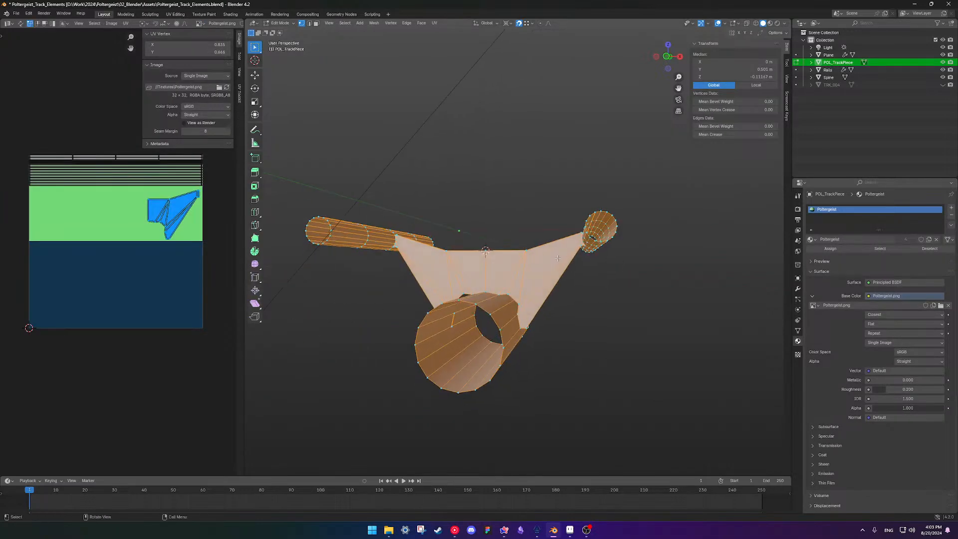
pyautogui.press('KP_1')
pyautogui.scroll(3, 560, 258)
pyautogui.keyDown('shift'); pyautogui.moveTo(656, 280); pyautogui.dragTo(586, 276, button='middle'); pyautogui.keyUp('shift')
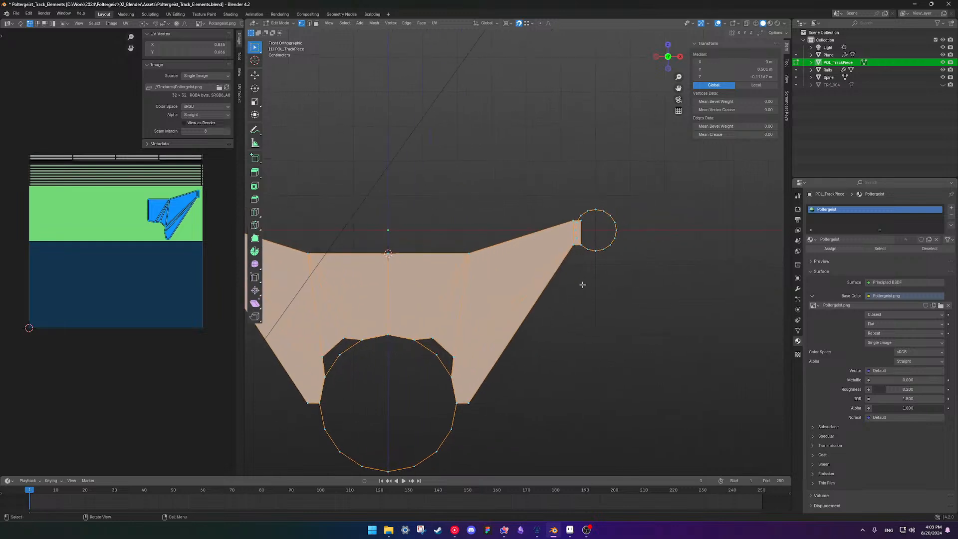
pyautogui.hotkey('alt', 'a')
pyautogui.scroll(3, 586, 276)
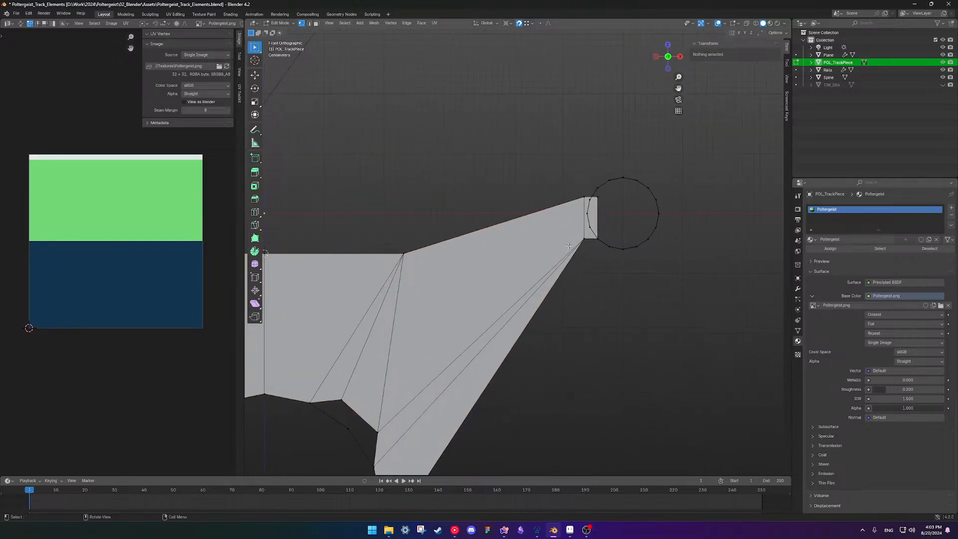
# Turn on X-ray and raise the upper rail-end vertices of the crosstie object Plane by about 0.0275 m along Z.
pyautogui.hotkey('alt', 'z')
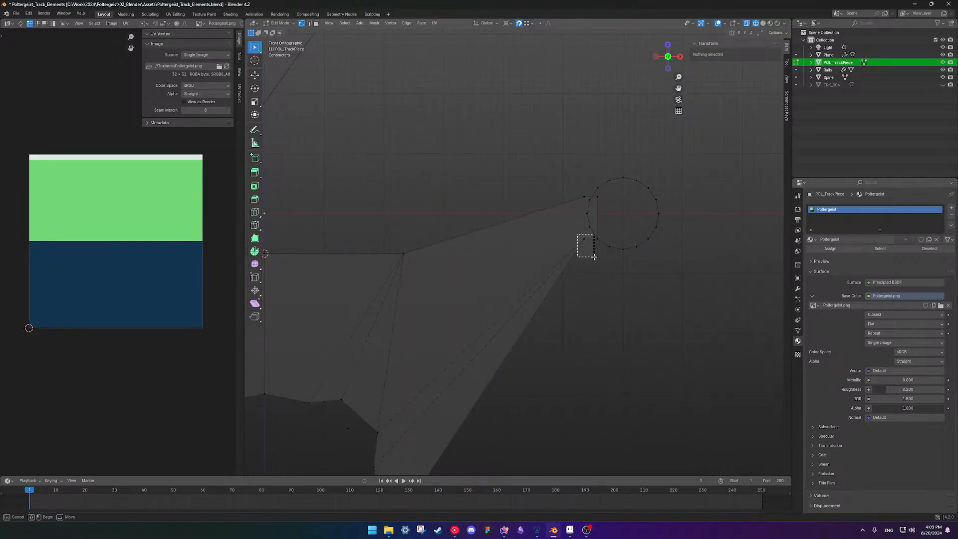
pyautogui.moveTo(587, 256); pyautogui.dragTo(588, 256)
pyautogui.press('Tab')
pyautogui.click(573, 252)
pyautogui.press('Tab')
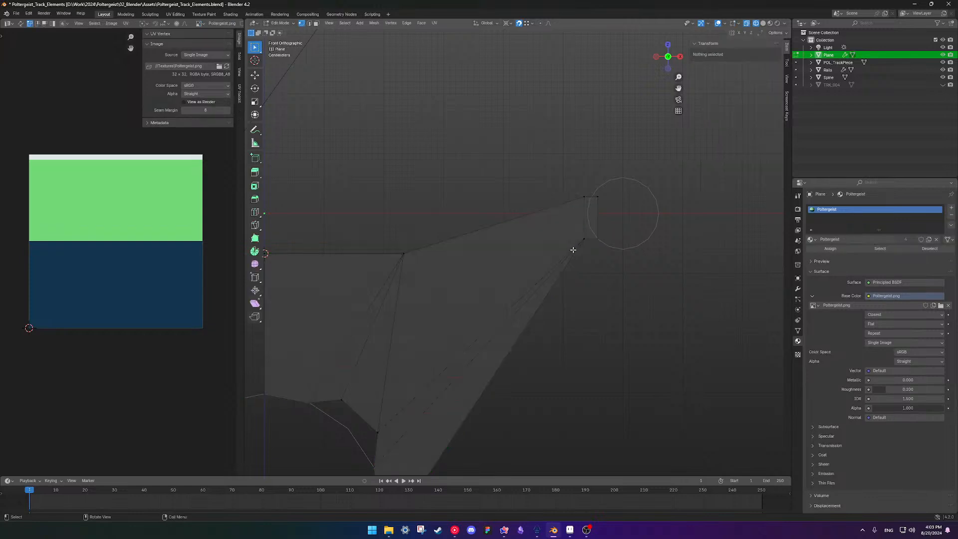
pyautogui.moveTo(566, 178); pyautogui.dragTo(607, 206)
pyautogui.press('KP_Decimal')
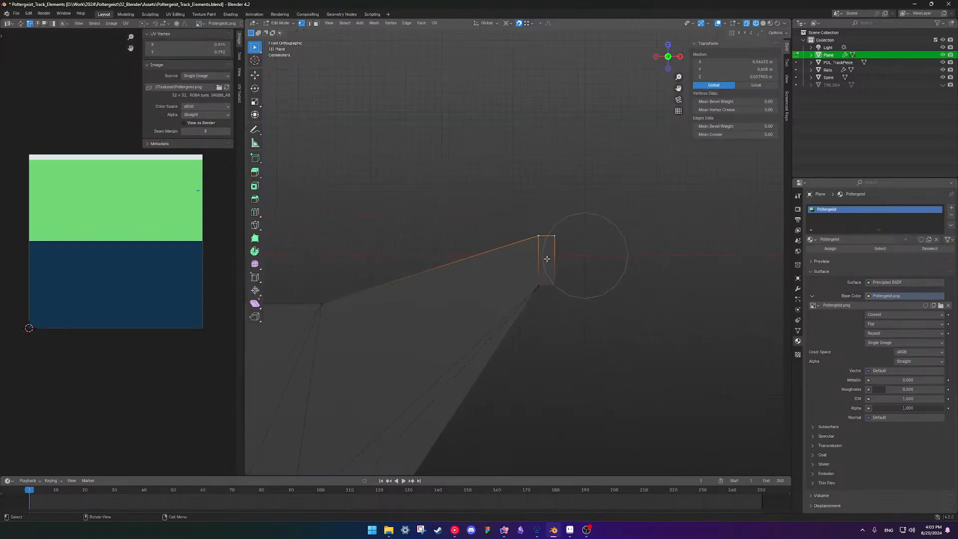
pyautogui.press('g')
pyautogui.press('z')
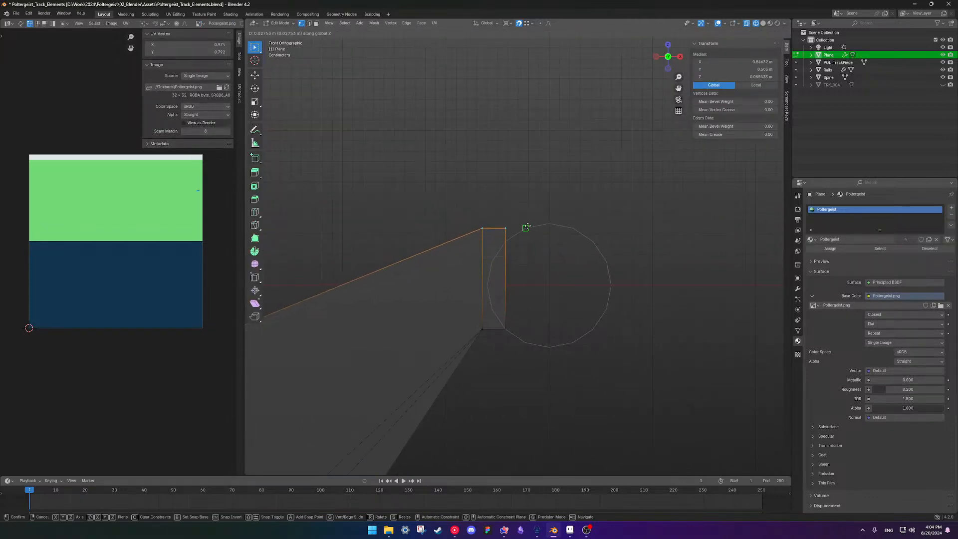
pyautogui.click(526, 227)
# Lower the crosstie's lower rail-end vertices along Z to near the underside of the rail tube.
pyautogui.keyDown('shift'); pyautogui.moveTo(521, 279); pyautogui.dragTo(547, 224, button='middle'); pyautogui.keyUp('shift')
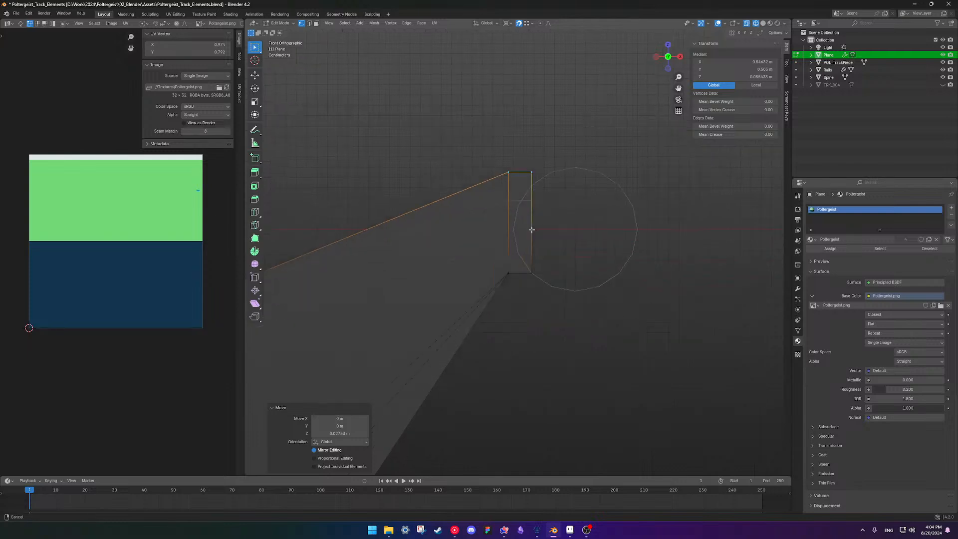
pyautogui.moveTo(472, 259); pyautogui.dragTo(538, 300)
pyautogui.press('g')
pyautogui.press('z')
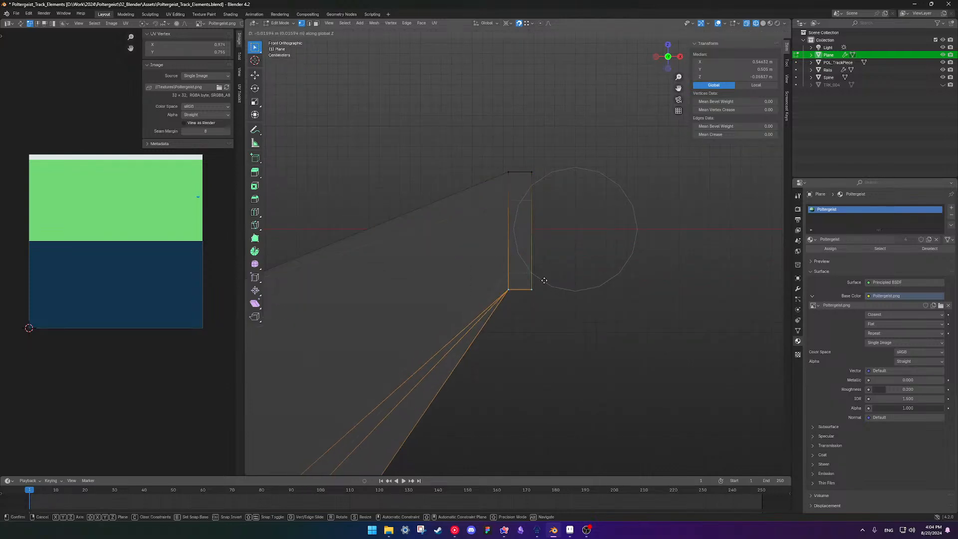
pyautogui.click(548, 284)
# Move the crosstie's outermost end vertices along X farther into the rail tube, and clear the selection.
pyautogui.moveTo(483, 144); pyautogui.dragTo(542, 296)
pyautogui.moveTo(523, 144); pyautogui.dragTo(565, 312)
pyautogui.press('g')
pyautogui.press('x')
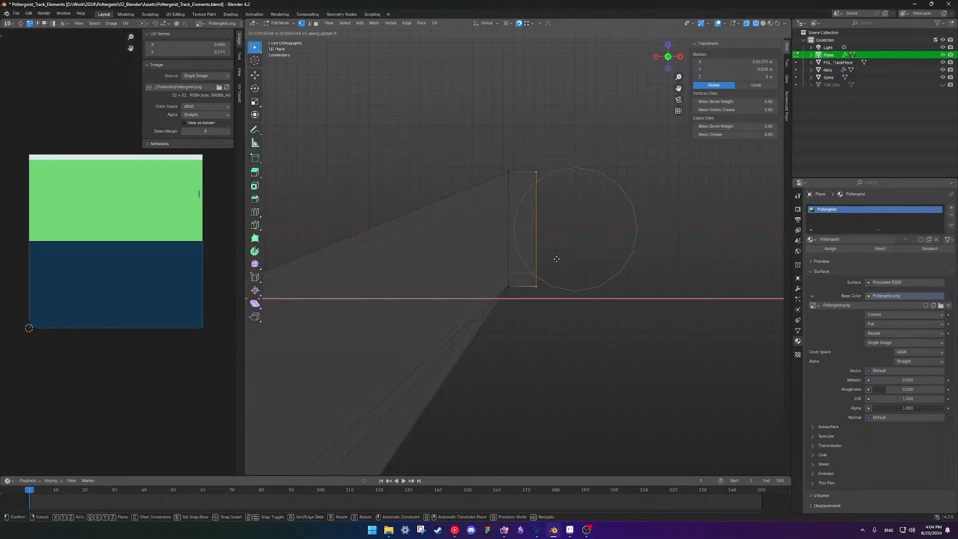
pyautogui.click(553, 286)
pyautogui.click(564, 346)
# Leave mesh editing and delete the joined POL_TrackPiece object.
pyautogui.scroll(-4, 502, 297)
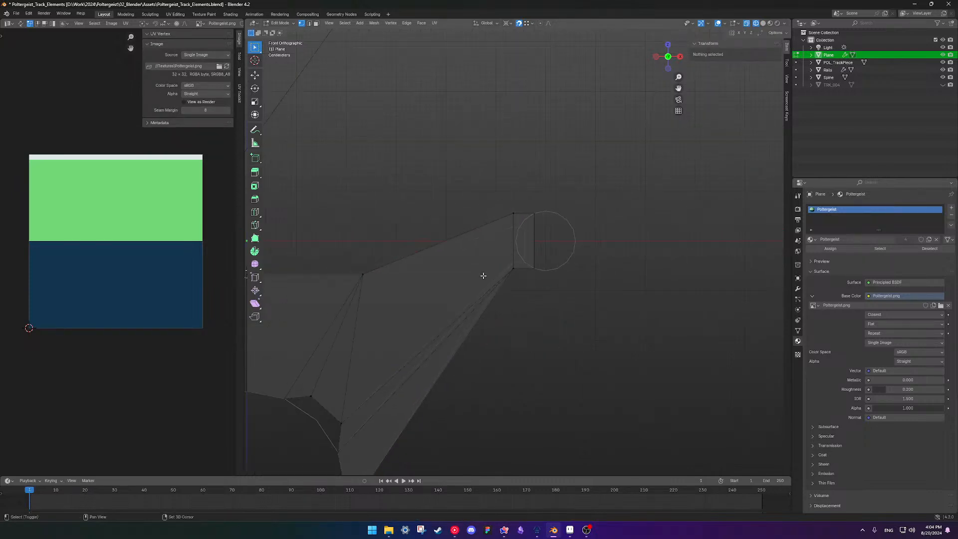
pyautogui.keyDown('shift'); pyautogui.moveTo(500, 264); pyautogui.dragTo(631, 198, button='middle'); pyautogui.keyUp('shift')
pyautogui.press('Tab')
pyautogui.click(627, 190)
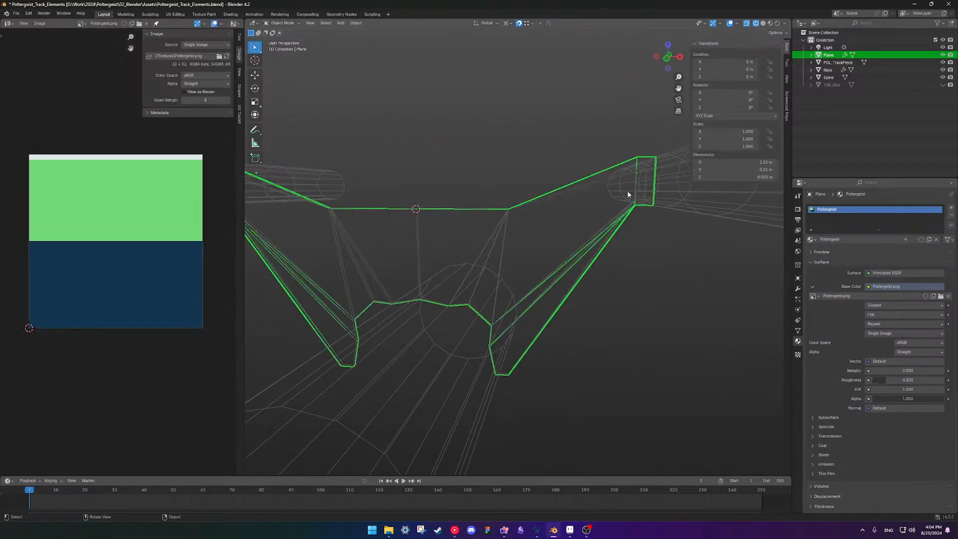
pyautogui.press('x')
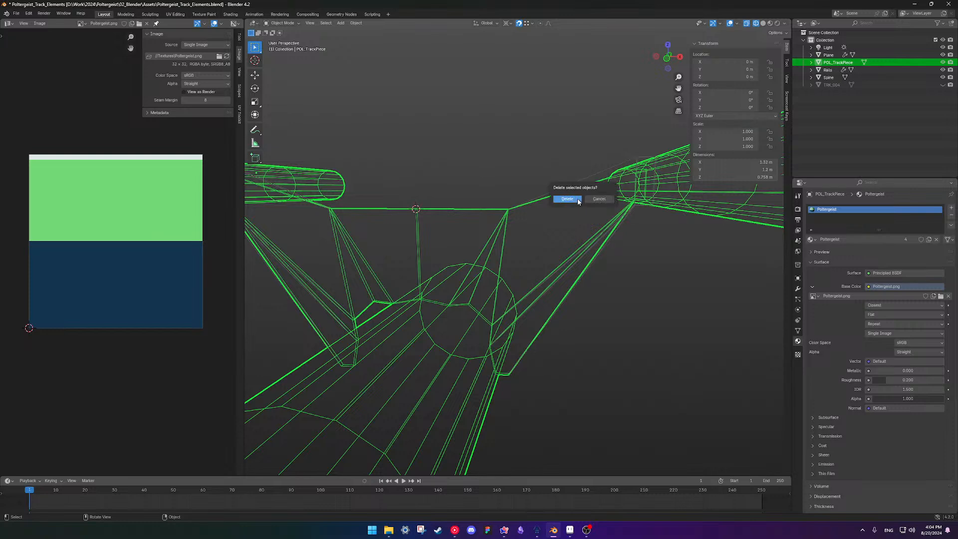
pyautogui.click(567, 199)
pyautogui.moveTo(575, 208); pyautogui.dragTo(534, 240, button='middle')
pyautogui.press('KP_1')
pyautogui.keyDown('shift'); pyautogui.moveTo(604, 203); pyautogui.dragTo(583, 208, button='middle'); pyautogui.keyUp('shift')
pyautogui.keyDown('shift'); pyautogui.moveTo(560, 243); pyautogui.dragTo(613, 229, button='middle'); pyautogui.keyUp('shift')
pyautogui.scroll(2, 518, 243)
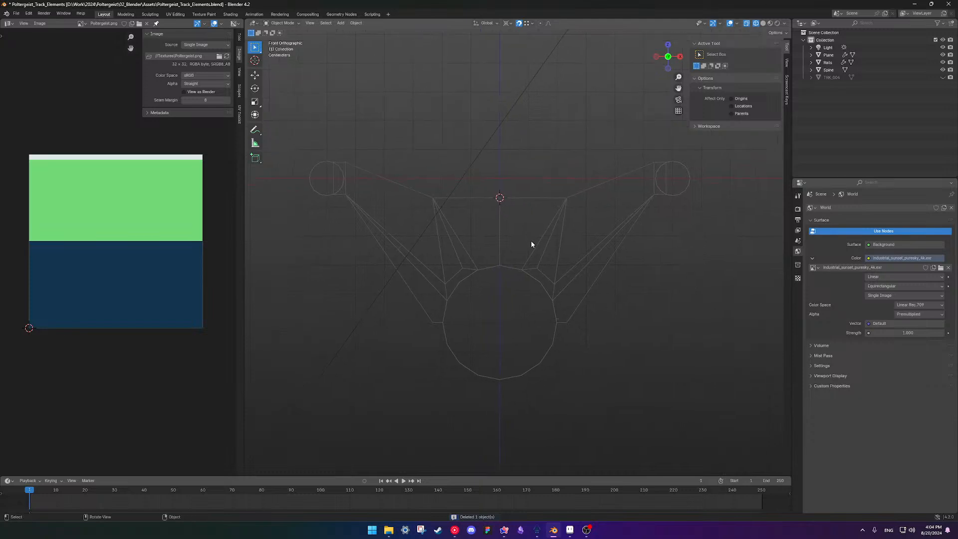
pyautogui.click(585, 179)
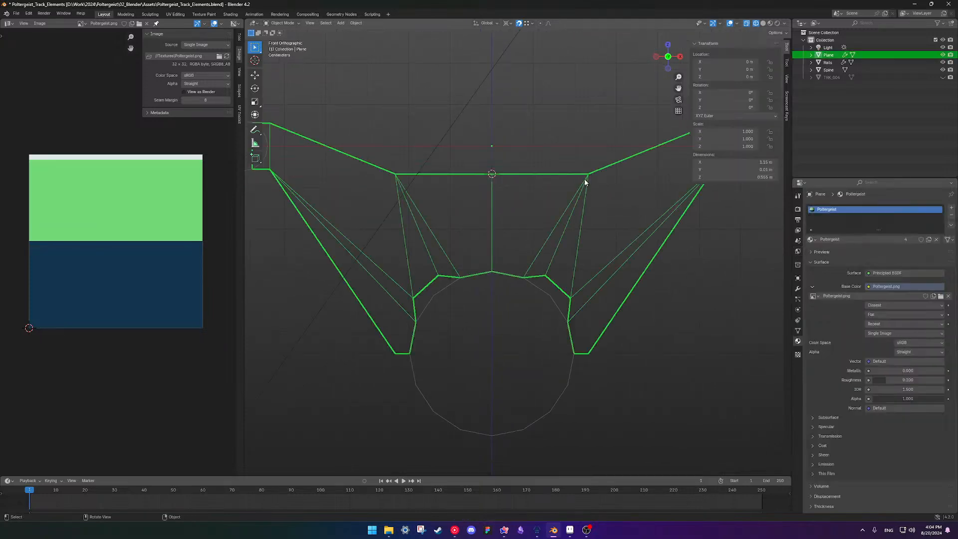
pyautogui.press('Tab')
pyautogui.moveTo(434, 157); pyautogui.dragTo(617, 186)
pyautogui.press('g')
pyautogui.press('z')
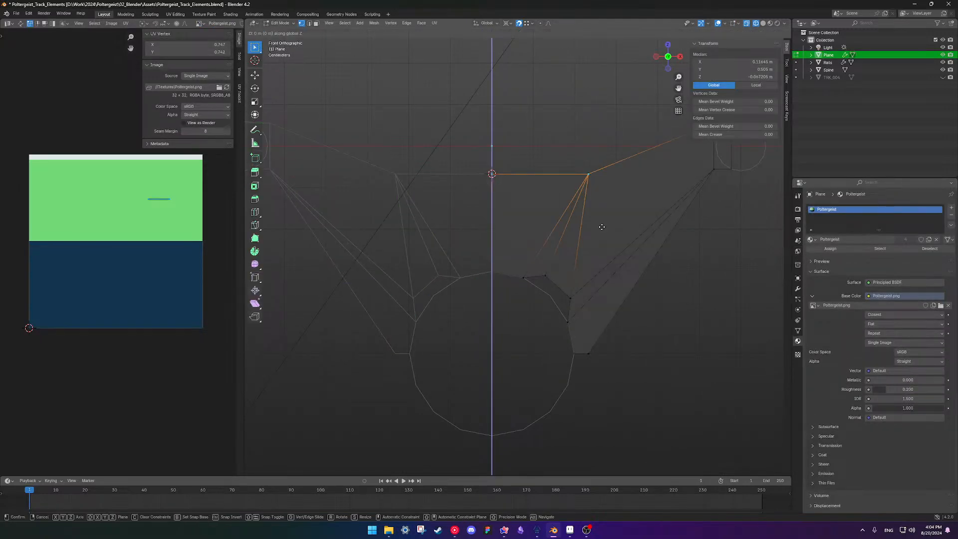
pyautogui.rightClick(601, 241)
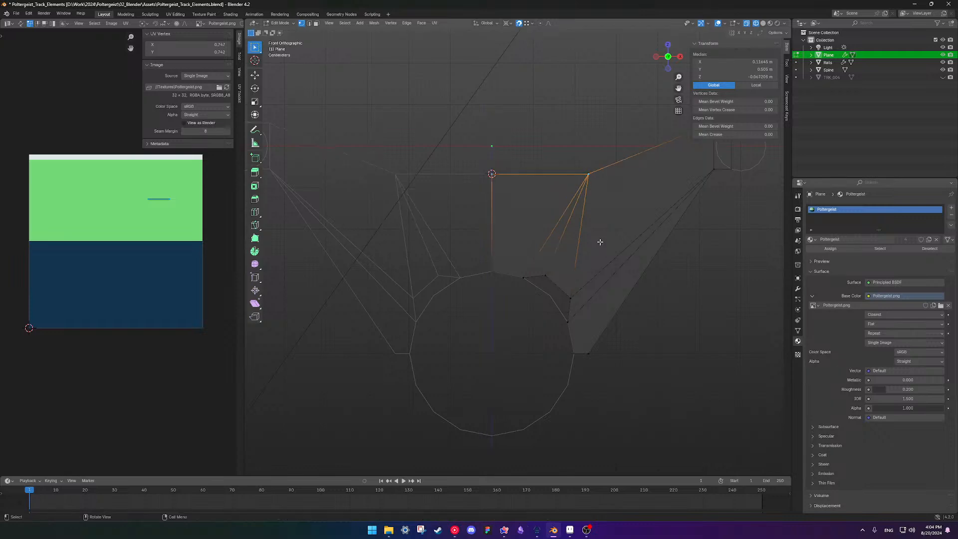
# Edit Plane and Spine together, raising the whole spine tube and the crosstie's lower vertices about 0.1 m along Z.
pyautogui.scroll(-1, 600, 243)
pyautogui.keyDown('shift'); pyautogui.moveTo(581, 248); pyautogui.dragTo(559, 254, button='middle'); pyautogui.keyUp('shift')
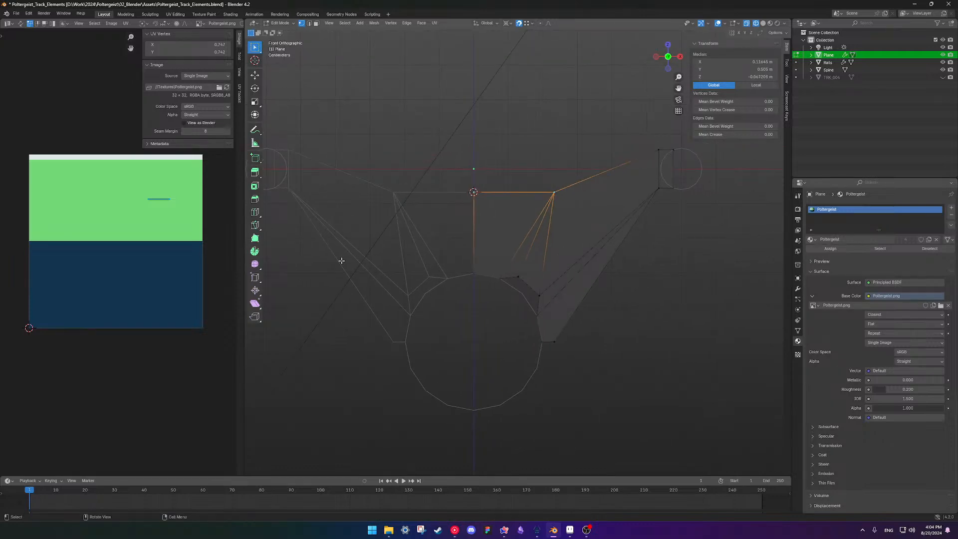
pyautogui.press('Tab')
pyautogui.keyDown('shift'); pyautogui.click(517, 294); pyautogui.keyUp('shift')
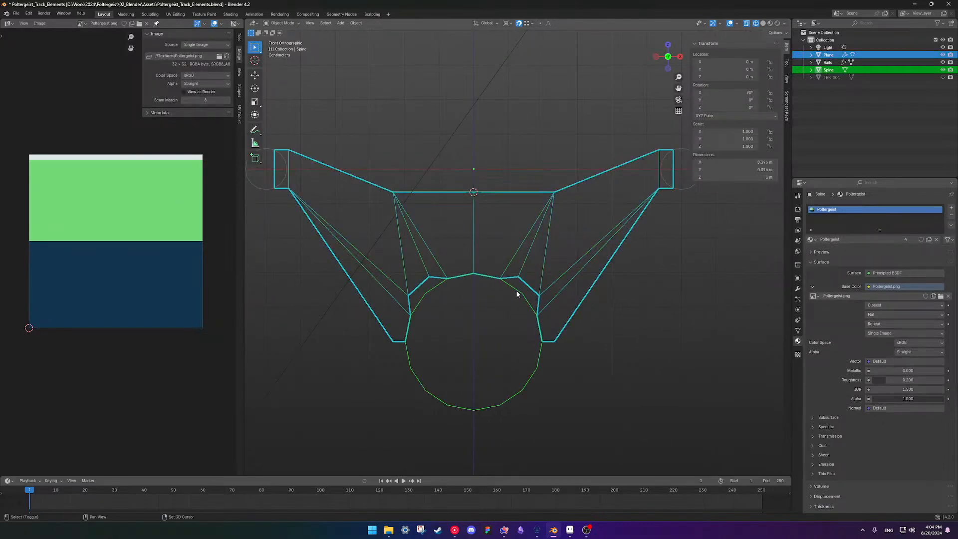
pyautogui.press('Tab')
pyautogui.moveTo(348, 236); pyautogui.dragTo(641, 420)
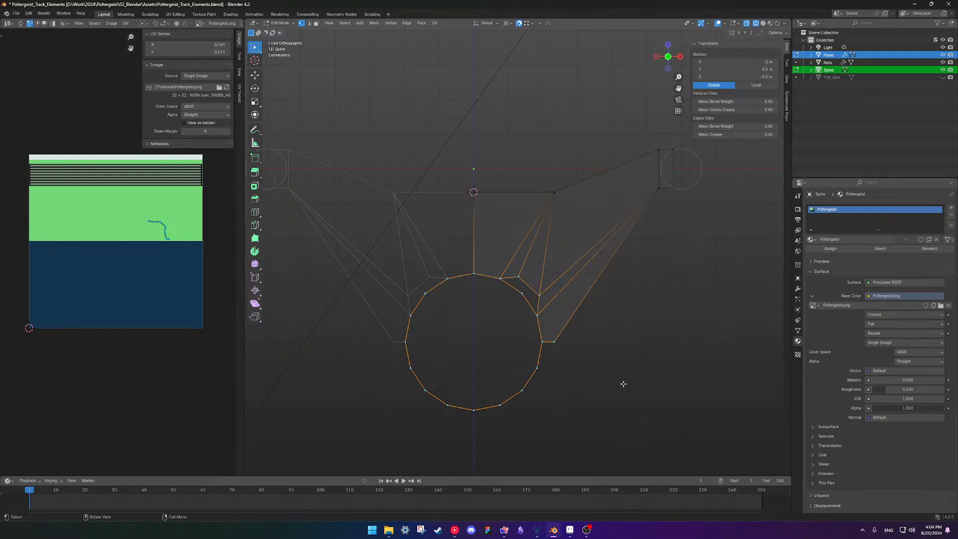
pyautogui.press('g')
pyautogui.press('z')
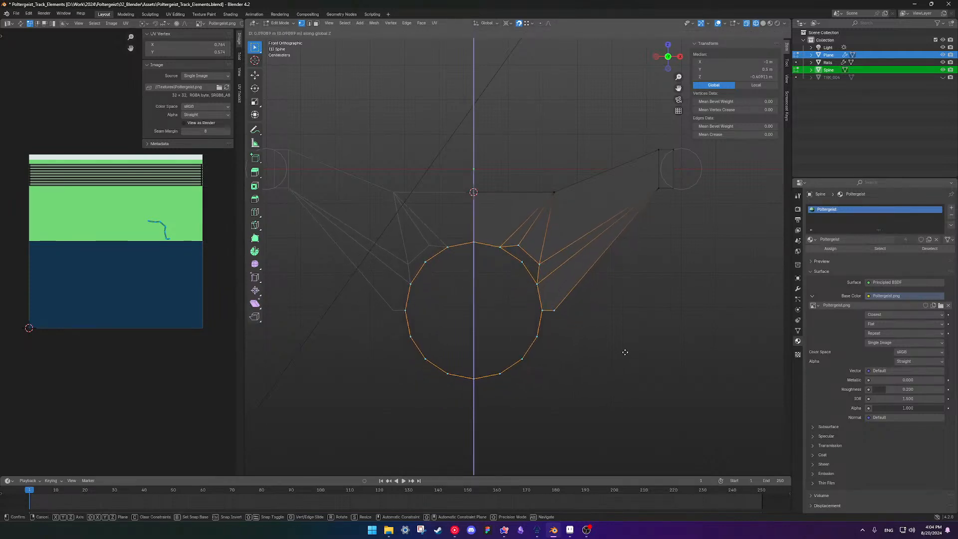
pyautogui.click(625, 350)
# Move both corners of the crosstie notch beside the spine up and outward by about 0.02 m.
pyautogui.scroll(4, 609, 318)
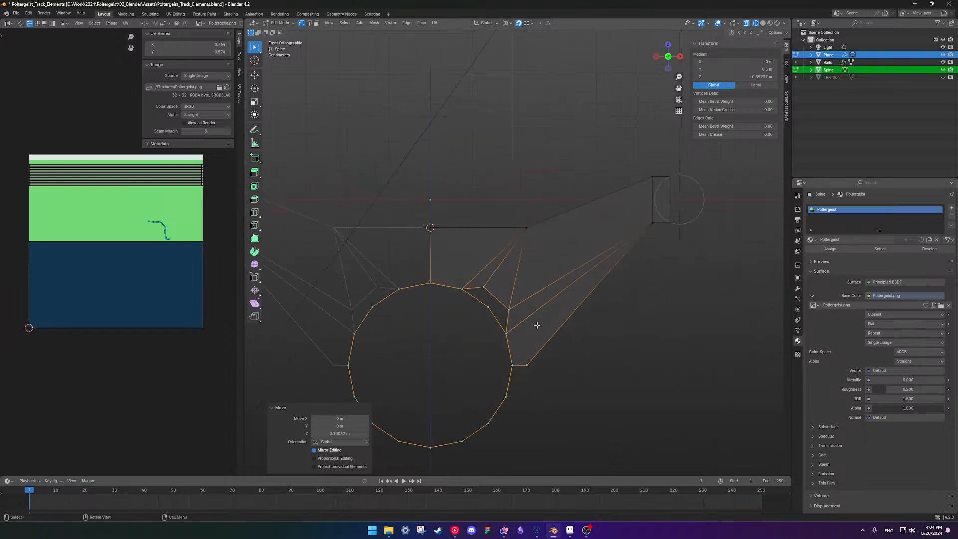
pyautogui.click(478, 293)
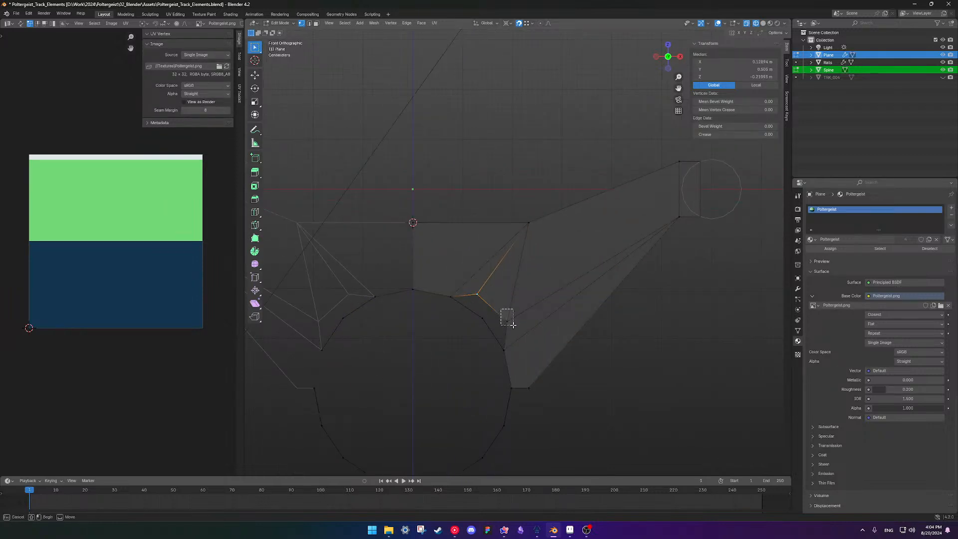
pyautogui.moveTo(500, 309); pyautogui.dragTo(512, 325)
pyautogui.press('g')
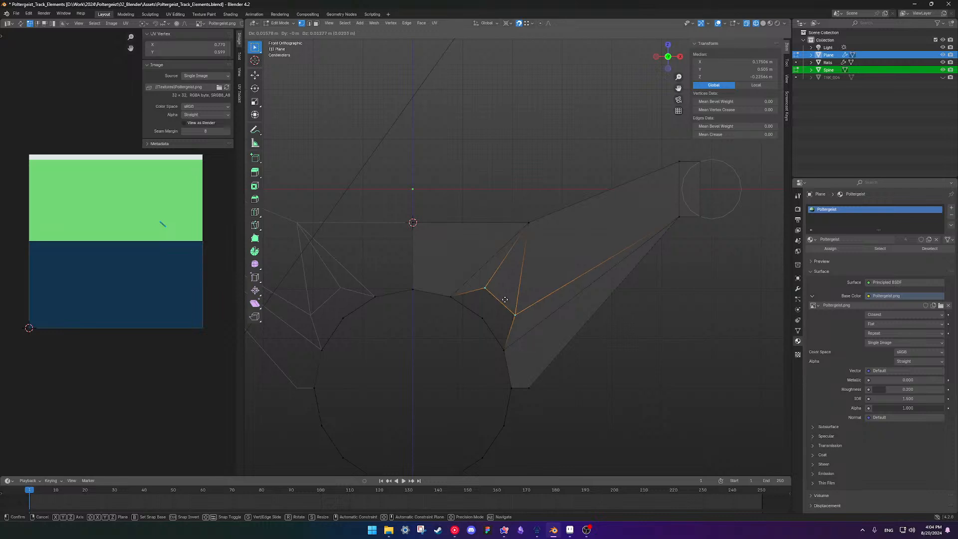
pyautogui.click(505, 299)
# Fine-tune the notch's inner and outer corners separately around the spine tube, and clear the selection.
pyautogui.click(487, 293)
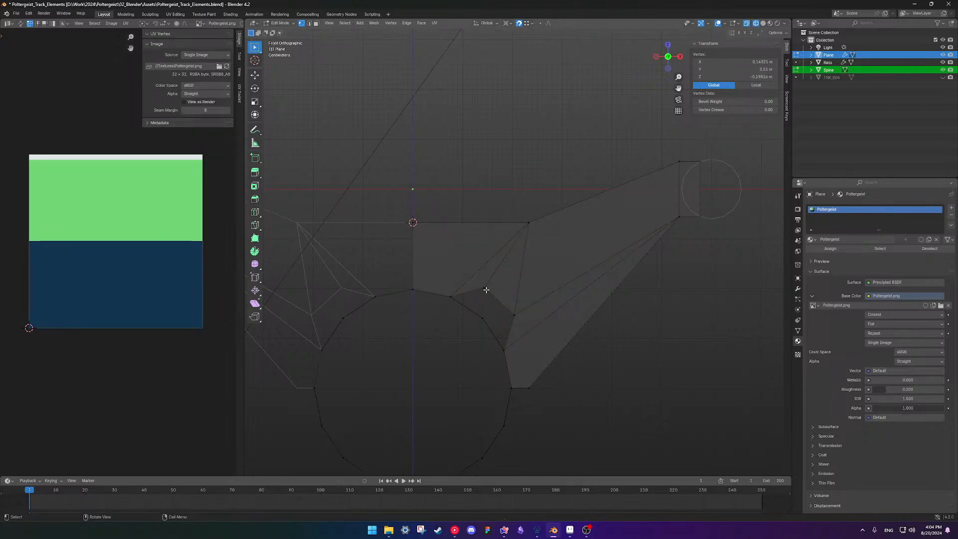
pyautogui.press('g')
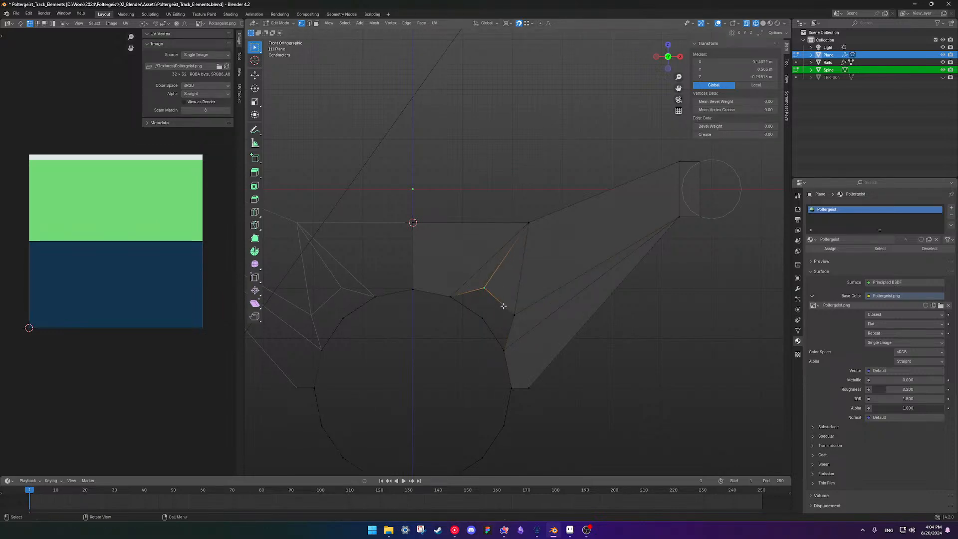
pyautogui.click(502, 305)
pyautogui.click(513, 316)
pyautogui.press('g')
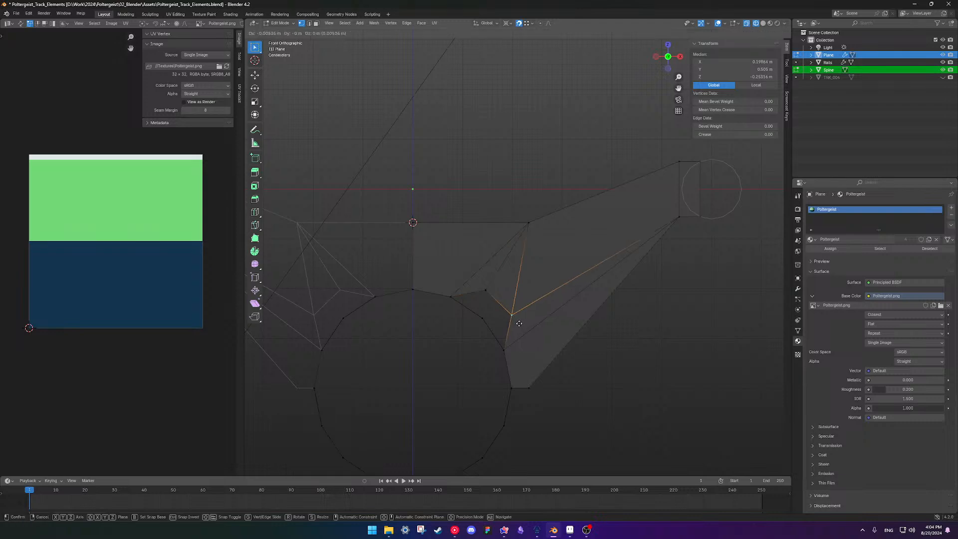
pyautogui.click(518, 323)
pyautogui.click(482, 287)
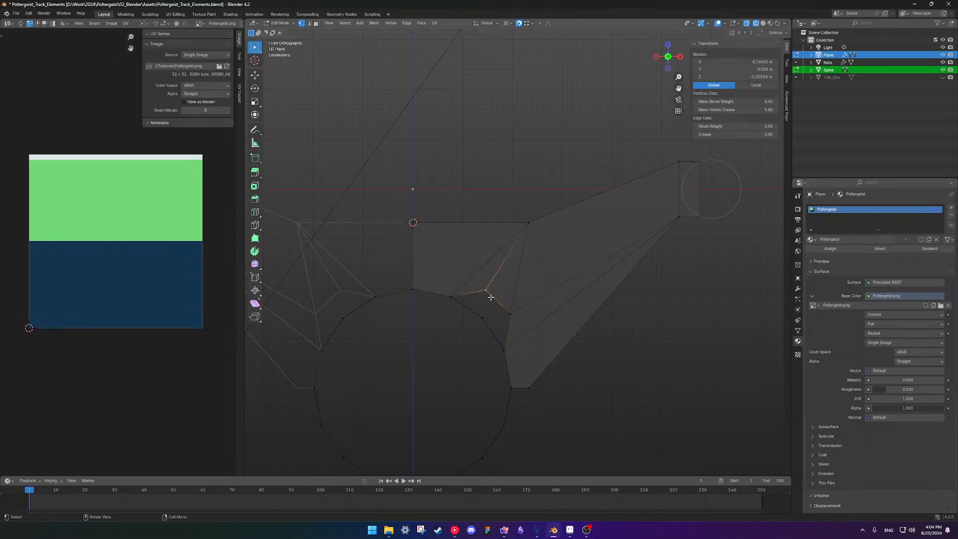
pyautogui.press('g')
pyautogui.click(493, 300)
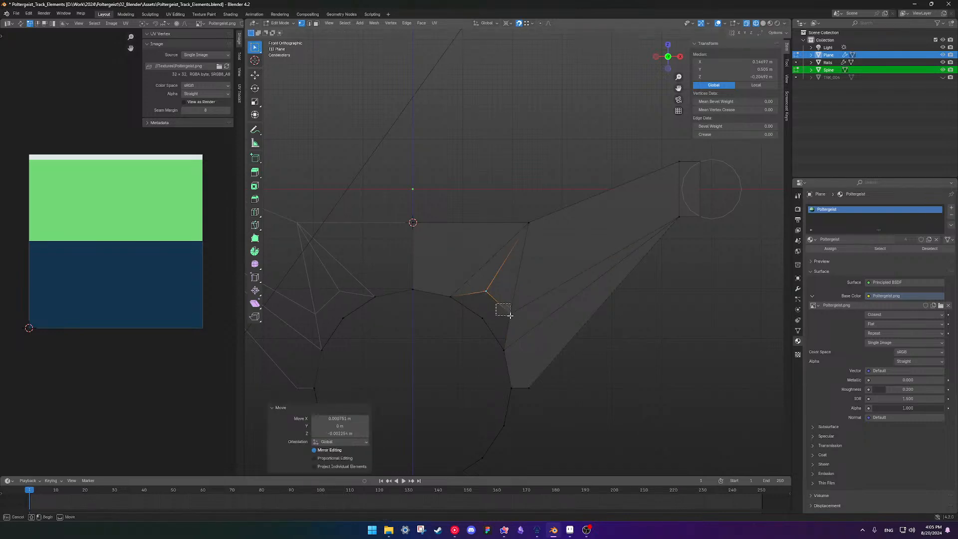
pyautogui.click(507, 313)
pyautogui.press('g')
pyautogui.click(520, 326)
pyautogui.click(611, 401)
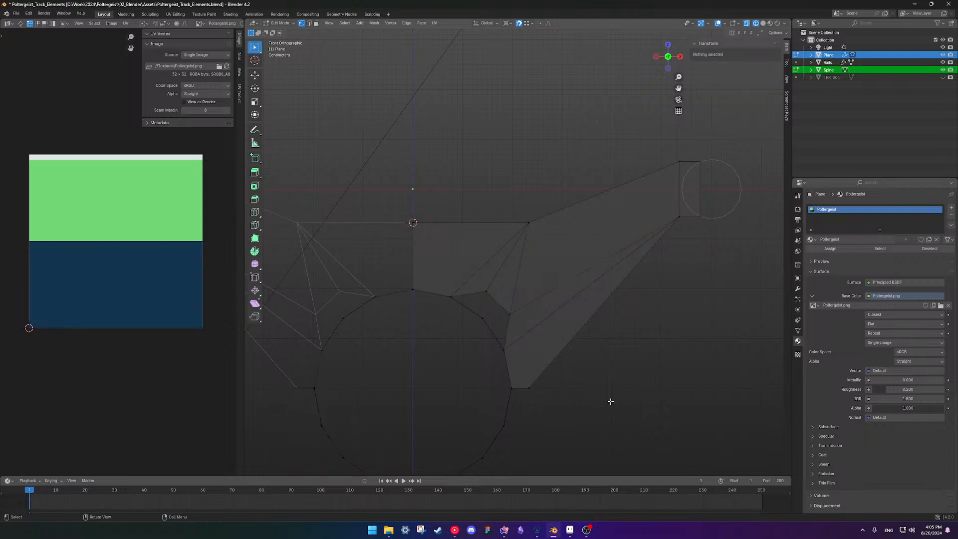
# Move the crosstie's lower outer vertex beside the spine outward by about 0.03 m along X.
pyautogui.click(524, 379)
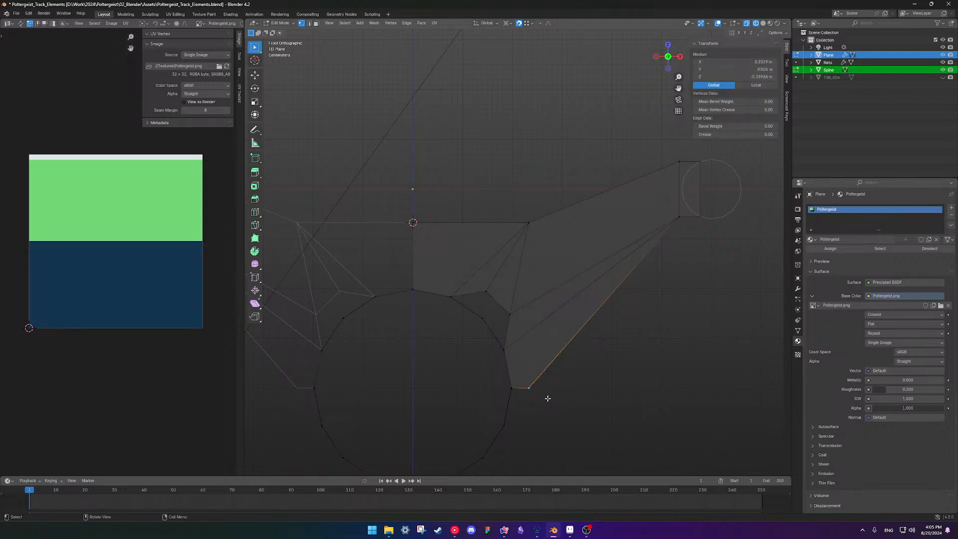
pyautogui.press('g')
pyautogui.press('x')
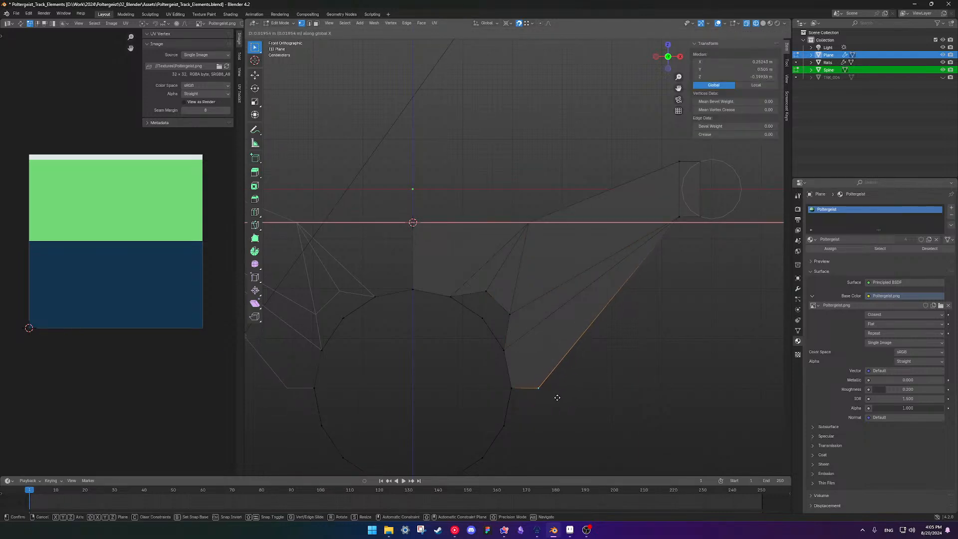
pyautogui.click(582, 394)
# Move the crosstie's upper and lower vertices just inside the rail inward by about 0.02 m along X.
pyautogui.scroll(-2, 603, 387)
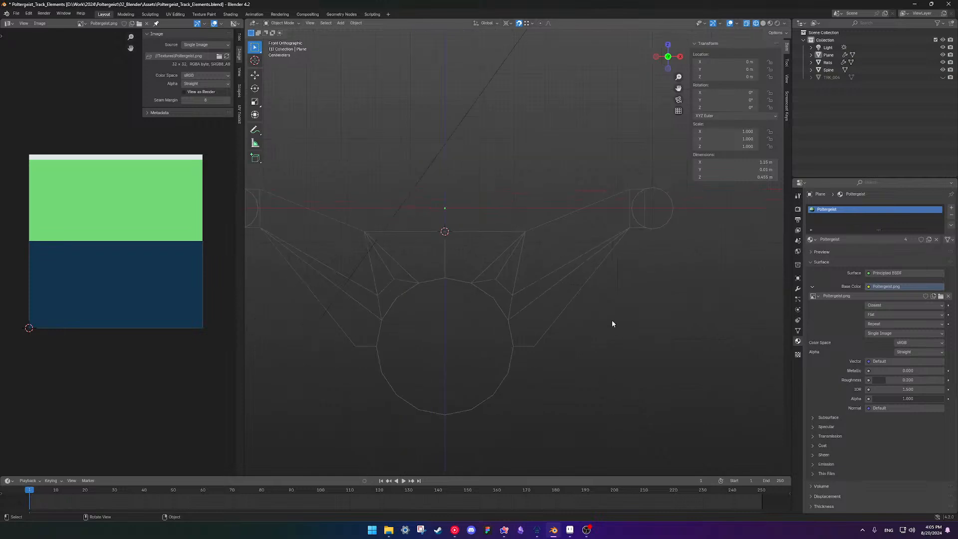
pyautogui.moveTo(609, 165); pyautogui.dragTo(636, 249)
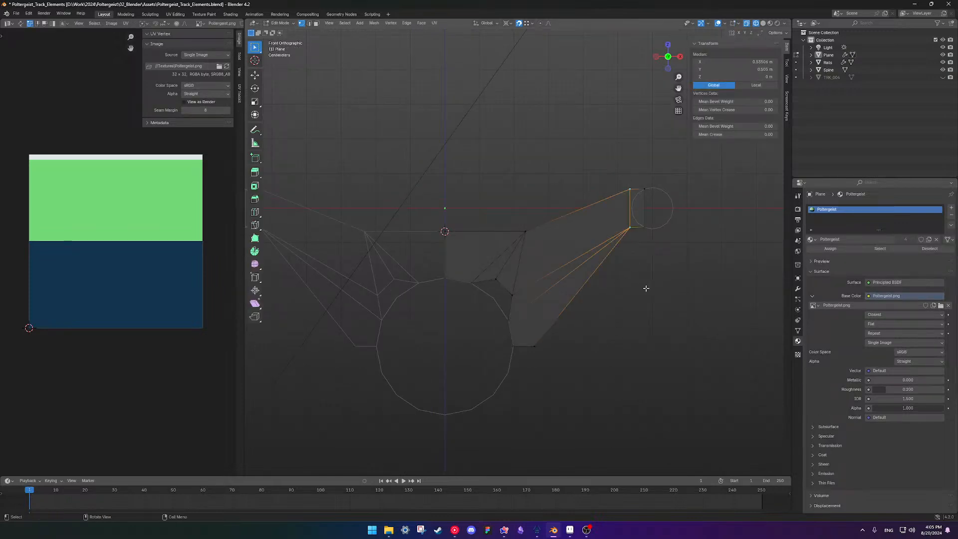
pyautogui.press('g')
pyautogui.press('x')
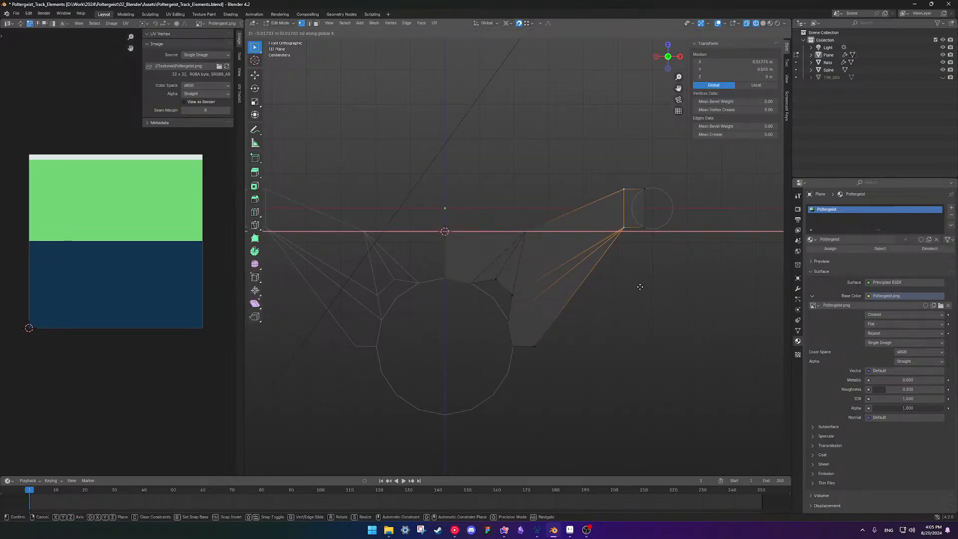
pyautogui.click(639, 291)
# Leave mesh editing and inspect the crosstie around the spine tube and rail in solid shading.
pyautogui.press('Tab')
pyautogui.scroll(-2, 618, 320)
pyautogui.moveTo(533, 341)
pyautogui.mouseDown(button='middle')
pyautogui.moveTo(519, 303)
pyautogui.moveTo(471, 299)
pyautogui.moveTo(496, 299)
pyautogui.moveTo(482, 291)
pyautogui.moveTo(483, 254)
pyautogui.moveTo(641, 254)
pyautogui.moveTo(514, 292)
pyautogui.moveTo(468, 321)
pyautogui.moveTo(501, 359)
pyautogui.moveTo(591, 306)
pyautogui.moveTo(486, 307)
pyautogui.mouseUp(button='middle')
pyautogui.hotkey('shift', 'z')
pyautogui.scroll(5, 508, 291)
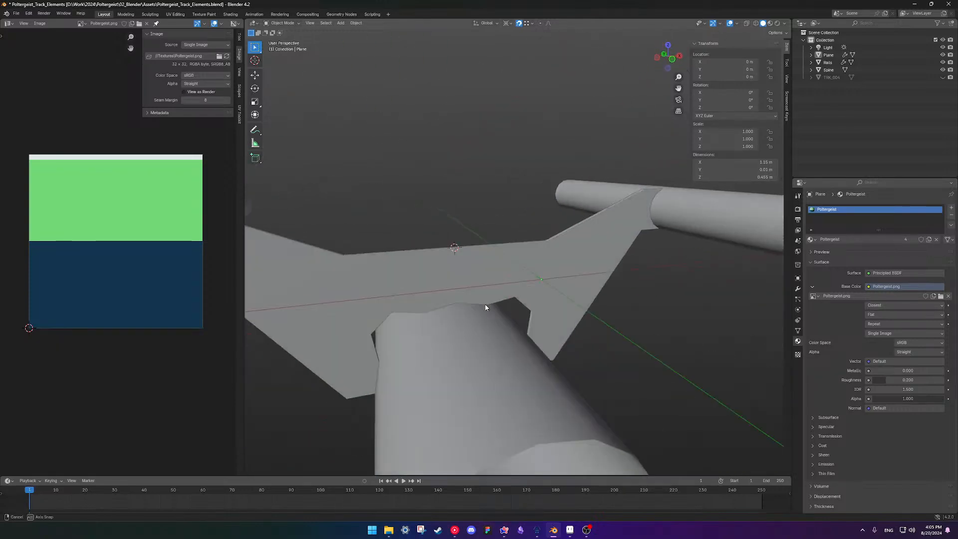
# Switch the viewport to rendered shading and save the file.
pyautogui.click(777, 25)
pyautogui.scroll(-5, 562, 255)
pyautogui.moveTo(563, 255)
pyautogui.mouseDown(button='middle')
pyautogui.moveTo(513, 274)
pyautogui.moveTo(505, 261)
pyautogui.moveTo(516, 265)
pyautogui.moveTo(548, 344)
pyautogui.moveTo(497, 278)
pyautogui.moveTo(441, 277)
pyautogui.moveTo(536, 305)
pyautogui.moveTo(510, 286)
pyautogui.moveTo(525, 331)
pyautogui.mouseUp(button='middle')
pyautogui.hotkey('ctrl', 's')
pyautogui.scroll(4, 504, 271)
pyautogui.scroll(-5, 543, 329)
pyautogui.hotkey('ctrl', 's')
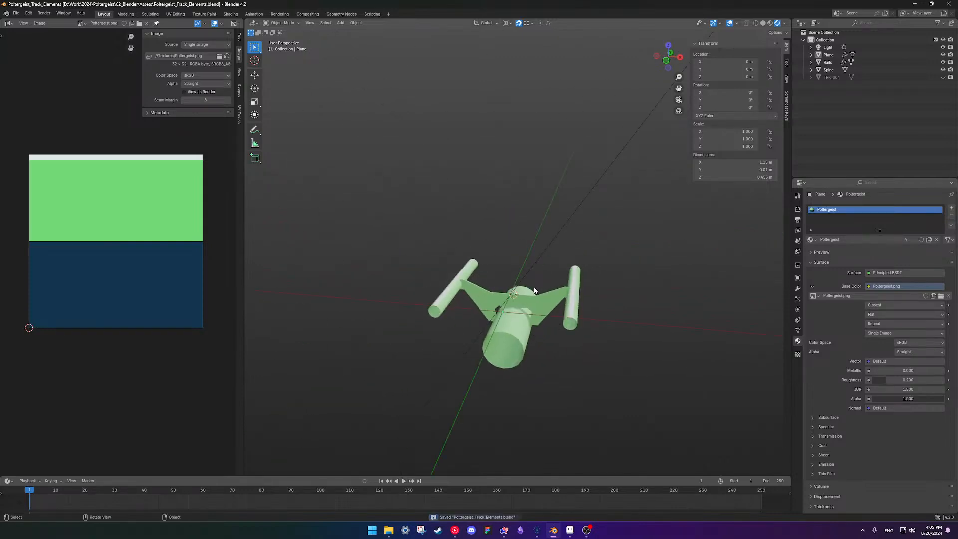
# Extend the Spine cylinder by moving the vertices of its +Y end 0.1 m along Y.
pyautogui.moveTo(534, 294); pyautogui.dragTo(456, 308, button='middle')
pyautogui.press('Tab')
pyautogui.hotkey('alt', 'q')
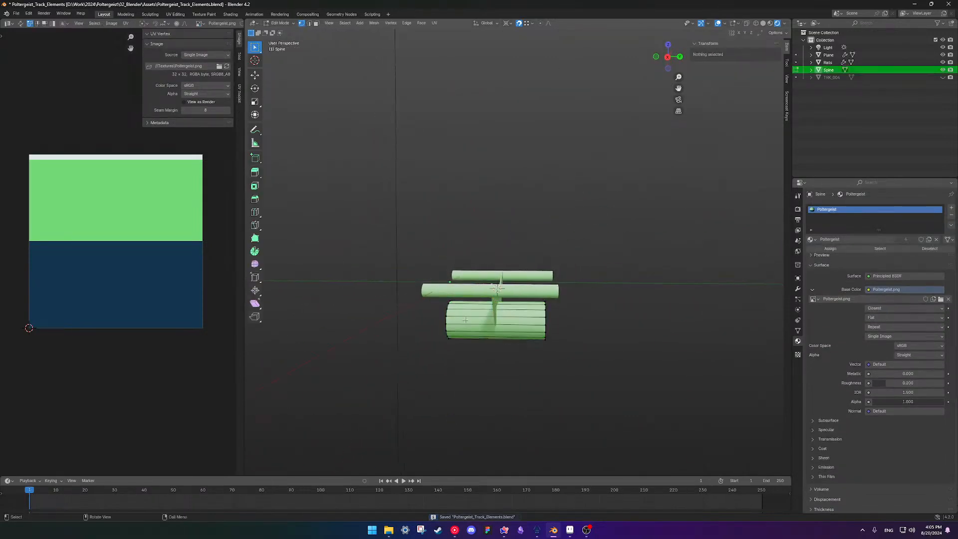
pyautogui.press('KP_3')
pyautogui.scroll(4, 548, 330)
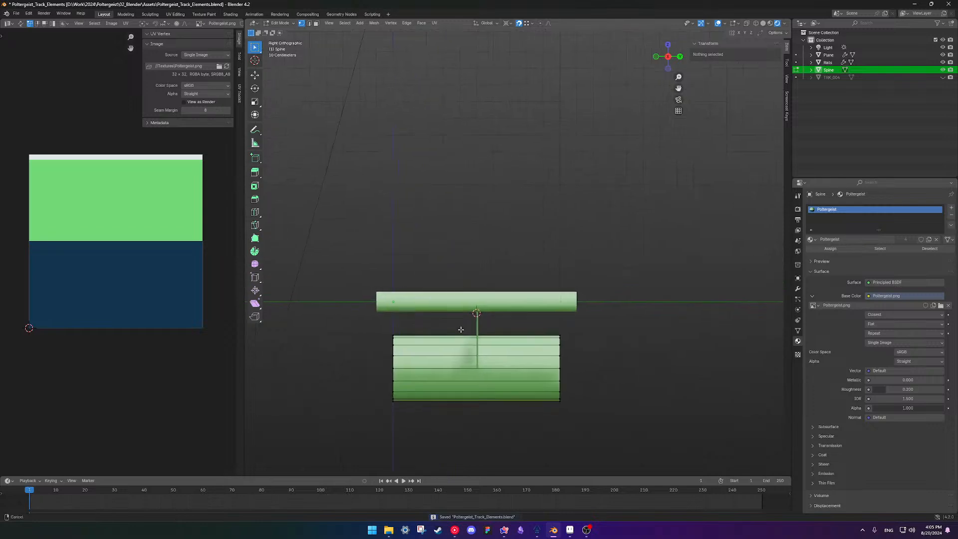
pyautogui.hotkey('alt', 'z')
pyautogui.moveTo(518, 291); pyautogui.dragTo(574, 392)
pyautogui.press('g')
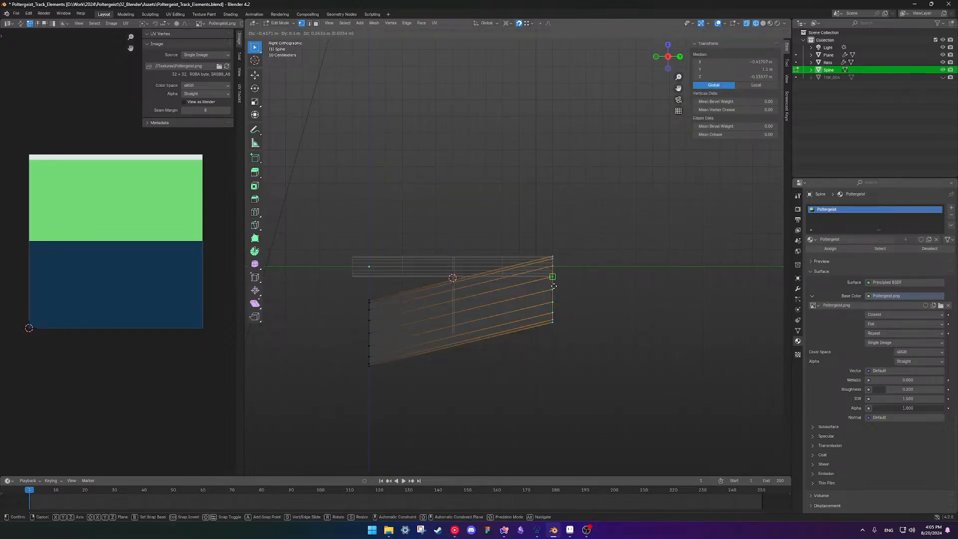
pyautogui.press('y')
pyautogui.click(557, 282)
pyautogui.keyDown('shift'); pyautogui.moveTo(355, 339); pyautogui.dragTo(392, 324, button='middle'); pyautogui.keyUp('shift')
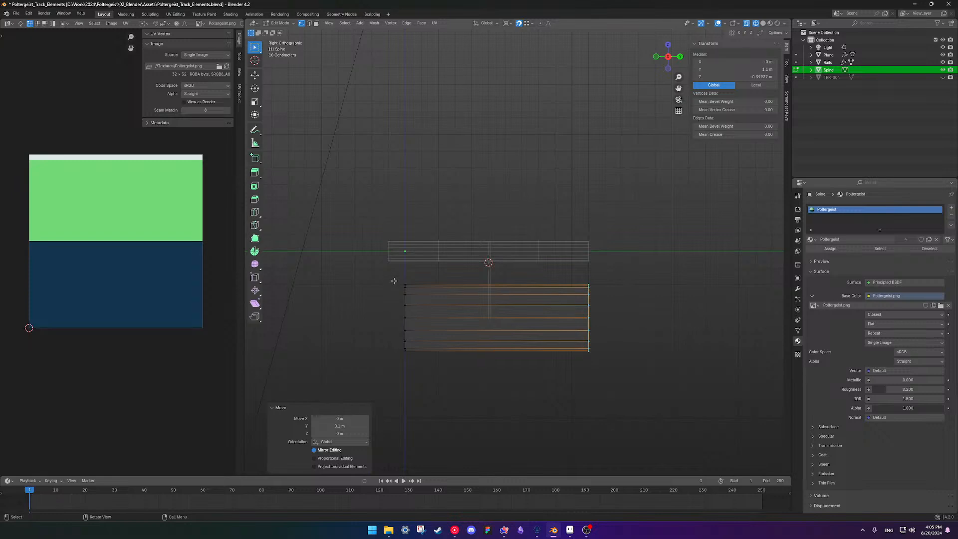
# Shorten the Rails by moving the vertices of their -Y end 0.1 m along Y, flush with the Spine's end.
pyautogui.moveTo(393, 281); pyautogui.dragTo(436, 369)
pyautogui.moveTo(449, 297)
pyautogui.keyDown('shift'); pyautogui.mouseDown(button='middle')
pyautogui.moveTo(458, 317)
pyautogui.moveTo(457, 298)
pyautogui.mouseUp(button='middle'); pyautogui.keyUp('shift')
pyautogui.scroll(2, 458, 316)
pyautogui.click(455, 289)
pyautogui.press('Tab')
pyautogui.click(447, 279)
pyautogui.press('Tab')
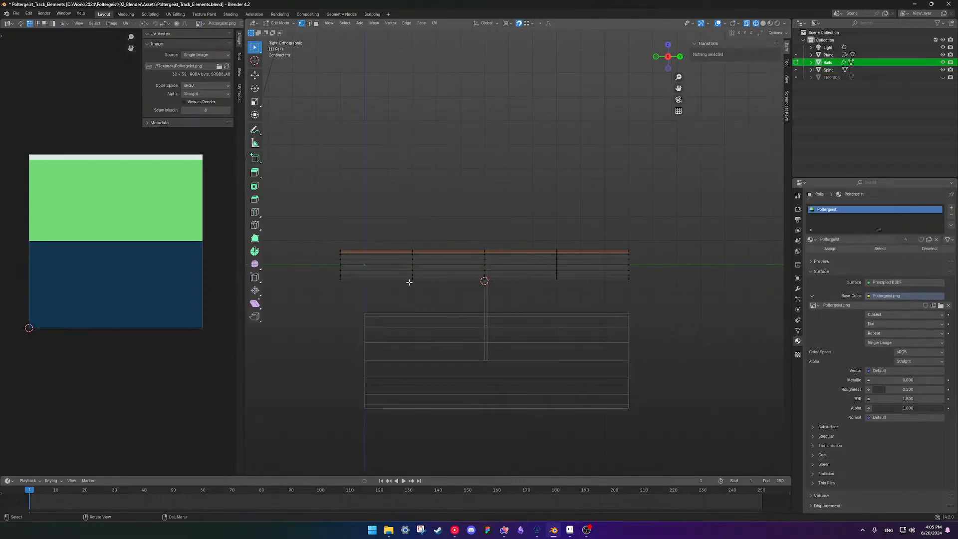
pyautogui.moveTo(335, 224); pyautogui.dragTo(357, 290)
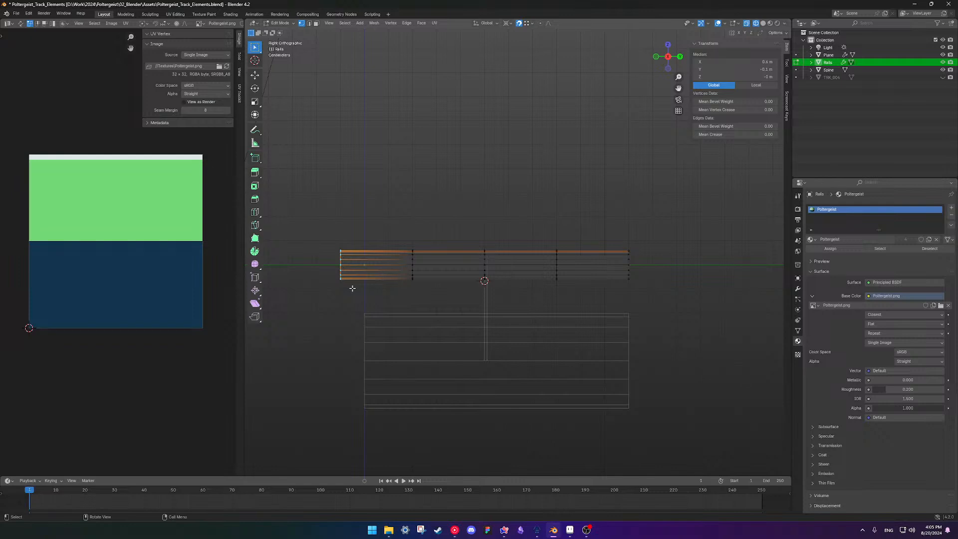
pyautogui.press('g')
pyautogui.press('y')
pyautogui.click(391, 276)
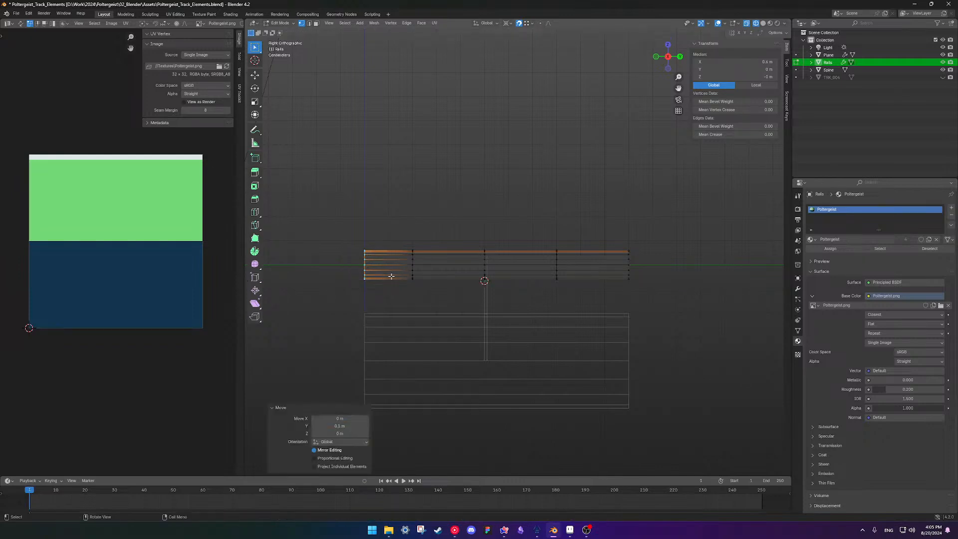
pyautogui.moveTo(386, 222); pyautogui.dragTo(572, 291)
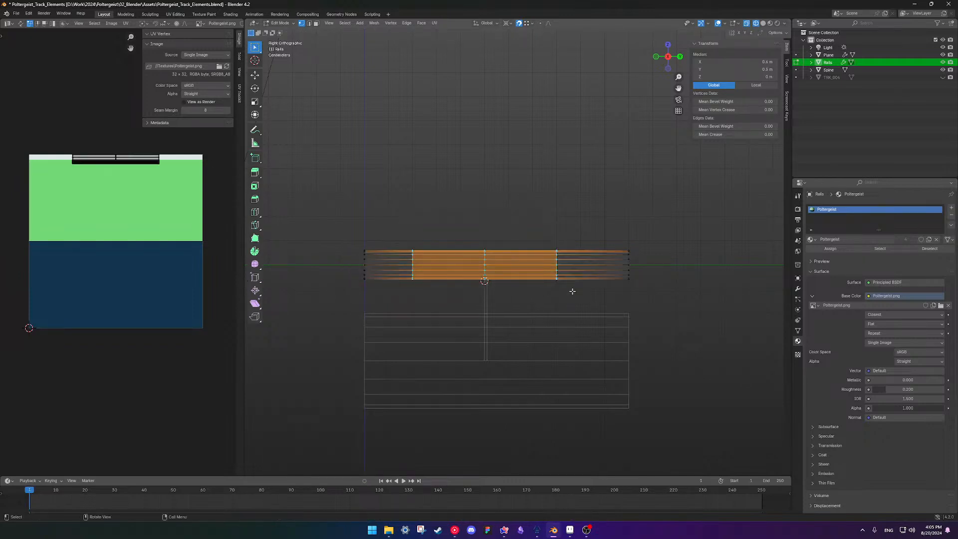
pyautogui.press('x')
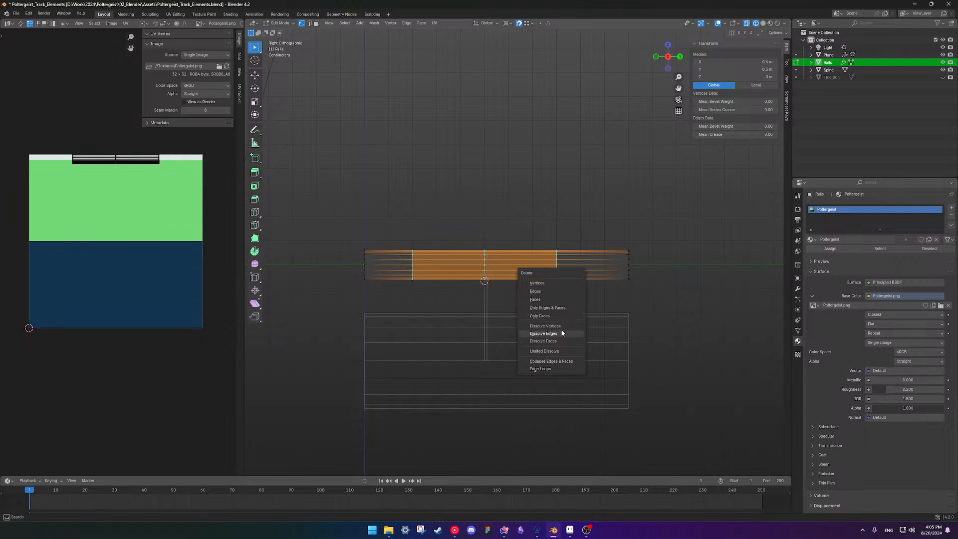
pyautogui.click(560, 328)
pyautogui.press('a')
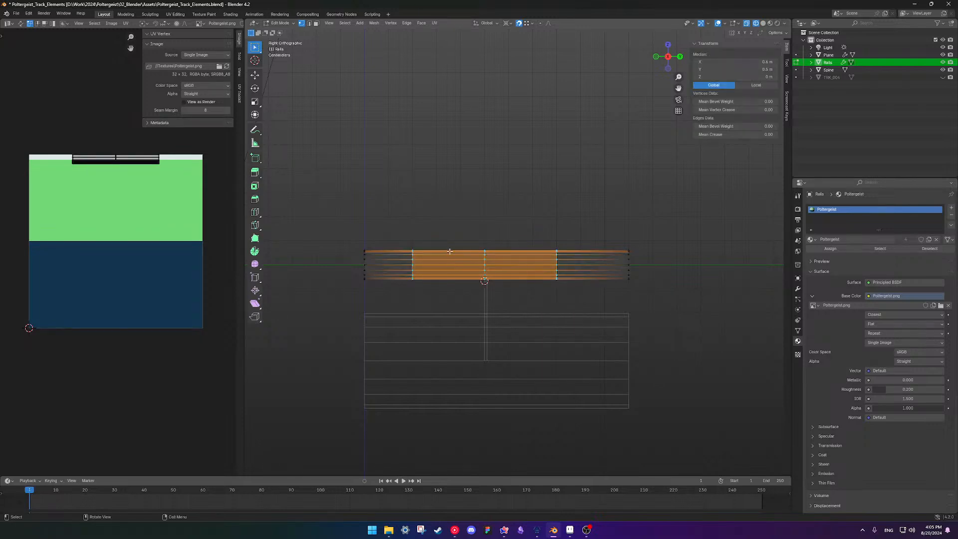
# Dissolve the three inner edge loops of the Rails one after another, keeping only the end loops.
pyautogui.moveTo(398, 224); pyautogui.dragTo(432, 288)
pyautogui.press('x')
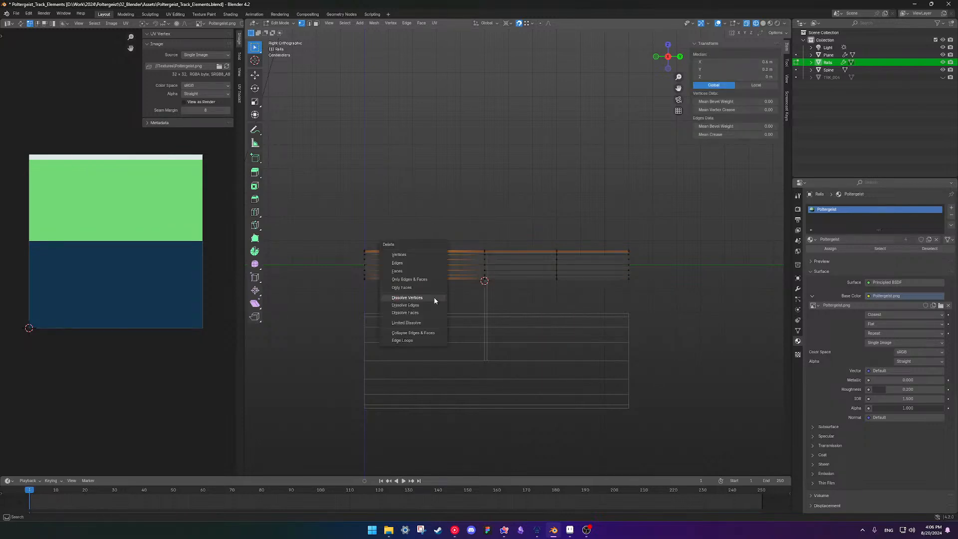
pyautogui.click(432, 309)
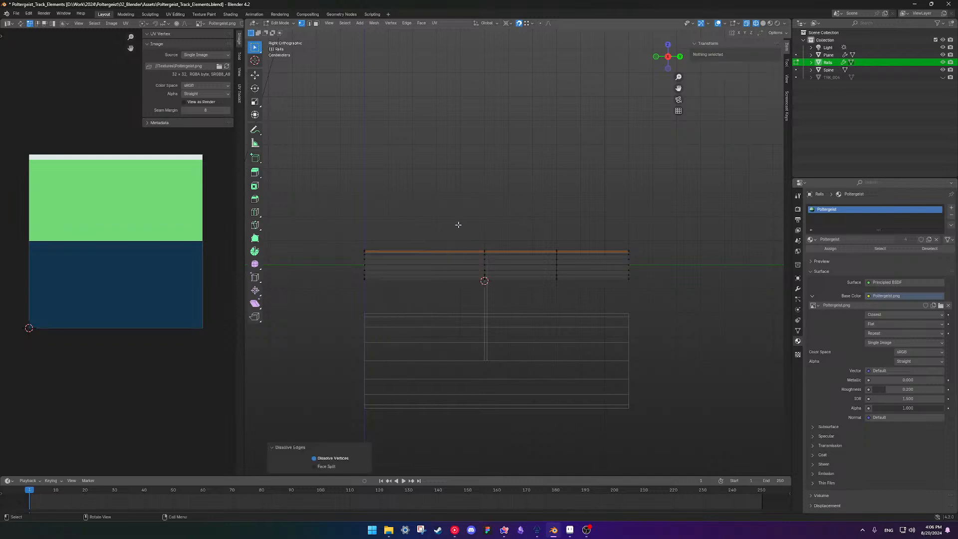
pyautogui.hotkey('ctrl', 'z')
pyautogui.press('x')
pyautogui.click(504, 304)
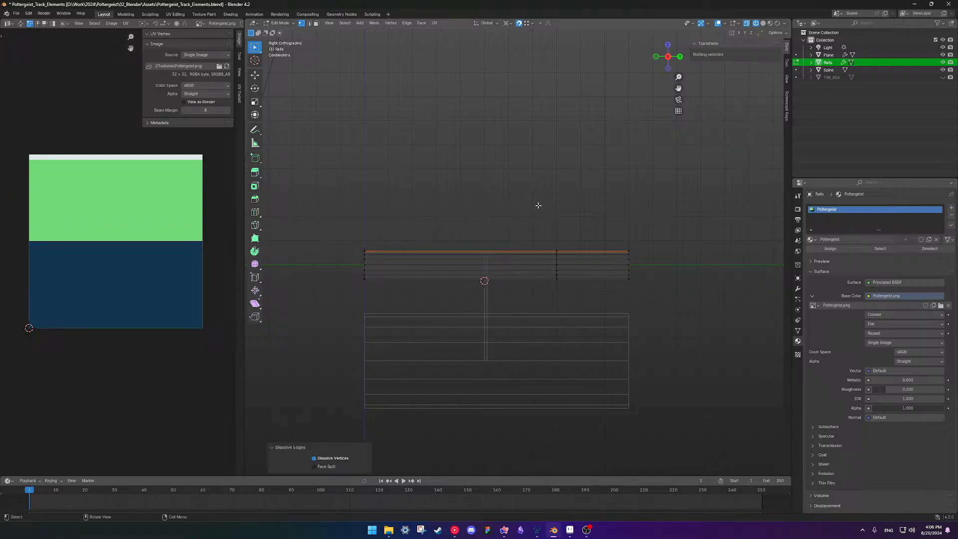
pyautogui.moveTo(538, 205); pyautogui.dragTo(572, 293)
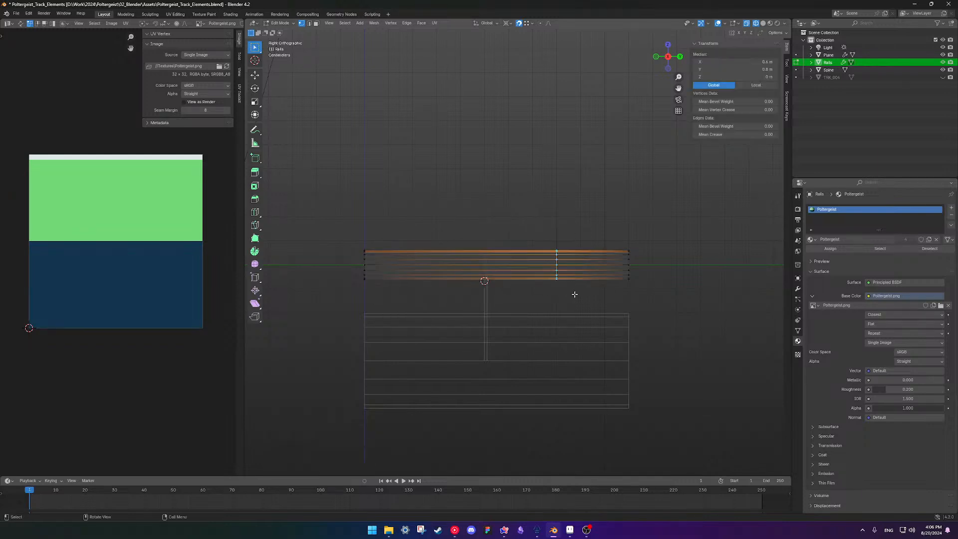
pyautogui.press('x')
pyautogui.click(574, 295)
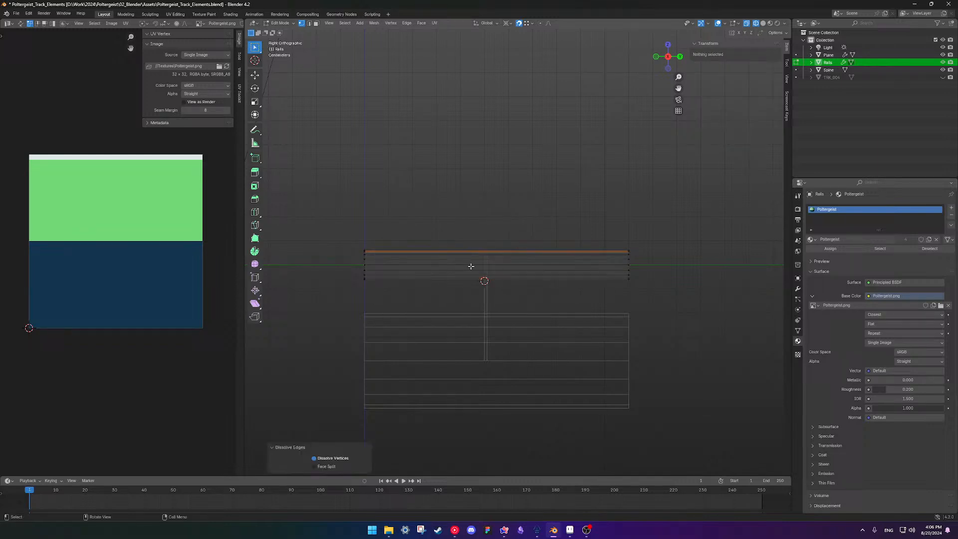
# Add three evenly spaced loop cuts to the Rails, one at the middle and one centred in each half.
pyautogui.hotkey('ctrl', 'r')
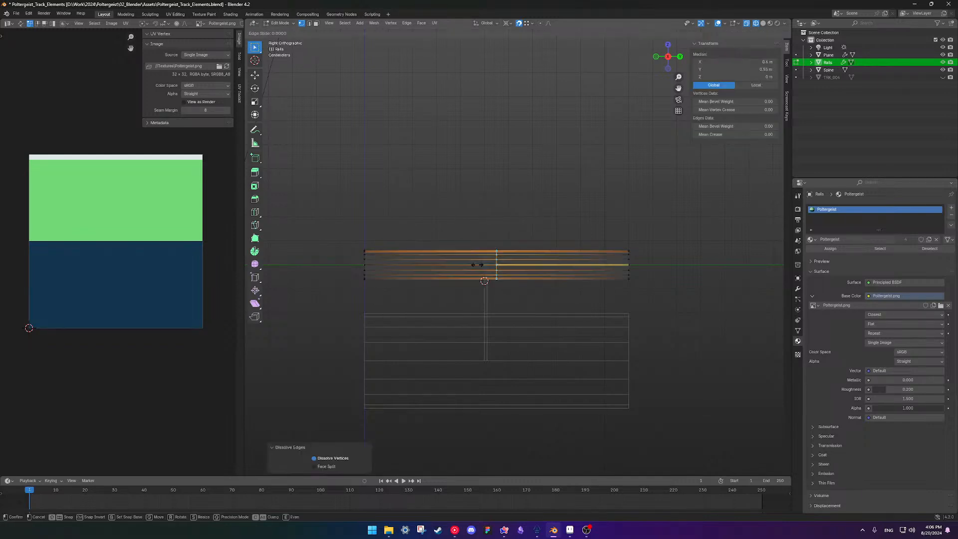
pyautogui.click(472, 266)
pyautogui.rightClick(472, 266)
pyautogui.hotkey('ctrl', 'r')
pyautogui.click(437, 268)
pyautogui.rightClick(438, 268)
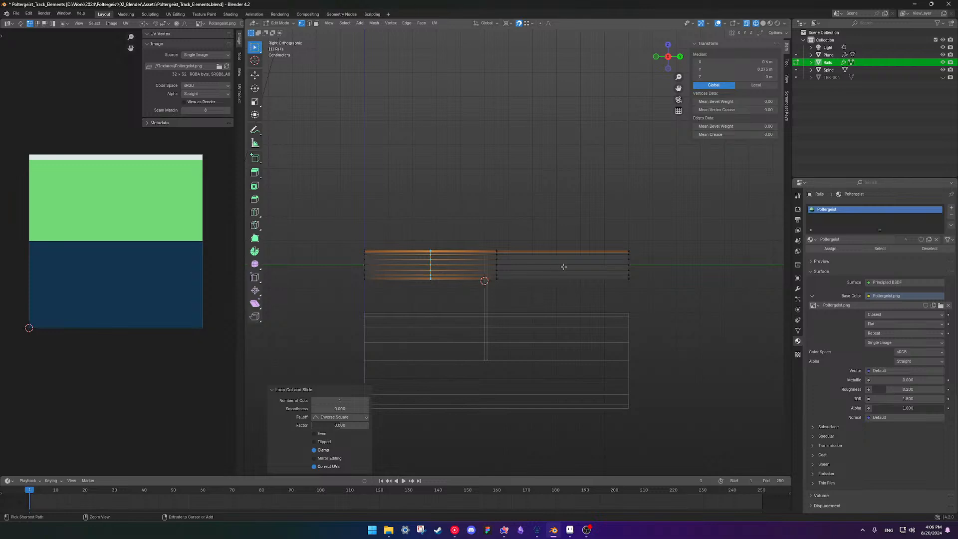
pyautogui.hotkey('ctrl', 'r')
pyautogui.click(563, 267)
pyautogui.rightClick(564, 266)
# Move the whole Plane mesh 0.04 m along Y towards the middle of the Rails.
pyautogui.keyDown('shift'); pyautogui.moveTo(500, 314); pyautogui.dragTo(432, 250, button='middle'); pyautogui.keyUp('shift')
pyautogui.press('Tab')
pyautogui.click(477, 276)
pyautogui.press('Tab')
pyautogui.scroll(1, 443, 199)
pyautogui.press('a')
pyautogui.scroll(3, 455, 256)
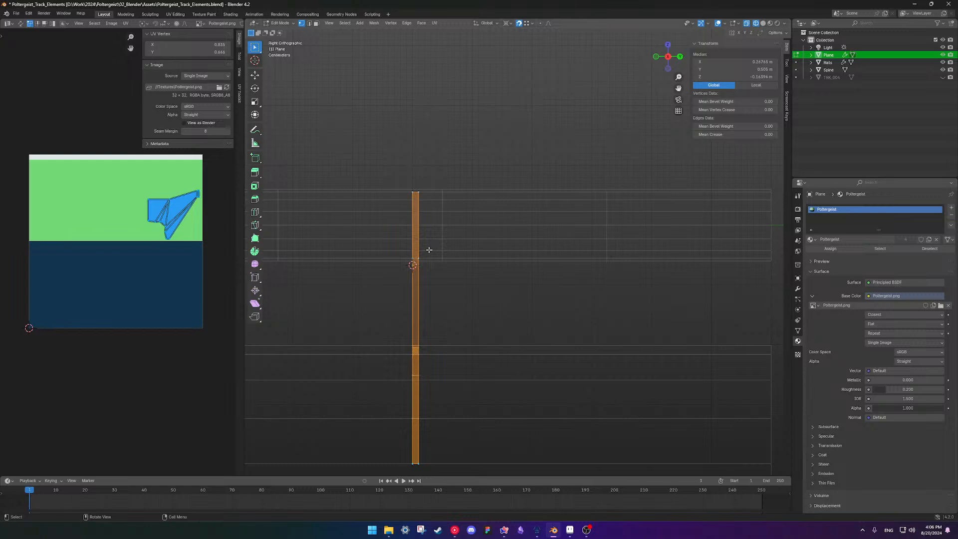
pyautogui.press('g')
pyautogui.press('y')
pyautogui.click(443, 251)
pyautogui.scroll(-6, 468, 301)
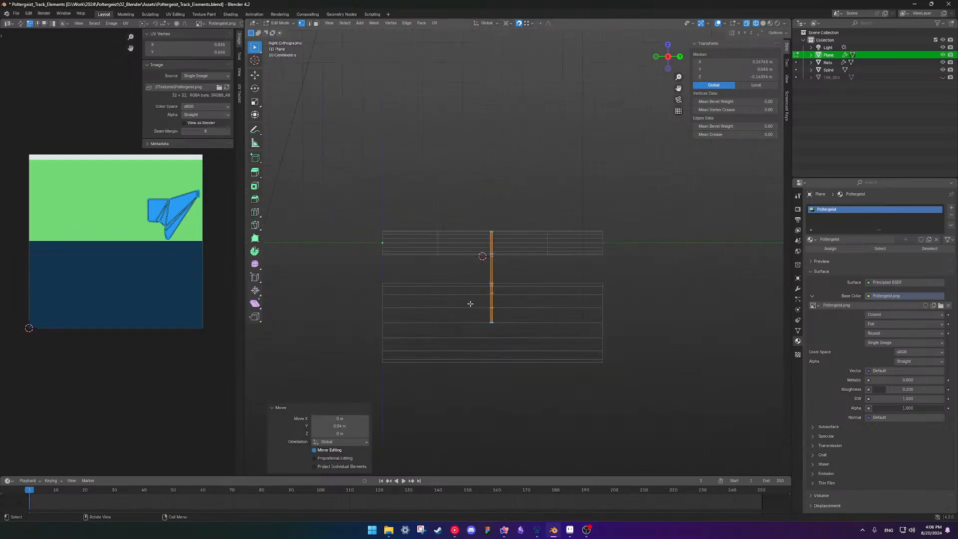
# Save the file, then return to Object Mode with the model shown in rendered shading.
pyautogui.click(673, 275)
pyautogui.hotkey('ctrl', 's')
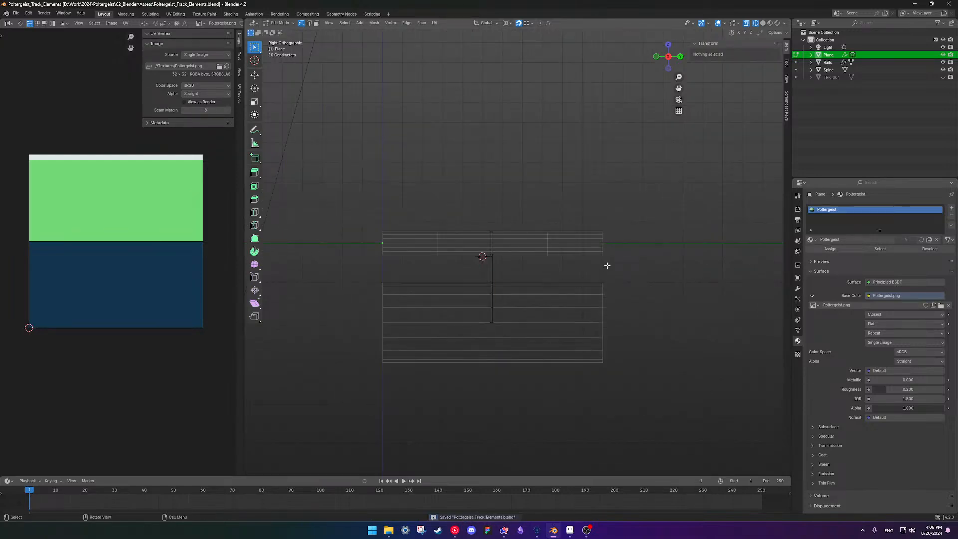
pyautogui.scroll(-2, 546, 267)
pyautogui.moveTo(545, 267)
pyautogui.mouseDown(button='middle')
pyautogui.moveTo(589, 269)
pyautogui.moveTo(636, 308)
pyautogui.moveTo(540, 277)
pyautogui.moveTo(561, 283)
pyautogui.moveTo(521, 238)
pyautogui.mouseUp(button='middle')
pyautogui.press('Tab')
pyautogui.click(636, 308)
pyautogui.hotkey('shift', 'z')
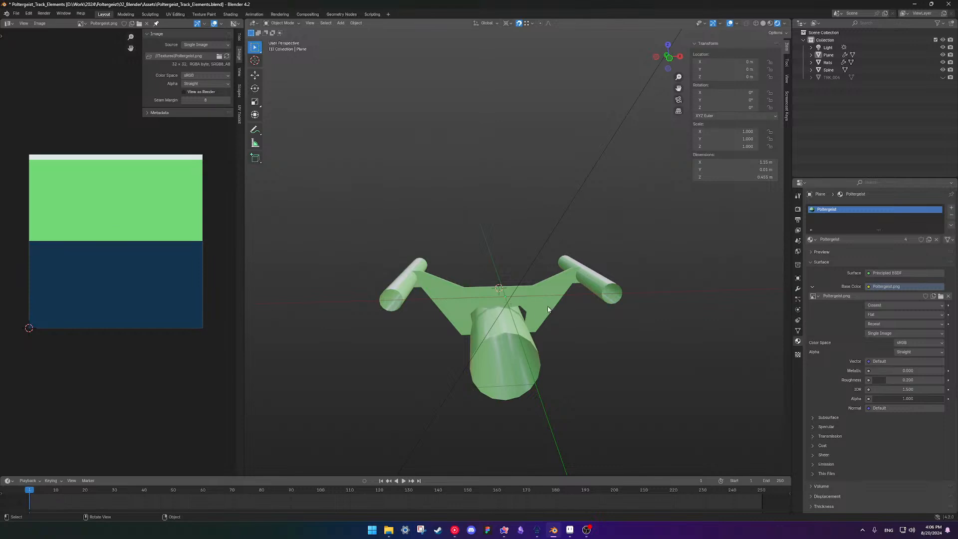
# Inspect the track piece from several sides and save the file.
pyautogui.moveTo(548, 309); pyautogui.dragTo(517, 280, button='middle')
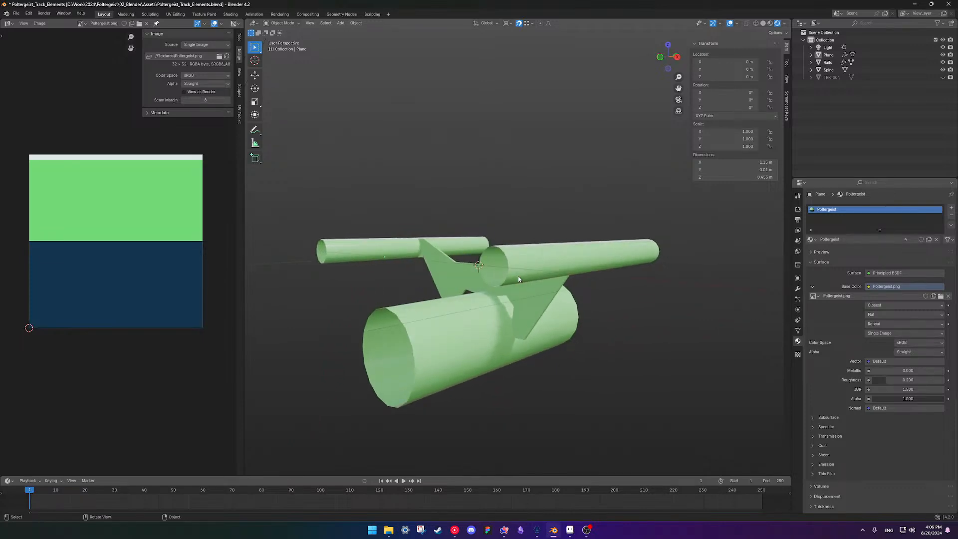
pyautogui.moveTo(495, 289); pyautogui.dragTo(546, 277, button='middle')
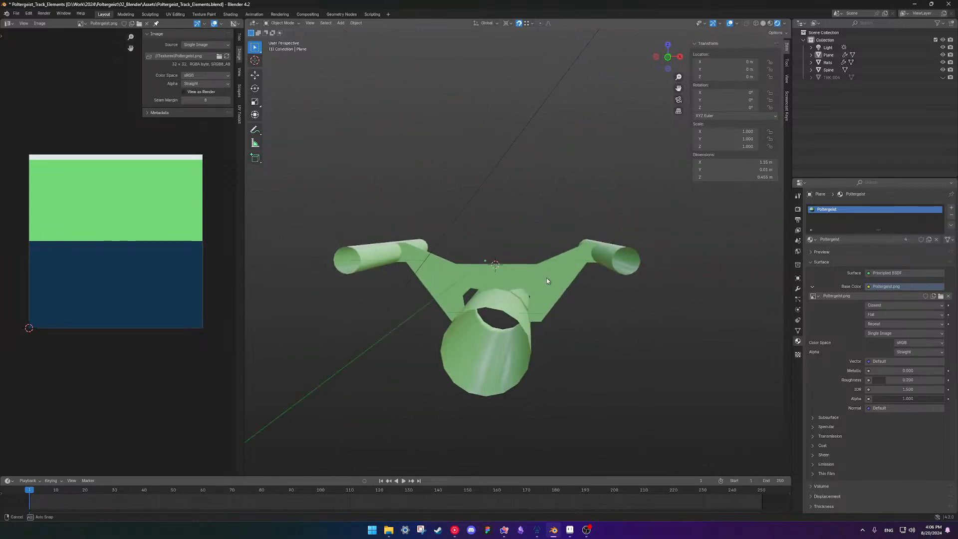
pyautogui.scroll(4, 564, 300)
pyautogui.scroll(-2, 579, 303)
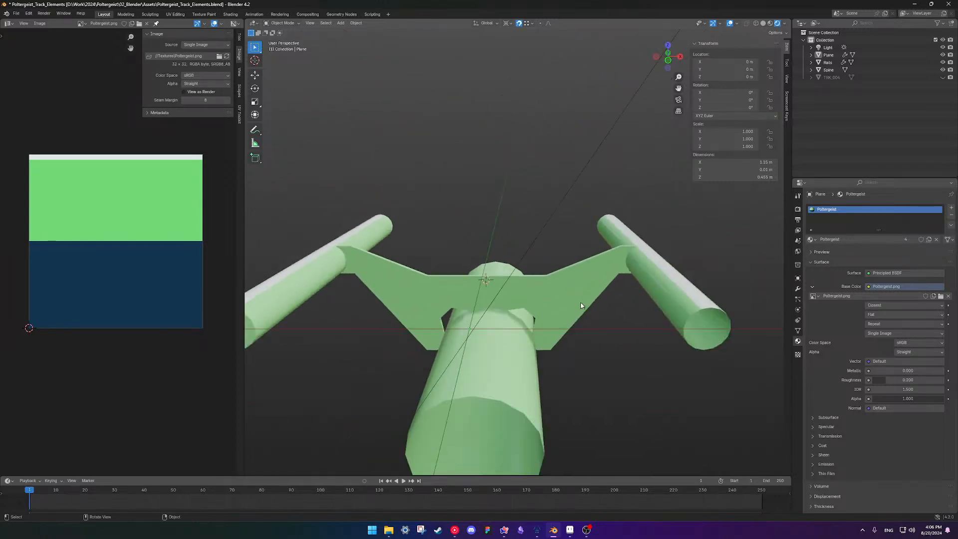
pyautogui.hotkey('ctrl', 's')
# Duplicate the Plane, Rails and Spine objects in place.
pyautogui.scroll(-5, 579, 304)
pyautogui.moveTo(568, 293)
pyautogui.mouseDown(button='middle')
pyautogui.moveTo(605, 295)
pyautogui.moveTo(617, 284)
pyautogui.moveTo(571, 302)
pyautogui.mouseUp(button='middle')
pyautogui.scroll(-5, 571, 302)
pyautogui.press('a')
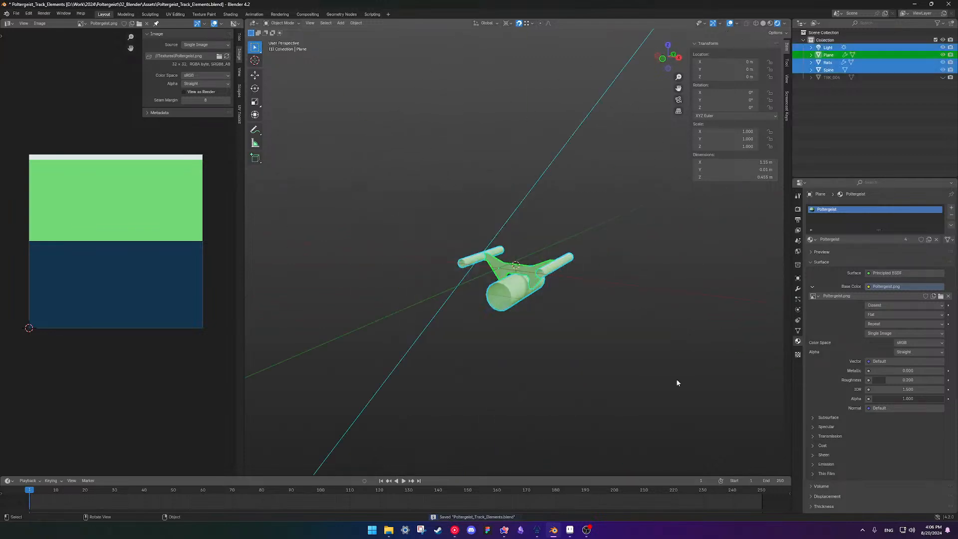
pyautogui.click(603, 286)
pyautogui.keyDown('ctrl'); pyautogui.click(498, 252); pyautogui.keyUp('ctrl')
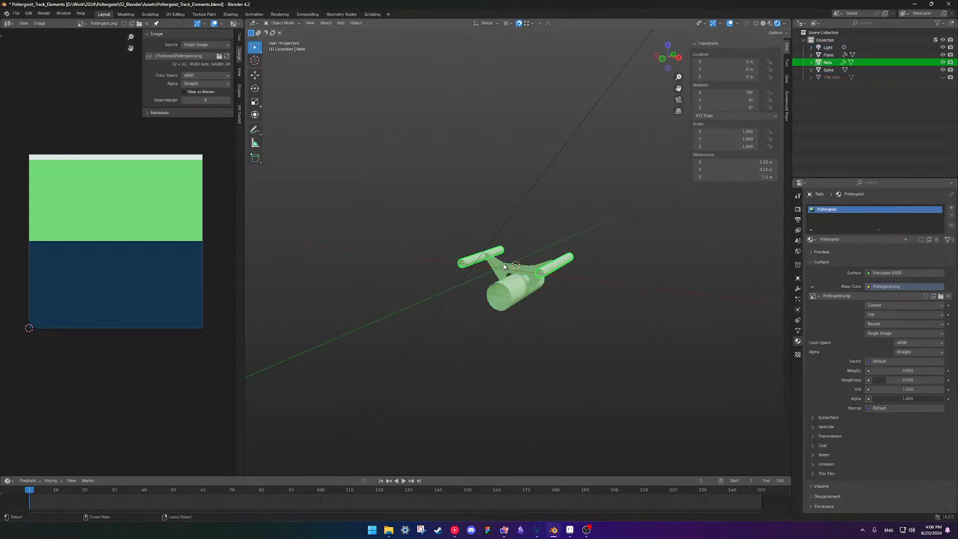
pyautogui.keyDown('ctrl'); pyautogui.click(513, 292); pyautogui.keyUp('ctrl')
pyautogui.click(500, 265)
pyautogui.keyDown('shift'); pyautogui.click(501, 254); pyautogui.keyUp('shift')
pyautogui.keyDown('shift'); pyautogui.click(518, 295); pyautogui.keyUp('shift')
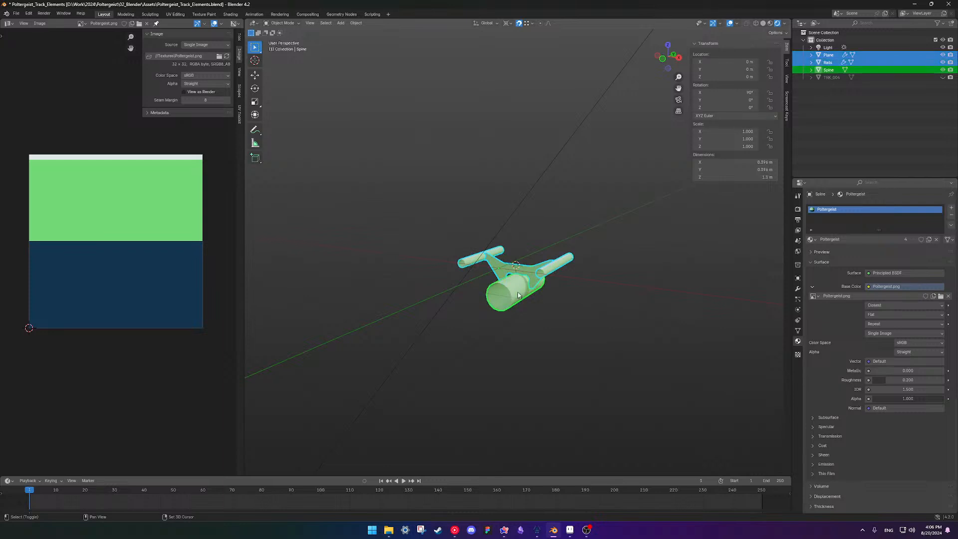
pyautogui.hotkey('shift', 'd')
pyautogui.rightClick(603, 280)
# Convert the duplicated objects to meshes and join them into a single object.
pyautogui.rightClick(604, 280)
pyautogui.moveTo(604, 280)
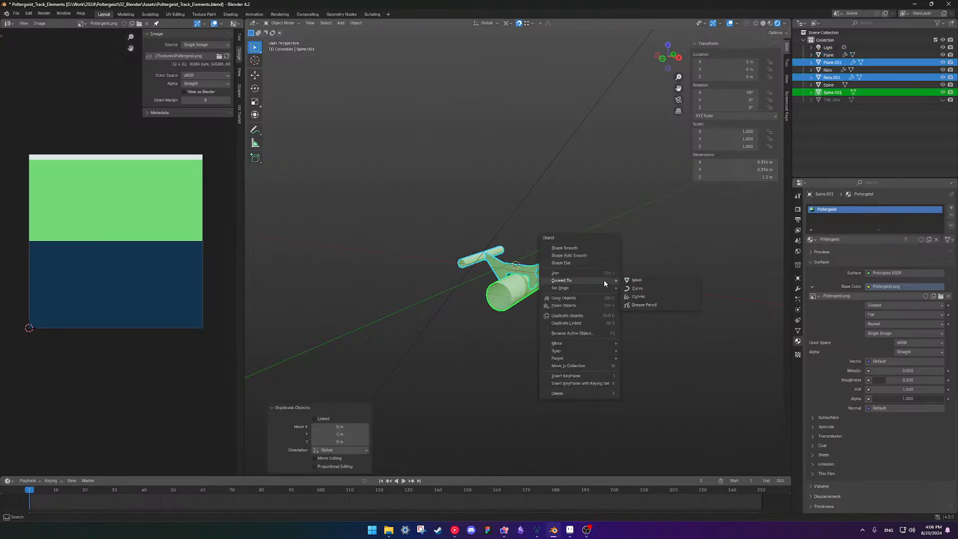
pyautogui.click(649, 280)
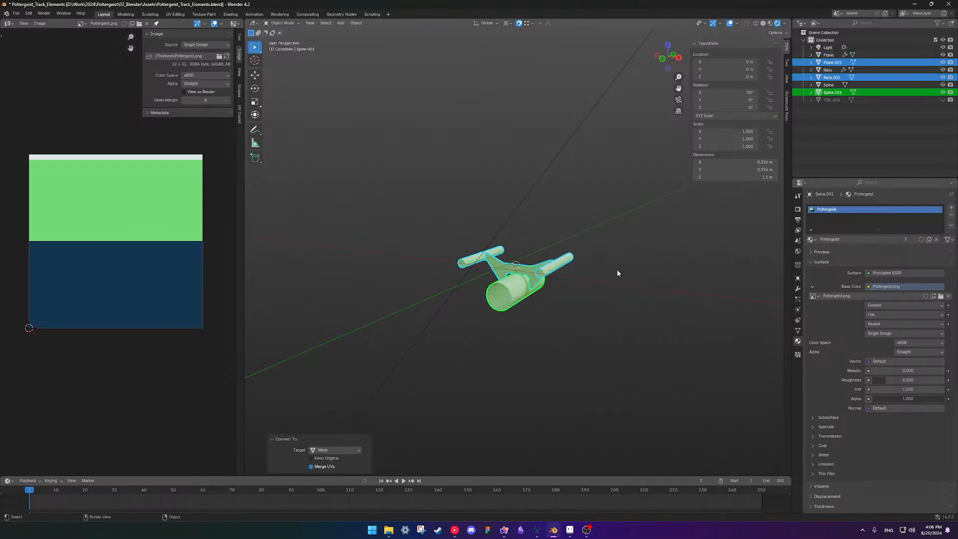
pyautogui.hotkey('ctrl', 'j')
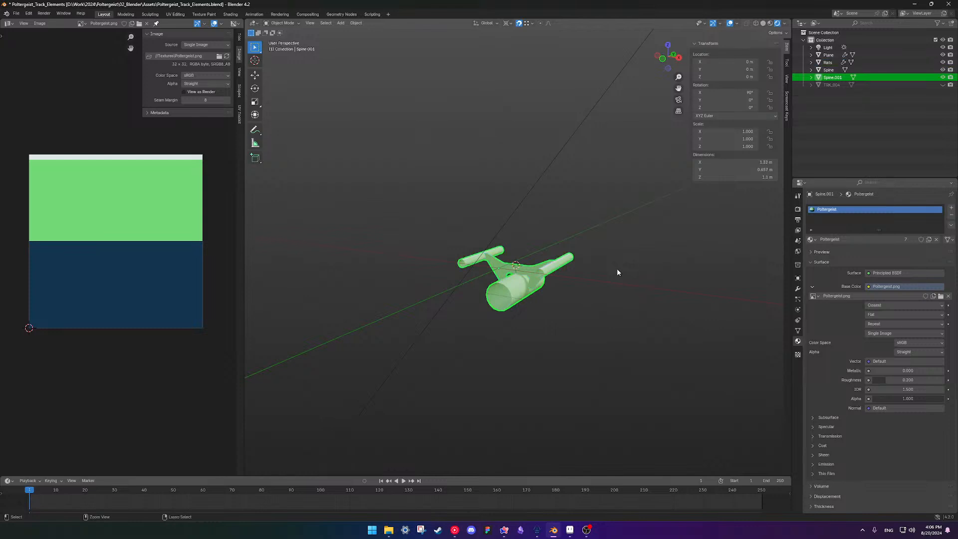
# Rename the joined object to _TrackPiece.
pyautogui.doubleClick(832, 78)
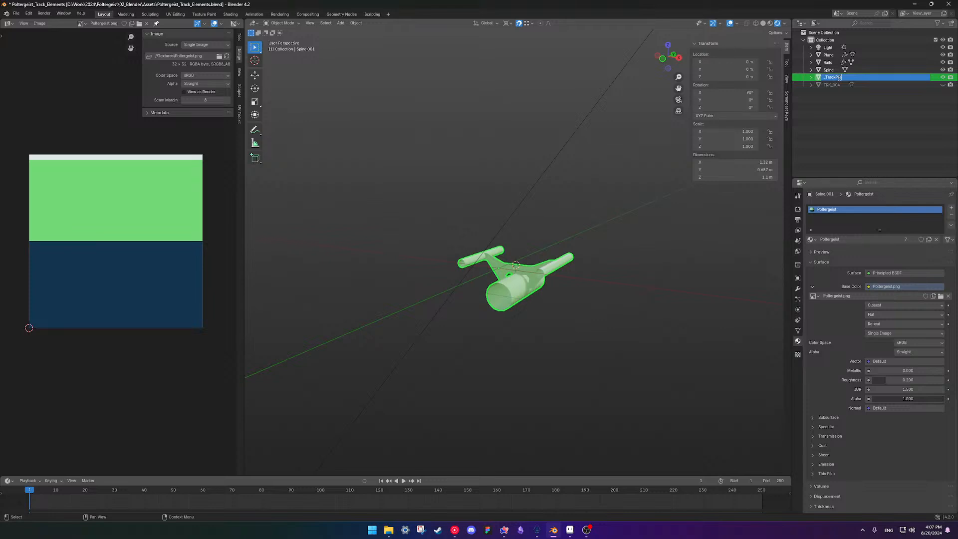
pyautogui.press('Return')
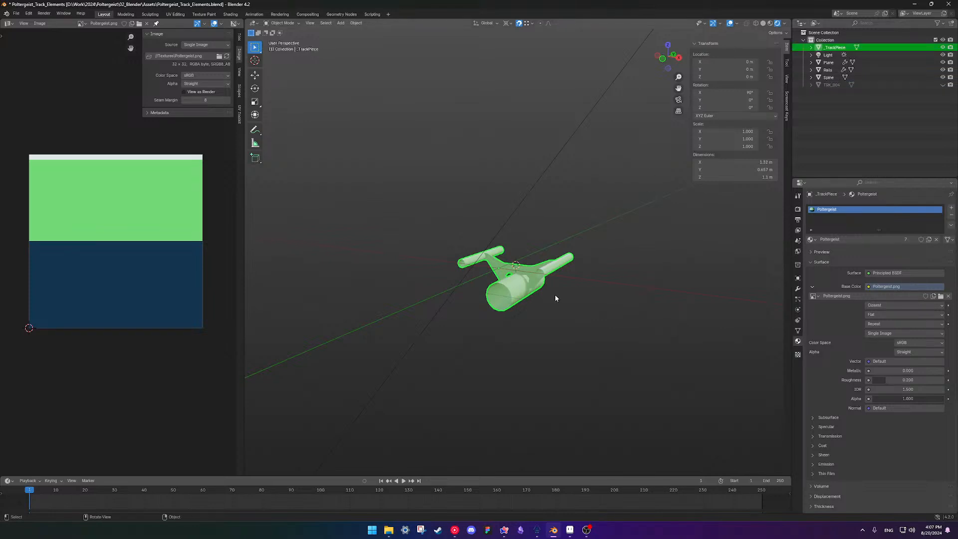
pyautogui.moveTo(555, 295); pyautogui.dragTo(547, 283, button='middle')
pyautogui.rightClick(571, 259)
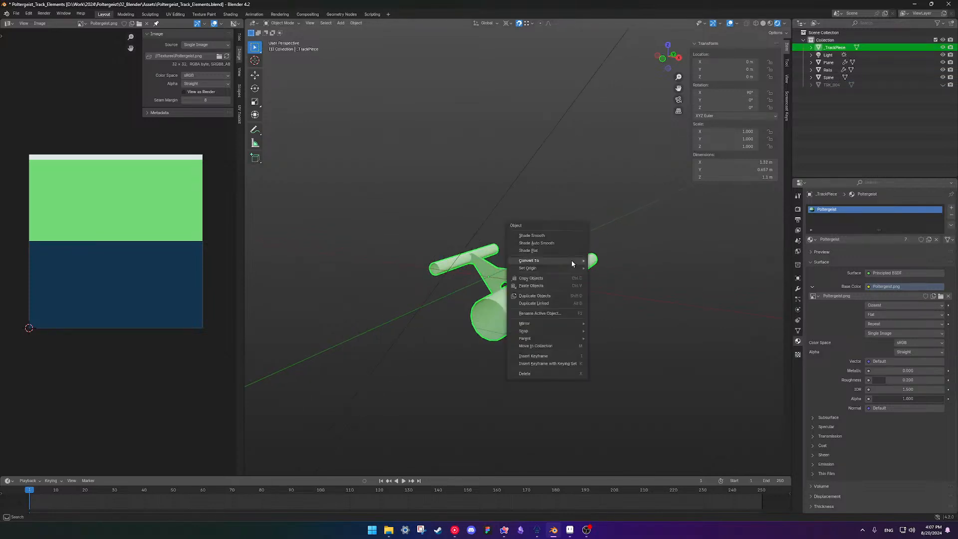
pyautogui.moveTo(571, 259)
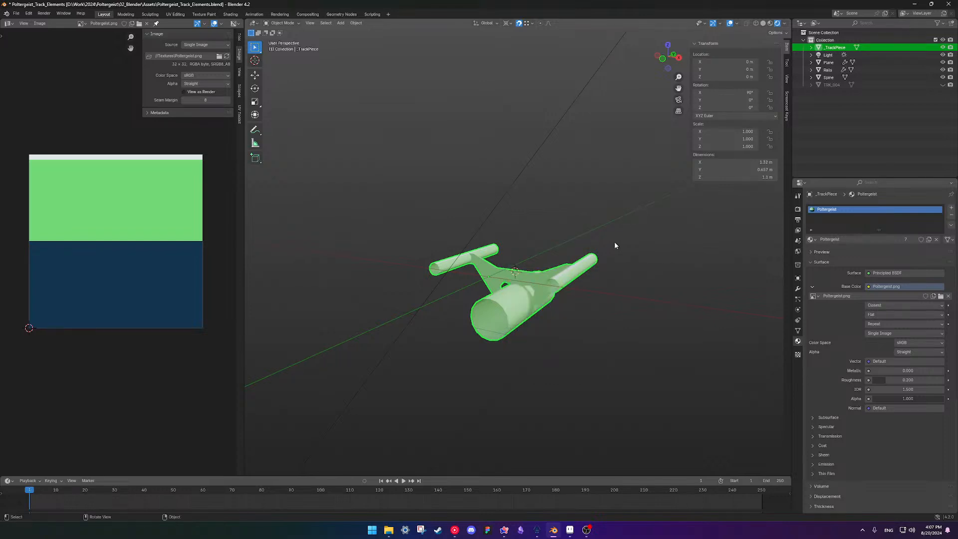
# Apply all transforms to the _TrackPiece object and save the track elements file.
pyautogui.hotkey('ctrl', 'a')
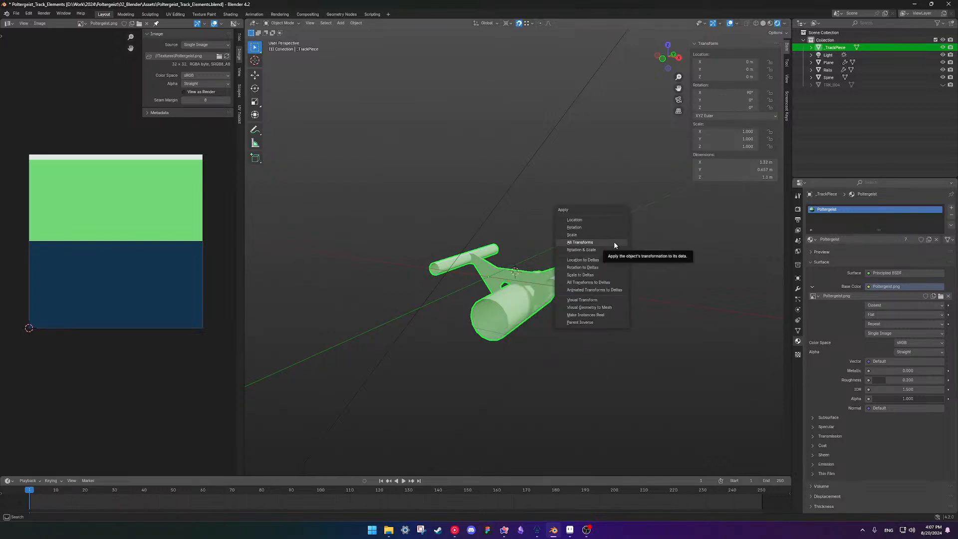
pyautogui.click(615, 244)
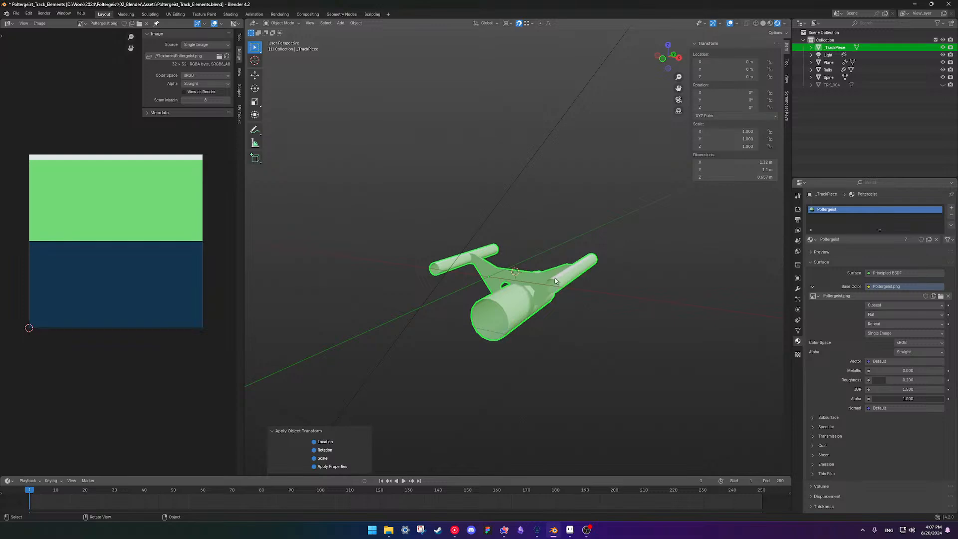
pyautogui.hotkey('ctrl', 's')
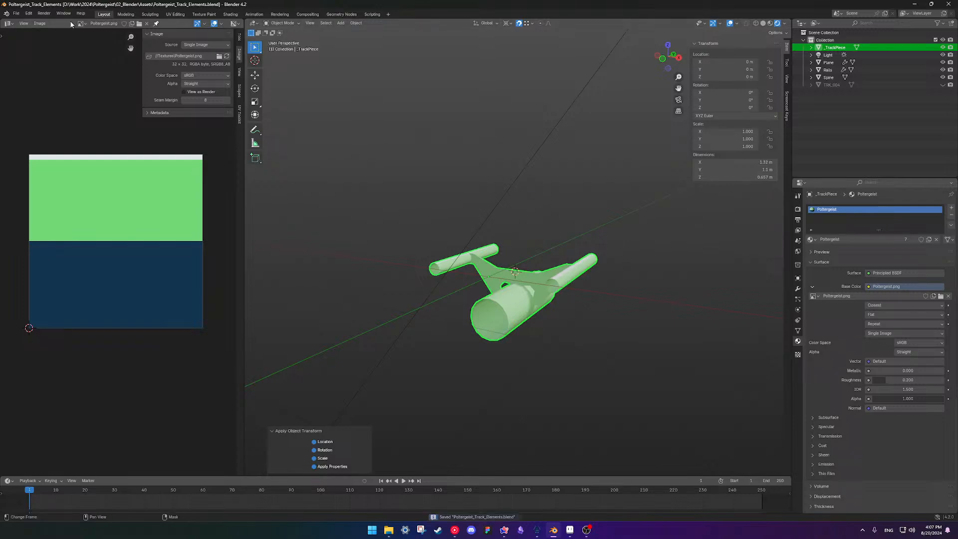
# Open the recent file Poltergeist_Layout.blend and delete the POL_TrackPiece object from it.
pyautogui.click(16, 13)
pyautogui.moveTo(46, 37)
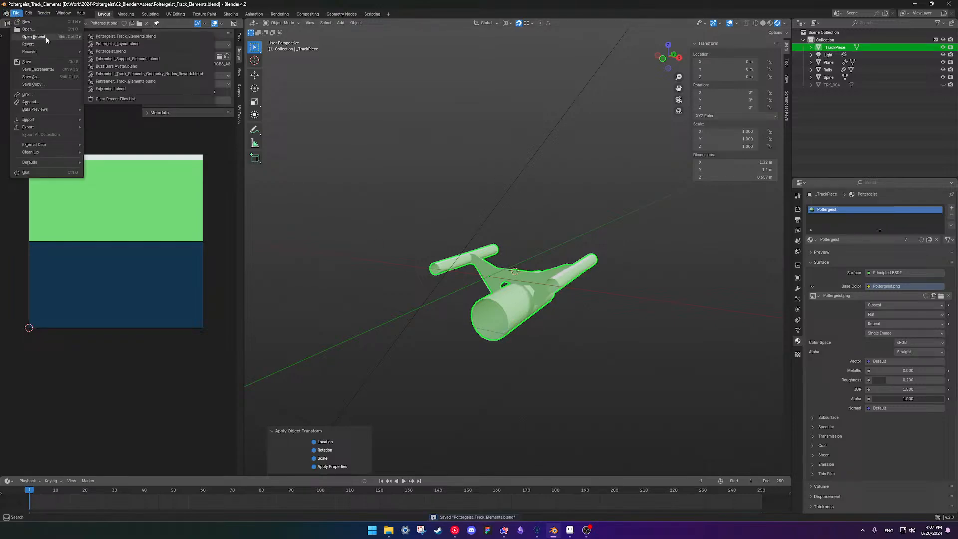
pyautogui.click(118, 44)
pyautogui.press('x')
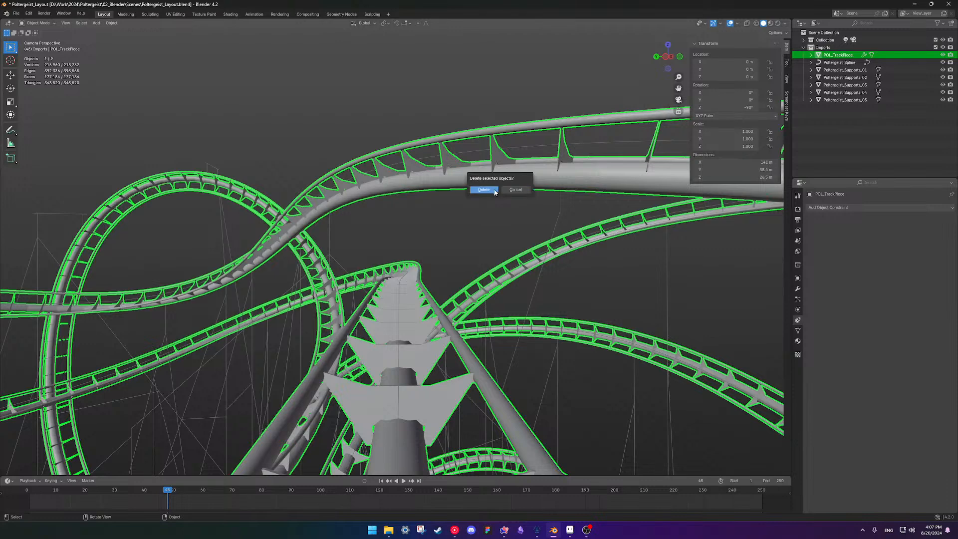
pyautogui.click(494, 192)
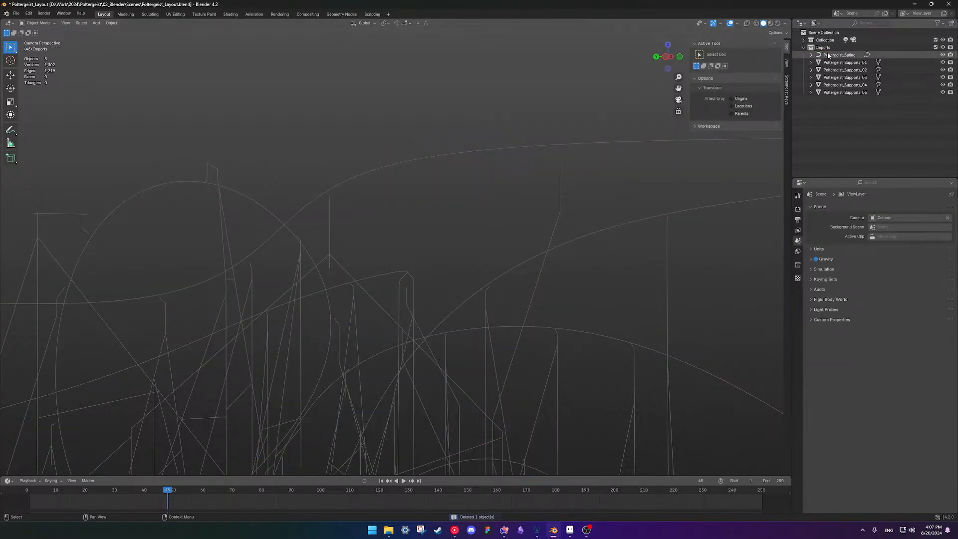
# Link the _TrackPiece object from the Poltergeist track elements file into the layout scene.
pyautogui.click(16, 14)
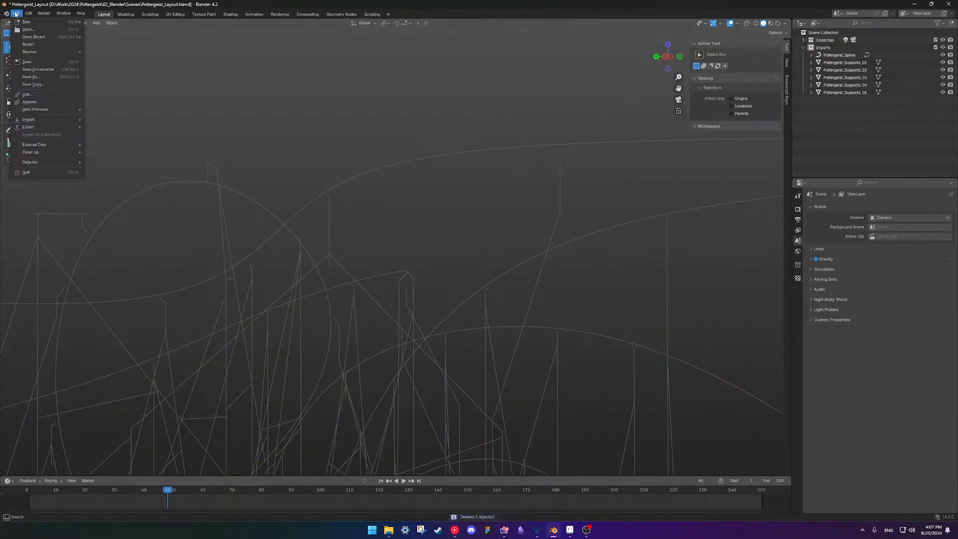
pyautogui.click(37, 94)
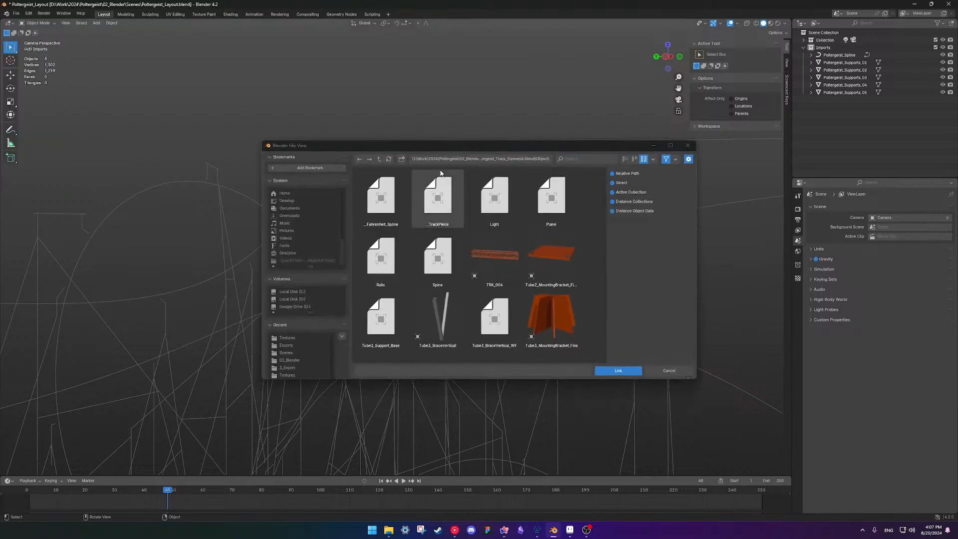
pyautogui.click(441, 208)
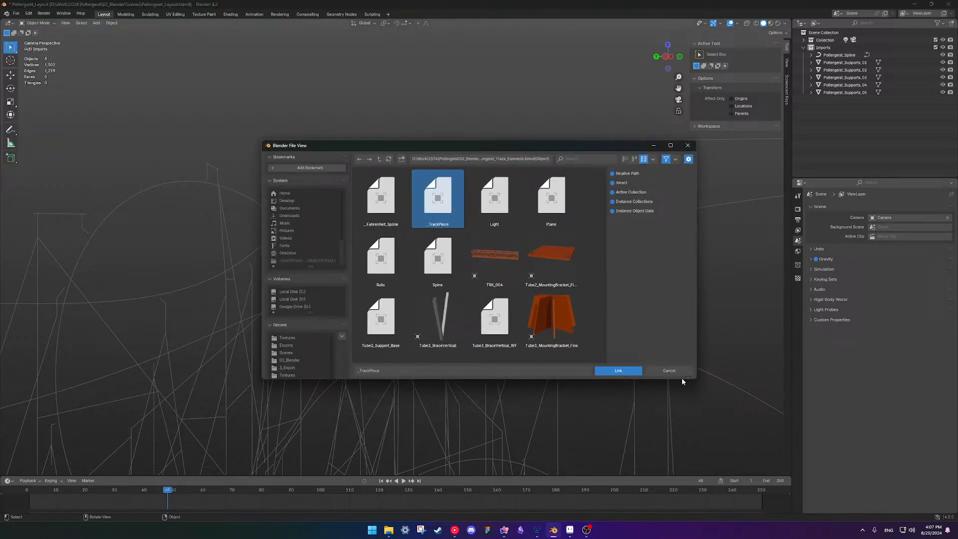
pyautogui.click(618, 370)
# Duplicate the linked _TrackPiece in place to get an editable copy.
pyautogui.press('KP_Decimal')
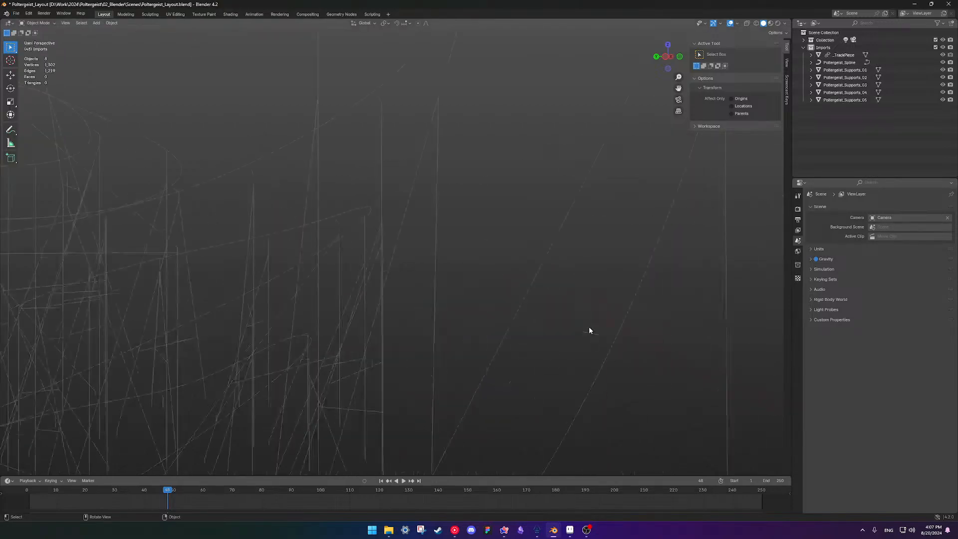
pyautogui.moveTo(589, 330); pyautogui.dragTo(402, 253, button='middle')
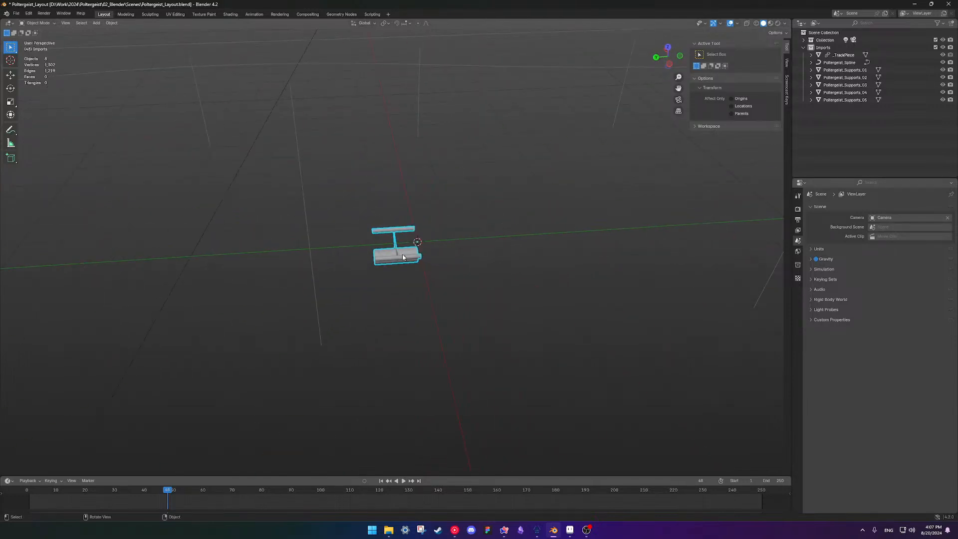
pyautogui.hotkey('shift', 'd')
pyautogui.rightClick(474, 249)
# Add an Array modifier to the duplicated _TrackPiece object.
pyautogui.scroll(3, 408, 248)
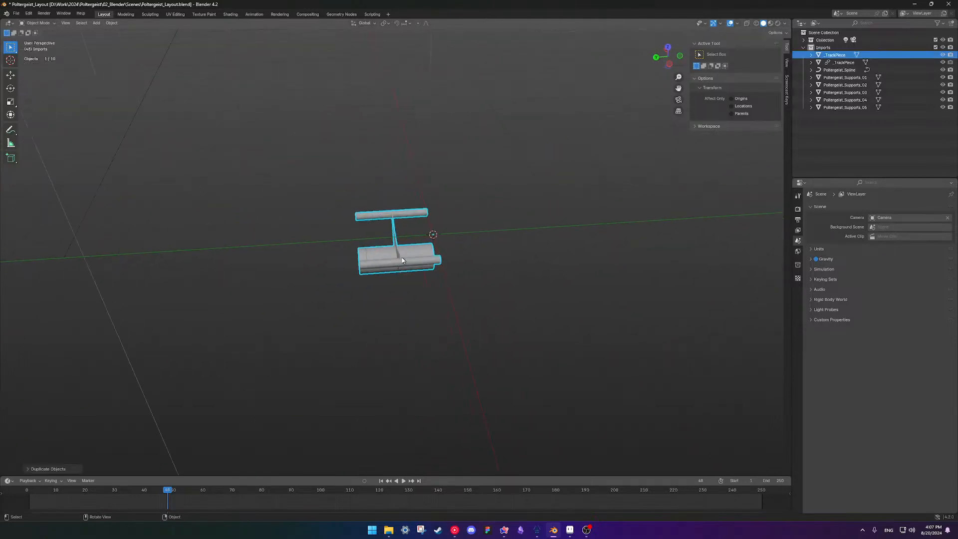
pyautogui.keyDown('shift'); pyautogui.moveTo(451, 241); pyautogui.dragTo(504, 215, button='middle'); pyautogui.keyUp('shift')
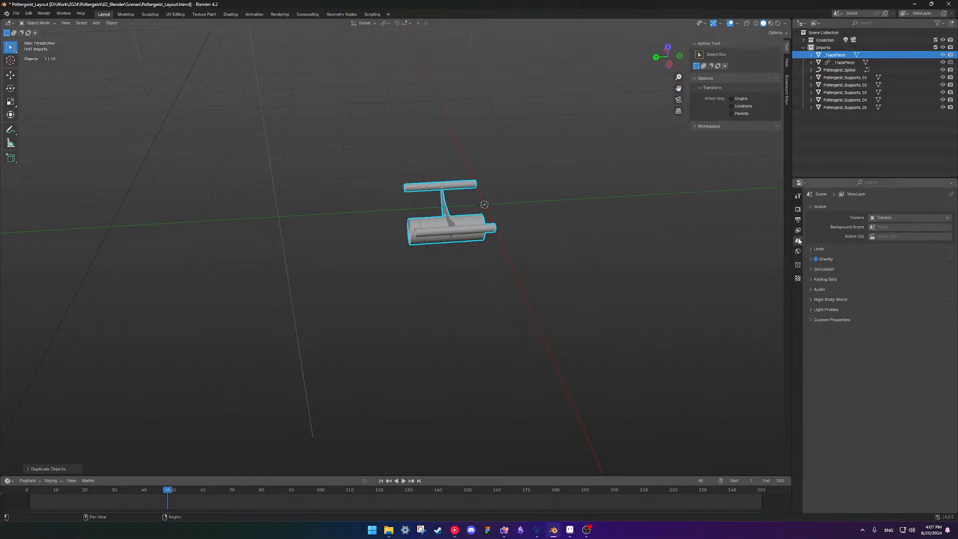
pyautogui.moveTo(671, 254); pyautogui.dragTo(682, 239, button='middle')
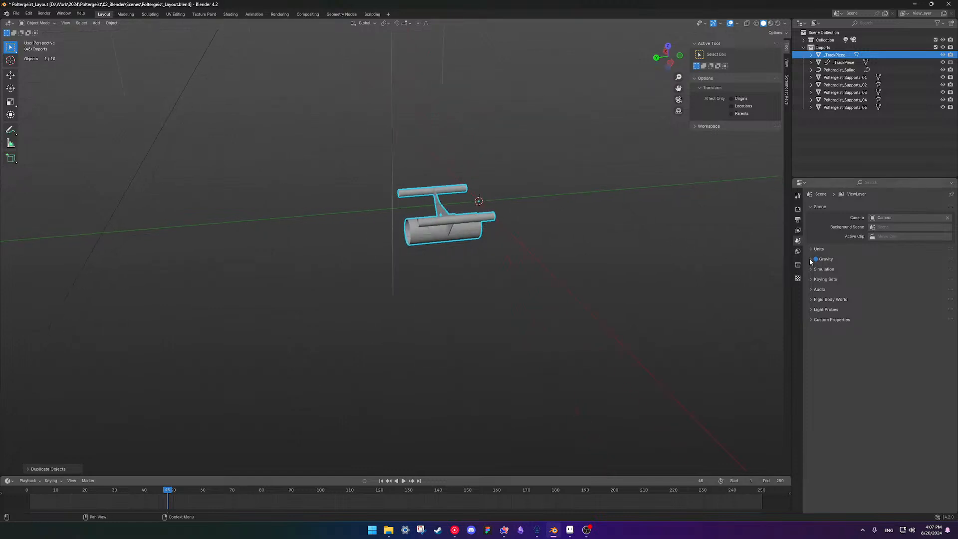
pyautogui.click(828, 56)
pyautogui.click(843, 207)
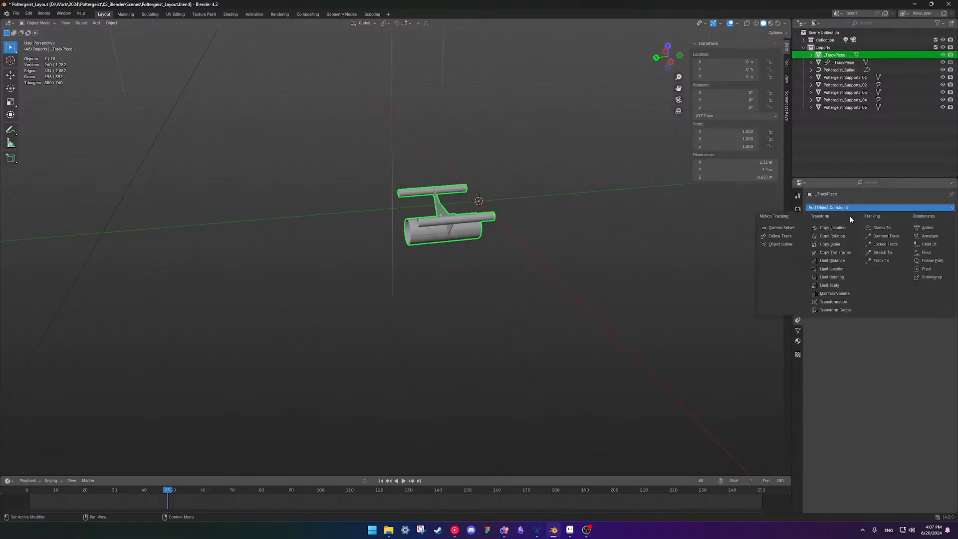
pyautogui.click(797, 288)
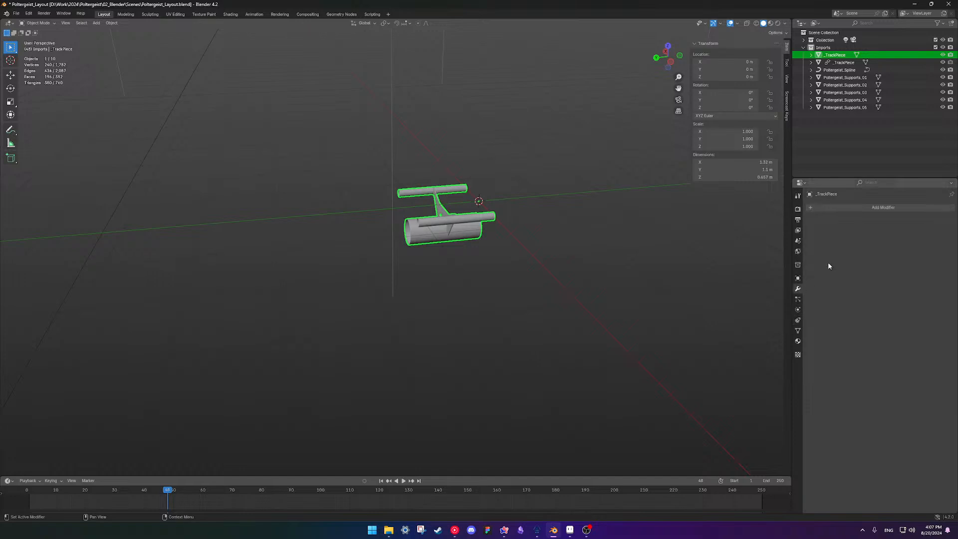
pyautogui.click(842, 209)
pyautogui.moveTo(837, 202)
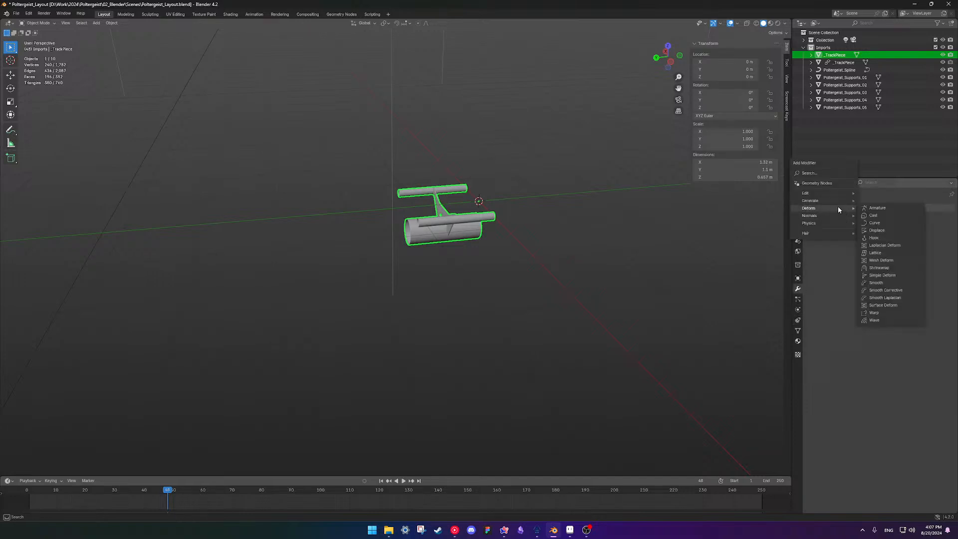
pyautogui.click(868, 200)
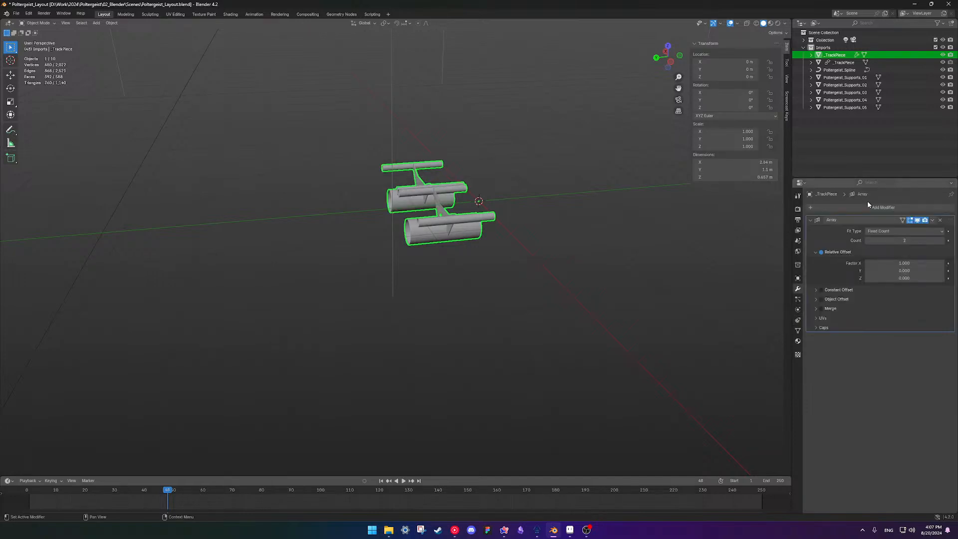
# Add a Curve modifier to the track piece with Poltergeist_Spline as its curve object.
pyautogui.click(864, 206)
pyautogui.moveTo(868, 215)
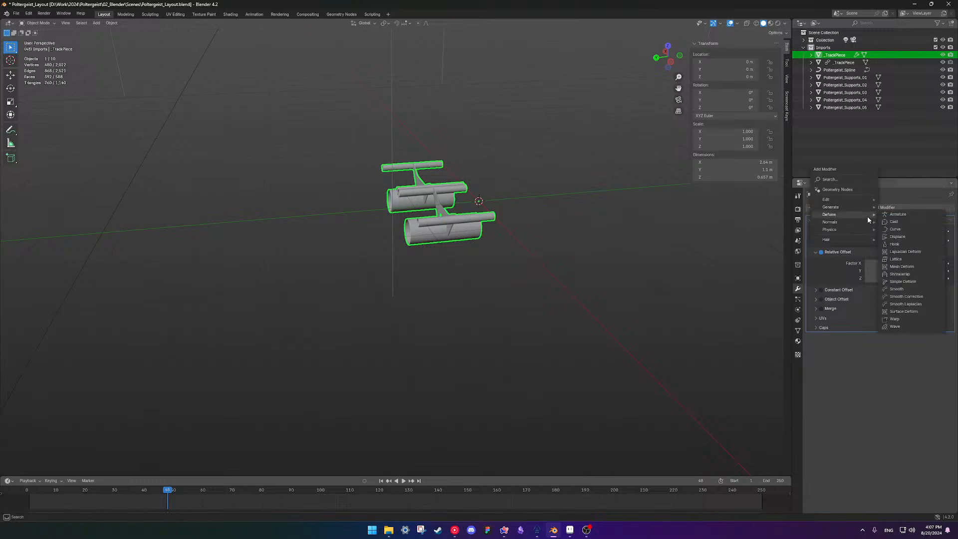
pyautogui.click(895, 229)
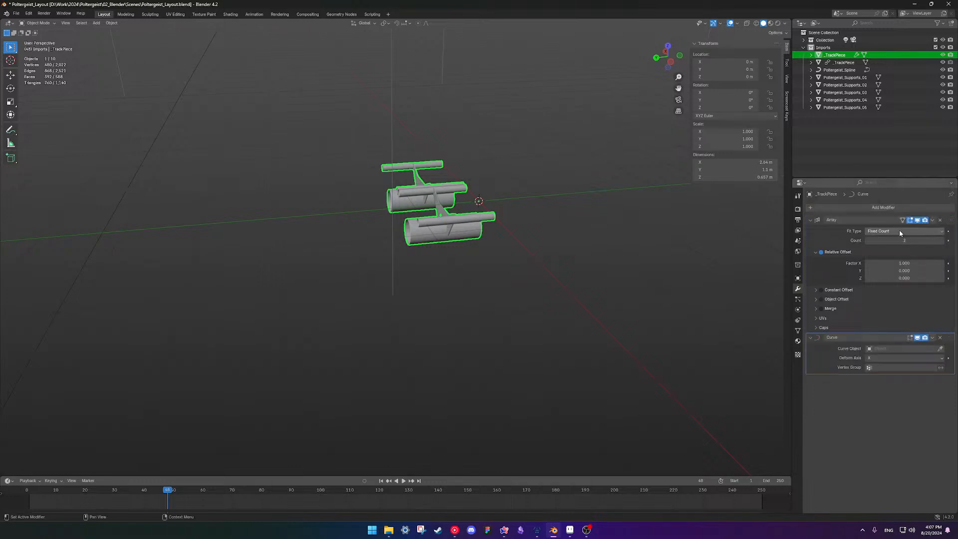
pyautogui.click(898, 349)
pyautogui.click(895, 360)
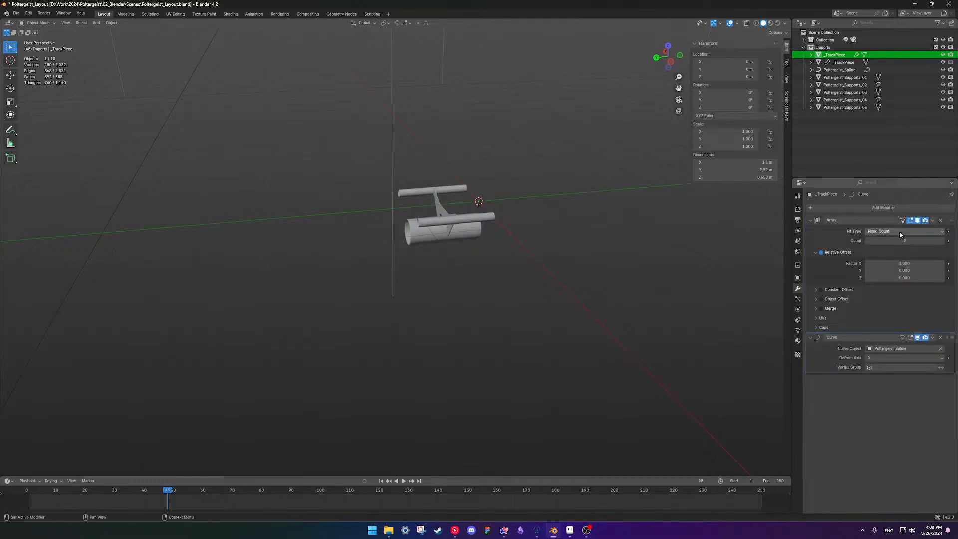
# Set the Array modifier's fit type to Fit Curve, using Poltergeist_Spline as the curve.
pyautogui.click(899, 231)
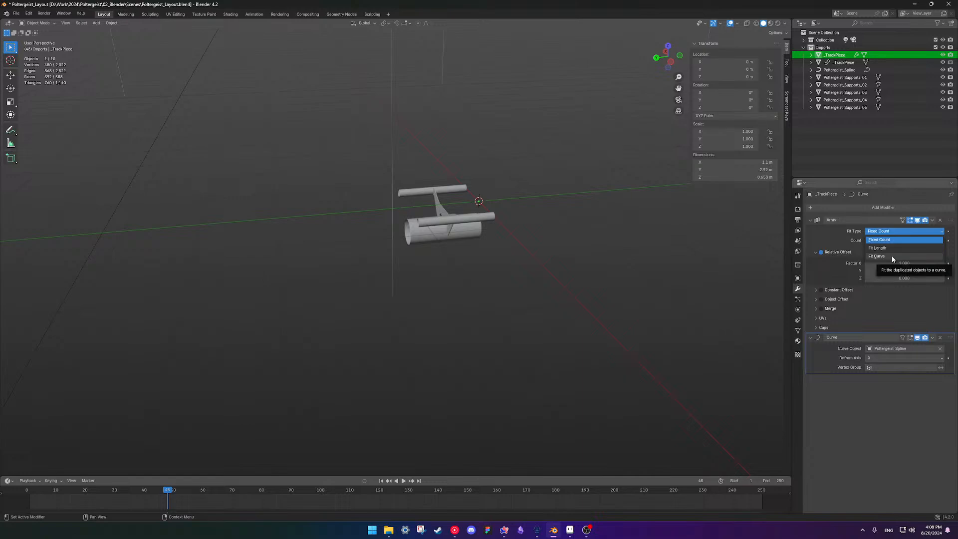
pyautogui.click(891, 255)
pyautogui.click(895, 241)
pyautogui.click(891, 252)
# Examine the orientation and joins of the arrayed track pieces along the spline.
pyautogui.scroll(-7, 453, 273)
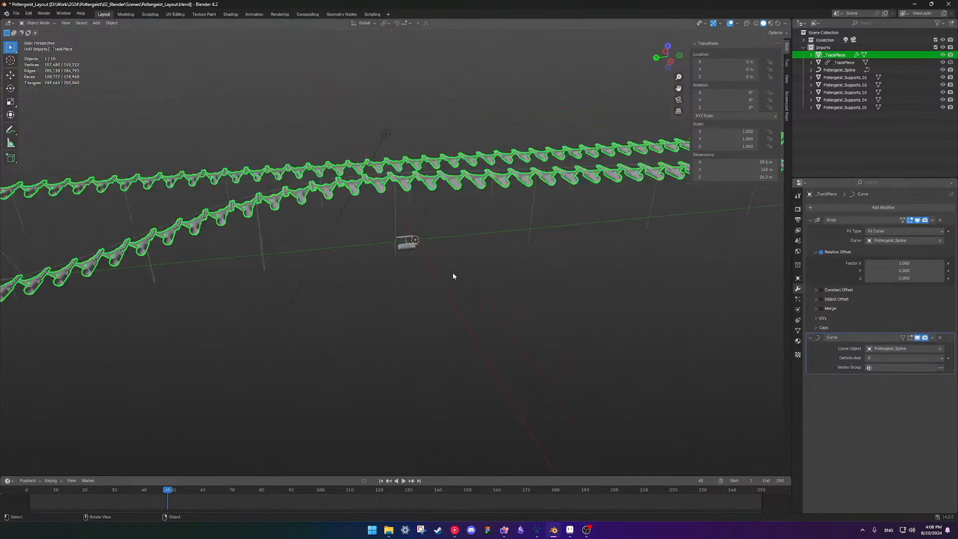
pyautogui.keyDown('shift'); pyautogui.moveTo(418, 231); pyautogui.dragTo(563, 296, button='middle'); pyautogui.keyUp('shift')
pyautogui.scroll(6, 469, 314)
pyautogui.keyDown('shift'); pyautogui.moveTo(528, 333); pyautogui.dragTo(485, 282, button='middle'); pyautogui.keyUp('shift')
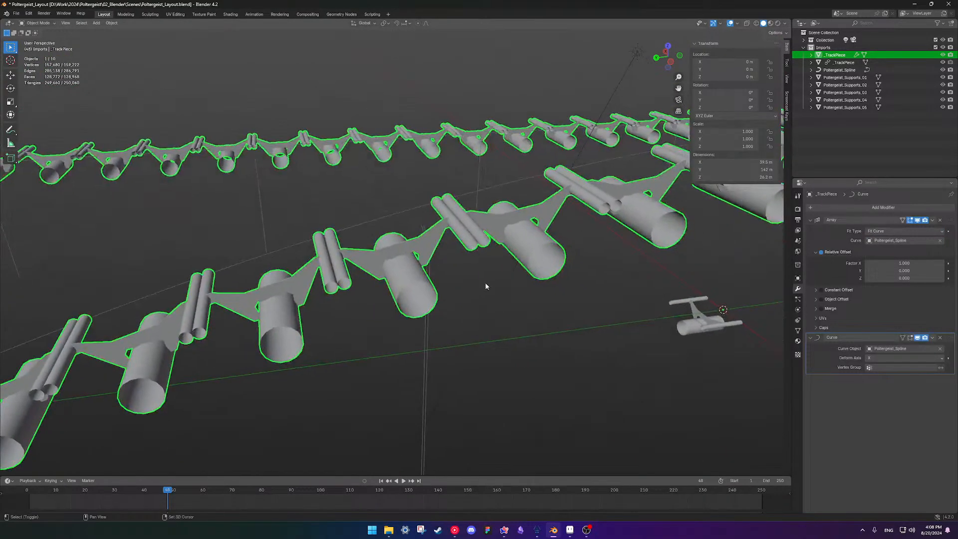
pyautogui.keyDown('shift'); pyautogui.moveTo(654, 229); pyautogui.dragTo(786, 283, button='middle'); pyautogui.keyUp('shift')
pyautogui.scroll(-9, 324, 287)
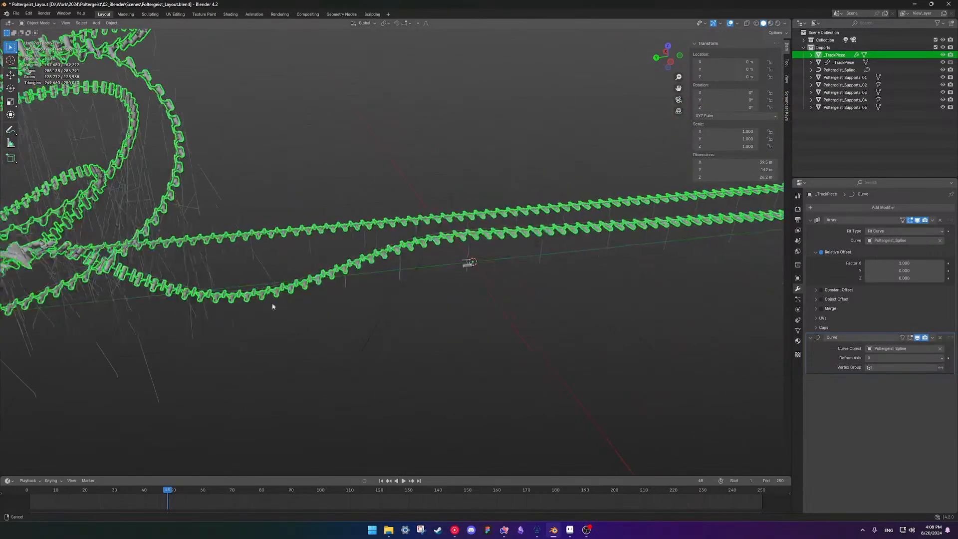
pyautogui.keyDown('shift'); pyautogui.moveTo(368, 291); pyautogui.dragTo(223, 301, button='middle'); pyautogui.keyUp('shift')
pyautogui.keyDown('shift'); pyautogui.moveTo(648, 204); pyautogui.dragTo(533, 221, button='middle'); pyautogui.keyUp('shift')
pyautogui.scroll(3, 362, 244)
pyautogui.keyDown('shift'); pyautogui.moveTo(460, 298); pyautogui.dragTo(466, 278, button='middle'); pyautogui.keyUp('shift')
pyautogui.scroll(4, 465, 323)
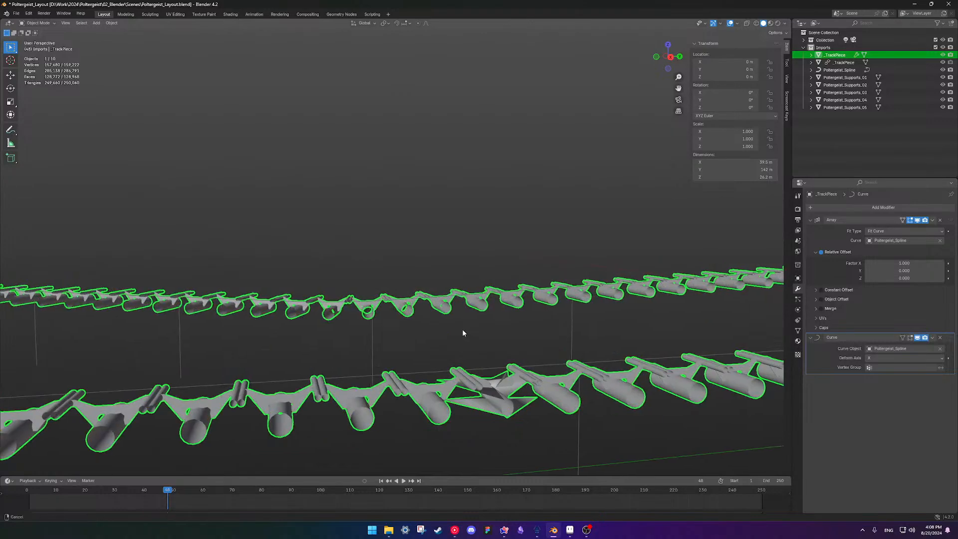
pyautogui.keyDown('shift'); pyautogui.moveTo(462, 331); pyautogui.dragTo(441, 312, button='middle'); pyautogui.keyUp('shift')
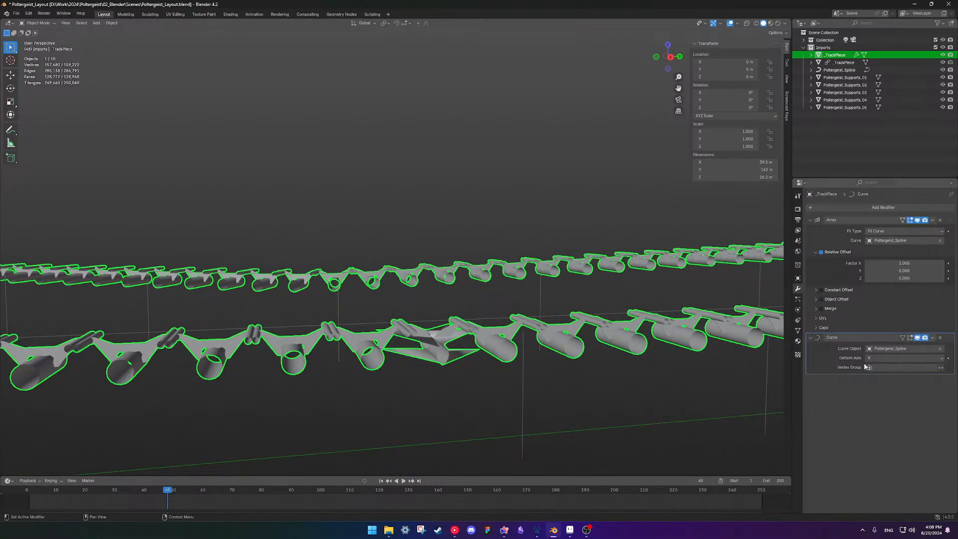
# Try the Y and Z deform axes in the Curve modifier and return it to X.
pyautogui.click(878, 360)
pyautogui.click(878, 374)
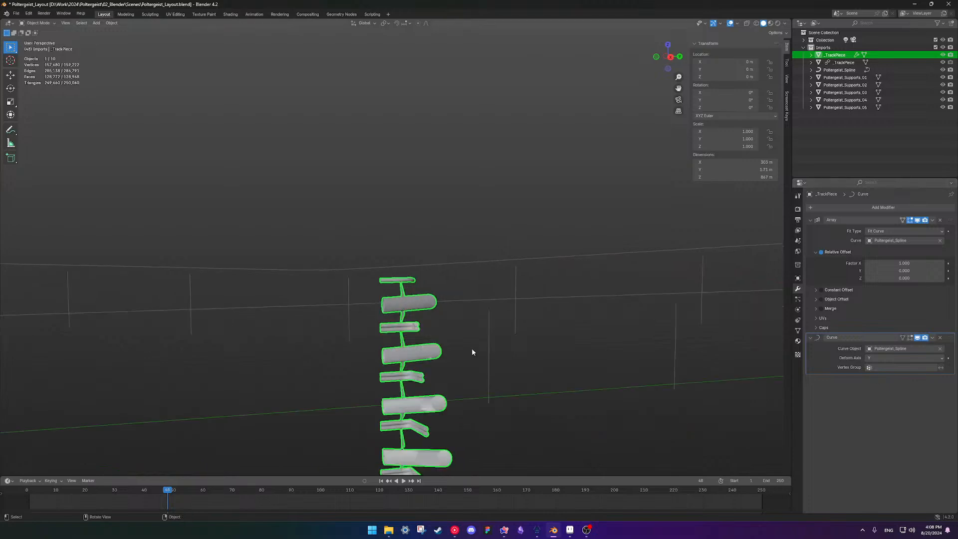
pyautogui.scroll(-2, 471, 352)
pyautogui.click(880, 357)
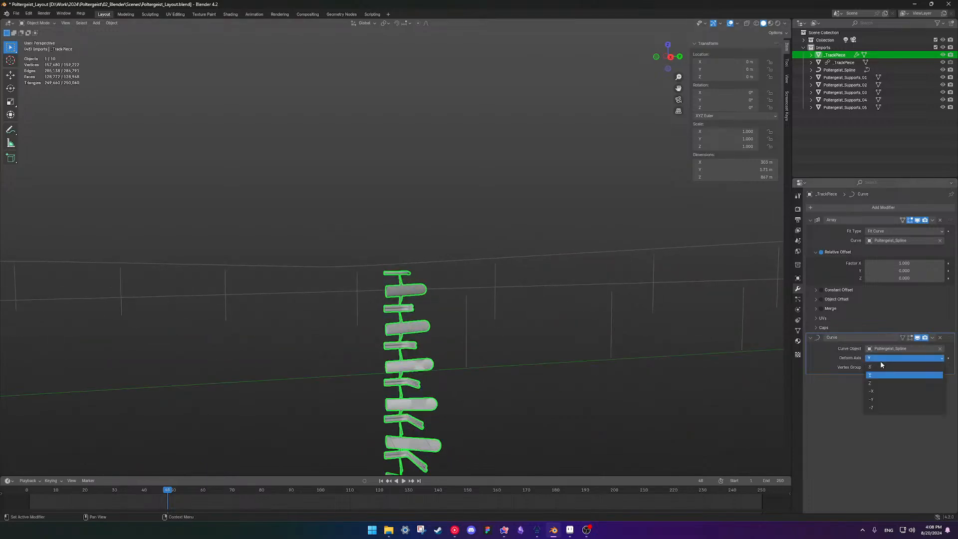
pyautogui.click(875, 382)
pyautogui.moveTo(449, 259); pyautogui.dragTo(707, 340, button='middle')
pyautogui.click(880, 358)
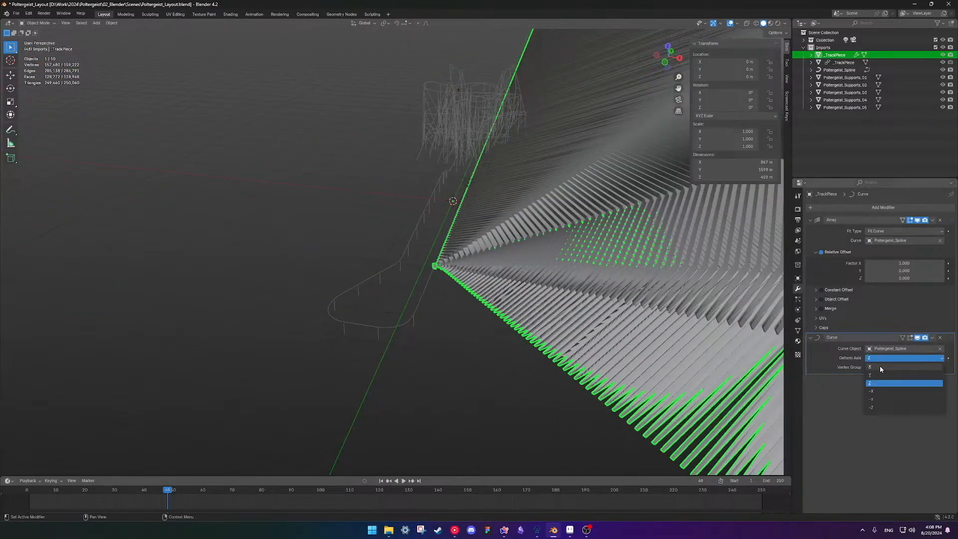
pyautogui.click(879, 366)
# Try different relative offset factors in the Array modifier and undo the changes.
pyautogui.moveTo(522, 256); pyautogui.dragTo(594, 292, button='middle')
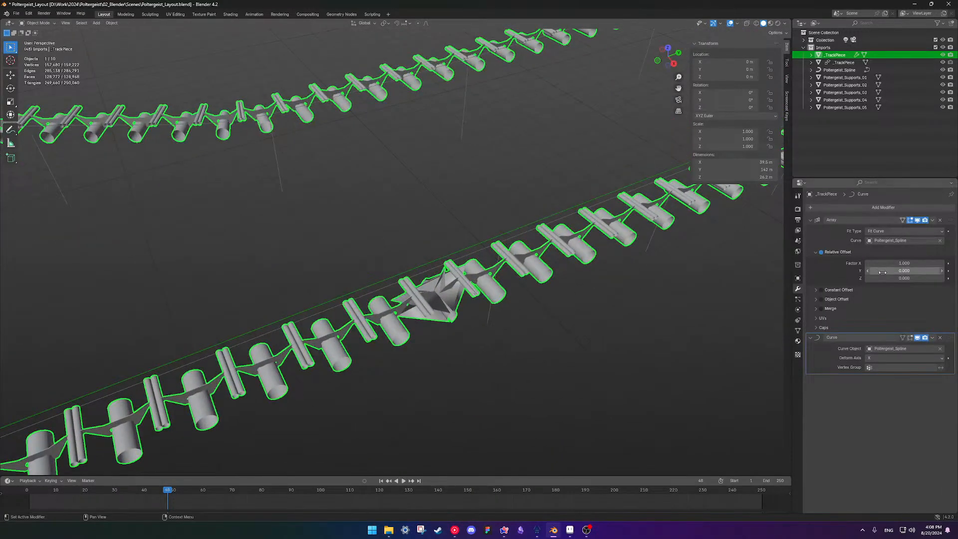
pyautogui.moveTo(882, 272); pyautogui.dragTo(904, 263)
pyautogui.hotkey('ctrl', 'z')
pyautogui.hotkey('ctrl', 'z')
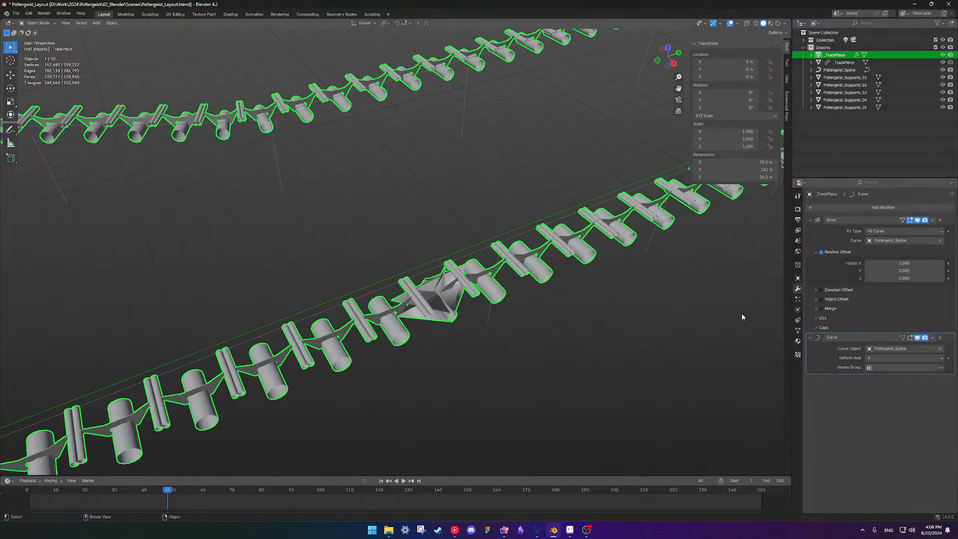
# Set the track piece's Z rotation to 90°.
pyautogui.keyDown('shift'); pyautogui.moveTo(470, 370); pyautogui.dragTo(486, 325, button='middle'); pyautogui.keyUp('shift')
pyautogui.scroll(5, 458, 341)
pyautogui.scroll(-4, 463, 327)
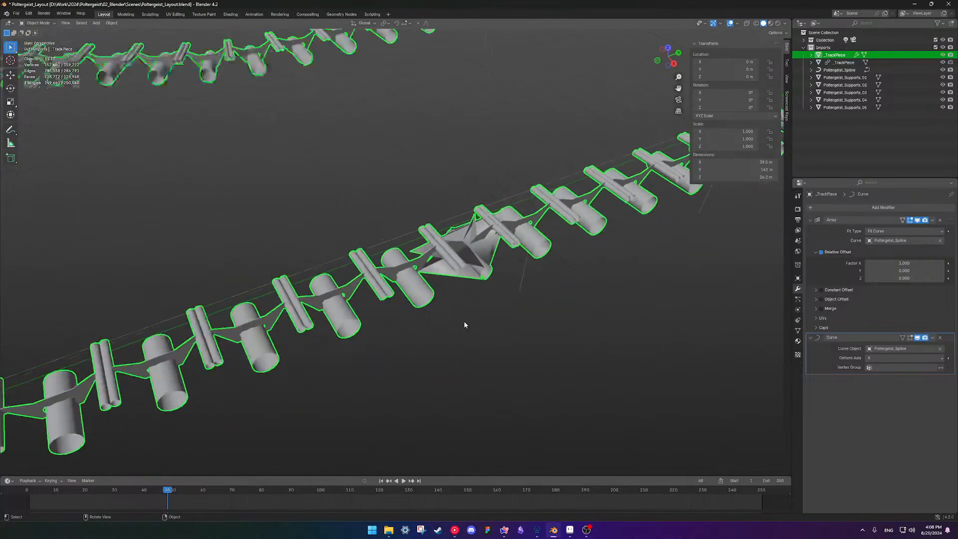
pyautogui.scroll(-2, 464, 325)
pyautogui.doubleClick(710, 93)
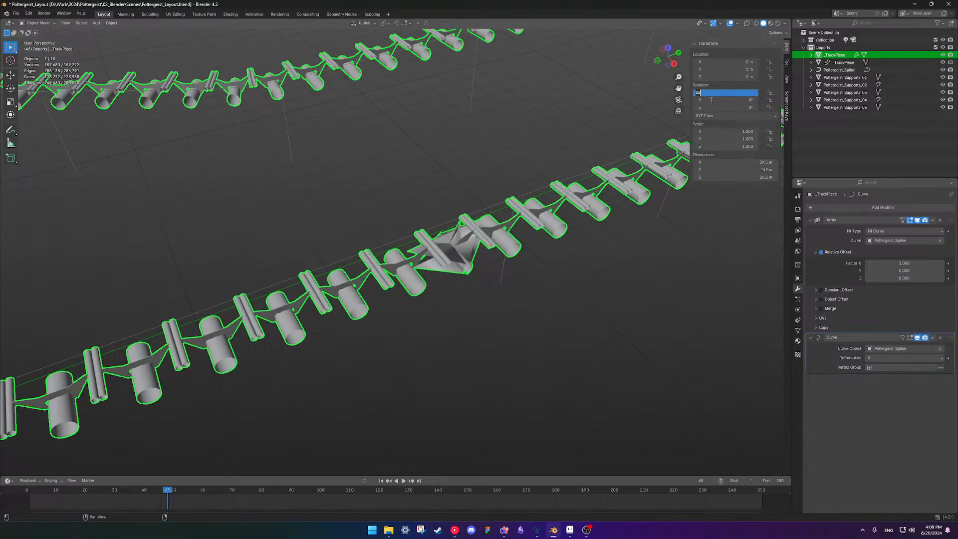
pyautogui.doubleClick(712, 108)
pyautogui.write('90')
pyautogui.press('Return')
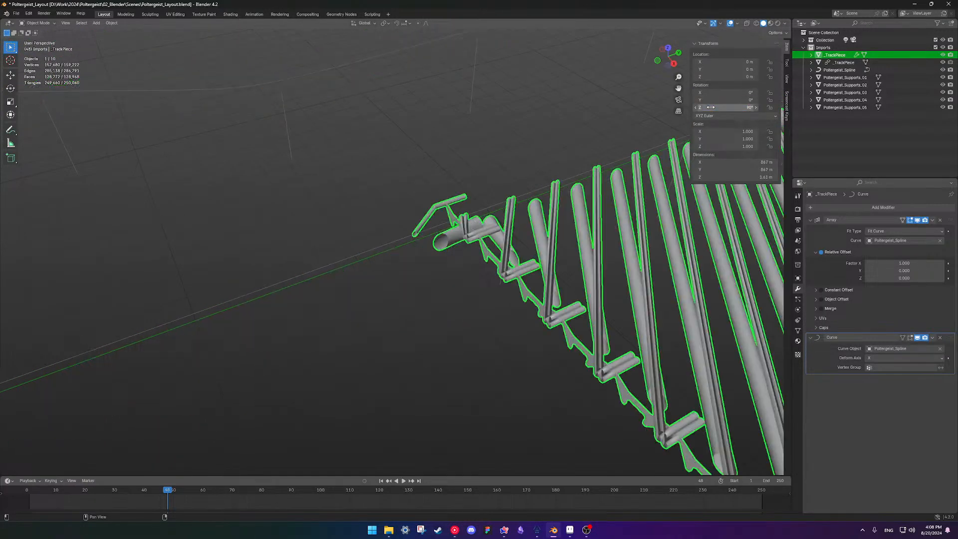
# Undo the track piece's Z rotation and delete the arrayed _TrackPiece copy.
pyautogui.hotkey('ctrl', 'z')
pyautogui.scroll(-2, 454, 273)
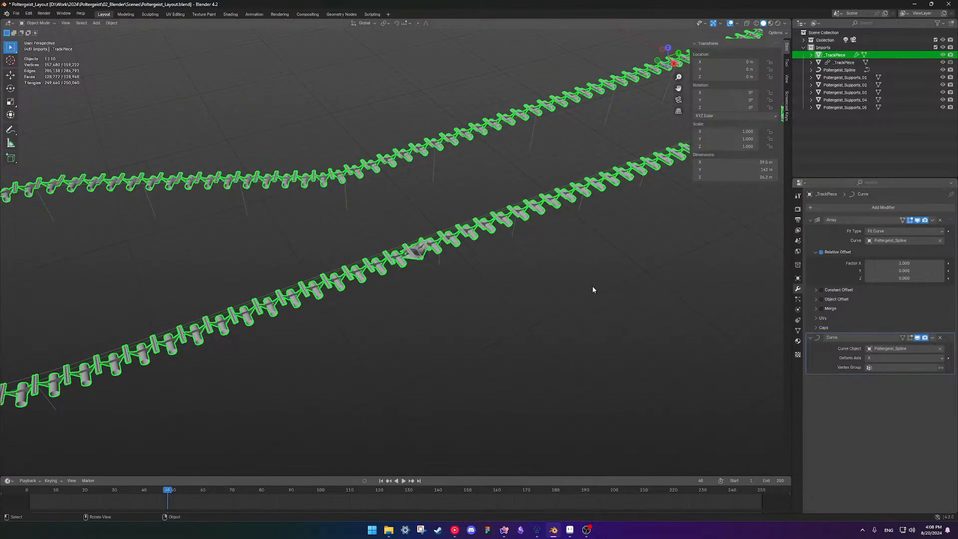
pyautogui.press('x')
pyautogui.click(512, 302)
# Select the remaining linked _TrackPiece at the origin and save the layout file.
pyautogui.keyDown('shift'); pyautogui.moveTo(520, 223); pyautogui.dragTo(501, 278, button='middle'); pyautogui.keyUp('shift')
pyautogui.scroll(4, 502, 277)
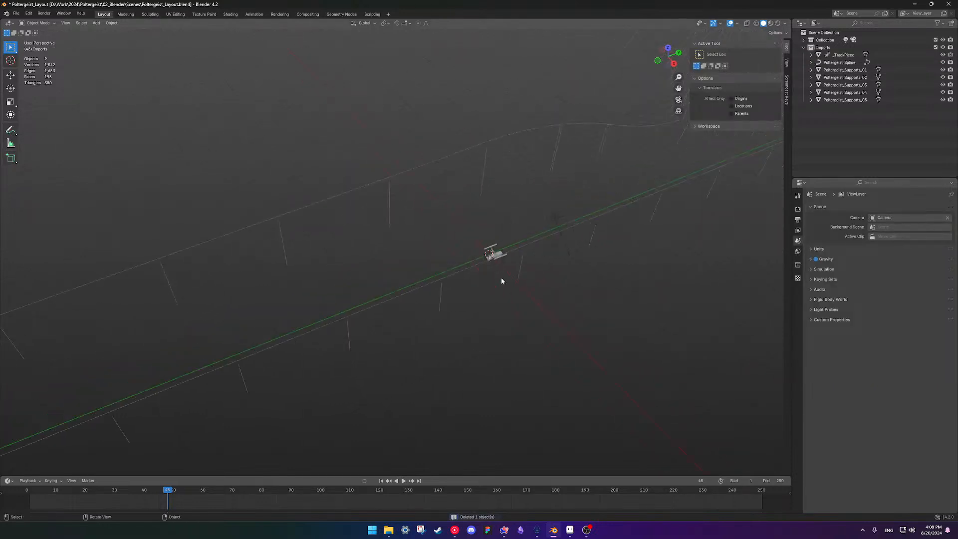
pyautogui.keyDown('shift'); pyautogui.moveTo(599, 241); pyautogui.dragTo(486, 275, button='middle'); pyautogui.keyUp('shift')
pyautogui.click(503, 261)
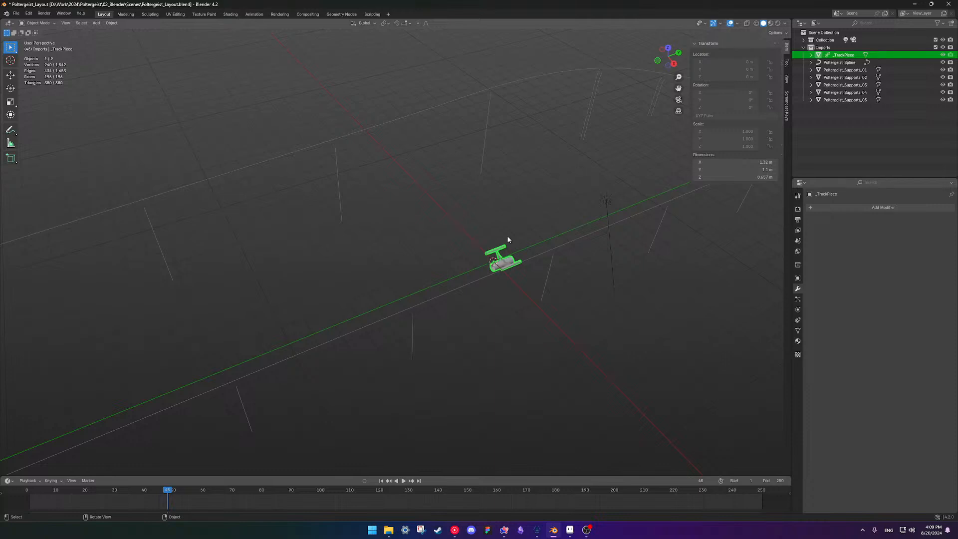
pyautogui.hotkey('ctrl', 's')
pyautogui.scroll(2, 593, 277)
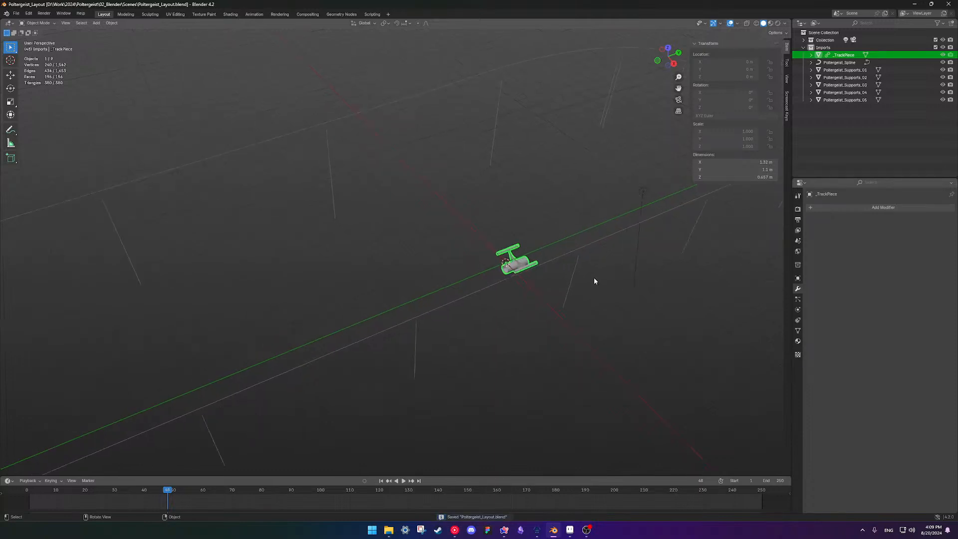
pyautogui.scroll(-2, 595, 276)
pyautogui.scroll(-4, 529, 266)
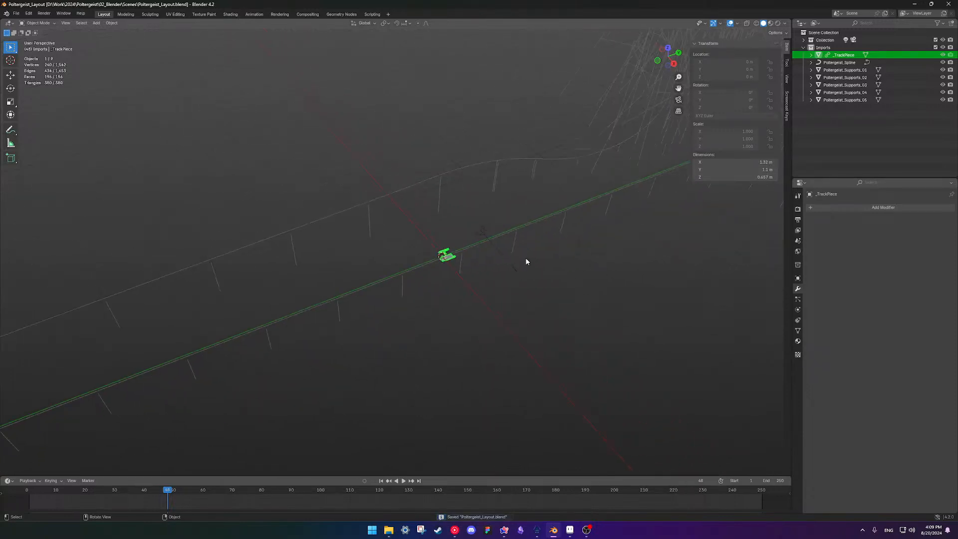
pyautogui.scroll(3, 531, 247)
pyautogui.scroll(3, 533, 245)
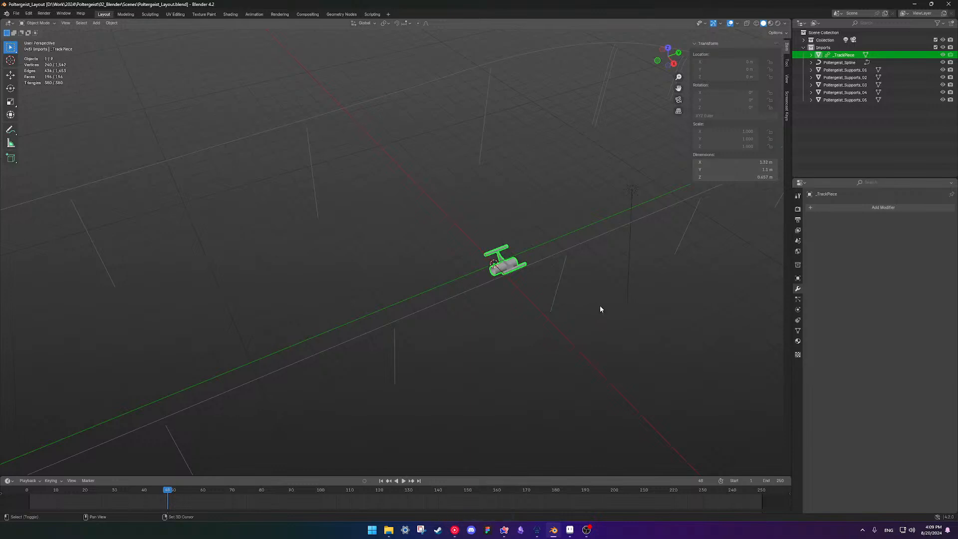
# Duplicate the linked _TrackPiece in place and set the duplicate's Z rotation to 90°.
pyautogui.hotkey('shift', 'd')
pyautogui.press('Escape')
pyautogui.click(828, 55)
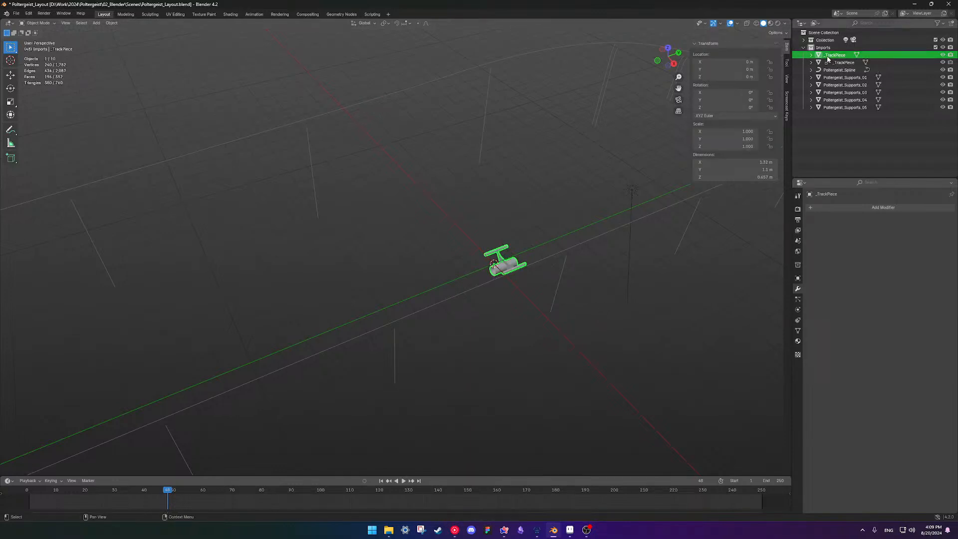
pyautogui.click(738, 106)
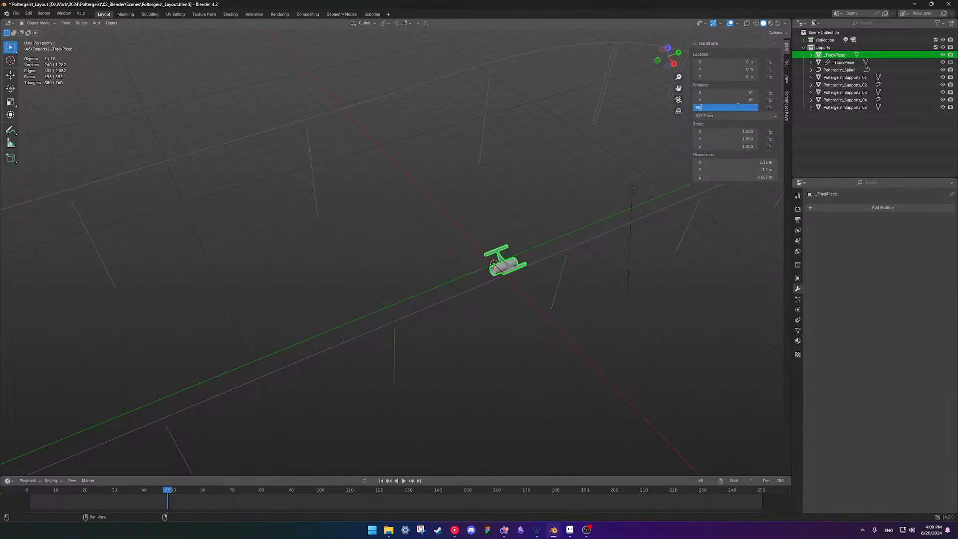
pyautogui.write('90')
pyautogui.press('Return')
# Apply the duplicated track piece's rotation to its mesh.
pyautogui.scroll(4, 509, 266)
pyautogui.scroll(-3, 509, 267)
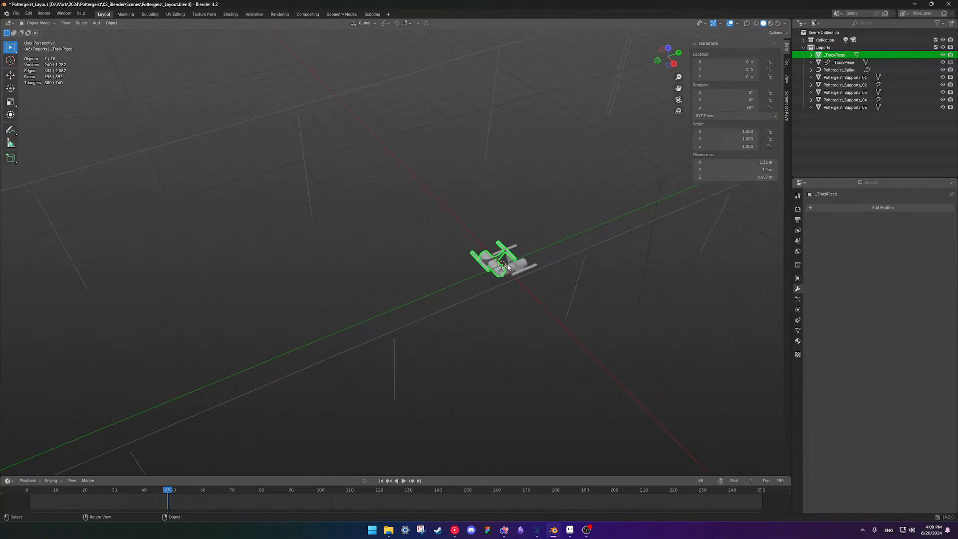
pyautogui.click(833, 208)
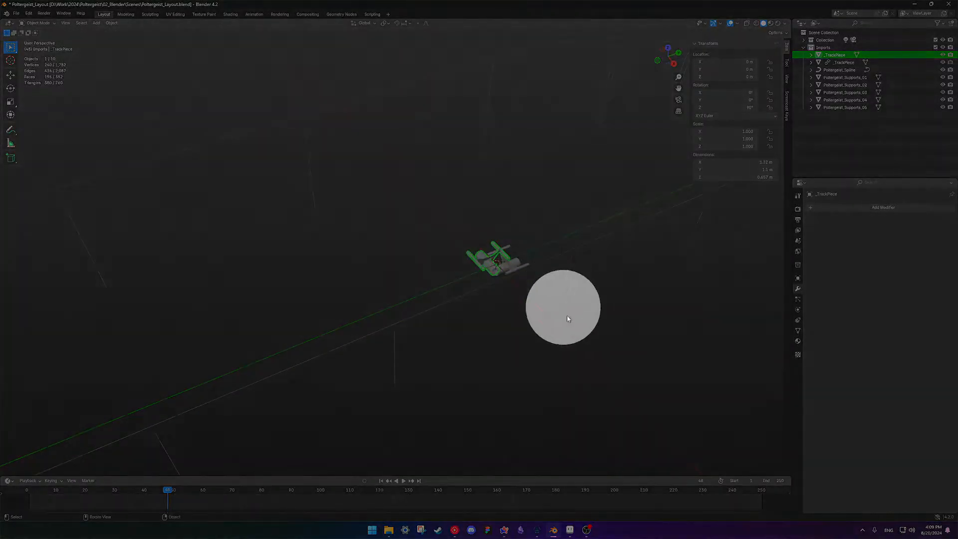
pyautogui.hotkey('ctrl', 'a')
pyautogui.click(547, 281)
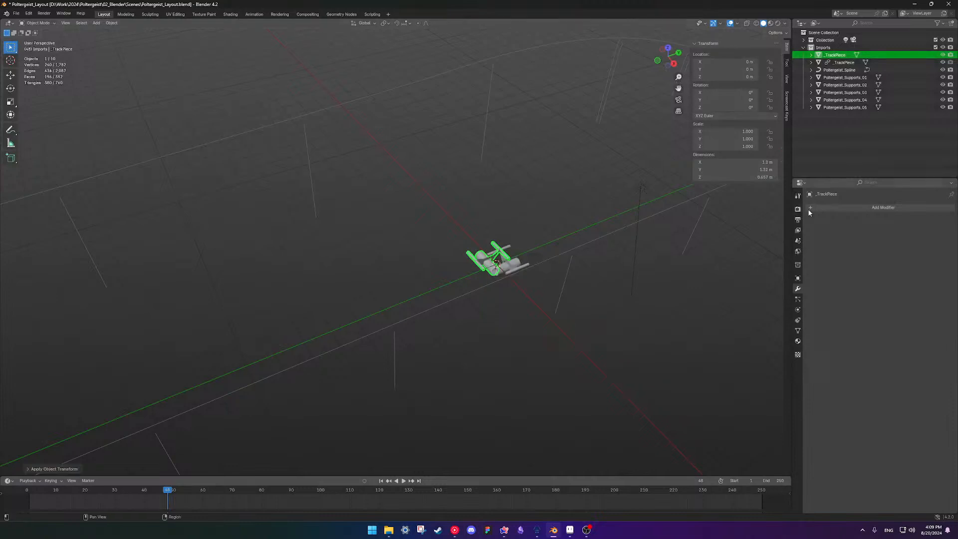
# Add an Array and a Curve modifier to the duplicate, using Poltergeist_Spline as the Curve modifier's object.
pyautogui.click(856, 208)
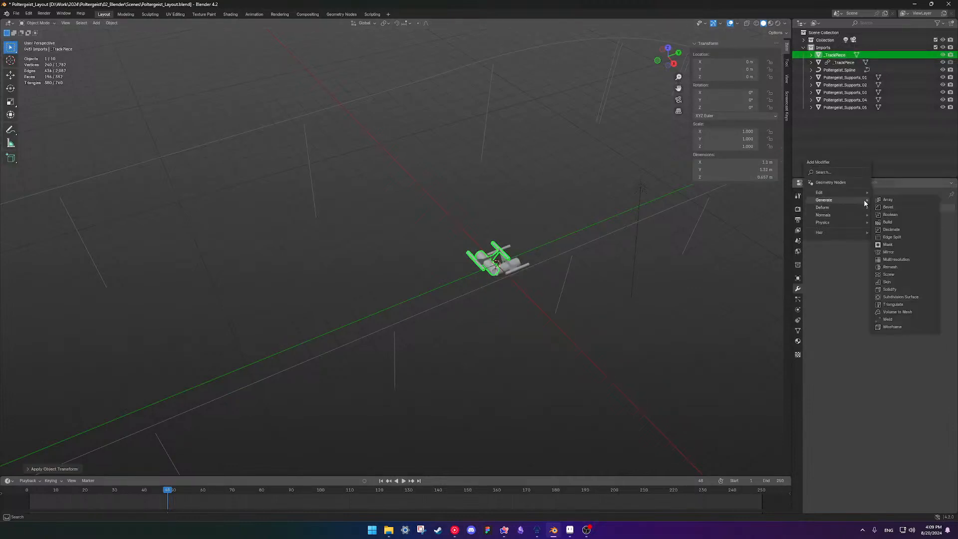
pyautogui.click(884, 202)
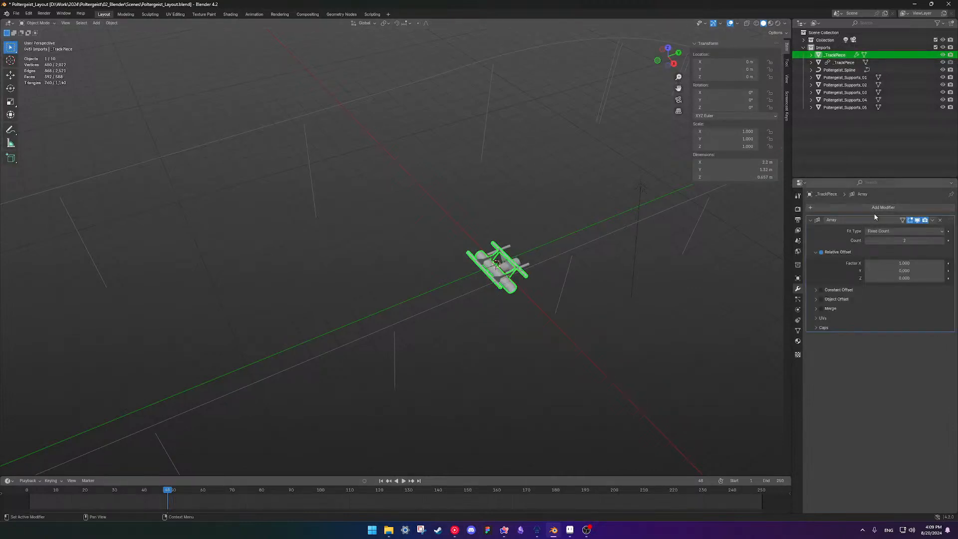
pyautogui.click(873, 208)
pyautogui.moveTo(877, 221)
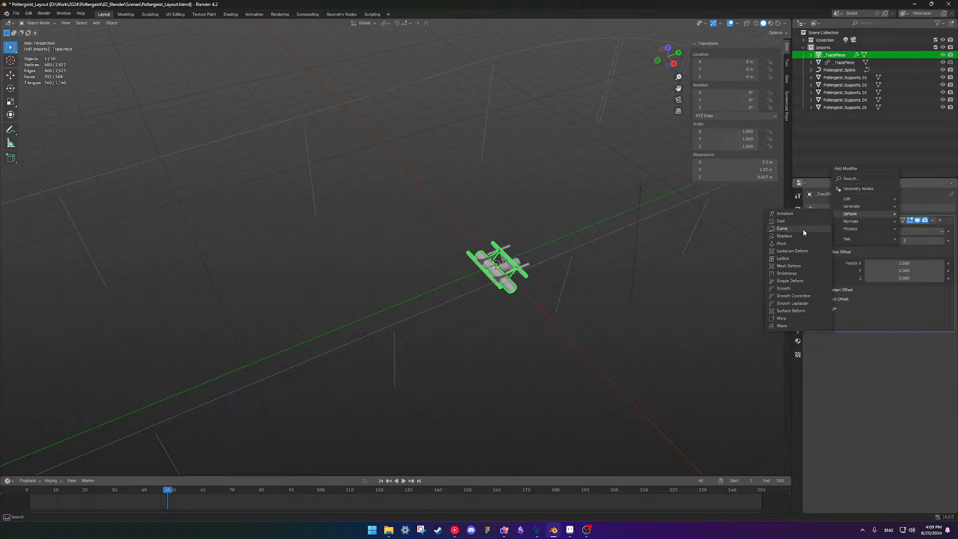
pyautogui.click(803, 230)
pyautogui.click(900, 349)
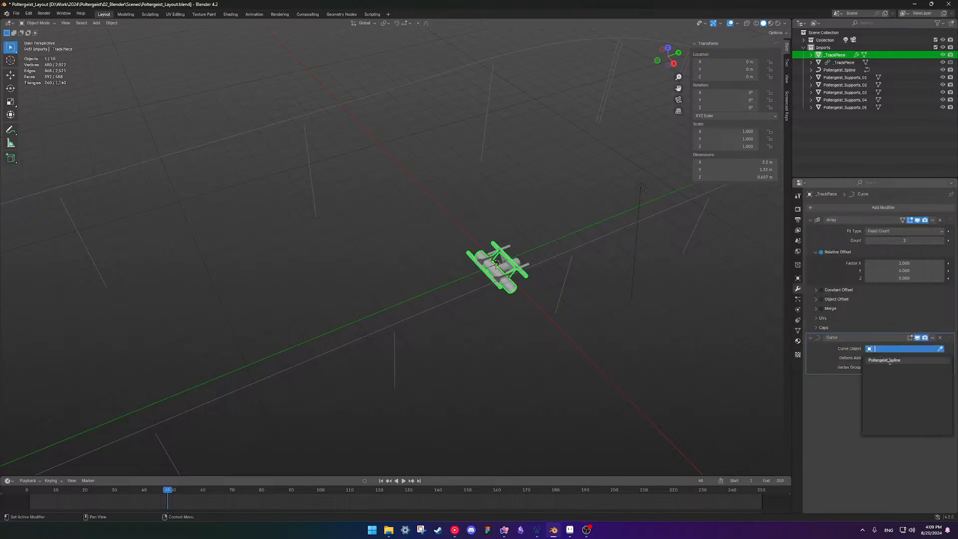
pyautogui.click(890, 362)
# Set the Array modifier's fit type to Fit Curve with Poltergeist_Spline as its curve.
pyautogui.click(893, 231)
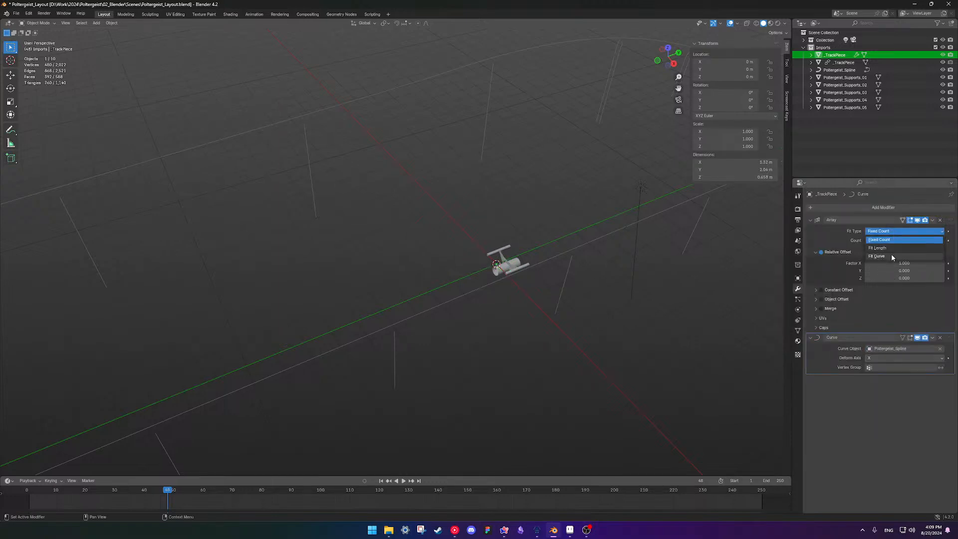
pyautogui.click(891, 254)
pyautogui.click(896, 241)
pyautogui.click(894, 257)
# Open Poltergeist_Spline for editing and frame its selected control points at the overlapping track join.
pyautogui.scroll(-6, 405, 313)
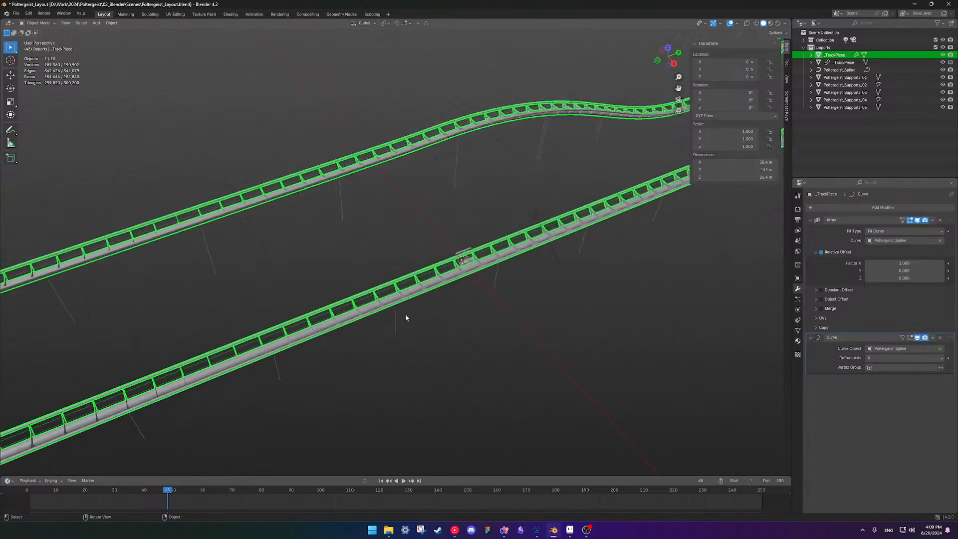
pyautogui.moveTo(412, 234); pyautogui.dragTo(445, 255, button='middle')
pyautogui.scroll(2, 427, 257)
pyautogui.scroll(4, 635, 234)
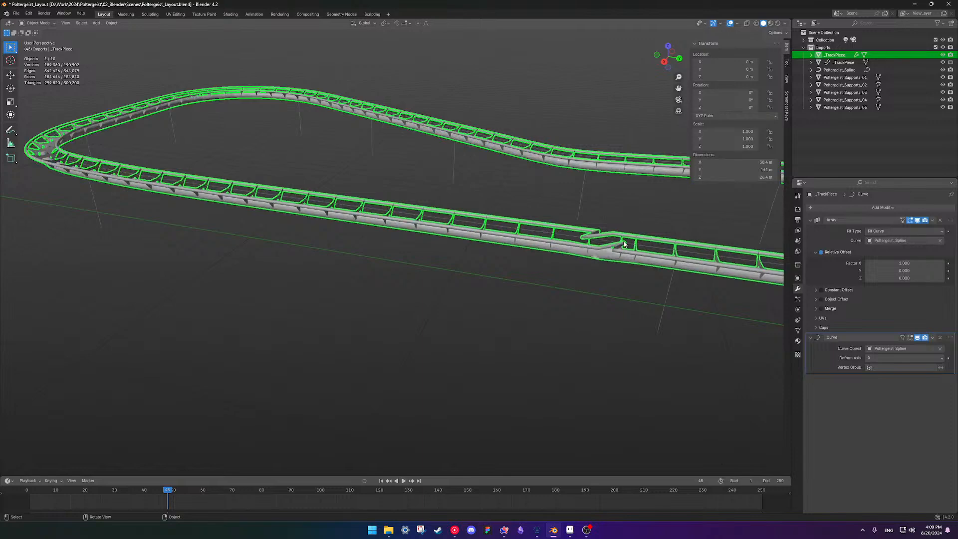
pyautogui.click(604, 242)
pyautogui.press('Tab')
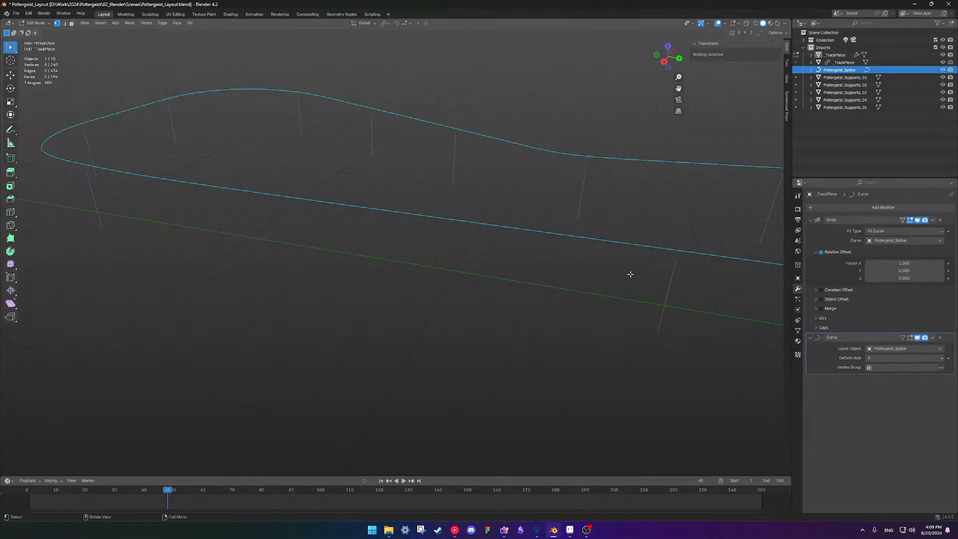
pyautogui.press('Tab')
pyautogui.click(601, 244)
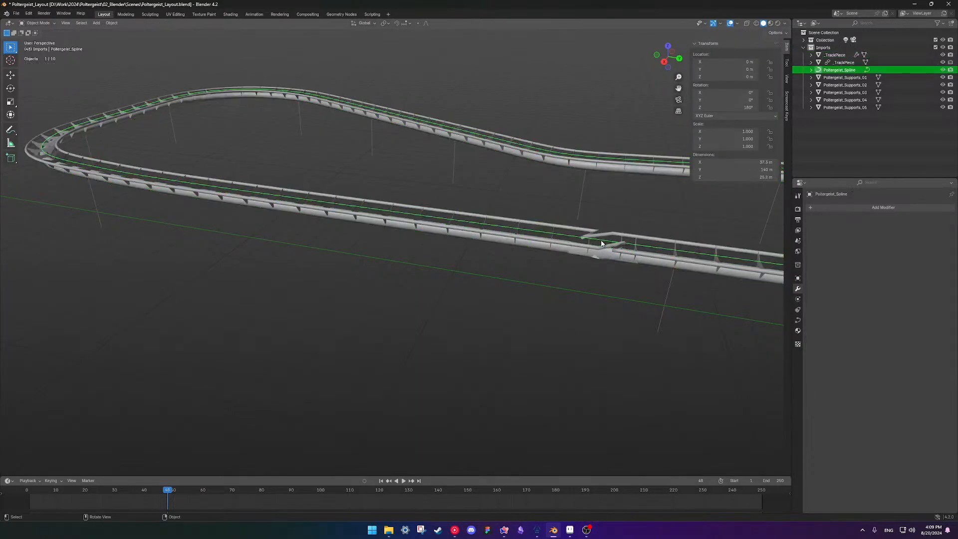
pyautogui.press('Tab')
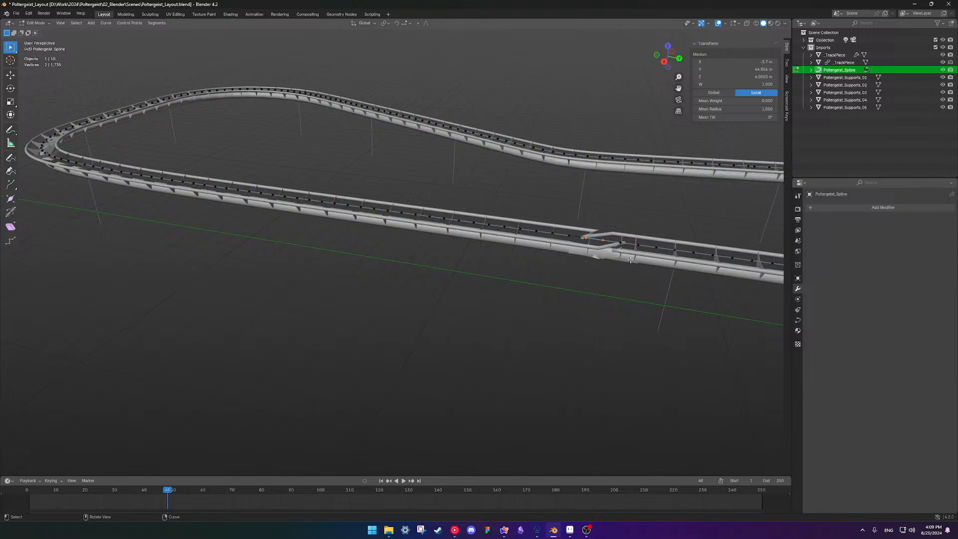
pyautogui.press('KP_Decimal')
pyautogui.scroll(-6, 629, 259)
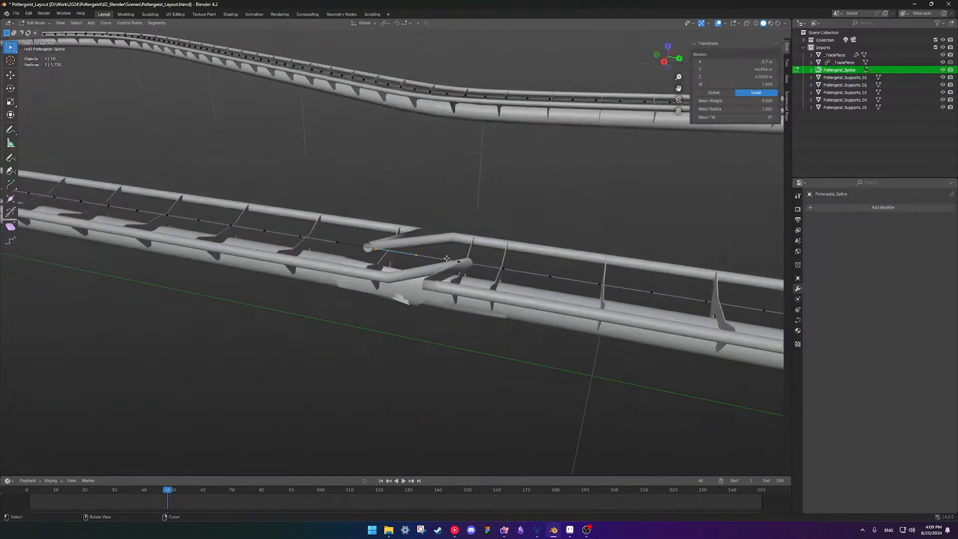
# Try to delete the spline control point at the overlapping track join.
pyautogui.moveTo(446, 258); pyautogui.dragTo(384, 261, button='middle')
pyautogui.click(377, 261)
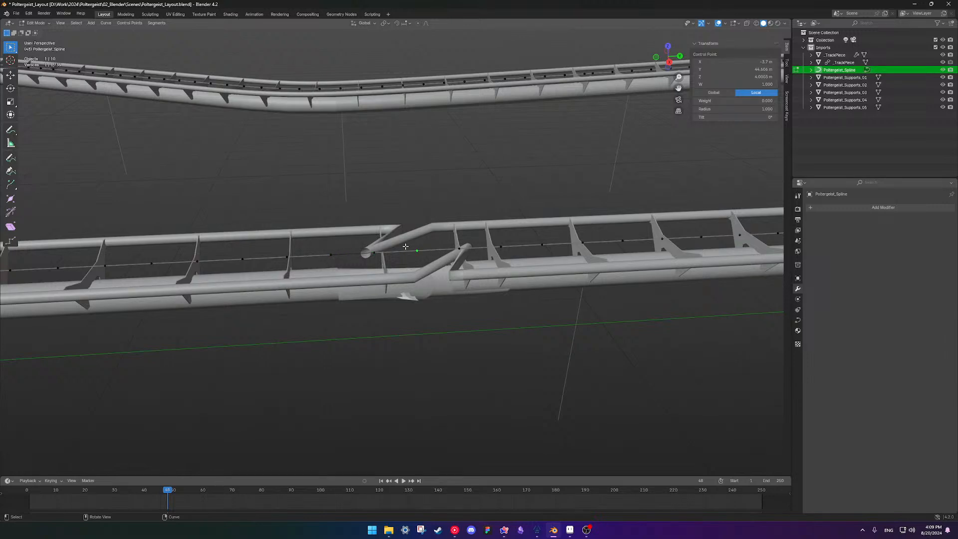
pyautogui.moveTo(405, 246); pyautogui.dragTo(381, 252, button='middle')
pyautogui.click(375, 253)
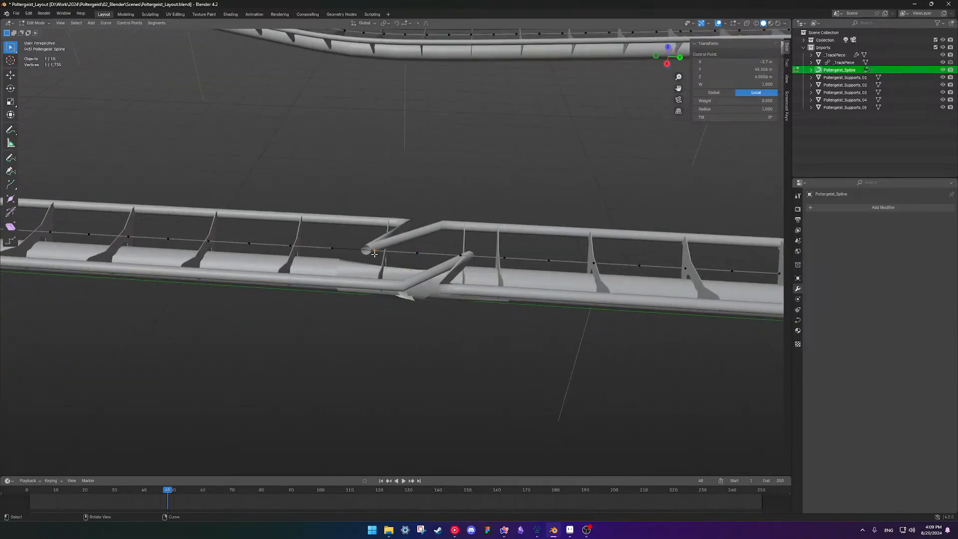
pyautogui.press('x')
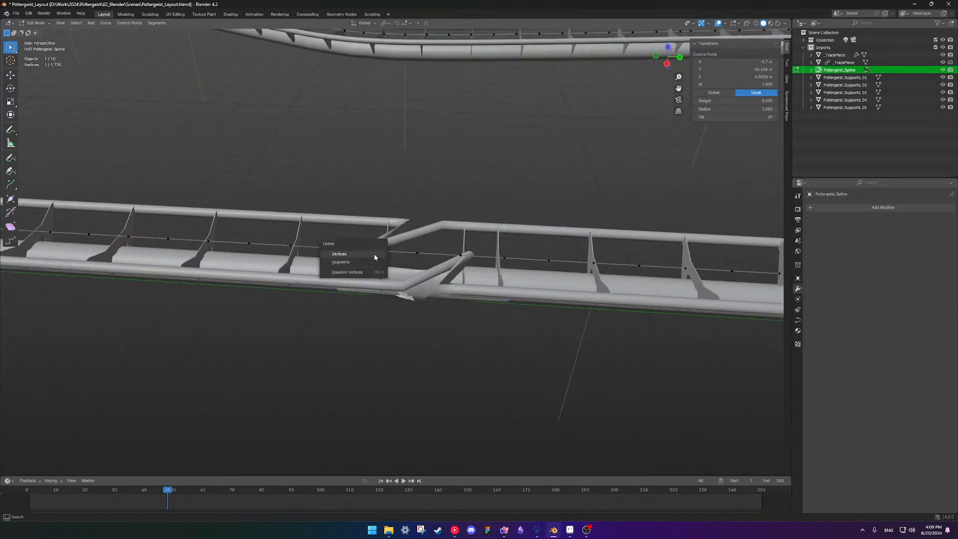
pyautogui.click(375, 254)
pyautogui.hotkey('ctrl', 'z')
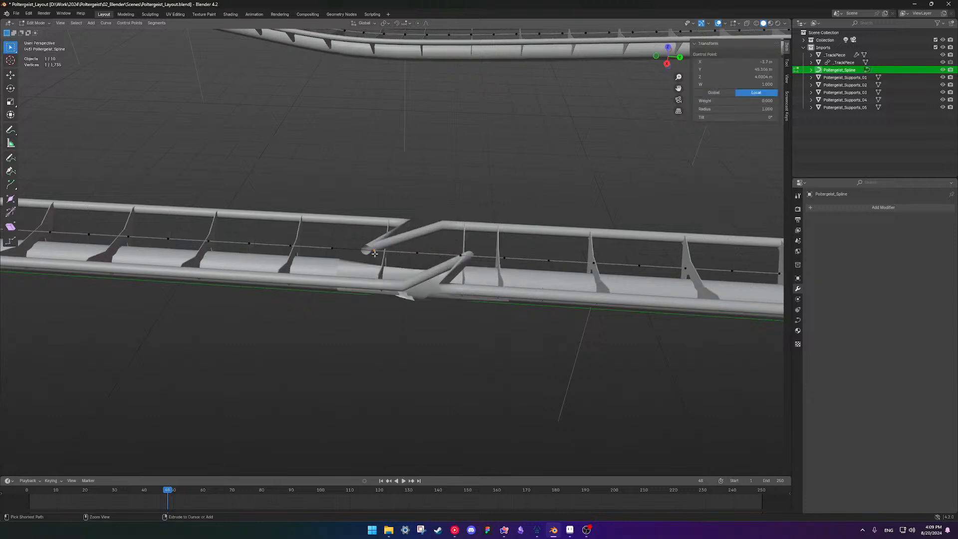
# Delete the spline segment between the two control points at the overlapping join and select the control point beside the cut.
pyautogui.moveTo(348, 225); pyautogui.dragTo(422, 278)
pyautogui.moveTo(313, 229); pyautogui.dragTo(325, 229, button='middle')
pyautogui.moveTo(325, 229); pyautogui.dragTo(385, 268)
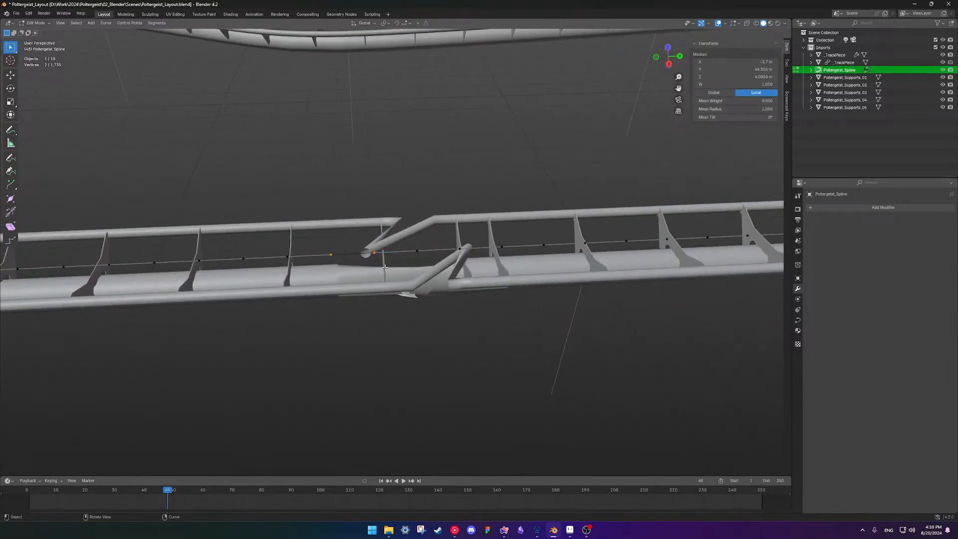
pyautogui.press('x')
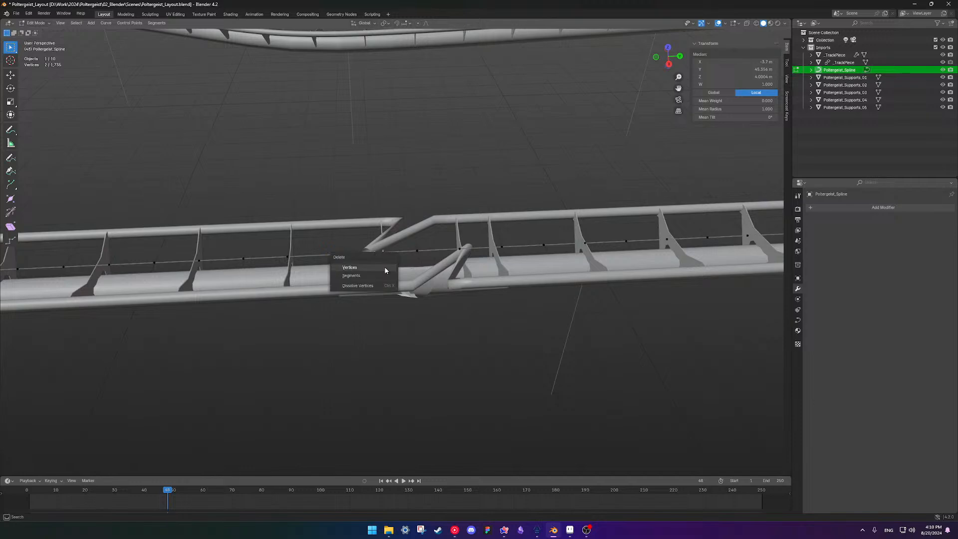
pyautogui.click(381, 278)
pyautogui.moveTo(381, 277); pyautogui.dragTo(408, 273, button='middle')
pyautogui.scroll(6, 409, 273)
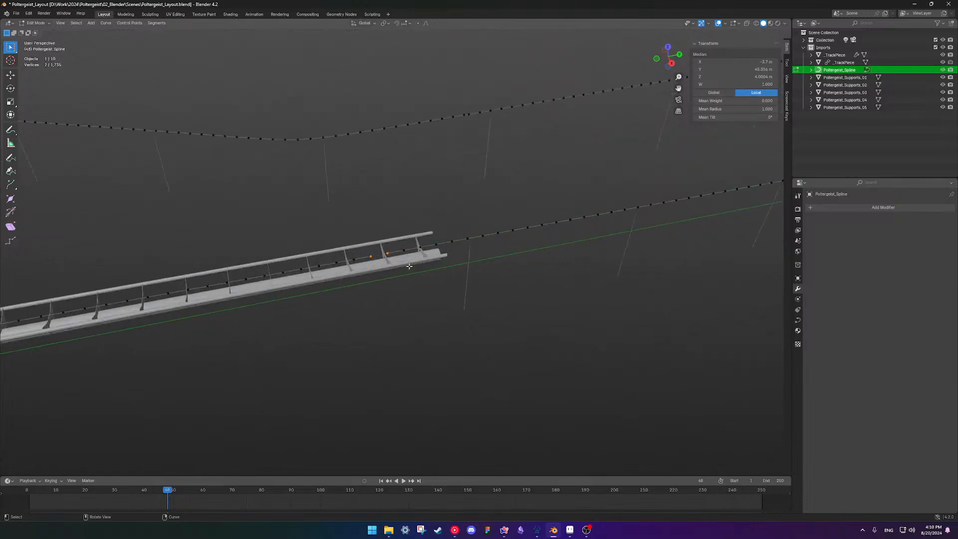
pyautogui.hotkey('alt', 'a')
pyautogui.click(383, 255)
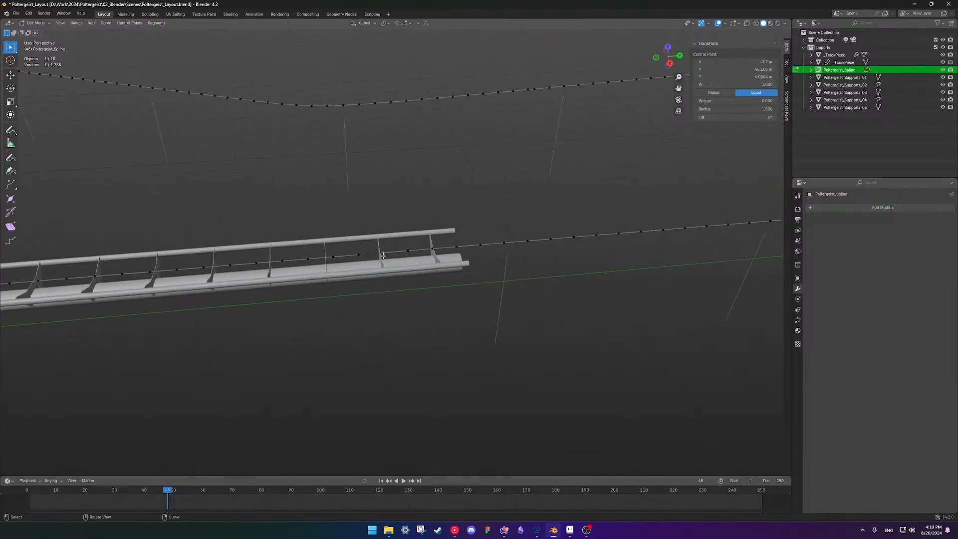
# Try clearing the Array modifier's curve on the track piece, and restore Poltergeist_Spline as its curve.
pyautogui.press('Tab')
pyautogui.click(434, 270)
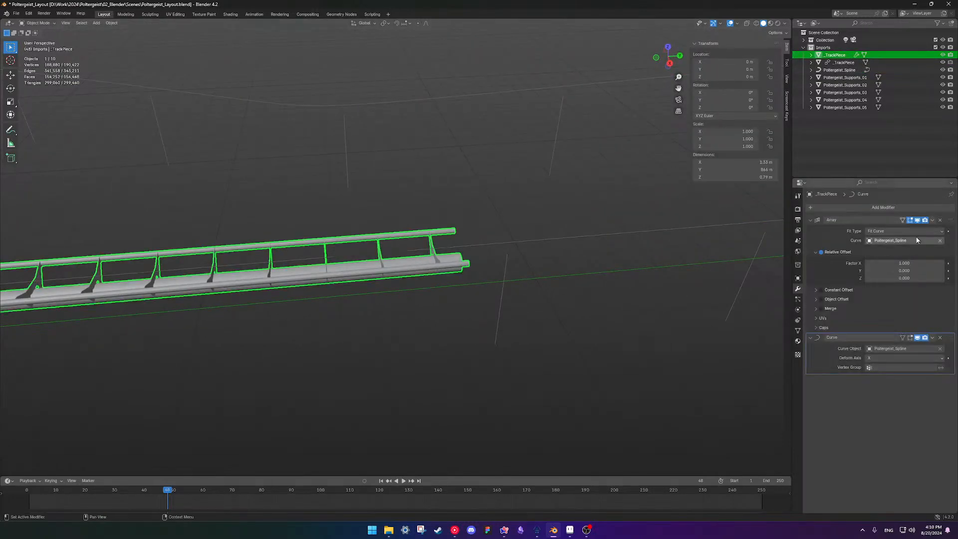
pyautogui.click(940, 241)
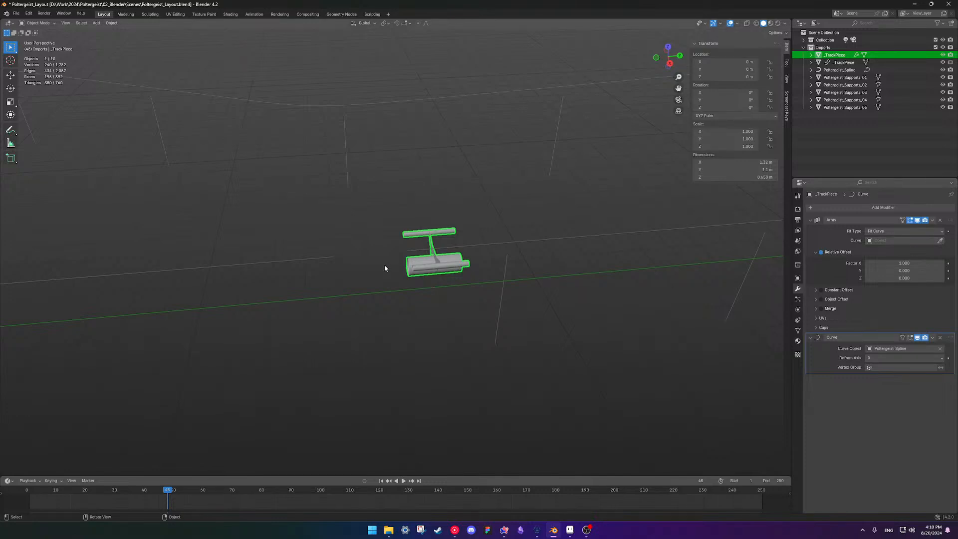
pyautogui.hotkey('ctrl', 'z')
pyautogui.click(926, 240)
pyautogui.click(913, 252)
# Open Poltergeist_Spline for editing at the cut and switch the direction of the curve.
pyautogui.scroll(-5, 533, 256)
pyautogui.click(479, 239)
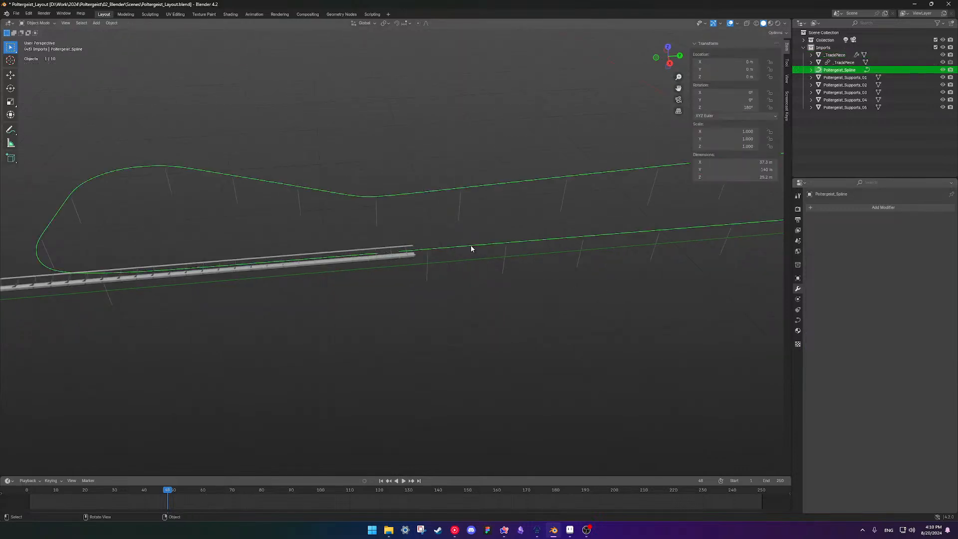
pyautogui.scroll(3, 409, 268)
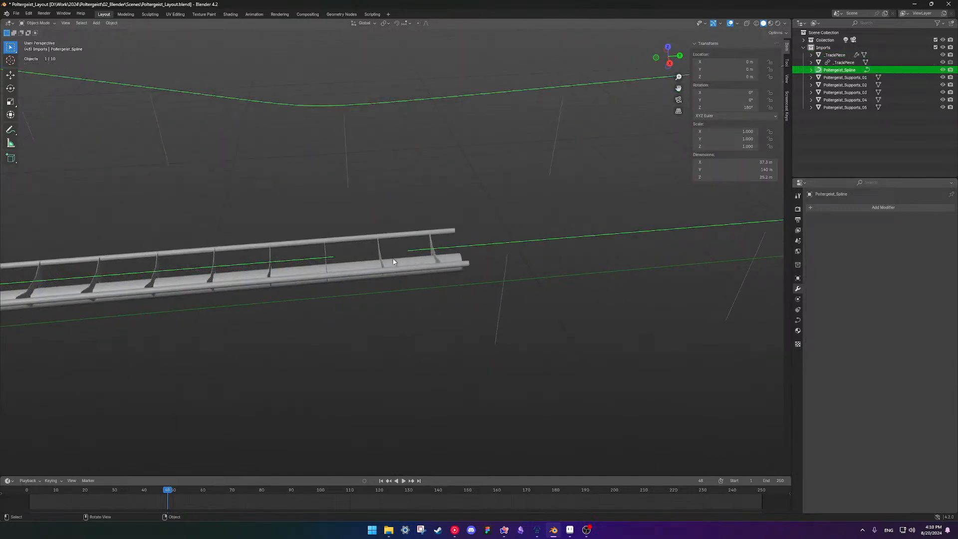
pyautogui.press('Tab')
pyautogui.moveTo(486, 251); pyautogui.dragTo(451, 252, button='middle')
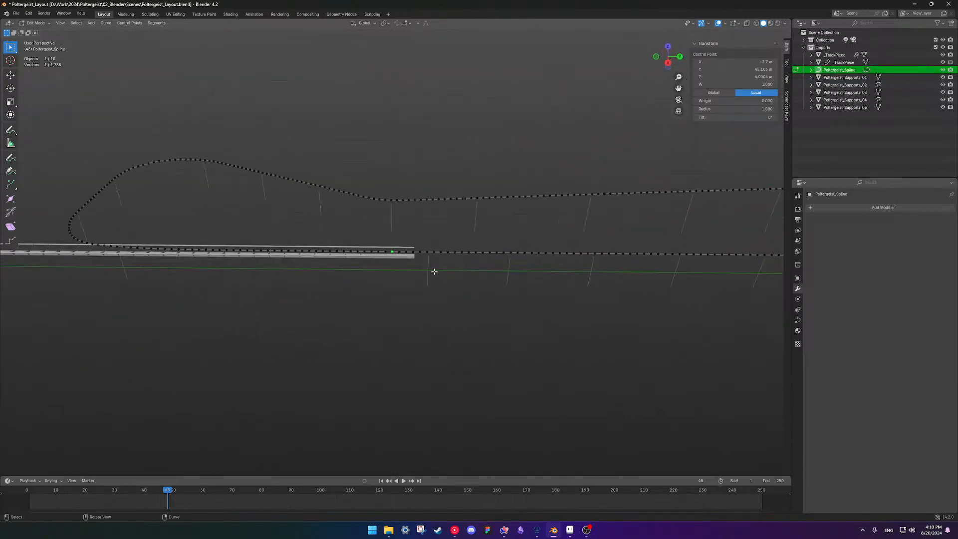
pyautogui.rightClick(452, 252)
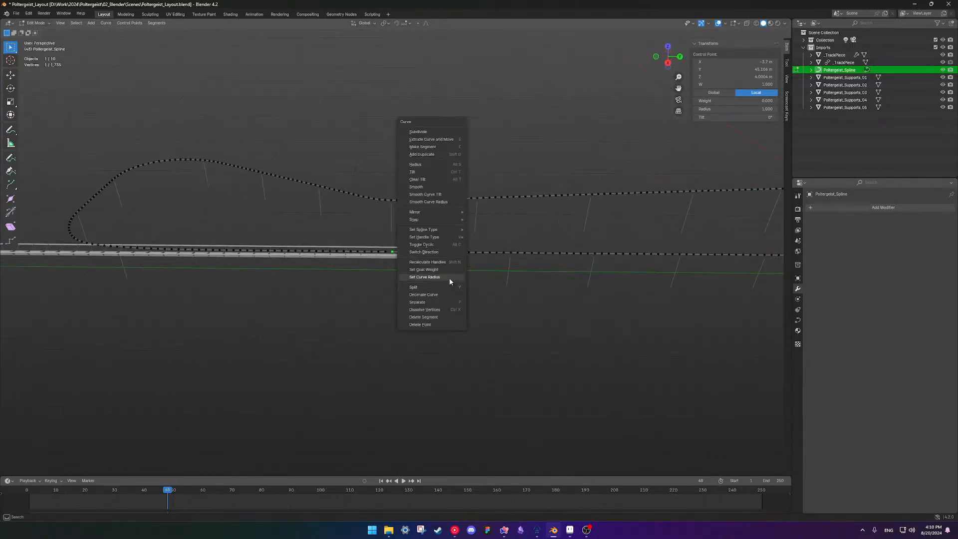
pyautogui.moveTo(447, 253); pyautogui.dragTo(505, 269, button='middle')
pyautogui.press('Tab')
# Remove the track piece's Curve modifier and add a new one that uses Poltergeist_Spline as its curve object.
pyautogui.click(443, 265)
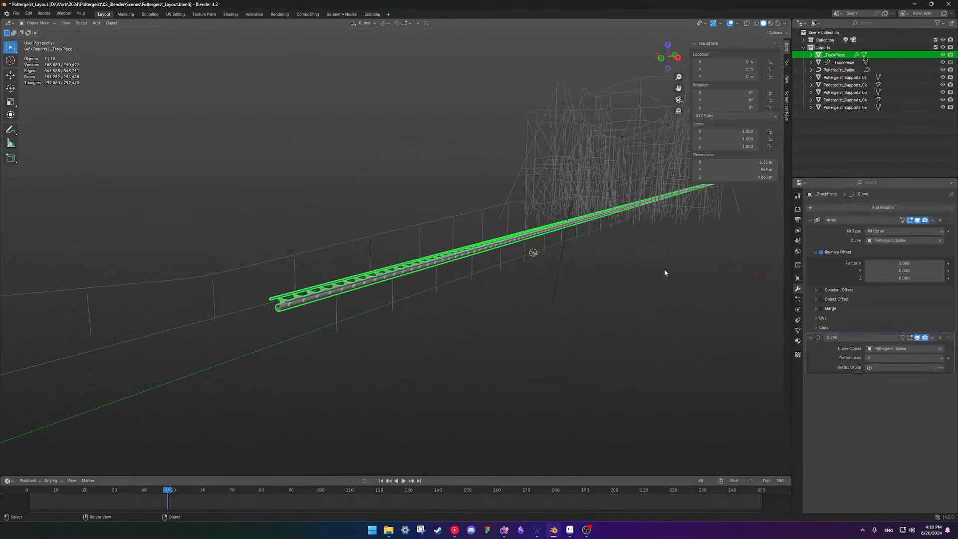
pyautogui.moveTo(952, 338)
pyautogui.mouseDown()
pyautogui.moveTo(945, 222)
pyautogui.moveTo(945, 342)
pyautogui.mouseUp()
pyautogui.moveTo(384, 259); pyautogui.dragTo(572, 318, button='middle')
pyautogui.click(574, 318)
pyautogui.moveTo(481, 286)
pyautogui.mouseDown(button='middle')
pyautogui.moveTo(568, 281)
pyautogui.moveTo(483, 292)
pyautogui.moveTo(492, 283)
pyautogui.mouseUp(button='middle')
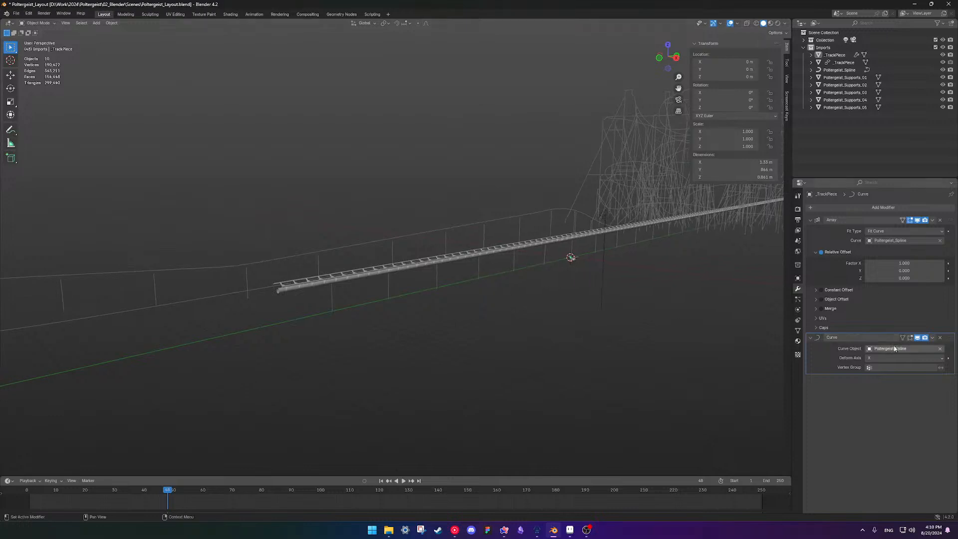
pyautogui.click(941, 338)
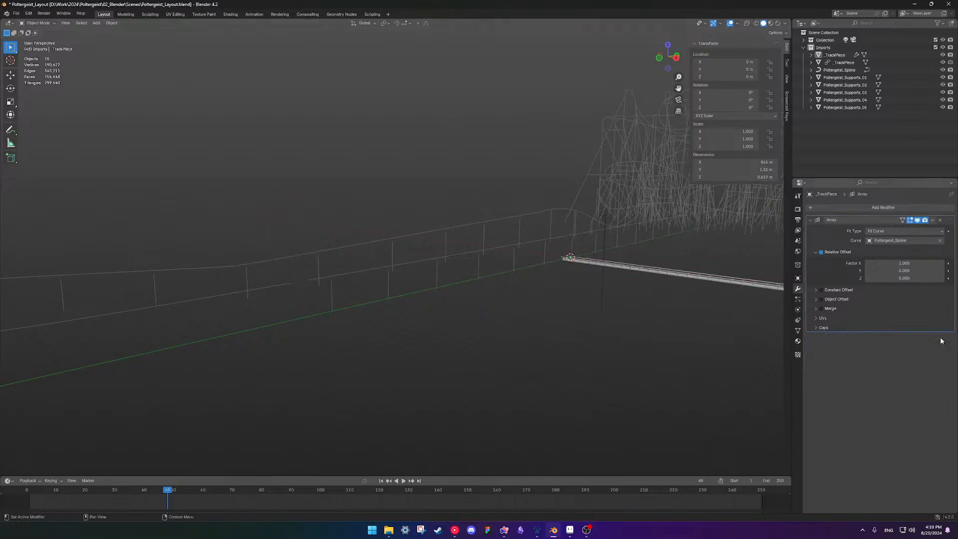
pyautogui.click(876, 208)
pyautogui.moveTo(875, 212)
pyautogui.click(788, 224)
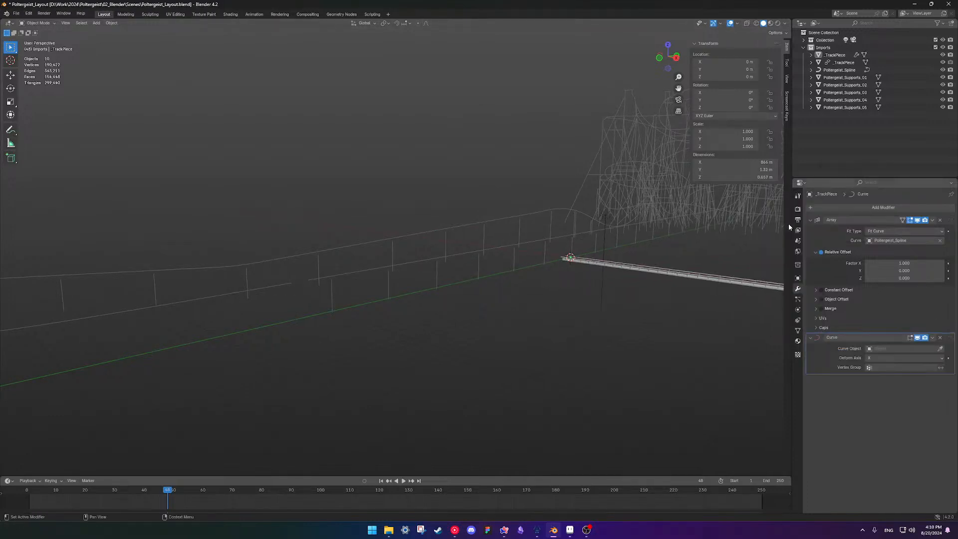
pyautogui.click(914, 349)
pyautogui.click(906, 360)
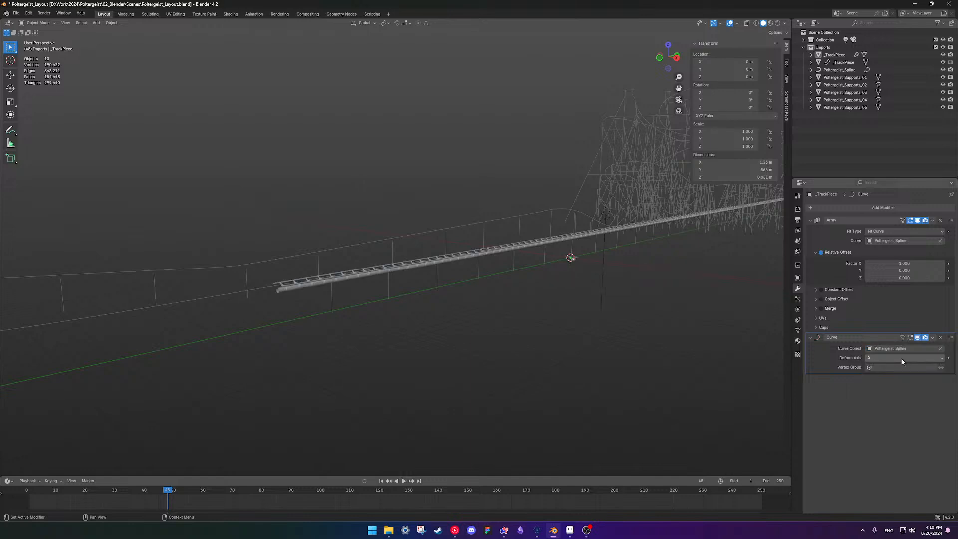
# Connect the two control points on either side of the cut in Poltergeist_Spline with a new segment and return to Object Mode.
pyautogui.moveTo(464, 236); pyautogui.dragTo(267, 300, button='middle')
pyautogui.click(270, 295)
pyautogui.press('Tab')
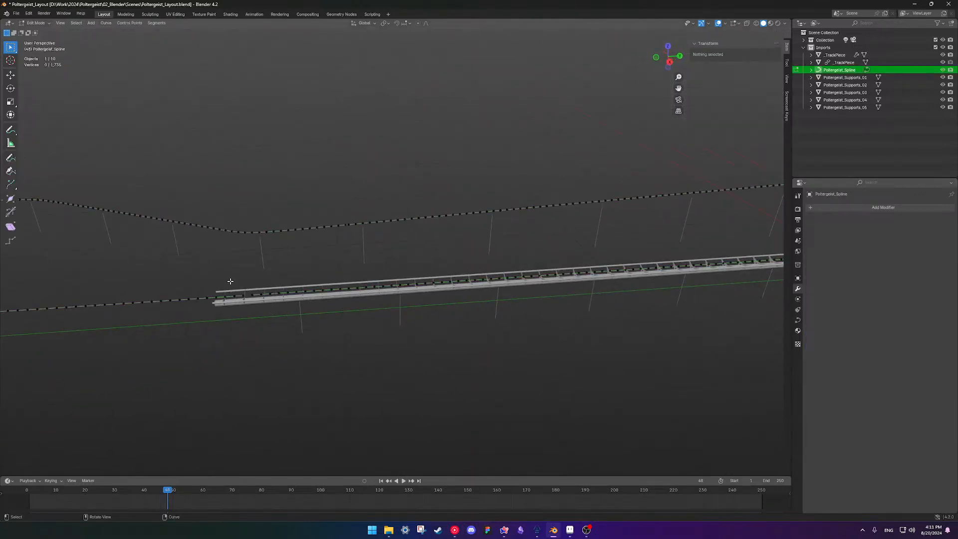
pyautogui.click(252, 297)
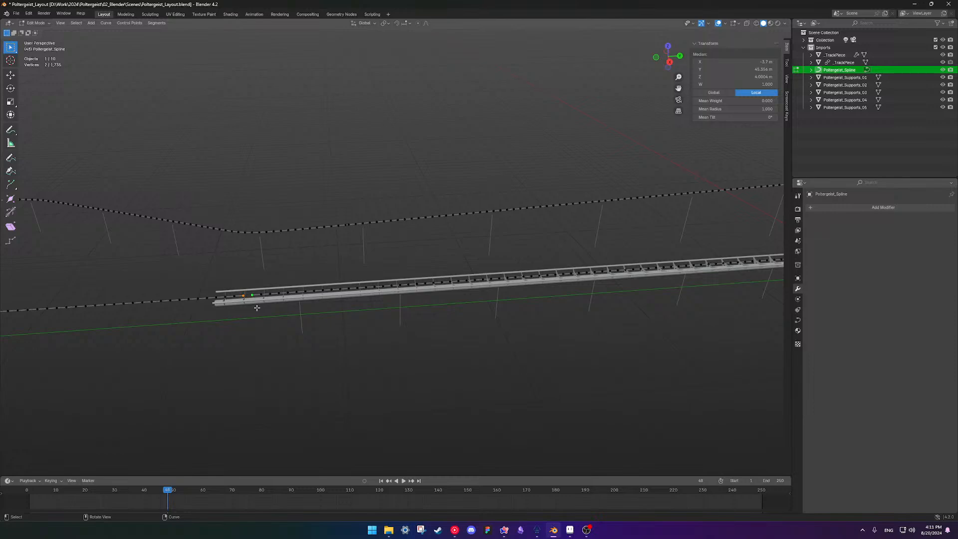
pyautogui.press('f')
pyautogui.click(290, 350)
pyautogui.scroll(-5, 409, 265)
pyautogui.keyDown('shift'); pyautogui.moveTo(603, 249); pyautogui.dragTo(223, 287, button='middle'); pyautogui.keyUp('shift')
pyautogui.moveTo(319, 283); pyautogui.dragTo(419, 256, button='middle')
pyautogui.press('Tab')
pyautogui.scroll(5, 414, 268)
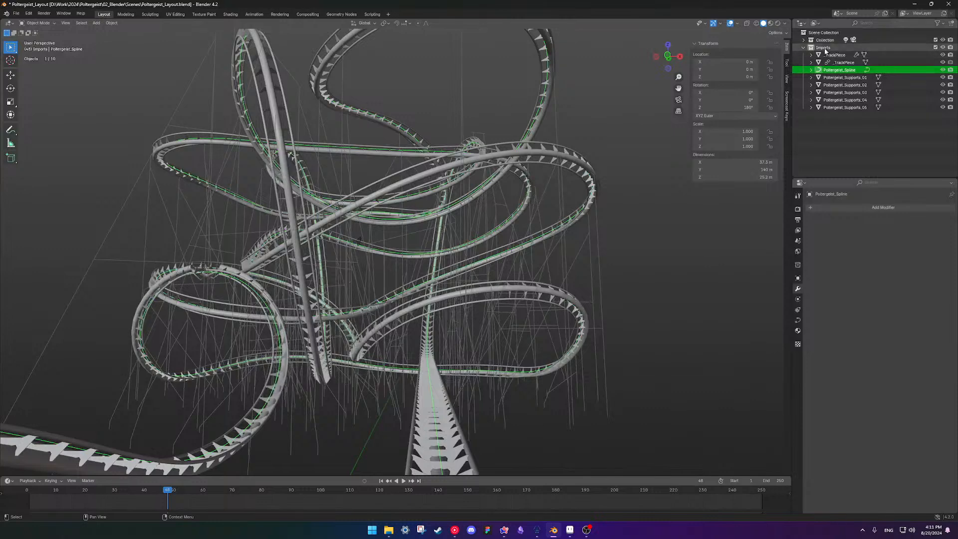
# Select the Camera in Collection, look through it and scrub the animation back to frame 13.
pyautogui.click(803, 40)
pyautogui.click(829, 47)
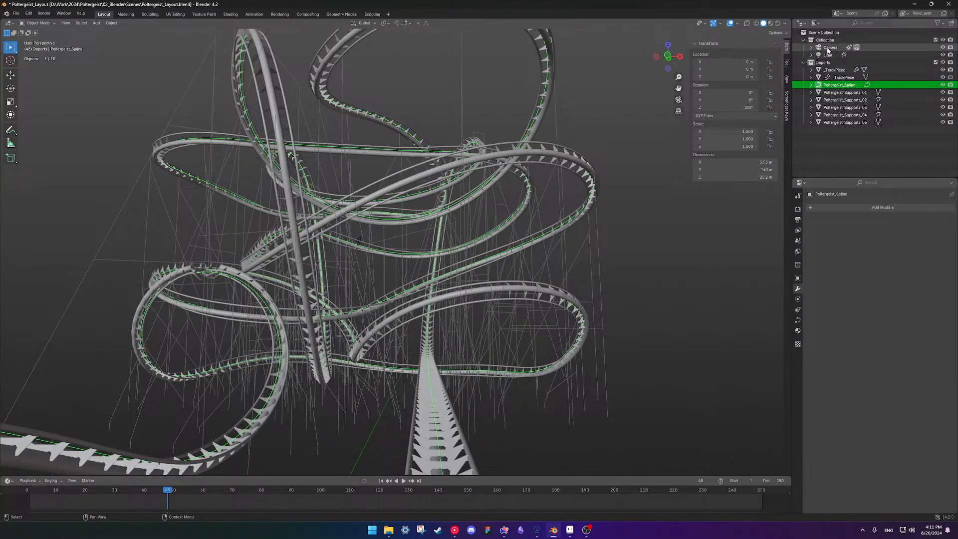
pyautogui.press('KP_0')
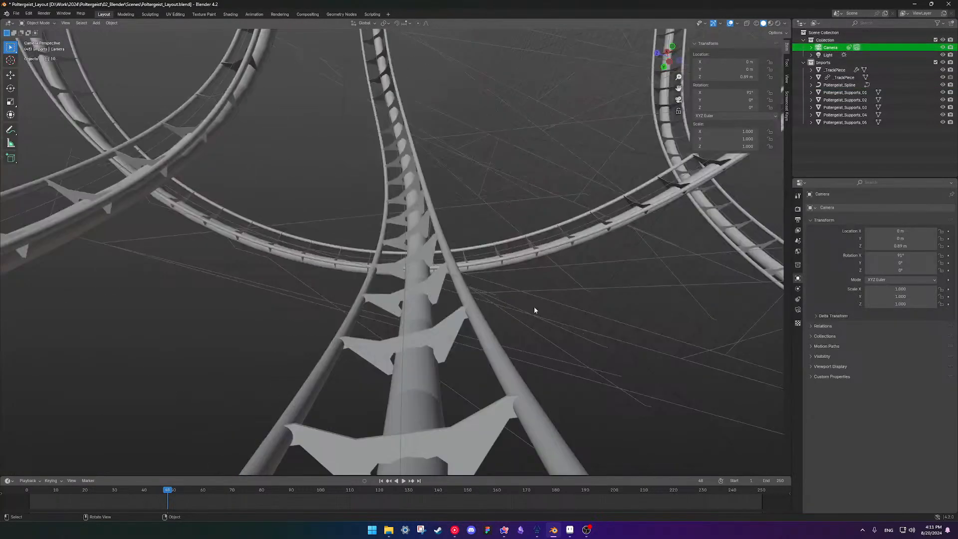
pyautogui.moveTo(171, 489); pyautogui.dragTo(65, 489)
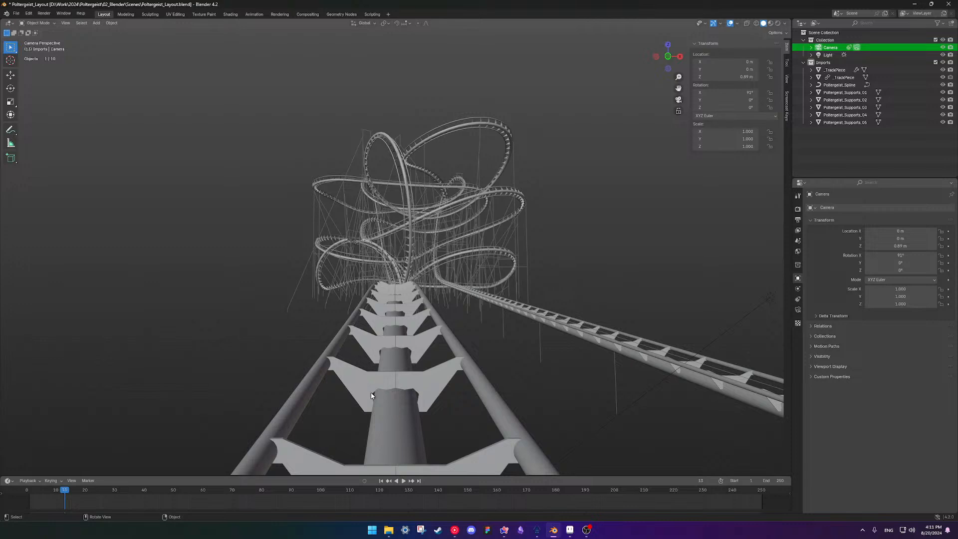
# Select all control points of Poltergeist_Spline and switch the curve's direction so the camera rides the track the other way.
pyautogui.click(395, 367)
pyautogui.rightClick(396, 366)
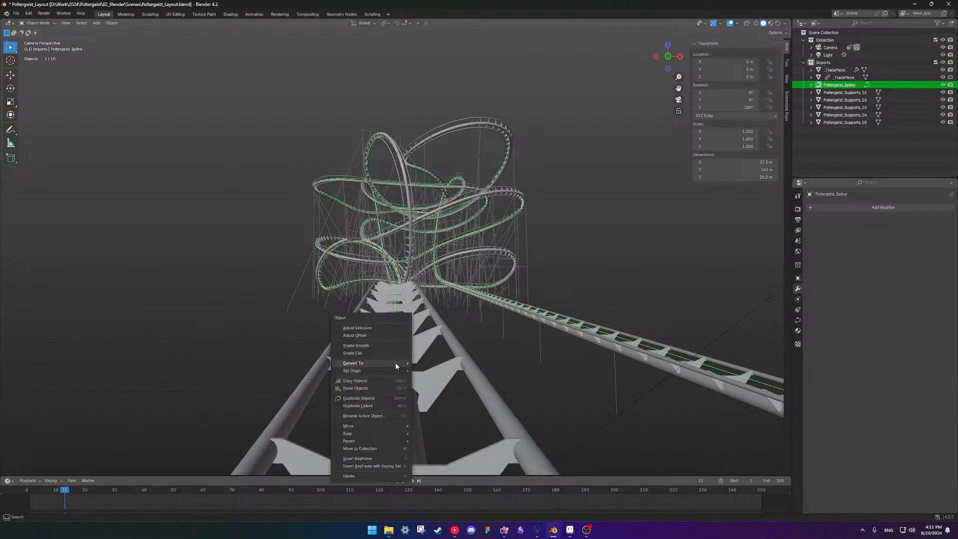
pyautogui.press('q')
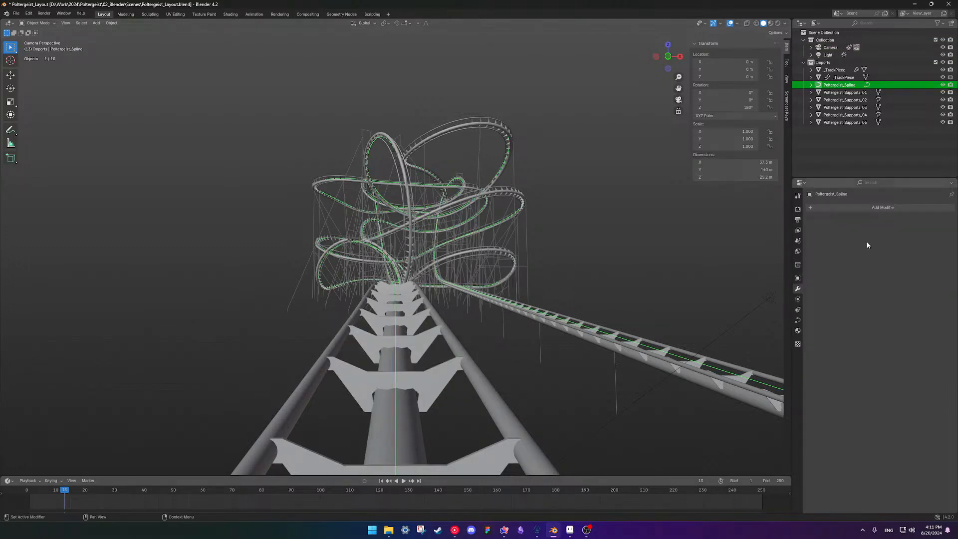
pyautogui.press('Tab')
pyautogui.rightClick(400, 348)
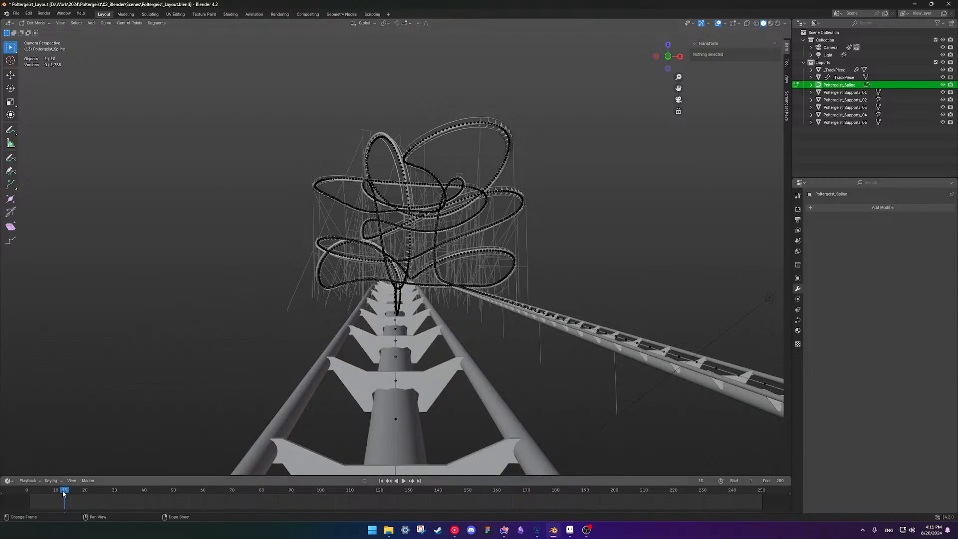
pyautogui.moveTo(64, 491); pyautogui.dragTo(52, 491)
pyautogui.press('Tab')
pyautogui.press('Tab')
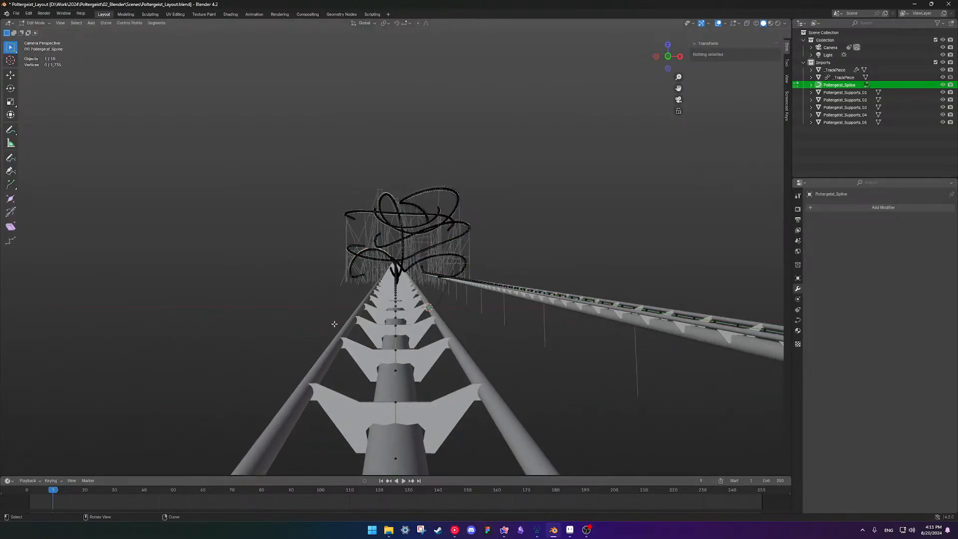
pyautogui.press('a')
pyautogui.rightClick(353, 317)
pyautogui.click(352, 317)
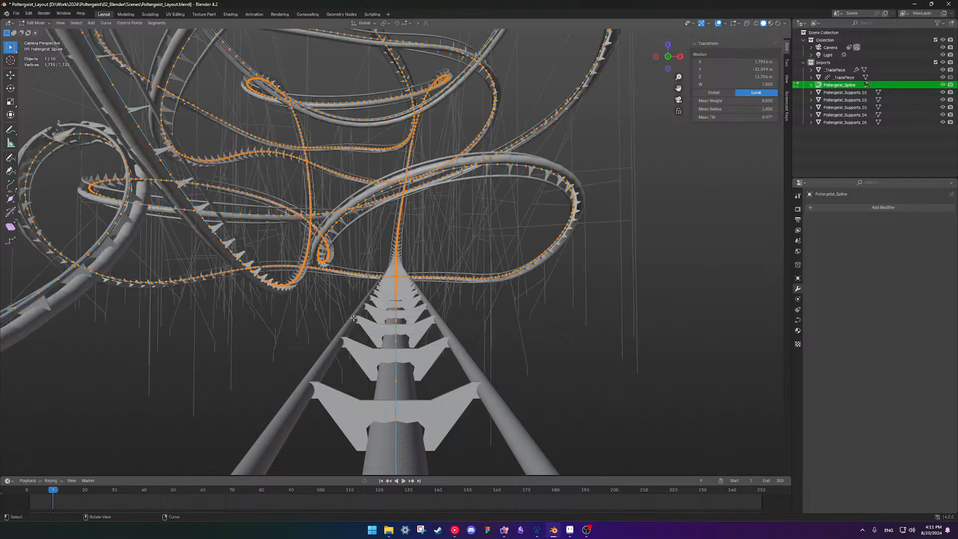
pyautogui.press('Tab')
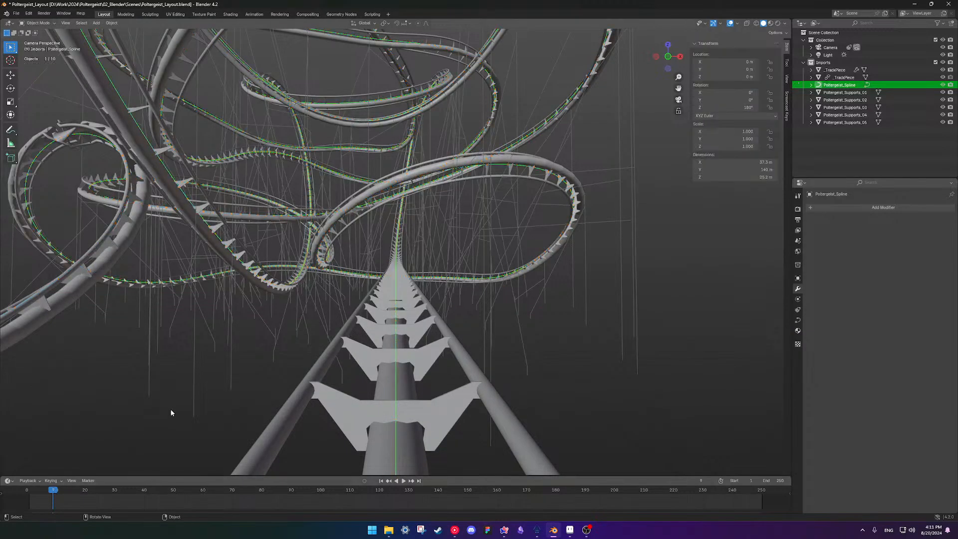
# Play and scrub the ride to frame 48, and compare the camera view with the Poltergeist front seat POV video on YouTube.
pyautogui.press('space')
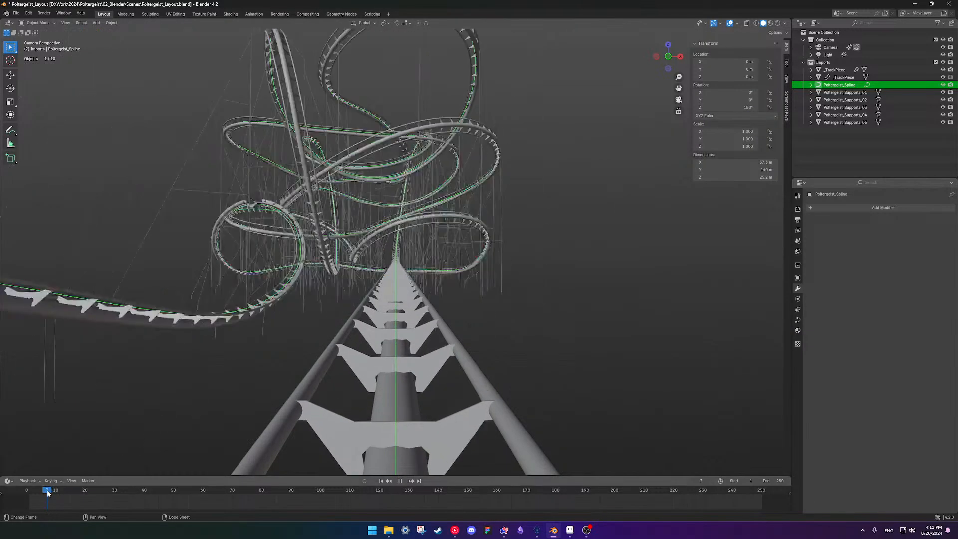
pyautogui.moveTo(55, 491); pyautogui.dragTo(168, 480)
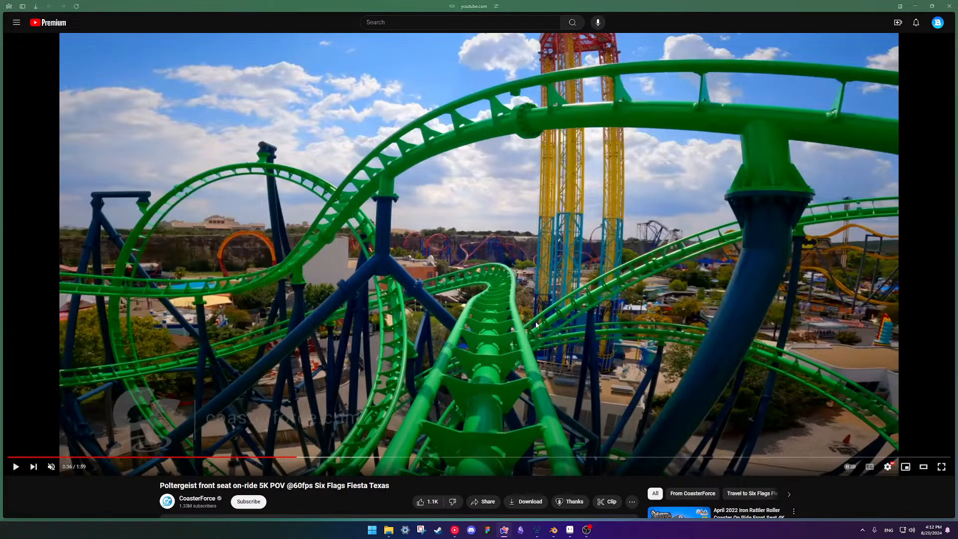
pyautogui.hotkey('alt', 'Tab')
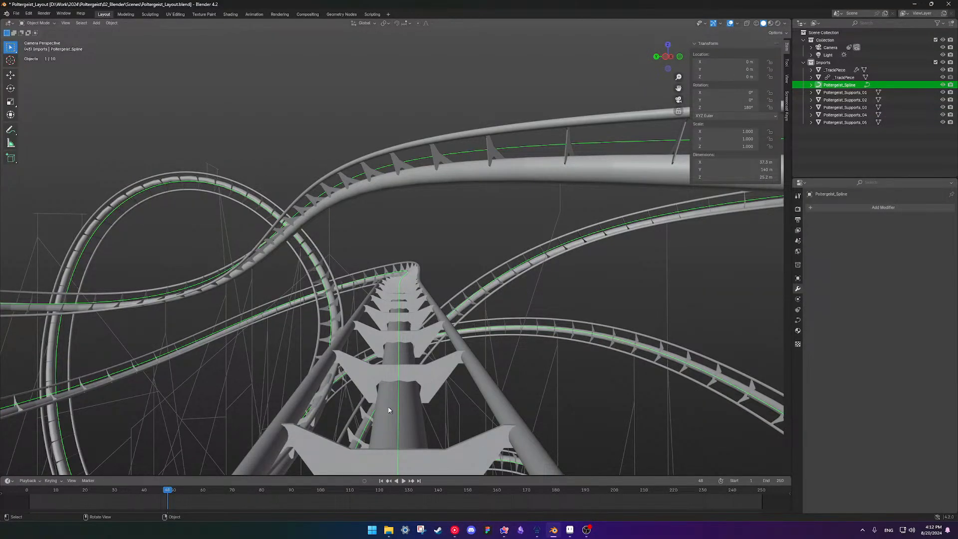
pyautogui.hotkey('alt', 'Tab')
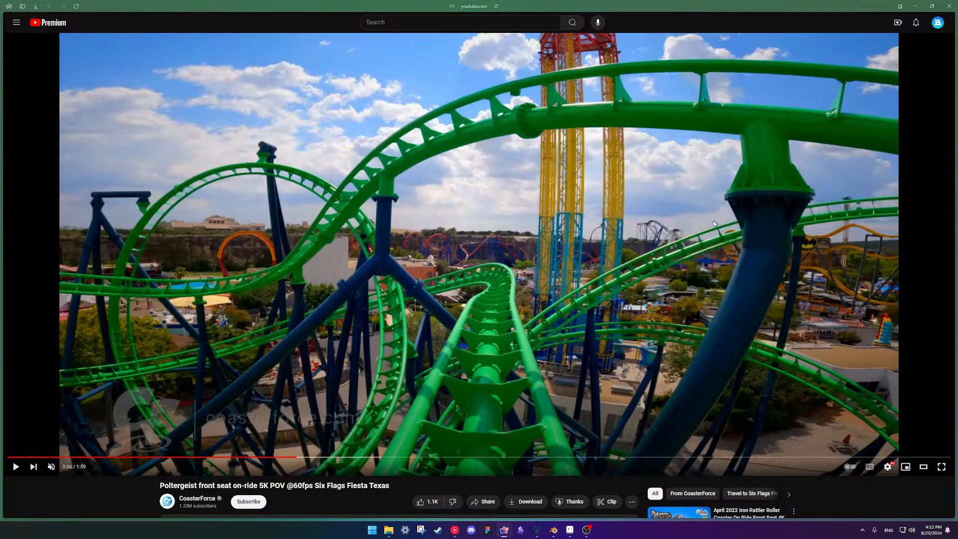
pyautogui.hotkey('alt', 'Tab')
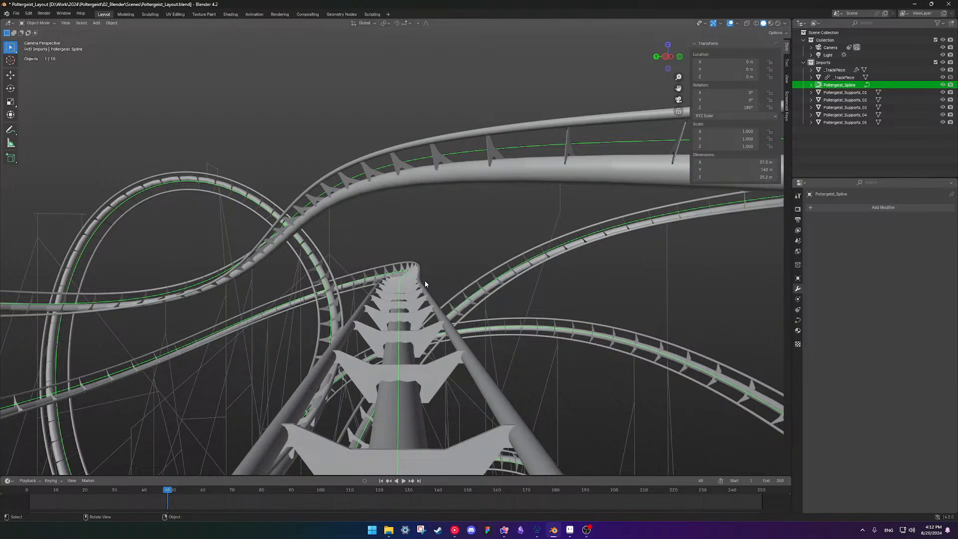
pyautogui.hotkey('alt', 'Tab')
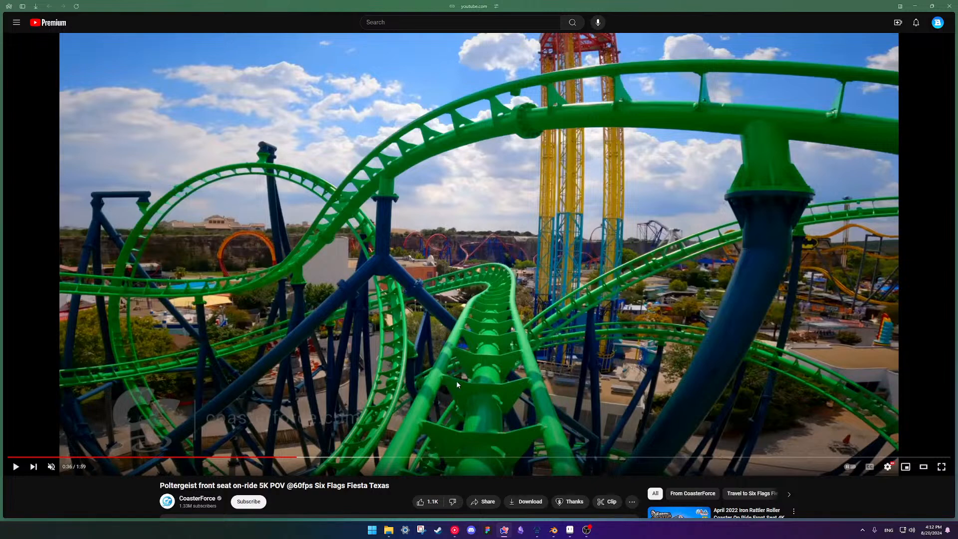
pyautogui.click(281, 457)
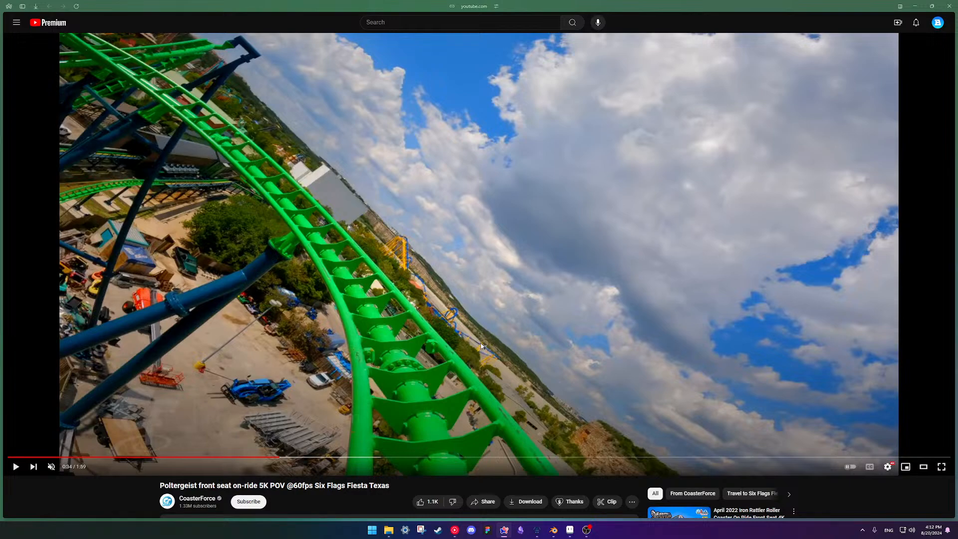
pyautogui.hotkey('alt', 'Tab')
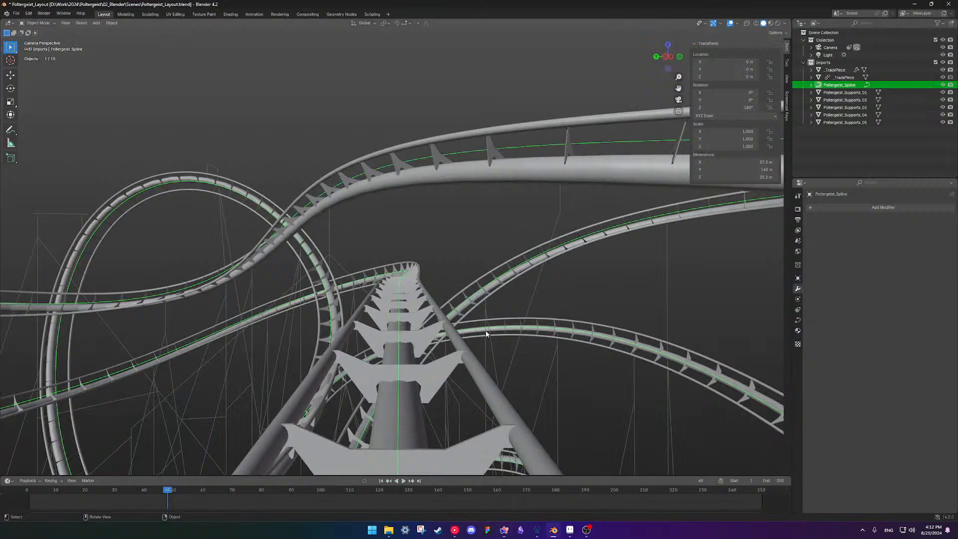
# Save the layout file and preview the coaster in rendered shading, both from a free angle and through the camera.
pyautogui.hotkey('ctrl', 's')
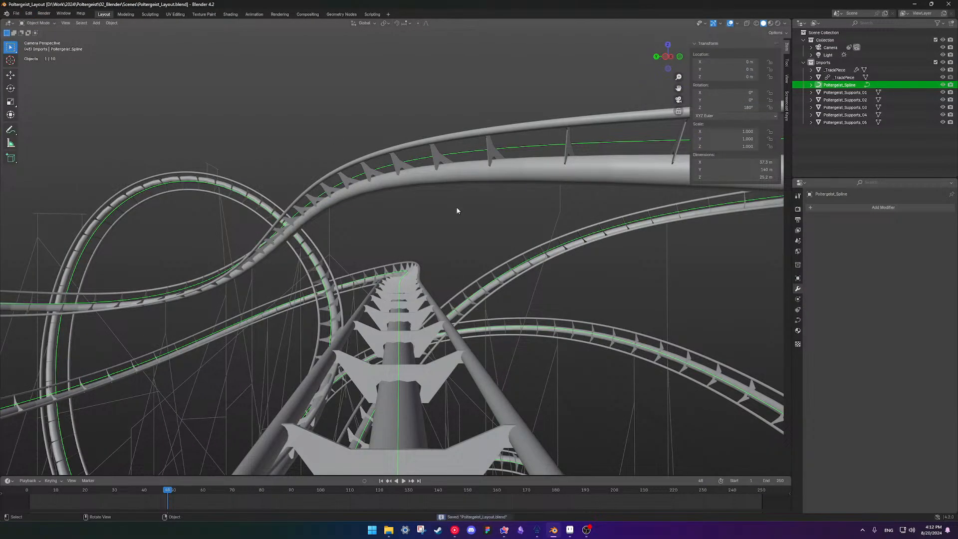
pyautogui.moveTo(440, 218); pyautogui.dragTo(549, 150, button='middle')
pyautogui.click(778, 24)
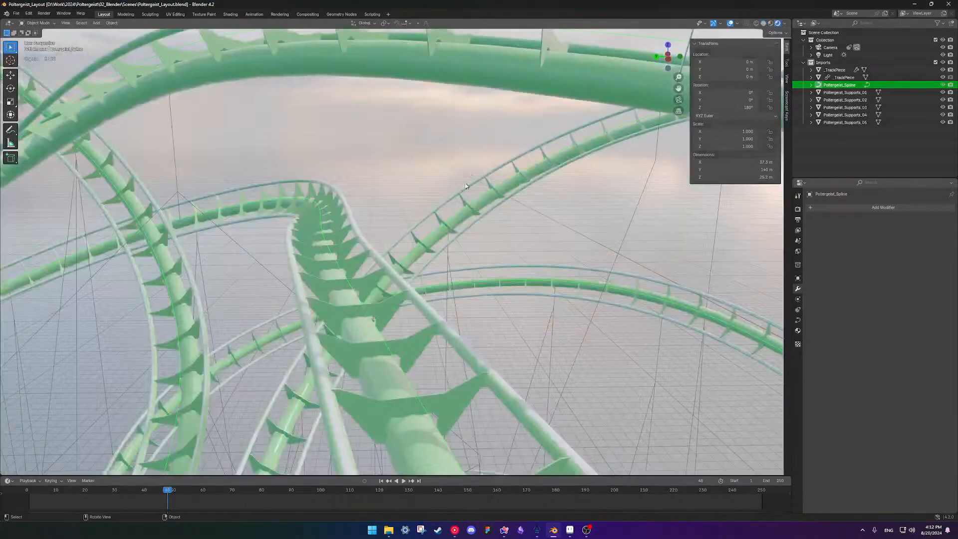
pyautogui.moveTo(439, 232); pyautogui.dragTo(422, 213, button='middle')
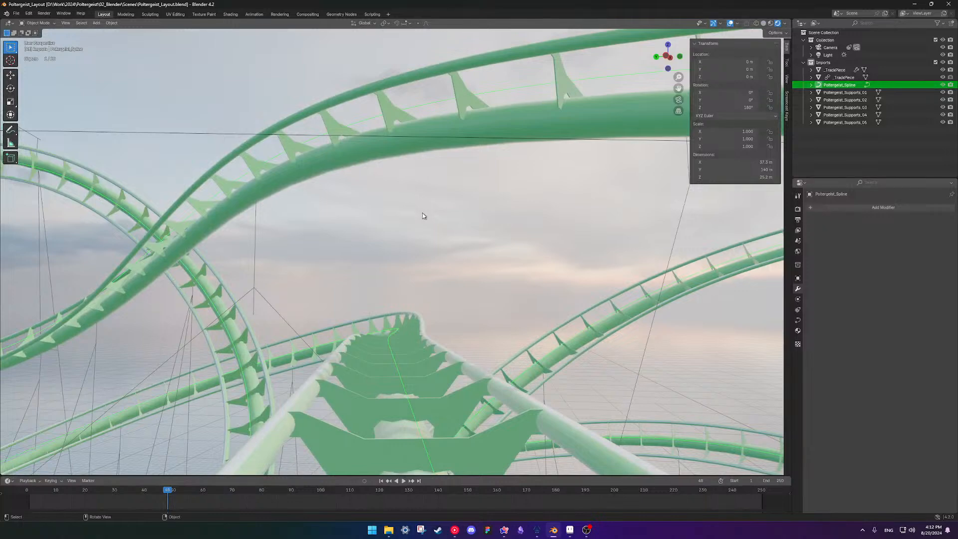
pyautogui.press('KP_0')
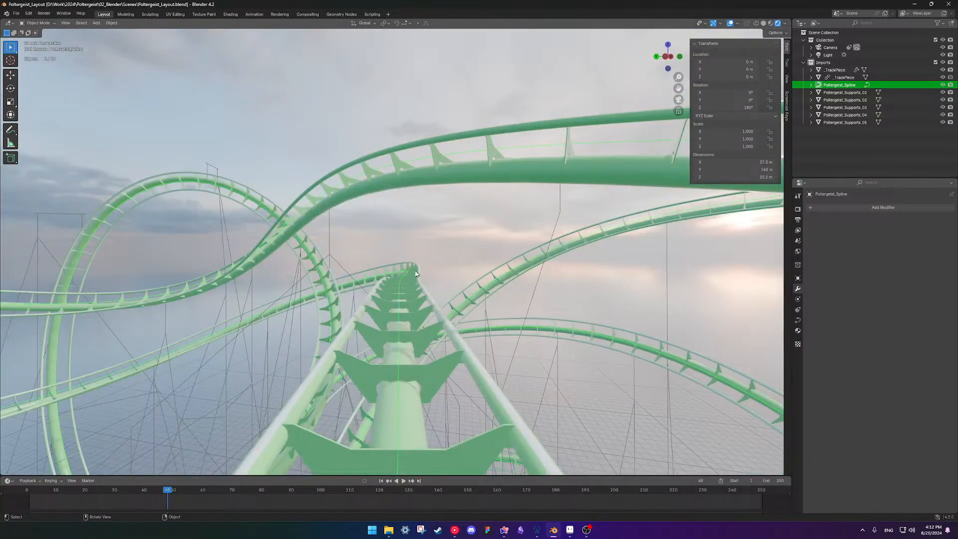
# Select the Camera in Collection and review the settings of its Follow Path constraint.
pyautogui.moveTo(170, 490); pyautogui.dragTo(169, 491)
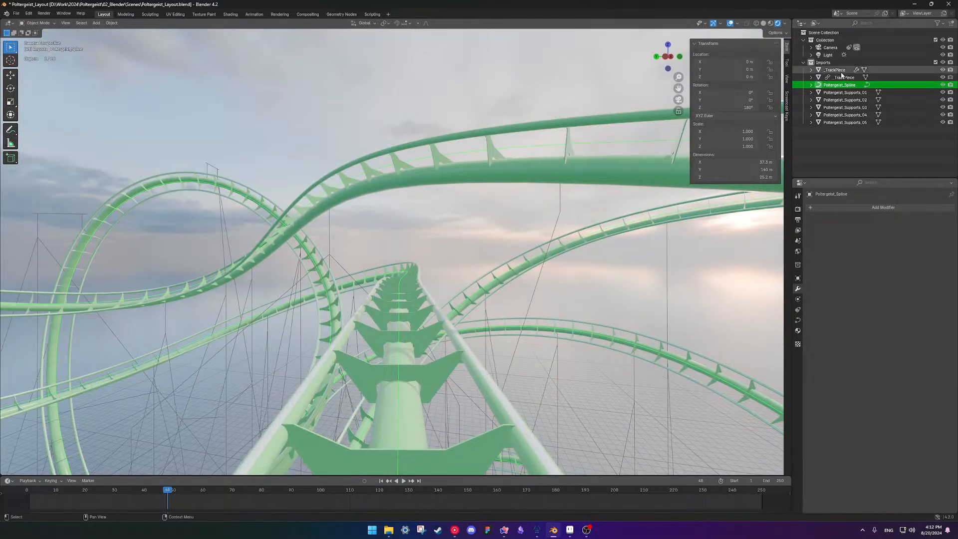
pyautogui.click(831, 47)
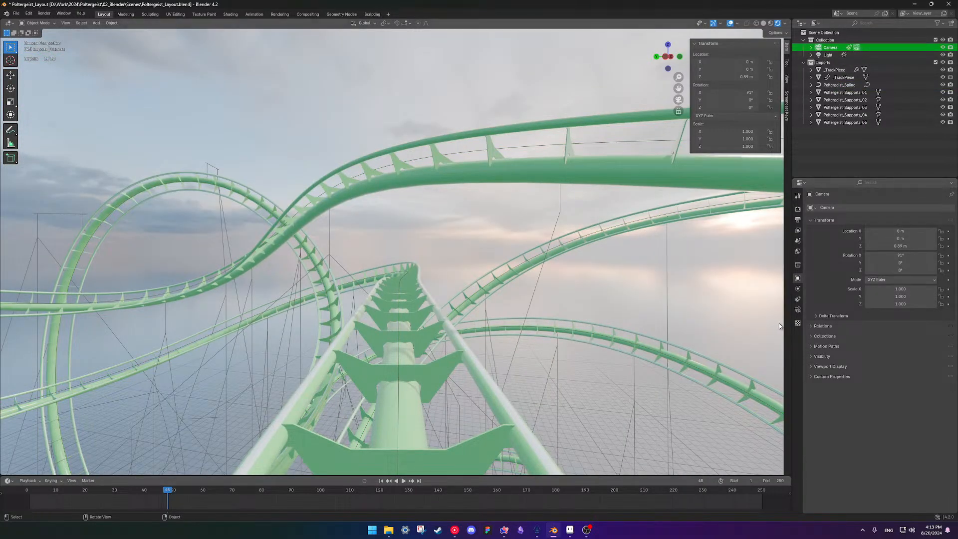
pyautogui.click(797, 309)
pyautogui.click(798, 289)
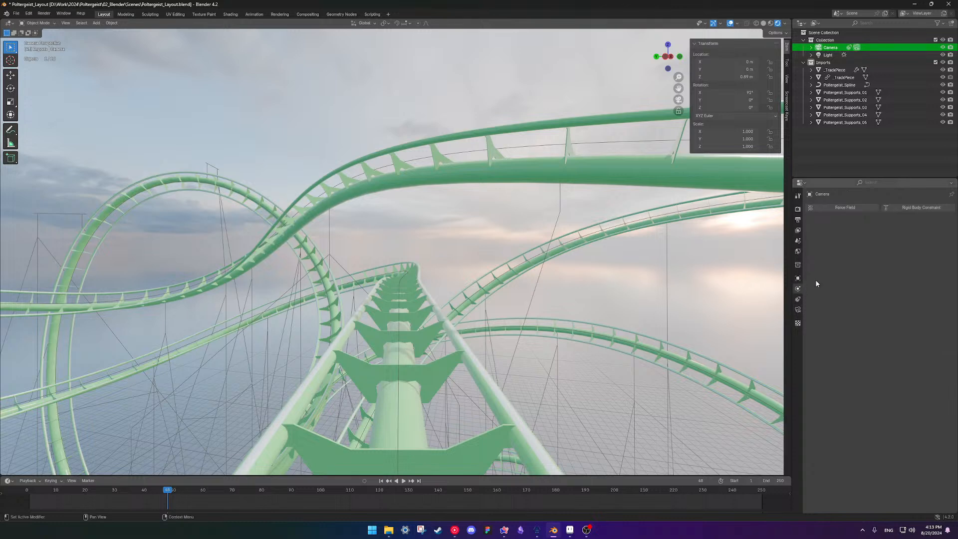
pyautogui.click(797, 299)
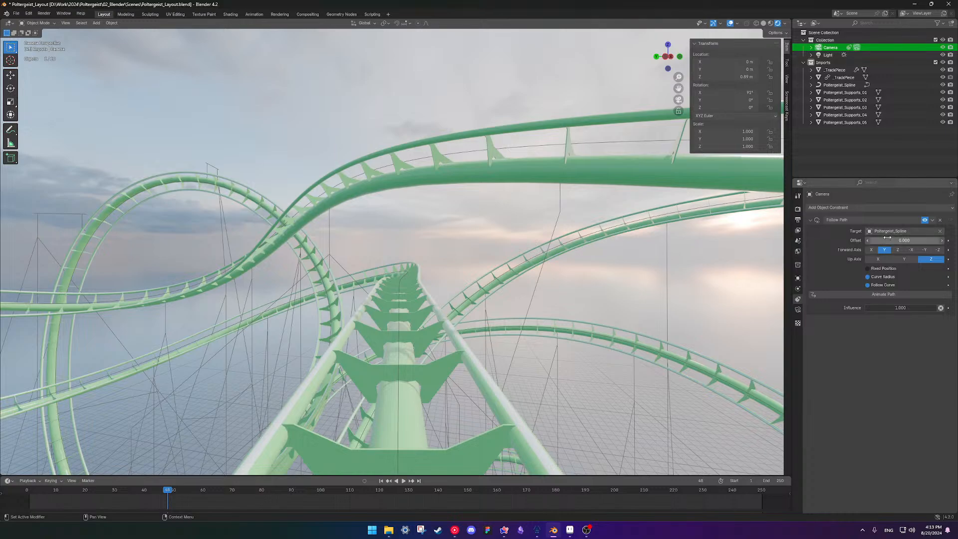
pyautogui.moveTo(900, 310)
pyautogui.mouseDown()
pyautogui.moveTo(838, 309)
pyautogui.moveTo(901, 309)
pyautogui.mouseUp()
pyautogui.click(868, 271)
pyautogui.click(868, 271)
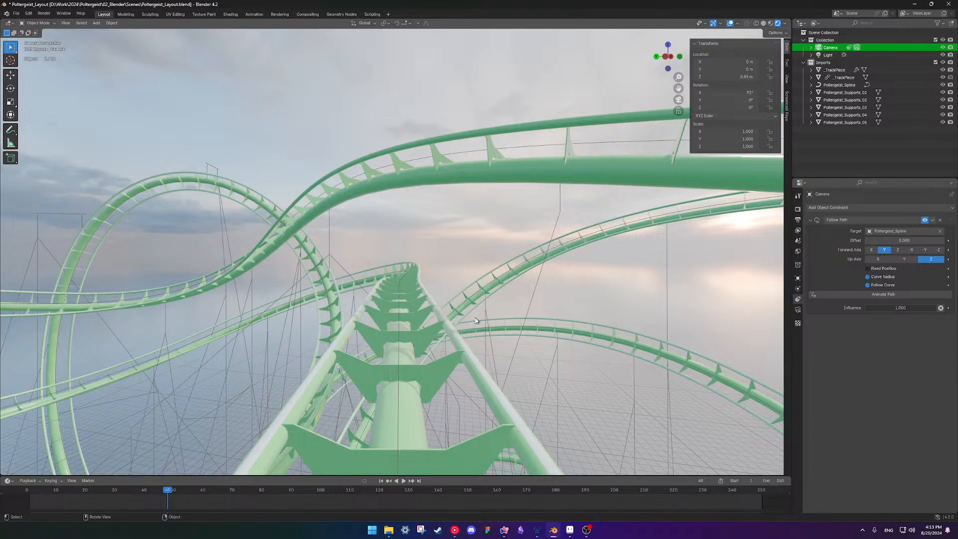
# Leave the camera view, toggle Scene World in the rendered viewport shading, and view the coaster layout from outside.
pyautogui.moveTo(503, 310); pyautogui.dragTo(470, 314, button='middle')
pyautogui.scroll(-12, 503, 315)
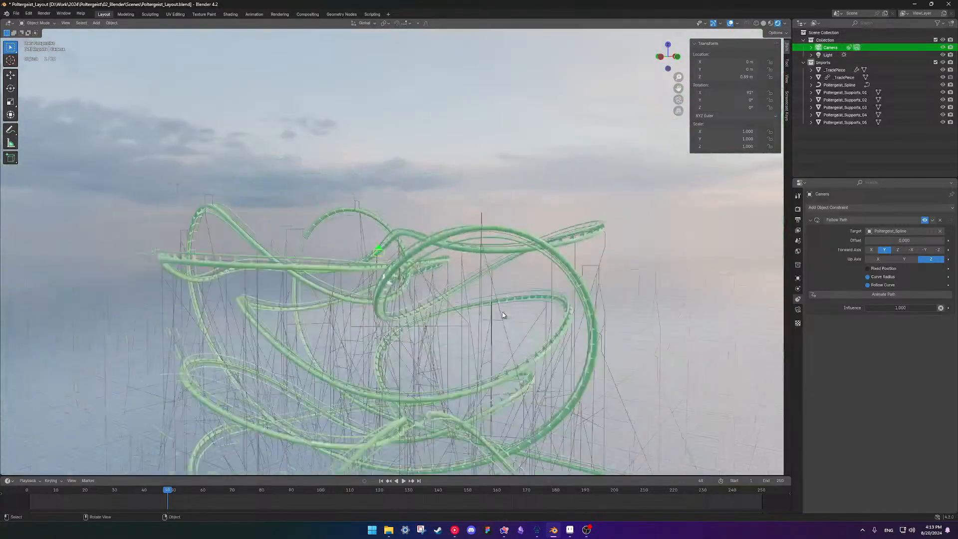
pyautogui.keyDown('shift'); pyautogui.moveTo(507, 265); pyautogui.dragTo(349, 309, button='middle'); pyautogui.keyUp('shift')
pyautogui.moveTo(494, 374)
pyautogui.keyDown('shift'); pyautogui.mouseDown(button='middle')
pyautogui.moveTo(462, 202)
pyautogui.moveTo(492, 195)
pyautogui.mouseUp(button='middle'); pyautogui.keyUp('shift')
pyautogui.click(784, 23)
pyautogui.click(759, 68)
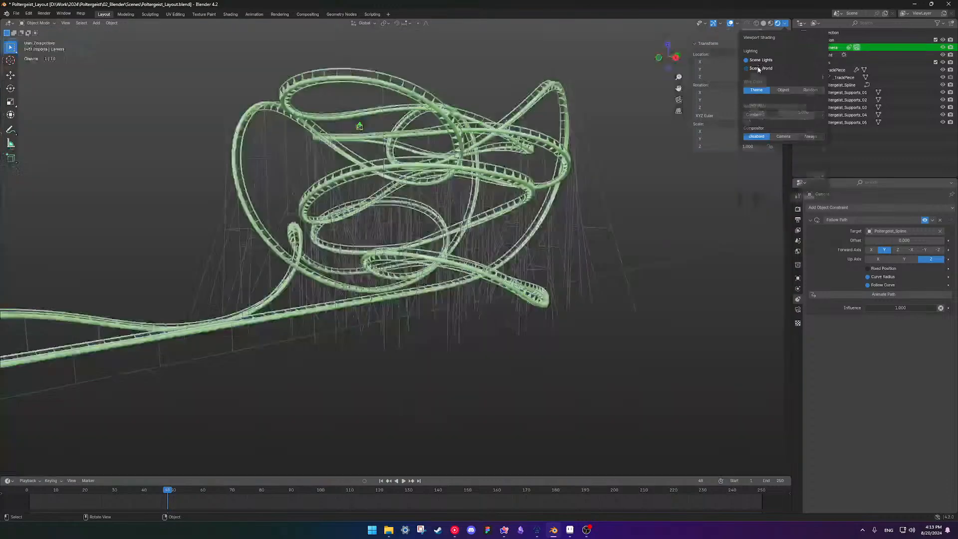
pyautogui.moveTo(529, 281)
pyautogui.mouseDown(button='middle')
pyautogui.moveTo(541, 259)
pyautogui.moveTo(511, 314)
pyautogui.moveTo(480, 218)
pyautogui.mouseUp(button='middle')
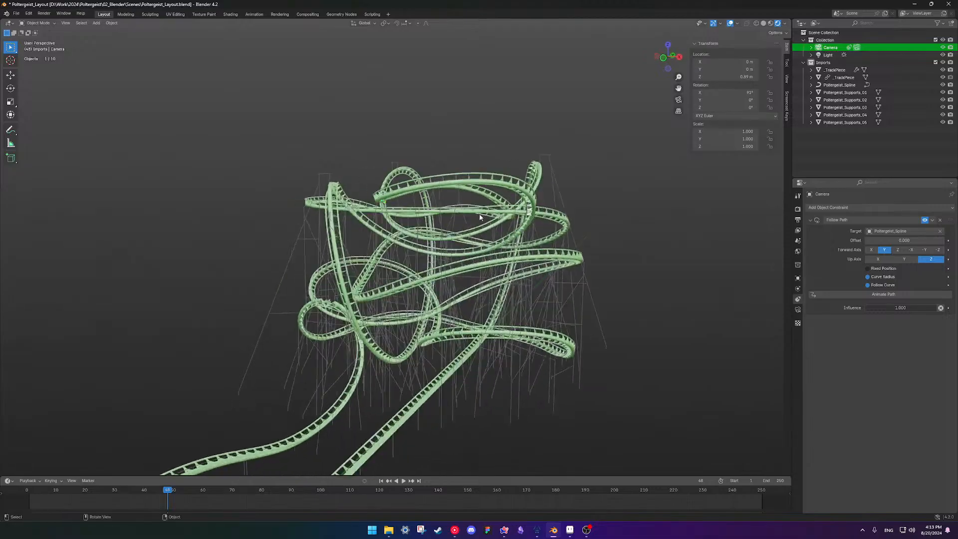
pyautogui.scroll(6, 480, 218)
pyautogui.moveTo(518, 212); pyautogui.dragTo(494, 212, button='middle')
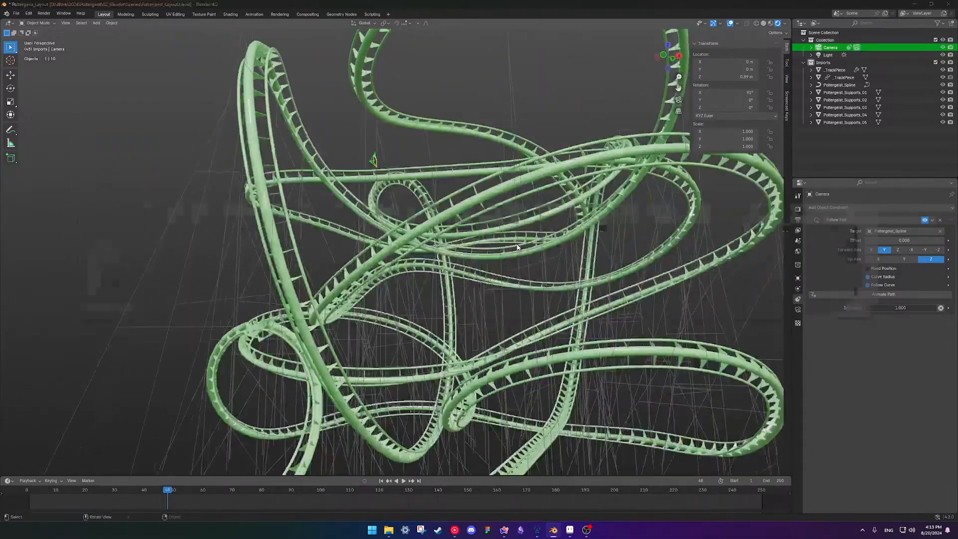
# Compare the two long straight track runs with the (4K) Poltergeist off-ride video on YouTube.
pyautogui.hotkey('alt', 'Tab')
pyautogui.moveTo(1, 172)
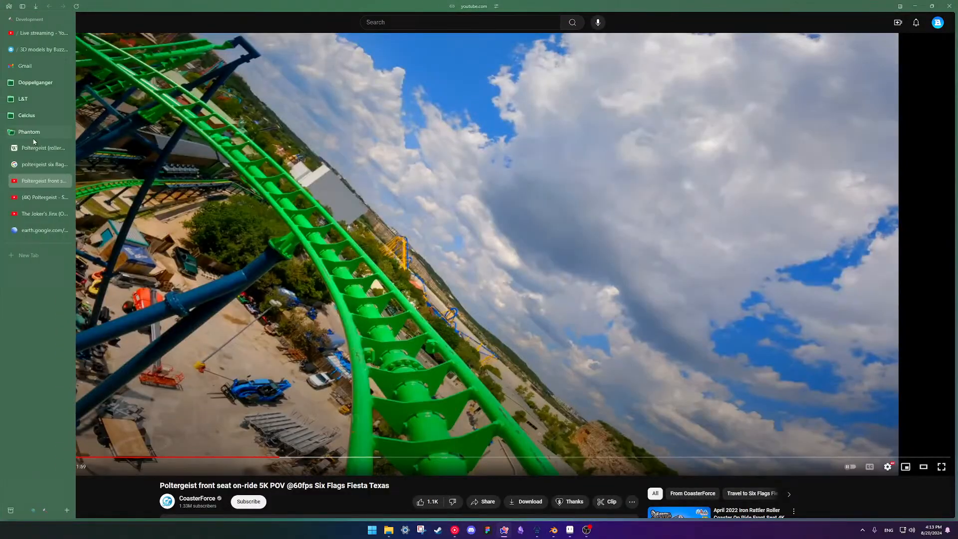
pyautogui.click(31, 198)
pyautogui.hotkey('alt', 'Tab')
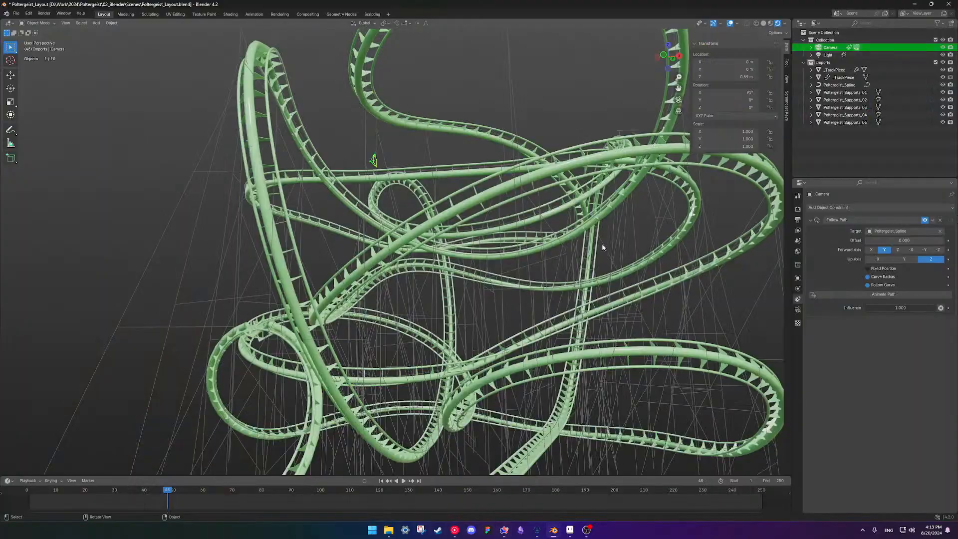
pyautogui.moveTo(601, 244); pyautogui.dragTo(387, 307, button='middle')
pyautogui.moveTo(381, 271); pyautogui.dragTo(438, 331, button='middle')
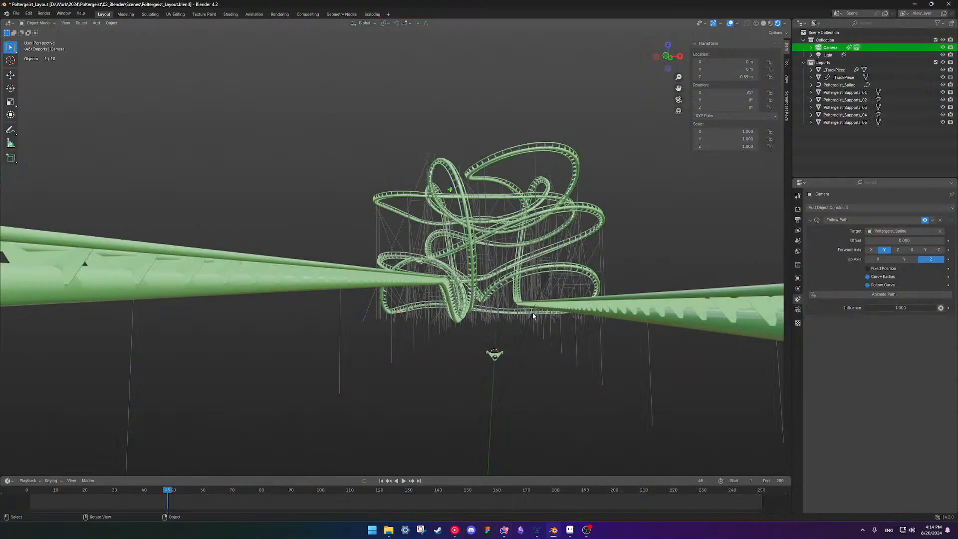
pyautogui.moveTo(532, 312); pyautogui.dragTo(487, 347, button='middle')
pyautogui.hotkey('alt', 'Tab')
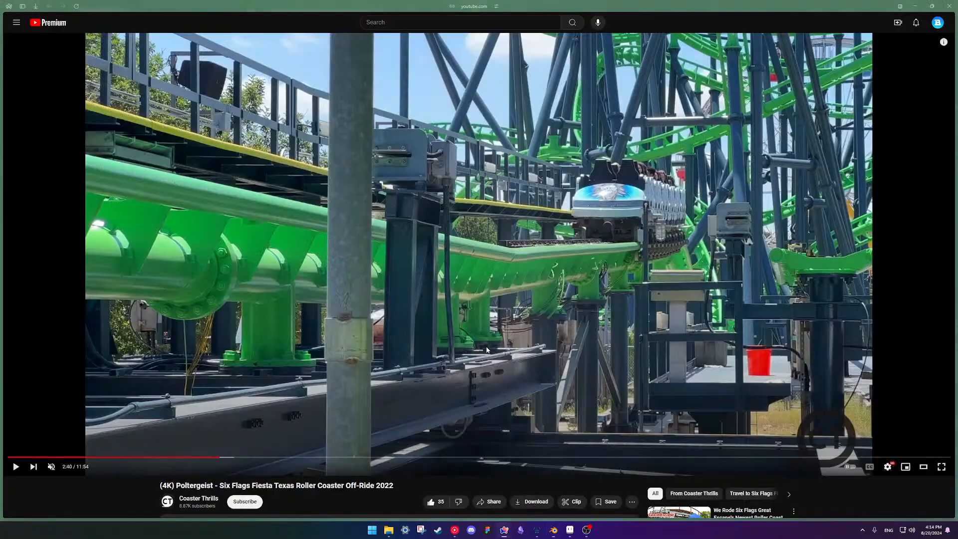
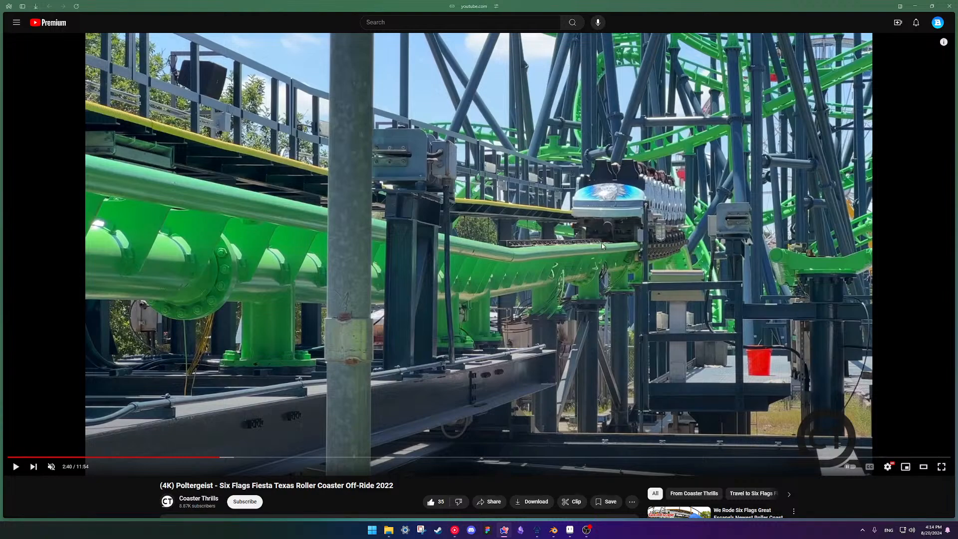
pyautogui.hotkey('alt', 'Tab')
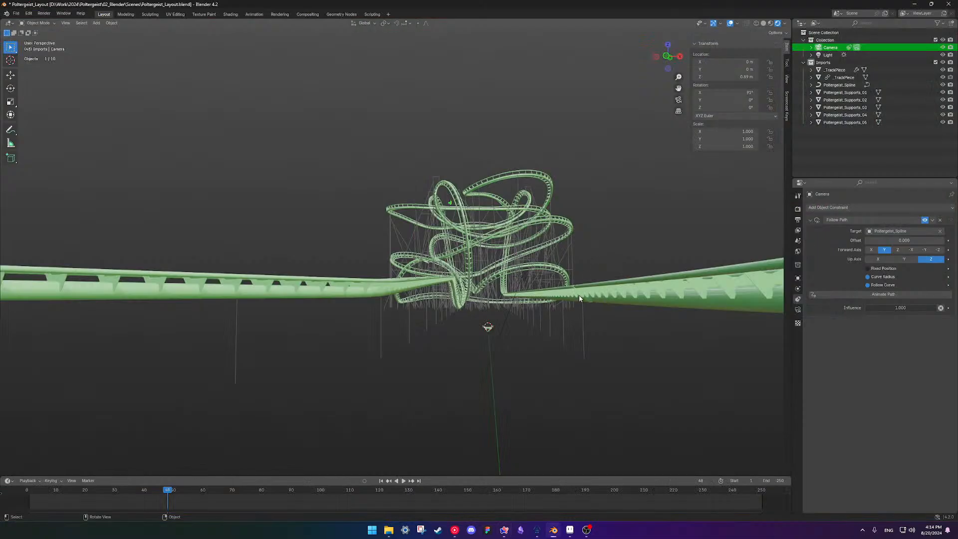
pyautogui.moveTo(459, 308); pyautogui.dragTo(498, 278, button='middle')
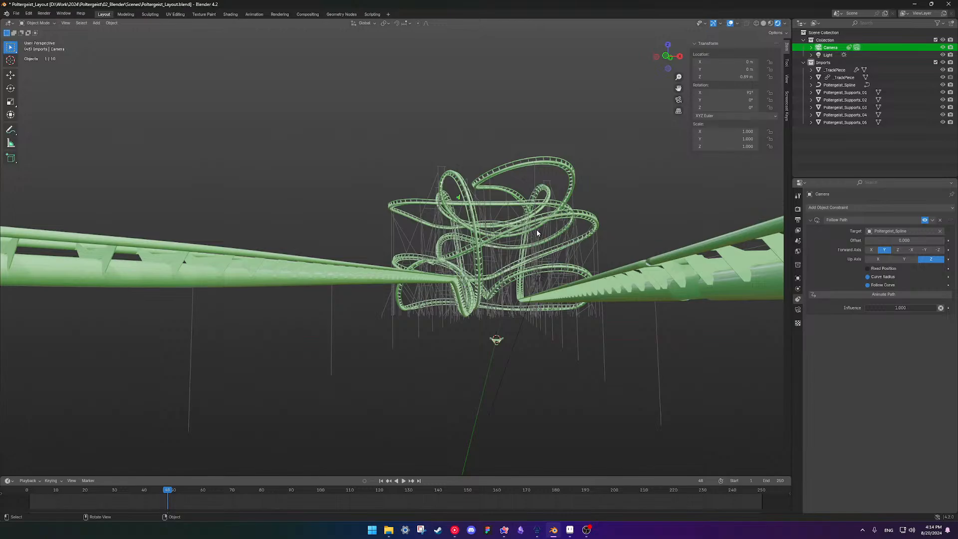
pyautogui.hotkey('alt', 'Tab')
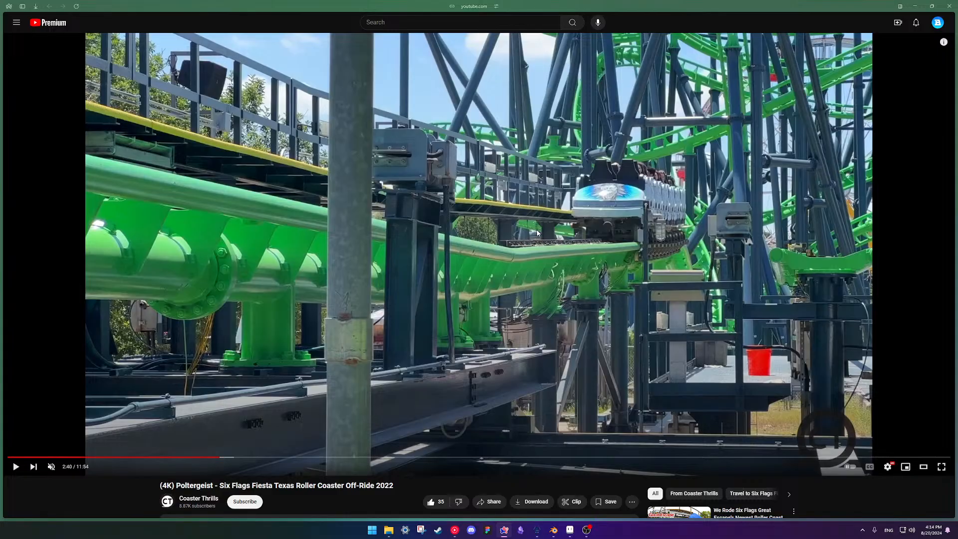
pyautogui.hotkey('alt', 'Tab')
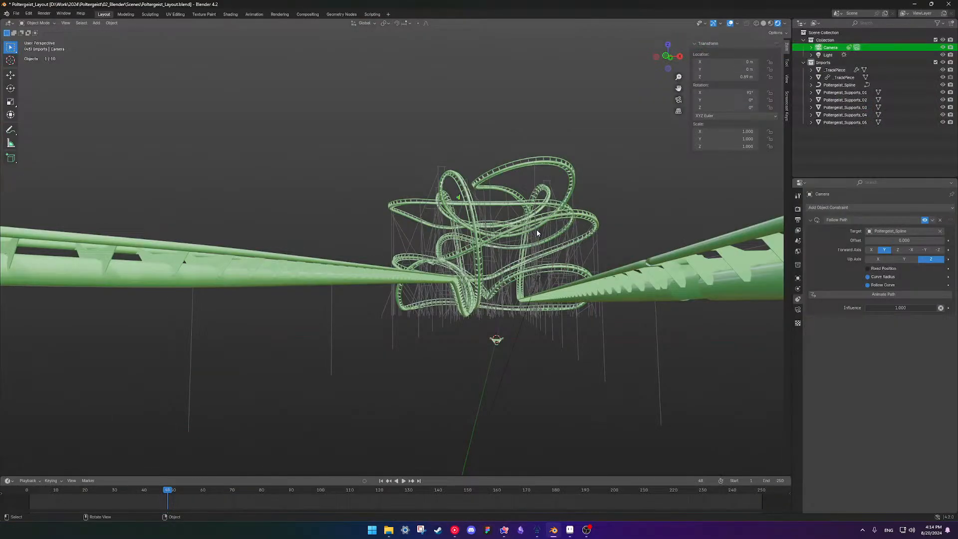
# Save the layout file and open the recent file Poltergeist_Track_Elements.blend.
pyautogui.hotkey('ctrl', 's')
pyautogui.click(27, 17)
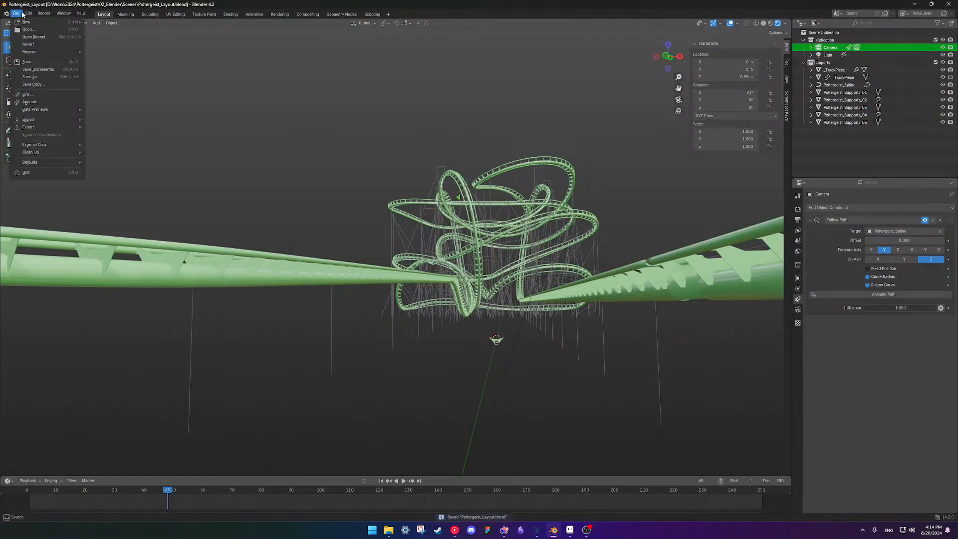
pyautogui.click(17, 14)
pyautogui.moveTo(40, 37)
pyautogui.click(120, 44)
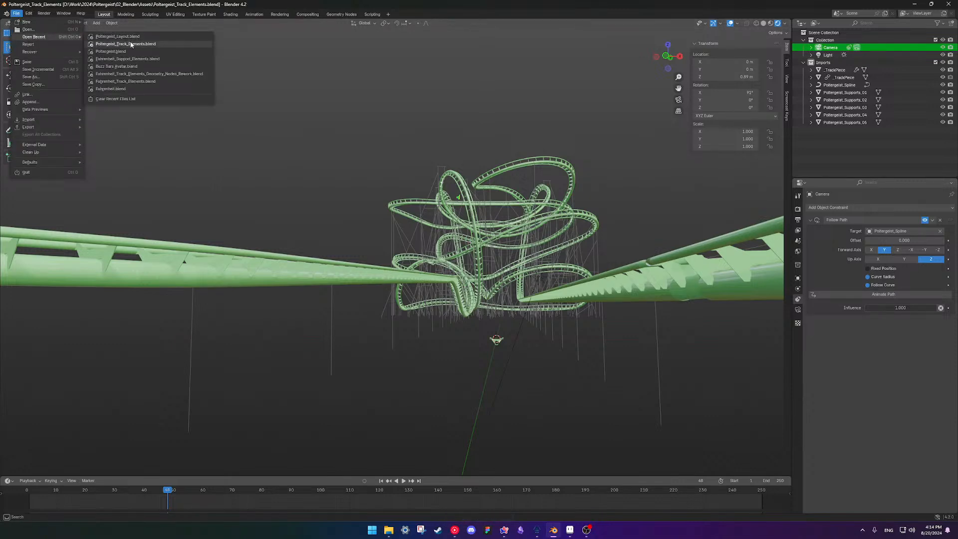
# Switch the viewport to rendered shading and inspect the mesh of _TrackPiece around its rails and spine.
pyautogui.moveTo(558, 311); pyautogui.dragTo(569, 306, button='middle')
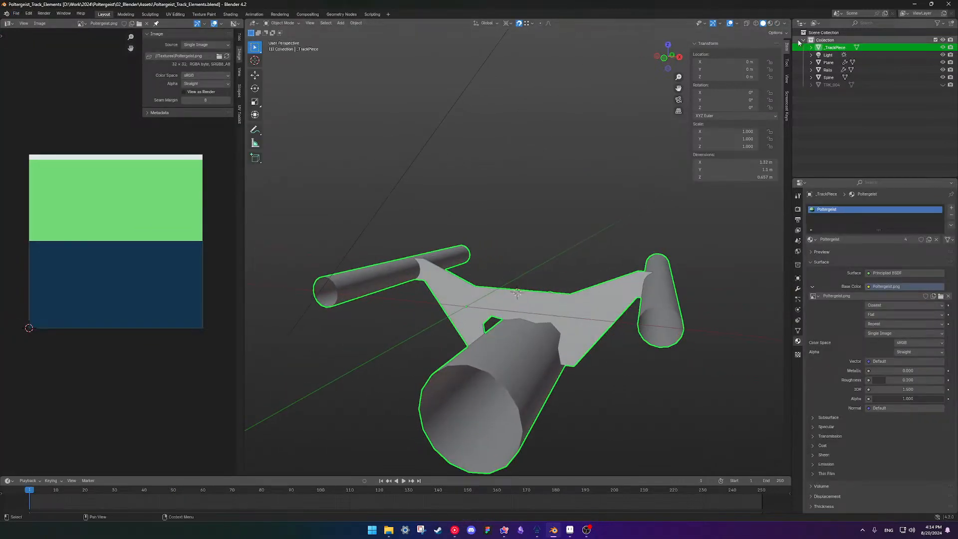
pyautogui.click(778, 24)
pyautogui.moveTo(639, 206); pyautogui.dragTo(505, 272, button='middle')
pyautogui.press('Tab')
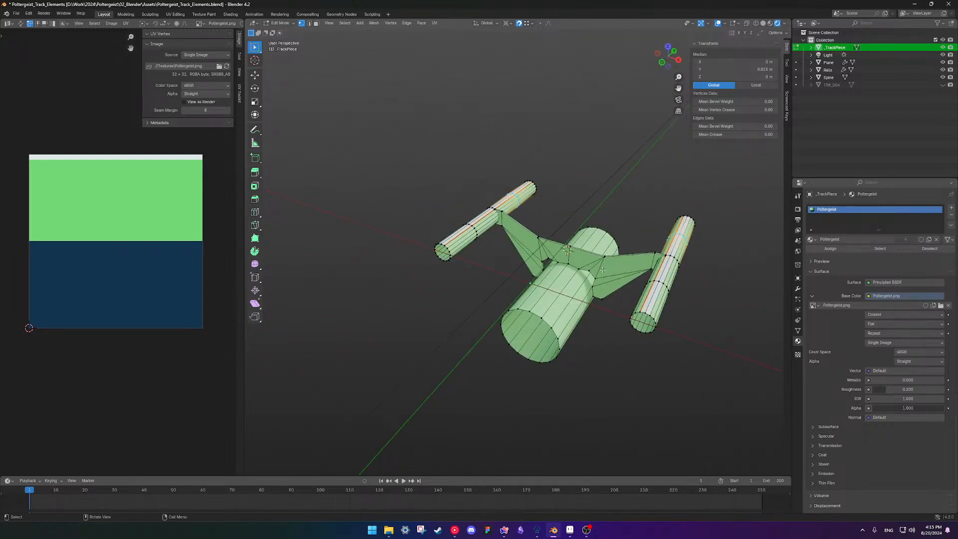
pyautogui.moveTo(602, 250); pyautogui.dragTo(402, 241, button='middle')
pyautogui.click(356, 211)
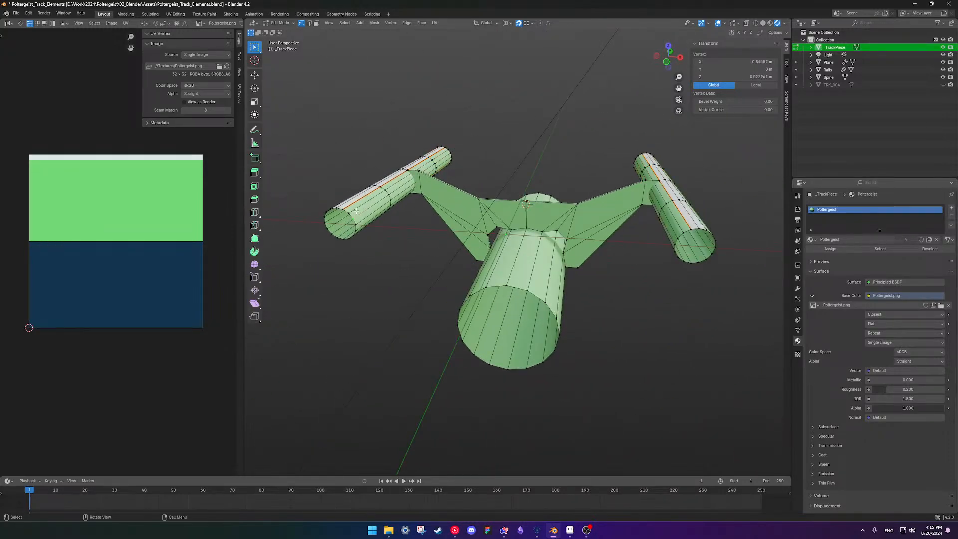
pyautogui.press('Tab')
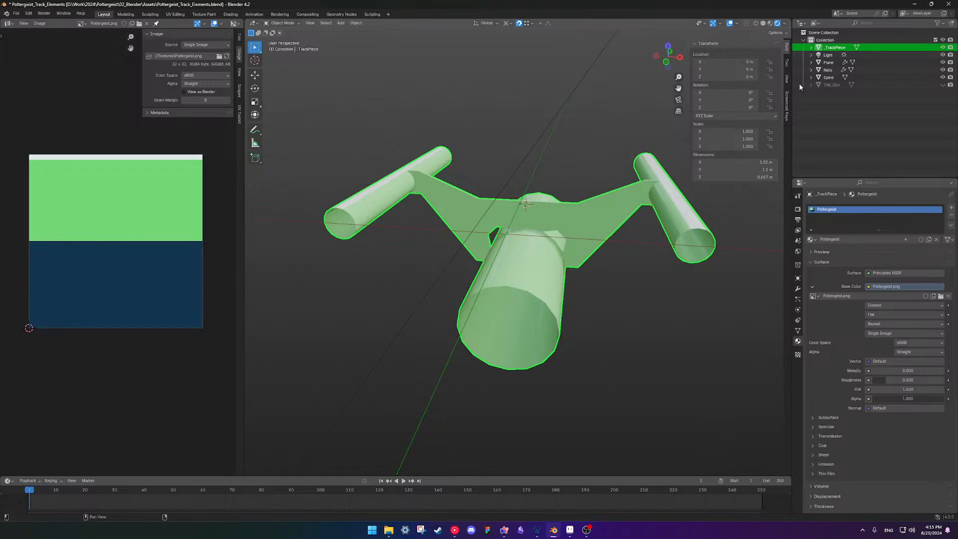
# Hide _TrackPiece and open the separate Rails object for mesh editing.
pyautogui.press('h')
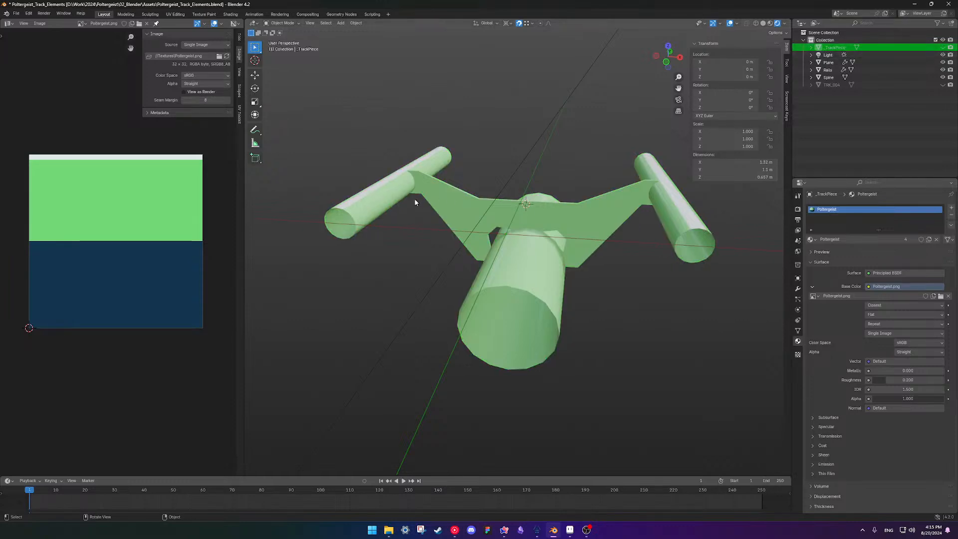
pyautogui.click(382, 203)
pyautogui.moveTo(382, 203); pyautogui.dragTo(534, 265, button='middle')
pyautogui.press('Tab')
# Duplicate an upper and a lower inner-side vertex at the rail's front end in place and separate them into their own object.
pyautogui.scroll(2, 510, 220)
pyautogui.click(517, 236)
pyautogui.keyDown('shift'); pyautogui.click(518, 254); pyautogui.keyUp('shift')
pyautogui.click(523, 227)
pyautogui.keyDown('shift'); pyautogui.click(522, 258); pyautogui.keyUp('shift')
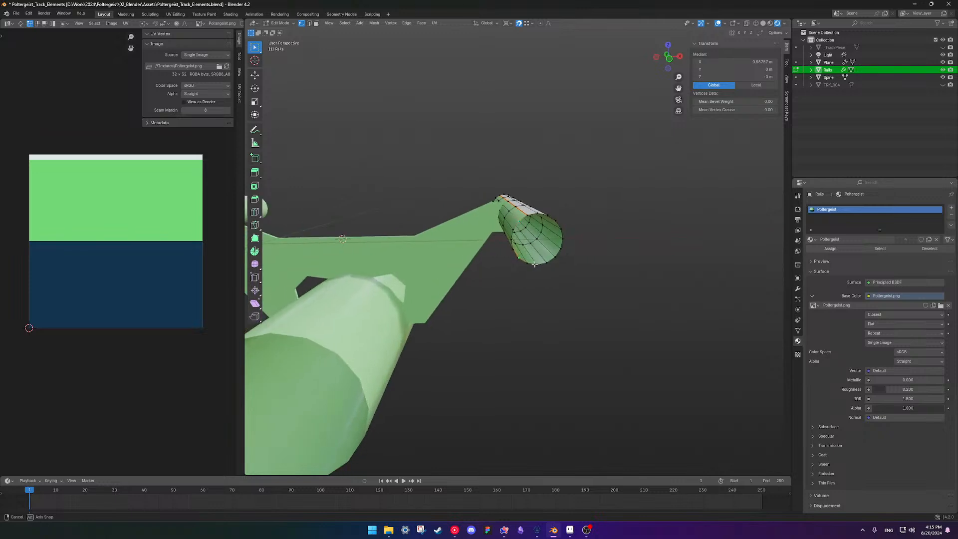
pyautogui.hotkey('shift', 'd')
pyautogui.rightClick(616, 270)
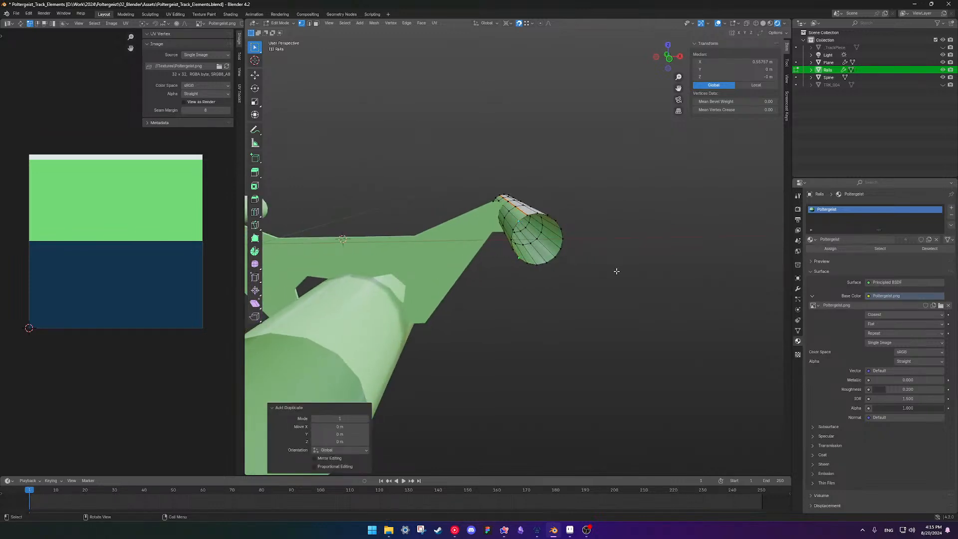
pyautogui.press('p')
pyautogui.click(617, 271)
pyautogui.press('Tab')
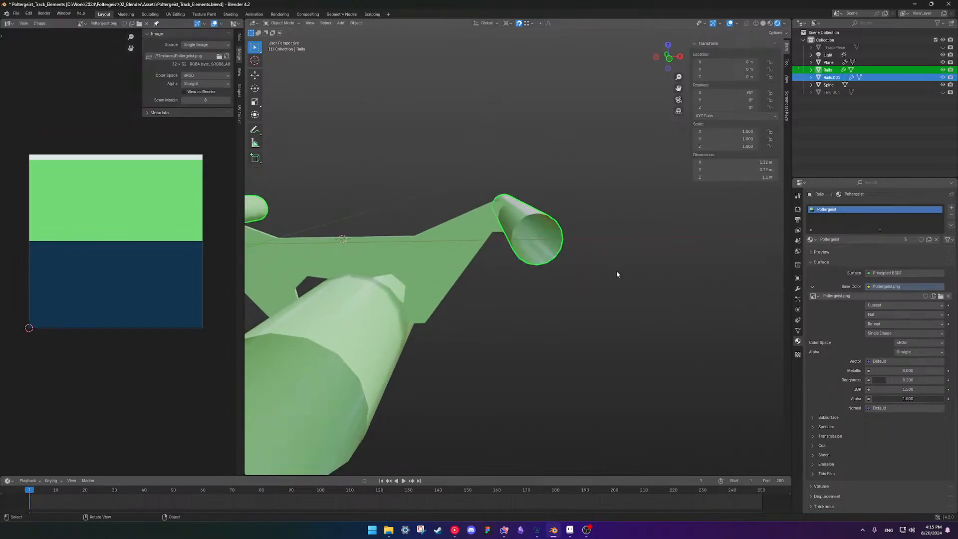
# Edit the object Rails.001 and connect its upper and lower vertices with an edge.
pyautogui.click(520, 224)
pyautogui.press('Tab')
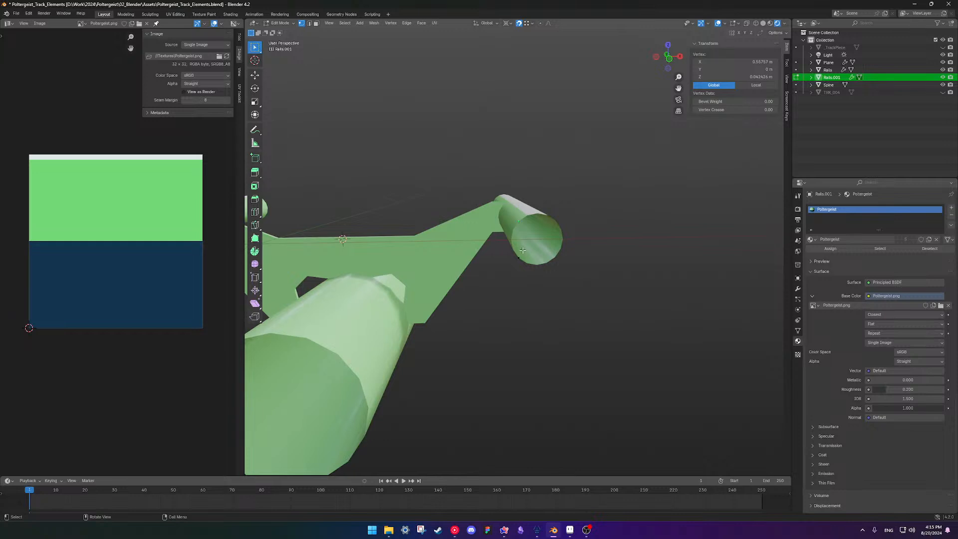
pyautogui.keyDown('shift'); pyautogui.click(520, 256); pyautogui.keyUp('shift')
pyautogui.press('f')
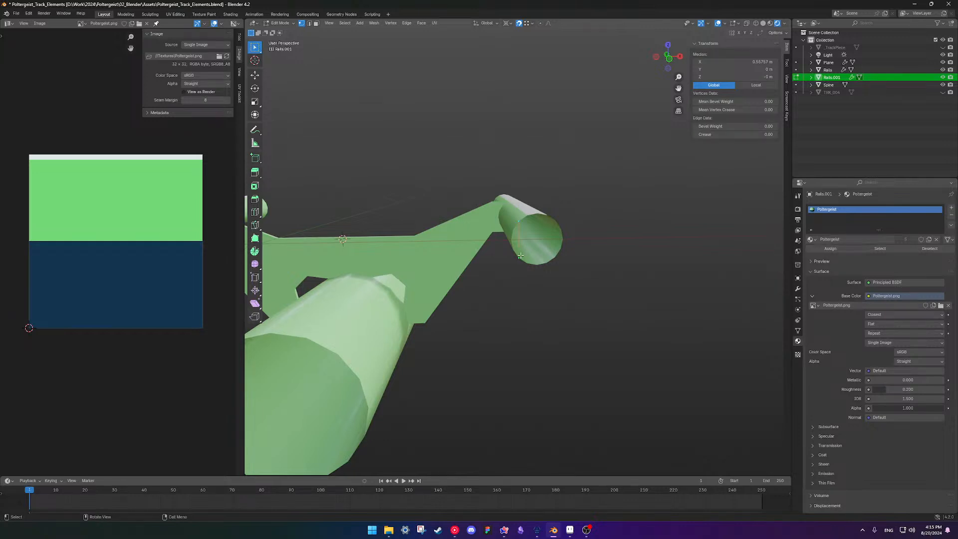
# In front view, extrude the vertical edge about 0.059 m along X towards the spine to form a face.
pyautogui.press('KP_1')
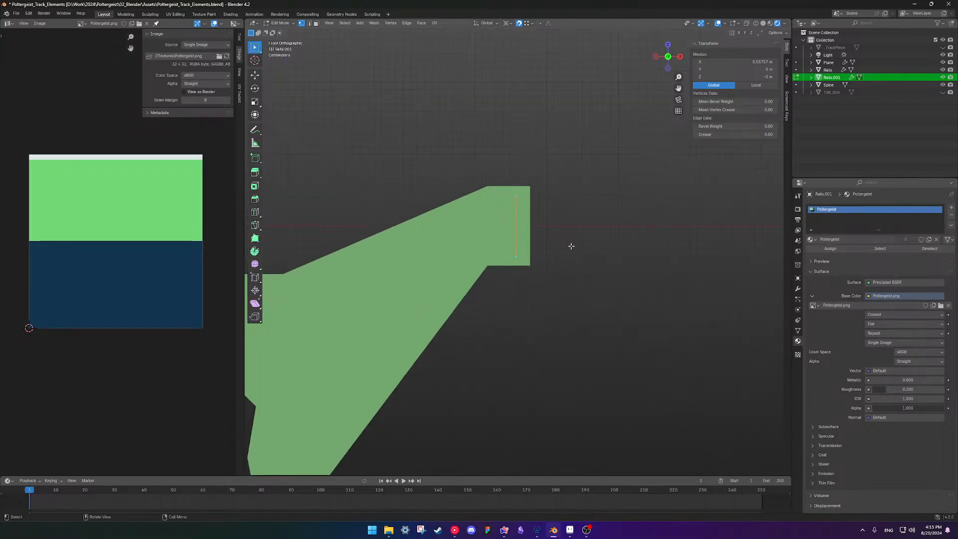
pyautogui.press('e')
pyautogui.press('x')
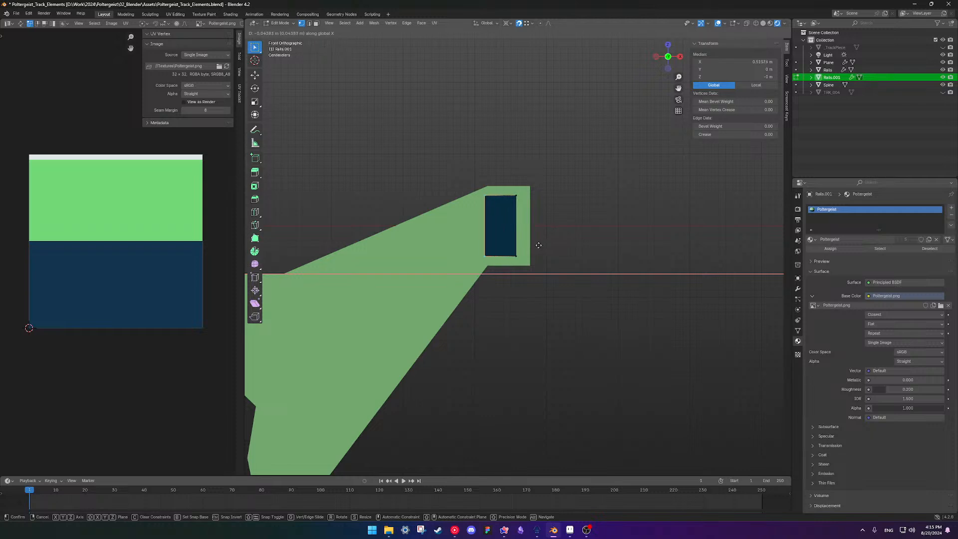
pyautogui.click(528, 244)
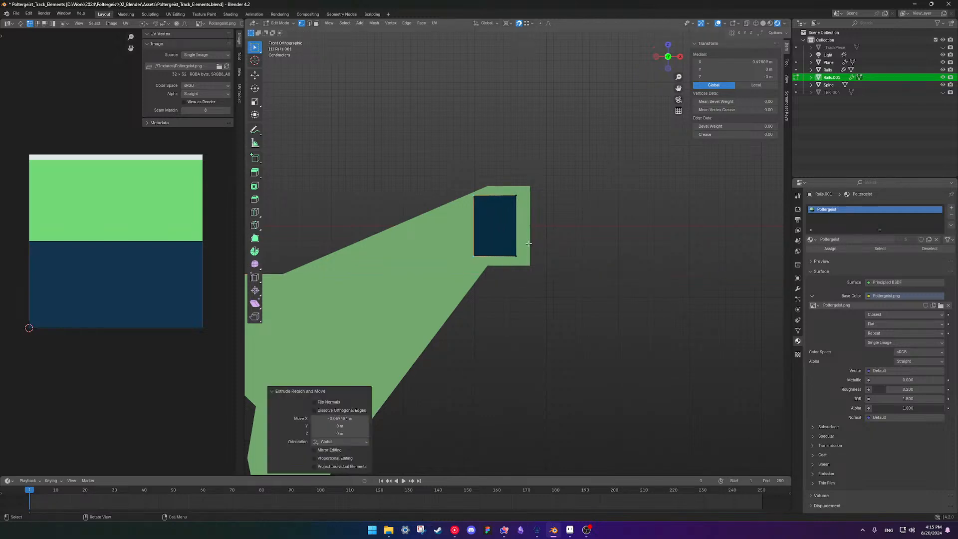
pyautogui.press('b')
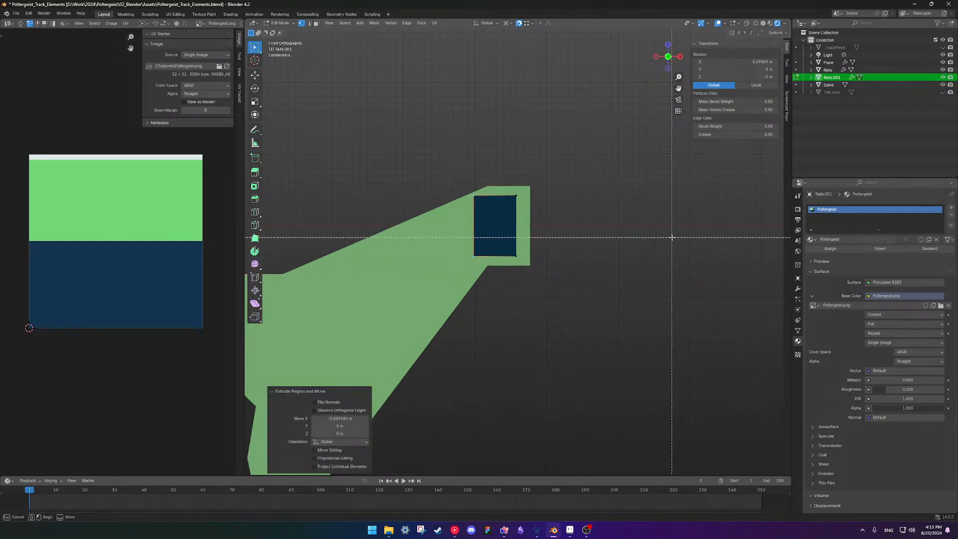
pyautogui.press('Escape')
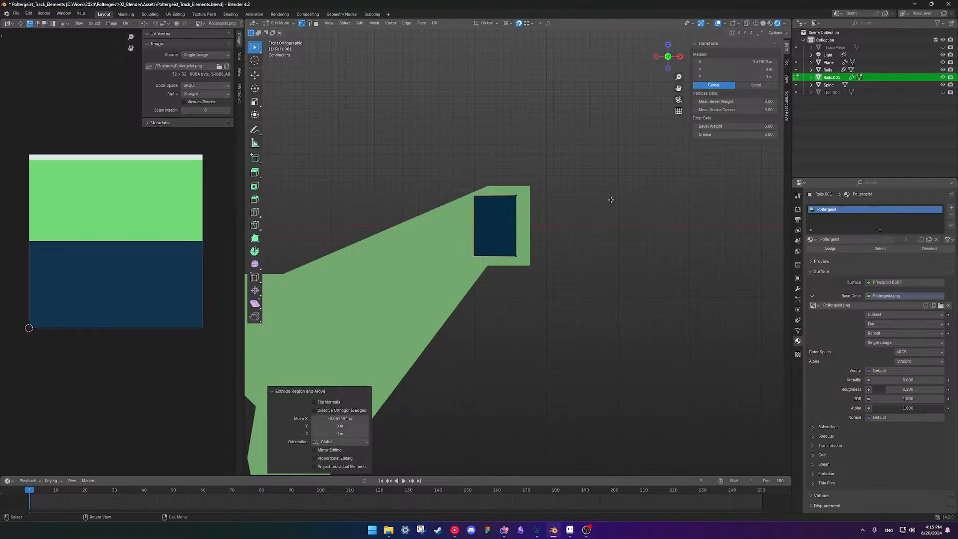
pyautogui.hotkey('ctrl', 'b')
pyautogui.press('Escape')
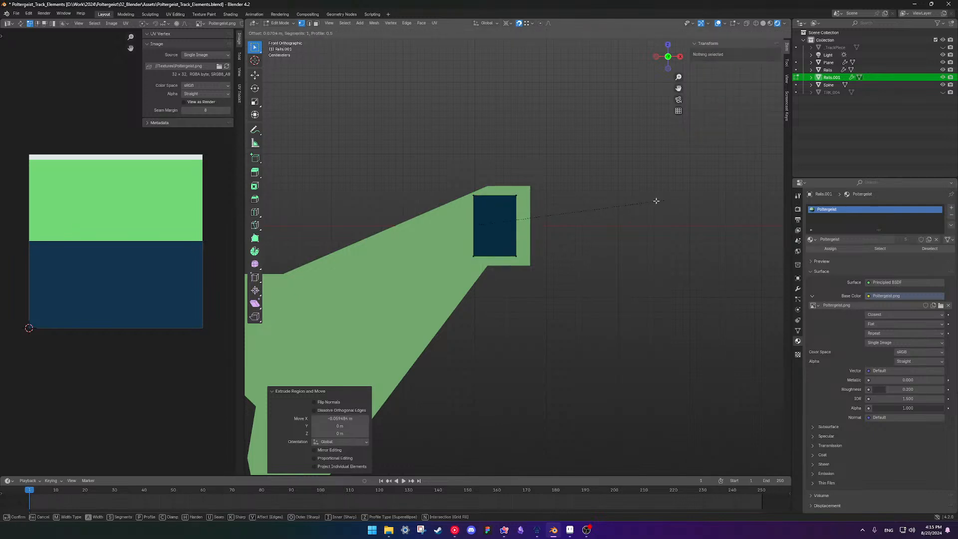
pyautogui.moveTo(579, 216)
pyautogui.mouseDown(button='middle')
pyautogui.moveTo(609, 220)
pyautogui.moveTo(594, 225)
pyautogui.mouseUp(button='middle')
pyautogui.hotkey('ctrl', 'z')
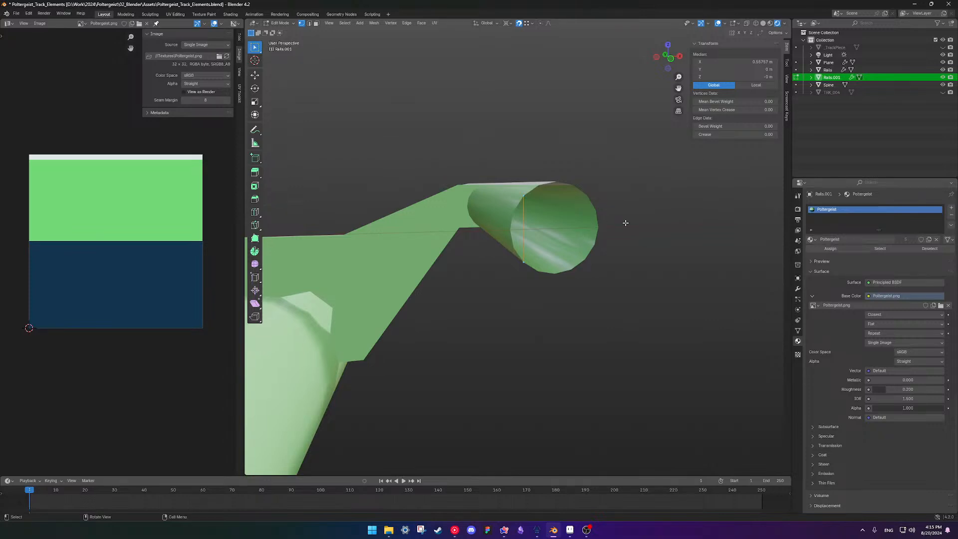
pyautogui.hotkey('ctrl', 'shift', 'z')
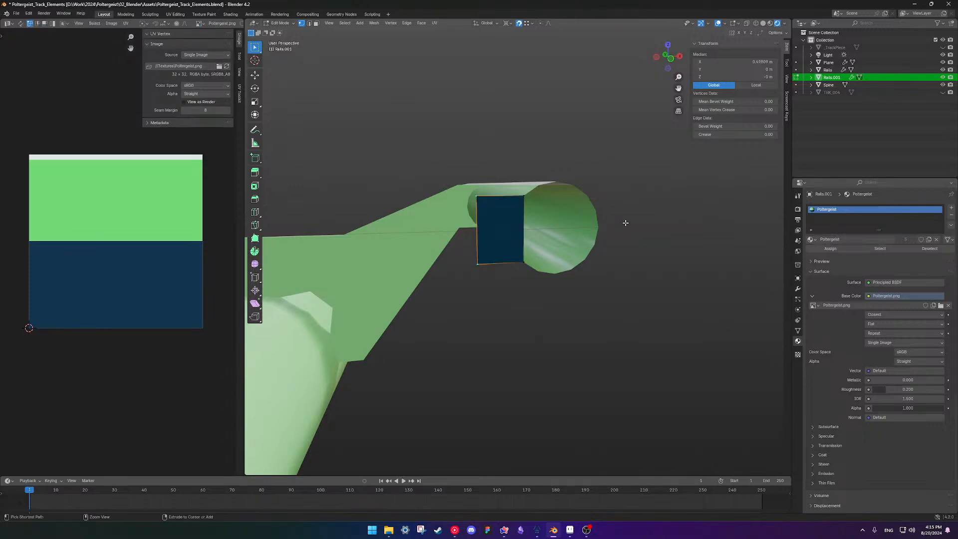
pyautogui.moveTo(454, 186)
pyautogui.mouseDown(button='middle')
pyautogui.moveTo(464, 186)
pyautogui.moveTo(454, 188)
pyautogui.mouseUp(button='middle')
pyautogui.click(464, 183)
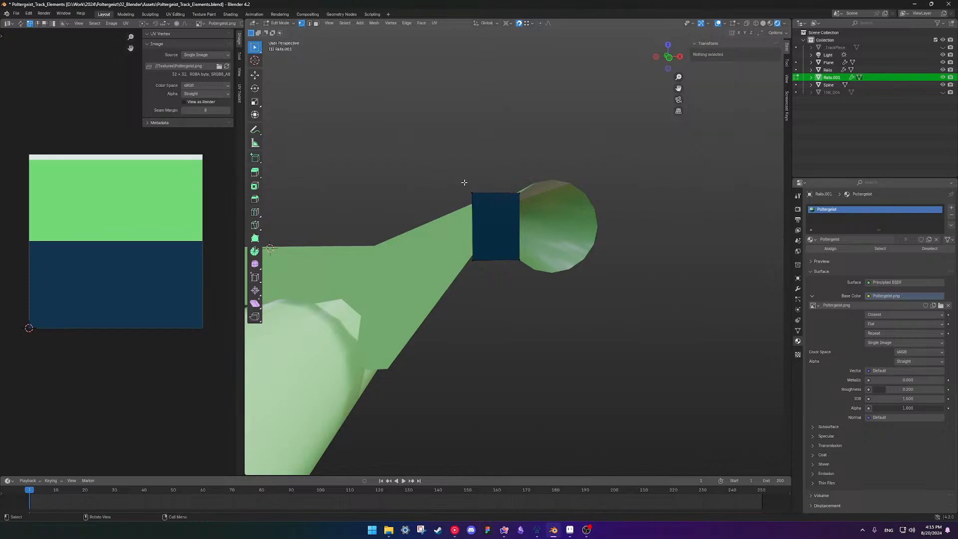
pyautogui.click(473, 193)
pyautogui.hotkey('ctrl', 'shift', 'b')
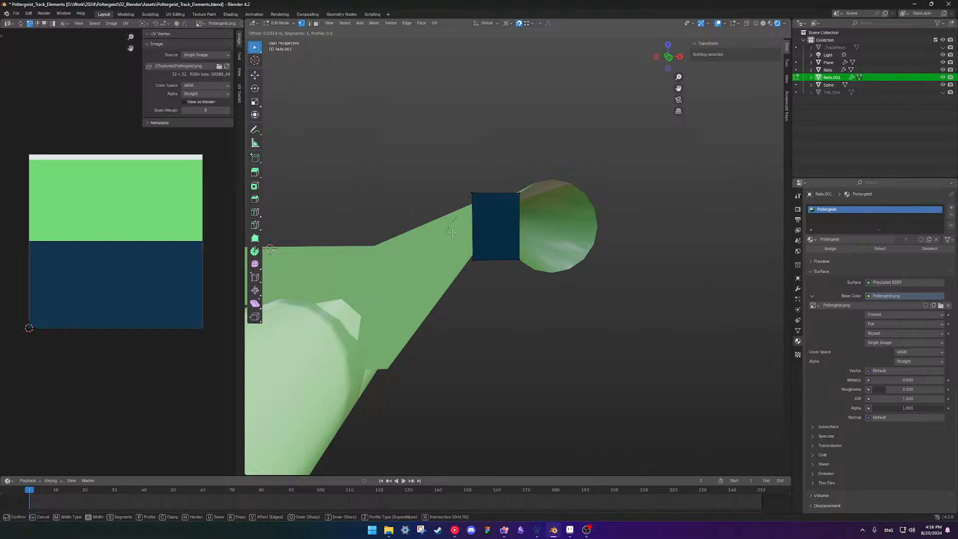
pyautogui.press('Escape')
# Select the whole rectangular face and extrude it 0.01 m along Y to make a thin plate.
pyautogui.moveTo(484, 232); pyautogui.dragTo(579, 252, button='middle')
pyautogui.scroll(1, 495, 238)
pyautogui.press('KP_1')
pyautogui.keyDown('alt'); pyautogui.click(562, 236); pyautogui.keyUp('alt')
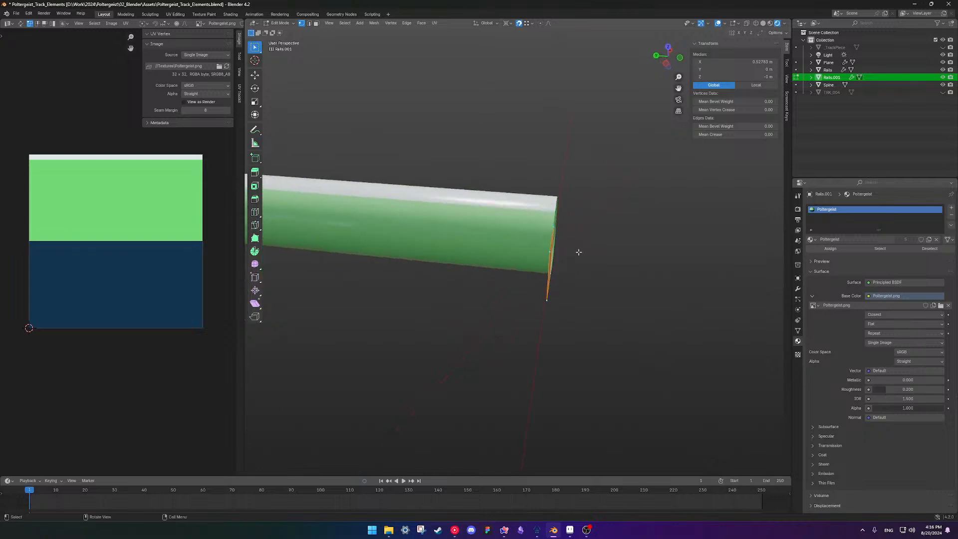
pyautogui.press('e')
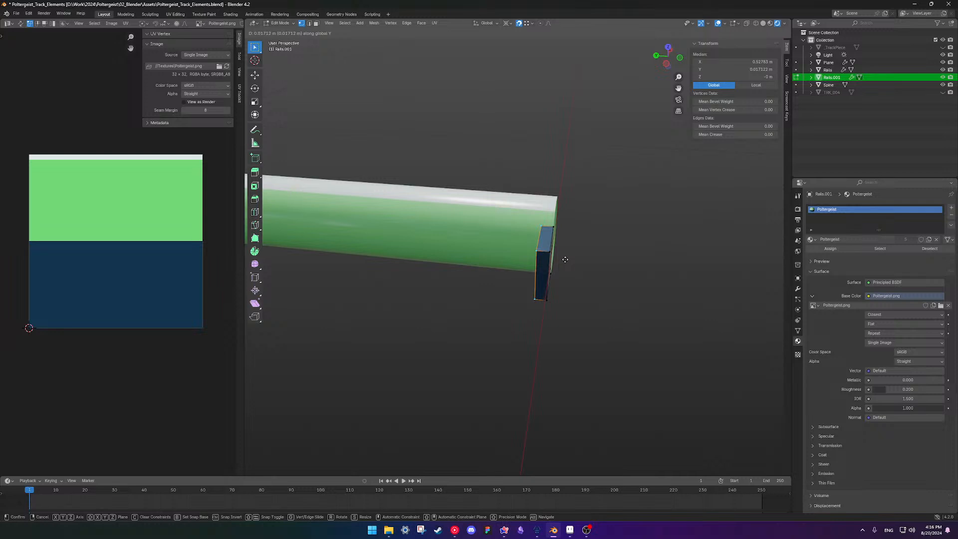
pyautogui.press('BackSpace')
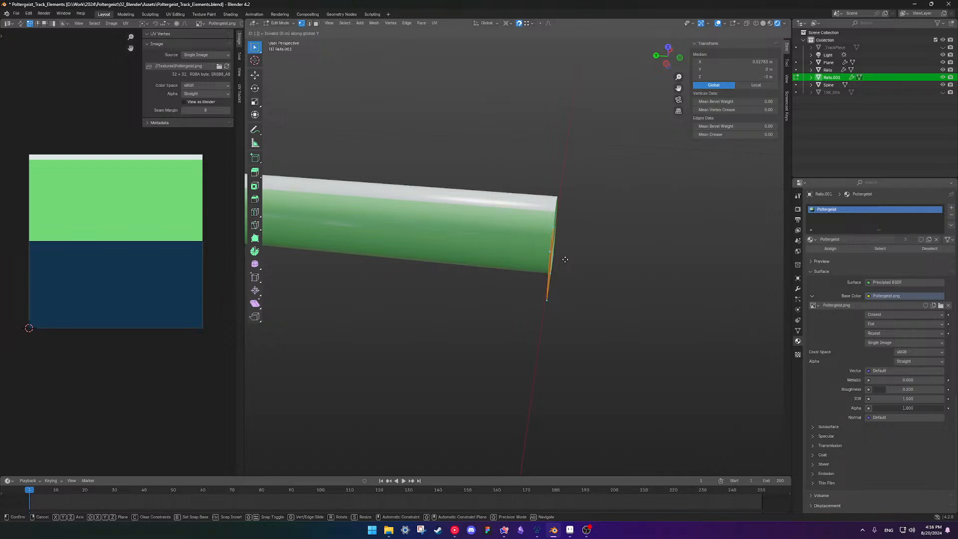
pyautogui.write('.01')
pyautogui.press('Return')
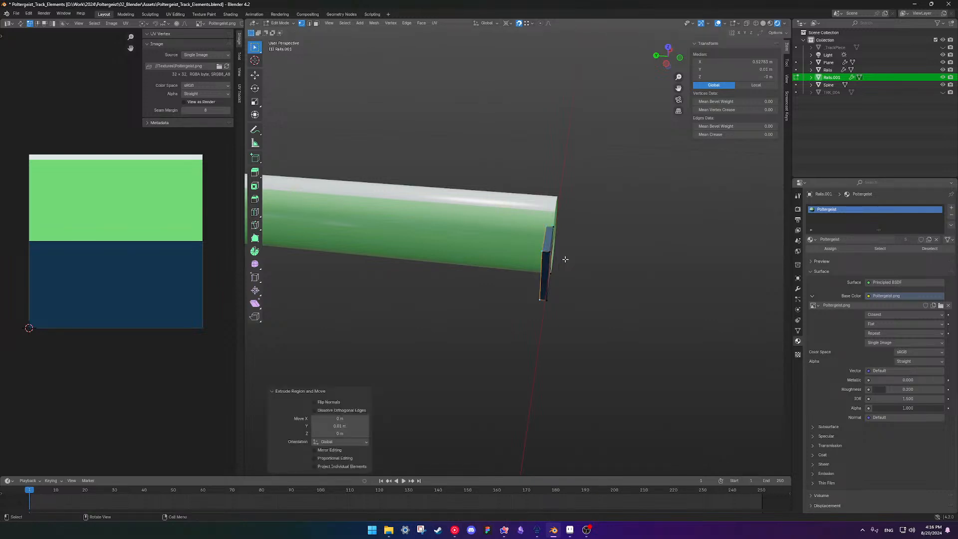
# Try to bevel the plate's upper spine-side corner edge by about 0.006 m with the Bevel tool, and undo it.
pyautogui.moveTo(565, 259); pyautogui.dragTo(494, 234, button='middle')
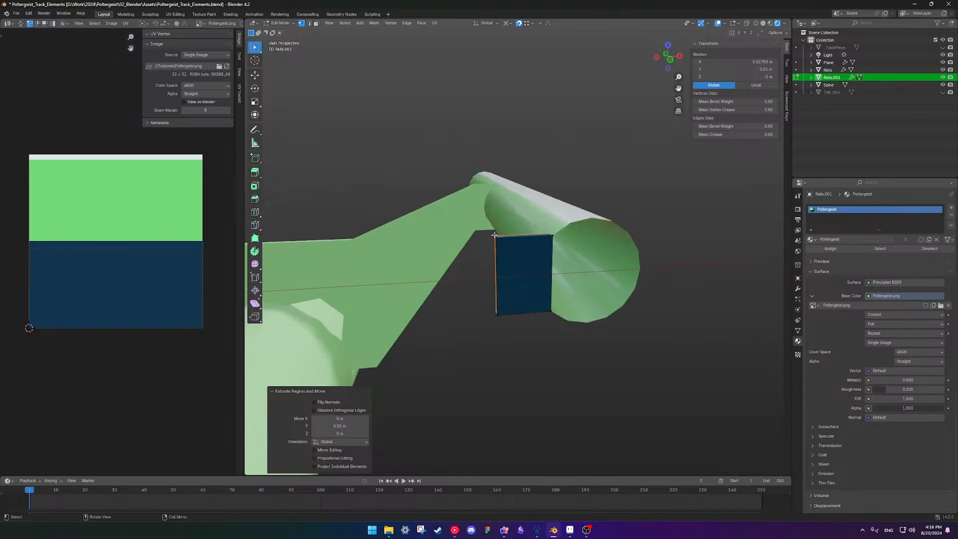
pyautogui.click(494, 235)
pyautogui.scroll(2, 498, 264)
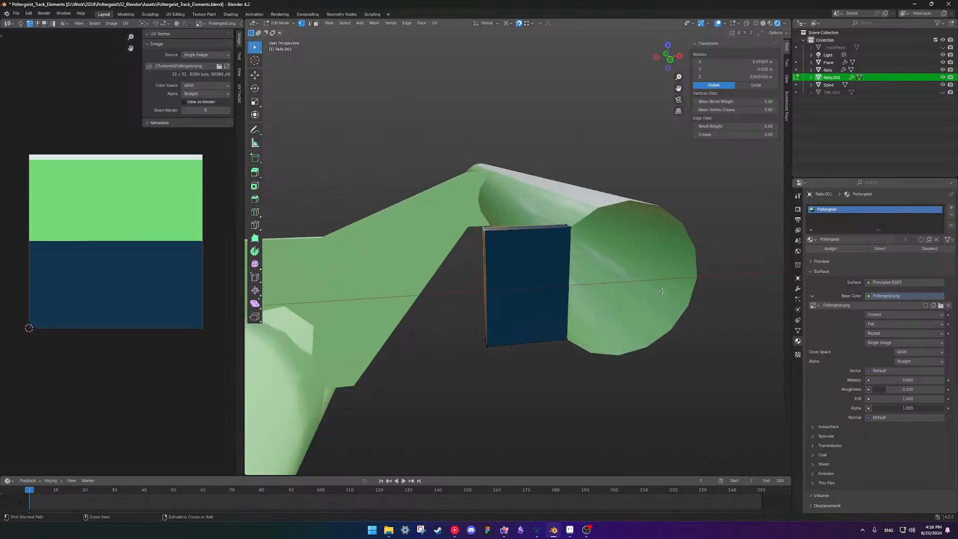
pyautogui.hotkey('ctrl', 'b')
pyautogui.press('Escape')
pyautogui.moveTo(494, 244); pyautogui.dragTo(516, 246, button='middle')
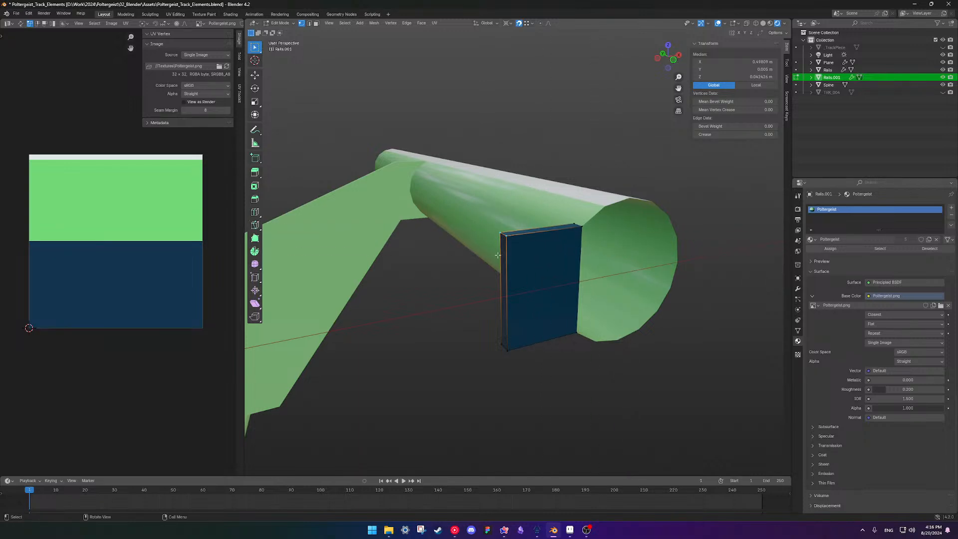
pyautogui.click(254, 199)
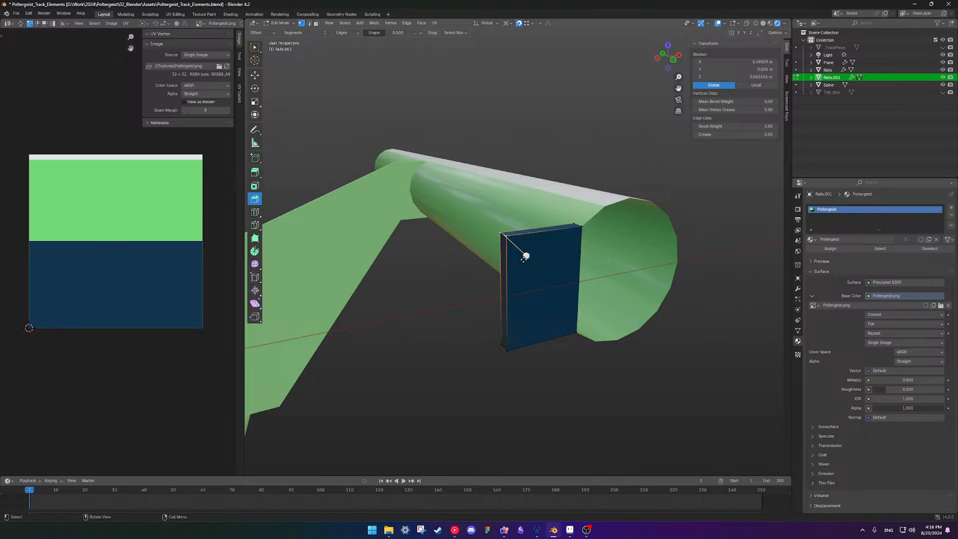
pyautogui.moveTo(526, 257); pyautogui.dragTo(528, 201)
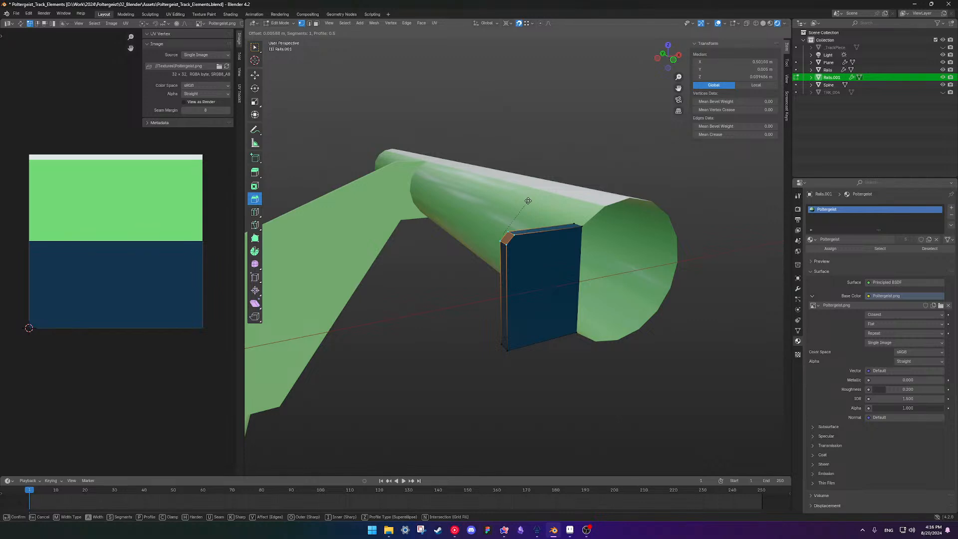
pyautogui.moveTo(528, 201); pyautogui.dragTo(528, 200)
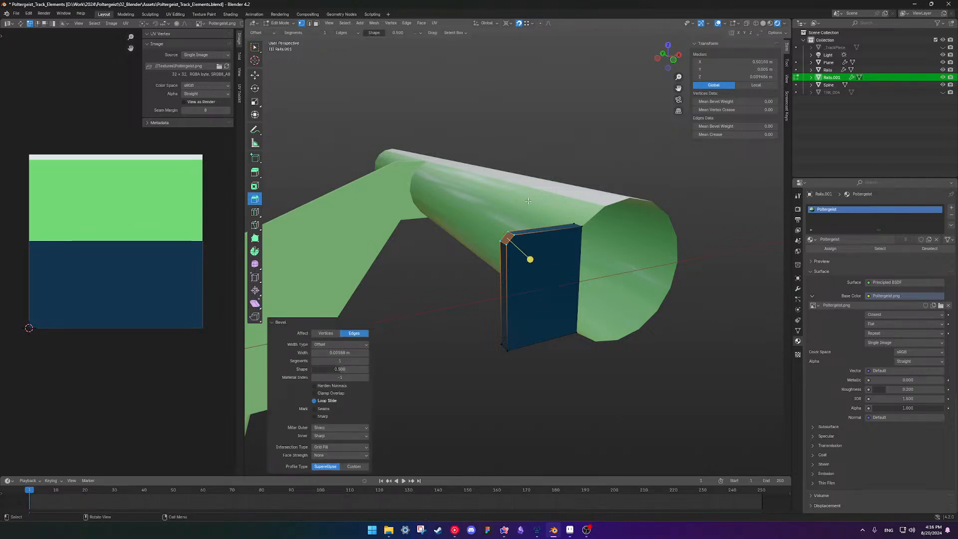
pyautogui.press('KP_Decimal')
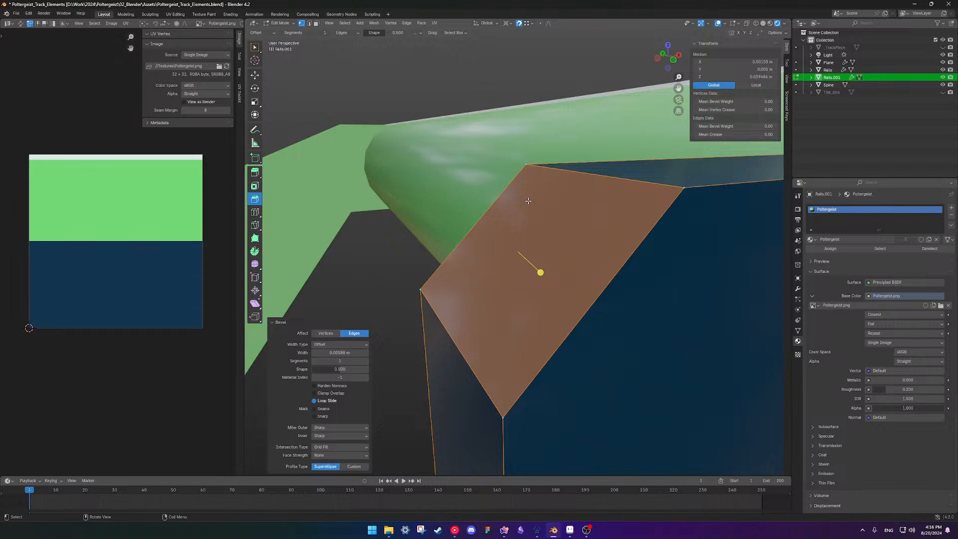
pyautogui.hotkey('ctrl', 'z')
pyautogui.hotkey('ctrl', 'z')
pyautogui.scroll(-6, 528, 201)
pyautogui.rightClick(552, 252)
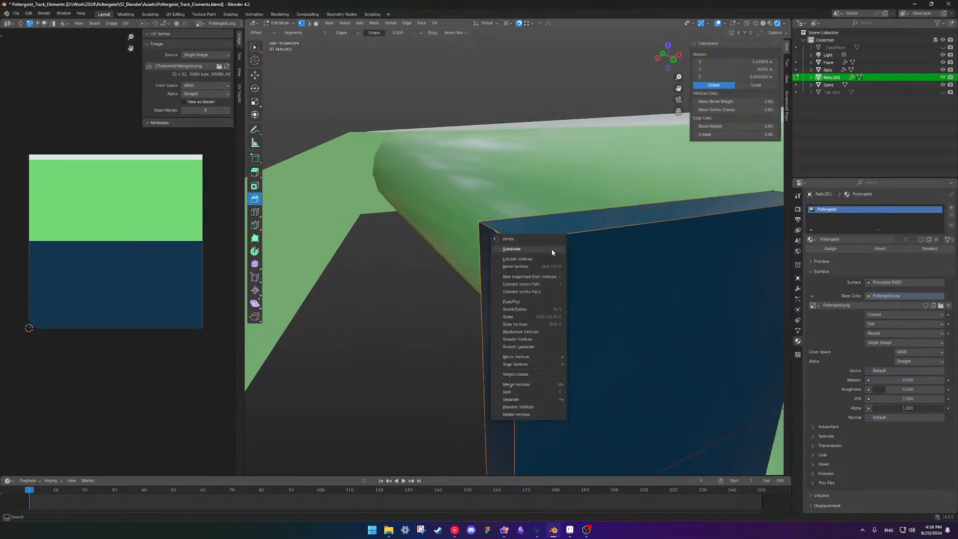
pyautogui.moveTo(609, 283); pyautogui.dragTo(490, 268, button='middle')
pyautogui.scroll(-4, 478, 264)
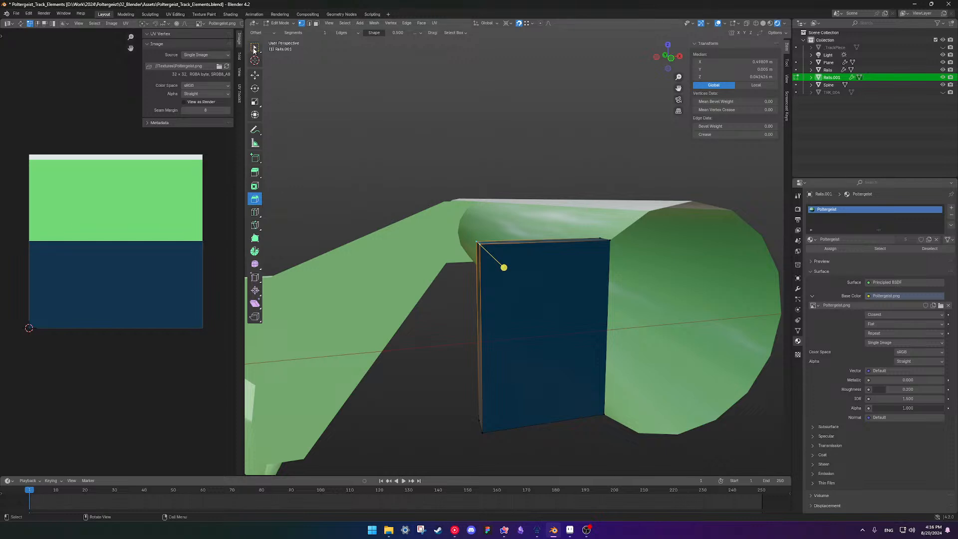
pyautogui.click(254, 48)
# Bevel the plate's upper and lower spine-side corner edges by 0.005 m each.
pyautogui.moveTo(447, 195); pyautogui.dragTo(506, 274)
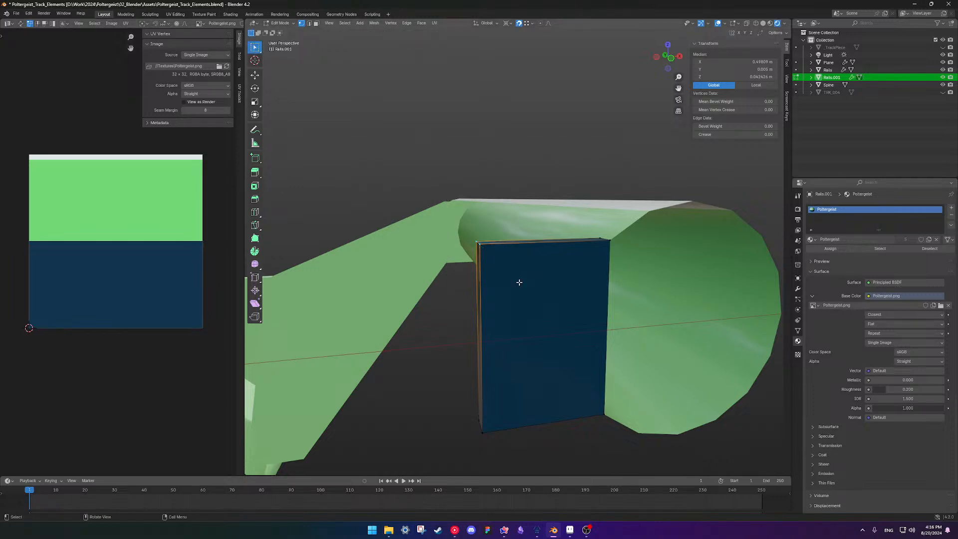
pyautogui.hotkey('ctrl', 'b')
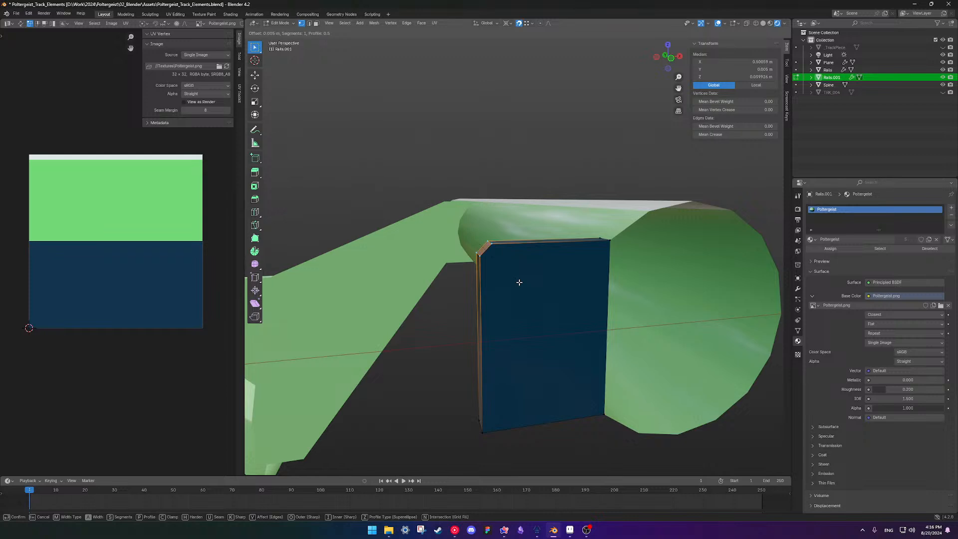
pyautogui.click(519, 281)
pyautogui.scroll(-3, 518, 280)
pyautogui.click(516, 360)
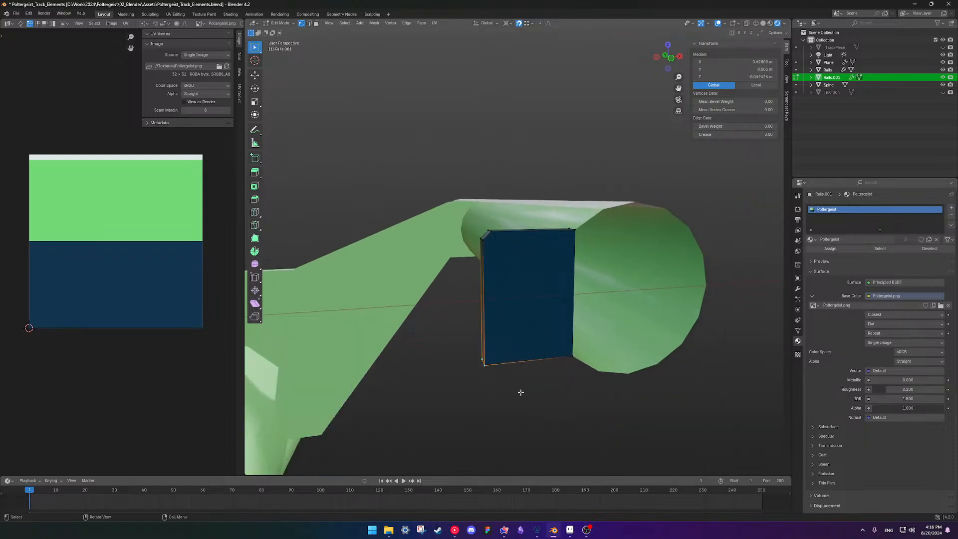
pyautogui.hotkey('ctrl', 'b')
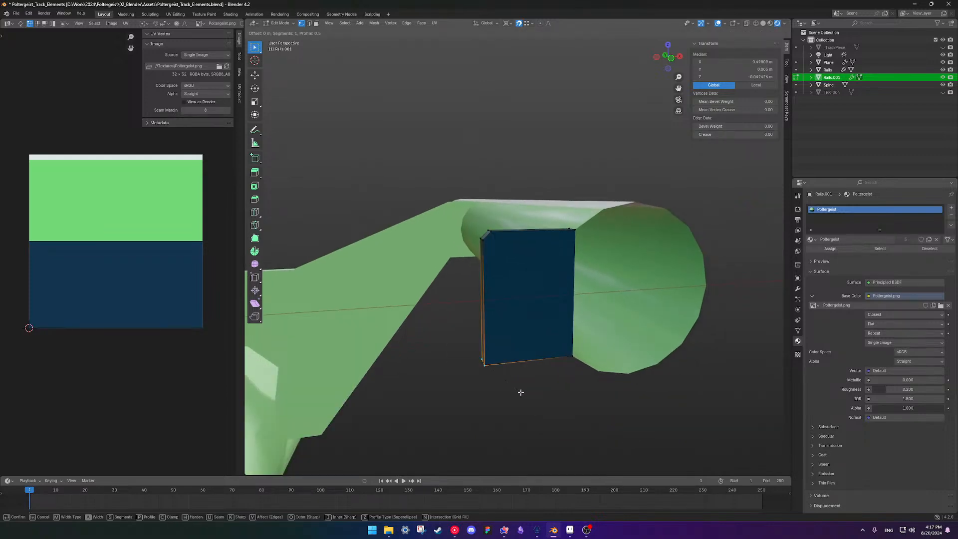
pyautogui.click(521, 392)
pyautogui.click(511, 383)
# Look at the Poltergeist front seat on-ride POV video in the browser and return to Blender.
pyautogui.moveTo(511, 383); pyautogui.dragTo(519, 268, button='middle')
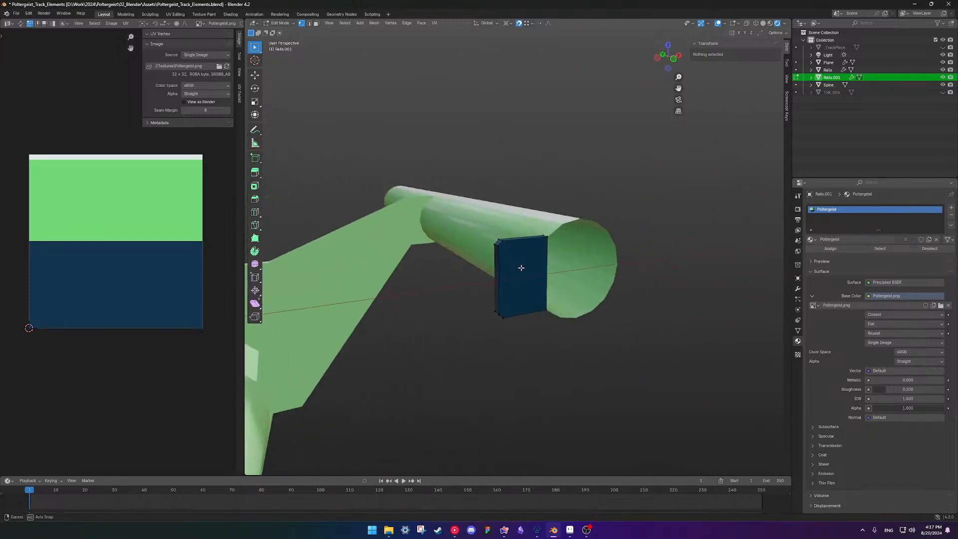
pyautogui.hotkey('alt', 'Tab')
pyautogui.moveTo(4, 285)
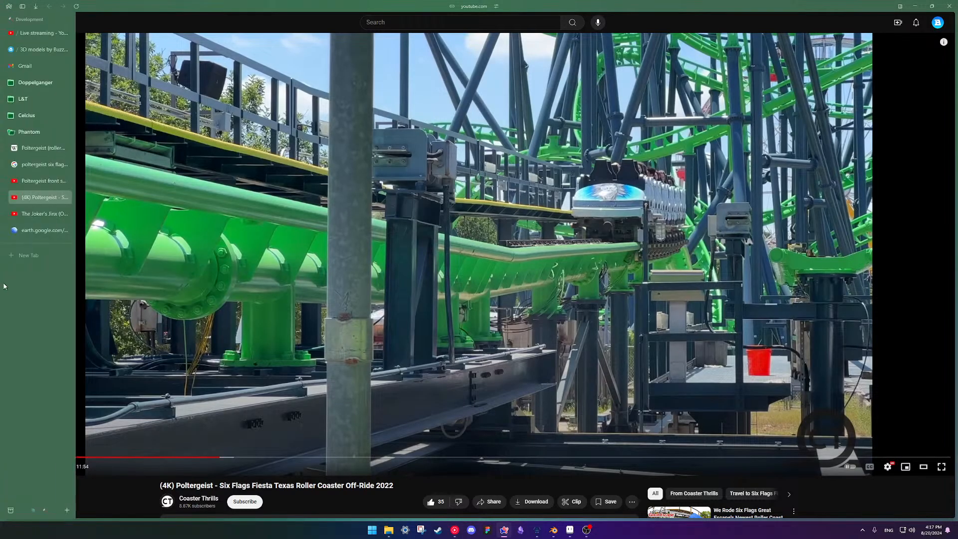
pyautogui.click(41, 179)
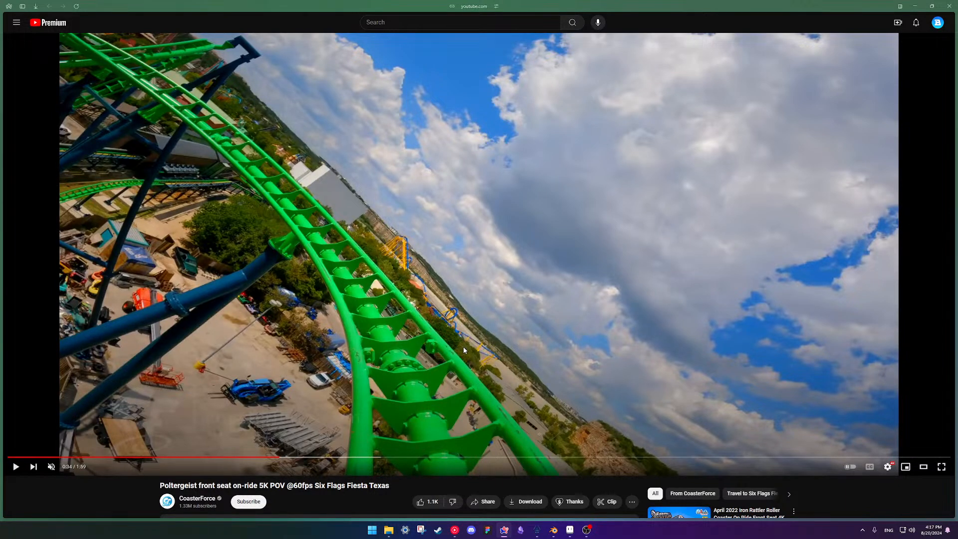
pyautogui.hotkey('alt', 'Tab')
# Move the vertices of the plate's rear face 0.04 m along Y to thicken it into a block.
pyautogui.moveTo(507, 263); pyautogui.dragTo(615, 300, button='middle')
pyautogui.click(511, 246)
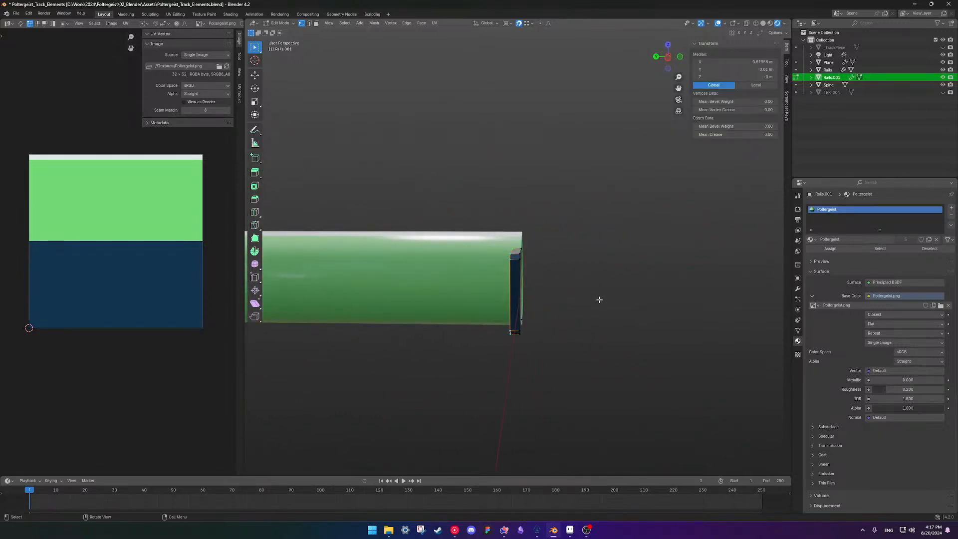
pyautogui.press('g')
pyautogui.press('x')
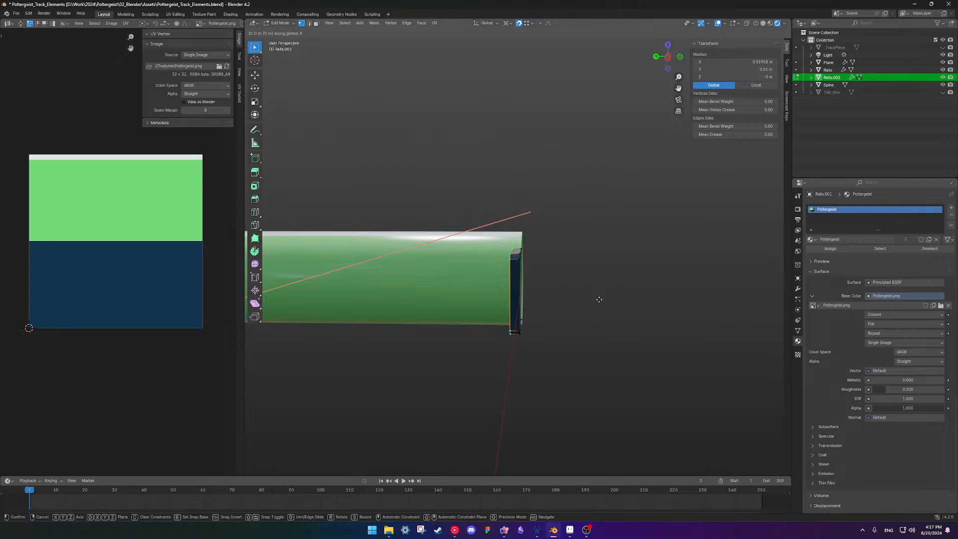
pyautogui.write('.5')
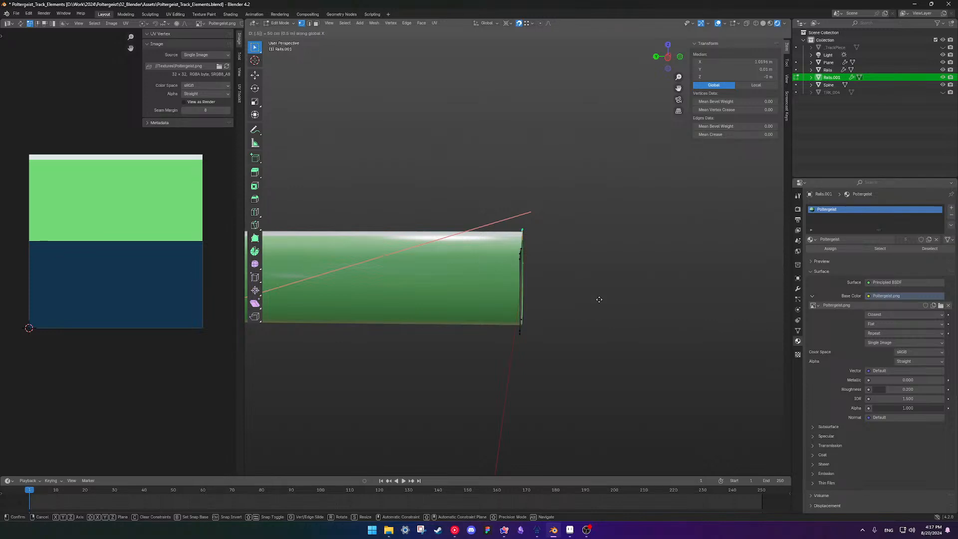
pyautogui.write('y')
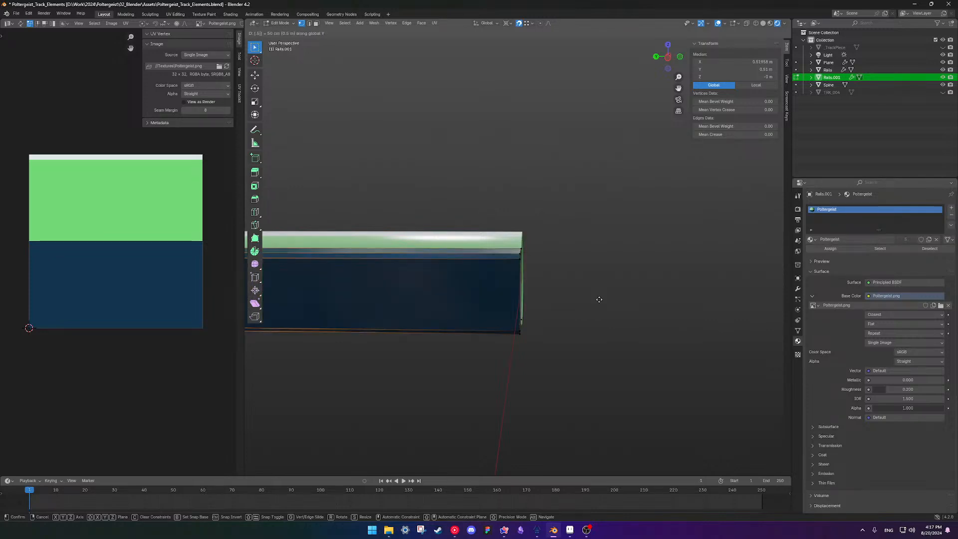
pyautogui.press('BackSpace')
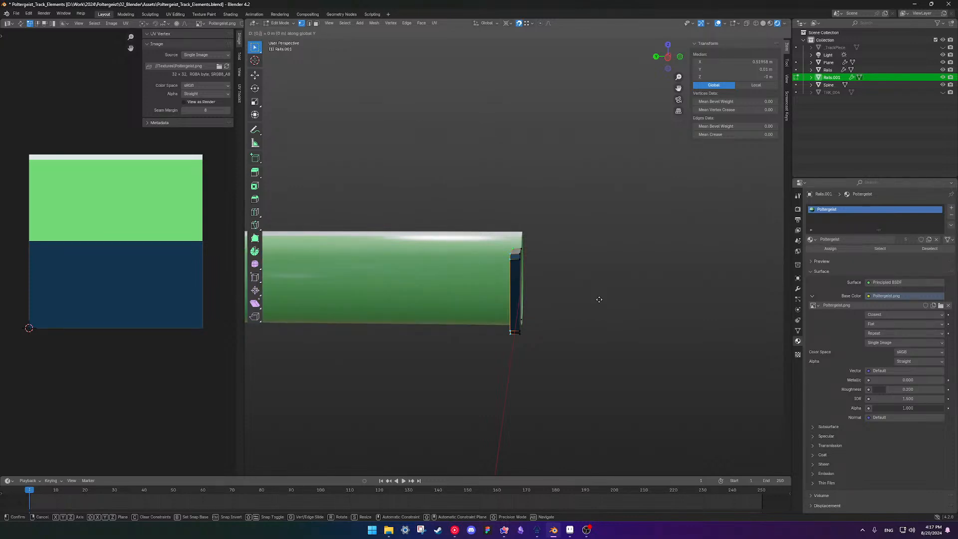
pyautogui.write('0.04')
pyautogui.press('Return')
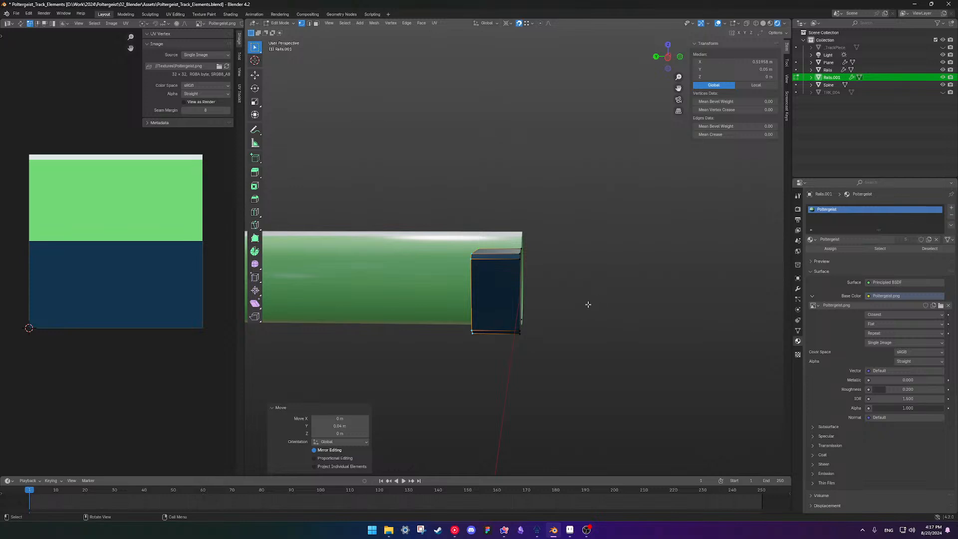
pyautogui.moveTo(587, 304); pyautogui.dragTo(478, 262, button='middle')
pyautogui.click(477, 261)
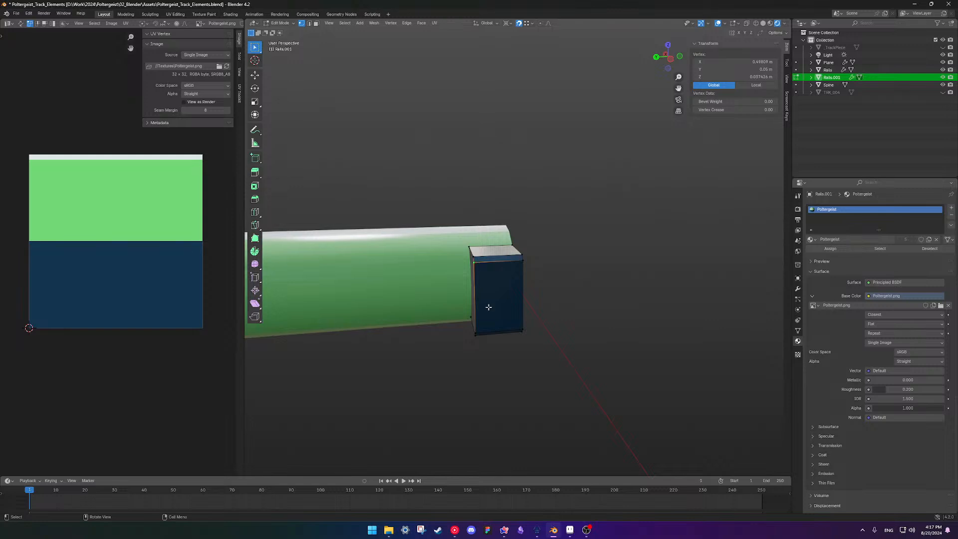
pyautogui.keyDown('shift'); pyautogui.click(484, 330); pyautogui.keyUp('shift')
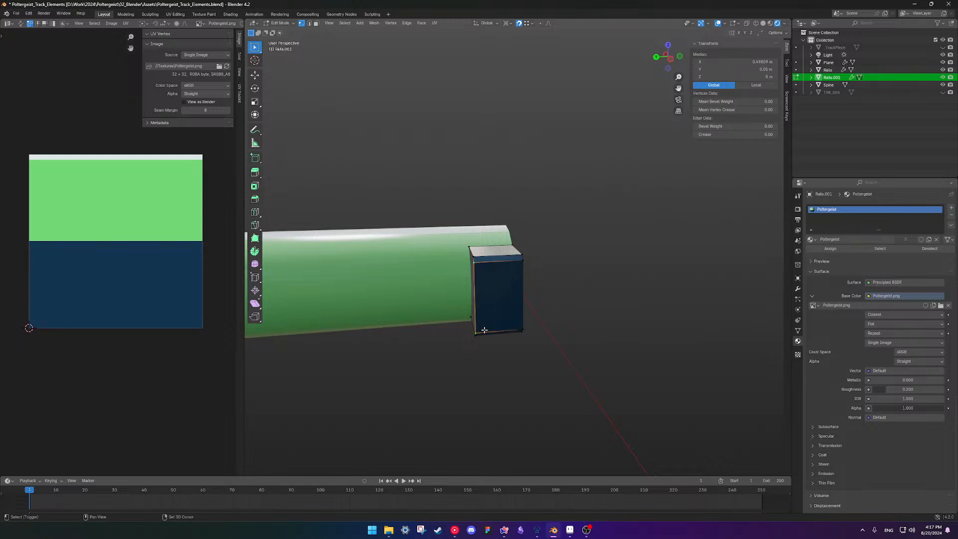
pyautogui.keyDown('shift'); pyautogui.click(524, 261); pyautogui.keyUp('shift')
pyautogui.keyDown('shift'); pyautogui.click(525, 329); pyautogui.keyUp('shift')
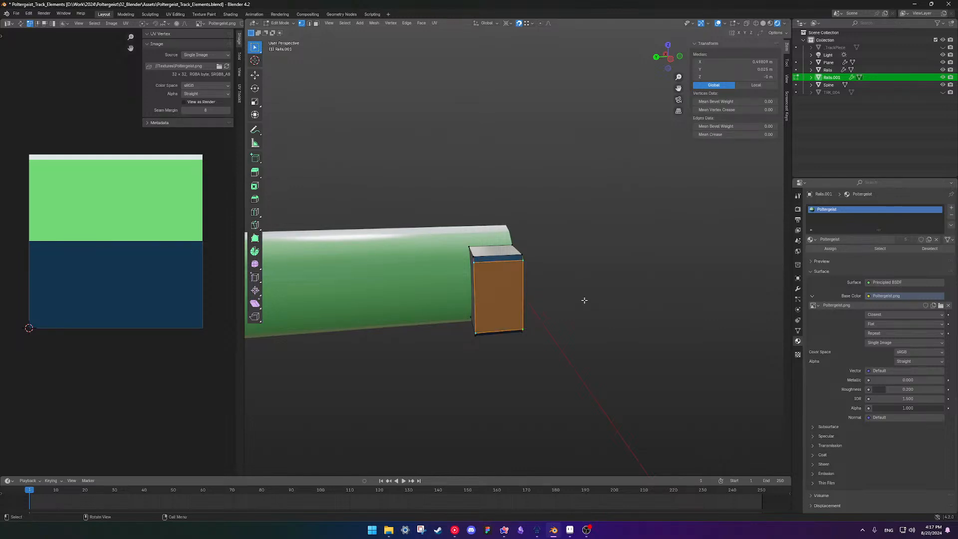
pyautogui.hotkey('ctrl', 'b')
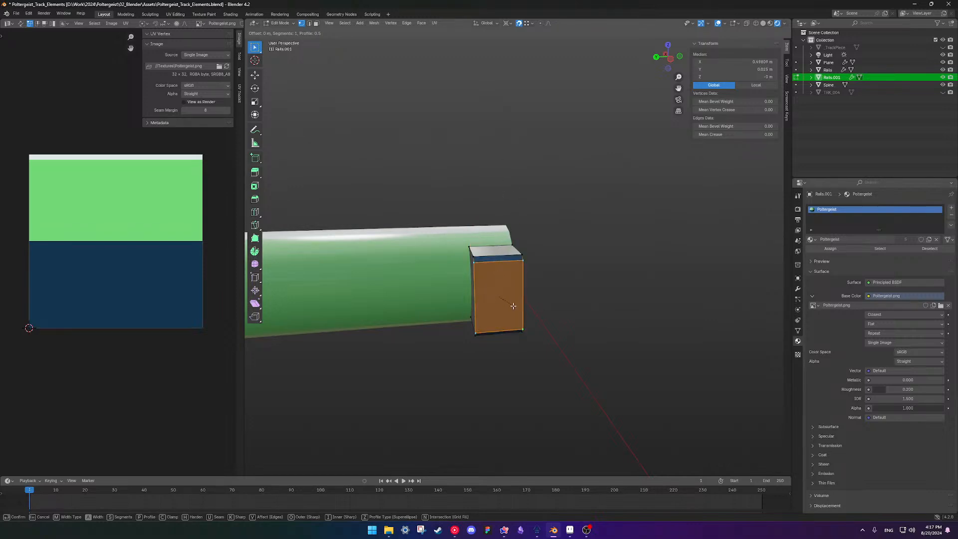
pyautogui.press('Escape')
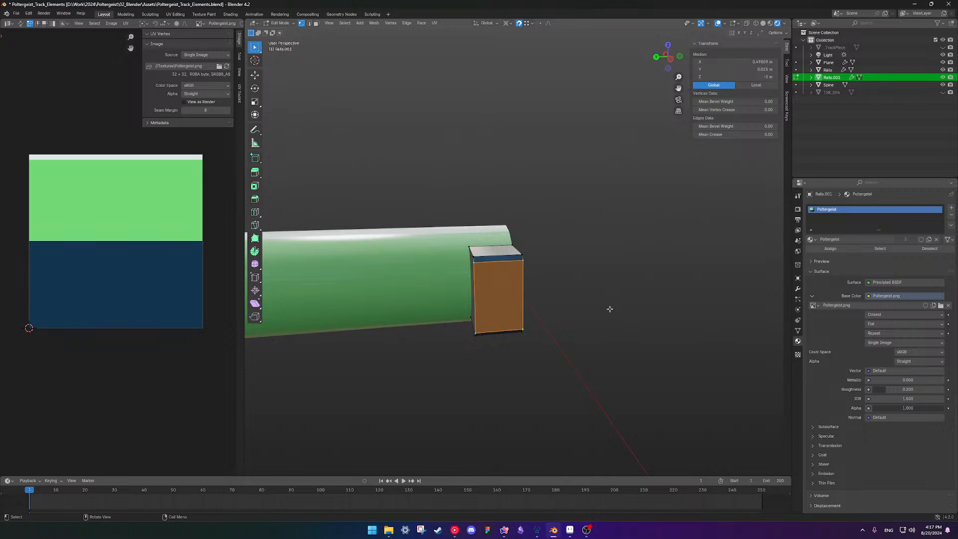
# Try to bevel the selected corner edges of the block's spine-side face by 0.01 m and 0.001 m.
pyautogui.hotkey('ctrl', 'z')
pyautogui.moveTo(619, 308); pyautogui.dragTo(594, 302, button='middle')
pyautogui.hotkey('ctrl', 'b')
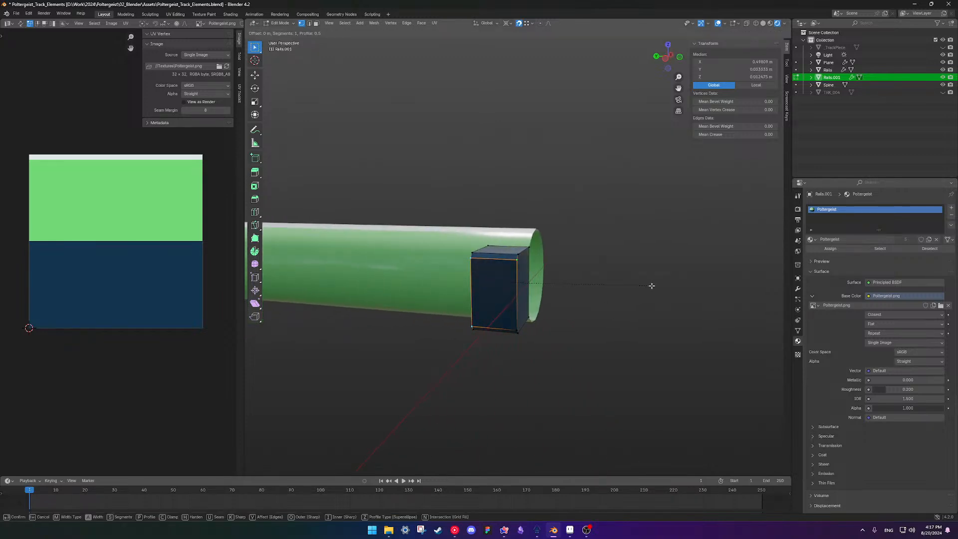
pyautogui.write('.01')
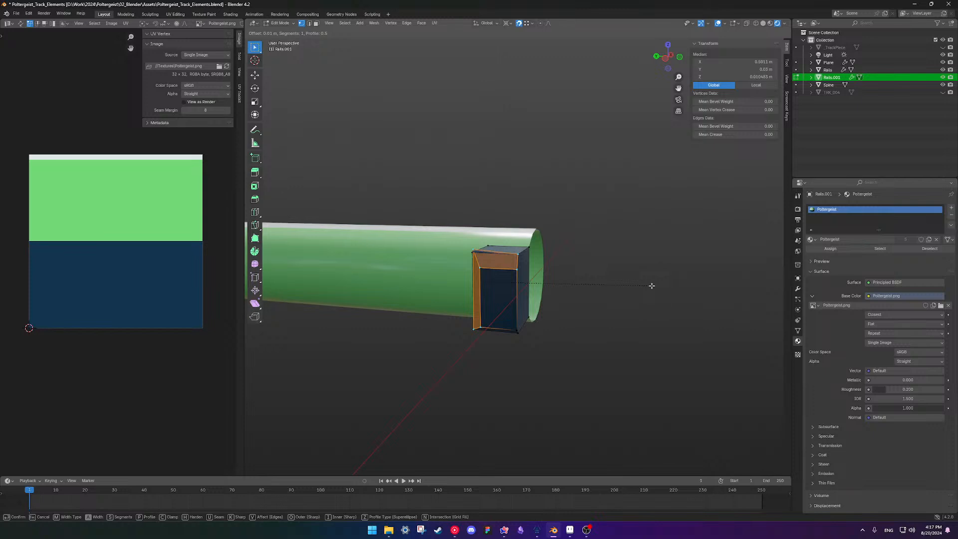
pyautogui.press('BackSpace')
pyautogui.write('01')
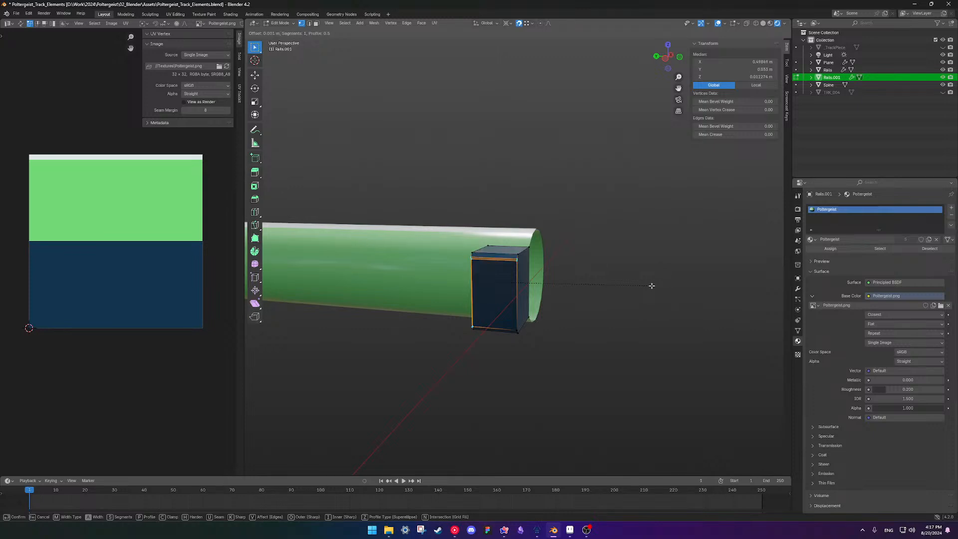
pyautogui.press('Return')
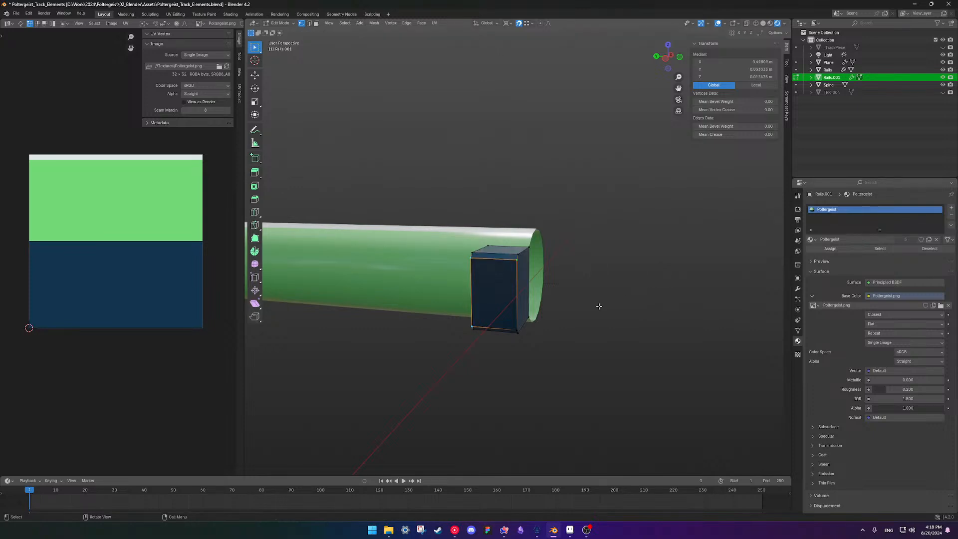
# Complete the selection of the block's spine-side face and bevel its four edges by 0.001 m.
pyautogui.keyDown('shift'); pyautogui.click(517, 330); pyautogui.keyUp('shift')
pyautogui.keyDown('shift'); pyautogui.click(515, 258); pyautogui.keyUp('shift')
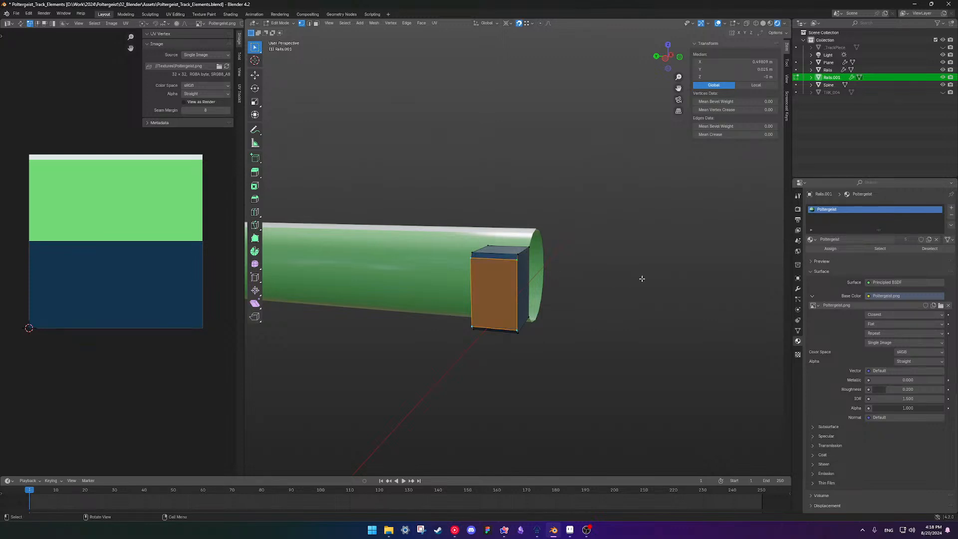
pyautogui.hotkey('ctrl', 'b')
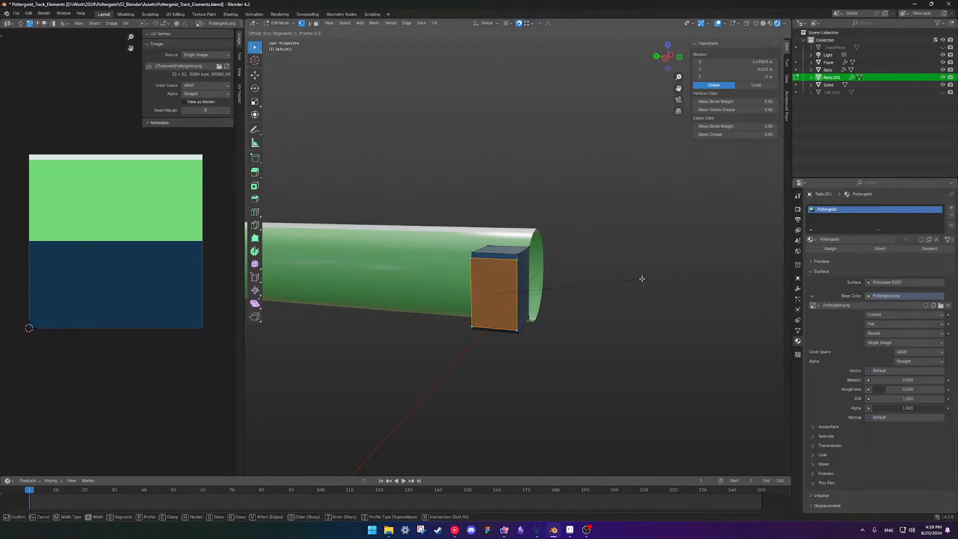
pyautogui.click(642, 278)
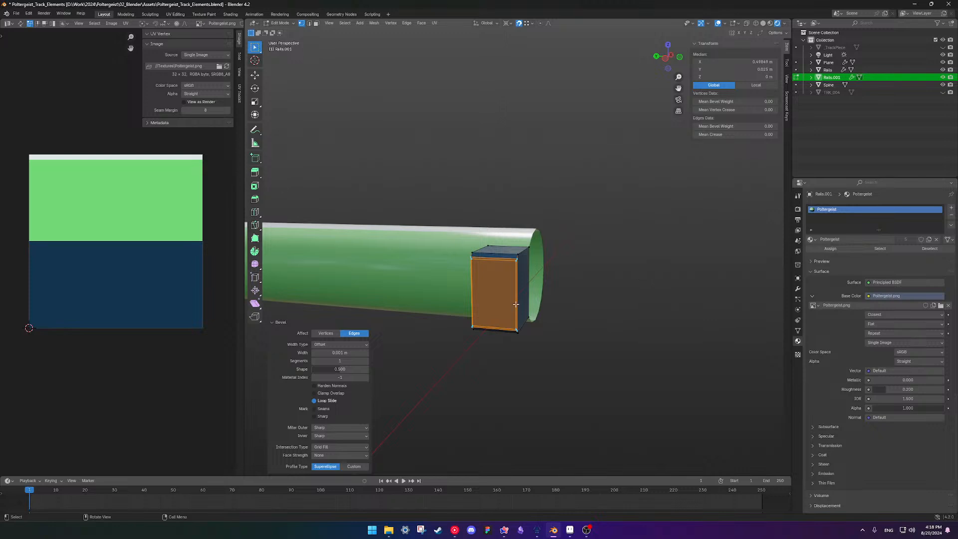
# Merge the two upper vertices of the block's spine-side face at their center, and do the same with its two lower vertices.
pyautogui.moveTo(515, 304); pyautogui.dragTo(450, 284, button='middle')
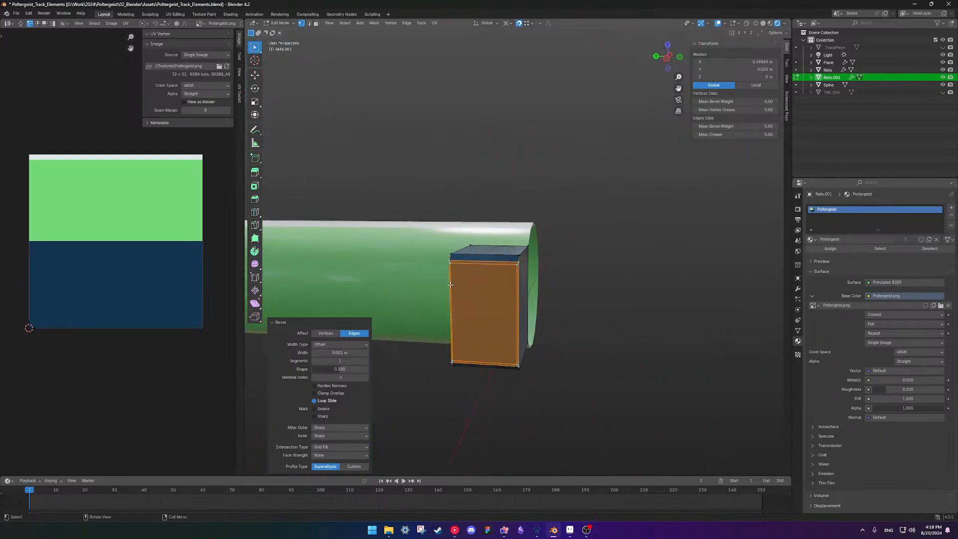
pyautogui.click(451, 262)
pyautogui.keyDown('shift'); pyautogui.click(515, 267); pyautogui.keyUp('shift')
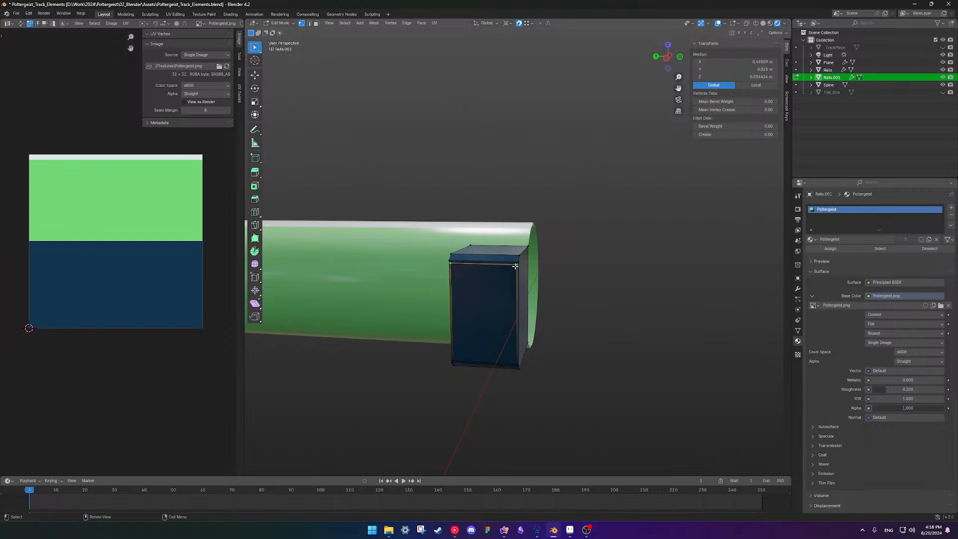
pyautogui.press('m')
pyautogui.click(481, 265)
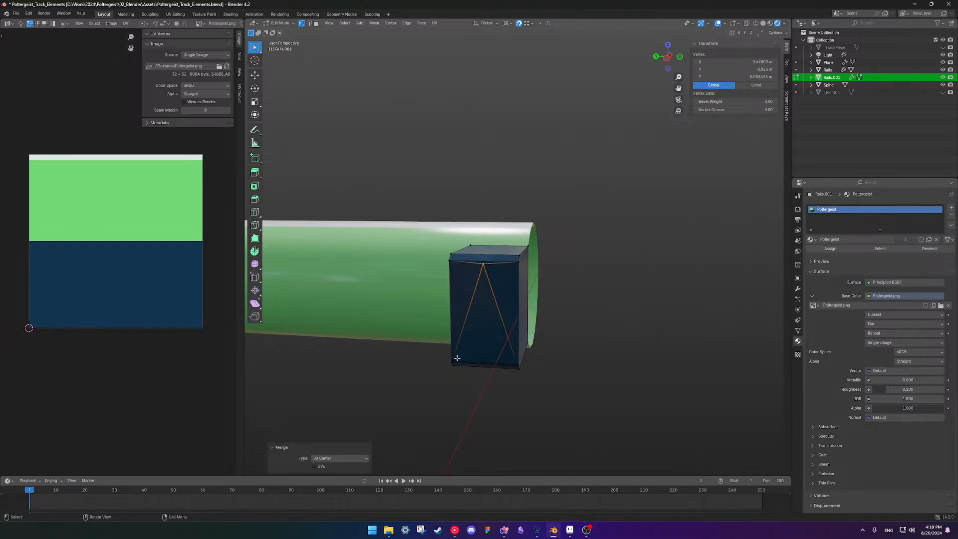
pyautogui.click(454, 360)
pyautogui.keyDown('shift'); pyautogui.click(515, 366); pyautogui.keyUp('shift')
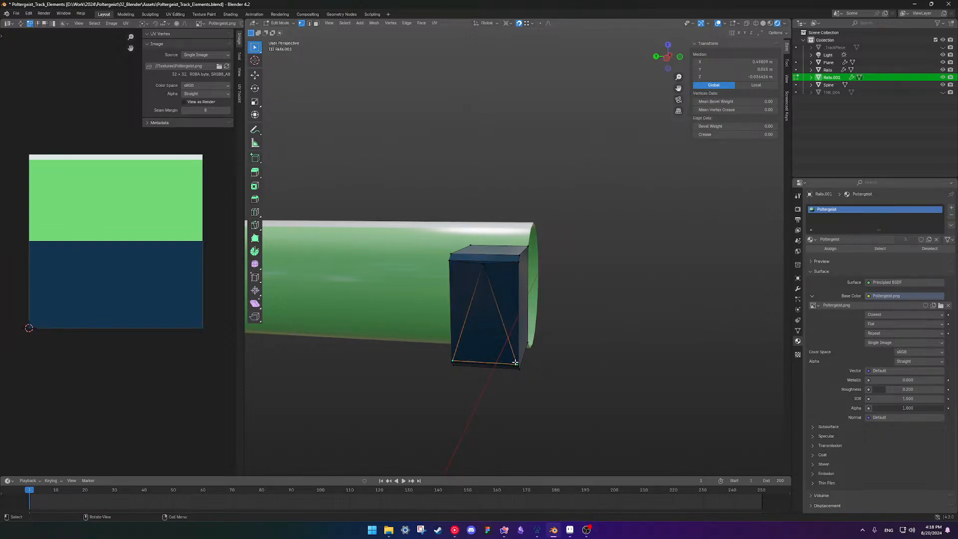
pyautogui.press('m')
pyautogui.click(515, 362)
# Snap the 3D cursor to the two merged ridge vertices and scale them closer together along Z.
pyautogui.keyDown('shift'); pyautogui.click(483, 264); pyautogui.keyUp('shift')
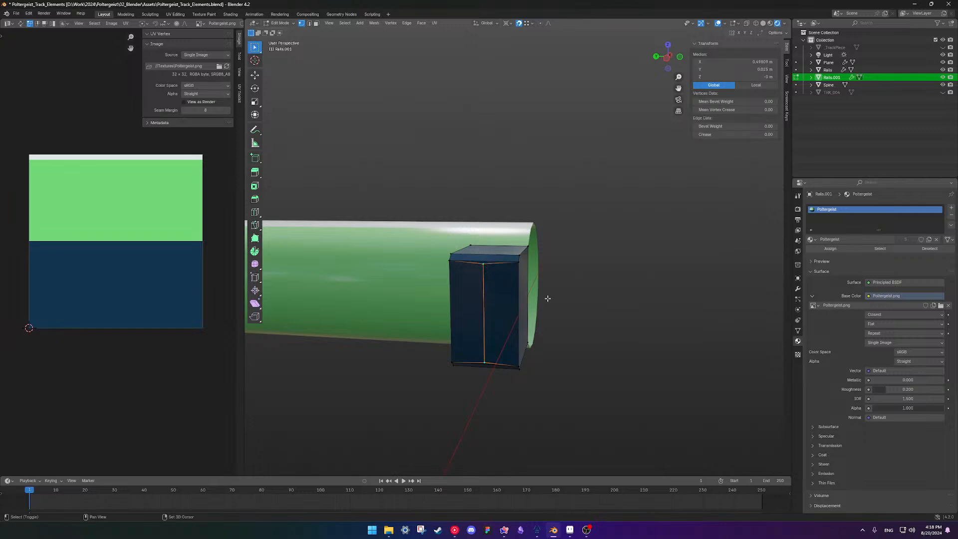
pyautogui.press('s')
pyautogui.press('z')
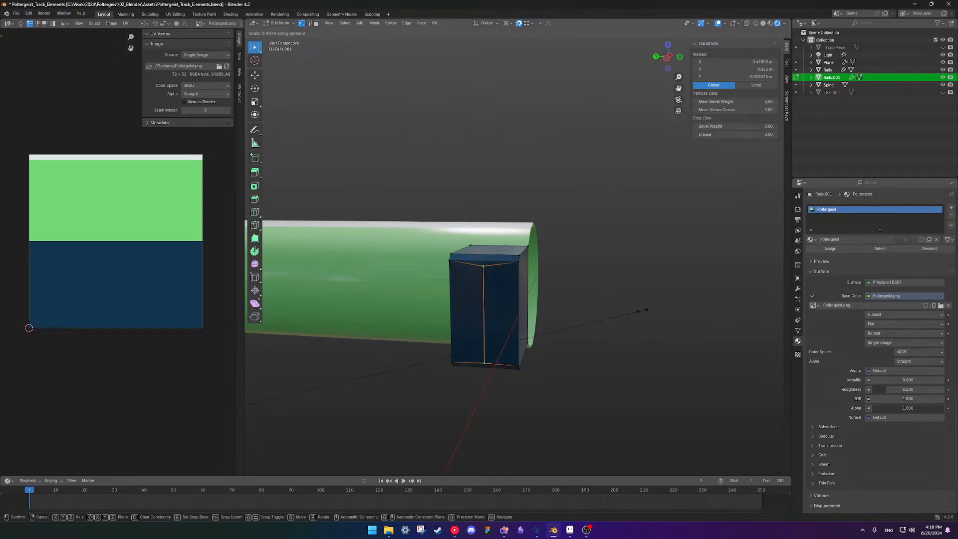
pyautogui.press('Escape')
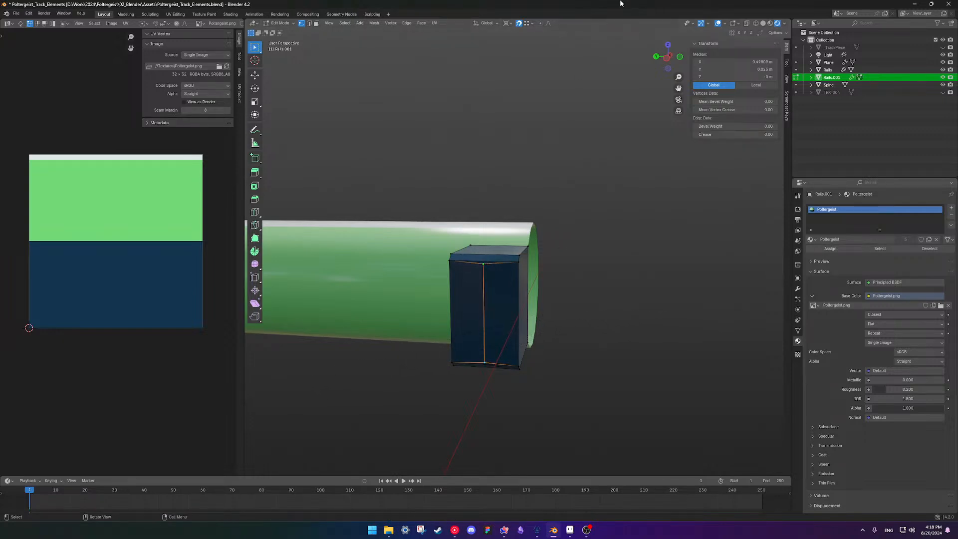
pyautogui.hotkey('shift', 's')
pyautogui.click(654, 302)
pyautogui.press('s')
pyautogui.press('z')
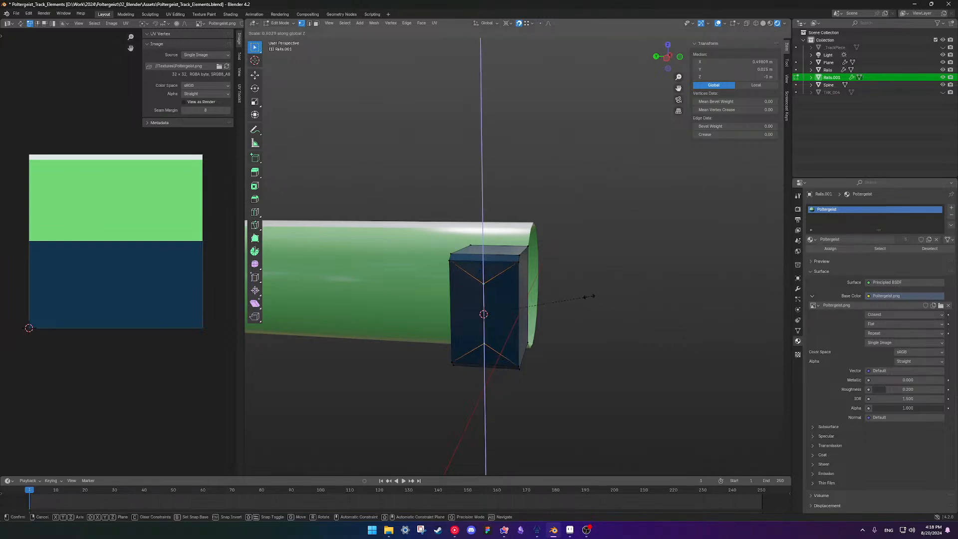
pyautogui.click(611, 300)
# Check the track details in the Poltergeist front seat POV video in the browser and return to Blender.
pyautogui.moveTo(611, 300); pyautogui.dragTo(584, 297, button='middle')
pyautogui.hotkey('alt', 'Tab')
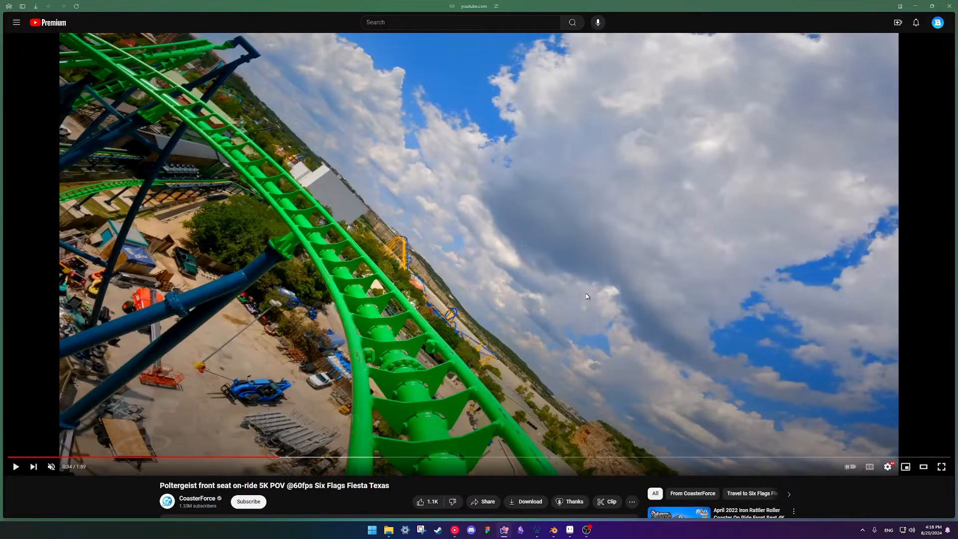
pyautogui.hotkey('alt', 'Tab')
# Move the upper and lower corner vertices around the block's spine-side face about 0.0079 m along local X toward the rail.
pyautogui.moveTo(493, 269); pyautogui.dragTo(431, 244, button='middle')
pyautogui.click(505, 254)
pyautogui.moveTo(505, 254); pyautogui.dragTo(462, 242, button='middle')
pyautogui.keyDown('shift'); pyautogui.moveTo(462, 241); pyautogui.dragTo(481, 259); pyautogui.keyUp('shift')
pyautogui.keyDown('shift'); pyautogui.moveTo(464, 325); pyautogui.dragTo(481, 353); pyautogui.keyUp('shift')
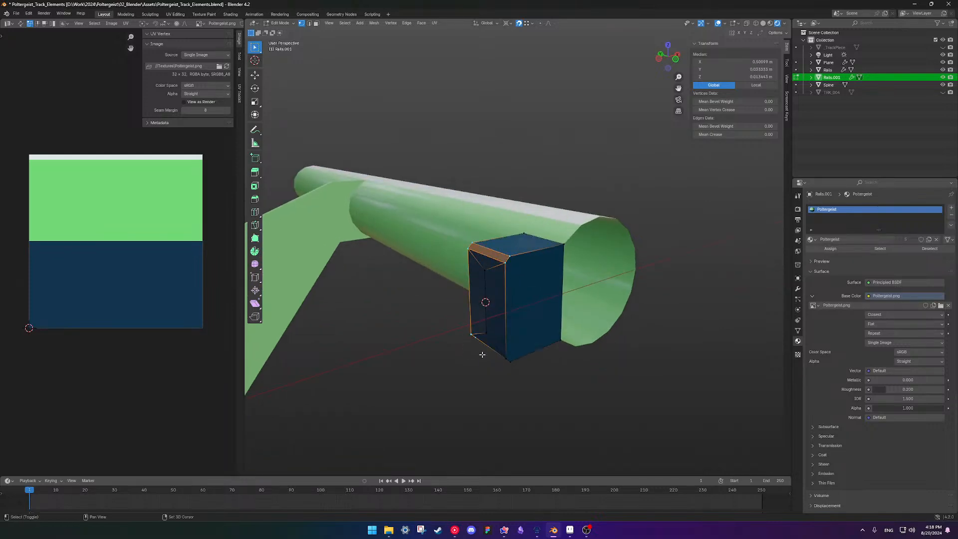
pyautogui.keyDown('shift'); pyautogui.moveTo(485, 348); pyautogui.dragTo(486, 343, button='middle'); pyautogui.keyUp('shift')
pyautogui.keyDown('shift'); pyautogui.moveTo(497, 340); pyautogui.dragTo(523, 364); pyautogui.keyUp('shift')
pyautogui.moveTo(525, 359); pyautogui.dragTo(496, 377, button='middle')
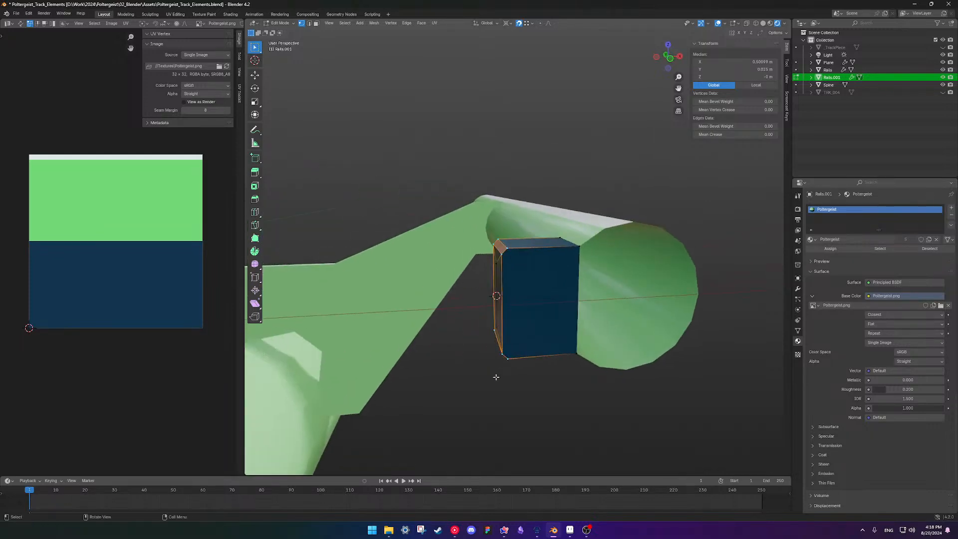
pyautogui.press('g')
pyautogui.press('x')
pyautogui.press('x')
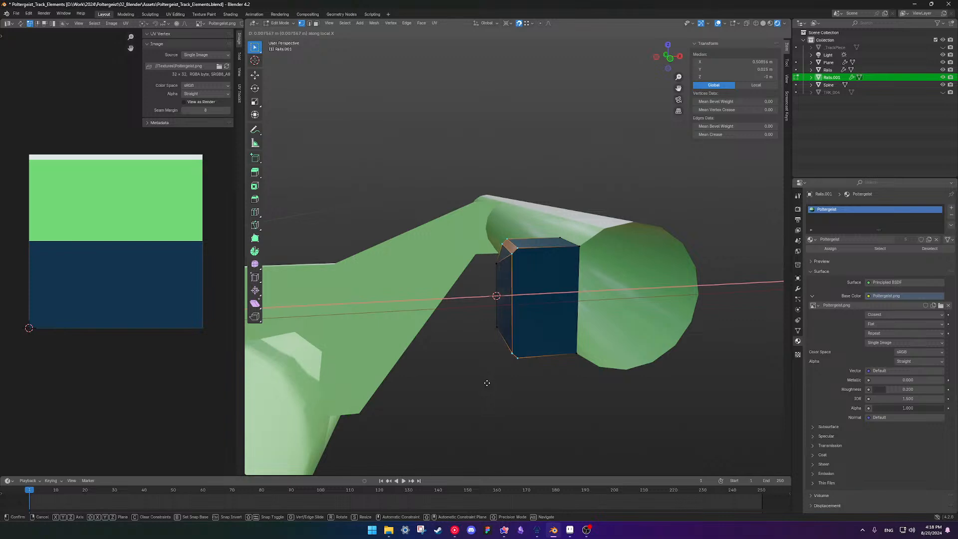
pyautogui.click(487, 383)
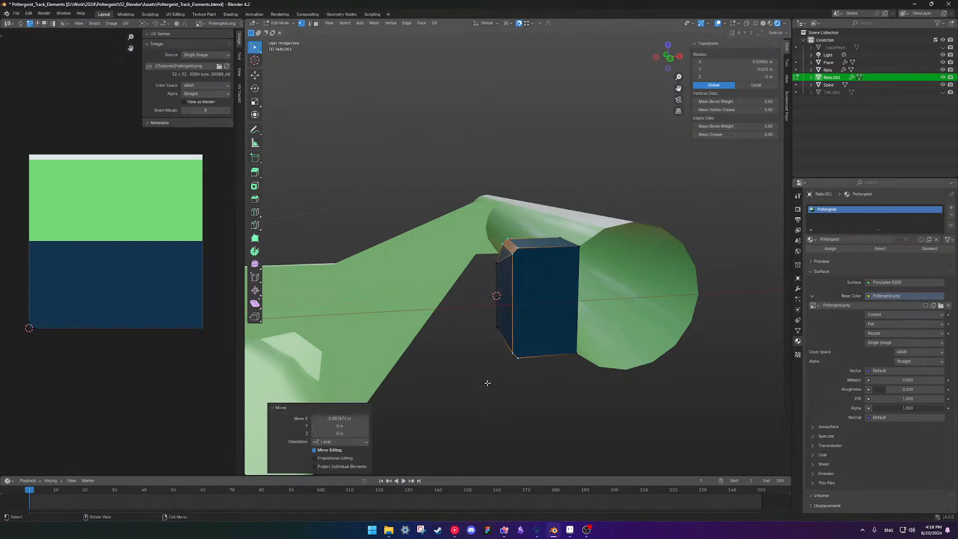
pyautogui.moveTo(488, 379); pyautogui.dragTo(536, 287, button='middle')
pyautogui.click(526, 265)
pyautogui.click(520, 255)
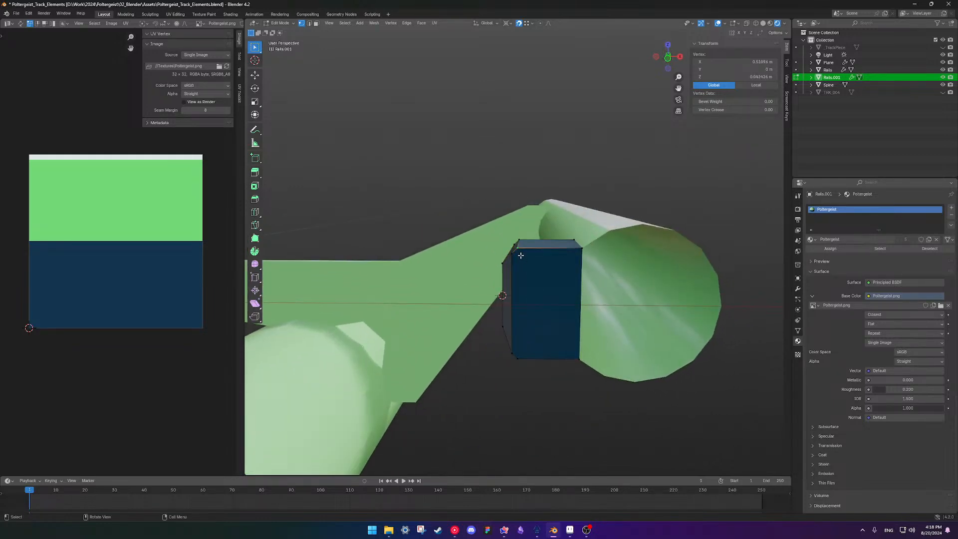
pyautogui.moveTo(526, 345); pyautogui.dragTo(557, 275, button='middle')
pyautogui.keyDown('shift'); pyautogui.click(523, 360); pyautogui.keyUp('shift')
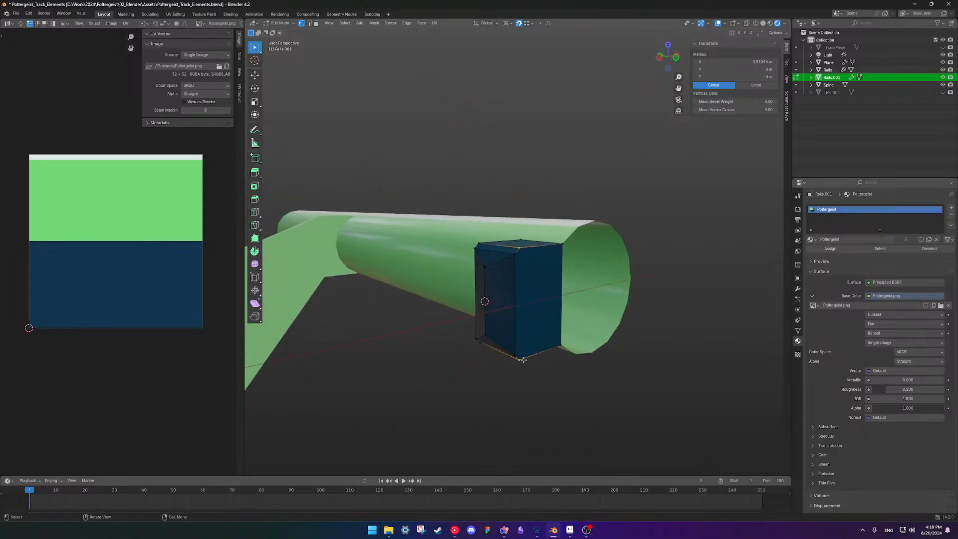
pyautogui.moveTo(498, 286); pyautogui.dragTo(589, 281, button='middle')
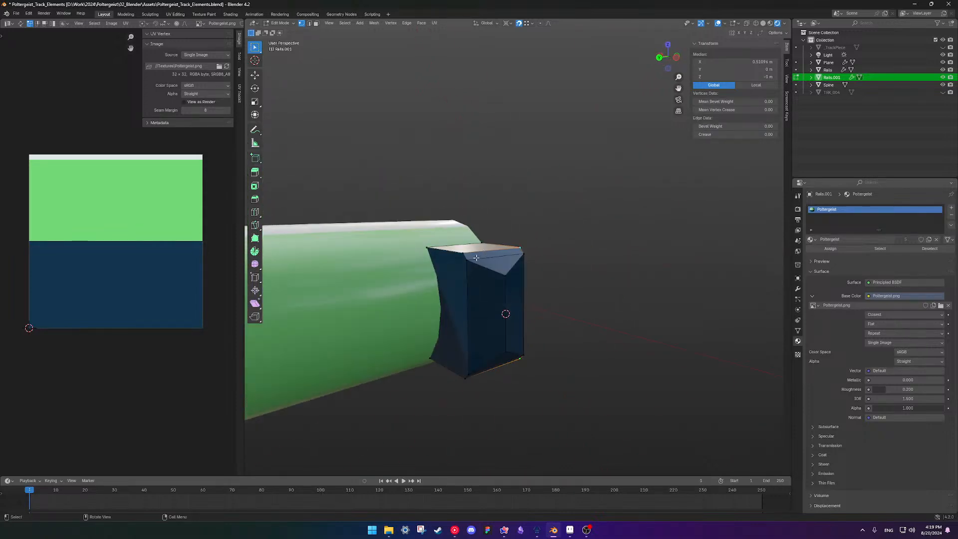
pyautogui.keyDown('shift'); pyautogui.click(465, 376); pyautogui.keyUp('shift')
# Scale the four inner corner vertices surrounding the ridge on the block's spine-side face to 0.789 along Y.
pyautogui.moveTo(476, 294); pyautogui.dragTo(522, 261, button='middle')
pyautogui.keyDown('ctrl'); pyautogui.click(524, 258); pyautogui.keyUp('ctrl')
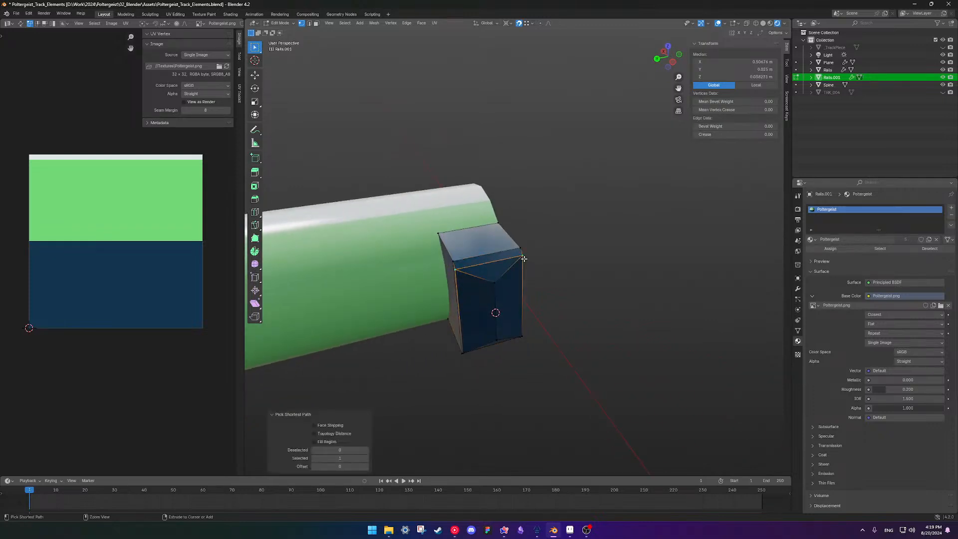
pyautogui.keyDown('ctrl'); pyautogui.click(521, 340); pyautogui.keyUp('ctrl')
pyautogui.keyDown('ctrl'); pyautogui.click(463, 351); pyautogui.keyUp('ctrl')
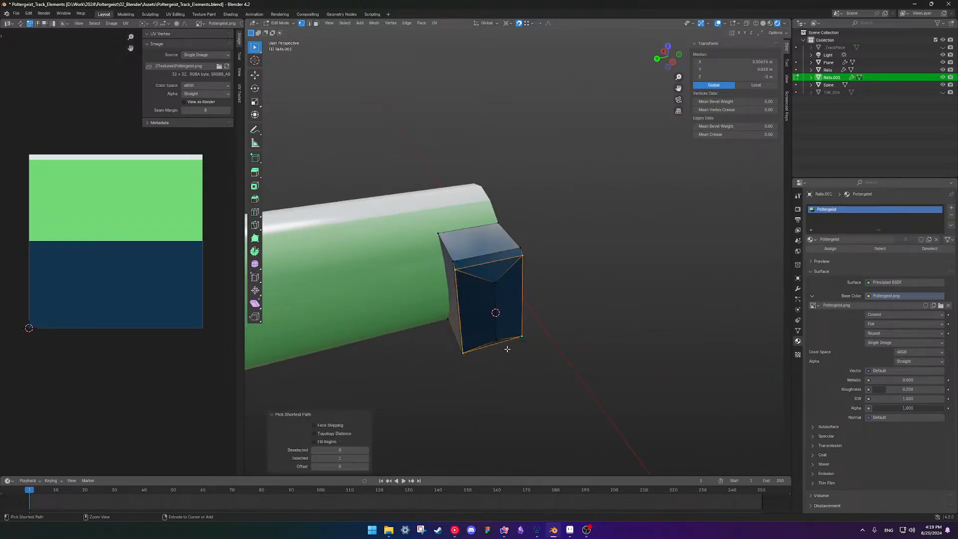
pyautogui.moveTo(469, 350); pyautogui.dragTo(642, 310, button='middle')
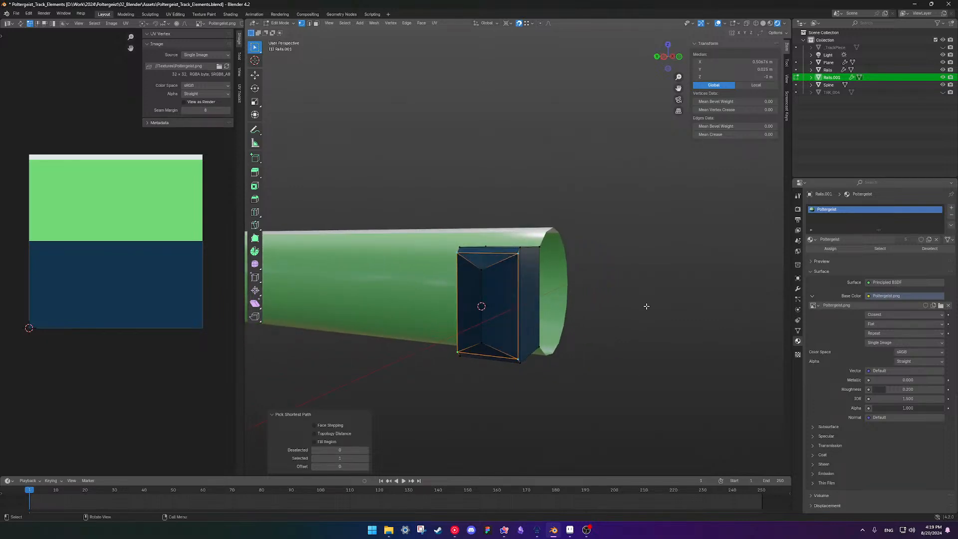
pyautogui.press('s')
pyautogui.press('y')
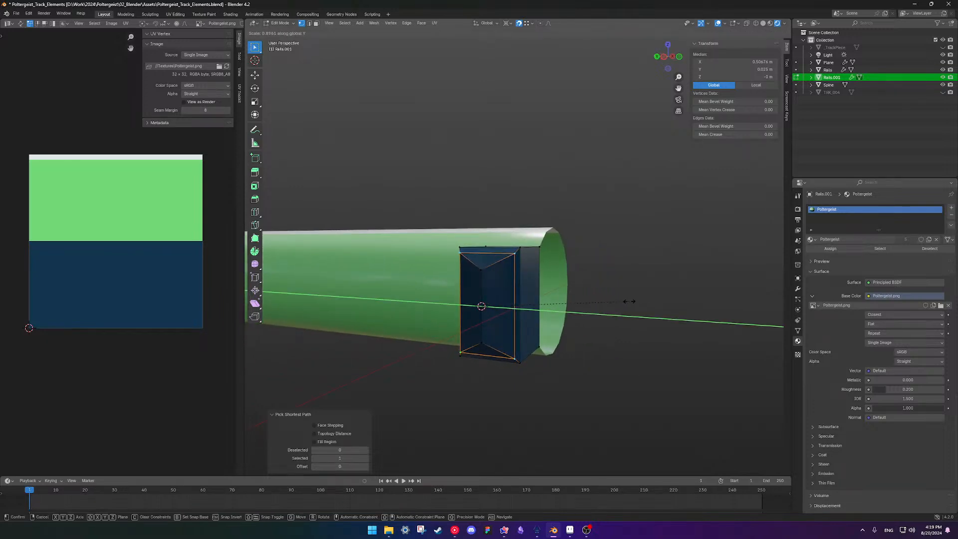
pyautogui.click(611, 295)
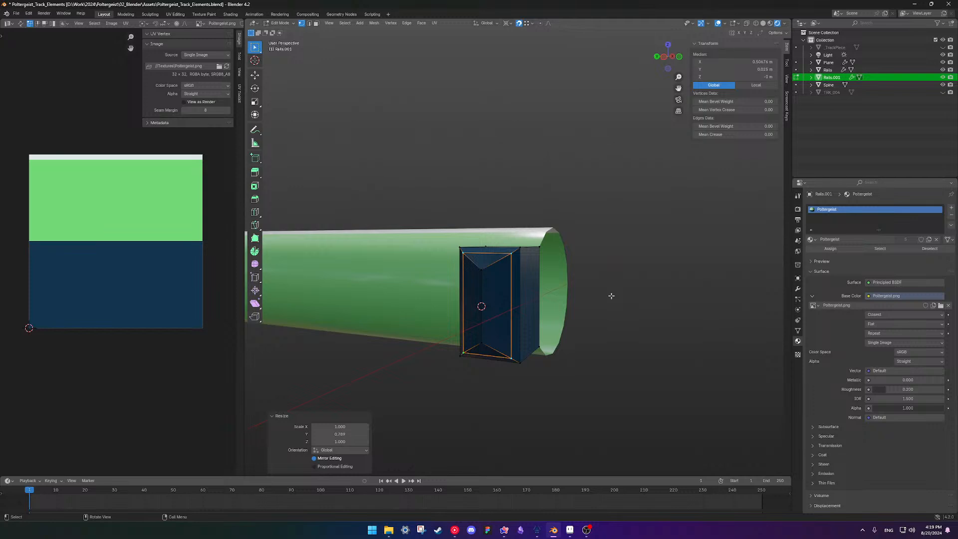
# Delete the two central ridge vertices of the block's spine-side face.
pyautogui.moveTo(553, 305); pyautogui.dragTo(599, 323, button='middle')
pyautogui.click(620, 290)
pyautogui.press('Tab')
pyautogui.scroll(5, 513, 310)
pyautogui.press('Tab')
pyautogui.click(522, 319)
pyautogui.keyDown('shift'); pyautogui.click(520, 362); pyautogui.keyUp('shift')
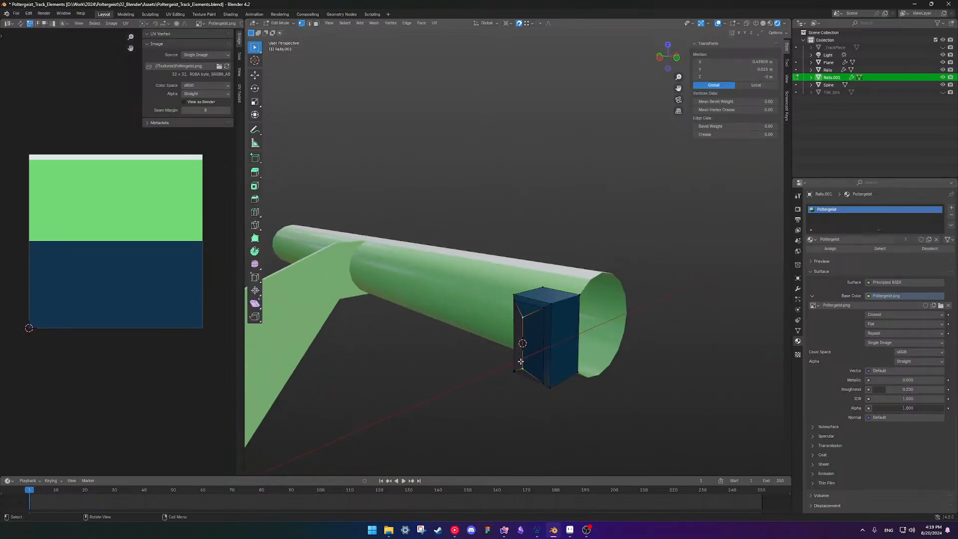
pyautogui.press('x')
pyautogui.click(521, 362)
# Fill the opening in the block's spine-side face with a new face from its inner boundary loop.
pyautogui.moveTo(520, 361); pyautogui.dragTo(550, 332, button='middle')
pyautogui.keyDown('alt'); pyautogui.click(535, 313); pyautogui.keyUp('alt')
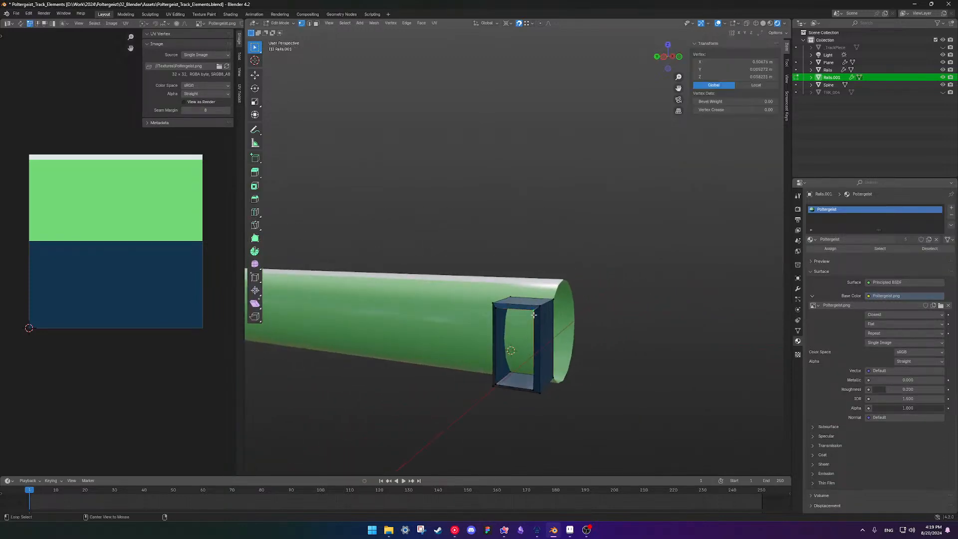
pyautogui.press('f')
pyautogui.hotkey('alt', 'a')
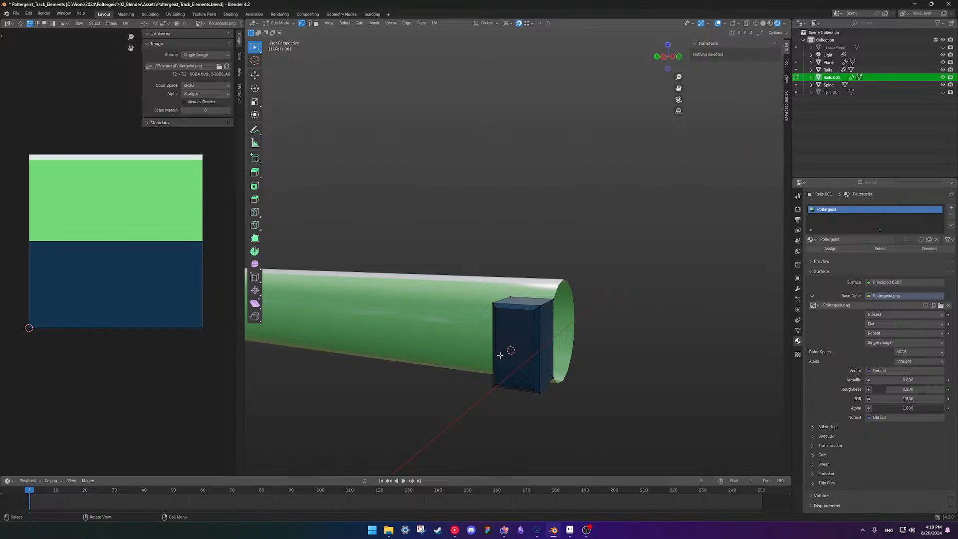
pyautogui.moveTo(508, 353)
pyautogui.mouseDown(button='middle')
pyautogui.moveTo(464, 346)
pyautogui.moveTo(498, 340)
pyautogui.mouseUp(button='middle')
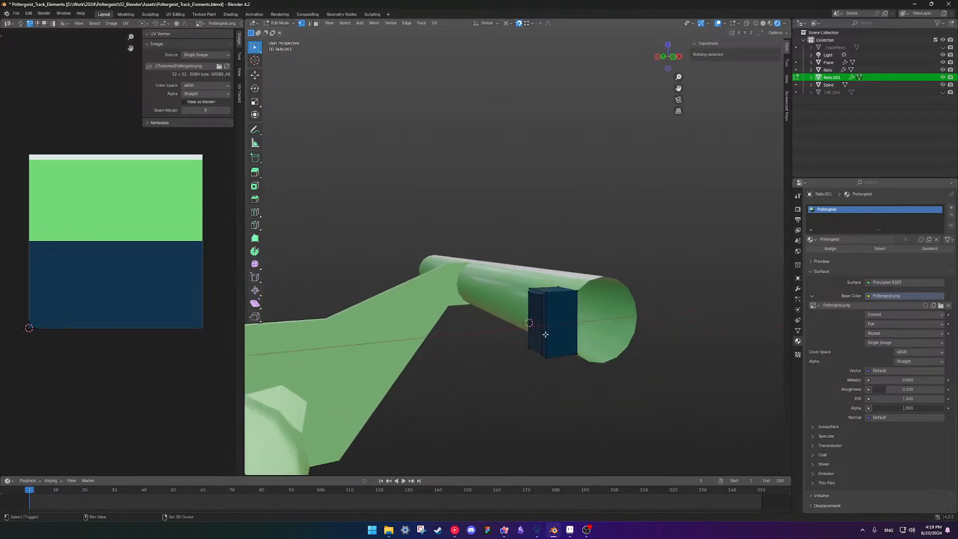
# Select all of the block's geometry and unwrap it with Project from View in the front orthographic view.
pyautogui.hotkey('shift', 'z')
pyautogui.moveTo(483, 264); pyautogui.dragTo(667, 390)
pyautogui.moveTo(611, 318); pyautogui.dragTo(589, 317, button='middle')
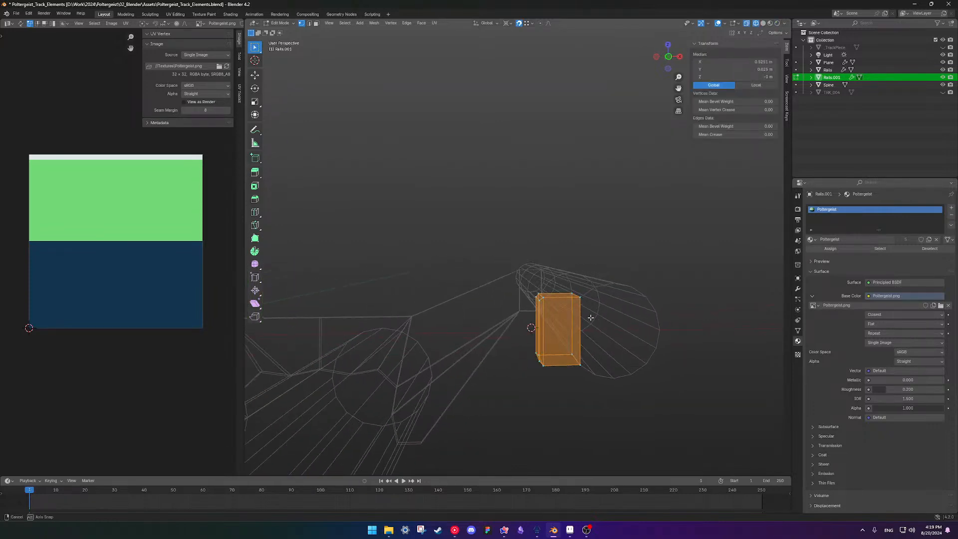
pyautogui.press('Tab')
pyautogui.press('Tab')
pyautogui.press('KP_1')
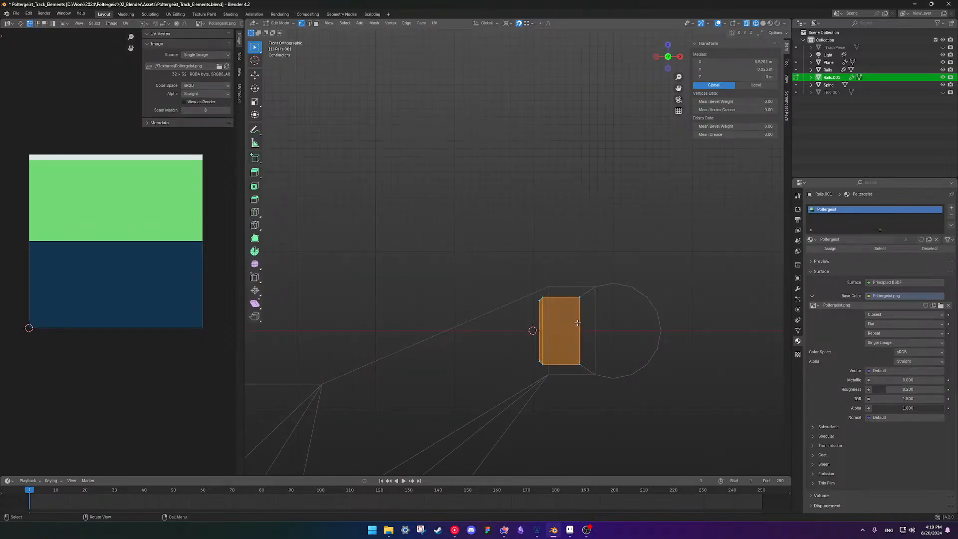
pyautogui.press('u')
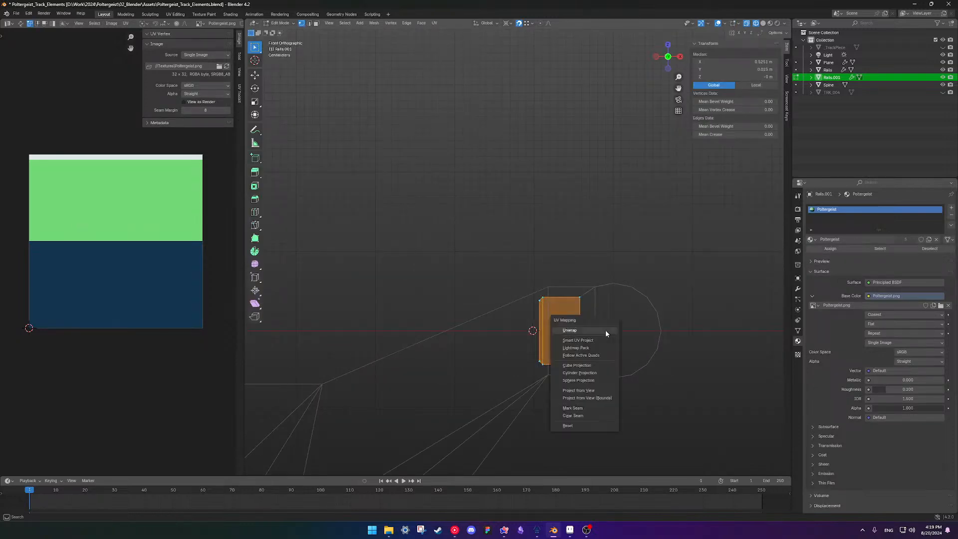
pyautogui.click(597, 394)
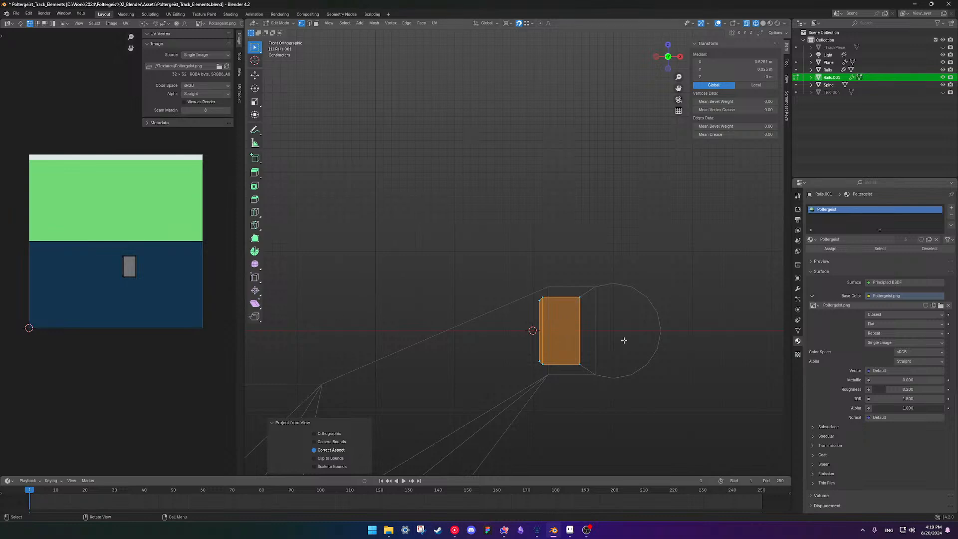
# Move the block's UV island from the dark blue area of the texture up into the green area.
pyautogui.moveTo(116, 238); pyautogui.dragTo(144, 287)
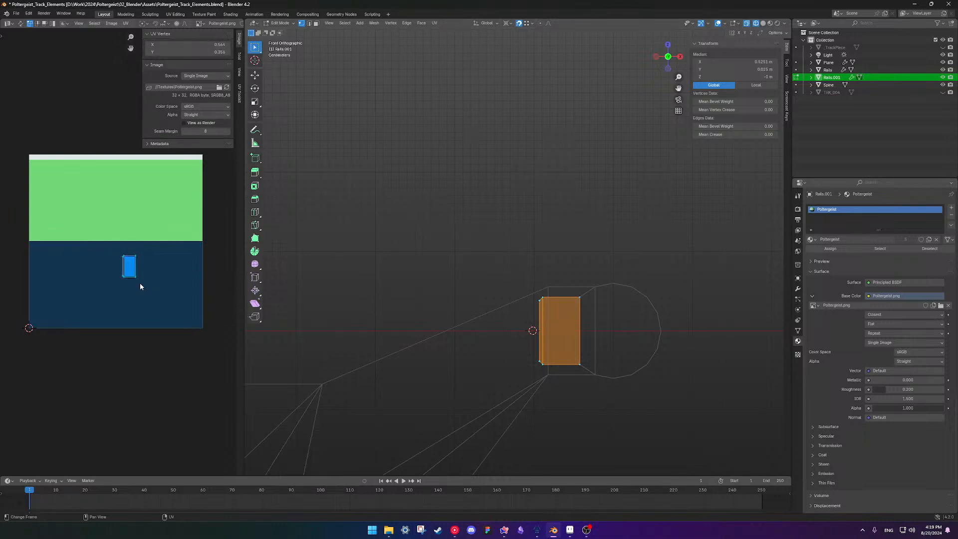
pyautogui.press('g')
pyautogui.click(140, 242)
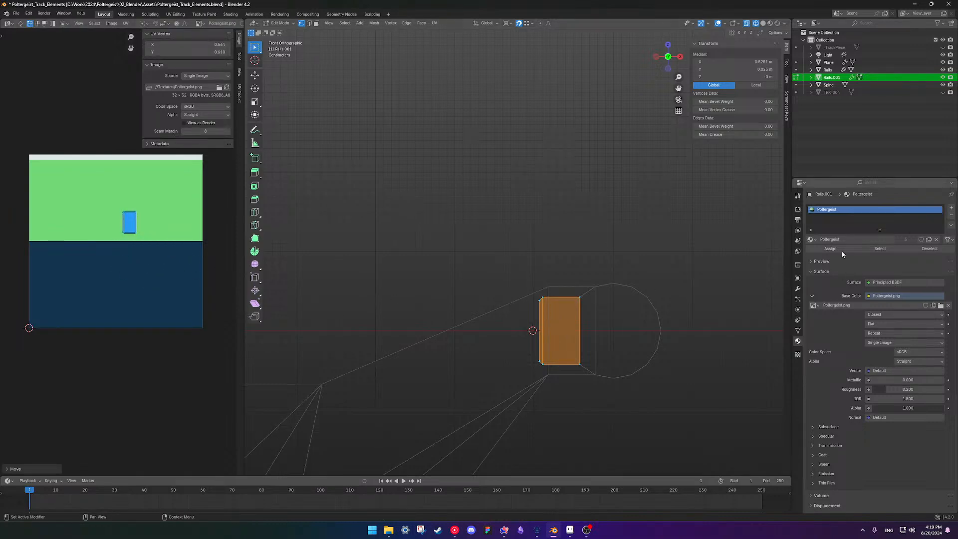
pyautogui.press('Tab')
pyautogui.hotkey('shift', 'z')
pyautogui.moveTo(476, 283)
pyautogui.mouseDown(button='middle')
pyautogui.moveTo(496, 297)
pyautogui.moveTo(545, 279)
pyautogui.moveTo(506, 285)
pyautogui.moveTo(600, 298)
pyautogui.moveTo(627, 274)
pyautogui.moveTo(425, 308)
pyautogui.moveTo(523, 302)
pyautogui.moveTo(601, 316)
pyautogui.moveTo(544, 314)
pyautogui.moveTo(554, 295)
pyautogui.moveTo(517, 294)
pyautogui.mouseUp(button='middle')
pyautogui.click(607, 278)
# Add a centered vertical loop cut across the block and delete the vertices of the half nearest the rail's starting end.
pyautogui.press('Tab')
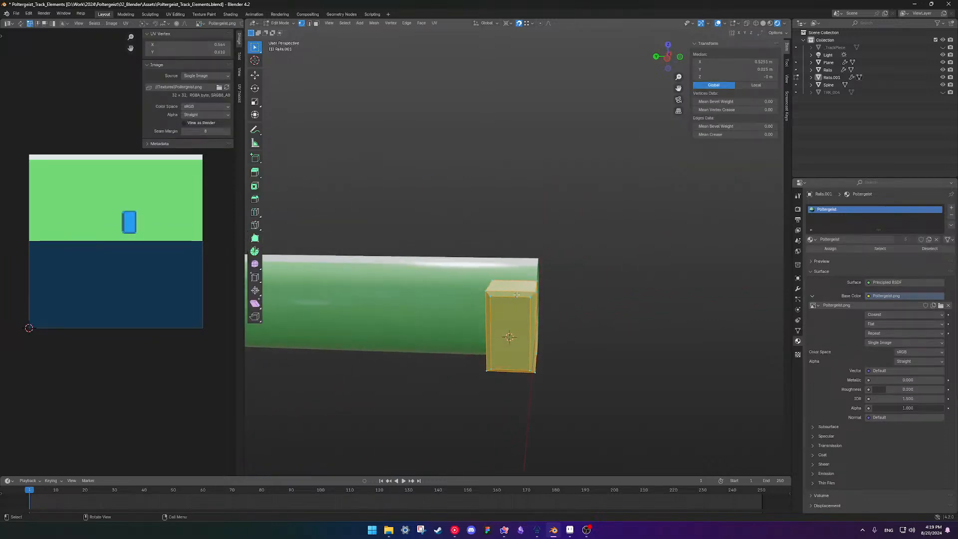
pyautogui.hotkey('ctrl', 'r')
pyautogui.click(514, 295)
pyautogui.rightClick(514, 297)
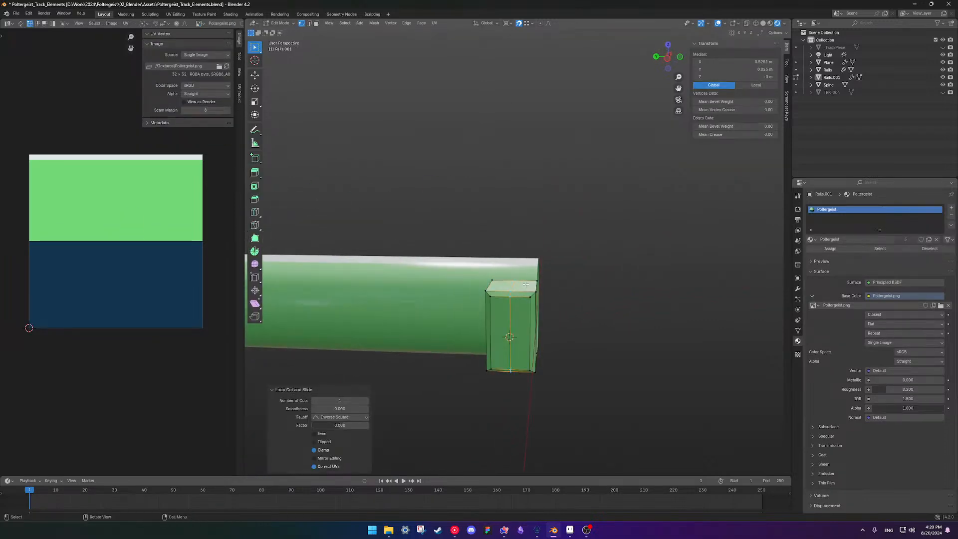
pyautogui.hotkey('shift', 'z')
pyautogui.moveTo(521, 276); pyautogui.dragTo(566, 392)
pyautogui.press('x')
pyautogui.click(617, 391)
# Move the remaining half block -0.025 m along Y so its open side is flush with the rail's starting end.
pyautogui.moveTo(427, 255)
pyautogui.mouseDown()
pyautogui.moveTo(436, 273)
pyautogui.moveTo(541, 344)
pyautogui.mouseUp()
pyautogui.moveTo(541, 344); pyautogui.dragTo(546, 337, button='middle')
pyautogui.click(510, 298)
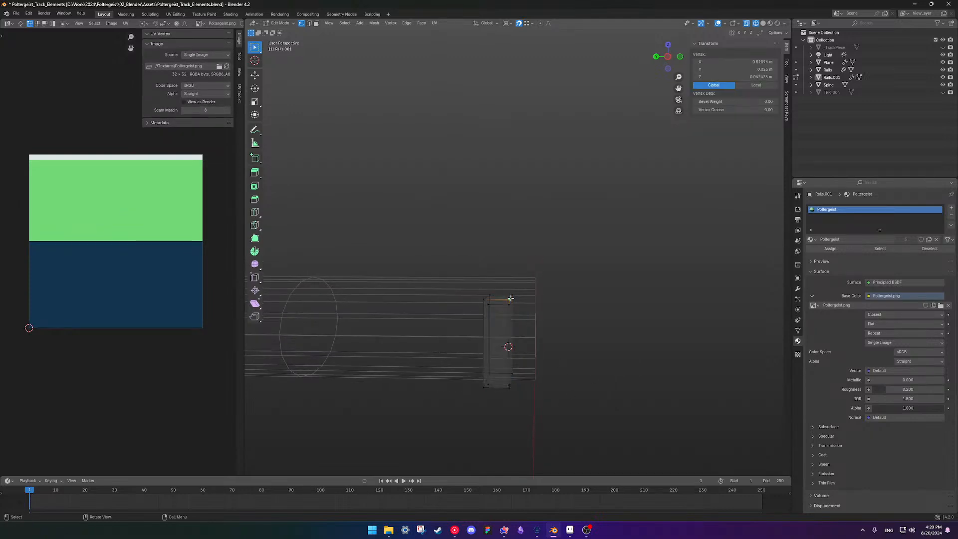
pyautogui.moveTo(442, 269); pyautogui.dragTo(549, 393)
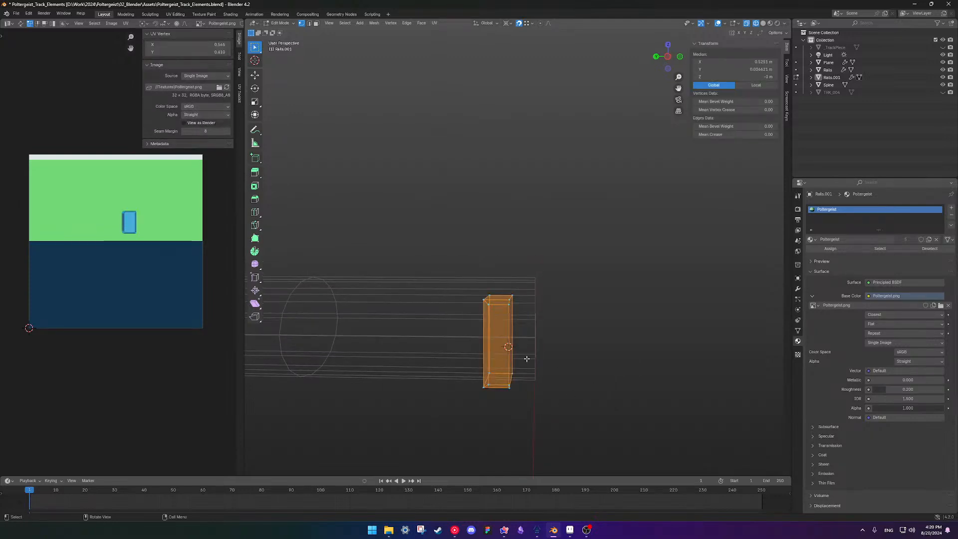
pyautogui.press('KP_3')
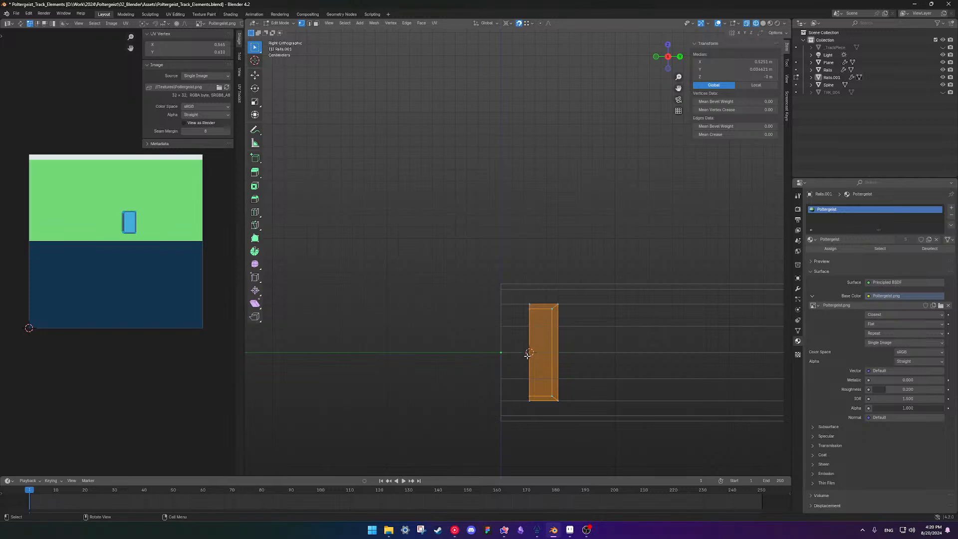
pyautogui.press('g')
pyautogui.press('y')
pyautogui.click(502, 353)
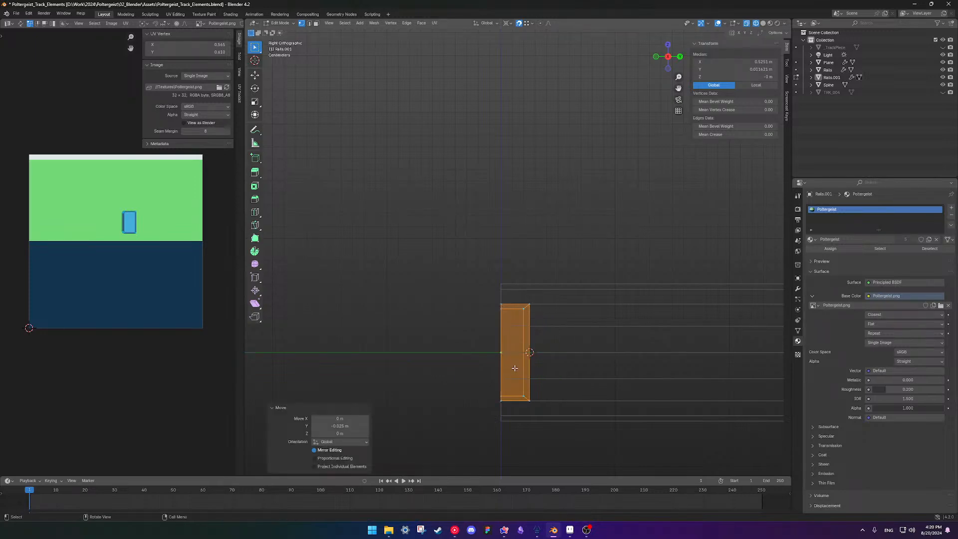
pyautogui.moveTo(515, 368); pyautogui.dragTo(500, 269, button='middle')
pyautogui.hotkey('shift', 'z')
pyautogui.click(566, 353)
pyautogui.press('Tab')
# Rename the Rails.001 object as Weld_Start.
pyautogui.scroll(-4, 481, 255)
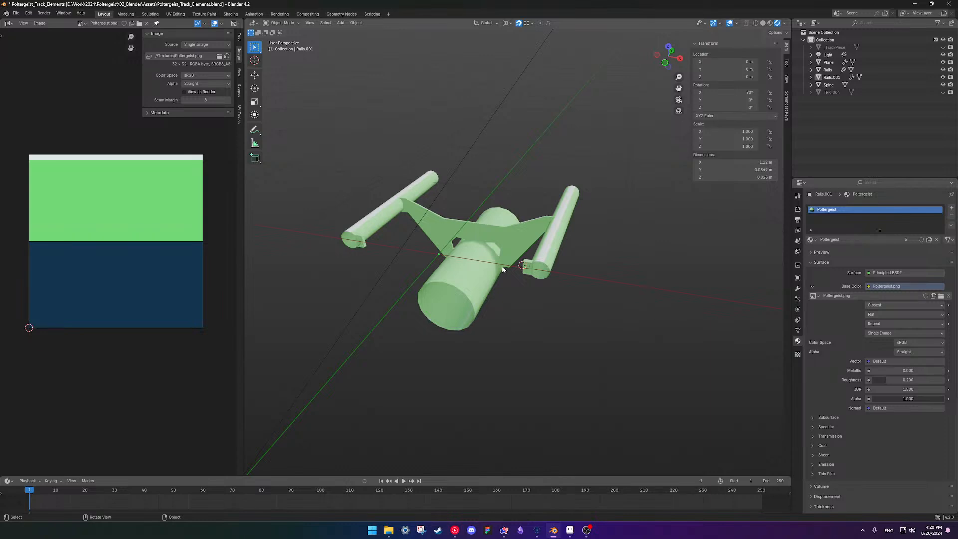
pyautogui.moveTo(528, 260); pyautogui.dragTo(510, 246, button='middle')
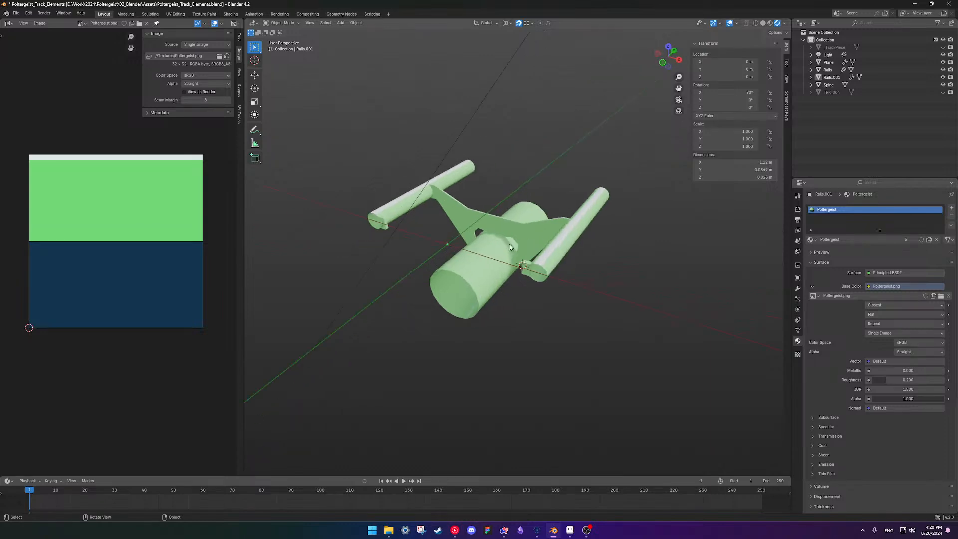
pyautogui.click(831, 78)
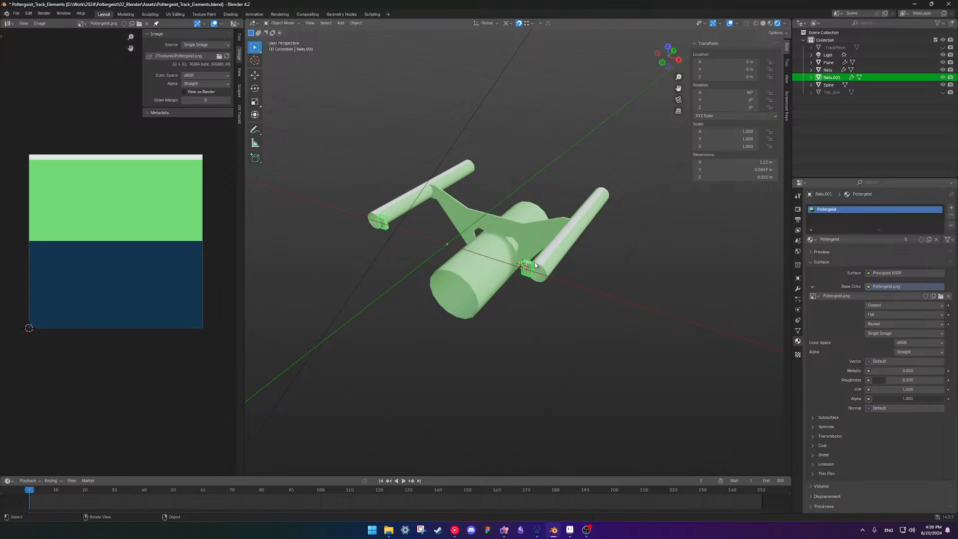
pyautogui.doubleClick(832, 78)
pyautogui.write('W')
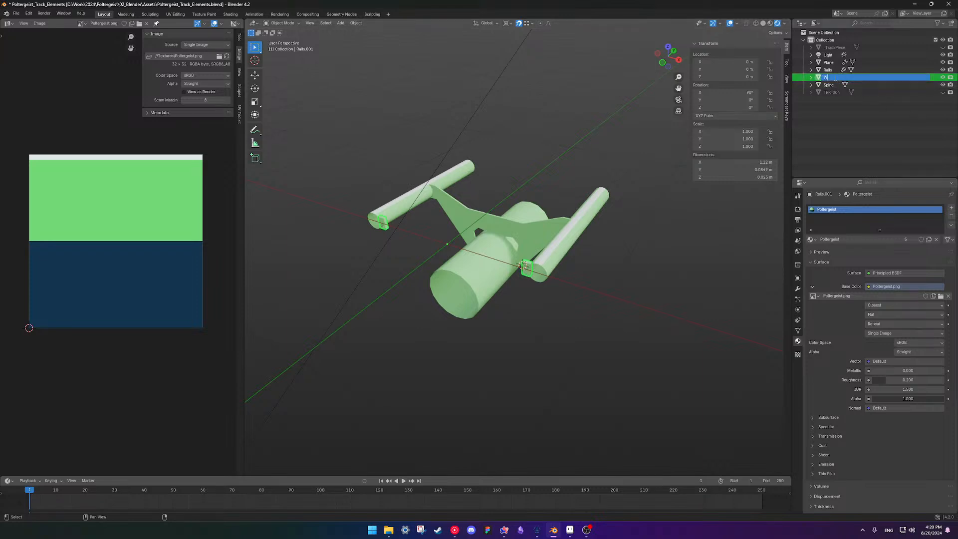
pyautogui.write('eld_Ltarrt')
pyautogui.press('Return')
pyautogui.click(839, 100)
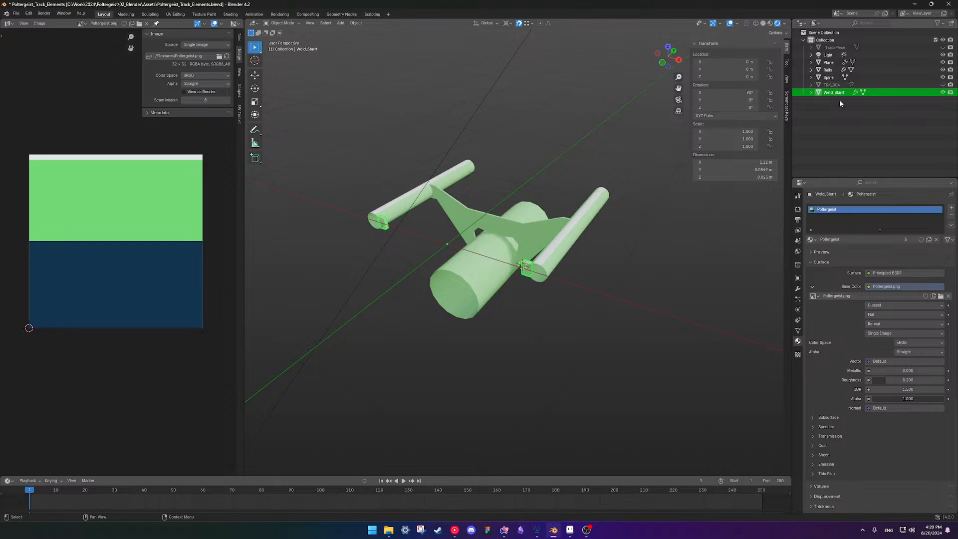
pyautogui.doubleClick(843, 94)
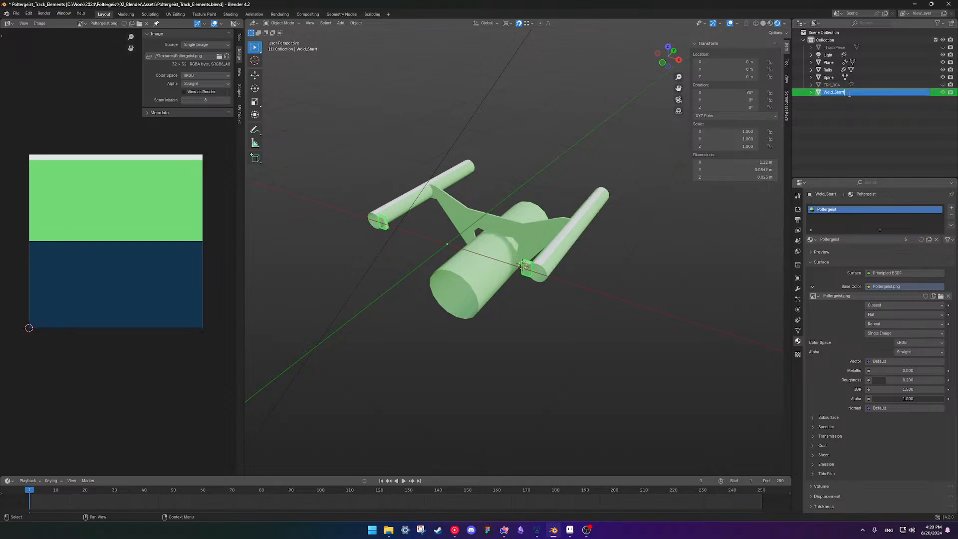
pyautogui.press('Return')
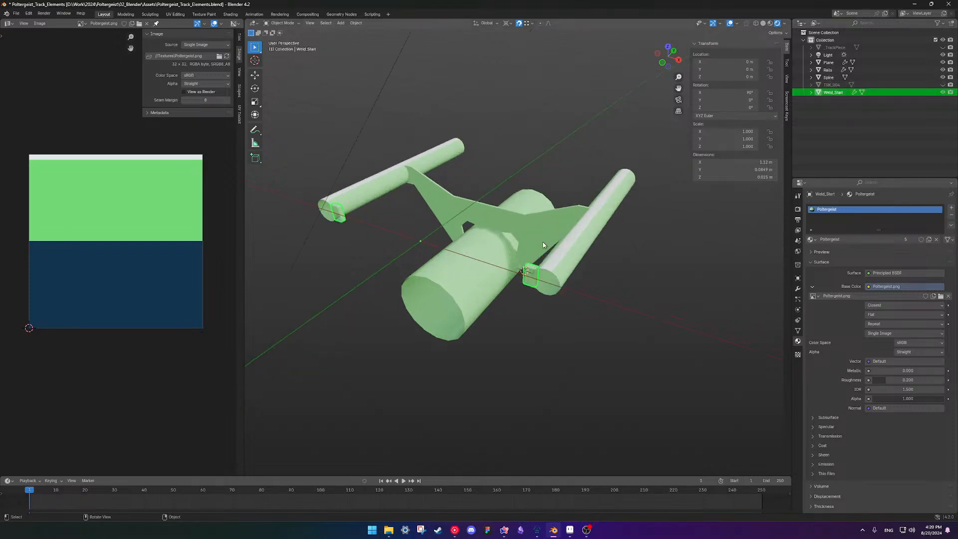
# Compare the weld blocks with the rails in the Poltergeist front seat on-ride video in the browser and return to Blender.
pyautogui.moveTo(538, 229); pyautogui.dragTo(485, 194, button='middle')
pyautogui.hotkey('alt', 'Tab')
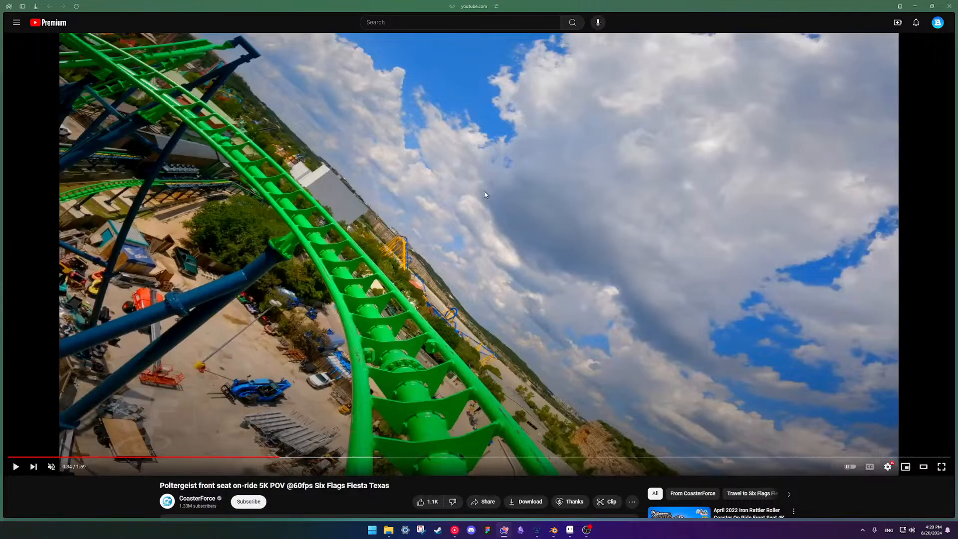
pyautogui.hotkey('alt', 'Tab')
pyautogui.moveTo(504, 529)
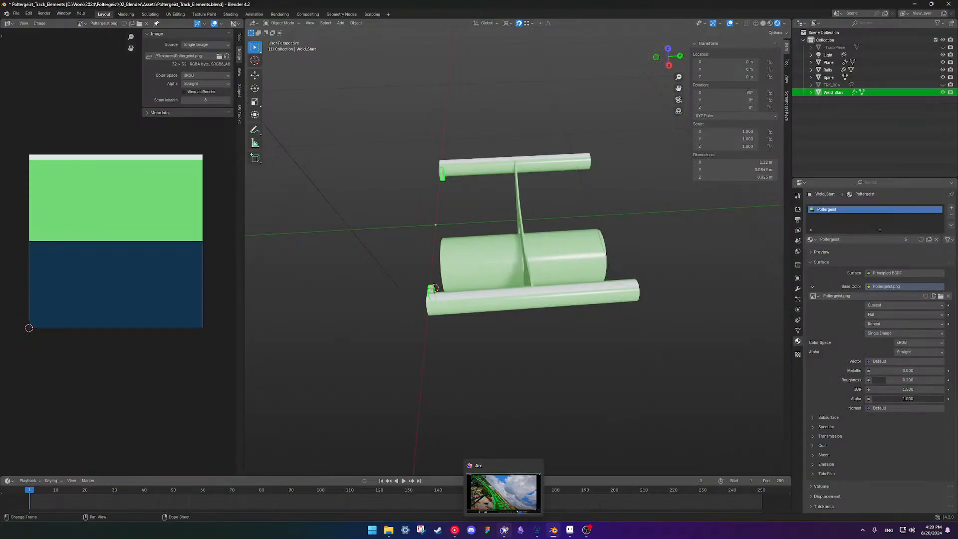
# Duplicate the Weld_Start object in place.
pyautogui.moveTo(410, 302); pyautogui.dragTo(503, 277, button='middle')
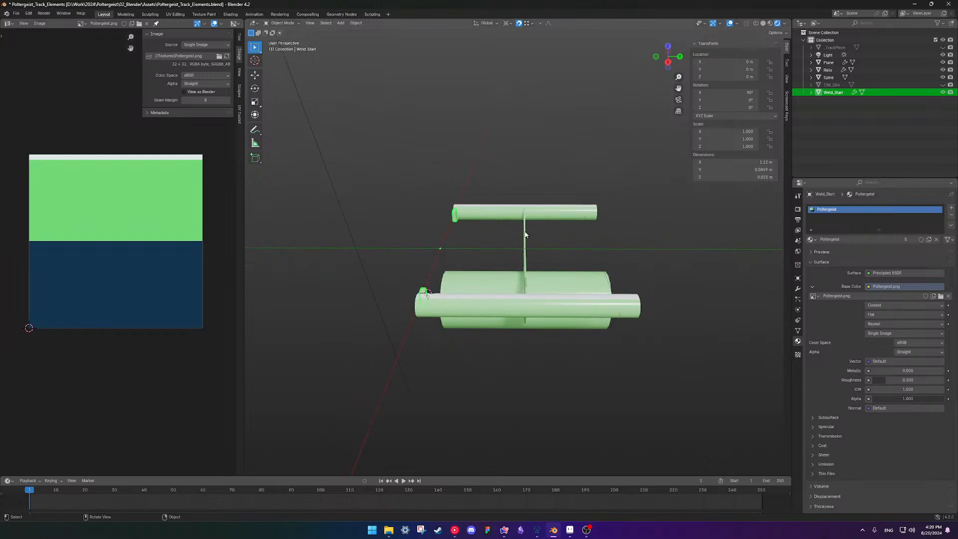
pyautogui.hotkey('shift', 'd')
pyautogui.rightClick(527, 230)
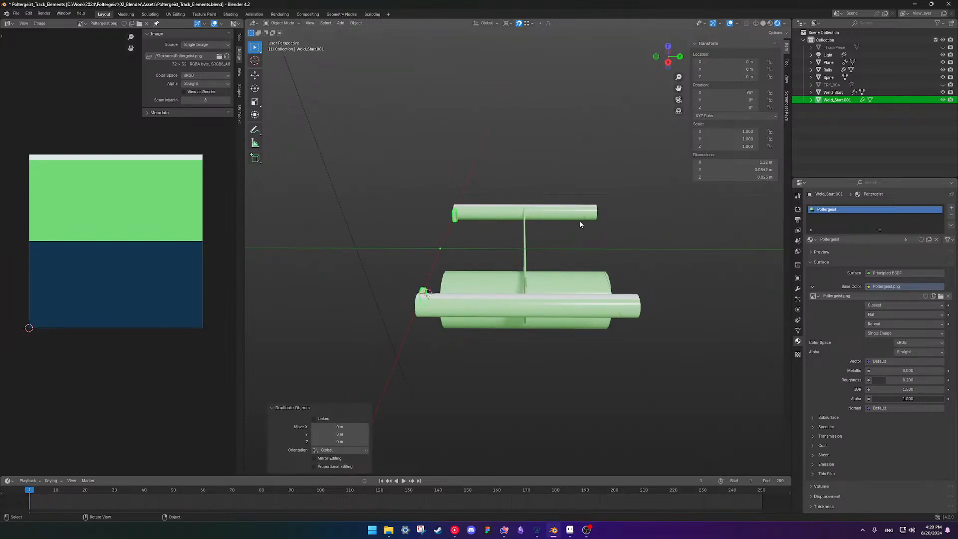
# Try to rotate the duplicated weld blocks 180° about Z around the current 3D cursor position.
pyautogui.write('rz180')
pyautogui.press('Return')
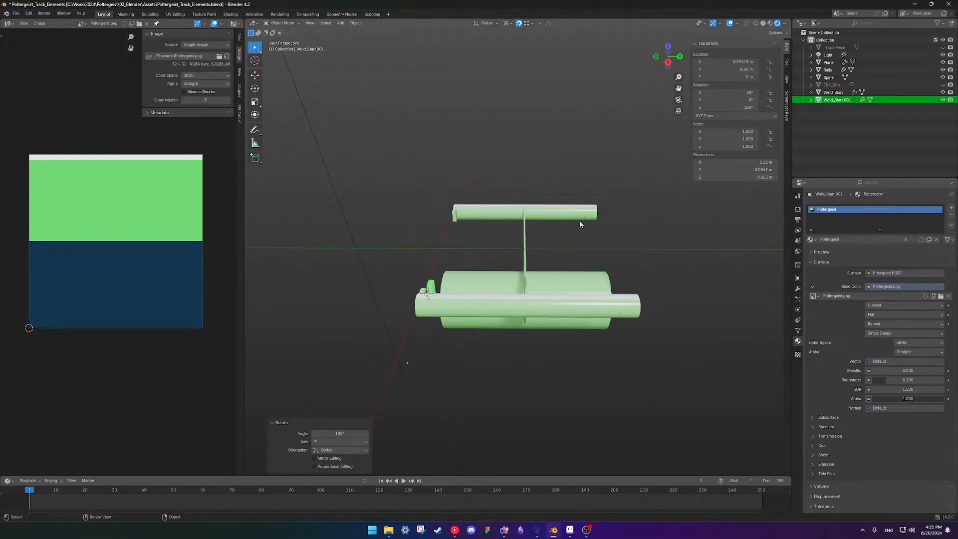
pyautogui.scroll(-3, 548, 272)
pyautogui.hotkey('ctrl', 'z')
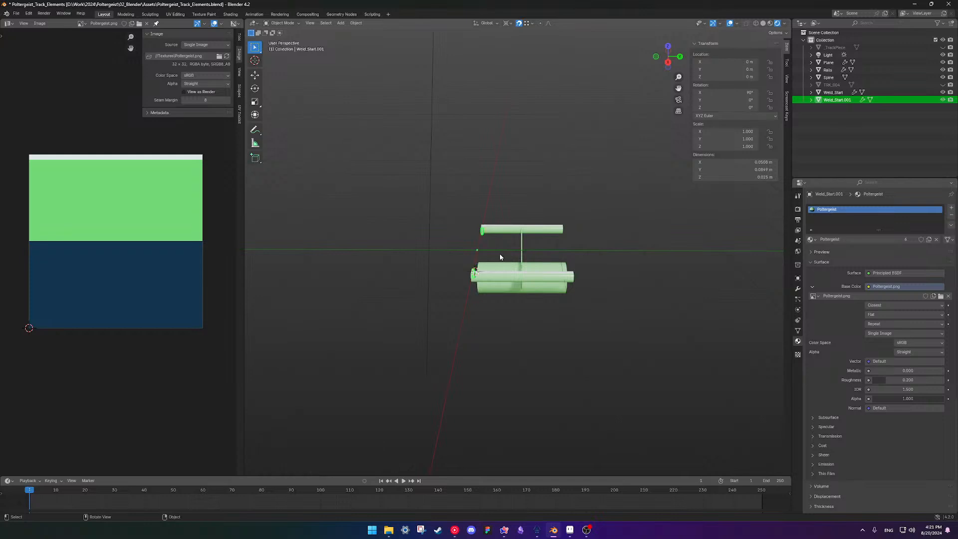
# Reset the 3D cursor to the world origin and rotate the duplicated weld blocks 180° about Z around it.
pyautogui.moveTo(513, 235); pyautogui.dragTo(511, 276, button='middle')
pyautogui.scroll(3, 512, 278)
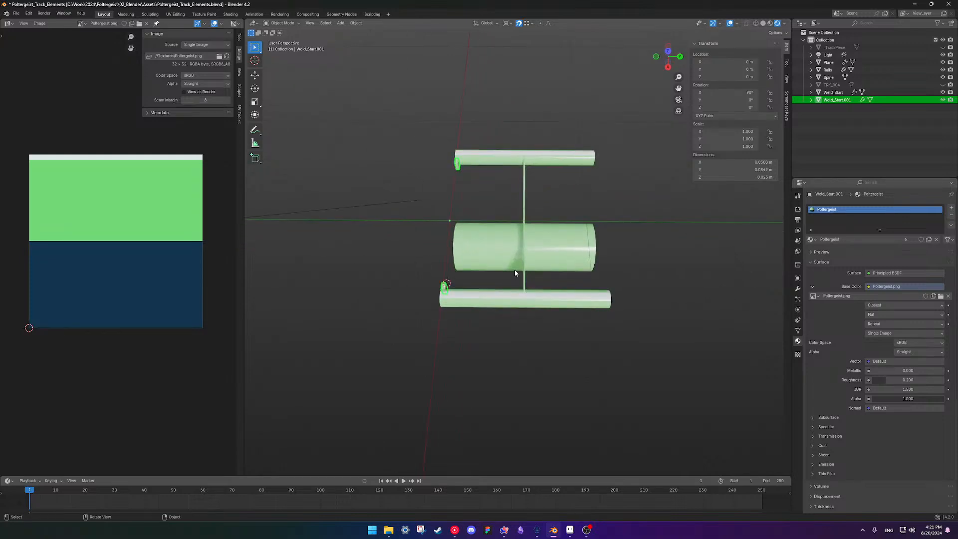
pyautogui.hotkey('shift', 's')
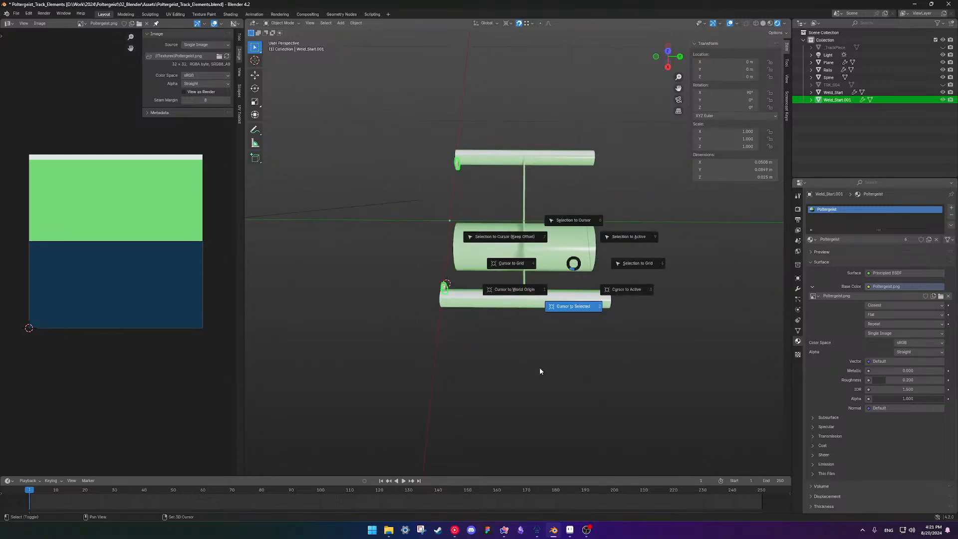
pyautogui.click(498, 331)
pyautogui.write('rz')
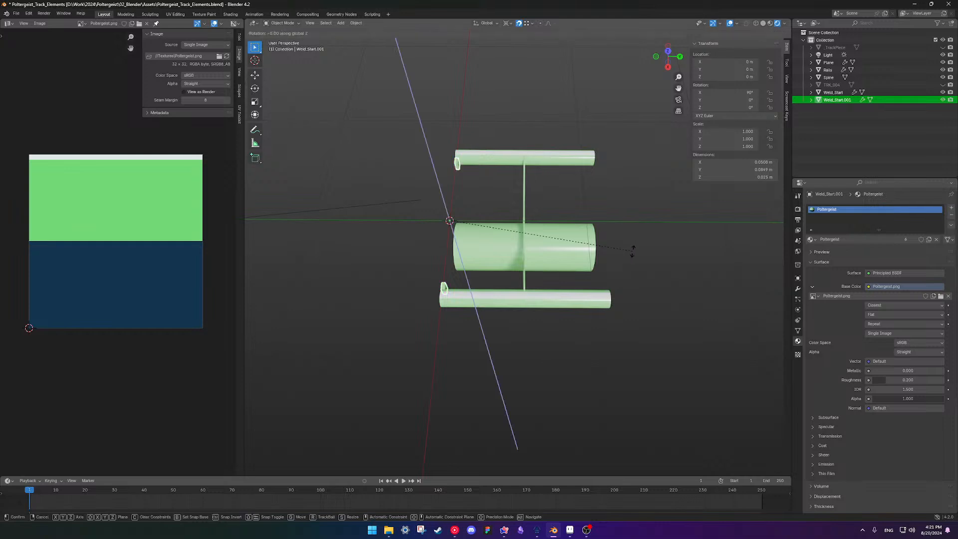
pyautogui.write('180')
pyautogui.press('Return')
# Set the duplicated weld blocks' Y location to 1 m, toward the far end of the rails.
pyautogui.moveTo(632, 250); pyautogui.dragTo(704, 88, button='middle')
pyautogui.click(706, 70)
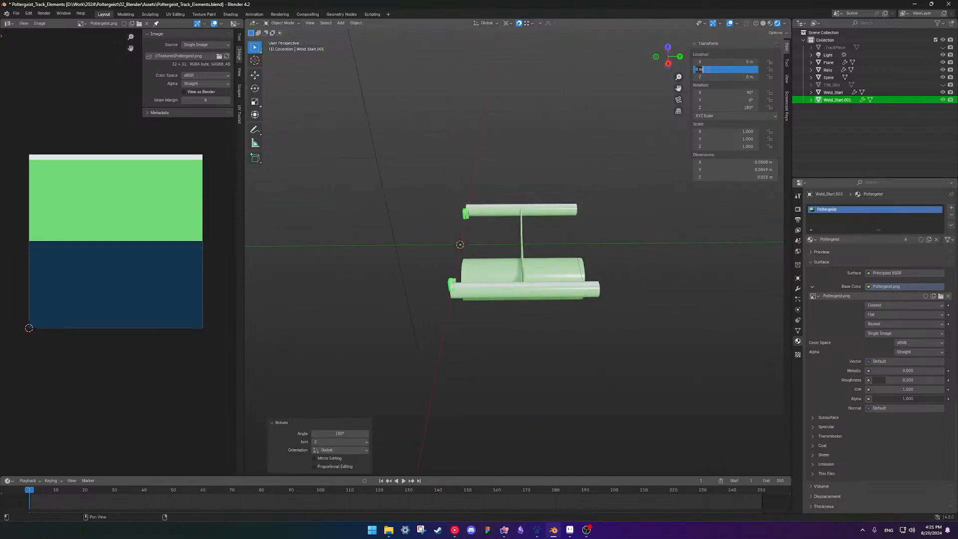
pyautogui.write('1')
pyautogui.press('Return')
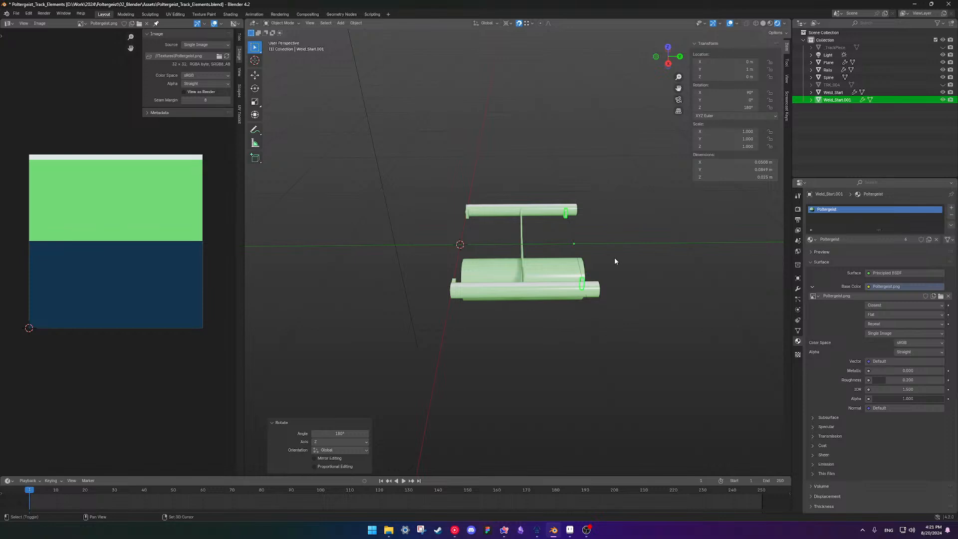
pyautogui.keyDown('shift'); pyautogui.moveTo(614, 257); pyautogui.dragTo(595, 295, button='middle'); pyautogui.keyUp('shift')
pyautogui.click(485, 297)
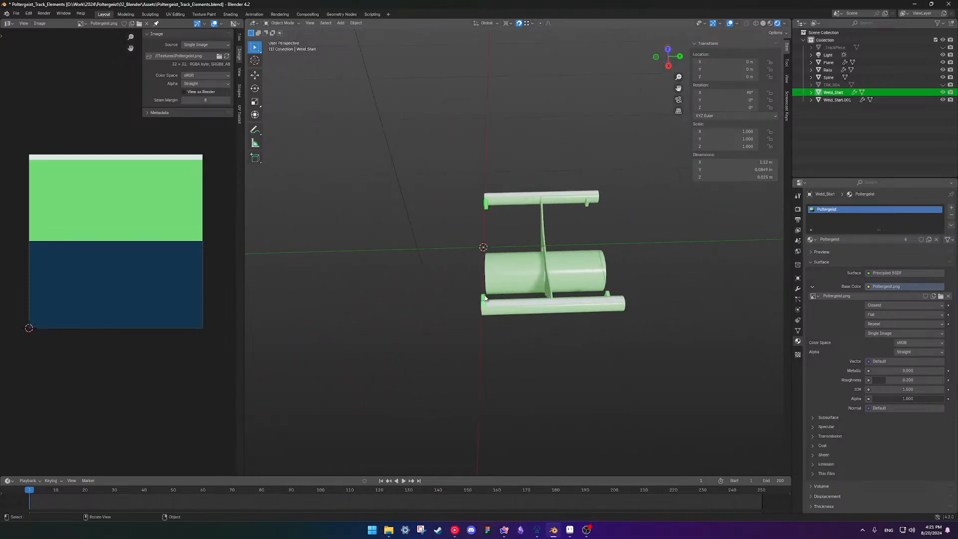
pyautogui.click(608, 295)
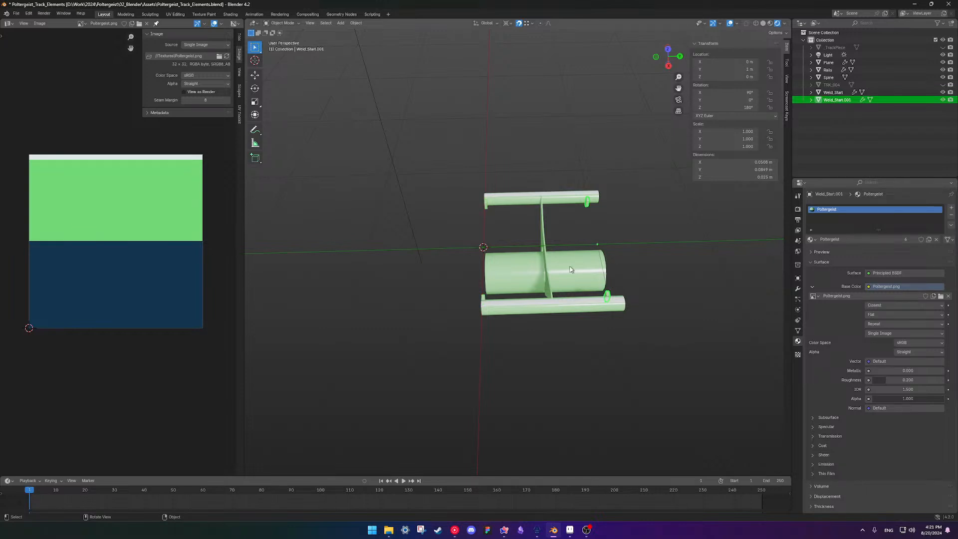
# Check the Y position of the spine's far-end vertex and set the duplicated weld blocks' Y location to 1.1 m.
pyautogui.click(546, 274)
pyautogui.click(584, 278)
pyautogui.press('Tab')
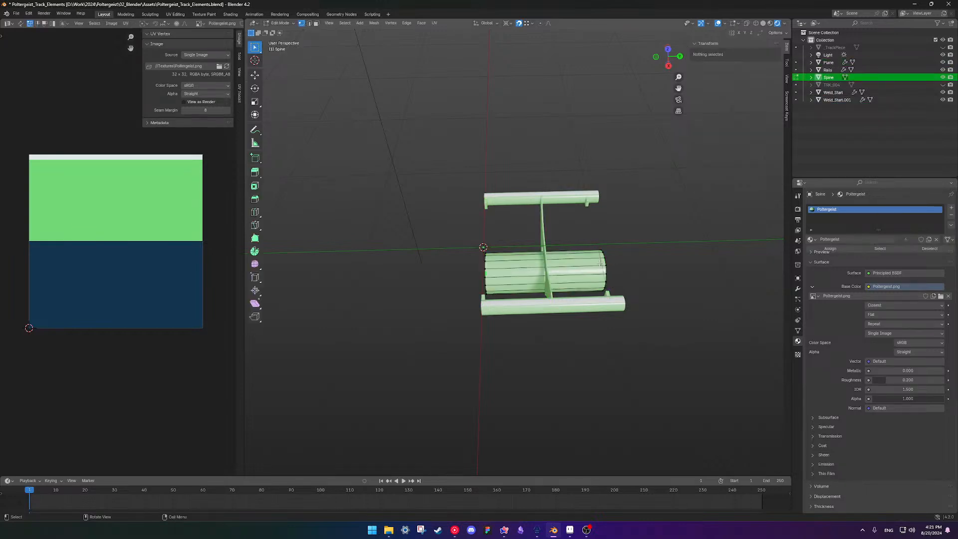
pyautogui.click(606, 251)
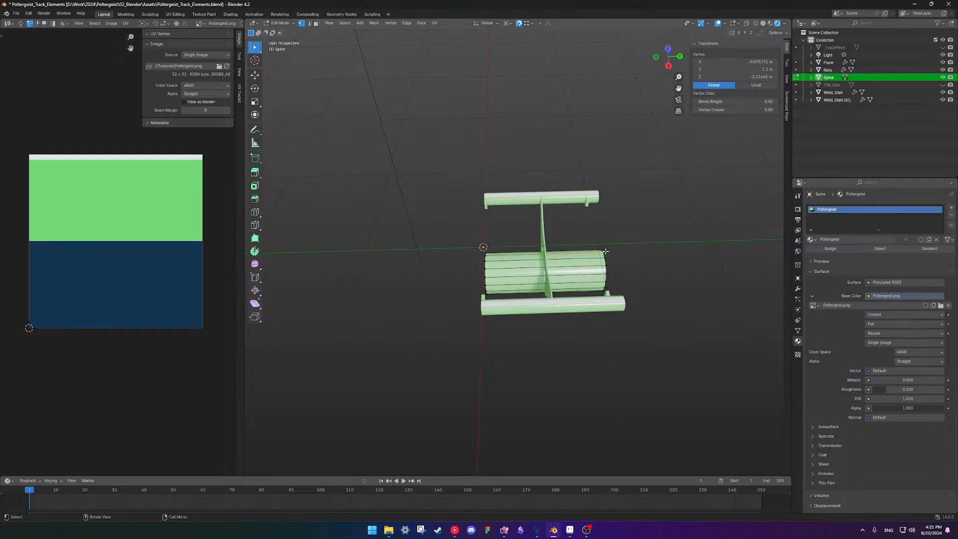
pyautogui.press('Tab')
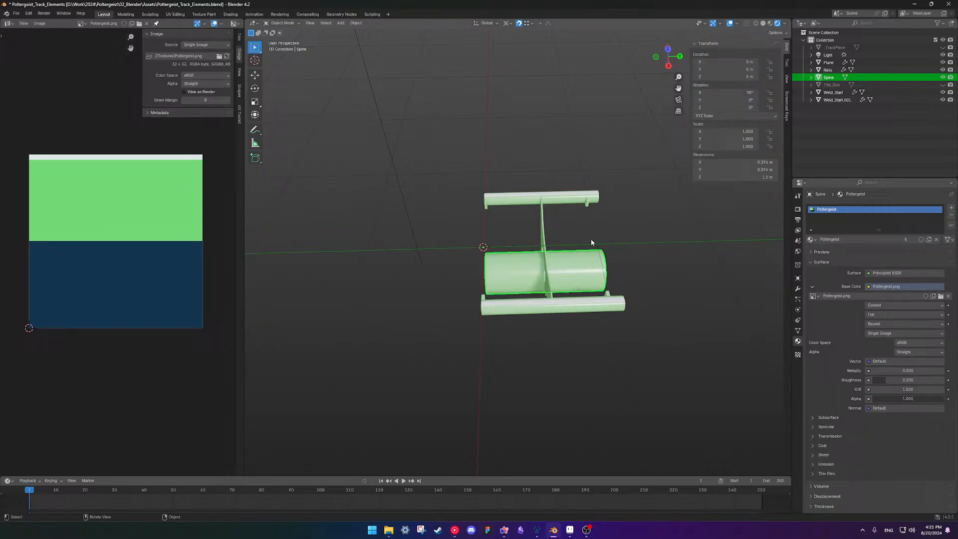
pyautogui.click(587, 203)
pyautogui.click(736, 70)
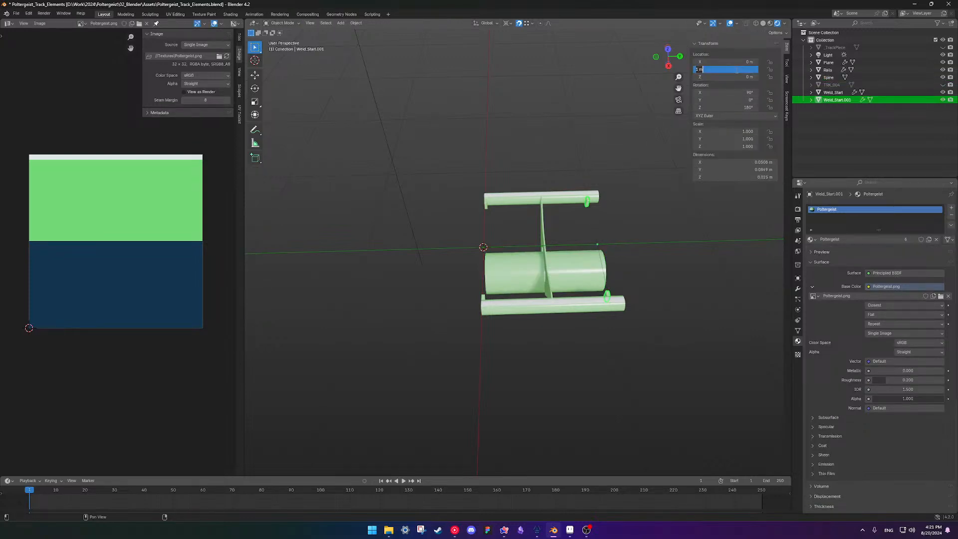
pyautogui.write('1.1')
pyautogui.press('Return')
pyautogui.click(701, 229)
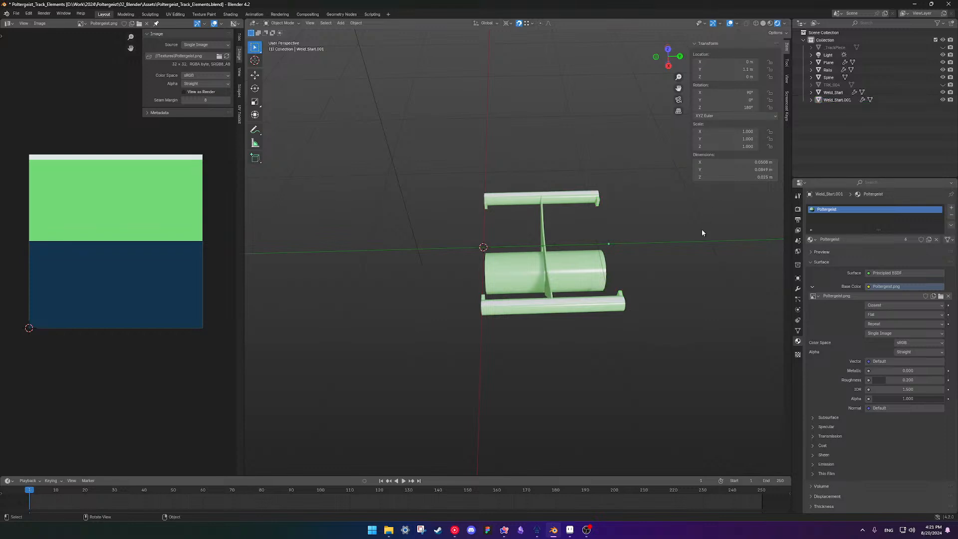
# Rename the duplicated weld block object to Weld_End.
pyautogui.moveTo(702, 229); pyautogui.dragTo(560, 252, button='middle')
pyautogui.scroll(4, 528, 232)
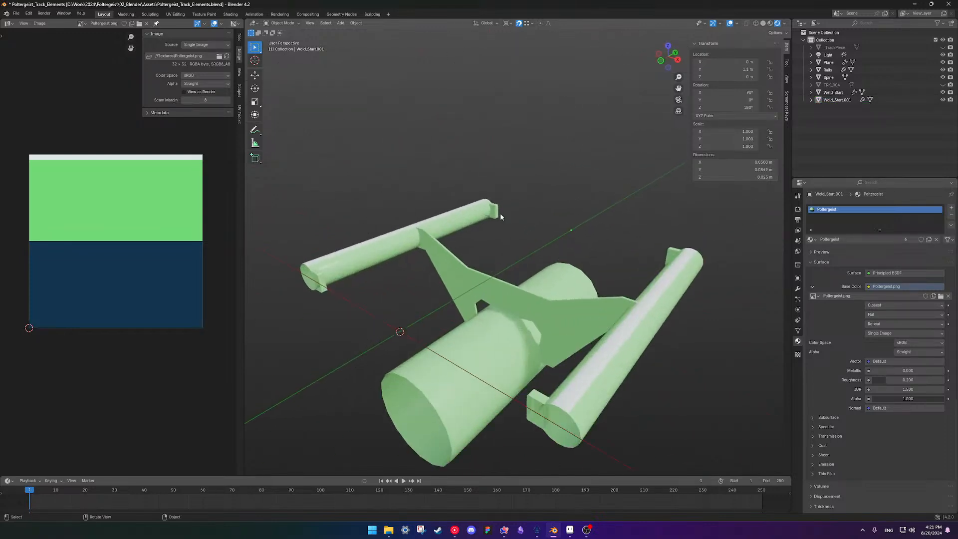
pyautogui.click(494, 210)
pyautogui.doubleClick(836, 100)
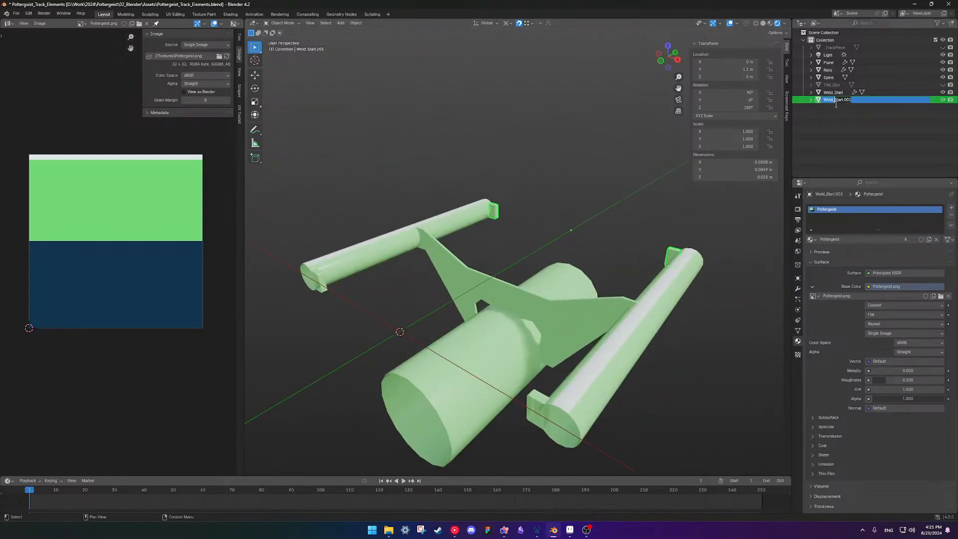
pyautogui.write('Weld_End')
pyautogui.press('Return')
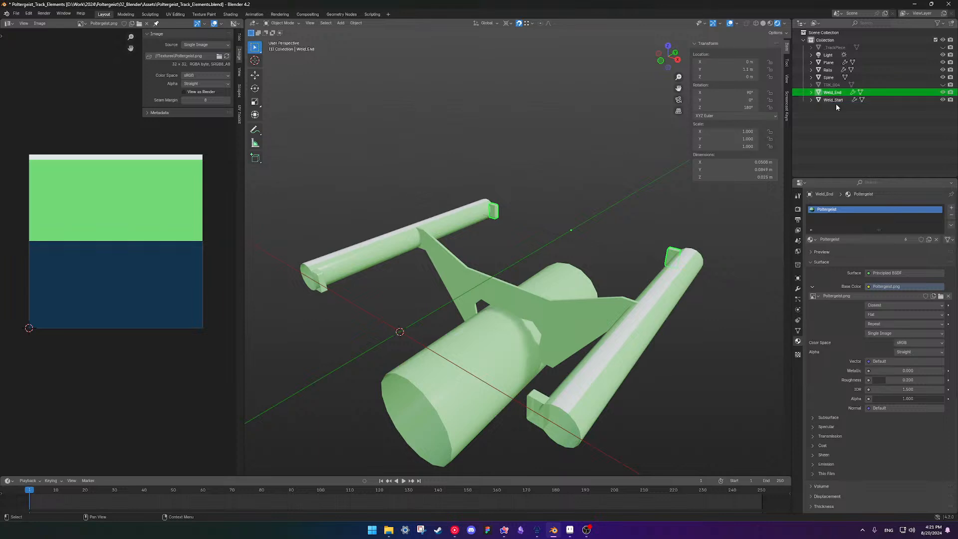
pyautogui.click(681, 174)
# Check the on-ride reference video, and duplicate the Spine object in place with all of the copy's geometry selected for editing.
pyautogui.scroll(-4, 586, 190)
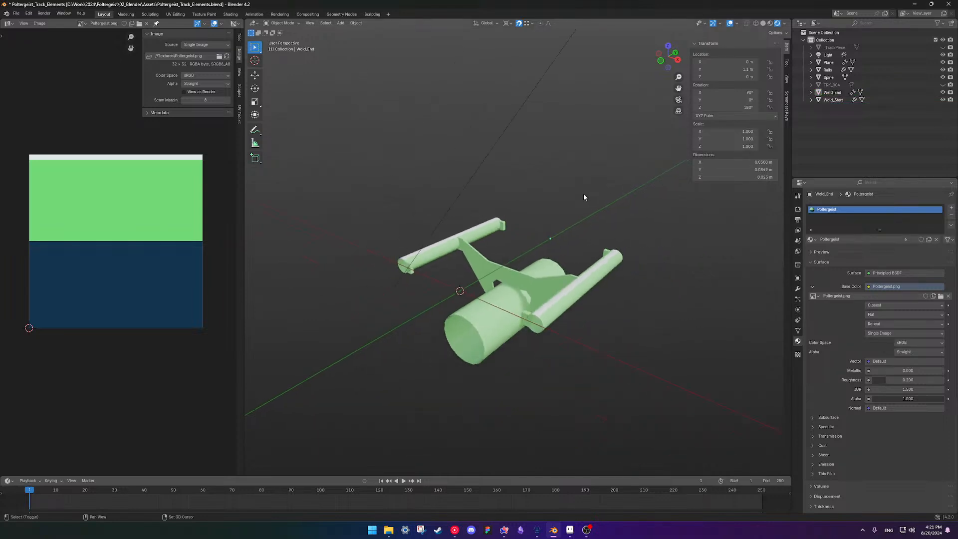
pyautogui.moveTo(511, 253); pyautogui.dragTo(470, 249, button='middle')
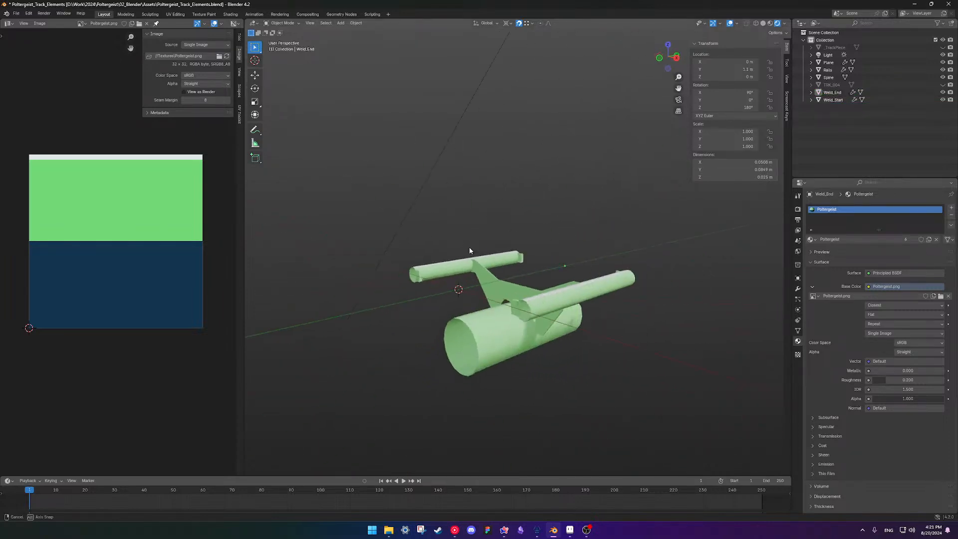
pyautogui.moveTo(569, 259); pyautogui.dragTo(554, 238, button='middle')
pyautogui.hotkey('alt', 'Tab')
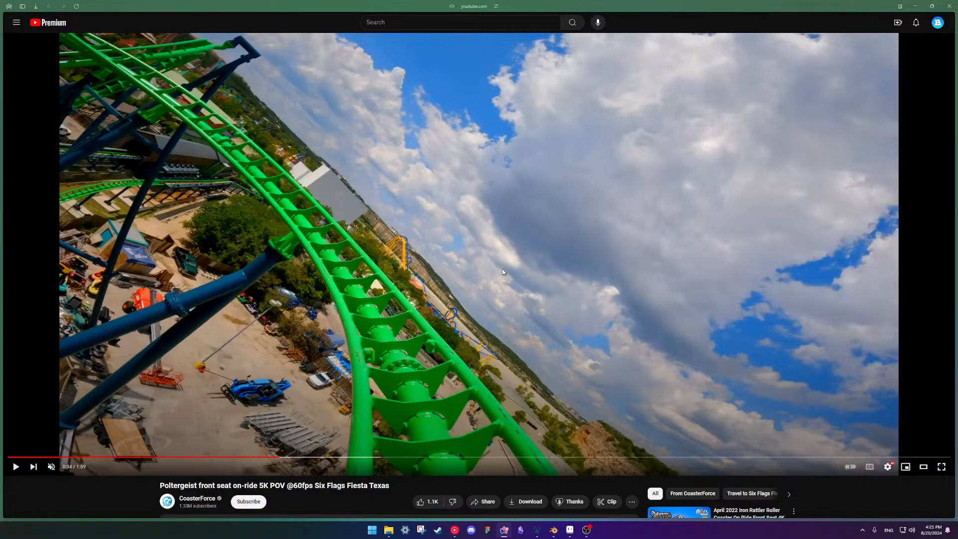
pyautogui.hotkey('alt', 'Tab')
pyautogui.moveTo(591, 319); pyautogui.dragTo(501, 254, button='middle')
pyautogui.click(519, 263)
pyautogui.hotkey('shift', 'd')
pyautogui.rightClick(547, 256)
pyautogui.press('Tab')
pyautogui.press('a')
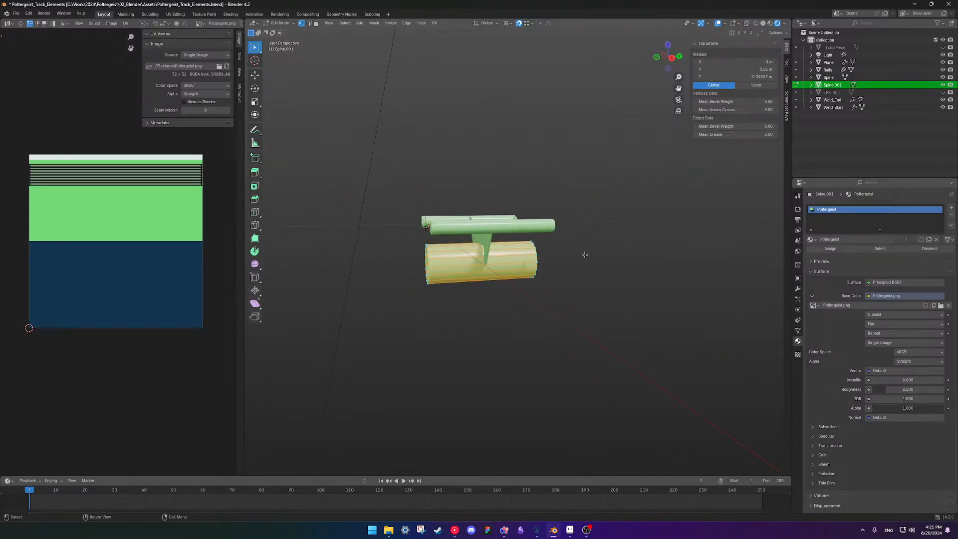
# Try to rotate the duplicated spine's geometry 90° about X around the world origin.
pyautogui.press('r')
pyautogui.write('x')
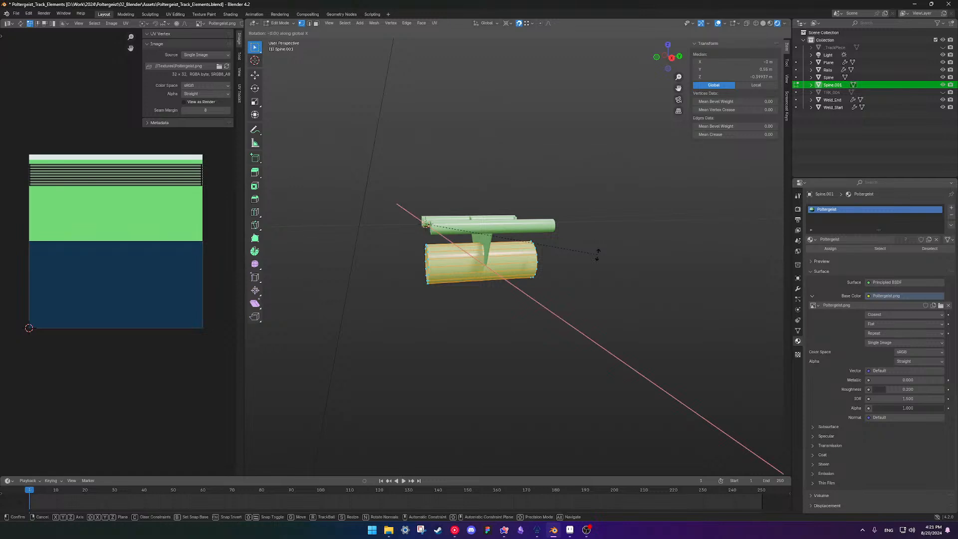
pyautogui.write('90')
pyautogui.press('Return')
pyautogui.hotkey('ctrl', 'z')
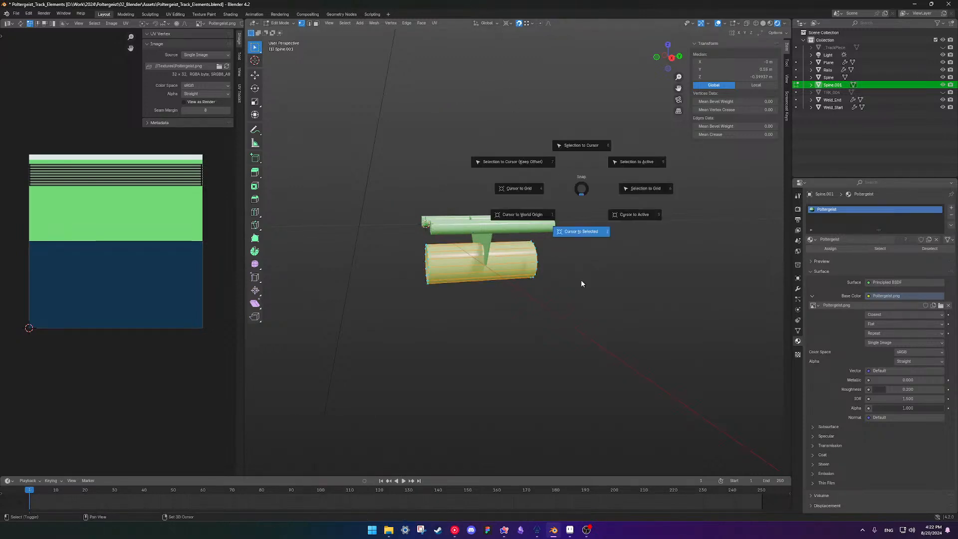
# Snap the 3D cursor to the duplicated spine's geometry and rotate the geometry 90° about X around it.
pyautogui.write('rx90')
pyautogui.press('Return')
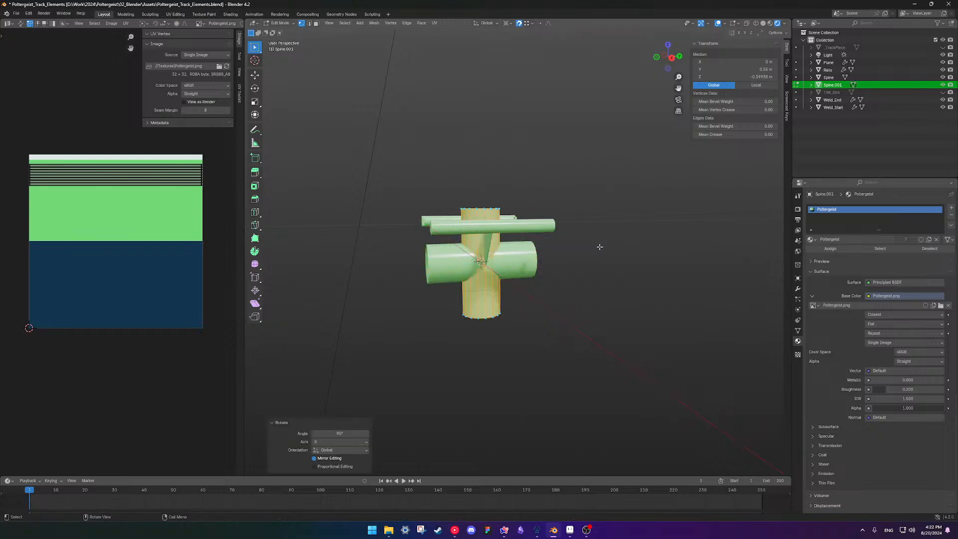
# Scale the upright pipe's top-end vertices to 0 along Z so that they meet the 3D cursor at the spine's centre.
pyautogui.scroll(4, 544, 257)
pyautogui.keyDown('shift'); pyautogui.moveTo(532, 267); pyautogui.dragTo(487, 231, button='middle'); pyautogui.keyUp('shift')
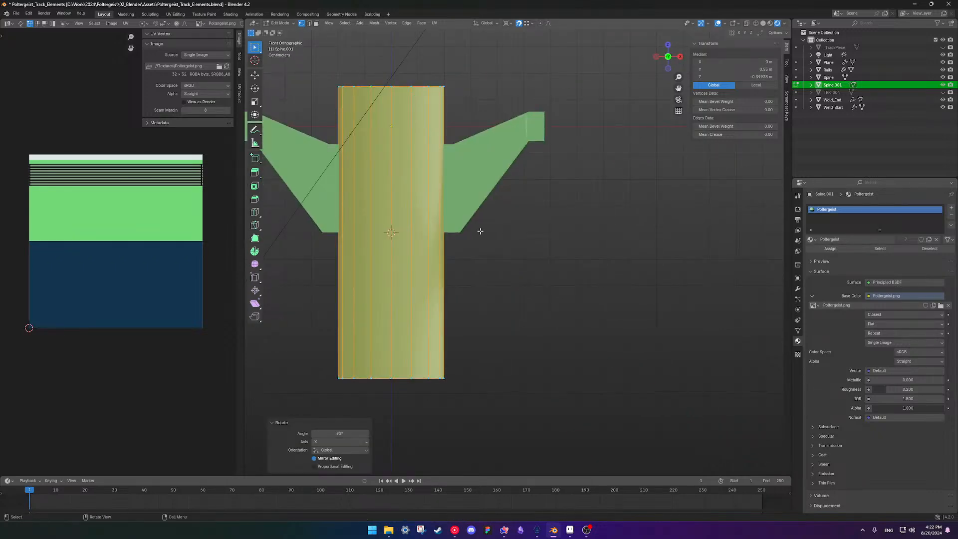
pyautogui.hotkey('shift', 'z')
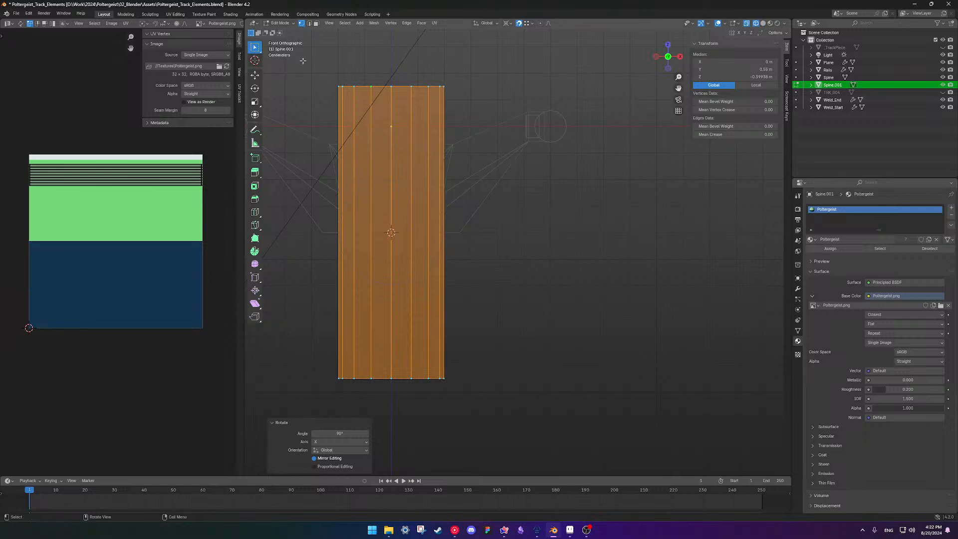
pyautogui.moveTo(296, 43); pyautogui.dragTo(454, 136)
pyautogui.keyDown('shift'); pyautogui.moveTo(424, 143); pyautogui.dragTo(489, 157, button='middle'); pyautogui.keyUp('shift')
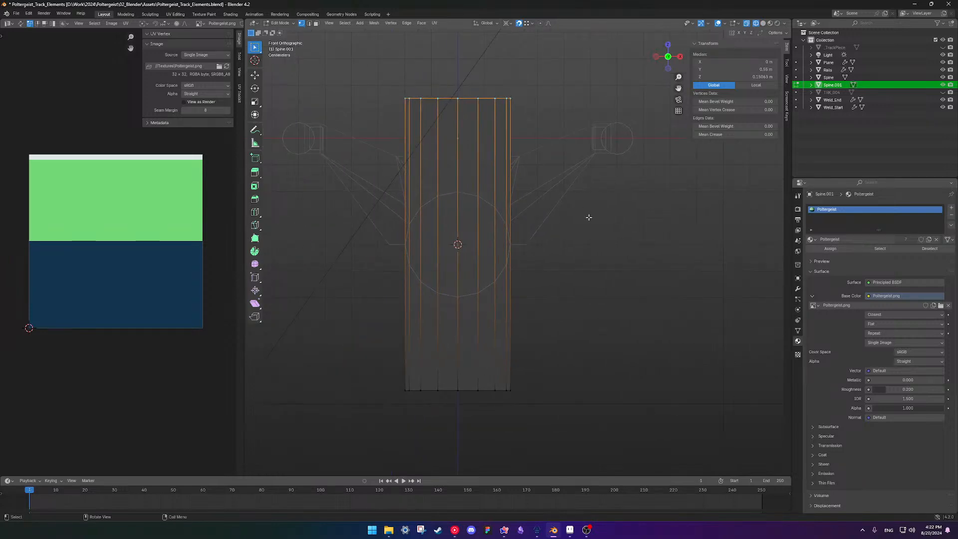
pyautogui.press('s')
pyautogui.press('z')
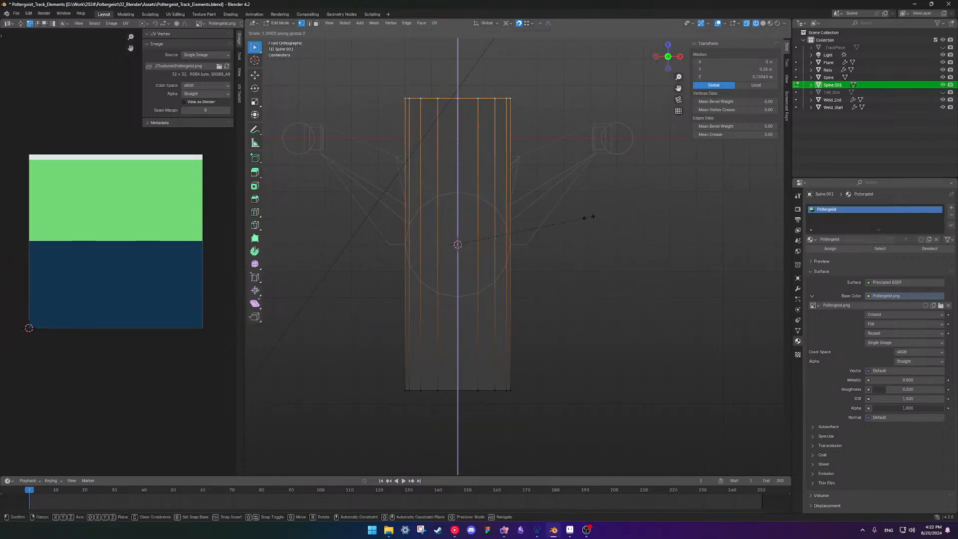
pyautogui.press('0')
pyautogui.press('Return')
pyautogui.press('Tab')
# Turn on the Screencast Keys display and switch the viewport out of wireframe shading.
pyautogui.moveTo(563, 279); pyautogui.dragTo(514, 279, button='middle')
pyautogui.click(788, 103)
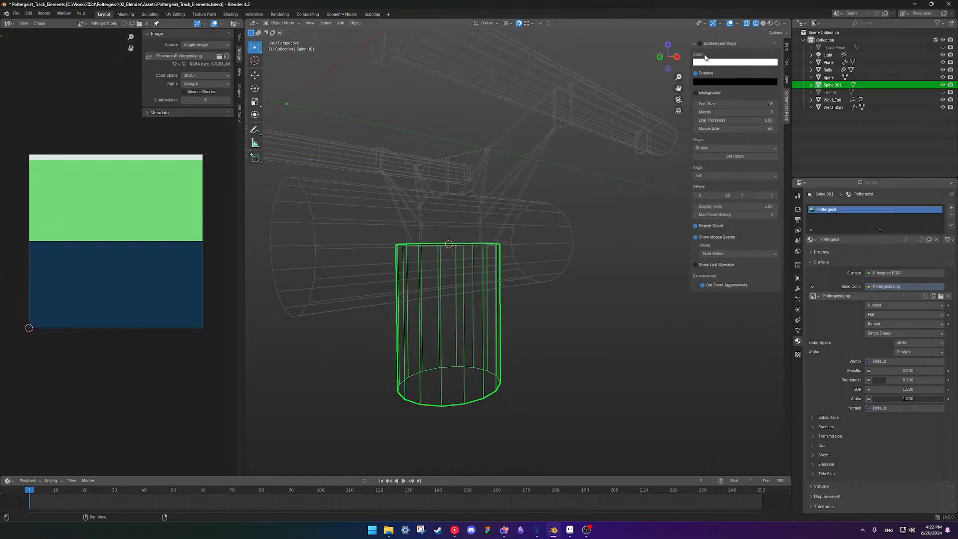
pyautogui.click(567, 300)
pyautogui.moveTo(567, 299)
pyautogui.mouseDown(button='middle')
pyautogui.moveTo(479, 301)
pyautogui.moveTo(587, 315)
pyautogui.moveTo(499, 263)
pyautogui.moveTo(579, 254)
pyautogui.moveTo(412, 275)
pyautogui.moveTo(573, 262)
pyautogui.moveTo(574, 254)
pyautogui.moveTo(464, 296)
pyautogui.moveTo(504, 297)
pyautogui.moveTo(550, 232)
pyautogui.moveTo(573, 244)
pyautogui.mouseUp(button='middle')
pyautogui.hotkey('shift', 'z')
pyautogui.scroll(-3, 411, 274)
# Compare the vertical pipe with the reference video and check the global coordinates of its top-end vertices.
pyautogui.hotkey('alt', 'Tab')
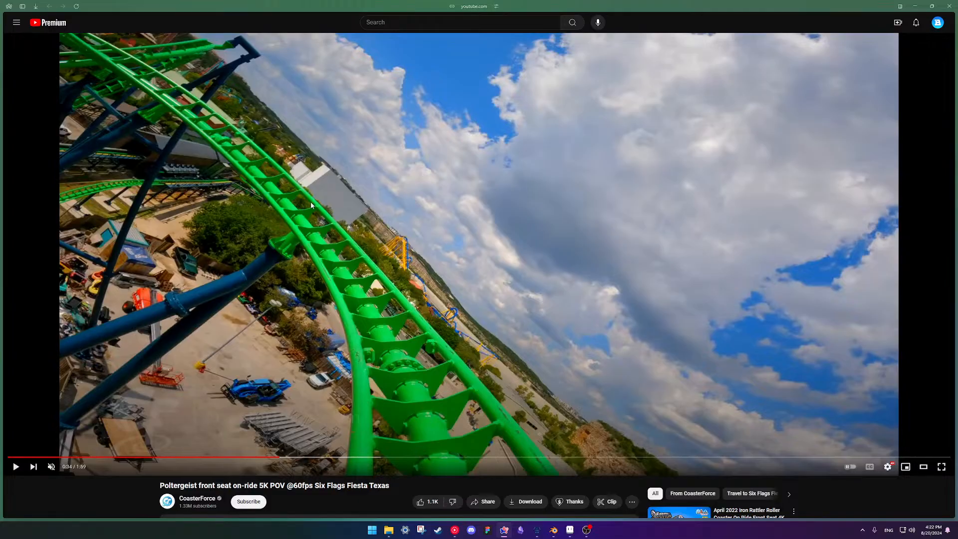
pyautogui.hotkey('alt', 'Tab')
pyautogui.scroll(-6, 490, 272)
pyautogui.moveTo(474, 224); pyautogui.dragTo(536, 321, button='middle')
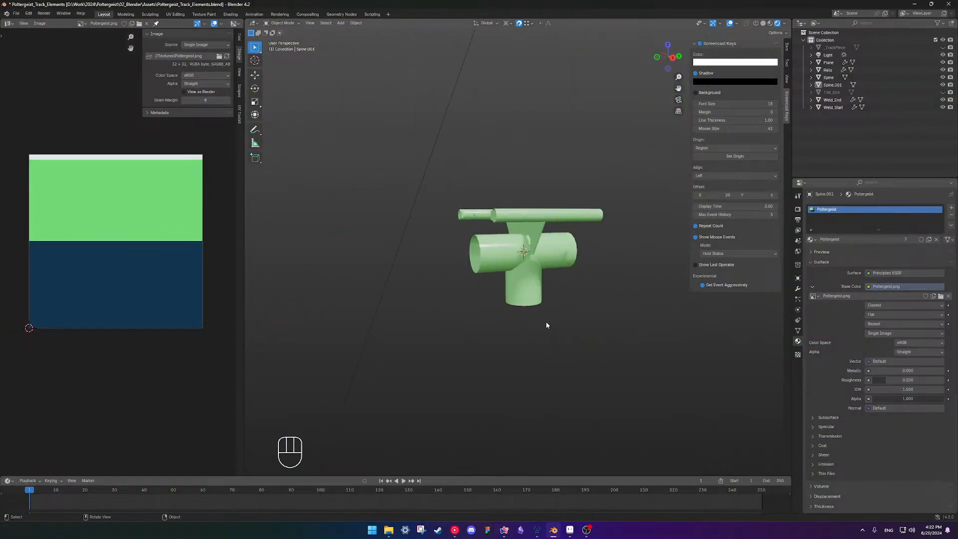
pyautogui.press('KP_1')
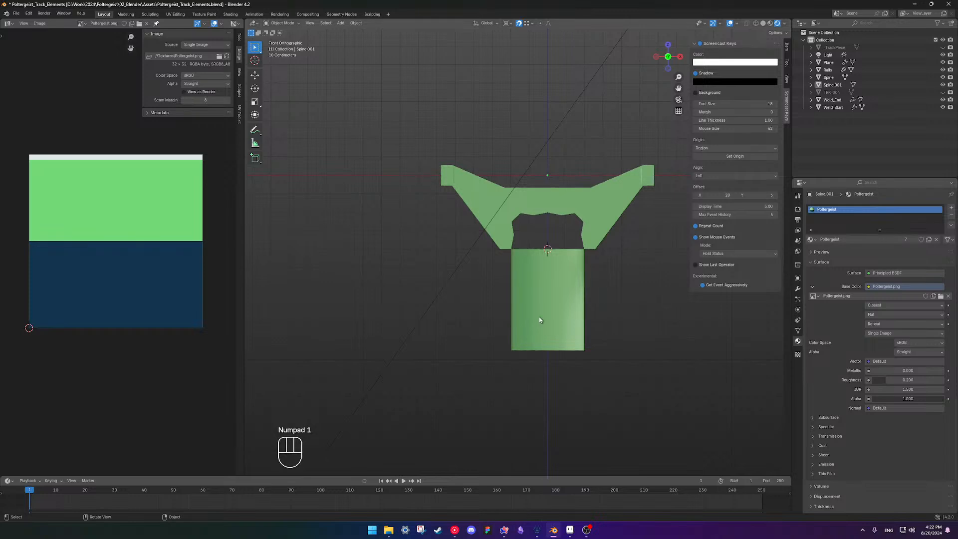
pyautogui.press('Tab')
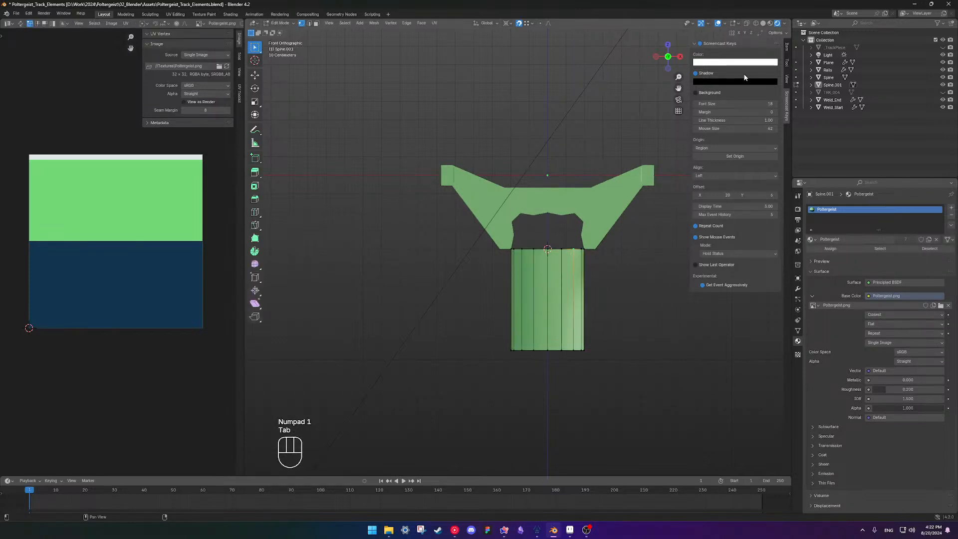
pyautogui.click(787, 47)
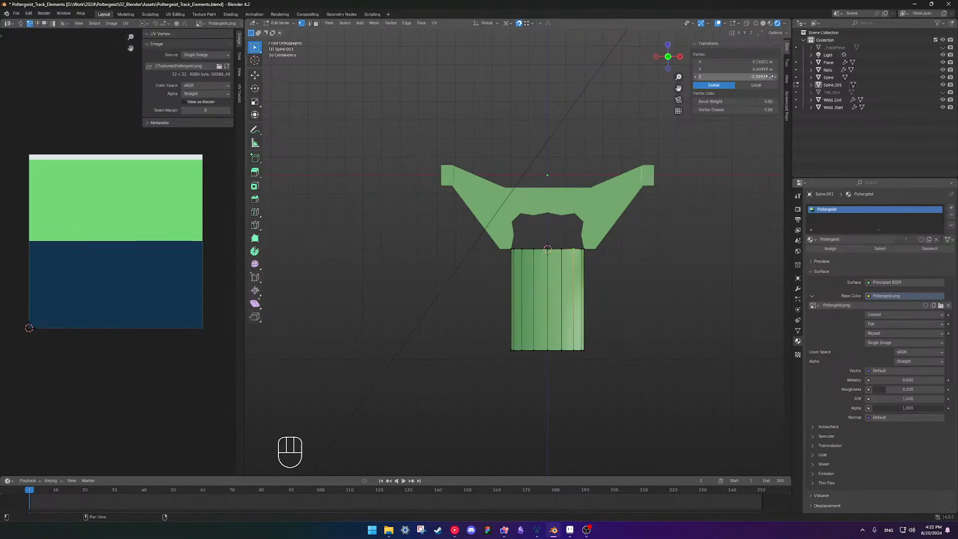
pyautogui.click(756, 85)
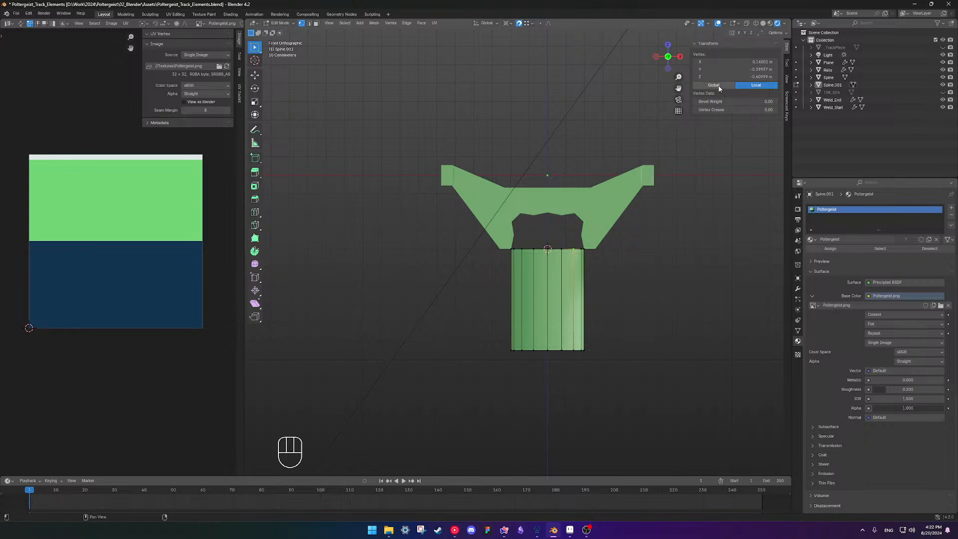
pyautogui.click(718, 87)
pyautogui.moveTo(494, 228); pyautogui.dragTo(682, 260)
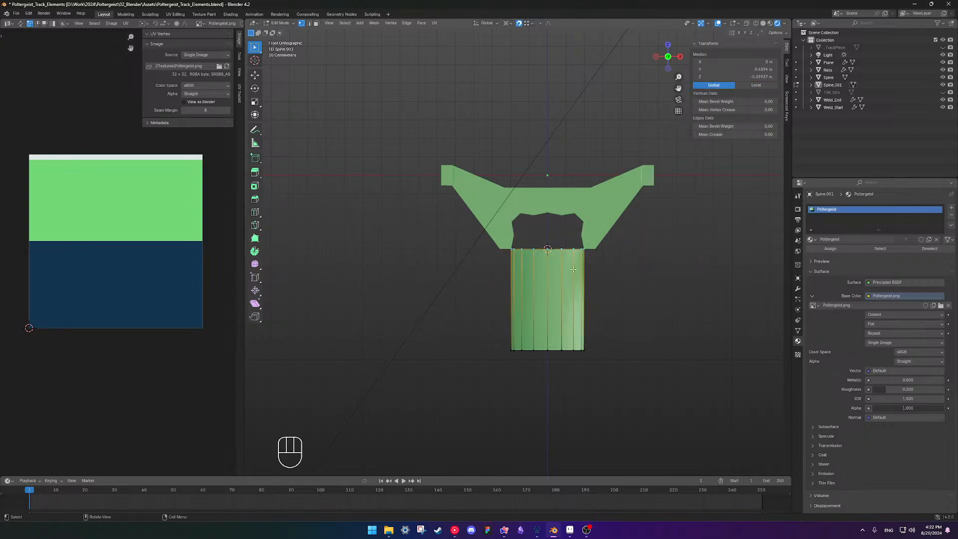
# Set the global Z position of the vertical pipe's bottom-end vertices to -0.95 m.
pyautogui.moveTo(454, 316); pyautogui.dragTo(627, 354)
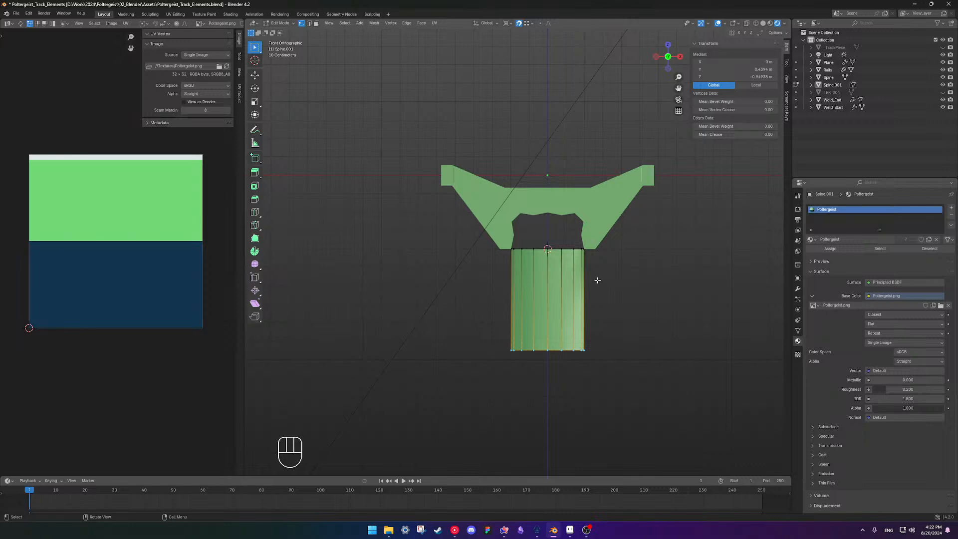
pyautogui.scroll(4, 597, 280)
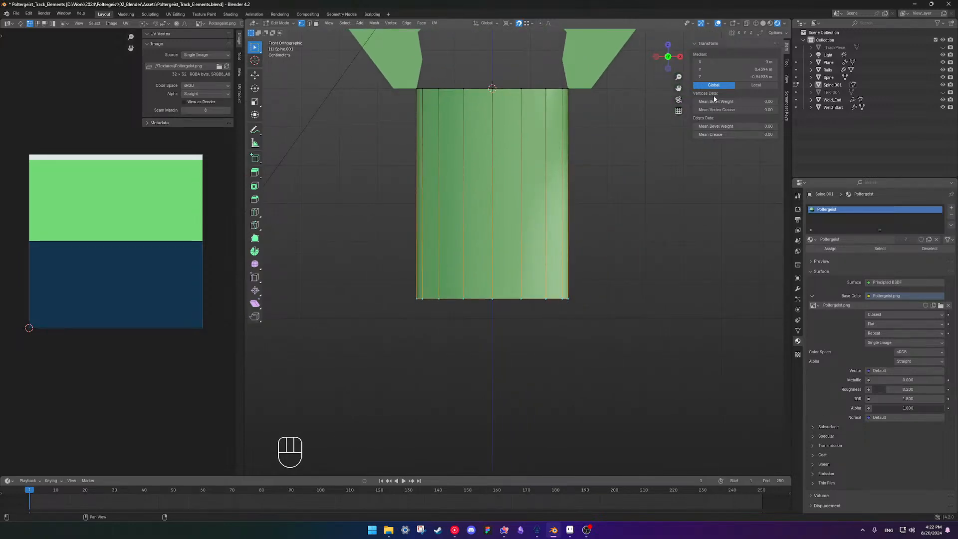
pyautogui.click(731, 78)
pyautogui.moveTo(731, 78); pyautogui.dragTo(702, 89)
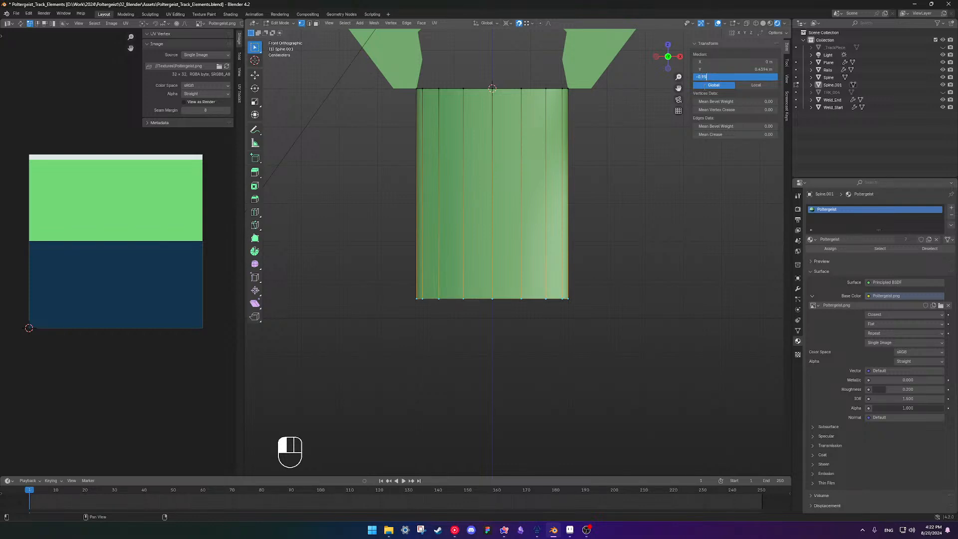
pyautogui.write('95')
pyautogui.press('Return')
pyautogui.click(580, 279)
pyautogui.scroll(-3, 416, 270)
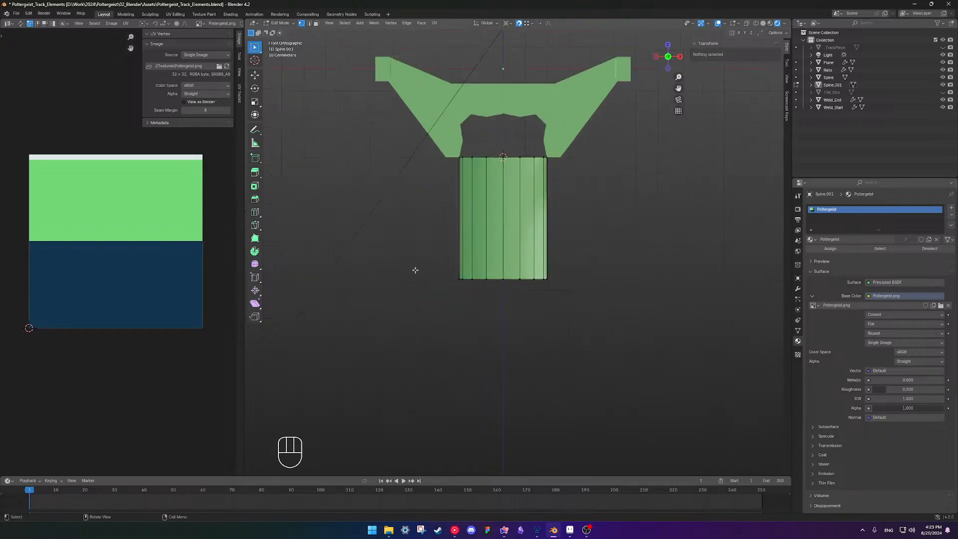
pyautogui.scroll(-1, 416, 270)
pyautogui.moveTo(400, 260); pyautogui.dragTo(532, 307)
pyautogui.hotkey('alt', 'a')
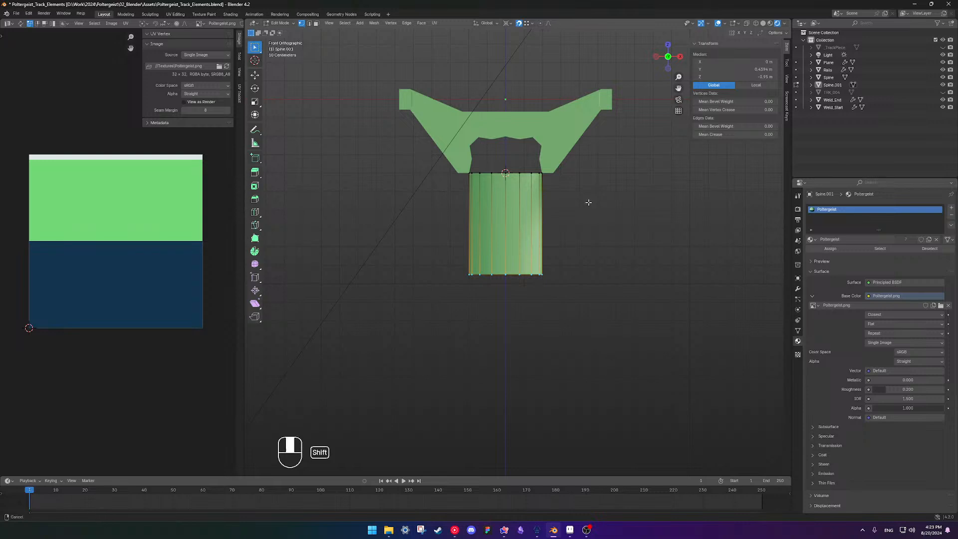
# Finish editing the vertical pipe's mesh and apply all transforms to the object.
pyautogui.moveTo(588, 203); pyautogui.dragTo(519, 235, button='middle')
pyautogui.press('Tab')
pyautogui.scroll(-1, 519, 234)
pyautogui.click(517, 289)
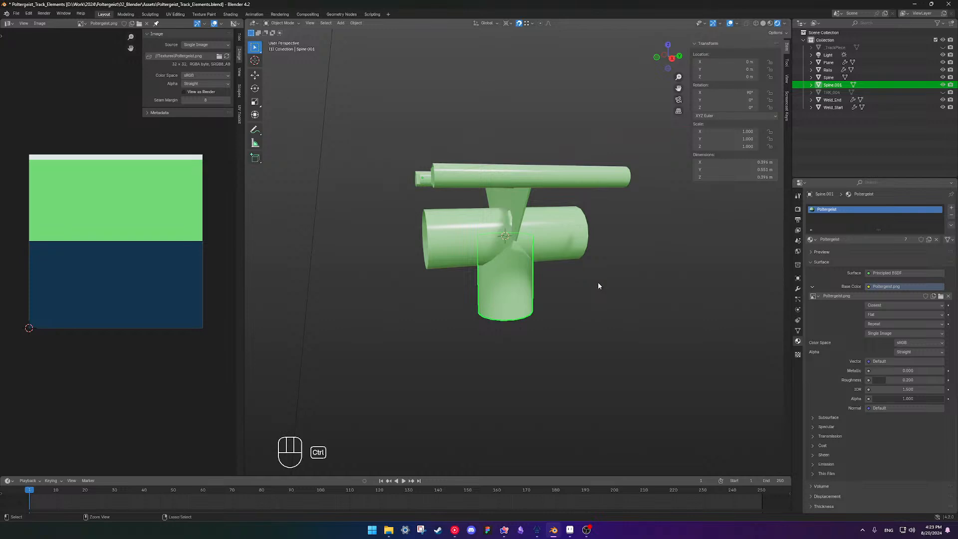
pyautogui.hotkey('ctrl', 'a')
pyautogui.click(598, 283)
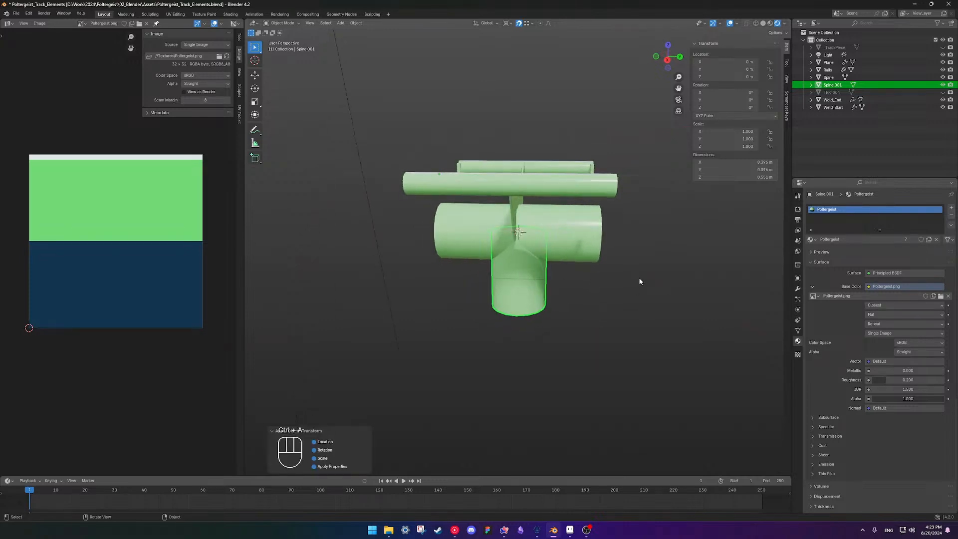
# Reset the 3D cursor to the world origin and set the Weld_End object's origin to it.
pyautogui.moveTo(639, 278); pyautogui.dragTo(538, 239, button='middle')
pyautogui.click(488, 237)
pyautogui.click(490, 198)
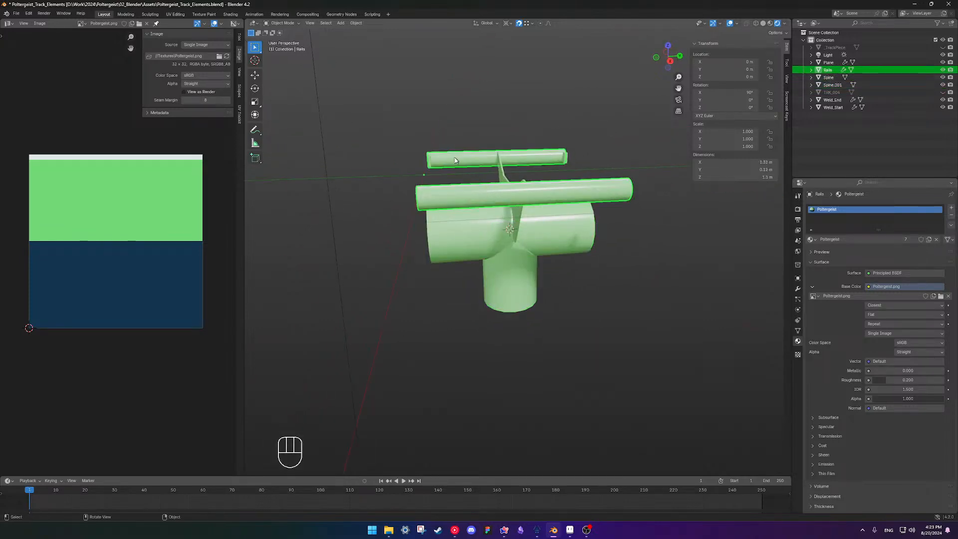
pyautogui.click(427, 164)
pyautogui.click(566, 160)
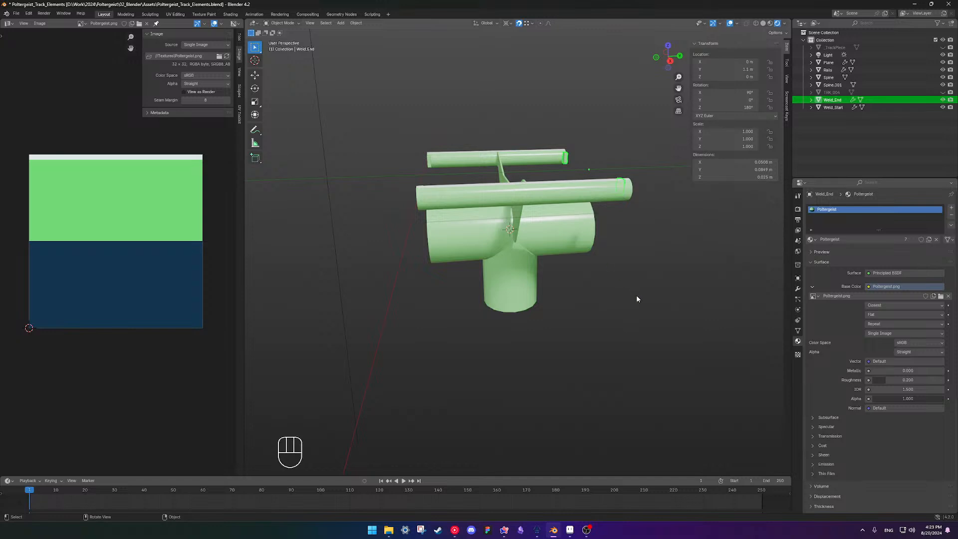
pyautogui.moveTo(636, 296); pyautogui.dragTo(573, 189, button='middle')
pyautogui.hotkey('shift', 's')
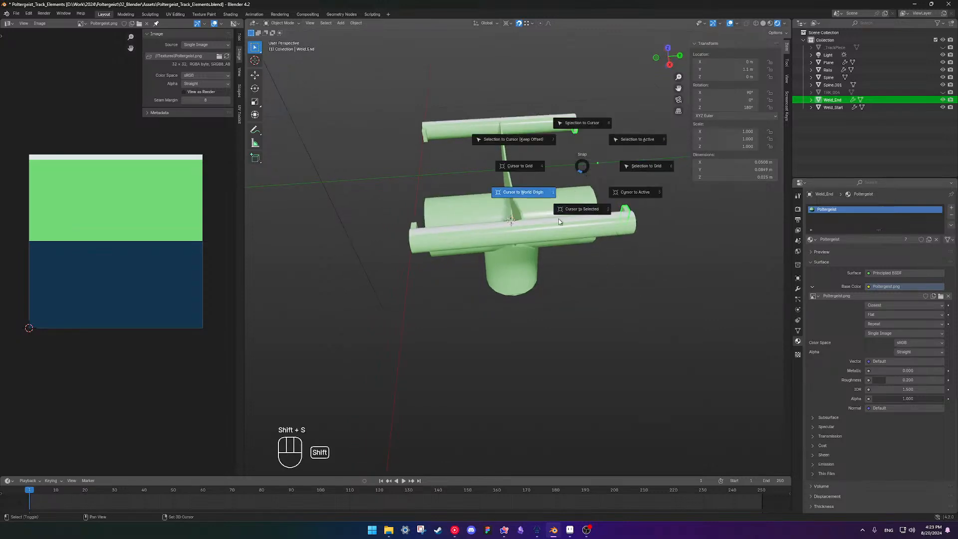
pyautogui.click(526, 225)
pyautogui.rightClick(589, 139)
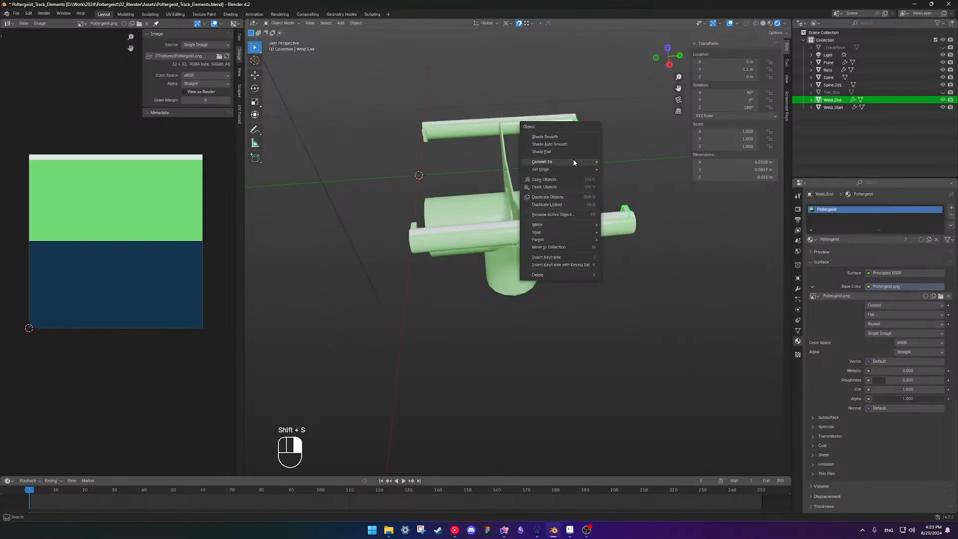
pyautogui.moveTo(572, 169)
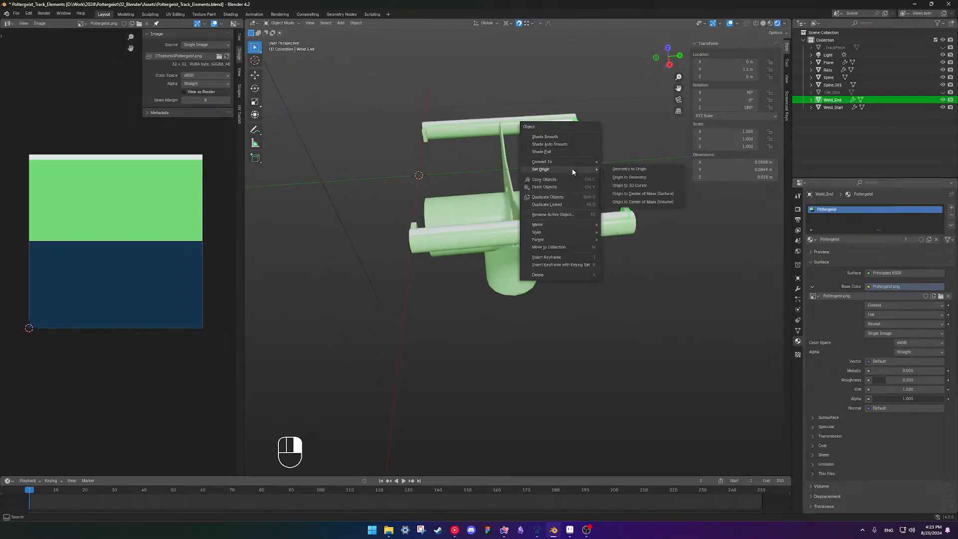
pyautogui.click(638, 185)
# Inspect the vertical pipe and its junction with the spine from several sides.
pyautogui.moveTo(557, 301); pyautogui.dragTo(562, 270, button='middle')
pyautogui.click(509, 287)
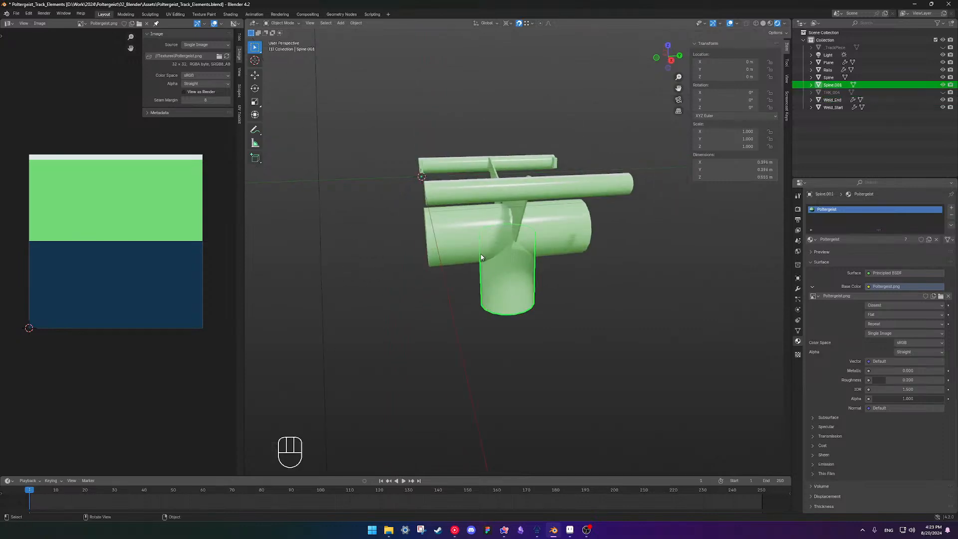
pyautogui.scroll(-2, 483, 258)
pyautogui.keyDown('shift'); pyautogui.moveTo(505, 250); pyautogui.dragTo(485, 269, button='middle'); pyautogui.keyUp('shift')
pyautogui.scroll(5, 513, 303)
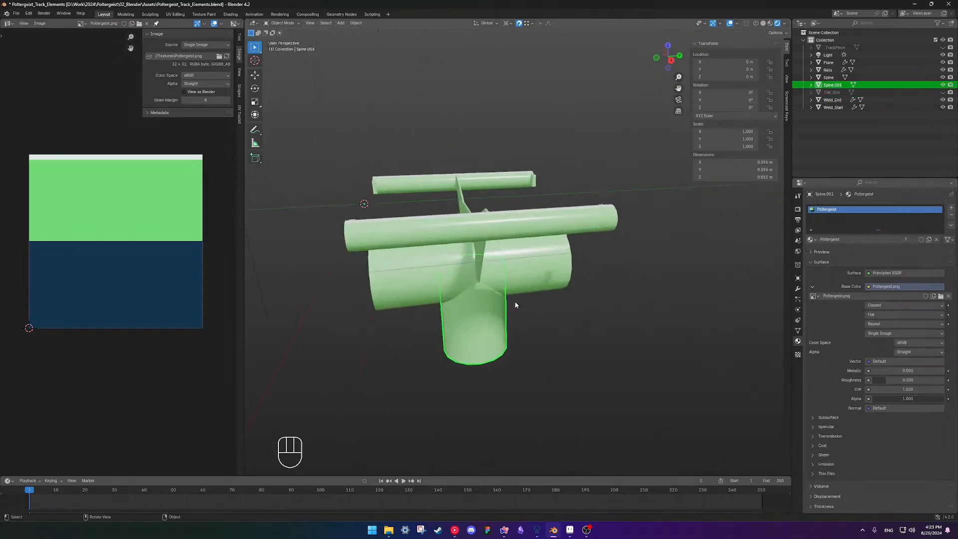
pyautogui.scroll(-3, 439, 294)
pyautogui.keyDown('shift'); pyautogui.moveTo(463, 307); pyautogui.dragTo(564, 283, button='middle'); pyautogui.keyUp('shift')
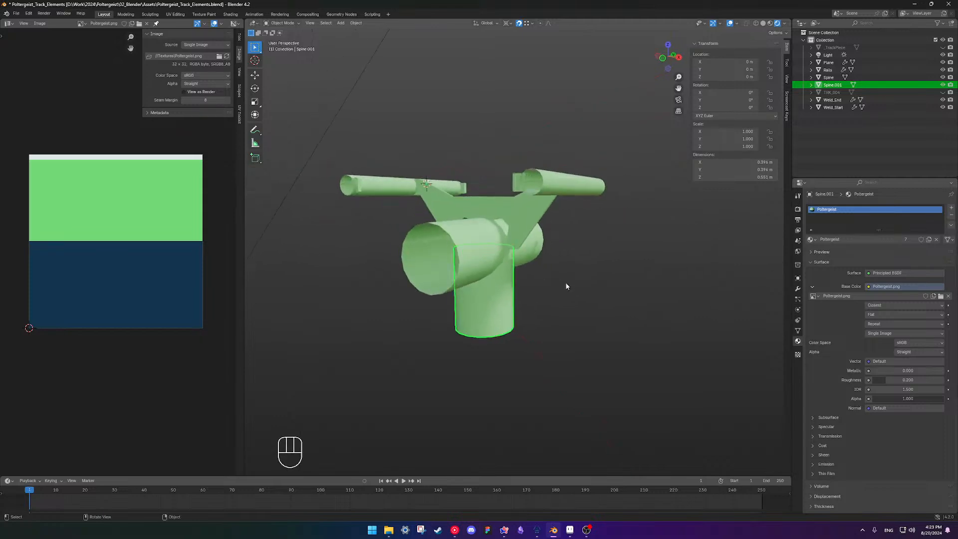
pyautogui.click(565, 282)
pyautogui.scroll(1, 491, 311)
# In wireframe view, duplicate the vertical pipe's bottom-end vertex ring in place and separate it into its own object.
pyautogui.moveTo(491, 312); pyautogui.dragTo(445, 316, button='middle')
pyautogui.press('Tab')
pyautogui.hotkey('shift', 'z')
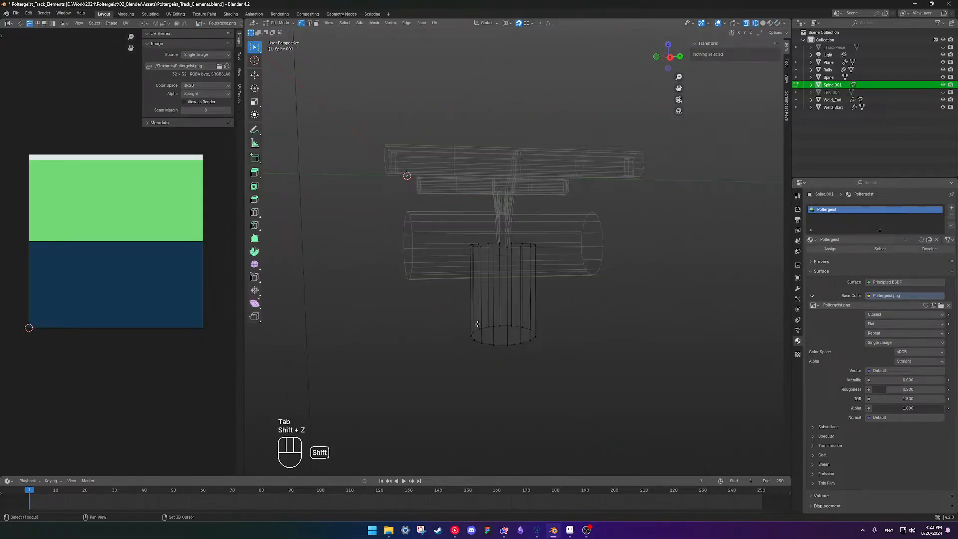
pyautogui.moveTo(444, 315); pyautogui.dragTo(644, 381)
pyautogui.keyDown('shift'); pyautogui.moveTo(512, 294); pyautogui.dragTo(510, 268, button='middle'); pyautogui.keyUp('shift')
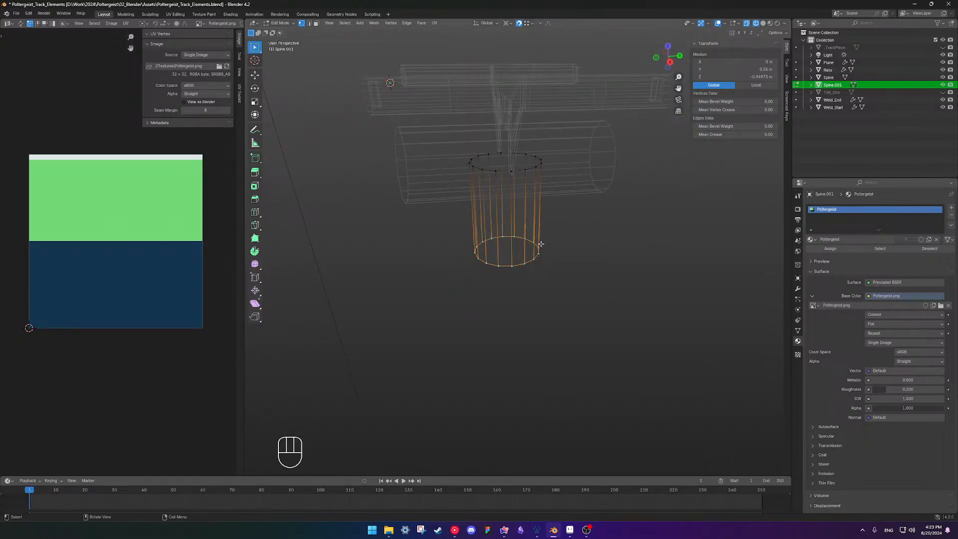
pyautogui.moveTo(540, 244)
pyautogui.keyDown('shift'); pyautogui.mouseDown(button='middle')
pyautogui.moveTo(535, 252)
pyautogui.moveTo(528, 243)
pyautogui.mouseUp(button='middle'); pyautogui.keyUp('shift')
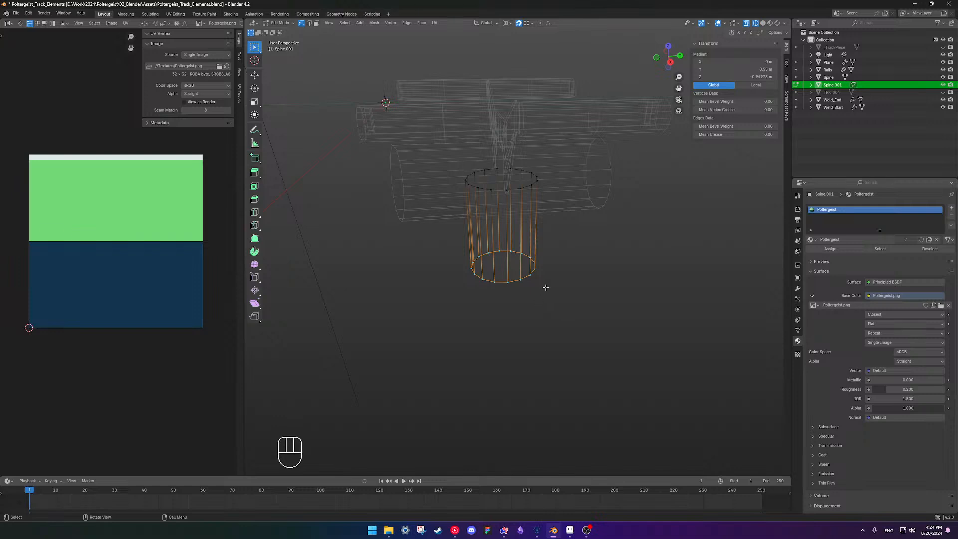
pyautogui.hotkey('shift', 'd')
pyautogui.rightClick(587, 294)
pyautogui.press('p')
pyautogui.click(587, 294)
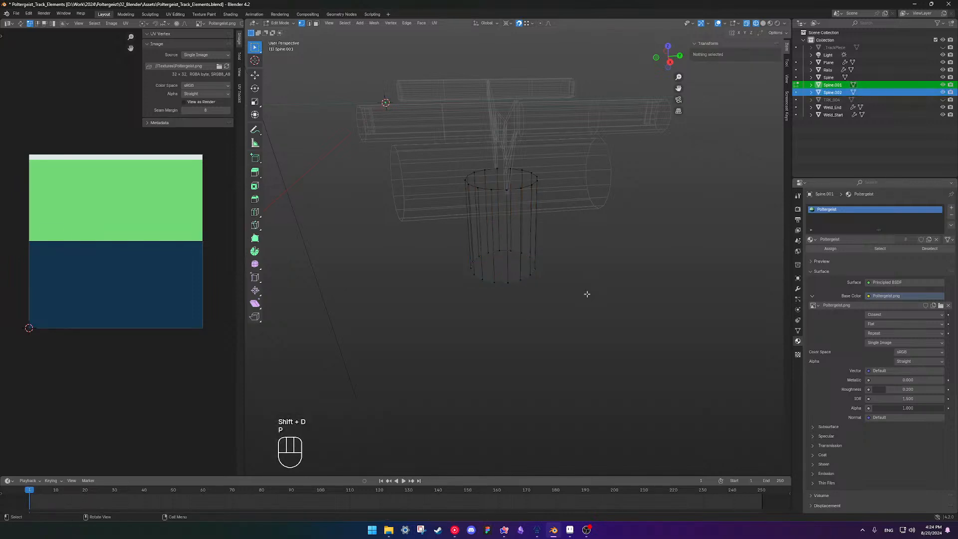
# Open the separated ring's mesh for editing, select all its vertices and snap the 3D cursor to the ring's centre.
pyautogui.press('Tab')
pyautogui.click(517, 281)
pyautogui.press('Tab')
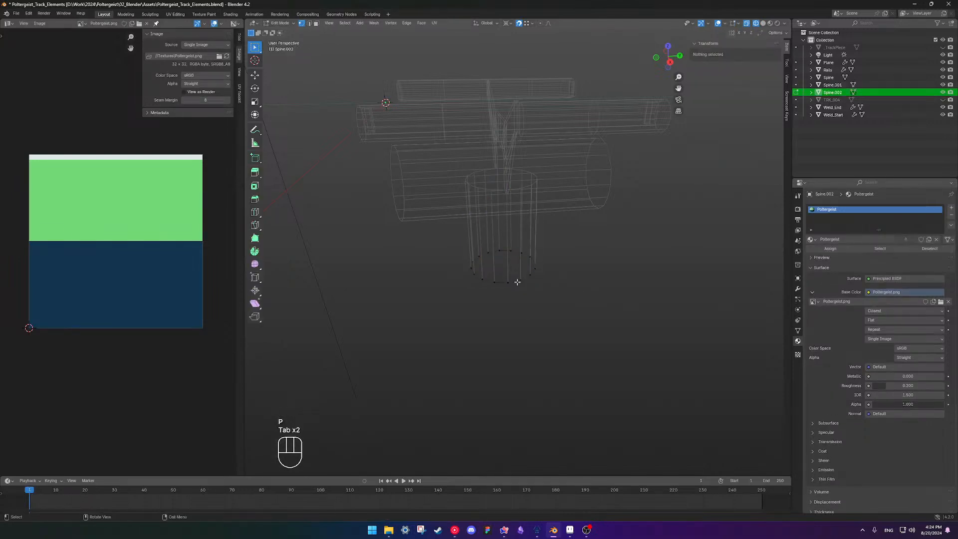
pyautogui.moveTo(433, 236); pyautogui.dragTo(536, 285)
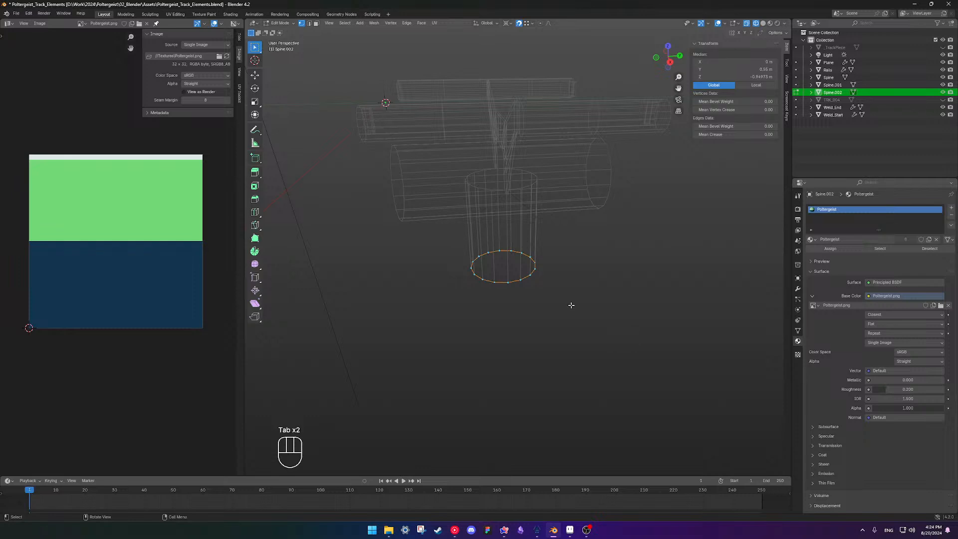
pyautogui.press('KP_7')
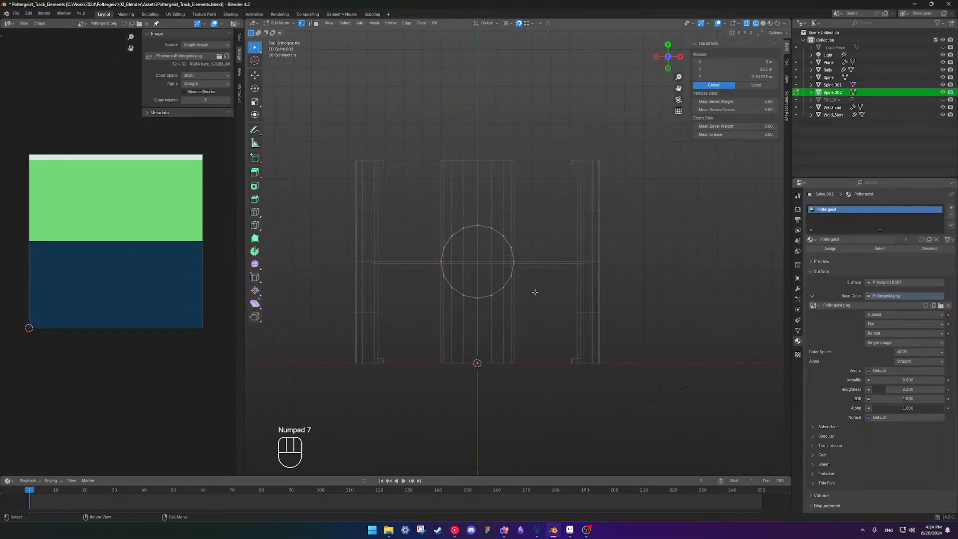
pyautogui.press('s')
pyautogui.rightClick(565, 294)
pyautogui.hotkey('shift', 's')
# Scale the separated ring by 1.78 about its centre.
pyautogui.press('s')
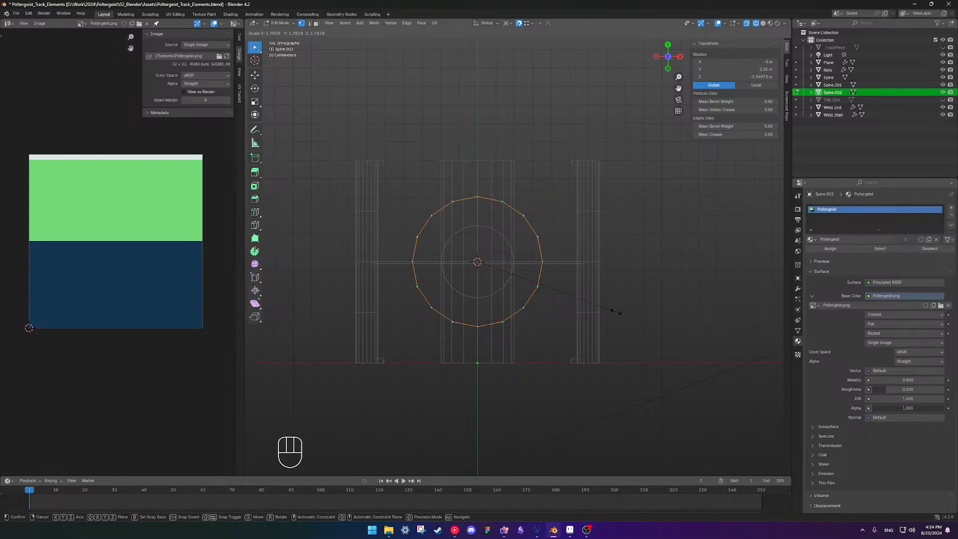
pyautogui.write('1.78')
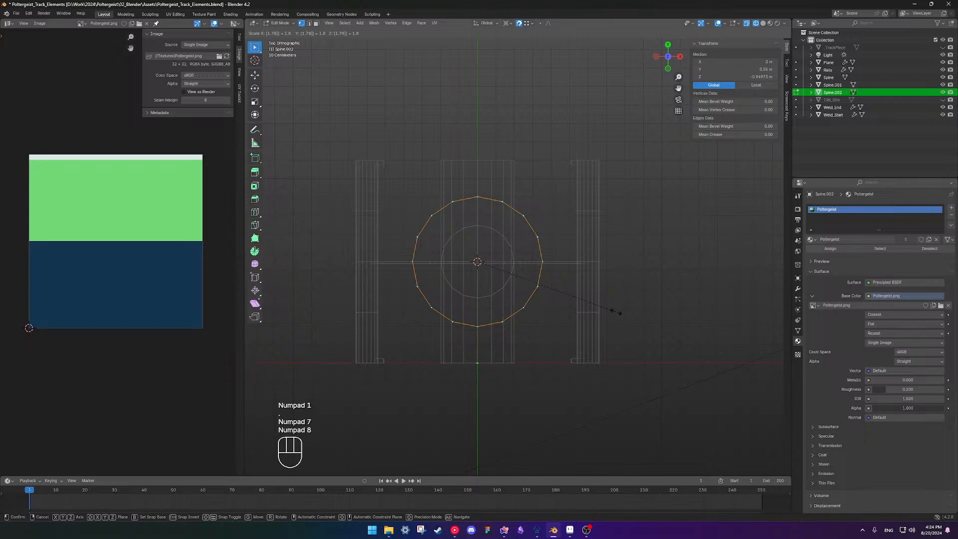
pyautogui.press('Return')
pyautogui.moveTo(534, 311); pyautogui.dragTo(488, 271, button='middle')
pyautogui.press('KP_1')
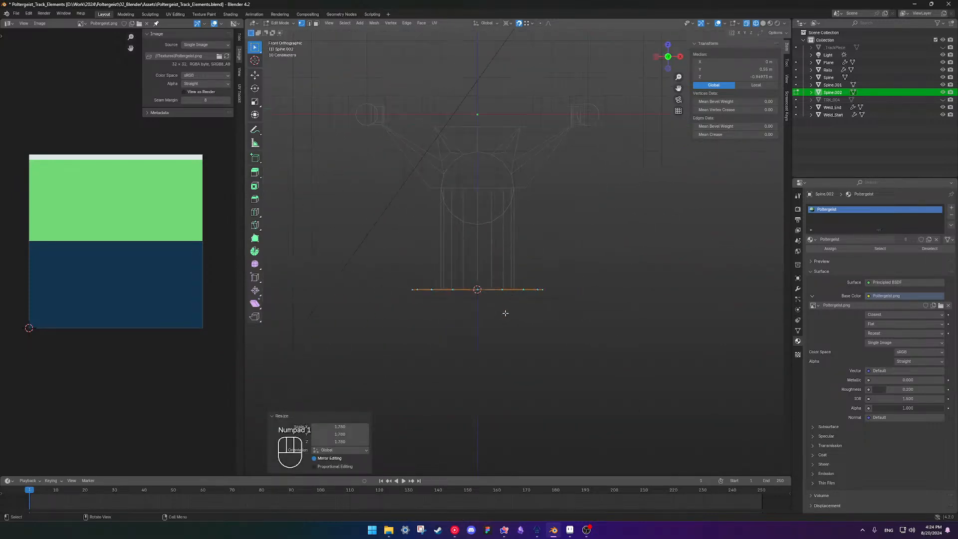
pyautogui.scroll(3, 506, 313)
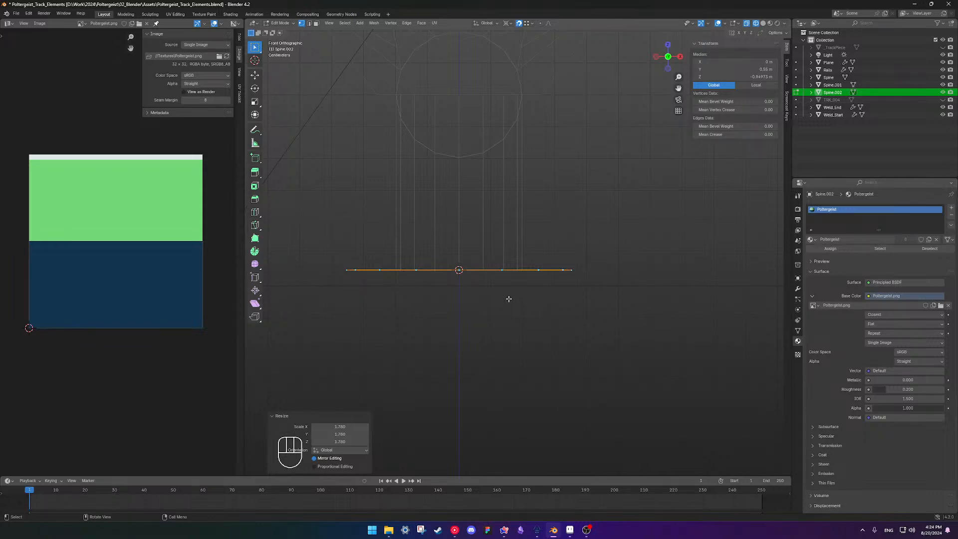
pyautogui.moveTo(508, 299)
pyautogui.mouseDown(button='middle')
pyautogui.moveTo(500, 298)
pyautogui.moveTo(514, 299)
pyautogui.mouseUp(button='middle')
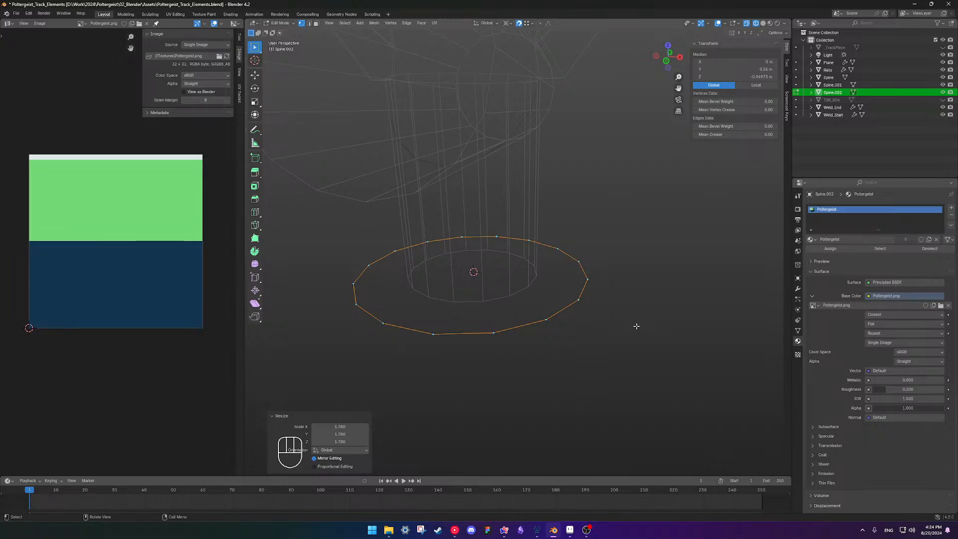
# Try to extrude the enlarged ring inward, and undo both the extrusion and the 1.78 scaling.
pyautogui.press('e')
pyautogui.press('s')
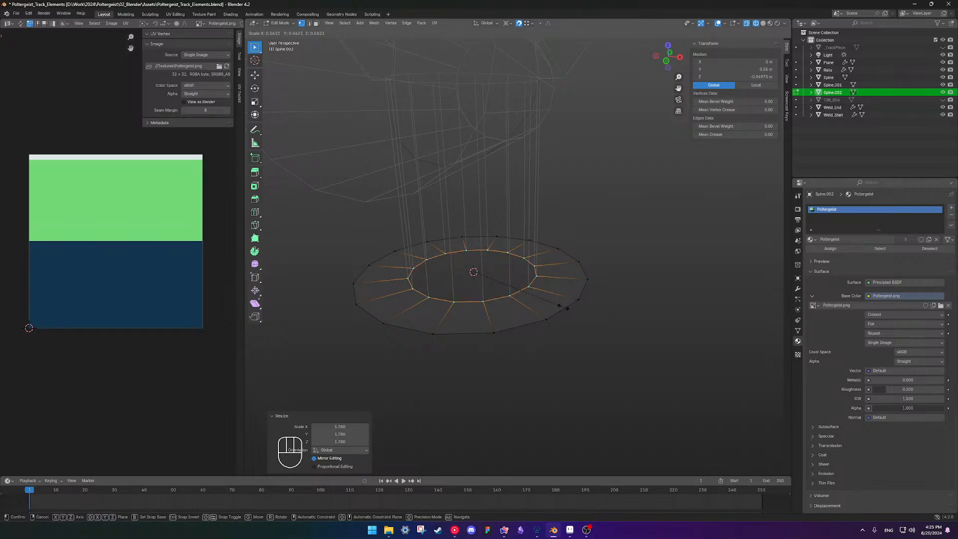
pyautogui.hotkey('ctrl', 'z')
pyautogui.hotkey('ctrl', 'z')
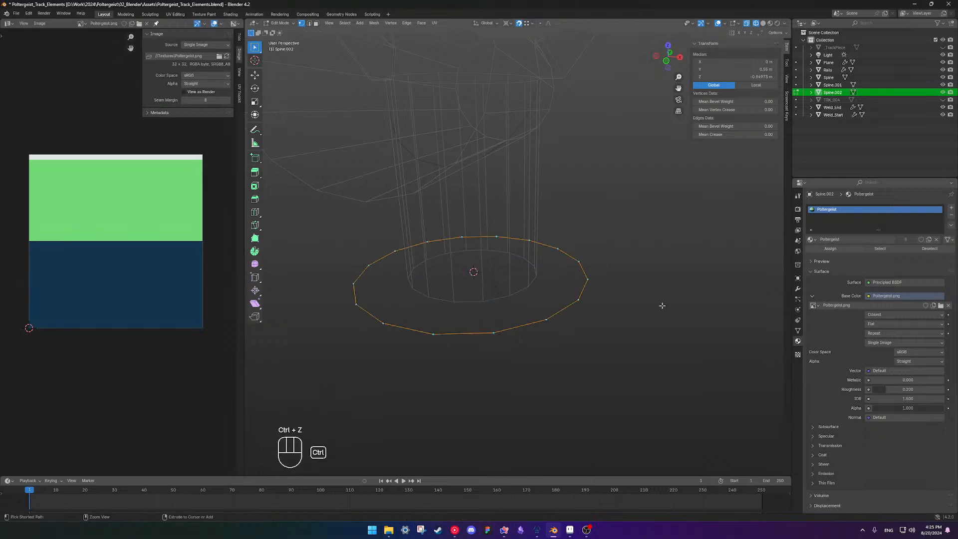
# Extrude the ring outward with a scale factor of 1.78 to form a flat flange around the pipe's bottom end.
pyautogui.press('e')
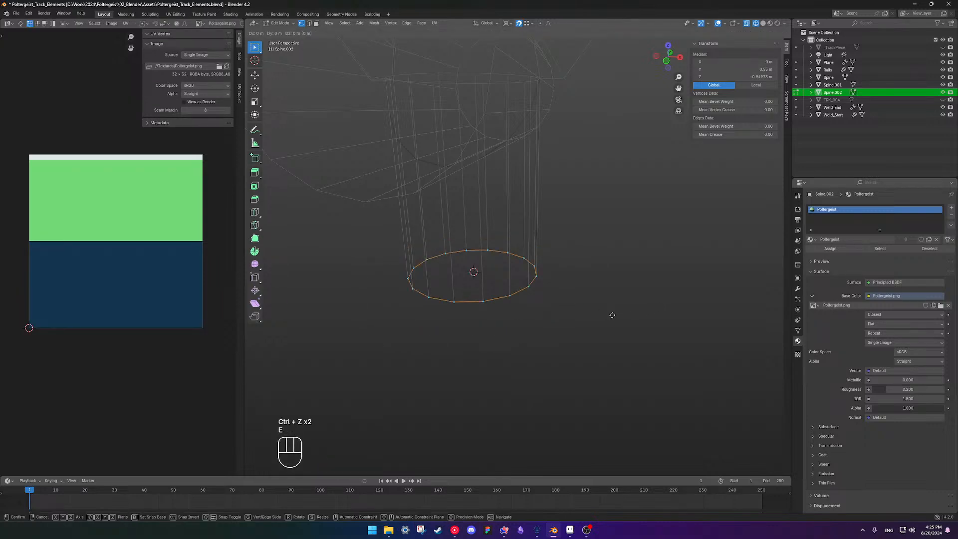
pyautogui.press('s')
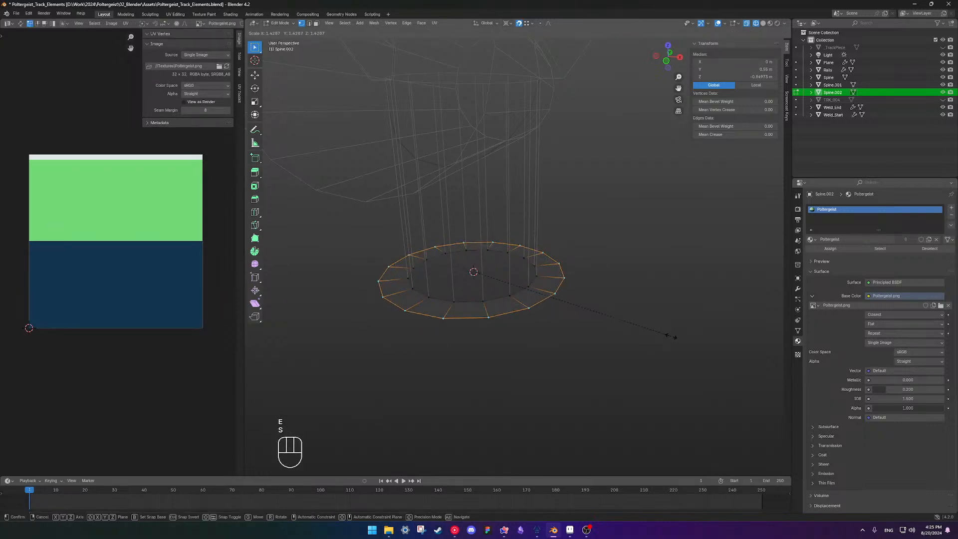
pyautogui.write('1.78')
pyautogui.press('Return')
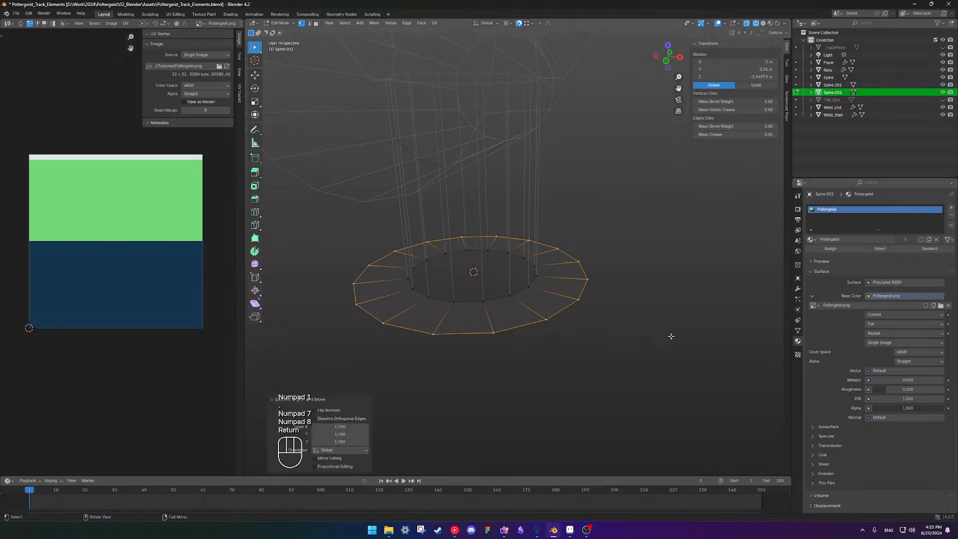
# Extrude the flange's outer edge loop by -0.11 m along the global Z axis.
pyautogui.scroll(-1, 446, 329)
pyautogui.keyDown('shift'); pyautogui.moveTo(467, 310); pyautogui.dragTo(521, 263, button='middle'); pyautogui.keyUp('shift')
pyautogui.press('KP_1')
pyautogui.press('e')
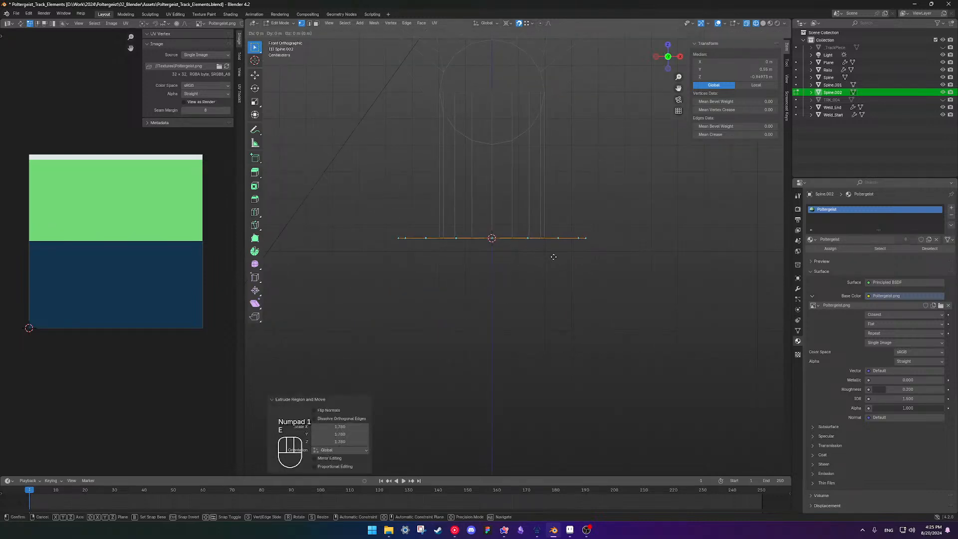
pyautogui.press('z')
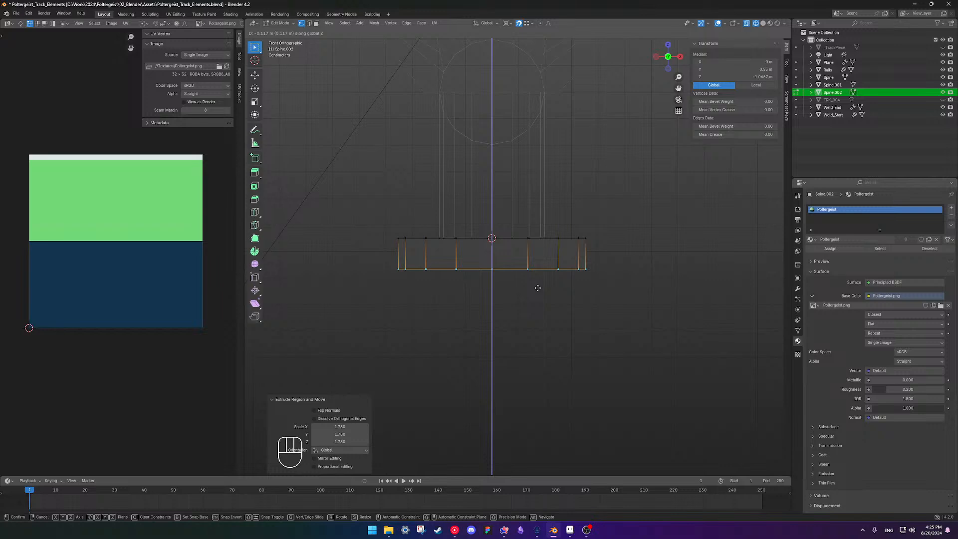
pyautogui.write('.11')
pyautogui.press('KP_Subtract')
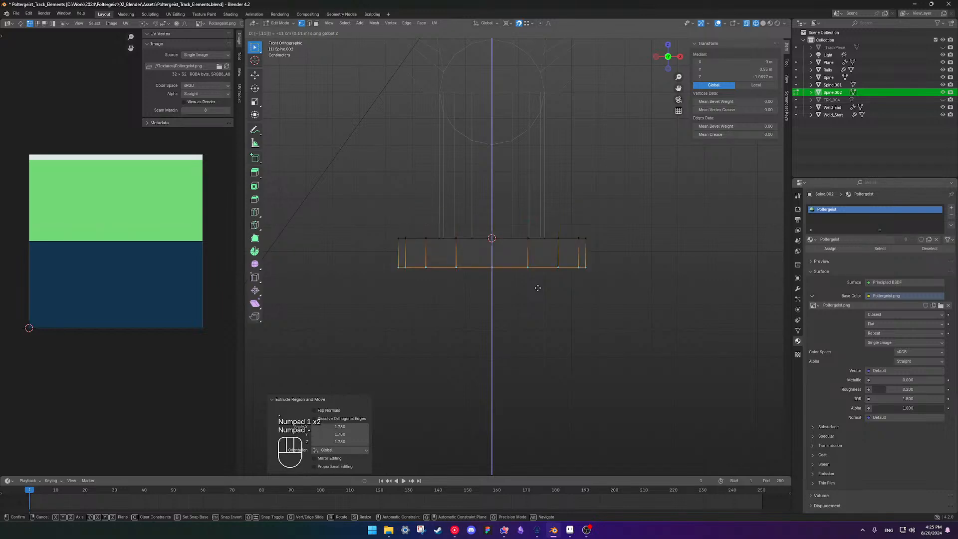
pyautogui.press('Return')
# Extrude the flange's bottom outer edge loop in place.
pyautogui.moveTo(537, 219); pyautogui.dragTo(487, 212, button='middle')
pyautogui.keyDown('alt'); pyautogui.click(487, 213); pyautogui.keyUp('alt')
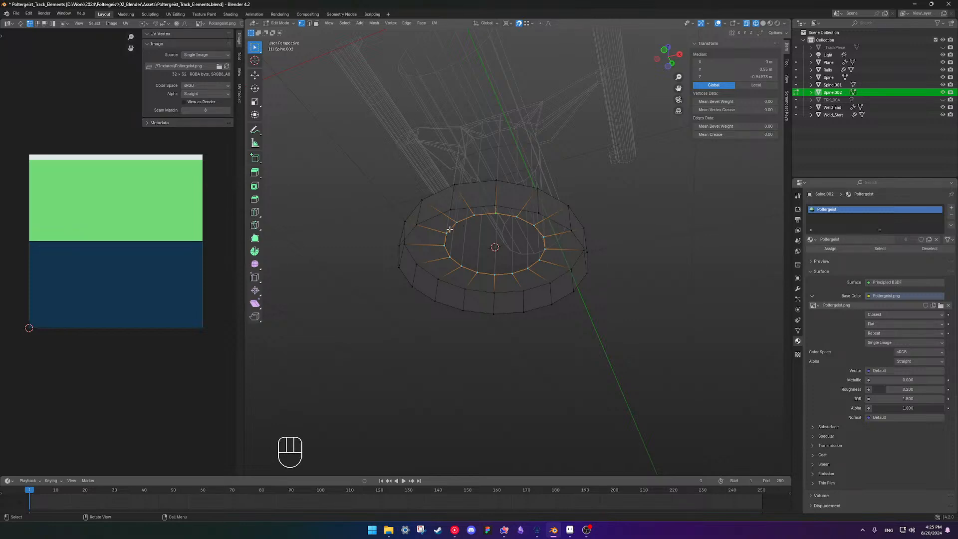
pyautogui.moveTo(449, 239); pyautogui.dragTo(450, 244, button='middle')
pyautogui.click(450, 245)
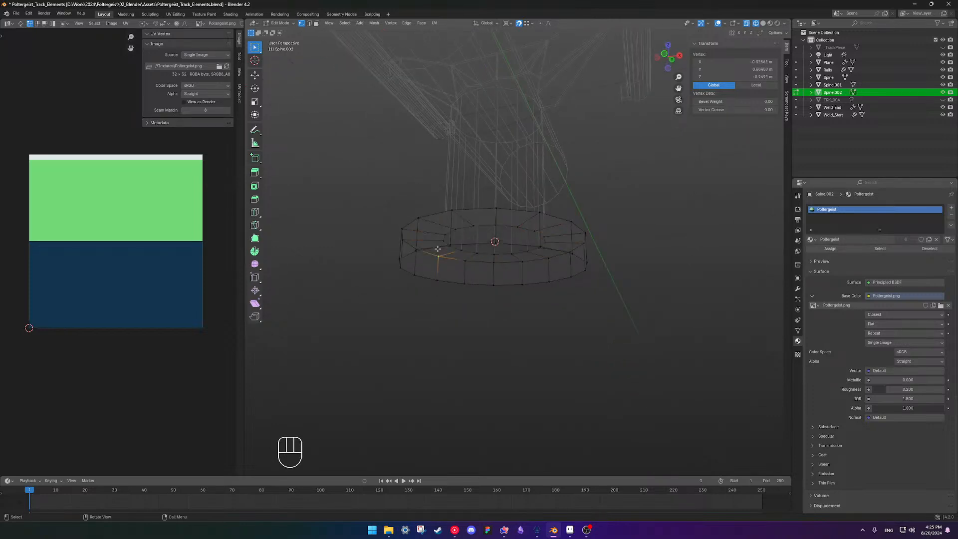
pyautogui.keyDown('alt'); pyautogui.click(451, 245); pyautogui.keyUp('alt')
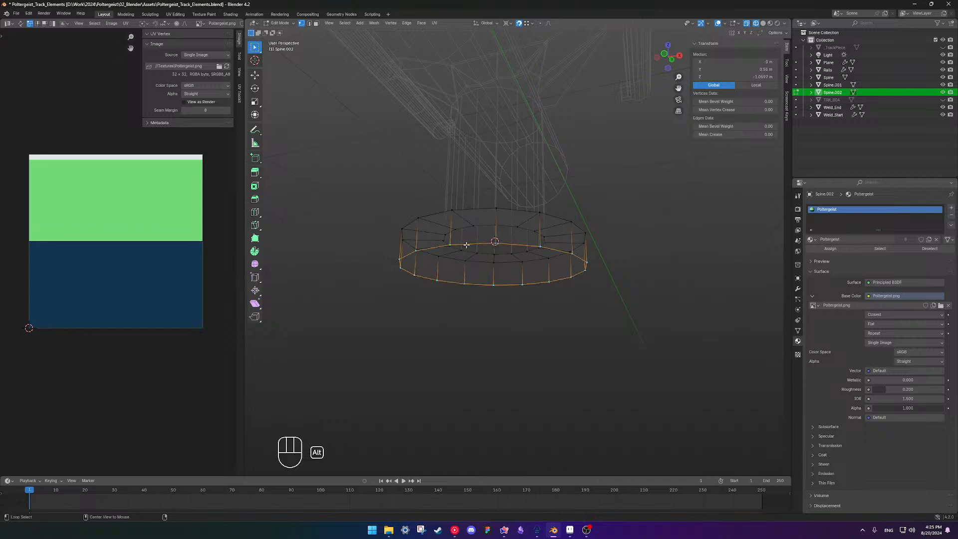
pyautogui.moveTo(450, 245); pyautogui.dragTo(494, 298, button='middle')
pyautogui.write('es')
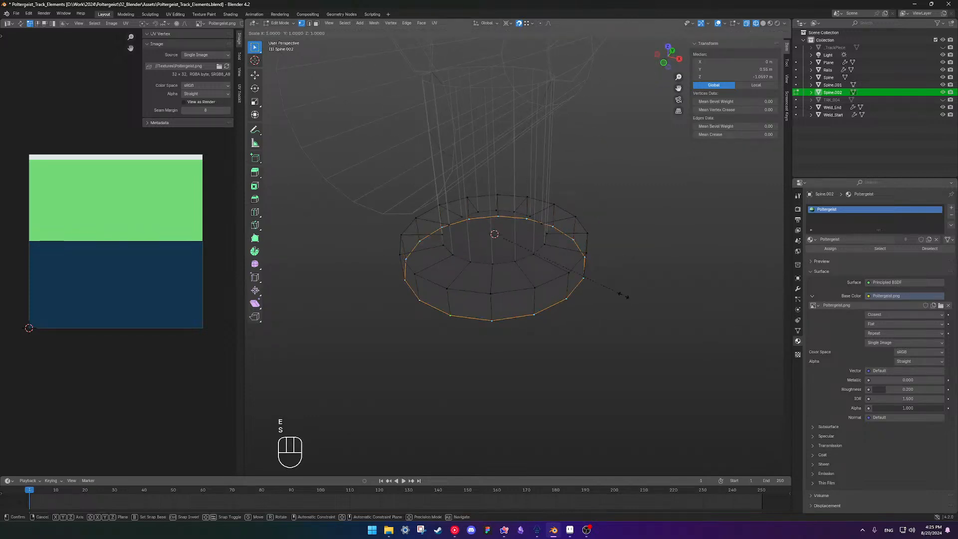
pyautogui.write('-1.78')
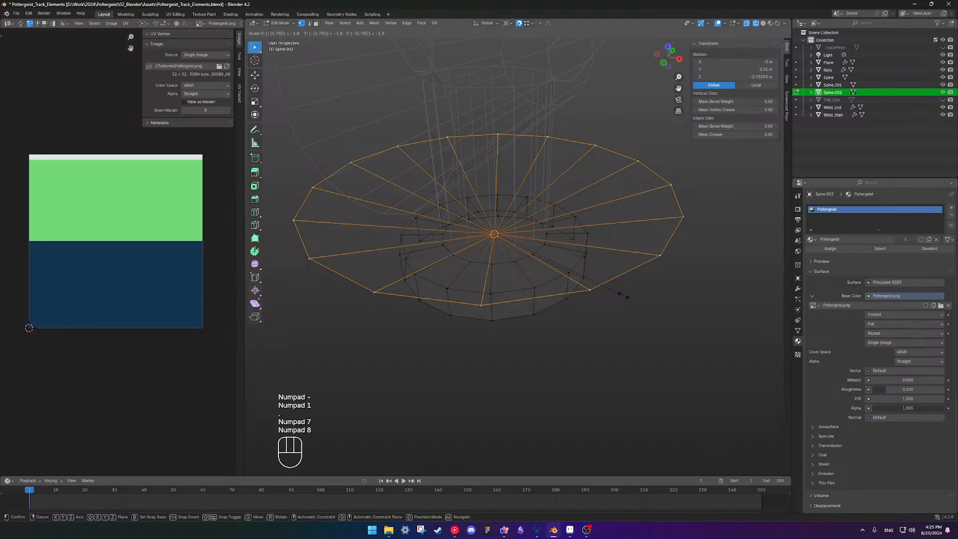
pyautogui.press('KP_Subtract')
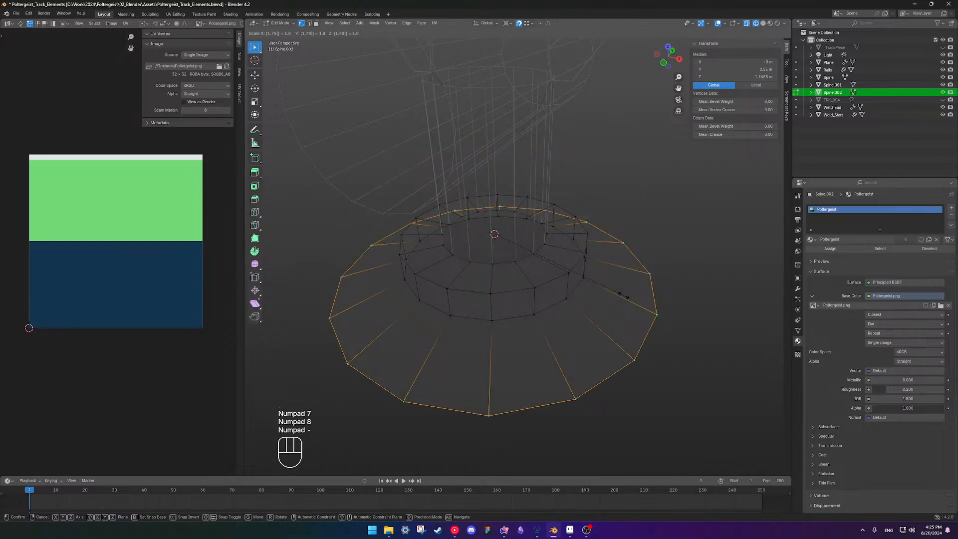
pyautogui.rightClick(623, 295)
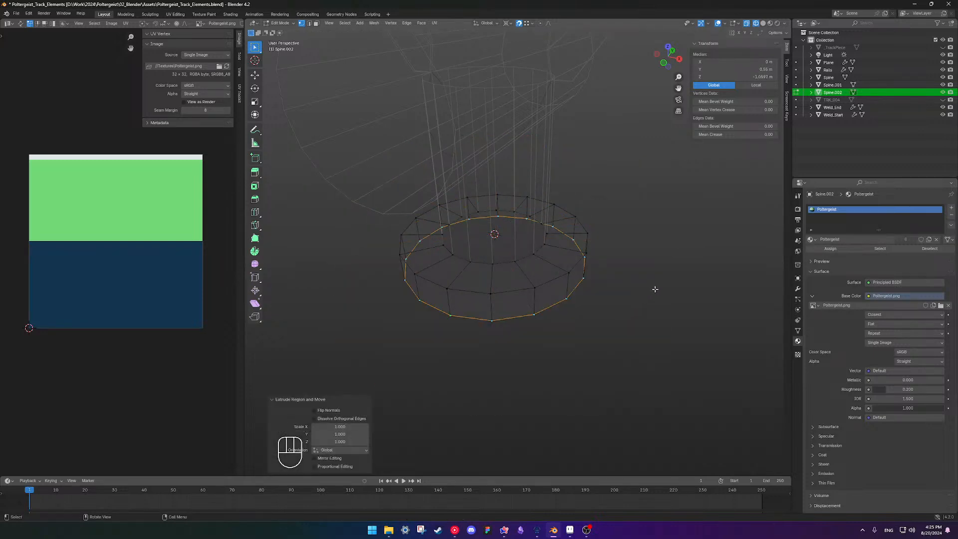
# Snap the 3D cursor to the centre of the selected bottom edge loop.
pyautogui.press('s')
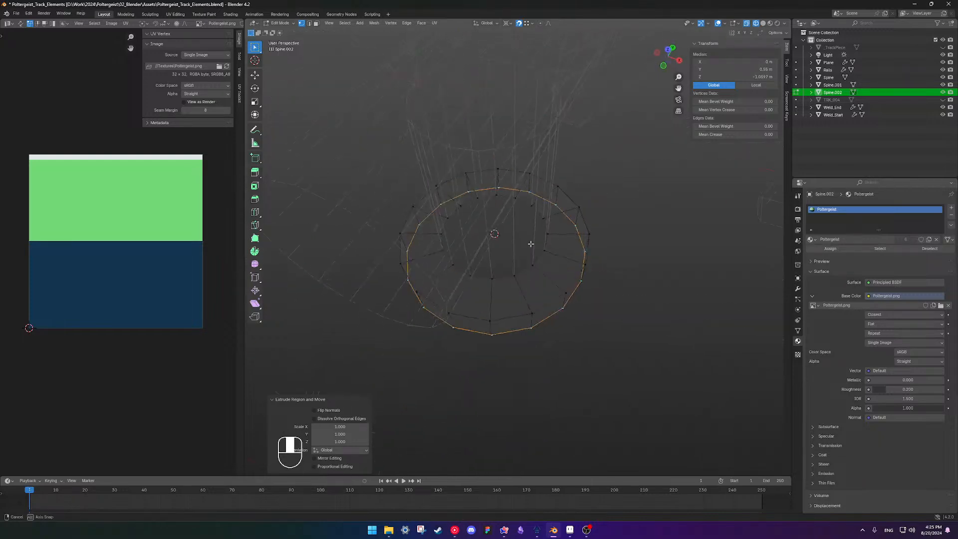
pyautogui.click(599, 224)
pyautogui.hotkey('shift', 's')
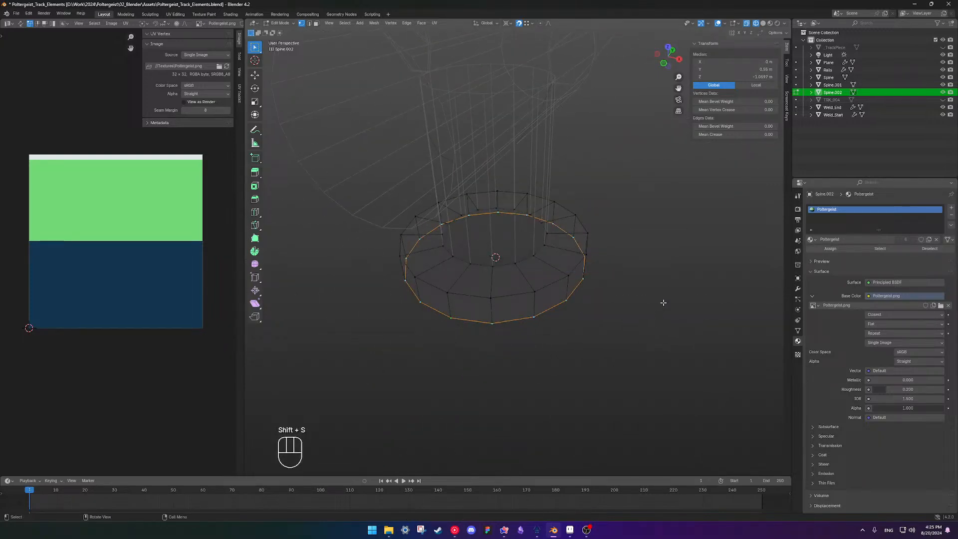
pyautogui.write('s-1.78')
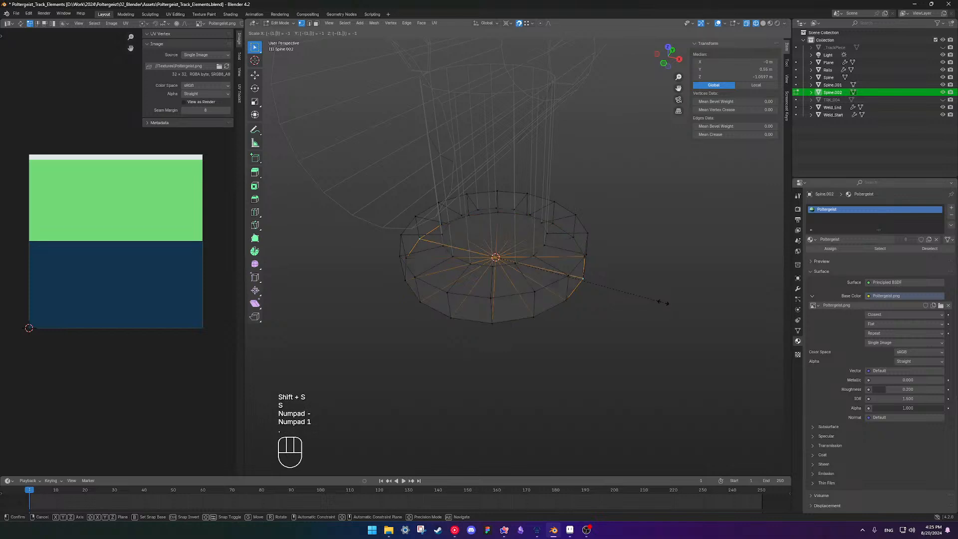
pyautogui.press('KP_Subtract')
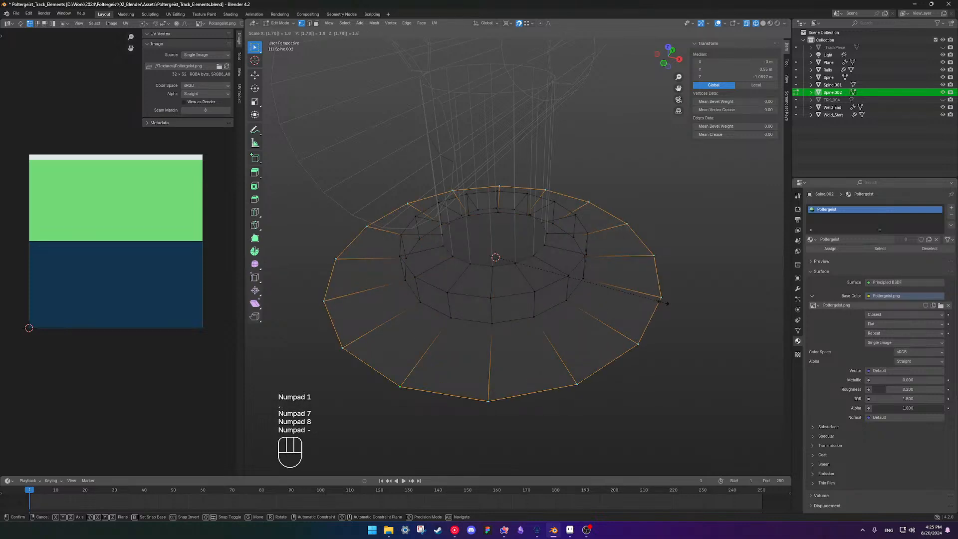
pyautogui.rightClick(651, 243)
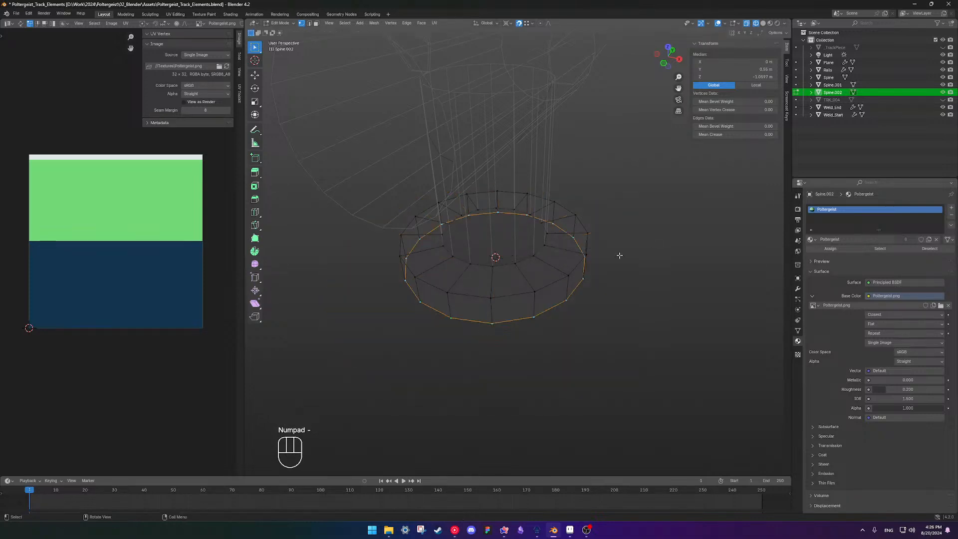
# From the top view, scale the extruded bottom loop inward by about 0.556 to match the pipe's diameter, and leave mesh editing.
pyautogui.press('s')
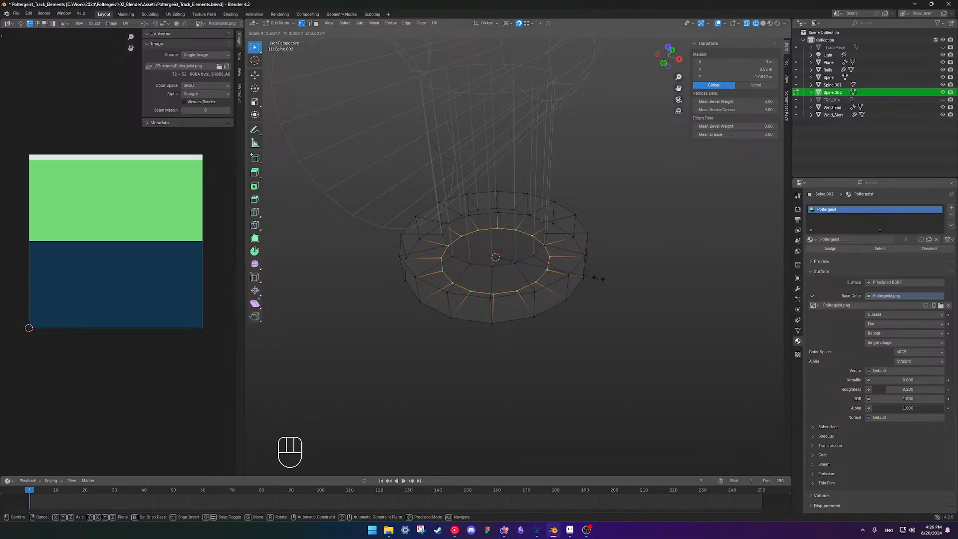
pyautogui.press('KP_7')
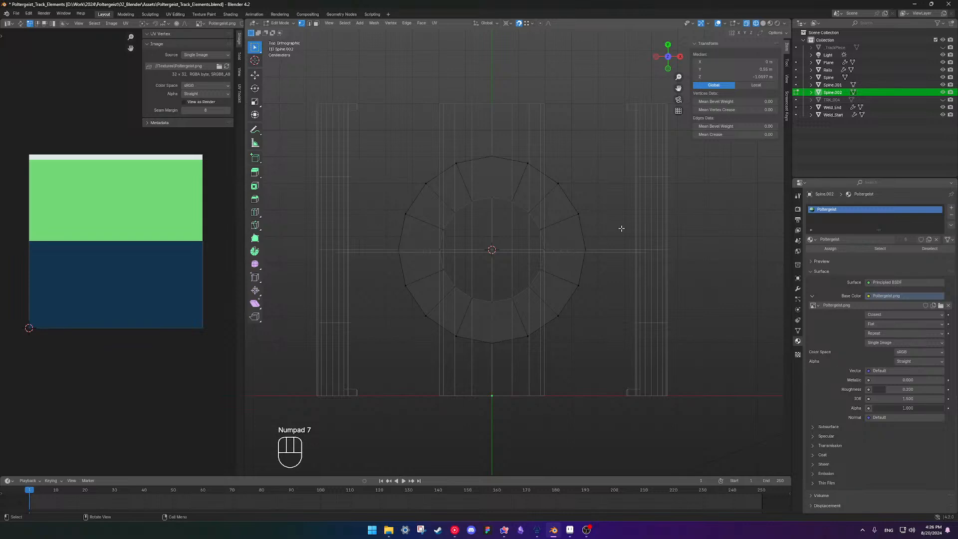
pyautogui.press('s')
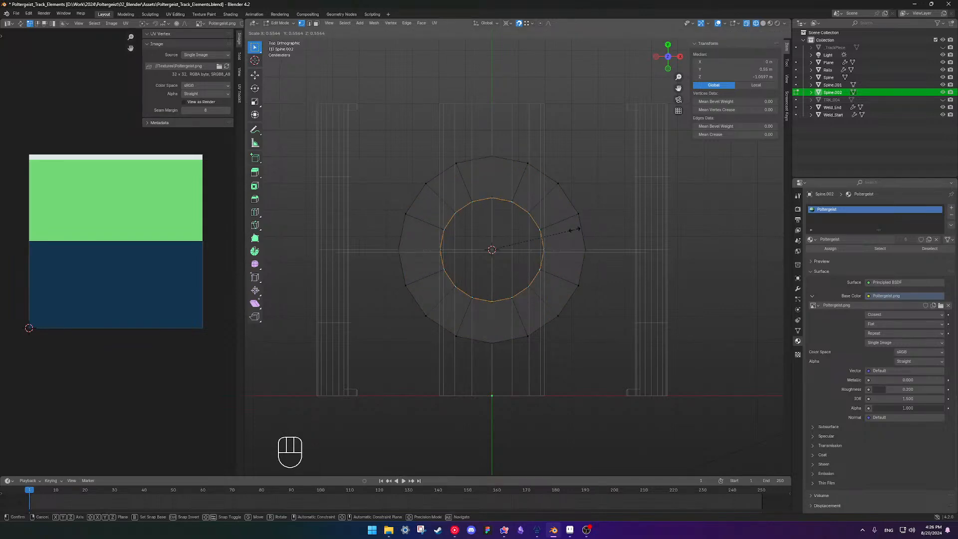
pyautogui.click(574, 229)
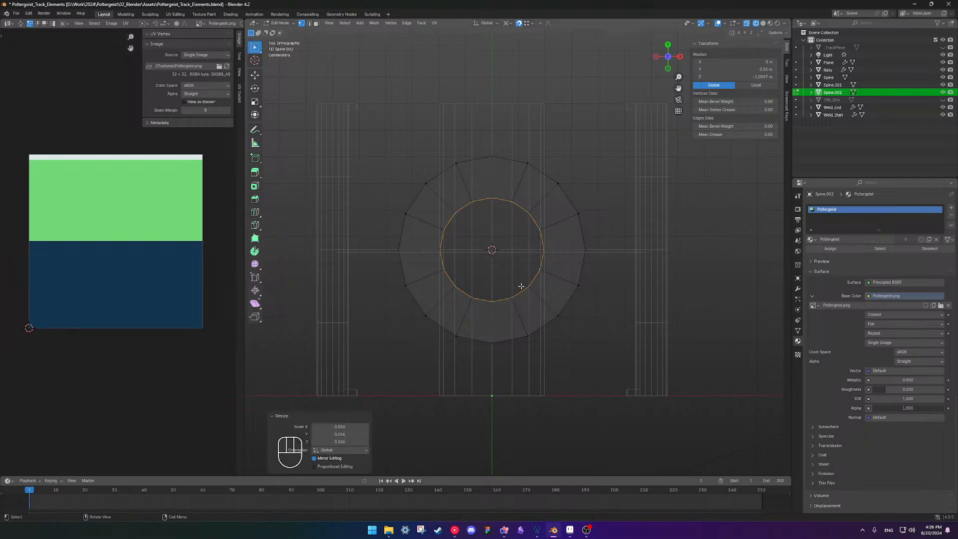
pyautogui.moveTo(540, 314); pyautogui.dragTo(598, 287, button='middle')
pyautogui.press('Tab')
pyautogui.moveTo(535, 249); pyautogui.dragTo(543, 279, button='middle')
# Resume mesh editing, turn off the wireframe display, select the flange's top outer edge loop and open the edge operations.
pyautogui.press('Tab')
pyautogui.click(543, 279)
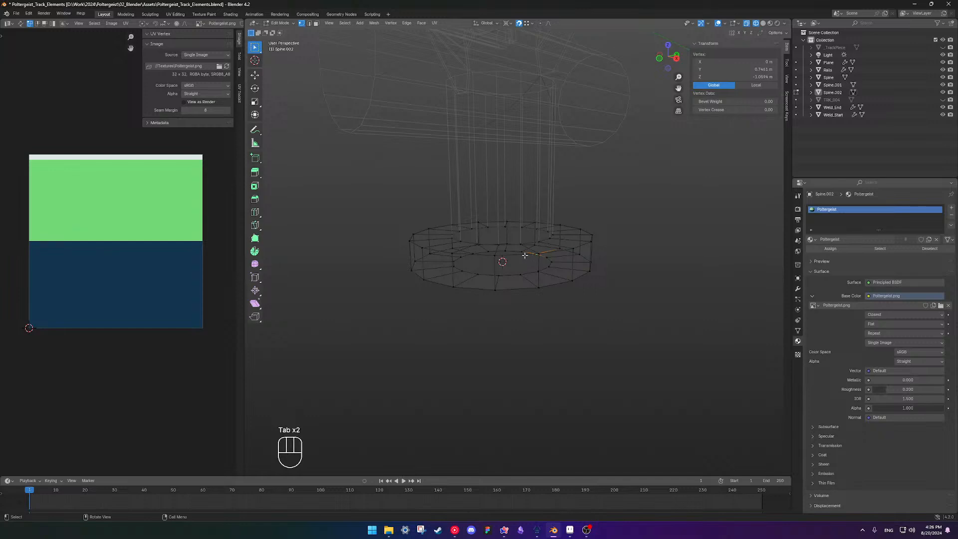
pyautogui.hotkey('shift', 'z')
pyautogui.scroll(2, 518, 257)
pyautogui.moveTo(517, 256); pyautogui.dragTo(526, 258, button='middle')
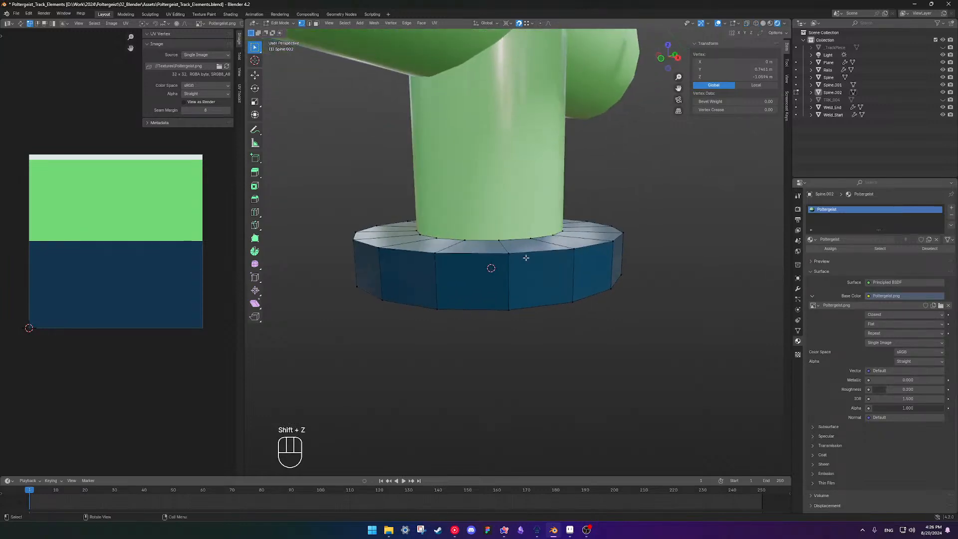
pyautogui.keyDown('alt'); pyautogui.click(531, 251); pyautogui.keyUp('alt')
pyautogui.hotkey('ctrl', 'e')
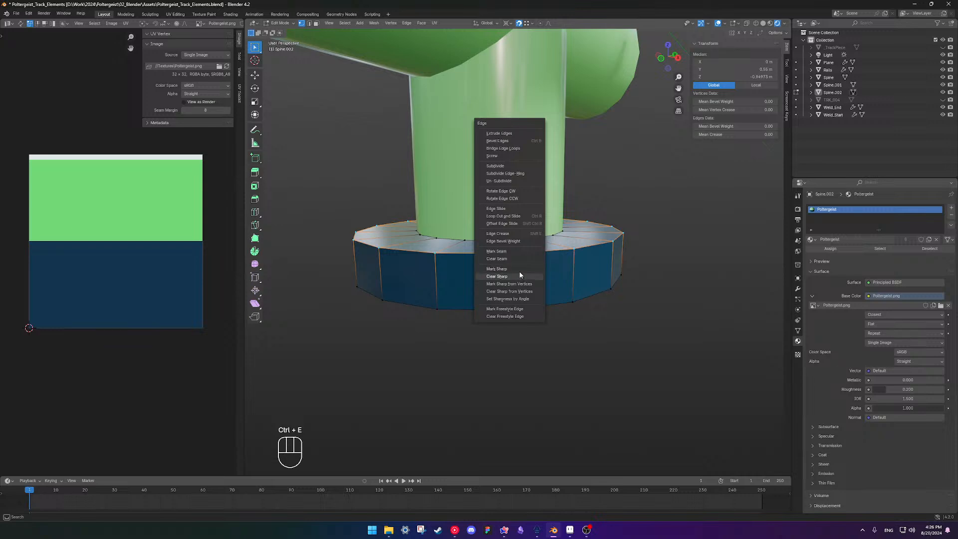
# Mark the upper and lower outer edge loops of the dark blue base flange as sharp.
pyautogui.click(520, 269)
pyautogui.keyDown('alt'); pyautogui.click(540, 307); pyautogui.keyUp('alt')
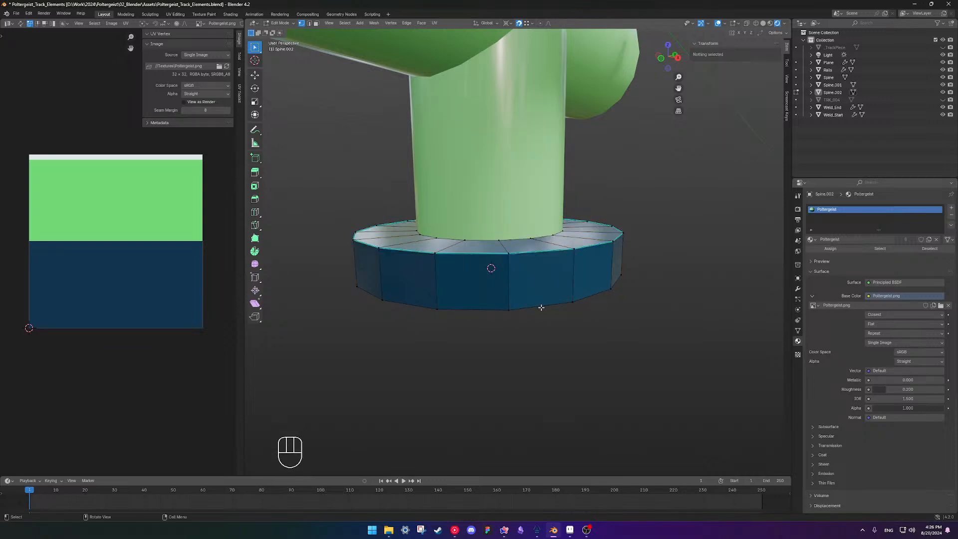
pyautogui.hotkey('ctrl', 'e')
pyautogui.click(550, 307)
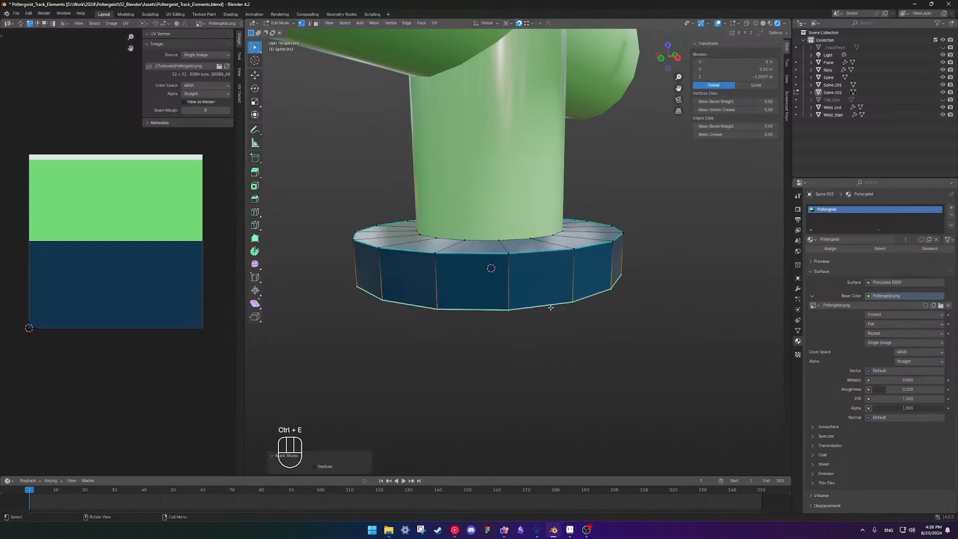
# Shade the base flange smooth in Object Mode, keeping its sharp edges.
pyautogui.press('Tab')
pyautogui.scroll(-4, 632, 304)
pyautogui.moveTo(519, 227); pyautogui.dragTo(466, 228, button='middle')
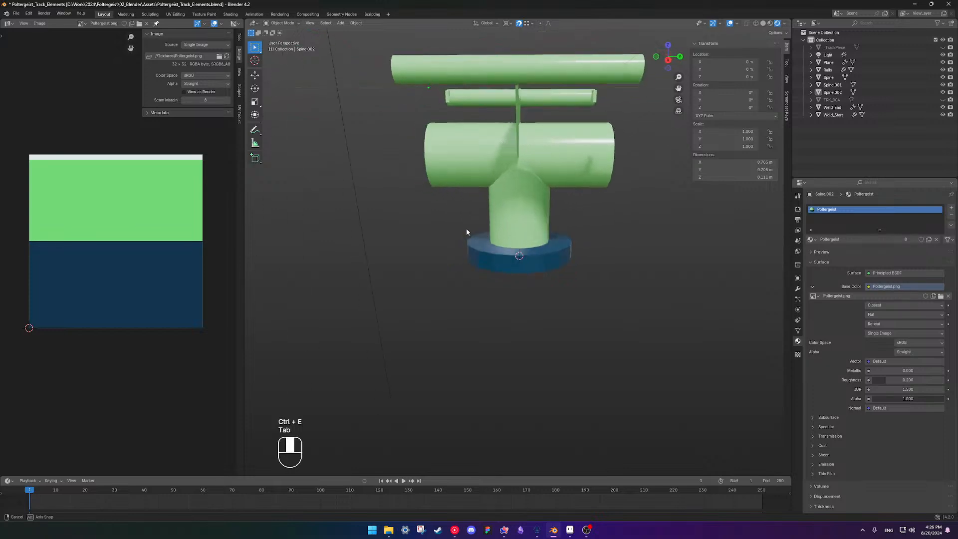
pyautogui.click(534, 266)
pyautogui.rightClick(534, 266)
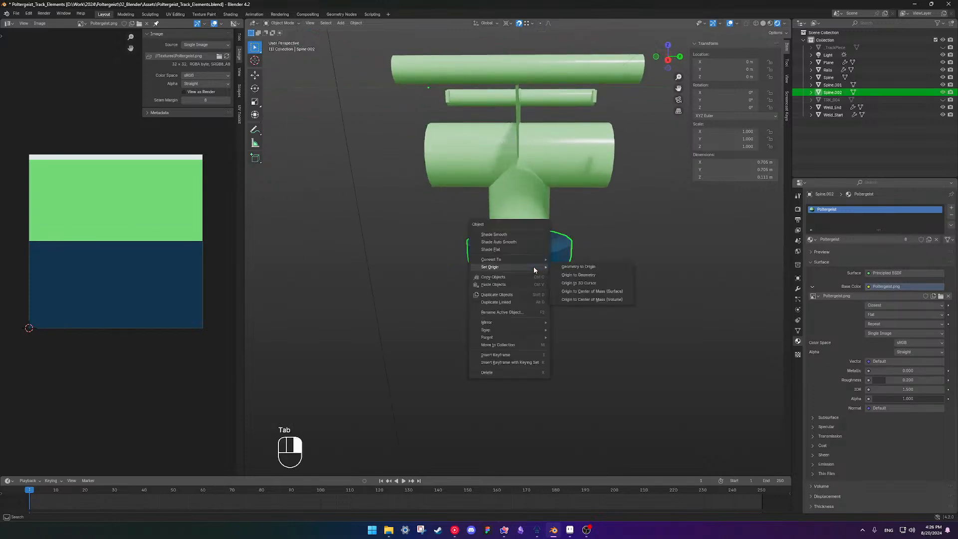
pyautogui.click(526, 234)
pyautogui.scroll(4, 520, 280)
pyautogui.moveTo(520, 279); pyautogui.dragTo(563, 273, button='middle')
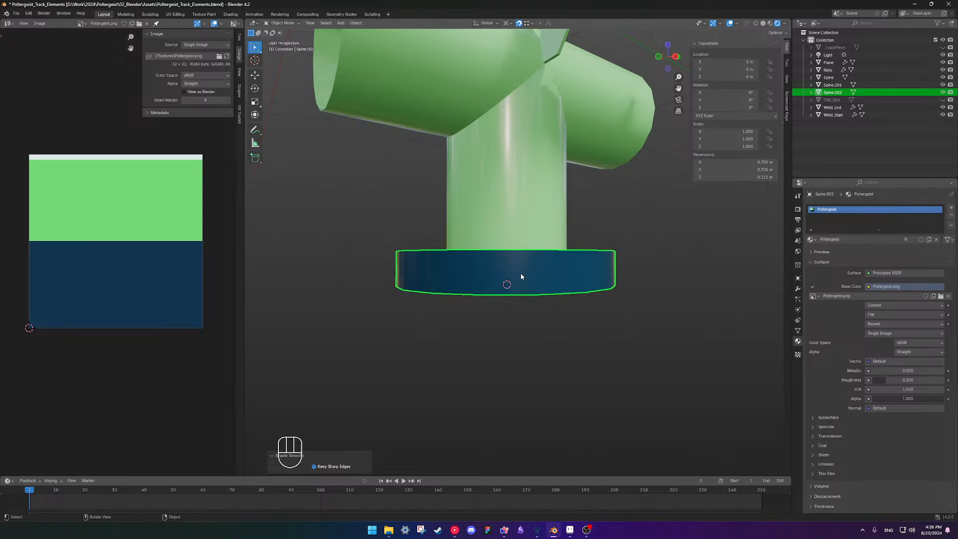
pyautogui.moveTo(520, 273); pyautogui.dragTo(495, 299, button='middle')
# Mark a seam along one edge line running across the flange's top face and down its side.
pyautogui.press('Tab')
pyautogui.press('Tab')
pyautogui.press('Tab')
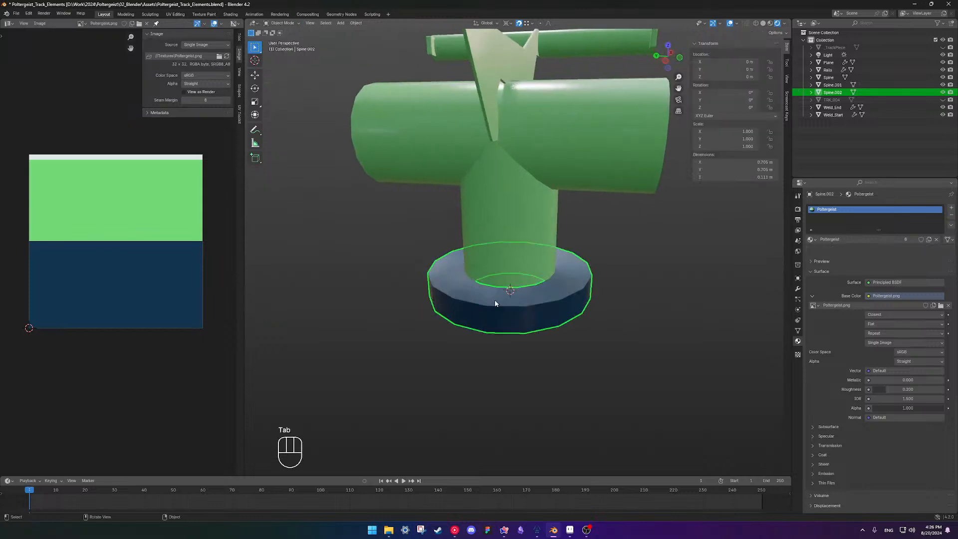
pyautogui.keyDown('alt'); pyautogui.click(495, 294); pyautogui.keyUp('alt')
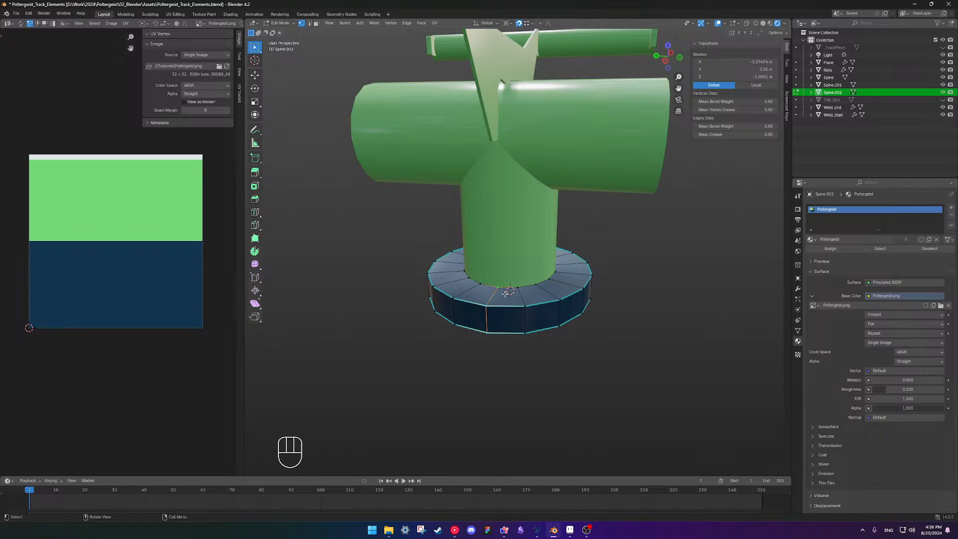
pyautogui.hotkey('ctrl', 'e')
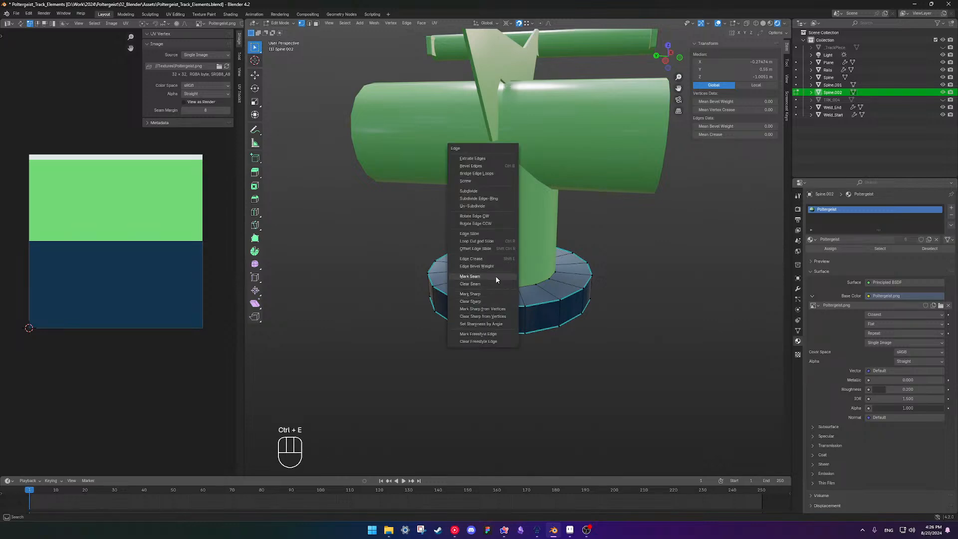
pyautogui.click(496, 277)
pyautogui.moveTo(496, 278); pyautogui.dragTo(535, 280, button='middle')
# Unwrap the entire flange mesh using the Angle Based method.
pyautogui.press('Tab')
pyautogui.press('Tab')
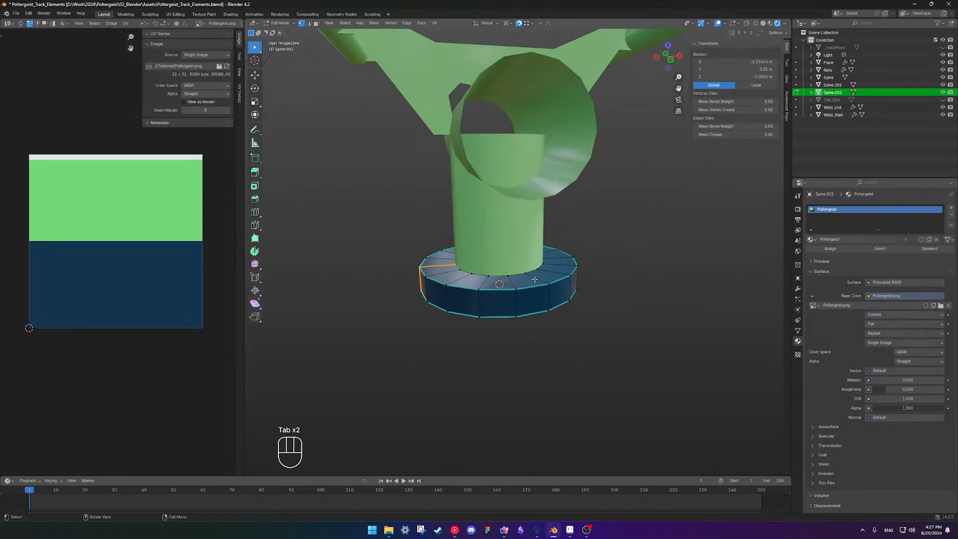
pyautogui.press('a')
pyautogui.press('u')
pyautogui.click(534, 277)
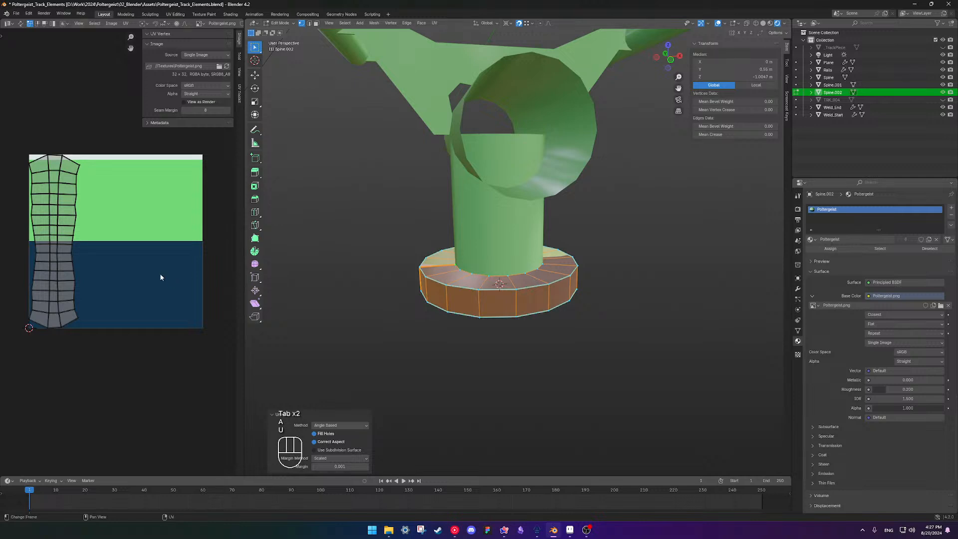
# Select the flange's whole UV island and rotate it 90 degrees so the strip lies horizontally.
pyautogui.moveTo(15, 137); pyautogui.dragTo(117, 352)
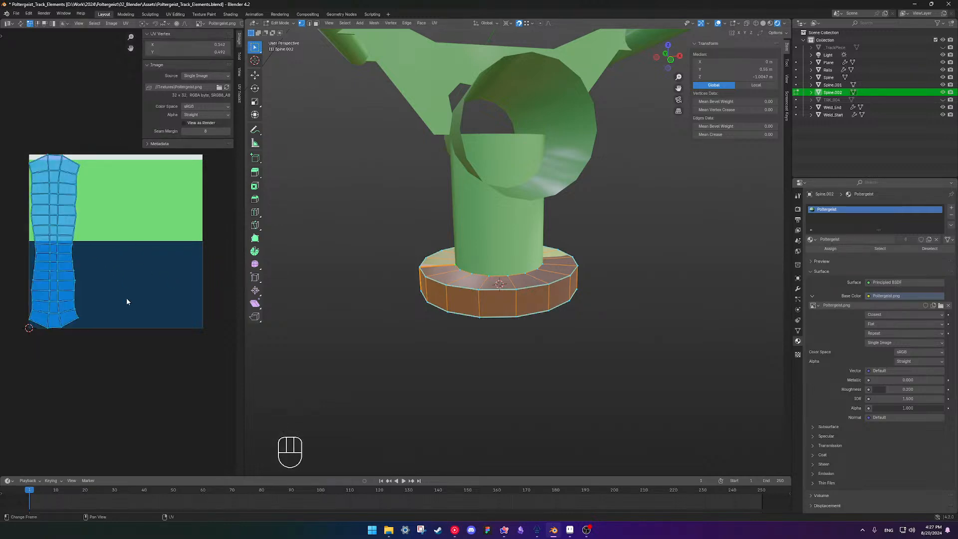
pyautogui.press('KP_9')
pyautogui.press('KP_0')
pyautogui.press('Return')
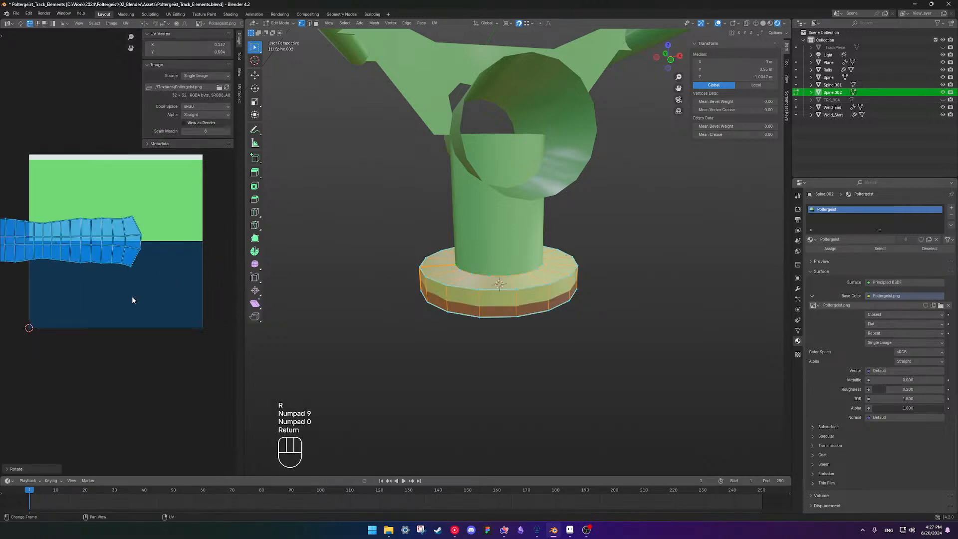
# Scale the flange's UV island down so the small strip straddles the texture's green and dark blue boundary.
pyautogui.press('s')
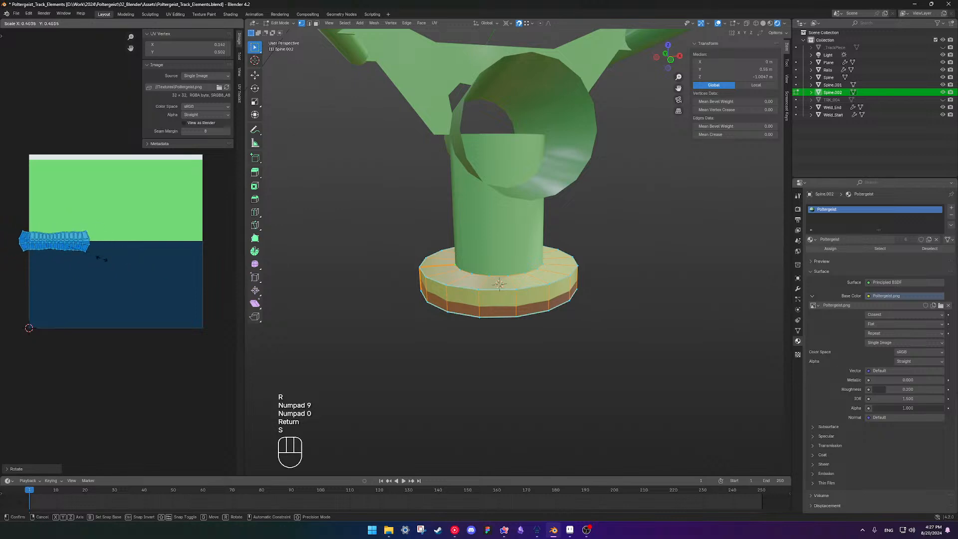
pyautogui.click(72, 253)
pyautogui.scroll(5, 48, 249)
pyautogui.keyDown('shift'); pyautogui.moveTo(37, 237); pyautogui.dragTo(168, 263, button='middle'); pyautogui.keyUp('shift')
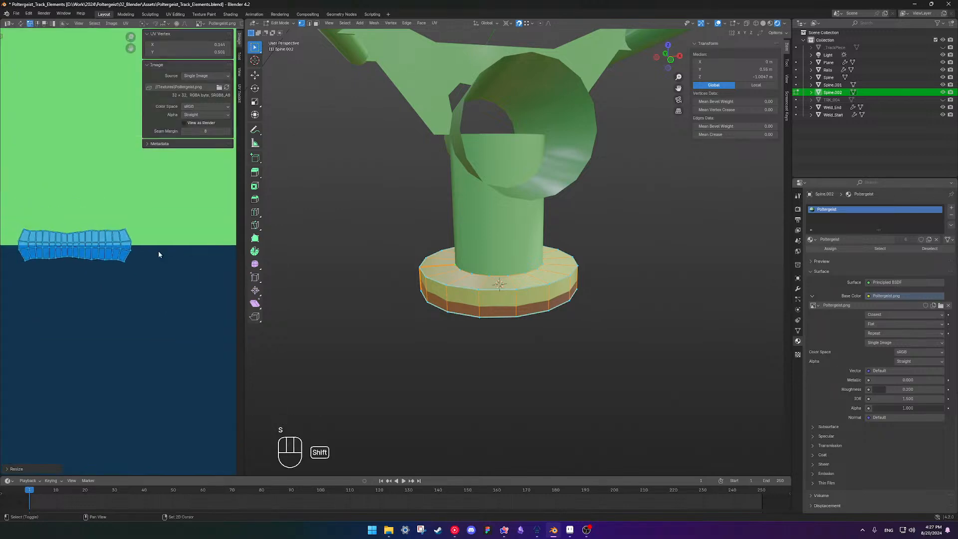
pyautogui.moveTo(88, 246)
pyautogui.keyDown('shift'); pyautogui.mouseDown(button='middle')
pyautogui.moveTo(129, 248)
pyautogui.moveTo(106, 242)
pyautogui.mouseUp(button='middle'); pyautogui.keyUp('shift')
# Examine the flange's two-colour split and its joint with the vertical pipe from several angles in Object Mode.
pyautogui.moveTo(521, 332); pyautogui.dragTo(499, 324, button='middle')
pyautogui.press('Tab')
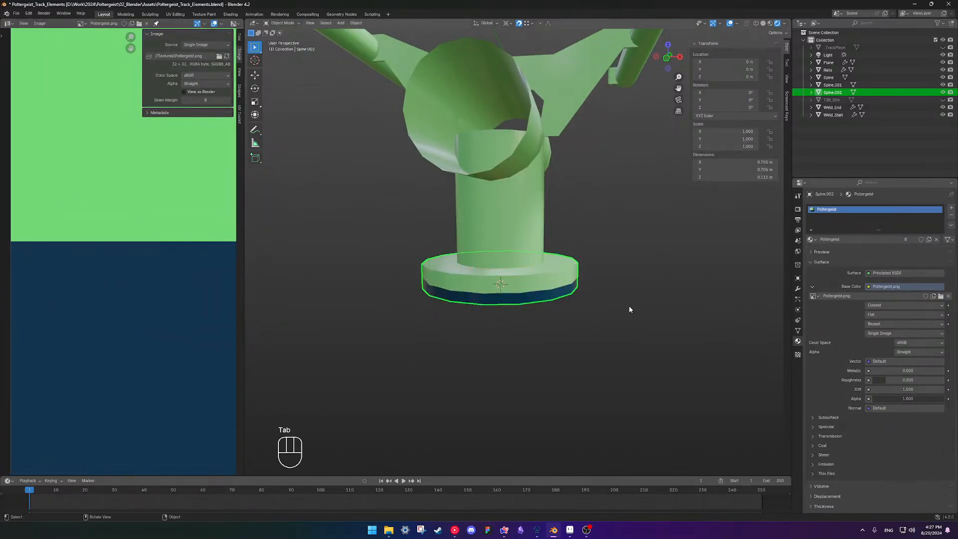
pyautogui.scroll(-5, 614, 306)
pyautogui.moveTo(563, 271); pyautogui.dragTo(502, 270, button='middle')
pyautogui.scroll(6, 500, 267)
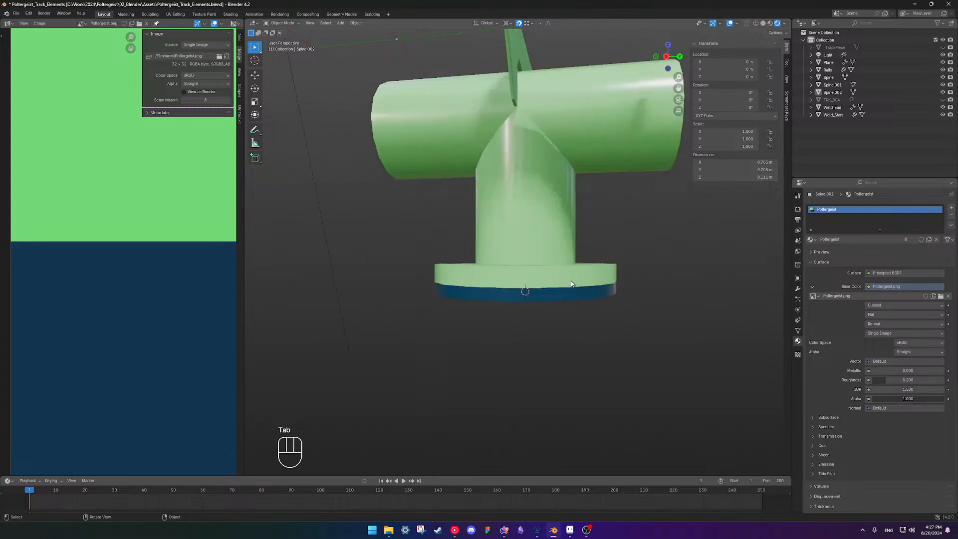
pyautogui.moveTo(574, 285); pyautogui.dragTo(534, 269, button='middle')
pyautogui.scroll(-6, 577, 299)
pyautogui.scroll(5, 533, 270)
pyautogui.click(538, 275)
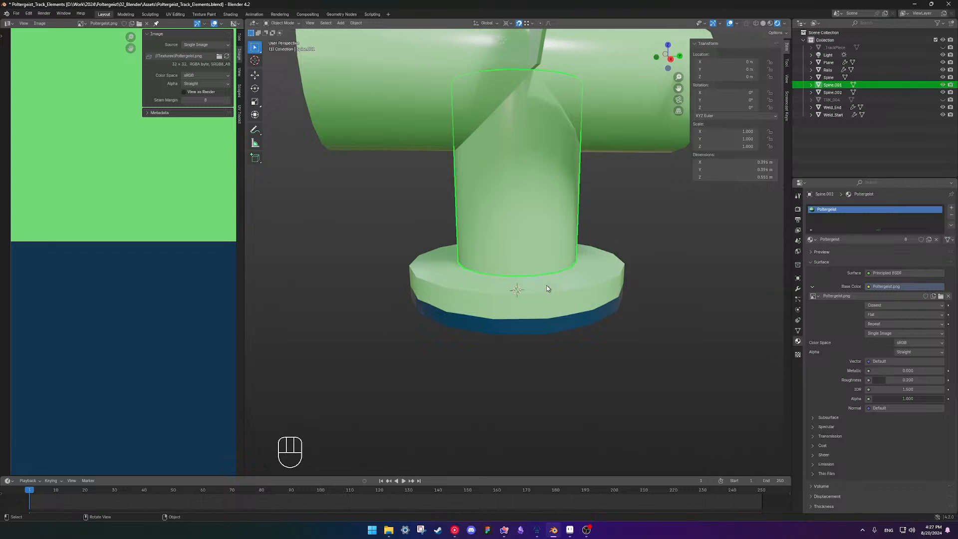
pyautogui.scroll(-5, 532, 265)
pyautogui.keyDown('shift'); pyautogui.moveTo(531, 265); pyautogui.dragTo(551, 287, button='middle'); pyautogui.keyUp('shift')
pyautogui.keyDown('shift'); pyautogui.click(524, 269); pyautogui.keyUp('shift')
pyautogui.scroll(4, 512, 293)
pyautogui.scroll(-3, 513, 294)
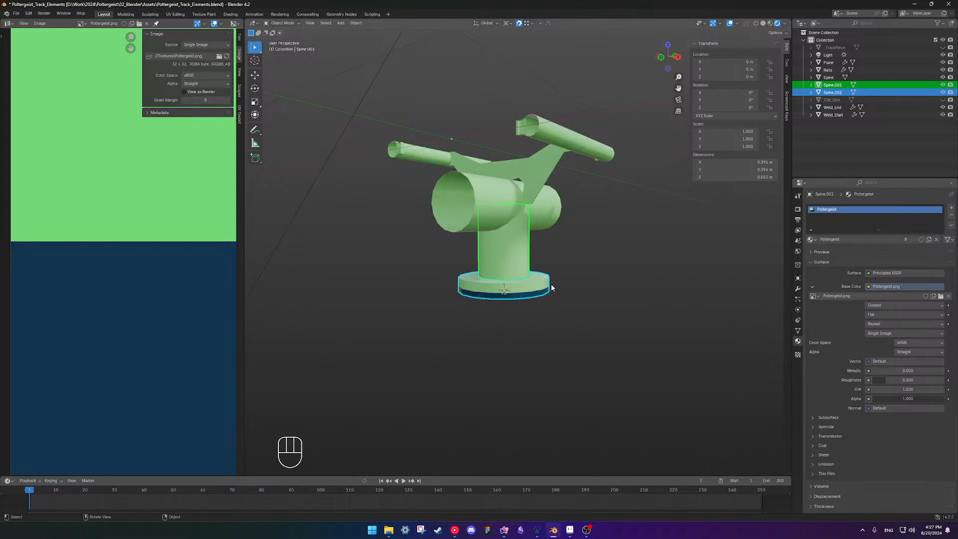
pyautogui.scroll(6, 511, 283)
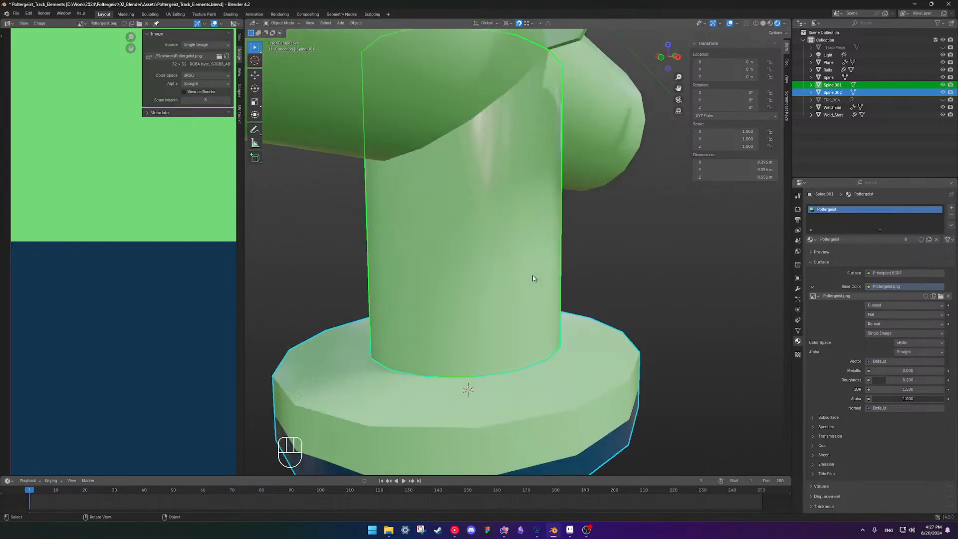
pyautogui.keyDown('shift'); pyautogui.moveTo(532, 274); pyautogui.dragTo(505, 330, button='middle'); pyautogui.keyUp('shift')
pyautogui.press('Tab')
pyautogui.press('Tab')
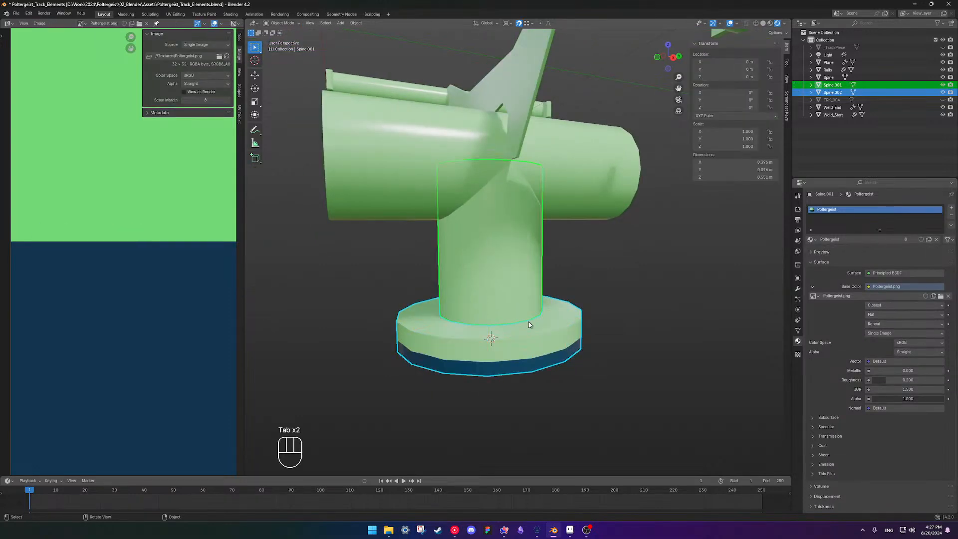
# Snap the 3D cursor to the centre of the flange's inner top edge loop.
pyautogui.click(543, 324)
pyautogui.press('Tab')
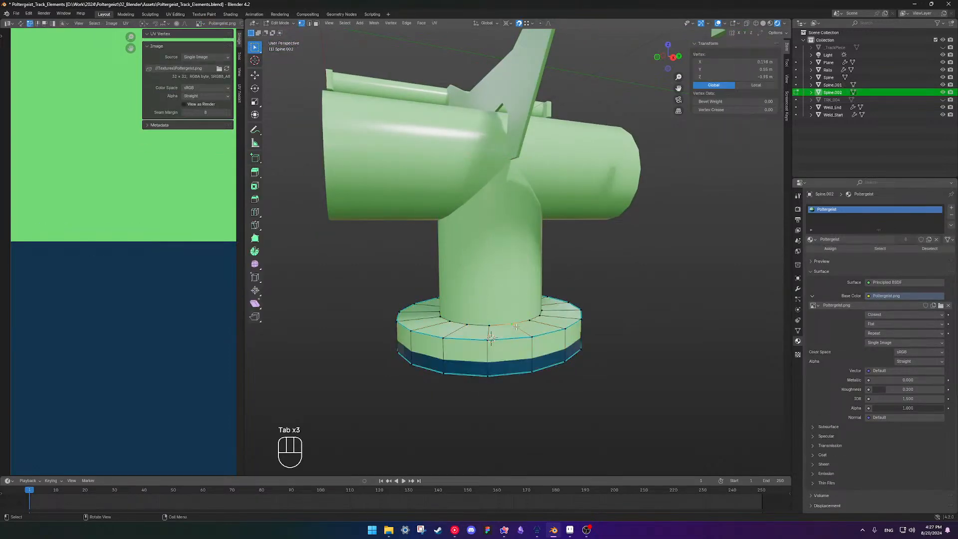
pyautogui.keyDown('alt'); pyautogui.click(556, 315); pyautogui.keyUp('alt')
pyautogui.hotkey('shift', 's')
pyautogui.press('Tab')
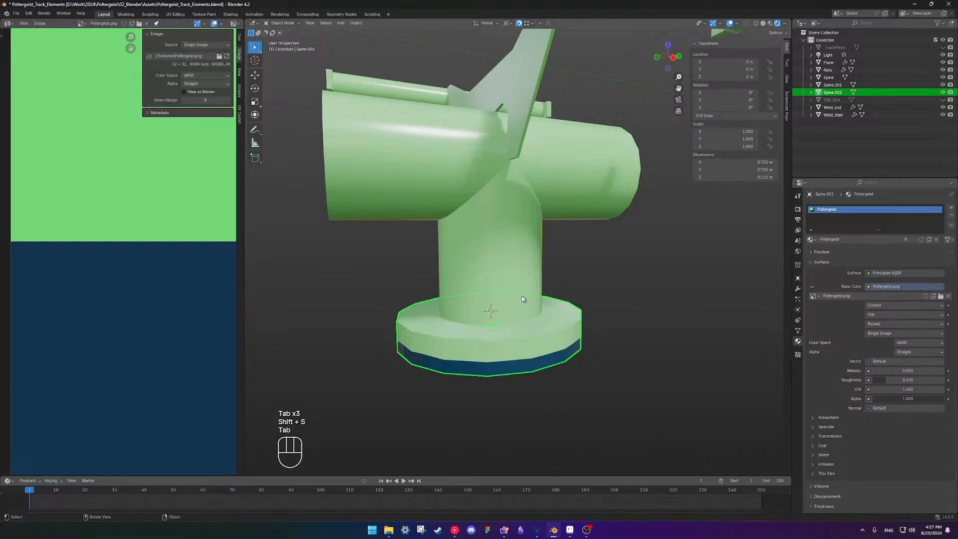
pyautogui.moveTo(523, 319); pyautogui.dragTo(527, 301, button='middle')
pyautogui.scroll(-3, 529, 315)
pyautogui.press('KP_1')
pyautogui.scroll(4, 559, 304)
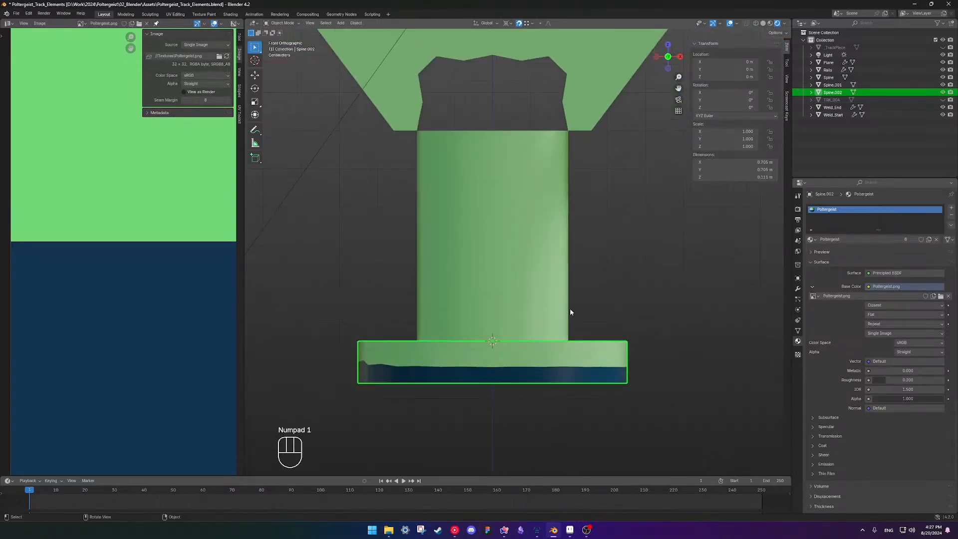
pyautogui.hotkey('shift', 'a')
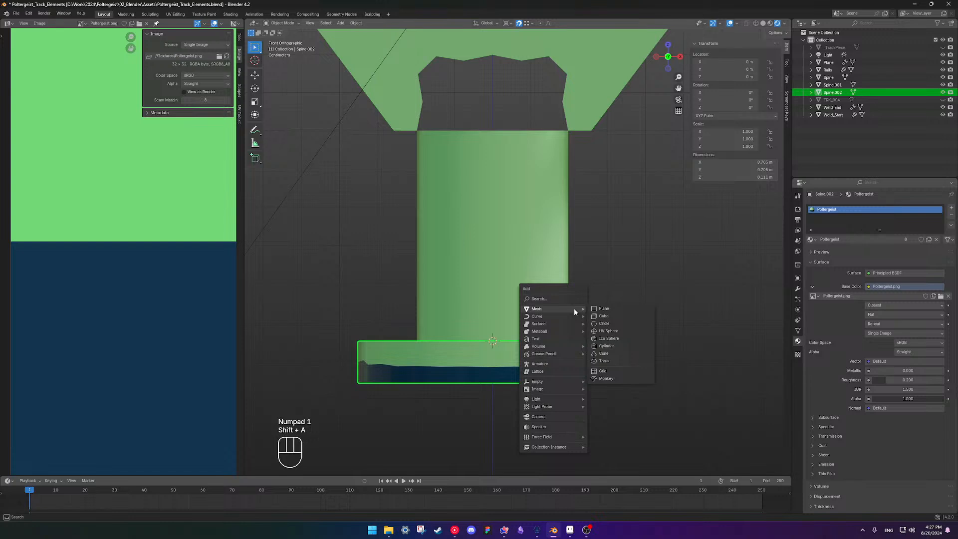
pyautogui.scroll(-3, 356, 299)
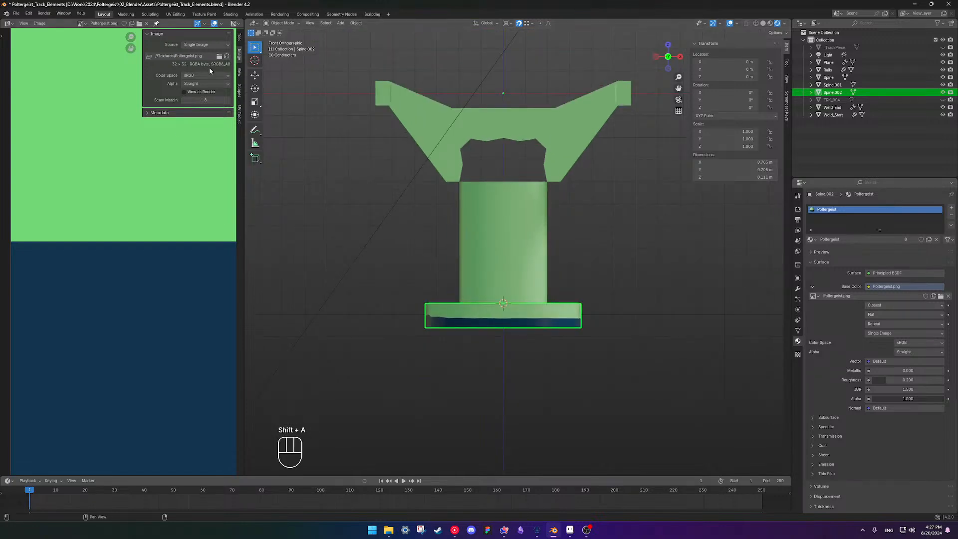
# Show the UV Toolkit tools and select all of the flange's geometry in Edit Mode.
pyautogui.click(239, 112)
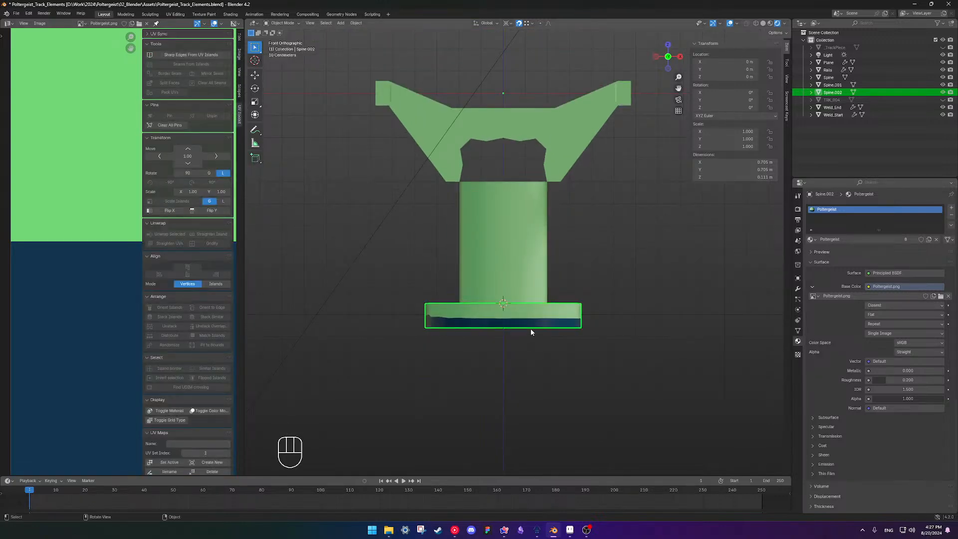
pyautogui.press('Tab')
pyautogui.press('a')
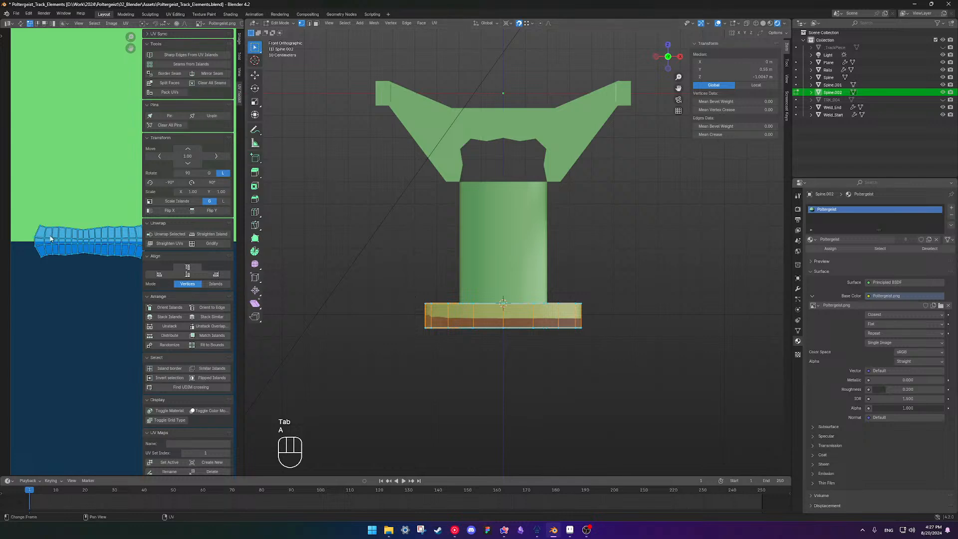
# Try the UV Toolkit's Distribute operation on the flange's UV island and undo it.
pyautogui.click(169, 336)
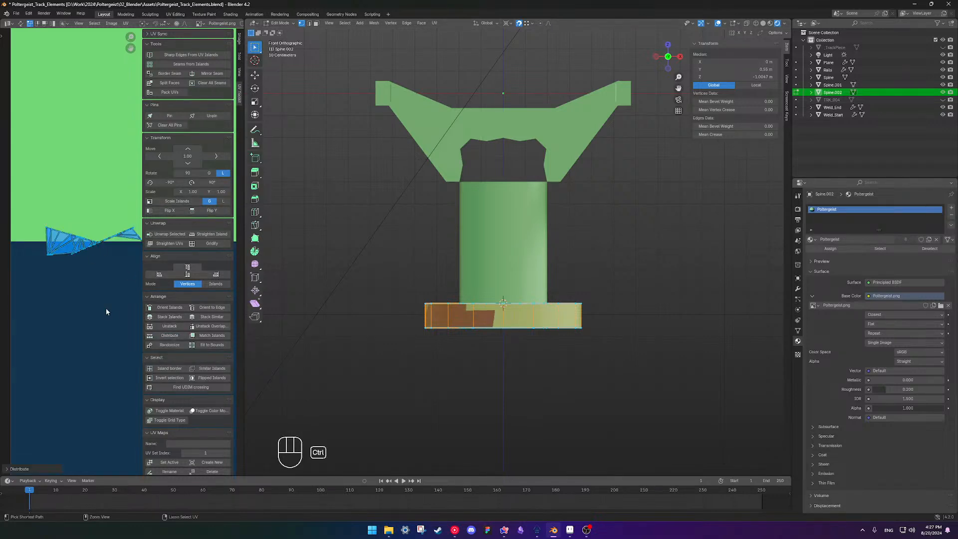
pyautogui.hotkey('ctrl', 'z')
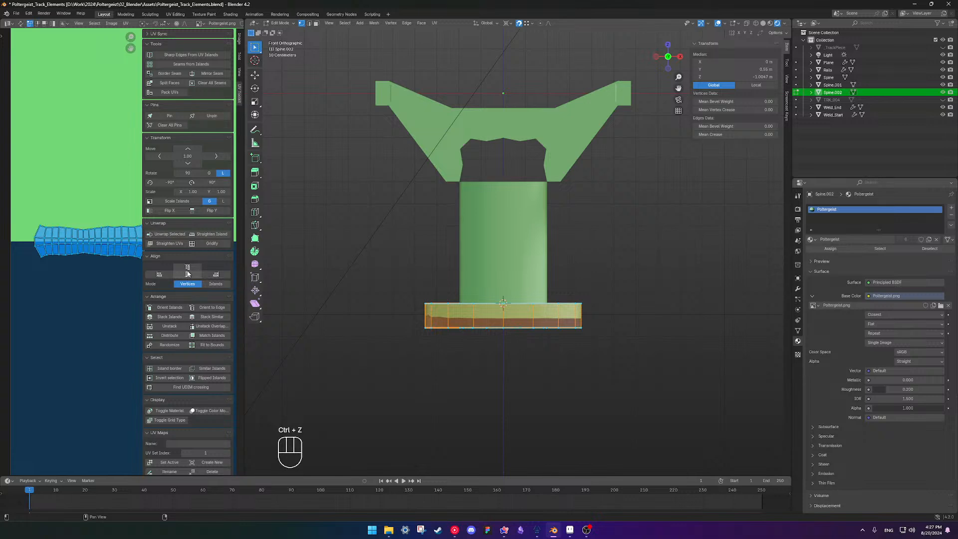
# Straighten the UV island's long borders by aligning its top vertex row to the top and its bottom row to the bottom.
pyautogui.keyDown('shift'); pyautogui.moveTo(80, 234); pyautogui.dragTo(48, 207, button='middle'); pyautogui.keyUp('shift')
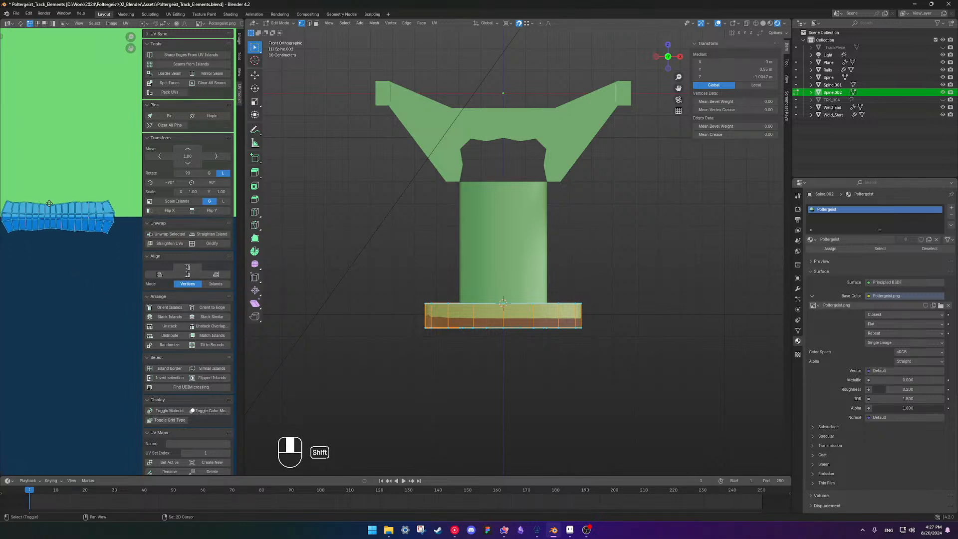
pyautogui.click(18, 204)
pyautogui.keyDown('ctrl'); pyautogui.click(110, 199); pyautogui.keyUp('ctrl')
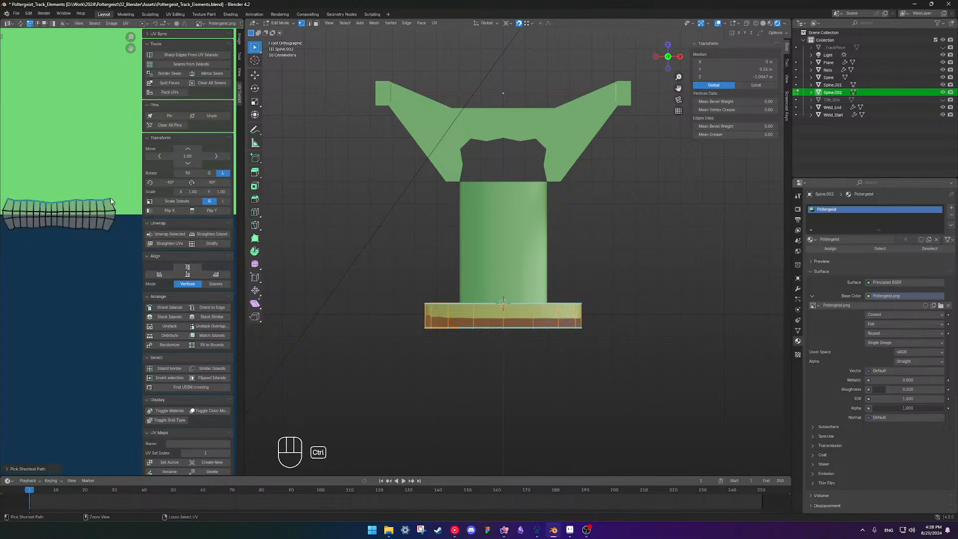
pyautogui.click(188, 267)
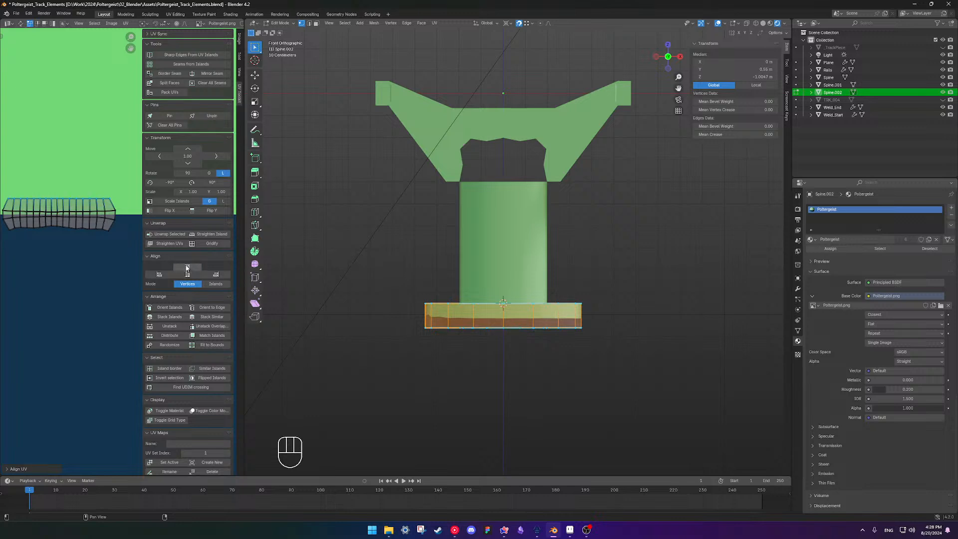
pyautogui.click(12, 230)
pyautogui.keyDown('ctrl'); pyautogui.click(114, 230); pyautogui.keyUp('ctrl')
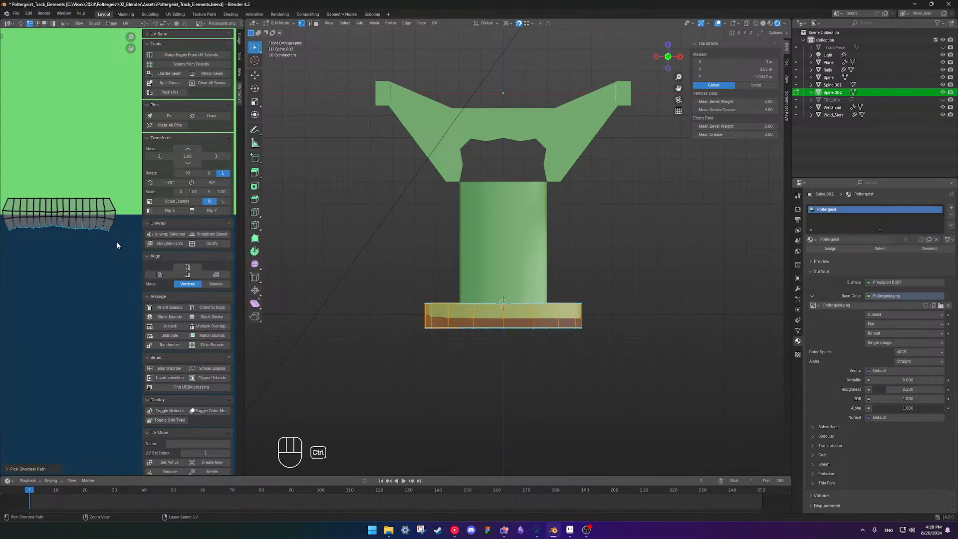
pyautogui.click(187, 274)
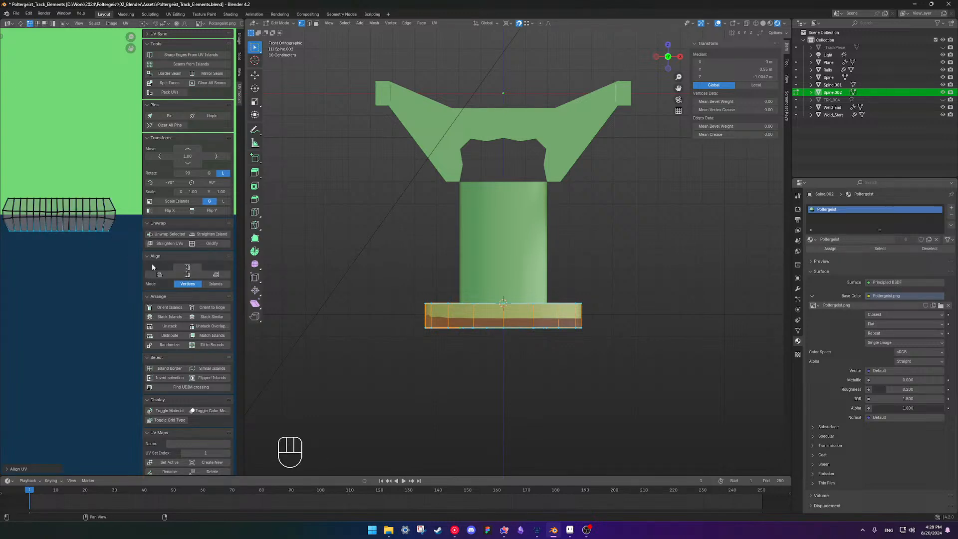
# Straighten the UV island's short ends by aligning the left vertex column to the left and the right column to the right.
pyautogui.click(9, 201)
pyautogui.keyDown('ctrl'); pyautogui.click(10, 230); pyautogui.keyUp('ctrl')
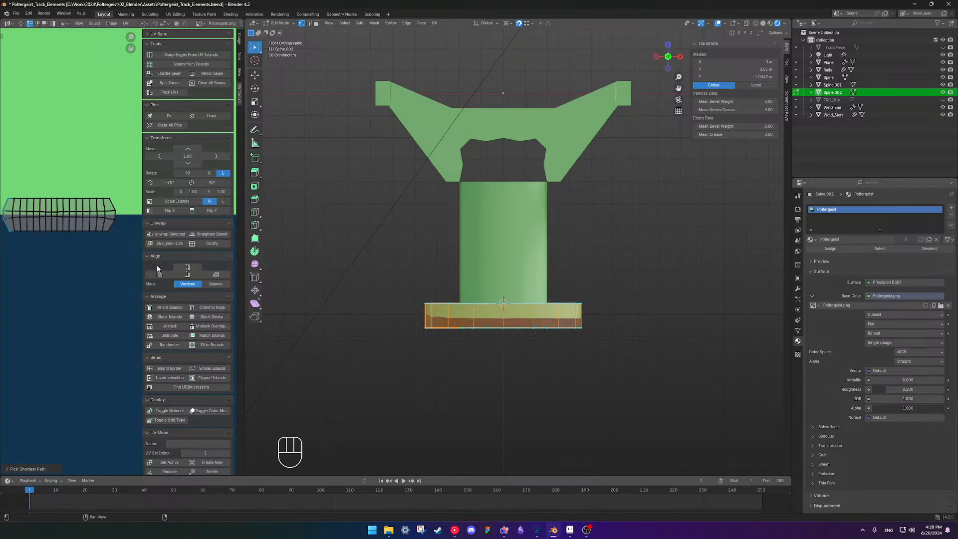
pyautogui.click(159, 275)
pyautogui.click(110, 204)
pyautogui.keyDown('ctrl'); pyautogui.click(110, 228); pyautogui.keyUp('ctrl')
pyautogui.click(212, 275)
# Even out the whole flange UV island with Straighten UVs and shift it slightly along Y over the green and blue boundary.
pyautogui.moveTo(75, 221)
pyautogui.keyDown('shift'); pyautogui.mouseDown(button='middle')
pyautogui.moveTo(95, 221)
pyautogui.moveTo(86, 221)
pyautogui.mouseUp(button='middle'); pyautogui.keyUp('shift')
pyautogui.moveTo(6, 181); pyautogui.dragTo(130, 253)
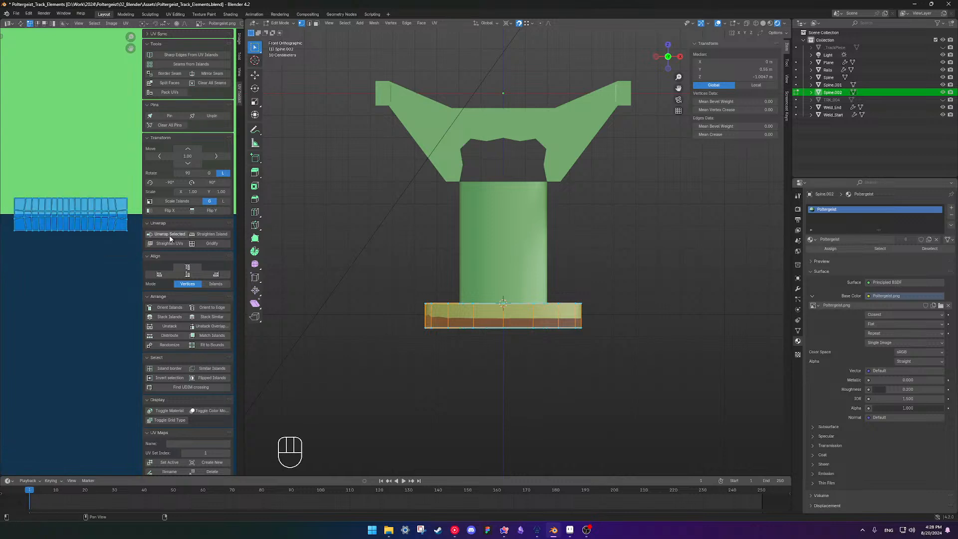
pyautogui.click(169, 243)
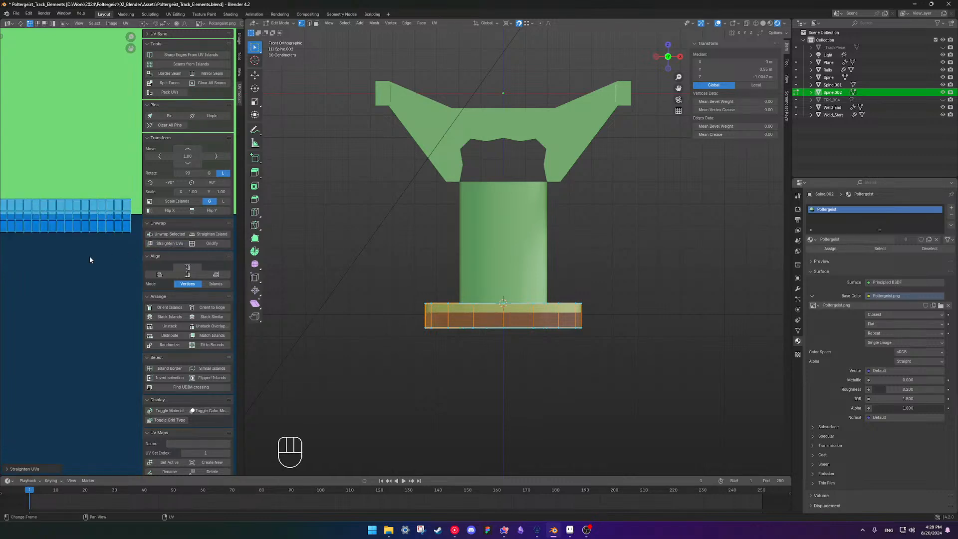
pyautogui.press('g')
pyautogui.press('y')
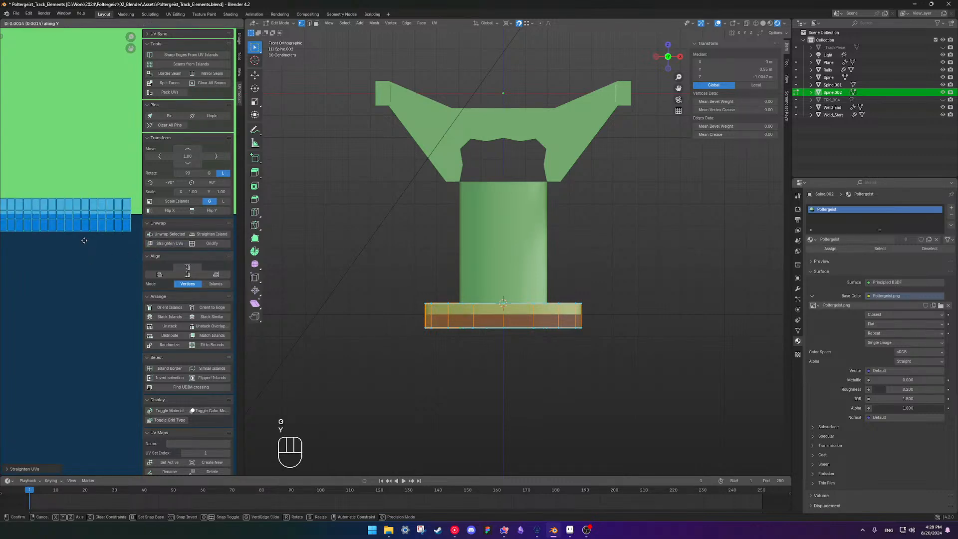
pyautogui.click(83, 240)
pyautogui.press('Tab')
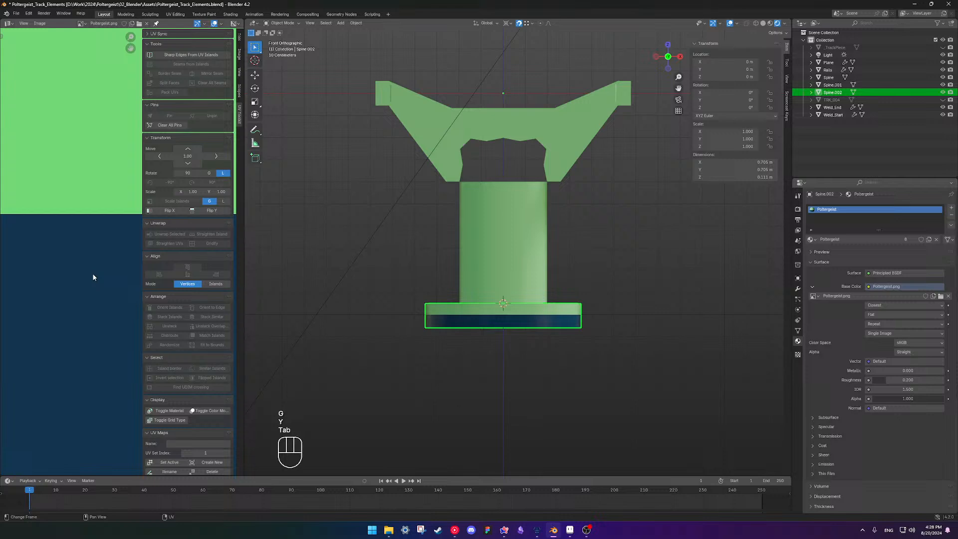
# Examine the flange's green and dark blue split and the vertical tube above it from several angles.
pyautogui.click(654, 298)
pyautogui.moveTo(591, 275); pyautogui.dragTo(488, 283, button='middle')
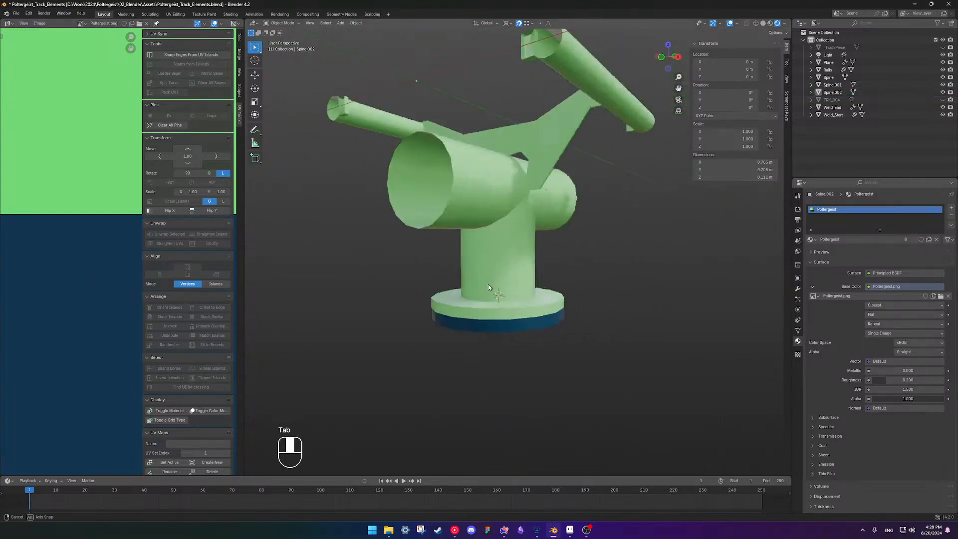
pyautogui.scroll(5, 488, 283)
pyautogui.click(470, 316)
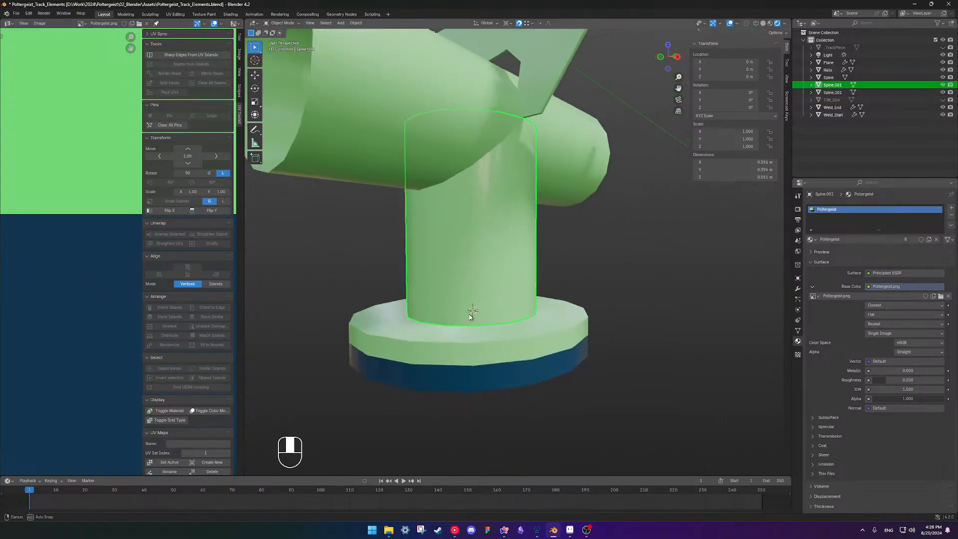
pyautogui.moveTo(469, 317); pyautogui.dragTo(490, 314, button='middle')
pyautogui.scroll(-1, 491, 314)
pyautogui.click(646, 304)
pyautogui.click(487, 288)
# Rename the base flange object as Spine_Flange.
pyautogui.doubleClick(832, 85)
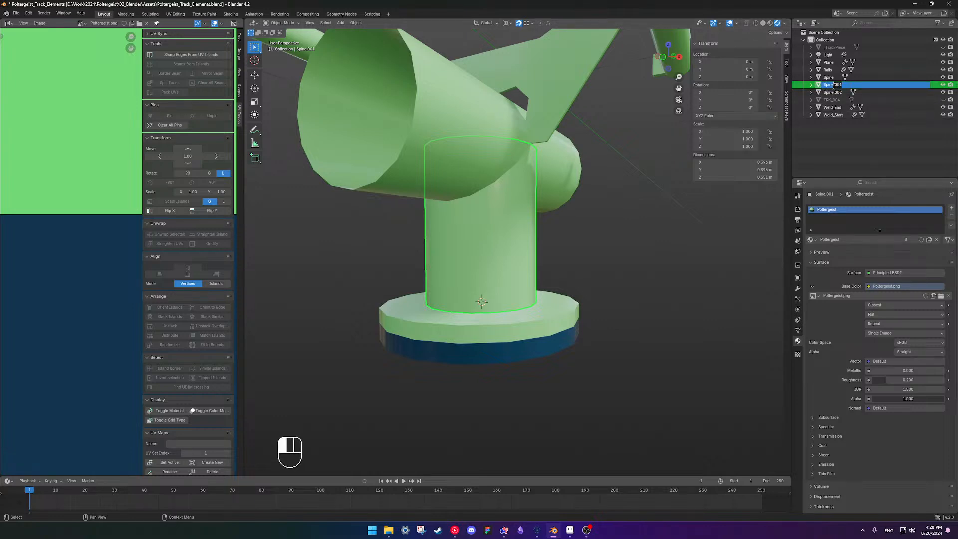
pyautogui.click(839, 94)
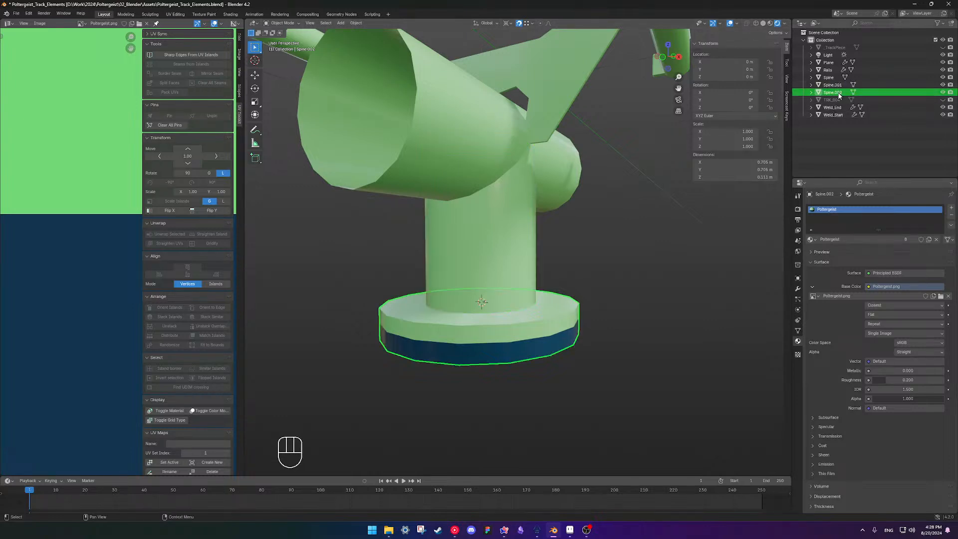
pyautogui.doubleClick(839, 94)
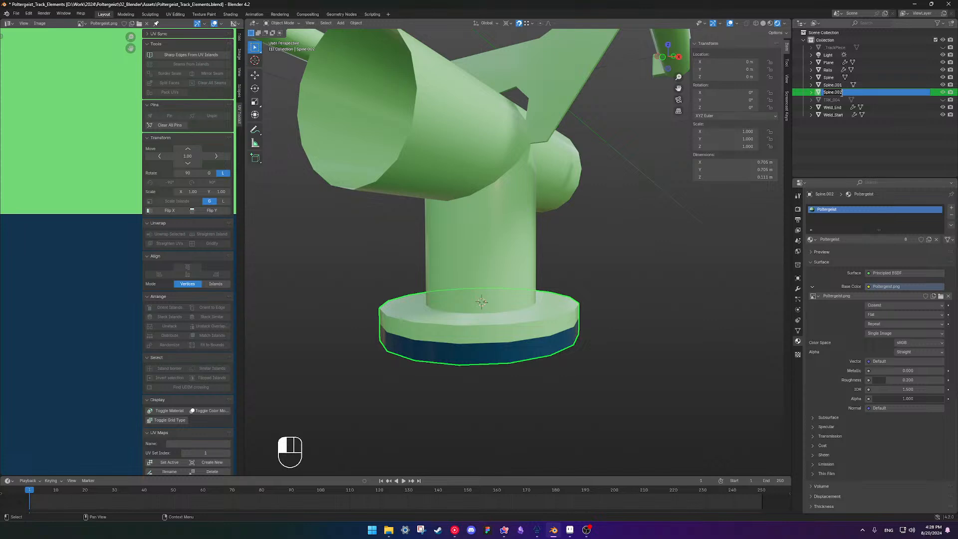
pyautogui.write('Spine_')
pyautogui.write('Elange')
pyautogui.press('Return')
# Rename the vertical tube object Spine.001 as Spine_Root.
pyautogui.doubleClick(837, 84)
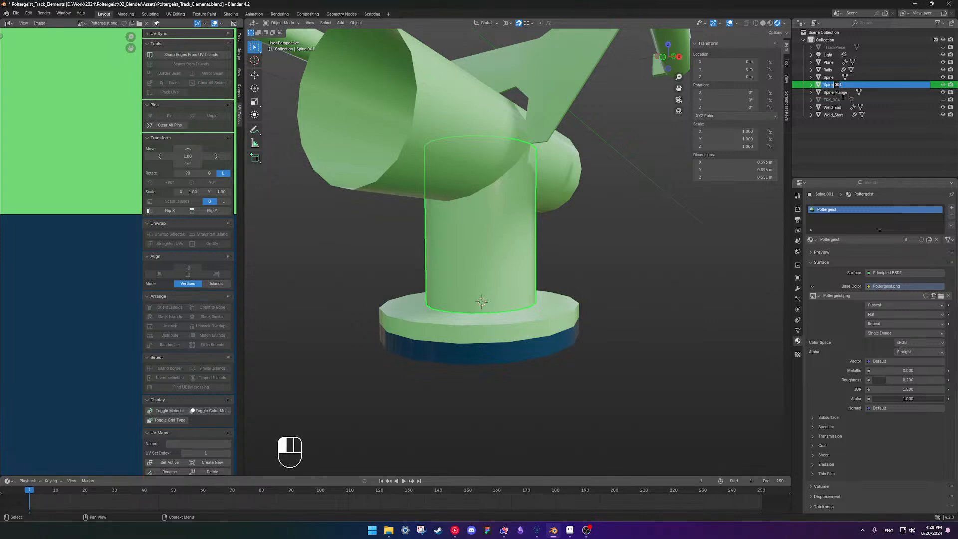
pyautogui.write('_Root')
pyautogui.press('Return')
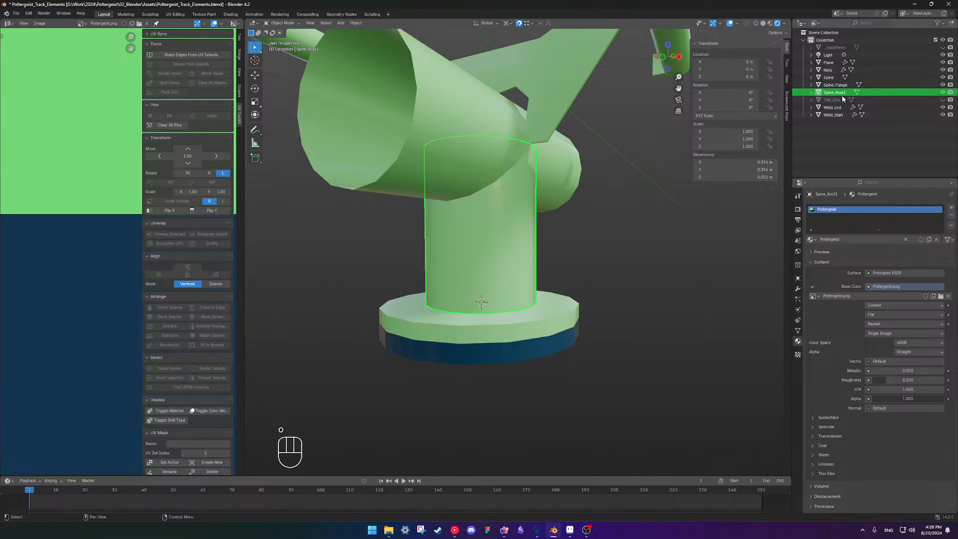
pyautogui.doubleClick(846, 93)
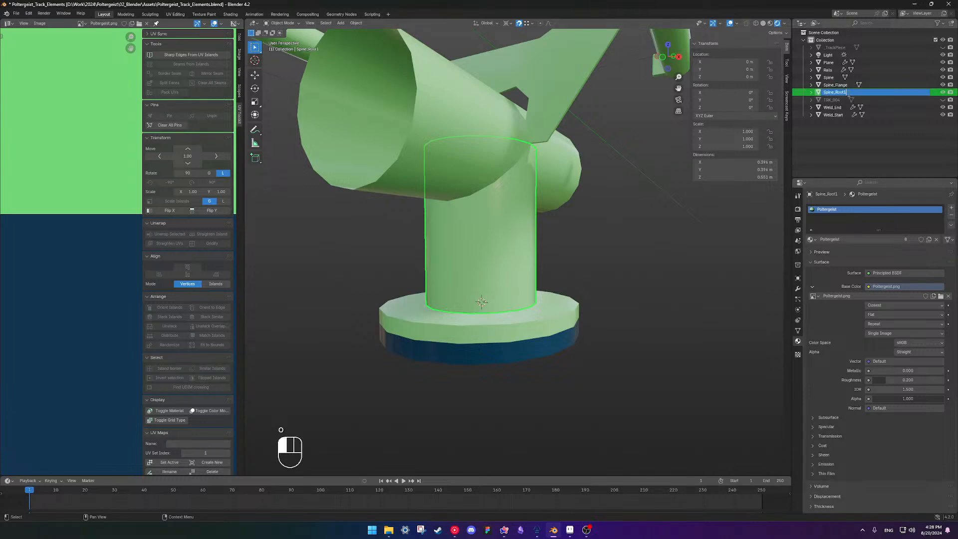
pyautogui.press('End')
pyautogui.press('BackSpace')
pyautogui.press('Return')
# Examine the horizontal spine tube, the vertical tube and the flange from several angles.
pyautogui.keyDown('shift'); pyautogui.moveTo(653, 183); pyautogui.dragTo(584, 225, button='middle'); pyautogui.keyUp('shift')
pyautogui.click(676, 270)
pyautogui.moveTo(500, 222); pyautogui.dragTo(461, 225, button='middle')
pyautogui.click(480, 180)
pyautogui.scroll(-2, 480, 181)
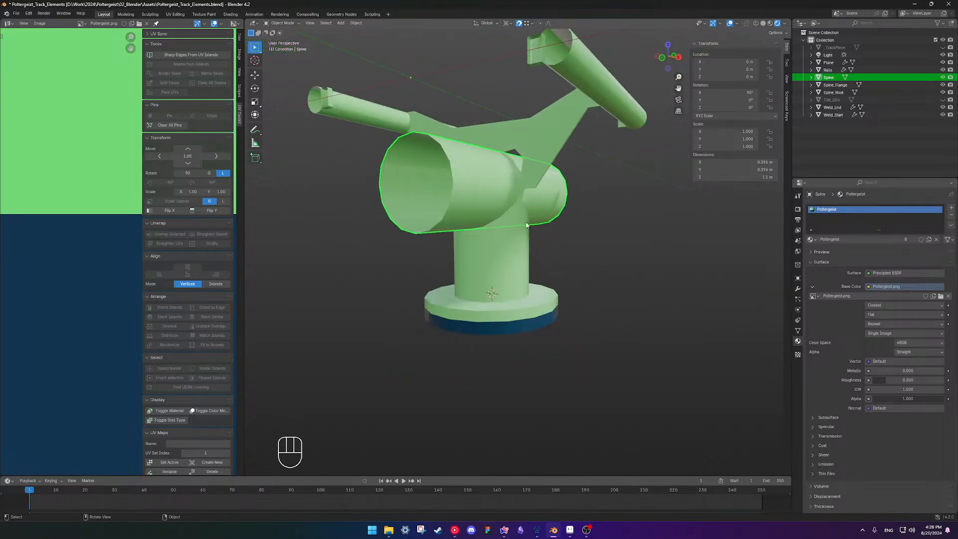
pyautogui.moveTo(526, 225); pyautogui.dragTo(528, 265, button='middle')
pyautogui.scroll(3, 483, 257)
pyautogui.click(598, 262)
pyautogui.moveTo(444, 264); pyautogui.dragTo(498, 234, button='middle')
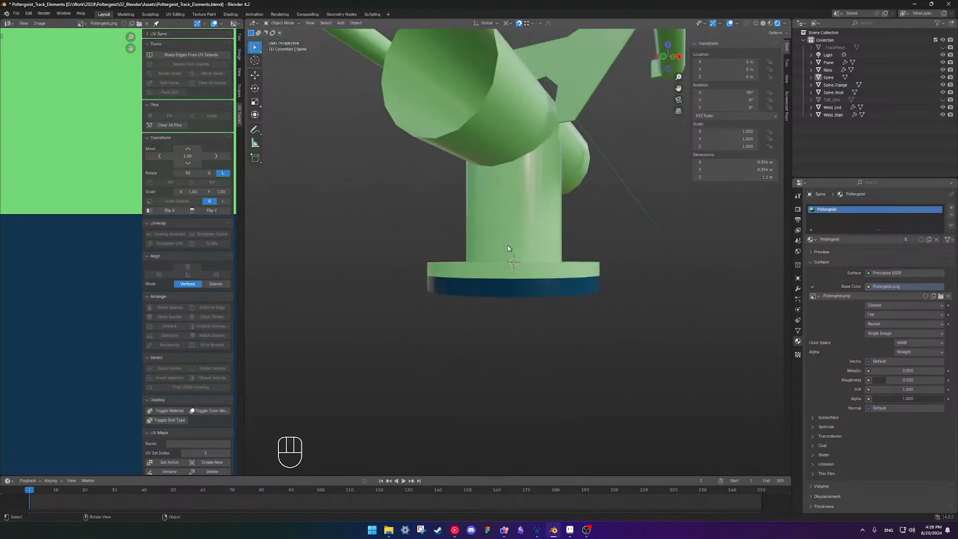
# Add a mesh plane at the 3D cursor on top of the flange and open it in Edit Mode.
pyautogui.click(509, 269)
pyautogui.moveTo(509, 270); pyautogui.dragTo(536, 250, button='middle')
pyautogui.hotkey('shift', 'a')
pyautogui.moveTo(606, 239)
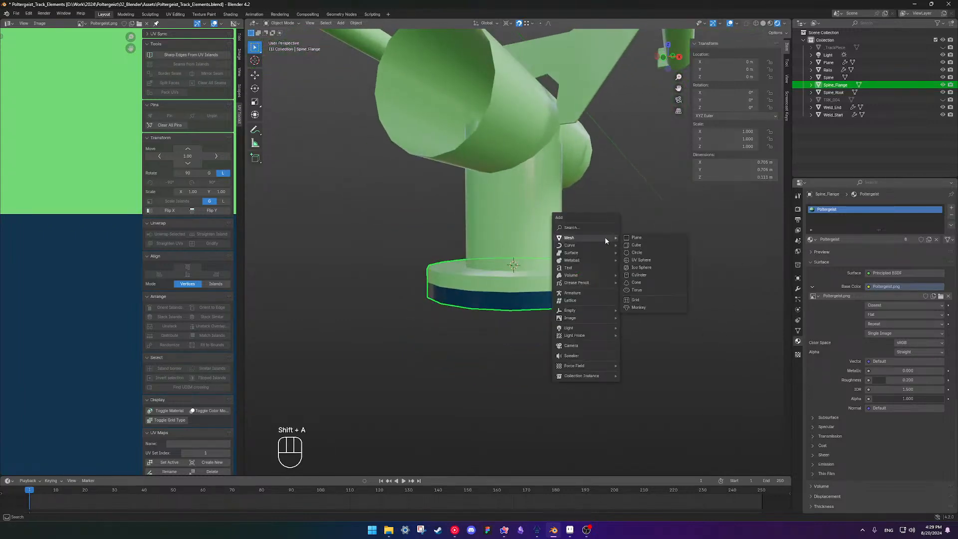
pyautogui.click(643, 237)
pyautogui.press('Tab')
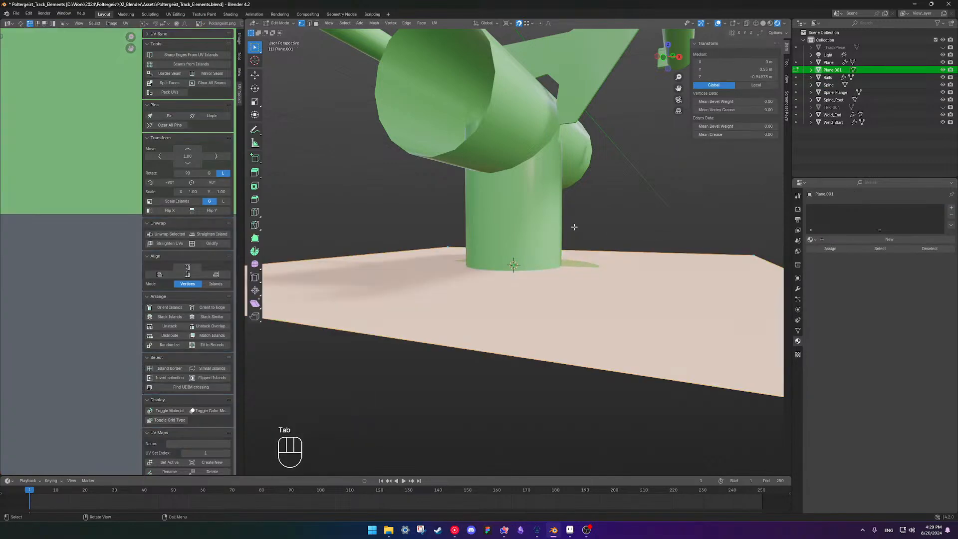
# Rotate the new plane 90° about the X axis so it stands upright.
pyautogui.scroll(-6, 589, 240)
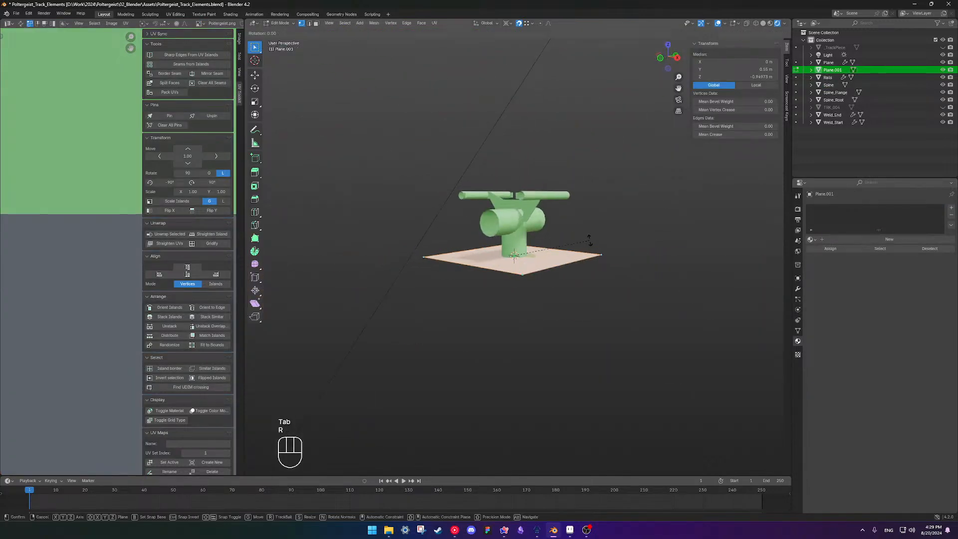
pyautogui.press('r')
pyautogui.press('x')
pyautogui.press('KP_9')
pyautogui.press('KP_0')
pyautogui.press('Return')
# In front view, scale the plane's left edge to 0 along X onto the 3D cursor, and select its bottom edge.
pyautogui.press('KP_1')
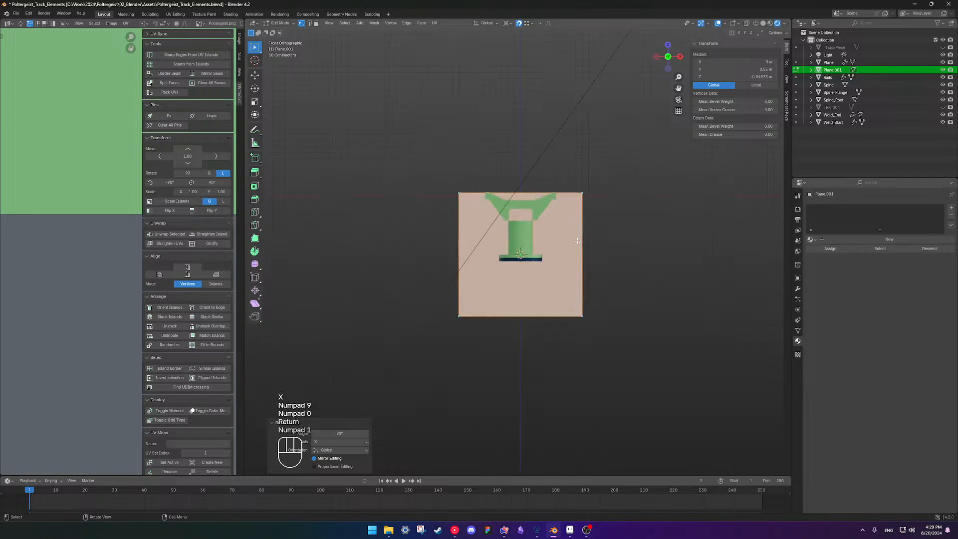
pyautogui.scroll(4, 449, 174)
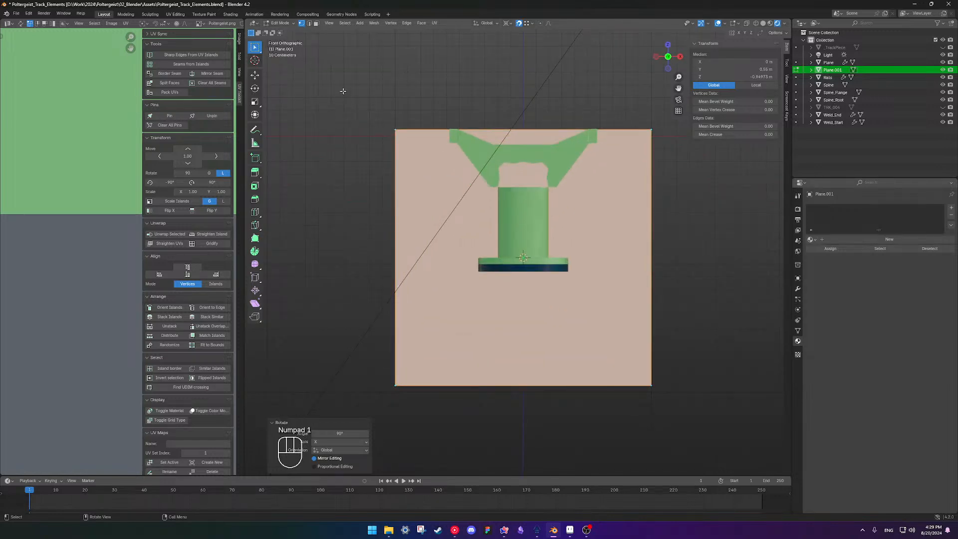
pyautogui.moveTo(338, 84); pyautogui.dragTo(439, 449)
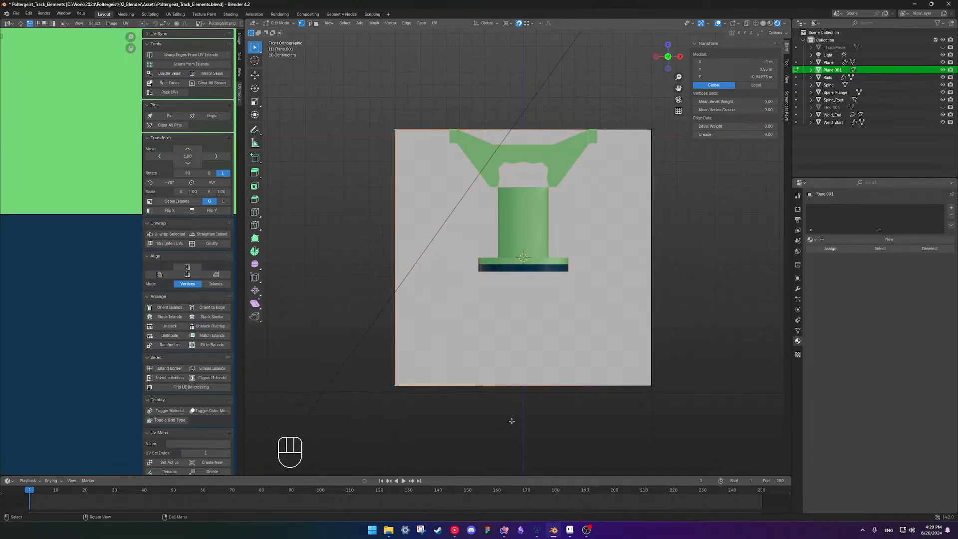
pyautogui.press('s')
pyautogui.press('x')
pyautogui.press('KP_0')
pyautogui.press('Return')
pyautogui.keyDown('shift'); pyautogui.moveTo(511, 420); pyautogui.dragTo(462, 421, button='middle'); pyautogui.keyUp('shift')
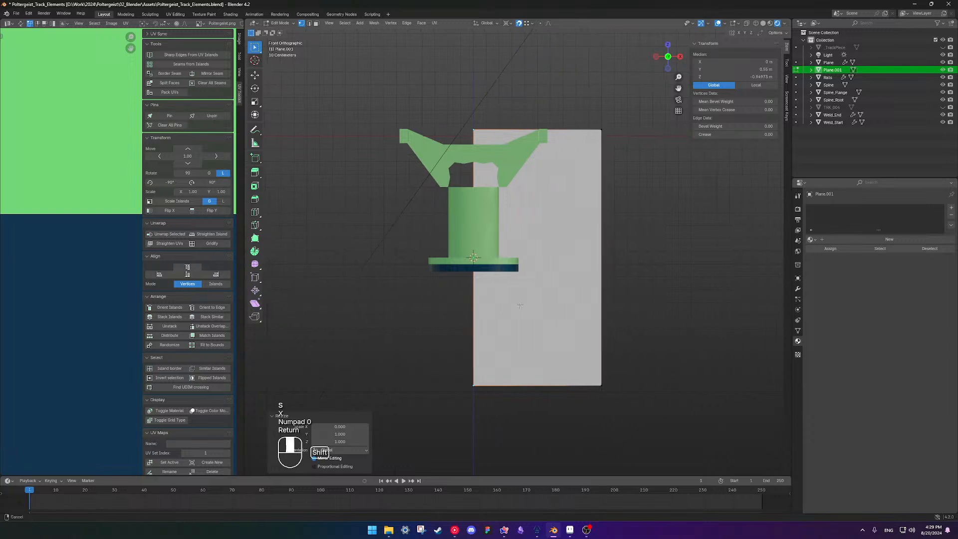
pyautogui.moveTo(438, 447); pyautogui.dragTo(605, 340)
pyautogui.press('s')
pyautogui.press('x')
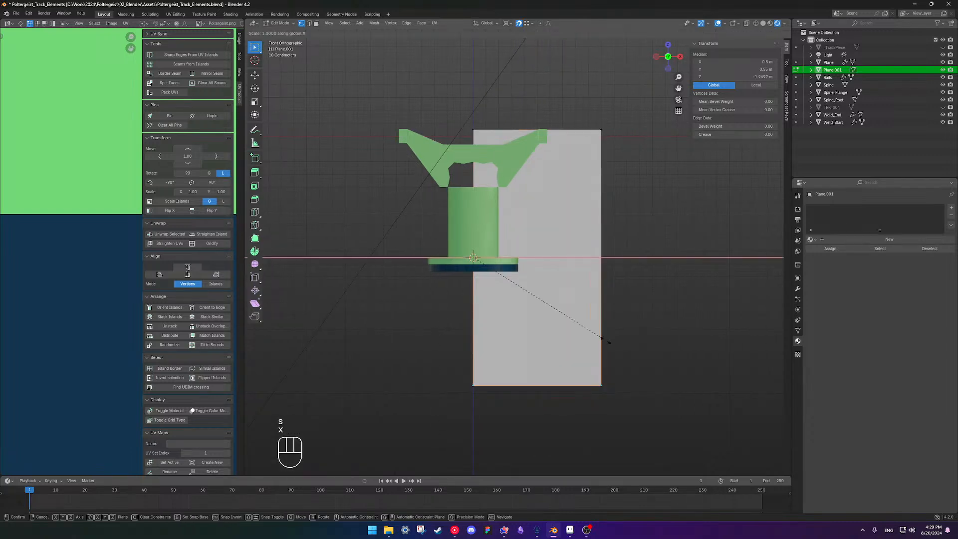
pyautogui.press('KP_0')
pyautogui.press('Return')
pyautogui.hotkey('ctrl', 'z')
# Scale the plane's bottom edge to 0 along Z so it sits at the 3D cursor's height.
pyautogui.press('s')
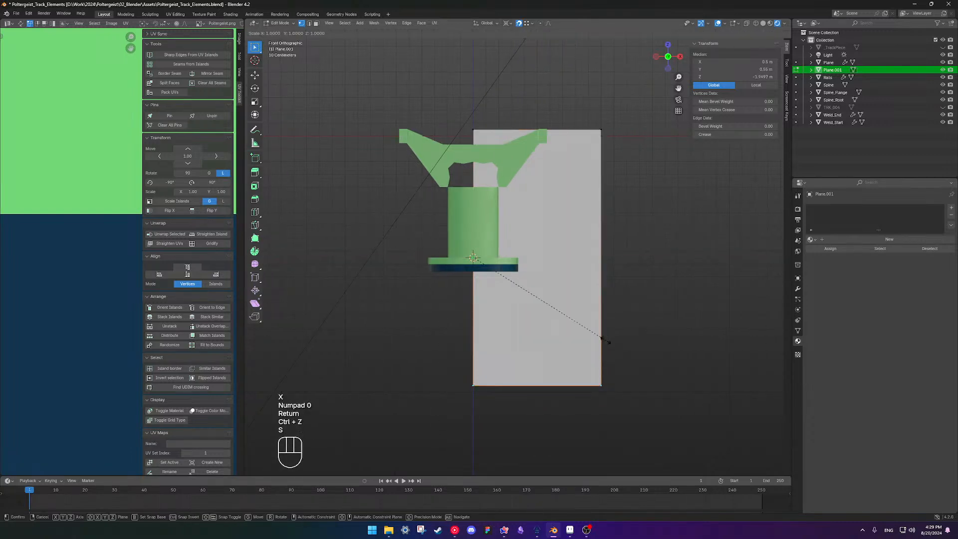
pyautogui.press('z')
pyautogui.press('KP_0')
pyautogui.press('Return')
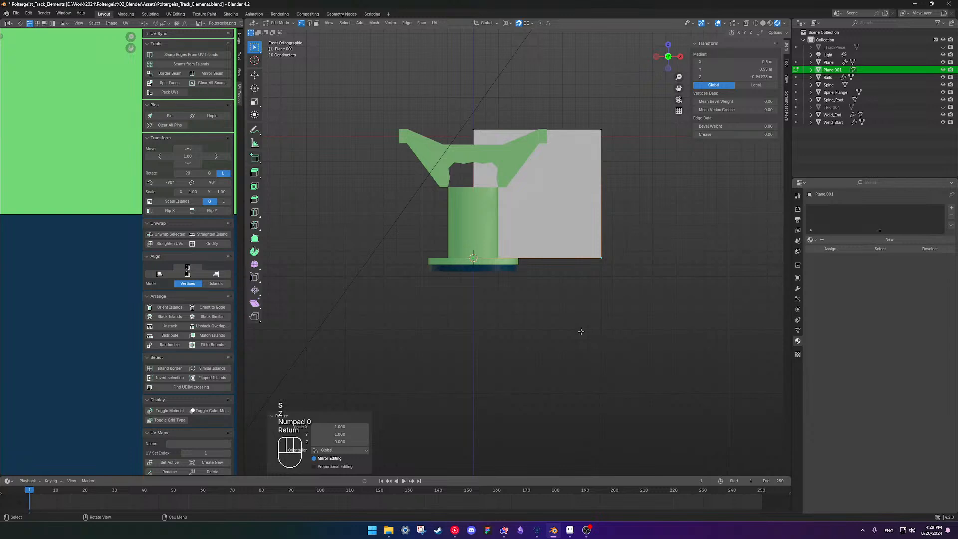
# Lower the plane's top edge along Z and set its median Z to -0.7 m.
pyautogui.scroll(3, 508, 138)
pyautogui.scroll(-2, 644, 61)
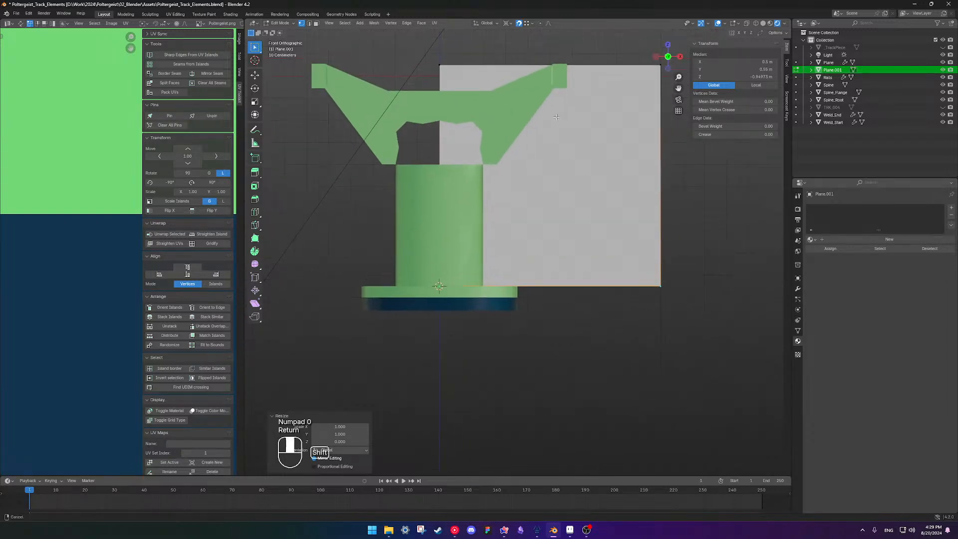
pyautogui.moveTo(425, 92); pyautogui.dragTo(618, 144)
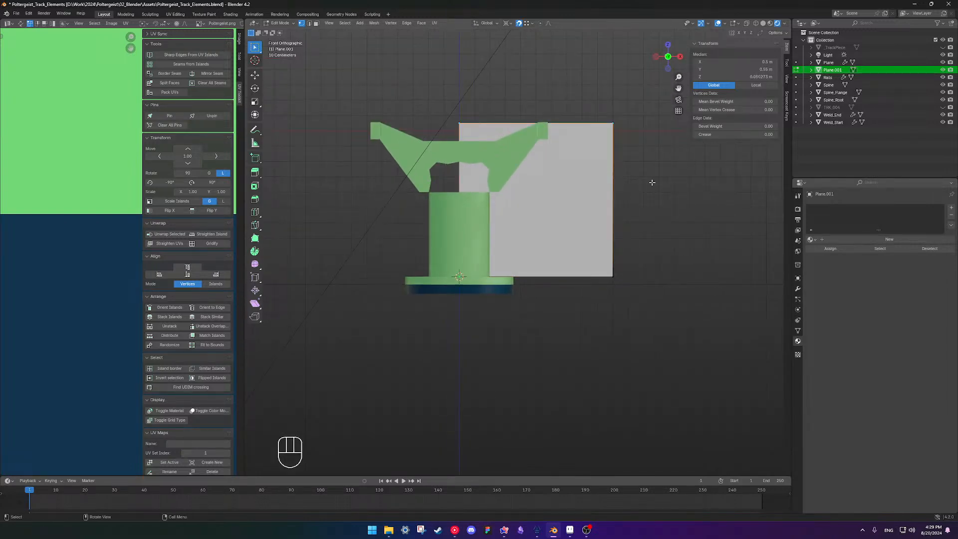
pyautogui.press('g')
pyautogui.press('z')
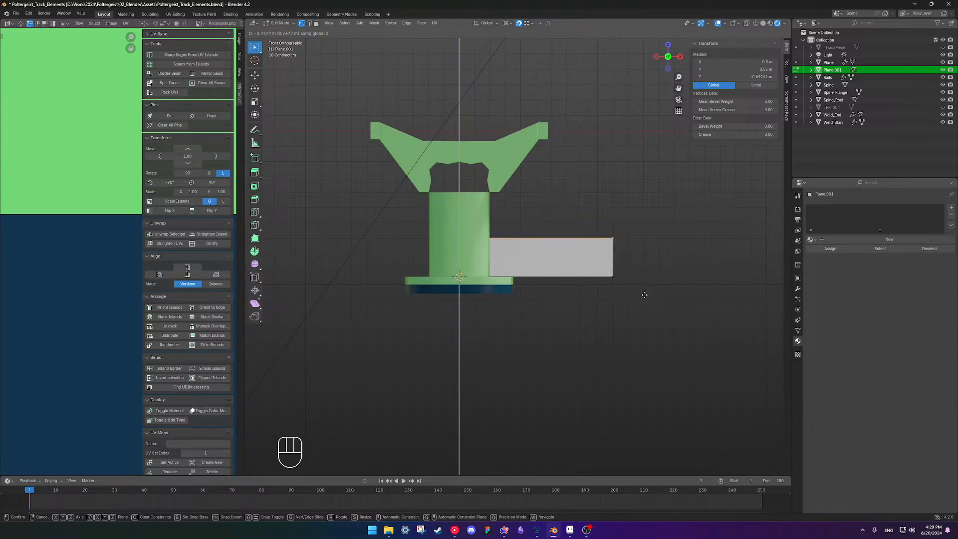
pyautogui.click(644, 296)
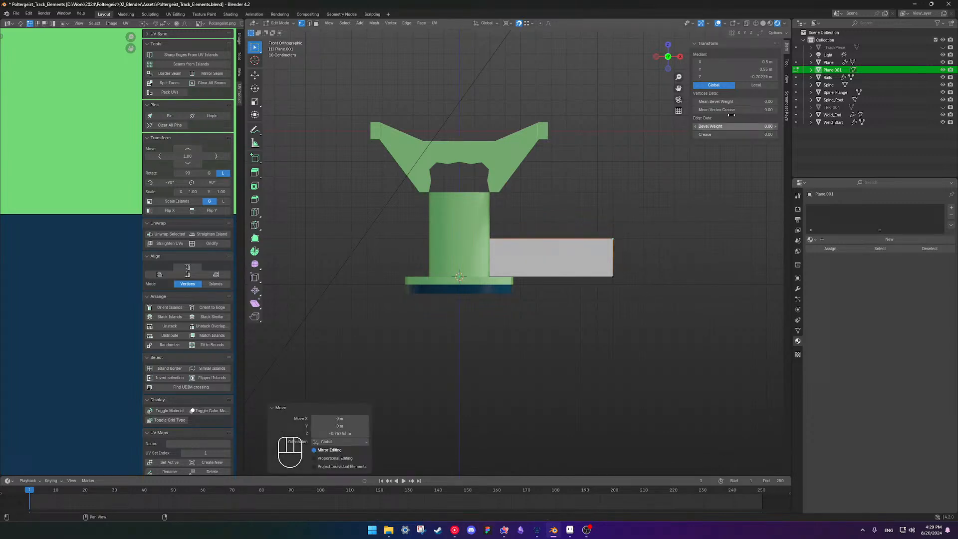
pyautogui.click(736, 77)
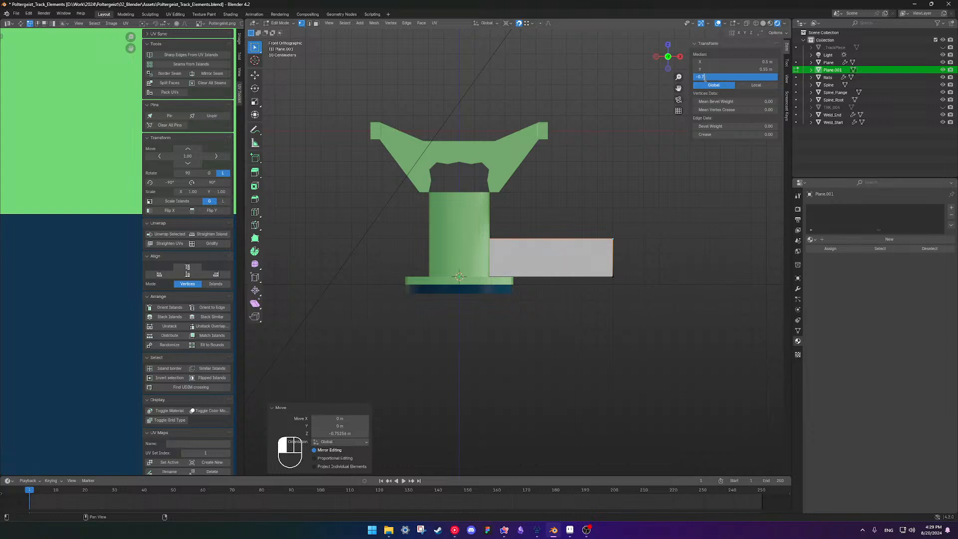
pyautogui.press('Return')
# Move the plane's outer vertical edge inward along X to just inside the flange's rim.
pyautogui.scroll(2, 546, 281)
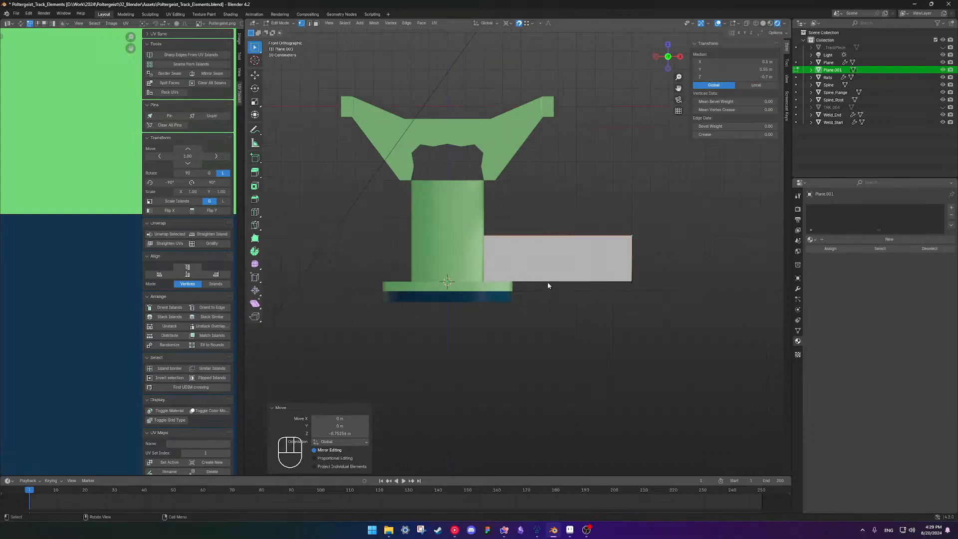
pyautogui.moveTo(584, 214); pyautogui.dragTo(681, 289)
pyautogui.press('g')
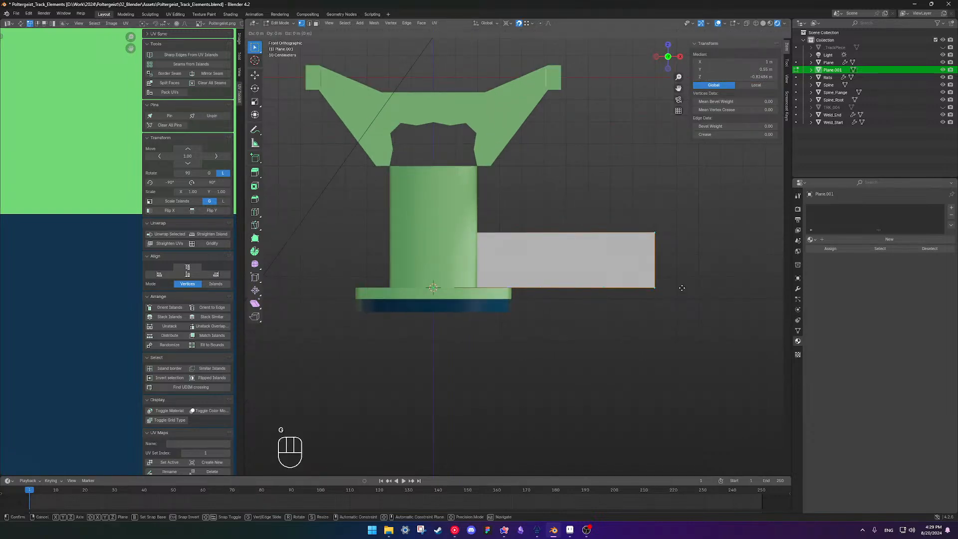
pyautogui.press('y')
pyautogui.press('x')
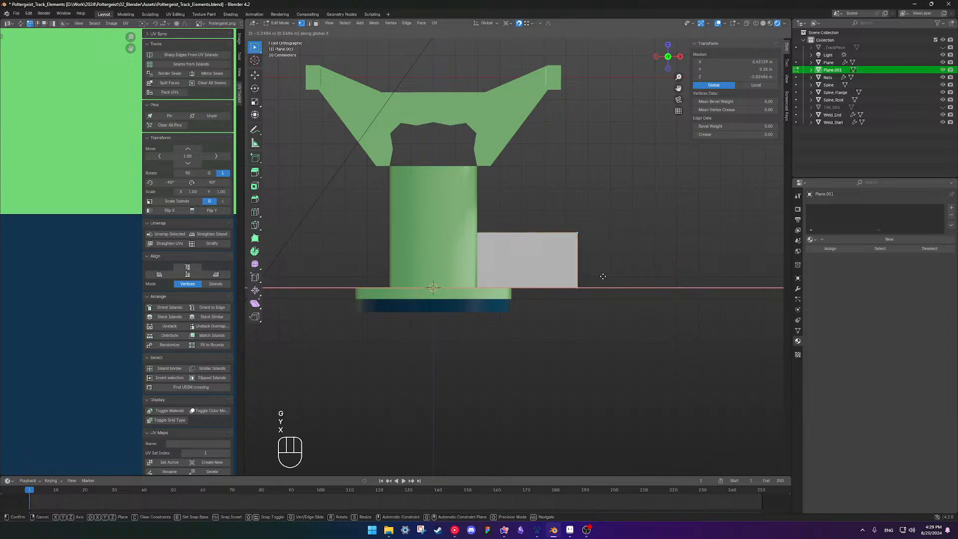
pyautogui.click(532, 265)
pyautogui.scroll(4, 541, 249)
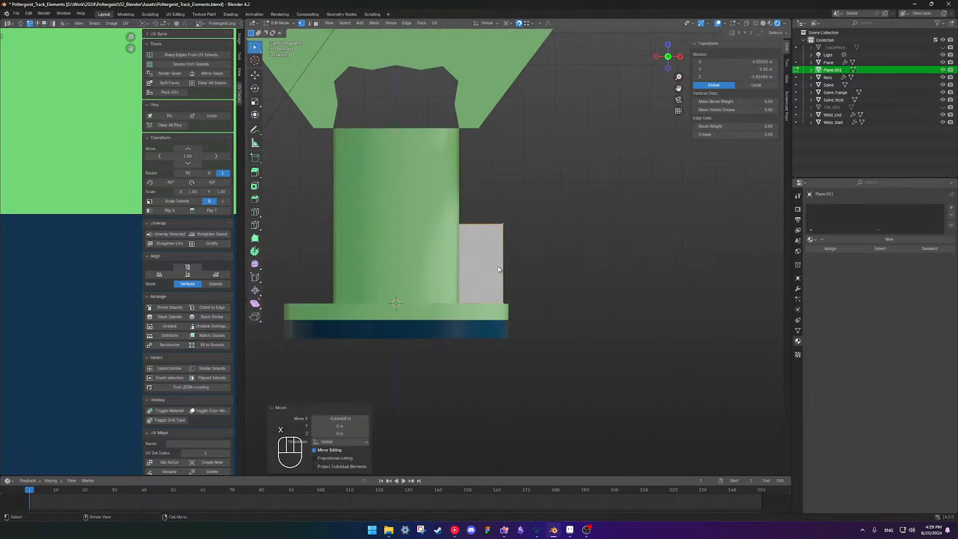
# Move the plane's upper outer corner vertex inward along X, snapping it to the vertical tube's outer wall at about 0.183 m.
pyautogui.click(511, 145)
pyautogui.click(522, 172)
pyautogui.hotkey('shift', 'z')
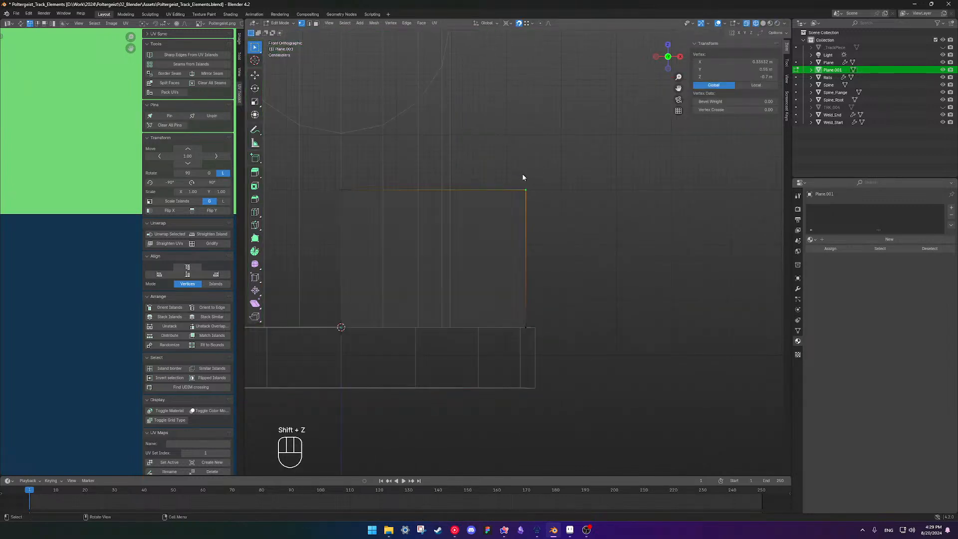
pyautogui.keyDown('shift'); pyautogui.moveTo(465, 169); pyautogui.dragTo(502, 176, button='middle'); pyautogui.keyUp('shift')
pyautogui.press('g')
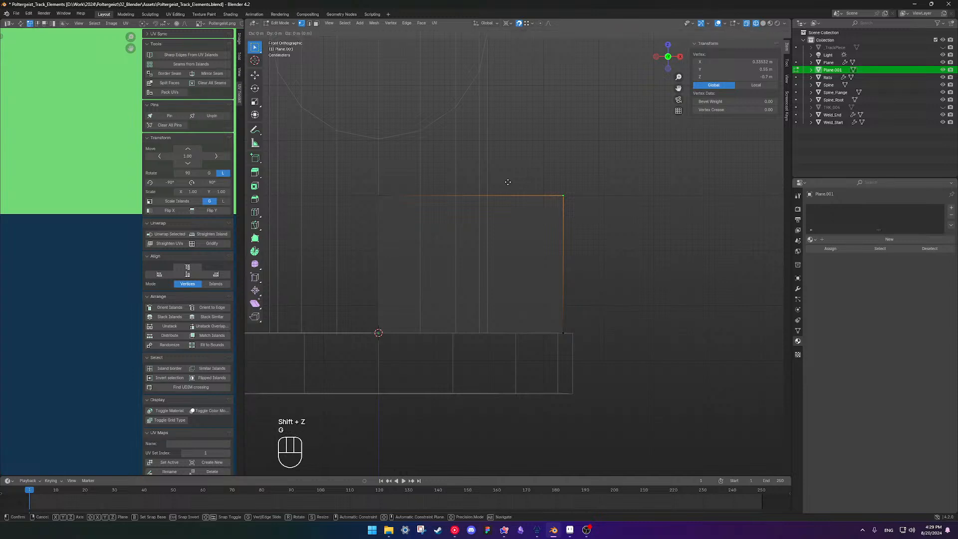
pyautogui.press('y')
pyautogui.press('x')
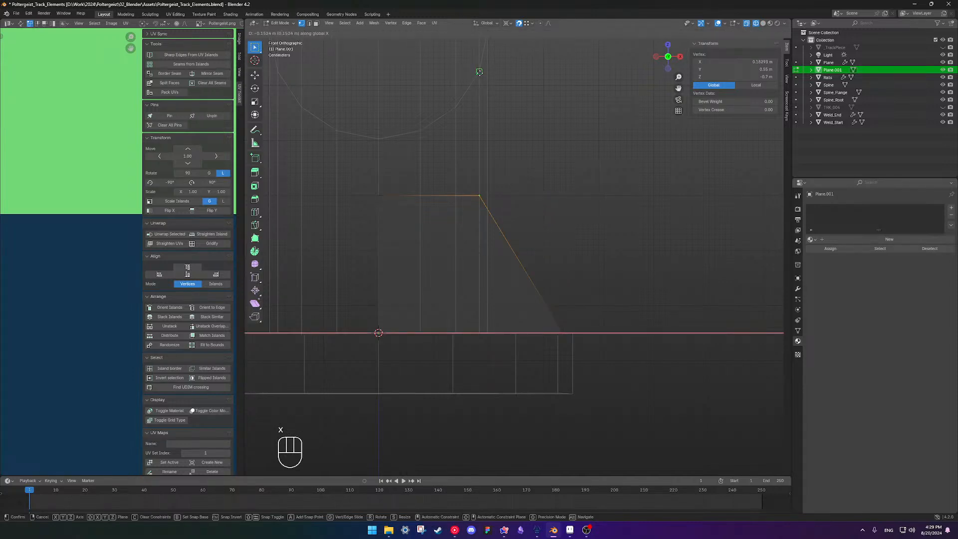
pyautogui.click(479, 72)
pyautogui.scroll(-2, 575, 181)
pyautogui.moveTo(519, 180)
pyautogui.keyDown('shift'); pyautogui.mouseDown(button='middle')
pyautogui.moveTo(575, 182)
pyautogui.moveTo(520, 185)
pyautogui.mouseUp(button='middle'); pyautogui.keyUp('shift')
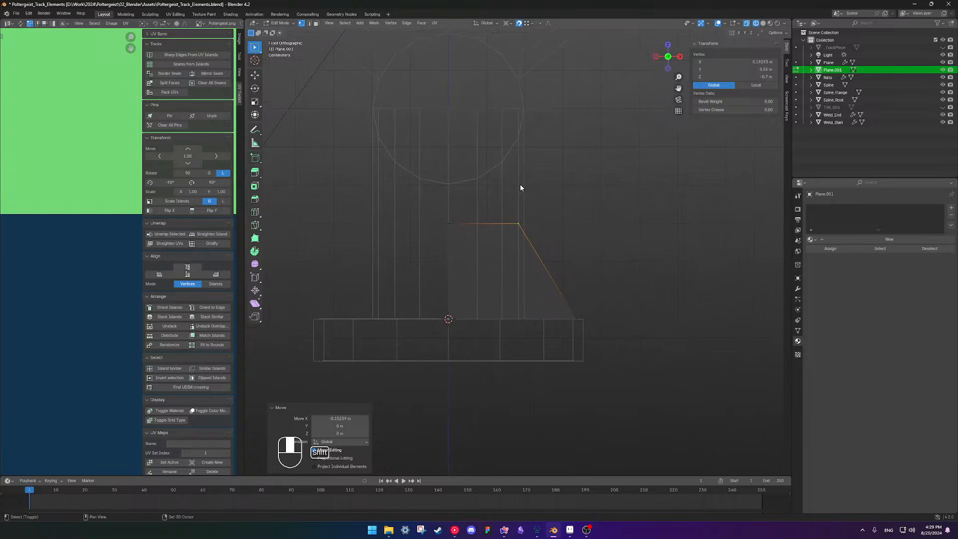
# Select the plane's inner vertical edge and move it outward along X to the tube's wall at about 0.198 m.
pyautogui.moveTo(420, 204); pyautogui.dragTo(465, 331)
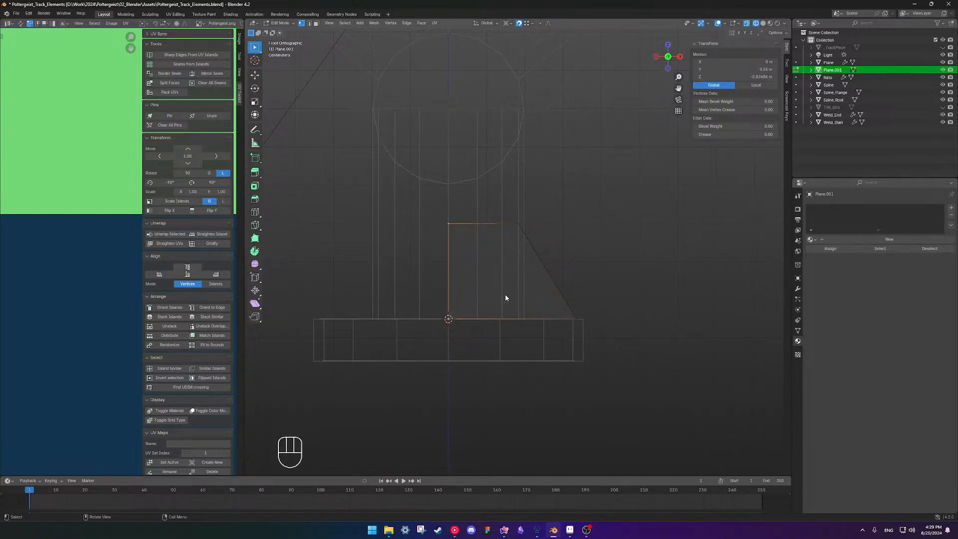
pyautogui.keyDown('shift'); pyautogui.moveTo(480, 282); pyautogui.dragTo(453, 314, button='middle'); pyautogui.keyUp('shift')
pyautogui.scroll(1, 457, 279)
pyautogui.press('g')
pyautogui.press('x')
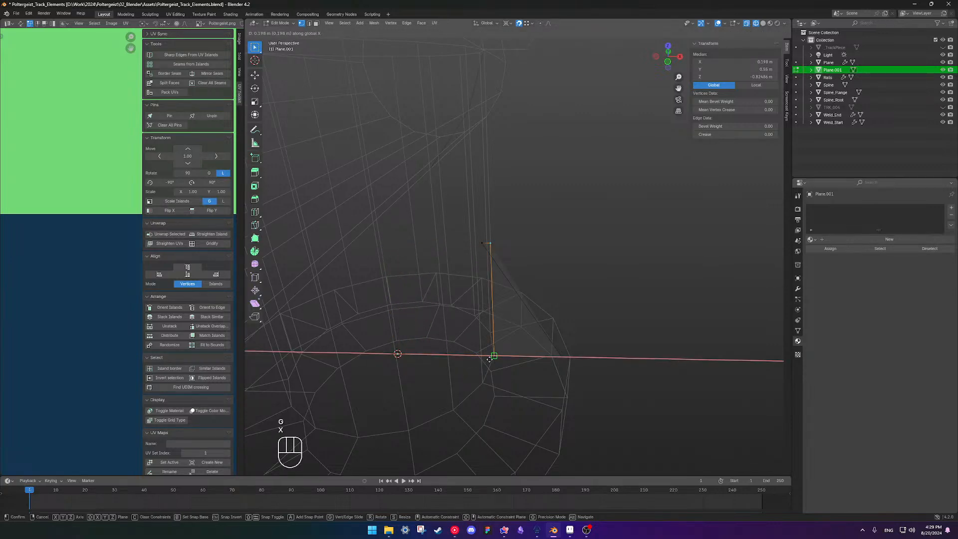
pyautogui.click(490, 358)
# Move the upper sloped-edge vertex along X, snapping it onto the inner top vertex at about 0.198 m.
pyautogui.click(481, 244)
pyautogui.press('g')
pyautogui.press('x')
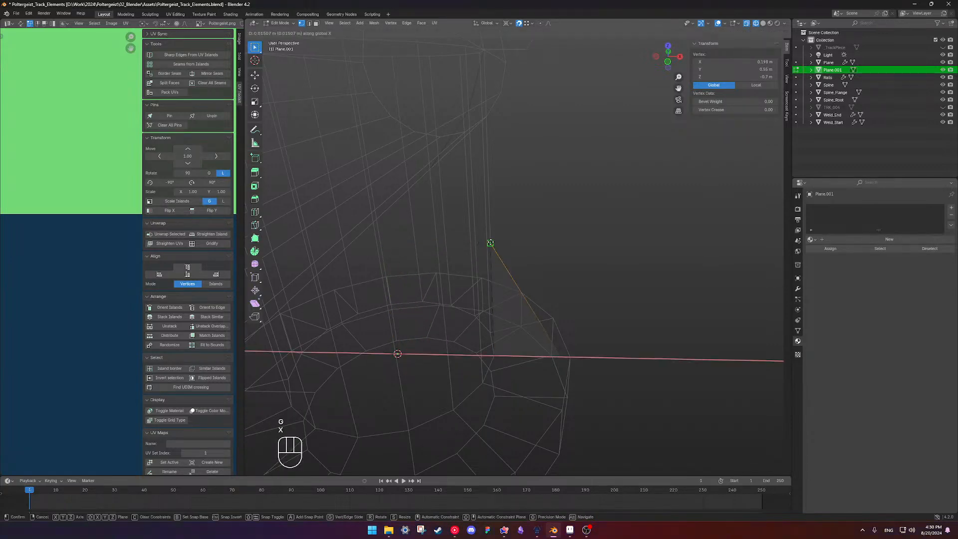
pyautogui.click(490, 243)
pyautogui.keyDown('shift'); pyautogui.moveTo(510, 275); pyautogui.dragTo(479, 173, button='middle'); pyautogui.keyUp('shift')
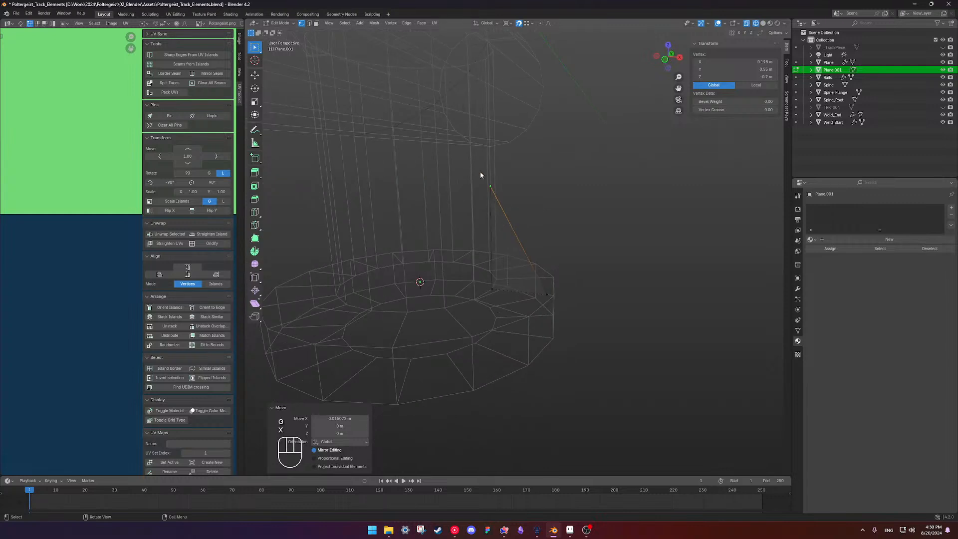
# Merge the two overlapping top vertices by distance and select the whole triangle.
pyautogui.moveTo(478, 172); pyautogui.dragTo(515, 196)
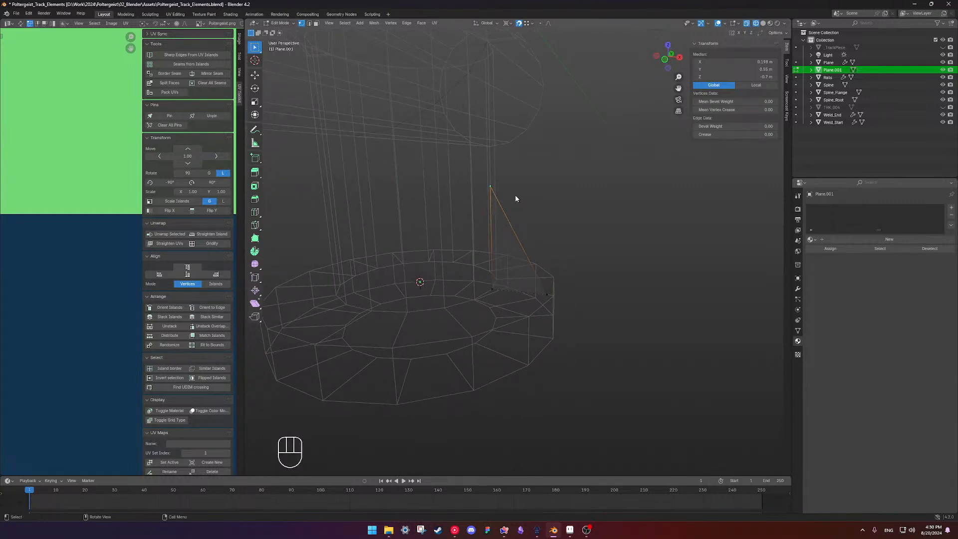
pyautogui.press('m')
pyautogui.click(507, 222)
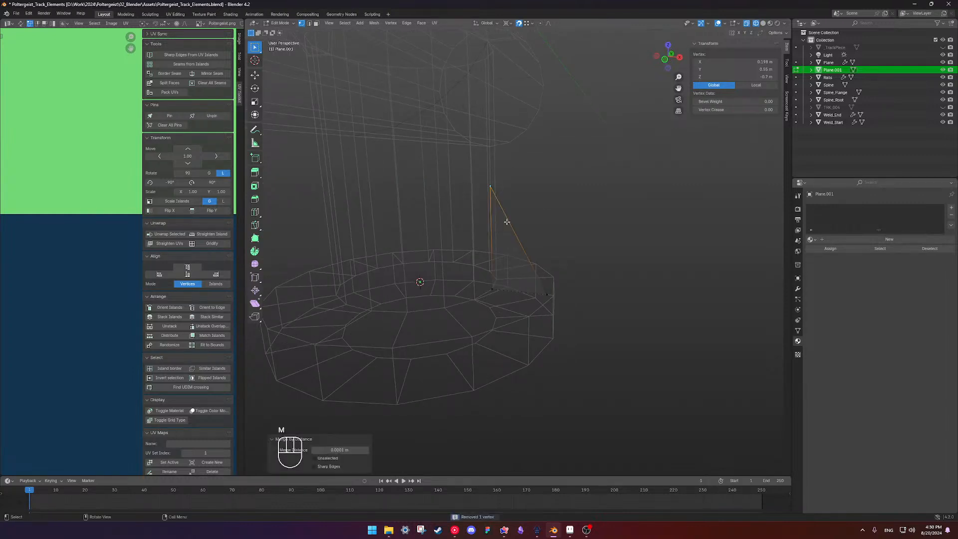
pyautogui.scroll(-1, 520, 223)
pyautogui.moveTo(465, 185); pyautogui.dragTo(579, 309)
# Check the Poltergeist ride video on YouTube, return to Blender, and inspect how the triangle sits between tube and flange.
pyautogui.moveTo(578, 241)
pyautogui.mouseDown(button='middle')
pyautogui.moveTo(537, 244)
pyautogui.moveTo(507, 266)
pyautogui.moveTo(524, 230)
pyautogui.moveTo(547, 225)
pyautogui.moveTo(539, 230)
pyautogui.mouseUp(button='middle')
pyautogui.hotkey('shift', 'z')
pyautogui.scroll(-2, 528, 224)
pyautogui.hotkey('alt', 'Tab')
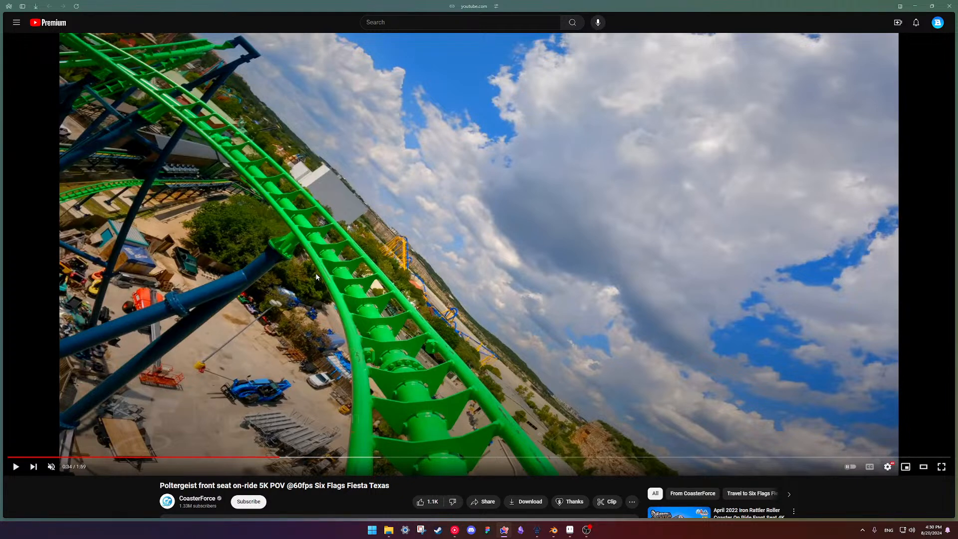
pyautogui.hotkey('alt', 'Tab')
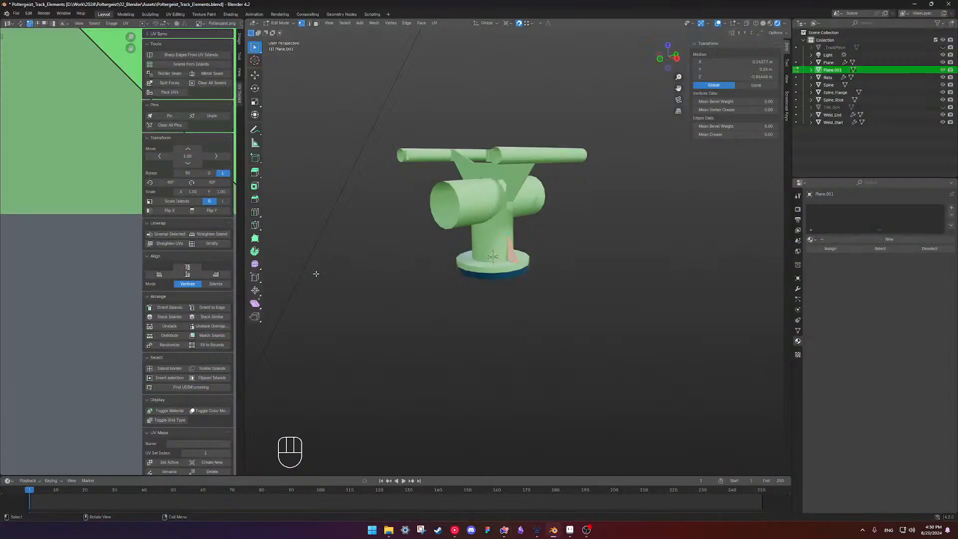
pyautogui.moveTo(474, 246); pyautogui.dragTo(440, 274, button='middle')
pyautogui.scroll(6, 512, 273)
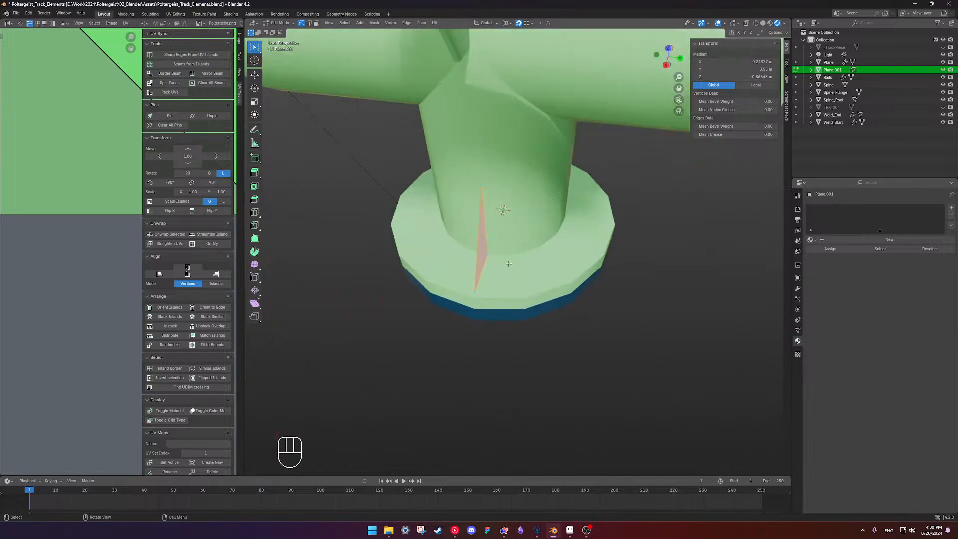
pyautogui.moveTo(512, 273); pyautogui.dragTo(533, 243, button='middle')
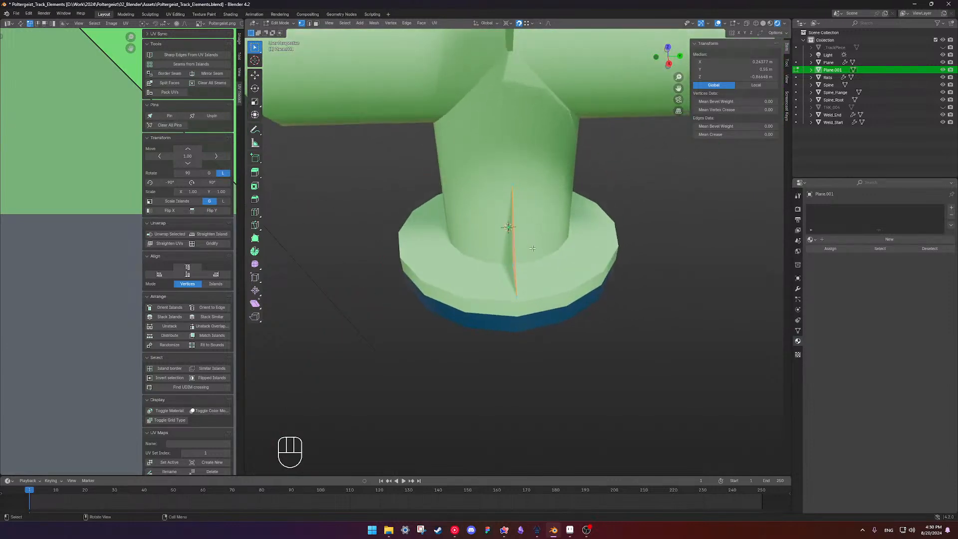
# In top view with wireframe shading, extrude the triangle by 0.01 m to give it thickness.
pyautogui.press('KP_7')
pyautogui.hotkey('shift', 'z')
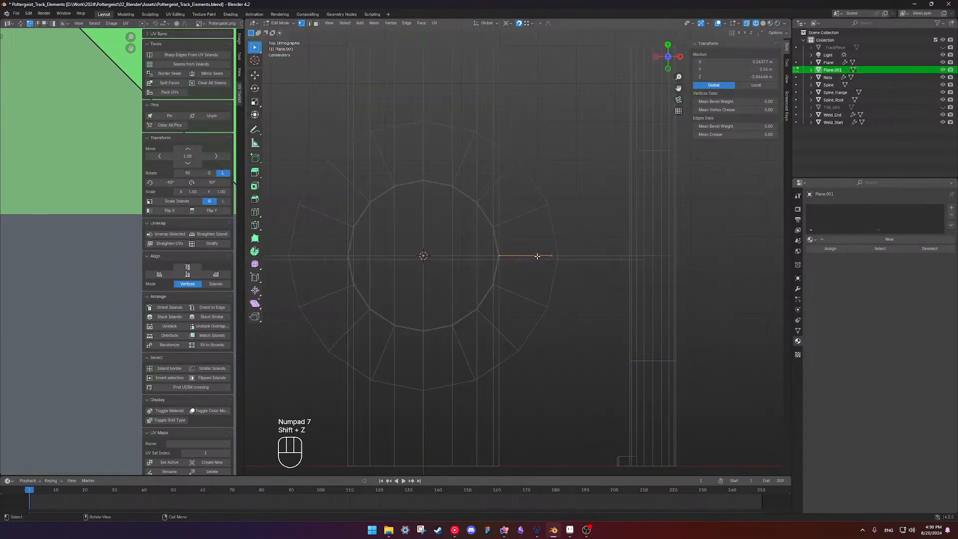
pyautogui.keyDown('shift'); pyautogui.moveTo(537, 256); pyautogui.dragTo(485, 261, button='middle'); pyautogui.keyUp('shift')
pyautogui.keyDown('shift'); pyautogui.moveTo(459, 261); pyautogui.dragTo(392, 231, button='middle'); pyautogui.keyUp('shift')
pyautogui.press('e')
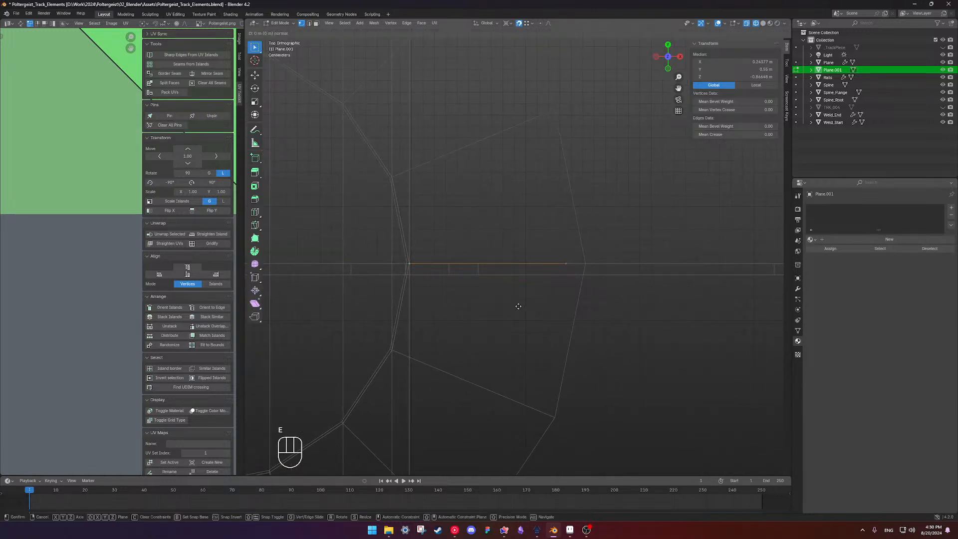
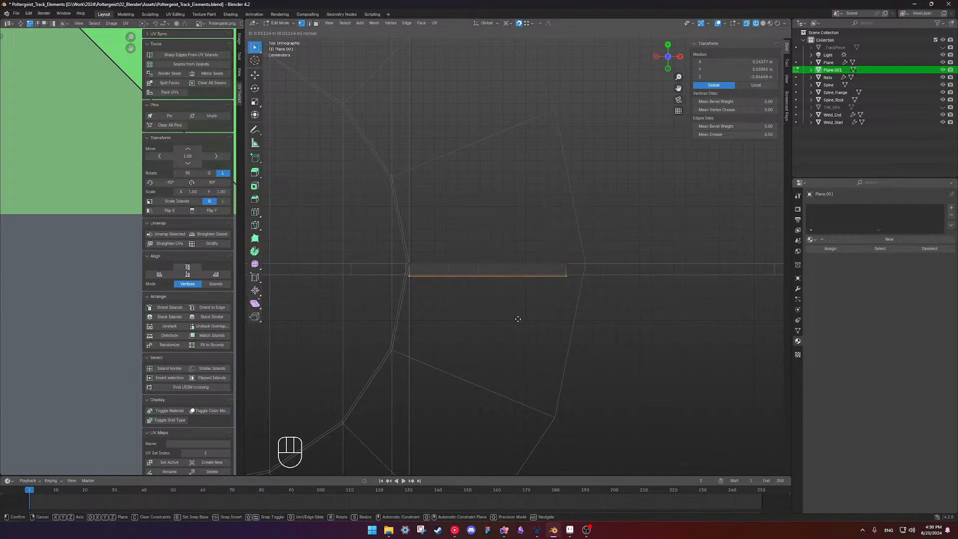
pyautogui.press('KP_Decimal')
pyautogui.press('KP_0')
pyautogui.press('KP_1')
pyautogui.press('Return')
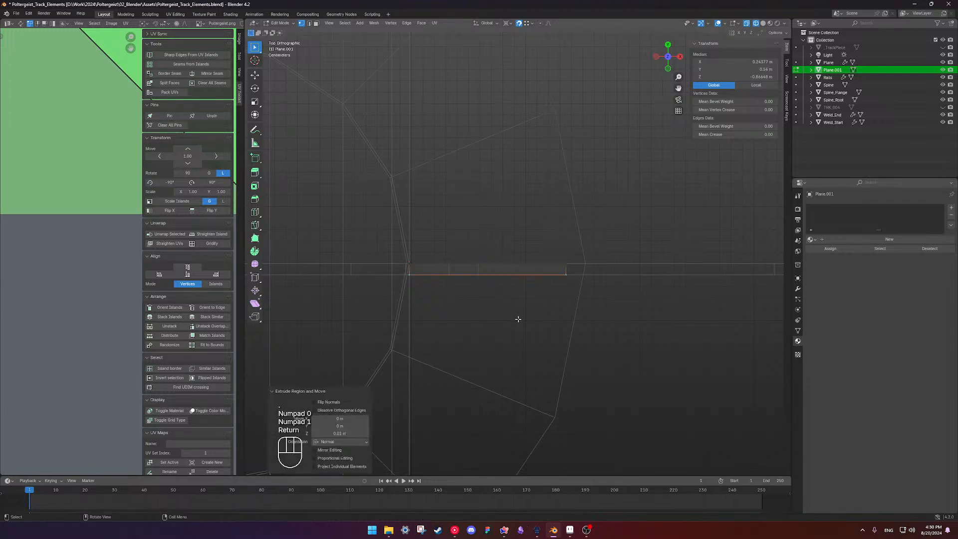
# Select the whole gusset and move it 0.005 m along Y to centre it on the tube.
pyautogui.moveTo(385, 224); pyautogui.dragTo(586, 303)
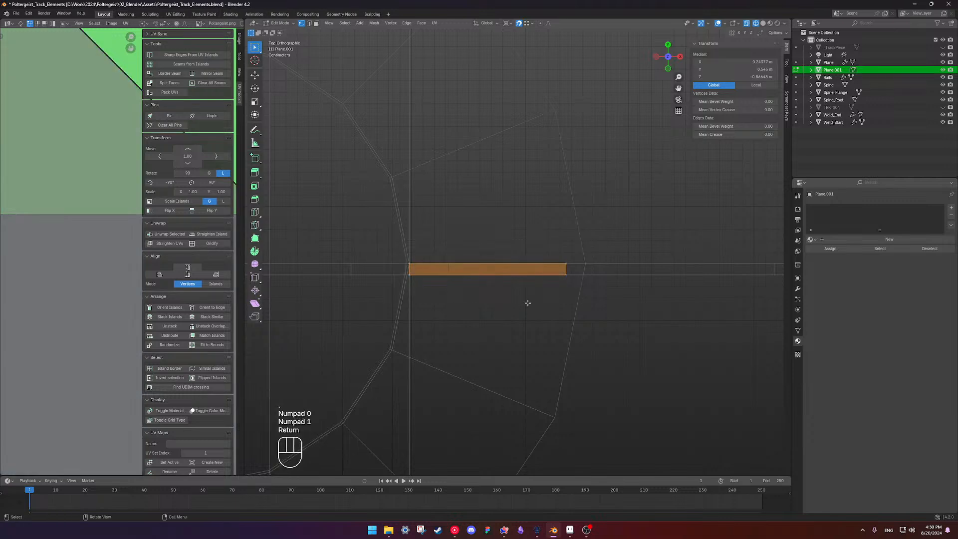
pyautogui.press('g')
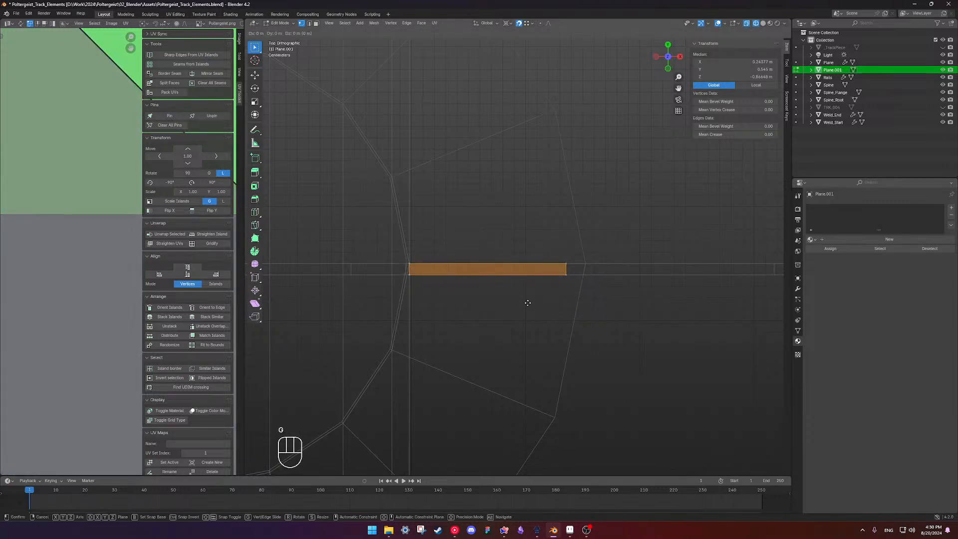
pyautogui.write('y')
pyautogui.write('.')
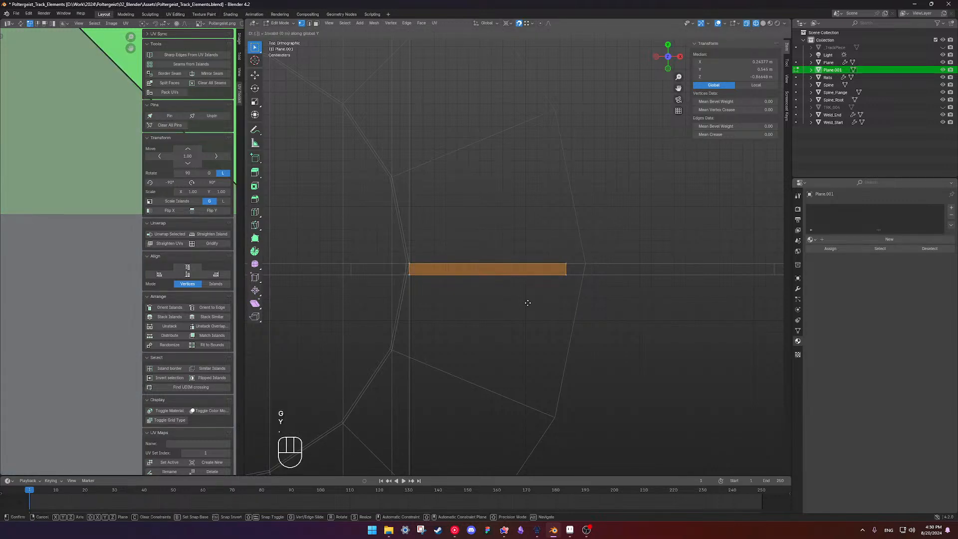
pyautogui.write('005')
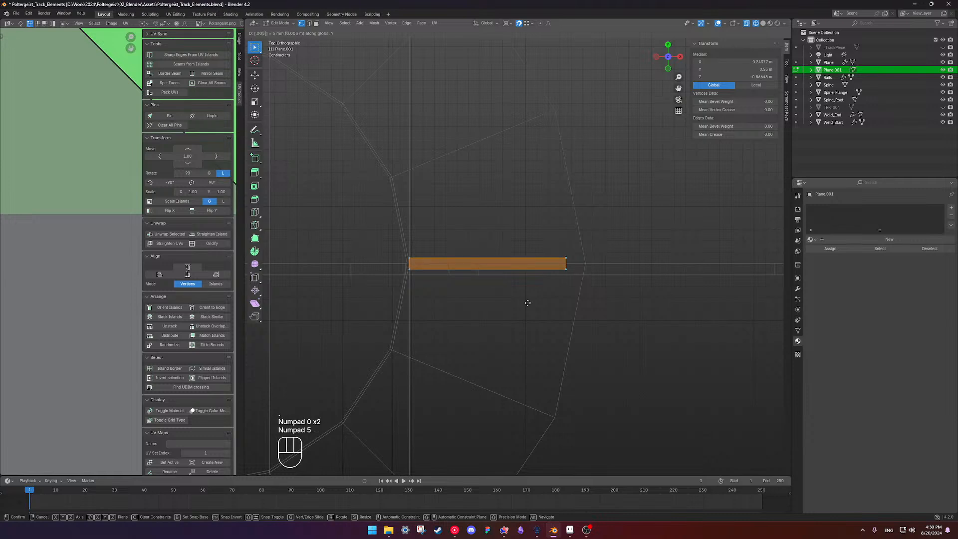
pyautogui.press('Return')
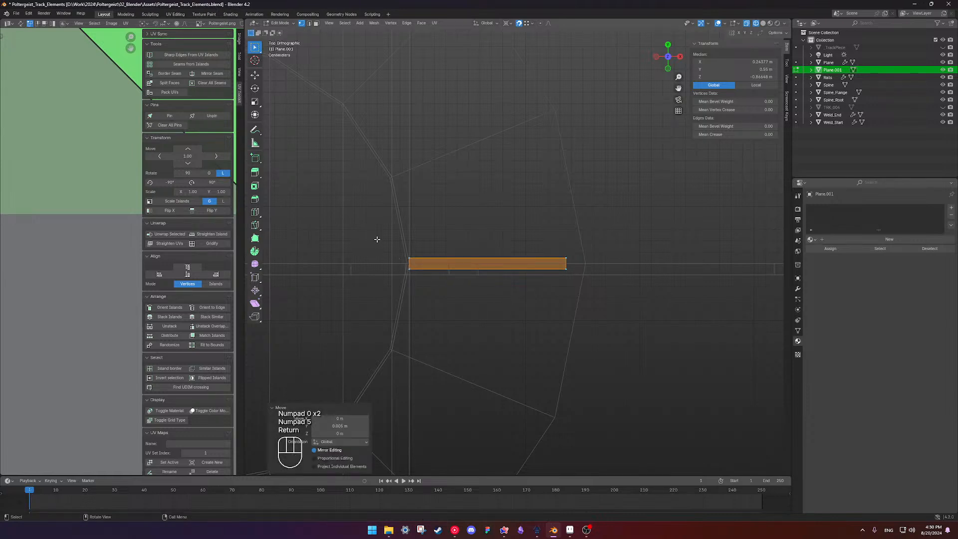
# Move the gusset's inner vertices about 0.006 m along X into the tube wall and leave Edit Mode.
pyautogui.click(438, 310)
pyautogui.press('g')
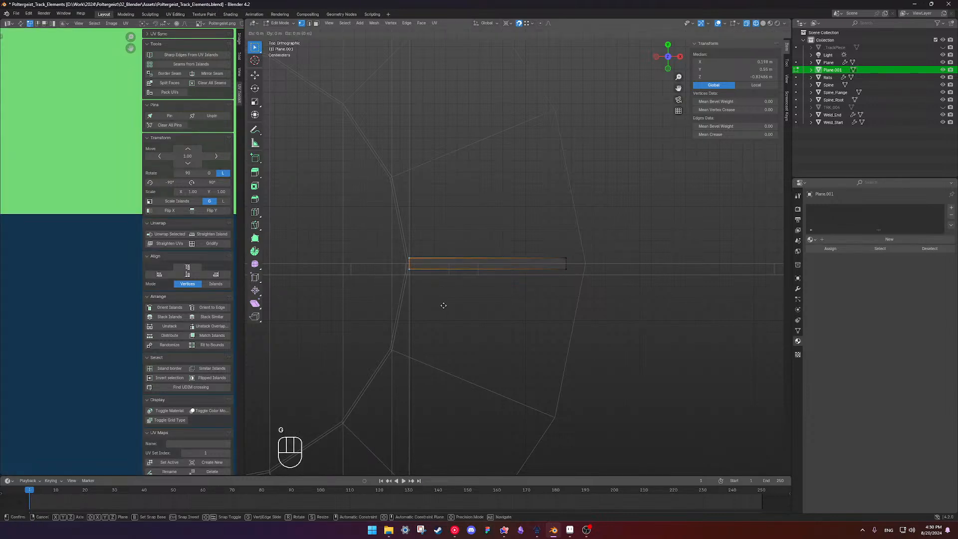
pyautogui.press('x')
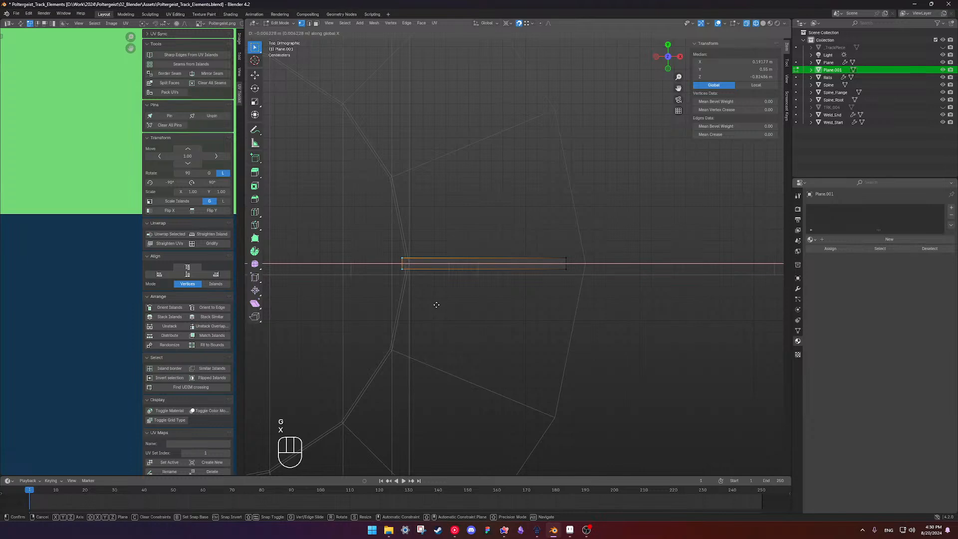
pyautogui.click(436, 304)
pyautogui.press('Tab')
# Assign the existing Poltergeist material to the gusset.
pyautogui.moveTo(437, 304)
pyautogui.mouseDown(button='middle')
pyautogui.moveTo(512, 322)
pyautogui.moveTo(493, 235)
pyautogui.moveTo(397, 224)
pyautogui.moveTo(534, 229)
pyautogui.mouseUp(button='middle')
pyautogui.hotkey('shift', 'z')
pyautogui.scroll(-3, 493, 237)
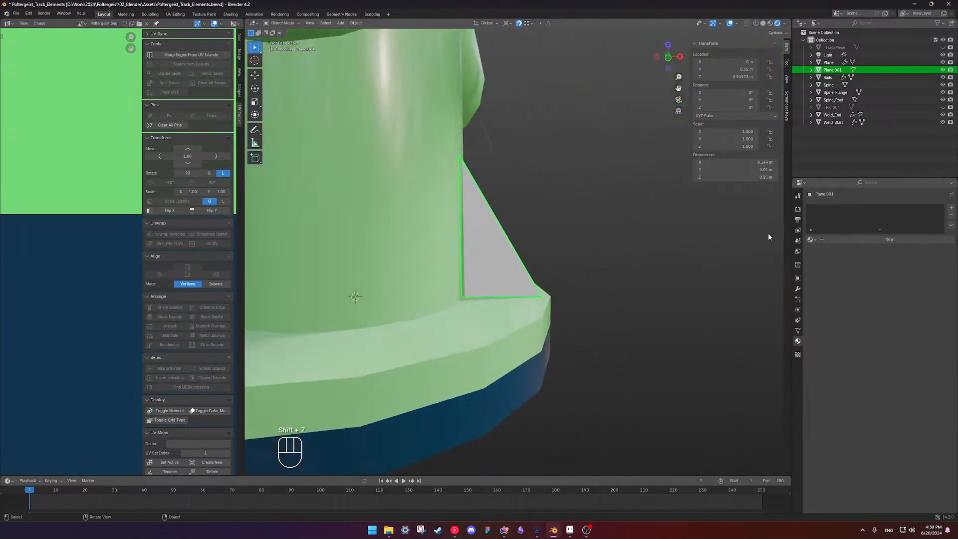
pyautogui.click(810, 239)
pyautogui.click(848, 326)
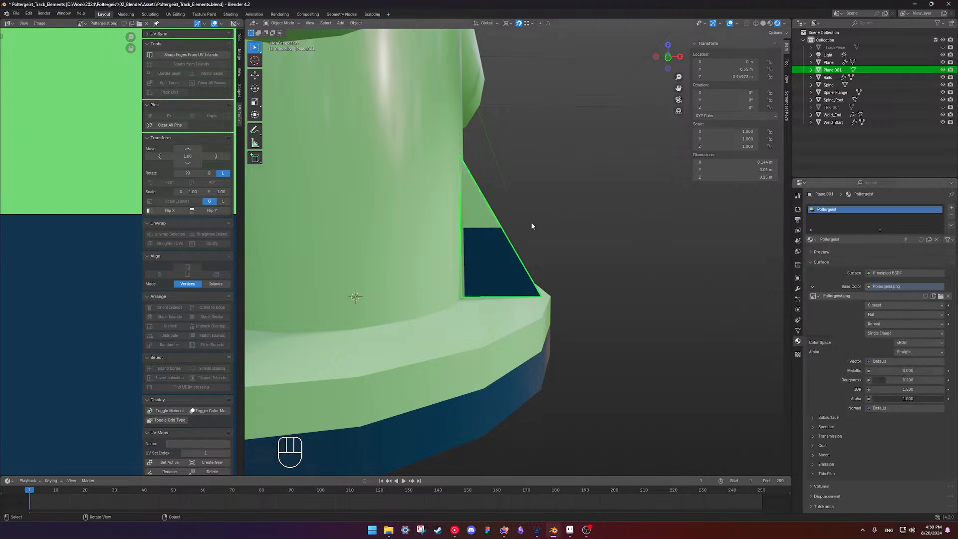
# Isolate the gusset in local view, facing its narrow inner side, and enter Edit Mode.
pyautogui.press('Tab')
pyautogui.scroll(-5, 532, 226)
pyautogui.moveTo(532, 226); pyautogui.dragTo(479, 232, button='middle')
pyautogui.scroll(3, 549, 224)
pyautogui.press('Tab')
pyautogui.scroll(3, 597, 216)
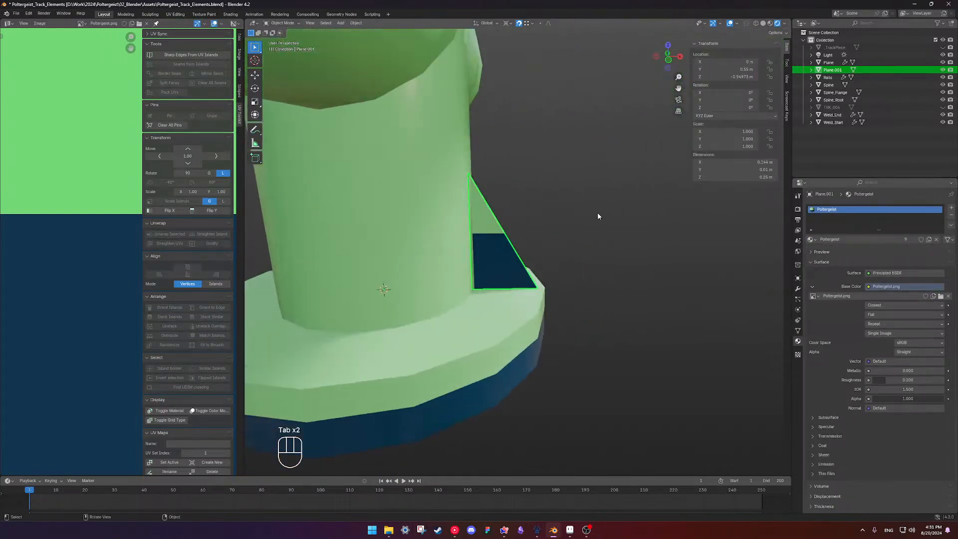
pyautogui.press('KP_Divide')
pyautogui.moveTo(597, 212); pyautogui.dragTo(450, 165, button='middle')
pyautogui.press('Tab')
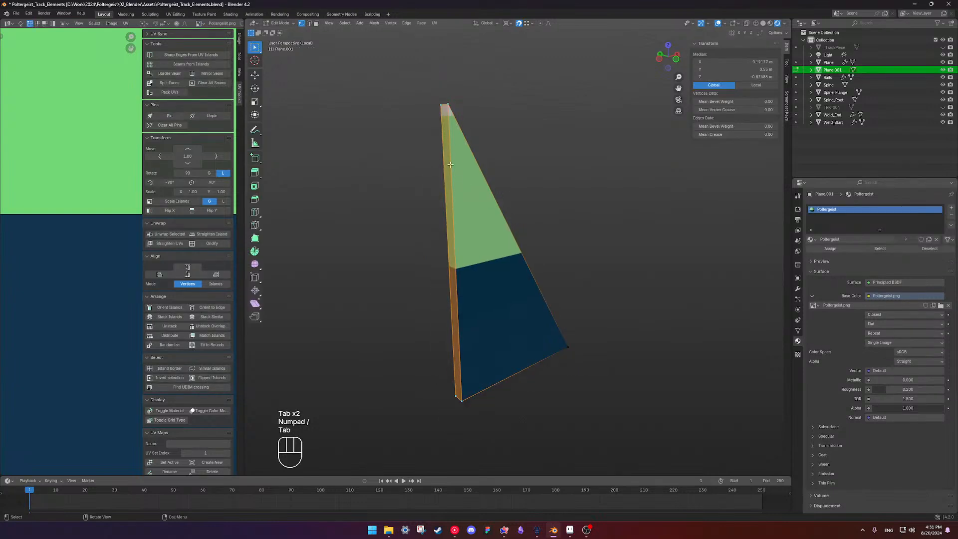
# Mark one long vertical edge of the gusset's narrow inner side and its short top and bottom edges as seams.
pyautogui.click(443, 106)
pyautogui.keyDown('shift'); pyautogui.click(446, 398); pyautogui.keyUp('shift')
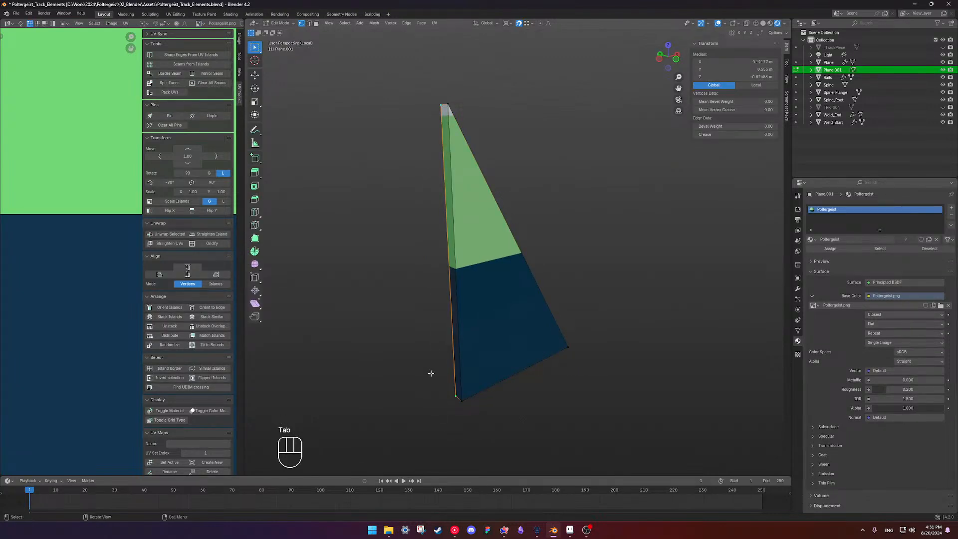
pyautogui.moveTo(448, 190); pyautogui.dragTo(465, 187, button='middle')
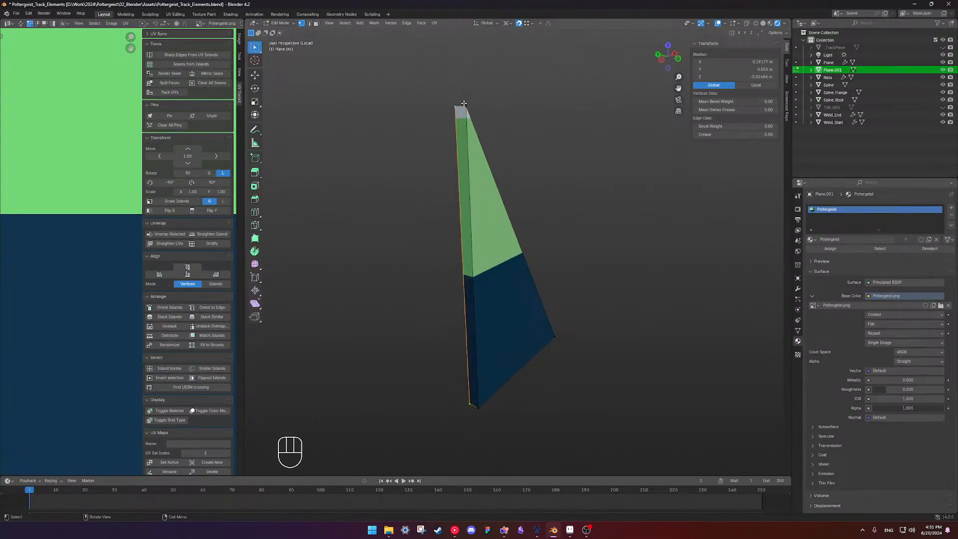
pyautogui.keyDown('ctrl'); pyautogui.click(464, 103); pyautogui.keyUp('ctrl')
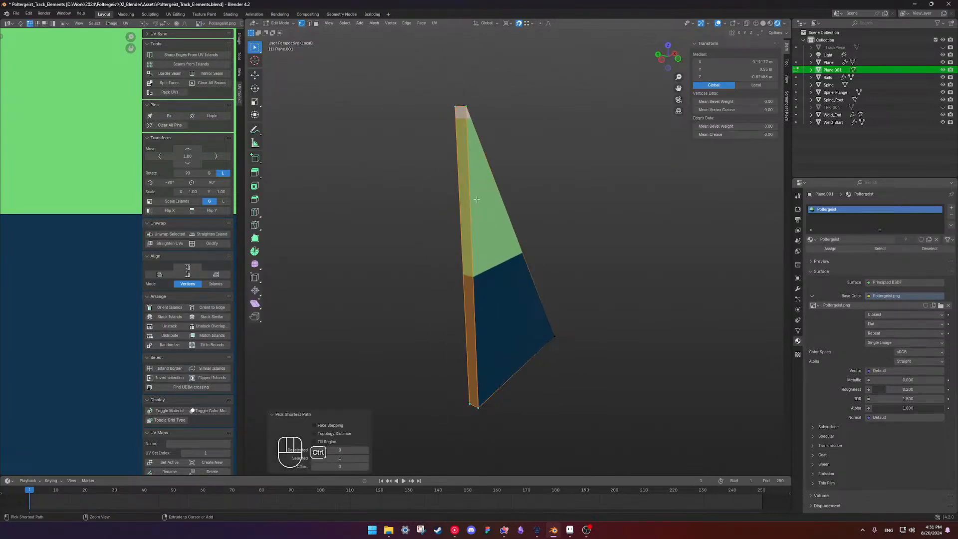
pyautogui.click(478, 408)
pyautogui.press('2')
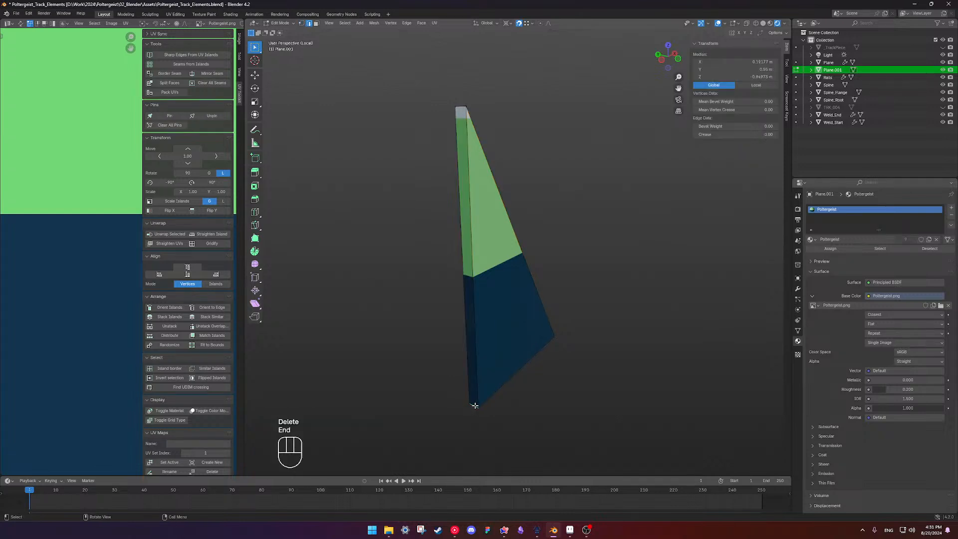
pyautogui.keyDown('shift'); pyautogui.click(462, 203); pyautogui.keyUp('shift')
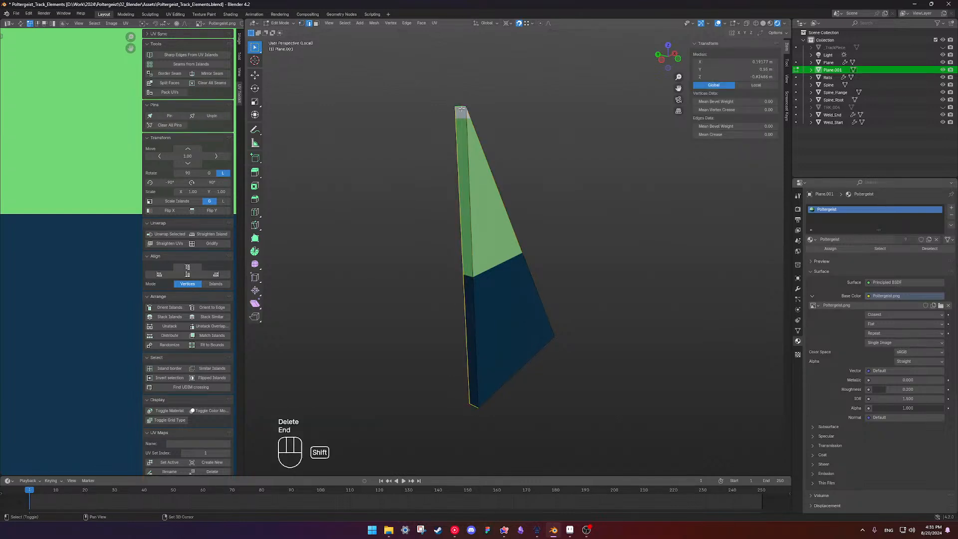
pyautogui.hotkey('ctrl', 'e')
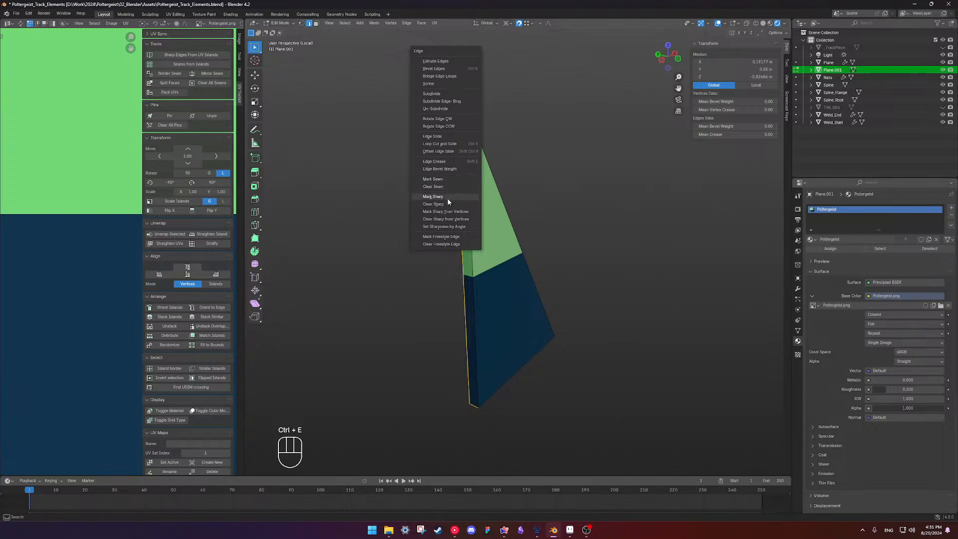
pyautogui.click(450, 179)
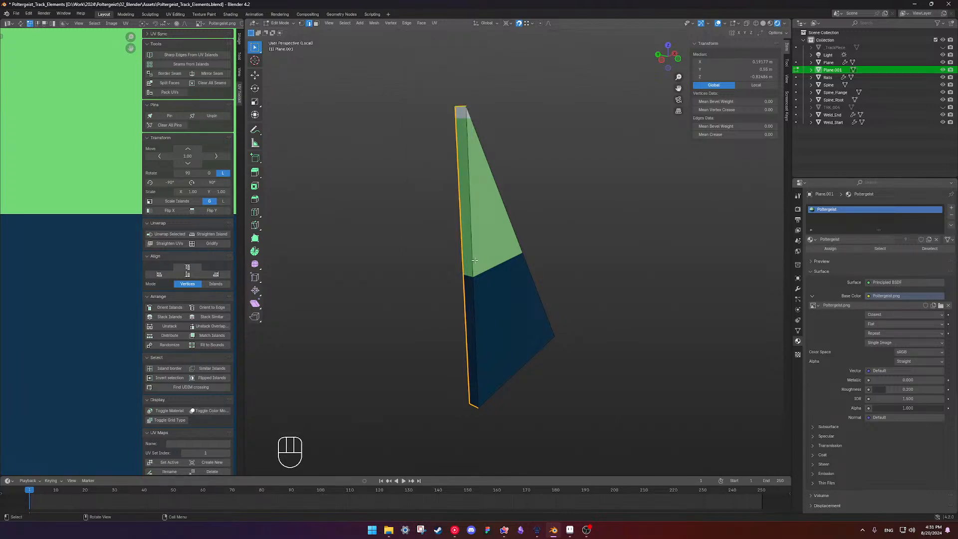
# Try an unwrap of the whole gusset with the current seams and undo it.
pyautogui.press('a')
pyautogui.press('u')
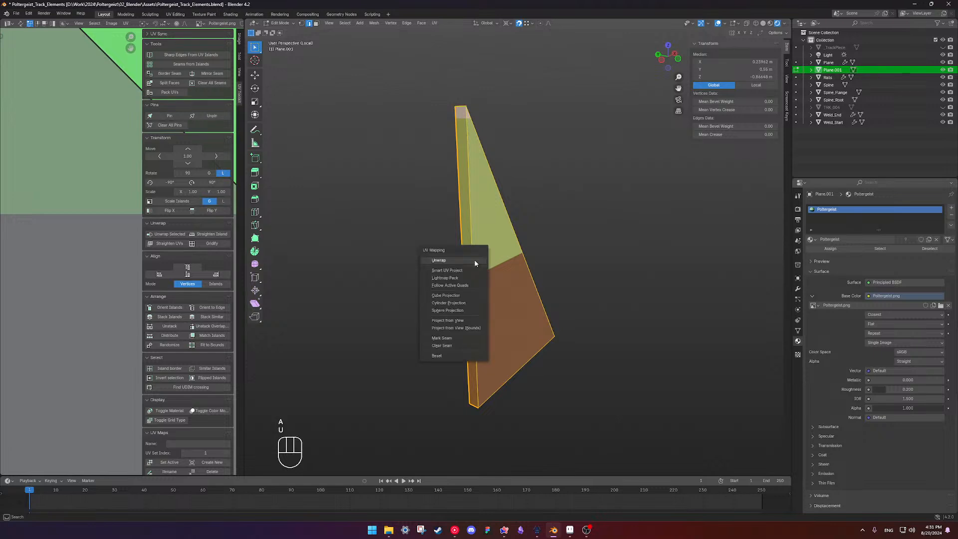
pyautogui.click(473, 259)
pyautogui.scroll(-2, 89, 258)
pyautogui.scroll(1, 97, 248)
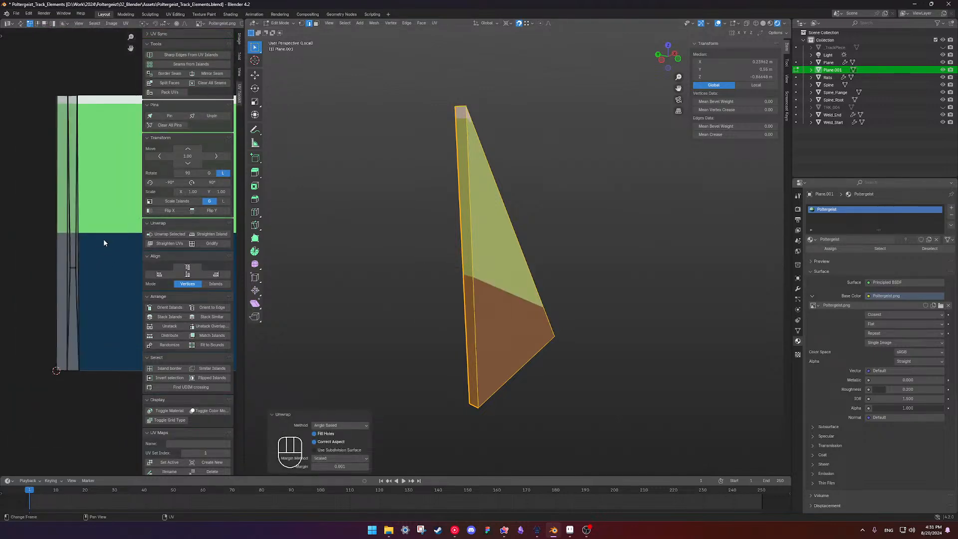
pyautogui.hotkey('ctrl', 'z')
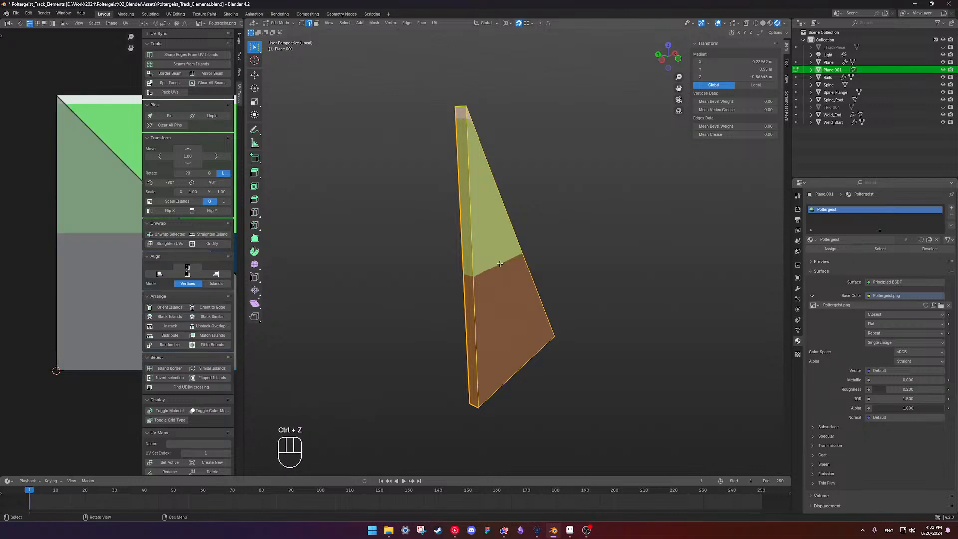
# Mark the bottom edge of the gusset's opposite triangular face as an additional seam.
pyautogui.moveTo(524, 270); pyautogui.dragTo(601, 227, button='middle')
pyautogui.click(573, 374)
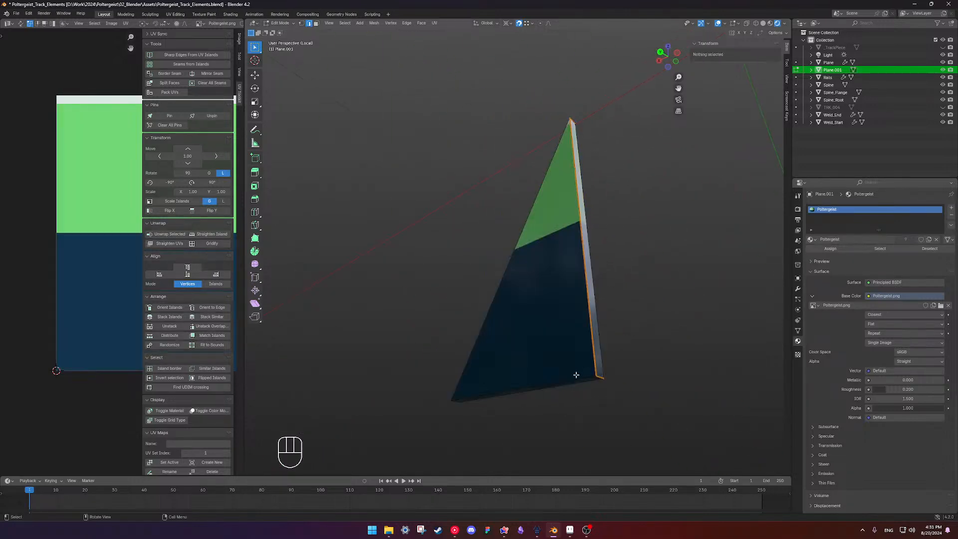
pyautogui.moveTo(567, 293); pyautogui.dragTo(579, 267, button='middle')
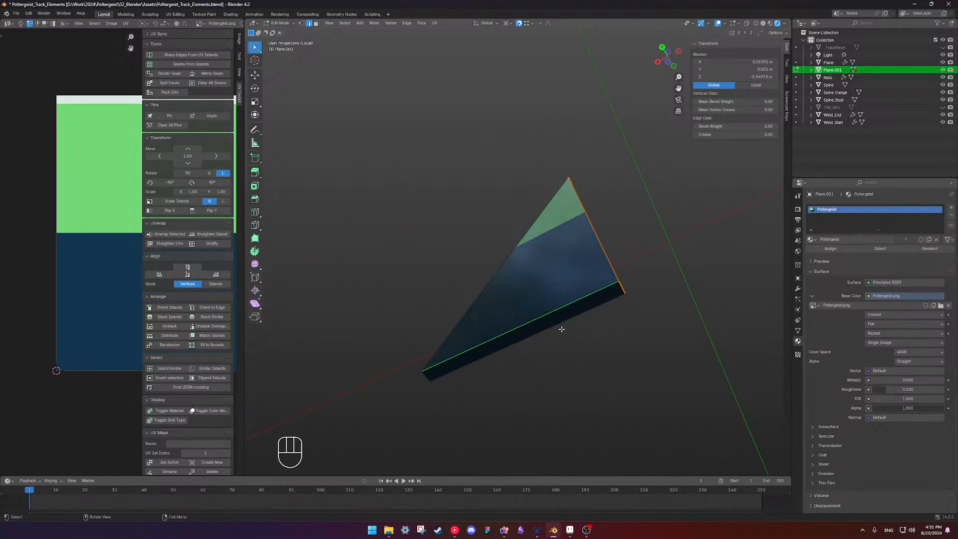
pyautogui.hotkey('ctrl', 'e')
pyautogui.click(527, 329)
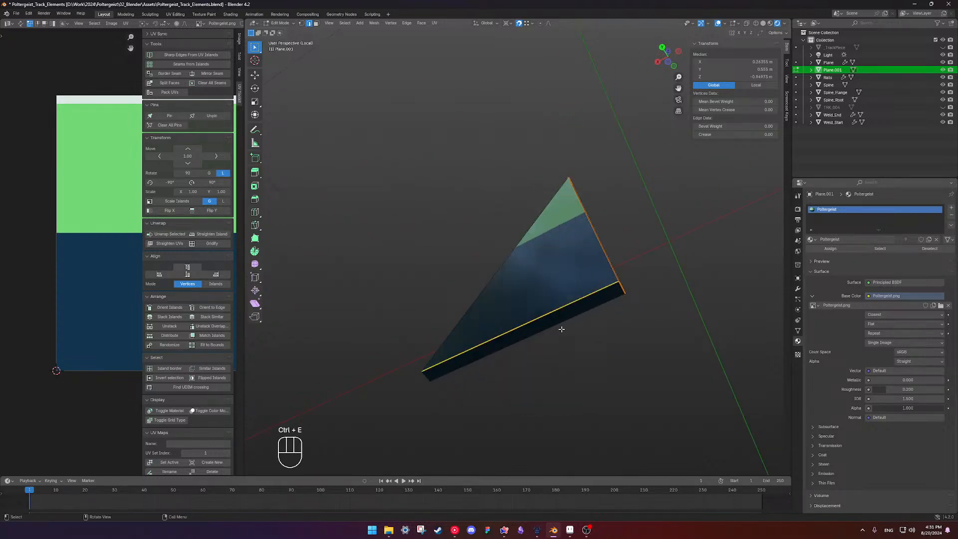
# Unwrap the whole gusset again with the added seam and examine the resulting UV layout.
pyautogui.press('a')
pyautogui.press('u')
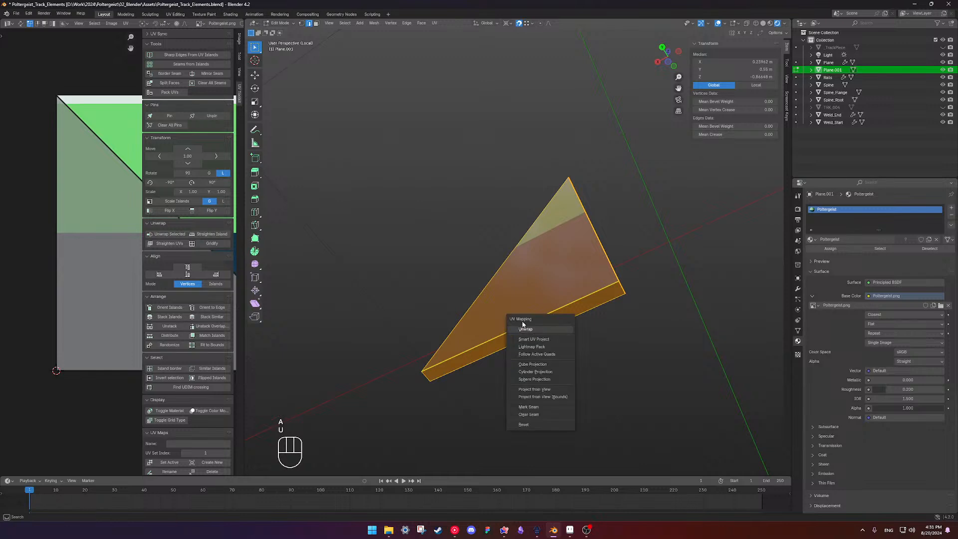
pyautogui.click(530, 326)
pyautogui.press('u')
pyautogui.click(532, 327)
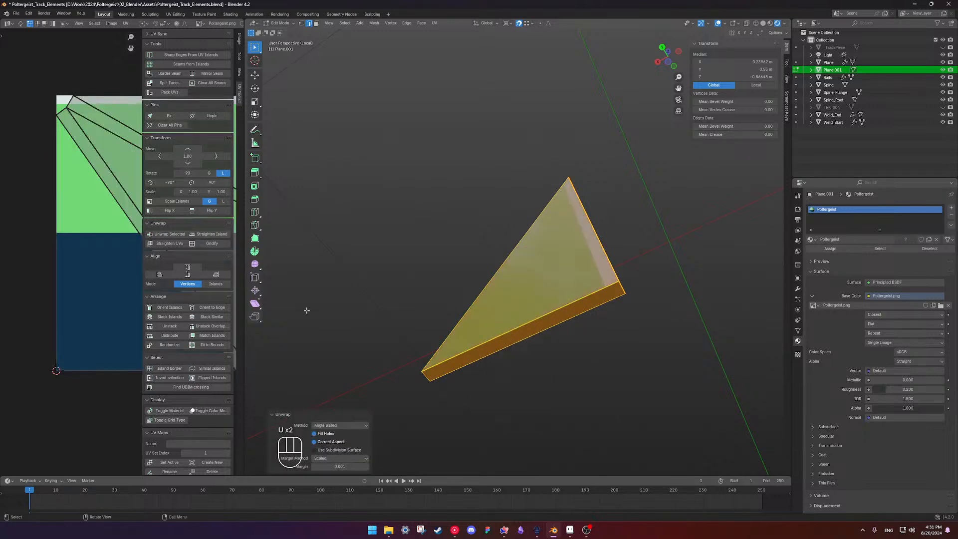
pyautogui.scroll(-3, 37, 226)
pyautogui.keyDown('shift'); pyautogui.moveTo(37, 225); pyautogui.dragTo(19, 196, button='middle'); pyautogui.keyUp('shift')
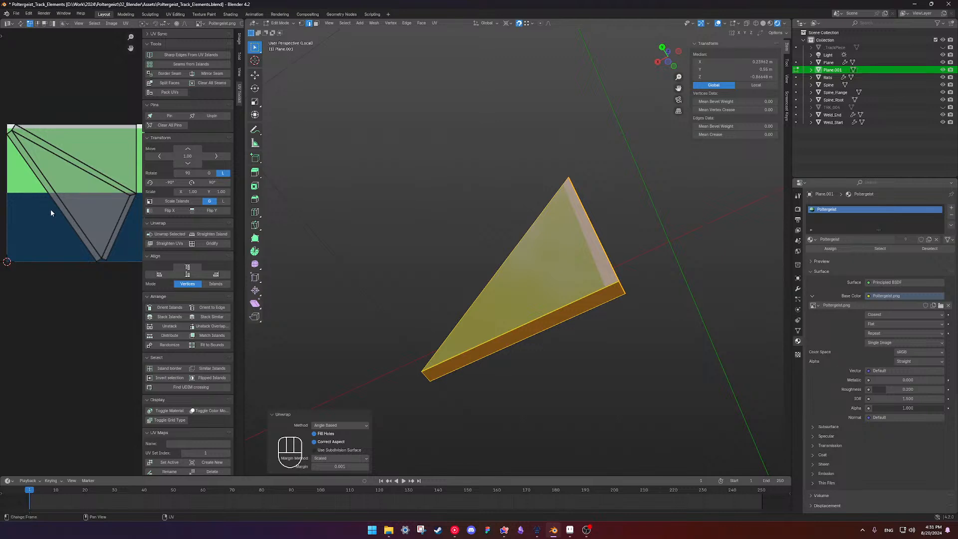
# Clear the seams from all gusset edges and project its UVs from the front view.
pyautogui.moveTo(439, 300); pyautogui.dragTo(595, 340, button='middle')
pyautogui.hotkey('ctrl', 'e')
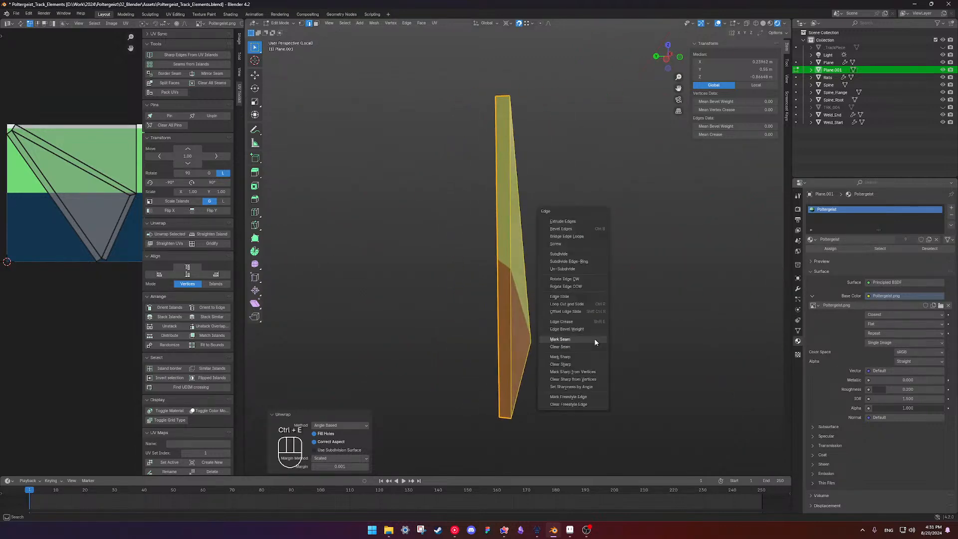
pyautogui.click(594, 342)
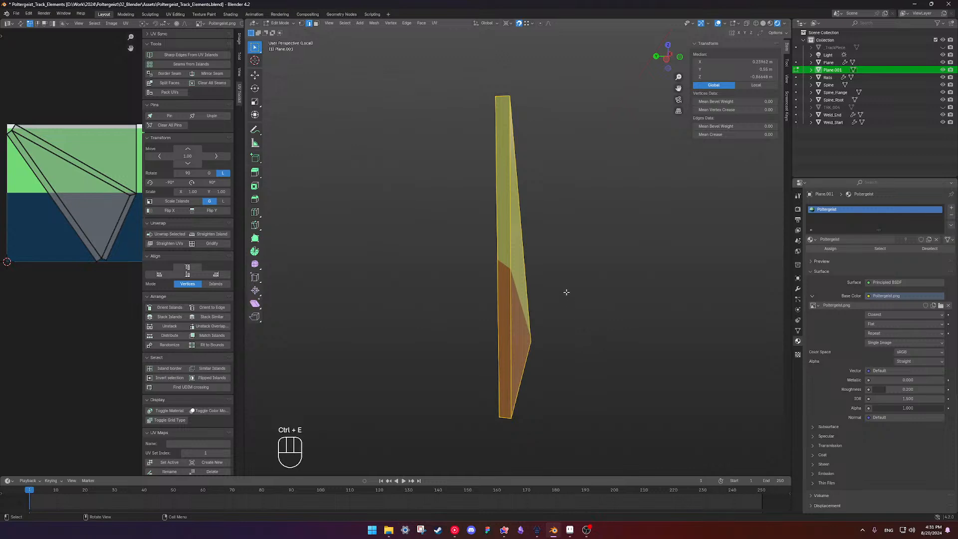
pyautogui.press('KP_1')
pyautogui.press('u')
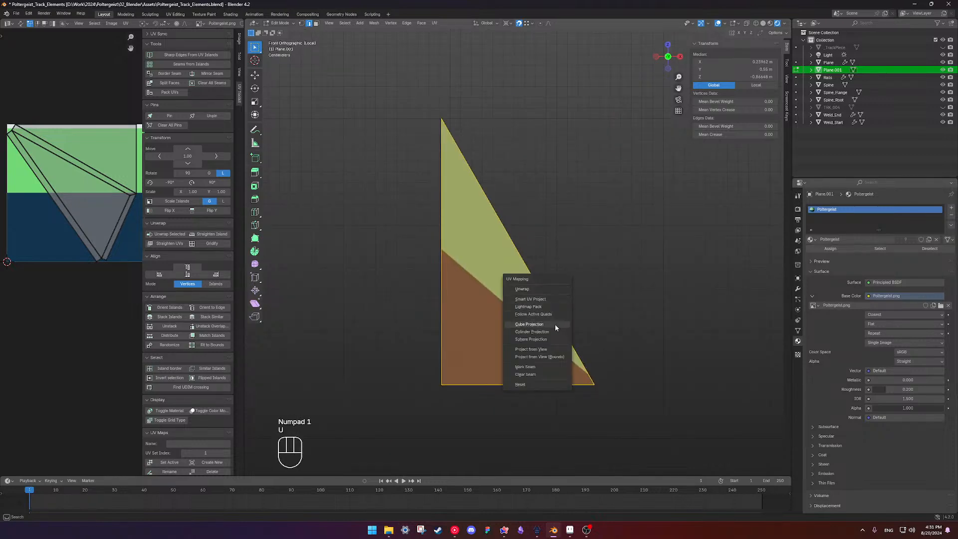
pyautogui.click(531, 349)
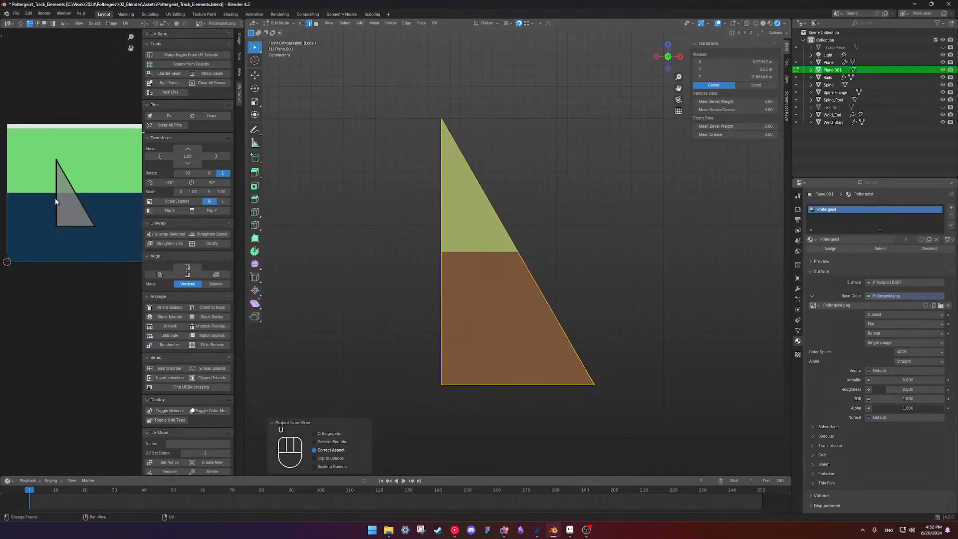
# Scale down the gusset's whole UV island and move it into the green area of the texture.
pyautogui.press('a')
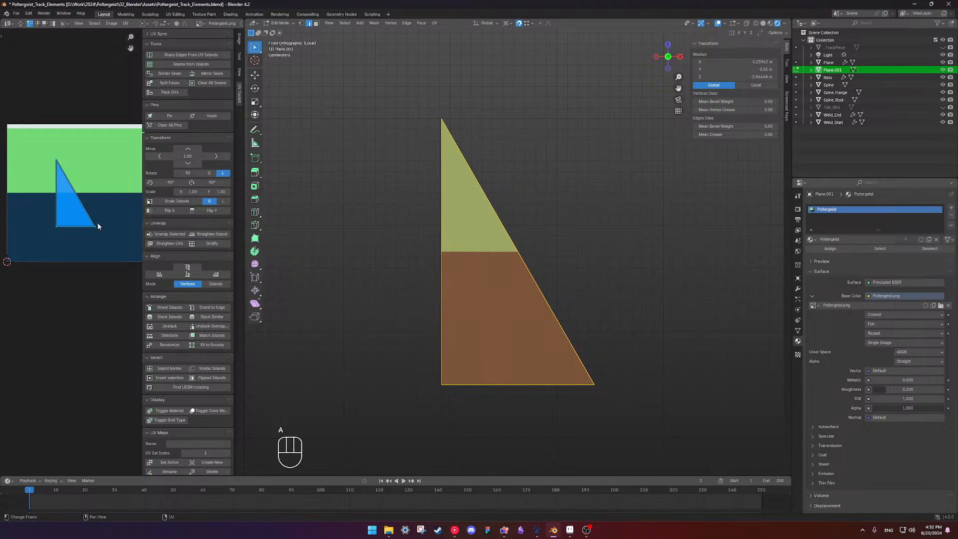
pyautogui.press('s')
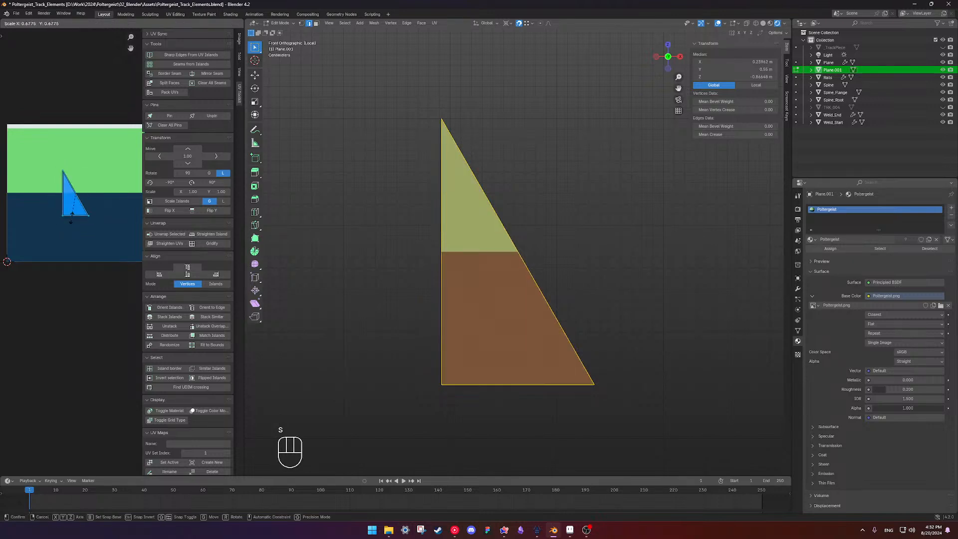
pyautogui.click(73, 212)
pyautogui.press('g')
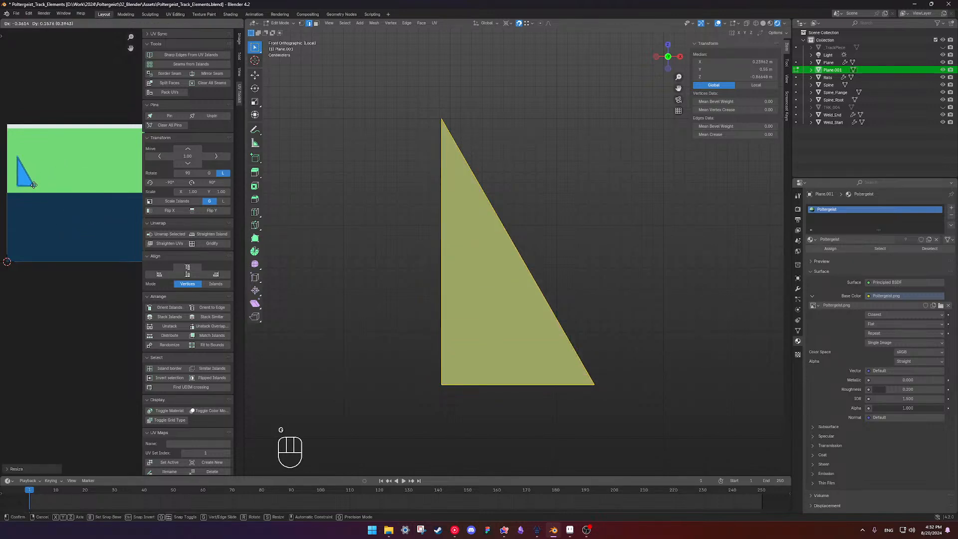
pyautogui.click(126, 206)
# Leave Edit Mode and local view, check the gusset against the tube and flange, and reselect it.
pyautogui.press('Tab')
pyautogui.press('KP_Divide')
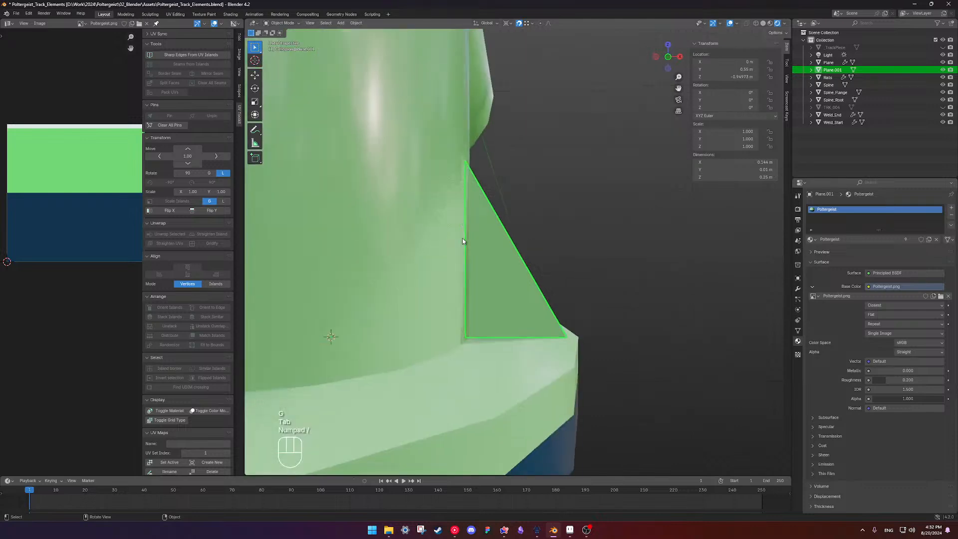
pyautogui.moveTo(541, 222); pyautogui.dragTo(485, 228, button='middle')
pyautogui.click(558, 203)
pyautogui.moveTo(555, 207); pyautogui.dragTo(510, 241, button='middle')
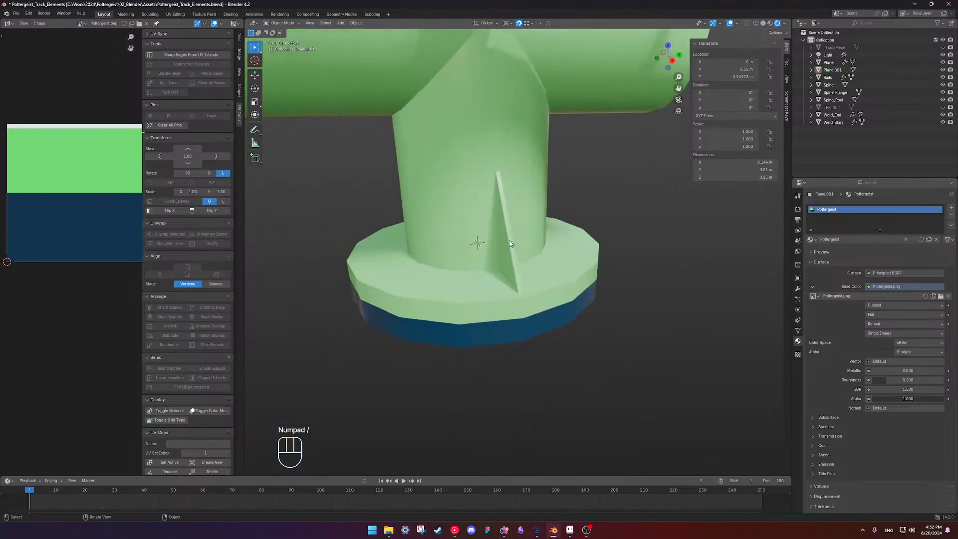
pyautogui.click(509, 248)
pyautogui.scroll(-4, 504, 205)
pyautogui.moveTo(503, 188); pyautogui.dragTo(519, 229, button='middle')
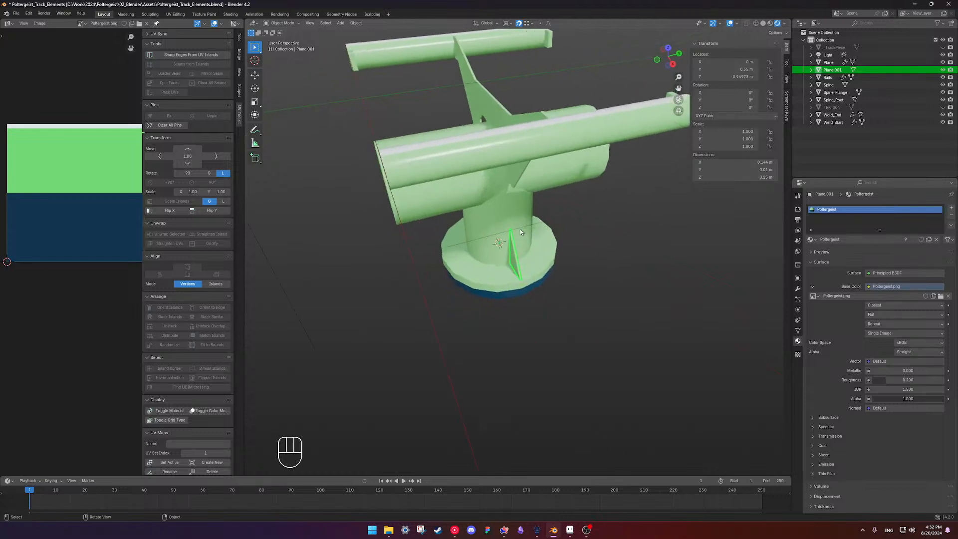
# Add a Mirror modifier to the gusset with the X and Y axes enabled and Z off.
pyautogui.click(799, 289)
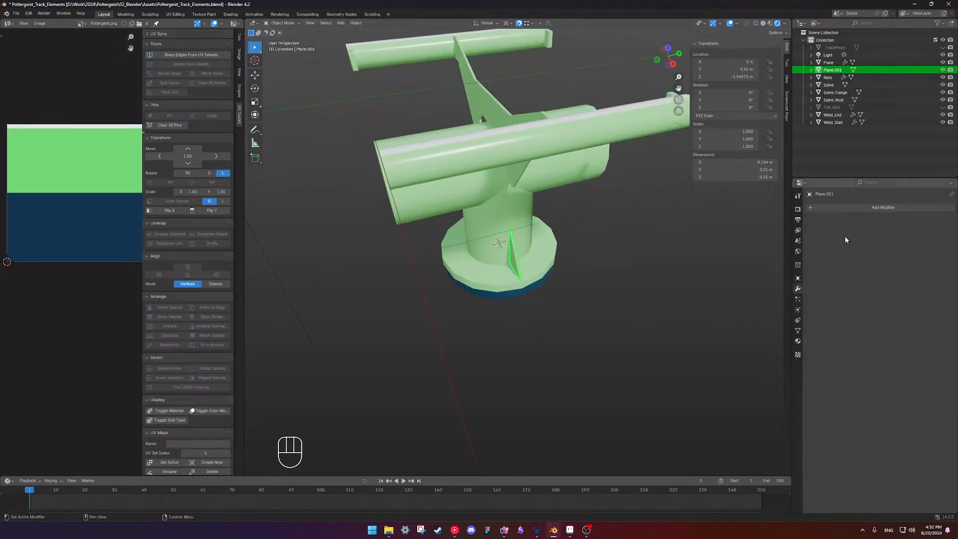
pyautogui.click(846, 206)
pyautogui.moveTo(846, 207)
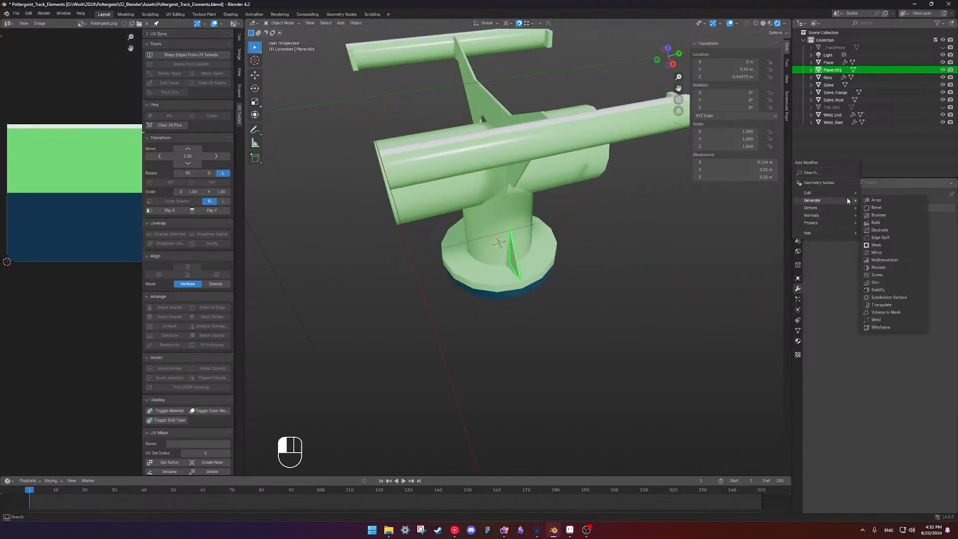
pyautogui.click(892, 250)
pyautogui.click(906, 232)
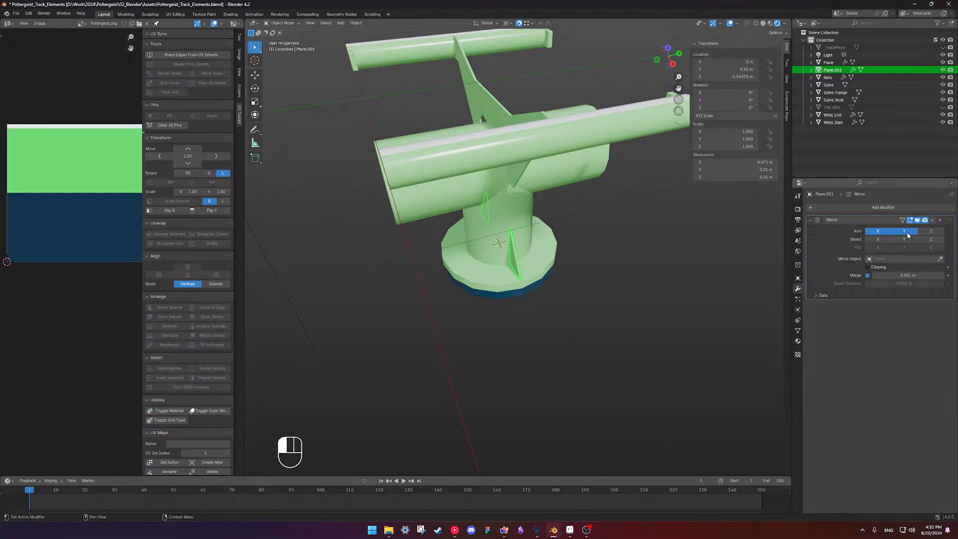
pyautogui.click(931, 231)
pyautogui.moveTo(544, 304); pyautogui.dragTo(617, 275, button='middle')
pyautogui.click(929, 232)
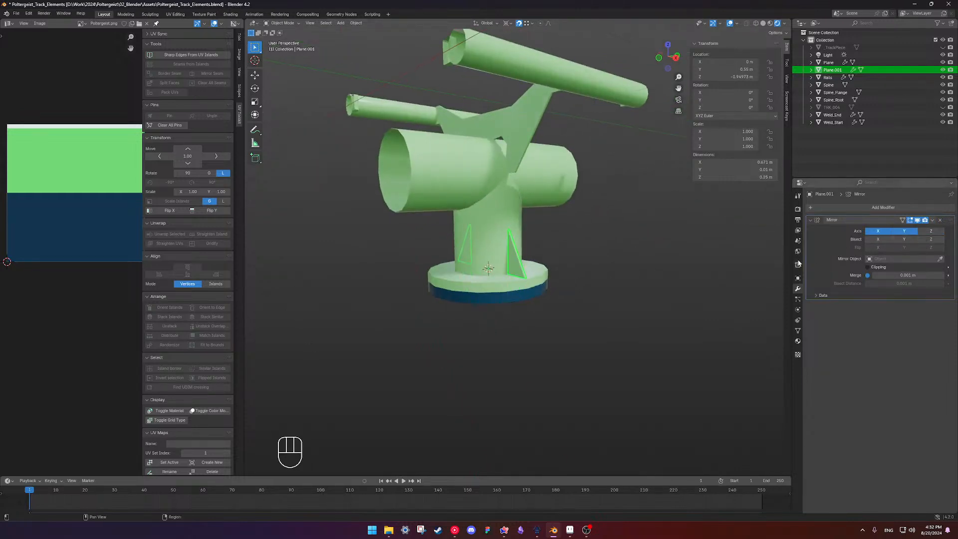
# Rotate the gusset's mesh 45° clockwise around the tube's centre, working in wireframe from the top view in Edit Mode.
pyautogui.moveTo(501, 274); pyautogui.dragTo(500, 315, button='middle')
pyautogui.press('KP_1')
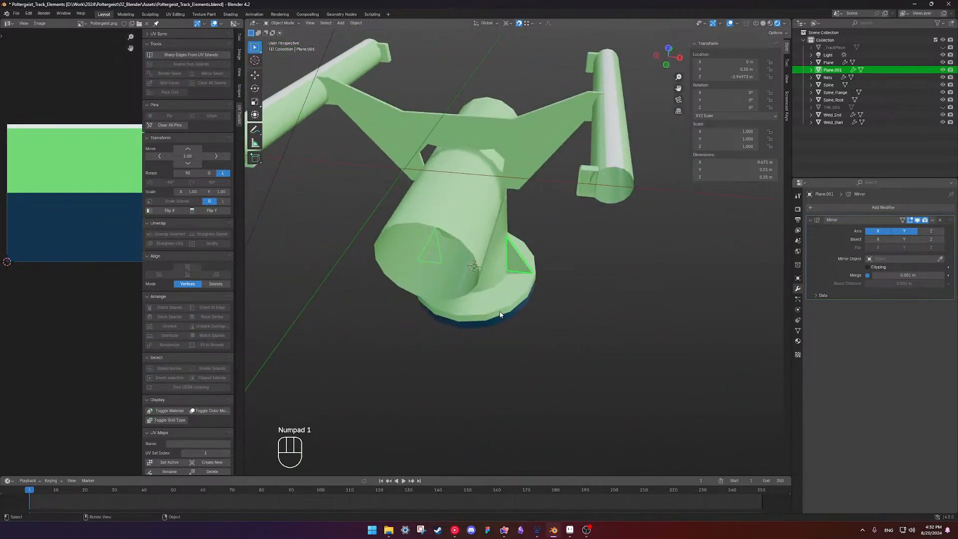
pyautogui.press('KP_7')
pyautogui.hotkey('shift', 'z')
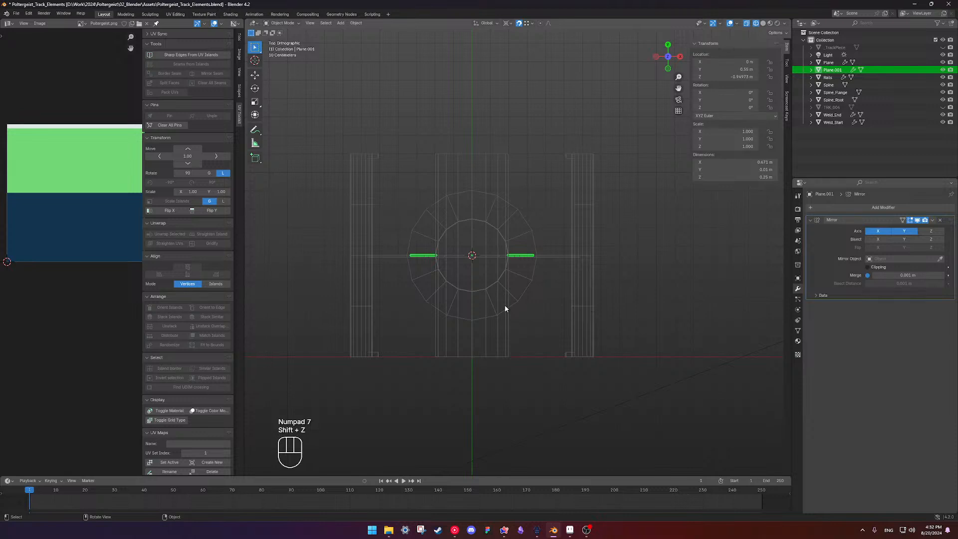
pyautogui.scroll(1, 504, 304)
pyautogui.press('Tab')
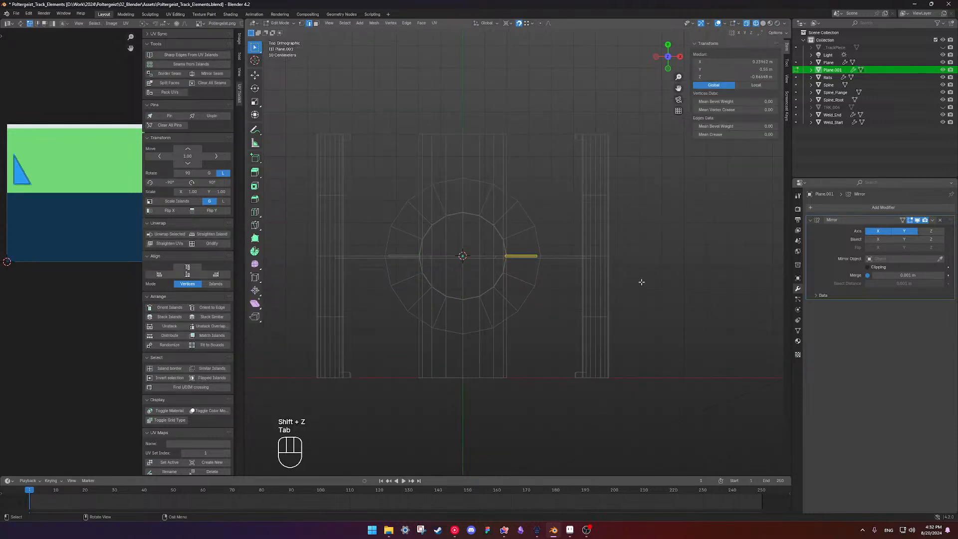
pyautogui.press('r')
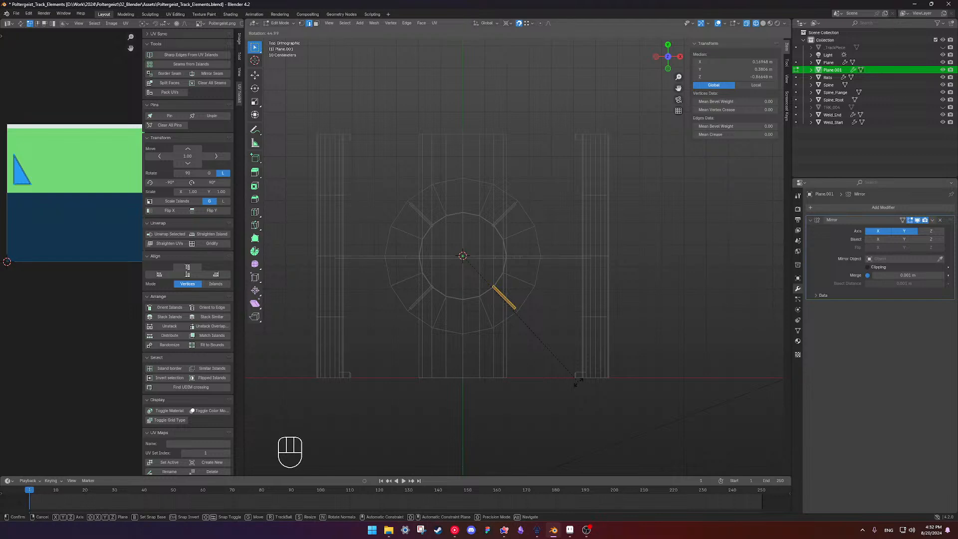
pyautogui.press('KP_4')
pyautogui.press('KP_5')
pyautogui.click(578, 381)
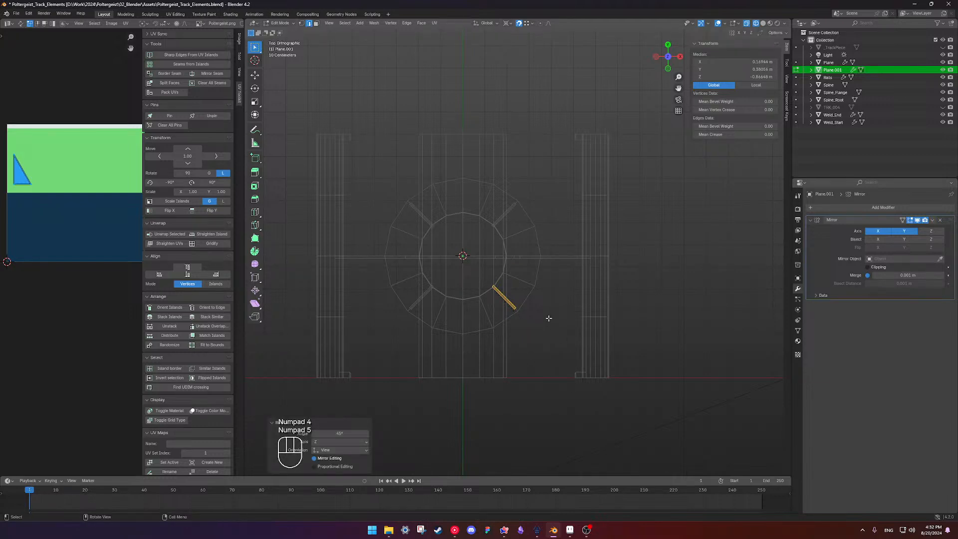
pyautogui.hotkey('shift', 'd')
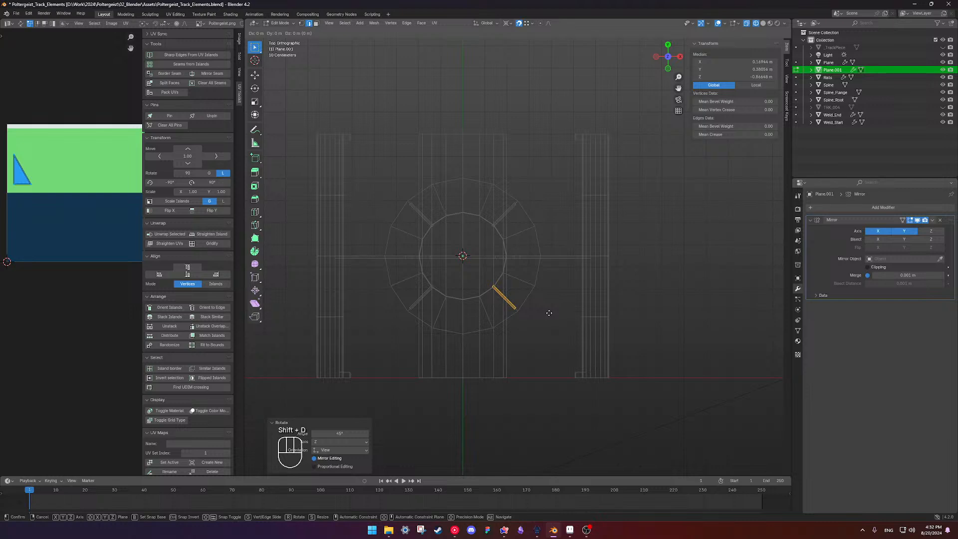
pyautogui.rightClick(549, 313)
pyautogui.hotkey('ctrl', 'z')
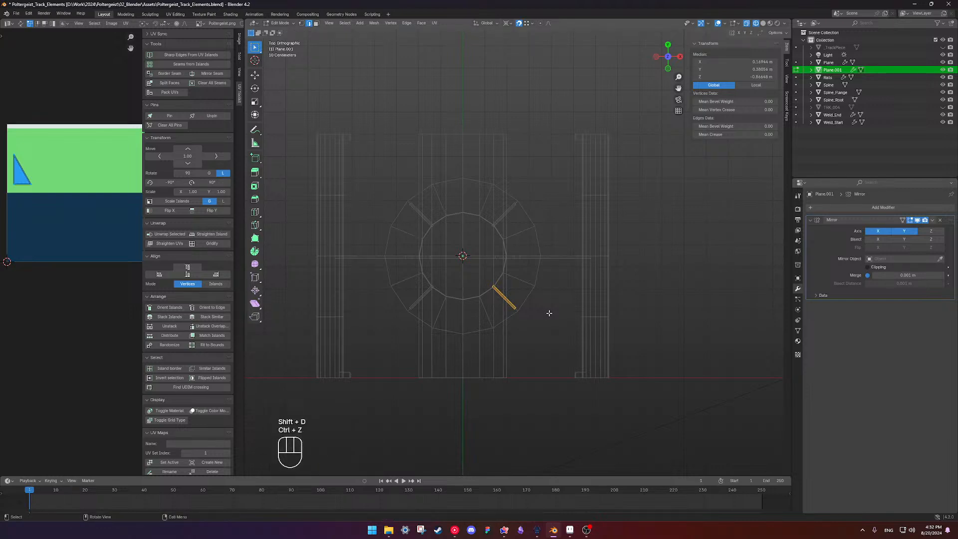
# Duplicate the gusset object in place and rotate the copy's mesh 45° around the tube's centre in Edit Mode.
pyautogui.press('Tab')
pyautogui.hotkey('shift', 'd')
pyautogui.press('Tab')
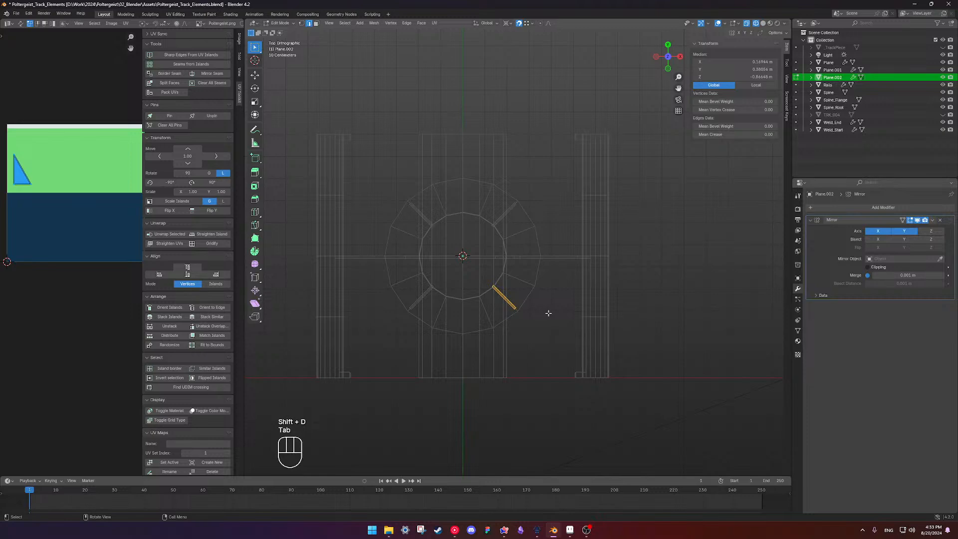
pyautogui.press('r')
pyautogui.press('KP_4')
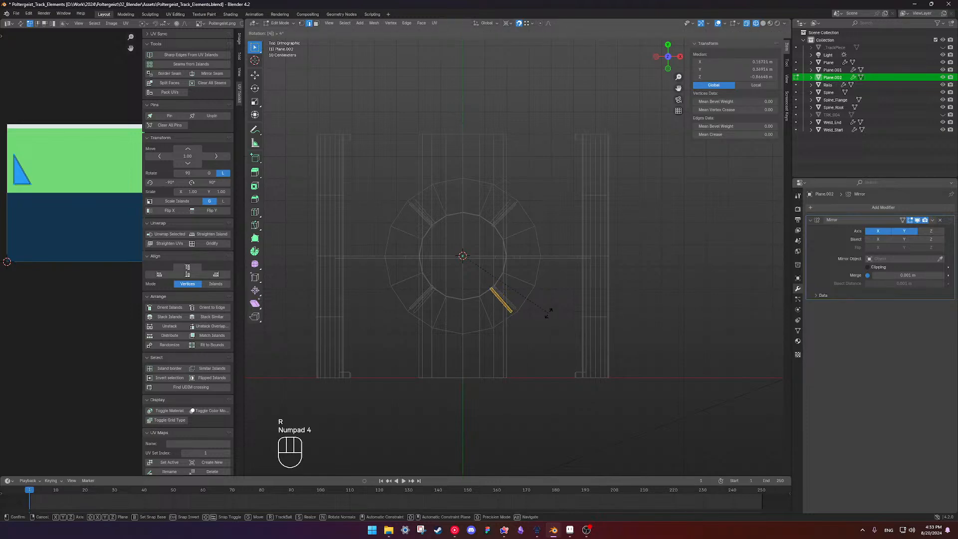
pyautogui.press('KP_5')
pyautogui.press('Return')
pyautogui.press('Tab')
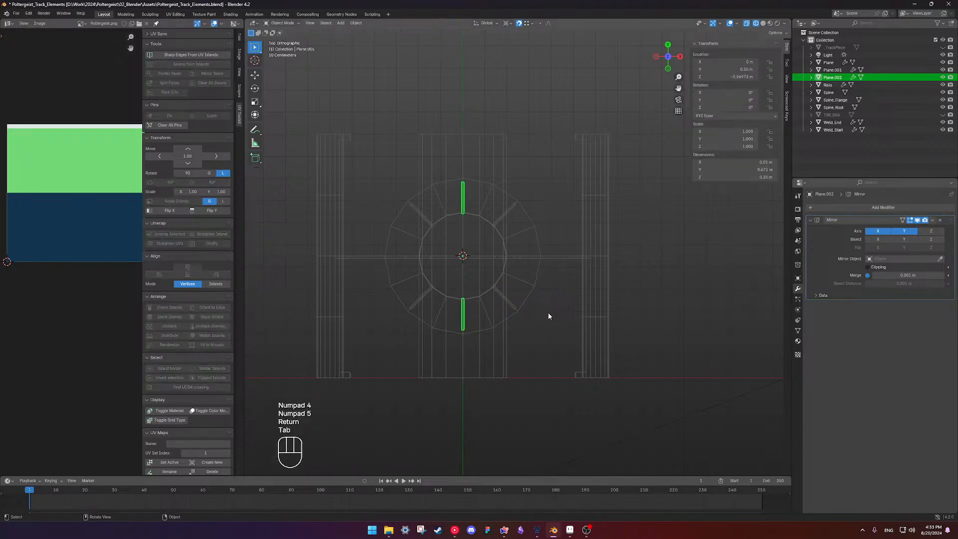
pyautogui.moveTo(548, 312); pyautogui.dragTo(516, 303, button='middle')
pyautogui.hotkey('ctrl', 'z')
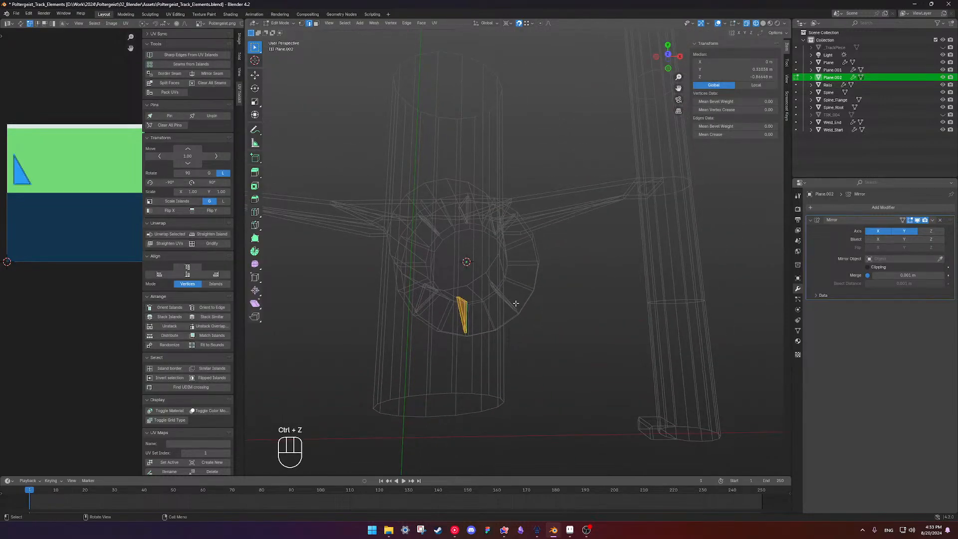
pyautogui.write('r-90')
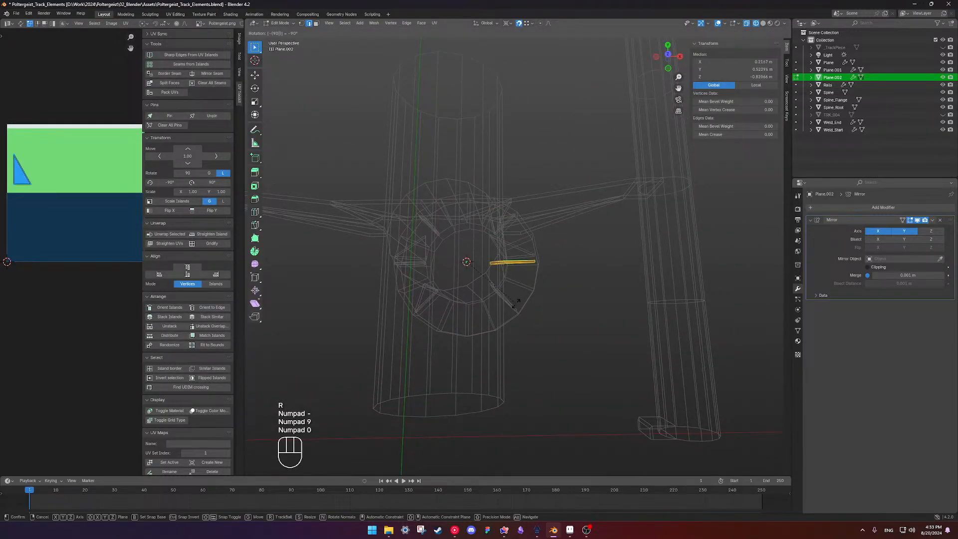
pyautogui.rightClick(528, 256)
# Delete the duplicated gusset's mesh in the top view and leave Edit Mode.
pyautogui.moveTo(529, 247); pyautogui.dragTo(529, 258, button='middle')
pyautogui.press('KP_9')
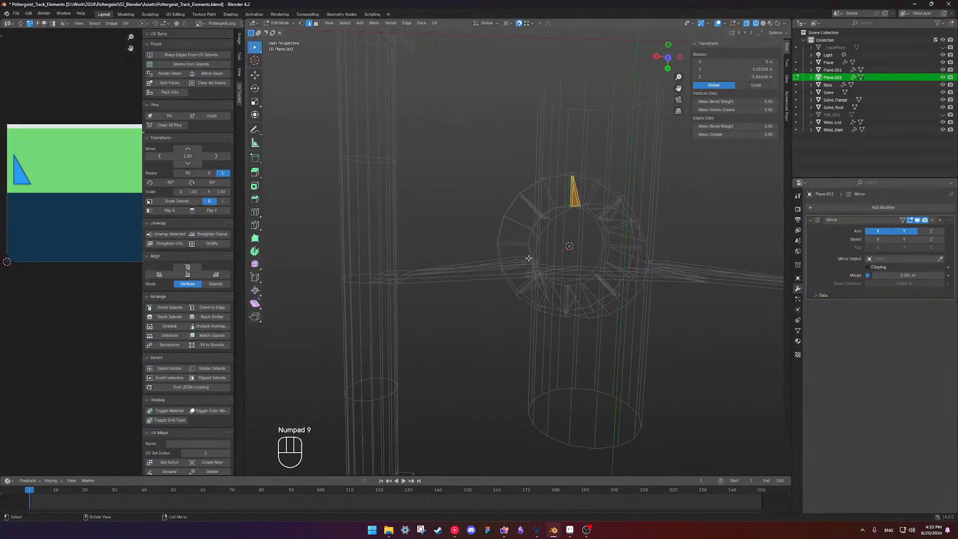
pyautogui.press('KP_1')
pyautogui.moveTo(512, 256); pyautogui.dragTo(586, 324, button='middle')
pyautogui.press('KP_7')
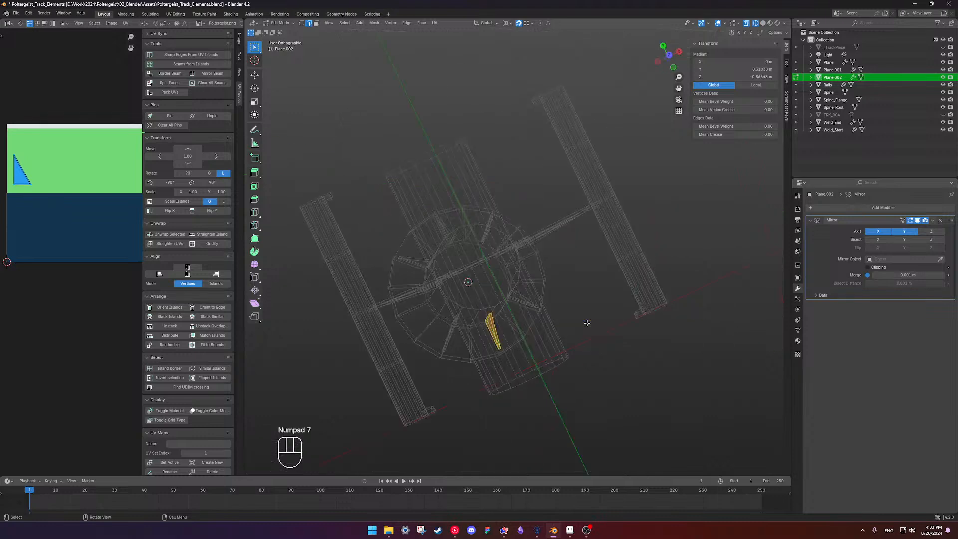
pyautogui.press('x')
pyautogui.click(579, 321)
pyautogui.press('Tab')
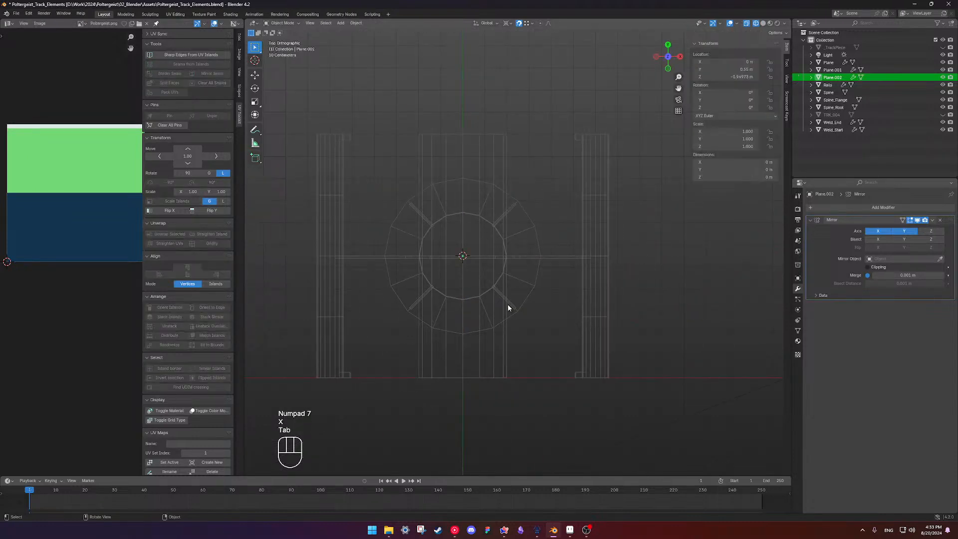
# Duplicate the original four-gusset object in place and rotate the whole copy 45° clockwise around Z in the top view.
pyautogui.click(508, 303)
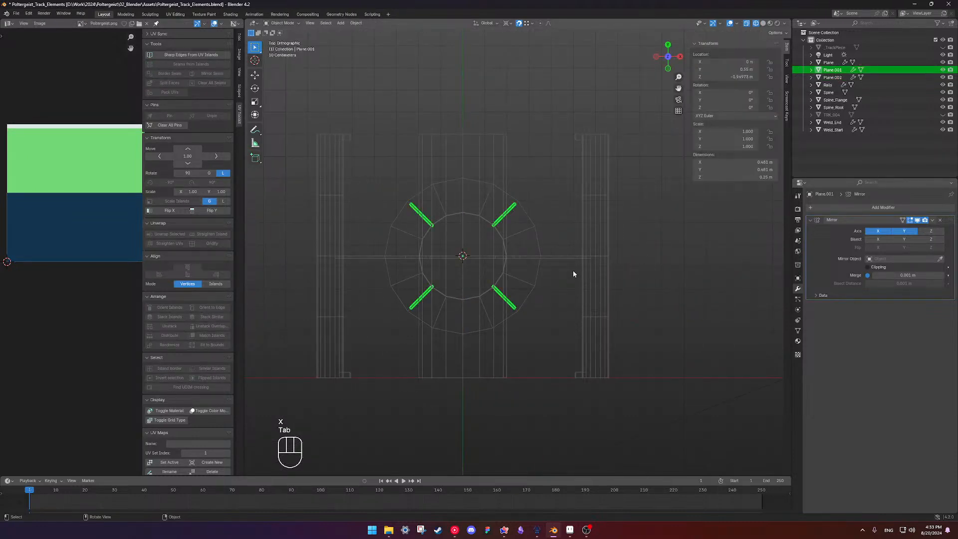
pyautogui.hotkey('shift', 'd')
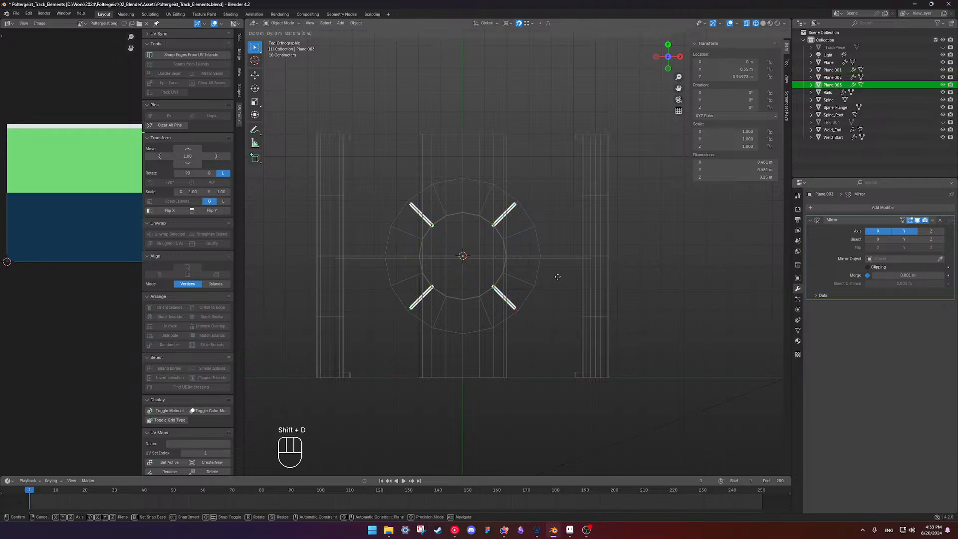
pyautogui.rightClick(558, 278)
pyautogui.press('r')
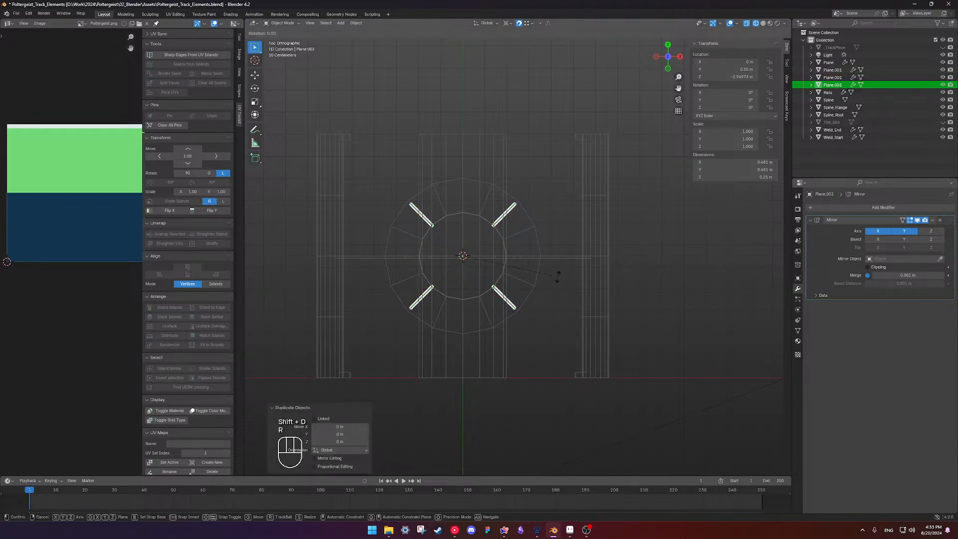
pyautogui.press('KP_4')
pyautogui.press('KP_5')
pyautogui.press('Return')
# Return to the rendered view in Object Mode, select both the diagonal gussets and their rotated copy, and save the file.
pyautogui.press('Tab')
pyautogui.moveTo(555, 275)
pyautogui.mouseDown(button='middle')
pyautogui.moveTo(479, 229)
pyautogui.moveTo(612, 265)
pyautogui.mouseUp(button='middle')
pyautogui.hotkey('shift', 'z')
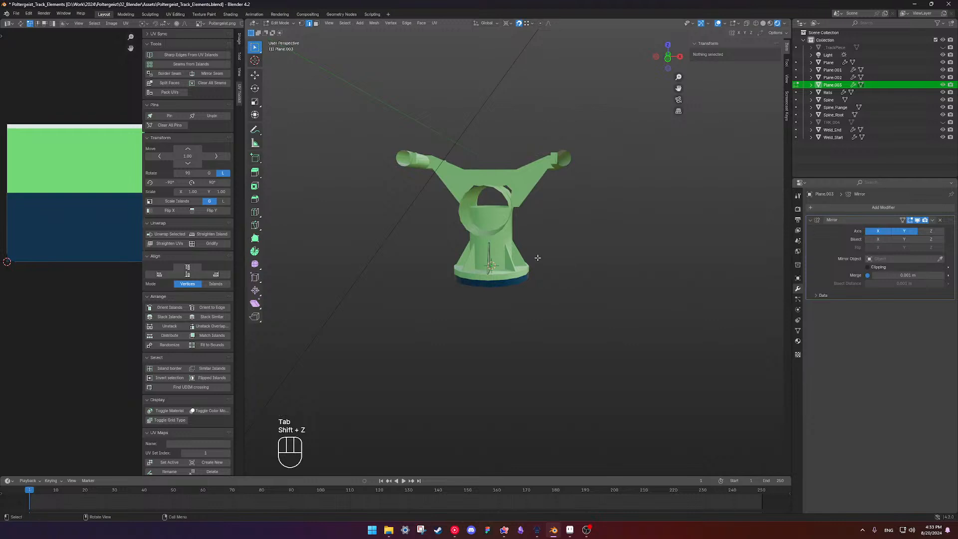
pyautogui.press('Tab')
pyautogui.moveTo(544, 259)
pyautogui.mouseDown(button='middle')
pyautogui.moveTo(475, 264)
pyautogui.moveTo(535, 256)
pyautogui.moveTo(566, 236)
pyautogui.moveTo(513, 269)
pyautogui.moveTo(478, 243)
pyautogui.moveTo(436, 241)
pyautogui.moveTo(544, 251)
pyautogui.moveTo(531, 263)
pyautogui.mouseUp(button='middle')
pyautogui.click(642, 280)
pyautogui.scroll(5, 519, 274)
pyautogui.click(525, 244)
pyautogui.keyDown('shift'); pyautogui.click(544, 252); pyautogui.keyUp('shift')
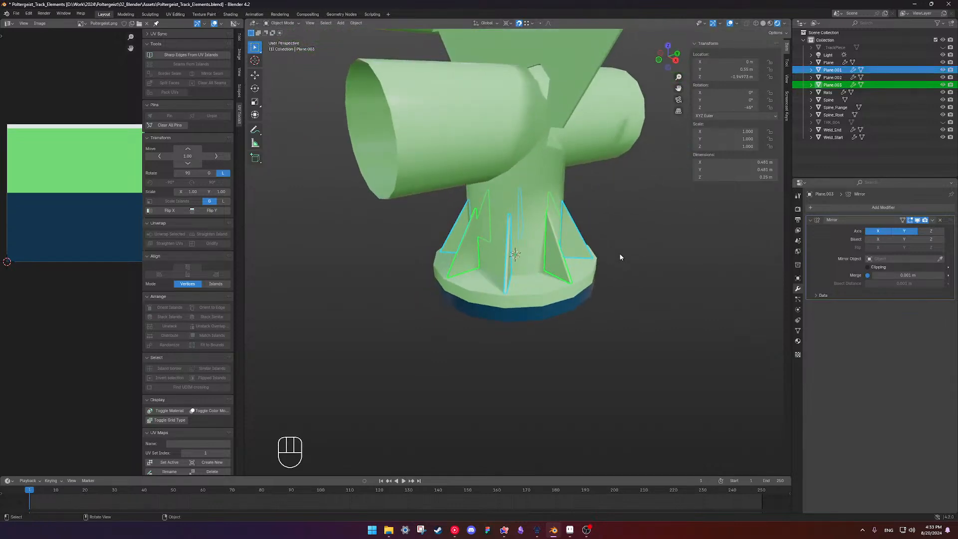
pyautogui.hotkey('ctrl', 's')
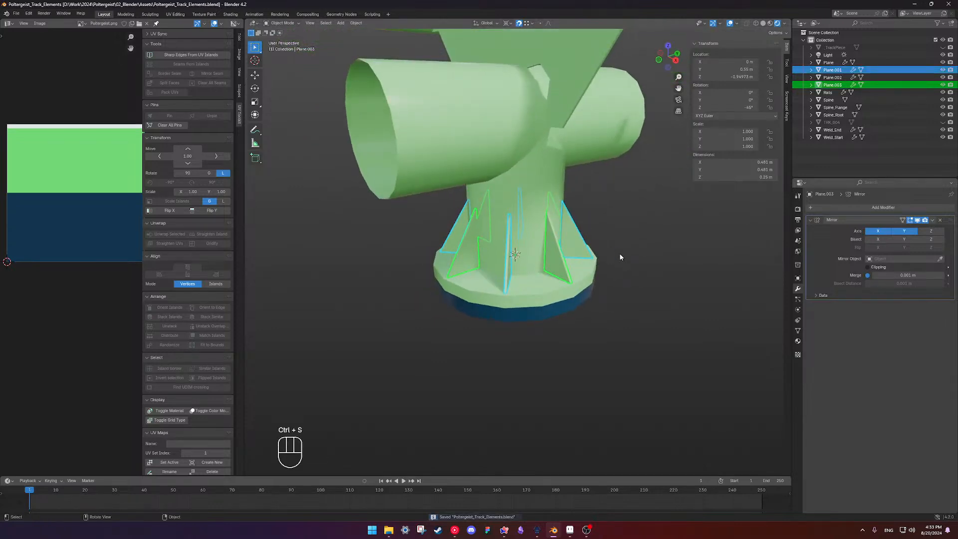
# Convert both selected gusset objects to meshes and join them into one object.
pyautogui.rightClick(620, 257)
pyautogui.moveTo(598, 284)
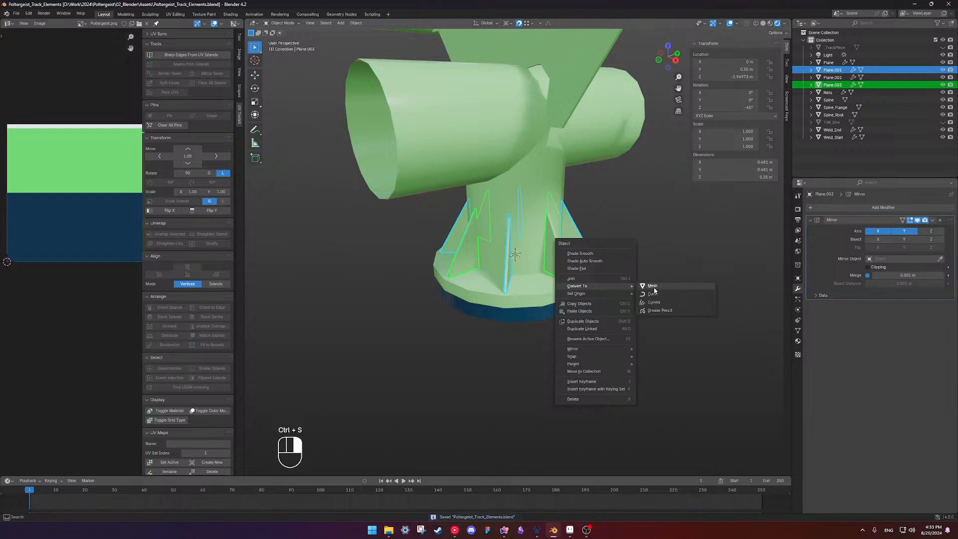
pyautogui.click(665, 291)
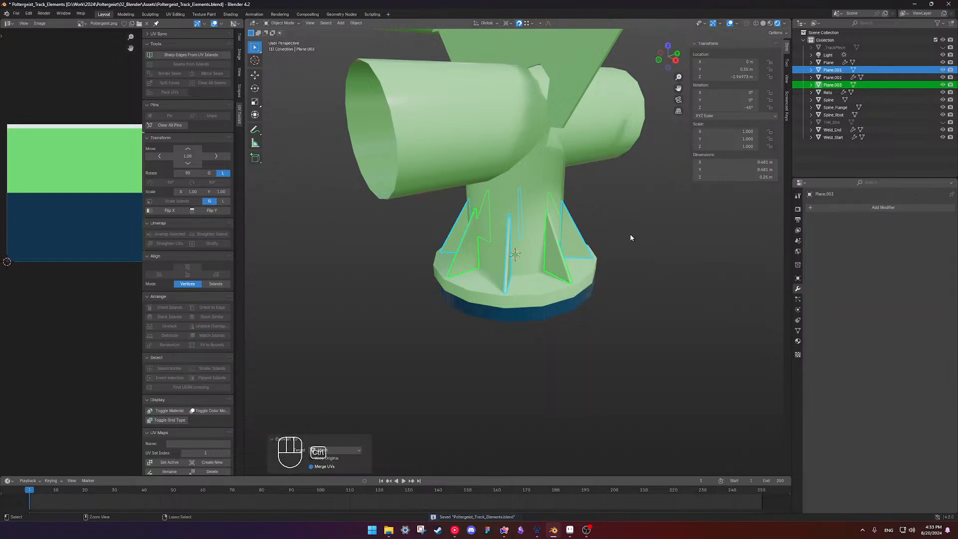
pyautogui.hotkey('ctrl', 'j')
pyautogui.moveTo(518, 234); pyautogui.dragTo(530, 270, button='middle')
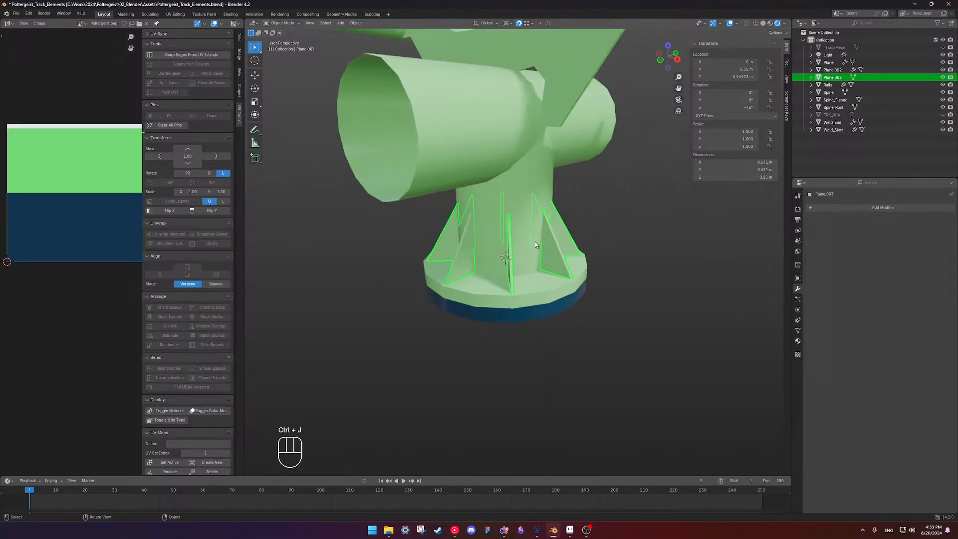
# Inspect the joined gussets on the flange and compare them with the track in the Poltergeist on-ride reference video.
pyautogui.keyDown('shift'); pyautogui.click(532, 274); pyautogui.keyUp('shift')
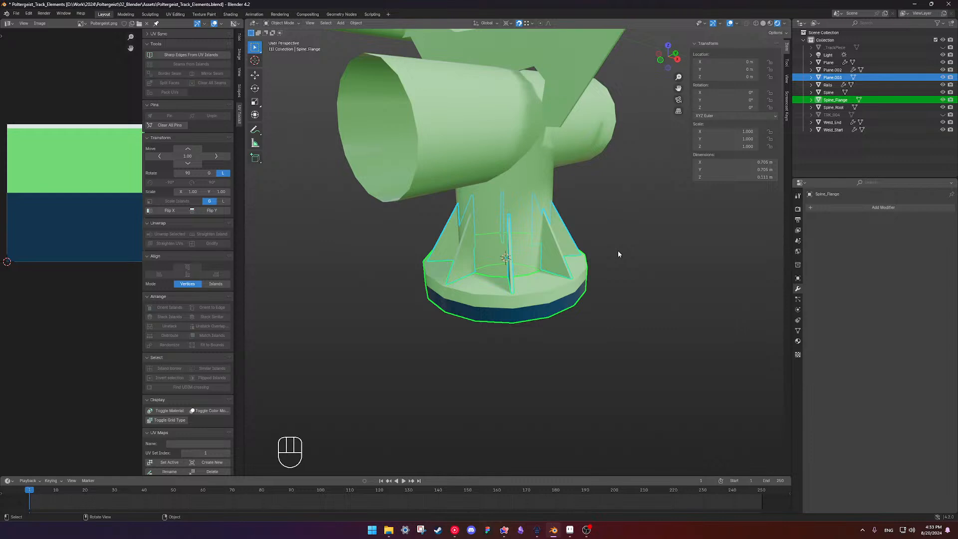
pyautogui.click(672, 244)
pyautogui.scroll(-6, 625, 246)
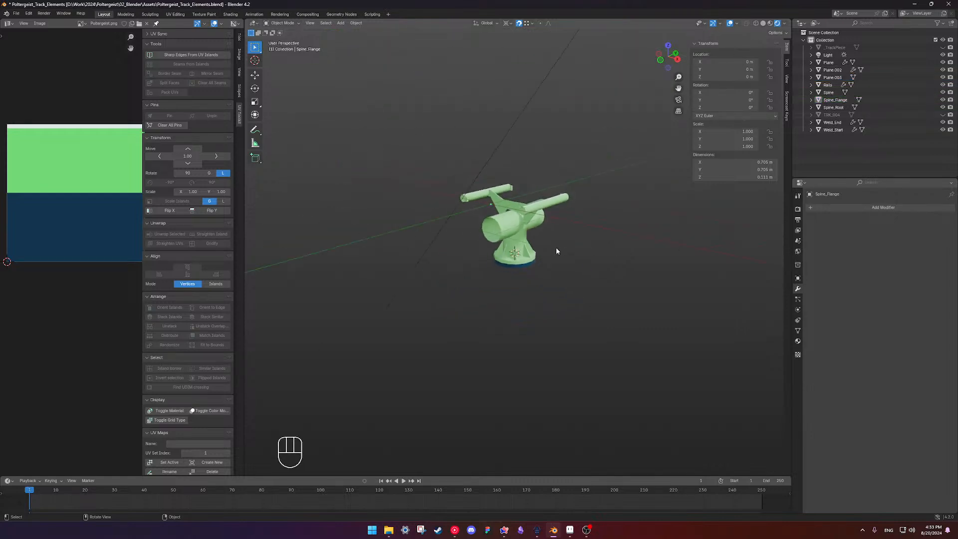
pyautogui.moveTo(557, 251); pyautogui.dragTo(574, 230, button='middle')
pyautogui.scroll(6, 526, 266)
pyautogui.moveTo(527, 268); pyautogui.dragTo(509, 259, button='middle')
pyautogui.hotkey('alt', 'Tab')
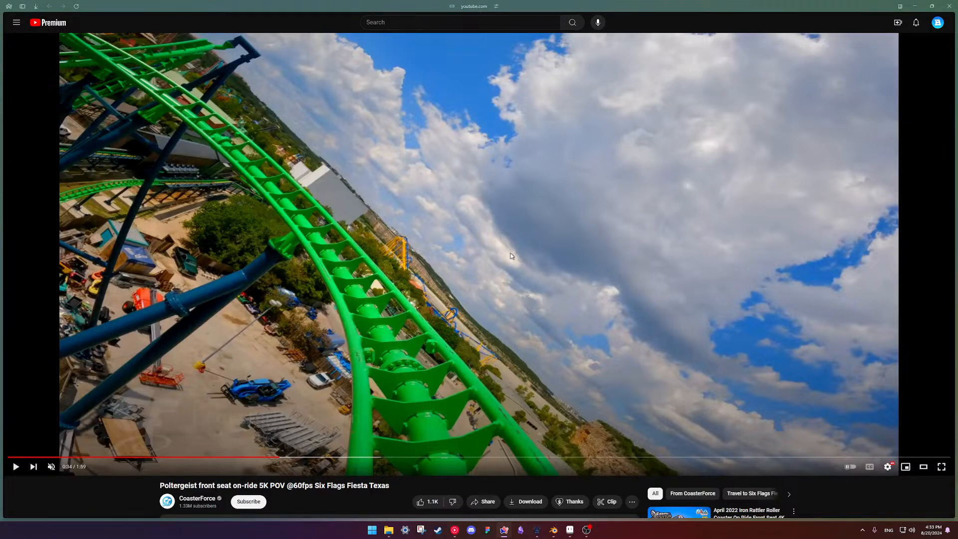
pyautogui.hotkey('alt', 'Tab')
pyautogui.moveTo(510, 255); pyautogui.dragTo(528, 274, button='middle')
# Lower the top vertices of all the gussets along Z in wireframe Edit Mode and return to the rendered Object Mode view.
pyautogui.click(530, 272)
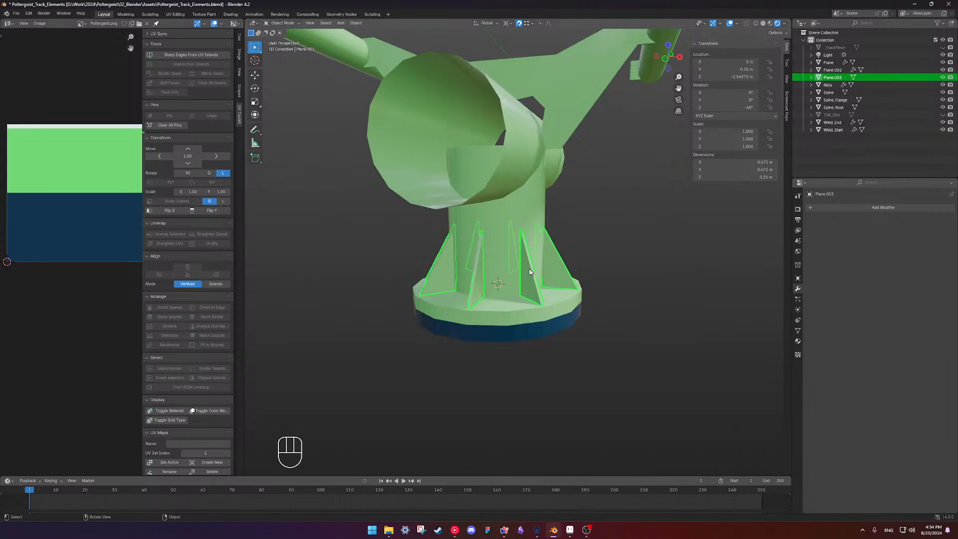
pyautogui.press('Tab')
pyautogui.hotkey('shift', 'z')
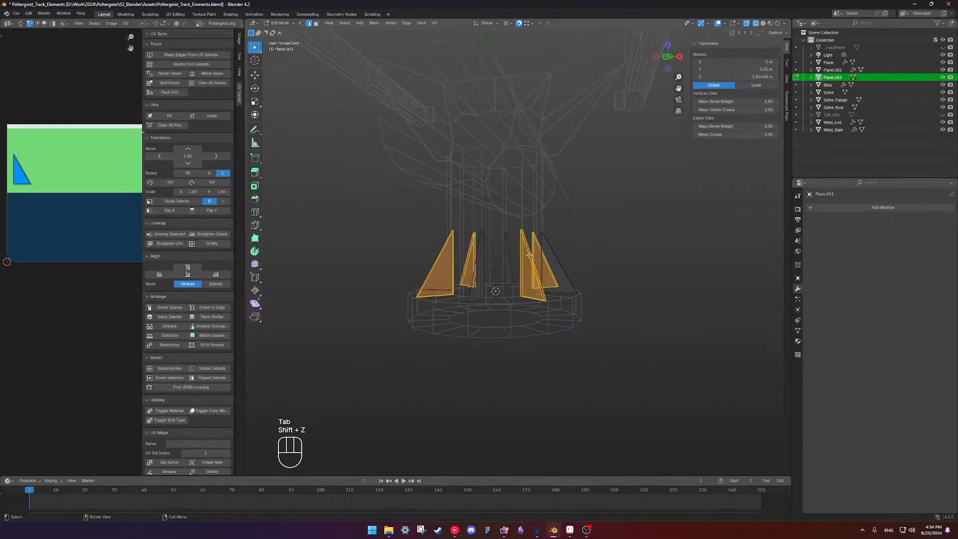
pyautogui.press('Delete')
pyautogui.click(408, 214)
pyautogui.press('g')
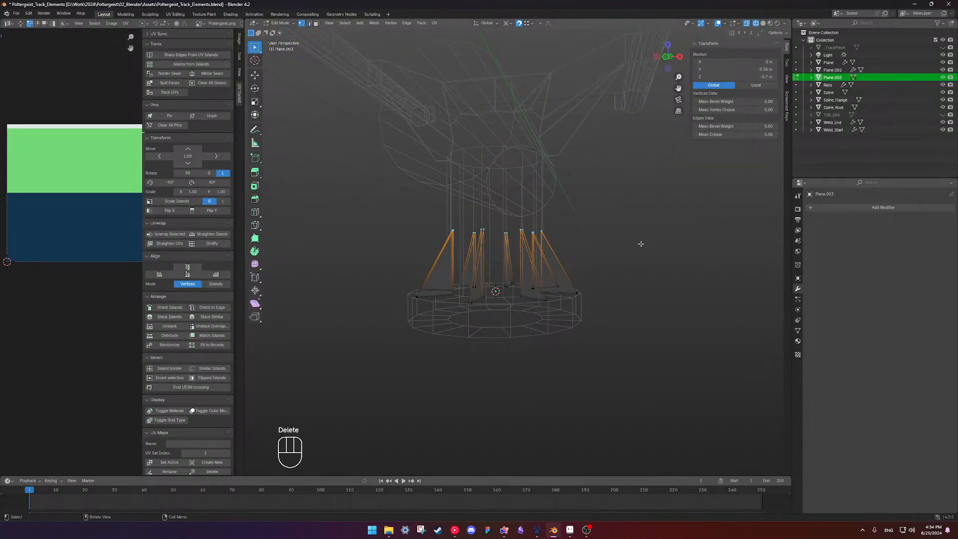
pyautogui.press('z')
pyautogui.click(641, 258)
pyautogui.press('Tab')
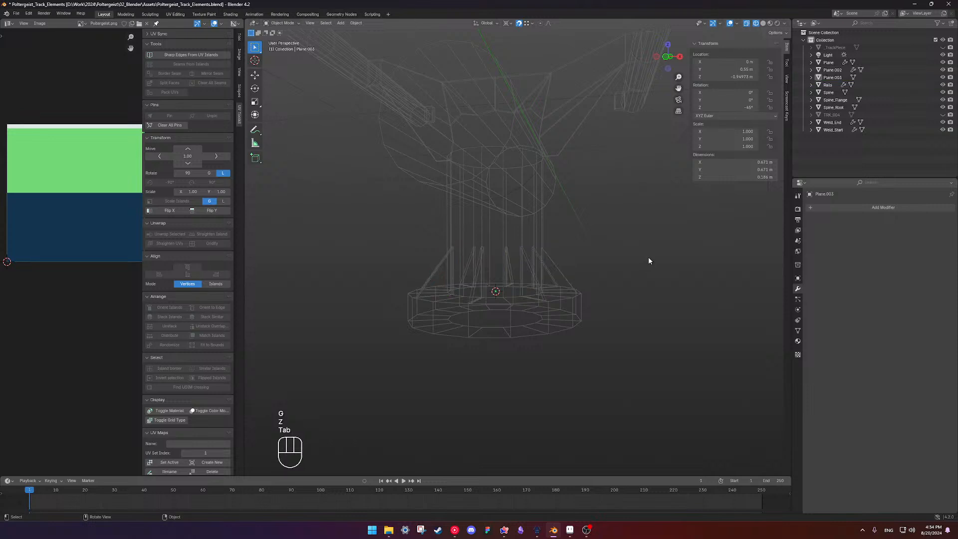
pyautogui.hotkey('shift', 'z')
# Undo the lowering of the gussets' top vertices and leave Edit Mode.
pyautogui.moveTo(609, 253)
pyautogui.mouseDown(button='middle')
pyautogui.moveTo(582, 258)
pyautogui.moveTo(605, 255)
pyautogui.mouseUp(button='middle')
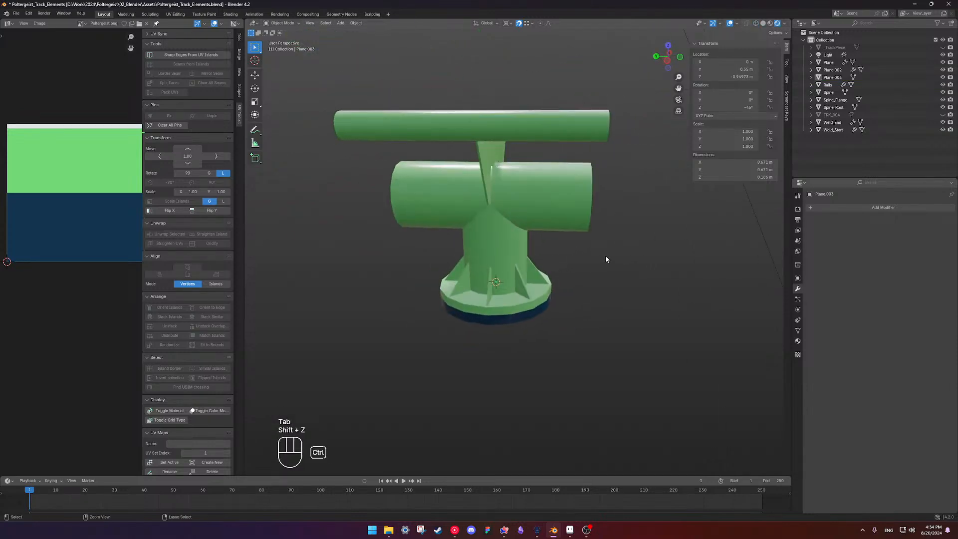
pyautogui.hotkey('ctrl', 'z')
pyautogui.scroll(-4, 606, 255)
pyautogui.hotkey('ctrl', 'z')
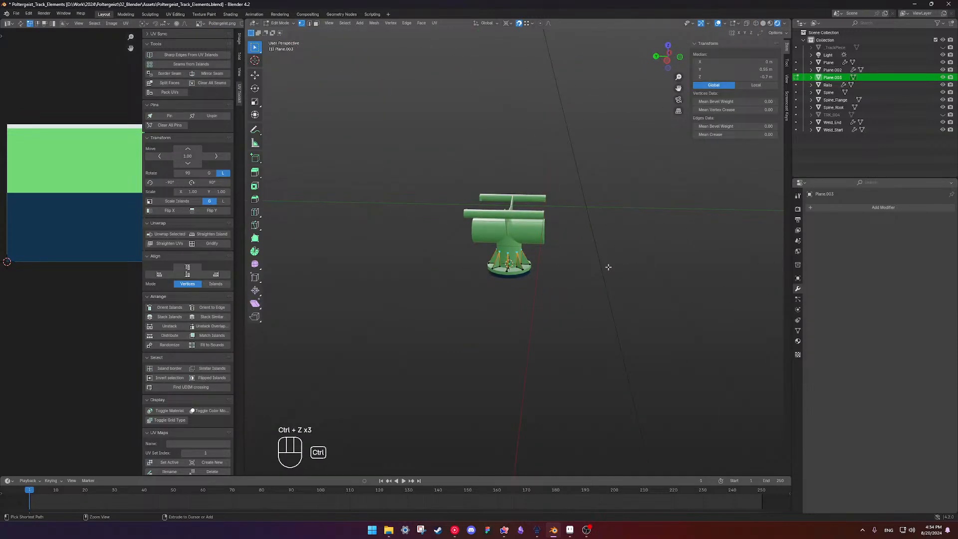
pyautogui.hotkey('ctrl', 'z')
pyautogui.press('Tab')
# Clear the selection, check the full-height gussets around the tube, and save the file.
pyautogui.click(580, 283)
pyautogui.moveTo(580, 283); pyautogui.dragTo(505, 267, button='middle')
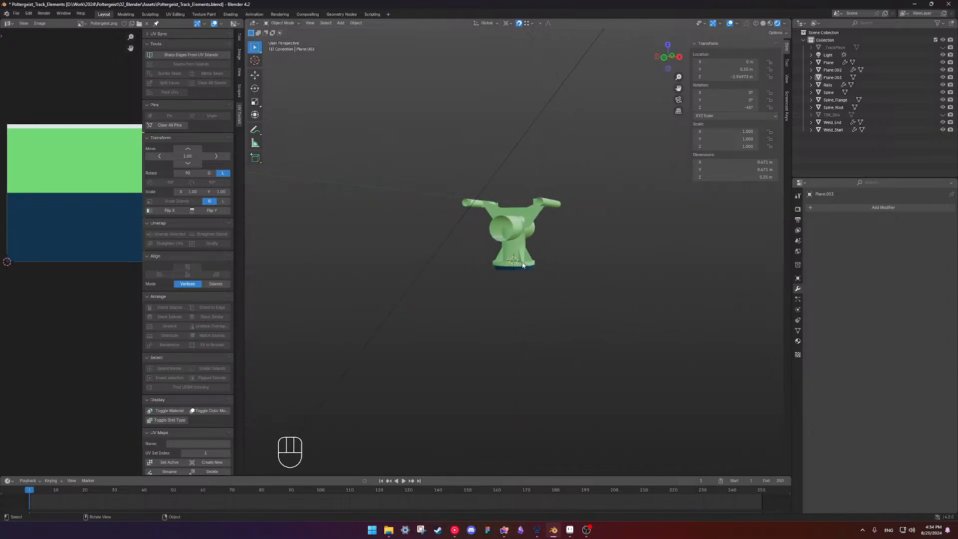
pyautogui.scroll(6, 524, 262)
pyautogui.scroll(-5, 543, 259)
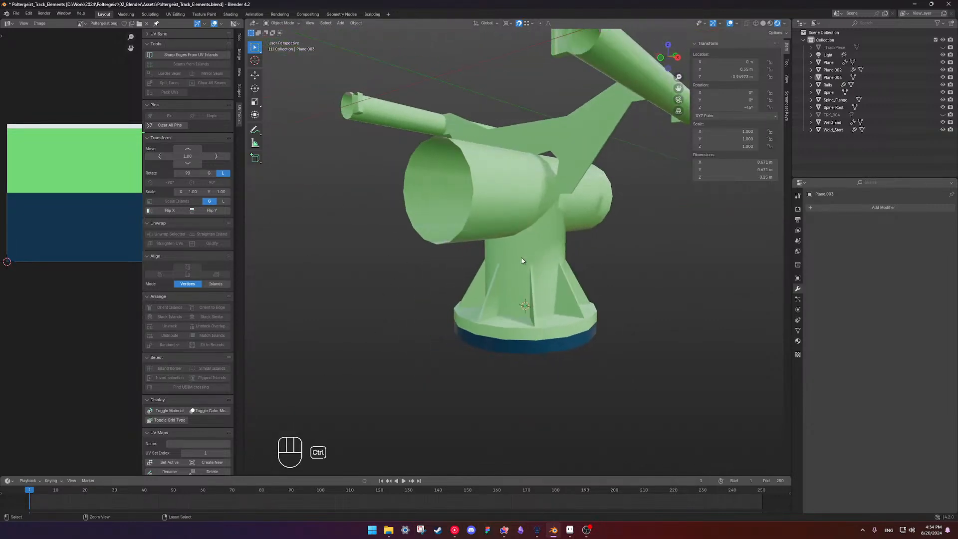
pyautogui.hotkey('ctrl', 's')
pyautogui.moveTo(534, 253); pyautogui.dragTo(617, 247, button='middle')
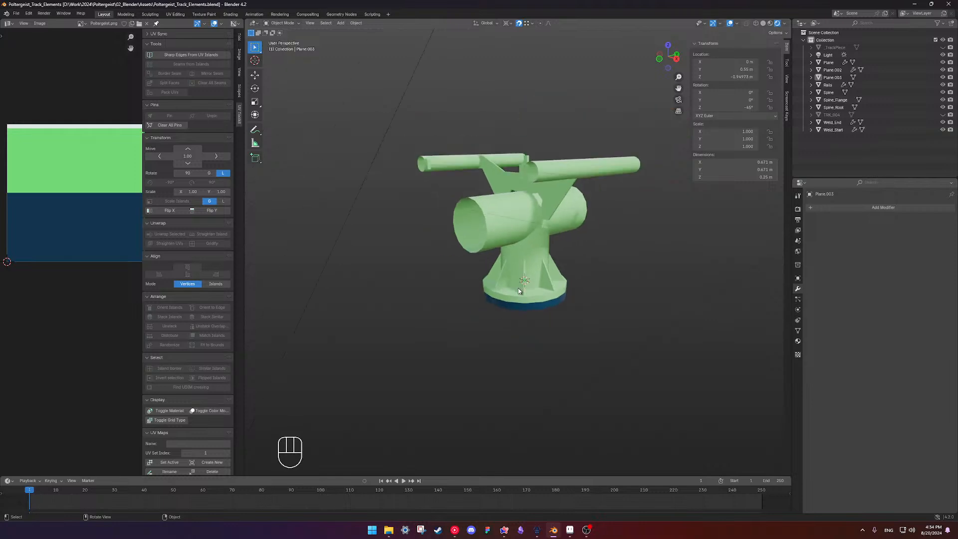
# Duplicate the vertex ring at one open end of the horizontal spine tube in wireframe and separate it into its own object.
pyautogui.moveTo(508, 288)
pyautogui.mouseDown(button='middle')
pyautogui.moveTo(459, 275)
pyautogui.moveTo(413, 280)
pyautogui.moveTo(499, 269)
pyautogui.moveTo(468, 242)
pyautogui.moveTo(437, 264)
pyautogui.moveTo(502, 286)
pyautogui.mouseUp(button='middle')
pyautogui.click(468, 239)
pyautogui.press('Tab')
pyautogui.moveTo(480, 257); pyautogui.dragTo(523, 344)
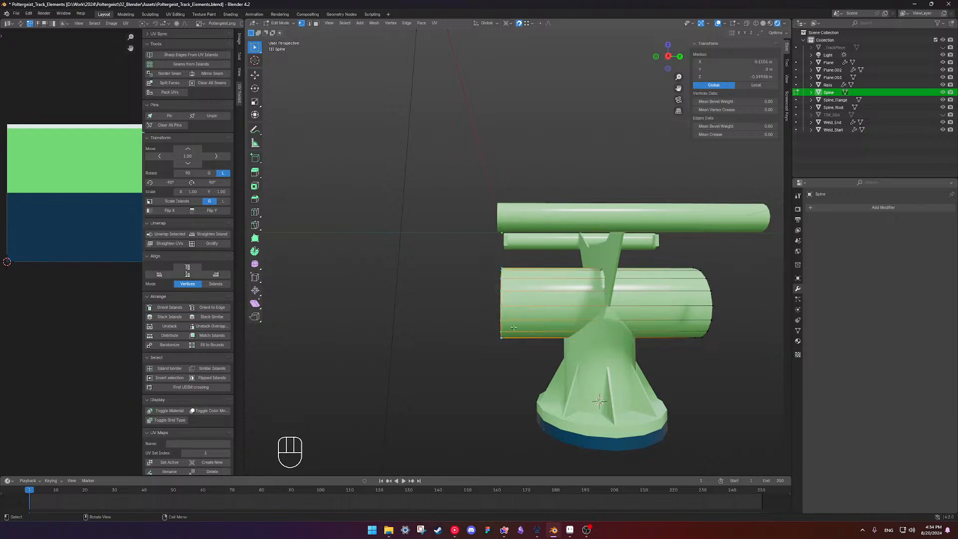
pyautogui.moveTo(523, 344); pyautogui.dragTo(471, 264, button='middle')
pyautogui.hotkey('shift', 'z')
pyautogui.moveTo(472, 263); pyautogui.dragTo(518, 354)
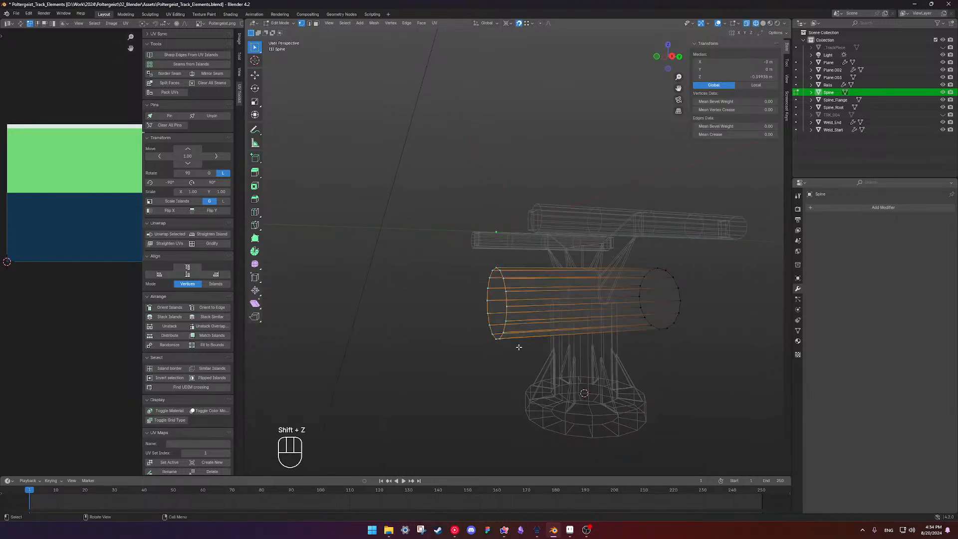
pyautogui.hotkey('shift', 'd')
pyautogui.rightClick(519, 347)
pyautogui.press('p')
pyautogui.click(519, 347)
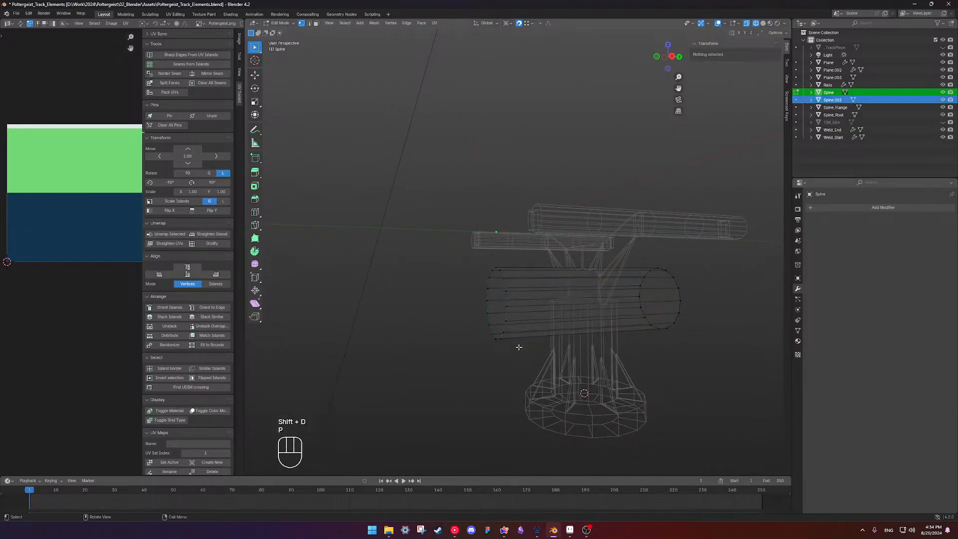
# Open the ring separated from the spine tube's end in Edit Mode and select all of its vertices.
pyautogui.press('Tab')
pyautogui.click(507, 318)
pyautogui.press('Tab')
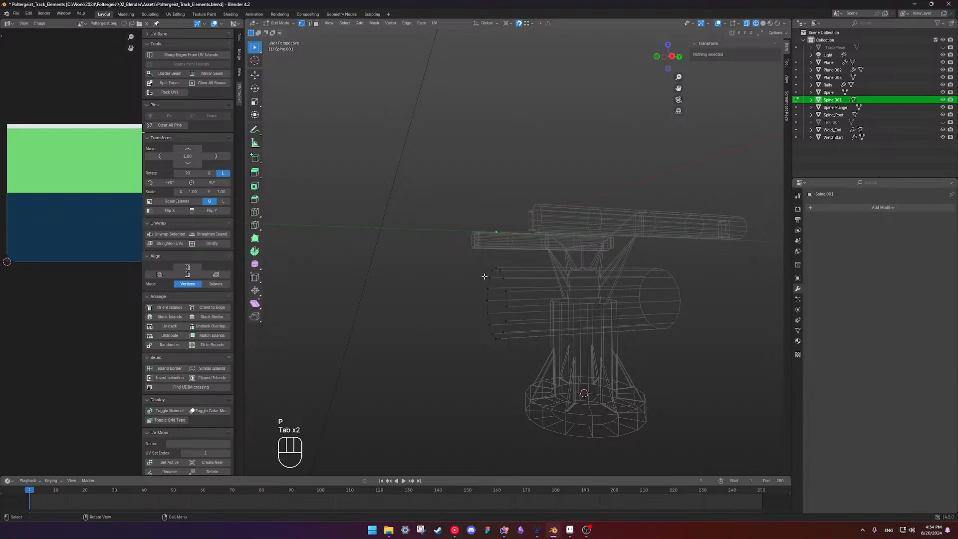
pyautogui.moveTo(465, 256); pyautogui.dragTo(512, 355)
pyautogui.moveTo(518, 362); pyautogui.dragTo(494, 358, button='middle')
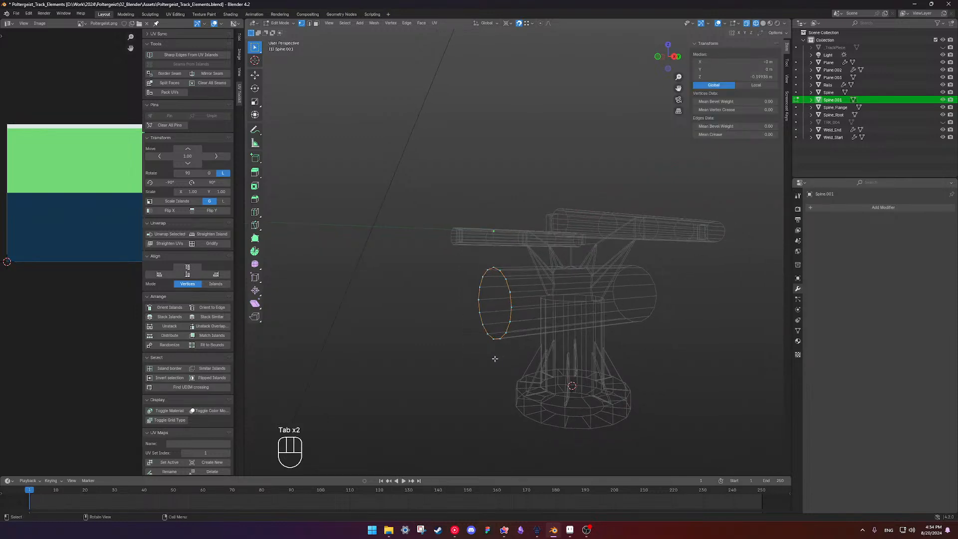
pyautogui.press('e')
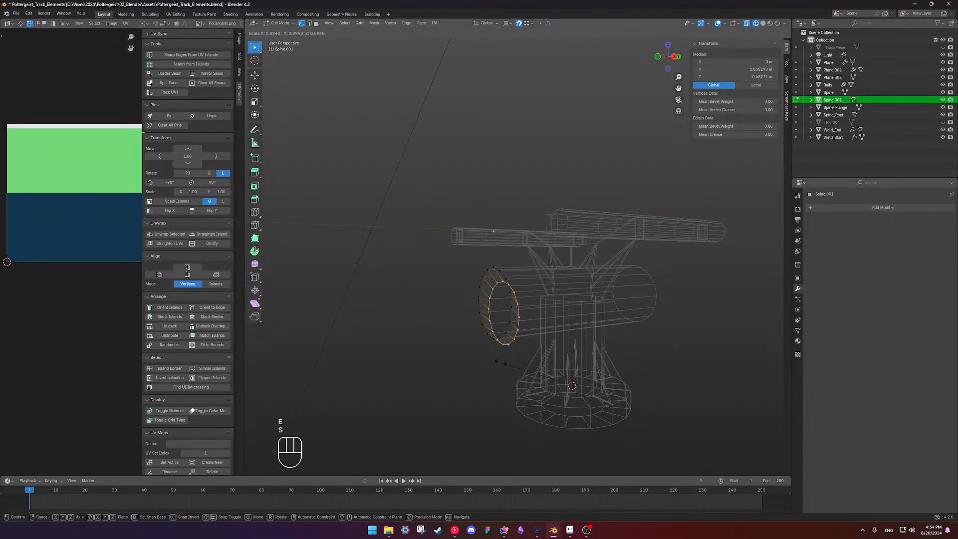
pyautogui.press('s')
pyautogui.click(501, 362)
# Snap the 3D cursor to the ring's centre and extrude its vertices outward at scale 1.3 to form a flat band.
pyautogui.hotkey('shift', 's')
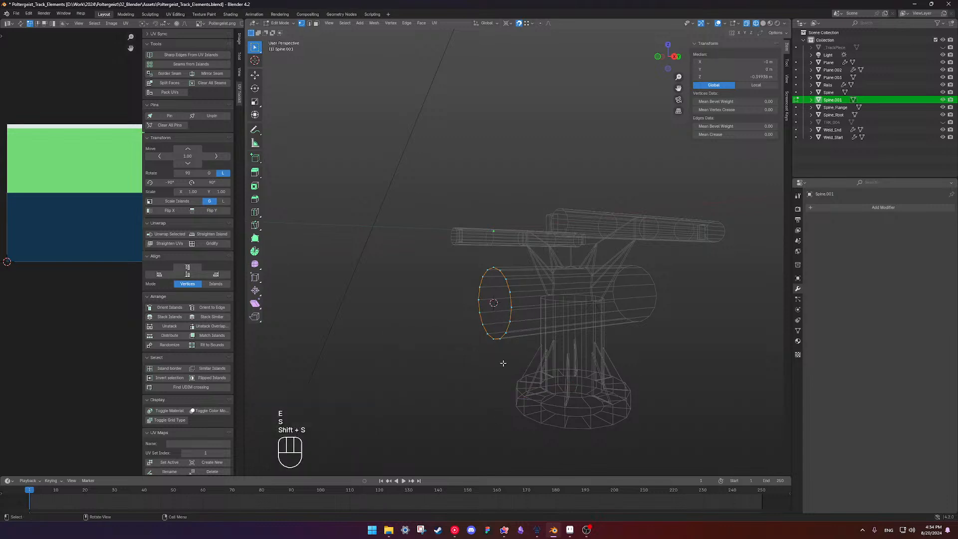
pyautogui.press('KP_1')
pyautogui.scroll(3, 544, 334)
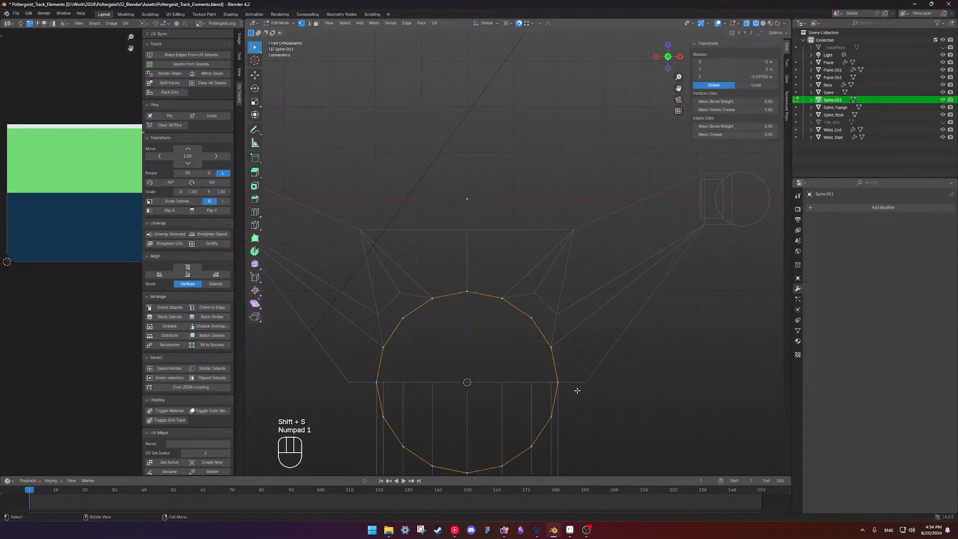
pyautogui.press('s')
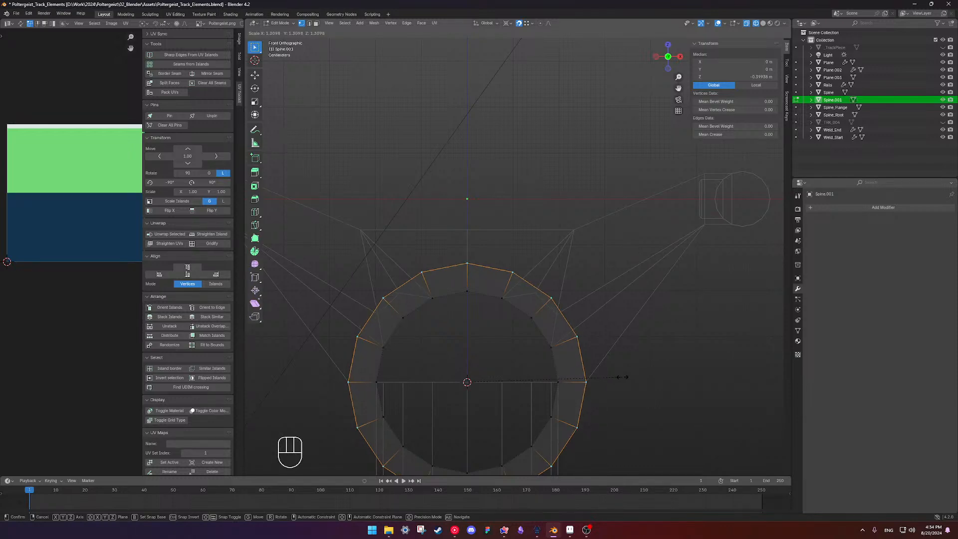
pyautogui.write('1.3')
pyautogui.press('Return')
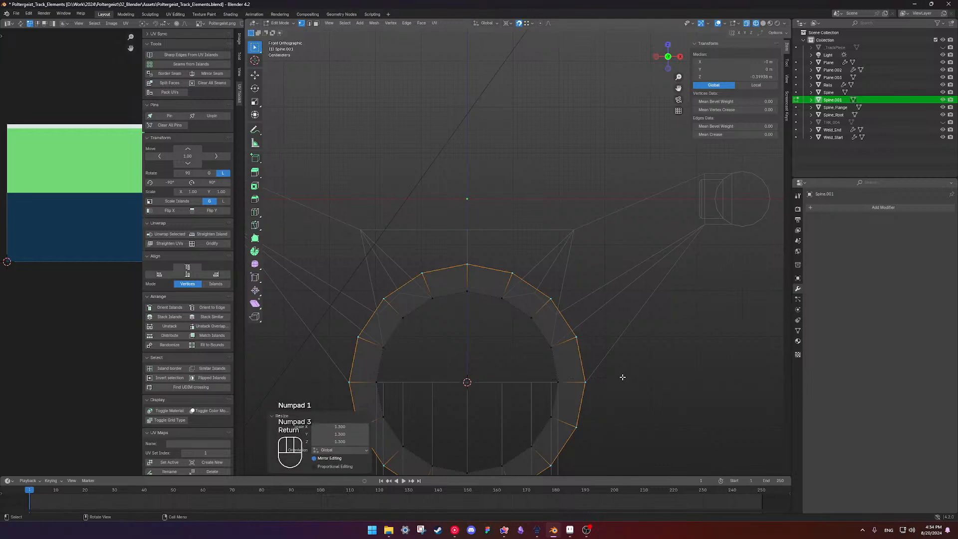
# Try to move the whole flat ring 0.5 m along Y, and undo the move.
pyautogui.moveTo(605, 335); pyautogui.dragTo(539, 339, button='middle')
pyautogui.press('a')
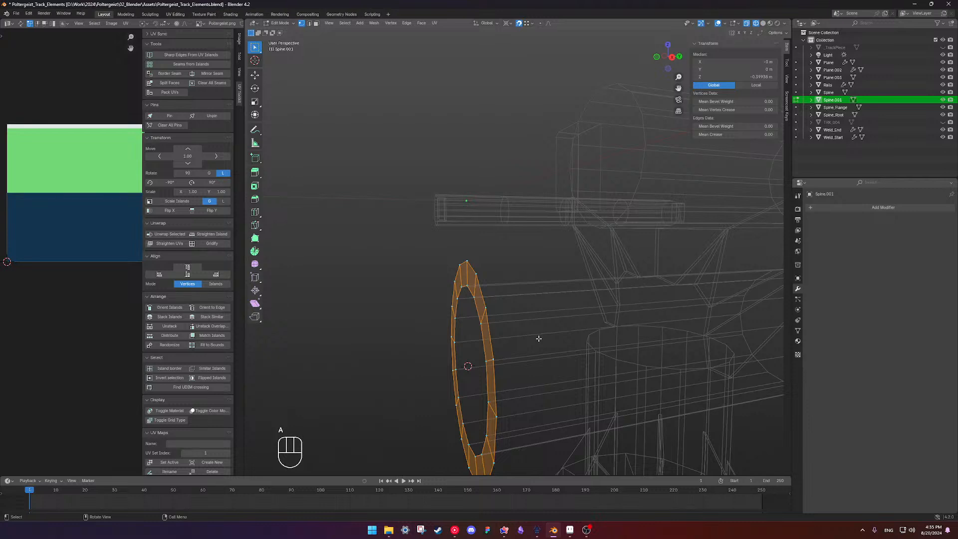
pyautogui.press('KP_3')
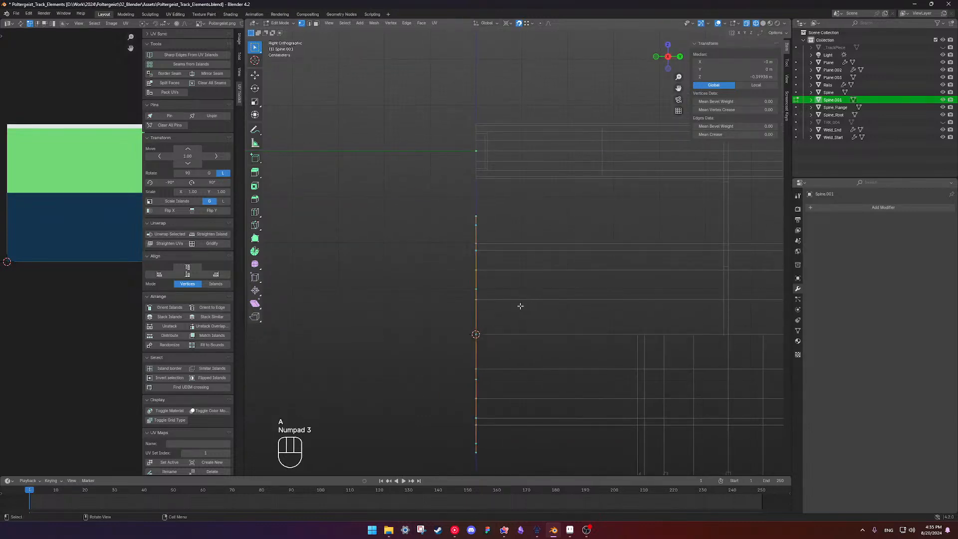
pyautogui.press('g')
pyautogui.press('y')
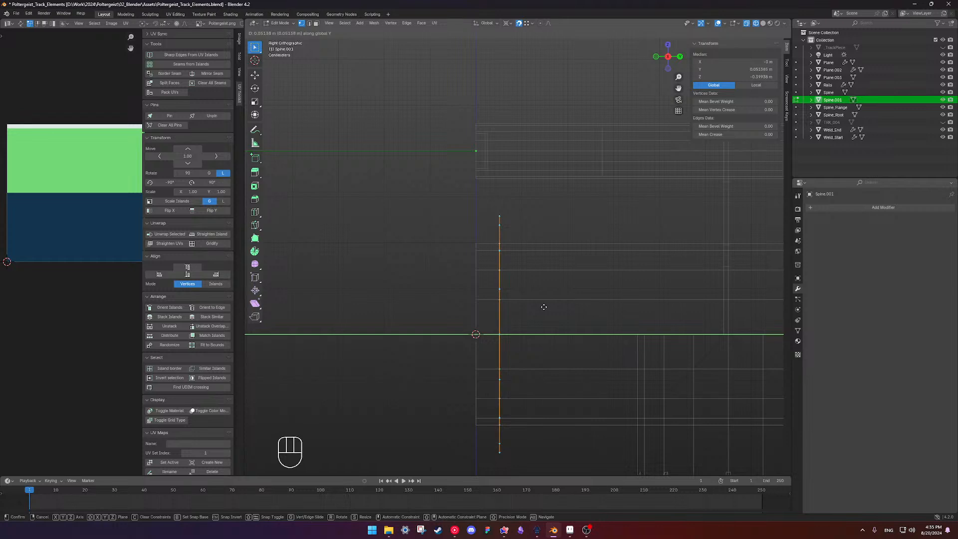
pyautogui.press('KP_Decimal')
pyautogui.press('KP_5')
pyautogui.press('Return')
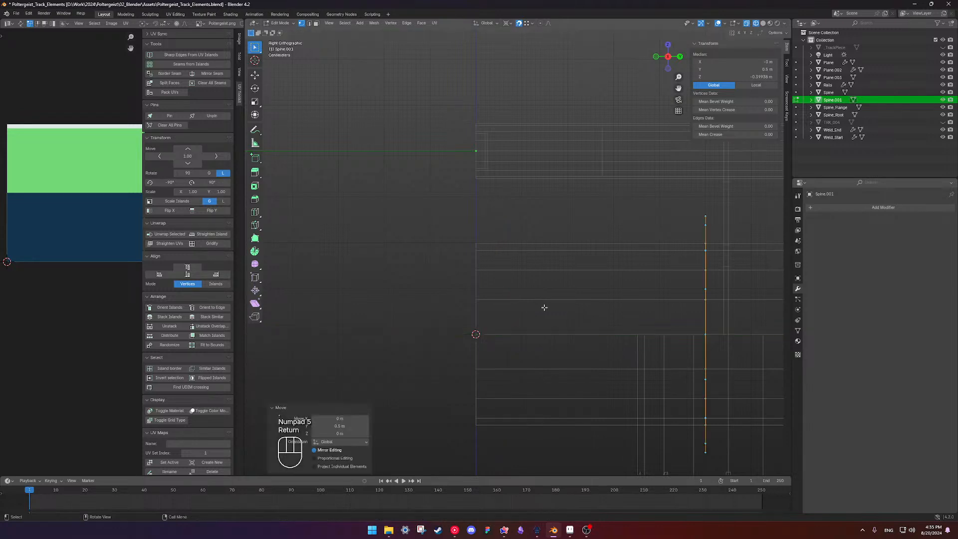
pyautogui.hotkey('ctrl', 'z')
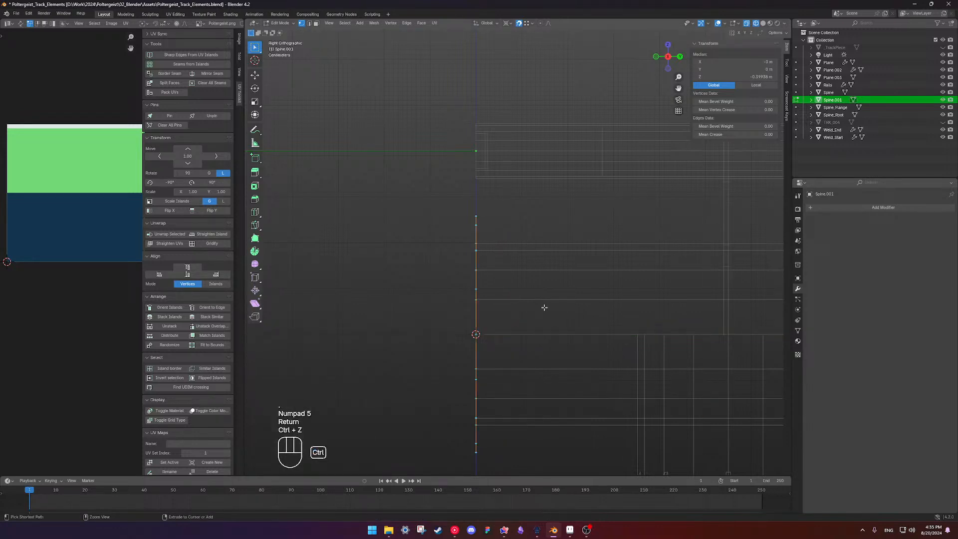
# Move the whole flat ring 0.05 m along X.
pyautogui.press('KP_Decimal')
pyautogui.press('KP_5')
pyautogui.press('Return')
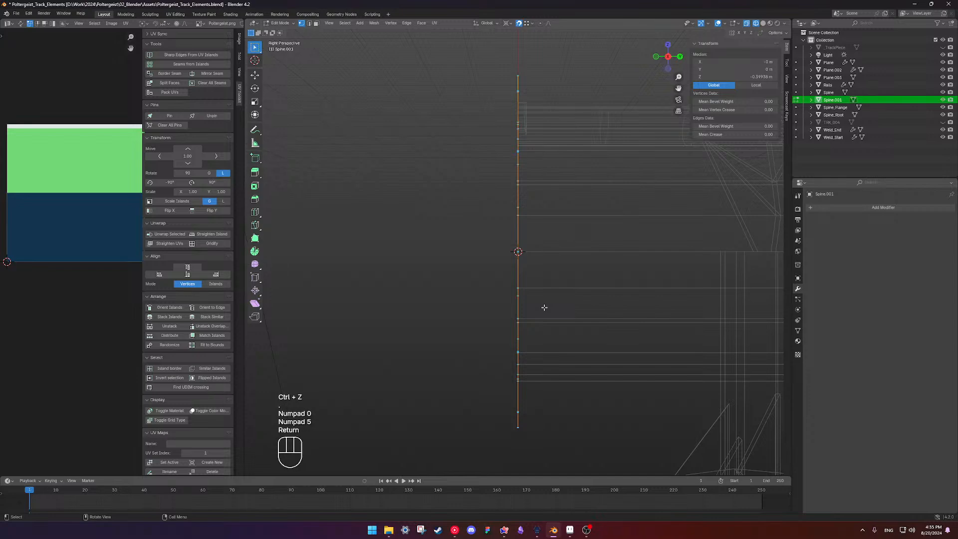
pyautogui.press('KP_3')
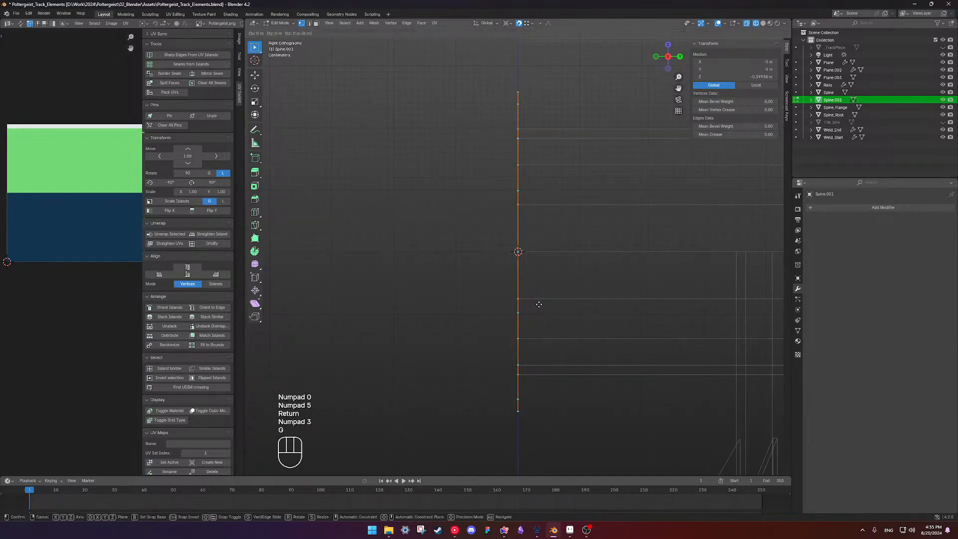
pyautogui.press('g')
pyautogui.press('KP_Decimal')
pyautogui.press('KP_0')
pyautogui.press('KP_5')
pyautogui.press('Return')
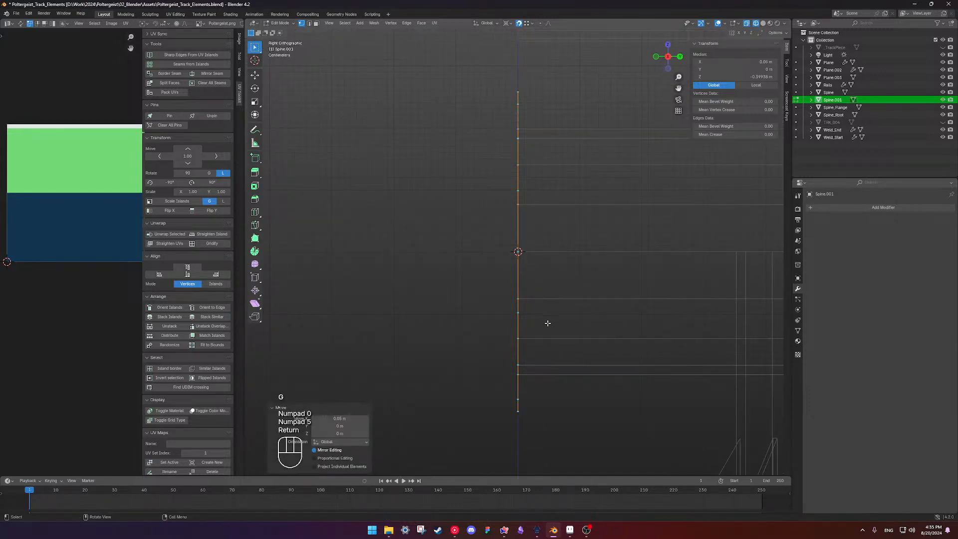
# Move the flat ring 0.05 m along the Y axis, inward from the spine tube's open end.
pyautogui.moveTo(558, 325); pyautogui.dragTo(533, 285, button='middle')
pyautogui.press('g')
pyautogui.write('y')
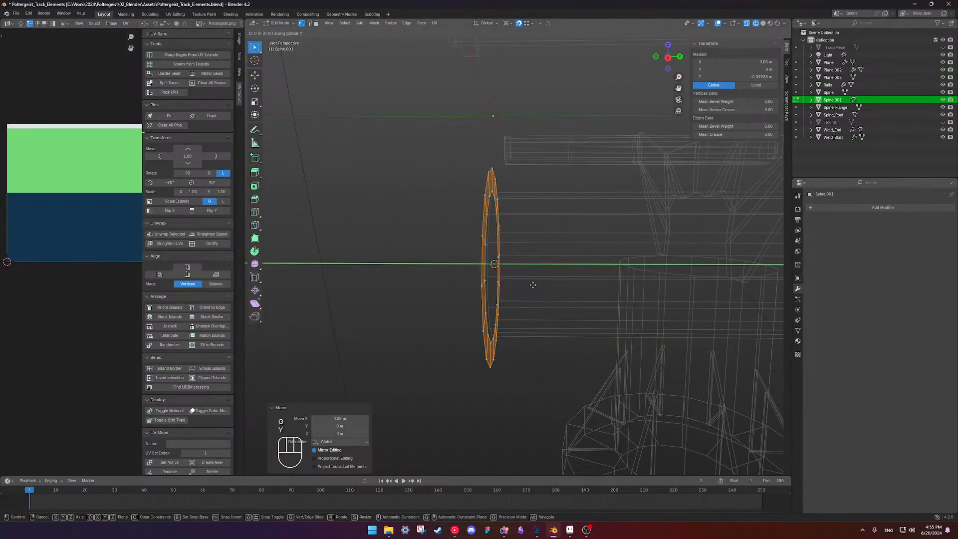
pyautogui.write('.05')
pyautogui.press('Return')
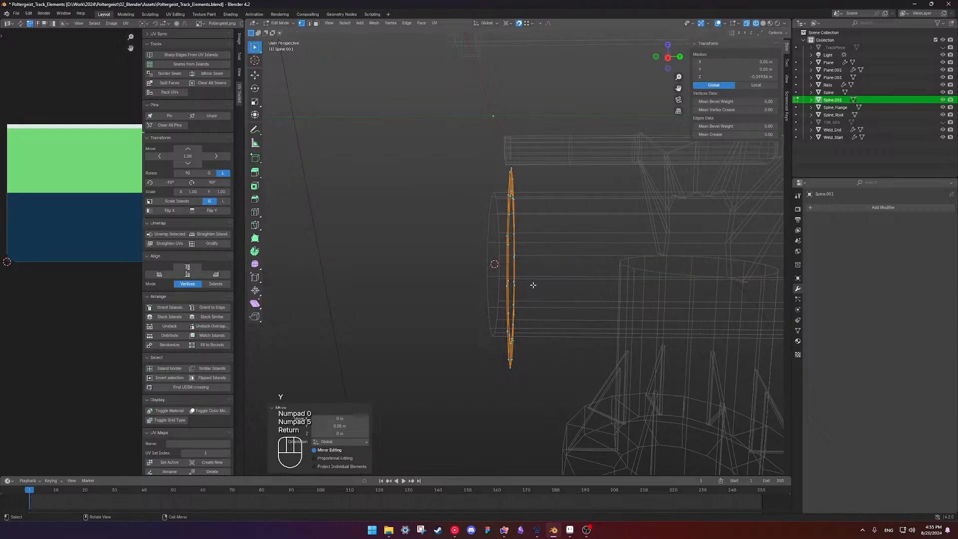
# Move the flat ring -0.05 m along X to centre it on the spine tube again.
pyautogui.moveTo(538, 280); pyautogui.dragTo(589, 255, button='middle')
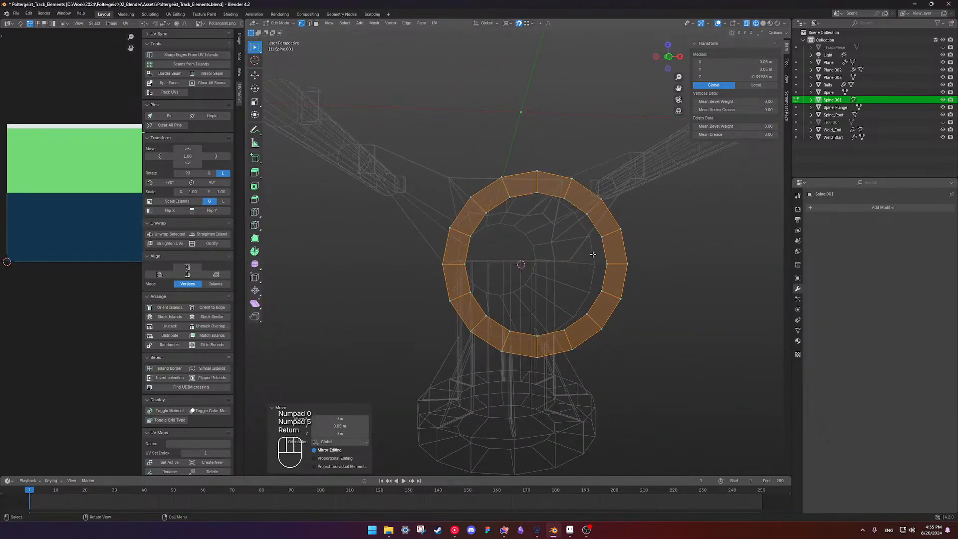
pyautogui.press('g')
pyautogui.write('x')
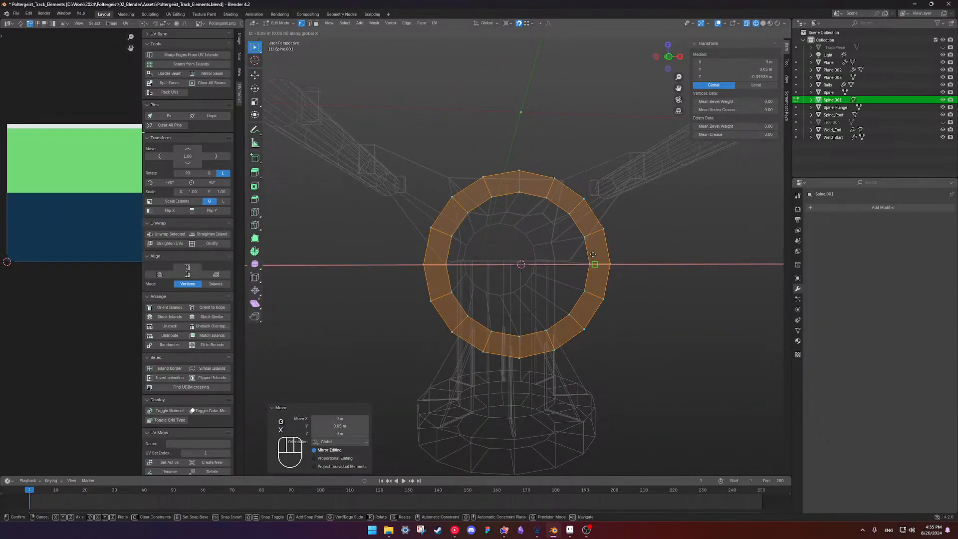
pyautogui.write('.05')
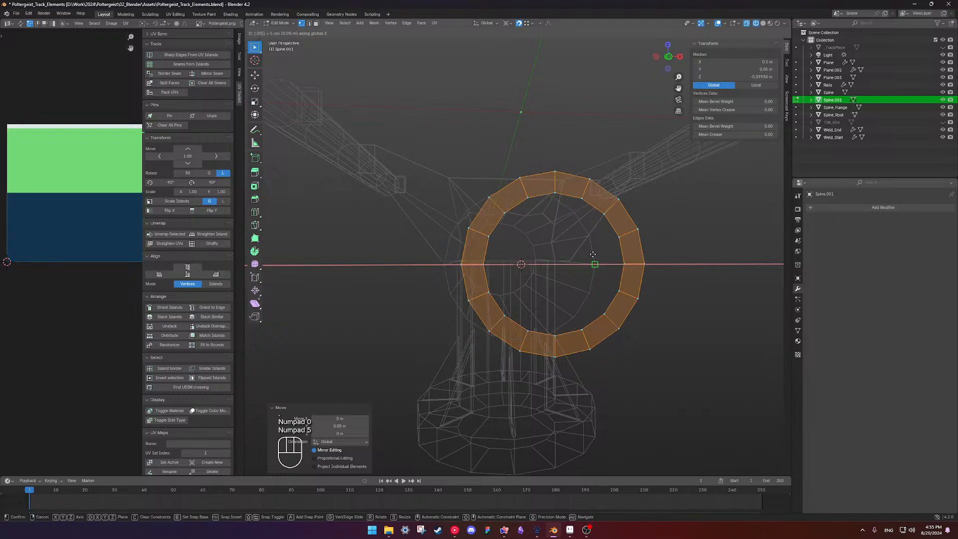
pyautogui.press('KP_Subtract')
pyautogui.press('Return')
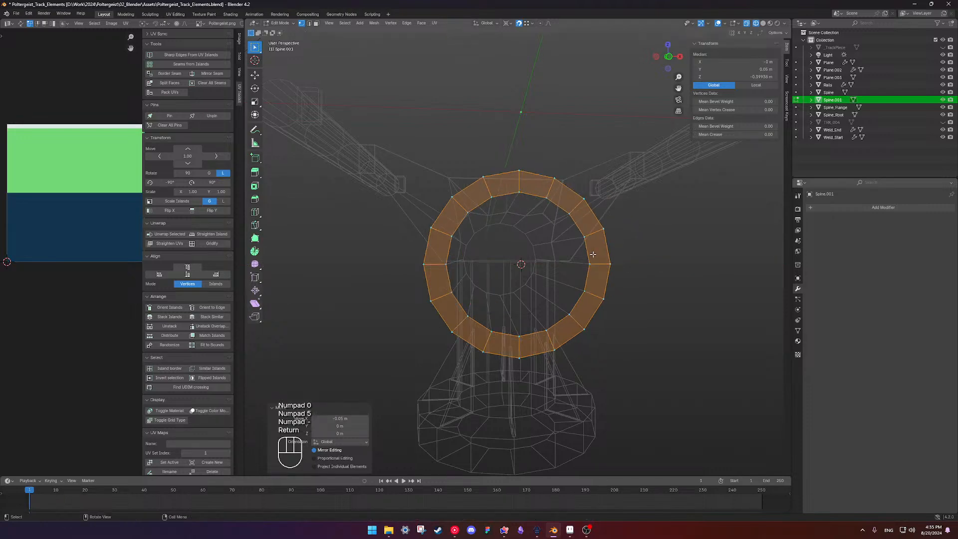
# Select the flat ring's outer edge loop and mark it as sharp.
pyautogui.press('KP_1')
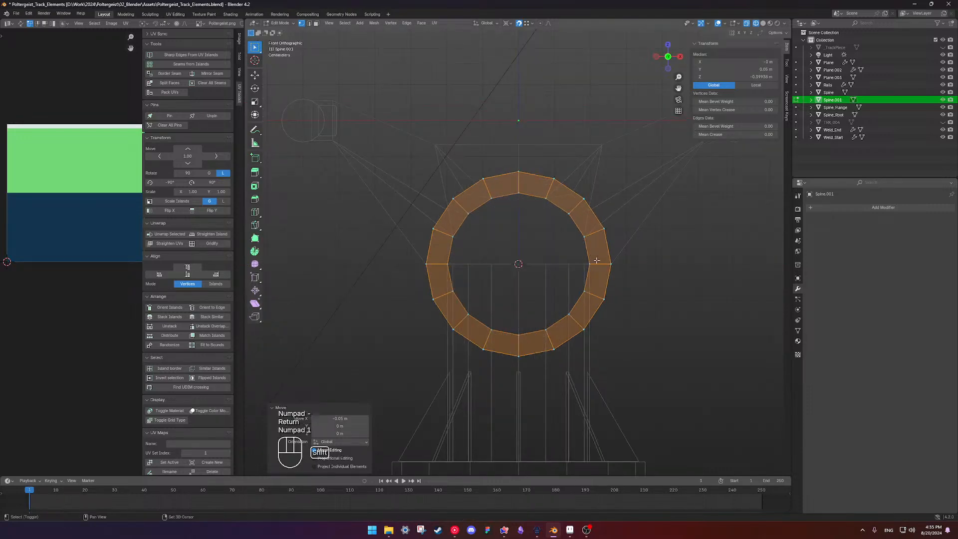
pyautogui.moveTo(589, 263); pyautogui.dragTo(482, 253, button='middle')
pyautogui.click(434, 285)
pyautogui.scroll(-2, 444, 275)
pyautogui.keyDown('alt'); pyautogui.click(511, 210); pyautogui.keyUp('alt')
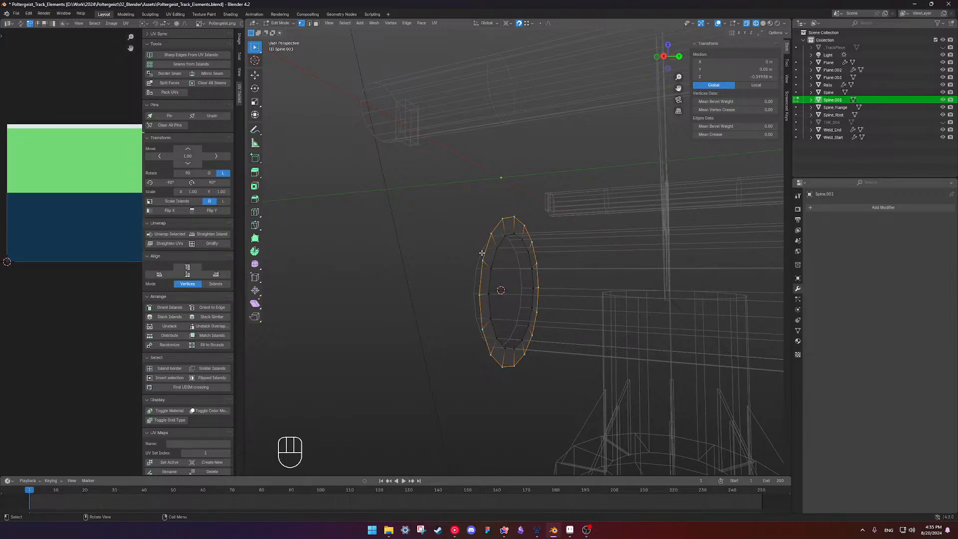
pyautogui.hotkey('ctrl', 'e')
pyautogui.click(475, 263)
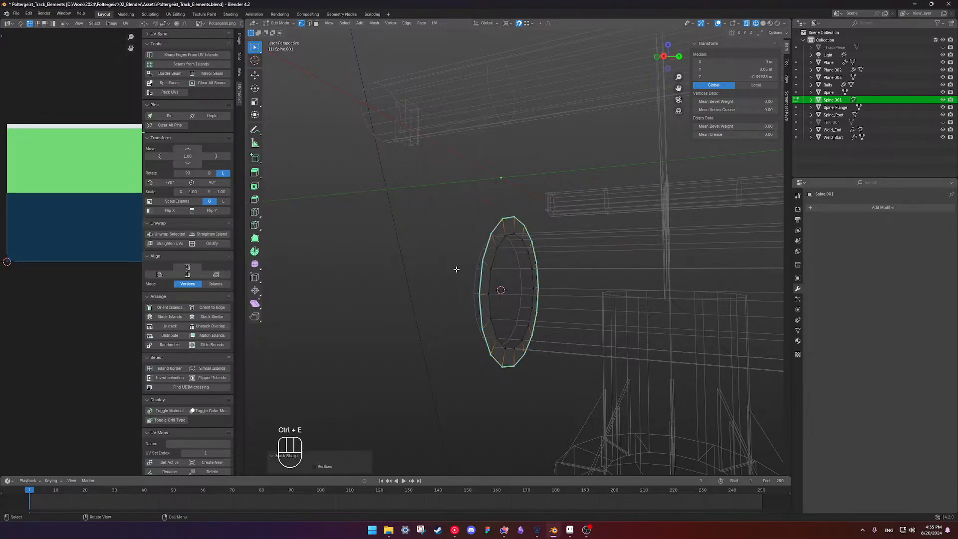
# Extrude the outer edge loop about 0.05 m along Y to the tube's open end and return to rendered Object Mode.
pyautogui.moveTo(456, 269); pyautogui.dragTo(467, 285, button='middle')
pyautogui.press('e')
pyautogui.press('y')
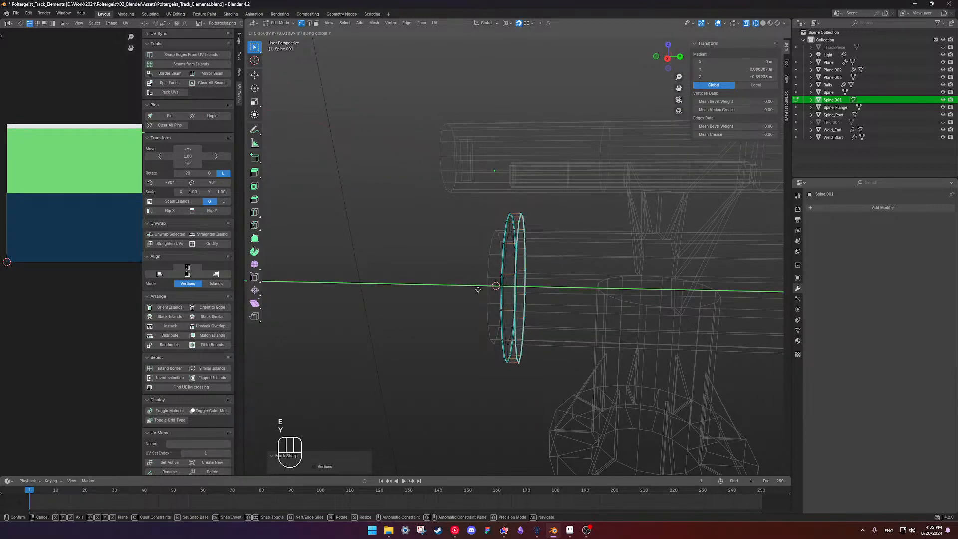
pyautogui.click(488, 278)
pyautogui.moveTo(488, 278)
pyautogui.mouseDown(button='middle')
pyautogui.moveTo(490, 246)
pyautogui.moveTo(593, 250)
pyautogui.moveTo(496, 262)
pyautogui.mouseUp(button='middle')
pyautogui.press('Tab')
pyautogui.hotkey('shift', 'z')
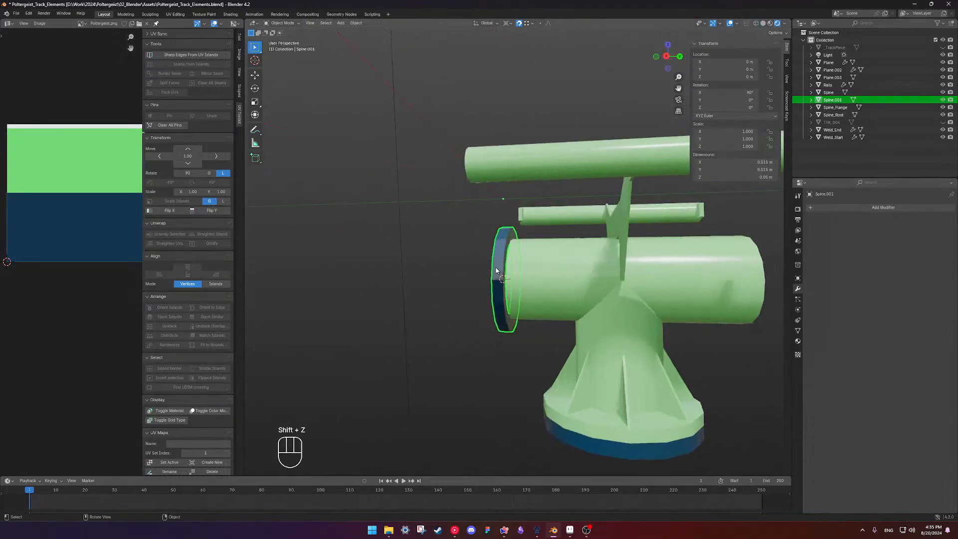
# Apply Shade Smooth to the new flange ring on the spine tube's end.
pyautogui.rightClick(496, 262)
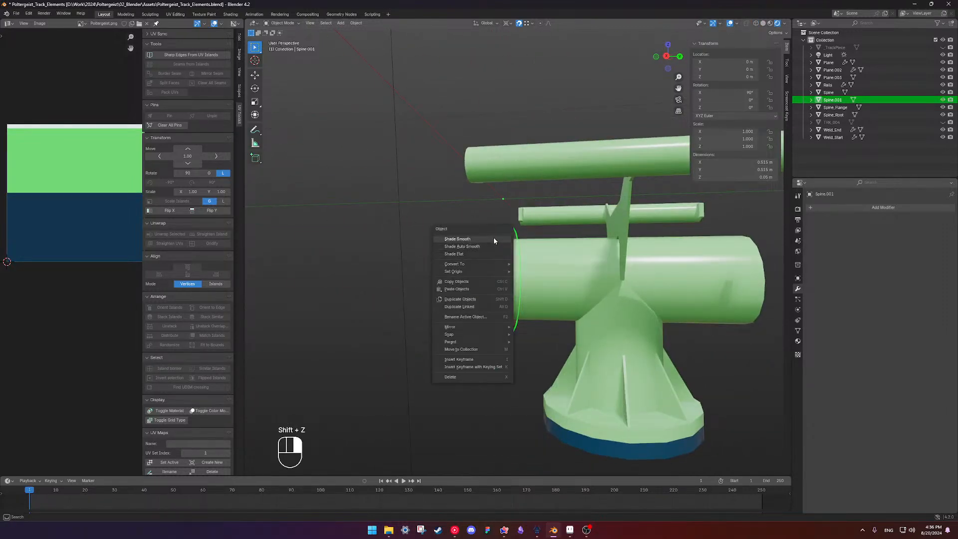
pyautogui.click(464, 238)
pyautogui.moveTo(494, 244); pyautogui.dragTo(516, 240, button='middle')
pyautogui.scroll(4, 492, 252)
pyautogui.scroll(-3, 522, 259)
pyautogui.moveTo(515, 240); pyautogui.dragTo(505, 227, button='middle')
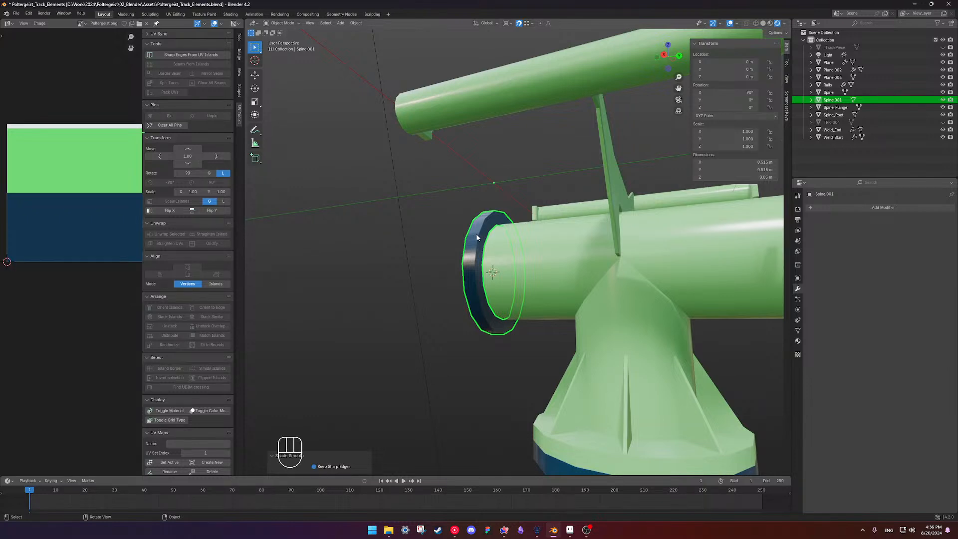
# Select all faces of the flange ring in Edit Mode and UV unwrap them.
pyautogui.press('KP_1')
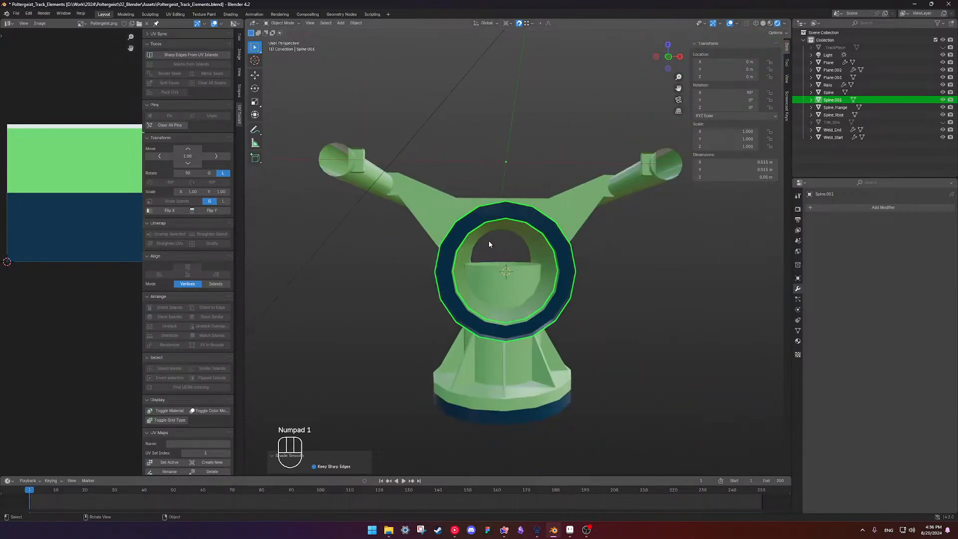
pyautogui.press('KP_1')
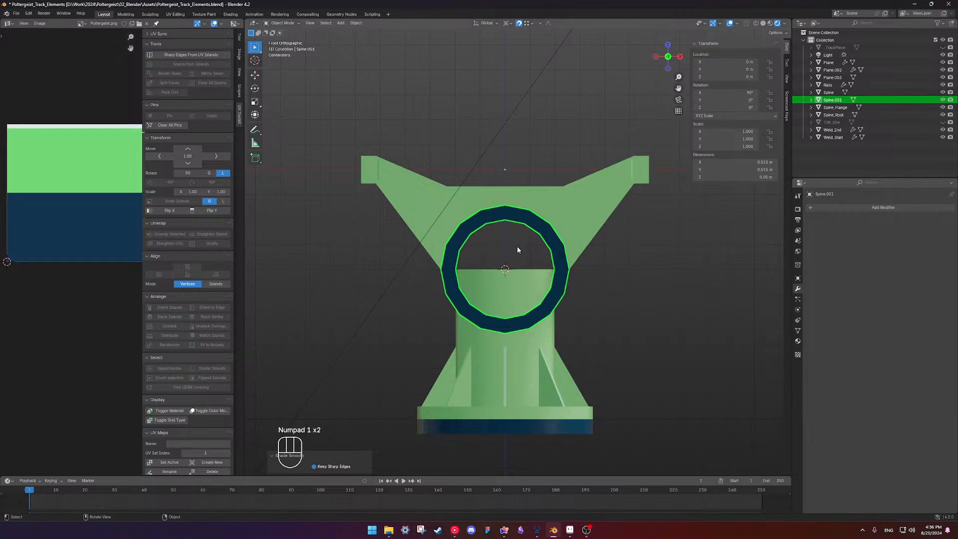
pyautogui.press('u')
pyautogui.press('Tab')
pyautogui.press('a')
pyautogui.press('u')
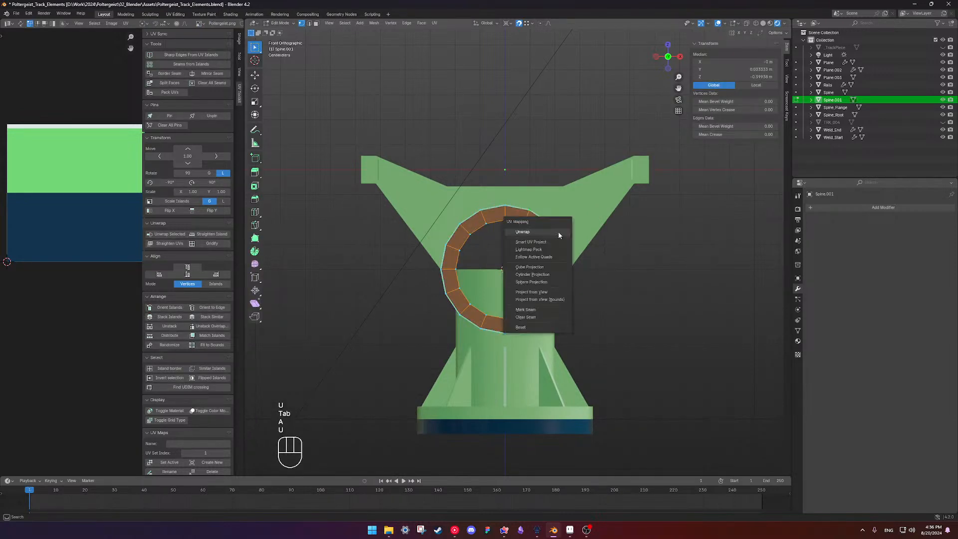
pyautogui.click(558, 232)
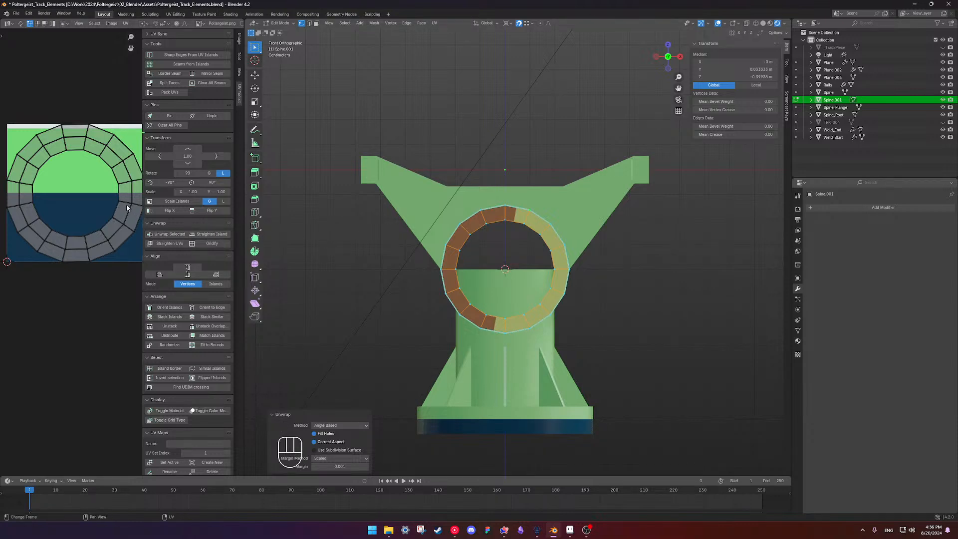
# Shrink the flange ring's UVs, place them on the texture's green area, and leave Edit Mode.
pyautogui.press('a')
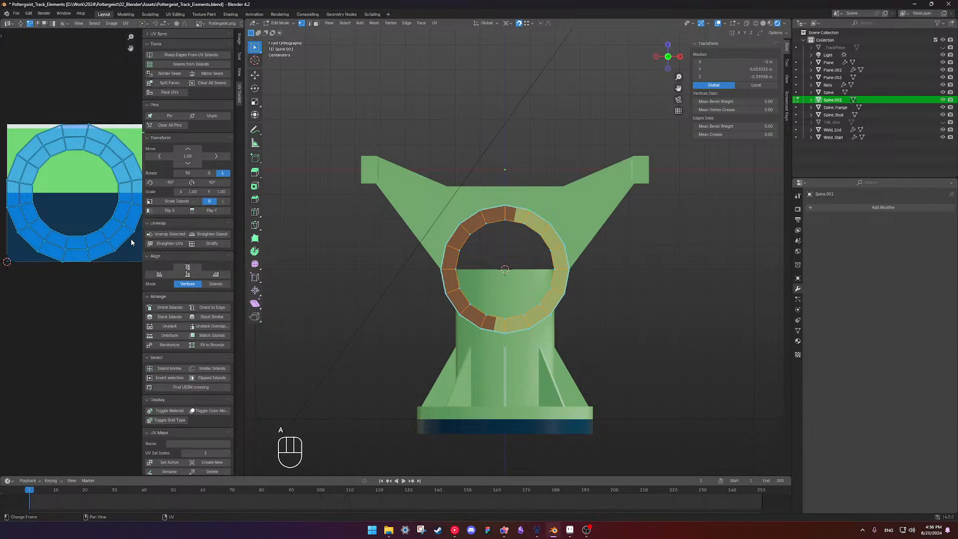
pyautogui.press('s')
pyautogui.click(83, 200)
pyautogui.press('g')
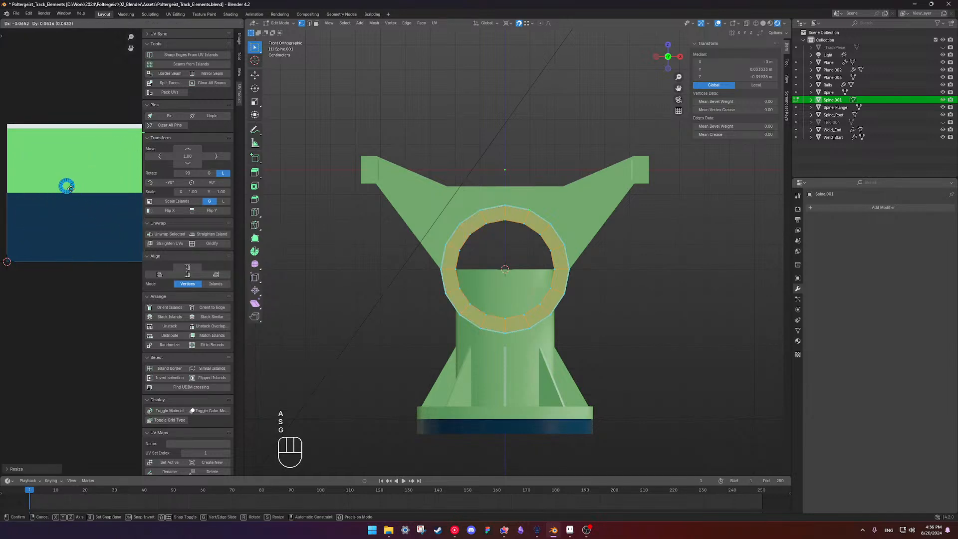
pyautogui.click(69, 181)
pyautogui.press('Tab')
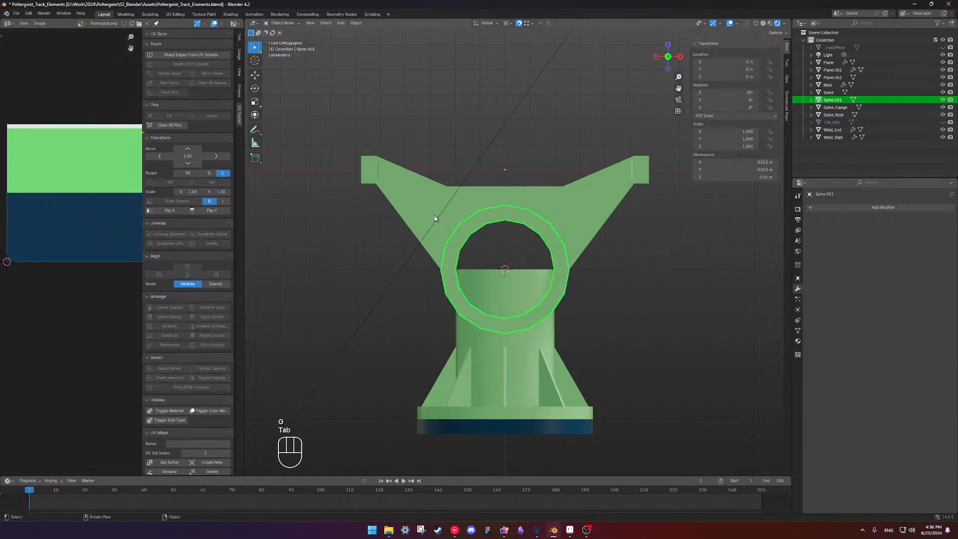
# Rename the existing Spine_Flange object in the scene collection as Spine_RootFlange.
pyautogui.moveTo(618, 263); pyautogui.dragTo(486, 294, button='middle')
pyautogui.scroll(-2, 464, 272)
pyautogui.click(402, 302)
pyautogui.scroll(-3, 424, 297)
pyautogui.moveTo(486, 295); pyautogui.dragTo(537, 235, button='middle')
pyautogui.click(481, 270)
pyautogui.scroll(5, 485, 270)
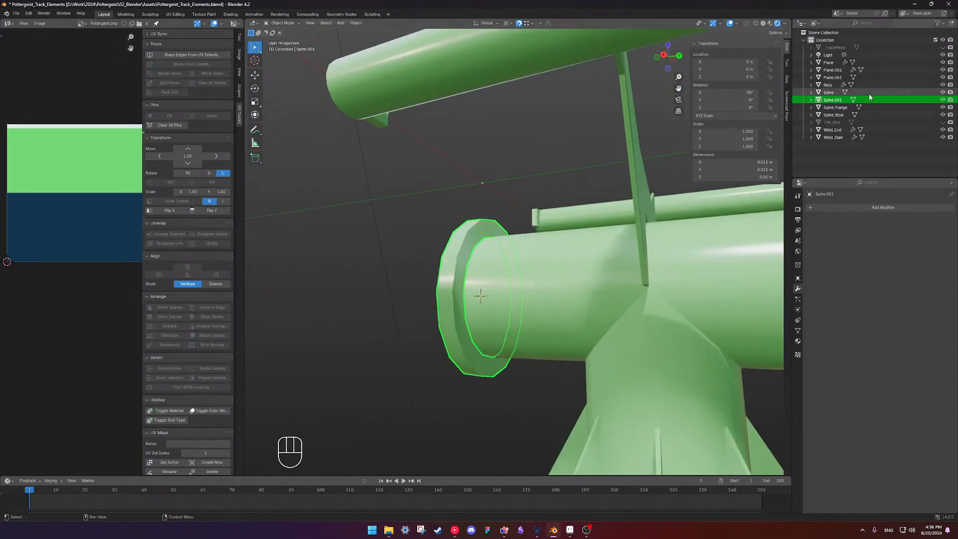
pyautogui.doubleClick(840, 101)
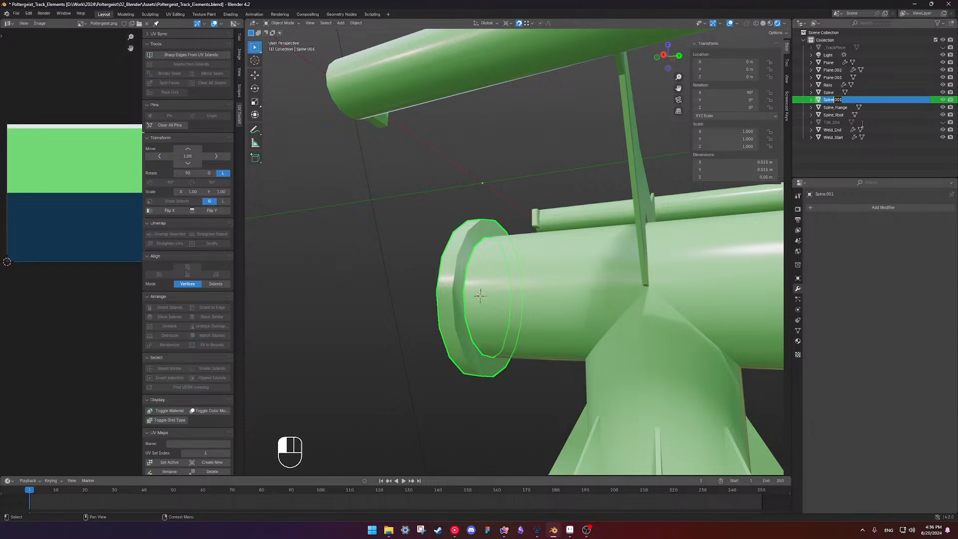
pyautogui.doubleClick(843, 108)
pyautogui.click(836, 107)
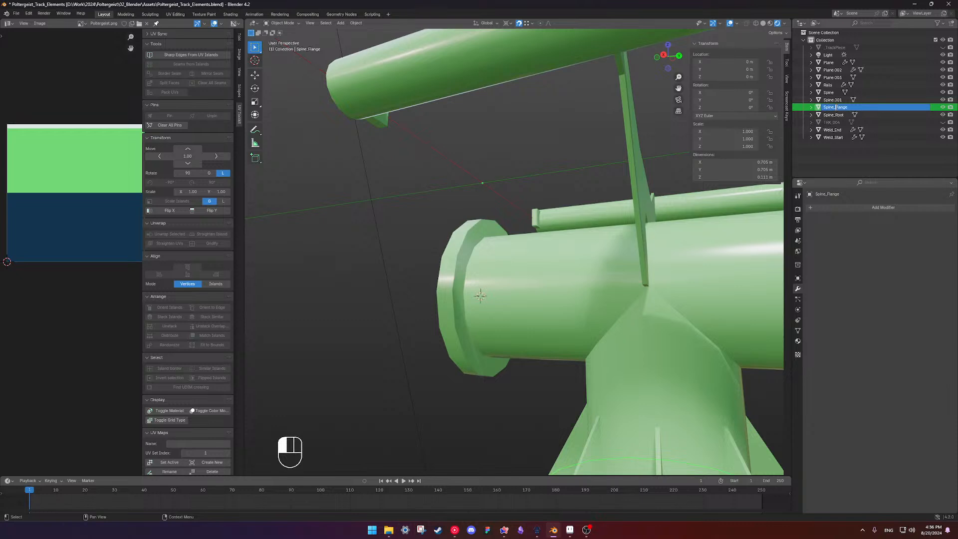
pyautogui.write('Root')
pyautogui.click(844, 125)
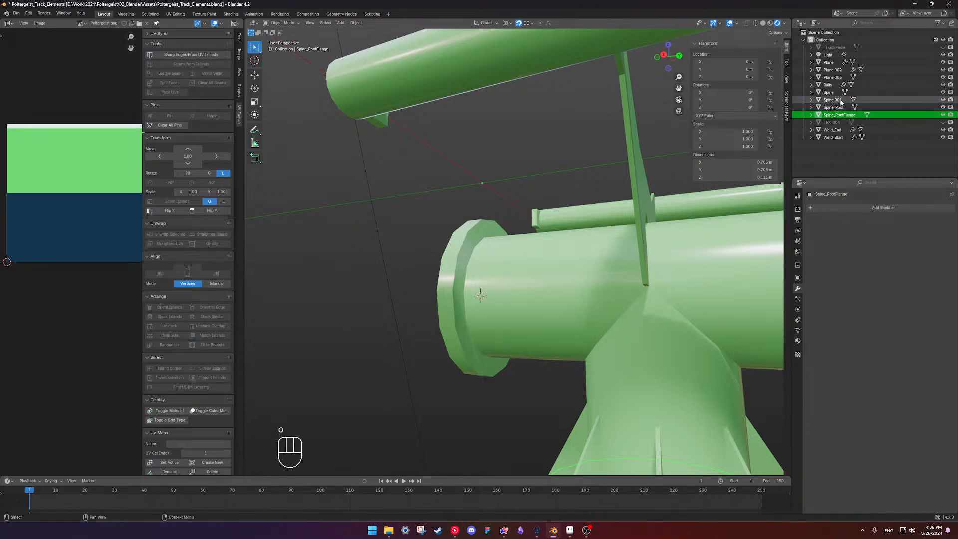
# Rename the new flange ring object Spine.001 as Spine_Flange_Start.
pyautogui.doubleClick(833, 99)
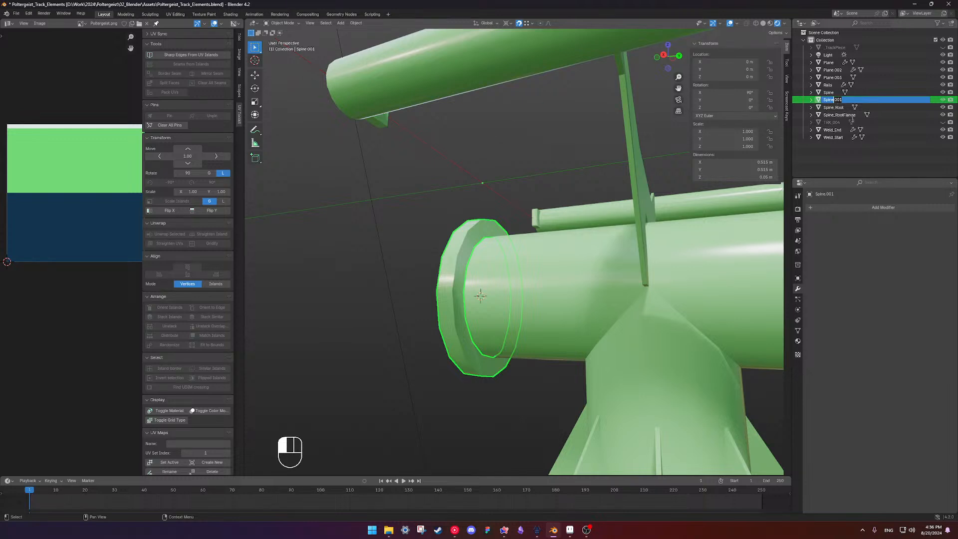
pyautogui.write('_Flange_Start')
pyautogui.press('Return')
# Duplicate the Spine_Flange_Start ring in place in Object Mode, without moving the copy.
pyautogui.scroll(-3, 476, 195)
pyautogui.moveTo(476, 195); pyautogui.dragTo(439, 230, button='middle')
pyautogui.press('Tab')
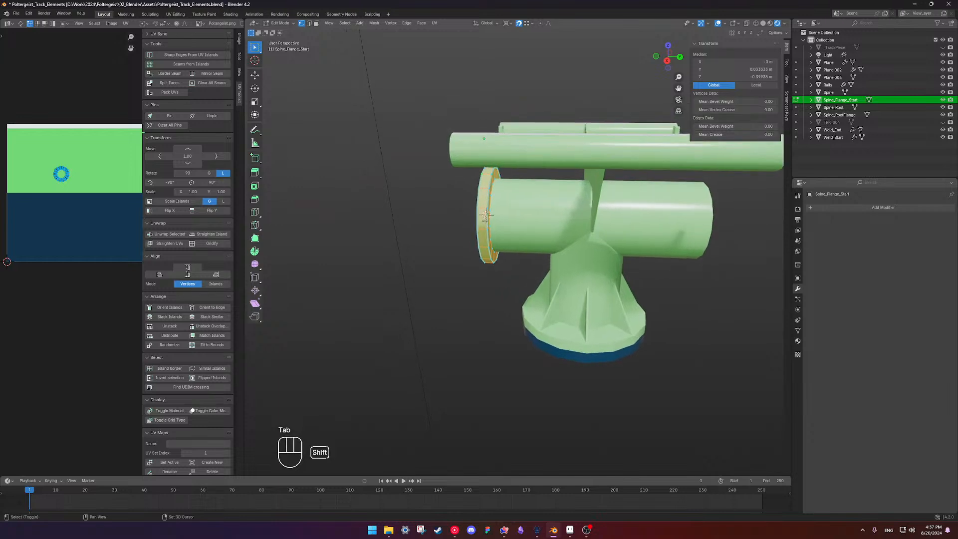
pyautogui.press('Tab')
pyautogui.hotkey('shift', 'd')
pyautogui.rightClick(434, 243)
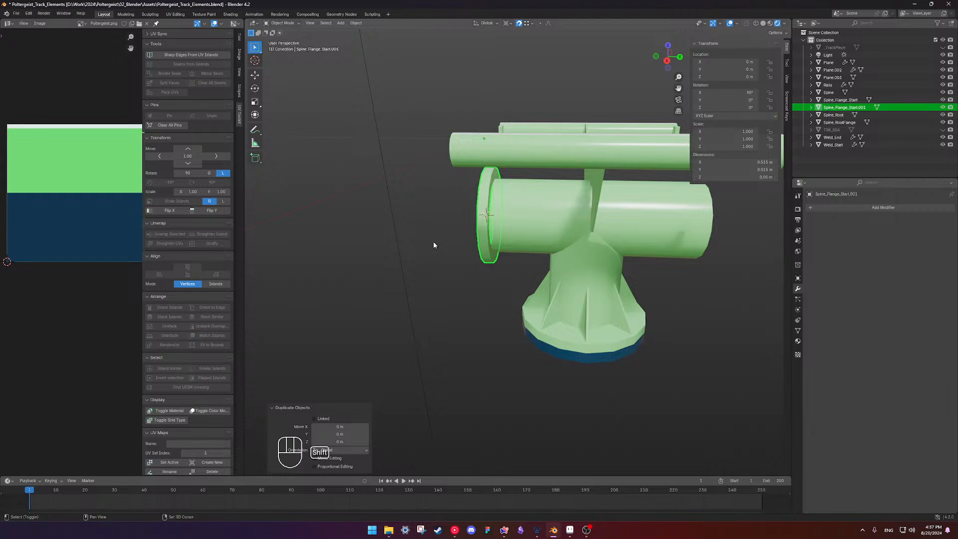
# Snap the 3D cursor to the duplicated flange's origin and rotate the duplicate 180° about the Z axis.
pyautogui.hotkey('shift', 's')
pyautogui.click(435, 266)
pyautogui.write('r')
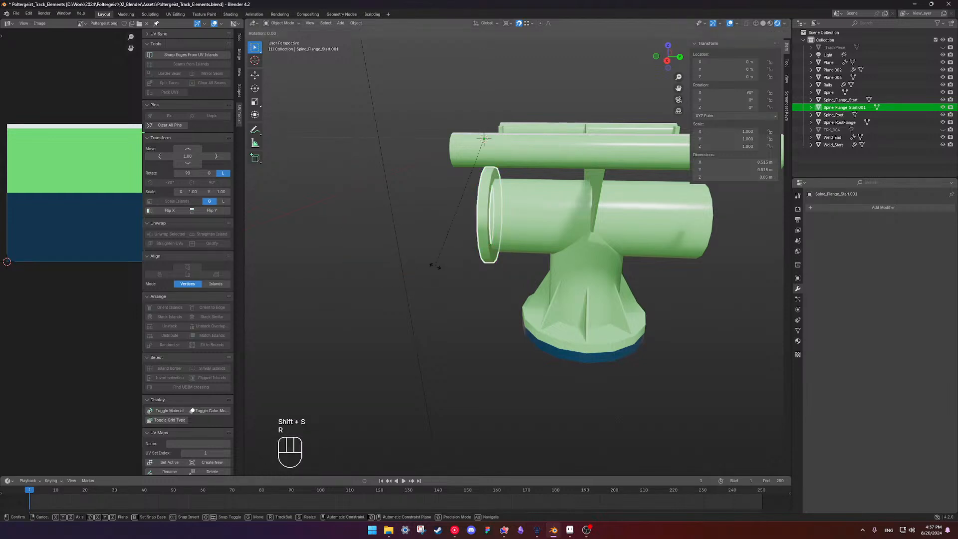
pyautogui.write('z180')
pyautogui.press('Return')
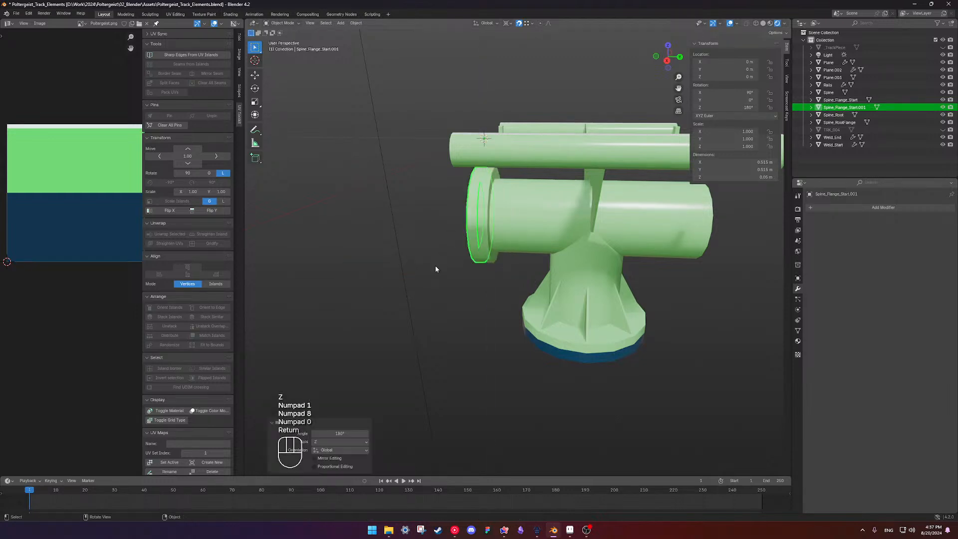
# Set the duplicated flange's Y location to 1.1 m, placing it at the spine tube's other end.
pyautogui.click(715, 69)
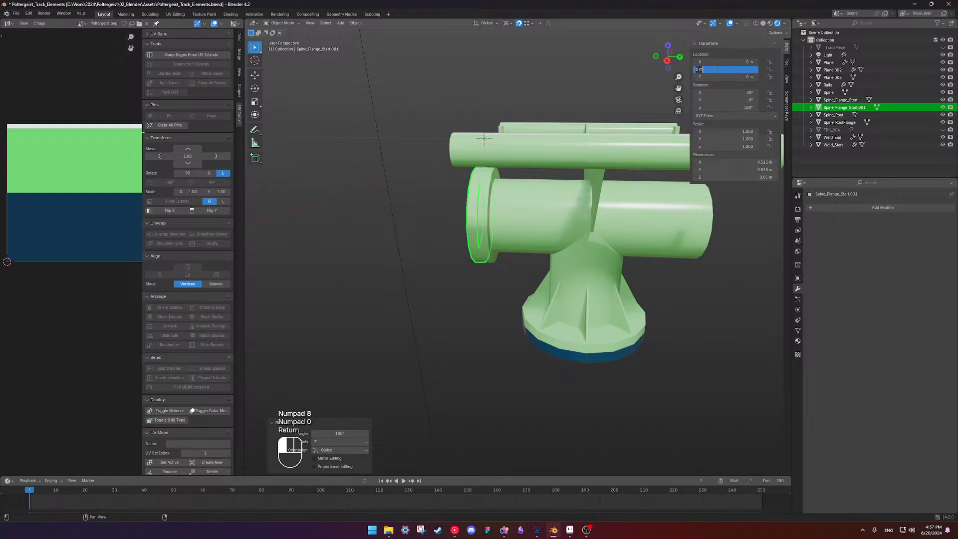
pyautogui.write('1.1')
pyautogui.press('Return')
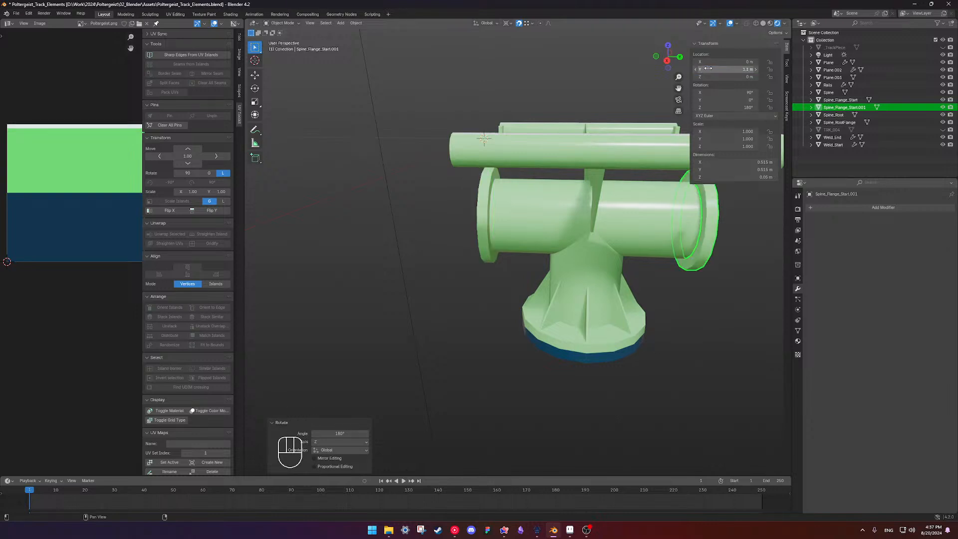
# Set the moved flange's origin to the 3D cursor at the world origin.
pyautogui.moveTo(664, 259); pyautogui.dragTo(682, 282, button='middle')
pyautogui.rightClick(683, 282)
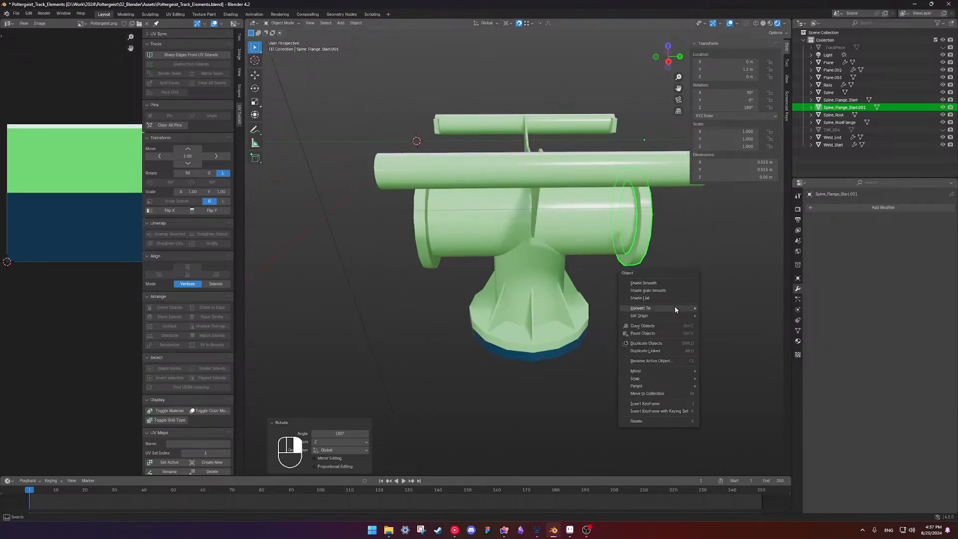
pyautogui.moveTo(672, 313)
pyautogui.click(744, 331)
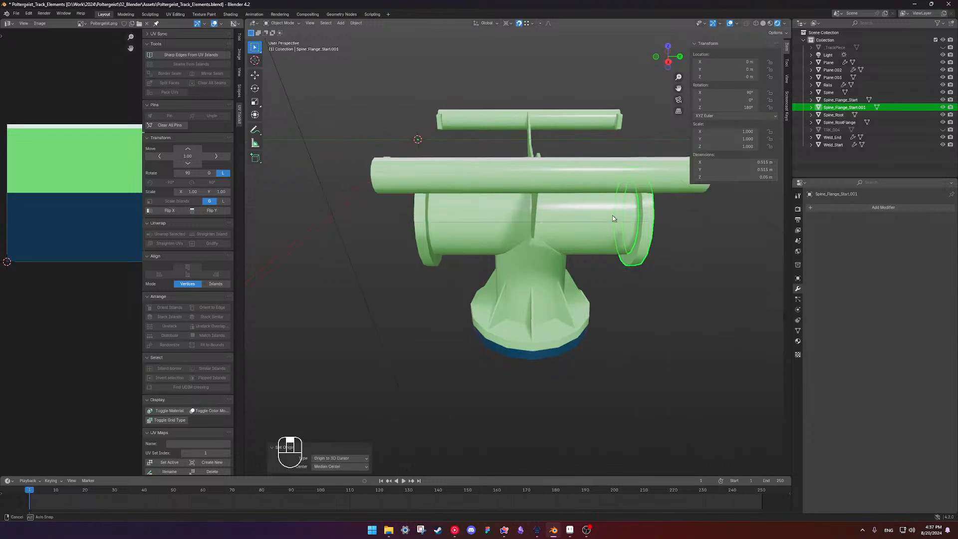
# Rename the duplicated flange at the tube's far end as Spine_Flange_End.
pyautogui.moveTo(614, 219); pyautogui.dragTo(624, 222, button='middle')
pyautogui.doubleClick(881, 107)
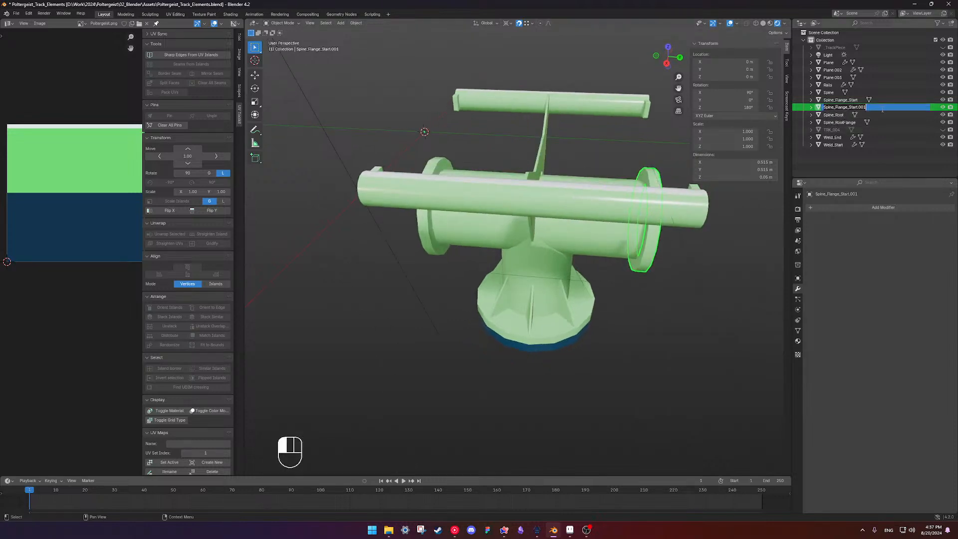
pyautogui.moveTo(882, 109); pyautogui.dragTo(853, 108)
pyautogui.write('End')
pyautogui.press('Return')
# Deselect the flange and examine the whole track piece with both spine flanges from several sides.
pyautogui.click(653, 325)
pyautogui.scroll(-3, 539, 262)
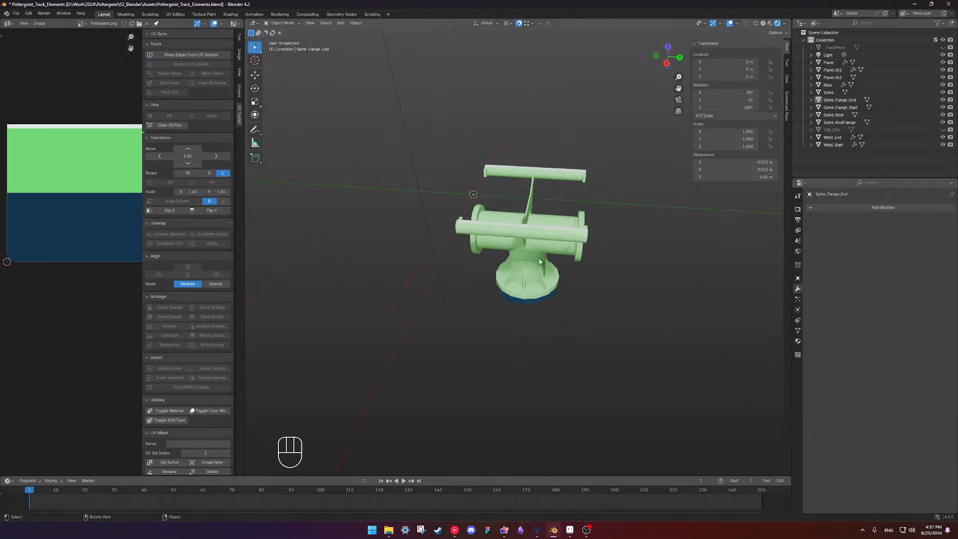
pyautogui.moveTo(539, 261); pyautogui.dragTo(502, 174, button='middle')
pyautogui.scroll(3, 556, 248)
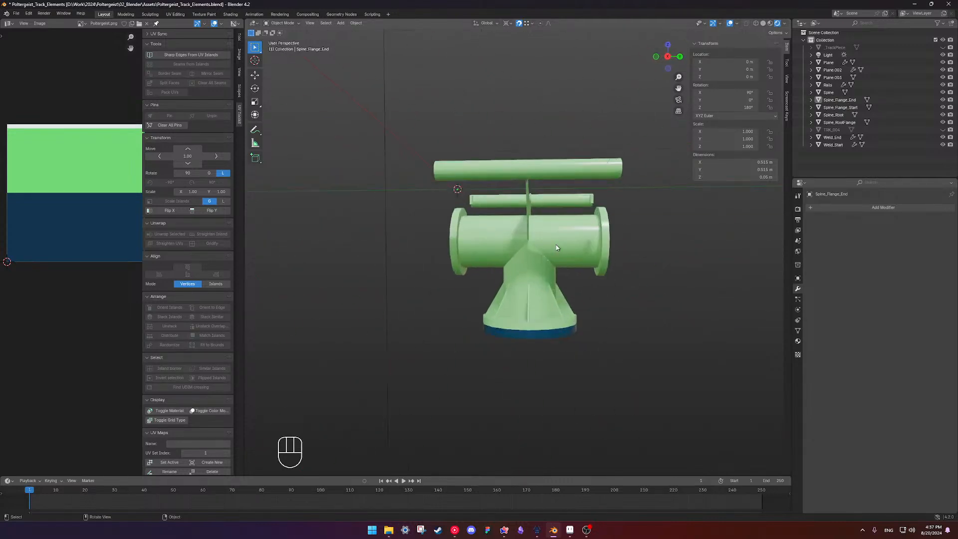
pyautogui.scroll(2, 557, 248)
pyautogui.scroll(-2, 557, 248)
pyautogui.moveTo(557, 248)
pyautogui.mouseDown(button='middle')
pyautogui.moveTo(414, 216)
pyautogui.moveTo(473, 191)
pyautogui.moveTo(539, 195)
pyautogui.moveTo(573, 228)
pyautogui.moveTo(564, 235)
pyautogui.mouseUp(button='middle')
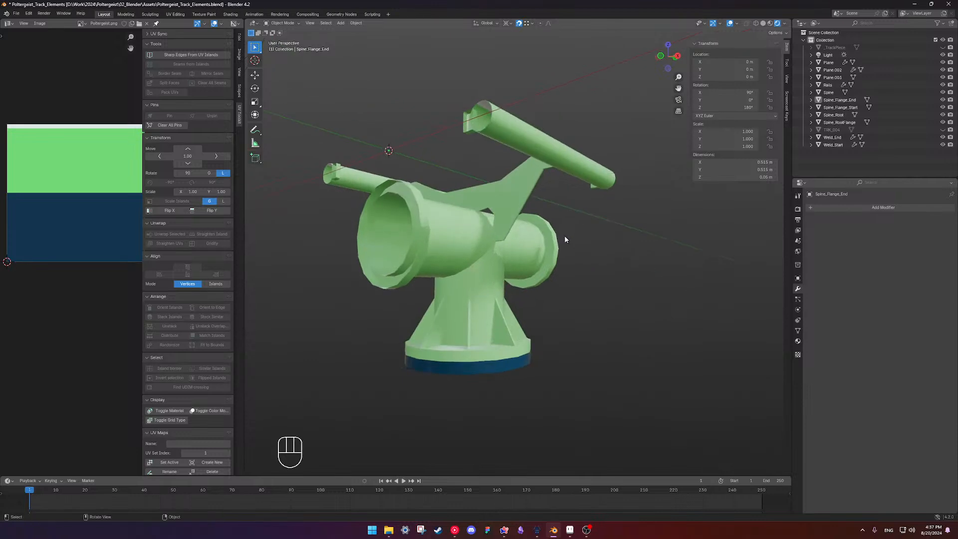
pyautogui.moveTo(664, 134); pyautogui.dragTo(636, 165, button='middle')
# Enable Scene World lighting in the viewport shading and view the track piece against the world background.
pyautogui.click(786, 23)
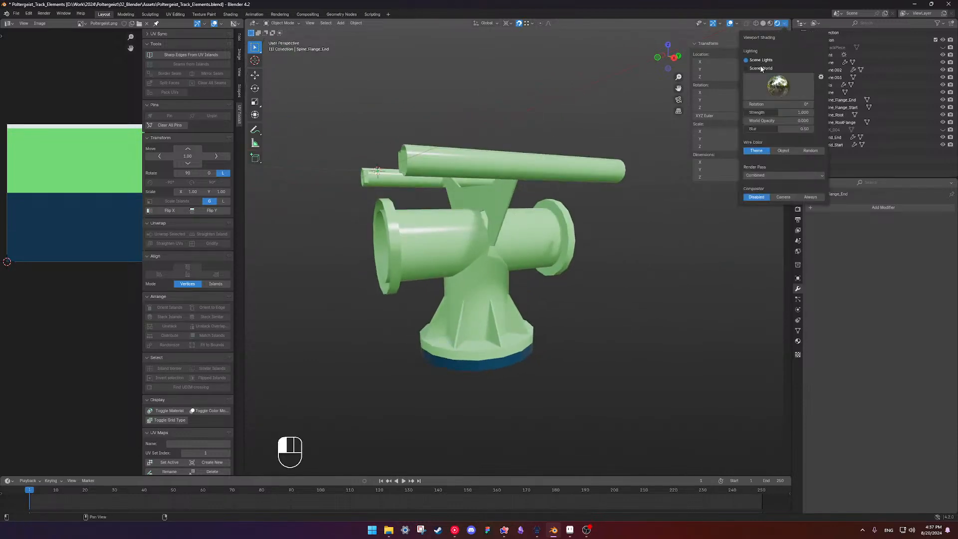
pyautogui.click(761, 69)
pyautogui.moveTo(530, 184); pyautogui.dragTo(501, 161, button='middle')
pyautogui.moveTo(460, 210); pyautogui.dragTo(504, 267, button='middle')
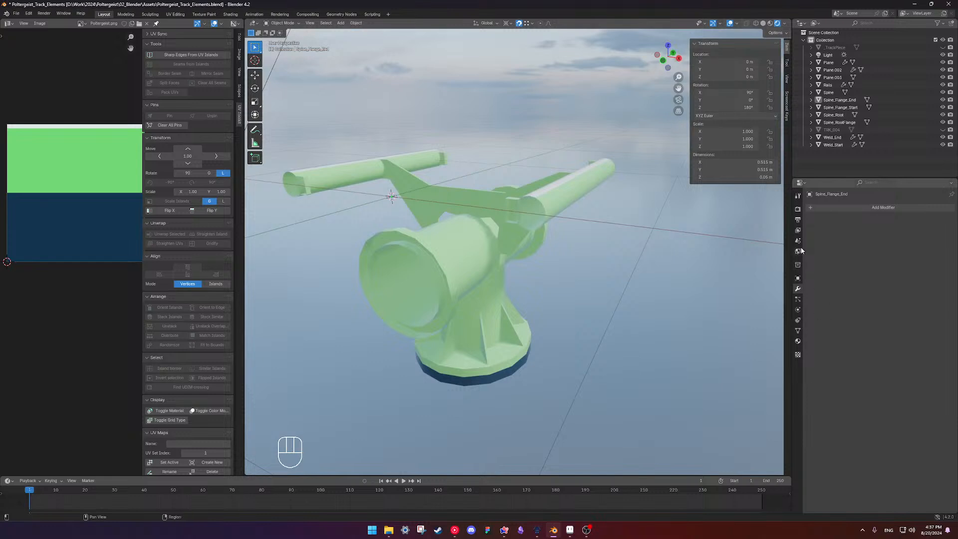
# Open the scene's render properties and expand the Performance and Color Management settings.
pyautogui.click(798, 208)
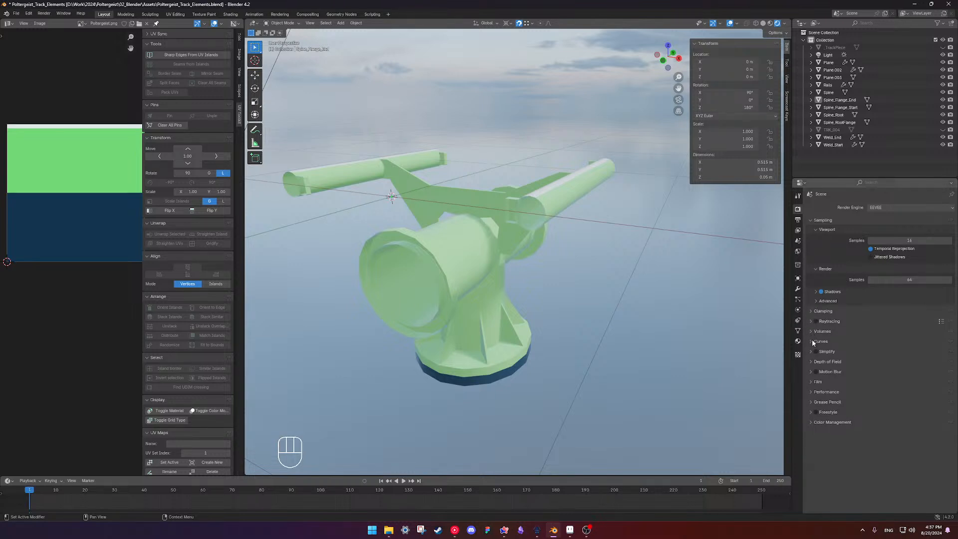
pyautogui.click(817, 382)
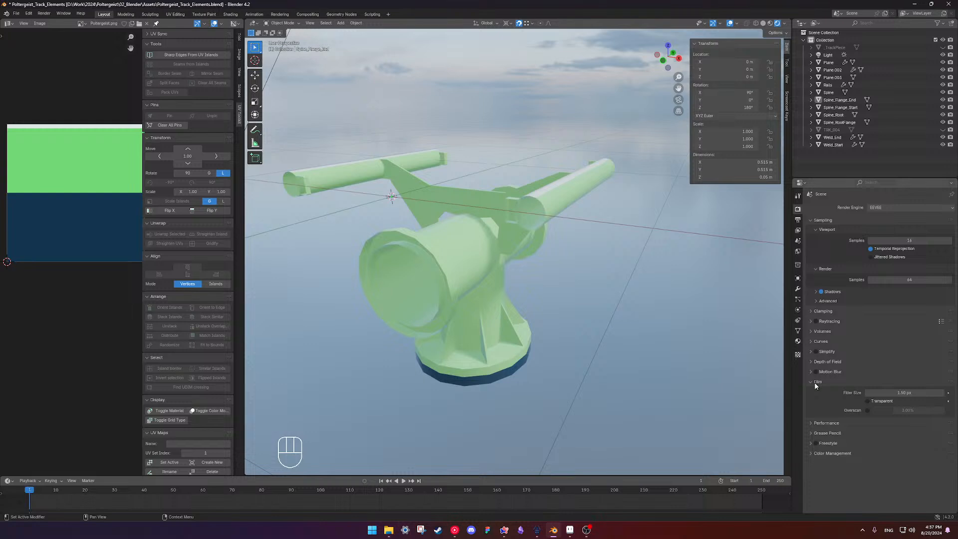
pyautogui.click(816, 382)
pyautogui.click(817, 392)
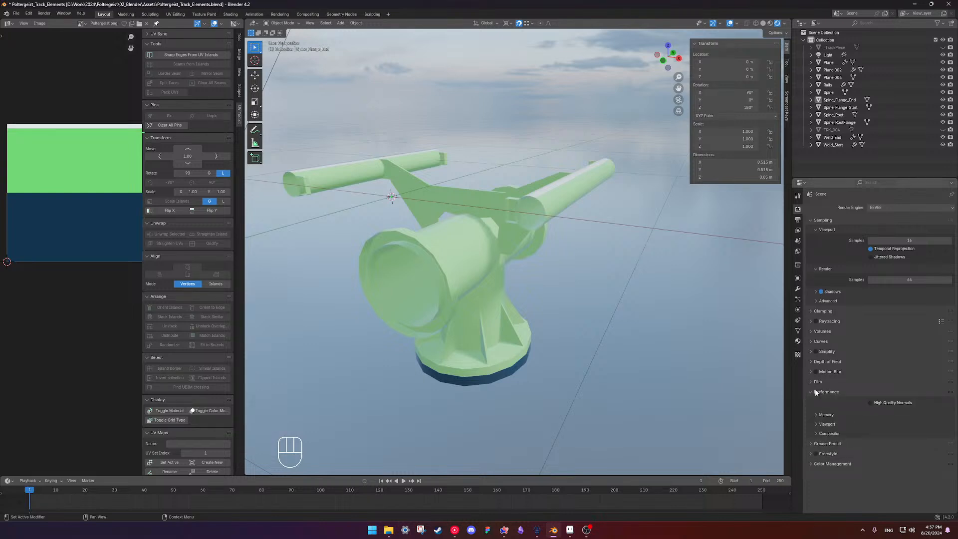
pyautogui.click(871, 403)
pyautogui.click(815, 463)
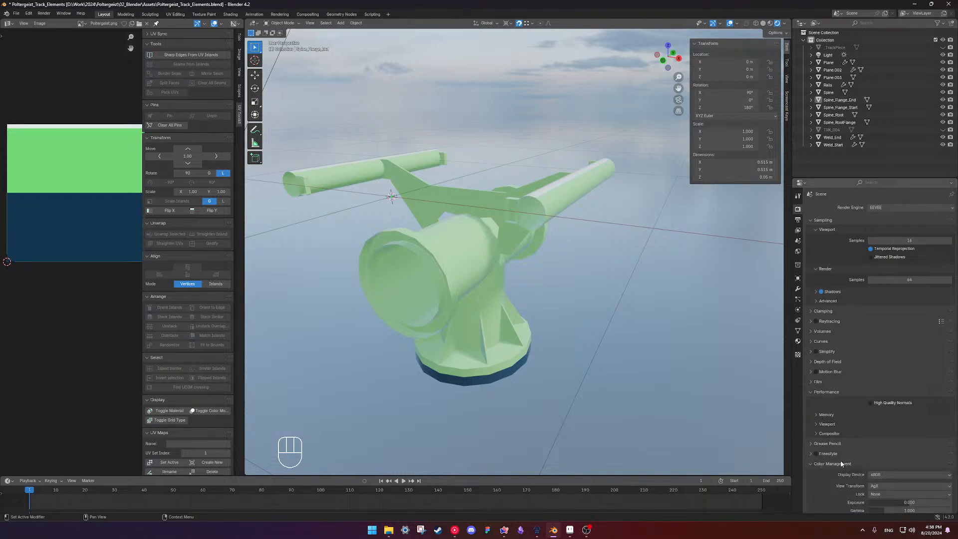
# Set the Color Management view transform to Standard.
pyautogui.scroll(-2, 848, 449)
pyautogui.click(904, 451)
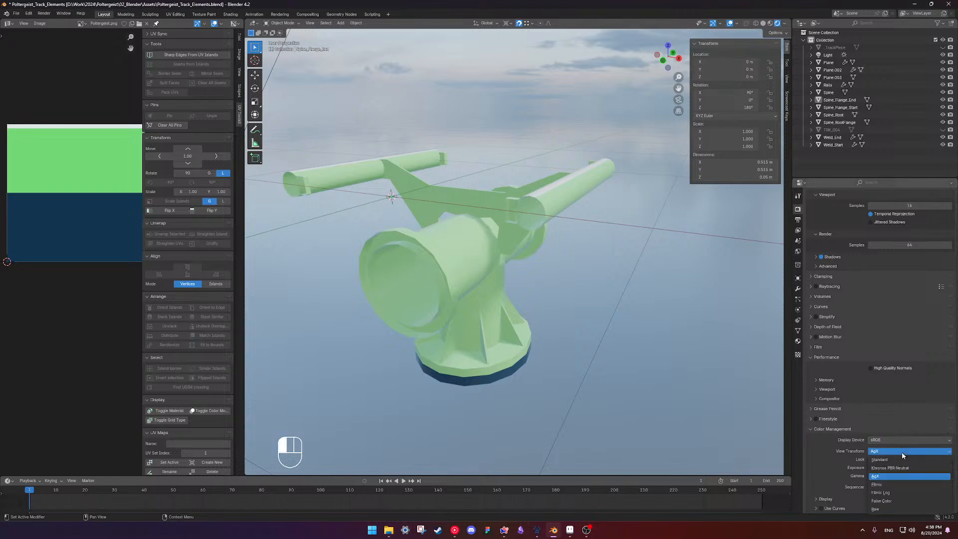
pyautogui.click(900, 460)
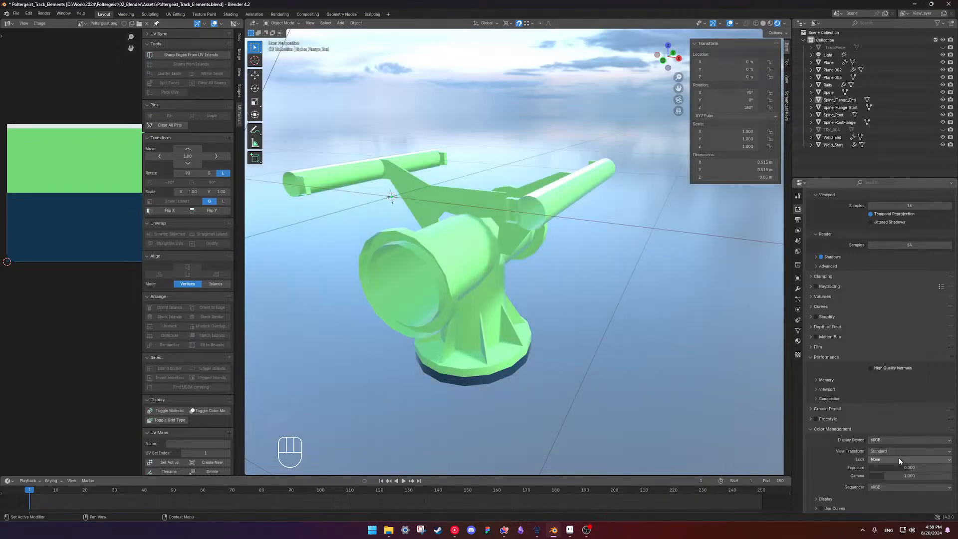
# Examine the track piece's colours from several sides under the Standard view transform, keeping sRGB as the display device.
pyautogui.scroll(-3, 470, 267)
pyautogui.moveTo(477, 269); pyautogui.dragTo(485, 243, button='middle')
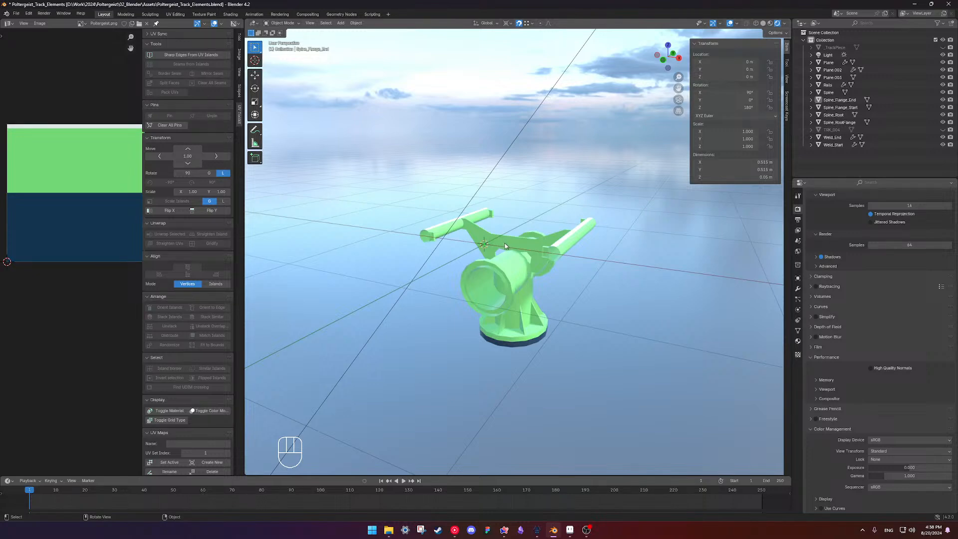
pyautogui.moveTo(505, 246); pyautogui.dragTo(444, 299, button='middle')
pyautogui.scroll(5, 507, 271)
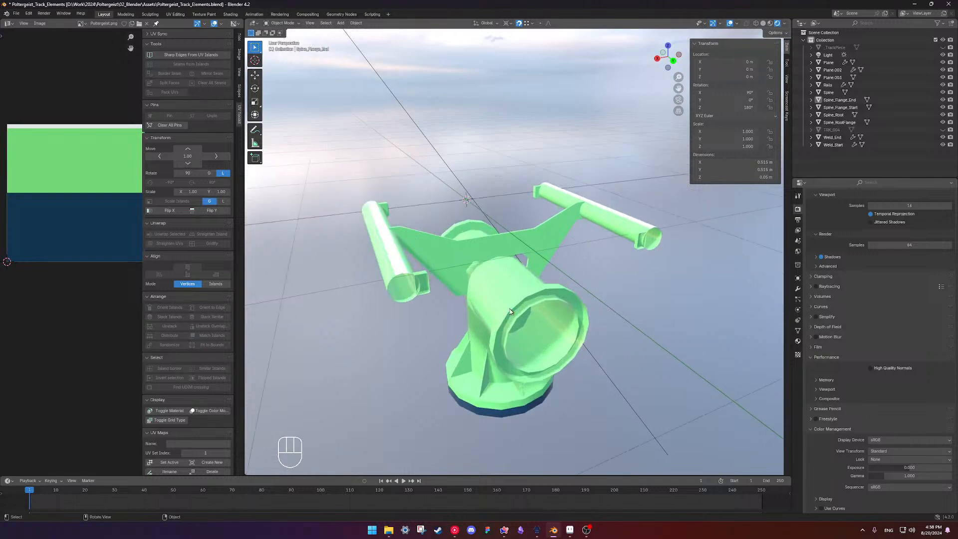
pyautogui.moveTo(510, 311); pyautogui.dragTo(573, 292, button='middle')
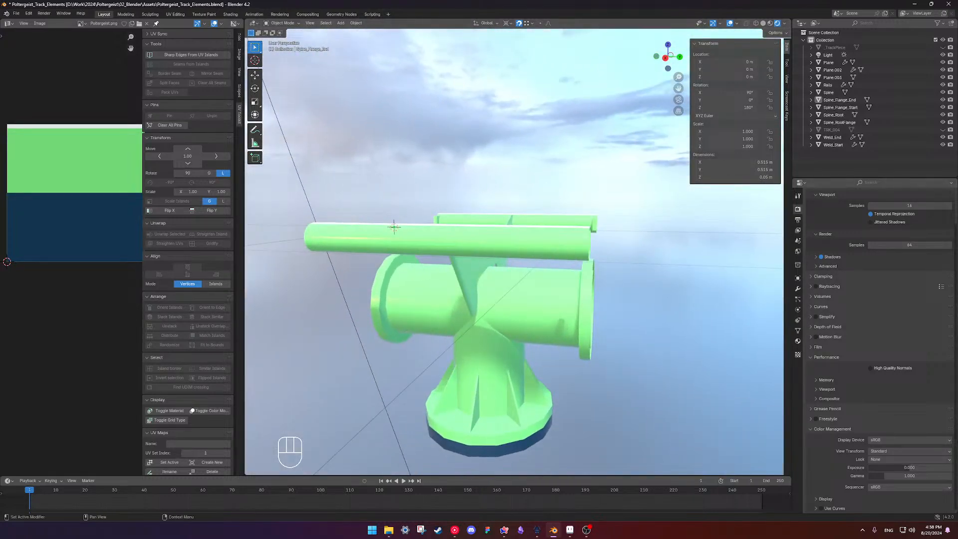
pyautogui.click(899, 439)
pyautogui.click(901, 447)
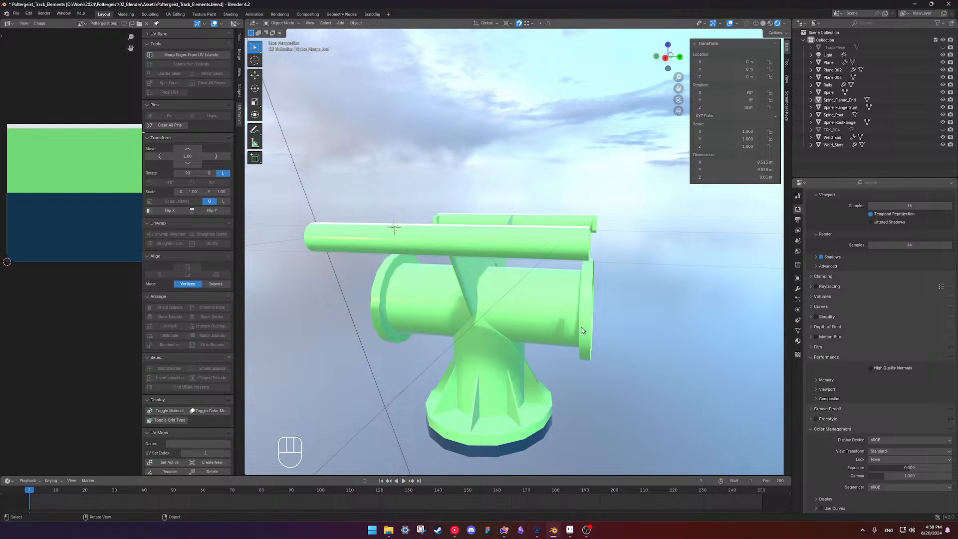
pyautogui.scroll(-3, 582, 330)
pyautogui.moveTo(453, 279); pyautogui.dragTo(557, 284, button='middle')
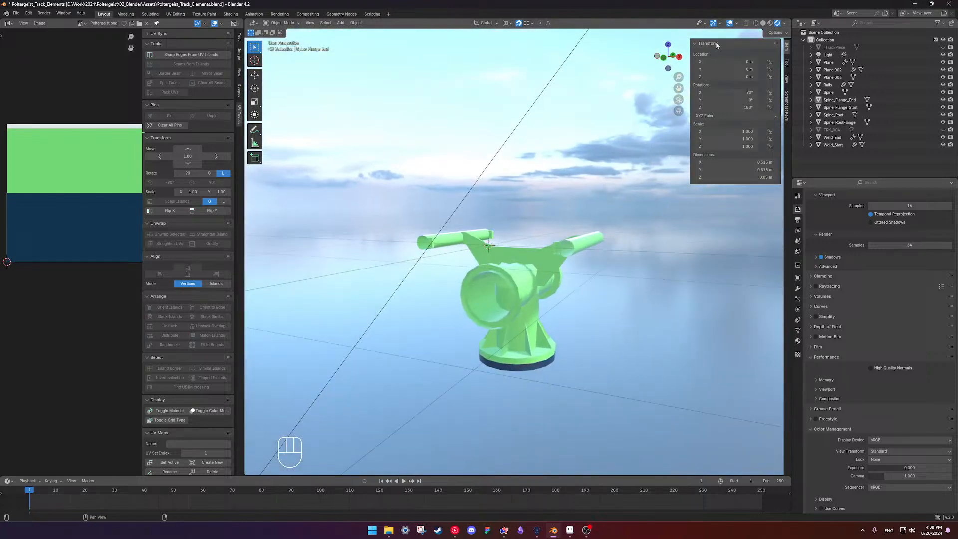
# Disable Scene World lighting in the viewport shading and inspect the track piece from both ends and the side.
pyautogui.click(785, 24)
pyautogui.click(764, 69)
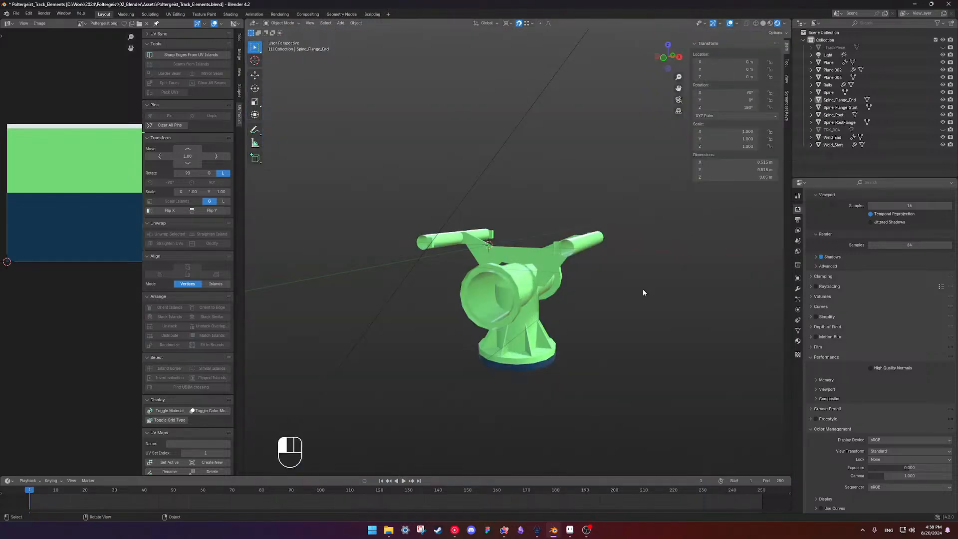
pyautogui.moveTo(643, 289); pyautogui.dragTo(571, 297, button='middle')
pyautogui.scroll(4, 492, 303)
pyautogui.moveTo(492, 303); pyautogui.dragTo(631, 315, button='middle')
pyautogui.scroll(-6, 630, 314)
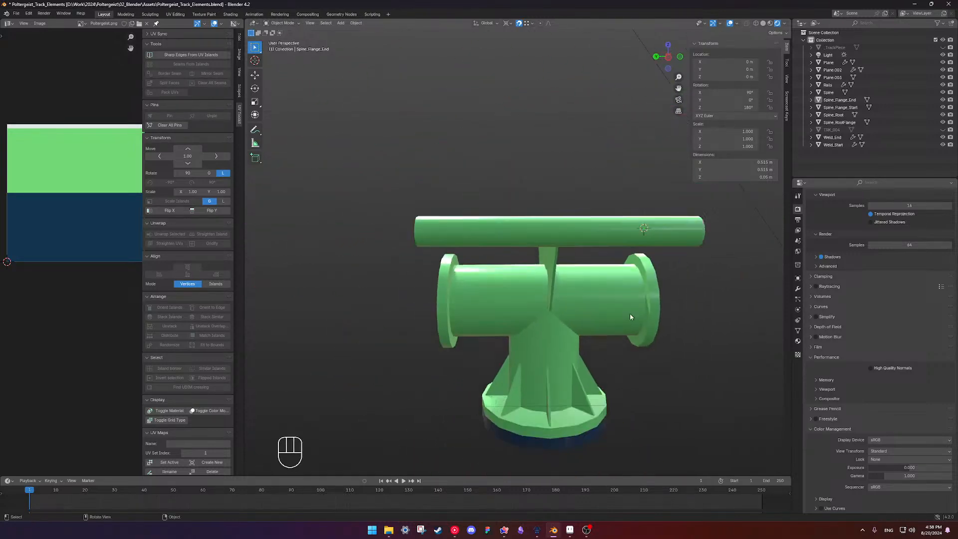
pyautogui.moveTo(577, 260); pyautogui.dragTo(551, 273, button='middle')
pyautogui.scroll(5, 576, 273)
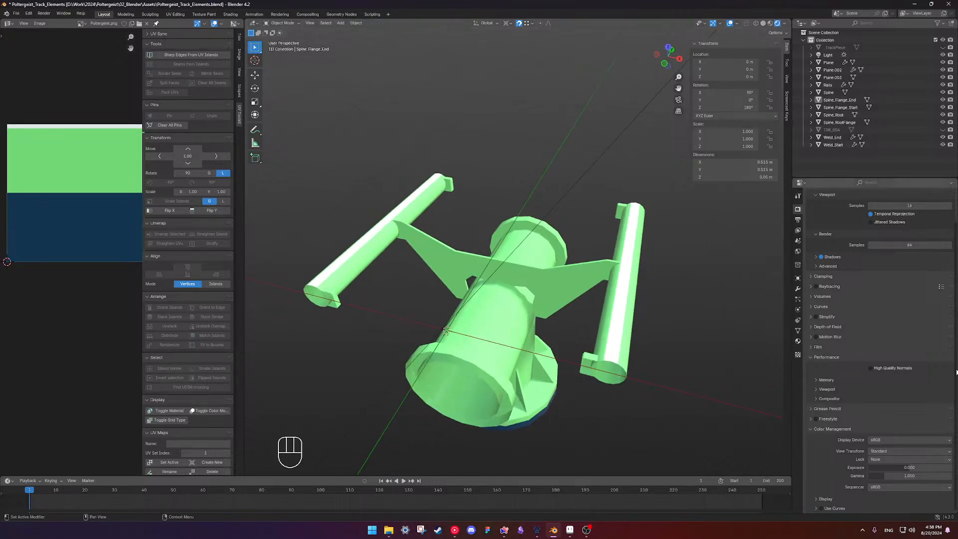
# Set the Color Management view transform to Khronos PBR Neutral.
pyautogui.click(895, 452)
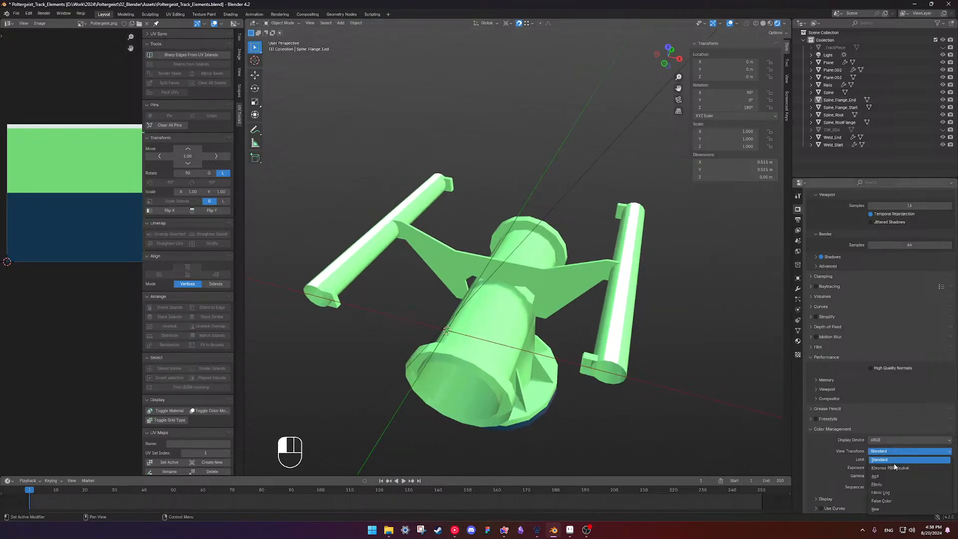
pyautogui.click(895, 468)
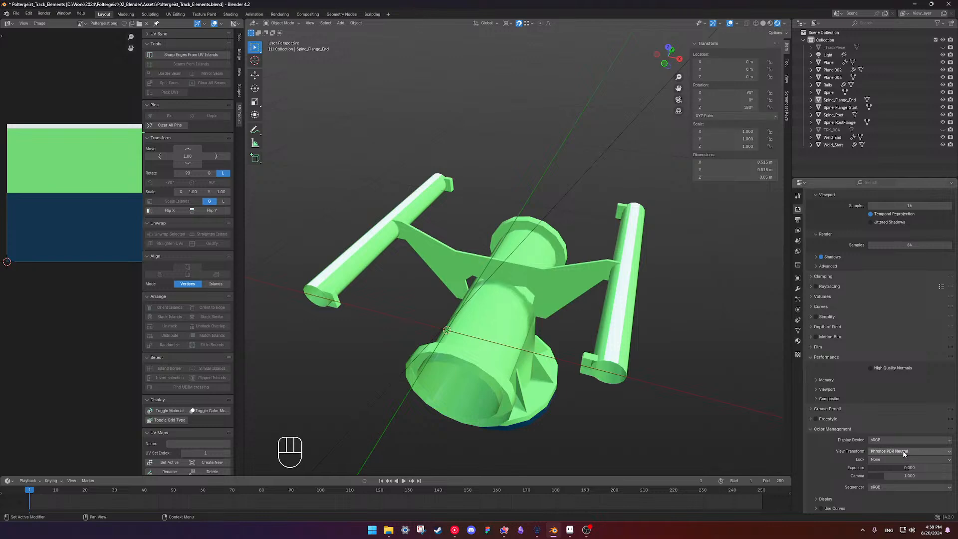
# Compare the AgX view transform with Khronos PBR Neutral on the rendered track piece, ending on Khronos PBR Neutral.
pyautogui.click(904, 452)
pyautogui.click(895, 476)
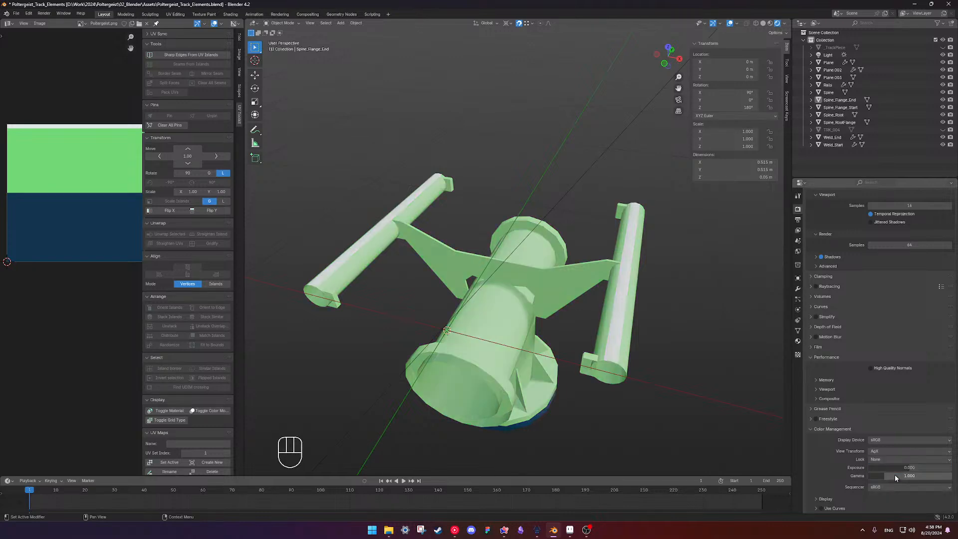
pyautogui.click(898, 451)
pyautogui.click(894, 468)
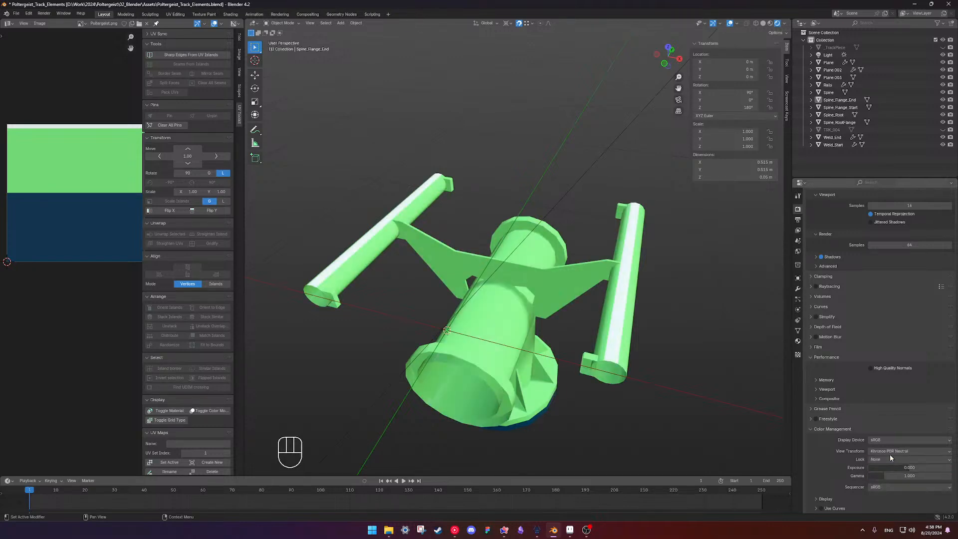
# Preview the Filmic, Filmic Log, False Color and Raw view transforms, and return to Khronos PBR Neutral.
pyautogui.click(898, 450)
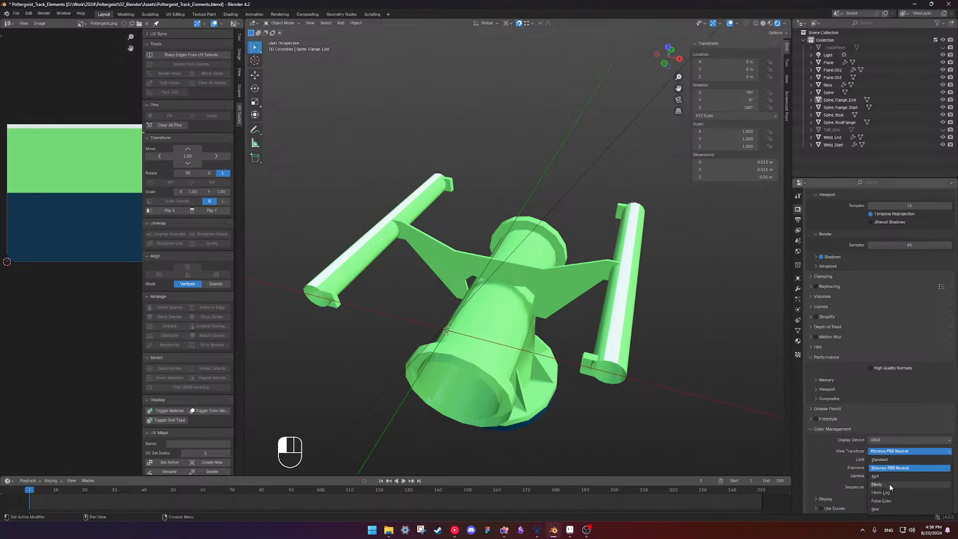
pyautogui.click(889, 484)
pyautogui.click(899, 453)
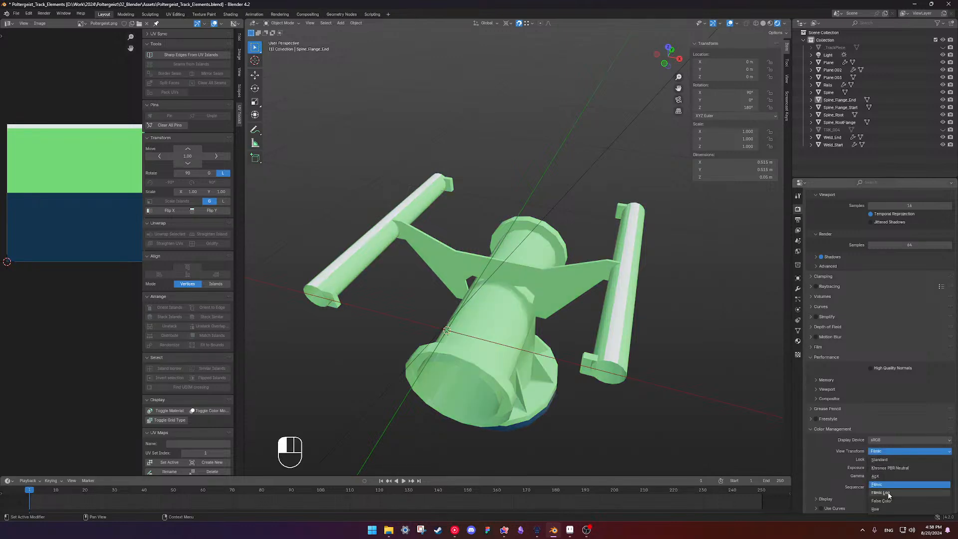
pyautogui.click(896, 462)
pyautogui.click(902, 454)
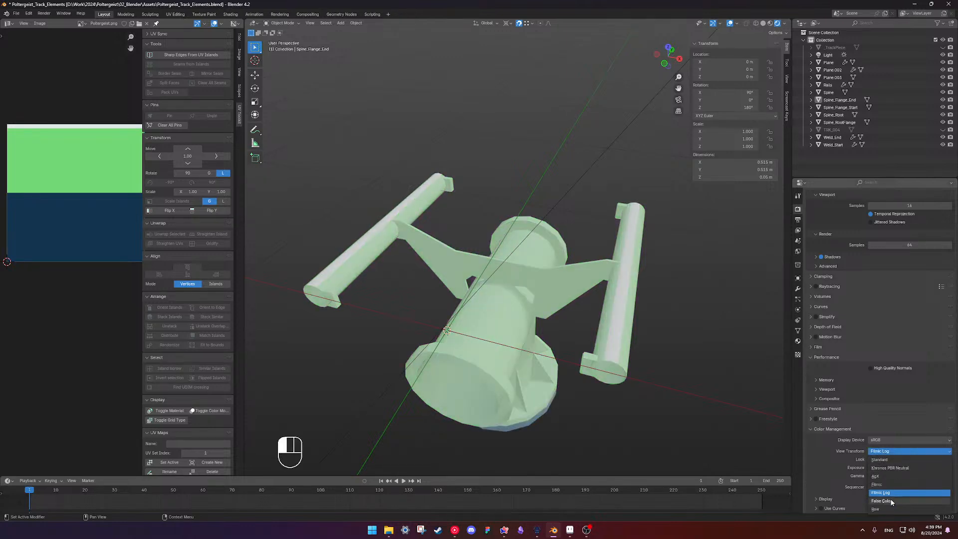
pyautogui.click(893, 501)
pyautogui.click(897, 453)
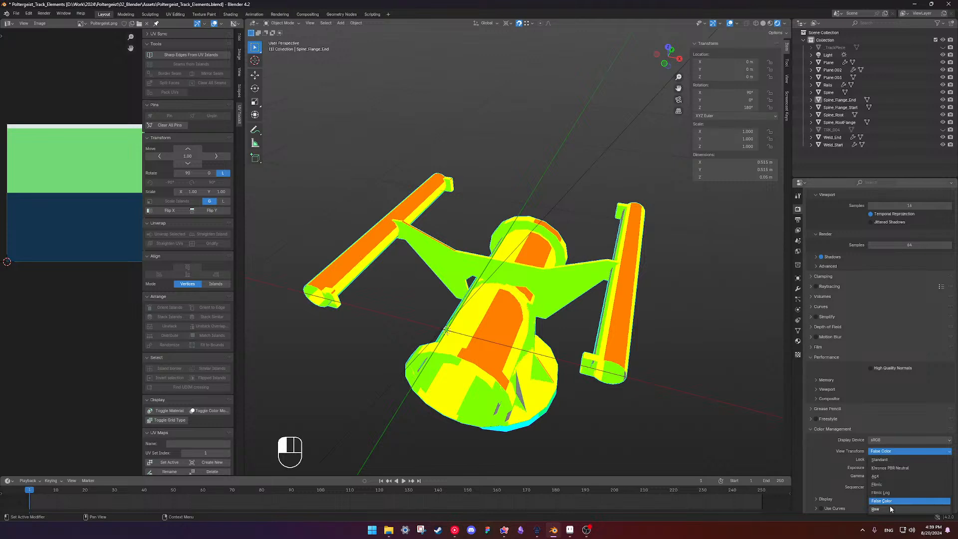
pyautogui.click(894, 472)
pyautogui.click(897, 453)
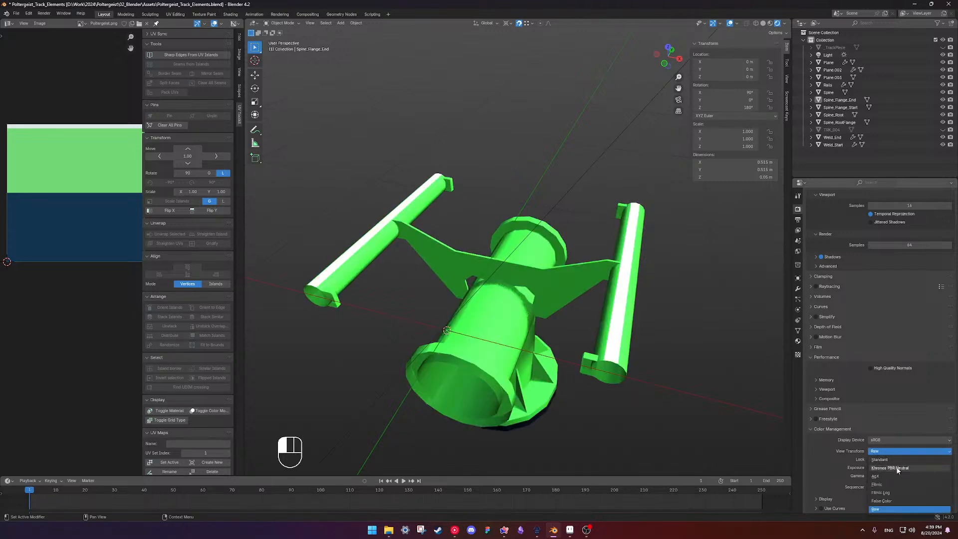
pyautogui.click(900, 472)
# Examine the track piece's green and blue from several sides, and check them against the Poltergeist on-ride video in the browser.
pyautogui.moveTo(640, 370); pyautogui.dragTo(549, 251, button='middle')
pyautogui.scroll(4, 582, 313)
pyautogui.hotkey('ctrl', 's')
pyautogui.scroll(-5, 532, 260)
pyautogui.scroll(4, 548, 305)
pyautogui.moveTo(549, 251); pyautogui.dragTo(475, 255, button='middle')
pyautogui.keyDown('shift'); pyautogui.moveTo(475, 255); pyautogui.dragTo(515, 253, button='middle'); pyautogui.keyUp('shift')
pyautogui.scroll(-1, 515, 254)
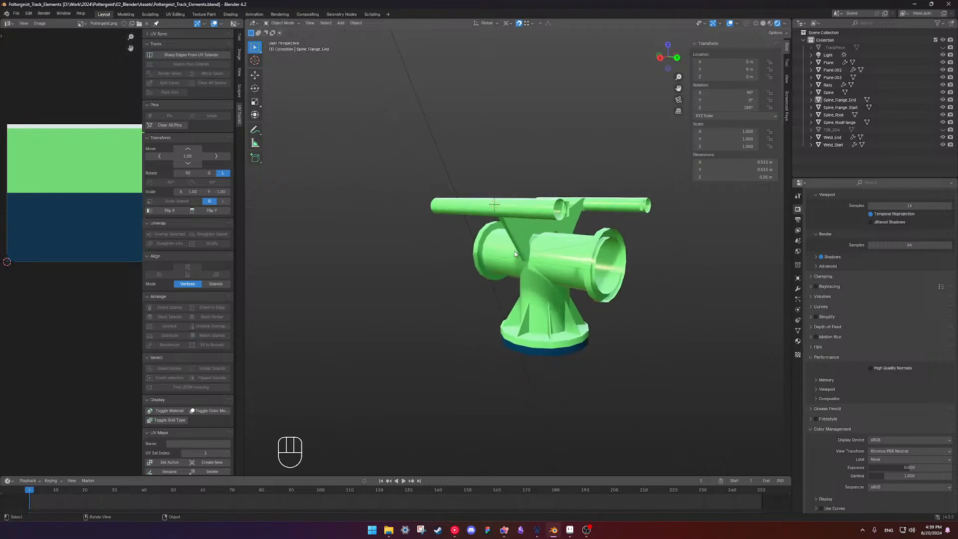
pyautogui.scroll(6, 515, 254)
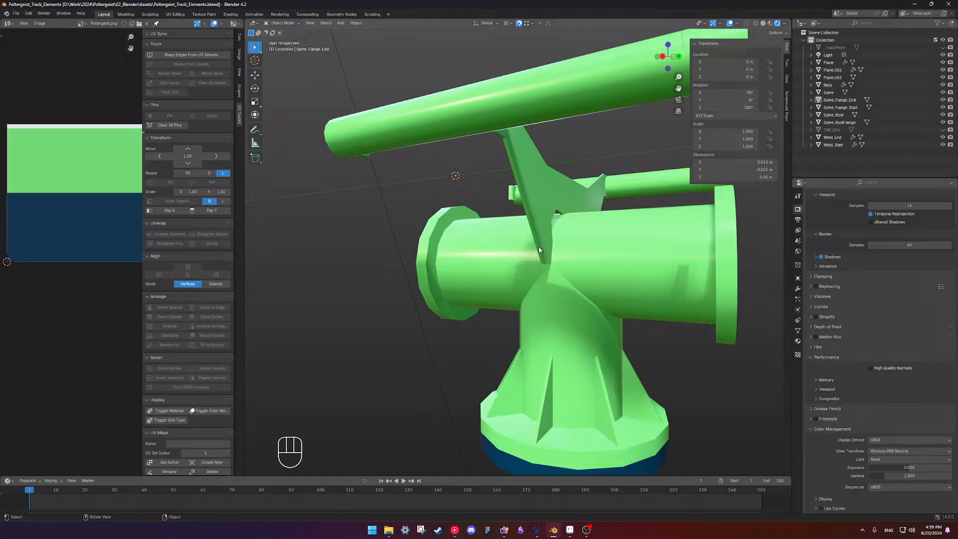
pyautogui.hotkey('alt', 'Tab')
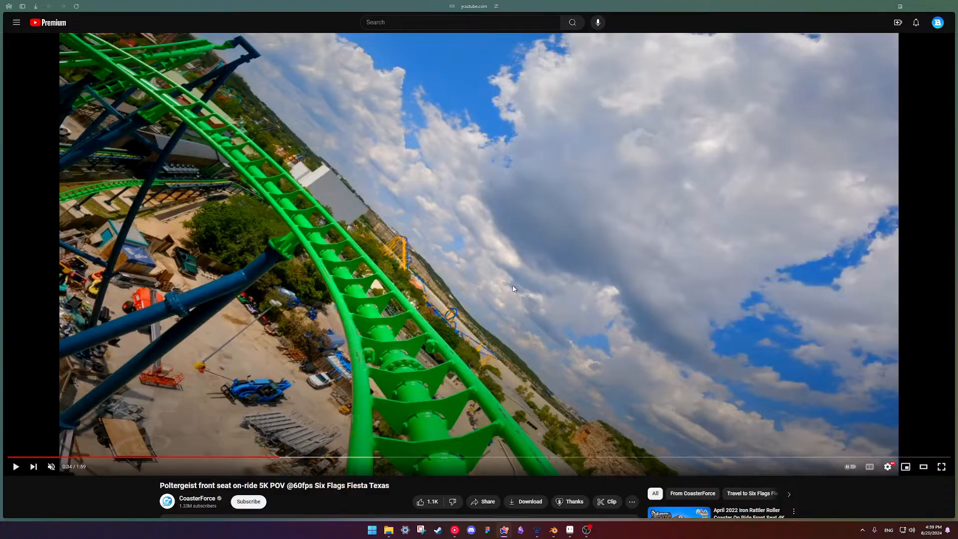
pyautogui.hotkey('alt', 'Tab')
# Select the blue-bottomed flange at the base of the spine root and open its object name for editing.
pyautogui.moveTo(501, 366); pyautogui.dragTo(657, 374, button='middle')
pyautogui.click(544, 422)
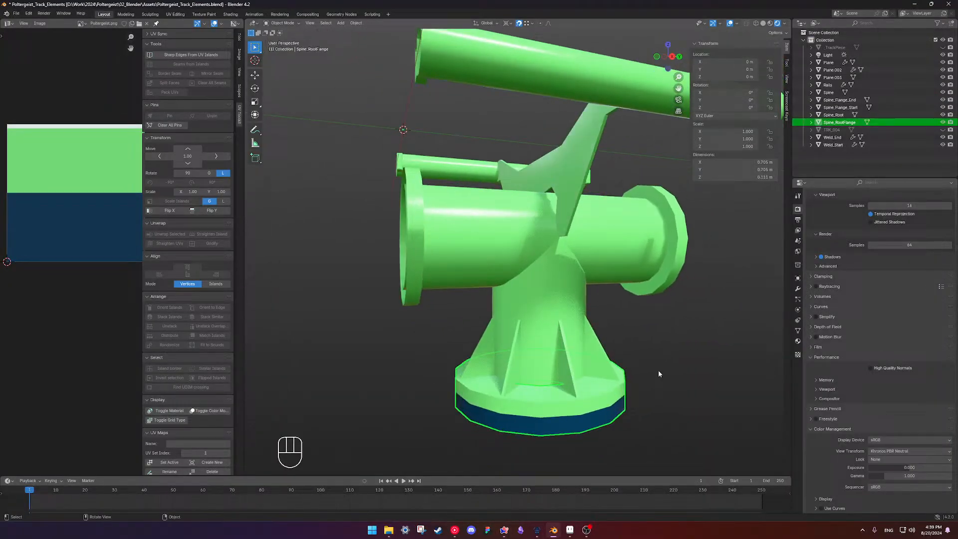
pyautogui.doubleClick(842, 122)
pyautogui.press('Return')
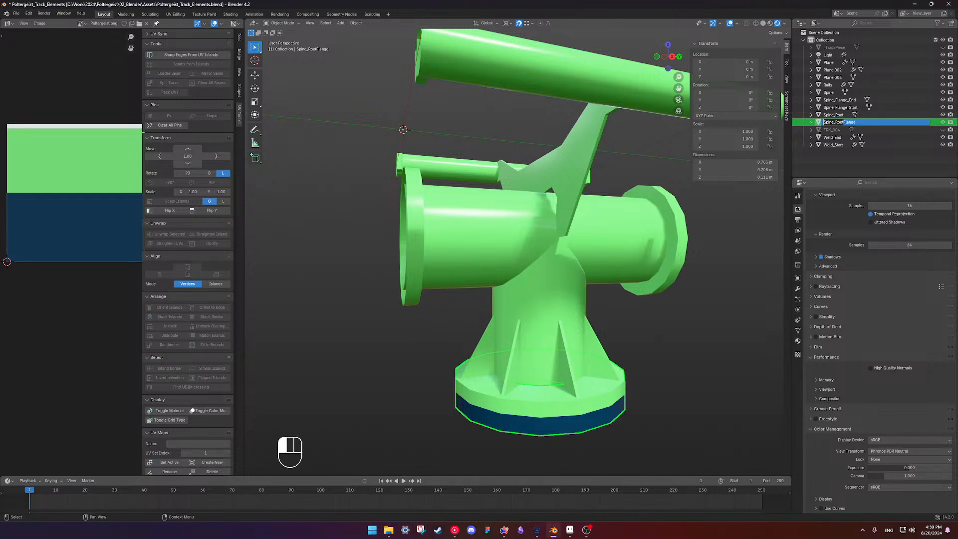
pyautogui.click(734, 271)
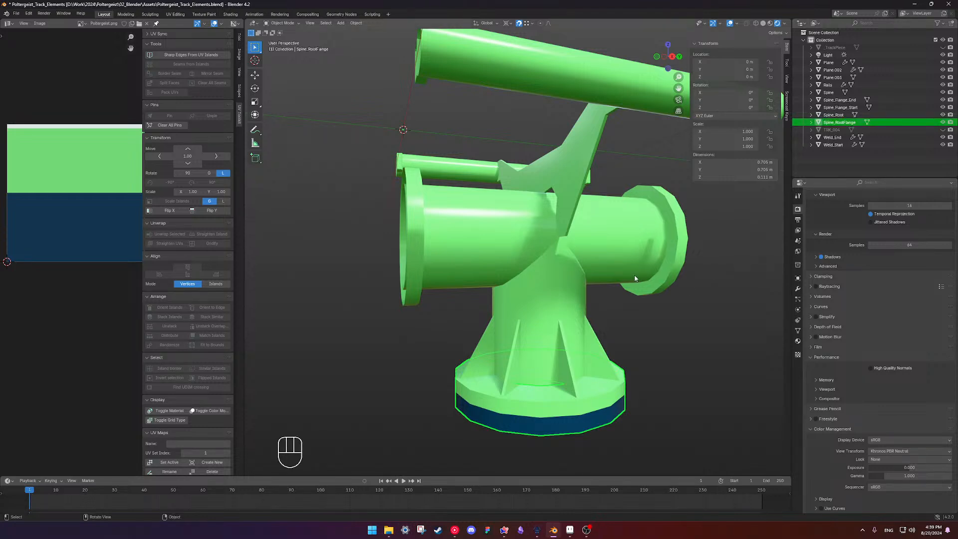
# Examine the whole track piece from the tube end and the side, both close up and from a distance.
pyautogui.scroll(-3, 636, 278)
pyautogui.keyDown('shift'); pyautogui.moveTo(578, 279); pyautogui.dragTo(491, 317, button='middle'); pyautogui.keyUp('shift')
pyautogui.click(533, 259)
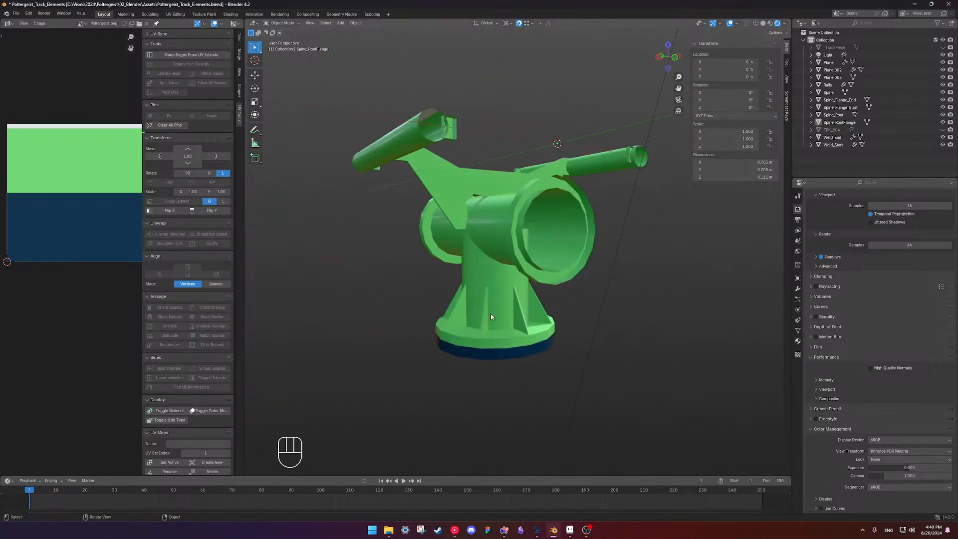
pyautogui.scroll(-5, 438, 338)
pyautogui.moveTo(500, 250); pyautogui.dragTo(418, 254, button='middle')
pyautogui.scroll(-8, 448, 259)
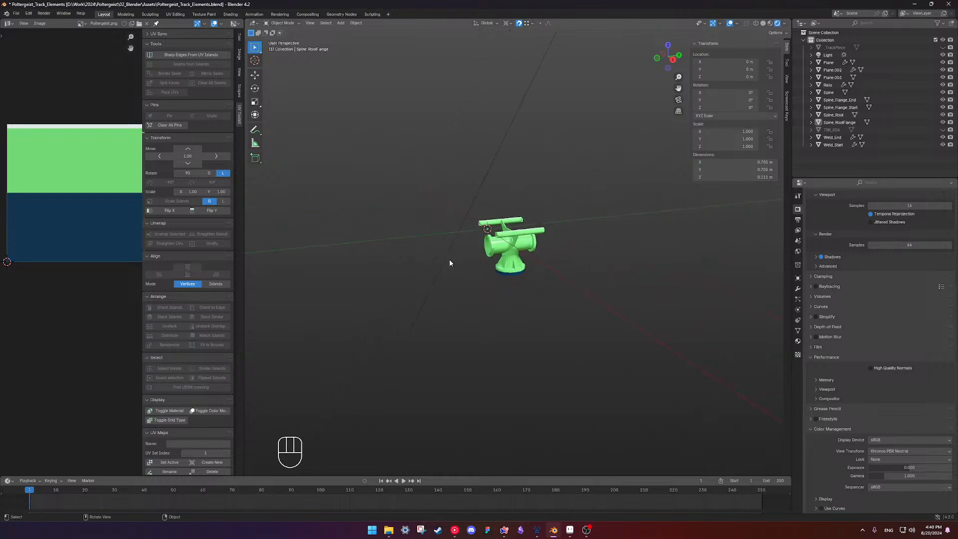
pyautogui.scroll(12, 476, 247)
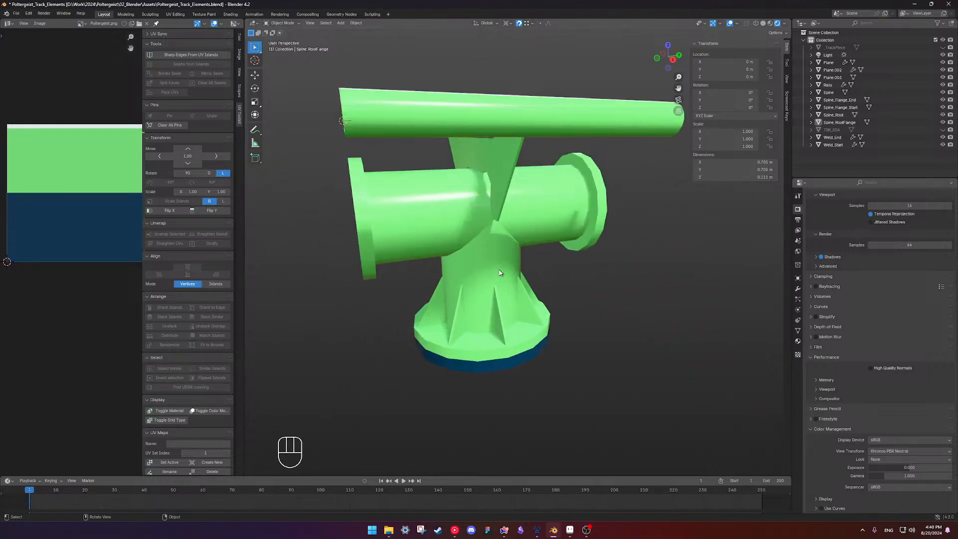
pyautogui.moveTo(500, 273); pyautogui.dragTo(500, 238, button='middle')
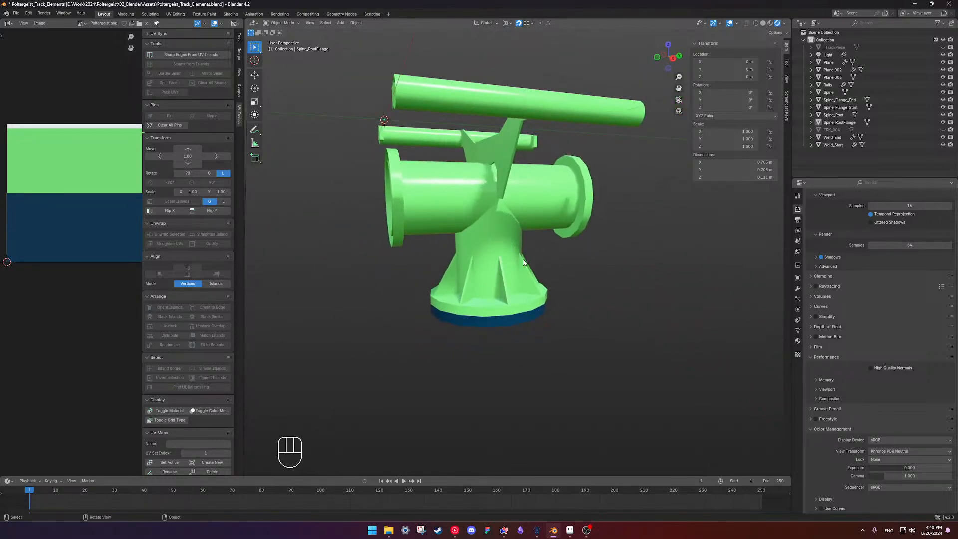
# Switch to Aseprite and select the 32 × 16 pixel dark blue lower half of Poltergeist.png.
pyautogui.hotkey('alt', 'Tab')
pyautogui.hotkey('alt', 'Tab')
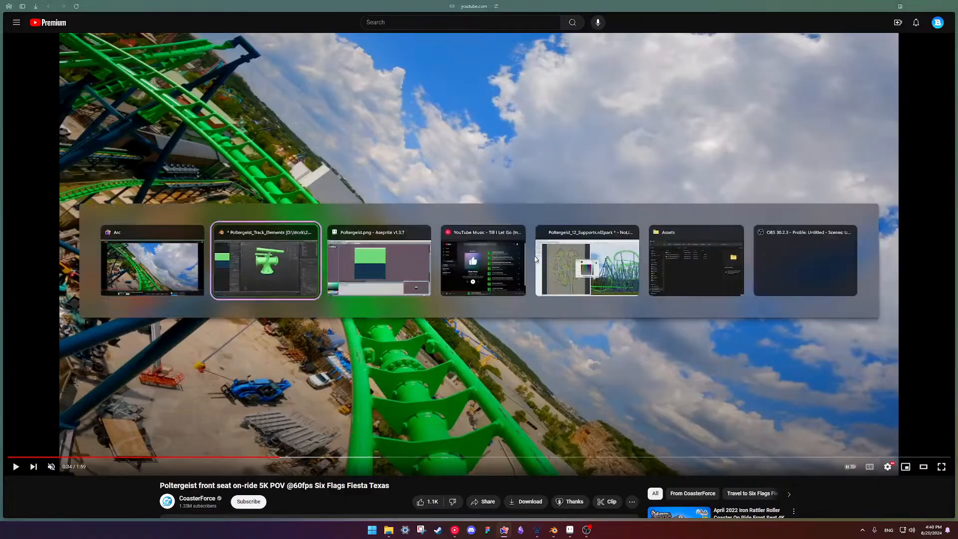
pyautogui.hotkey('alt', 'Tab')
pyautogui.press('Tab')
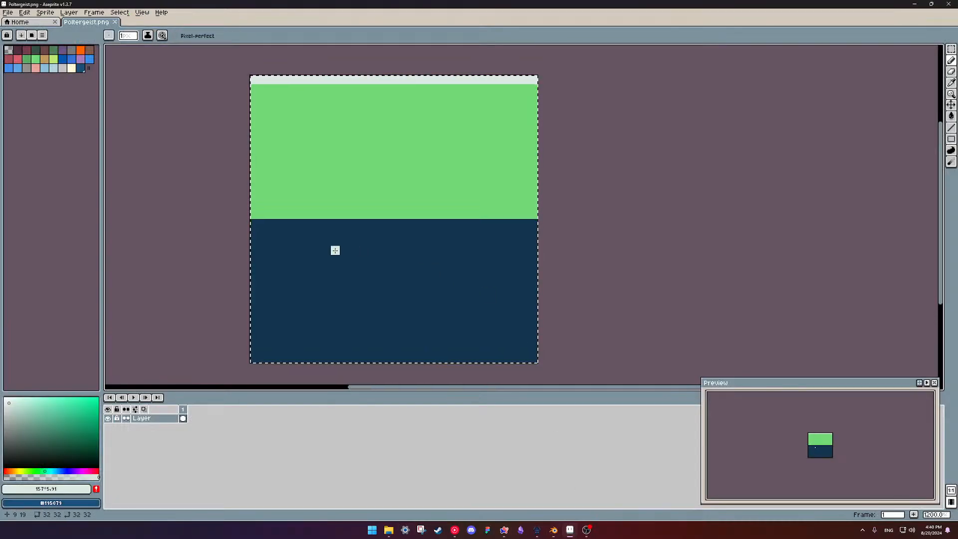
pyautogui.click(255, 224)
pyautogui.press('Return')
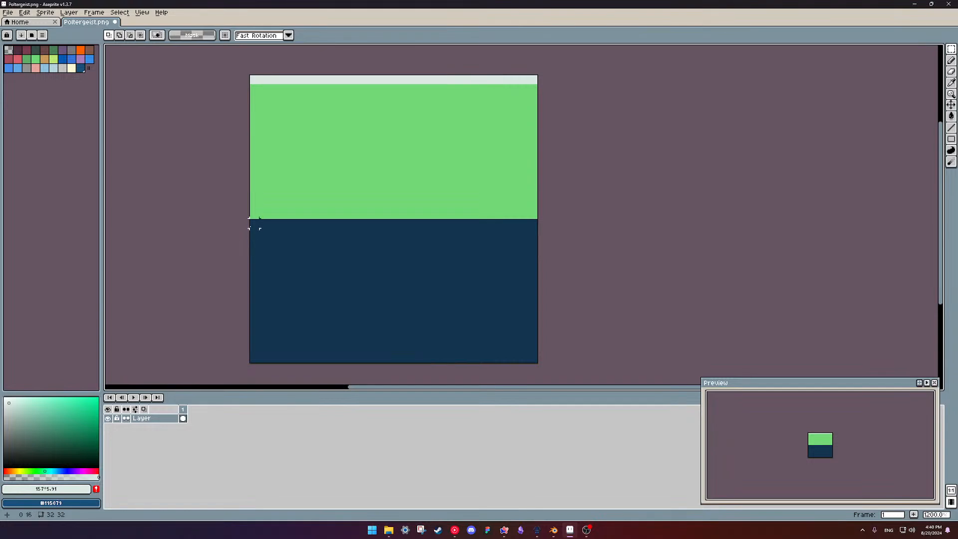
pyautogui.moveTo(252, 225)
pyautogui.mouseDown()
pyautogui.moveTo(501, 332)
pyautogui.moveTo(533, 358)
pyautogui.mouseUp()
pyautogui.press('b')
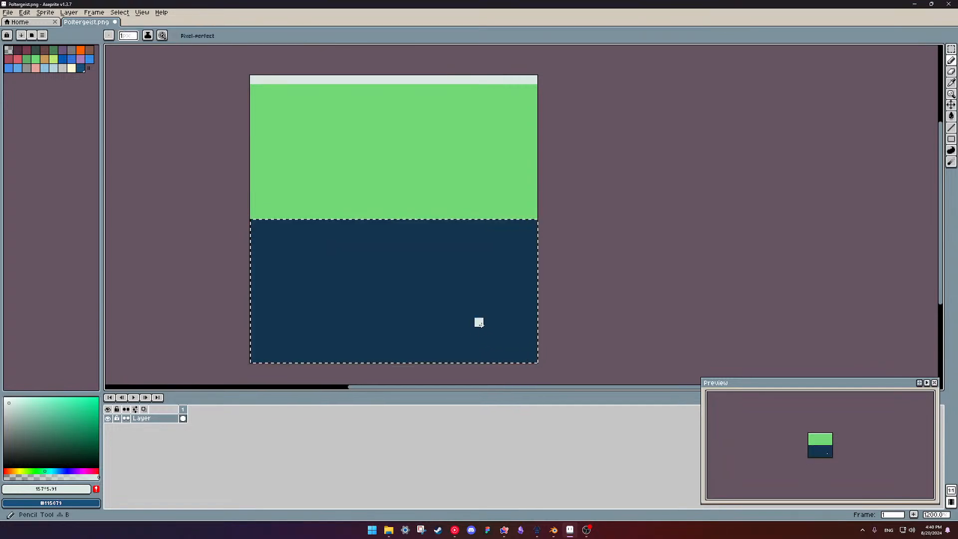
# Fill the selected blue half with a slightly lighter, less saturated blue of about HSV 205, 67, 35.
pyautogui.click(80, 68)
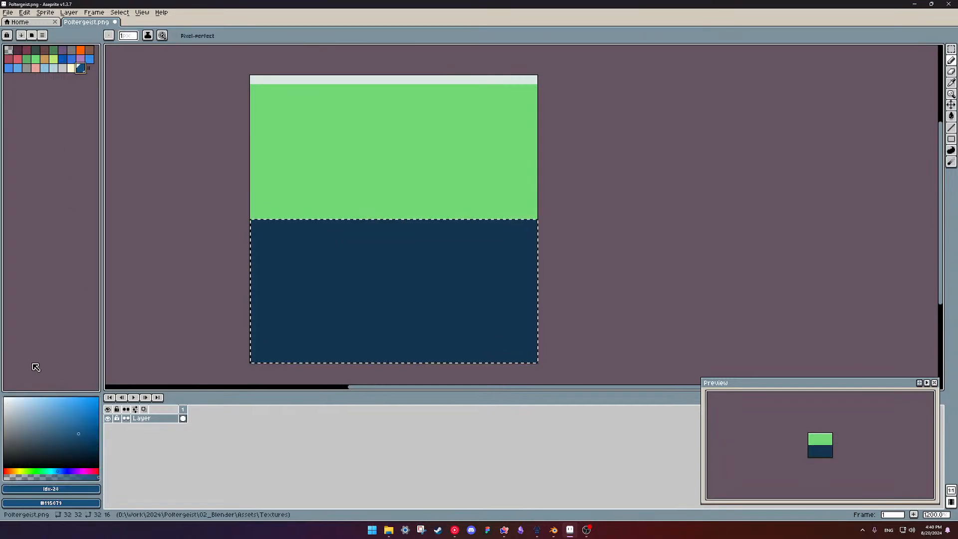
pyautogui.click(73, 443)
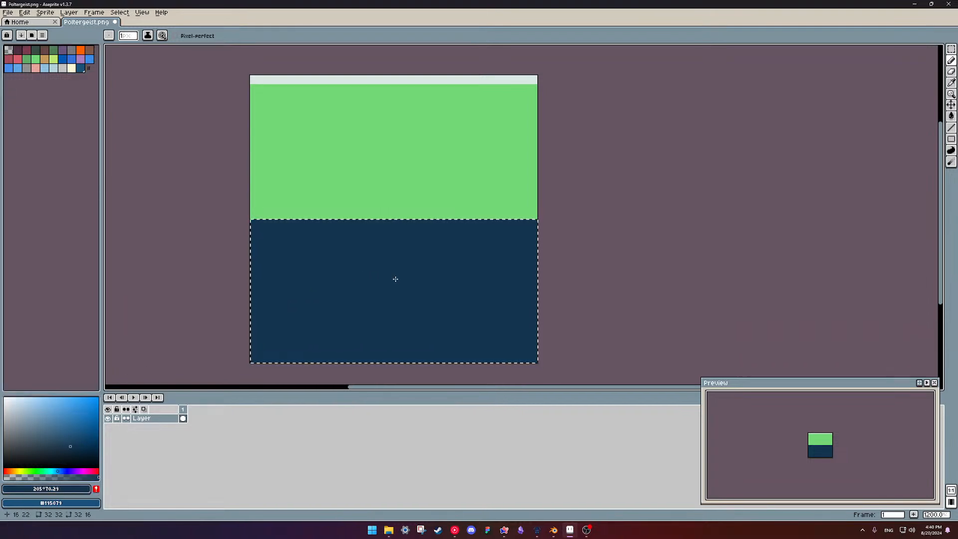
pyautogui.click(69, 441)
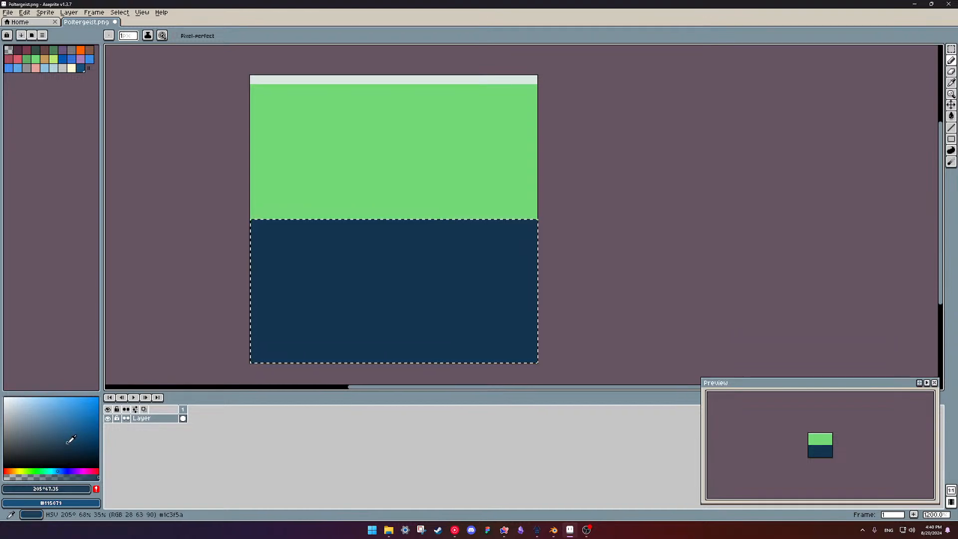
pyautogui.click(425, 251)
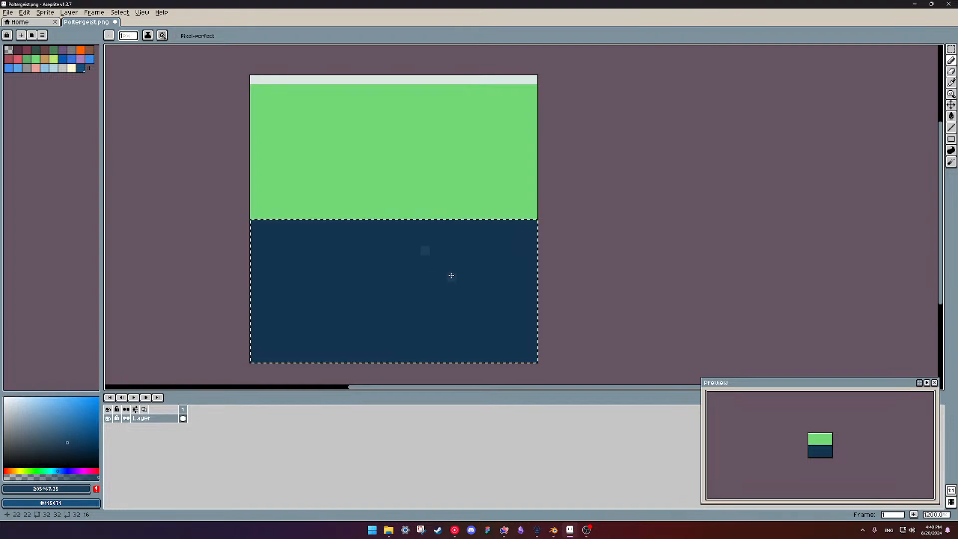
pyautogui.press('g')
pyautogui.click(446, 270)
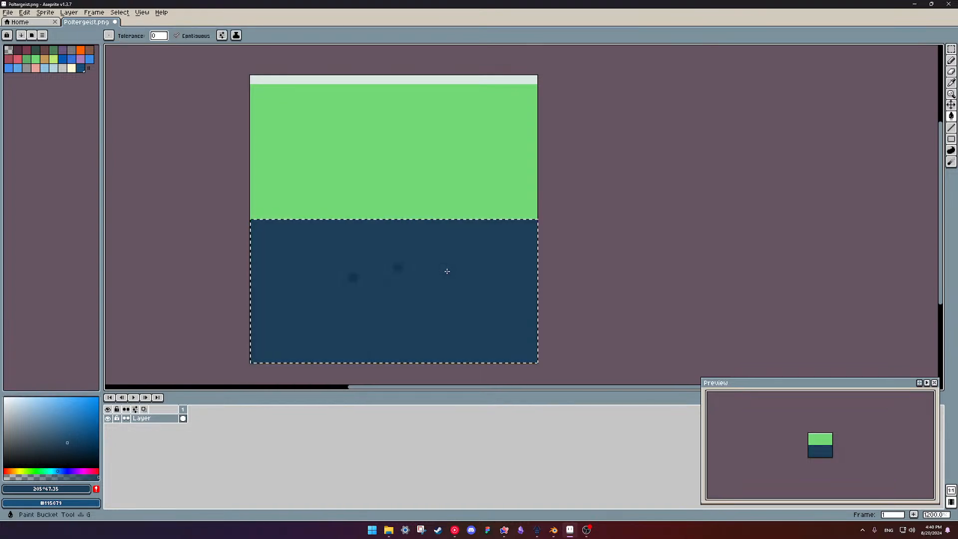
# Paint over the leftover darker pixels in the blue half and save Poltergeist.png.
pyautogui.press('b')
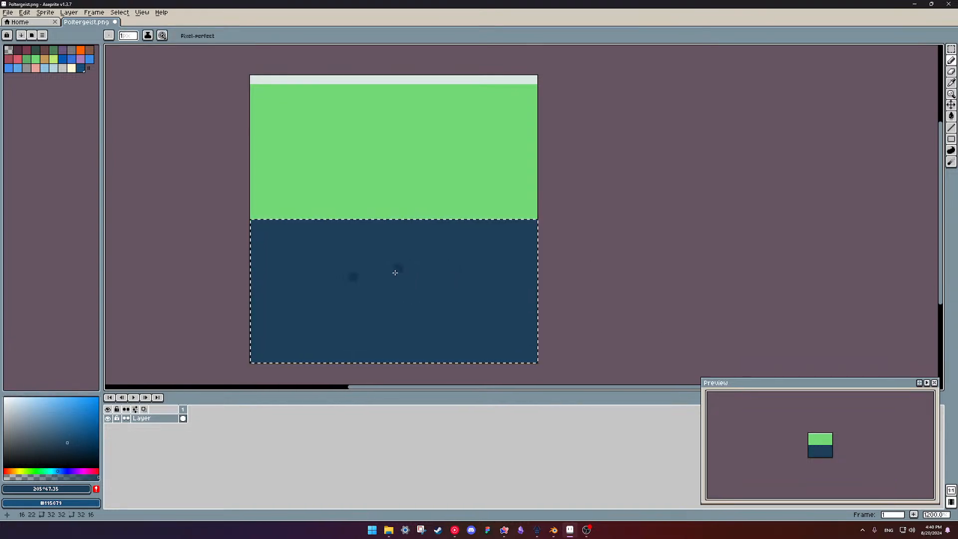
pyautogui.click(353, 277)
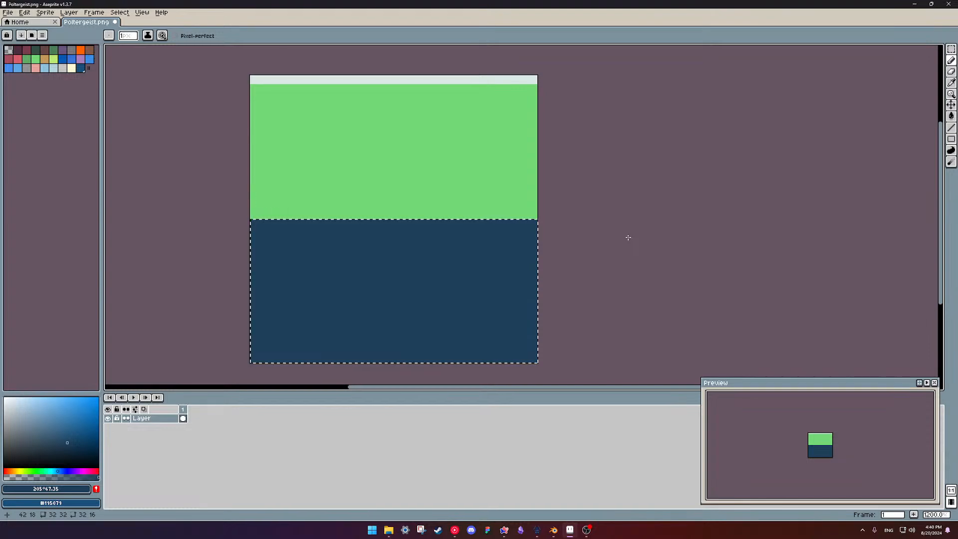
pyautogui.press('Tab')
pyautogui.hotkey('ctrl', 's')
pyautogui.press('i')
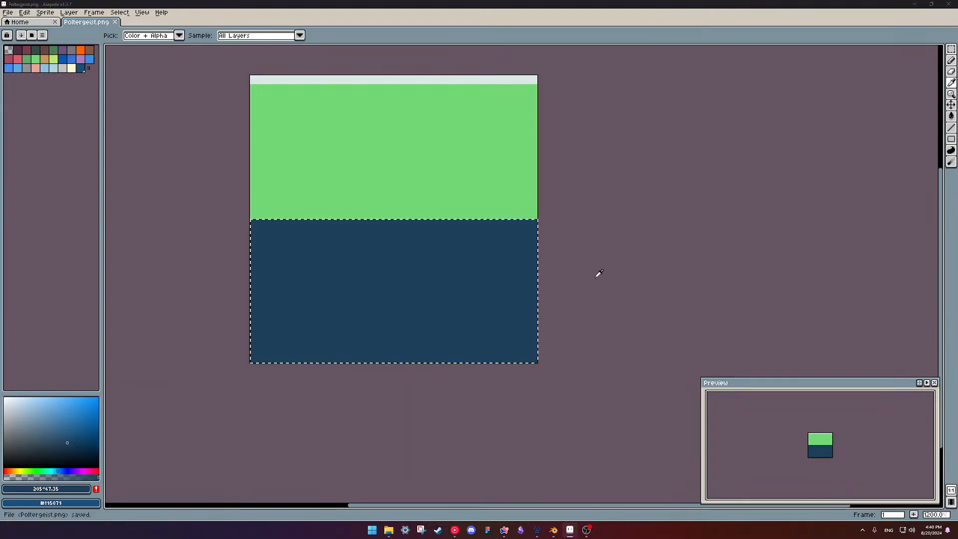
# Switch back to Blender and reload Poltergeist.png as the Base Color image of the root flange's Poltergeist material.
pyautogui.hotkey('alt', 'Tab')
pyautogui.click(530, 278)
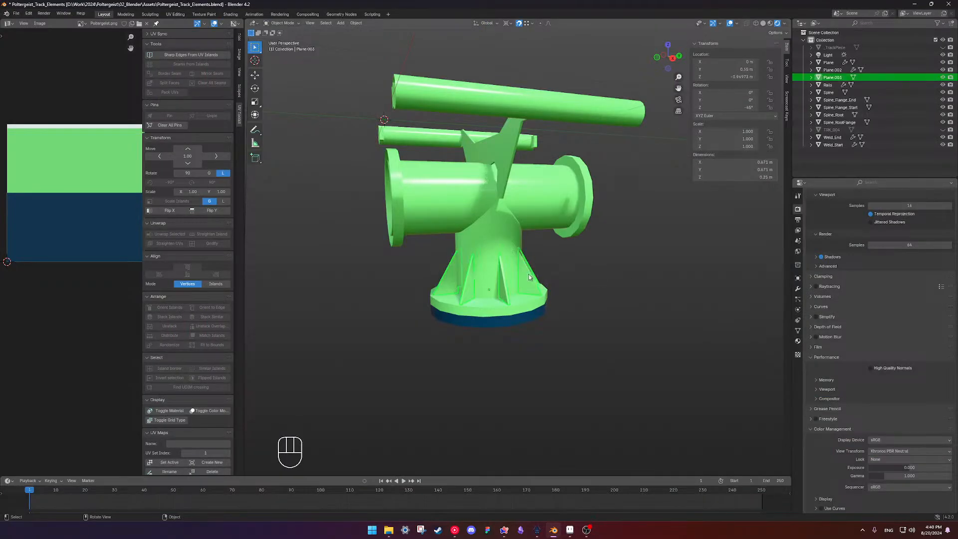
pyautogui.click(530, 315)
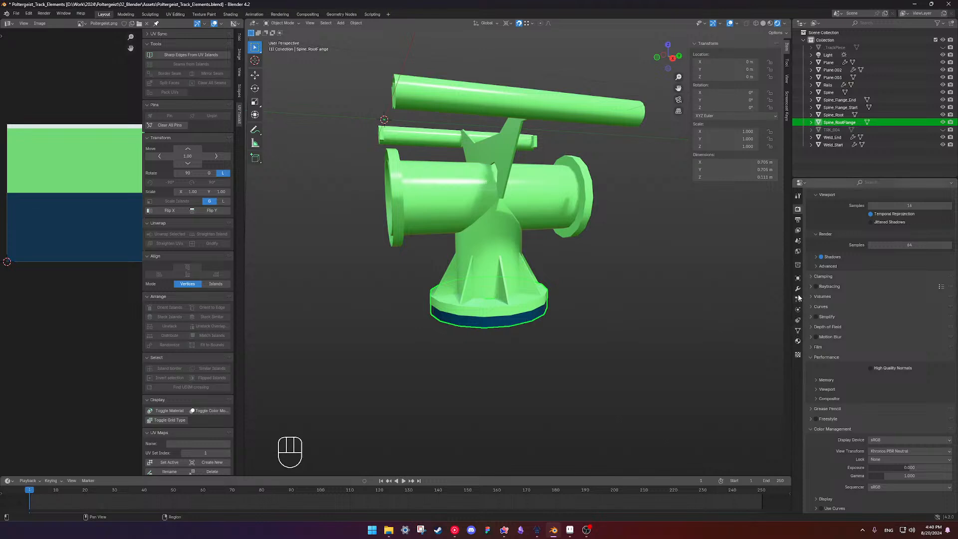
pyautogui.click(798, 340)
pyautogui.click(941, 261)
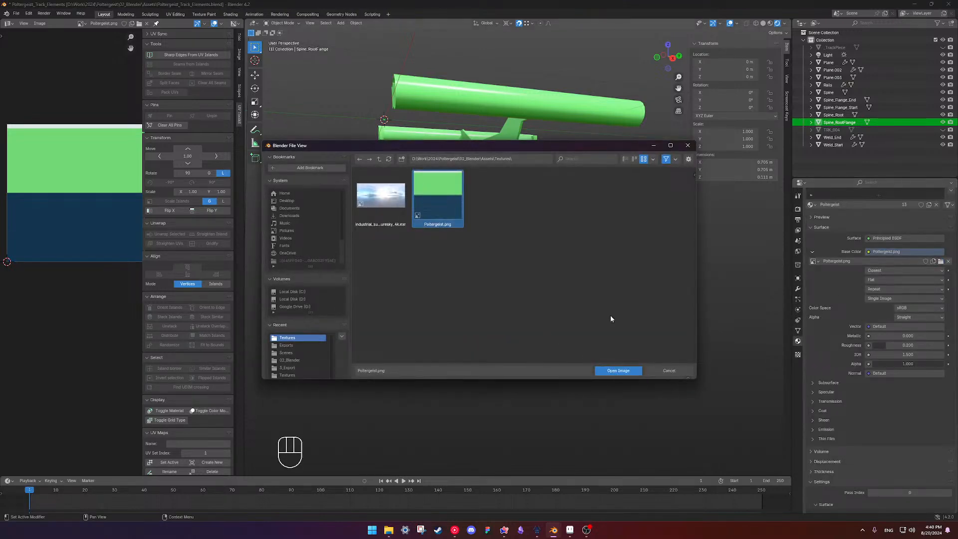
pyautogui.moveTo(587, 146); pyautogui.dragTo(305, 141)
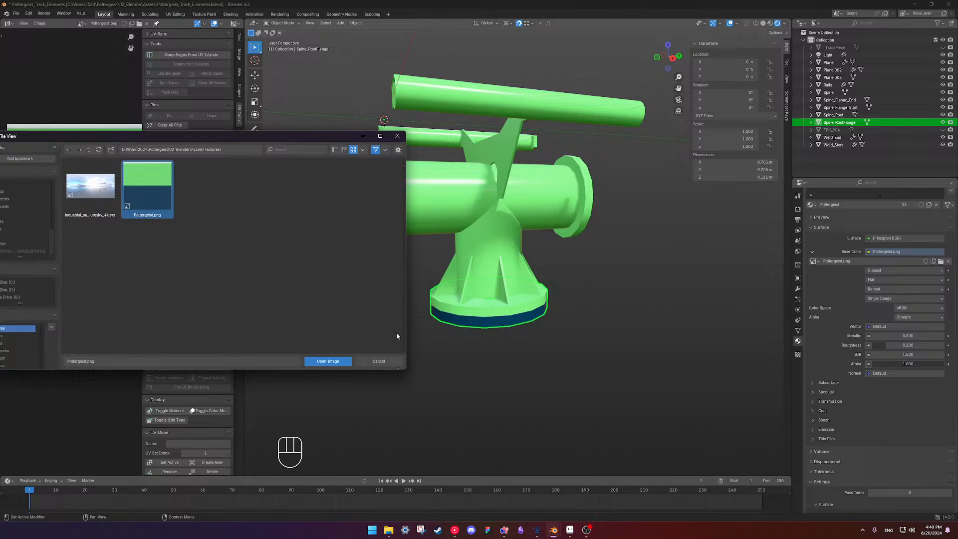
pyautogui.click(328, 361)
# Deselect the root flange and inspect its blue from the side and from the open tube end.
pyautogui.click(482, 368)
pyautogui.scroll(-4, 479, 197)
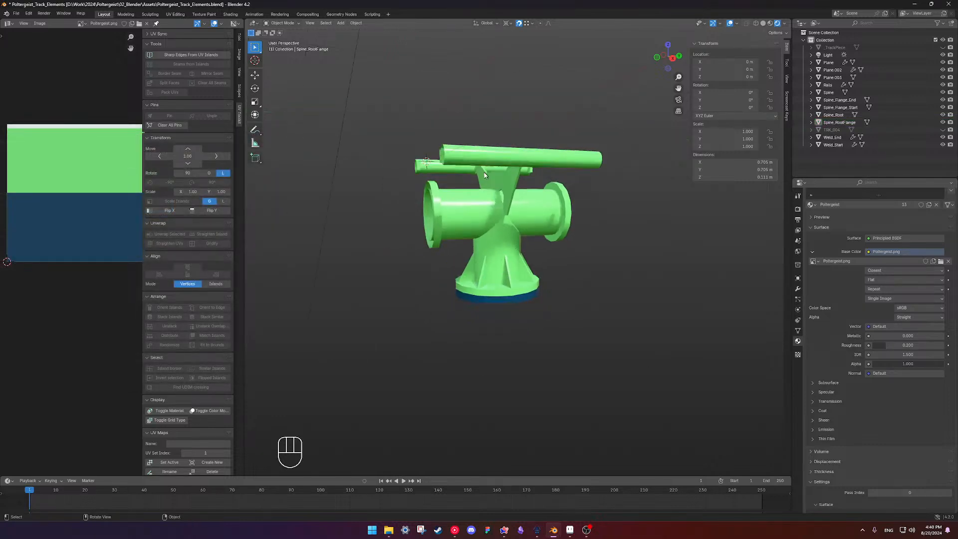
pyautogui.moveTo(477, 197); pyautogui.dragTo(486, 279, button='middle')
pyautogui.scroll(5, 486, 279)
pyautogui.scroll(-3, 537, 224)
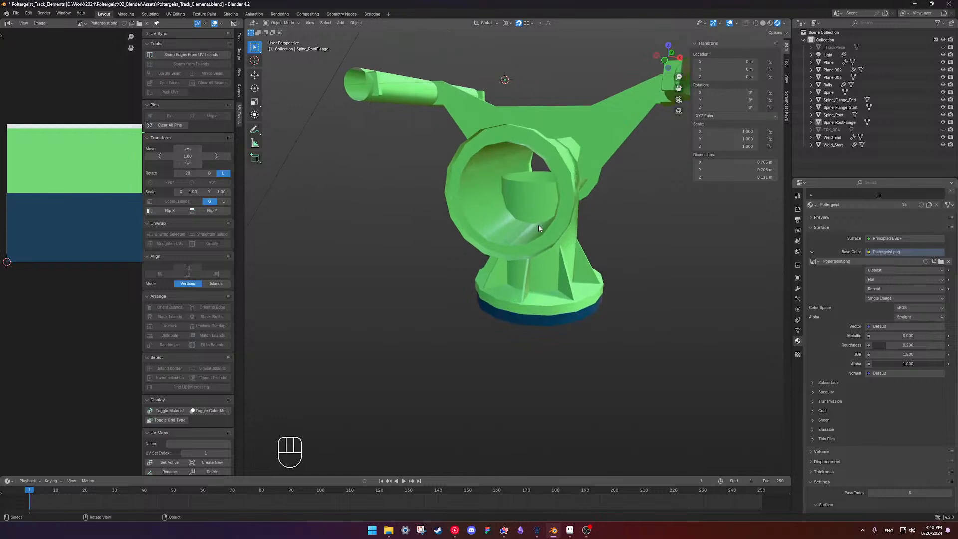
# Save the Poltergeist_Track_Elements file.
pyautogui.hotkey('ctrl', 's')
pyautogui.moveTo(543, 228); pyautogui.dragTo(444, 233, button='middle')
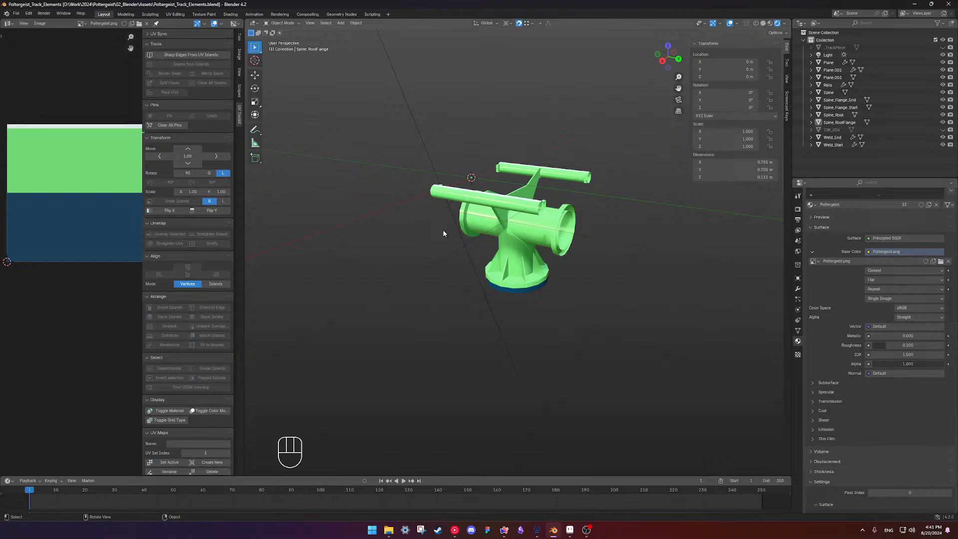
pyautogui.scroll(8, 444, 233)
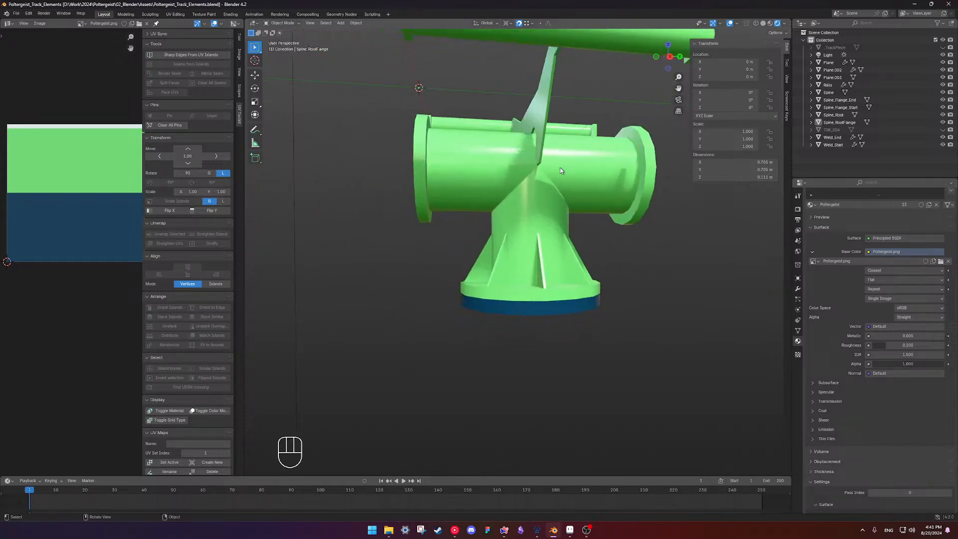
# Duplicate in place the cross-tie plate's lower edge segment just beside the centre line, where the plate meets the spine tube.
pyautogui.click(558, 156)
pyautogui.scroll(-3, 559, 155)
pyautogui.moveTo(559, 155); pyautogui.dragTo(499, 236, button='middle')
pyautogui.scroll(6, 524, 233)
pyautogui.keyDown('shift'); pyautogui.moveTo(499, 235); pyautogui.dragTo(535, 235, button='middle'); pyautogui.keyUp('shift')
pyautogui.click(534, 235)
pyautogui.press('Tab')
pyautogui.moveTo(514, 108)
pyautogui.mouseDown(button='middle')
pyautogui.moveTo(507, 80)
pyautogui.moveTo(510, 102)
pyautogui.mouseUp(button='middle')
pyautogui.moveTo(516, 241); pyautogui.dragTo(509, 247, button='middle')
pyautogui.click(509, 248)
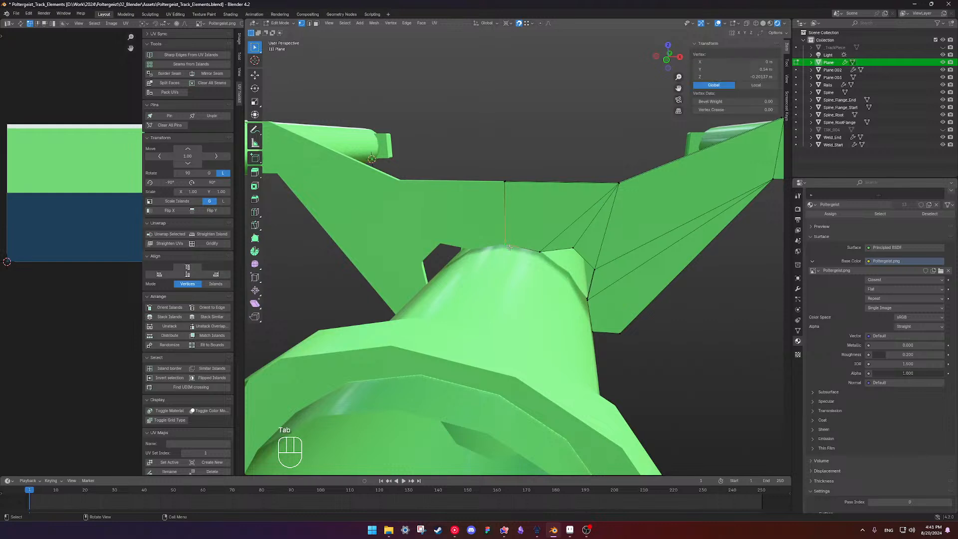
pyautogui.scroll(5, 521, 258)
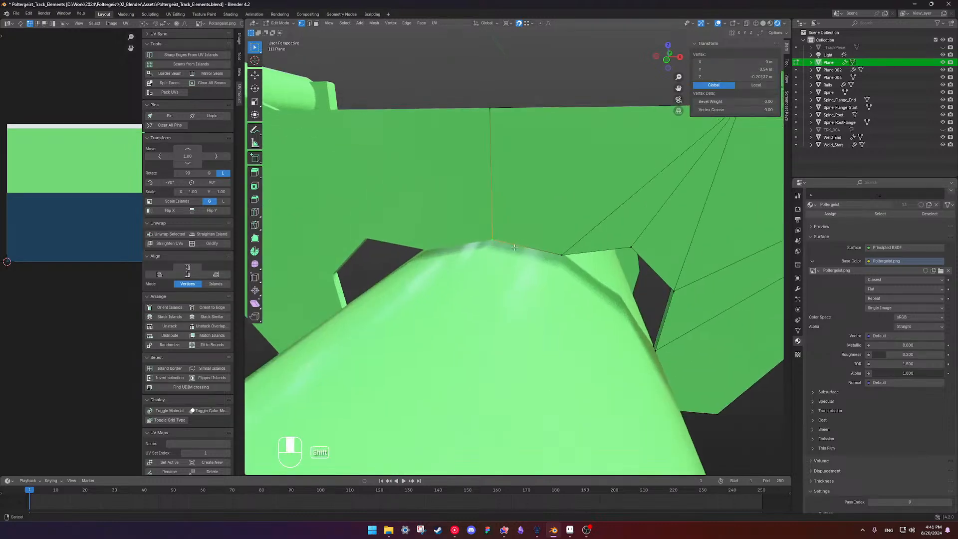
pyautogui.keyDown('shift'); pyautogui.click(566, 271); pyautogui.keyUp('shift')
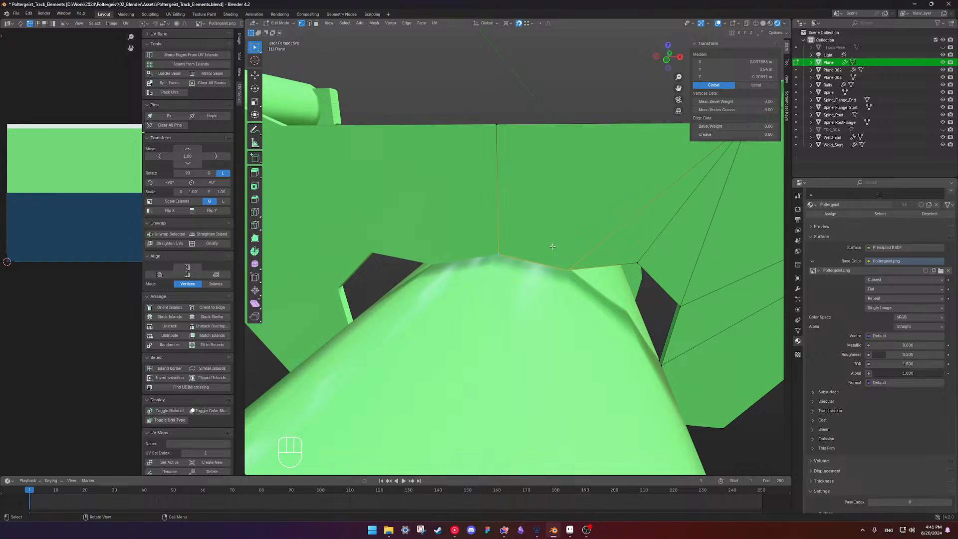
pyautogui.hotkey('shift', 'd')
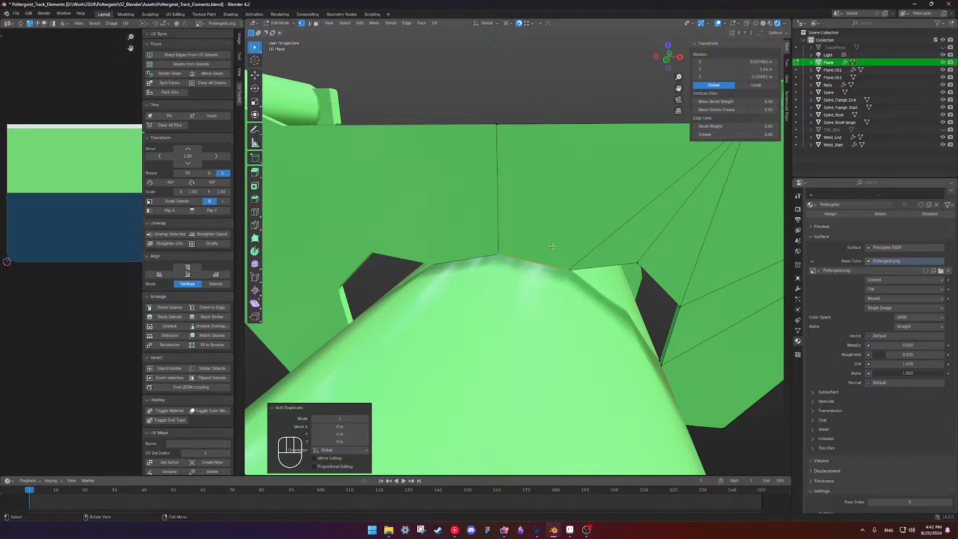
pyautogui.press('KP_7')
pyautogui.scroll(1, 533, 254)
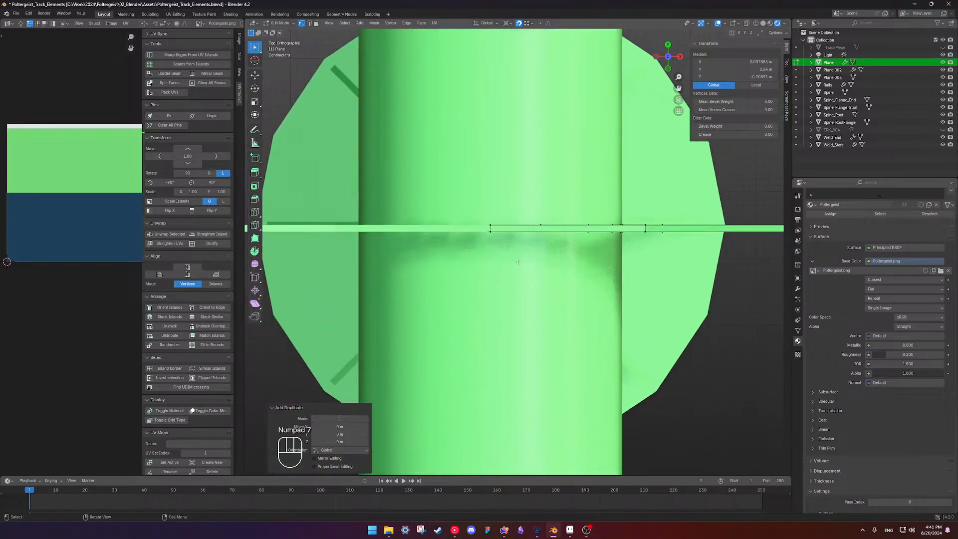
pyautogui.press('e')
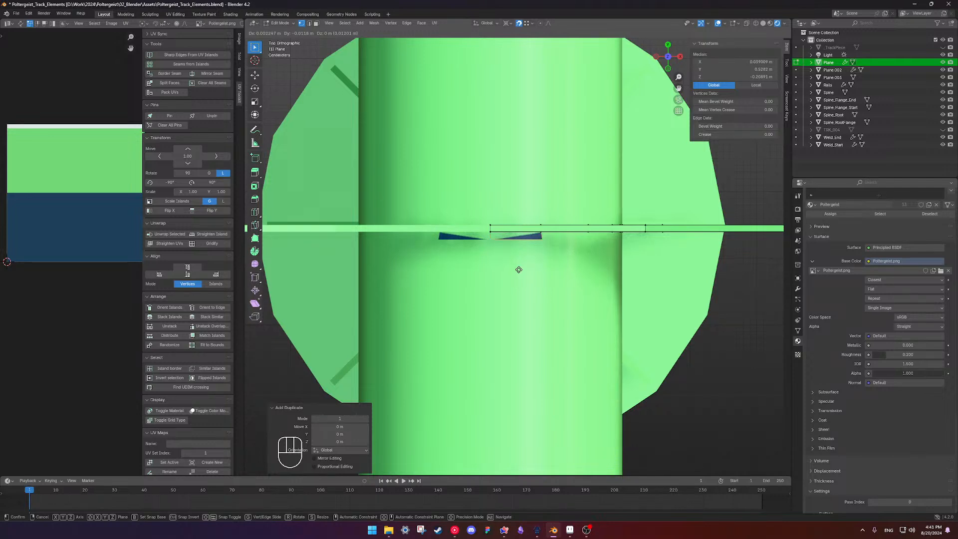
pyautogui.press('.')
pyautogui.press('KP_0')
pyautogui.press('KP_0')
pyautogui.press('KP_1')
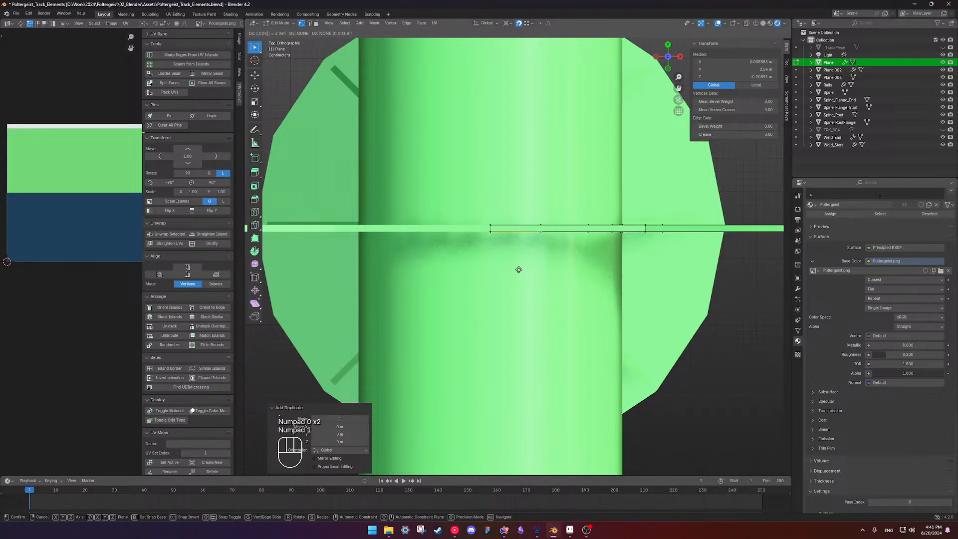
pyautogui.press('KP_1')
pyautogui.press('y')
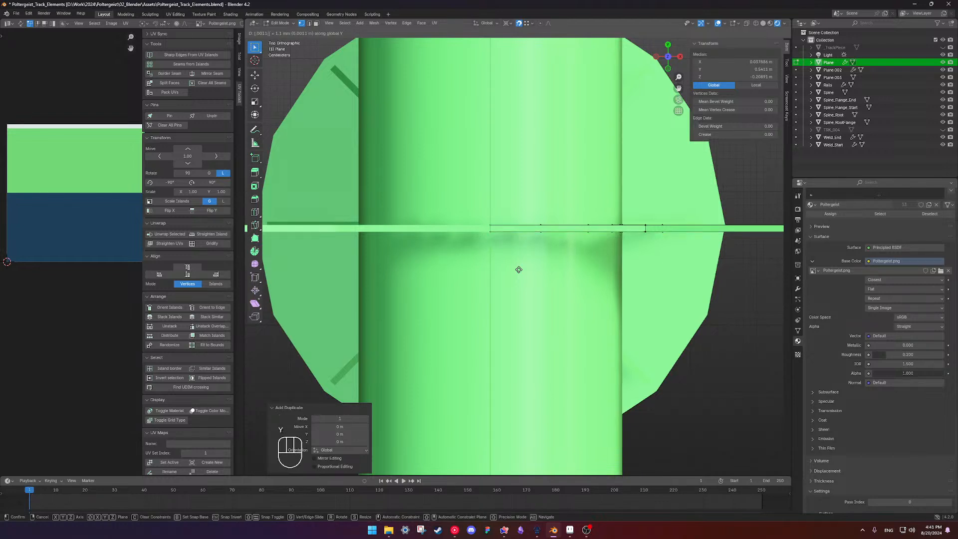
pyautogui.hotkey('ctrl', 'z')
pyautogui.hotkey('ctrl', 'z')
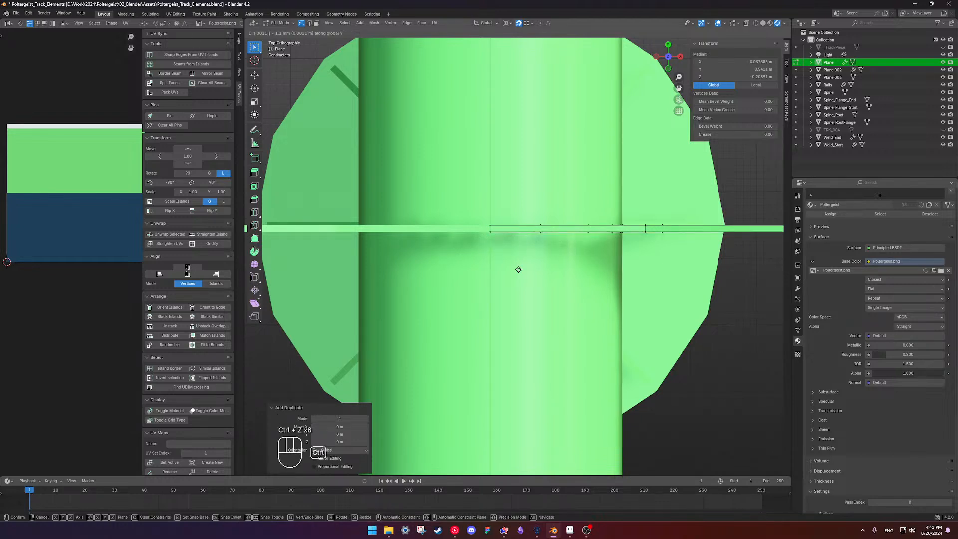
pyautogui.rightClick(519, 269)
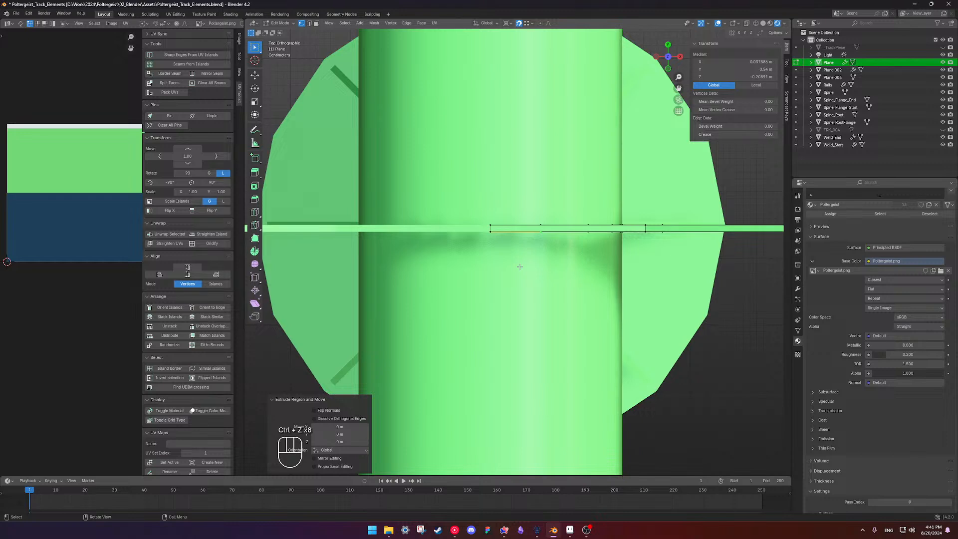
# Extrude the duplicated edge by -0.011 m along Y into a thin strip across the plate's thickness.
pyautogui.press('e')
pyautogui.write('y')
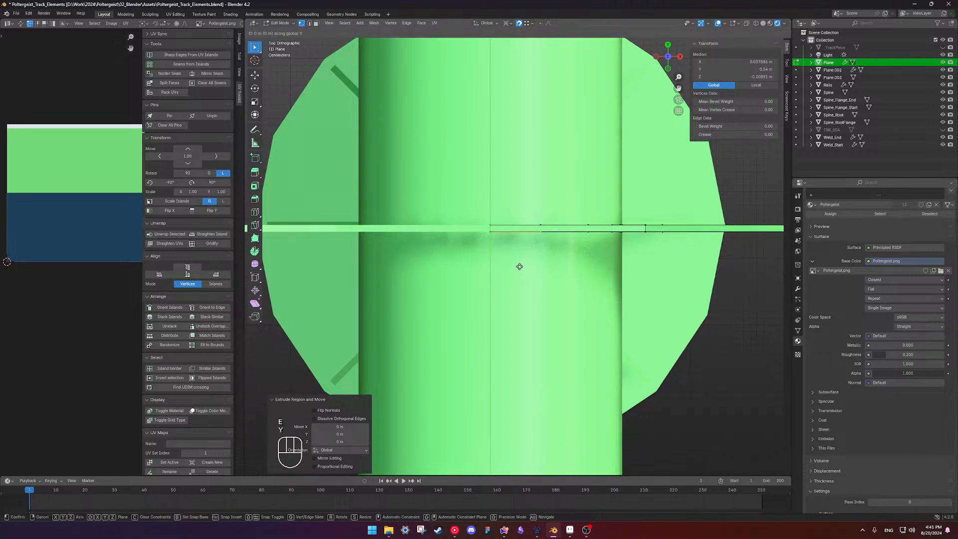
pyautogui.write('.011')
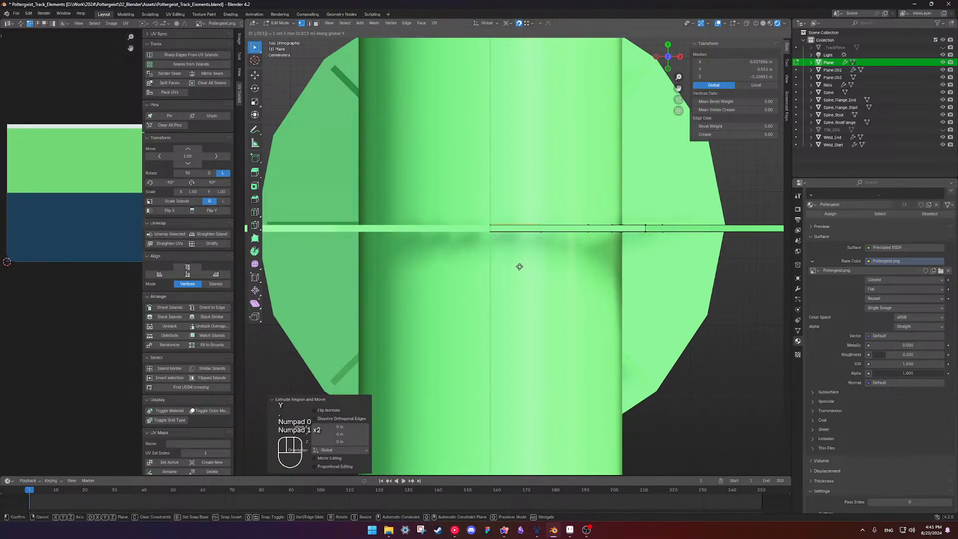
pyautogui.press('KP_Subtract')
pyautogui.press('Return')
pyautogui.moveTo(519, 267); pyautogui.dragTo(518, 220, button='middle')
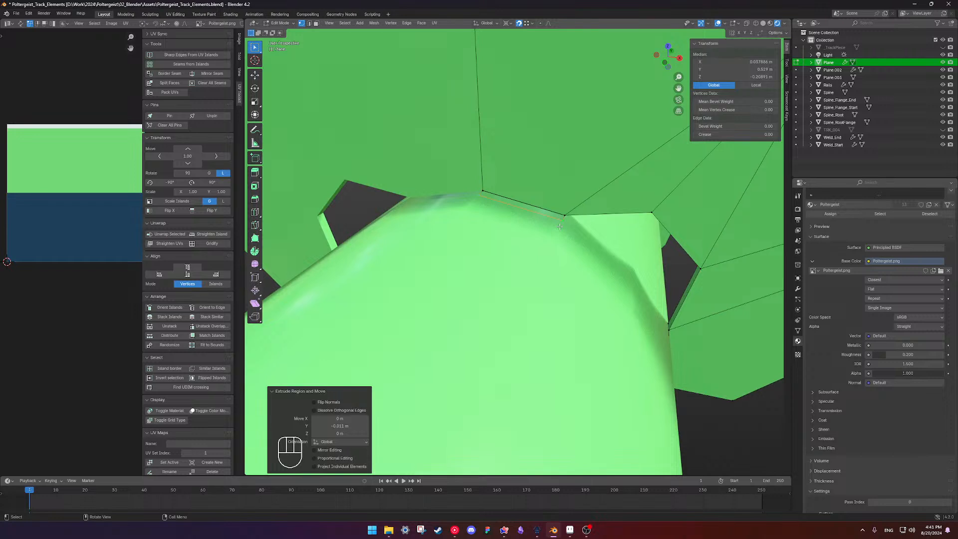
pyautogui.press('l')
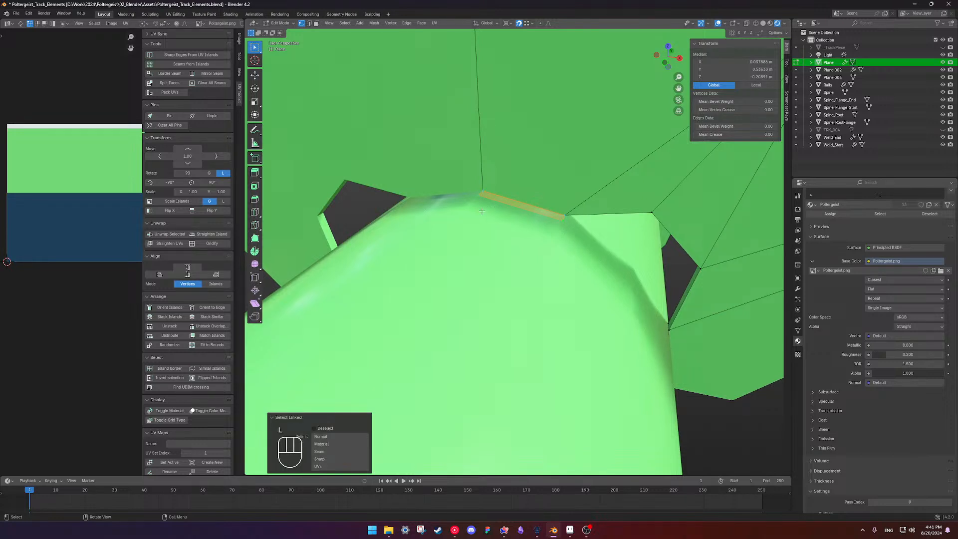
pyautogui.keyDown('ctrl'); pyautogui.moveTo(548, 201); pyautogui.dragTo(582, 242); pyautogui.keyUp('ctrl')
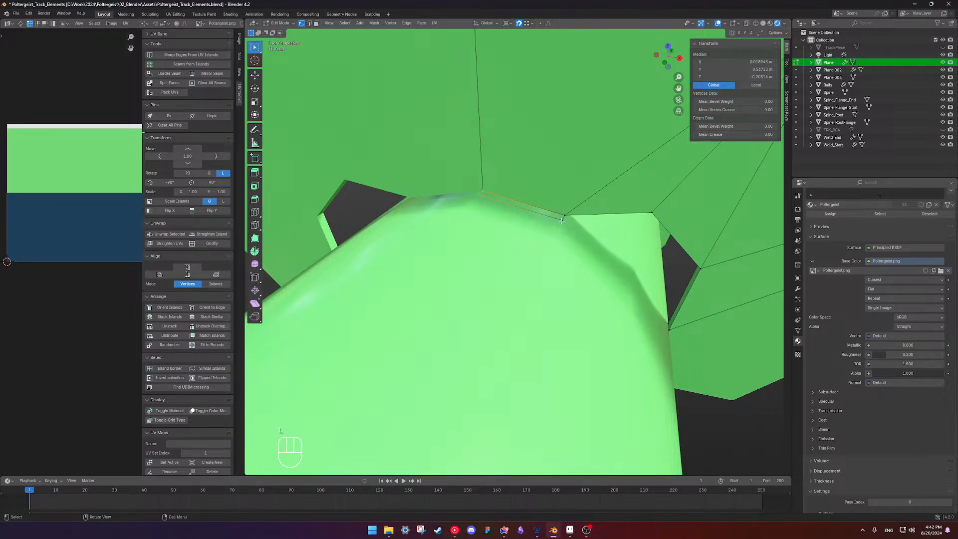
pyautogui.press('g')
pyautogui.press('z')
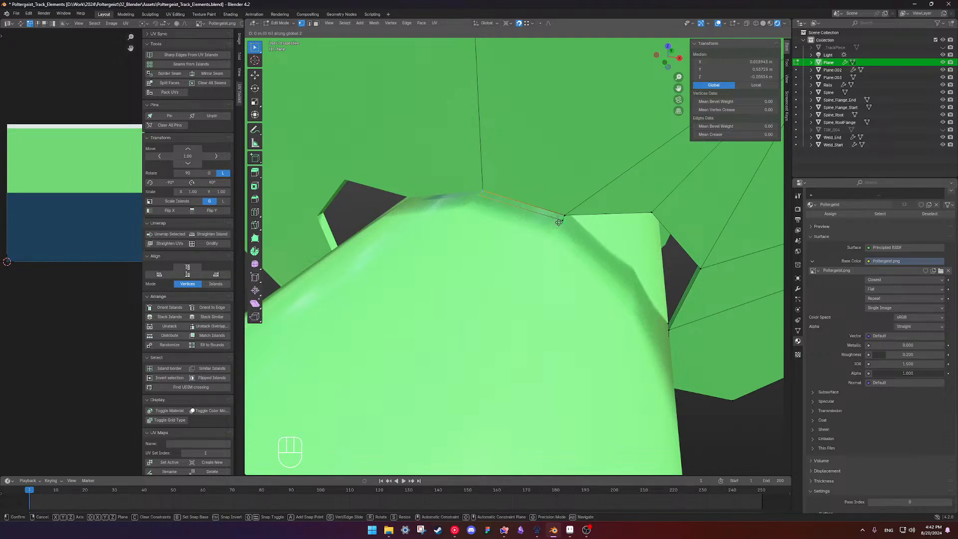
pyautogui.click(558, 223)
# Select the whole linked strip, separate it from the cross-tie plate into its own object, and leave mesh editing.
pyautogui.press('l')
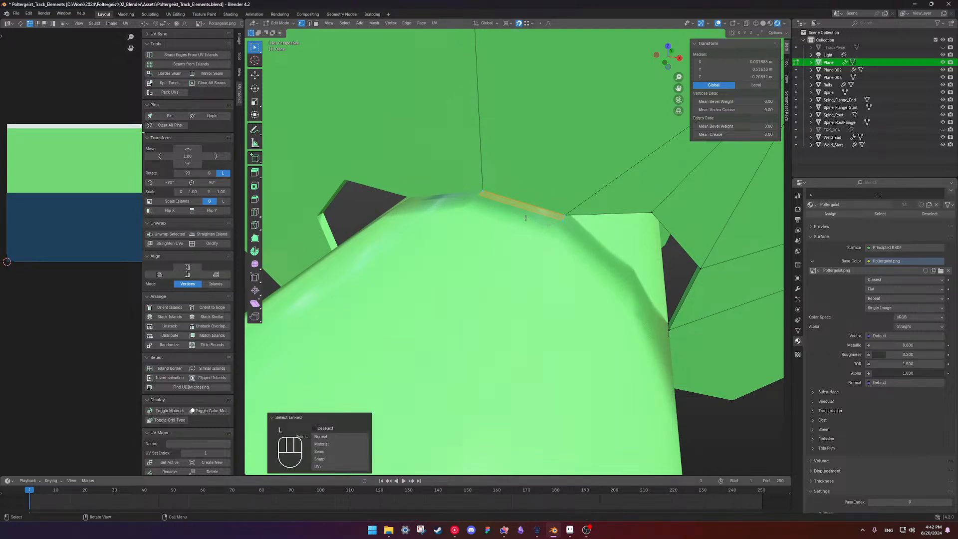
pyautogui.press('KP_1')
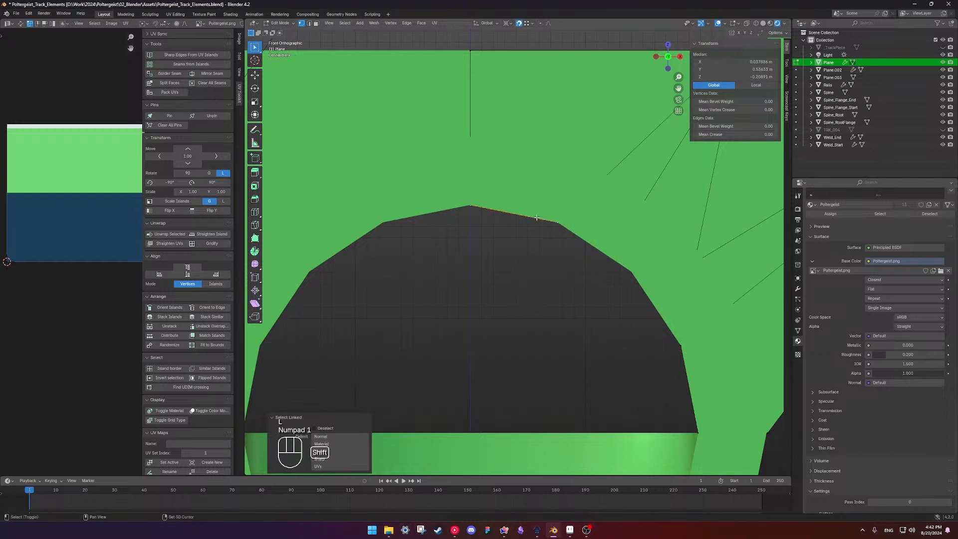
pyautogui.press('p')
pyautogui.click(542, 228)
pyautogui.press('Tab')
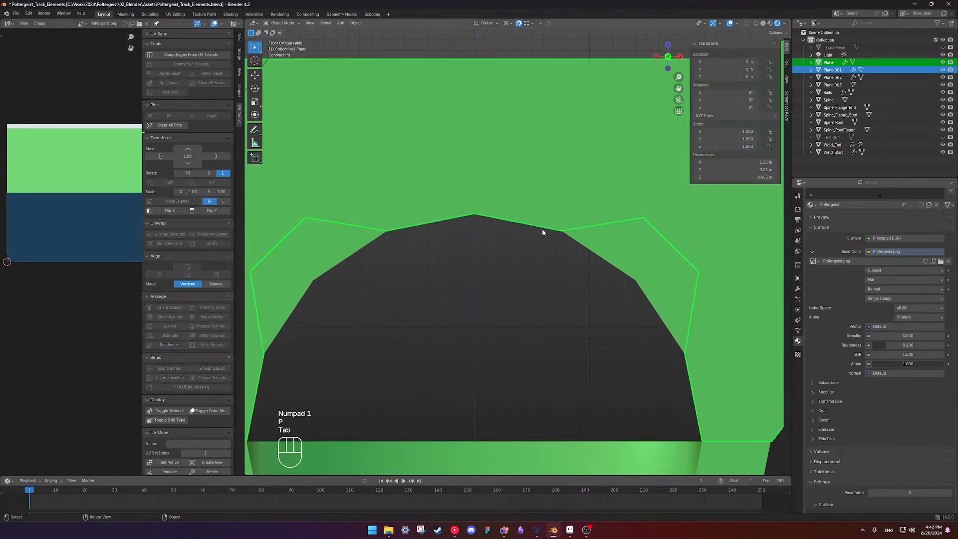
# Select the separated strip above the spine tube and open its mesh for editing.
pyautogui.moveTo(557, 229); pyautogui.dragTo(527, 239, button='middle')
pyautogui.click(527, 219)
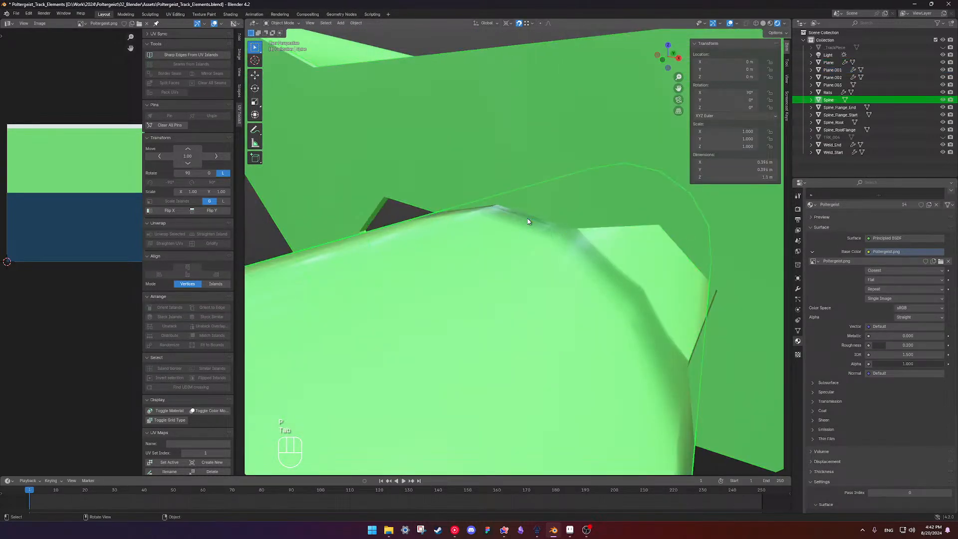
pyautogui.click(526, 218)
pyautogui.press('Tab')
pyautogui.click(525, 217)
pyautogui.moveTo(525, 217); pyautogui.dragTo(549, 220, button='middle')
pyautogui.press('g')
pyautogui.press('z')
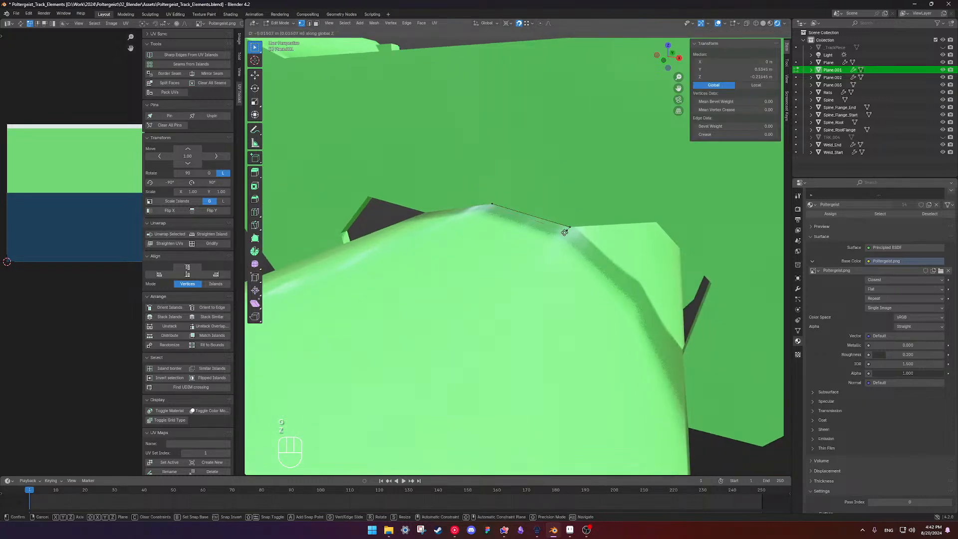
pyautogui.click(565, 233)
pyautogui.moveTo(566, 232); pyautogui.dragTo(506, 217, button='middle')
pyautogui.hotkey('ctrl', 'z')
# In wireframe, lower the strip's centre-line vertices along Z to the level of its outer end vertices.
pyautogui.hotkey('shift', 'z')
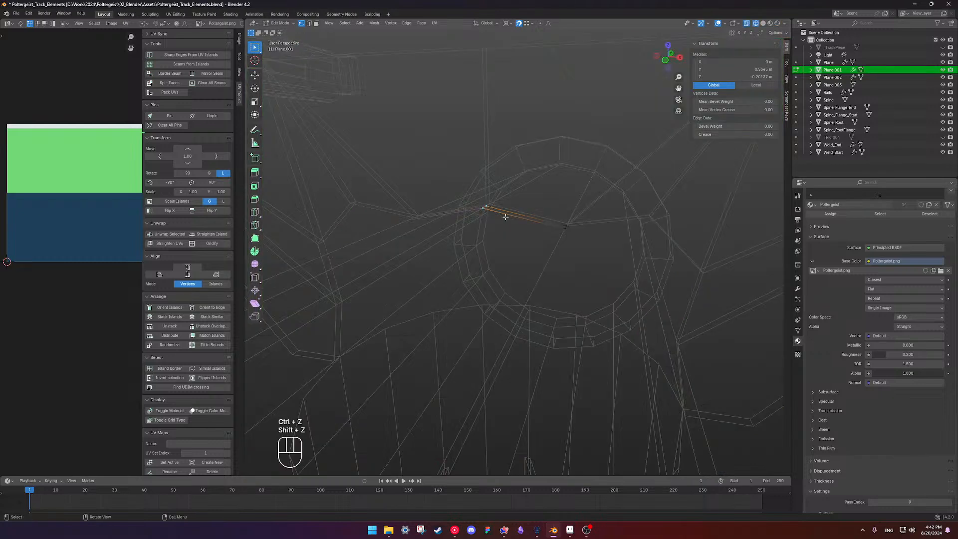
pyautogui.moveTo(457, 176); pyautogui.dragTo(510, 232)
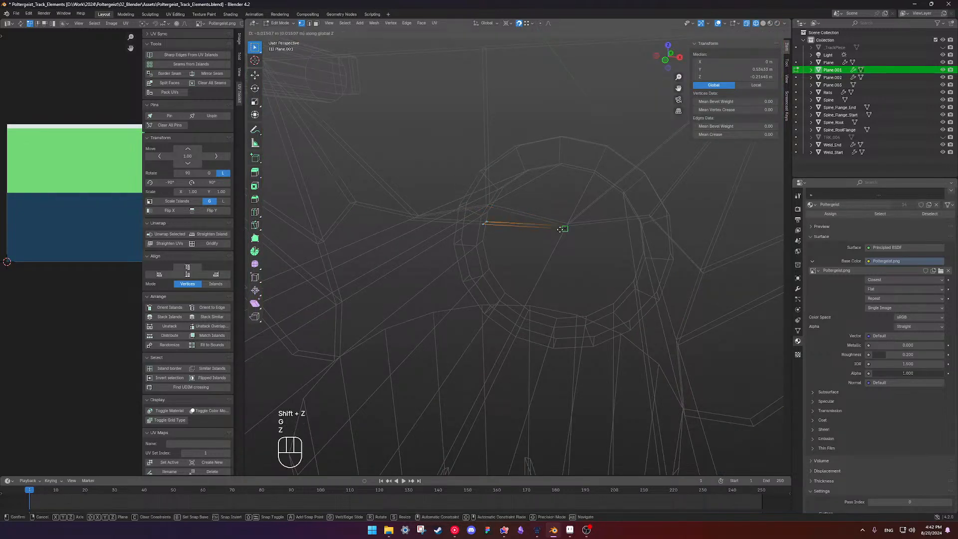
pyautogui.press('g')
pyautogui.press('z')
pyautogui.click(564, 231)
# Select all of the strip's vertices and merge the doubled ones by distance at 0.0001 m.
pyautogui.moveTo(460, 199); pyautogui.dragTo(578, 262)
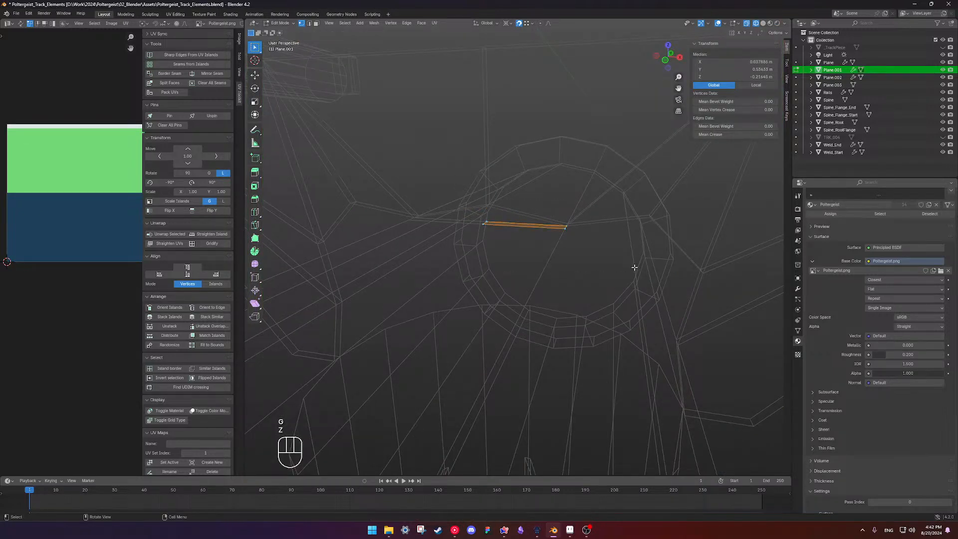
pyautogui.press('m')
pyautogui.click(634, 267)
pyautogui.moveTo(545, 209); pyautogui.dragTo(553, 252, button='middle')
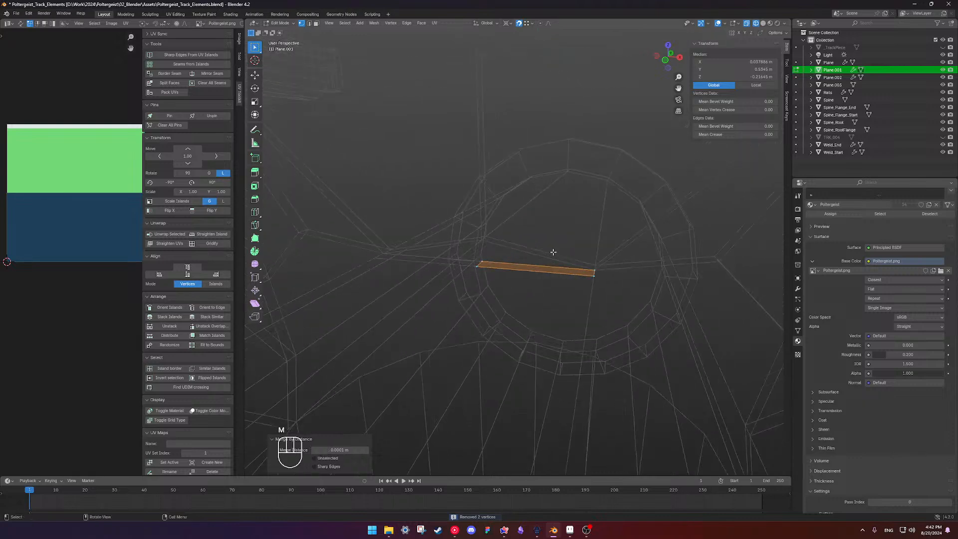
pyautogui.moveTo(465, 241); pyautogui.dragTo(612, 298)
pyautogui.moveTo(568, 288); pyautogui.dragTo(567, 280, button='middle')
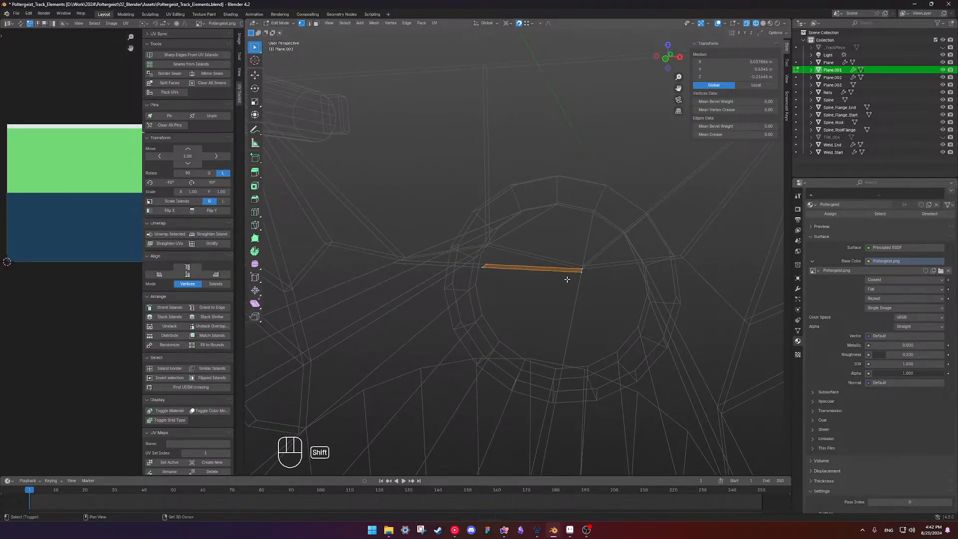
pyautogui.hotkey('shift', 'z')
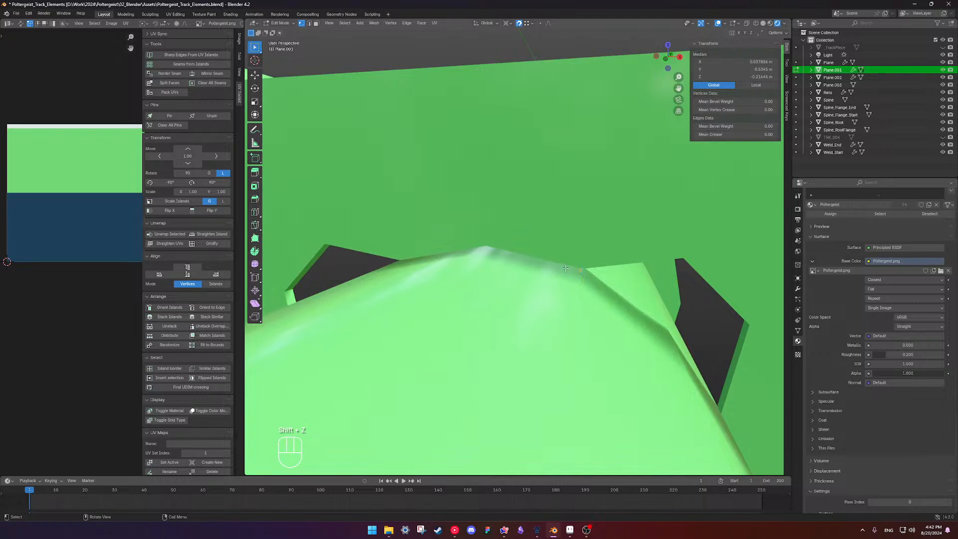
pyautogui.press('g')
pyautogui.press('z')
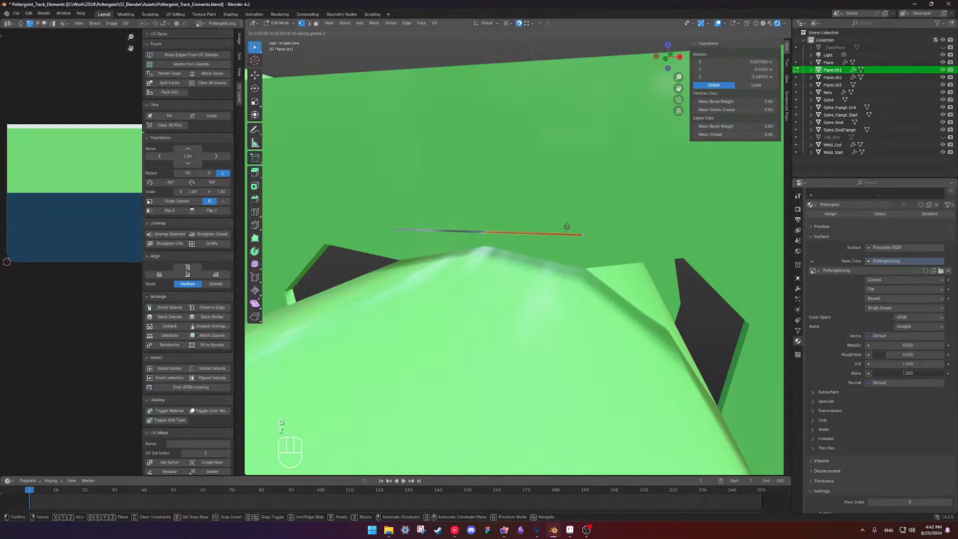
pyautogui.click(568, 225)
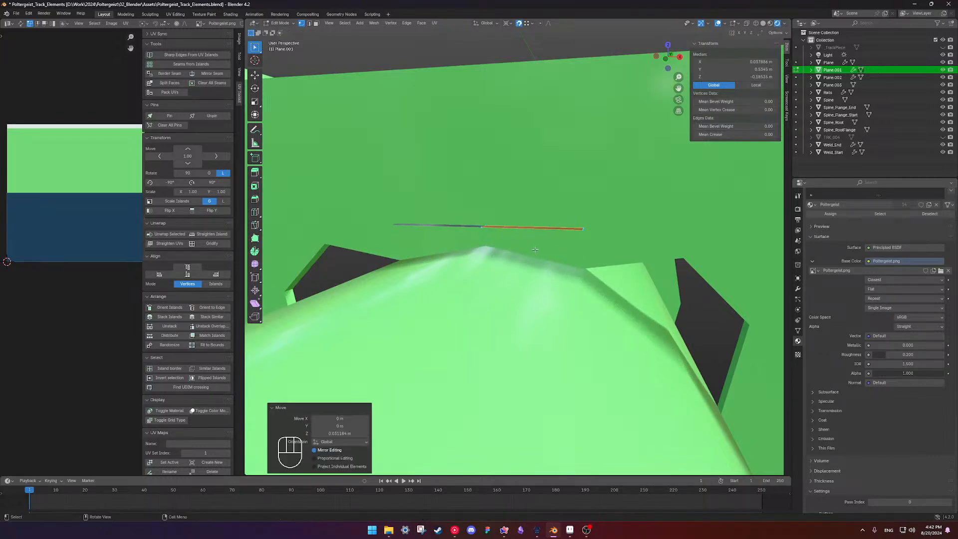
pyautogui.moveTo(568, 225); pyautogui.dragTo(506, 247, button='middle')
pyautogui.hotkey('alt', 'Tab')
pyautogui.hotkey('alt', 'Tab')
pyautogui.hotkey('ctrl', 'z')
# Extrude the flattened strip 0.03 m upward along Z to form a small block on the spine tube.
pyautogui.press('e')
pyautogui.press('z')
pyautogui.press('z')
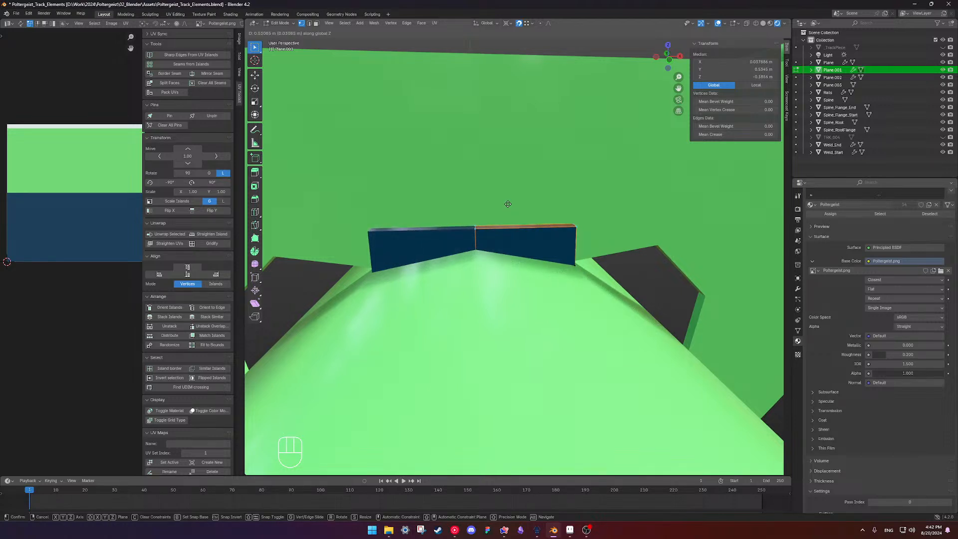
pyautogui.press('KP_Decimal')
pyautogui.press('KP_0')
pyautogui.press('KP_3')
pyautogui.press('Return')
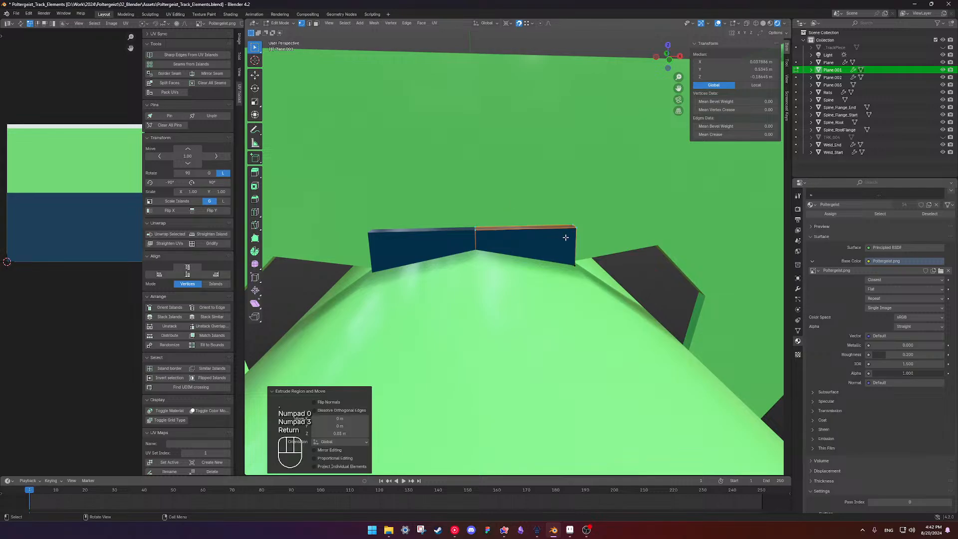
pyautogui.moveTo(565, 237); pyautogui.dragTo(501, 342, button='middle')
# Switch to the Poltergeist on-ride video in the browser and examine where the cross-ties meet the spine.
pyautogui.hotkey('alt', 'Tab')
pyautogui.hotkey('alt', 'Tab')
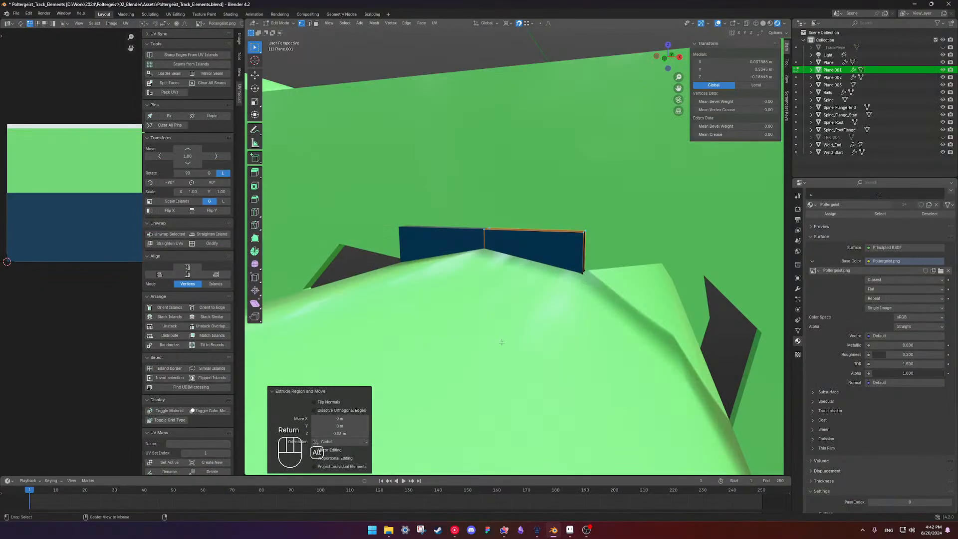
pyautogui.hotkey('alt', 'Tab')
pyautogui.press('Tab')
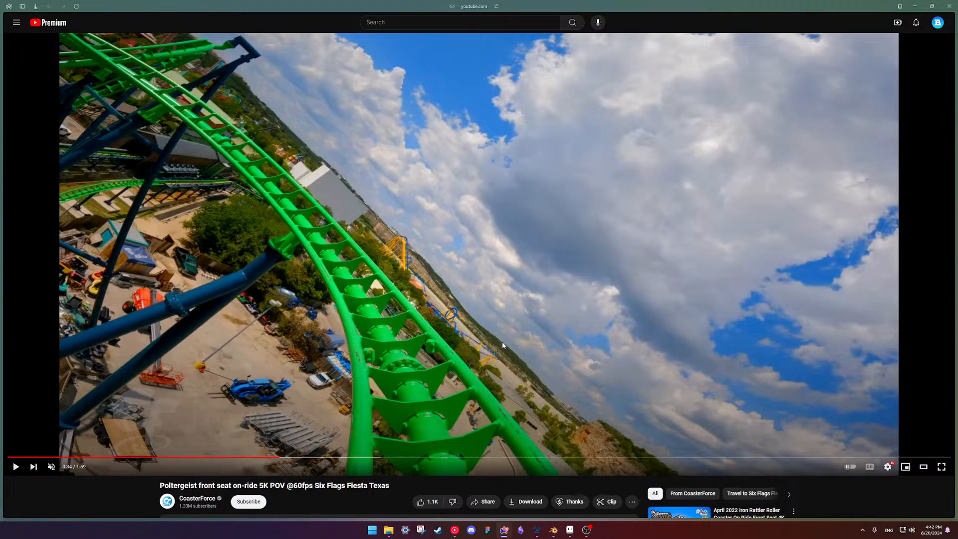
# Return to Blender and raise the block's lower centre vertices about 0.015 m along Z to follow the crest of the spine.
pyautogui.hotkey('alt', 'Tab')
pyautogui.moveTo(552, 274); pyautogui.dragTo(558, 214, button='middle')
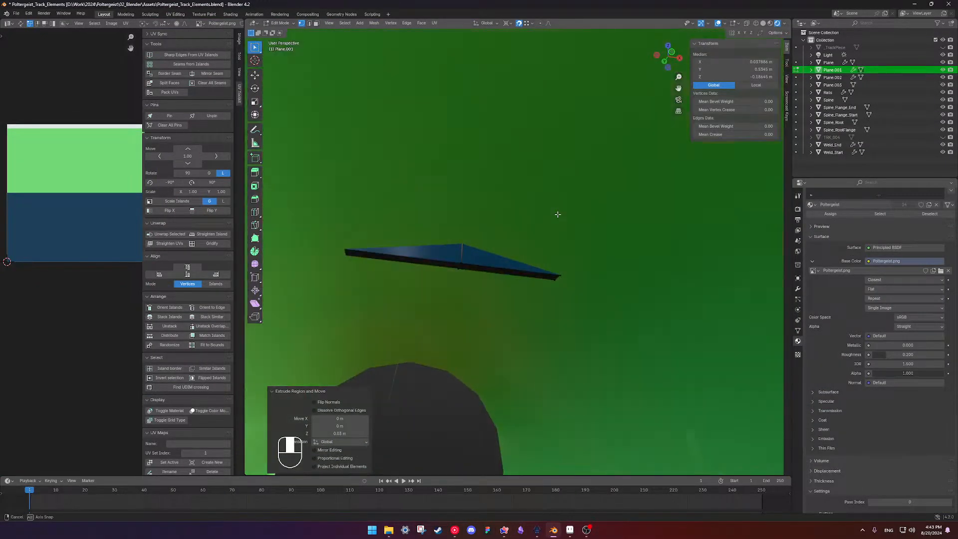
pyautogui.moveTo(440, 259); pyautogui.dragTo(467, 283)
pyautogui.moveTo(466, 283); pyautogui.dragTo(450, 240, button='middle')
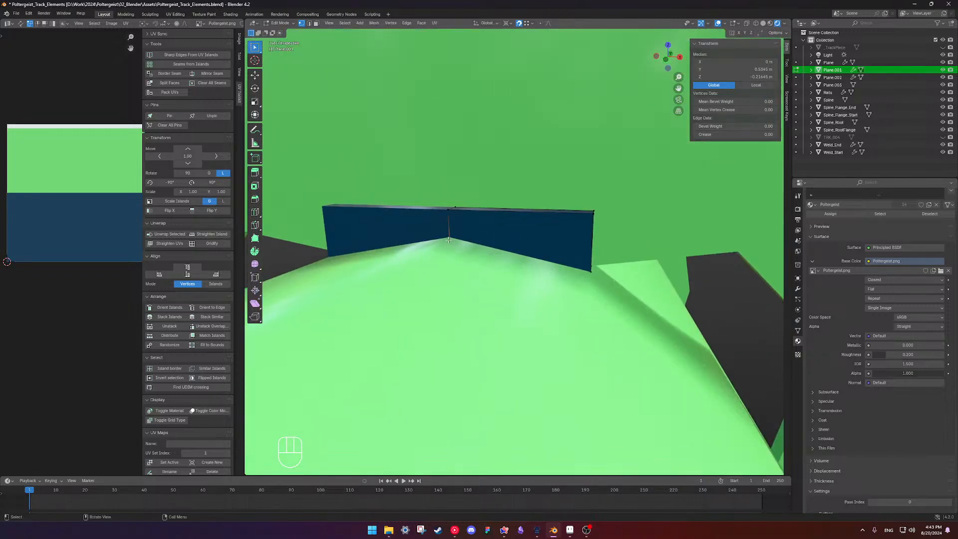
pyautogui.press('g')
pyautogui.press('z')
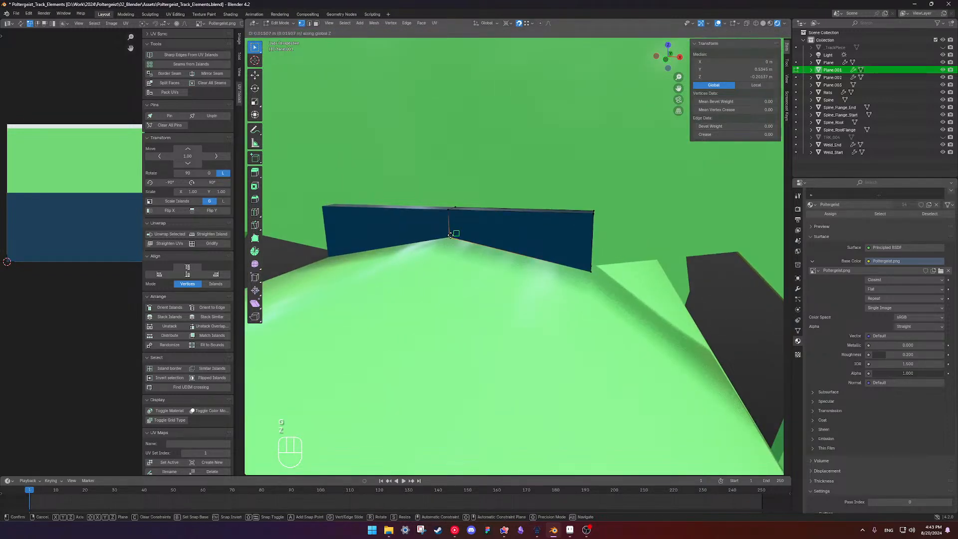
pyautogui.click(450, 235)
pyautogui.moveTo(450, 235); pyautogui.dragTo(507, 270, button='middle')
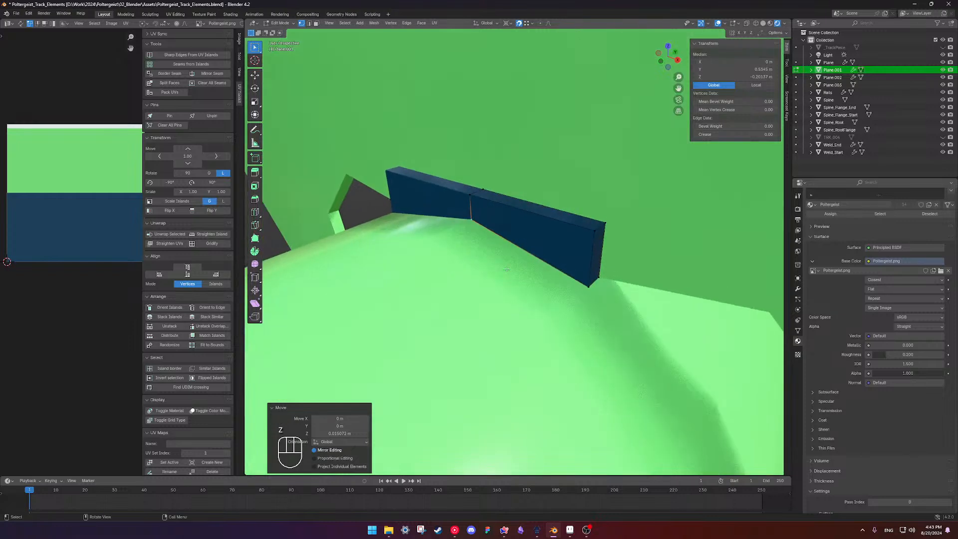
# Extrude the block's front face 0.01 m outward along its normal.
pyautogui.click(477, 220)
pyautogui.keyDown('shift'); pyautogui.click(574, 284); pyautogui.keyUp('shift')
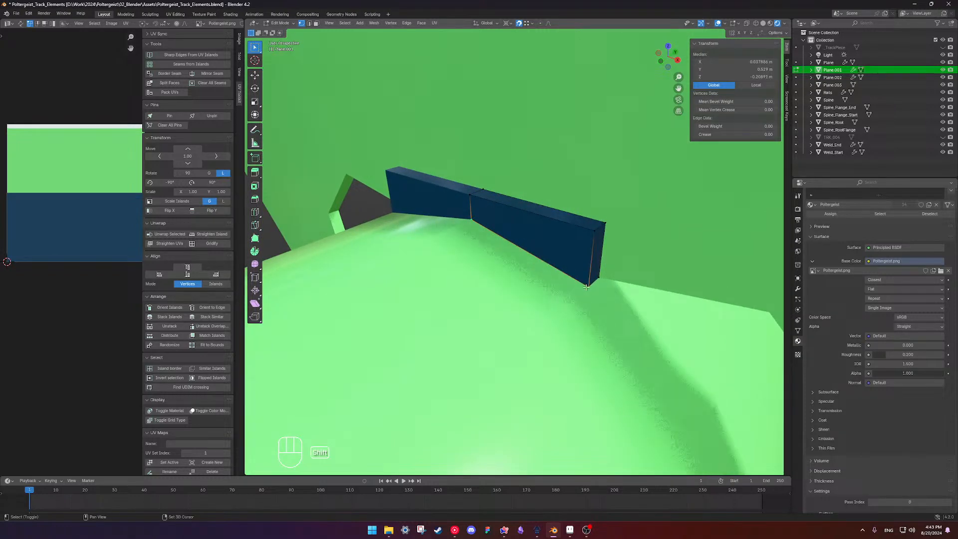
pyautogui.moveTo(574, 284); pyautogui.dragTo(531, 250, button='middle')
pyautogui.keyDown('shift'); pyautogui.click(543, 222); pyautogui.keyUp('shift')
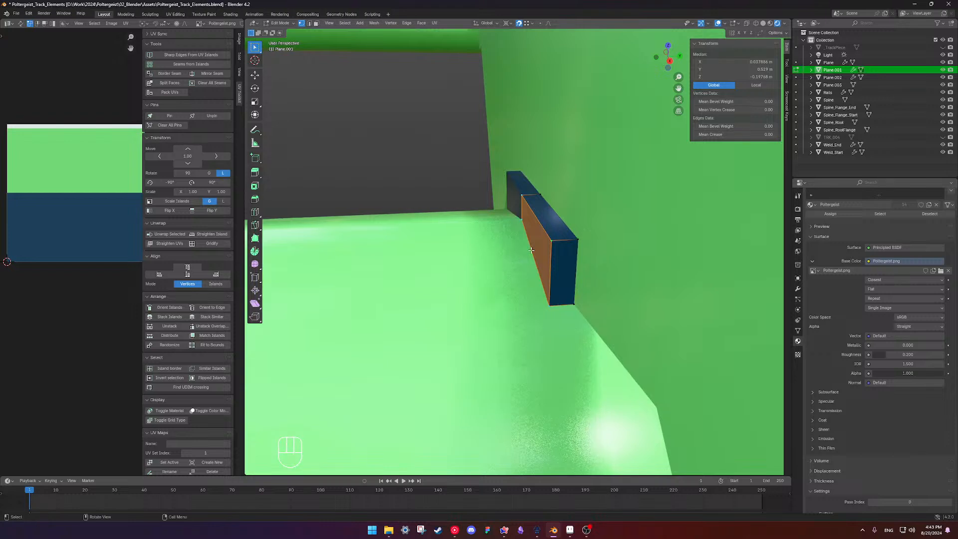
pyautogui.press('e')
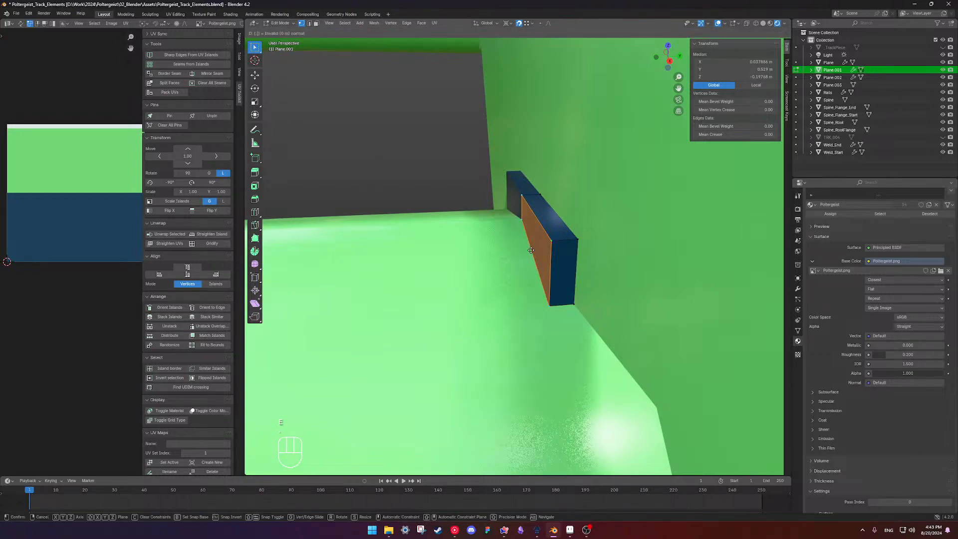
pyautogui.press('.')
pyautogui.press('KP_0')
pyautogui.press('KP_1')
pyautogui.press('Return')
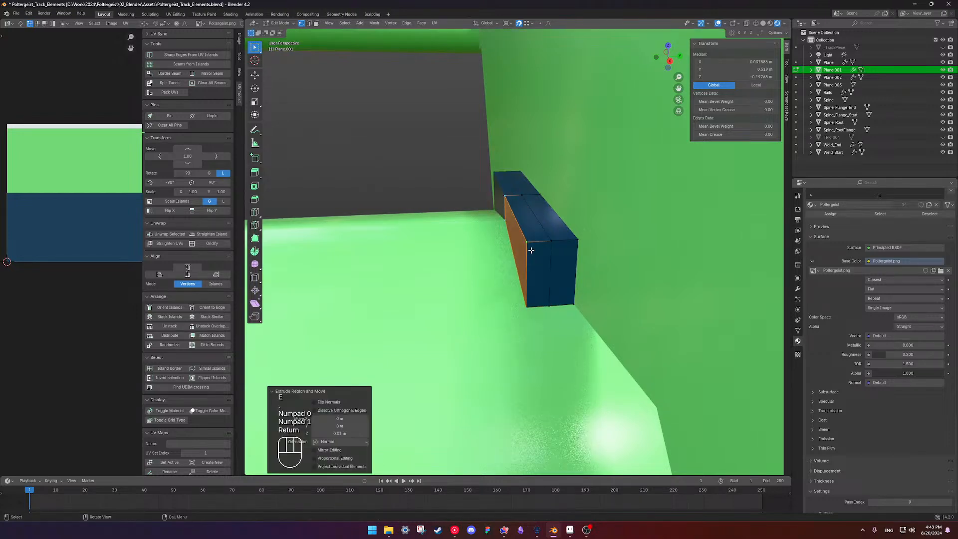
# Lower the extruded face's upper edge along Z, dropping its outer vertex a further 0.014 m or so to form a sloped front.
pyautogui.click(505, 197)
pyautogui.keyDown('shift'); pyautogui.click(530, 250); pyautogui.keyUp('shift')
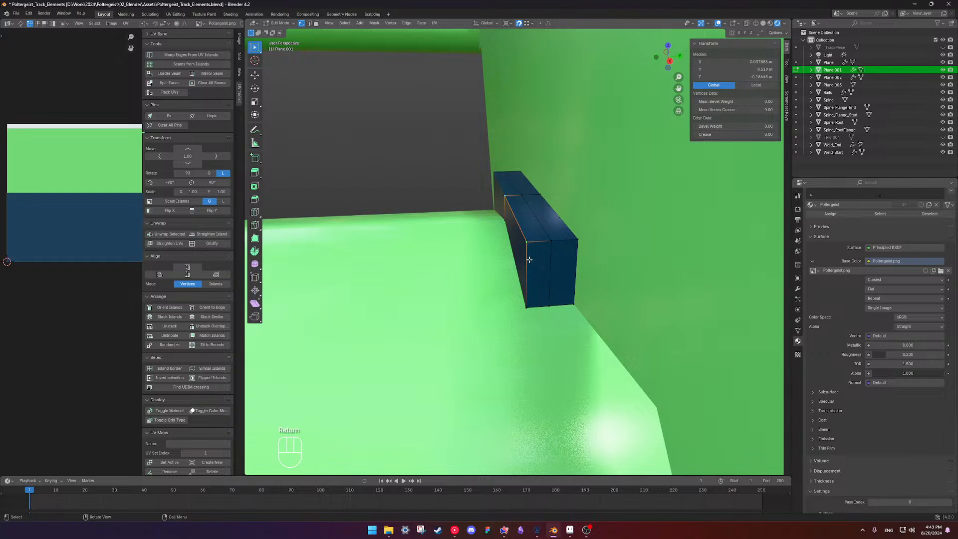
pyautogui.moveTo(529, 259); pyautogui.dragTo(556, 251, button='middle')
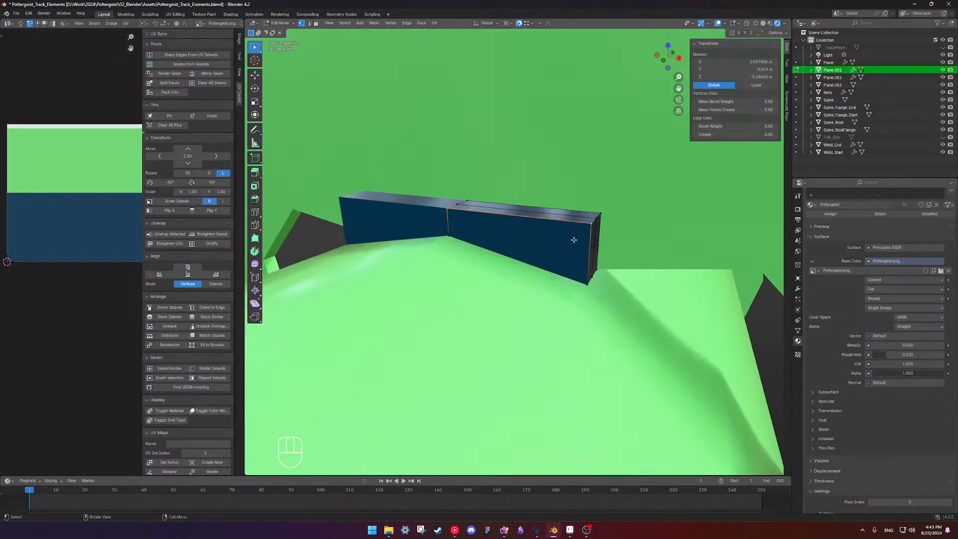
pyautogui.press('g')
pyautogui.press('z')
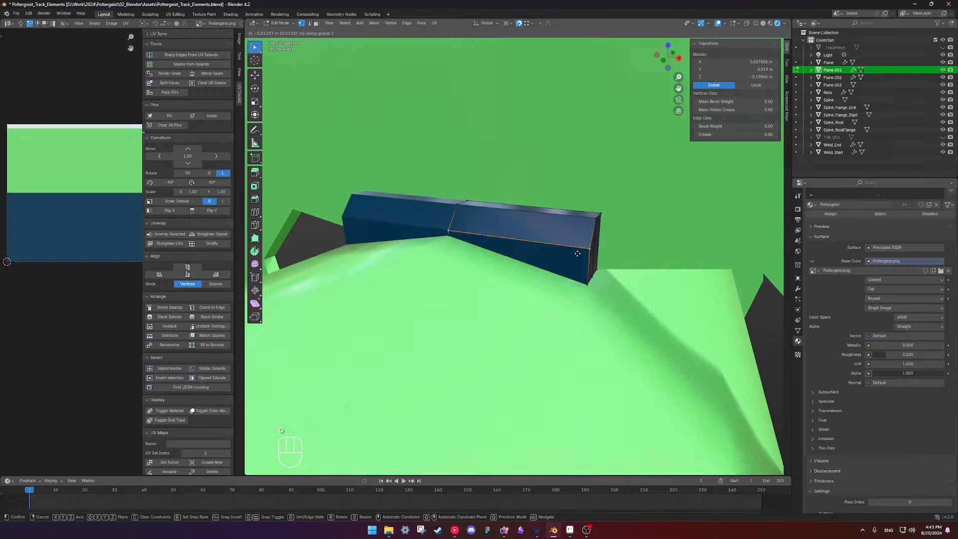
pyautogui.click(578, 253)
pyautogui.click(592, 252)
pyautogui.press('g')
pyautogui.press('z')
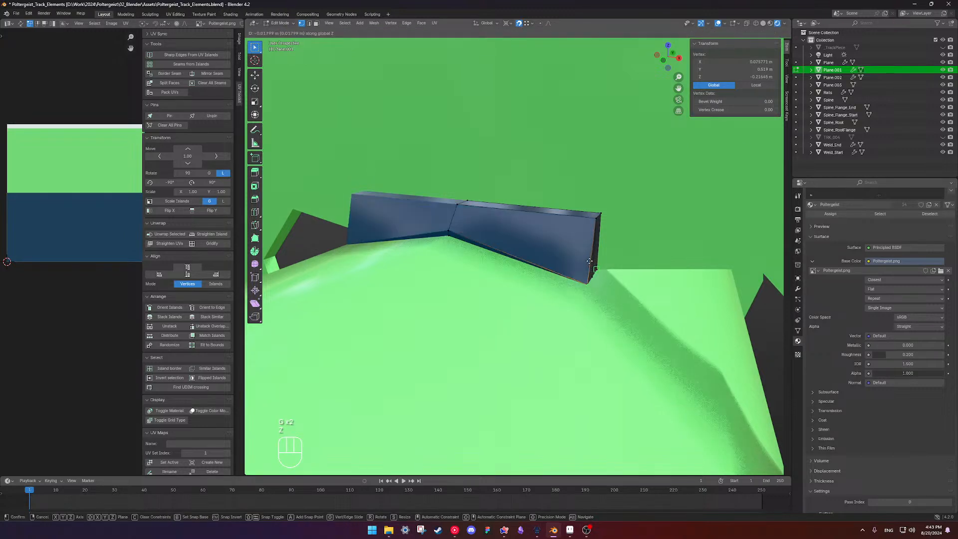
pyautogui.click(572, 272)
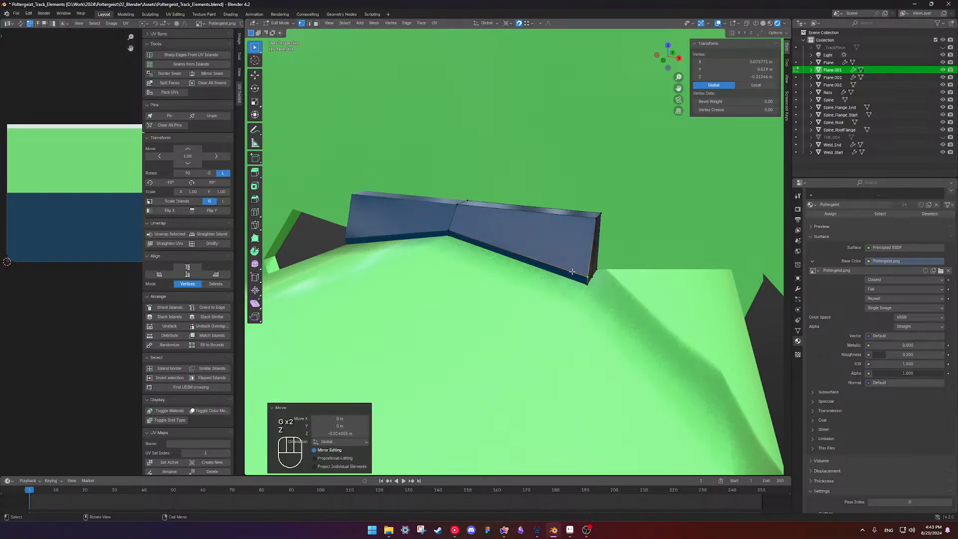
# Add a centred loop cut along the sloped front face and slide its outer vertex down towards the spine.
pyautogui.hotkey('ctrl', 'r')
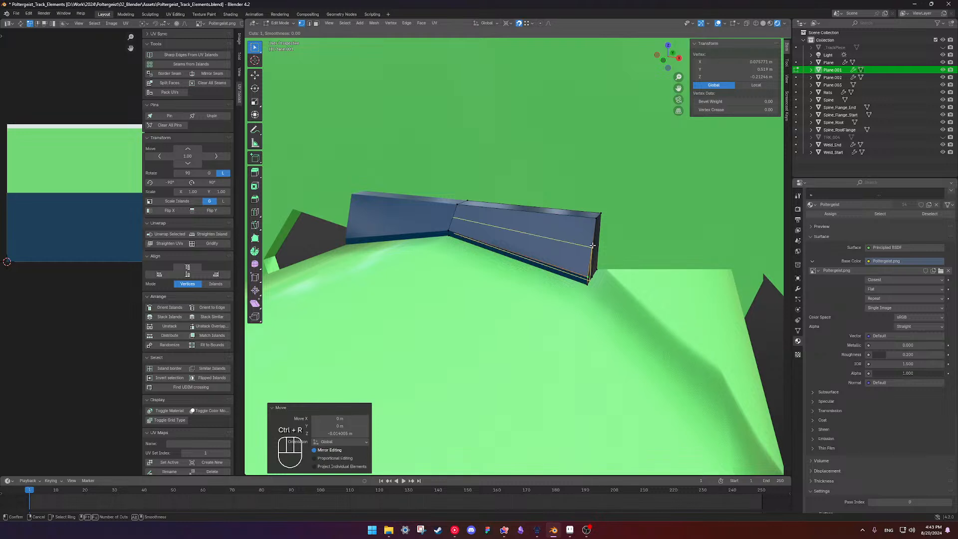
pyautogui.click(592, 245)
pyautogui.rightClick(592, 245)
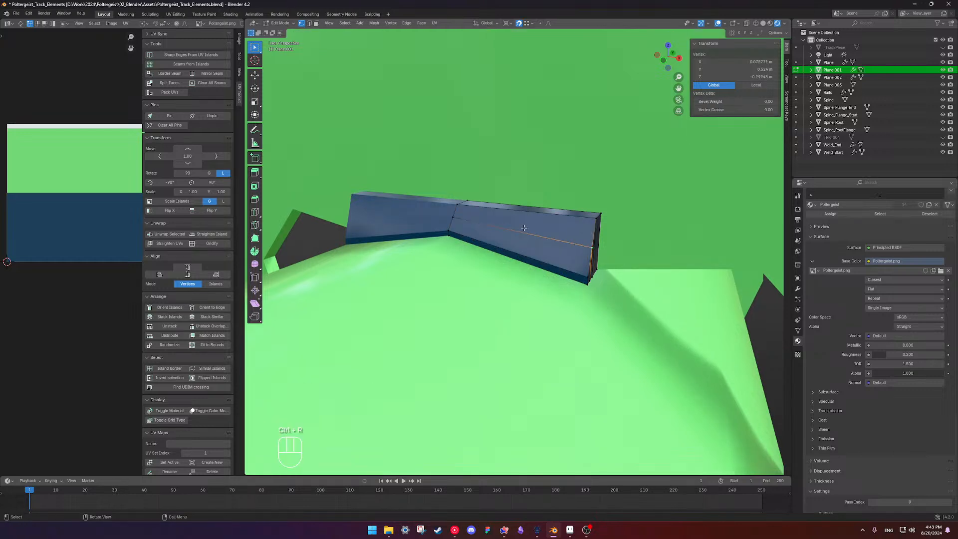
pyautogui.keyDown('shift'); pyautogui.click(455, 219); pyautogui.keyUp('shift')
pyautogui.moveTo(455, 220); pyautogui.dragTo(532, 259, button='middle')
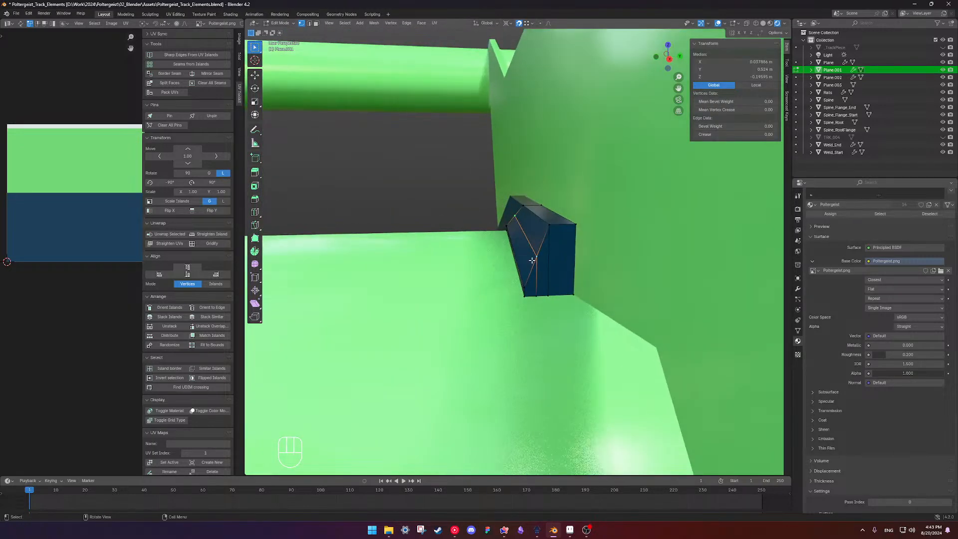
pyautogui.press('g')
pyautogui.press('g')
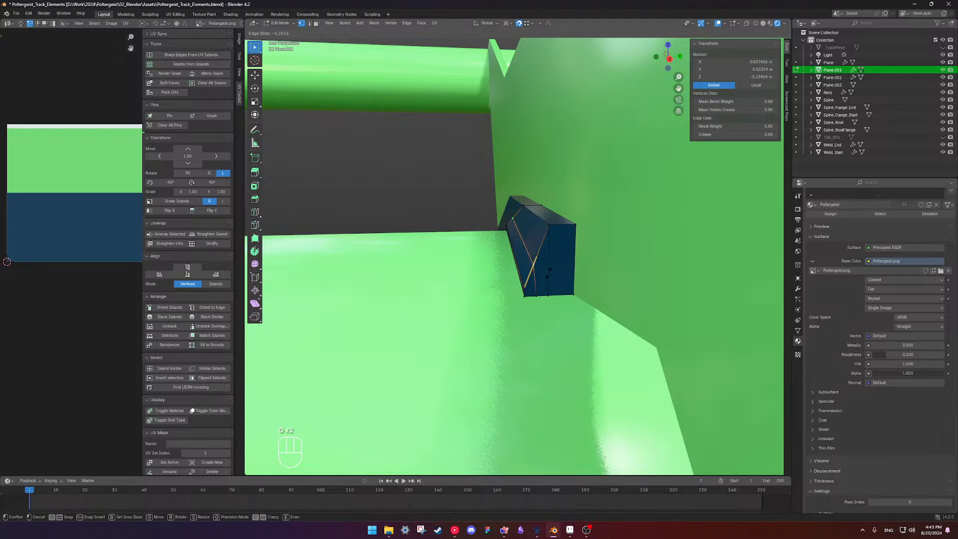
pyautogui.press('g')
pyautogui.press('g')
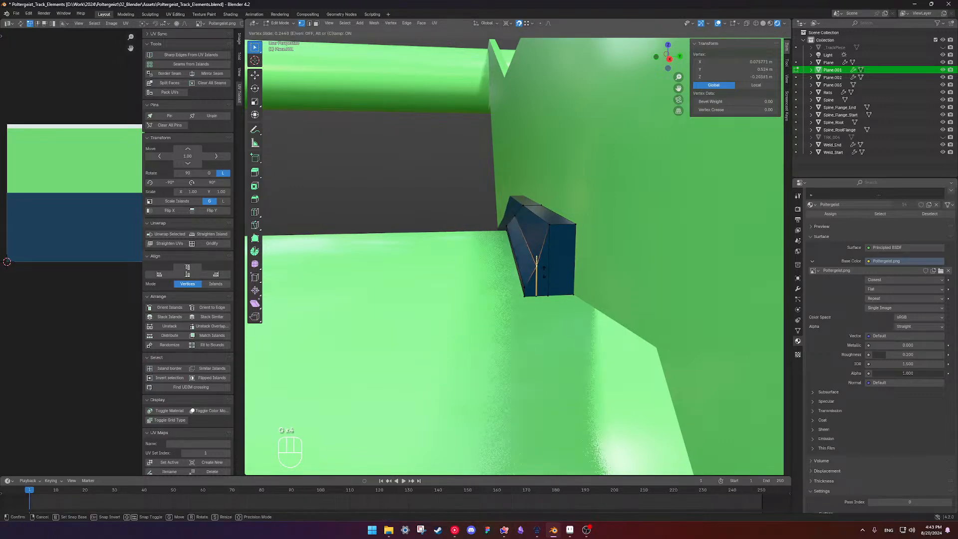
pyautogui.click(547, 294)
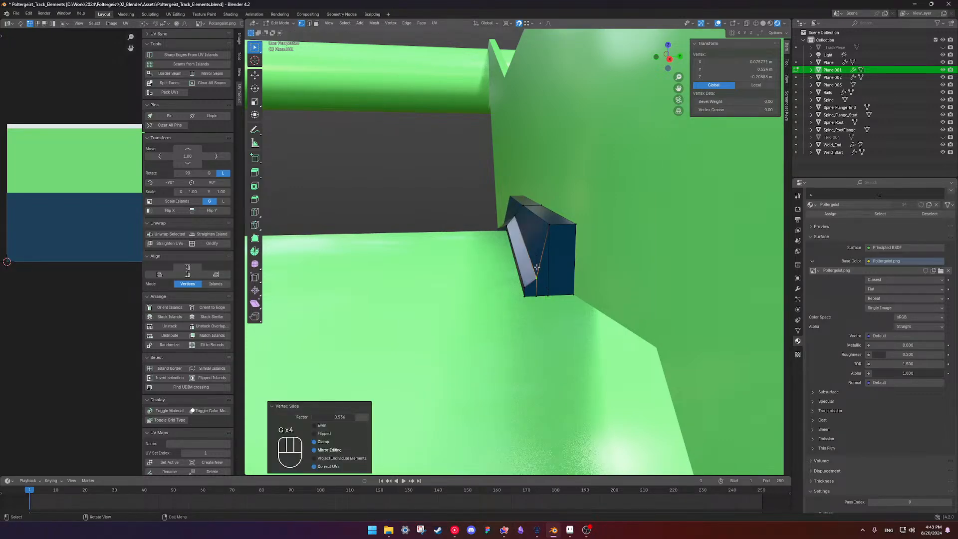
# Slide the loop cut's centre vertex down the slope and adjust its height along Z to line up with the outer vertex.
pyautogui.moveTo(548, 294); pyautogui.dragTo(650, 227, button='middle')
pyautogui.click(457, 232)
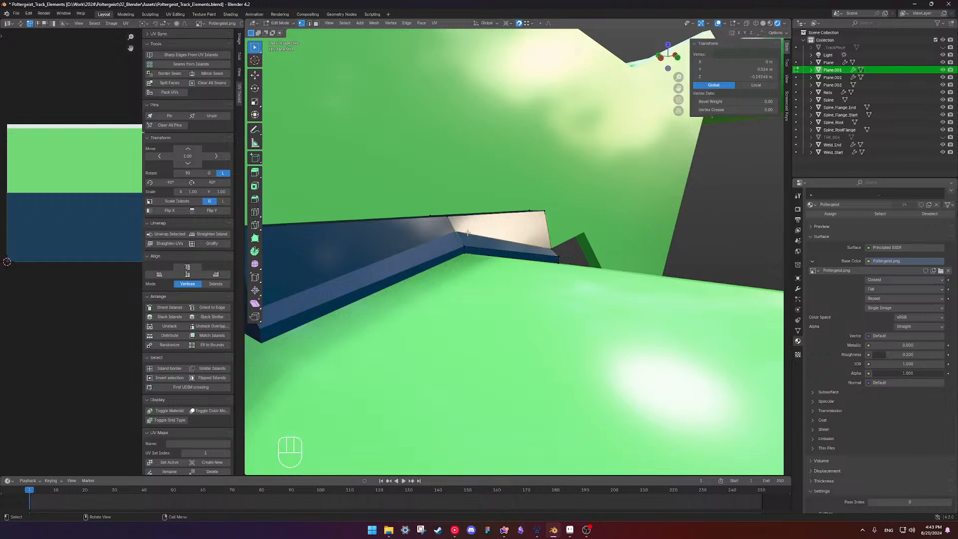
pyautogui.moveTo(457, 232); pyautogui.dragTo(504, 229, button='middle')
pyautogui.press('g')
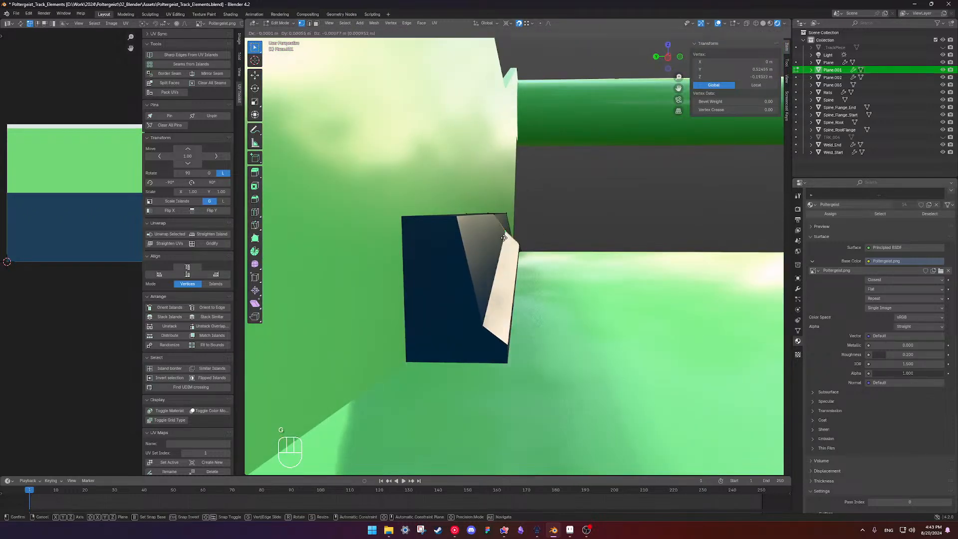
pyautogui.press('g')
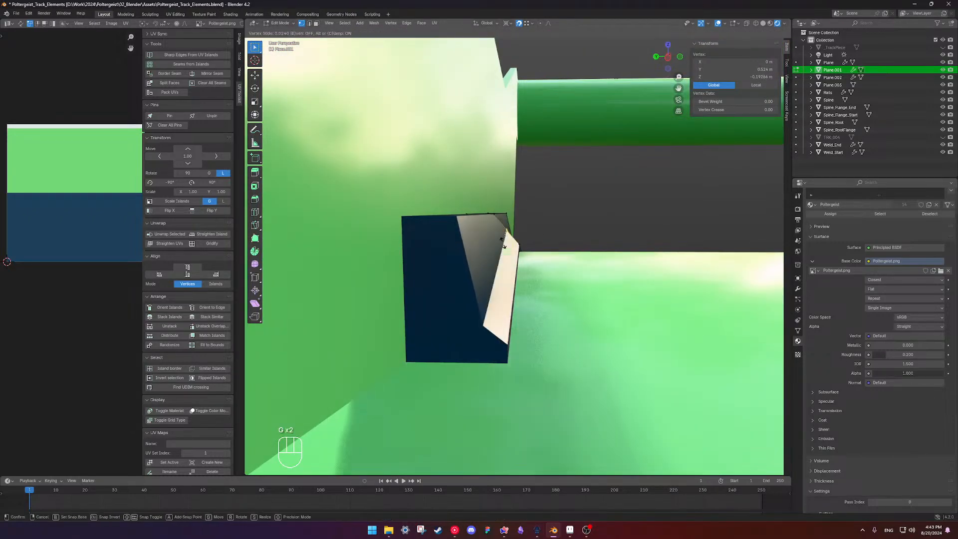
pyautogui.click(504, 245)
pyautogui.moveTo(529, 230)
pyautogui.mouseDown(button='middle')
pyautogui.moveTo(480, 240)
pyautogui.moveTo(522, 236)
pyautogui.mouseUp(button='middle')
pyautogui.press('g')
pyautogui.press('z')
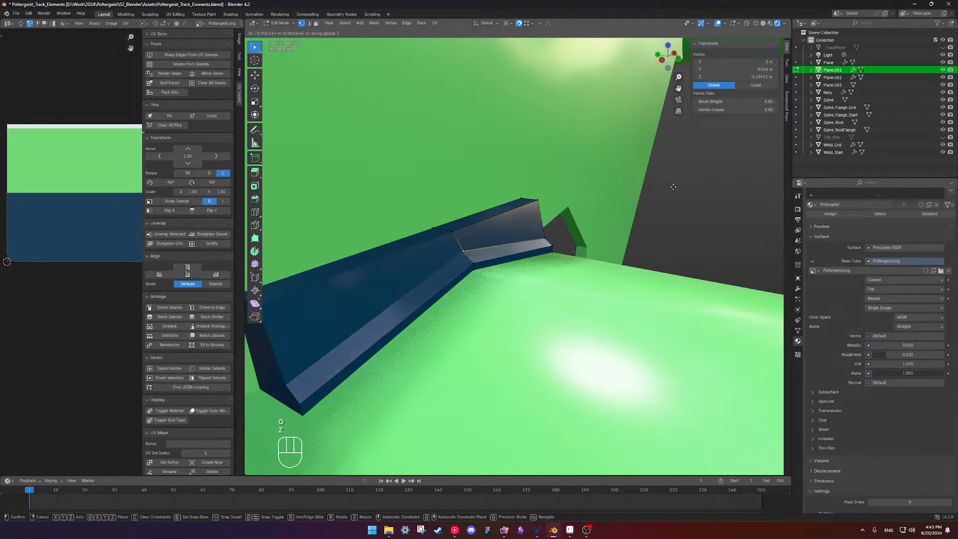
pyautogui.click(674, 191)
# Select the faces on the block's underside in face mode and delete them.
pyautogui.moveTo(675, 190); pyautogui.dragTo(444, 145, button='middle')
pyautogui.press('pagedown')
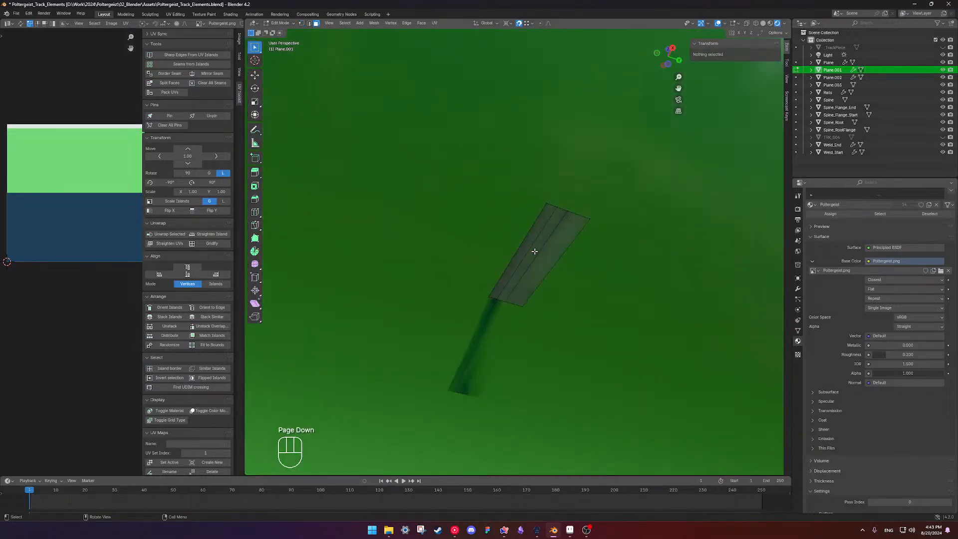
pyautogui.moveTo(531, 251); pyautogui.dragTo(548, 255)
pyautogui.press('x')
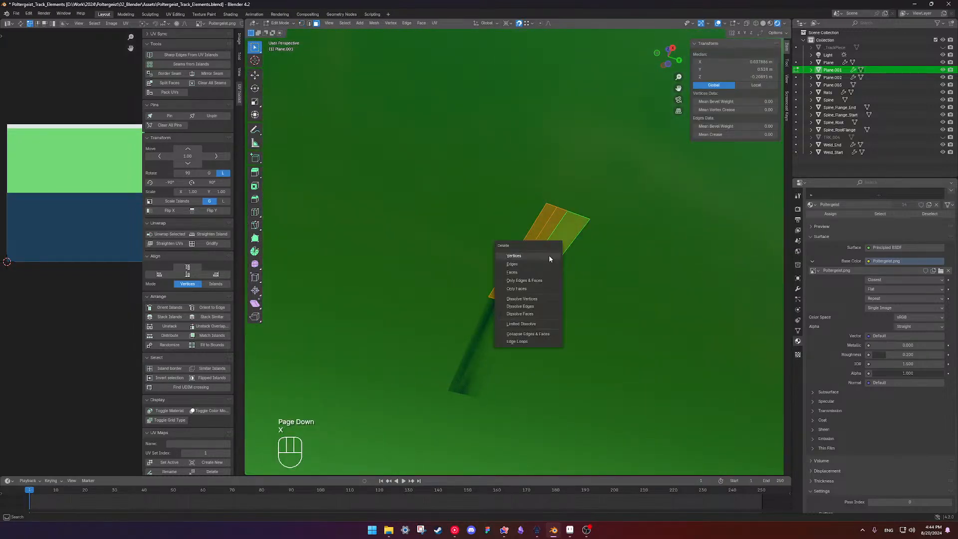
pyautogui.click(542, 272)
pyautogui.moveTo(553, 216); pyautogui.dragTo(534, 268, button='middle')
pyautogui.press('Tab')
pyautogui.press('Tab')
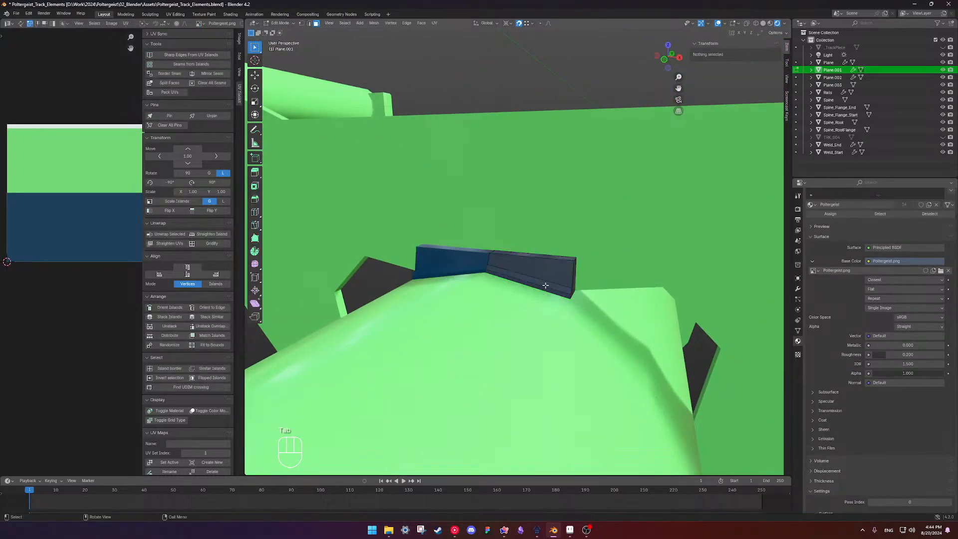
# Unwrap all of the block's faces with Project from View in front view and move the UVs along Y into the green area.
pyautogui.press('q')
pyautogui.press('KP_1')
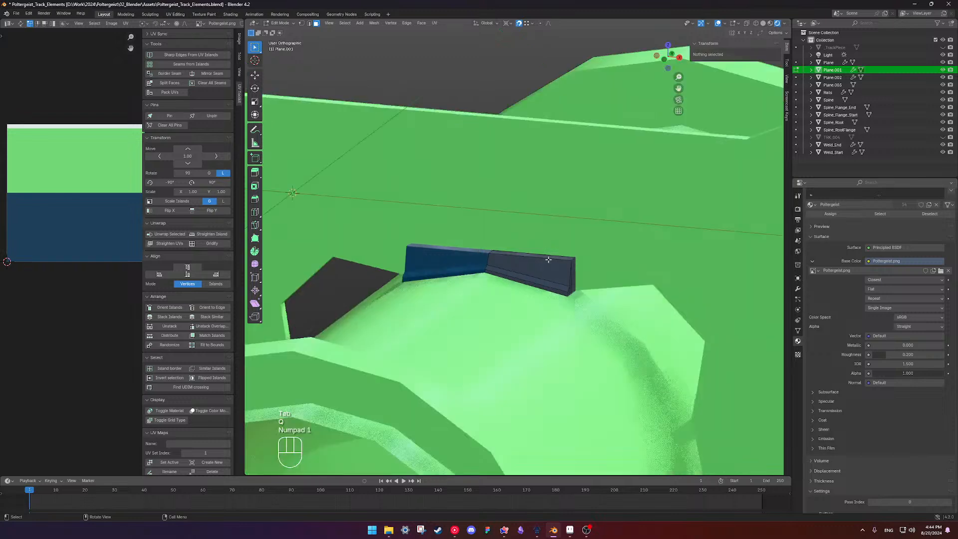
pyautogui.press('a')
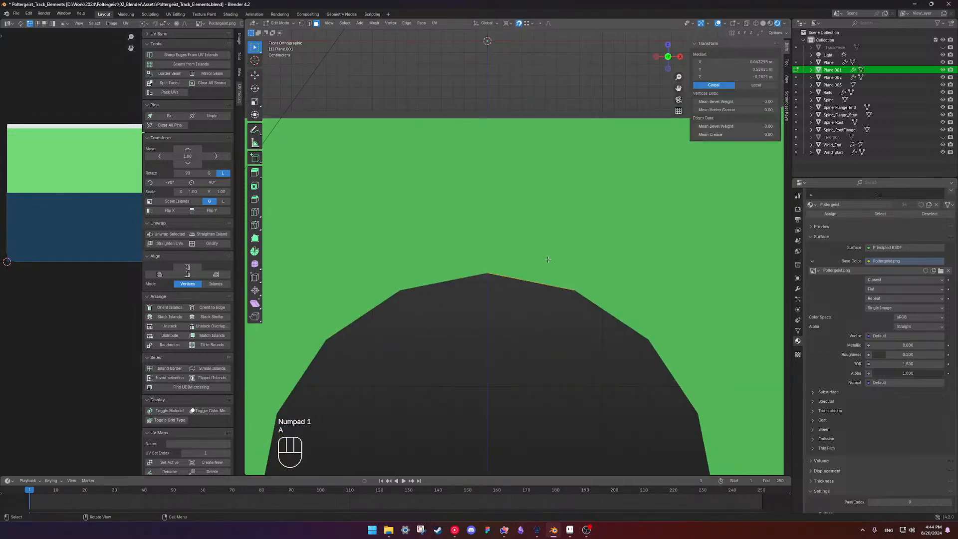
pyautogui.press('u')
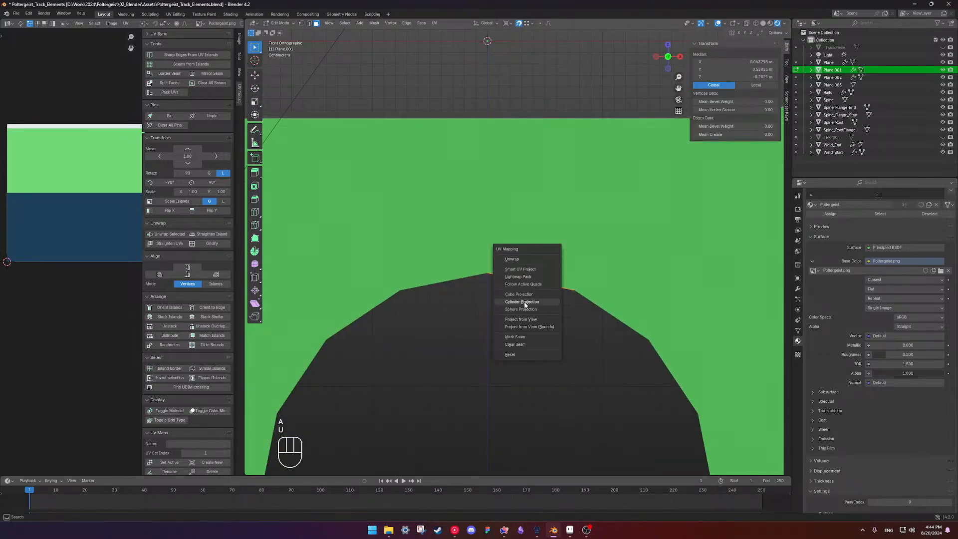
pyautogui.click(529, 319)
pyautogui.click(111, 234)
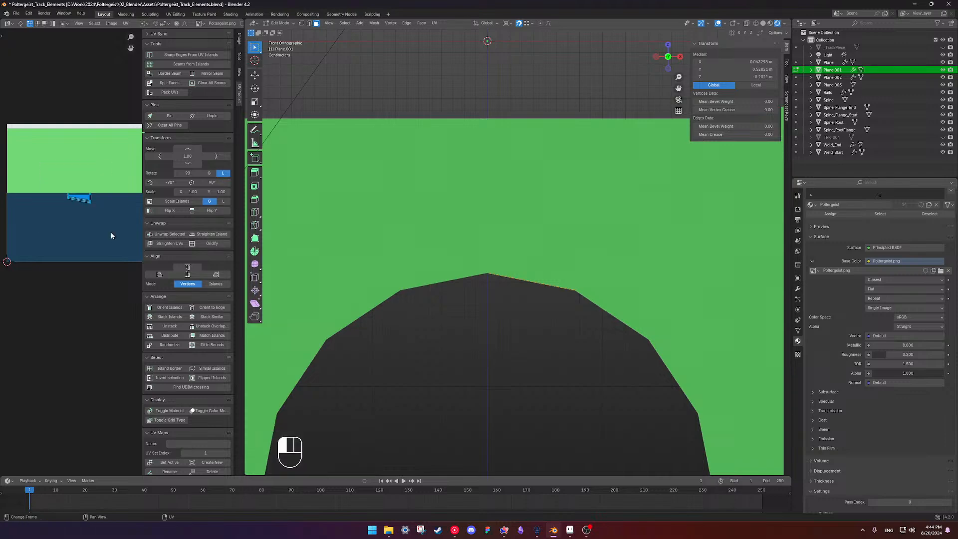
pyautogui.press('g')
pyautogui.press('y')
pyautogui.click(114, 221)
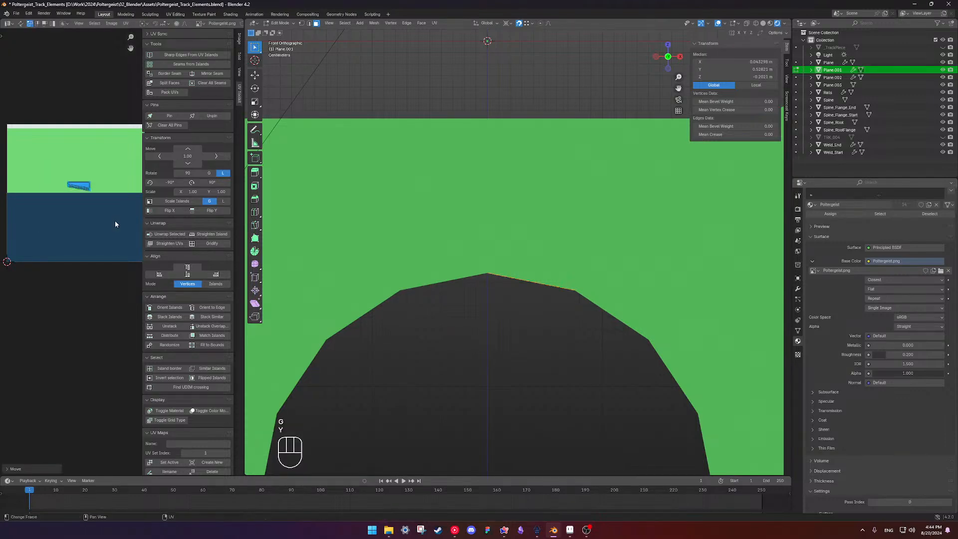
pyautogui.press('Tab')
pyautogui.moveTo(449, 269); pyautogui.dragTo(574, 267, button='middle')
pyautogui.scroll(-5, 463, 282)
pyautogui.click(573, 192)
# Select the wedge's front upper edge in vertex mode and edge-slide it towards the cross-tie plate with snapping off, narrowing the top face.
pyautogui.moveTo(572, 190); pyautogui.dragTo(526, 342, button='middle')
pyautogui.click(529, 331)
pyautogui.press('Tab')
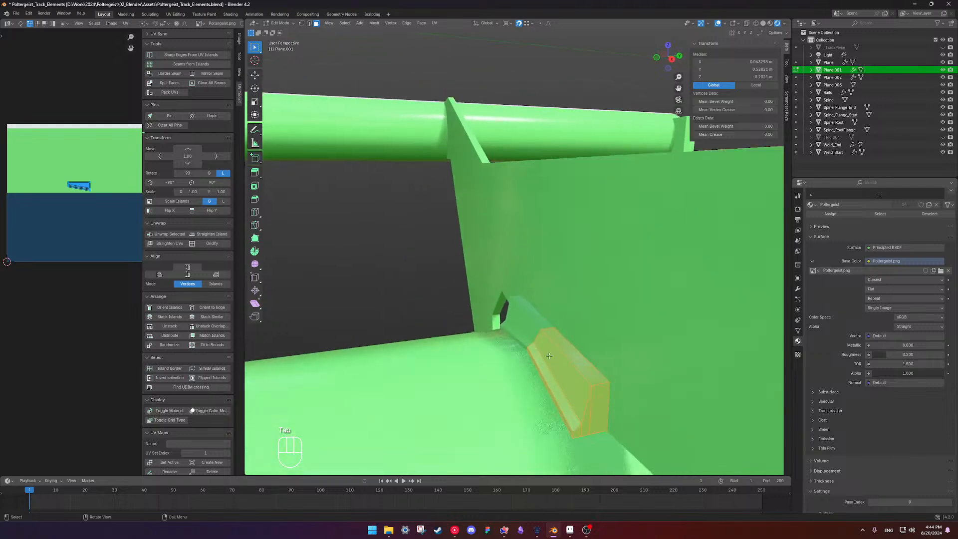
pyautogui.scroll(1, 549, 352)
pyautogui.click(569, 363)
pyautogui.press('Delete')
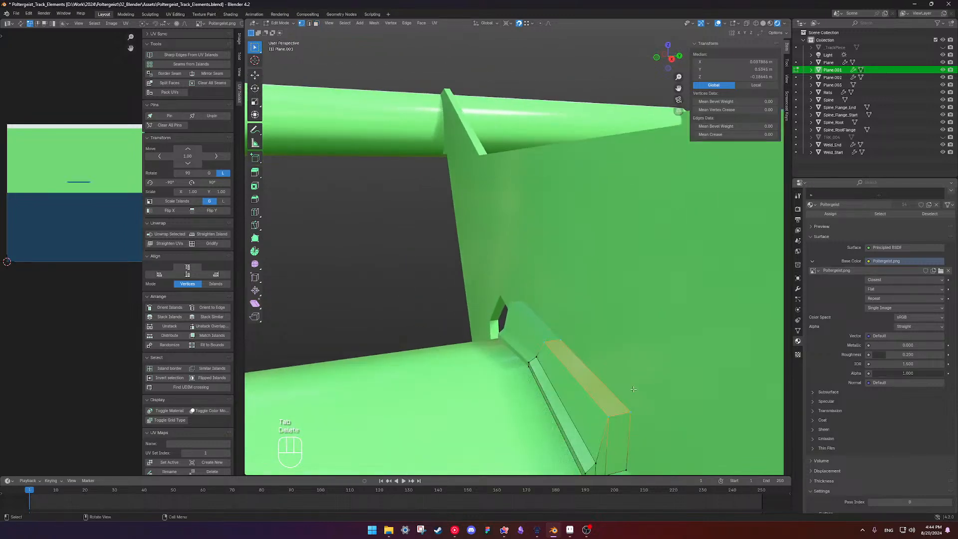
pyautogui.keyDown('shift'); pyautogui.click(608, 411); pyautogui.keyUp('shift')
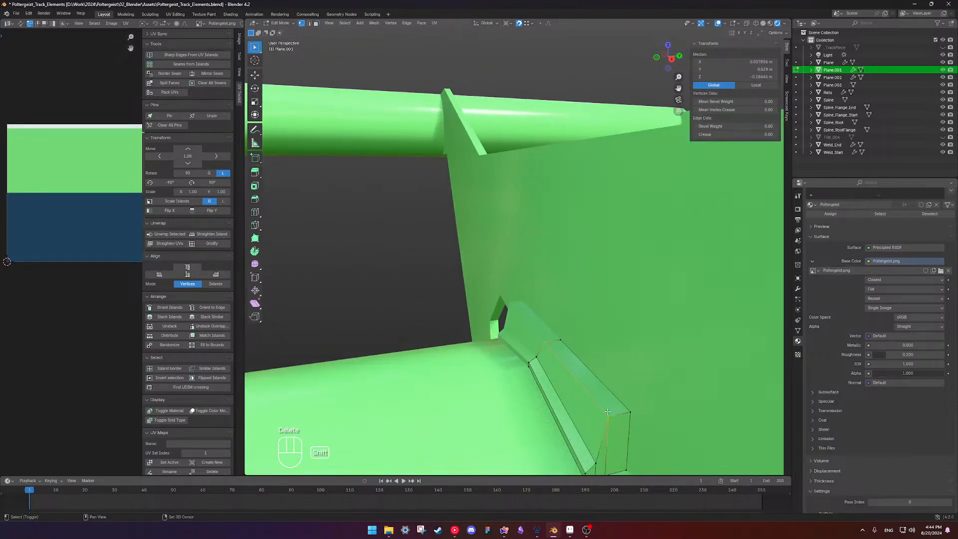
pyautogui.press('g')
pyautogui.press('g')
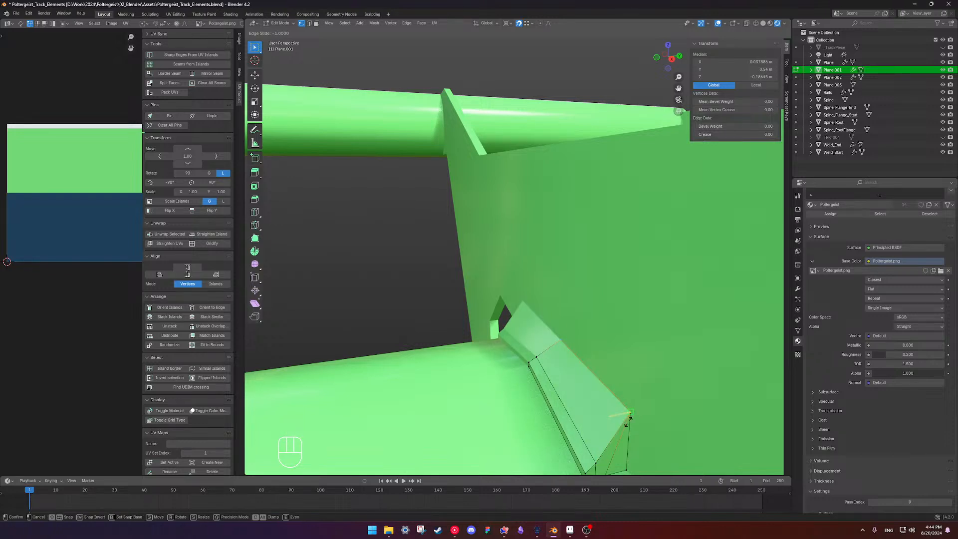
pyautogui.hotkey('shift', 'Tab')
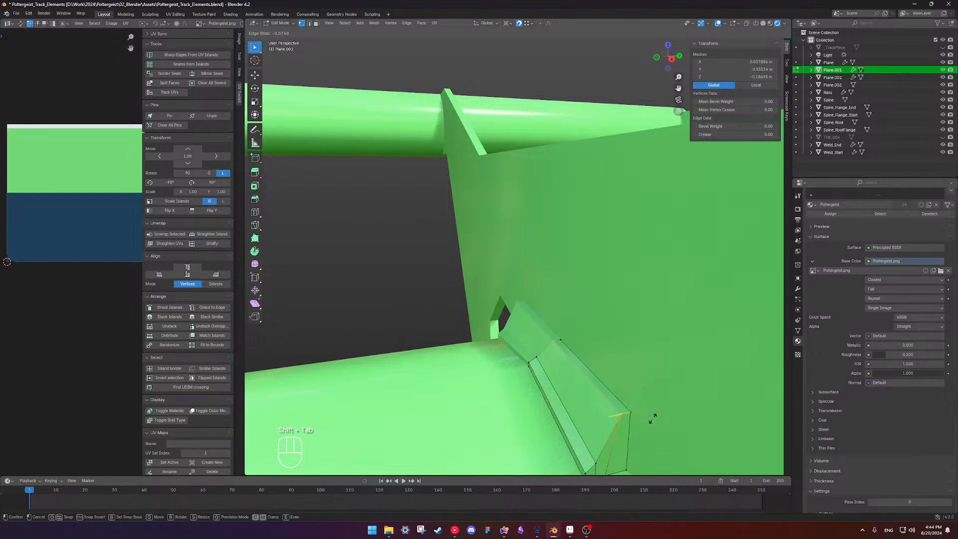
pyautogui.click(653, 418)
# Lower the wedge's outer top edge about 0.014 m along Z so the top slopes down with the spine.
pyautogui.moveTo(649, 415); pyautogui.dragTo(574, 304, button='middle')
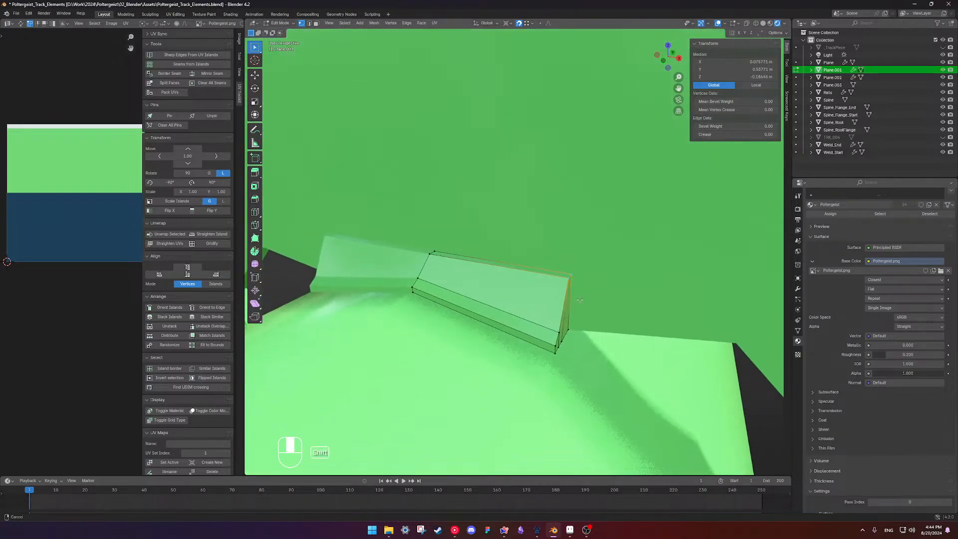
pyautogui.press('g')
pyautogui.press('z')
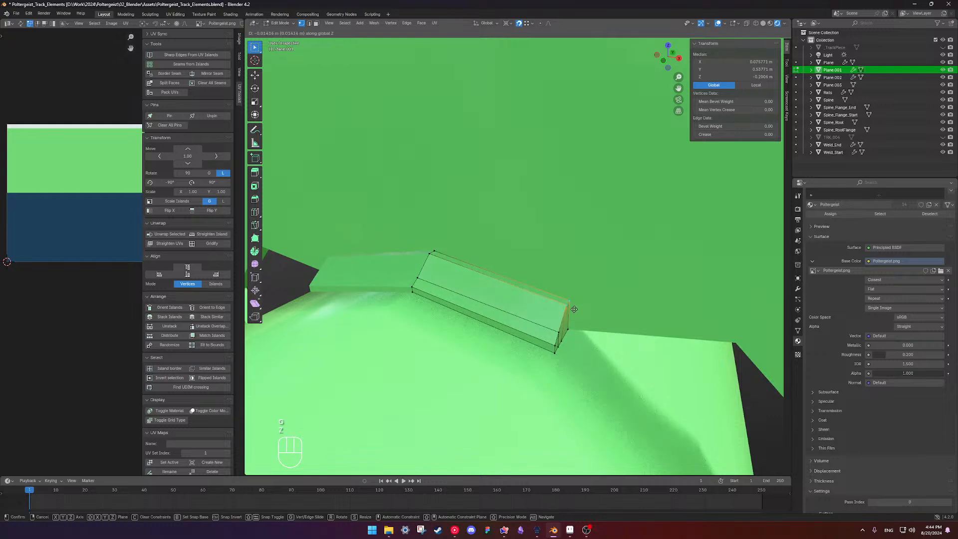
pyautogui.click(574, 310)
# Slide the outer vertex of the loop cut on the wedge's front down towards the spine and return to Object Mode.
pyautogui.moveTo(575, 310); pyautogui.dragTo(473, 233, button='middle')
pyautogui.click(538, 346)
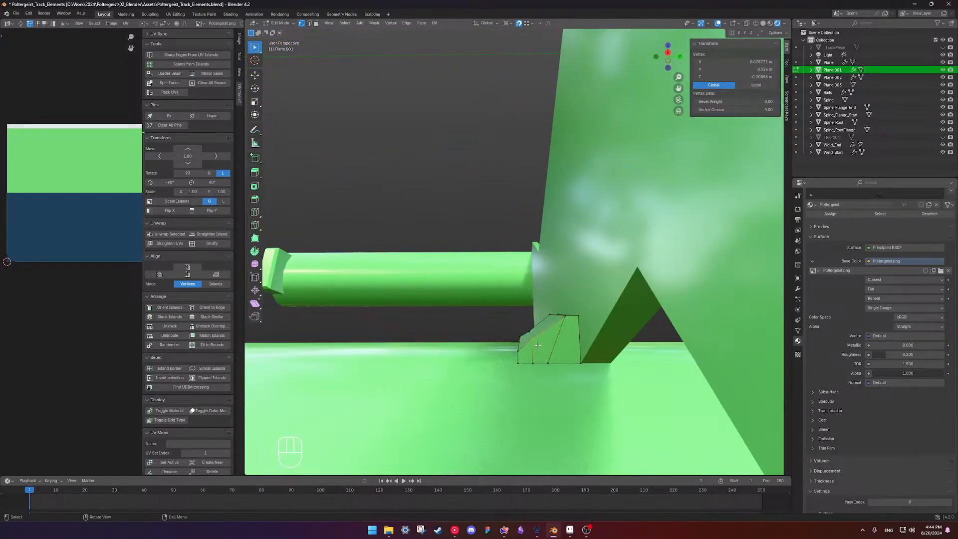
pyautogui.press('g')
pyautogui.press('g')
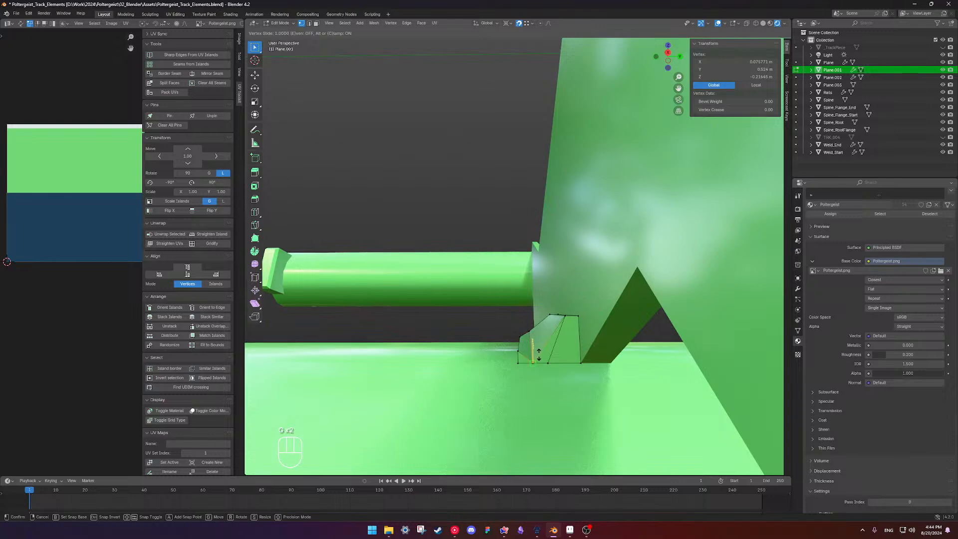
pyautogui.click(539, 350)
pyautogui.moveTo(539, 350); pyautogui.dragTo(711, 382, button='middle')
pyautogui.press('Tab')
# Reopen the wedge for editing, select its outline edges in edge mode and mark them sharp.
pyautogui.scroll(-5, 586, 294)
pyautogui.moveTo(586, 294); pyautogui.dragTo(659, 255, button='middle')
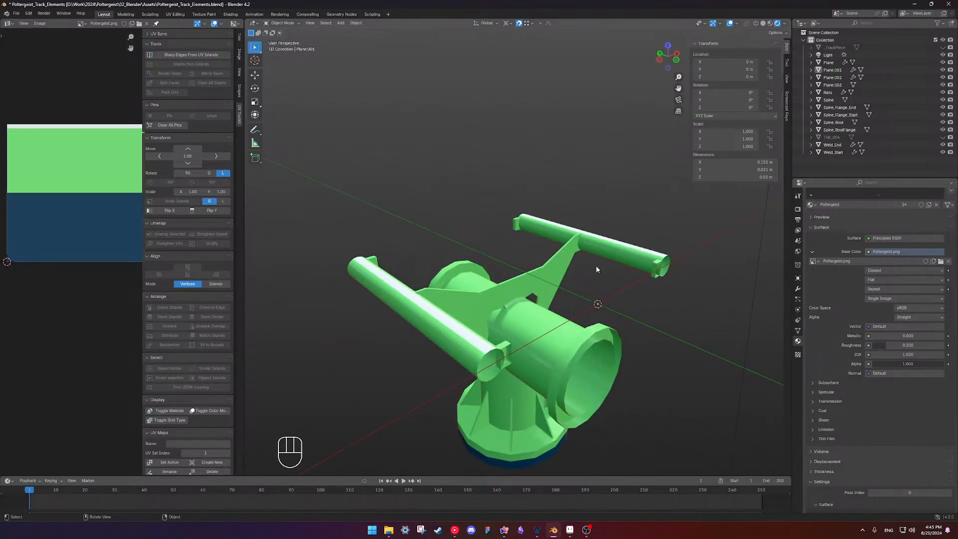
pyautogui.moveTo(597, 269); pyautogui.dragTo(519, 284, button='middle')
pyautogui.scroll(5, 518, 283)
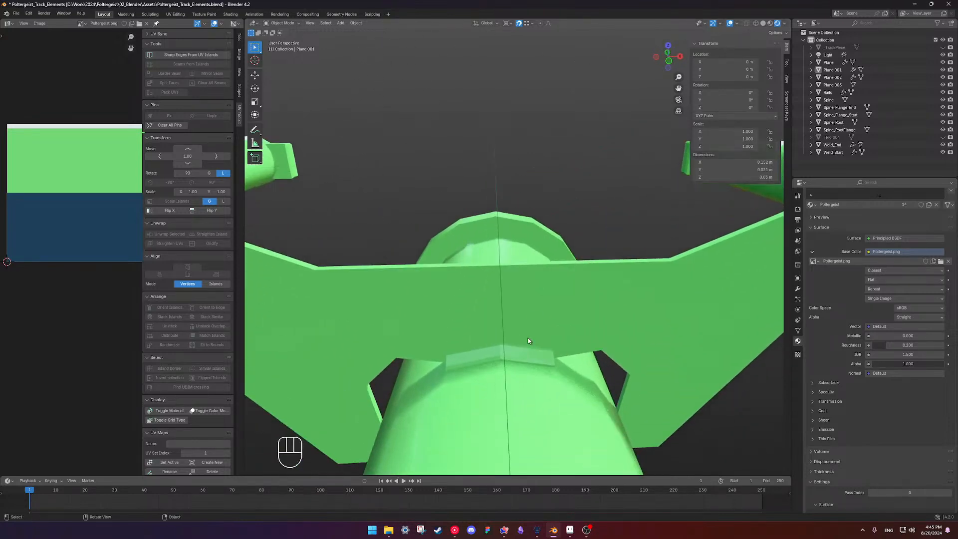
pyautogui.click(536, 355)
pyautogui.scroll(5, 536, 358)
pyautogui.click(528, 314)
pyautogui.press('Tab')
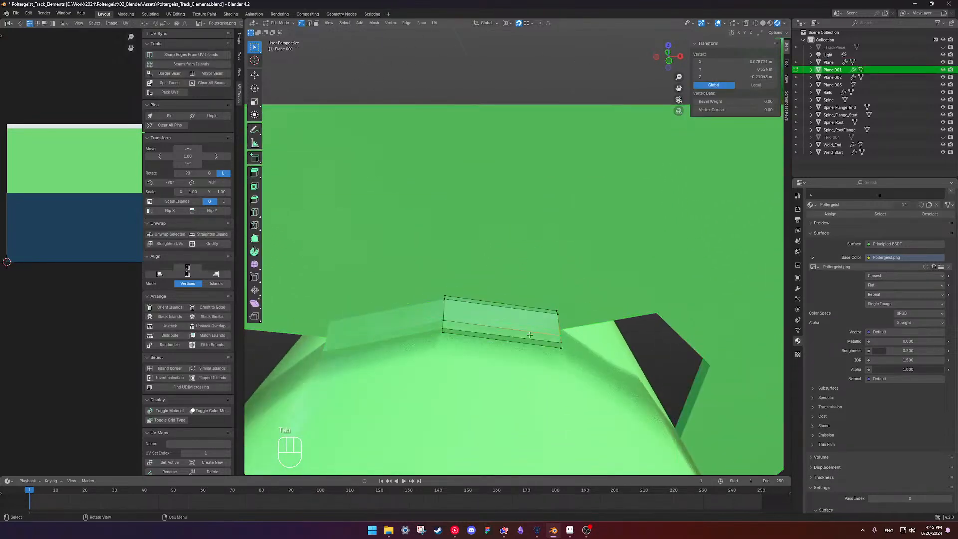
pyautogui.moveTo(528, 314); pyautogui.dragTo(507, 349, button='middle')
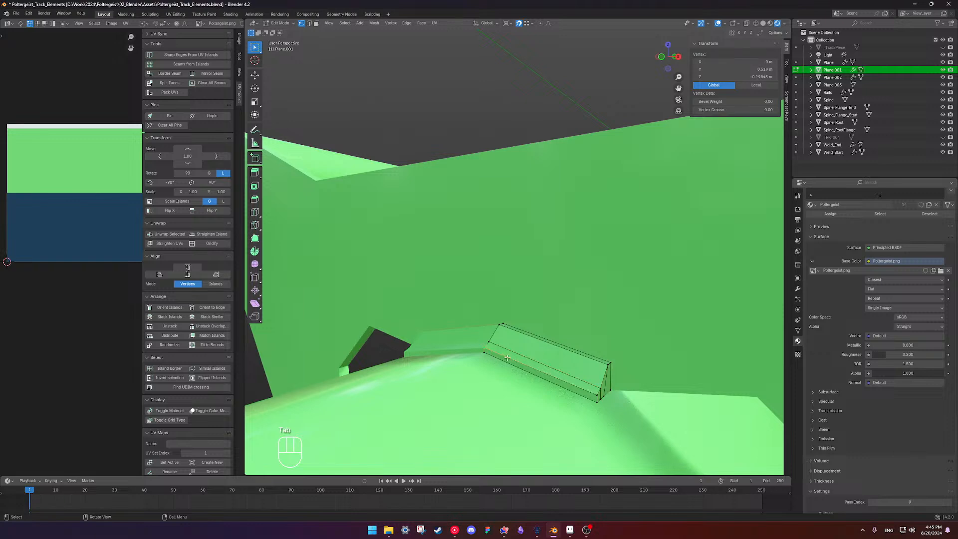
pyautogui.press('End')
pyautogui.click(576, 381)
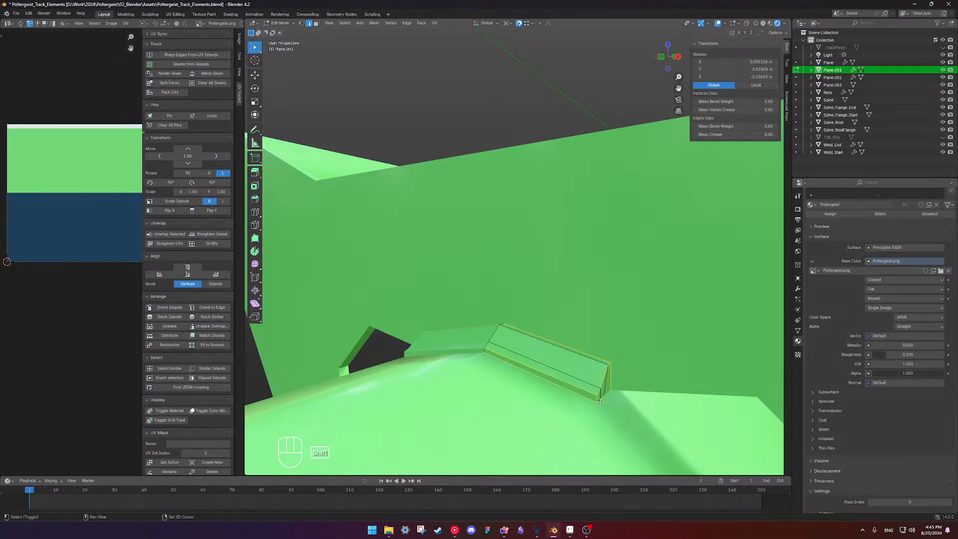
pyautogui.hotkey('ctrl', 'e')
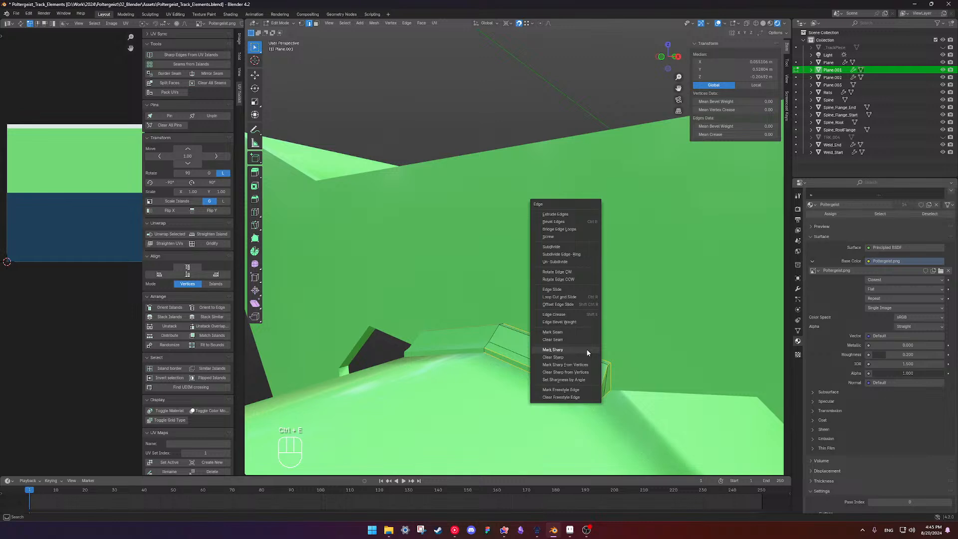
# Mark the selected edges of the small weld strip as sharp and shade the strip smooth.
pyautogui.click(587, 352)
pyautogui.press('Tab')
pyautogui.rightClick(561, 345)
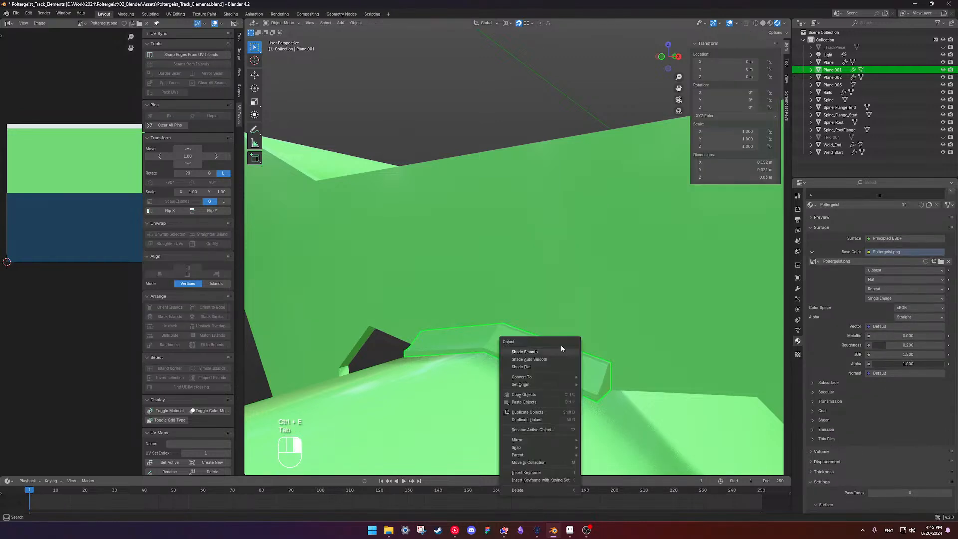
pyautogui.click(558, 351)
pyautogui.moveTo(559, 352); pyautogui.dragTo(588, 284, button='middle')
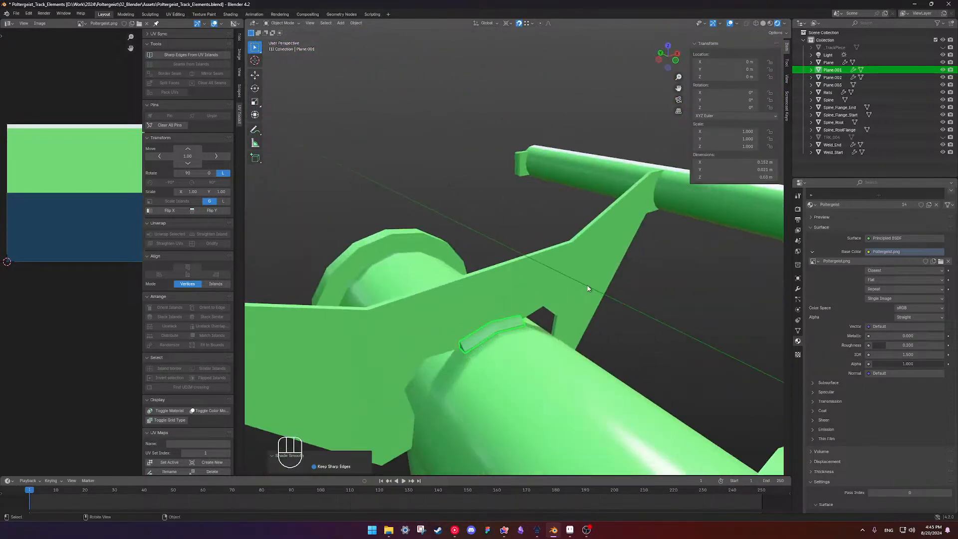
pyautogui.moveTo(485, 214); pyautogui.dragTo(549, 339, button='middle')
pyautogui.scroll(6, 507, 255)
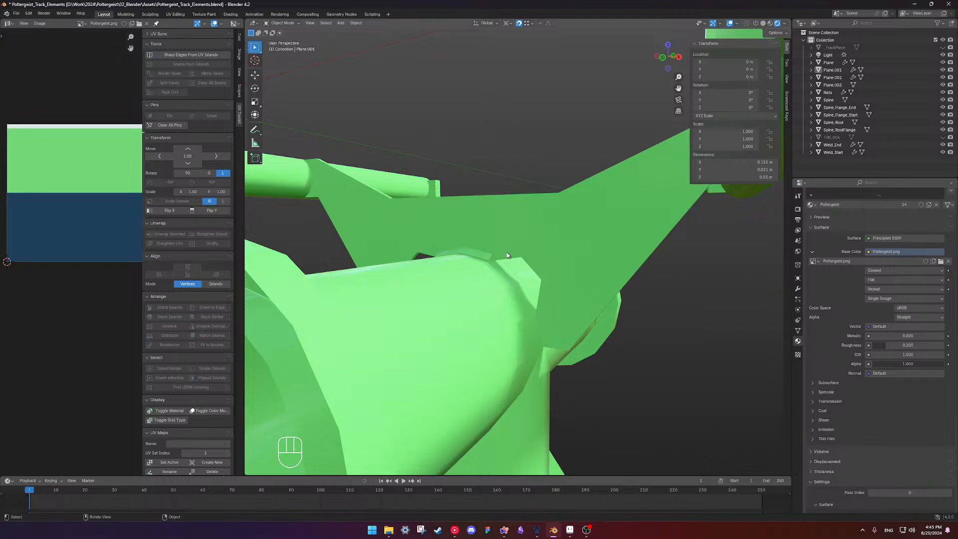
# In wireframe view, snap the 3D cursor to the midpoint of the cross-tie plate's lower centre edge.
pyautogui.moveTo(457, 253); pyautogui.dragTo(544, 285, button='middle')
pyautogui.click(476, 255)
pyautogui.press('Tab')
pyautogui.scroll(-4, 485, 208)
pyautogui.press('Tab')
pyautogui.click(579, 269)
pyautogui.press('Tab')
pyautogui.press('a')
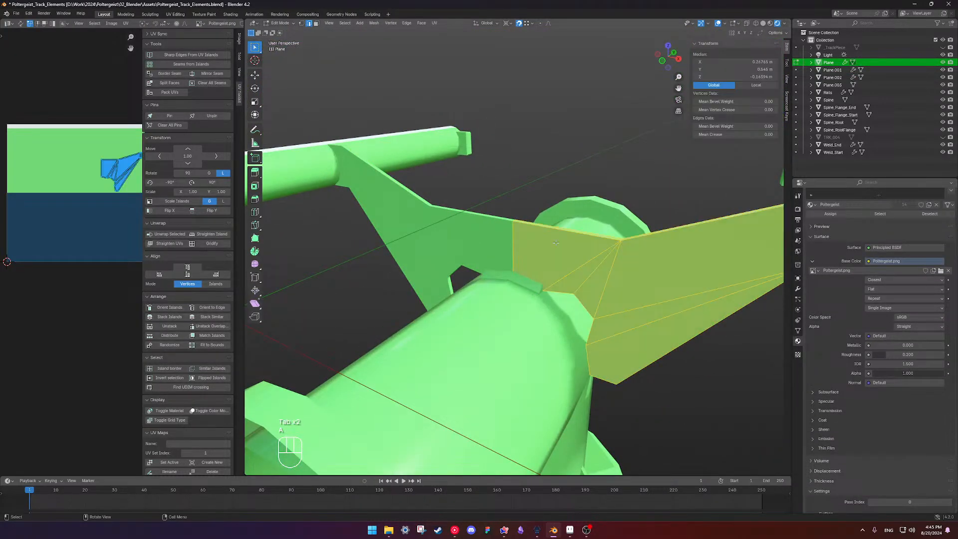
pyautogui.moveTo(535, 237); pyautogui.dragTo(521, 245, button='middle')
pyautogui.hotkey('shift', 'z')
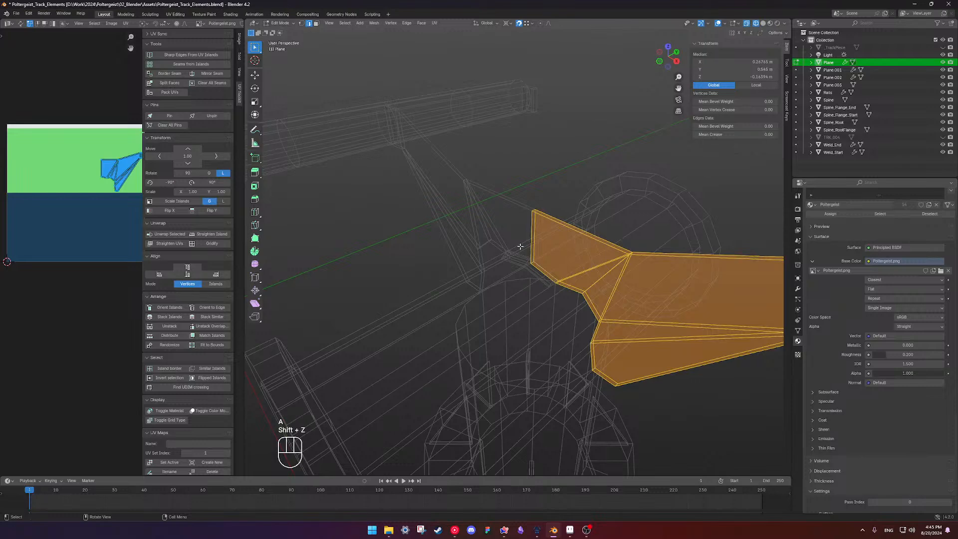
pyautogui.press('Delete')
pyautogui.click(521, 260)
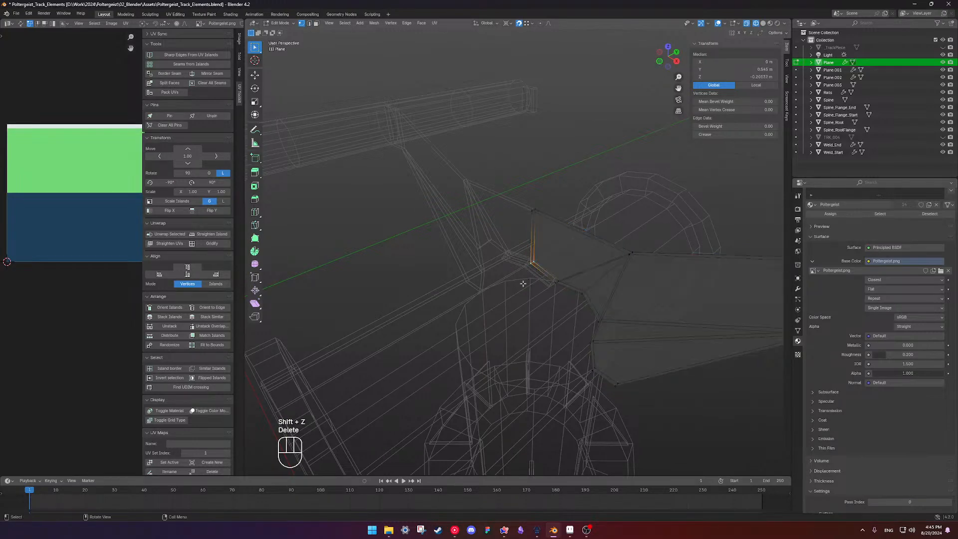
pyautogui.press('Tab')
# Select the entire weld strip mesh in Edit Mode and duplicate it in place.
pyautogui.click(537, 287)
pyautogui.press('Tab')
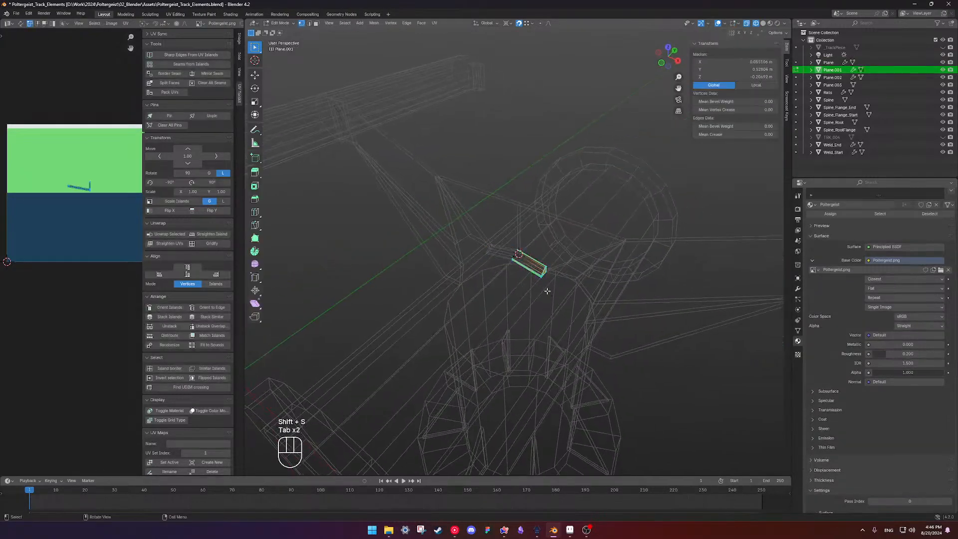
pyautogui.press('Tab')
pyautogui.moveTo(546, 293); pyautogui.dragTo(504, 270, button='middle')
pyautogui.press('Tab')
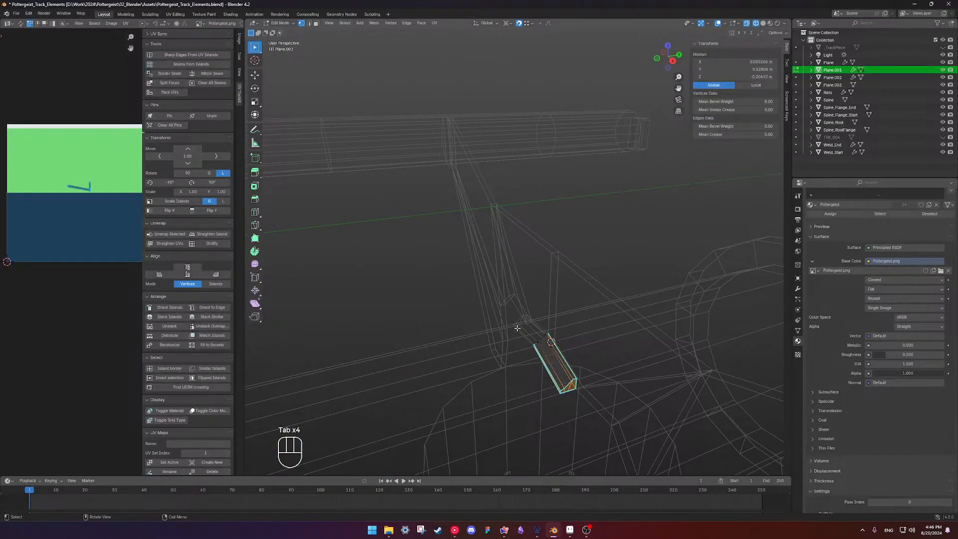
pyautogui.moveTo(510, 338); pyautogui.dragTo(610, 412)
pyautogui.moveTo(608, 297); pyautogui.dragTo(516, 295, button='middle')
pyautogui.hotkey('shift', 'd')
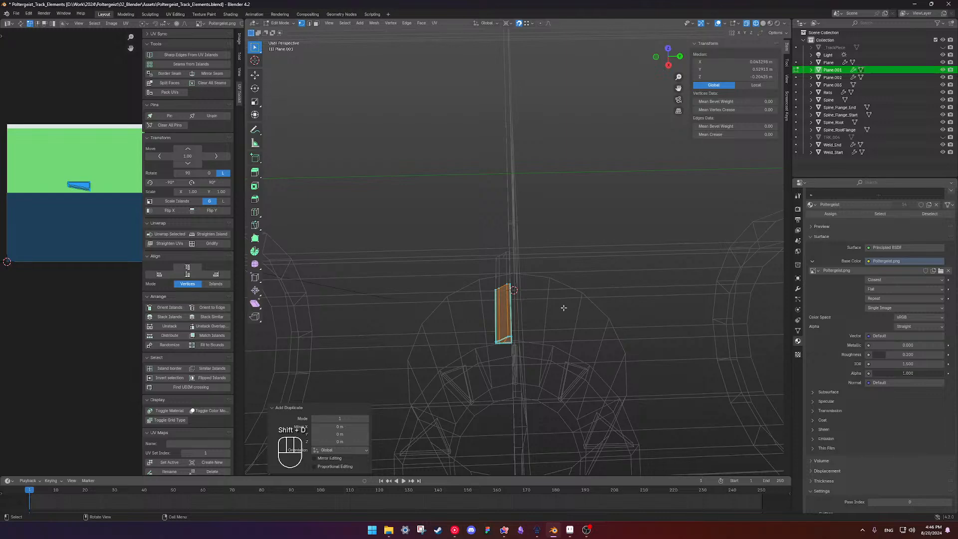
pyautogui.write('sz180')
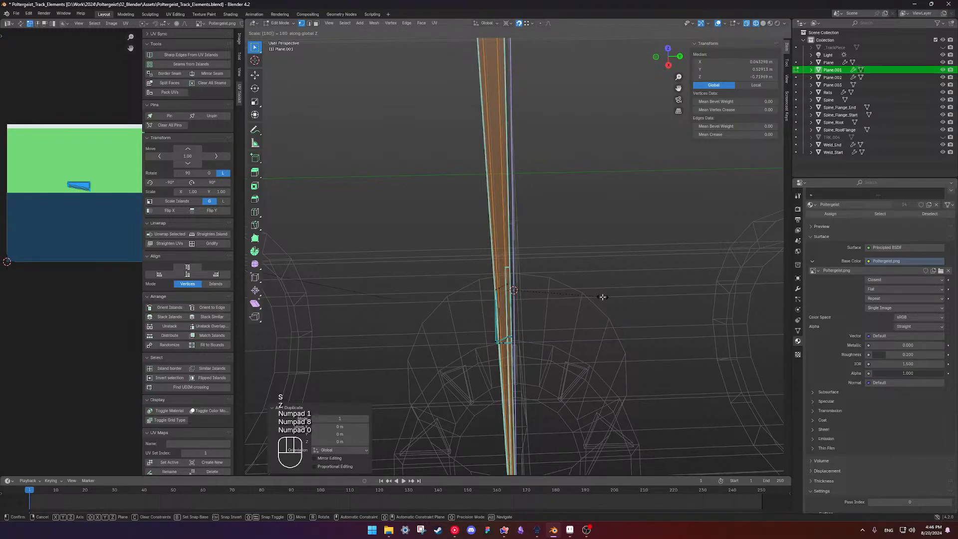
pyautogui.rightClick(603, 297)
pyautogui.moveTo(532, 317)
pyautogui.mouseDown(button='middle')
pyautogui.moveTo(577, 298)
pyautogui.moveTo(522, 316)
pyautogui.mouseUp(button='middle')
pyautogui.press('g')
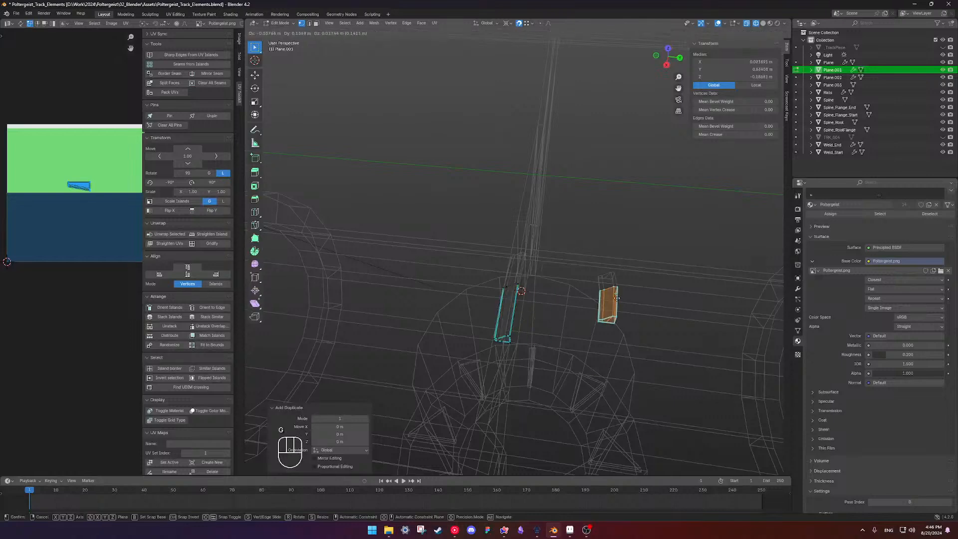
pyautogui.click(576, 323)
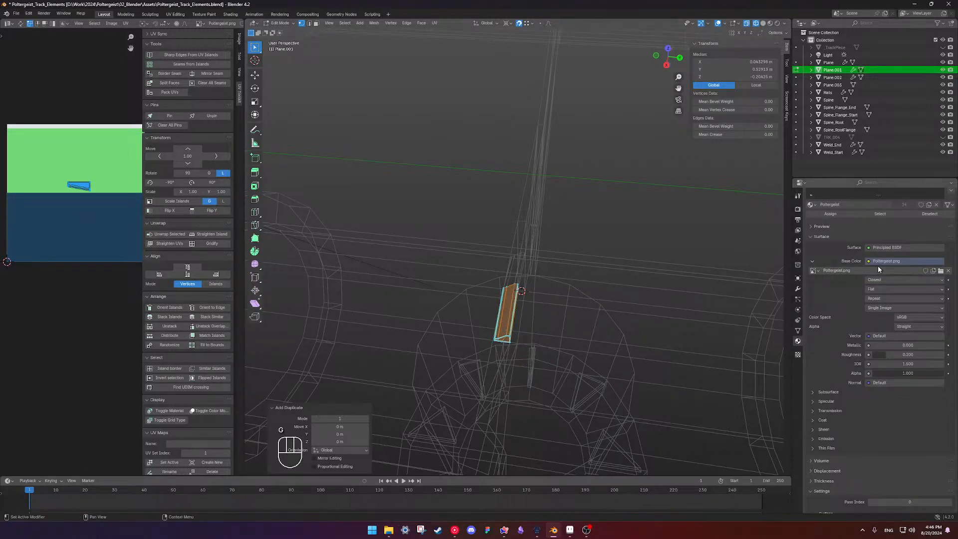
# Mirror the duplicated strip along the global Y axis to the plate's opposite side and return to solid view in Object Mode.
pyautogui.click(797, 290)
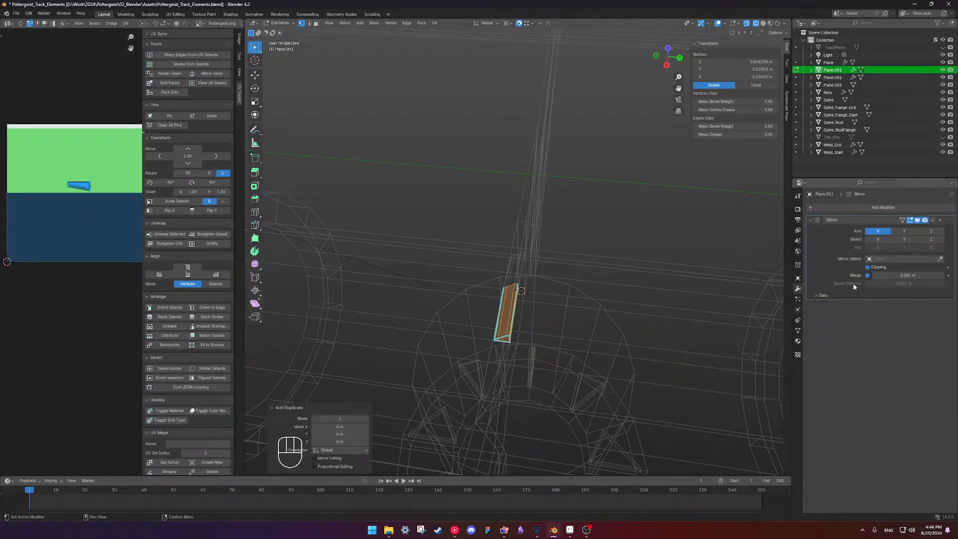
pyautogui.rightClick(536, 335)
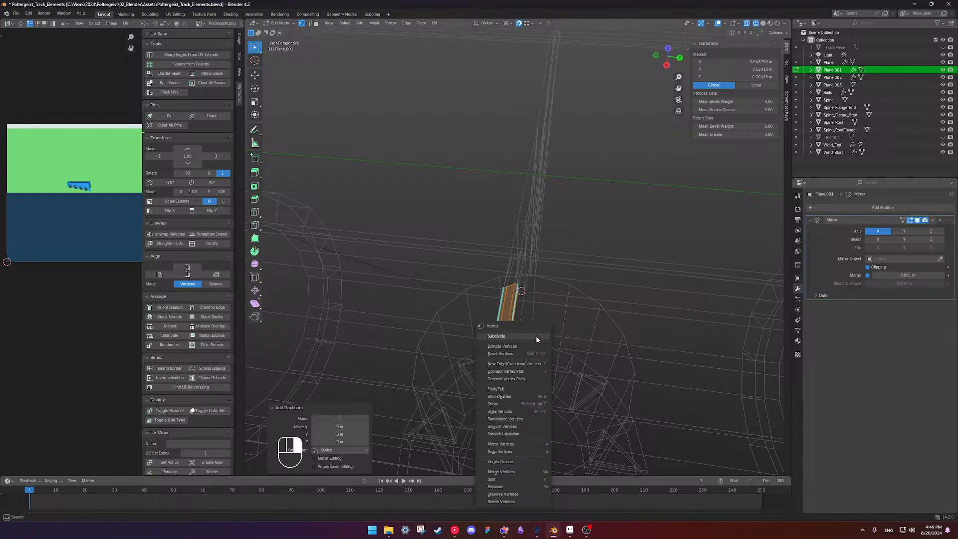
pyautogui.moveTo(520, 451)
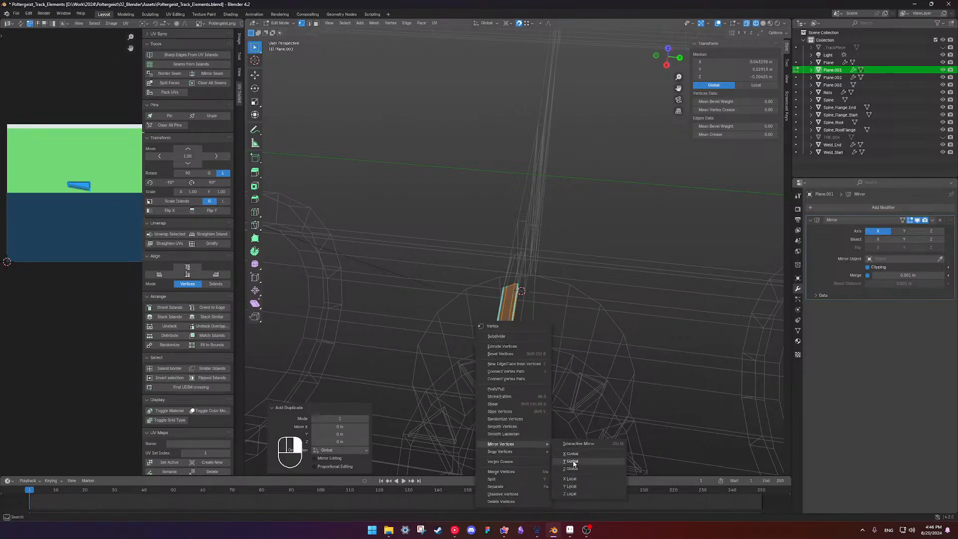
pyautogui.click(573, 463)
pyautogui.moveTo(564, 359)
pyautogui.mouseDown(button='middle')
pyautogui.moveTo(559, 332)
pyautogui.moveTo(713, 339)
pyautogui.moveTo(555, 230)
pyautogui.moveTo(654, 235)
pyautogui.moveTo(751, 255)
pyautogui.moveTo(585, 262)
pyautogui.moveTo(584, 273)
pyautogui.moveTo(643, 297)
pyautogui.moveTo(505, 302)
pyautogui.mouseUp(button='middle')
pyautogui.hotkey('shift', 'z')
pyautogui.press('Tab')
# Switch to the browser to compare the plate-to-spine joints with the Poltergeist on-ride video, and return to Blender.
pyautogui.hotkey('alt', 'Tab')
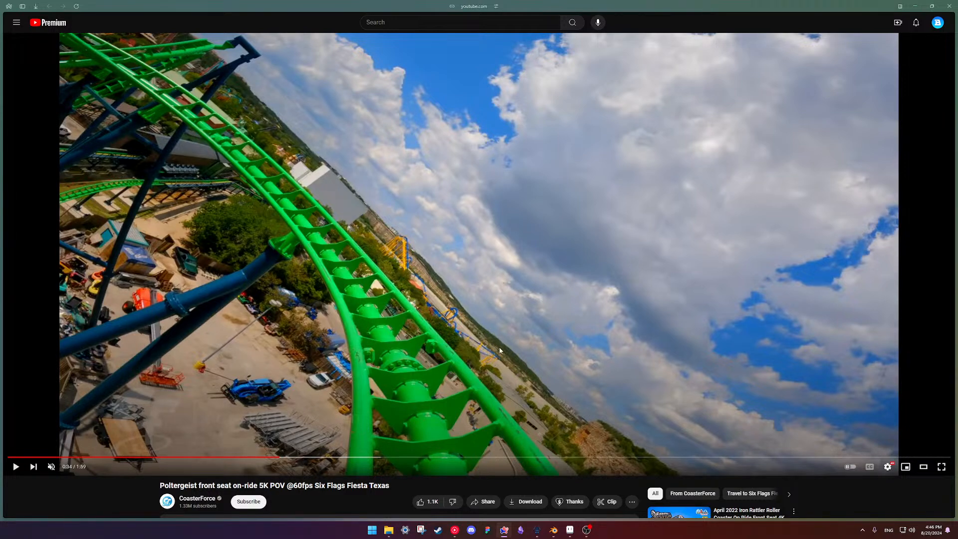
pyautogui.hotkey('alt', 'Tab')
pyautogui.moveTo(410, 348); pyautogui.dragTo(539, 305, button='middle')
# Edit the weld strip and dissolve the lengthwise edge just above its lower border on the spine.
pyautogui.scroll(3, 503, 337)
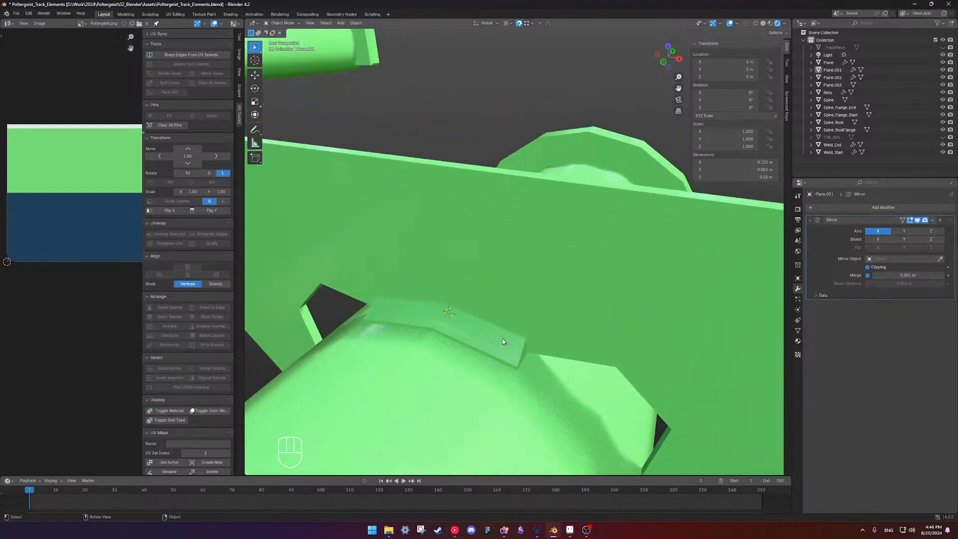
pyautogui.moveTo(503, 338)
pyautogui.mouseDown(button='middle')
pyautogui.moveTo(539, 420)
pyautogui.moveTo(517, 327)
pyautogui.mouseUp(button='middle')
pyautogui.press('Tab')
pyautogui.keyDown('shift'); pyautogui.moveTo(516, 327); pyautogui.dragTo(495, 214, button='middle'); pyautogui.keyUp('shift')
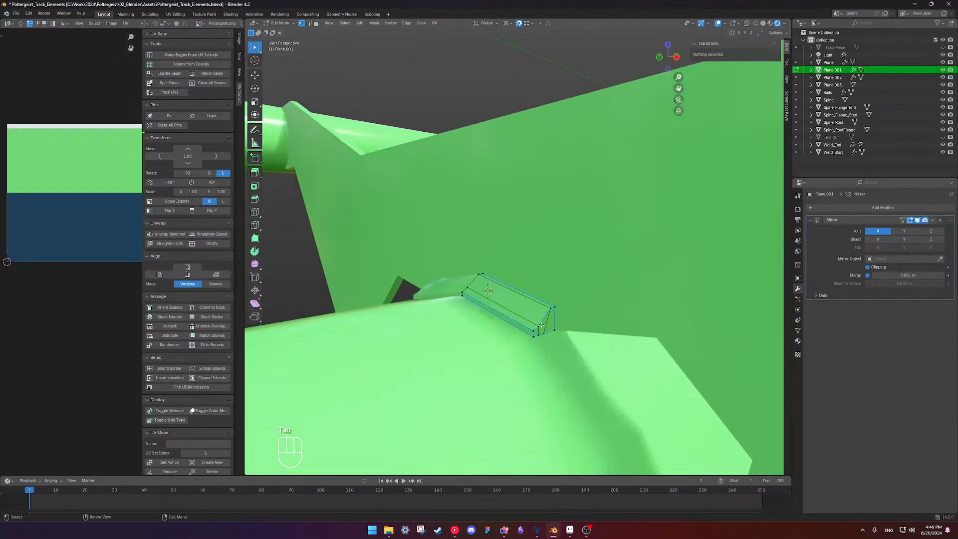
pyautogui.scroll(2, 536, 334)
pyautogui.click(542, 370)
pyautogui.keyDown('shift'); pyautogui.click(445, 308); pyautogui.keyUp('shift')
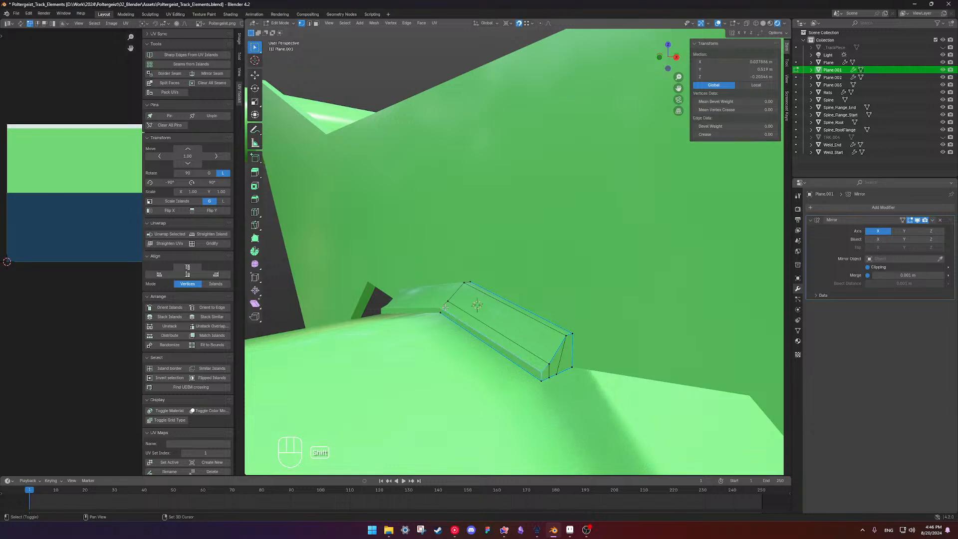
pyautogui.press('x')
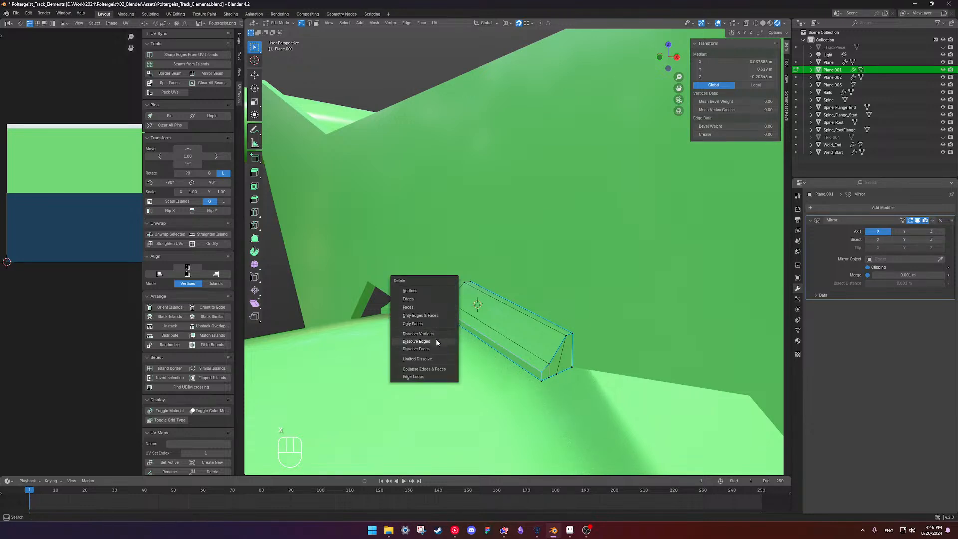
pyautogui.click(436, 338)
# Dissolve the weld strip's upper lengthwise edge next to the plate.
pyautogui.click(562, 336)
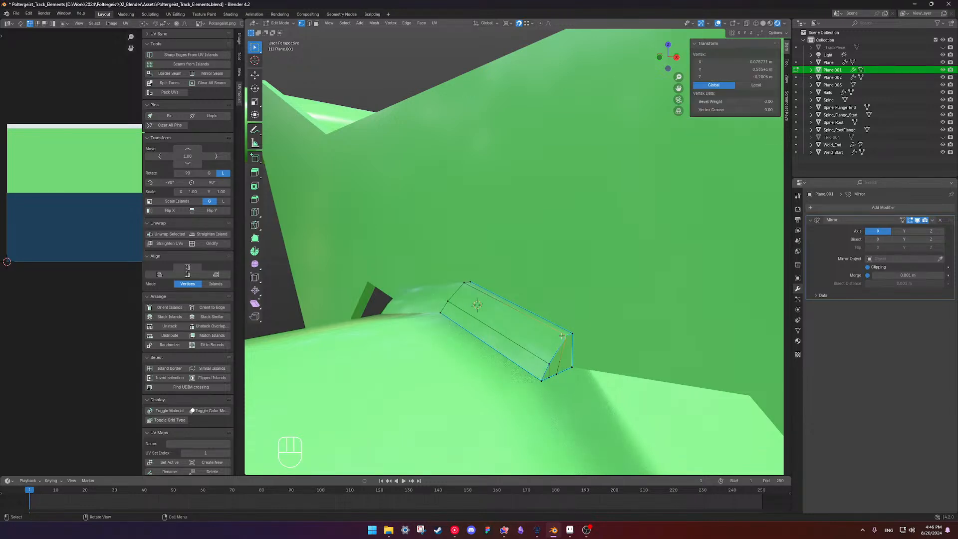
pyautogui.keyDown('shift'); pyautogui.click(461, 288); pyautogui.keyUp('shift')
pyautogui.press('x')
pyautogui.click(462, 286)
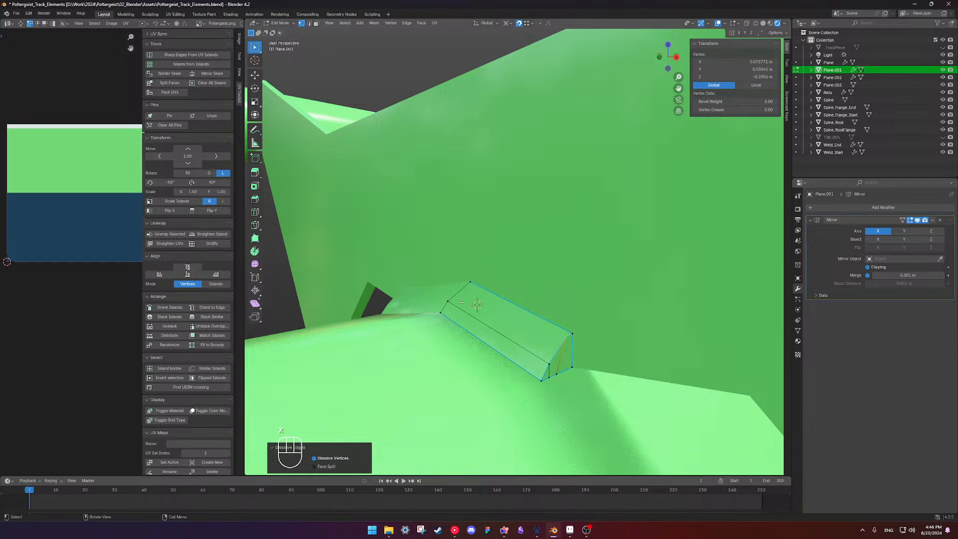
# Dissolve the two leftover vertices on the weld strip's end face, one near the upper corner and one on the lower border.
pyautogui.click(448, 300)
pyautogui.click(548, 365)
pyautogui.moveTo(548, 365); pyautogui.dragTo(639, 375, button='middle')
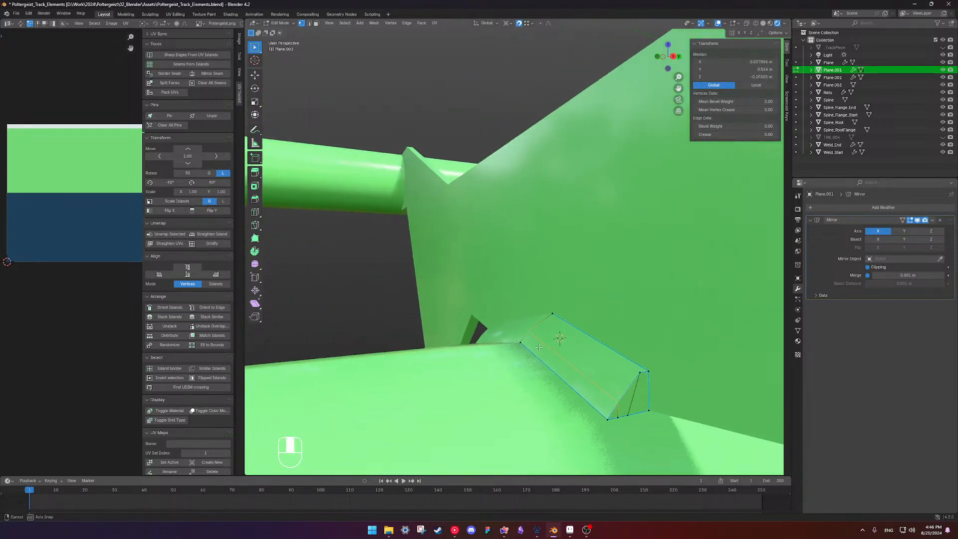
pyautogui.press('x')
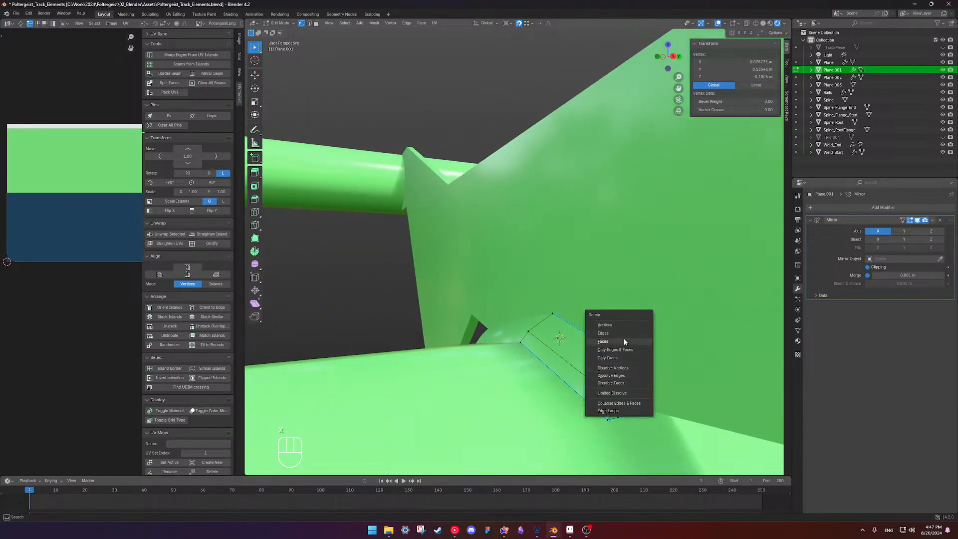
pyautogui.click(627, 370)
pyautogui.moveTo(627, 373); pyautogui.dragTo(605, 396, button='middle')
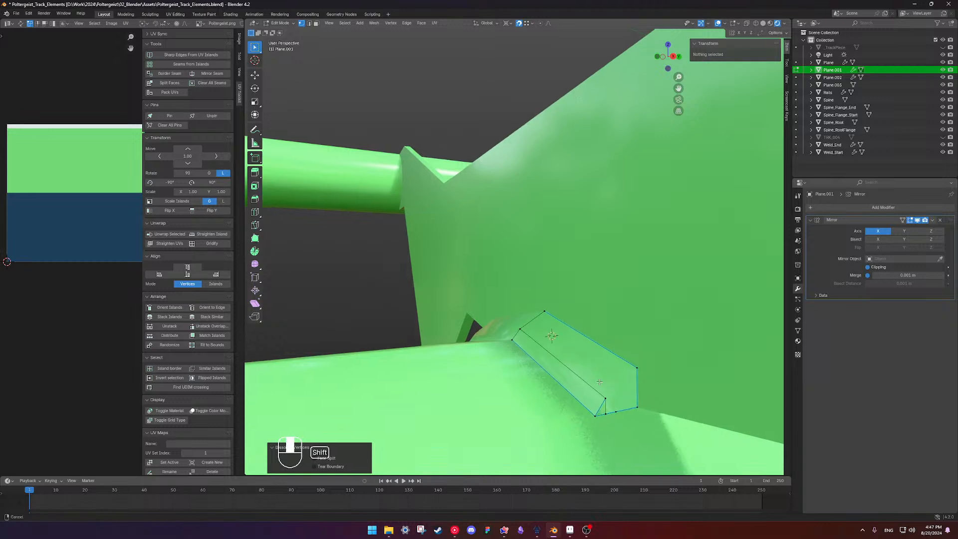
pyautogui.click(617, 410)
pyautogui.press('x')
pyautogui.click(617, 409)
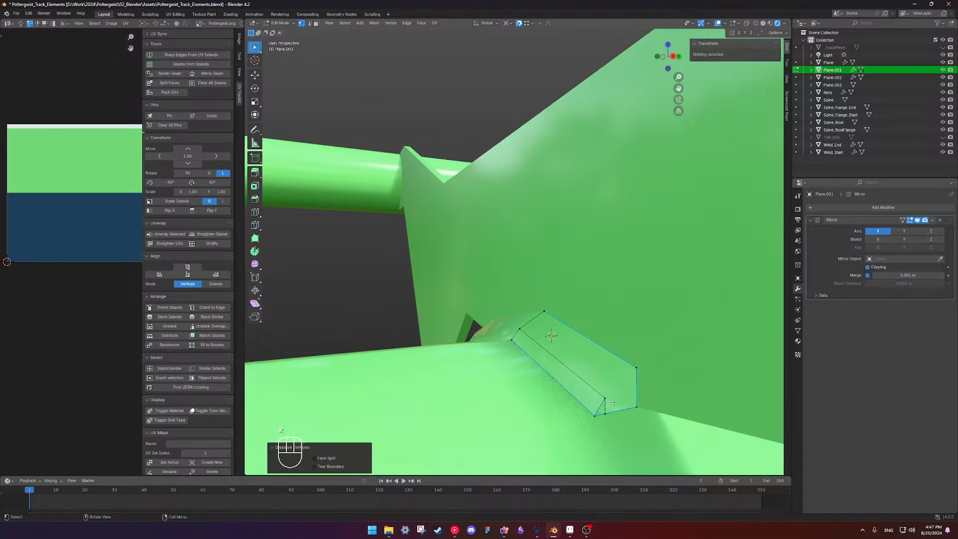
# Connect the end face's upper corner to the strip's middle vertex and mark the new edge sharp.
pyautogui.click(633, 377)
pyautogui.press('j')
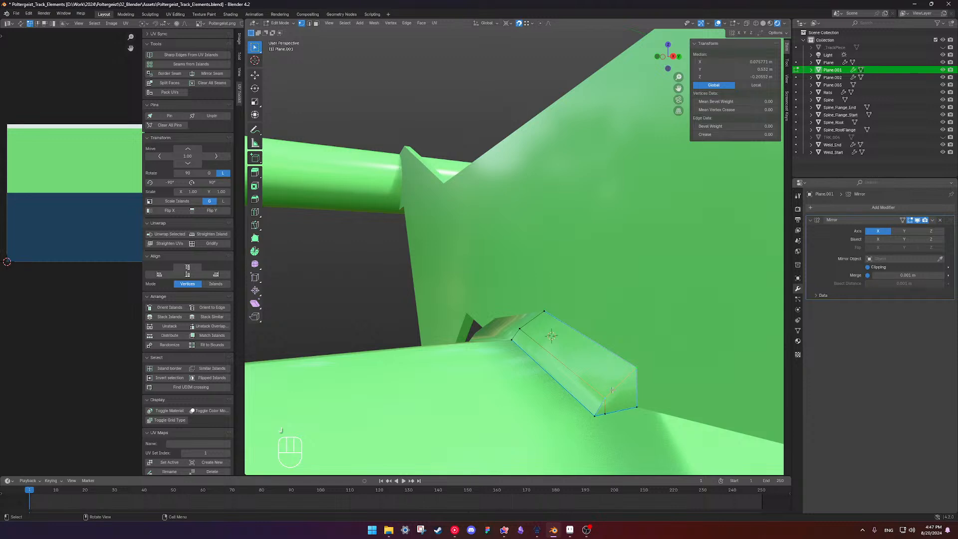
pyautogui.hotkey('ctrl', 'e')
pyautogui.click(578, 390)
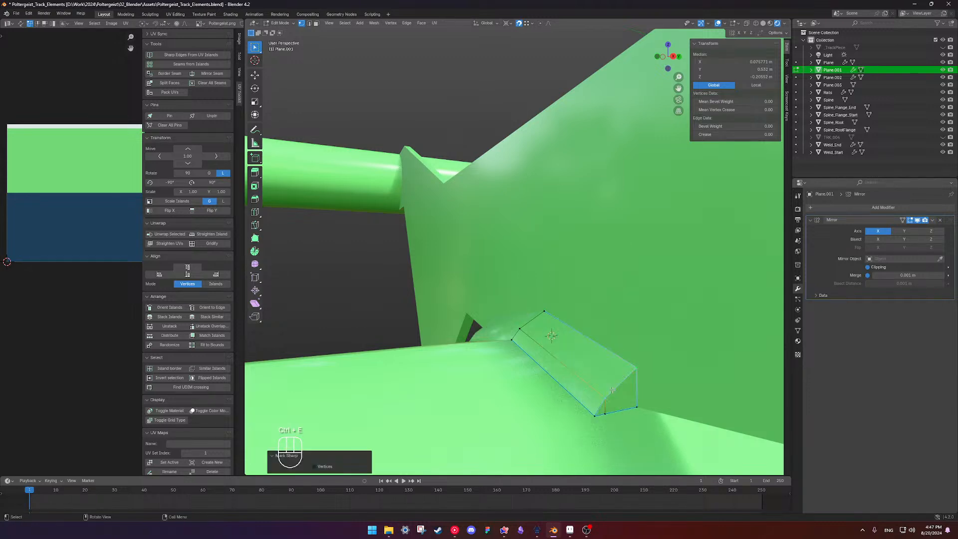
# Select the strip's middle crease with its end edge and slide it toward the plate.
pyautogui.click(604, 410)
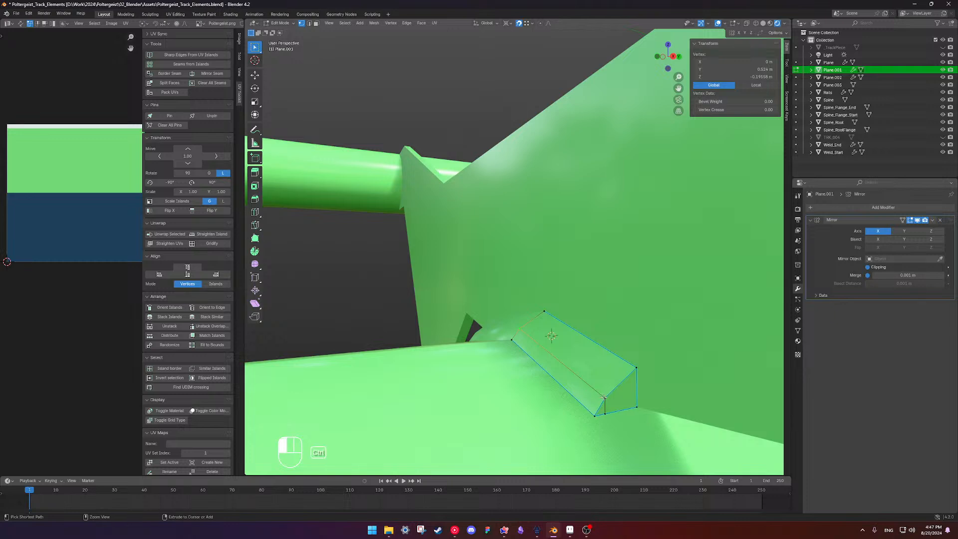
pyautogui.keyDown('ctrl'); pyautogui.click(604, 397); pyautogui.keyUp('ctrl')
pyautogui.moveTo(610, 406); pyautogui.dragTo(457, 400, button='middle')
pyautogui.press('g')
pyautogui.press('g')
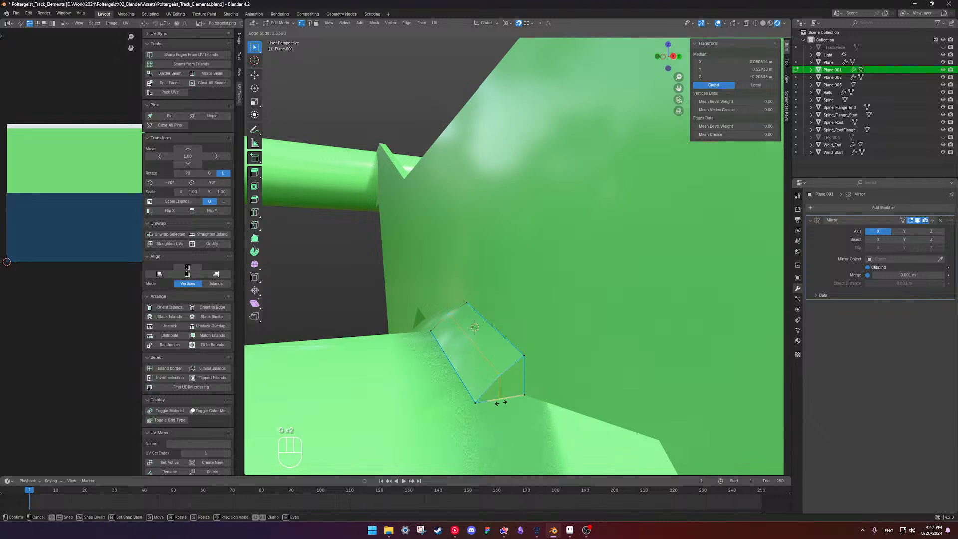
pyautogui.click(500, 402)
# Lower only the strip's lengthwise crease edge by about 0.005 m along the global Z axis.
pyautogui.keyDown('ctrl'); pyautogui.click(465, 332); pyautogui.keyUp('ctrl')
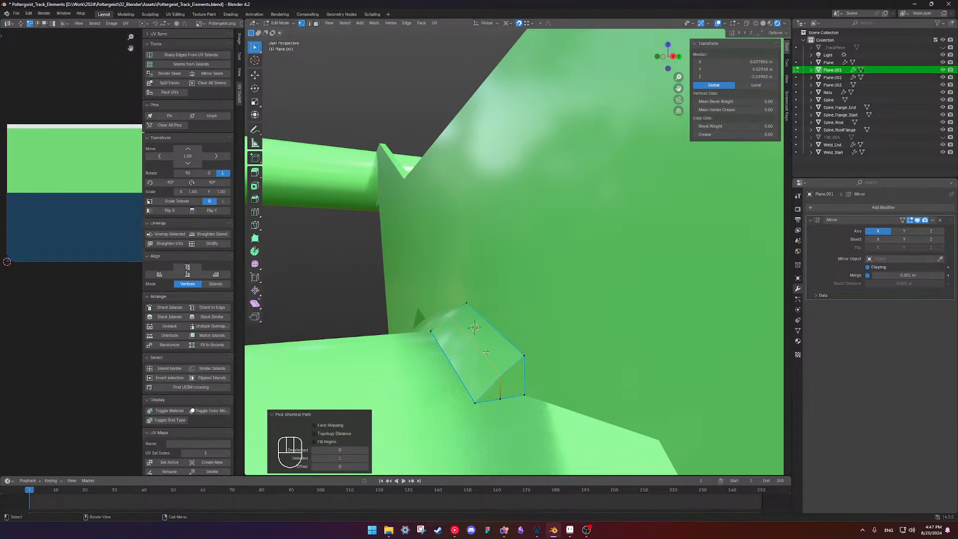
pyautogui.press('g')
pyautogui.press('z')
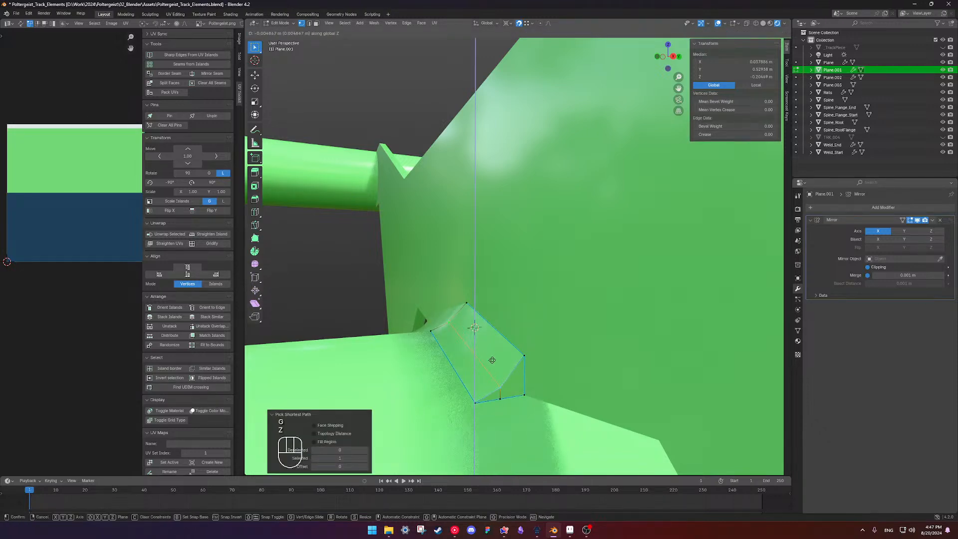
pyautogui.click(492, 360)
# Include the end edge in the crease selection and slide it further toward the plate with a factor of about 0.221.
pyautogui.keyDown('ctrl'); pyautogui.click(501, 398); pyautogui.keyUp('ctrl')
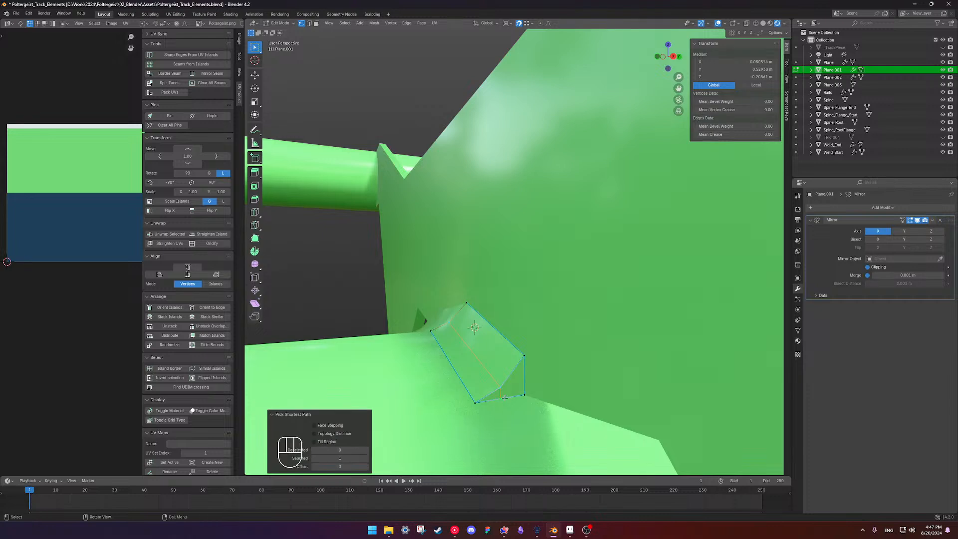
pyautogui.press('g')
pyautogui.press('g')
pyautogui.click(509, 397)
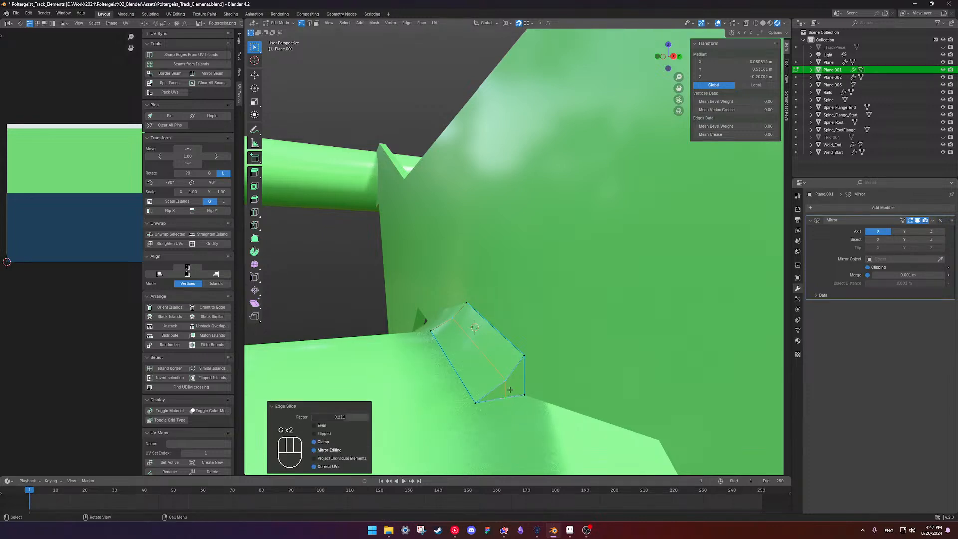
# Select the strip's lengthwise crease edge, move it slightly, and leave mesh editing to check the strip against the spine.
pyautogui.click(511, 379)
pyautogui.keyDown('ctrl'); pyautogui.click(462, 322); pyautogui.keyUp('ctrl')
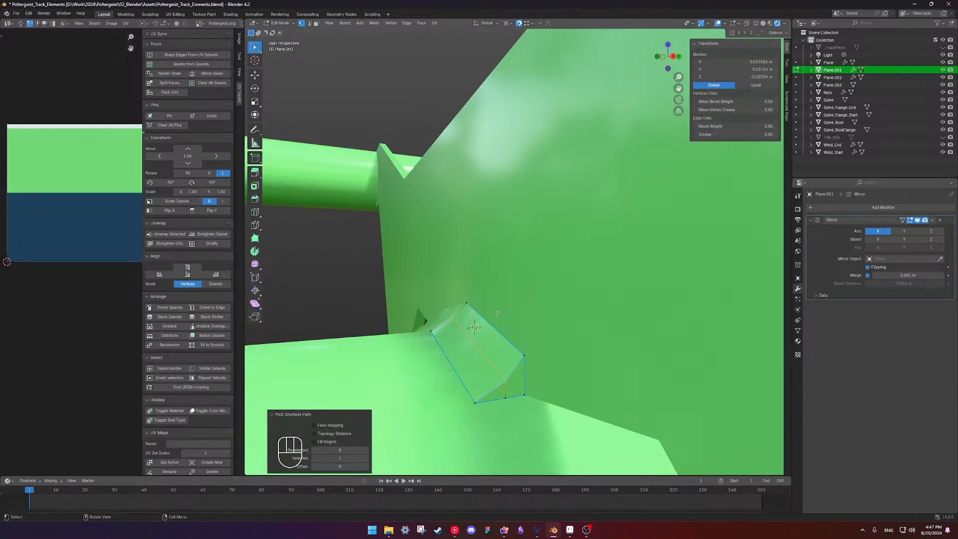
pyautogui.press('g')
pyautogui.click(495, 319)
pyautogui.press('Tab')
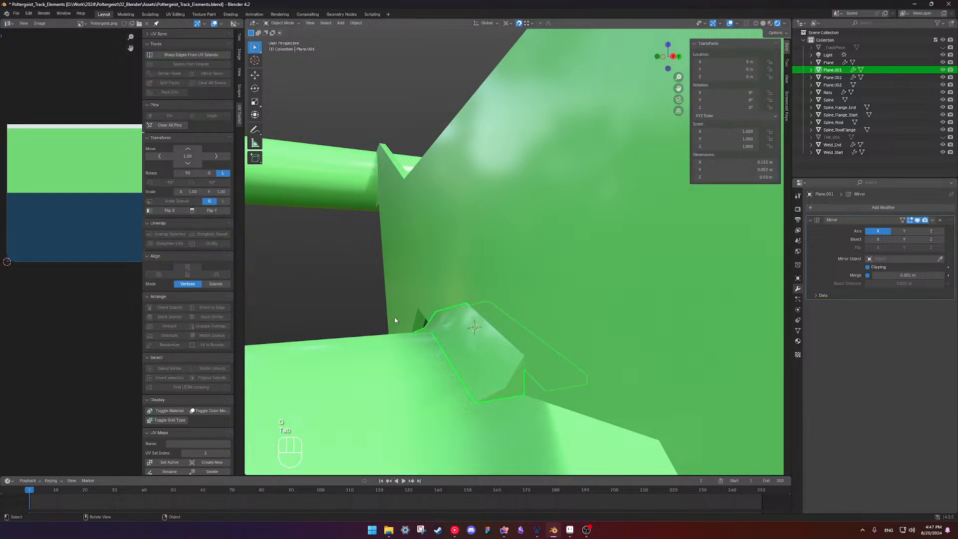
pyautogui.click(375, 320)
pyautogui.moveTo(424, 293); pyautogui.dragTo(513, 300, button='middle')
pyautogui.scroll(-3, 513, 300)
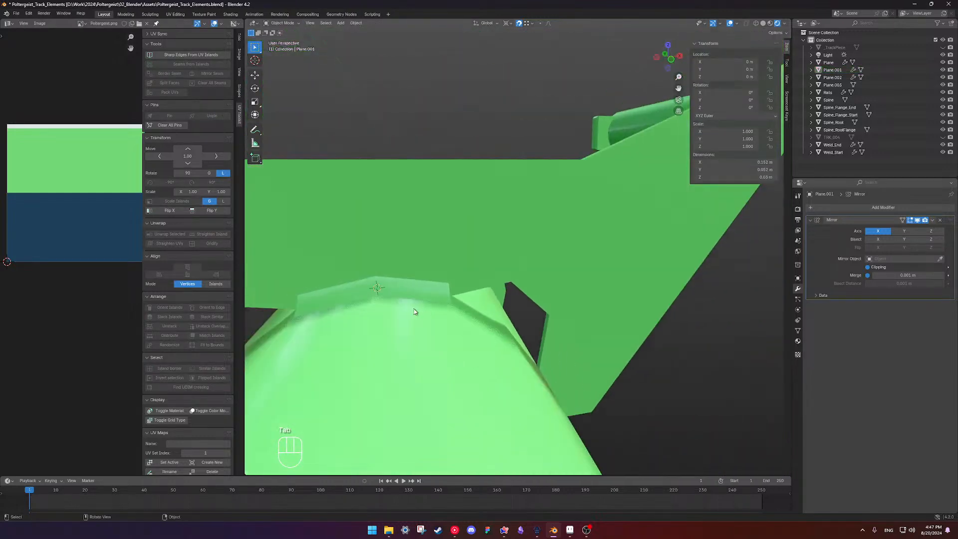
pyautogui.moveTo(414, 311); pyautogui.dragTo(504, 352, button='middle')
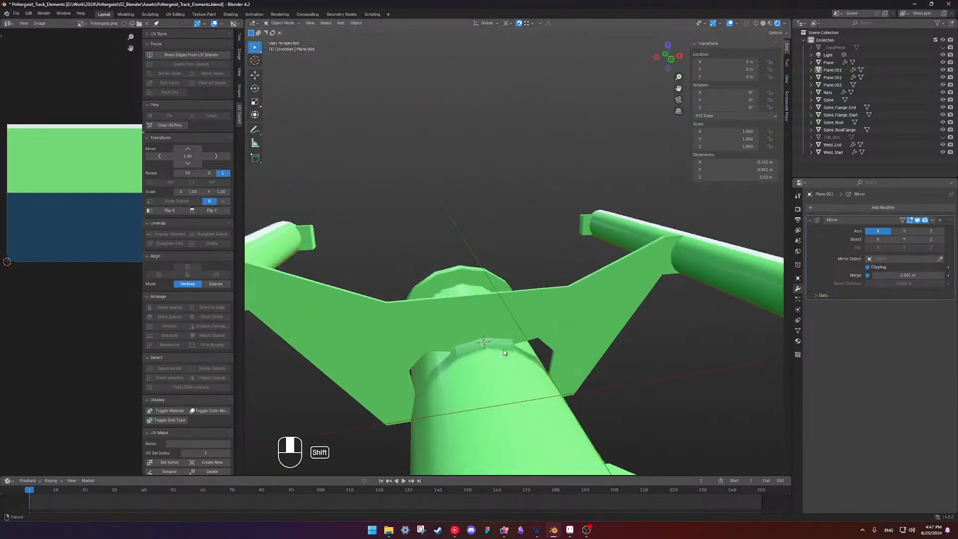
# Delete the old copy of the weld strip on the opposite side of the cross-tie plate.
pyautogui.moveTo(491, 209)
pyautogui.mouseDown(button='middle')
pyautogui.moveTo(567, 325)
pyautogui.moveTo(654, 281)
pyautogui.moveTo(422, 271)
pyautogui.moveTo(456, 271)
pyautogui.moveTo(515, 325)
pyautogui.moveTo(427, 289)
pyautogui.moveTo(415, 270)
pyautogui.moveTo(394, 269)
pyautogui.moveTo(413, 327)
pyautogui.moveTo(533, 283)
pyautogui.moveTo(524, 299)
pyautogui.moveTo(598, 302)
pyautogui.moveTo(638, 329)
pyautogui.moveTo(624, 334)
pyautogui.moveTo(669, 327)
pyautogui.moveTo(542, 325)
pyautogui.moveTo(523, 300)
pyautogui.moveTo(549, 271)
pyautogui.moveTo(519, 296)
pyautogui.moveTo(543, 292)
pyautogui.moveTo(535, 307)
pyautogui.mouseUp(button='middle')
pyautogui.scroll(5, 551, 270)
pyautogui.click(520, 299)
pyautogui.press('Tab')
pyautogui.hotkey('shift', 'z')
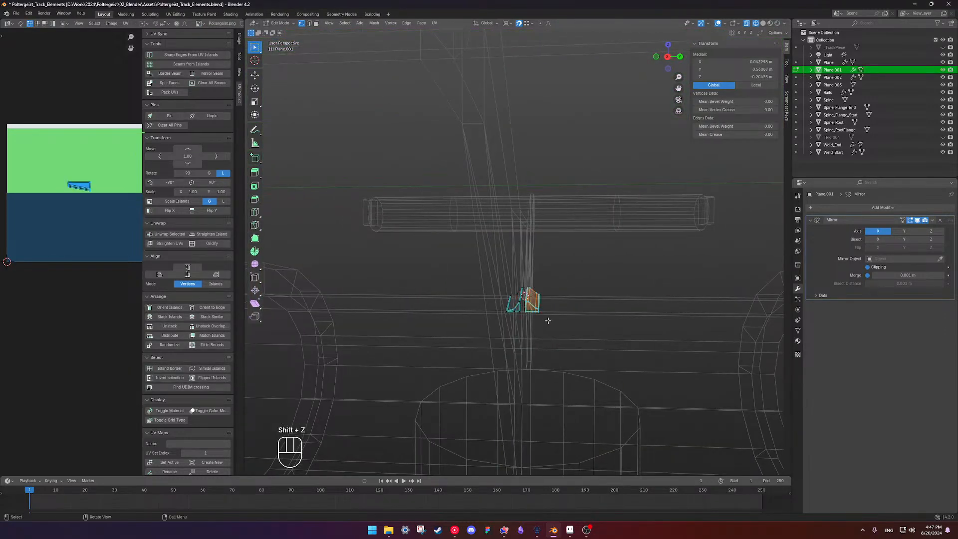
pyautogui.click(541, 310)
pyautogui.press('l')
pyautogui.press('x')
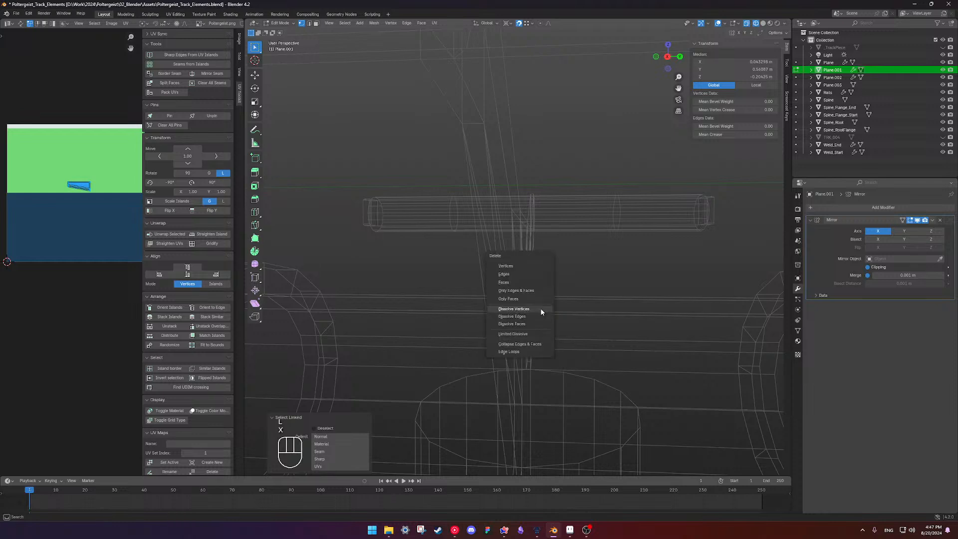
pyautogui.click(541, 308)
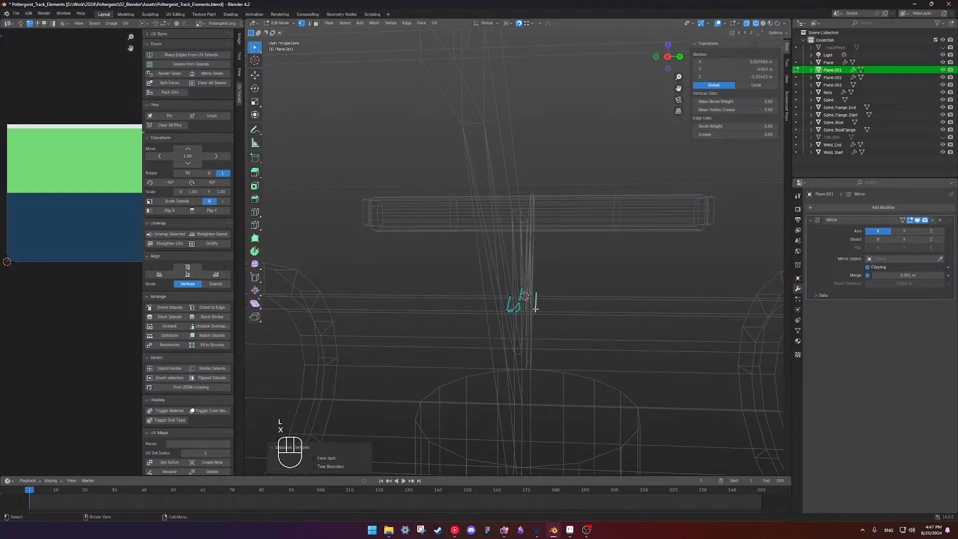
pyautogui.press('x')
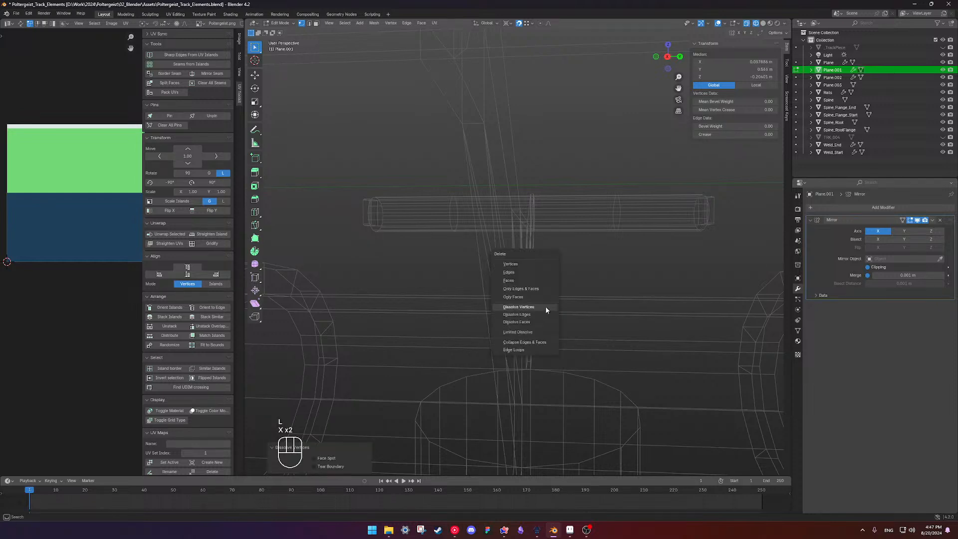
pyautogui.click(537, 265)
# Select all geometry of the remaining weld strip in the wireframe view.
pyautogui.moveTo(504, 281); pyautogui.dragTo(589, 336)
pyautogui.scroll(2, 545, 271)
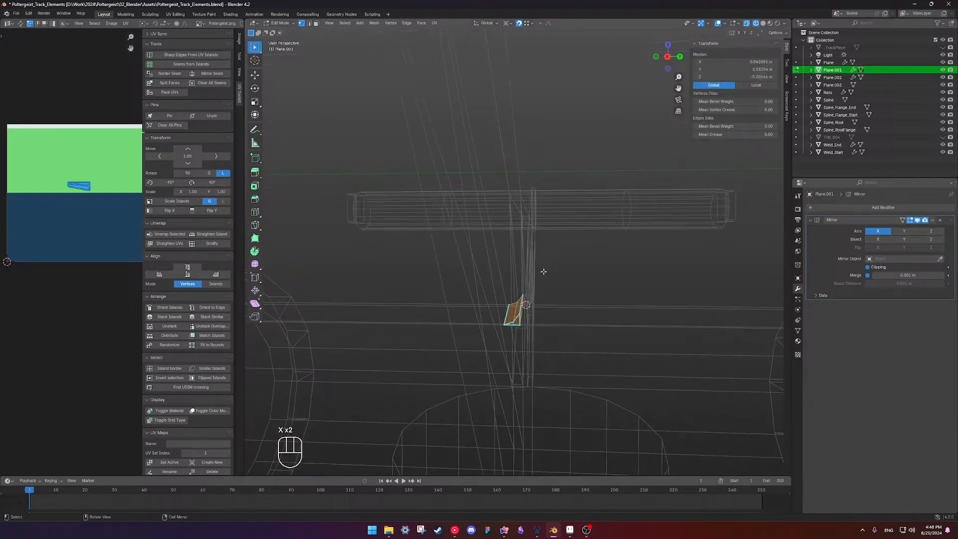
pyautogui.moveTo(543, 272); pyautogui.dragTo(546, 281, button='middle')
pyautogui.scroll(-1, 546, 281)
# Try to mirror the selected weld strip along the global Y axis without duplicating it.
pyautogui.rightClick(546, 281)
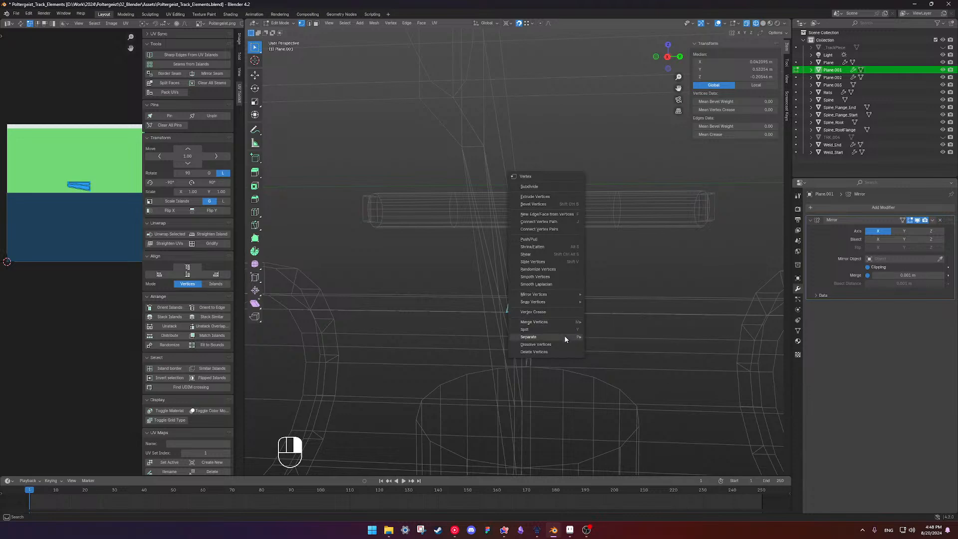
pyautogui.moveTo(560, 295)
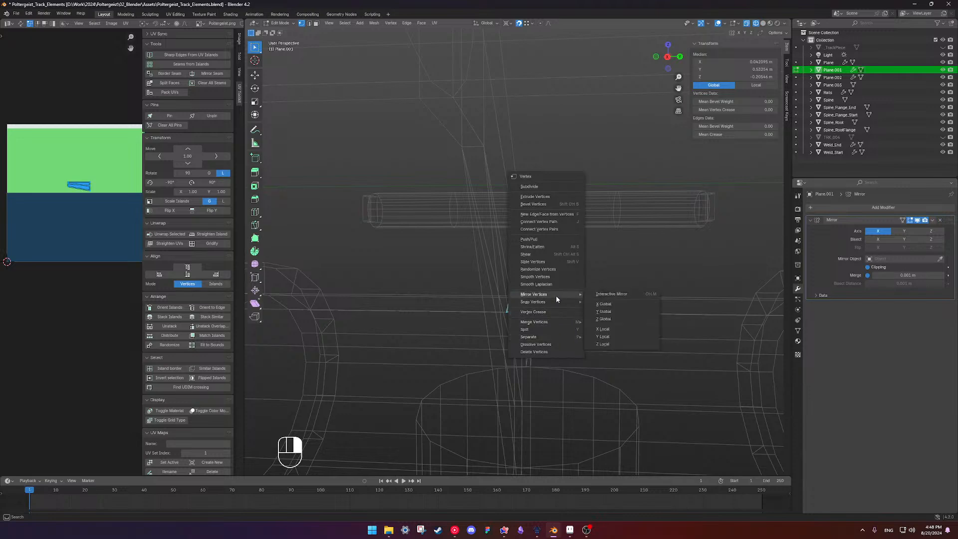
pyautogui.click(613, 313)
pyautogui.moveTo(527, 295); pyautogui.dragTo(573, 293, button='middle')
pyautogui.hotkey('ctrl', 'z')
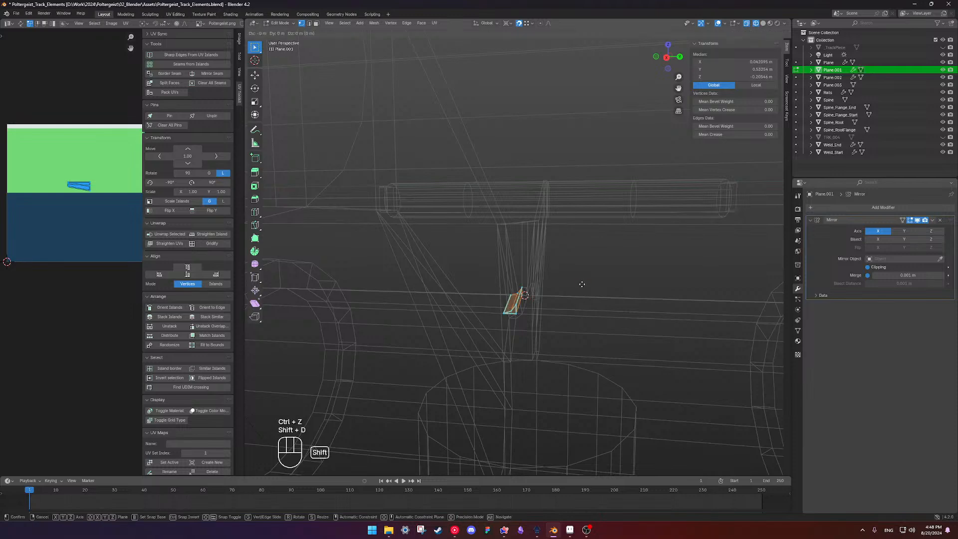
# Duplicate the weld strip in place and mirror the copy along the global Y axis to the plate's other side.
pyautogui.hotkey('shift', 'd')
pyautogui.rightClick(582, 284)
pyautogui.rightClick(582, 284)
pyautogui.moveTo(583, 284)
pyautogui.click(625, 297)
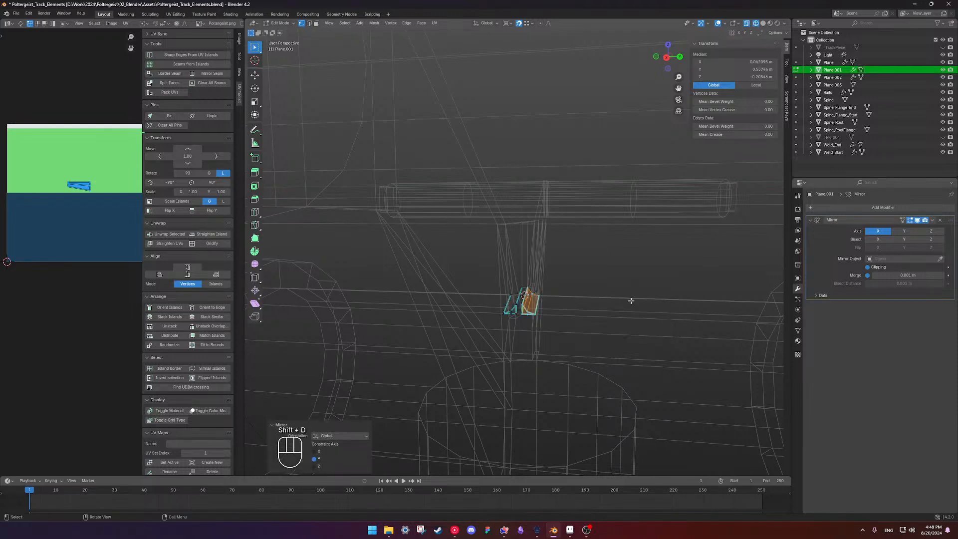
pyautogui.moveTo(630, 299); pyautogui.dragTo(532, 295, button='middle')
pyautogui.hotkey('shift', 'z')
pyautogui.press('Tab')
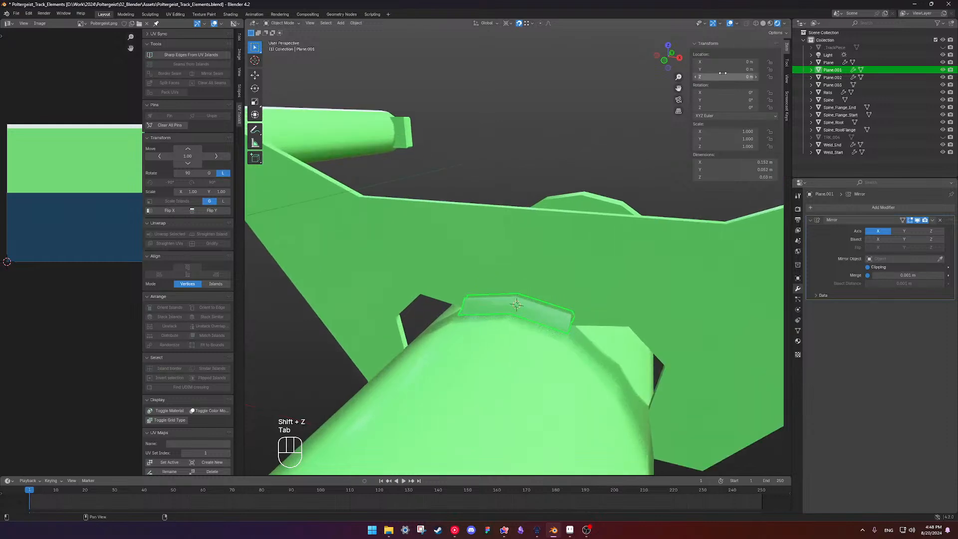
# Switch the viewport to solid shading and enable the Face Orientation overlay.
pyautogui.click(764, 23)
pyautogui.moveTo(666, 136)
pyautogui.mouseDown(button='middle')
pyautogui.moveTo(479, 259)
pyautogui.moveTo(559, 169)
pyautogui.mouseUp(button='middle')
pyautogui.click(560, 169)
pyautogui.moveTo(583, 277); pyautogui.dragTo(580, 304, button='middle')
pyautogui.scroll(-3, 580, 305)
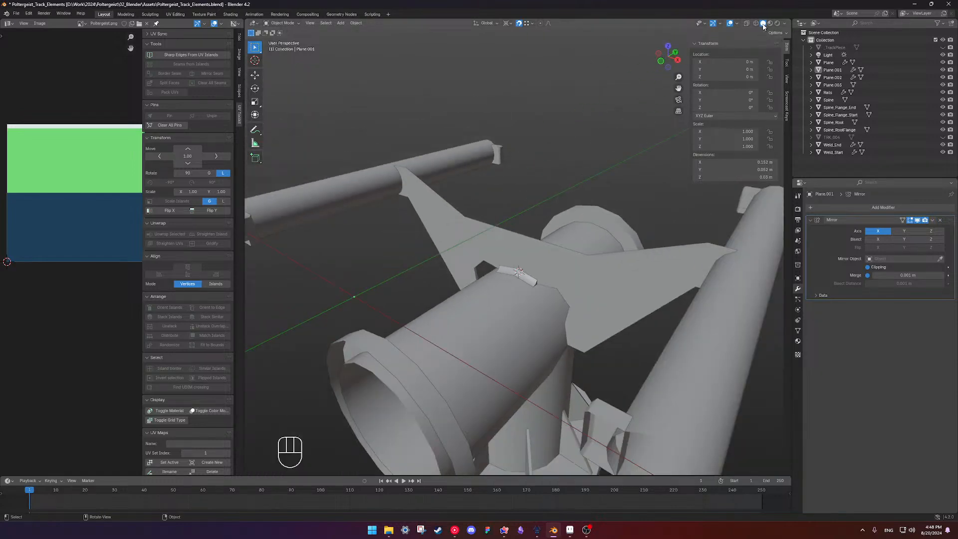
pyautogui.click(737, 24)
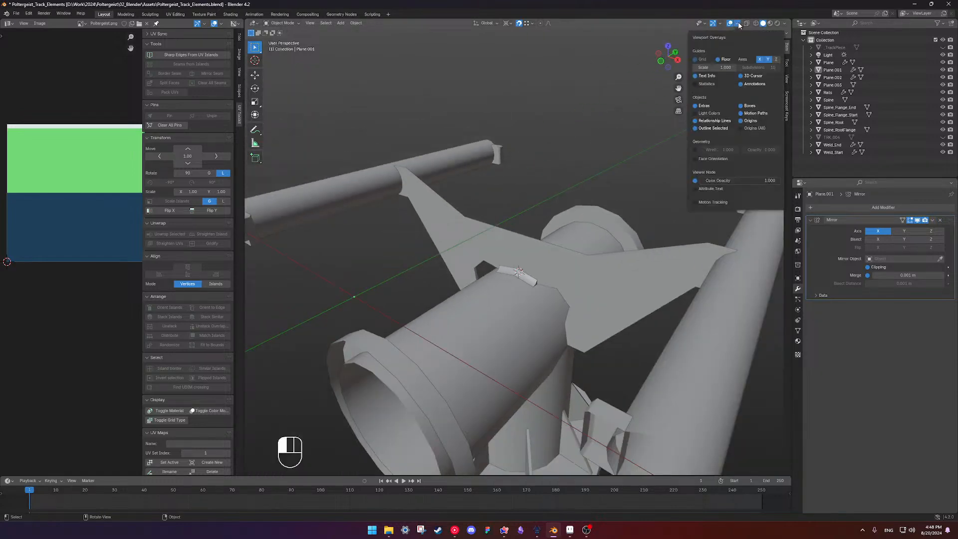
pyautogui.click(696, 159)
# Recalculate the normals of all faces in the Weld_Start rail-end weld.
pyautogui.moveTo(547, 220); pyautogui.dragTo(666, 250, button='middle')
pyautogui.click(667, 252)
pyautogui.press('Tab')
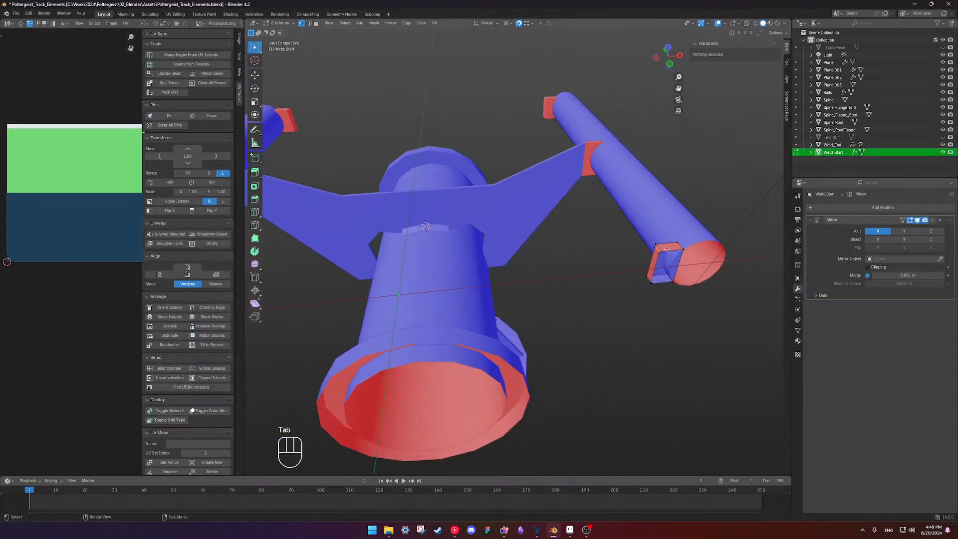
pyautogui.press('a')
pyautogui.hotkey('shift', 'n')
pyautogui.press('Return')
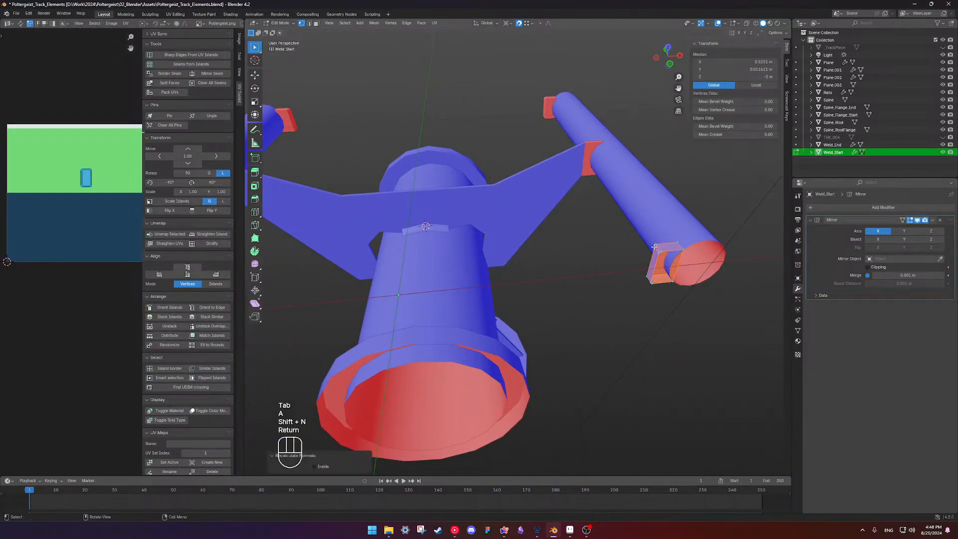
pyautogui.press('Tab')
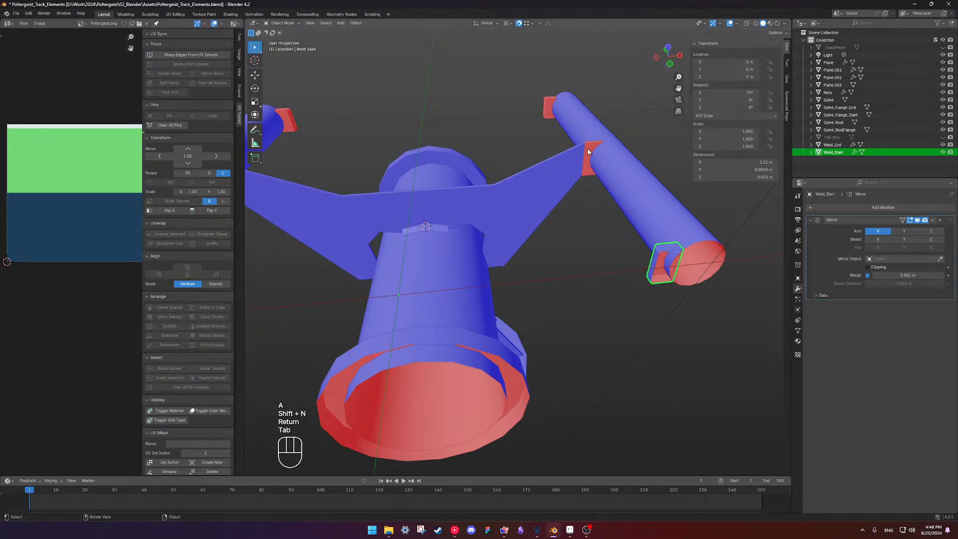
# Recalculate the normals of all faces in the cross-tie plate.
pyautogui.click(585, 146)
pyautogui.press('Tab')
pyautogui.press('a')
pyautogui.hotkey('shift', 'n')
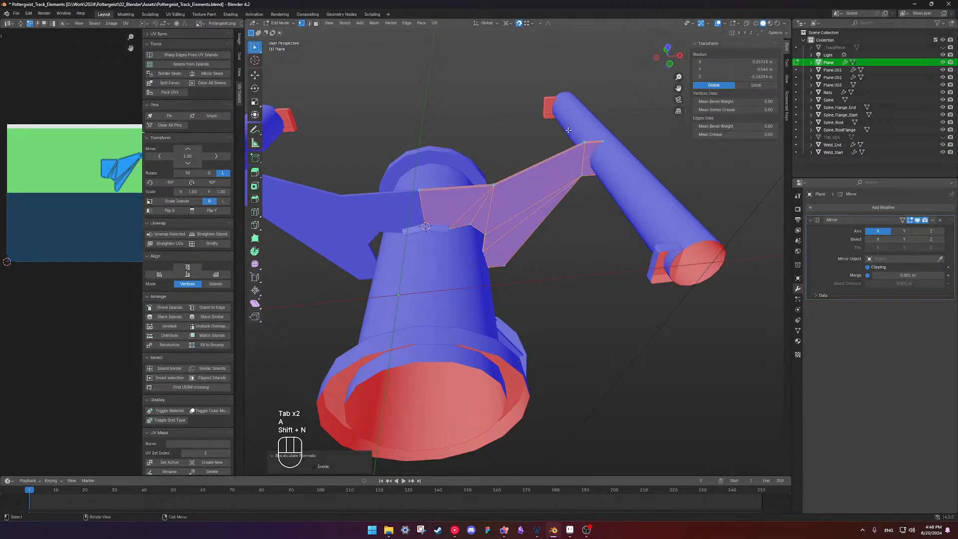
pyautogui.press('Tab')
# Recalculate the normals of all faces in the Weld_End piece at the far rail ends.
pyautogui.click(546, 106)
pyautogui.press('Tab')
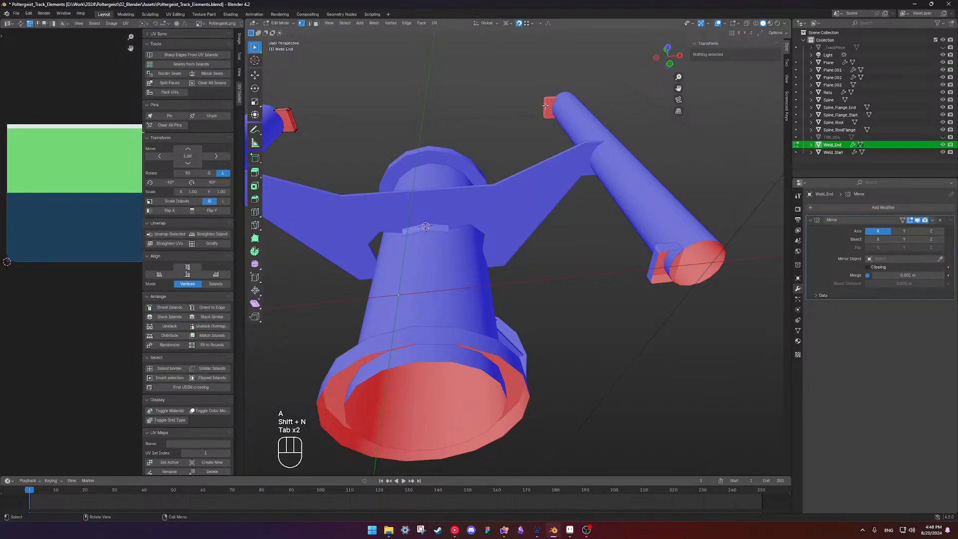
pyautogui.press('a')
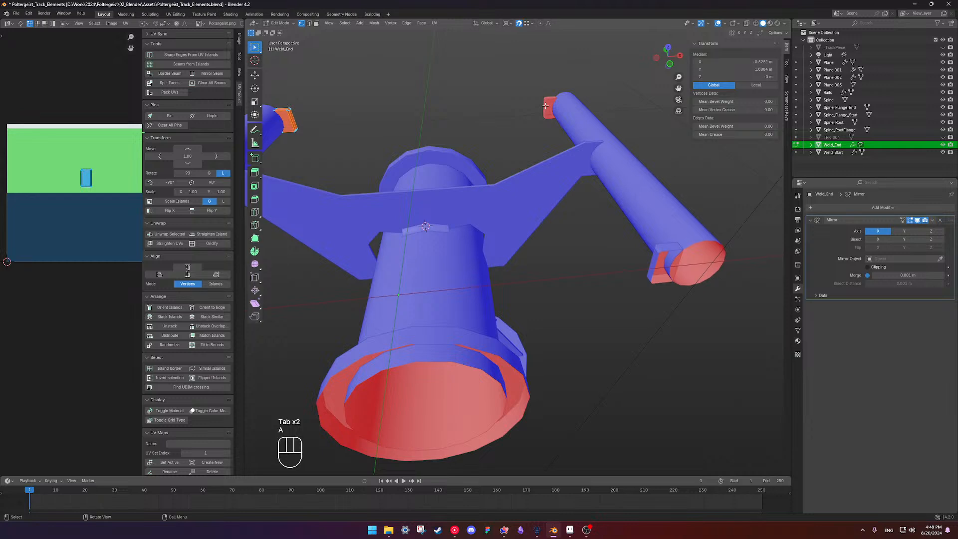
pyautogui.hotkey('shift', 'n')
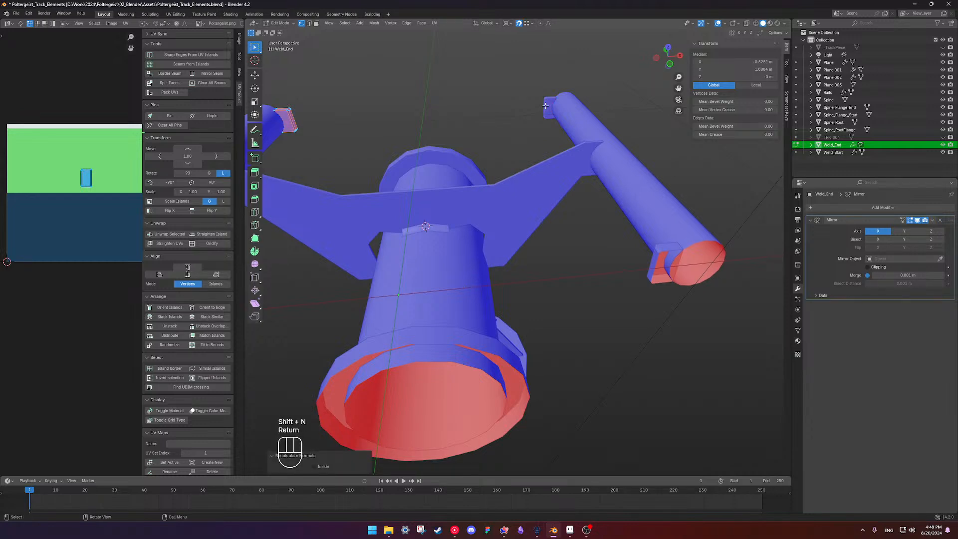
# Mirror the Weld_End geometry along the global X axis and recalculate its normals again.
pyautogui.rightClick(450, 146)
pyautogui.moveTo(451, 148)
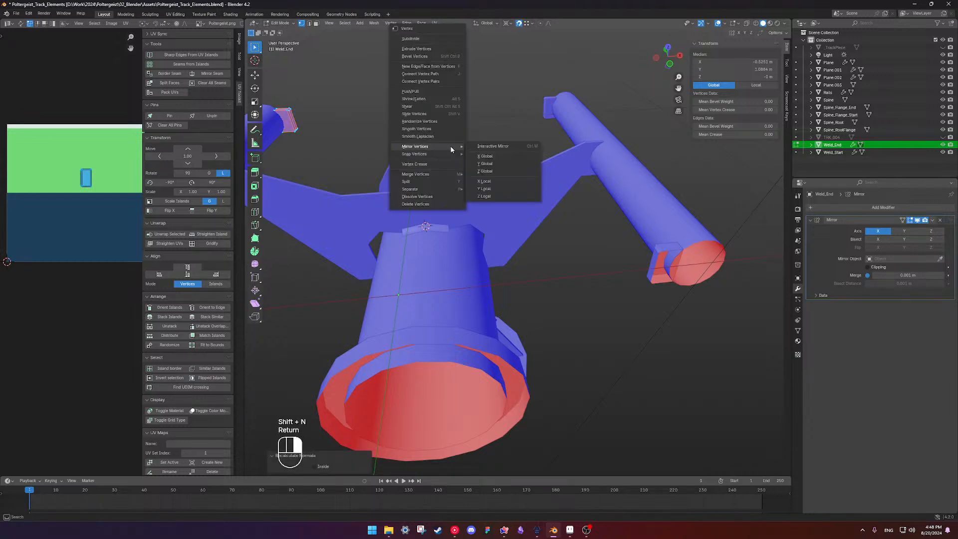
pyautogui.click(499, 157)
pyautogui.press('Tab')
pyautogui.press('Tab')
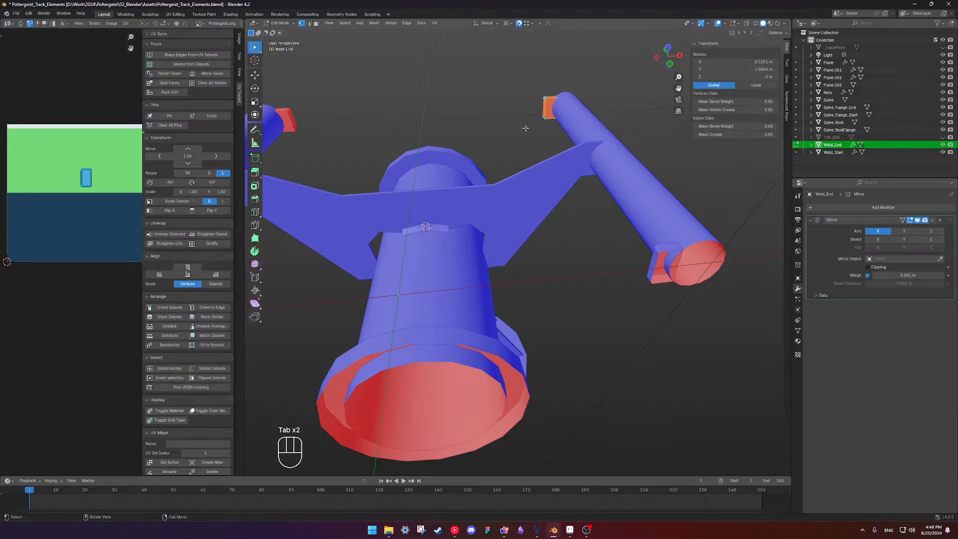
pyautogui.hotkey('shift', 'n')
pyautogui.press('Tab')
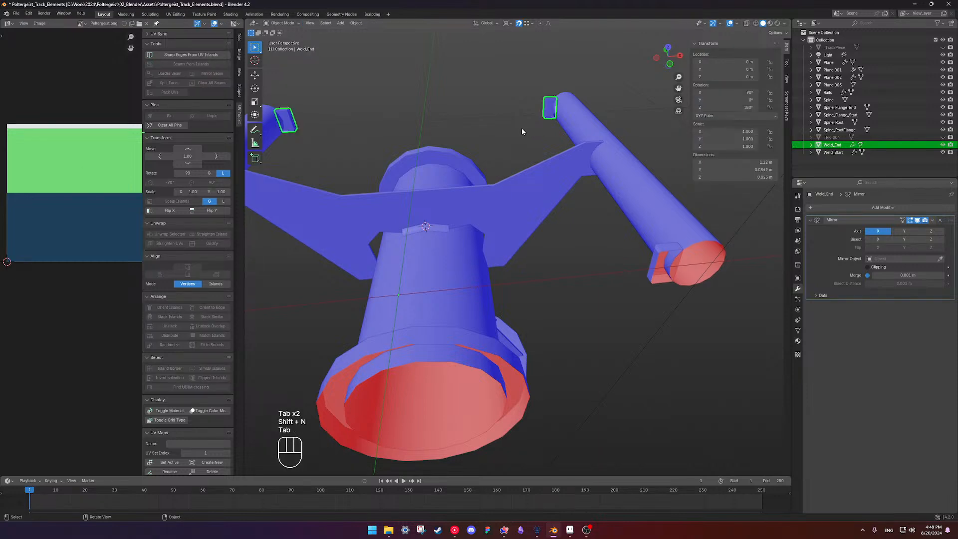
# Examine the face orientation of the rails, rail-end welds, cross-tie plate and spine from several angles.
pyautogui.moveTo(522, 129); pyautogui.dragTo(657, 296, button='middle')
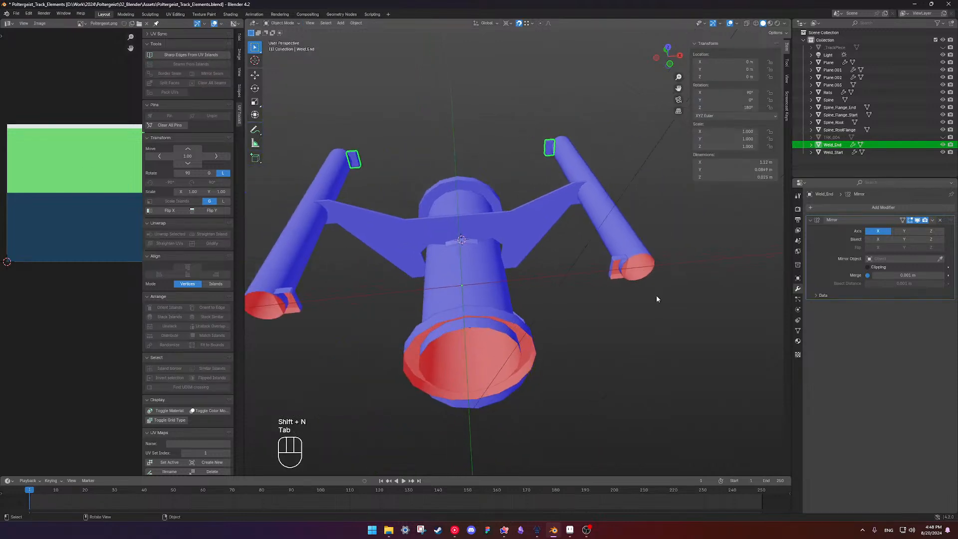
pyautogui.click(615, 270)
pyautogui.click(626, 235)
pyautogui.click(574, 192)
pyautogui.click(550, 148)
pyautogui.press('Tab')
pyautogui.press('Tab')
pyautogui.click(611, 265)
pyautogui.press('Tab')
pyautogui.press('Tab')
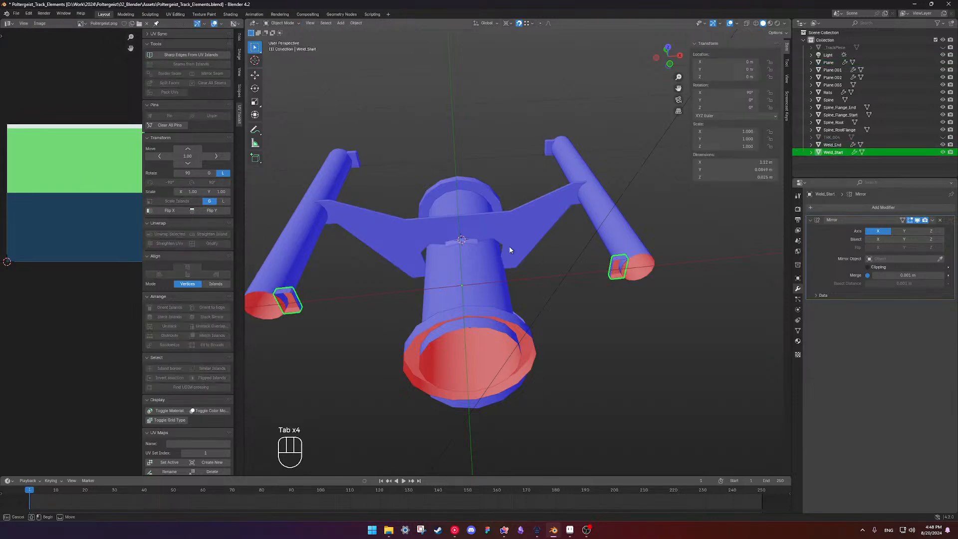
pyautogui.press('Tab')
pyautogui.press('Tab')
pyautogui.moveTo(513, 293); pyautogui.dragTo(518, 264, button='middle')
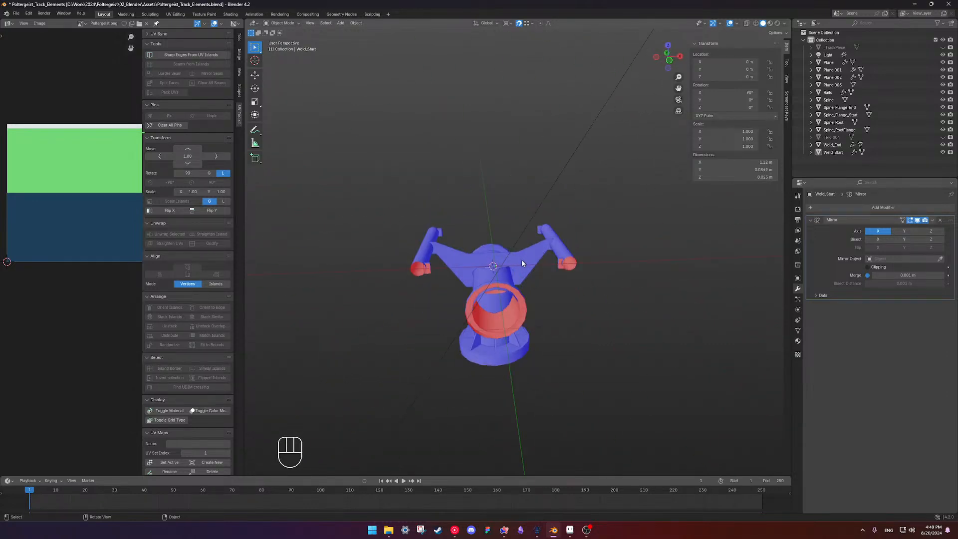
pyautogui.moveTo(522, 263); pyautogui.dragTo(551, 236, button='middle')
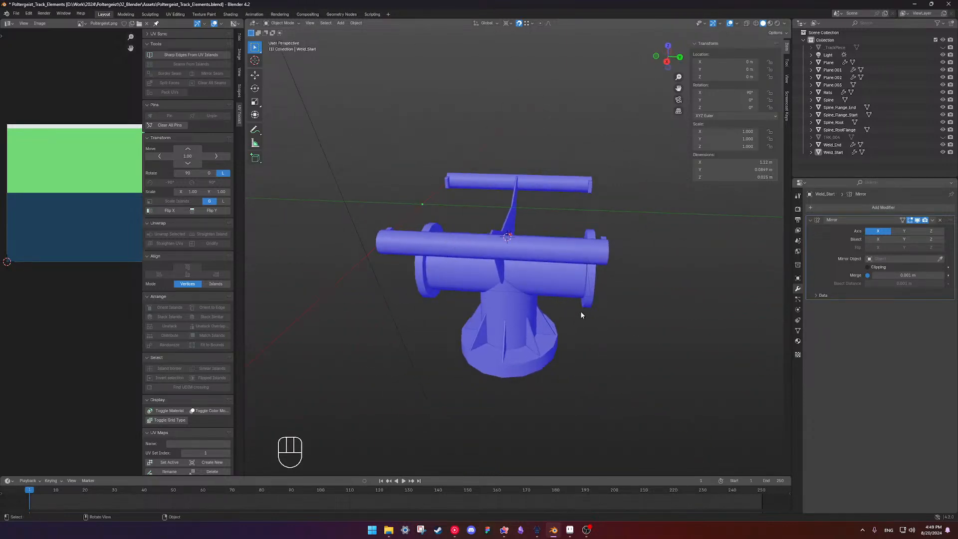
pyautogui.scroll(2, 559, 239)
pyautogui.scroll(-1, 552, 259)
pyautogui.moveTo(543, 253)
pyautogui.mouseDown(button='middle')
pyautogui.moveTo(507, 265)
pyautogui.moveTo(552, 264)
pyautogui.mouseUp(button='middle')
pyautogui.keyDown('shift'); pyautogui.moveTo(593, 237); pyautogui.dragTo(546, 256, button='middle'); pyautogui.keyUp('shift')
# Open the weld strip mesh between plate and spine for editing and recalculate its normals.
pyautogui.click(555, 260)
pyautogui.press('Tab')
pyautogui.press('Tab')
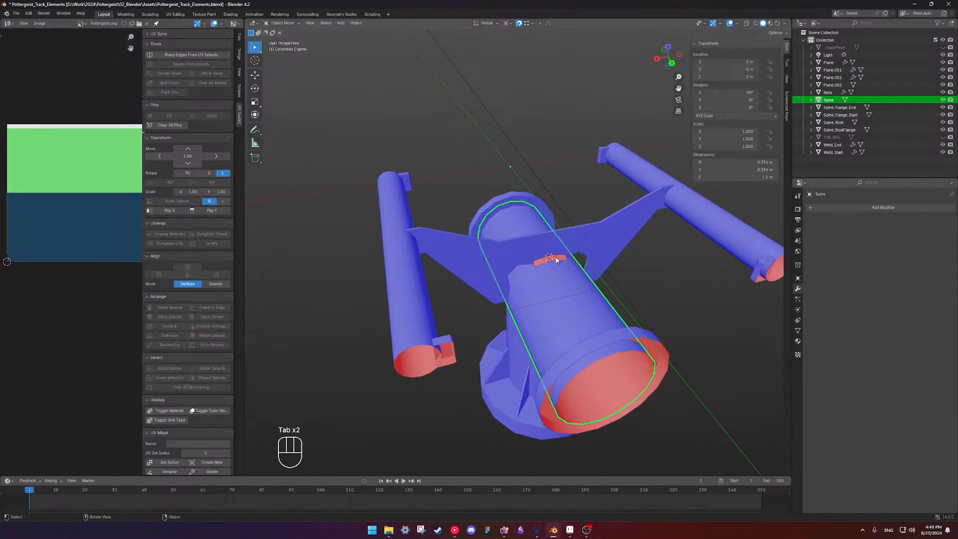
pyautogui.click(555, 257)
pyautogui.press('Tab')
pyautogui.scroll(2, 549, 257)
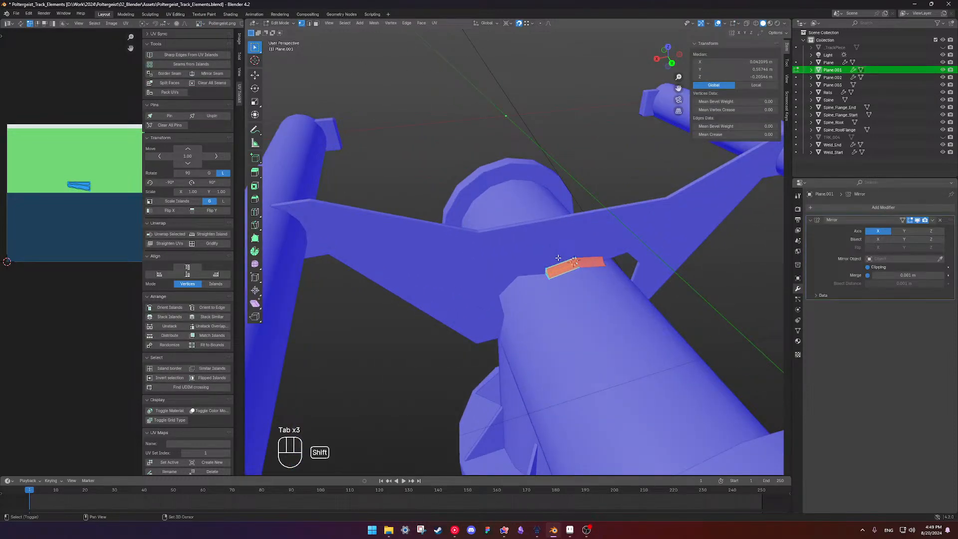
pyautogui.hotkey('shift', 'n')
pyautogui.hotkey('shift', 'n')
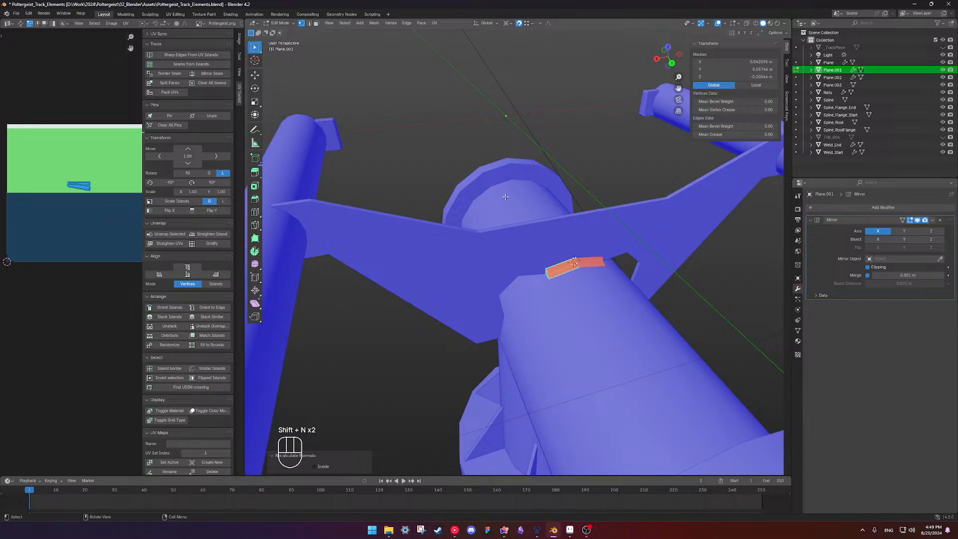
# Recalculate the normals of the linked weld strip faces with the Inside option enabled and leave mesh editing.
pyautogui.moveTo(505, 197); pyautogui.dragTo(519, 229, button='middle')
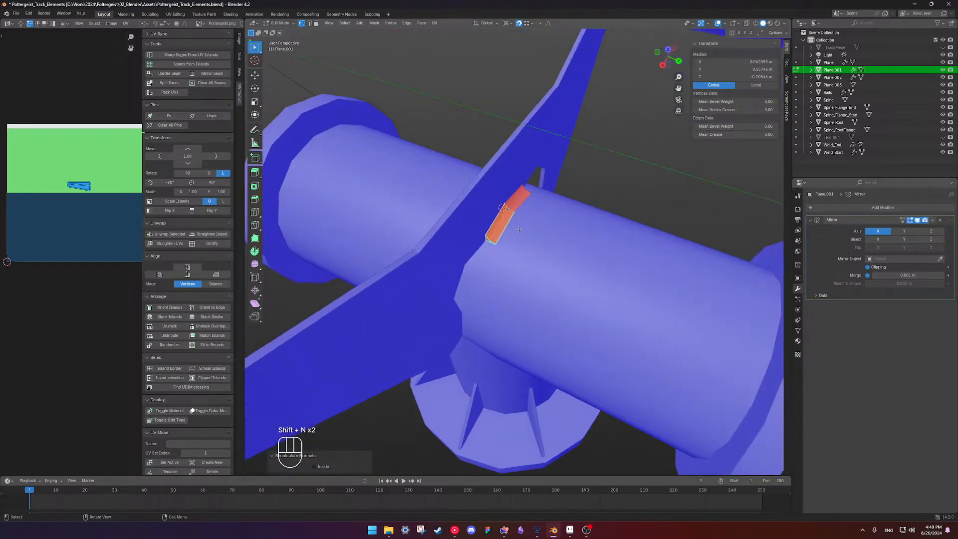
pyautogui.click(516, 212)
pyautogui.press('l')
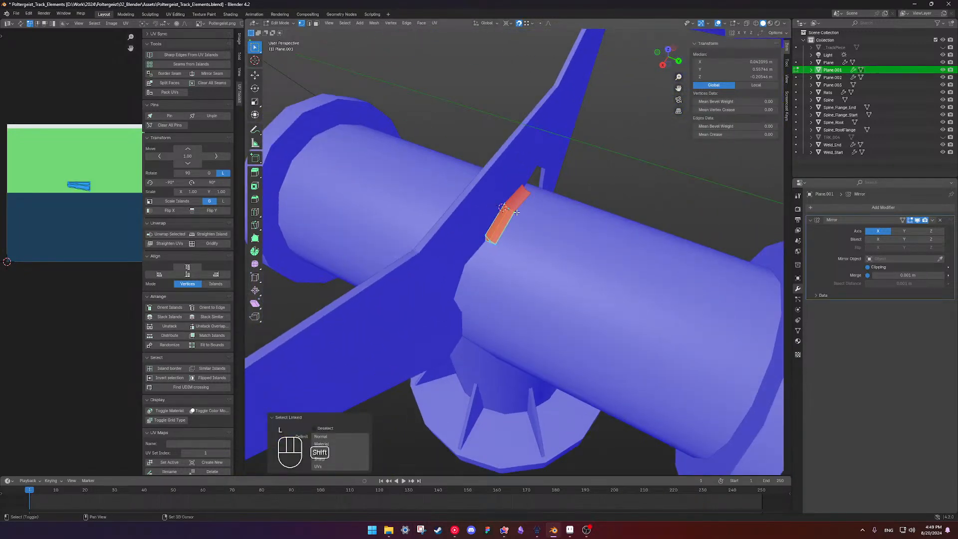
pyautogui.hotkey('shift', 'n')
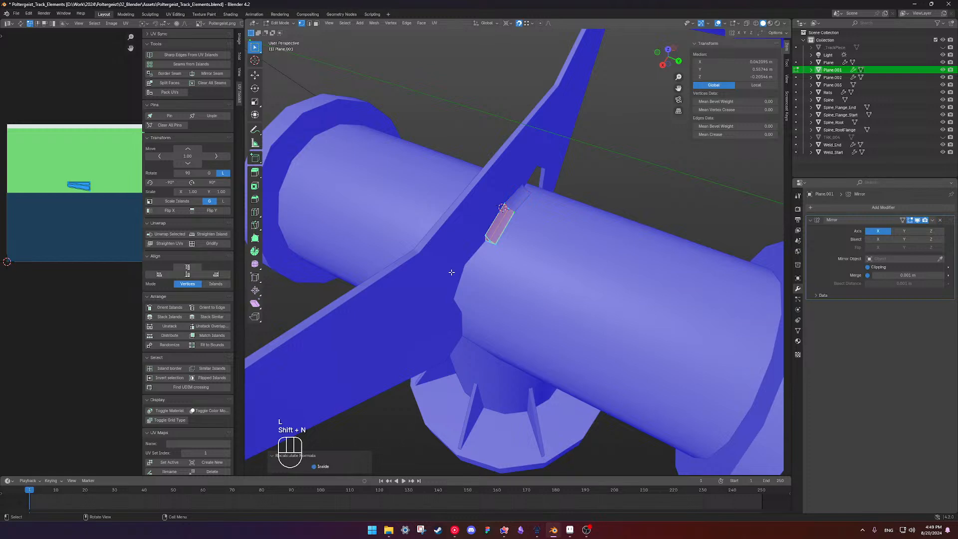
pyautogui.moveTo(451, 272); pyautogui.dragTo(513, 240, button='middle')
pyautogui.press('Tab')
pyautogui.click(479, 242)
pyautogui.scroll(-3, 470, 260)
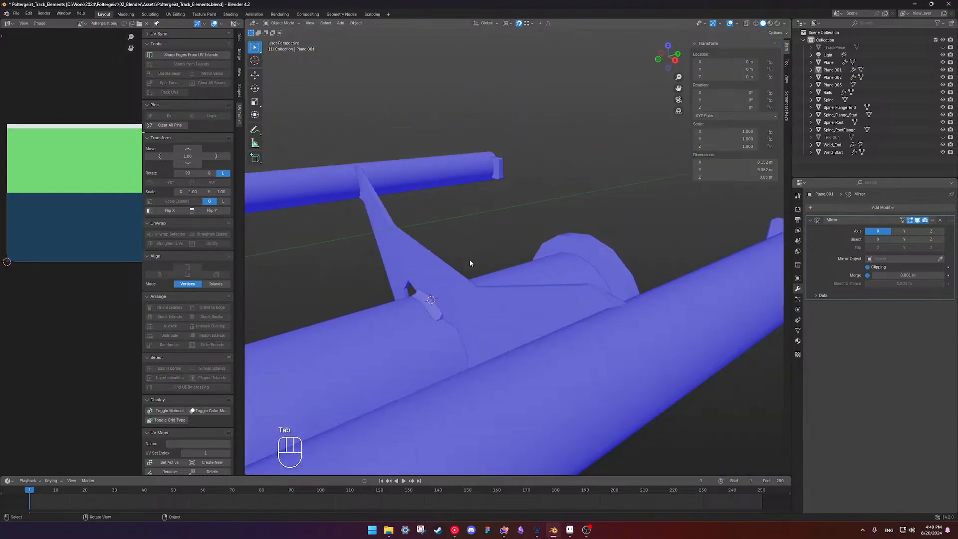
# Duplicate the weld strip on top of the spine in front wireframe view and place the copy at the spine's side.
pyautogui.moveTo(470, 263); pyautogui.dragTo(535, 275, button='middle')
pyautogui.click(411, 170)
pyautogui.press('Tab')
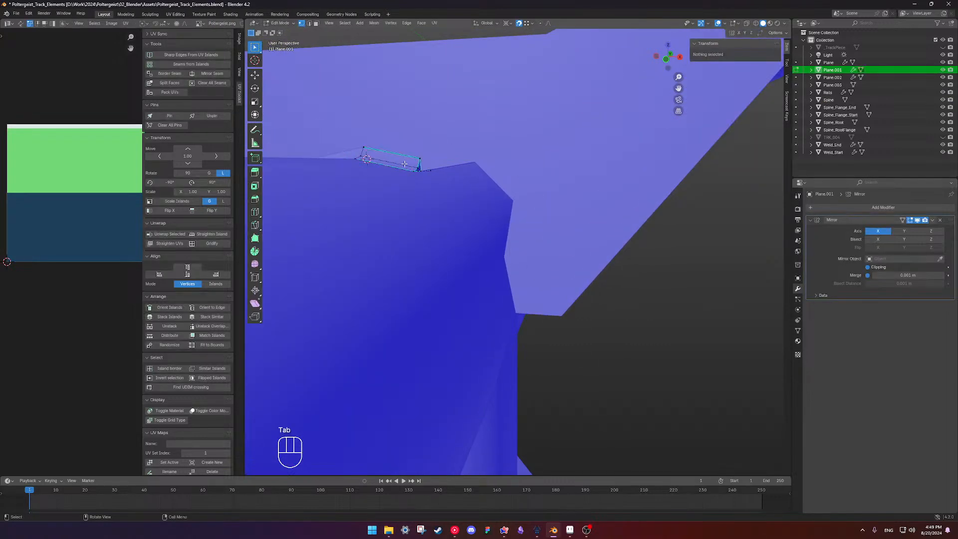
pyautogui.moveTo(351, 132); pyautogui.dragTo(433, 186)
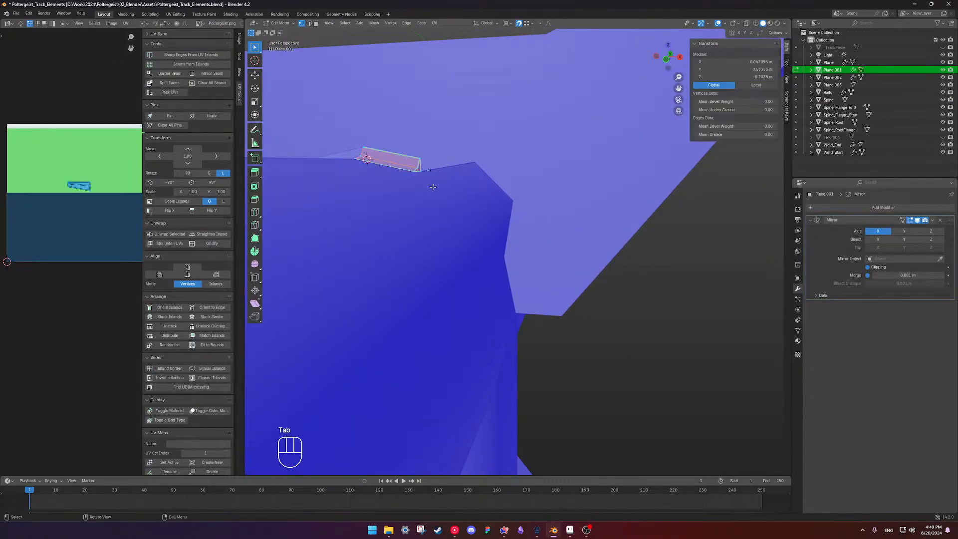
pyautogui.press('KP_1')
pyautogui.hotkey('shift', 'z')
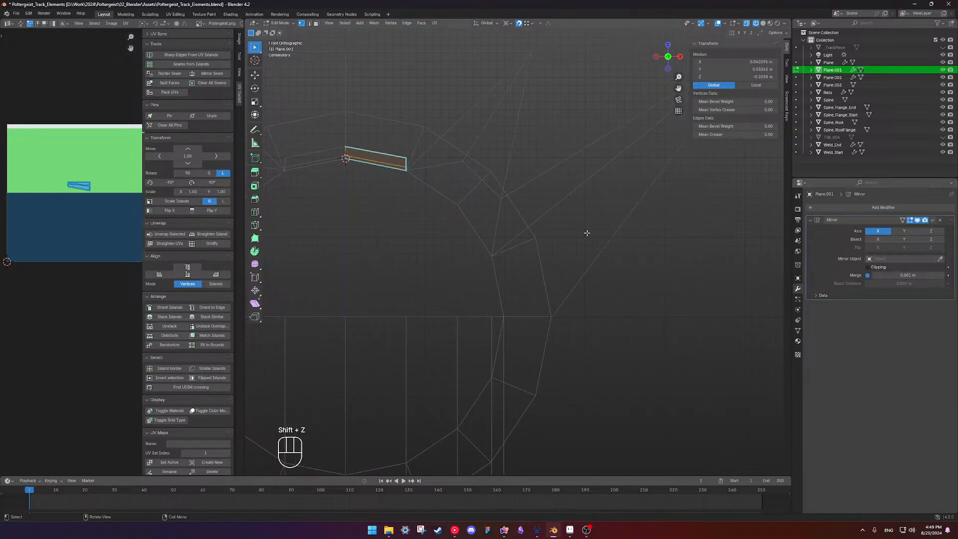
pyautogui.hotkey('shift', 'd')
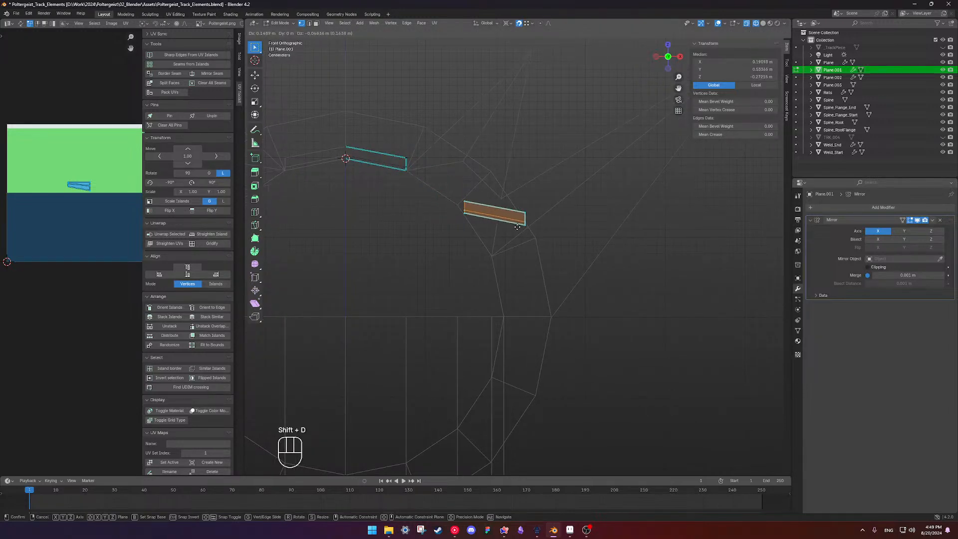
pyautogui.click(522, 306)
# Snap the duplicated strip's two ends onto neighbouring vertices of the spine's side profile.
pyautogui.scroll(3, 520, 308)
pyautogui.scroll(2, 514, 249)
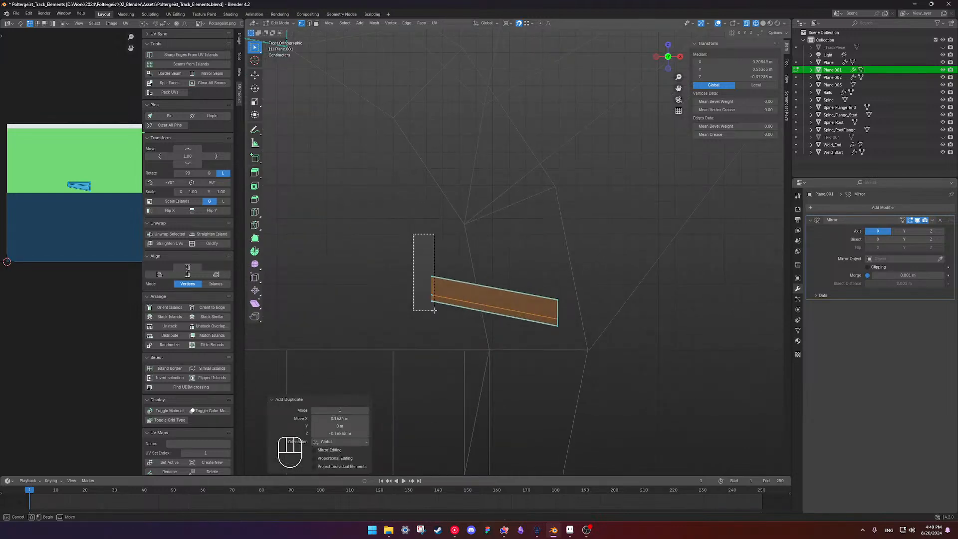
pyautogui.click(430, 300)
pyautogui.press('g')
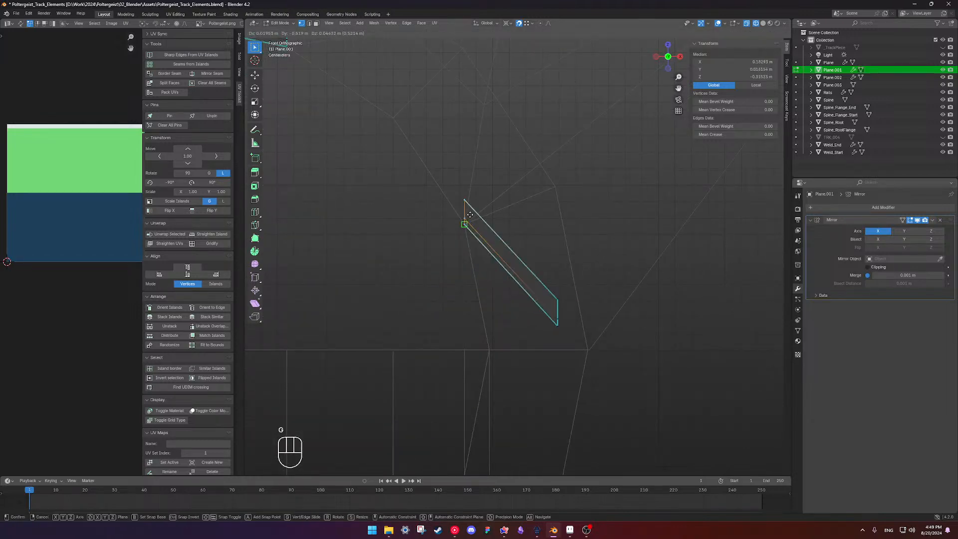
pyautogui.click(470, 214)
pyautogui.click(517, 292)
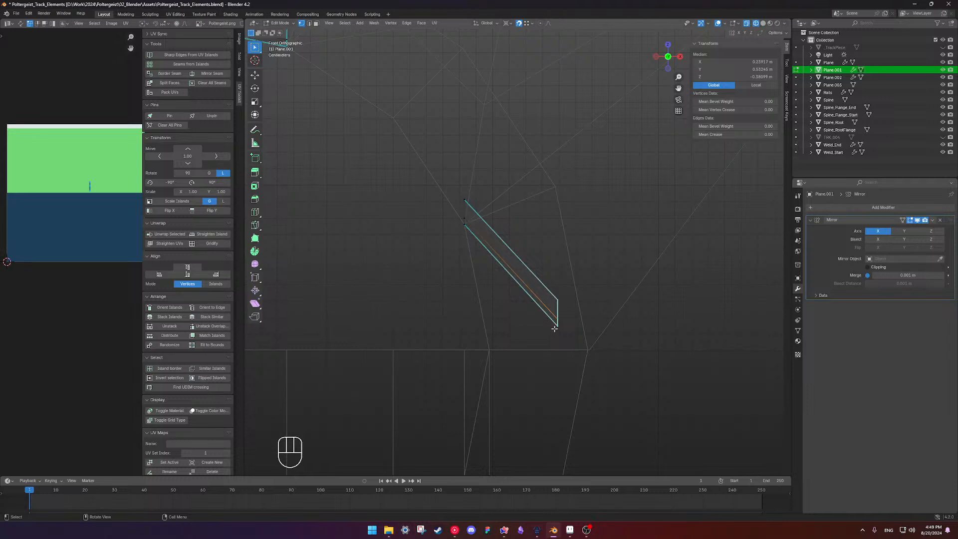
pyautogui.press('g')
pyautogui.click(493, 351)
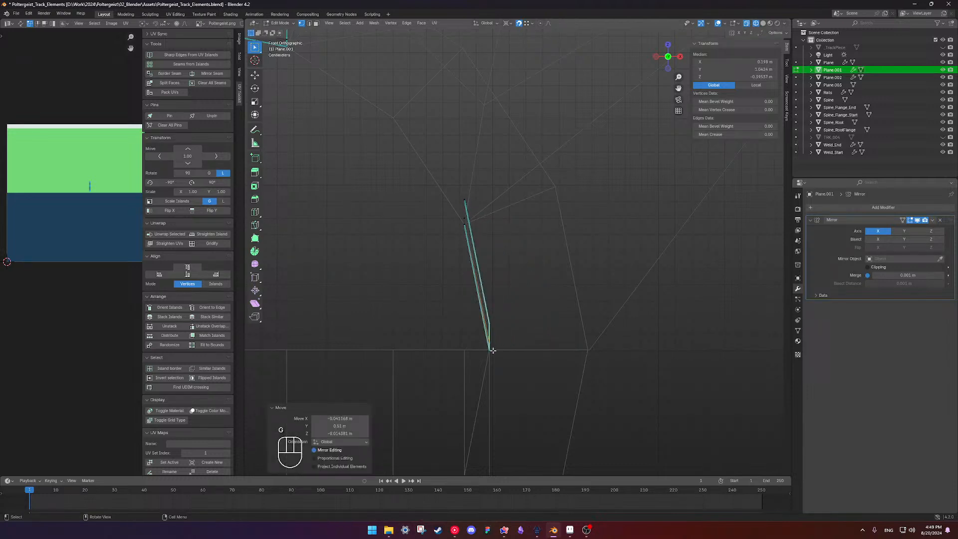
# Move the duplicated strip's outer lengthwise edge outward from the spine to give the strip width.
pyautogui.click(468, 204)
pyautogui.keyDown('shift'); pyautogui.click(489, 320); pyautogui.keyUp('shift')
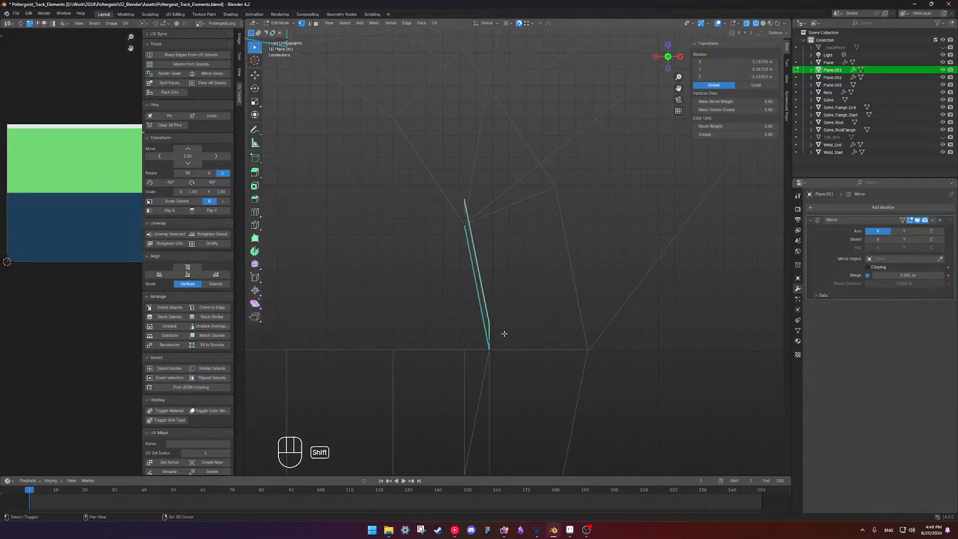
pyautogui.press('g')
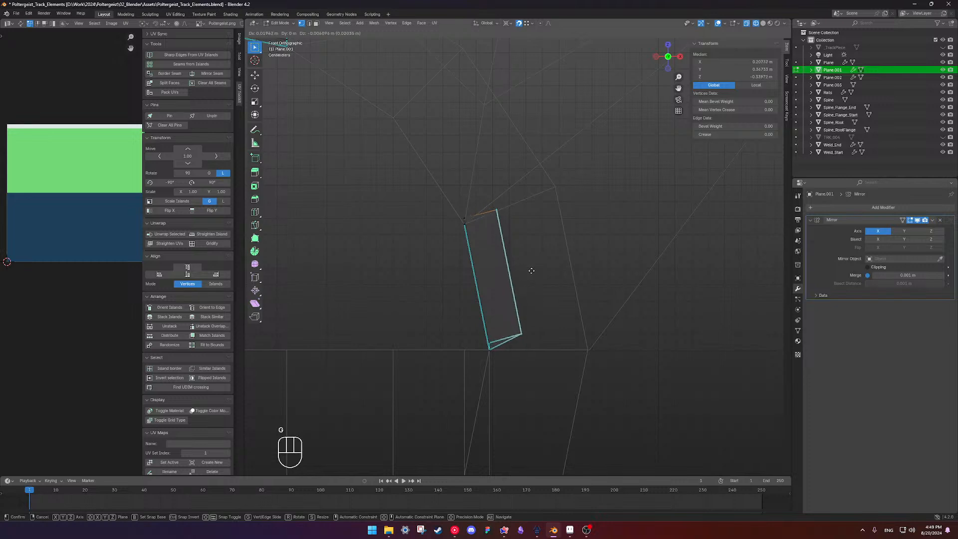
pyautogui.click(529, 271)
# Move the strip's middle lengthwise edge slightly outward so it lies in line between the inner and outer edges.
pyautogui.click(466, 218)
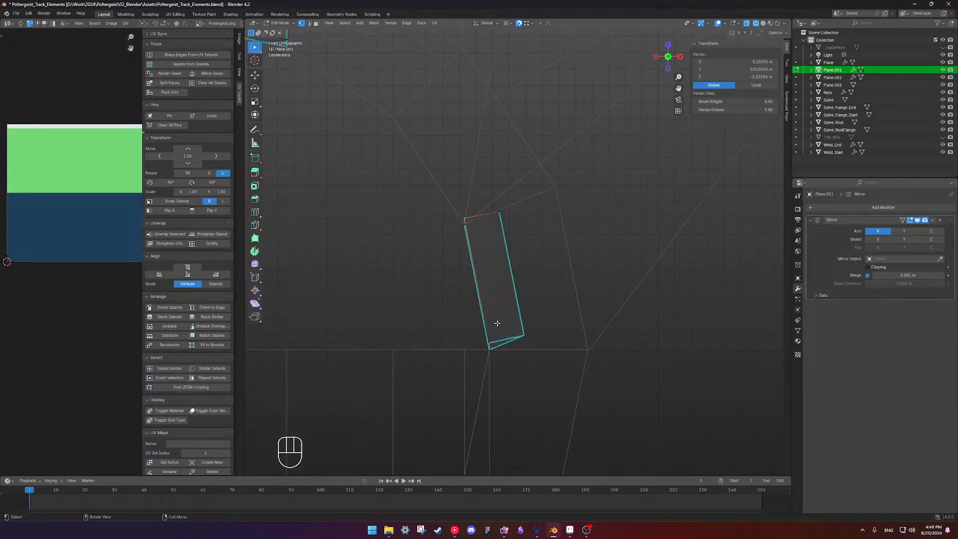
pyautogui.scroll(5, 496, 324)
pyautogui.keyDown('shift'); pyautogui.moveTo(454, 370); pyautogui.dragTo(466, 225, button='middle'); pyautogui.keyUp('shift')
pyautogui.keyDown('shift'); pyautogui.moveTo(436, 347); pyautogui.dragTo(453, 371); pyautogui.keyUp('shift')
pyautogui.press('g')
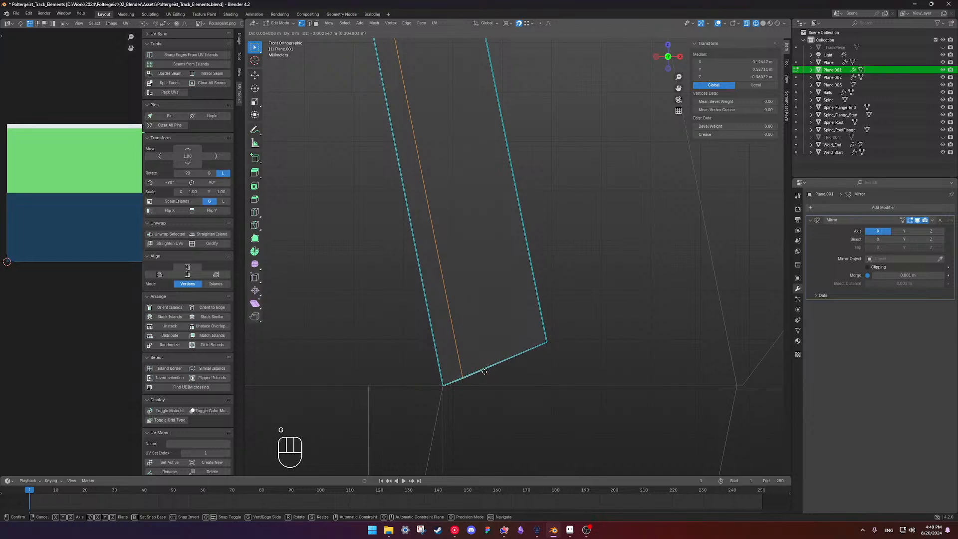
pyautogui.click(484, 370)
pyautogui.scroll(-7, 505, 255)
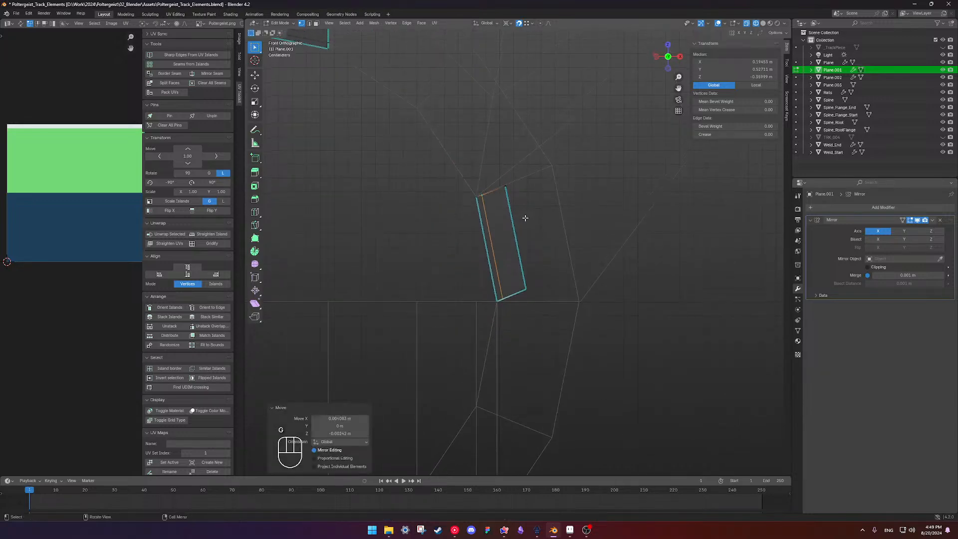
# Snap the 3D cursor to the selected vertices at the lower tip of the cross-tie plate mesh.
pyautogui.moveTo(525, 216); pyautogui.dragTo(494, 232, button='middle')
pyautogui.moveTo(557, 237); pyautogui.dragTo(525, 239, button='middle')
pyautogui.press('Tab')
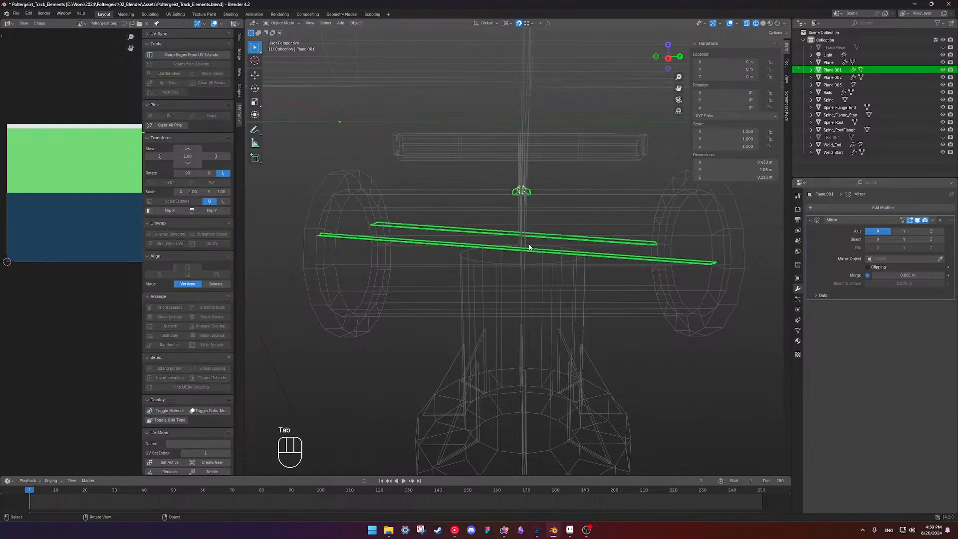
pyautogui.click(532, 248)
pyautogui.press('Tab')
pyautogui.press('Tab')
pyautogui.click(526, 242)
pyautogui.press('Tab')
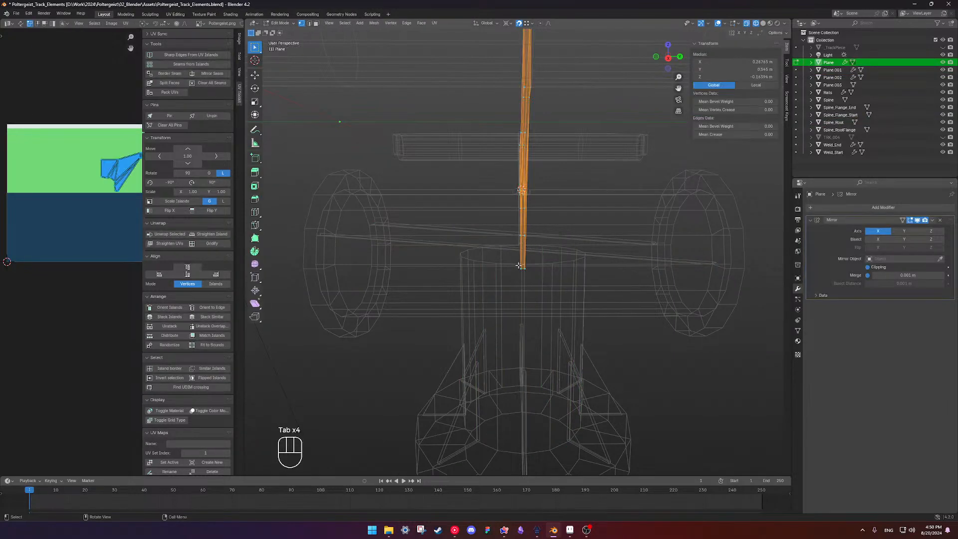
pyautogui.moveTo(515, 266); pyautogui.dragTo(542, 282)
pyautogui.hotkey('shift', 's')
pyautogui.click(555, 305)
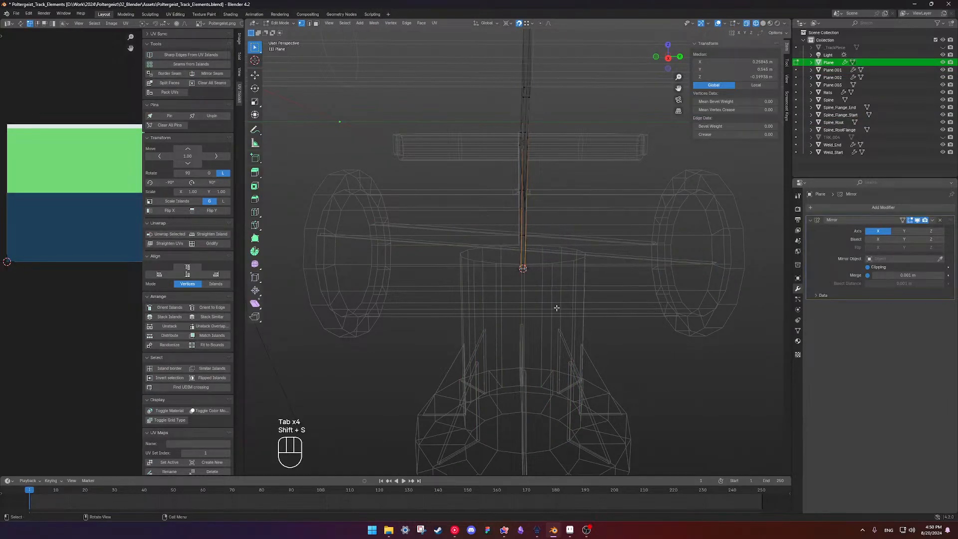
# Flatten the stretched side weld strip along Y by scaling it to 0 about the 3D cursor.
pyautogui.press('Tab')
pyautogui.click(436, 246)
pyautogui.press('Tab')
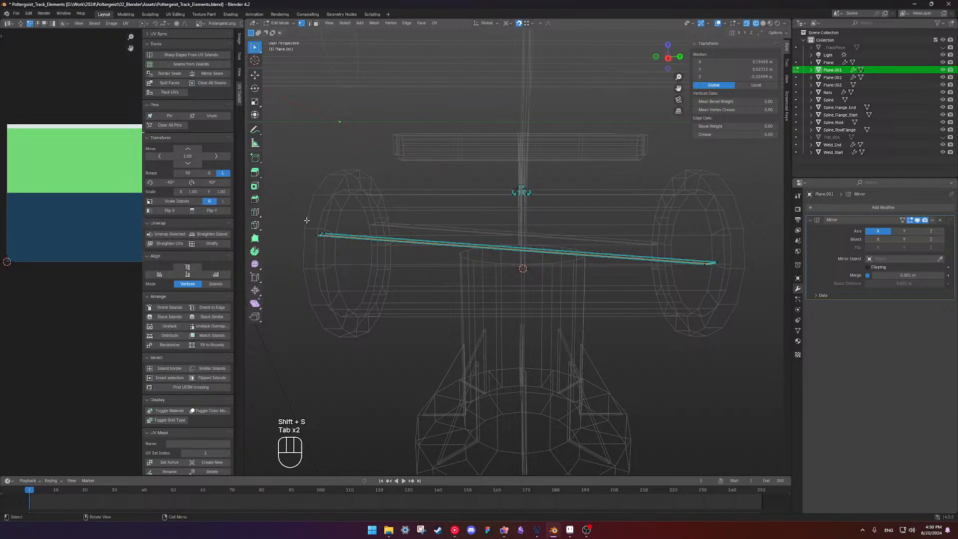
pyautogui.scroll(-2, 307, 220)
pyautogui.keyDown('shift'); pyautogui.moveTo(482, 247); pyautogui.dragTo(458, 236, button='middle'); pyautogui.keyUp('shift')
pyautogui.moveTo(343, 209); pyautogui.dragTo(399, 240)
pyautogui.keyDown('shift'); pyautogui.moveTo(569, 227); pyautogui.dragTo(703, 289); pyautogui.keyUp('shift')
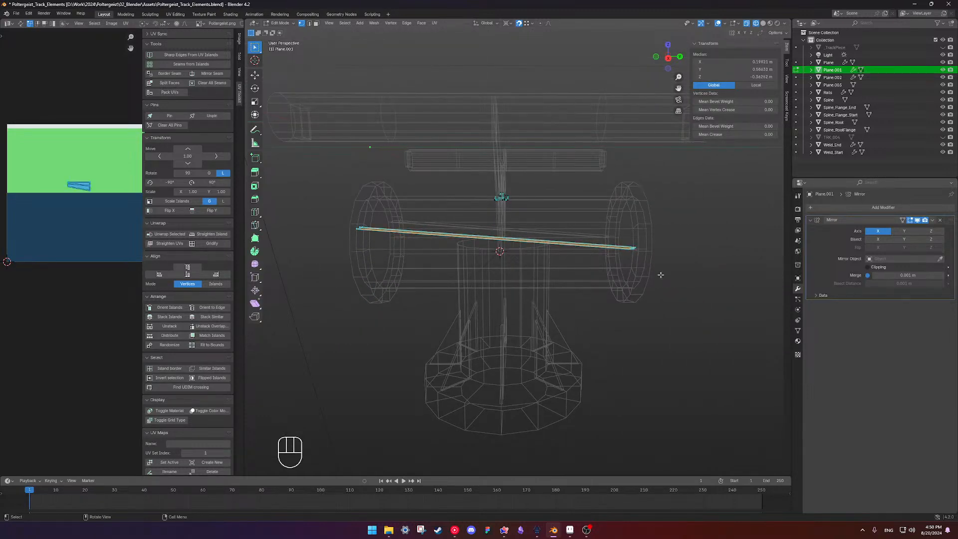
pyautogui.press('s')
pyautogui.press('y')
pyautogui.press('KP_0')
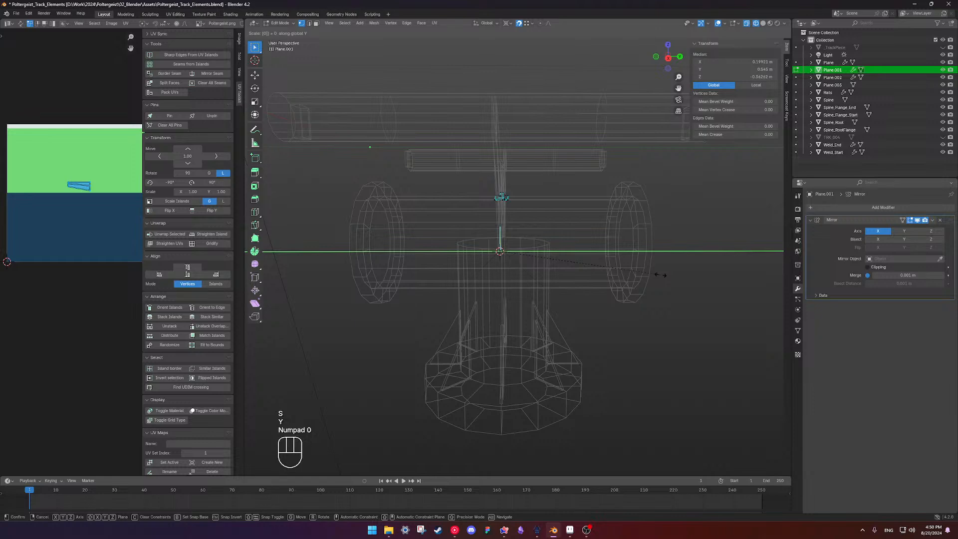
pyautogui.press('Return')
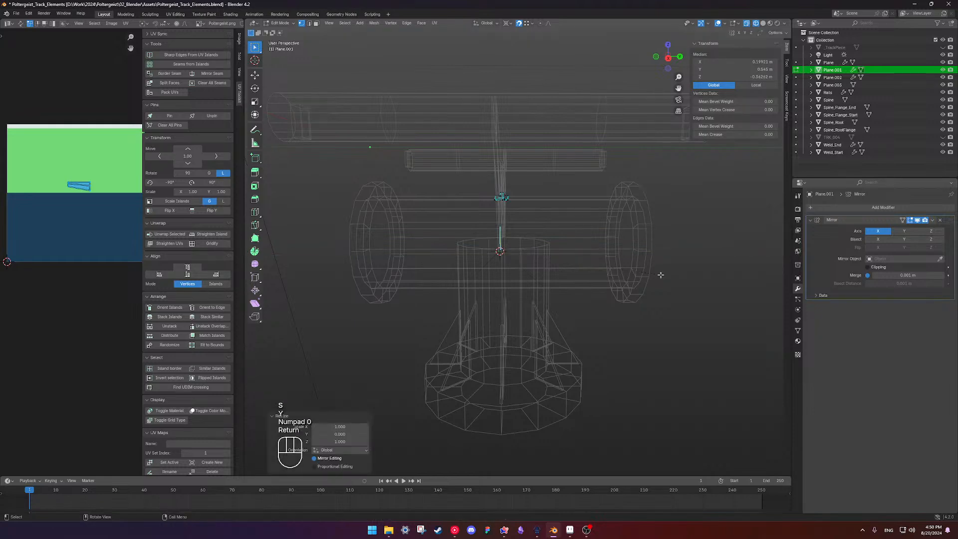
# Move the flattened side weld strip by -0.005 m along the global Y axis.
pyautogui.scroll(5, 491, 220)
pyautogui.moveTo(464, 209)
pyautogui.keyDown('shift'); pyautogui.mouseDown(button='middle')
pyautogui.moveTo(560, 208)
pyautogui.moveTo(594, 184)
pyautogui.moveTo(553, 192)
pyautogui.moveTo(539, 164)
pyautogui.moveTo(483, 161)
pyautogui.mouseUp(button='middle'); pyautogui.keyUp('shift')
pyautogui.hotkey('shift', 'z')
pyautogui.press('Tab')
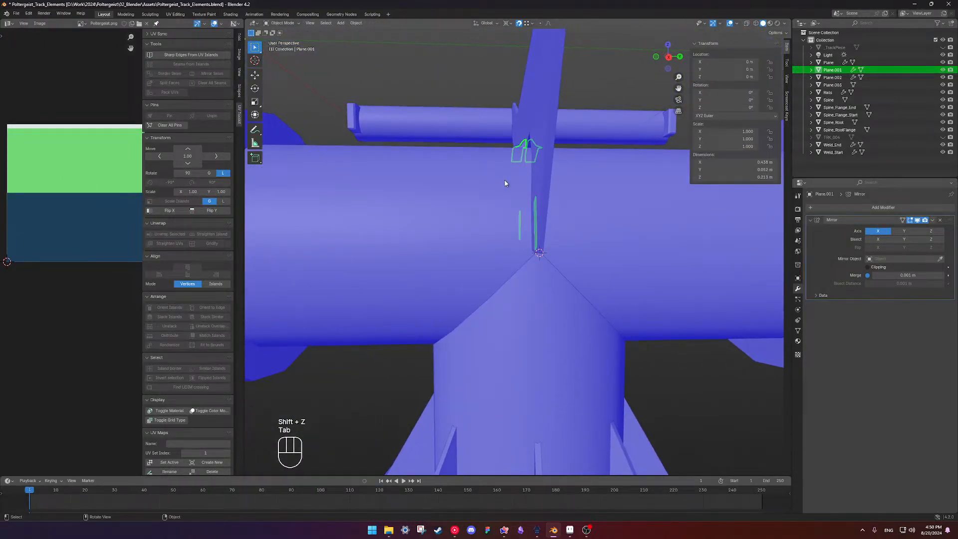
pyautogui.press('Tab')
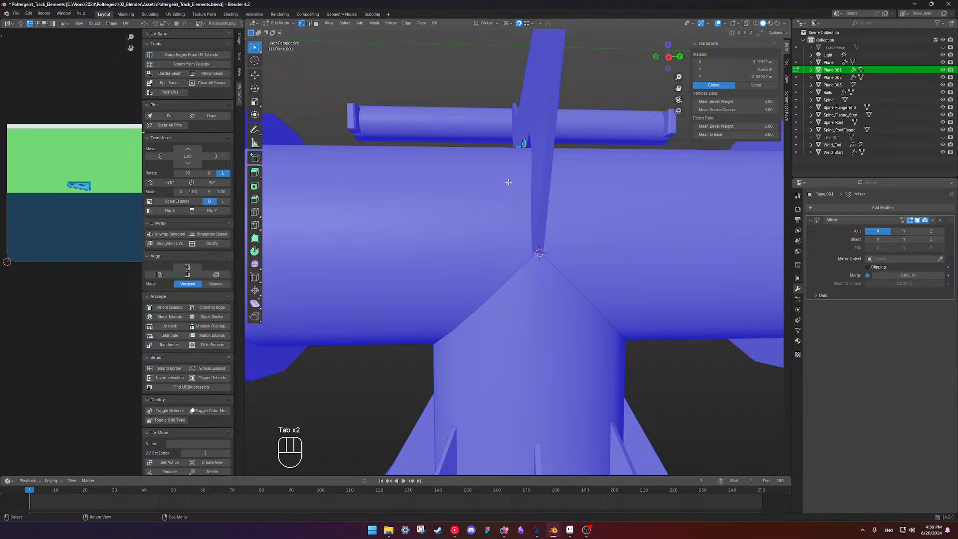
pyautogui.press('KP_1')
pyautogui.press('KP_3')
pyautogui.hotkey('shift', 'z')
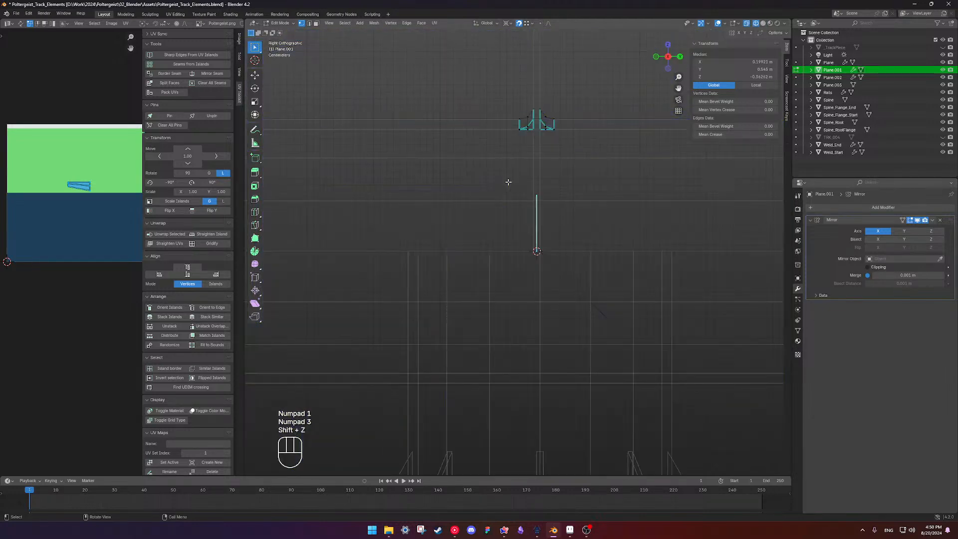
pyautogui.scroll(4, 591, 225)
pyautogui.keyDown('shift'); pyautogui.moveTo(599, 206); pyautogui.dragTo(549, 241, button='middle'); pyautogui.keyUp('shift')
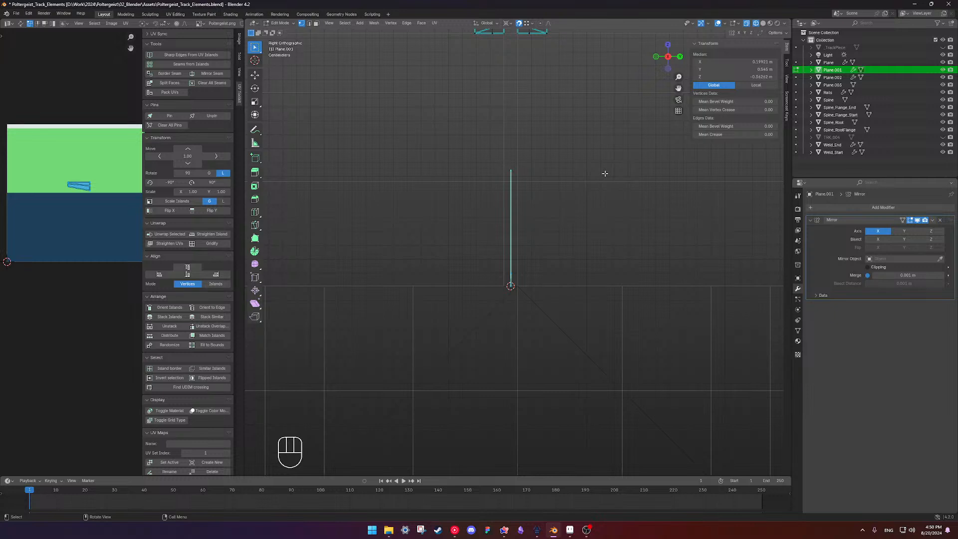
pyautogui.press('g')
pyautogui.press('x')
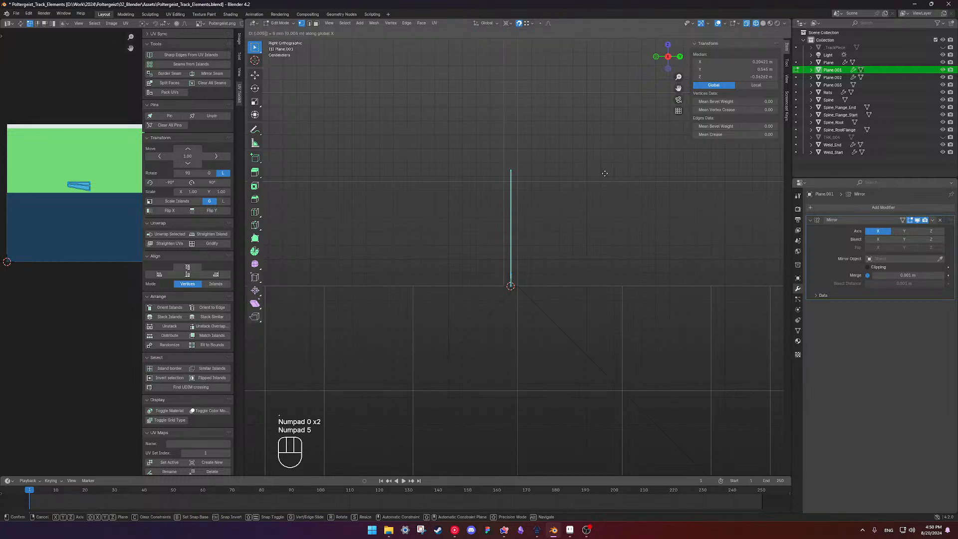
pyautogui.press('y')
pyautogui.press('KP_Subtract')
pyautogui.press('Return')
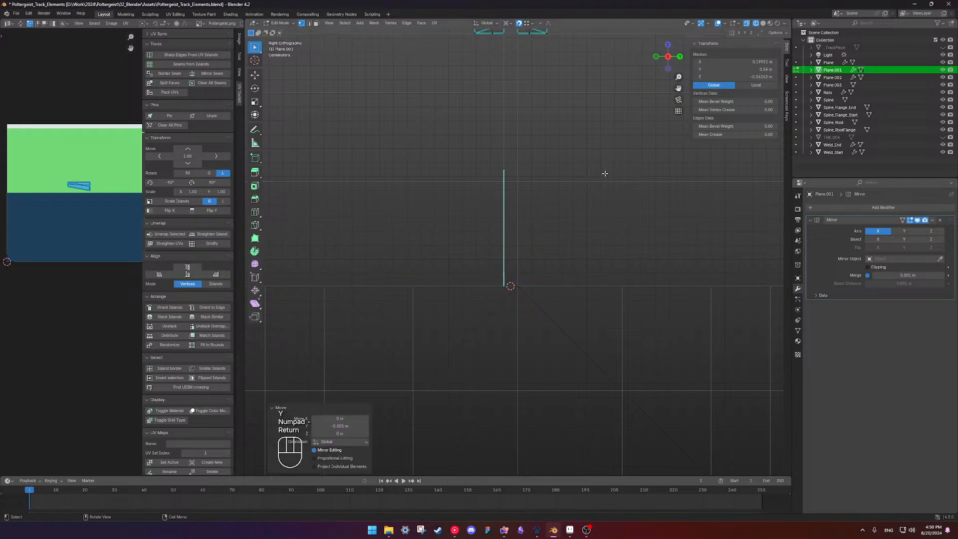
# Merge the flattened strip's overlapping vertices by distance.
pyautogui.moveTo(529, 204); pyautogui.dragTo(480, 209, button='middle')
pyautogui.press('m')
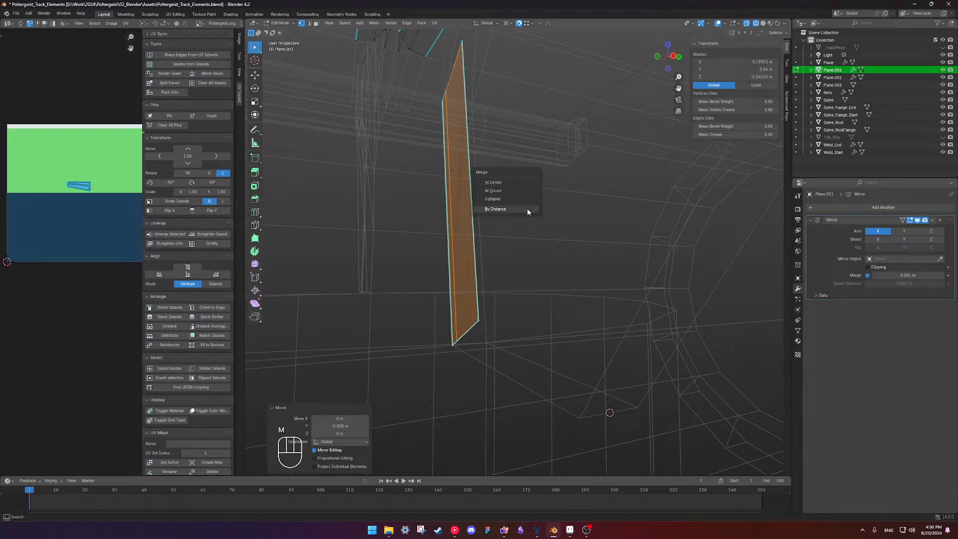
pyautogui.click(527, 209)
# Try dissolving the inner lengthwise edge of the flattened weld strip and undo the dissolve.
pyautogui.moveTo(527, 208); pyautogui.dragTo(457, 183, button='middle')
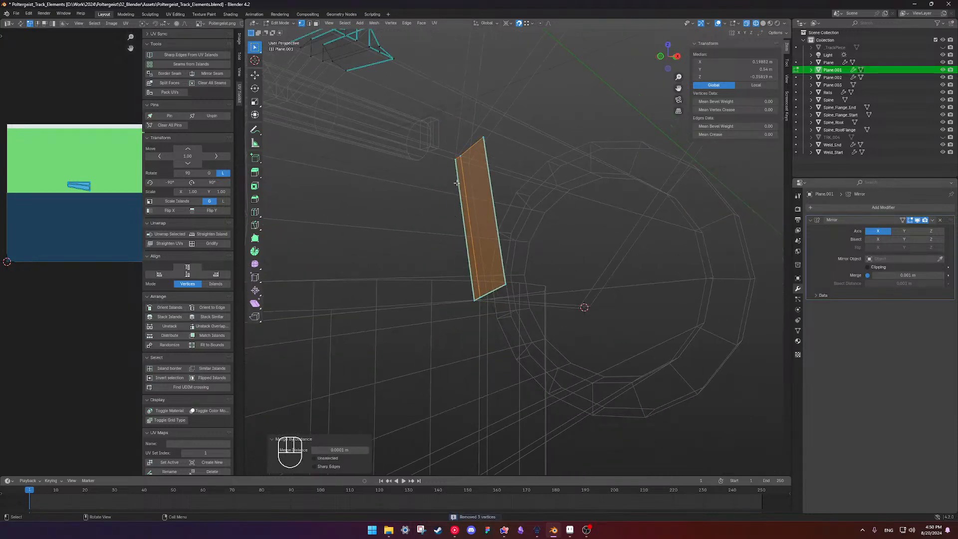
pyautogui.click(460, 158)
pyautogui.keyDown('shift'); pyautogui.click(485, 301); pyautogui.keyUp('shift')
pyautogui.press('x')
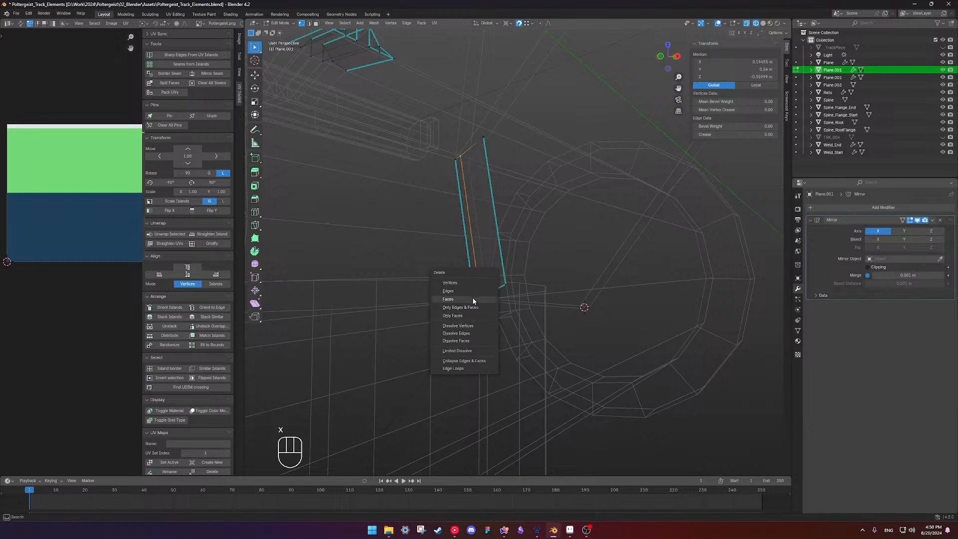
pyautogui.click(470, 333)
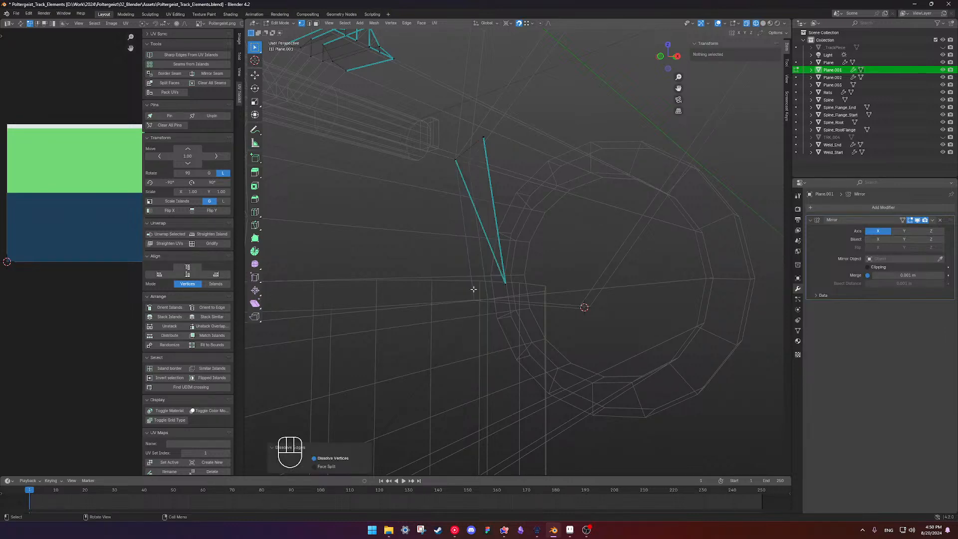
pyautogui.hotkey('ctrl', 'z')
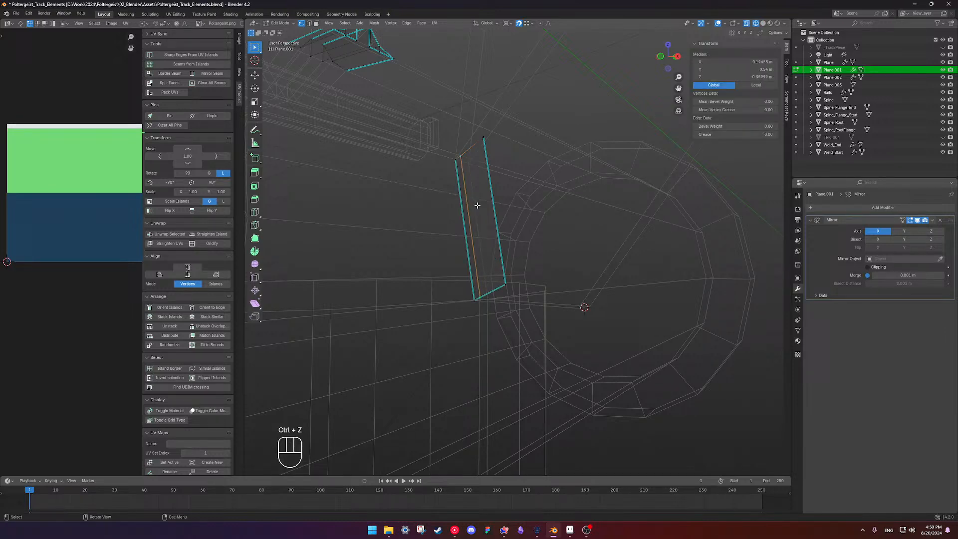
# Dissolve the vertices of the flattened weld strip's inner edge and move the adjacent lengthwise edge about -0.012 m along the Y axis.
pyautogui.press('x')
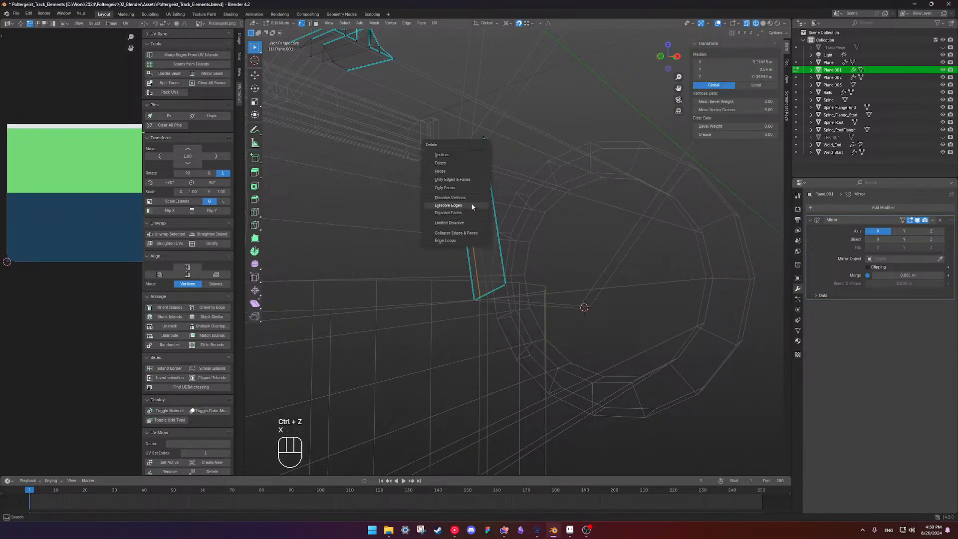
pyautogui.click(457, 197)
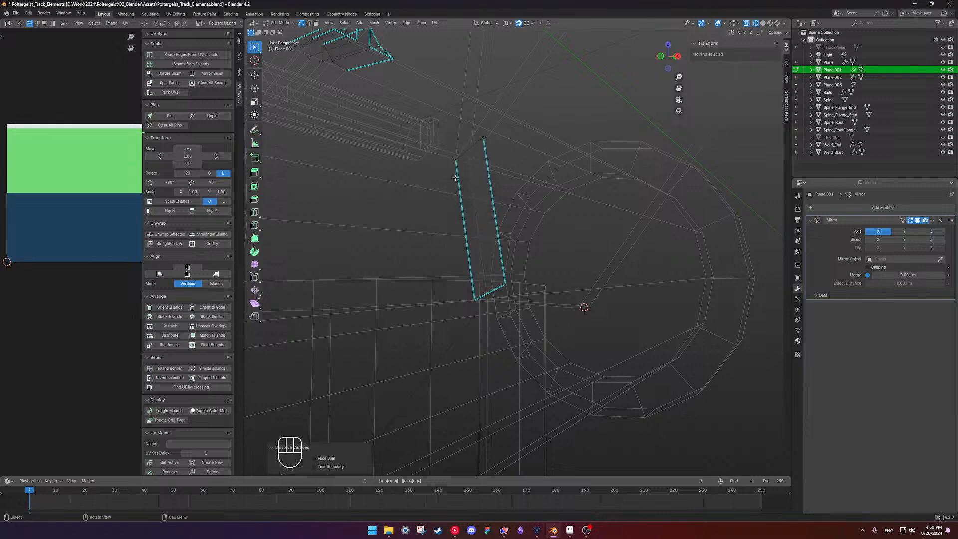
pyautogui.moveTo(448, 154); pyautogui.dragTo(474, 310)
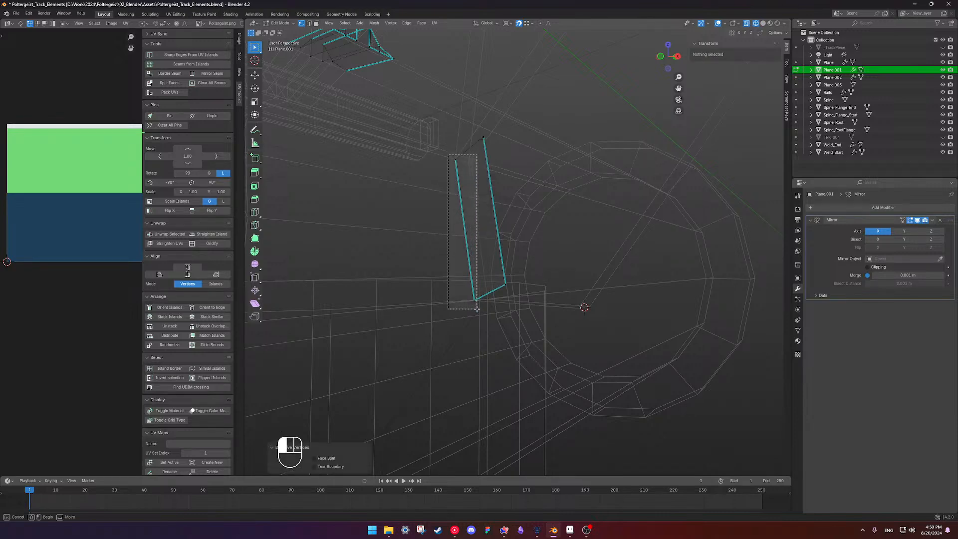
pyautogui.moveTo(474, 310); pyautogui.dragTo(455, 215, button='middle')
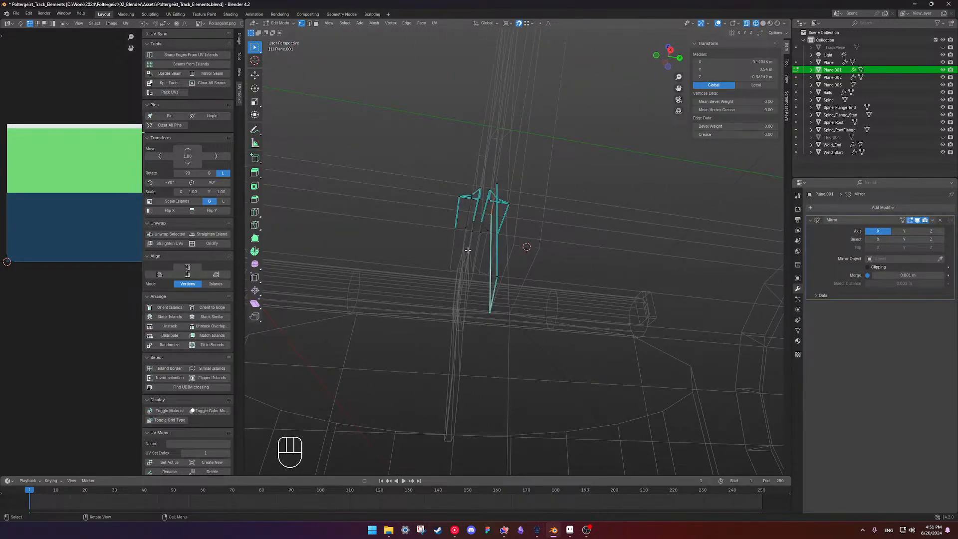
pyautogui.press('KP_3')
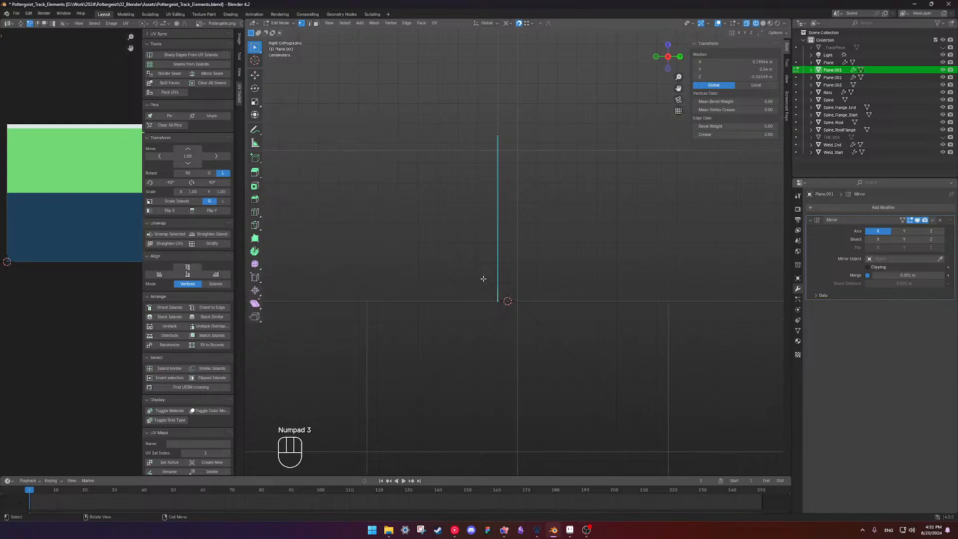
pyautogui.press('g')
pyautogui.press('y')
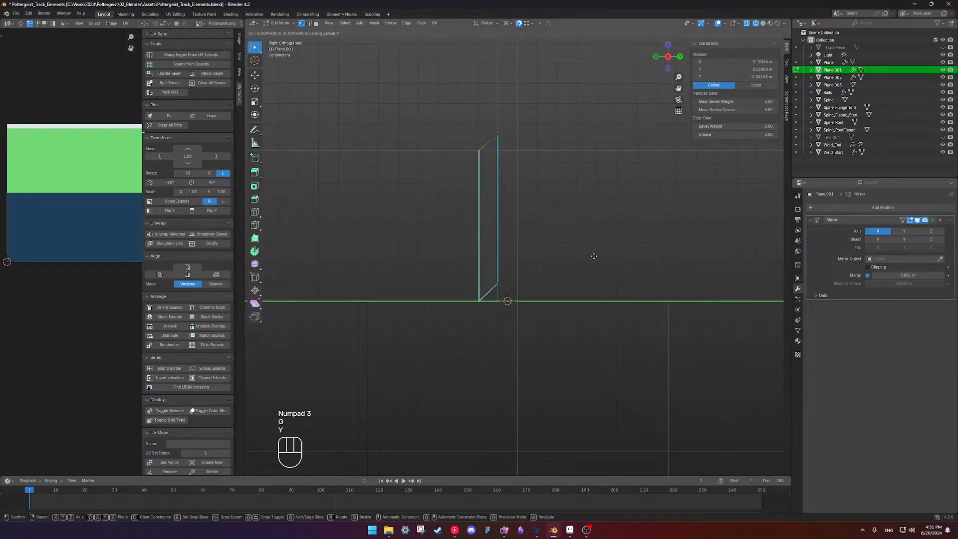
pyautogui.click(587, 256)
pyautogui.moveTo(586, 256); pyautogui.dragTo(555, 215, button='middle')
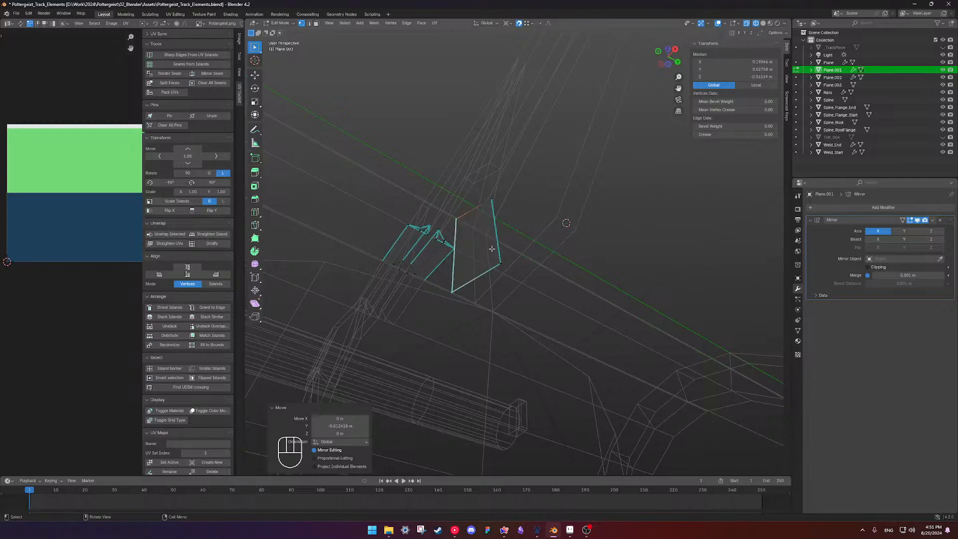
# Duplicate the strip's lengthwise edge on the plate side and snap the copy to the corner between plate and spine.
pyautogui.hotkey('ctrl', 'z')
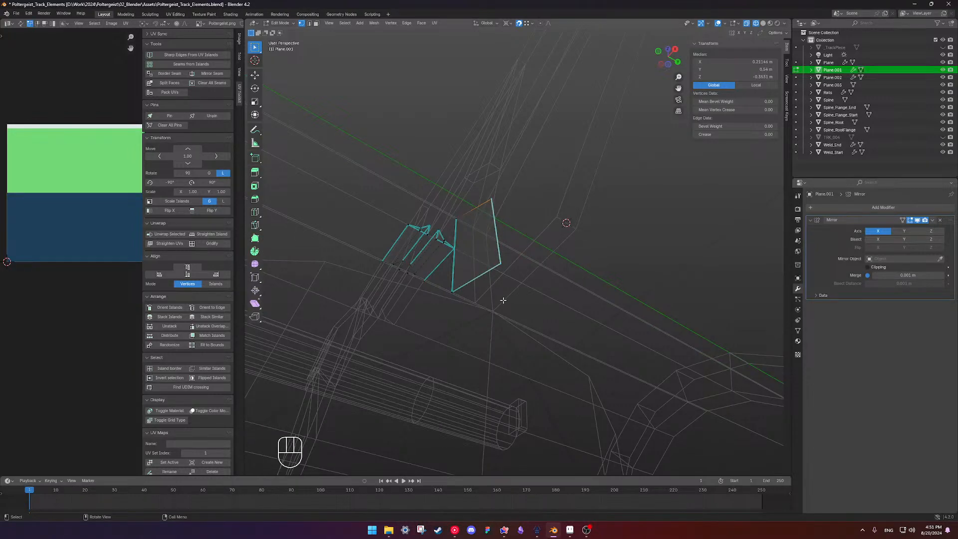
pyautogui.moveTo(480, 268); pyautogui.dragTo(515, 253, button='middle')
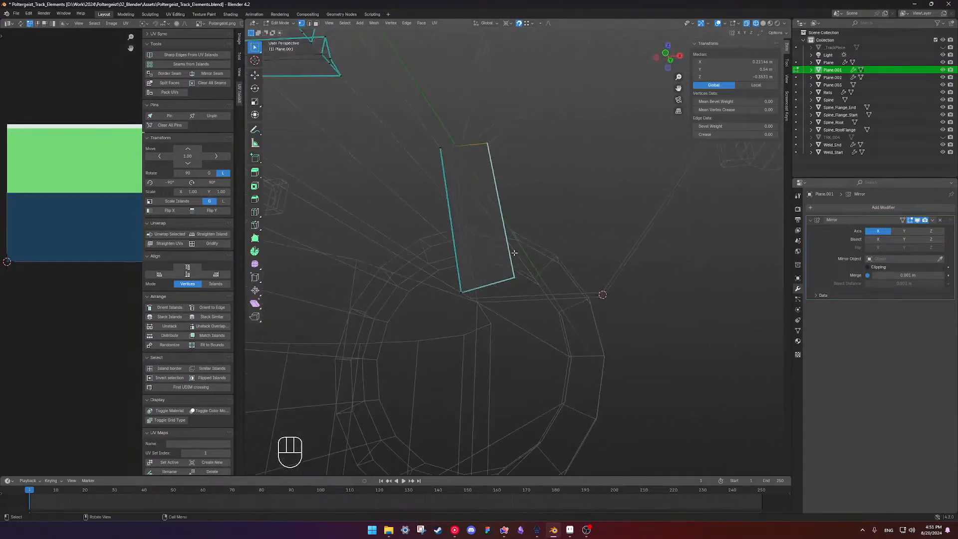
pyautogui.hotkey('shift', 'd')
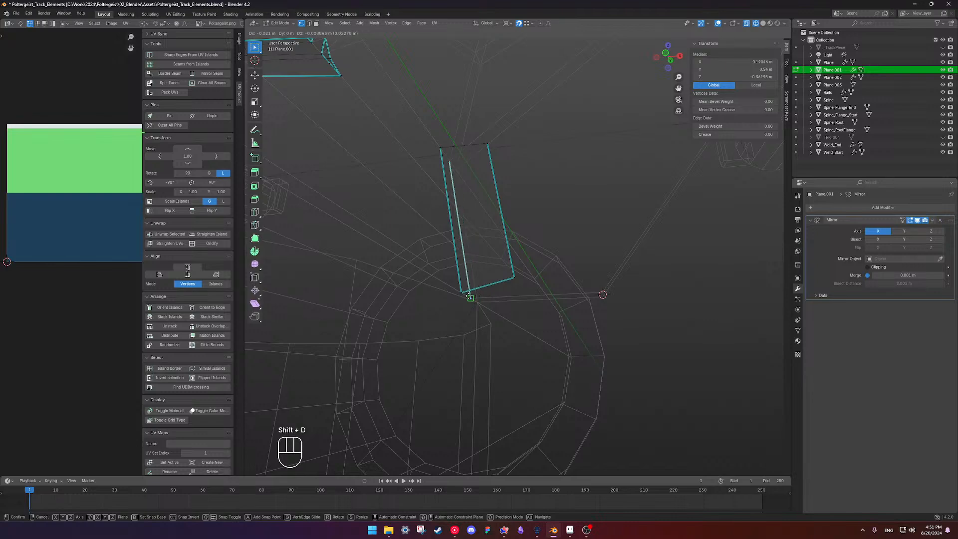
pyautogui.click(470, 297)
pyautogui.moveTo(470, 297); pyautogui.dragTo(497, 254, button='middle')
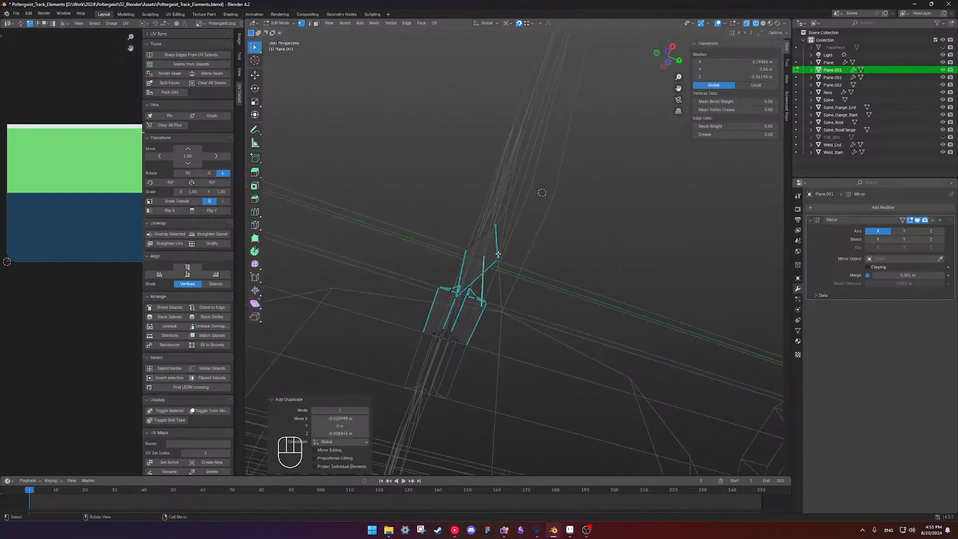
# Fill the side strip's triangular end between its two lower corners and the lower vertex of the duplicated edge.
pyautogui.click(495, 262)
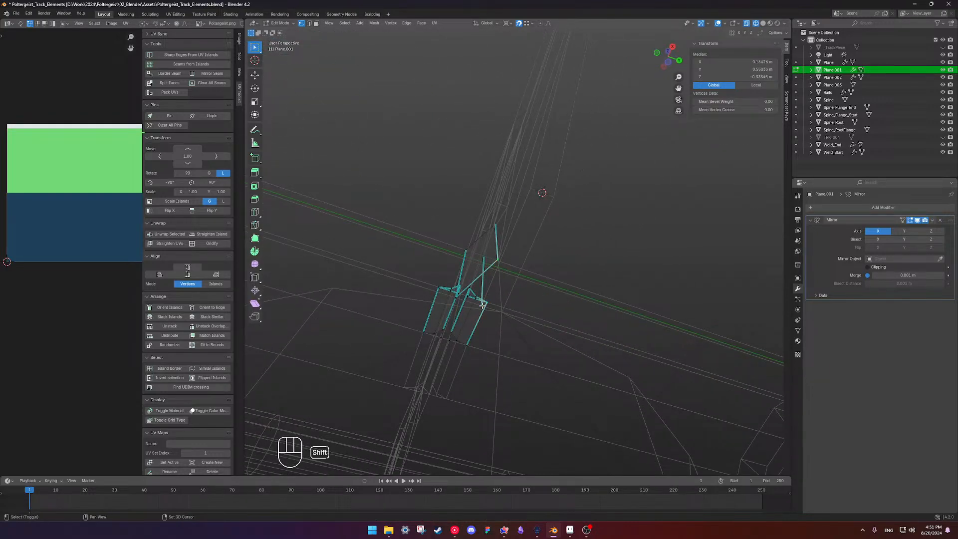
pyautogui.keyDown('shift'); pyautogui.click(464, 301); pyautogui.keyUp('shift')
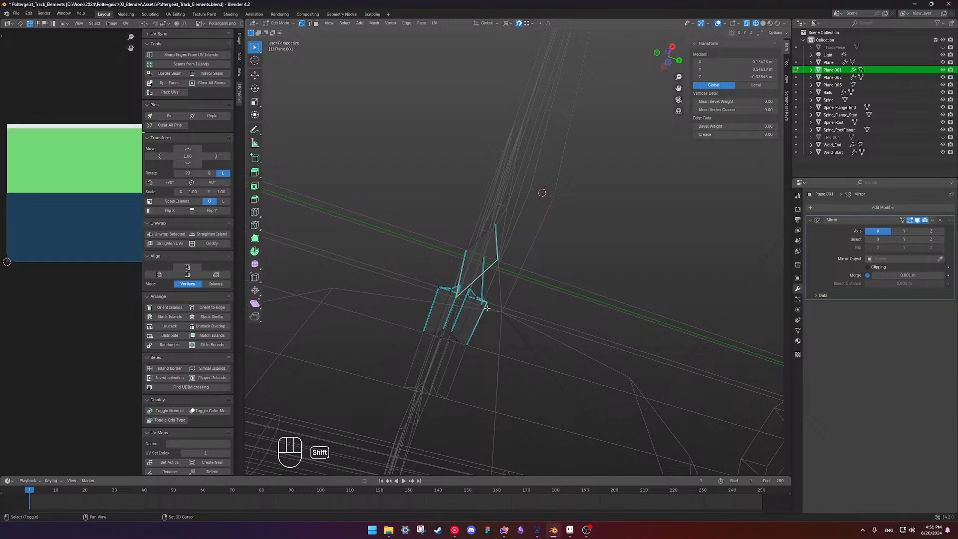
pyautogui.moveTo(468, 278); pyautogui.dragTo(504, 309, button='middle')
pyautogui.moveTo(431, 248); pyautogui.dragTo(542, 326)
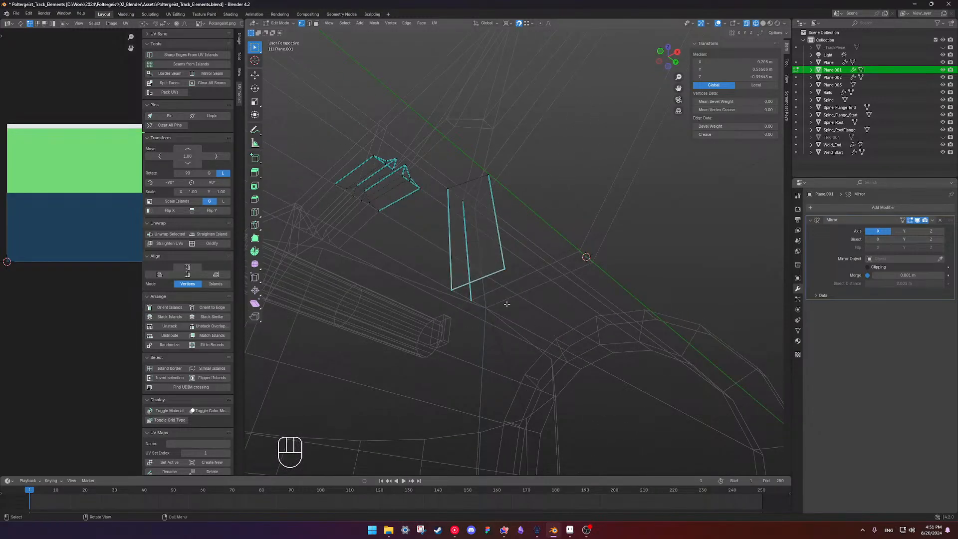
pyautogui.press('f')
pyautogui.moveTo(507, 302); pyautogui.dragTo(466, 216, button='middle')
pyautogui.press('f')
# Subdivide the side strip's upper and lower short edges with one cut each and connect their midpoints with a lengthwise edge.
pyautogui.click(457, 218)
pyautogui.keyDown('shift'); pyautogui.click(491, 200); pyautogui.keyUp('shift')
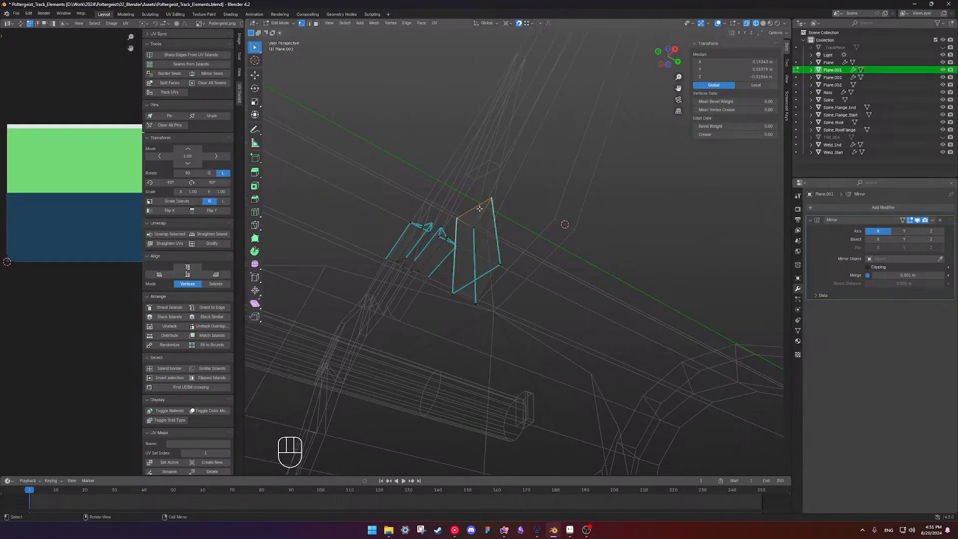
pyautogui.rightClick(478, 209)
pyautogui.click(458, 101)
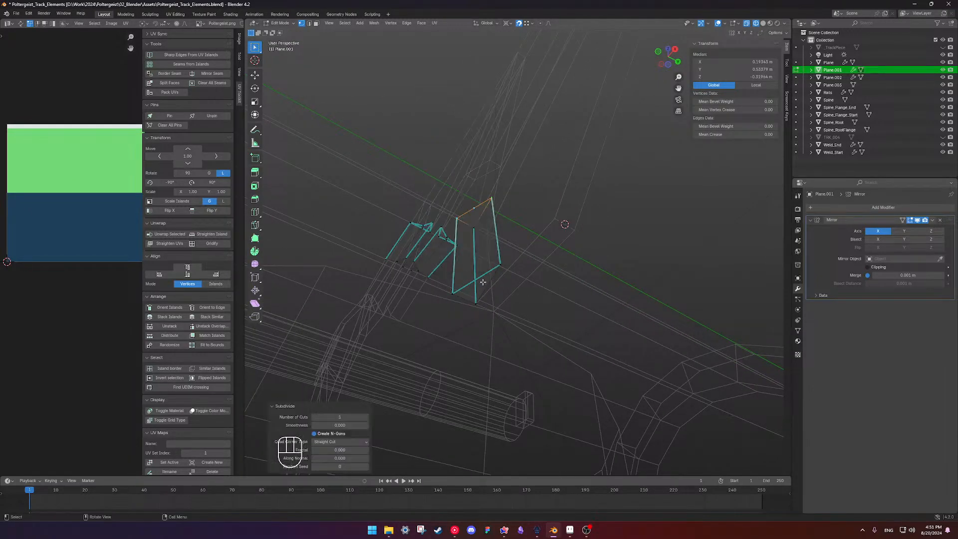
pyautogui.rightClick(459, 279)
pyautogui.click(459, 279)
pyautogui.click(477, 273)
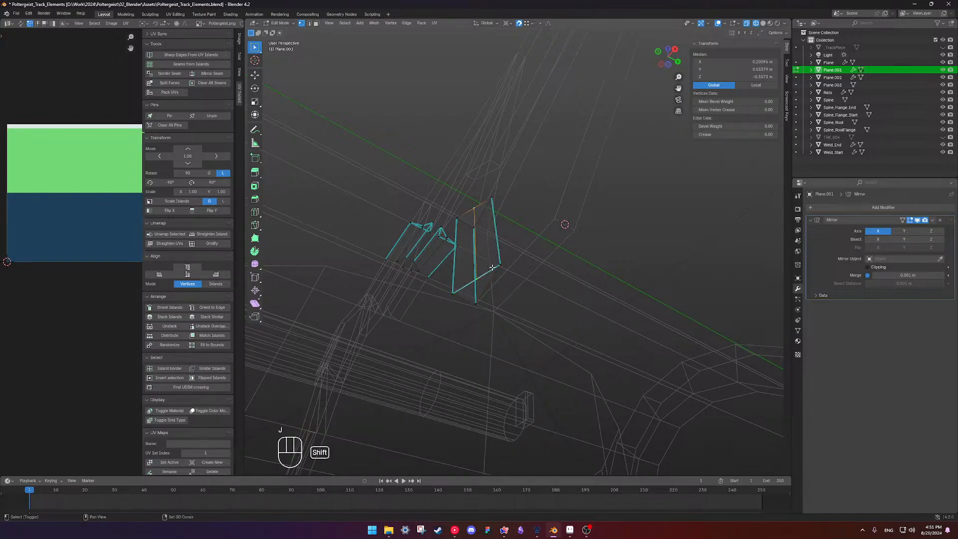
pyautogui.moveTo(445, 204); pyautogui.dragTo(461, 215)
pyautogui.rightClick(460, 215)
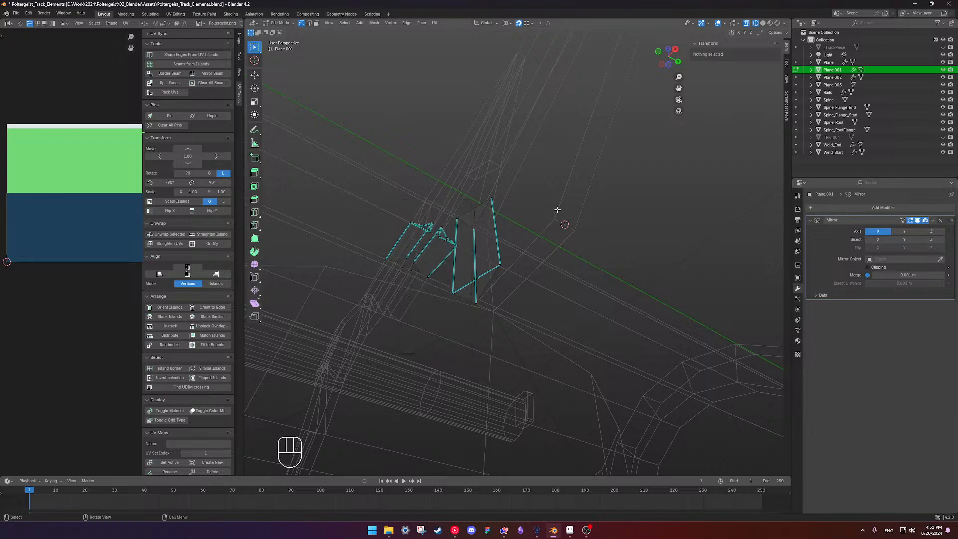
# Select the strip's outer lengthwise edge on the spine side and switch from wireframe to solid shading.
pyautogui.moveTo(558, 209); pyautogui.dragTo(476, 246, button='middle')
pyautogui.moveTo(434, 149); pyautogui.dragTo(458, 302)
pyautogui.keyDown('shift'); pyautogui.click(449, 287); pyautogui.keyUp('shift')
pyautogui.hotkey('shift', 'z')
pyautogui.moveTo(453, 308); pyautogui.dragTo(433, 271, button='middle')
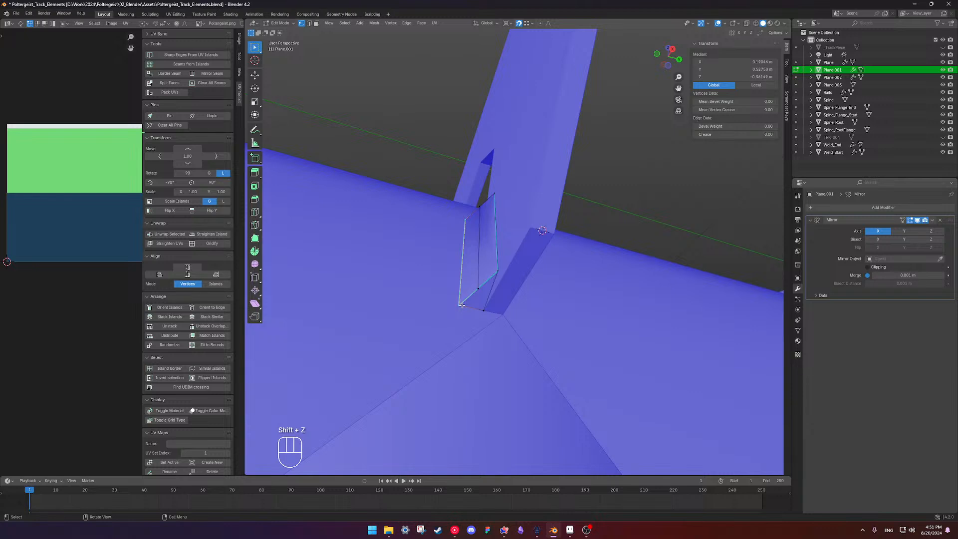
pyautogui.press('g')
pyautogui.press('g')
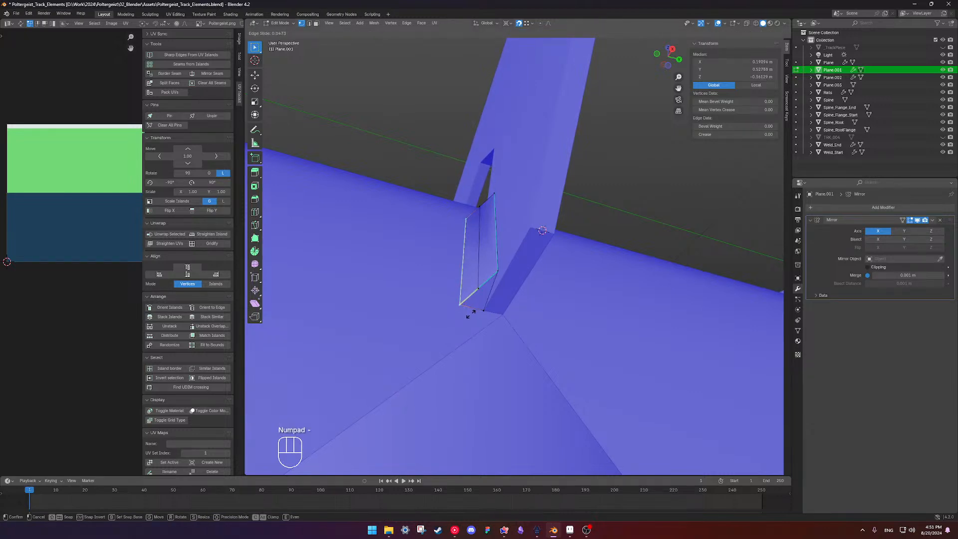
pyautogui.click(471, 310)
pyautogui.moveTo(470, 310); pyautogui.dragTo(464, 281, button='middle')
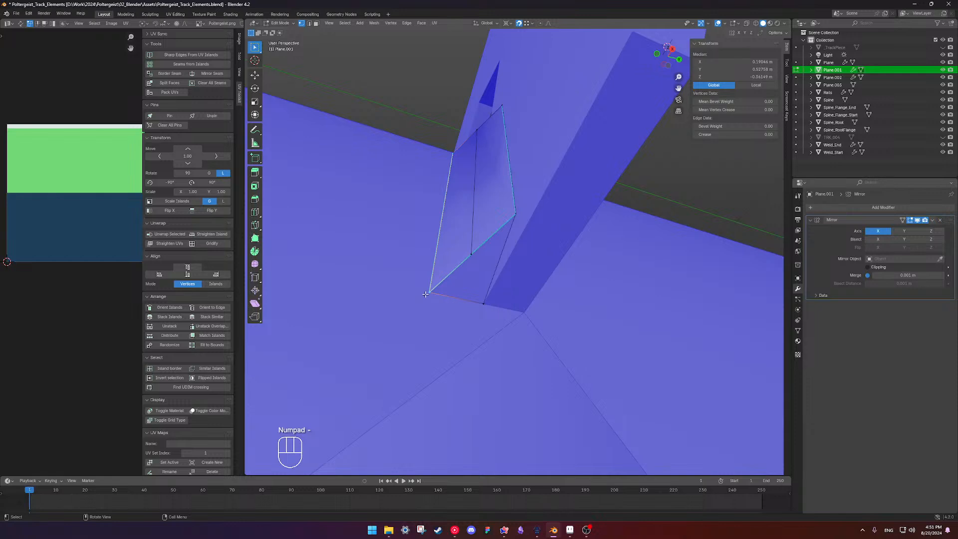
pyautogui.press('g')
pyautogui.press('g')
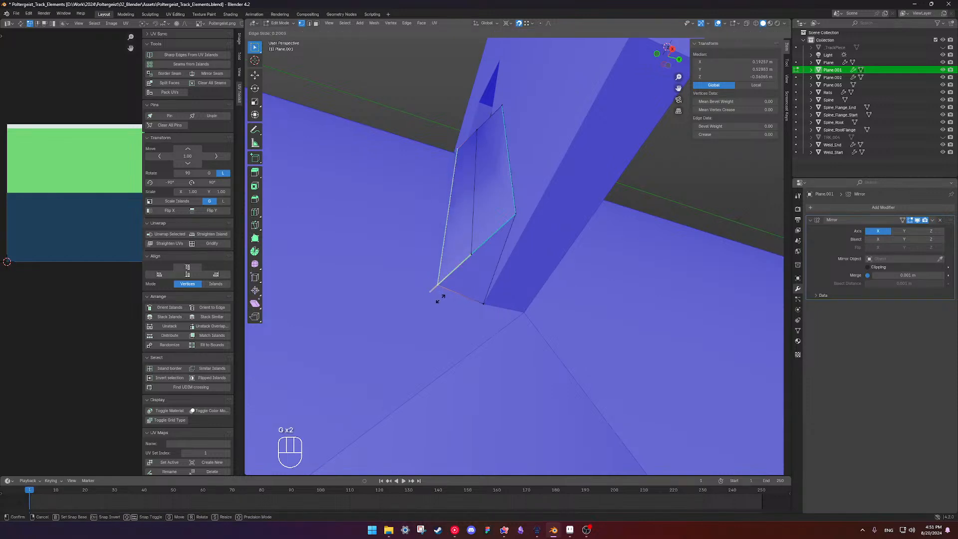
pyautogui.rightClick(437, 298)
# Move the strip's outer lengthwise edge about -0.0037 m along the global Y axis.
pyautogui.press('g')
pyautogui.press('y')
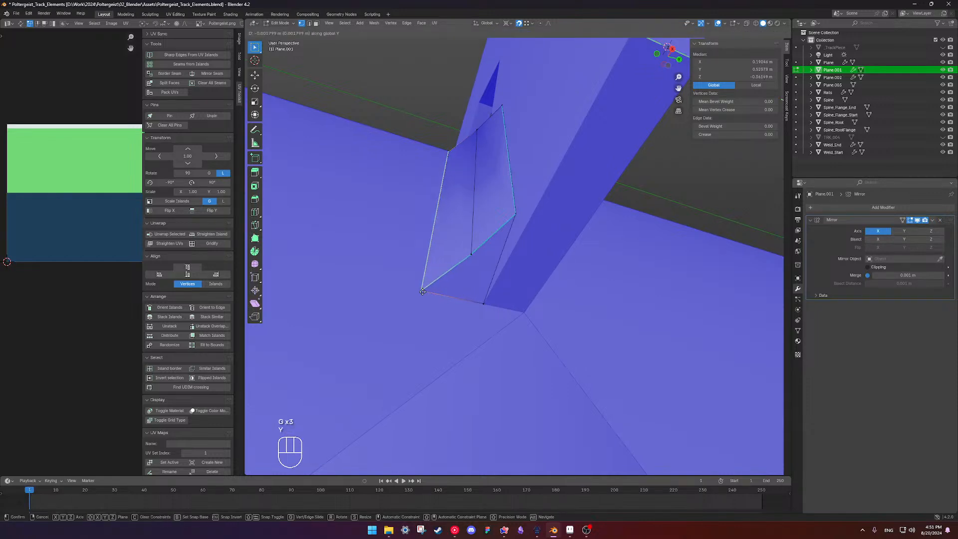
pyautogui.click(409, 286)
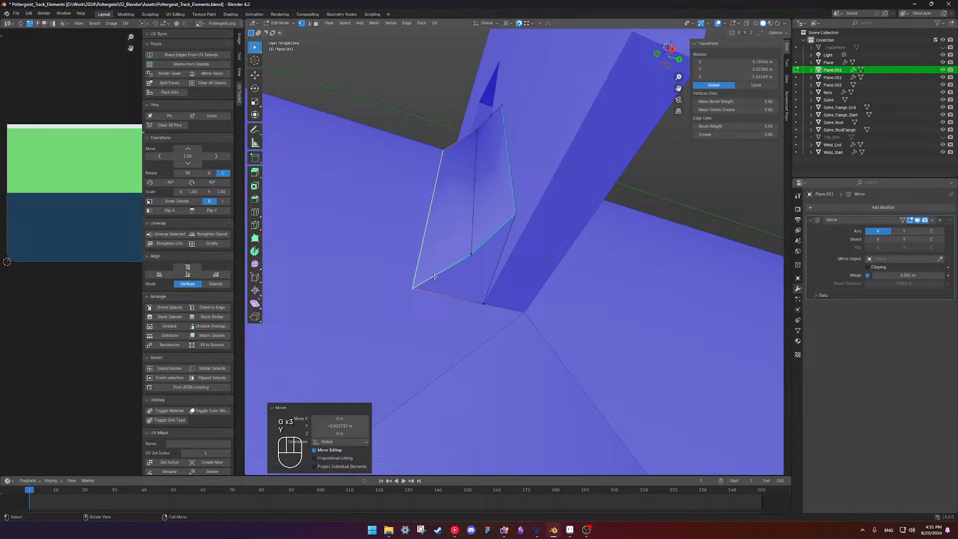
# Edge-slide the strip's middle lengthwise edge toward the outer edge by a factor of about 0.146.
pyautogui.click(478, 134)
pyautogui.keyDown('shift'); pyautogui.click(474, 256); pyautogui.keyUp('shift')
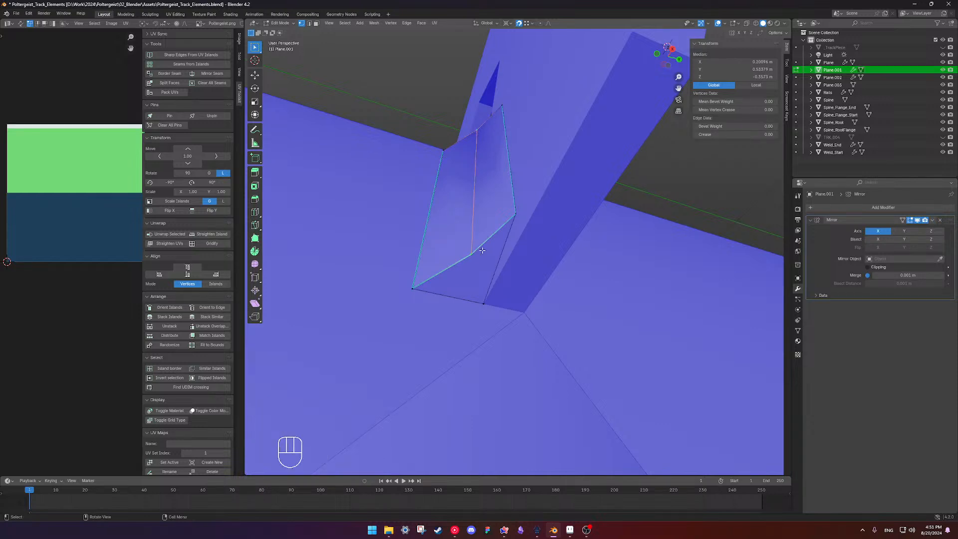
pyautogui.press('g')
pyautogui.press('g')
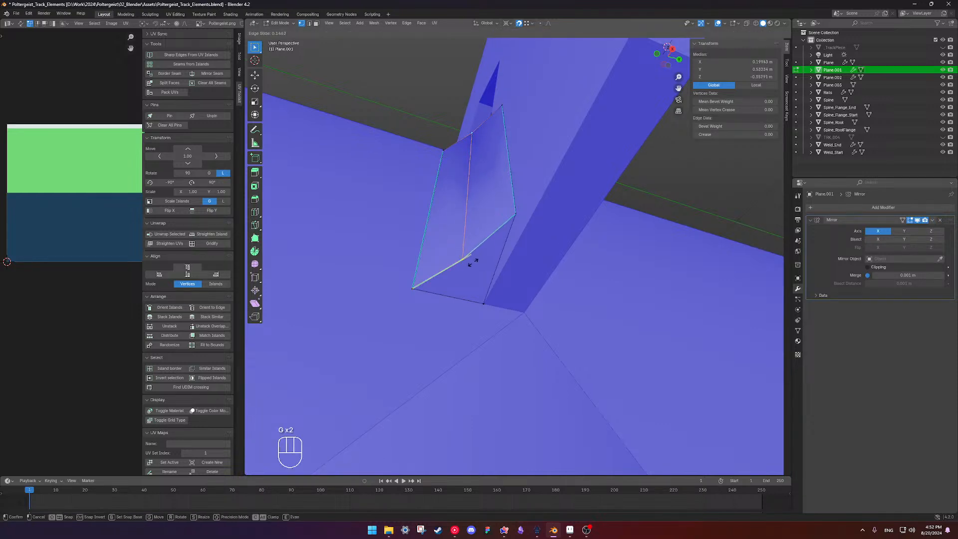
pyautogui.click(472, 263)
# Move the strip's middle edge in top view by about -0.0014 m in X and 0.0029 m in Y to deepen the curve.
pyautogui.moveTo(472, 246); pyautogui.dragTo(583, 309, button='middle')
pyautogui.press('KP_7')
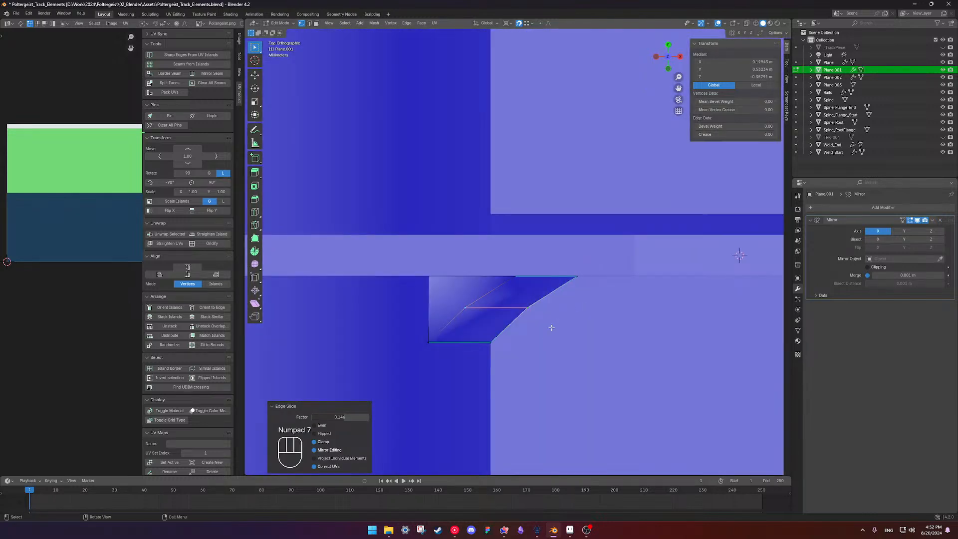
pyautogui.press('g')
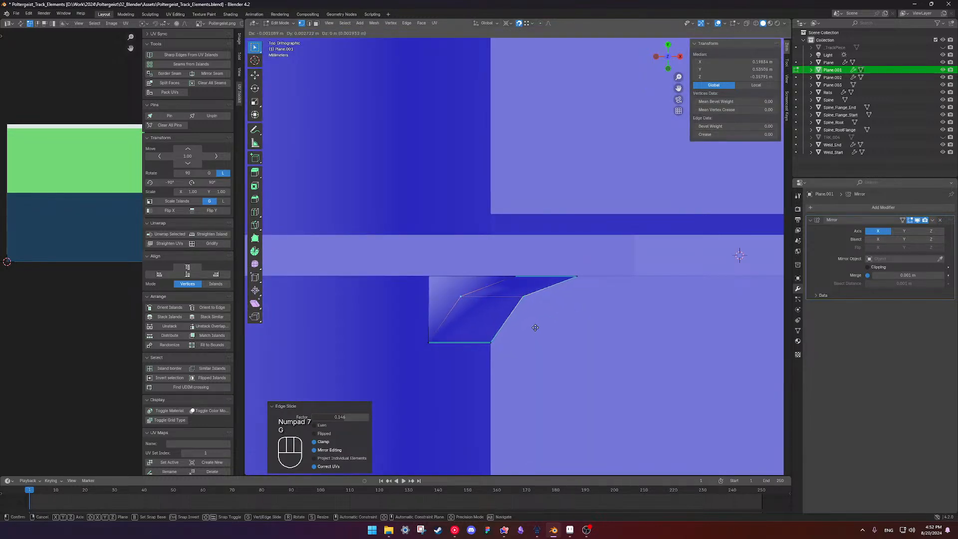
pyautogui.click(534, 327)
pyautogui.scroll(-6, 528, 299)
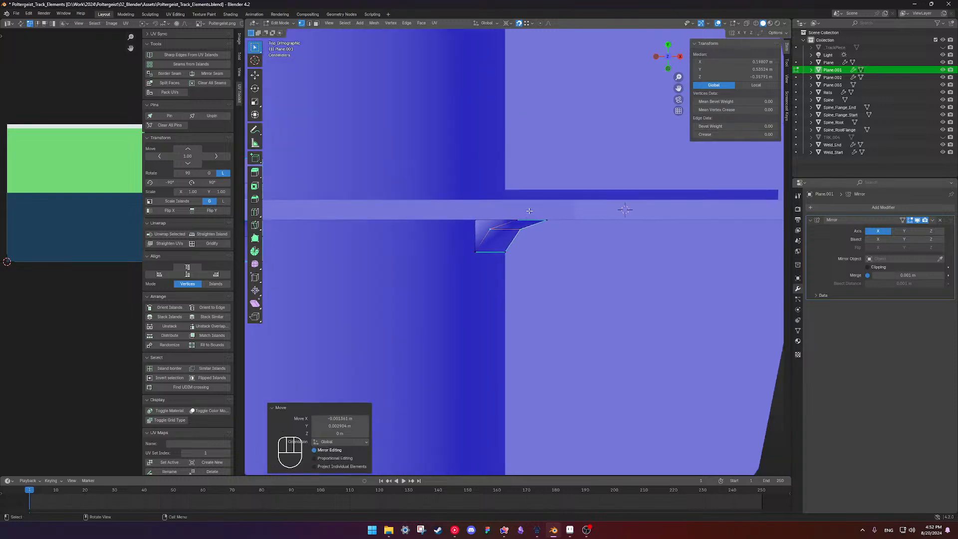
# Connect the vertices at the end of the side weld strip with an edge and clear the selection.
pyautogui.moveTo(526, 259); pyautogui.dragTo(481, 173, button='middle')
pyautogui.moveTo(530, 253); pyautogui.dragTo(479, 202, button='middle')
pyautogui.click(552, 286)
pyautogui.press('j')
pyautogui.click(442, 237)
pyautogui.keyDown('shift'); pyautogui.click(416, 243); pyautogui.keyUp('shift')
pyautogui.click(481, 188)
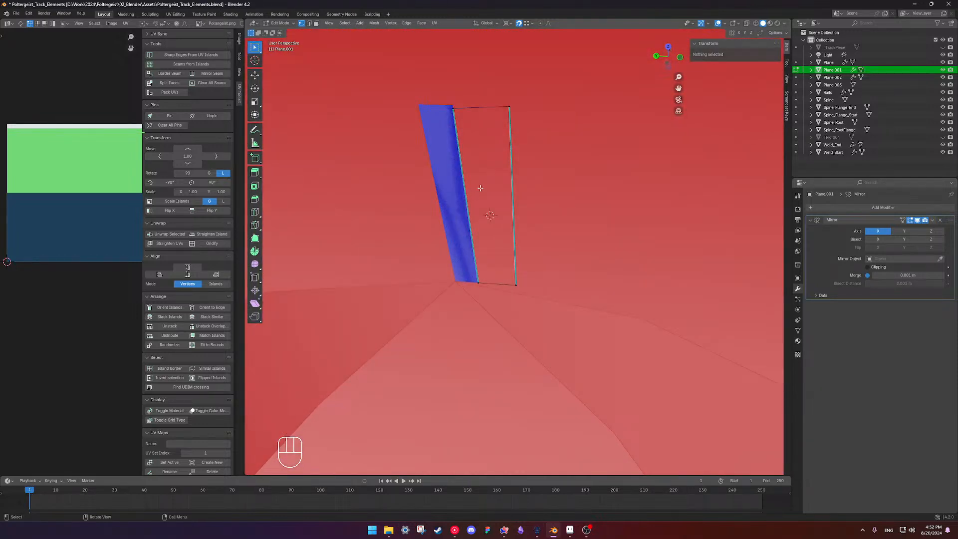
pyautogui.click(481, 188)
# Delete the old side strip face from the Plane object behind the new weld strip.
pyautogui.moveTo(482, 161); pyautogui.dragTo(393, 217, button='middle')
pyautogui.moveTo(452, 227); pyautogui.dragTo(497, 232, button='middle')
pyautogui.moveTo(504, 197)
pyautogui.mouseDown(button='middle')
pyautogui.moveTo(461, 236)
pyautogui.moveTo(496, 201)
pyautogui.mouseUp(button='middle')
pyautogui.press('Tab')
pyautogui.click(477, 200)
pyautogui.press('Tab')
pyautogui.click(478, 204)
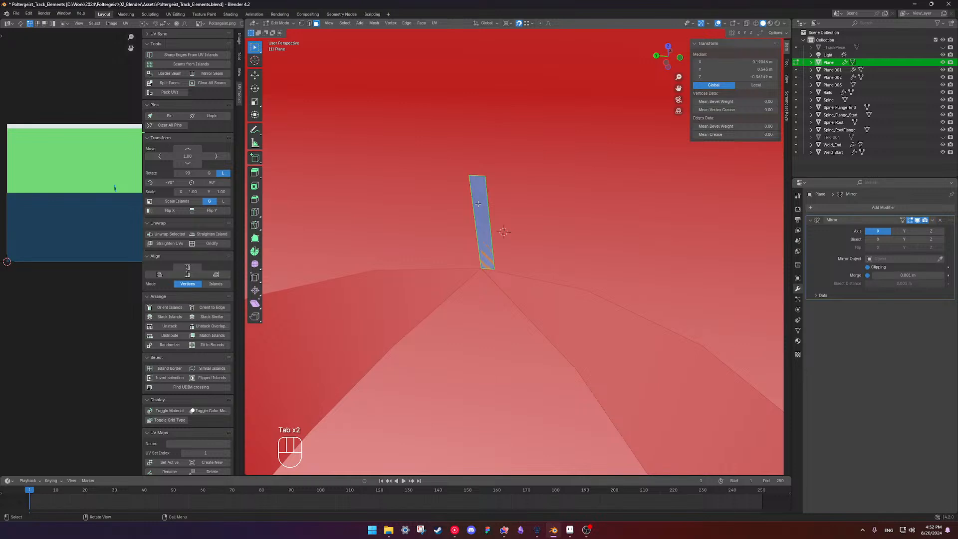
pyautogui.press('Delete')
pyautogui.press('Tab')
pyautogui.press('Tab')
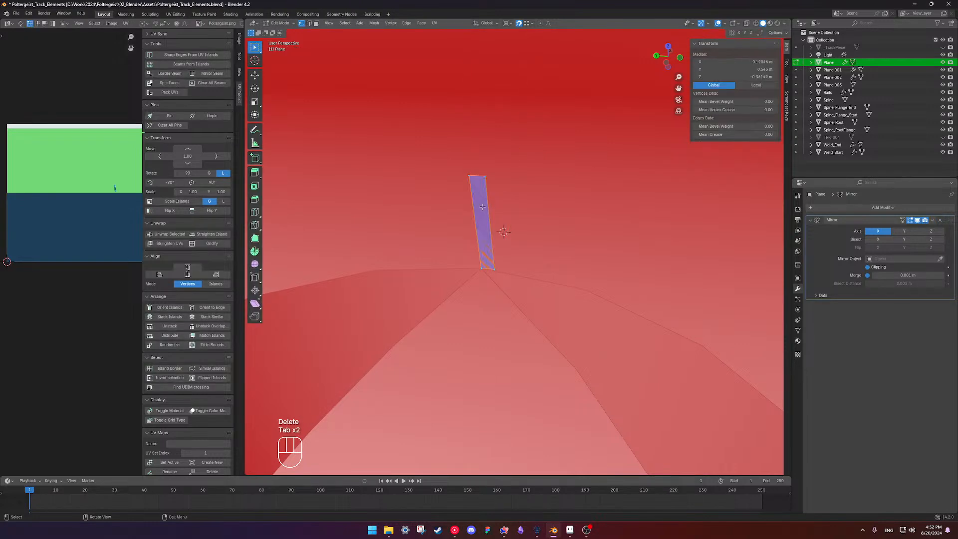
pyautogui.moveTo(501, 193); pyautogui.dragTo(478, 144, button='middle')
pyautogui.press('x')
pyautogui.click(459, 180)
# Vertex-slide the upper middle vertex of the Plane.001 side weld strip by a factor of about 0.022.
pyautogui.press('Tab')
pyautogui.click(523, 223)
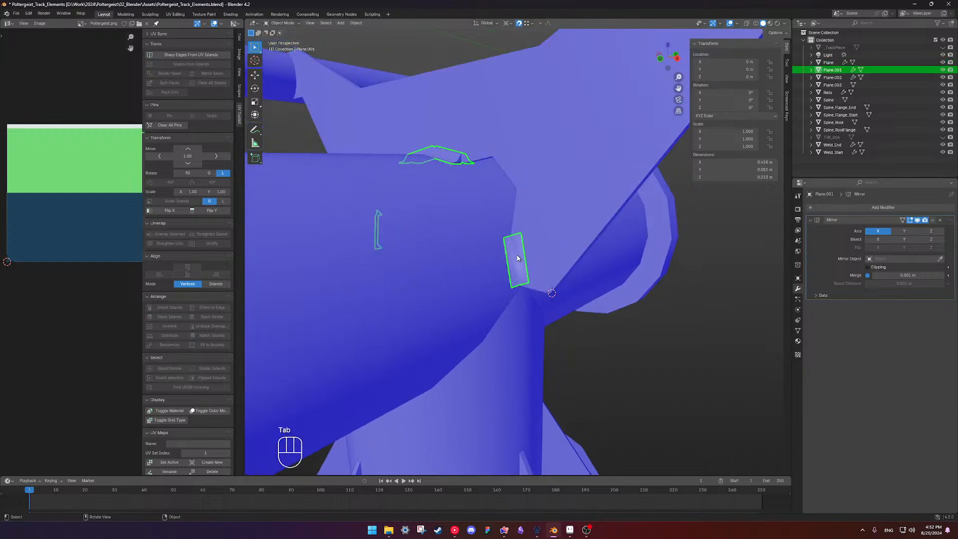
pyautogui.press('Tab')
pyautogui.moveTo(523, 223); pyautogui.dragTo(544, 263, button='middle')
pyautogui.click(500, 238)
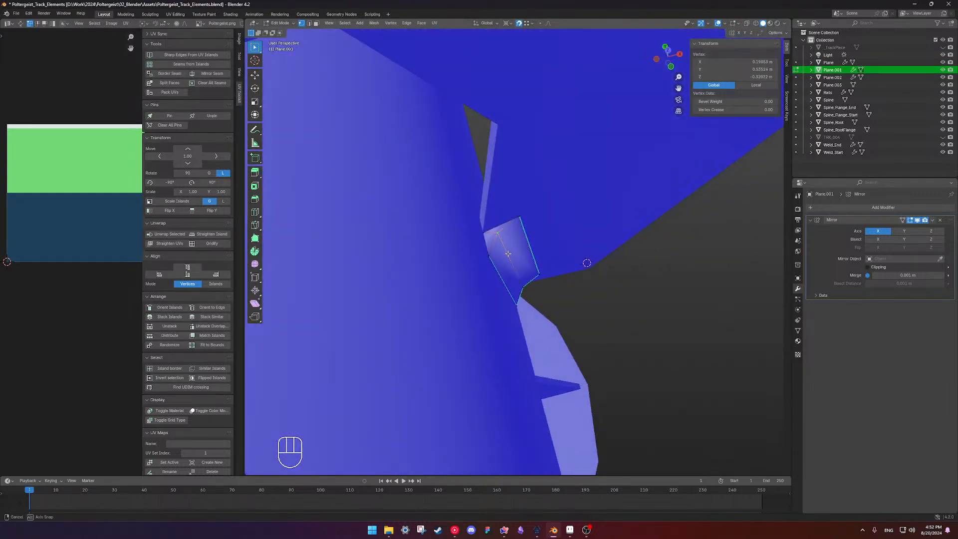
pyautogui.moveTo(501, 238); pyautogui.dragTo(504, 226, button='middle')
pyautogui.press('g')
pyautogui.press('g')
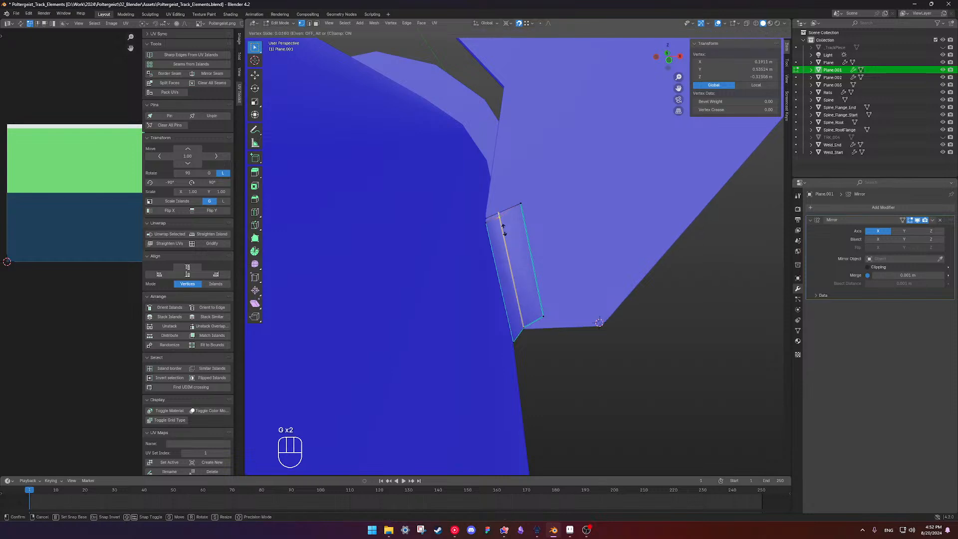
pyautogui.click(503, 227)
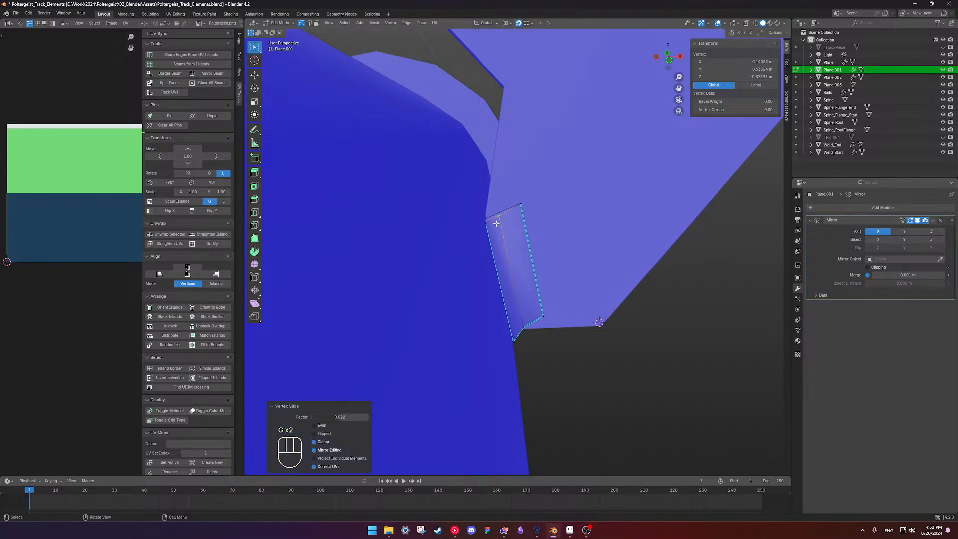
# Mark the end edges of the Plane.001 side weld strip as sharp.
pyautogui.press('End')
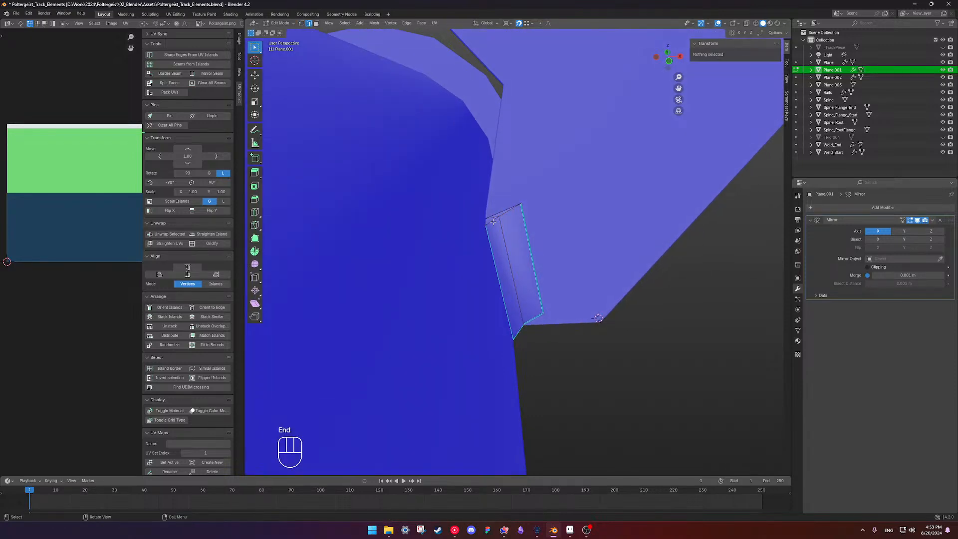
pyautogui.moveTo(532, 315); pyautogui.dragTo(509, 262, button='middle')
pyautogui.hotkey('ctrl', 'e')
pyautogui.click(506, 285)
# Edge-slide the middle lengthwise edge of the Plane.001 side weld strip by a factor of about 0.13.
pyautogui.press('Tab')
pyautogui.click(514, 253)
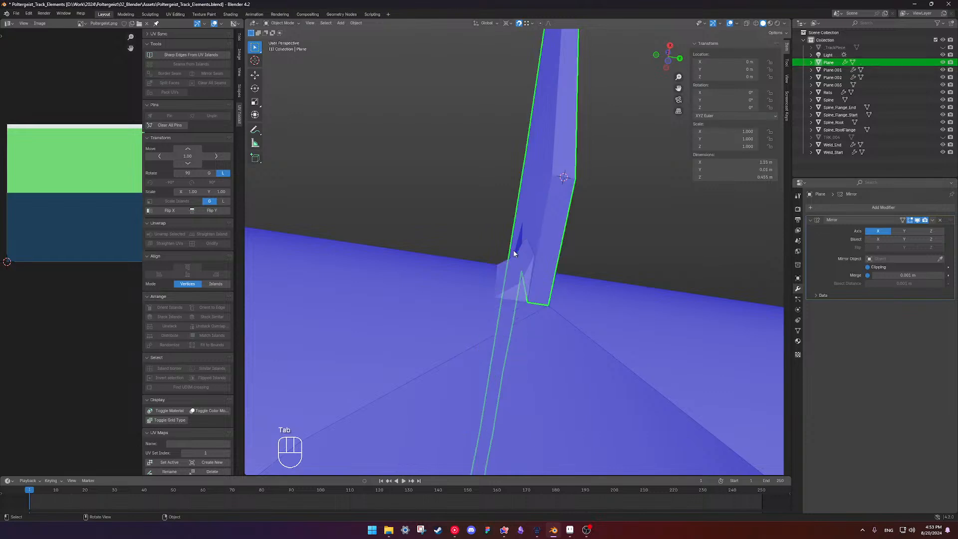
pyautogui.click(519, 261)
pyautogui.press('Tab')
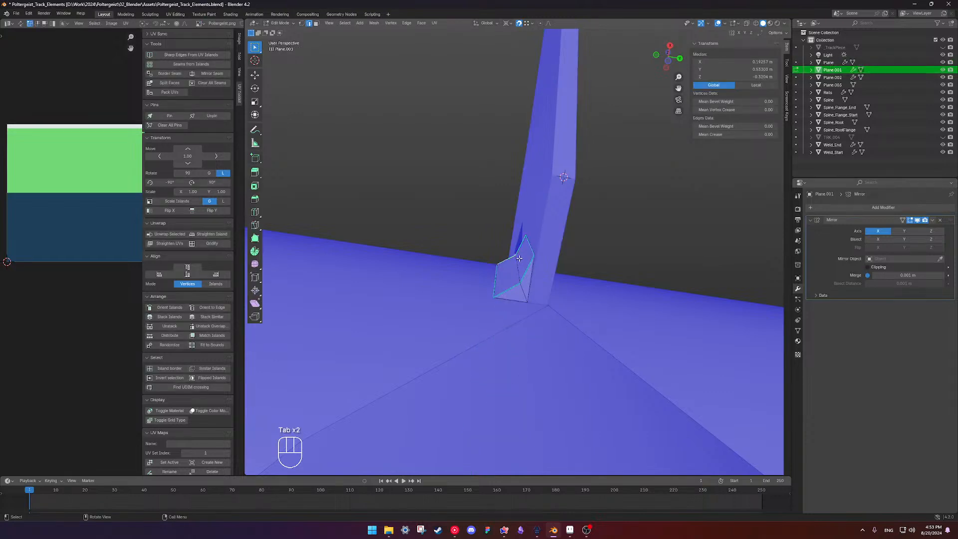
pyautogui.keyDown('shift'); pyautogui.click(520, 281); pyautogui.keyUp('shift')
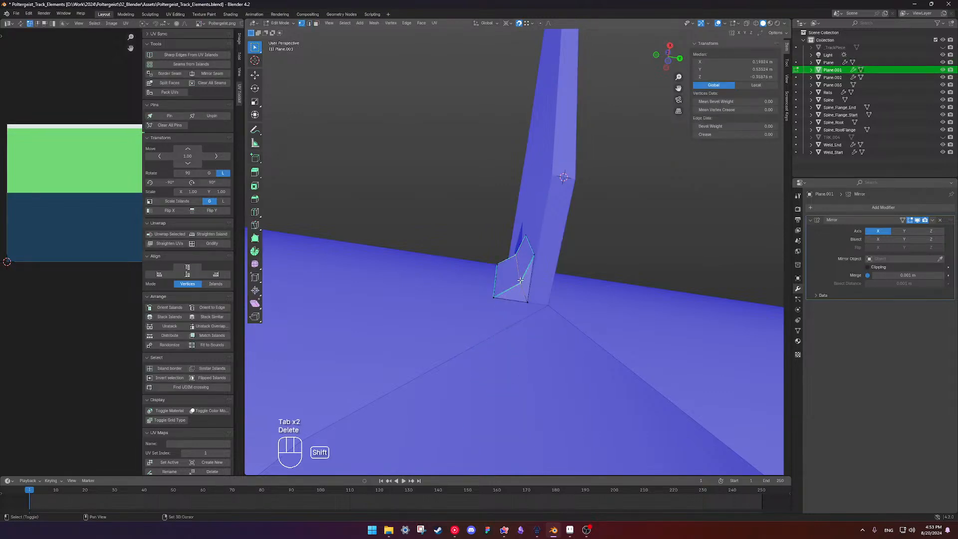
pyautogui.press('g')
pyautogui.press('g')
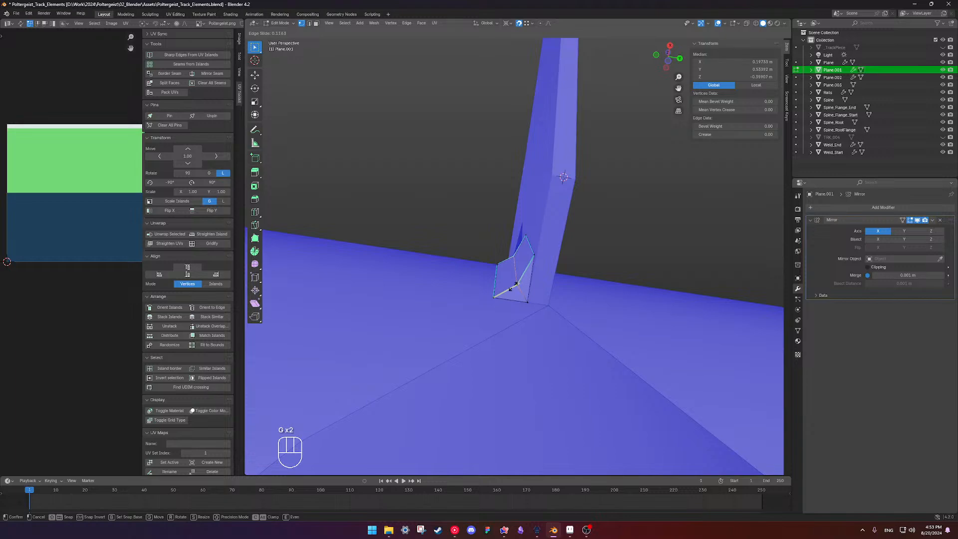
pyautogui.click(515, 285)
# Leave mesh editing, switch the viewport to rendered shading and turn off the Face Orientation overlay.
pyautogui.press('Tab')
pyautogui.moveTo(454, 190)
pyautogui.mouseDown(button='middle')
pyautogui.moveTo(509, 216)
pyautogui.moveTo(467, 176)
pyautogui.moveTo(499, 212)
pyautogui.mouseUp(button='middle')
pyautogui.hotkey('shift', 'z')
pyautogui.hotkey('shift', 'z')
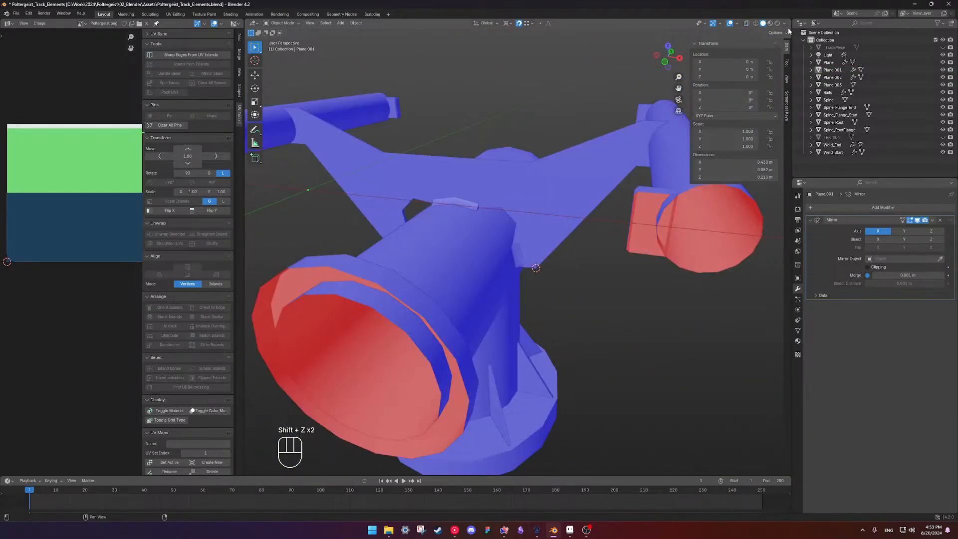
pyautogui.click(777, 23)
pyautogui.moveTo(765, 43)
pyautogui.mouseDown(button='middle')
pyautogui.moveTo(544, 103)
pyautogui.moveTo(532, 130)
pyautogui.moveTo(549, 162)
pyautogui.mouseUp(button='middle')
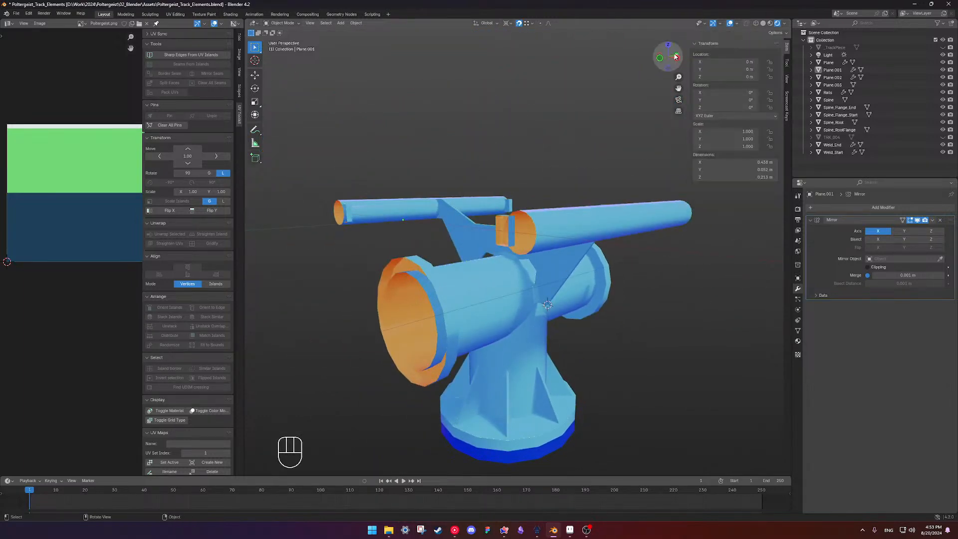
pyautogui.click(737, 24)
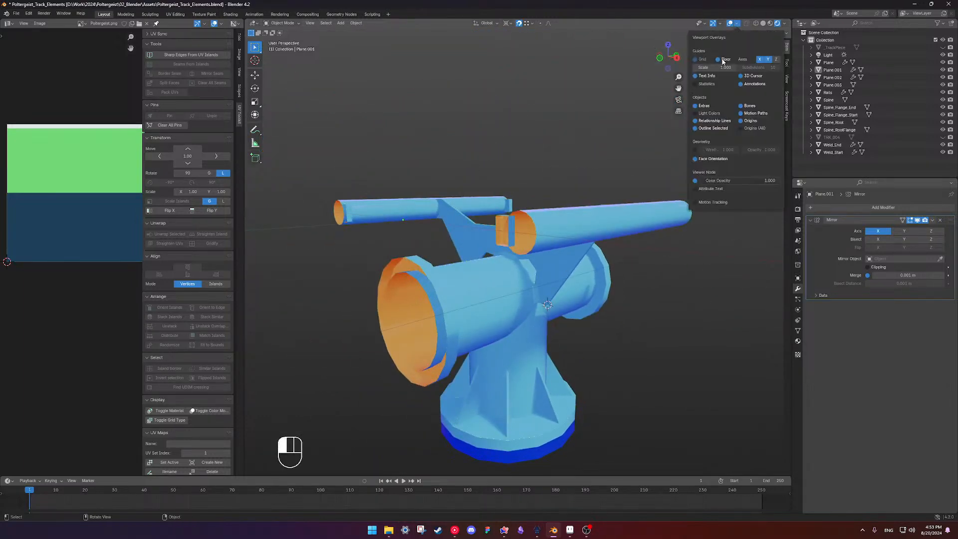
pyautogui.click(696, 158)
# Duplicate the side weld strip in place and mirror the copy along global Y to the other side of the cross-tie plate.
pyautogui.moveTo(529, 156); pyautogui.dragTo(559, 230, button='middle')
pyautogui.scroll(6, 571, 305)
pyautogui.moveTo(566, 310)
pyautogui.keyDown('shift'); pyautogui.mouseDown(button='middle')
pyautogui.moveTo(532, 203)
pyautogui.moveTo(519, 213)
pyautogui.moveTo(494, 203)
pyautogui.mouseUp(button='middle'); pyautogui.keyUp('shift')
pyautogui.press('Tab')
pyautogui.hotkey('shift', 'z')
pyautogui.moveTo(506, 195)
pyautogui.mouseDown()
pyautogui.moveTo(534, 245)
pyautogui.moveTo(601, 291)
pyautogui.mouseUp()
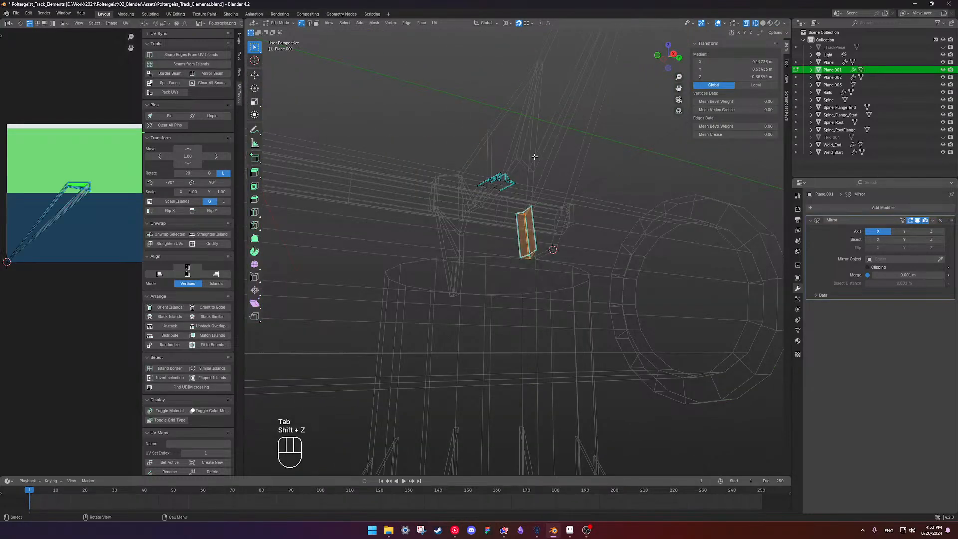
pyautogui.moveTo(534, 156); pyautogui.dragTo(548, 203, button='middle')
pyautogui.hotkey('shift', 'd')
pyautogui.rightClick(574, 218)
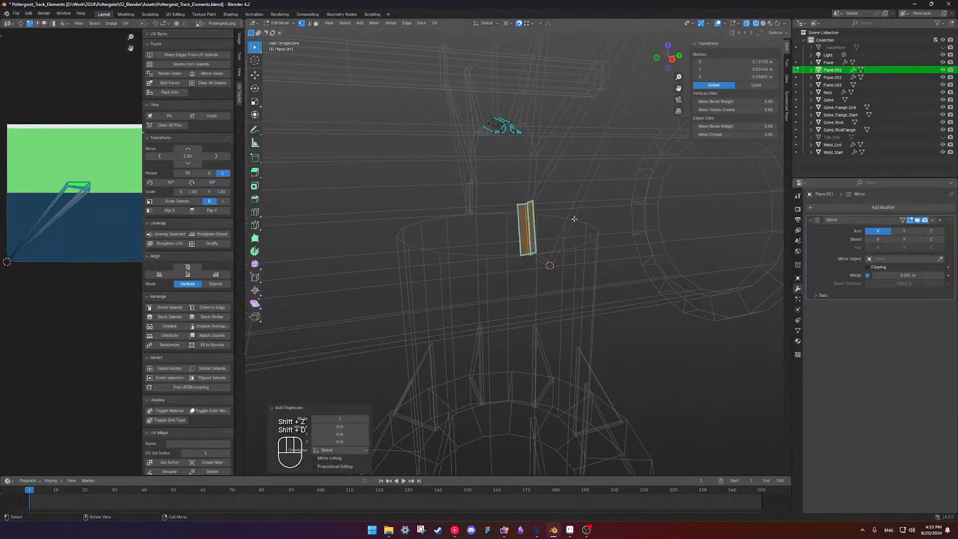
pyautogui.rightClick(572, 218)
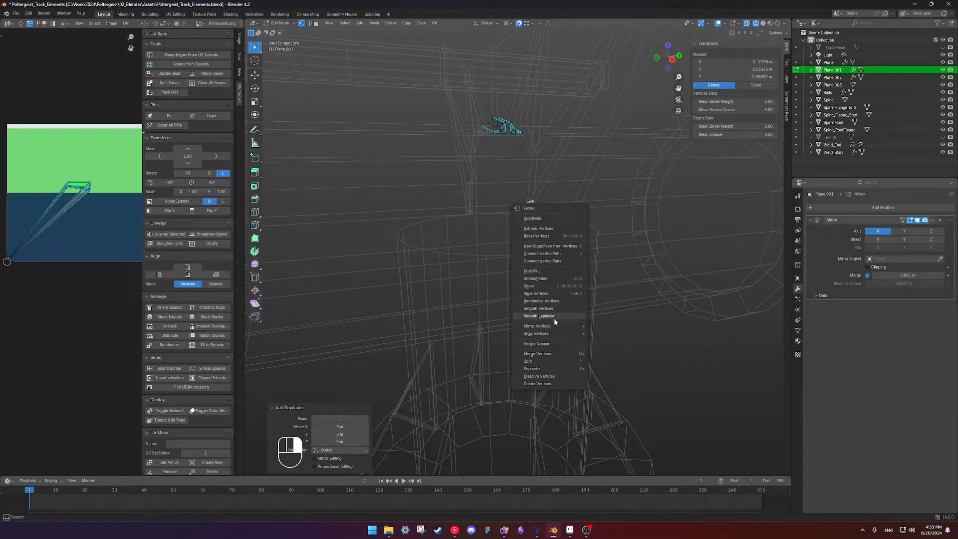
pyautogui.moveTo(556, 327)
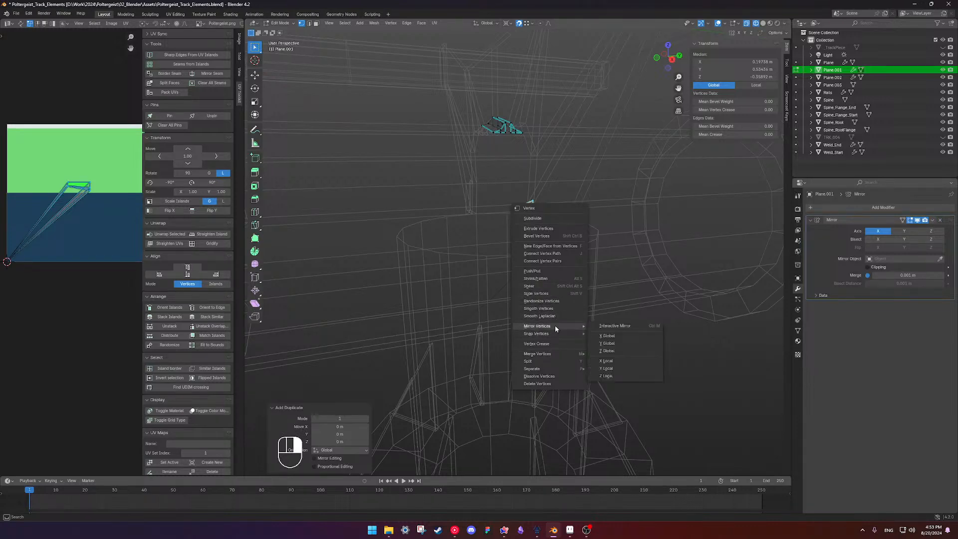
pyautogui.click(610, 343)
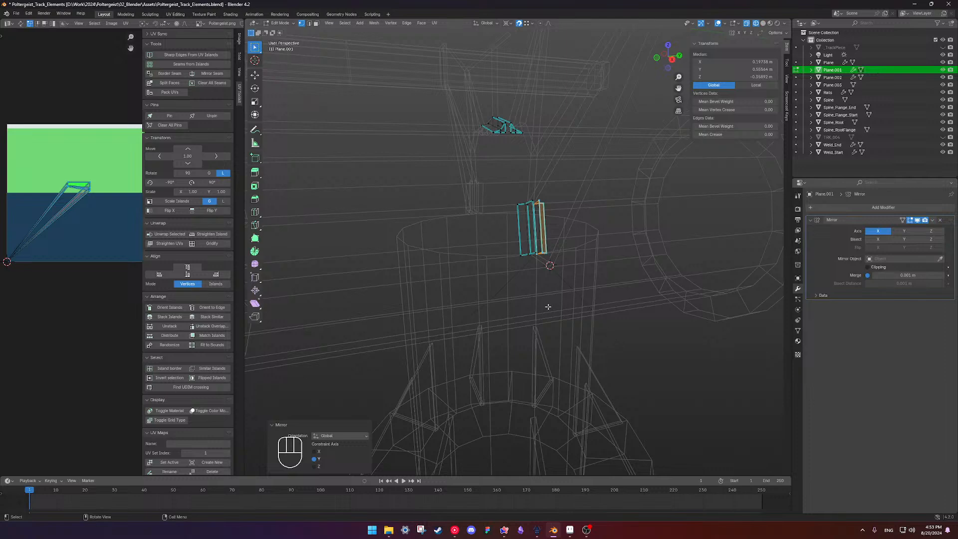
pyautogui.moveTo(548, 307); pyautogui.dragTo(526, 319, button='middle')
pyautogui.press('Tab')
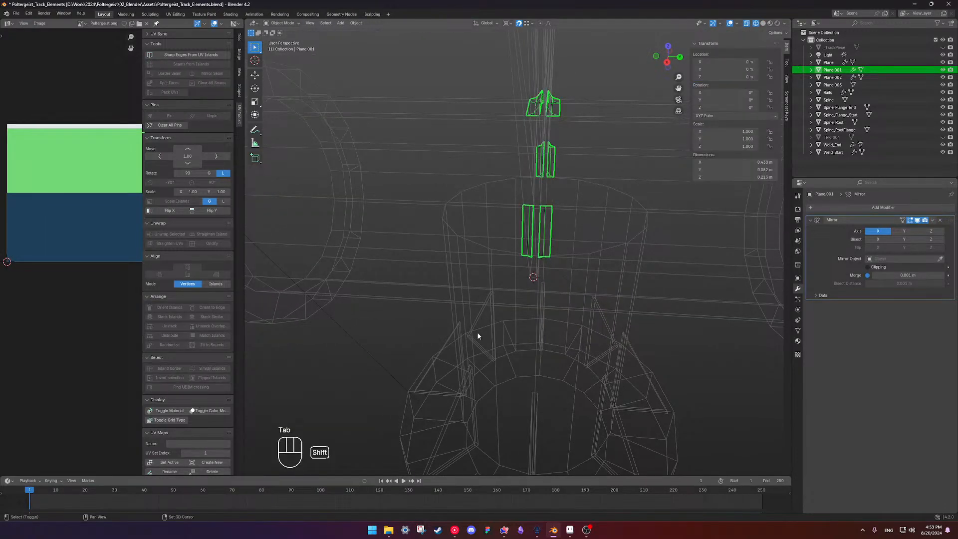
# Turn off the wireframe display, clear the mesh selection in Plane.001 and save the file.
pyautogui.hotkey('shift', 'z')
pyautogui.scroll(-6, 499, 319)
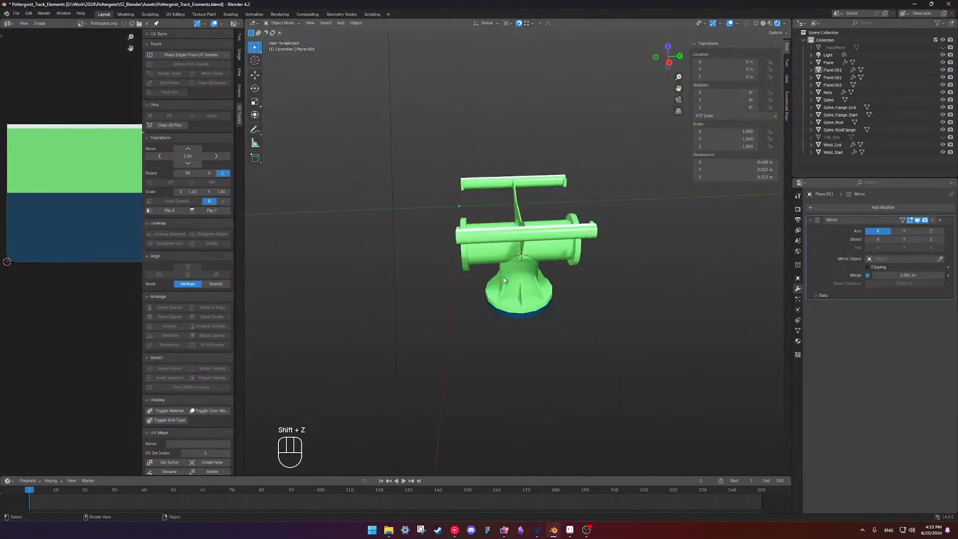
pyautogui.scroll(5, 517, 305)
pyautogui.moveTo(518, 305); pyautogui.dragTo(477, 278, button='middle')
pyautogui.scroll(-4, 622, 267)
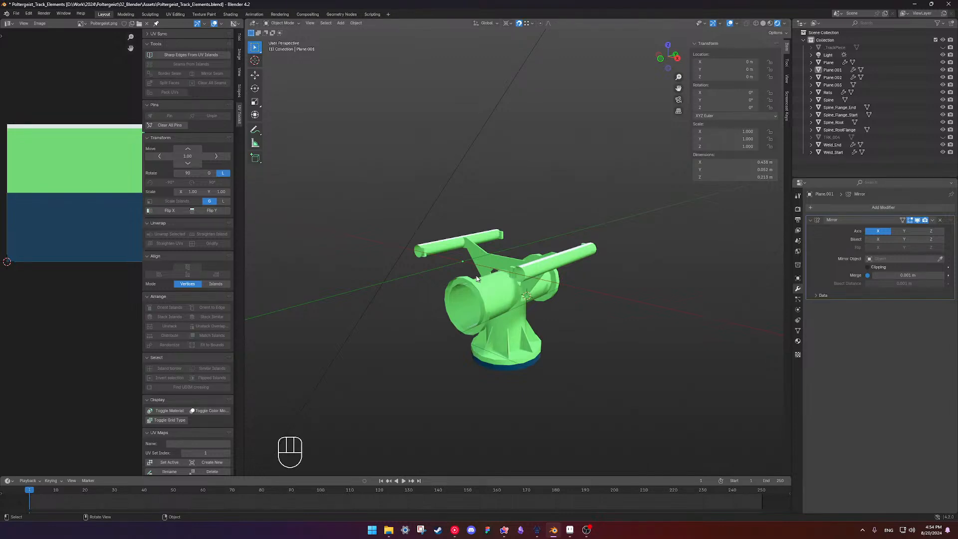
pyautogui.hotkey('ctrl', 'w')
pyautogui.press('capslock')
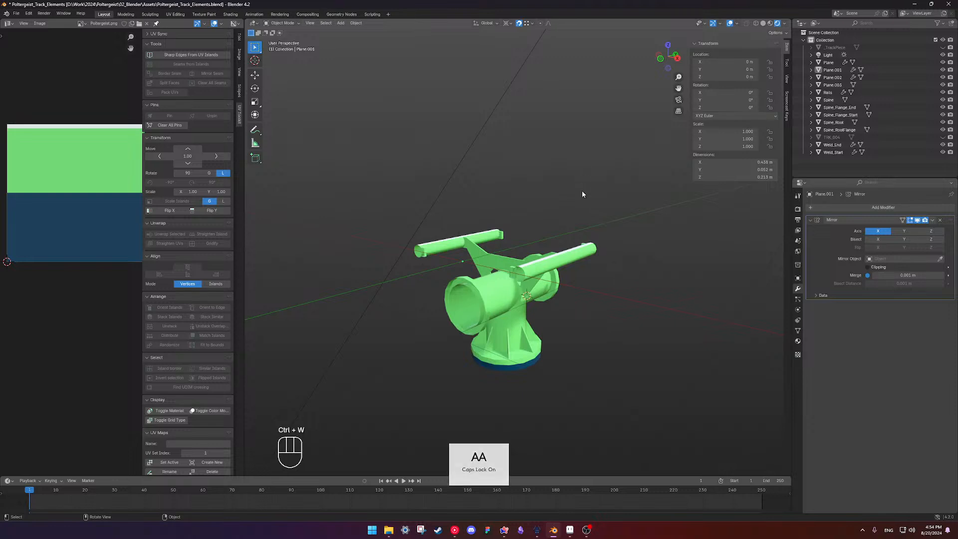
pyautogui.press('Tab')
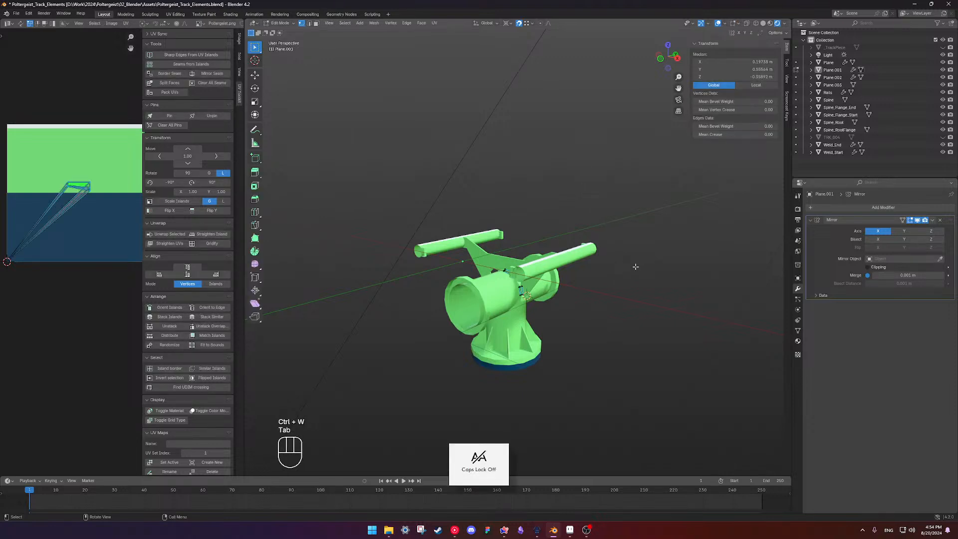
pyautogui.click(641, 230)
pyautogui.moveTo(625, 238); pyautogui.dragTo(539, 299, button='middle')
pyautogui.scroll(3, 543, 262)
pyautogui.hotkey('ctrl', 's')
# Leave mesh editing, check the separate weld, cross-tie, rail and spine parts one at a time, and save the file.
pyautogui.press('Tab')
pyautogui.click(512, 321)
pyautogui.click(537, 323)
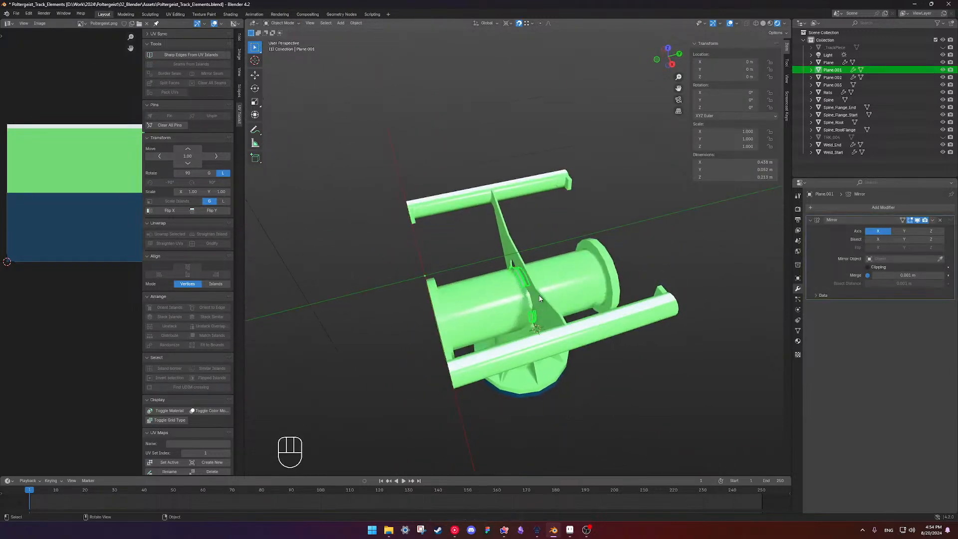
pyautogui.click(539, 299)
pyautogui.click(519, 270)
pyautogui.click(473, 202)
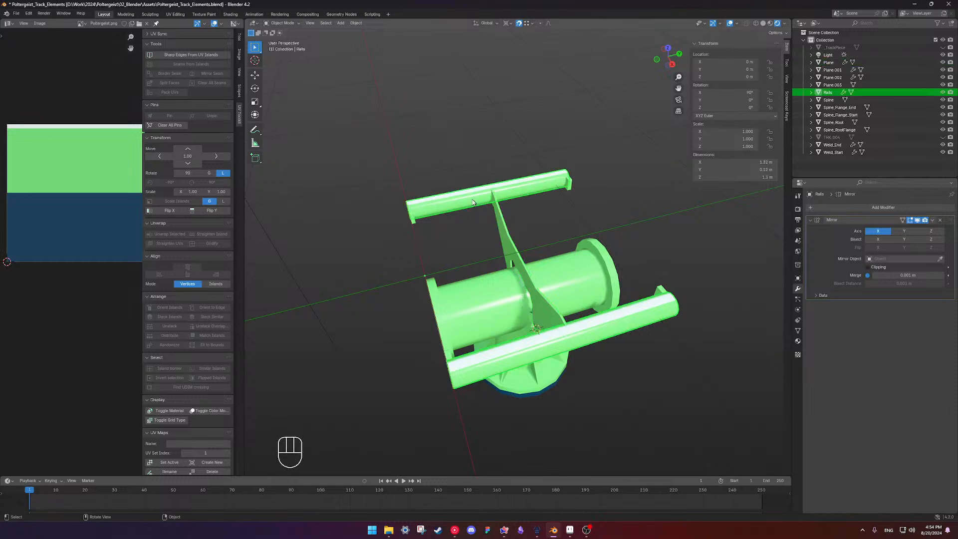
pyautogui.click(420, 221)
pyautogui.click(465, 273)
pyautogui.scroll(-5, 536, 256)
pyautogui.keyDown('shift'); pyautogui.moveTo(530, 254); pyautogui.dragTo(586, 272, button='middle'); pyautogui.keyUp('shift')
pyautogui.hotkey('ctrl', 's')
# Duplicate the Spine object and move the copy 1 m up along global Z.
pyautogui.click(516, 293)
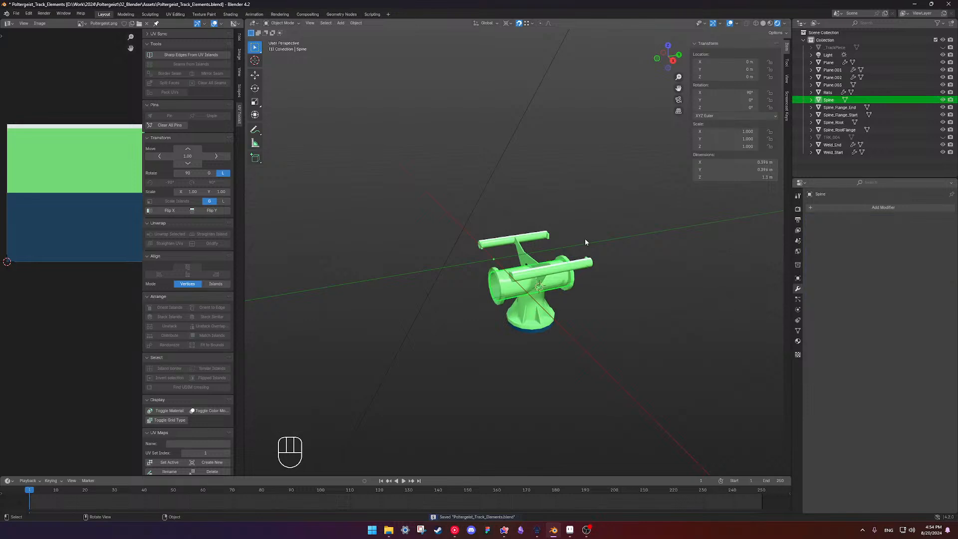
pyautogui.scroll(-5, 584, 238)
pyautogui.moveTo(544, 234); pyautogui.dragTo(563, 229, button='middle')
pyautogui.scroll(5, 517, 256)
pyautogui.moveTo(566, 267); pyautogui.dragTo(591, 248, button='middle')
pyautogui.hotkey('shift', 'd')
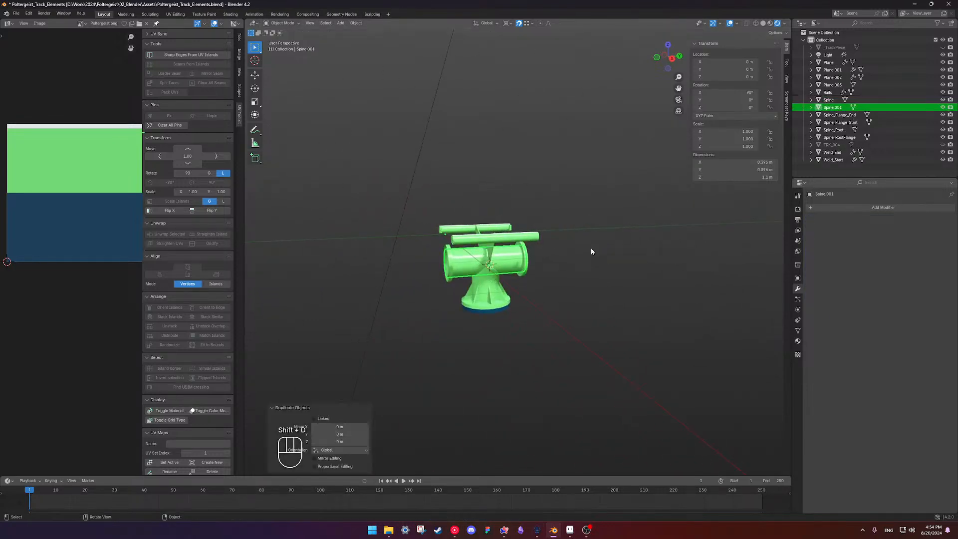
pyautogui.press('g')
pyautogui.press('z')
pyautogui.press('KP_1')
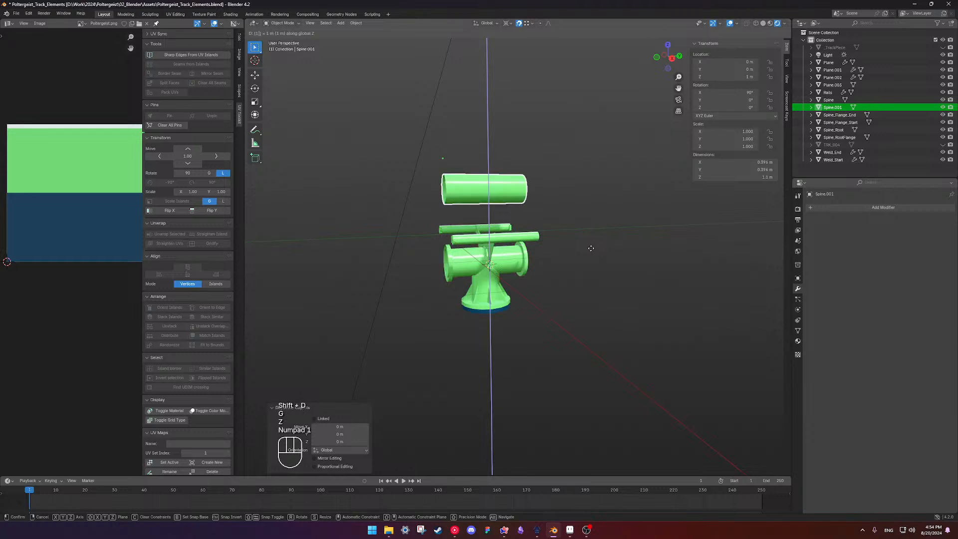
pyautogui.press('Return')
pyautogui.keyDown('shift'); pyautogui.moveTo(517, 143); pyautogui.dragTo(531, 255, button='middle'); pyautogui.keyUp('shift')
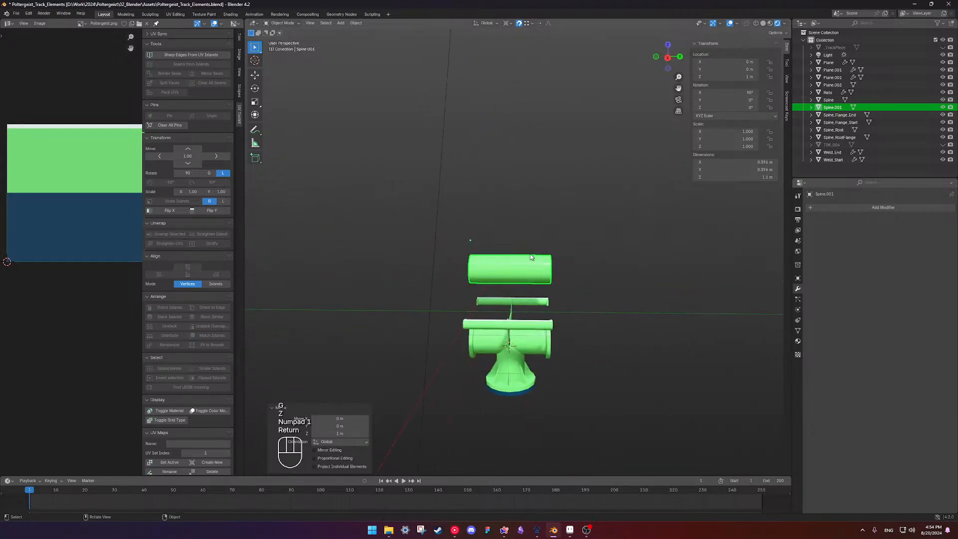
# Add an Array modifier to the spine copy with relative offset factors of 0 in X and 1 in Y.
pyautogui.click(831, 208)
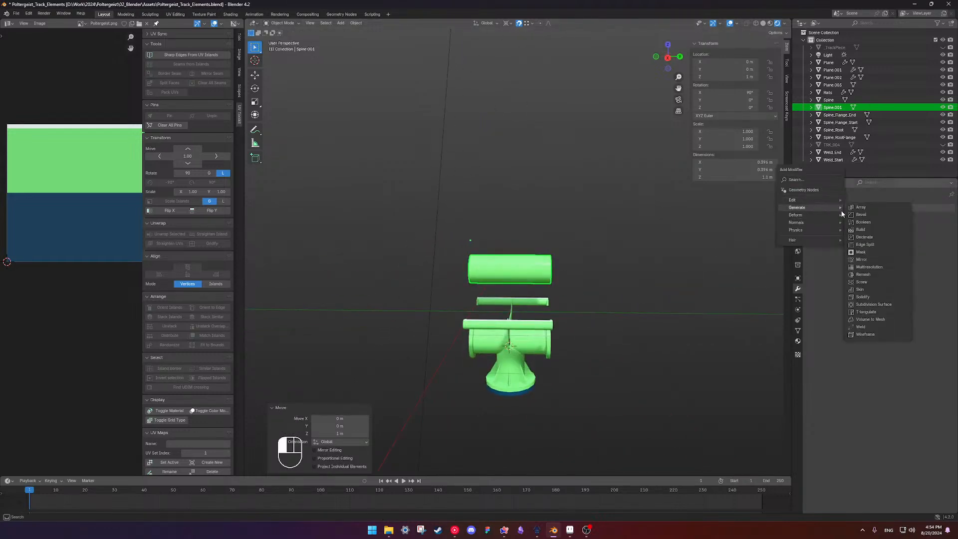
pyautogui.click(867, 207)
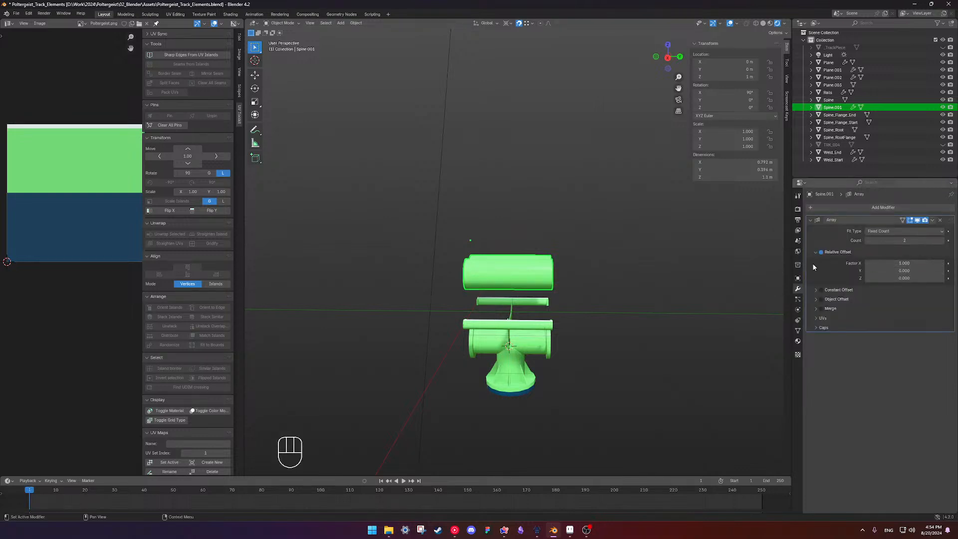
pyautogui.click(891, 266)
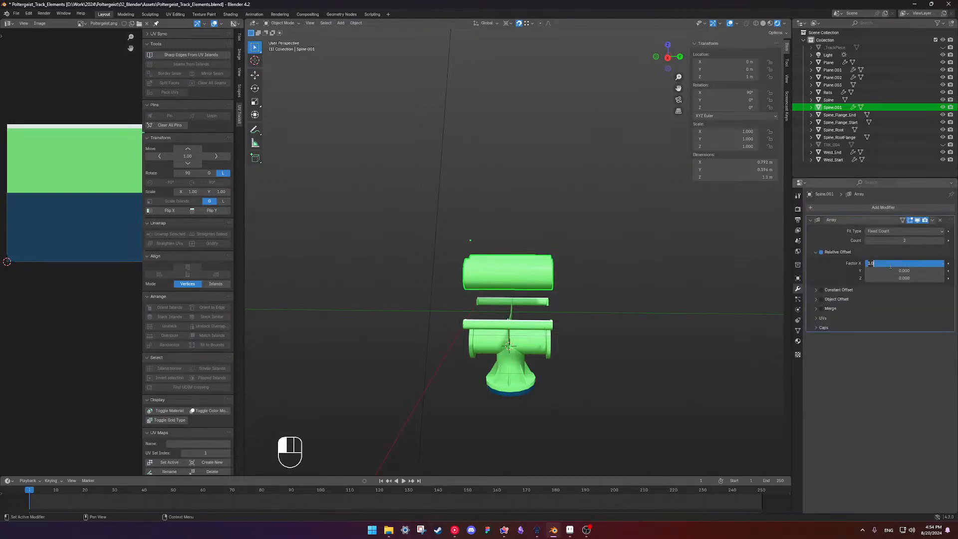
pyautogui.write('0')
pyautogui.press('Return')
pyautogui.click(891, 270)
pyautogui.write('1')
pyautogui.press('Return')
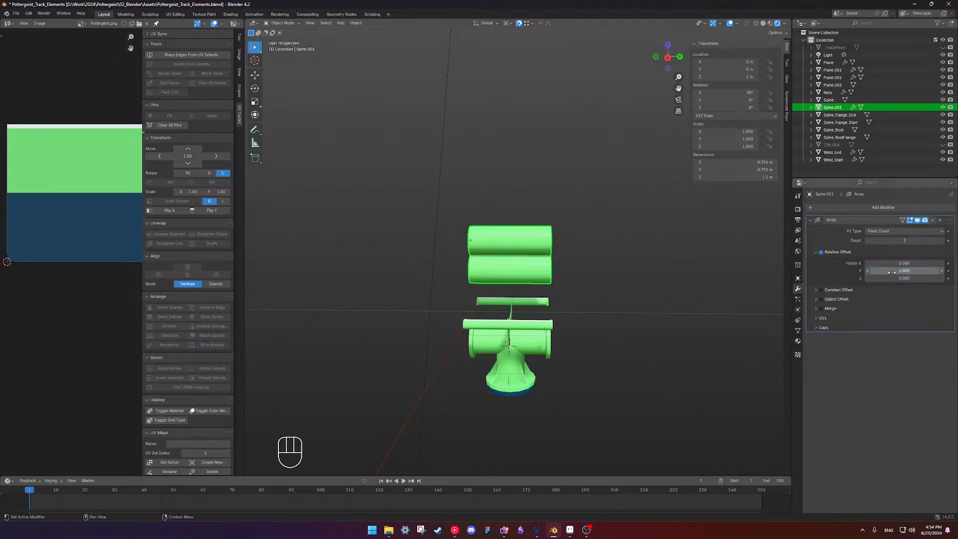
# Undo the array's Y offset change and apply location, rotation and scale to the spine copy.
pyautogui.moveTo(639, 294); pyautogui.dragTo(567, 248, button='middle')
pyautogui.hotkey('ctrl', 'z')
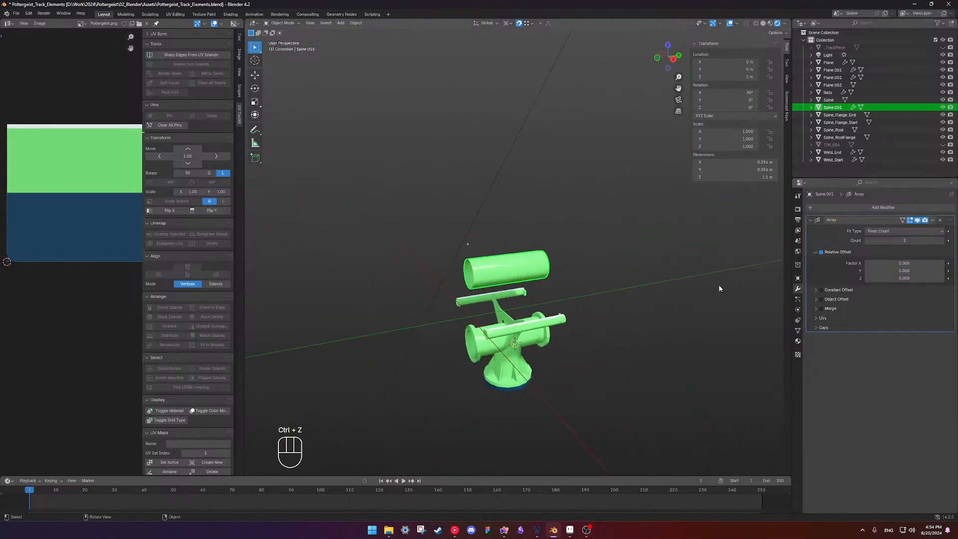
pyautogui.click(904, 263)
pyautogui.press('Tab')
pyautogui.press('Tab')
pyautogui.hotkey('ctrl', 'a')
pyautogui.click(531, 269)
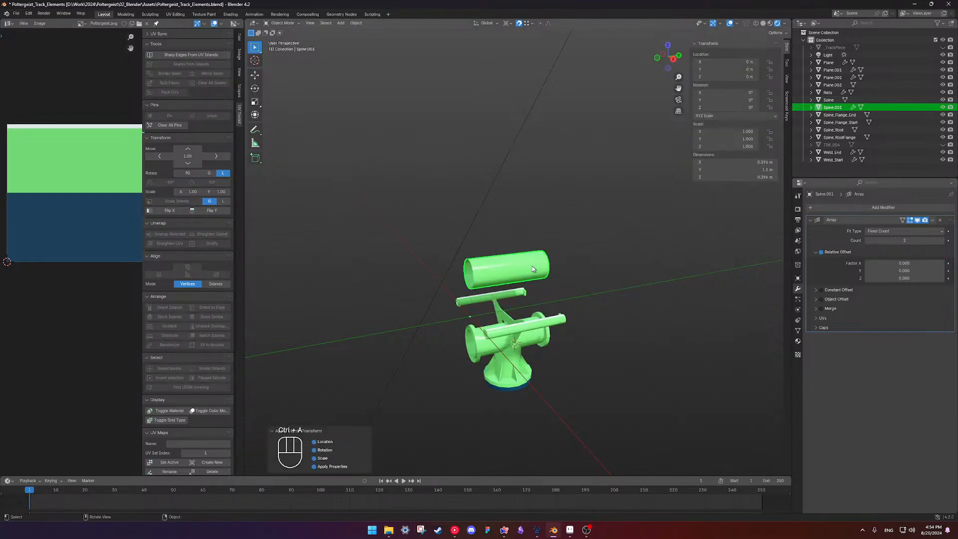
pyautogui.moveTo(533, 269); pyautogui.dragTo(515, 255, button='middle')
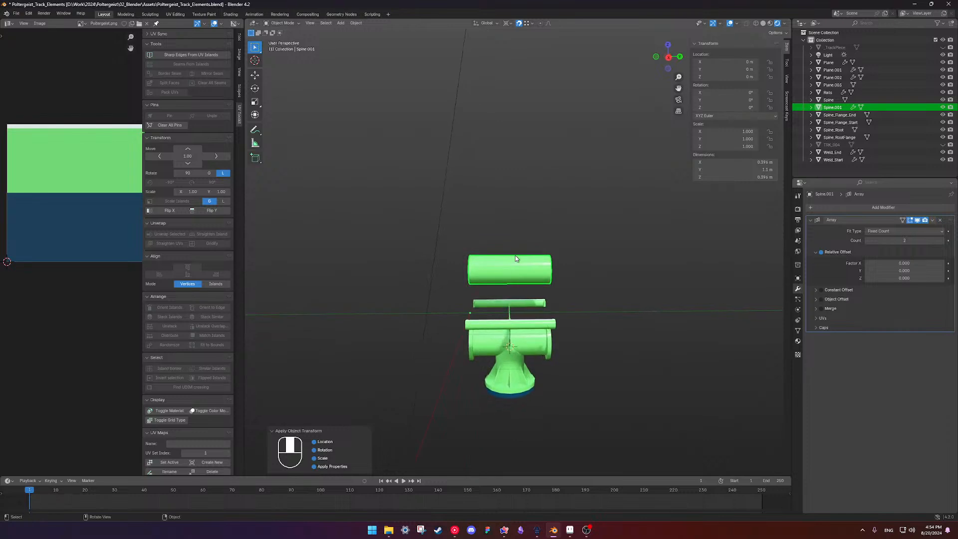
# Undo the spine copy's applied transforms, its Array modifier and its upward move.
pyautogui.hotkey('ctrl', 'z')
pyautogui.hotkey('ctrl', 'z')
pyautogui.hotkey('ctrl', 'z')
pyautogui.hotkey('ctrl', 'z')
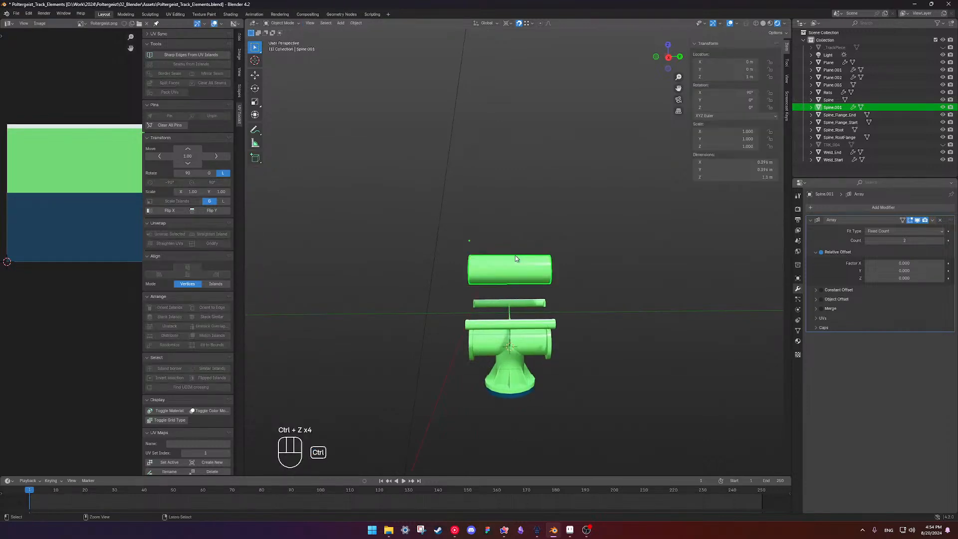
pyautogui.hotkey('ctrl', 'z')
pyautogui.hotkey('ctrl', 'z')
pyautogui.hotkey('ctrl', 'z')
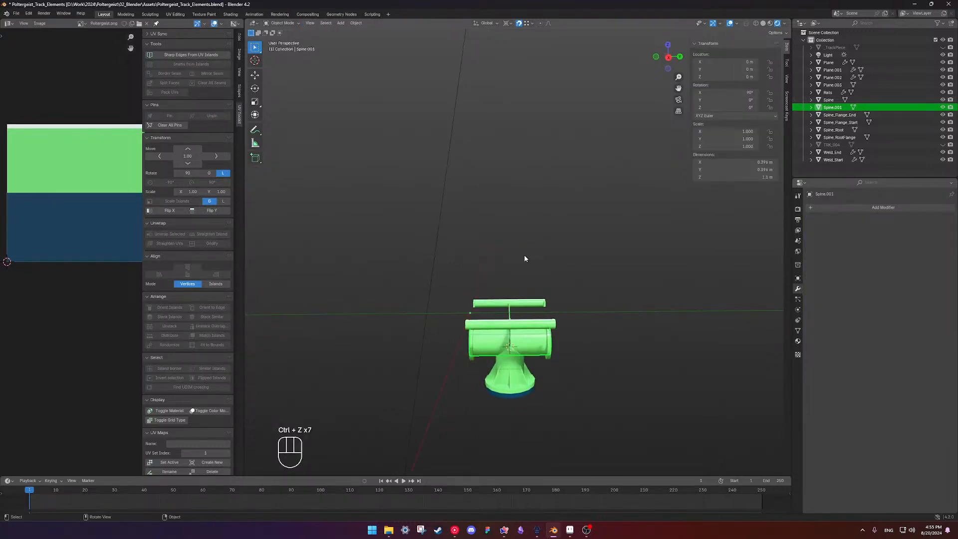
# Apply all transforms to the spine copy and move it 1 m up along global Z.
pyautogui.hotkey('ctrl', 'a')
pyautogui.click(524, 258)
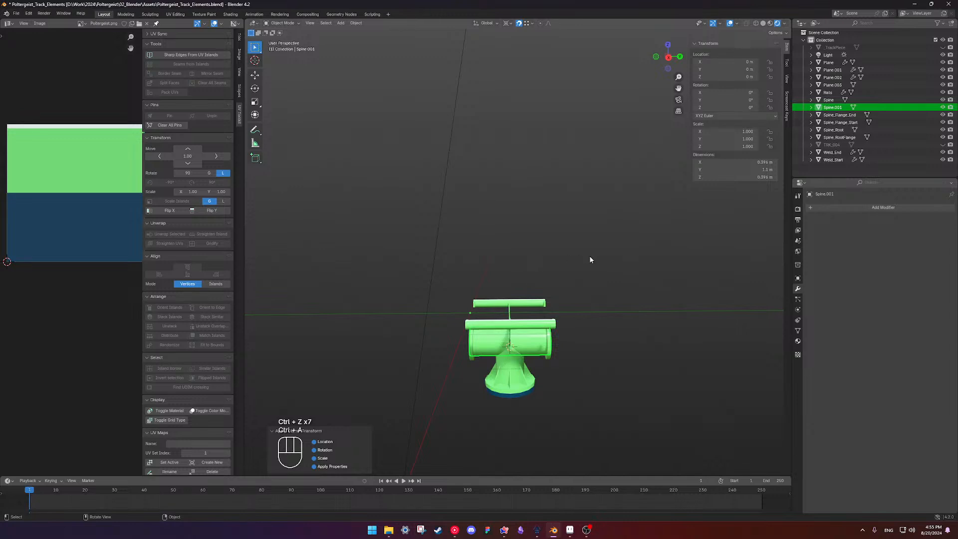
pyautogui.press('g')
pyautogui.press('z')
pyautogui.press('KP_1')
pyautogui.press('Return')
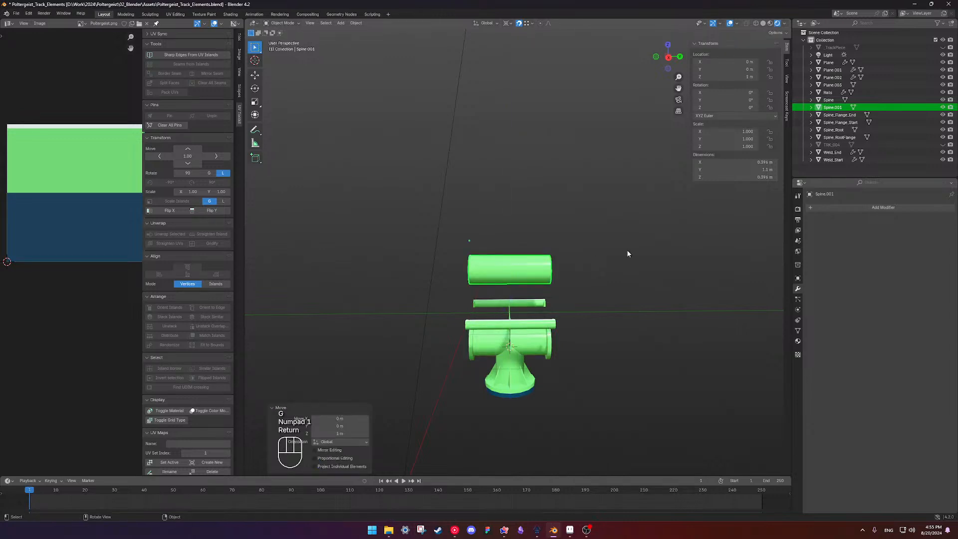
# Add an Array modifier to the raised spine copy with relative offset factors of 0 in X and 1 in Y.
pyautogui.click(839, 208)
pyautogui.moveTo(828, 200)
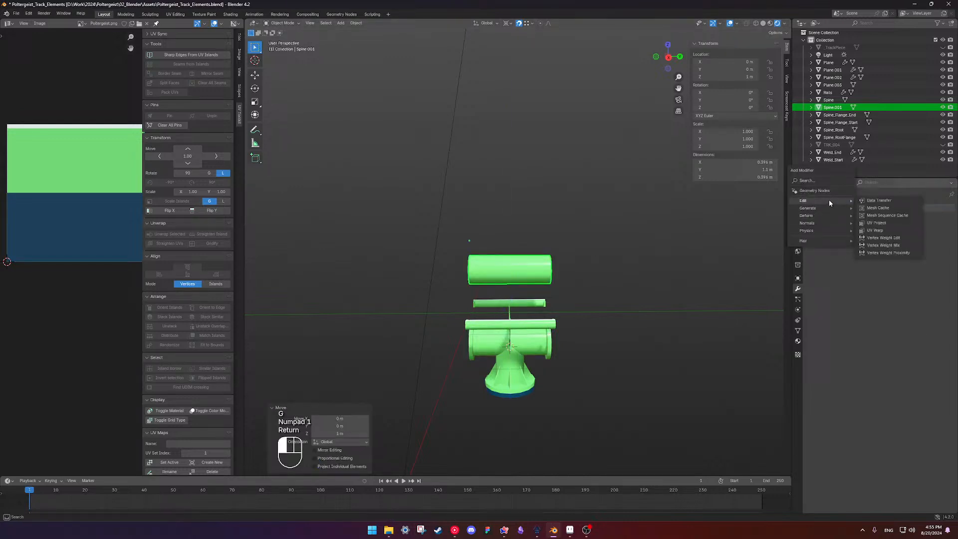
pyautogui.click(866, 208)
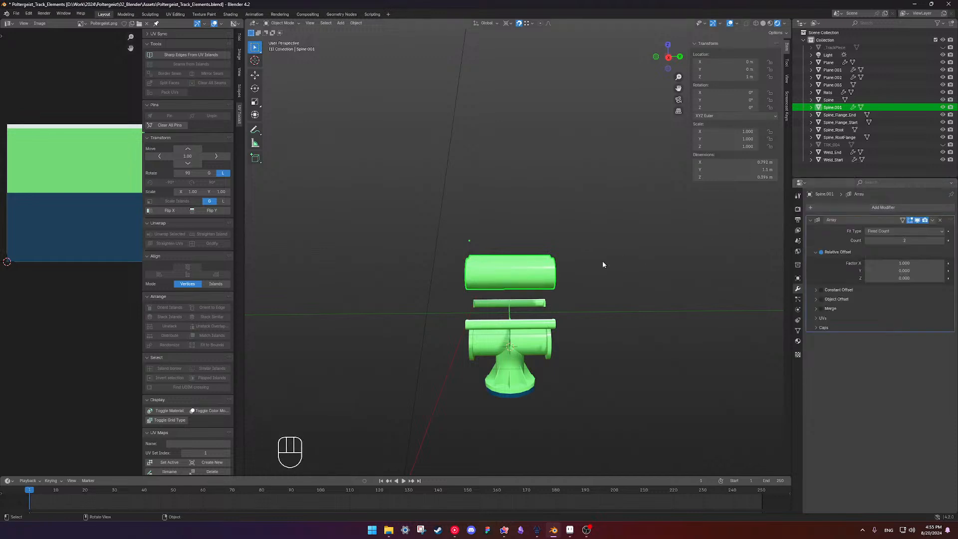
pyautogui.moveTo(603, 265); pyautogui.dragTo(697, 289, button='middle')
pyautogui.click(904, 271)
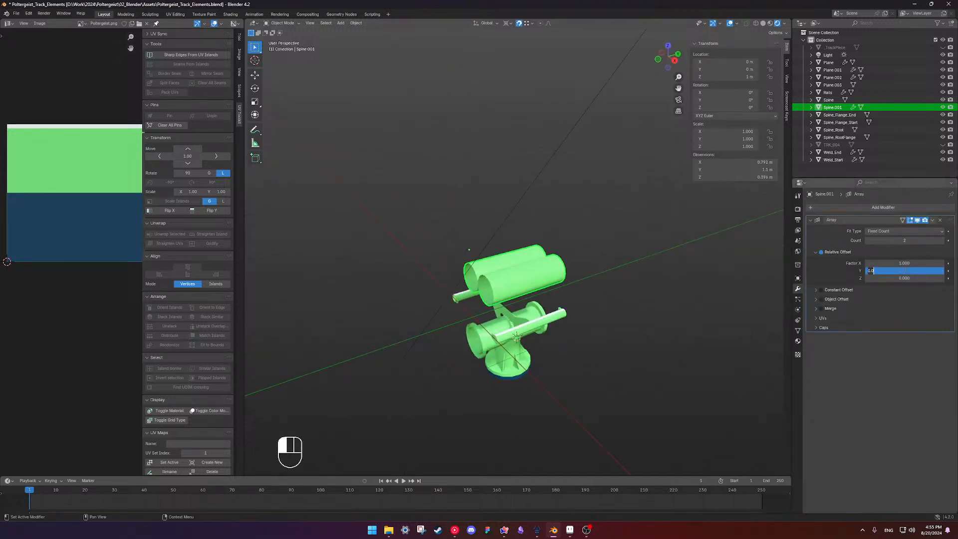
pyautogui.write('1')
pyautogui.press('Return')
pyautogui.click(904, 263)
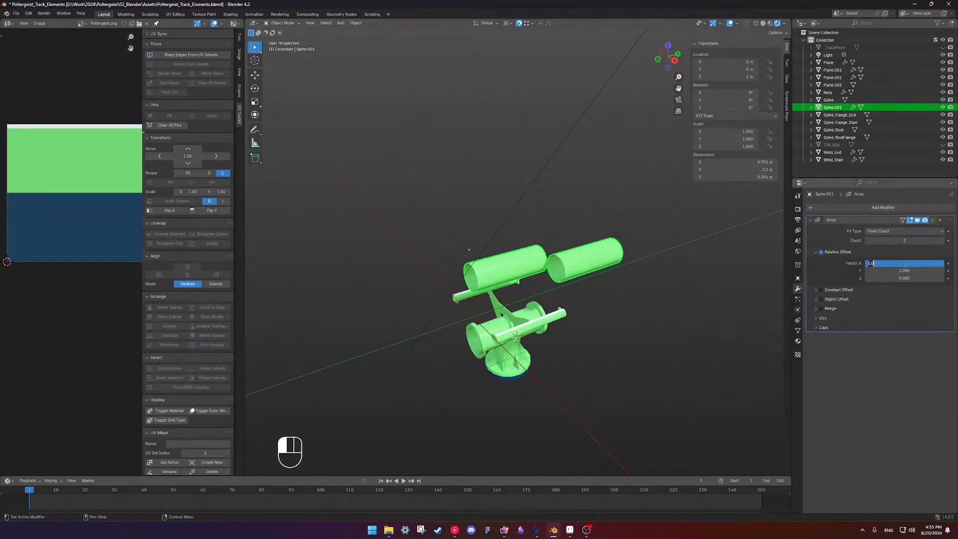
pyautogui.write('0')
pyautogui.press('Return')
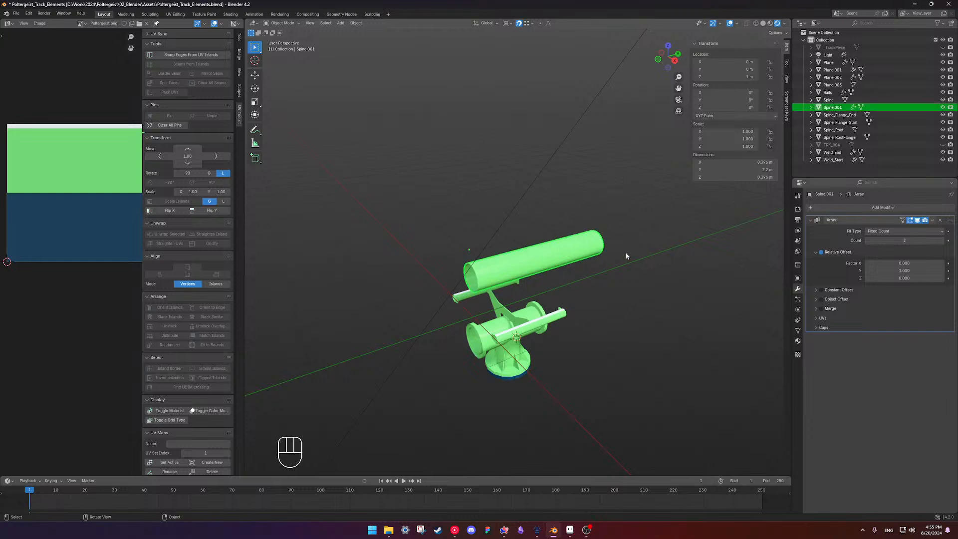
# Set the spine copy's array count to 7.
pyautogui.click(909, 241)
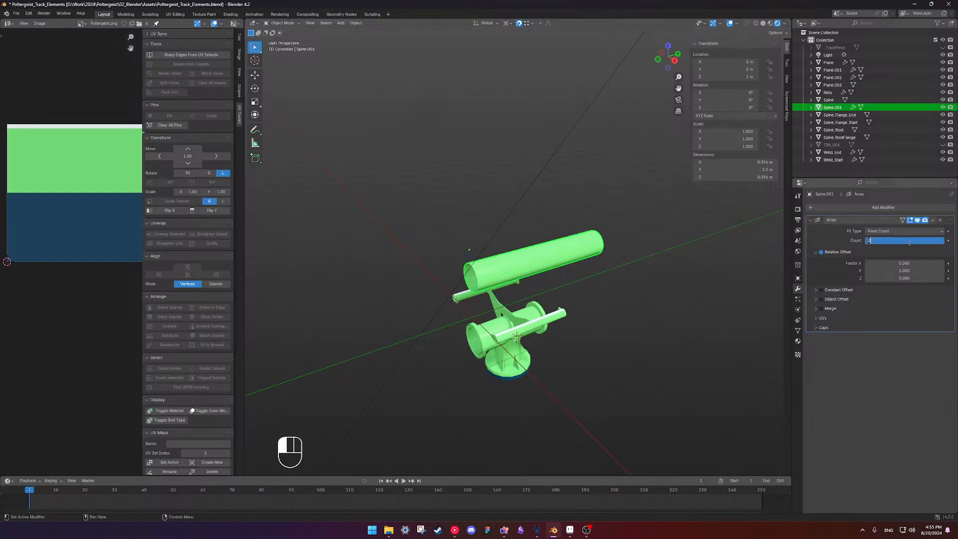
pyautogui.write('7')
pyautogui.press('Return')
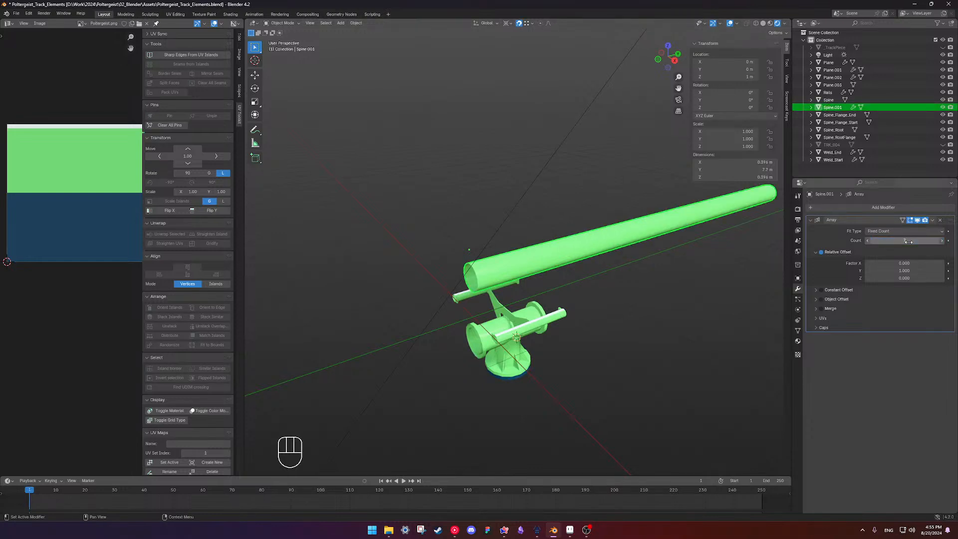
pyautogui.moveTo(709, 293); pyautogui.dragTo(447, 331, button='middle')
# Select all the original track parts below the arrayed pipe, apply all their transforms and clear the selection.
pyautogui.click(430, 342)
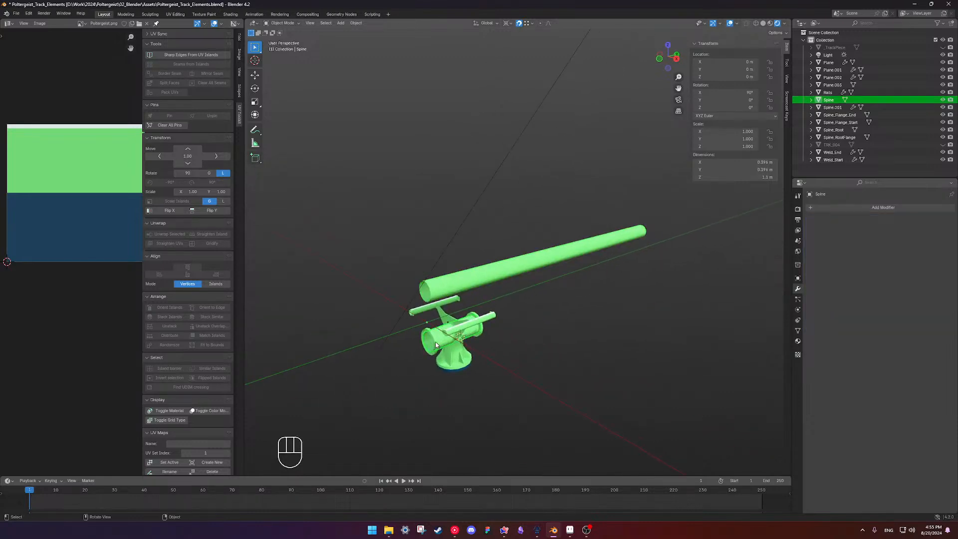
pyautogui.click(435, 344)
pyautogui.scroll(4, 489, 289)
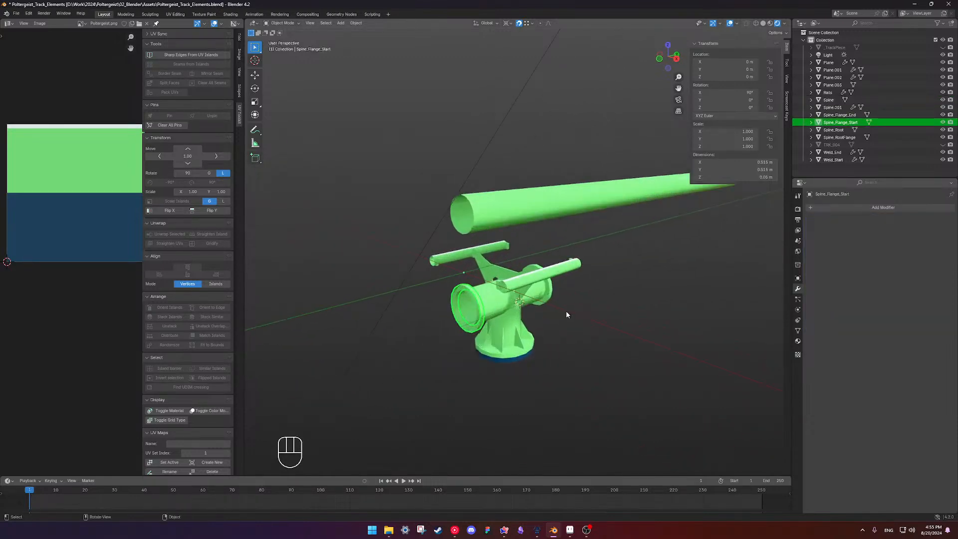
pyautogui.moveTo(418, 249); pyautogui.dragTo(630, 382)
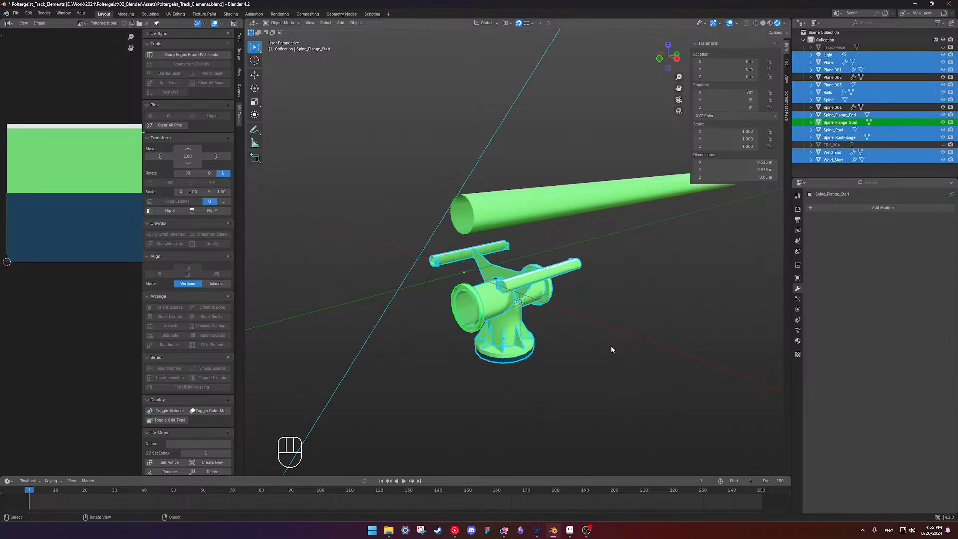
pyautogui.hotkey('ctrl', 'a')
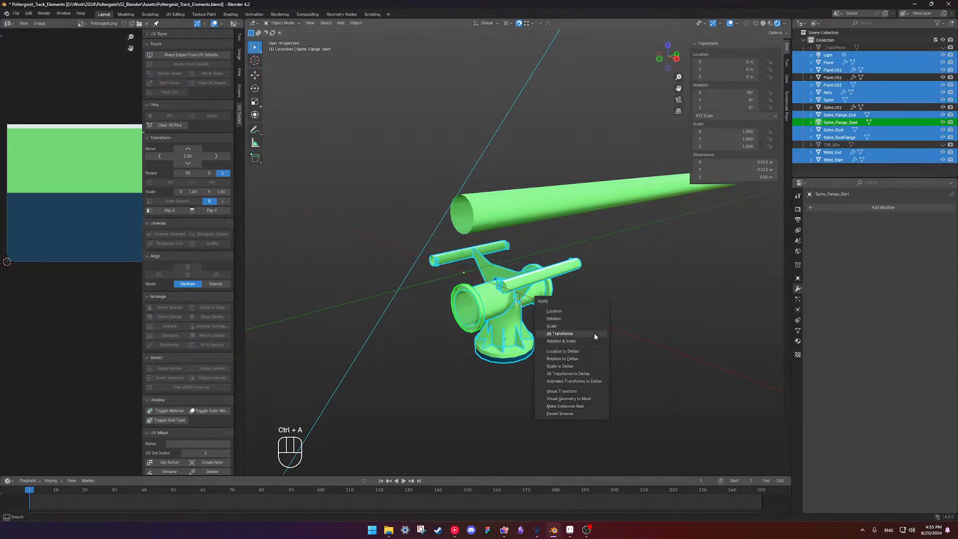
pyautogui.click(594, 335)
pyautogui.hotkey('alt', 'a')
# Duplicate the Rails object in place and move the copy 1 m up along global Z.
pyautogui.moveTo(632, 334); pyautogui.dragTo(542, 323, button='middle')
pyautogui.scroll(-4, 539, 295)
pyautogui.keyDown('shift'); pyautogui.moveTo(533, 264); pyautogui.dragTo(551, 297, button='middle'); pyautogui.keyUp('shift')
pyautogui.moveTo(551, 296); pyautogui.dragTo(579, 286, button='middle')
pyautogui.click(581, 276)
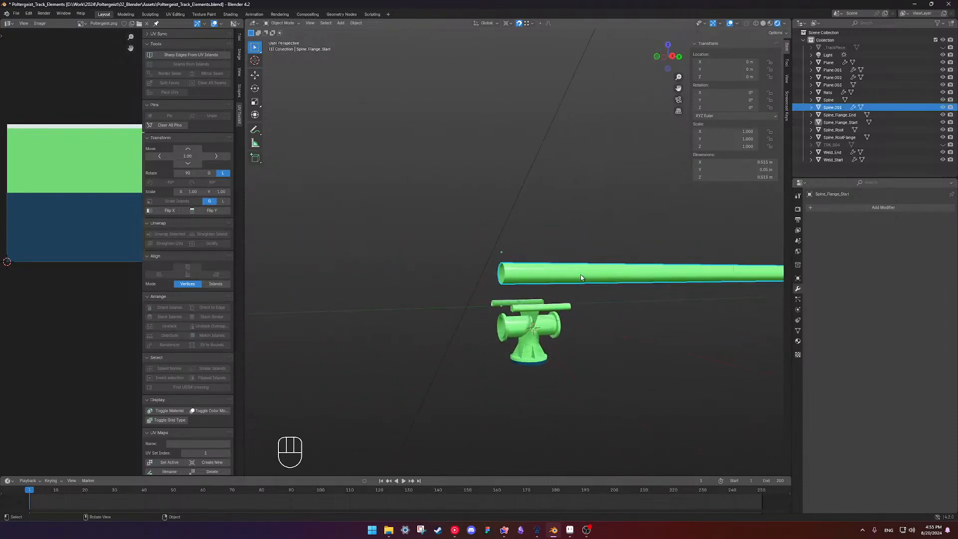
pyautogui.scroll(4, 568, 324)
pyautogui.scroll(1, 569, 304)
pyautogui.click(572, 348)
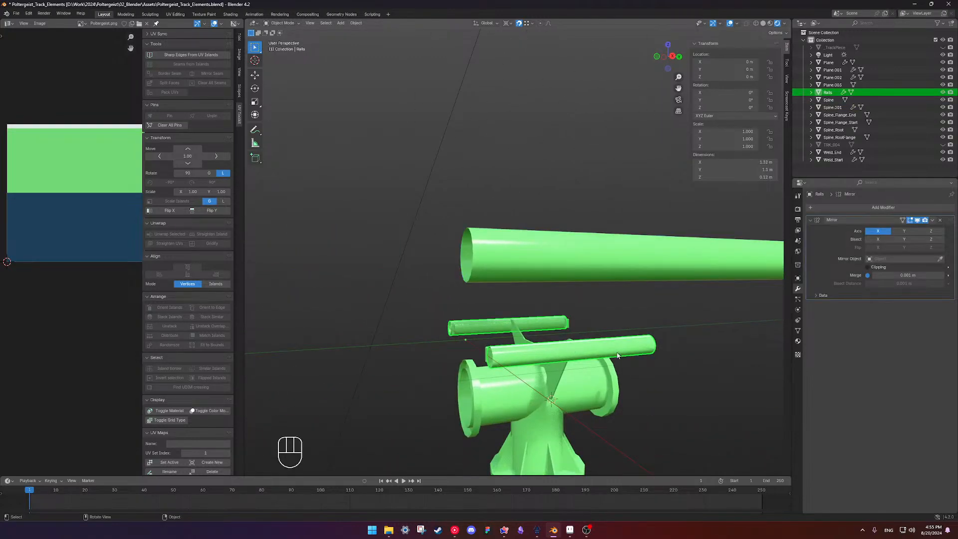
pyautogui.hotkey('shift', 'd')
pyautogui.rightClick(664, 345)
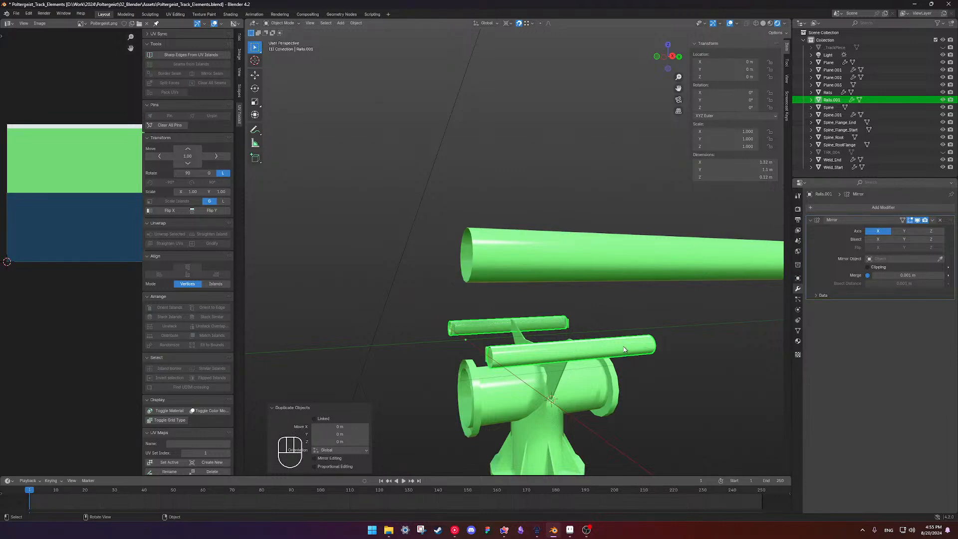
pyautogui.press('g')
pyautogui.press('z')
pyautogui.press('KP_1')
pyautogui.press('Return')
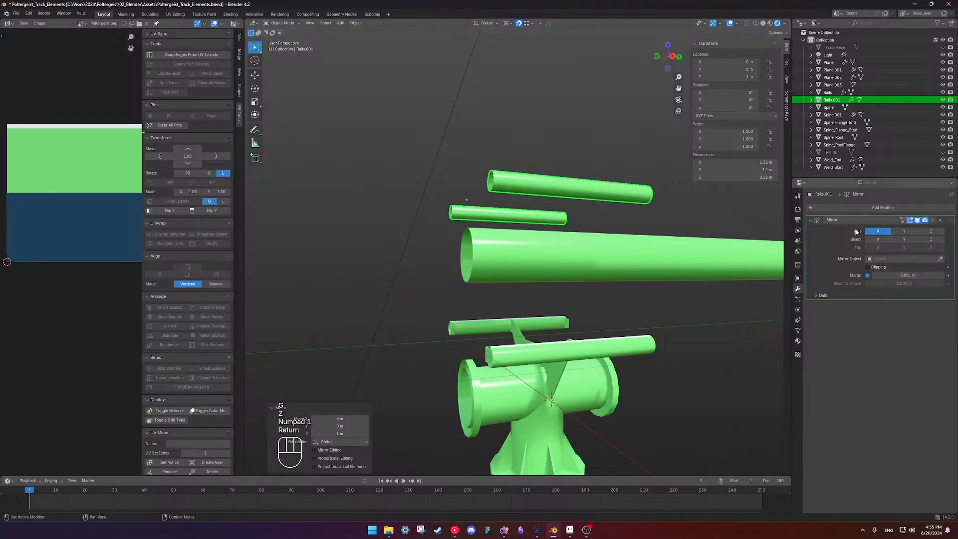
# Copy the Array modifier from the spine copy to the raised rails copy.
pyautogui.keyDown('shift'); pyautogui.click(747, 255); pyautogui.keyUp('shift')
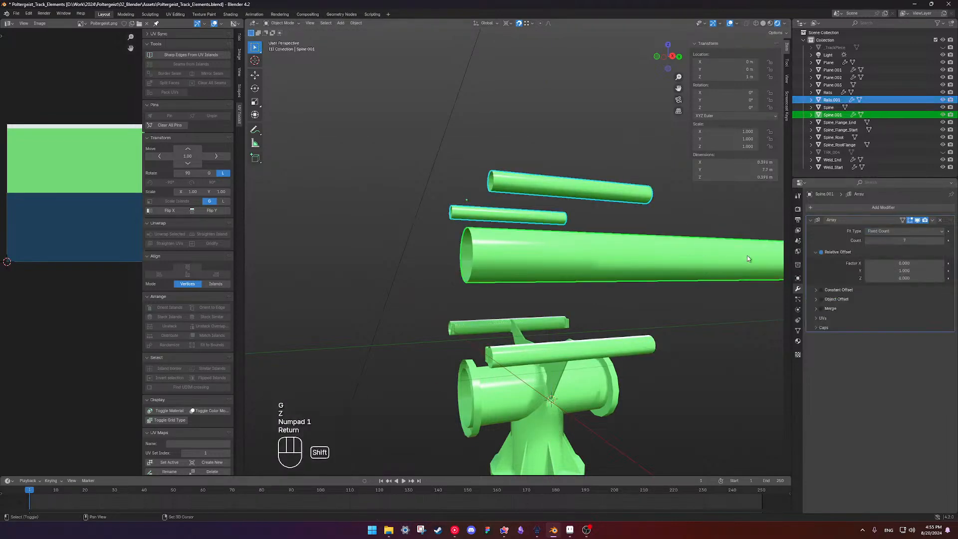
pyautogui.click(932, 220)
pyautogui.click(918, 244)
# Duplicate the Weld_Start and Spine_Flange_Start parts together and move the copies 1 m up along global Z.
pyautogui.scroll(-3, 648, 246)
pyautogui.scroll(-2, 650, 249)
pyautogui.keyDown('shift'); pyautogui.moveTo(650, 249); pyautogui.dragTo(622, 282, button='middle'); pyautogui.keyUp('shift')
pyautogui.scroll(-1, 622, 282)
pyautogui.click(557, 372)
pyautogui.scroll(4, 554, 369)
pyautogui.keyDown('shift'); pyautogui.moveTo(499, 342); pyautogui.dragTo(548, 258, button='middle'); pyautogui.keyUp('shift')
pyautogui.moveTo(463, 329); pyautogui.dragTo(478, 337, button='middle')
pyautogui.click(429, 317)
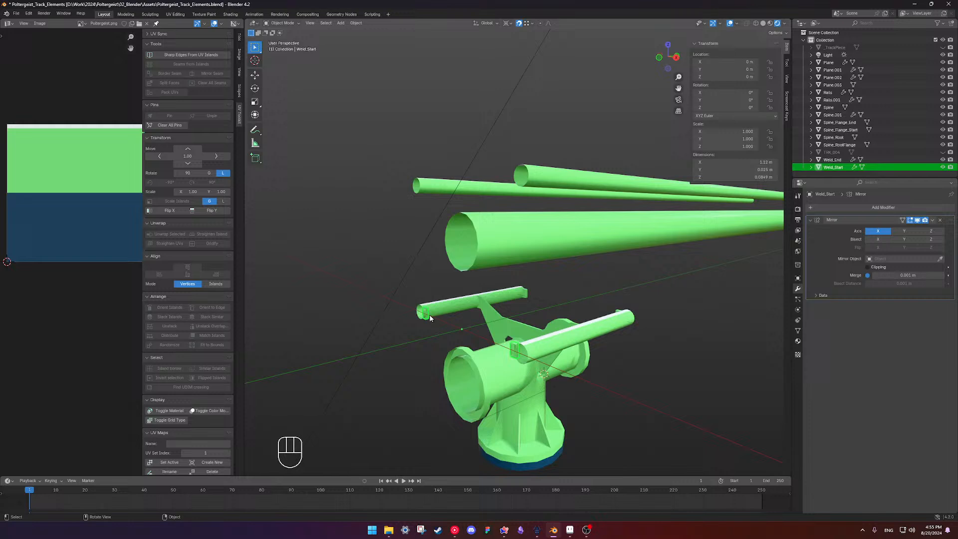
pyautogui.keyDown('shift'); pyautogui.click(466, 356); pyautogui.keyUp('shift')
pyautogui.hotkey('shift', 'd')
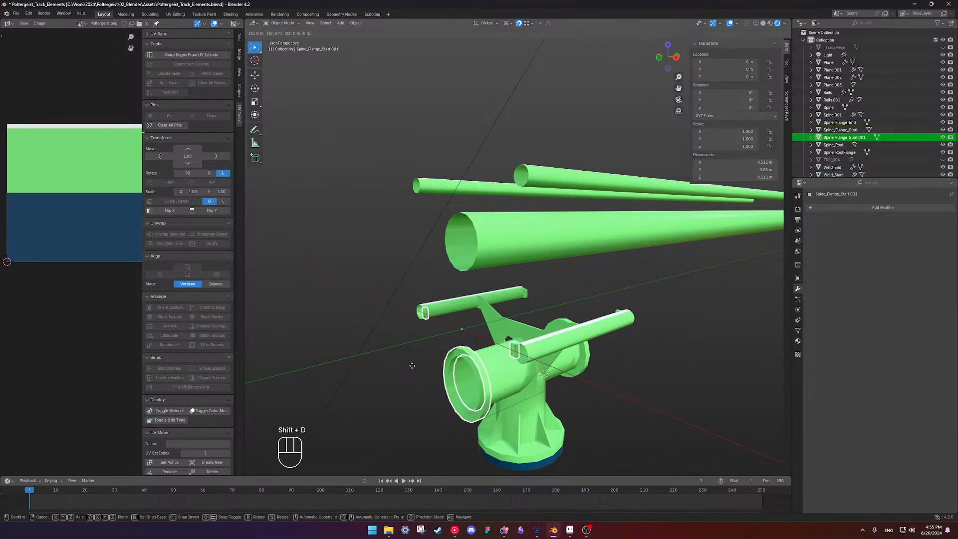
pyautogui.rightClick(412, 367)
pyautogui.press('g')
pyautogui.press('z')
pyautogui.press('KP_1')
pyautogui.press('Return')
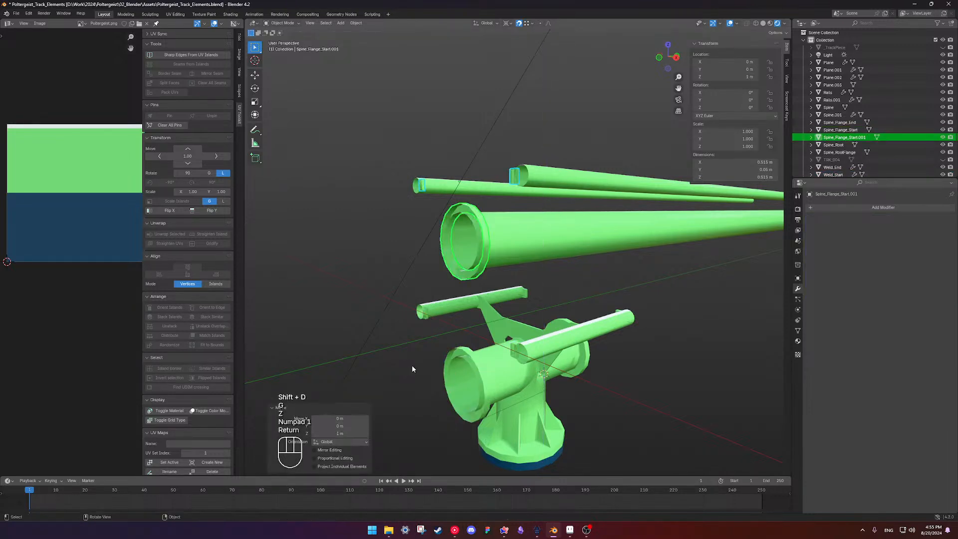
# Duplicate the Weld_End and Spine_Flange_End parts together and move the copies 1 m up along global Z.
pyautogui.moveTo(412, 367); pyautogui.dragTo(569, 288, button='middle')
pyautogui.click(486, 263)
pyautogui.click(486, 260)
pyautogui.keyDown('shift'); pyautogui.click(505, 274); pyautogui.keyUp('shift')
pyautogui.hotkey('shift', 'd')
pyautogui.press('g')
pyautogui.press('z')
pyautogui.press('KP_1')
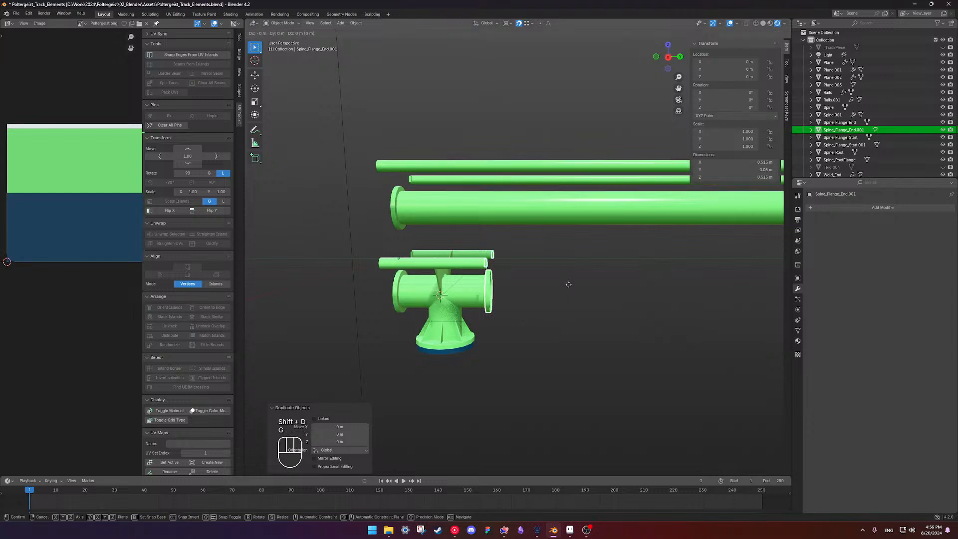
pyautogui.press('Return')
# Try a Y location of 1.1*7 m for the raised end flange copy.
pyautogui.scroll(-5, 568, 284)
pyautogui.moveTo(568, 284); pyautogui.dragTo(536, 268, button='middle')
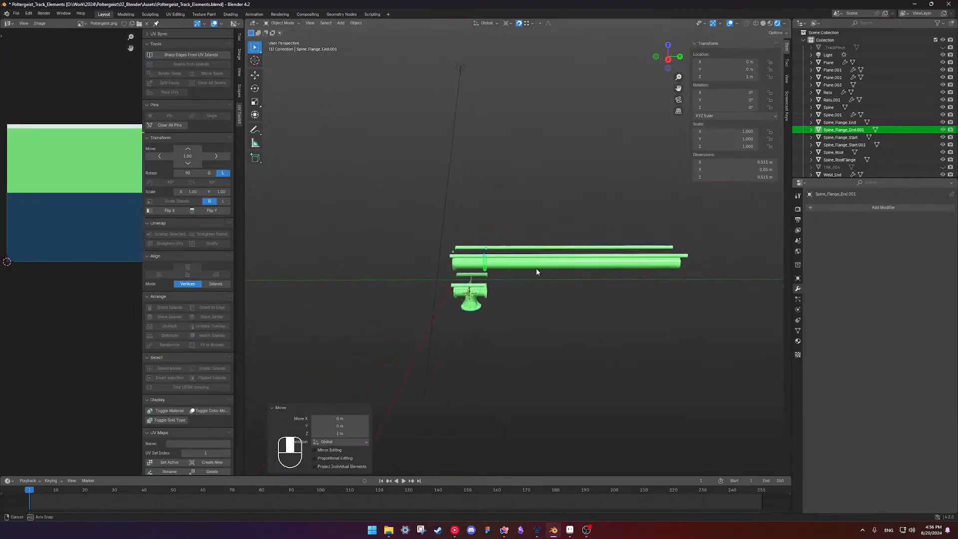
pyautogui.click(728, 69)
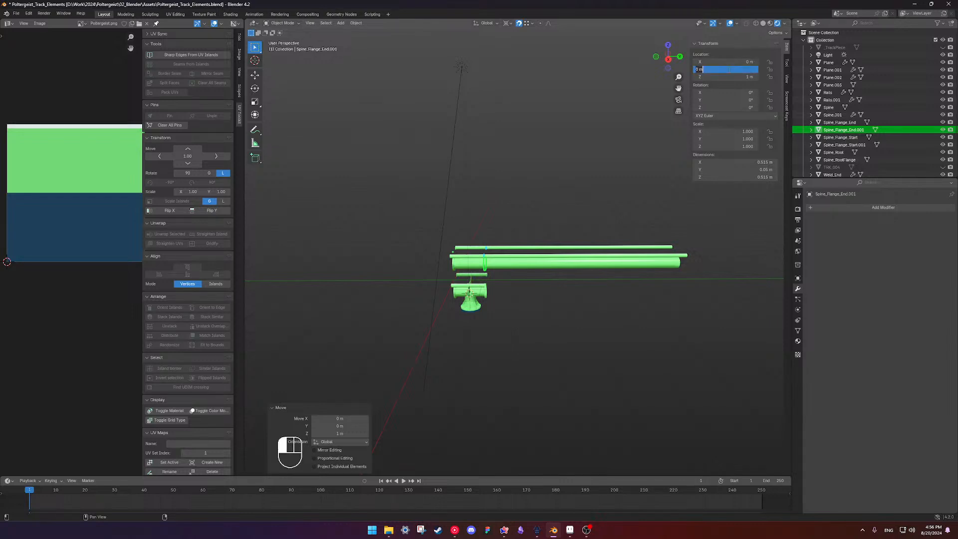
pyautogui.write('1.1*7')
pyautogui.press('Return')
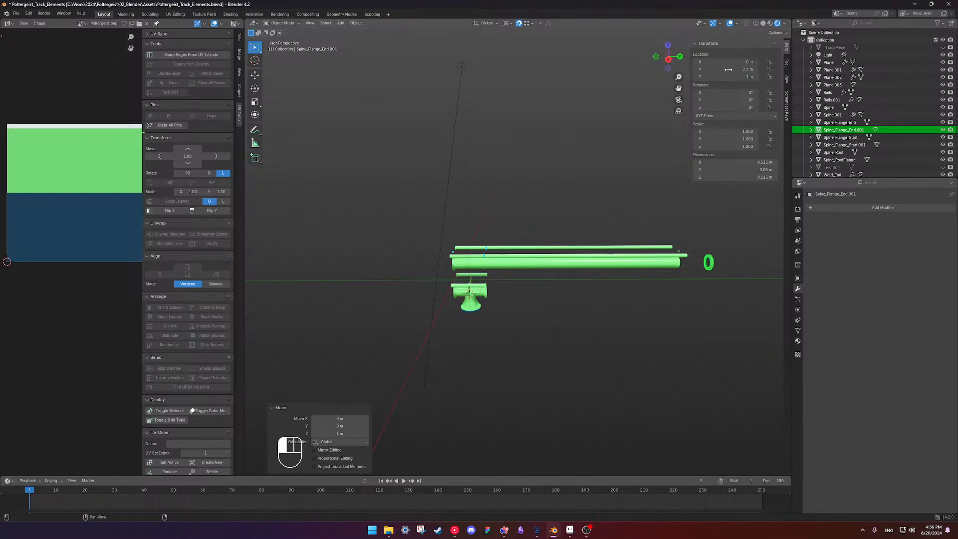
# Set the raised end flange copy's Y location to 6.6 m.
pyautogui.click(738, 69)
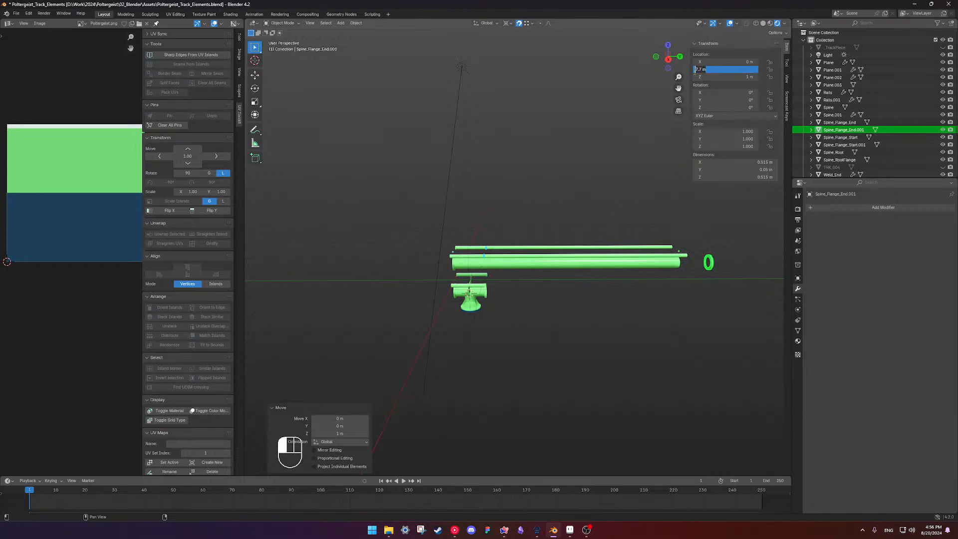
pyautogui.write('6.6')
pyautogui.press('Return')
# Copy only the end flange copy's Y location to the selected end weld copy, then clear the selection.
pyautogui.keyDown('shift'); pyautogui.moveTo(622, 296); pyautogui.dragTo(487, 296, button='middle'); pyautogui.keyUp('shift')
pyautogui.scroll(4, 487, 297)
pyautogui.keyDown('shift'); pyautogui.moveTo(280, 334); pyautogui.dragTo(453, 279, button='middle'); pyautogui.keyUp('shift')
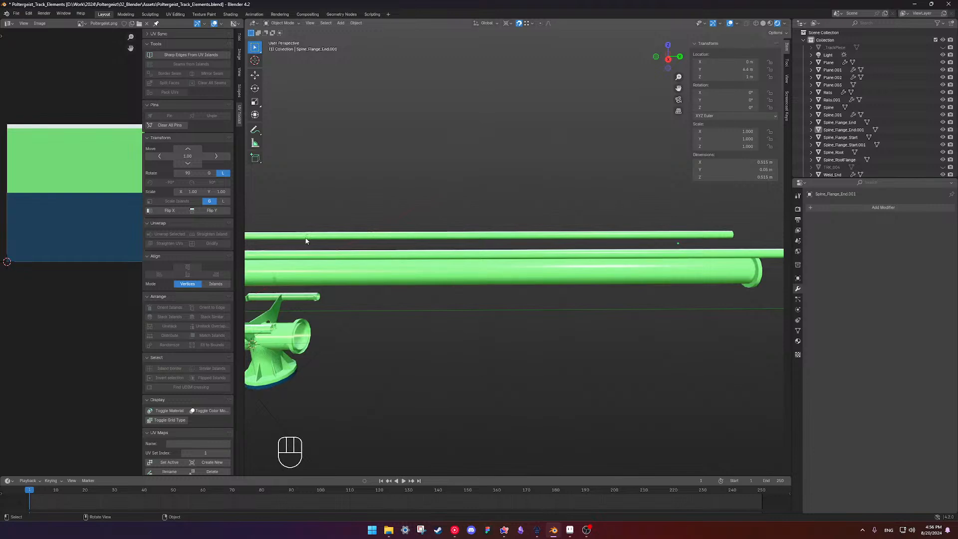
pyautogui.moveTo(305, 241); pyautogui.dragTo(486, 236, button='middle')
pyautogui.keyDown('shift'); pyautogui.click(559, 207); pyautogui.keyUp('shift')
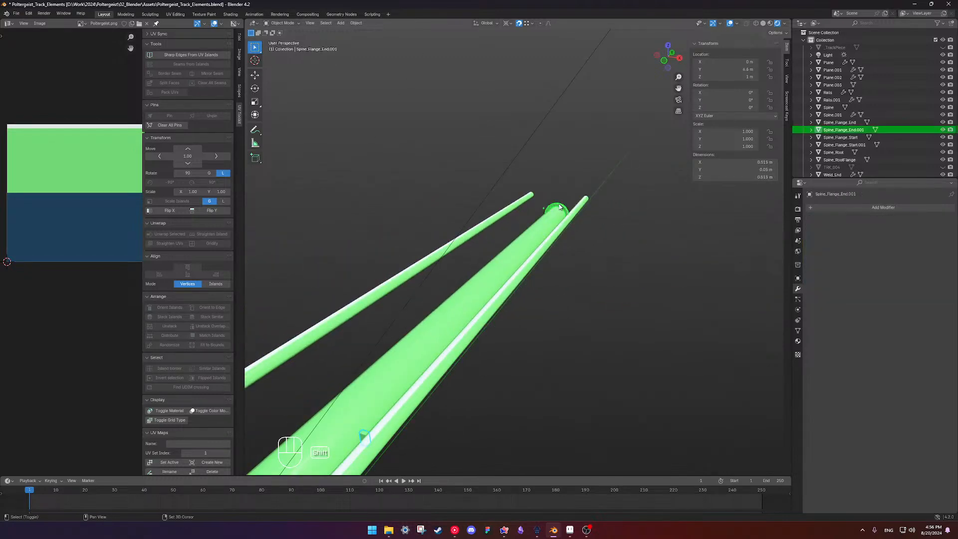
pyautogui.rightClick(711, 70)
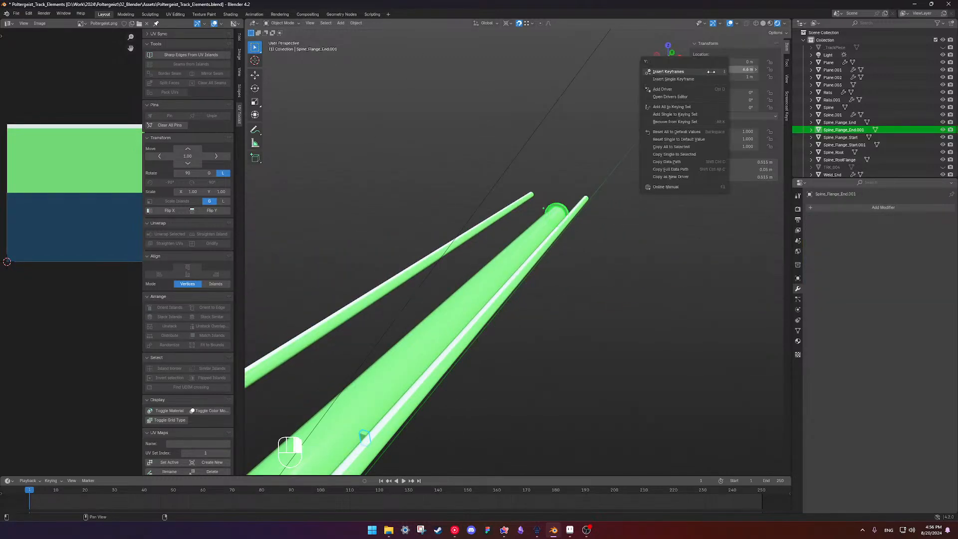
pyautogui.click(694, 155)
pyautogui.click(601, 297)
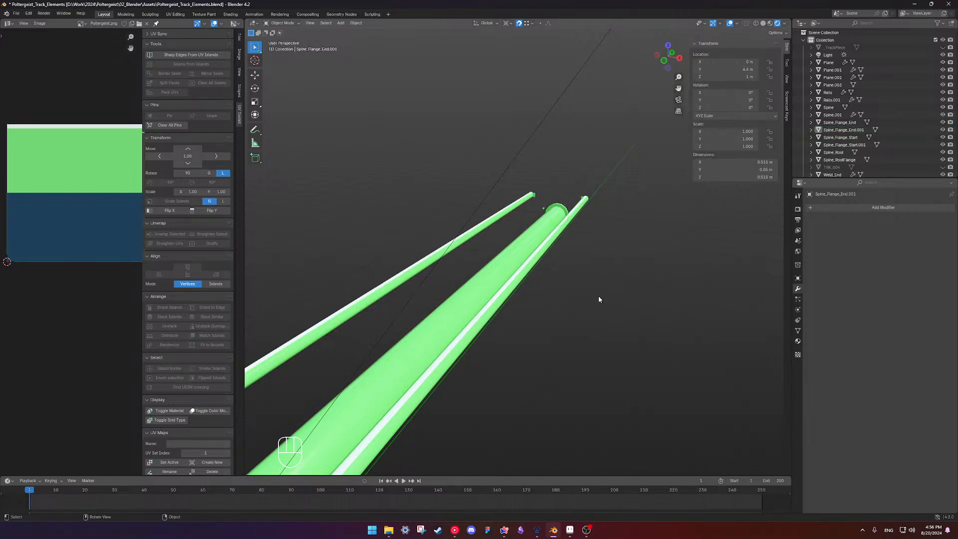
# Duplicate the original cross-tie in place and move the copy 1 m up along global Z.
pyautogui.scroll(-5, 549, 282)
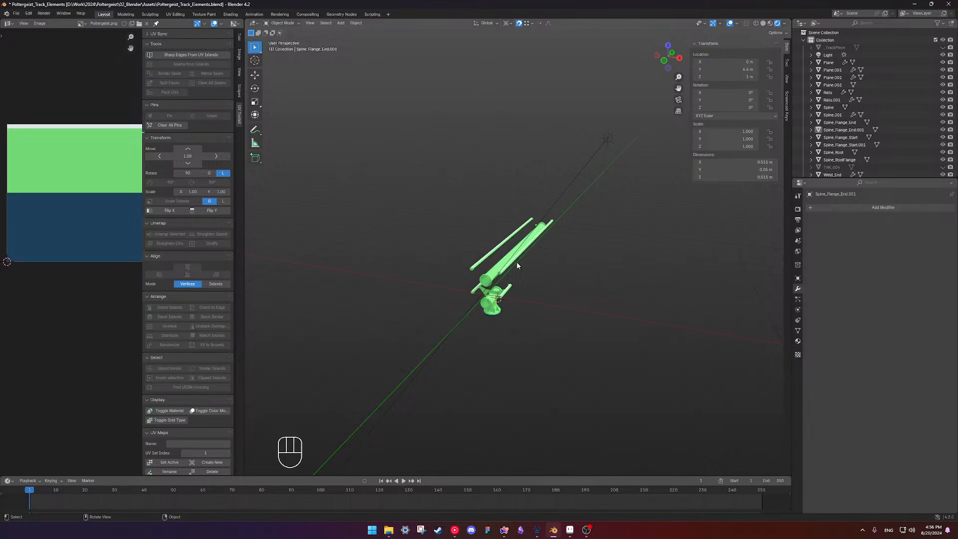
pyautogui.scroll(6, 509, 275)
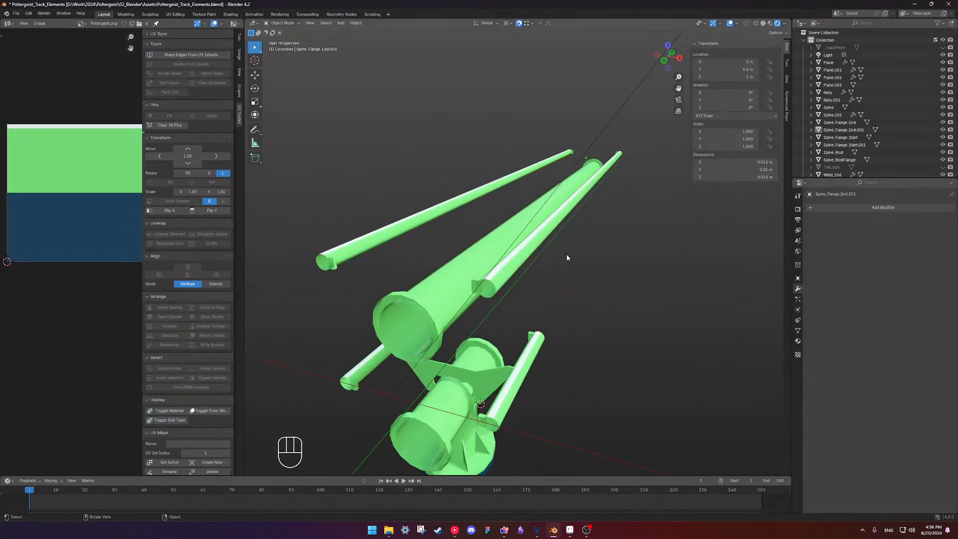
pyautogui.scroll(-4, 565, 254)
pyautogui.moveTo(561, 251); pyautogui.dragTo(622, 298, button='middle')
pyautogui.click(544, 303)
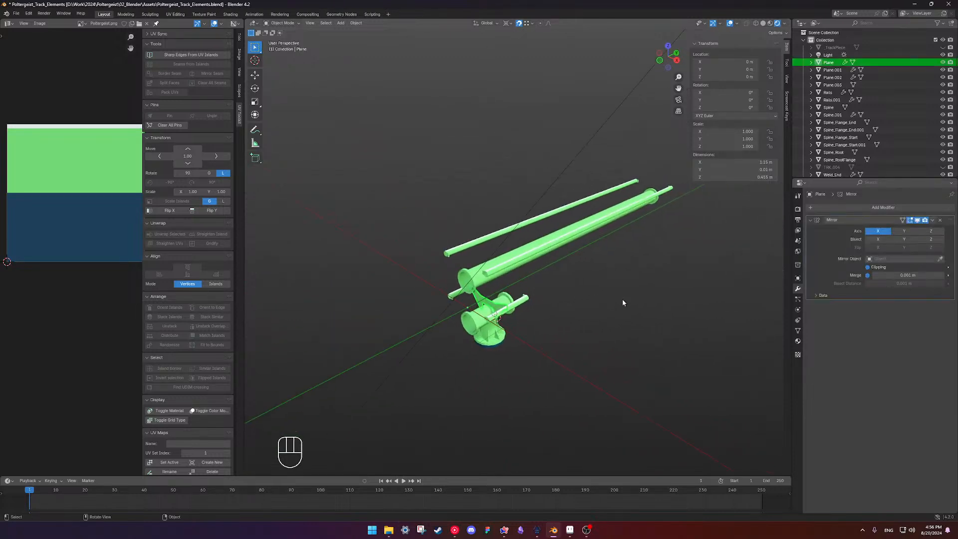
pyautogui.hotkey('shift', 'd')
pyautogui.rightClick(633, 301)
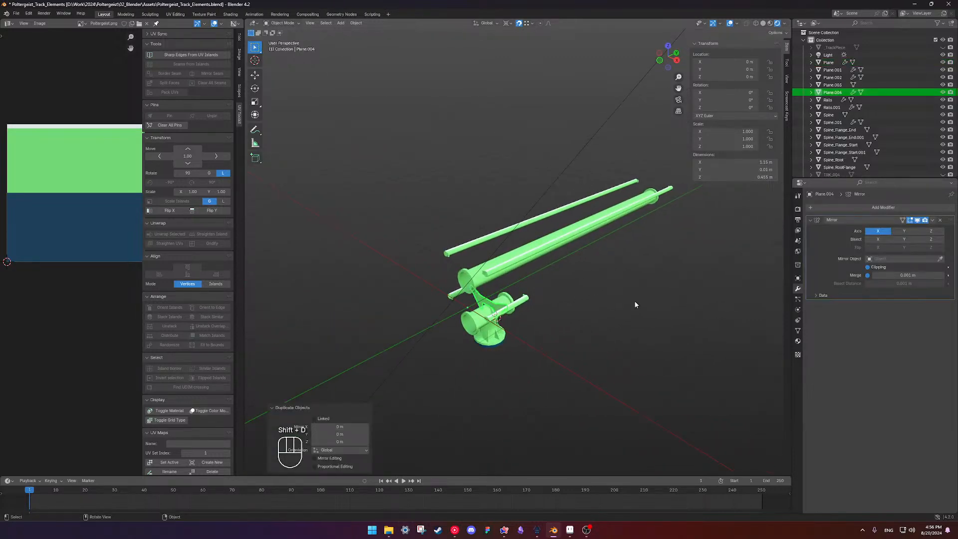
pyautogui.press('g')
pyautogui.press('z')
pyautogui.press('KP_1')
pyautogui.press('Return')
# Copy the raised rails' Array modifier to the raised cross-tie copy.
pyautogui.scroll(1, 496, 229)
pyautogui.moveTo(493, 222); pyautogui.dragTo(439, 252, button='middle')
pyautogui.scroll(3, 445, 215)
pyautogui.keyDown('shift'); pyautogui.moveTo(682, 241); pyautogui.dragTo(624, 255, button='middle'); pyautogui.keyUp('shift')
pyautogui.scroll(-3, 593, 264)
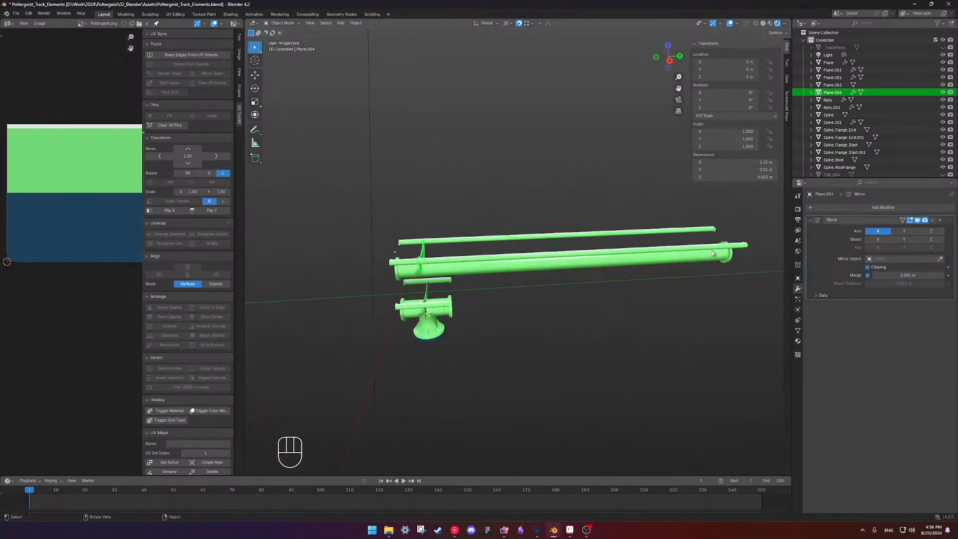
pyautogui.keyDown('shift'); pyautogui.click(592, 263); pyautogui.keyUp('shift')
pyautogui.click(932, 305)
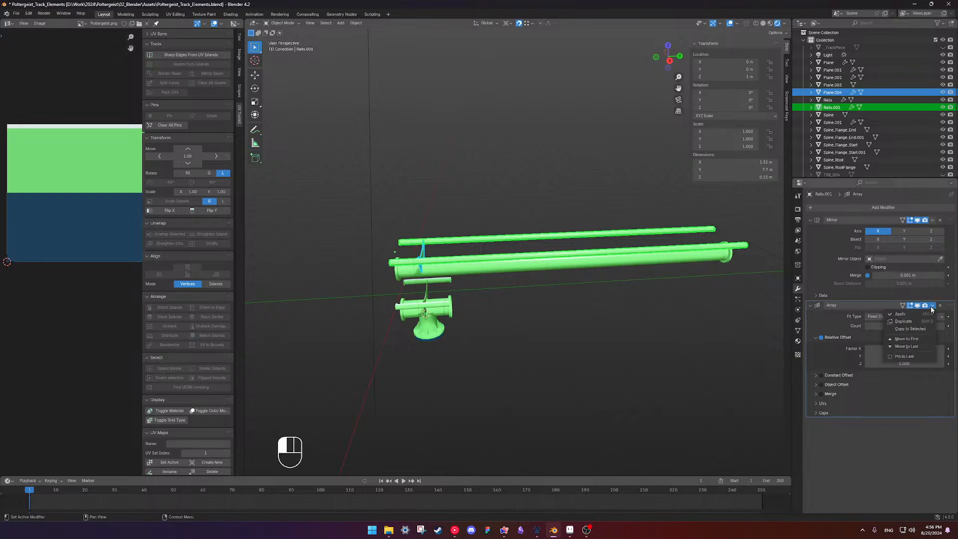
pyautogui.click(916, 329)
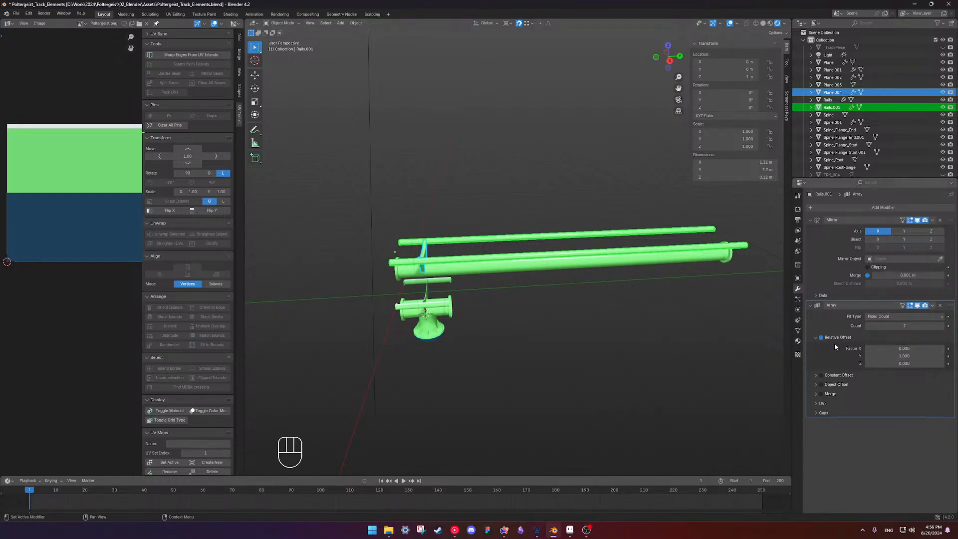
pyautogui.click(821, 337)
pyautogui.click(815, 337)
pyautogui.click(821, 347)
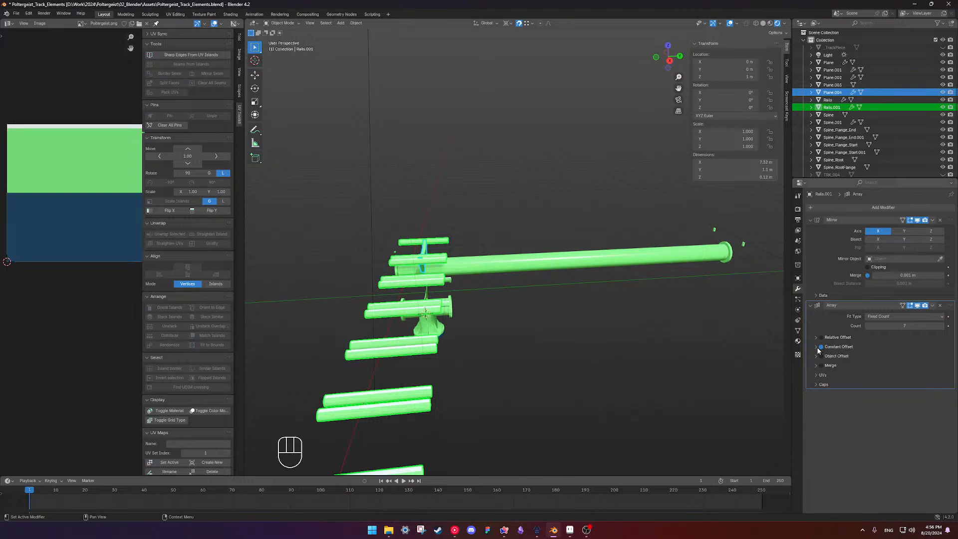
pyautogui.hotkey('ctrl', 'z')
pyautogui.hotkey('ctrl', 'z')
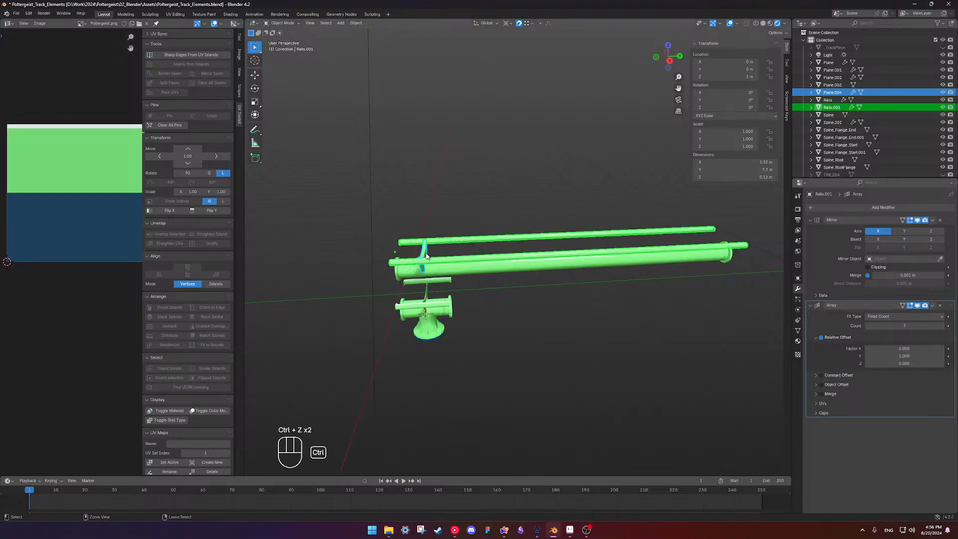
# Switch the raised cross-tie's array from relative to constant offset, with distances of 0 m in X and 1.1 m in Y.
pyautogui.click(821, 337)
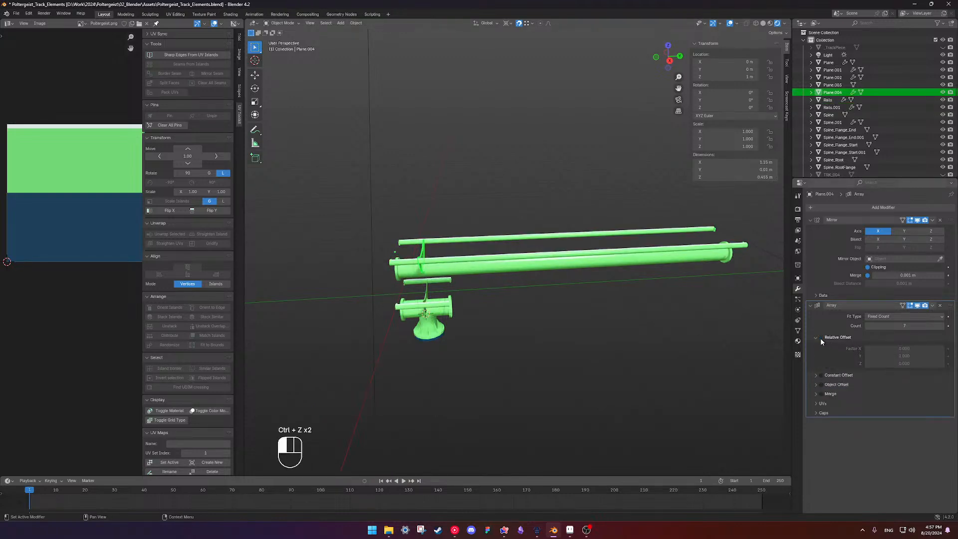
pyautogui.click(821, 375)
pyautogui.click(816, 374)
pyautogui.doubleClick(904, 386)
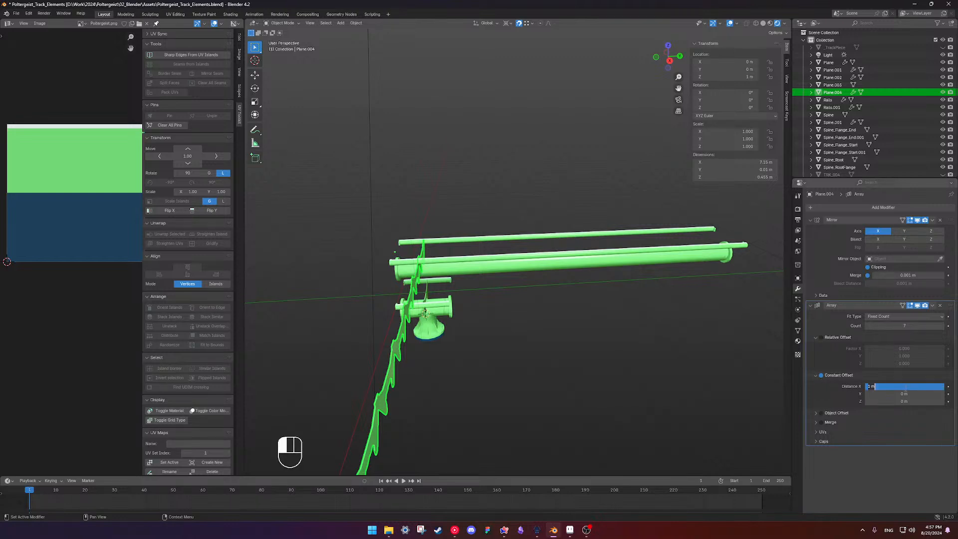
pyautogui.write('1.1')
pyautogui.press('Return')
pyautogui.moveTo(904, 386); pyautogui.dragTo(879, 386)
pyautogui.click(907, 394)
pyautogui.write('1.')
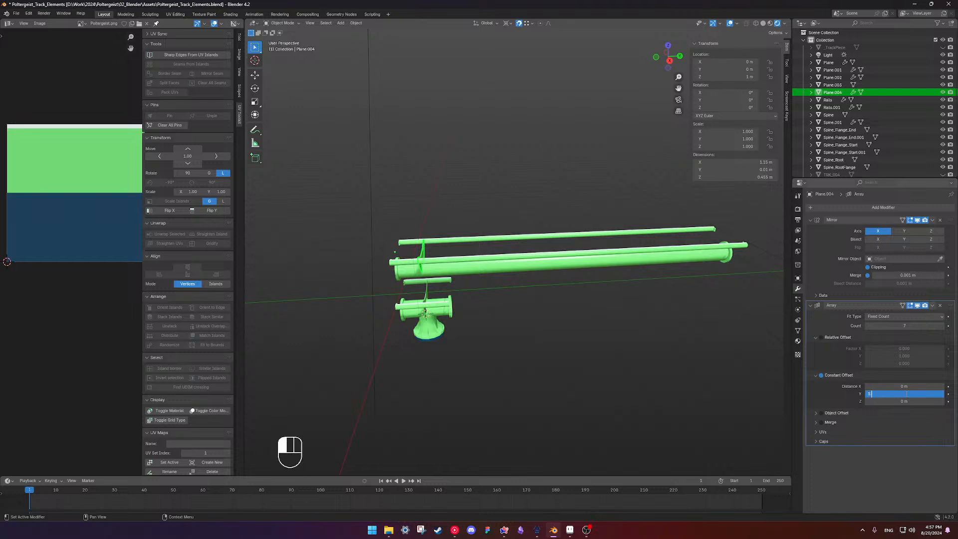
pyautogui.write('1')
pyautogui.press('Return')
pyautogui.click(664, 290)
pyautogui.scroll(-3, 664, 290)
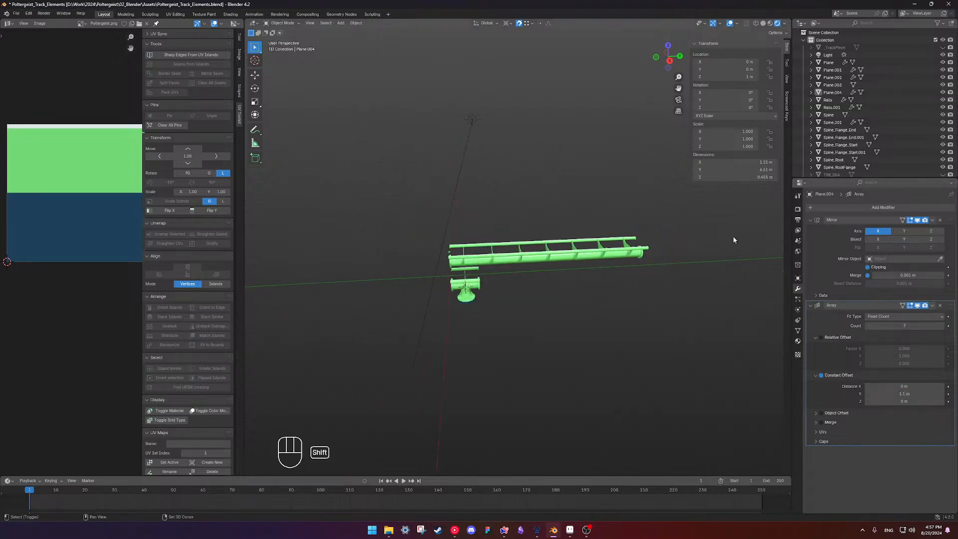
# Convert all parts of the raised track section to meshes, leaving the light out of the selection.
pyautogui.moveTo(733, 240); pyautogui.dragTo(524, 273, button='middle')
pyautogui.click(528, 279)
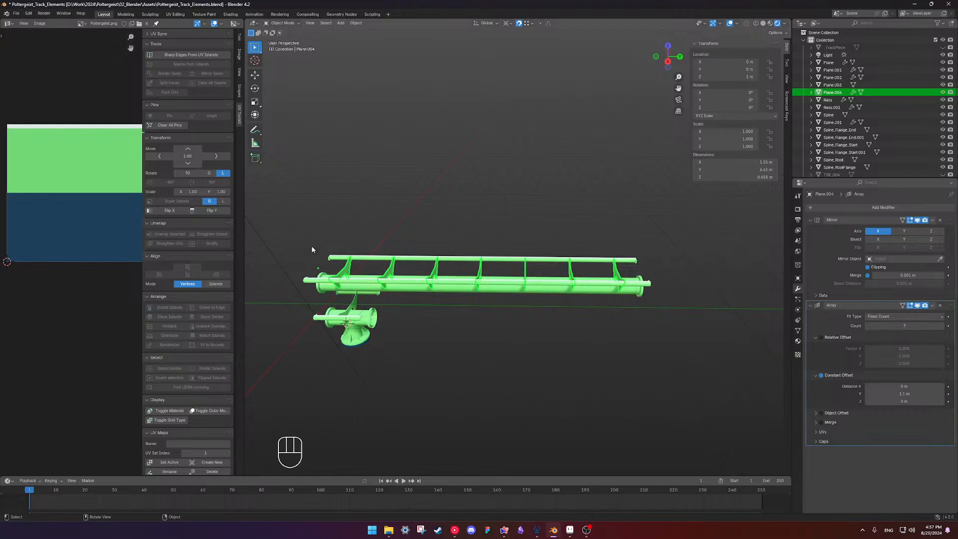
pyautogui.click(474, 342)
pyautogui.moveTo(474, 343); pyautogui.dragTo(414, 215, button='middle')
pyautogui.scroll(4, 514, 273)
pyautogui.click(500, 245)
pyautogui.moveTo(391, 208); pyautogui.dragTo(650, 256)
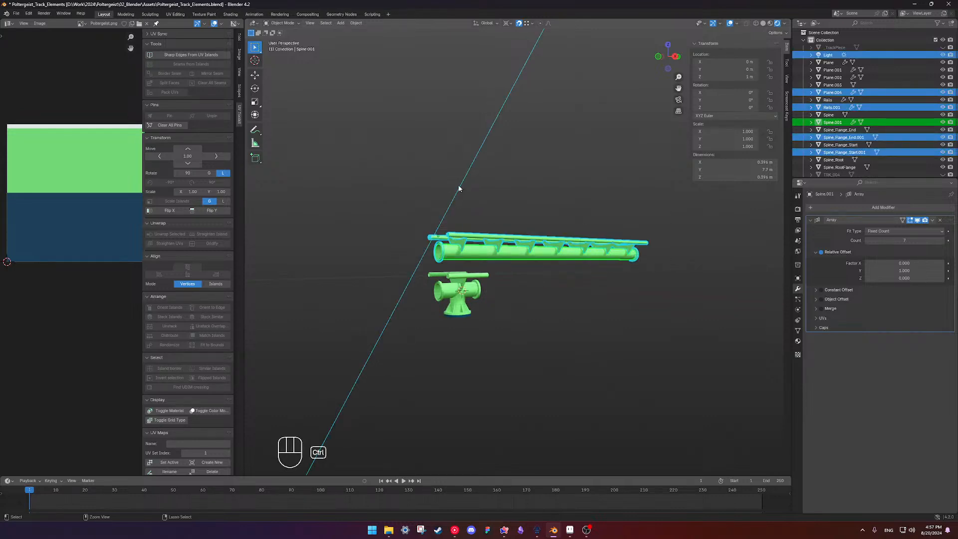
pyautogui.keyDown('ctrl'); pyautogui.moveTo(459, 188); pyautogui.dragTo(525, 199); pyautogui.keyUp('ctrl')
pyautogui.keyDown('shift'); pyautogui.moveTo(600, 231); pyautogui.dragTo(566, 227, button='middle'); pyautogui.keyUp('shift')
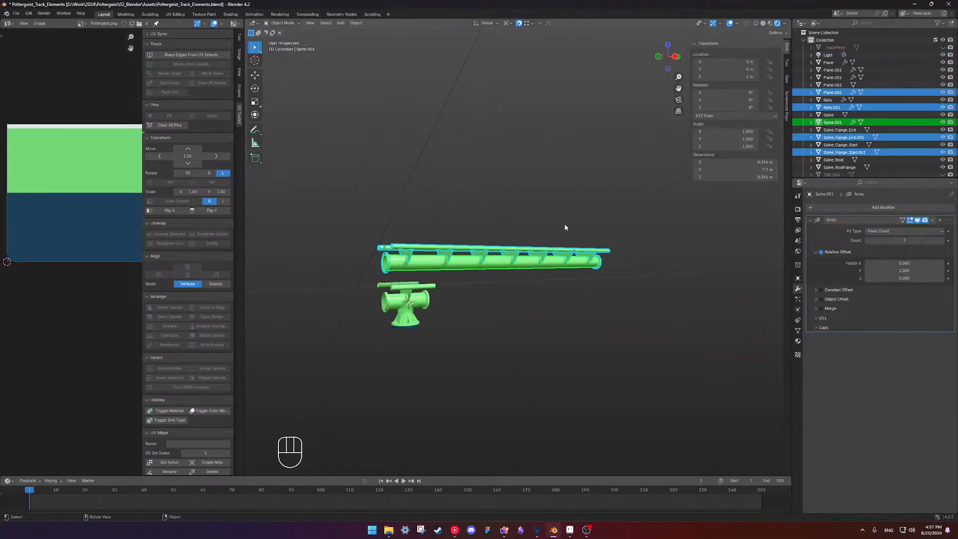
pyautogui.rightClick(566, 223)
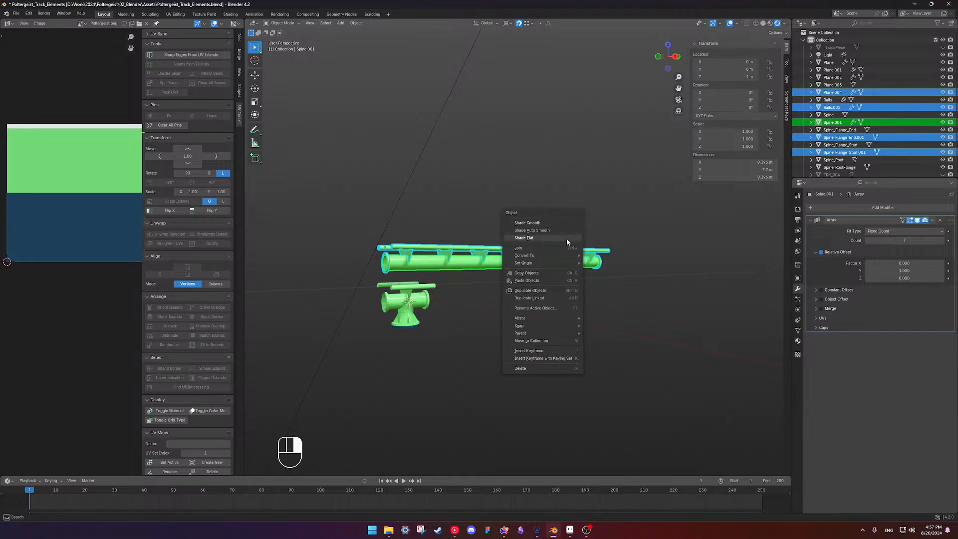
pyautogui.moveTo(558, 254)
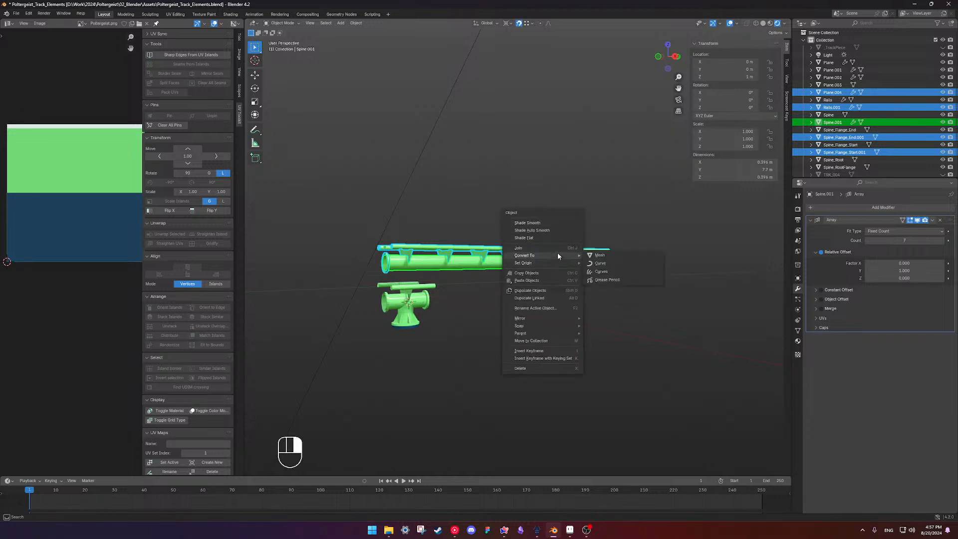
pyautogui.click(600, 255)
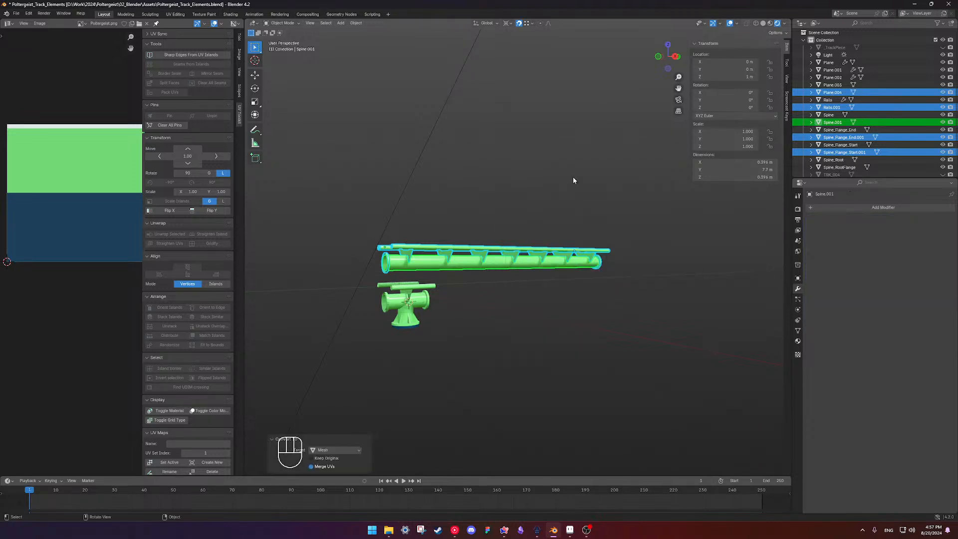
# Join the converted track parts into one object and rename it _TrackPiece.
pyautogui.hotkey('ctrl', 'j')
pyautogui.press('Return')
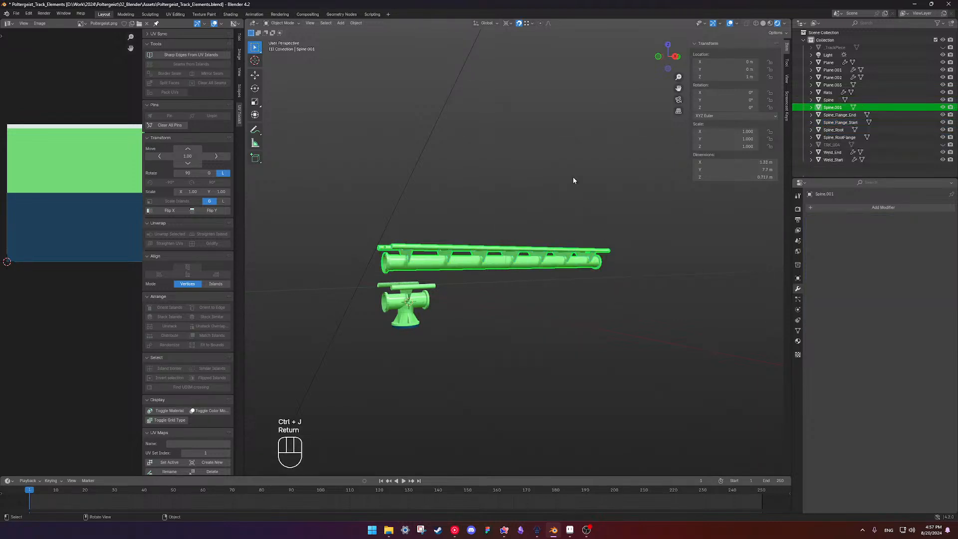
pyautogui.doubleClick(827, 107)
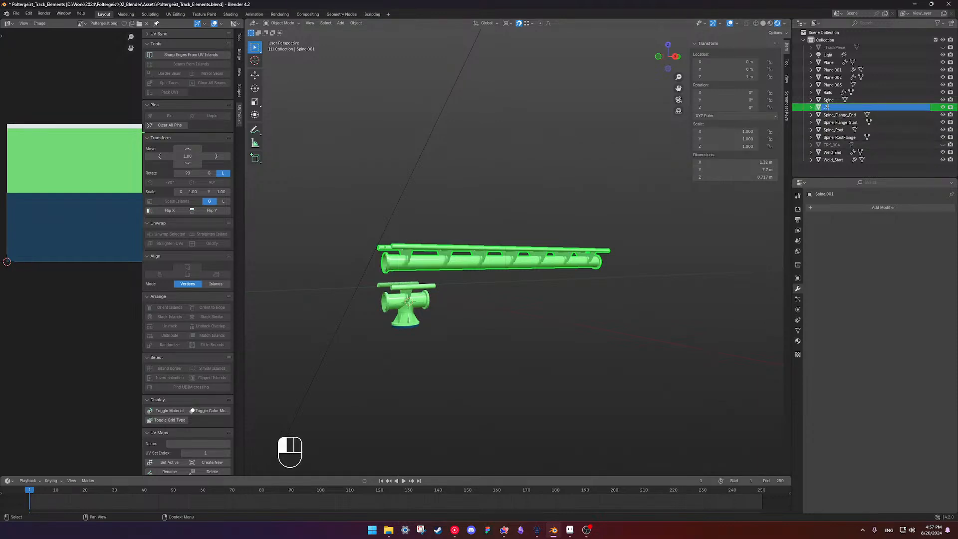
pyautogui.write('_TrackPiece')
pyautogui.press('Return')
# Delete the old hidden _TrackPiece object and give its exact name, _TrackPiece, to the new joined section.
pyautogui.click(836, 47)
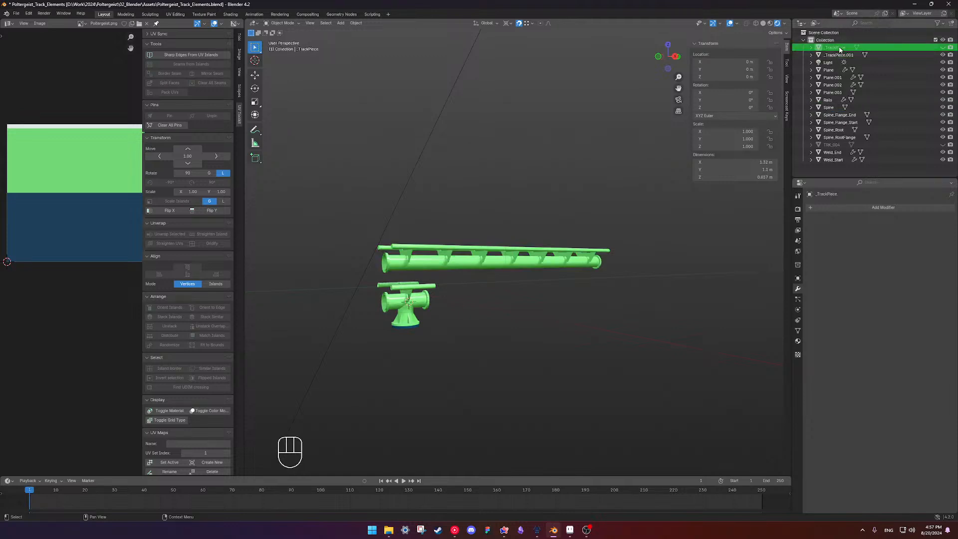
pyautogui.press('x')
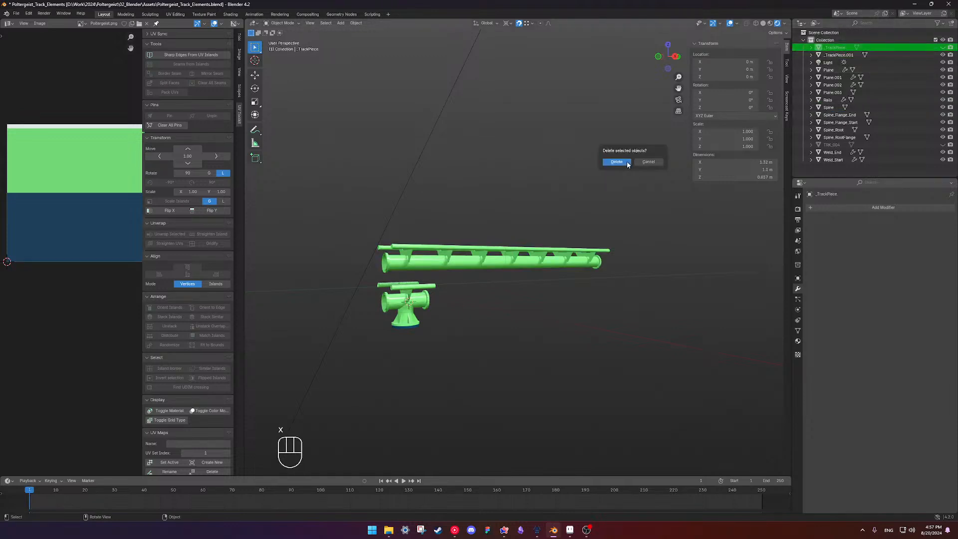
pyautogui.press('x')
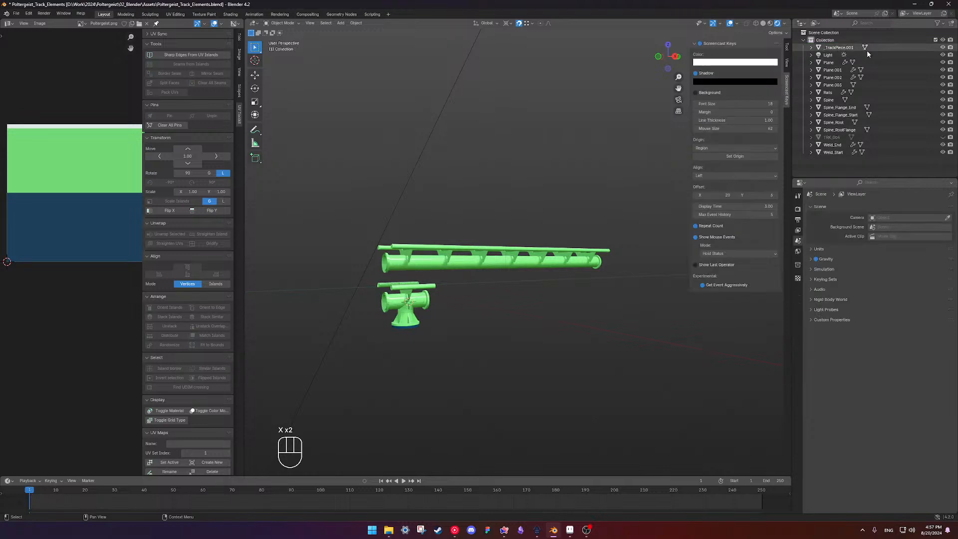
pyautogui.doubleClick(854, 48)
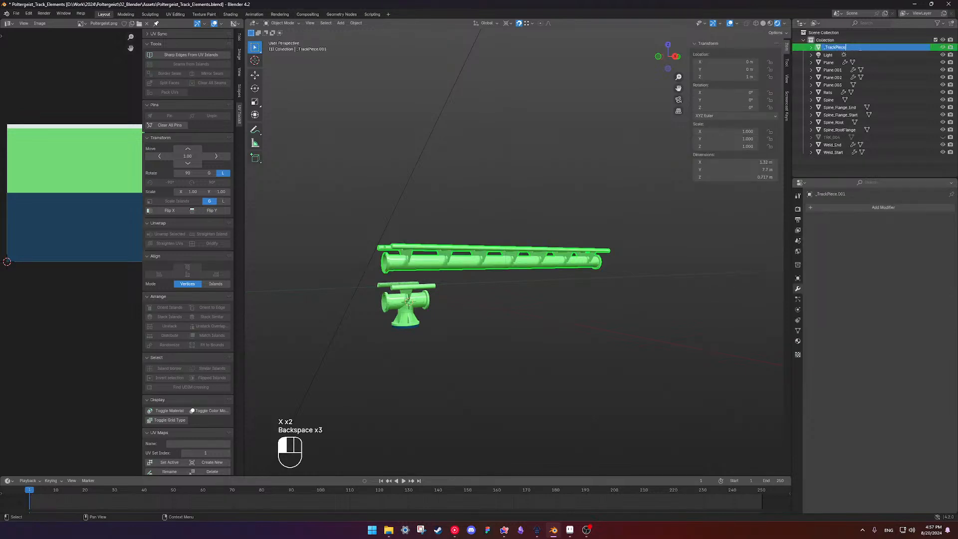
pyautogui.press('Return')
# Save the track elements file and open the recent file Poltergeist_Layout.blend.
pyautogui.hotkey('ctrl', 's')
pyautogui.click(592, 173)
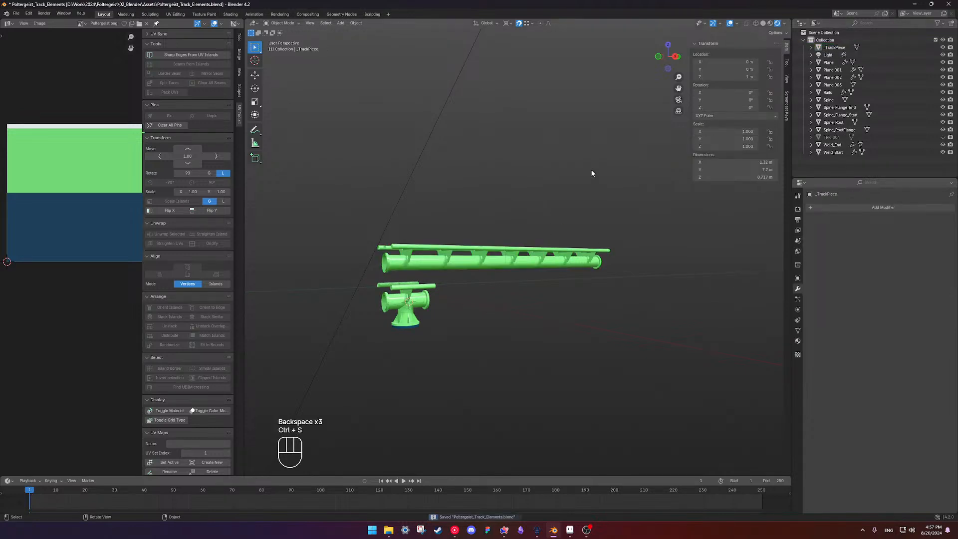
pyautogui.hotkey('ctrl', 's')
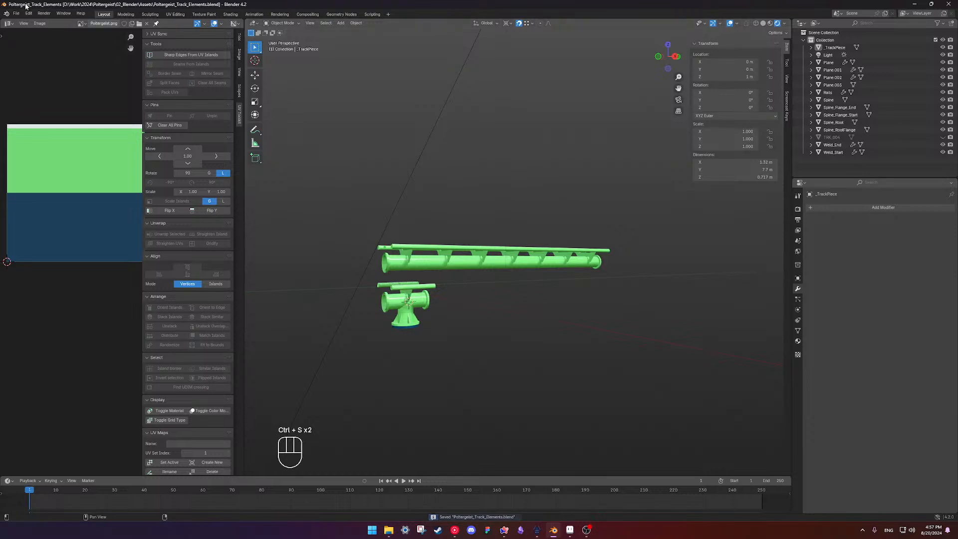
pyautogui.click(17, 13)
pyautogui.moveTo(41, 39)
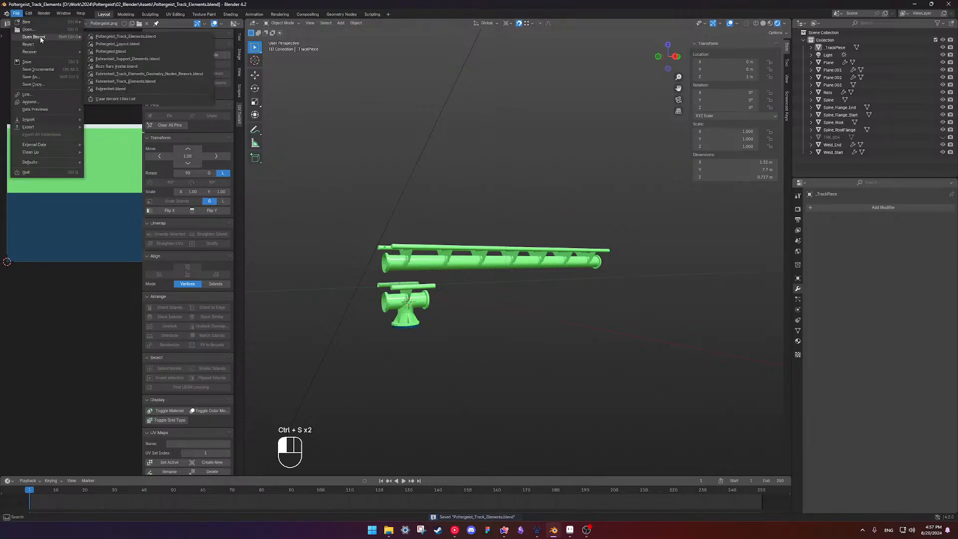
pyautogui.click(132, 44)
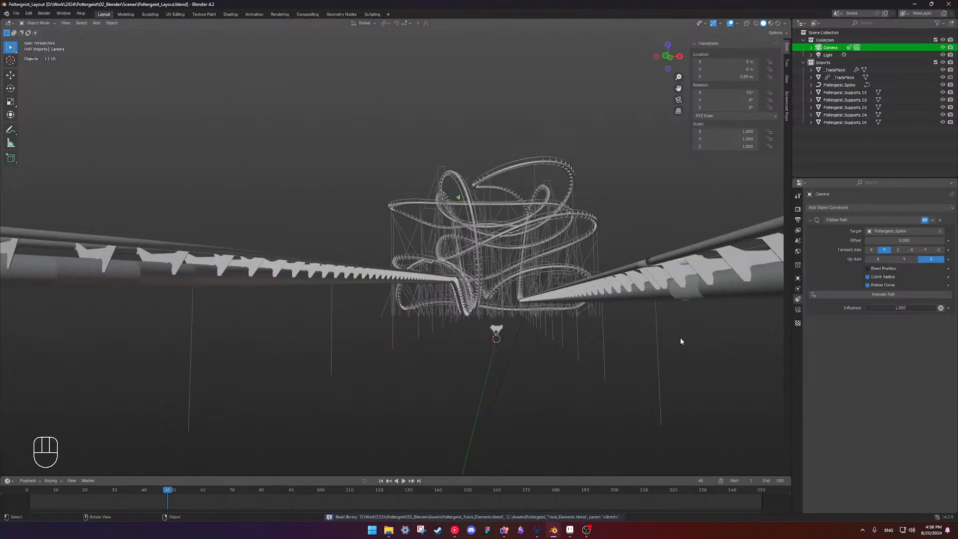
# Delete the old track object that follows the coaster spline, keeping the linked _TrackPiece.
pyautogui.click(666, 297)
pyautogui.press('x')
pyautogui.click(666, 297)
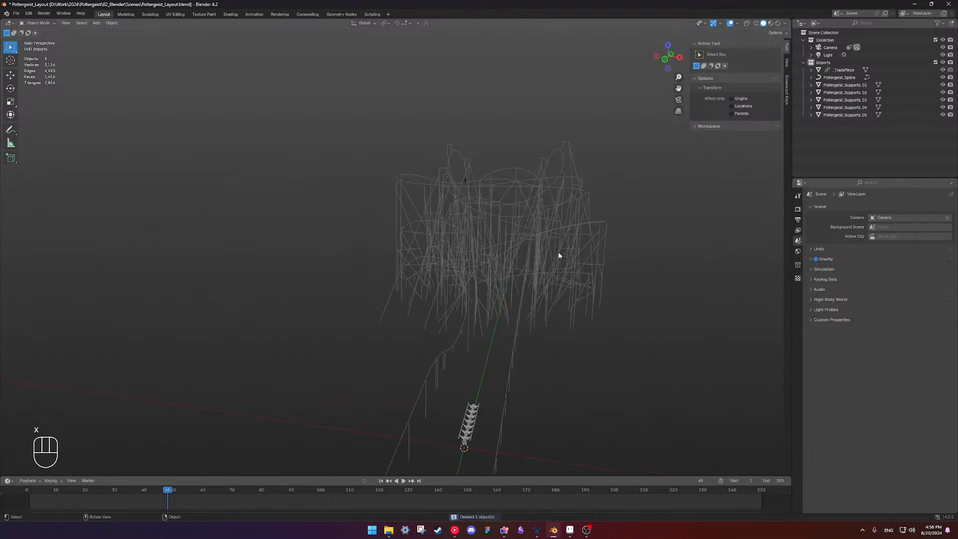
pyautogui.moveTo(559, 255); pyautogui.dragTo(488, 299, button='middle')
# Switch the viewport to Rendered shading to display the linked track piece, then clear the selection.
pyautogui.click(385, 259)
pyautogui.scroll(3, 382, 268)
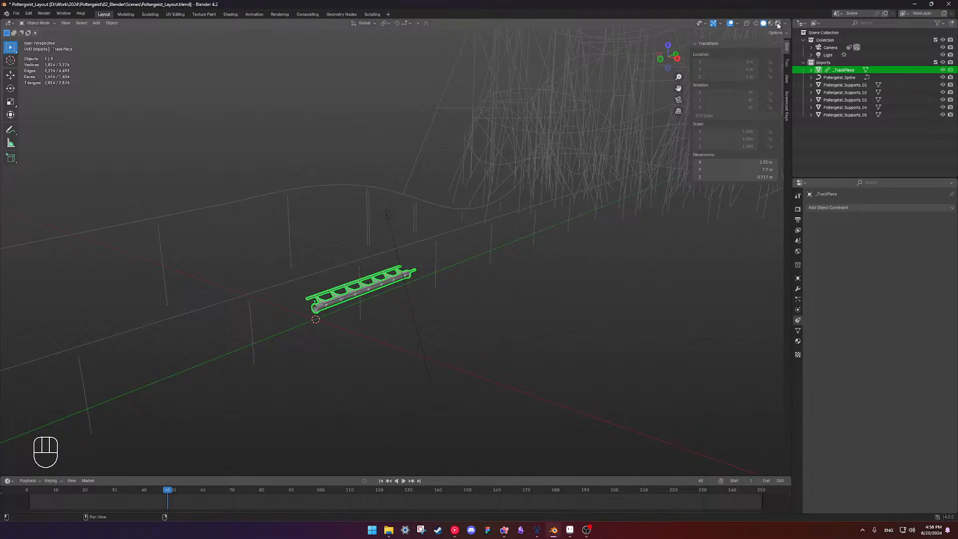
pyautogui.click(777, 24)
pyautogui.click(466, 305)
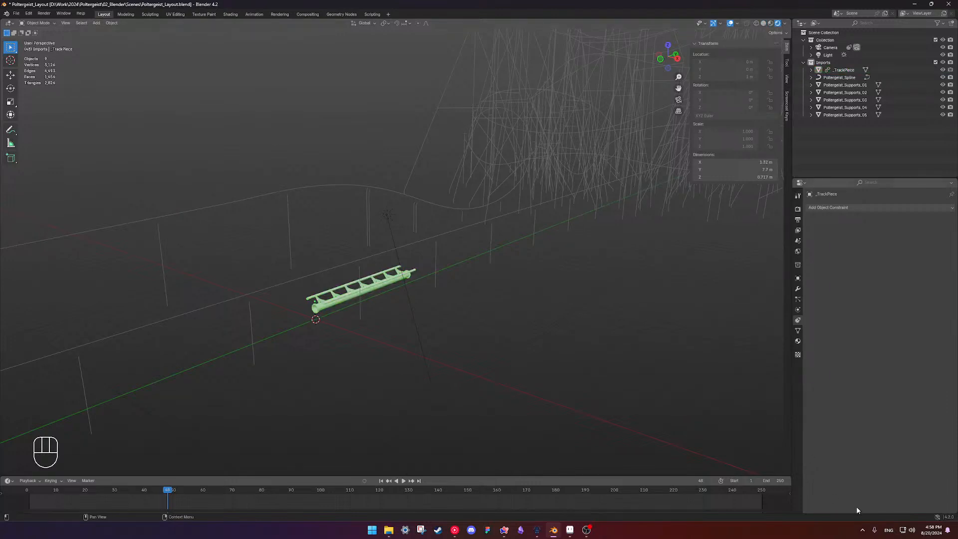
# Set the scene's color management view transform to Khronos PBR Neutral.
pyautogui.click(798, 220)
pyautogui.click(798, 231)
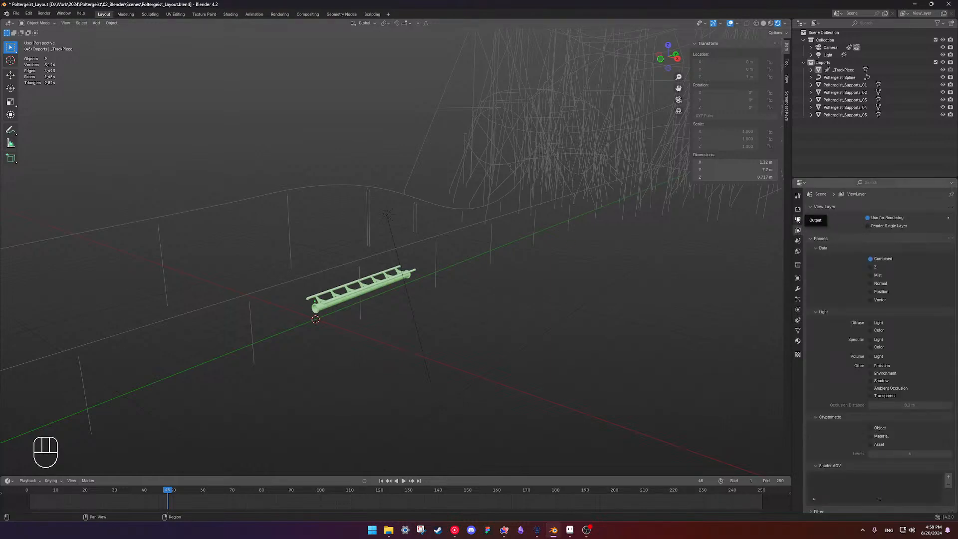
pyautogui.click(797, 210)
pyautogui.click(832, 422)
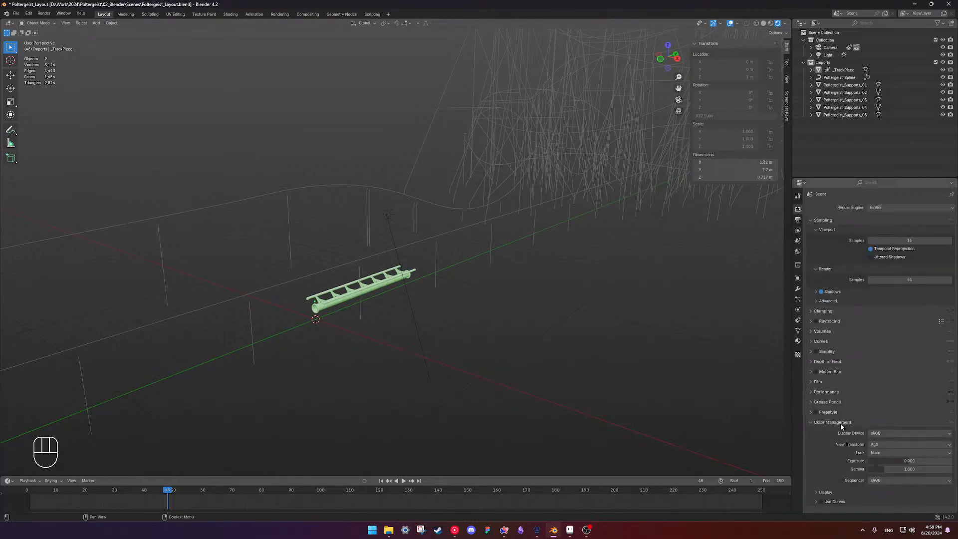
pyautogui.click(908, 444)
pyautogui.click(893, 462)
pyautogui.click(518, 384)
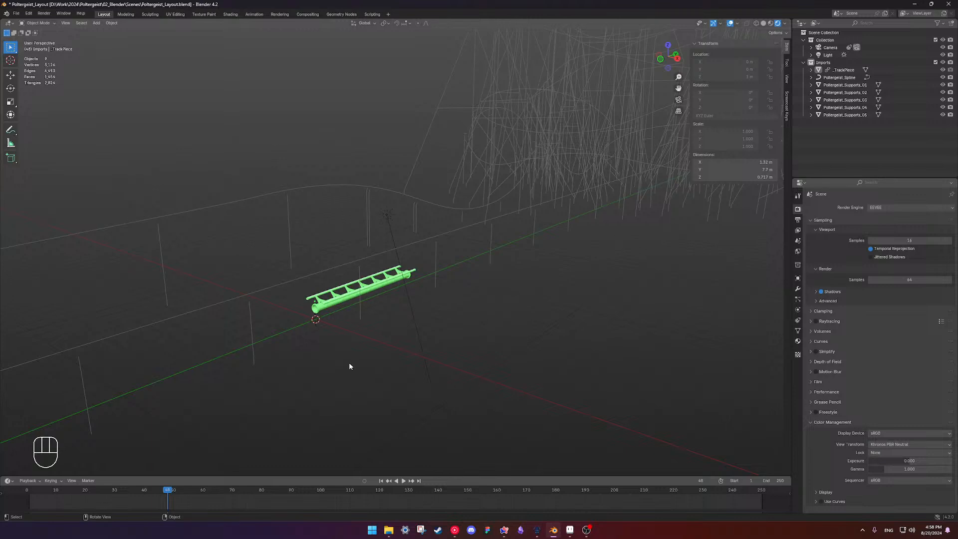
# Duplicate the linked _TrackPiece in place and set the copy's Z location to 0 m.
pyautogui.click(381, 288)
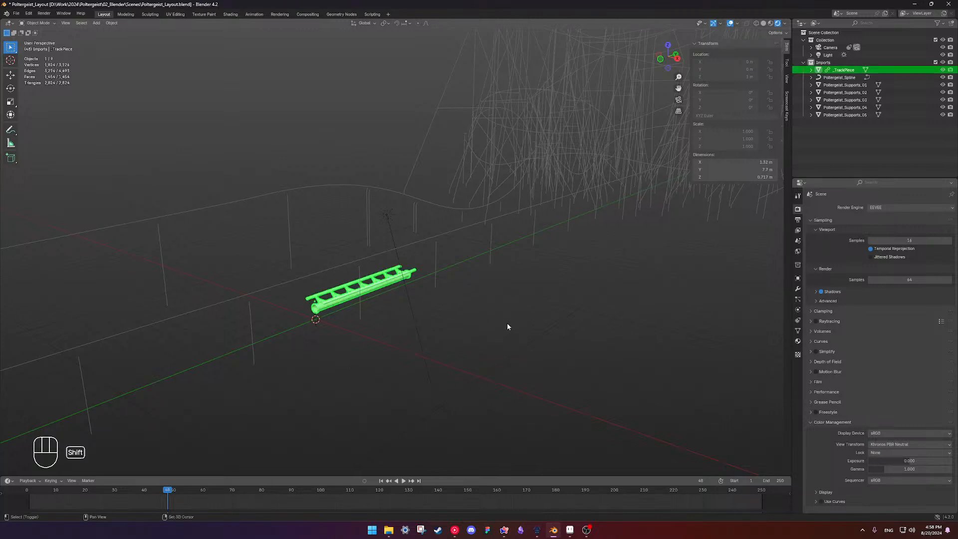
pyautogui.hotkey('shift', 'd')
pyautogui.rightClick(507, 323)
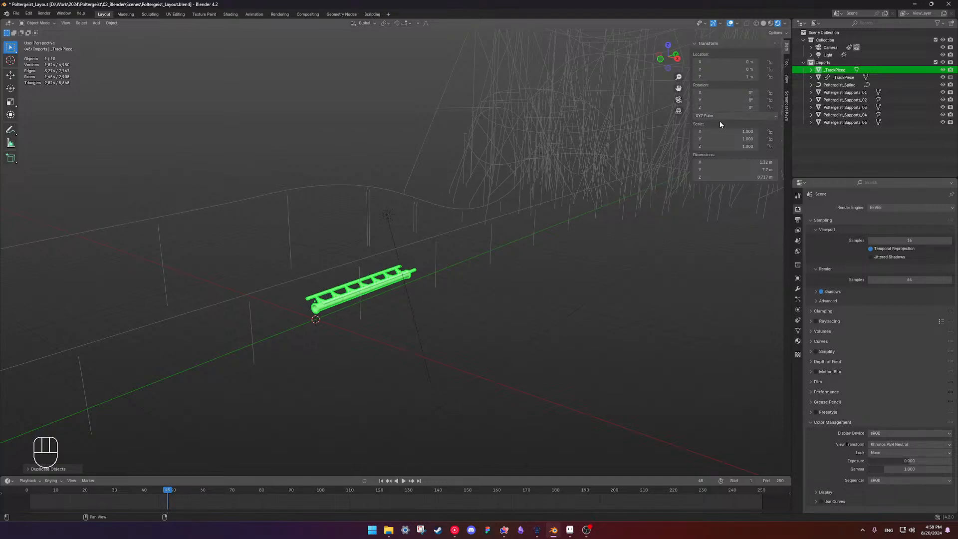
pyautogui.moveTo(603, 223); pyautogui.dragTo(419, 277, button='middle')
pyautogui.doubleClick(724, 77)
pyautogui.write('0')
pyautogui.press('Return')
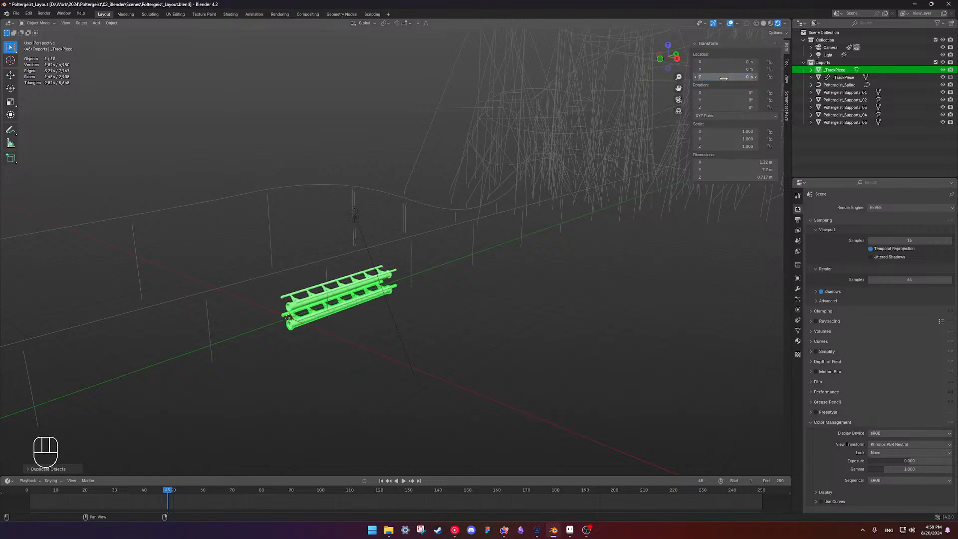
pyautogui.keyDown('shift'); pyautogui.moveTo(347, 280); pyautogui.dragTo(428, 282, button='middle'); pyautogui.keyUp('shift')
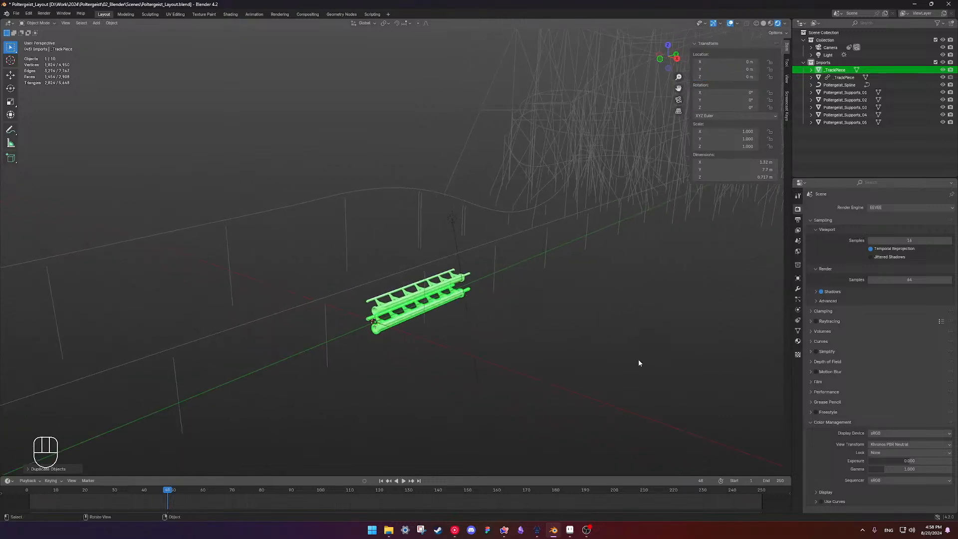
# Add an Array modifier to the duplicated track piece.
pyautogui.click(798, 291)
pyautogui.click(848, 208)
pyautogui.moveTo(846, 210)
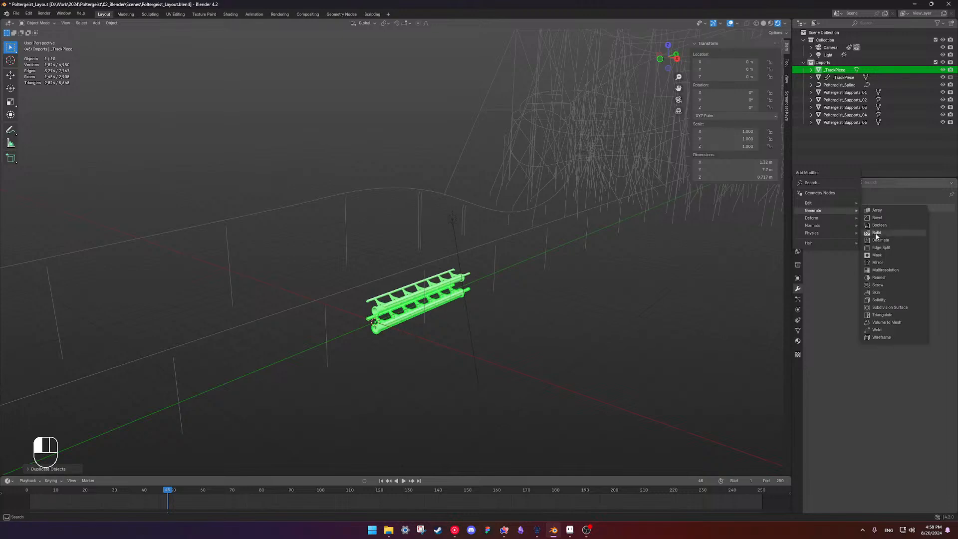
pyautogui.click(887, 210)
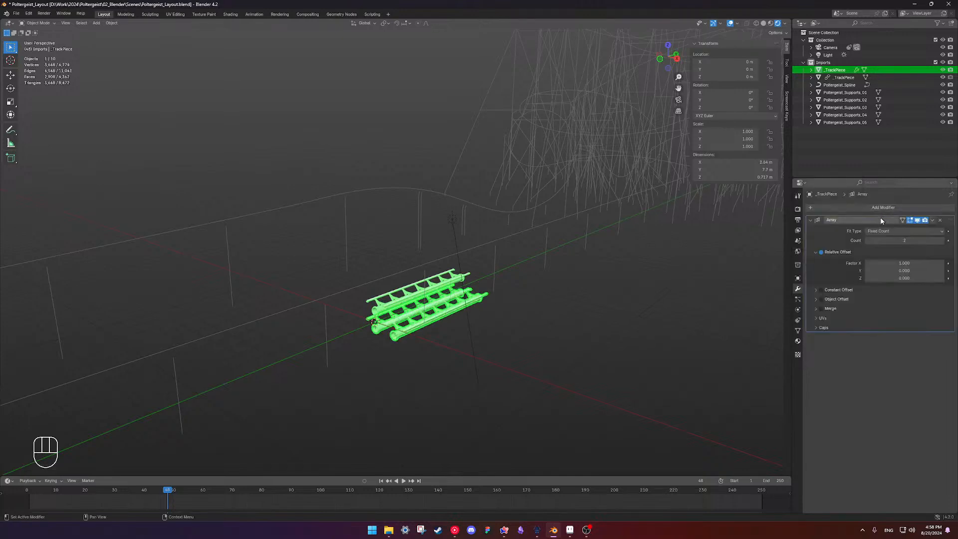
# Add a Curve modifier using Poltergeist_Spline as the curve object and set the Array modifier's fit type to Fit Curve.
pyautogui.click(880, 208)
pyautogui.moveTo(867, 217)
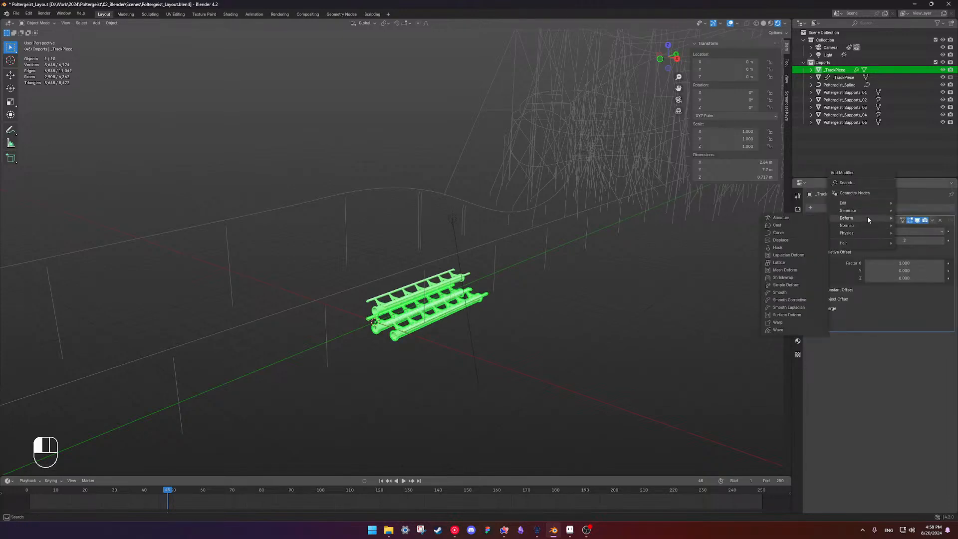
pyautogui.click(799, 235)
pyautogui.click(887, 349)
pyautogui.click(884, 360)
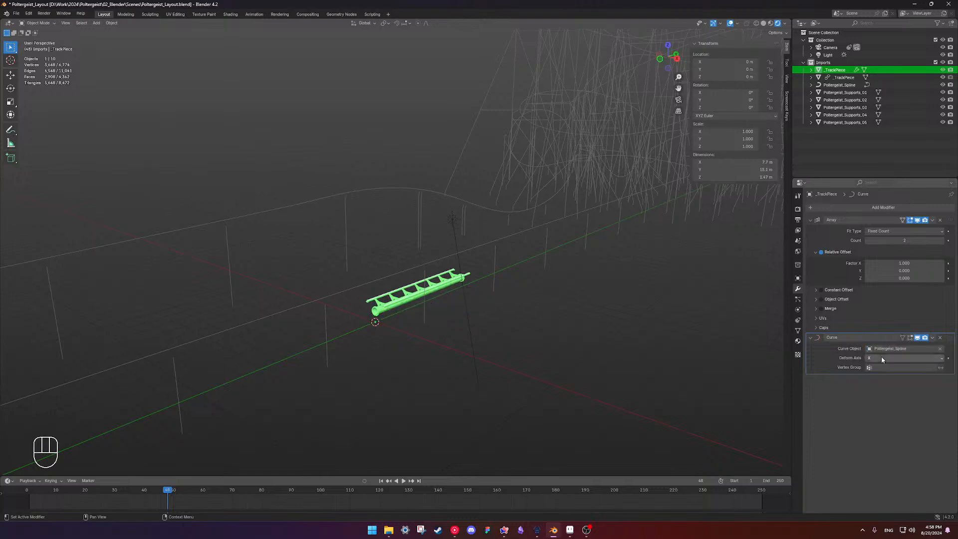
pyautogui.click(893, 231)
pyautogui.click(887, 257)
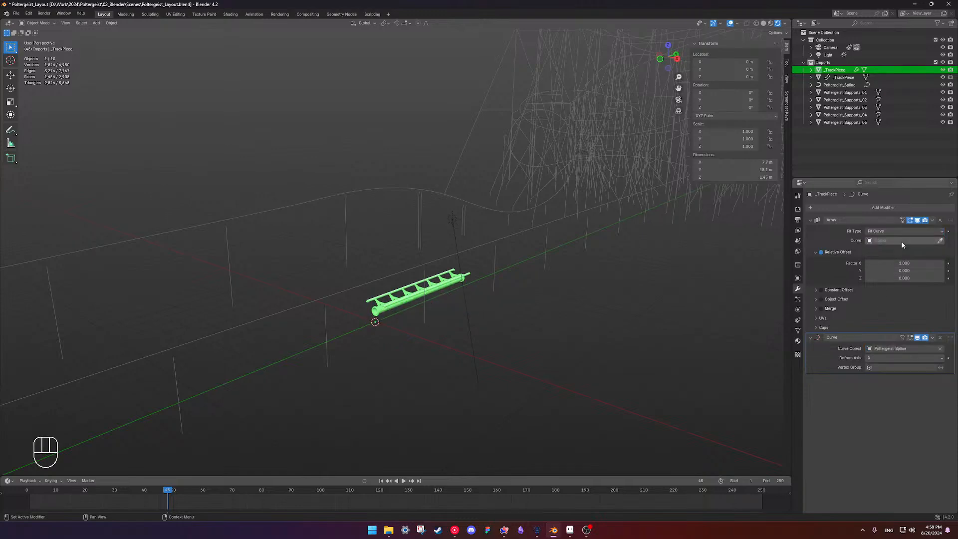
# Try fitting the track piece's array to Poltergeist_Spline and undo it.
pyautogui.click(902, 241)
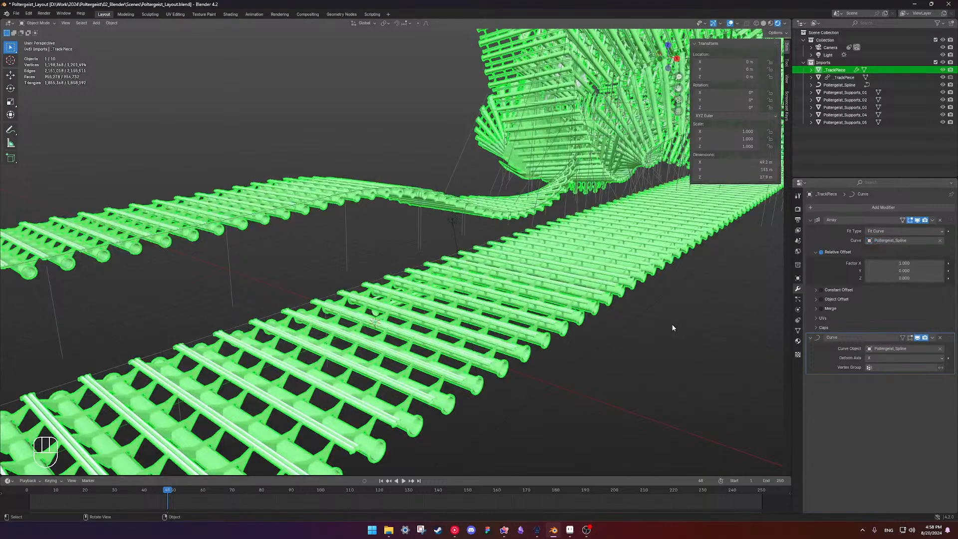
pyautogui.hotkey('ctrl', 'z')
pyautogui.hotkey('ctrl', 'z')
pyautogui.hotkey('ctrl', 'z')
pyautogui.hotkey('ctrl', 'z')
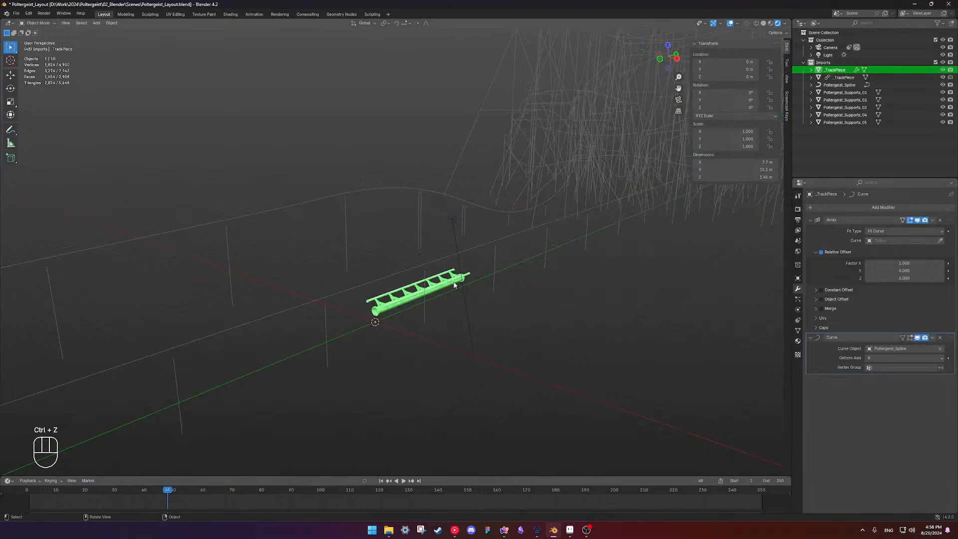
# Set the duplicated track piece's Z rotation to 90°.
pyautogui.click(834, 70)
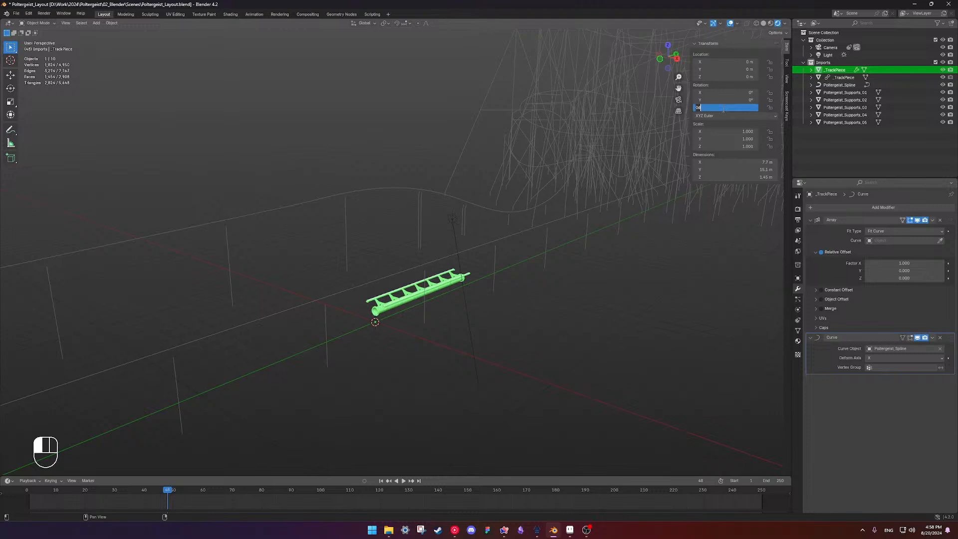
pyautogui.press('Escape')
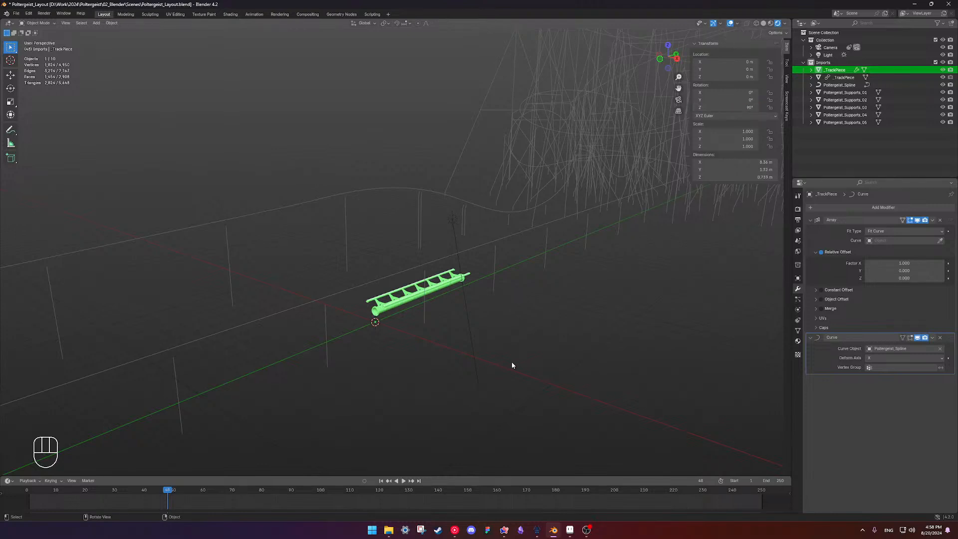
pyautogui.press('Tab')
pyautogui.press('Tab')
pyautogui.keyDown('shift'); pyautogui.moveTo(371, 335); pyautogui.dragTo(436, 306, button='middle'); pyautogui.keyUp('shift')
pyautogui.scroll(-7, 437, 306)
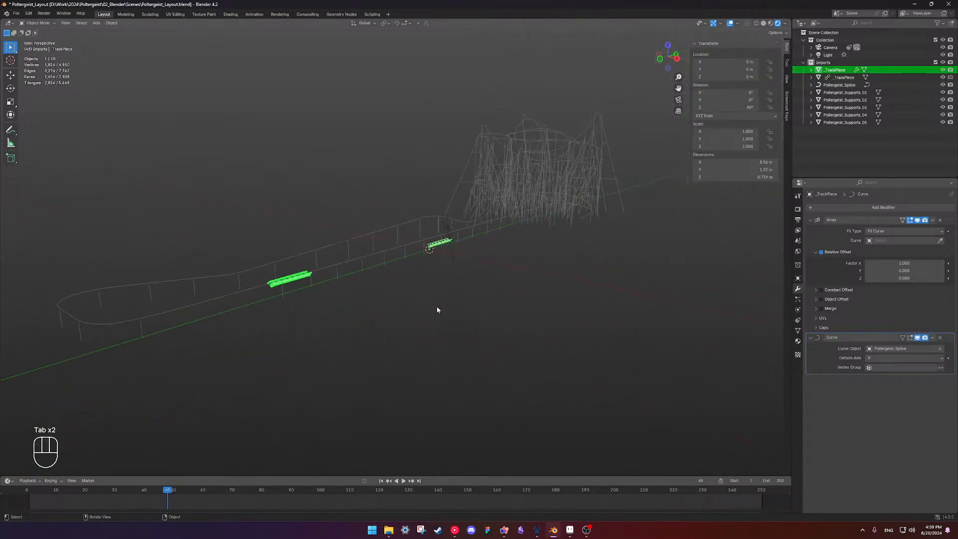
pyautogui.keyDown('shift'); pyautogui.moveTo(332, 319); pyautogui.dragTo(447, 298, button='middle'); pyautogui.keyUp('shift')
pyautogui.scroll(-2, 447, 300)
pyautogui.scroll(3, 448, 301)
pyautogui.keyDown('shift'); pyautogui.moveTo(532, 299); pyautogui.dragTo(564, 287, button='middle'); pyautogui.keyUp('shift')
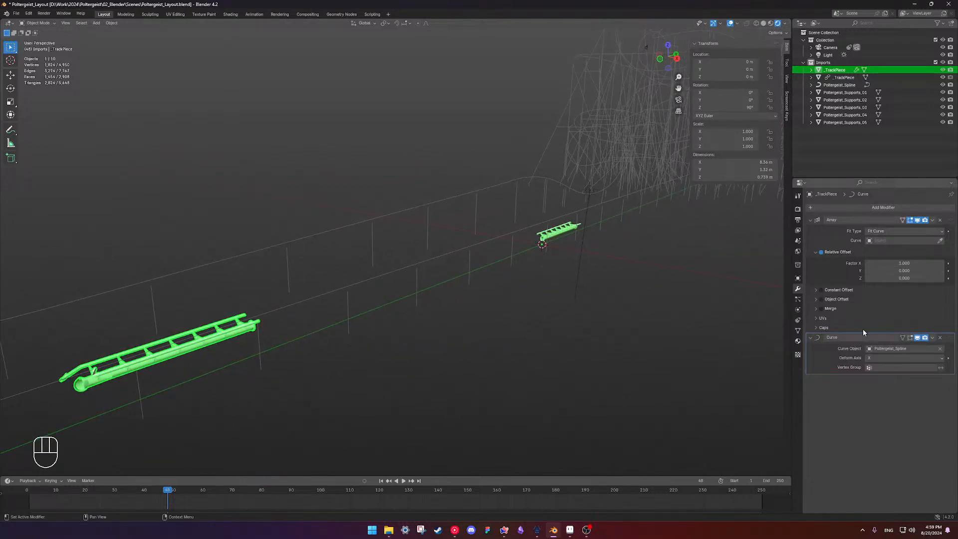
# Try Poltergeist_Spline as the Array modifier's curve on the rotated track piece and undo it.
pyautogui.click(903, 241)
pyautogui.click(888, 252)
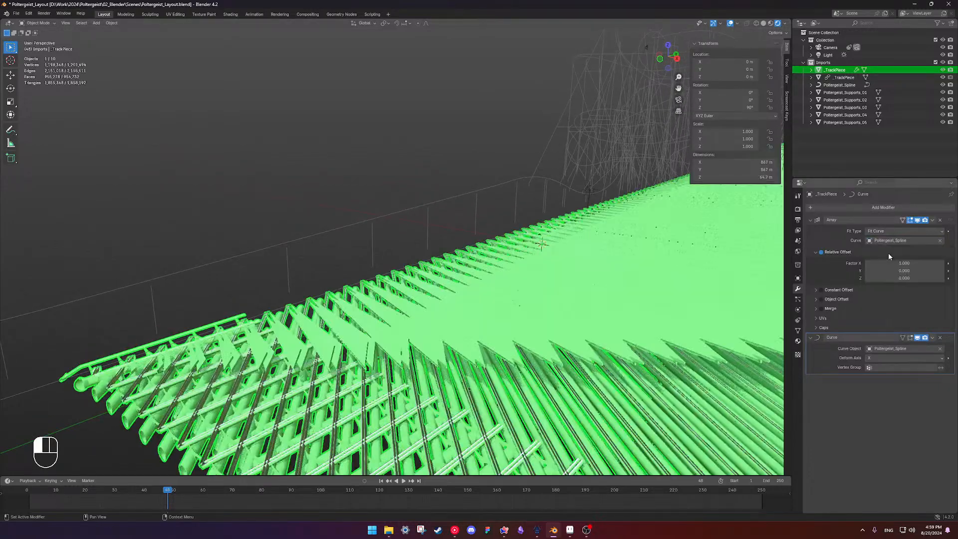
pyautogui.hotkey('ctrl', 'z')
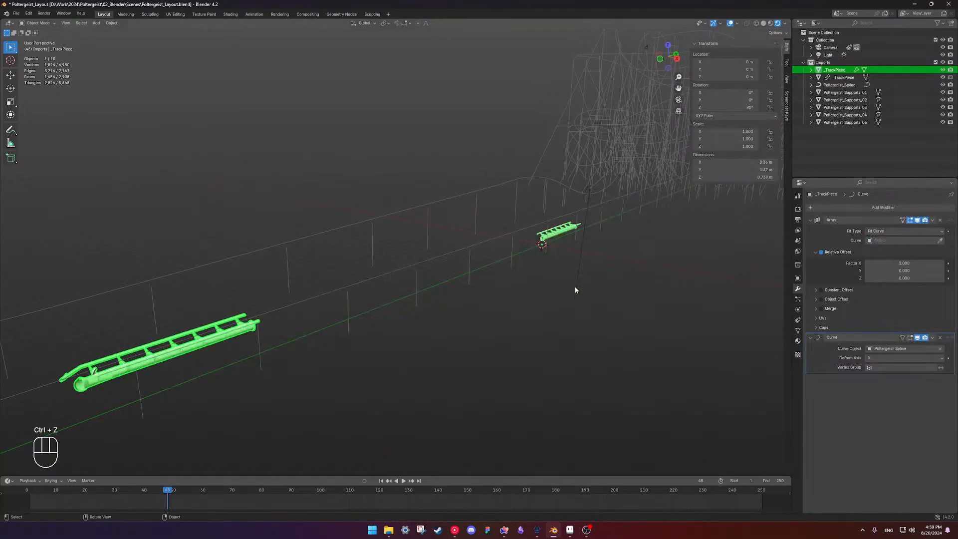
# Apply the track piece's rotation, assign Poltergeist_Spline as the Array modifier's curve, and clear the selection.
pyautogui.hotkey('ctrl', 'a')
pyautogui.click(419, 326)
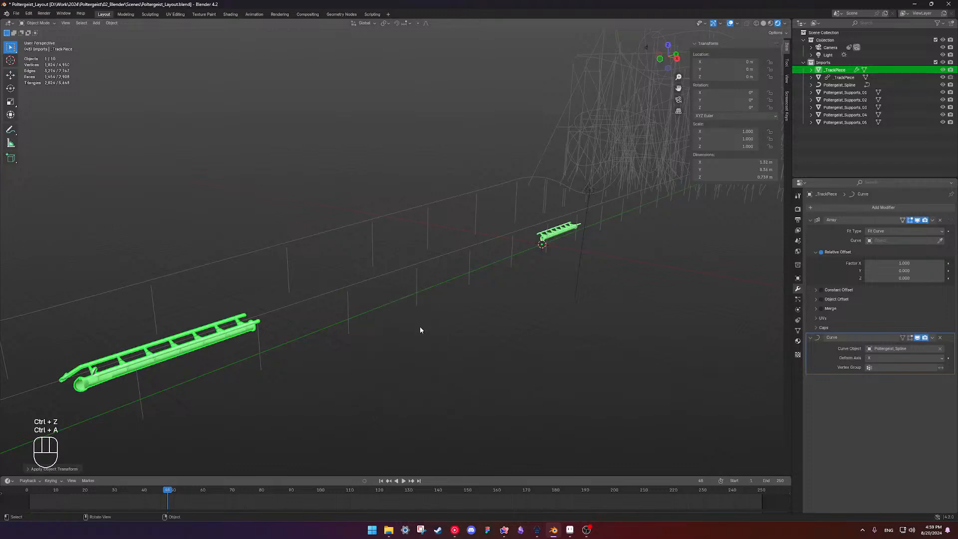
pyautogui.click(898, 241)
pyautogui.click(883, 253)
pyautogui.keyDown('shift'); pyautogui.moveTo(522, 244); pyautogui.dragTo(460, 283, button='middle'); pyautogui.keyUp('shift')
pyautogui.click(603, 289)
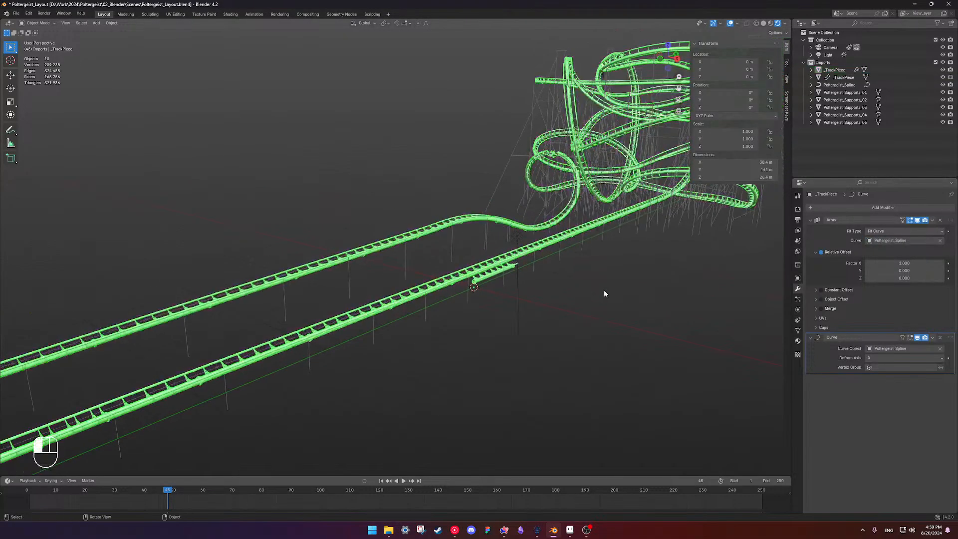
# View the new track through the scene camera and move the timeline to frame 0.
pyautogui.moveTo(528, 277); pyautogui.dragTo(579, 275, button='middle')
pyautogui.moveTo(584, 274); pyautogui.dragTo(539, 272, button='middle')
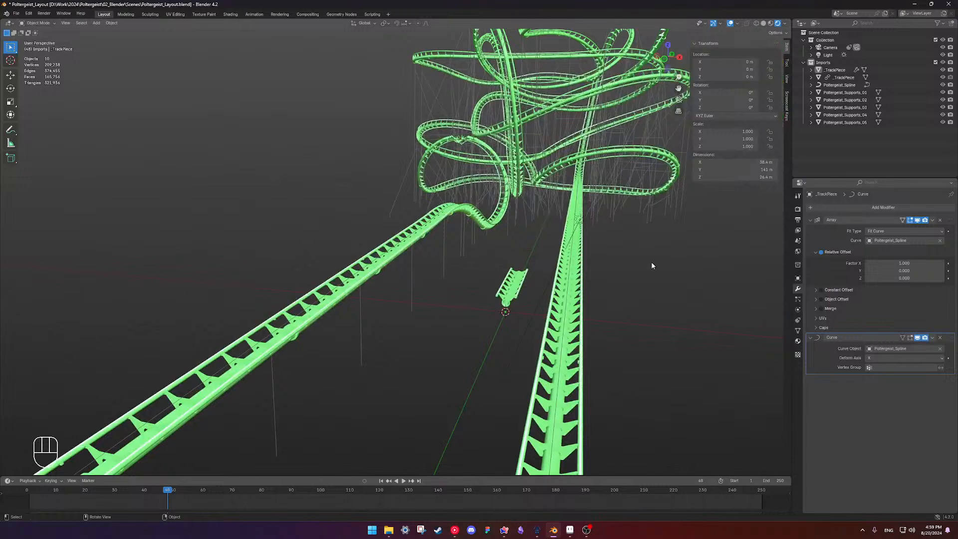
pyautogui.press('KP_0')
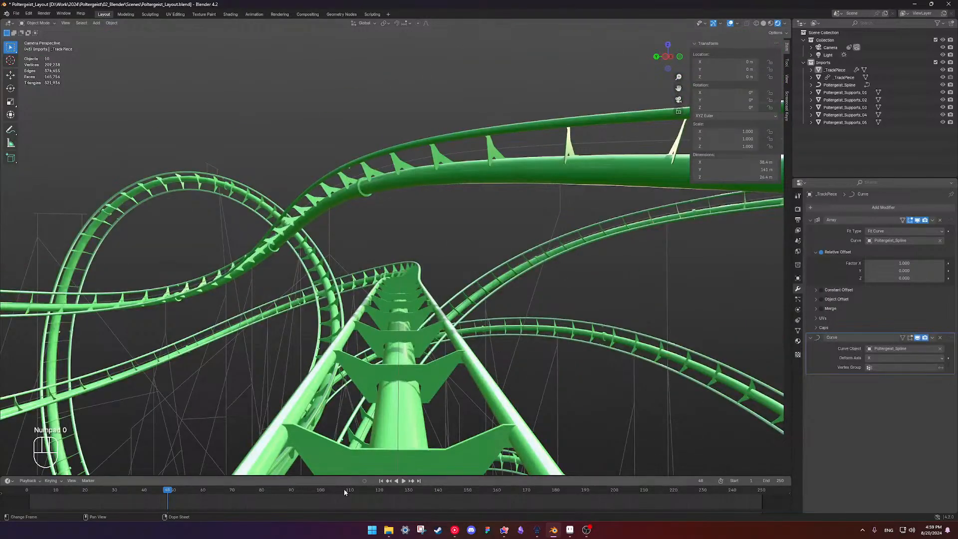
pyautogui.moveTo(174, 492); pyautogui.dragTo(20, 493)
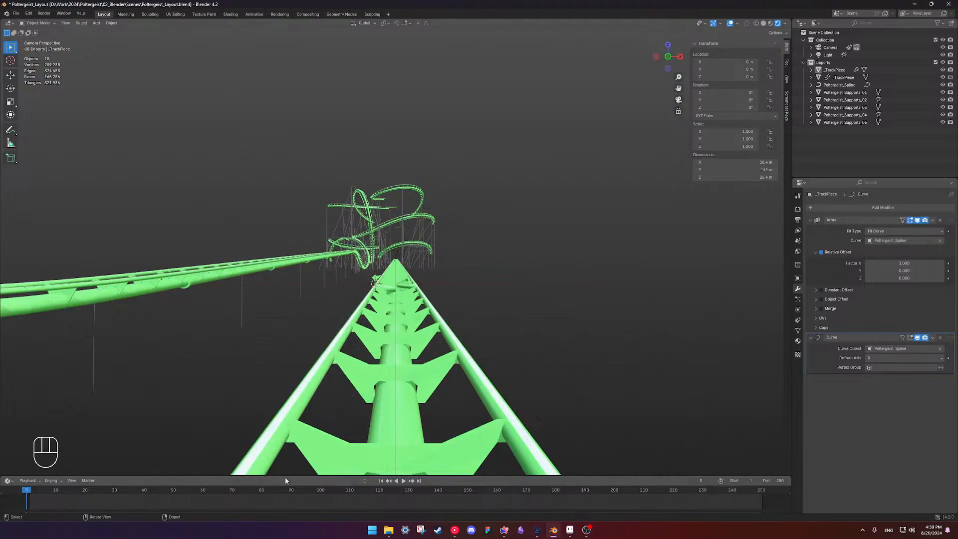
# Set the offset of the camera's Follow Path constraint to about -48 to view the track's inversions.
pyautogui.click(830, 47)
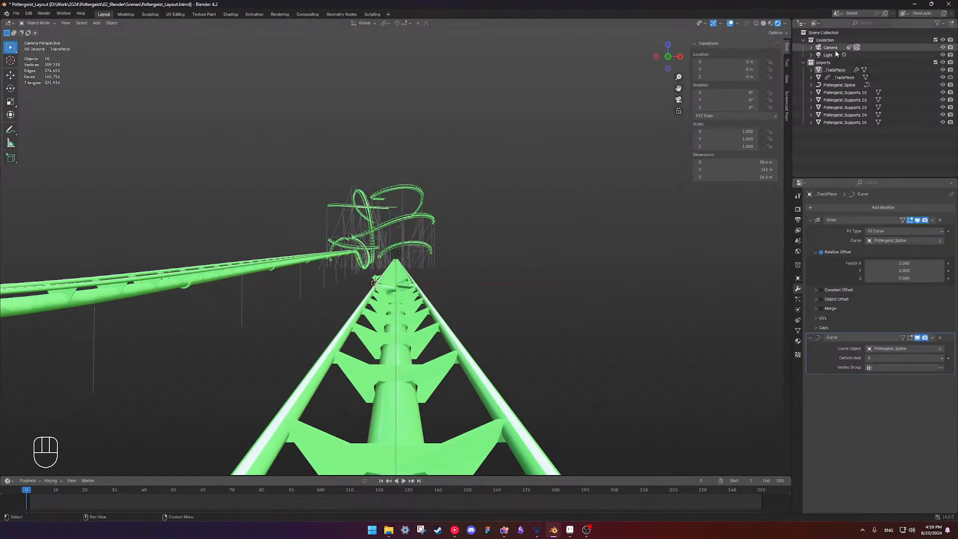
pyautogui.click(796, 302)
pyautogui.click(797, 309)
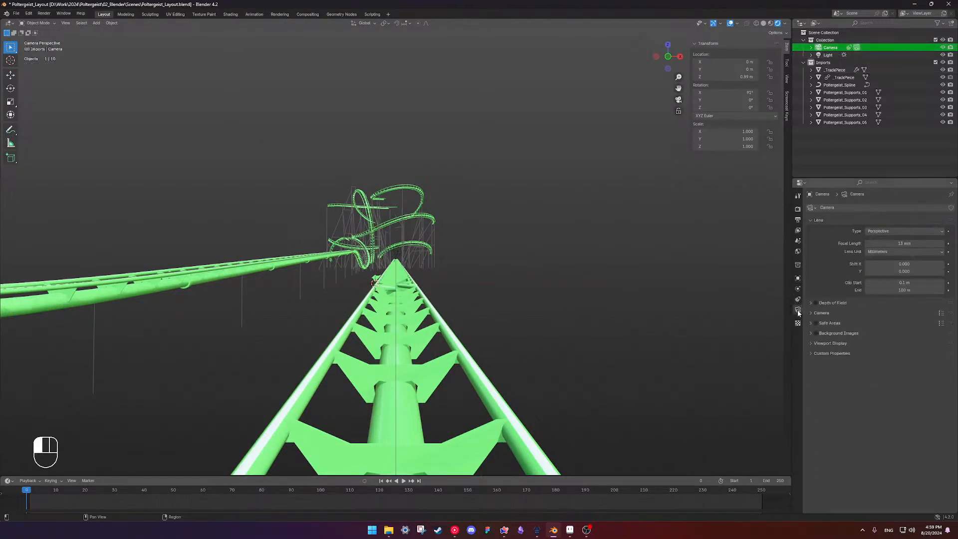
pyautogui.click(796, 298)
pyautogui.click(796, 289)
pyautogui.click(796, 298)
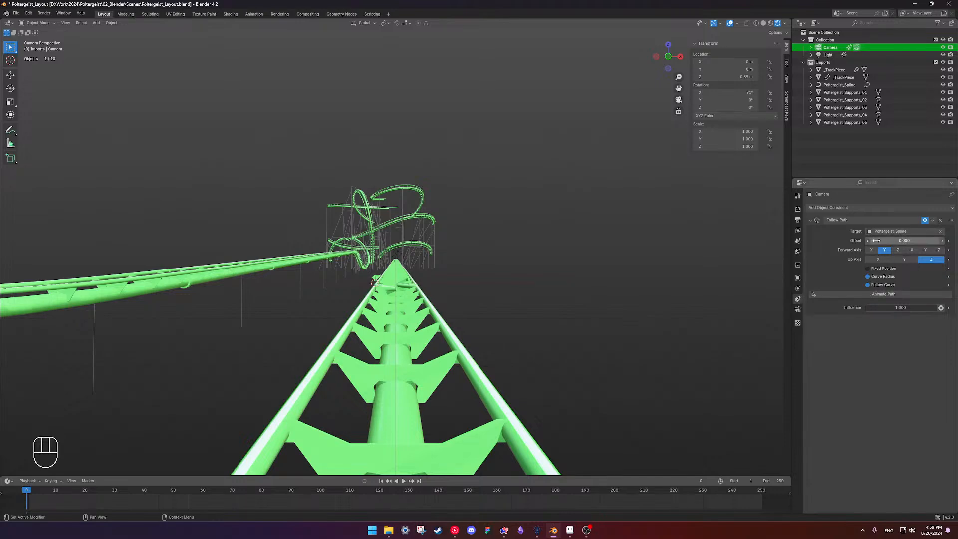
pyautogui.moveTo(876, 240); pyautogui.dragTo(696, 240)
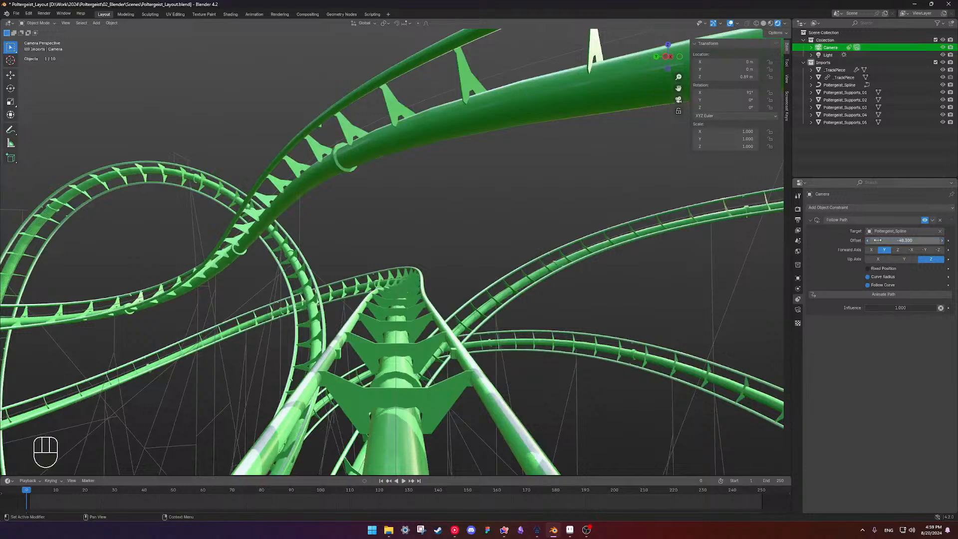
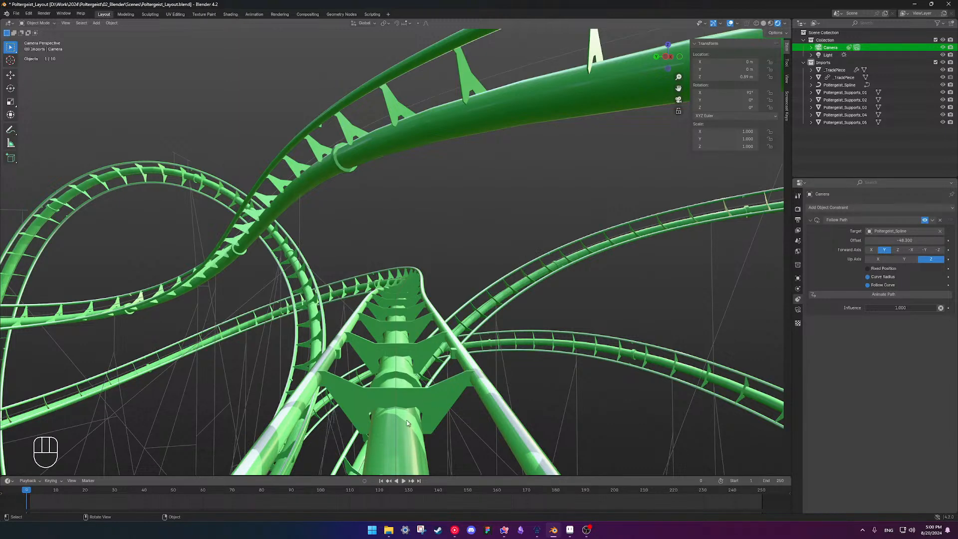
# Save the layout file and open the recent file Poltergeist_Track_Elements.blend.
pyautogui.hotkey('alt', 'Tab')
pyautogui.hotkey('alt', 'Tab')
pyautogui.hotkey('ctrl', 's')
pyautogui.click(17, 14)
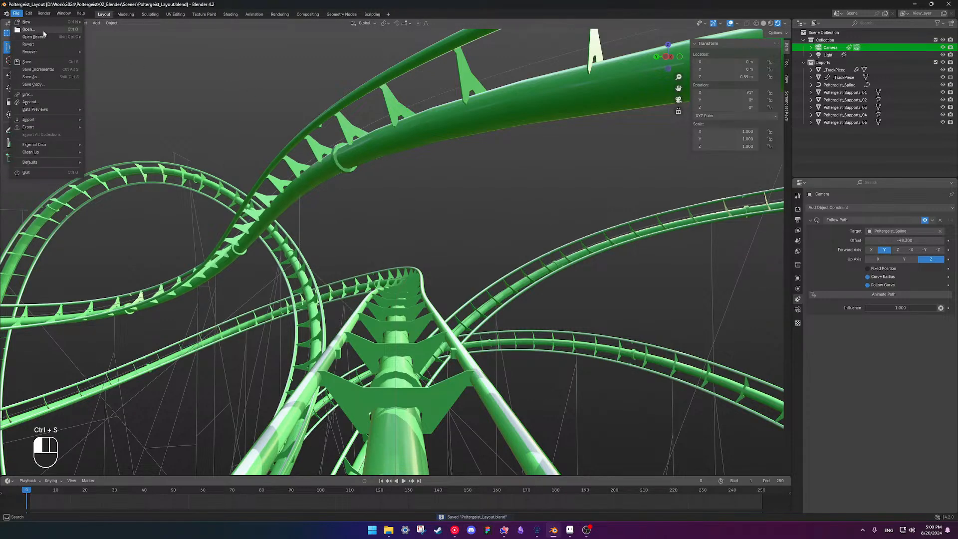
pyautogui.moveTo(50, 37)
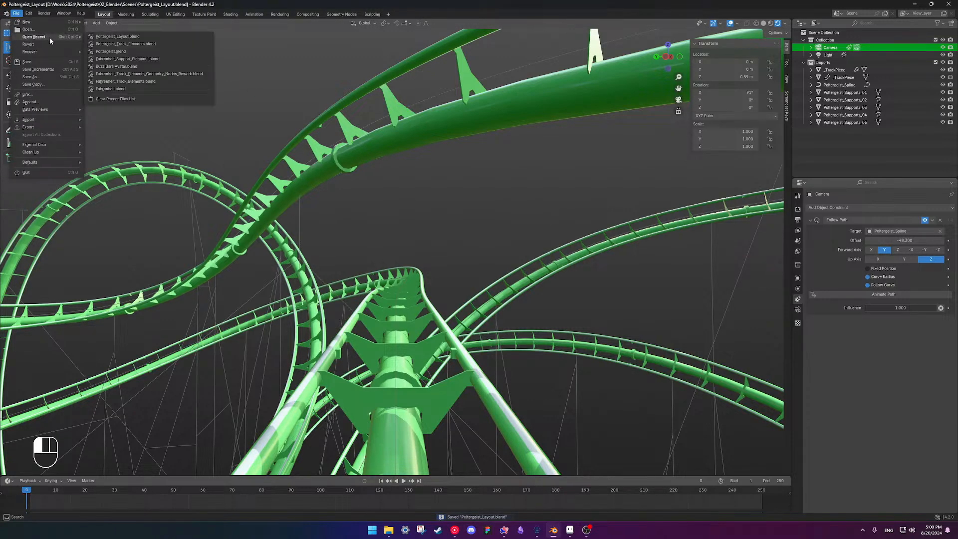
pyautogui.click(145, 45)
# Duplicate the mirrored Plane.001 pieces around the short track segment's spine in place.
pyautogui.moveTo(408, 274); pyautogui.dragTo(510, 259, button='middle')
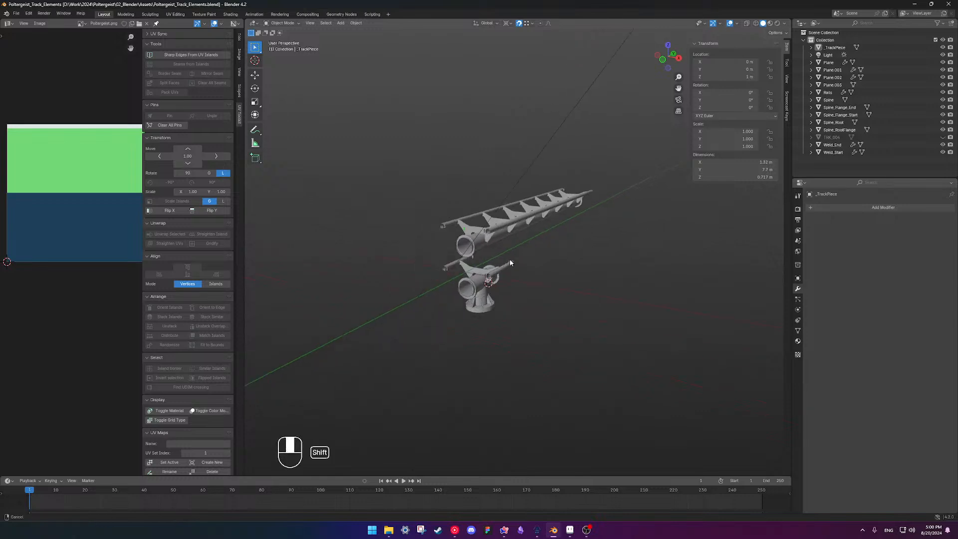
pyautogui.scroll(6, 519, 250)
pyautogui.click(541, 269)
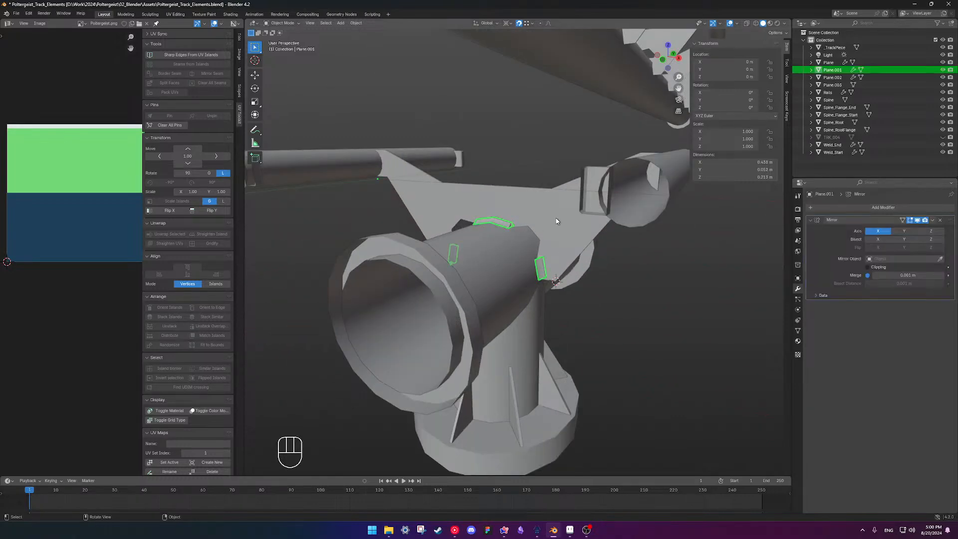
pyautogui.scroll(-10, 556, 221)
pyautogui.moveTo(546, 213); pyautogui.dragTo(525, 251, button='middle')
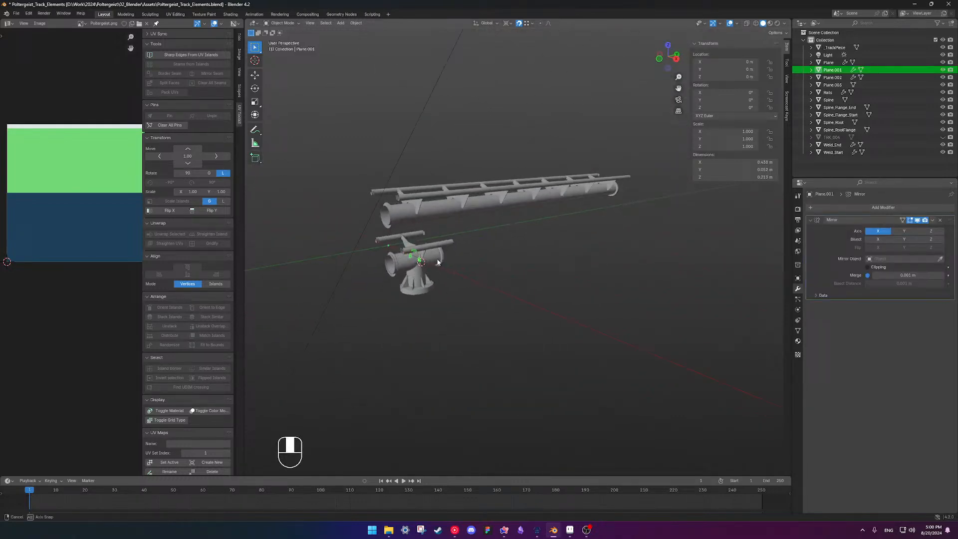
pyautogui.hotkey('shift', 'd')
pyautogui.rightClick(525, 251)
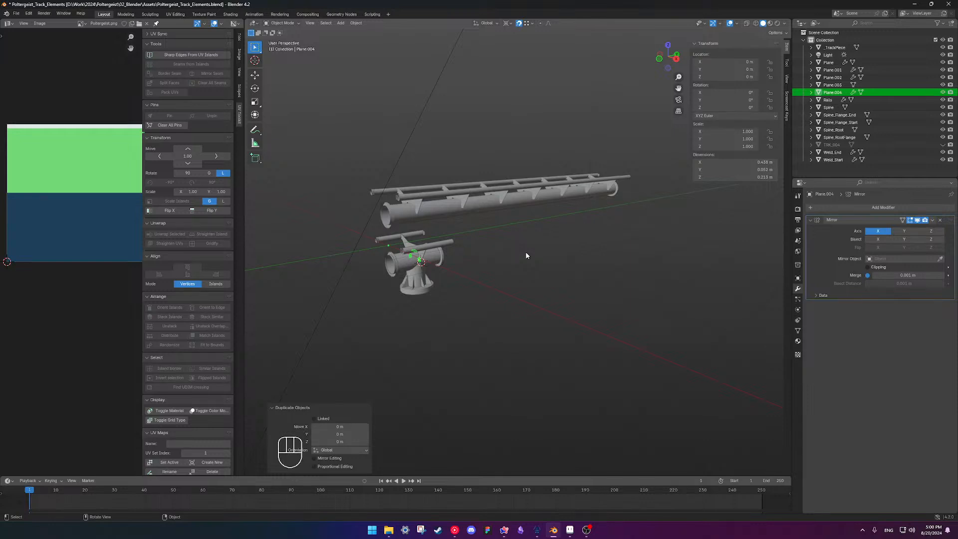
# Move the duplicated plane pieces 1 m up along Z onto the long track piece.
pyautogui.press('g')
pyautogui.press('z')
pyautogui.press('KP_1')
pyautogui.press('Return')
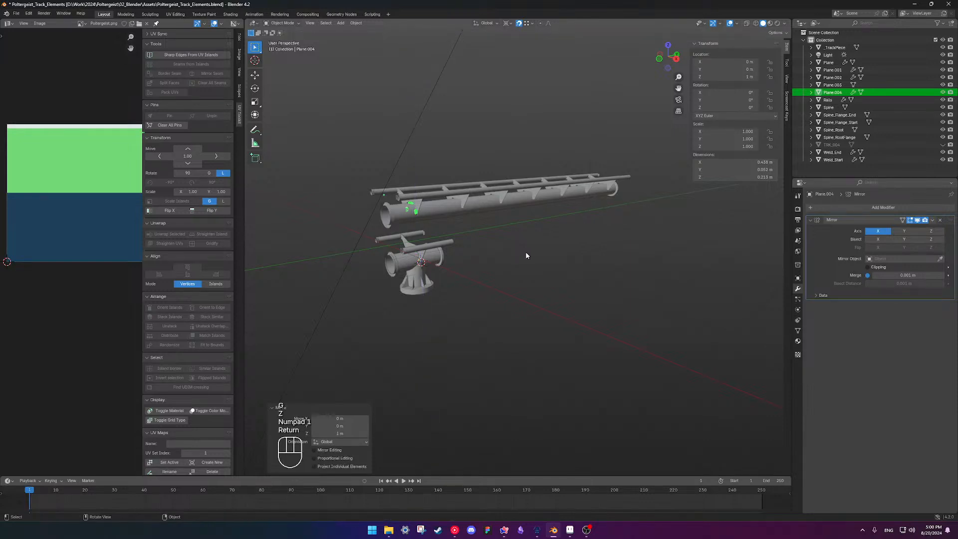
pyautogui.moveTo(525, 251); pyautogui.dragTo(494, 214, button='middle')
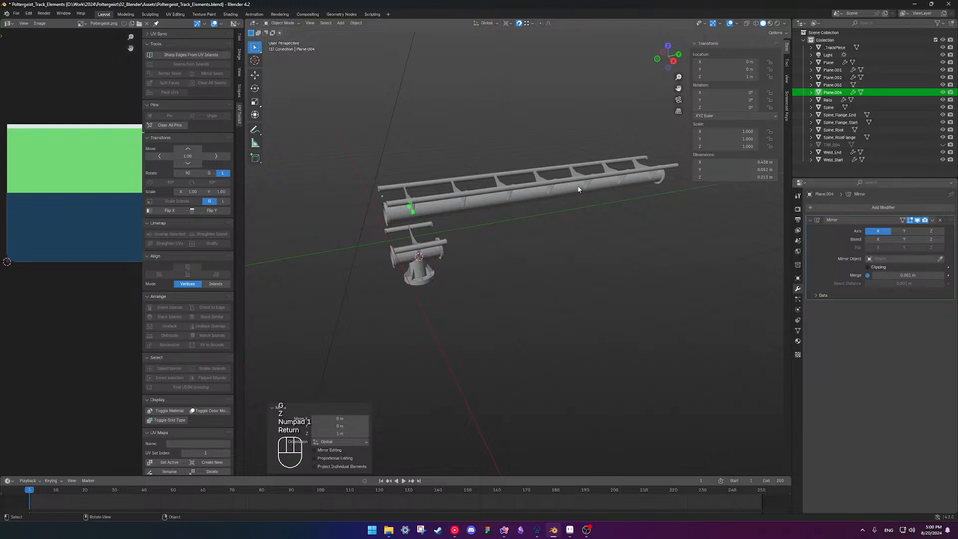
pyautogui.keyDown('shift'); pyautogui.click(540, 182); pyautogui.keyUp('shift')
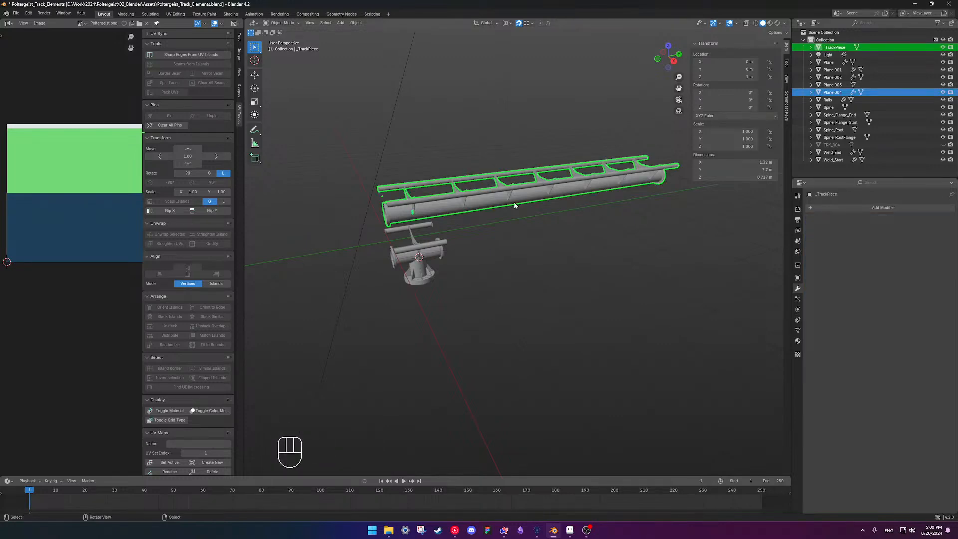
pyautogui.moveTo(380, 211); pyautogui.dragTo(486, 232, button='middle')
pyautogui.scroll(4, 395, 224)
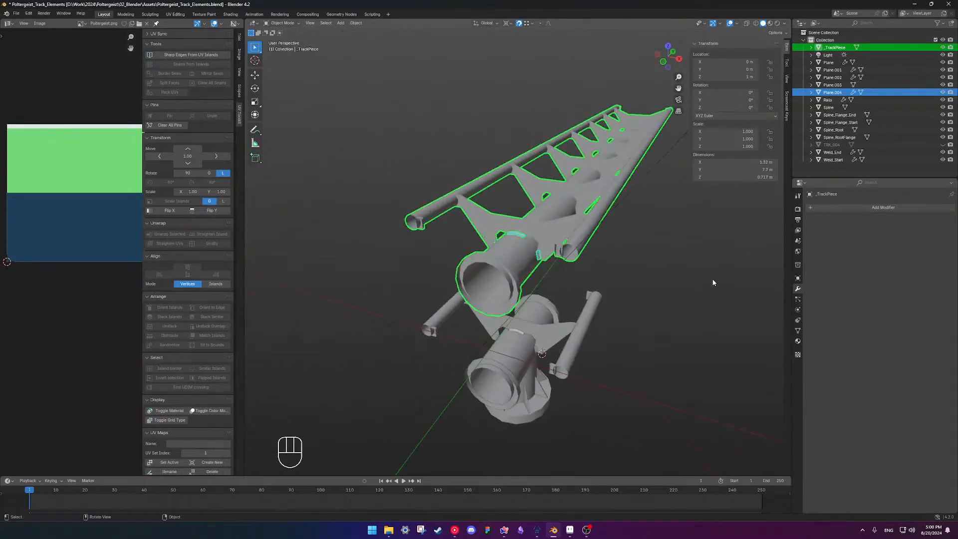
pyautogui.hotkey('alt', 'a')
pyautogui.click(518, 237)
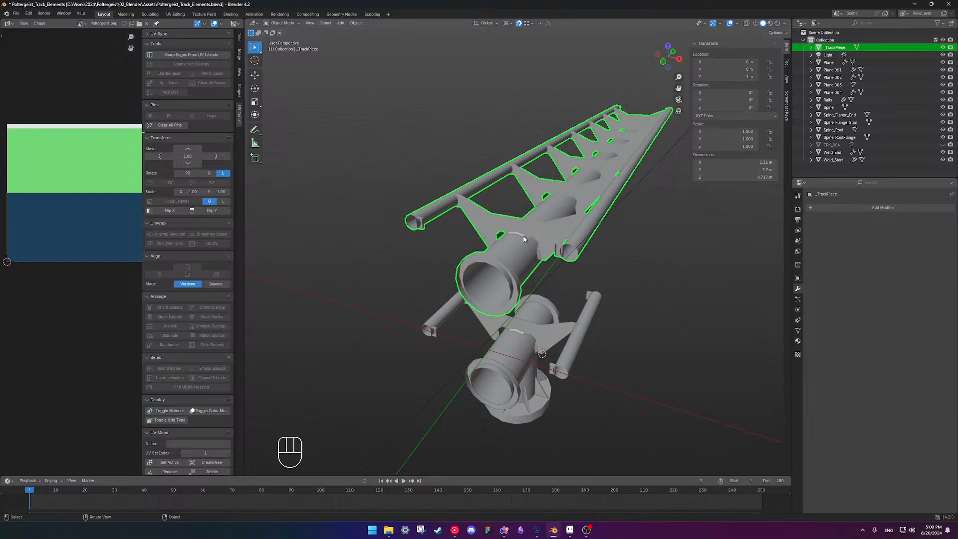
pyautogui.moveTo(522, 234); pyautogui.dragTo(447, 160, button='middle')
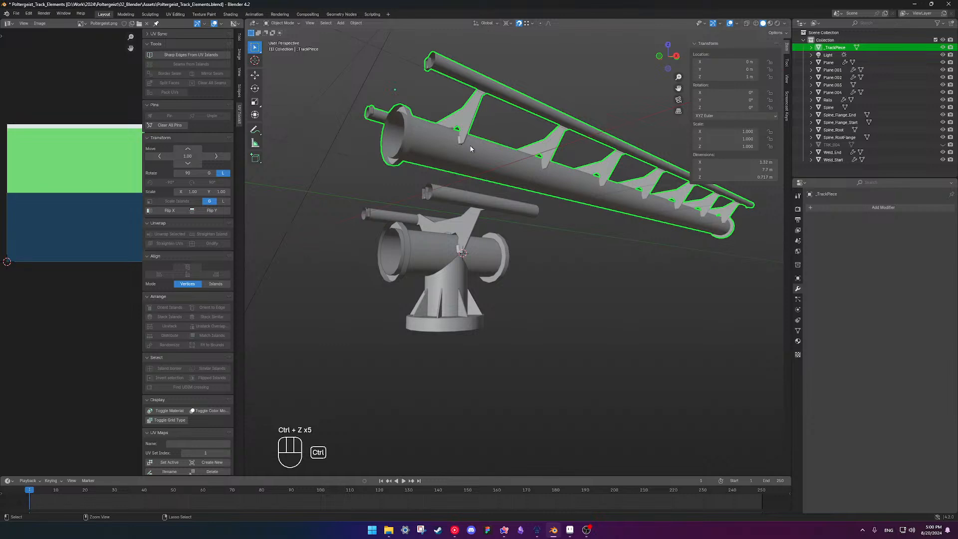
pyautogui.hotkey('ctrl', 'z')
pyautogui.hotkey('ctrl', 'z')
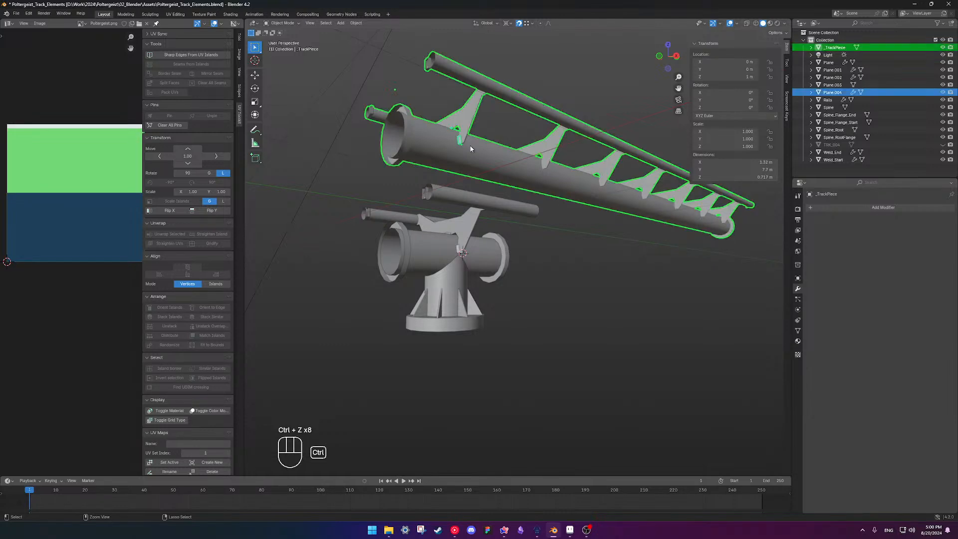
pyautogui.hotkey('ctrl', 'z')
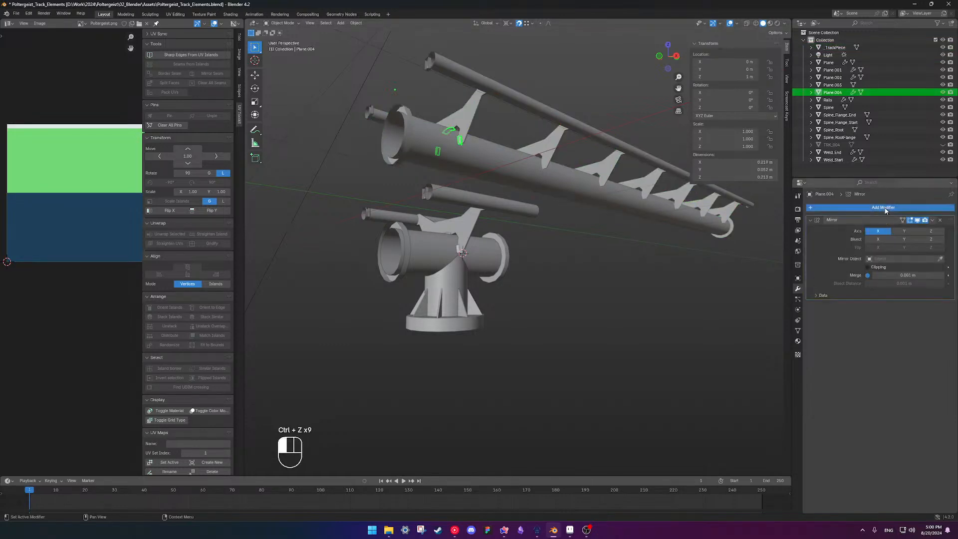
# Add an Array modifier to the mirrored Plane.004 pieces, using a constant offset instead of the relative offset.
pyautogui.click(856, 207)
pyautogui.moveTo(852, 201)
pyautogui.click(809, 202)
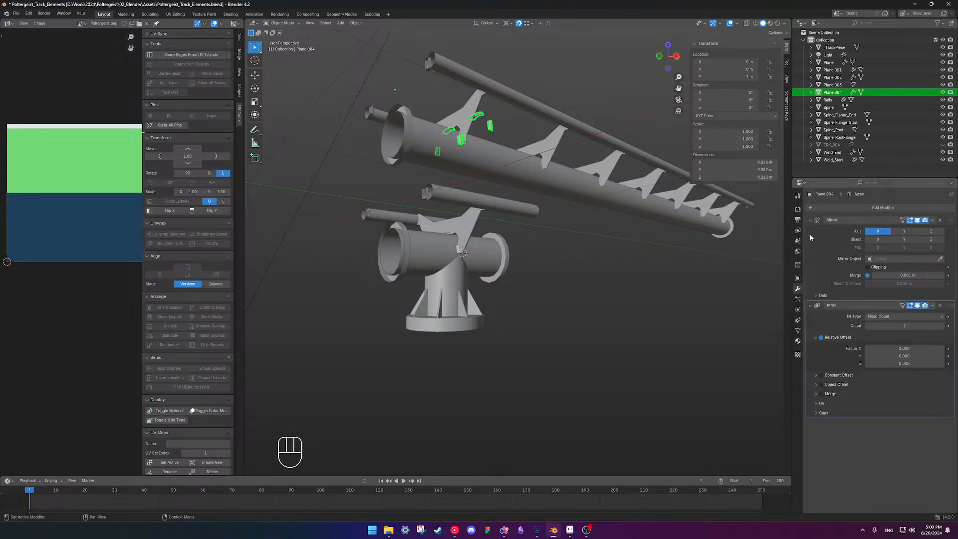
pyautogui.click(822, 338)
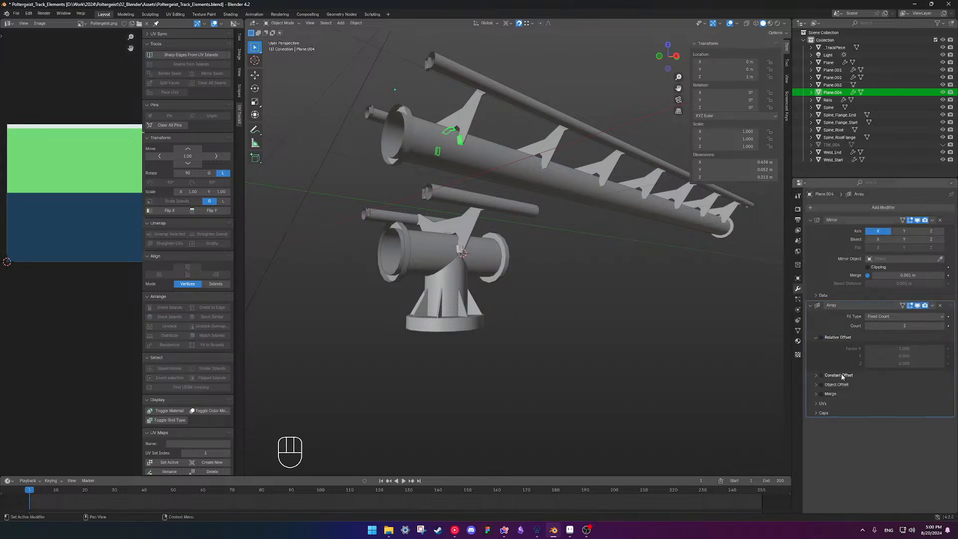
pyautogui.click(817, 377)
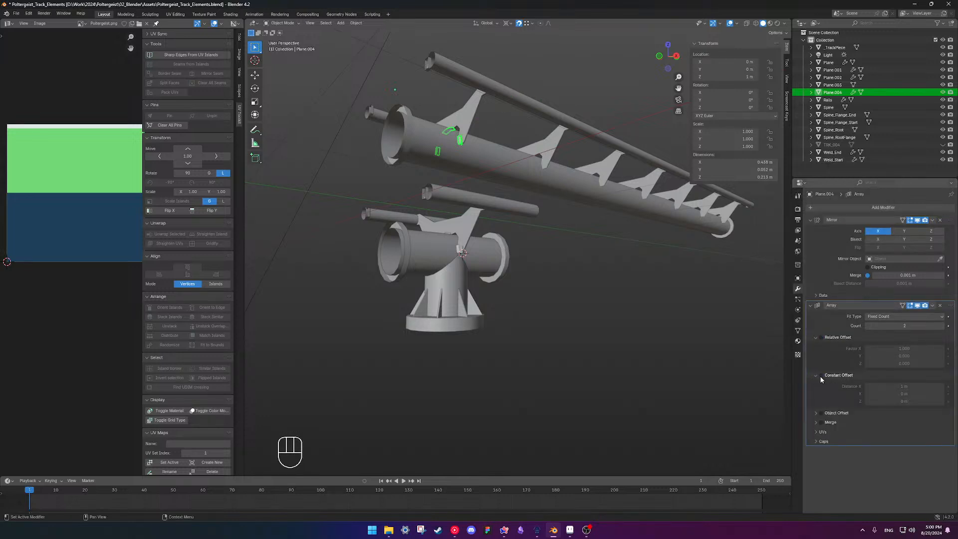
pyautogui.click(821, 375)
pyautogui.moveTo(904, 386); pyautogui.dragTo(900, 387)
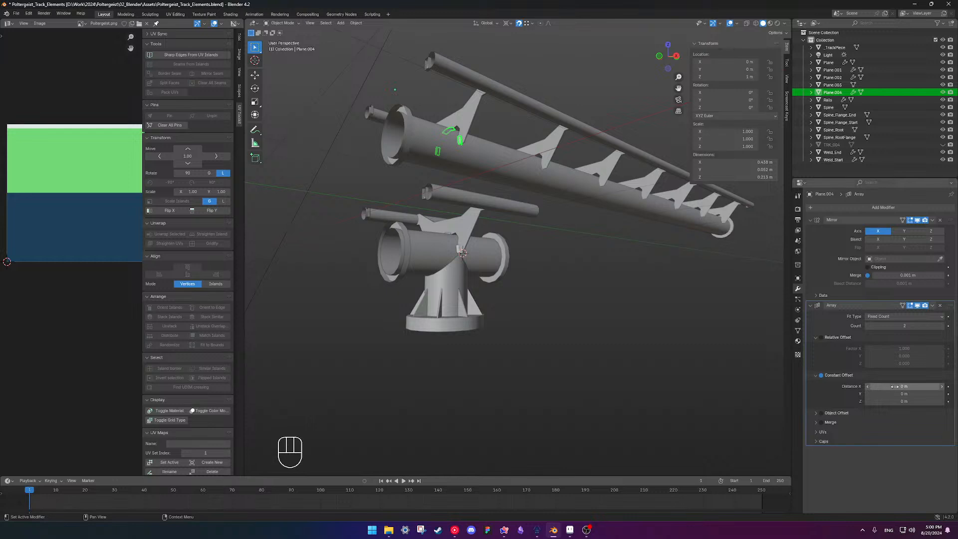
# Set the Plane.004 array's constant Y distance to 1.1 m and its count to 7.
pyautogui.click(904, 394)
pyautogui.write('1.1')
pyautogui.press('Return')
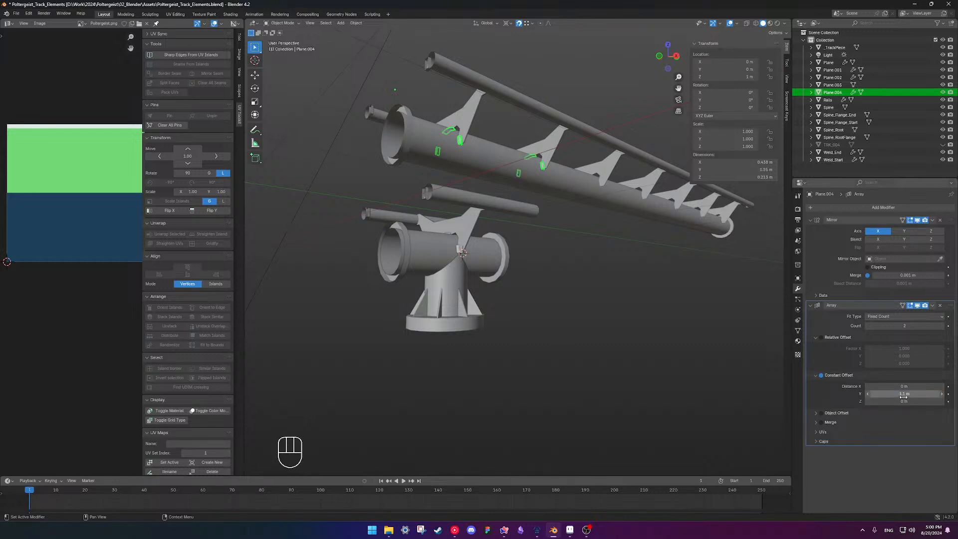
pyautogui.click(908, 326)
pyautogui.write('7')
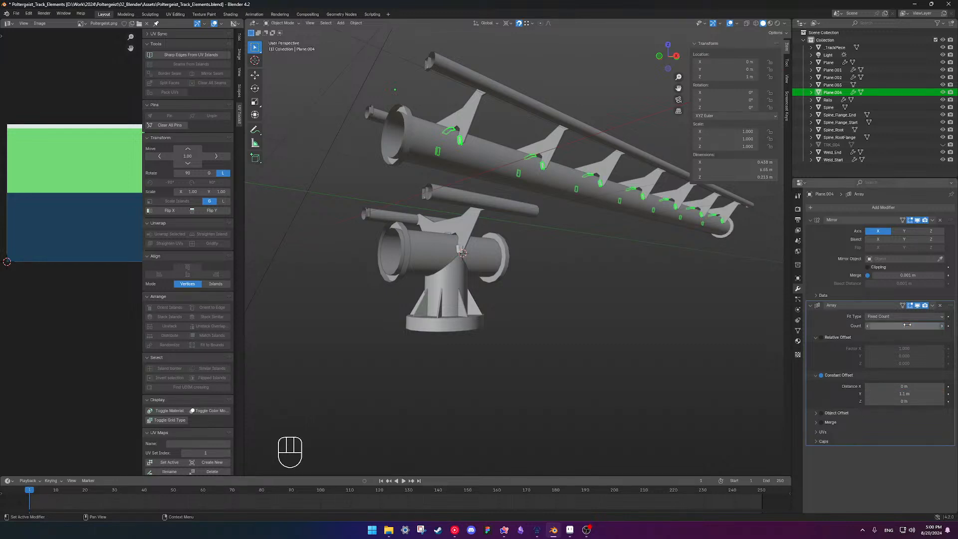
pyautogui.press('Return')
# Convert the arrayed Plane.004 pieces and _TrackPiece to mesh, and join the pieces into _TrackPiece.
pyautogui.scroll(-5, 624, 280)
pyautogui.scroll(-2, 624, 280)
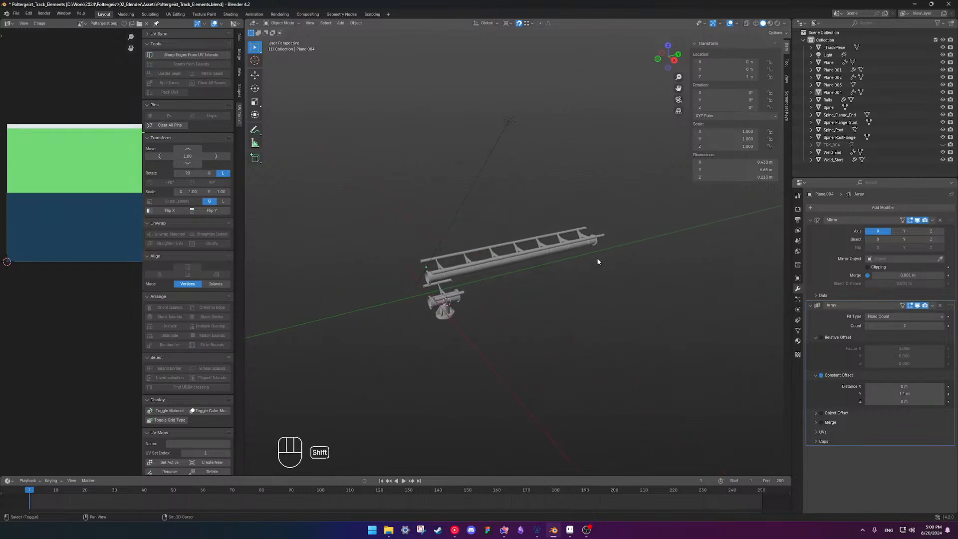
pyautogui.scroll(5, 566, 258)
pyautogui.scroll(4, 484, 289)
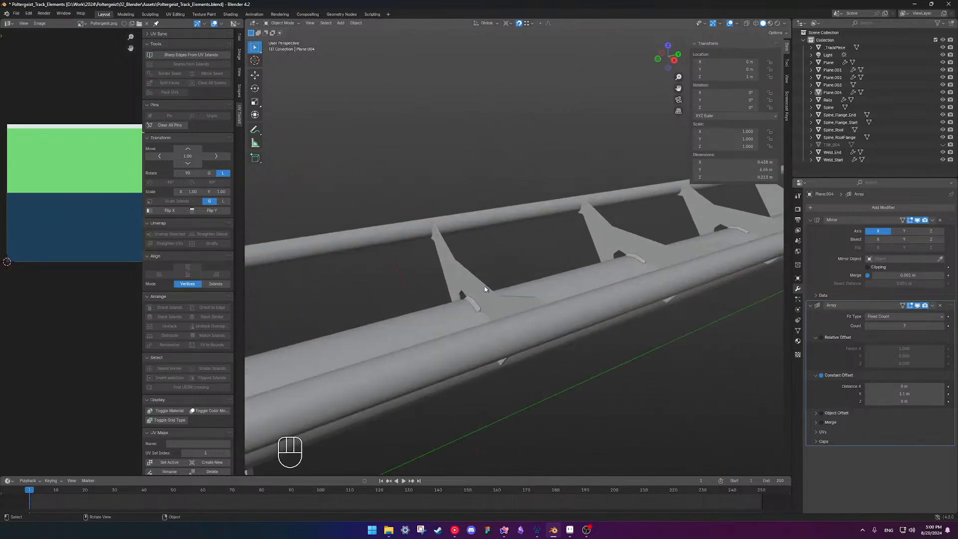
pyautogui.click(480, 305)
pyautogui.keyDown('shift'); pyautogui.click(508, 310); pyautogui.keyUp('shift')
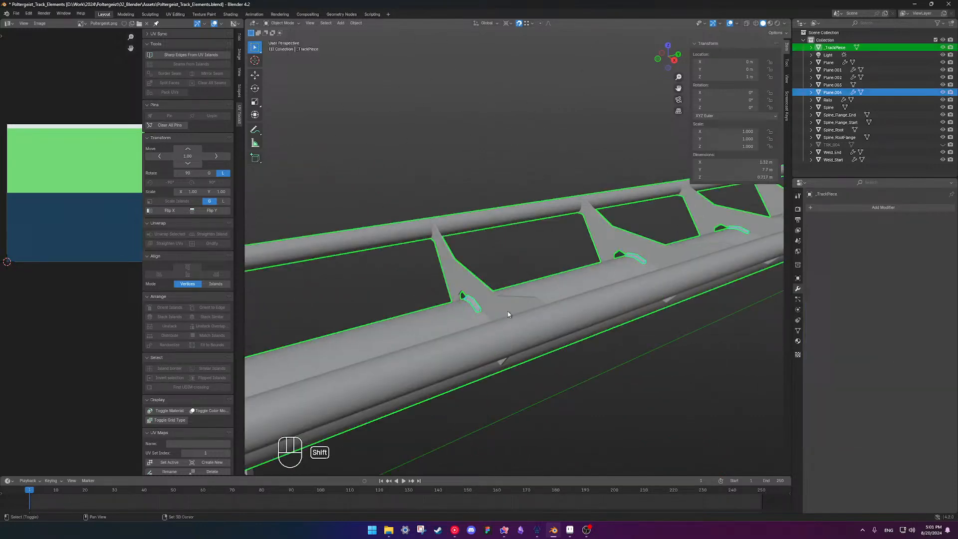
pyautogui.rightClick(560, 296)
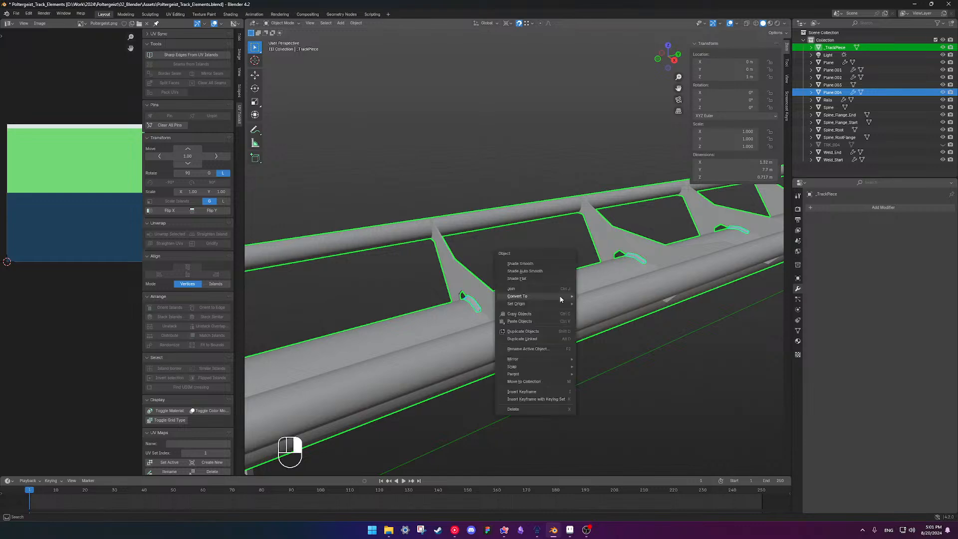
pyautogui.moveTo(568, 297)
pyautogui.click(603, 297)
pyautogui.hotkey('ctrl', 'j')
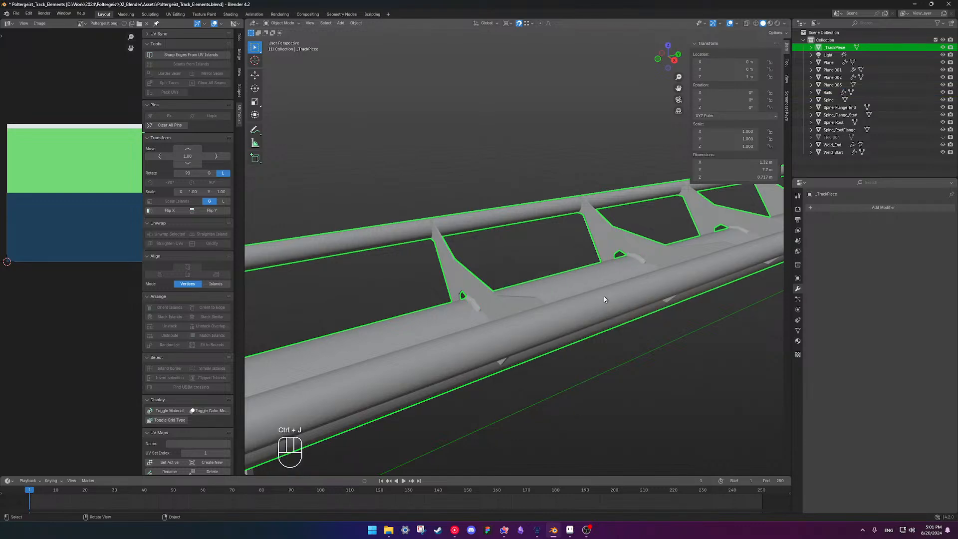
pyautogui.press('Tab')
pyautogui.press('Tab')
# Merge all vertices of the joined _TrackPiece mesh by distance.
pyautogui.scroll(-3, 603, 298)
pyautogui.scroll(-2, 626, 285)
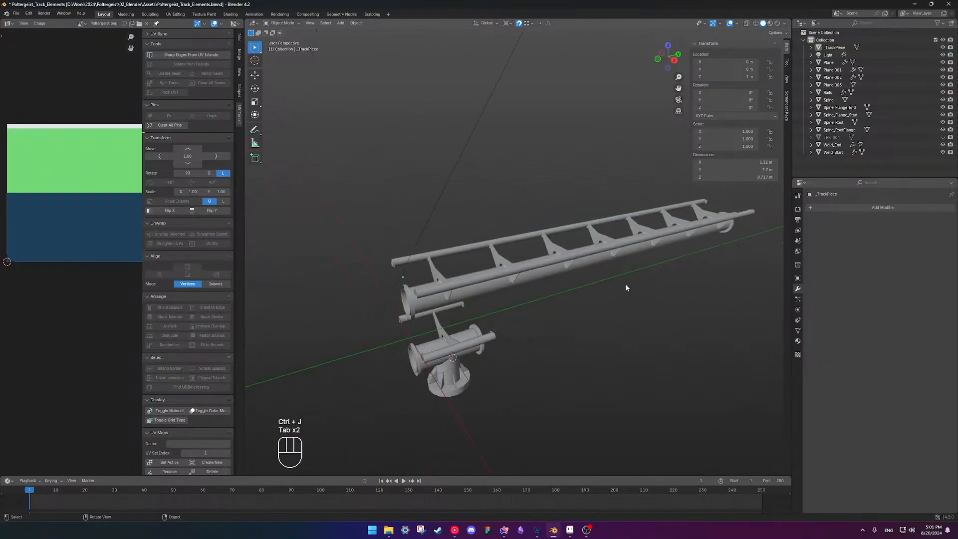
pyautogui.press('Tab')
pyautogui.press('a')
pyautogui.press('m')
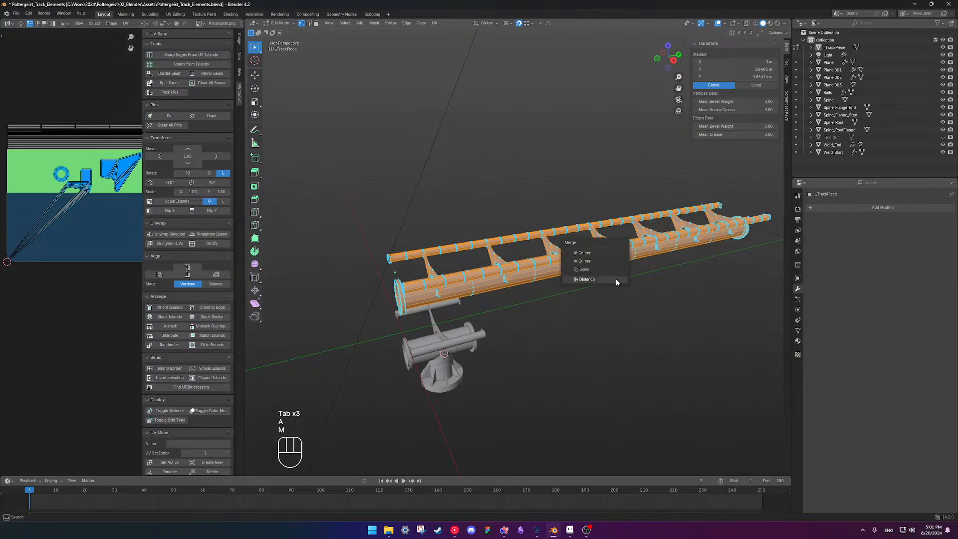
pyautogui.click(615, 278)
pyautogui.press('Tab')
# Save the track elements file and open the recent file Poltergeist_Layout.blend.
pyautogui.moveTo(616, 279); pyautogui.dragTo(245, 147, button='middle')
pyautogui.hotkey('ctrl', 's')
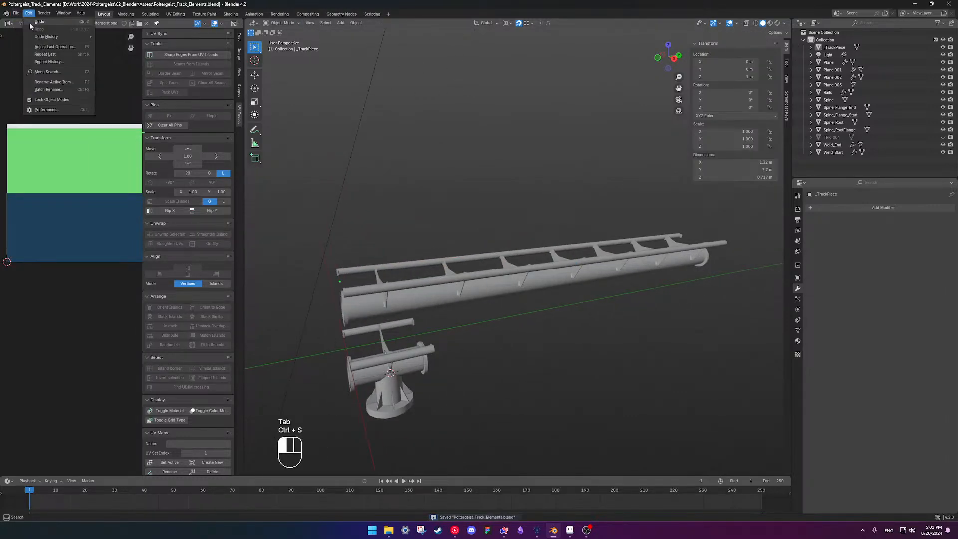
pyautogui.click(16, 13)
pyautogui.moveTo(39, 38)
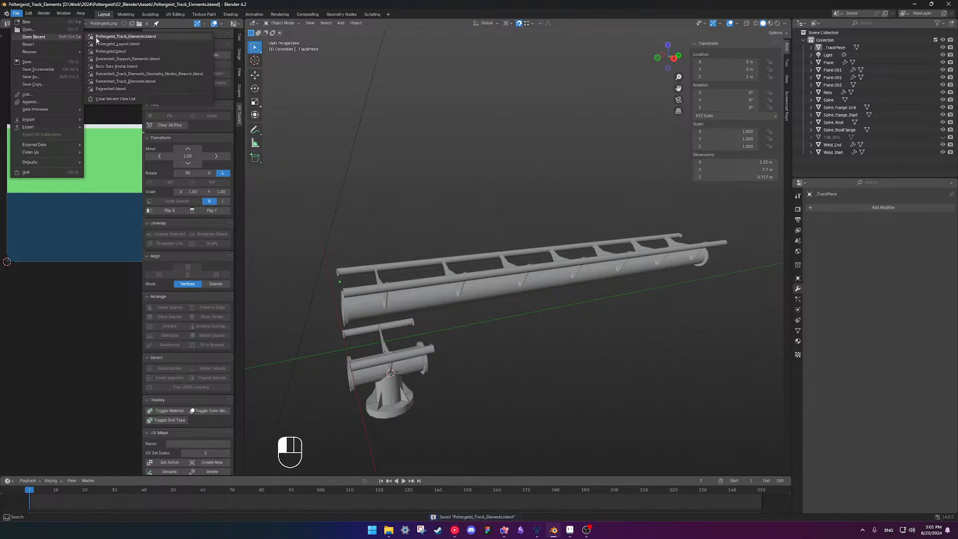
pyautogui.click(117, 44)
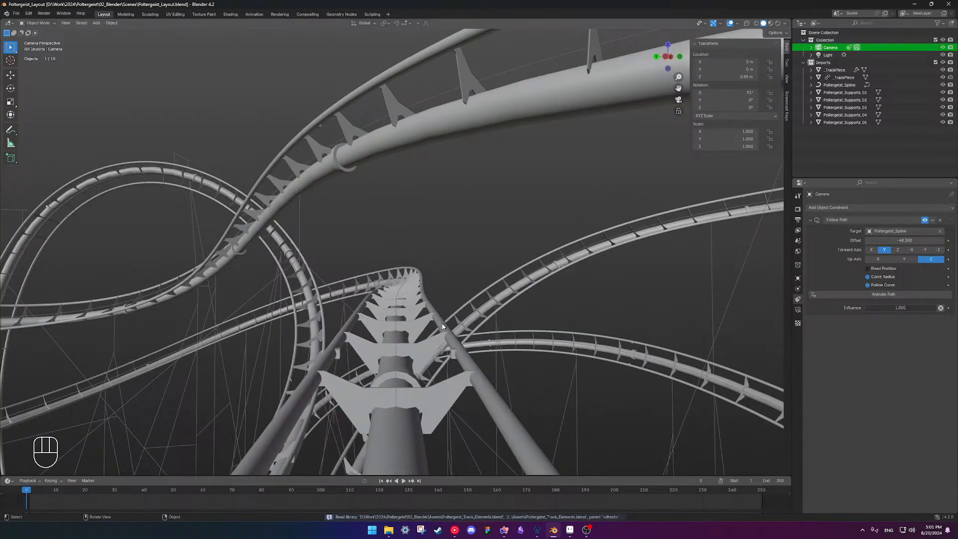
pyautogui.click(442, 326)
pyautogui.press('x')
pyautogui.click(442, 327)
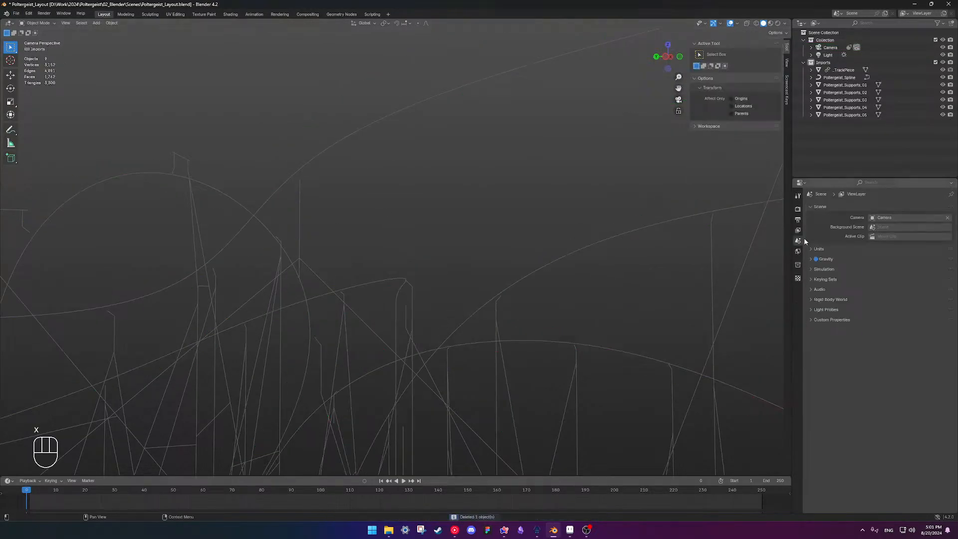
pyautogui.hotkey('ctrl', 'z')
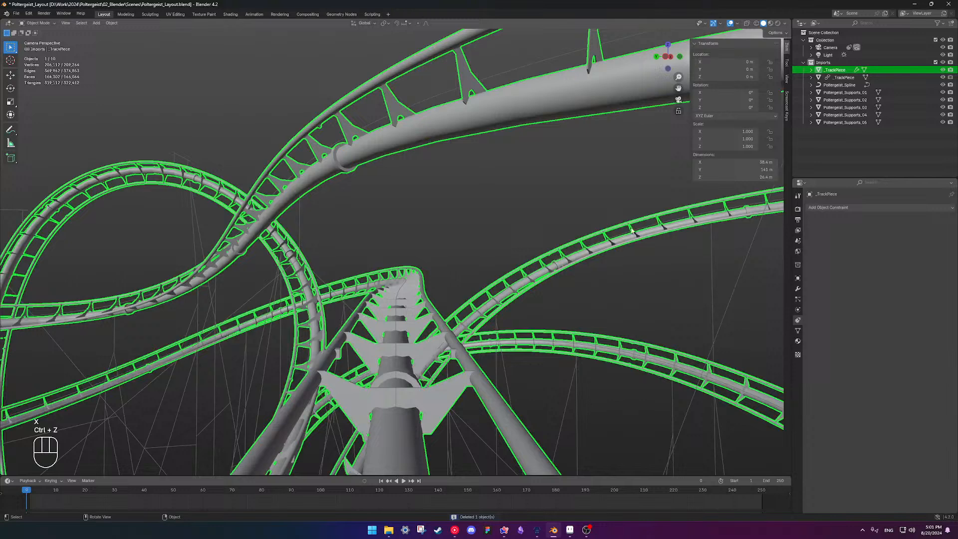
# Inspect the linked _TrackPiece in isolation and framed beside the arrayed coaster track.
pyautogui.click(843, 77)
pyautogui.press('KP_Divide')
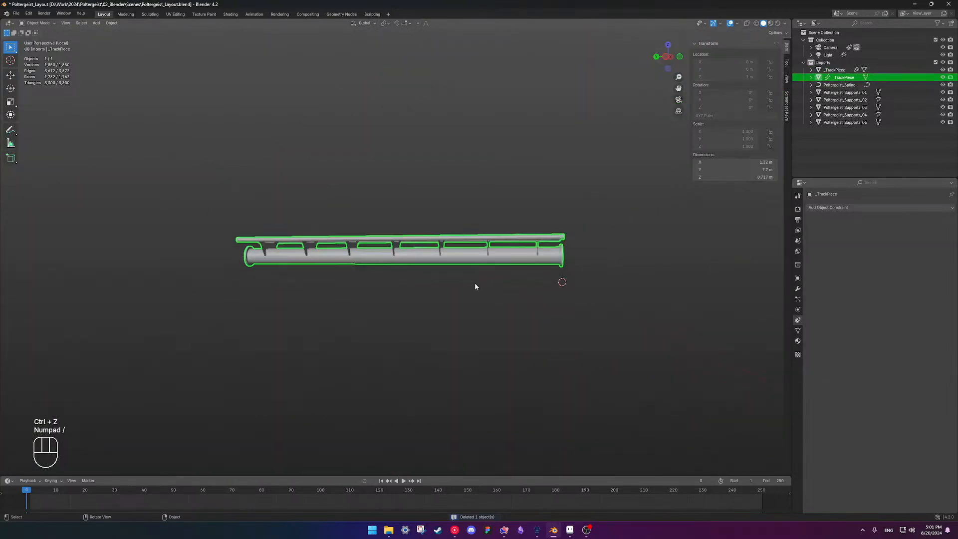
pyautogui.click(838, 70)
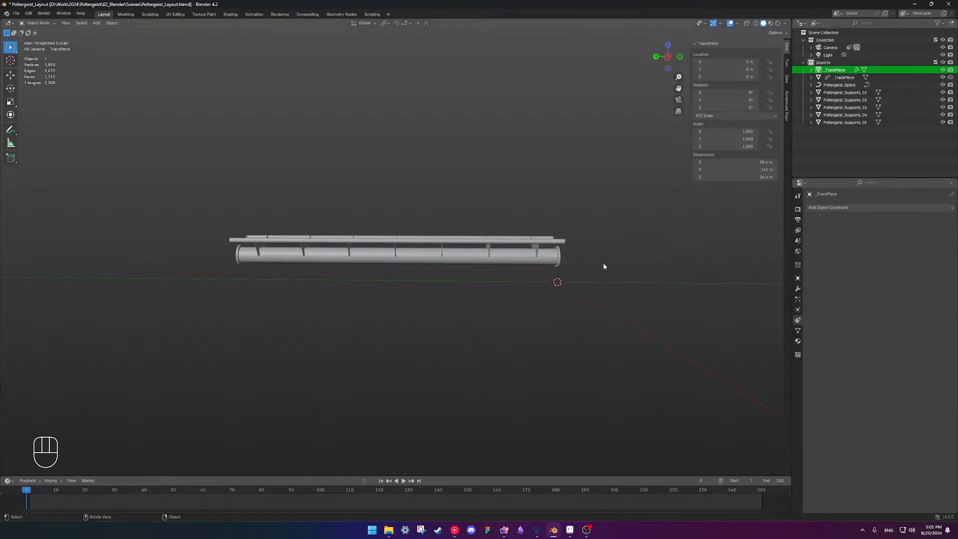
pyautogui.press('KP_Divide')
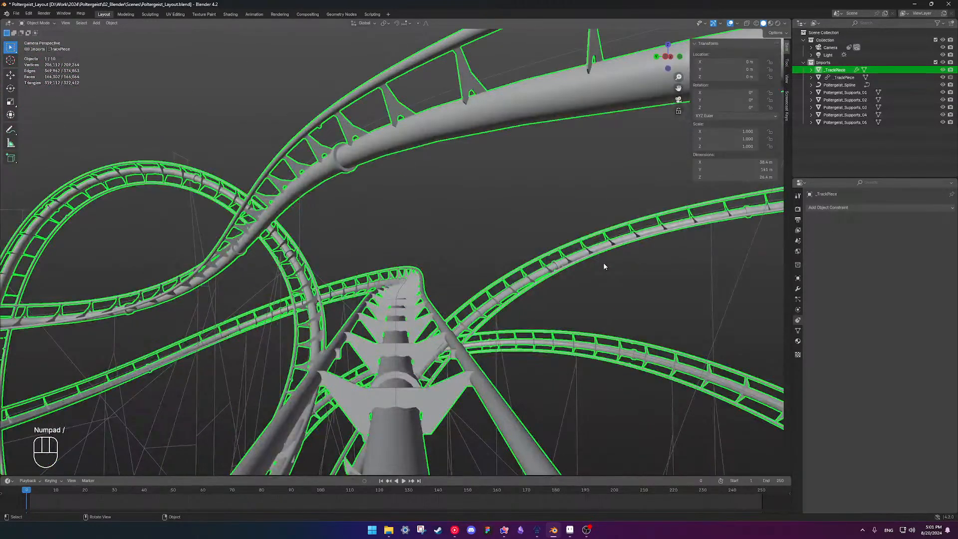
pyautogui.click(843, 78)
pyautogui.press('KP_Decimal')
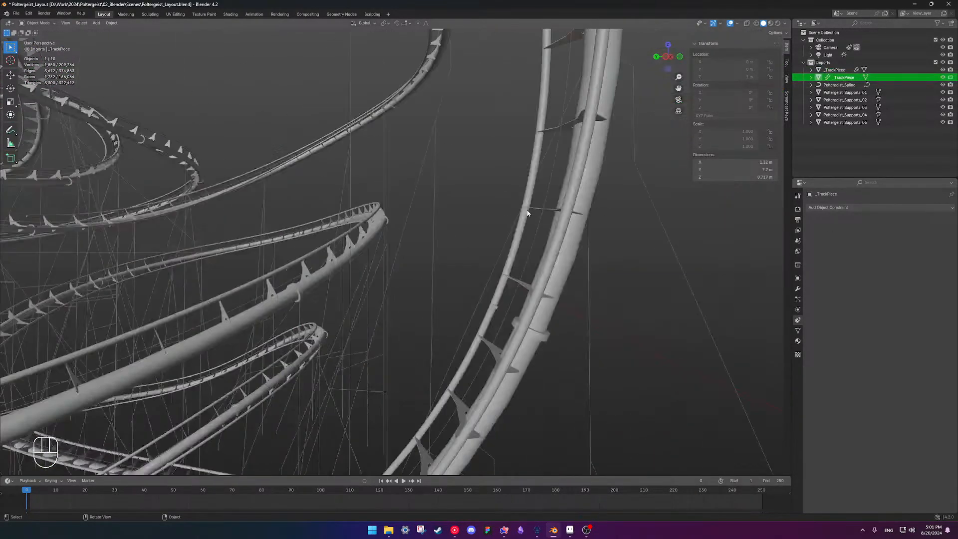
pyautogui.moveTo(528, 211); pyautogui.dragTo(555, 226, button='middle')
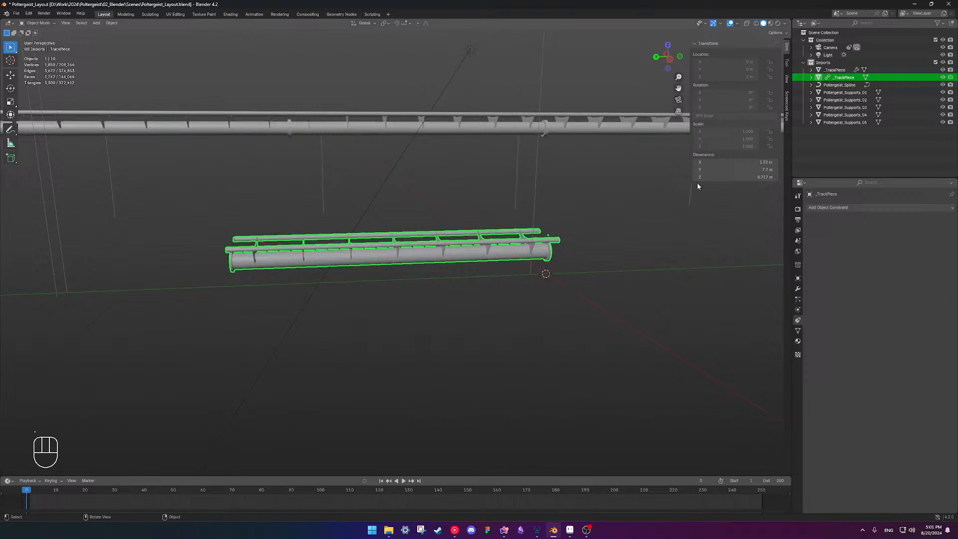
# Disable the Curve and Array modifiers on the local _TrackPiece so only its undeformed base piece is displayed.
pyautogui.click(837, 70)
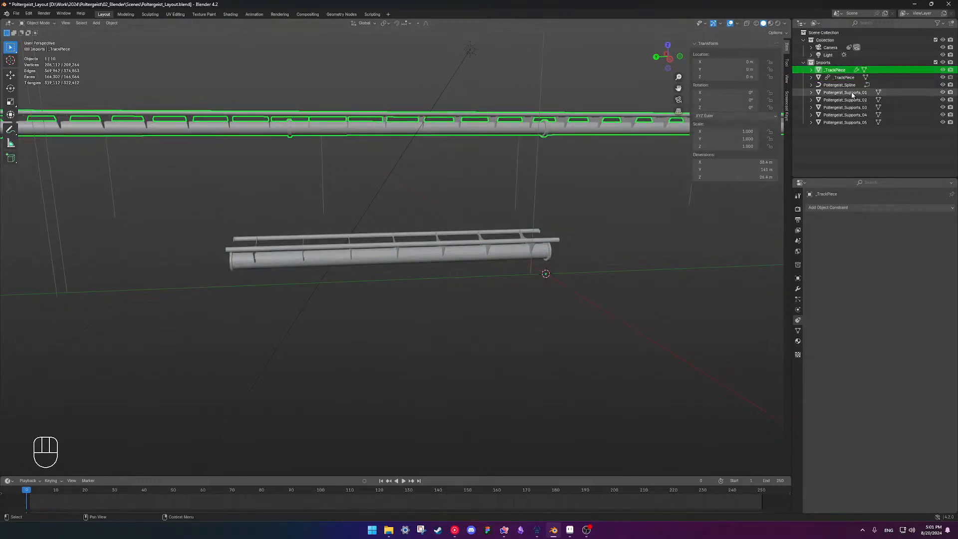
pyautogui.click(797, 289)
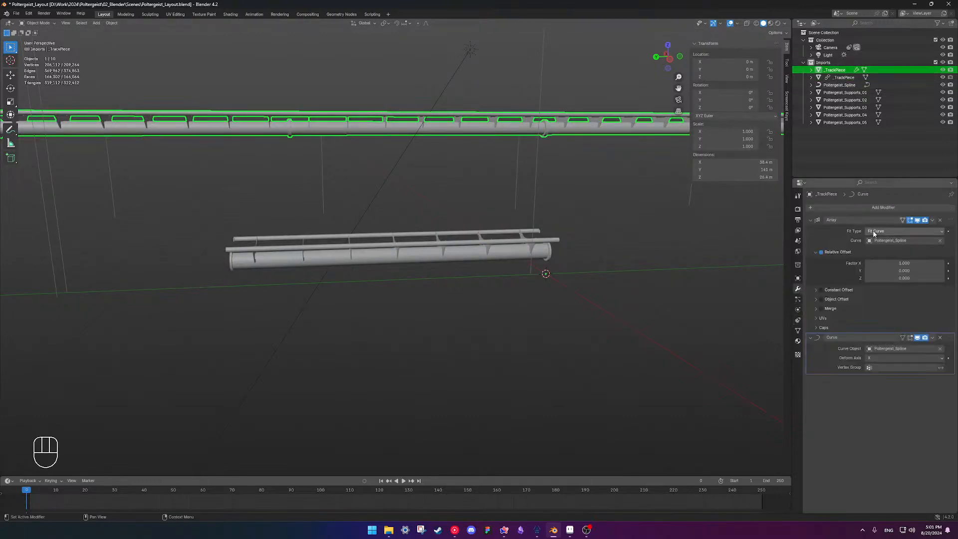
pyautogui.click(924, 338)
pyautogui.click(917, 221)
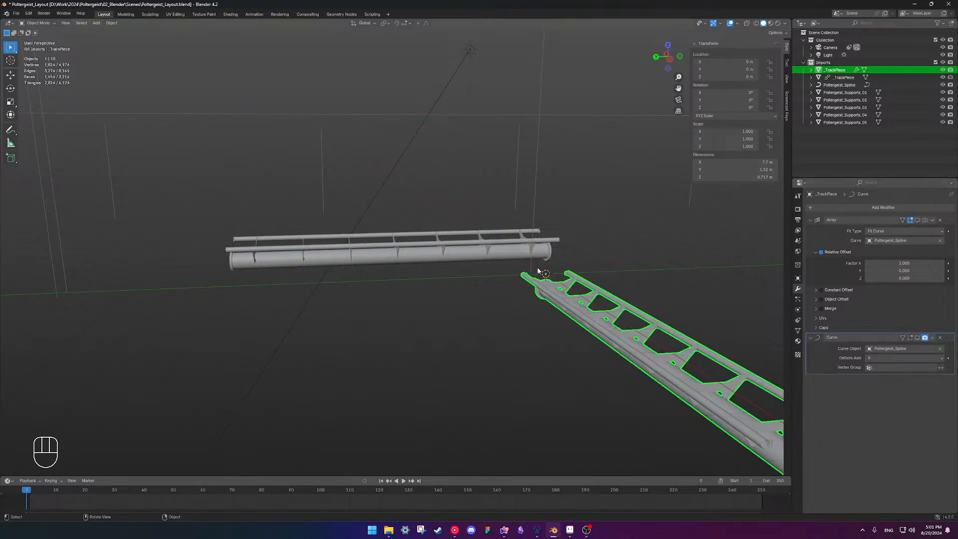
# Duplicate the linked _TrackPiece in place.
pyautogui.moveTo(551, 272); pyautogui.dragTo(447, 274, button='middle')
pyautogui.click(448, 260)
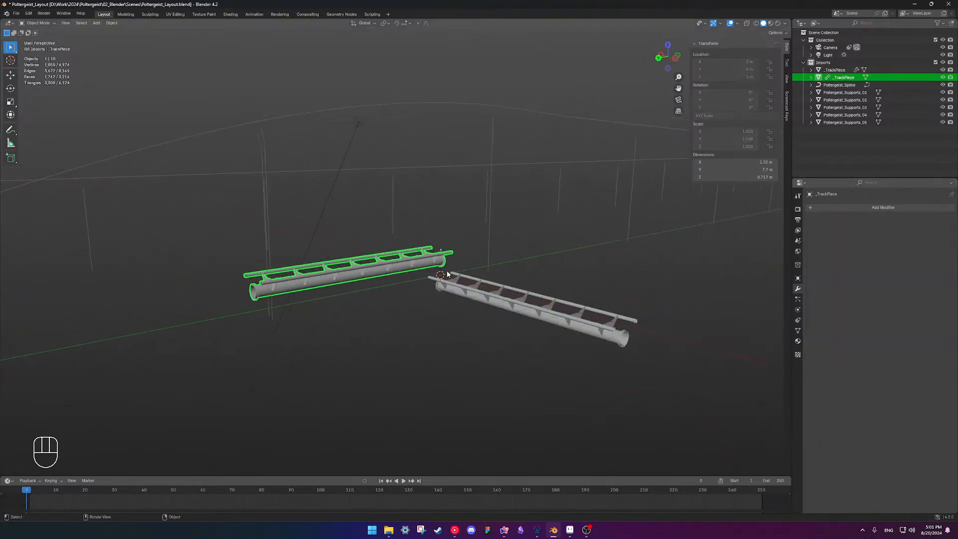
pyautogui.hotkey('shift', 'd')
pyautogui.rightClick(509, 265)
# Isolate the local _TrackPiece with the modifiers together with the new duplicate _TrackPiece.001.
pyautogui.click(498, 294)
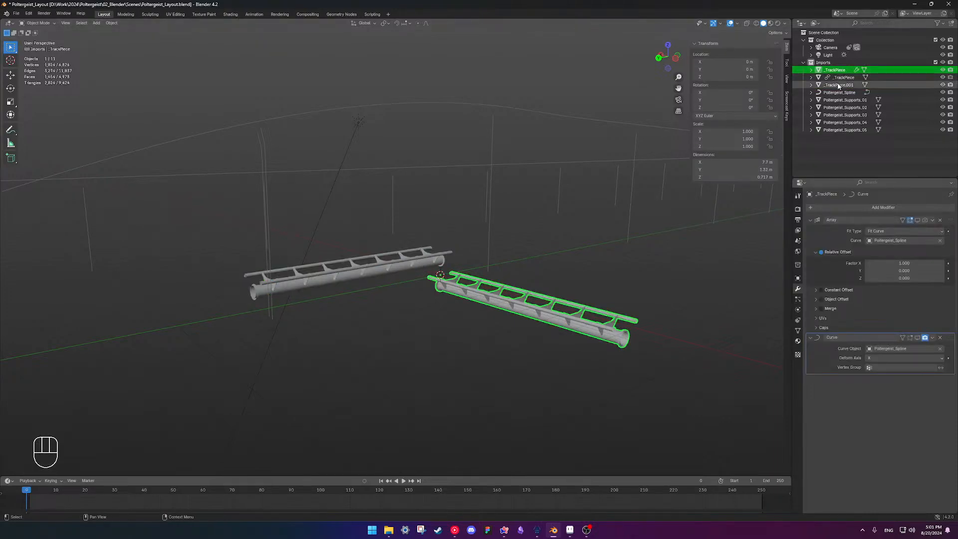
pyautogui.keyDown('ctrl'); pyautogui.click(838, 85); pyautogui.keyUp('ctrl')
pyautogui.press('KP_Divide')
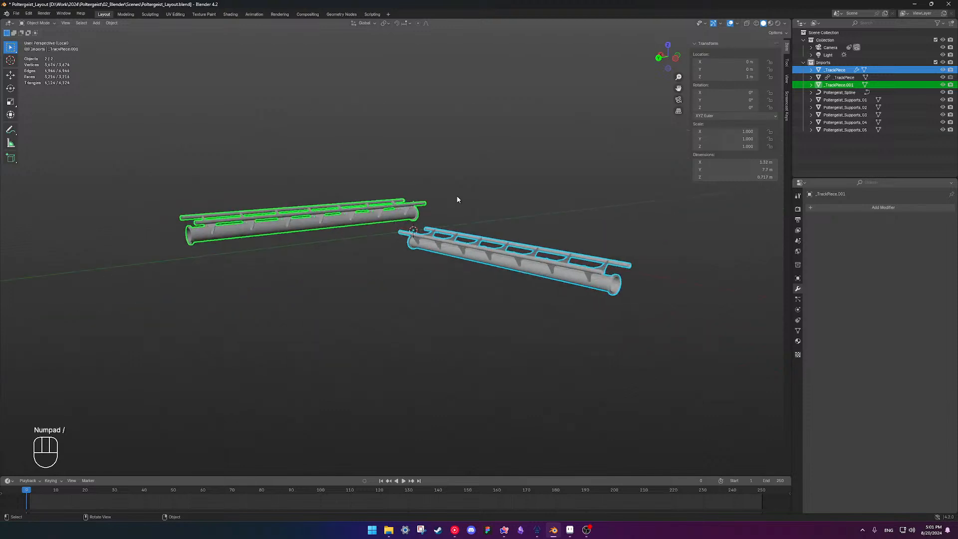
# Delete all of the old mesh vertices of the local _TrackPiece, keeping the object with its modifiers.
pyautogui.press('Tab')
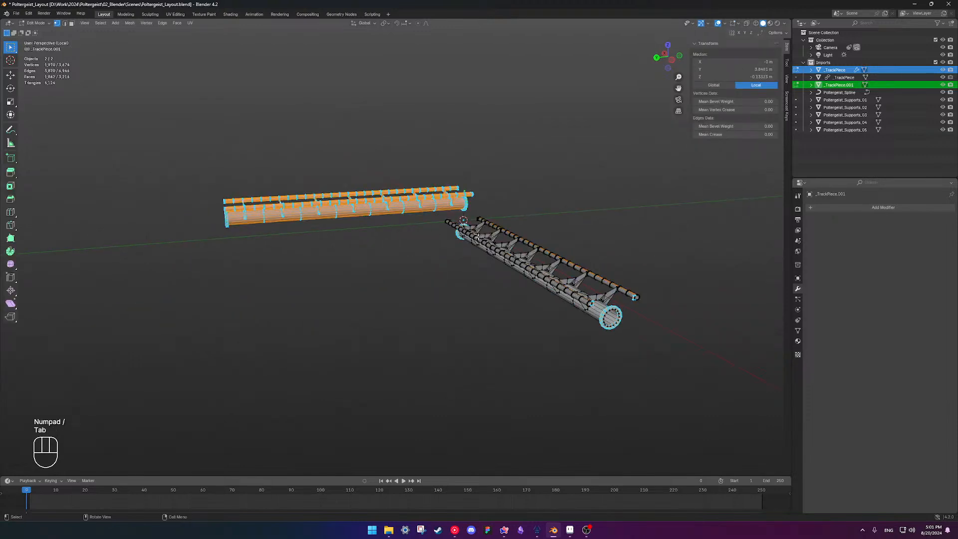
pyautogui.moveTo(478, 236); pyautogui.dragTo(490, 226, button='middle')
pyautogui.moveTo(415, 239); pyautogui.dragTo(549, 302)
pyautogui.hotkey('shift', 'z')
pyautogui.moveTo(416, 238); pyautogui.dragTo(672, 328)
pyautogui.press('x')
pyautogui.click(644, 315)
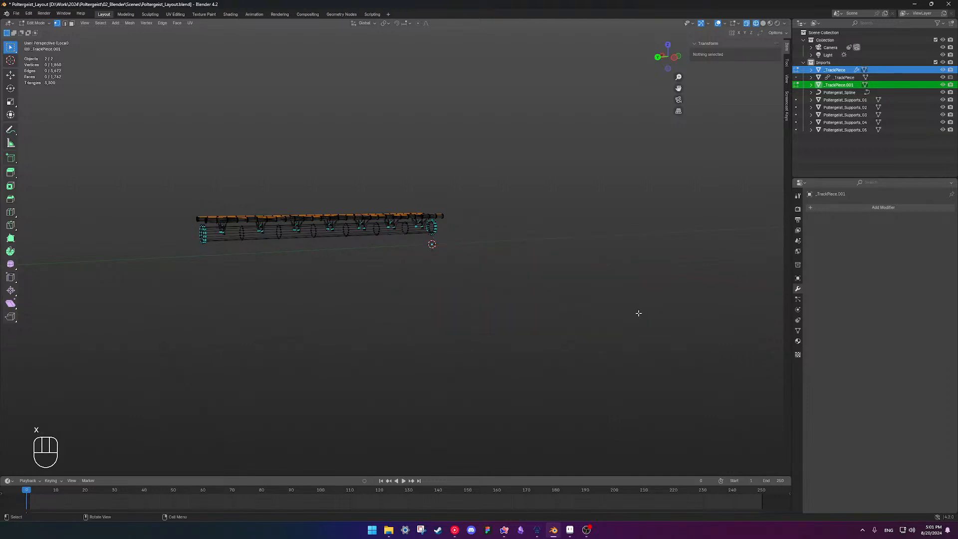
pyautogui.press('x')
pyautogui.click(478, 245)
# Move the entire mesh of _TrackPiece.001 by -1 m along the Z axis in Edit Mode.
pyautogui.moveTo(150, 144); pyautogui.dragTo(445, 275)
pyautogui.moveTo(528, 237); pyautogui.dragTo(581, 235, button='middle')
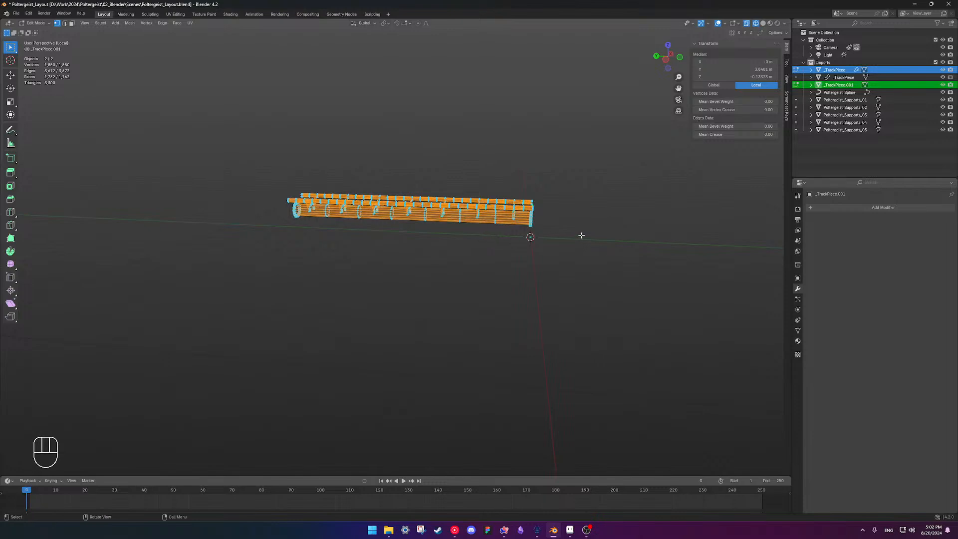
pyautogui.press('g')
pyautogui.press('z')
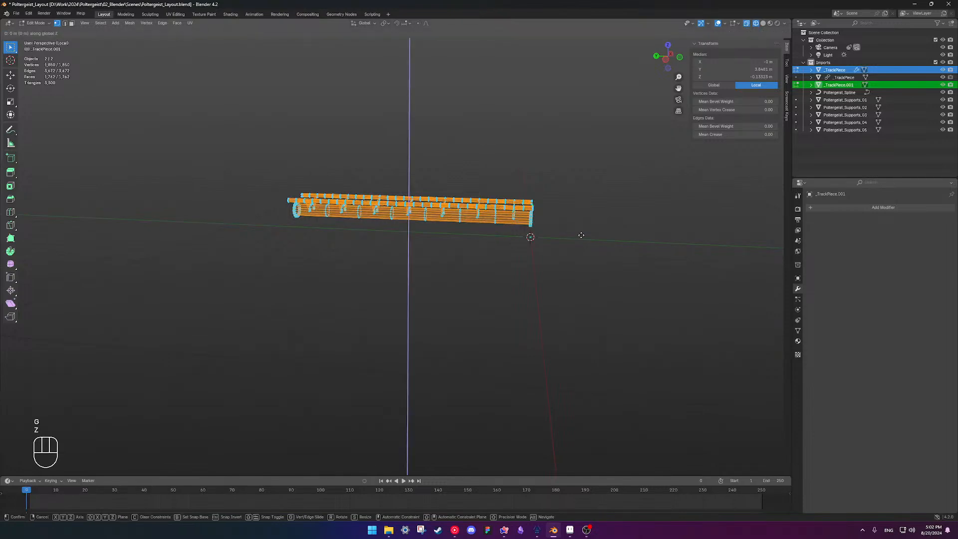
pyautogui.press('KP_1')
pyautogui.press('KP_Subtract')
pyautogui.press('Return')
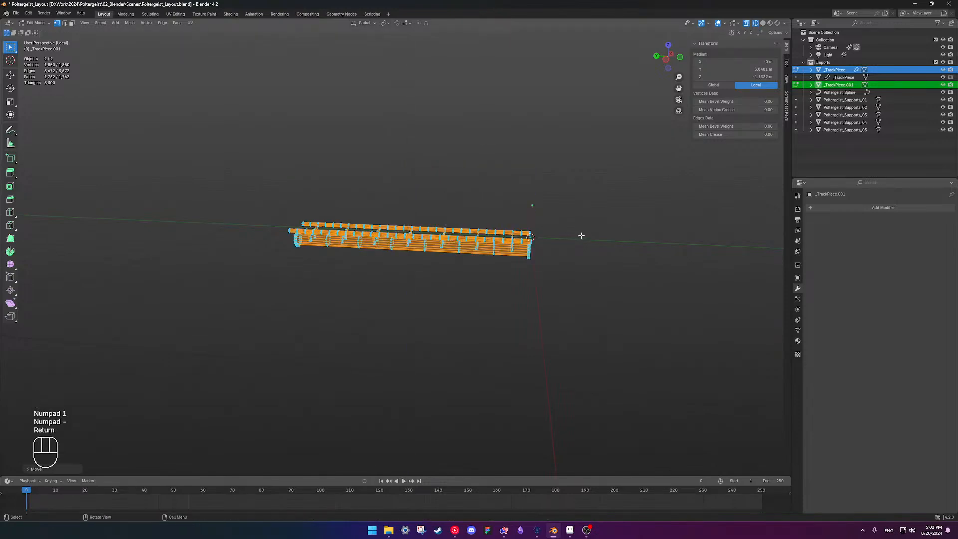
pyautogui.press('Tab')
pyautogui.moveTo(579, 240); pyautogui.dragTo(557, 260, button='middle')
pyautogui.press('Tab')
pyautogui.press('Tab')
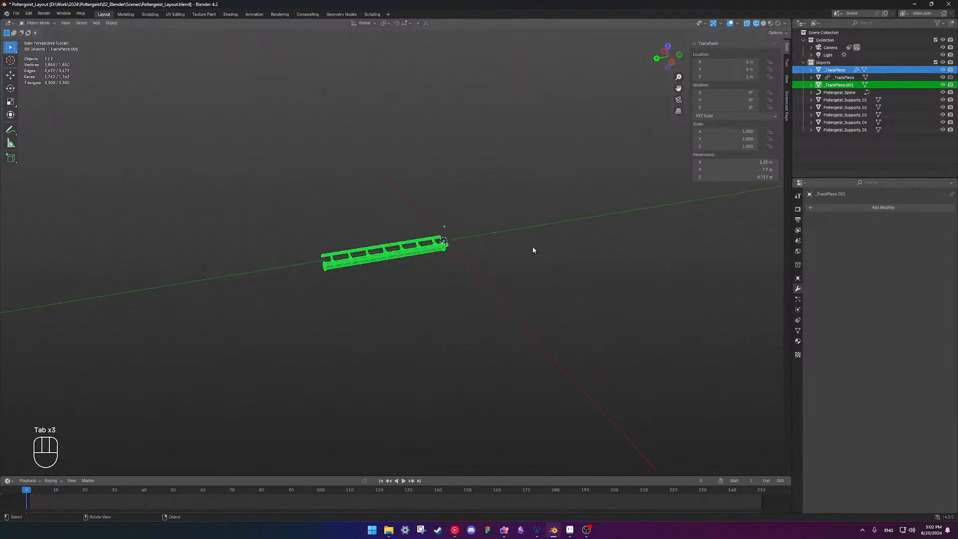
# Exit isolation and compare the lowered _TrackPiece.001 with the linked track piece in the full scene.
pyautogui.press('KP_Divide')
pyautogui.scroll(-4, 533, 247)
pyautogui.scroll(-1, 483, 292)
pyautogui.keyDown('shift'); pyautogui.moveTo(456, 233); pyautogui.dragTo(308, 267, button='middle'); pyautogui.keyUp('shift')
pyautogui.scroll(5, 387, 311)
pyautogui.keyDown('shift'); pyautogui.moveTo(474, 301); pyautogui.dragTo(544, 277, button='middle'); pyautogui.keyUp('shift')
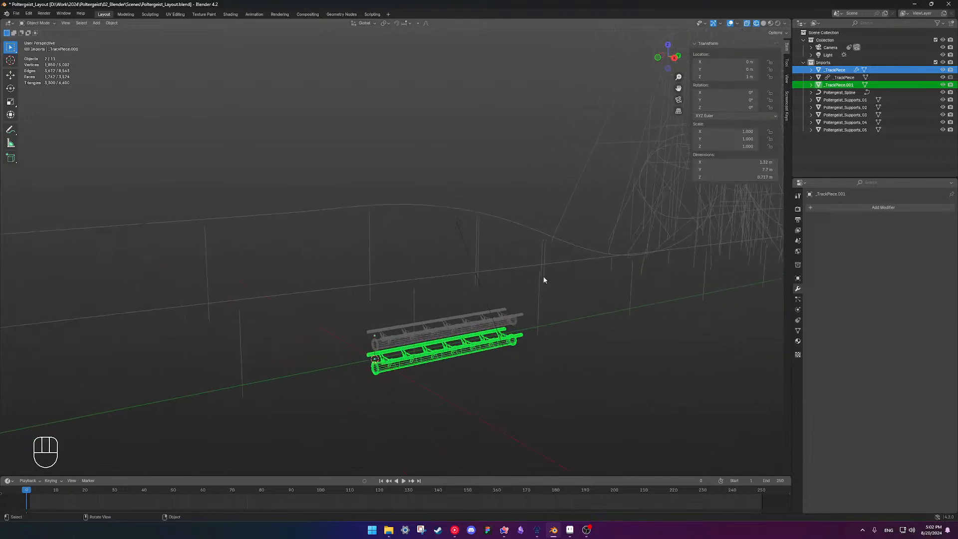
pyautogui.press('Tab')
pyautogui.press('Tab')
pyautogui.click(845, 206)
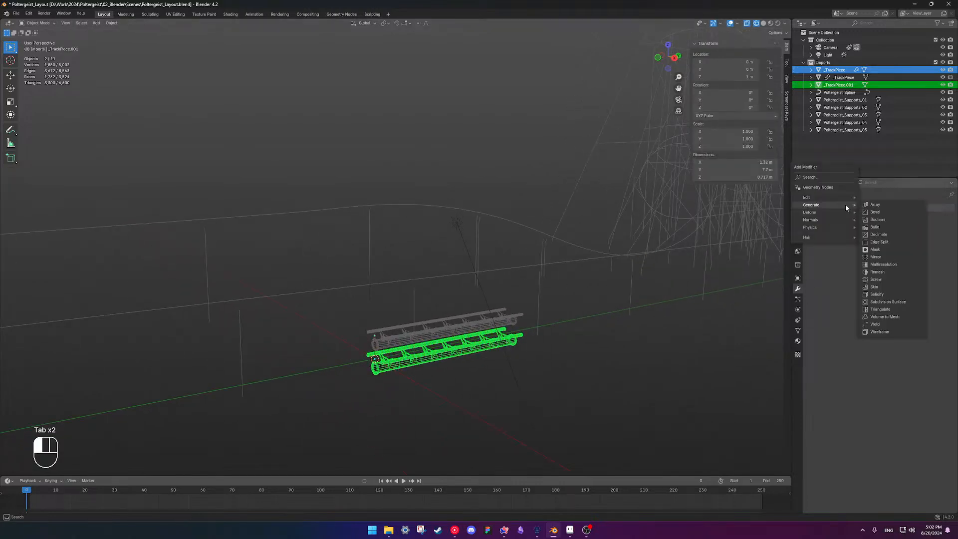
pyautogui.click(573, 381)
# Join _TrackPiece.001 into the emptied local _TrackPiece, keeping _TrackPiece as the active object.
pyautogui.click(498, 345)
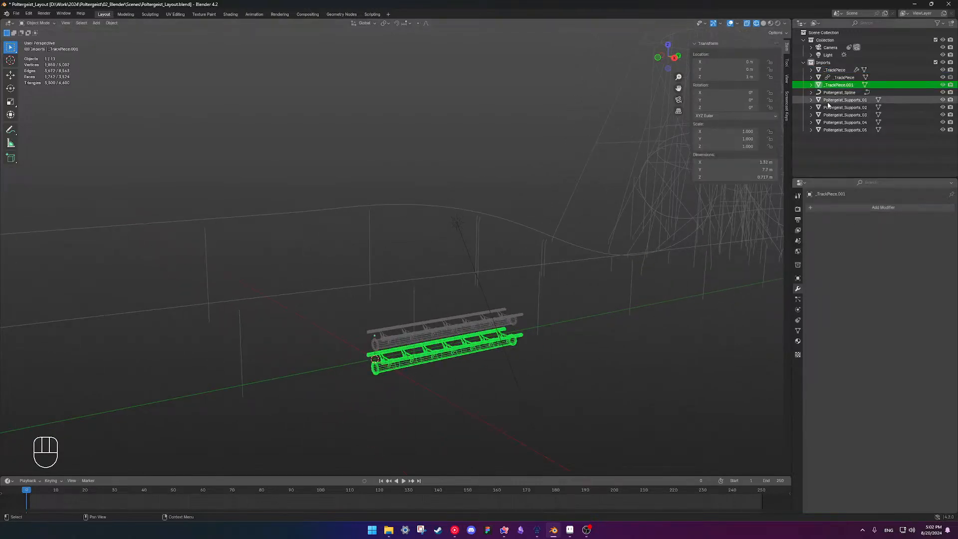
pyautogui.click(834, 70)
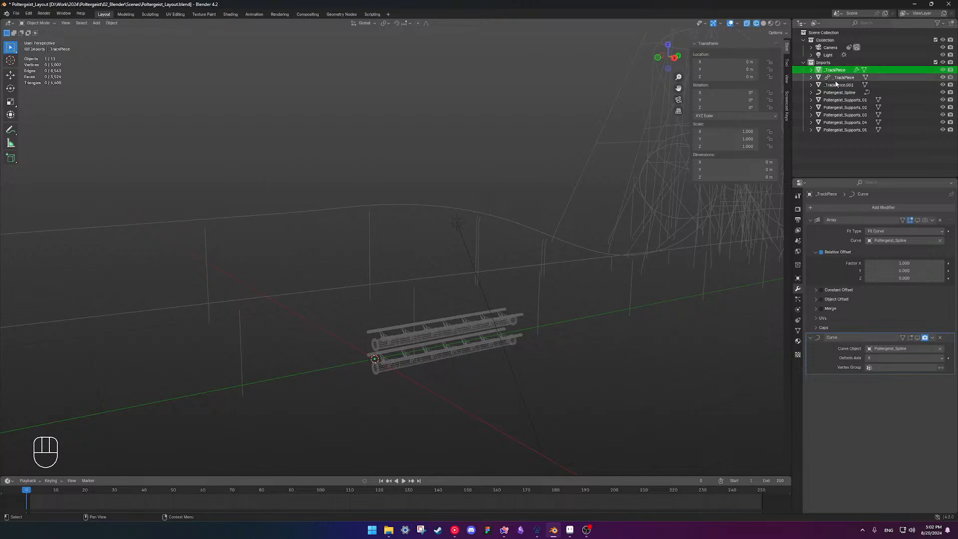
pyautogui.click(838, 85)
pyautogui.keyDown('ctrl'); pyautogui.click(838, 72); pyautogui.keyUp('ctrl')
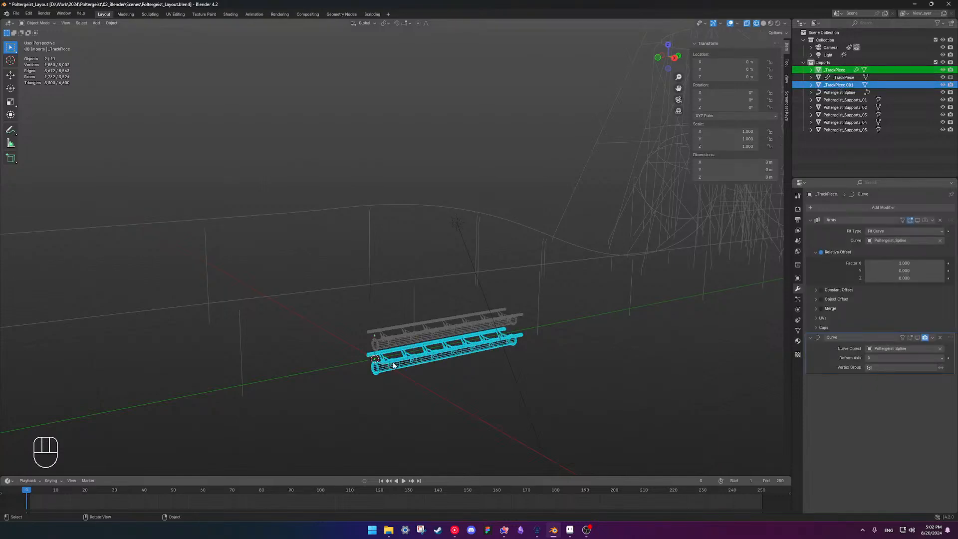
pyautogui.hotkey('ctrl', 'j')
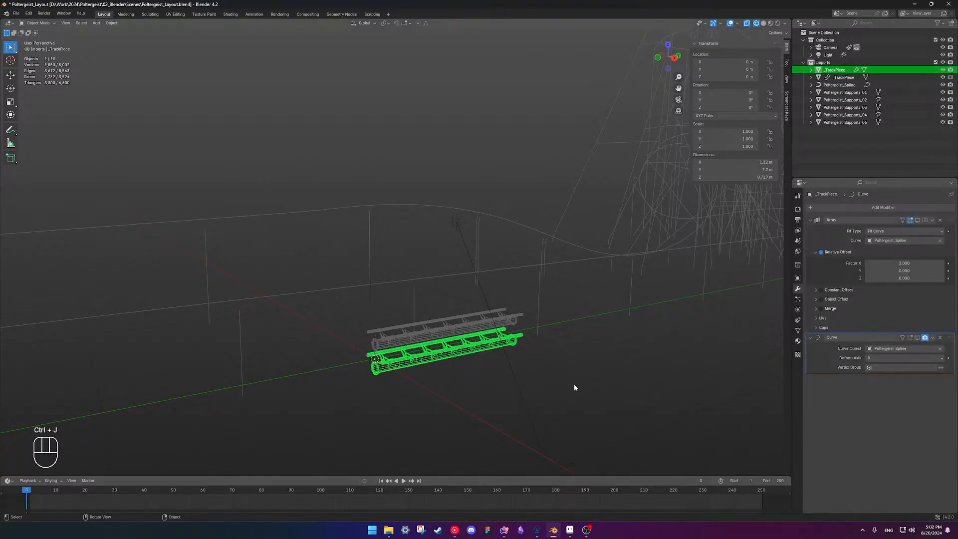
# Re-enable the viewport display of the Curve and Array modifiers on _TrackPiece.
pyautogui.moveTo(575, 387); pyautogui.dragTo(470, 384, button='middle')
pyautogui.click(917, 337)
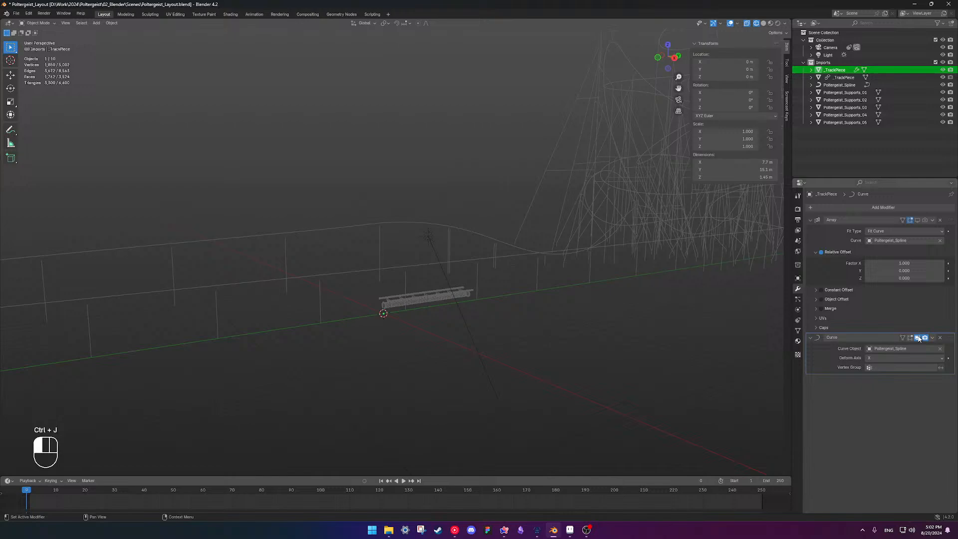
pyautogui.click(918, 220)
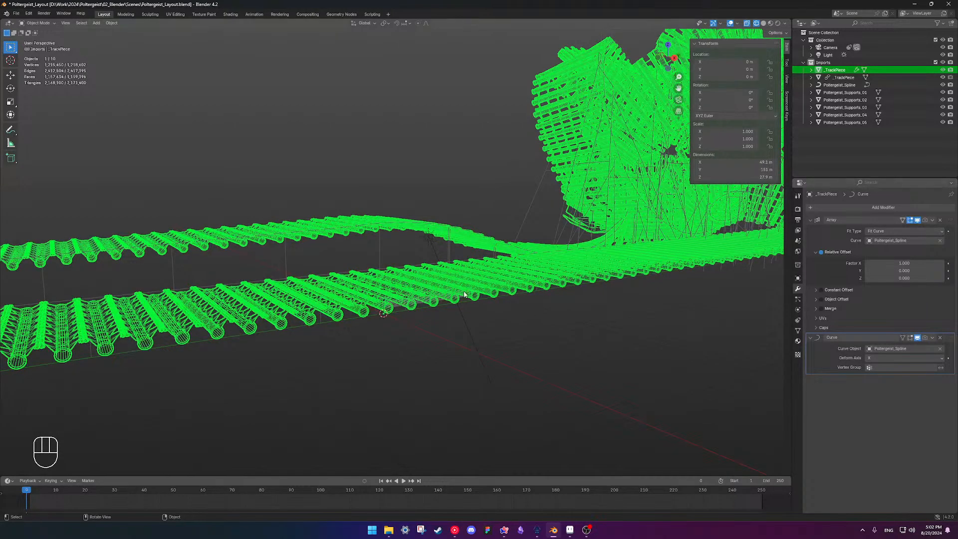
# Rotate the _TrackPiece mesh 90 degrees about the Z axis in Edit Mode so its length follows the array direction.
pyautogui.press('Tab')
pyautogui.moveTo(478, 286); pyautogui.dragTo(457, 309, button='middle')
pyautogui.press('r')
pyautogui.press('z')
pyautogui.press('KP_9')
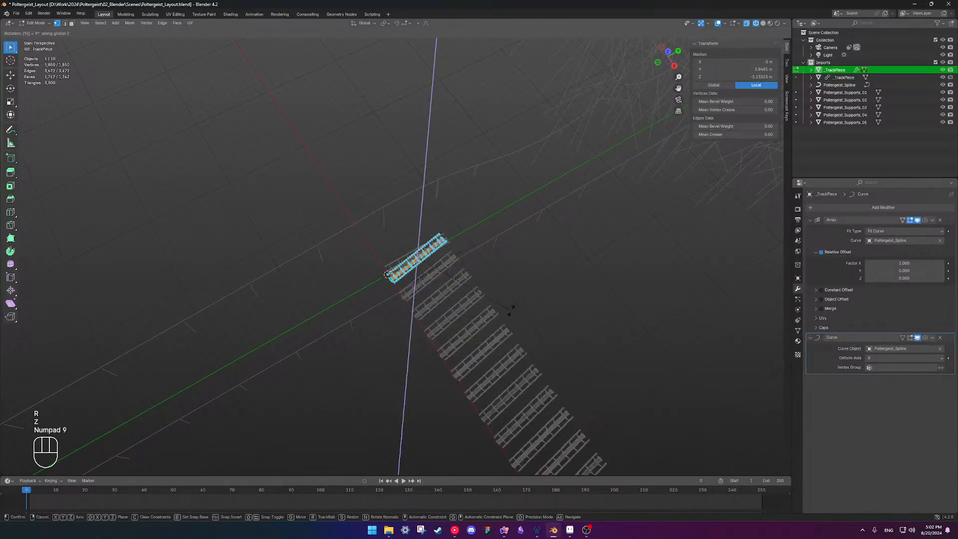
pyautogui.press('KP_0')
pyautogui.press('Return')
pyautogui.press('Escape')
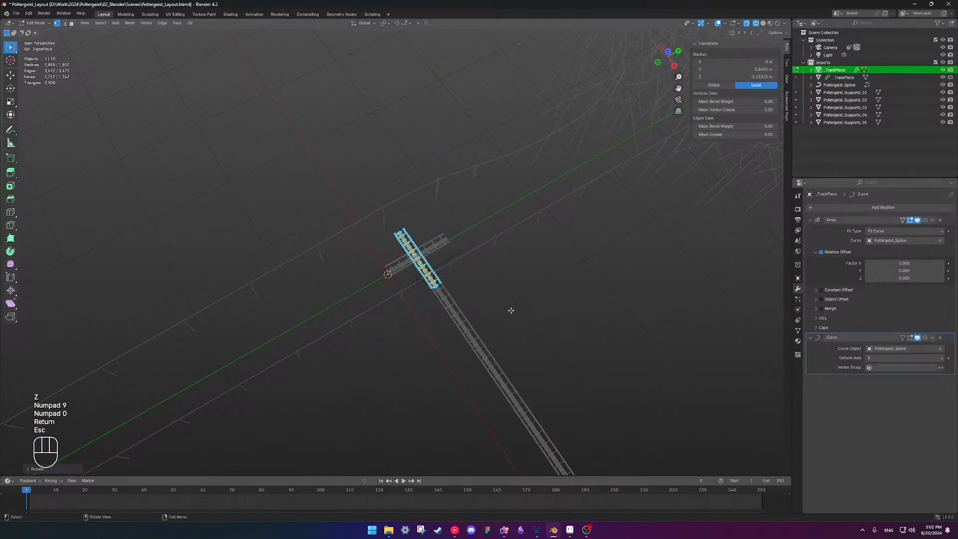
pyautogui.press('Tab')
# Switch the viewport to rendered shading and inspect the rebuilt coaster track along the spline.
pyautogui.moveTo(511, 309)
pyautogui.mouseDown(button='middle')
pyautogui.moveTo(462, 304)
pyautogui.moveTo(464, 253)
pyautogui.mouseUp(button='middle')
pyautogui.hotkey('shift', 'z')
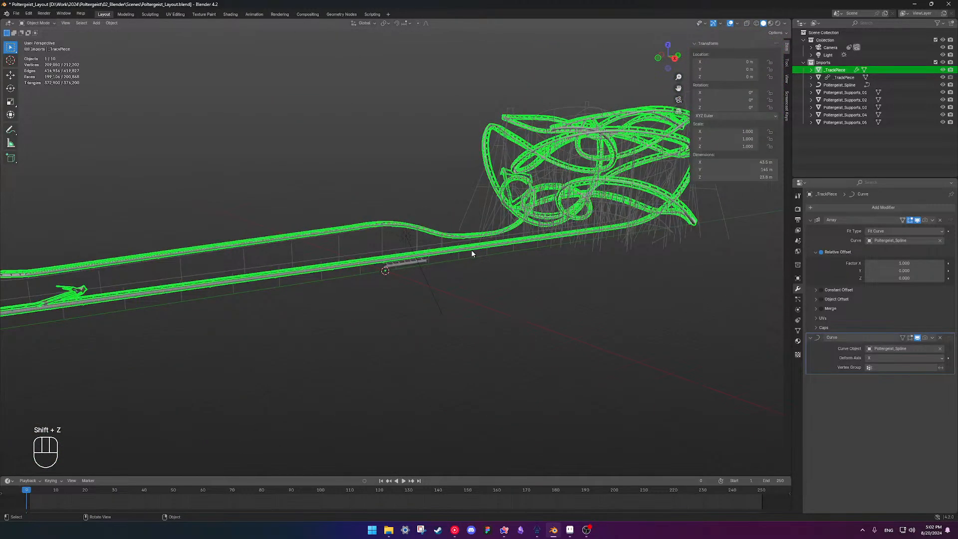
pyautogui.click(778, 24)
pyautogui.keyDown('shift'); pyautogui.moveTo(533, 258); pyautogui.dragTo(500, 323, button='middle'); pyautogui.keyUp('shift')
pyautogui.scroll(4, 457, 358)
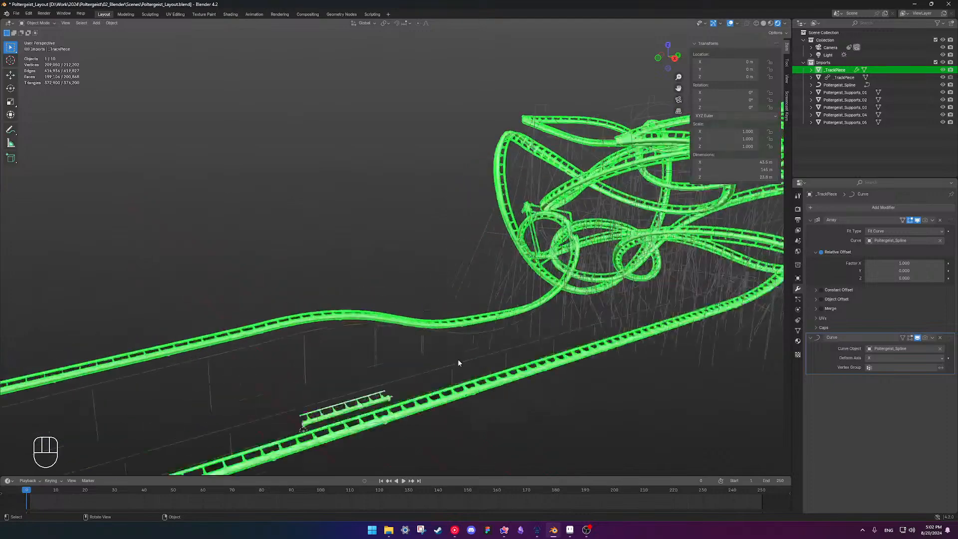
pyautogui.keyDown('shift'); pyautogui.moveTo(457, 358); pyautogui.dragTo(519, 351, button='middle'); pyautogui.keyUp('shift')
pyautogui.moveTo(519, 350); pyautogui.dragTo(605, 348, button='middle')
pyautogui.click(604, 349)
pyautogui.scroll(2, 445, 388)
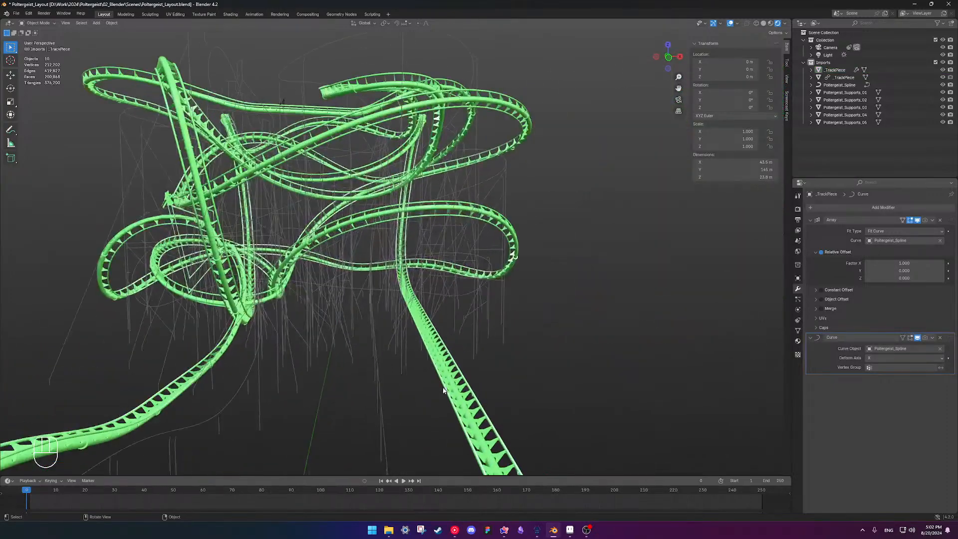
pyautogui.keyDown('shift'); pyautogui.moveTo(445, 388); pyautogui.dragTo(438, 286, button='middle'); pyautogui.keyUp('shift')
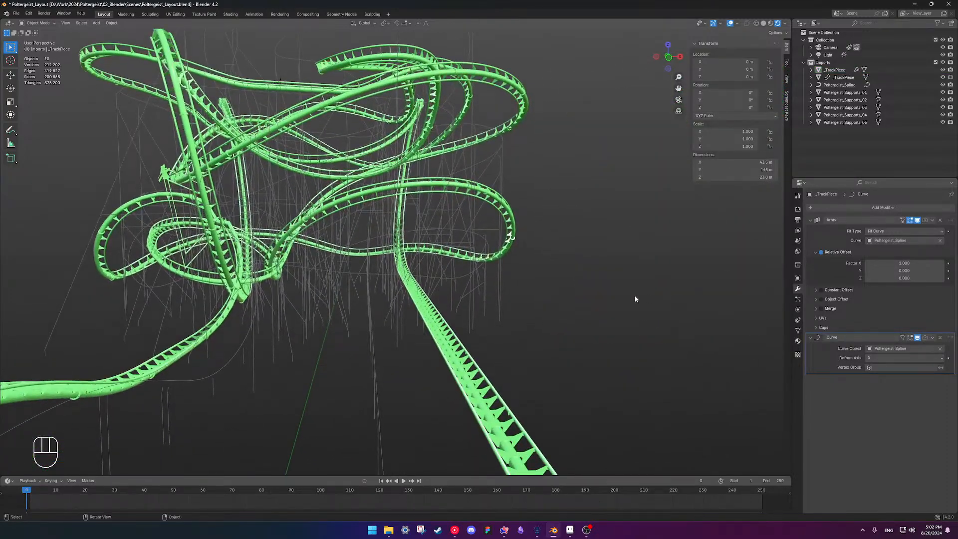
# Examine the track's alignment from the scene camera and the area around it.
pyautogui.press('KP_0')
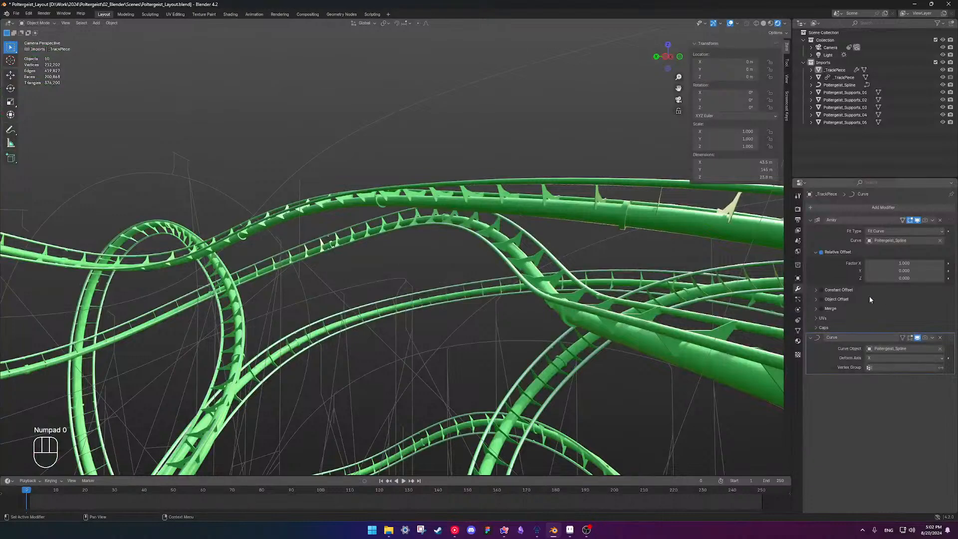
pyautogui.scroll(-4, 467, 297)
pyautogui.scroll(4, 467, 297)
pyautogui.moveTo(418, 259); pyautogui.dragTo(482, 243, button='middle')
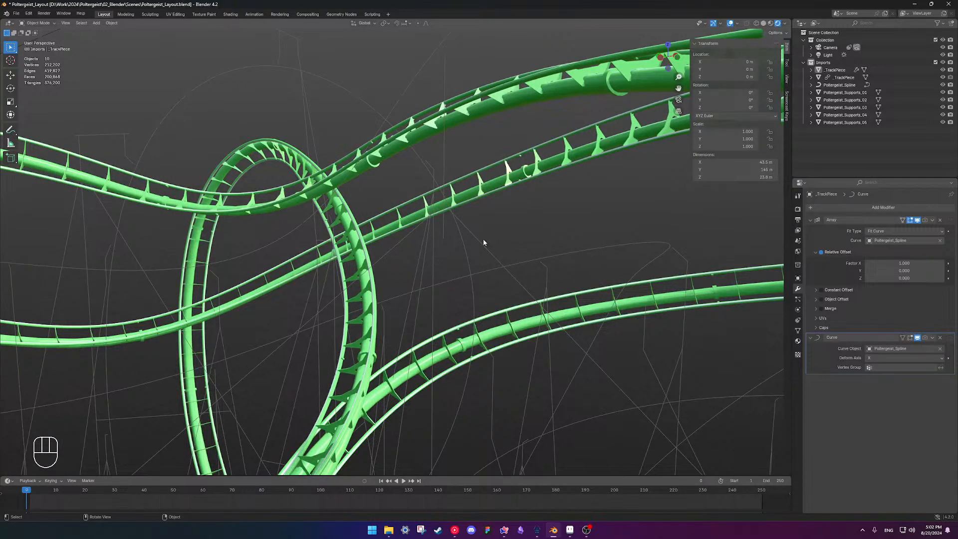
# Set the median Y of the whole _TrackPiece mesh to 0 in Edit Mode to centre it on the spline.
pyautogui.click(834, 69)
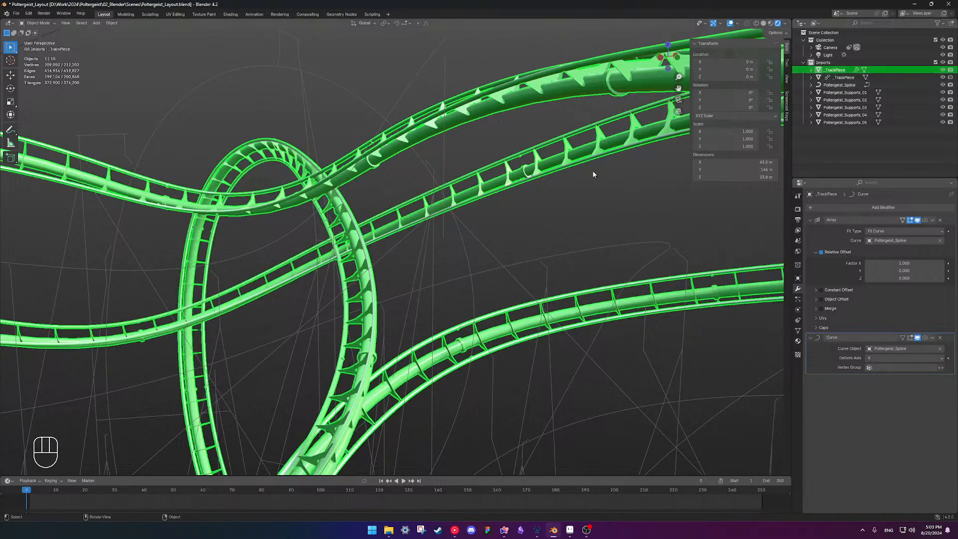
pyautogui.press('KP_Decimal')
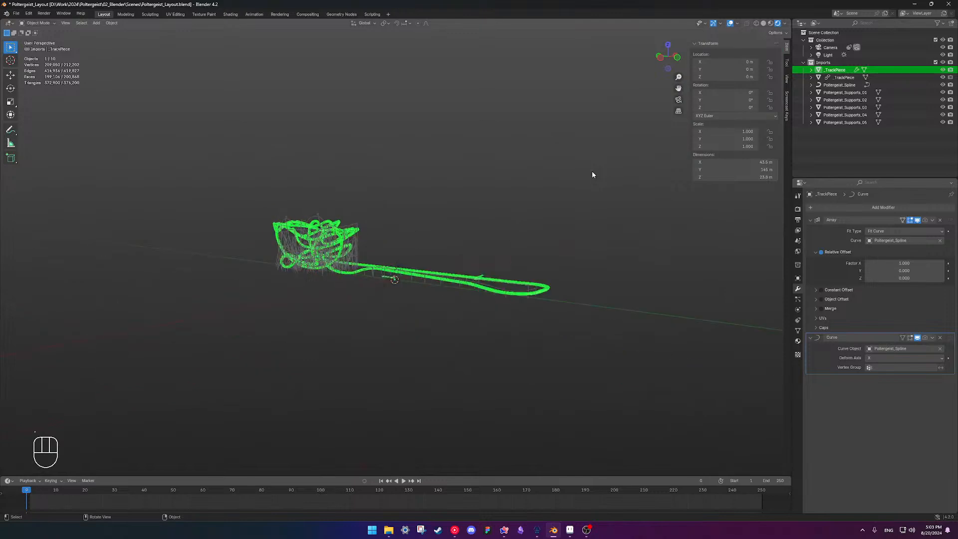
pyautogui.press('Tab')
pyautogui.moveTo(549, 227); pyautogui.dragTo(409, 296, button='middle')
pyautogui.scroll(8, 411, 297)
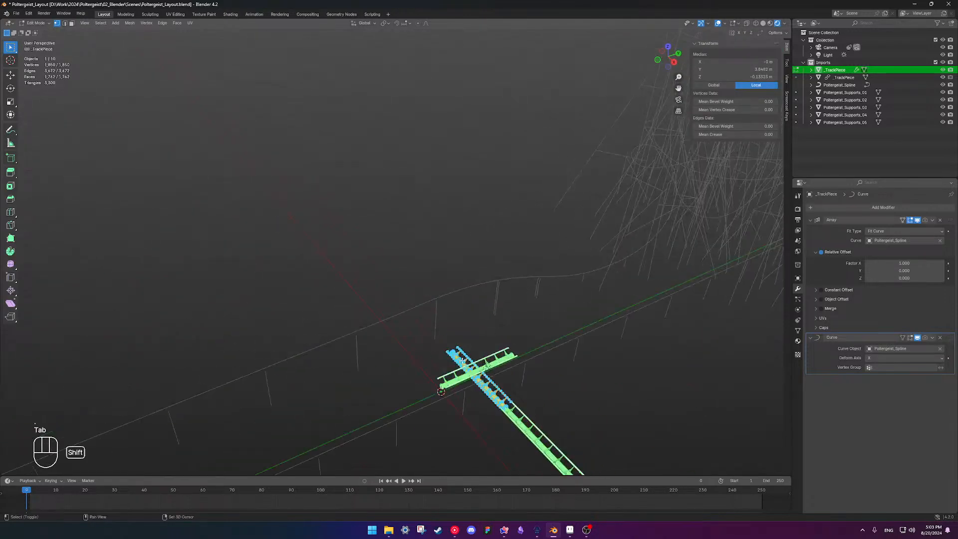
pyautogui.keyDown('shift'); pyautogui.moveTo(572, 462); pyautogui.dragTo(515, 334, button='middle'); pyautogui.keyUp('shift')
pyautogui.scroll(3, 567, 355)
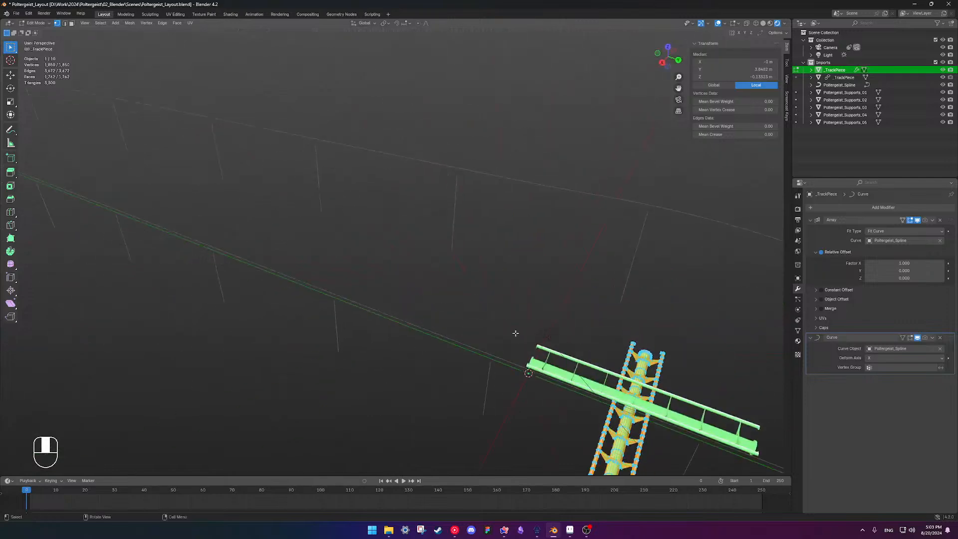
pyautogui.keyDown('shift'); pyautogui.moveTo(595, 348); pyautogui.dragTo(523, 266, button='middle'); pyautogui.keyUp('shift')
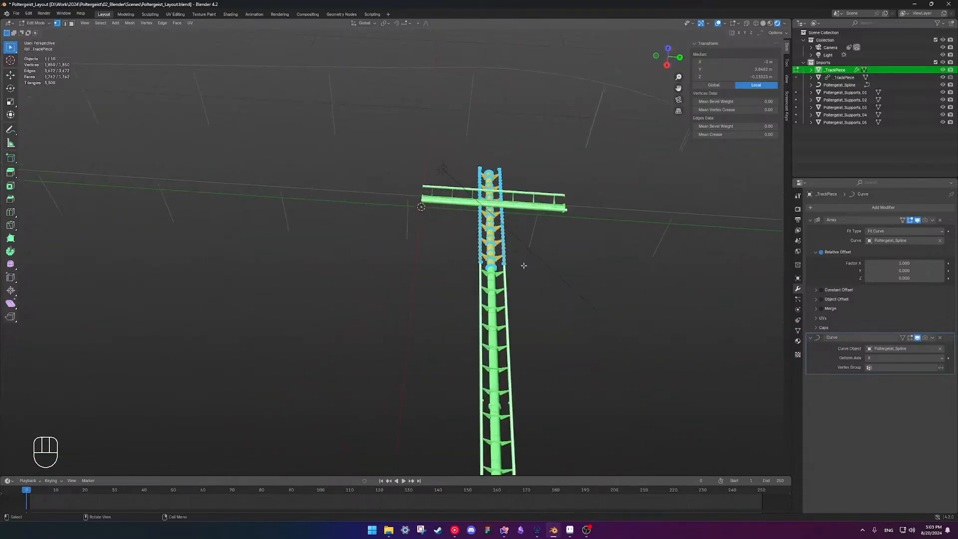
pyautogui.press('KP_7')
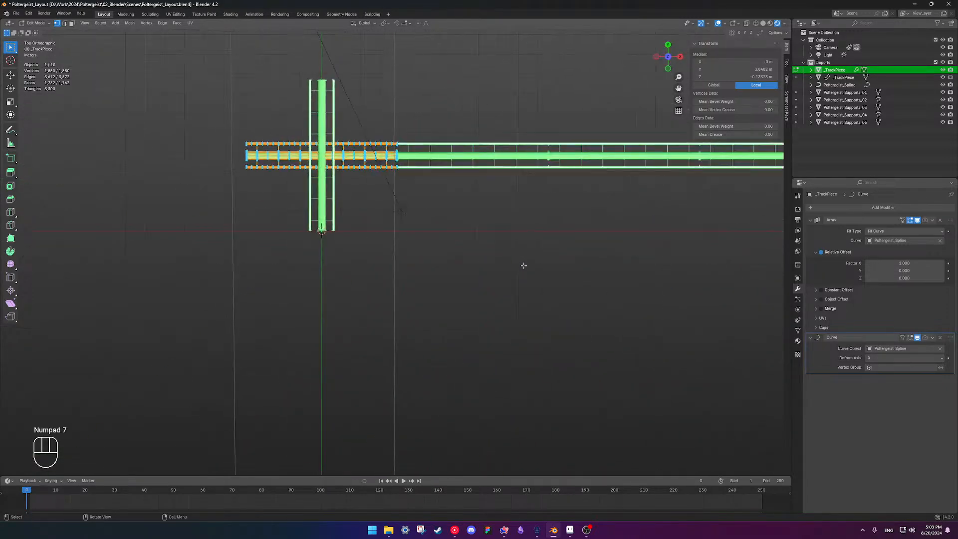
pyautogui.keyDown('shift'); pyautogui.moveTo(386, 175); pyautogui.dragTo(418, 259, button='middle'); pyautogui.keyUp('shift')
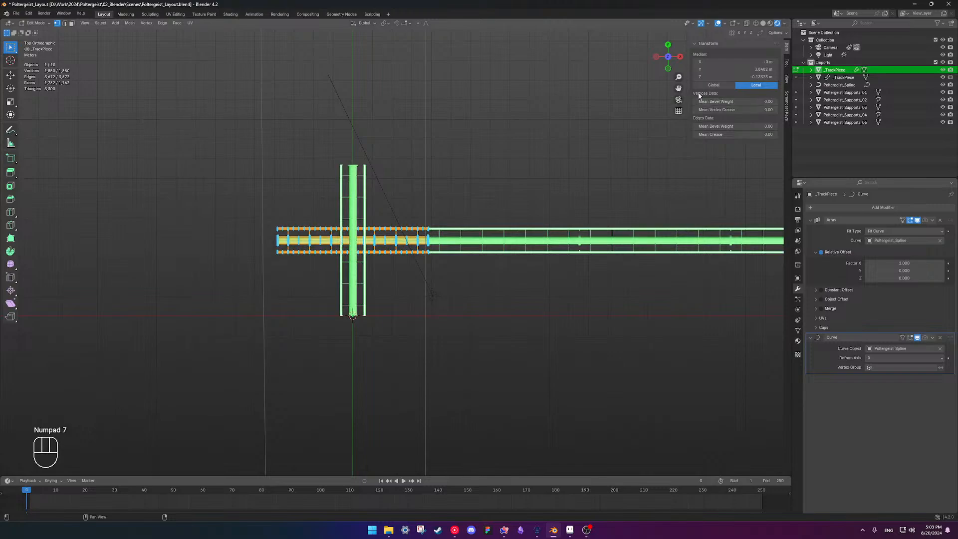
pyautogui.click(727, 69)
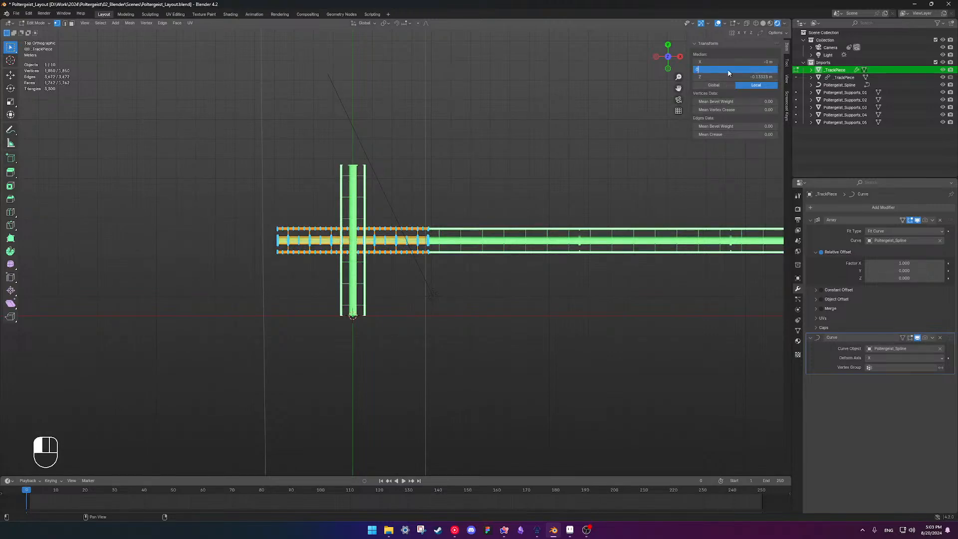
pyautogui.write('0')
pyautogui.press('Return')
pyautogui.press('Tab')
# Look through the camera and adjust its Follow Path offset to check the centred track.
pyautogui.moveTo(522, 282); pyautogui.dragTo(450, 245, button='middle')
pyautogui.press('KP_0')
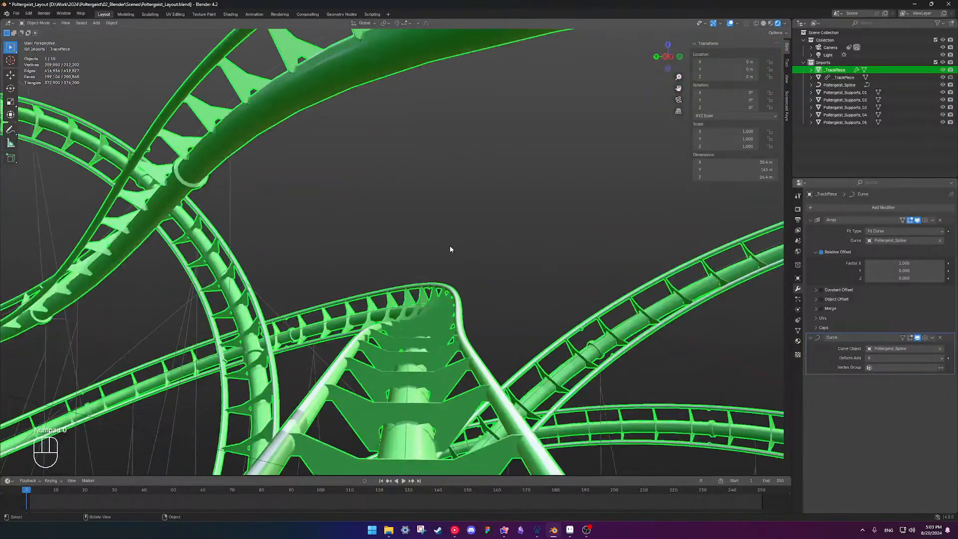
pyautogui.press('KP_0')
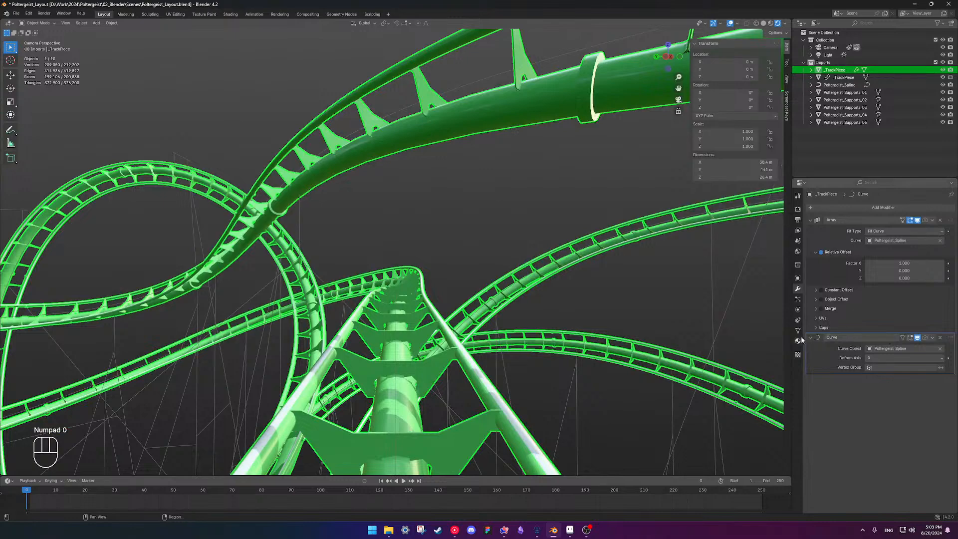
pyautogui.click(828, 48)
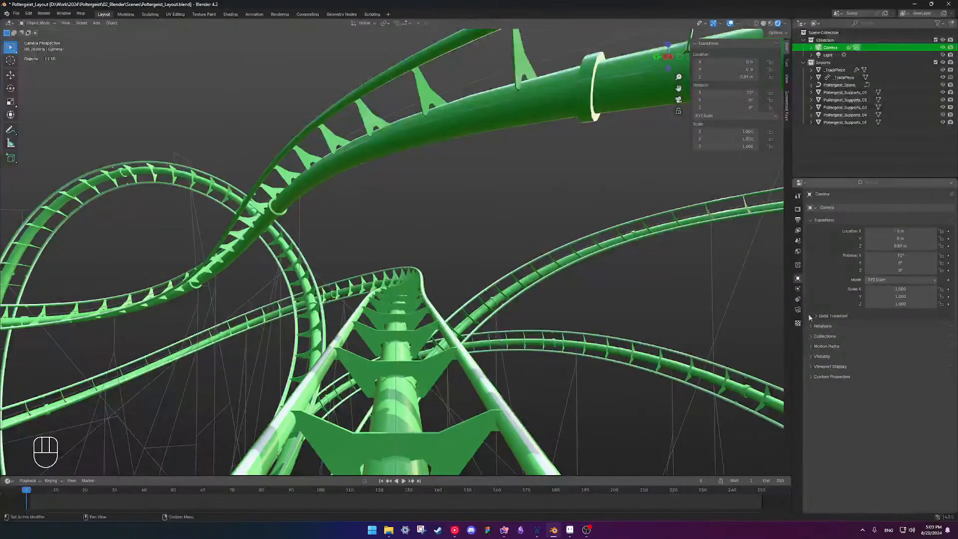
pyautogui.click(798, 298)
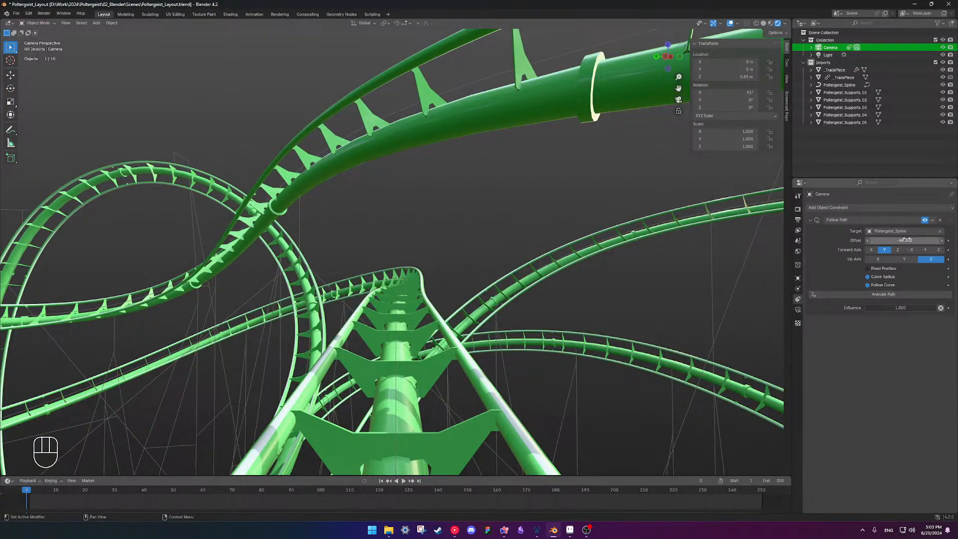
pyautogui.moveTo(905, 240)
pyautogui.mouseDown()
pyautogui.moveTo(942, 240)
pyautogui.moveTo(896, 240)
pyautogui.mouseUp()
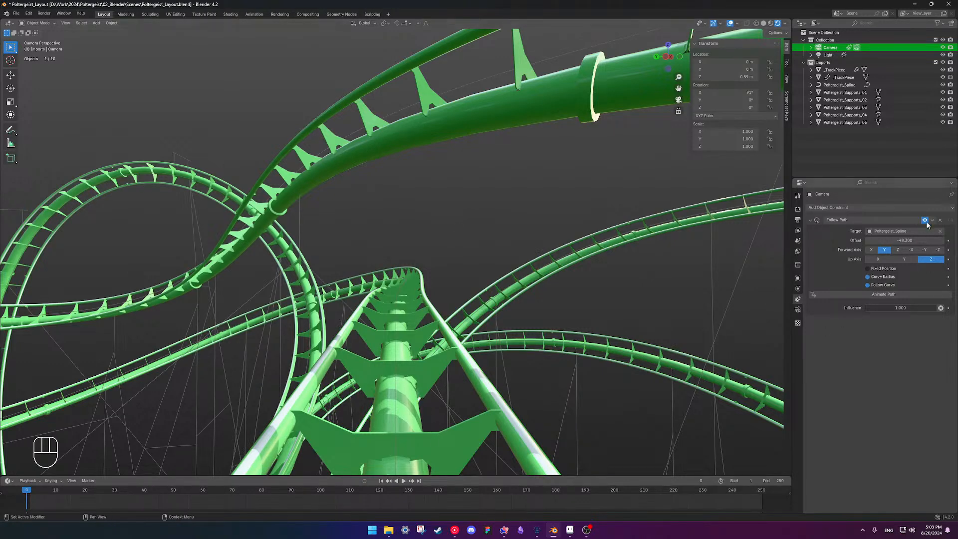
# Set the camera's Follow Path offset to about -6.2 to view the full layout ahead, and save the layout file.
pyautogui.moveTo(904, 240); pyautogui.dragTo(714, 241)
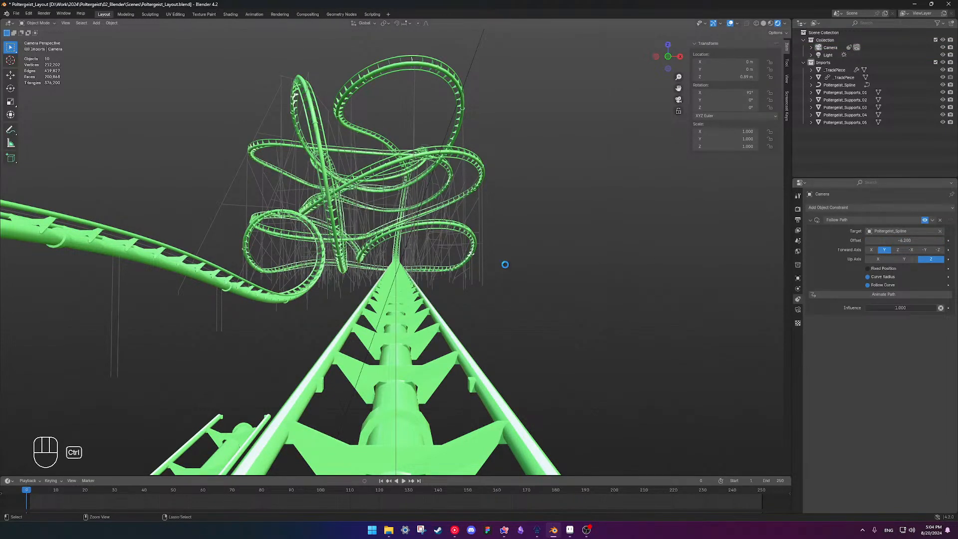
pyautogui.hotkey('ctrl', 's')
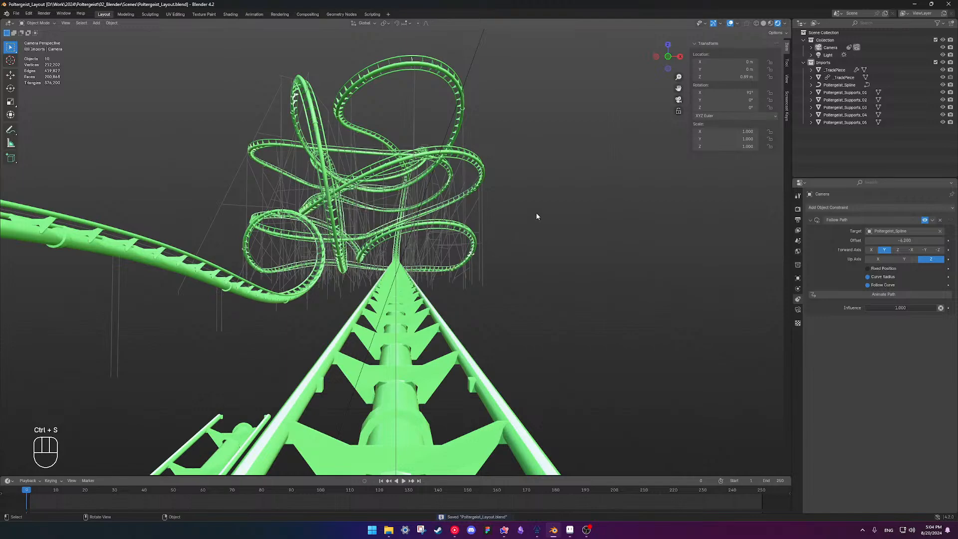
# Examine the rebuilt track up close, checking the crossties and the collar around the main spine tube.
pyautogui.moveTo(553, 235); pyautogui.dragTo(523, 333, button='middle')
pyautogui.scroll(6, 498, 279)
pyautogui.keyDown('shift'); pyautogui.moveTo(451, 187); pyautogui.dragTo(374, 295, button='middle'); pyautogui.keyUp('shift')
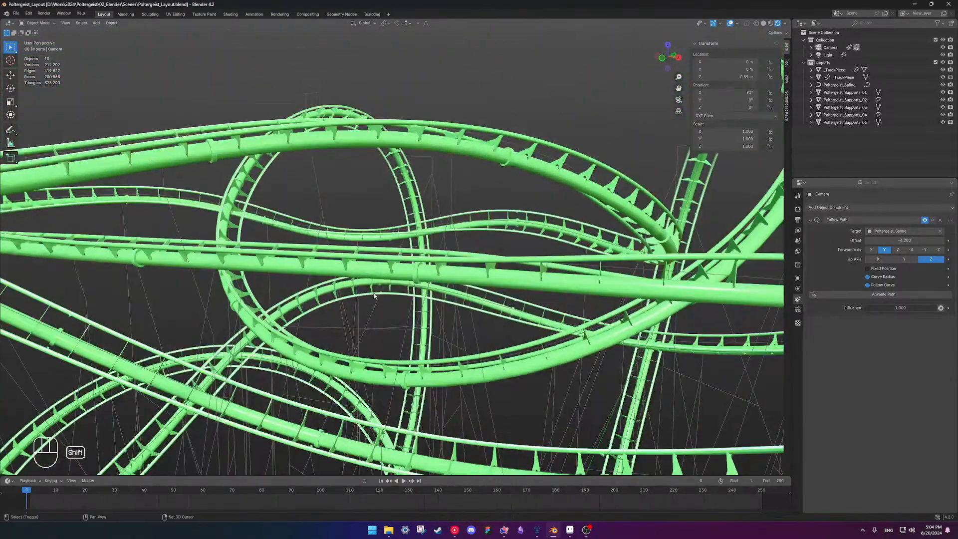
pyautogui.scroll(7, 374, 296)
pyautogui.moveTo(521, 319); pyautogui.dragTo(422, 306, button='middle')
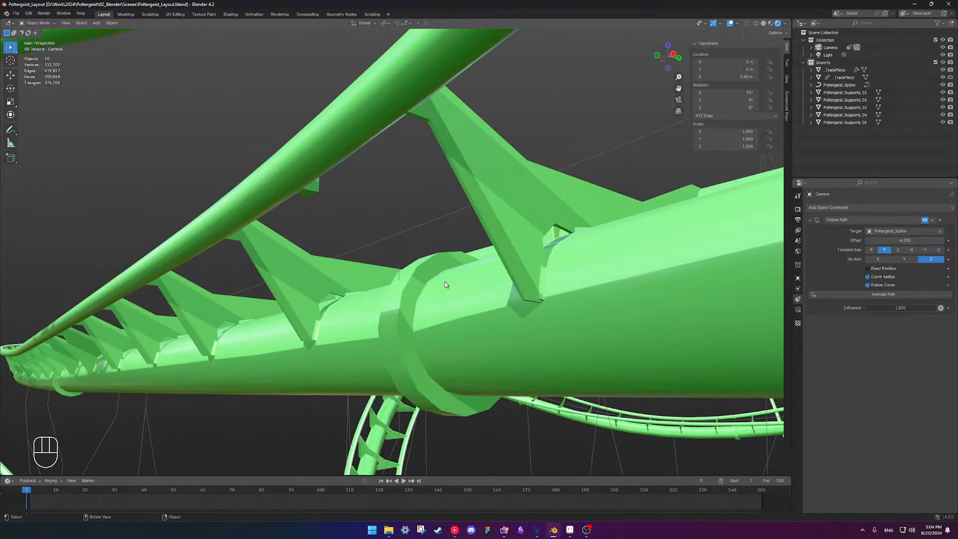
pyautogui.moveTo(314, 239); pyautogui.dragTo(380, 258, button='middle')
pyautogui.scroll(-5, 380, 259)
# Inspect the stacked loops and crossing sections of the coaster track from several angles.
pyautogui.moveTo(304, 257); pyautogui.dragTo(506, 126, button='middle')
pyautogui.scroll(-3, 348, 266)
pyautogui.scroll(-4, 506, 126)
pyautogui.moveTo(323, 227); pyautogui.dragTo(430, 273, button='middle')
pyautogui.scroll(4, 459, 258)
pyautogui.scroll(-2, 430, 273)
pyautogui.keyDown('shift'); pyautogui.moveTo(399, 219); pyautogui.dragTo(400, 237, button='middle'); pyautogui.keyUp('shift')
pyautogui.moveTo(345, 214); pyautogui.dragTo(319, 245, button='middle')
pyautogui.keyDown('shift'); pyautogui.moveTo(445, 259); pyautogui.dragTo(321, 99, button='middle'); pyautogui.keyUp('shift')
pyautogui.scroll(5, 453, 265)
pyautogui.scroll(-6, 453, 264)
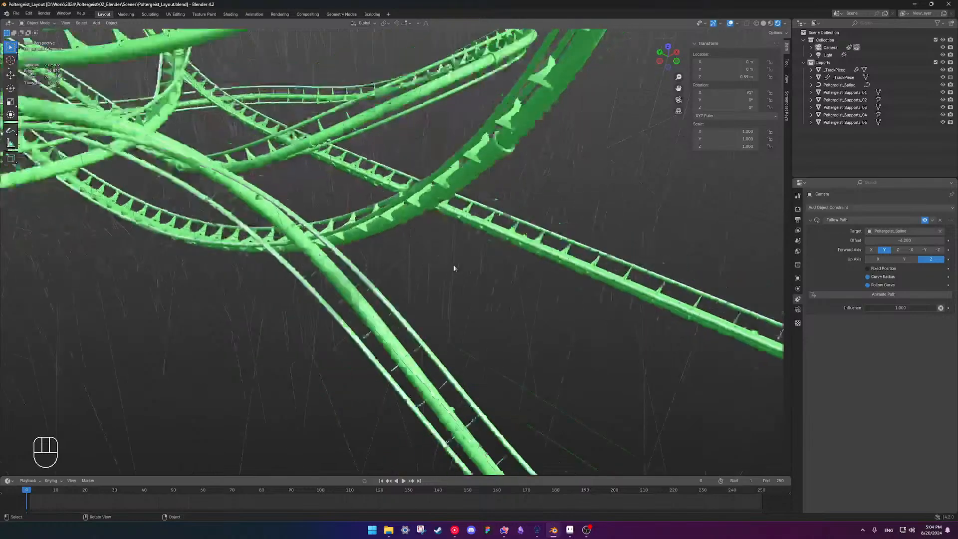
pyautogui.keyDown('shift'); pyautogui.moveTo(298, 151); pyautogui.dragTo(491, 247, button='middle'); pyautogui.keyUp('shift')
pyautogui.keyDown('shift'); pyautogui.moveTo(389, 219); pyautogui.dragTo(449, 252, button='middle'); pyautogui.keyUp('shift')
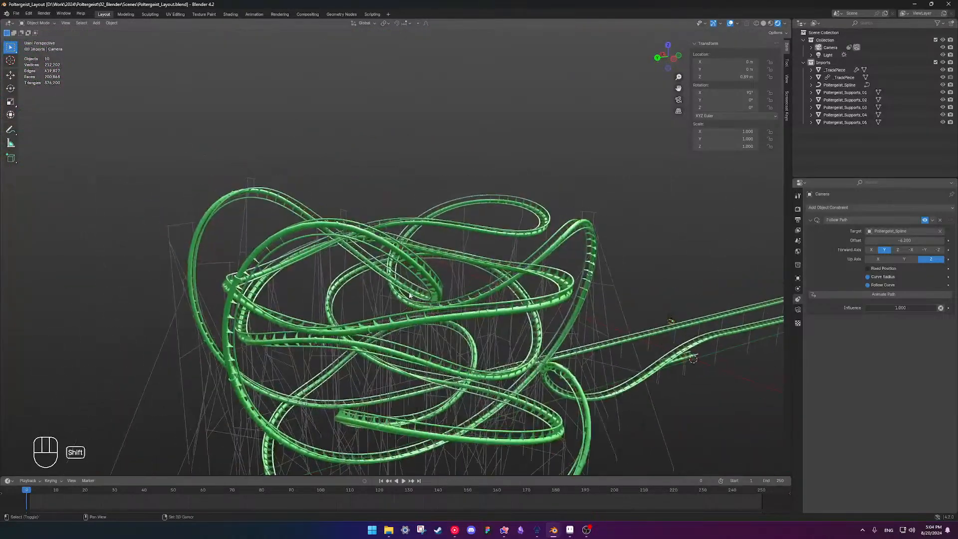
# Examine the linked support structures of Poltergeist_Supports_02 in Edit Mode and how they line up with the surrounding track layout.
pyautogui.scroll(5, 473, 255)
pyautogui.click(541, 227)
pyautogui.press('Tab')
pyautogui.keyDown('shift'); pyautogui.moveTo(540, 227); pyautogui.dragTo(389, 230, button='middle'); pyautogui.keyUp('shift')
pyautogui.scroll(-6, 389, 230)
pyautogui.keyDown('shift'); pyautogui.moveTo(474, 270); pyautogui.dragTo(425, 184, button='middle'); pyautogui.keyUp('shift')
pyautogui.press('Tab')
pyautogui.scroll(5, 426, 183)
pyautogui.keyDown('shift'); pyautogui.moveTo(464, 118); pyautogui.dragTo(499, 193, button='middle'); pyautogui.keyUp('shift')
pyautogui.press('Tab')
pyautogui.scroll(-3, 468, 162)
pyautogui.keyDown('shift'); pyautogui.moveTo(440, 161); pyautogui.dragTo(480, 179, button='middle'); pyautogui.keyUp('shift')
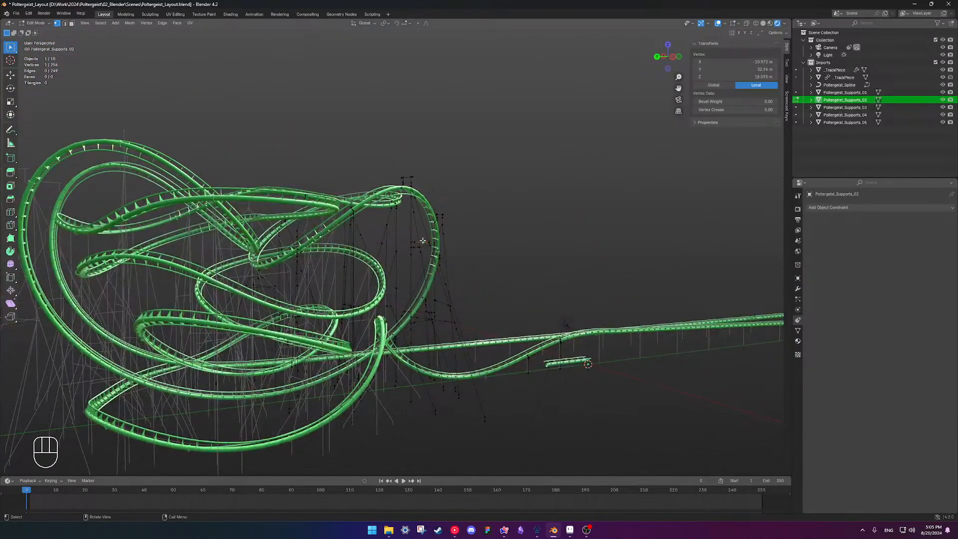
pyautogui.moveTo(423, 240); pyautogui.dragTo(476, 239, button='middle')
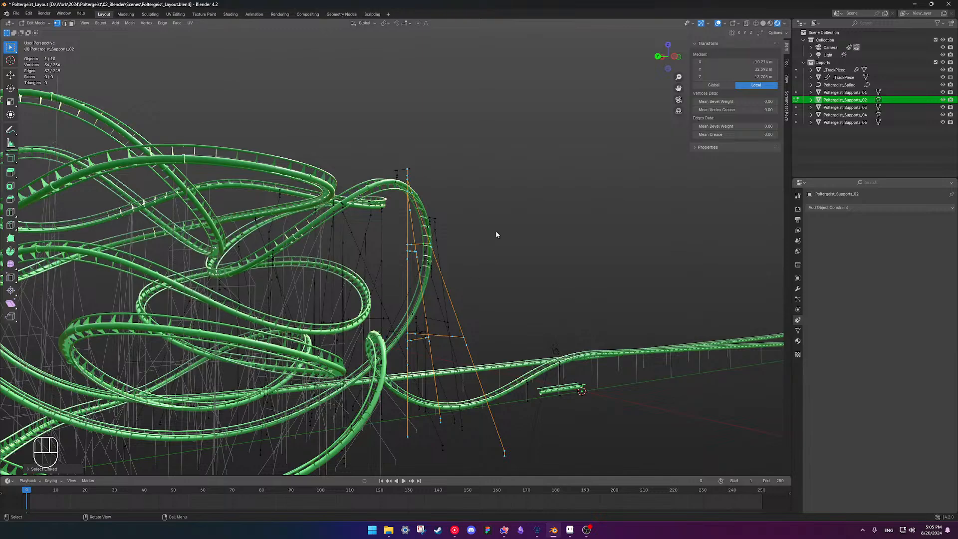
pyautogui.moveTo(491, 228); pyautogui.dragTo(396, 242, button='middle')
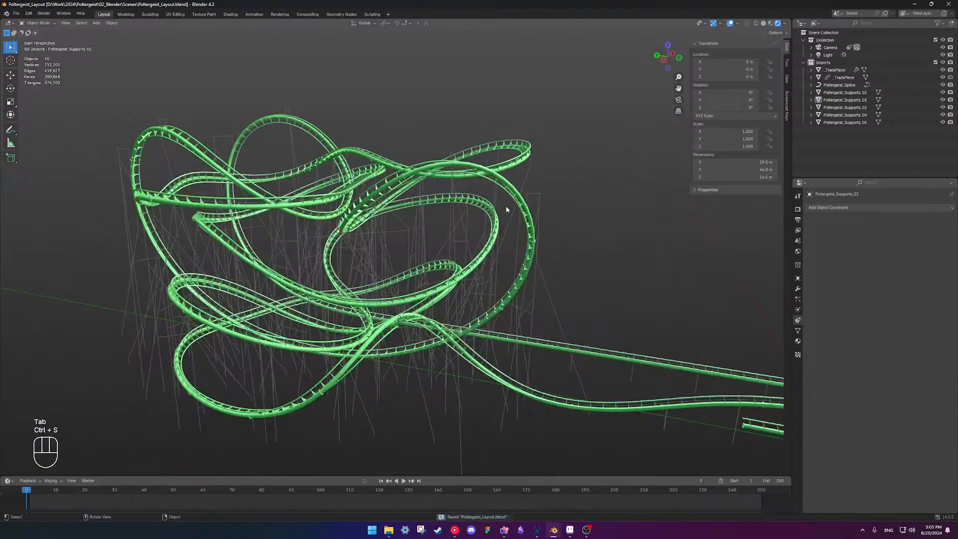
pyautogui.moveTo(507, 210); pyautogui.dragTo(380, 222, button='middle')
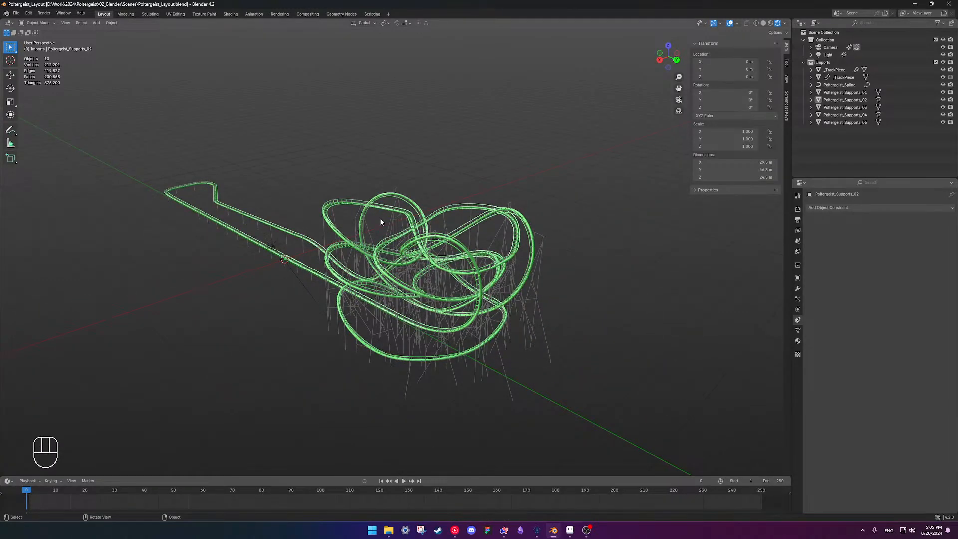
pyautogui.moveTo(436, 270); pyautogui.dragTo(450, 214, button='middle')
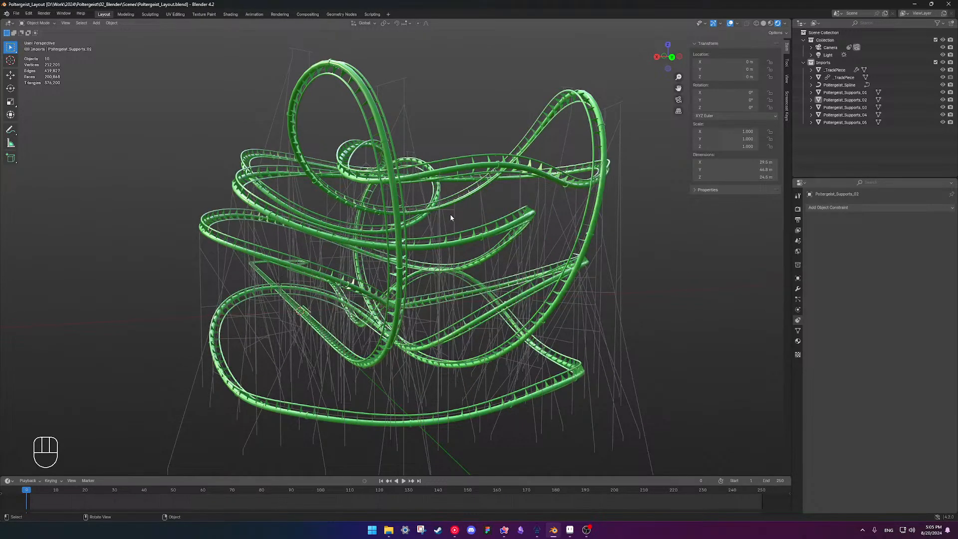